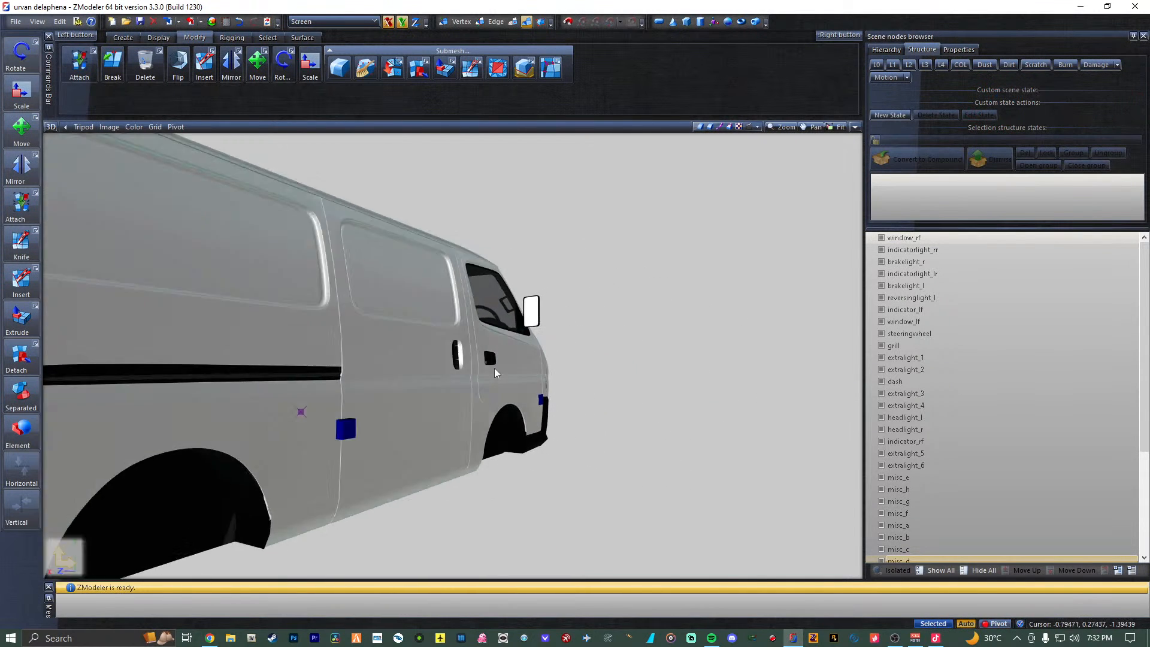
# Examine the rear of the van model, including the NISSAN and URVAN badges and the tailgate.
pyautogui.moveTo(415, 368)
pyautogui.mouseDown(button='middle')
pyautogui.moveTo(437, 374)
pyautogui.moveTo(439, 394)
pyautogui.moveTo(423, 377)
pyautogui.mouseUp(button='middle')
pyautogui.scroll(2, 429, 377)
pyautogui.scroll(-2, 429, 378)
pyautogui.scroll(2, 423, 377)
pyautogui.scroll(-1, 424, 359)
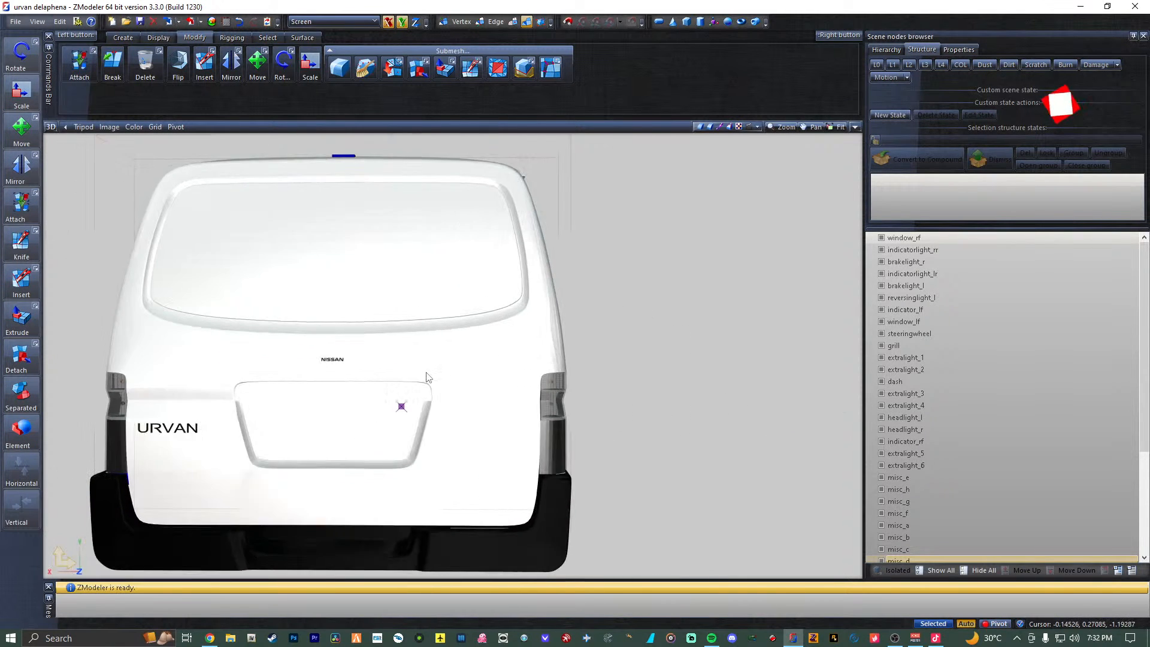
pyautogui.scroll(1, 375, 373)
pyautogui.scroll(3, 375, 373)
pyautogui.scroll(-4, 357, 354)
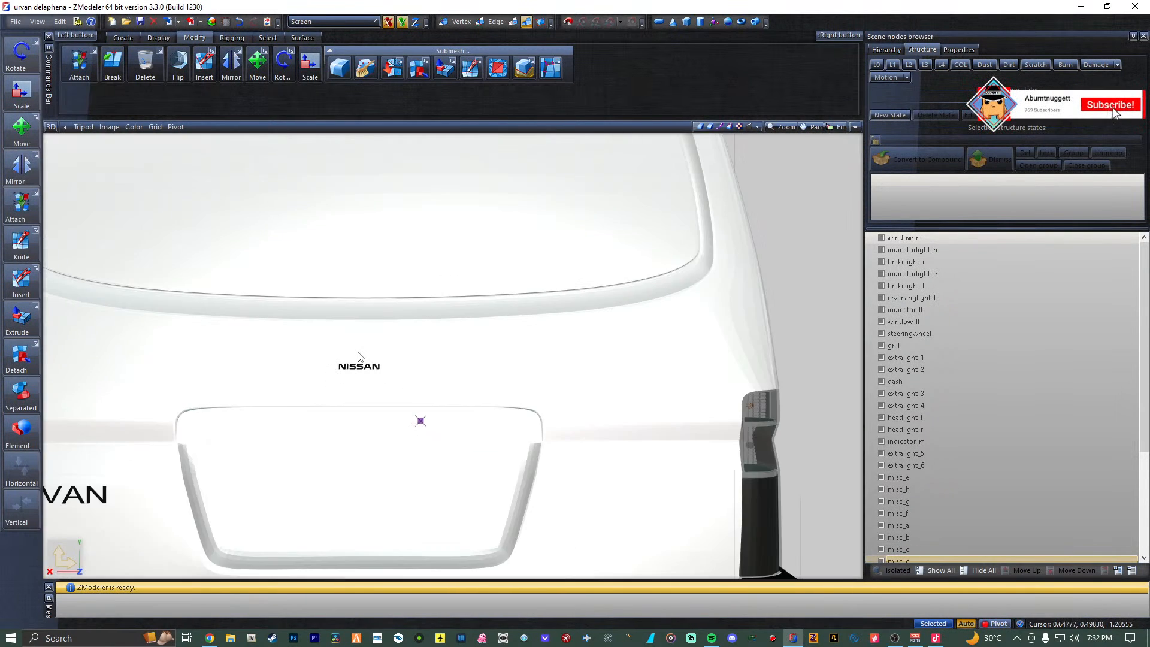
pyautogui.moveTo(331, 366); pyautogui.dragTo(339, 324, button='middle')
pyautogui.scroll(3, 401, 353)
pyautogui.scroll(4, 409, 329)
pyautogui.scroll(-3, 391, 324)
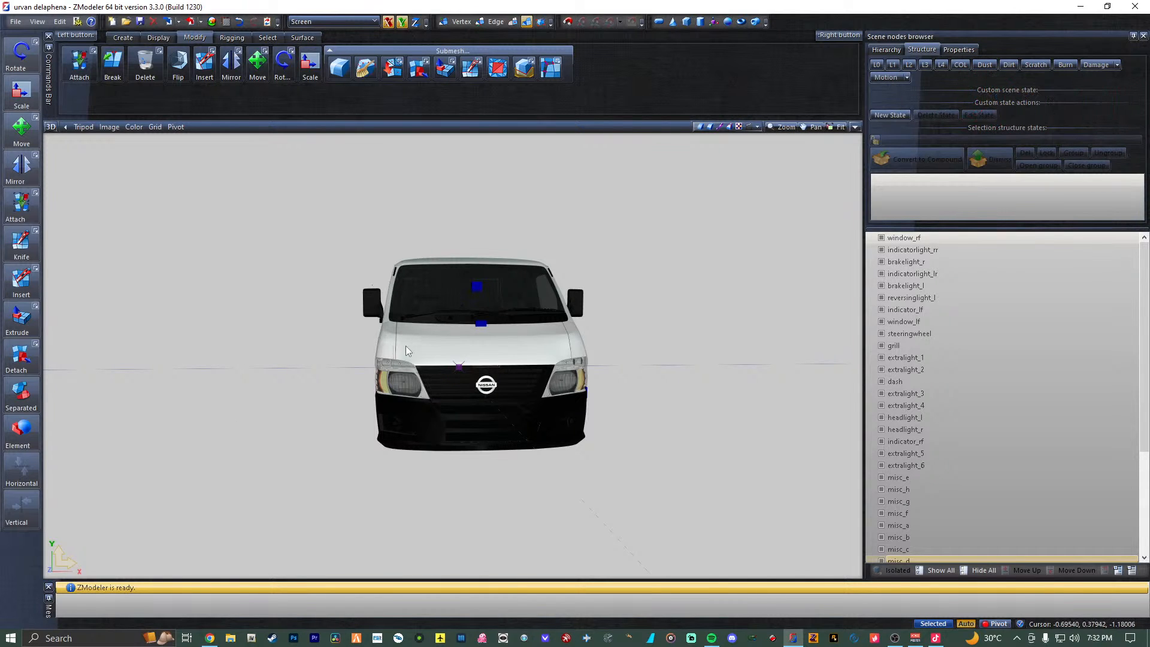
# Examine the van's front end, checking the headlights, indicators, grille and front badge.
pyautogui.scroll(6, 405, 372)
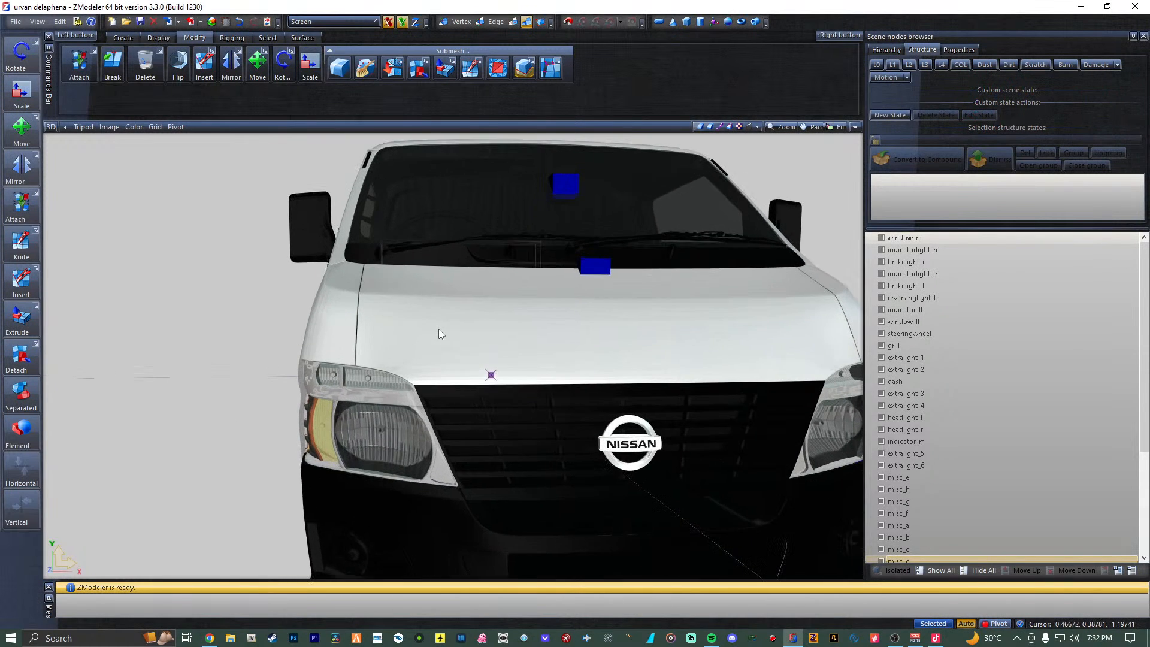
pyautogui.moveTo(501, 350); pyautogui.dragTo(358, 389, button='middle')
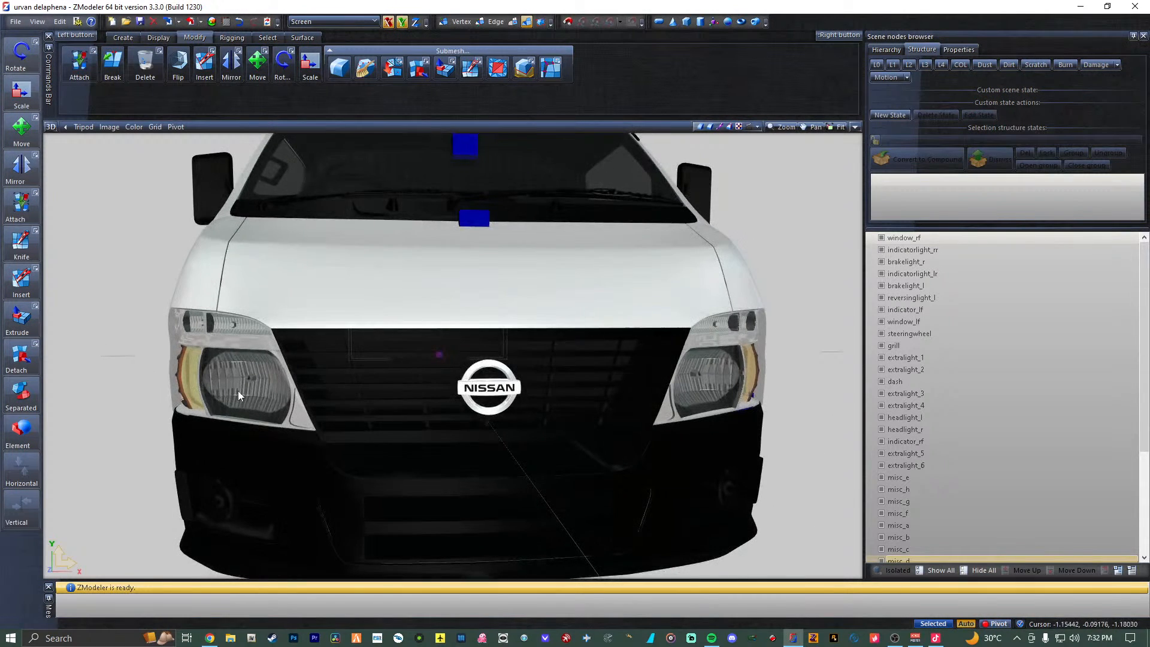
pyautogui.scroll(2, 246, 390)
pyautogui.scroll(2, 241, 378)
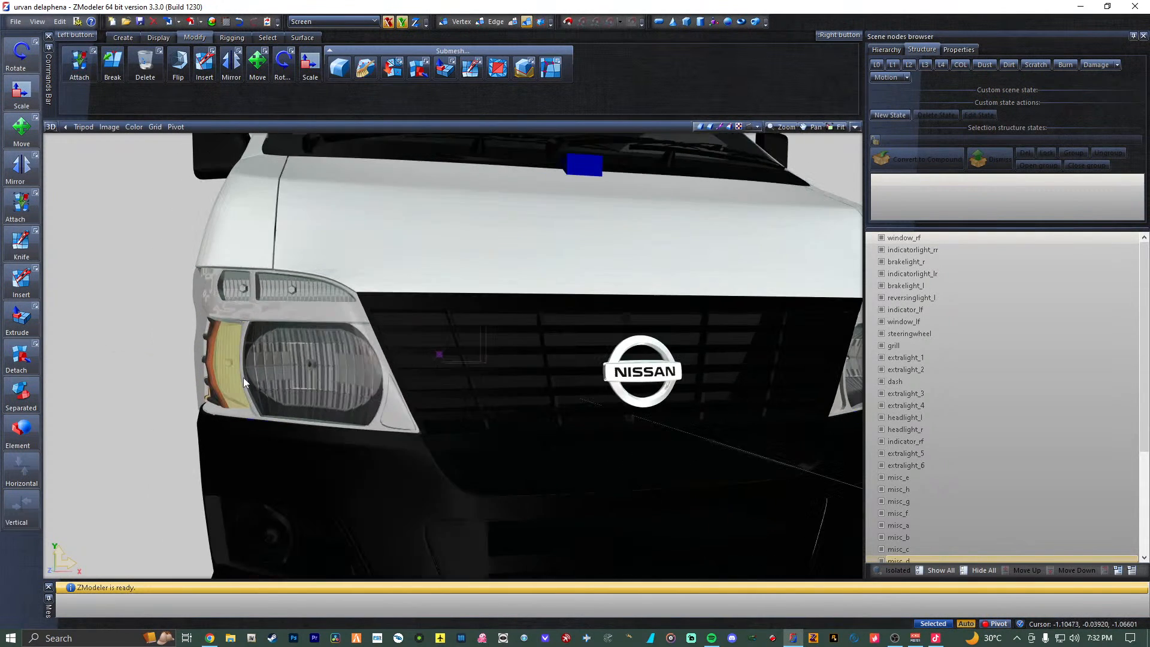
pyautogui.scroll(1, 243, 378)
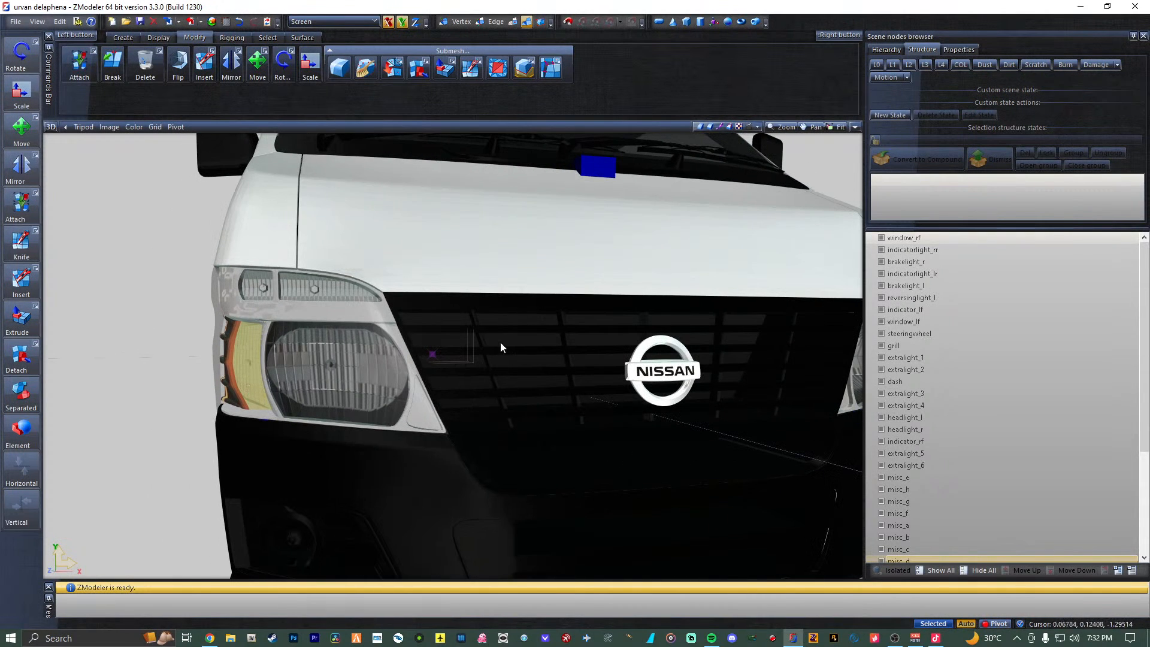
pyautogui.moveTo(501, 342)
pyautogui.mouseDown(button='middle')
pyautogui.moveTo(454, 343)
pyautogui.moveTo(481, 342)
pyautogui.mouseUp(button='middle')
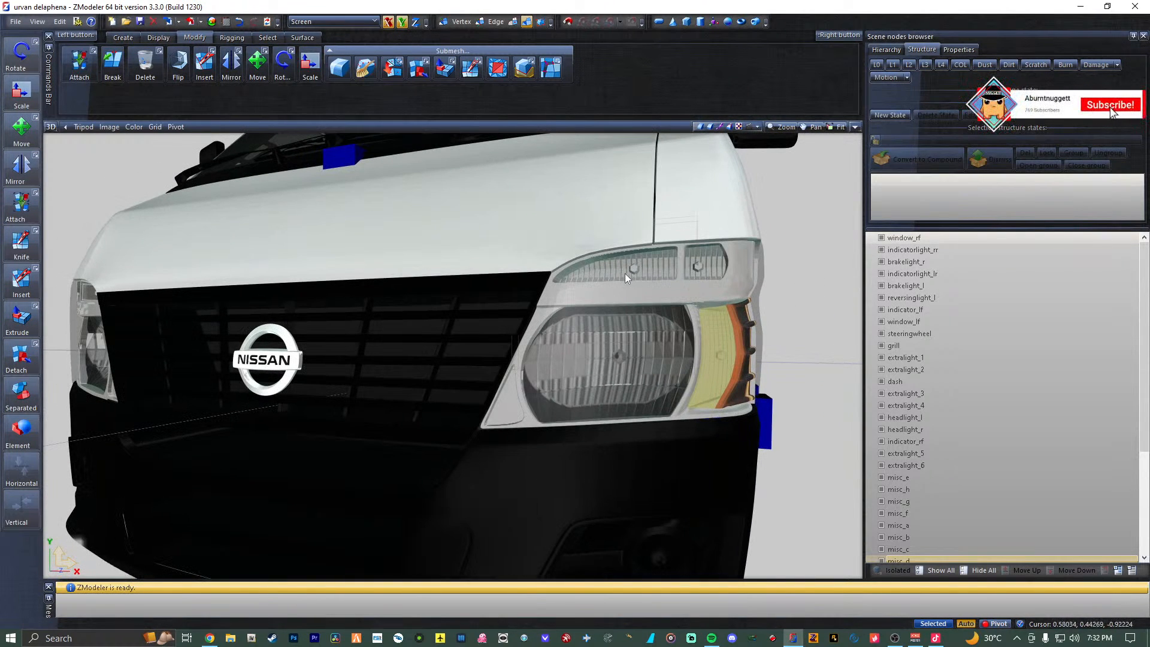
pyautogui.scroll(-4, 400, 328)
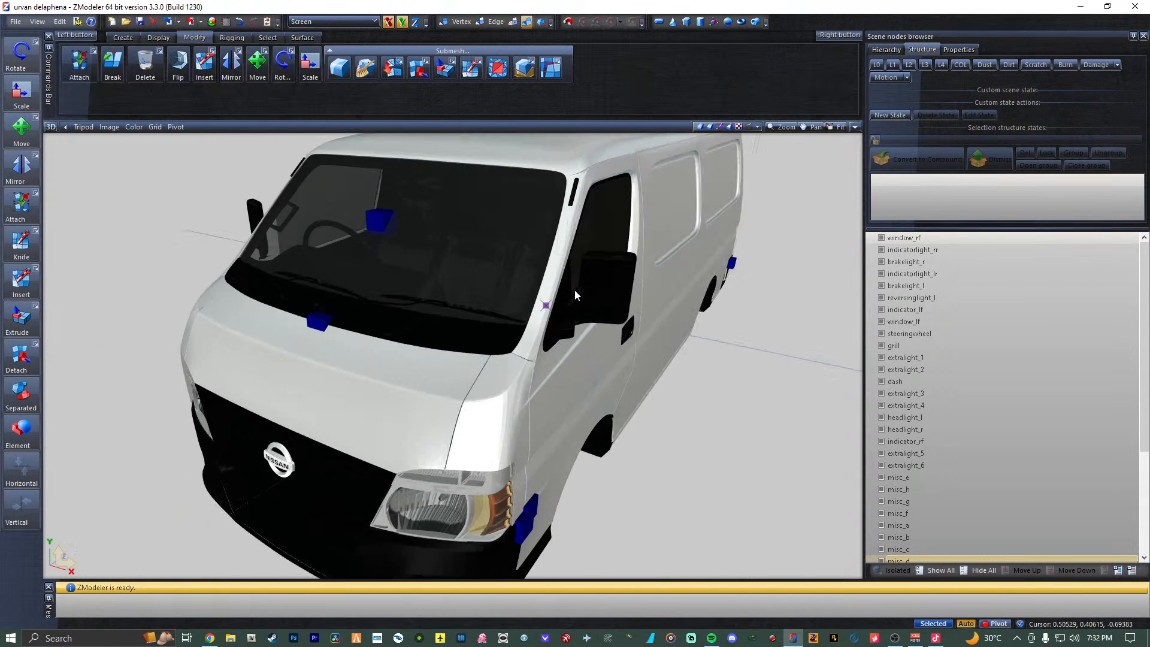
# Inspect the van's cabin, including the seats, side mirror, steering wheel and dashboard.
pyautogui.scroll(8, 434, 253)
pyautogui.moveTo(433, 258); pyautogui.dragTo(502, 298, button='middle')
pyautogui.scroll(6, 267, 296)
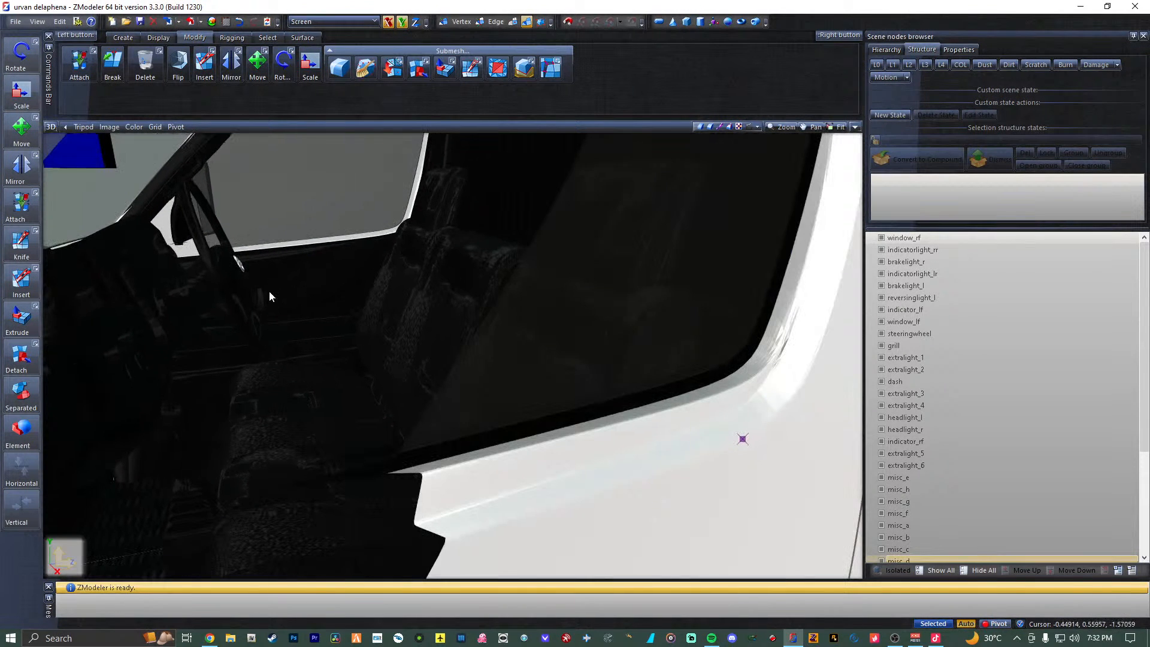
pyautogui.moveTo(428, 261); pyautogui.dragTo(114, 365, button='middle')
pyautogui.scroll(2, 319, 274)
pyautogui.scroll(2, 320, 274)
pyautogui.scroll(4, 182, 275)
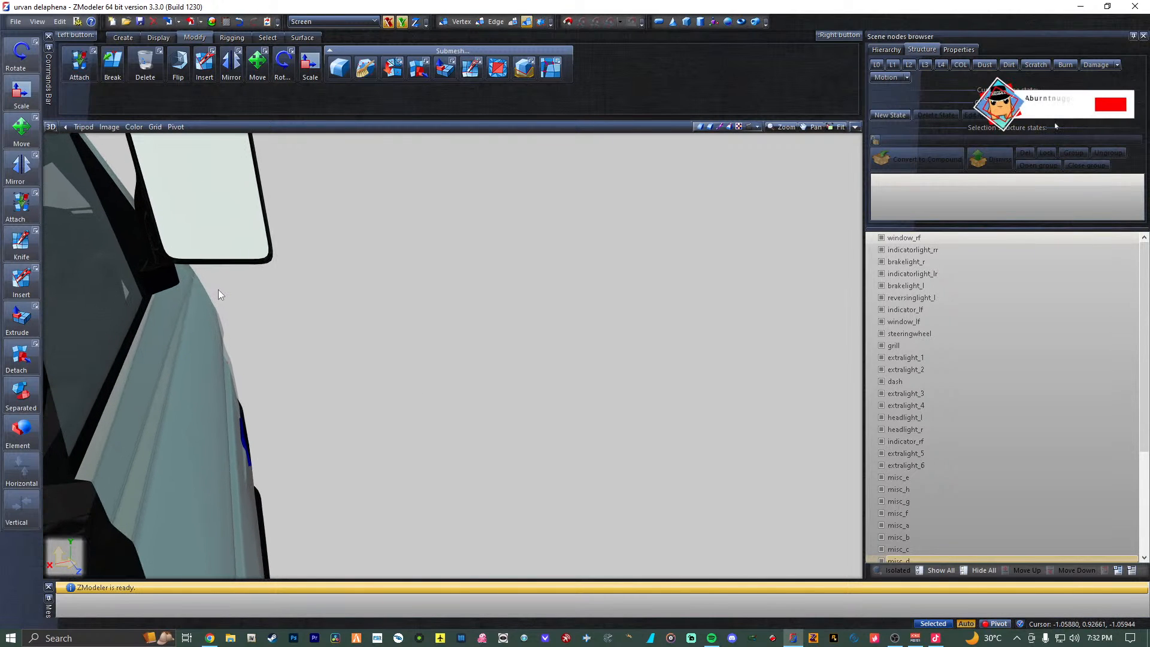
pyautogui.moveTo(218, 289); pyautogui.dragTo(671, 333, button='middle')
pyautogui.moveTo(337, 329); pyautogui.dragTo(896, 321, button='middle')
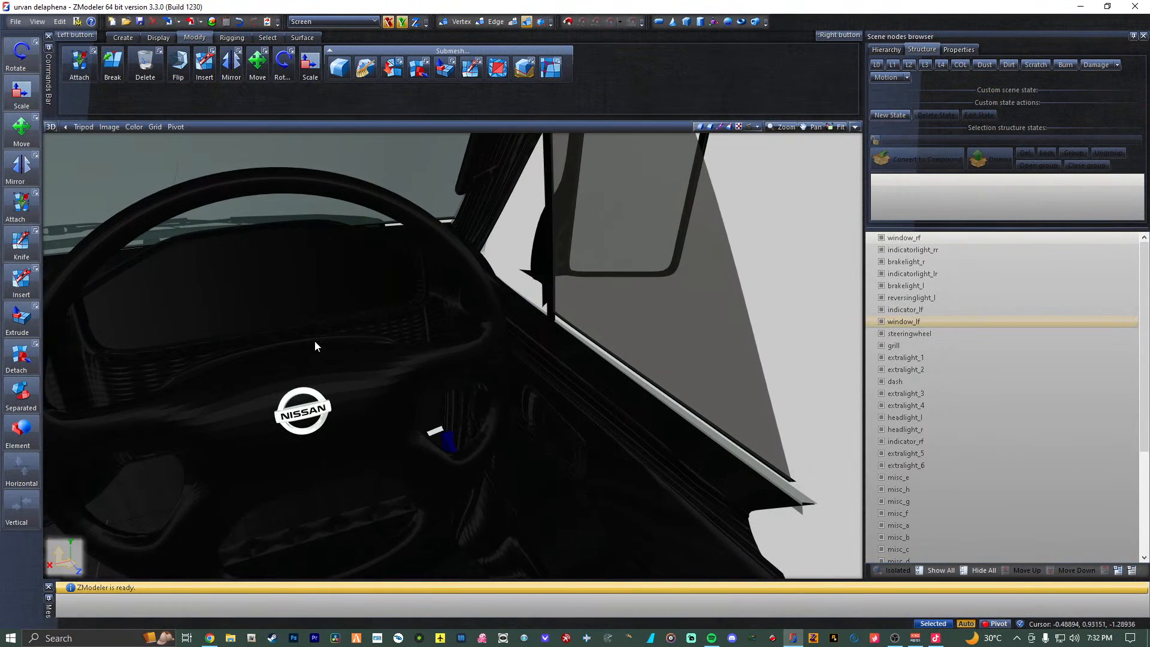
pyautogui.moveTo(227, 316); pyautogui.dragTo(243, 353, button='middle')
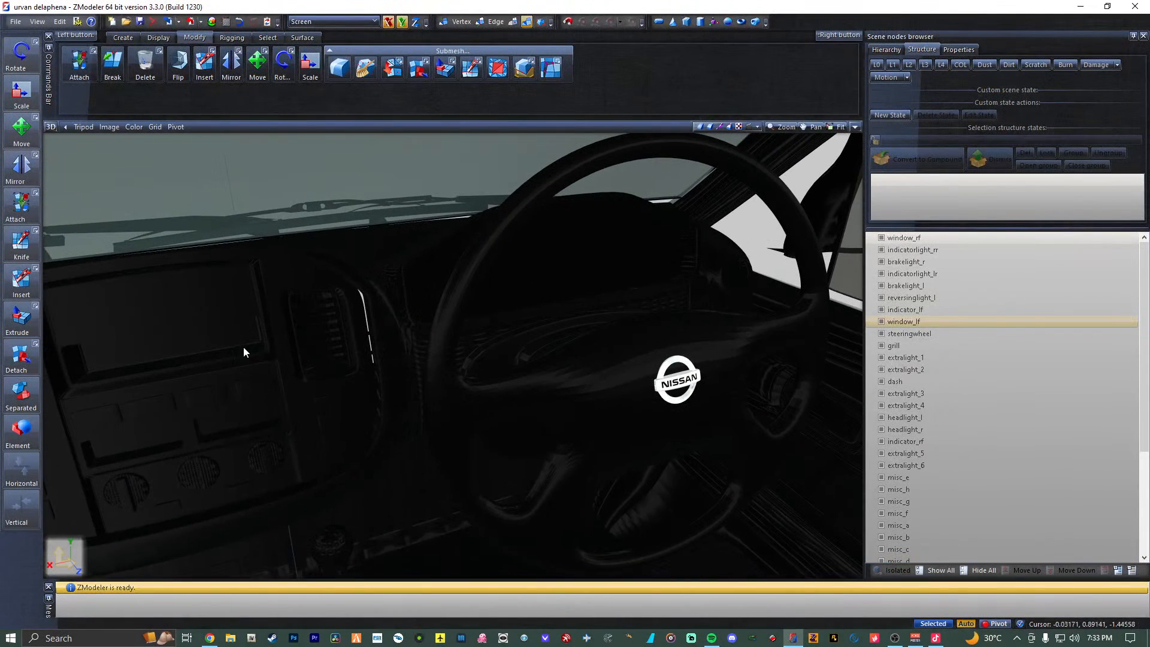
pyautogui.moveTo(135, 487); pyautogui.dragTo(470, 510, button='middle')
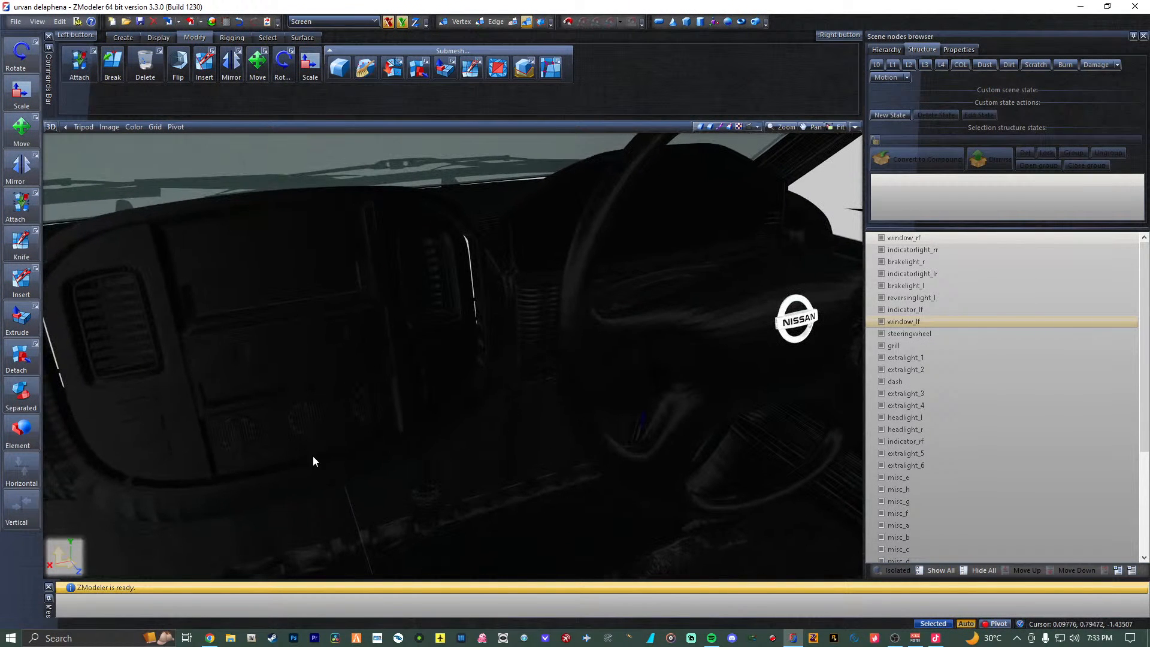
pyautogui.scroll(-8, 162, 407)
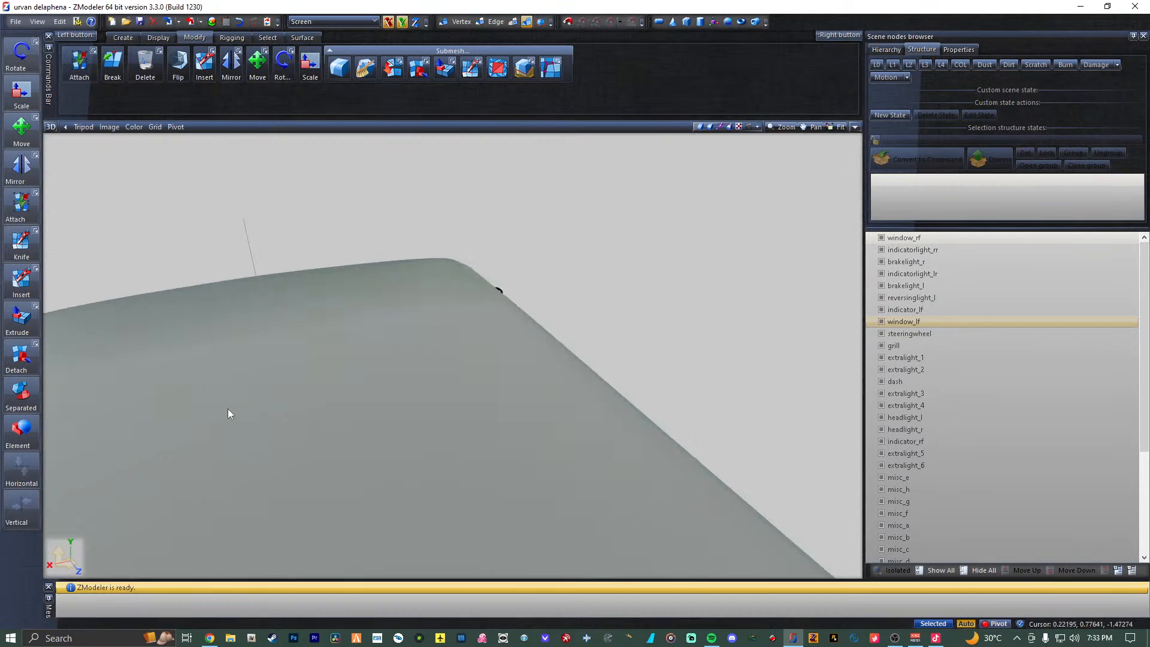
pyautogui.scroll(-7, 228, 410)
pyautogui.moveTo(265, 457); pyautogui.dragTo(461, 476, button='middle')
# Hide the chassis, bodyshell, boot, bonnet, both bumpers, windscreen, all doors and seats so only the loose parts show.
pyautogui.scroll(-4, 1018, 389)
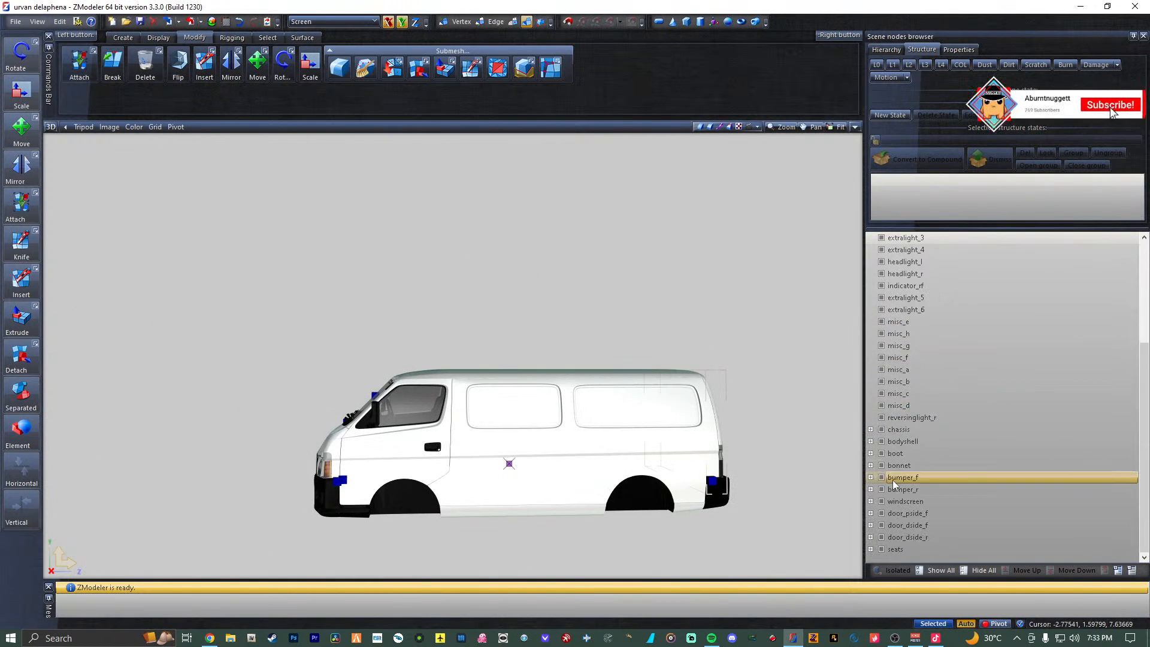
pyautogui.click(882, 442)
pyautogui.click(881, 454)
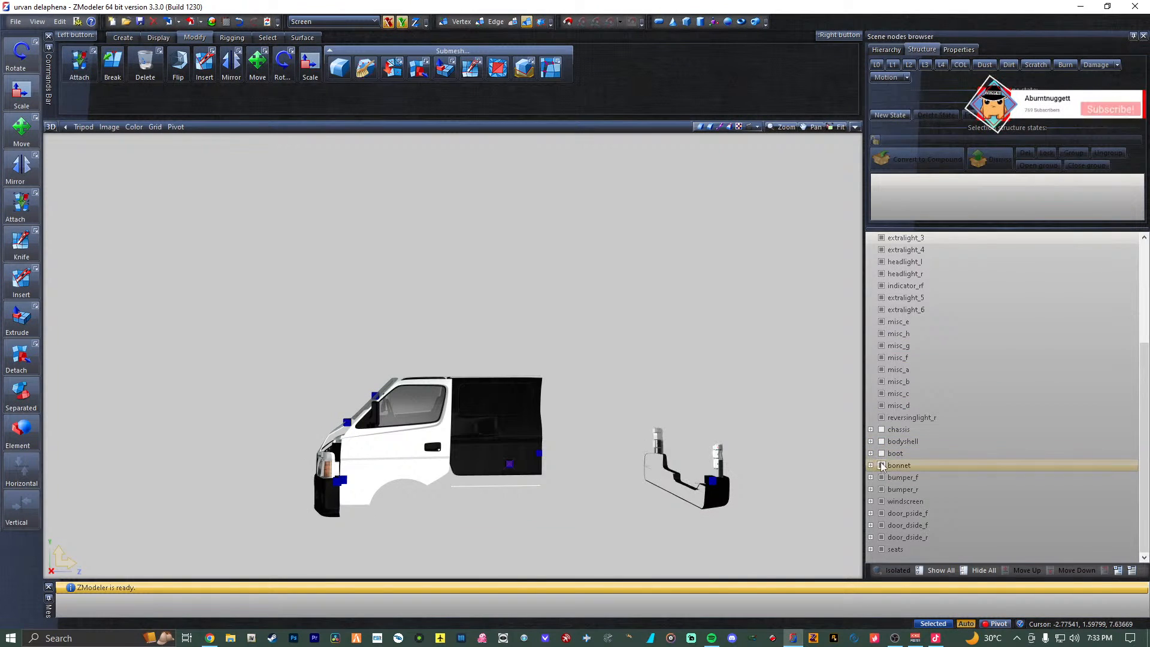
pyautogui.click(882, 466)
pyautogui.click(882, 478)
pyautogui.click(881, 490)
pyautogui.click(881, 502)
pyautogui.click(881, 514)
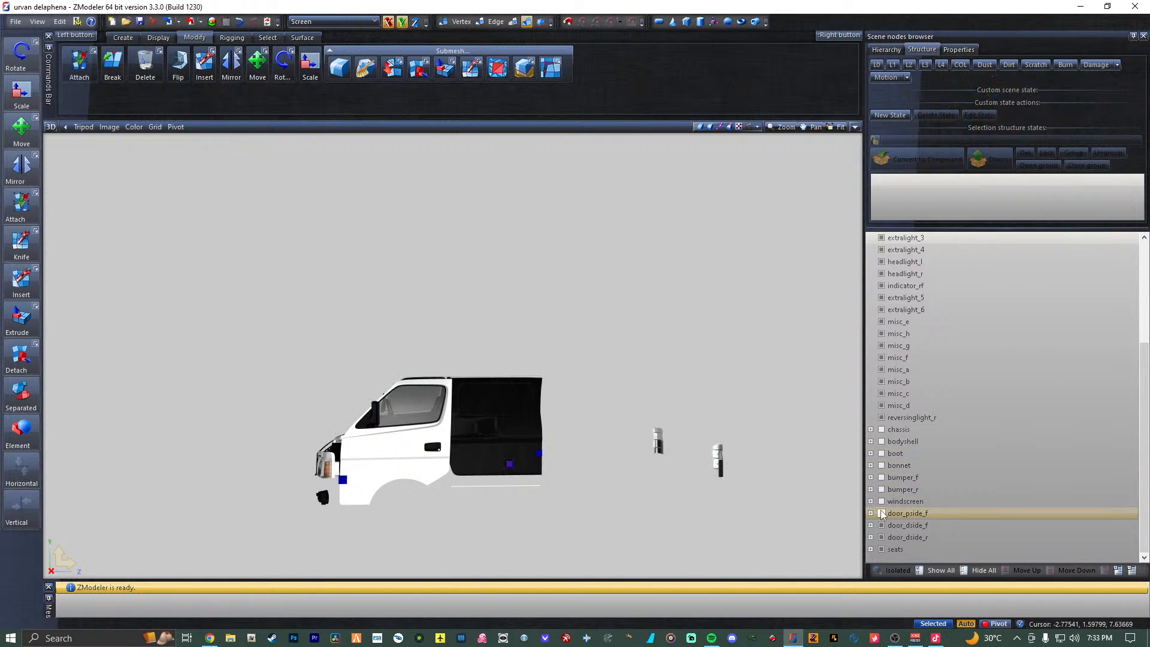
pyautogui.click(881, 525)
pyautogui.click(882, 538)
pyautogui.click(881, 550)
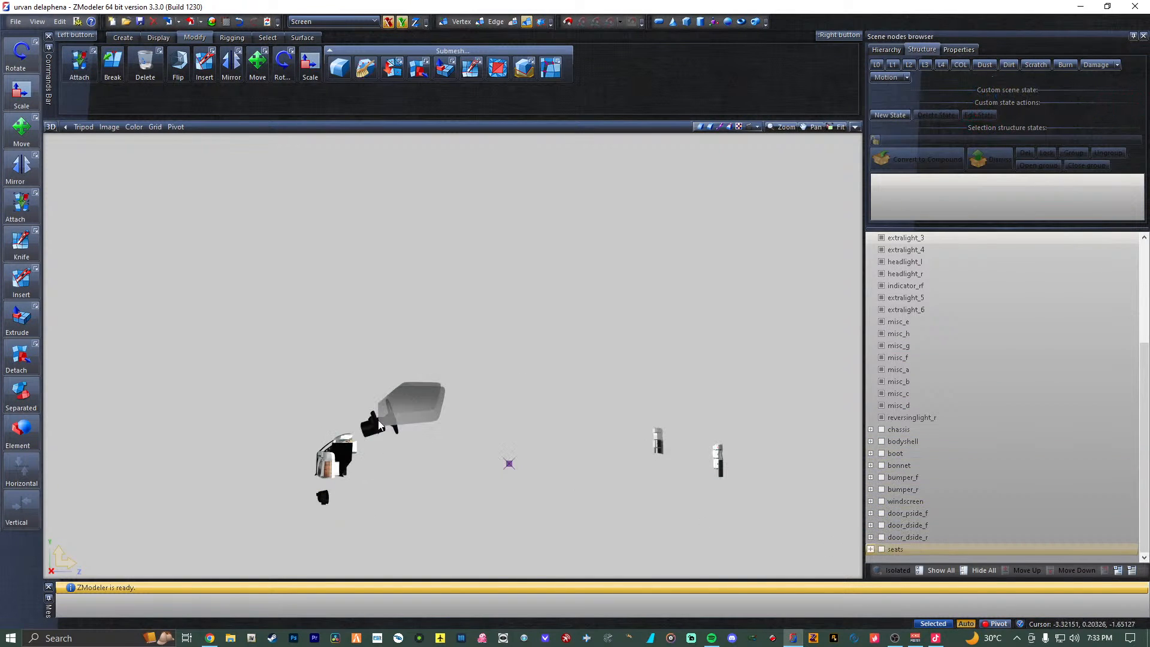
pyautogui.moveTo(361, 358); pyautogui.dragTo(487, 478, button='middle')
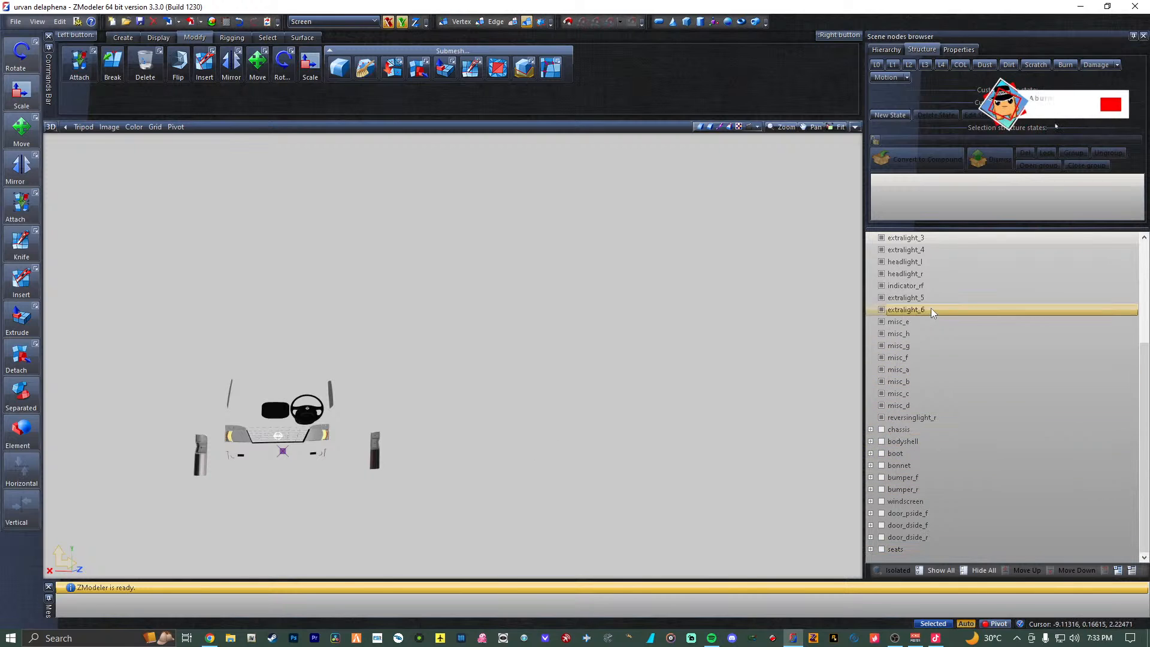
pyautogui.scroll(4, 952, 330)
pyautogui.click(881, 250)
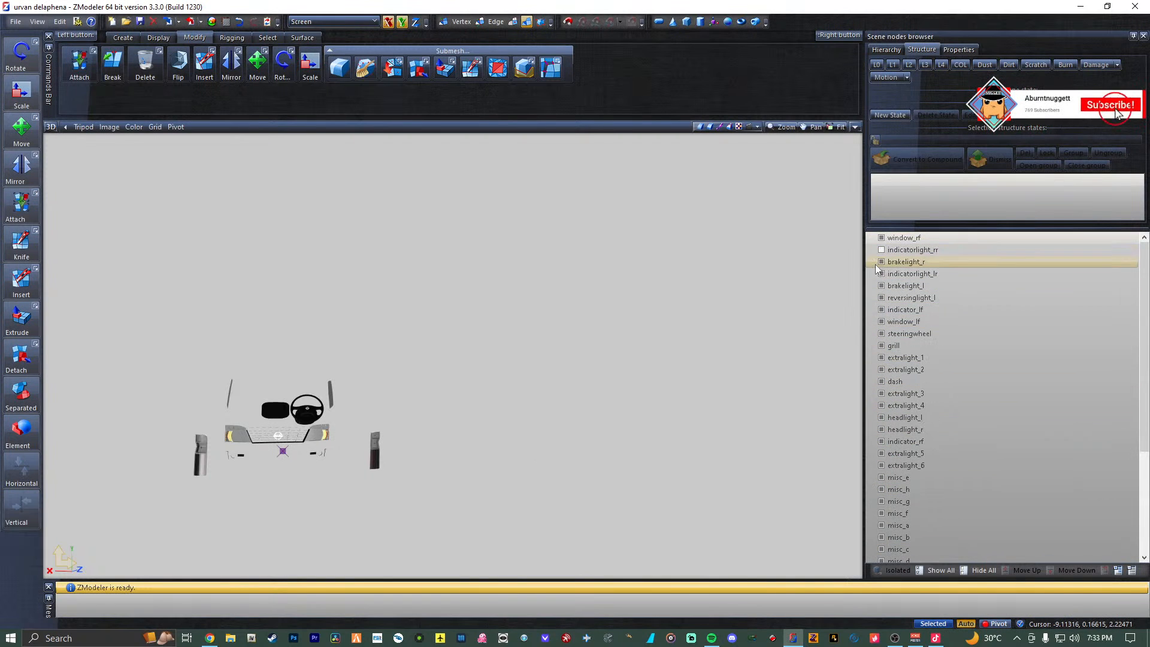
pyautogui.click(880, 262)
pyautogui.click(881, 262)
pyautogui.click(881, 250)
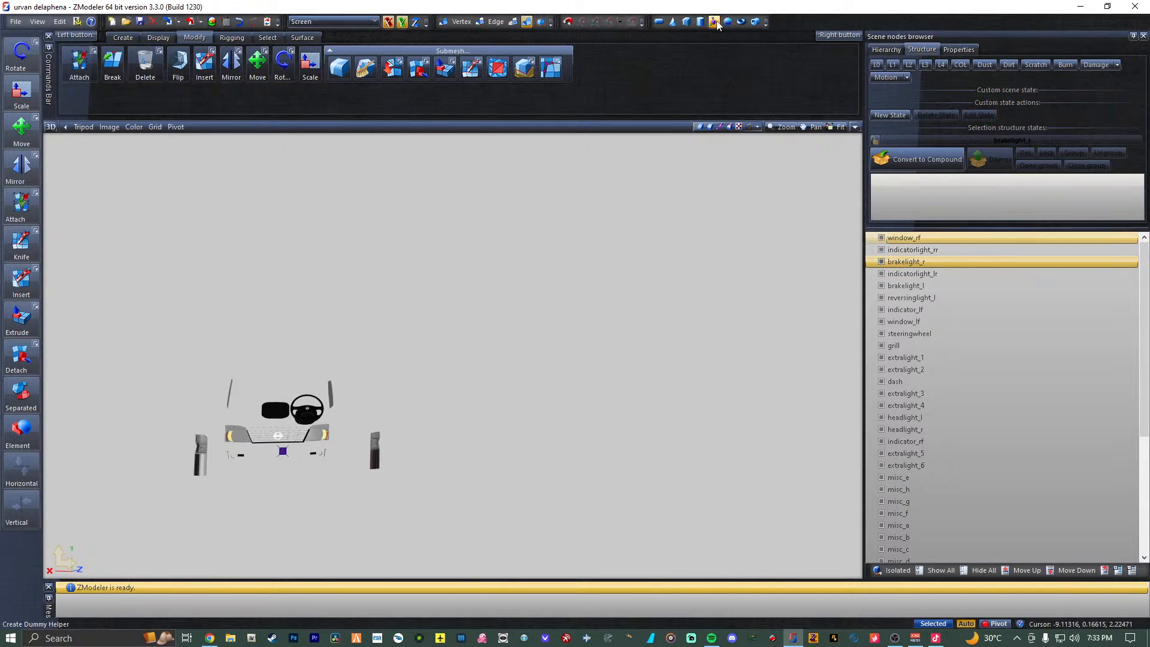
# Hide the Dummy Helper nodes at the end of the scene node list.
pyautogui.scroll(-7, 1018, 419)
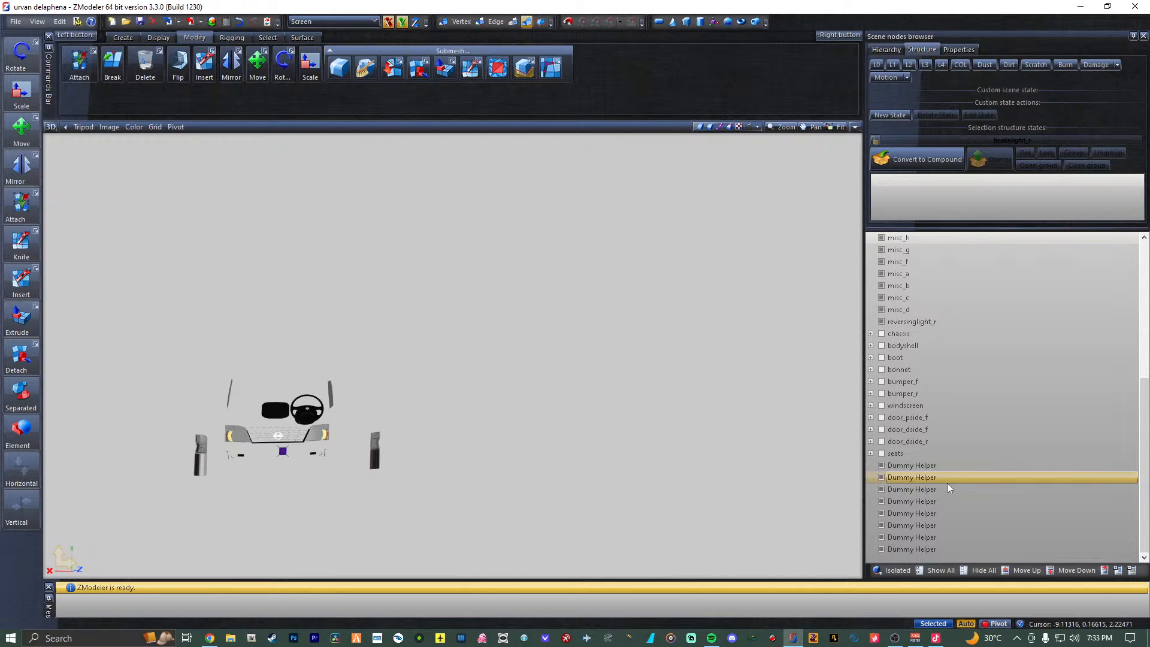
pyautogui.click(881, 466)
pyautogui.click(881, 477)
pyautogui.click(882, 490)
pyautogui.click(881, 502)
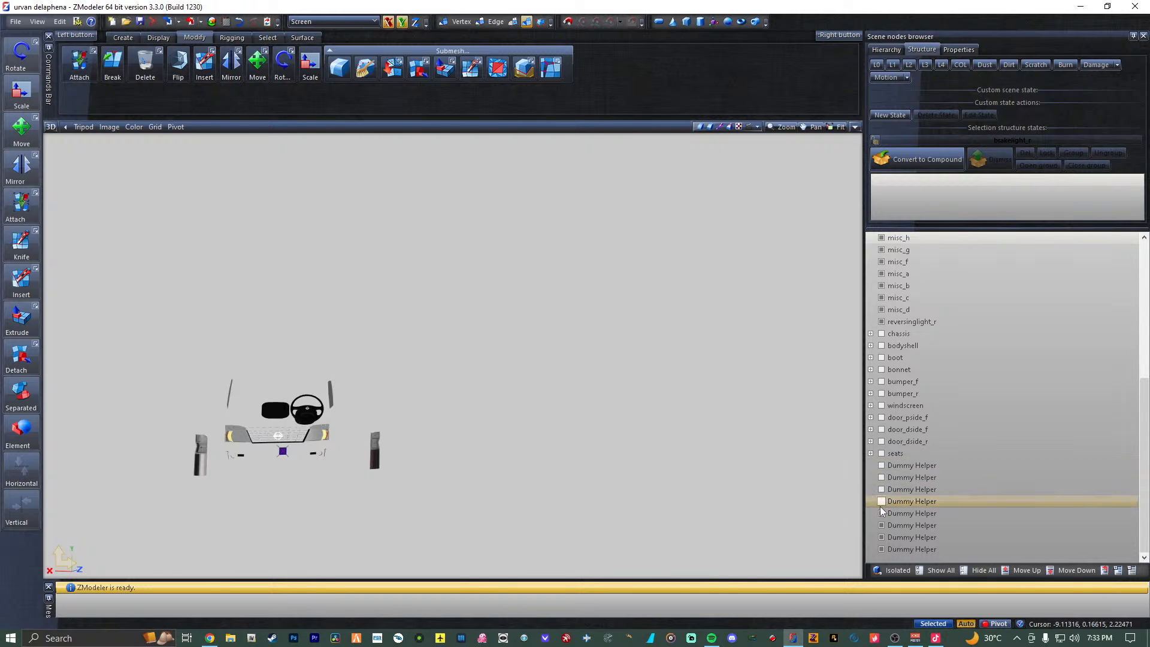
pyautogui.click(881, 514)
pyautogui.click(881, 525)
pyautogui.click(881, 538)
pyautogui.click(881, 549)
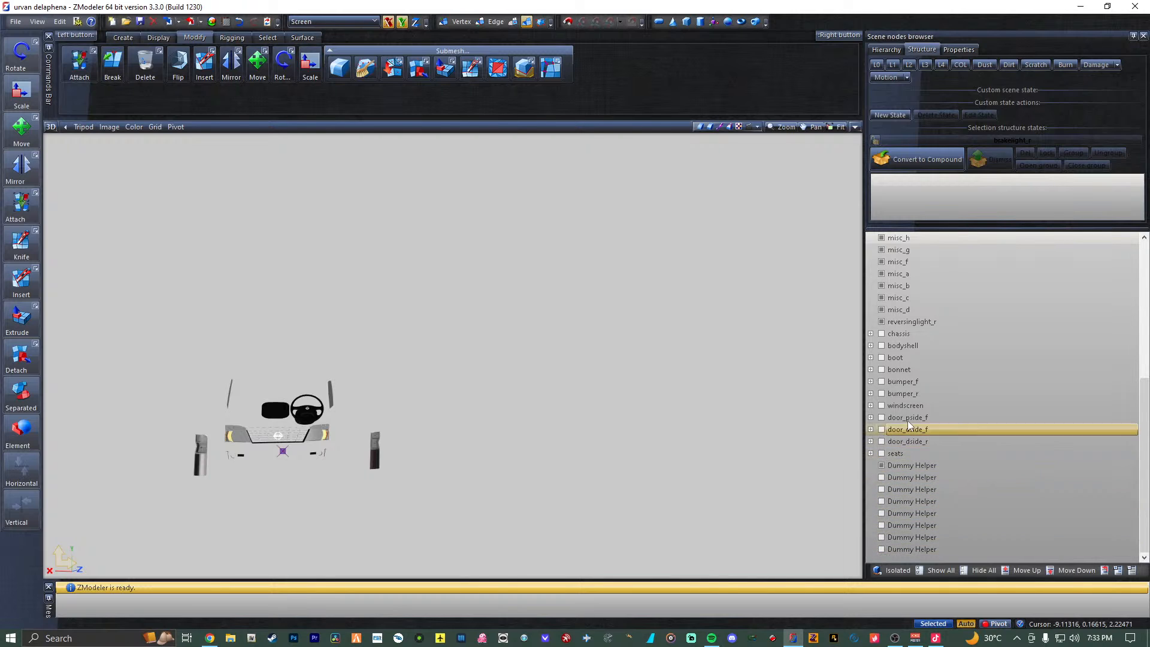
# Hide every node in the scene and show only window_rf.
pyautogui.scroll(7, 923, 420)
pyautogui.click(922, 239)
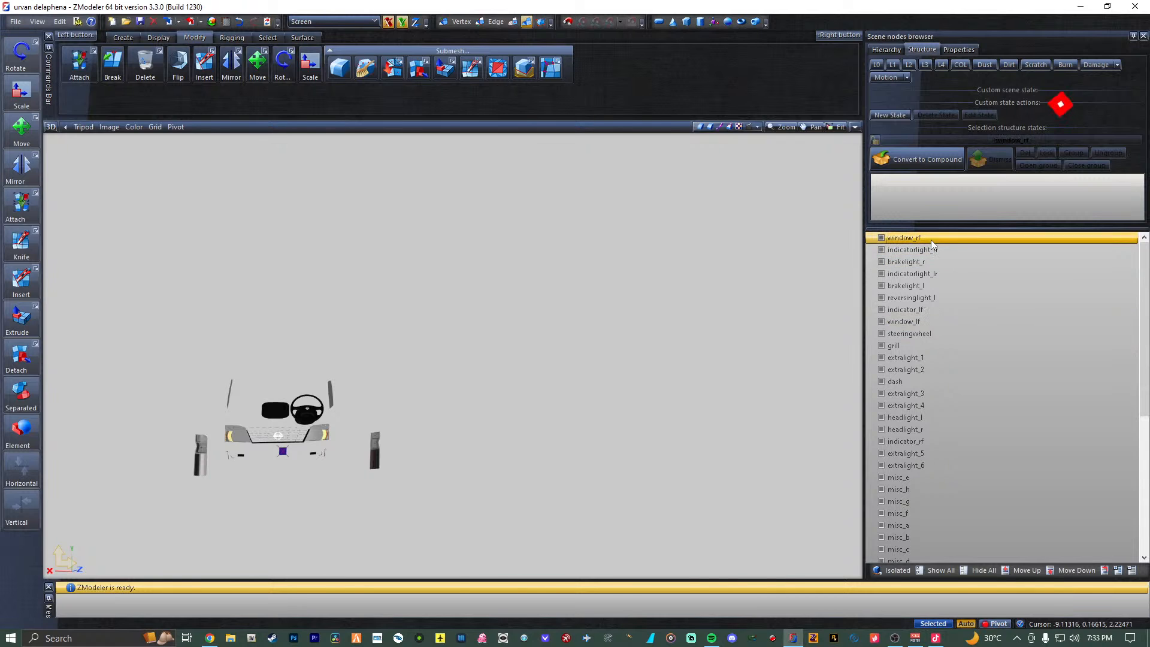
pyautogui.click(983, 570)
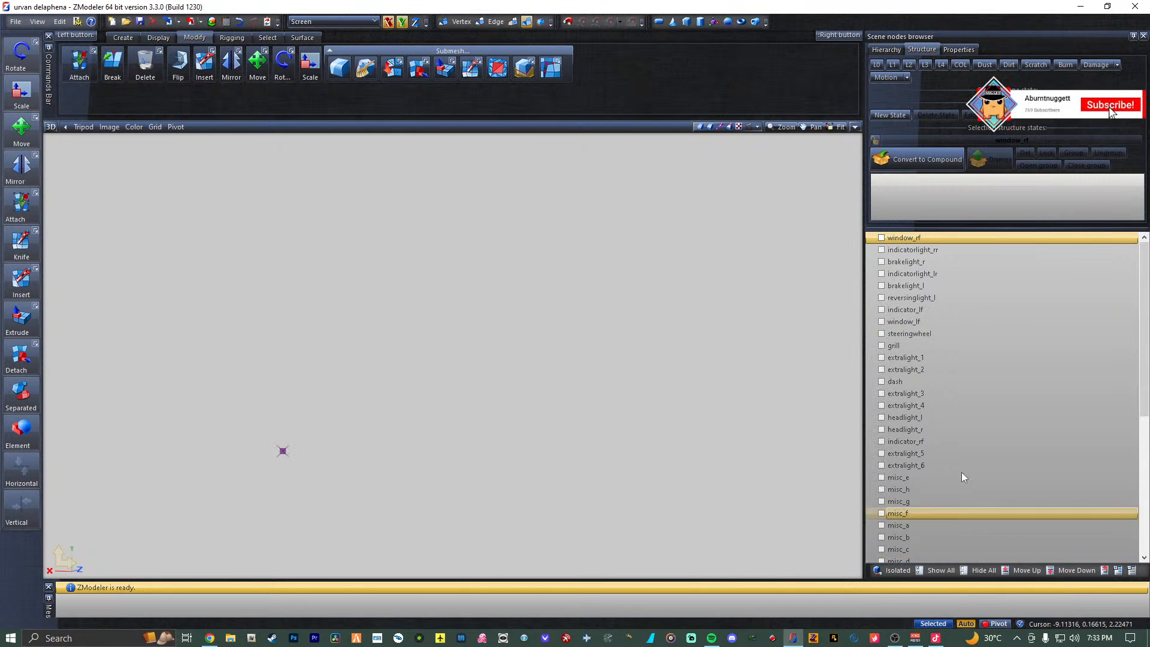
pyautogui.click(881, 237)
# Show the first Dummy Helper and rename it window_rf, matching the window mesh's name.
pyautogui.click(941, 238)
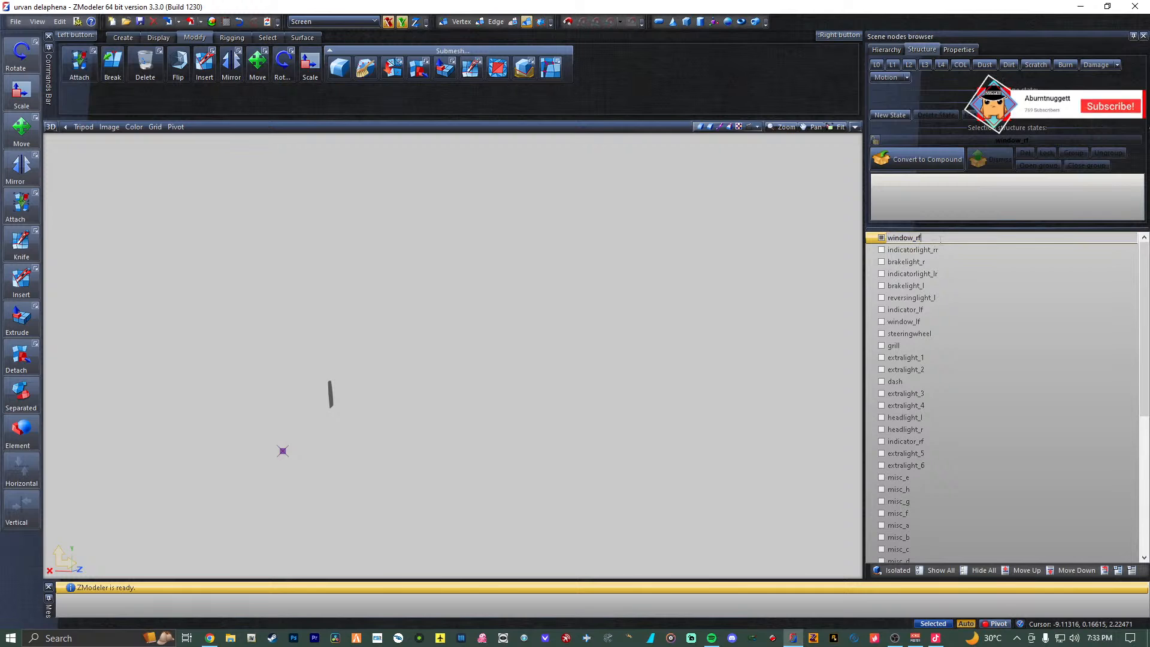
pyautogui.scroll(-7, 1012, 402)
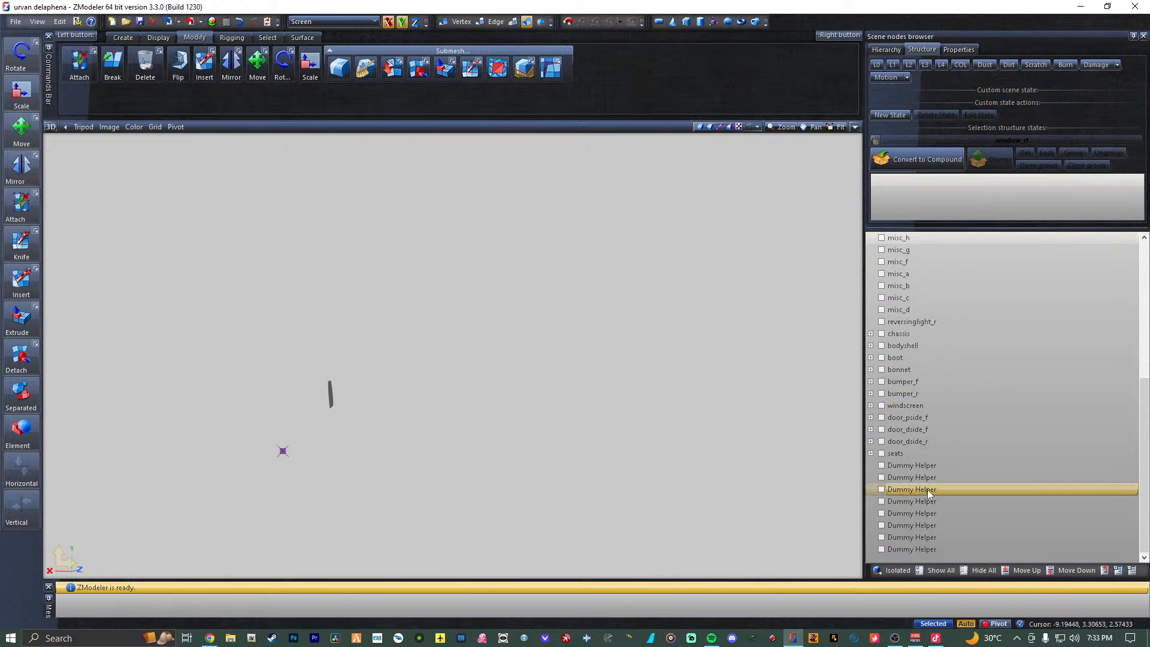
pyautogui.click(931, 468)
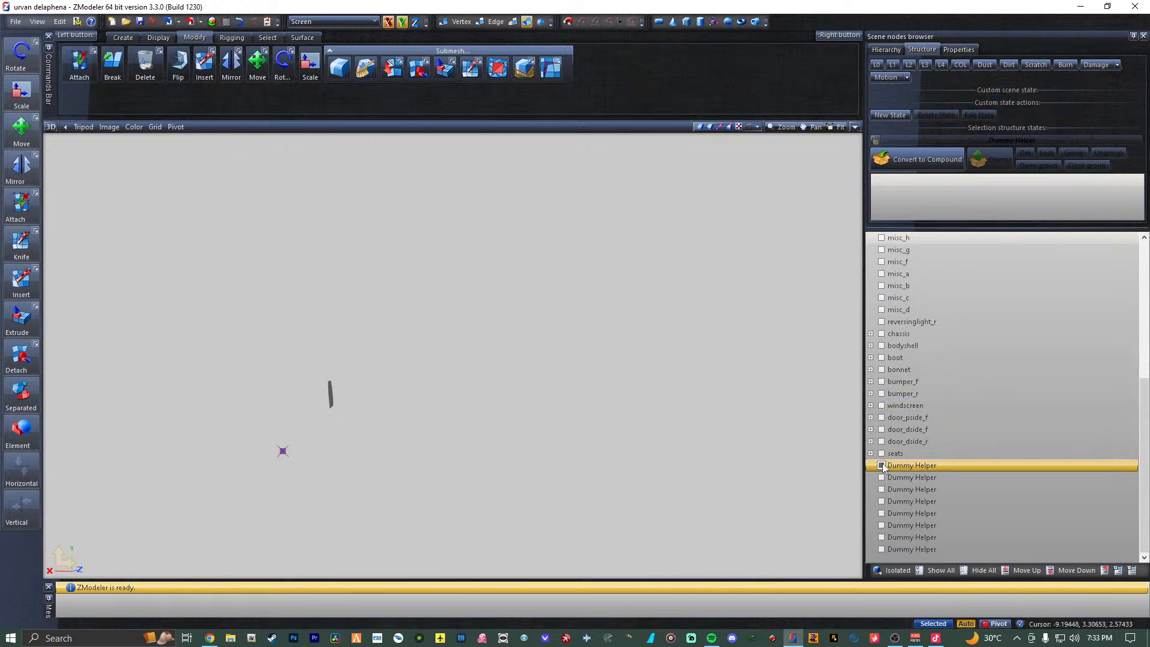
pyautogui.click(881, 465)
pyautogui.click(932, 465)
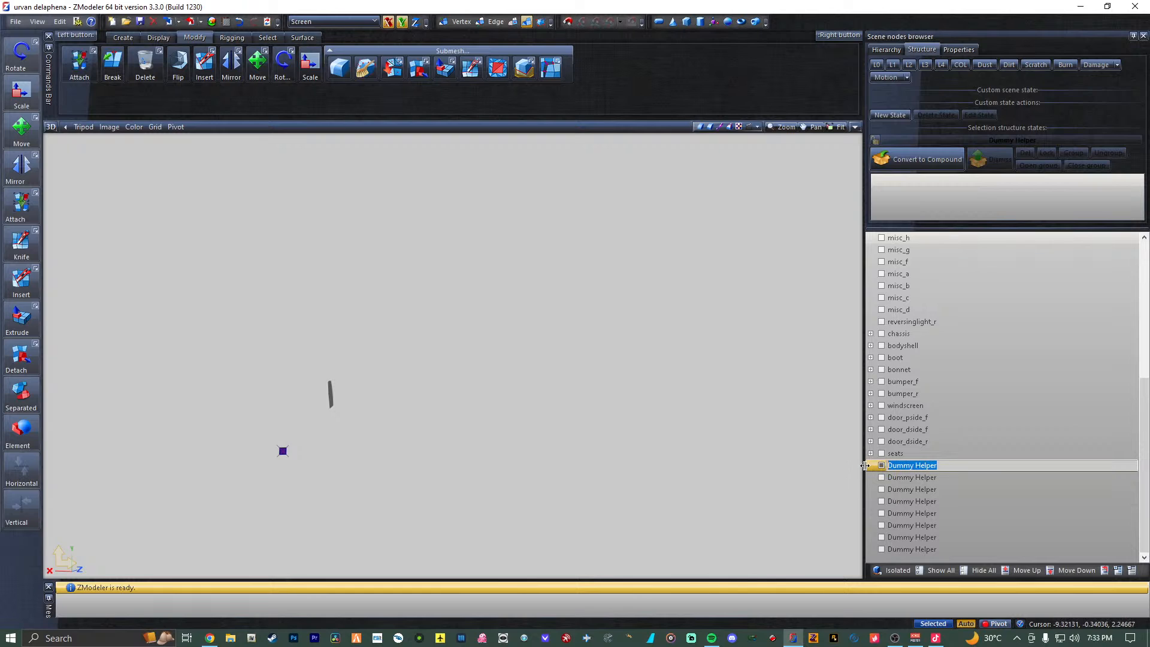
pyautogui.write('window_rf')
pyautogui.press('Return')
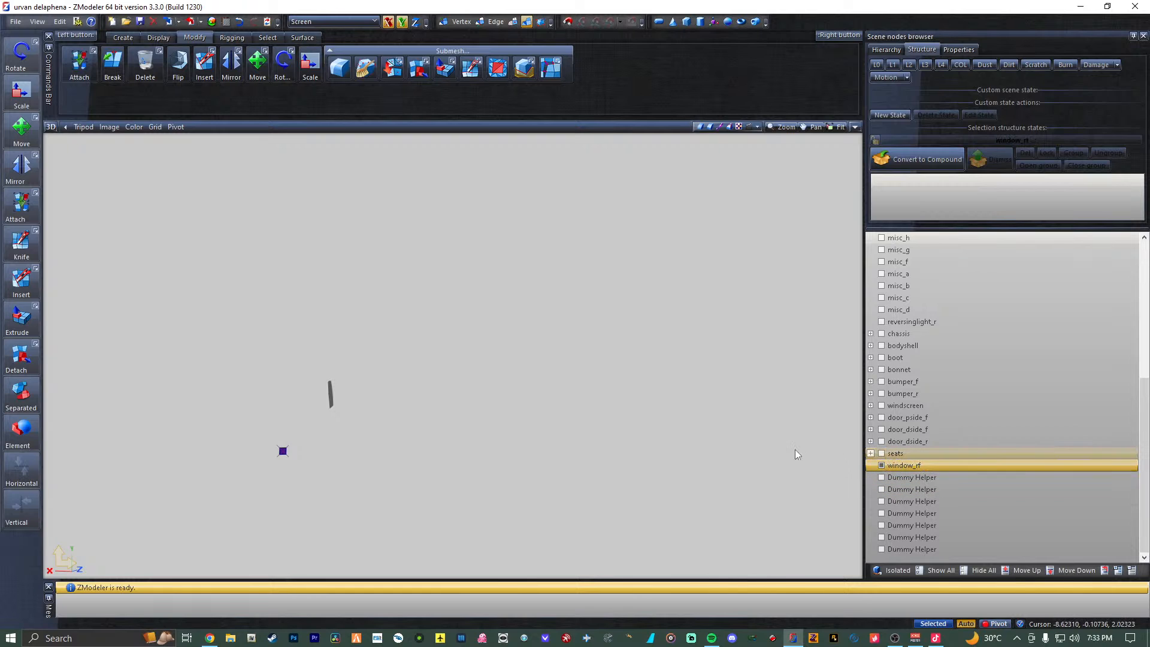
# Return to the four-viewport layout and bring the window_rf mesh and its dummy into the perspective view.
pyautogui.scroll(7, 925, 433)
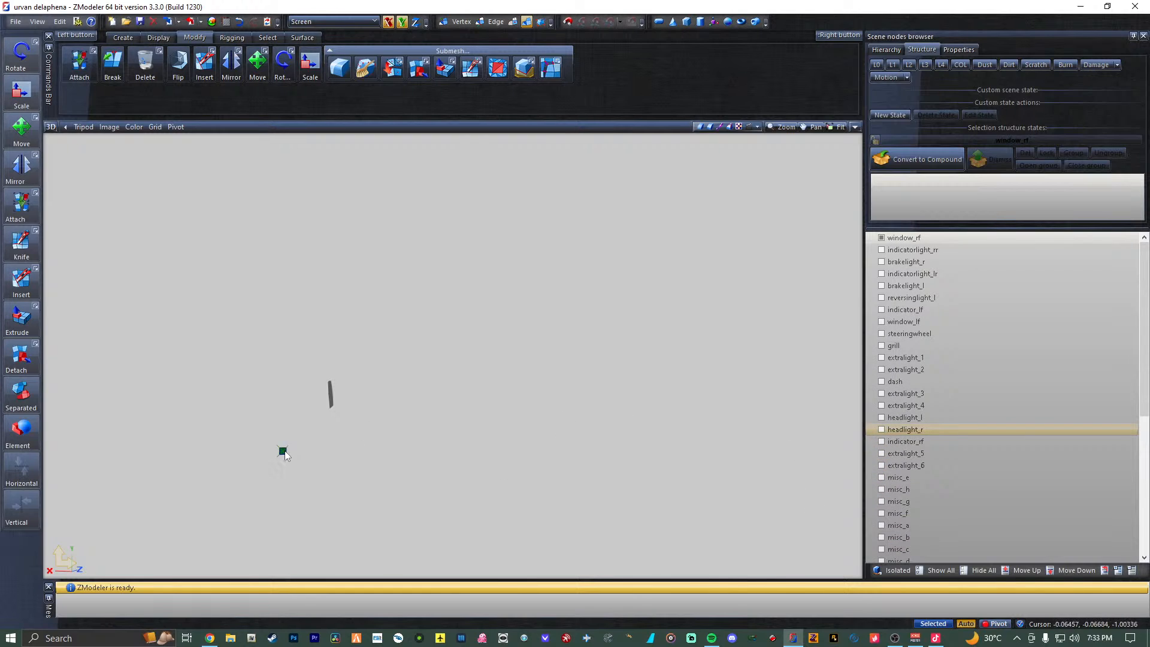
pyautogui.click(855, 127)
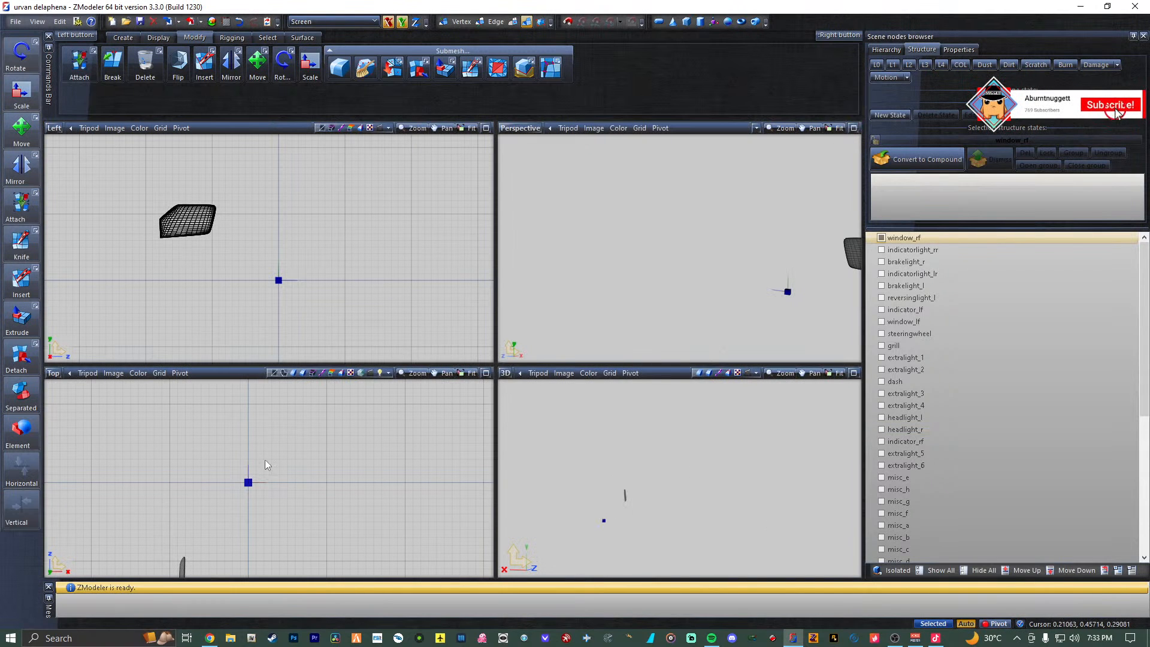
pyautogui.scroll(-1, 275, 463)
pyautogui.moveTo(749, 277); pyautogui.dragTo(612, 268, button='middle')
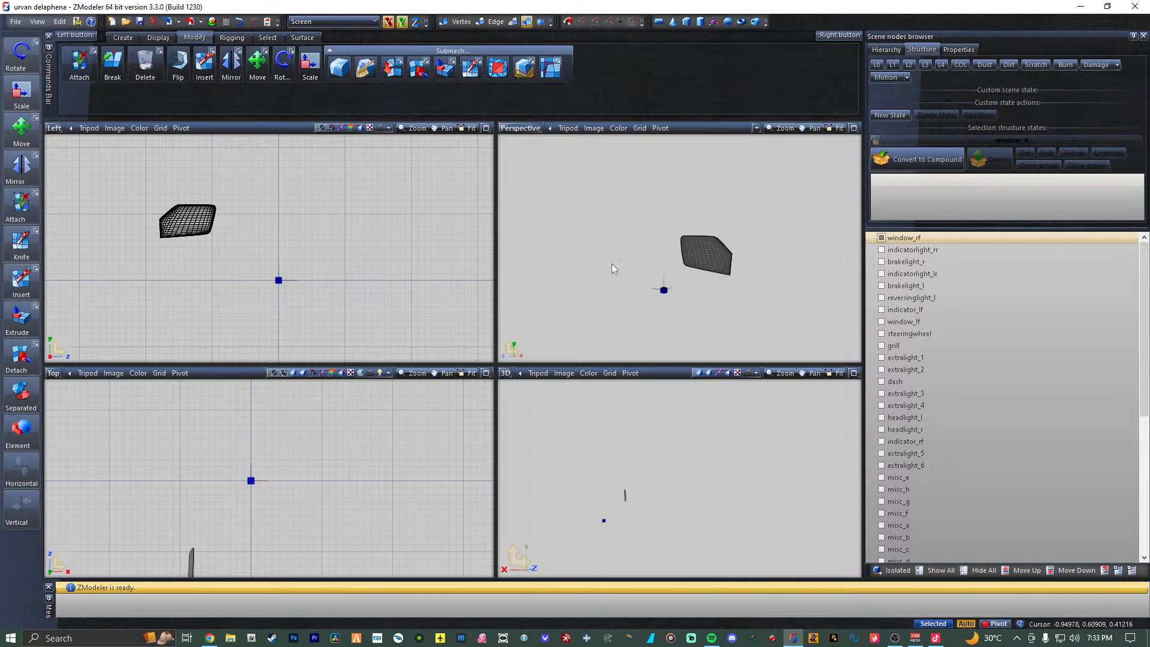
# Move the window_rf dummy onto the centre of the window_rf mesh, aligning it in the top and left views.
pyautogui.moveTo(300, 453); pyautogui.dragTo(244, 429, button='middle')
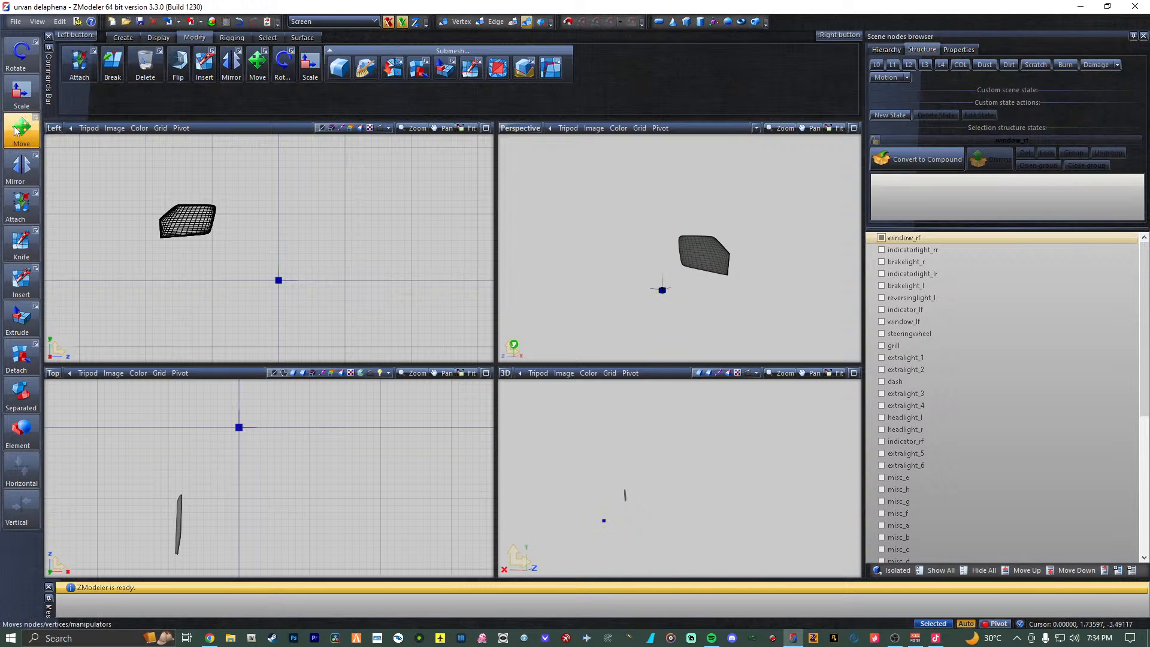
pyautogui.click(28, 138)
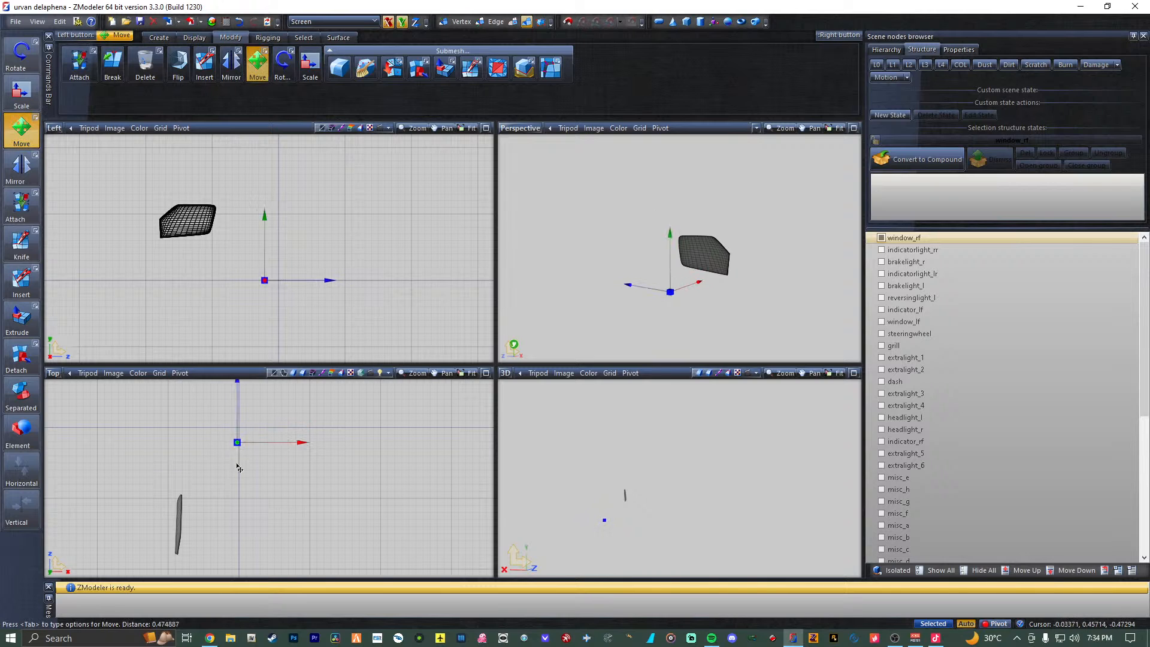
pyautogui.moveTo(239, 469); pyautogui.dragTo(188, 526)
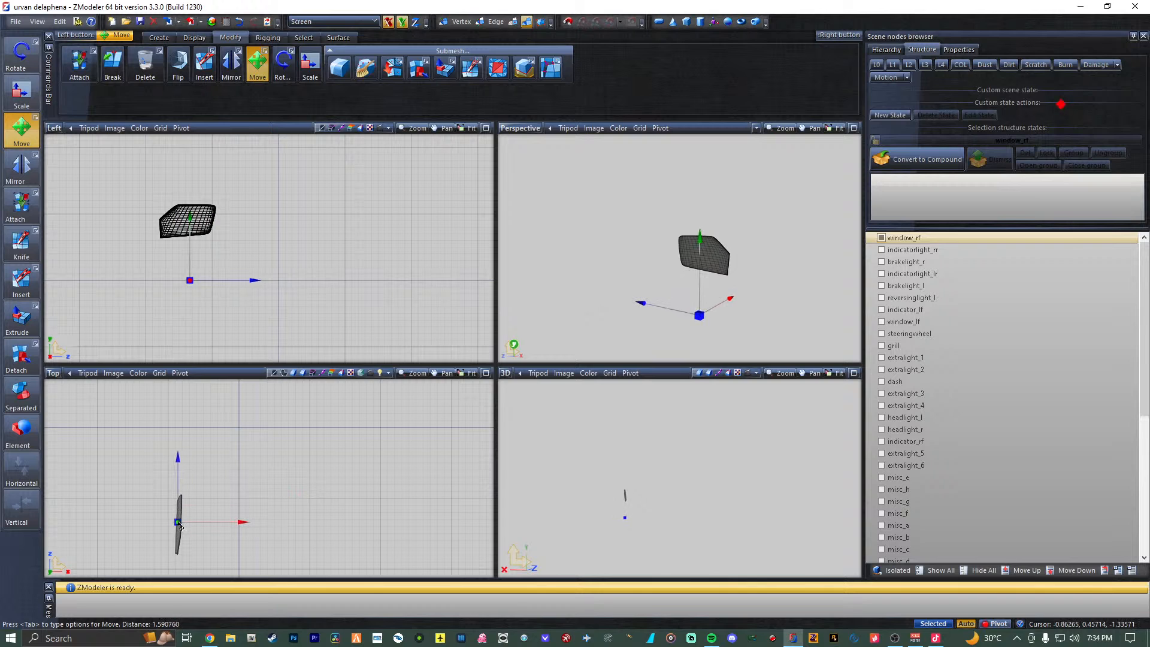
pyautogui.moveTo(189, 279); pyautogui.dragTo(190, 222)
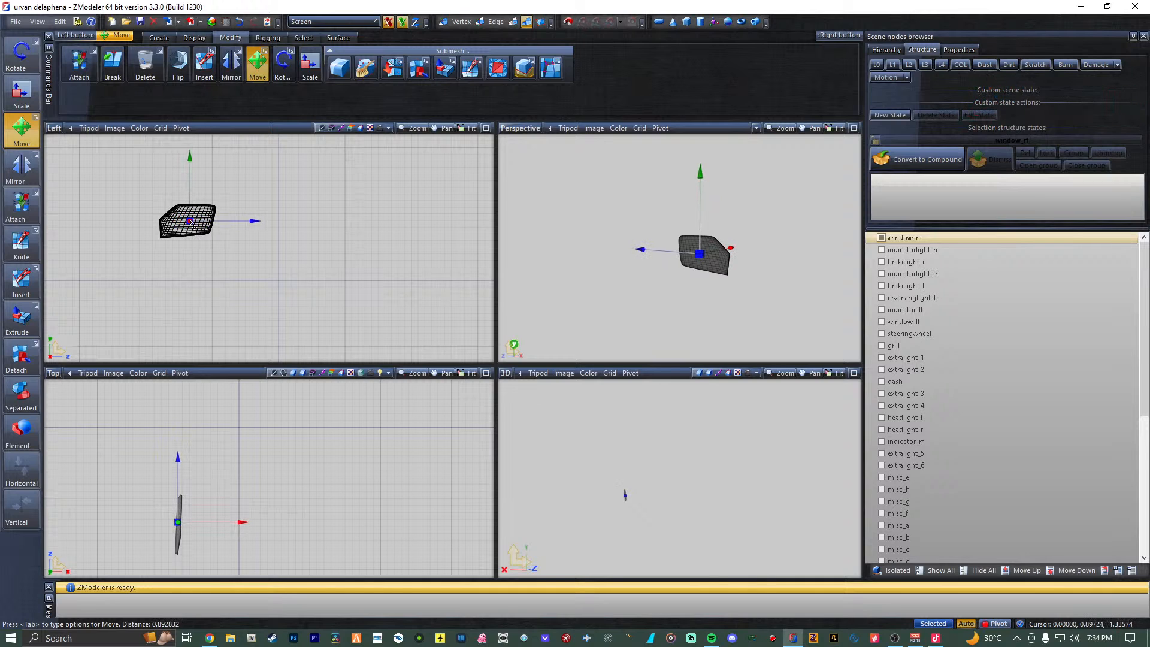
pyautogui.scroll(3, 193, 530)
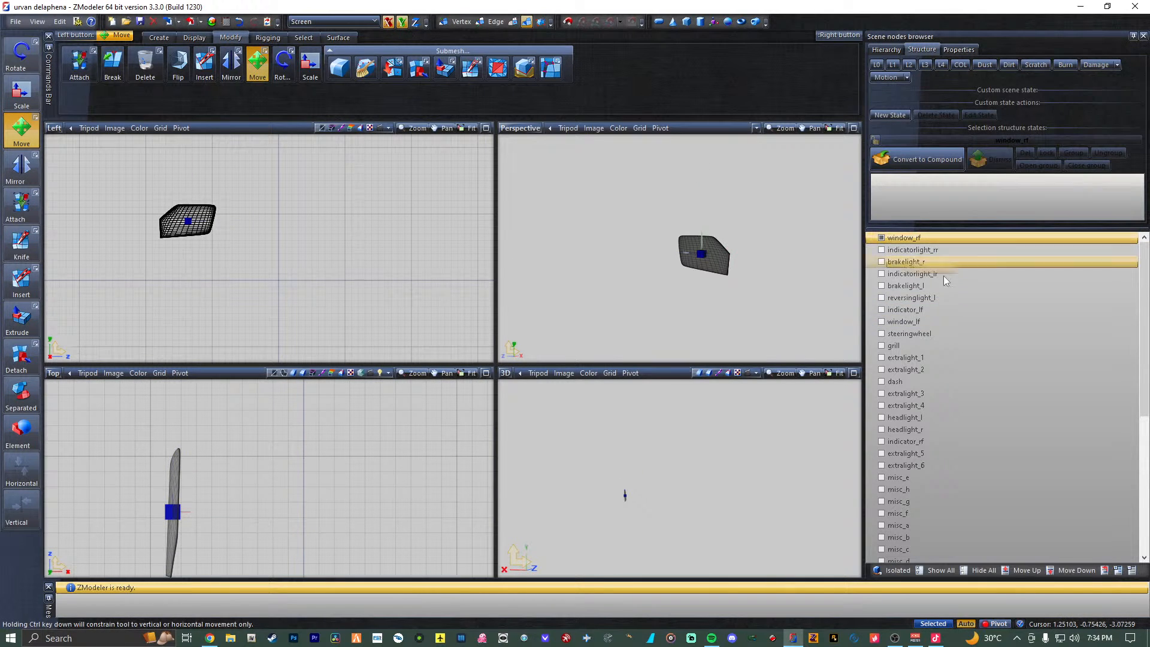
# Nest the window_rf mesh under the window_rf dummy, hide the pair, and show the first remaining Dummy Helper.
pyautogui.scroll(-6, 971, 335)
pyautogui.scroll(-1, 996, 390)
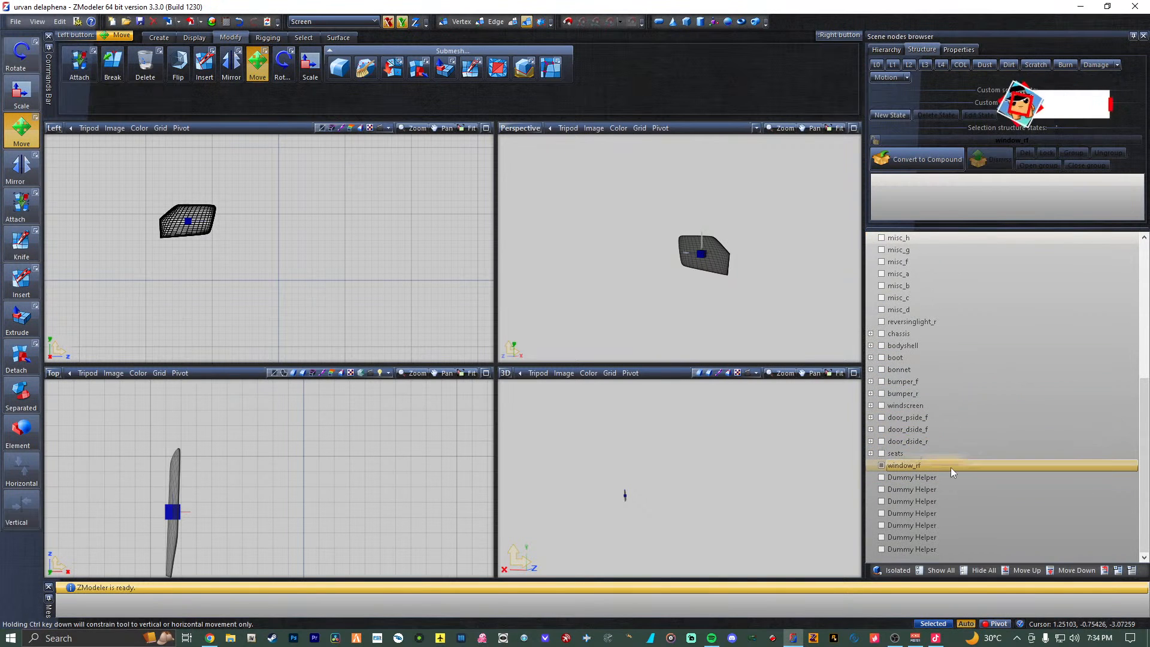
pyautogui.click(882, 466)
pyautogui.scroll(7, 912, 387)
pyautogui.scroll(-7, 917, 392)
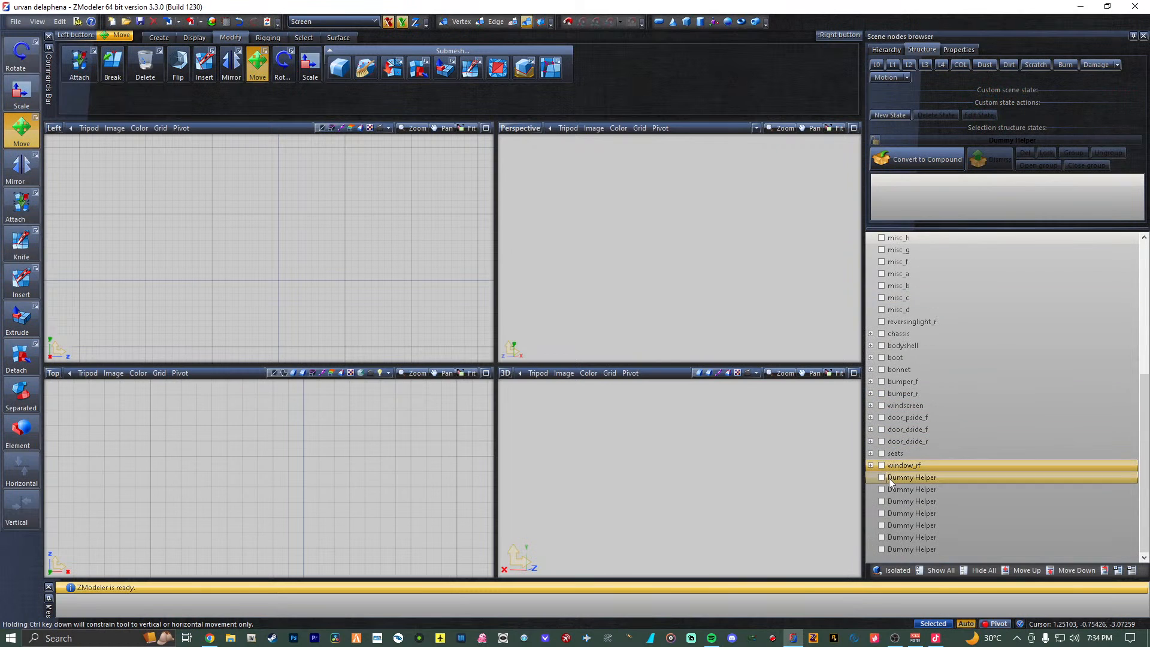
# Show the window_lf mesh alongside the visible Dummy Helper and copy the mesh's name.
pyautogui.scroll(7, 929, 387)
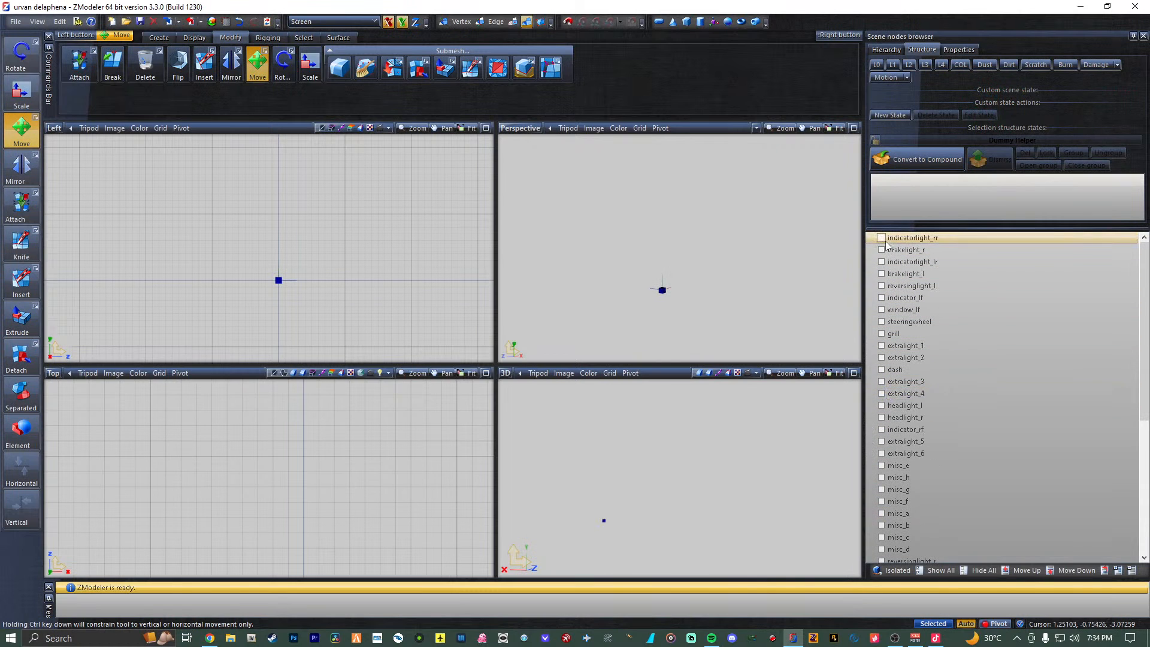
pyautogui.click(881, 309)
pyautogui.click(932, 311)
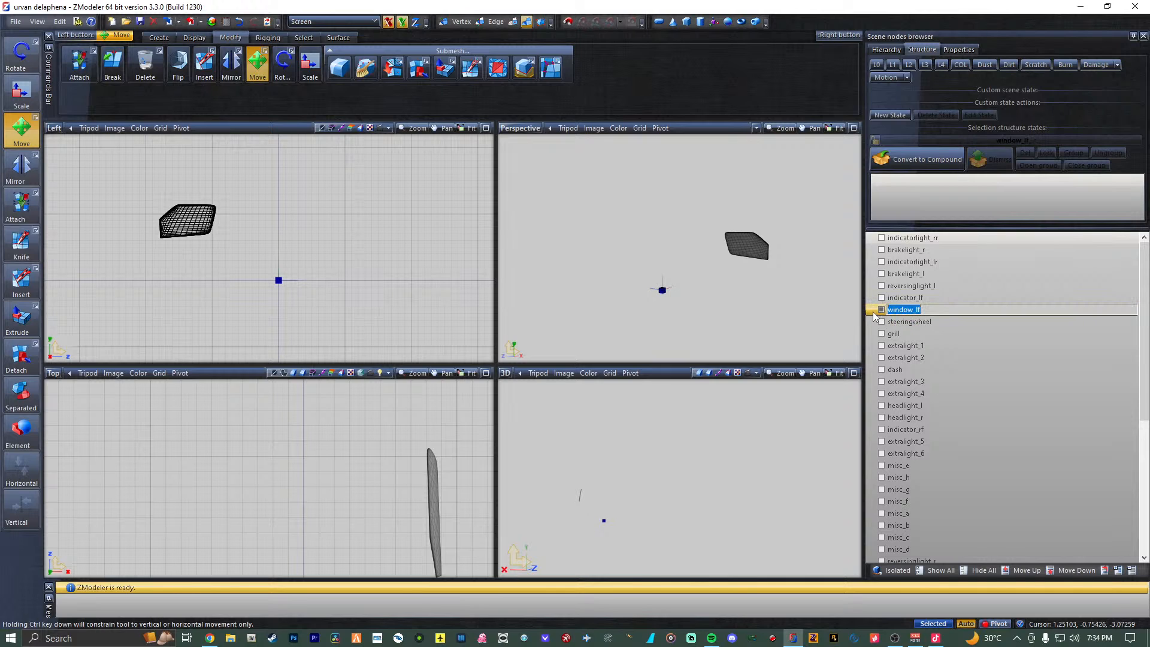
pyautogui.click(949, 345)
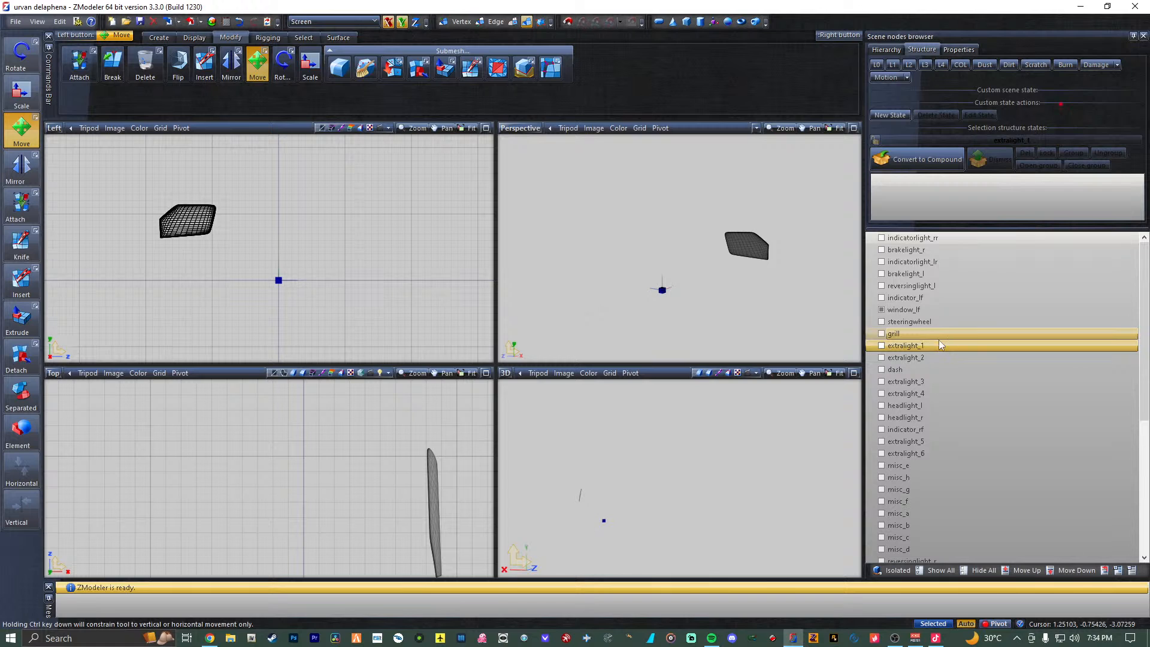
# Move the visible Dummy Helper onto the centre of the window_lf mesh in the top and left views.
pyautogui.scroll(-7, 929, 335)
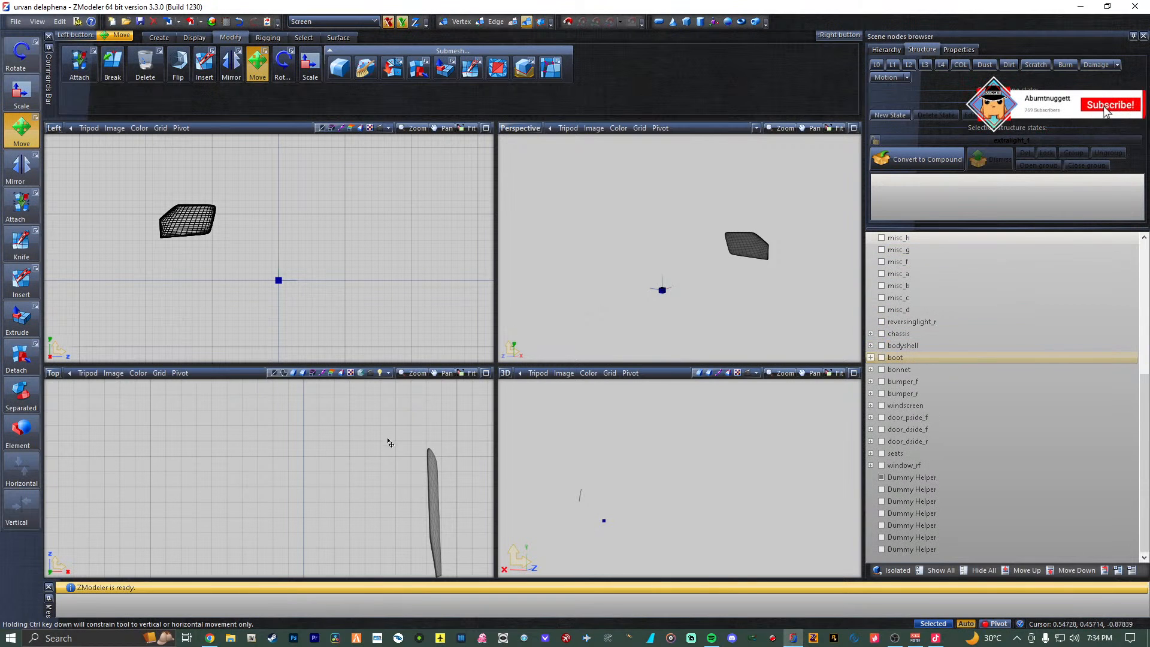
pyautogui.scroll(-3, 390, 444)
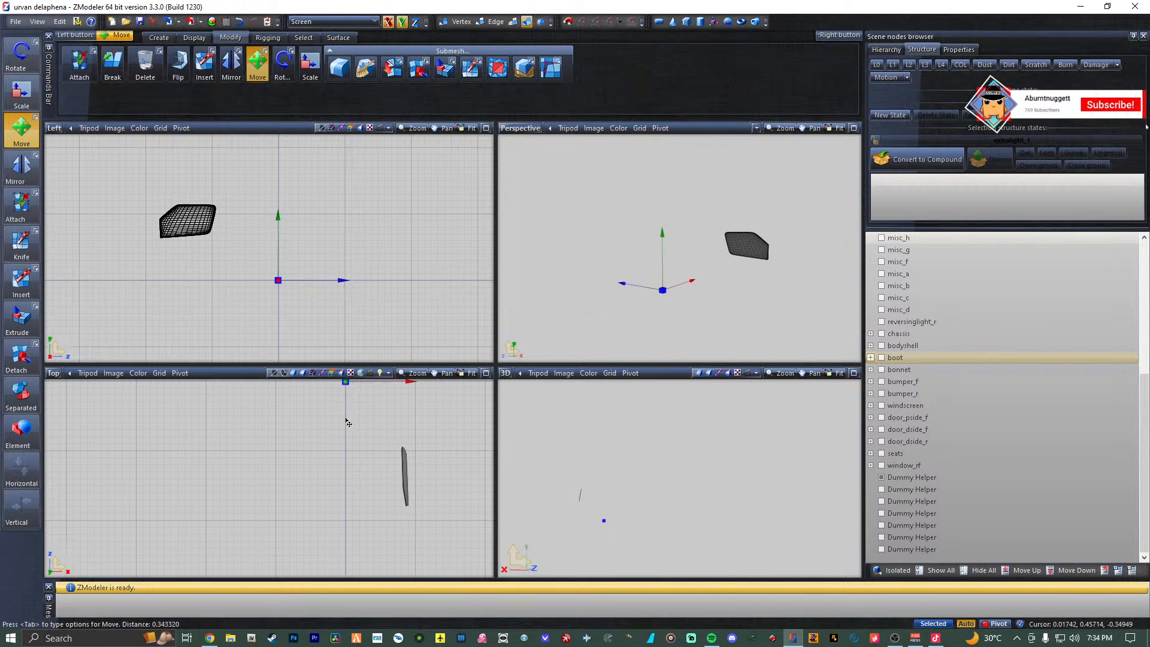
pyautogui.moveTo(348, 423); pyautogui.dragTo(407, 477)
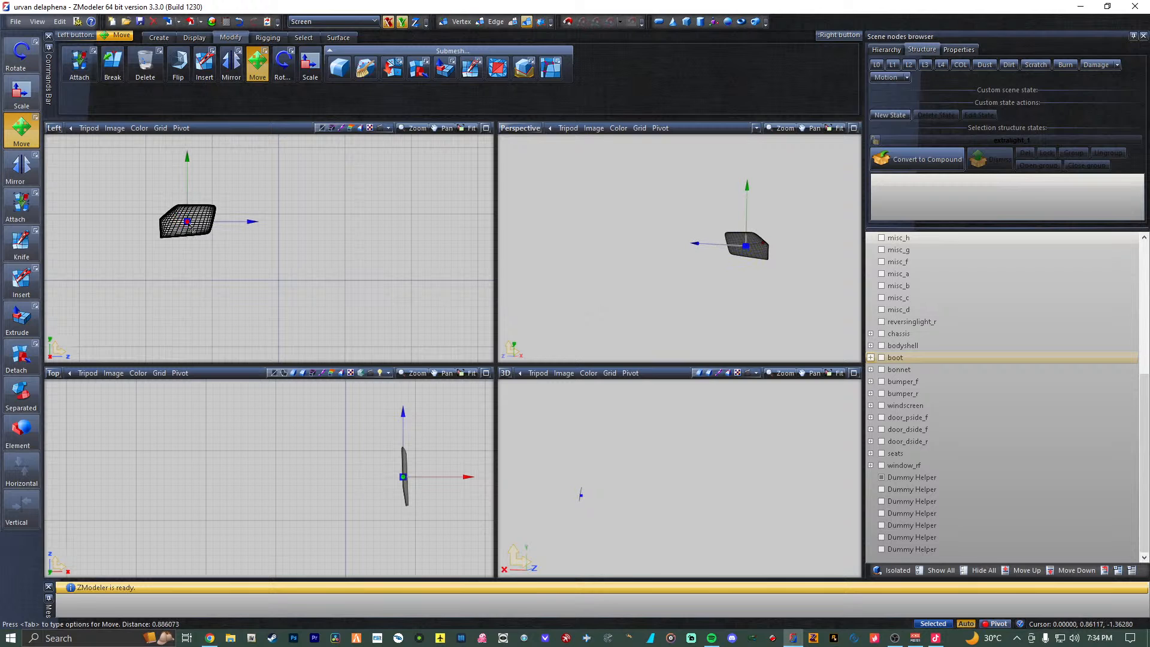
pyautogui.scroll(5, 372, 507)
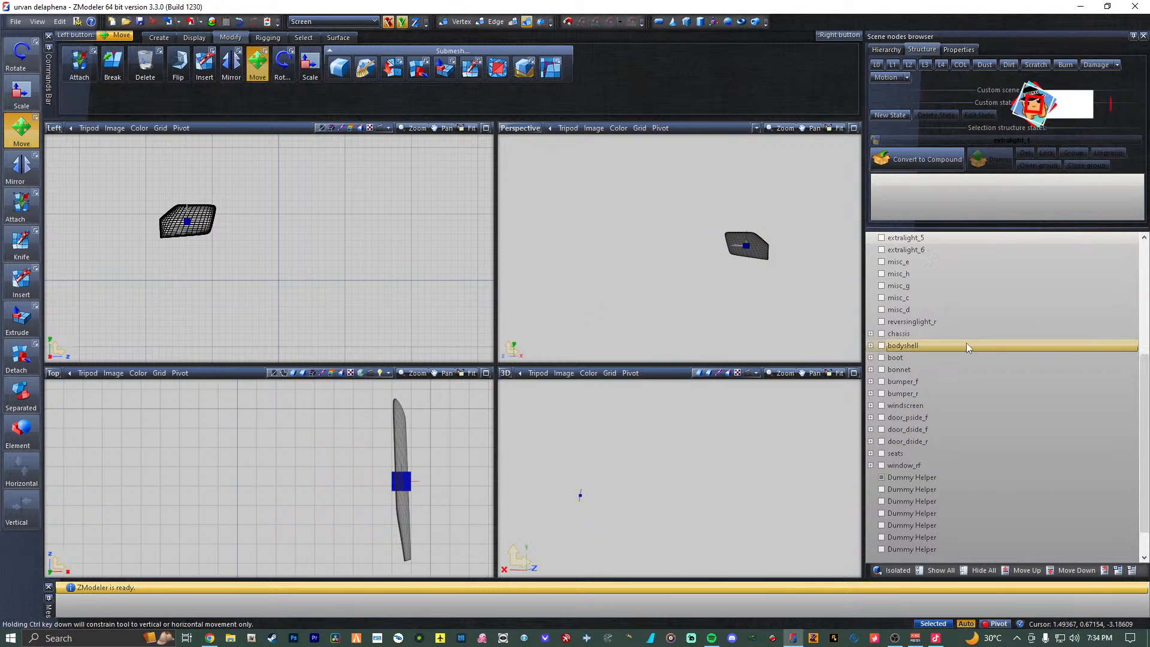
# Move the window_lf mesh just above the first Dummy Helper in the node list and rename that dummy window_lf.
pyautogui.scroll(7, 958, 317)
pyautogui.click(932, 314)
pyautogui.scroll(-7, 940, 437)
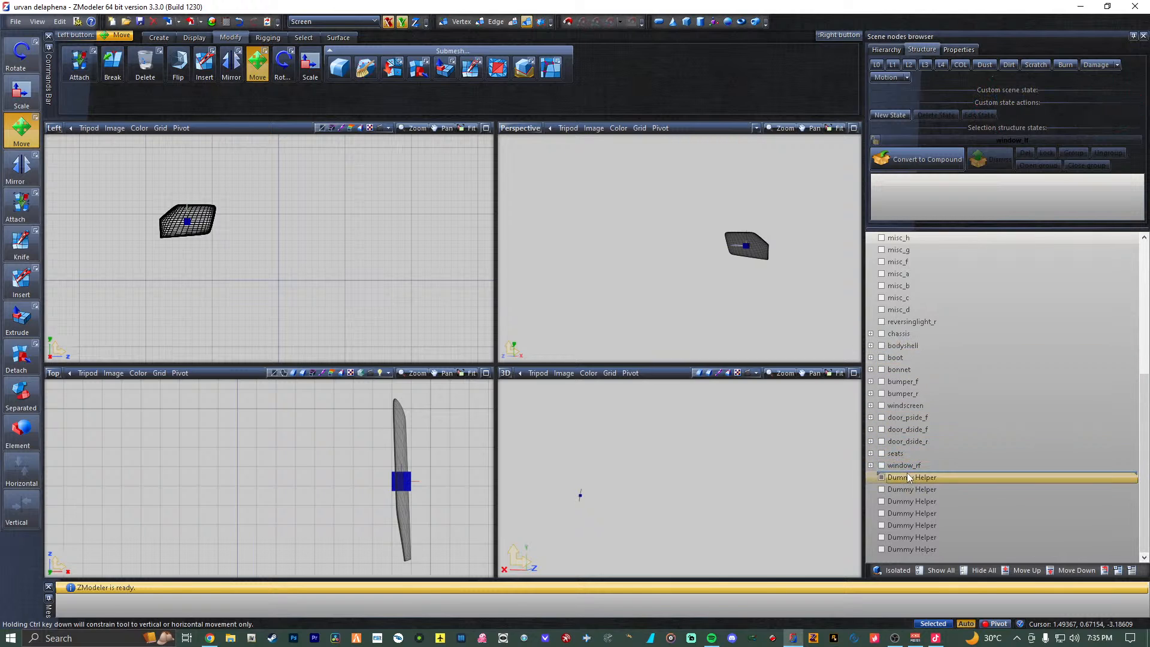
pyautogui.doubleClick(916, 465)
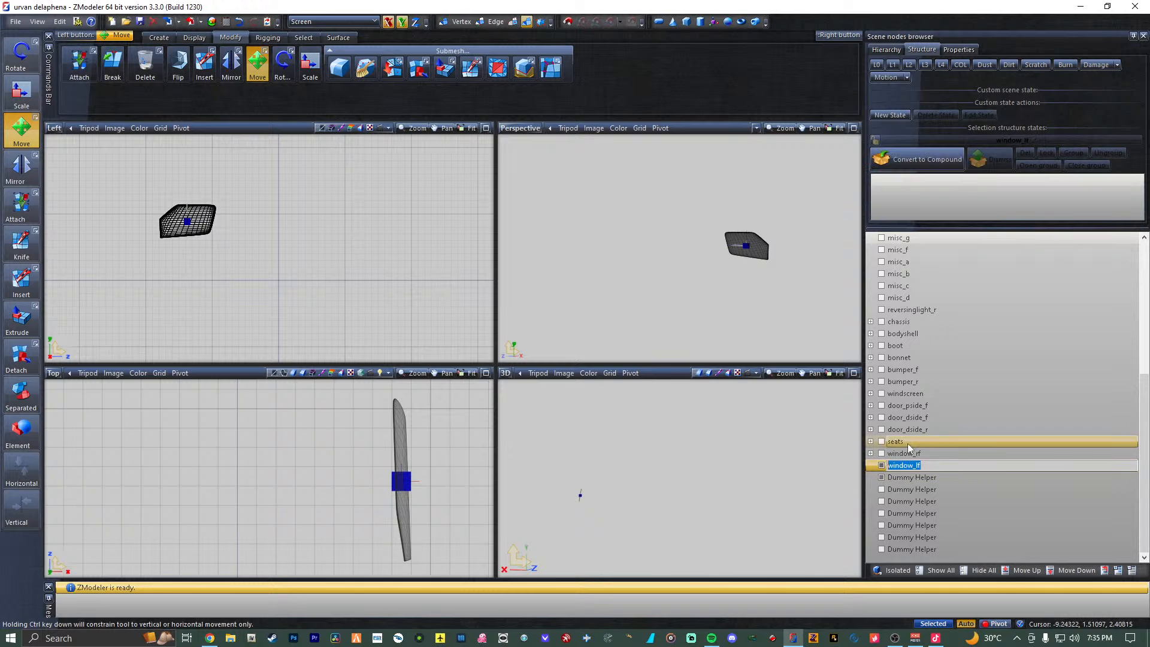
pyautogui.click(941, 479)
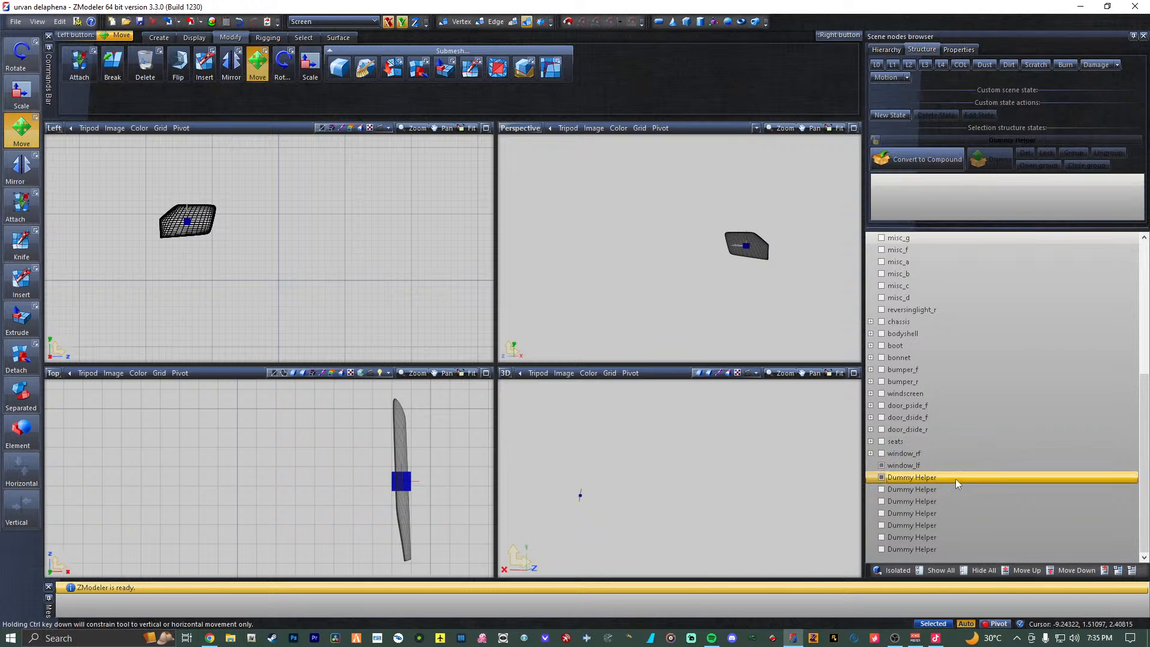
pyautogui.click(955, 479)
pyautogui.press('Return')
# Nest the window_lf mesh under the window_lf dummy and hide the pair.
pyautogui.click(881, 466)
pyautogui.click(882, 466)
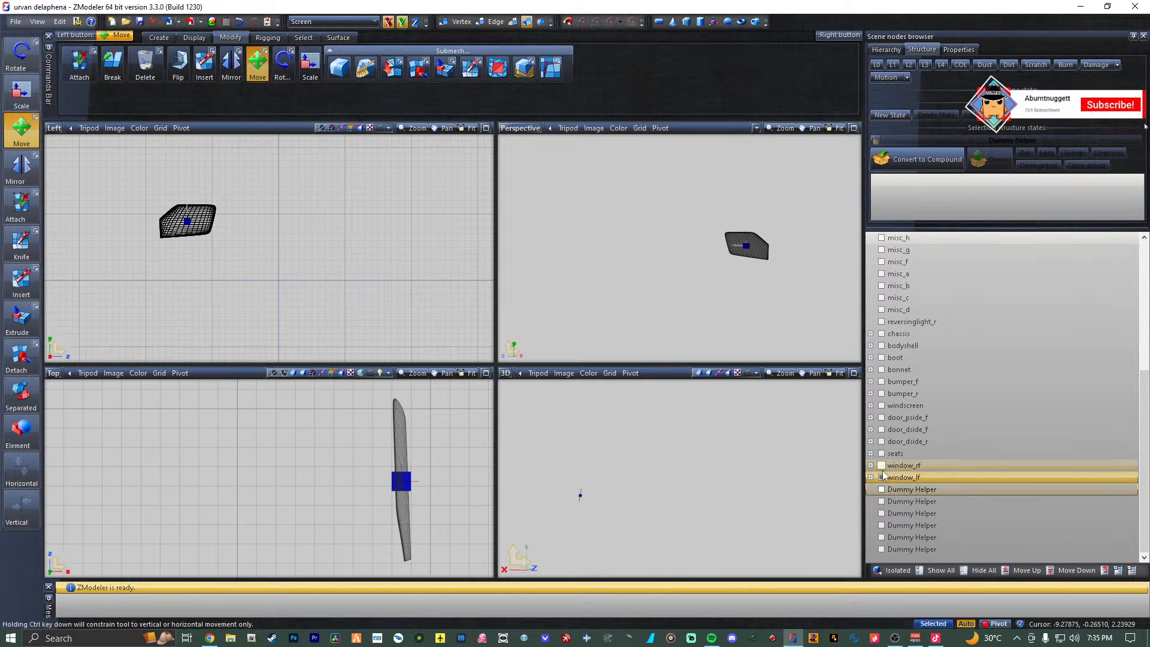
pyautogui.moveTo(898, 467); pyautogui.dragTo(899, 478)
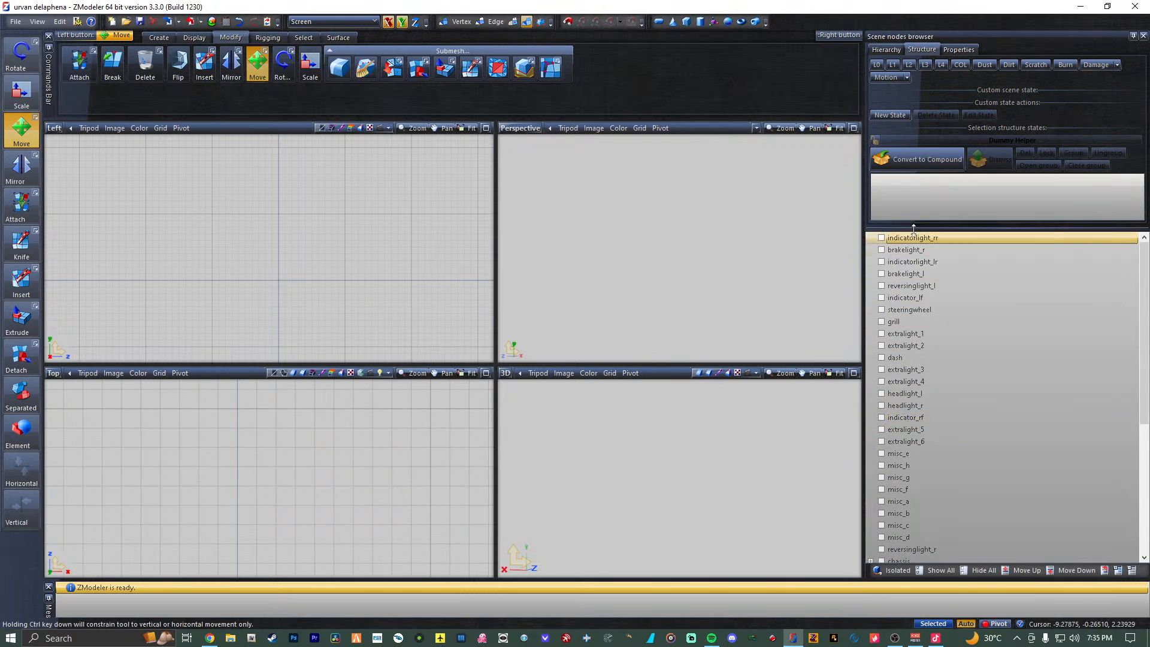
# Show the brakelight_r mesh and the first remaining Dummy Helper, and rename that dummy brakelight_r.
pyautogui.click(882, 250)
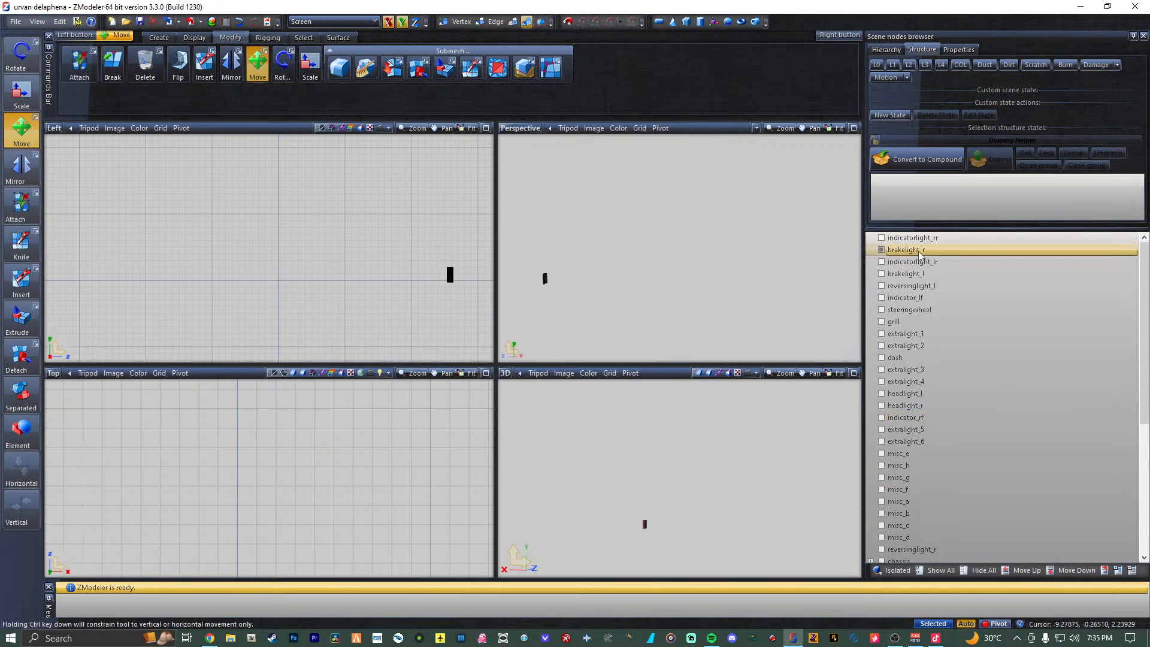
pyautogui.doubleClick(925, 252)
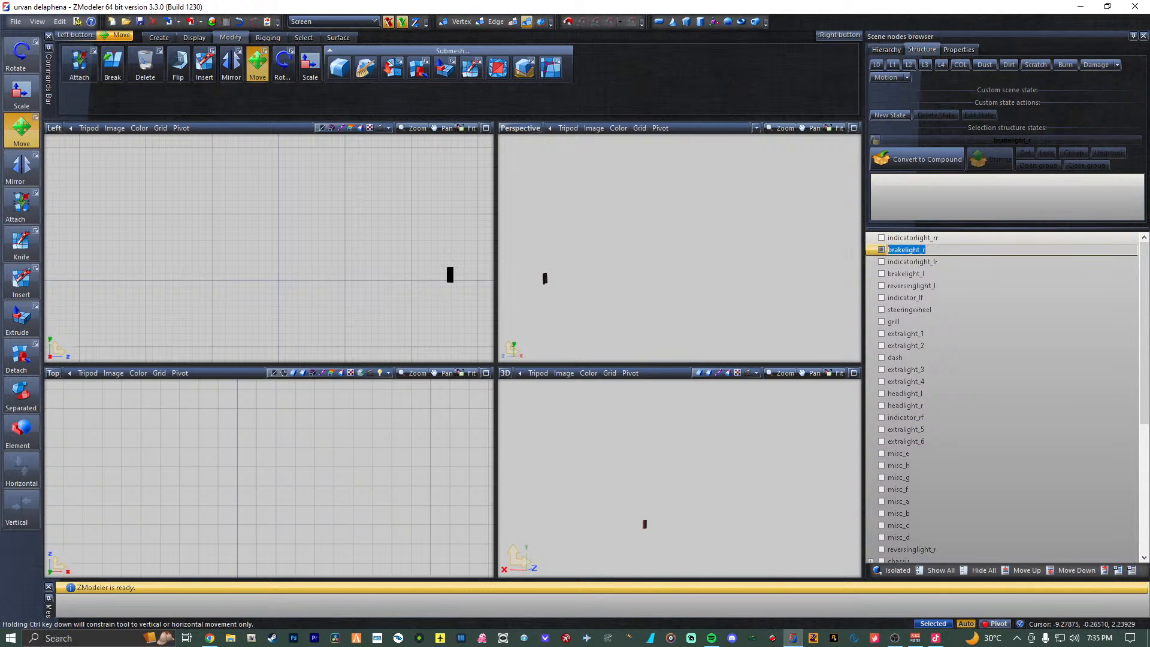
pyautogui.click(905, 297)
pyautogui.scroll(-6, 887, 383)
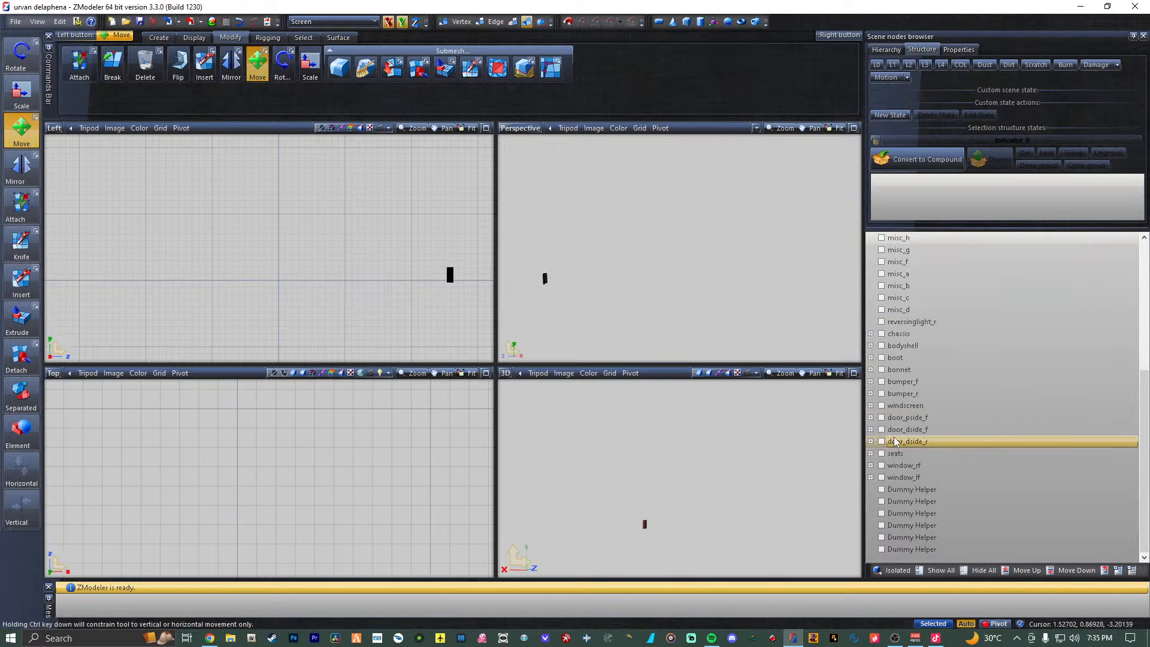
pyautogui.click(881, 490)
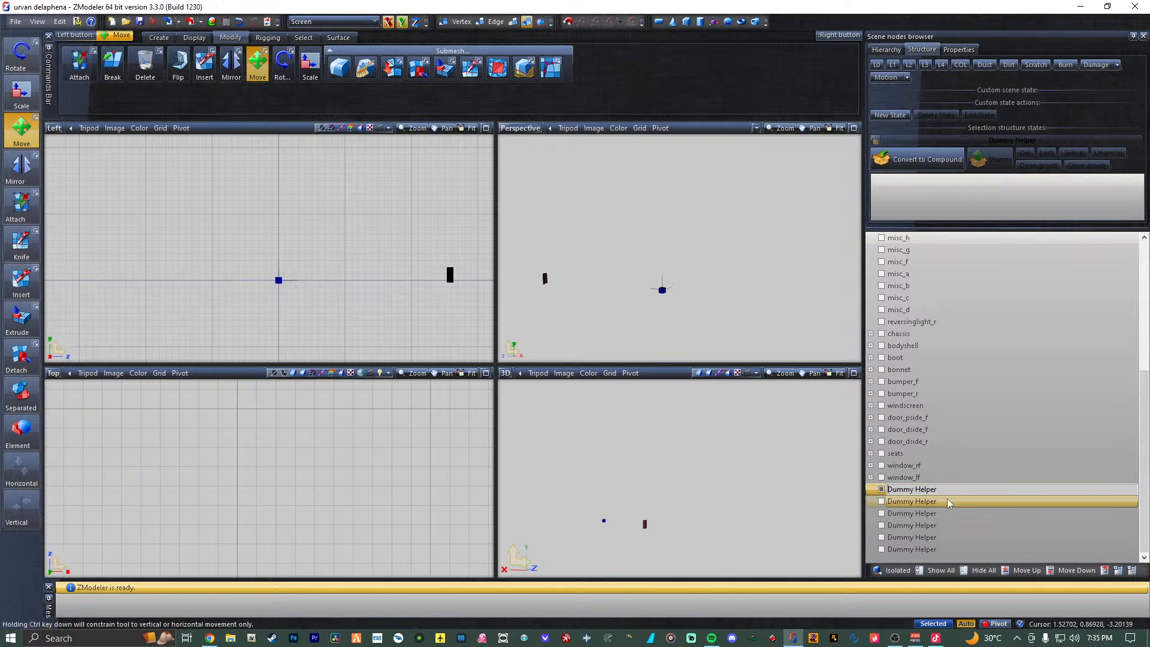
pyautogui.write('brakelight_r')
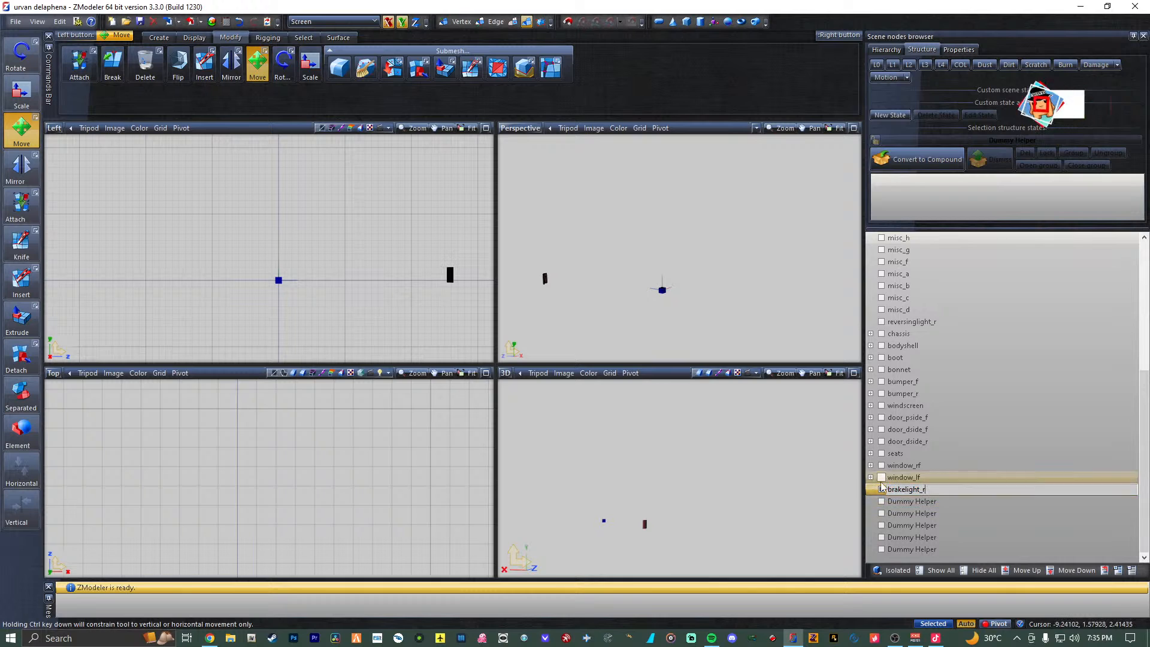
pyautogui.click(998, 526)
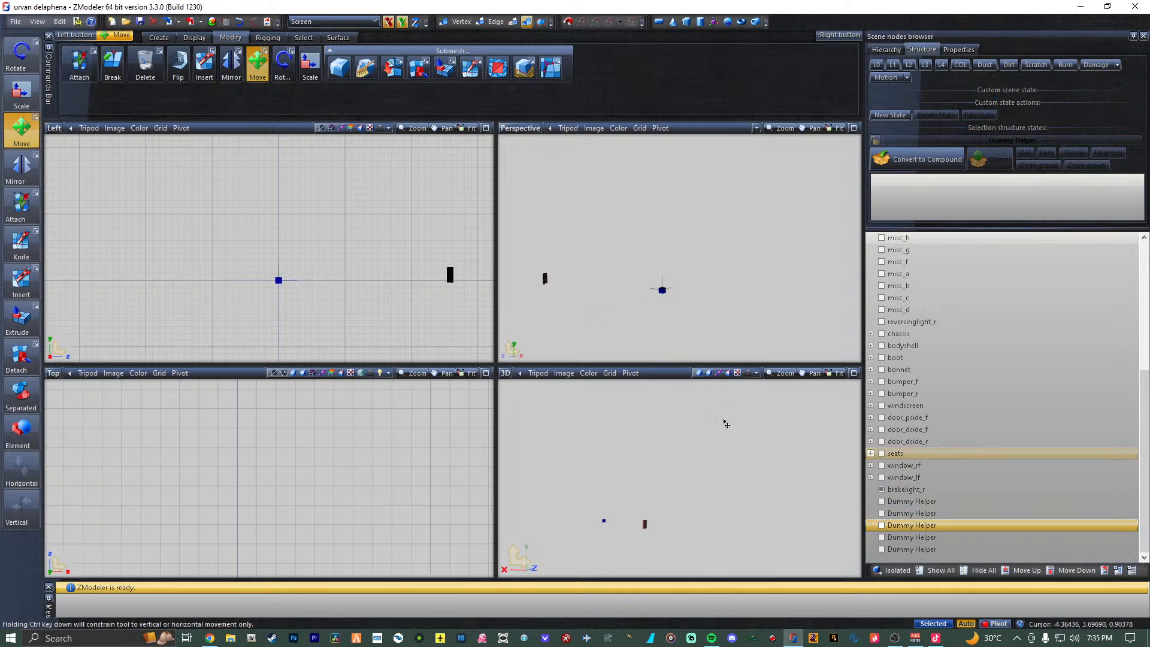
# Move the brakelight_r dummy onto the centre of the brakelight_r mesh, aligning it in the top and left views.
pyautogui.scroll(6, 917, 288)
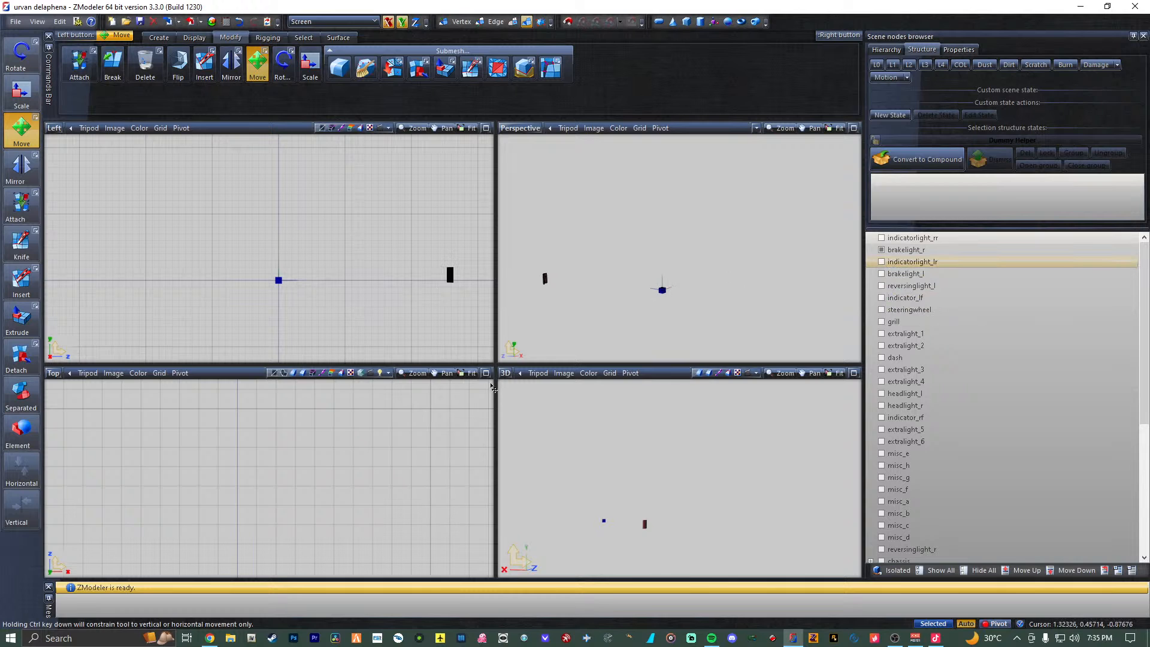
pyautogui.scroll(-7, 430, 441)
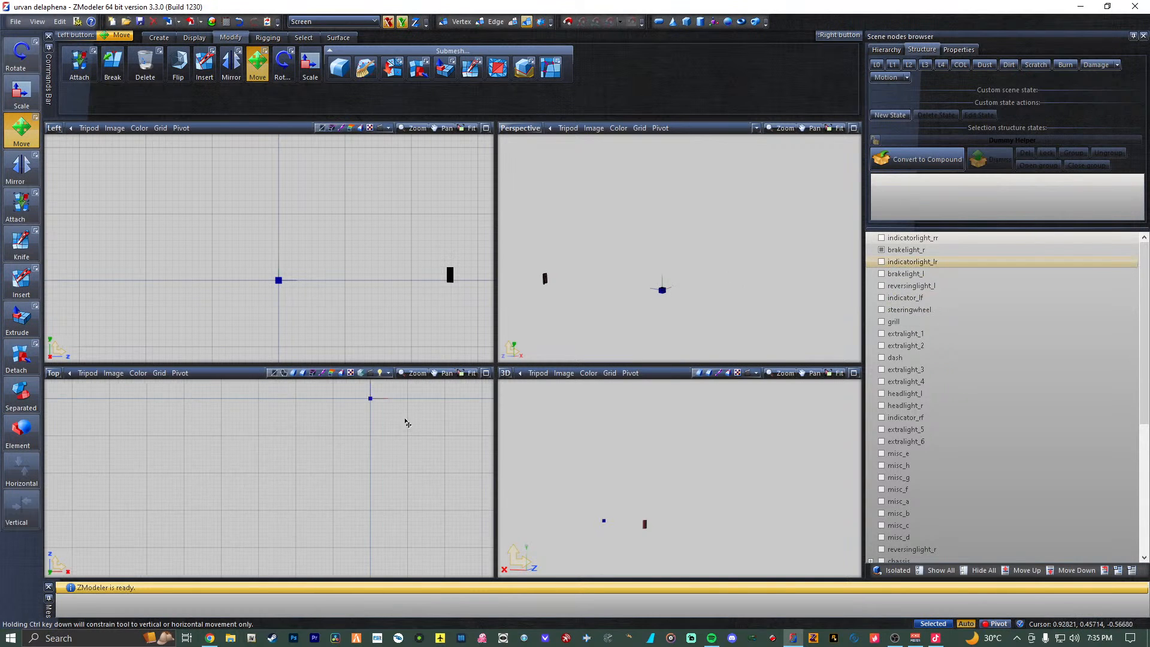
pyautogui.moveTo(404, 422); pyautogui.dragTo(305, 534, button='middle')
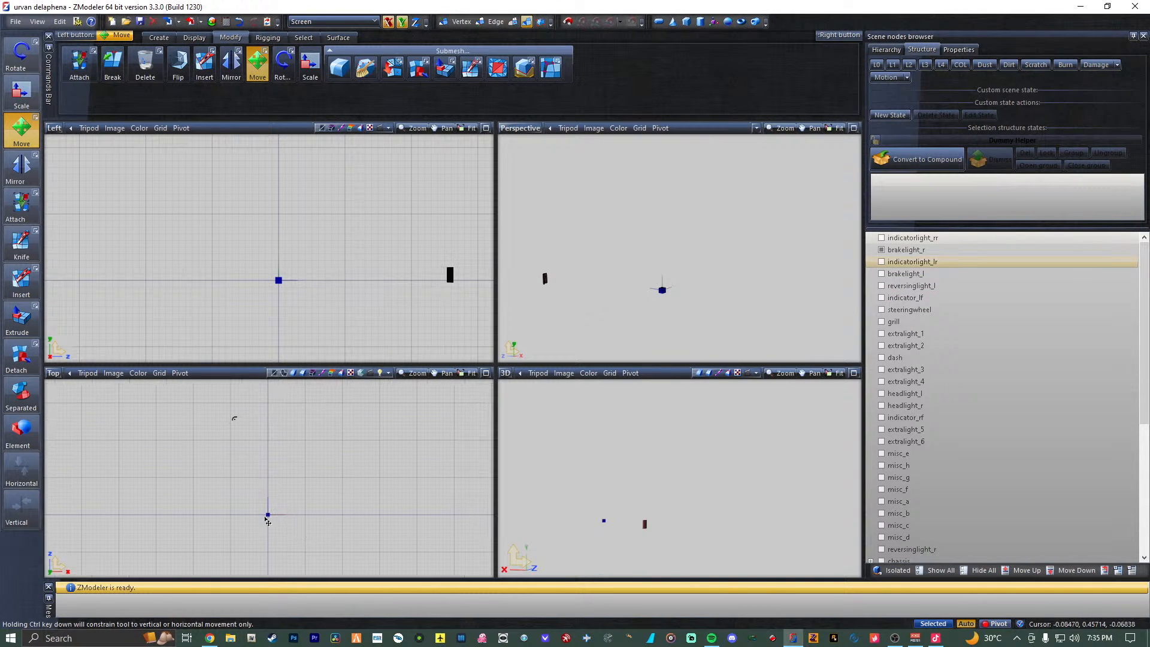
pyautogui.moveTo(268, 516); pyautogui.dragTo(236, 423)
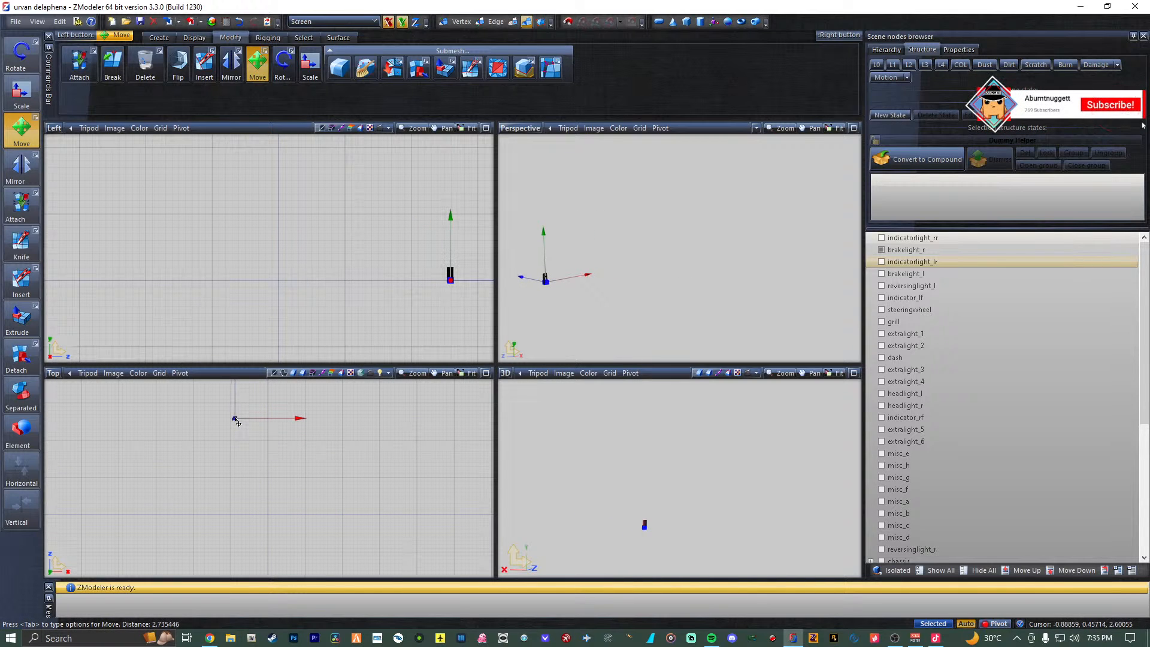
pyautogui.scroll(8, 455, 288)
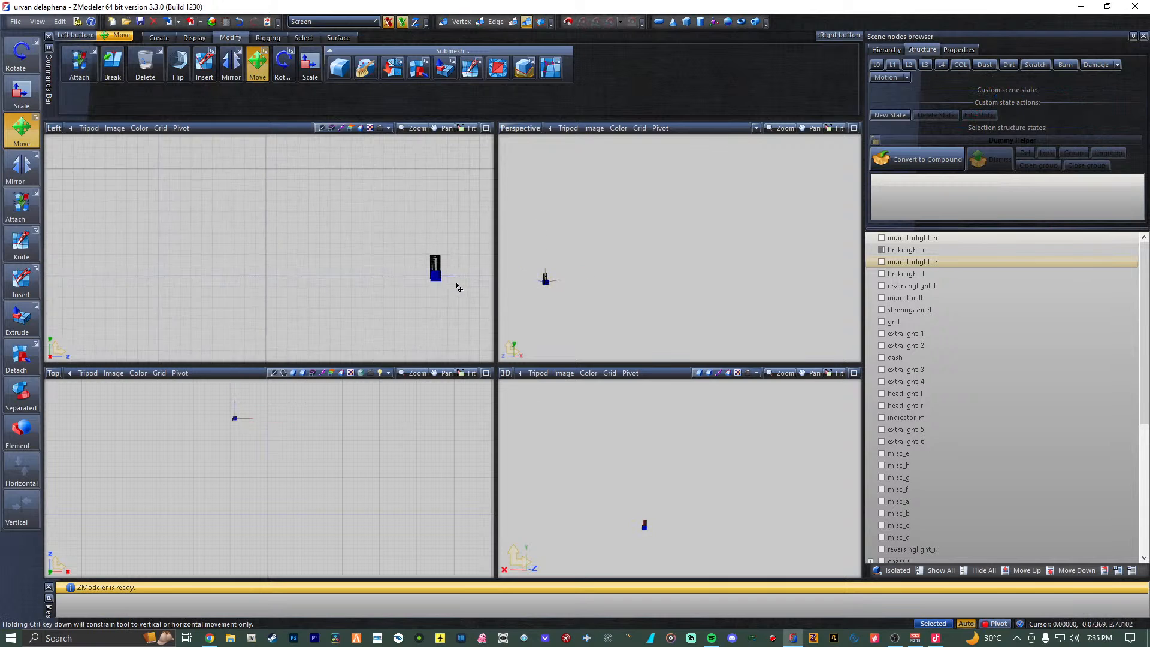
pyautogui.moveTo(392, 266); pyautogui.dragTo(390, 244)
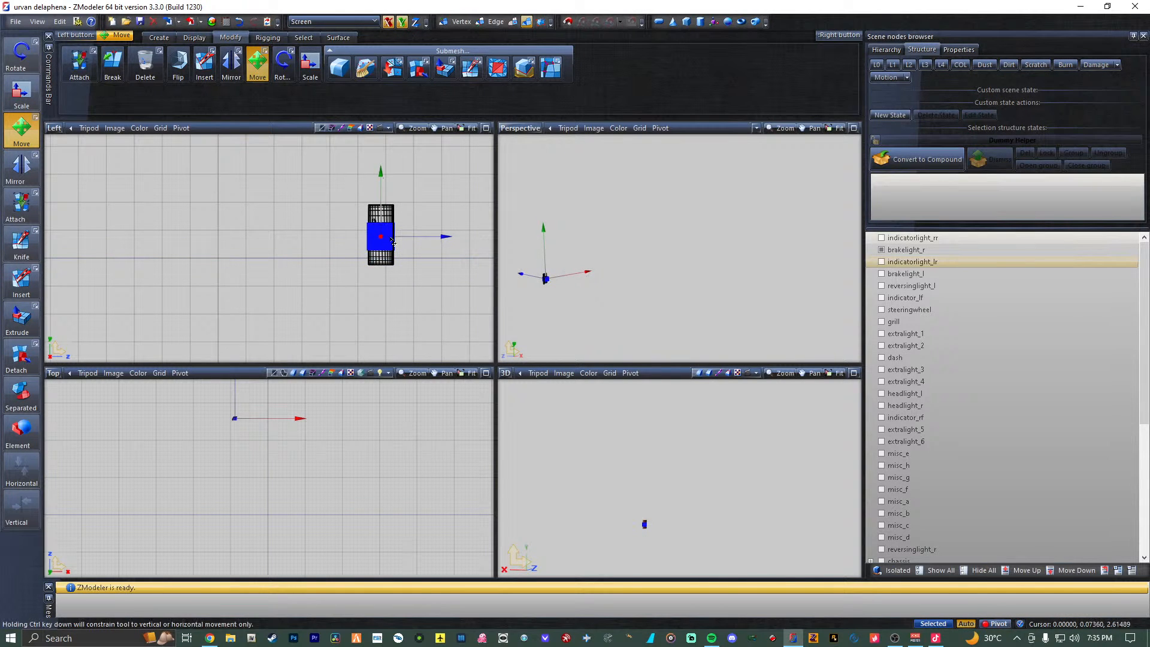
# Nest the brakelight_r mesh under the brakelight_r dummy and hide the pair.
pyautogui.click(925, 250)
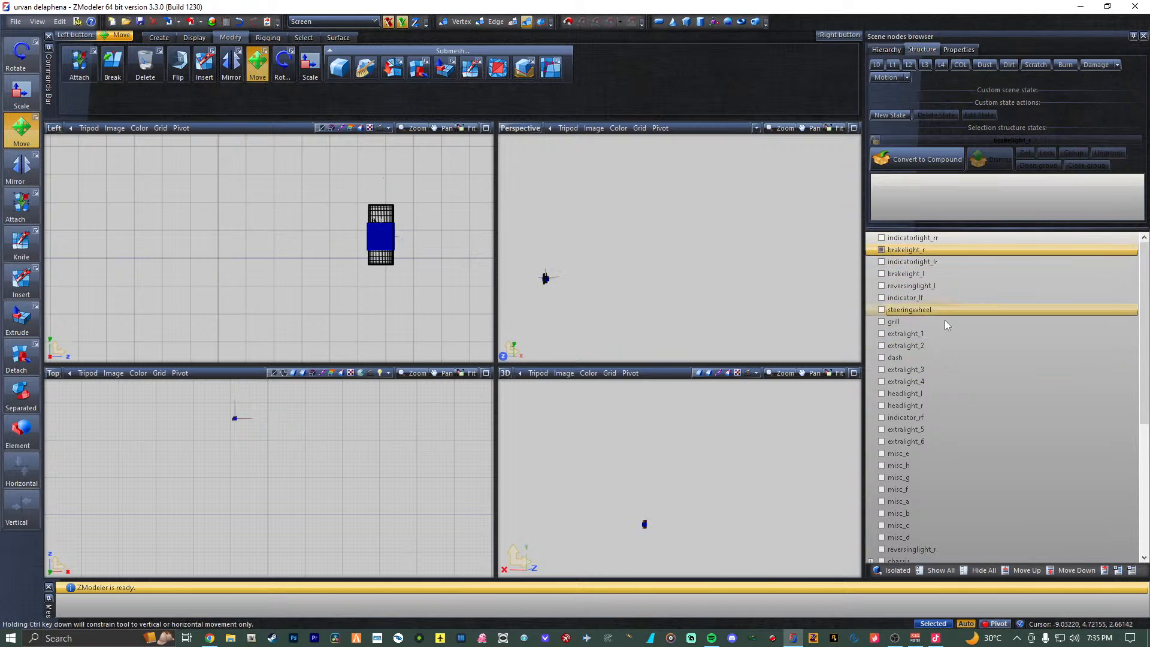
pyautogui.scroll(-6, 944, 406)
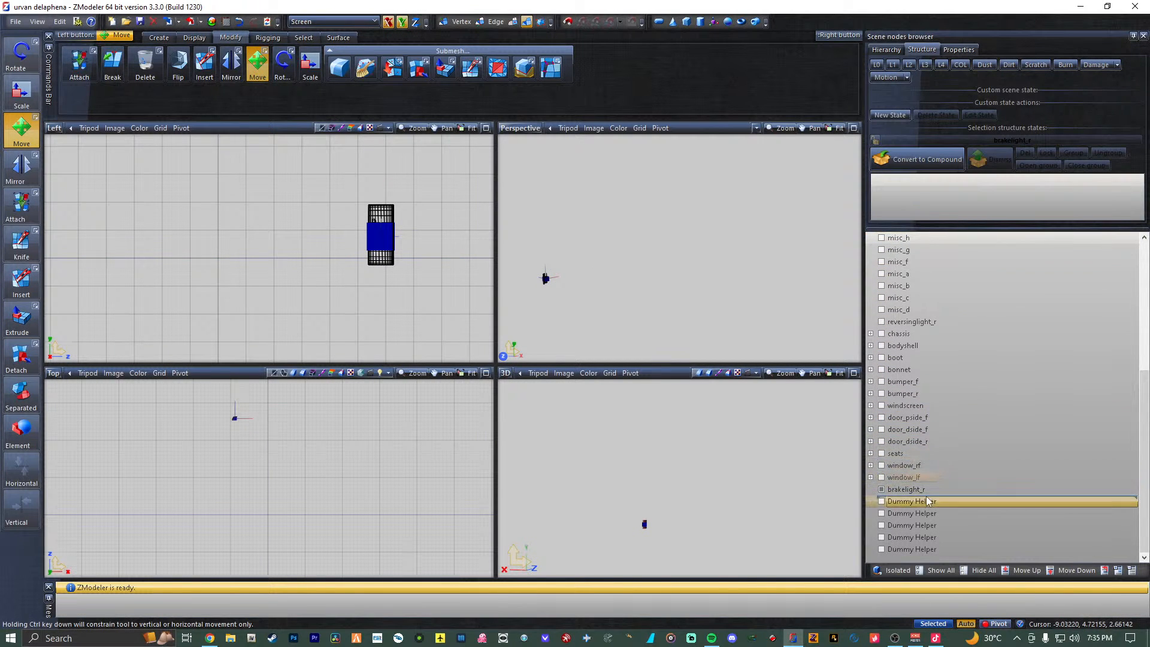
pyautogui.moveTo(928, 501); pyautogui.dragTo(883, 491)
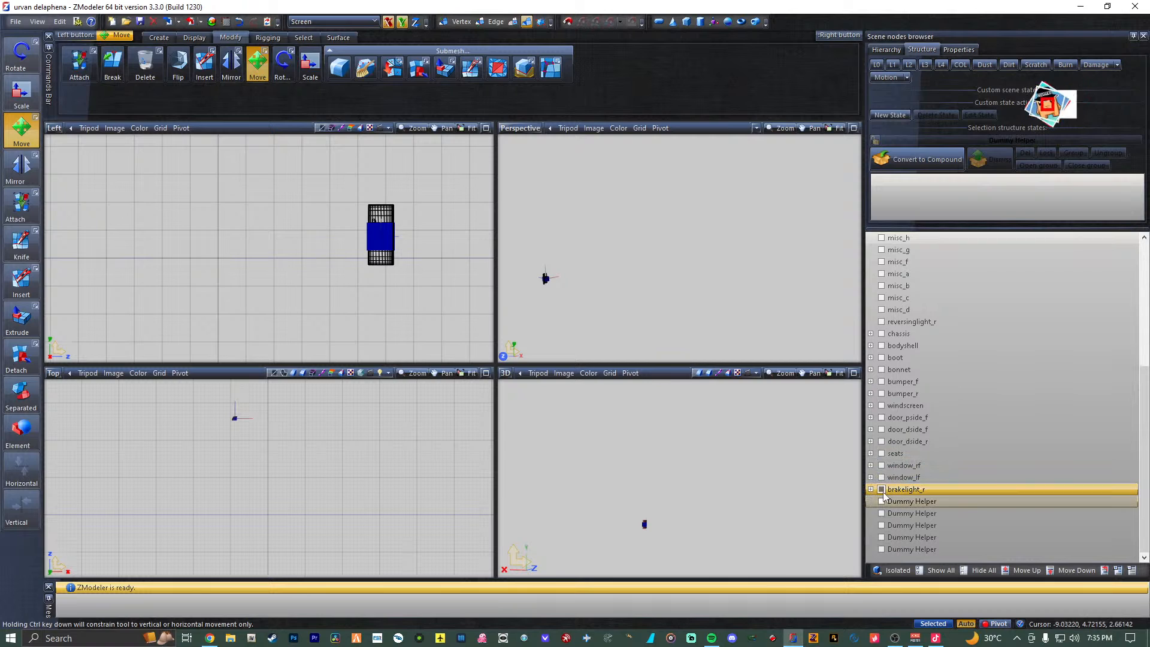
pyautogui.click(882, 491)
pyautogui.scroll(6, 906, 413)
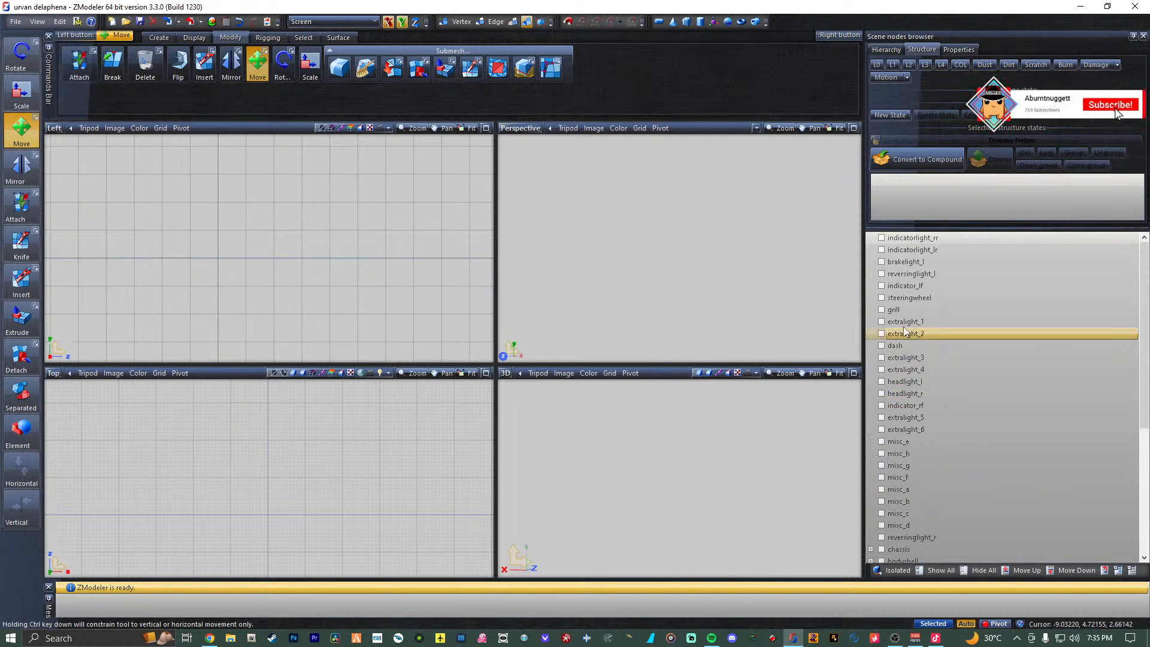
# Show the brakelight_l mesh and the first remaining Dummy Helper, and rename that dummy brakelight_l.
pyautogui.click(925, 268)
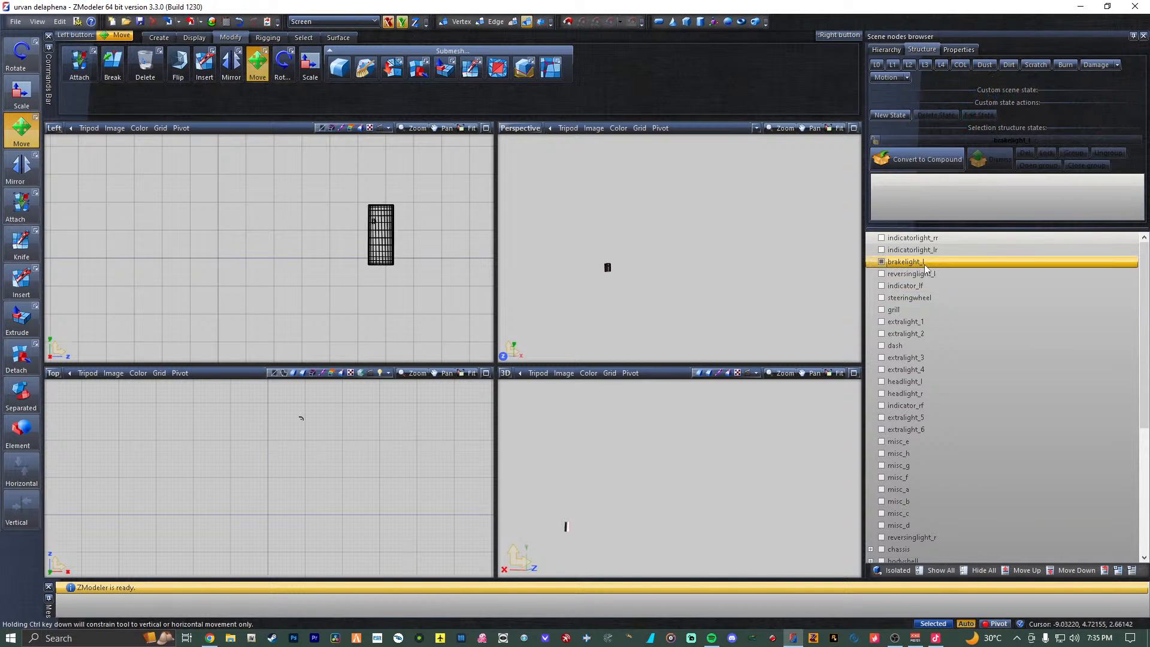
pyautogui.click(935, 262)
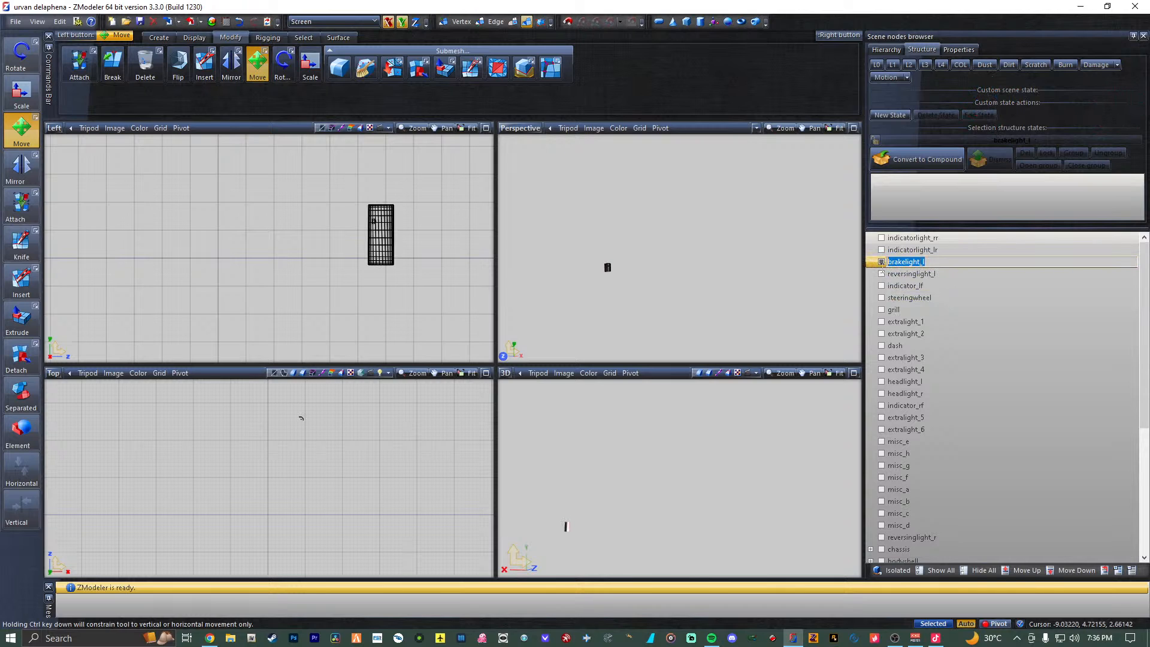
pyautogui.click(909, 298)
pyautogui.scroll(-6, 905, 341)
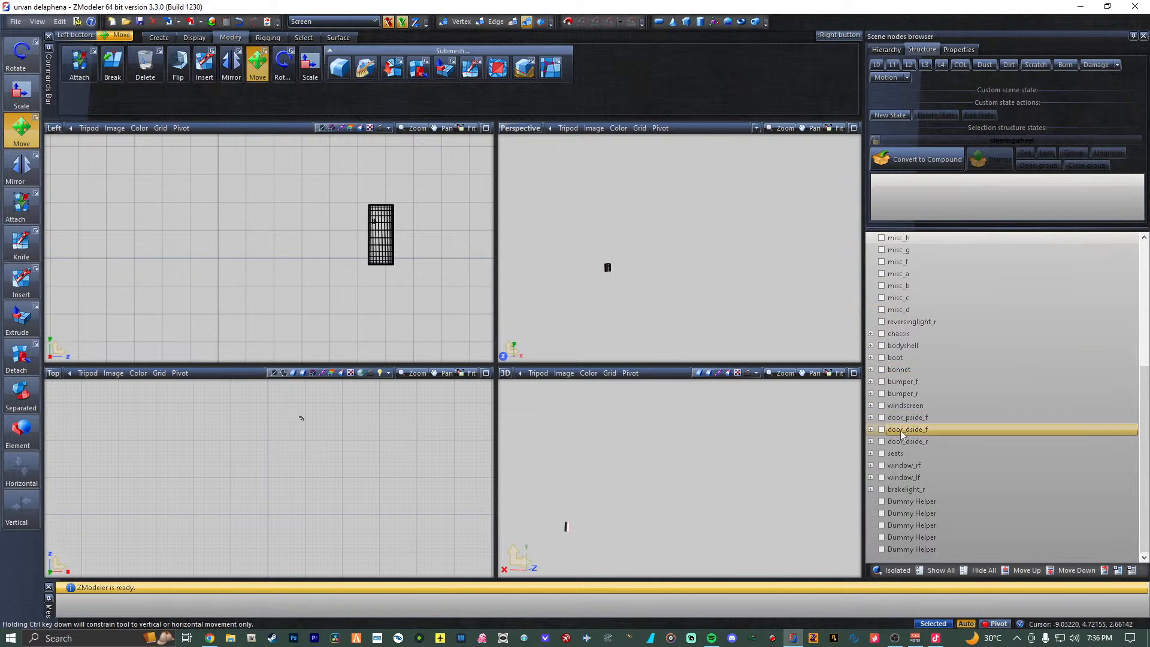
pyautogui.click(906, 505)
pyautogui.click(942, 504)
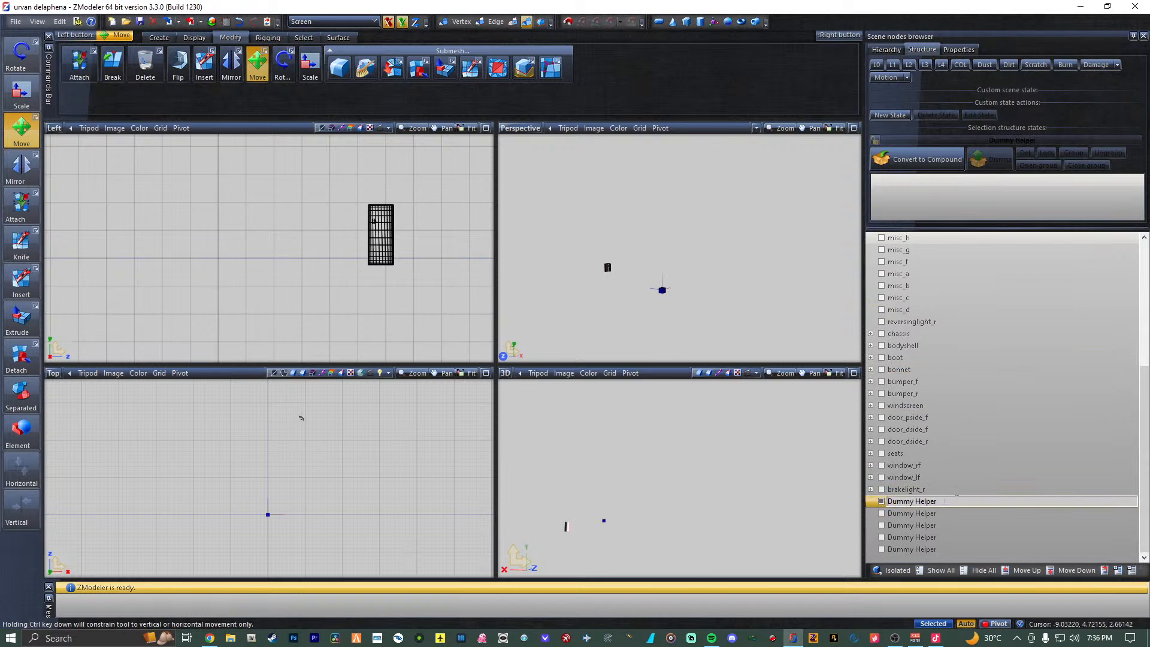
pyautogui.write('brakelight_l')
pyautogui.press('Return')
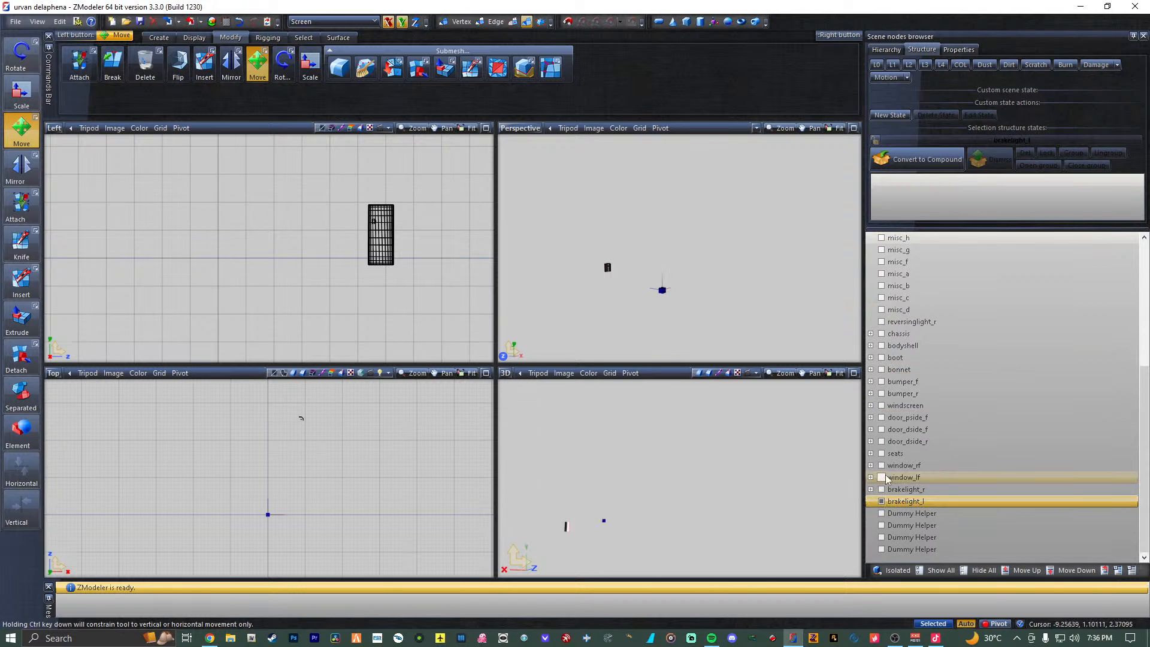
# Move the brakelight_l dummy onto the centre of the brakelight_l mesh, aligning it in the top and left views.
pyautogui.scroll(6, 899, 466)
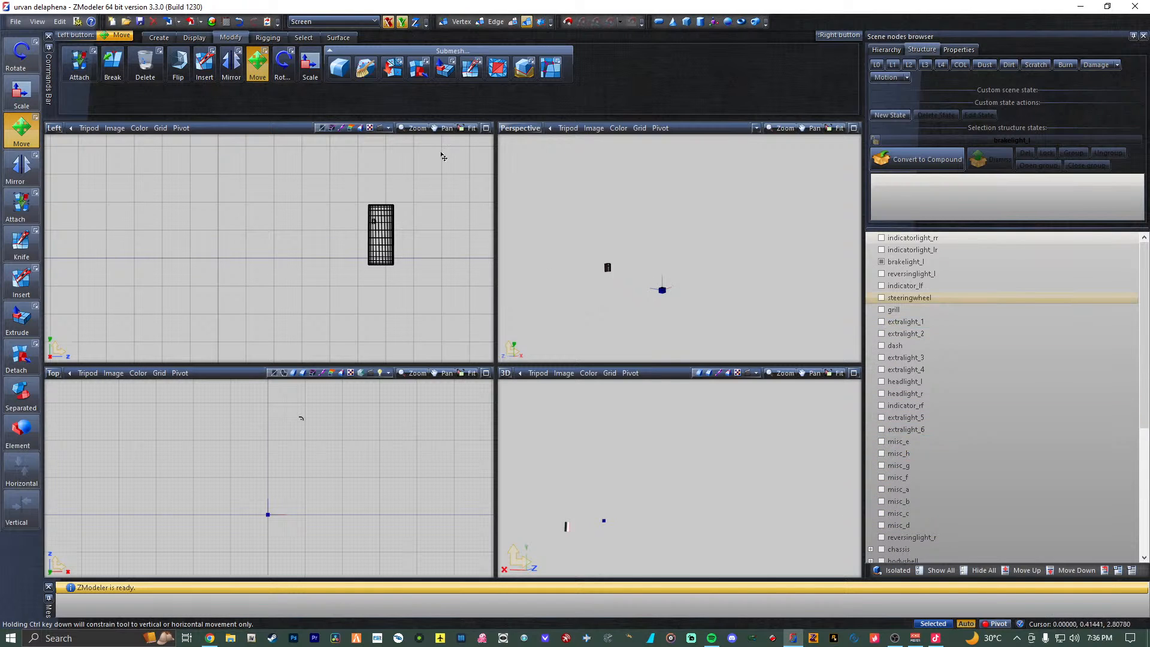
pyautogui.scroll(3, 342, 429)
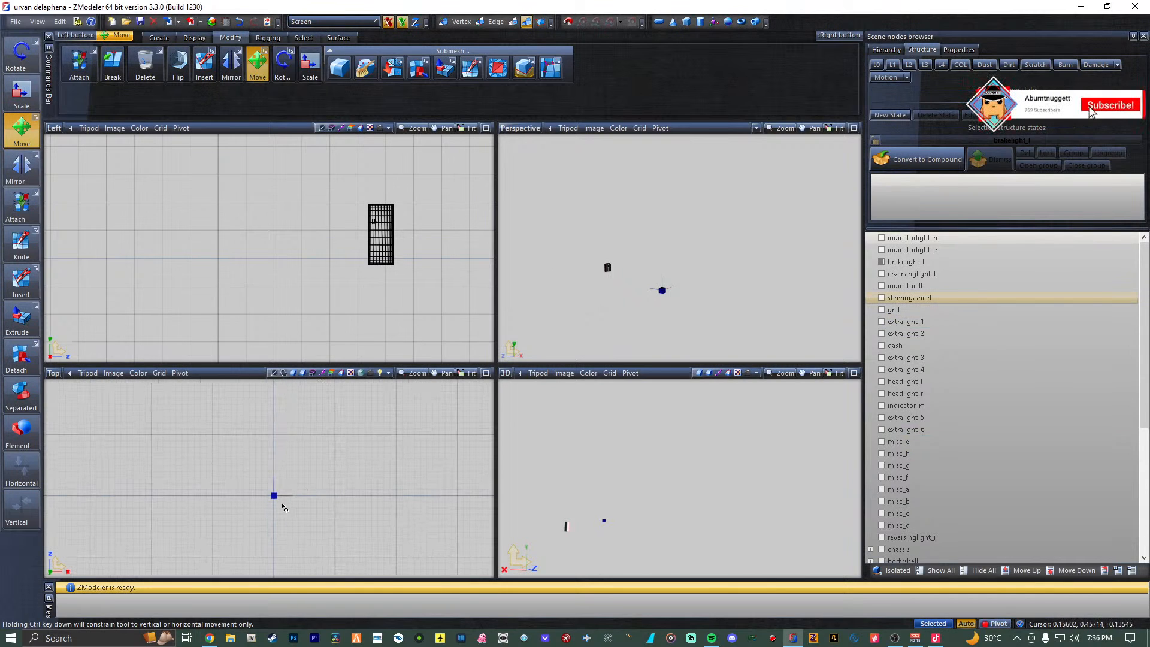
pyautogui.moveTo(282, 505); pyautogui.dragTo(299, 408)
pyautogui.scroll(1, 335, 447)
pyautogui.scroll(-1, 349, 453)
pyautogui.scroll(1, 301, 414)
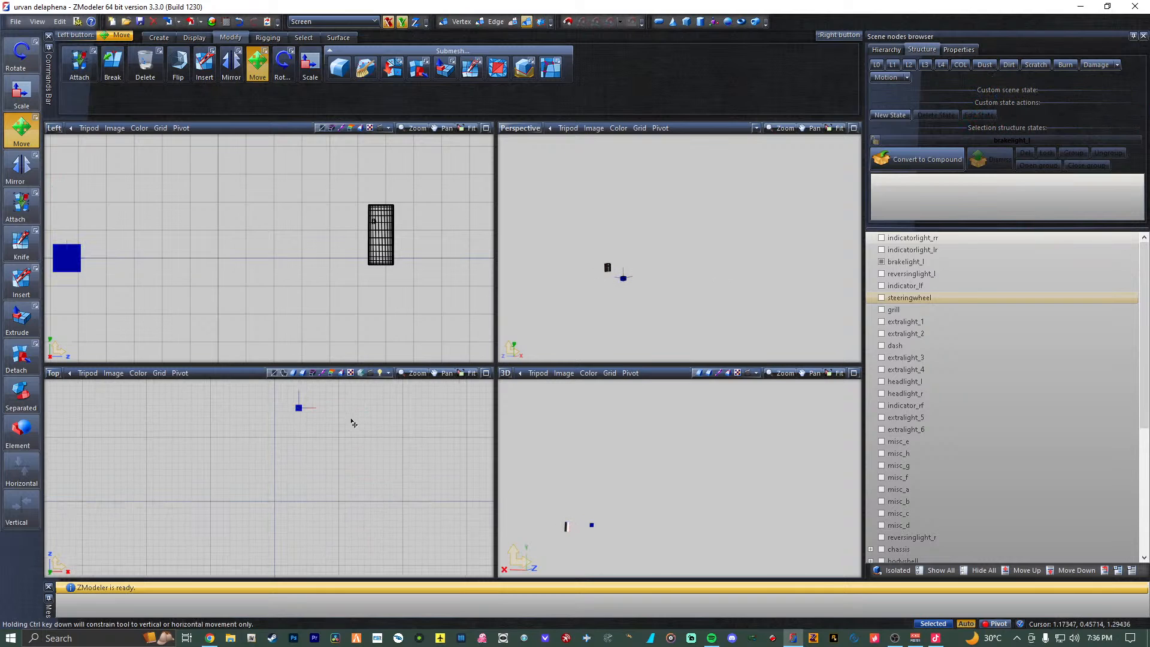
pyautogui.moveTo(353, 422); pyautogui.dragTo(363, 540, button='middle')
pyautogui.moveTo(309, 525); pyautogui.dragTo(351, 450)
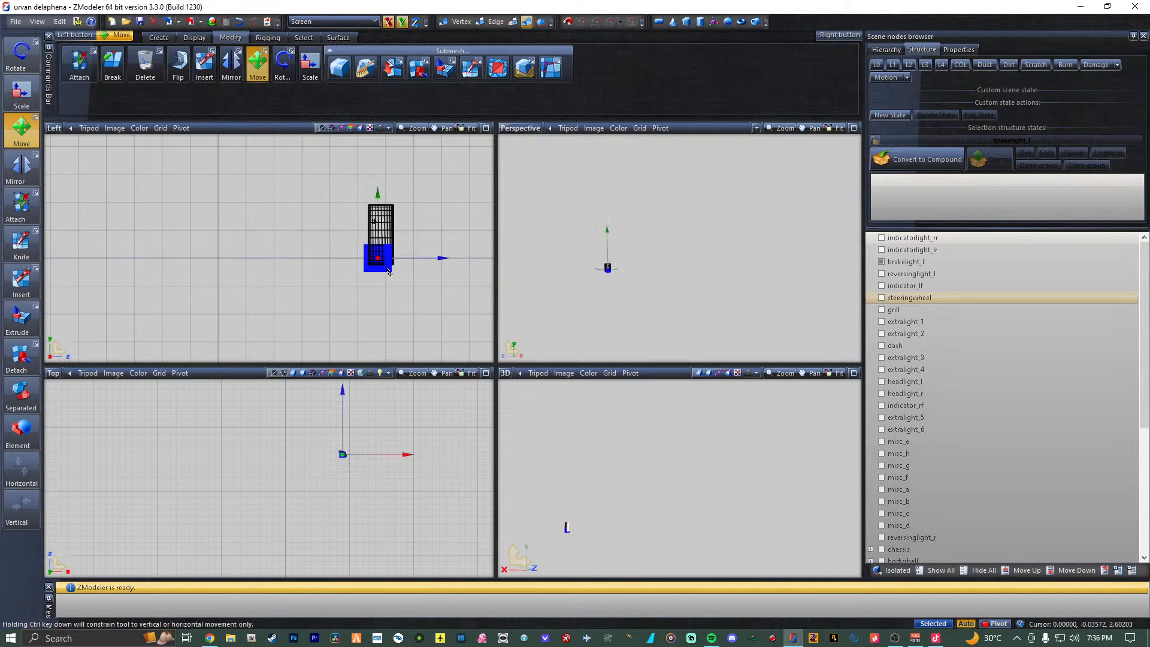
pyautogui.moveTo(389, 274); pyautogui.dragTo(390, 251)
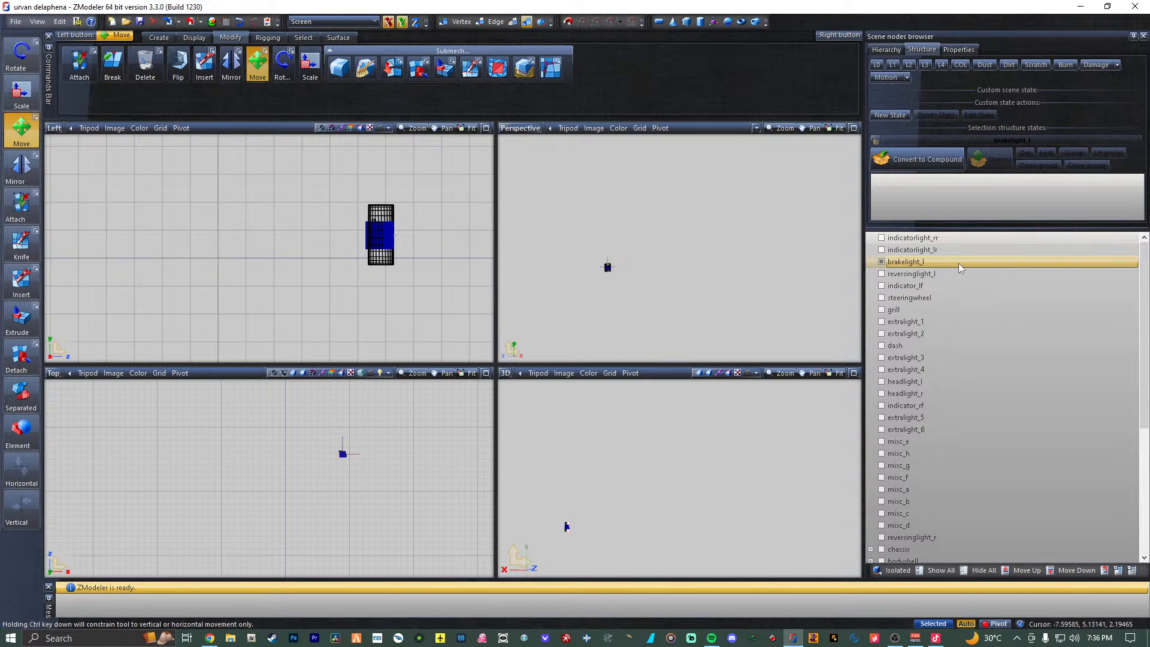
# Nest the brakelight_l mesh under the brakelight_l dummy and hide the pair.
pyautogui.scroll(-2, 929, 400)
pyautogui.scroll(-4, 929, 394)
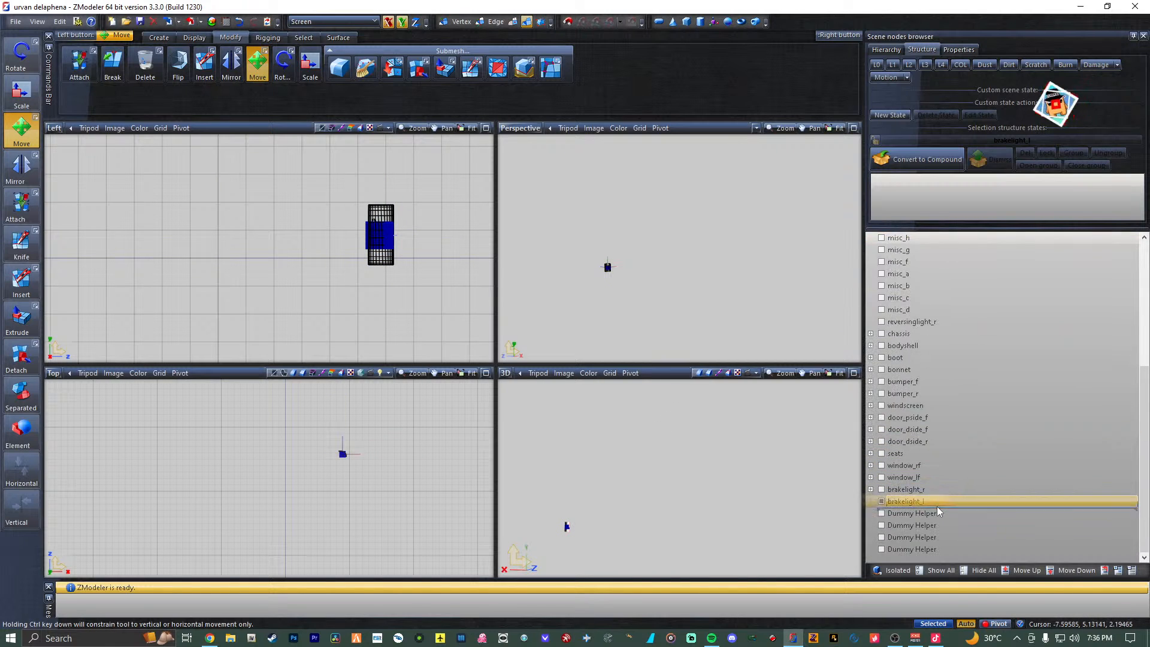
pyautogui.moveTo(930, 504); pyautogui.dragTo(931, 504)
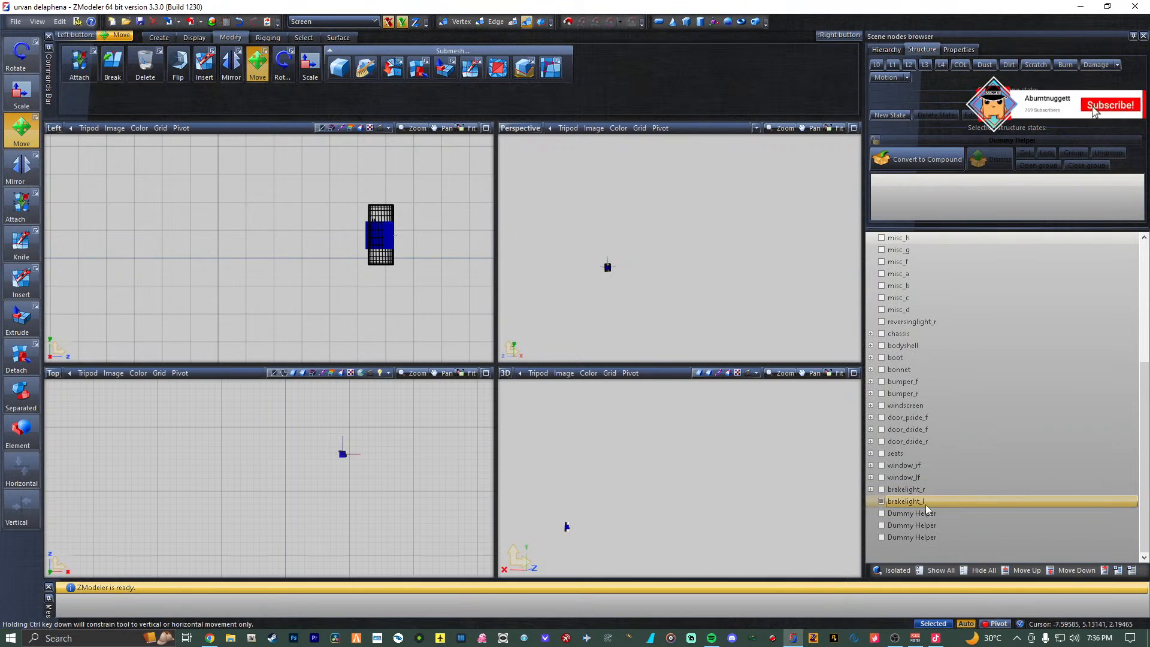
pyautogui.click(881, 502)
# Show the next Dummy Helper together with the indicatorlight_rr and misc_e meshes, and copy the misc_e mesh's name.
pyautogui.click(882, 514)
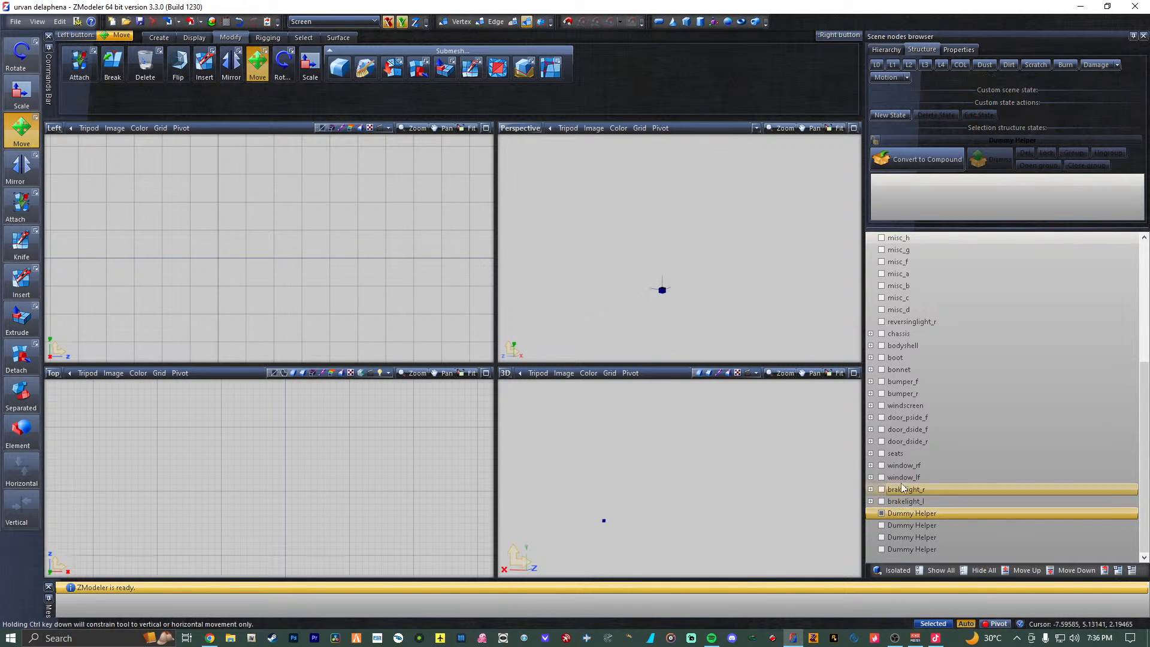
pyautogui.scroll(6, 921, 435)
pyautogui.click(881, 238)
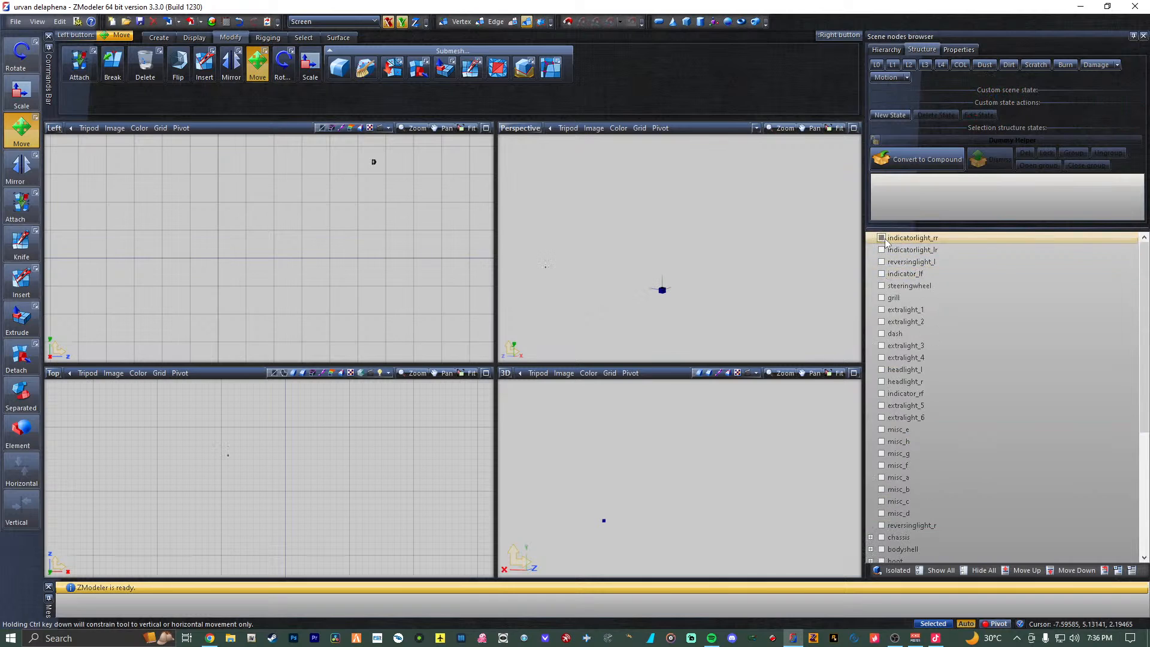
pyautogui.click(939, 242)
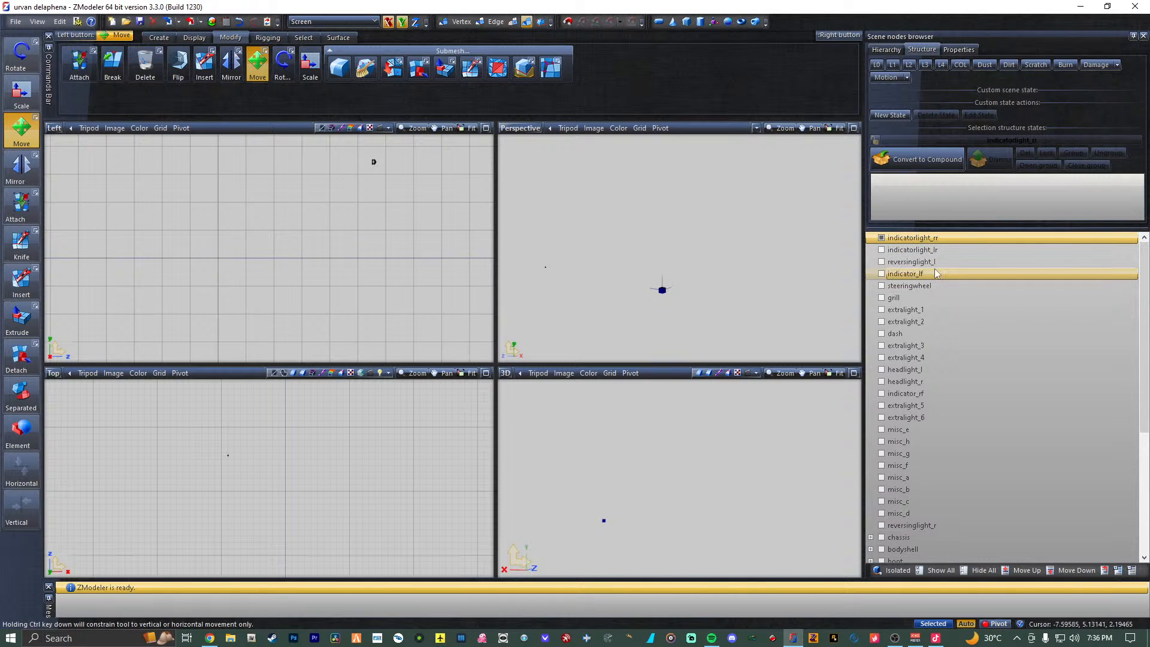
pyautogui.click(935, 285)
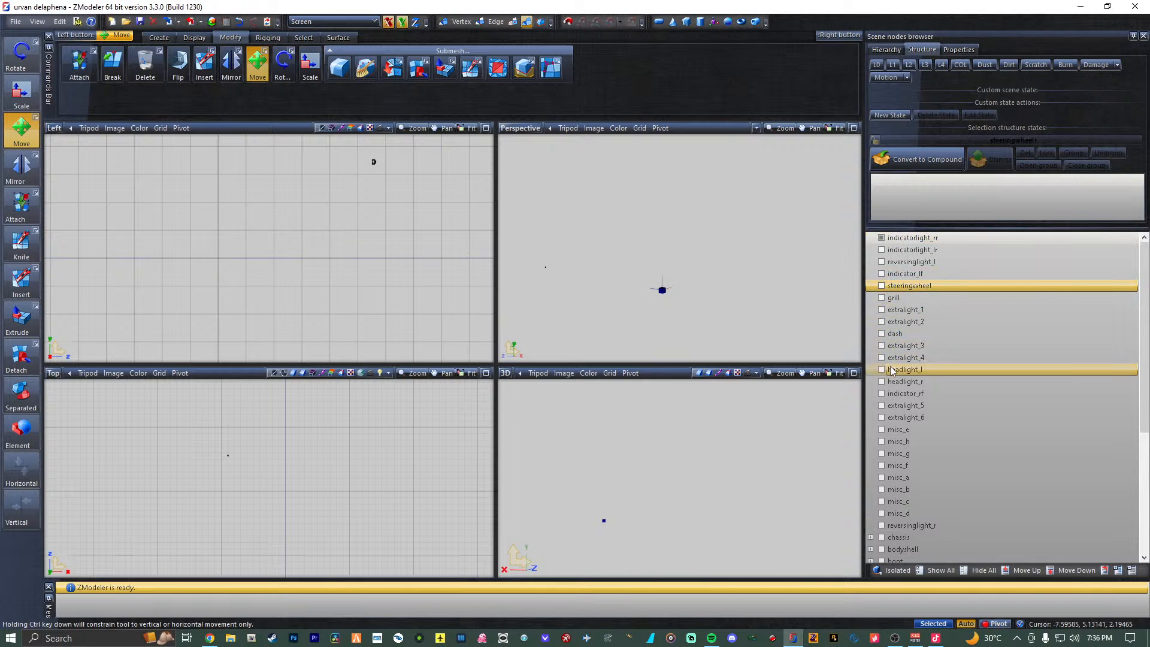
pyautogui.click(881, 430)
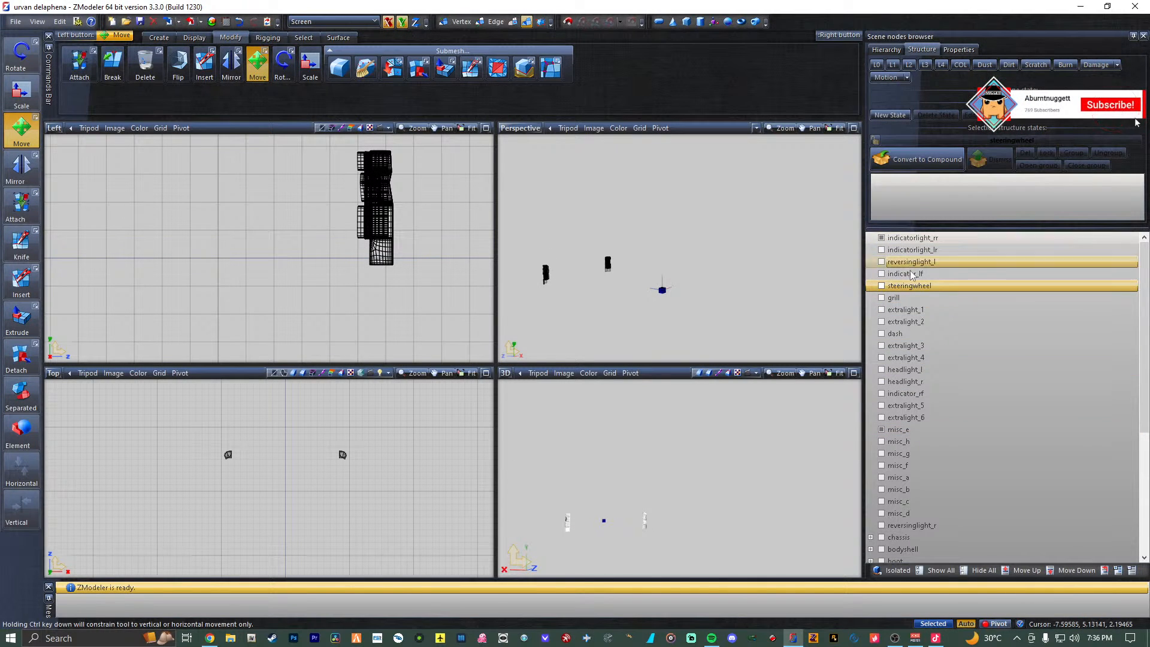
pyautogui.doubleClick(889, 431)
pyautogui.hotkey('ctrl', 'c')
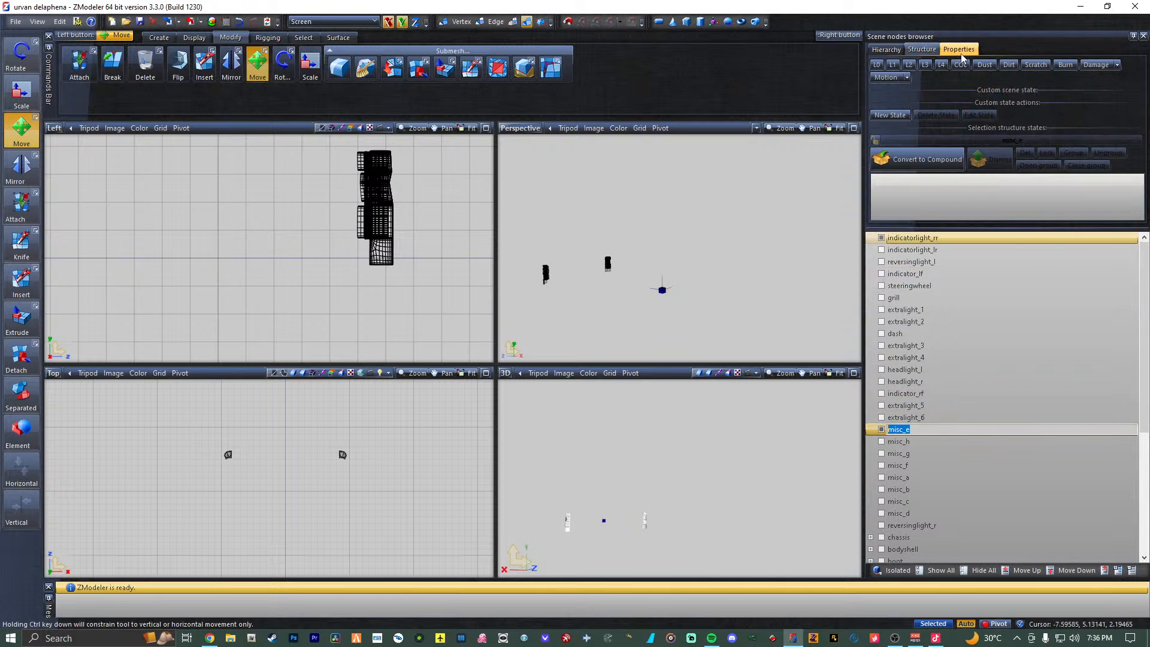
# Rename the visible Dummy Helper misc_e, then nest the misc_e mesh under it and hide the pair.
pyautogui.click(888, 50)
pyautogui.click(940, 291)
pyautogui.scroll(-1, 941, 293)
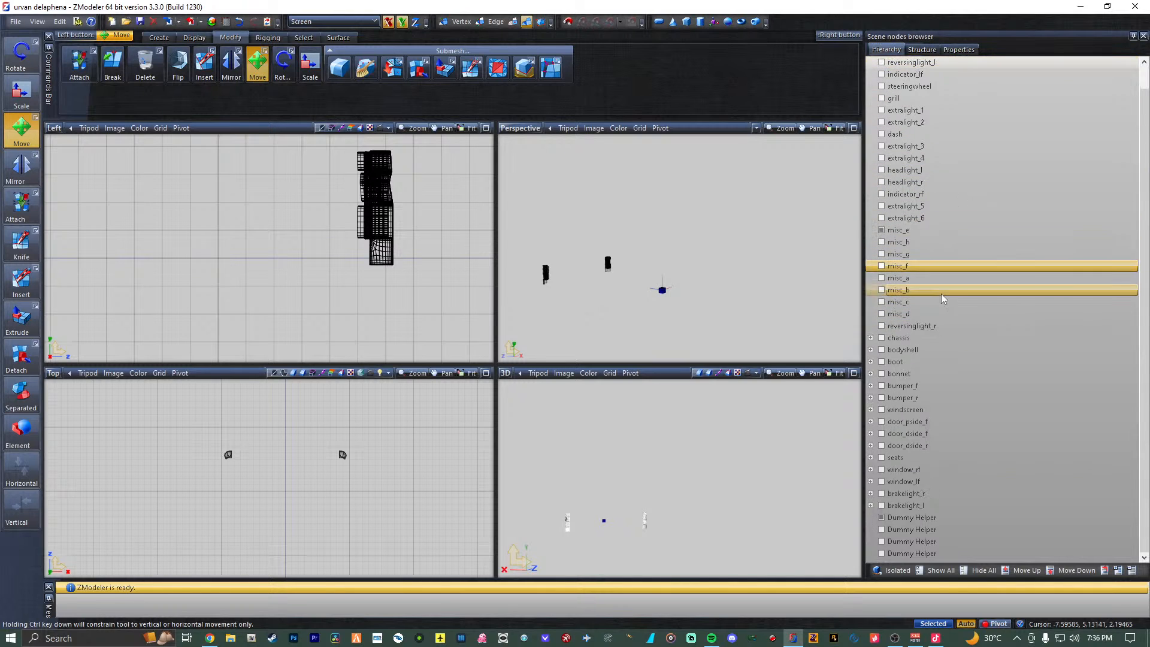
pyautogui.doubleClick(944, 516)
pyautogui.moveTo(944, 516); pyautogui.dragTo(917, 520)
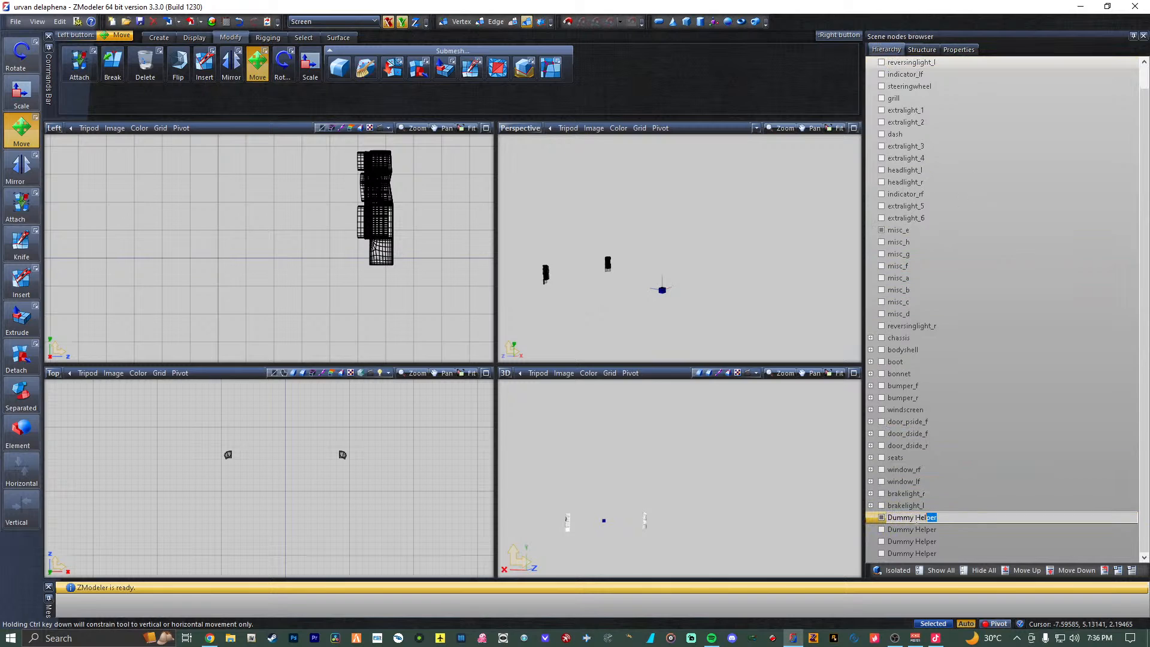
pyautogui.hotkey('ctrl', 'v')
pyautogui.press('Return')
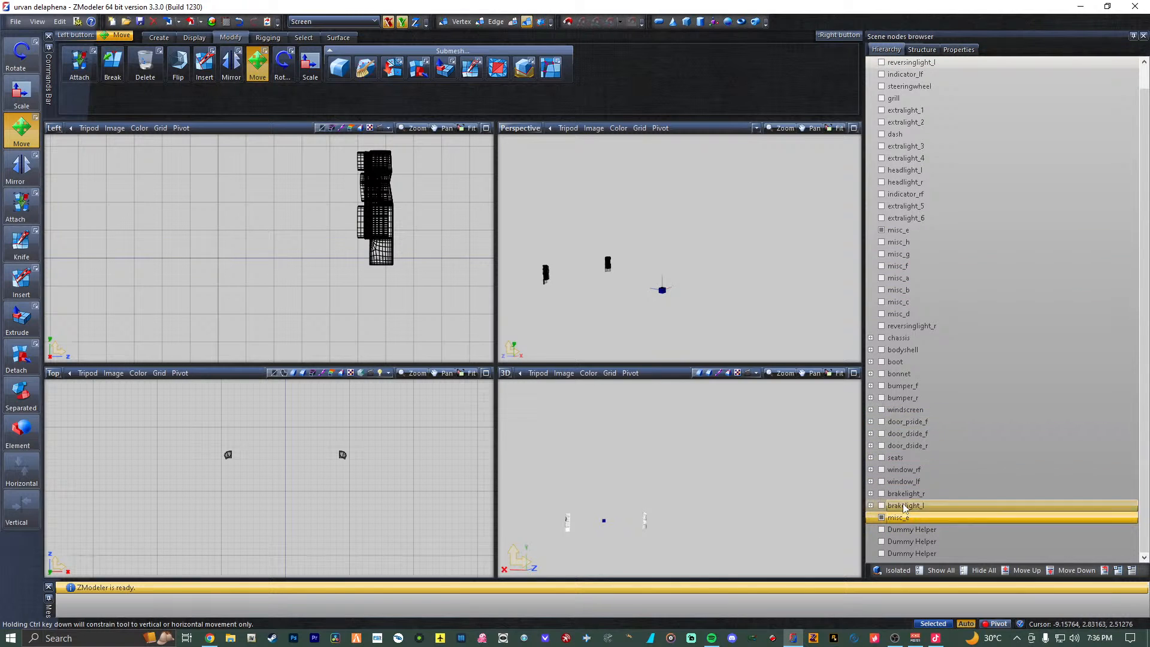
pyautogui.moveTo(902, 233); pyautogui.dragTo(896, 519)
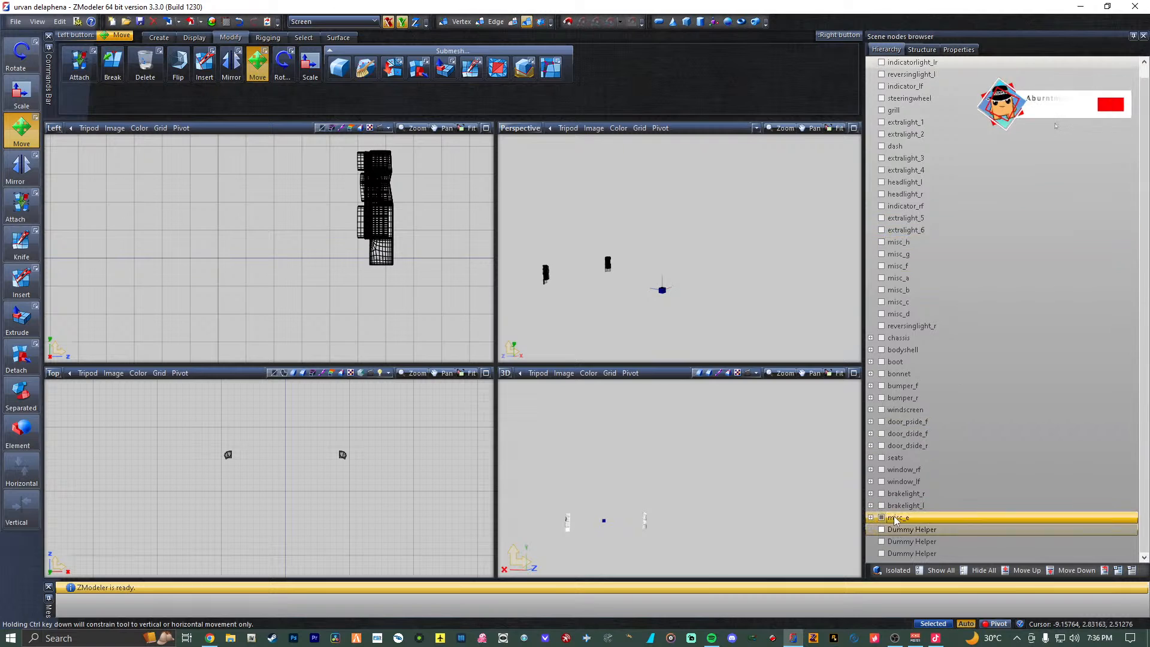
pyautogui.click(923, 242)
# Rename the first remaining Dummy Helper misc_a and nest the misc_a mesh under it.
pyautogui.doubleClick(915, 277)
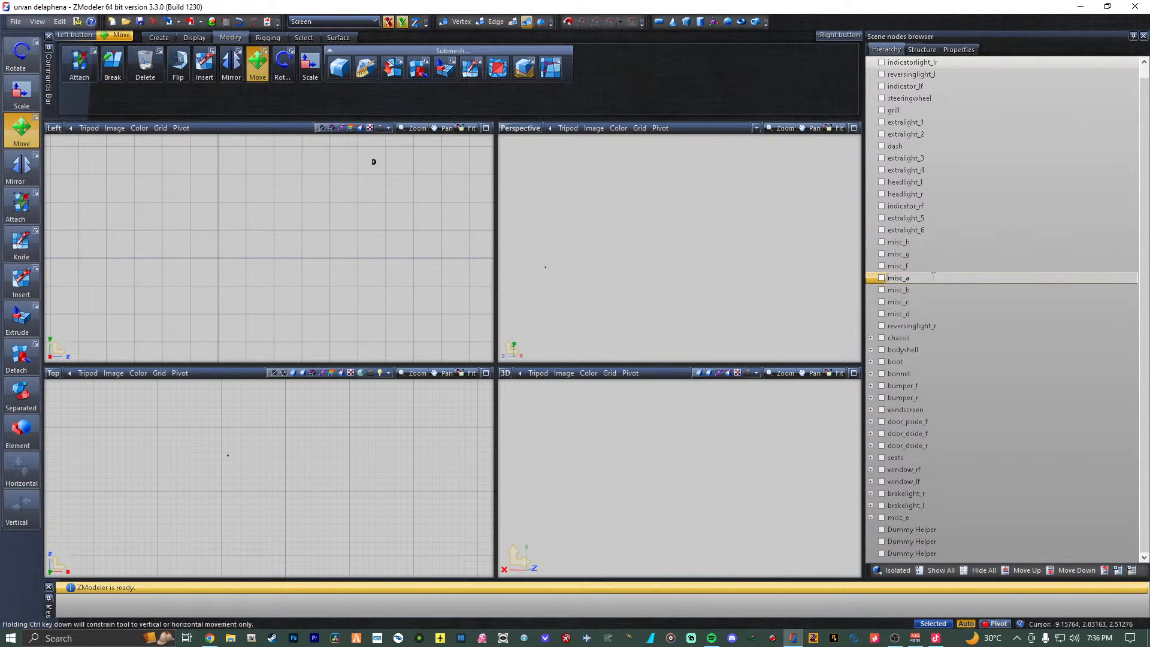
pyautogui.moveTo(891, 278); pyautogui.dragTo(886, 275)
pyautogui.click(881, 278)
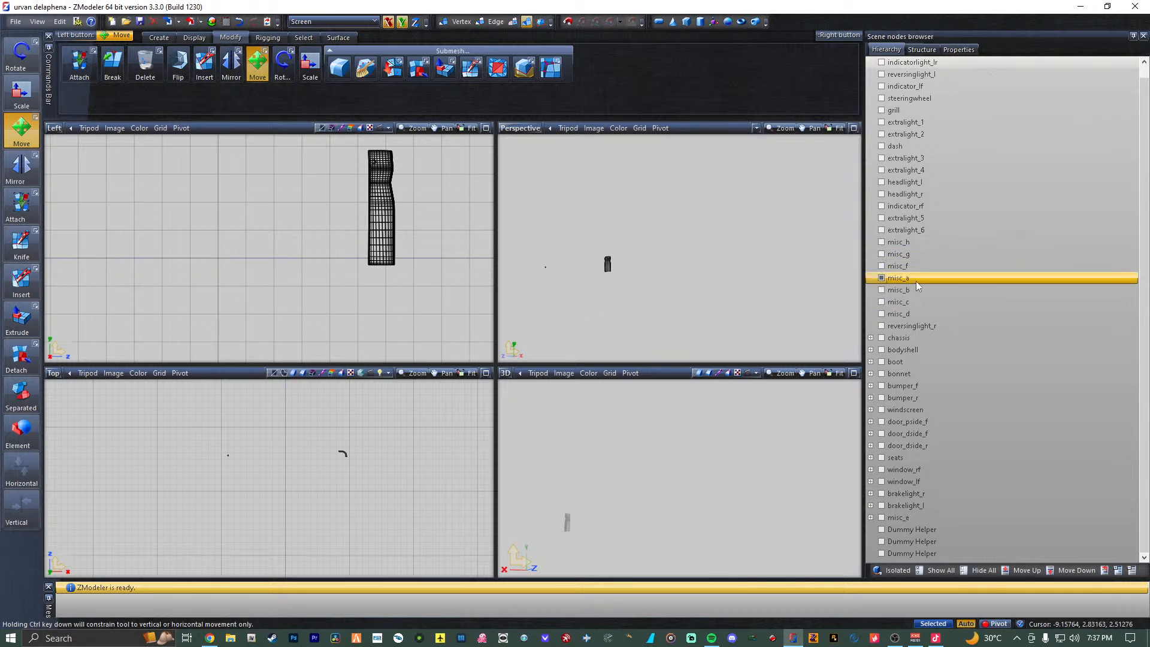
pyautogui.moveTo(952, 531); pyautogui.dragTo(887, 529)
pyautogui.doubleClick(939, 529)
pyautogui.press('Return')
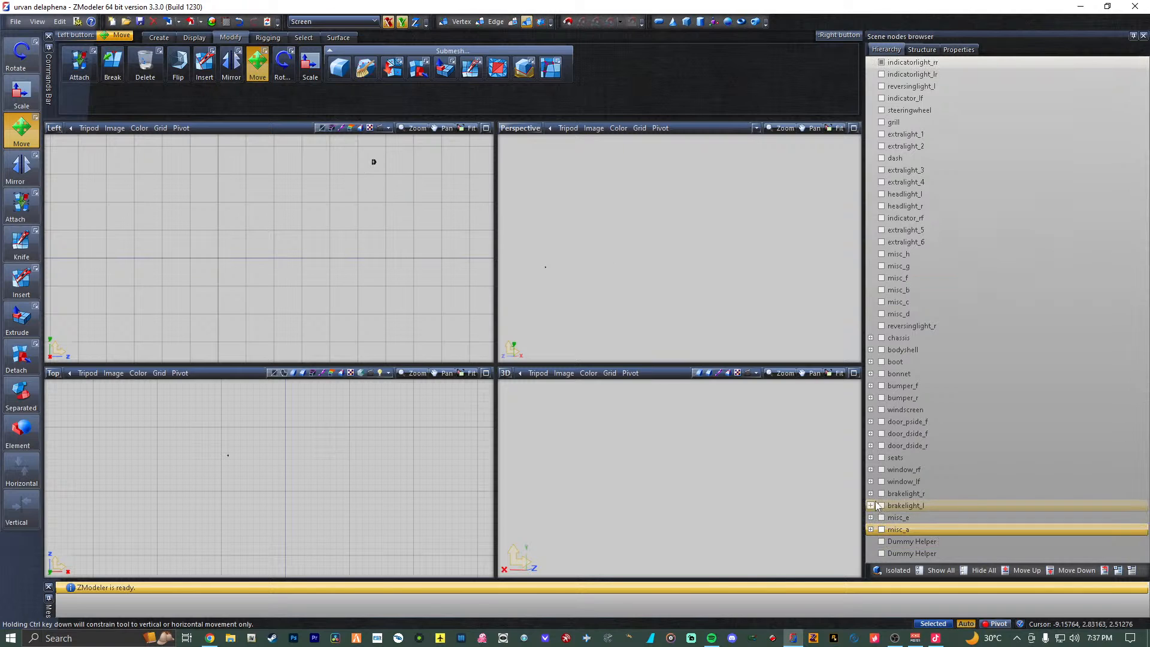
# Place the misc_a dummy above misc_e in the hierarchy and hide it with its mesh.
pyautogui.click(881, 529)
pyautogui.moveTo(898, 520); pyautogui.dragTo(898, 510)
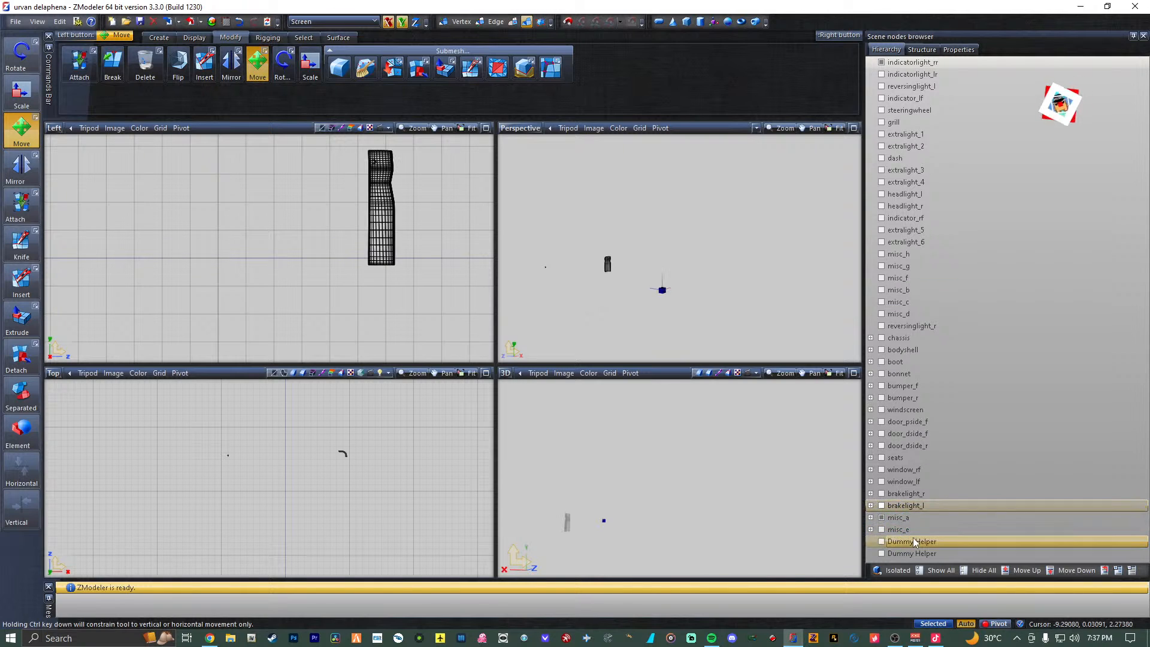
pyautogui.click(881, 517)
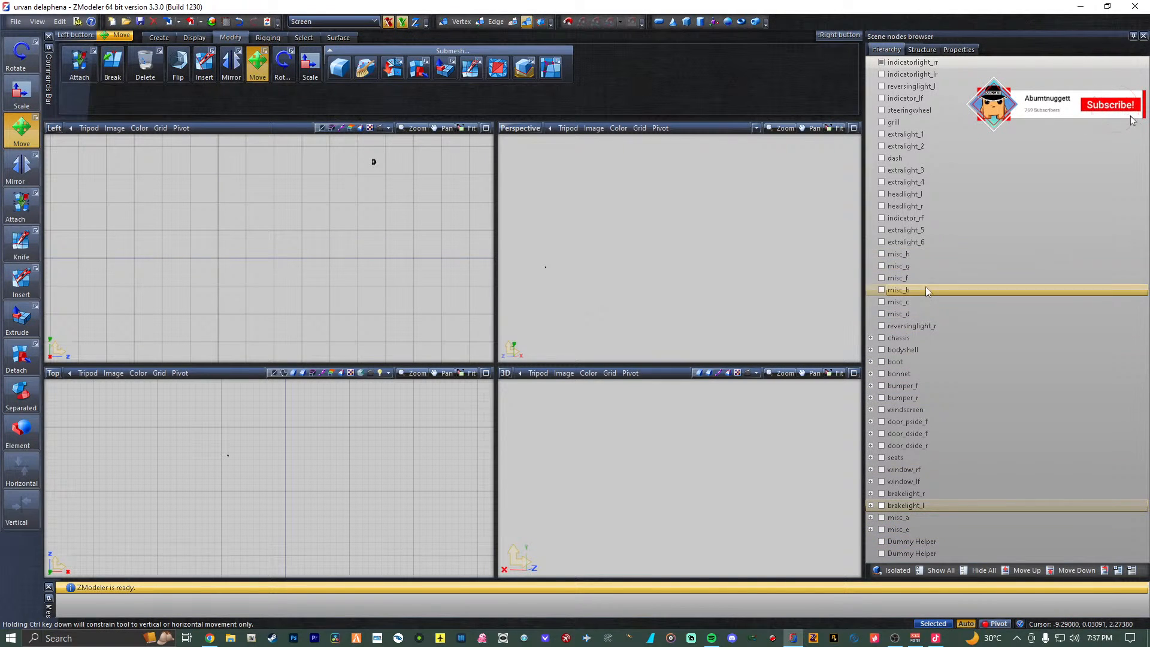
# Show the misc_b mesh, rename the first remaining Dummy Helper misc_b and make that dummy visible.
pyautogui.click(921, 290)
pyautogui.click(921, 290)
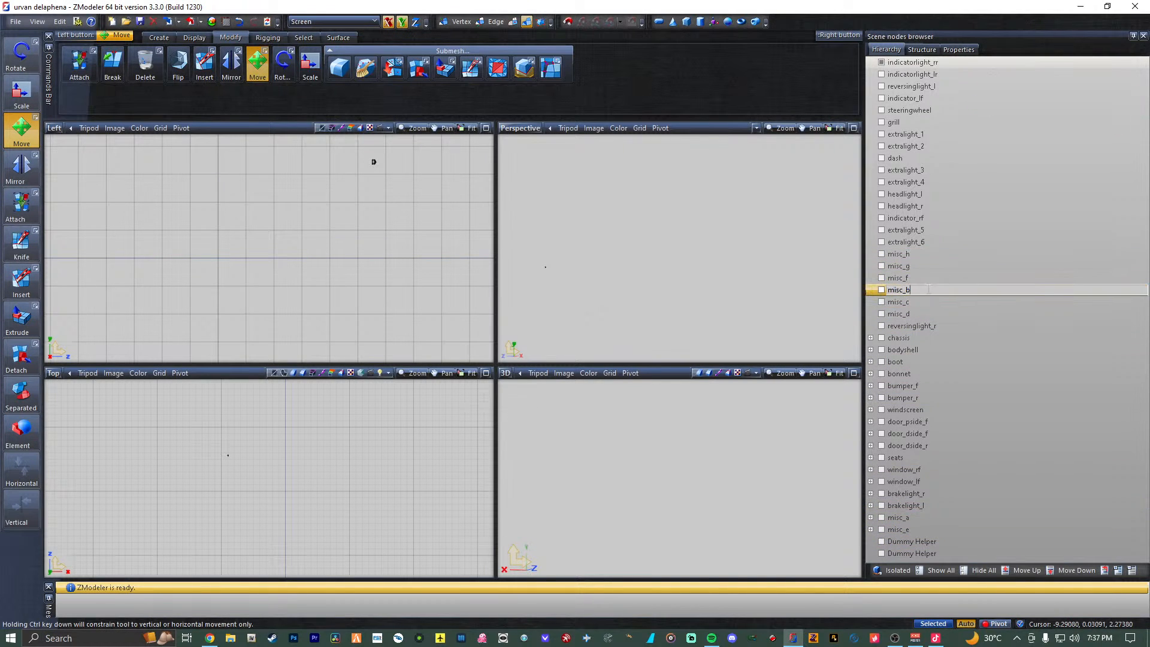
pyautogui.moveTo(921, 291); pyautogui.dragTo(897, 291)
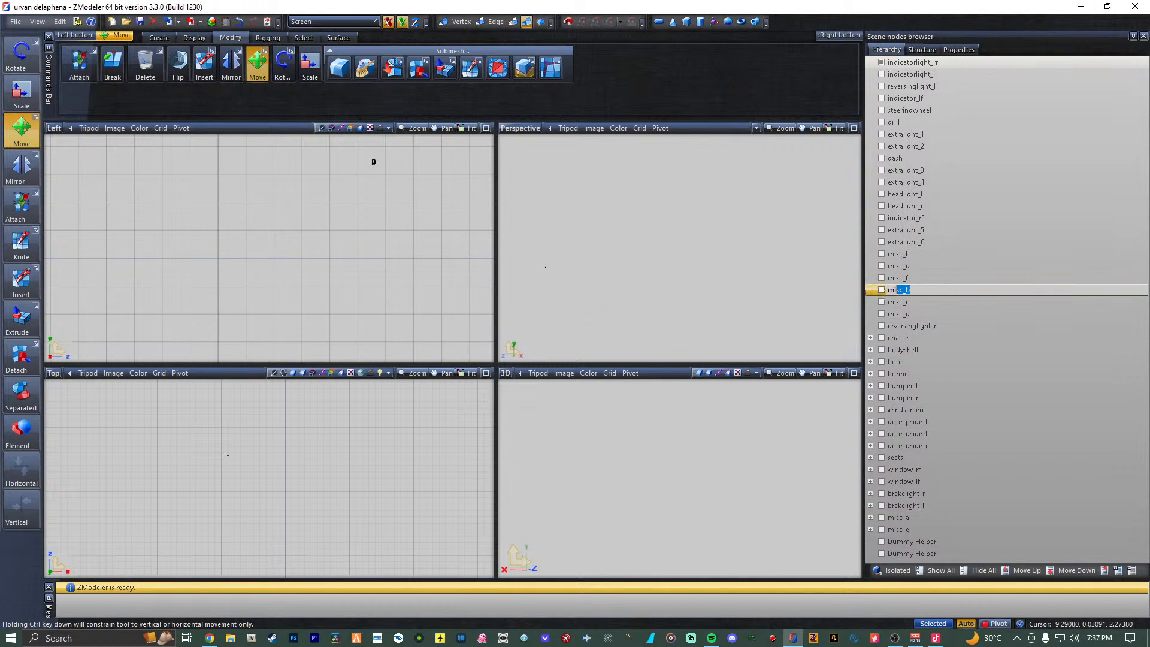
pyautogui.click(881, 290)
pyautogui.click(940, 542)
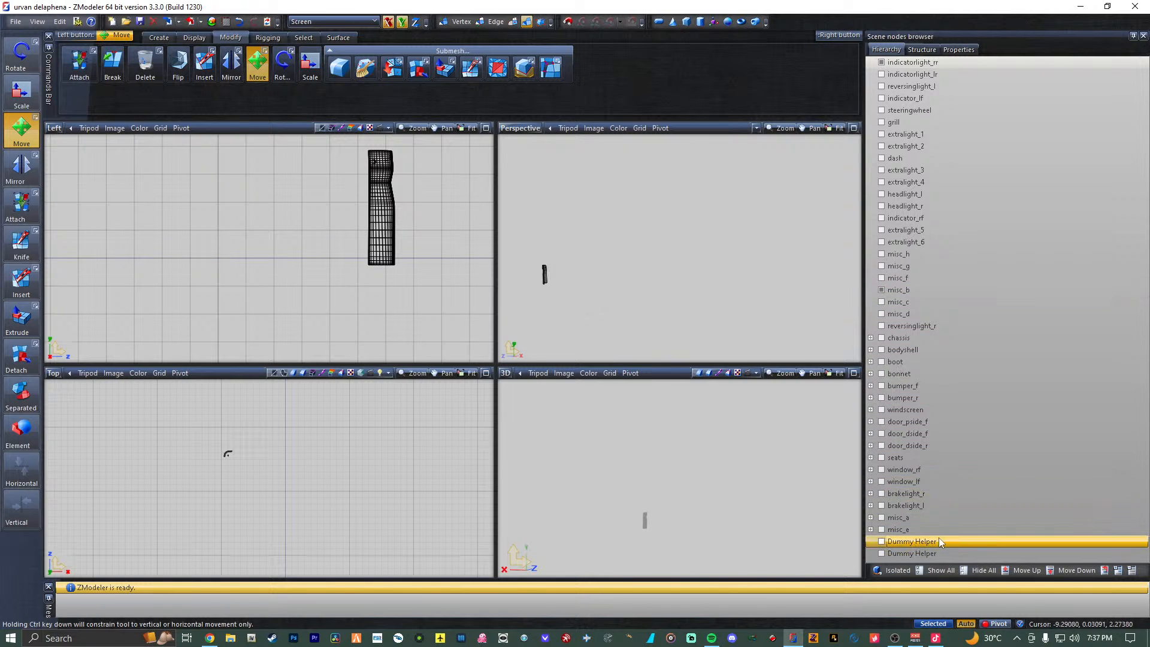
pyautogui.click(939, 541)
pyautogui.moveTo(939, 542); pyautogui.dragTo(874, 542)
pyautogui.write('misc_b')
pyautogui.press('Return')
pyautogui.click(882, 542)
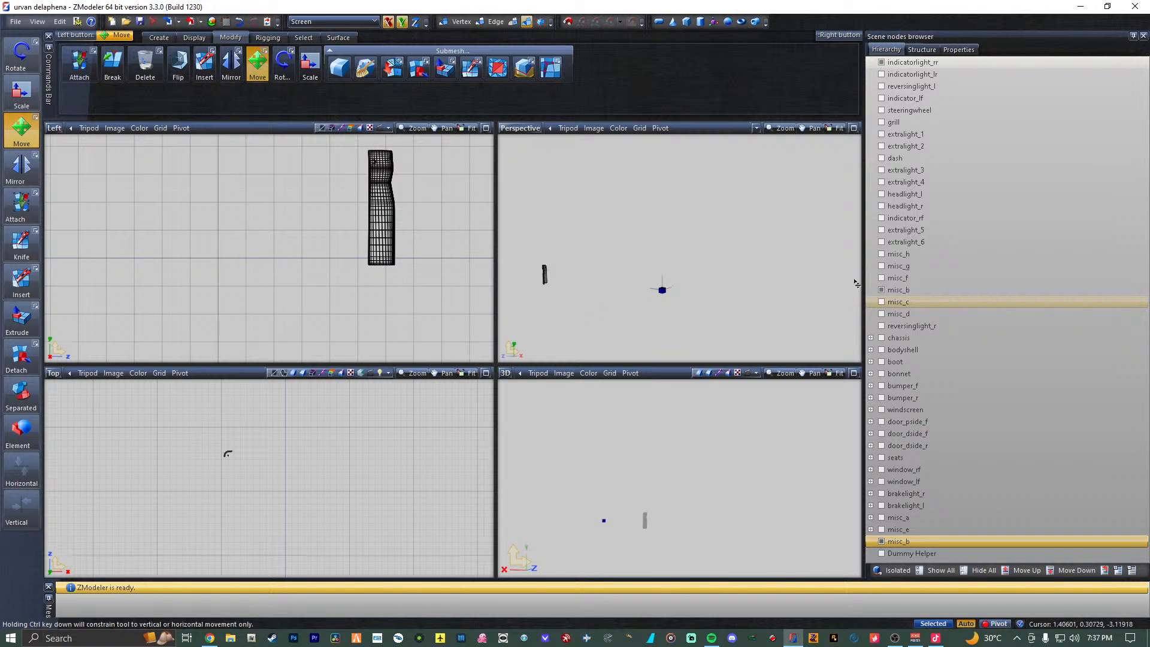
# Centre the misc_b dummy on the misc_b mesh in the top and left views, and nest the mesh under it.
pyautogui.click(471, 375)
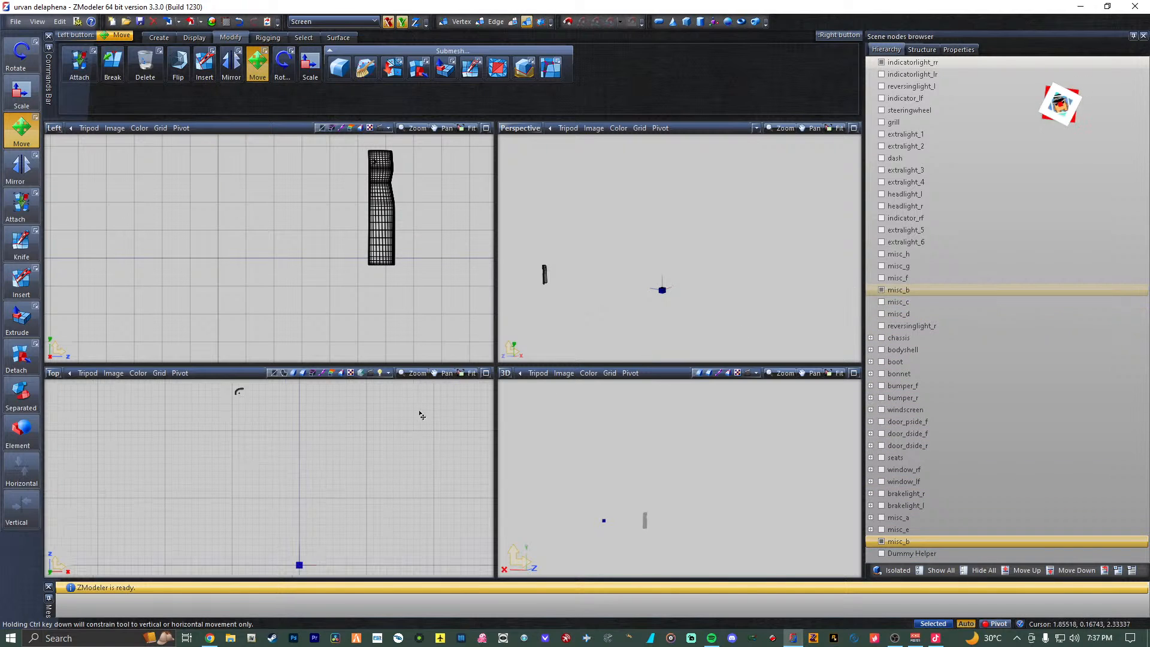
pyautogui.moveTo(305, 567); pyautogui.dragTo(243, 395)
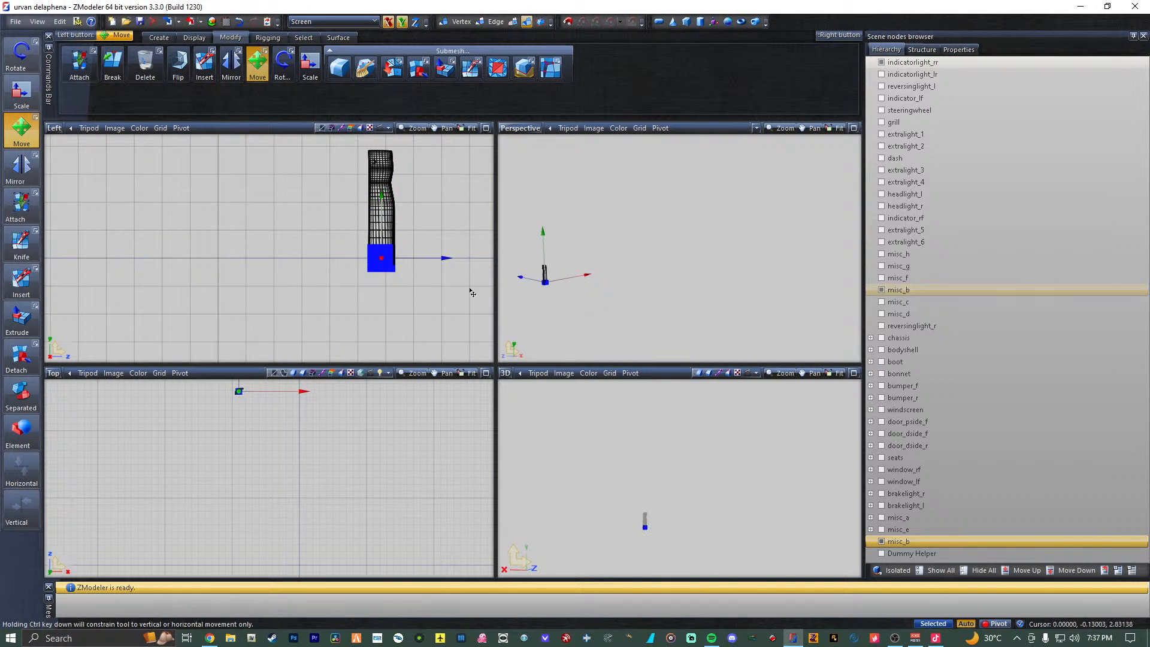
pyautogui.scroll(2, 550, 287)
pyautogui.click(552, 288)
pyautogui.scroll(4, 552, 288)
pyautogui.moveTo(394, 271); pyautogui.dragTo(392, 236)
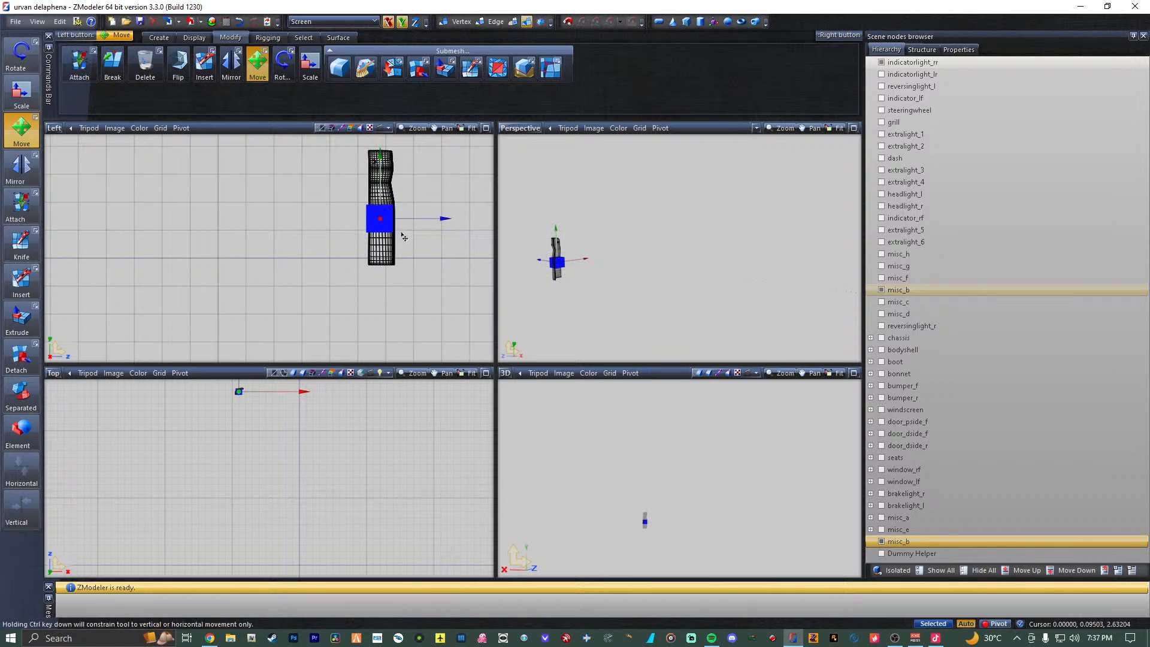
pyautogui.click(989, 291)
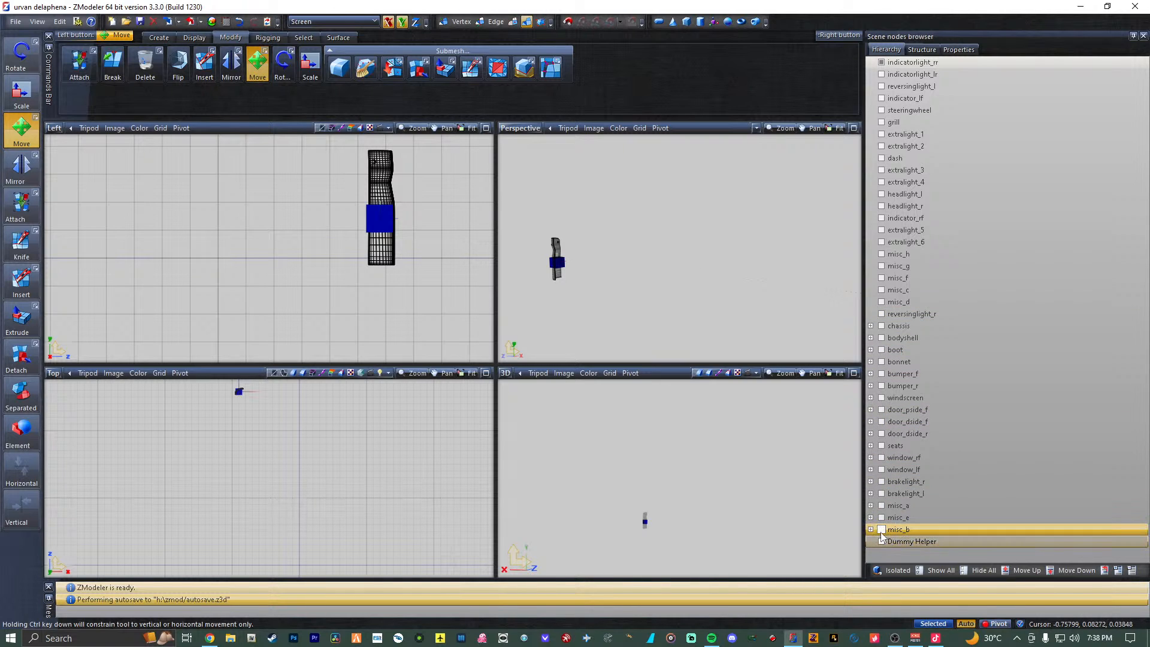
# Show the misc_c mesh, rename the remaining Dummy Helper misc_c and make that dummy visible.
pyautogui.click(882, 291)
pyautogui.doubleClick(921, 292)
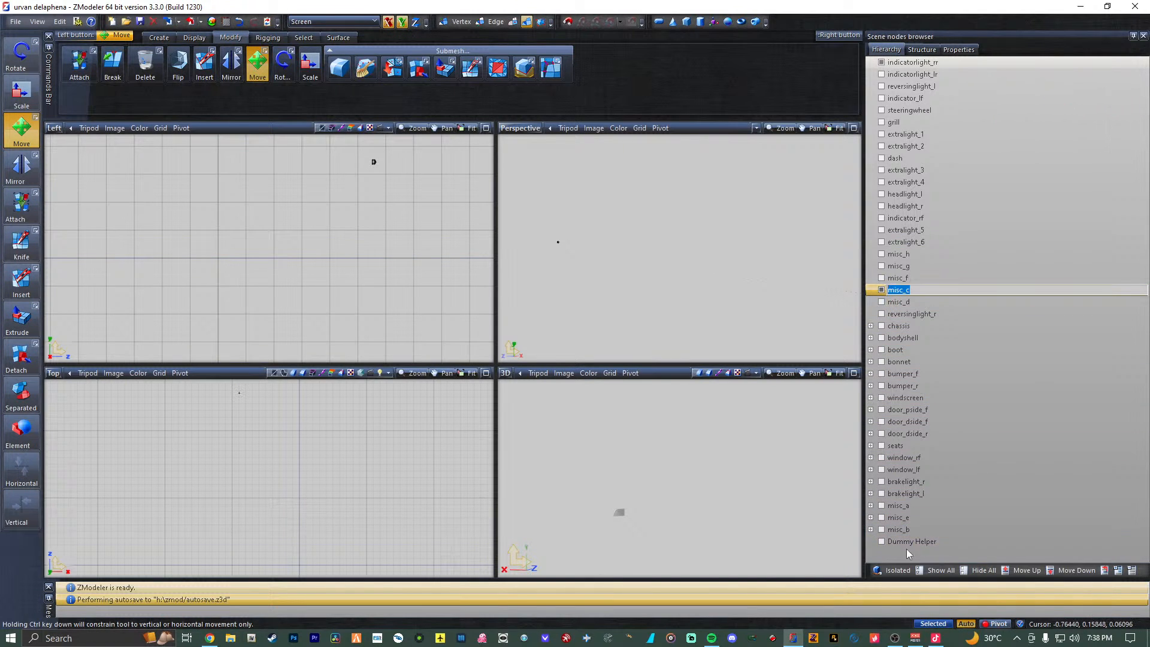
pyautogui.click(883, 542)
pyautogui.doubleClick(932, 541)
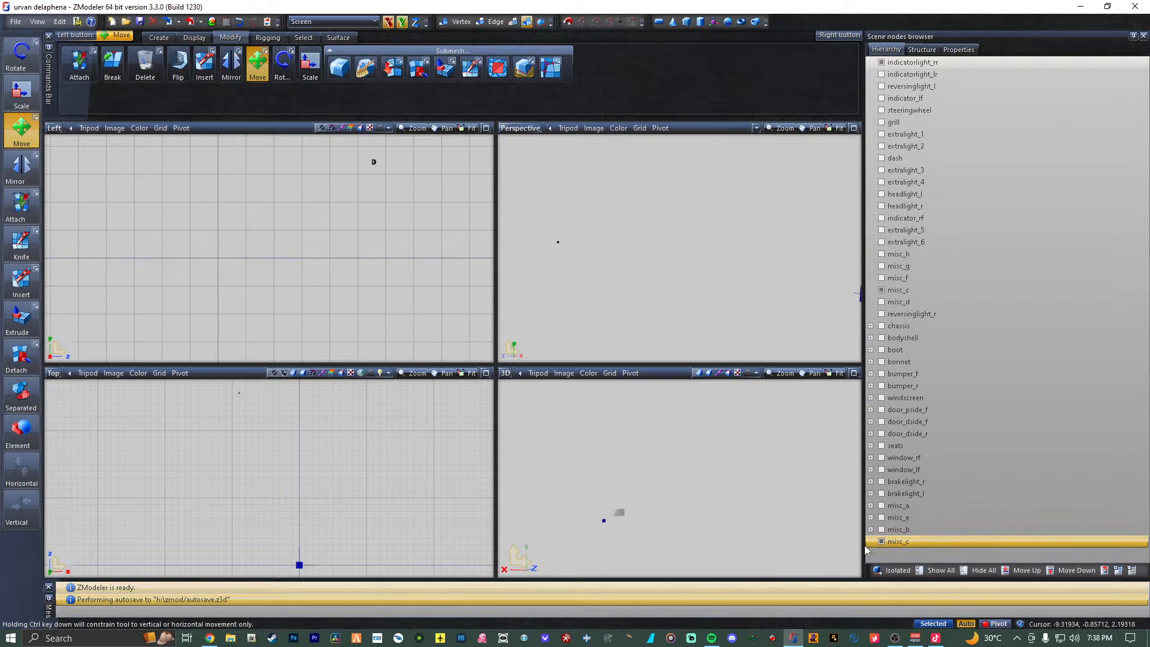
# Centre the misc_c dummy on the misc_c mesh in the left and top views.
pyautogui.click(469, 130)
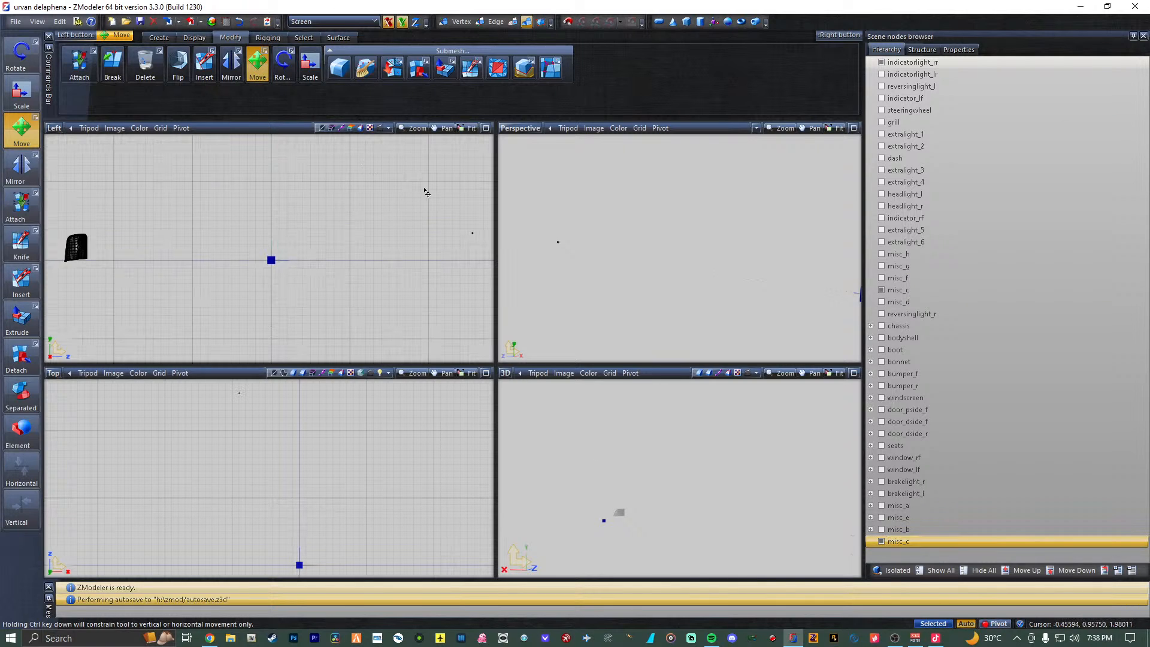
pyautogui.click(274, 262)
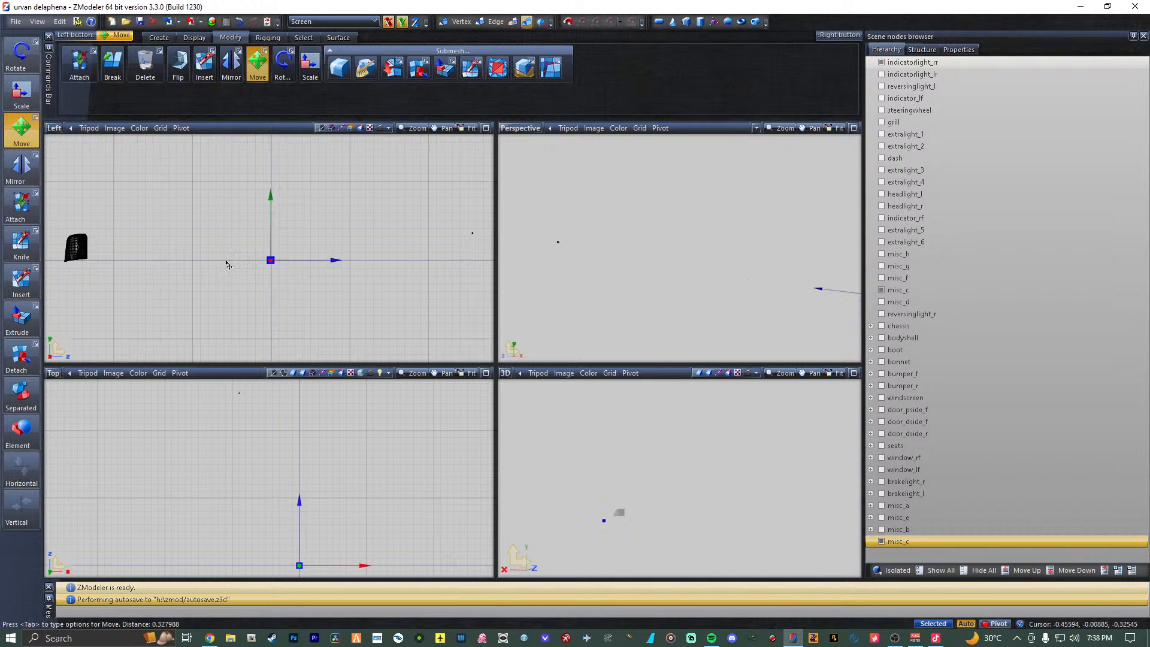
pyautogui.click(80, 252)
pyautogui.scroll(3, 400, 450)
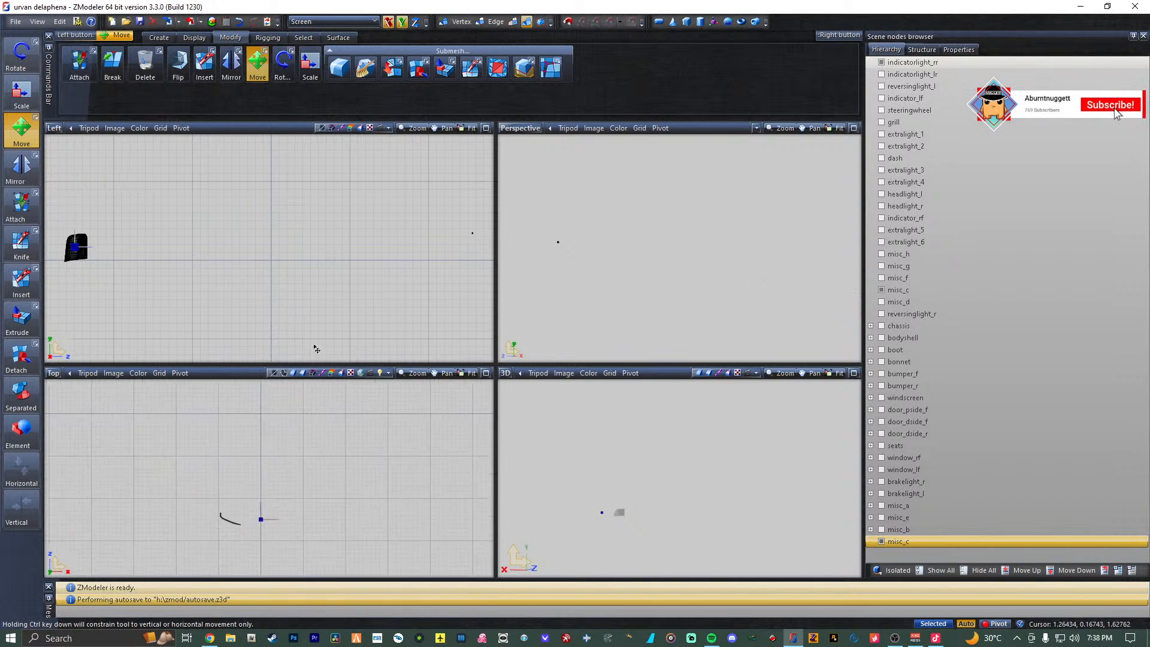
pyautogui.scroll(-5, 308, 478)
pyautogui.scroll(5, 223, 449)
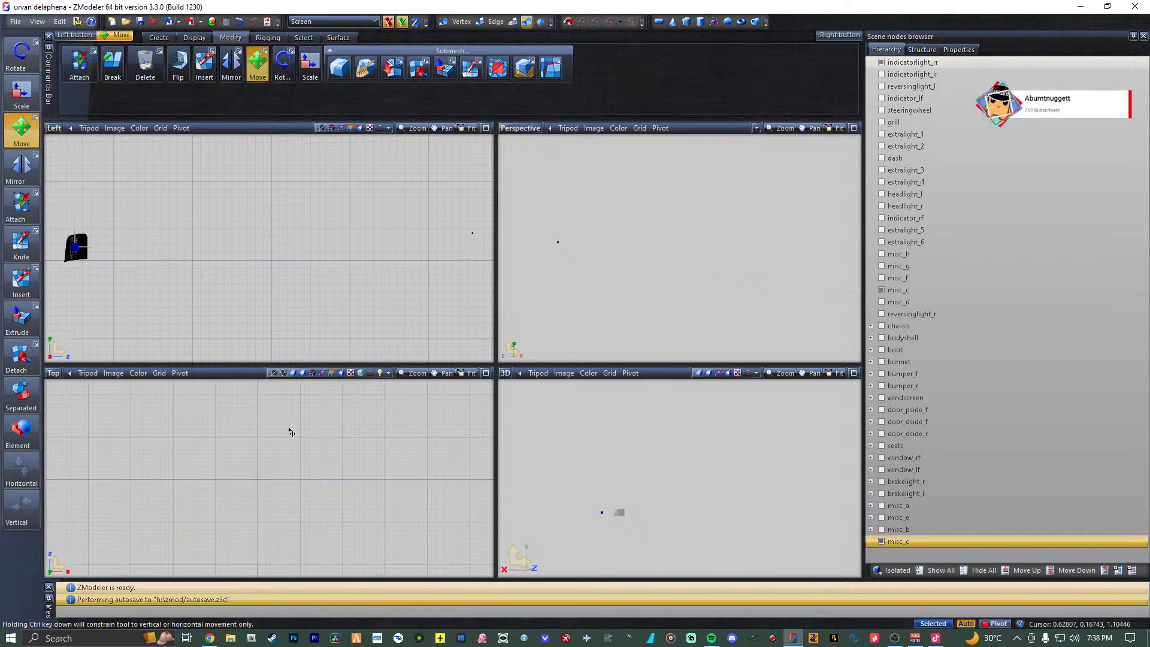
pyautogui.click(286, 525)
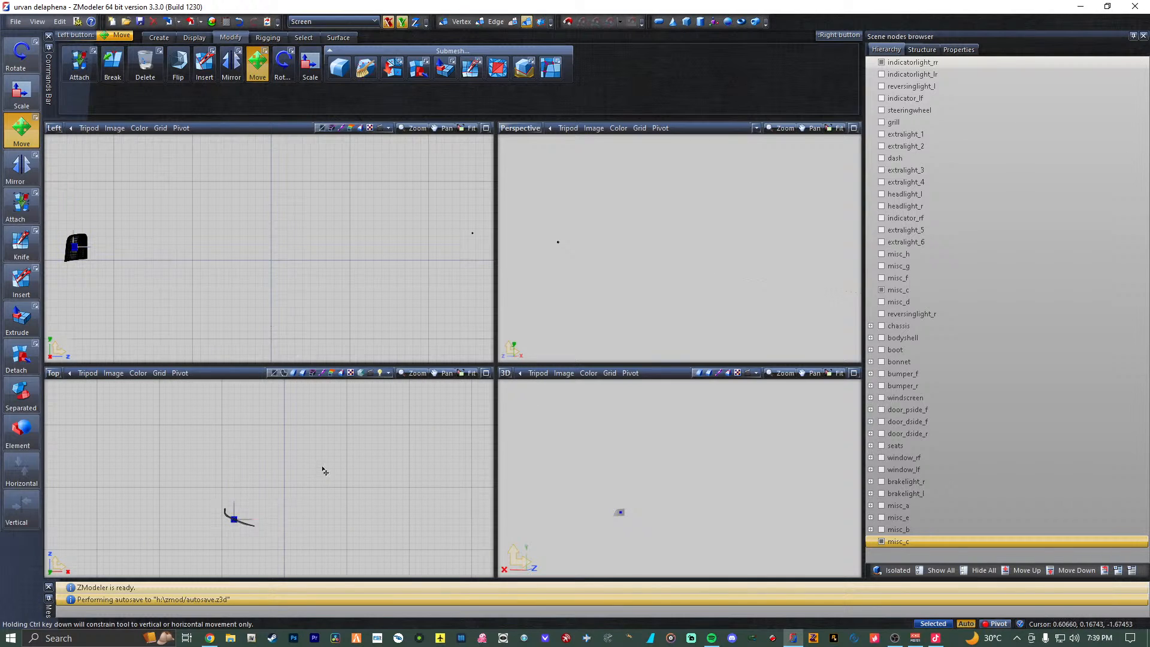
# Locate the stray part away from the misc_c mesh in the top view and hide indicatorlight_rr.
pyautogui.scroll(-4, 324, 472)
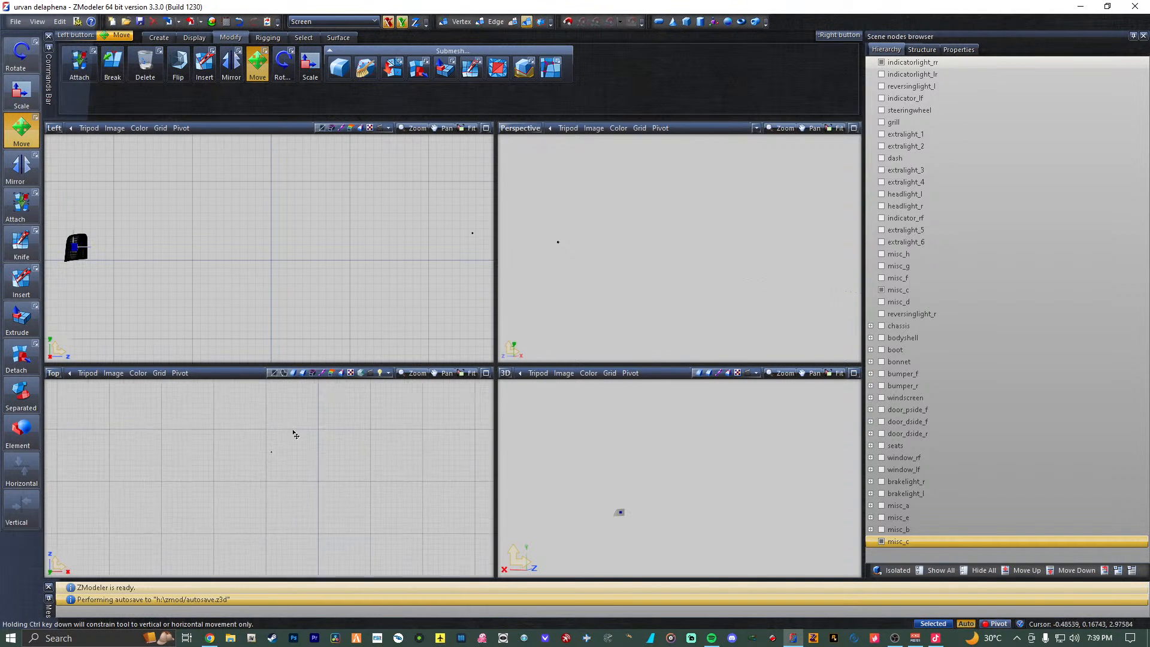
pyautogui.scroll(3, 264, 470)
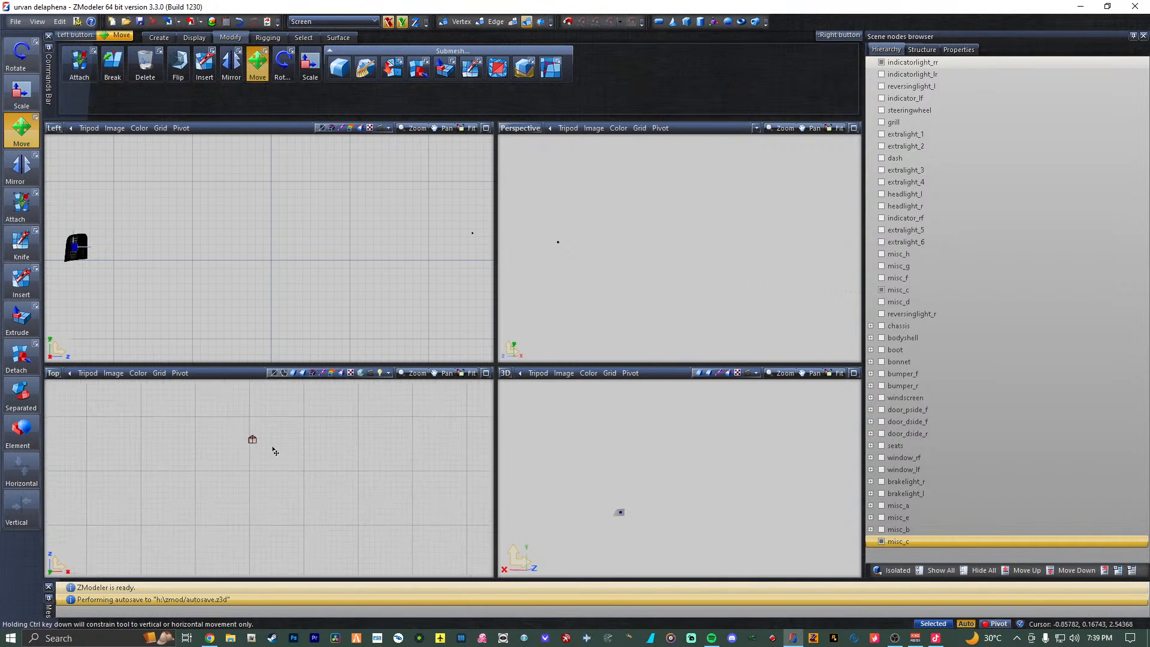
pyautogui.scroll(5, 266, 452)
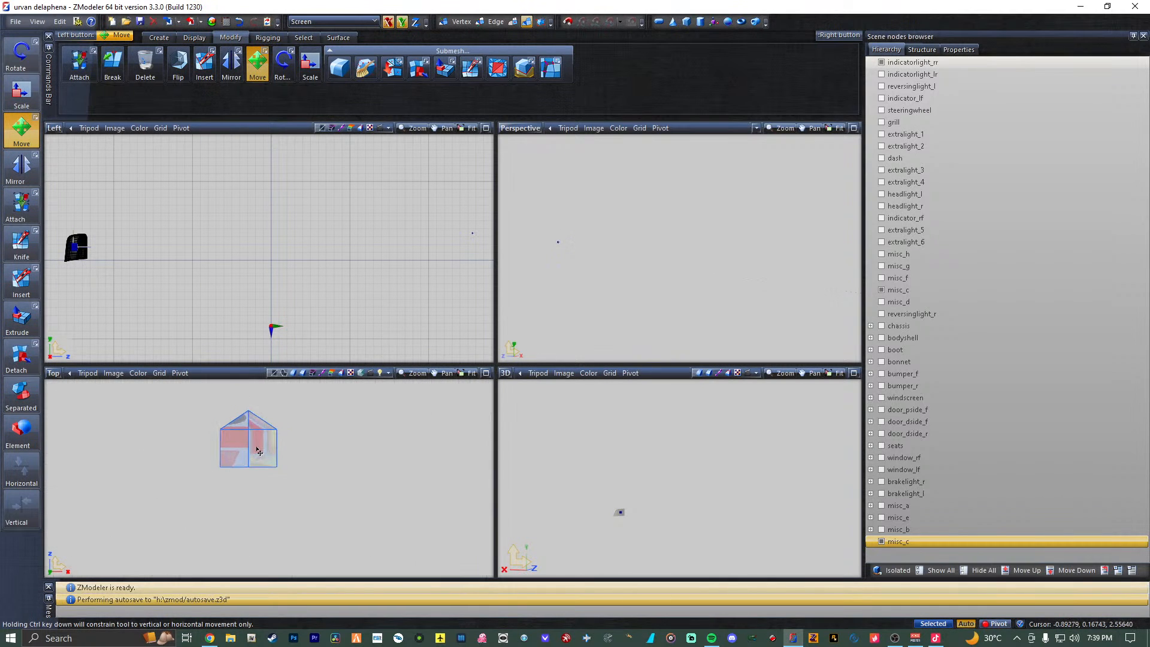
pyautogui.scroll(1, 259, 451)
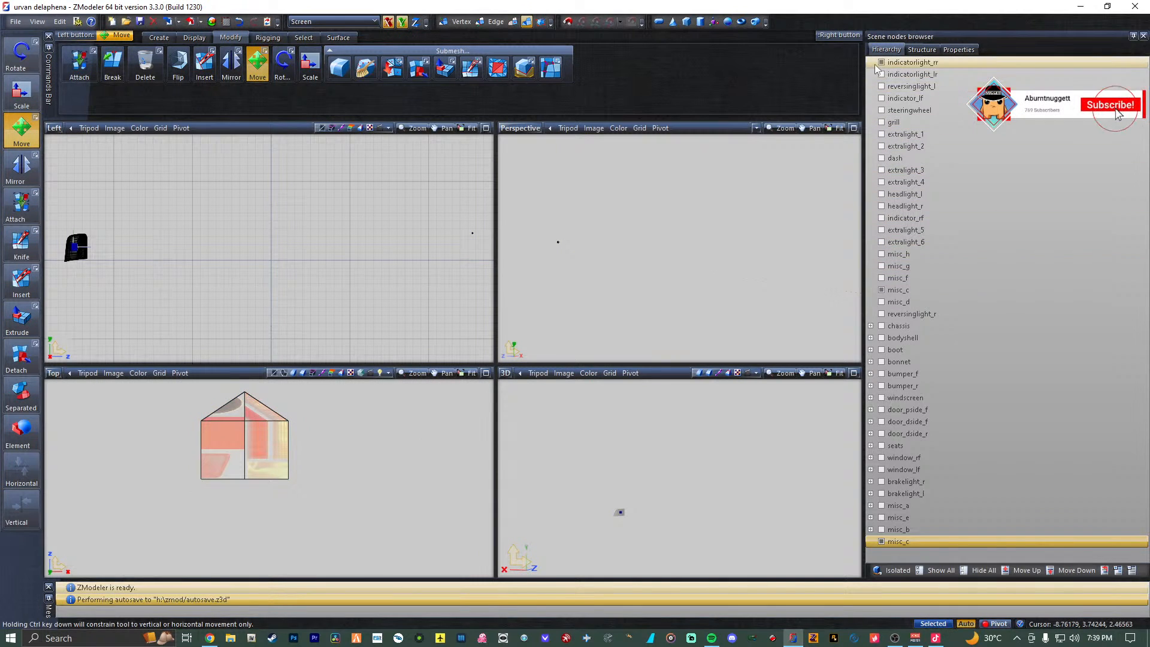
pyautogui.scroll(4, 385, 506)
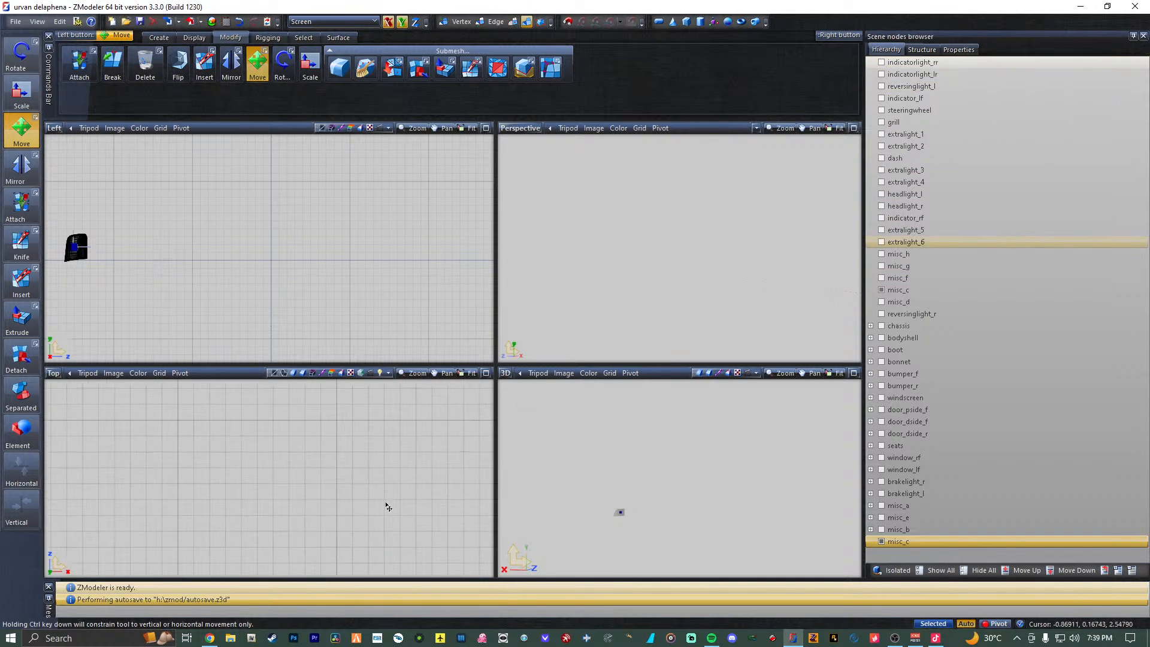
pyautogui.scroll(6, 387, 505)
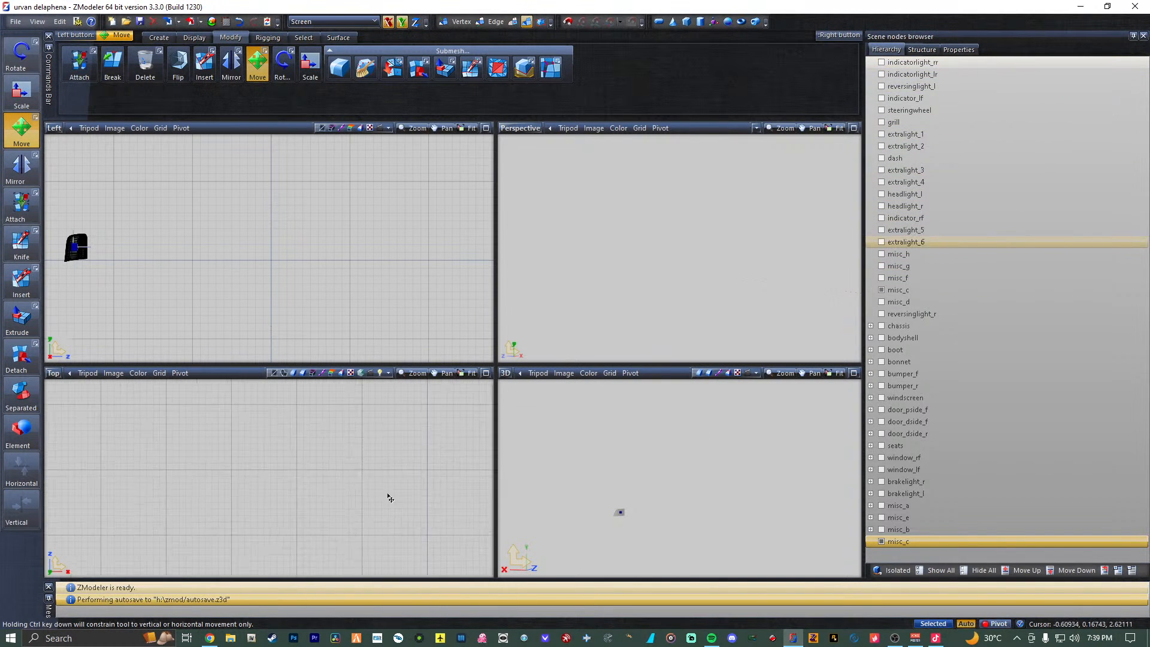
pyautogui.scroll(-5, 386, 503)
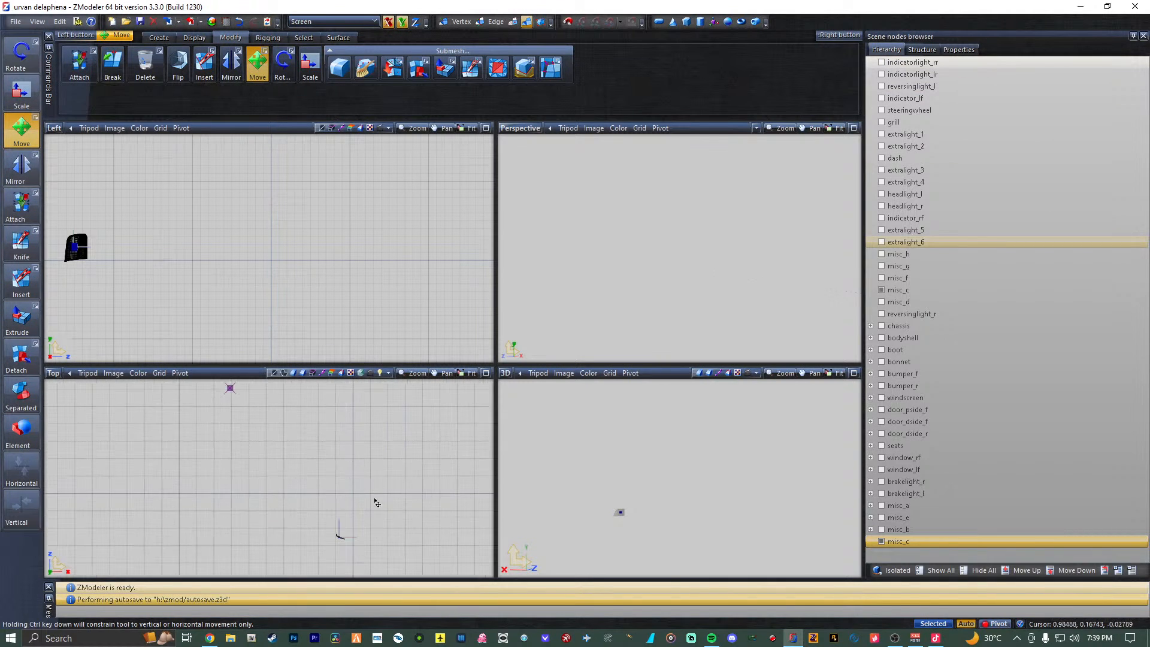
pyautogui.scroll(3, 366, 500)
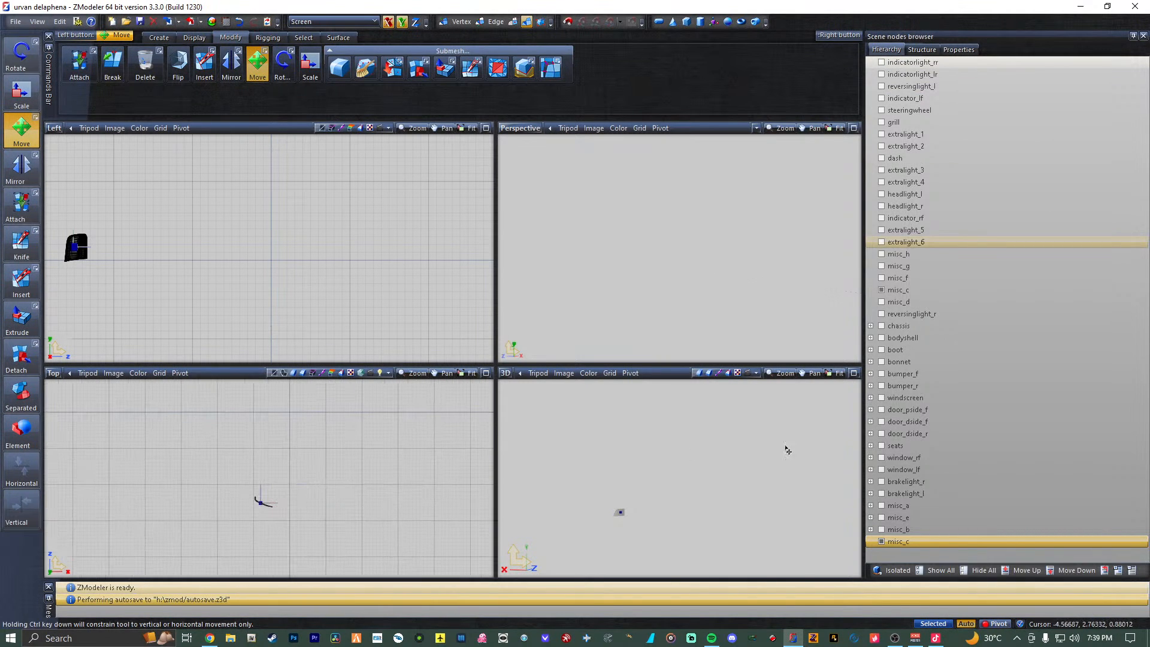
# Nest the misc_c mesh under its dummy, then hide the pair with misc_e ordered below it in the hierarchy.
pyautogui.moveTo(997, 551); pyautogui.dragTo(910, 539)
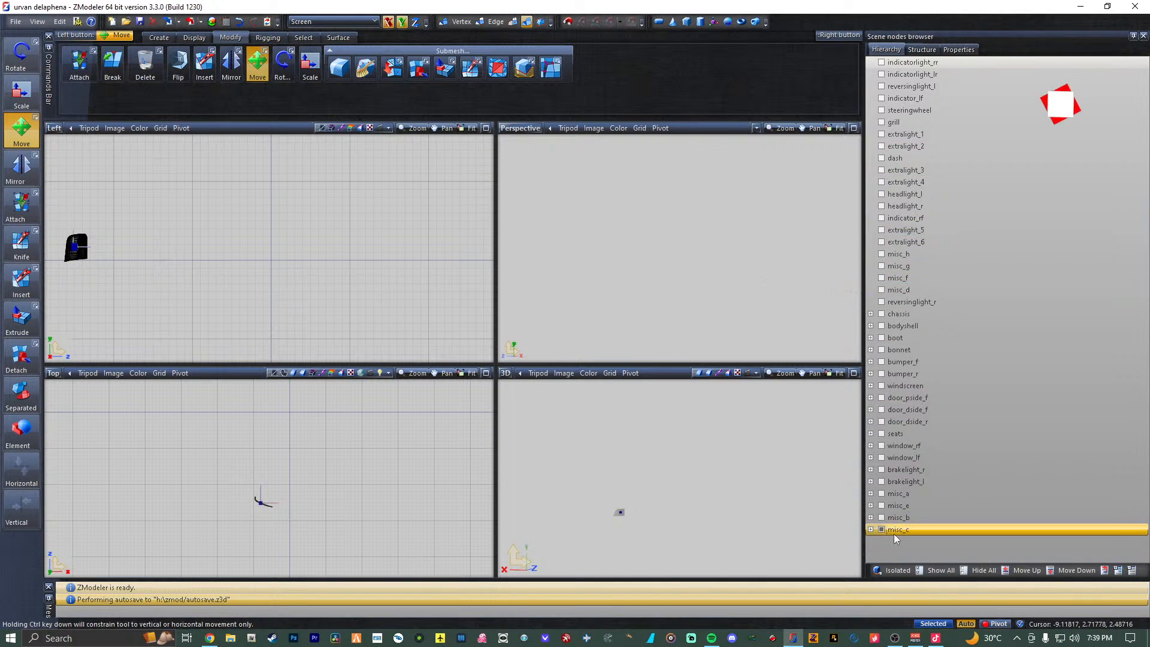
pyautogui.click(882, 530)
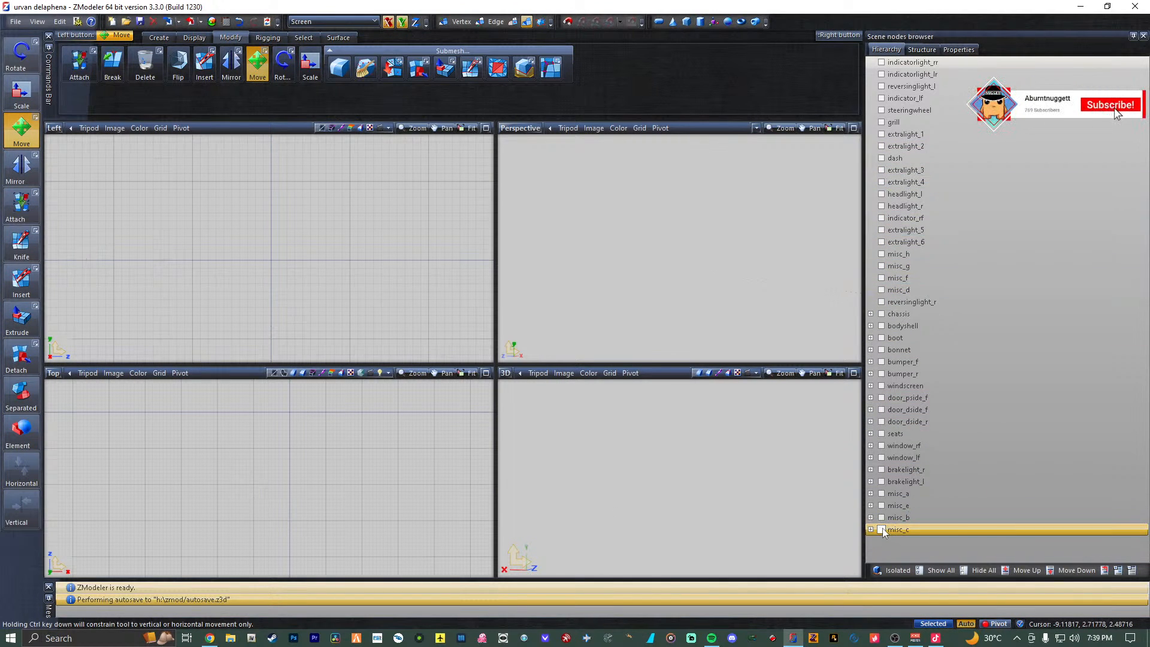
pyautogui.moveTo(883, 531); pyautogui.dragTo(920, 520)
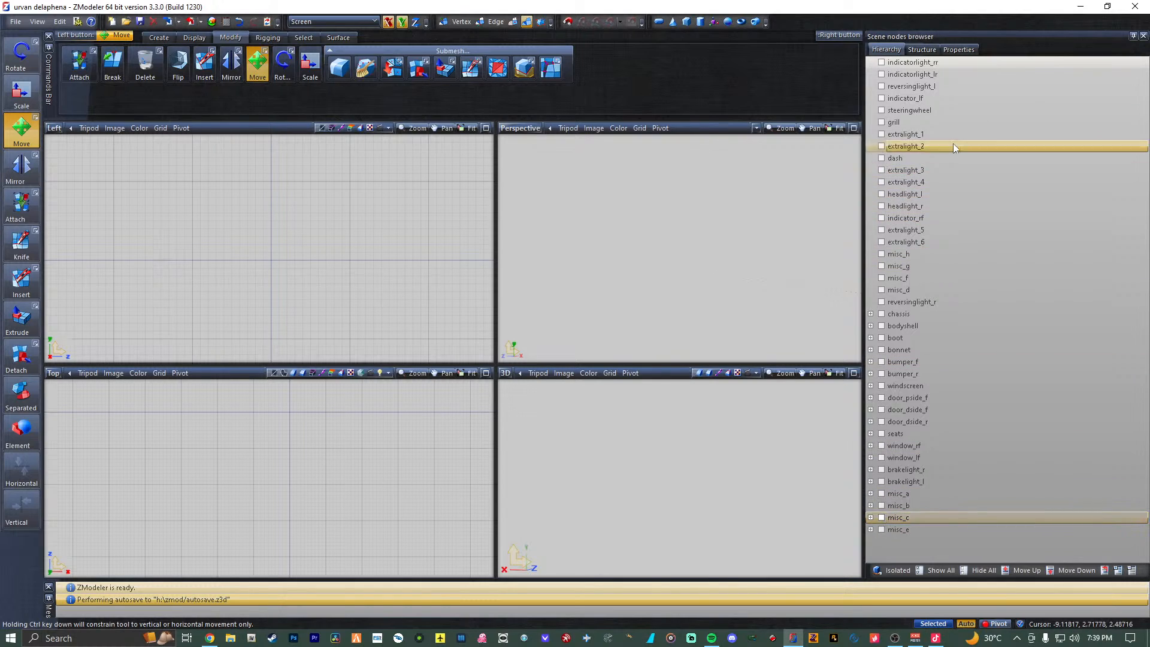
# Show the misc_d mesh and copy its name from the hierarchy.
pyautogui.click(882, 290)
pyautogui.moveTo(929, 290); pyautogui.dragTo(868, 291)
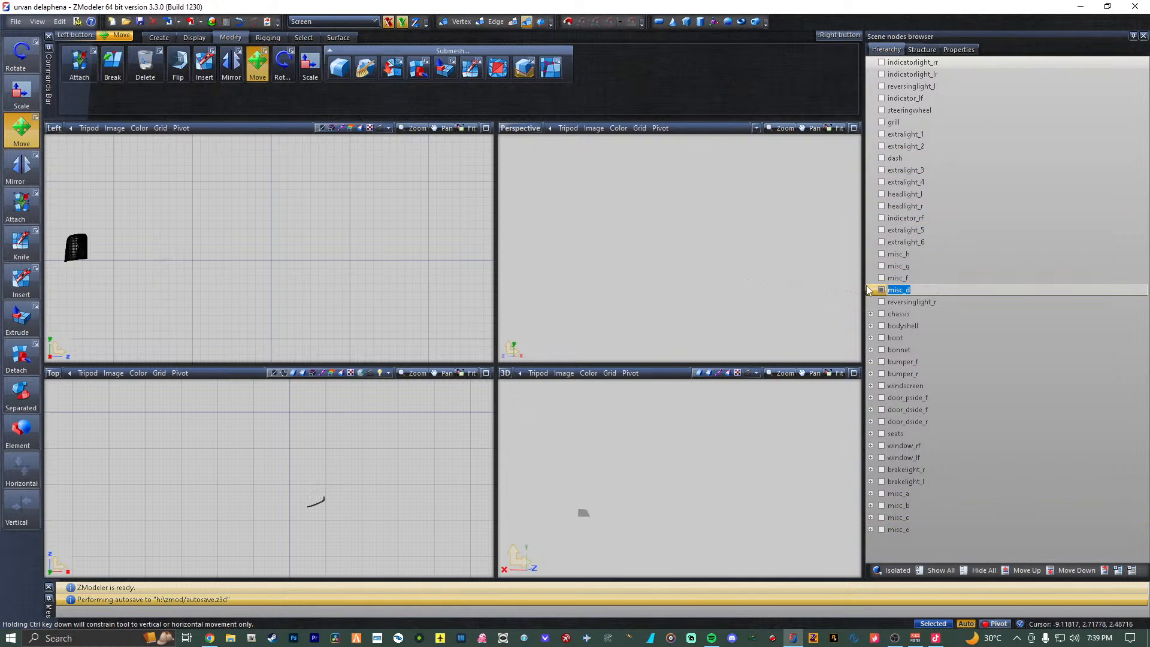
pyautogui.click(932, 327)
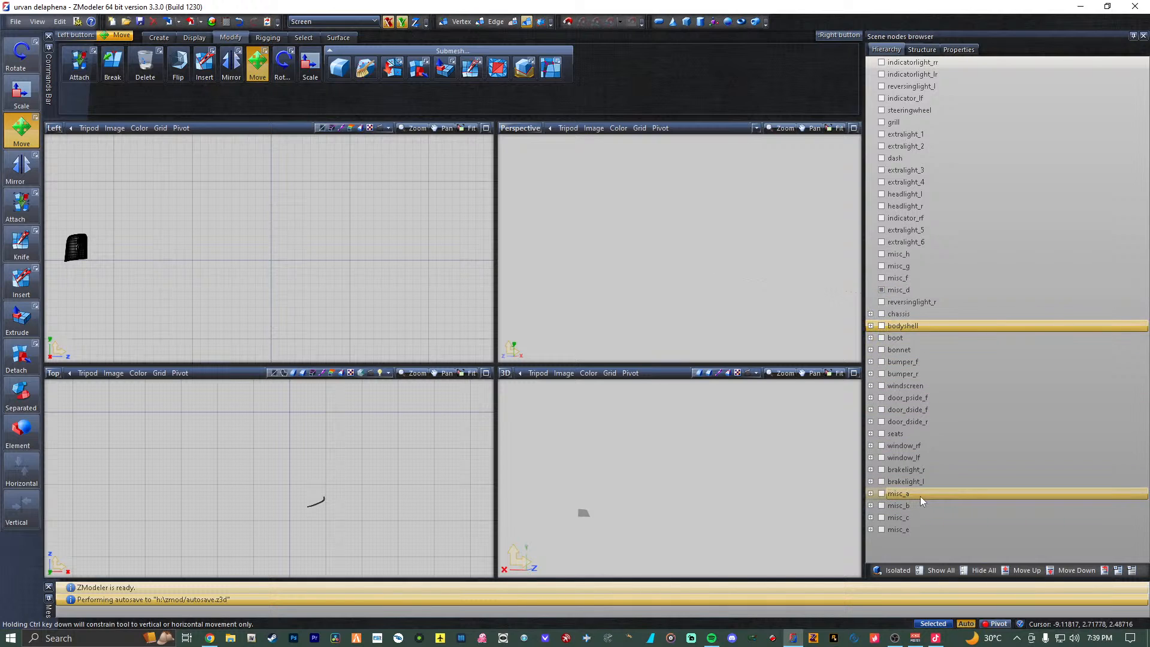
# Create ten new dummy helpers at the origin and hide them.
pyautogui.click(714, 21)
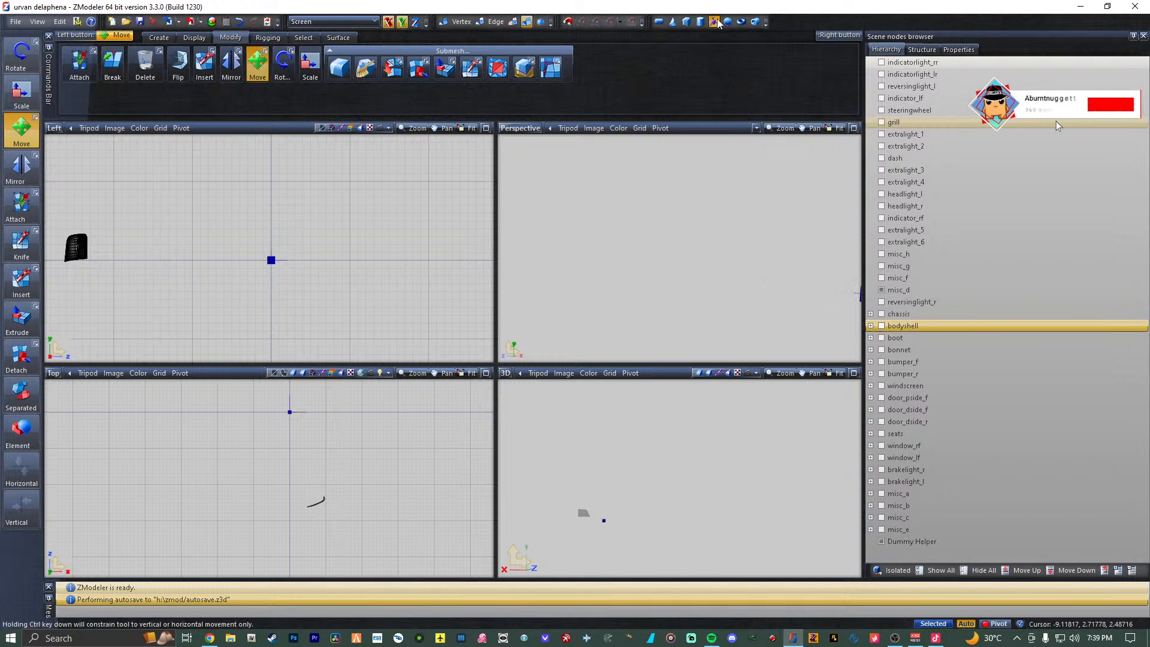
pyautogui.click(714, 21)
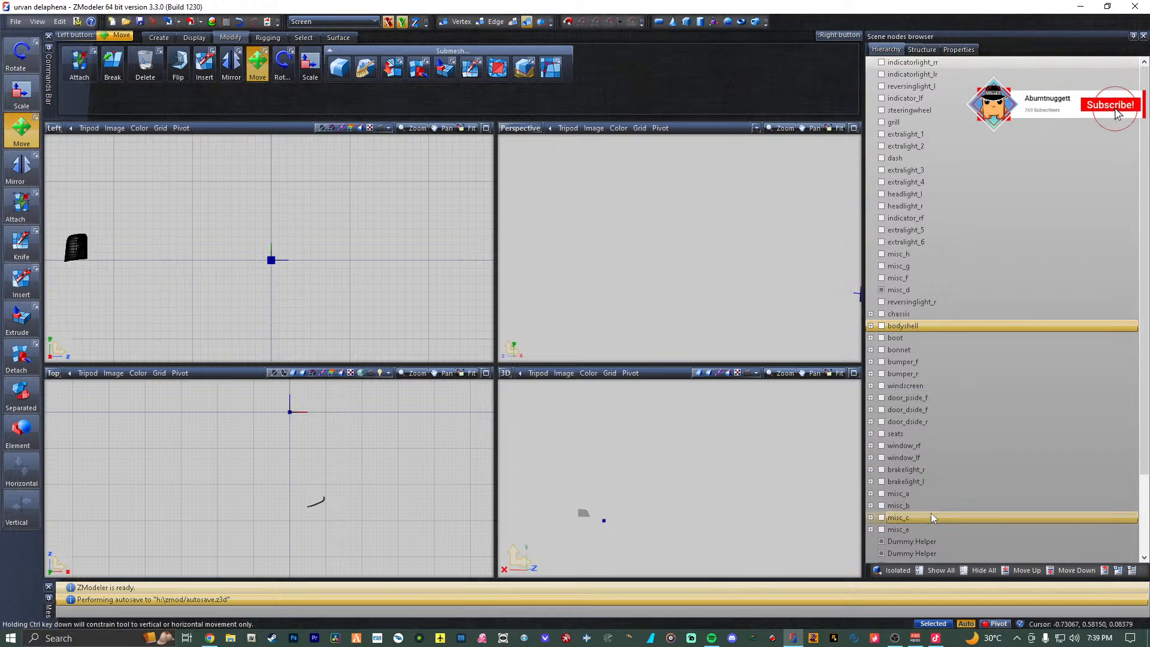
pyautogui.scroll(-3, 932, 502)
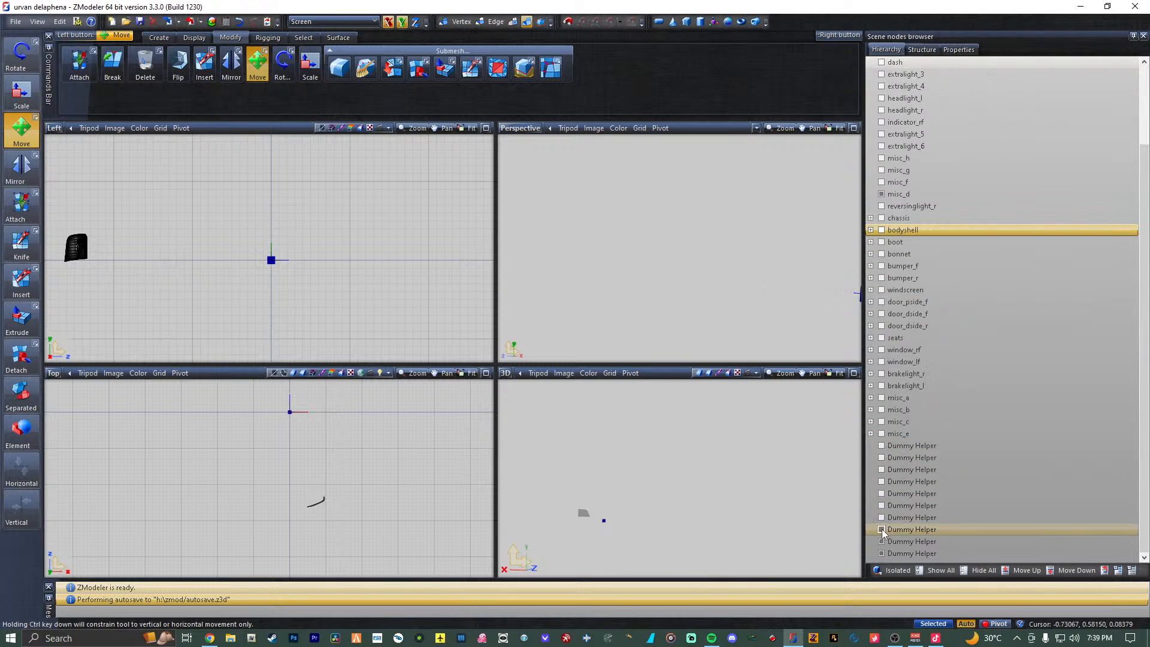
# Rename the first of the new Dummy Helpers misc_d and make that dummy visible.
pyautogui.click(916, 446)
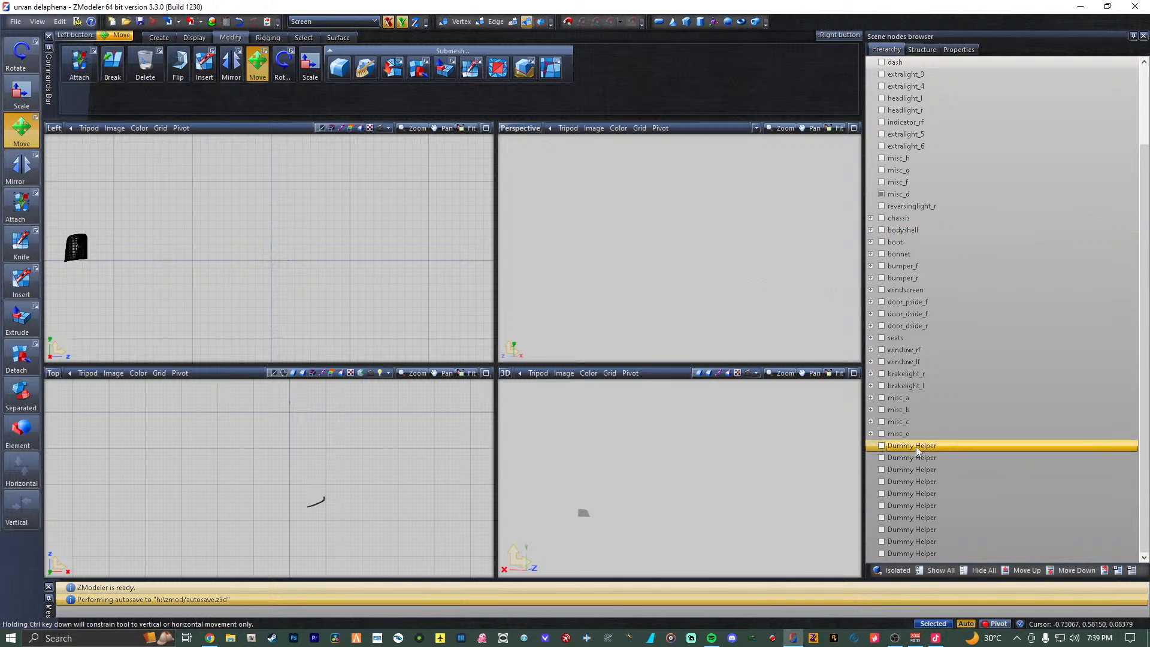
pyautogui.click(915, 447)
pyautogui.write('misc_d')
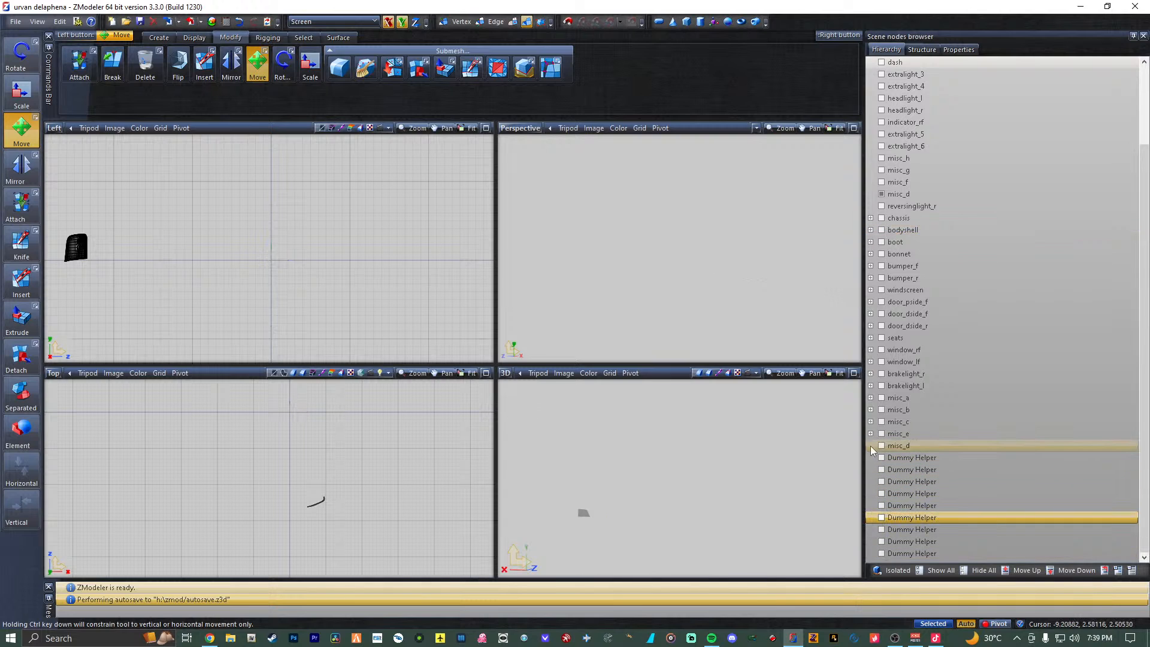
pyautogui.press('Return')
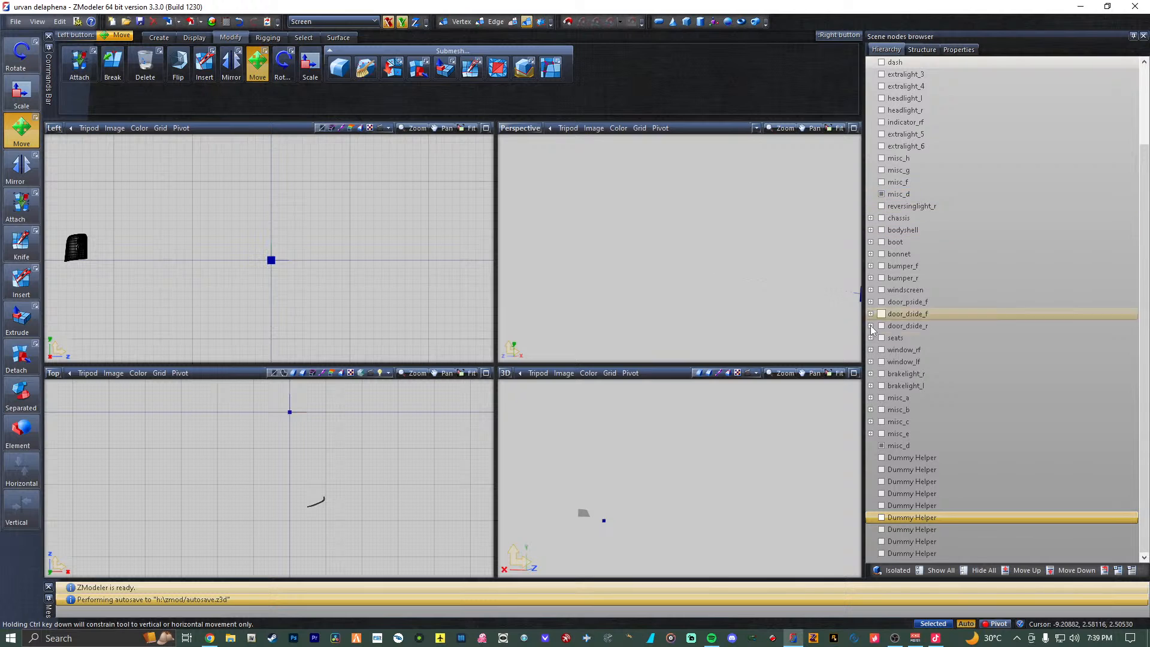
# Centre the misc_d dummy on the misc_d mesh in the left and top views.
pyautogui.moveTo(239, 263); pyautogui.dragTo(41, 251)
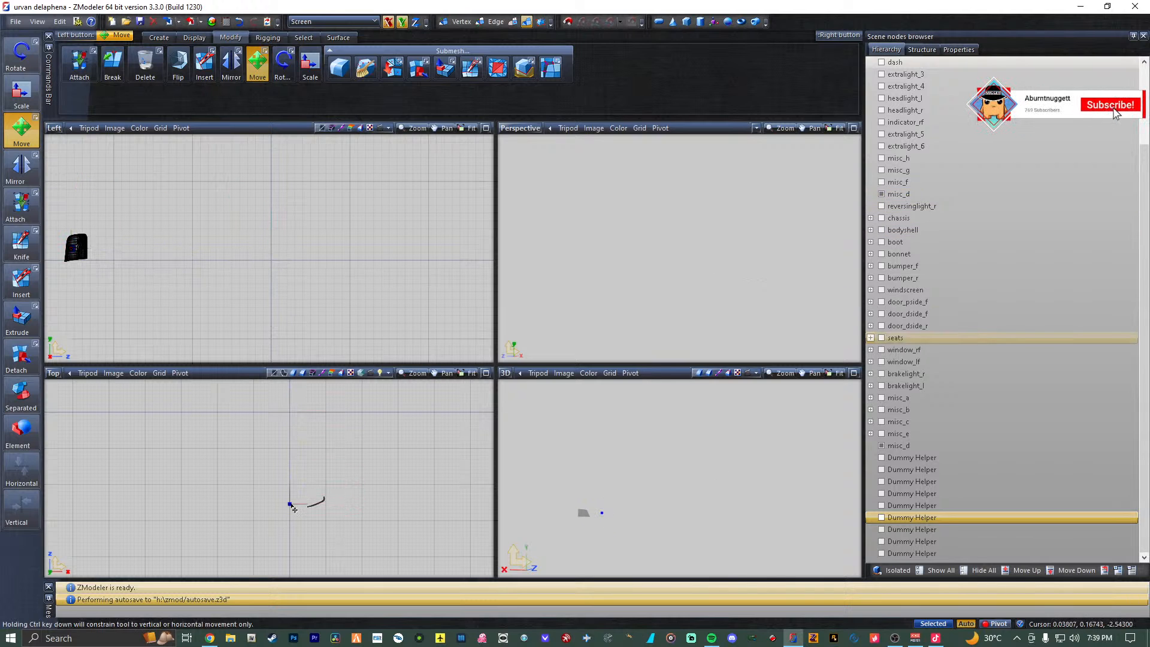
pyautogui.moveTo(295, 510); pyautogui.dragTo(323, 507)
pyautogui.scroll(5, 320, 513)
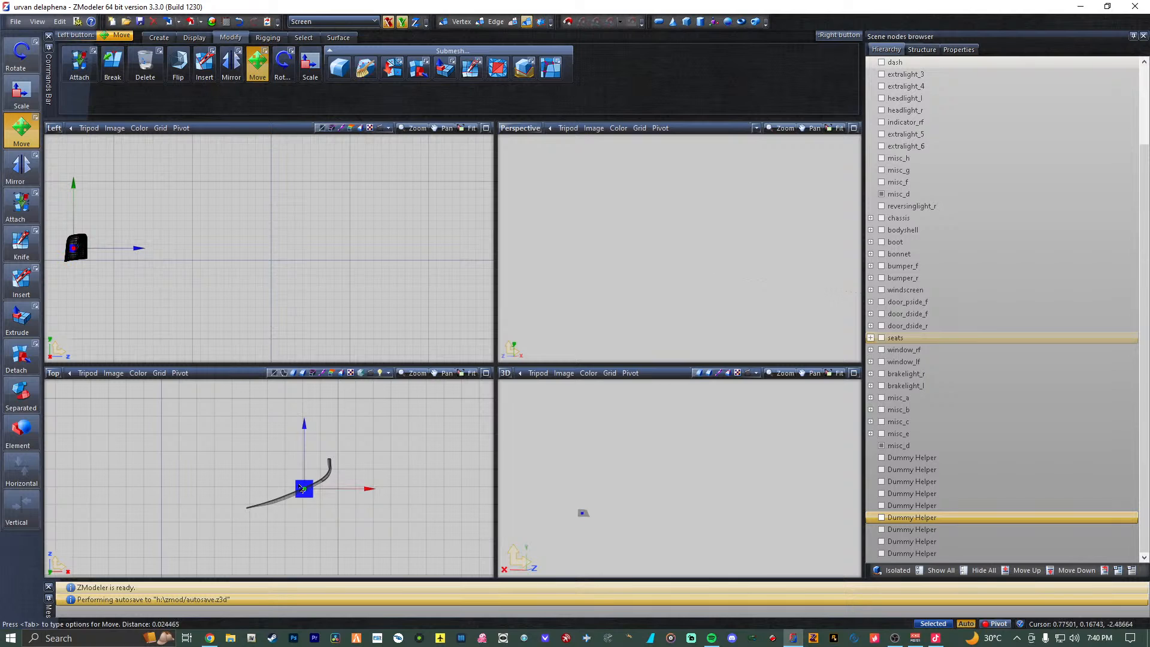
# Nest the misc_d mesh under its dummy, then hide the pair and place it above misc_e in the hierarchy.
pyautogui.click(927, 444)
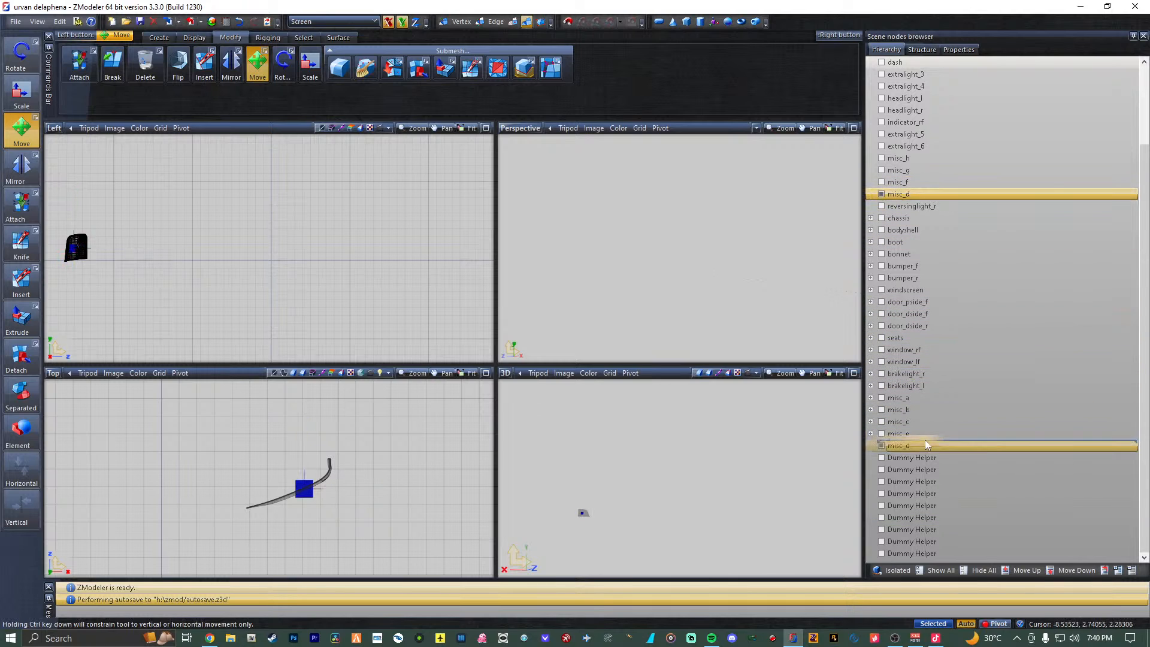
pyautogui.moveTo(926, 445); pyautogui.dragTo(926, 446)
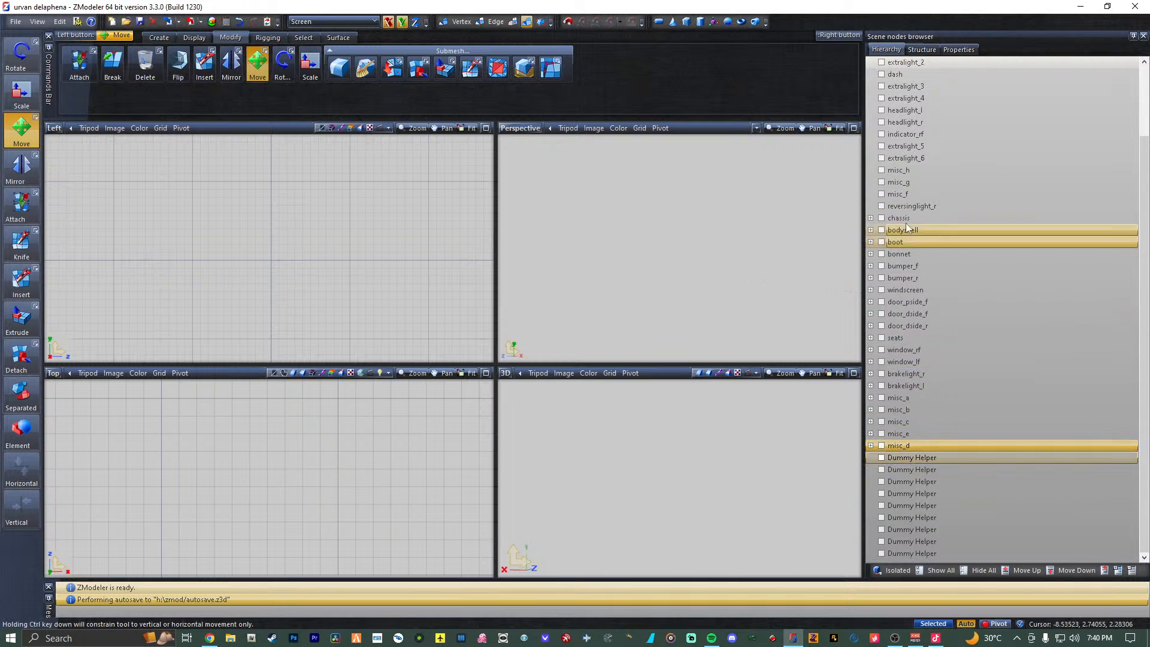
pyautogui.moveTo(907, 228); pyautogui.dragTo(893, 459)
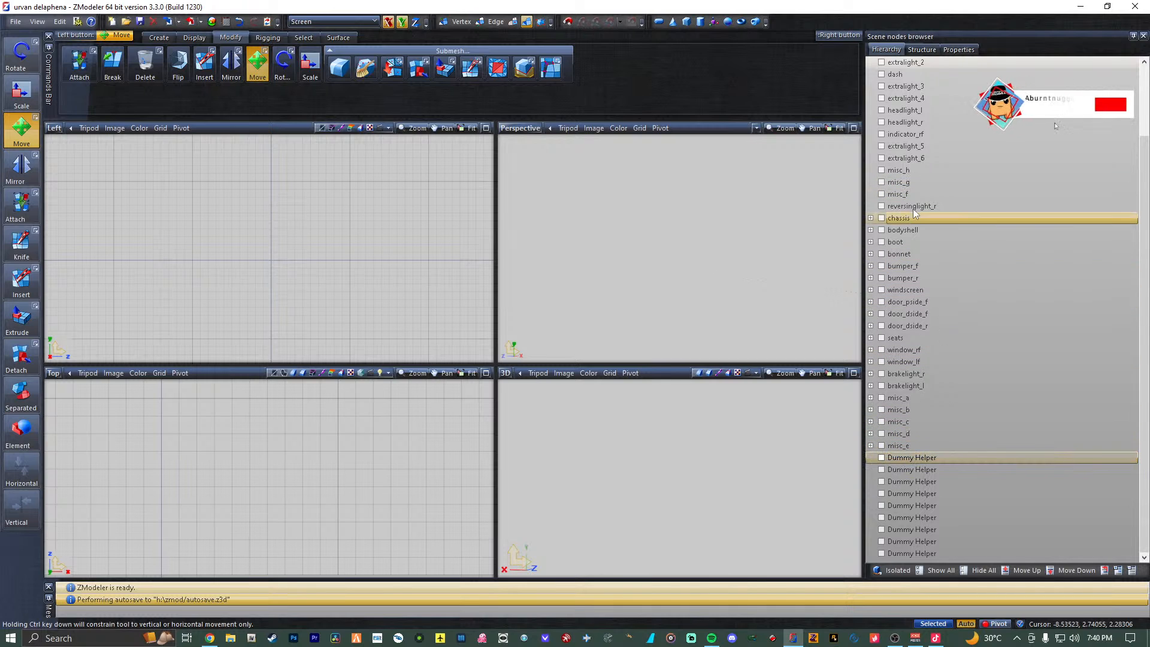
# Show the misc_f mesh, rename the first remaining Dummy Helper misc_f and make that dummy visible.
pyautogui.click(881, 194)
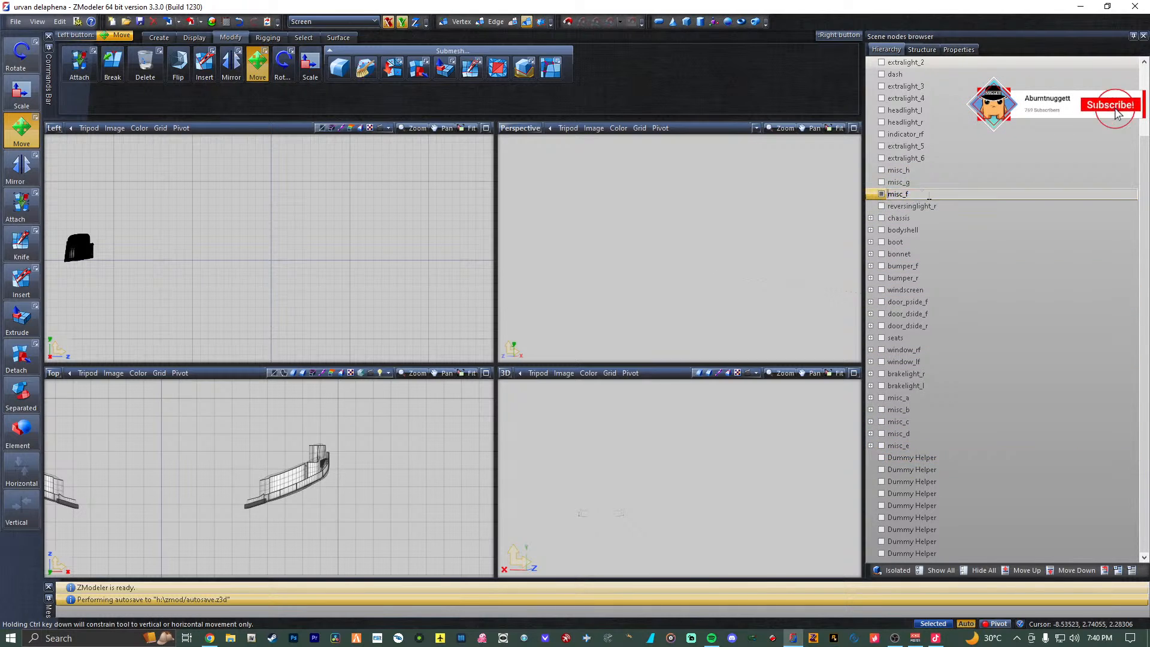
pyautogui.click(899, 278)
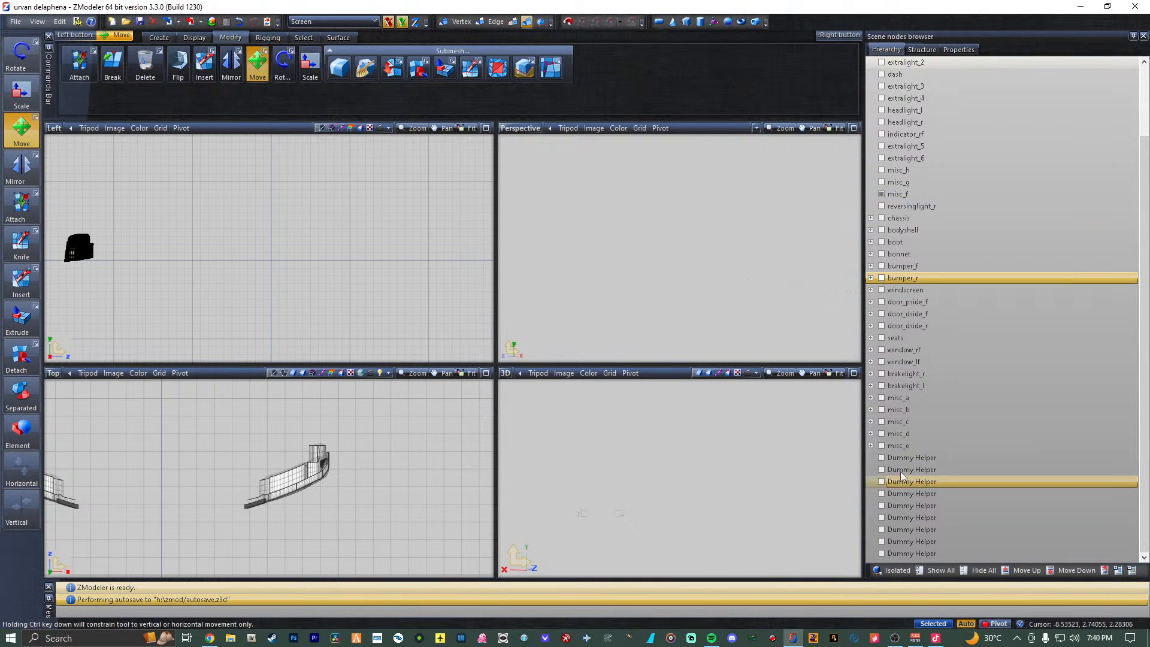
pyautogui.click(881, 457)
pyautogui.click(953, 457)
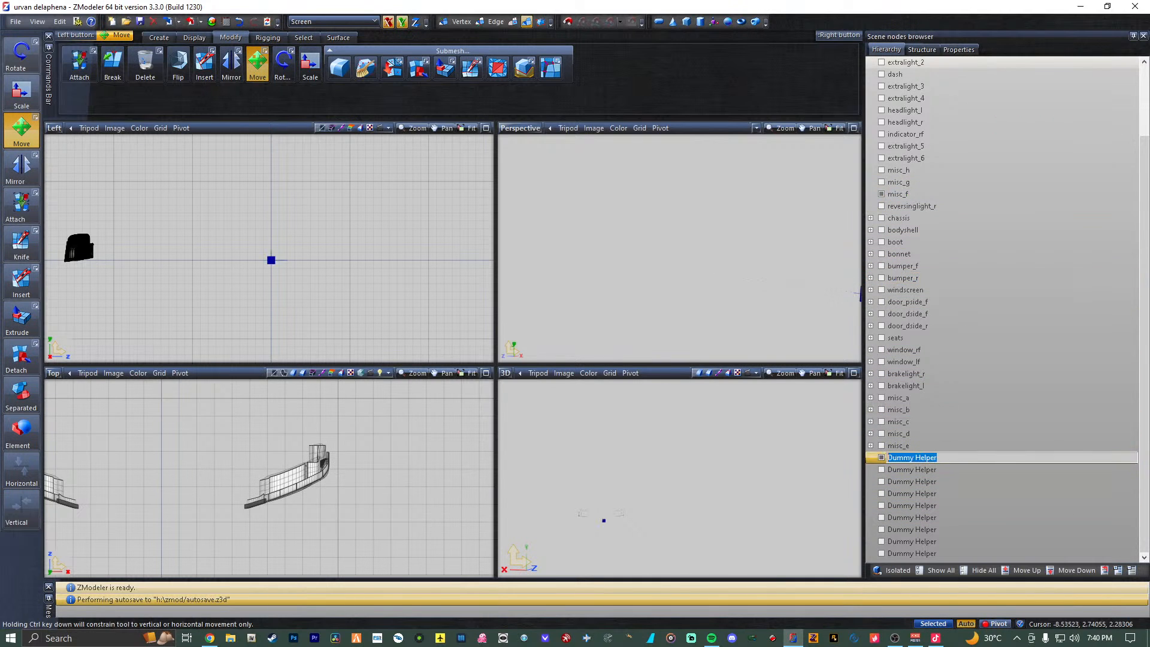
pyautogui.write('misc_f')
pyautogui.click(1004, 411)
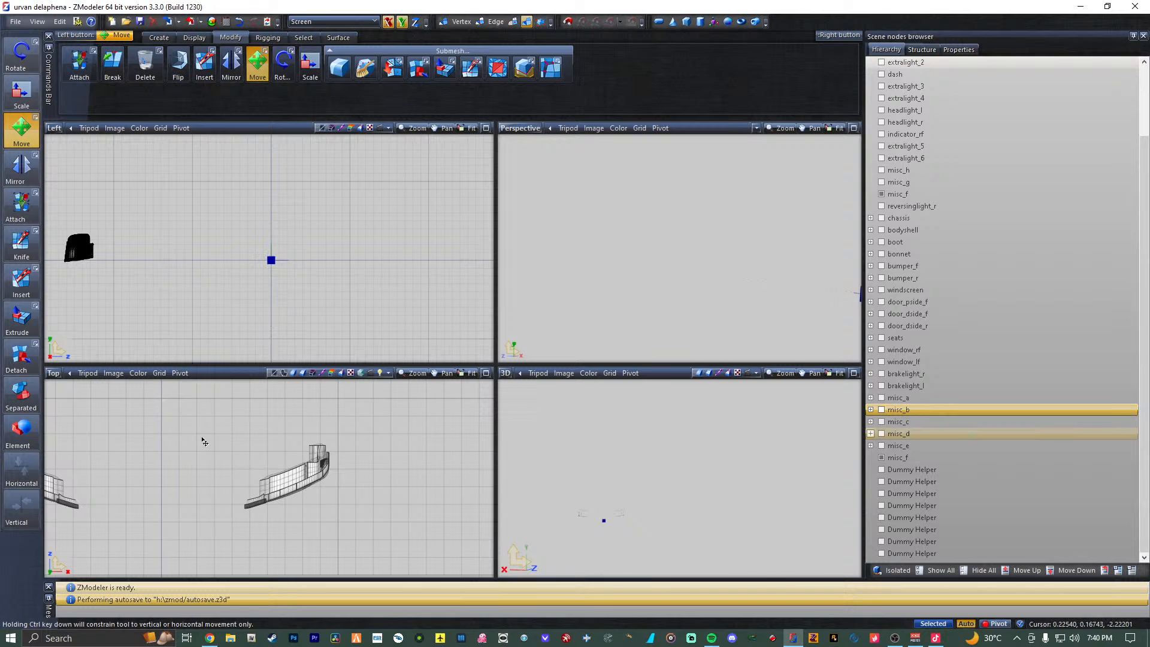
# Centre the misc_f dummy on the misc_f mesh in the left view, then nest the mesh under it and hide the pair.
pyautogui.scroll(-3, 204, 442)
pyautogui.click(897, 182)
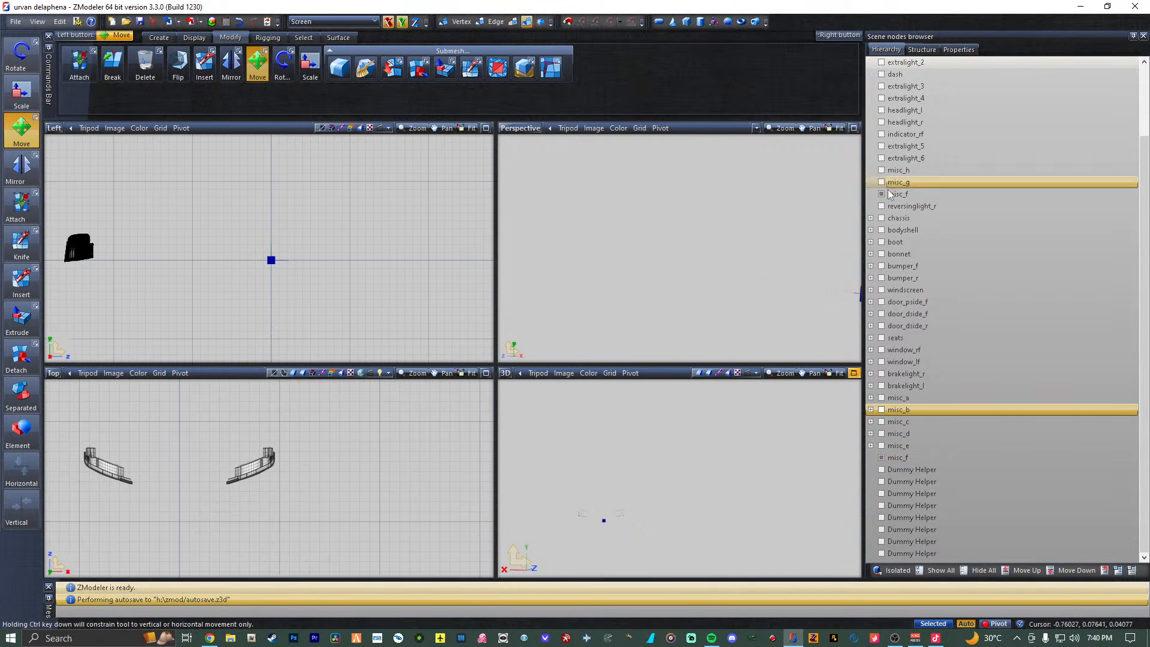
pyautogui.click(885, 195)
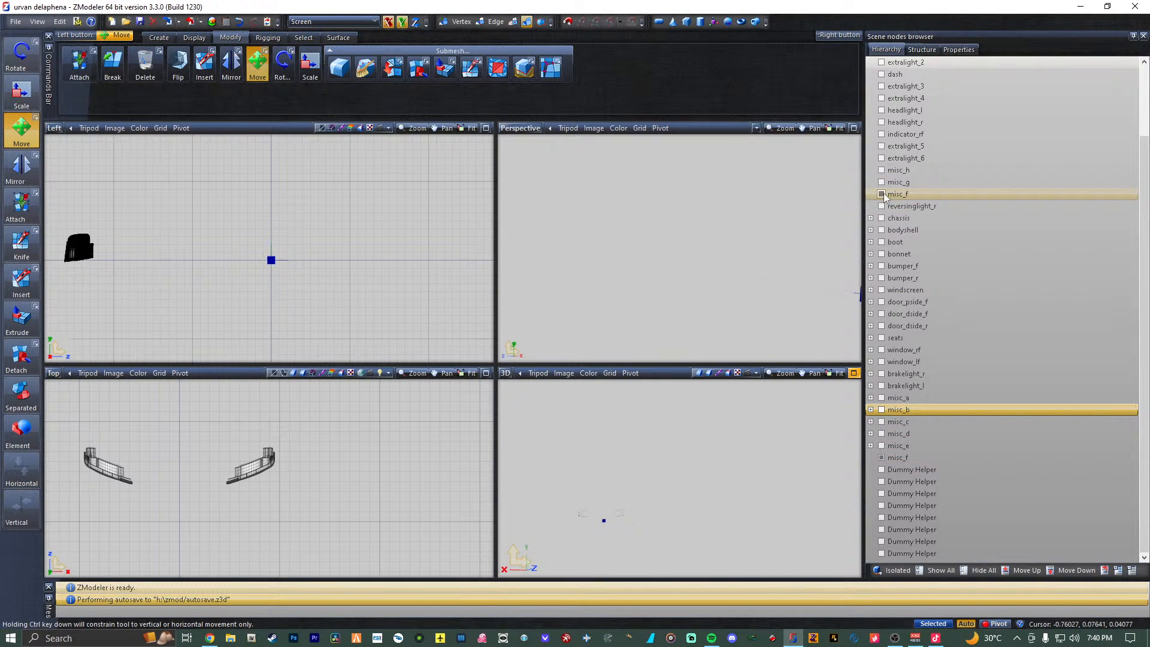
pyautogui.click(883, 195)
pyautogui.click(882, 194)
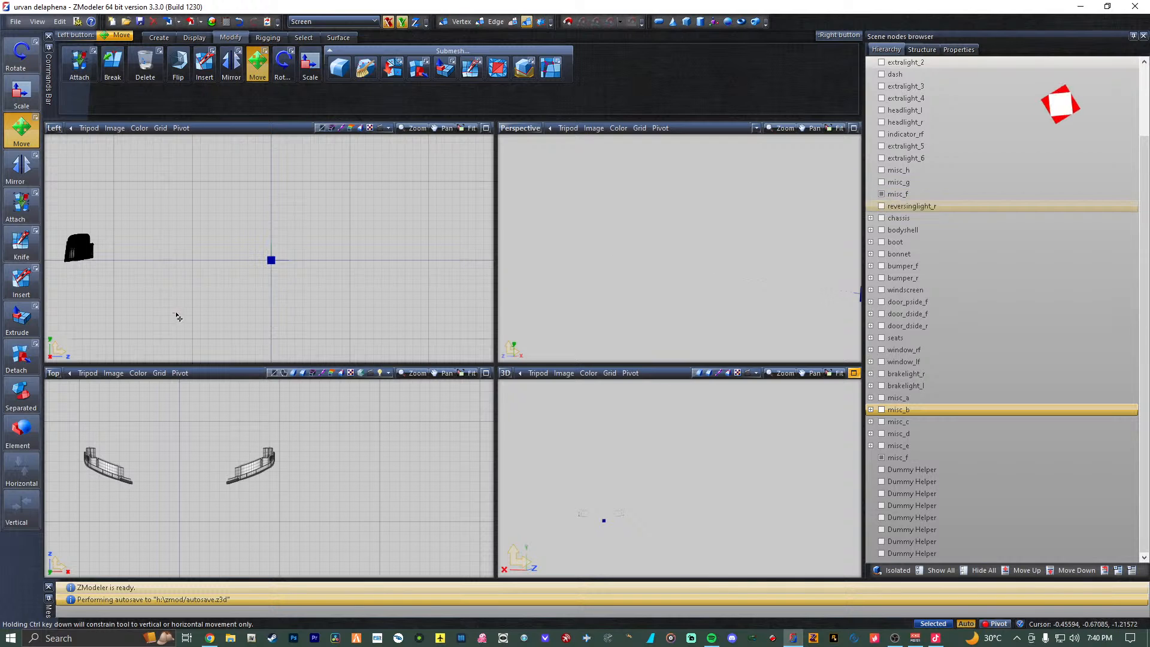
pyautogui.moveTo(187, 314); pyautogui.dragTo(320, 326, button='middle')
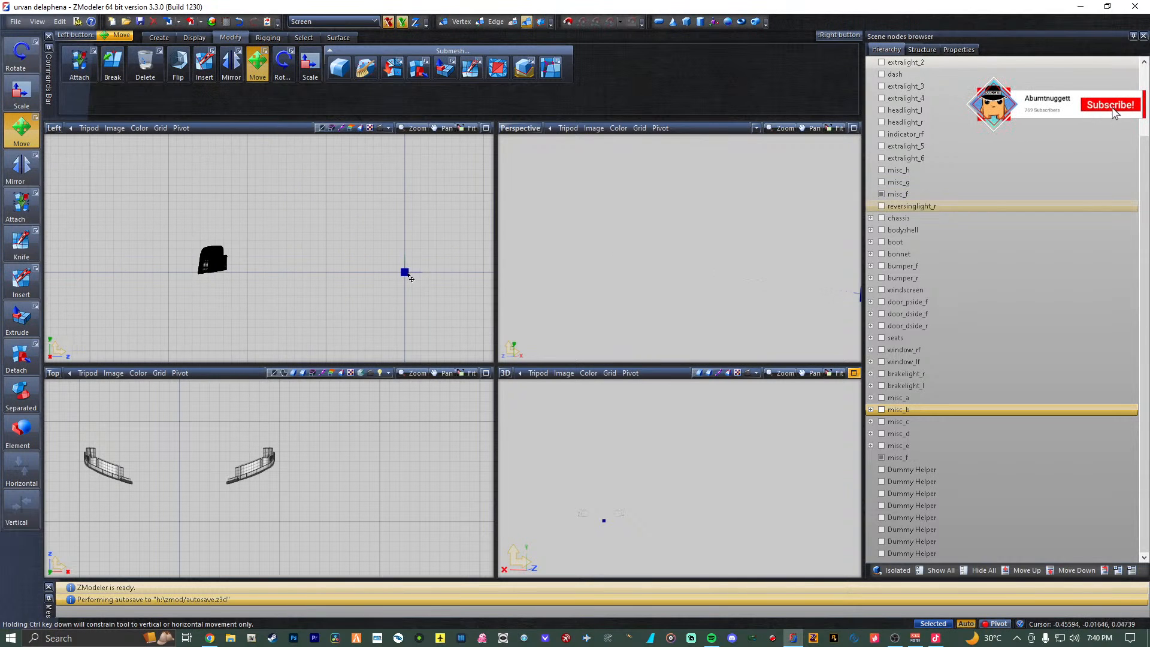
pyautogui.moveTo(411, 278); pyautogui.dragTo(213, 263)
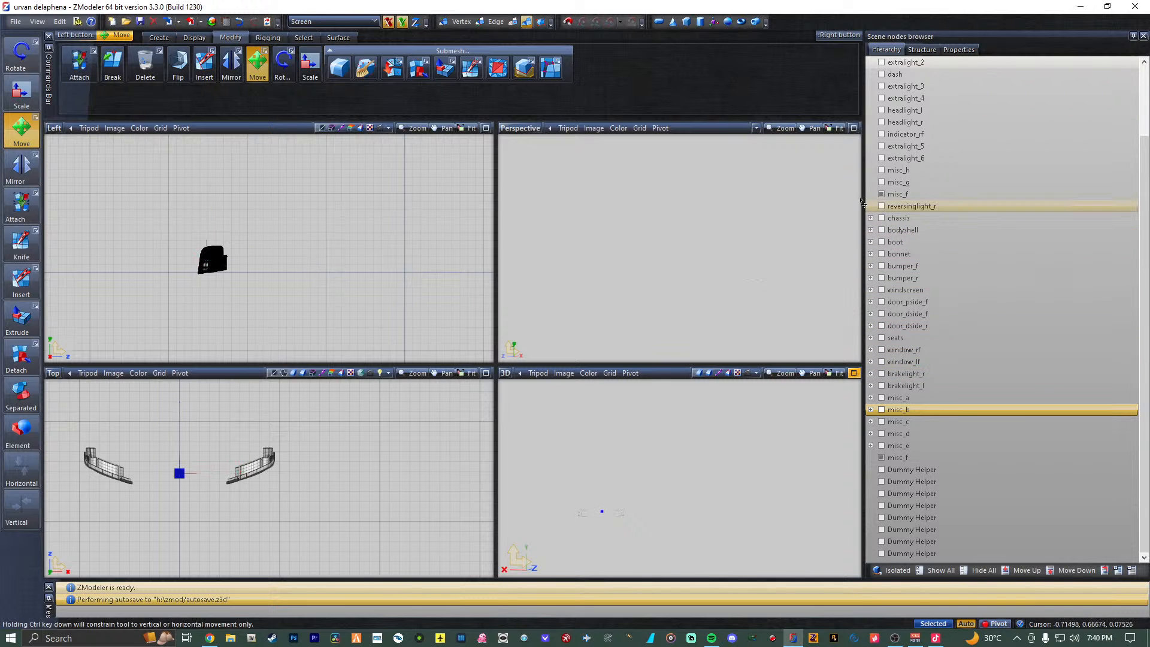
pyautogui.moveTo(910, 431); pyautogui.dragTo(900, 459)
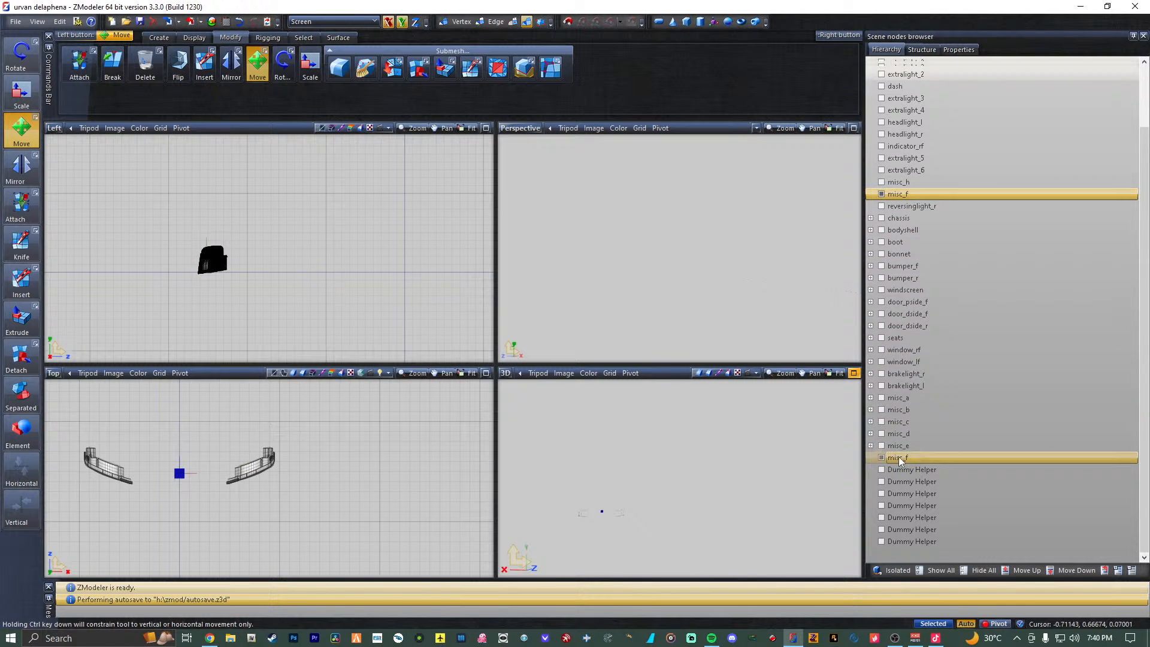
pyautogui.click(881, 459)
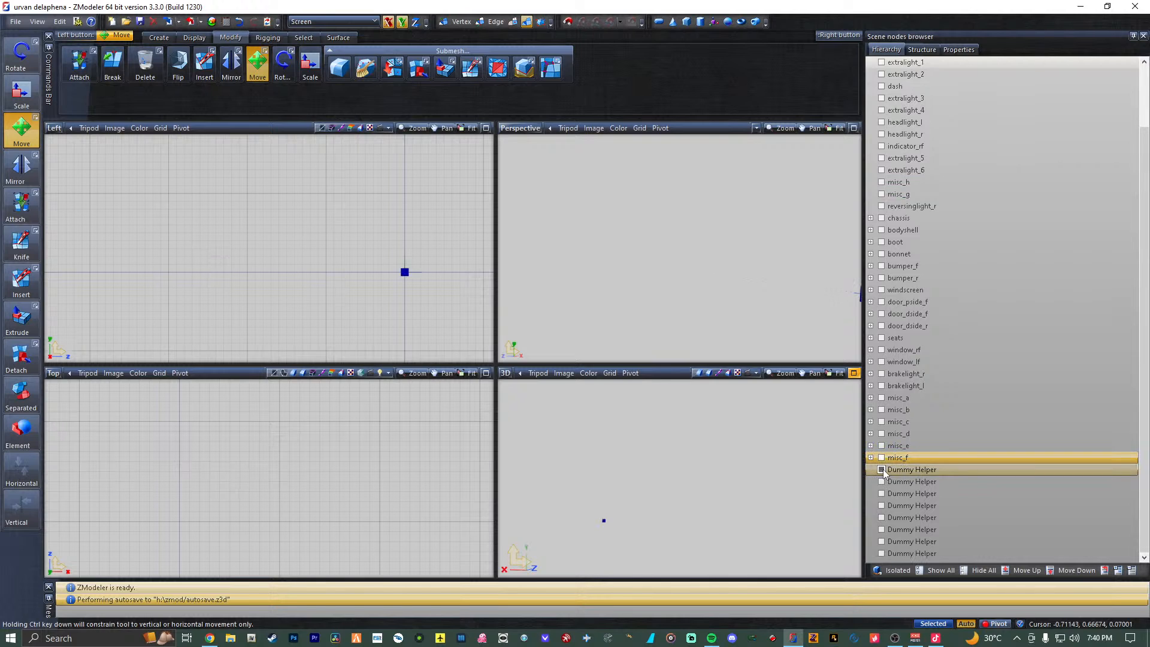
# Show the misc_g mesh and the first remaining Dummy Helper, and rename that dummy misc_g.
pyautogui.click(881, 469)
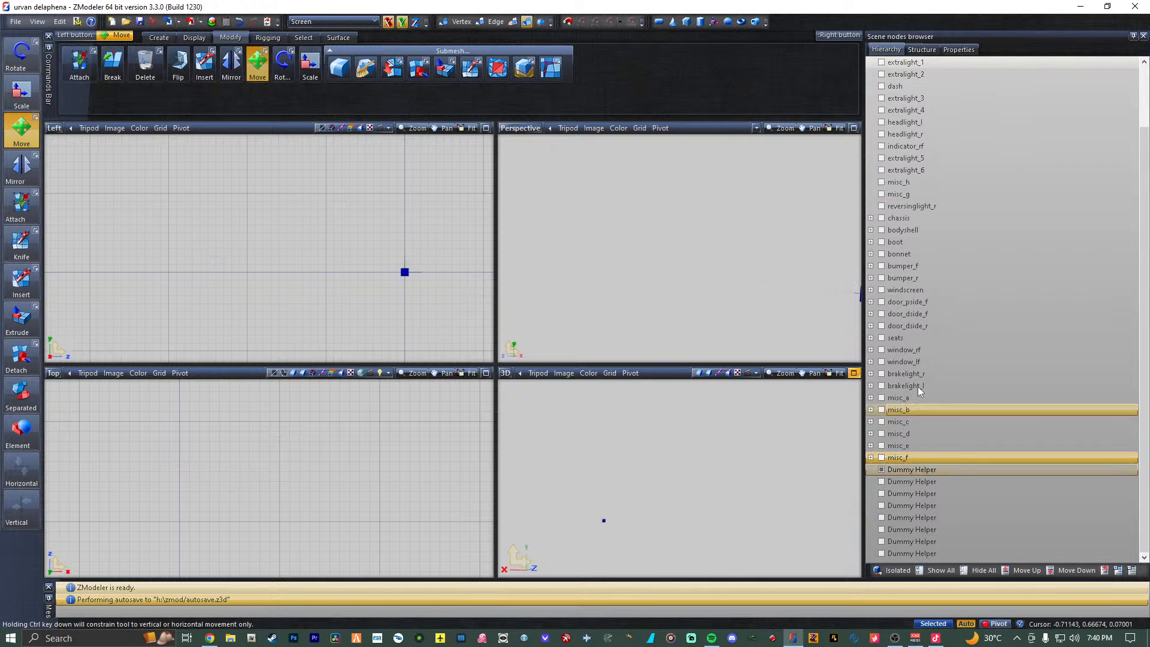
pyautogui.click(881, 194)
pyautogui.click(918, 194)
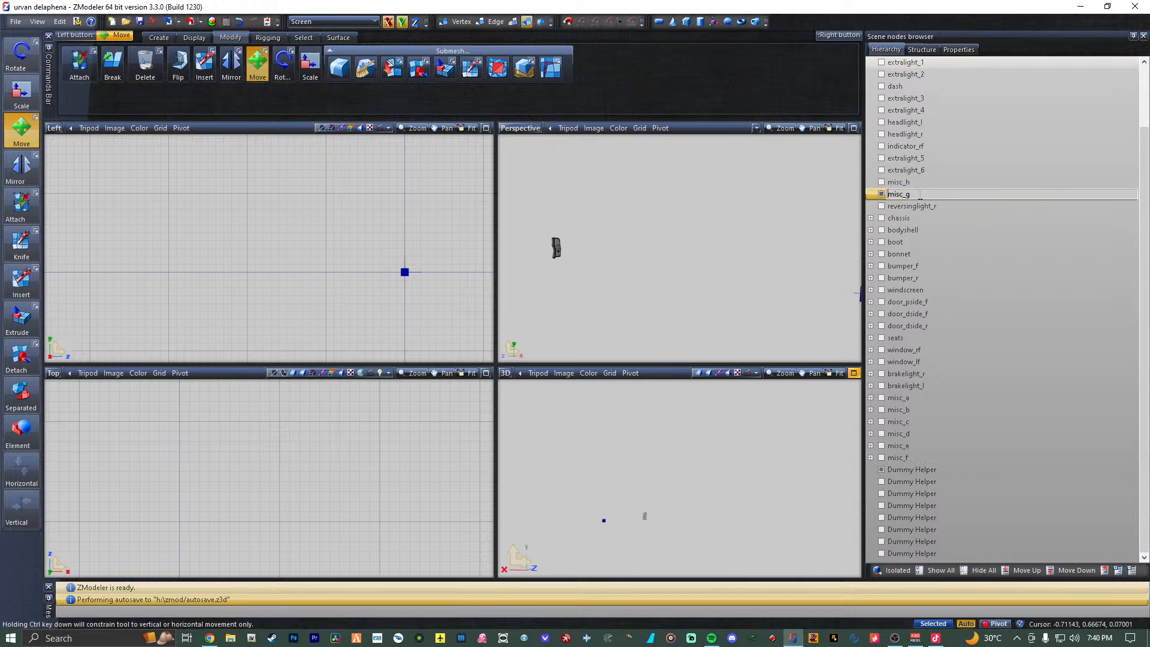
pyautogui.moveTo(918, 194); pyautogui.dragTo(870, 204)
pyautogui.hotkey('ctrl', 'c')
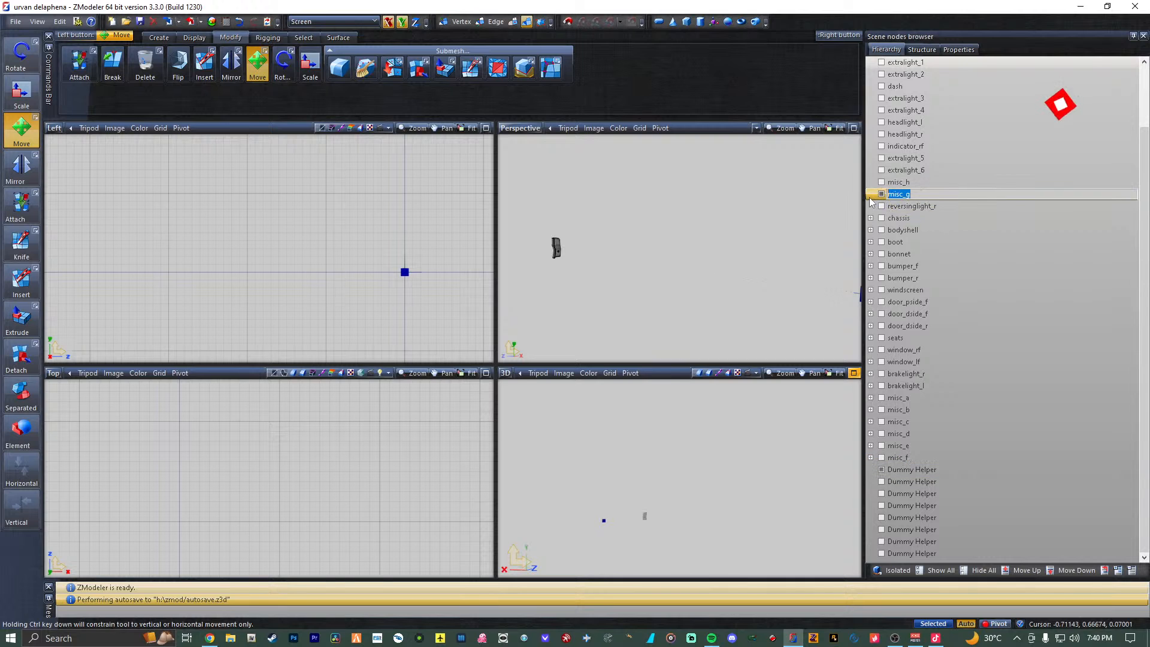
pyautogui.click(938, 473)
pyautogui.click(944, 470)
pyautogui.moveTo(944, 470); pyautogui.dragTo(893, 471)
pyautogui.hotkey('ctrl', 'v')
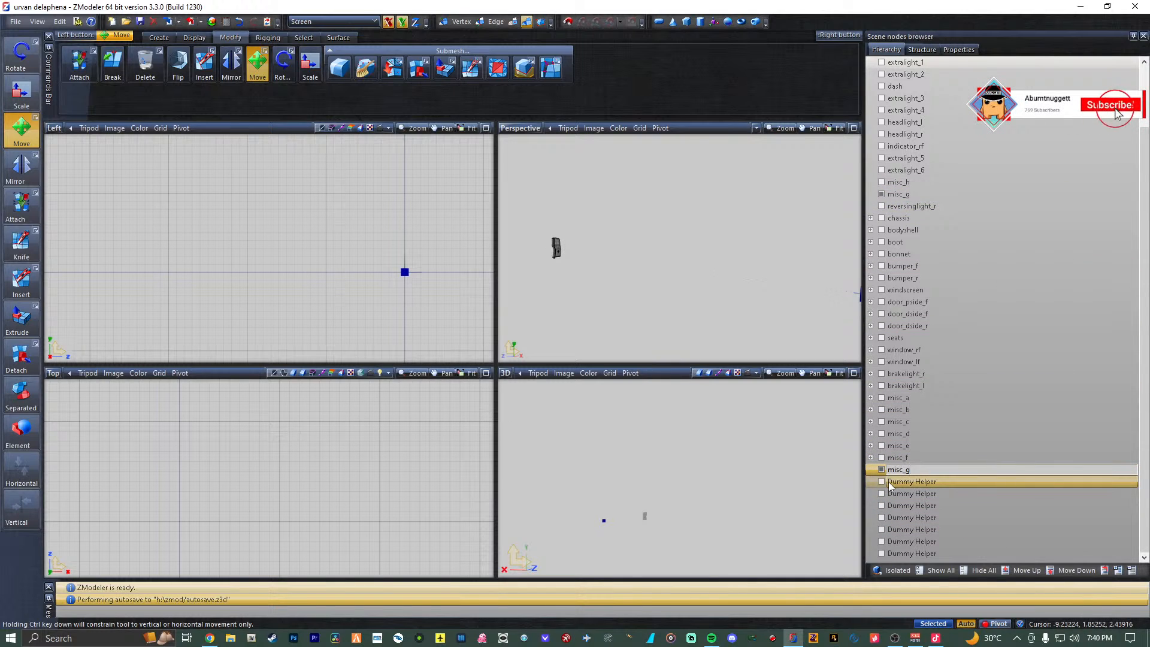
pyautogui.click(892, 472)
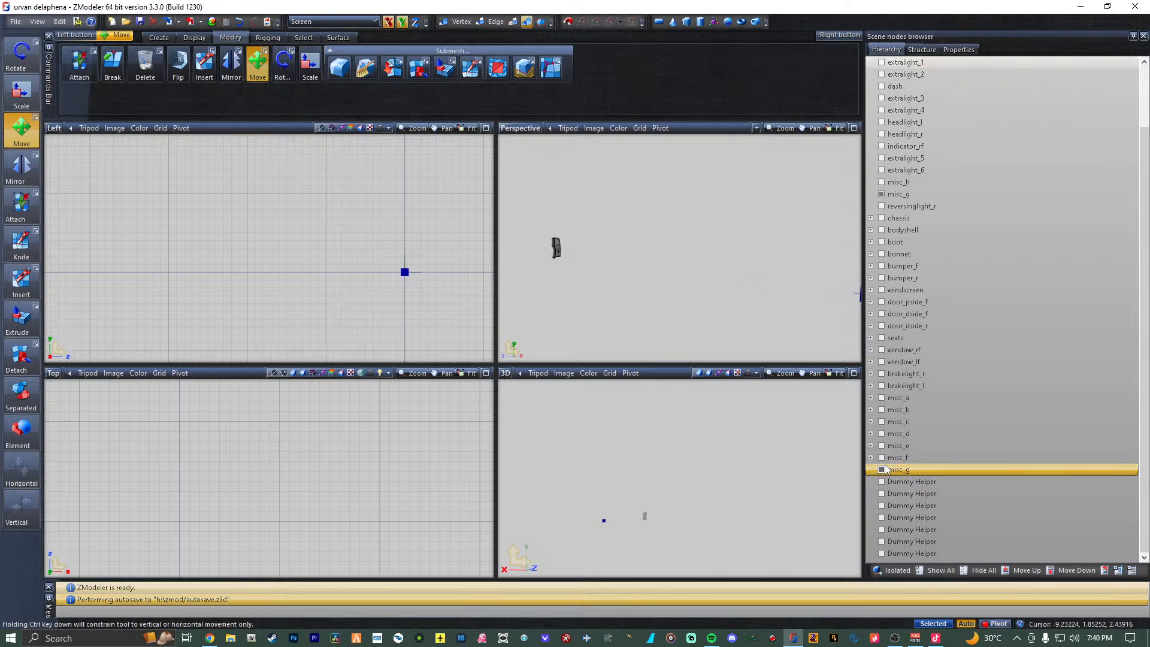
pyautogui.click(882, 469)
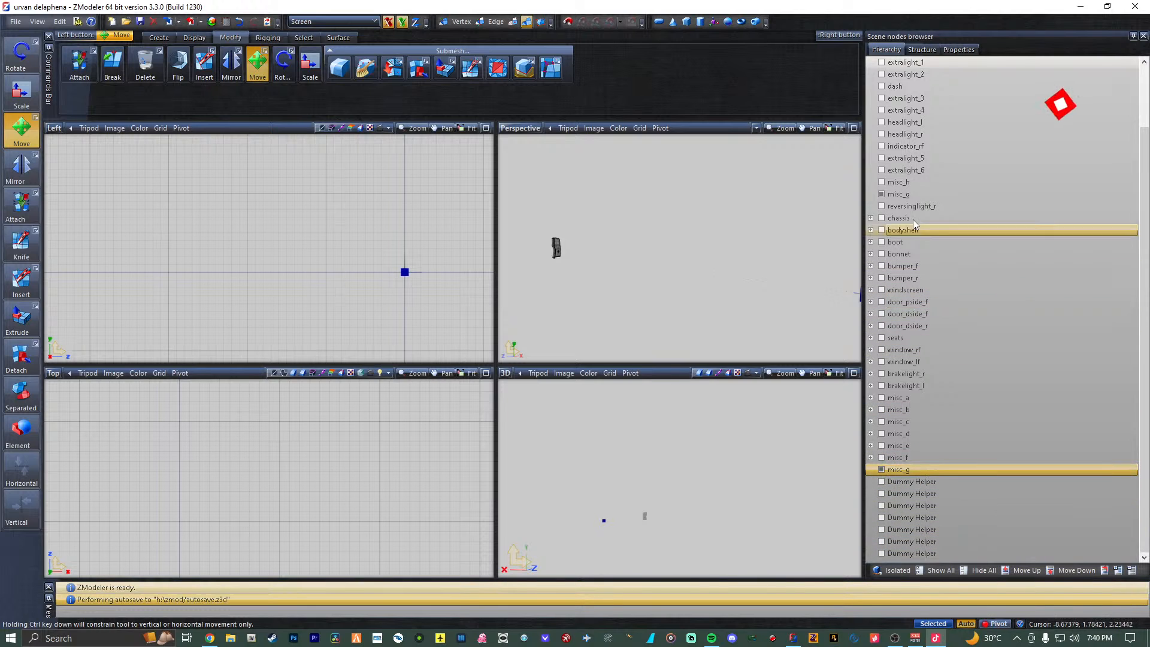
# Nest the misc_g mesh under the misc_g dummy and hide the pair.
pyautogui.click(900, 194)
pyautogui.moveTo(923, 233); pyautogui.dragTo(919, 472)
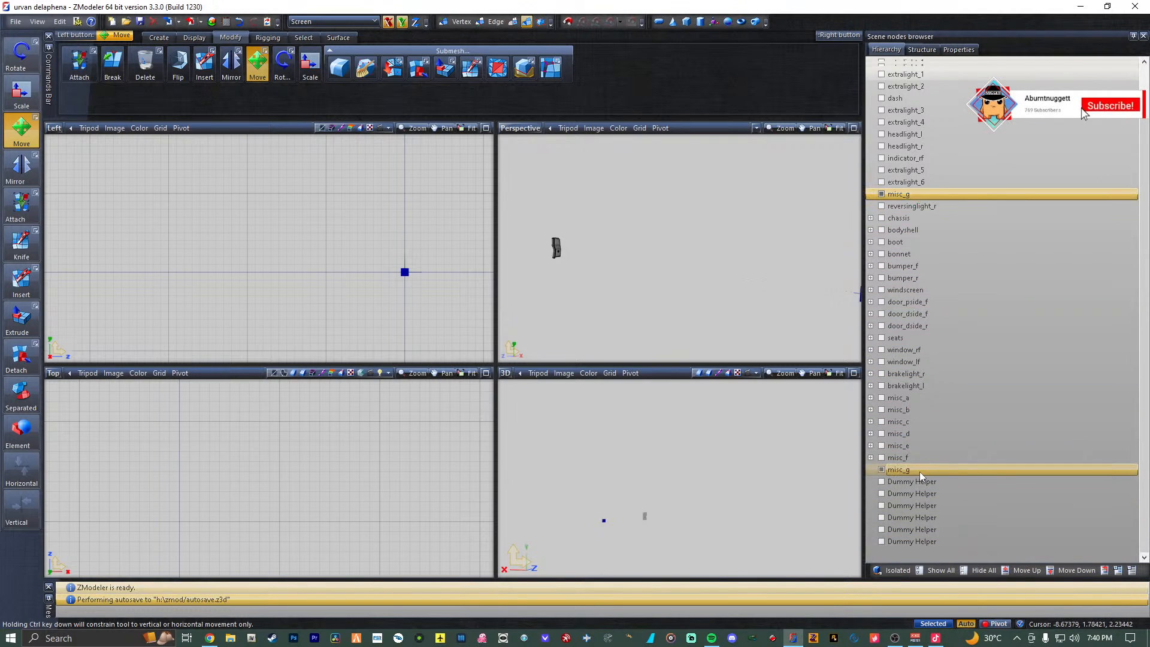
pyautogui.click(883, 471)
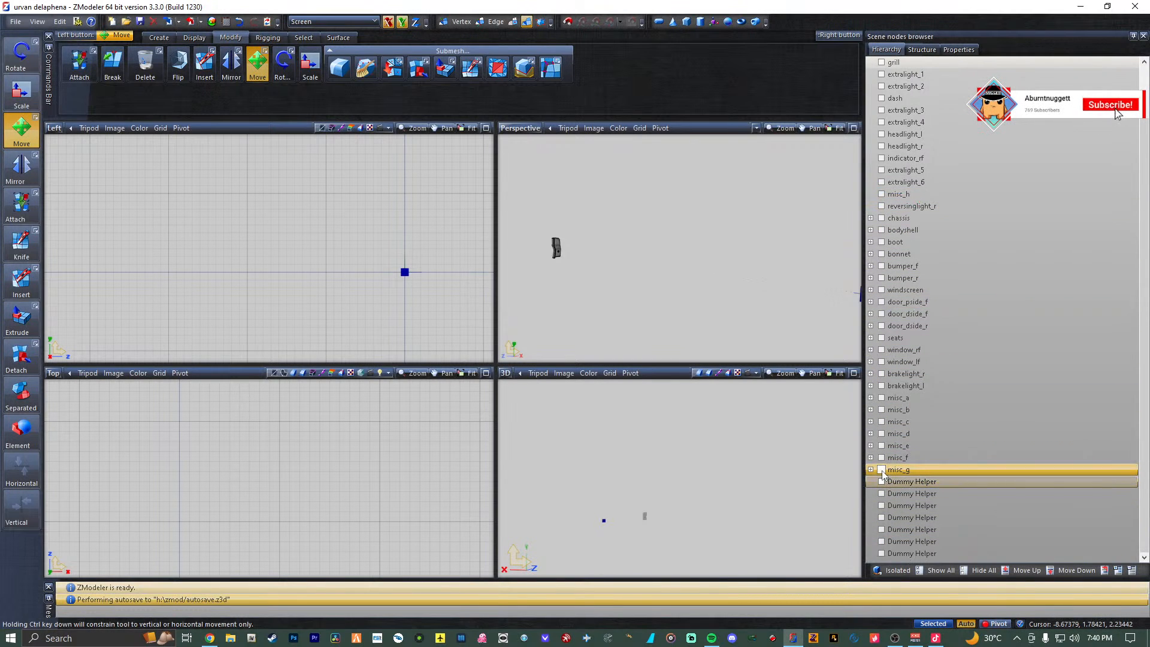
# Show the misc_h mesh, rename the first remaining Dummy Helper misc_h and make that dummy visible.
pyautogui.doubleClick(925, 193)
pyautogui.hotkey('ctrl', 'c')
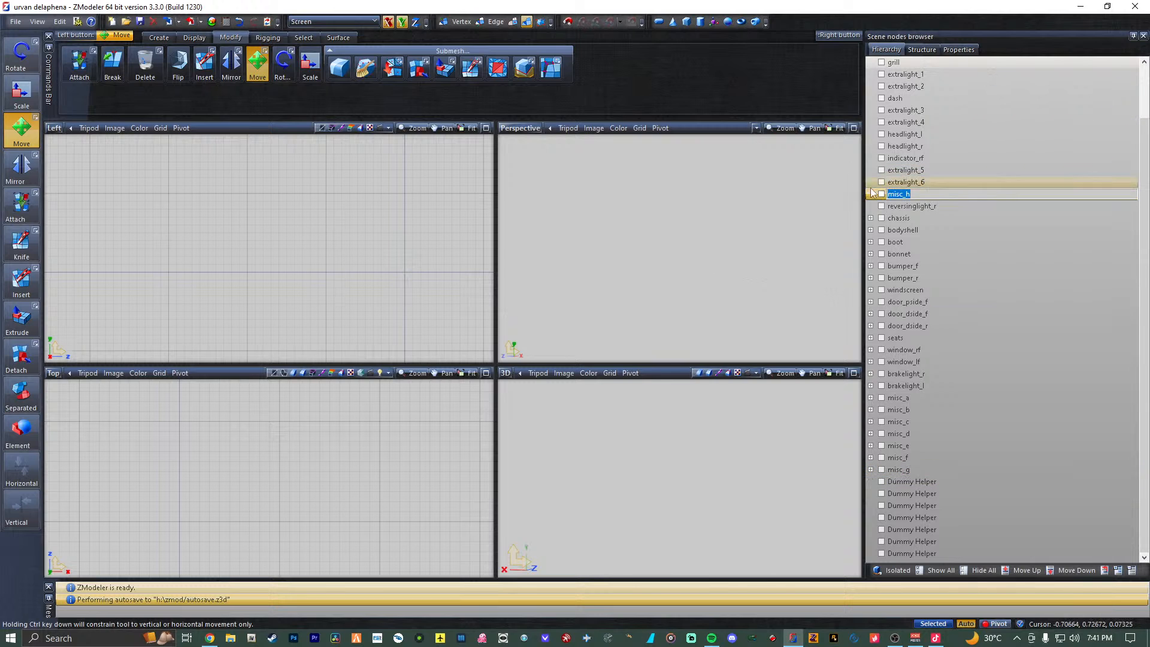
pyautogui.click(882, 194)
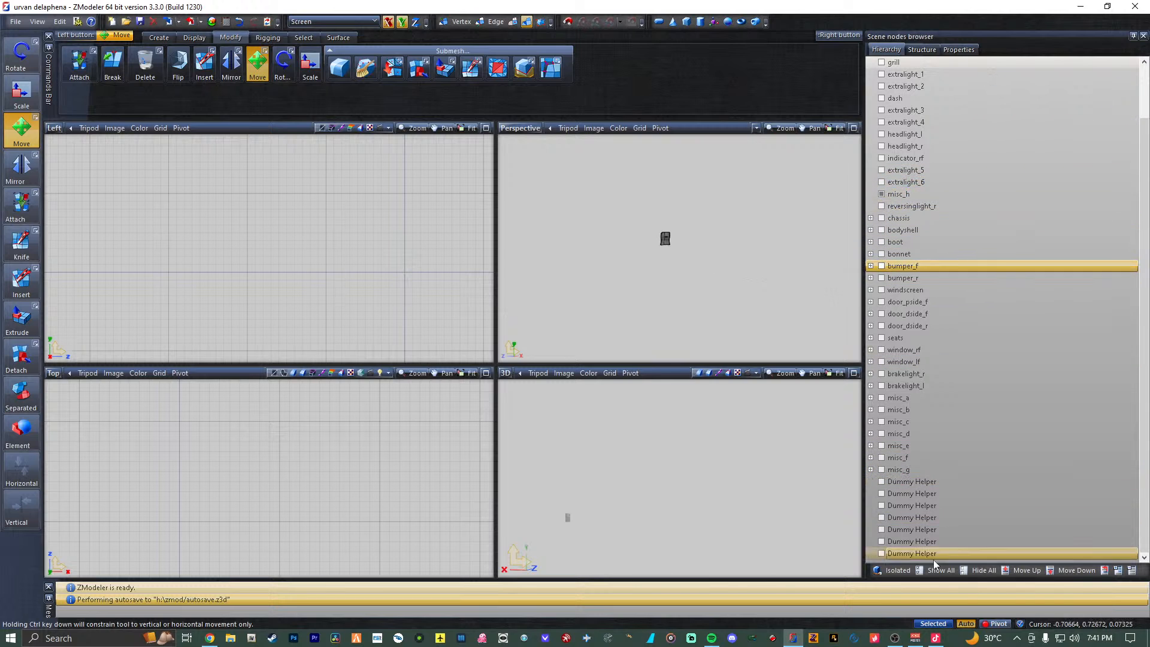
pyautogui.click(922, 481)
pyautogui.click(958, 482)
pyautogui.hotkey('ctrl', 'v')
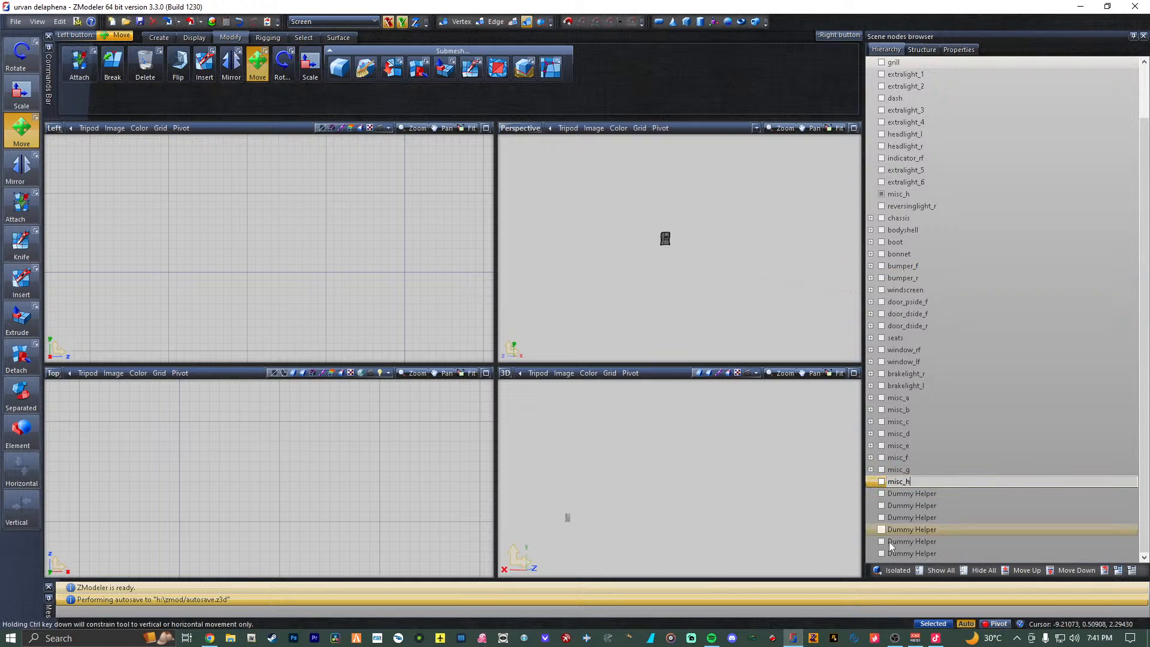
pyautogui.press('Return')
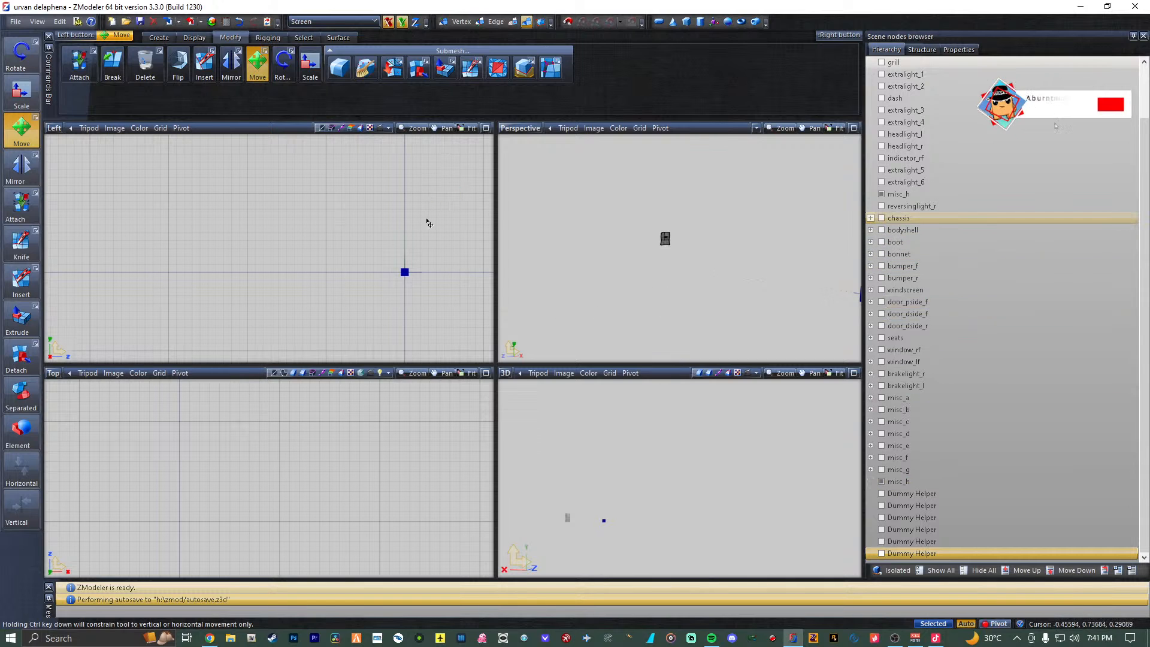
# Centre the misc_h dummy on the misc_h mesh in the left and top views, then nest the mesh under it and hide both.
pyautogui.click(476, 374)
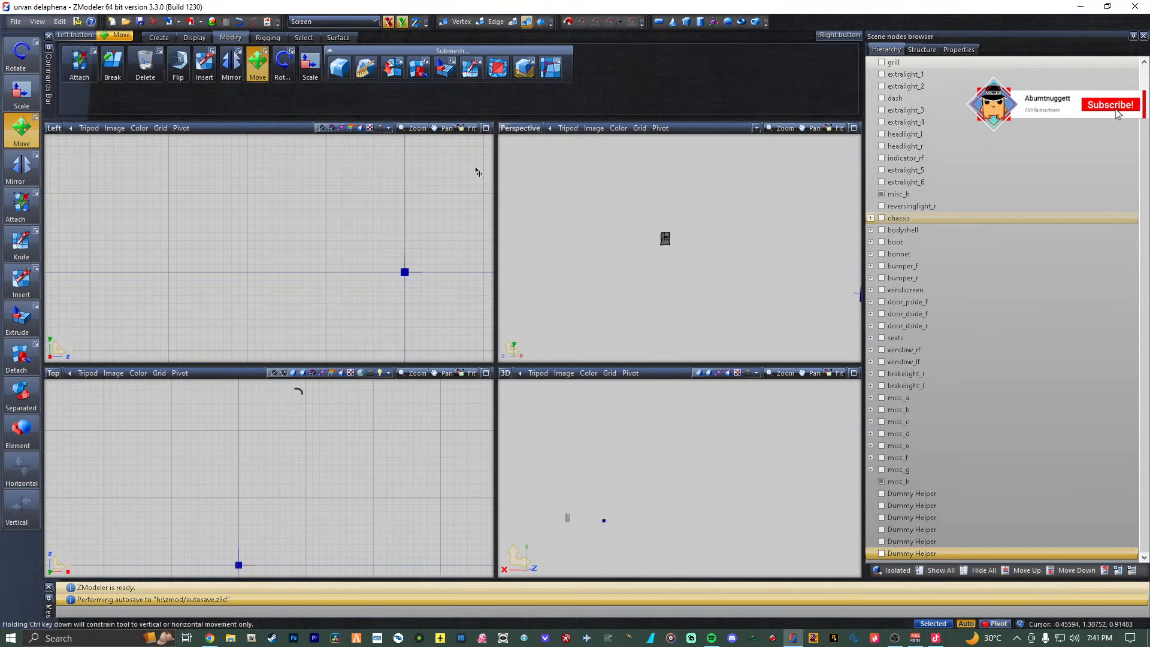
pyautogui.click(469, 129)
pyautogui.moveTo(352, 321); pyautogui.dragTo(469, 240)
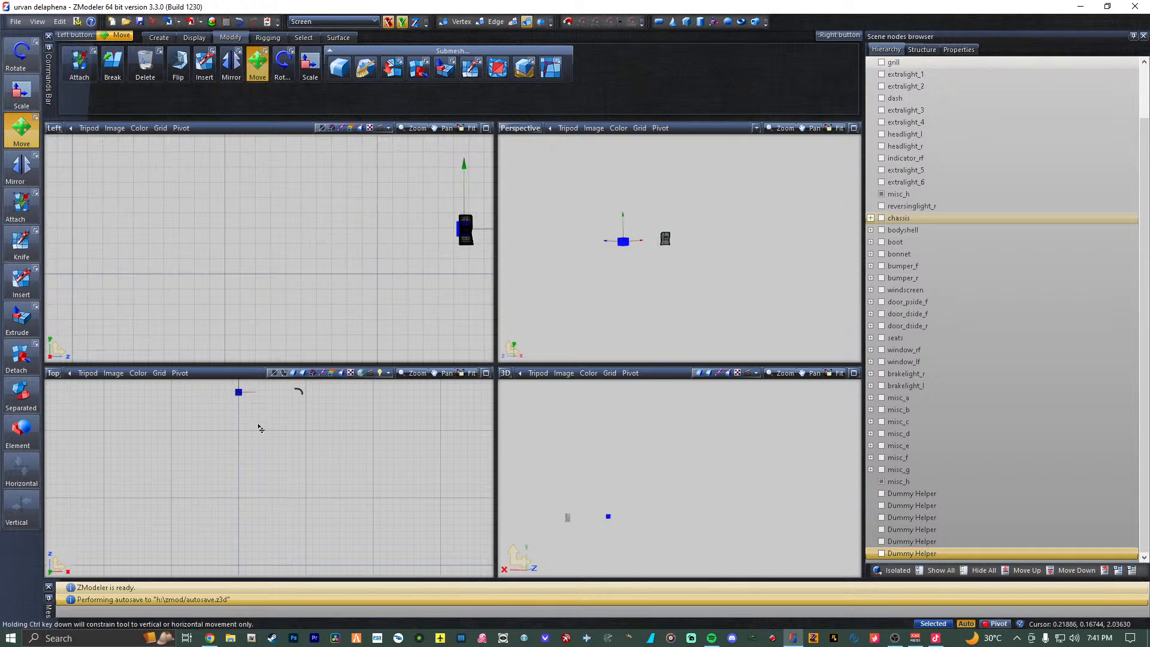
pyautogui.moveTo(240, 398); pyautogui.dragTo(305, 400)
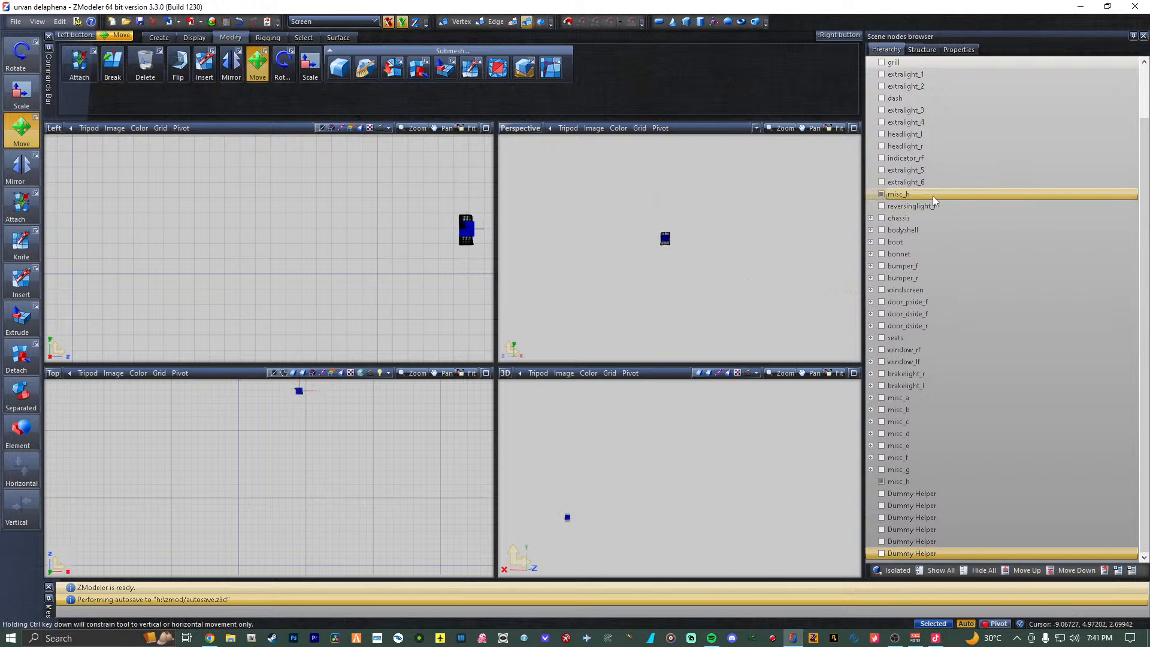
pyautogui.moveTo(934, 200); pyautogui.dragTo(881, 483)
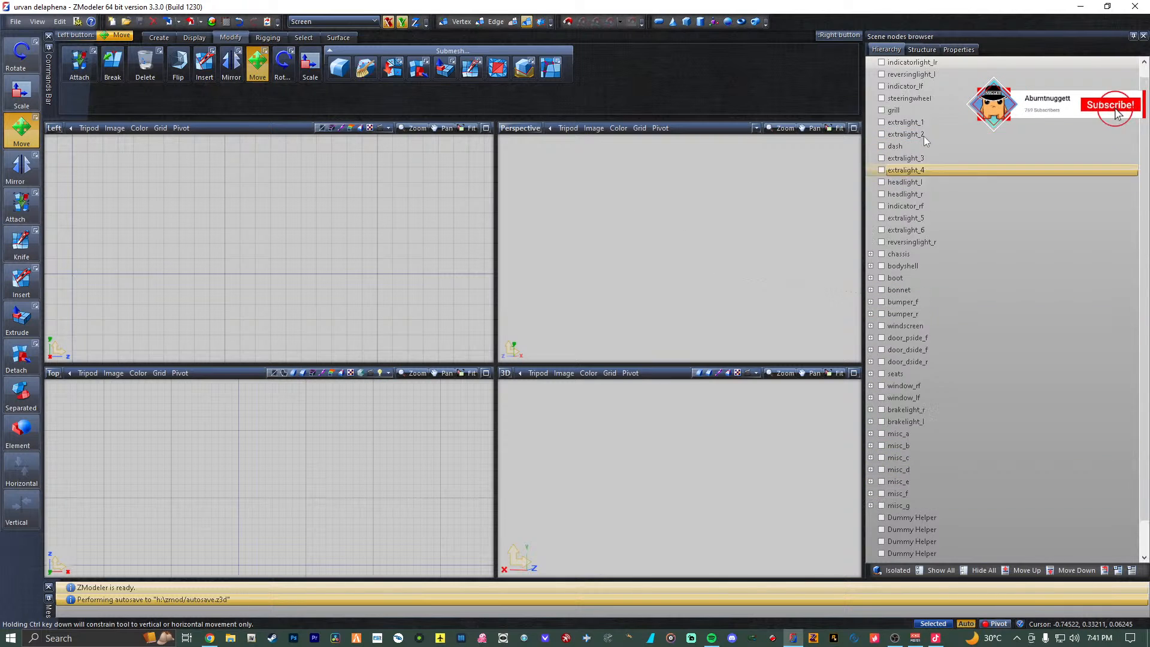
# Show the steeringwheel mesh and the first remaining Dummy Helper, and rename that dummy steeringwheel.
pyautogui.scroll(2, 928, 138)
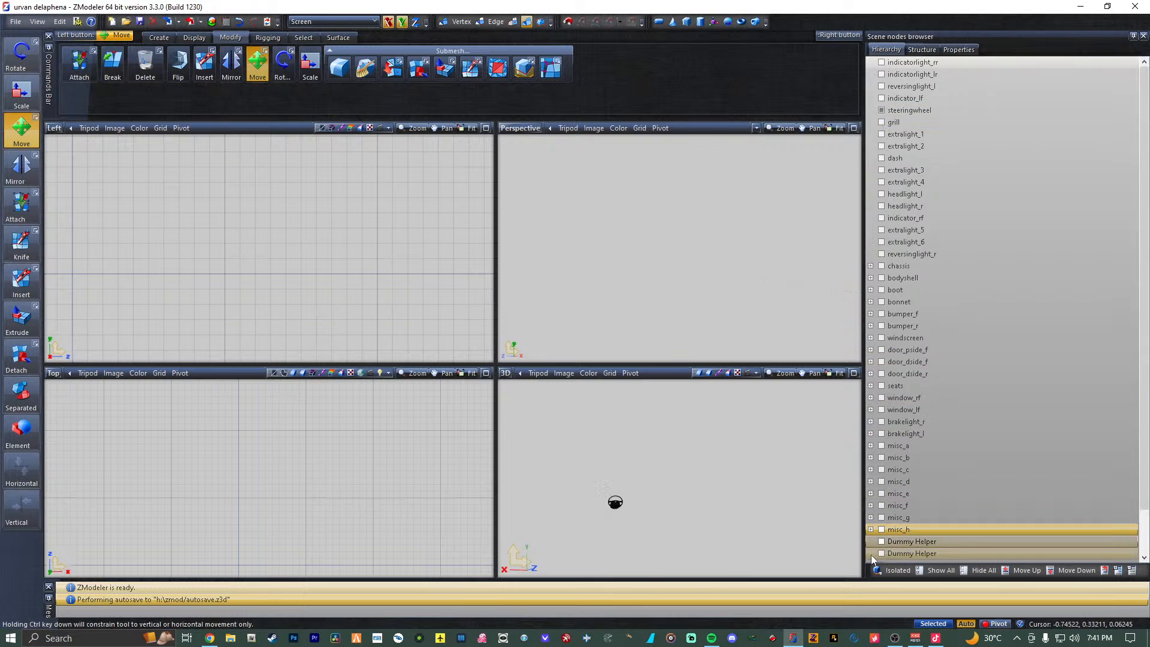
pyautogui.click(881, 541)
pyautogui.doubleClick(909, 110)
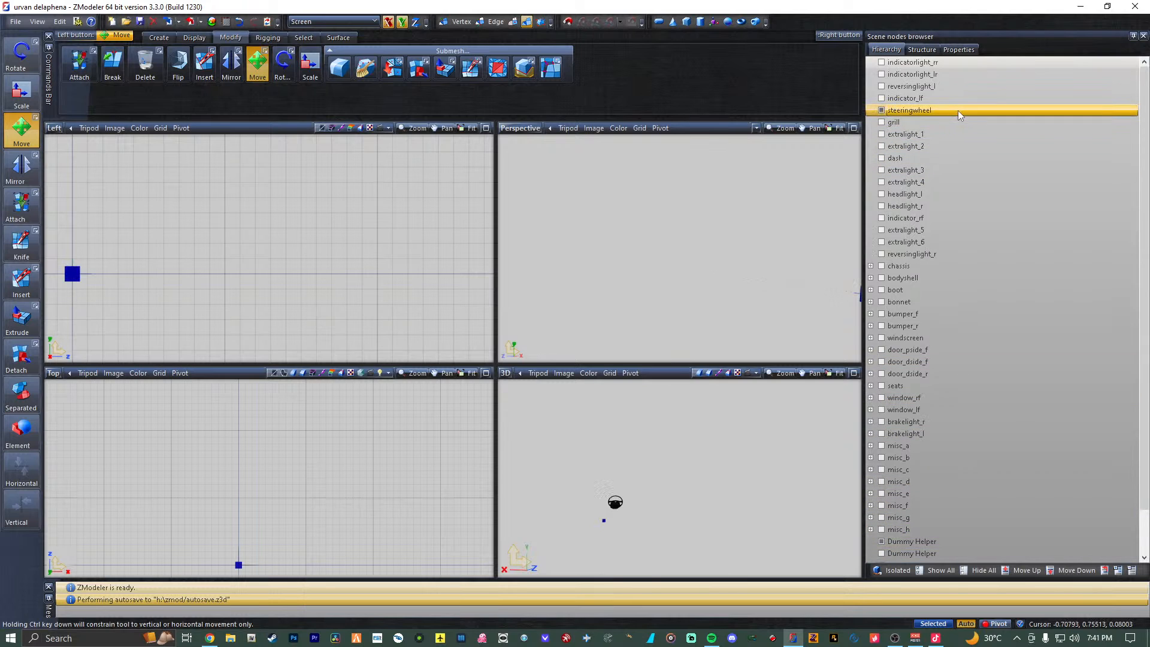
pyautogui.moveTo(1041, 291); pyautogui.dragTo(952, 539)
pyautogui.click(965, 532)
pyautogui.write('steeringwheel')
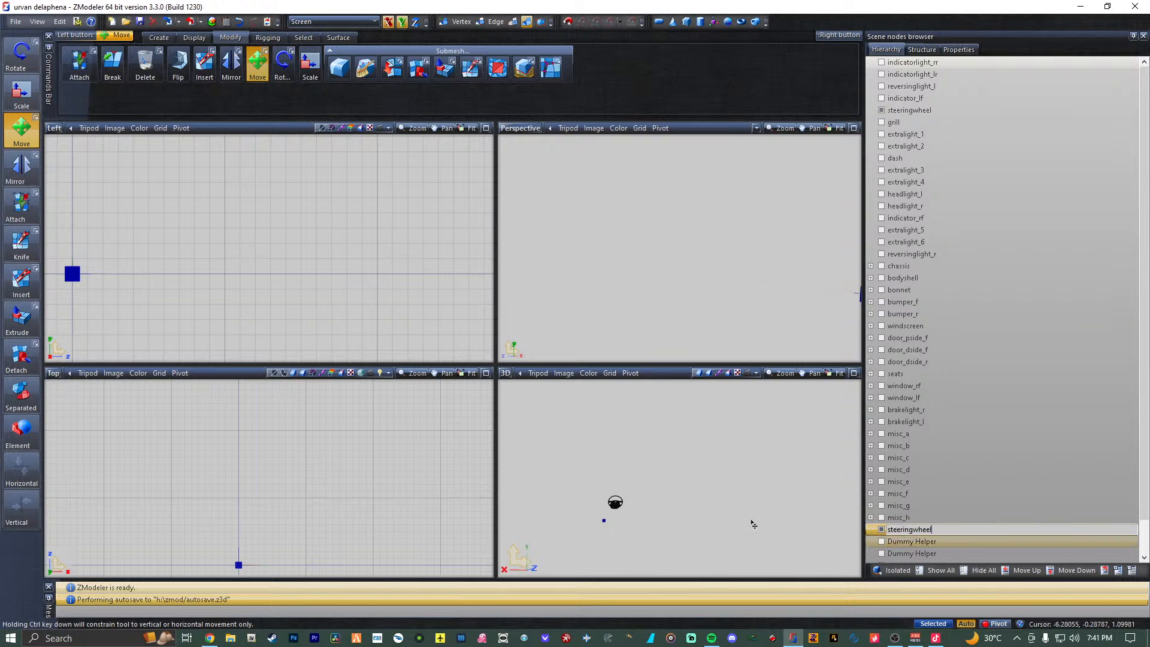
pyautogui.press('Return')
# Move the steeringwheel dummy close to the driver-facing side of the steering wheel in the left view.
pyautogui.click(460, 129)
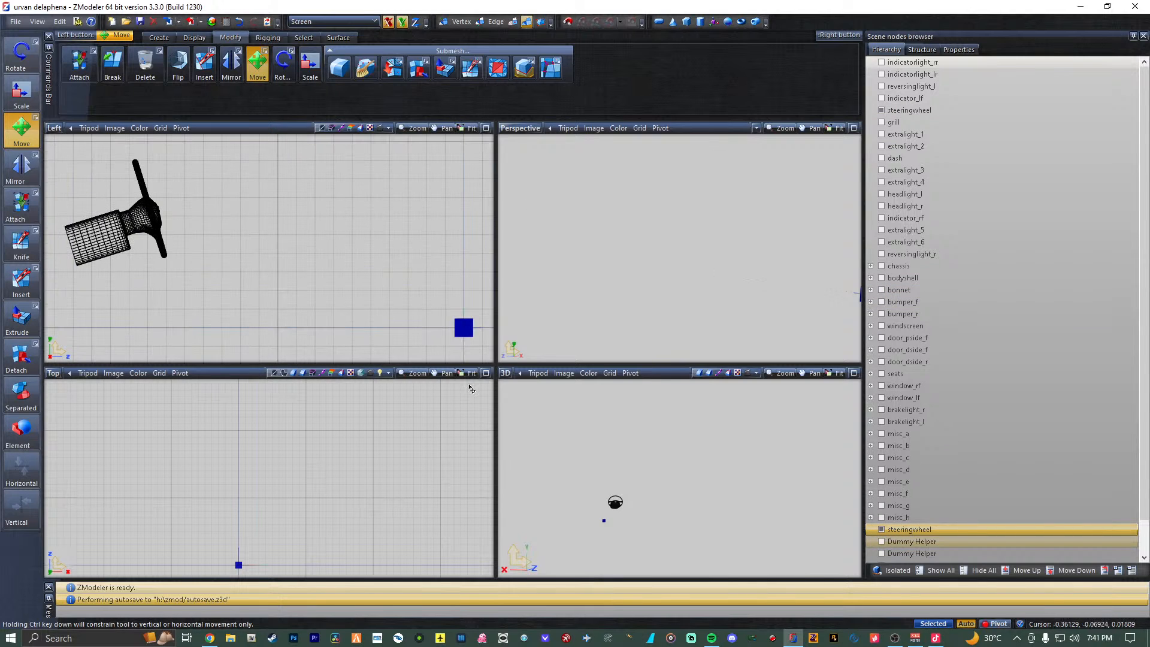
pyautogui.click(471, 374)
pyautogui.click(832, 129)
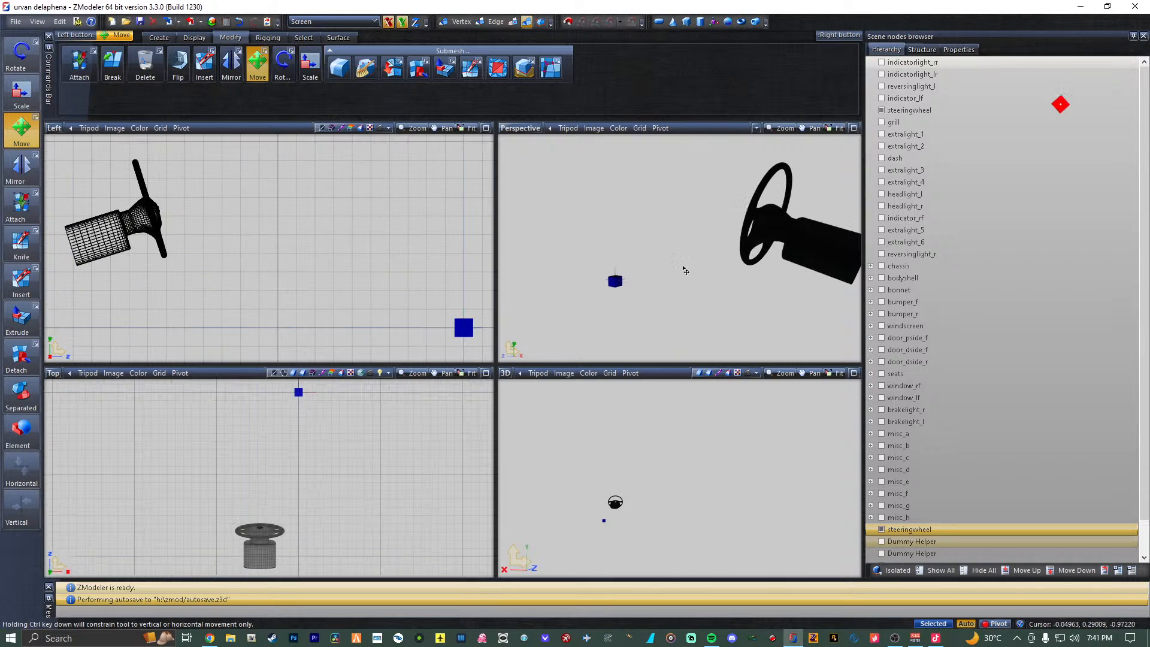
pyautogui.moveTo(207, 237); pyautogui.dragTo(154, 212)
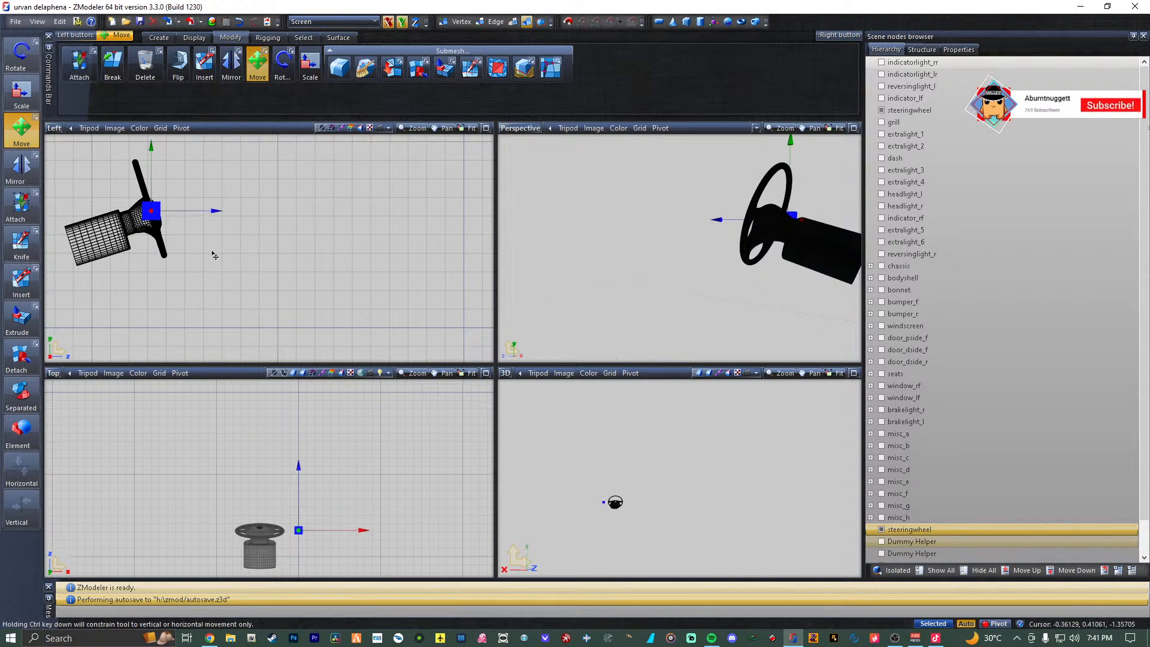
pyautogui.moveTo(165, 217); pyautogui.dragTo(201, 218)
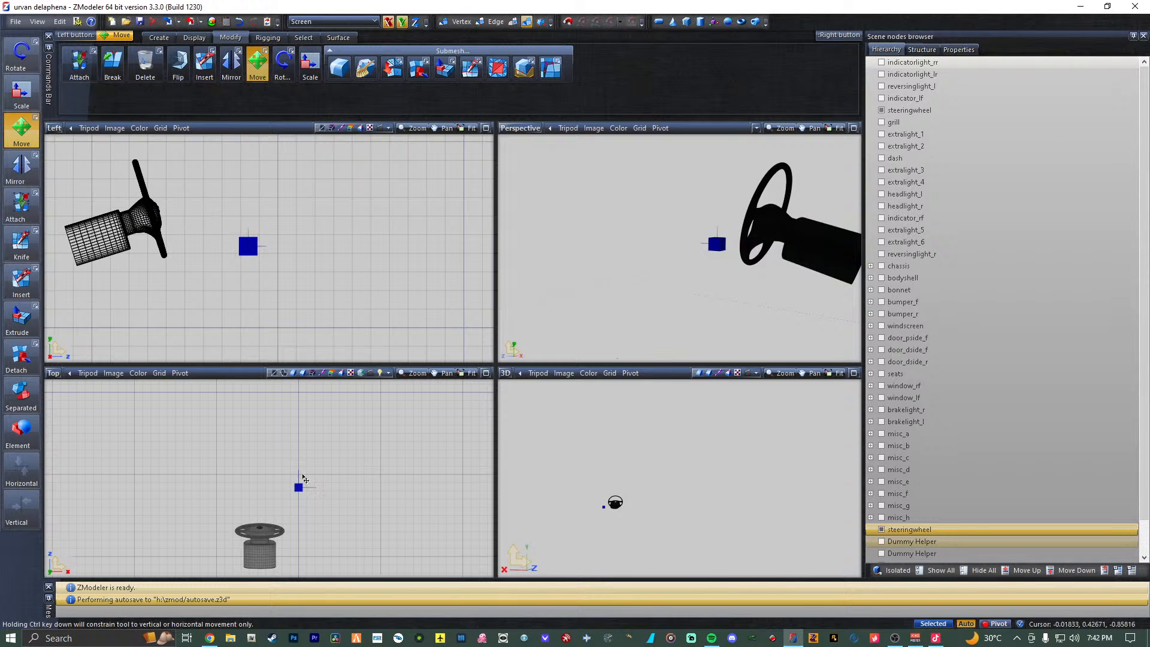
# Select the steering column polygons behind the steering wheel at polygon level in an enlarged left view.
pyautogui.click(262, 561)
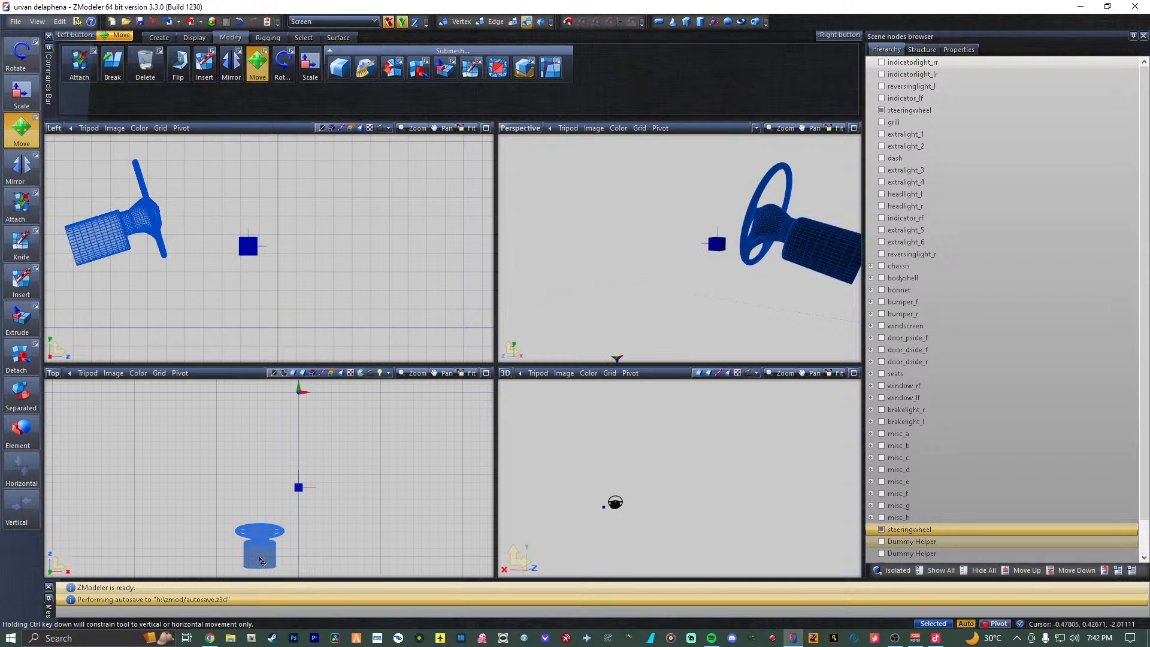
pyautogui.click(433, 343)
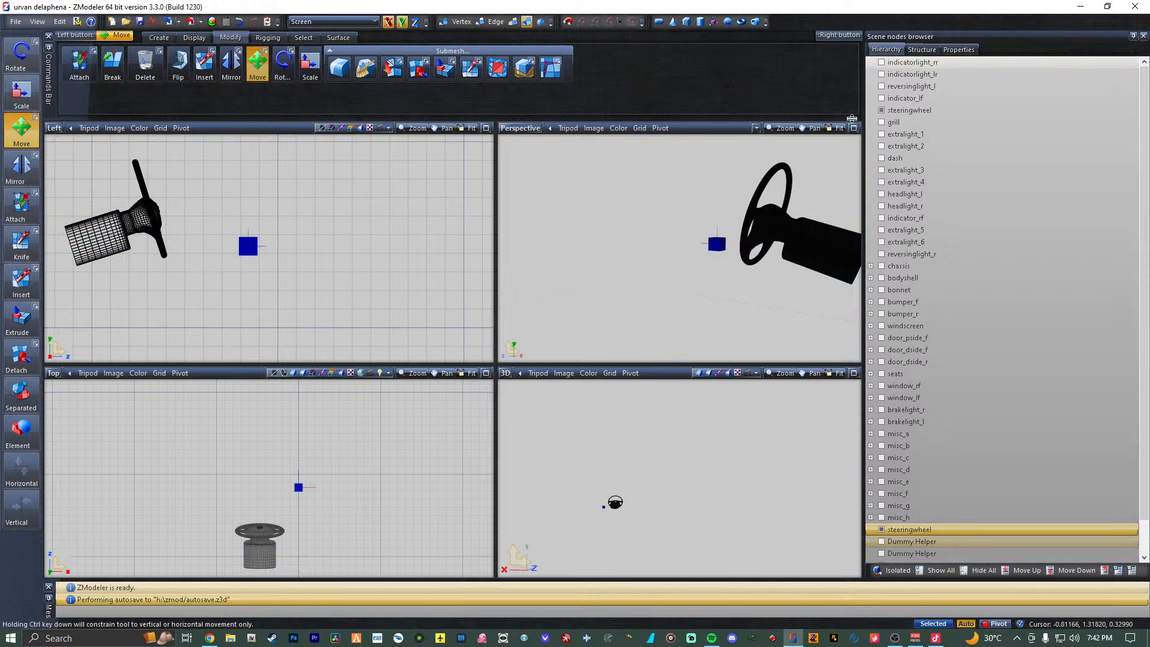
pyautogui.click(853, 127)
pyautogui.moveTo(736, 277); pyautogui.dragTo(626, 268, button='middle')
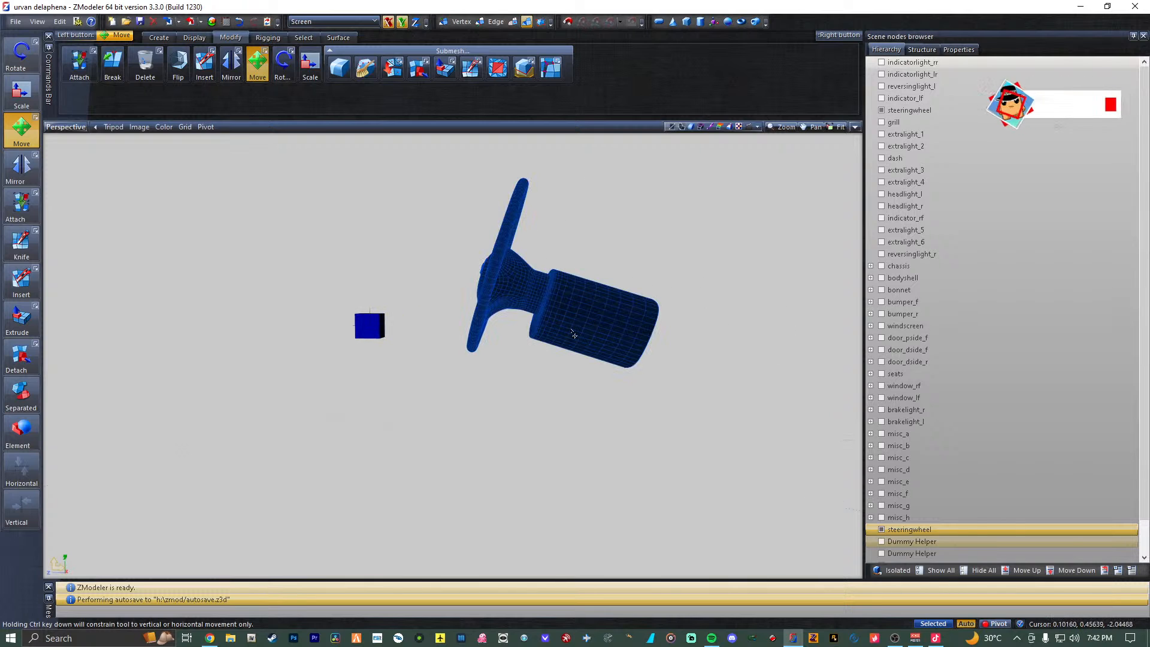
pyautogui.click(513, 28)
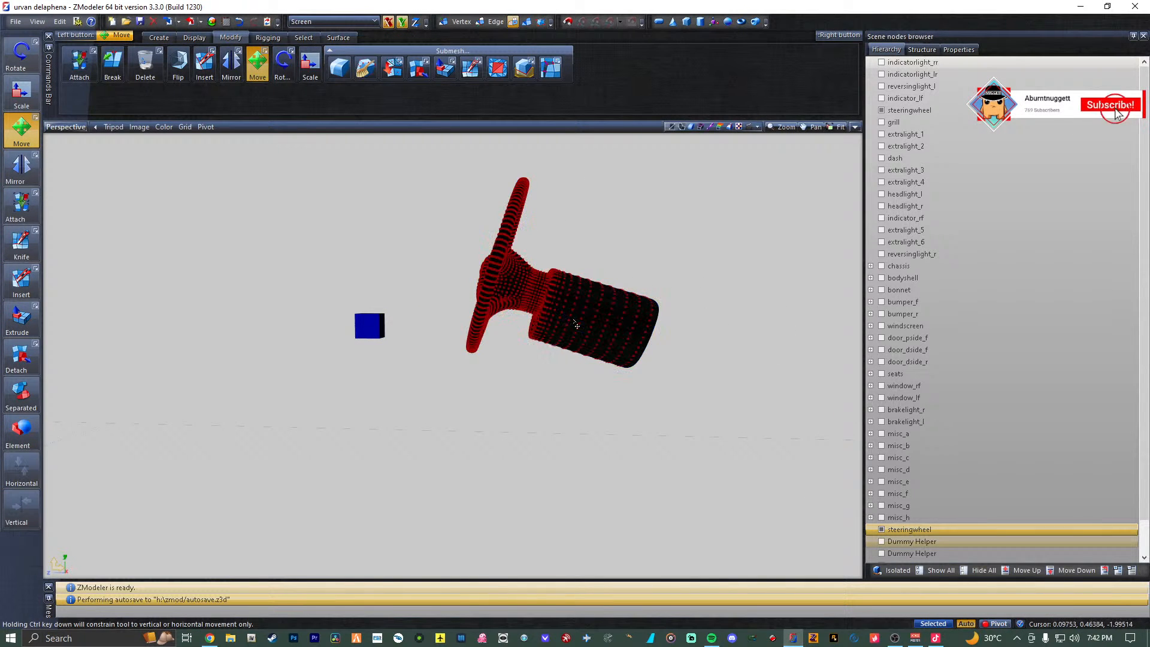
pyautogui.moveTo(575, 326); pyautogui.dragTo(557, 259, button='middle')
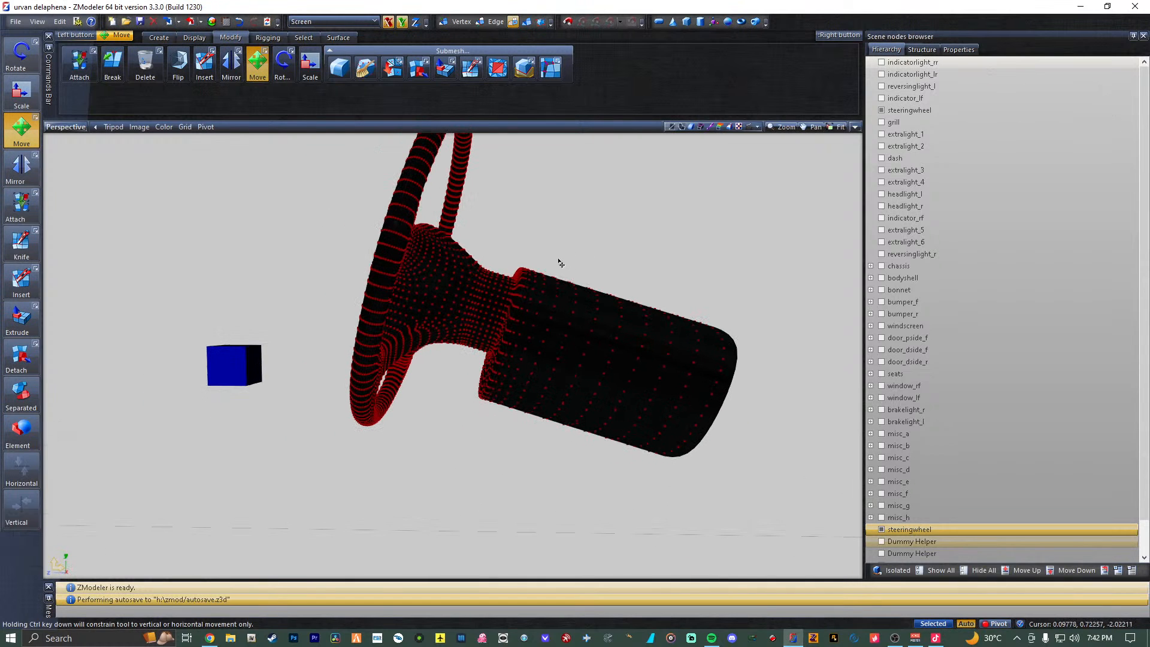
pyautogui.moveTo(489, 252); pyautogui.dragTo(791, 258)
pyautogui.click(67, 127)
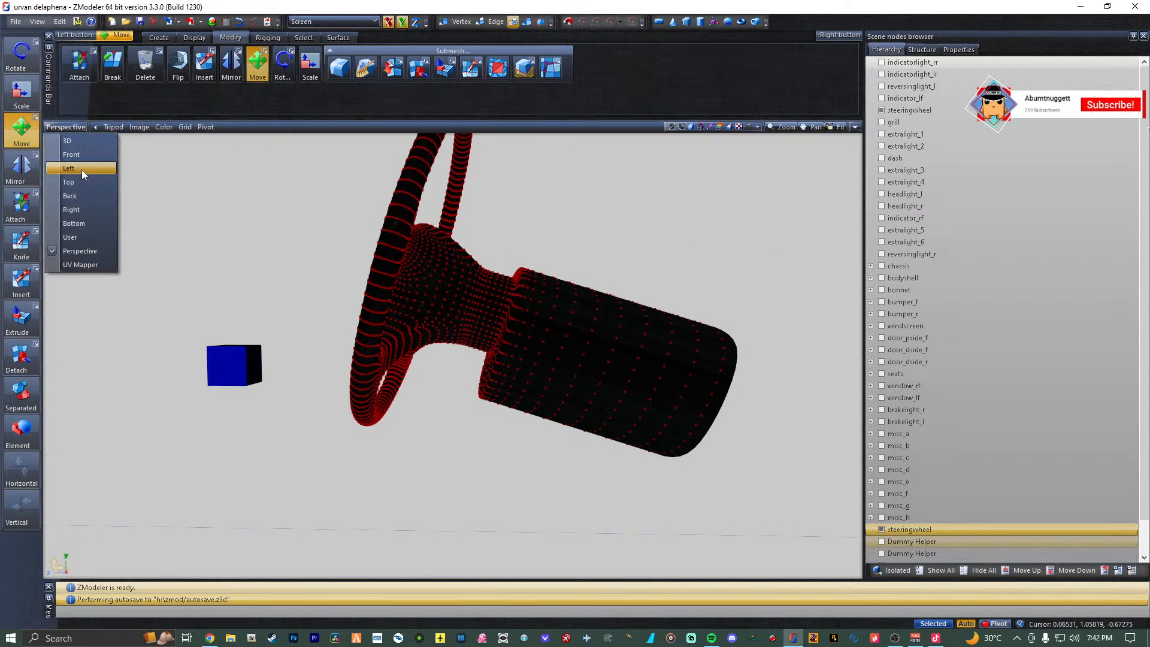
pyautogui.click(82, 170)
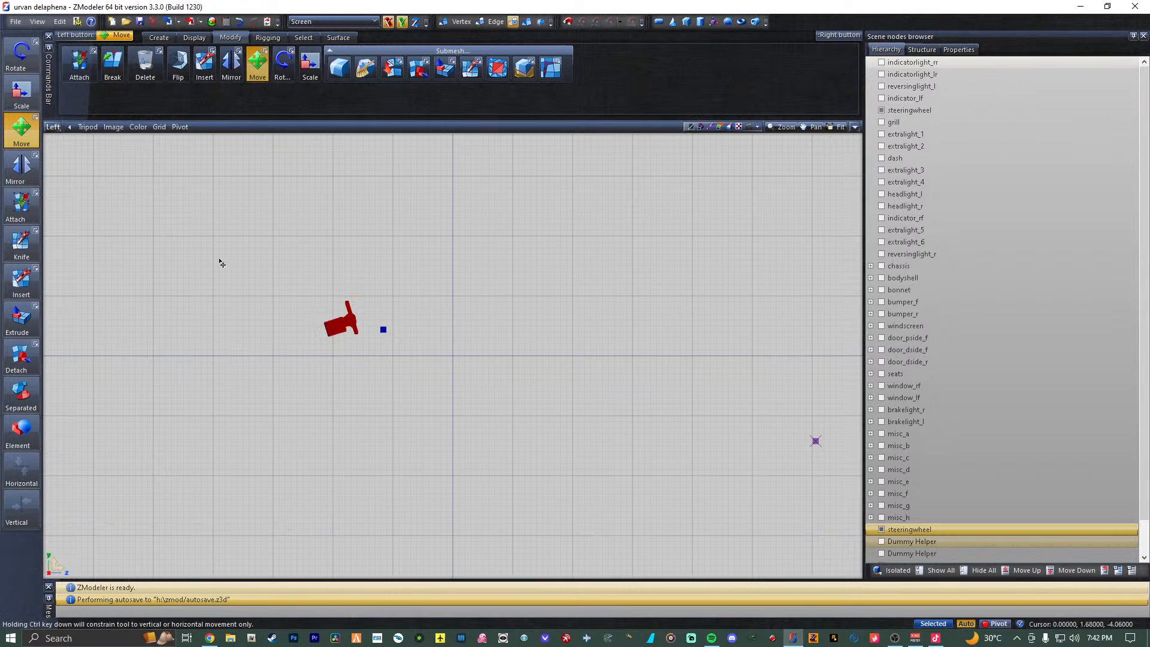
pyautogui.scroll(8, 332, 312)
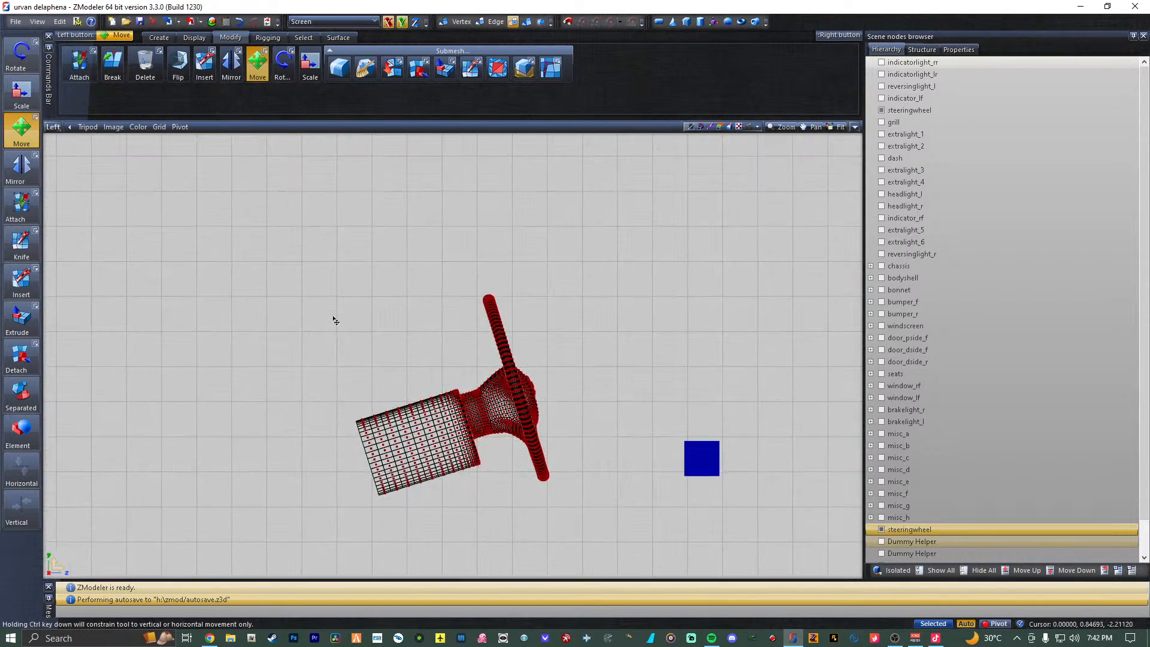
pyautogui.scroll(2, 337, 334)
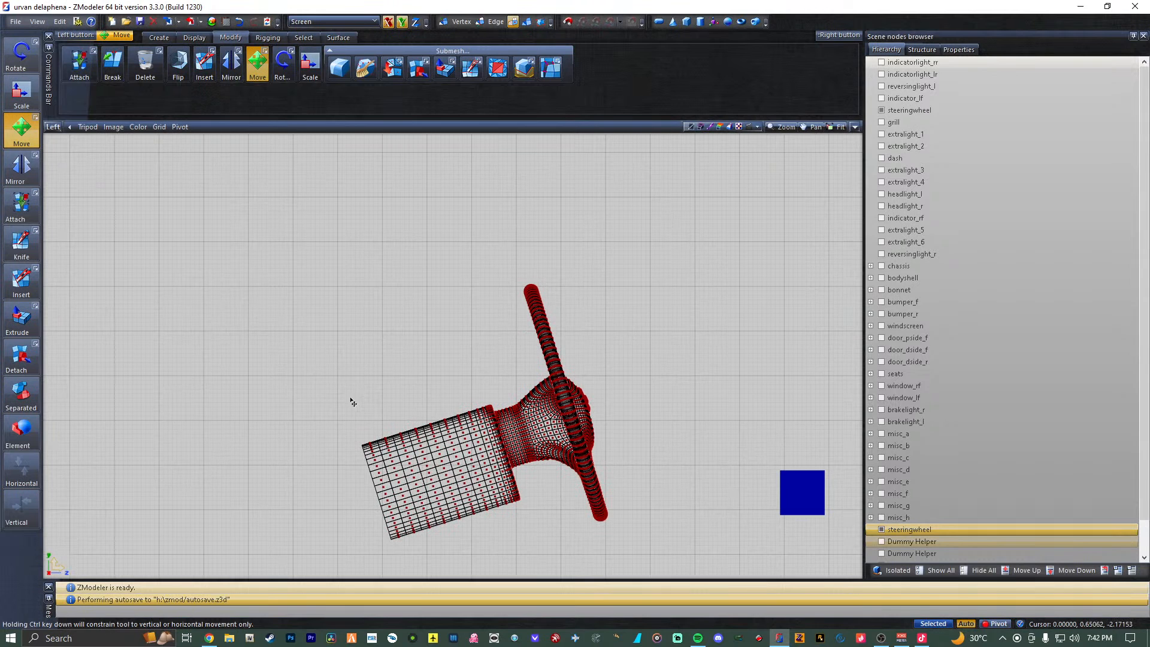
pyautogui.moveTo(337, 389); pyautogui.dragTo(516, 548)
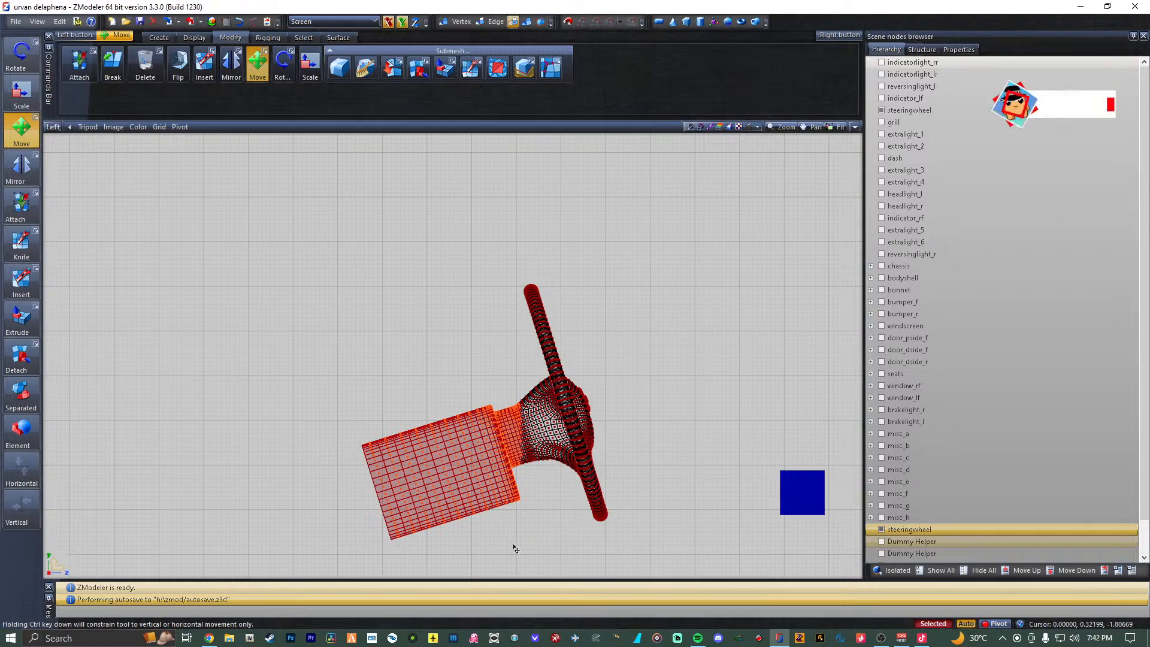
pyautogui.scroll(8, 514, 484)
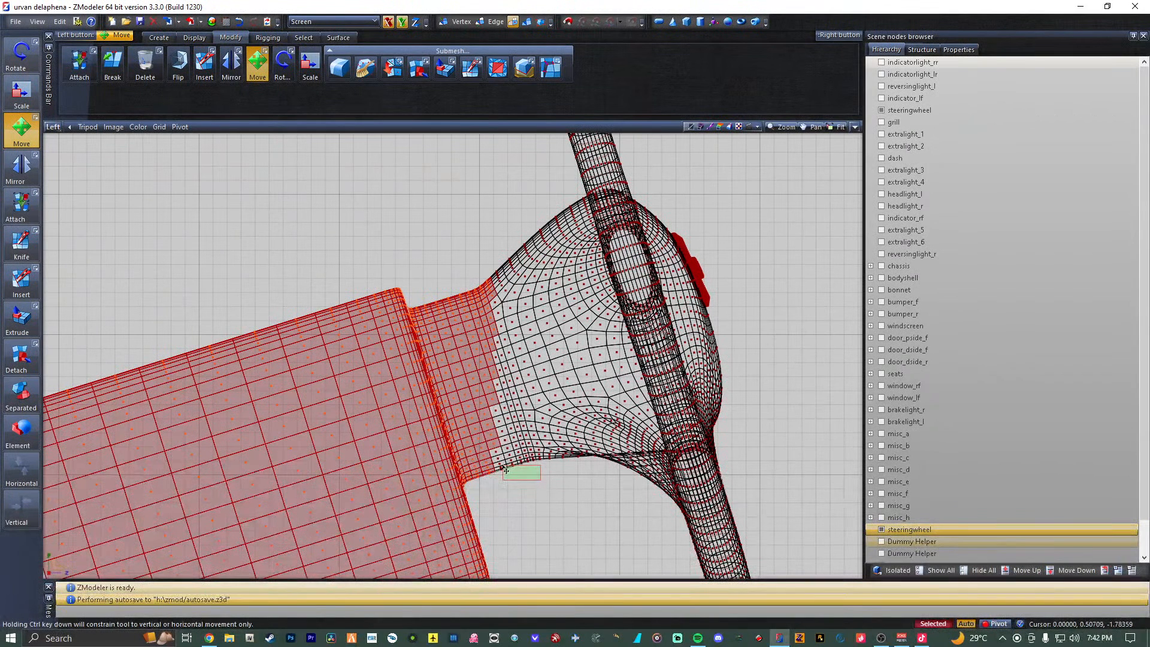
pyautogui.moveTo(519, 480); pyautogui.dragTo(499, 443)
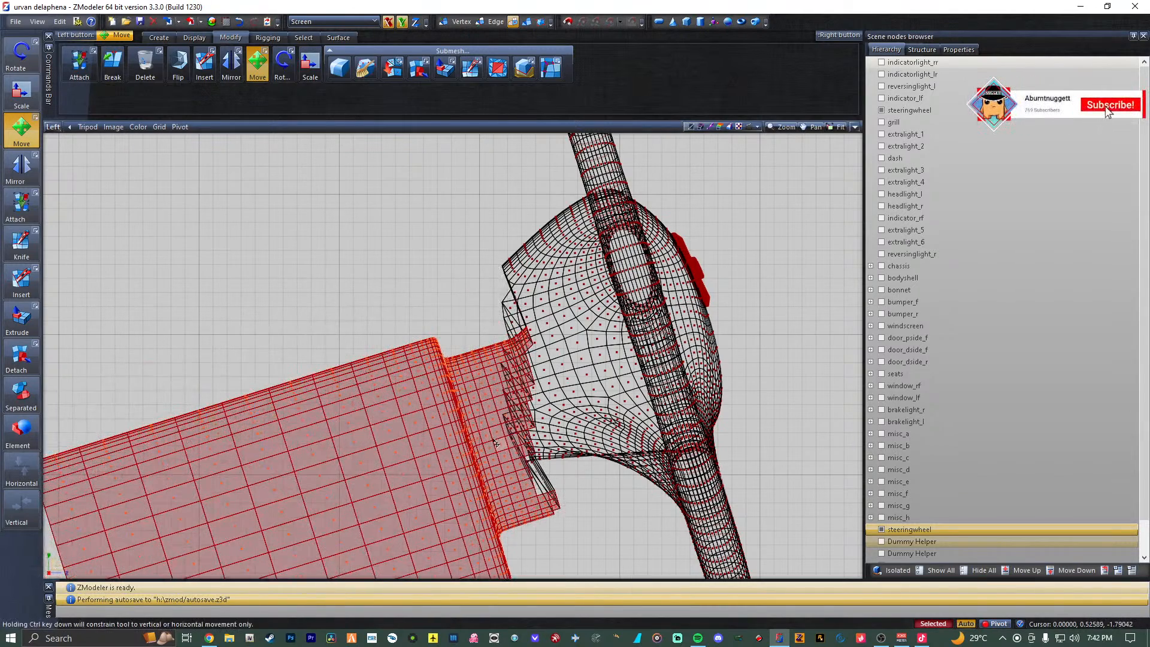
pyautogui.hotkey('ctrl', 'z')
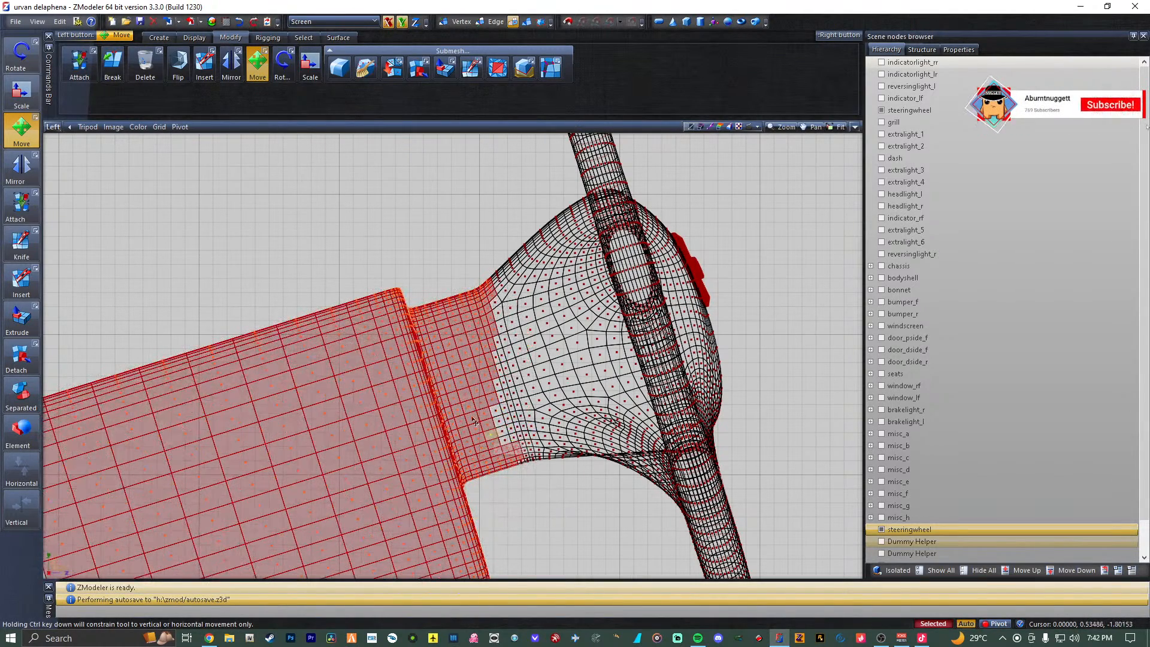
pyautogui.moveTo(475, 409); pyautogui.dragTo(488, 424)
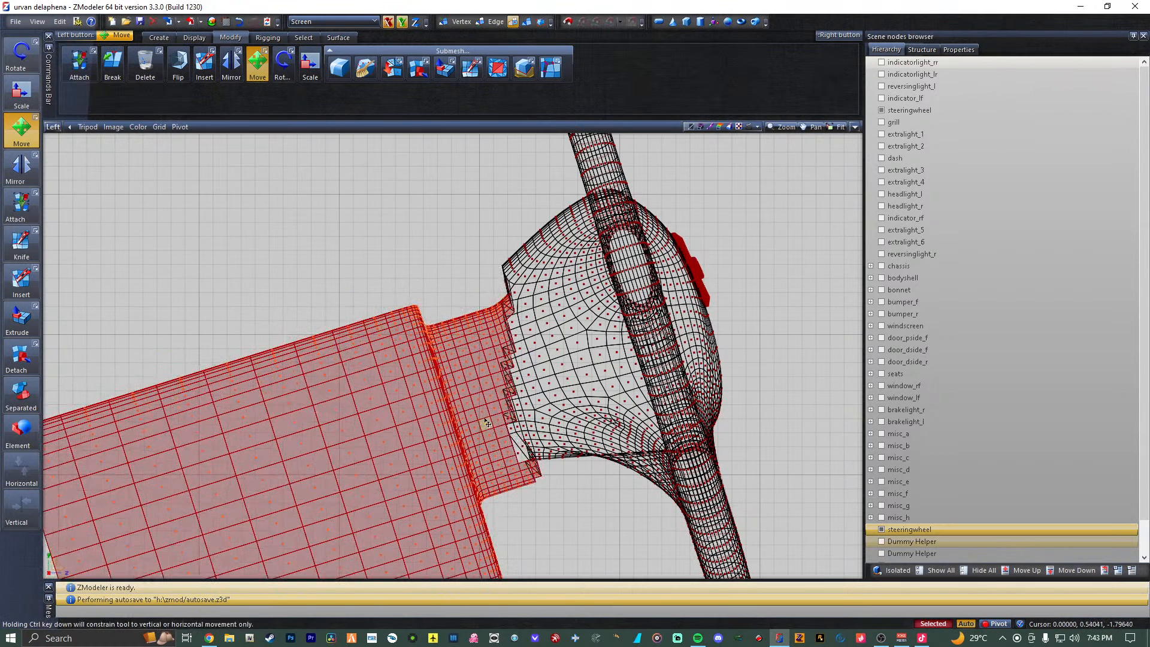
pyautogui.hotkey('ctrl', 'z')
# Turn off the Move tool and extend the polygon selection along the steering column's neck, next to the wheel hub.
pyautogui.click(29, 139)
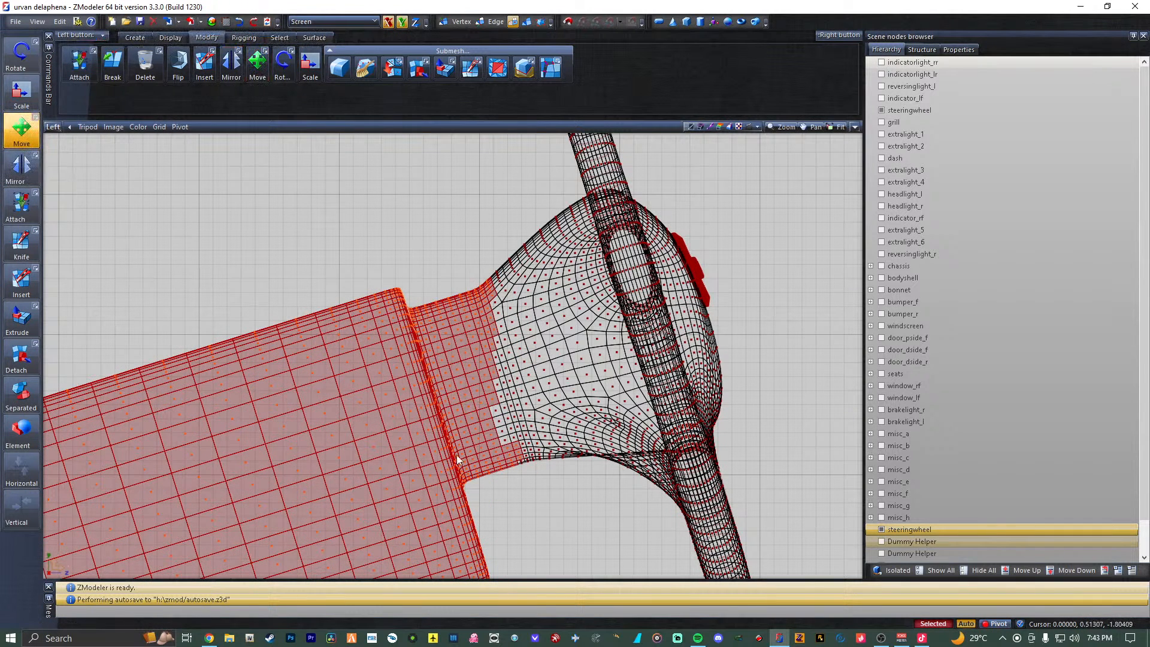
pyautogui.click(24, 136)
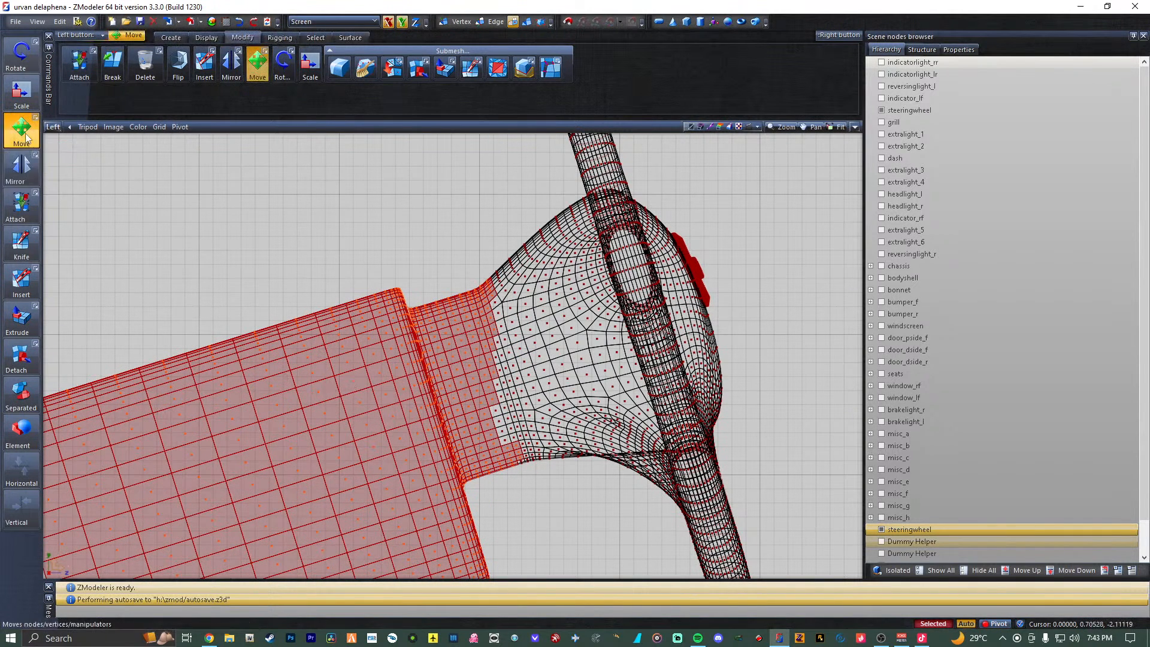
pyautogui.click(26, 139)
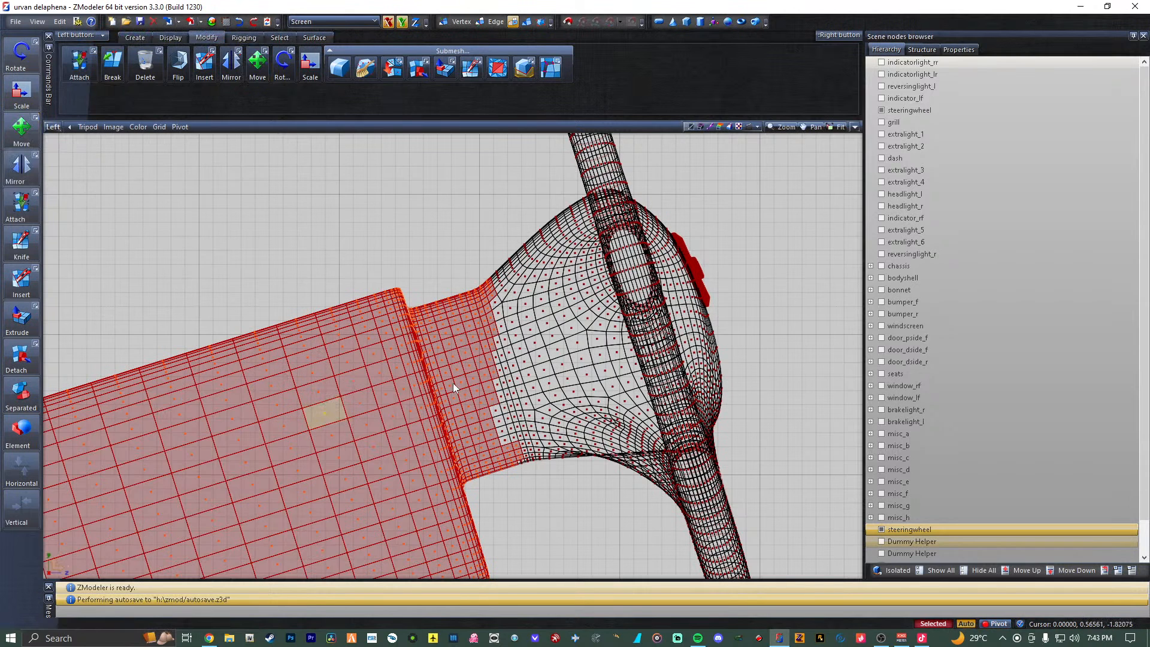
pyautogui.moveTo(449, 384); pyautogui.dragTo(508, 443)
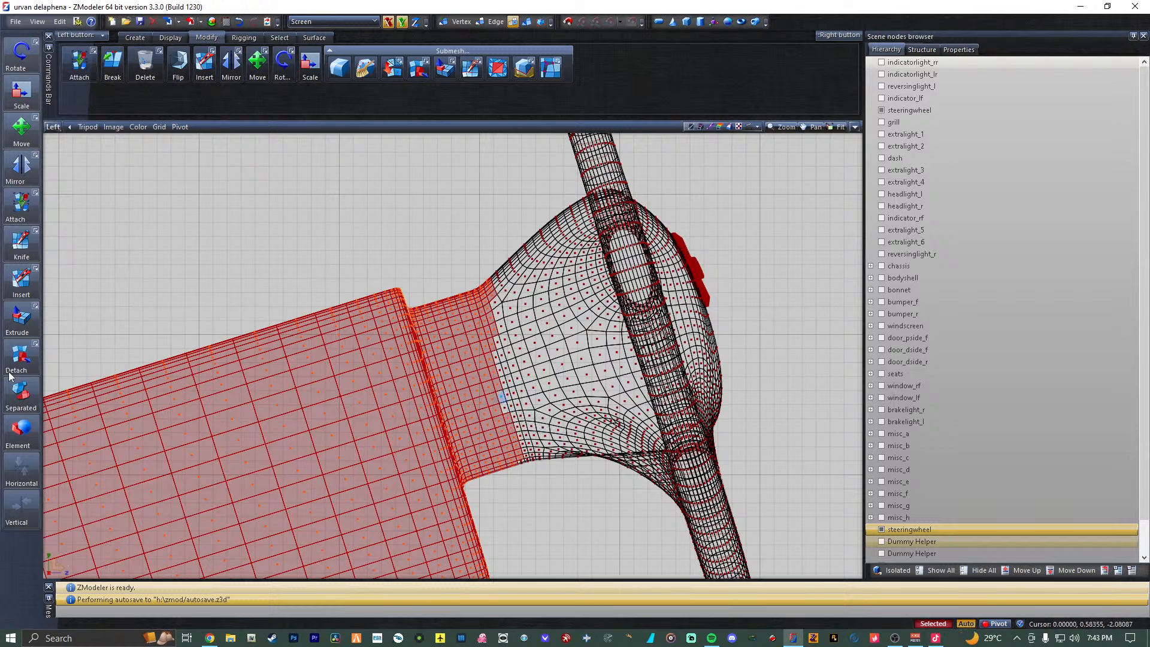
# Add the missed polygons around the column's neck to the selection with the Single selection tool in the perspective view.
pyautogui.click(287, 39)
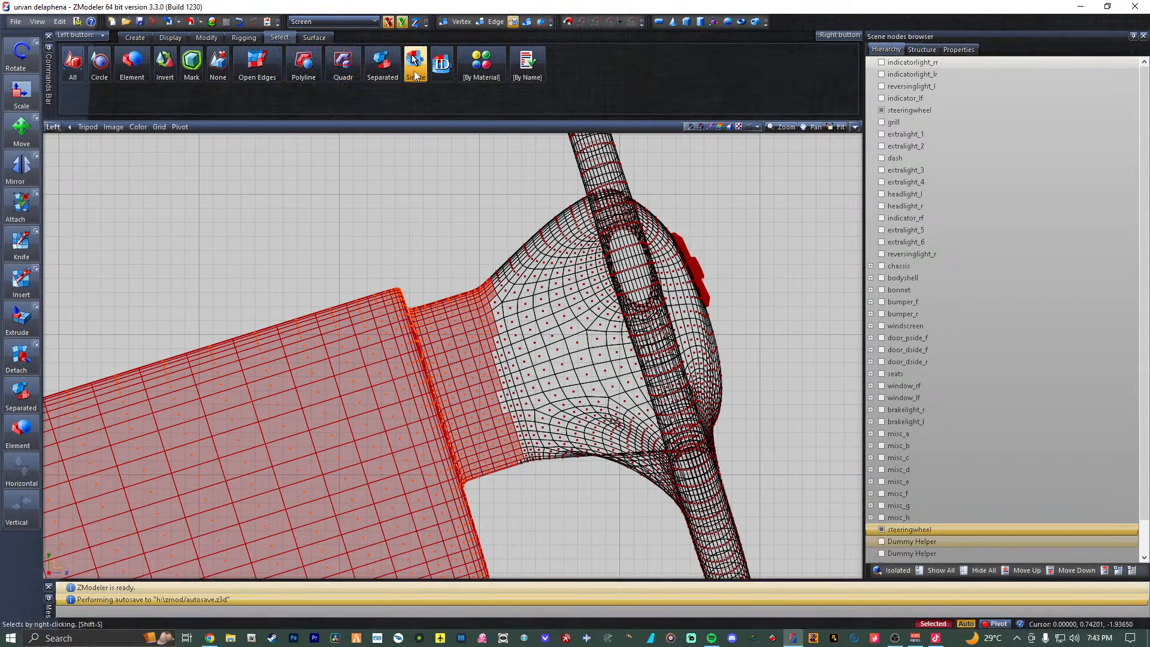
pyautogui.click(414, 58)
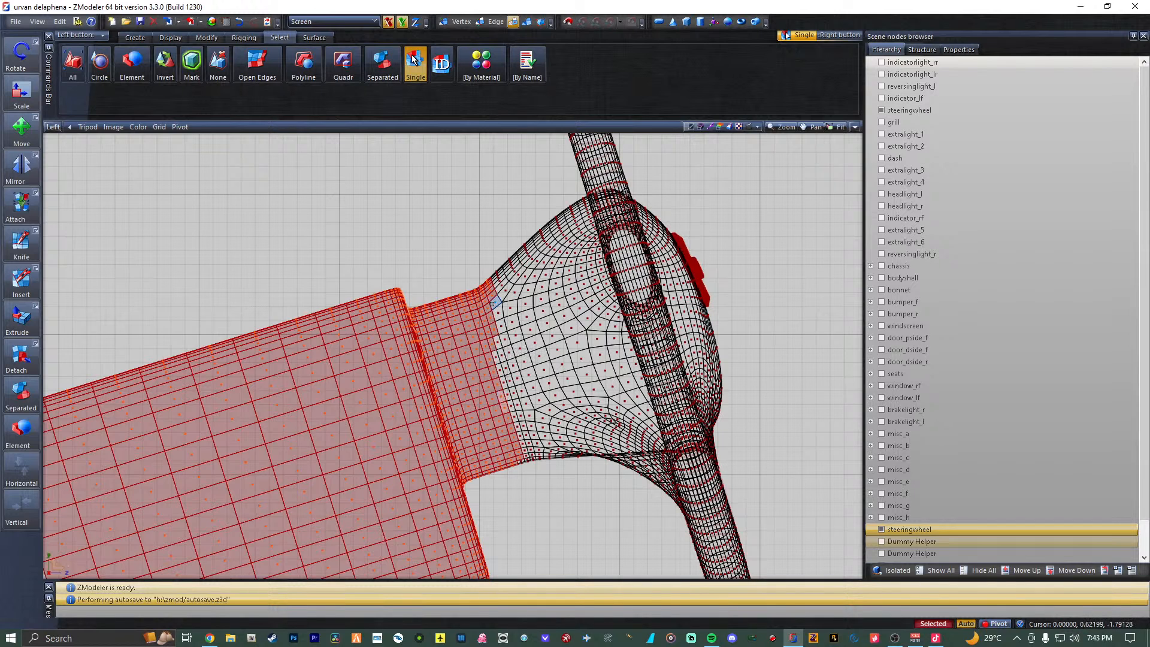
pyautogui.click(64, 125)
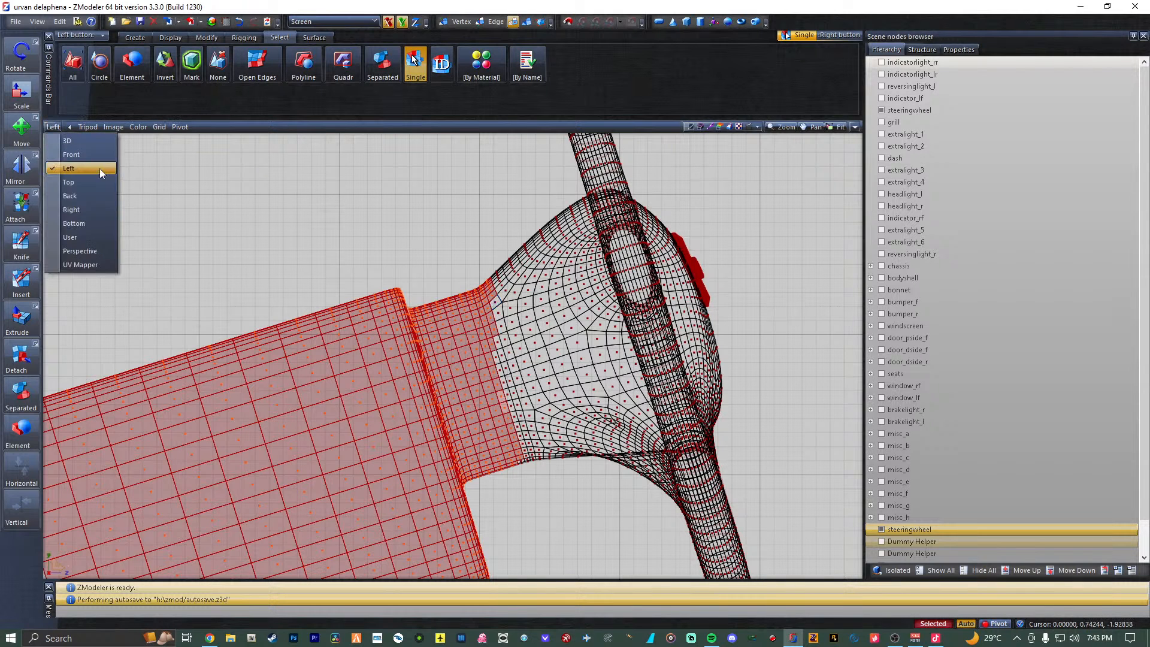
pyautogui.click(108, 245)
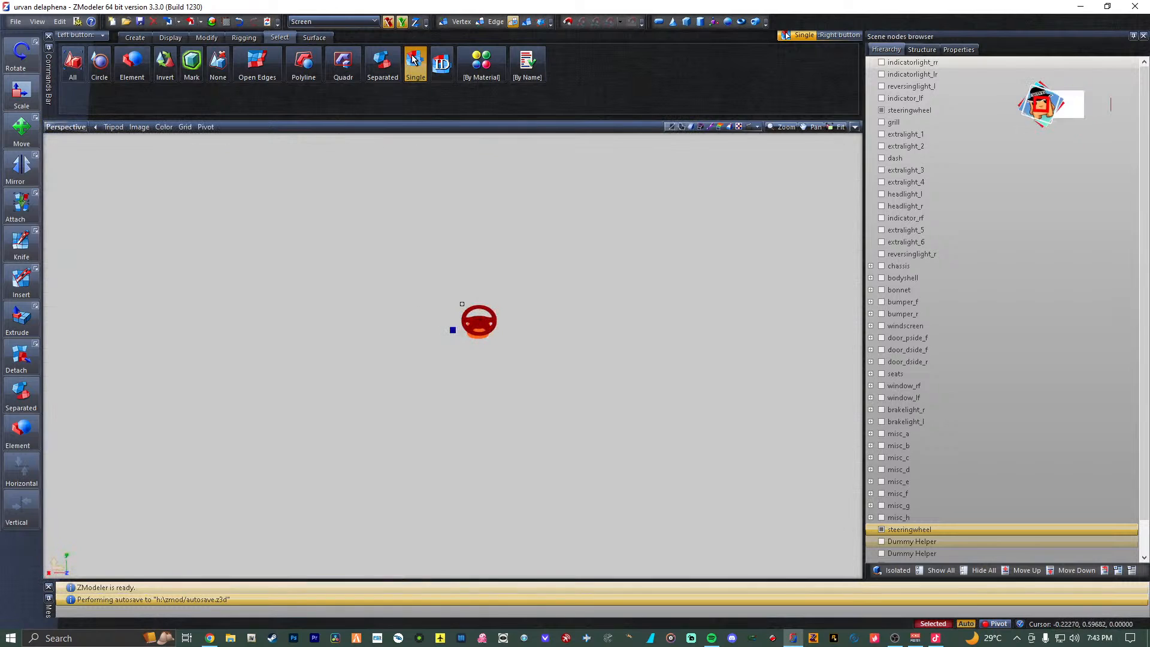
pyautogui.moveTo(478, 362); pyautogui.dragTo(477, 400, button='middle')
pyautogui.scroll(-4, 473, 399)
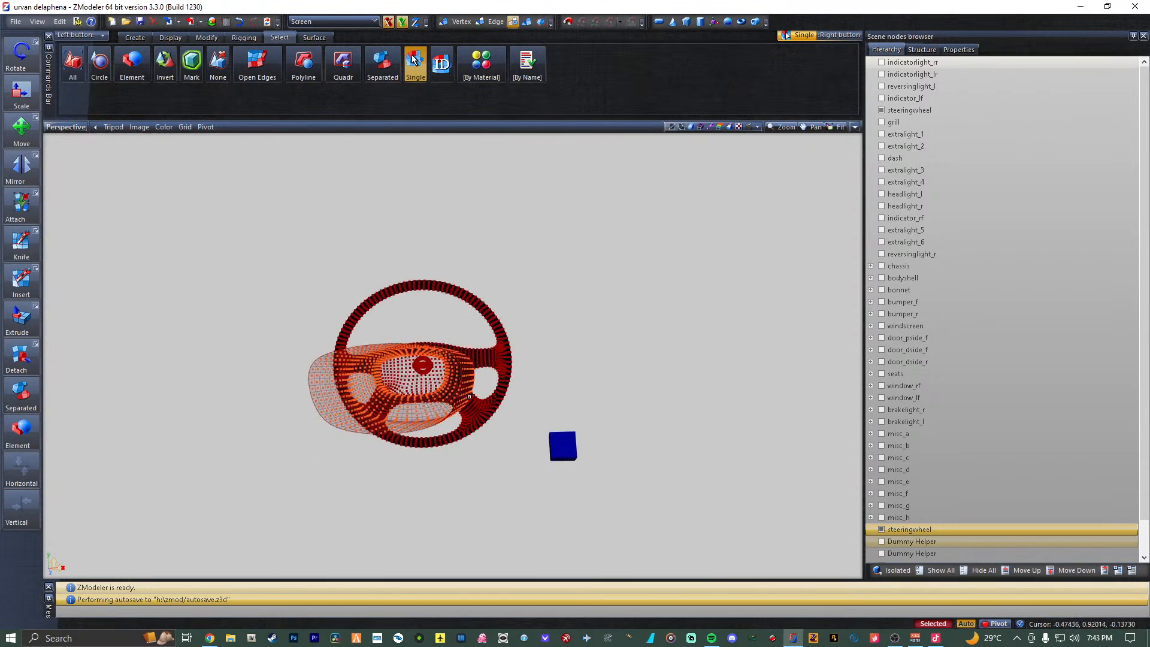
pyautogui.moveTo(453, 342); pyautogui.dragTo(414, 478, button='middle')
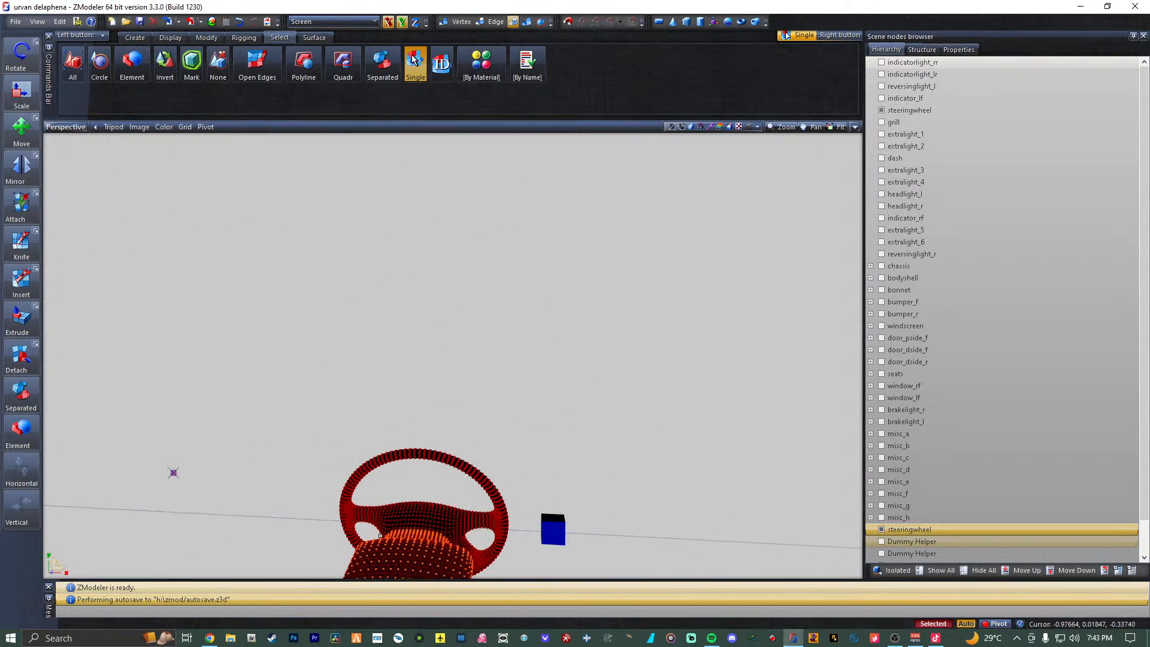
pyautogui.moveTo(380, 535); pyautogui.dragTo(511, 452, button='middle')
pyautogui.scroll(5, 520, 446)
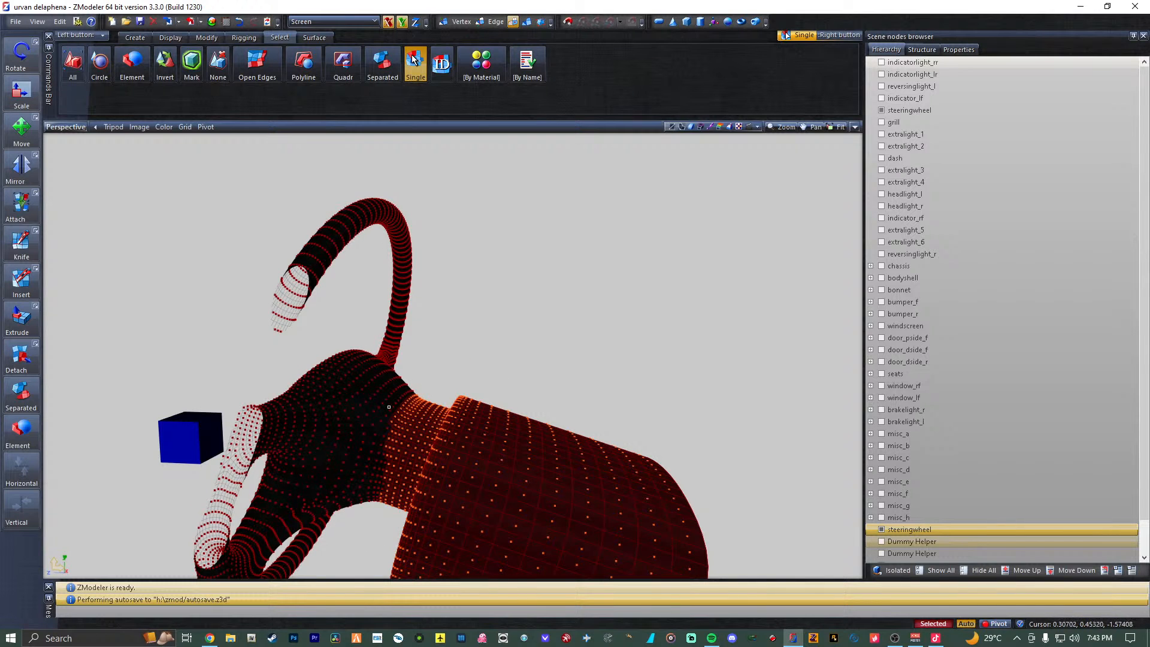
pyautogui.moveTo(389, 407); pyautogui.dragTo(418, 416, button='middle')
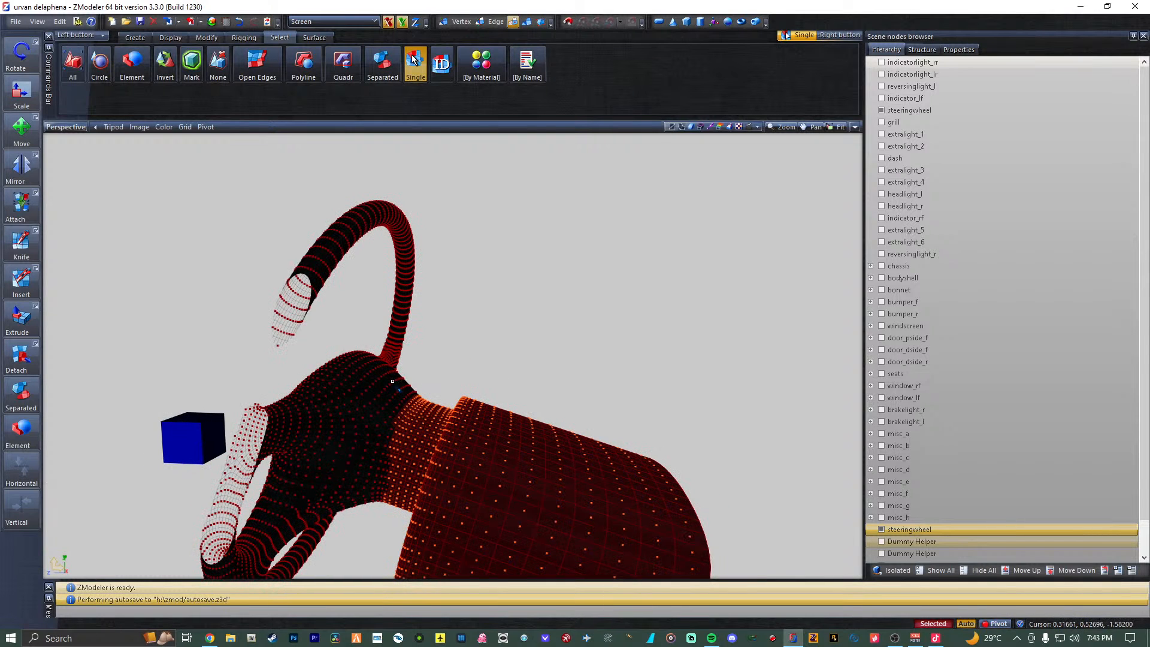
pyautogui.moveTo(393, 381); pyautogui.dragTo(419, 411)
pyautogui.moveTo(419, 410); pyautogui.dragTo(418, 409)
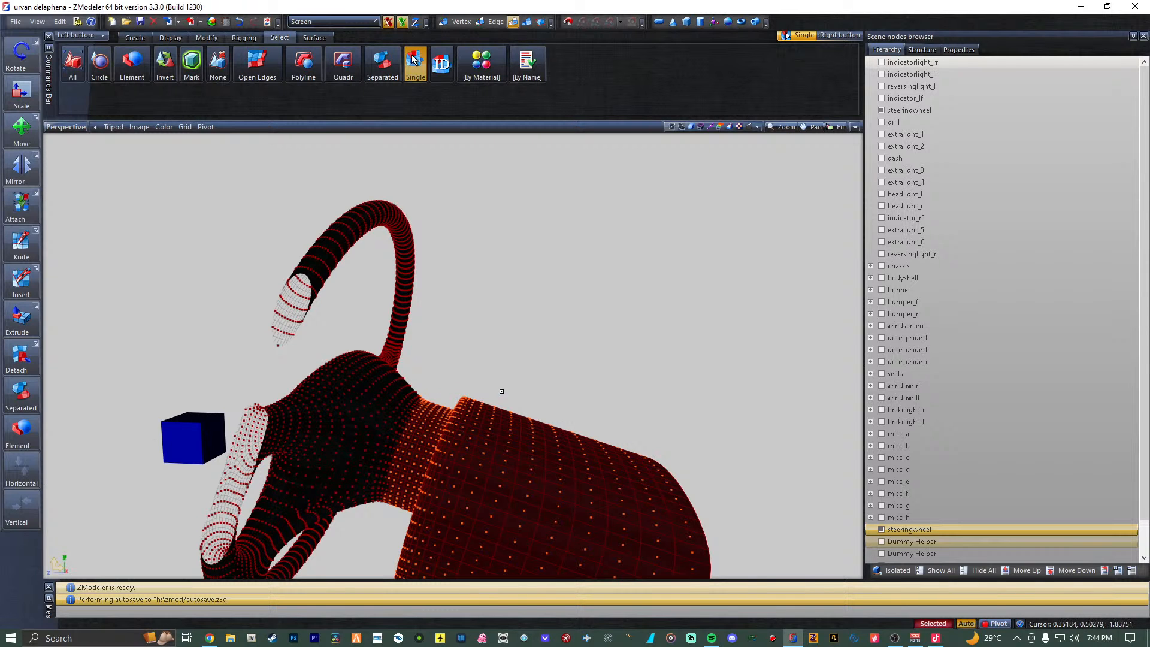
# Complete the polygon selection on the opposite side of the column's neck, up to the wheel hub.
pyautogui.moveTo(473, 396); pyautogui.dragTo(576, 396, button='middle')
pyautogui.scroll(10, 418, 326)
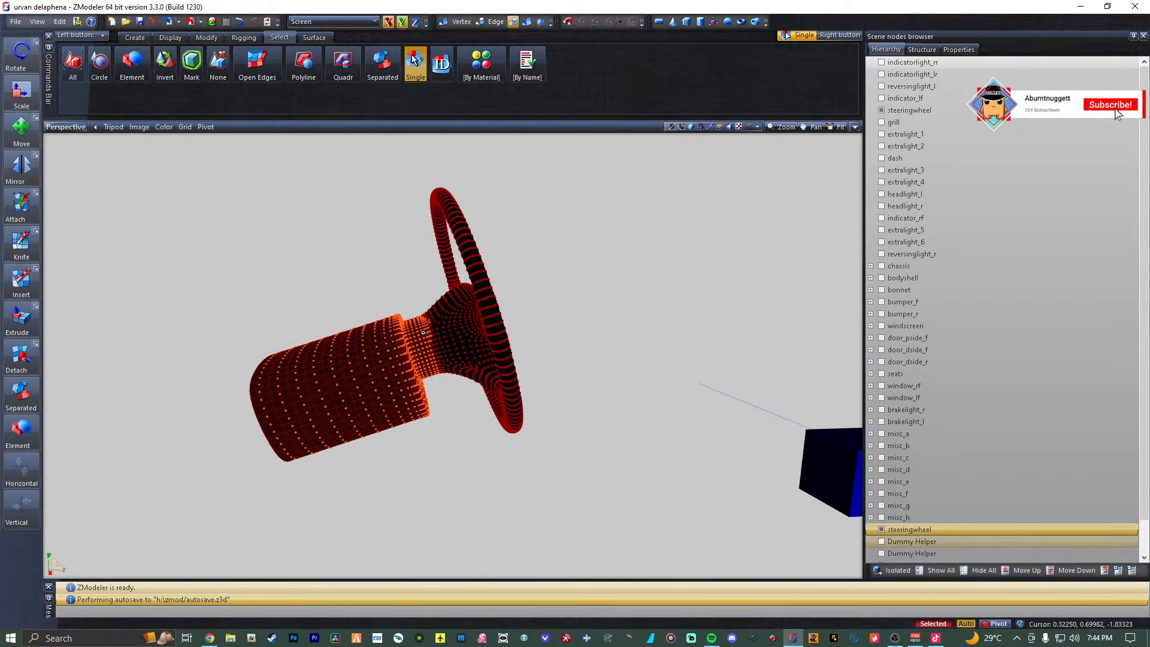
pyautogui.scroll(6, 417, 327)
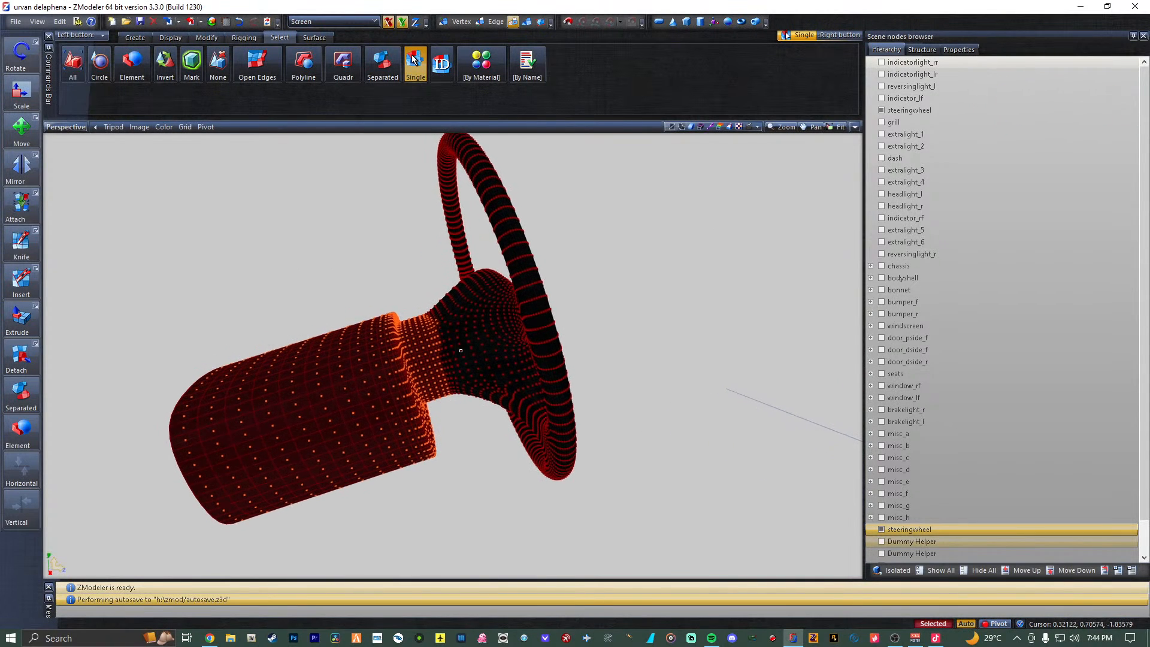
pyautogui.scroll(-4, 462, 348)
pyautogui.moveTo(426, 327); pyautogui.dragTo(506, 491, button='middle')
pyautogui.scroll(-2, 468, 431)
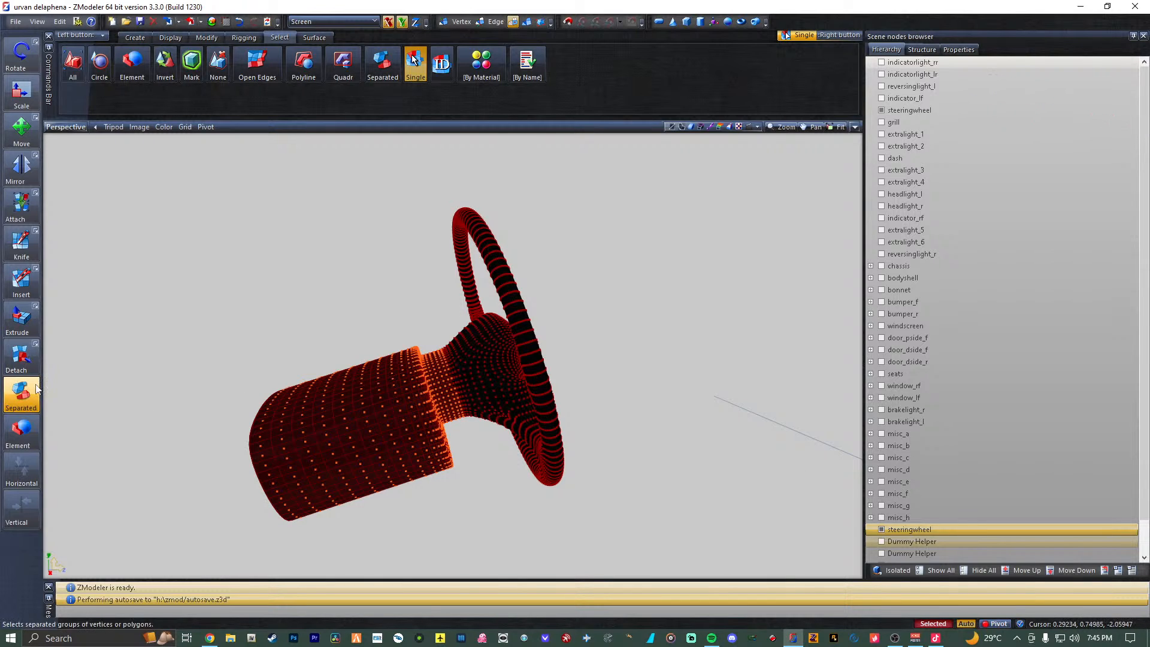
# Detach the selected steering column polygons as a separate mesh and rename it dash.
pyautogui.click(21, 356)
pyautogui.click(405, 403)
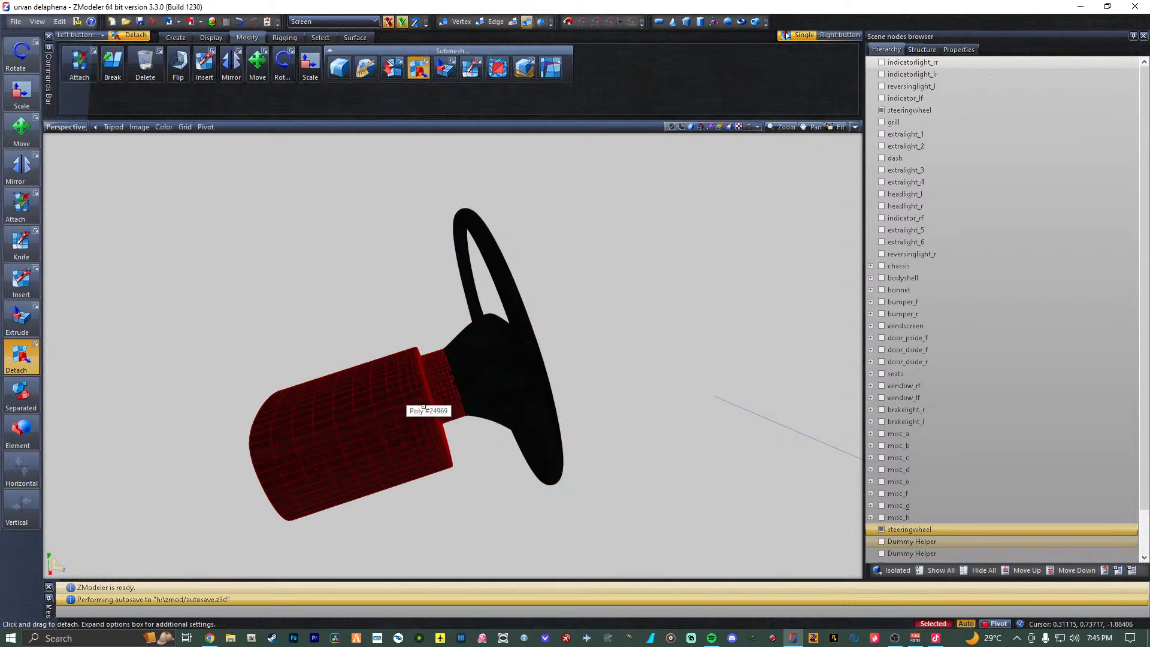
pyautogui.doubleClick(924, 551)
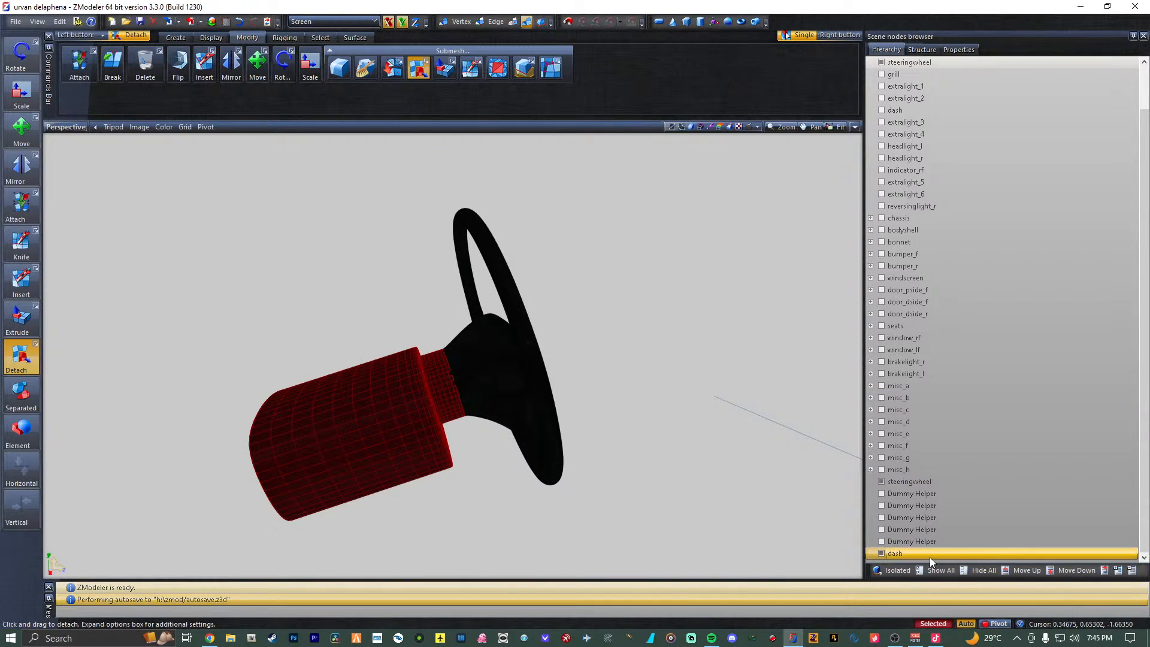
# Move the detached dash mesh directly below the steeringwheel mesh in the hierarchy and hide it.
pyautogui.moveTo(932, 554); pyautogui.dragTo(911, 118)
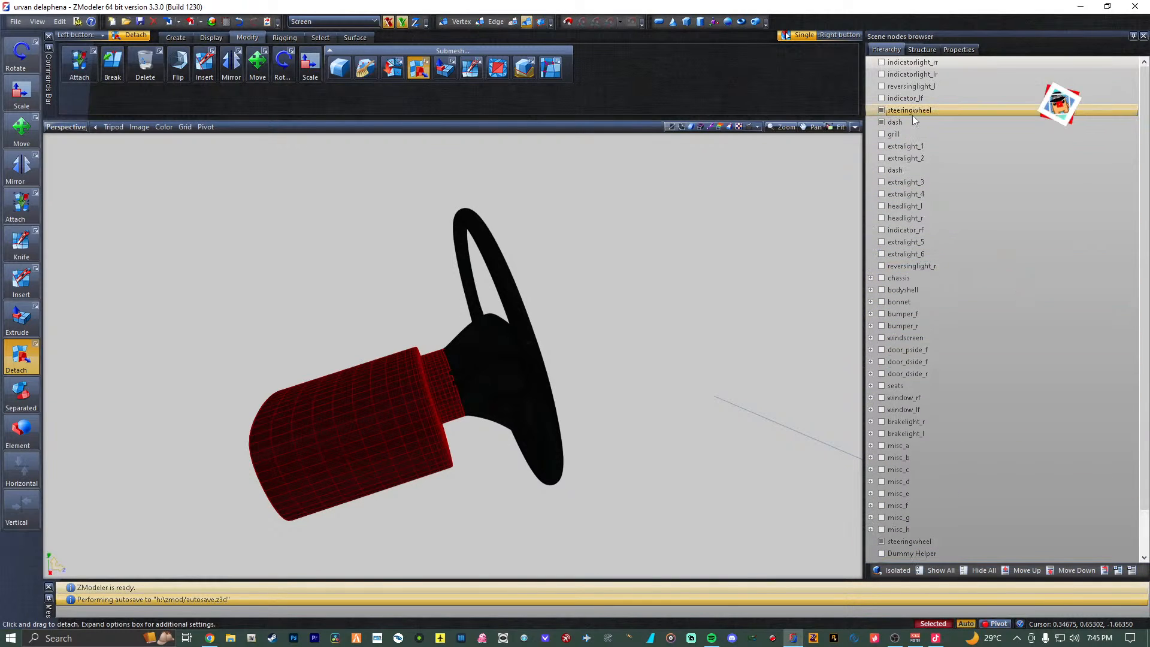
pyautogui.click(881, 123)
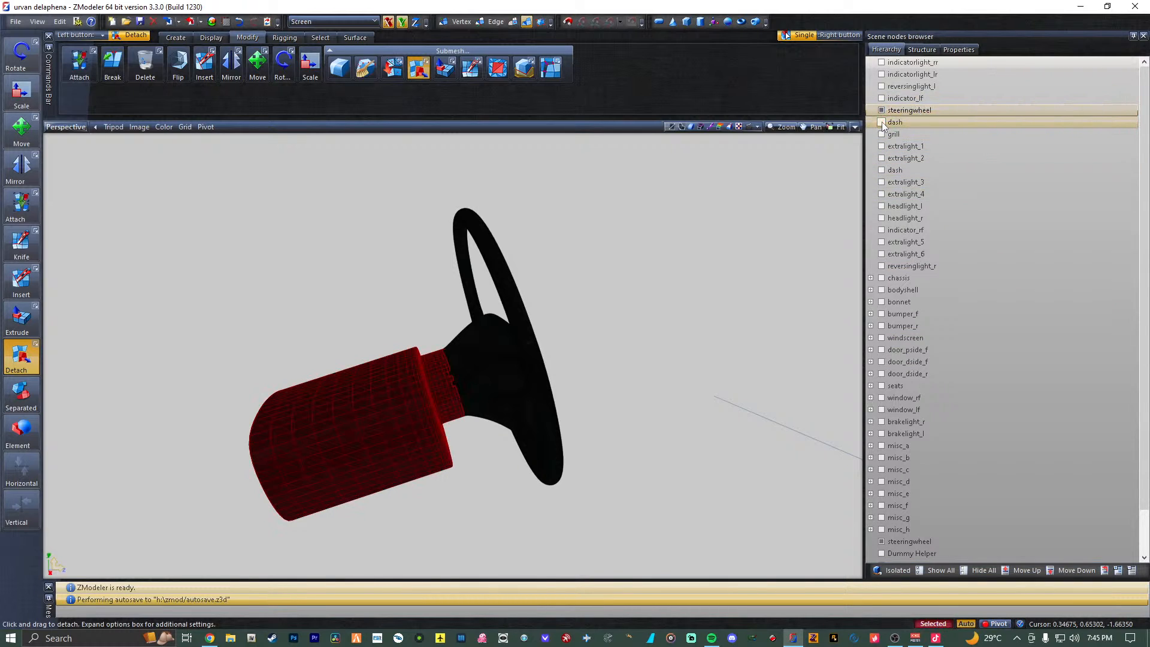
pyautogui.click(882, 122)
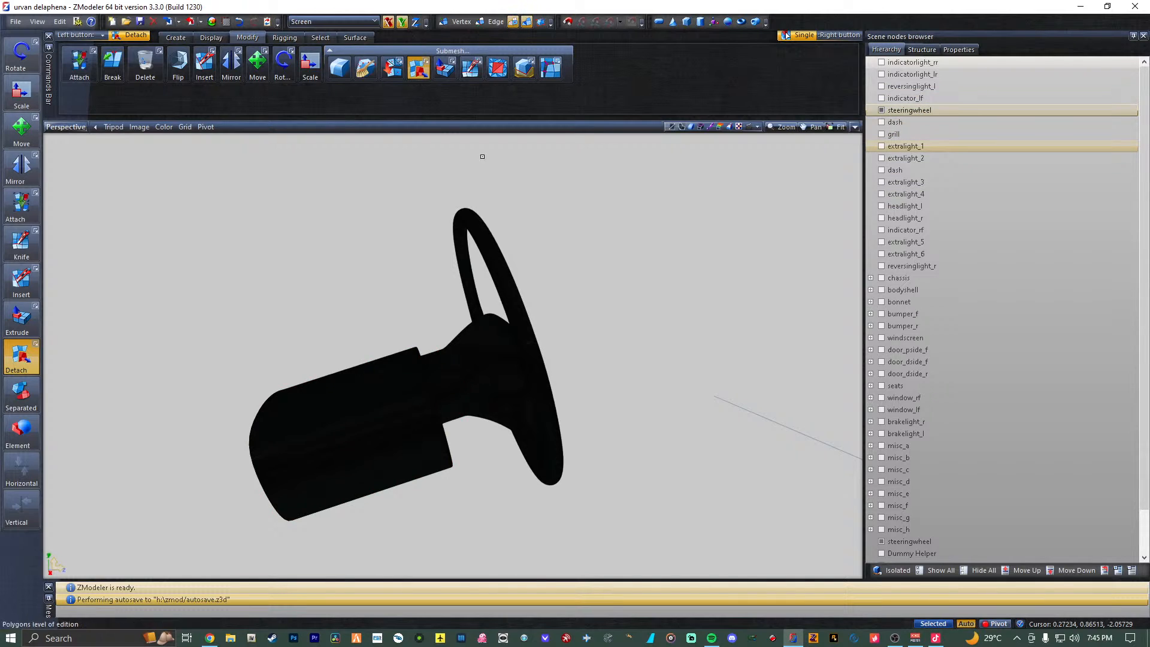
# Delete the leftover steering column polygons from the steeringwheel mesh.
pyautogui.click(508, 368)
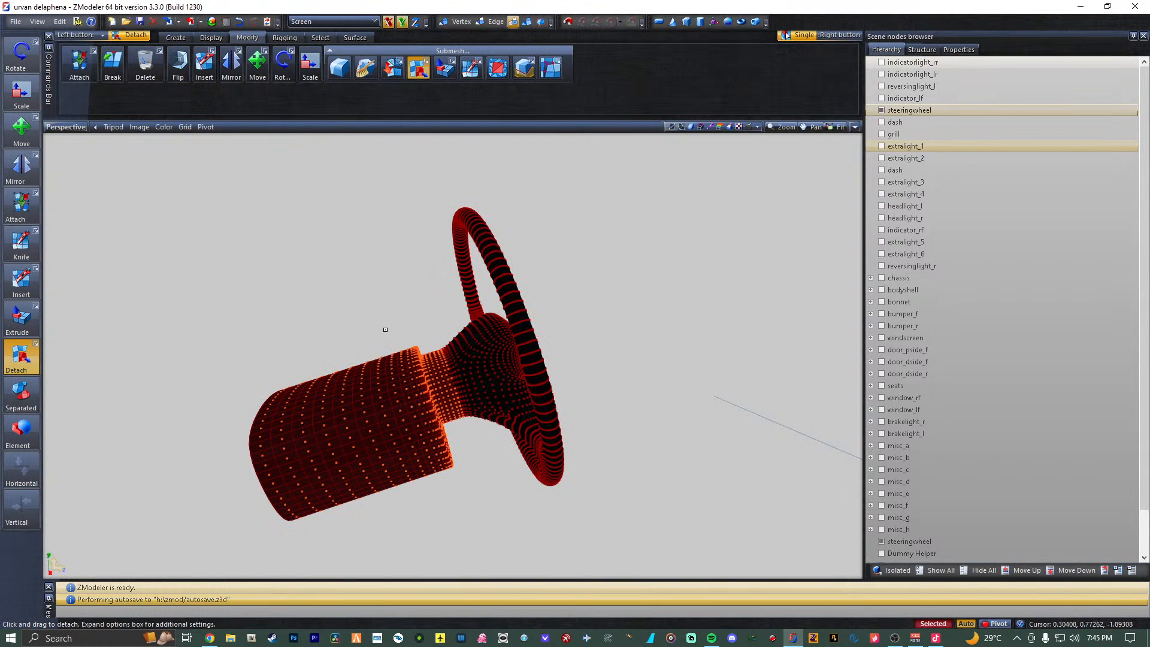
pyautogui.press('Delete')
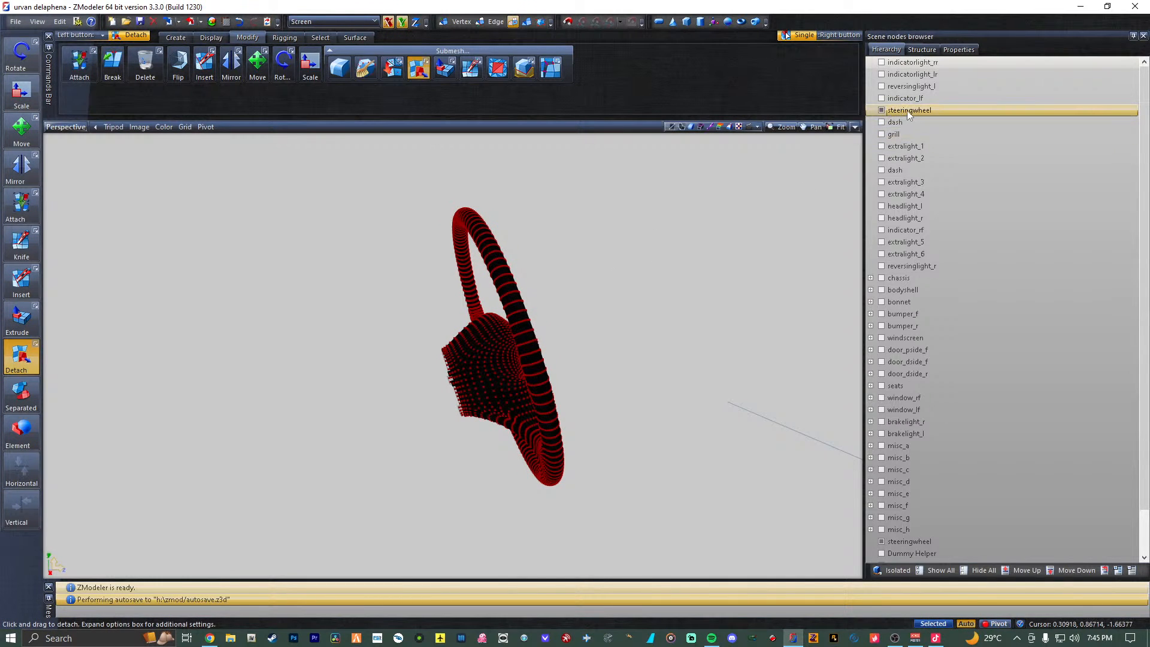
# Centre the steeringwheel dummy on the wheel's hub in the Left and Top views, and nest the steeringwheel mesh under it.
pyautogui.scroll(-3, 718, 344)
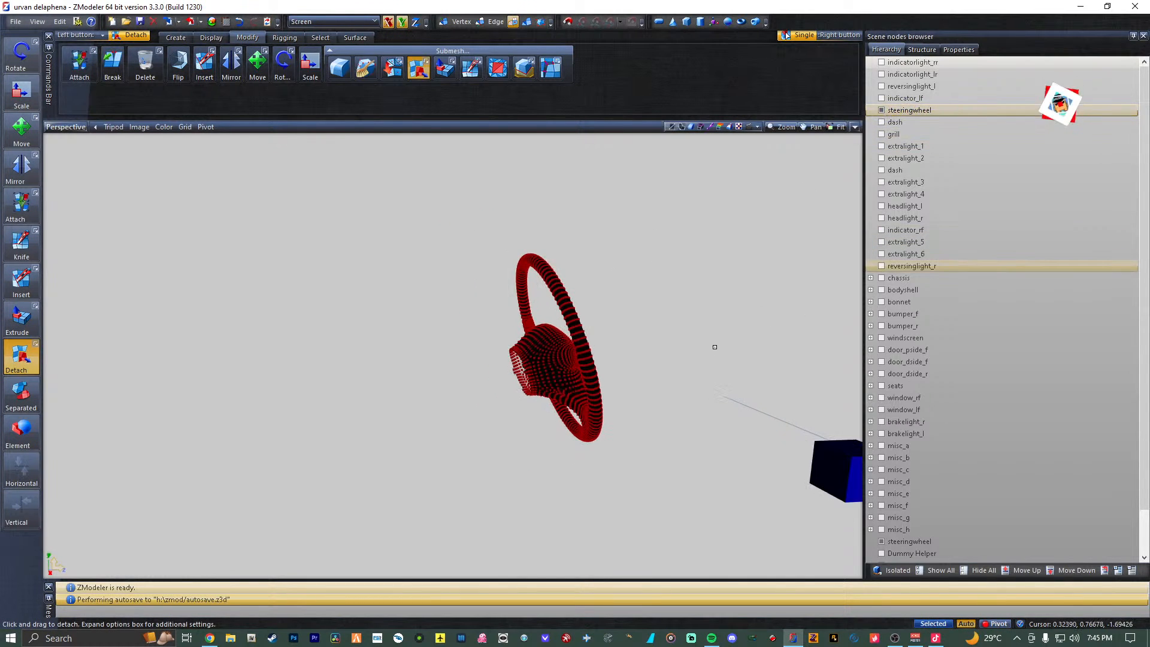
pyautogui.scroll(-1, 717, 349)
pyautogui.click(855, 127)
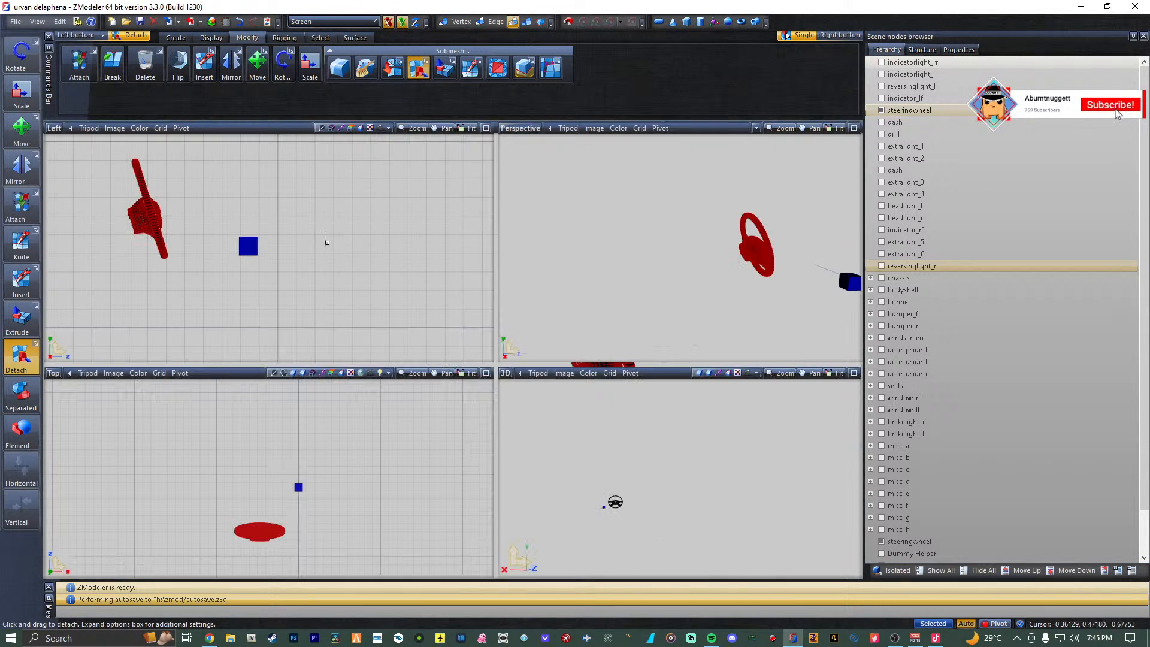
pyautogui.click(21, 129)
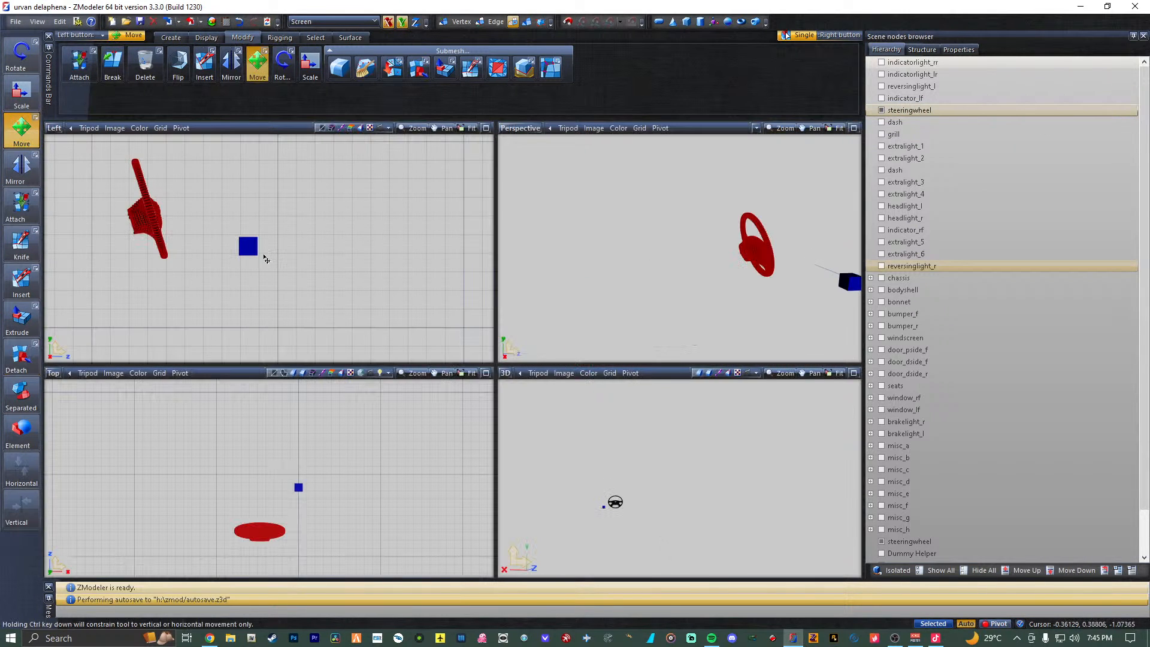
pyautogui.click(248, 247)
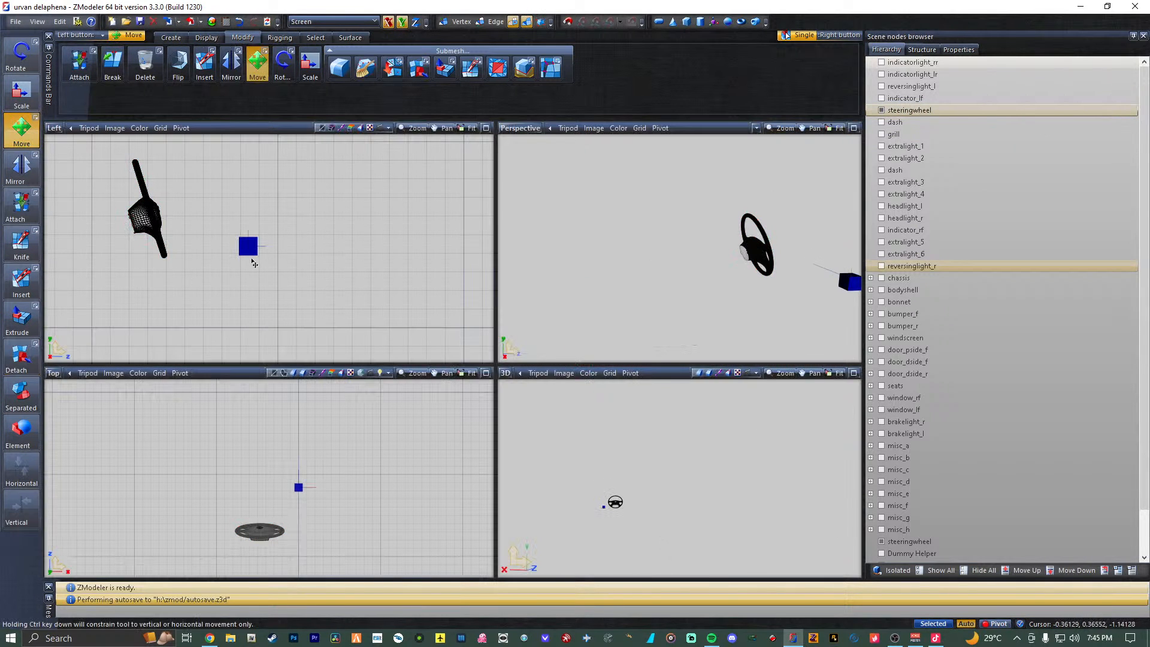
pyautogui.moveTo(248, 246); pyautogui.dragTo(151, 217)
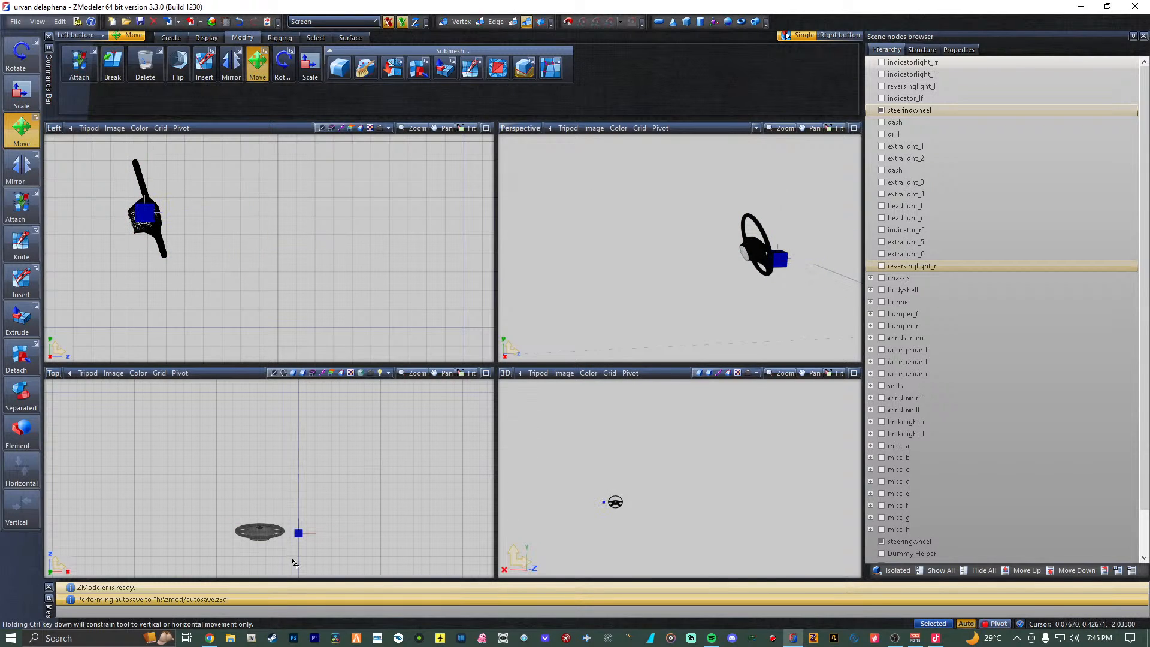
pyautogui.moveTo(300, 543); pyautogui.dragTo(264, 535)
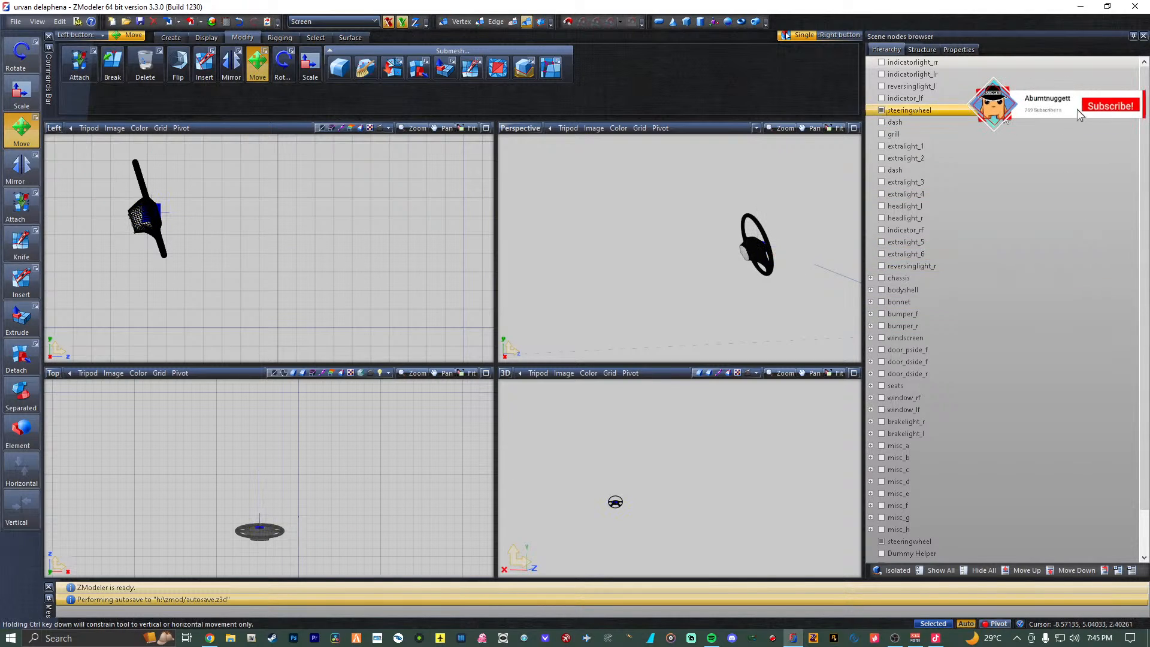
pyautogui.moveTo(1004, 113); pyautogui.dragTo(913, 543)
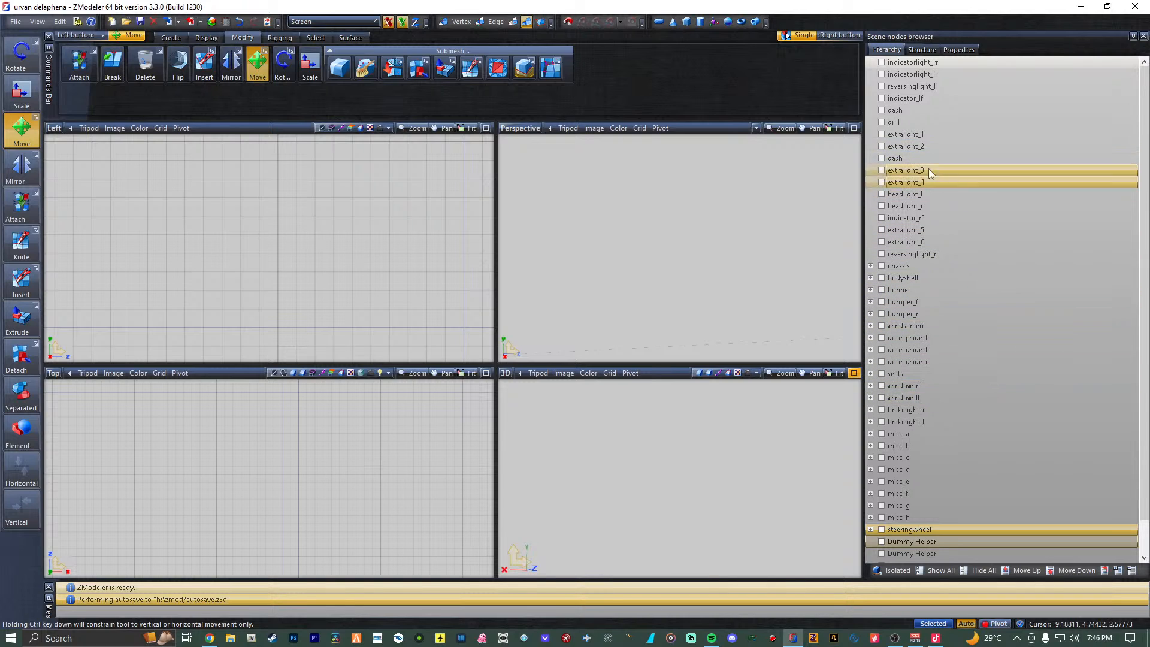
# Show the steering column's dash mesh and briefly check the other dash mesh, leaving that one hidden.
pyautogui.click(881, 110)
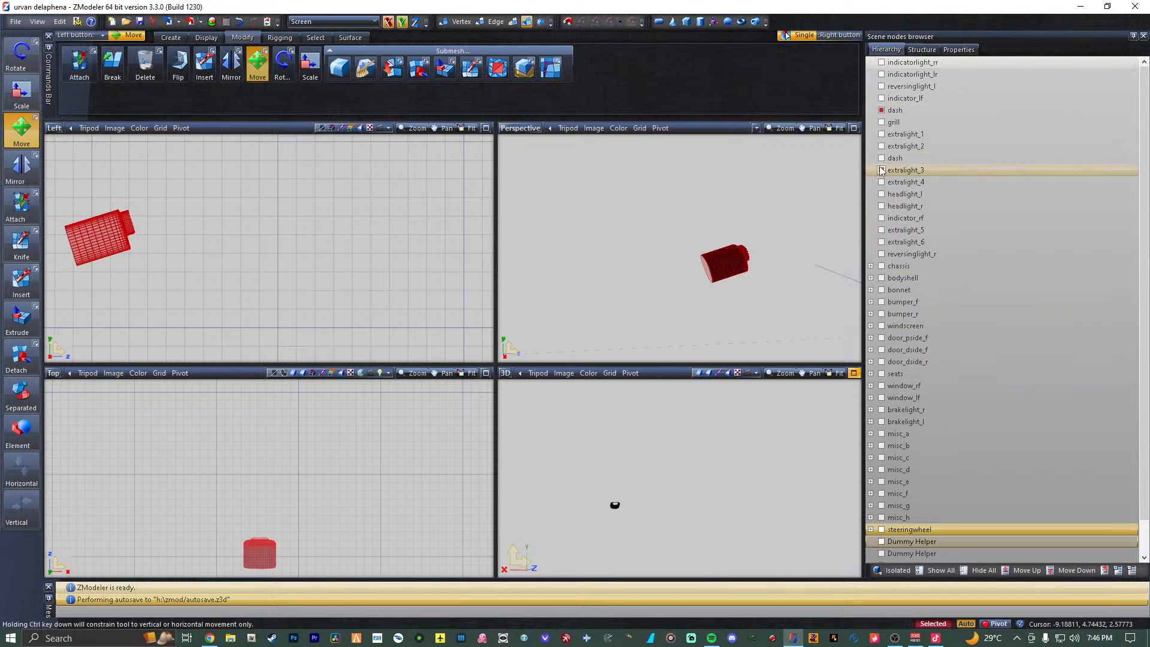
pyautogui.click(881, 158)
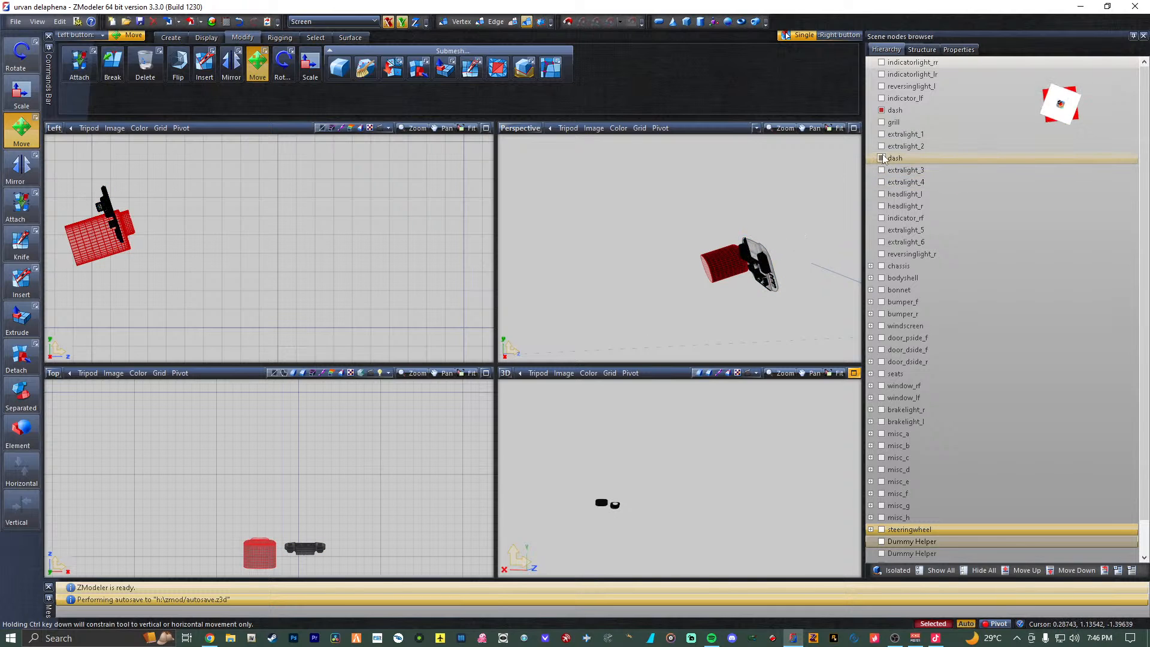
pyautogui.click(881, 158)
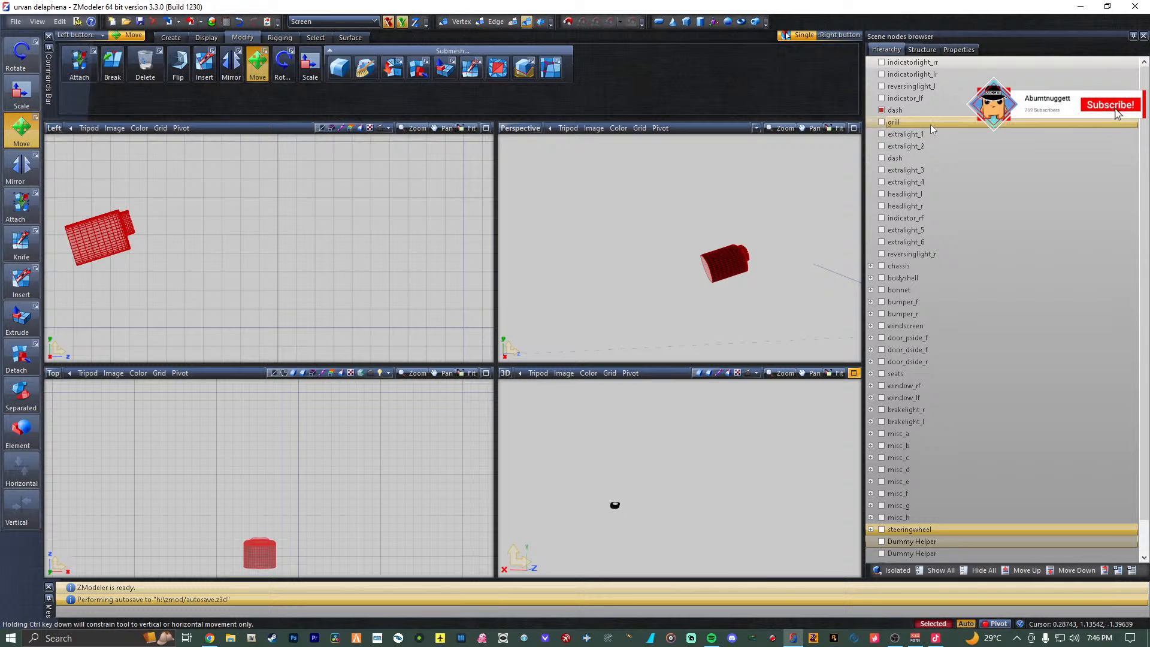
# Compare the steering column with the chassis mesh around the dashboard, deselect the column, and hide the chassis mesh again.
pyautogui.scroll(-1, 913, 235)
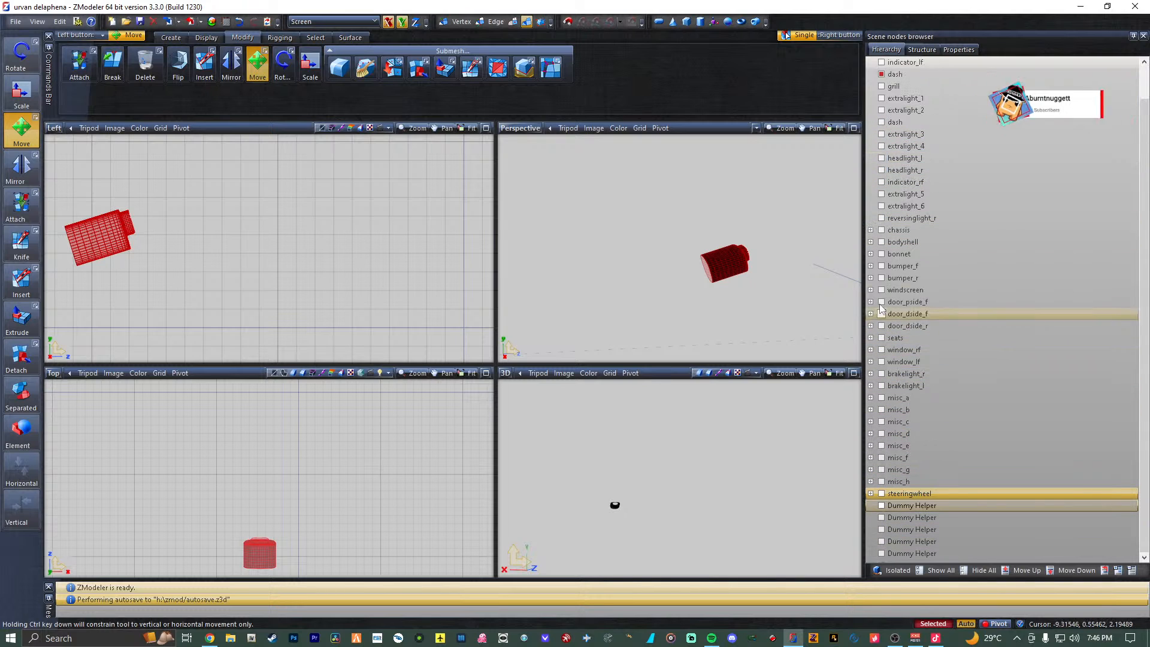
pyautogui.click(871, 230)
pyautogui.click(891, 242)
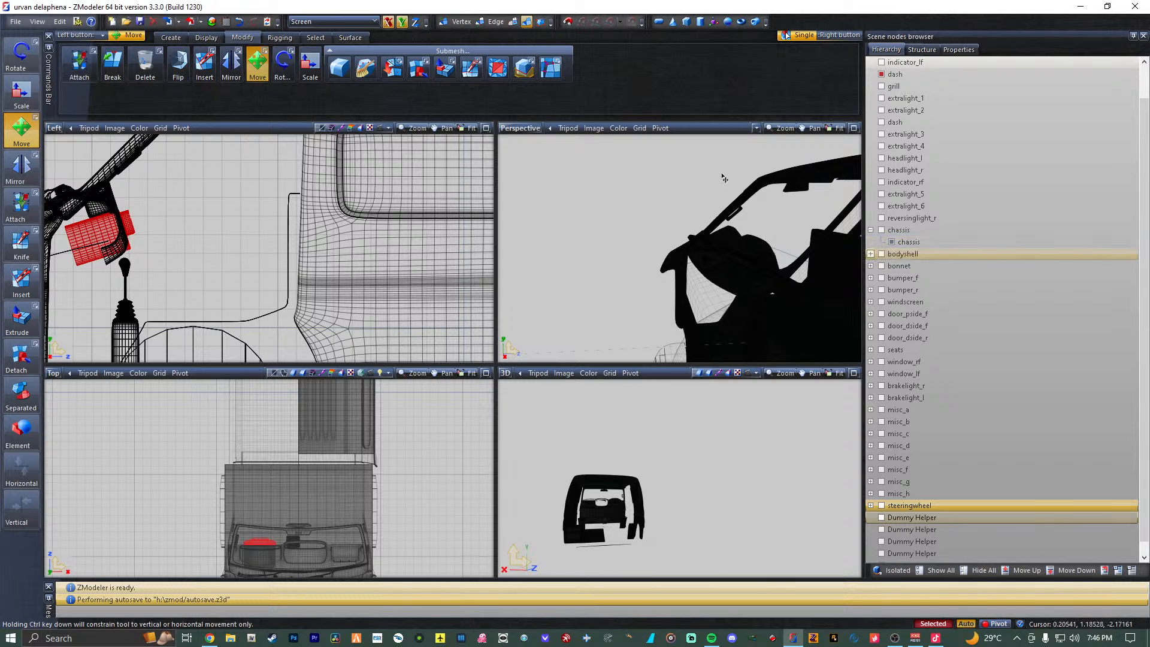
pyautogui.scroll(8, 729, 193)
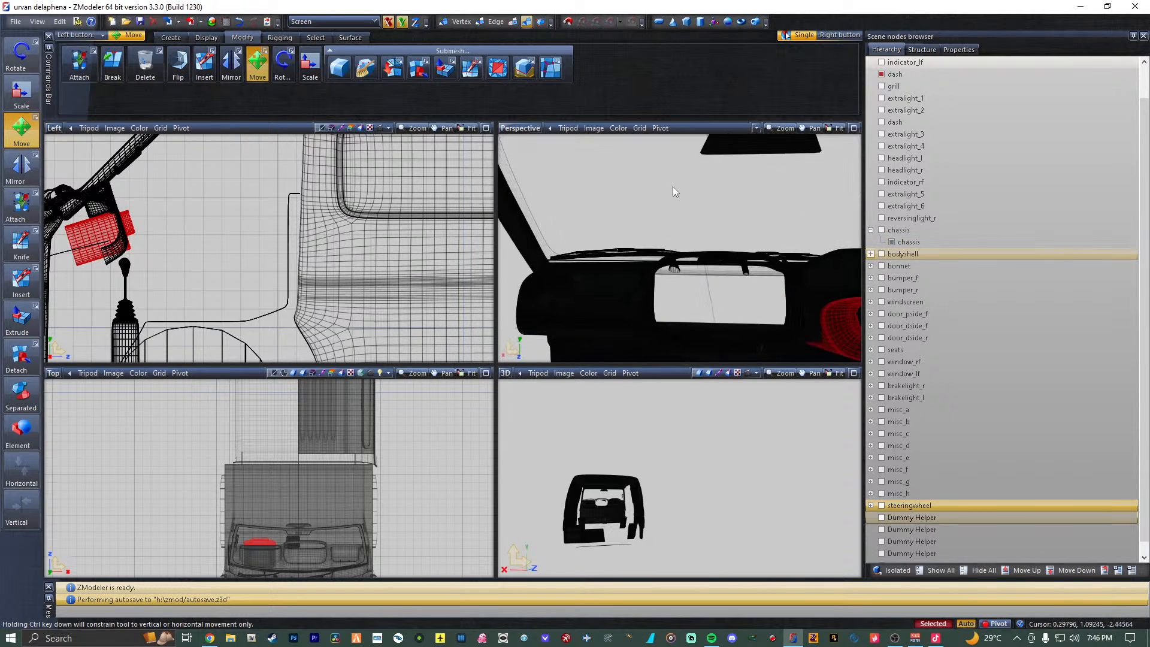
pyautogui.scroll(-5, 655, 182)
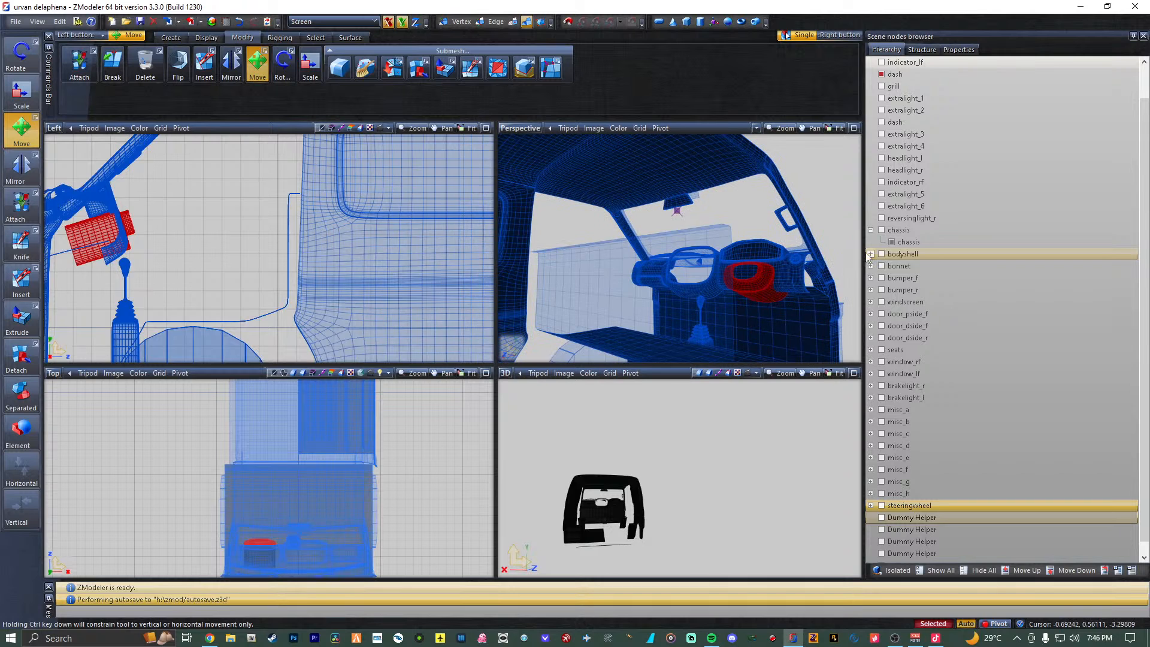
pyautogui.moveTo(837, 231); pyautogui.dragTo(847, 249)
pyautogui.click(758, 290)
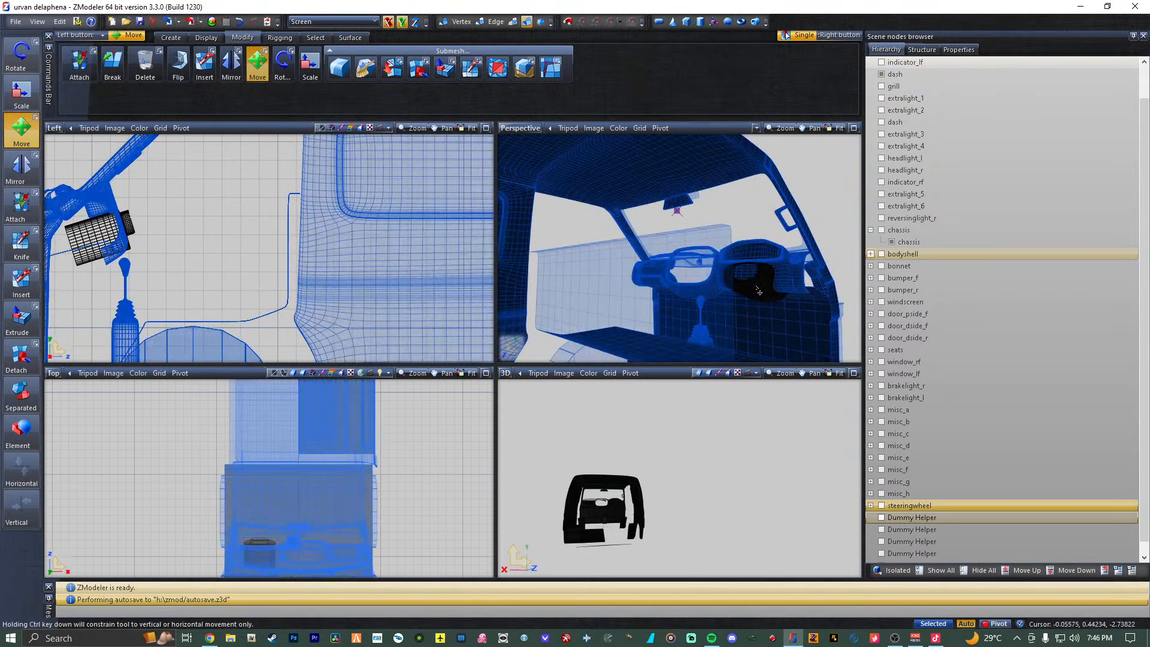
pyautogui.click(892, 242)
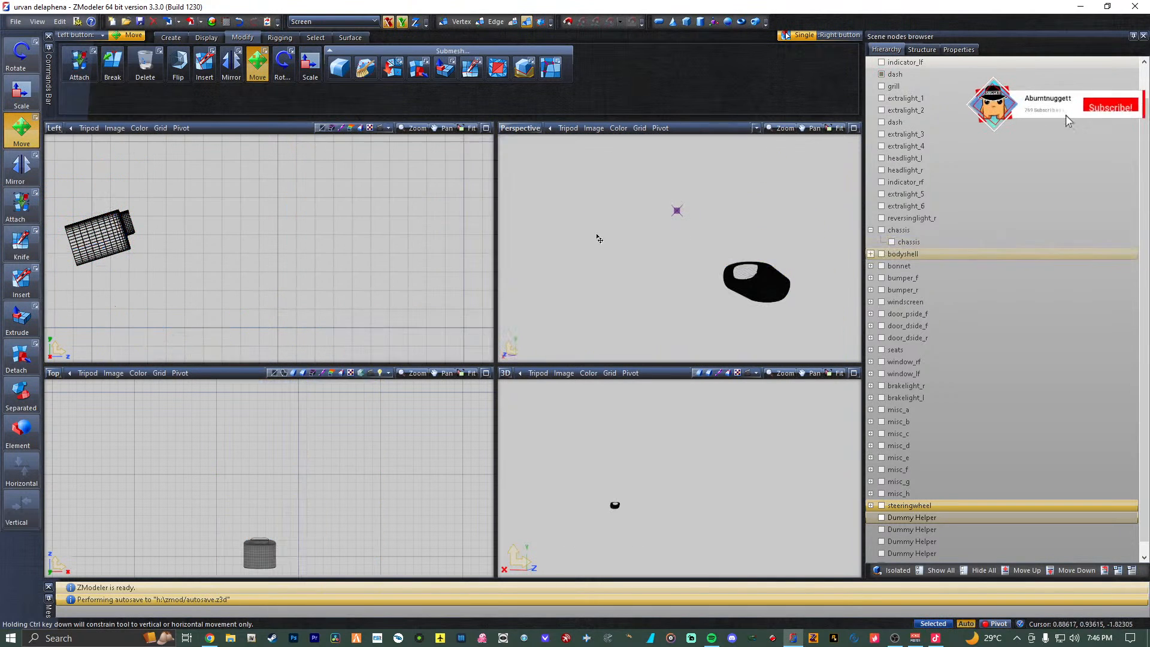
# Attach the steering column's dash mesh to the chassis mesh, then collapse and hide the chassis hierarchy.
pyautogui.click(21, 205)
pyautogui.click(775, 285)
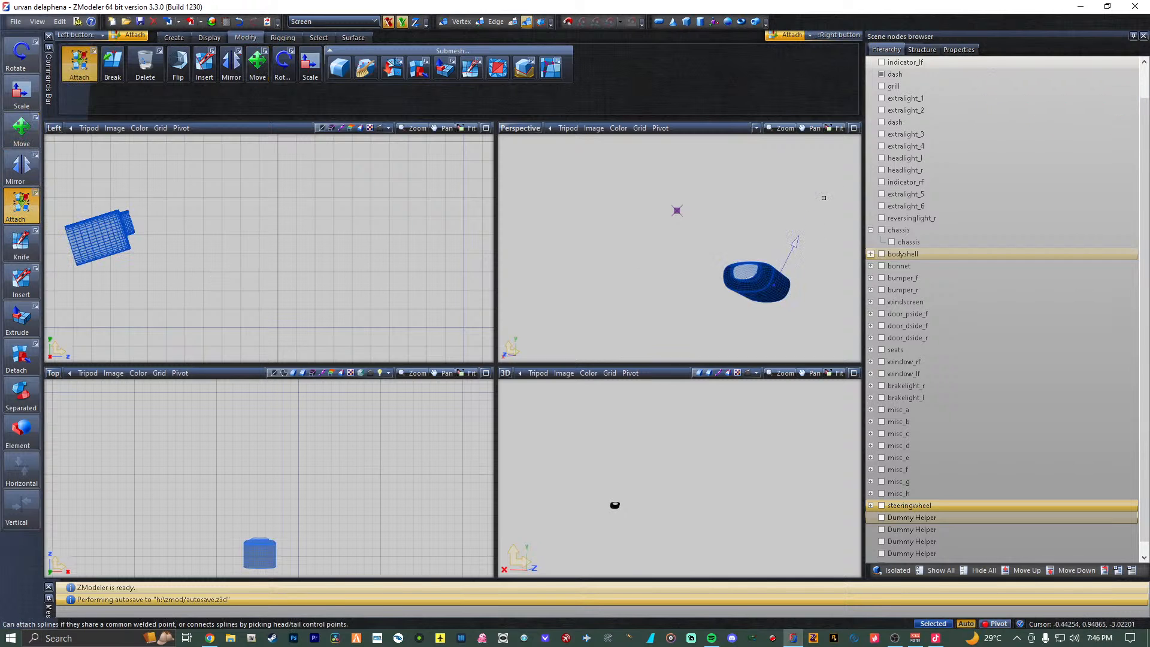
pyautogui.click(880, 250)
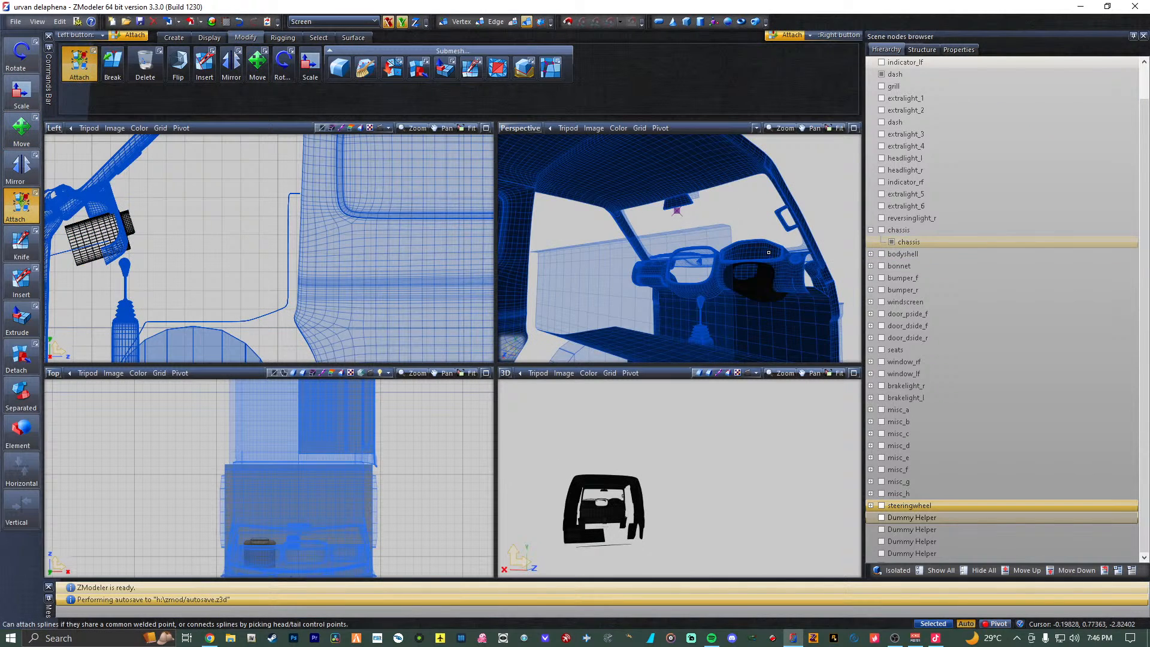
pyautogui.click(769, 252)
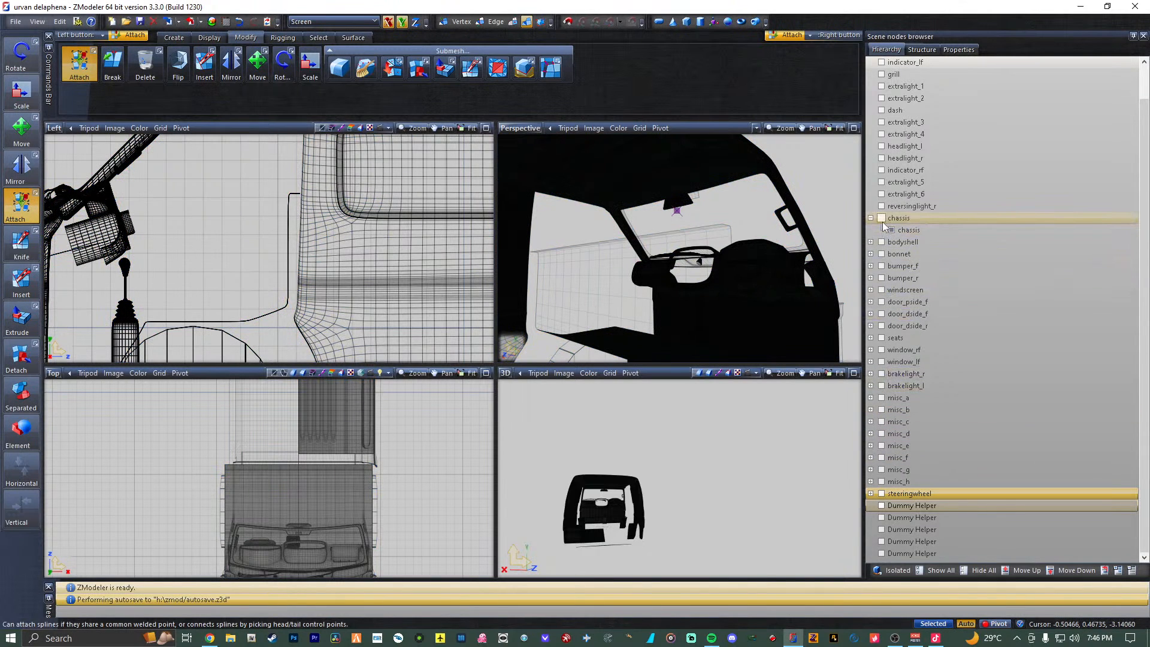
pyautogui.click(882, 221)
pyautogui.click(871, 218)
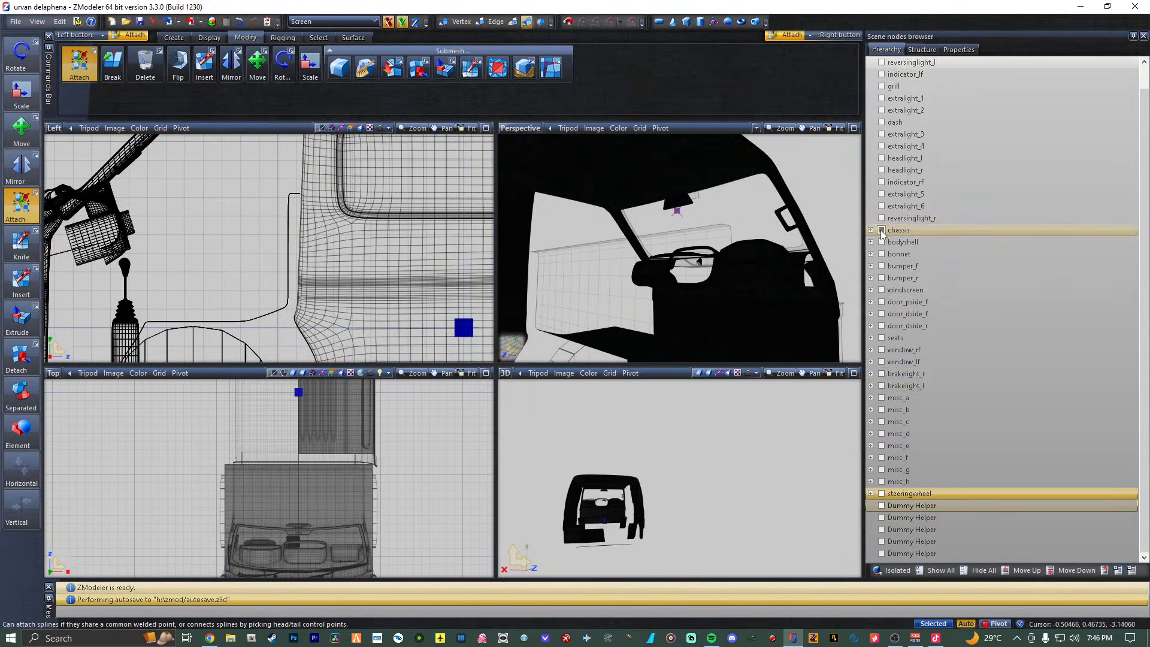
pyautogui.click(881, 230)
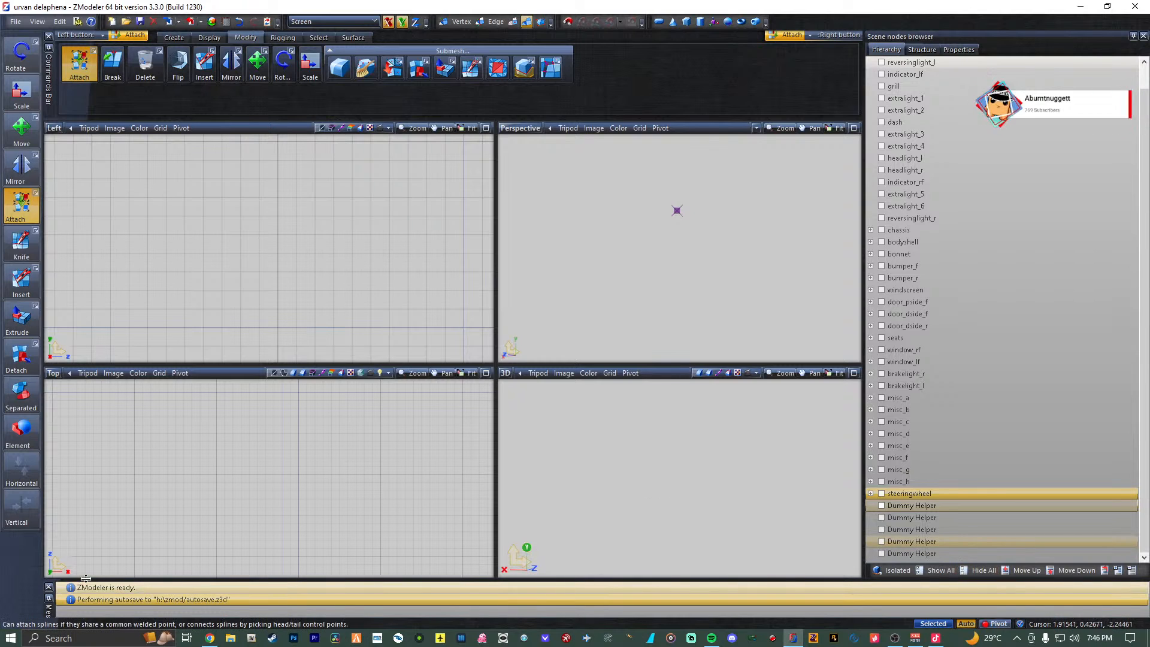
# Clear the message log, show all scene nodes, and maximize the 3D view.
pyautogui.rightClick(146, 599)
pyautogui.click(184, 563)
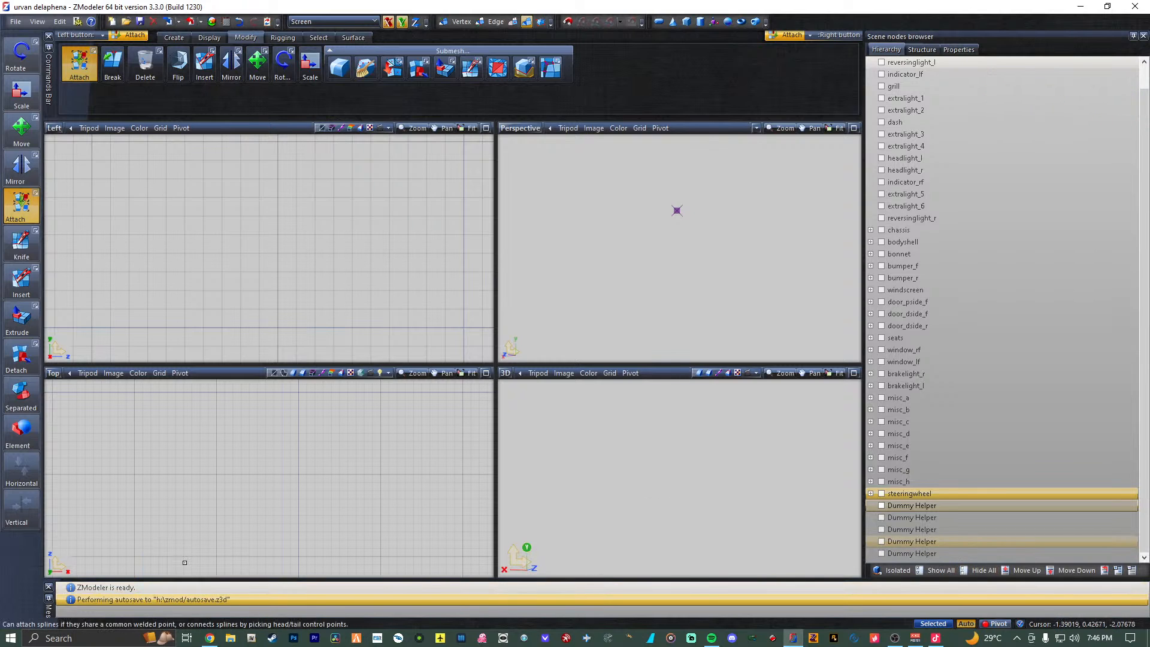
pyautogui.click(939, 570)
pyautogui.click(853, 372)
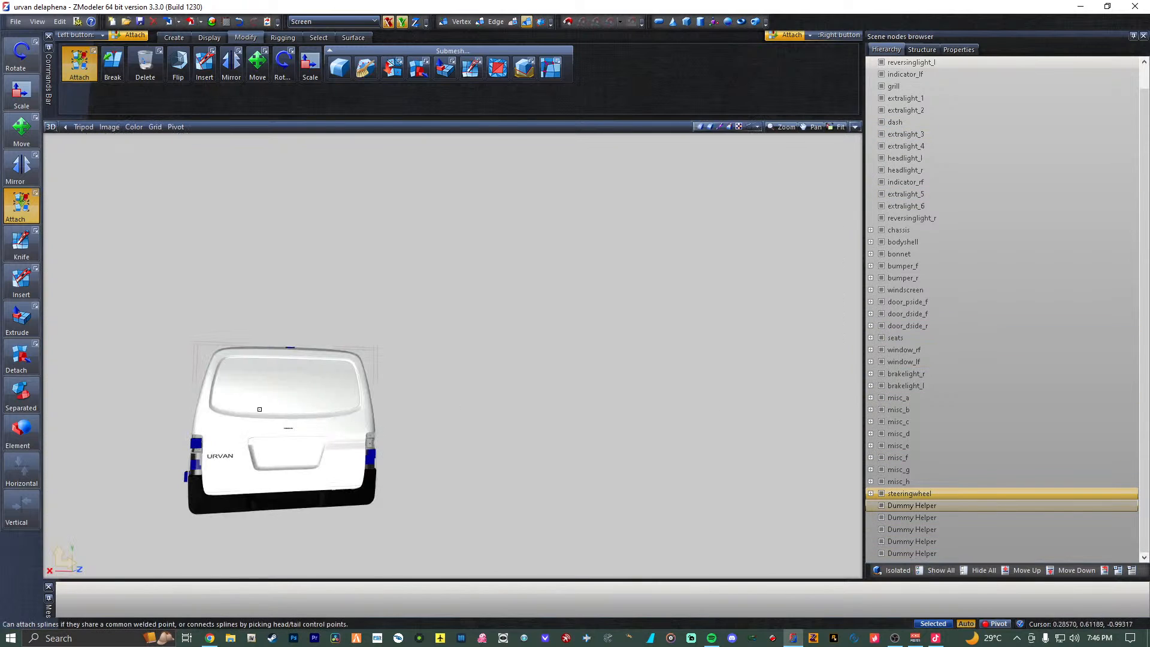
# Deactivate the Attach tool and examine the assembled van from both sides and the front in the 3D view.
pyautogui.click(23, 206)
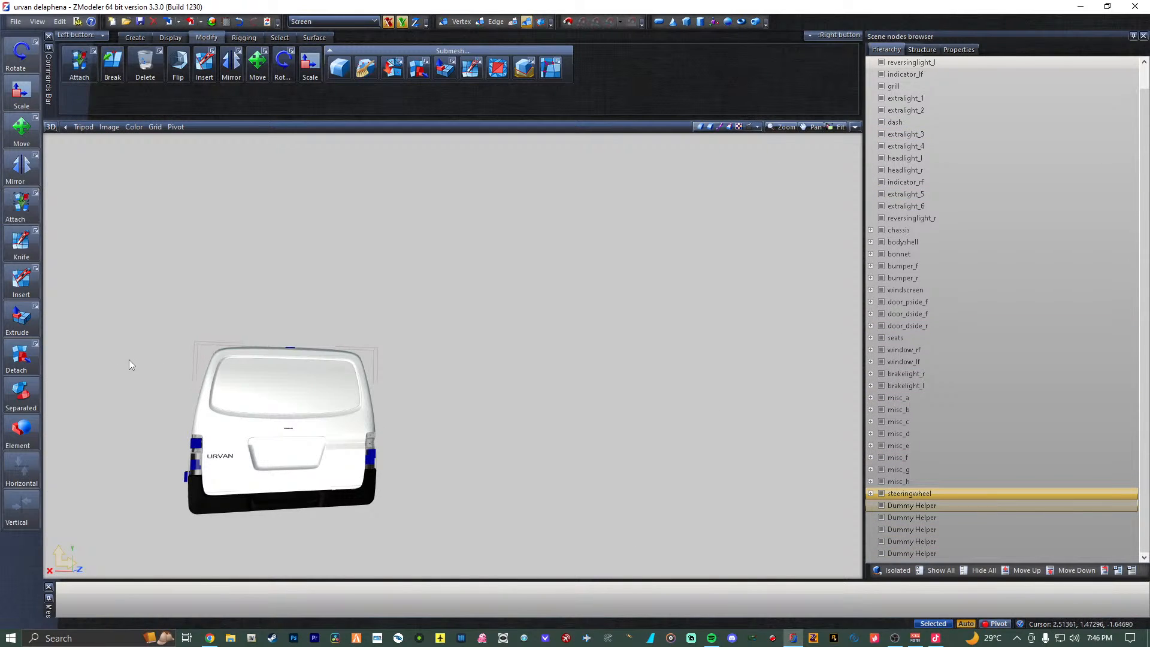
pyautogui.moveTo(131, 363); pyautogui.dragTo(519, 365, button='middle')
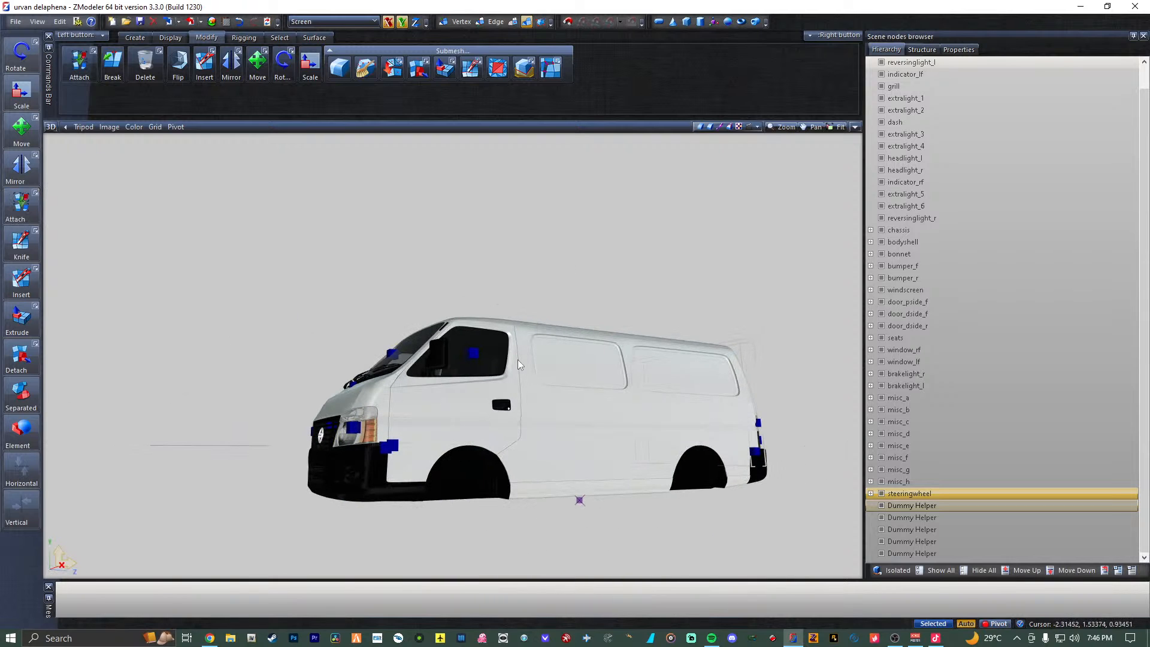
pyautogui.moveTo(611, 349); pyautogui.dragTo(631, 366, button='middle')
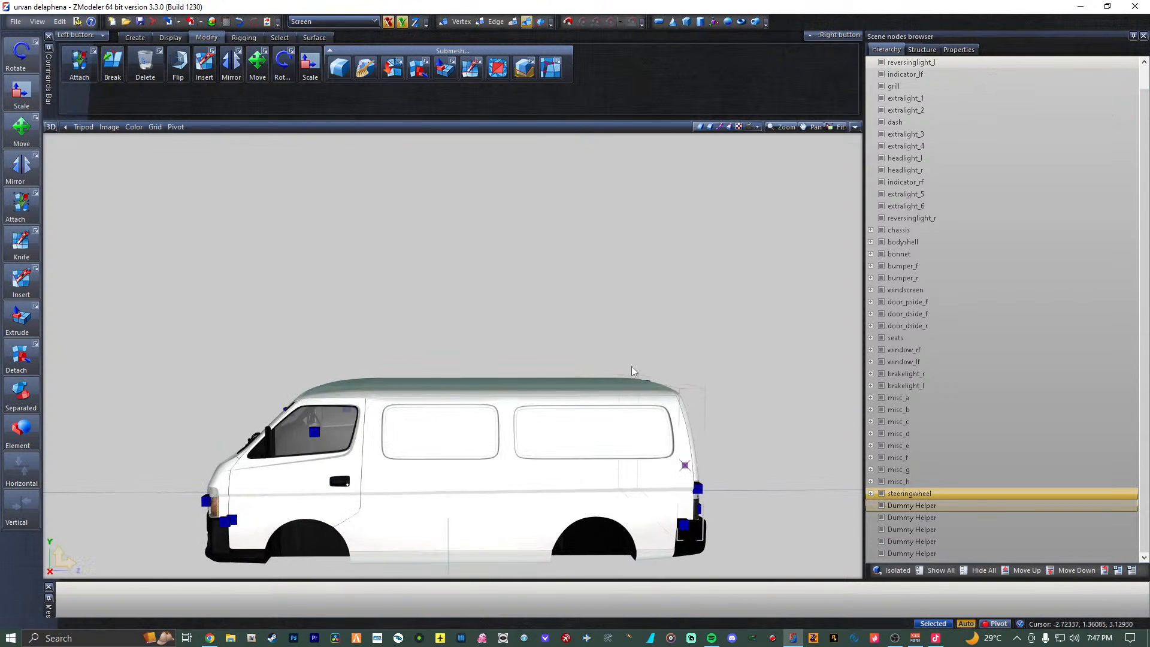
pyautogui.scroll(3, 418, 455)
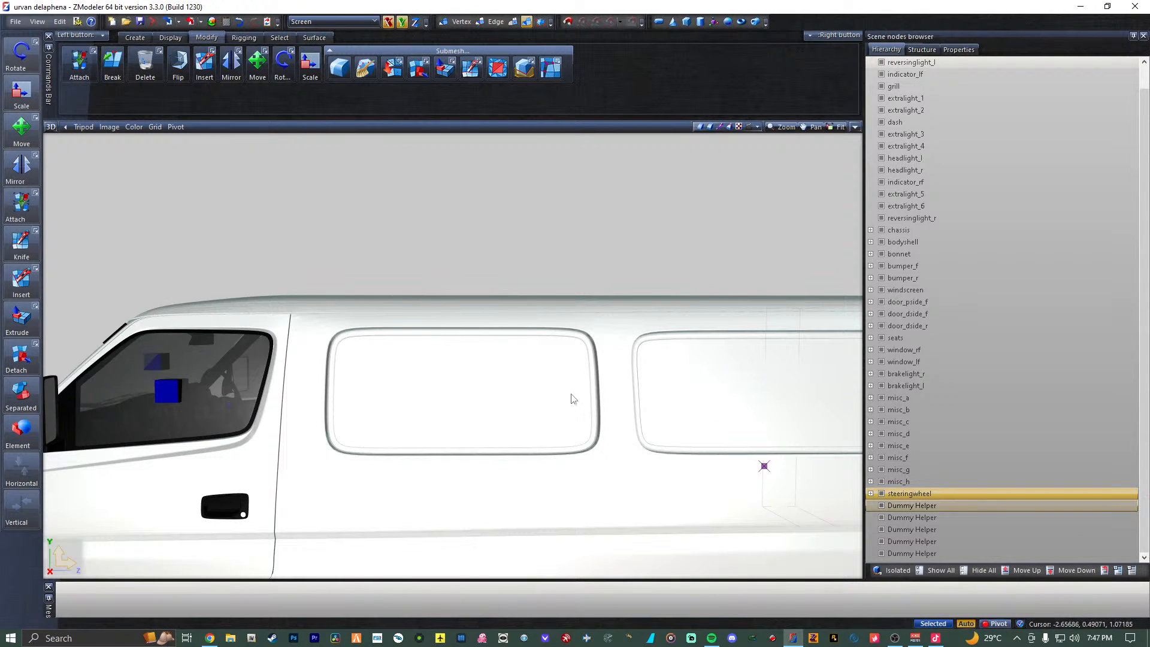
pyautogui.moveTo(675, 387); pyautogui.dragTo(580, 392, button='middle')
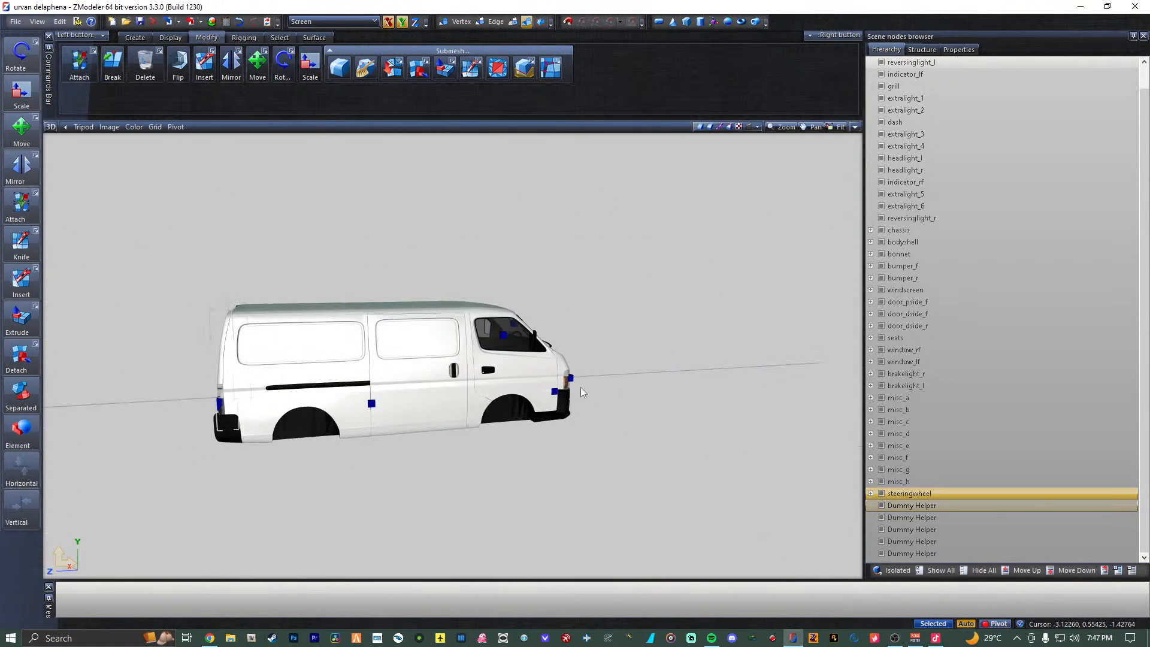
pyautogui.moveTo(525, 324); pyautogui.dragTo(491, 326, button='middle')
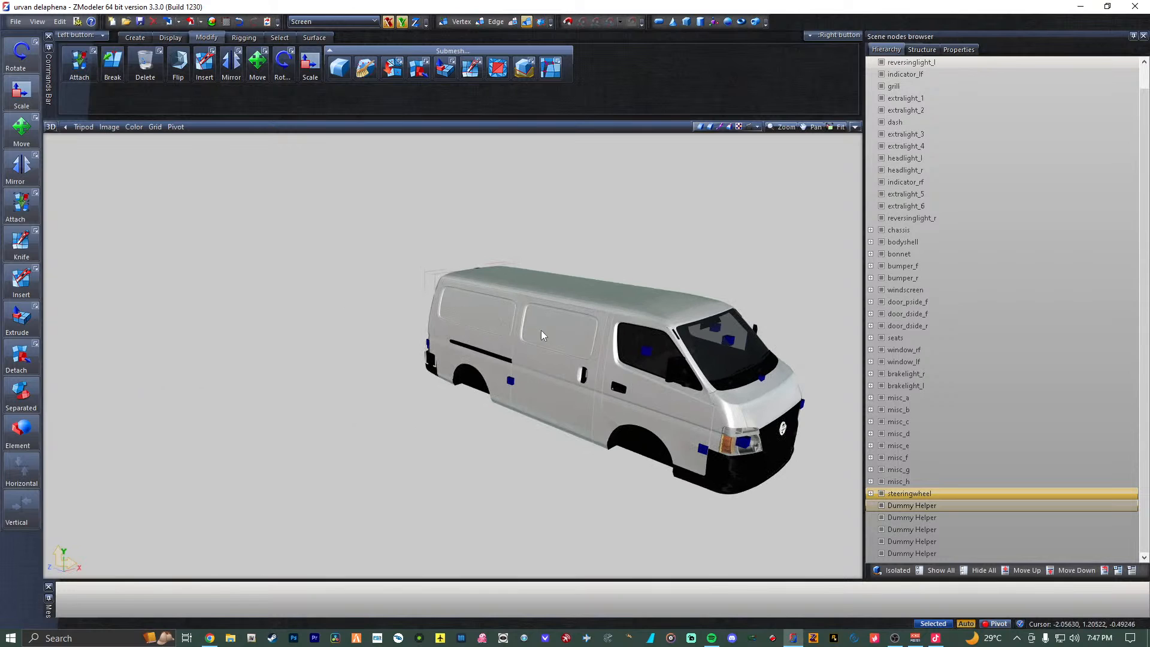
pyautogui.moveTo(681, 315); pyautogui.dragTo(646, 307, button='middle')
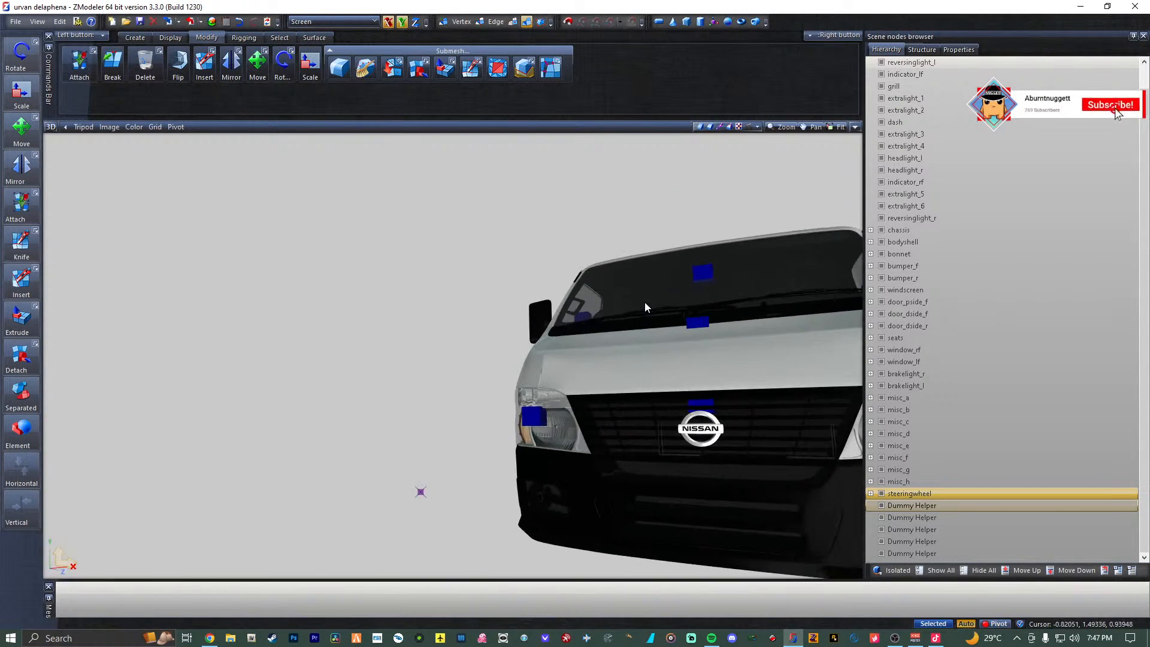
# Maximize the Perspective view to check the whole van's mesh, then hide all scene nodes.
pyautogui.click(855, 128)
pyautogui.click(857, 128)
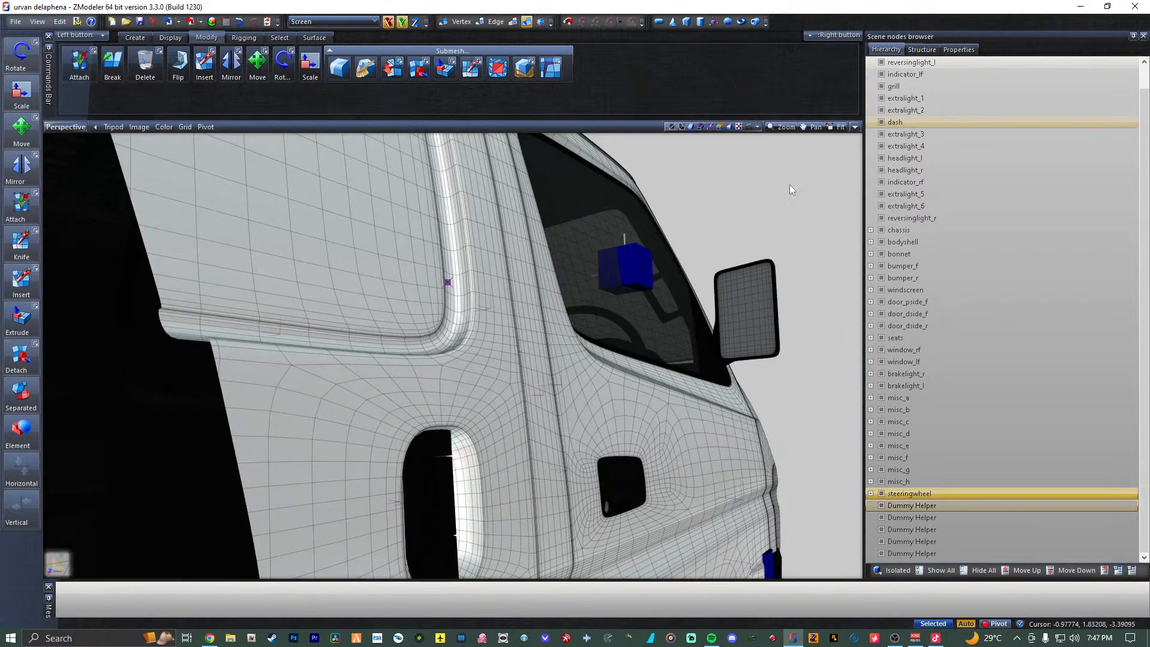
pyautogui.scroll(-8, 601, 291)
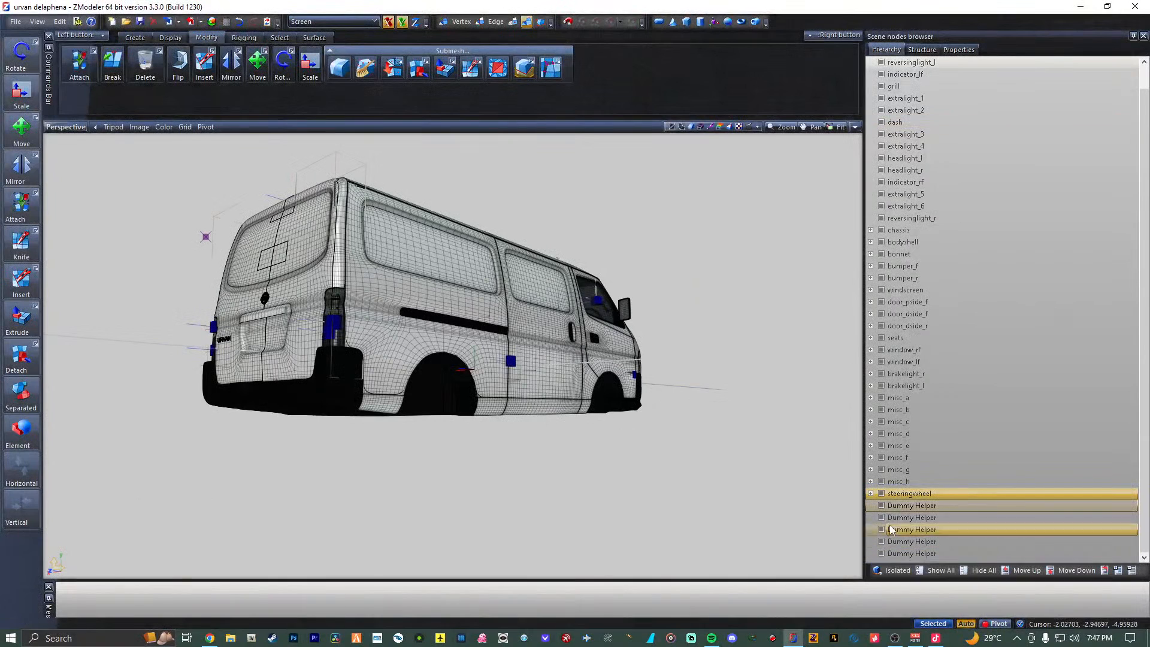
pyautogui.click(981, 569)
pyautogui.scroll(1, 943, 243)
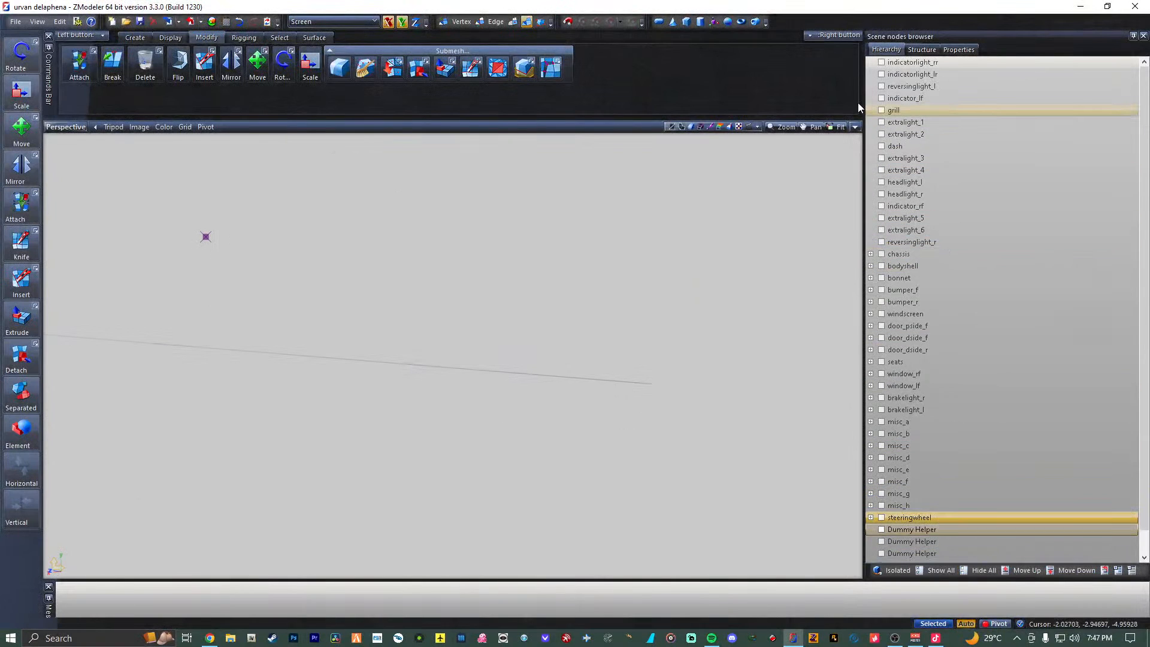
# Show the grill mesh and the next dummy helper, rename that helper as grill, and nest the grill mesh under it.
pyautogui.click(881, 110)
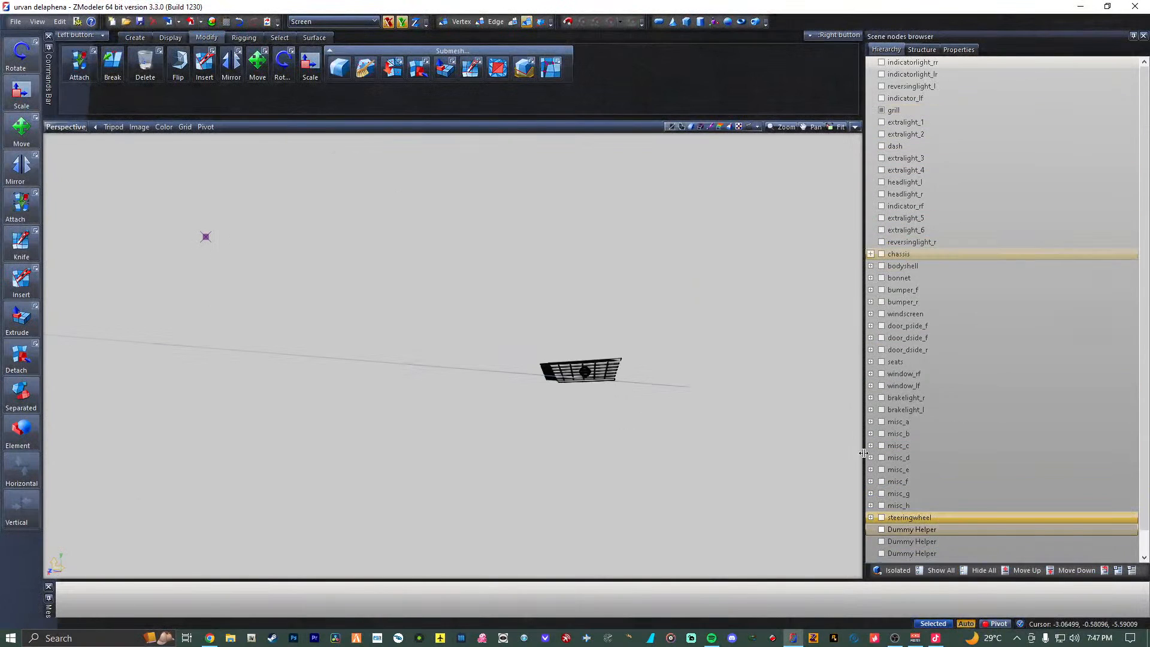
pyautogui.click(882, 529)
pyautogui.click(937, 112)
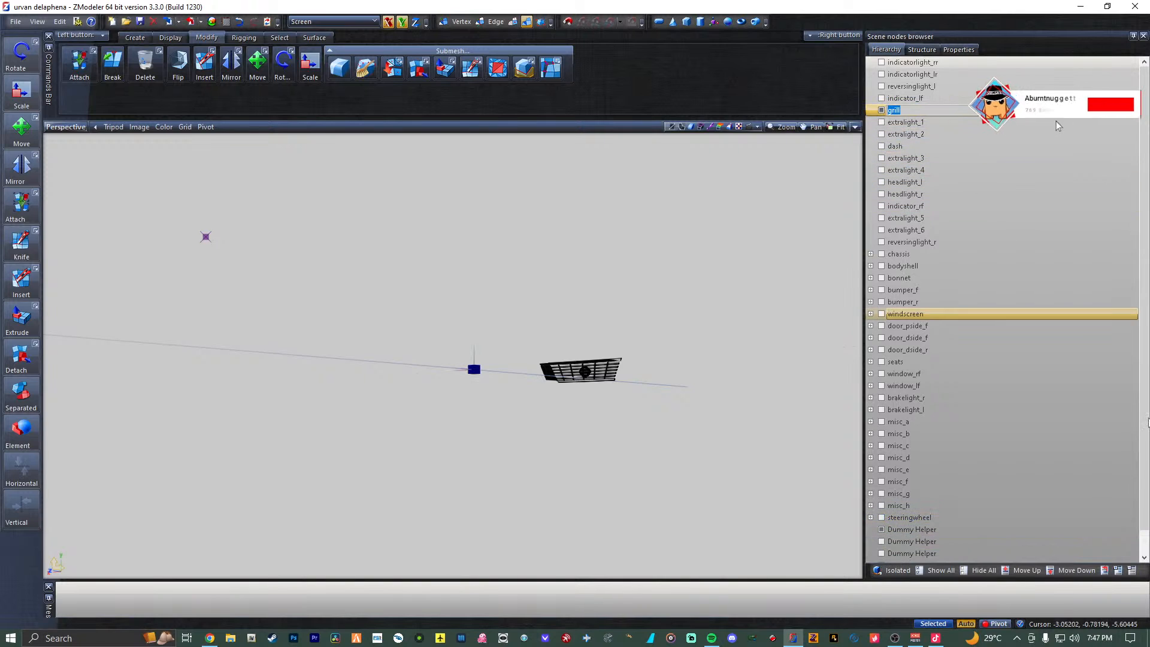
pyautogui.click(938, 530)
pyautogui.click(938, 532)
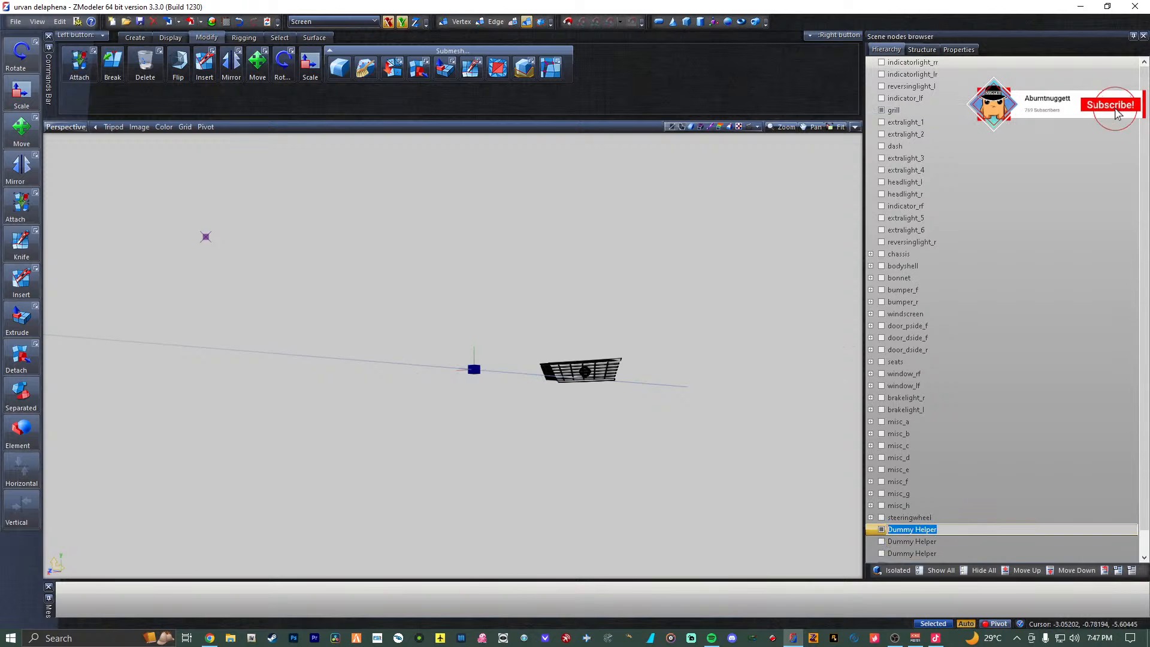
pyautogui.write('grill')
pyautogui.press('Return')
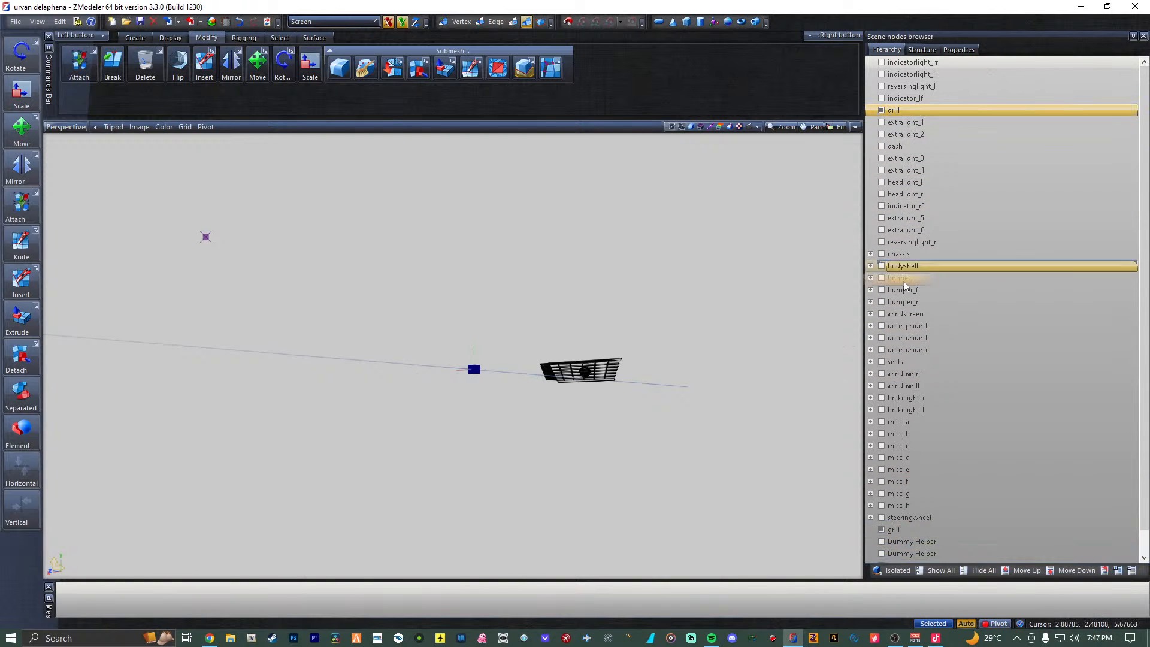
pyautogui.moveTo(904, 286); pyautogui.dragTo(928, 527)
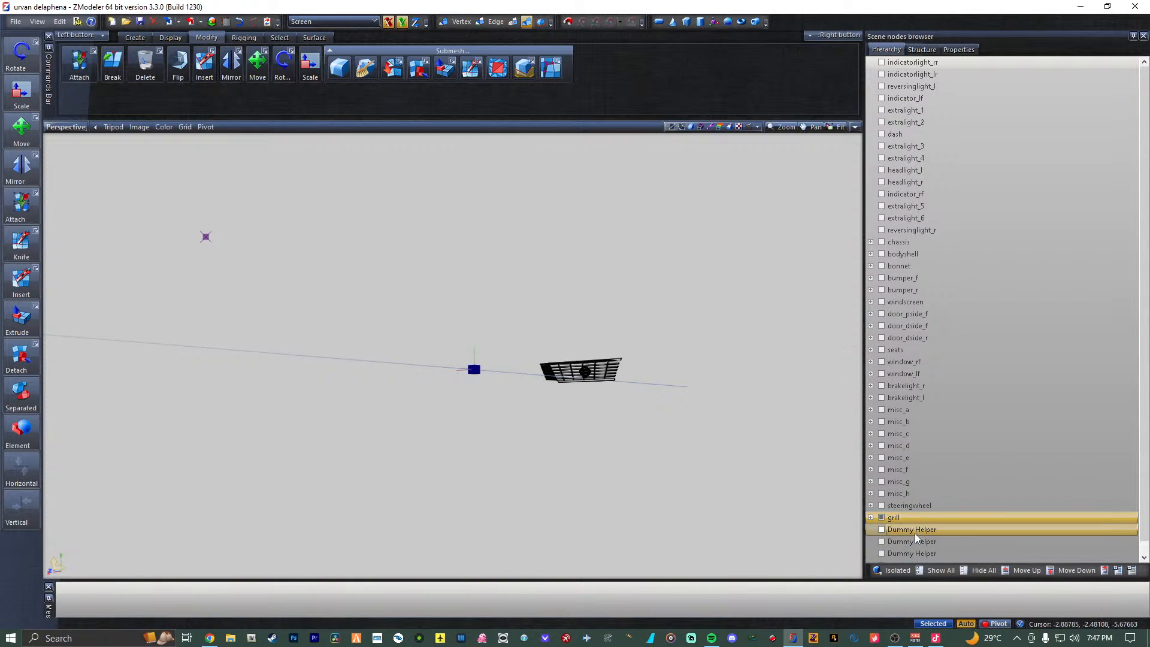
# Rename the next dummy helper as dash, then nest the dash mesh under it and hide that hierarchy.
pyautogui.click(934, 133)
pyautogui.click(935, 133)
pyautogui.click(881, 133)
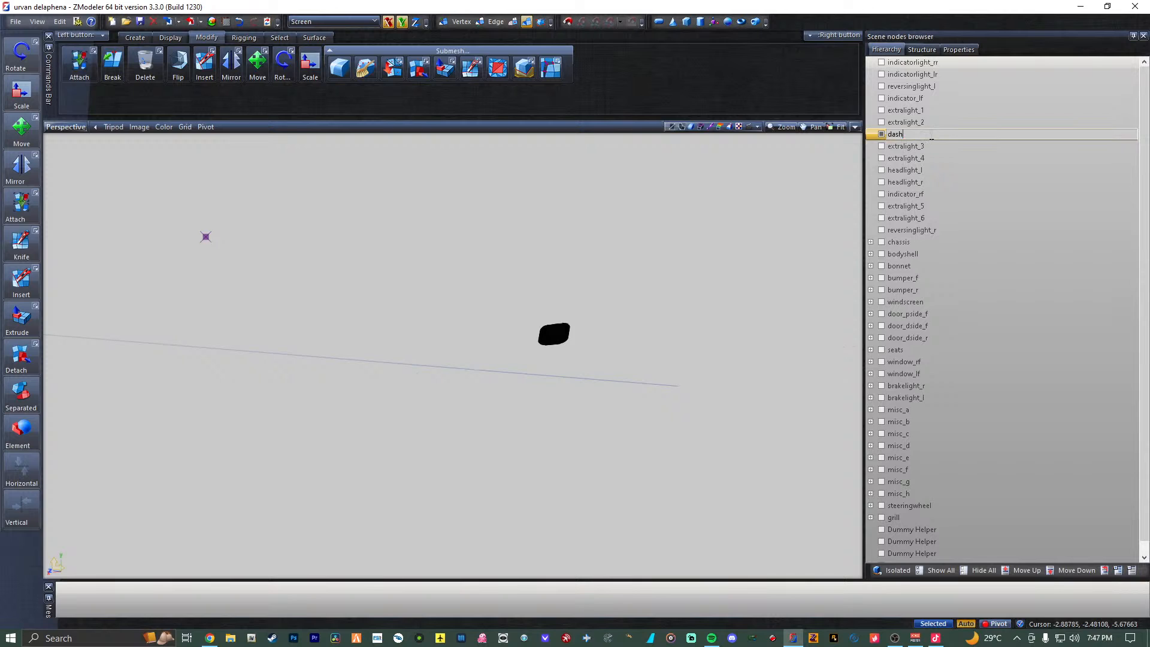
pyautogui.moveTo(888, 137); pyautogui.dragTo(906, 531)
pyautogui.click(906, 532)
pyautogui.click(906, 532)
pyautogui.write('dash')
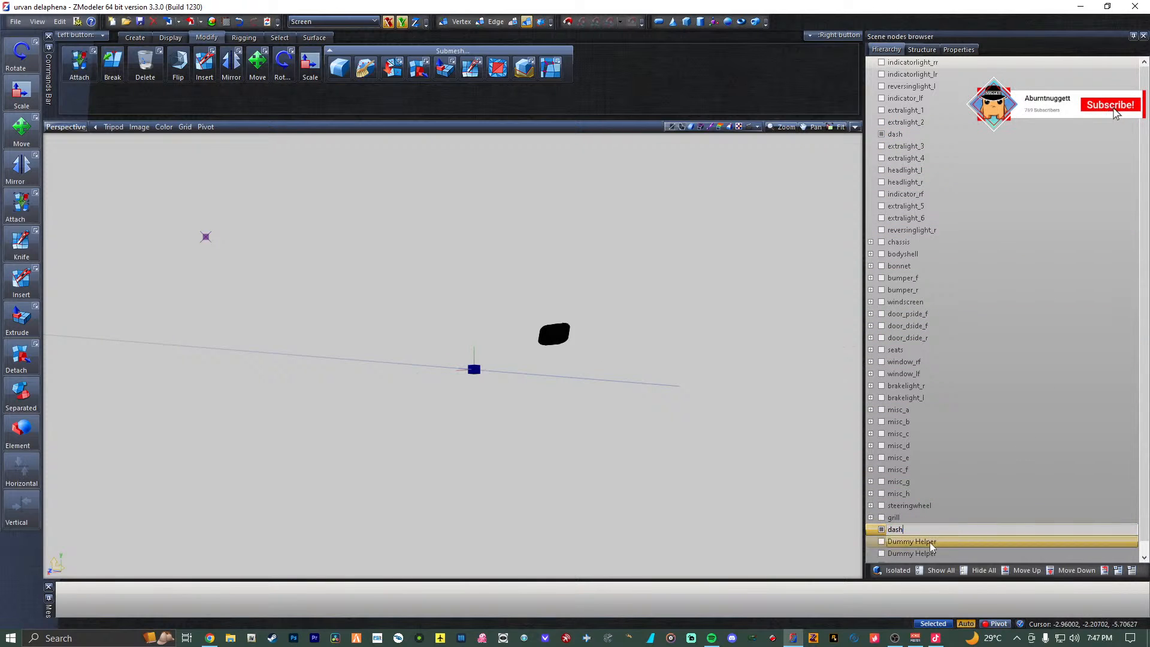
pyautogui.click(930, 544)
pyautogui.moveTo(916, 136); pyautogui.dragTo(894, 531)
pyautogui.click(882, 519)
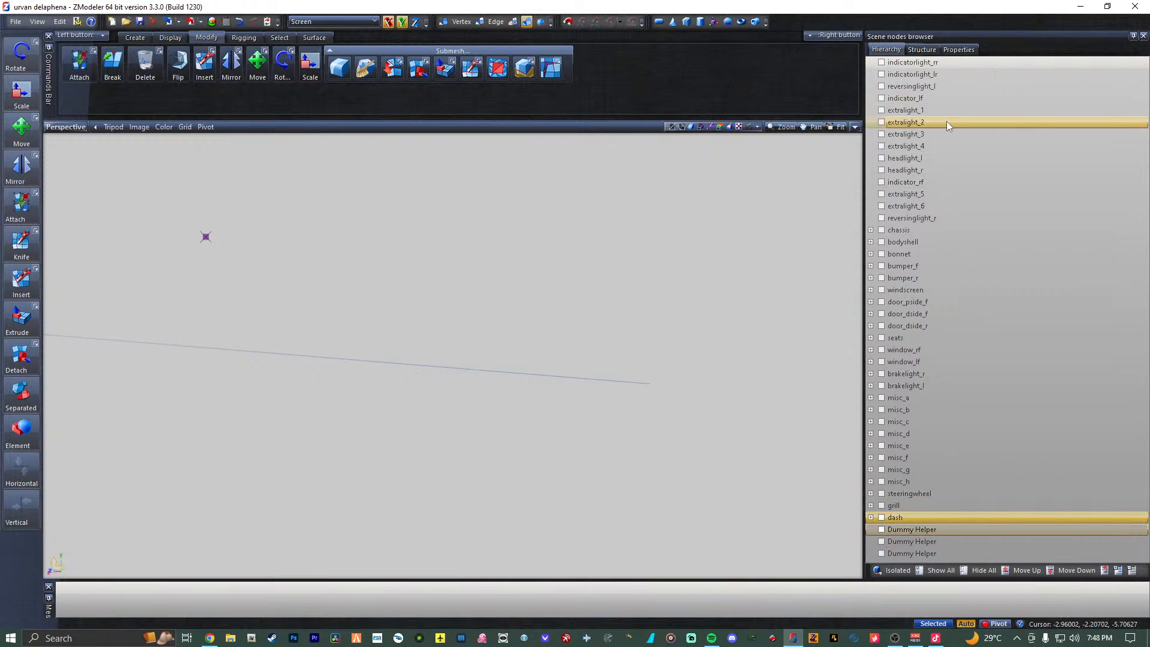
# Show the left headlight mesh and rename the next dummy helper as headlight_l, making it visible too.
pyautogui.doubleClick(958, 157)
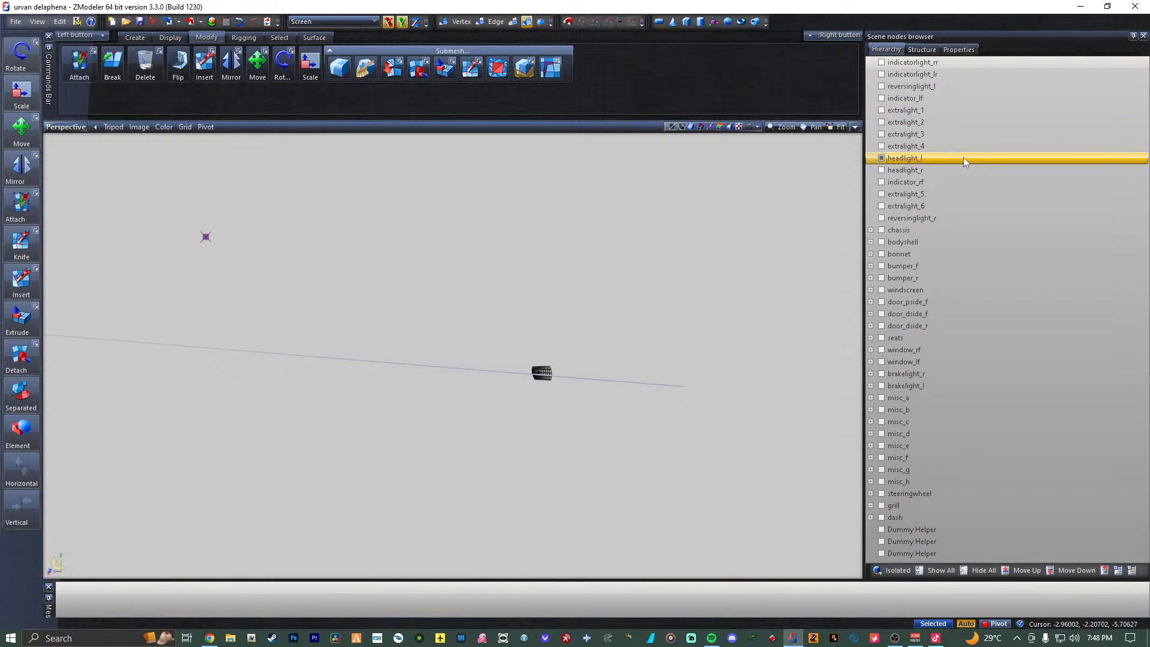
pyautogui.click(881, 158)
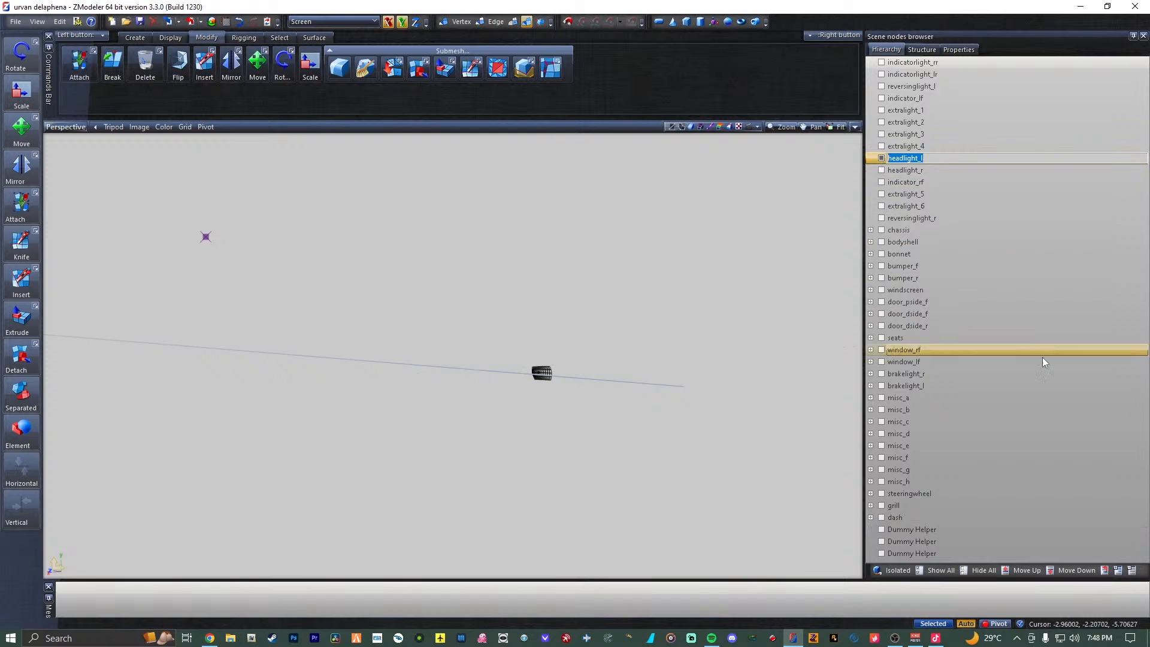
pyautogui.doubleClick(936, 529)
pyautogui.click(881, 529)
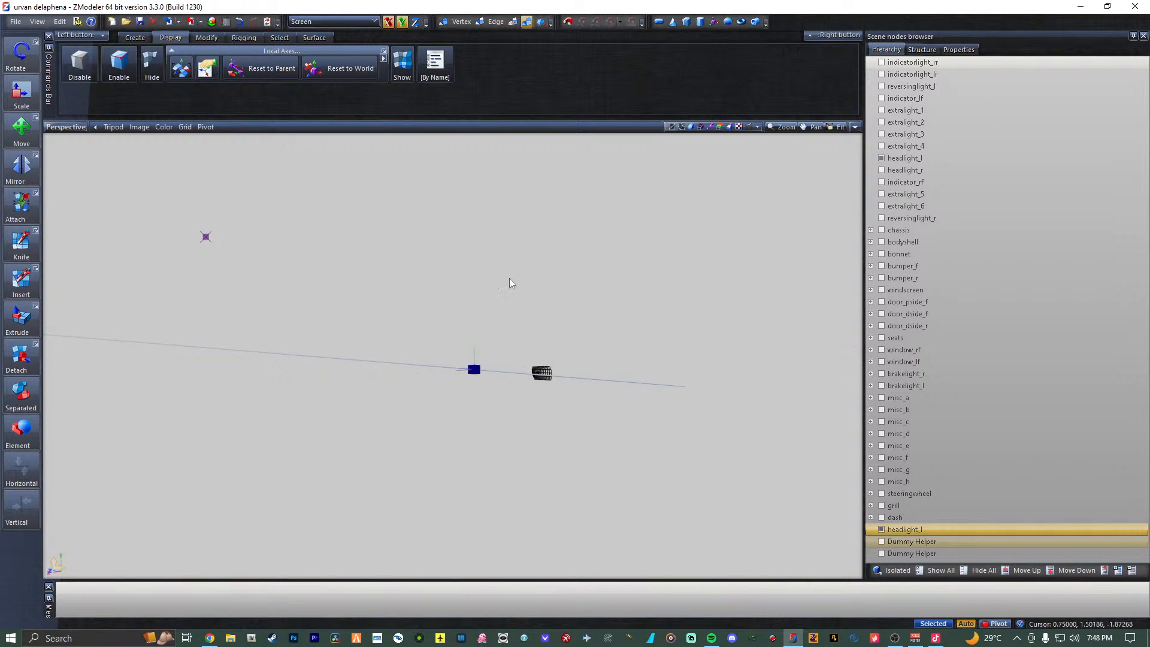
# Reset the left headlight mesh's local axes to world, and center them on the object.
pyautogui.click(855, 128)
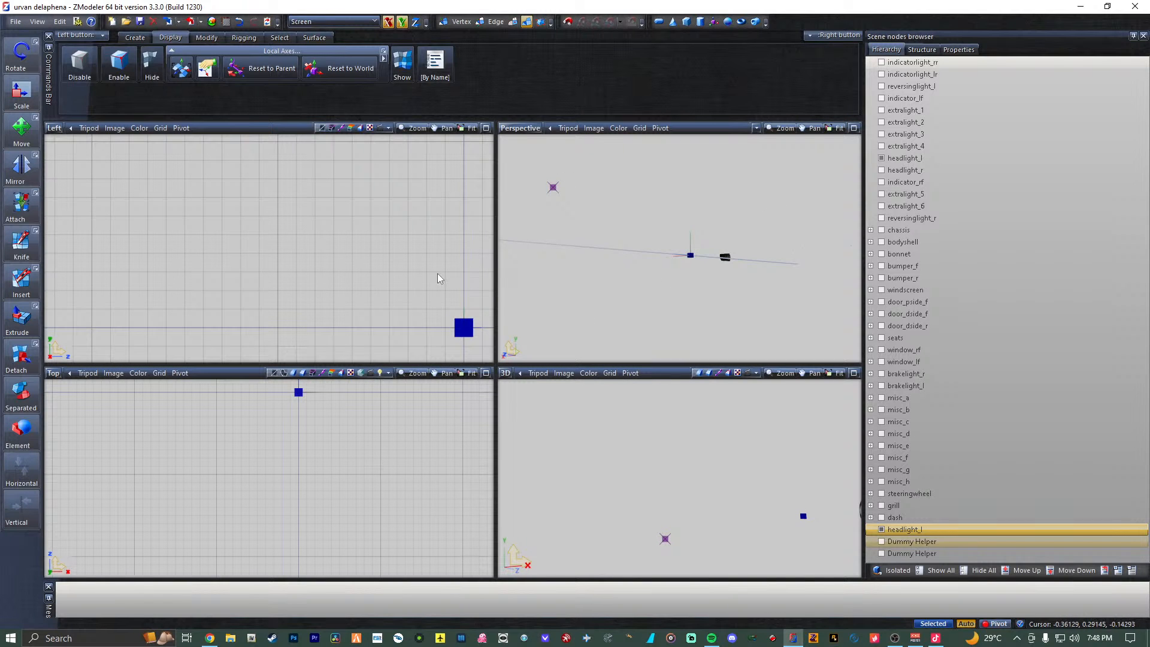
pyautogui.moveTo(317, 424); pyautogui.dragTo(286, 470, button='middle')
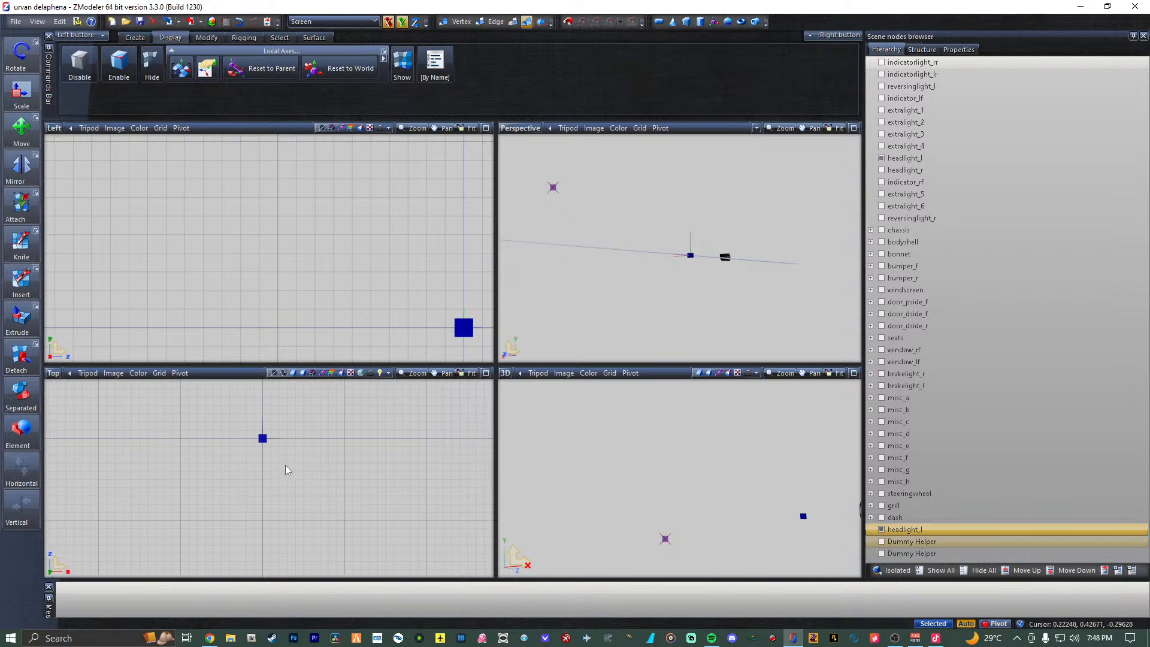
pyautogui.click(854, 128)
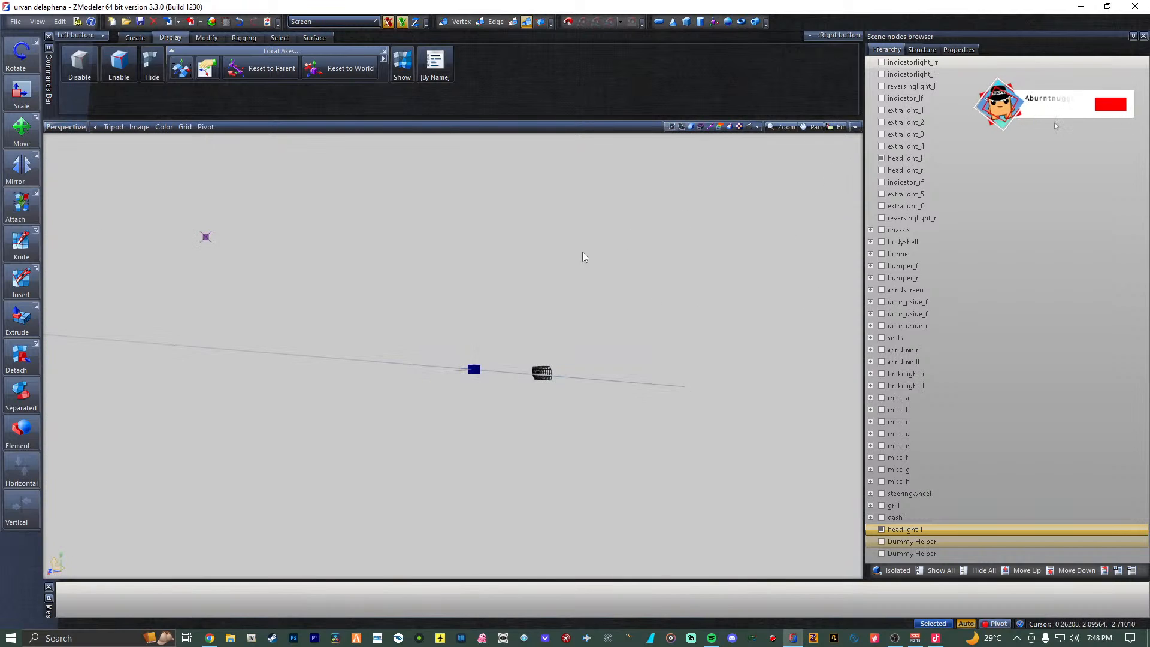
pyautogui.moveTo(582, 252); pyautogui.dragTo(416, 360, button='middle')
pyautogui.scroll(-1, 416, 361)
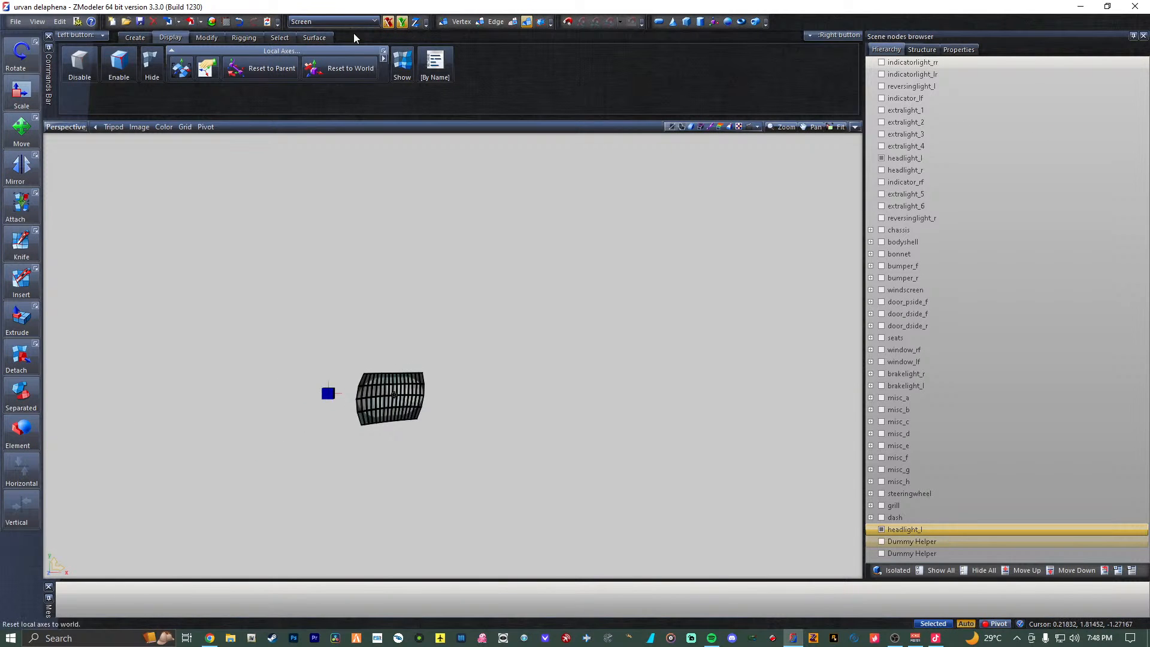
pyautogui.click(320, 68)
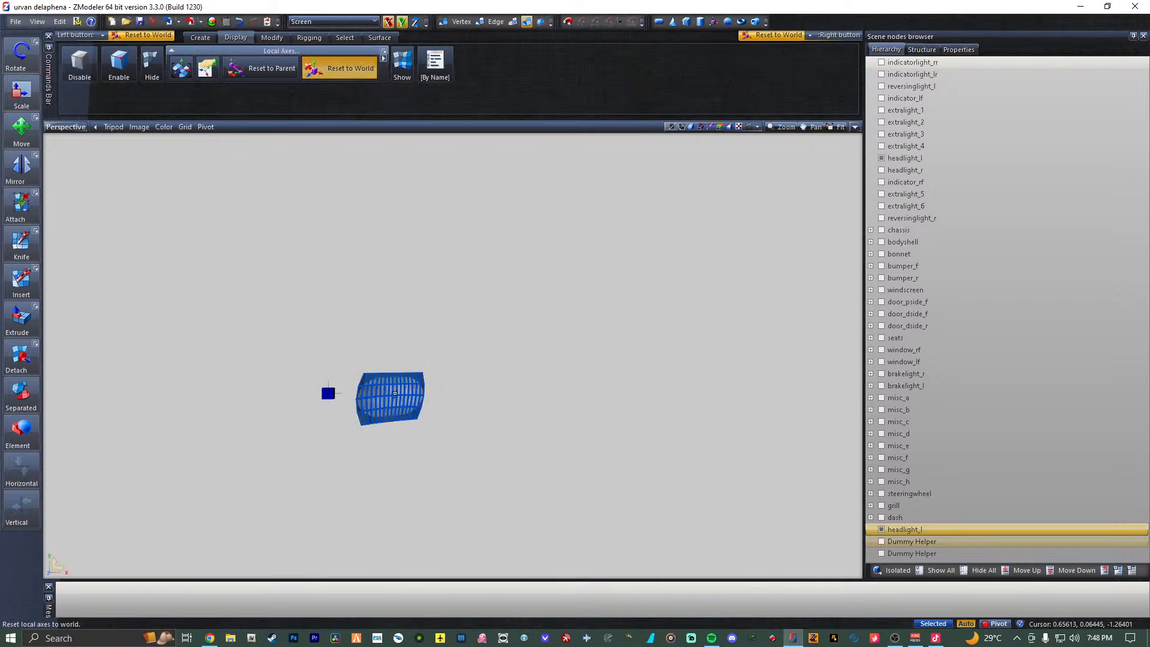
pyautogui.click(383, 398)
pyautogui.click(210, 70)
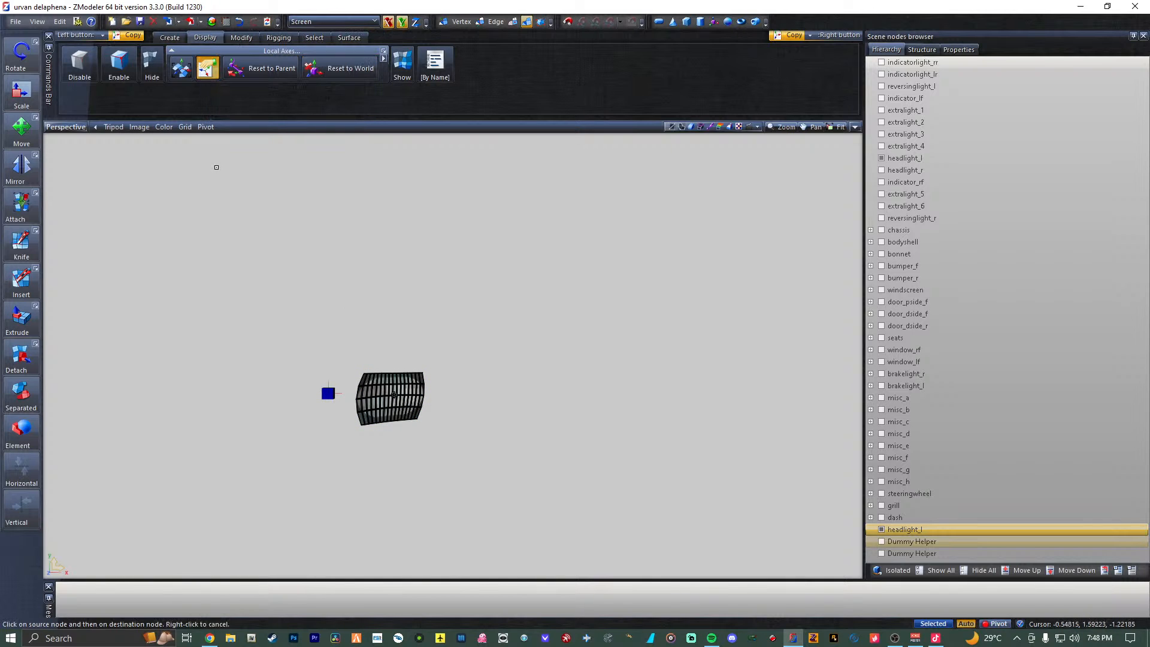
pyautogui.click(189, 70)
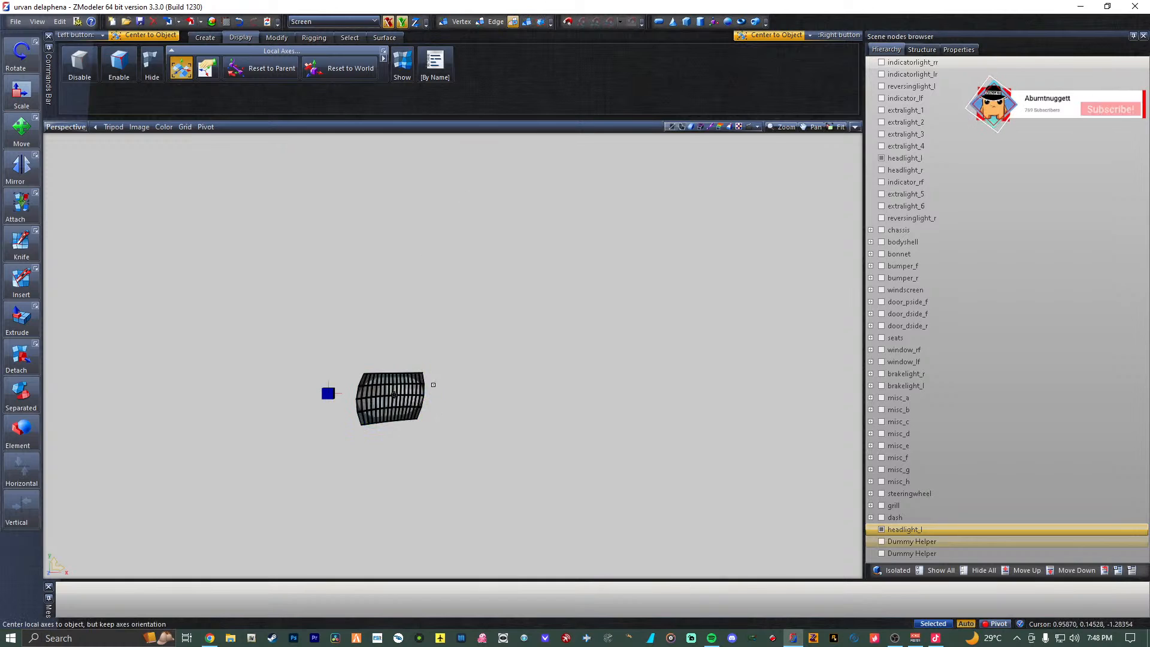
pyautogui.click(395, 398)
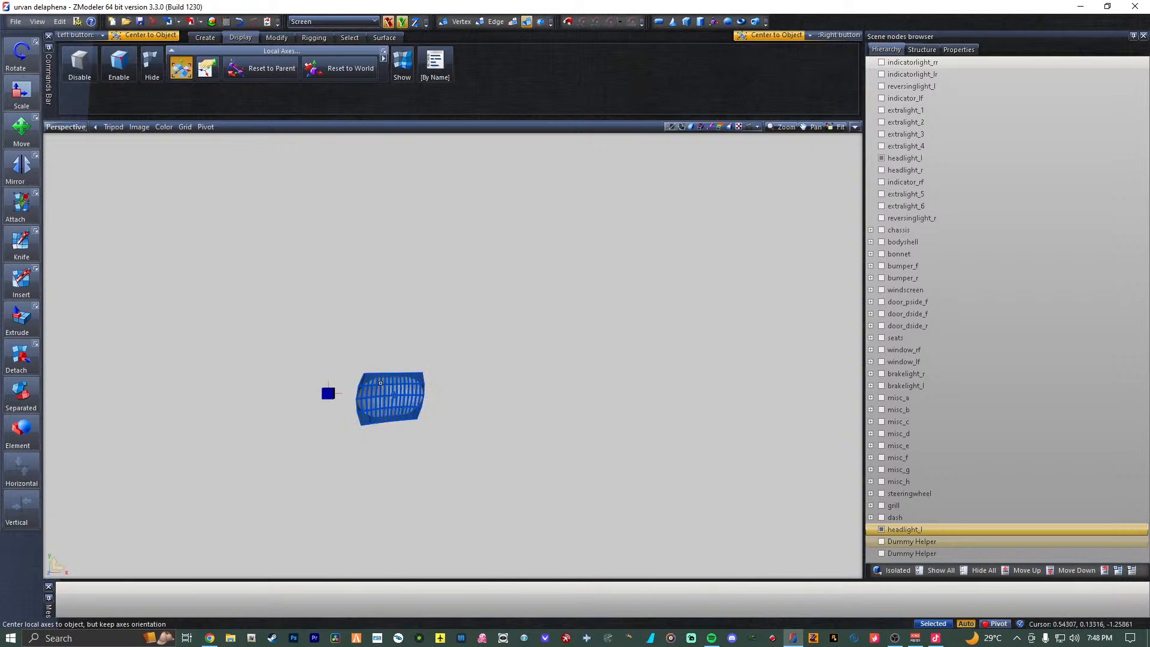
# Repeat the reset of the left headlight mesh's local axes to parent and world, and center them on the mesh again.
pyautogui.click(263, 68)
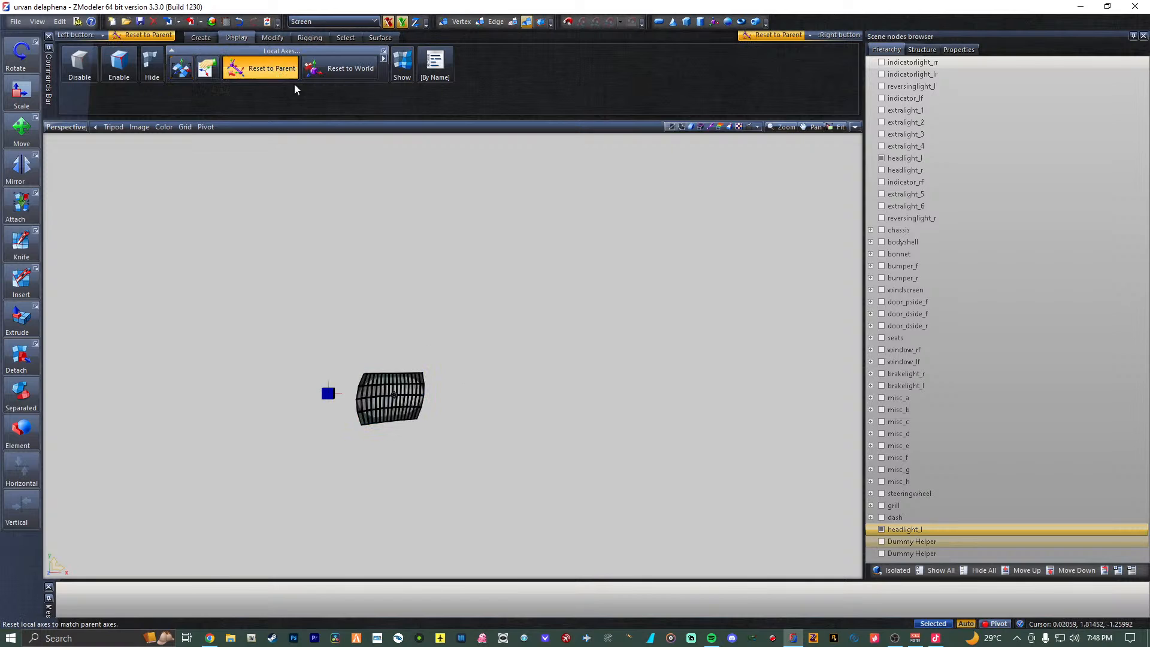
pyautogui.click(338, 67)
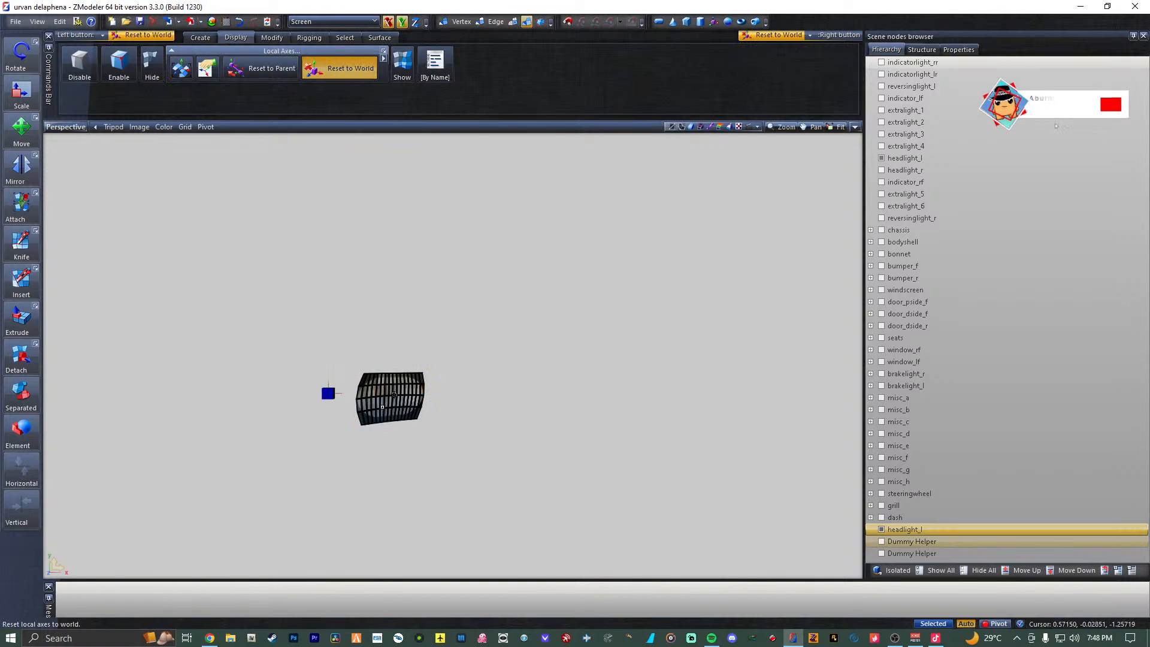
pyautogui.click(181, 68)
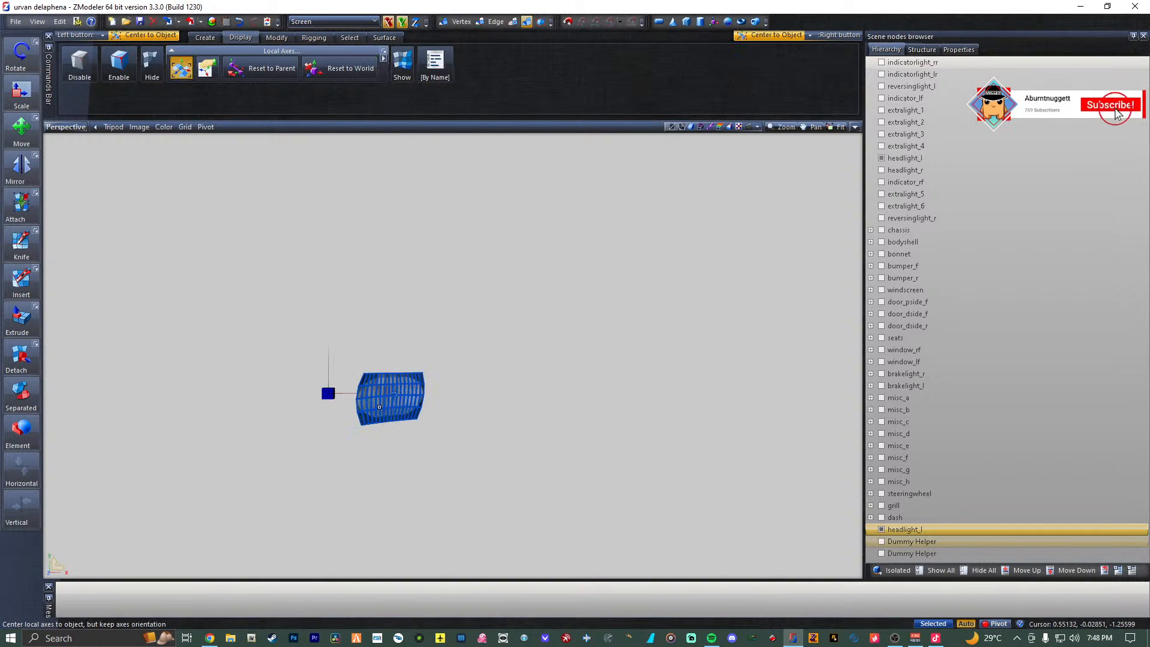
# Copy the local axes from the left headlight mesh to the headlight_l dummy helper.
pyautogui.click(207, 68)
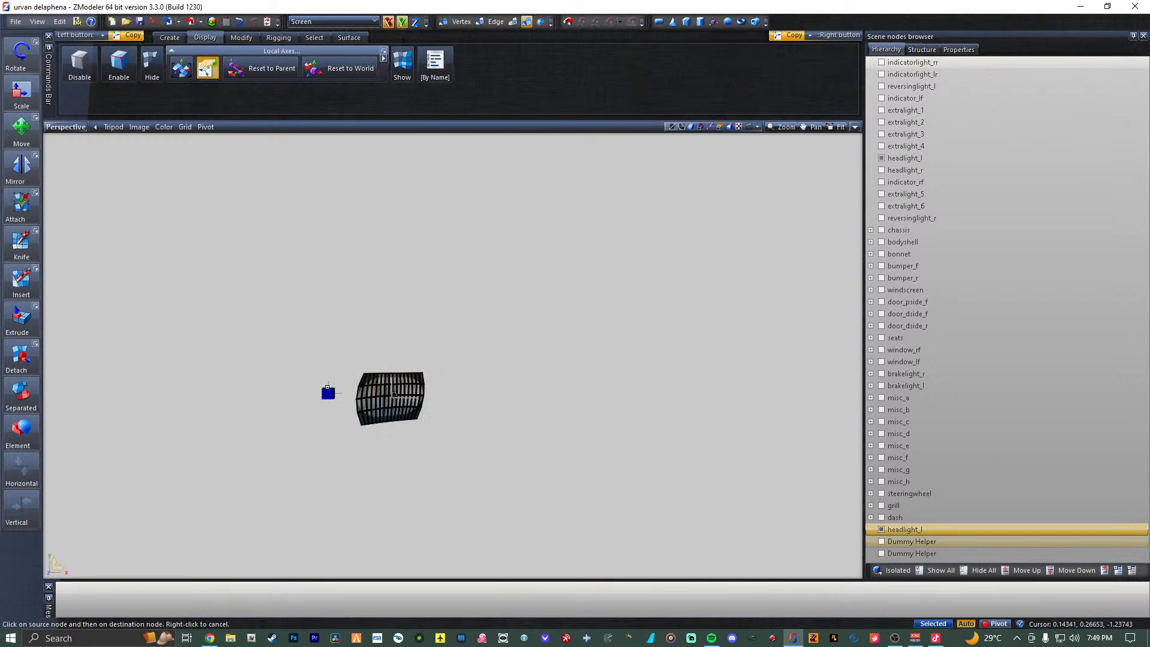
pyautogui.click(371, 406)
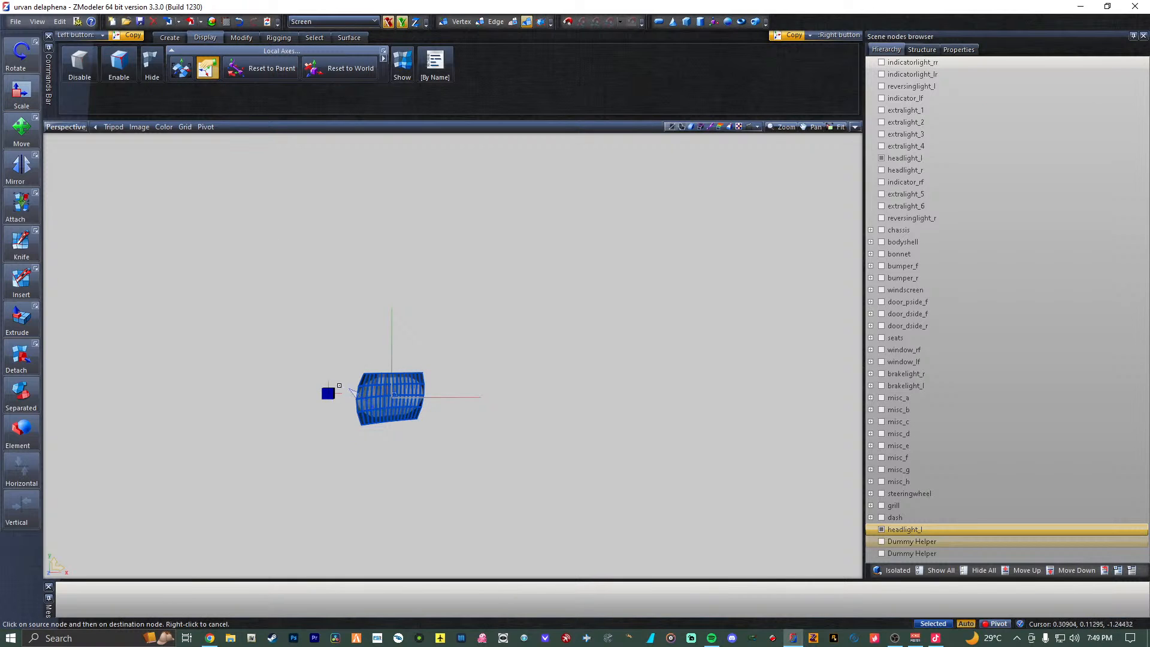
pyautogui.click(328, 392)
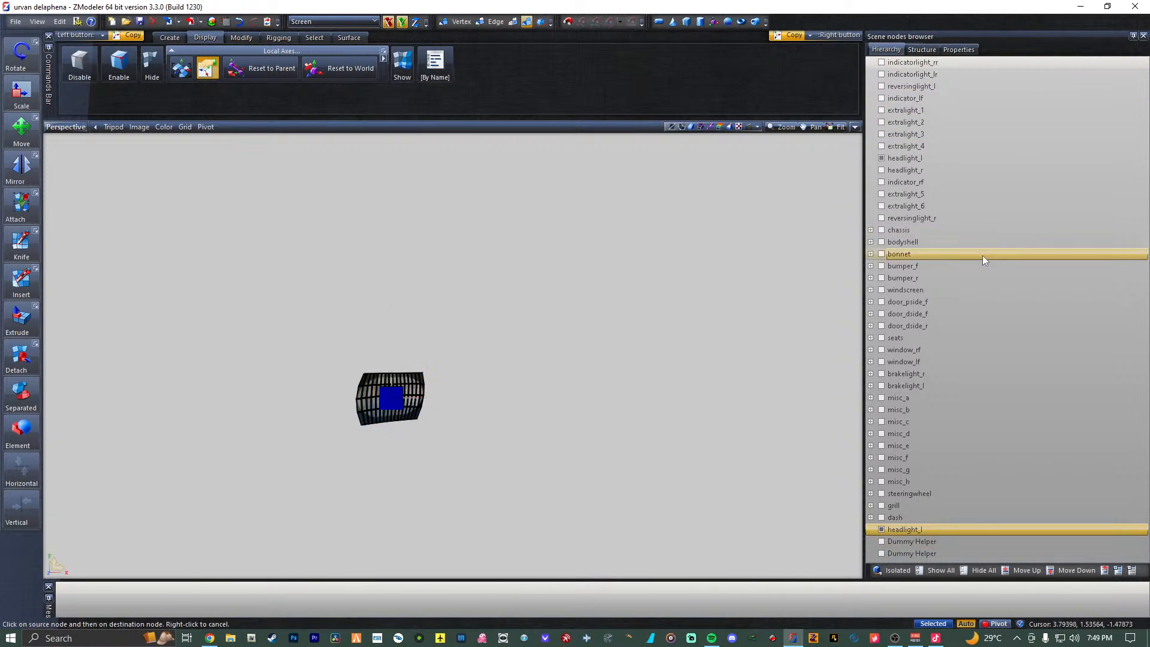
# Nest the left headlight mesh under the headlight_l dummy helper and hide that hierarchy.
pyautogui.click(926, 157)
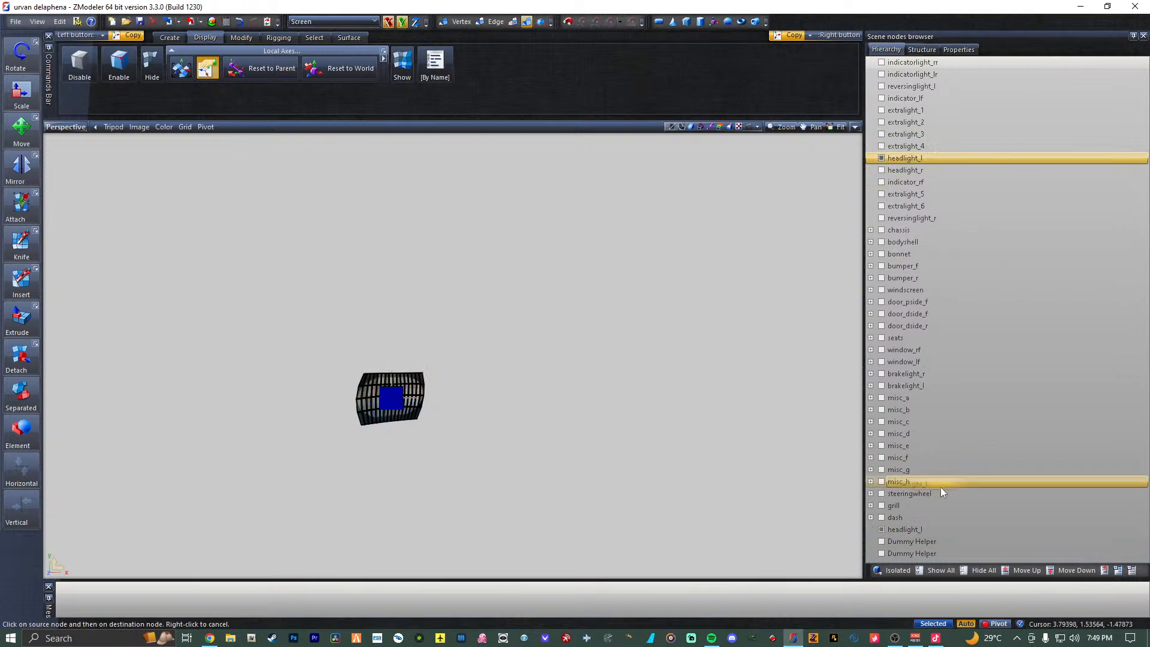
pyautogui.click(929, 530)
pyautogui.click(881, 519)
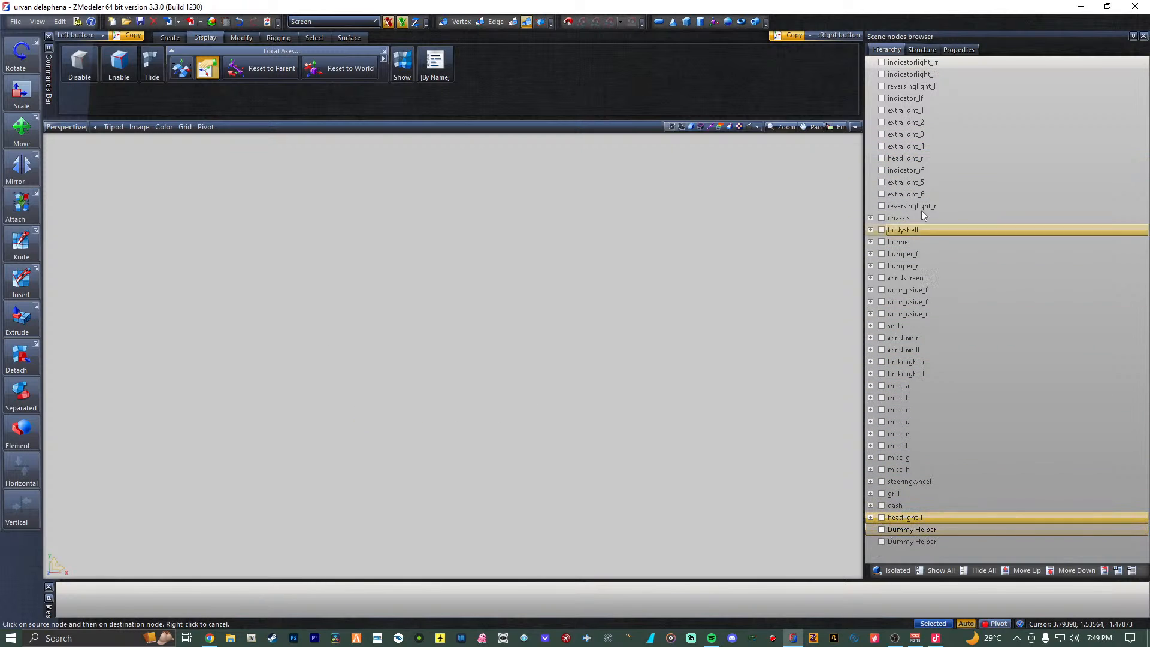
# Show the right headlight mesh and copy its name, headlight_r, onto the next dummy helper.
pyautogui.click(881, 160)
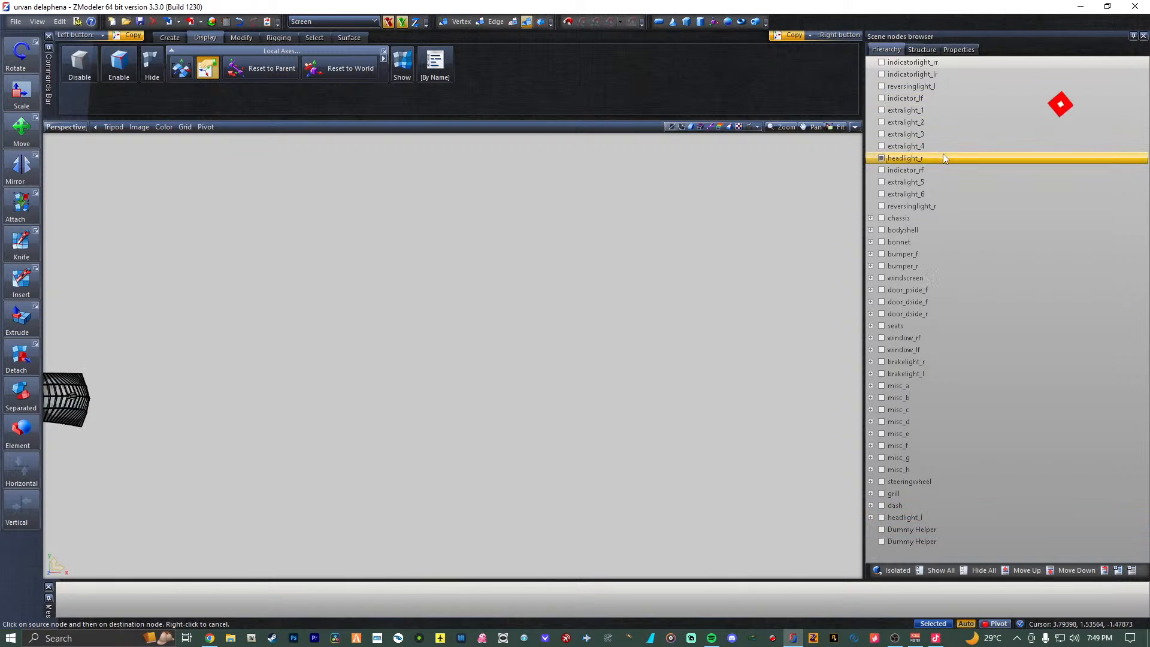
pyautogui.click(904, 158)
pyautogui.click(905, 158)
pyautogui.hotkey('ctrl', 'c')
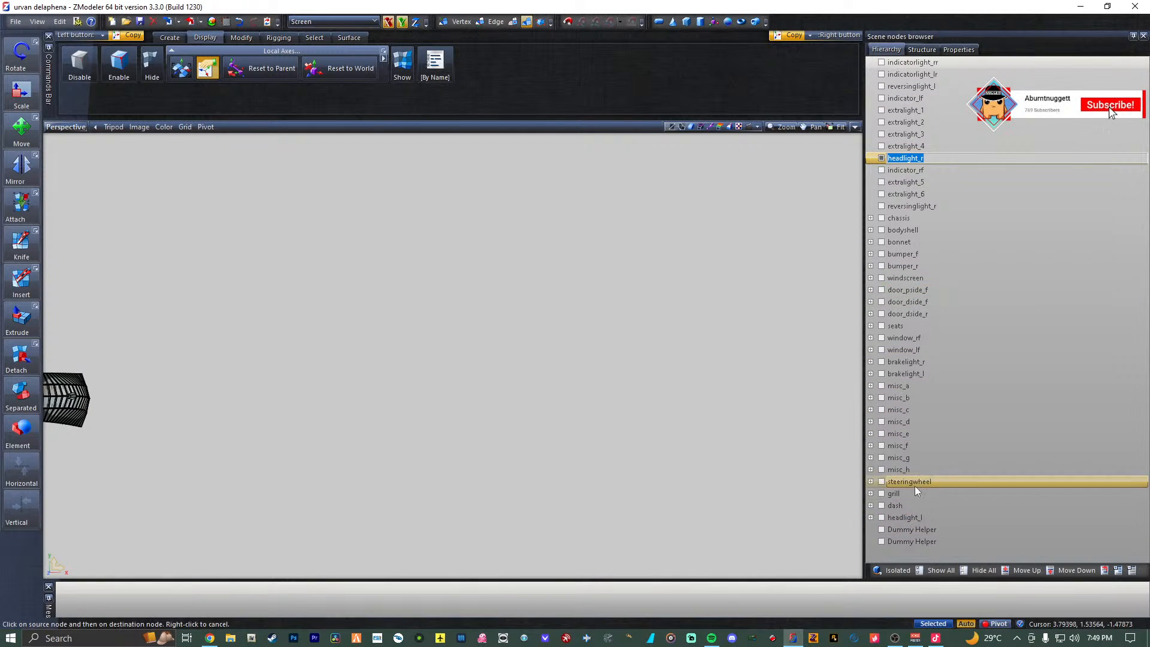
pyautogui.click(936, 531)
pyautogui.click(937, 531)
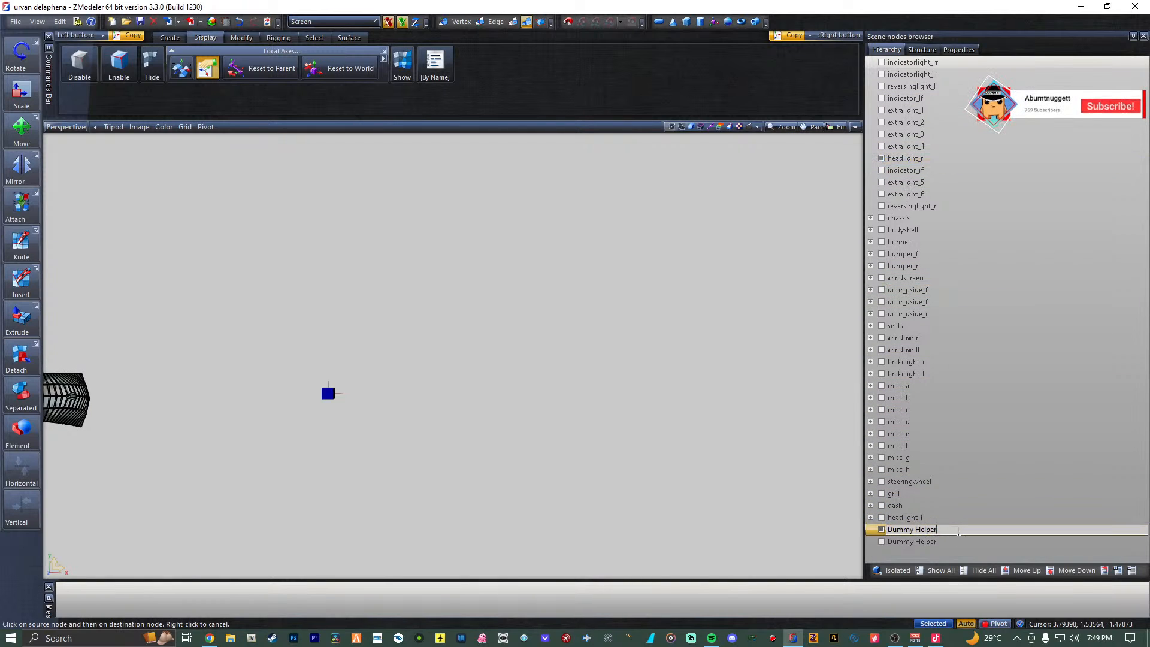
pyautogui.hotkey('ctrl', 'v')
pyautogui.click(928, 543)
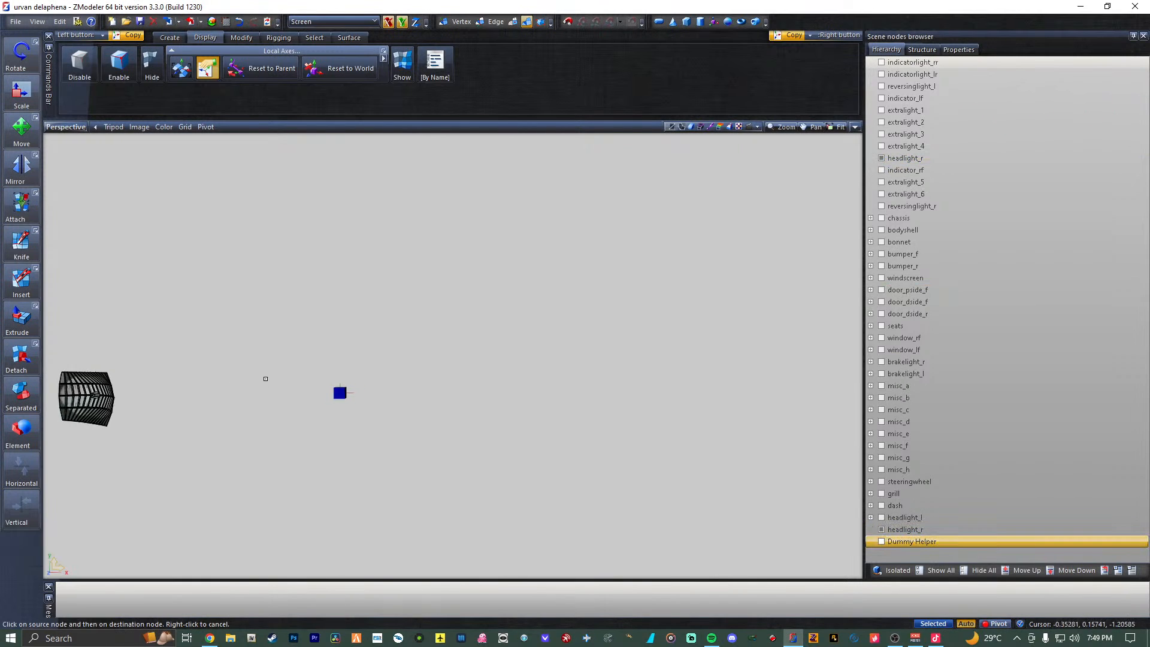
# Reset and center the right headlight mesh's local axes, and copy them onto the headlight_r dummy helper.
pyautogui.click(264, 67)
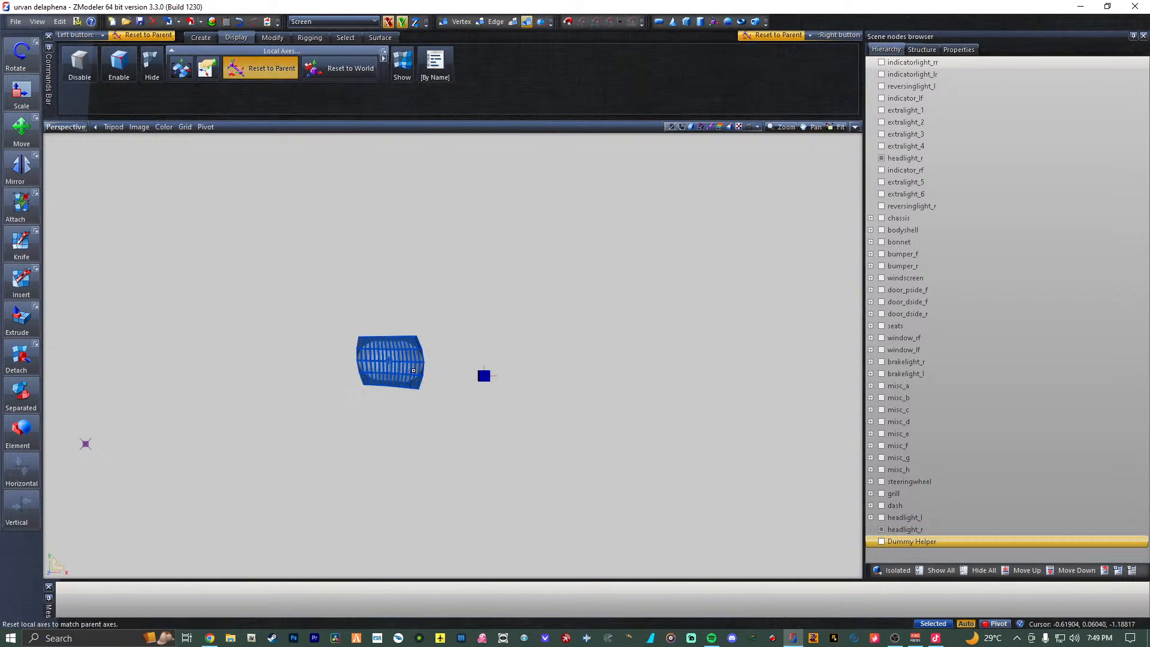
pyautogui.click(181, 67)
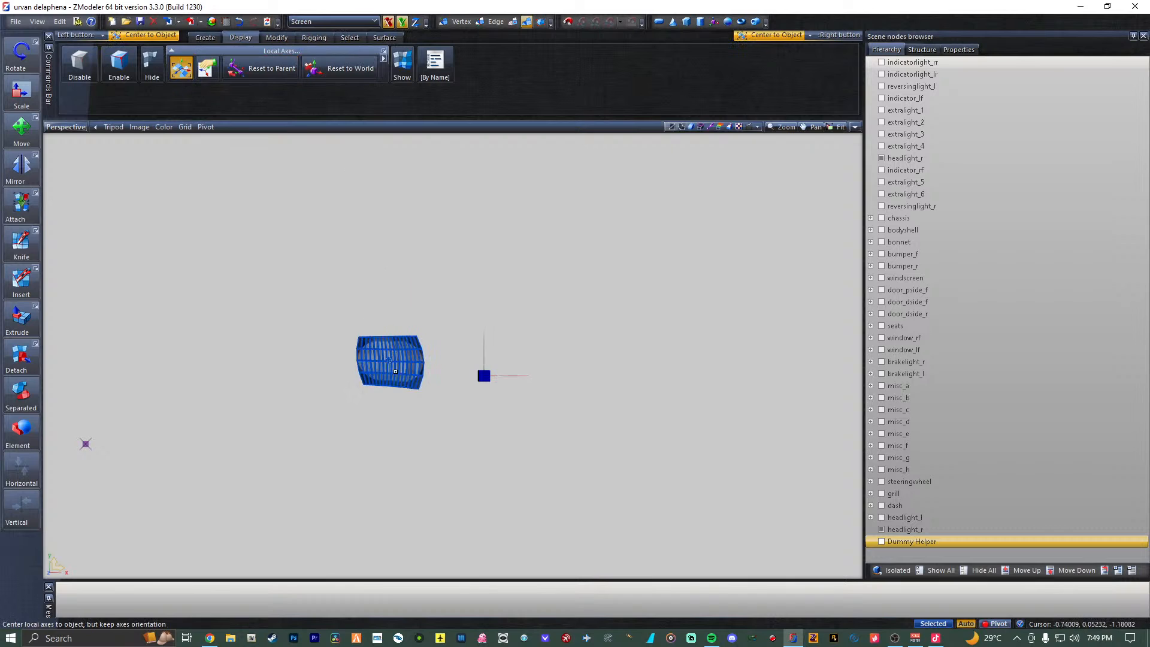
pyautogui.click(207, 68)
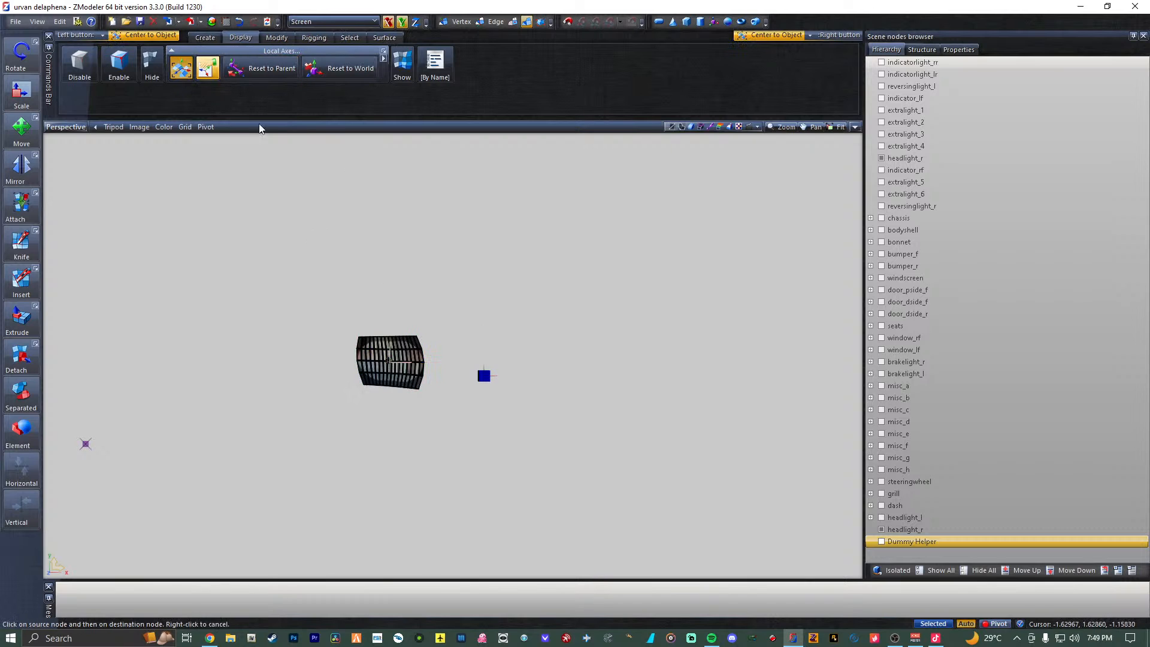
pyautogui.click(493, 381)
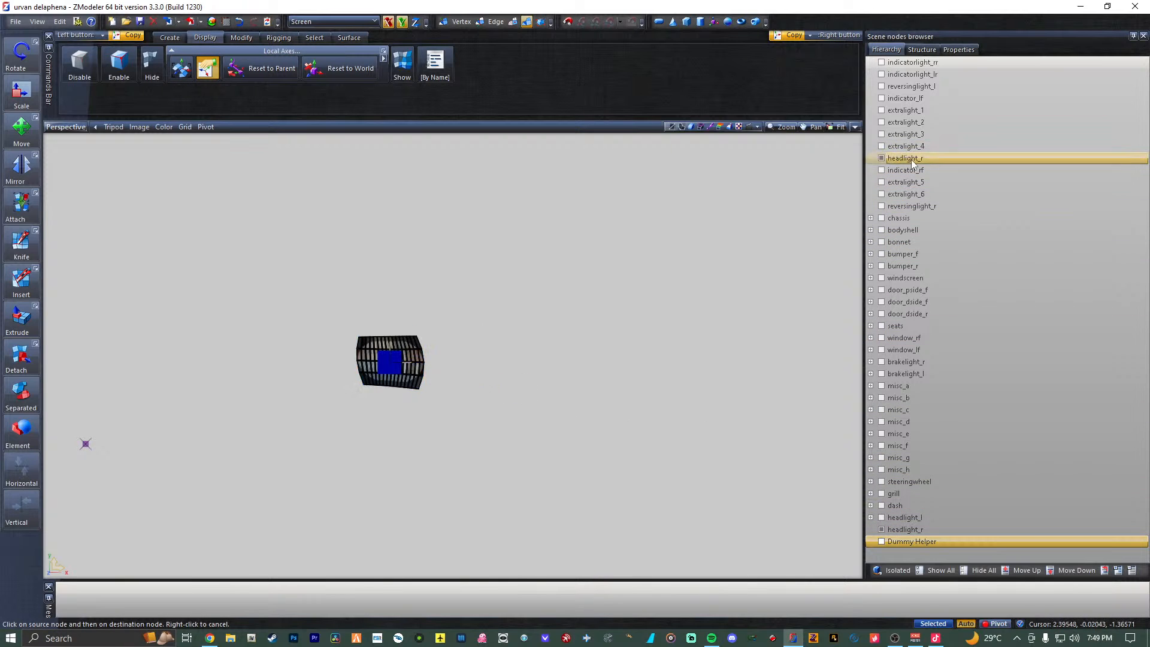
# Nest the right headlight mesh under the headlight_r dummy helper and hide that hierarchy.
pyautogui.moveTo(911, 163); pyautogui.dragTo(893, 533)
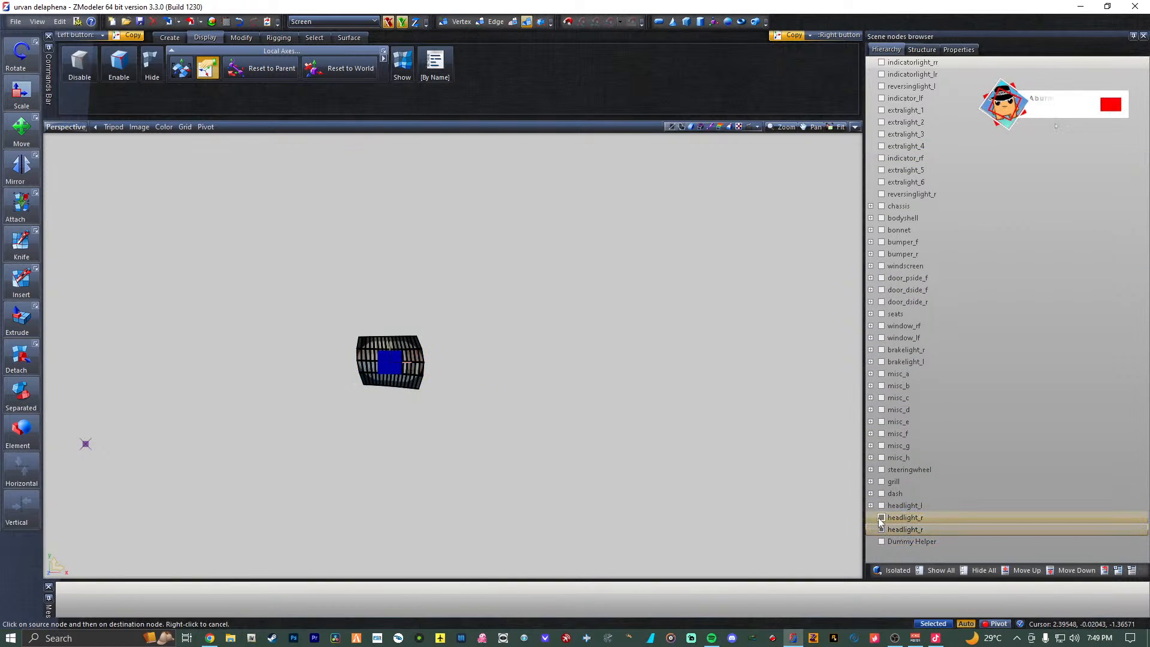
pyautogui.click(905, 518)
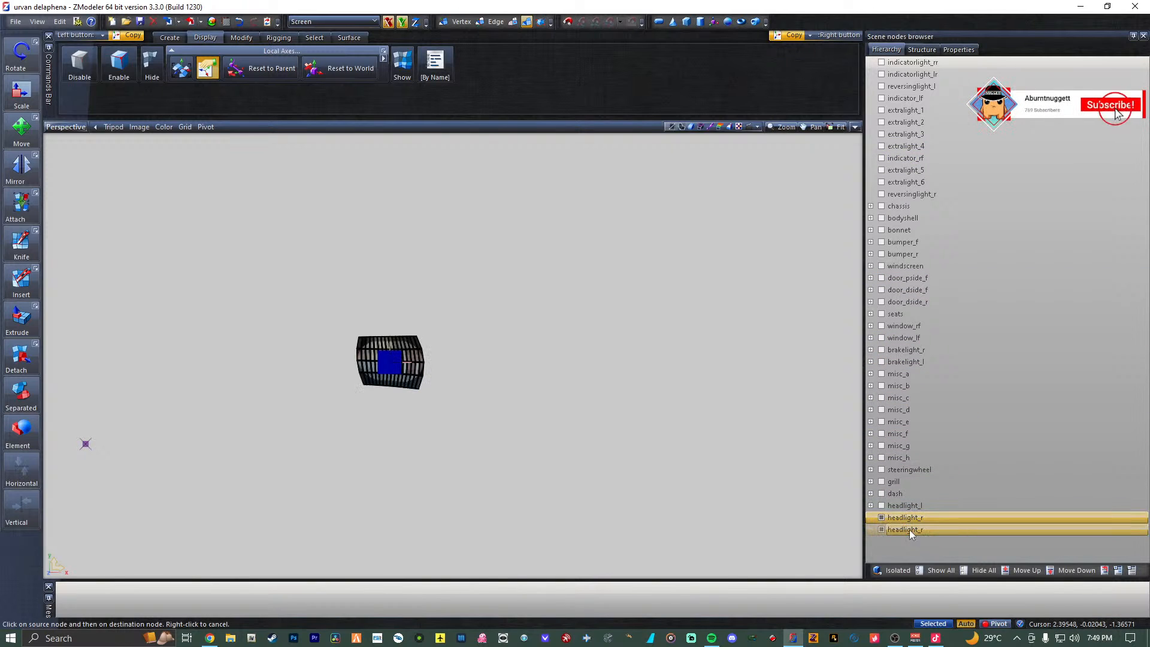
pyautogui.click(909, 529)
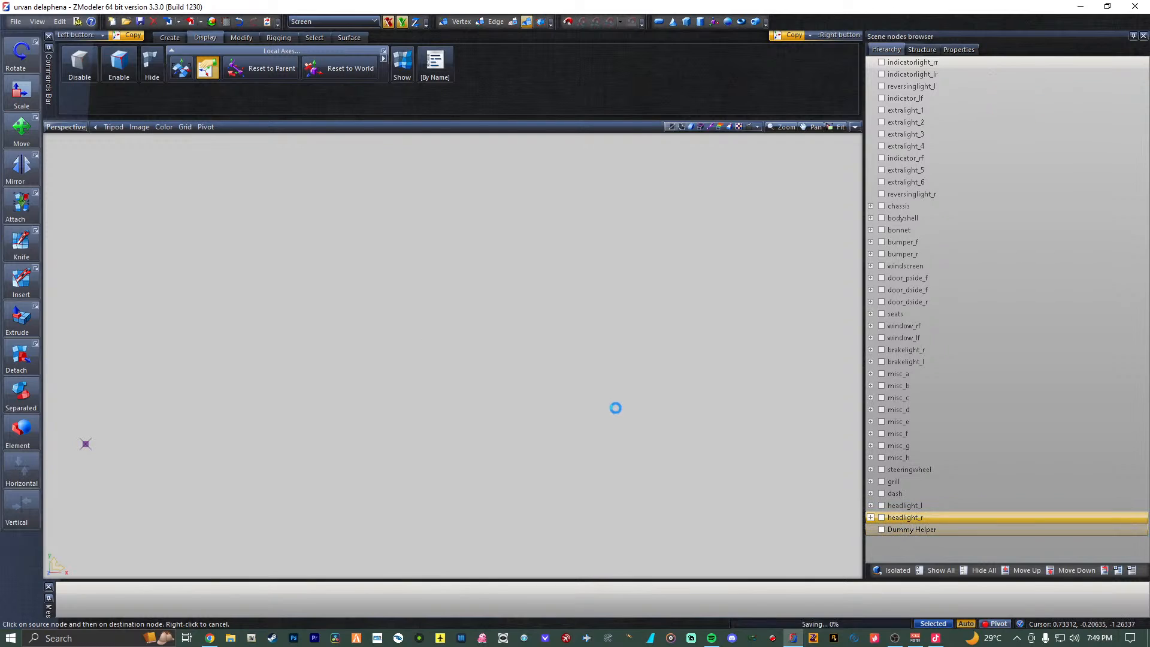
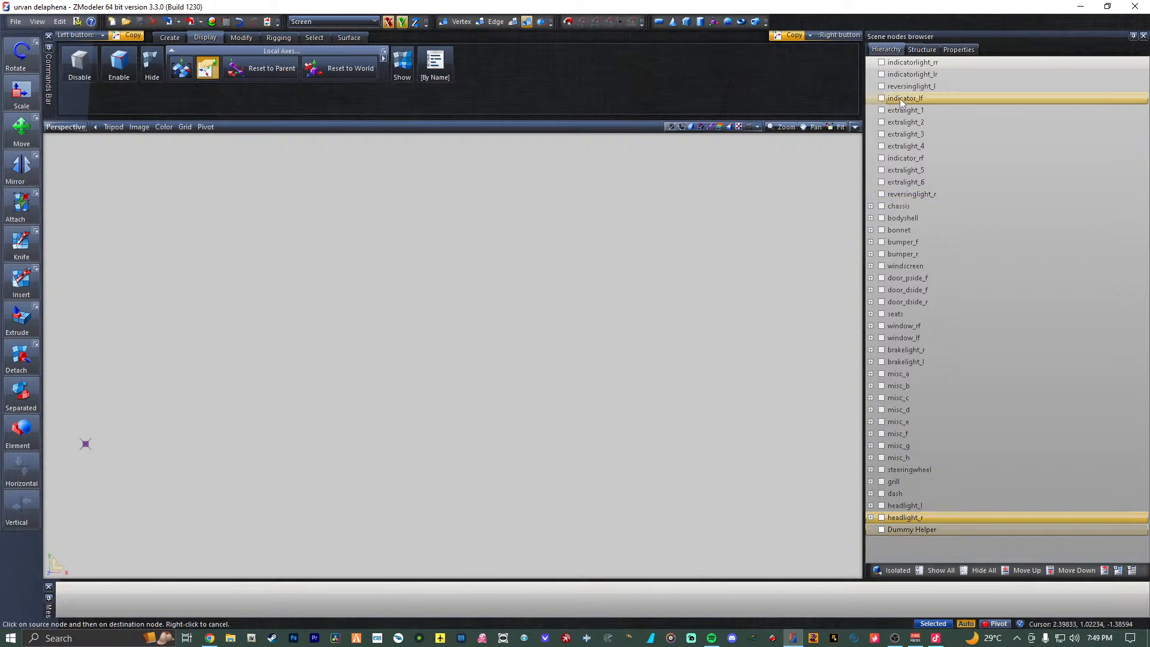
# Show the right front indicator mesh, copy its name, indicator_rf, onto the remaining dummy helper, and show that dummy.
pyautogui.click(881, 158)
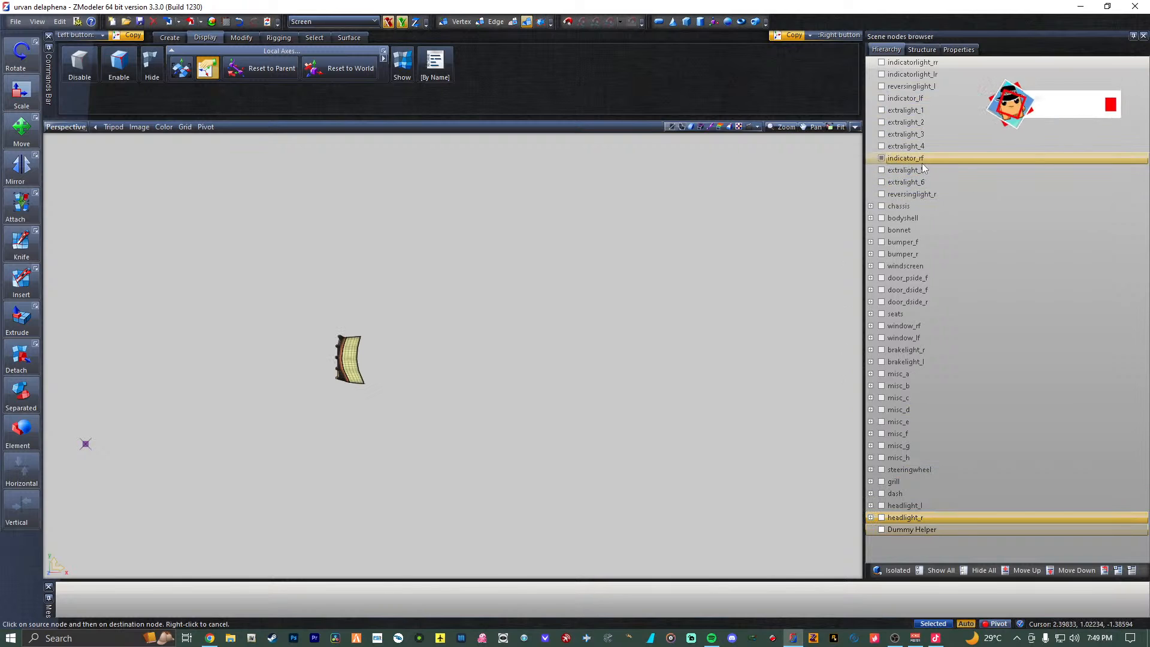
pyautogui.click(929, 158)
pyautogui.hotkey('ctrl', 'c')
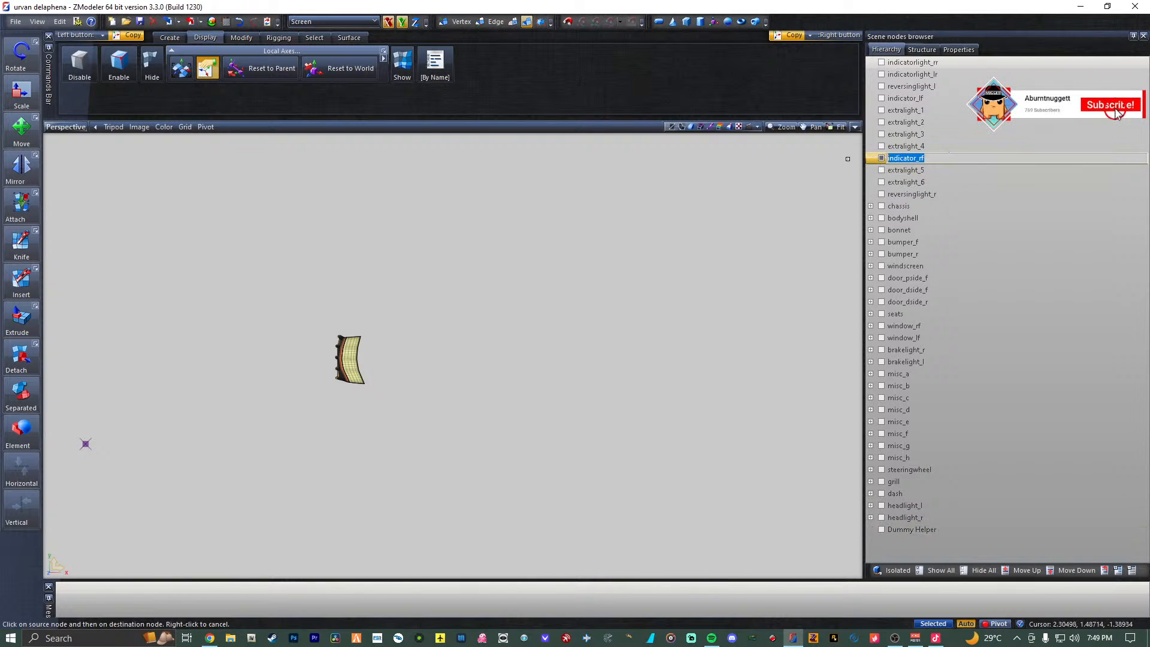
pyautogui.click(903, 530)
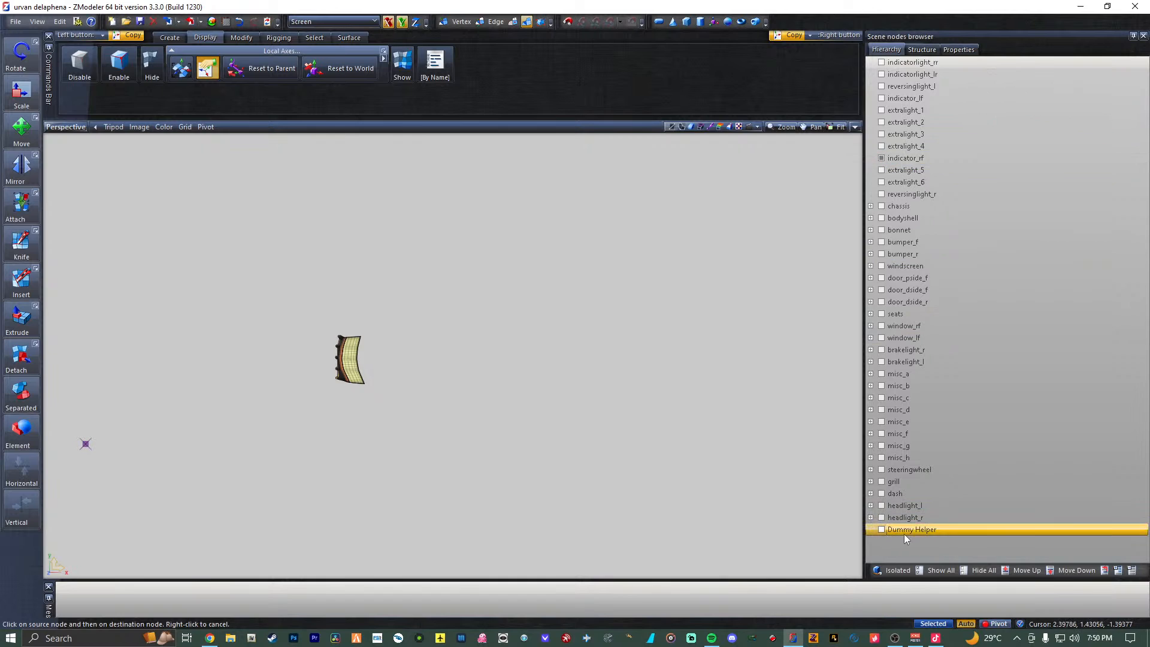
pyautogui.click(961, 530)
pyautogui.hotkey('ctrl', 'v')
pyautogui.press('Return')
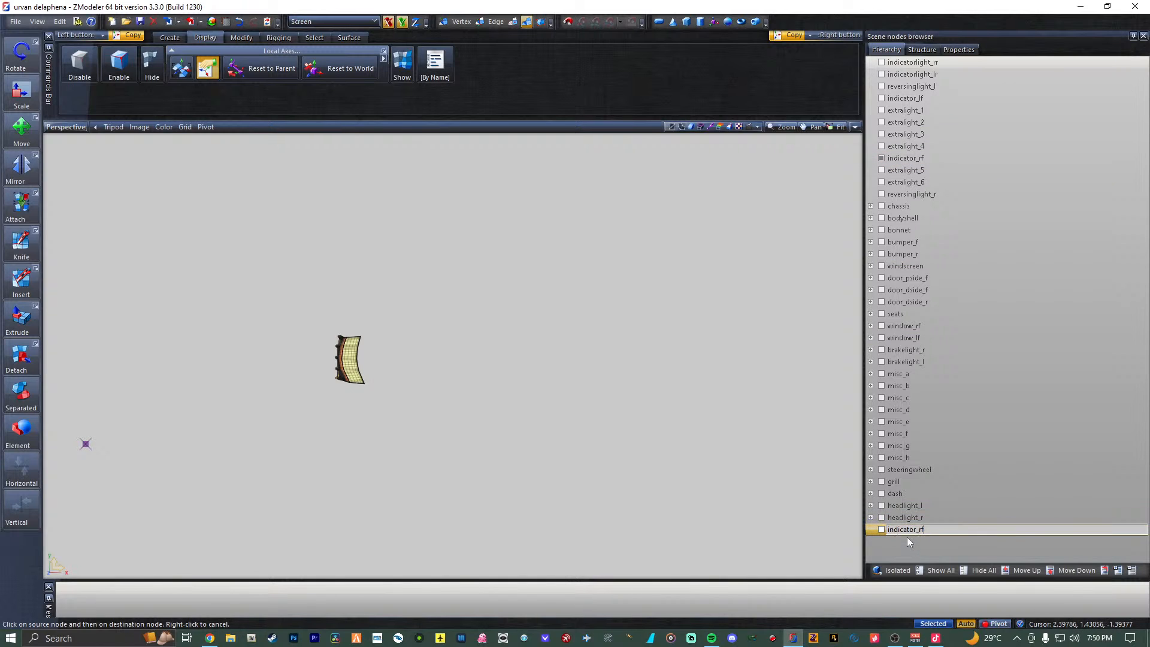
pyautogui.click(881, 530)
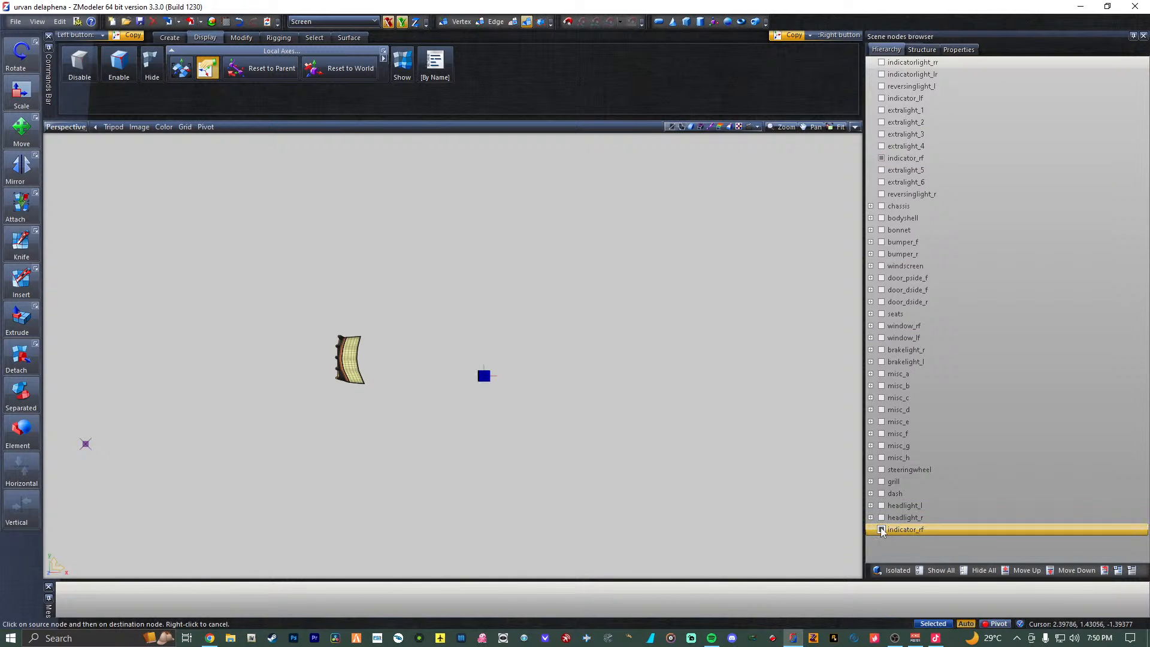
# Reset the right front indicator mesh's local axes to parent, center them, and copy them onto the indicator_rf dummy helper.
pyautogui.click(263, 68)
pyautogui.click(354, 367)
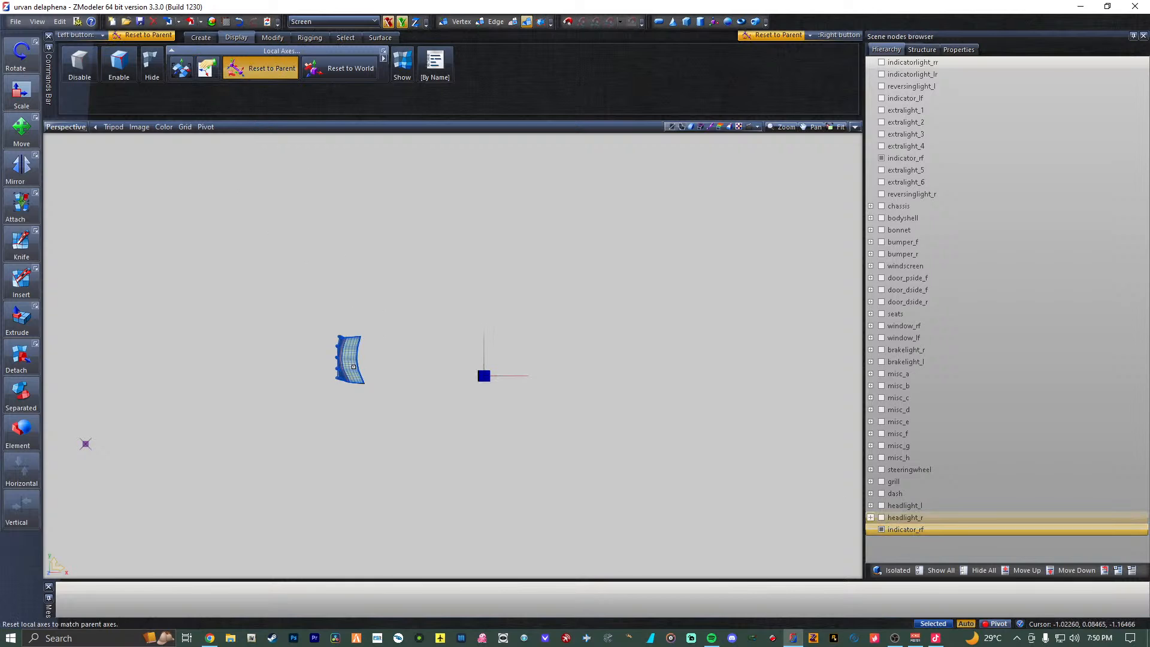
pyautogui.click(181, 68)
pyautogui.click(351, 352)
pyautogui.click(207, 68)
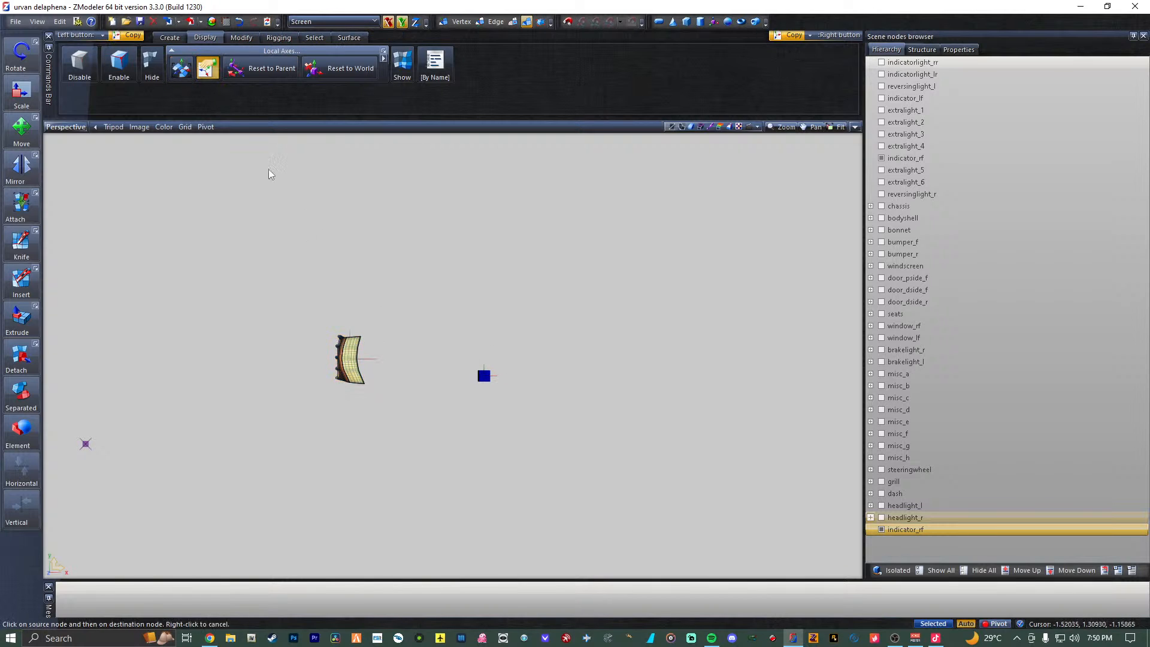
pyautogui.click(483, 376)
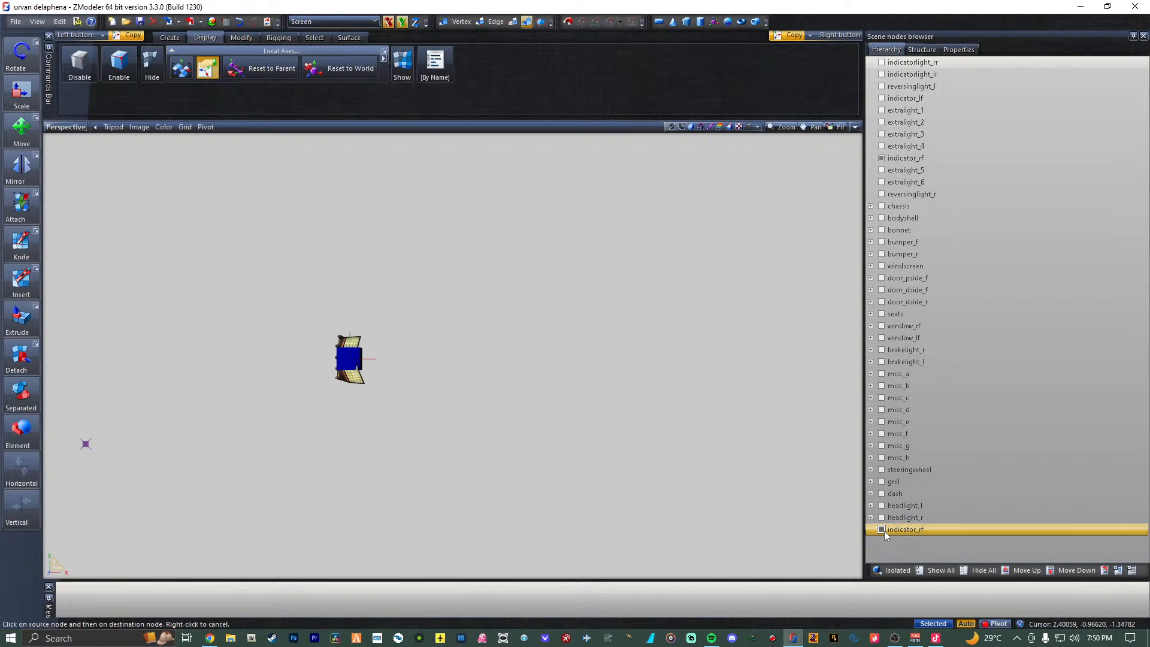
# Nest the right front indicator mesh under the indicator_rf dummy, hide that hierarchy, and show the indicator_lf mesh.
pyautogui.click(968, 154)
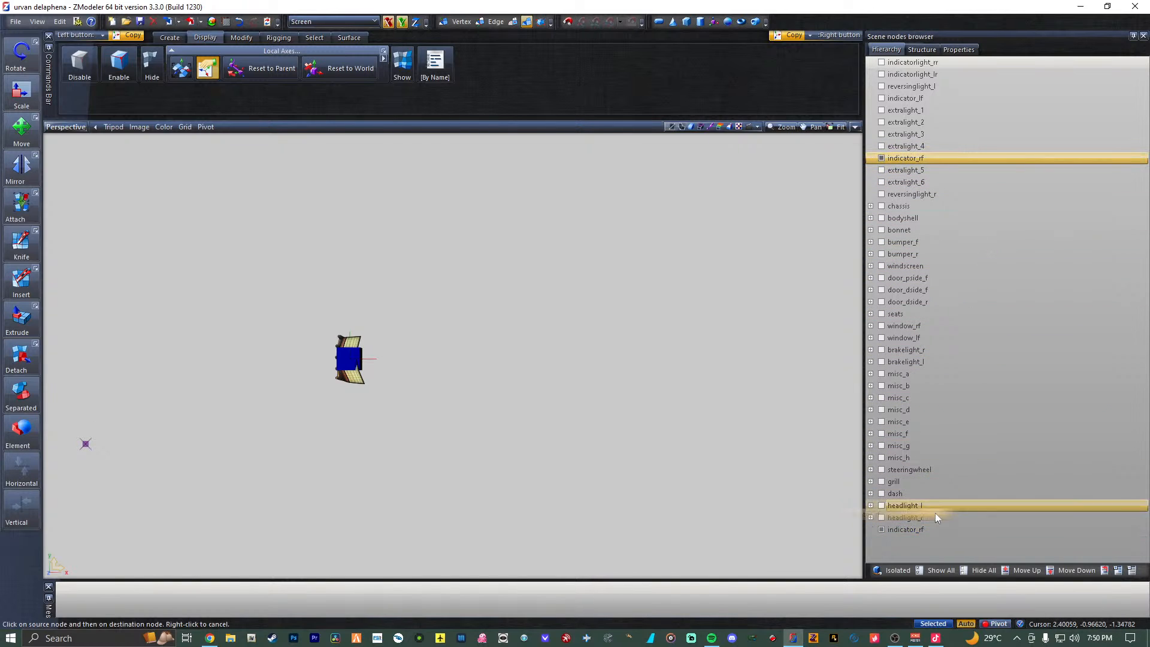
pyautogui.click(926, 526)
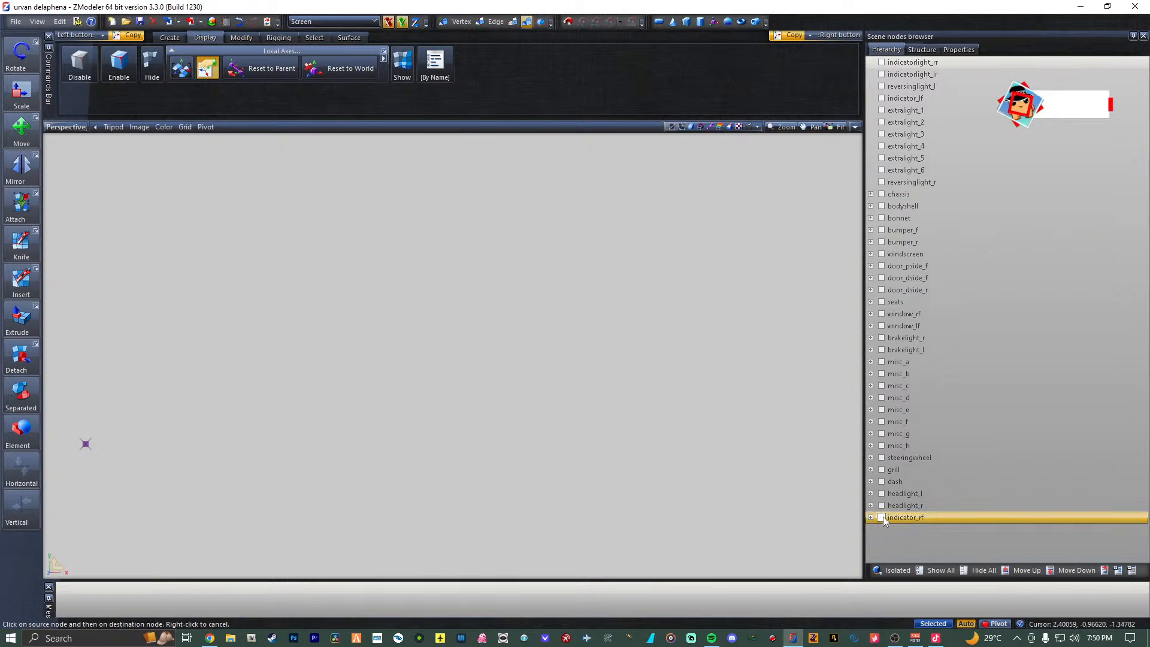
pyautogui.click(881, 98)
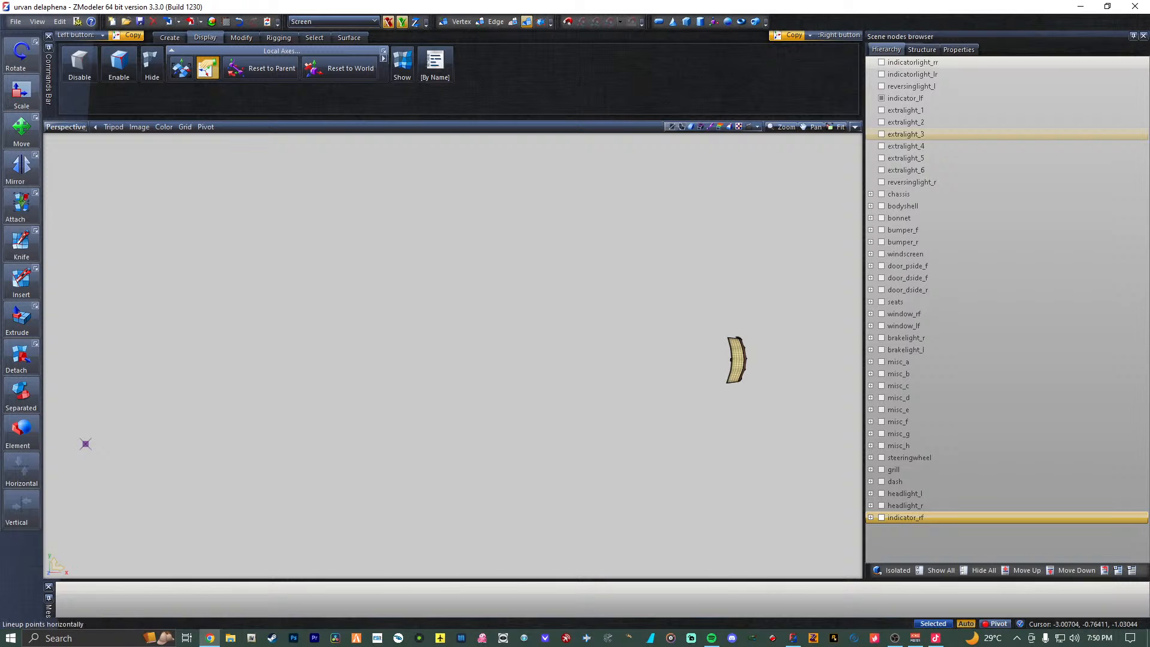
# Switch to Chrome and view the Nissan Urvan panel van image results, enlarging the rear three-quarter photo from Nissan Bahrain.
pyautogui.moveTo(0, 372); pyautogui.dragTo(288, 1)
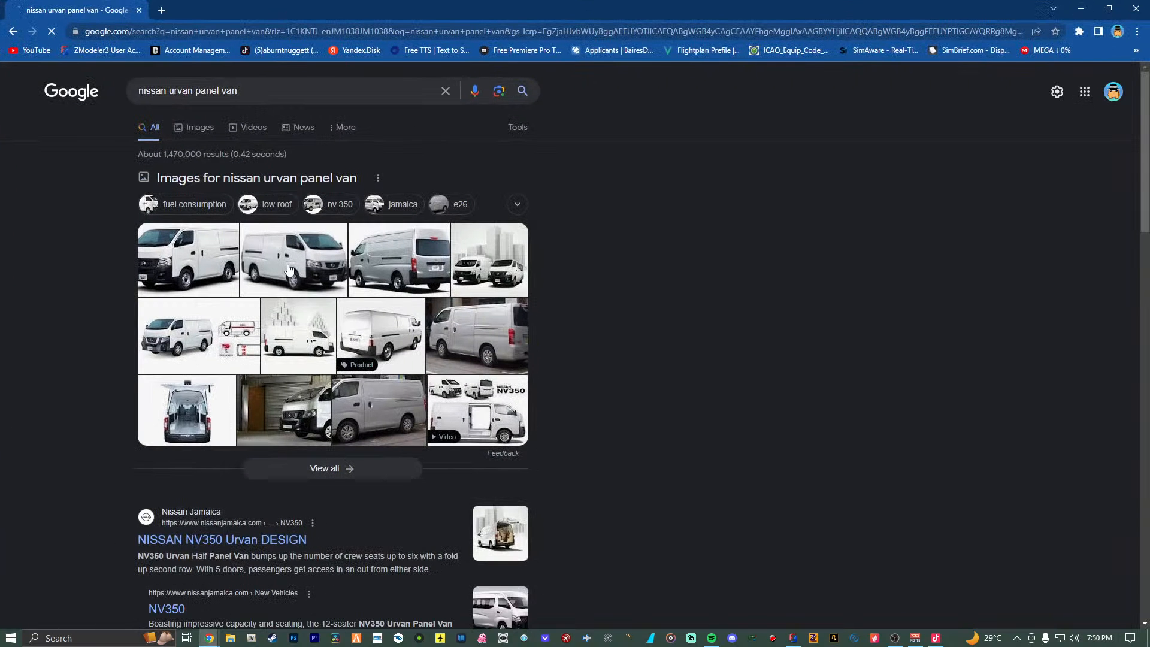
pyautogui.click(197, 130)
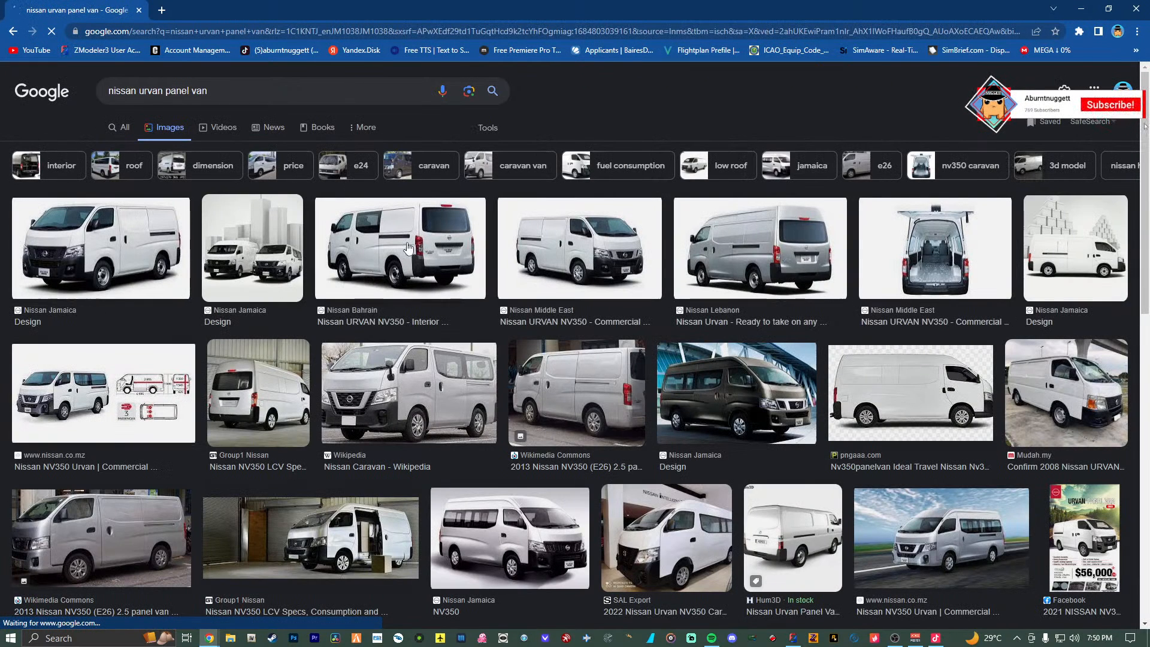
pyautogui.click(408, 247)
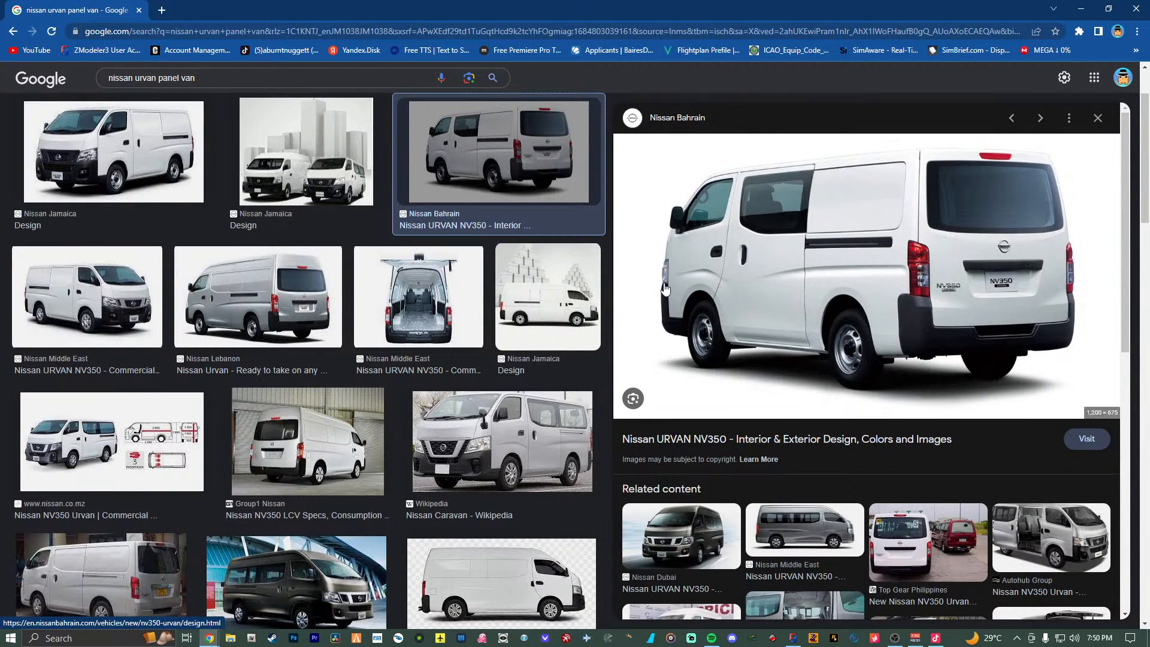
# Search Google Images for "nissan urvan panel van 2023".
pyautogui.click(228, 81)
pyautogui.write('20')
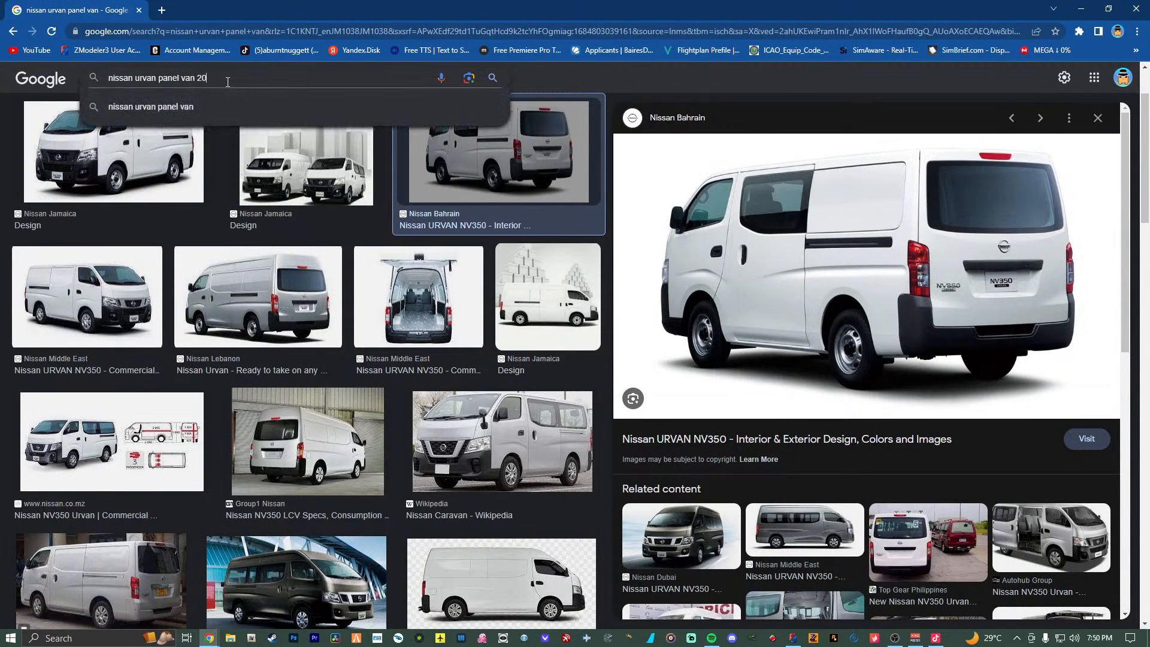
pyautogui.write('23')
pyautogui.press('Return')
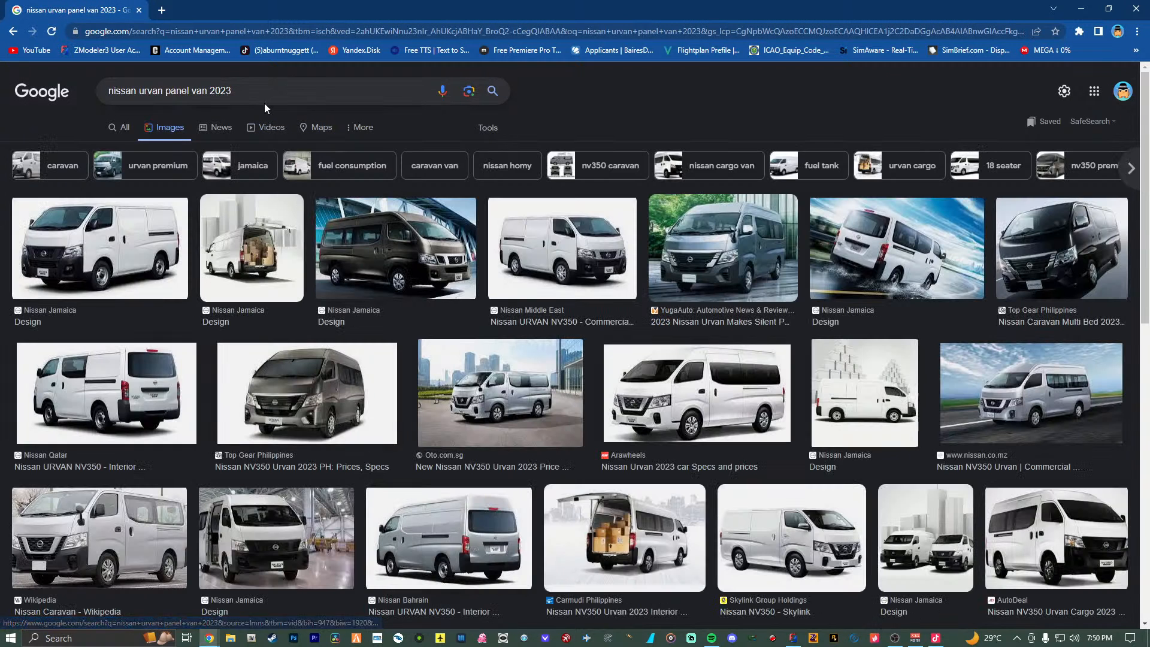
# Change the model year in the image search to find "nissan urvan panel van 2016".
pyautogui.click(242, 106)
pyautogui.press('BackSpace')
pyautogui.press('BackSpace')
pyautogui.write('16')
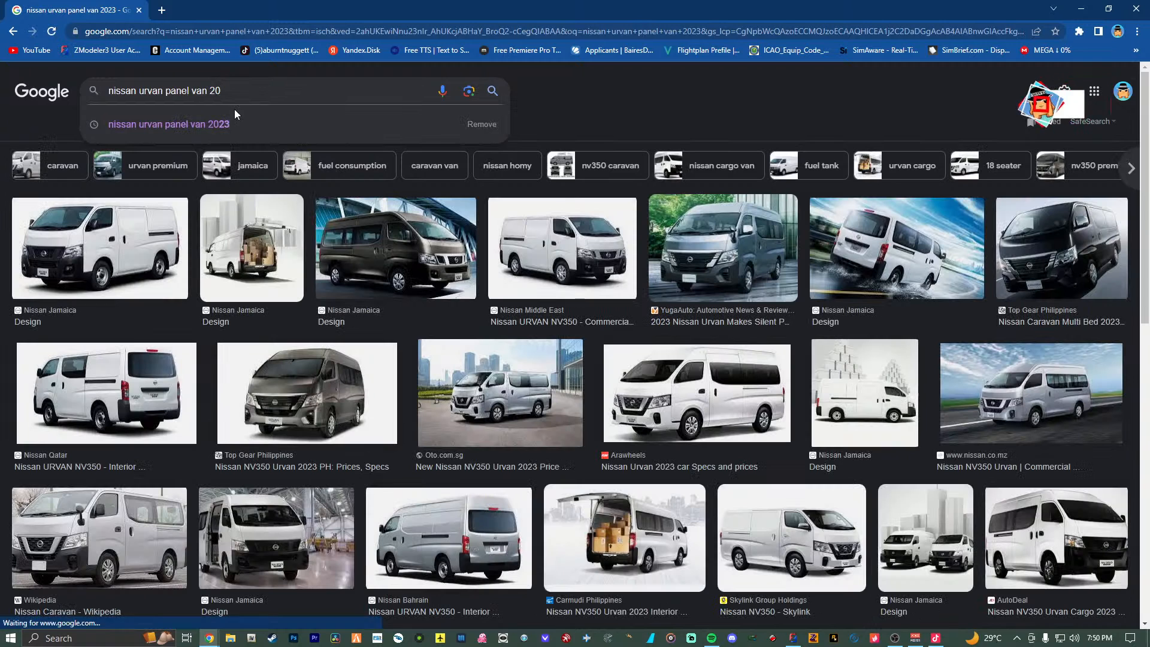
pyautogui.press('Return')
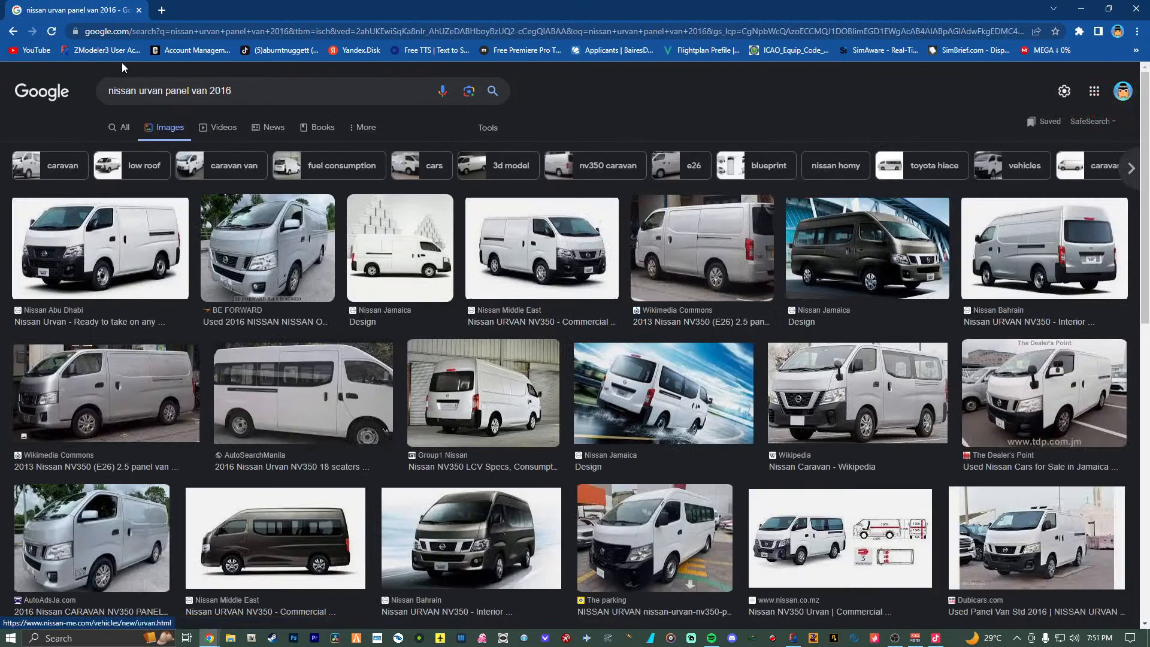
# Switch back to ZModeler, create a batch of 15 more dummy helpers at the origin, and hide them.
pyautogui.hotkey('alt', 'Tab')
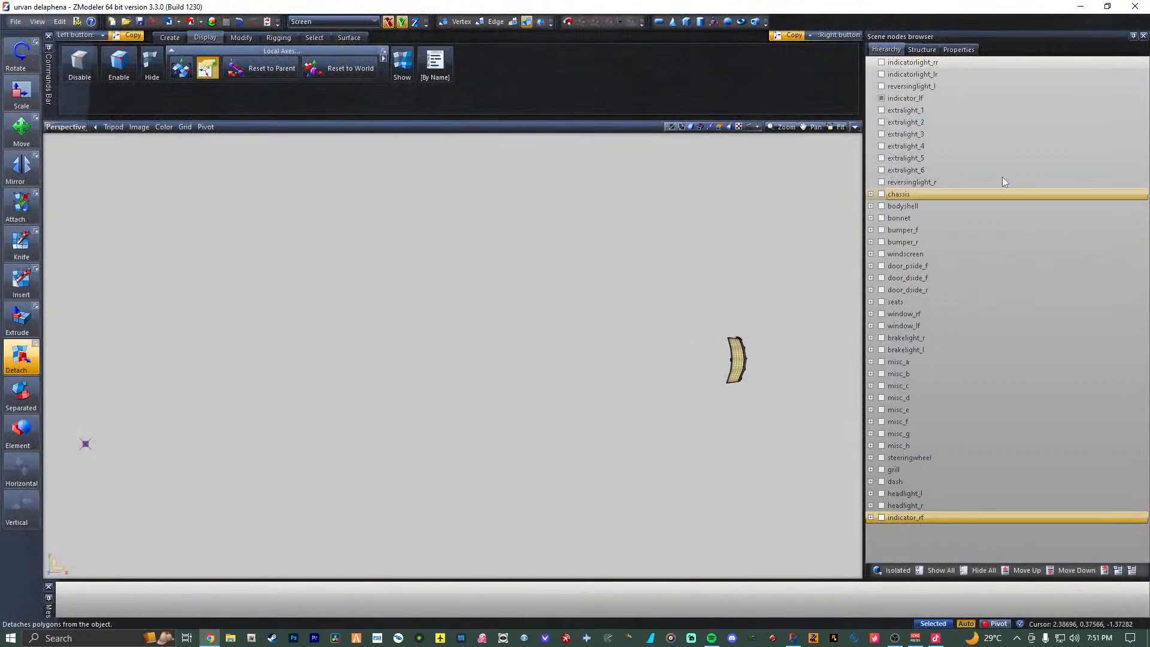
pyautogui.click(882, 98)
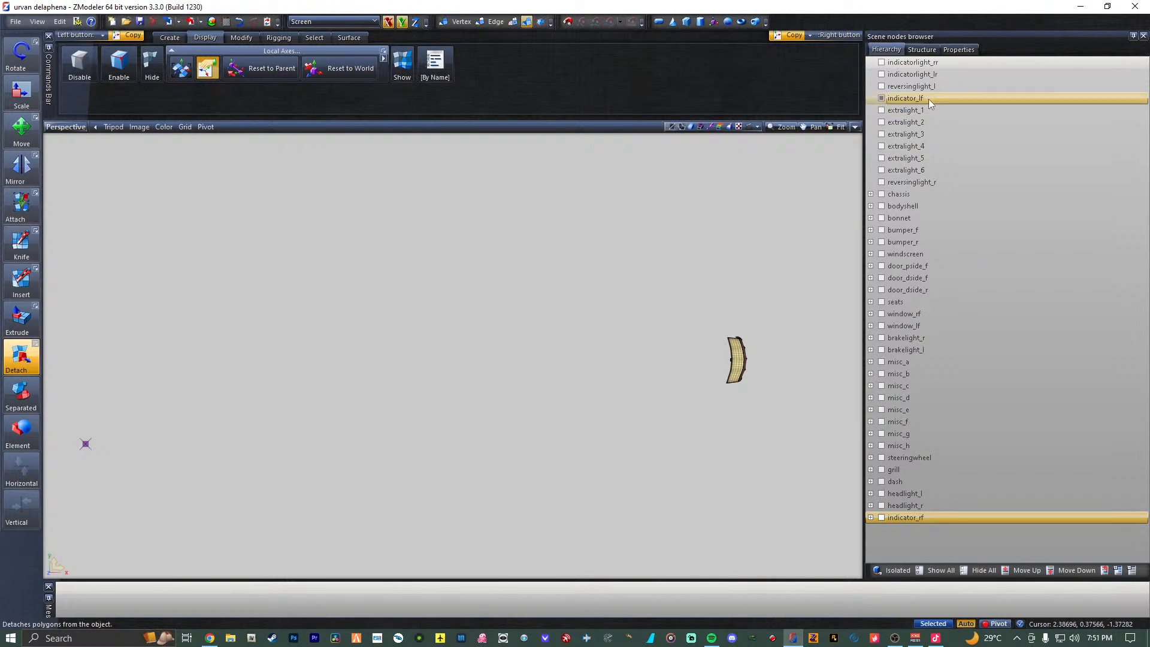
pyautogui.click(714, 22)
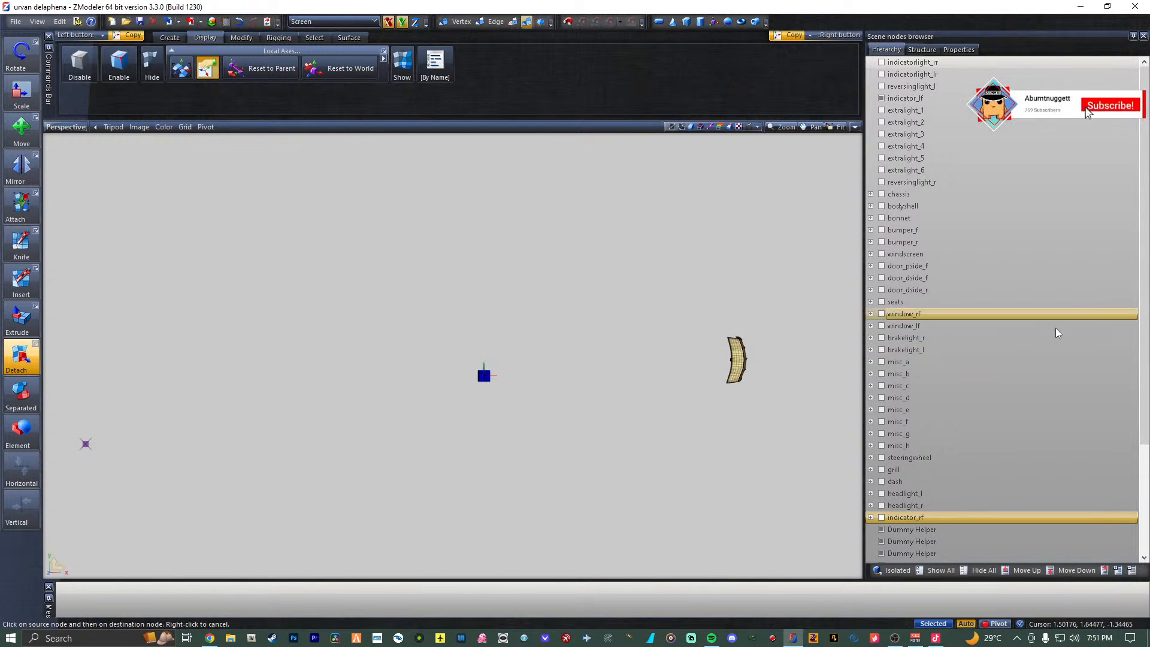
pyautogui.scroll(-4, 1063, 420)
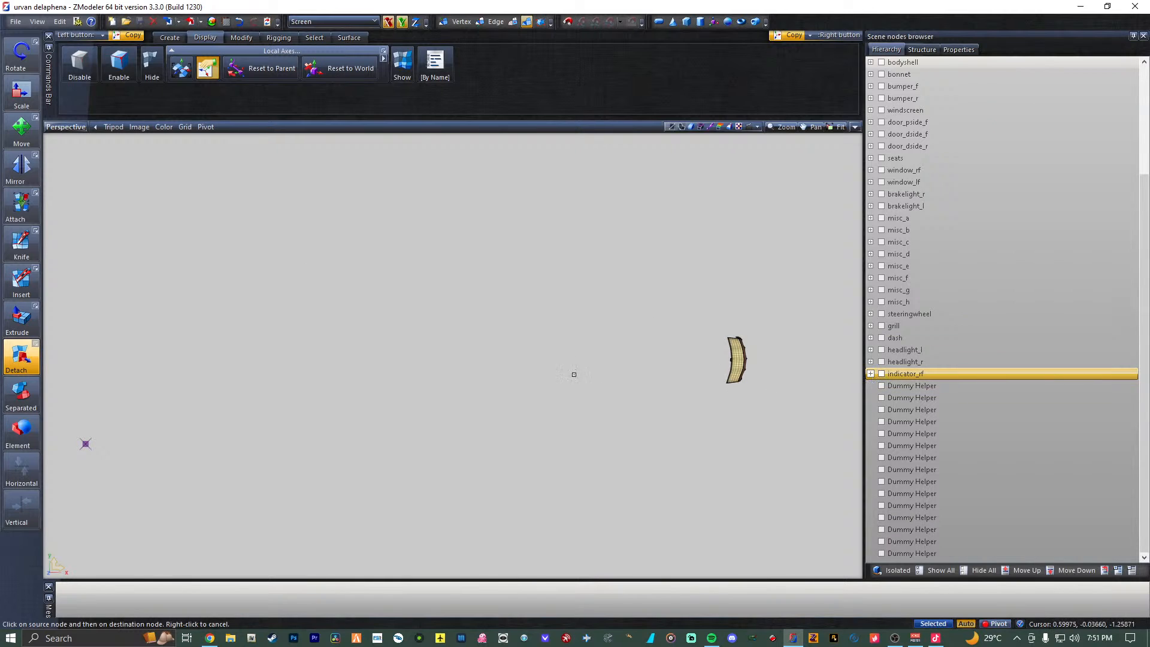
pyautogui.scroll(4, 959, 204)
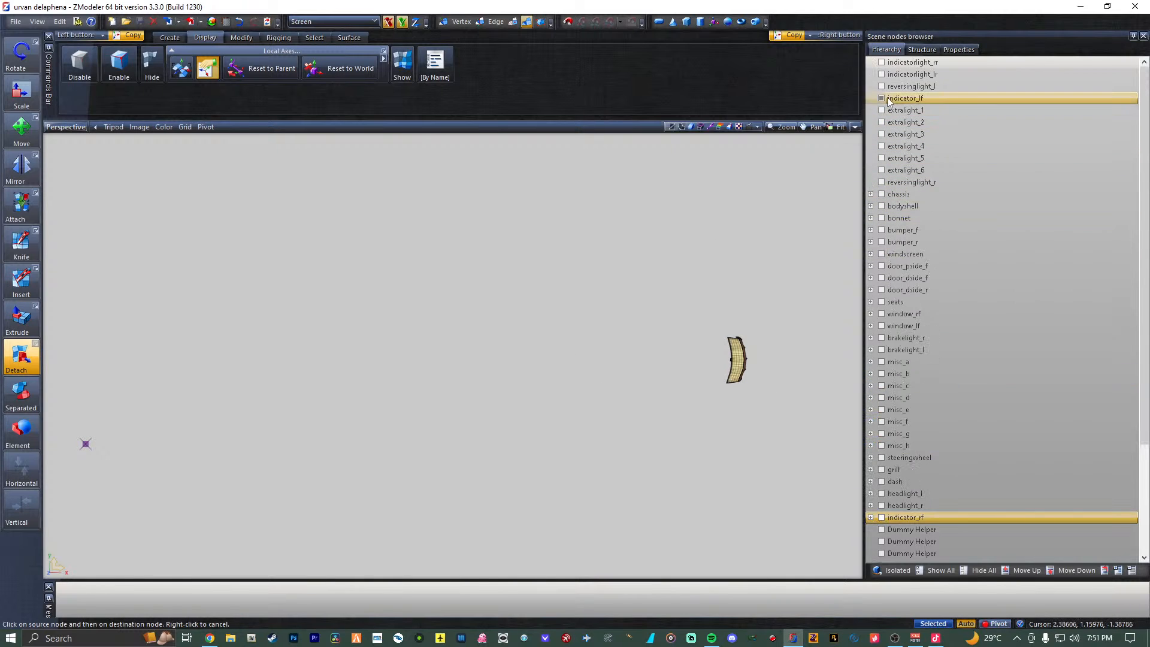
# Copy the left front indicator mesh's name, indicator_lf, onto the first new dummy helper and show that dummy.
pyautogui.click(929, 99)
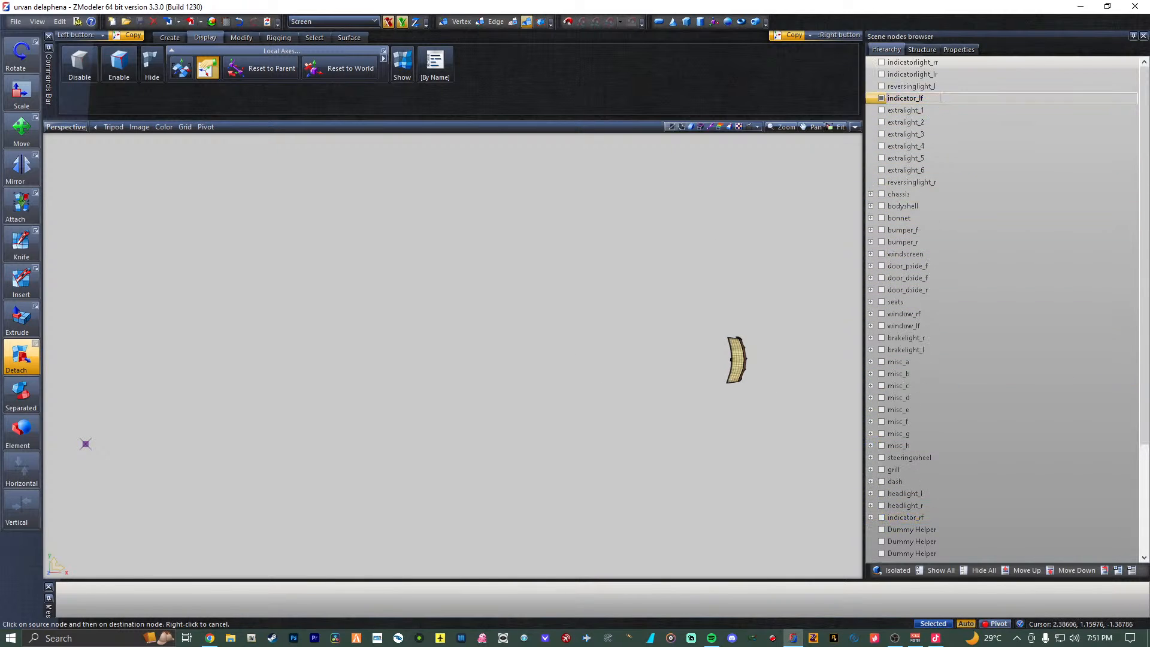
pyautogui.click(982, 495)
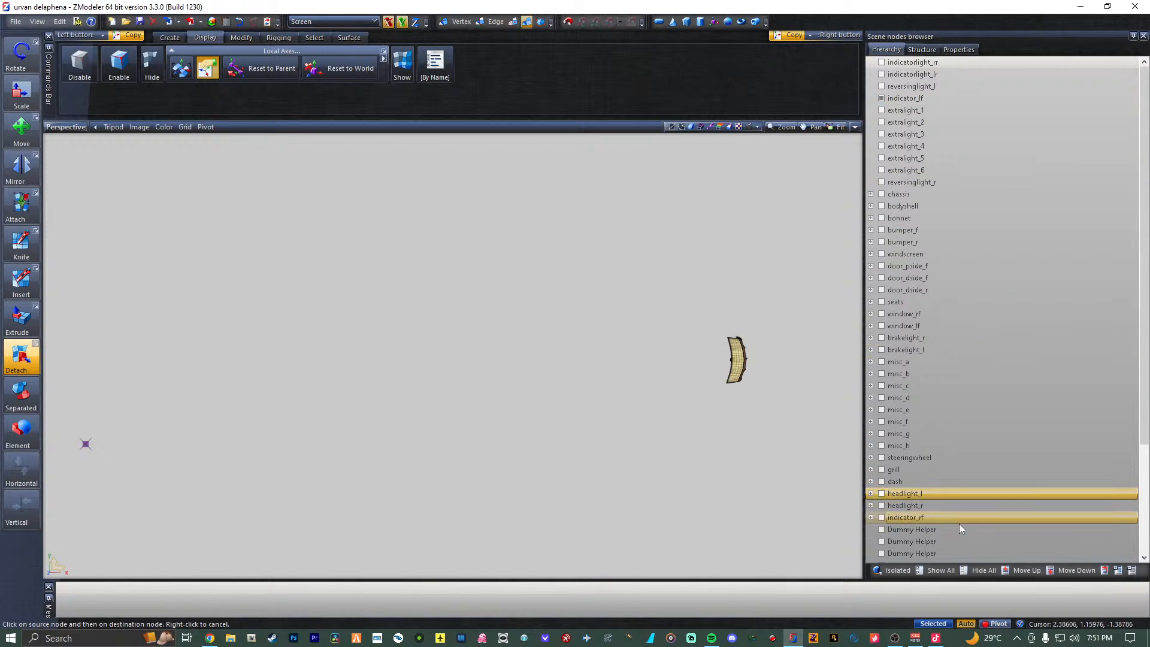
pyautogui.click(961, 528)
pyautogui.click(961, 528)
pyautogui.click(881, 530)
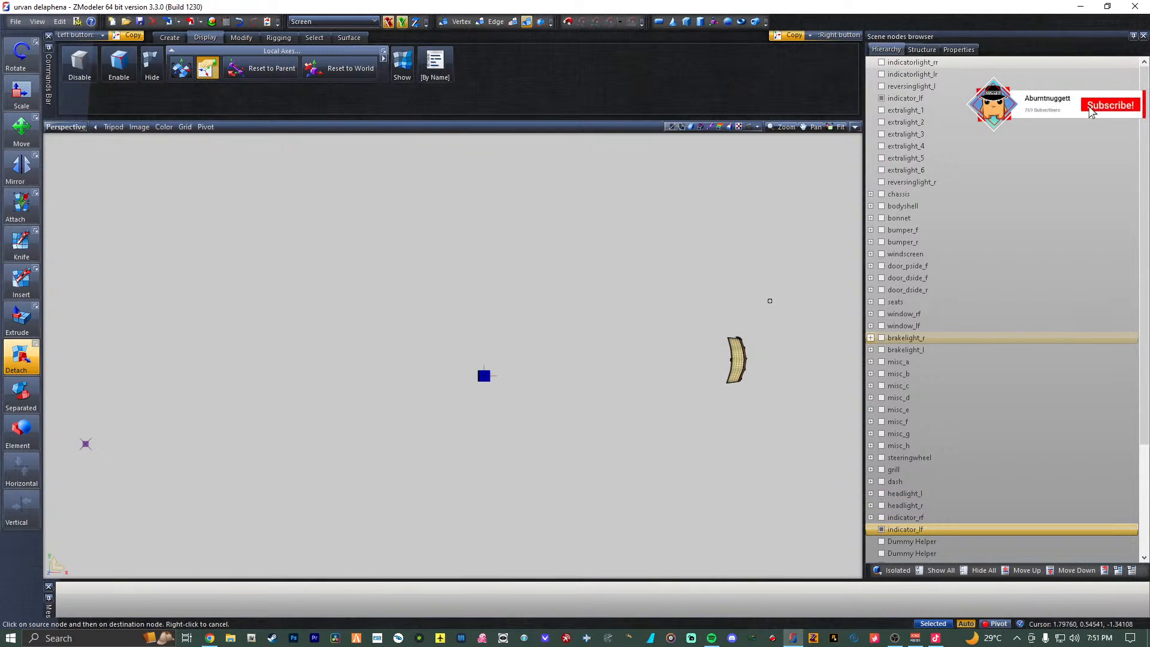
# Reset the left front indicator mesh's local axes to parent, center them, and copy them onto the indicator_lf dummy helper.
pyautogui.click(262, 68)
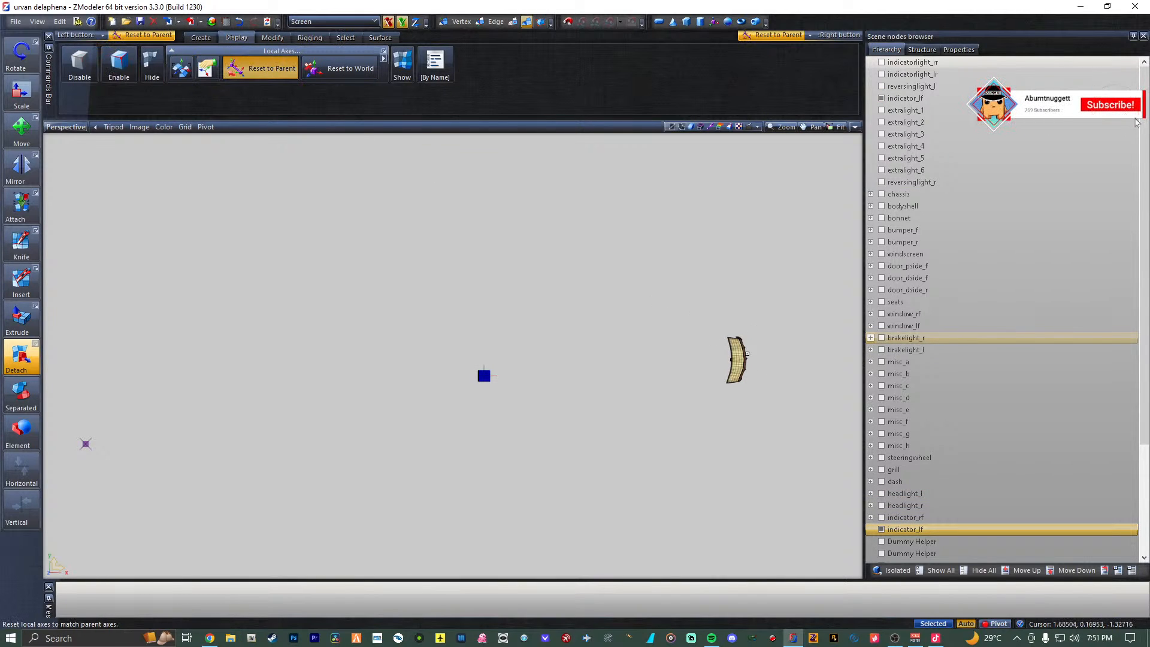
pyautogui.click(741, 358)
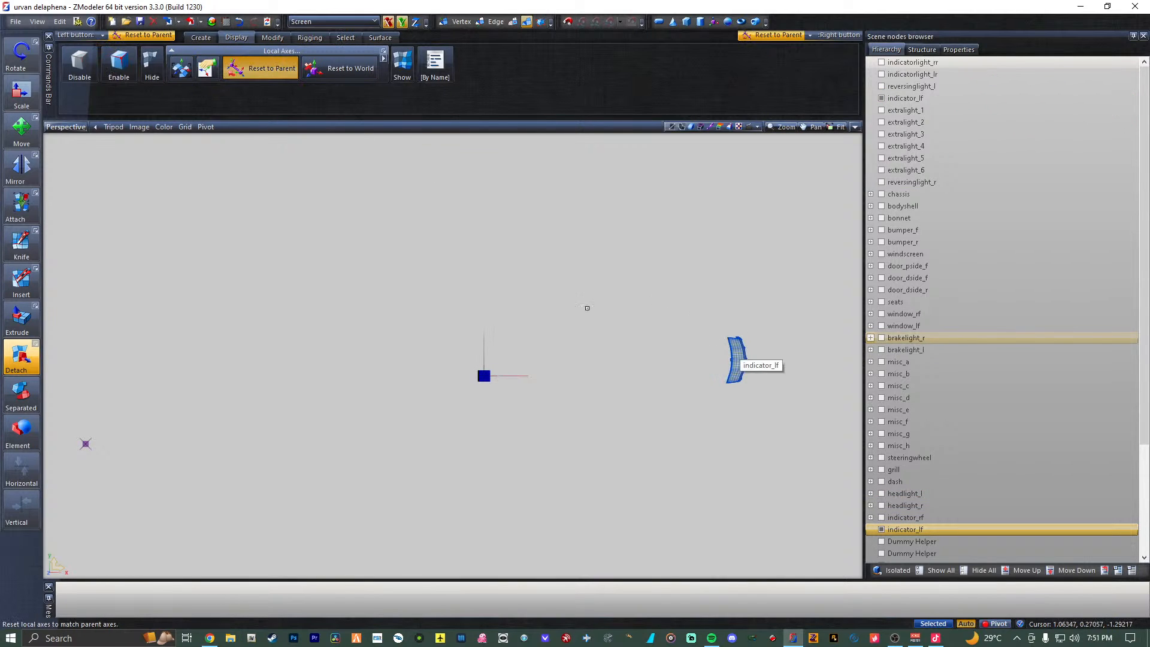
pyautogui.click(181, 68)
pyautogui.click(208, 68)
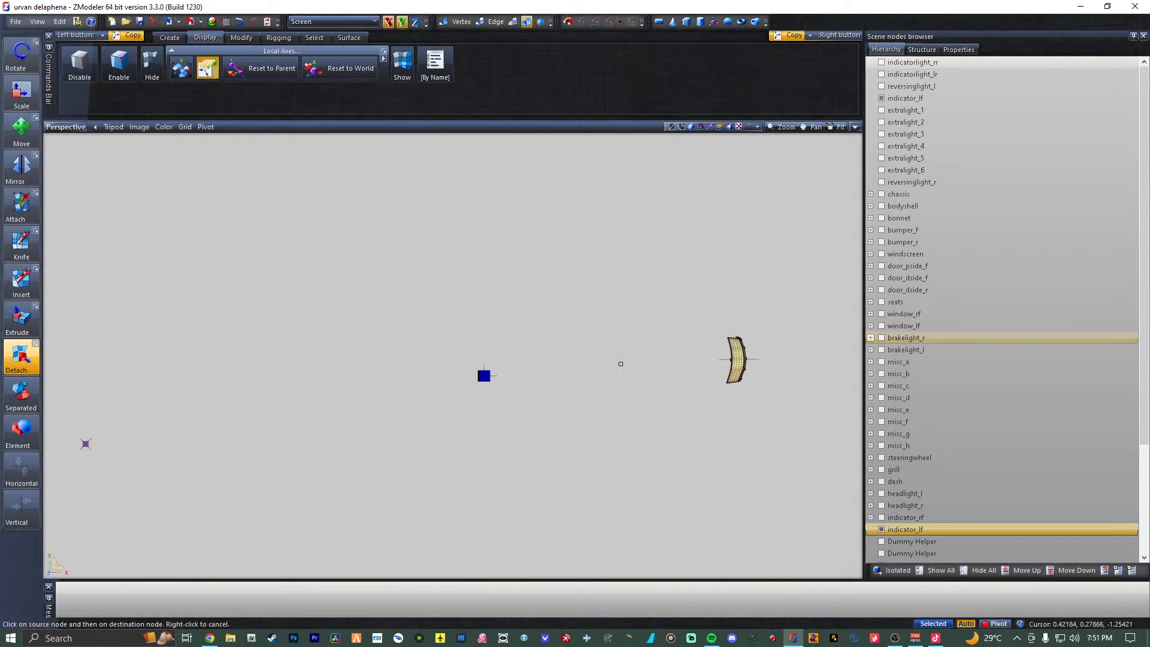
pyautogui.click(486, 376)
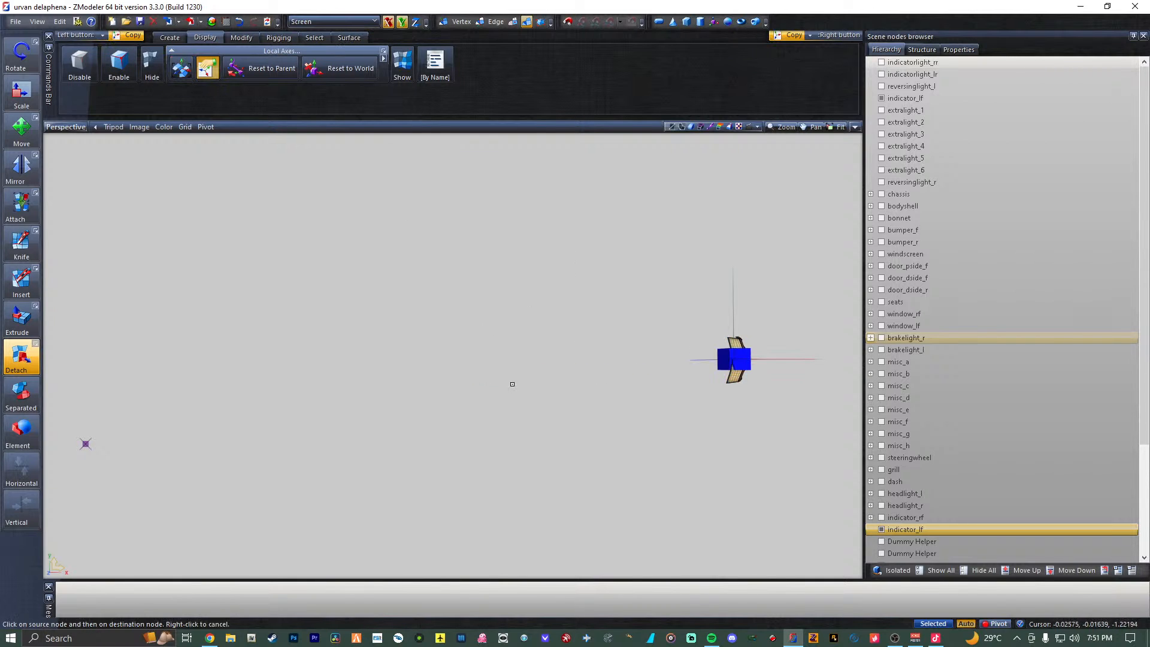
# Nest the left front indicator mesh under the indicator_lf dummy helper and hide that hierarchy.
pyautogui.click(930, 102)
pyautogui.moveTo(930, 102); pyautogui.dragTo(888, 531)
pyautogui.click(905, 530)
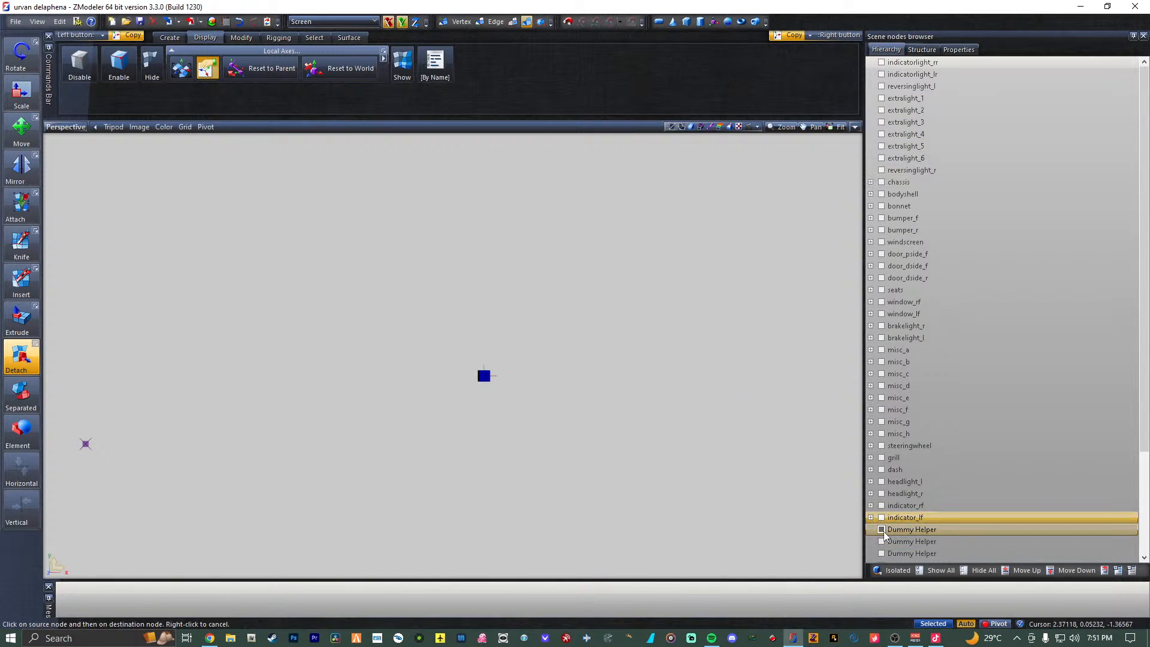
# Copy the right rear indicator mesh's name, indicatorlight_rr, onto the next unused dummy helper and show the mesh alongside that dummy.
pyautogui.doubleClick(935, 63)
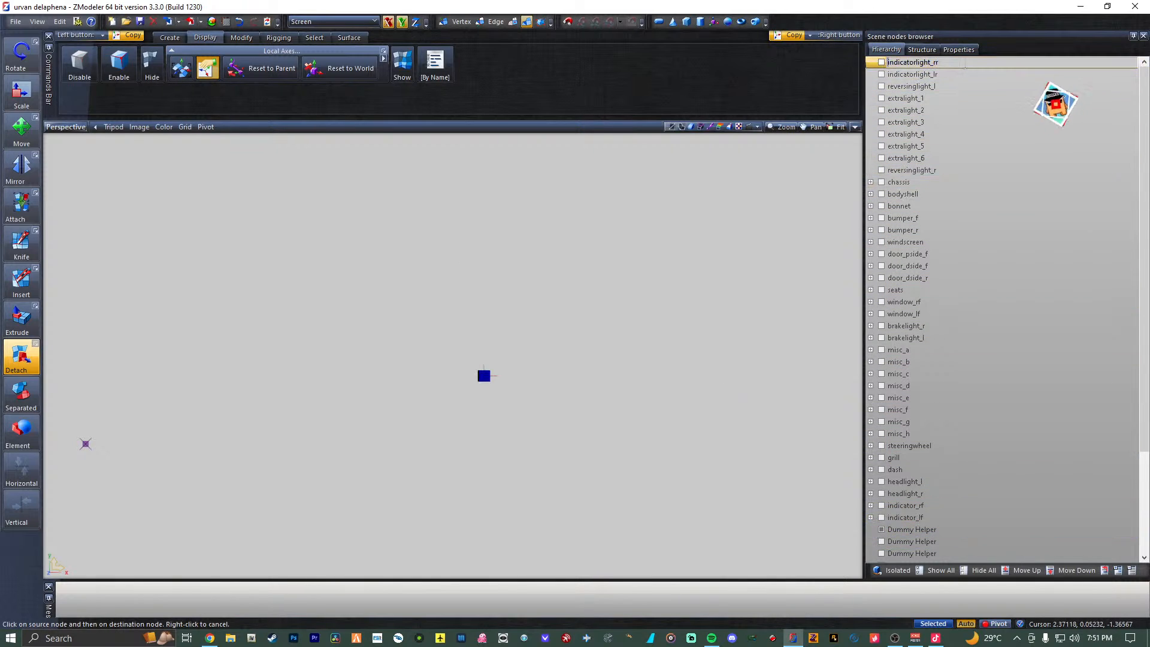
pyautogui.moveTo(941, 63); pyautogui.dragTo(839, 76)
pyautogui.click(910, 146)
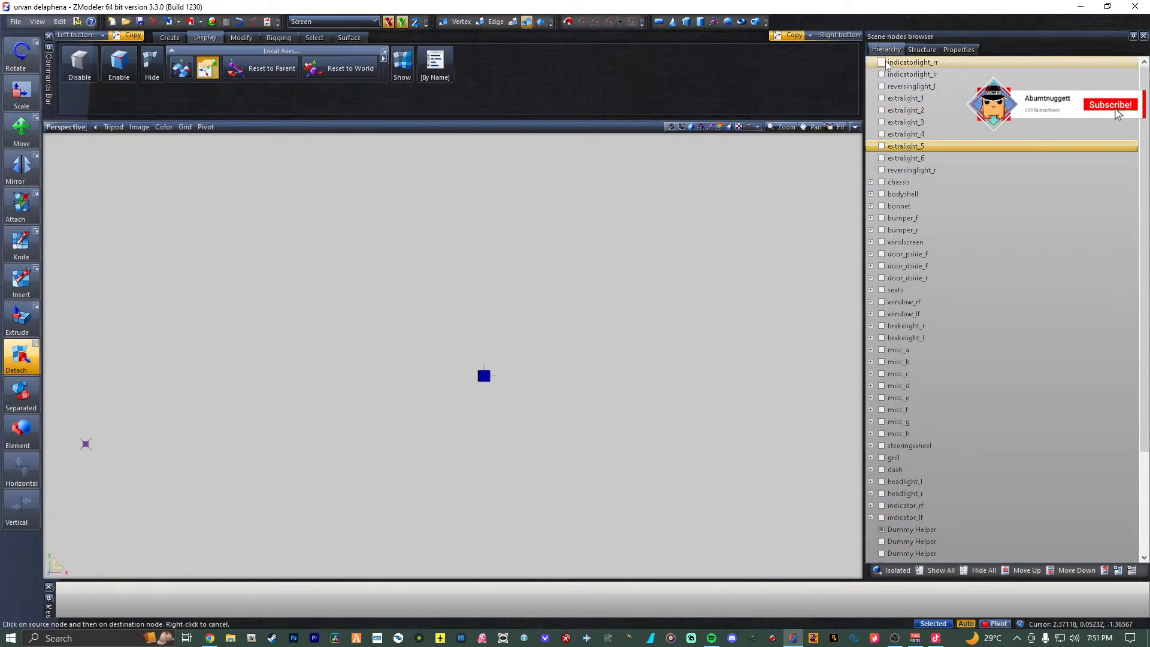
pyautogui.click(936, 531)
pyautogui.doubleClick(936, 530)
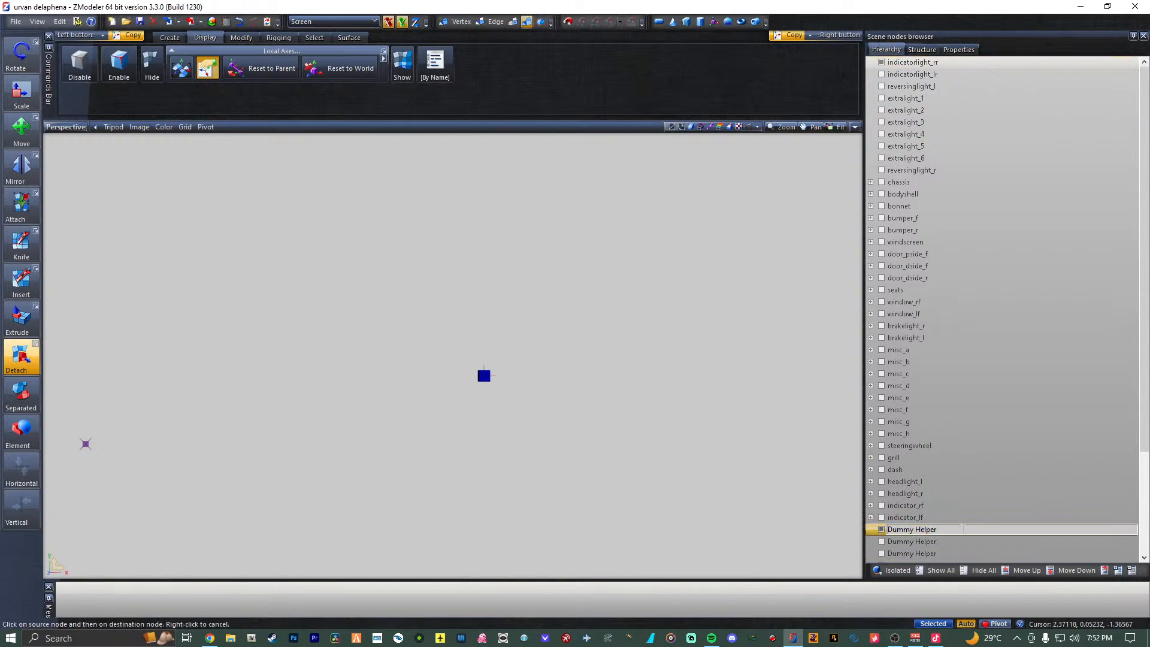
pyautogui.click(943, 551)
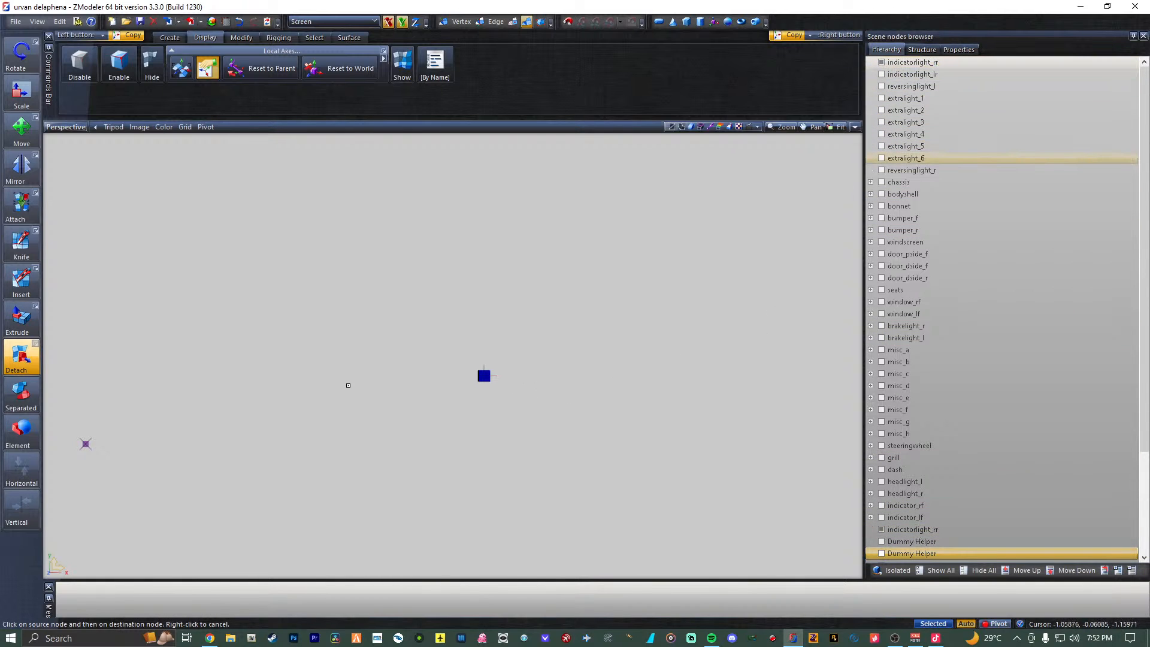
# Restore the four-view layout, reset the right rear indicator mesh's local axes to parent, and center them on the mesh.
pyautogui.moveTo(365, 348); pyautogui.dragTo(704, 254, button='middle')
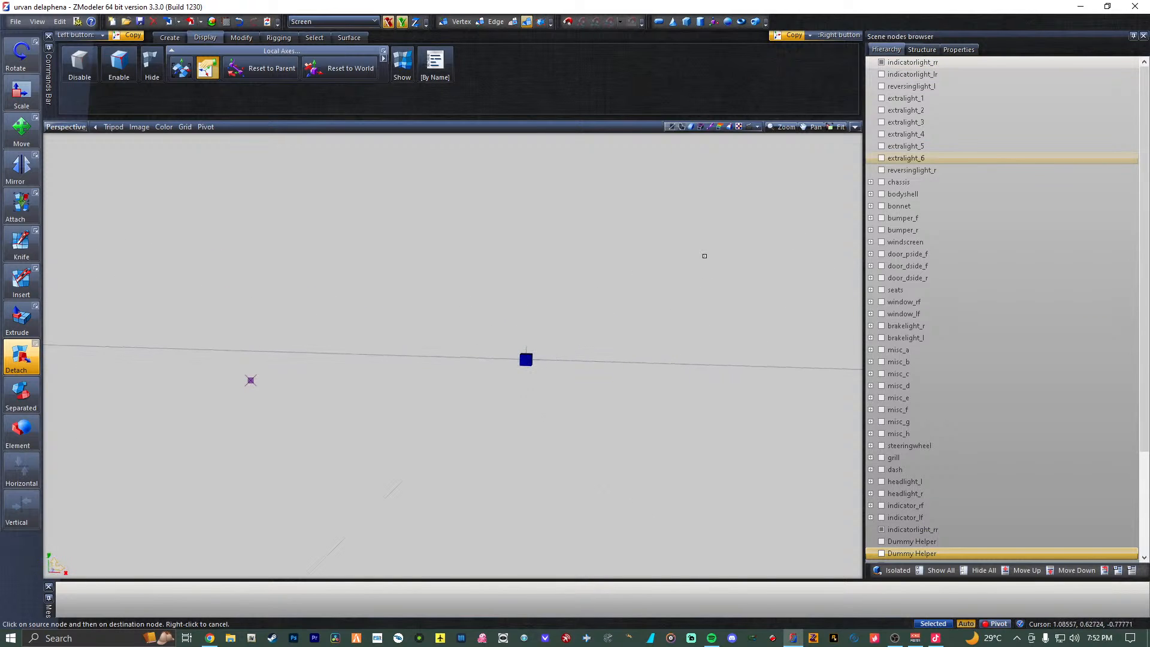
pyautogui.click(854, 127)
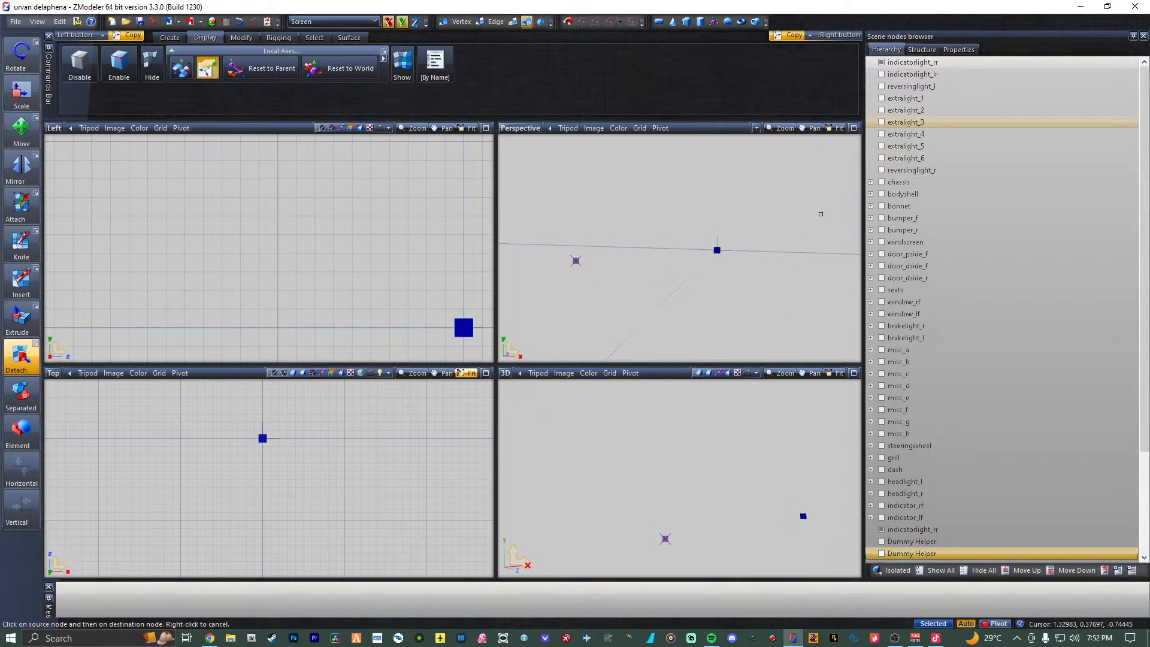
pyautogui.moveTo(821, 214); pyautogui.dragTo(706, 260, button='middle')
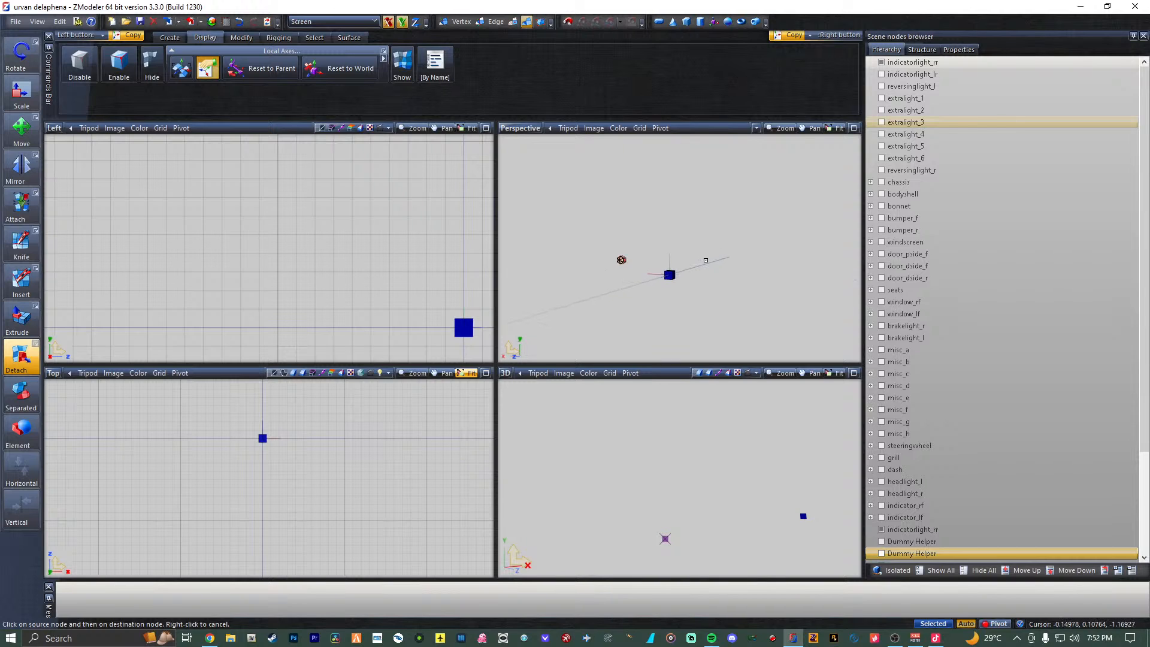
pyautogui.click(261, 68)
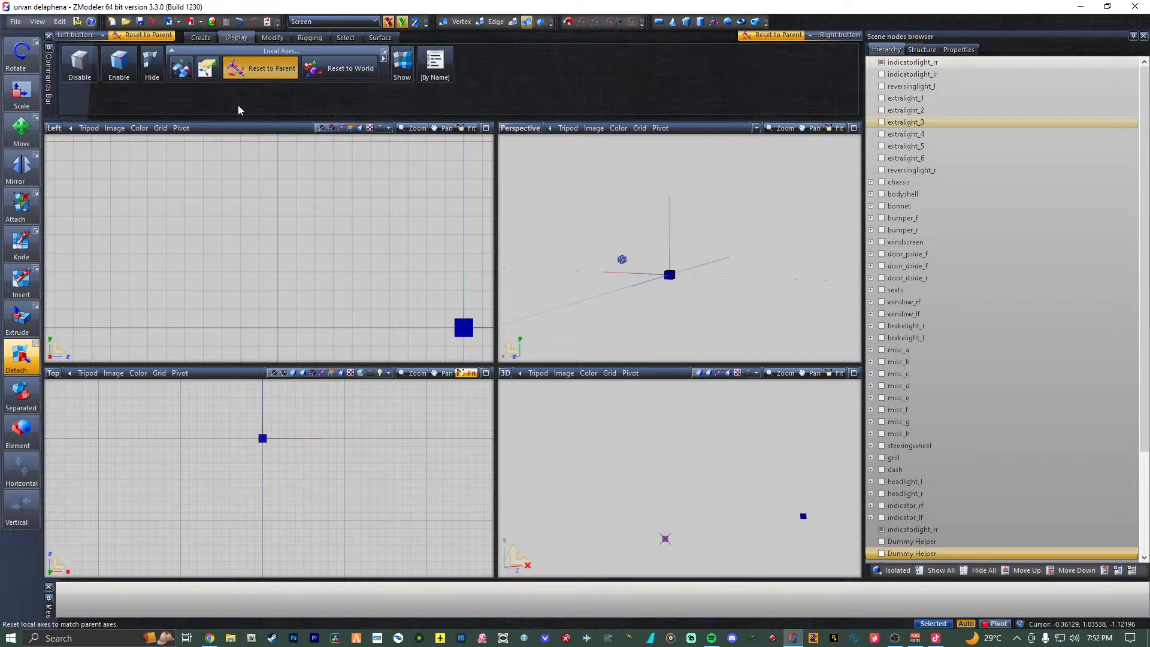
pyautogui.click(181, 68)
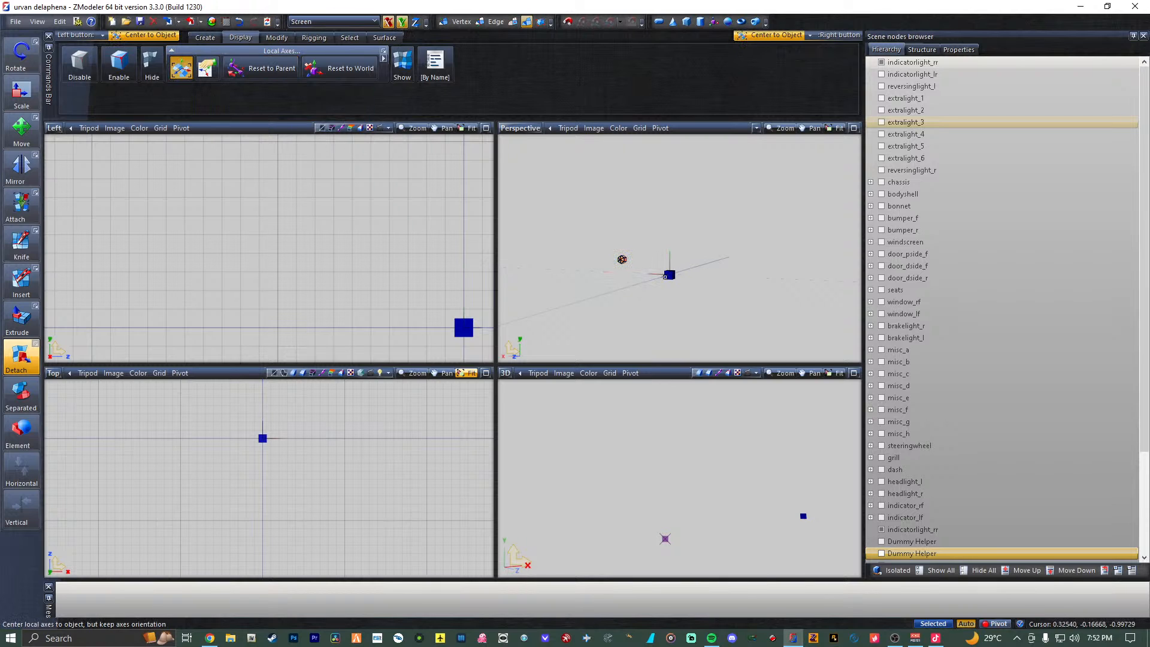
pyautogui.click(622, 259)
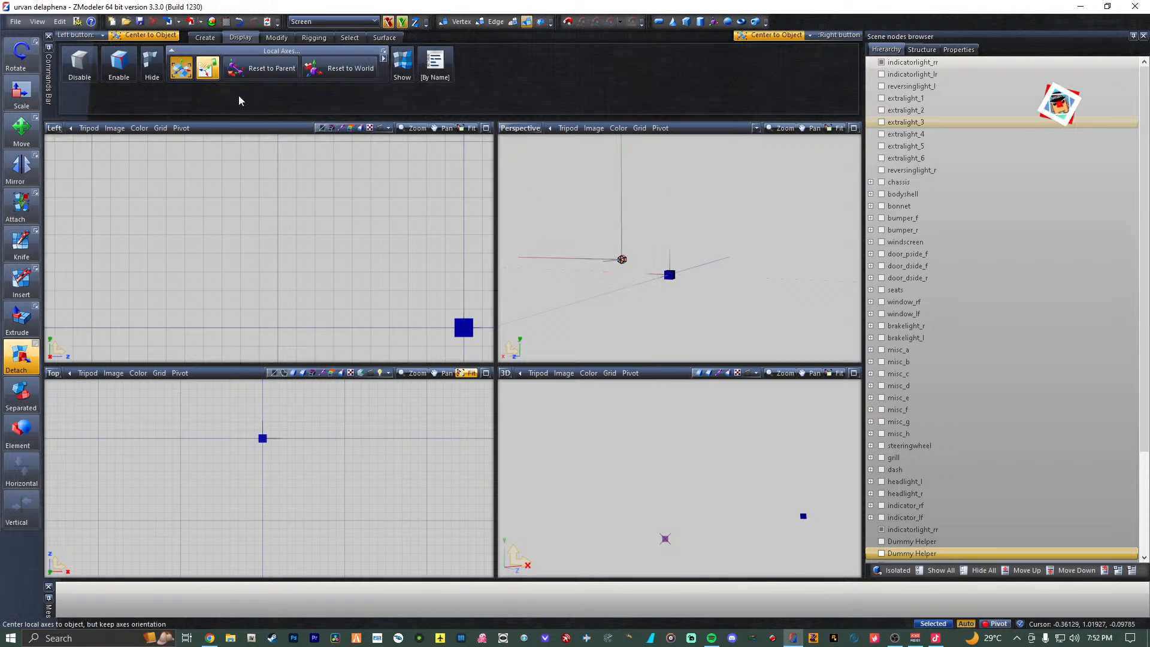
# Copy the right rear indicator mesh's local axes onto the indicatorlight_rr dummy helper and nest the mesh under that dummy.
pyautogui.click(207, 67)
pyautogui.click(623, 258)
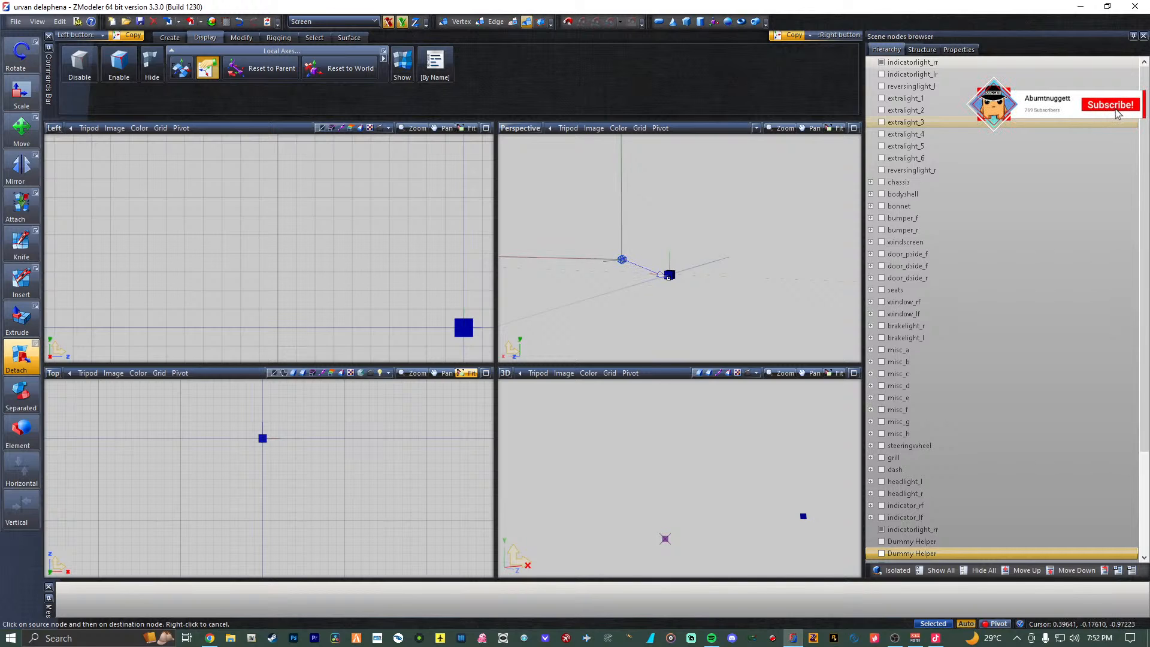
pyautogui.click(670, 275)
pyautogui.click(669, 275)
pyautogui.moveTo(933, 63); pyautogui.dragTo(915, 528)
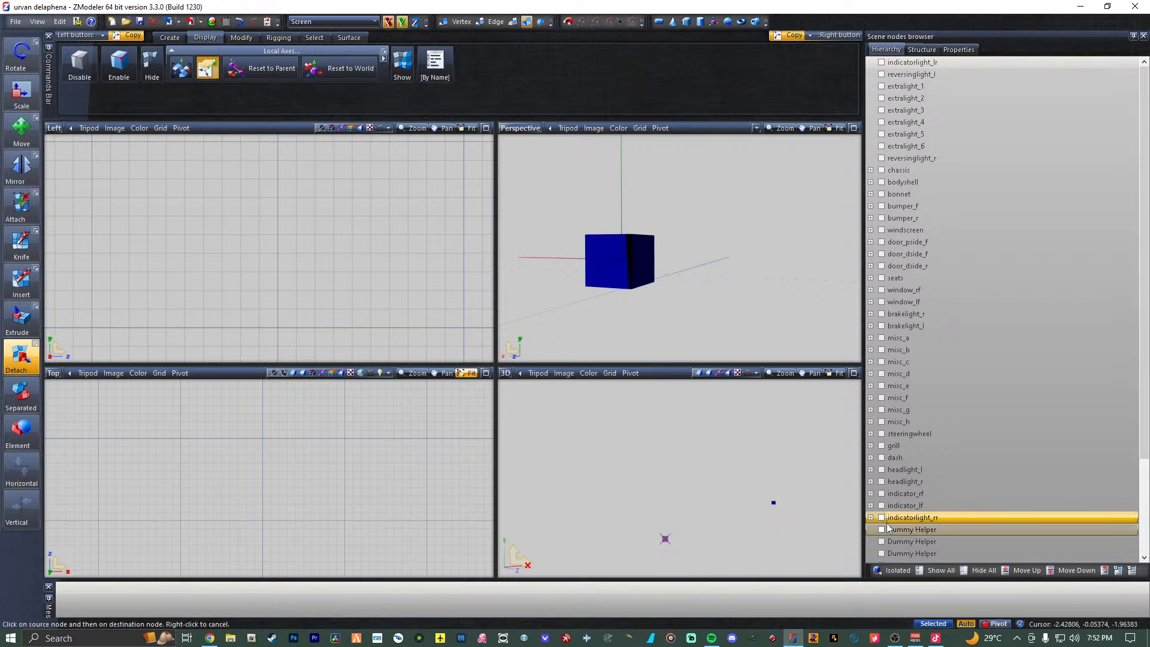
# Copy the left rear indicator mesh's name, indicatorlight_lr, onto the next unused dummy helper and show both nodes.
pyautogui.click(951, 62)
pyautogui.moveTo(938, 62); pyautogui.dragTo(924, 63)
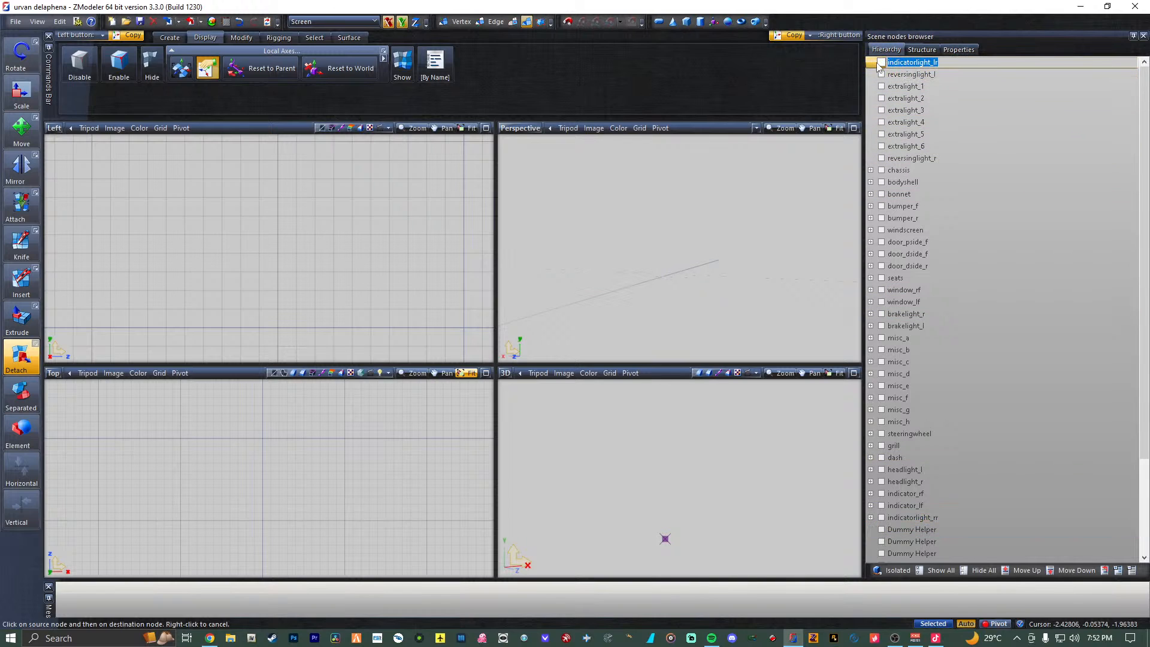
pyautogui.click(948, 520)
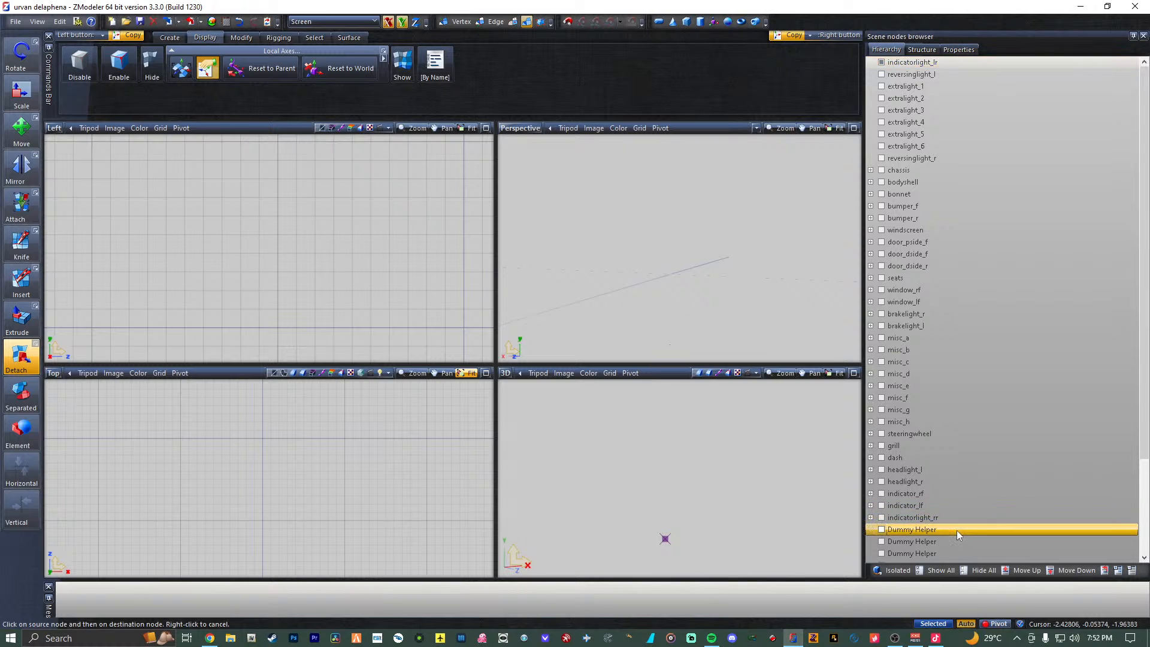
pyautogui.click(957, 530)
pyautogui.write('indicatorlight_lr')
pyautogui.press('Return')
pyautogui.click(882, 529)
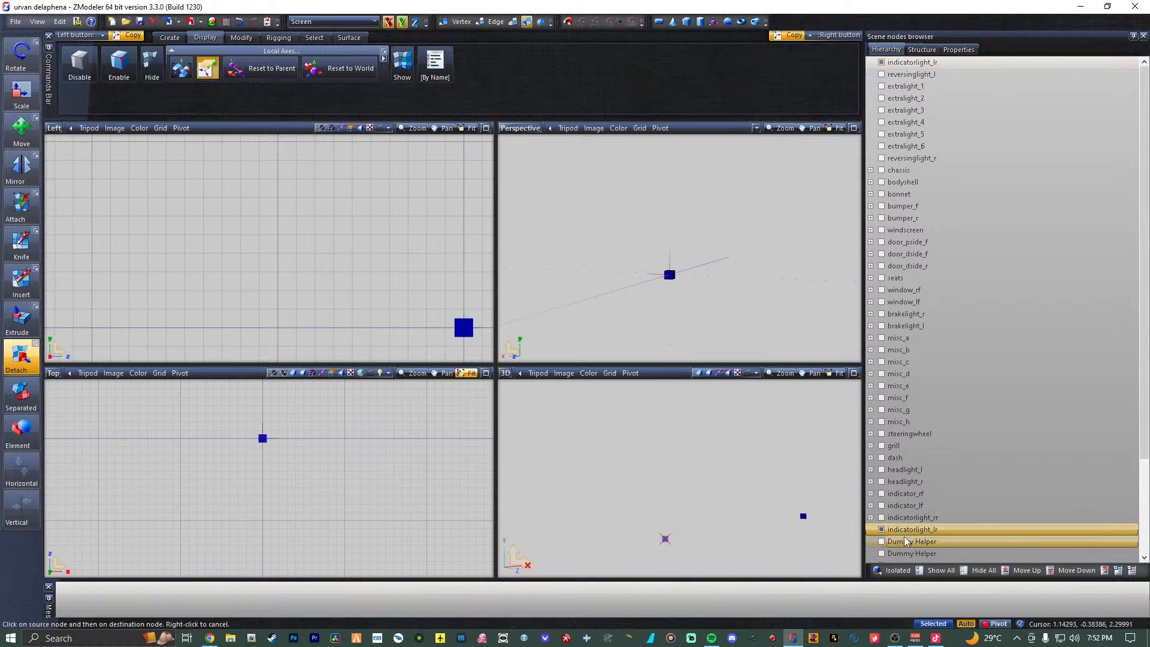
# Reset the left rear indicator mesh's local axes to parent, center them, and copy them onto the indicatorlight_lr dummy helper.
pyautogui.scroll(-2, 564, 234)
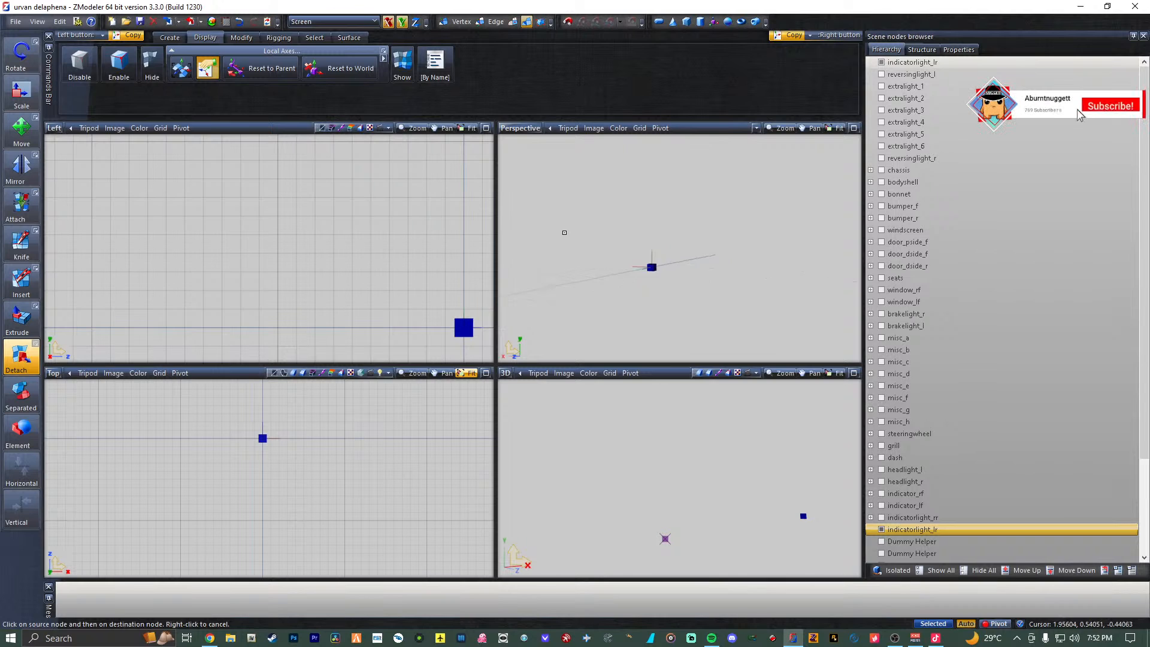
pyautogui.moveTo(565, 234); pyautogui.dragTo(610, 235, button='middle')
pyautogui.moveTo(704, 238); pyautogui.dragTo(727, 260, button='middle')
pyautogui.scroll(3, 739, 257)
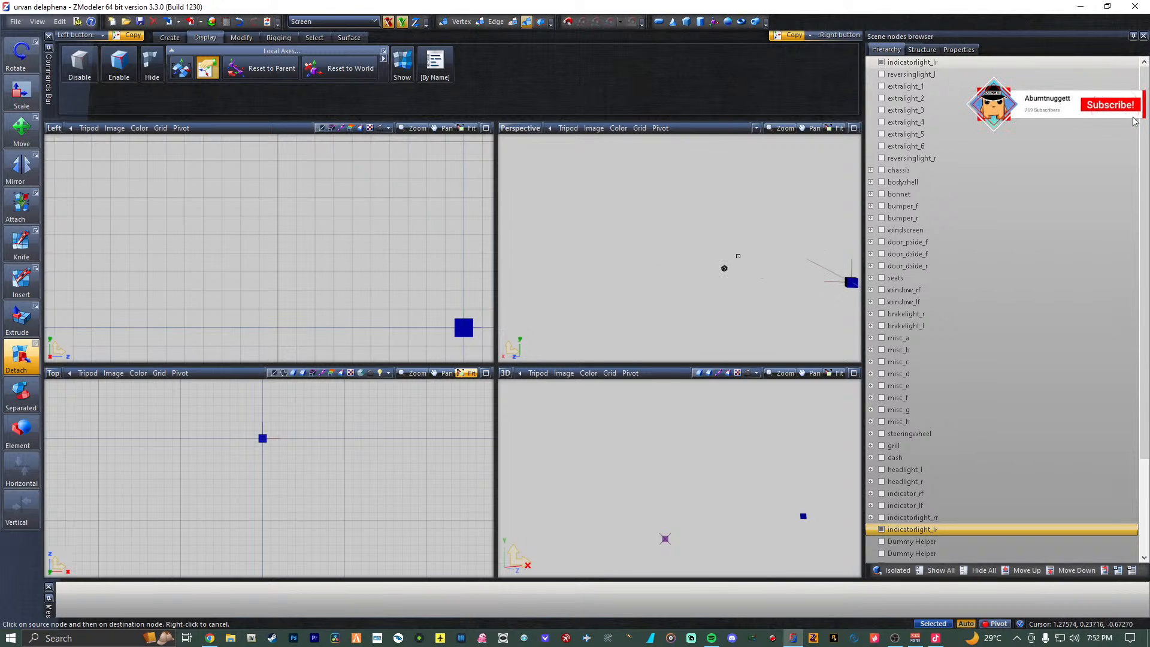
pyautogui.click(267, 74)
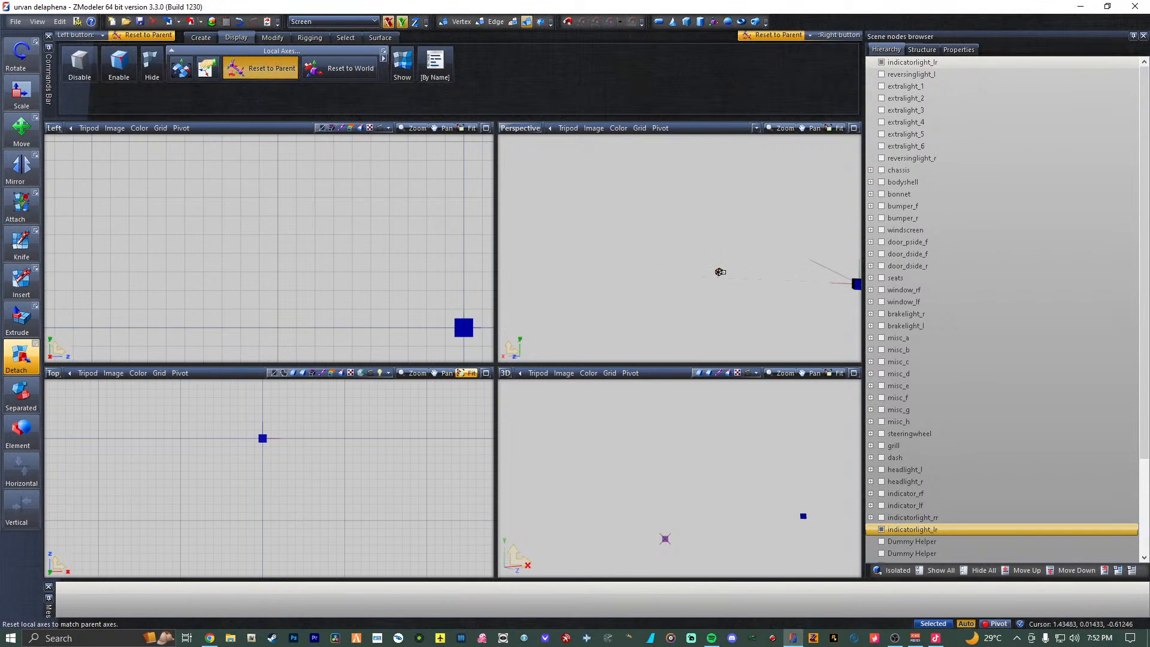
pyautogui.click(181, 68)
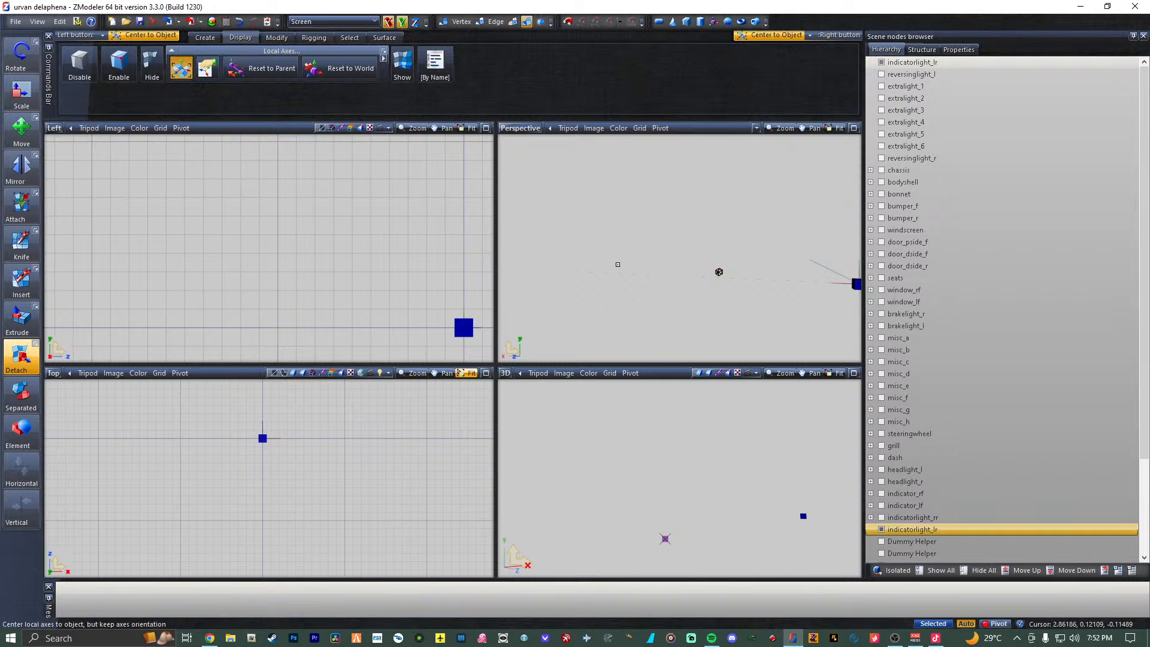
pyautogui.click(207, 68)
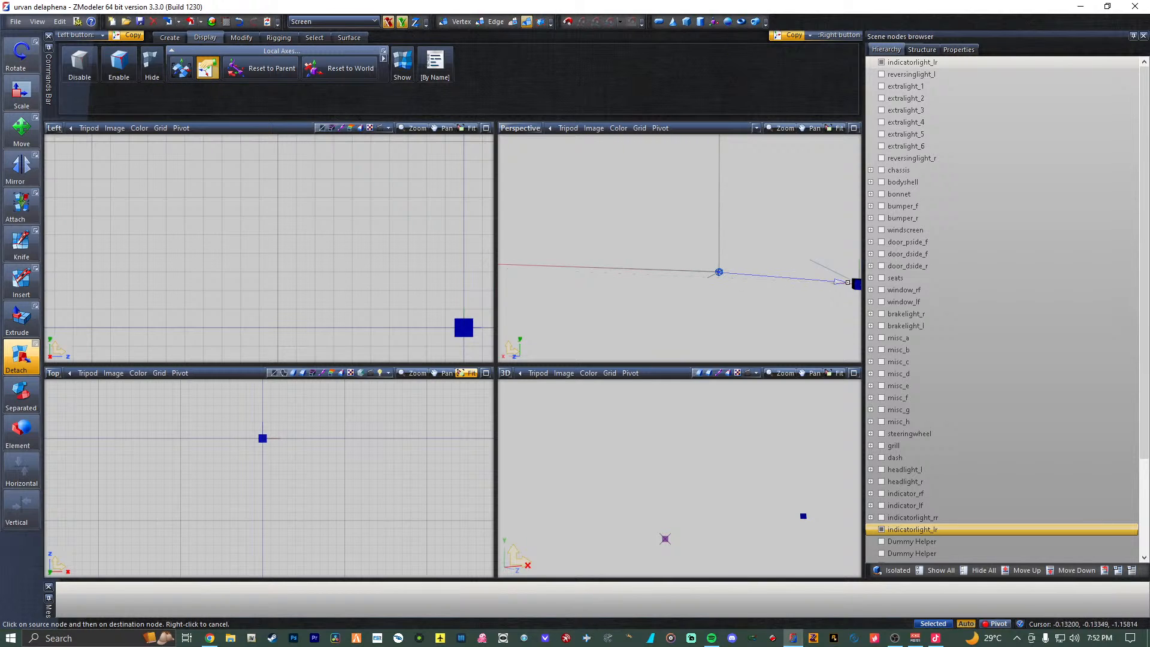
pyautogui.click(856, 285)
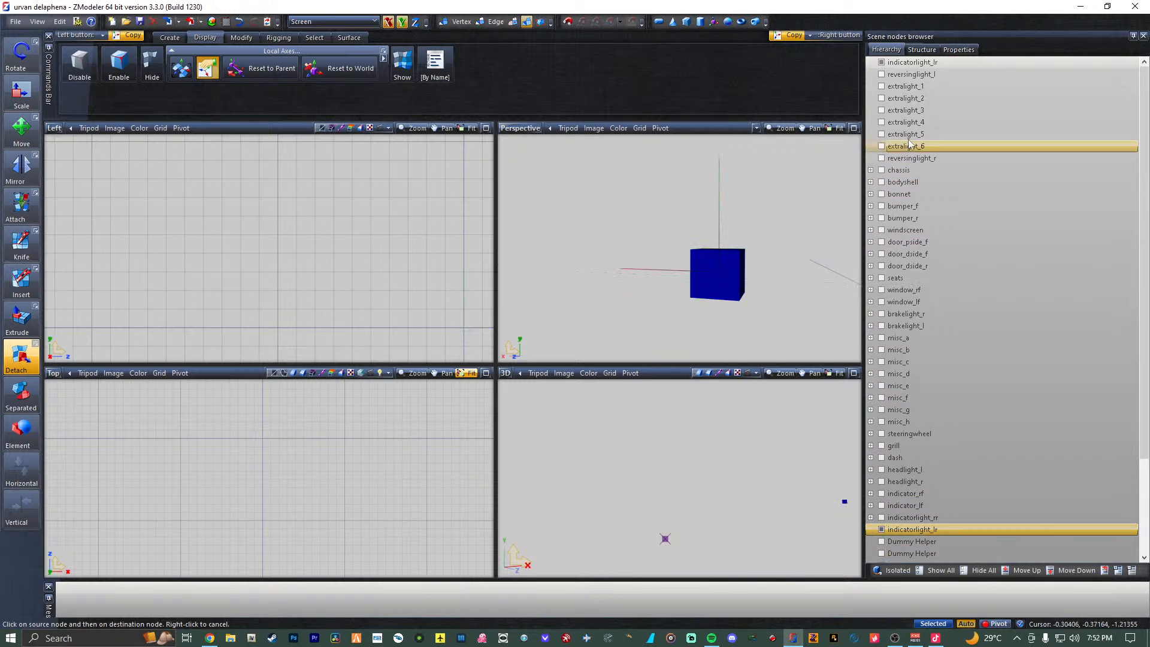
# Nest the left rear indicator mesh under the hidden indicatorlight_lr dummy helper and save the scene.
pyautogui.moveTo(912, 63); pyautogui.dragTo(901, 531)
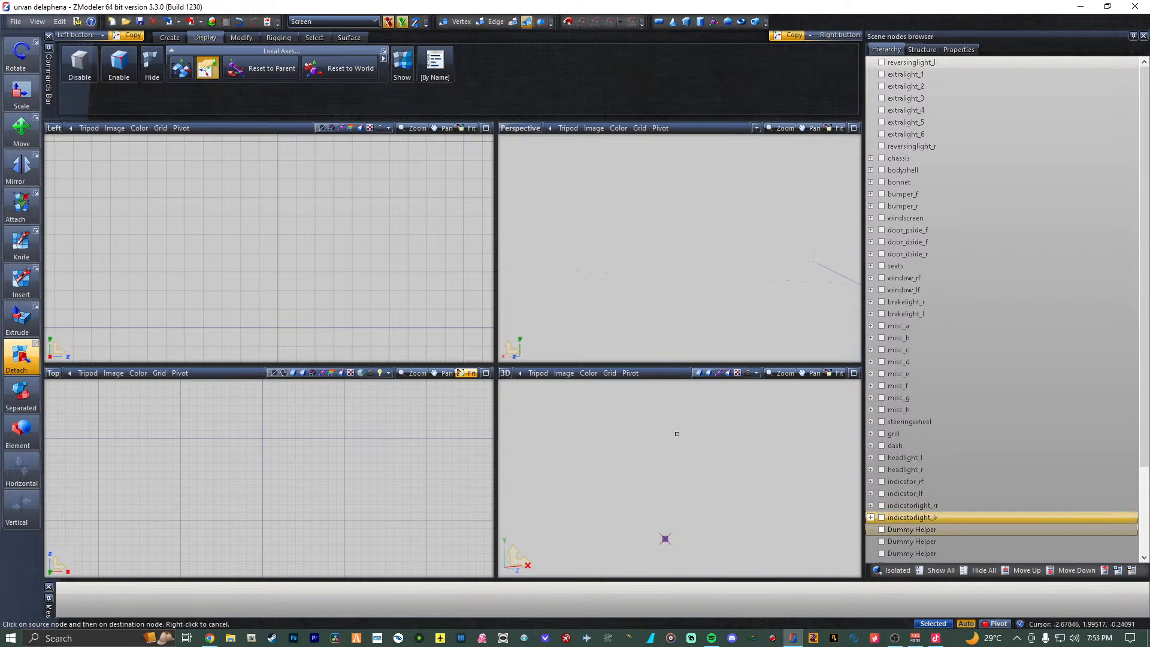
pyautogui.hotkey('ctrl', 's')
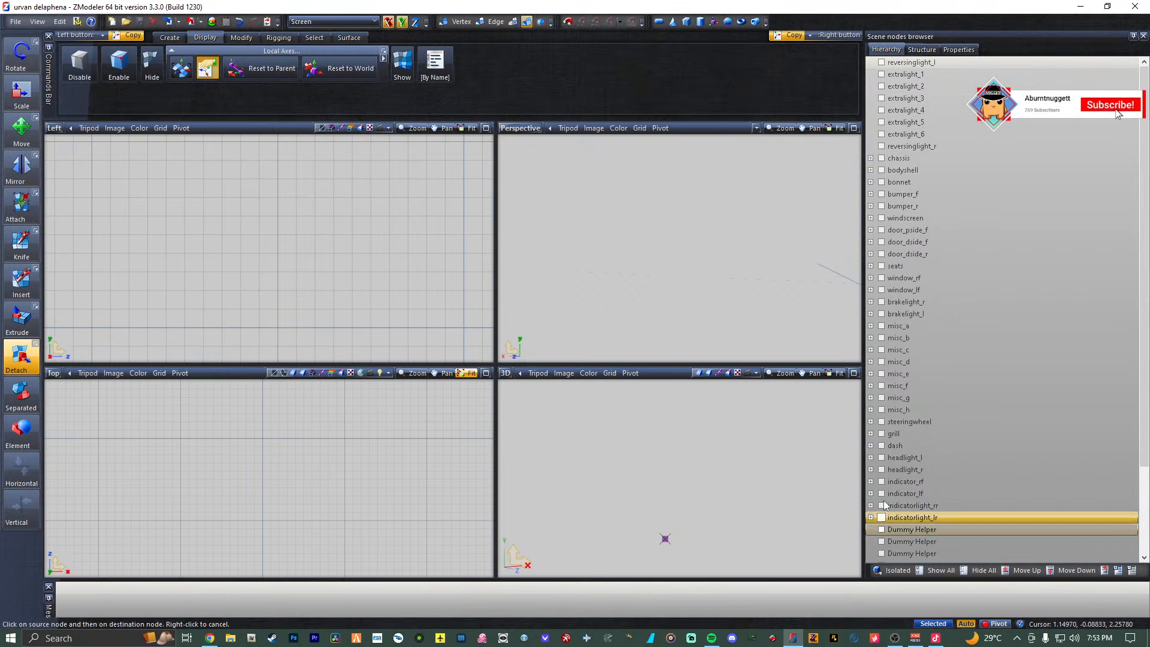
# Copy the right reversing light mesh's name, reversinglight_r, onto the next unused dummy helper and show both nodes.
pyautogui.moveTo(951, 146); pyautogui.dragTo(904, 146)
pyautogui.doubleClick(966, 146)
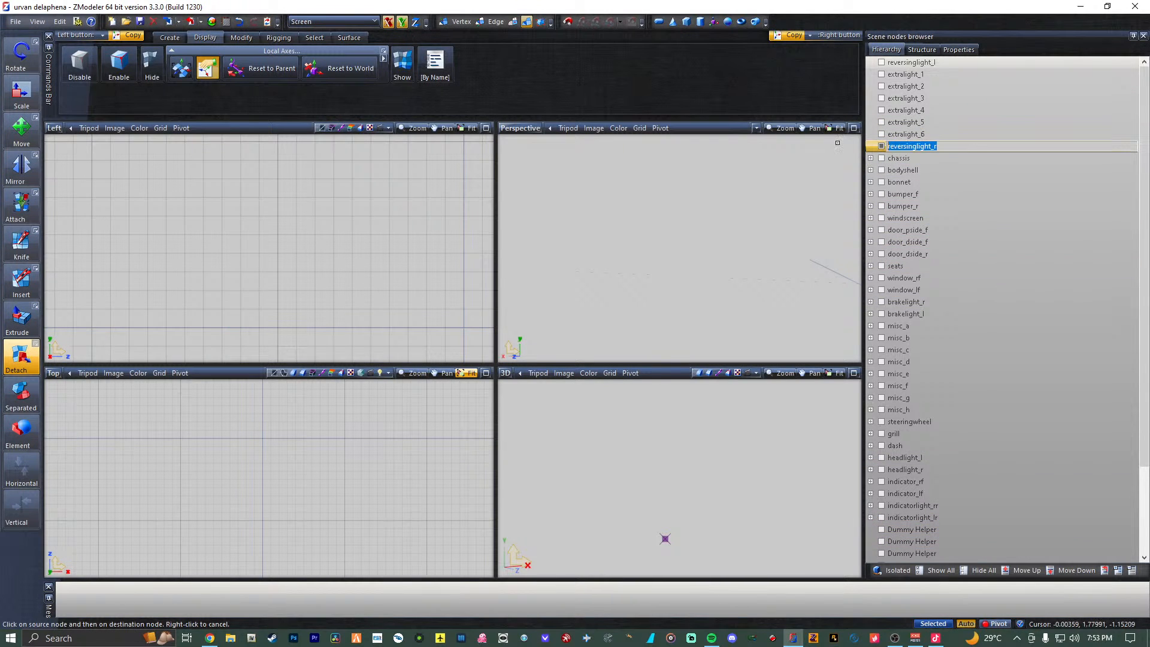
pyautogui.click(944, 529)
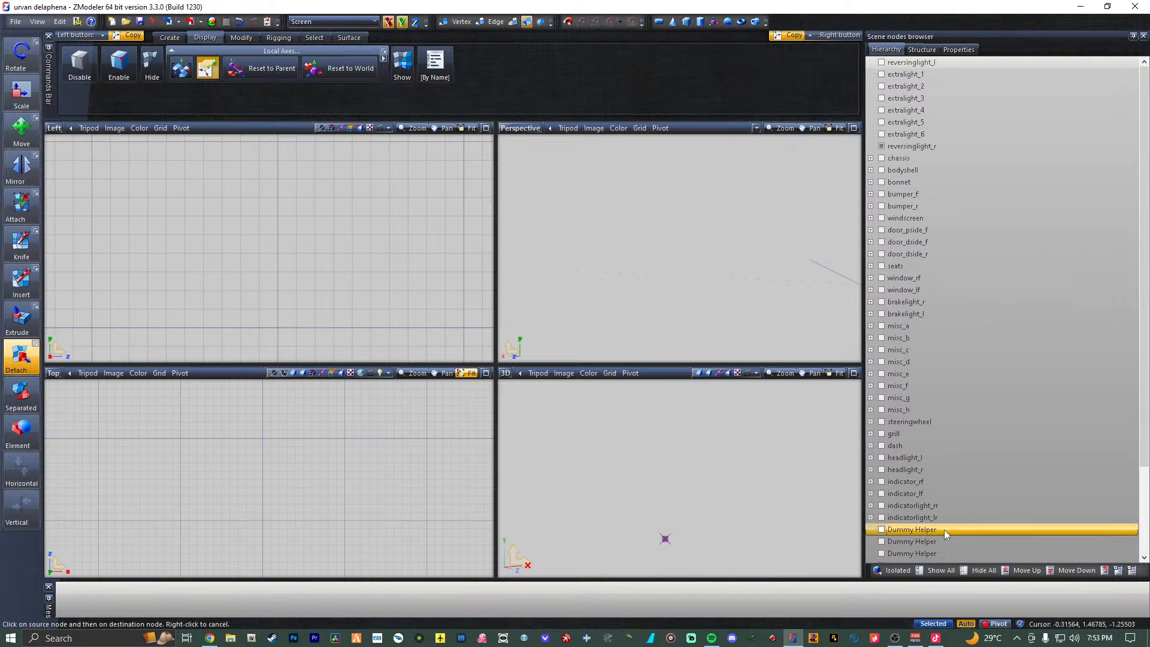
pyautogui.doubleClick(944, 529)
pyautogui.write('reversinglight_r')
pyautogui.click(880, 529)
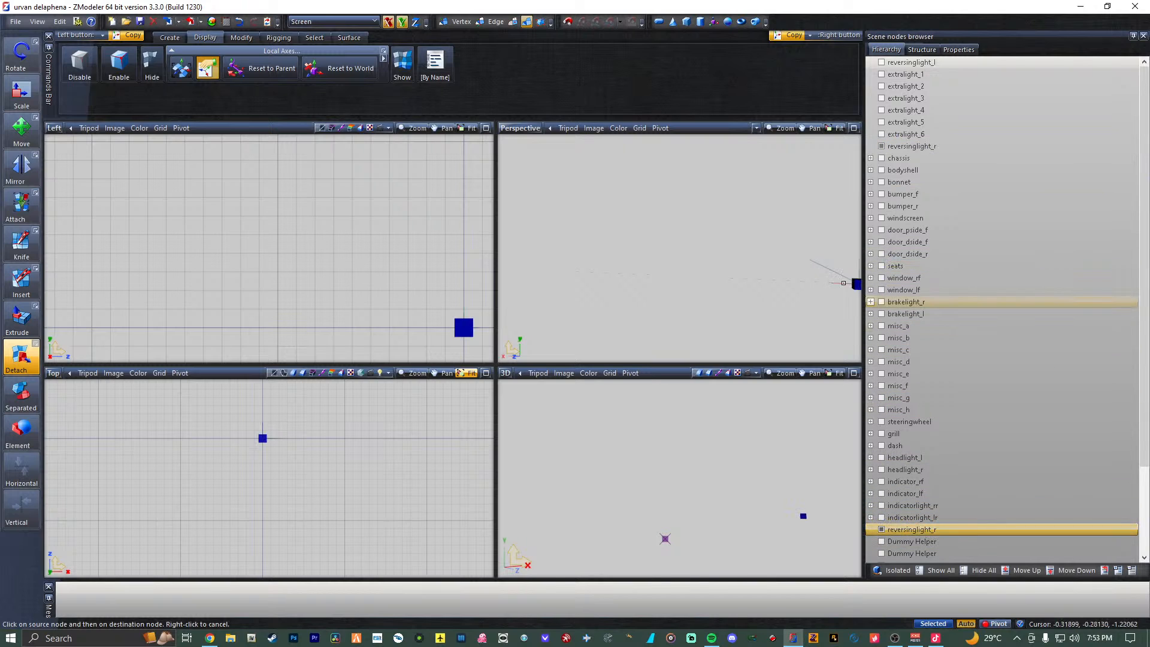
# Try to reset the right reversing light mesh's local axes to parent and center them for copying.
pyautogui.moveTo(781, 248); pyautogui.dragTo(728, 260, button='middle')
pyautogui.scroll(2, 754, 268)
pyautogui.scroll(-2, 754, 267)
pyautogui.scroll(1, 753, 268)
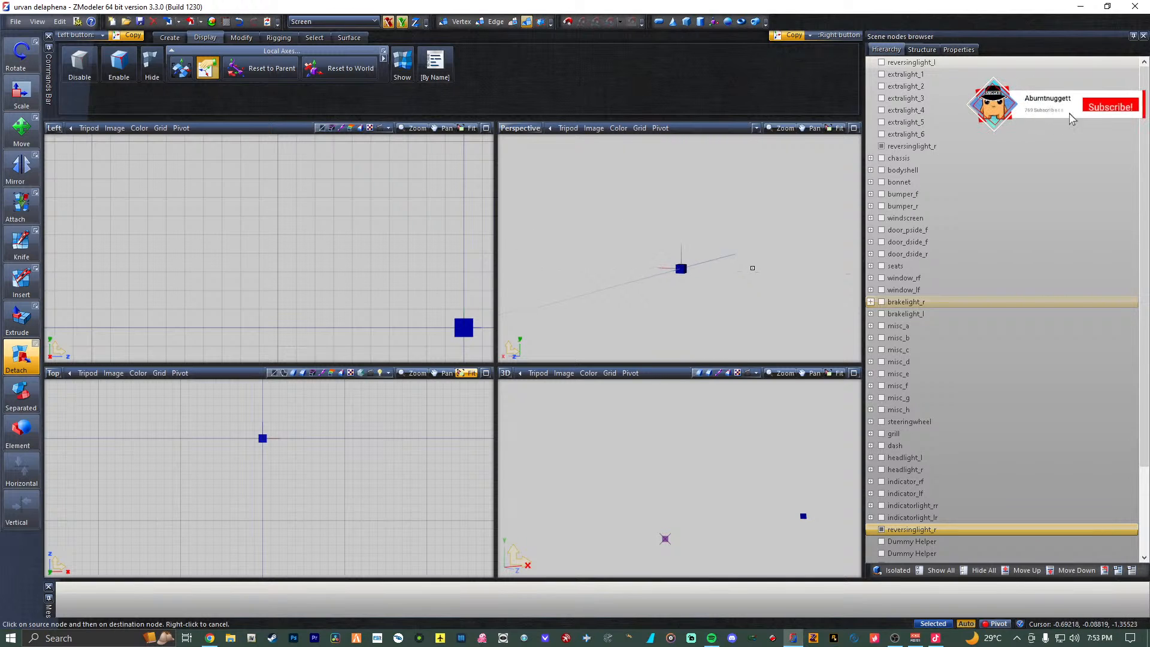
pyautogui.scroll(-1, 752, 268)
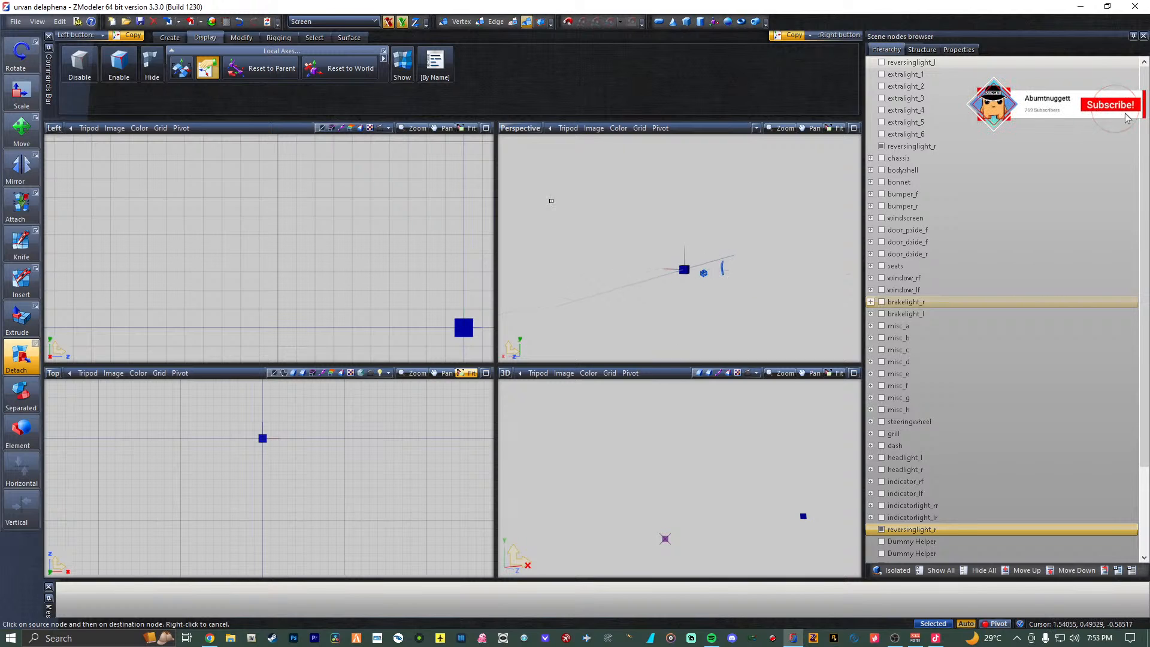
pyautogui.click(260, 67)
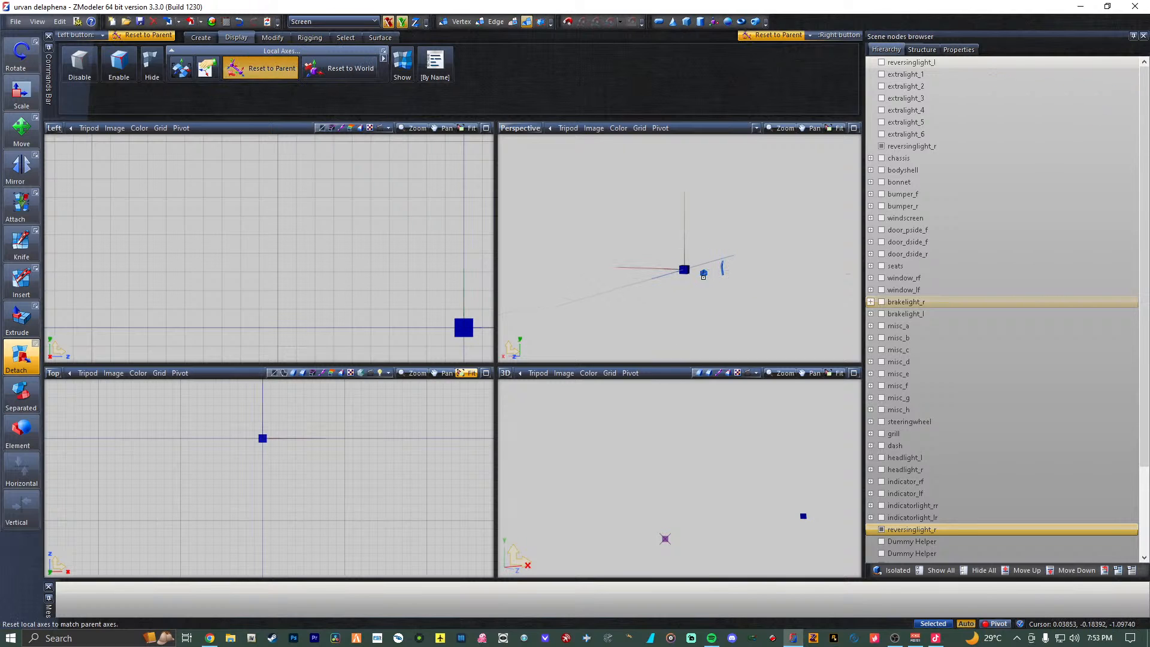
pyautogui.click(181, 67)
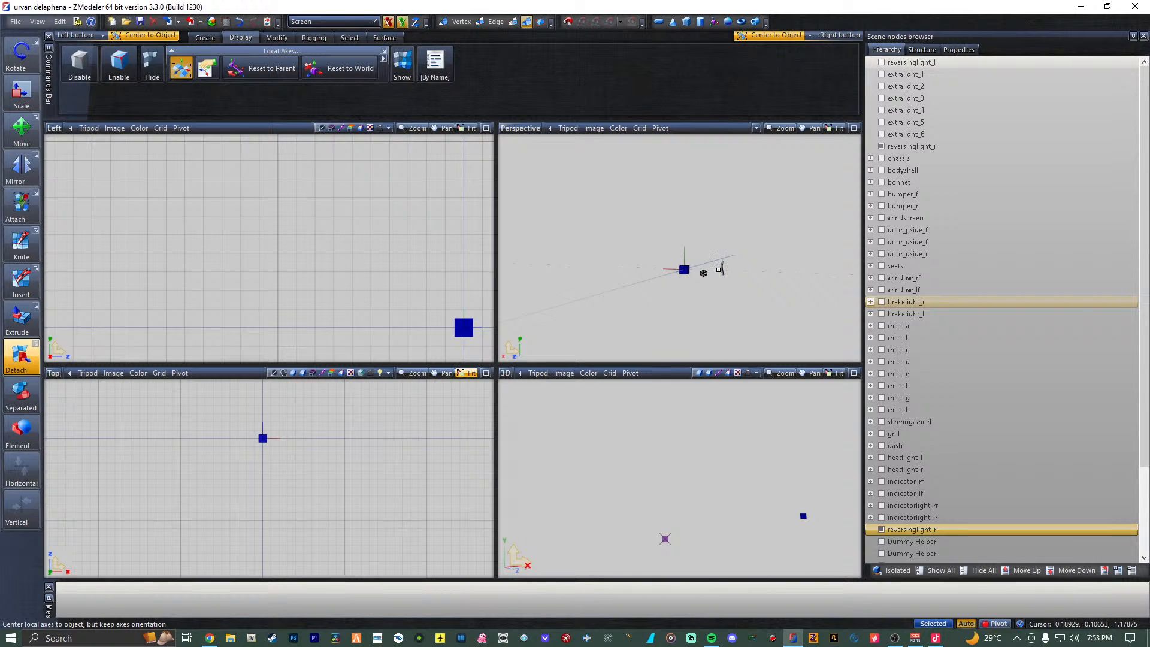
pyautogui.click(208, 68)
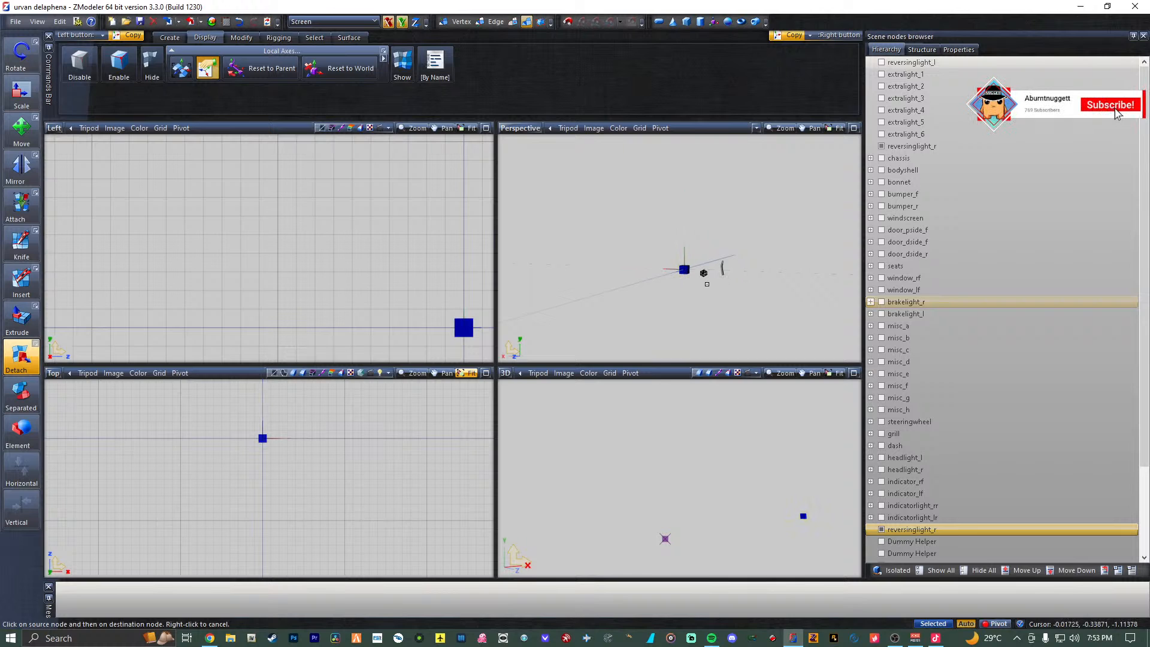
# Reset the reversinglight_r mesh's local axes to parent and to world, and center them on the mesh.
pyautogui.click(258, 70)
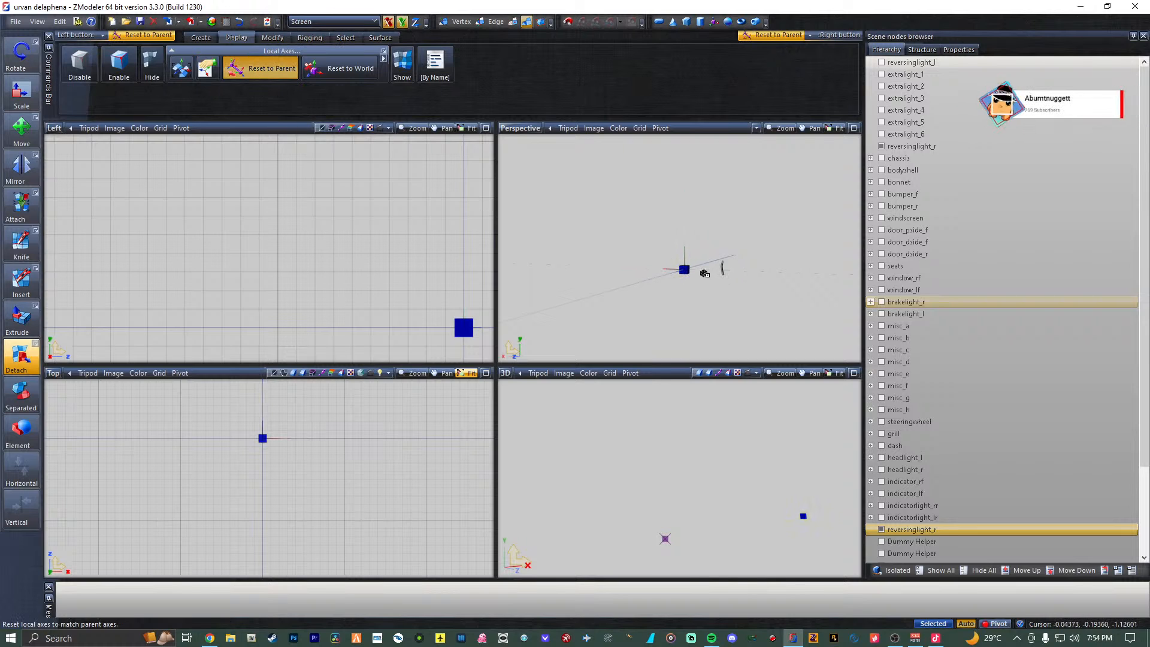
pyautogui.click(703, 273)
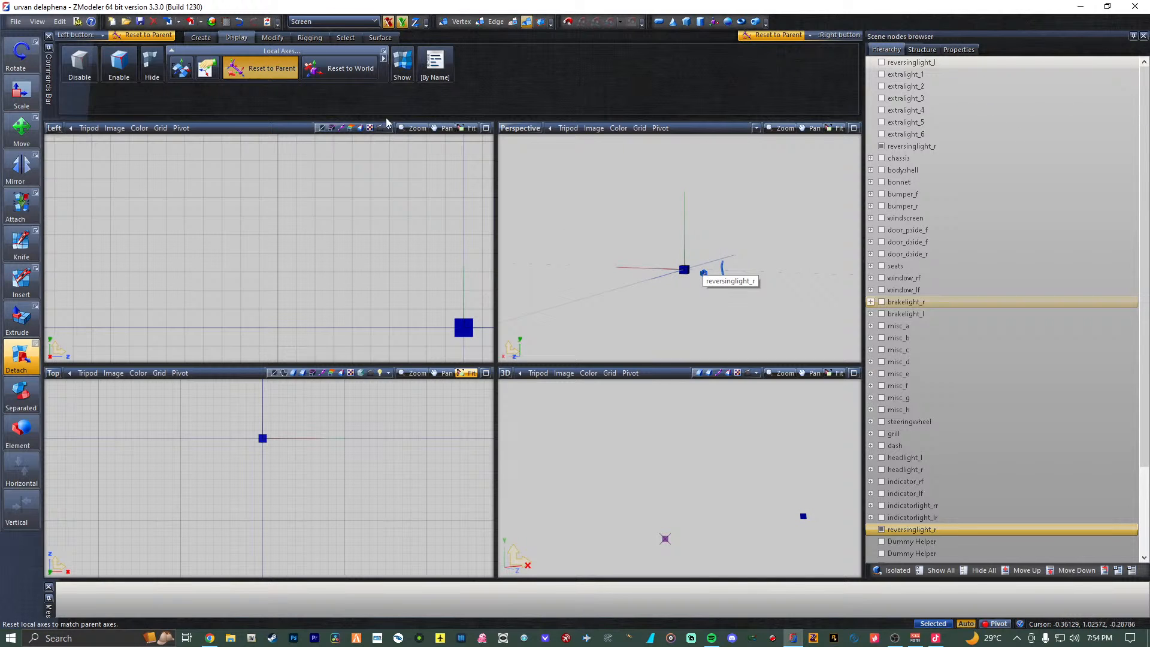
pyautogui.click(339, 69)
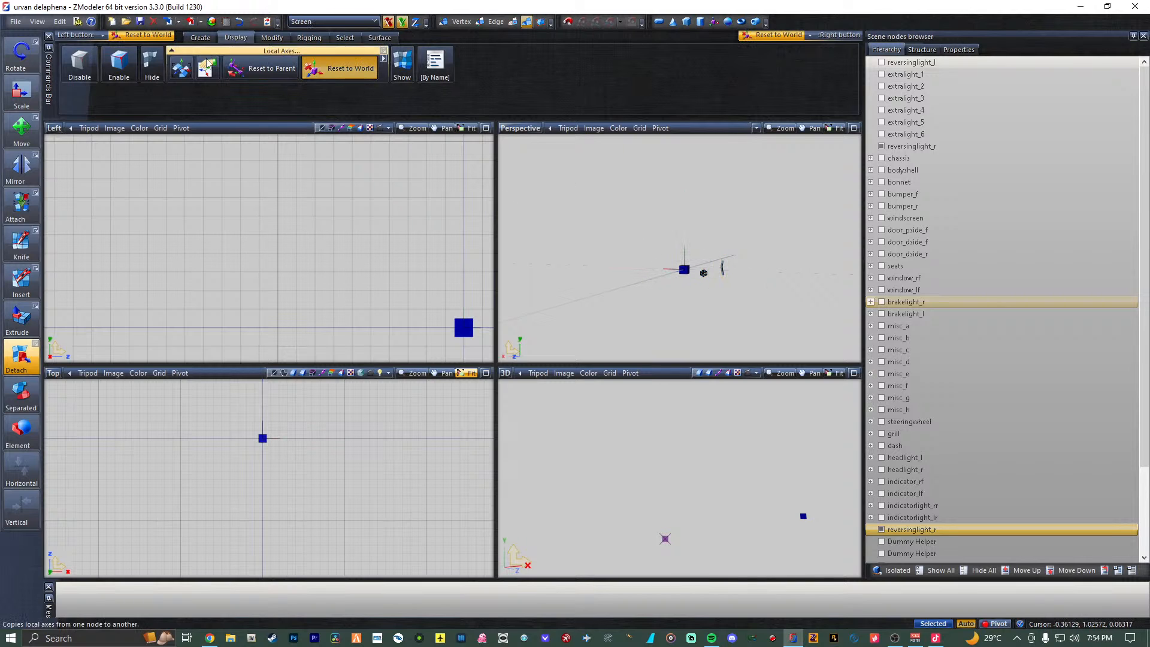
pyautogui.click(204, 72)
pyautogui.click(704, 273)
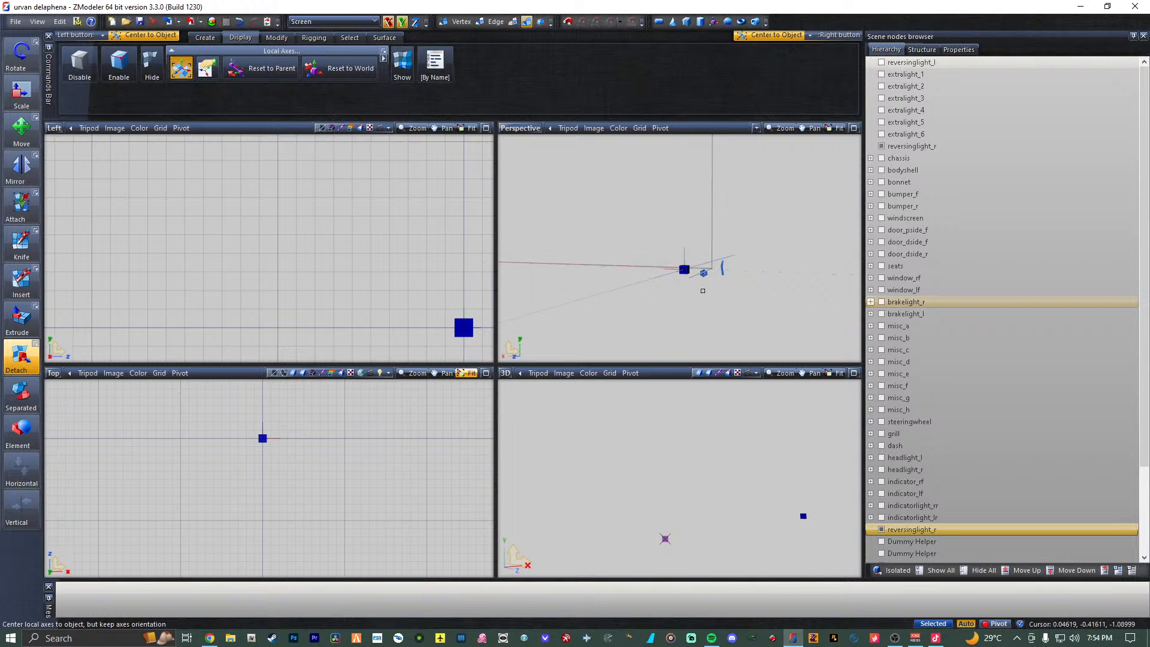
# Copy the reversinglight_r mesh's local axes to its dummy helper and nest the mesh under that dummy.
pyautogui.click(206, 68)
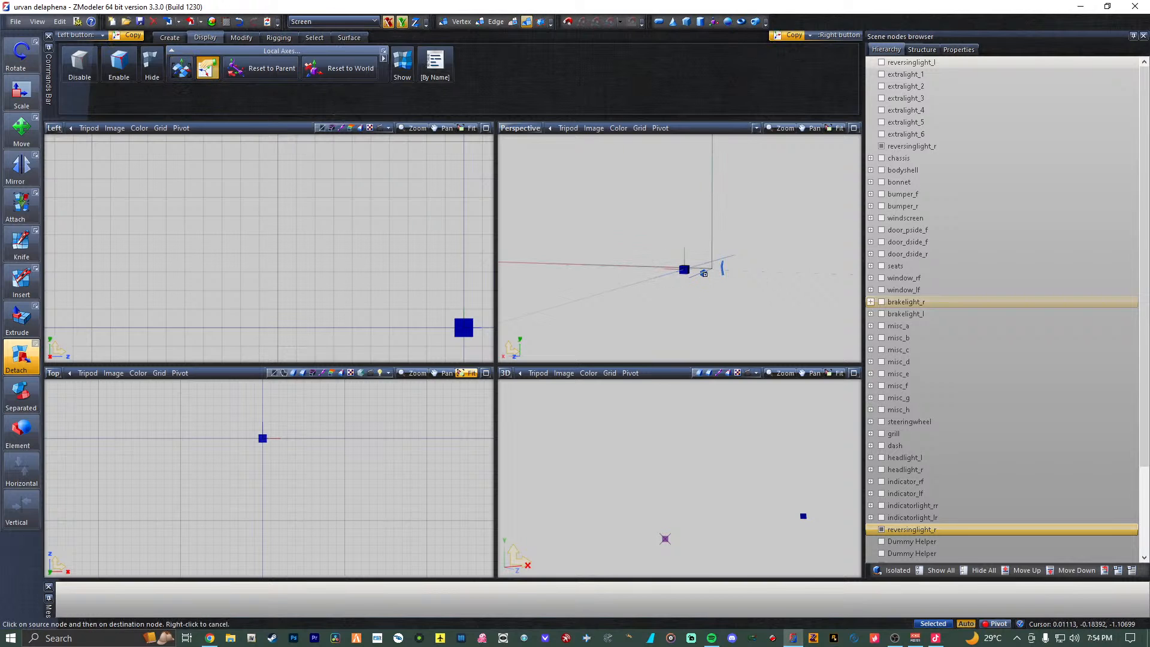
pyautogui.click(704, 273)
pyautogui.click(684, 269)
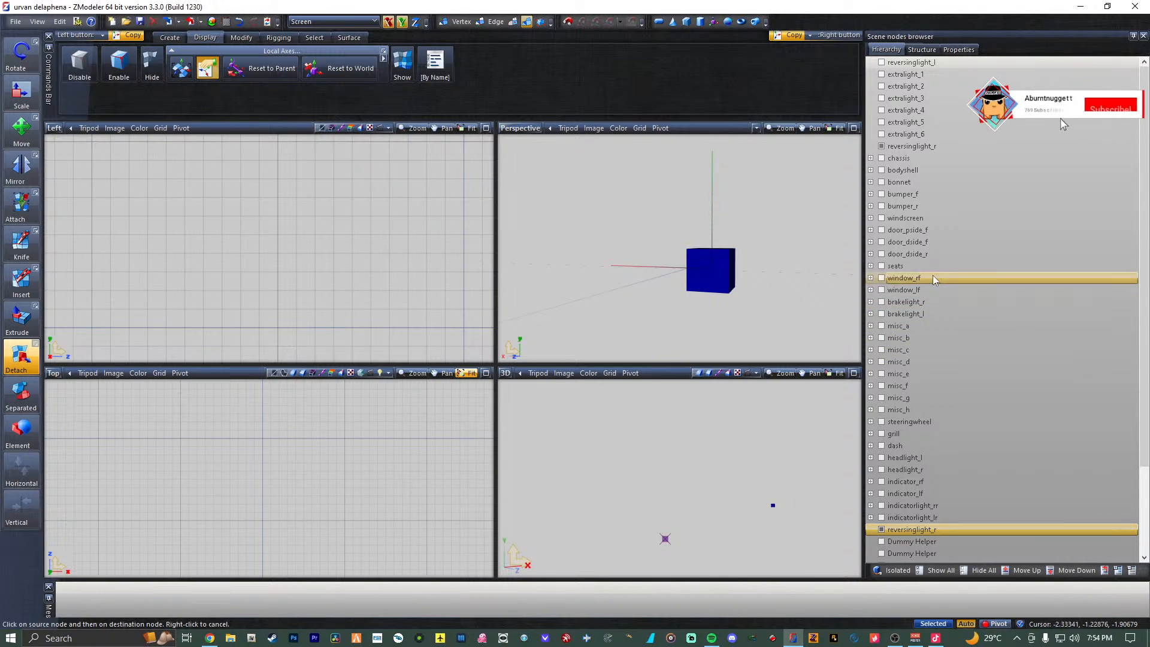
pyautogui.moveTo(932, 146); pyautogui.dragTo(956, 531)
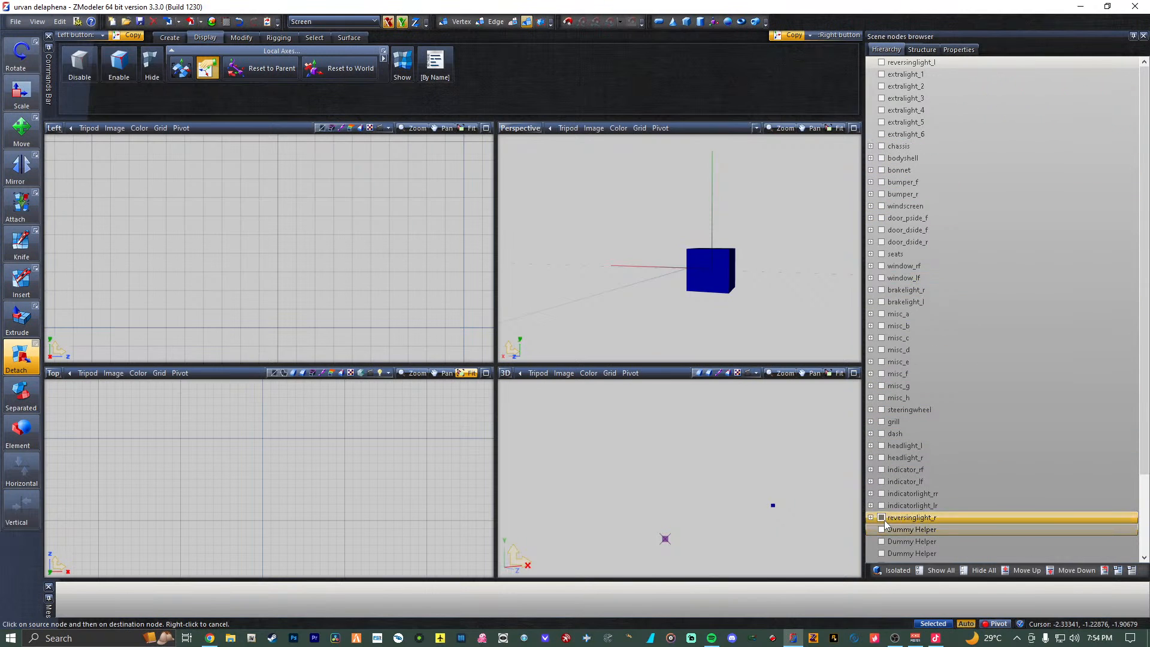
# Copy the left reversing light mesh's name, reversinglight_l, onto the next unused dummy helper and show both nodes.
pyautogui.click(922, 62)
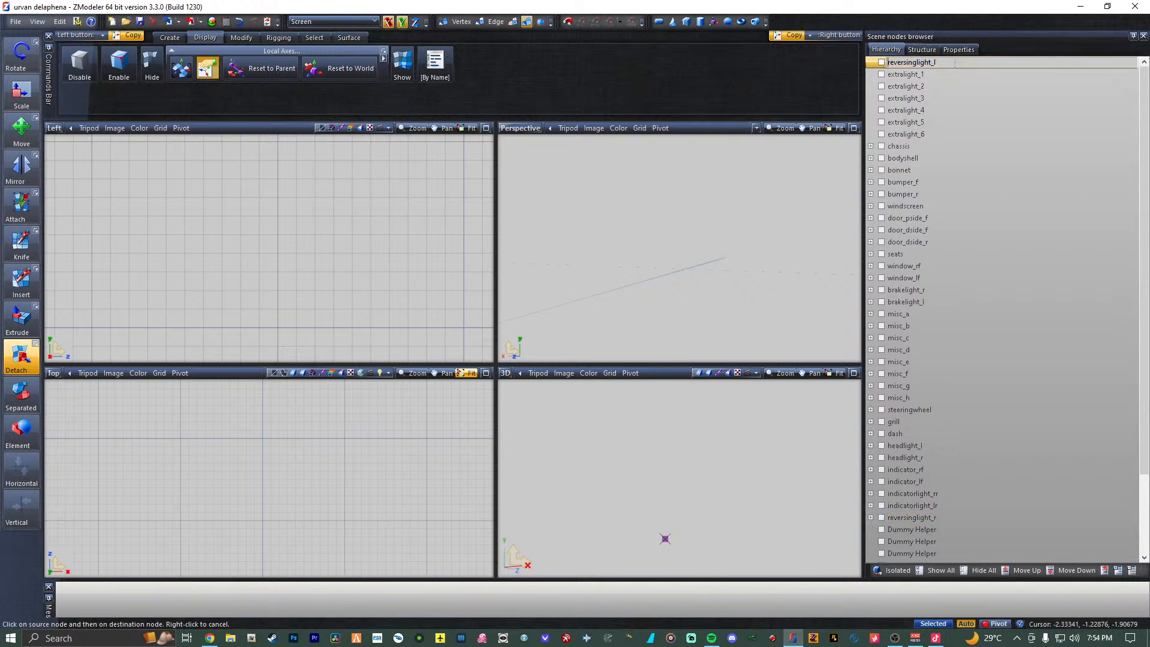
pyautogui.click(988, 194)
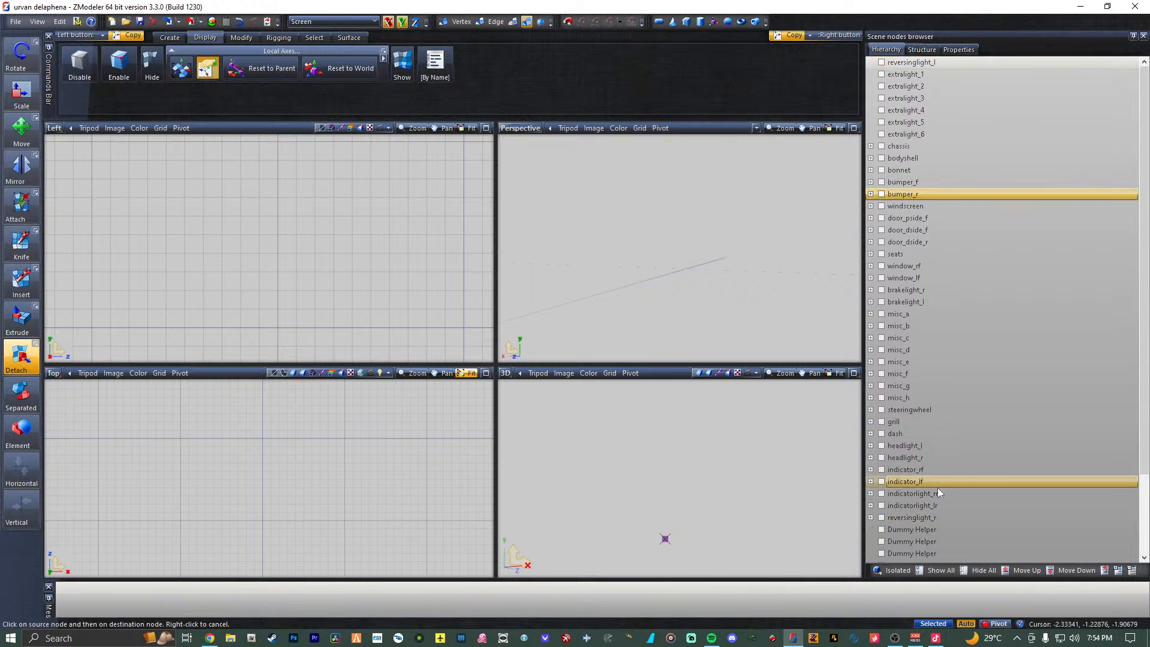
pyautogui.click(917, 529)
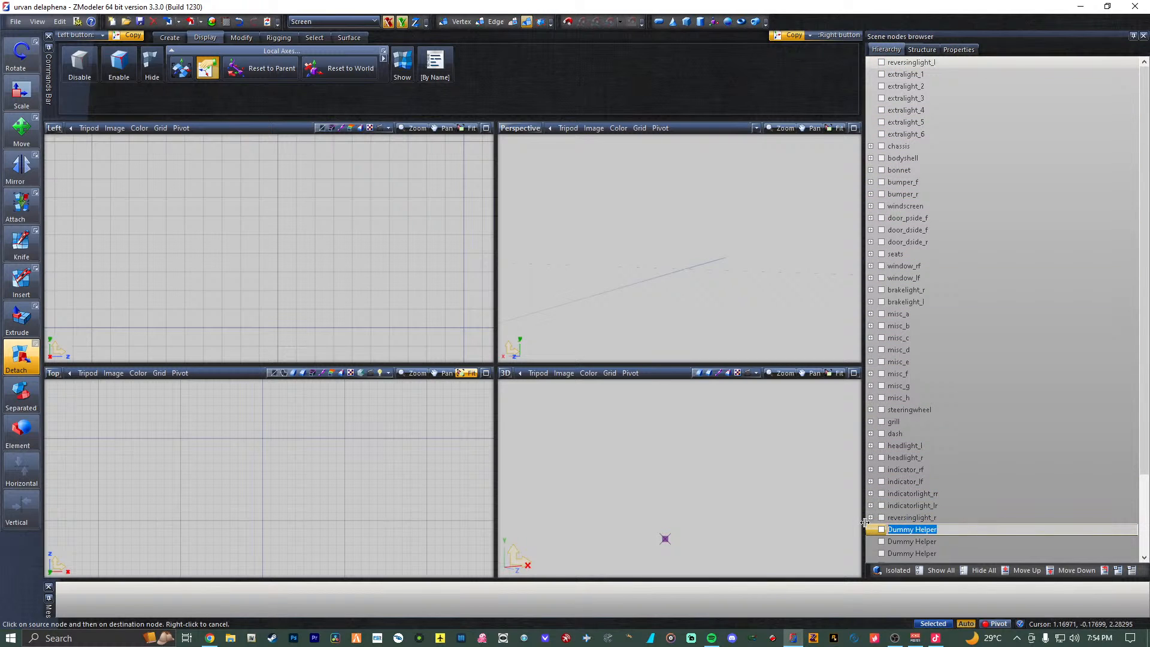
pyautogui.click(882, 532)
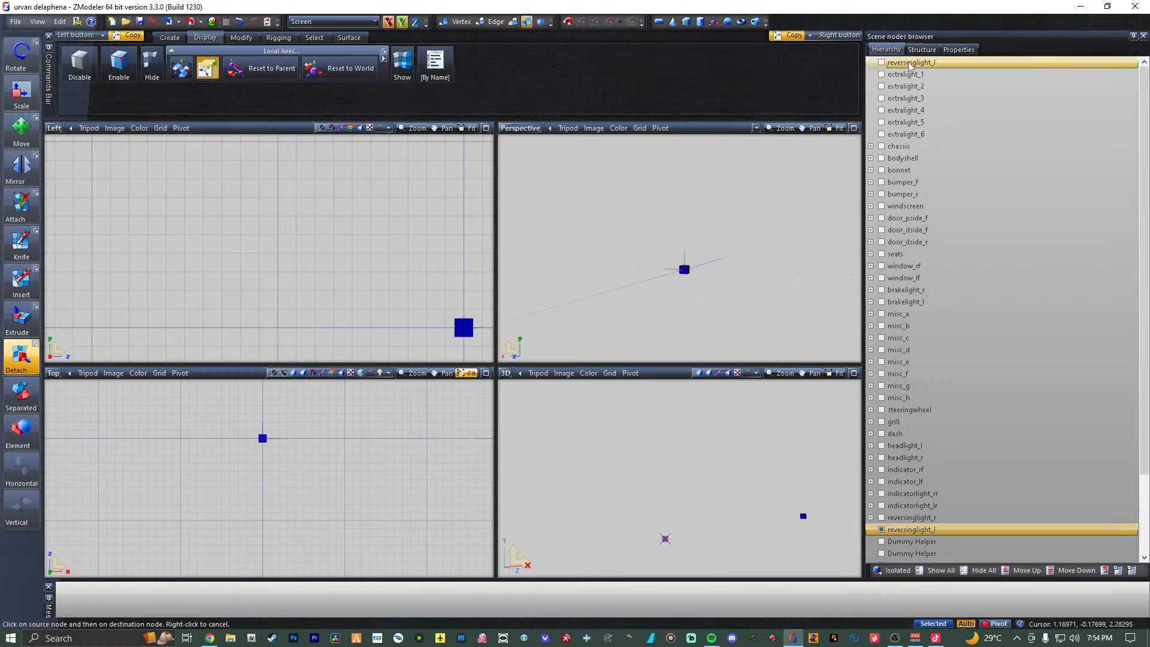
pyautogui.click(879, 64)
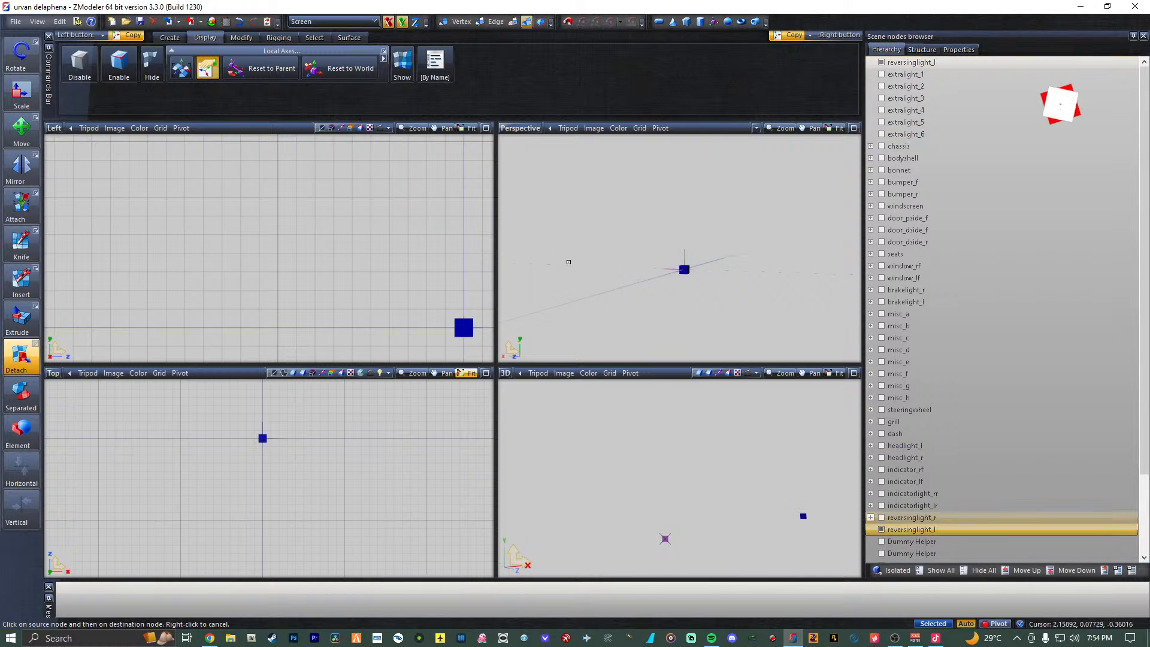
# Align the reversinglight_l dummy helper with its mesh by resetting the mesh's local axes to parent, centering them and copying them across.
pyautogui.moveTo(613, 278); pyautogui.dragTo(734, 276, button='middle')
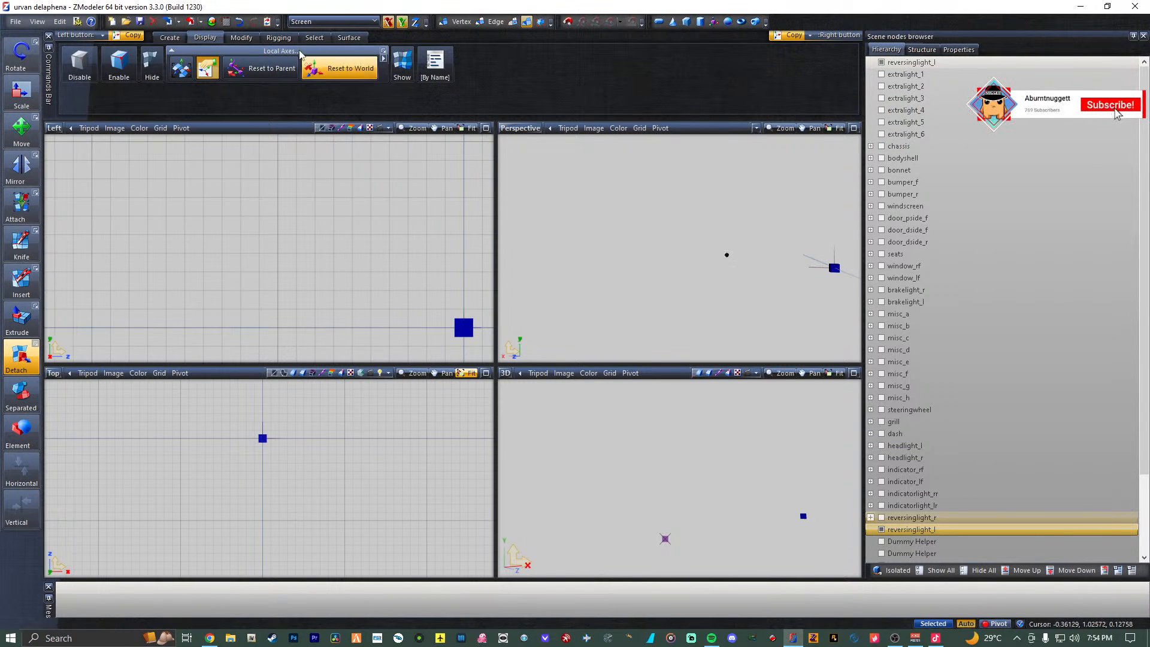
pyautogui.click(285, 71)
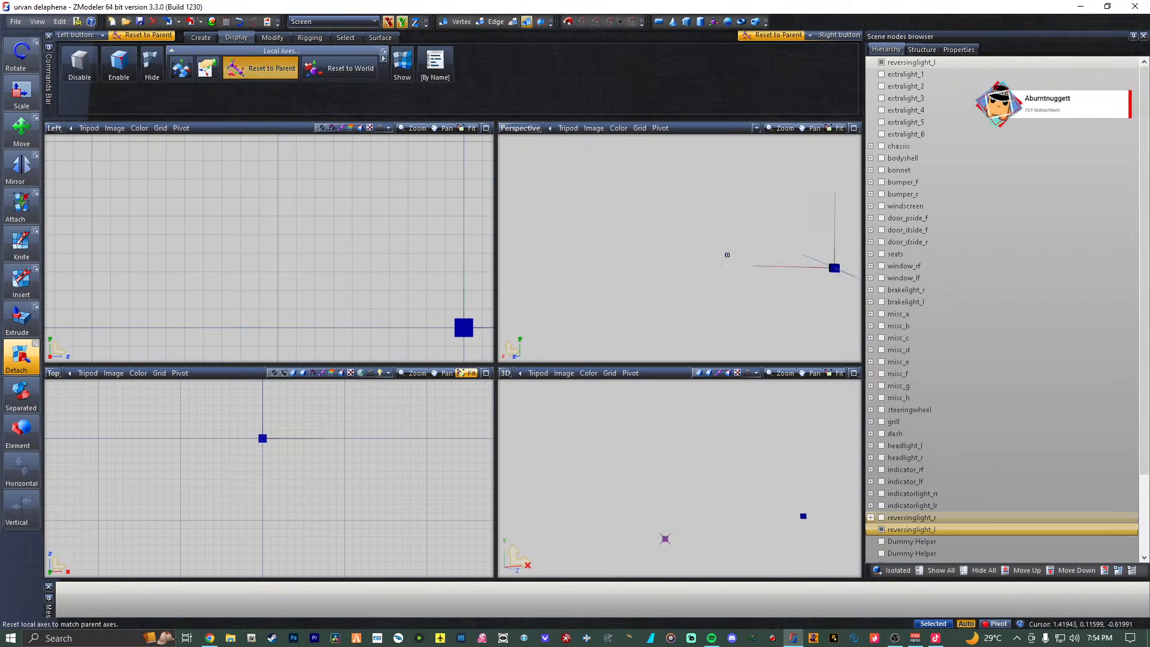
pyautogui.click(181, 68)
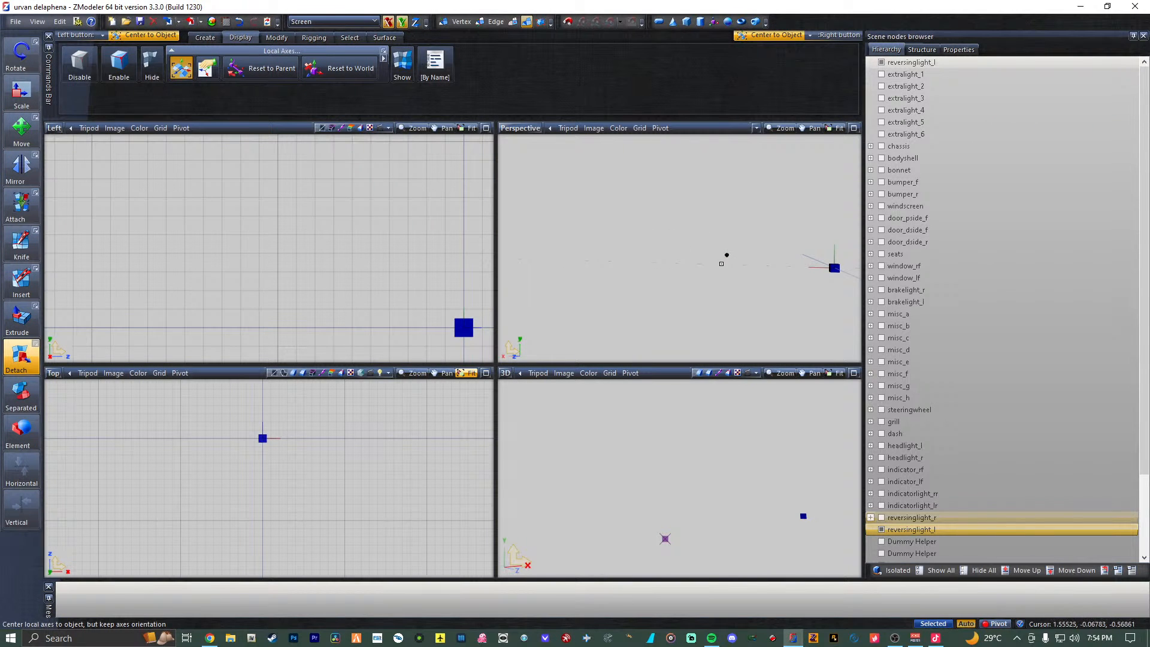
pyautogui.click(727, 254)
pyautogui.click(207, 68)
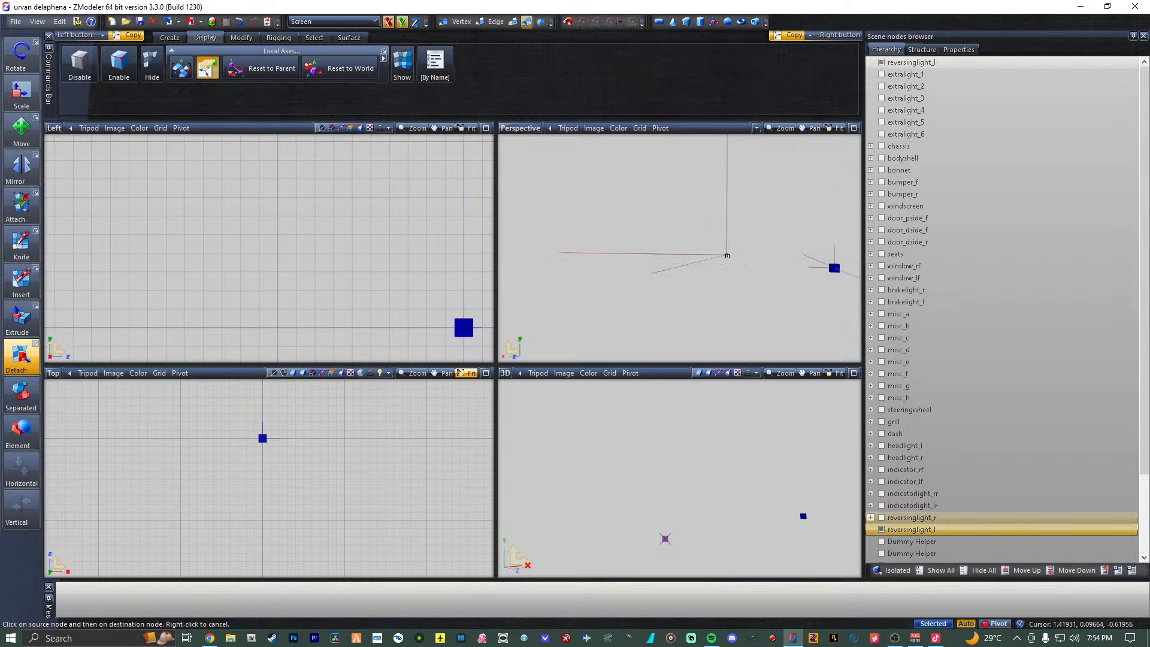
pyautogui.click(834, 268)
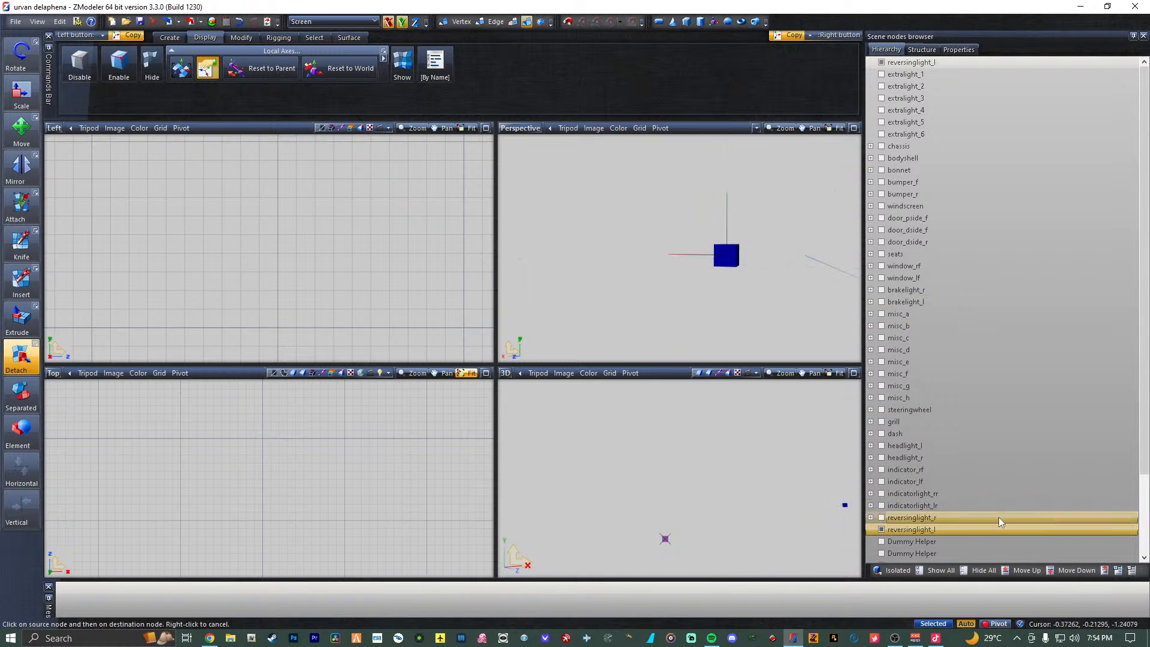
# Nest the reversinglight_l mesh under its dummy helper, hide the pair and save the scene.
pyautogui.click(911, 63)
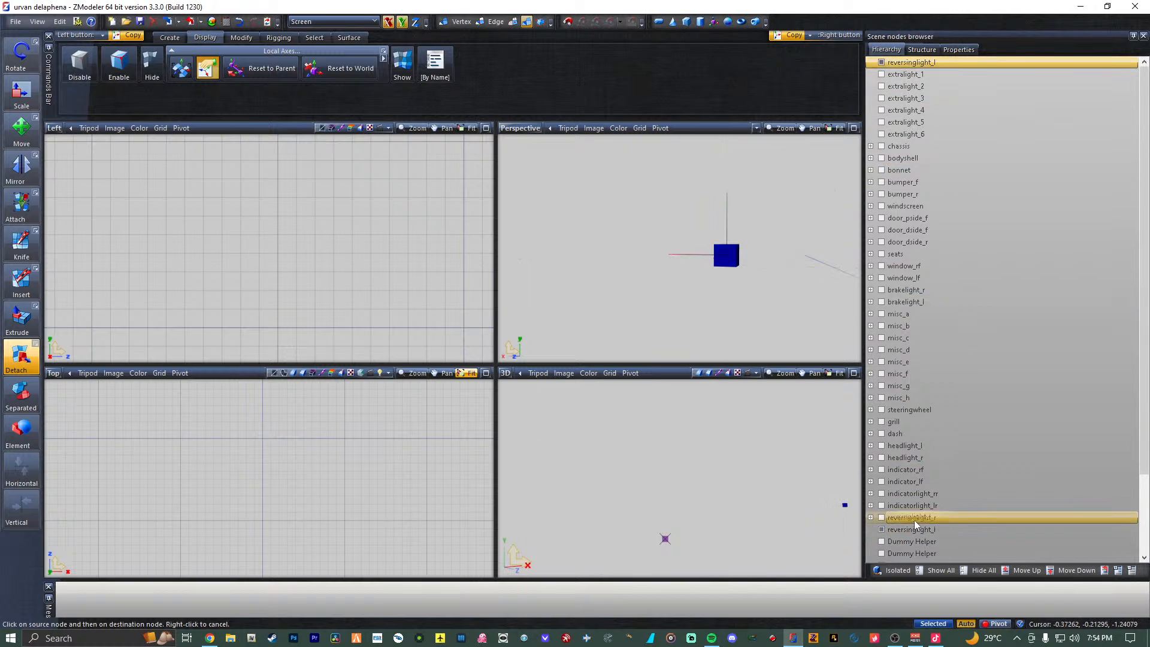
pyautogui.moveTo(915, 530); pyautogui.dragTo(912, 531)
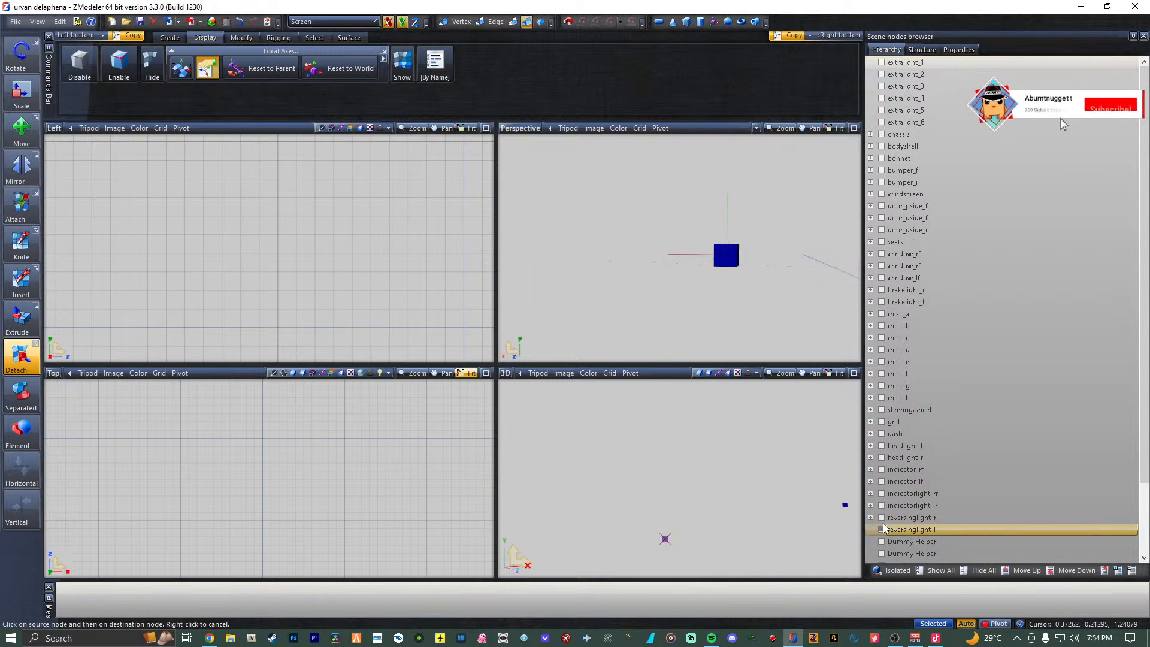
pyautogui.click(881, 518)
pyautogui.hotkey('ctrl', 's')
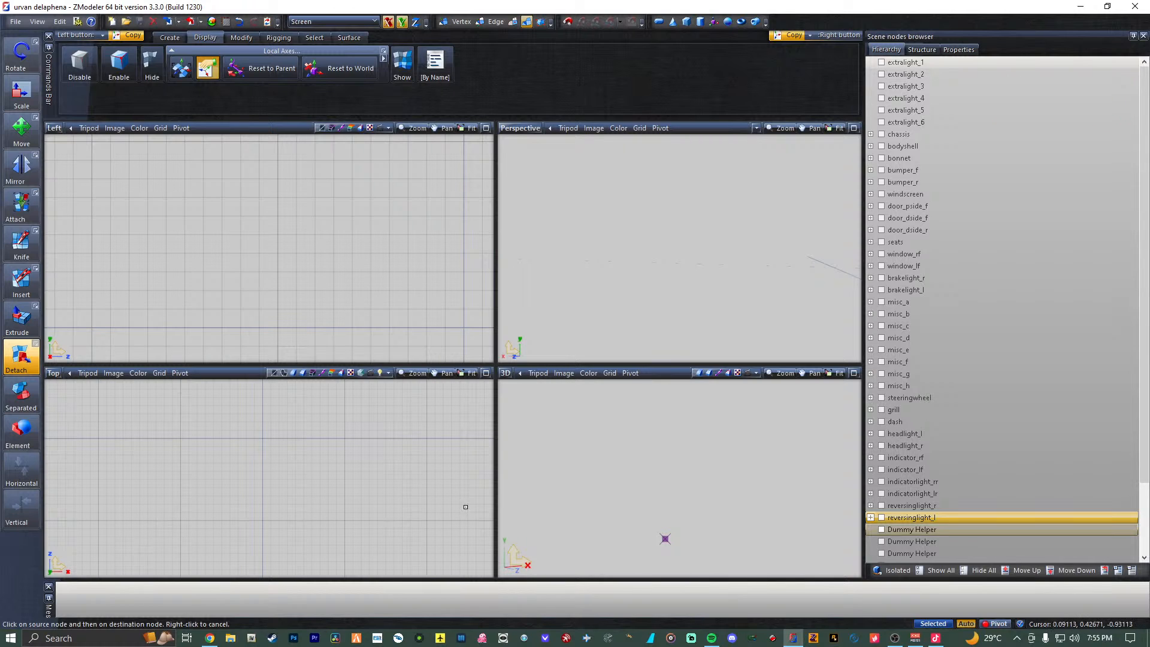
# Show the next unused dummy helper and the first extra light mesh, and rename the dummy as extralight_1.
pyautogui.click(880, 531)
pyautogui.click(893, 63)
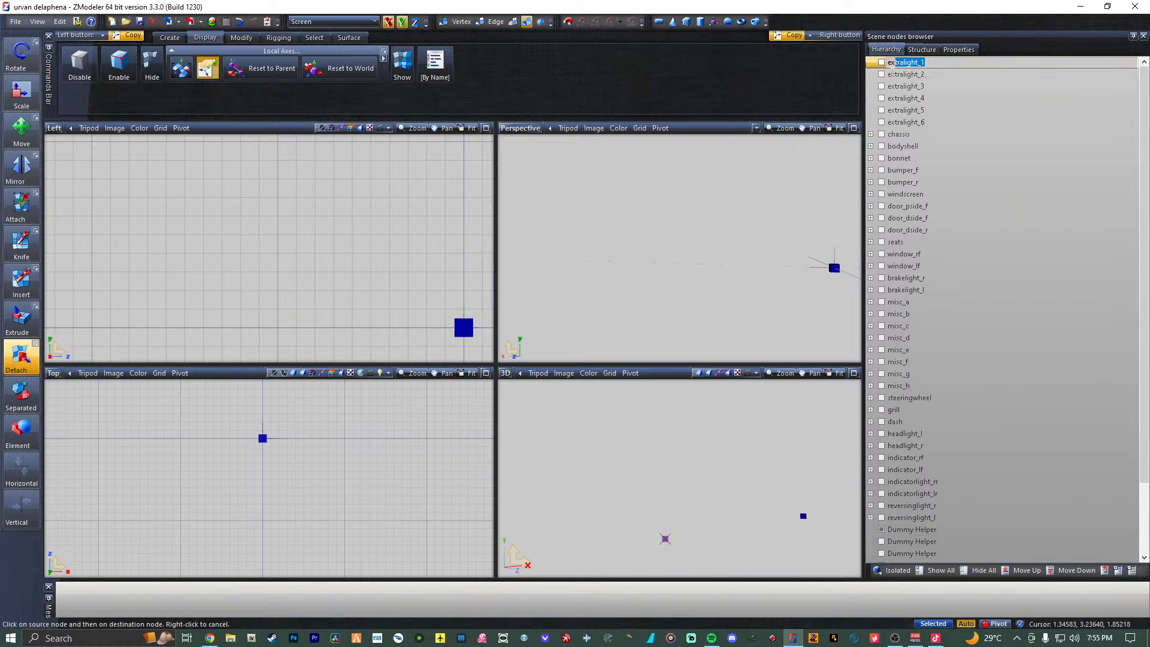
pyautogui.click(911, 157)
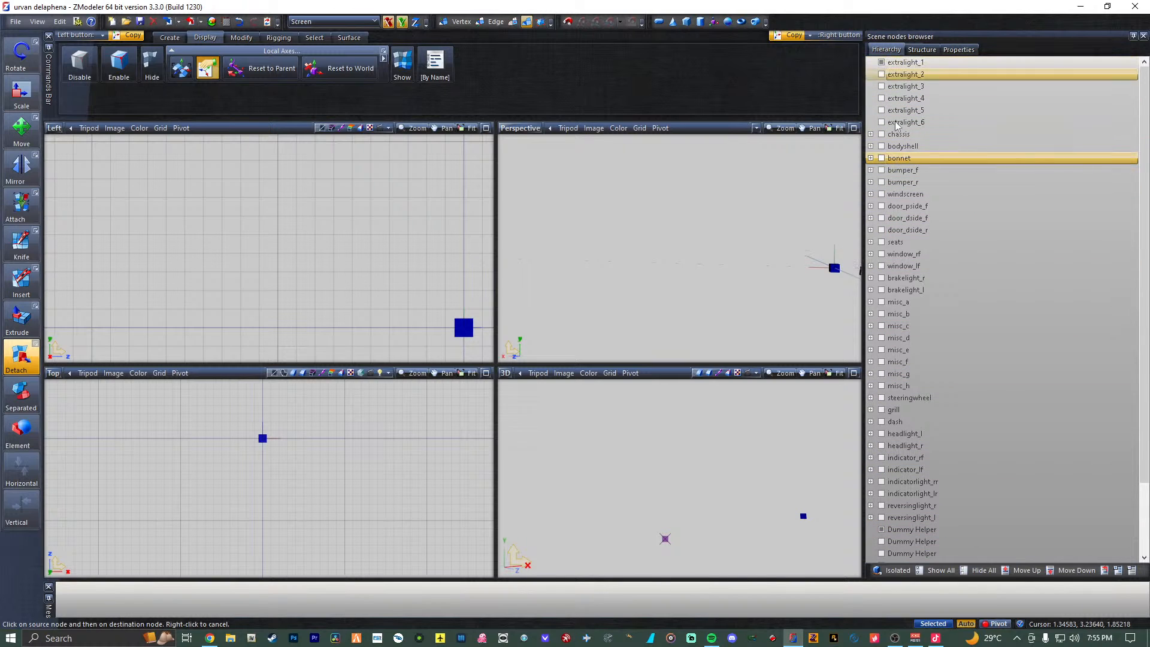
pyautogui.click(940, 529)
pyautogui.click(943, 528)
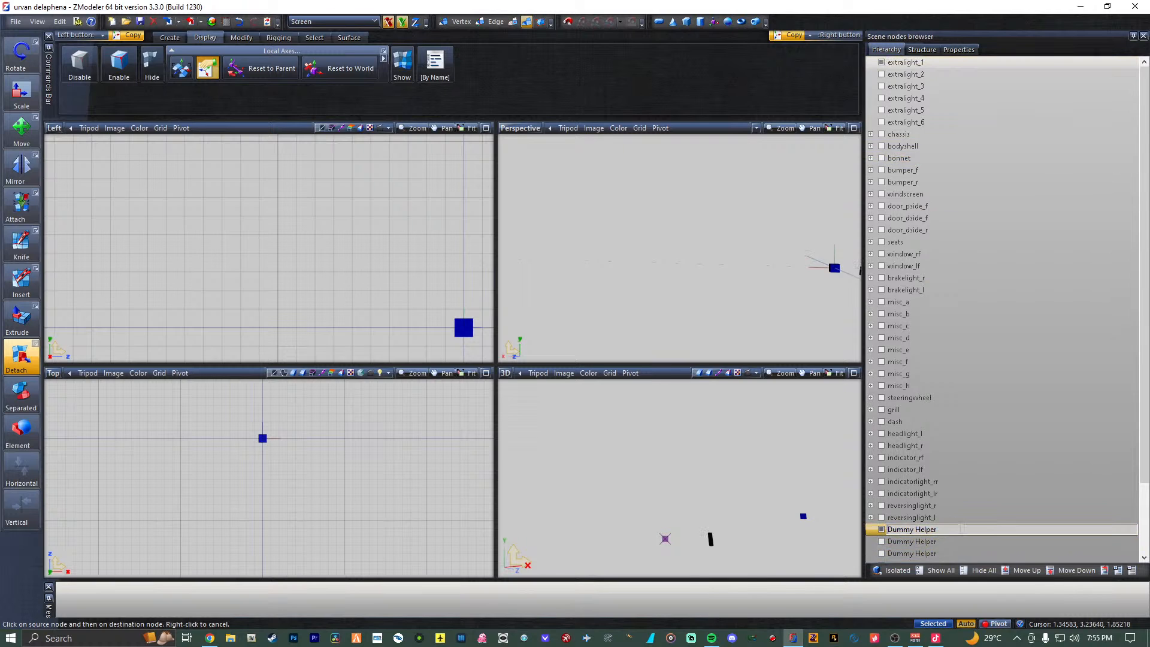
pyautogui.write('extralight_1')
pyautogui.click(936, 551)
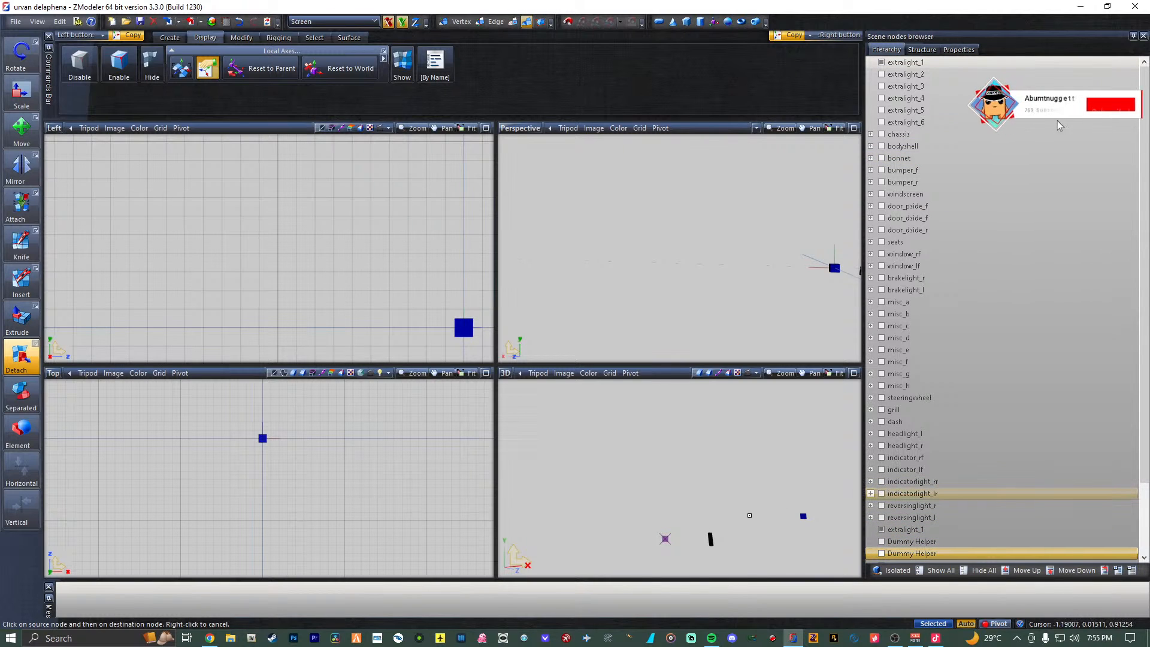
# Reset the extralight_1 mesh's local axes to parent and center them on the mesh.
pyautogui.click(270, 67)
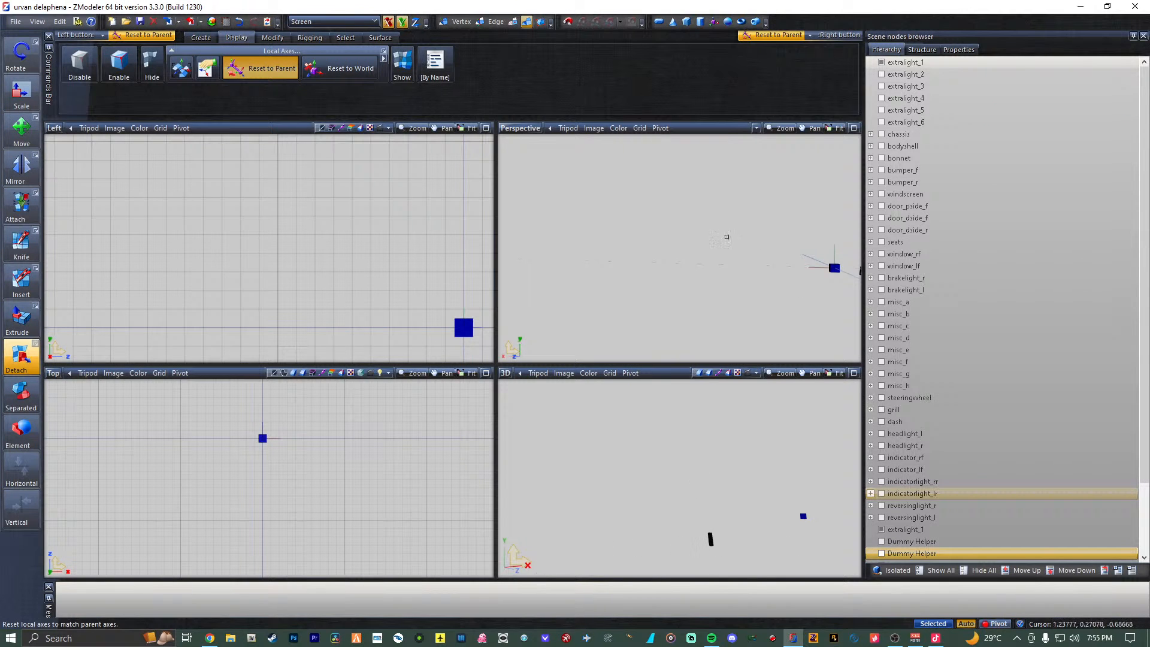
pyautogui.moveTo(727, 237); pyautogui.dragTo(697, 273, button='middle')
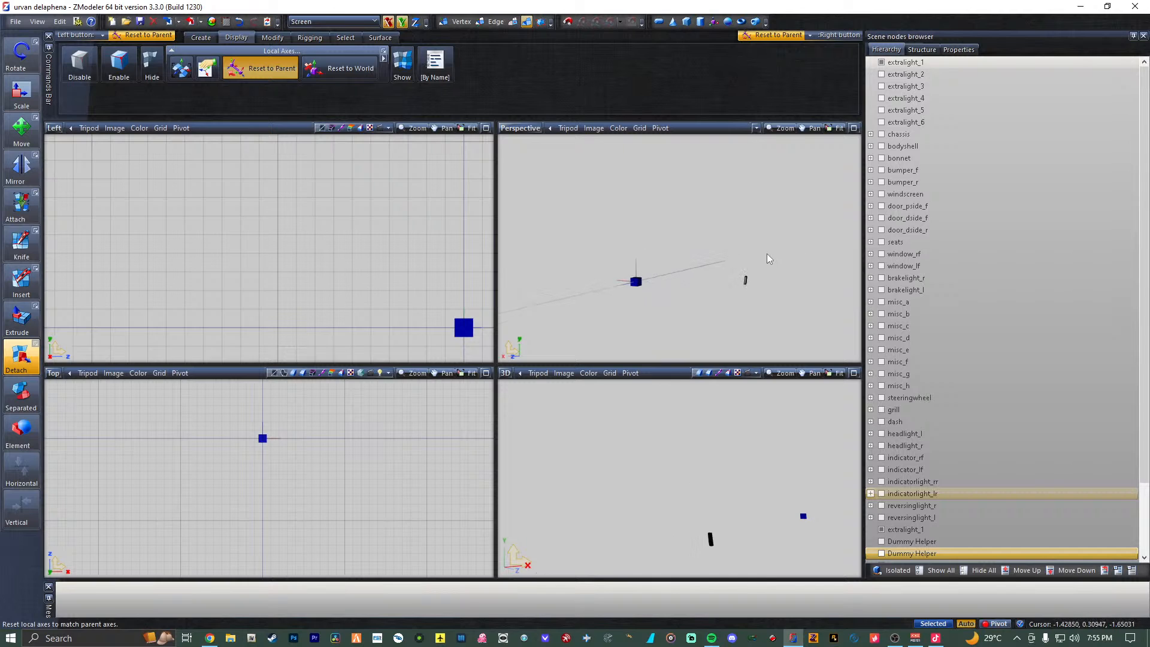
pyautogui.moveTo(767, 253); pyautogui.dragTo(683, 279, button='middle')
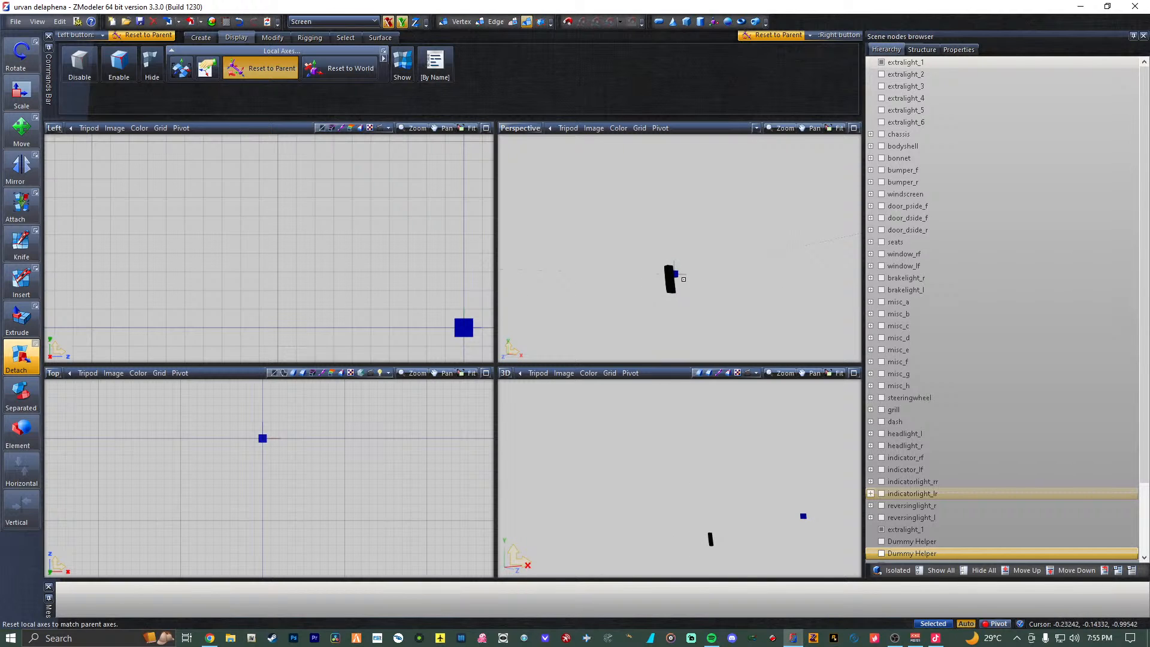
pyautogui.click(181, 68)
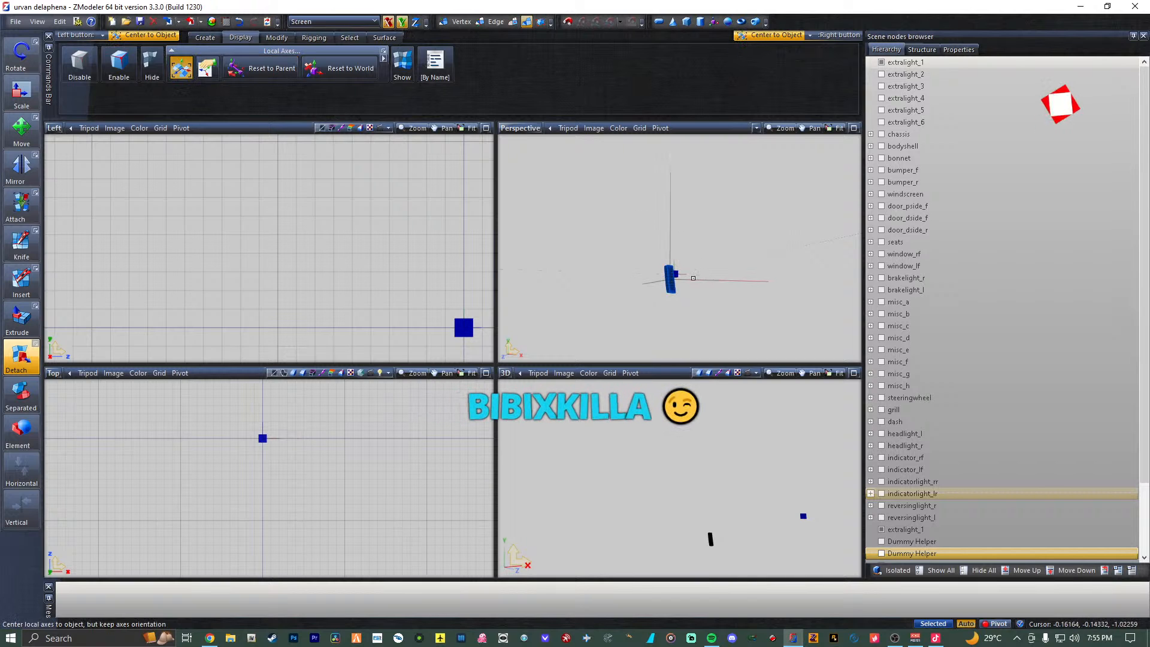
pyautogui.moveTo(714, 242); pyautogui.dragTo(689, 247, button='middle')
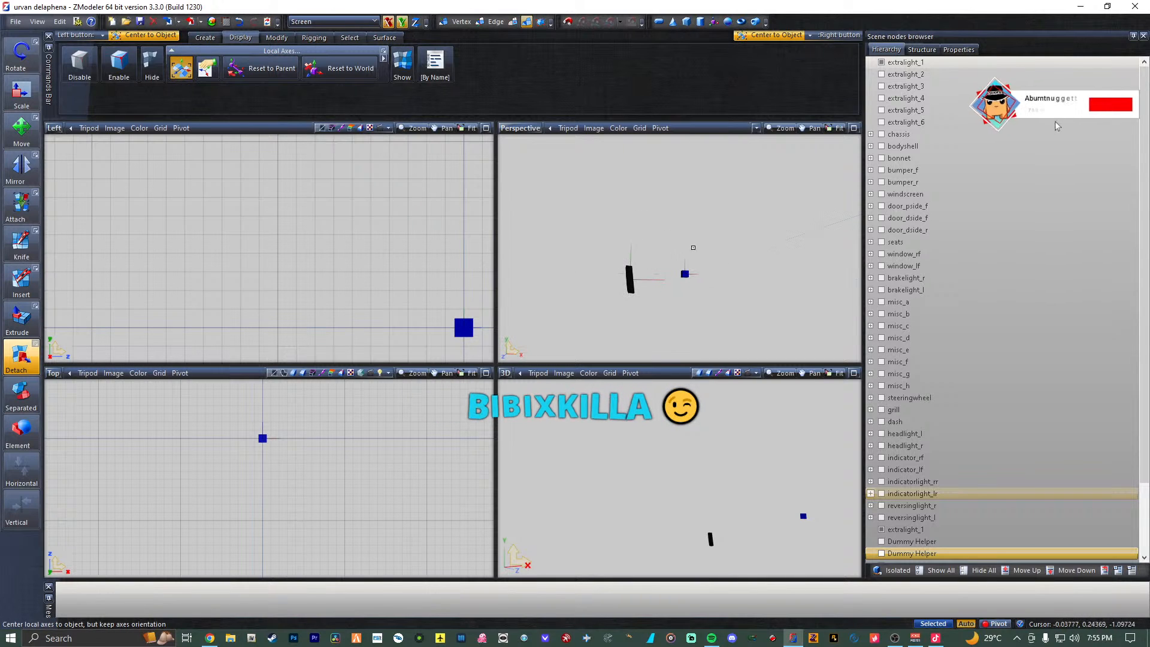
# Copy the extralight_1 mesh's local axes to its dummy helper and nest the mesh under that dummy.
pyautogui.click(207, 69)
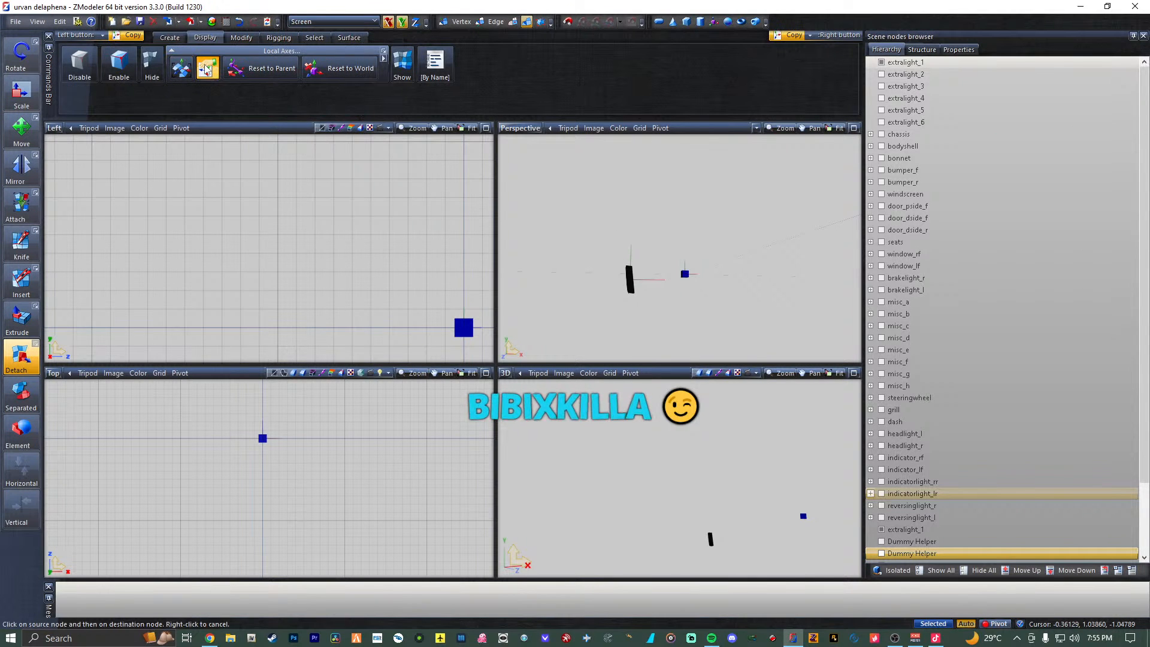
pyautogui.click(630, 279)
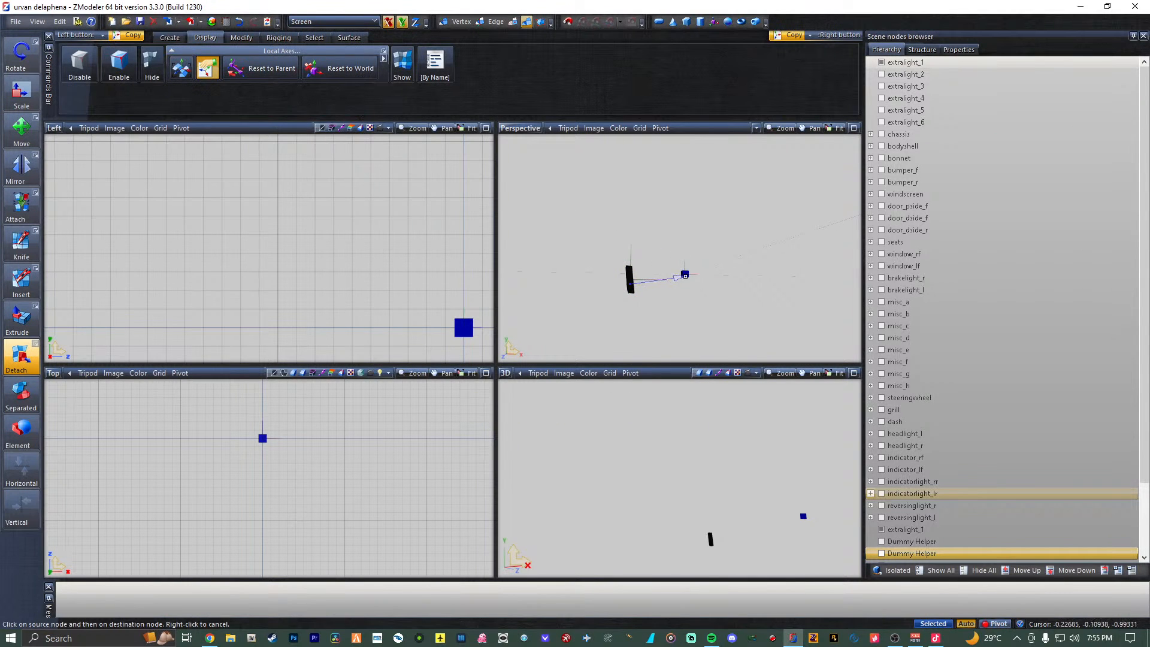
pyautogui.click(684, 272)
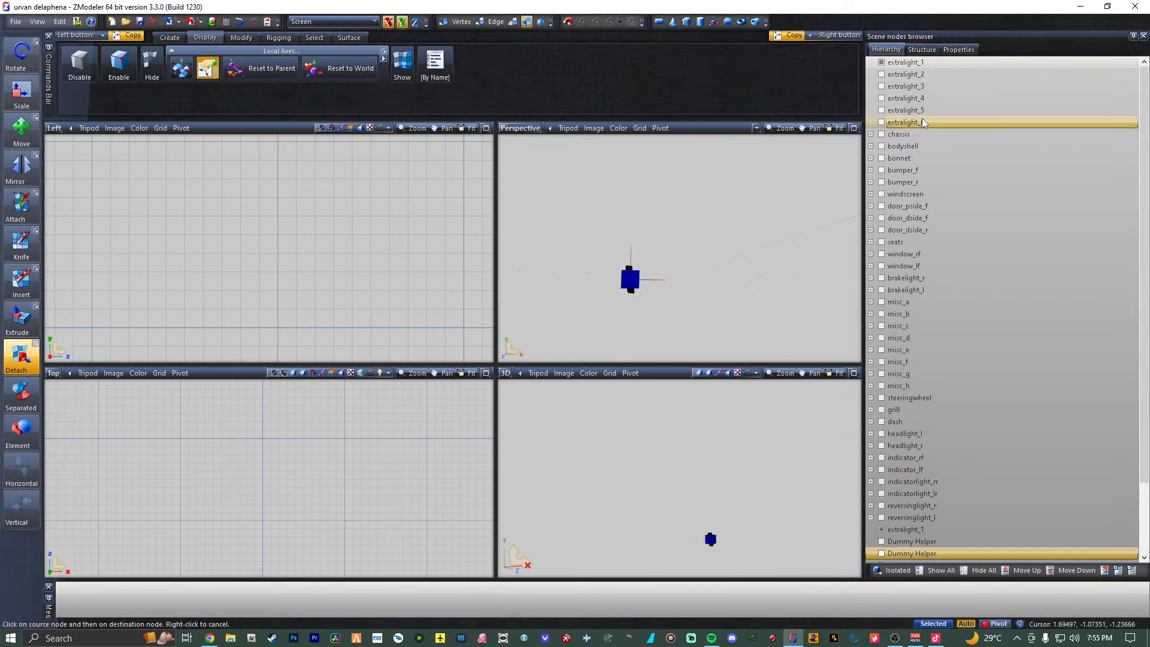
pyautogui.click(914, 63)
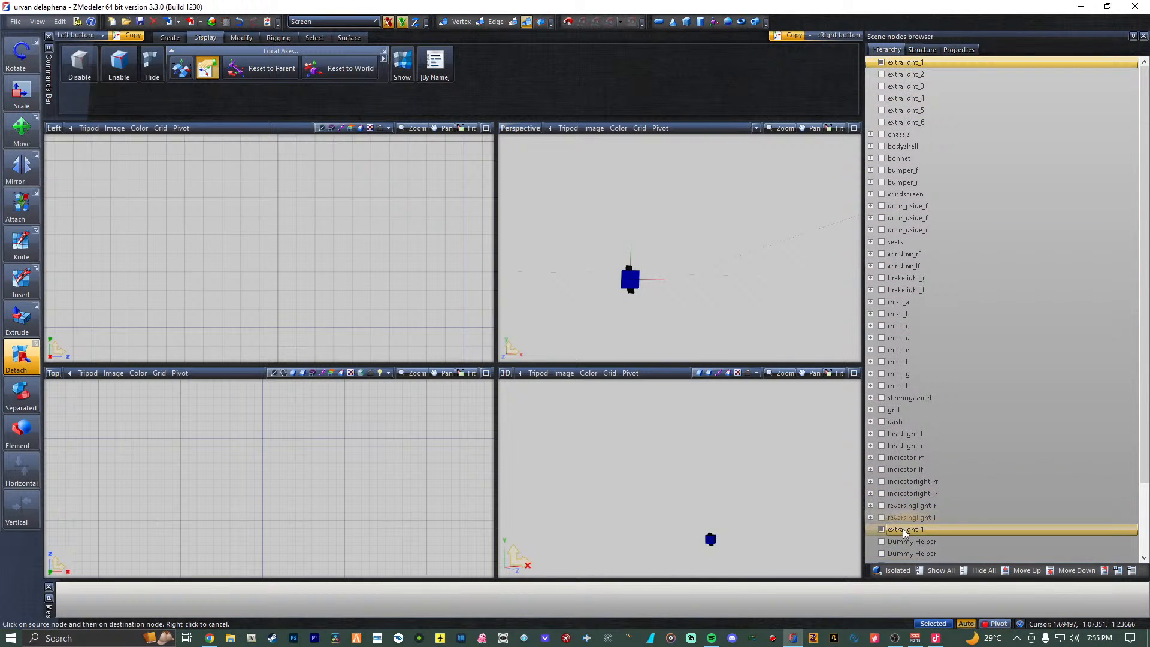
# Nest the extralight_1 mesh under its matching dummy, and switch the visible node from extralight_1 to the extralight_2 mesh.
pyautogui.moveTo(904, 532); pyautogui.dragTo(894, 521)
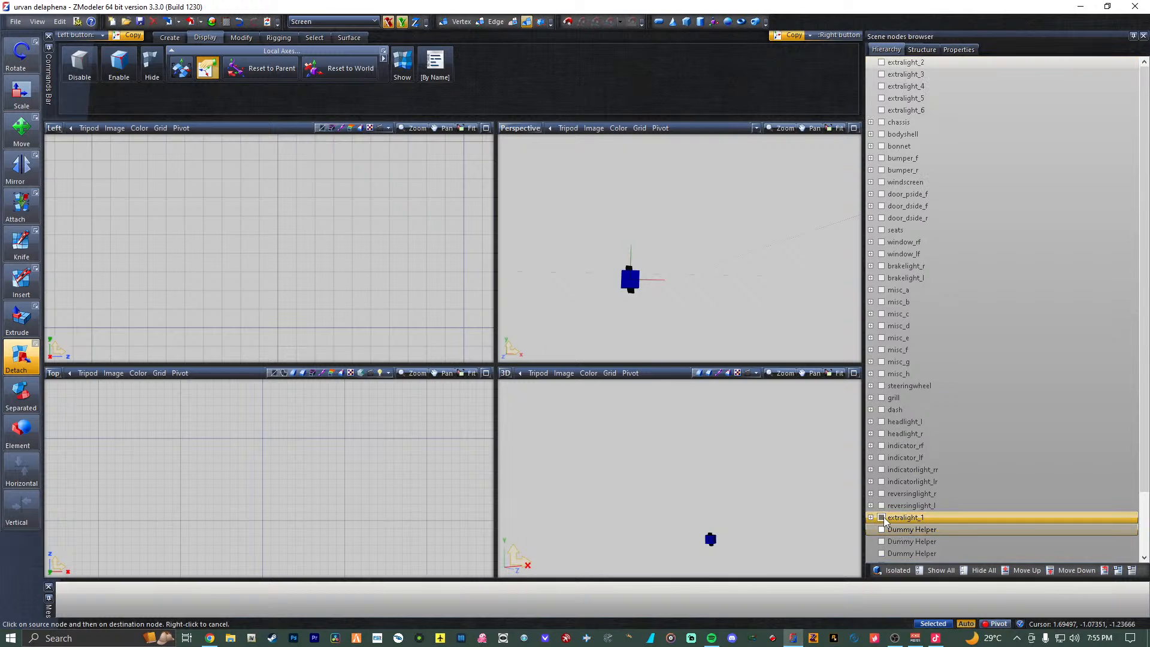
pyautogui.click(882, 518)
pyautogui.click(881, 63)
# Rename the first Dummy Helper in the hierarchy as extralight_2 and make it visible.
pyautogui.click(947, 62)
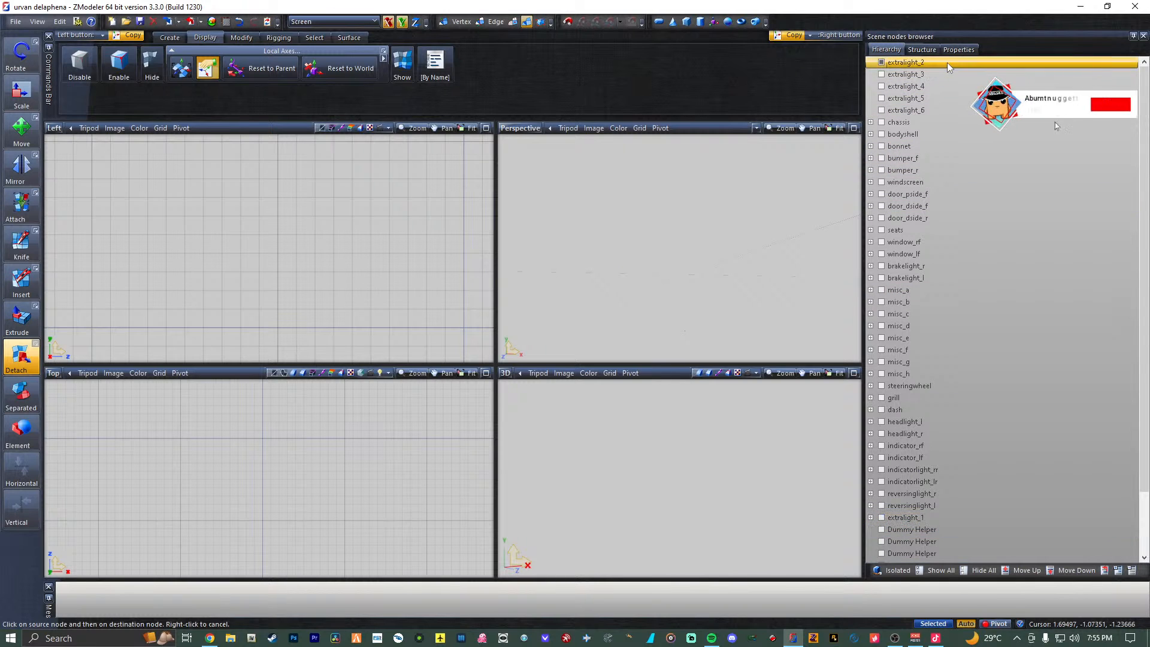
pyautogui.moveTo(945, 471); pyautogui.dragTo(939, 481)
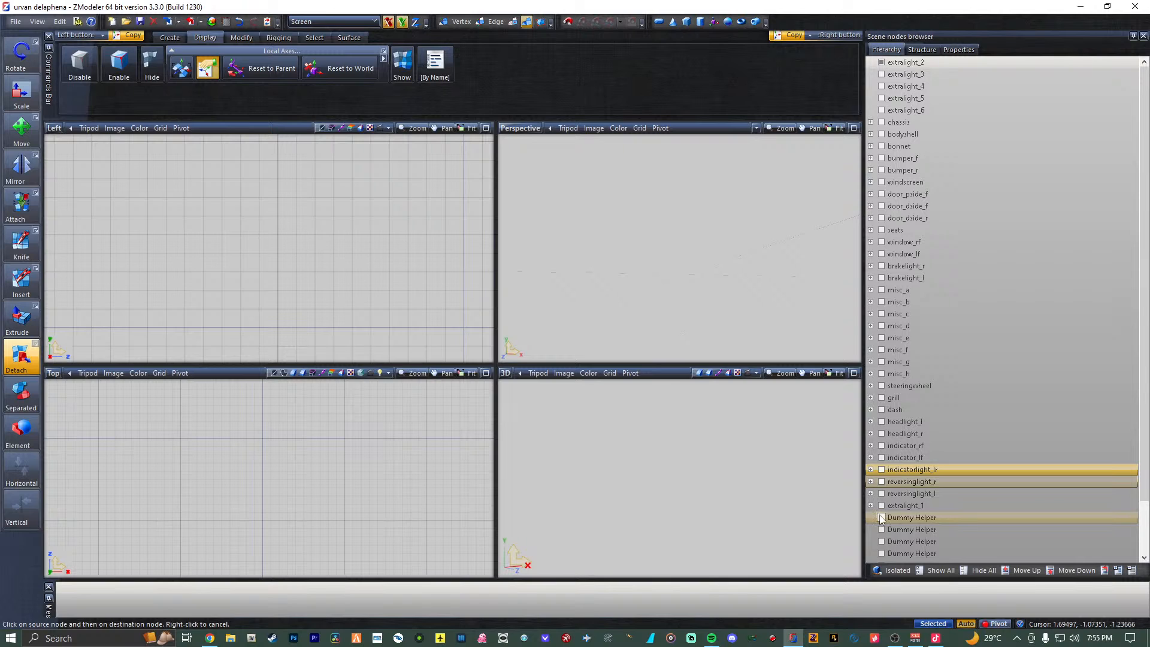
pyautogui.moveTo(885, 519); pyautogui.dragTo(896, 507)
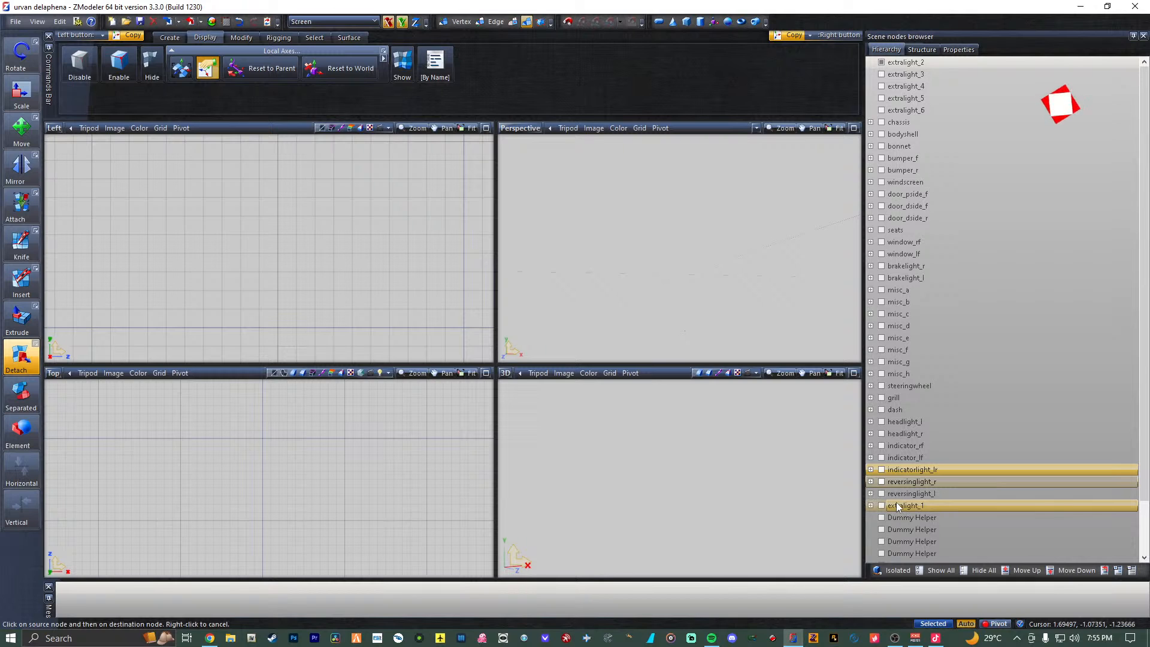
pyautogui.click(935, 520)
pyautogui.moveTo(938, 519); pyautogui.dragTo(884, 519)
pyautogui.write('extralight_2')
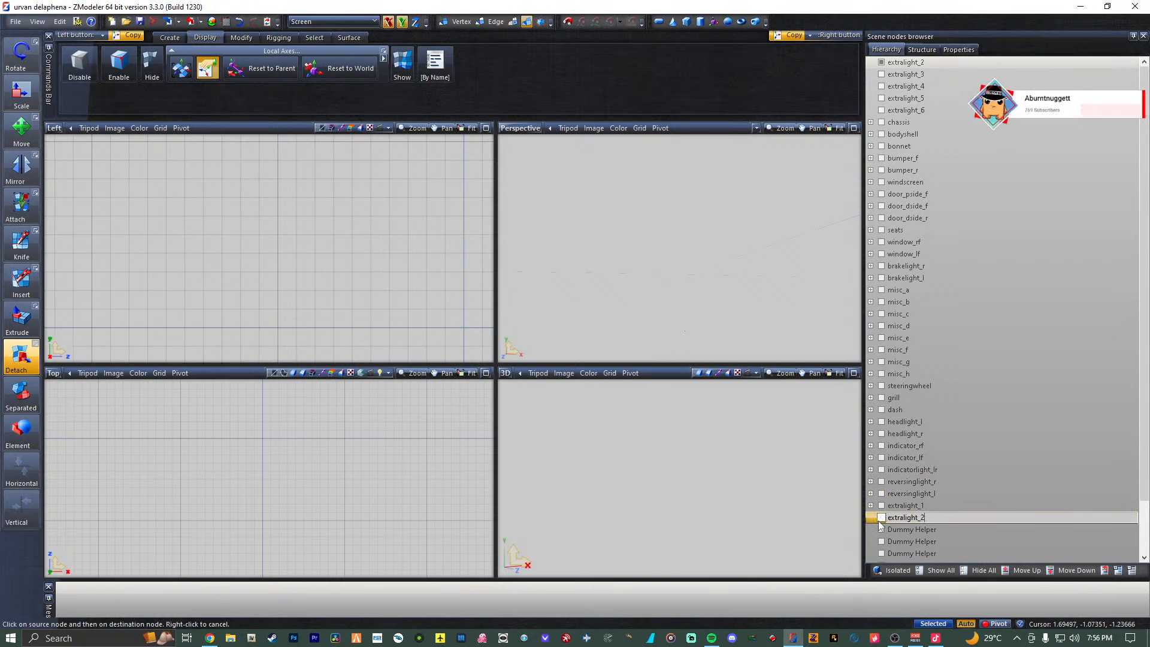
pyautogui.press('Return')
pyautogui.click(882, 518)
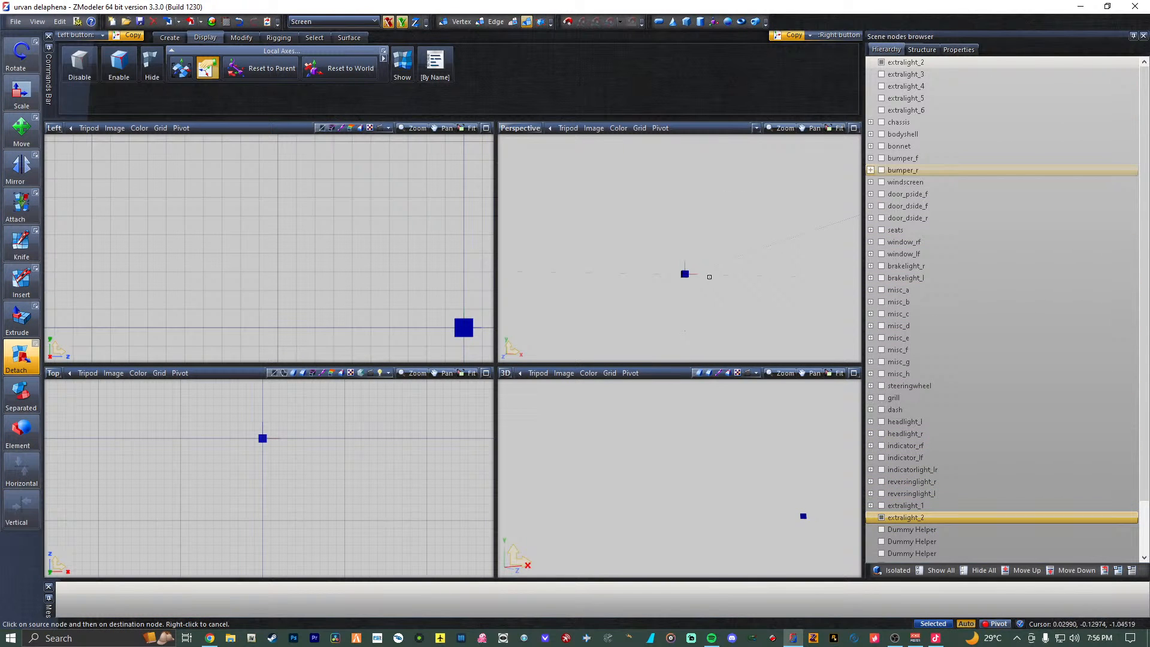
# Reset the extralight_2 mesh's local axes to its parent and center them on the mesh.
pyautogui.moveTo(641, 249); pyautogui.dragTo(547, 275, button='middle')
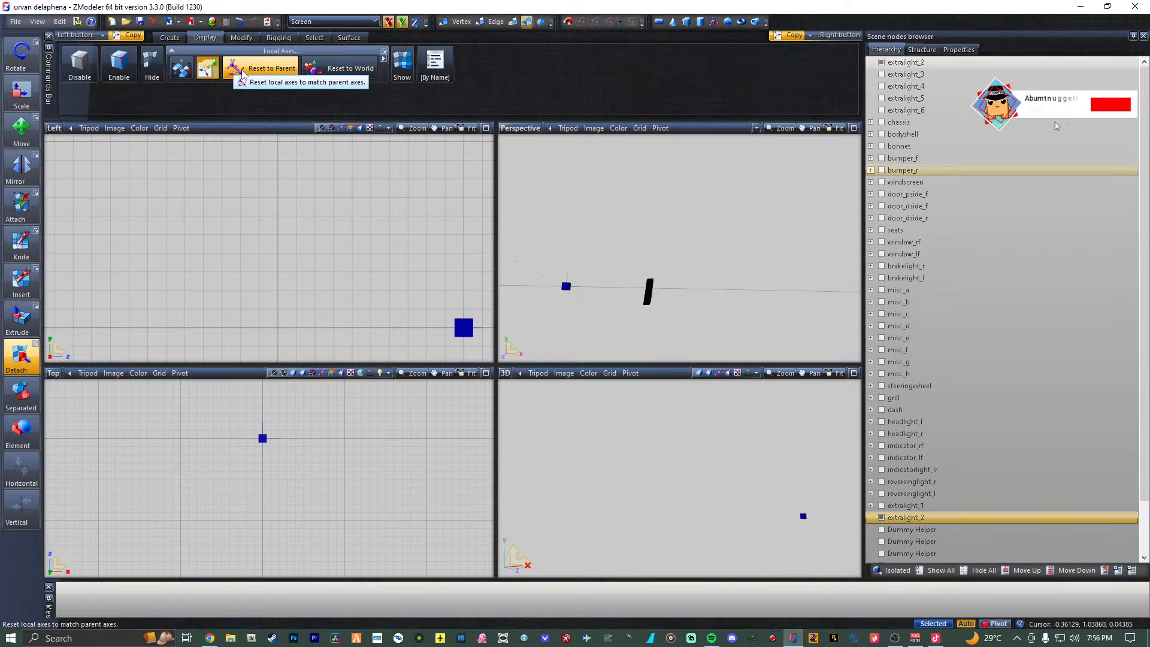
pyautogui.click(264, 67)
pyautogui.click(648, 292)
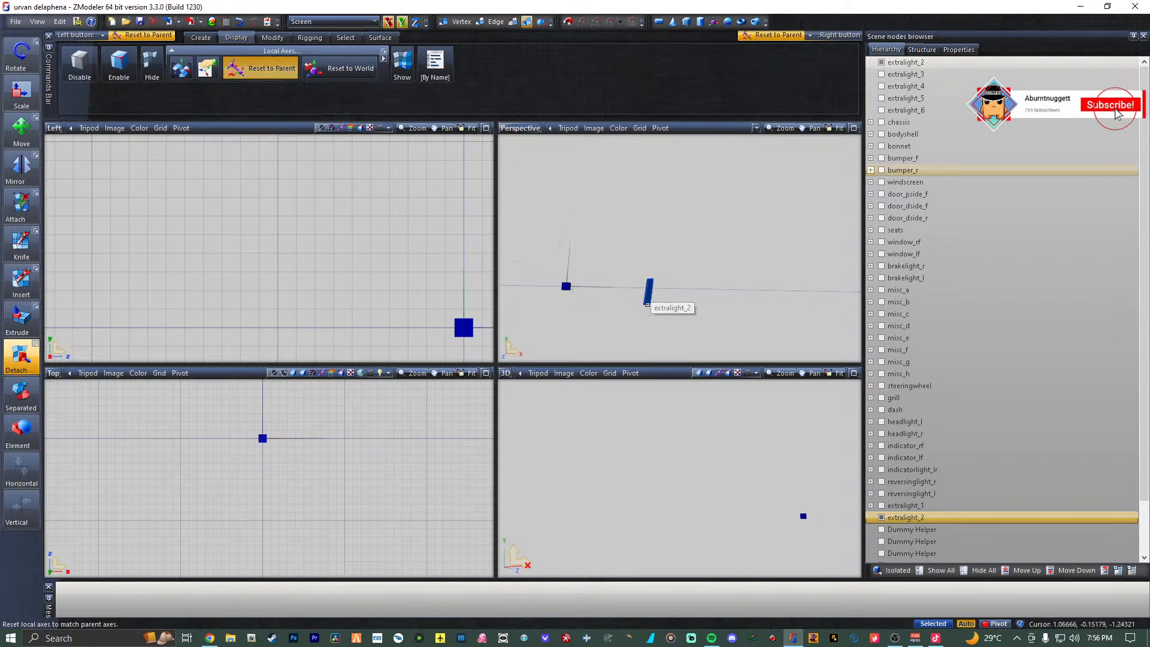
pyautogui.click(181, 68)
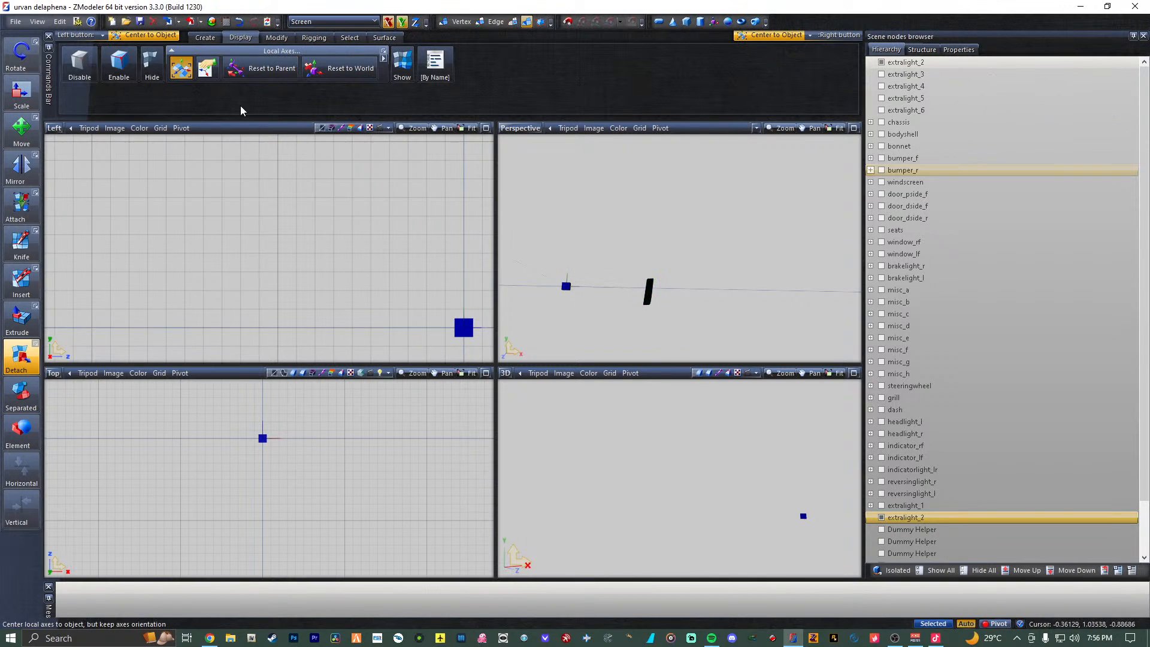
pyautogui.click(652, 294)
# Copy the extralight_2 mesh's local axes to the extralight_2 dummy and nest the mesh under that dummy.
pyautogui.click(207, 68)
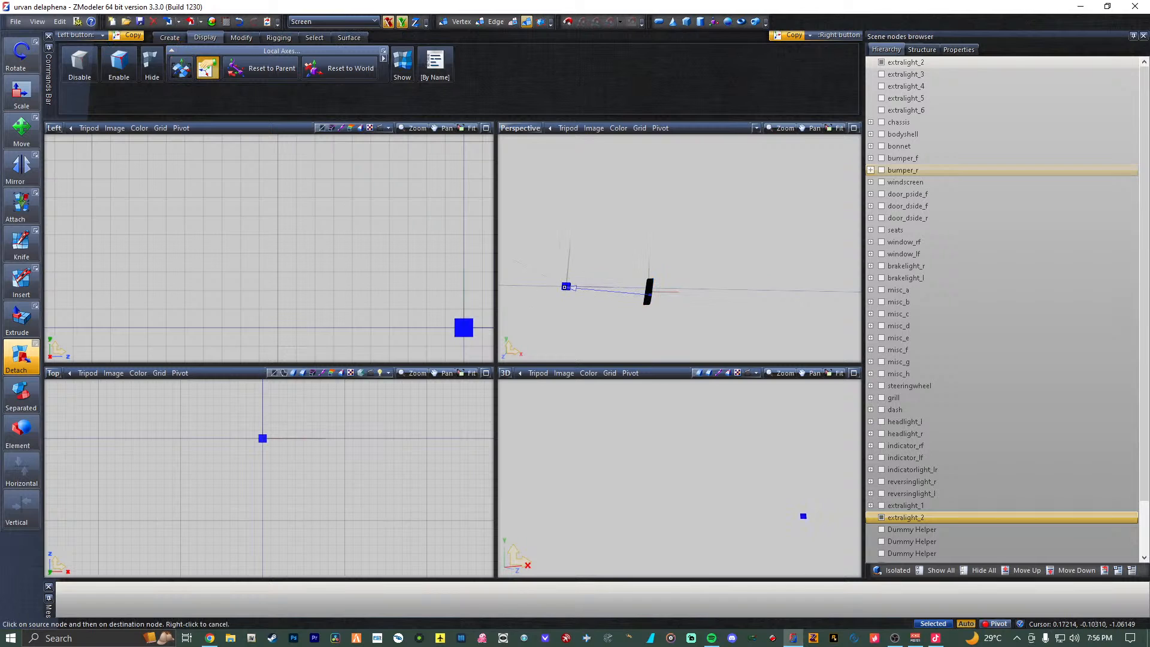
pyautogui.click(567, 286)
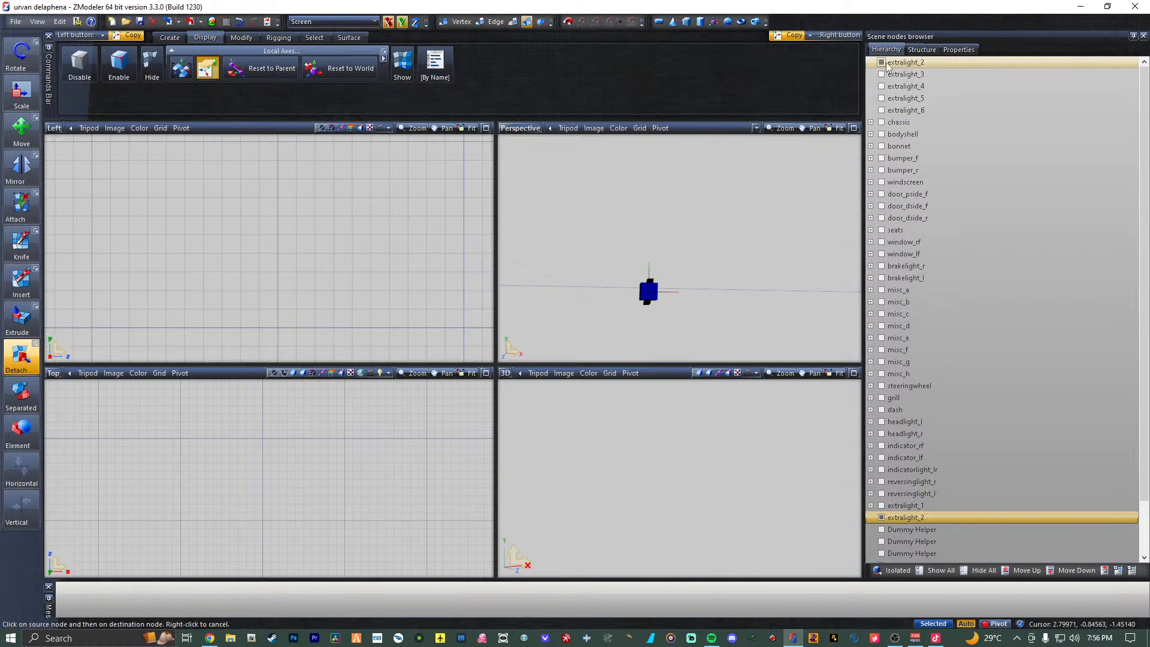
pyautogui.moveTo(906, 64); pyautogui.dragTo(923, 518)
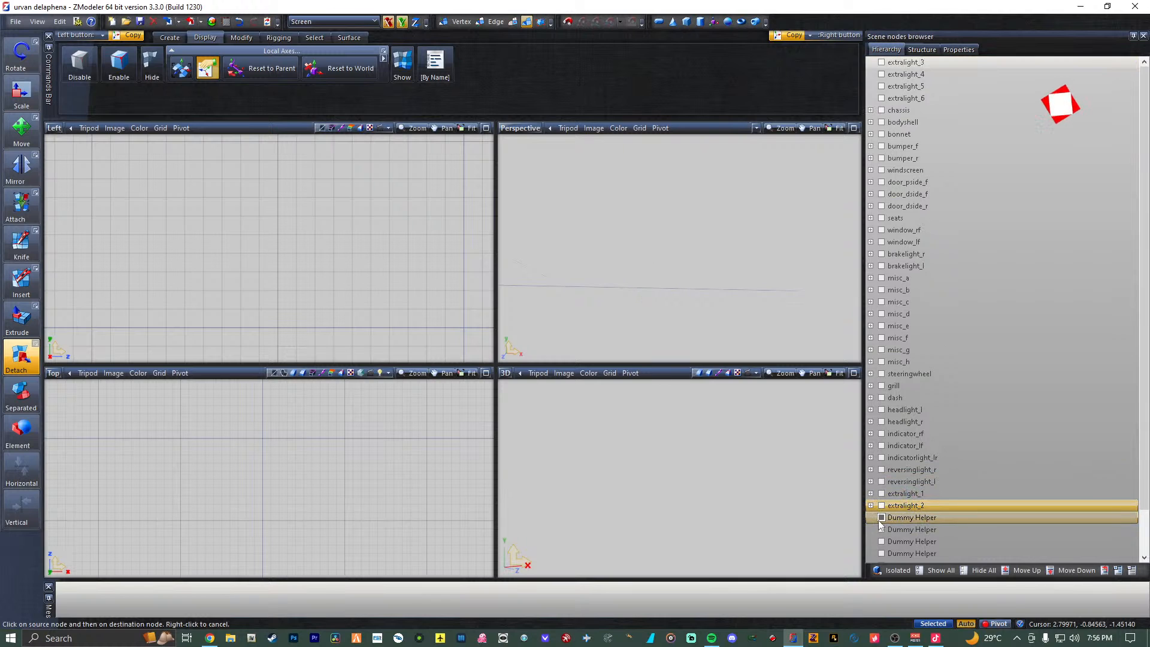
# Show the next Dummy Helper and the extralight_3 mesh, and give the dummy the mesh's name, extralight_3.
pyautogui.click(881, 518)
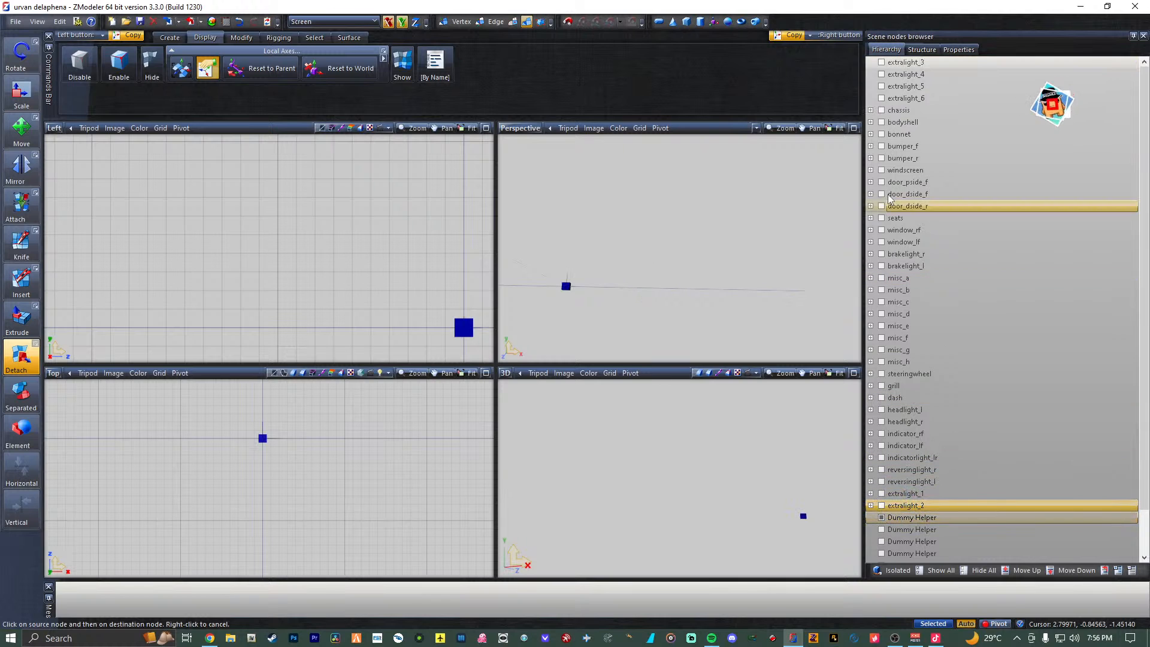
pyautogui.click(881, 62)
pyautogui.doubleClick(925, 64)
pyautogui.moveTo(928, 64); pyautogui.dragTo(875, 67)
pyautogui.hotkey('ctrl', 'c')
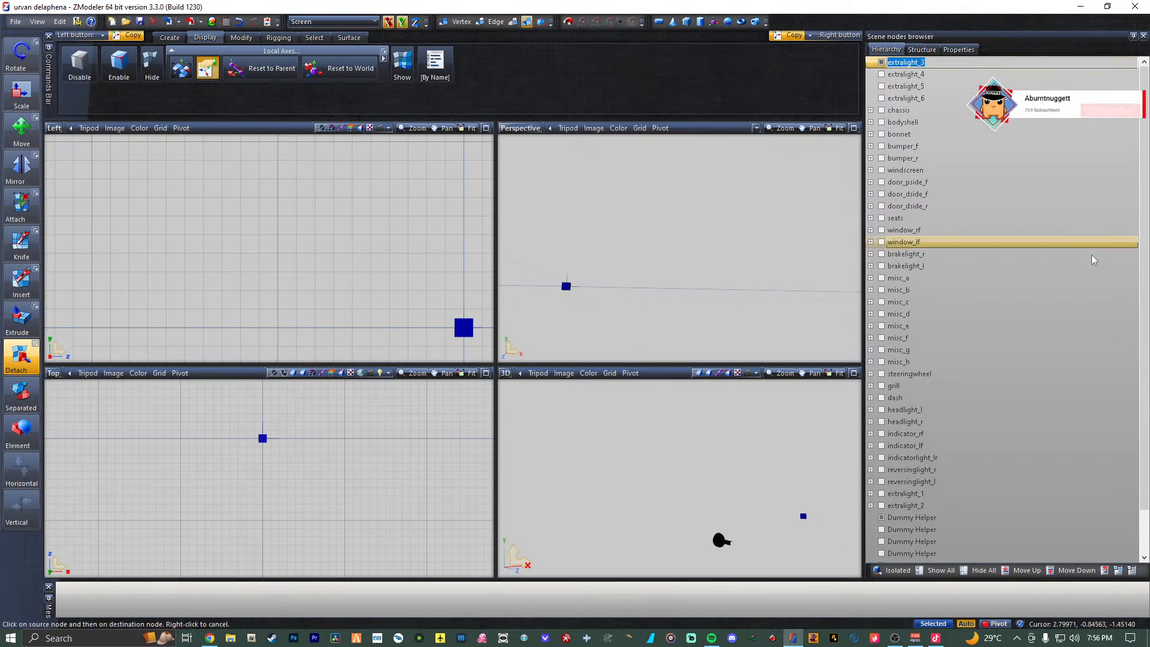
pyautogui.click(998, 519)
pyautogui.moveTo(999, 520); pyautogui.dragTo(876, 514)
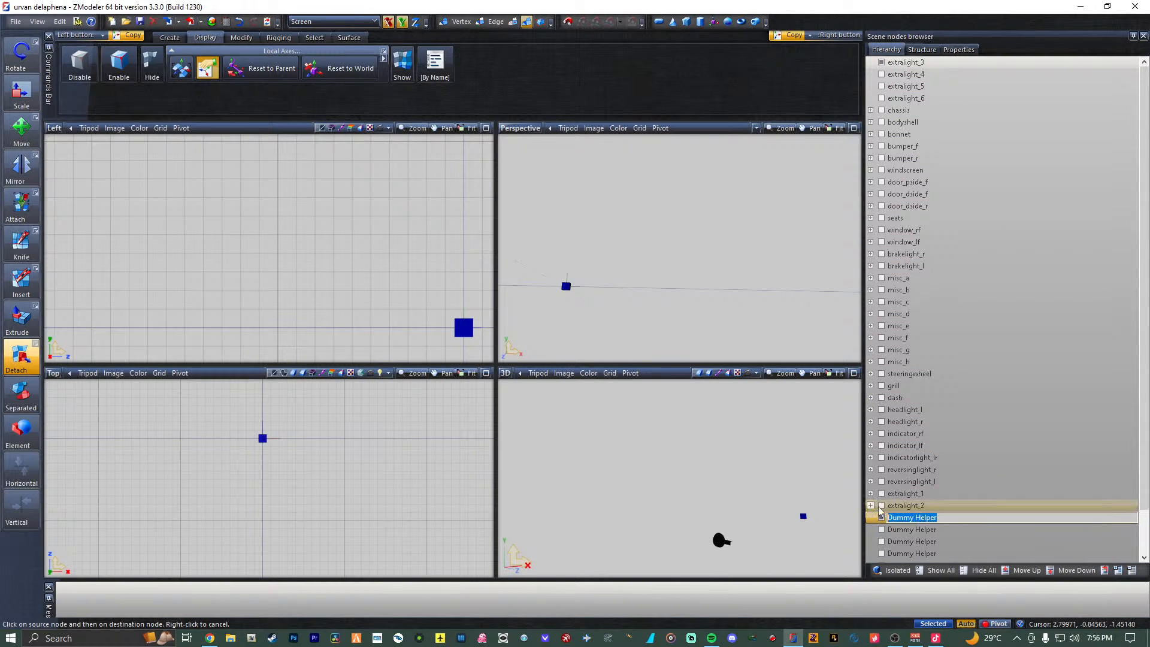
pyautogui.hotkey('ctrl', 'v')
pyautogui.click(951, 538)
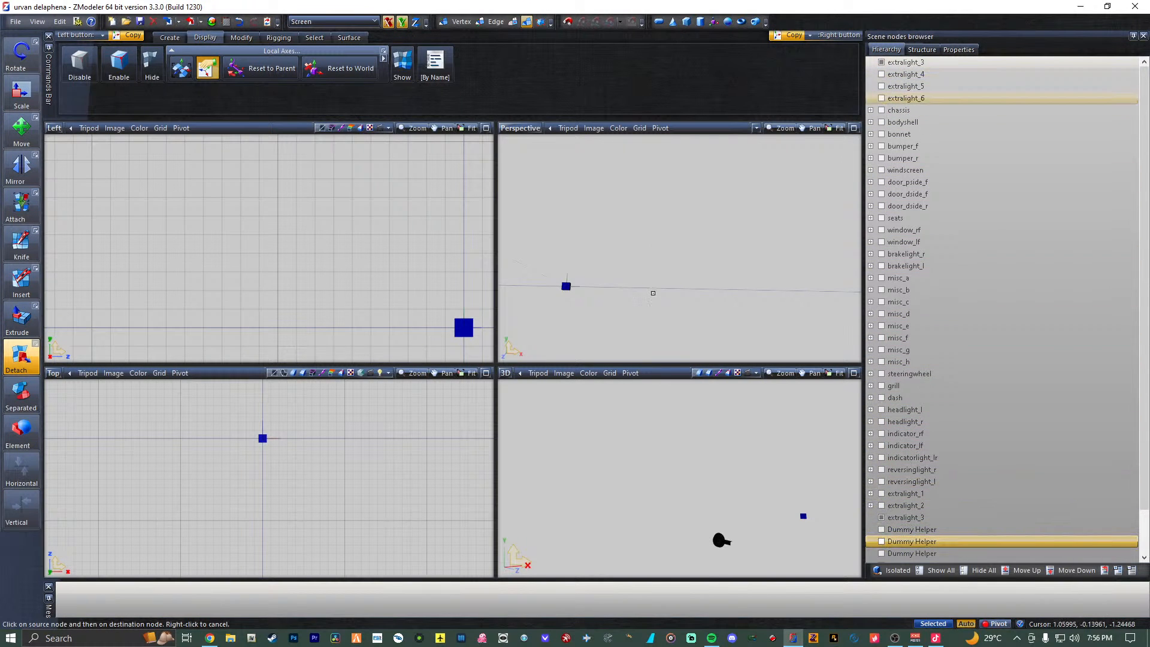
# Reset the extralight_3 mesh's local axes to its parent and center them on the mesh.
pyautogui.moveTo(643, 320); pyautogui.dragTo(796, 317, button='middle')
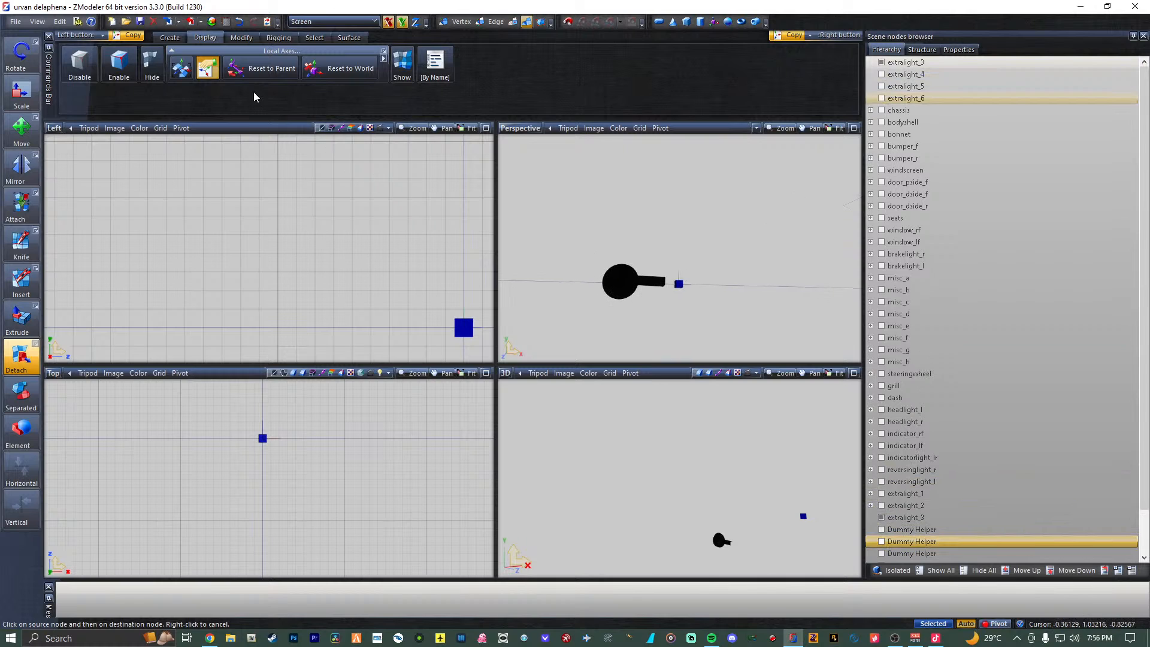
pyautogui.click(181, 68)
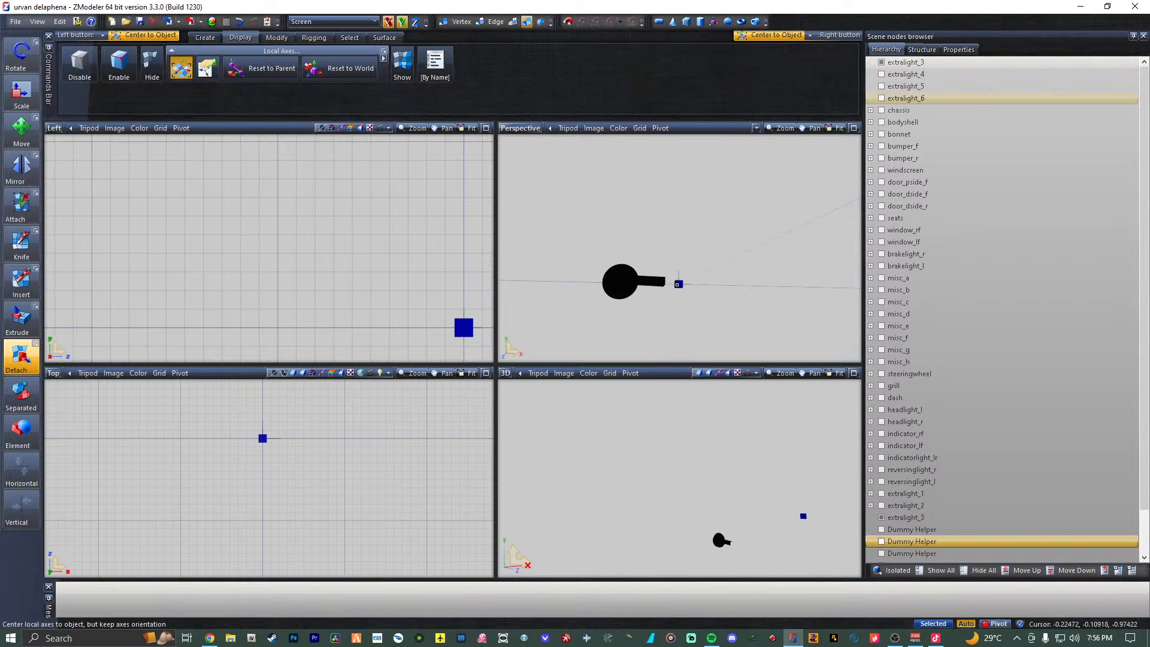
pyautogui.click(263, 68)
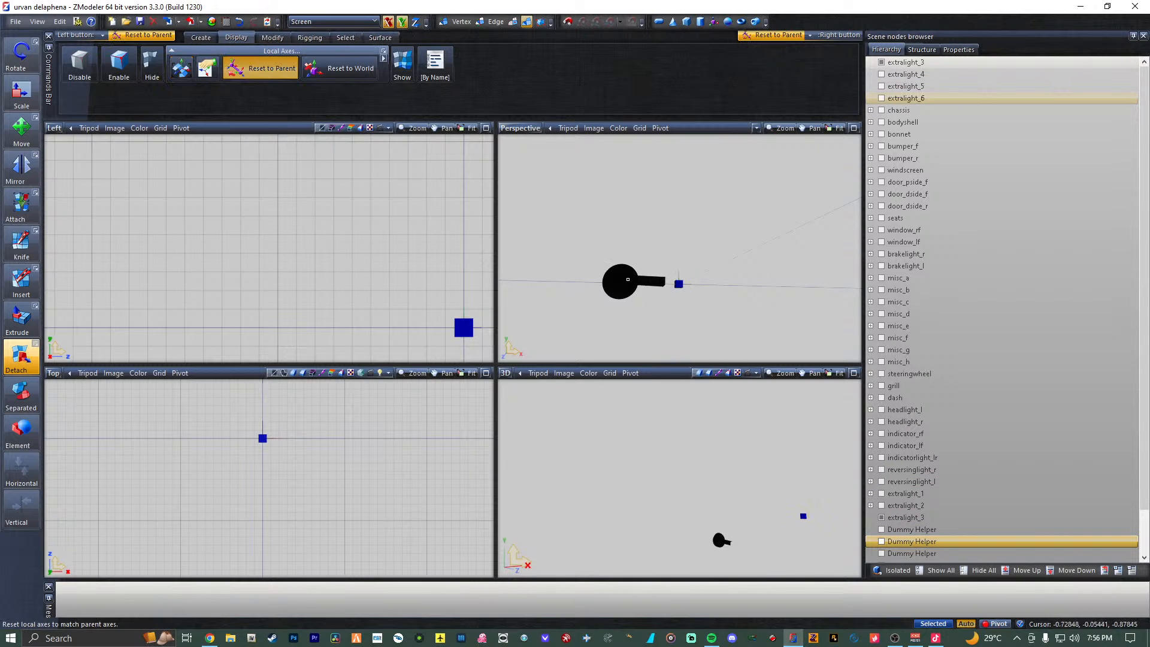
pyautogui.click(181, 67)
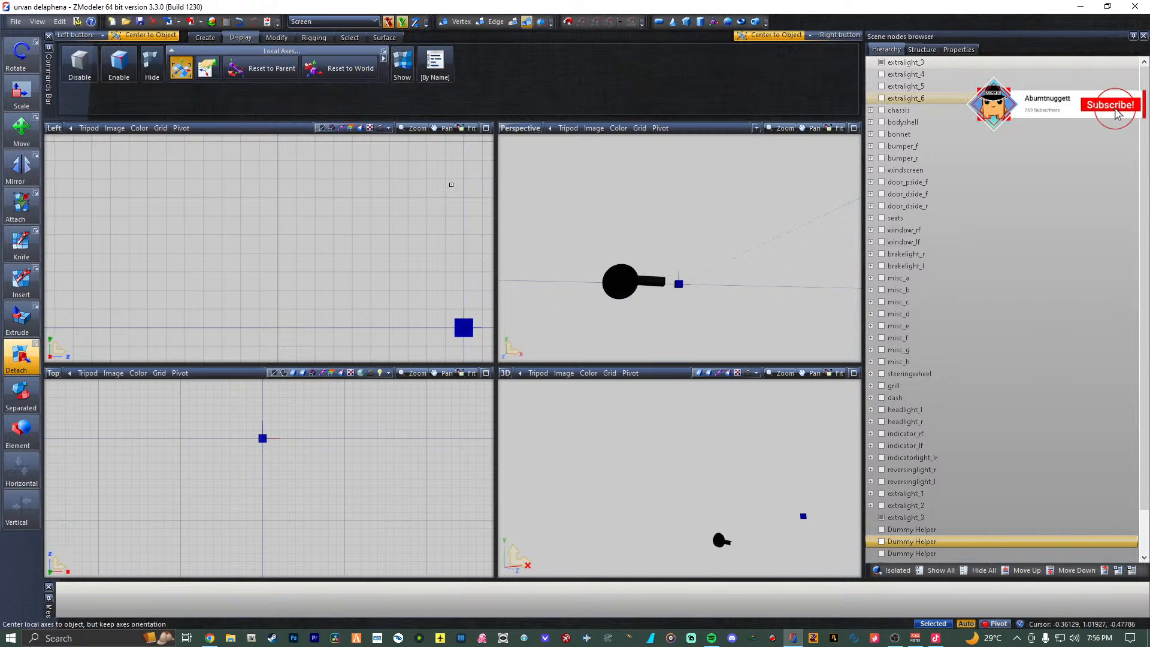
# Copy the extralight_3 mesh's local axes to the extralight_3 dummy and nest the mesh under that dummy.
pyautogui.click(208, 67)
pyautogui.click(620, 285)
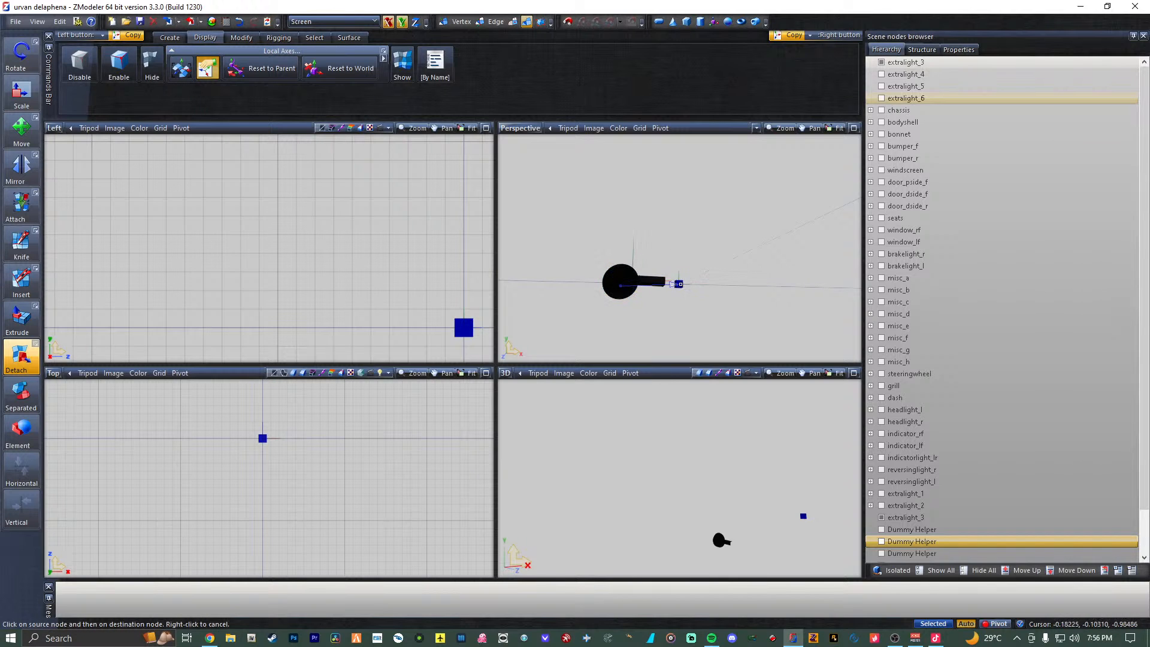
pyautogui.click(678, 284)
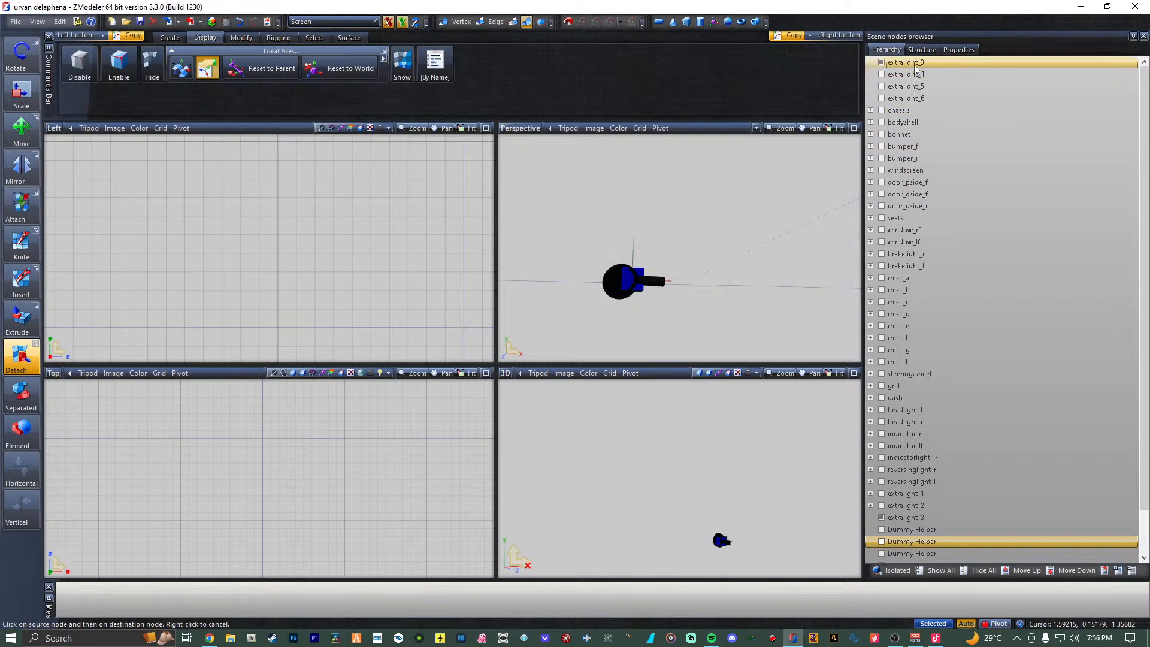
pyautogui.moveTo(924, 64); pyautogui.dragTo(932, 518)
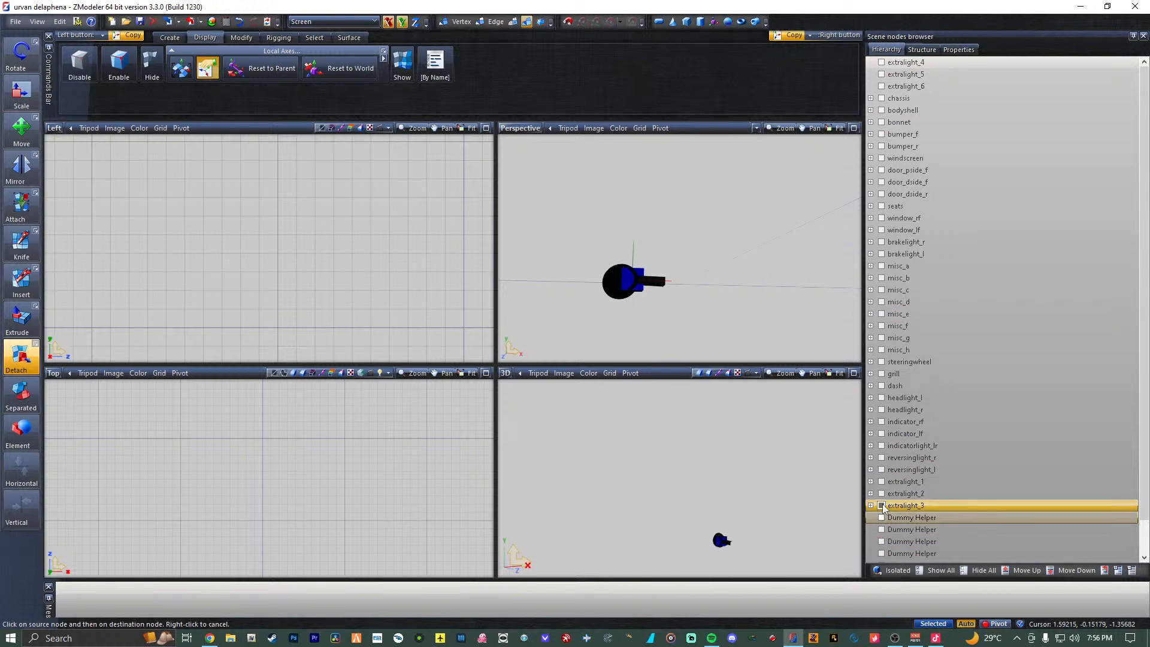
# Show the extralight_4 mesh and rename the next Dummy Helper as extralight_4.
pyautogui.click(942, 63)
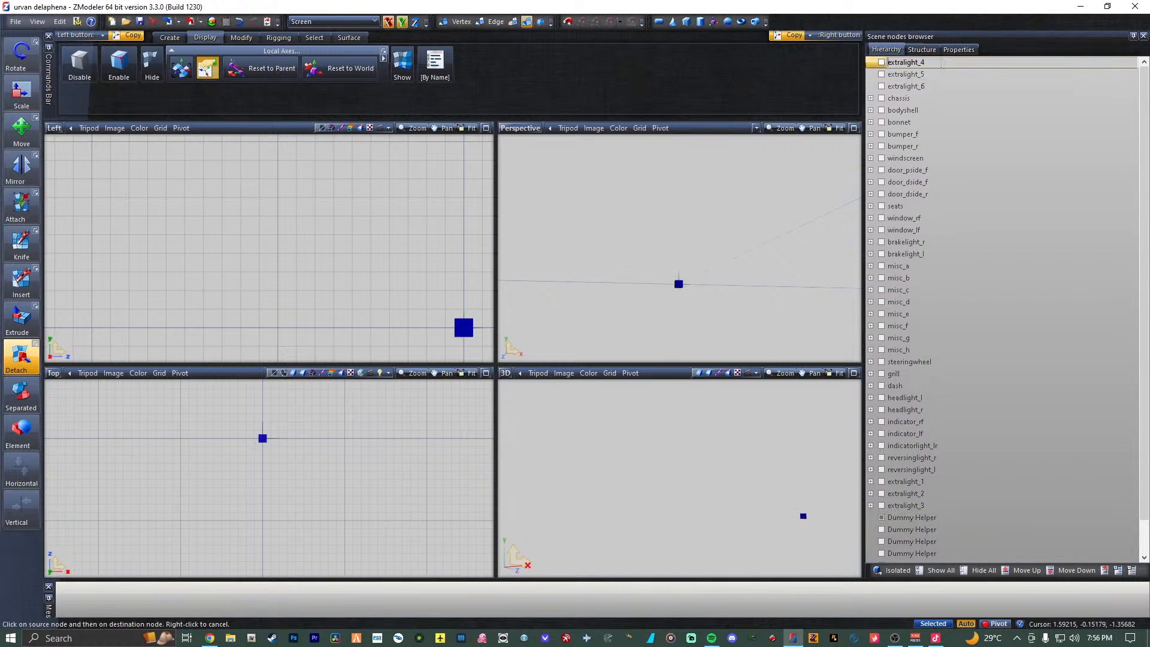
pyautogui.click(881, 64)
pyautogui.click(946, 522)
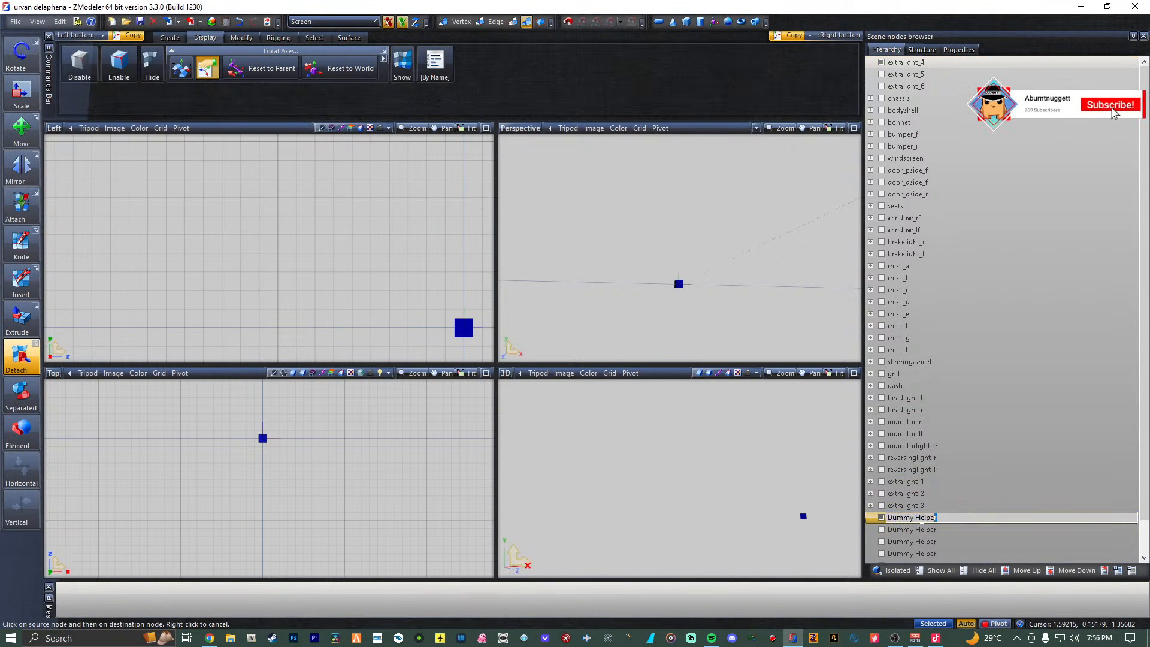
pyautogui.moveTo(938, 519); pyautogui.dragTo(885, 520)
pyautogui.write('extralight_4')
pyautogui.click(904, 540)
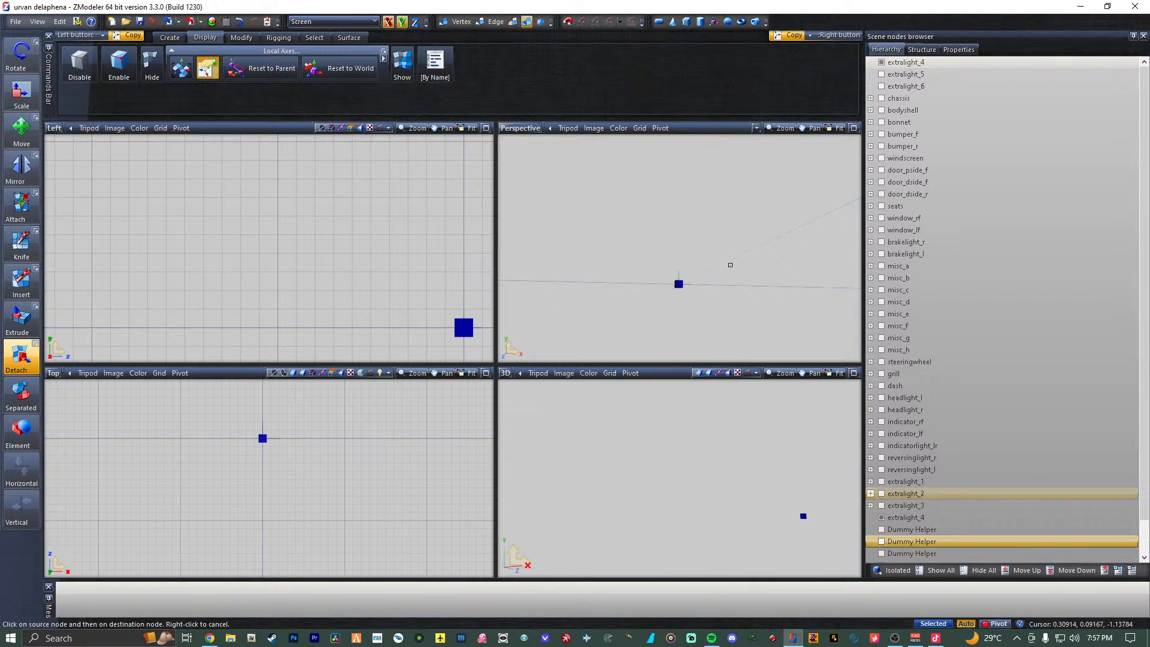
# Reset the extralight_4 mesh's local axes to its parent and center them on the mesh.
pyautogui.moveTo(730, 264); pyautogui.dragTo(705, 276, button='middle')
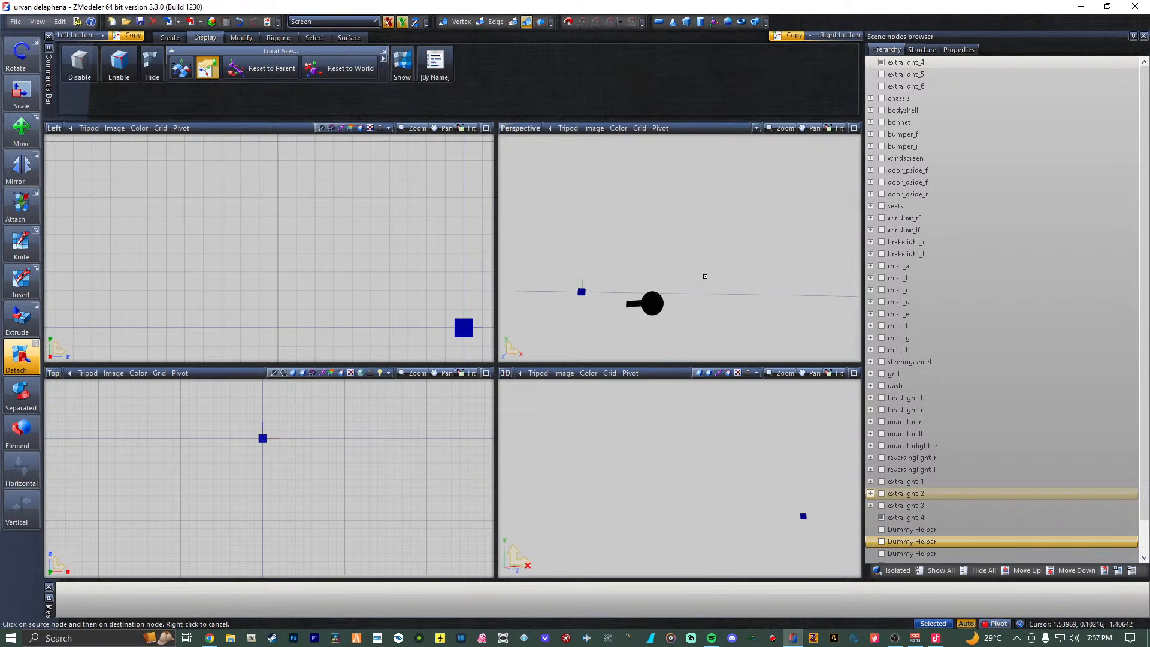
pyautogui.click(261, 67)
pyautogui.click(647, 307)
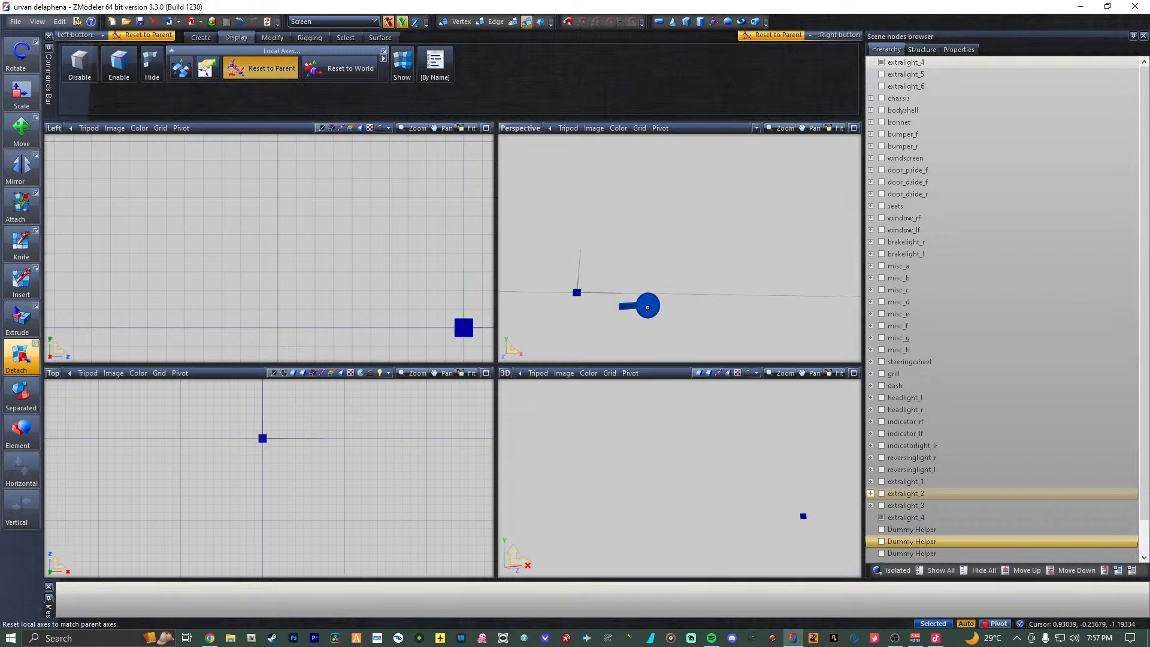
pyautogui.click(181, 67)
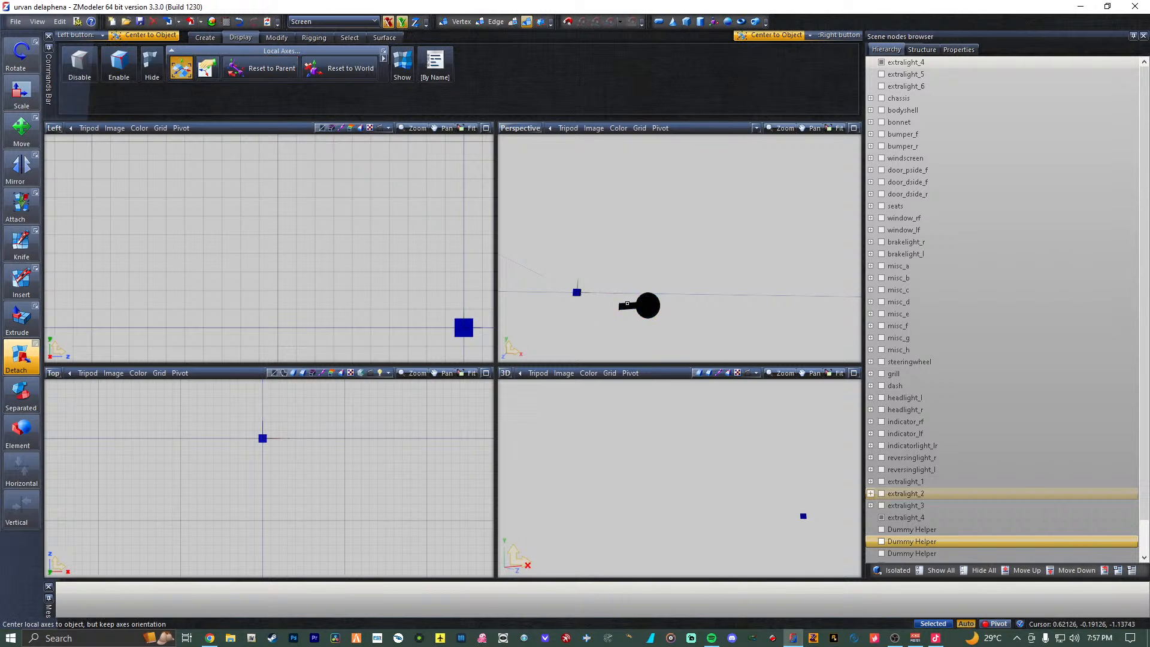
pyautogui.click(645, 306)
# Copy the extralight_4 mesh's local axes to the extralight_4 dummy and nest the mesh under that dummy.
pyautogui.click(207, 67)
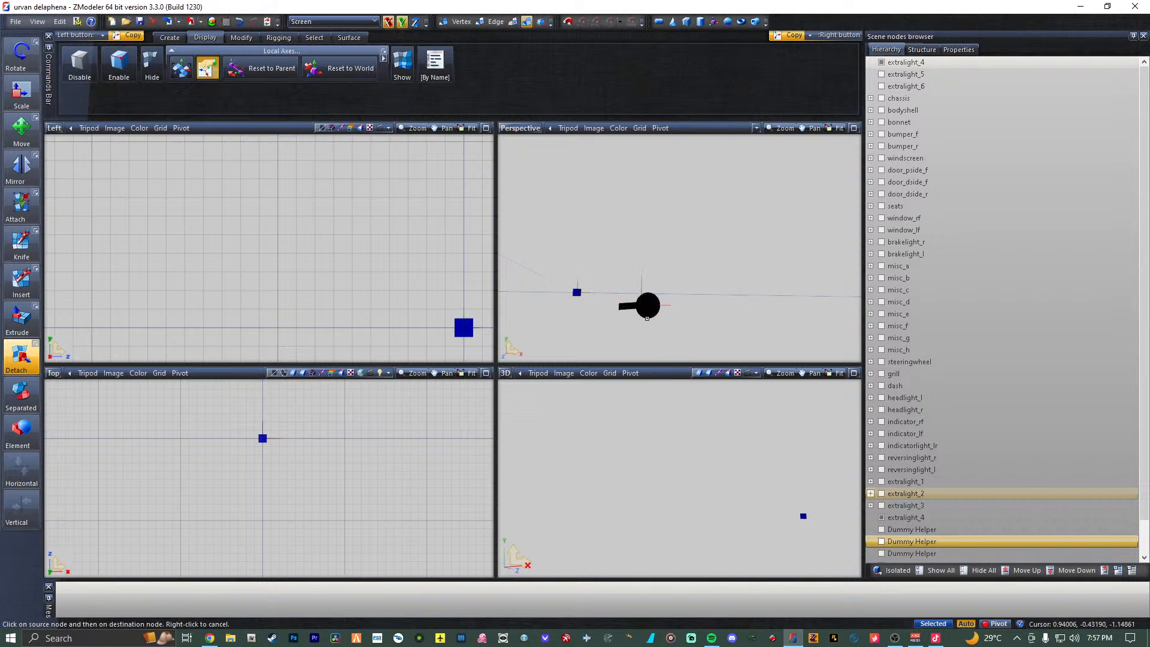
pyautogui.click(647, 304)
pyautogui.click(577, 292)
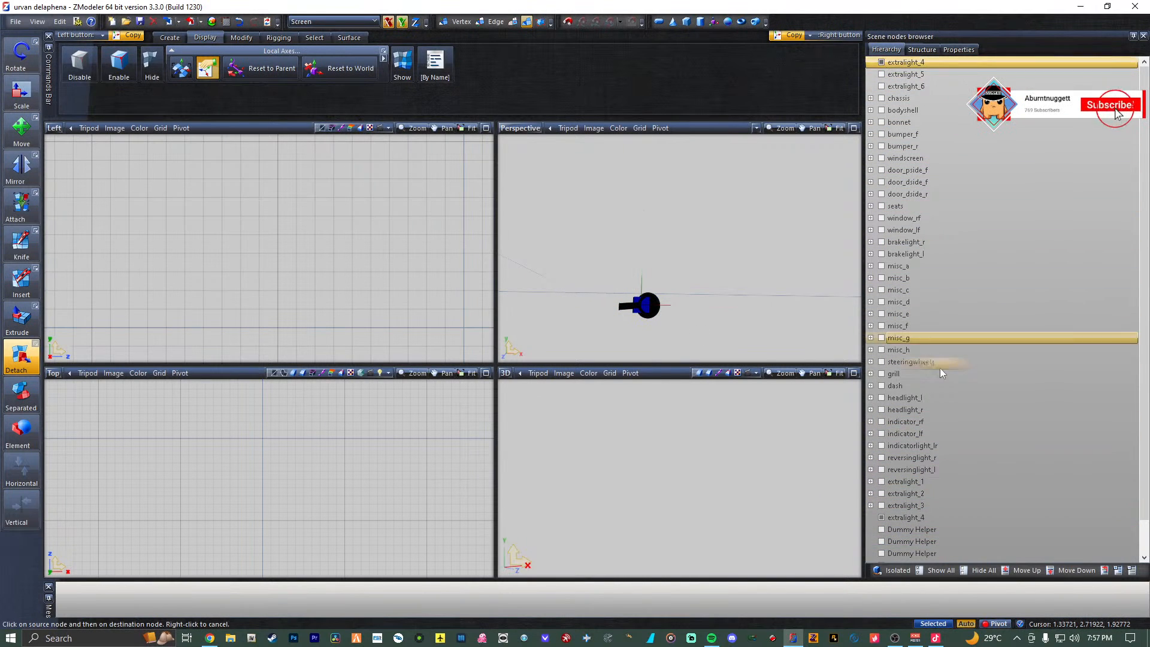
pyautogui.moveTo(942, 523); pyautogui.dragTo(913, 507)
# Show the extralight_5 mesh and rename the next Dummy Helper as extralight_5.
pyautogui.click(882, 517)
pyautogui.click(881, 518)
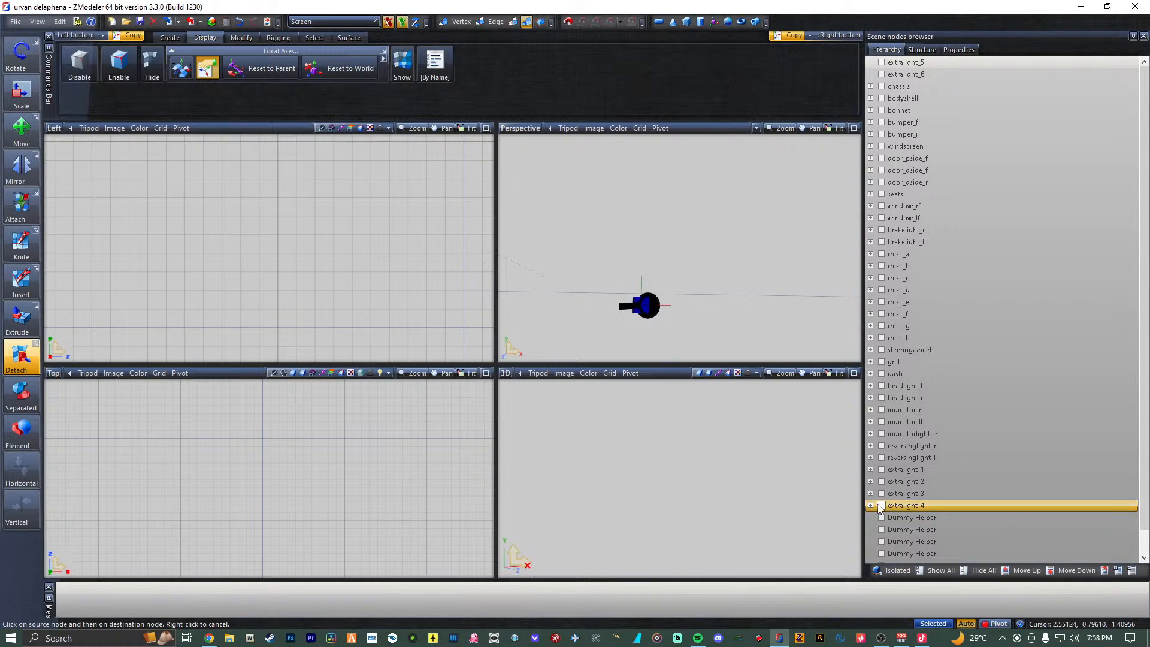
pyautogui.doubleClick(943, 517)
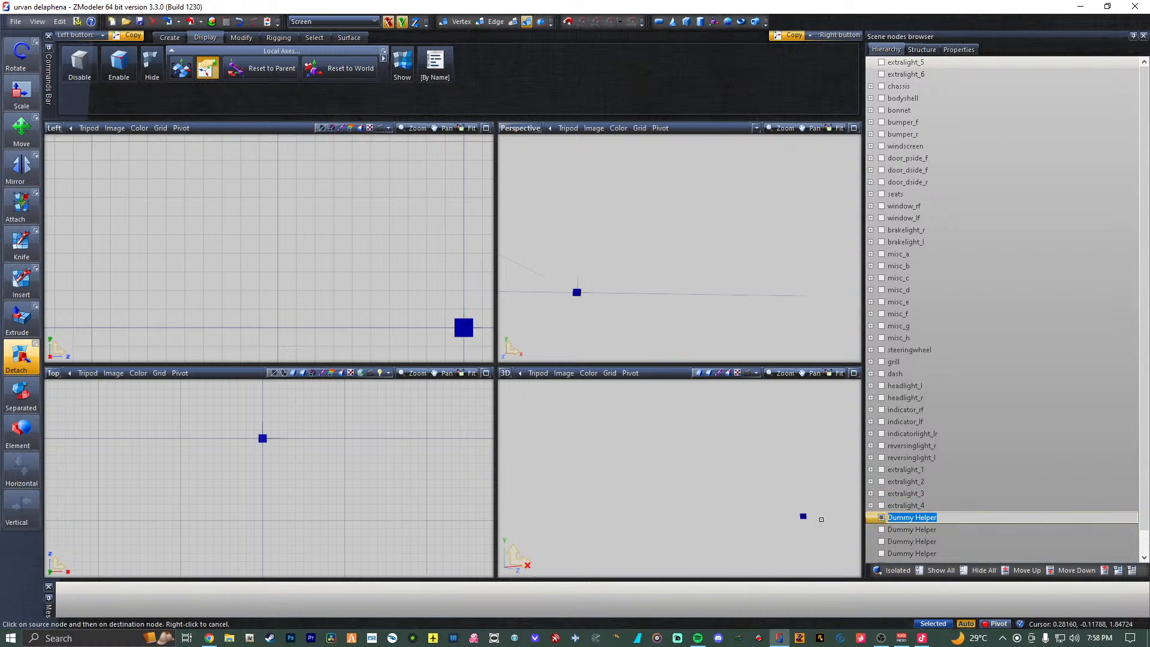
pyautogui.press('BackSpace')
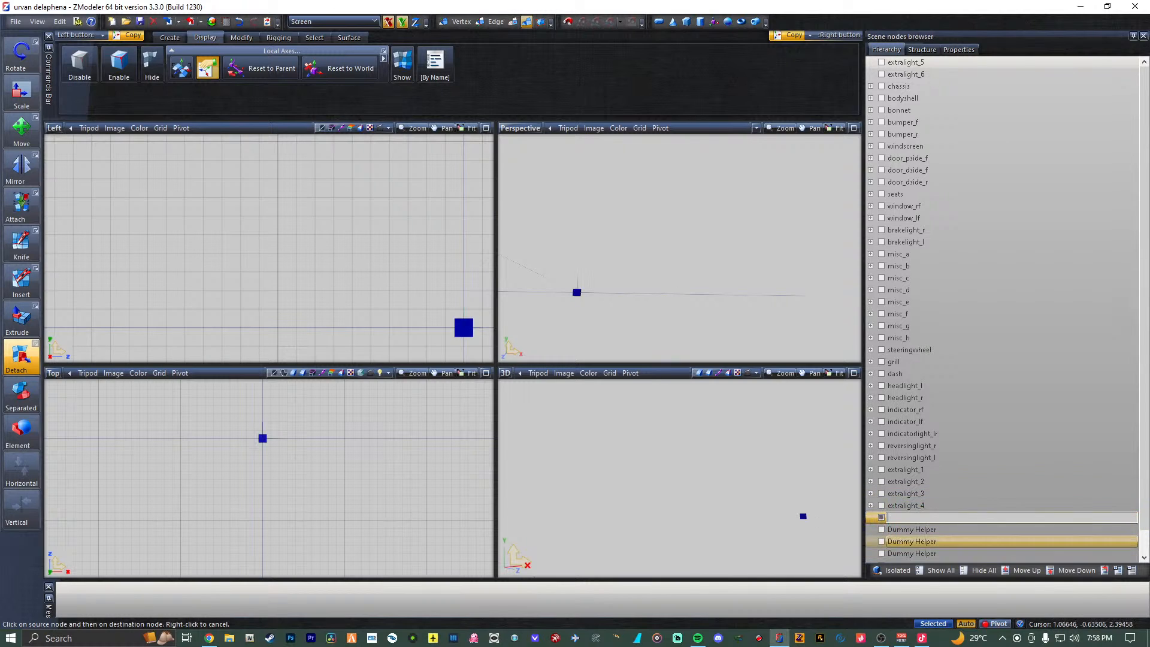
pyautogui.click(881, 63)
pyautogui.doubleClick(934, 63)
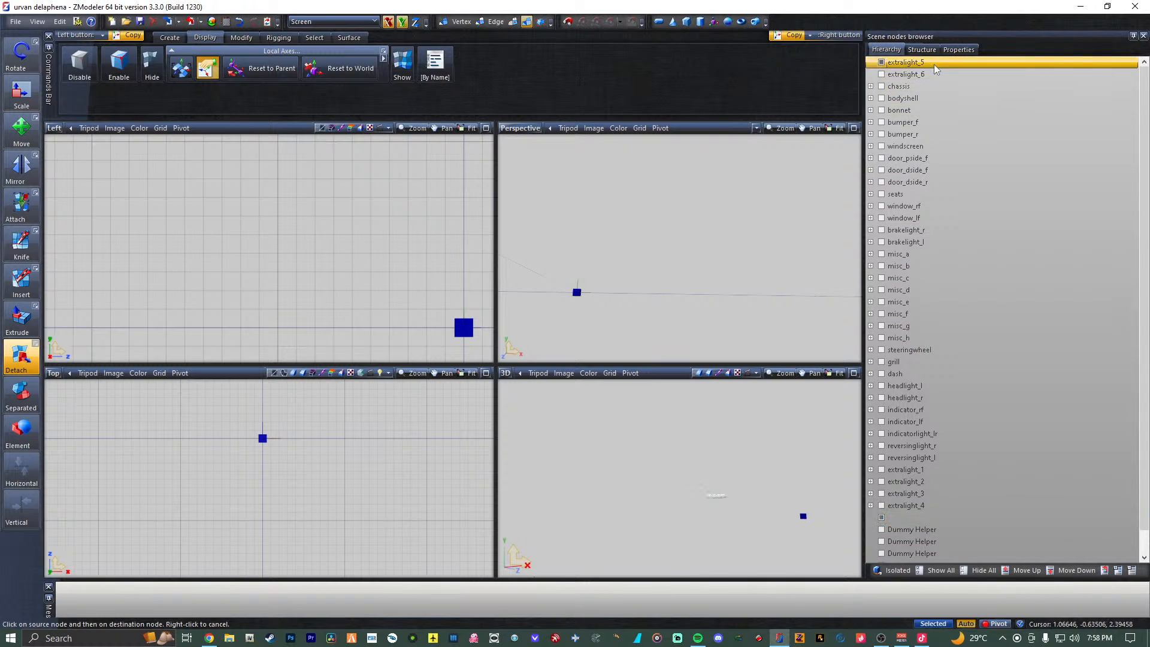
pyautogui.moveTo(935, 63); pyautogui.dragTo(877, 61)
pyautogui.hotkey('ctrl', 'c')
pyautogui.click(1063, 516)
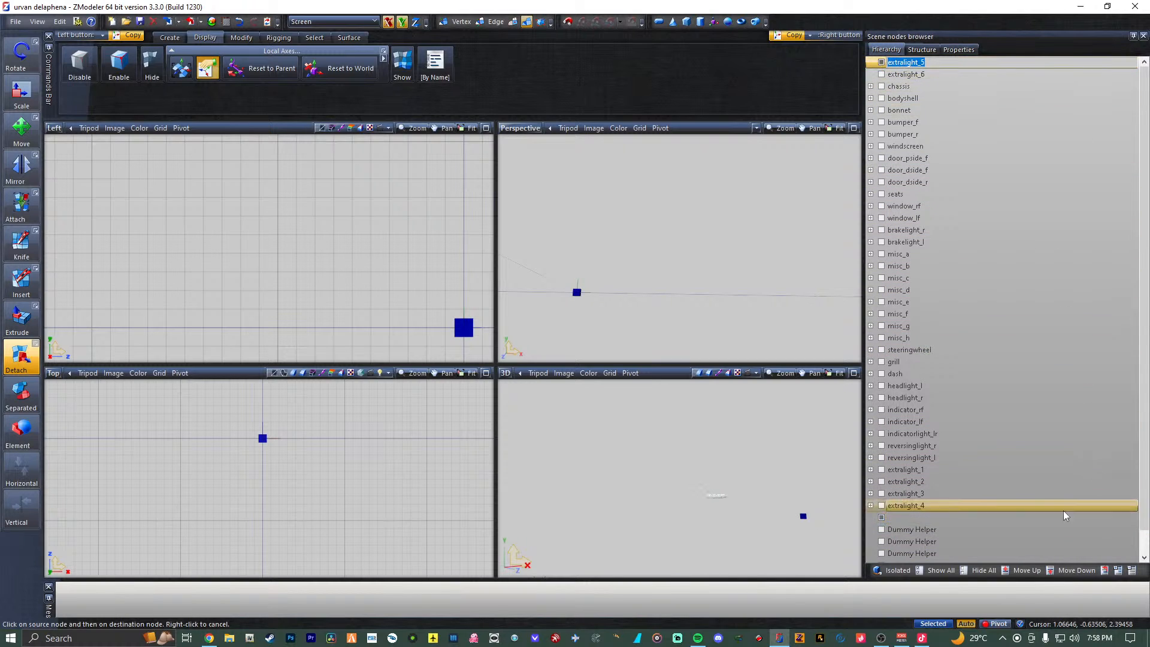
pyautogui.click(944, 516)
pyautogui.hotkey('ctrl', 'v')
pyautogui.click(940, 541)
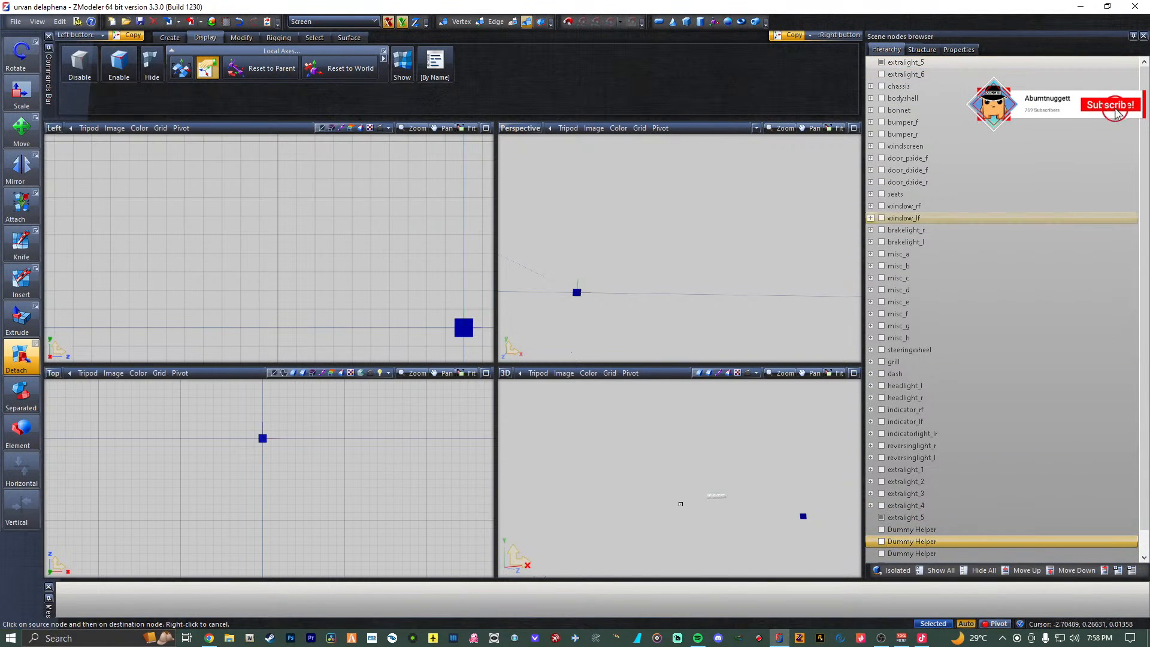
# Reset the extralight_5 mesh's local axes to its parent and center them on the mesh.
pyautogui.moveTo(694, 485); pyautogui.dragTo(759, 487, button='middle')
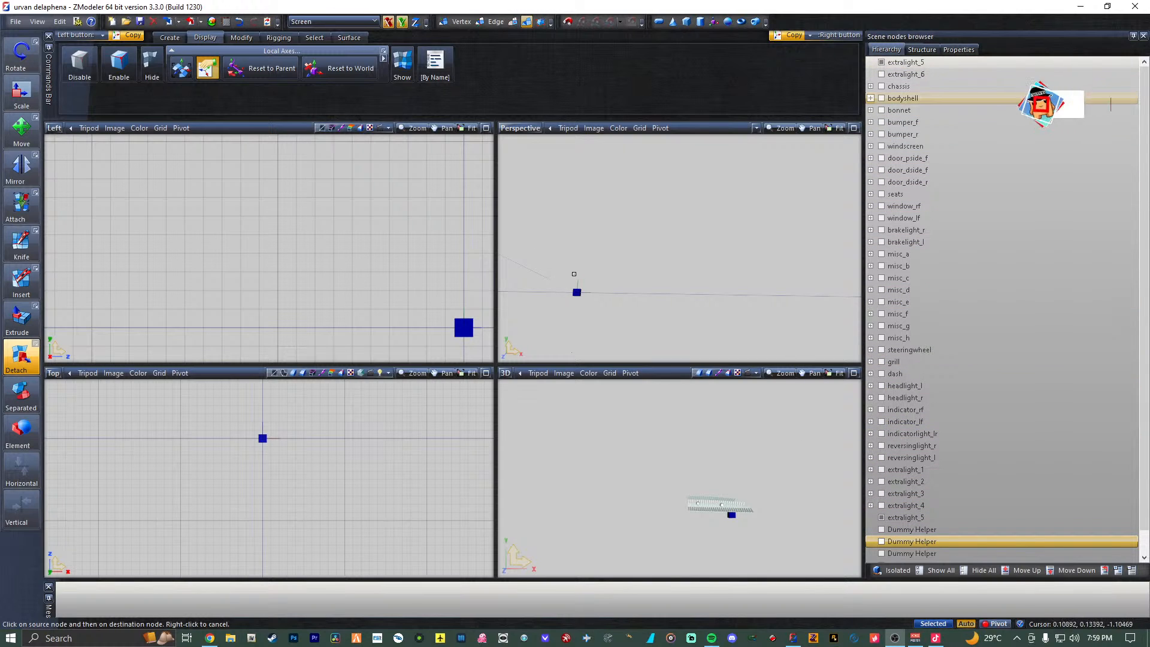
pyautogui.scroll(-3, 347, 277)
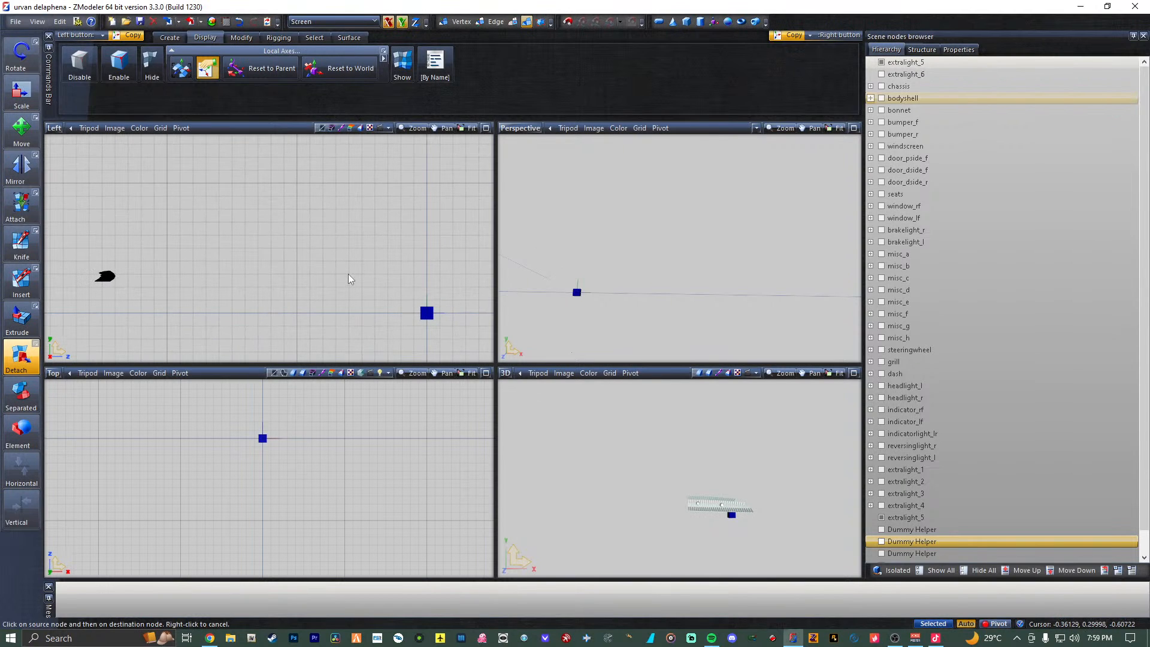
pyautogui.click(253, 69)
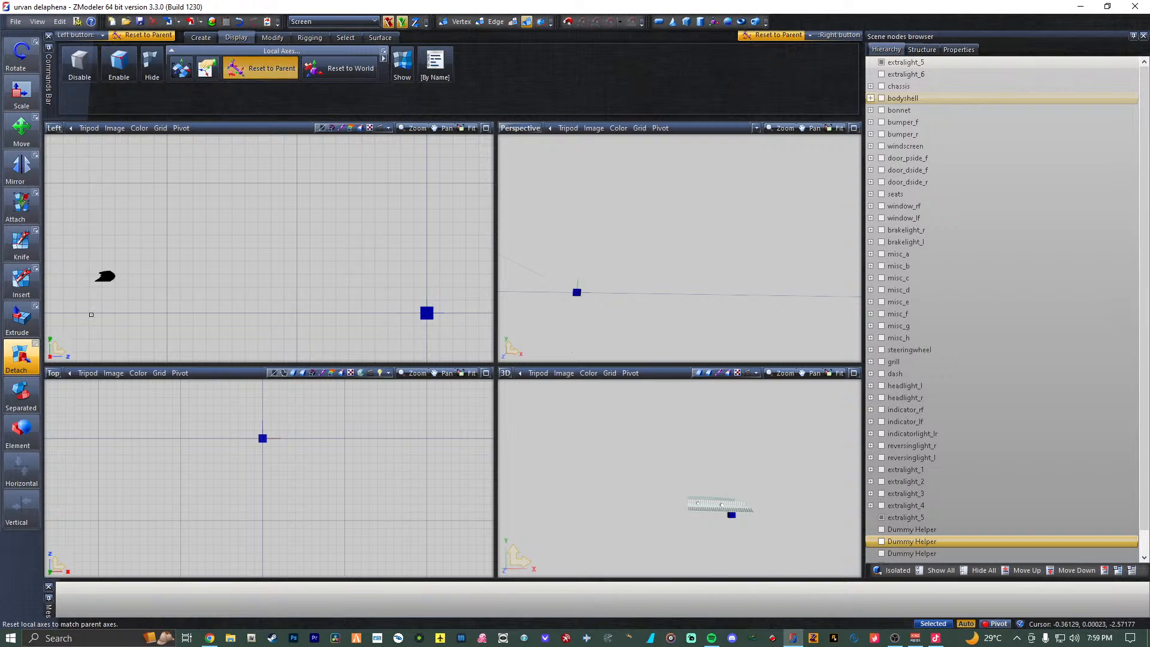
pyautogui.click(108, 276)
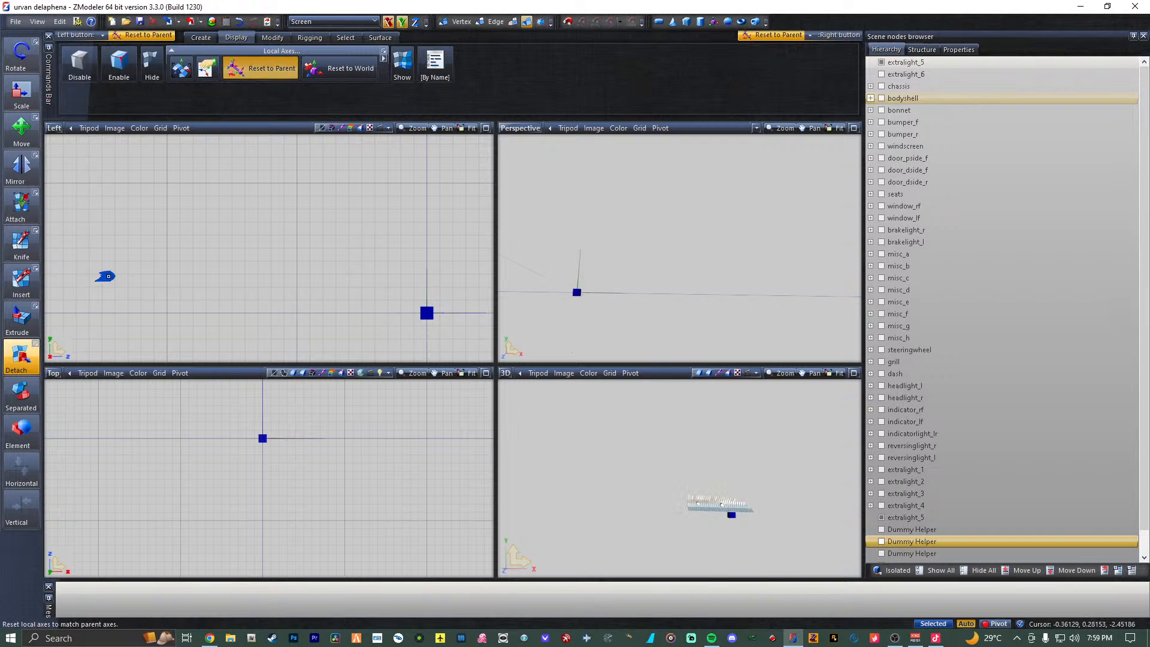
pyautogui.click(182, 67)
# Copy the extralight_5 mesh's local axes to the extralight_5 dummy and nest the mesh under that dummy.
pyautogui.click(207, 68)
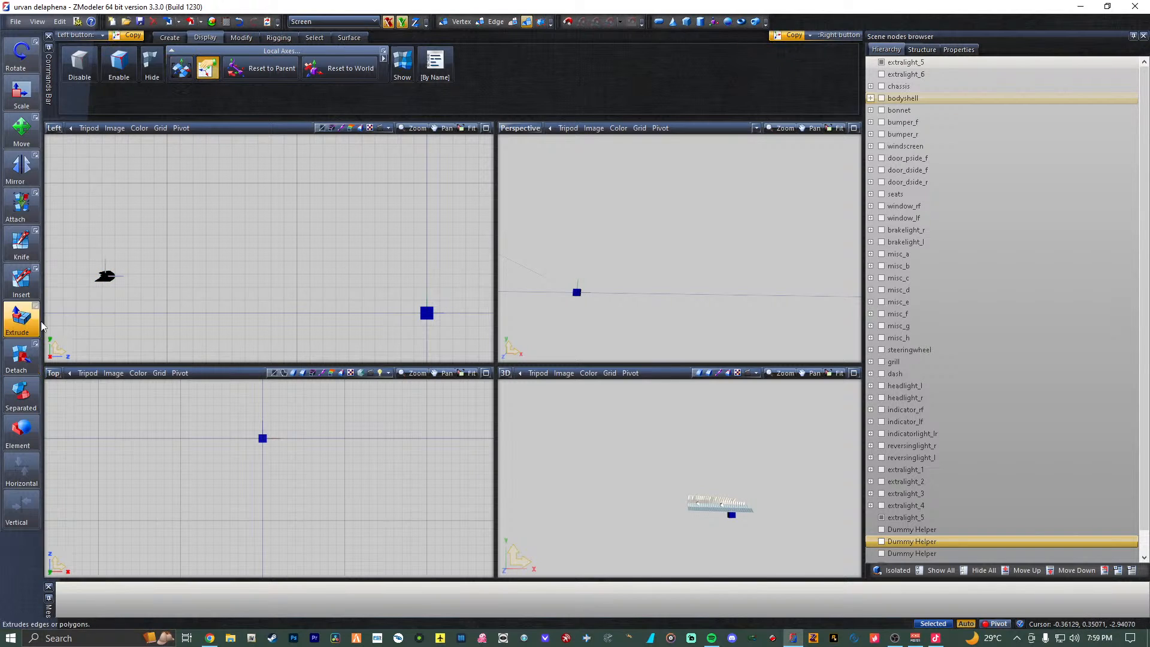
pyautogui.click(106, 276)
pyautogui.click(426, 312)
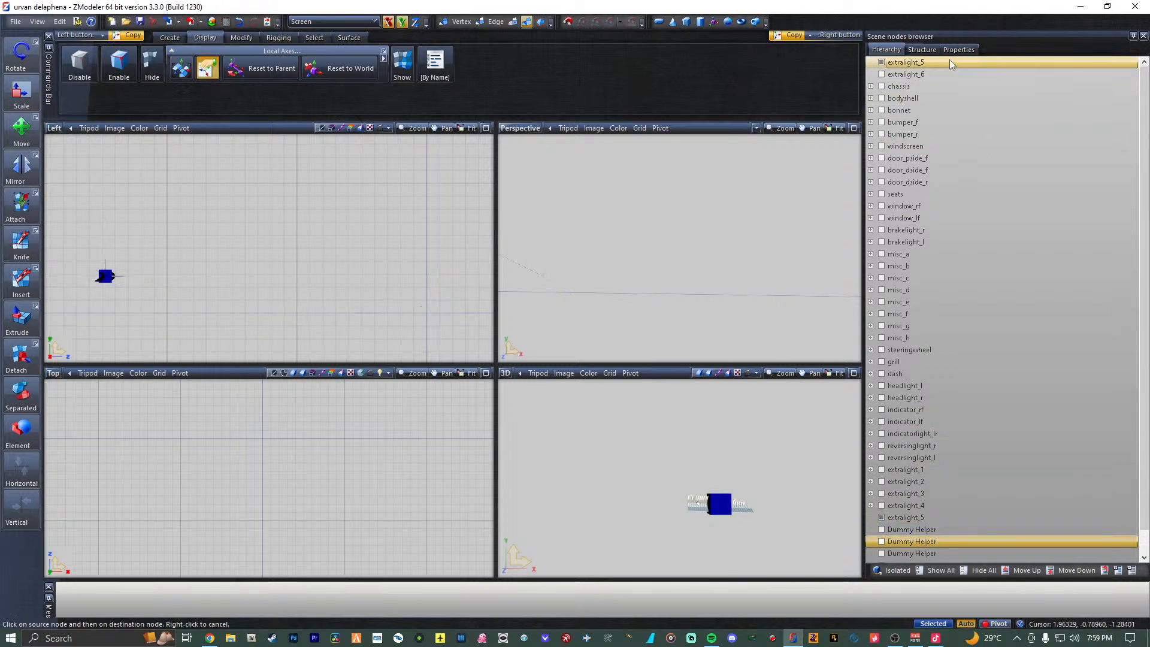
pyautogui.click(929, 517)
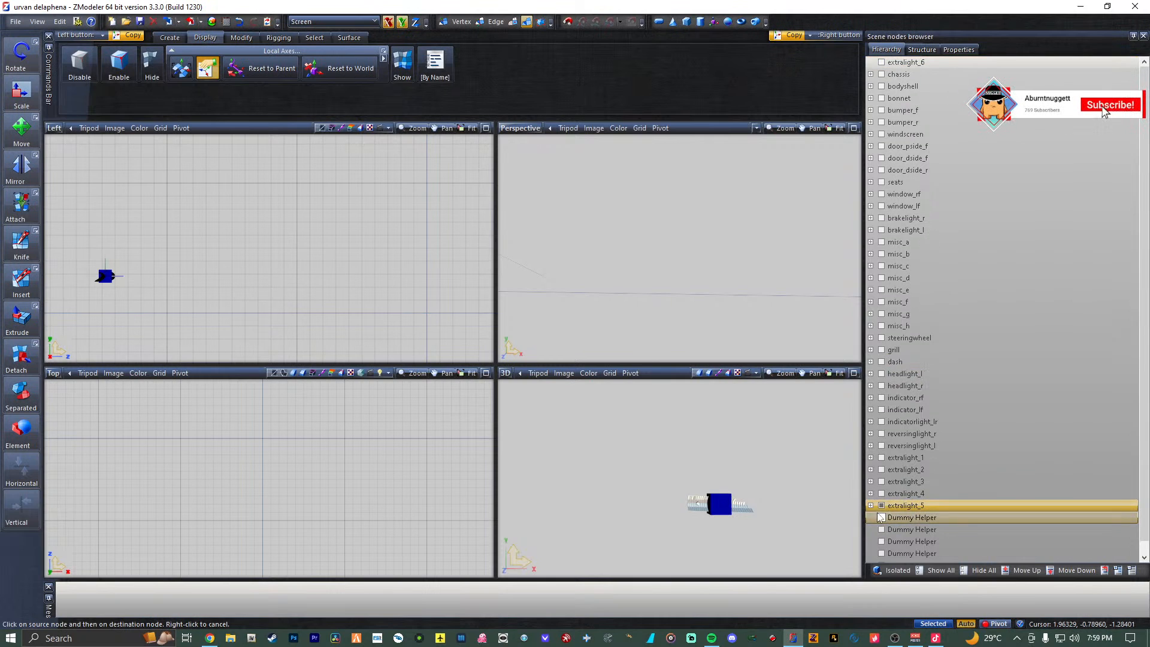
# Show only the extralight_6 mesh and rename the next Dummy Helper as extralight_6.
pyautogui.click(918, 63)
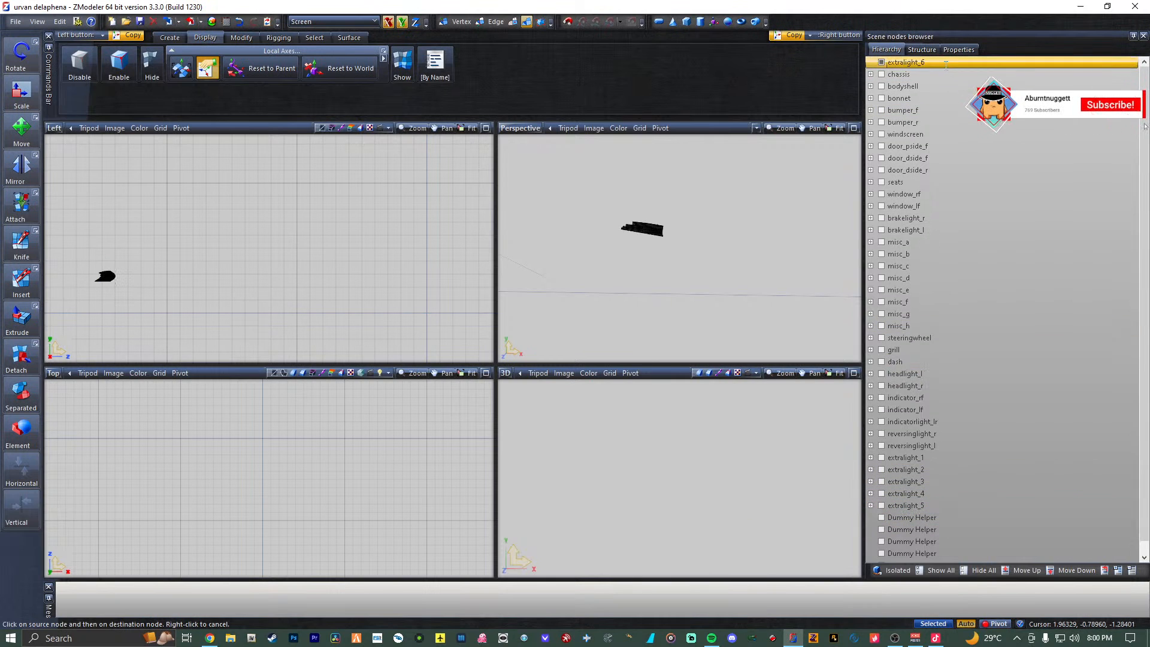
pyautogui.click(958, 518)
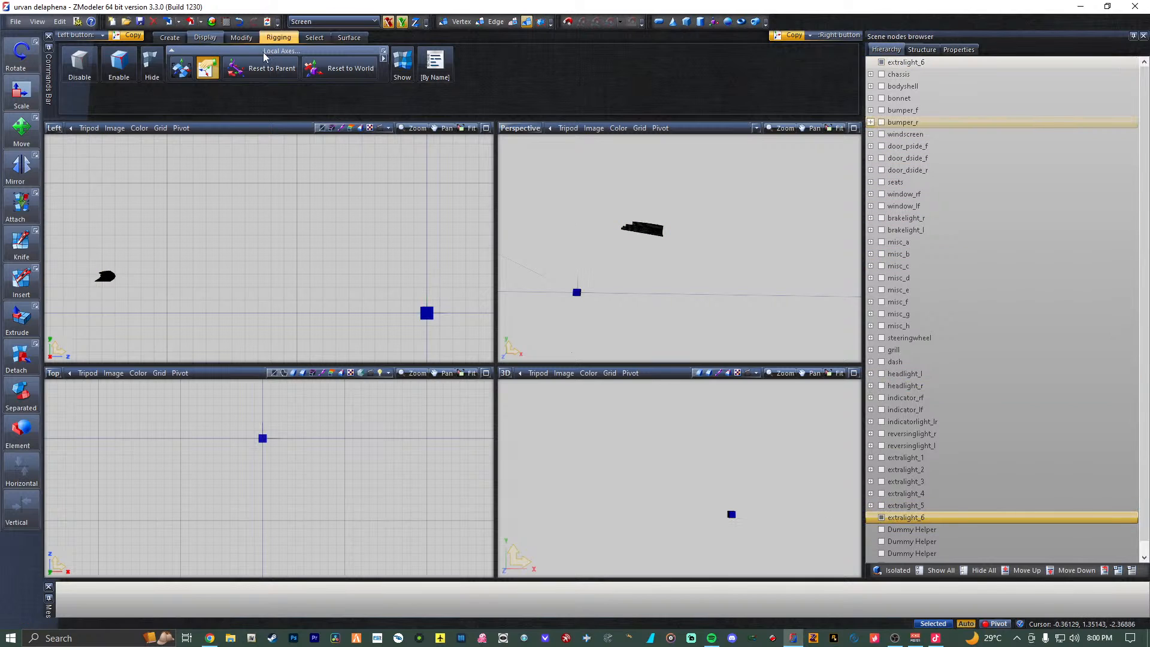
# Reset and center the extralight_6 mesh's local axes, and copy them to the extralight_6 dummy.
pyautogui.click(260, 68)
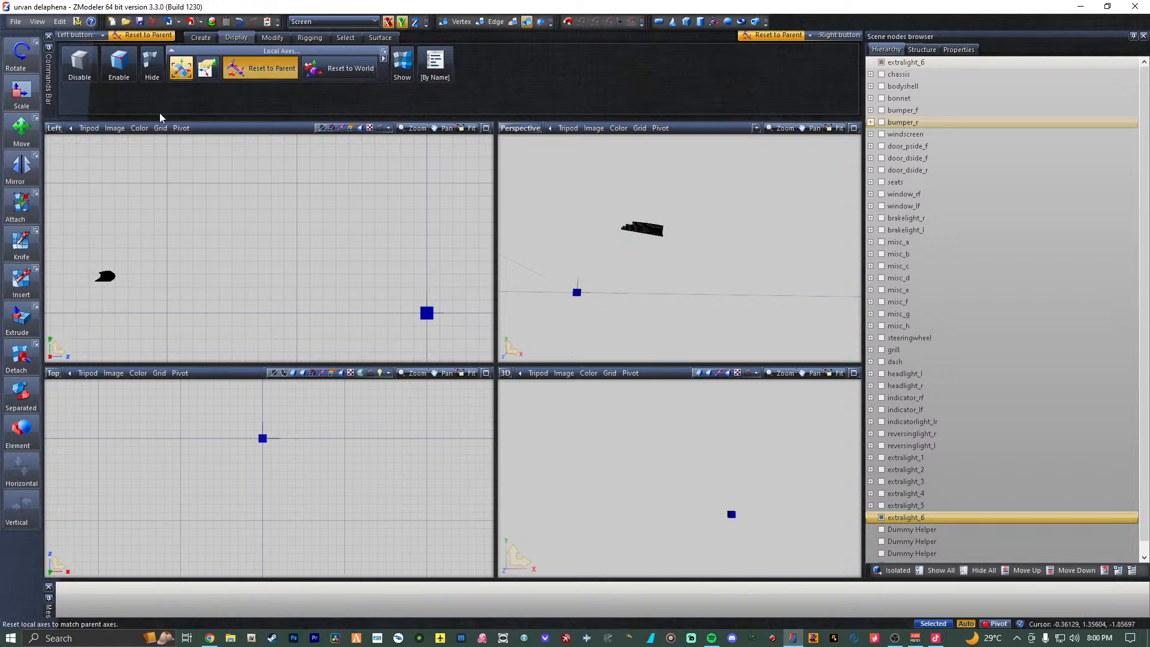
pyautogui.click(180, 68)
pyautogui.click(206, 69)
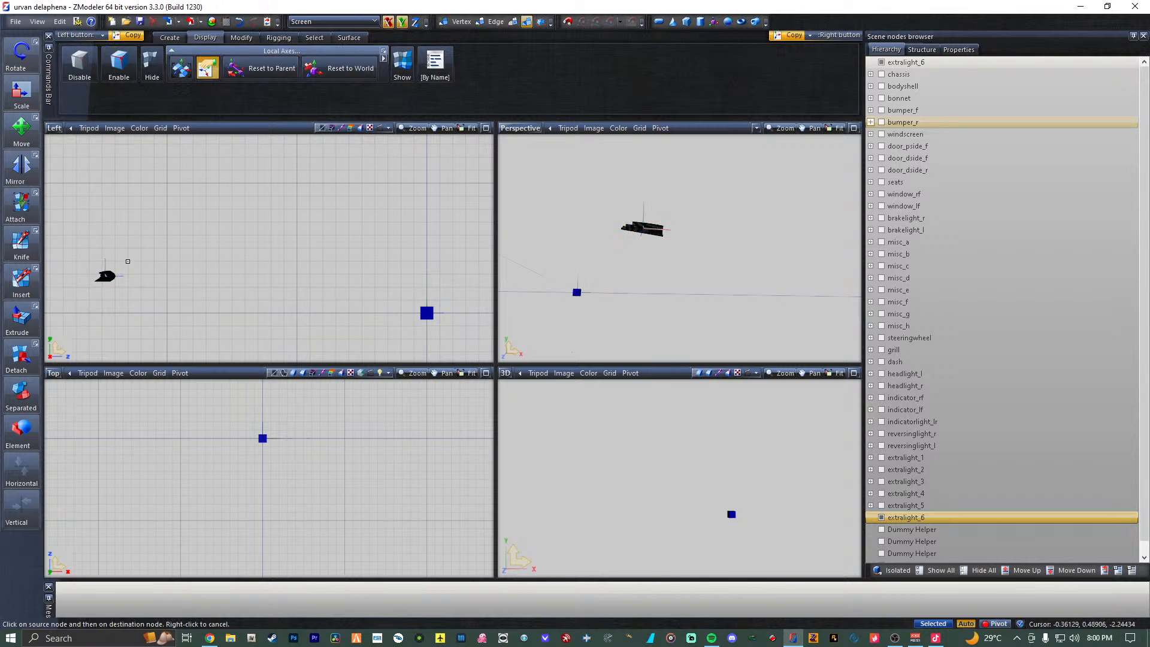
pyautogui.click(107, 276)
pyautogui.click(426, 313)
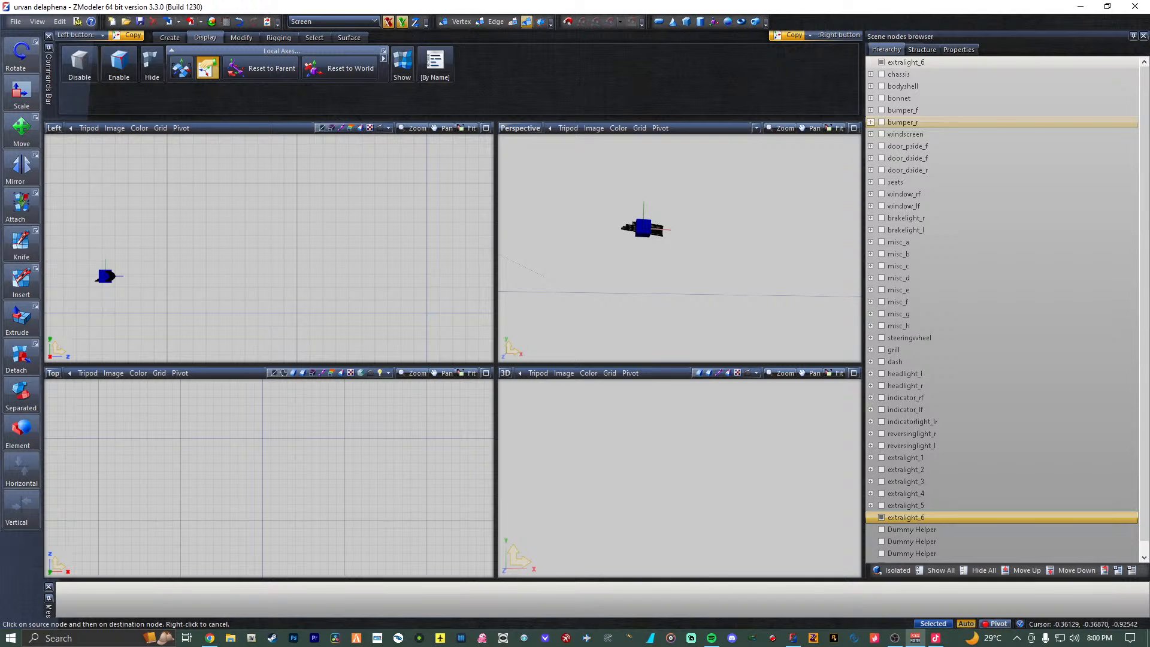
pyautogui.click(281, 252)
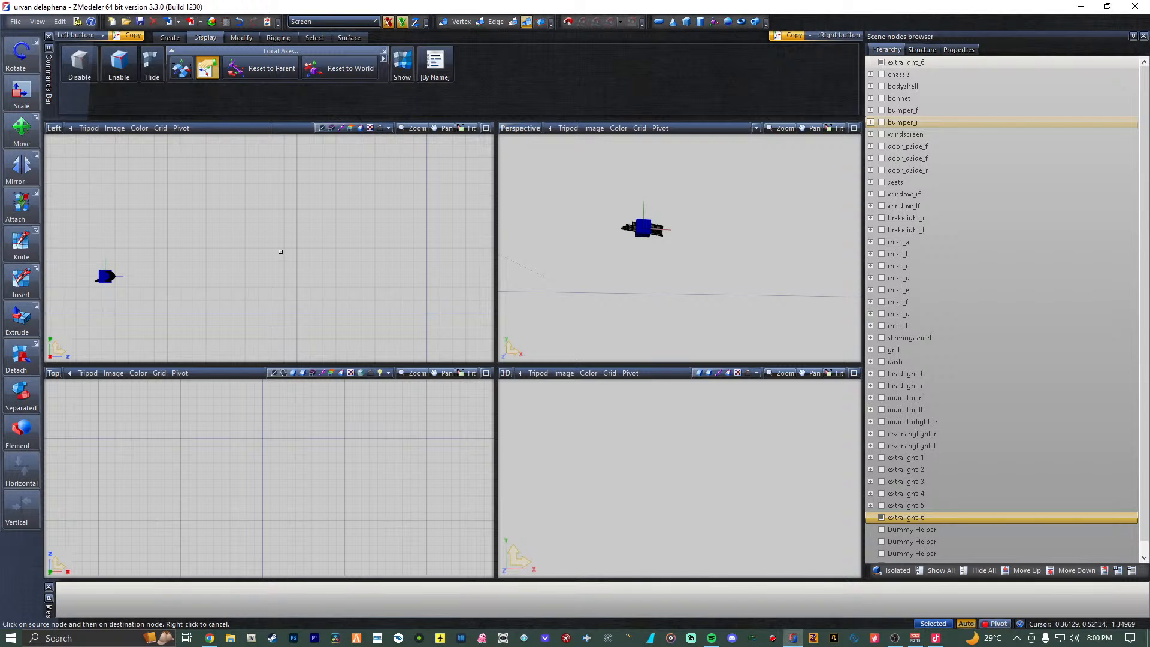
# Nest the extralight_6 mesh under the extralight_6 dummy and hide them.
pyautogui.click(881, 517)
pyautogui.click(881, 517)
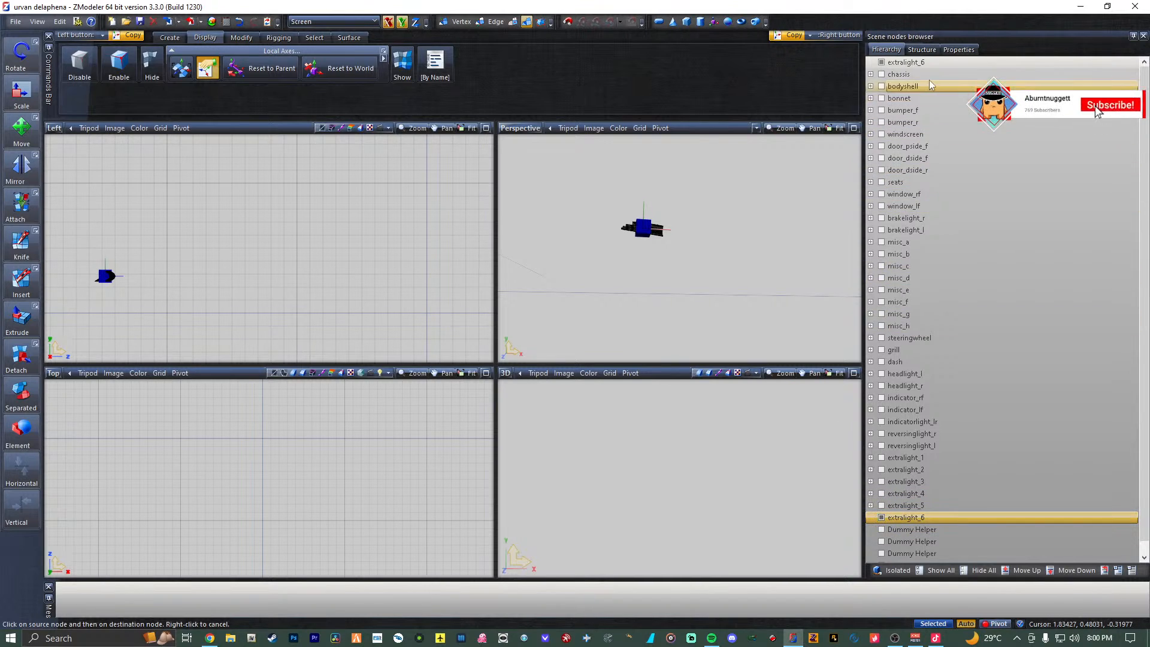
pyautogui.click(898, 517)
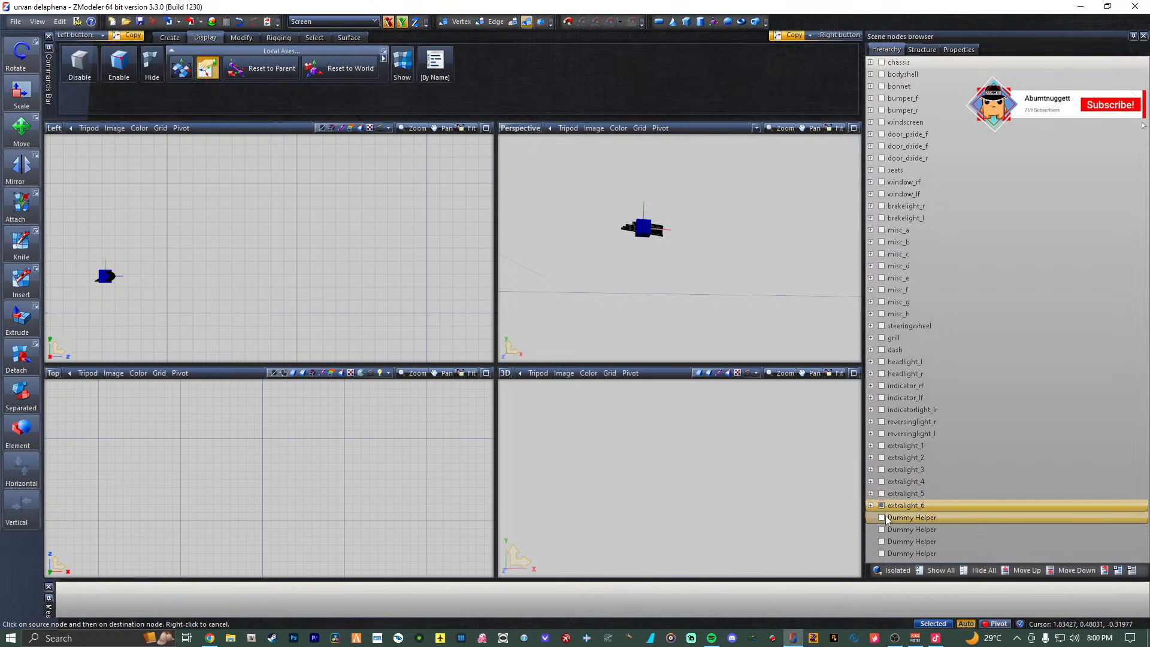
pyautogui.click(881, 507)
# Delete the four unused Dummy Helper nodes below extralight_6.
pyautogui.click(912, 518)
pyautogui.moveTo(915, 531); pyautogui.dragTo(919, 555)
pyautogui.rightClick(919, 554)
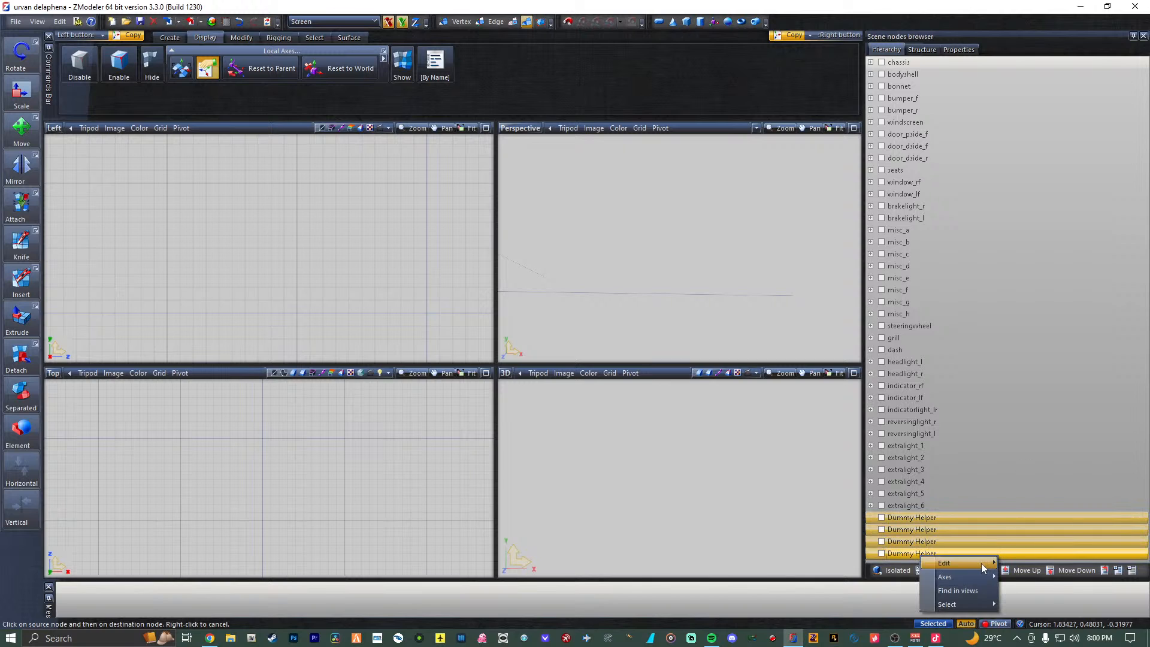
pyautogui.moveTo(983, 565)
pyautogui.click(1017, 577)
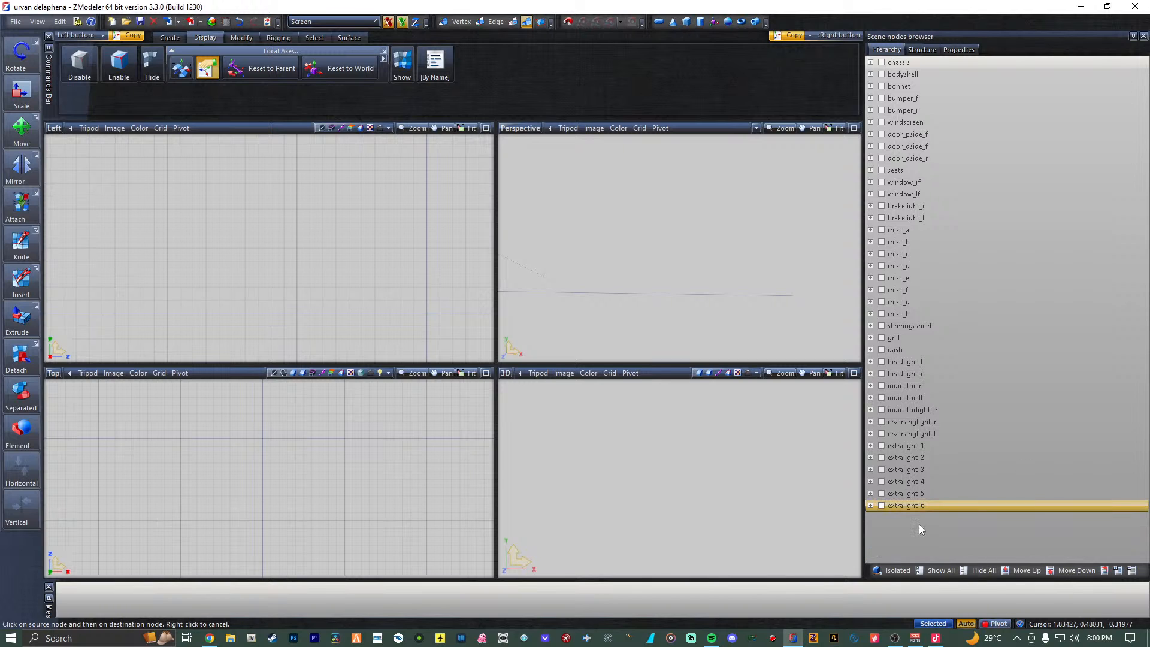
# Show all scene nodes and expand every dummy in the hierarchy from extralight_6 up to chassis.
pyautogui.click(940, 570)
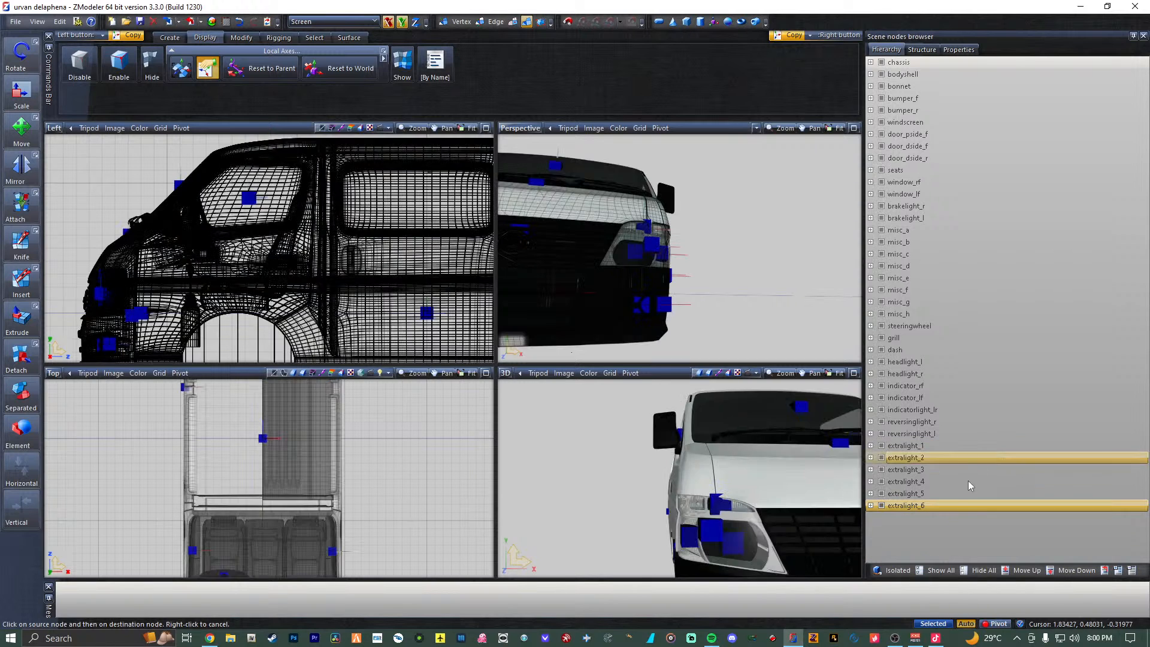
pyautogui.click(870, 493)
pyautogui.click(870, 481)
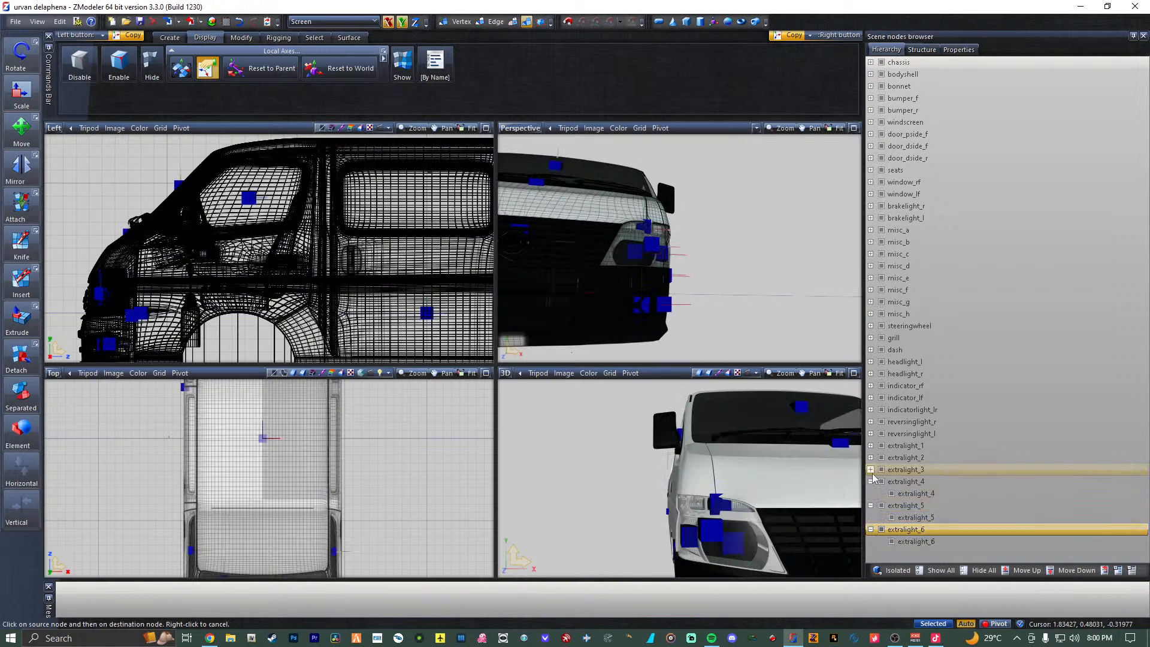
pyautogui.click(870, 469)
pyautogui.click(871, 457)
pyautogui.click(871, 445)
pyautogui.click(870, 433)
pyautogui.click(871, 421)
pyautogui.click(871, 409)
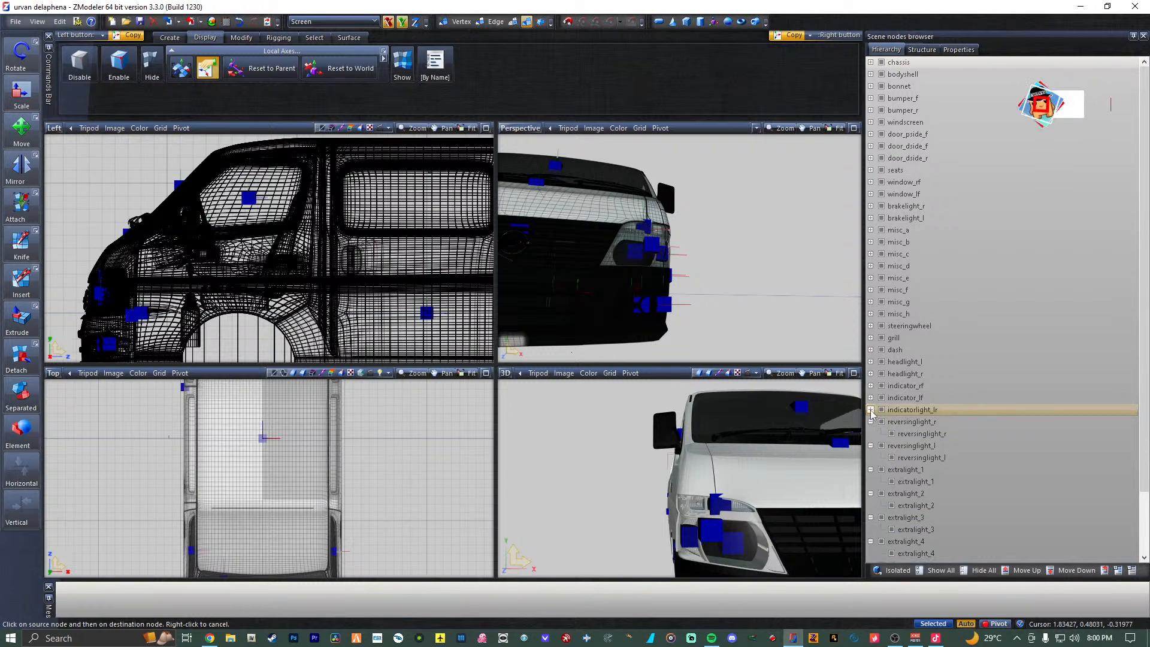
pyautogui.click(870, 397)
pyautogui.click(870, 385)
pyautogui.click(871, 373)
pyautogui.click(870, 361)
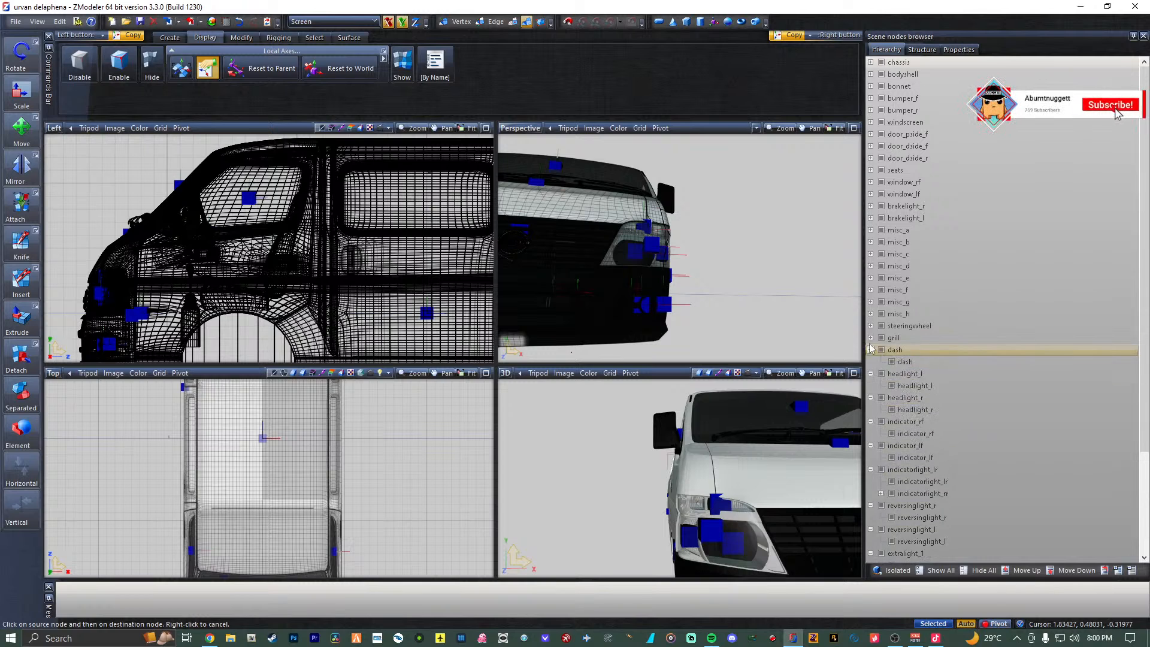
pyautogui.click(870, 350)
pyautogui.click(870, 337)
pyautogui.click(870, 325)
pyautogui.click(870, 313)
pyautogui.click(871, 301)
pyautogui.click(870, 289)
pyautogui.click(870, 277)
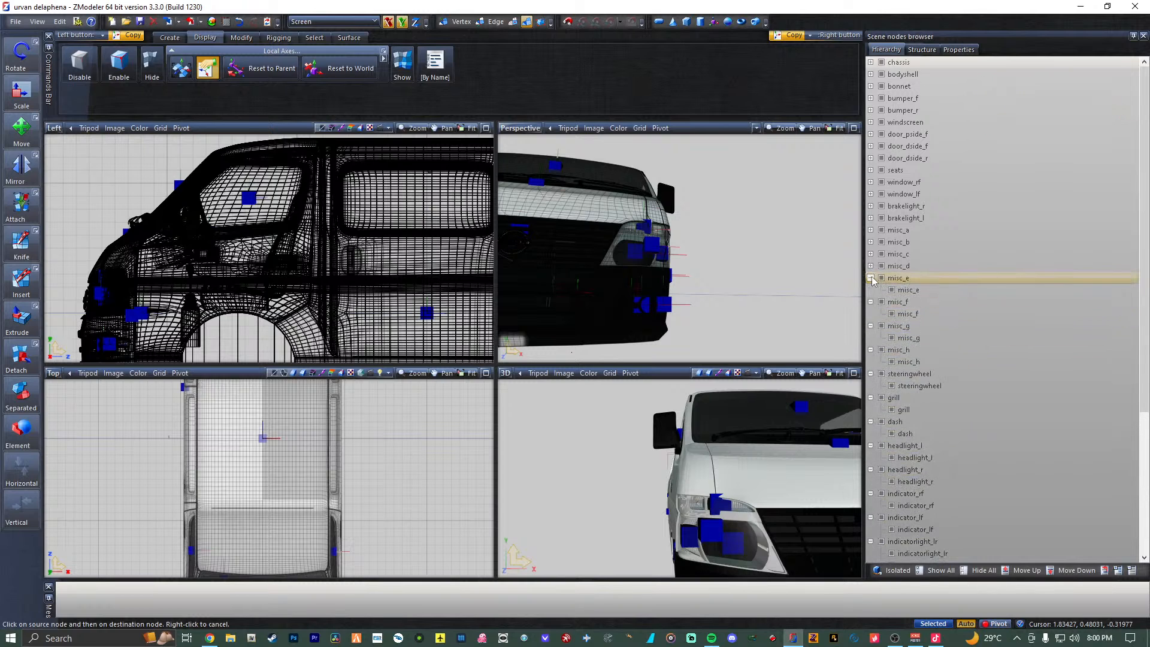
pyautogui.click(870, 265)
pyautogui.click(870, 254)
pyautogui.click(870, 241)
pyautogui.click(870, 229)
pyautogui.click(871, 217)
pyautogui.click(871, 205)
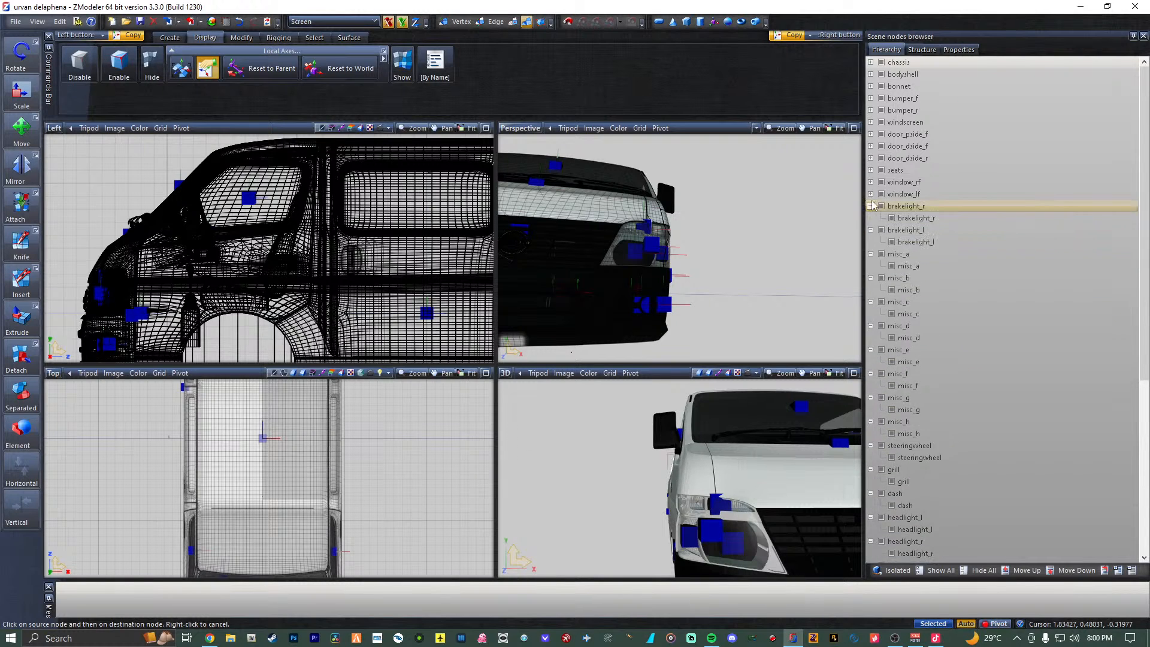
pyautogui.click(871, 193)
pyautogui.click(871, 182)
pyautogui.click(870, 169)
pyautogui.click(870, 157)
pyautogui.click(870, 145)
pyautogui.click(871, 134)
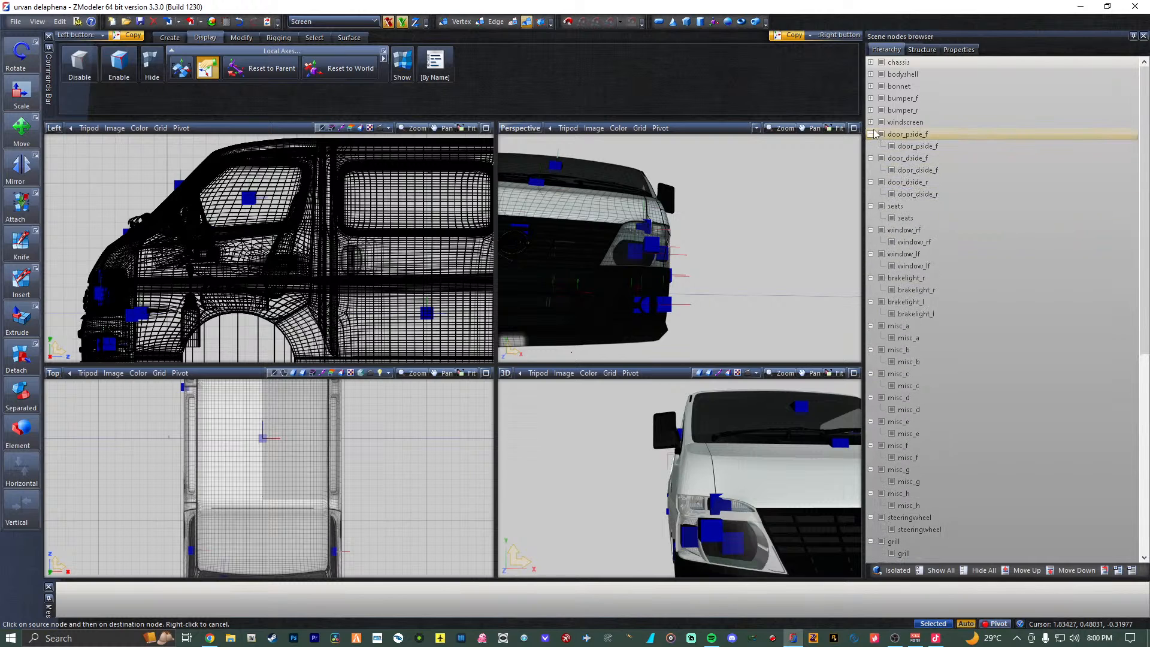
pyautogui.click(870, 121)
pyautogui.click(870, 110)
pyautogui.click(870, 97)
pyautogui.click(870, 86)
pyautogui.click(871, 73)
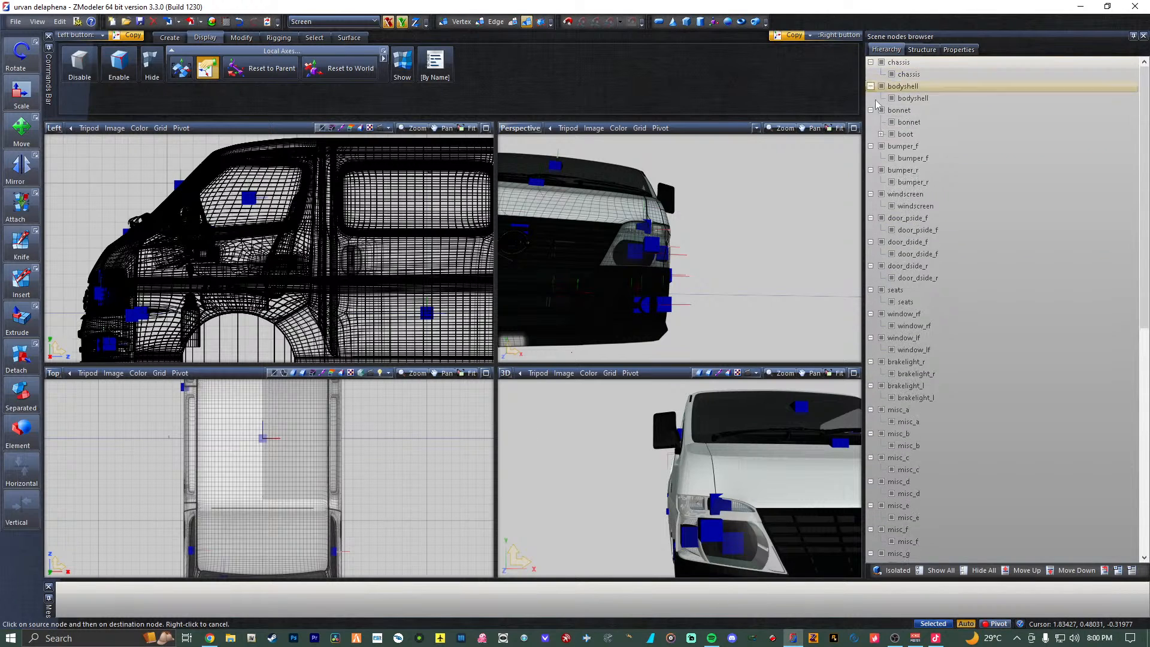
pyautogui.click(870, 61)
# Convert the chassis dummy to a compound, keep its structure states locked, and assign the chassis mesh to L0.
pyautogui.click(922, 51)
pyautogui.click(957, 50)
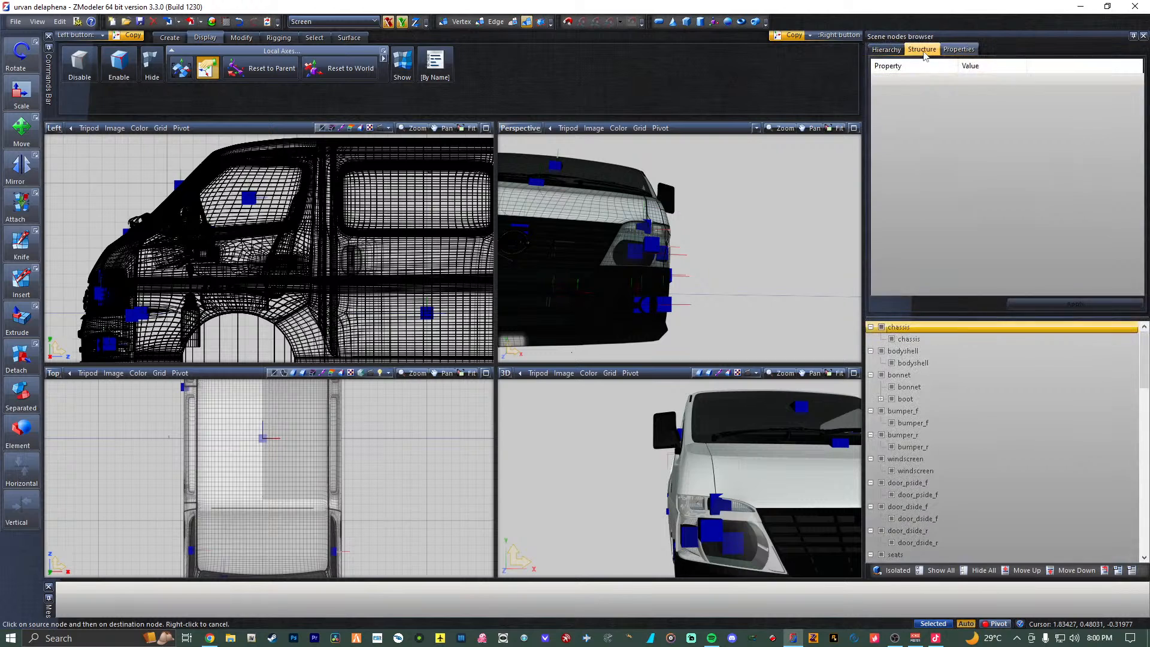
pyautogui.click(923, 51)
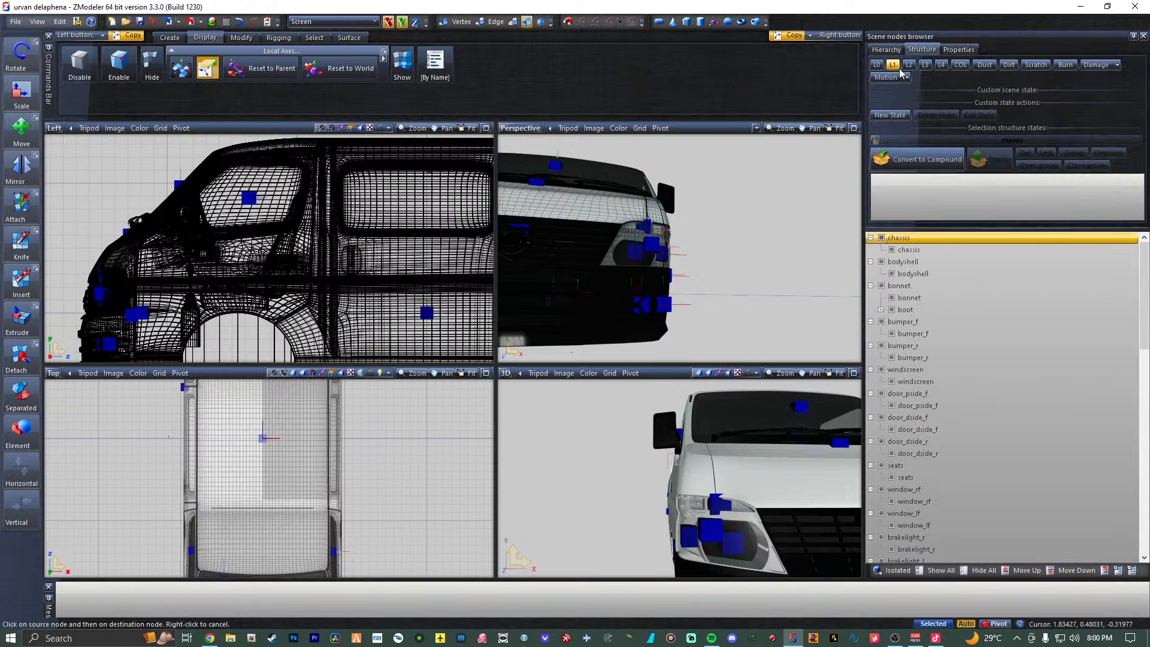
pyautogui.click(911, 157)
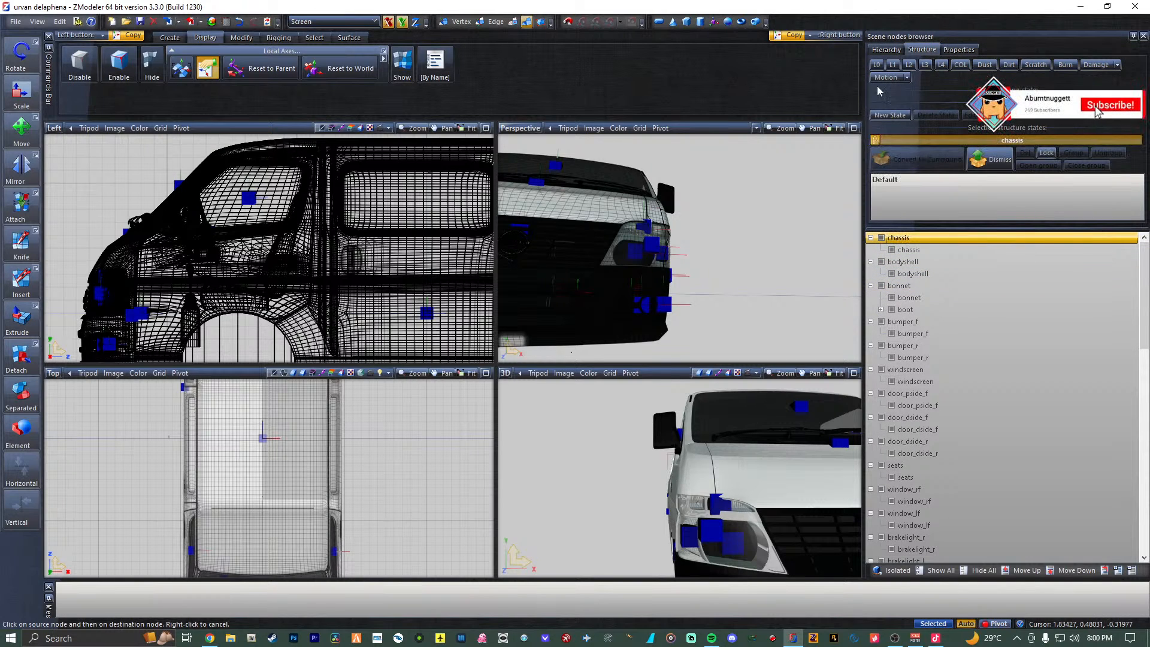
pyautogui.click(925, 250)
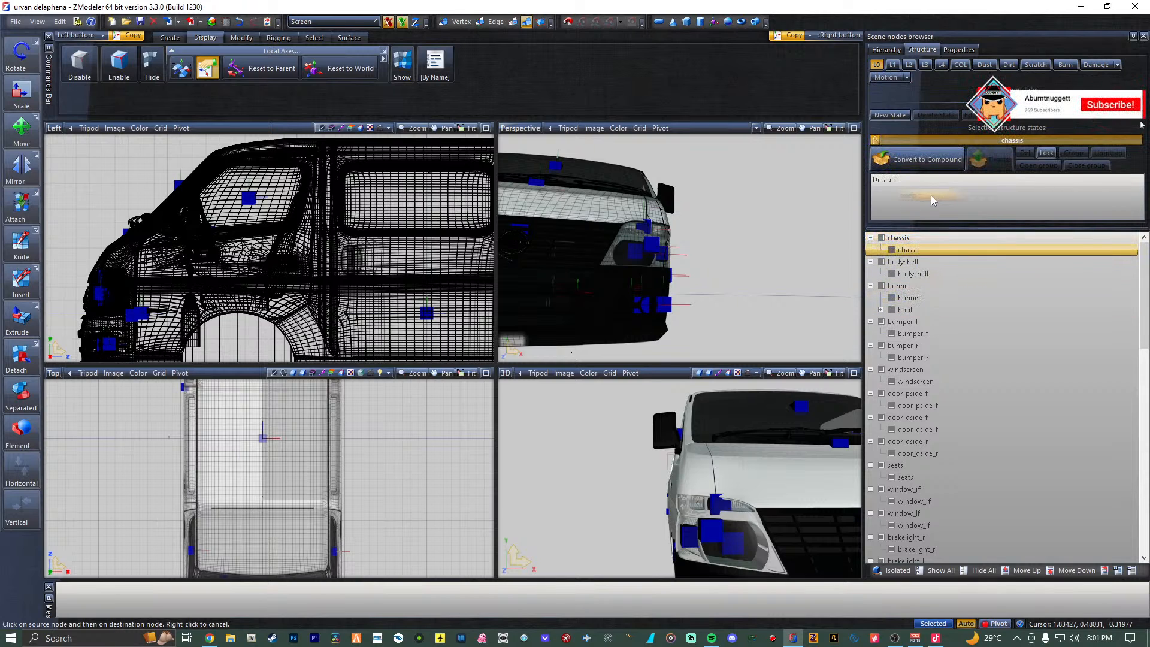
# Convert the bodyshell dummy to a compound and assign its mesh to the L0 state.
pyautogui.moveTo(940, 228); pyautogui.dragTo(942, 254)
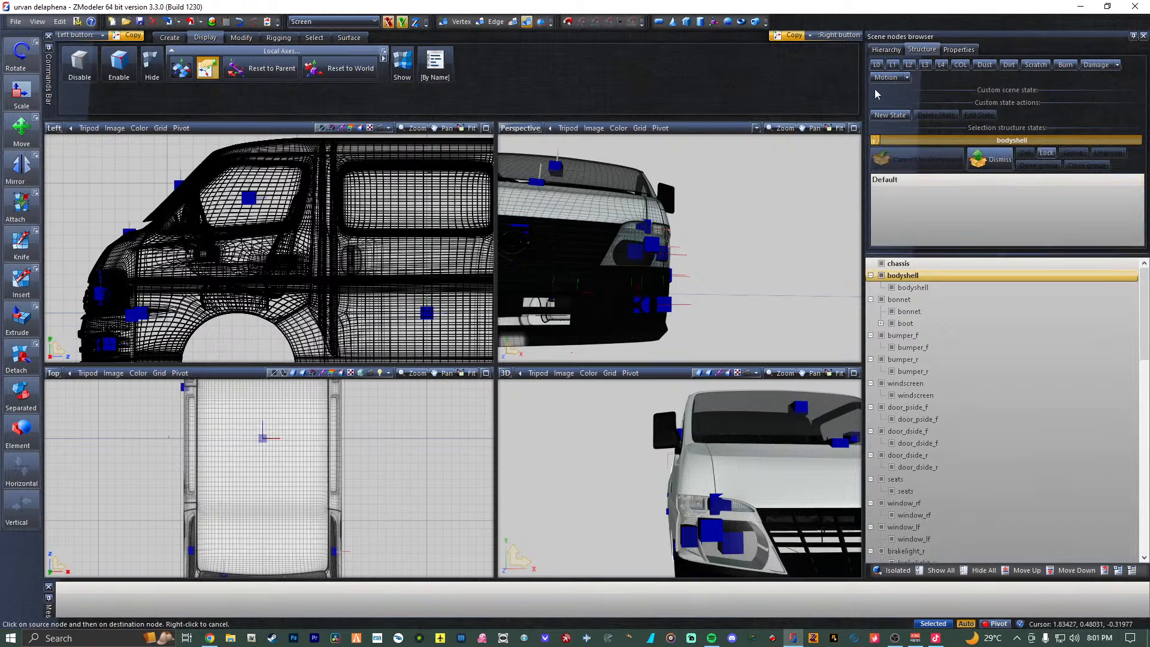
pyautogui.moveTo(913, 289); pyautogui.dragTo(951, 203)
pyautogui.click(876, 64)
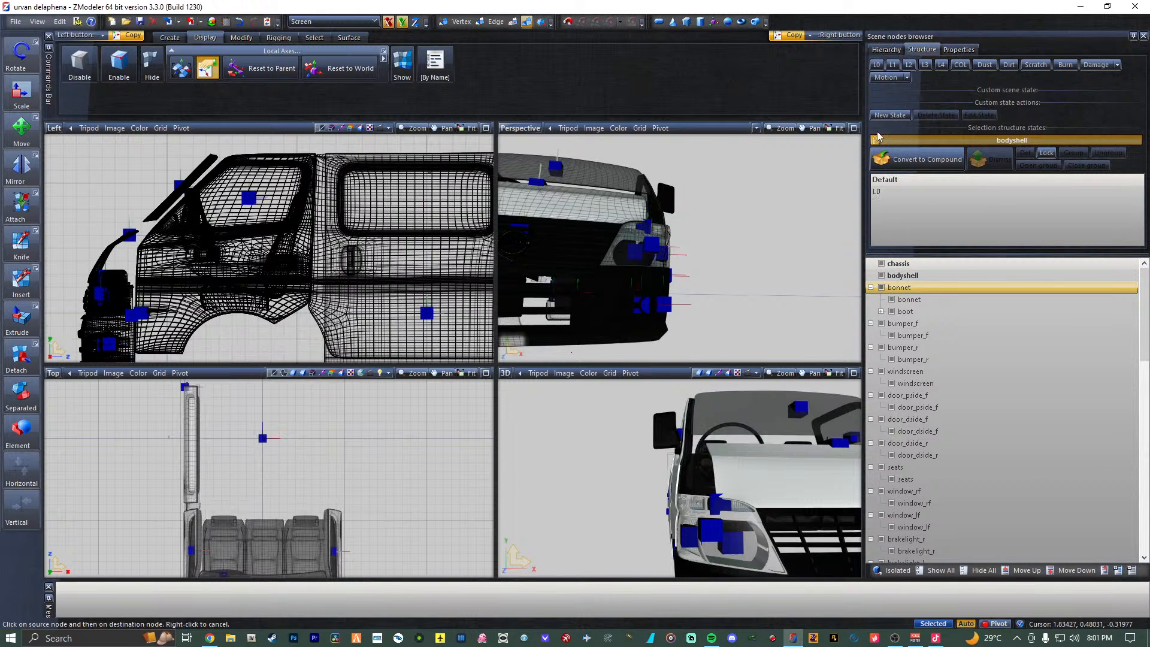
# Convert the bonnet dummy to a compound and assign its mesh to L0 with the structure states locked to the dummy.
pyautogui.click(884, 157)
pyautogui.click(877, 66)
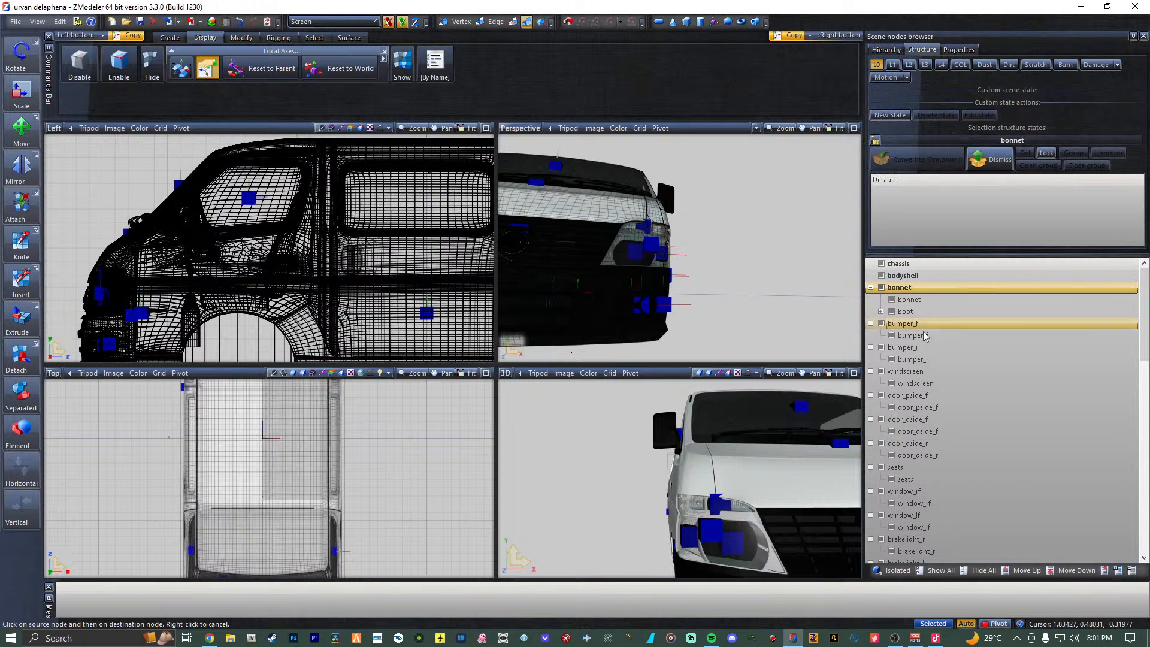
pyautogui.moveTo(913, 300); pyautogui.dragTo(935, 194)
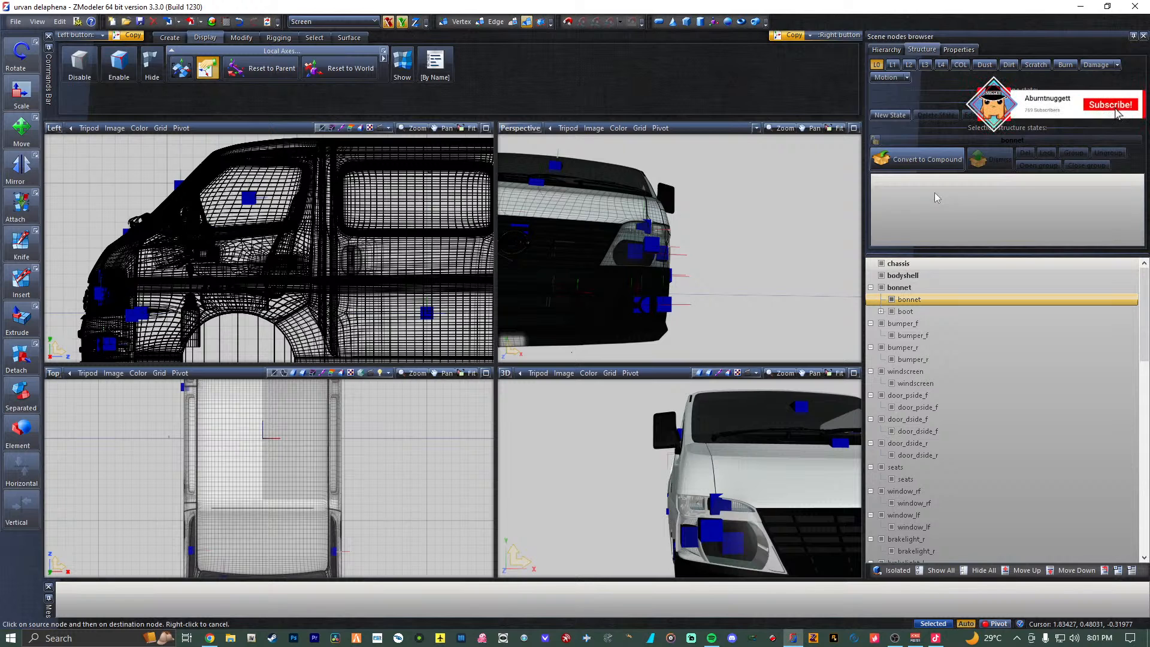
pyautogui.click(880, 140)
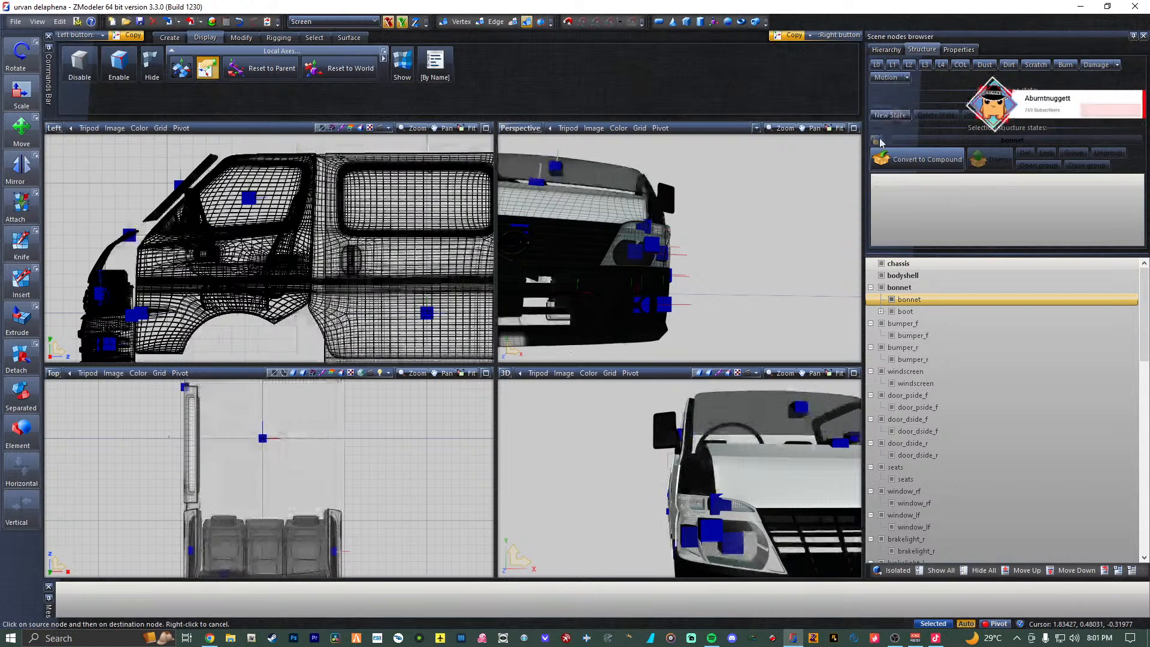
pyautogui.click(913, 288)
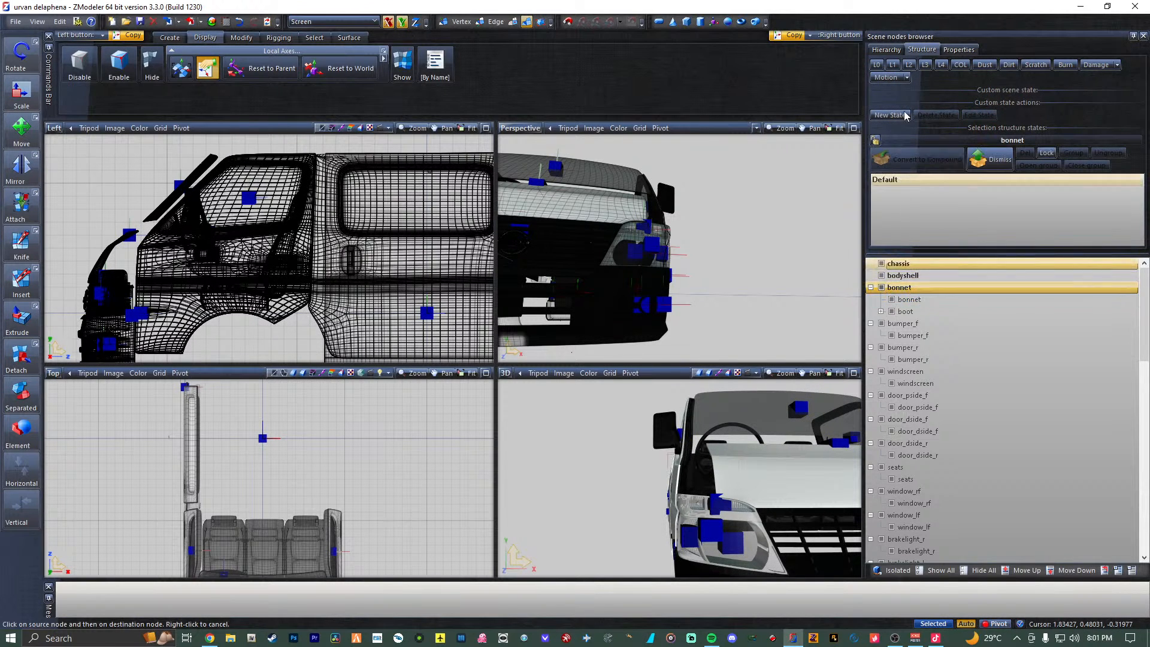
pyautogui.click(878, 67)
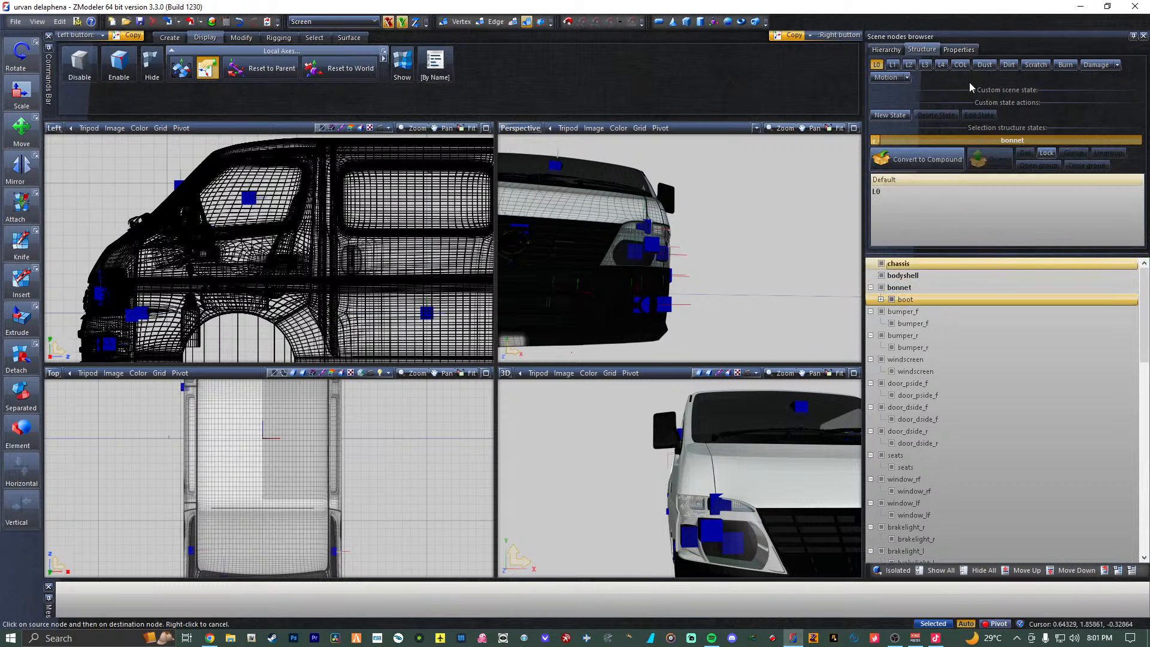
pyautogui.click(874, 66)
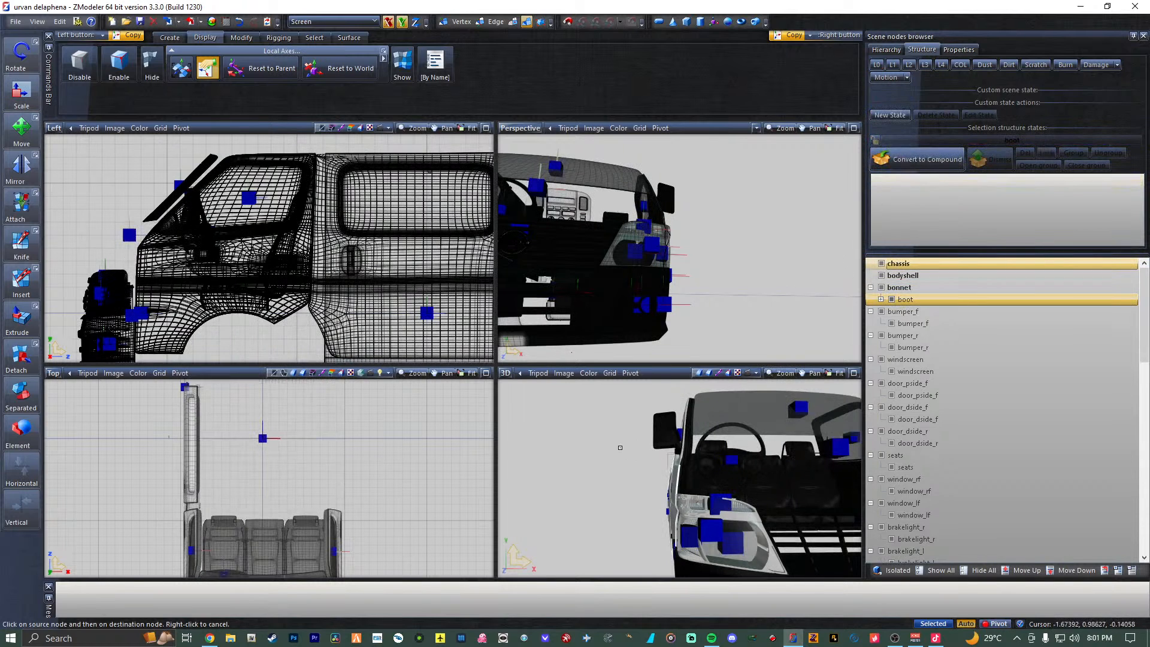
# Move the boot dummy out of the bonnet node, and make it a compound with its mesh assigned to L0.
pyautogui.moveTo(620, 447); pyautogui.dragTo(616, 446, button='middle')
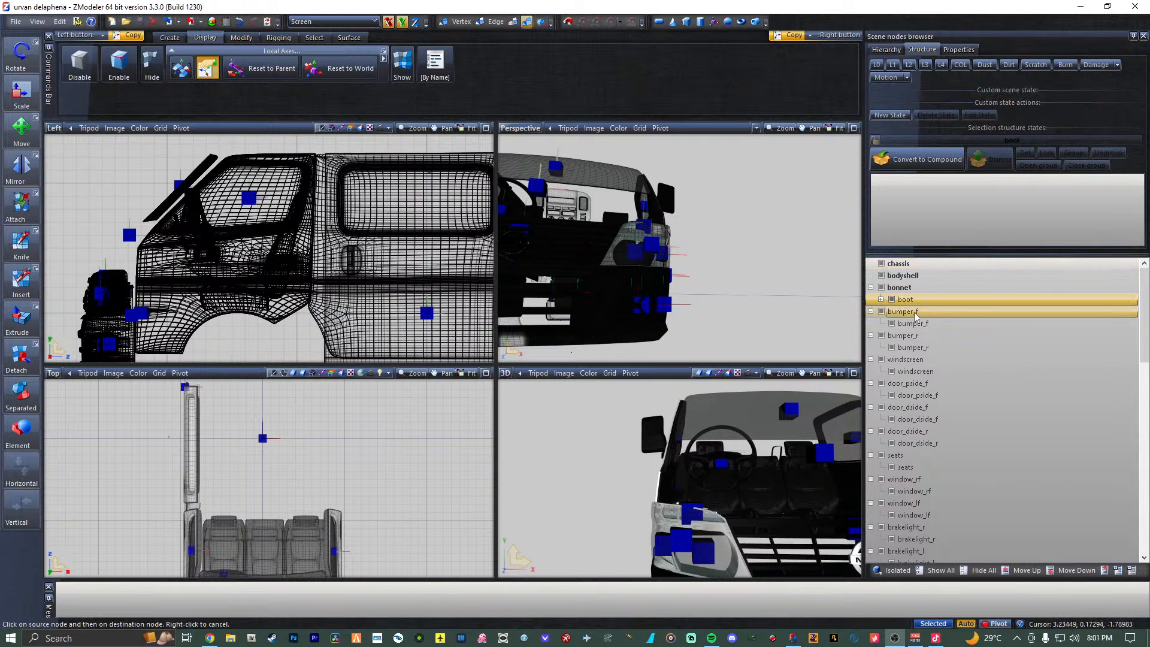
pyautogui.click(881, 299)
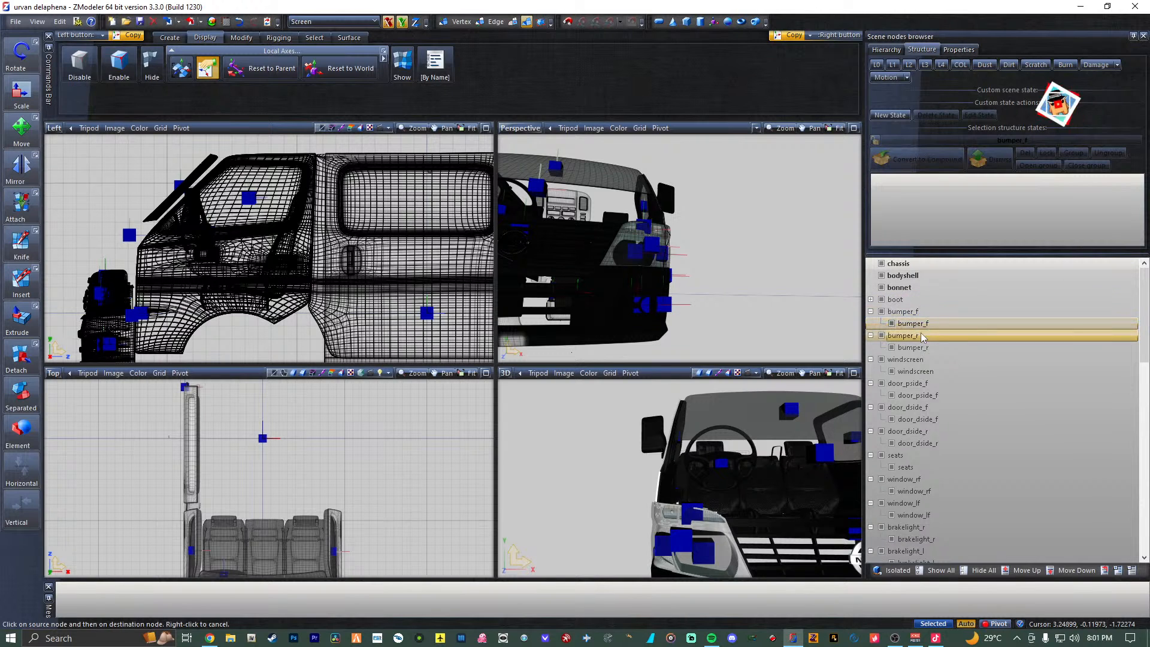
pyautogui.click(896, 313)
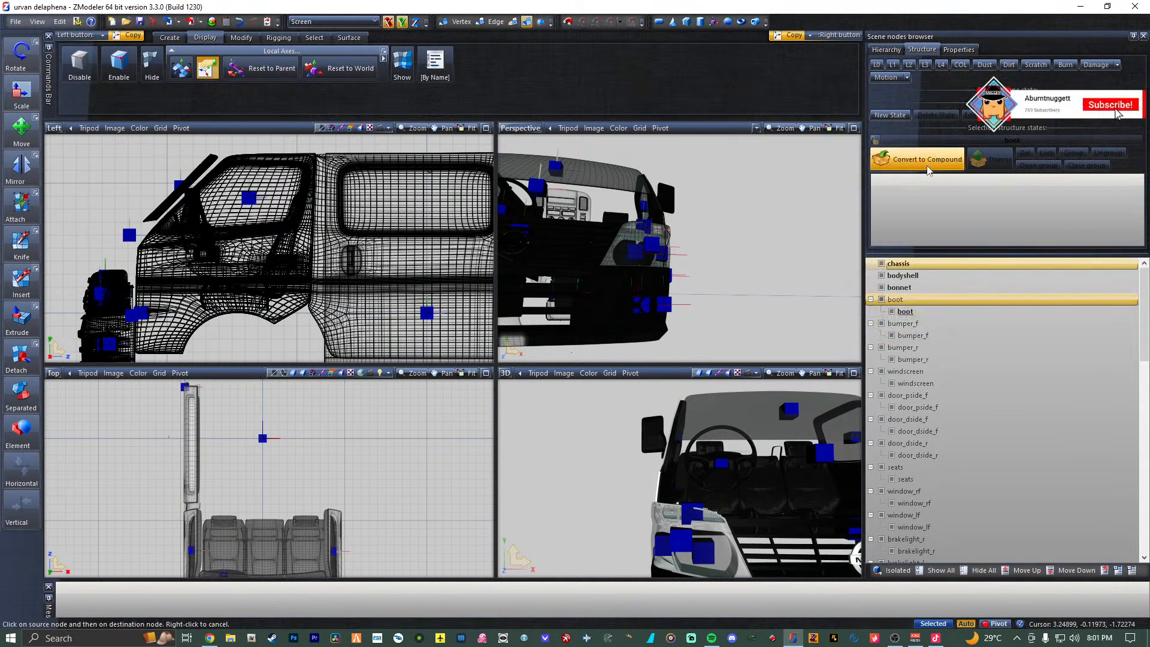
pyautogui.click(877, 64)
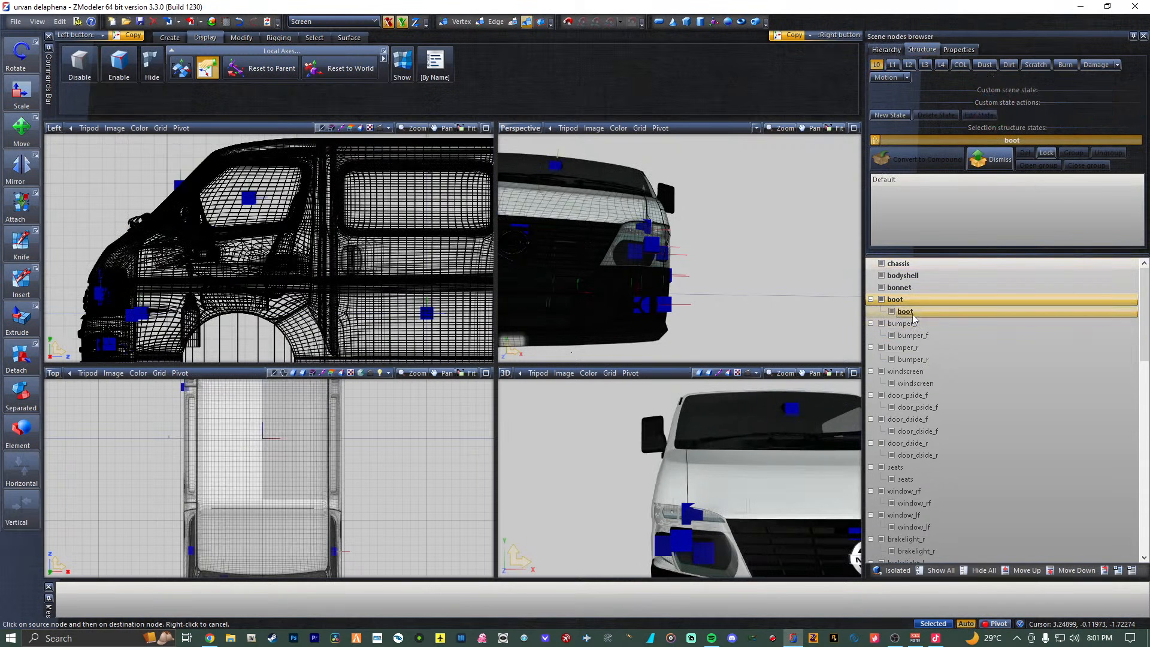
pyautogui.click(878, 66)
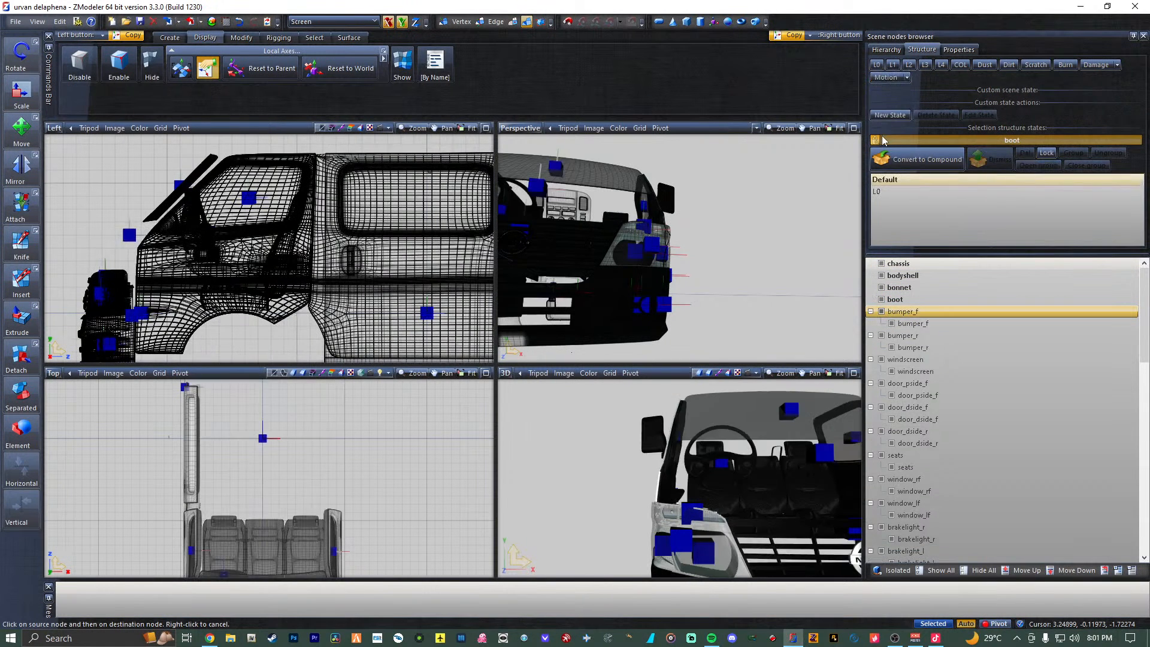
# Convert the bumper_f dummy to a compound and assign the bumper_f mesh to its L0 state.
pyautogui.click(877, 140)
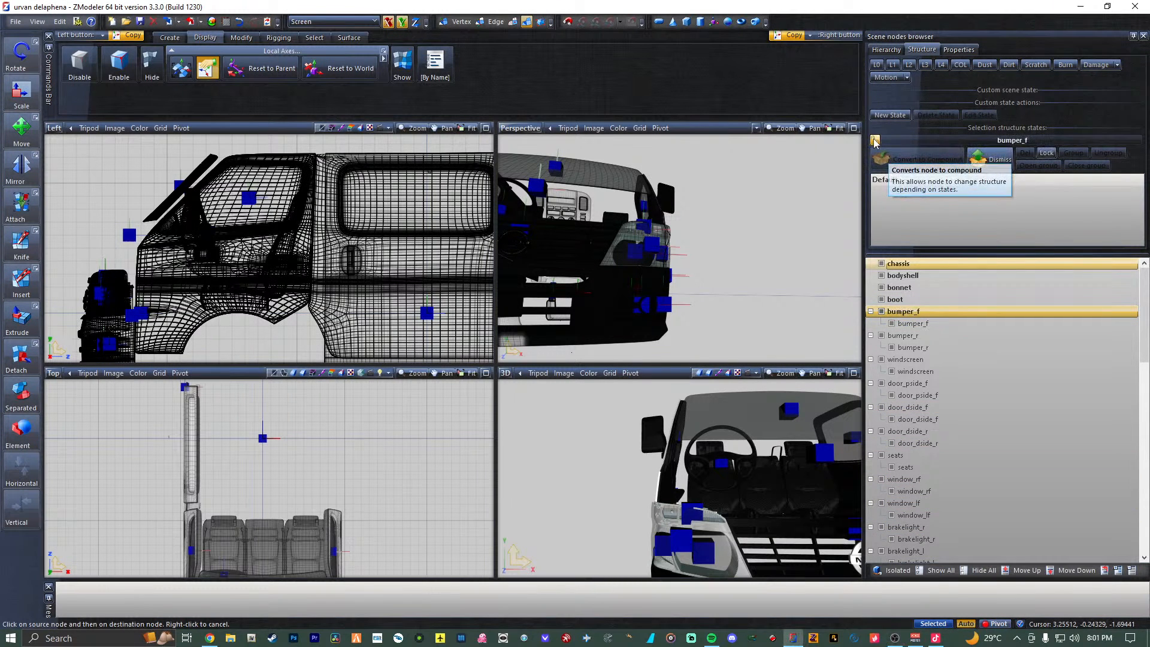
pyautogui.click(923, 162)
pyautogui.click(877, 65)
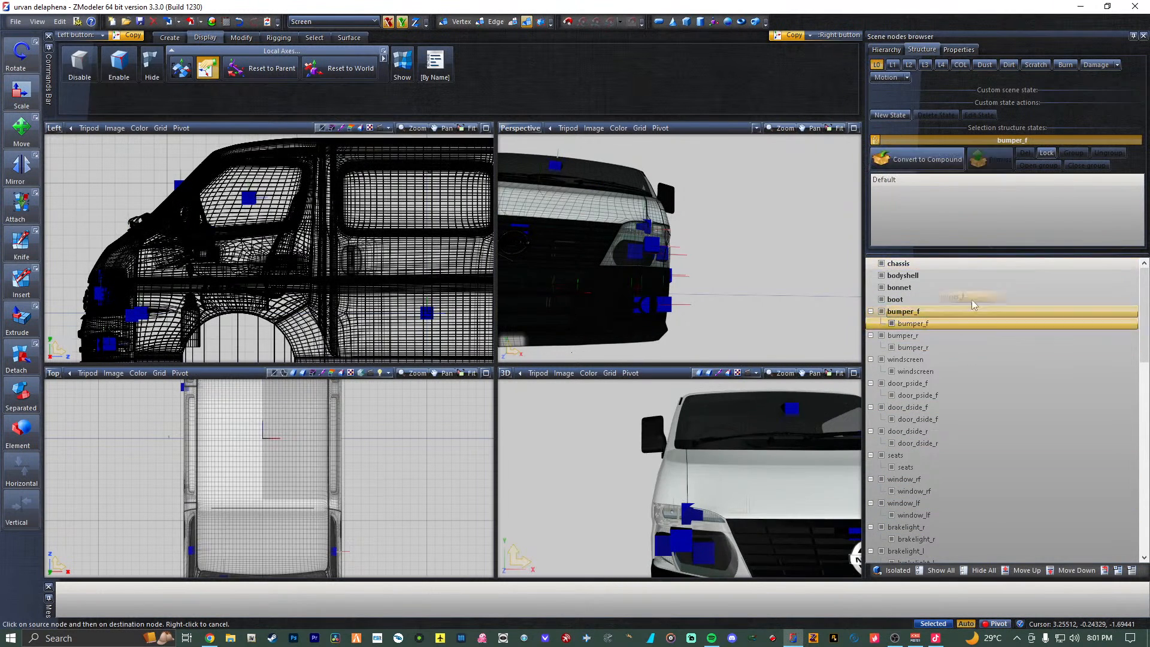
pyautogui.click(877, 66)
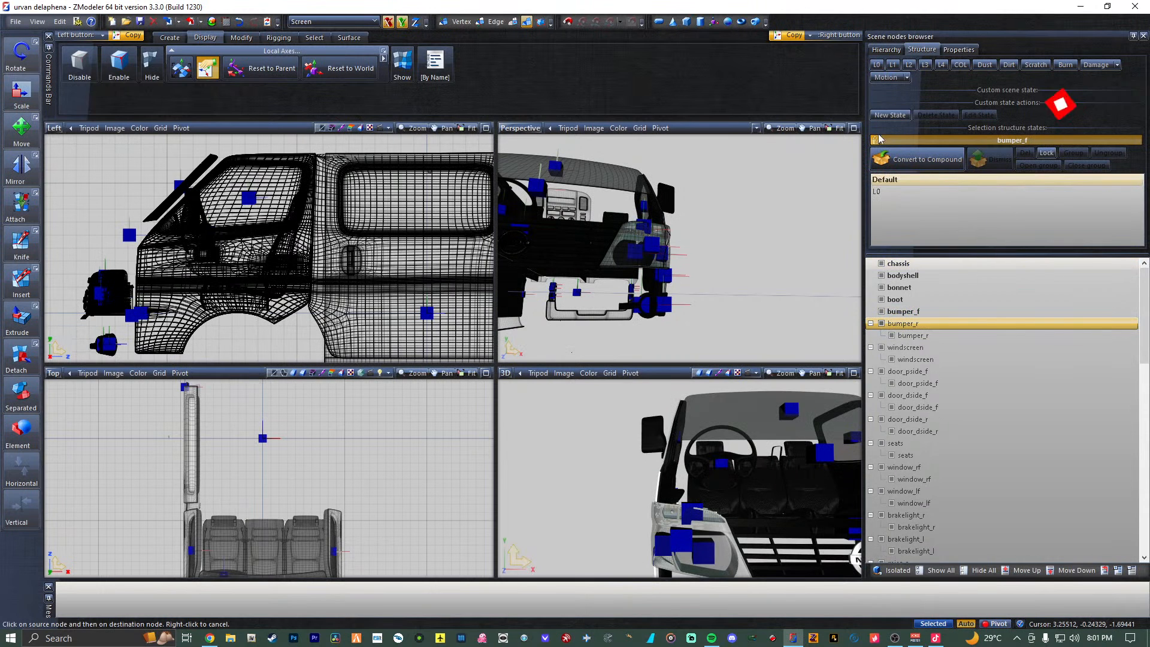
# Make the bumper_r dummy a compound with its bumper_r mesh in the L0 state.
pyautogui.click(877, 66)
pyautogui.click(905, 348)
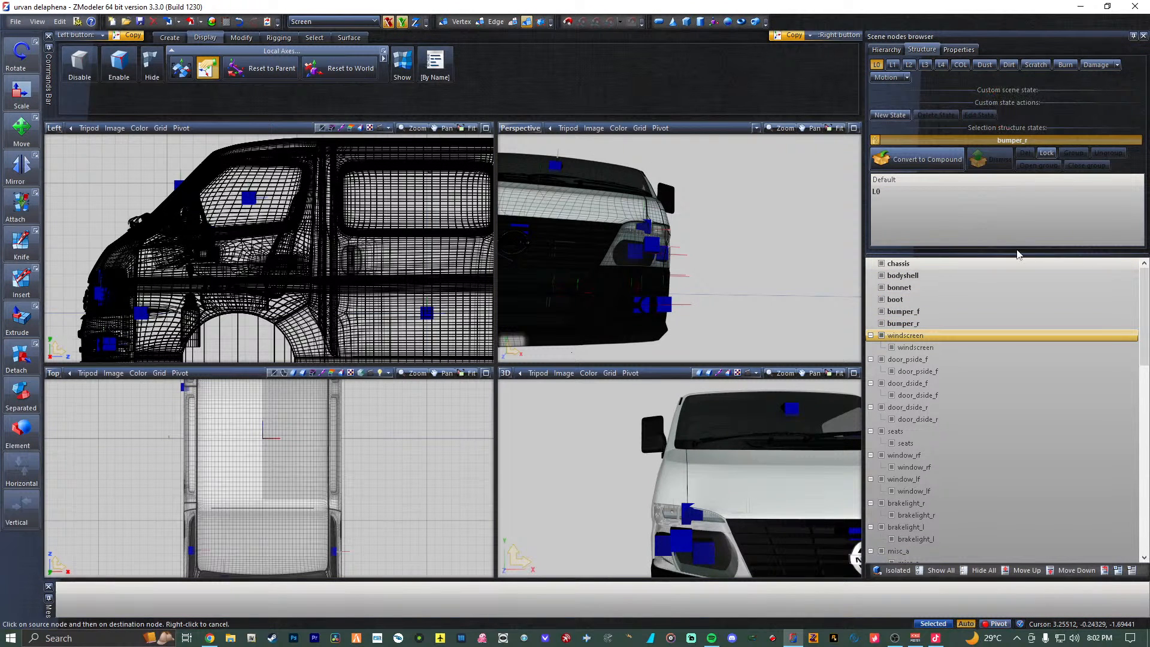
pyautogui.click(880, 65)
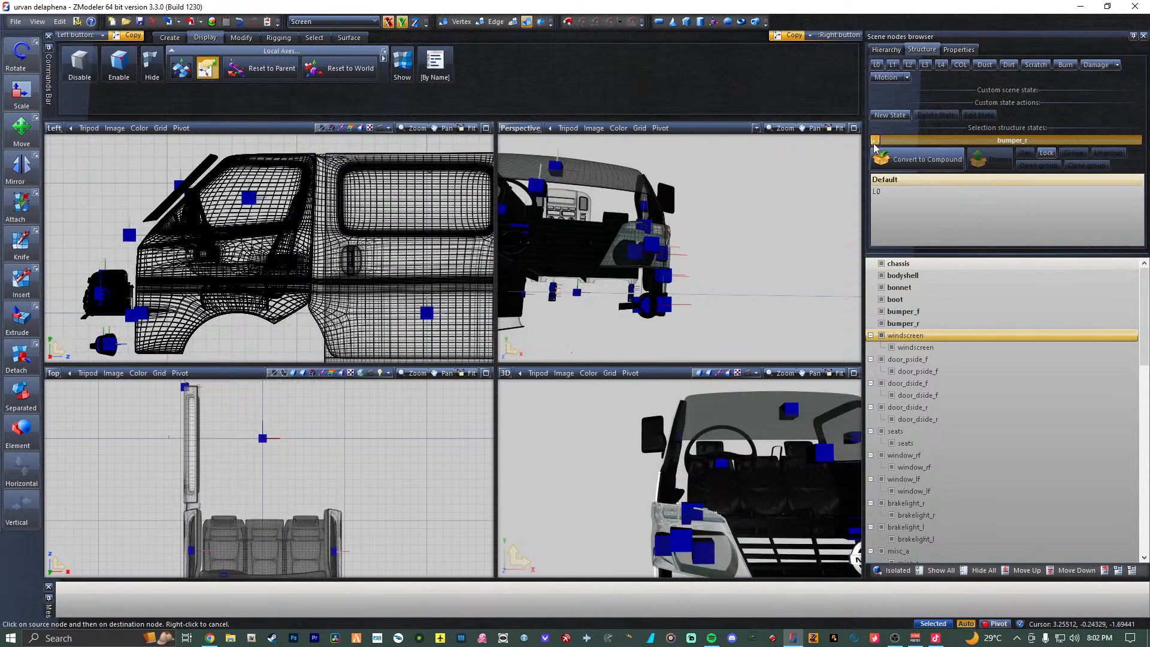
# Convert the windscreen dummy to a compound and assign the windscreen mesh to its L0 state.
pyautogui.click(875, 144)
pyautogui.click(877, 64)
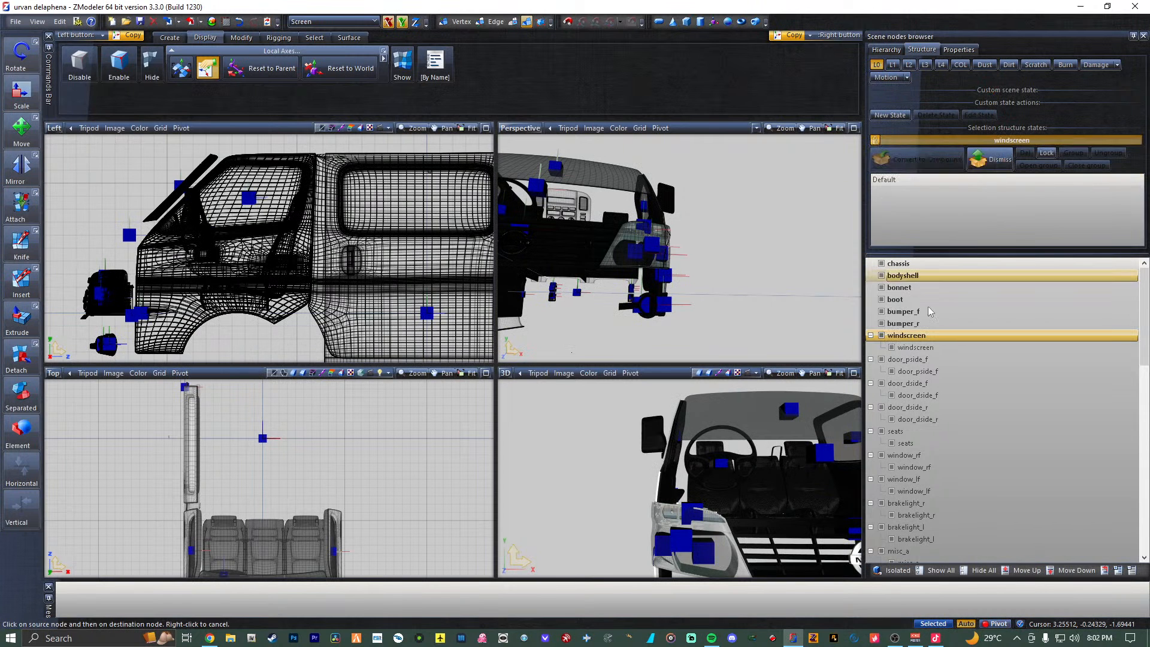
pyautogui.moveTo(936, 348); pyautogui.dragTo(912, 230)
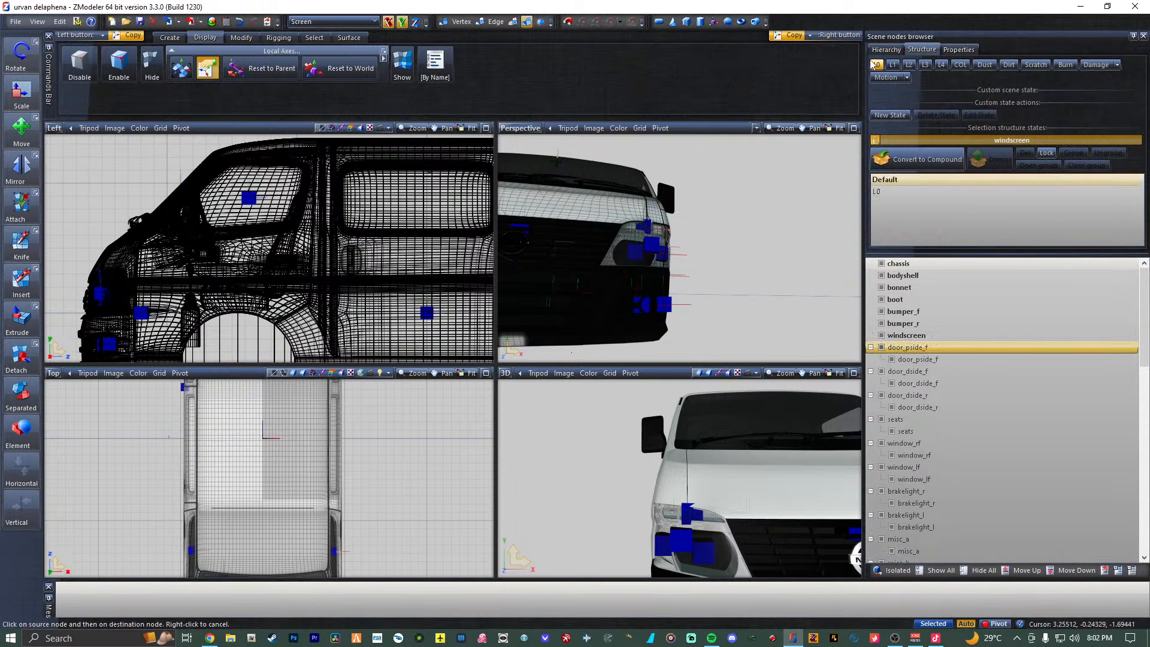
pyautogui.click(874, 65)
# Convert the door_pside_f dummy to a compound and assign the door_pside_f mesh to its L0 state.
pyautogui.click(874, 141)
pyautogui.click(893, 161)
pyautogui.click(875, 142)
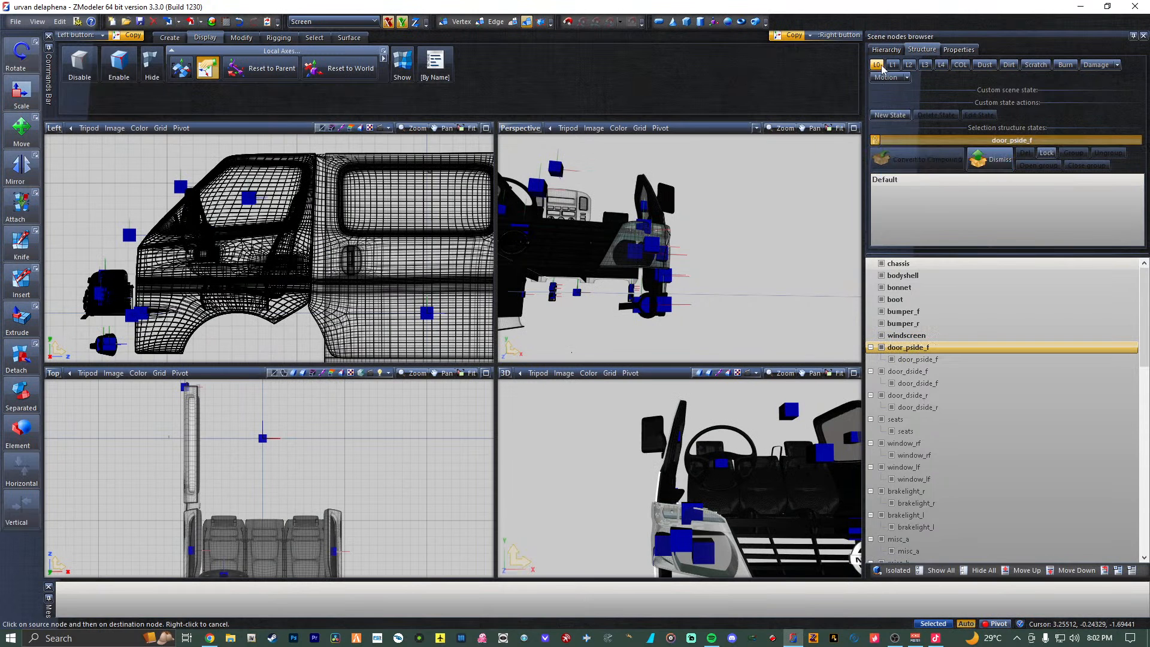
pyautogui.click(877, 65)
pyautogui.moveTo(952, 361); pyautogui.dragTo(985, 228)
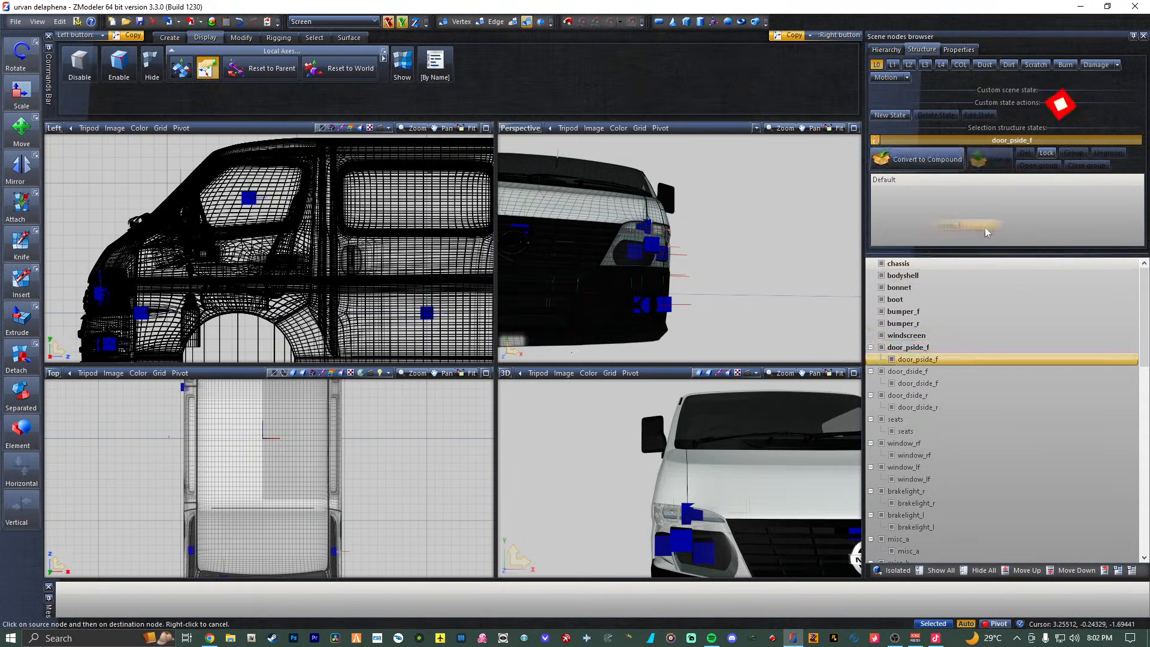
pyautogui.click(876, 65)
# Convert the door_dside_f dummy to a compound and assign the door_dside_f mesh to its L0 state.
pyautogui.click(875, 141)
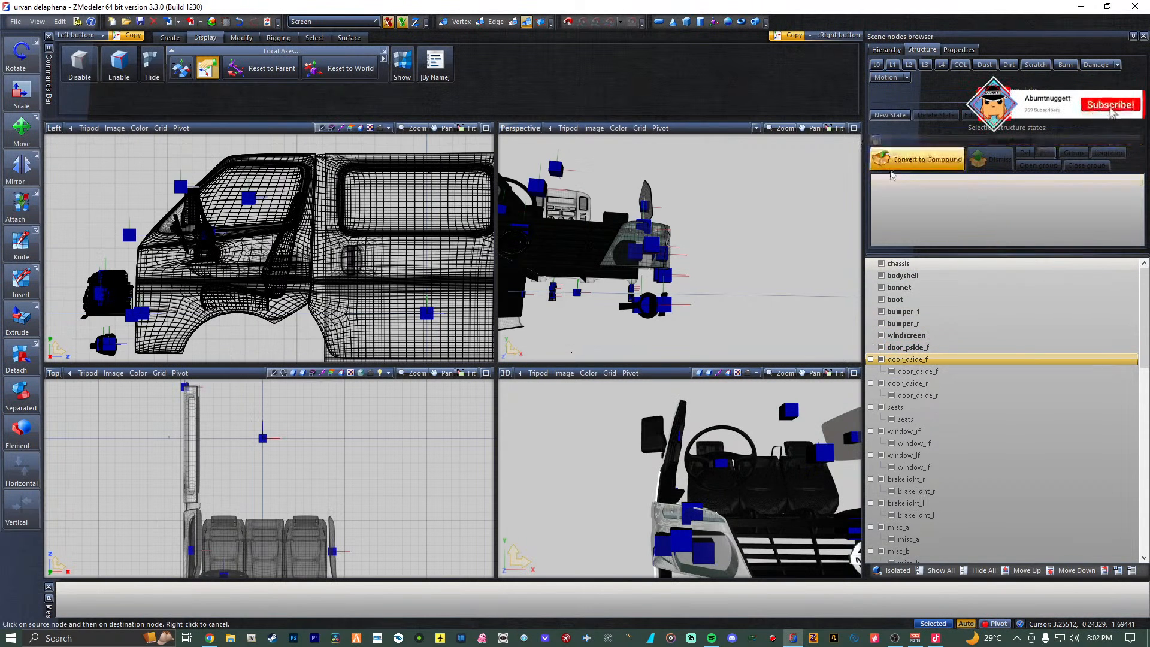
pyautogui.click(875, 140)
pyautogui.click(876, 65)
pyautogui.moveTo(923, 371); pyautogui.dragTo(946, 195)
# Convert the door_dside_r dummy to a compound and assign the door_dside_r mesh to its L0 state.
pyautogui.click(876, 138)
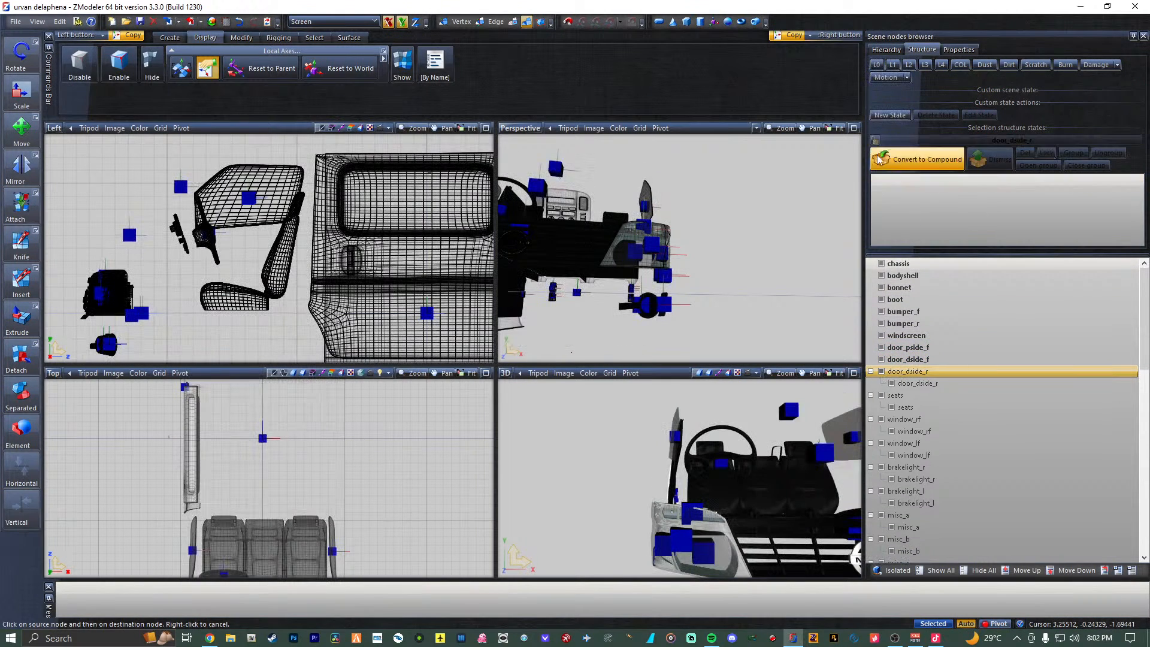
pyautogui.click(876, 65)
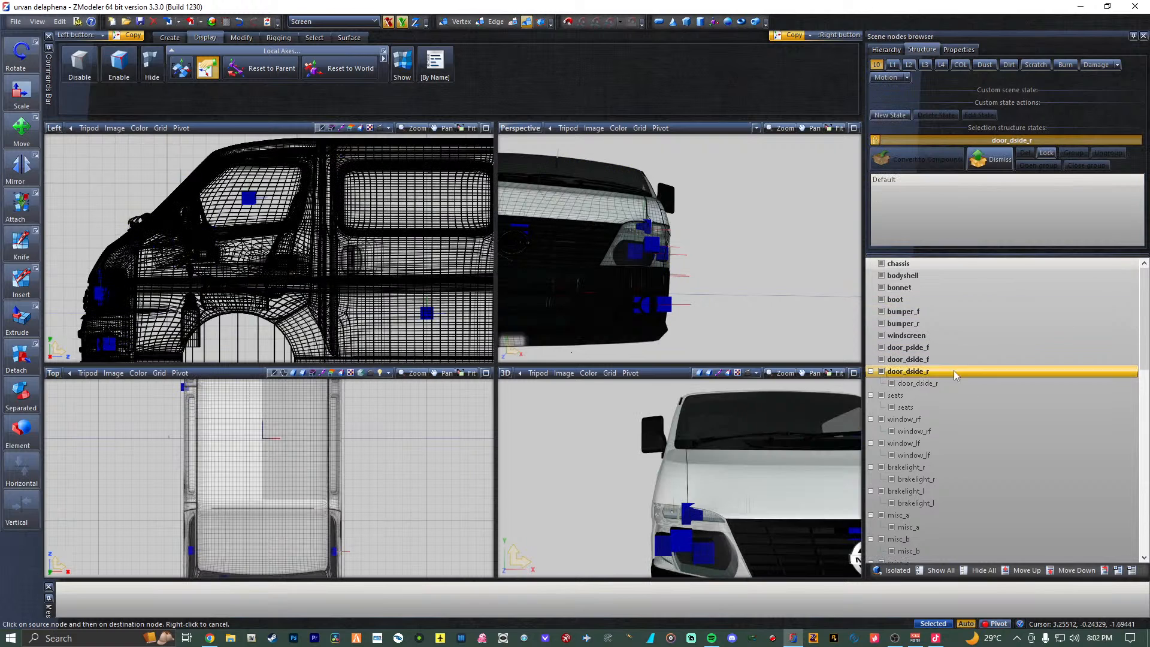
pyautogui.moveTo(955, 383); pyautogui.dragTo(955, 372)
pyautogui.moveTo(966, 226); pyautogui.dragTo(966, 226)
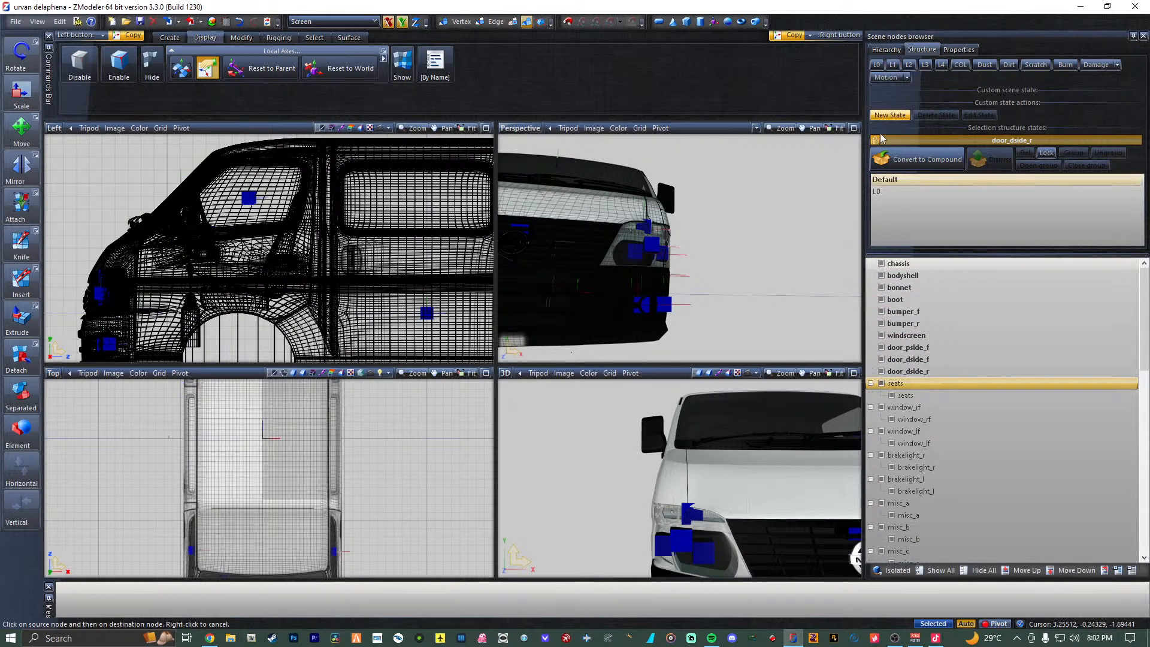
# Convert the seats dummy to a compound and assign the seats mesh to its L0 state.
pyautogui.click(877, 139)
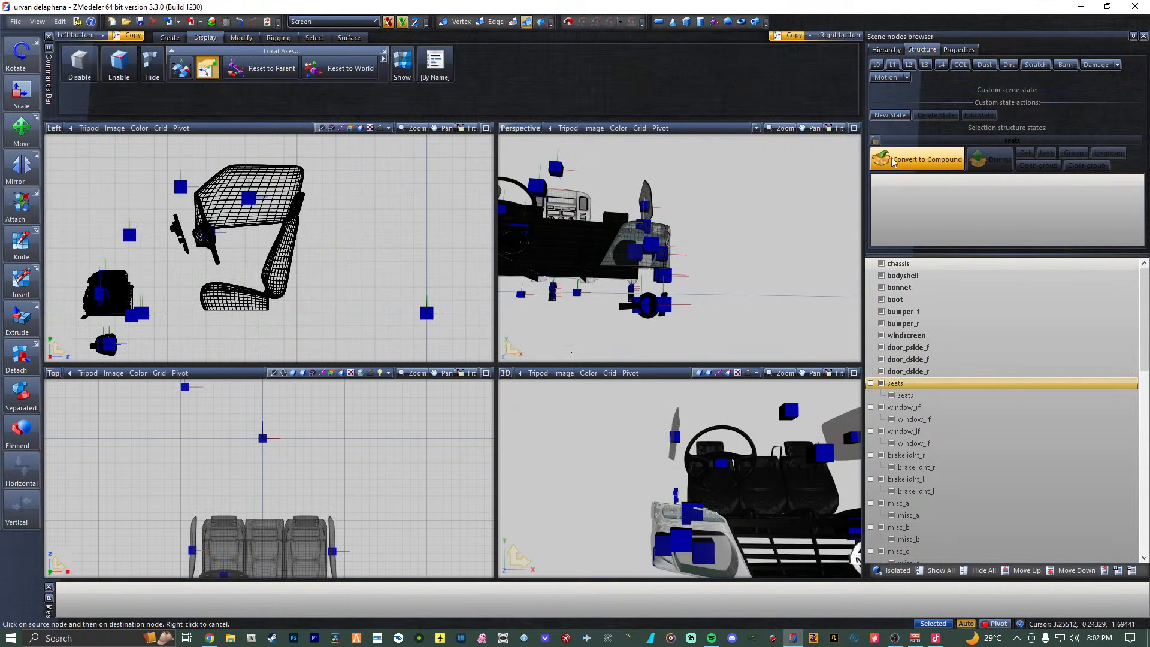
pyautogui.click(876, 65)
pyautogui.moveTo(906, 395); pyautogui.dragTo(968, 220)
pyautogui.click(876, 64)
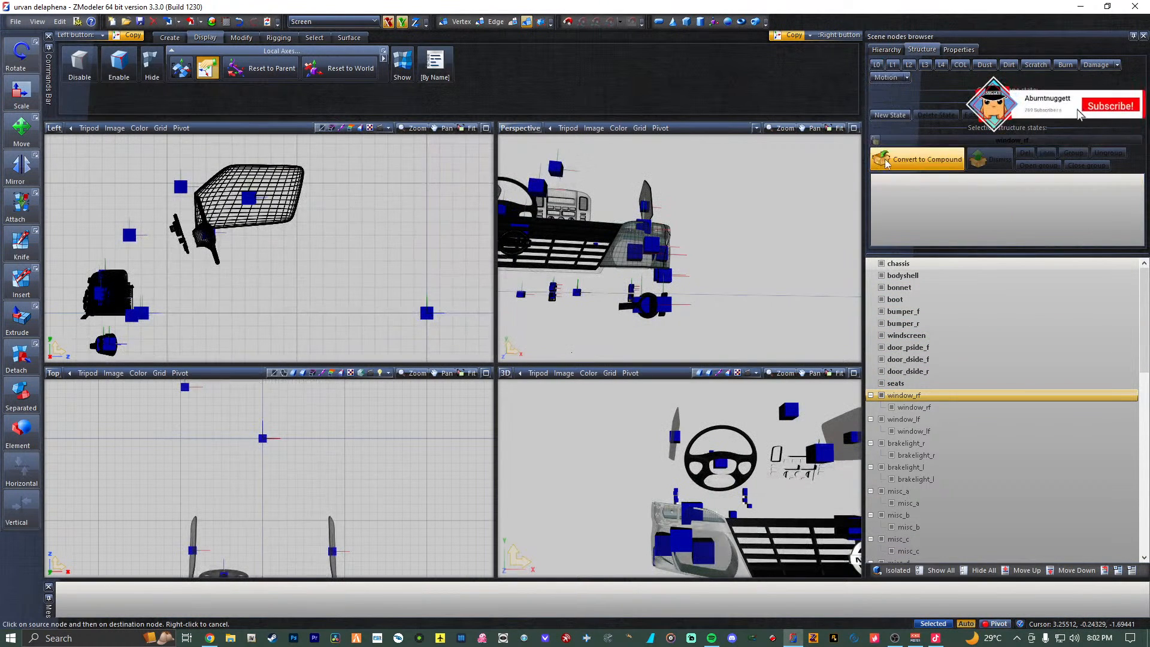
# Convert the window_rf dummy to a compound and assign the window_rf mesh to its L0 state.
pyautogui.click(887, 160)
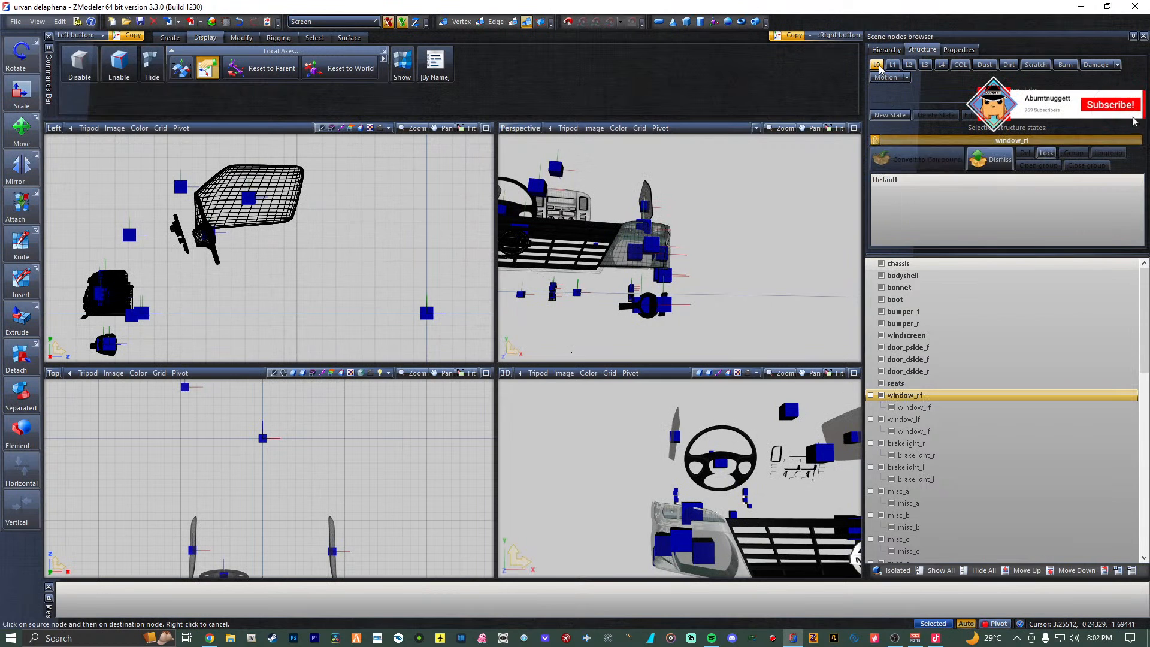
pyautogui.click(876, 65)
pyautogui.moveTo(934, 390); pyautogui.dragTo(947, 236)
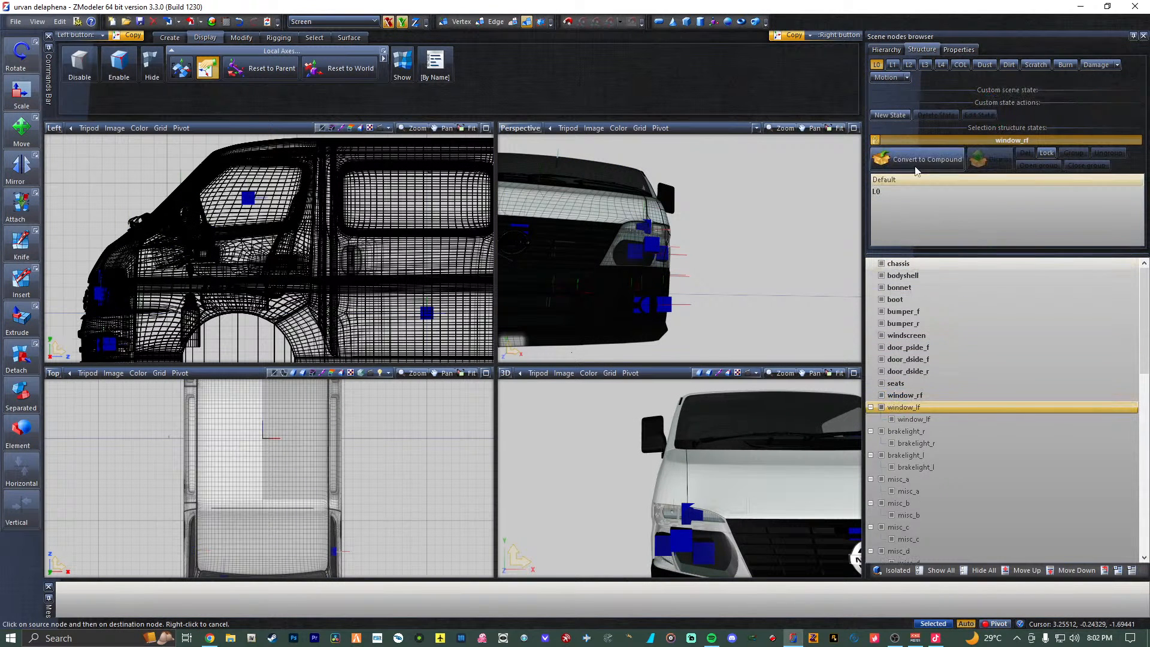
pyautogui.click(877, 64)
# Convert the window_lf dummy to a compound and assign the window_lf mesh to its L0 state.
pyautogui.click(876, 140)
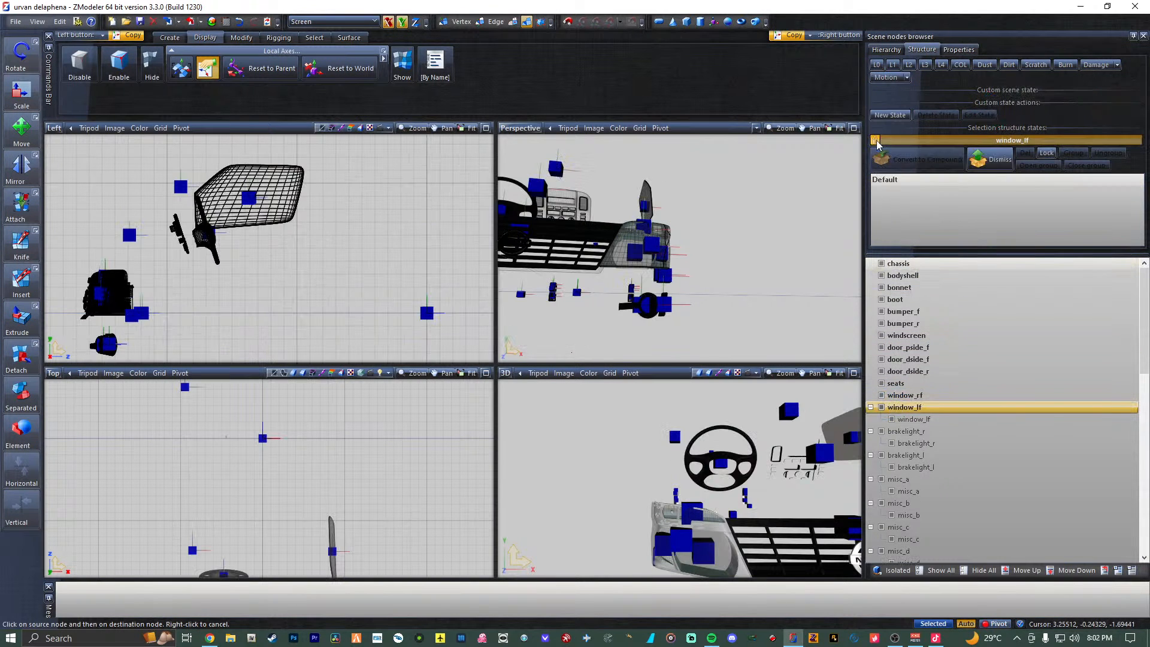
pyautogui.click(877, 65)
pyautogui.moveTo(927, 421); pyautogui.dragTo(997, 205)
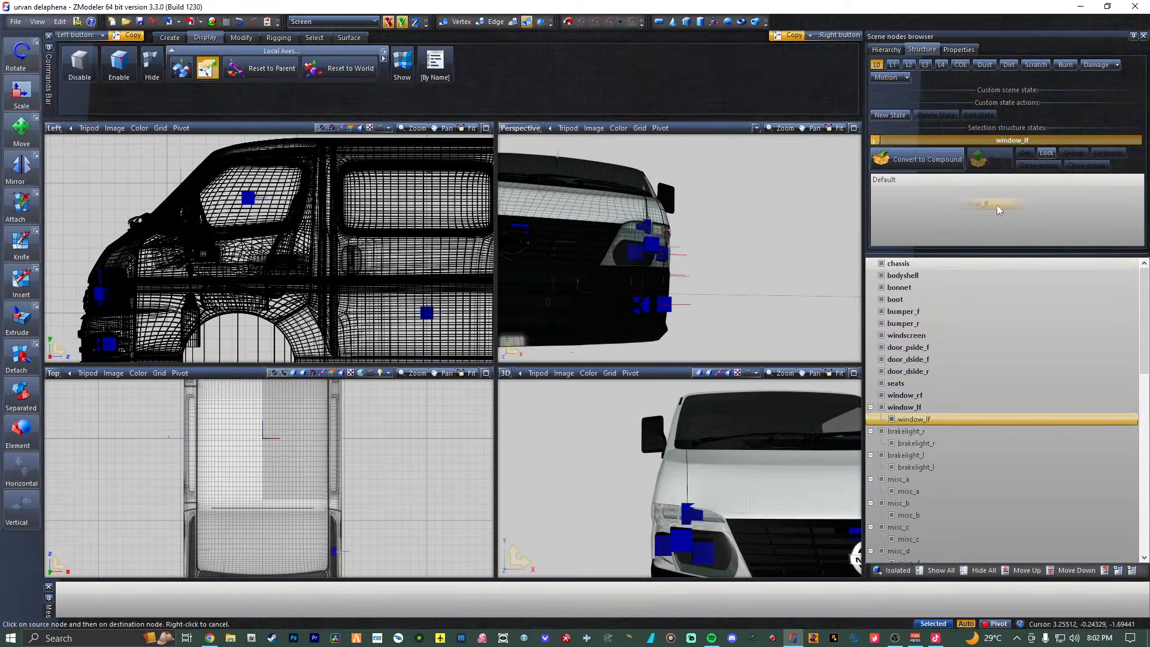
# Convert the brakelight_r dummy to a compound and assign the brakelight_r mesh to its L0 state.
pyautogui.click(876, 65)
pyautogui.click(876, 140)
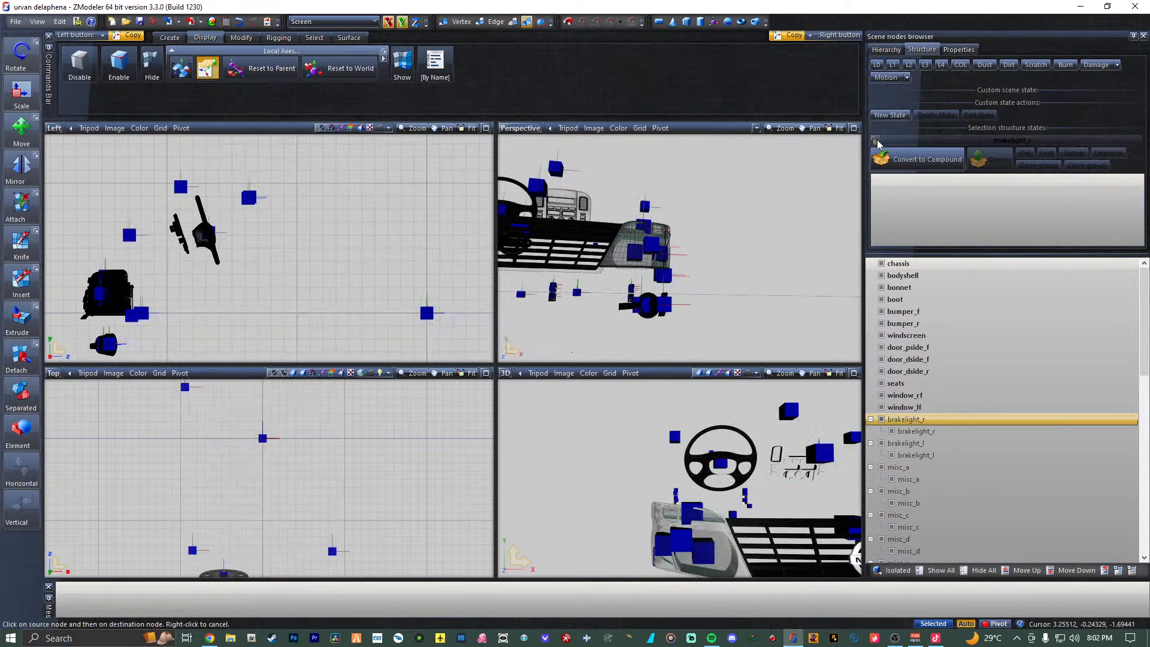
pyautogui.click(876, 65)
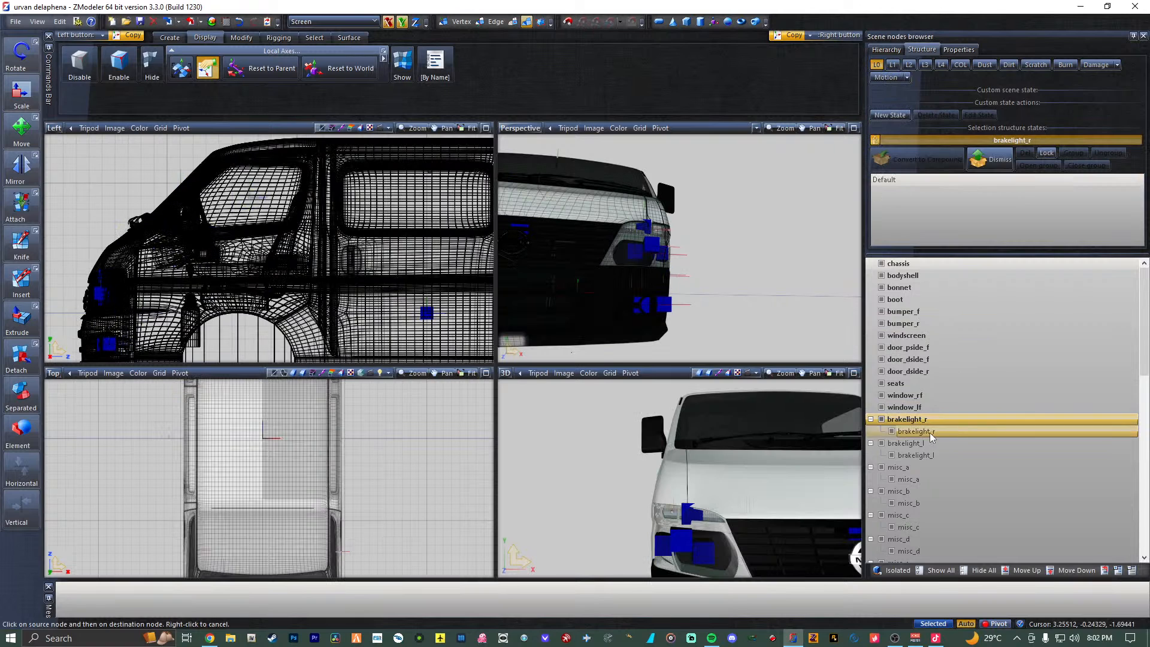
pyautogui.moveTo(916, 431); pyautogui.dragTo(967, 238)
# Convert the brakelight_l dummy to a compound and assign the brakelight_l mesh to its L0 state.
pyautogui.click(876, 64)
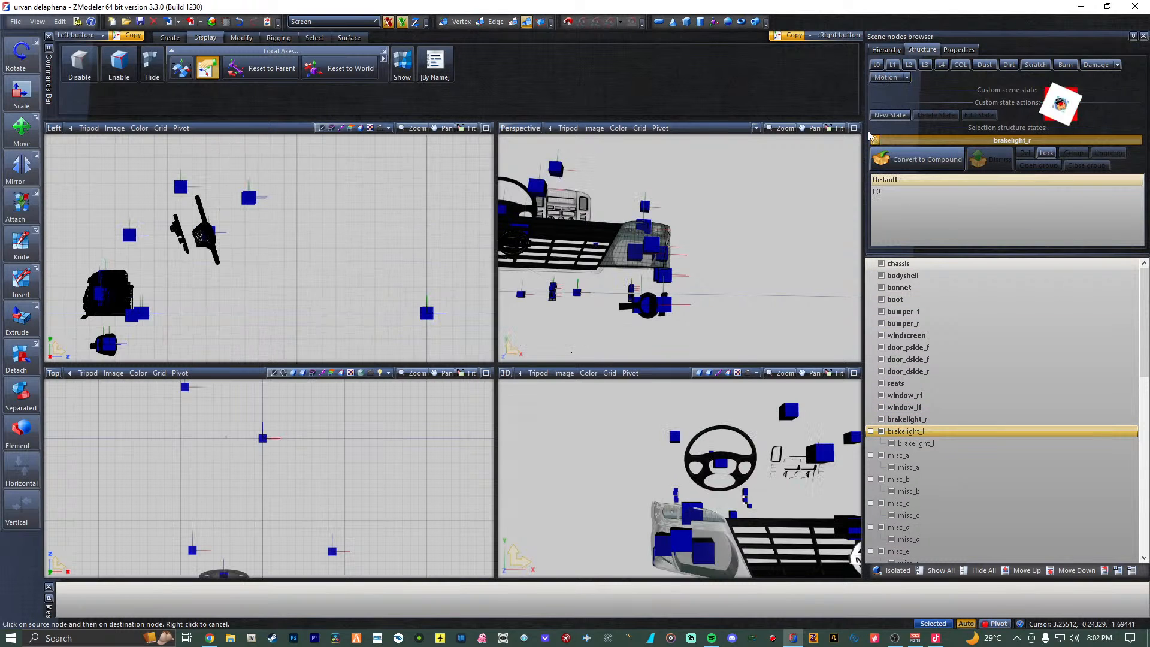
pyautogui.click(876, 141)
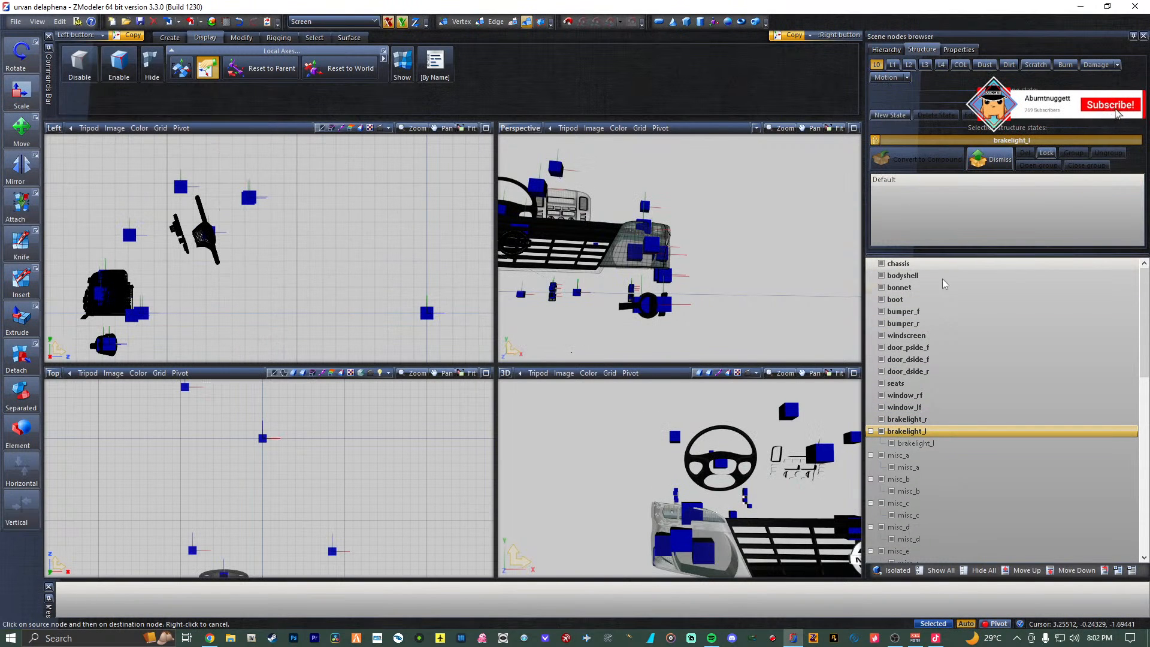
pyautogui.moveTo(923, 443); pyautogui.dragTo(940, 213)
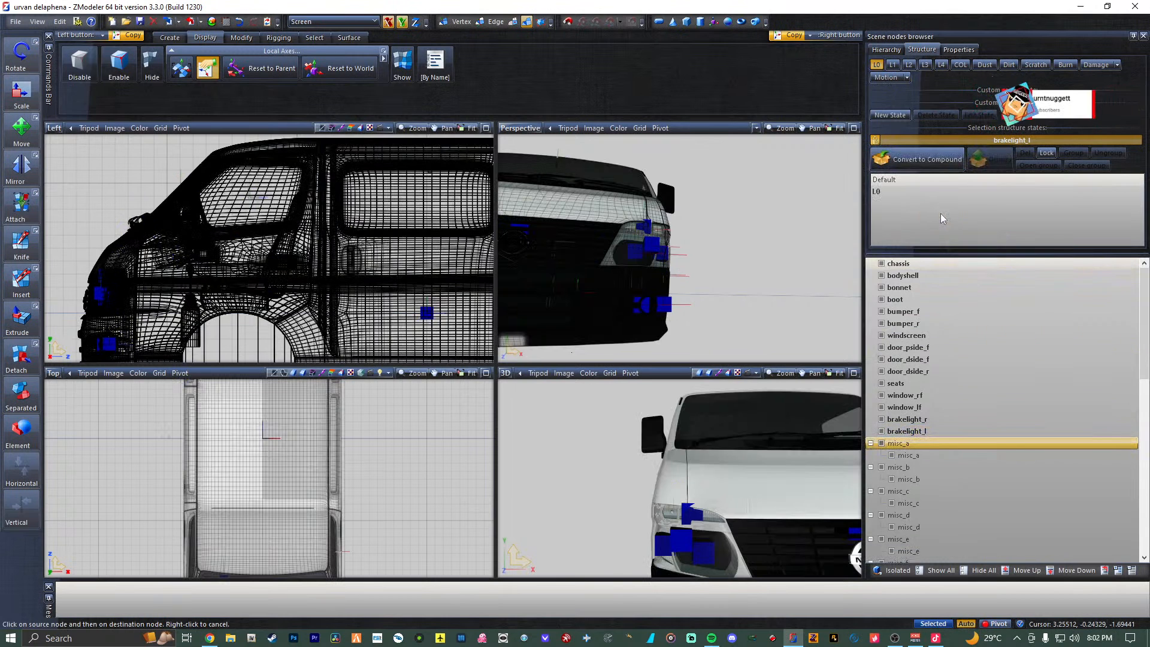
# Convert the misc_a dummy to a compound and assign the misc_a mesh to its L0 state.
pyautogui.click(887, 179)
pyautogui.click(876, 65)
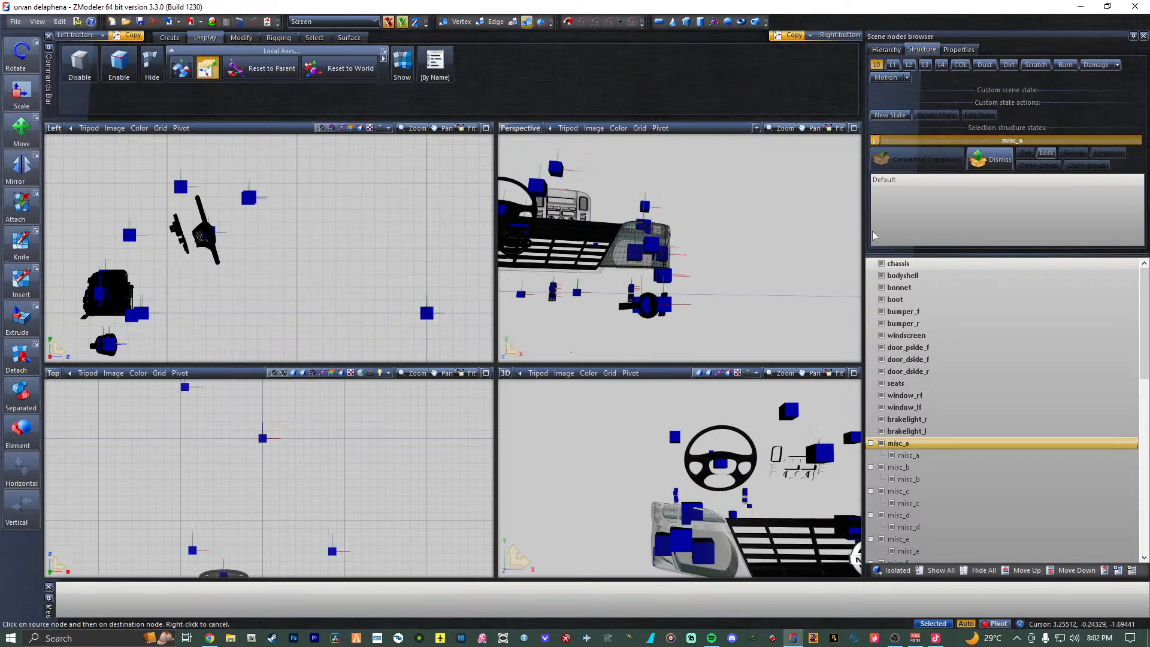
pyautogui.moveTo(911, 455); pyautogui.dragTo(950, 219)
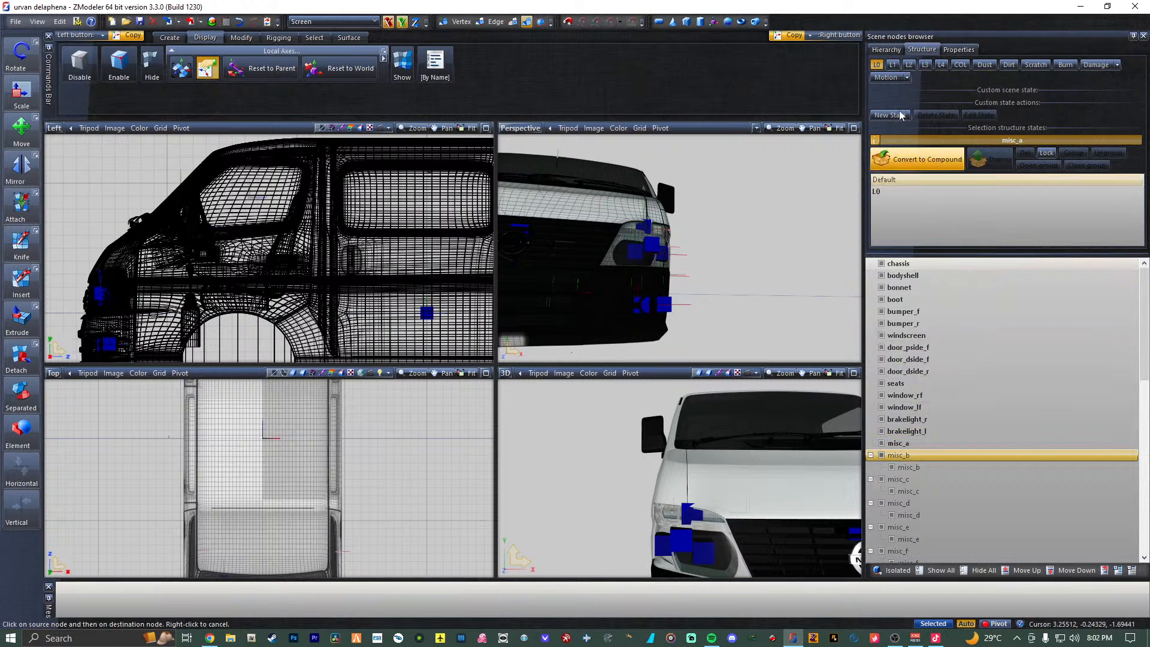
# Convert the misc_b and misc_c dummies to compounds and assign each one's nested mesh to its L0 state.
pyautogui.click(898, 115)
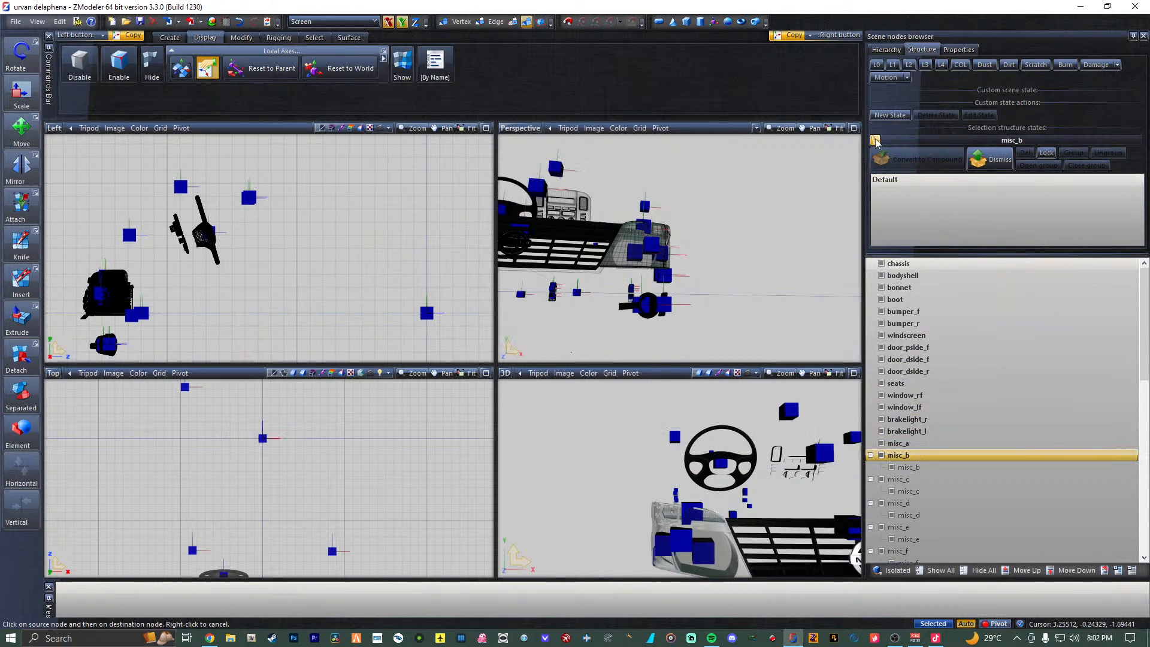
pyautogui.click(879, 144)
pyautogui.moveTo(934, 467); pyautogui.dragTo(881, 97)
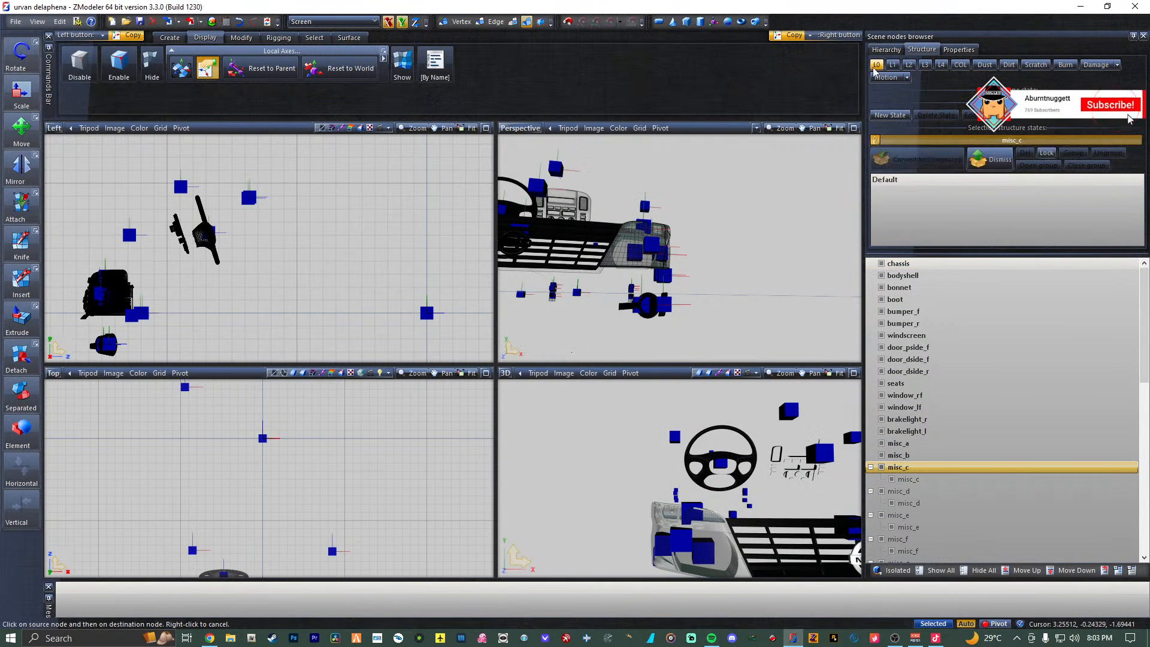
pyautogui.click(876, 66)
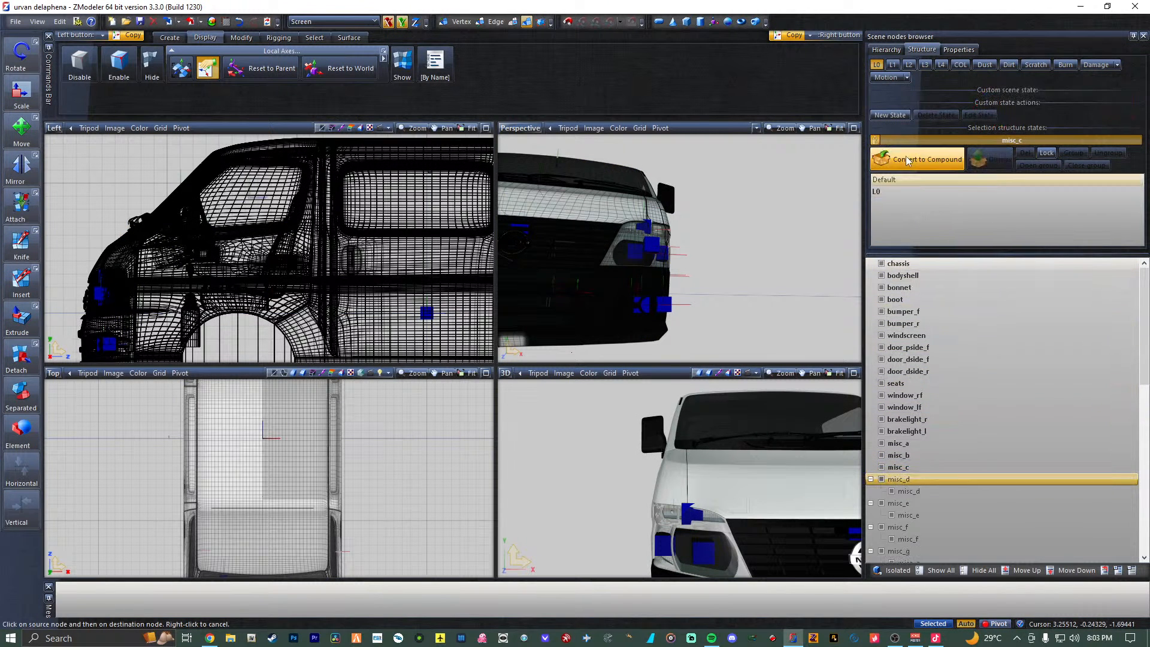
# Convert the misc_d dummy to a compound and assign the misc_d mesh to its L0 state.
pyautogui.click(876, 79)
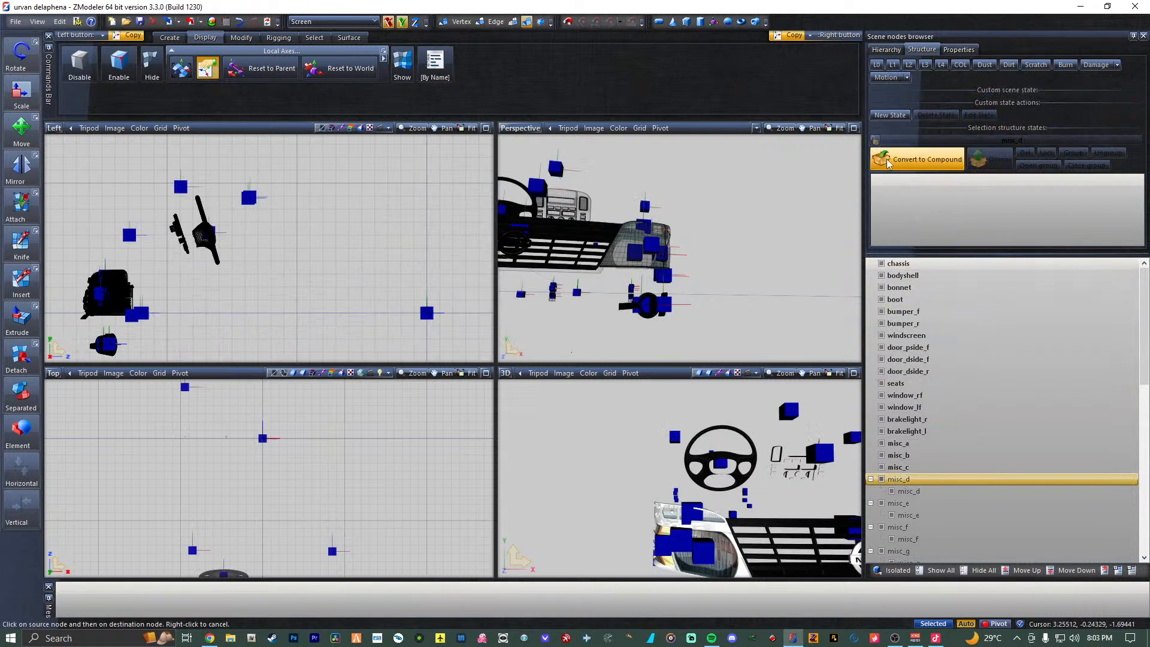
pyautogui.click(876, 66)
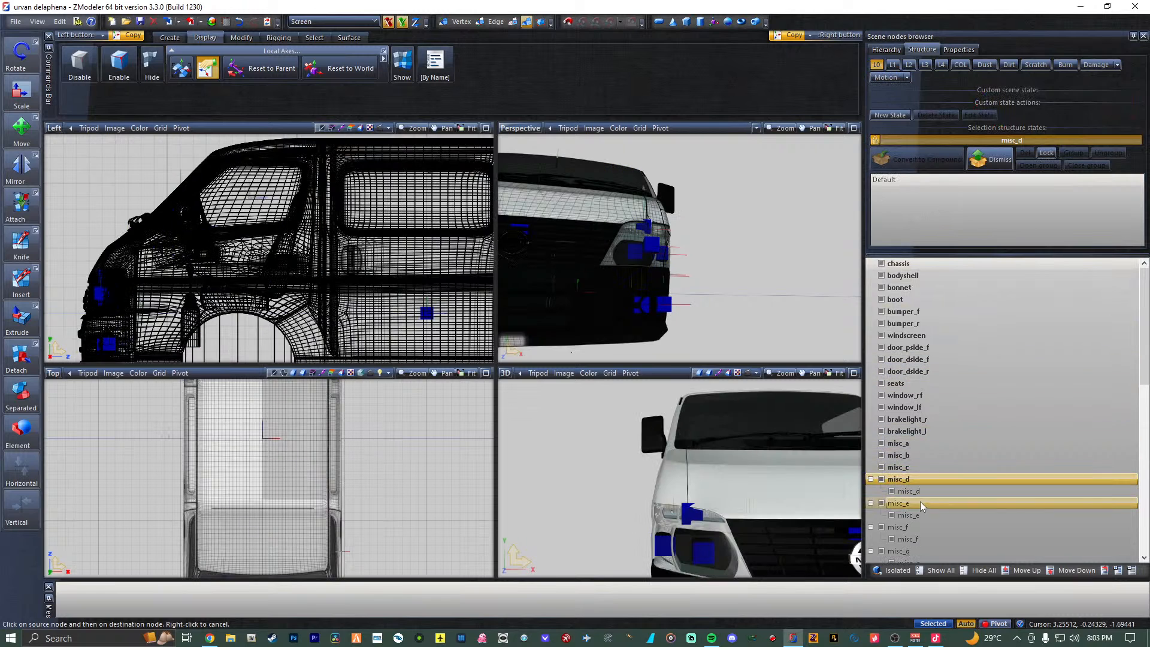
pyautogui.moveTo(911, 491); pyautogui.dragTo(899, 235)
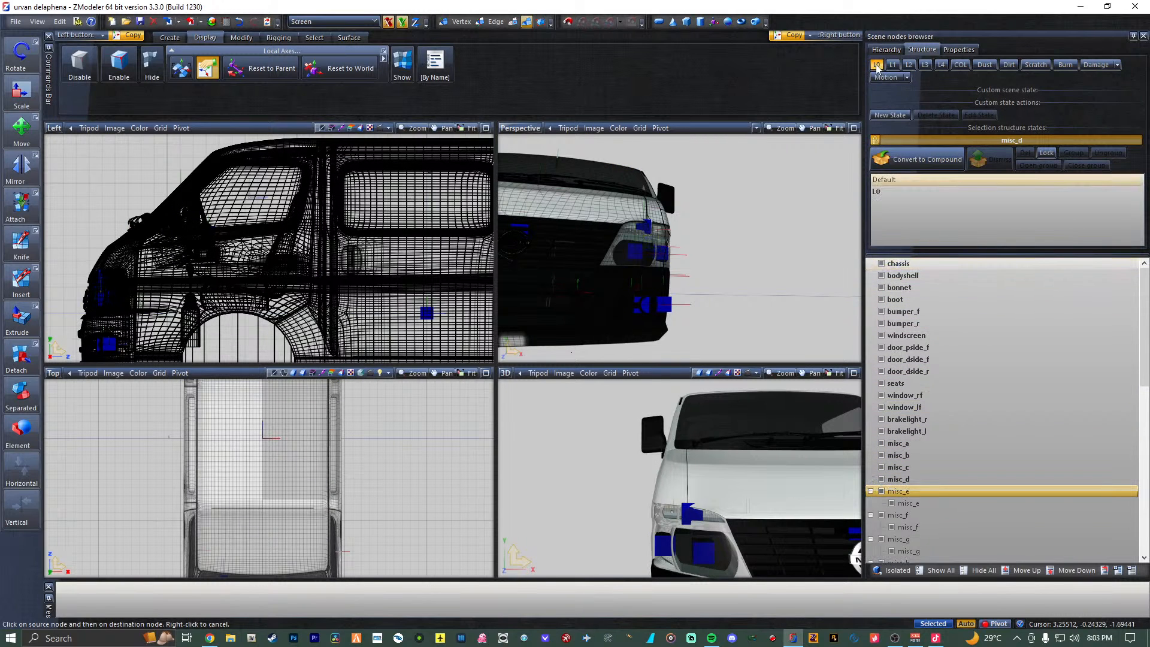
# Convert the misc_e dummy to a compound and assign the misc_e mesh to its L0 state.
pyautogui.click(876, 65)
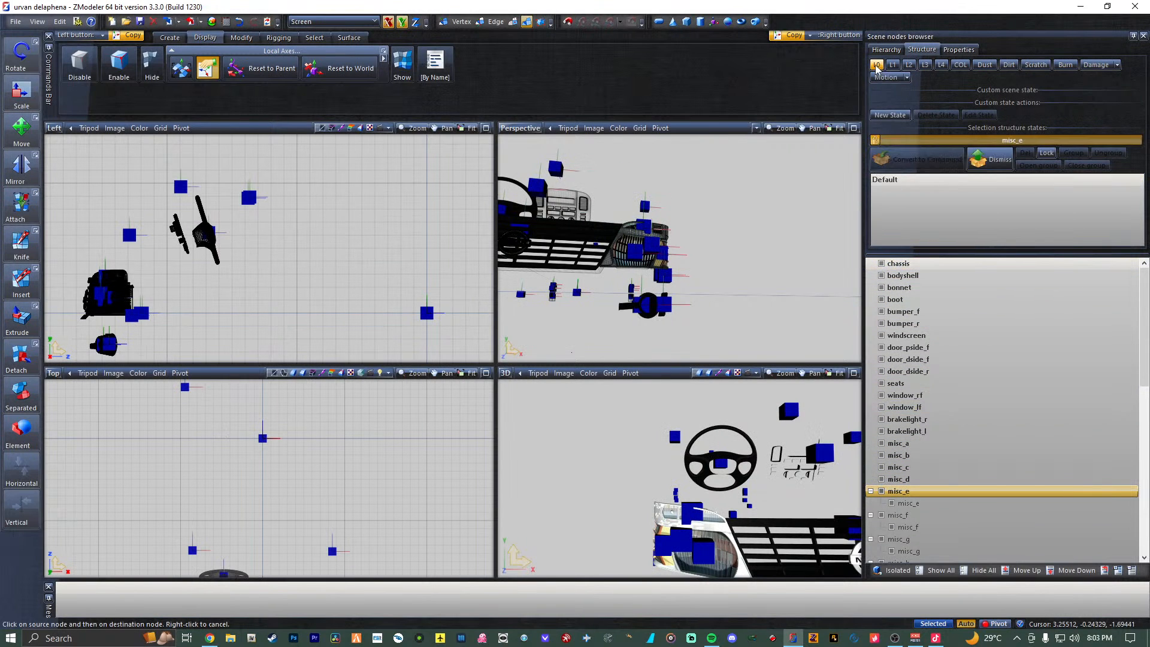
pyautogui.click(876, 66)
pyautogui.moveTo(908, 503); pyautogui.dragTo(925, 196)
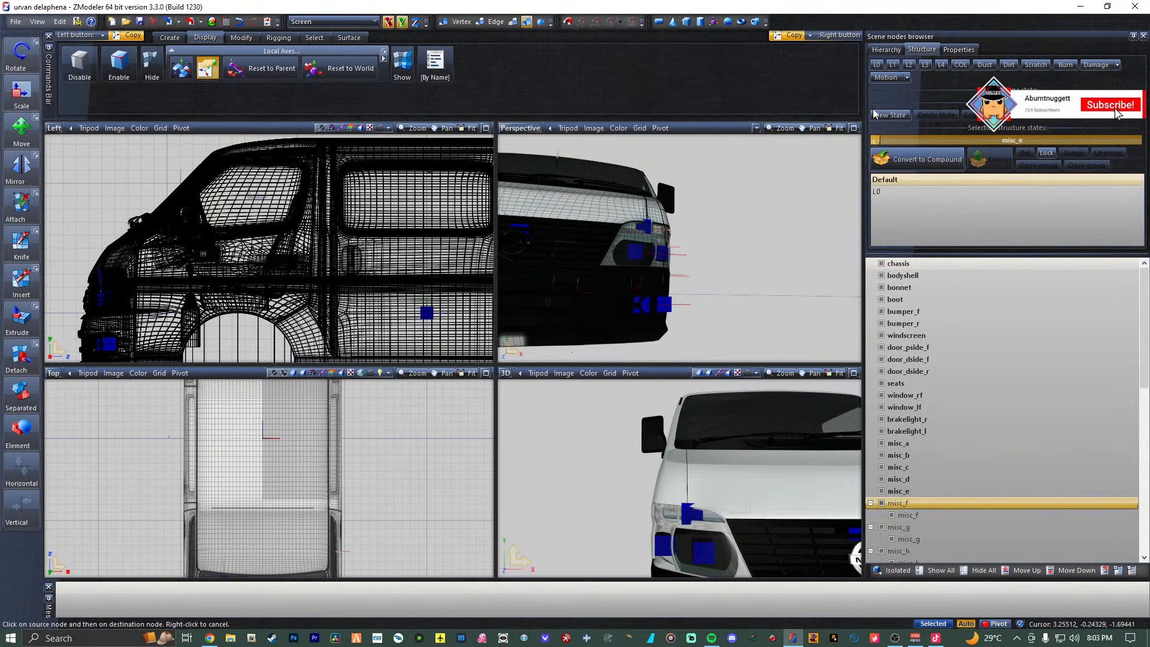
# Convert the misc_f dummy to a compound and assign the misc_f mesh to its L0 state.
pyautogui.click(876, 65)
pyautogui.click(877, 157)
pyautogui.click(877, 66)
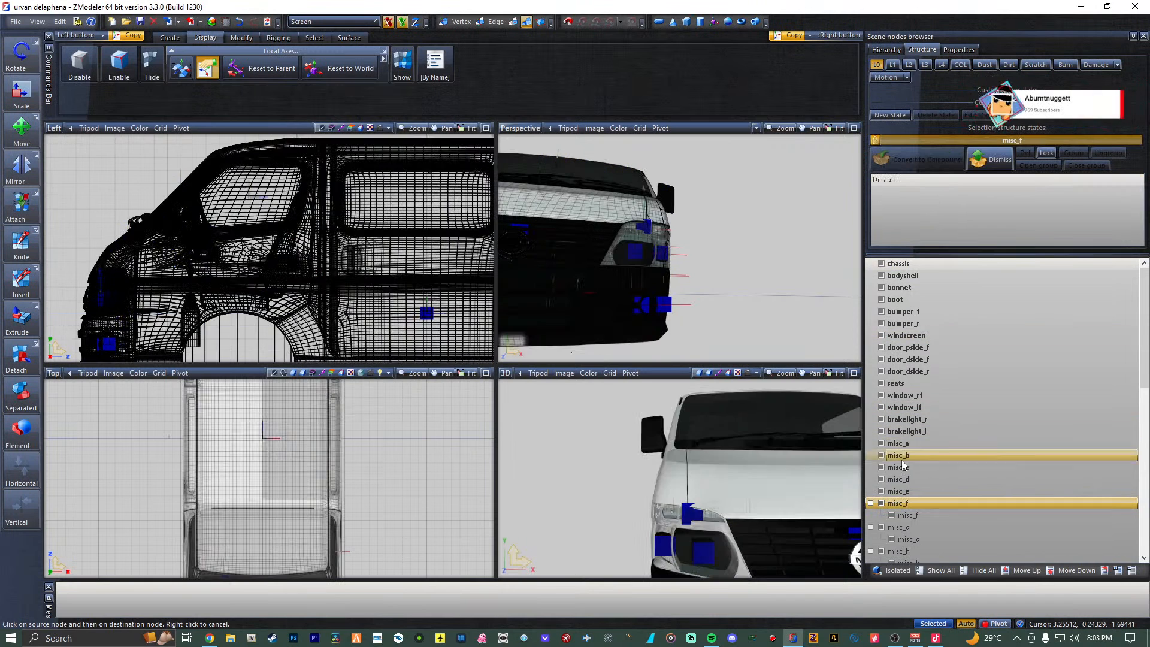
pyautogui.moveTo(915, 510); pyautogui.dragTo(976, 221)
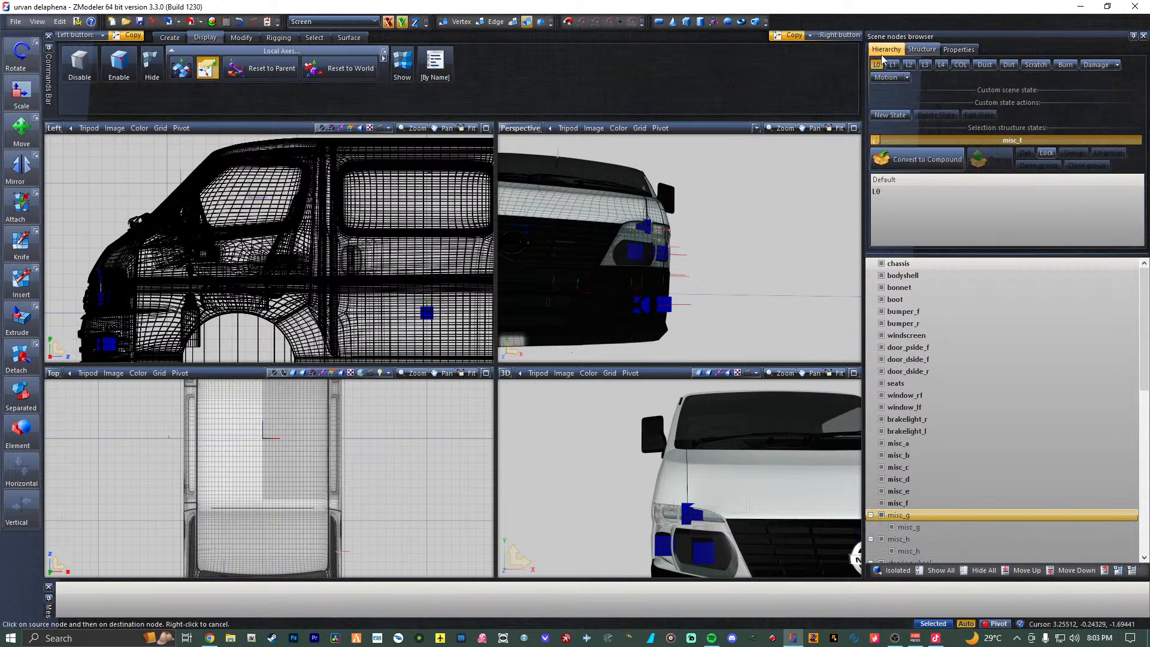
# Convert the misc_g dummy to a compound and assign the misc_g mesh to its L0 state.
pyautogui.click(877, 65)
pyautogui.click(874, 143)
pyautogui.click(879, 158)
pyautogui.click(875, 141)
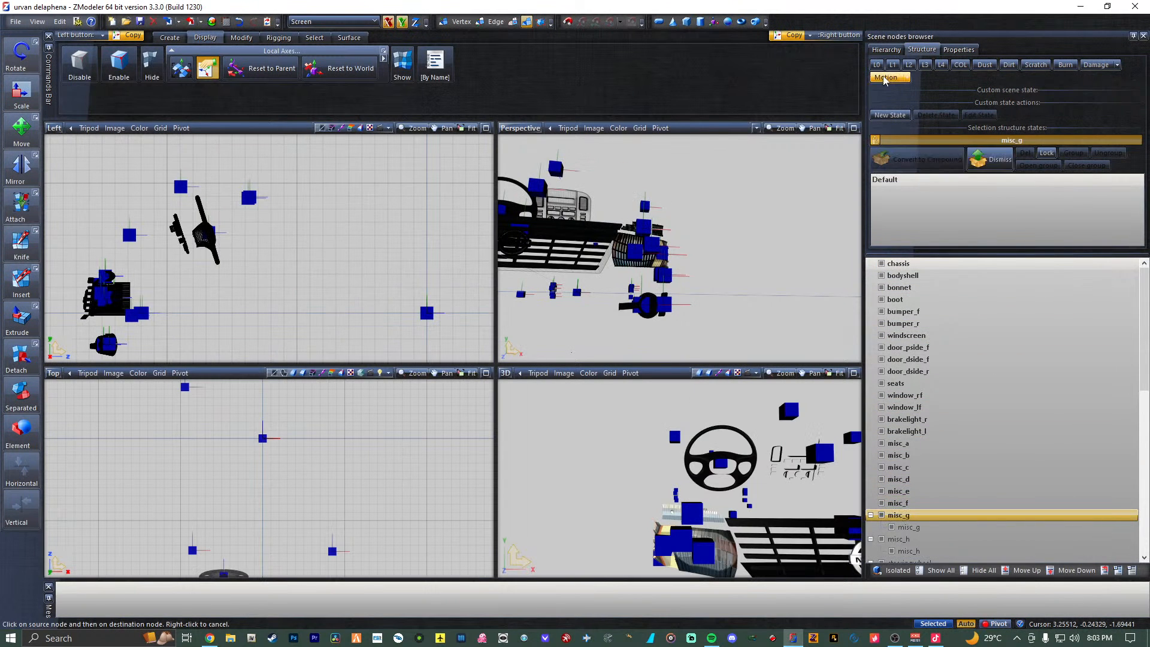
pyautogui.moveTo(927, 527); pyautogui.dragTo(921, 217)
# Convert the misc_h and steeringwheel dummies to compounds and assign each one's nested mesh to its L0 state.
pyautogui.click(876, 64)
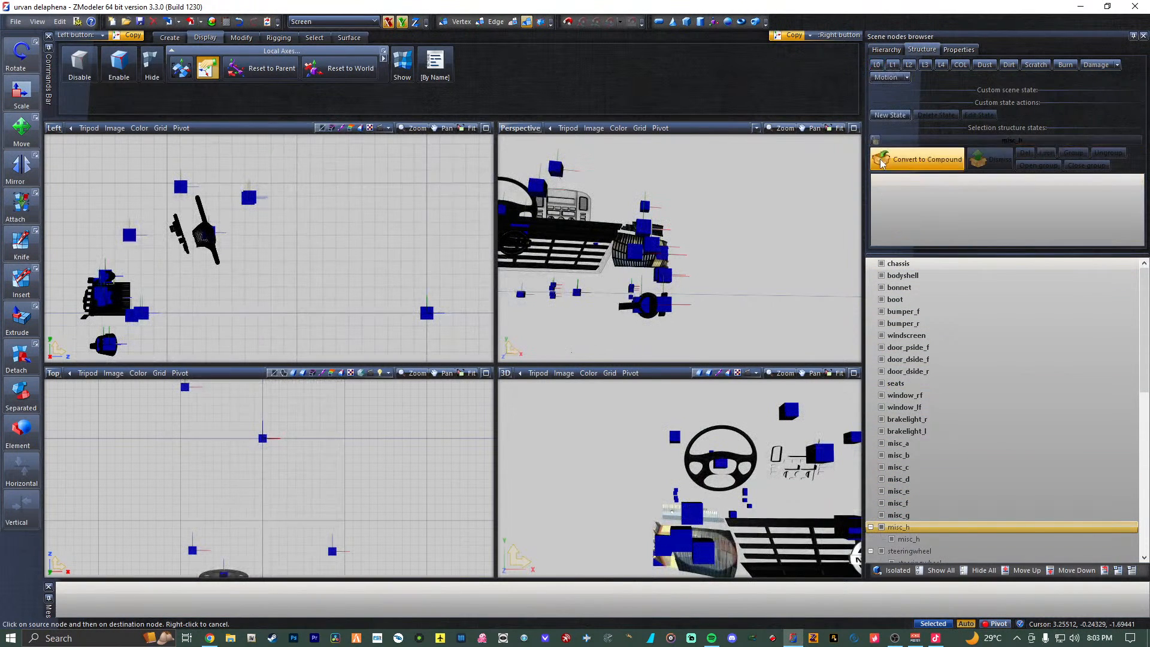
pyautogui.click(878, 65)
pyautogui.moveTo(913, 539); pyautogui.dragTo(951, 217)
pyautogui.click(876, 64)
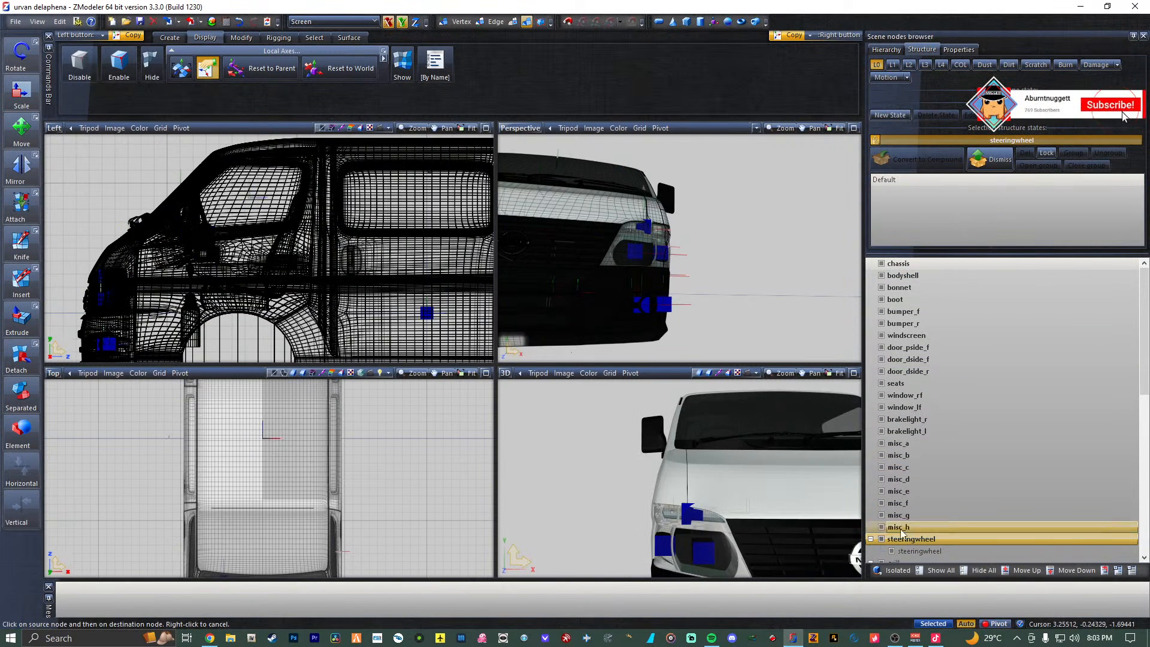
pyautogui.moveTo(920, 551); pyautogui.dragTo(991, 243)
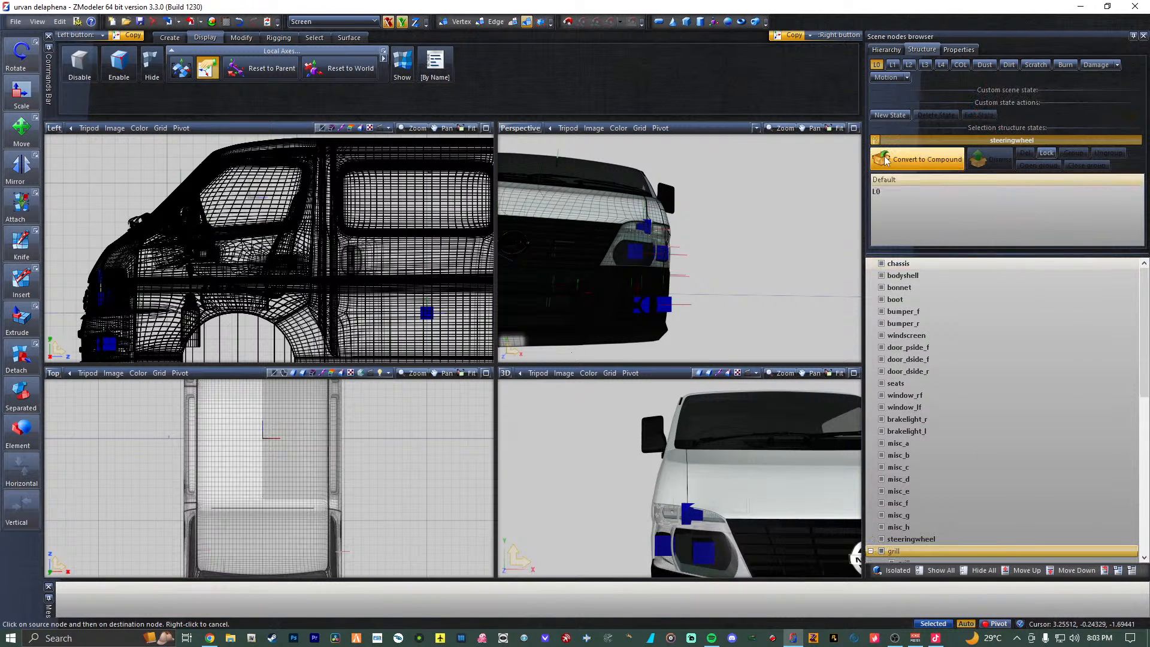
# Convert the grill dummy to a compound and assign the grill mesh to its L0 state.
pyautogui.click(876, 65)
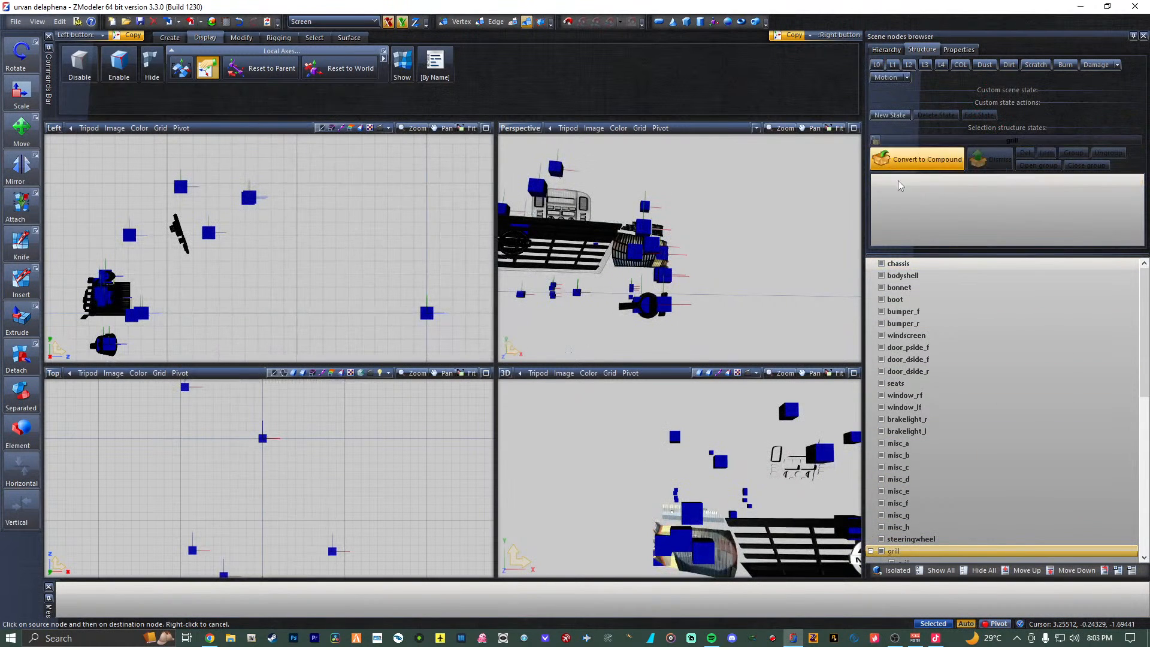
pyautogui.scroll(-8, 935, 474)
pyautogui.scroll(1, 922, 308)
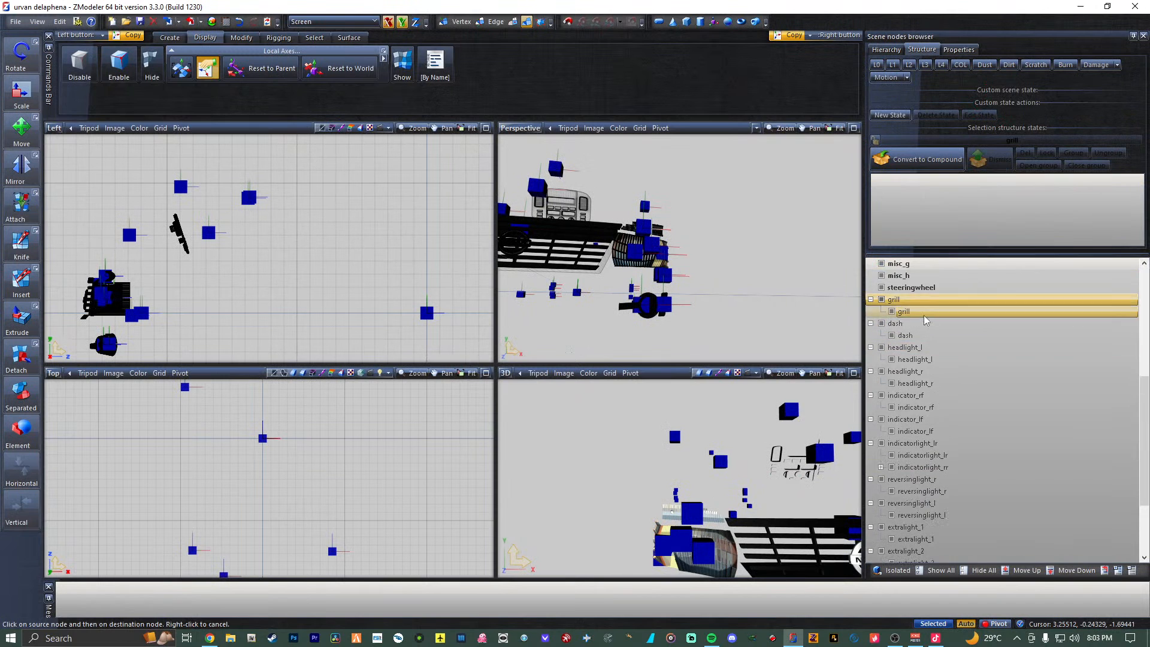
pyautogui.click(916, 160)
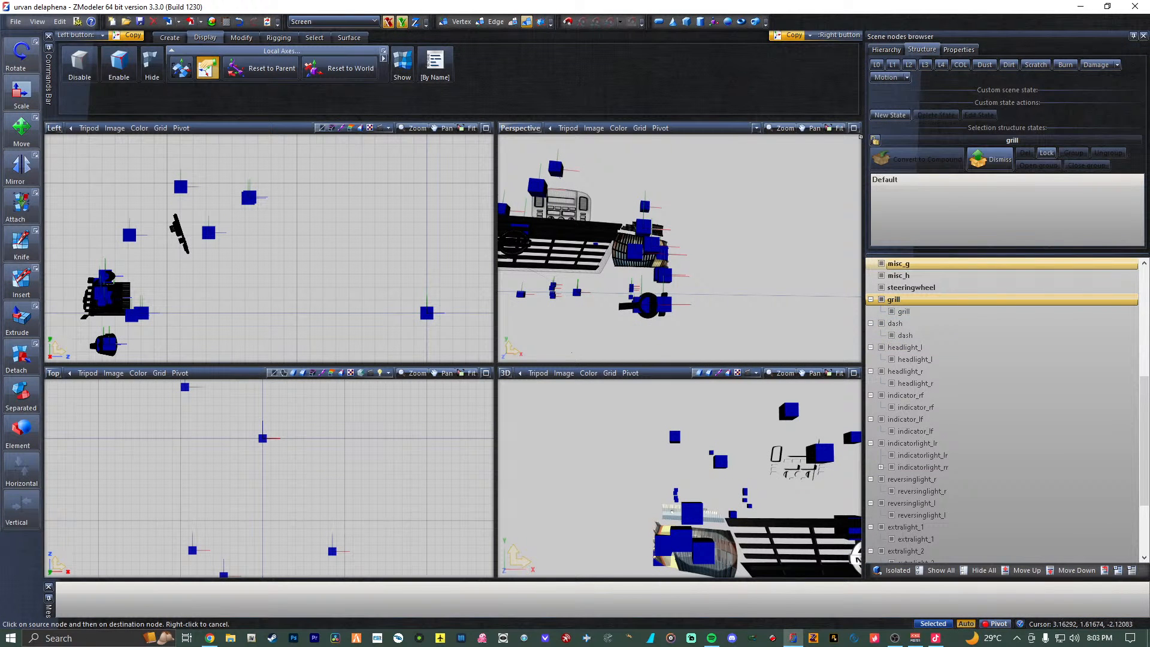
pyautogui.click(874, 67)
pyautogui.moveTo(924, 310); pyautogui.dragTo(961, 202)
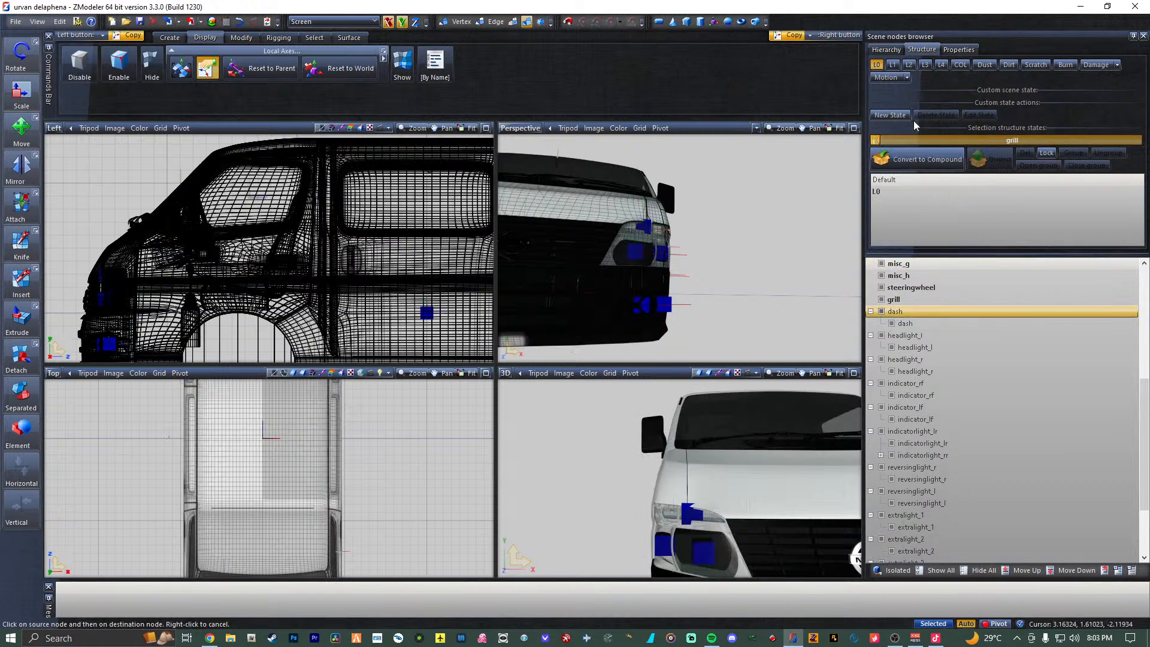
# Switch off the L0 state, leave the local axes Copy tool and save the scene.
pyautogui.click(880, 66)
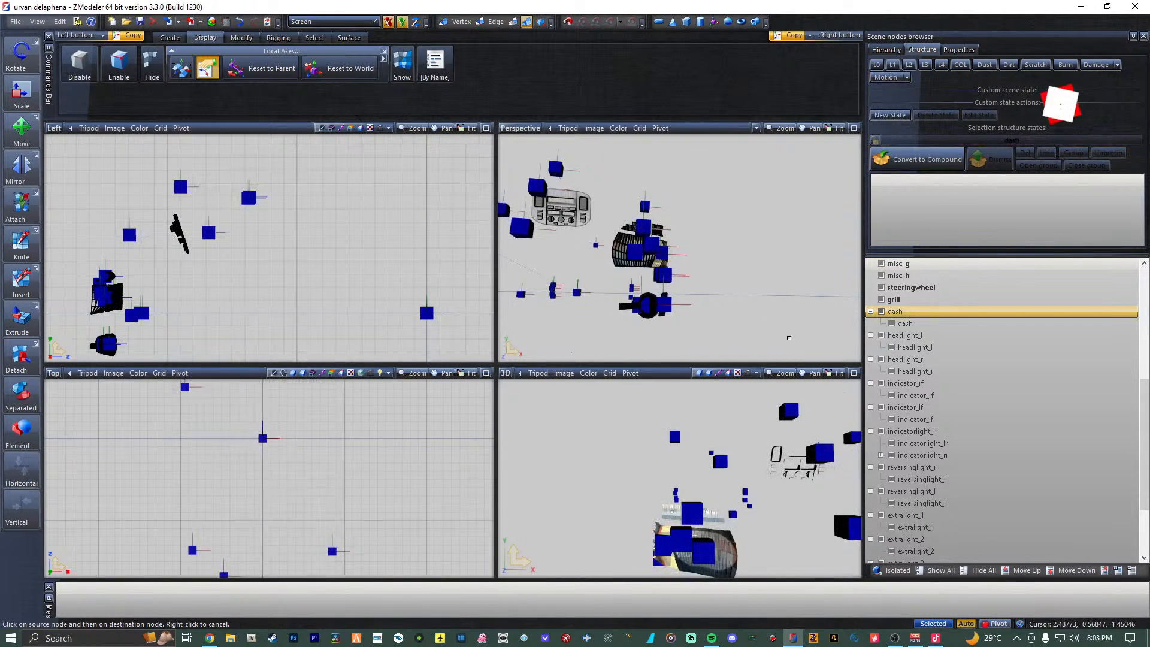
pyautogui.click(210, 68)
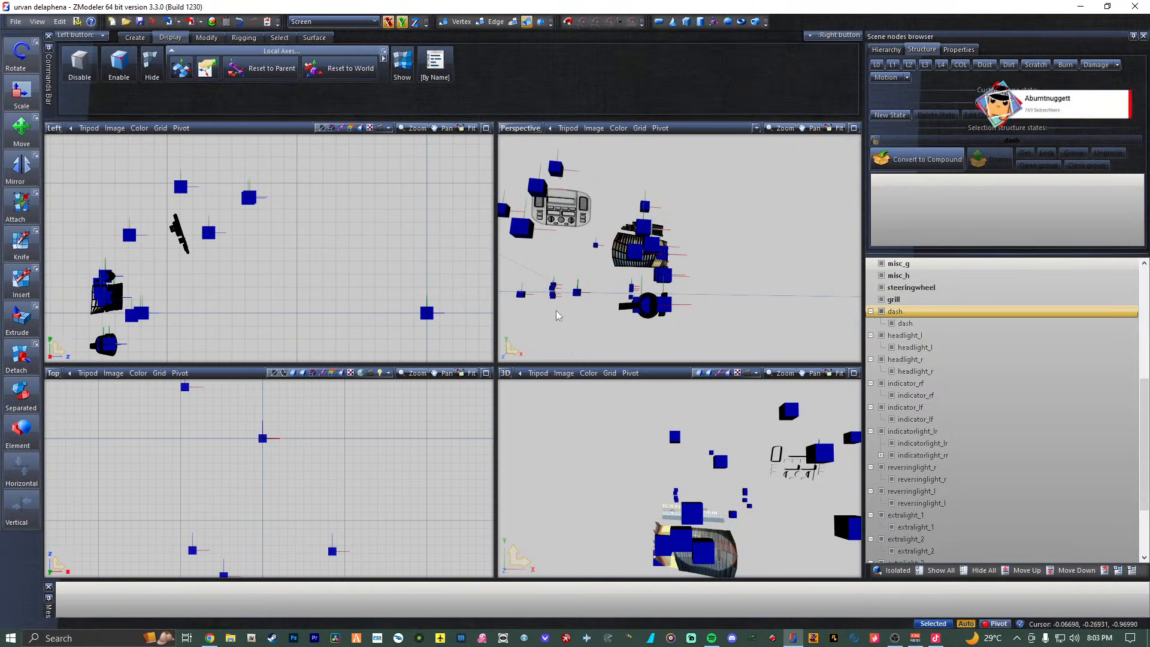
pyautogui.hotkey('ctrl', 's')
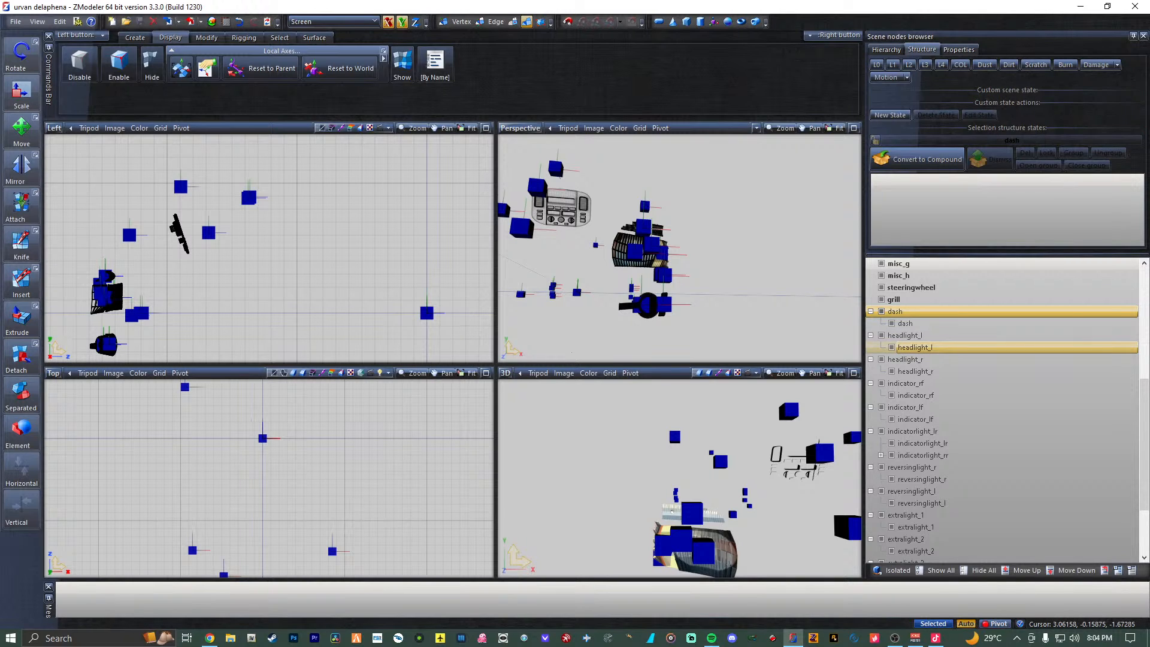
# Convert the dash dummy to a compound and assign the dash mesh to its L0 state.
pyautogui.click(907, 159)
pyautogui.click(876, 140)
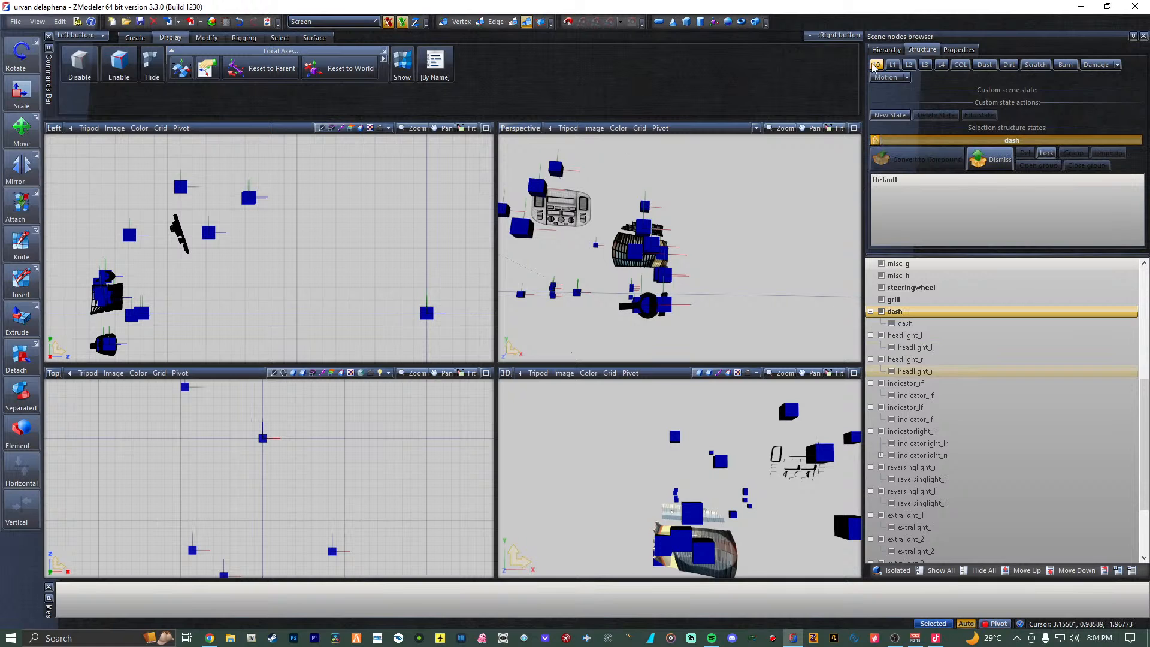
pyautogui.click(877, 65)
pyautogui.click(923, 325)
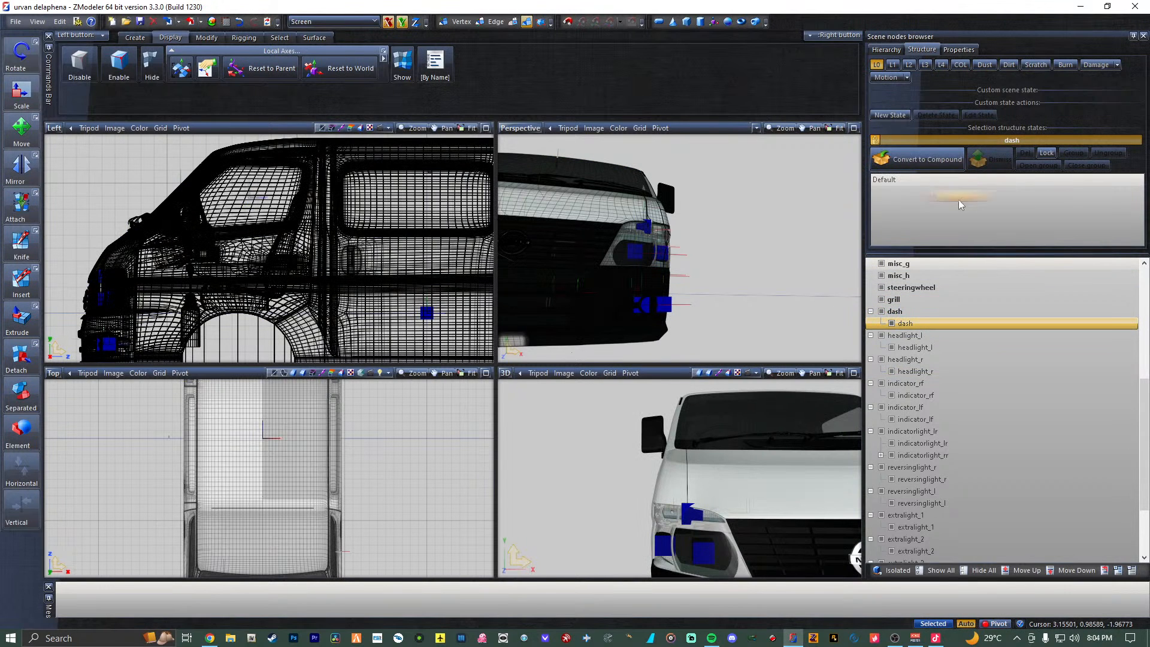
# Convert the headlight_l dummy to a compound and assign the headlight_l mesh to its L0 state.
pyautogui.click(874, 115)
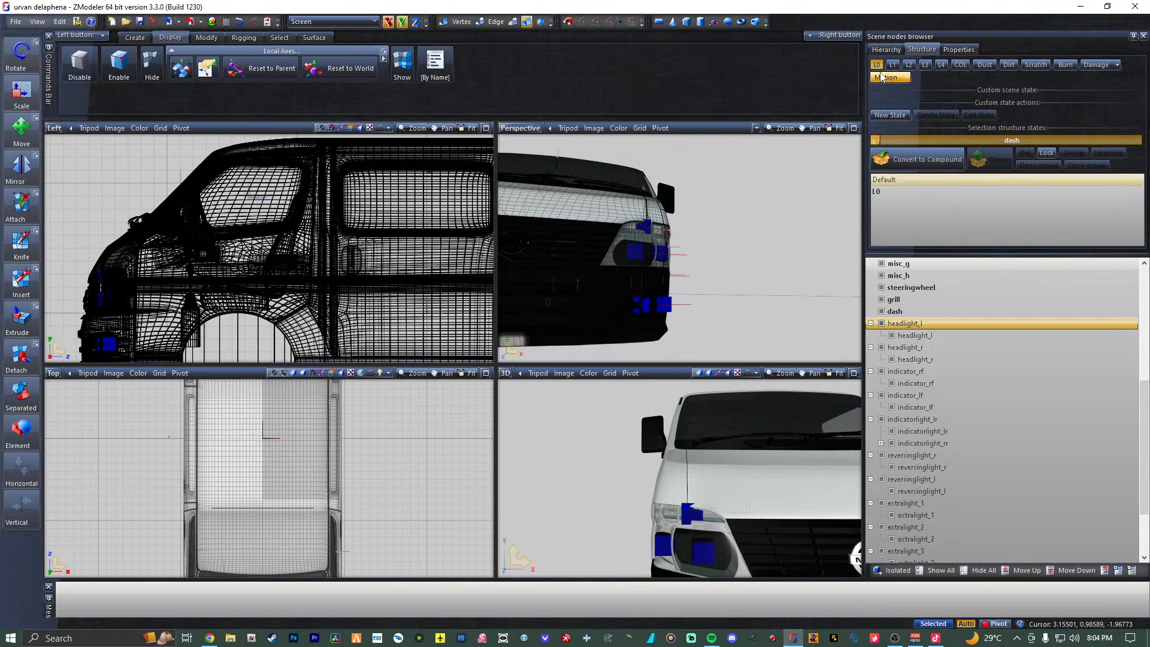
pyautogui.click(876, 140)
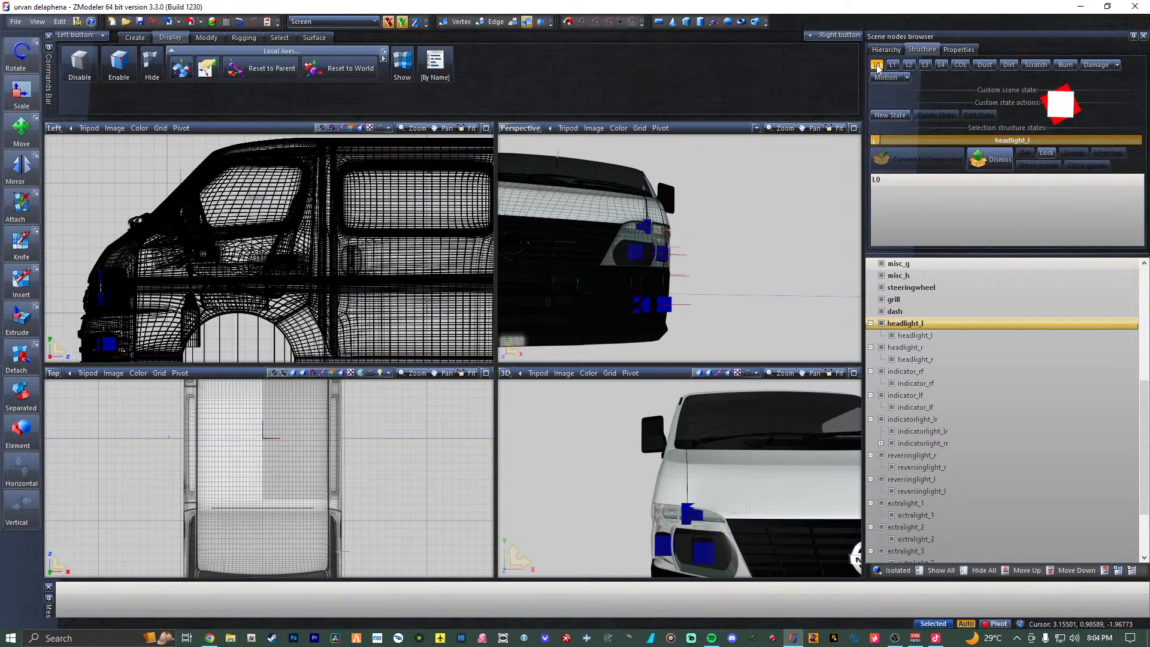
pyautogui.click(877, 64)
pyautogui.moveTo(933, 334); pyautogui.dragTo(920, 201)
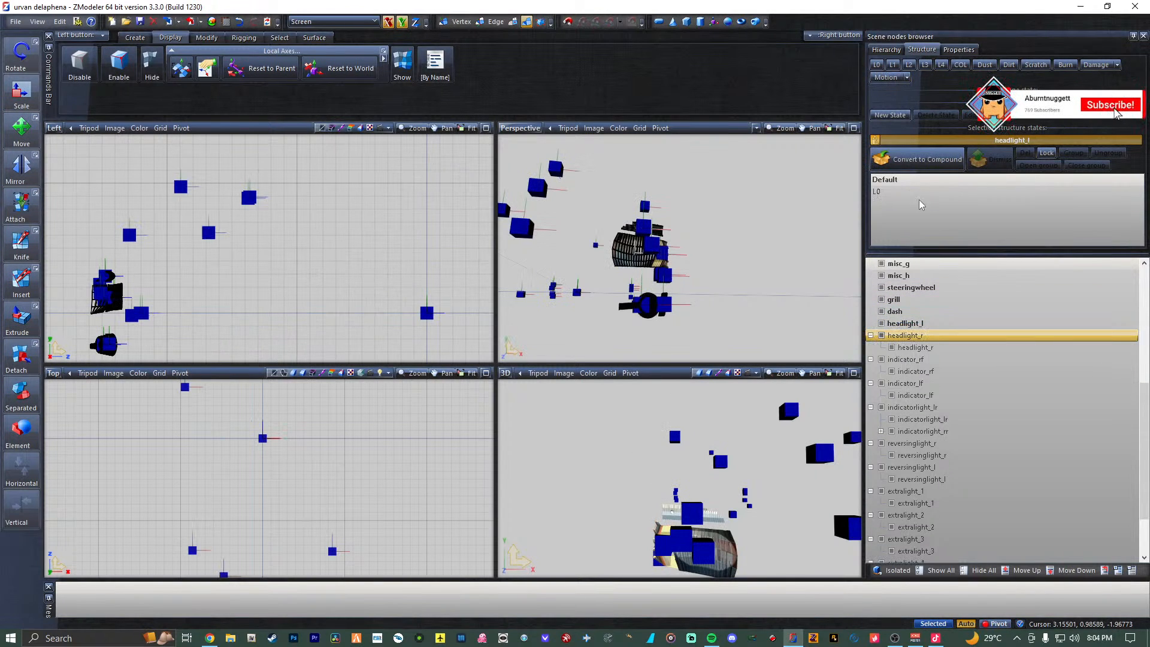
# Convert the headlight_r dummy to a compound and assign the headlight_r mesh to its L0 state.
pyautogui.click(876, 65)
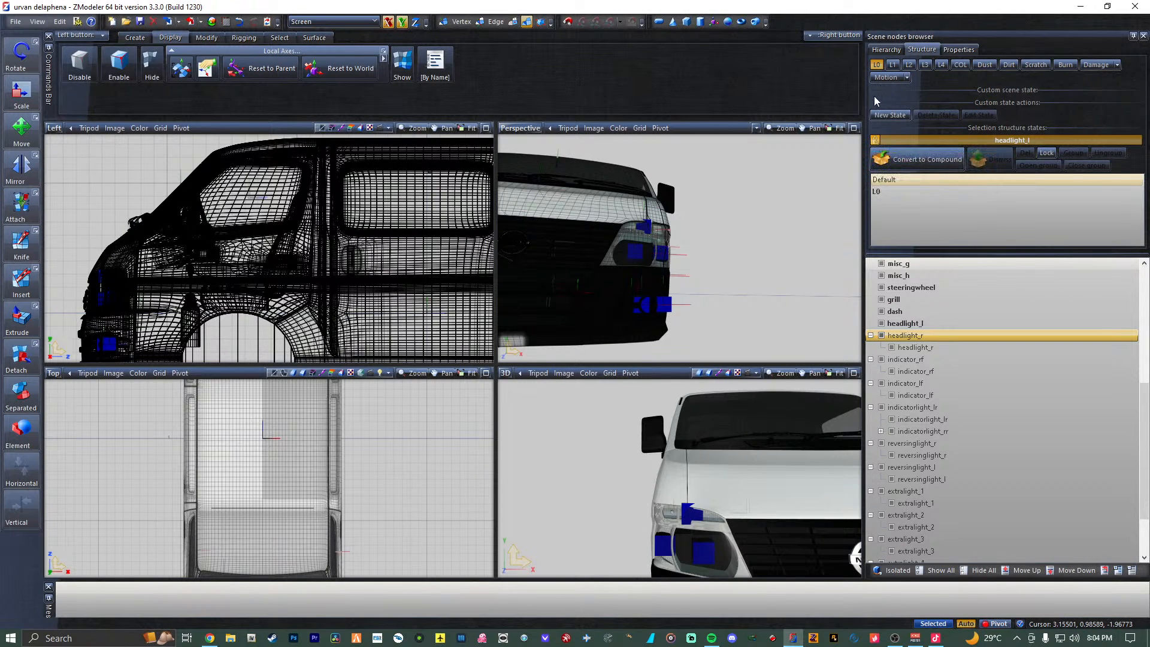
pyautogui.click(932, 324)
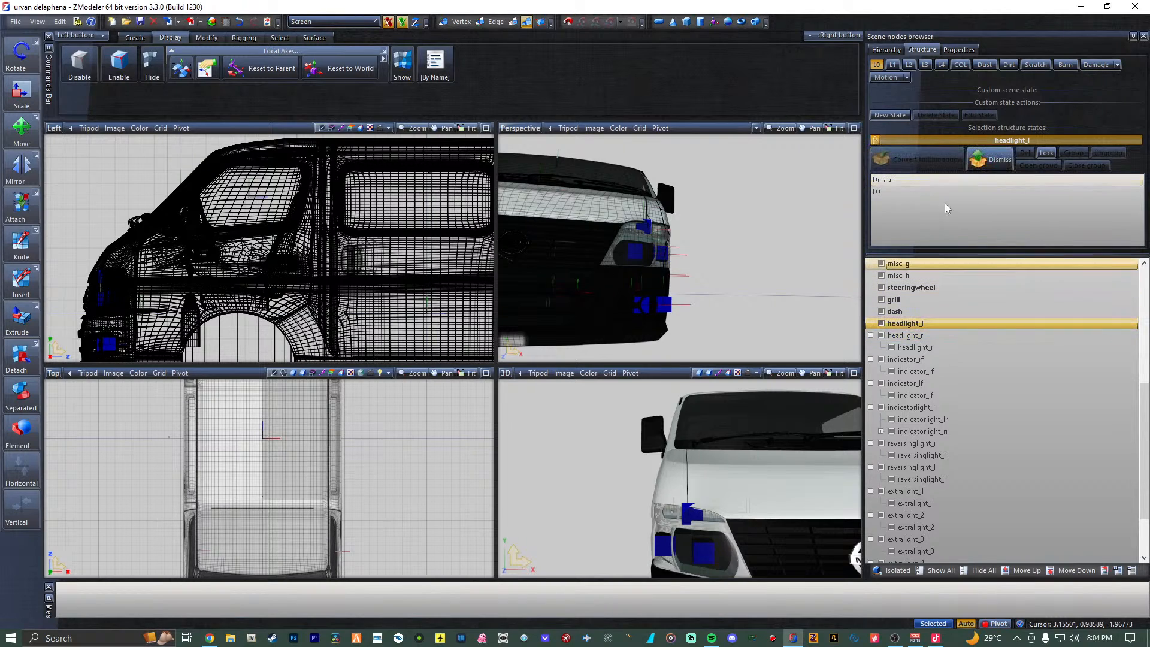
pyautogui.click(905, 336)
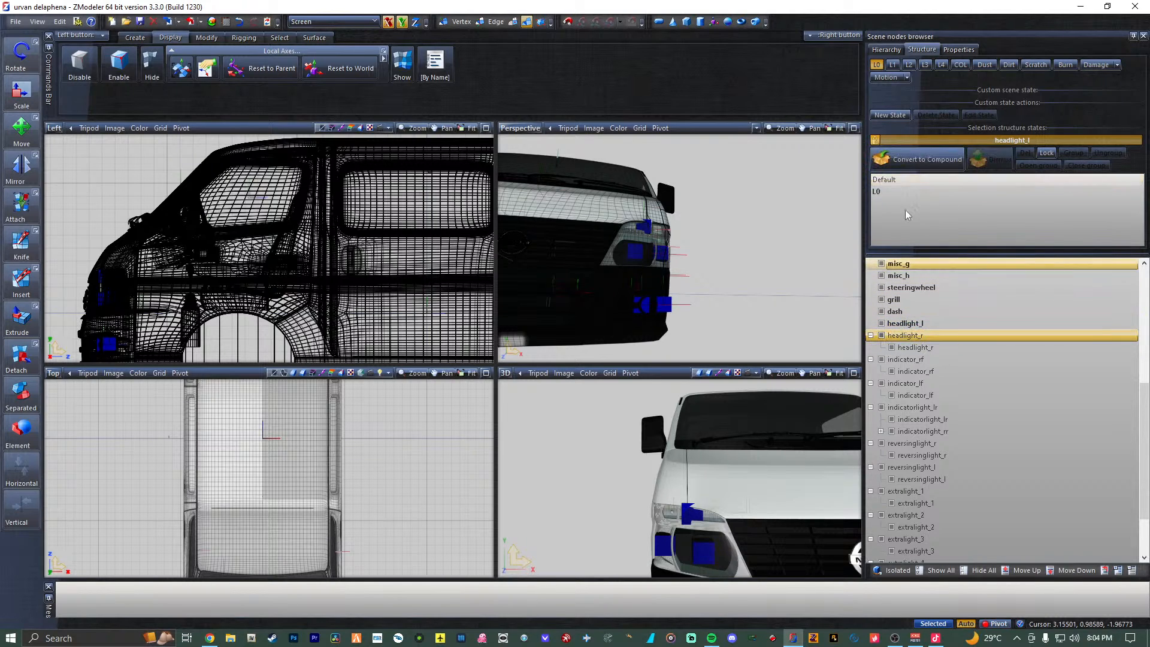
pyautogui.click(878, 65)
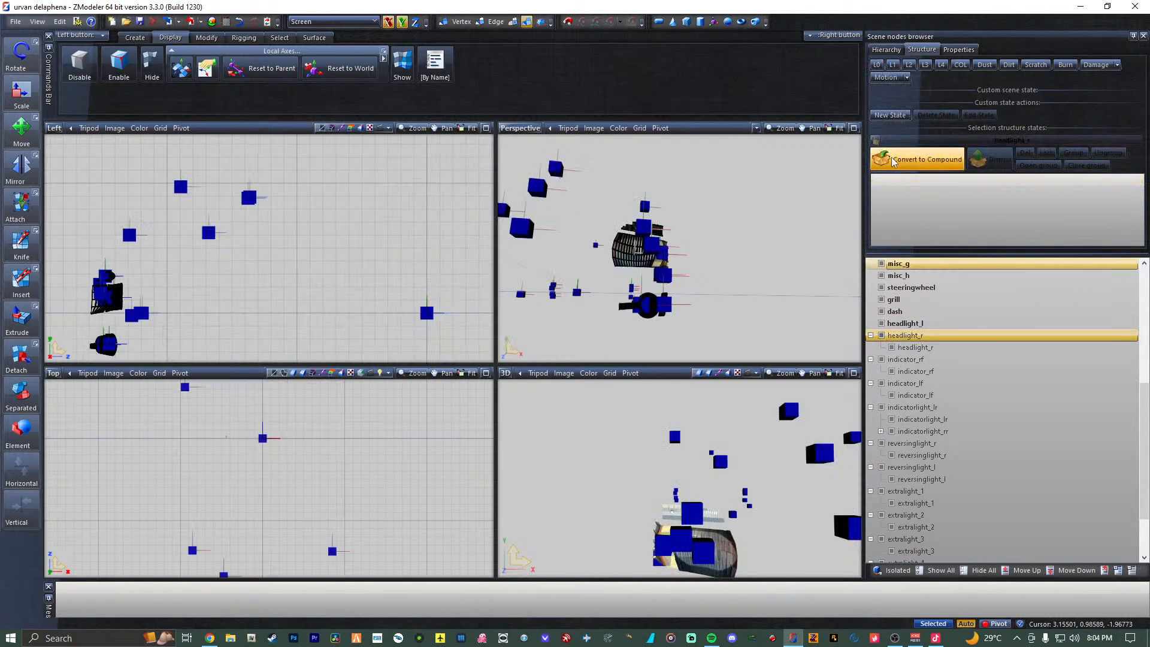
pyautogui.click(877, 142)
pyautogui.click(876, 64)
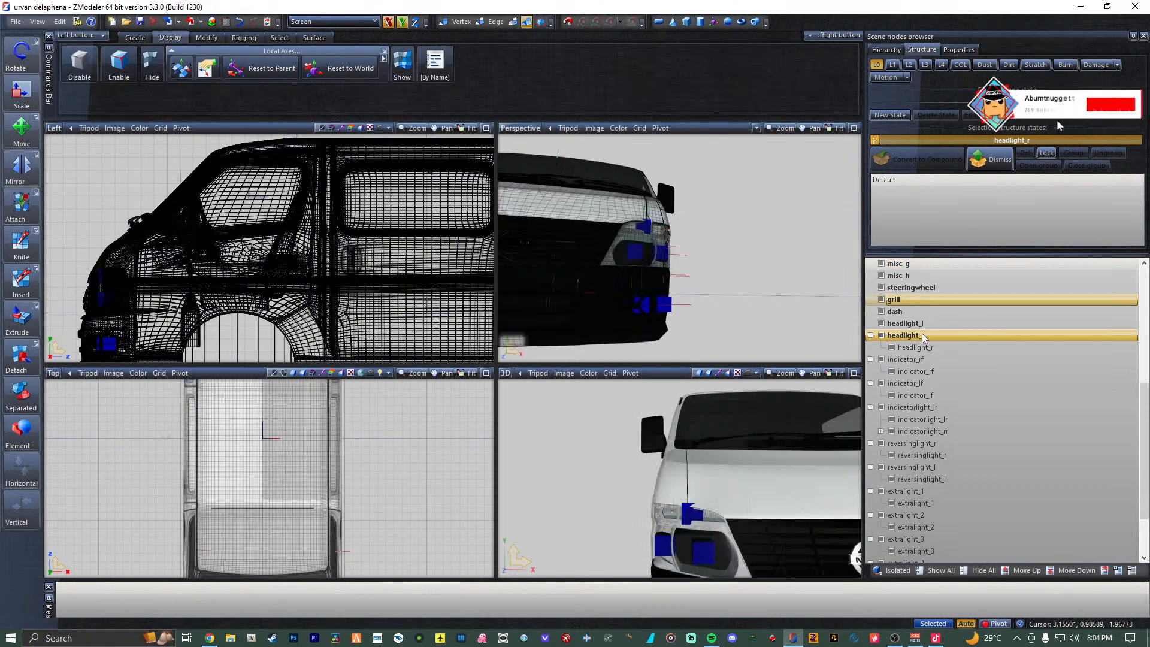
pyautogui.moveTo(927, 348); pyautogui.dragTo(965, 221)
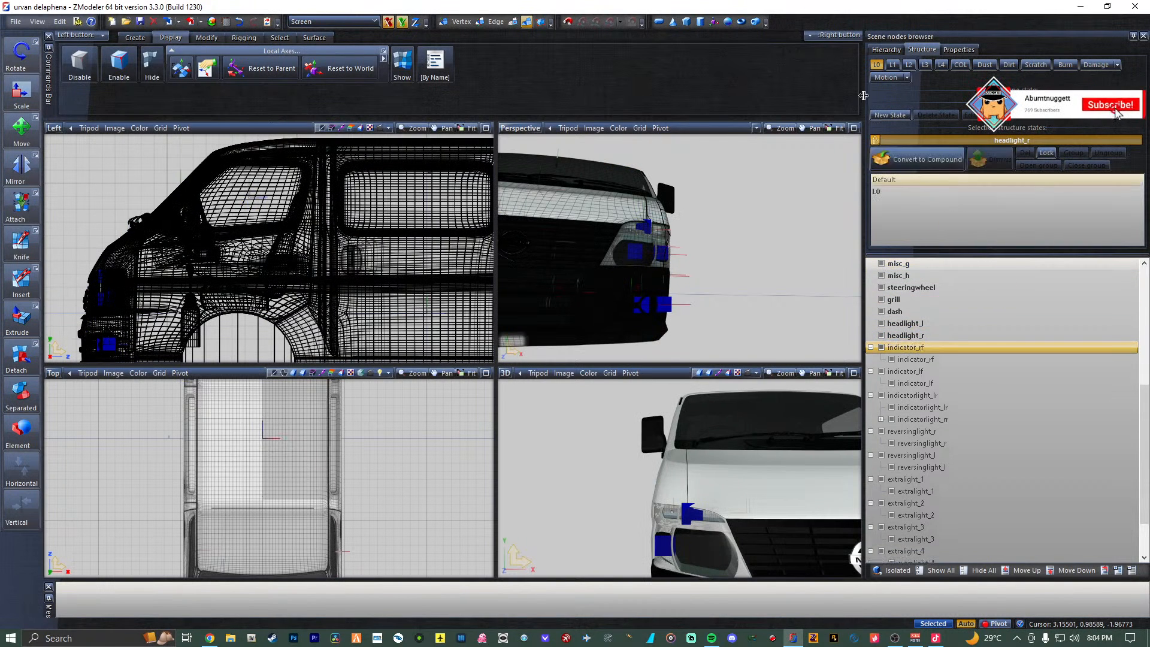
# Convert the indicator_rf dummy to a compound and assign the indicator_rf mesh to its L0 state.
pyautogui.click(876, 65)
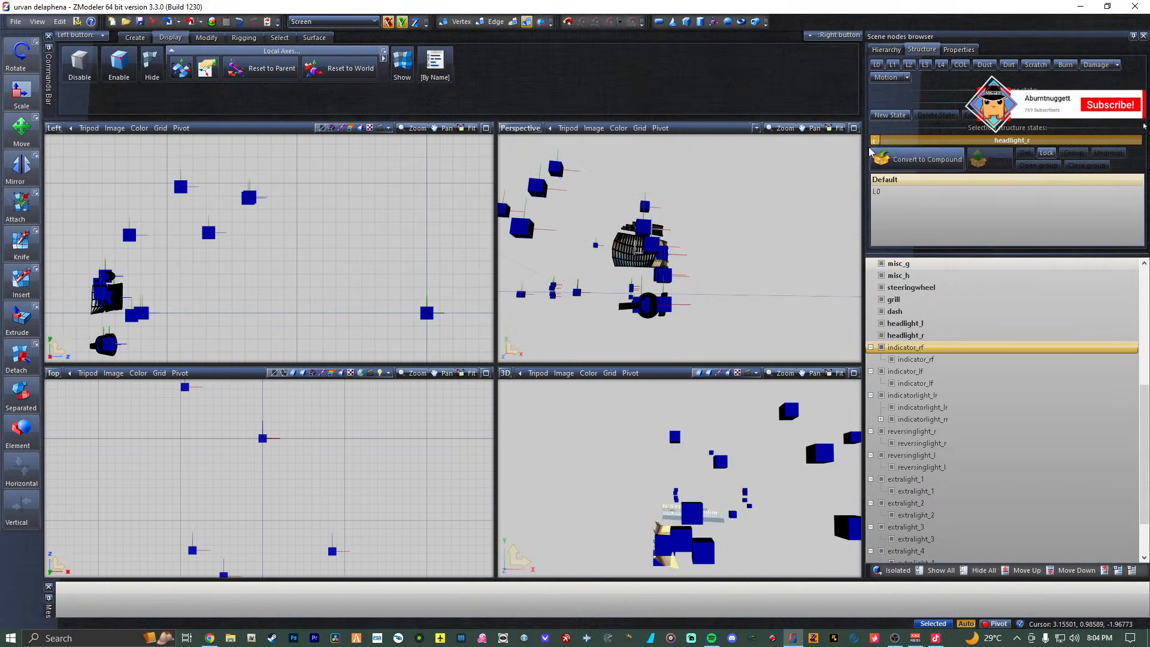
pyautogui.click(877, 64)
pyautogui.moveTo(953, 359); pyautogui.dragTo(955, 352)
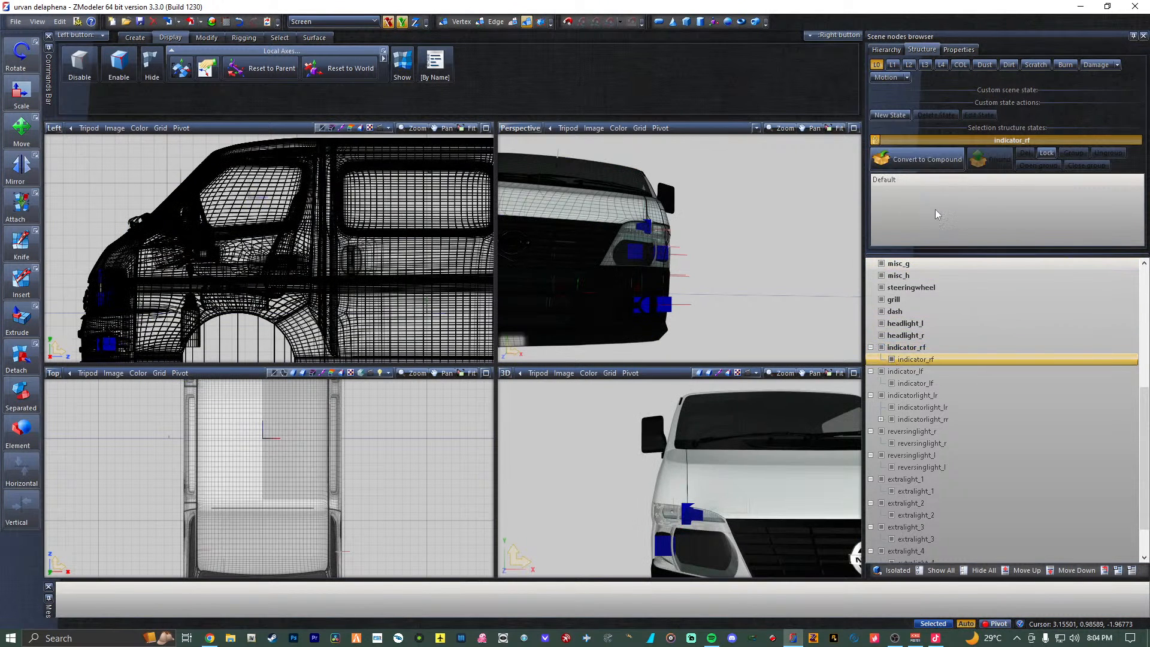
pyautogui.moveTo(936, 210); pyautogui.dragTo(935, 210)
# Convert the indicator_lf dummy to a compound and assign the indicator_lf mesh to its L0 state.
pyautogui.click(876, 64)
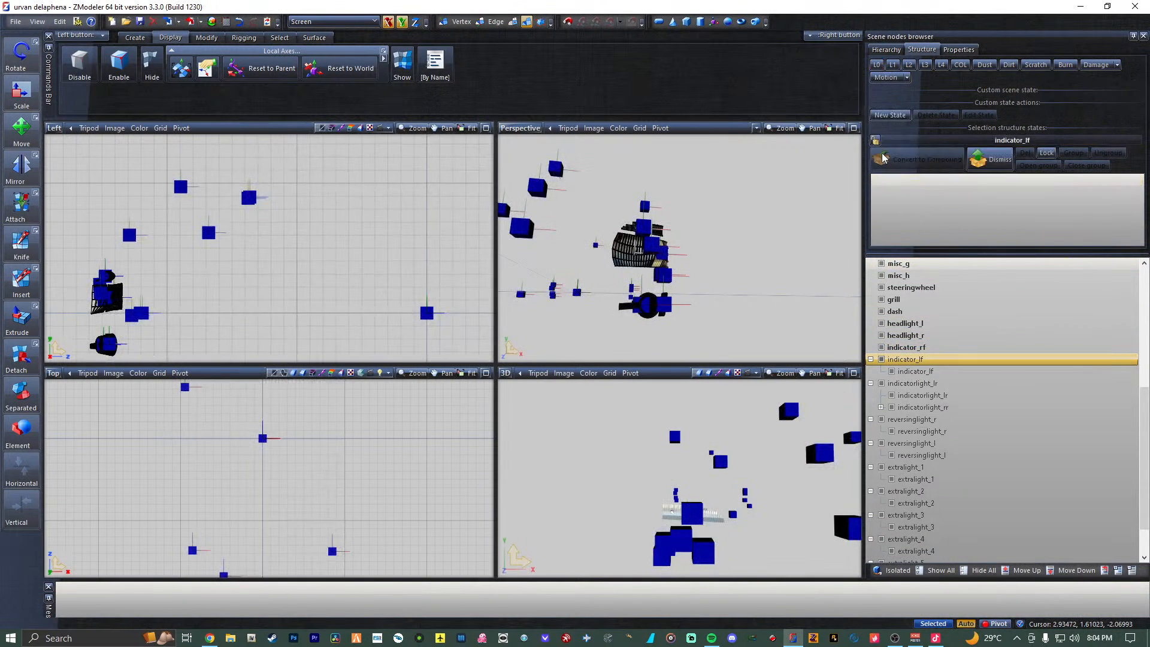
pyautogui.click(879, 64)
pyautogui.moveTo(954, 371); pyautogui.dragTo(948, 230)
# Convert the indicatorlight_lr dummy to a compound and assign the indicatorlight_lr mesh to its L0 state.
pyautogui.click(876, 64)
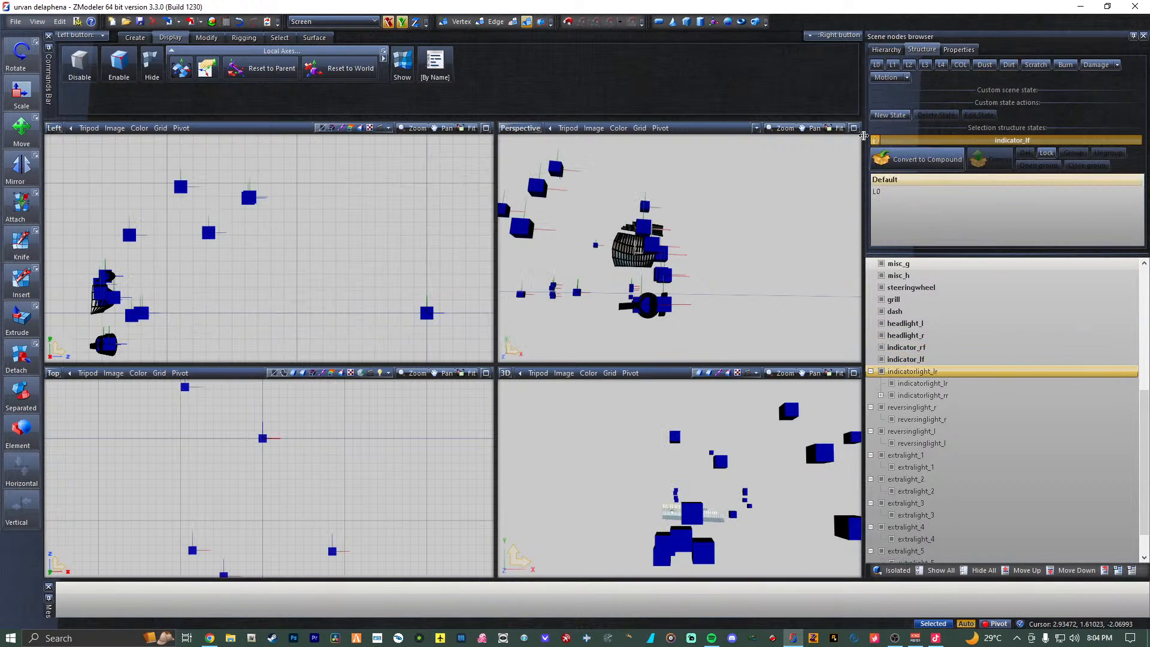
pyautogui.click(875, 140)
pyautogui.click(877, 65)
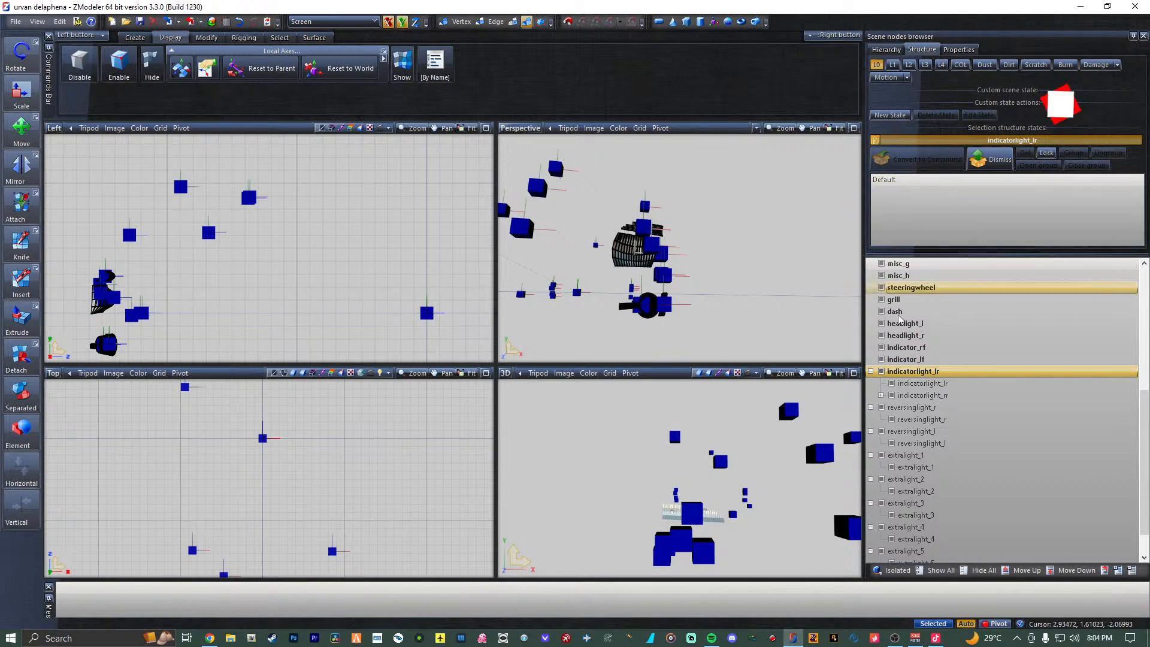
pyautogui.moveTo(916, 382); pyautogui.dragTo(934, 197)
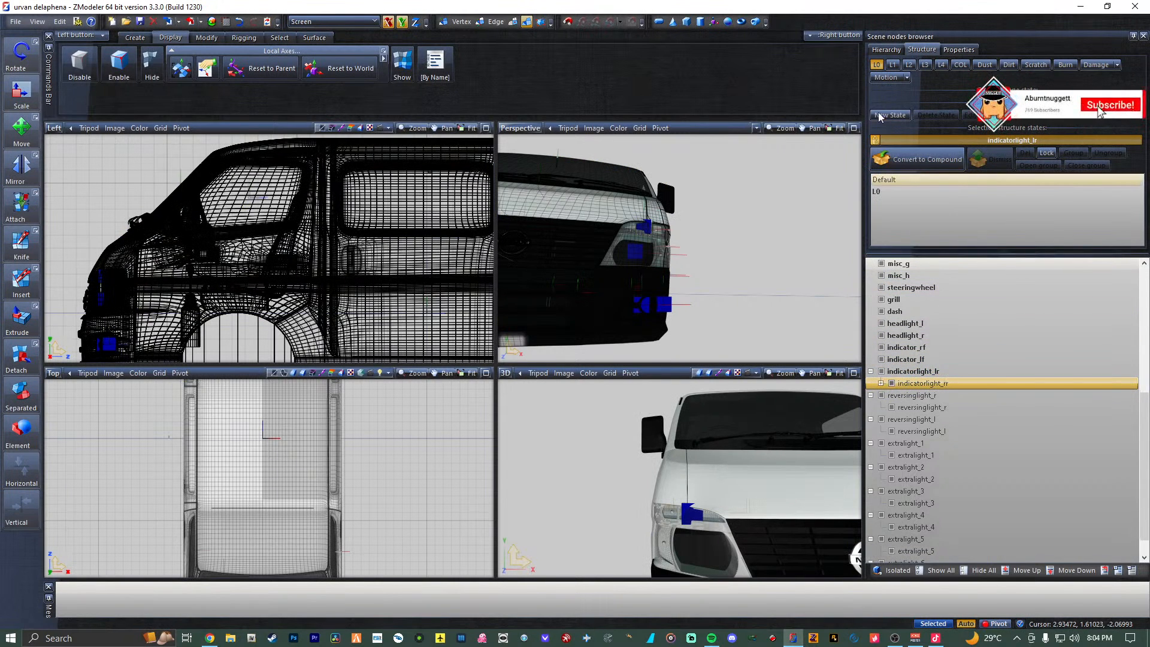
# Make indicatorlight_rr a compound with its nested mesh in the L0 state, and move it out from under indicatorlight_lr.
pyautogui.click(875, 66)
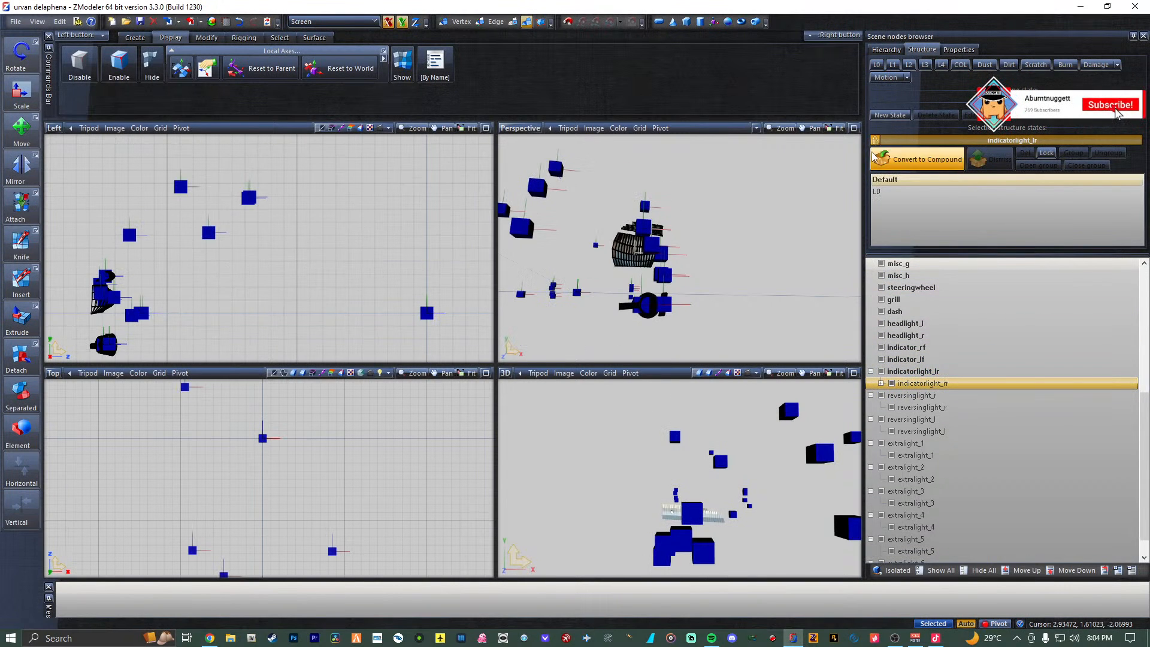
pyautogui.click(876, 65)
pyautogui.click(912, 397)
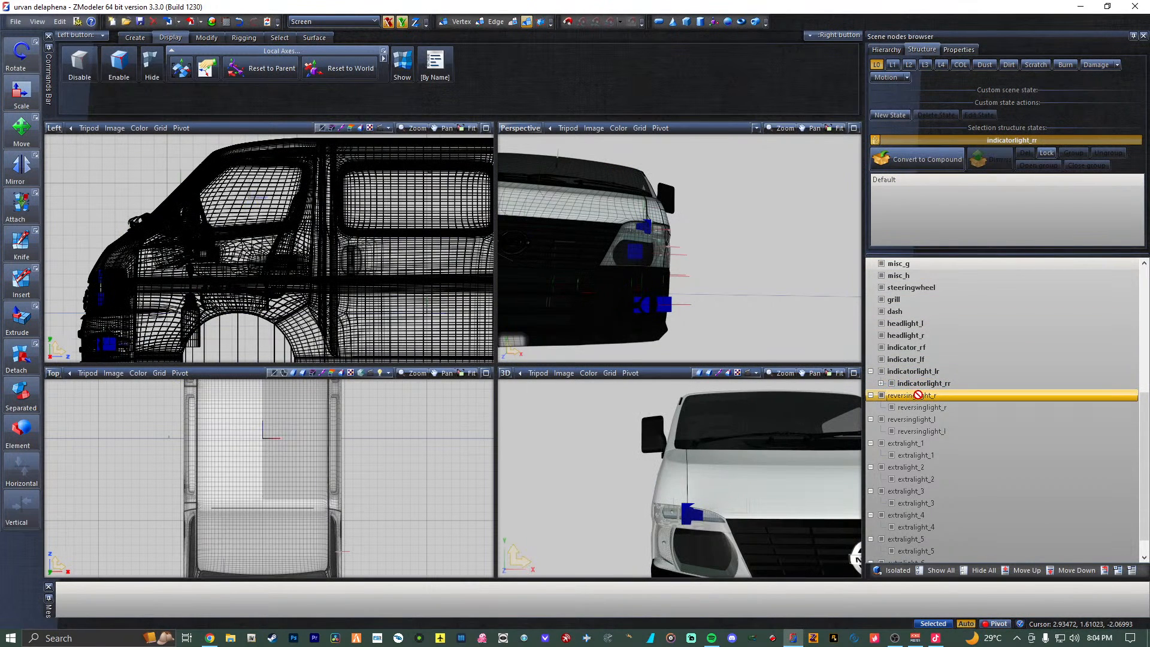
pyautogui.click(880, 384)
pyautogui.click(929, 395)
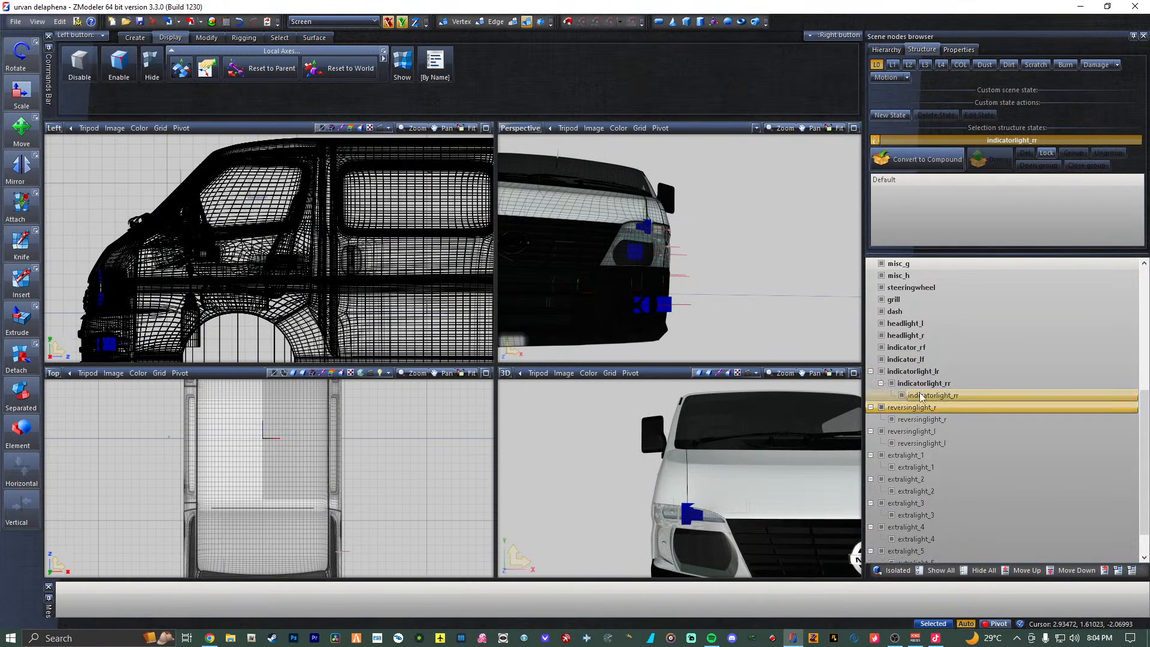
pyautogui.moveTo(928, 396); pyautogui.dragTo(940, 210)
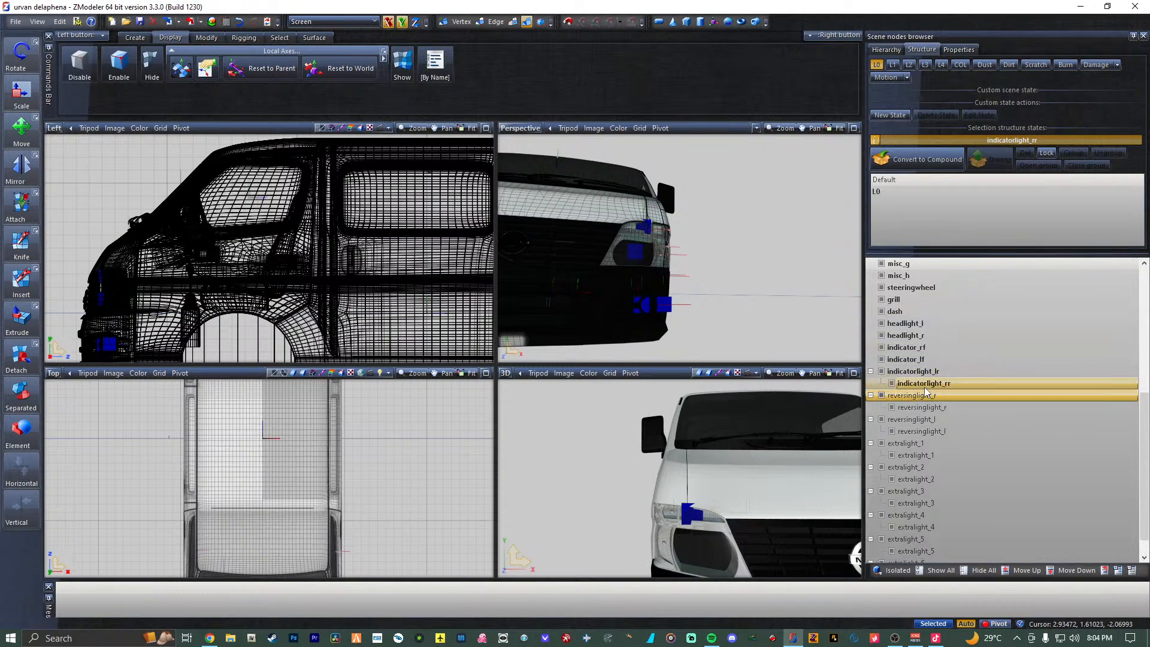
pyautogui.moveTo(925, 385); pyautogui.dragTo(928, 364)
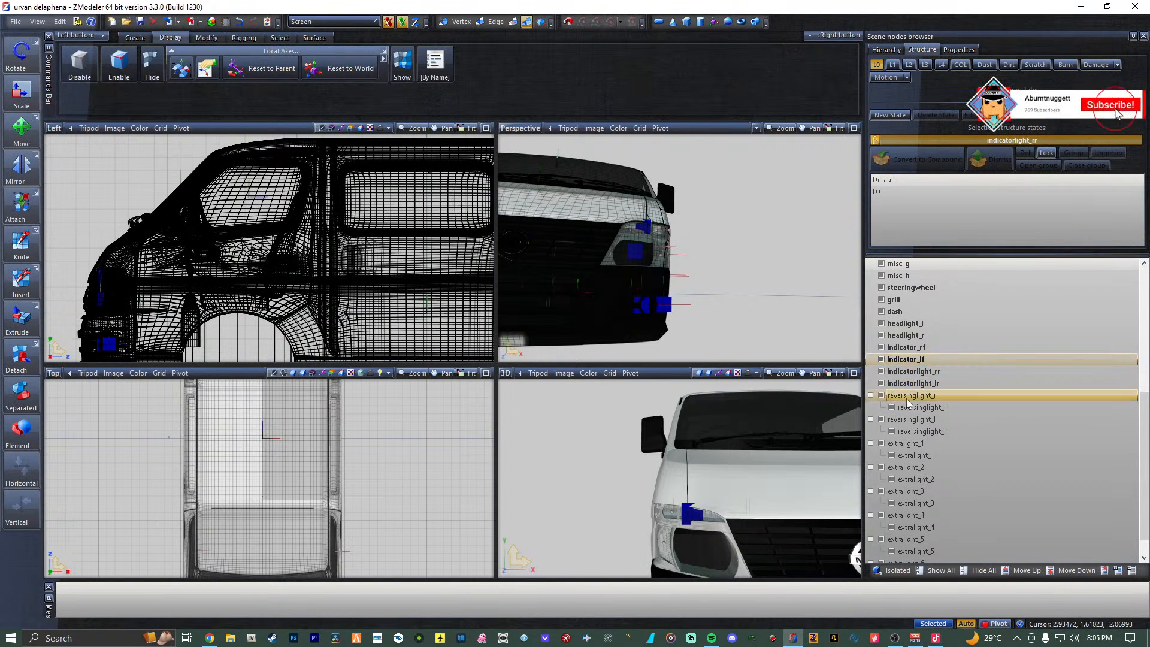
# Convert the reversinglight_r dummy to a compound and assign the reversinglight_r mesh to its L0 state.
pyautogui.click(905, 395)
pyautogui.click(890, 78)
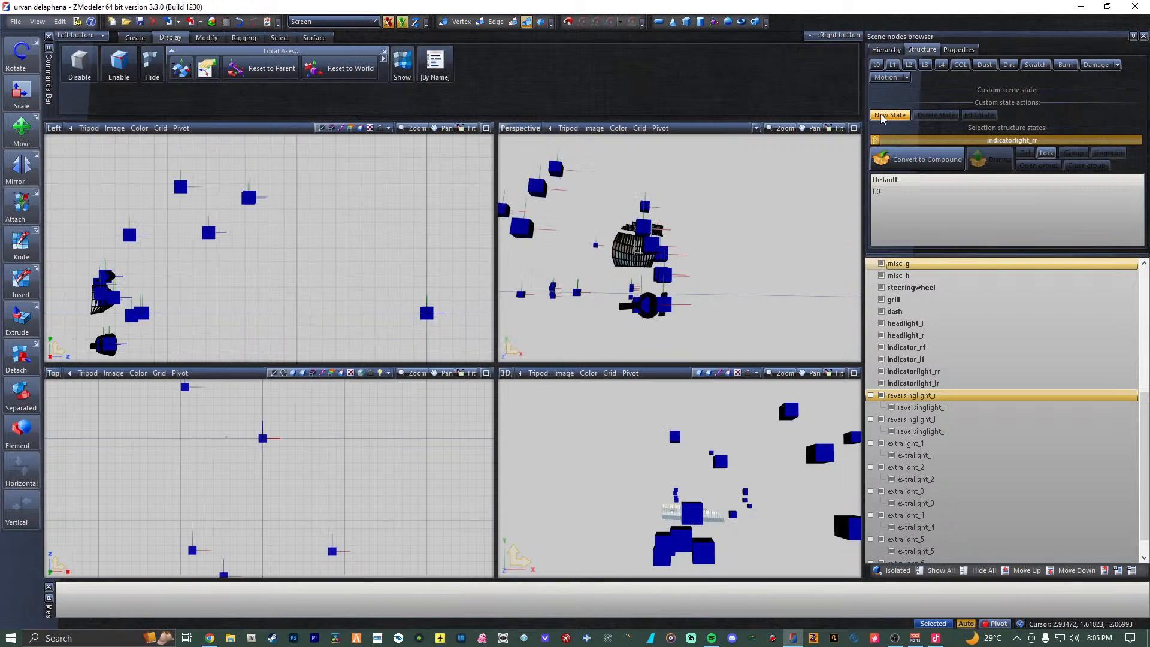
pyautogui.click(874, 140)
pyautogui.click(882, 78)
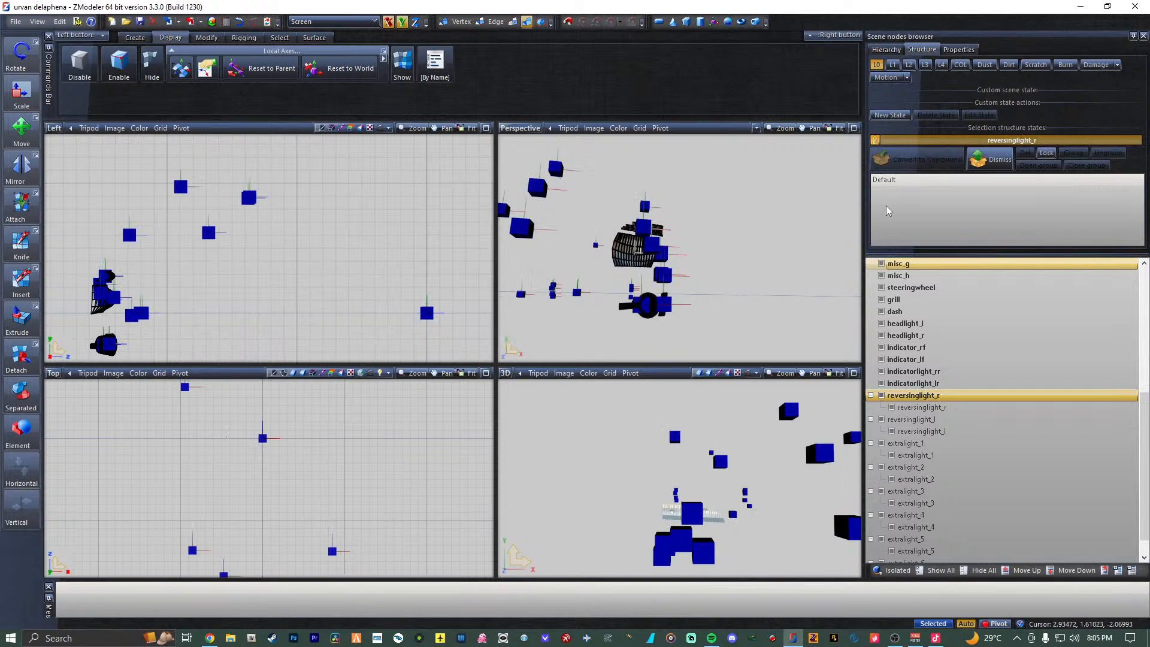
pyautogui.click(904, 418)
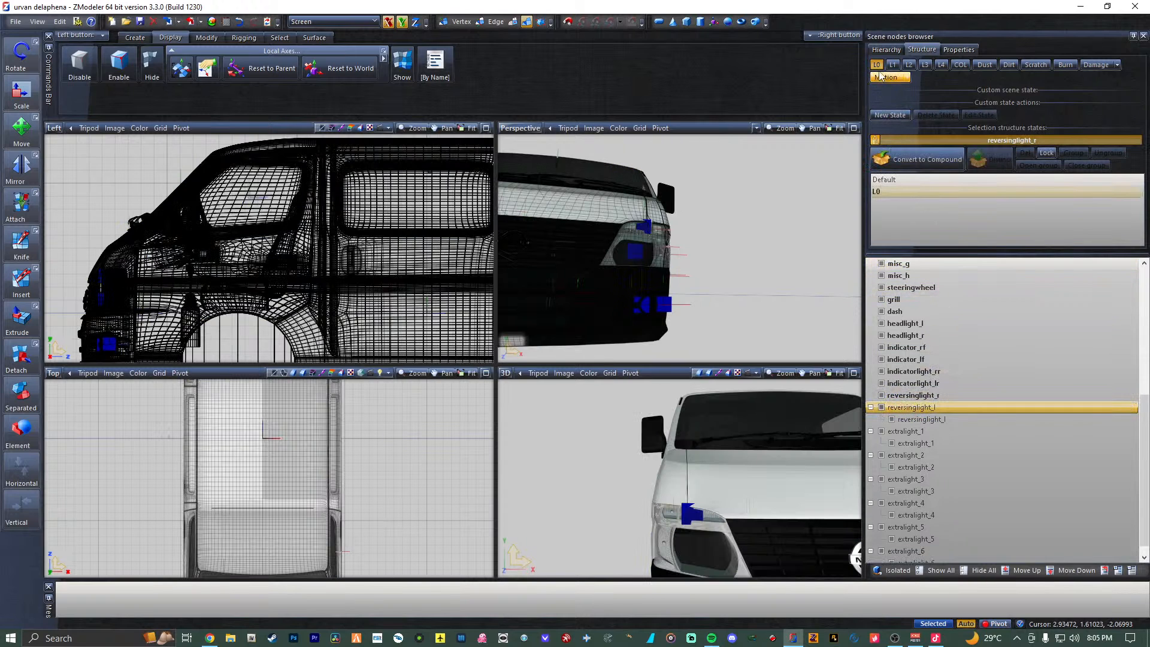
# Convert the reversinglight_l and extralight_1 dummies to compounds and assign each one's nested mesh to its L0 state.
pyautogui.click(882, 78)
pyautogui.click(876, 140)
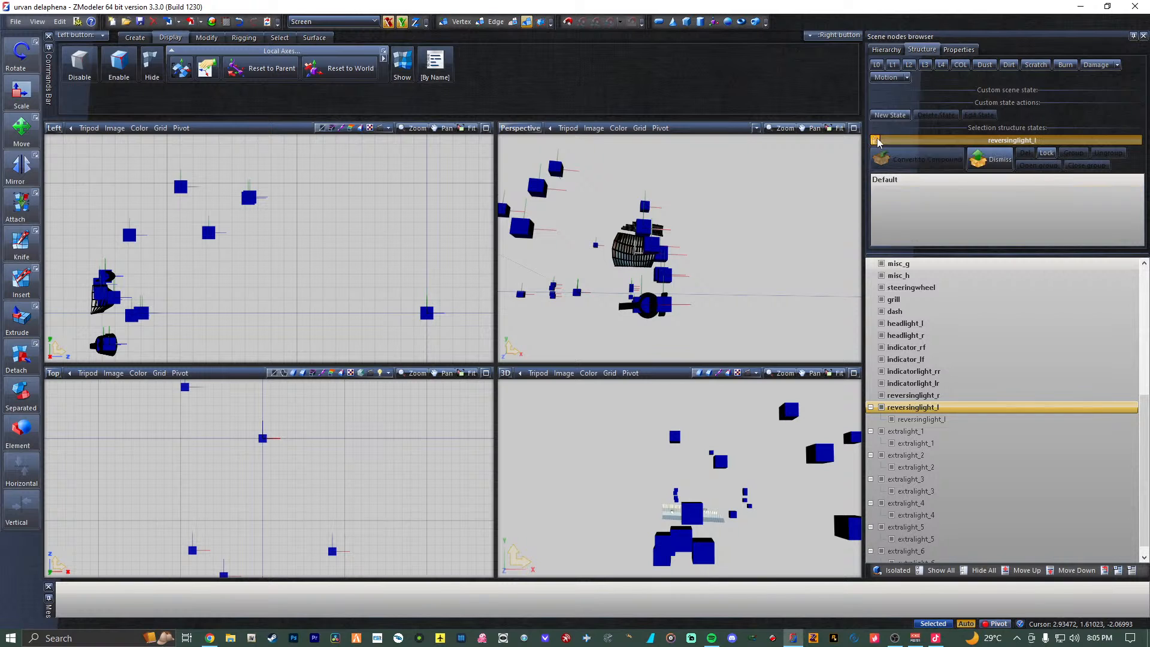
pyautogui.click(876, 65)
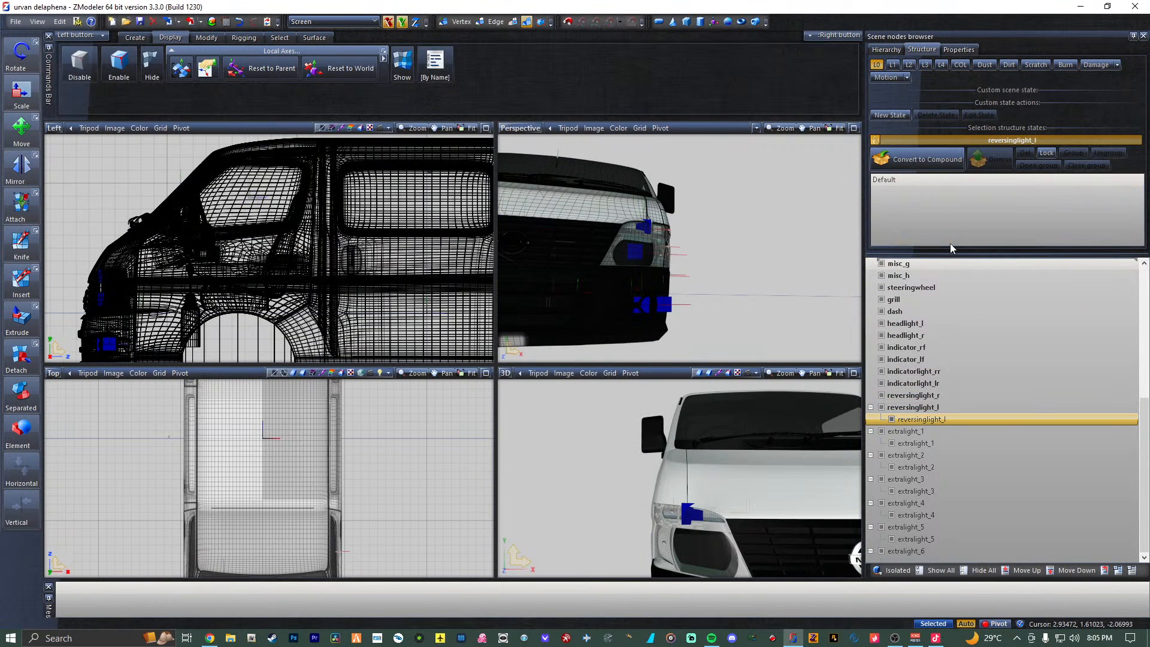
pyautogui.click(877, 65)
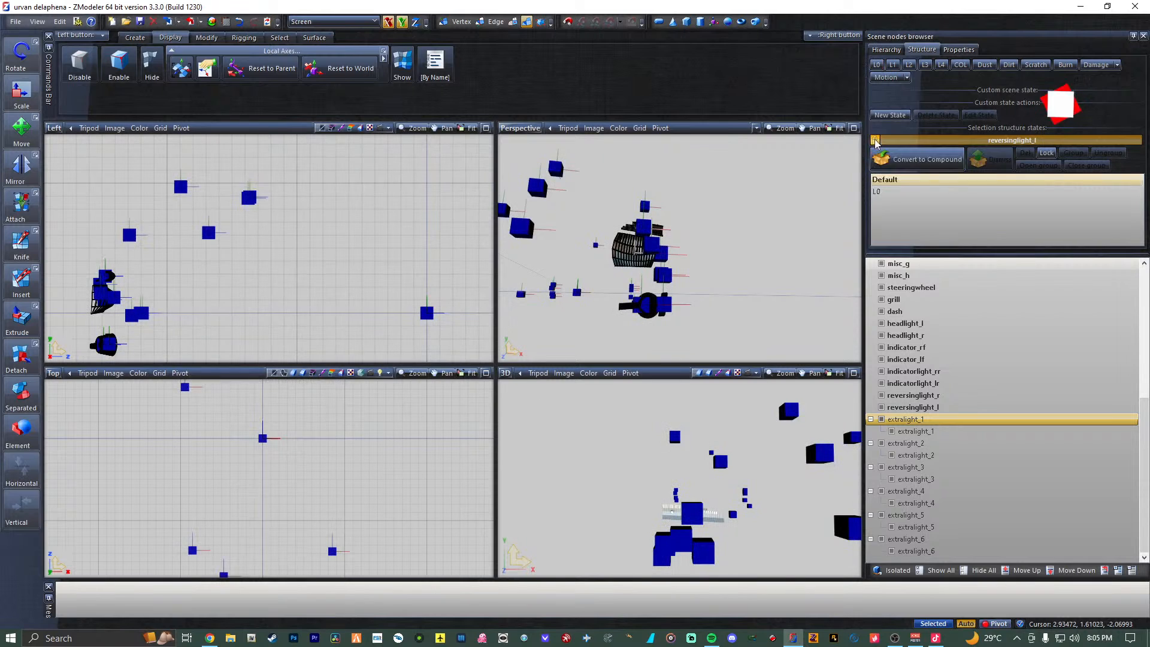
pyautogui.click(876, 65)
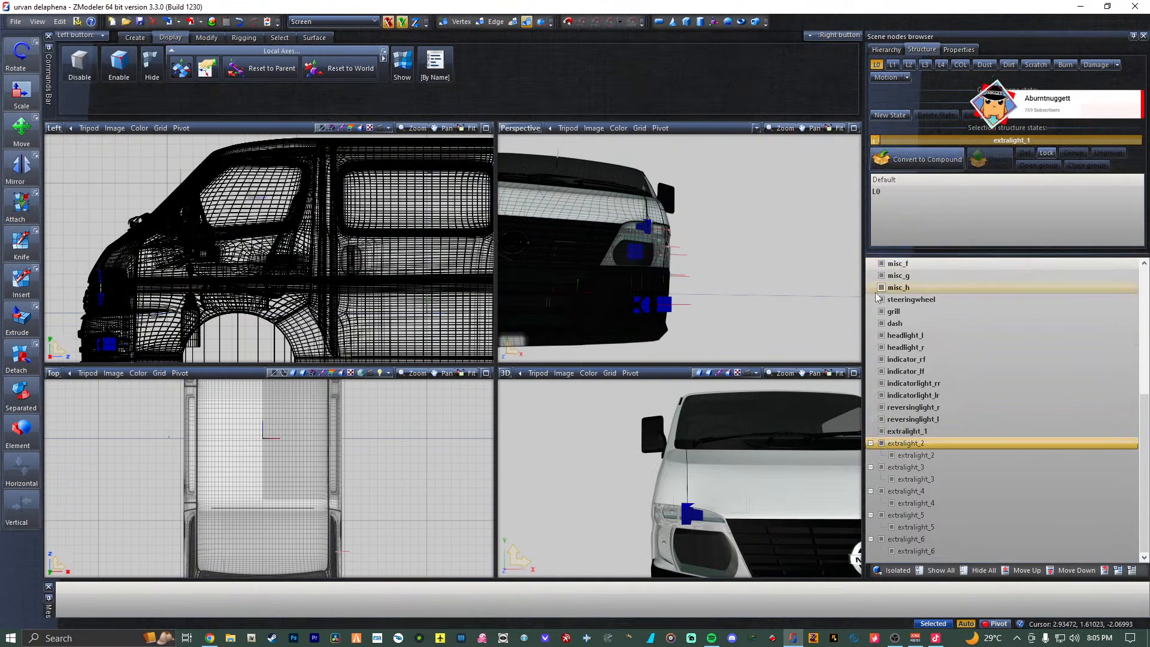
# Maximize the 3D view, convert the extralight_2 dummy to a compound and assign the extralight_2 mesh to its L0 state.
pyautogui.click(854, 372)
pyautogui.moveTo(628, 333); pyautogui.dragTo(493, 293, button='middle')
pyautogui.scroll(-2, 534, 306)
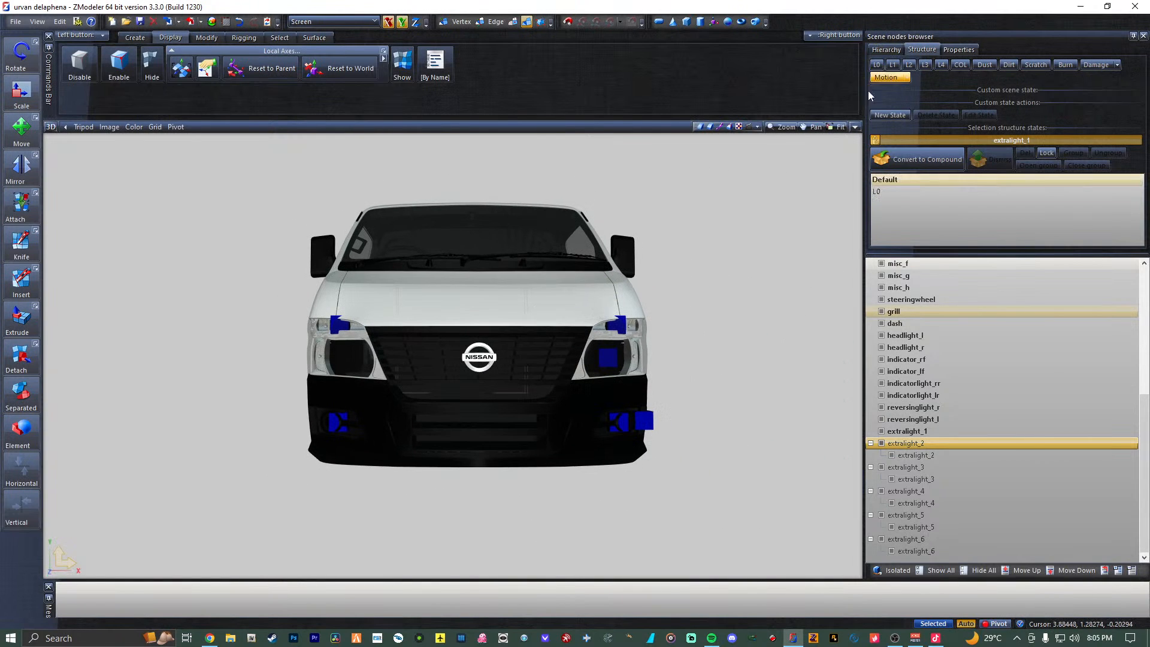
pyautogui.click(876, 140)
pyautogui.click(888, 157)
pyautogui.click(876, 141)
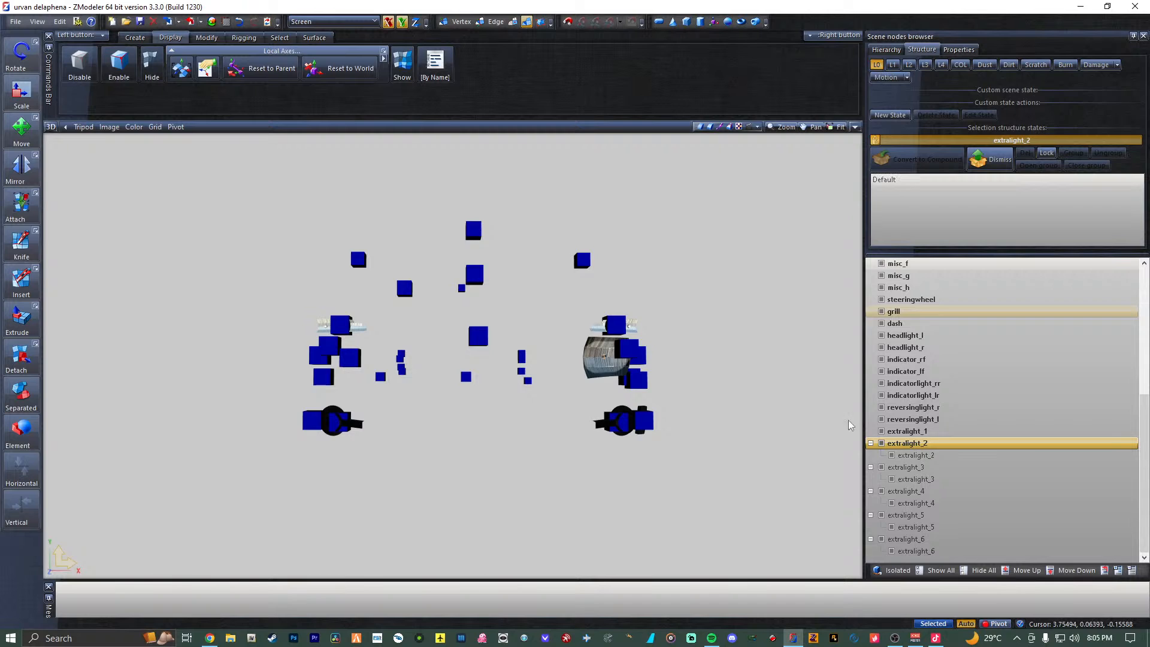
pyautogui.click(914, 467)
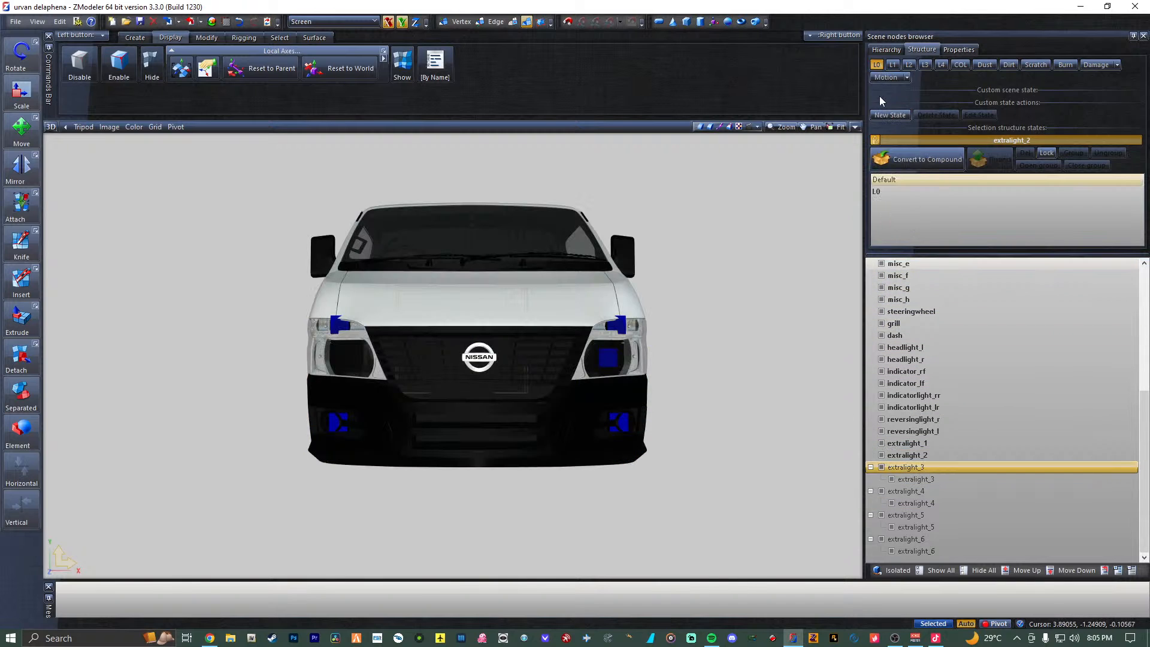
# Convert the extralight_3 and extralight_4 dummies to compounds and assign each one's nested mesh to its L0 state.
pyautogui.click(880, 77)
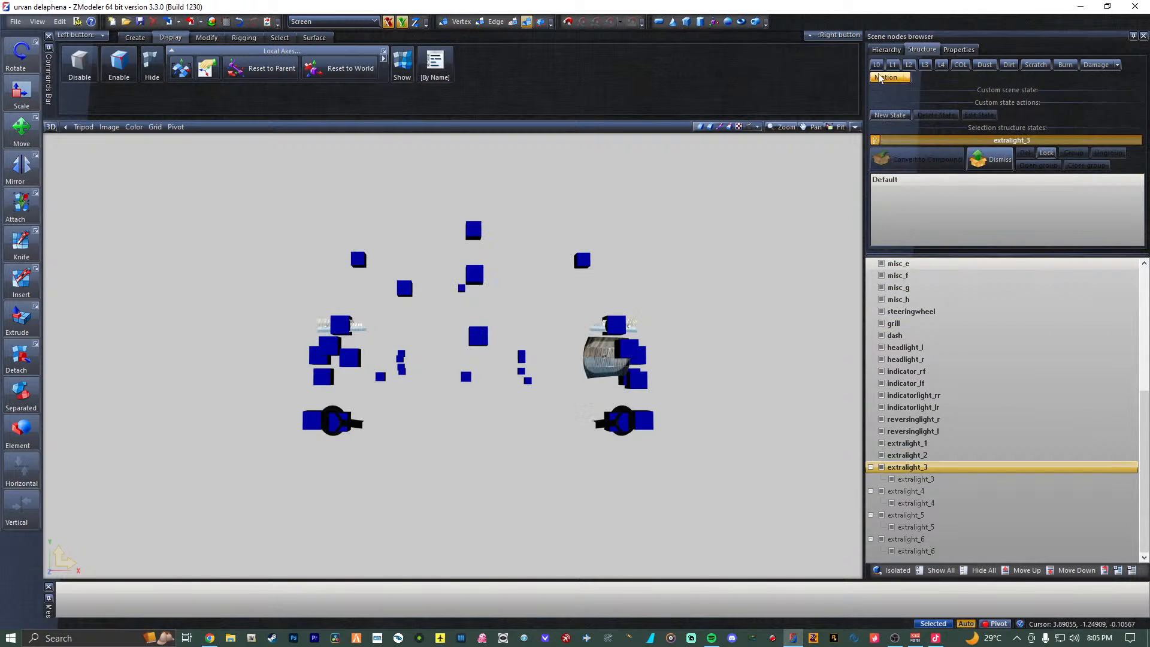
pyautogui.click(926, 488)
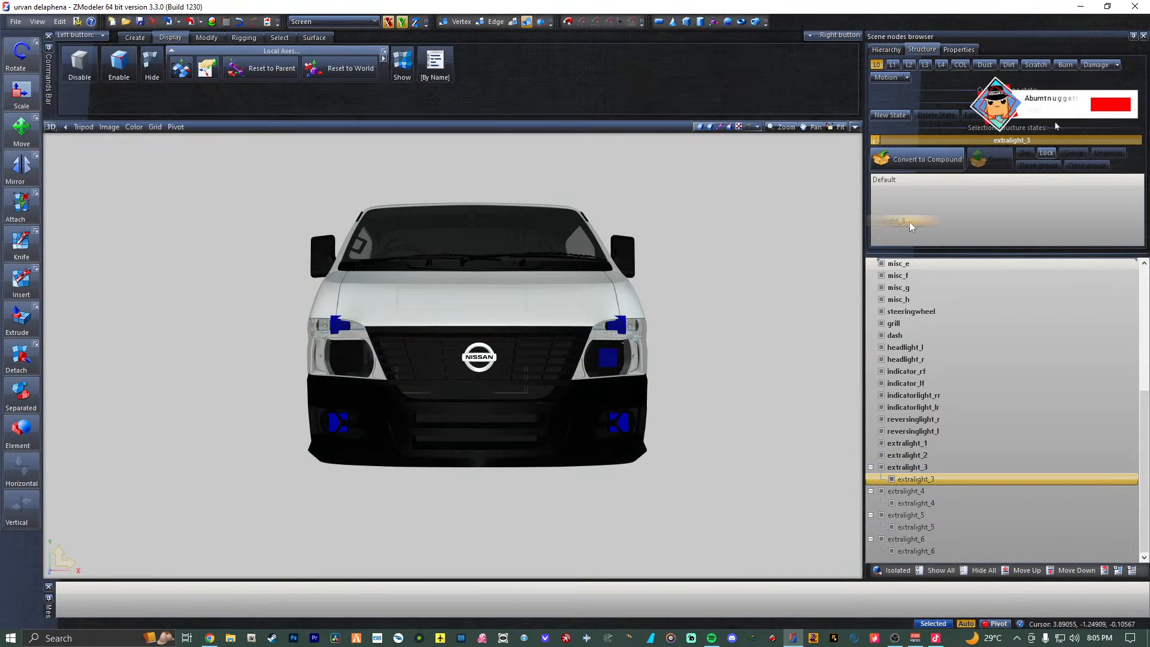
pyautogui.click(879, 78)
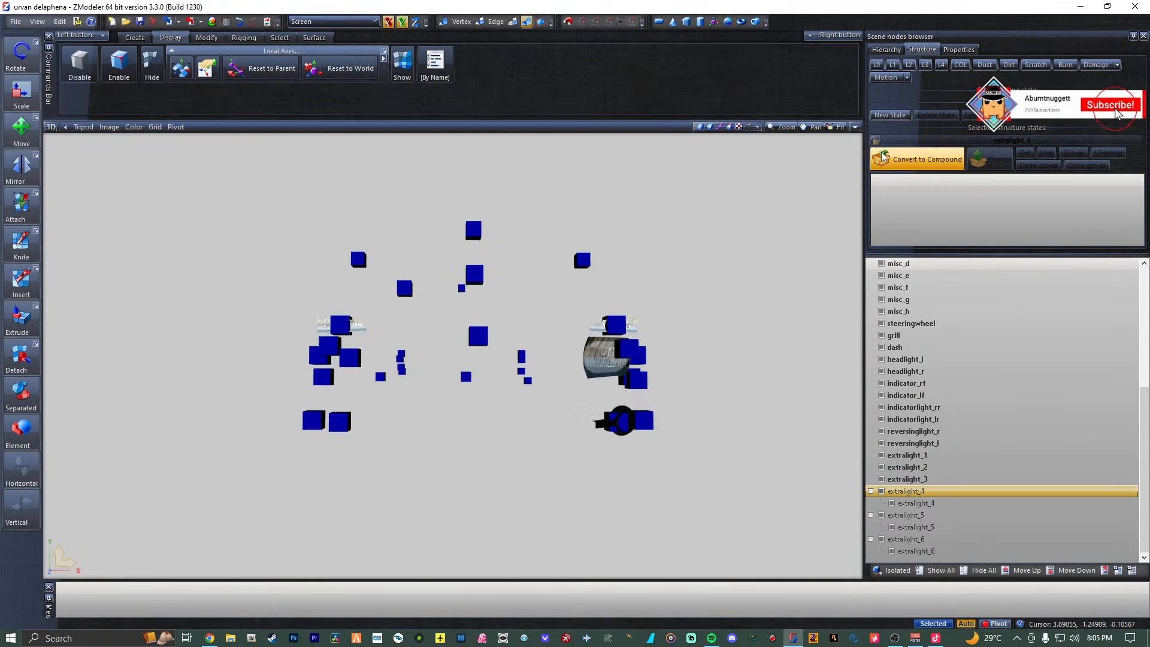
pyautogui.click(876, 64)
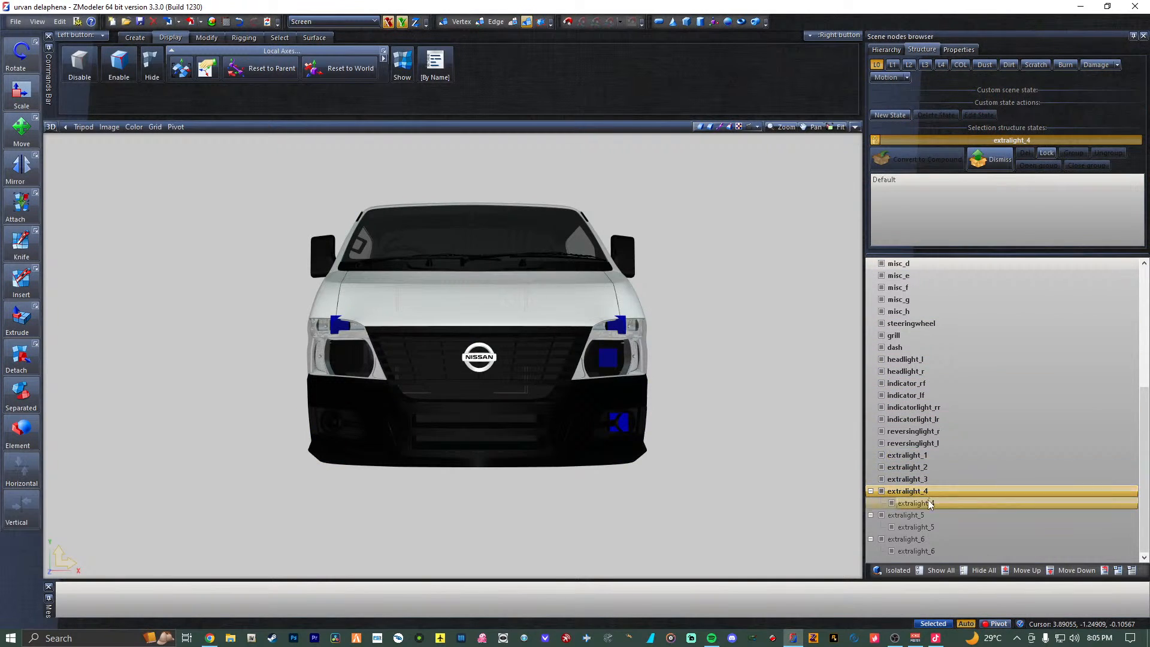
pyautogui.moveTo(928, 503); pyautogui.dragTo(950, 193)
# Convert the extralight_5 and extralight_6 dummies to compounds and assign each one's nested mesh to its L0 state.
pyautogui.click(880, 77)
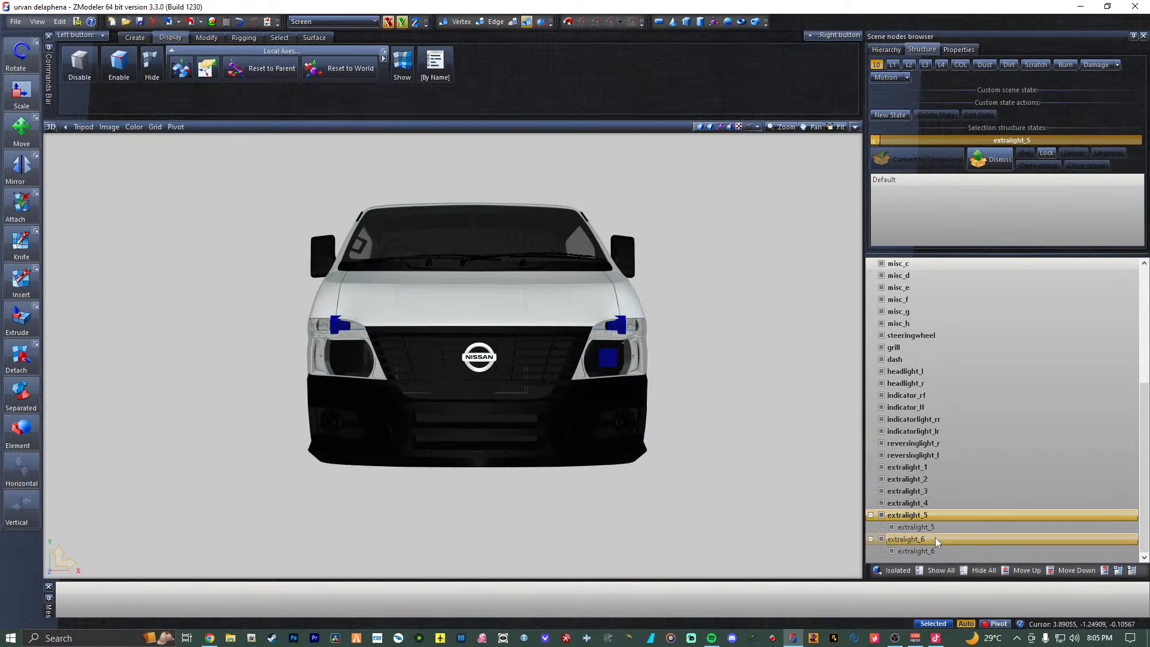
pyautogui.moveTo(936, 537); pyautogui.dragTo(965, 219)
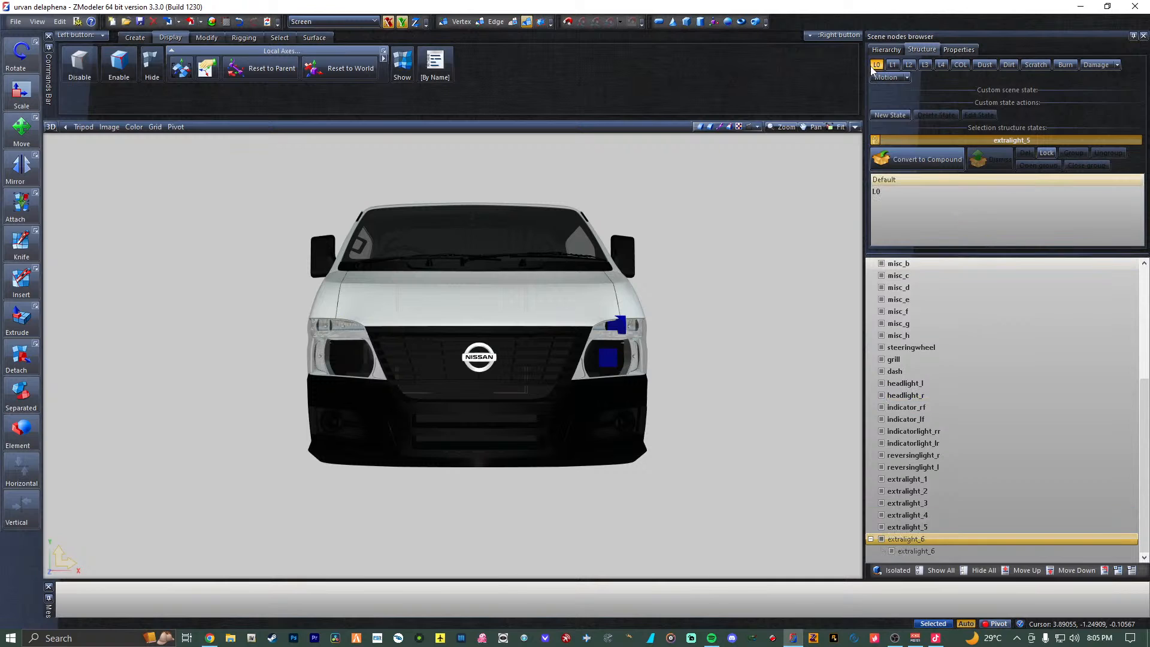
pyautogui.click(874, 74)
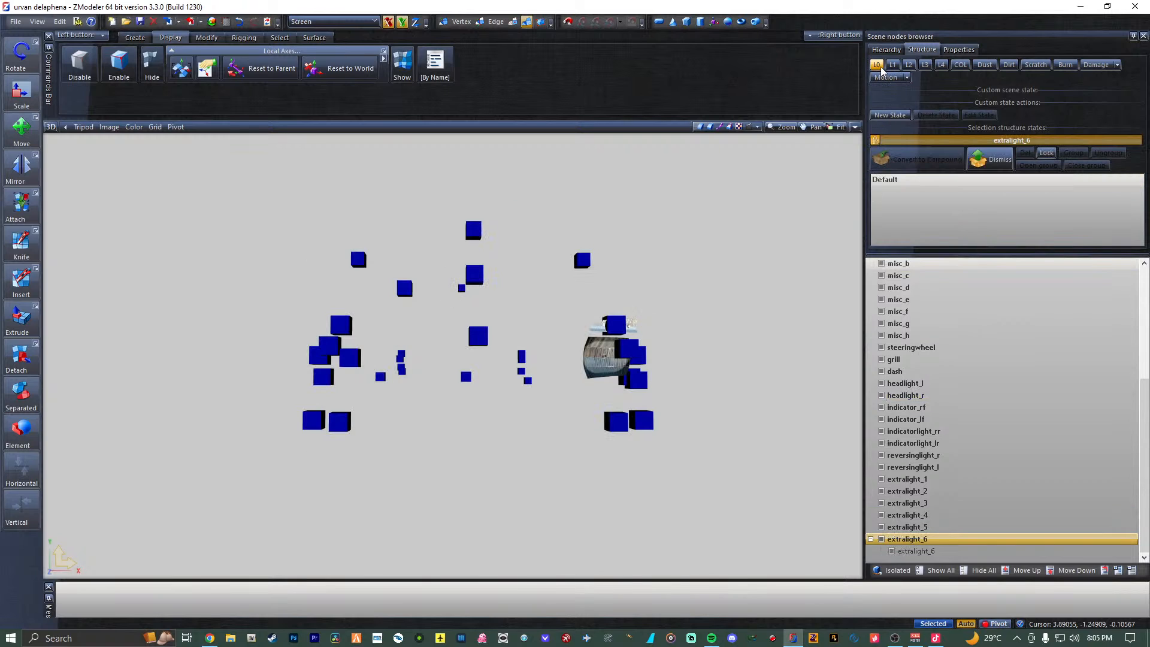
pyautogui.click(881, 70)
pyautogui.moveTo(932, 552); pyautogui.dragTo(947, 209)
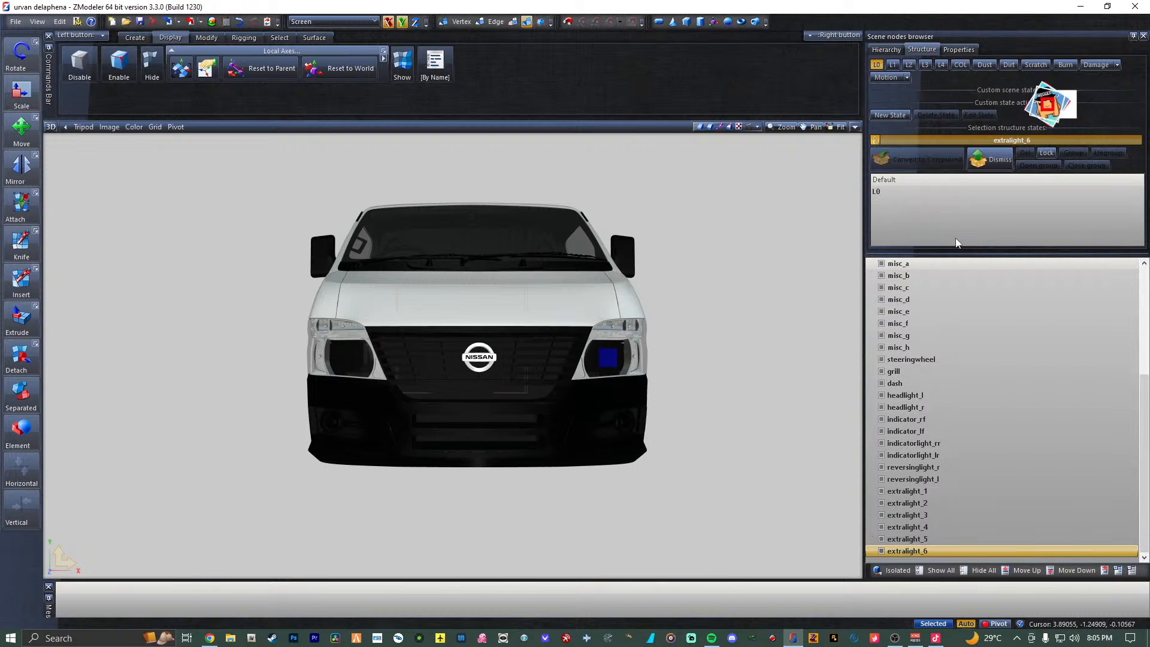
# Move the light compounds from headlight_l through extralight_6 directly below brakelight_l in the scene node list.
pyautogui.click(882, 66)
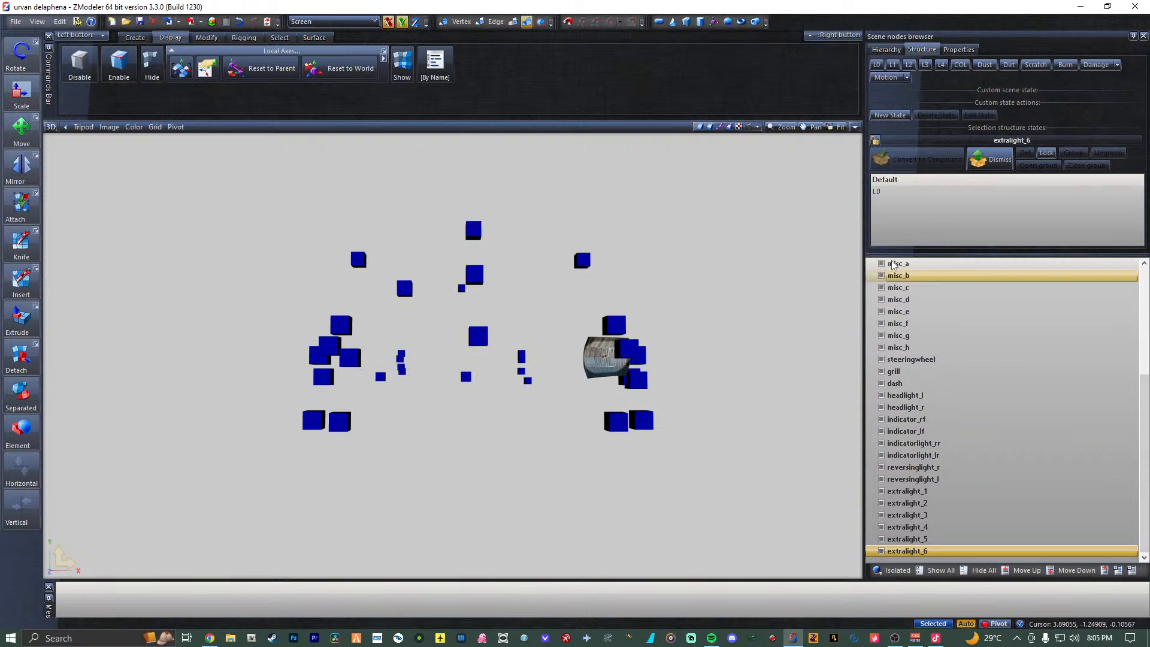
pyautogui.moveTo(928, 552); pyautogui.dragTo(968, 438)
pyautogui.scroll(5, 997, 320)
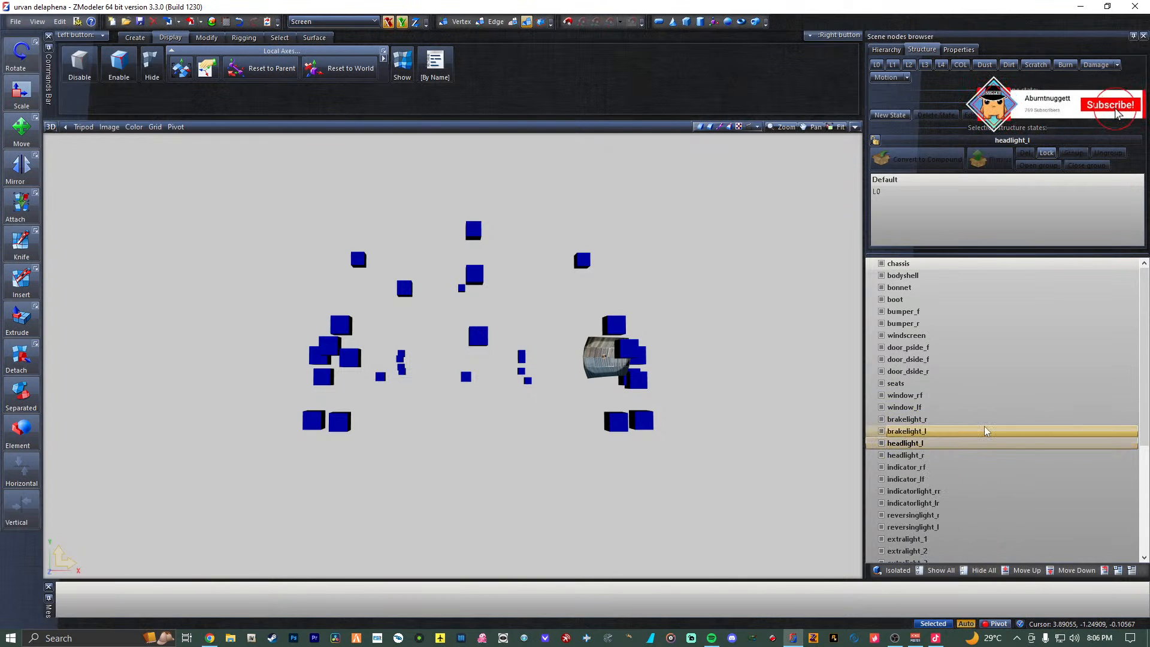
pyautogui.scroll(-5, 978, 413)
pyautogui.scroll(5, 968, 449)
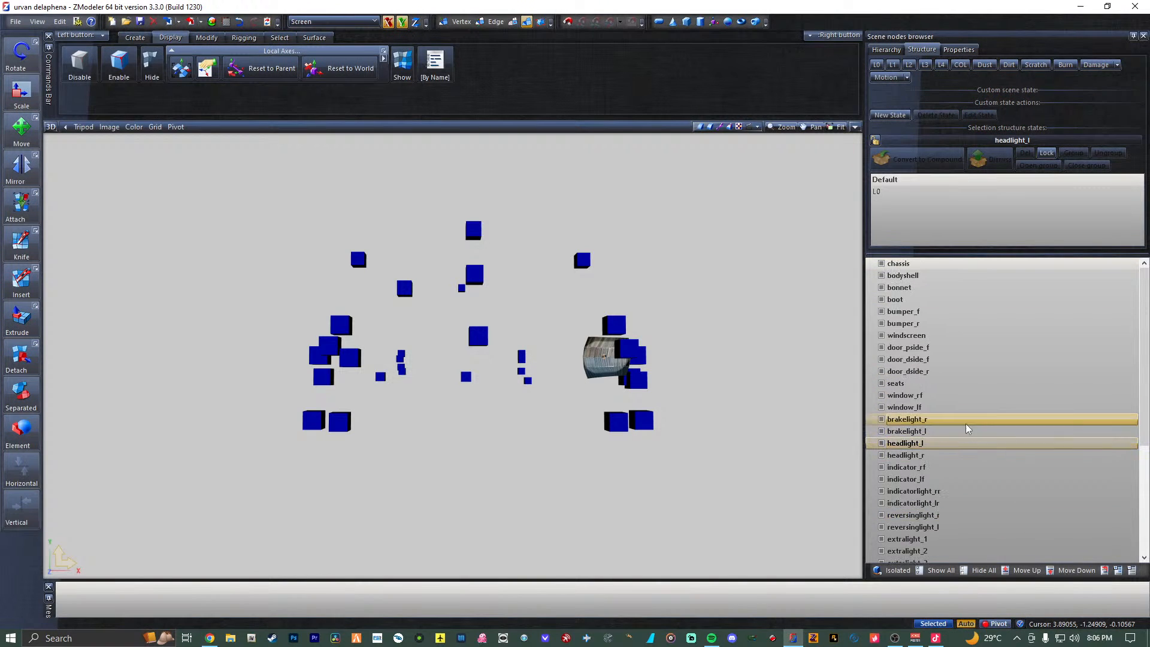
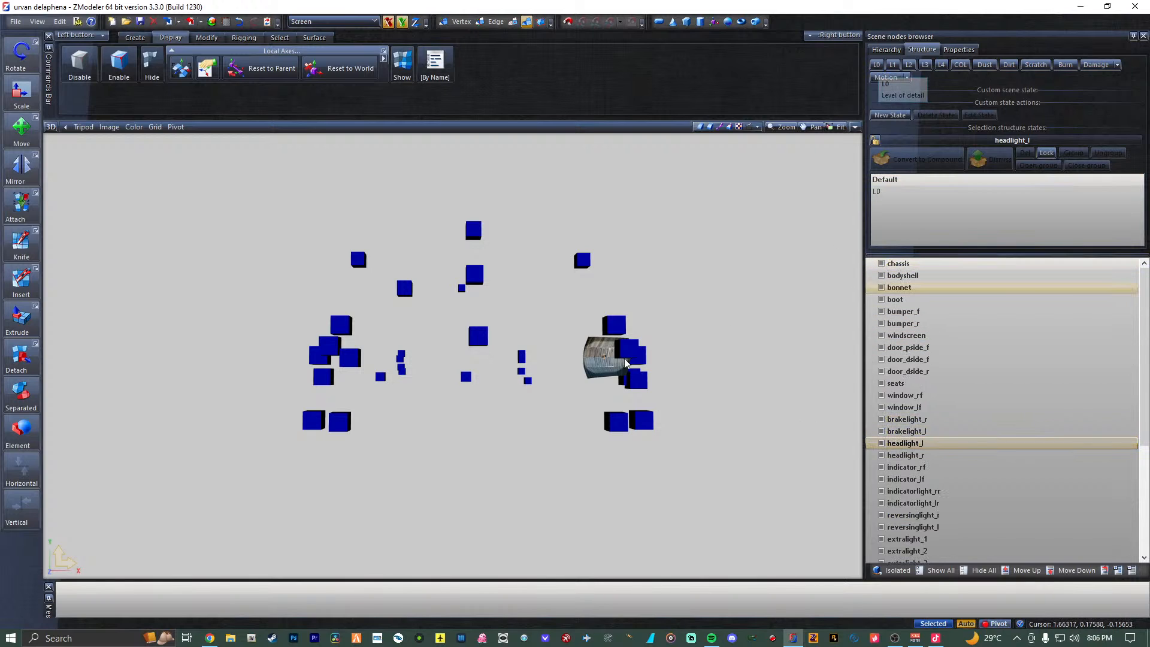
# Compare the headlight_l compound's geometry between the default scene state and the L0 state.
pyautogui.click(902, 456)
pyautogui.click(906, 444)
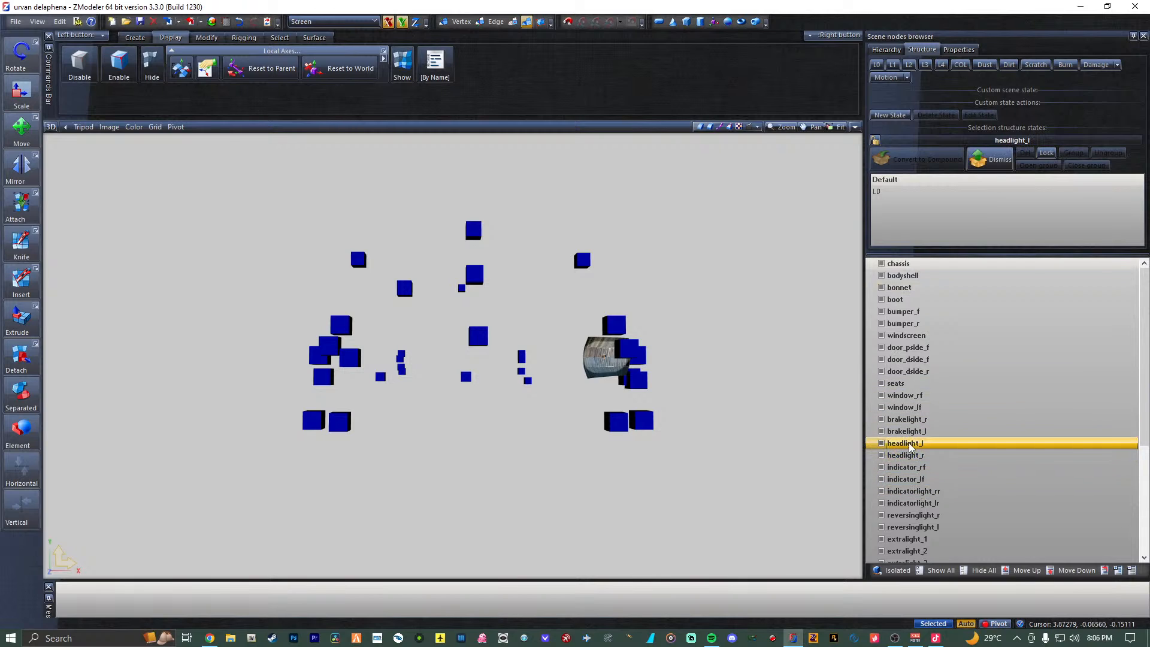
pyautogui.click(896, 432)
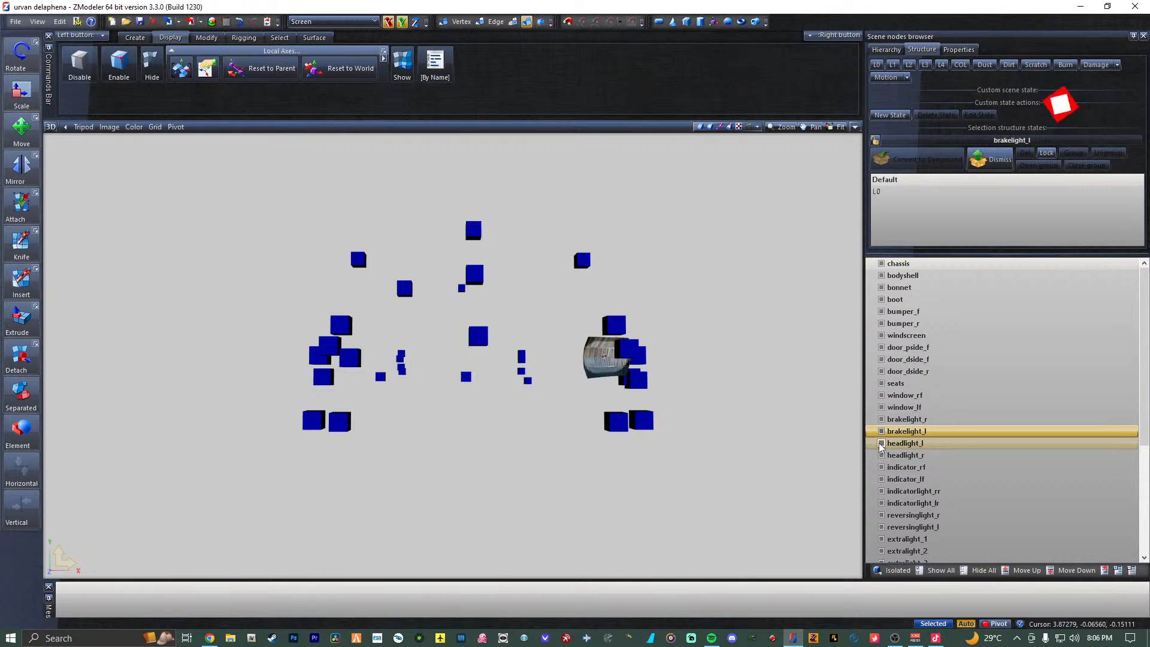
pyautogui.click(905, 444)
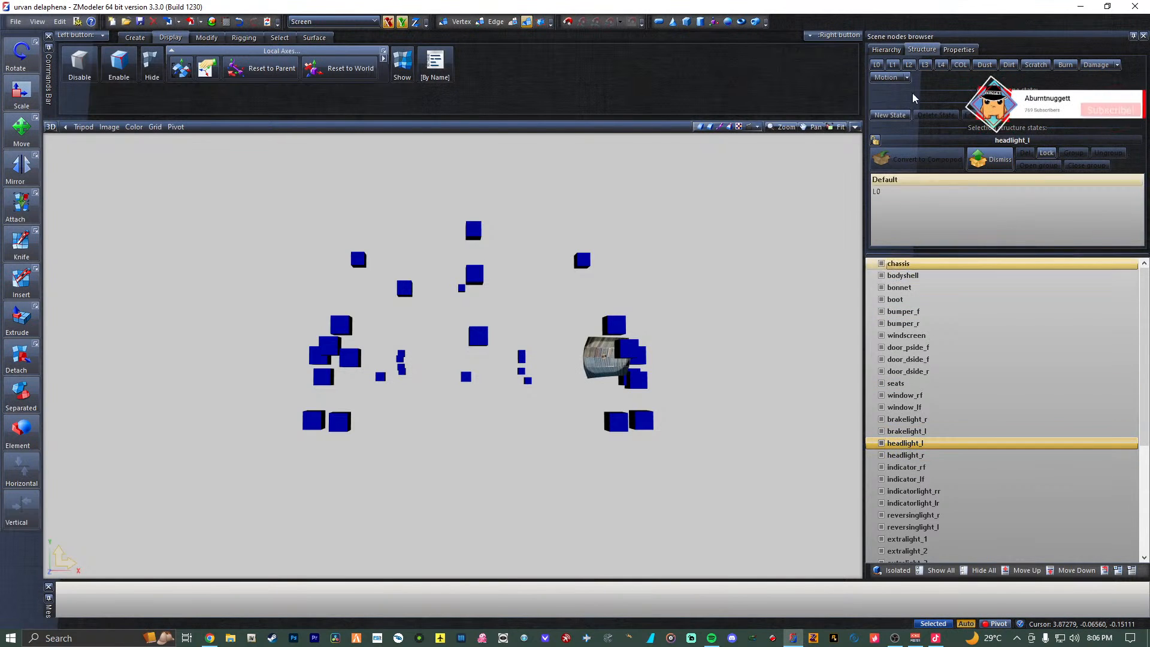
pyautogui.click(883, 71)
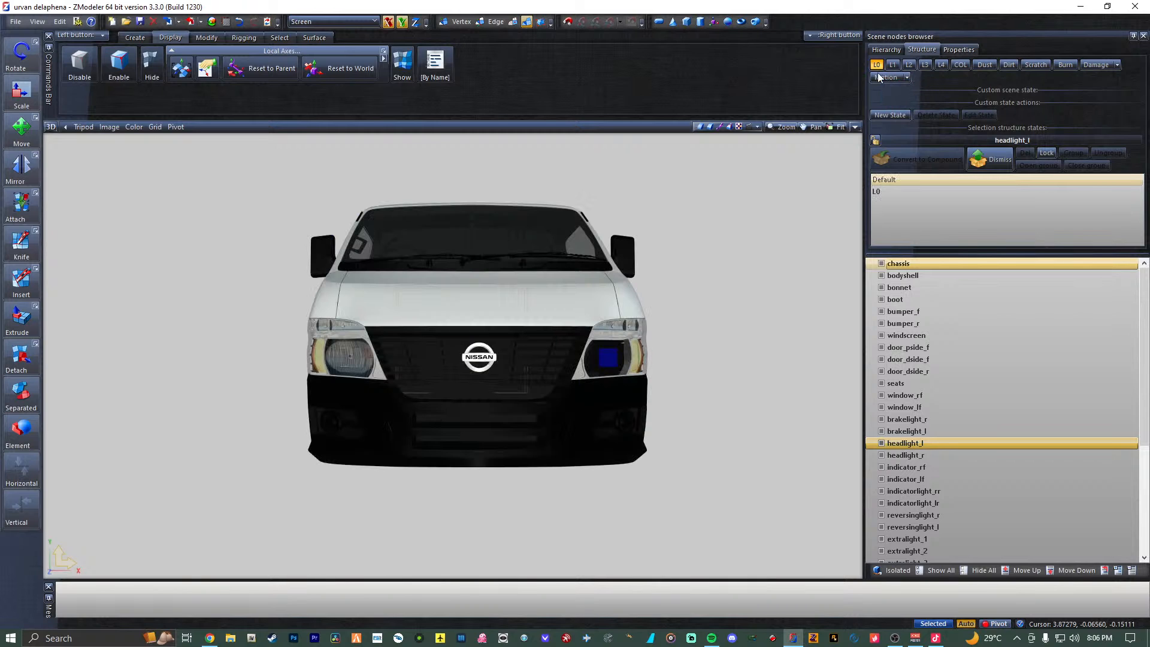
pyautogui.moveTo(735, 285); pyautogui.dragTo(655, 329, button='middle')
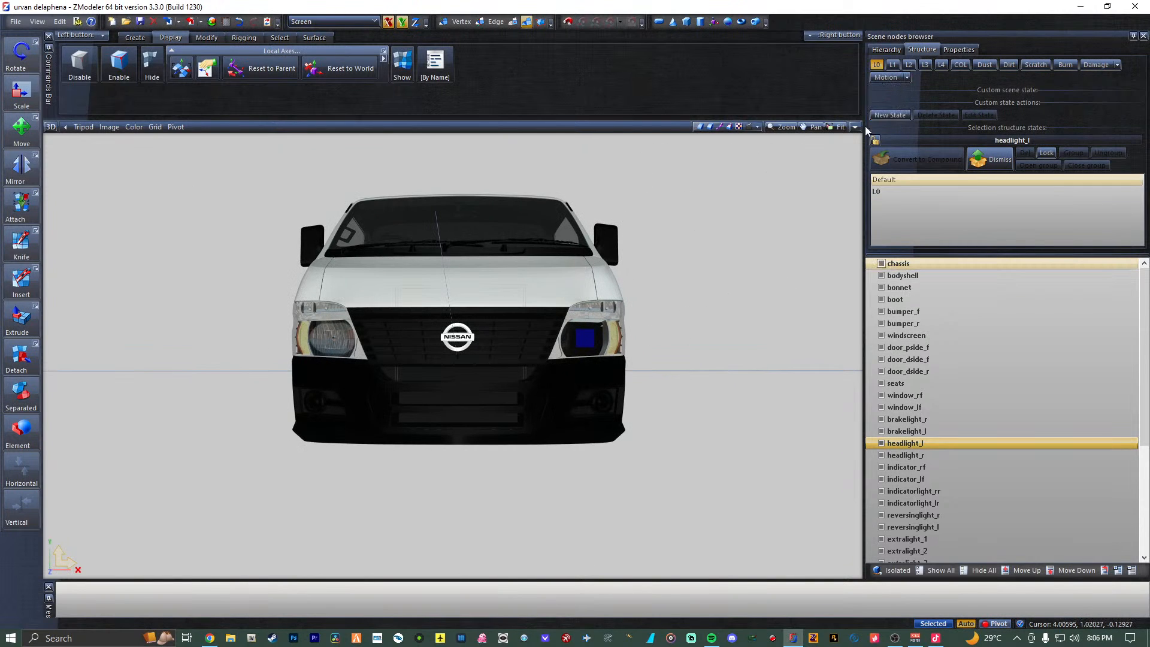
pyautogui.click(878, 66)
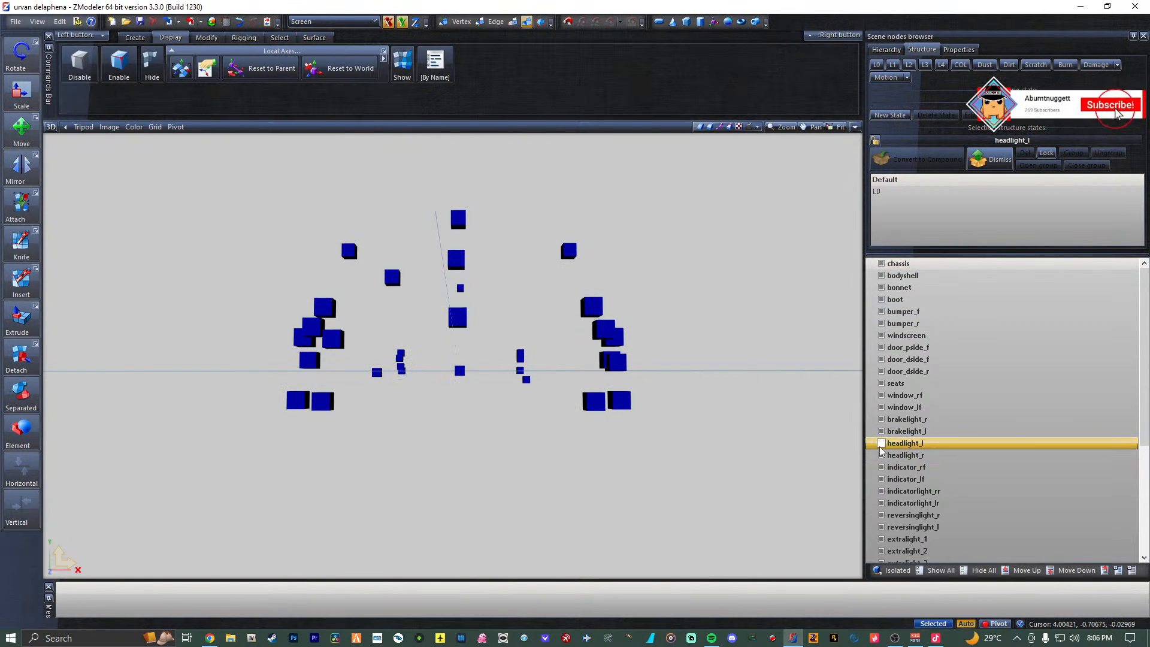
# Dismiss the headlight_l compound and nest the headlight_l mesh under its dummy again.
pyautogui.click(897, 180)
pyautogui.click(998, 161)
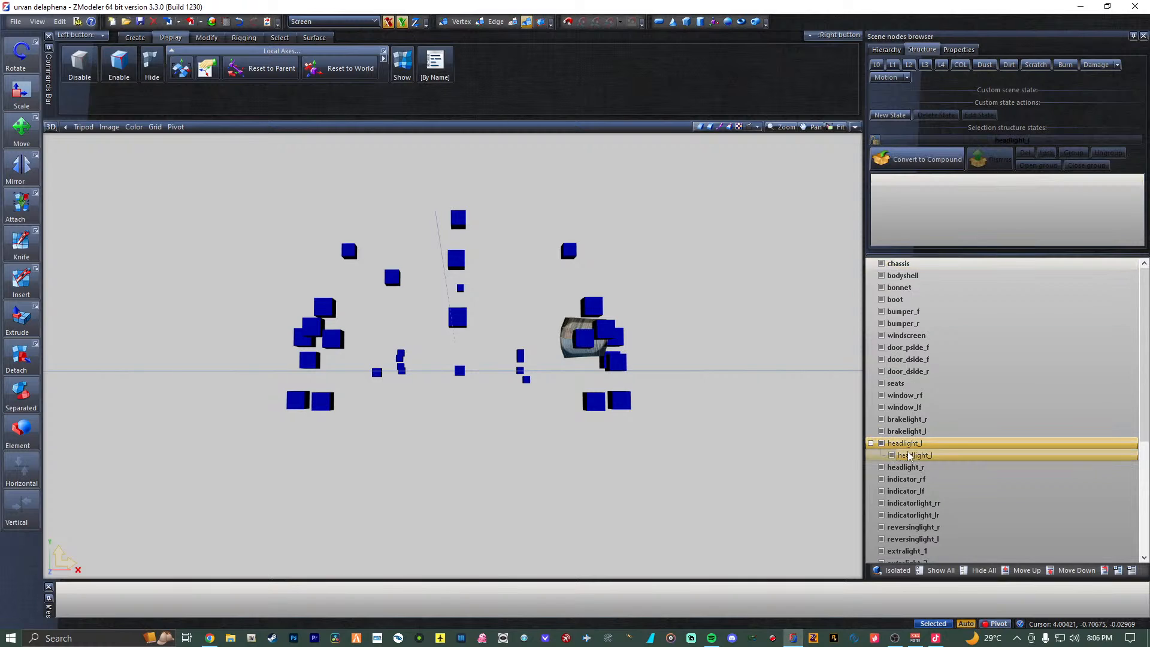
pyautogui.moveTo(937, 439); pyautogui.dragTo(937, 439)
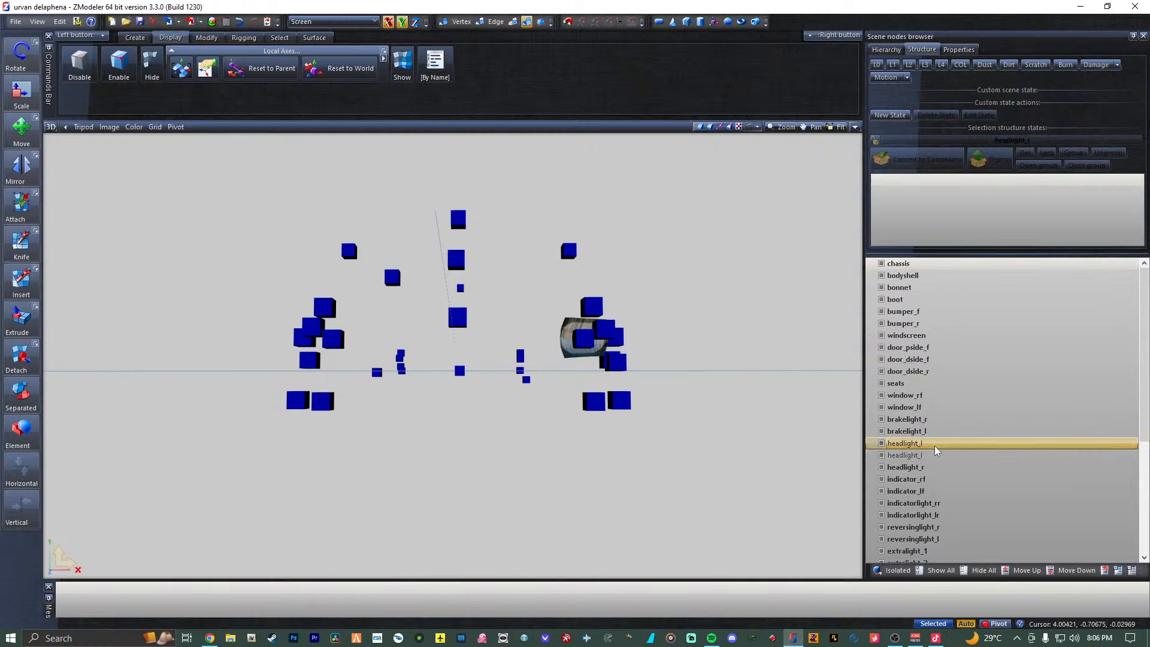
pyautogui.click(930, 454)
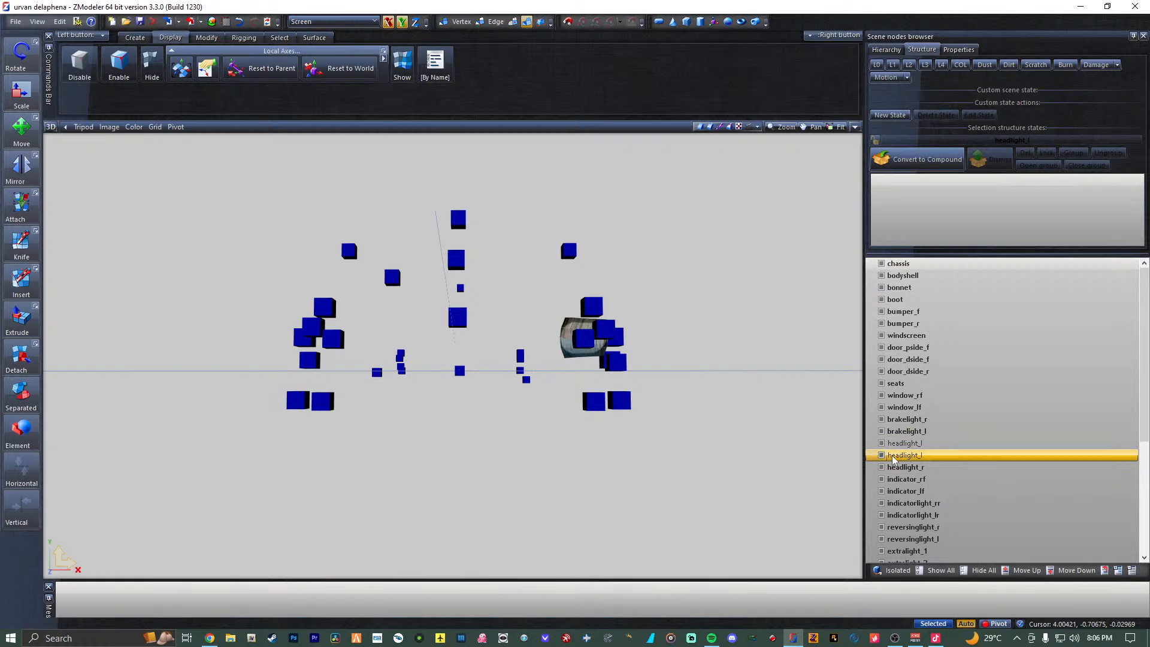
pyautogui.moveTo(914, 454); pyautogui.dragTo(907, 446)
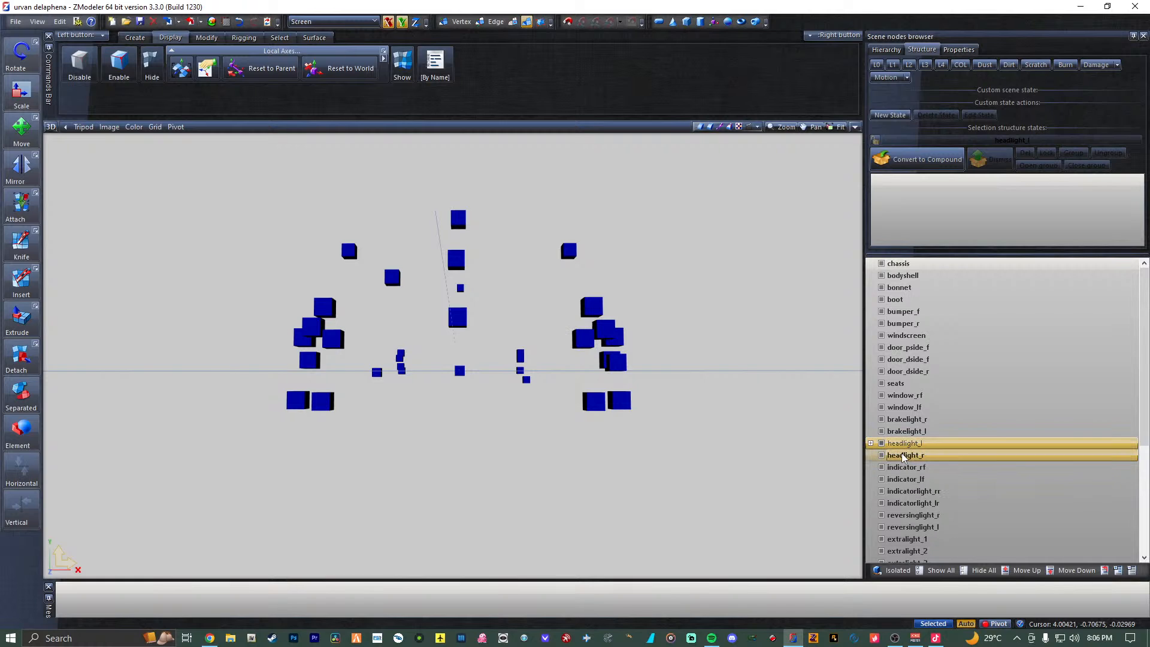
pyautogui.click(871, 443)
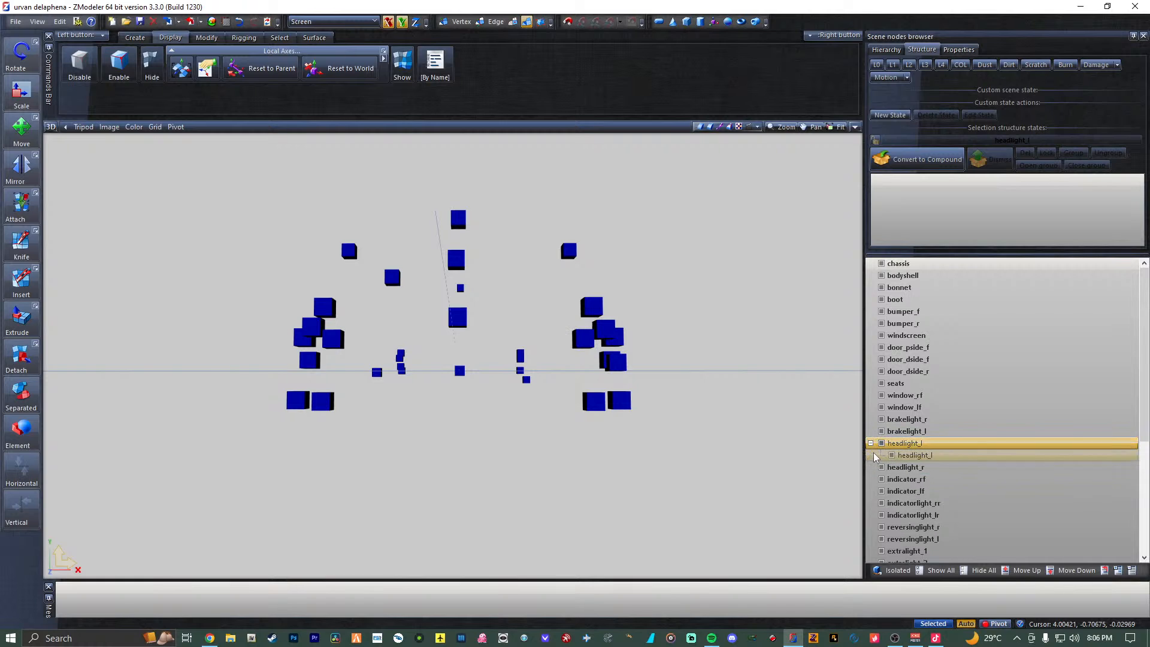
# Convert the headlight_l dummy to a compound again and assign its nested mesh to the L0 state.
pyautogui.click(936, 161)
pyautogui.click(879, 142)
pyautogui.click(876, 65)
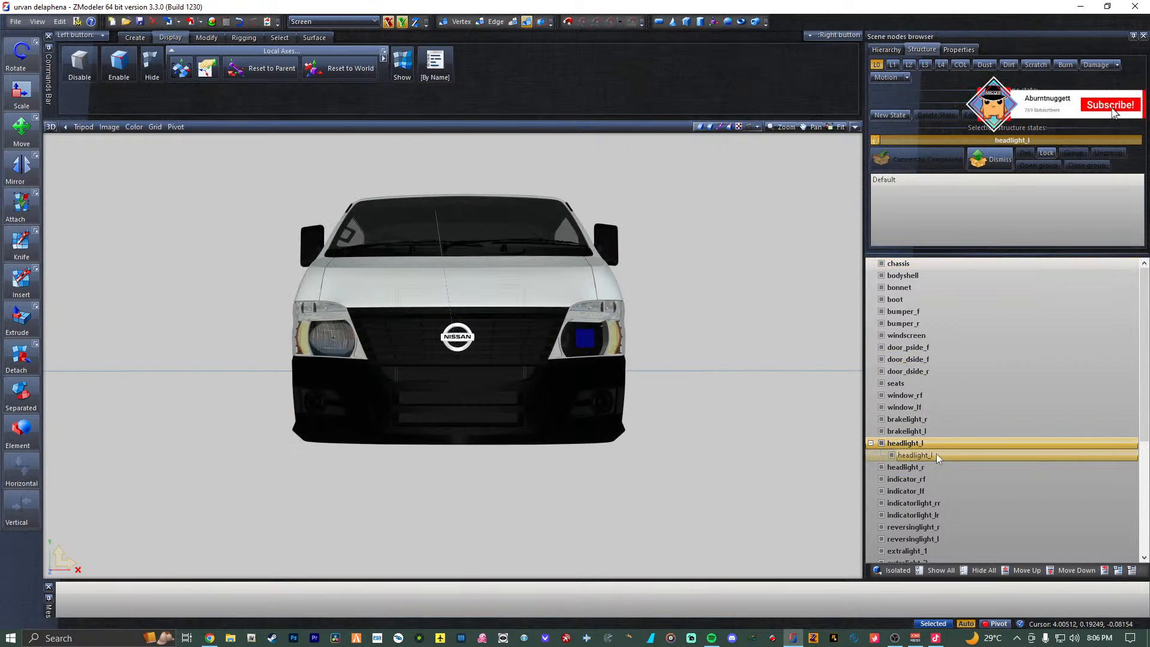
pyautogui.moveTo(936, 455); pyautogui.dragTo(994, 210)
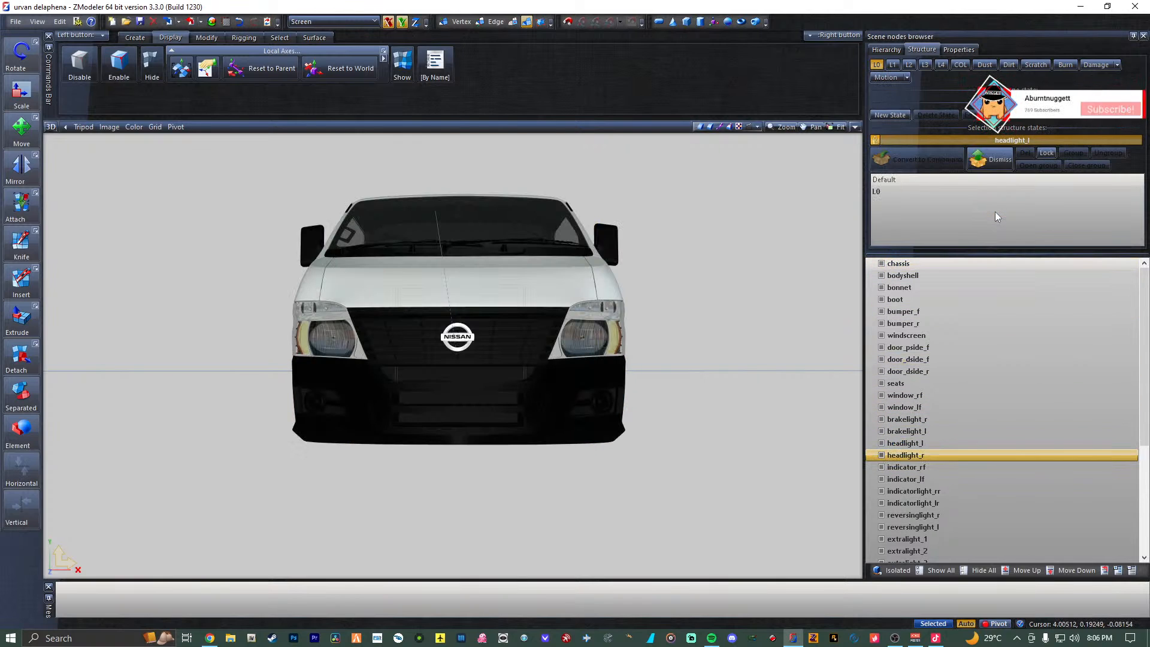
pyautogui.click(878, 65)
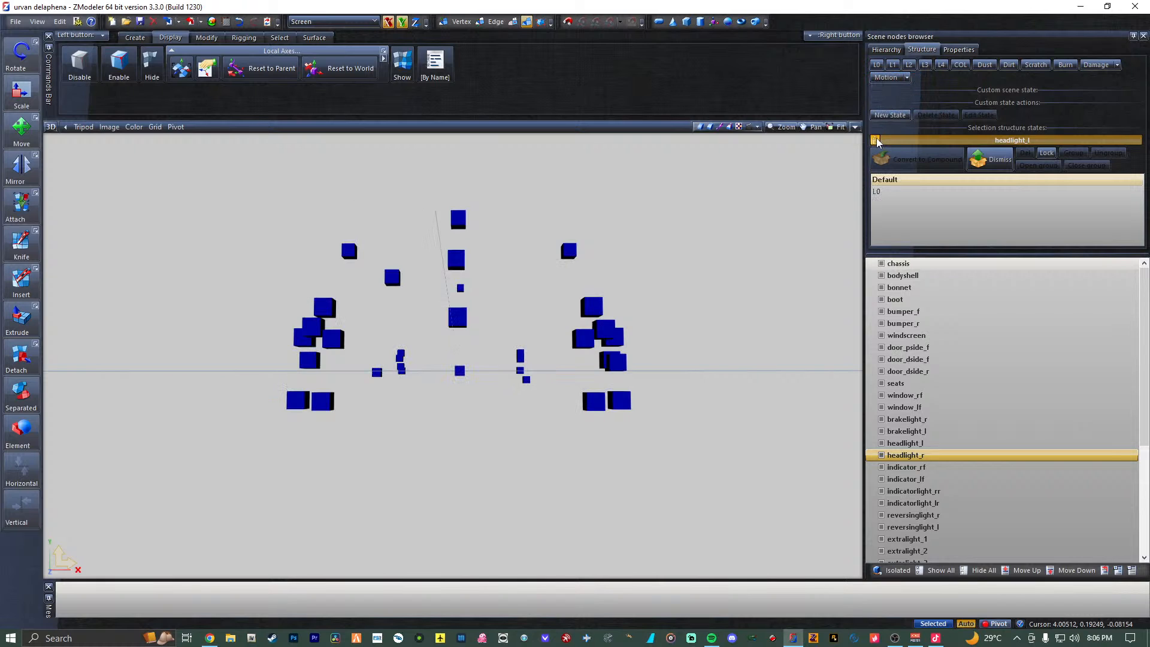
# Display the L0 state and examine the van's headlights and fog lights on both sides of the front.
pyautogui.click(907, 347)
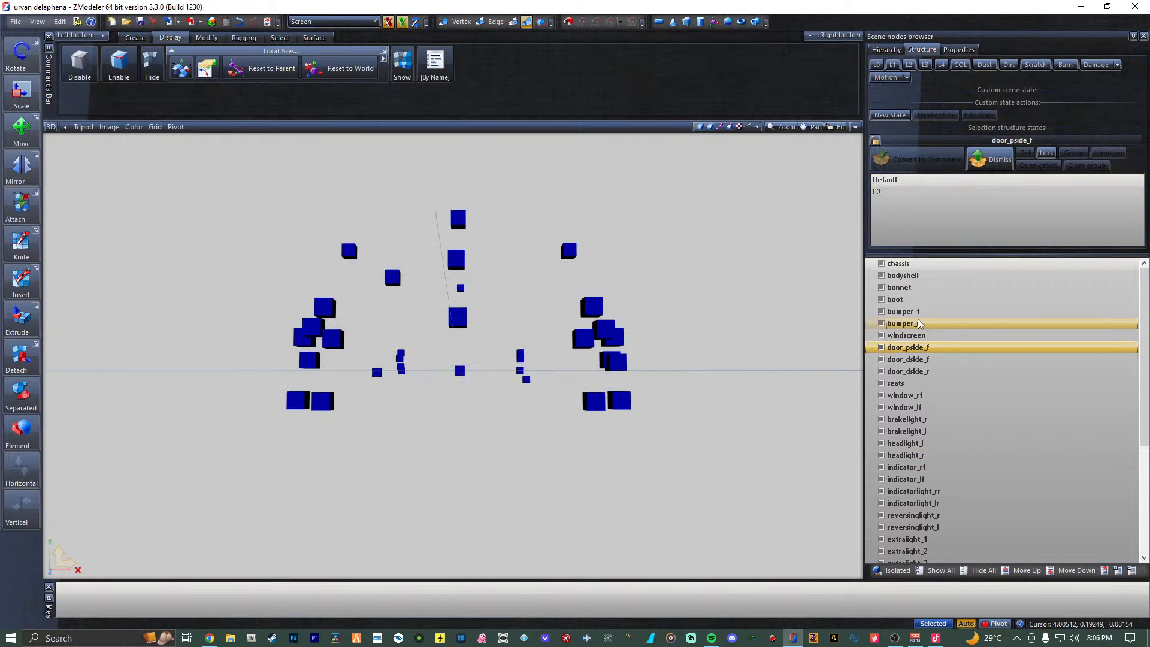
pyautogui.click(906, 263)
pyautogui.click(881, 65)
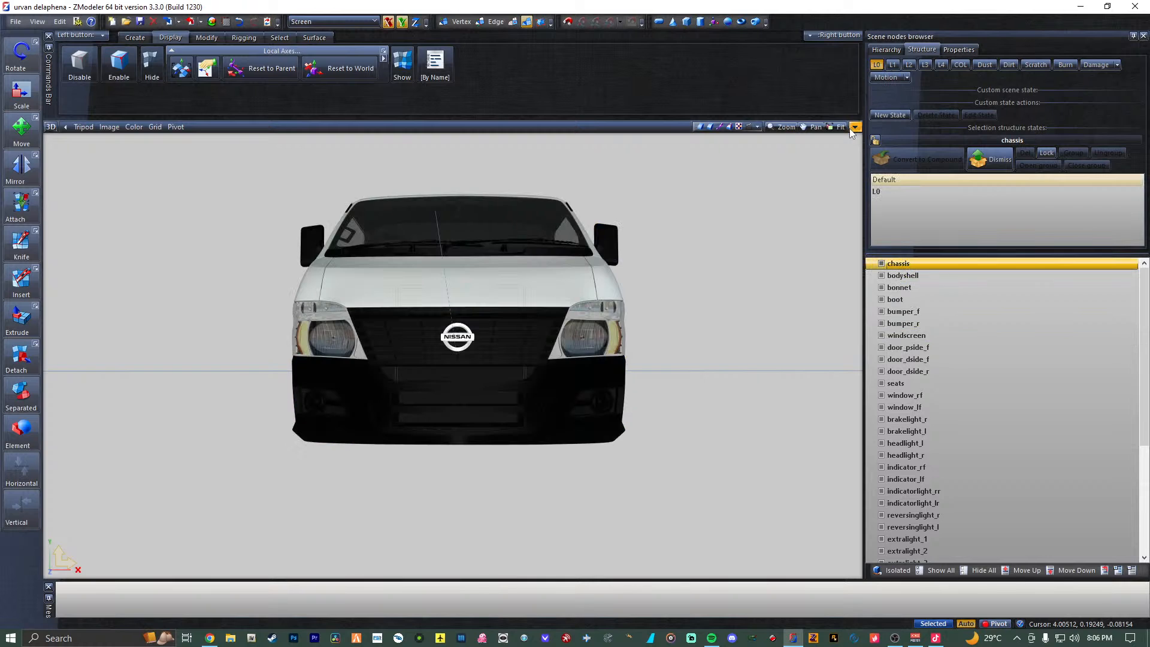
pyautogui.moveTo(380, 285); pyautogui.dragTo(298, 293, button='middle')
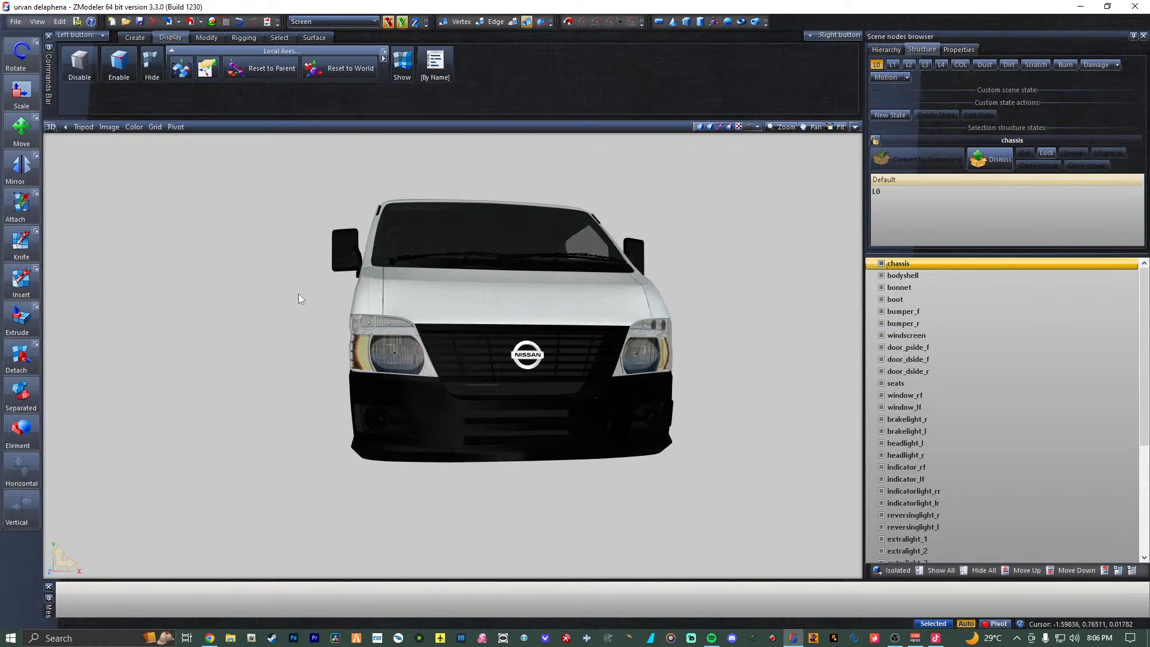
pyautogui.scroll(5, 388, 425)
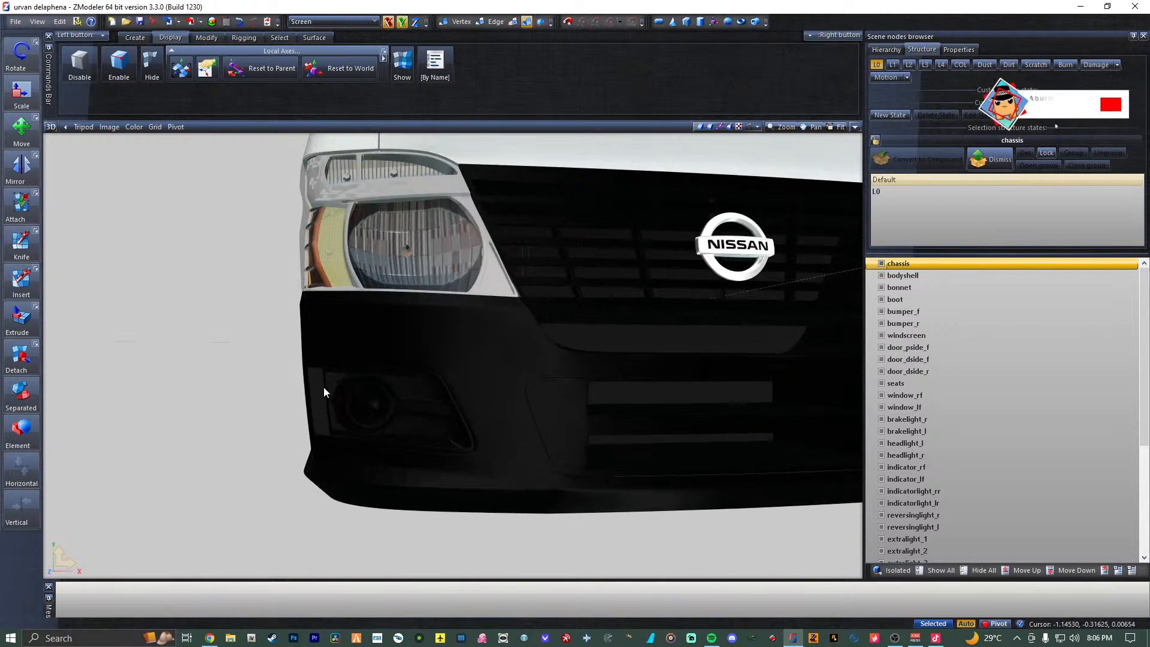
pyautogui.scroll(2, 323, 390)
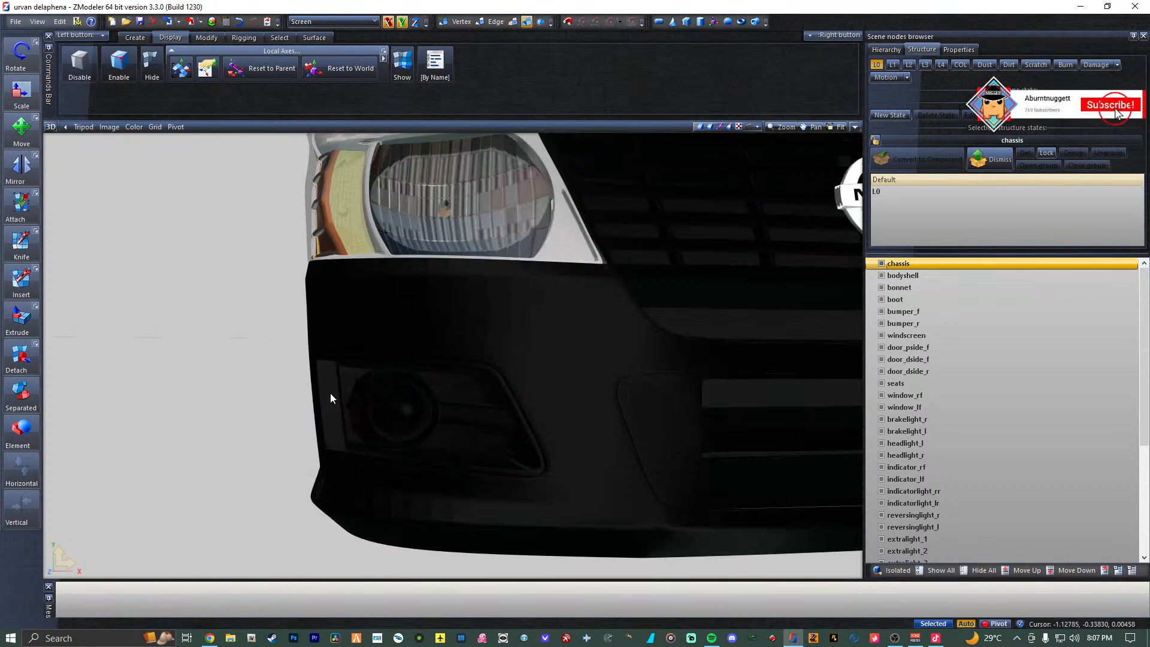
pyautogui.scroll(-5, 581, 394)
pyautogui.moveTo(625, 397); pyautogui.dragTo(516, 395, button='middle')
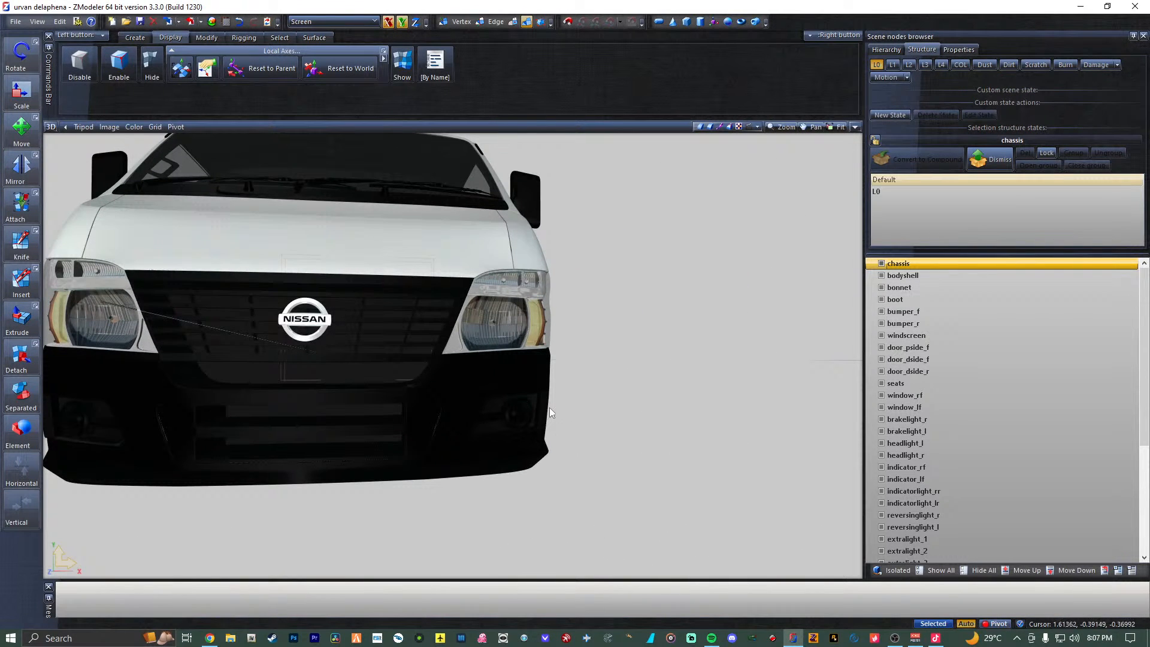
pyautogui.scroll(2, 531, 413)
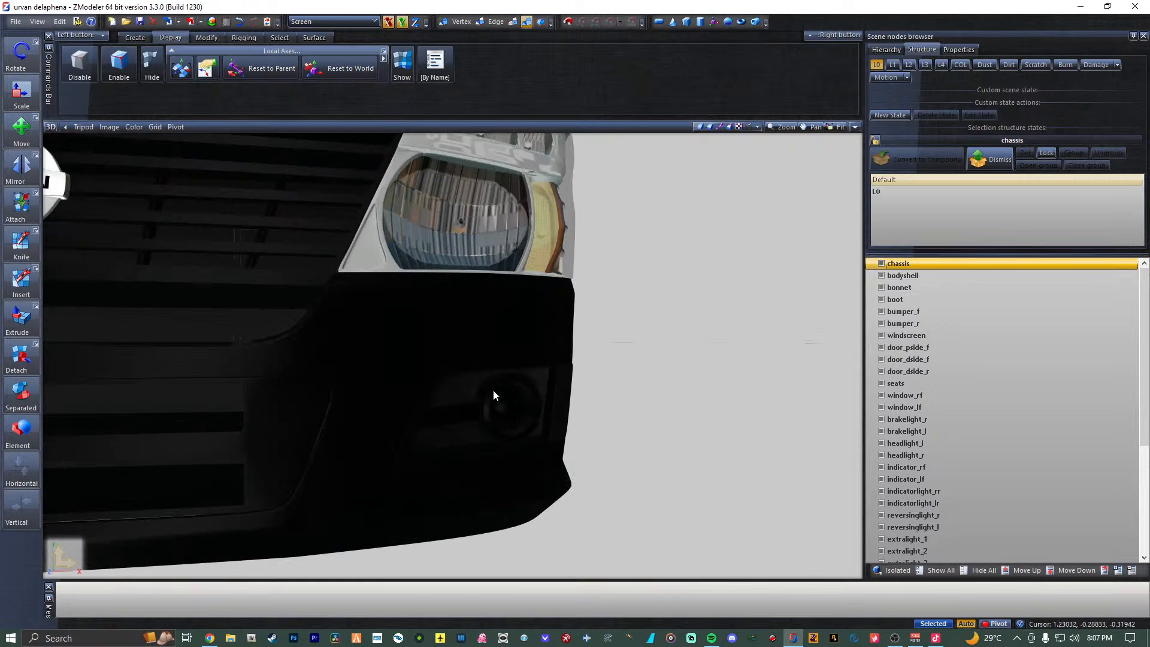
pyautogui.scroll(-5, 494, 390)
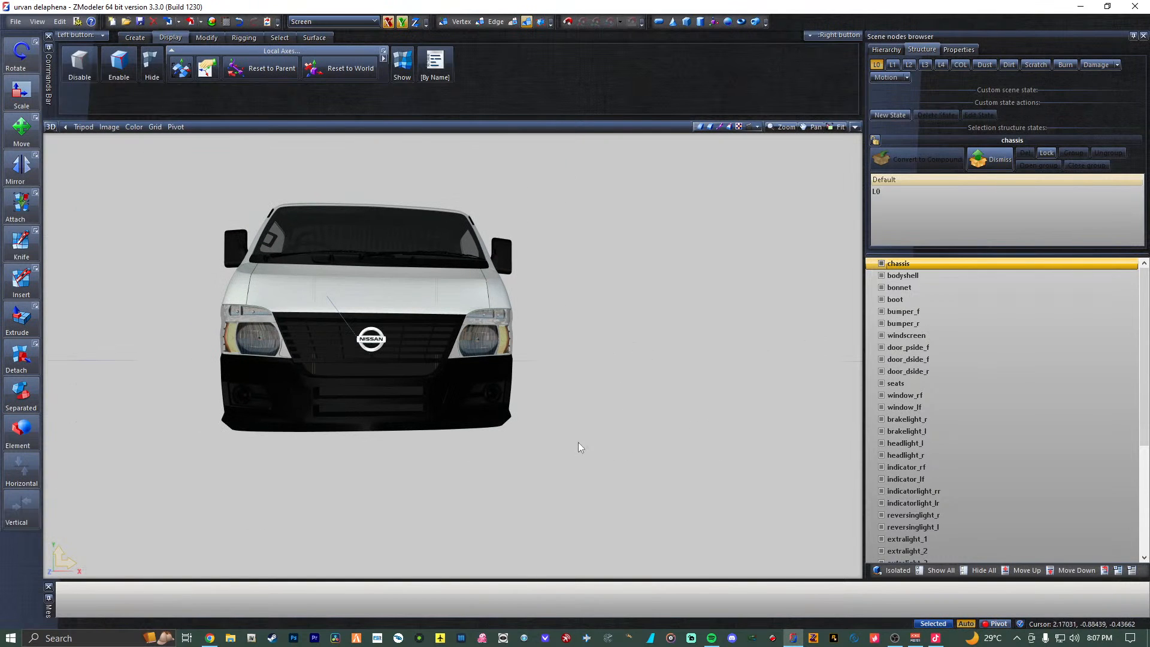
pyautogui.scroll(-5, 958, 515)
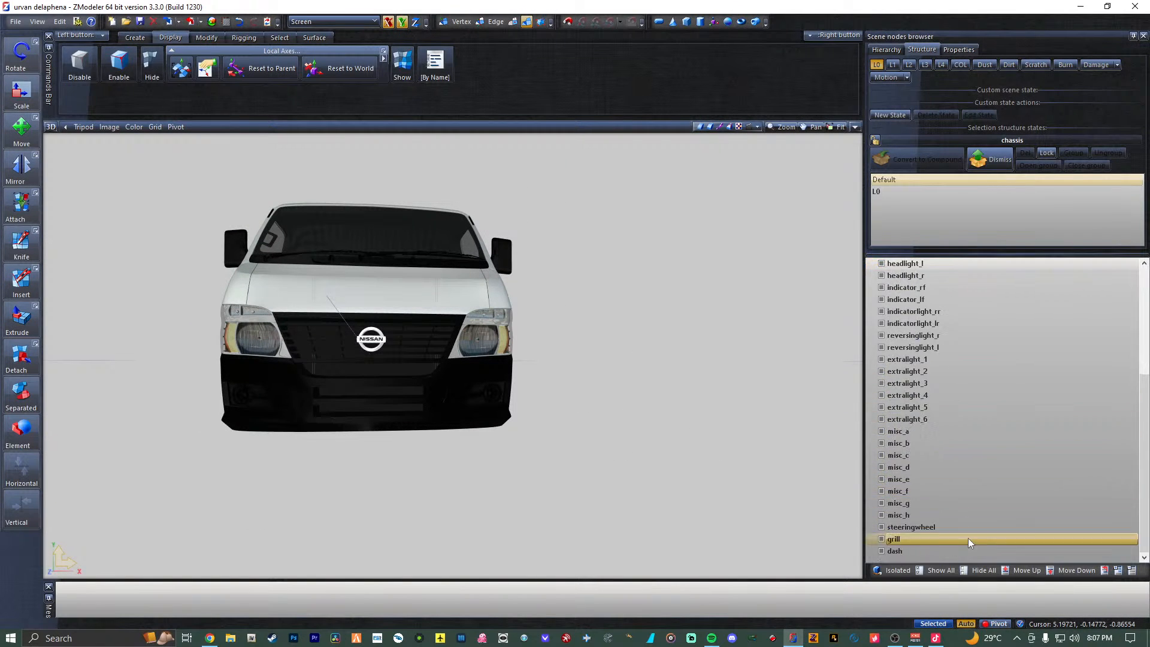
# Hide all nodes except extralight_1 and extralight_2.
pyautogui.click(982, 570)
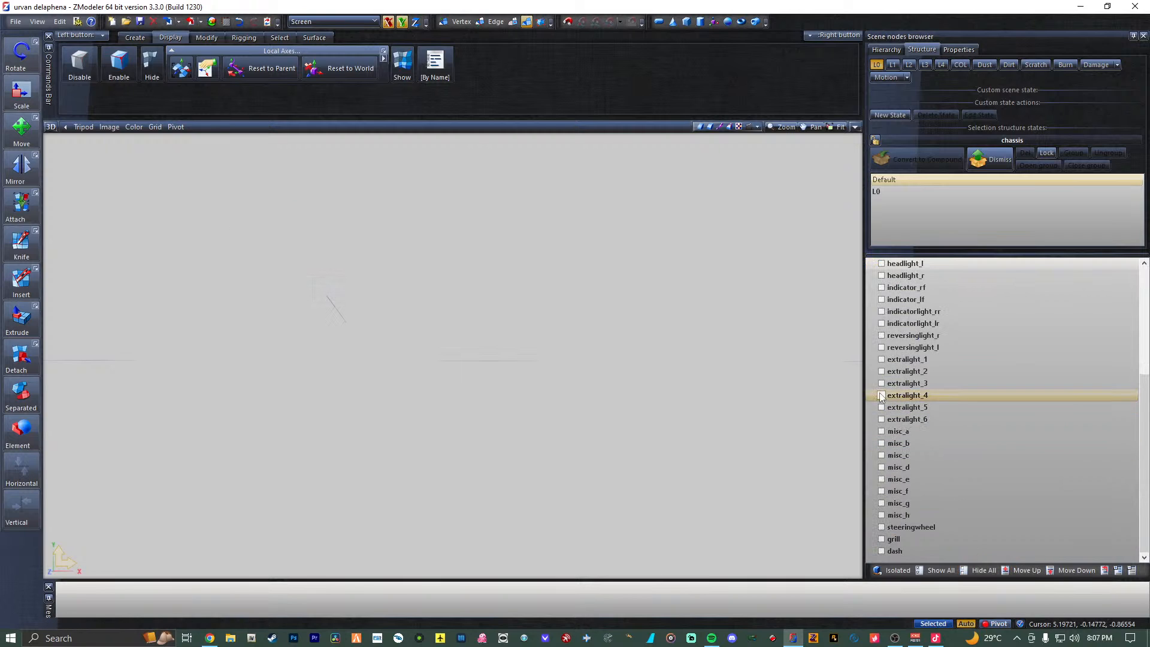
pyautogui.click(881, 420)
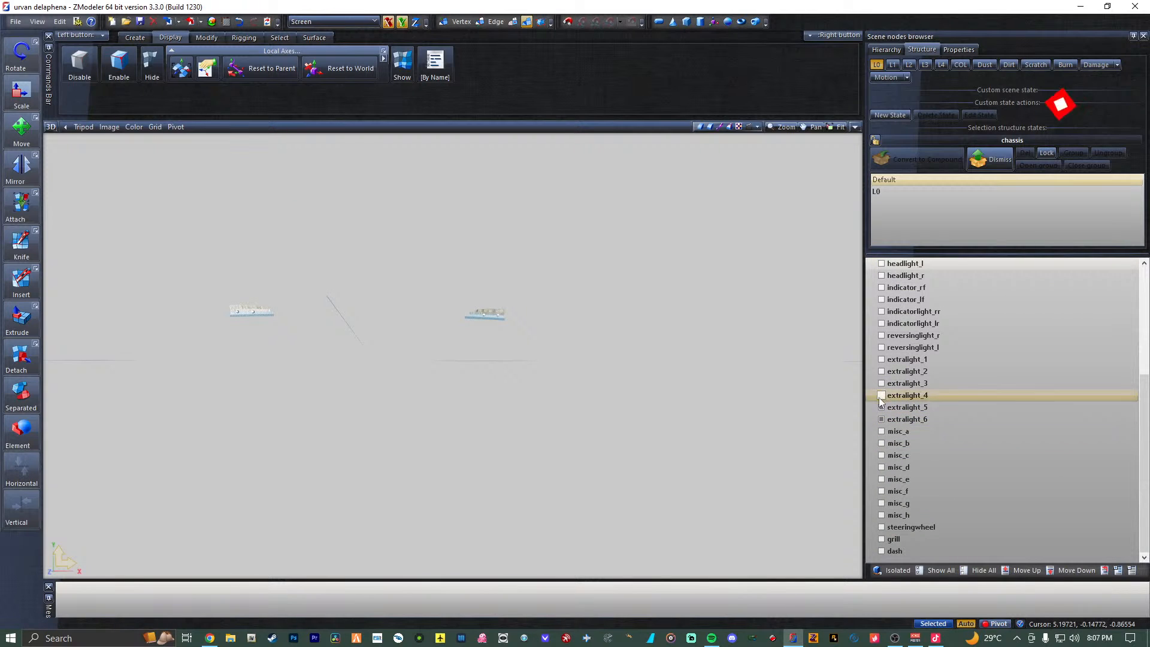
pyautogui.click(880, 396)
pyautogui.click(881, 384)
pyautogui.click(880, 372)
pyautogui.click(880, 360)
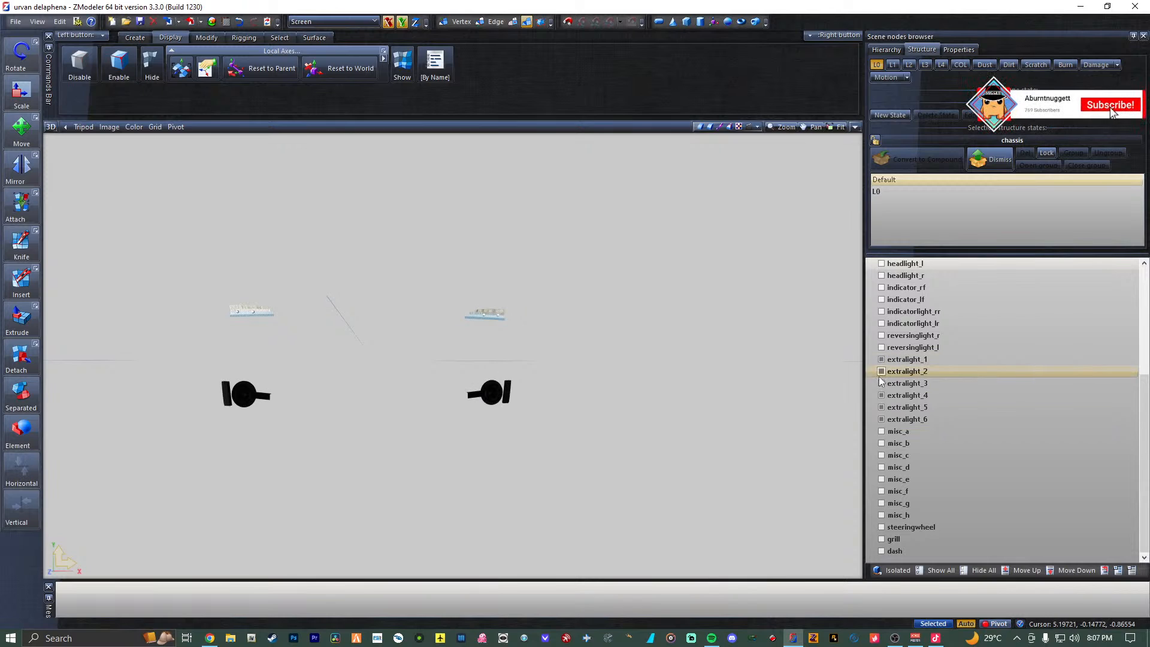
pyautogui.click(882, 383)
pyautogui.click(881, 396)
pyautogui.click(882, 407)
pyautogui.click(882, 419)
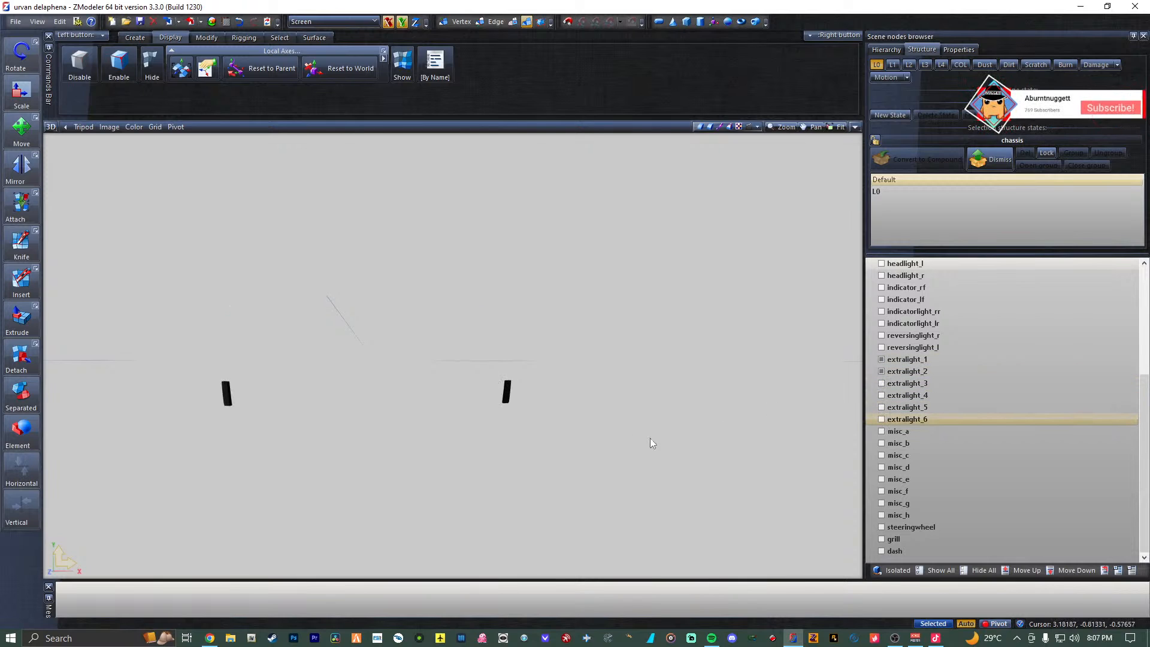
# Select extralight_1 and extralight_2 and check their assigned material and the headlights material in the Material Browser.
pyautogui.moveTo(650, 439); pyautogui.dragTo(556, 440, button='middle')
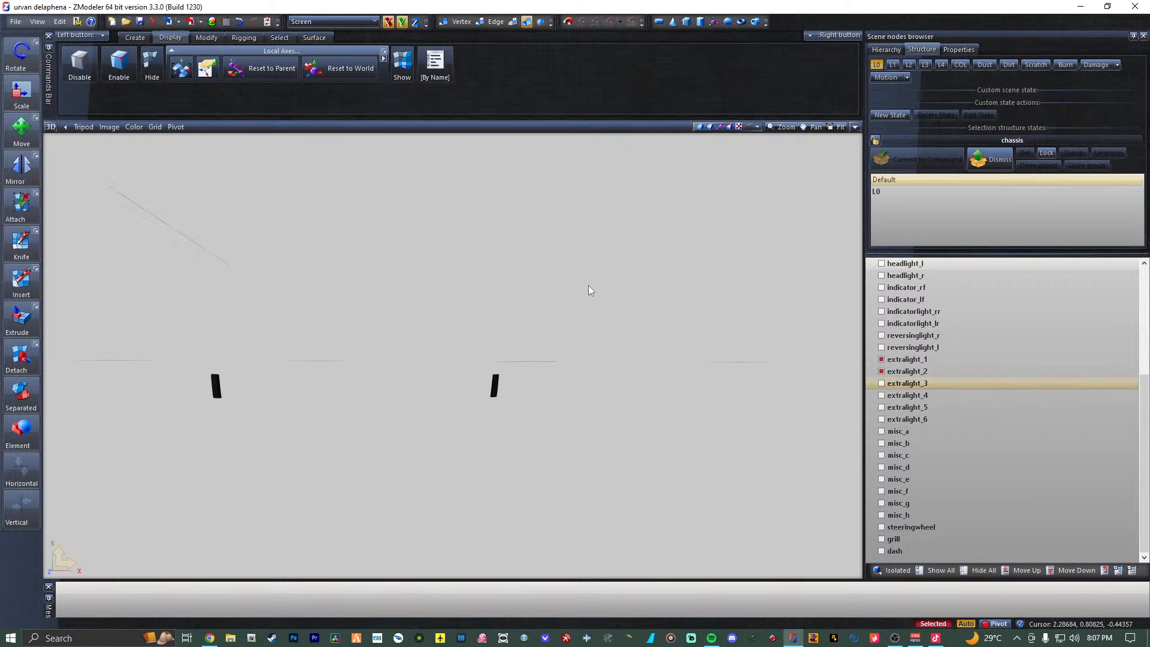
pyautogui.press('e')
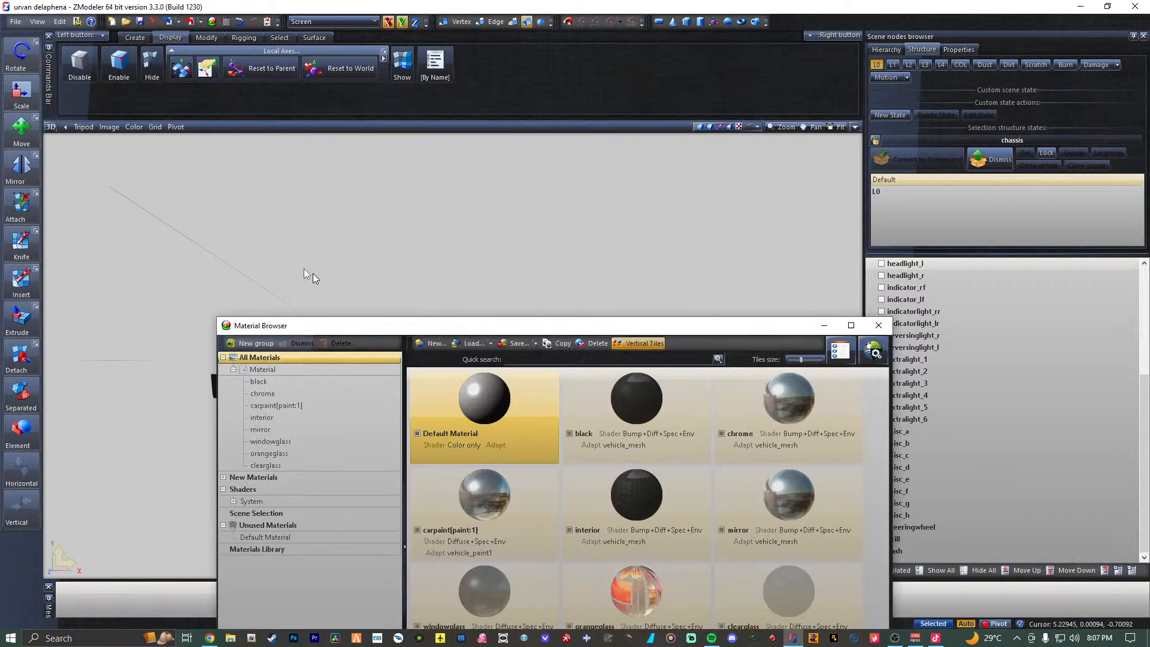
pyautogui.moveTo(459, 326); pyautogui.dragTo(472, 91)
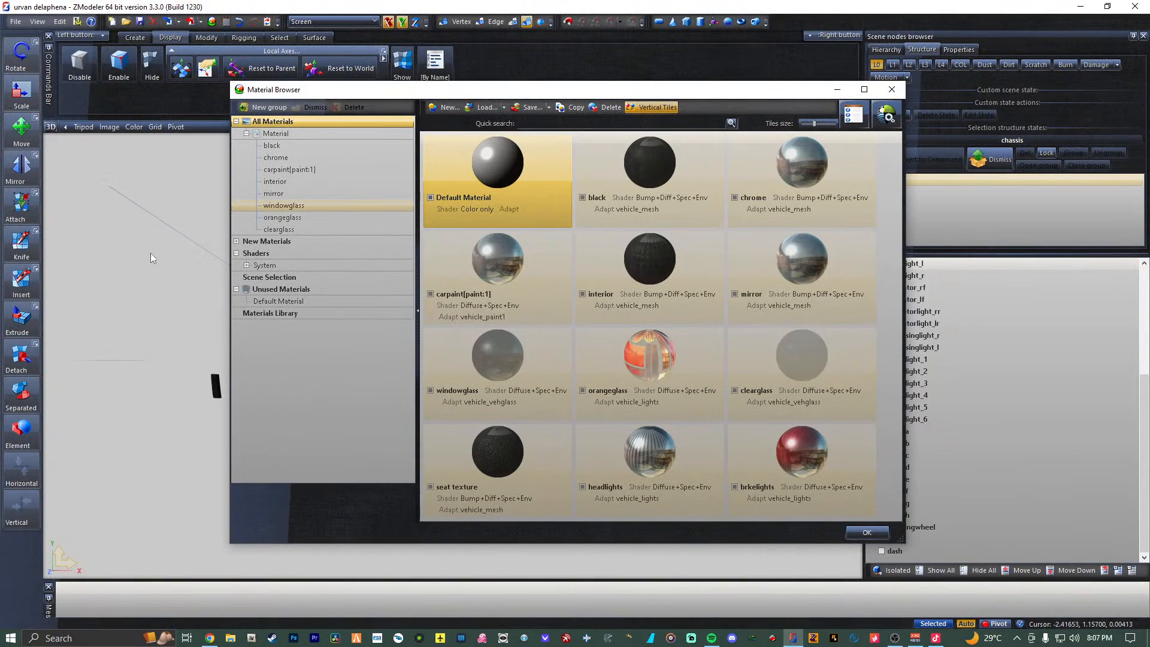
pyautogui.press('space')
pyautogui.moveTo(166, 296); pyautogui.dragTo(163, 278, button='middle')
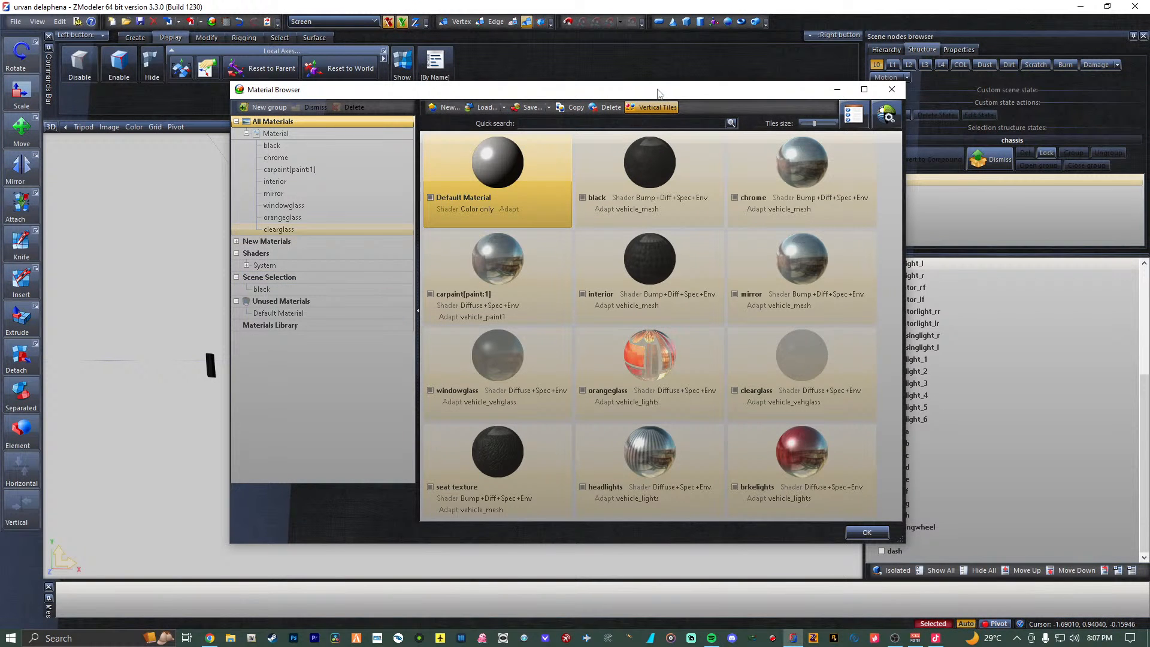
pyautogui.moveTo(657, 92); pyautogui.dragTo(533, 116)
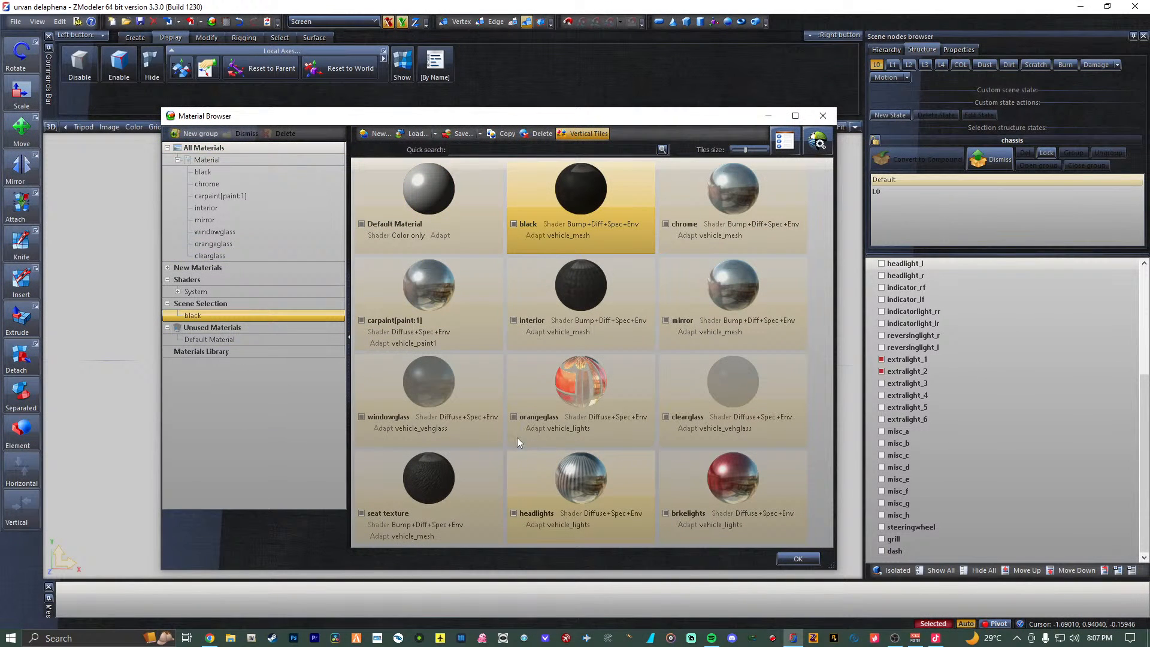
pyautogui.click(524, 458)
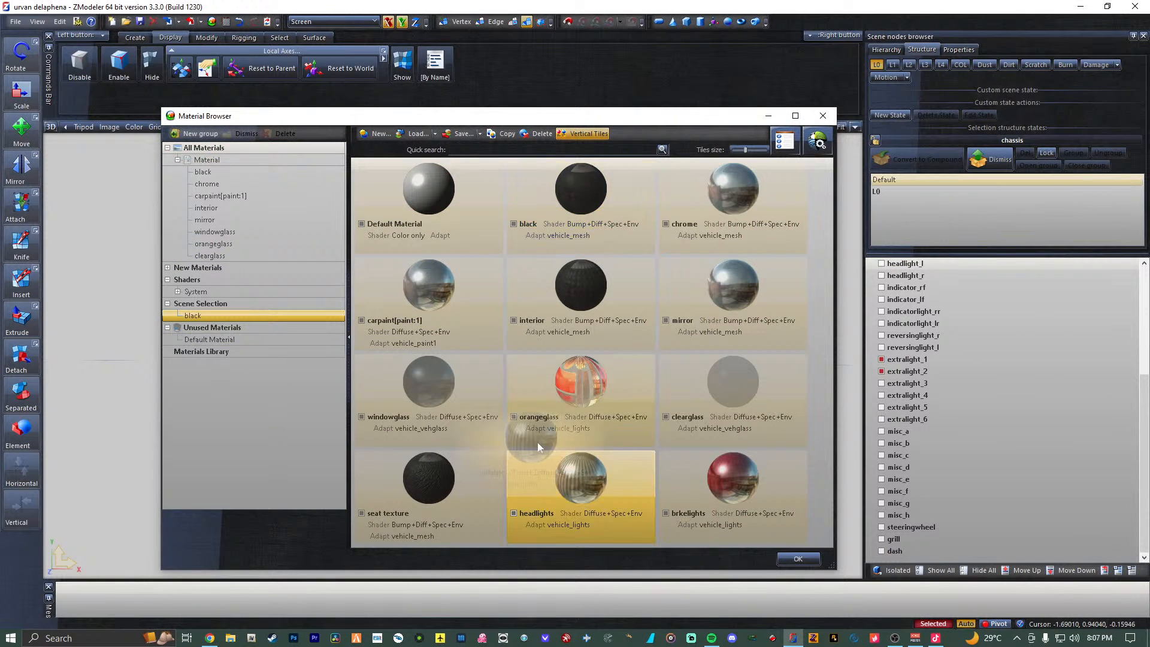
# Create a new material and name it extralights.
pyautogui.click(378, 134)
pyautogui.click(395, 158)
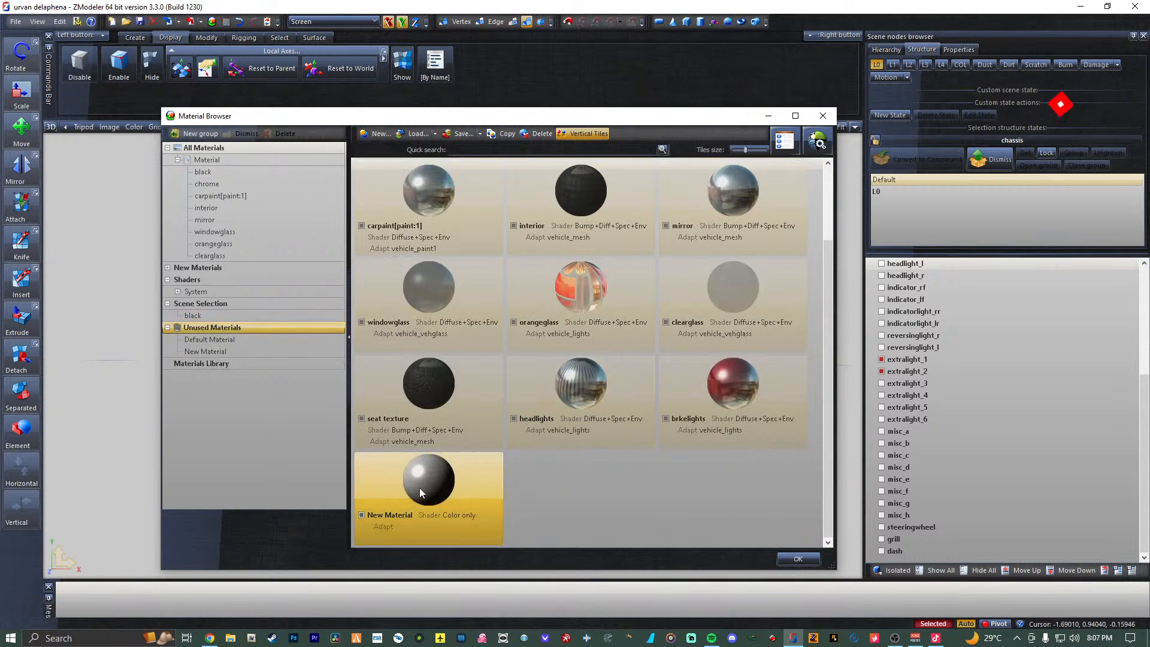
pyautogui.click(409, 517)
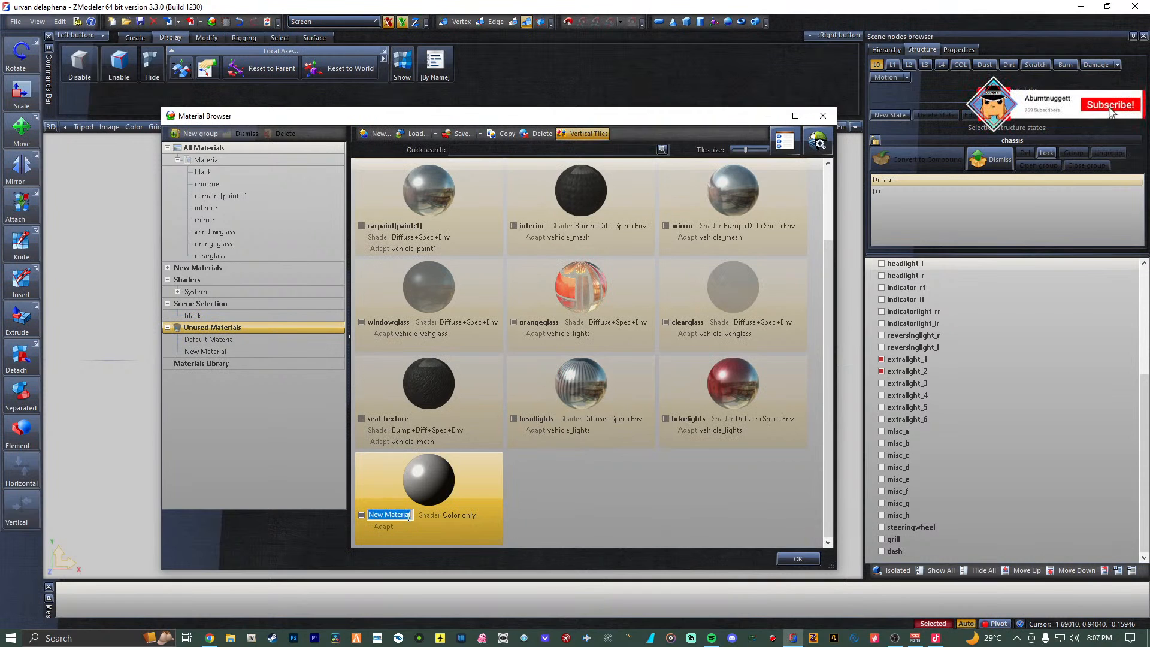
pyautogui.write('extralights')
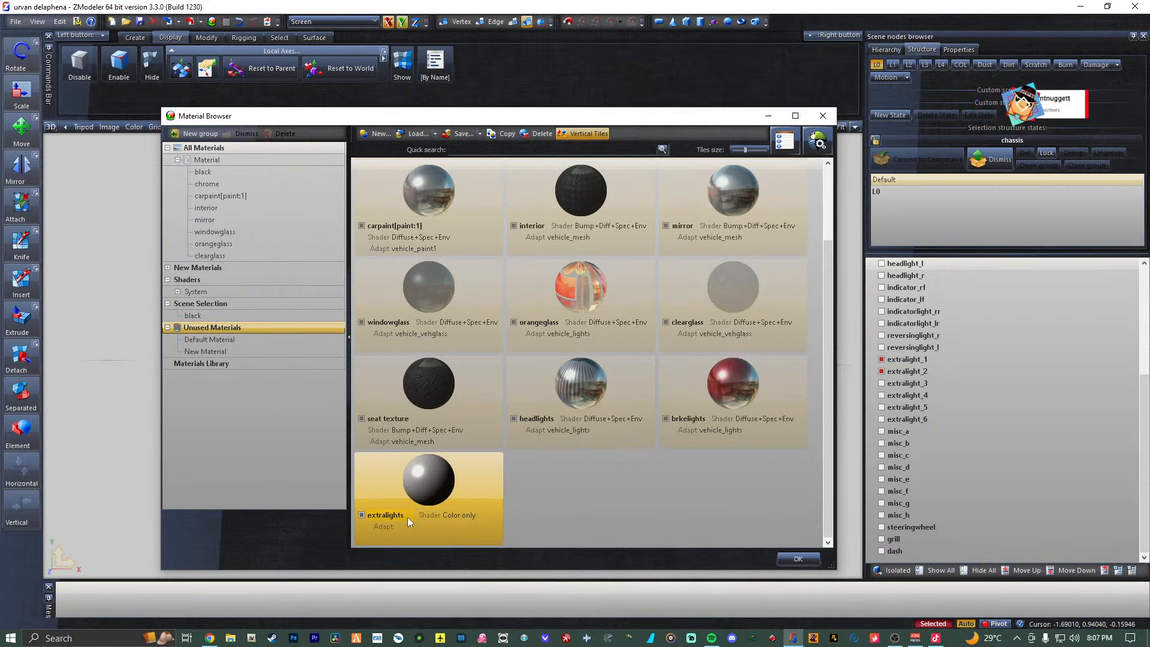
pyautogui.press('Return')
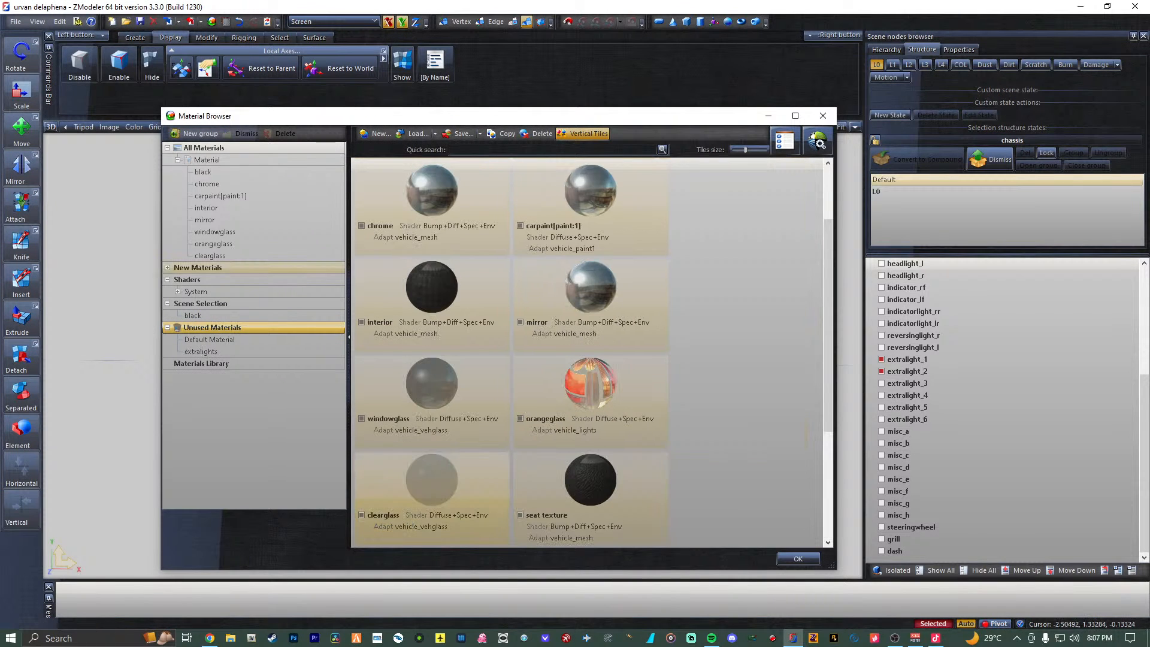
# Adapt the extralights material to the GTAV vehicle_lightsemissive preset.
pyautogui.click(818, 142)
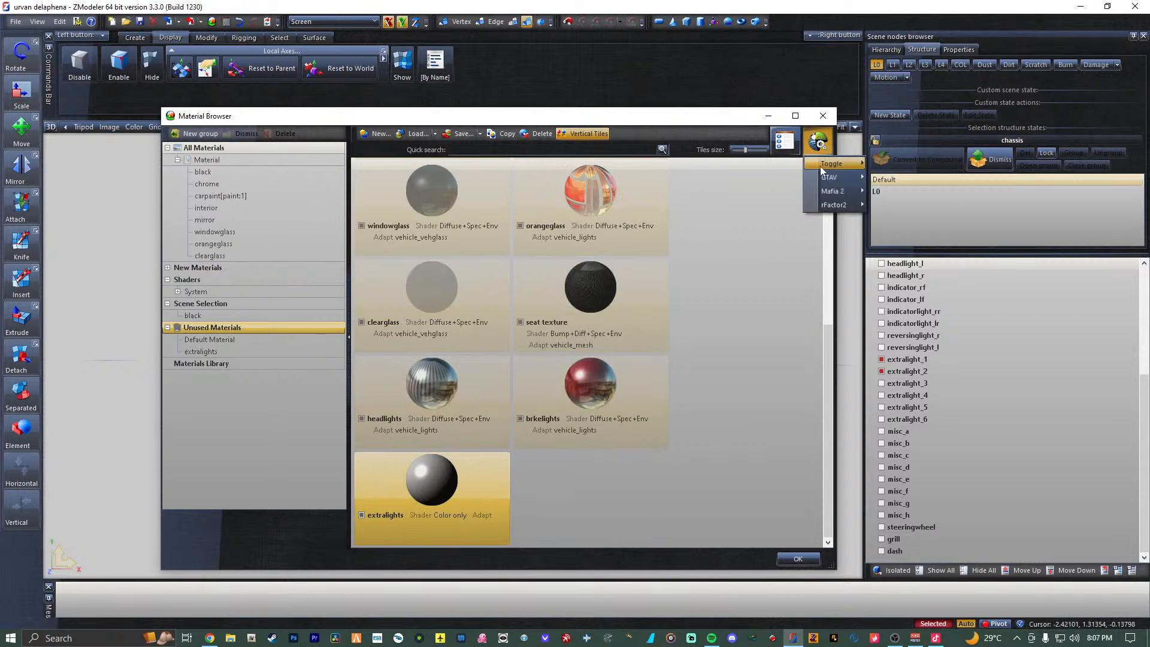
pyautogui.moveTo(824, 175)
pyautogui.moveTo(931, 267)
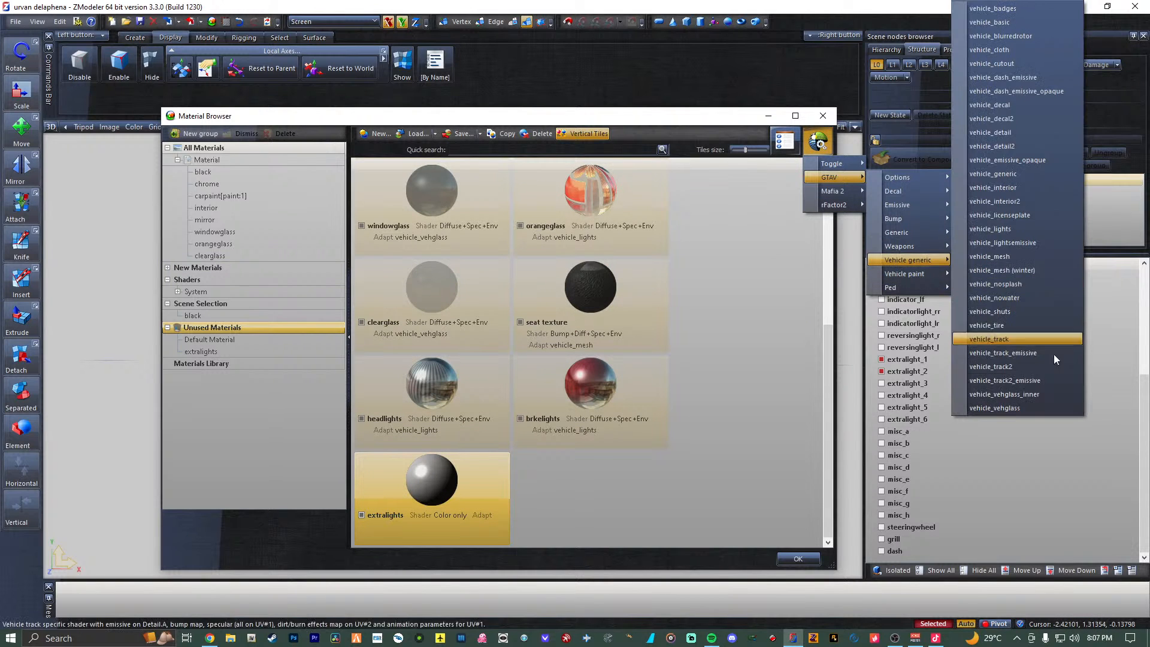
pyautogui.click(1015, 242)
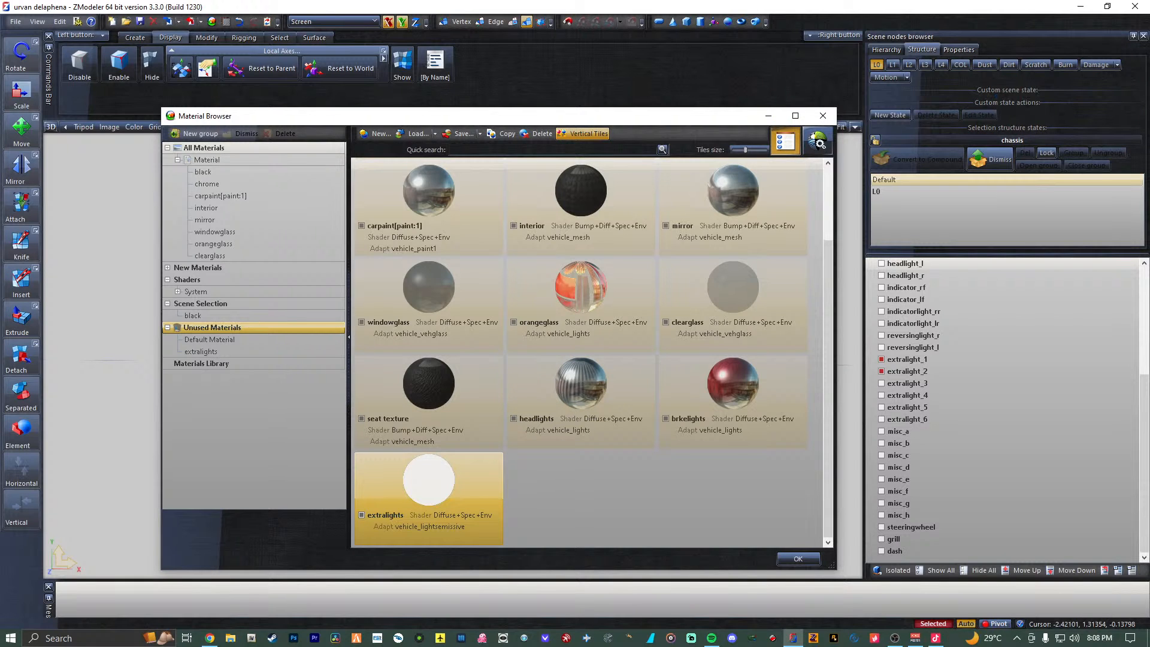
# Add gls_ridges_118_lcao and gls_ridges_118_nrml from the Windows lights folder to the textures group, then close the Material Browser.
pyautogui.click(225, 22)
pyautogui.click(185, 113)
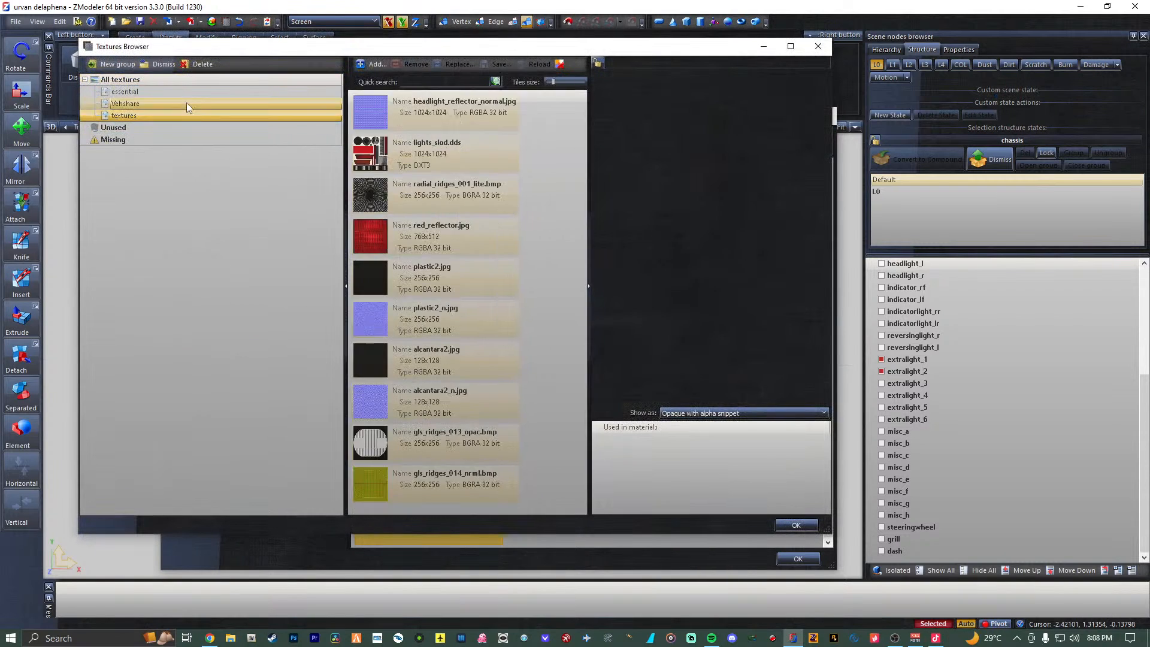
pyautogui.click(426, 202)
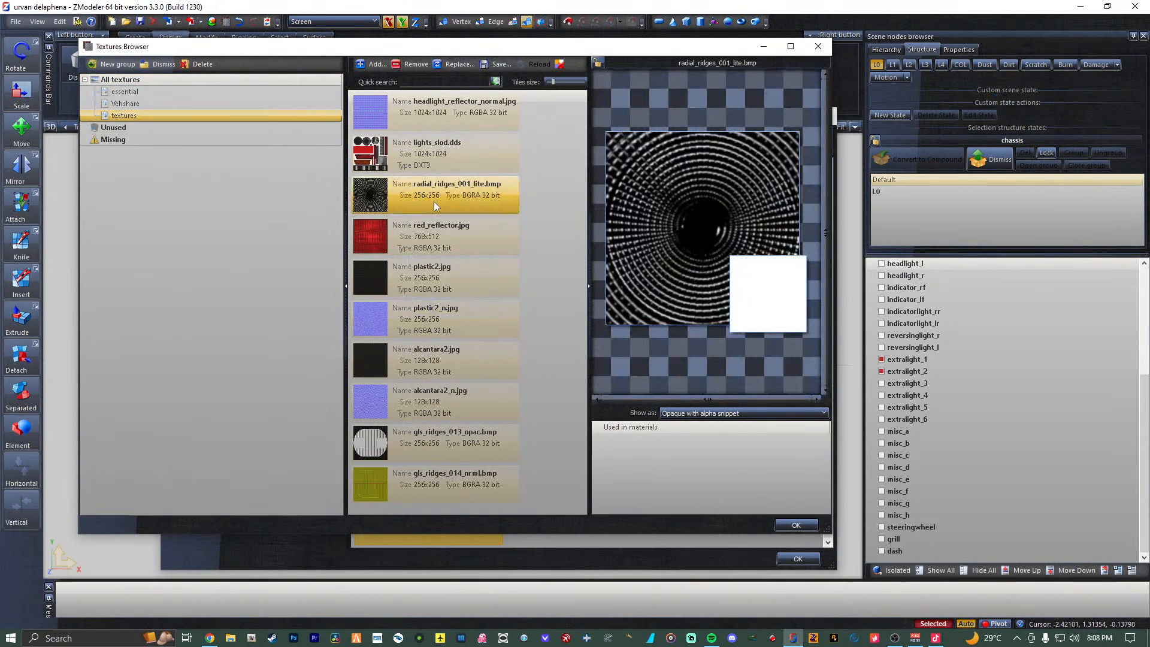
pyautogui.click(371, 63)
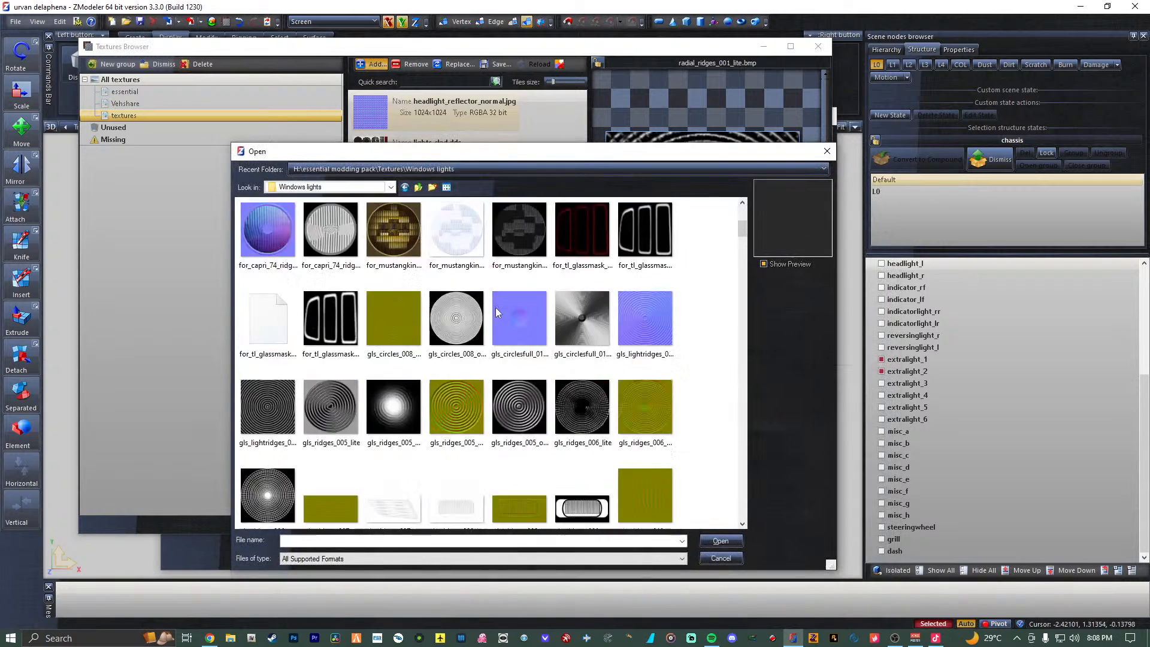
pyautogui.scroll(-15, 497, 312)
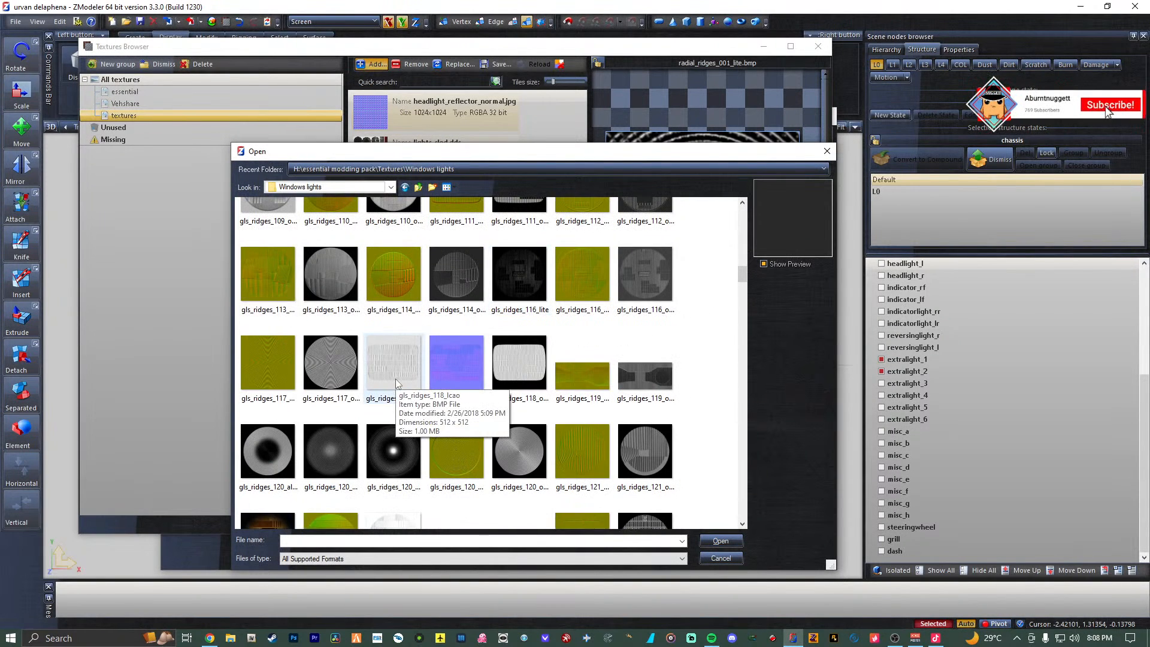
pyautogui.click(448, 361)
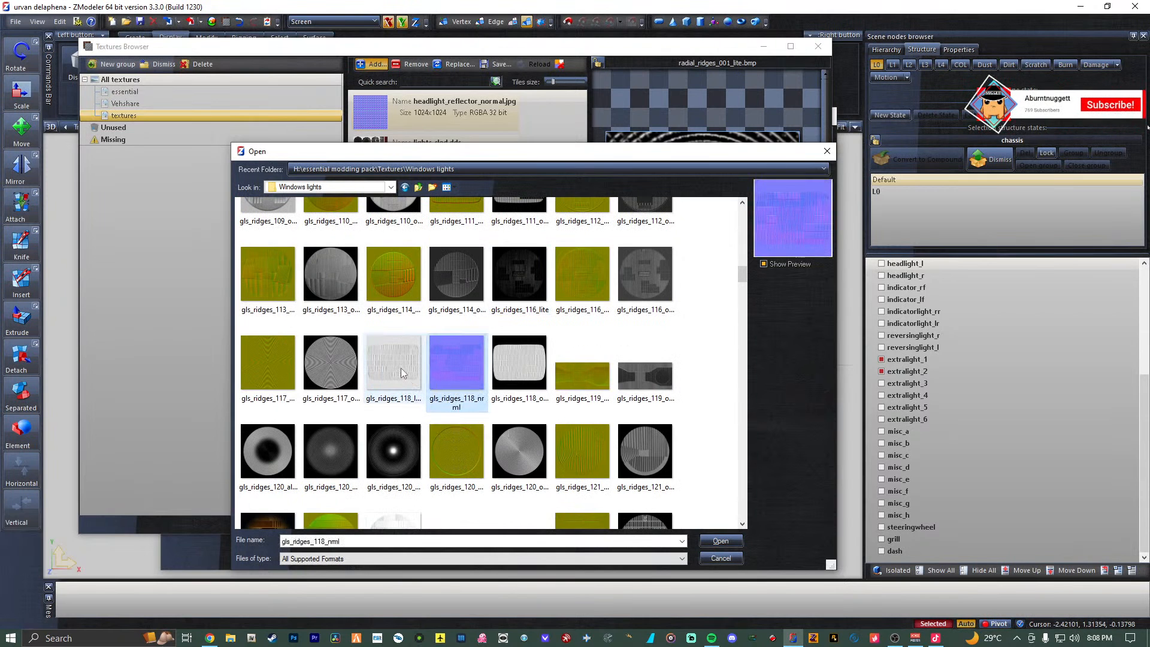
pyautogui.keyDown('ctrl'); pyautogui.click(401, 368); pyautogui.keyUp('ctrl')
pyautogui.click(721, 540)
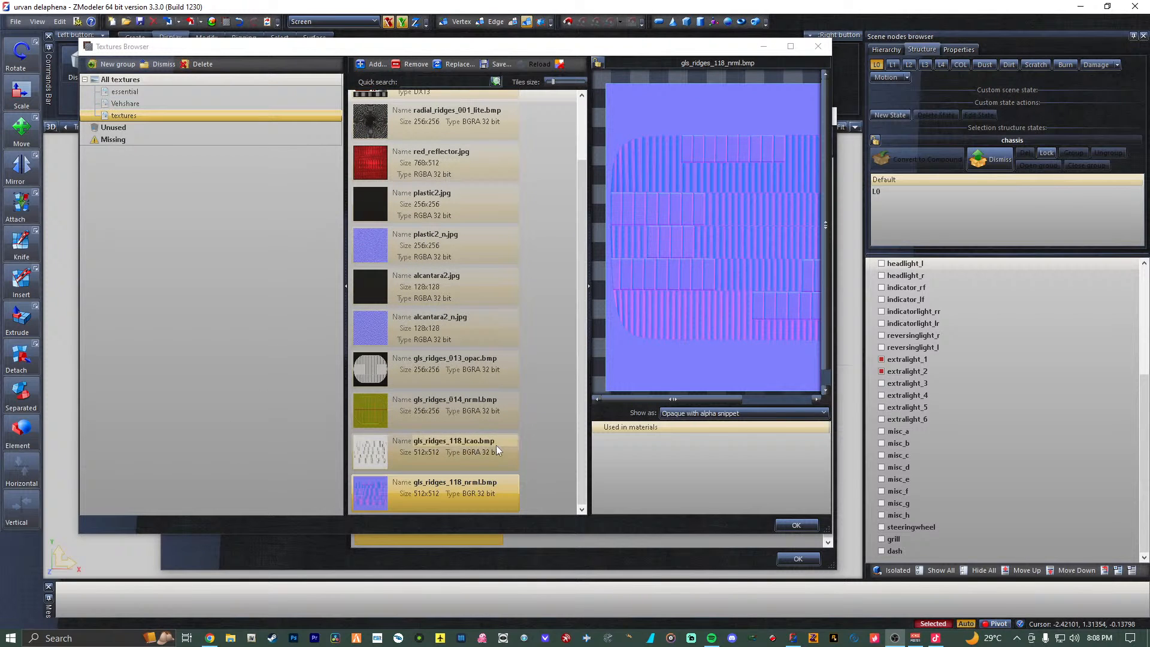
pyautogui.doubleClick(443, 448)
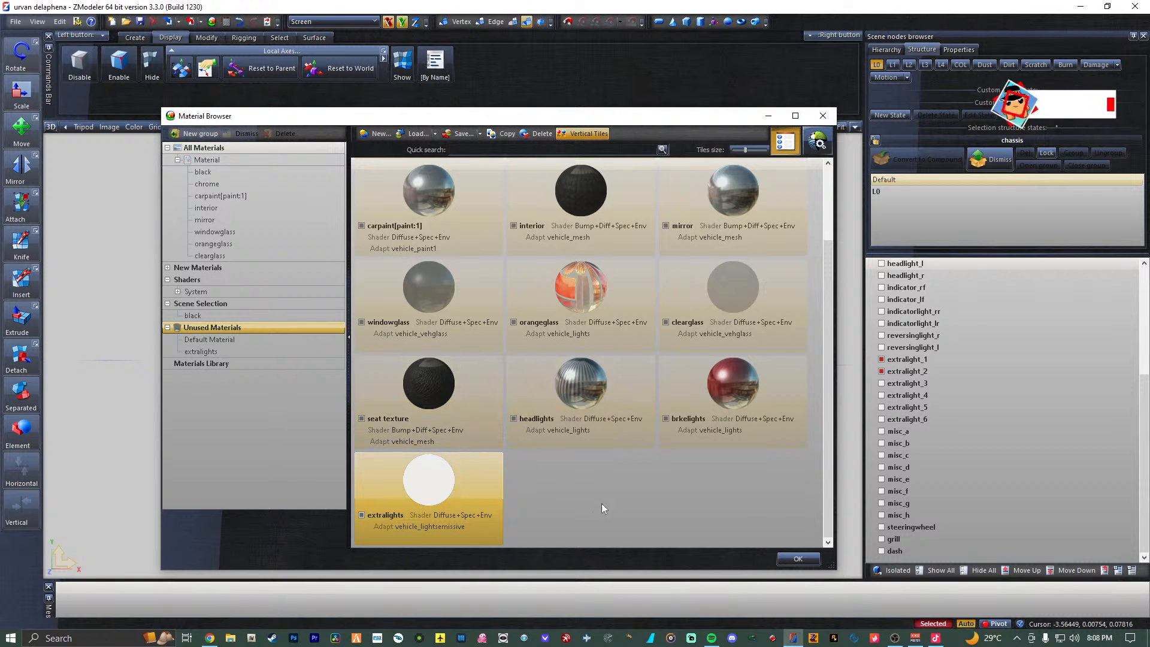
pyautogui.click(802, 559)
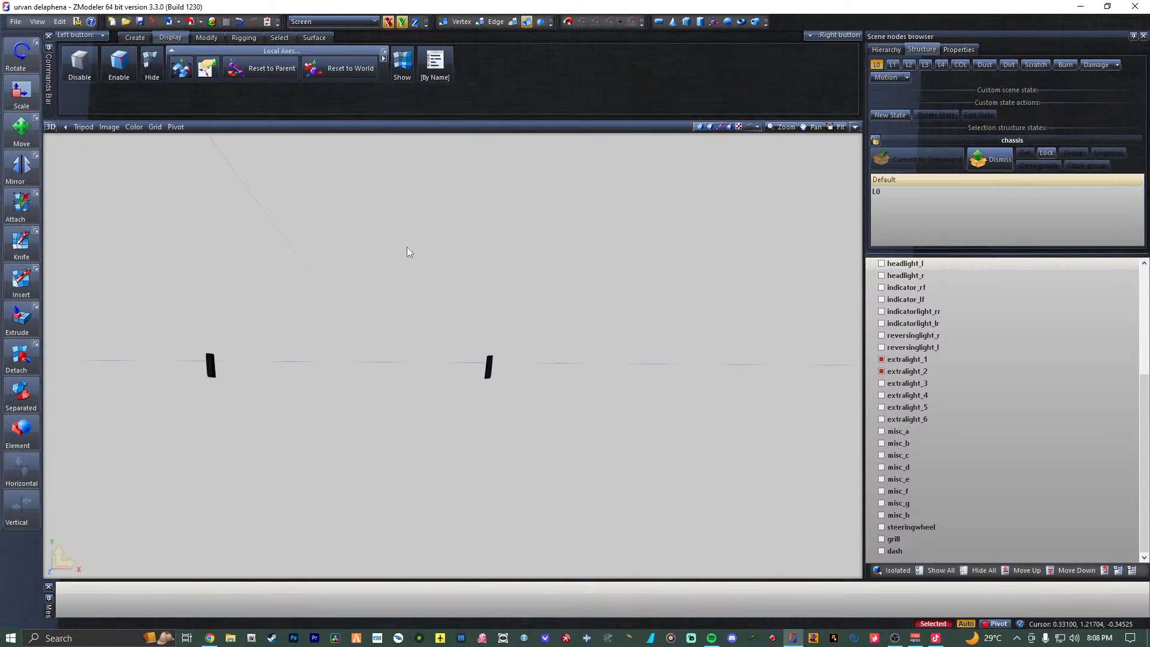
# Replace the black material on the selected extra lights with extralights.
pyautogui.click(211, 22)
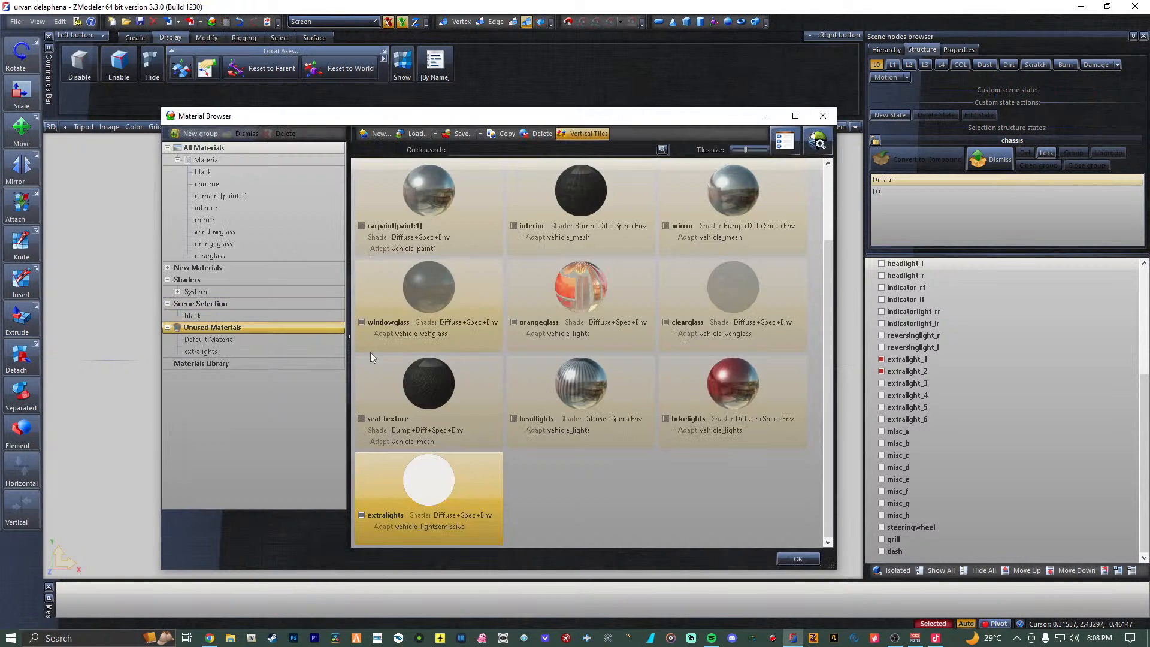
pyautogui.moveTo(441, 484); pyautogui.dragTo(218, 320)
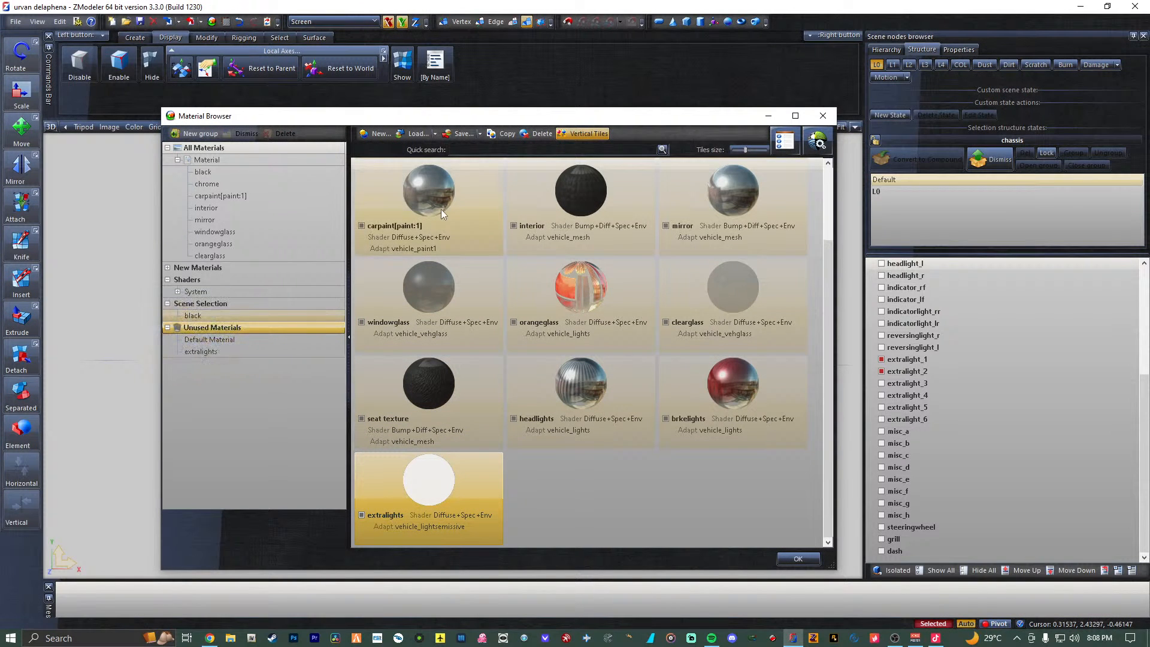
pyautogui.moveTo(505, 118); pyautogui.dragTo(478, 153)
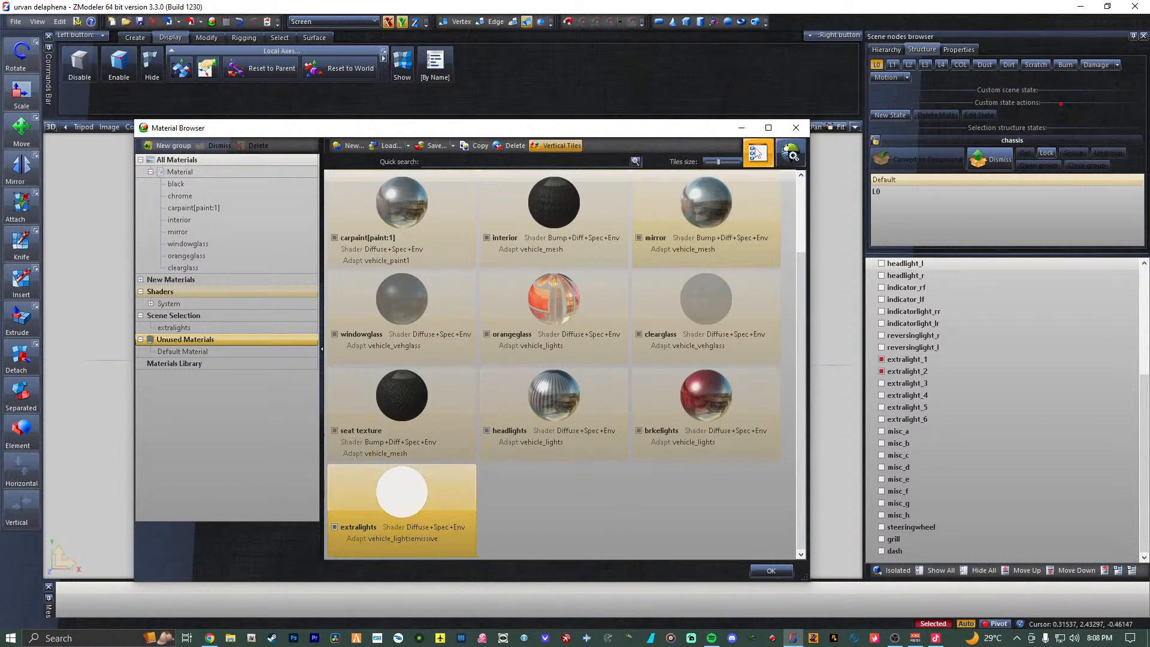
# Switch the extralights material to the GTAV vehicle_lights preset.
pyautogui.click(791, 155)
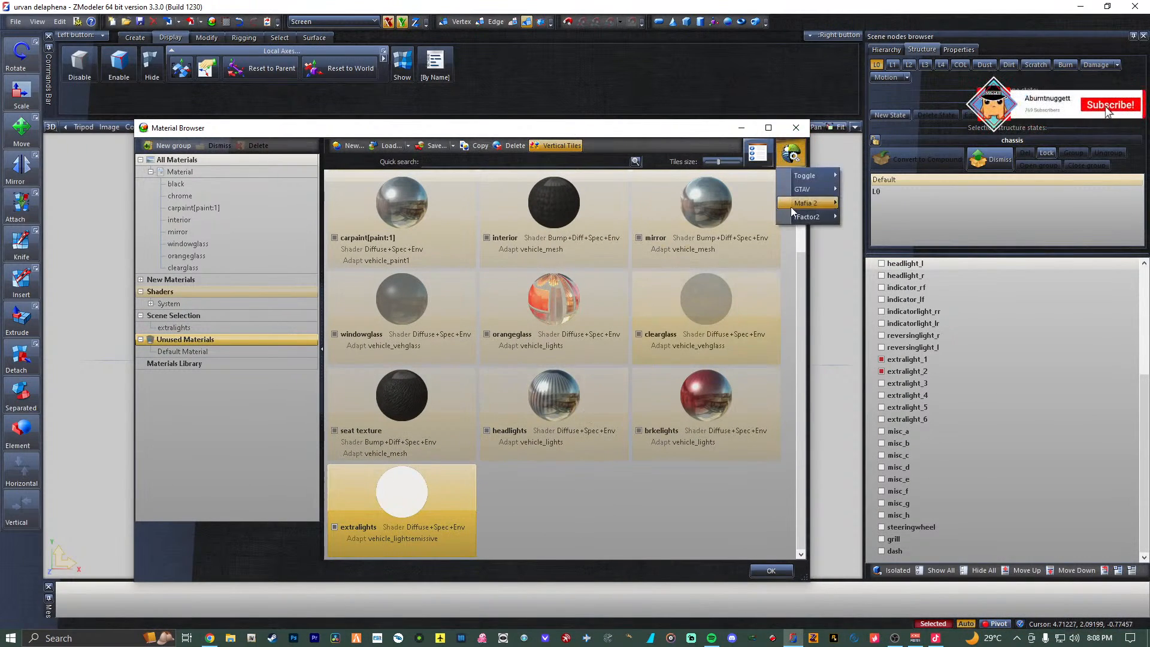
pyautogui.moveTo(806, 189)
pyautogui.moveTo(878, 272)
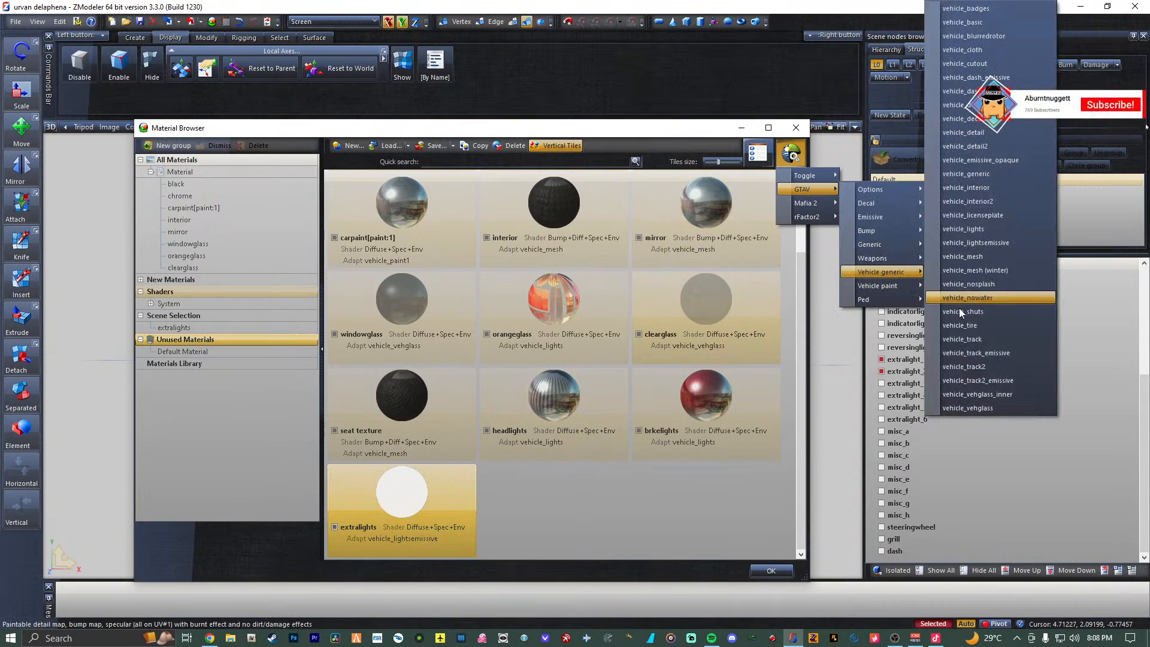
pyautogui.click(974, 229)
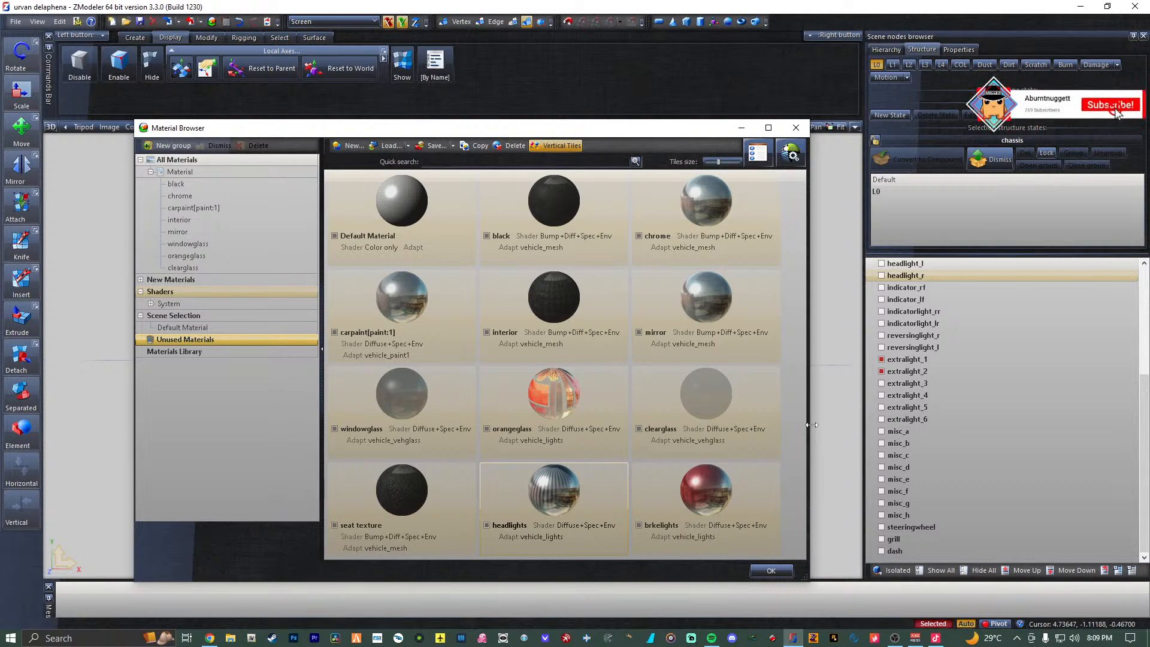
# Duplicate the headlights material and name the copy extralights.
pyautogui.click(573, 480)
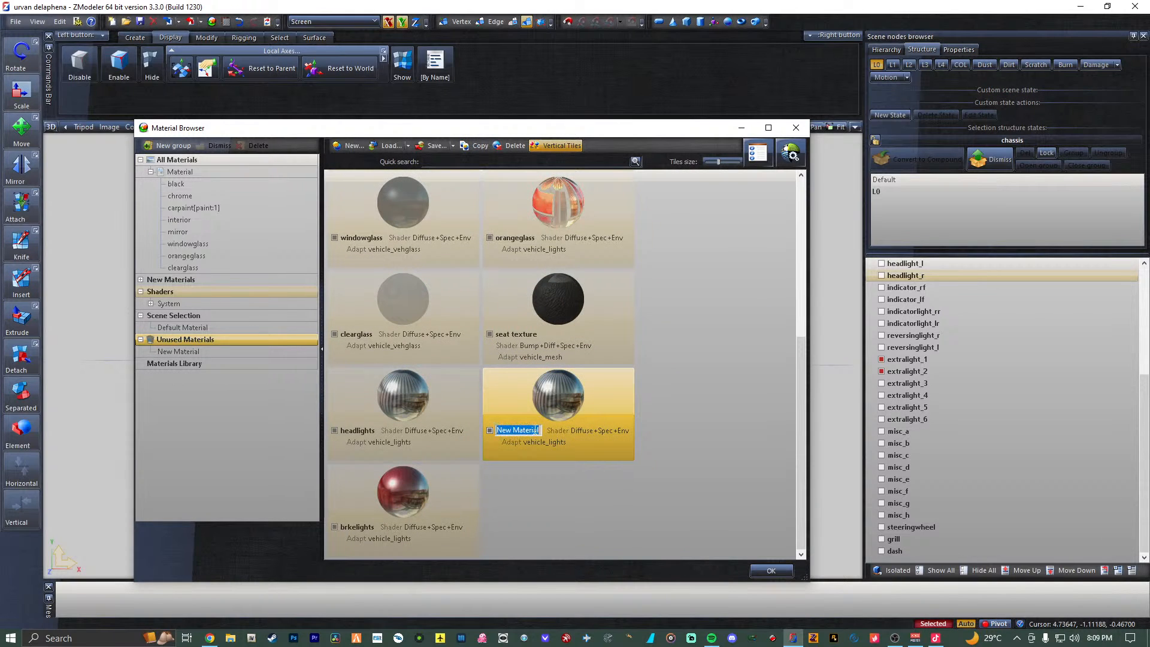
pyautogui.write('extralighs')
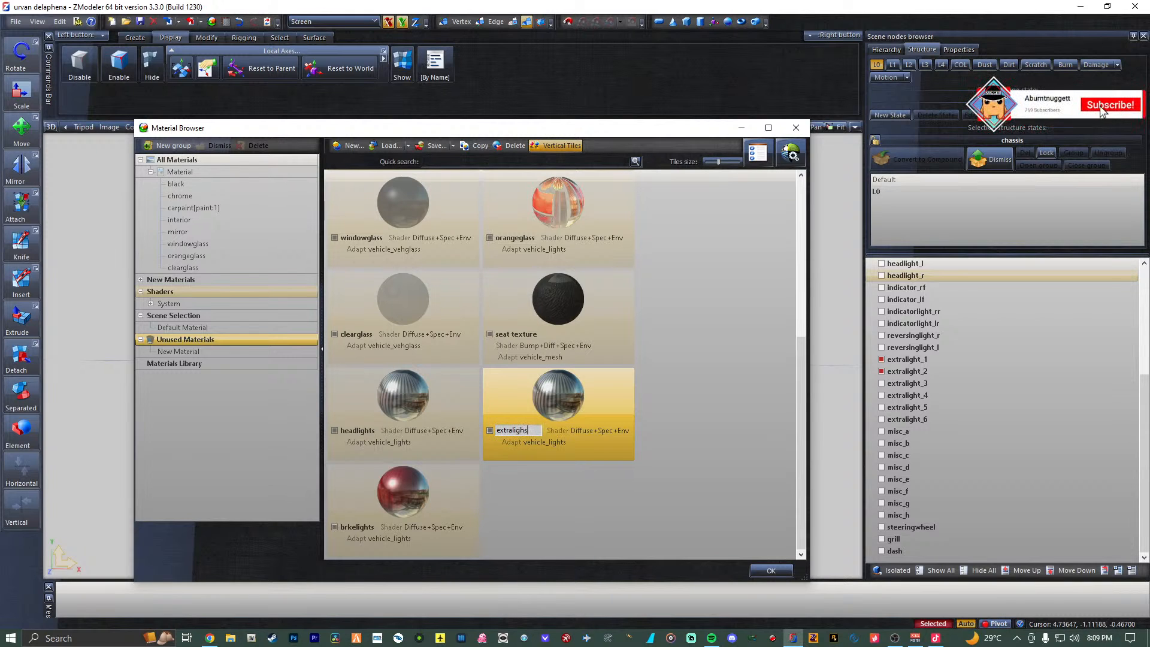
pyautogui.write('s')
pyautogui.press('Return')
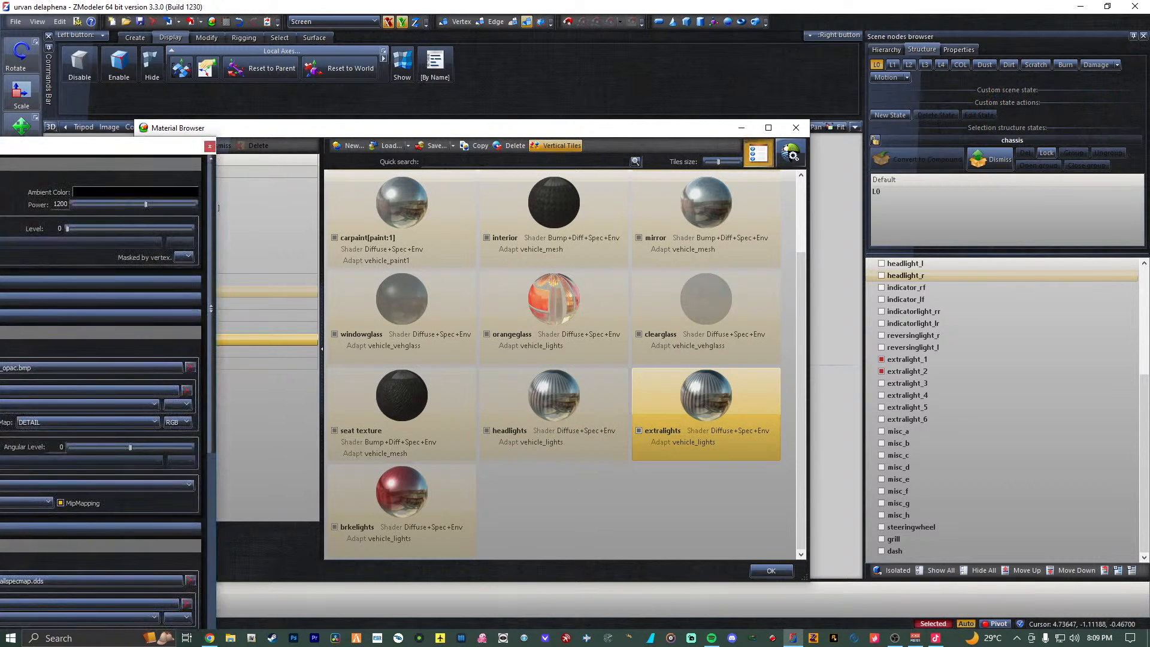
# Set the DETAIL texture map of the extralights material to gls_ridges_118_lcao.bmp and close the Material Browser.
pyautogui.moveTo(23, 143); pyautogui.dragTo(471, 100)
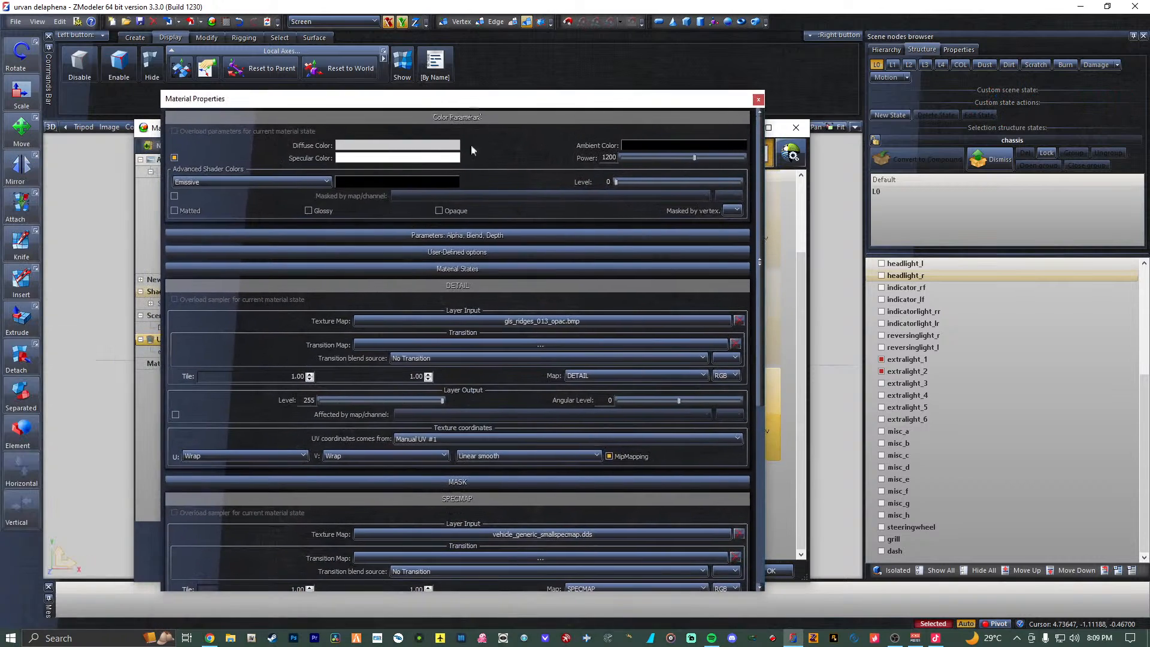
pyautogui.click(518, 321)
pyautogui.click(396, 451)
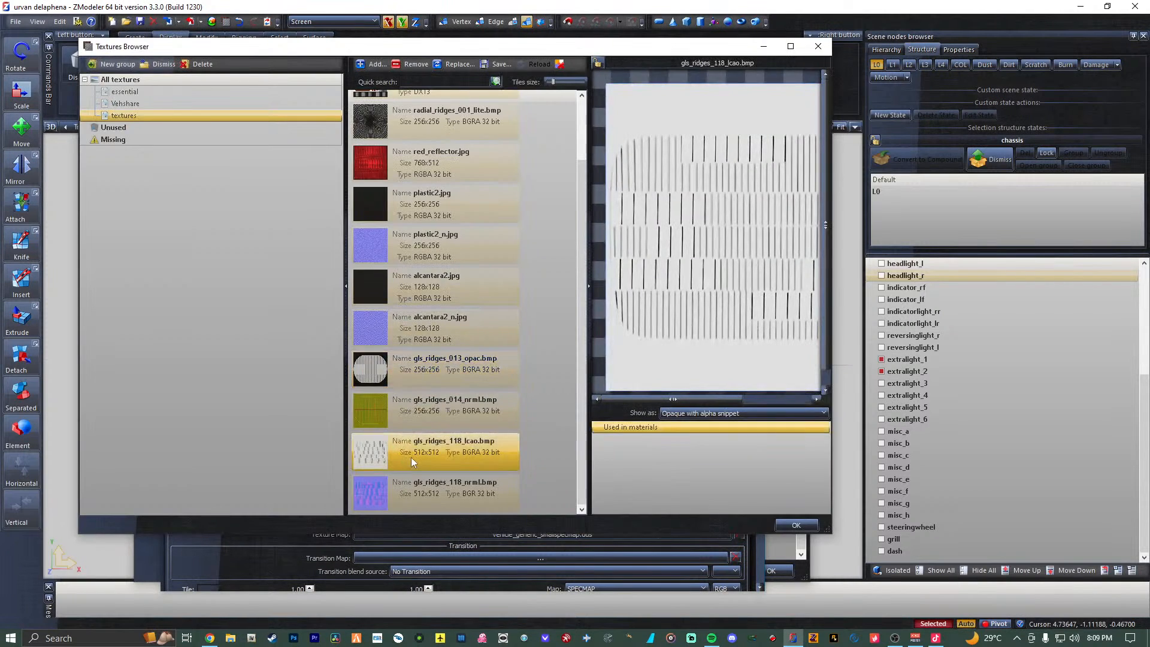
pyautogui.doubleClick(411, 457)
pyautogui.click(759, 99)
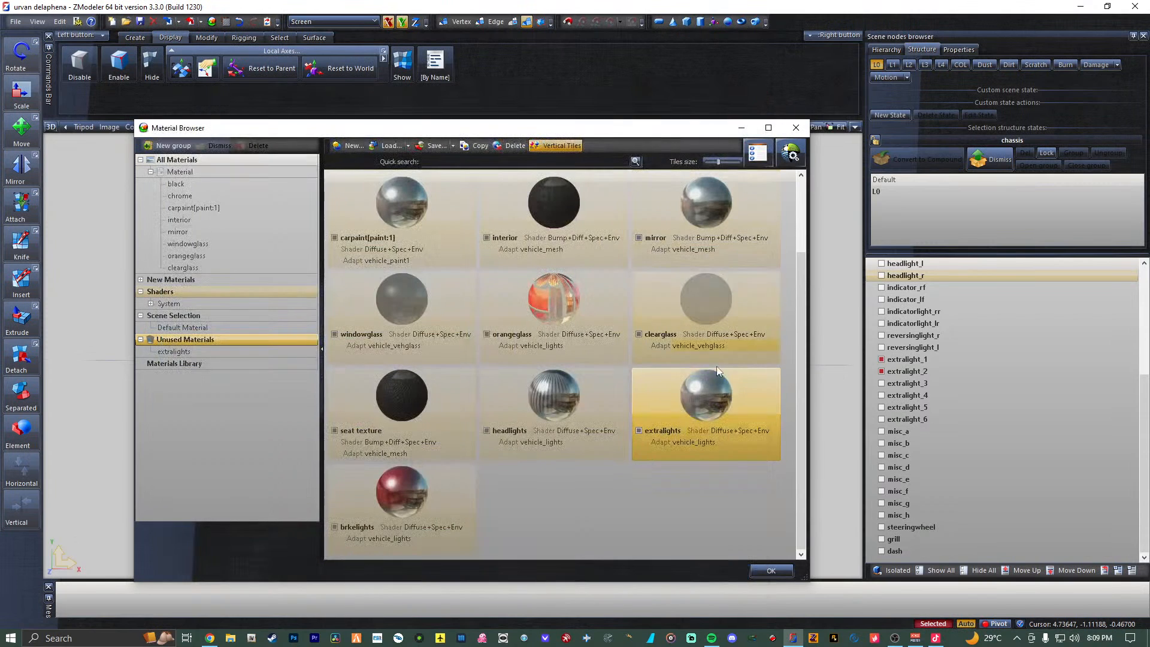
pyautogui.click(771, 571)
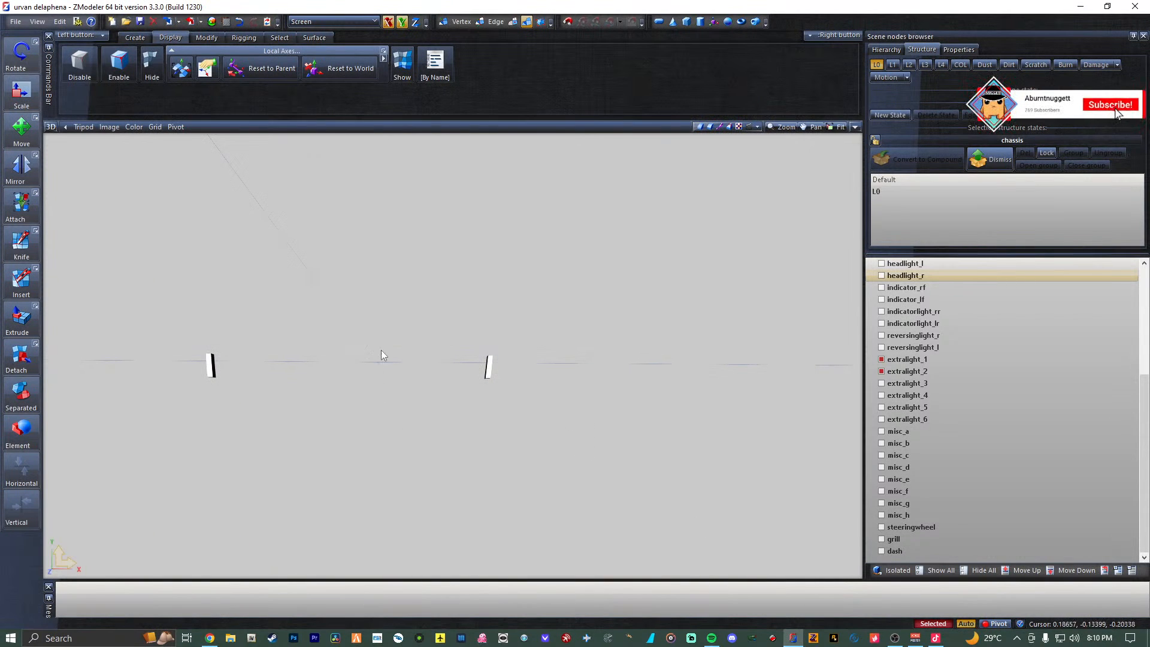
# Replace the Default Material on the selected extra lights with extralights and check the lights' appearance.
pyautogui.click(212, 22)
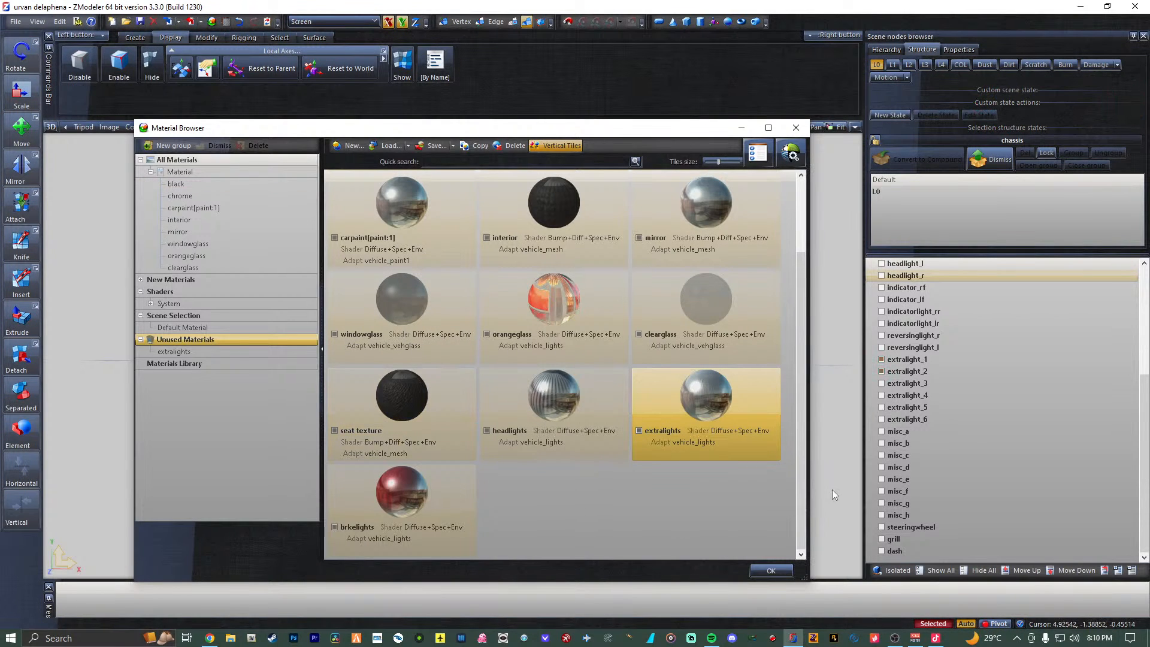
pyautogui.moveTo(706, 397); pyautogui.dragTo(229, 328)
pyautogui.click(798, 128)
pyautogui.scroll(2, 272, 350)
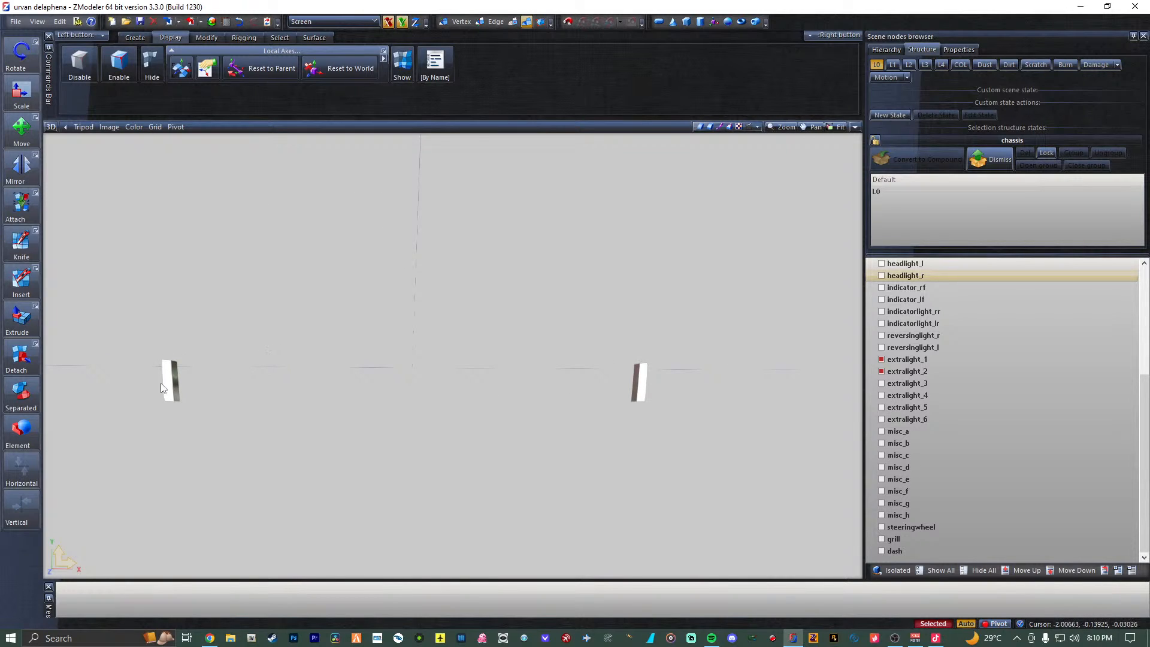
pyautogui.moveTo(160, 383); pyautogui.dragTo(180, 380, button='middle')
pyautogui.scroll(5, 351, 373)
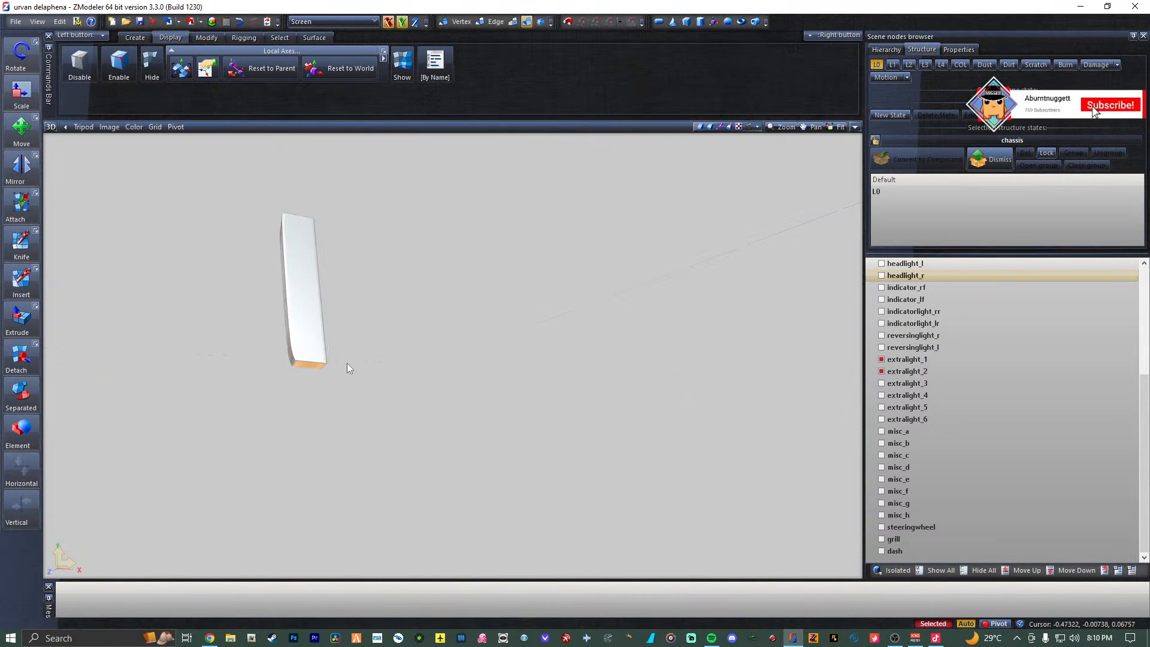
pyautogui.moveTo(308, 315); pyautogui.dragTo(380, 341, button='middle')
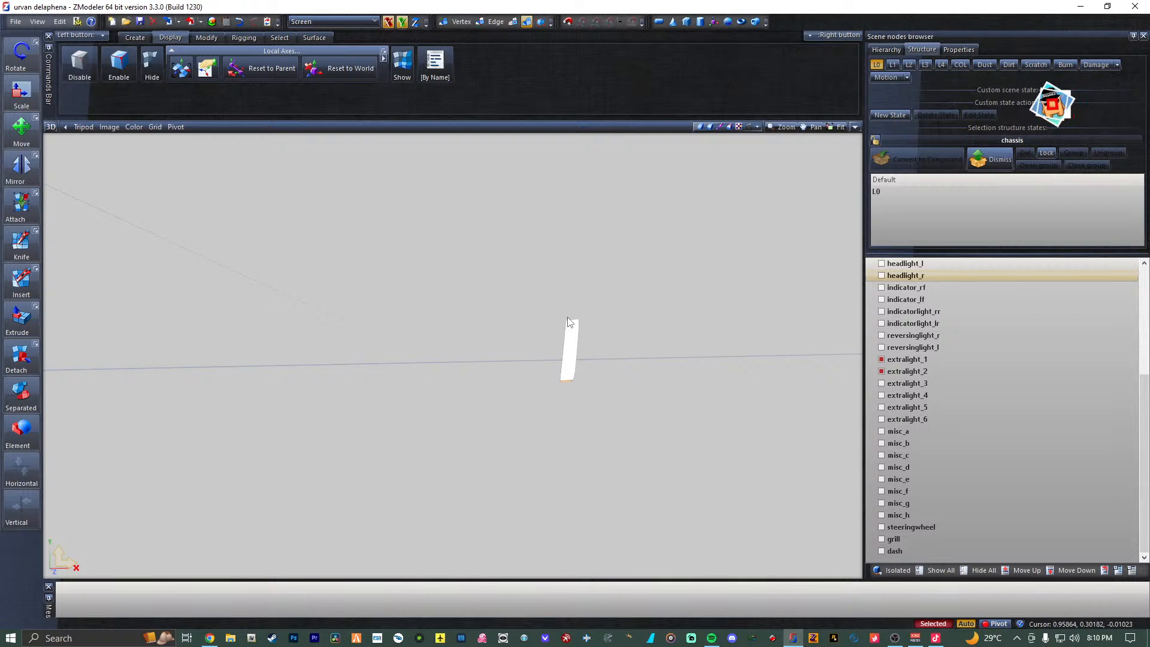
pyautogui.scroll(-3, 617, 331)
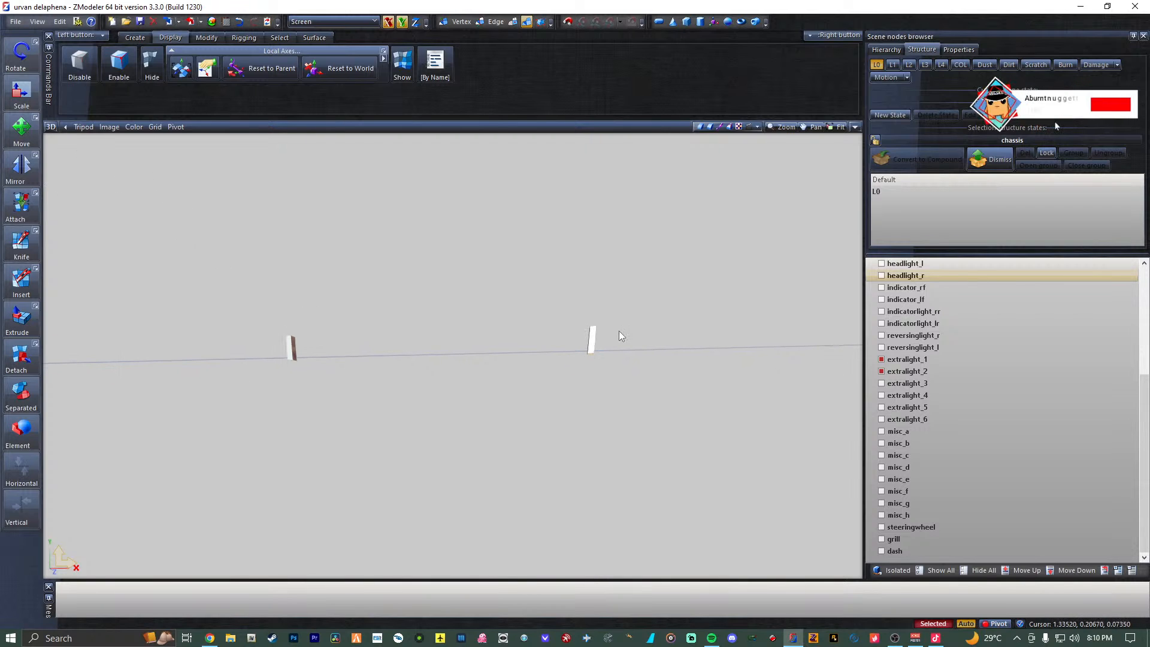
# Show all vehicle parts and examine the van from the front and the rear.
pyautogui.click(935, 570)
pyautogui.moveTo(777, 473); pyautogui.dragTo(797, 479, button='middle')
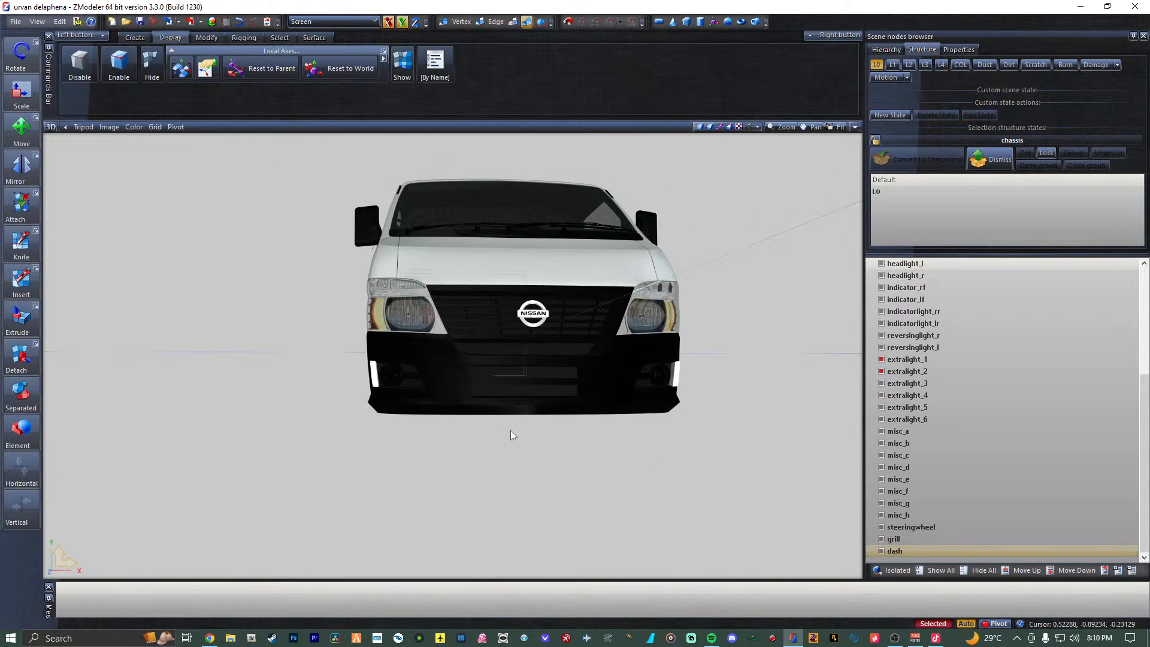
pyautogui.moveTo(162, 425); pyautogui.dragTo(204, 433, button='middle')
pyautogui.scroll(4, 394, 370)
pyautogui.scroll(-5, 402, 369)
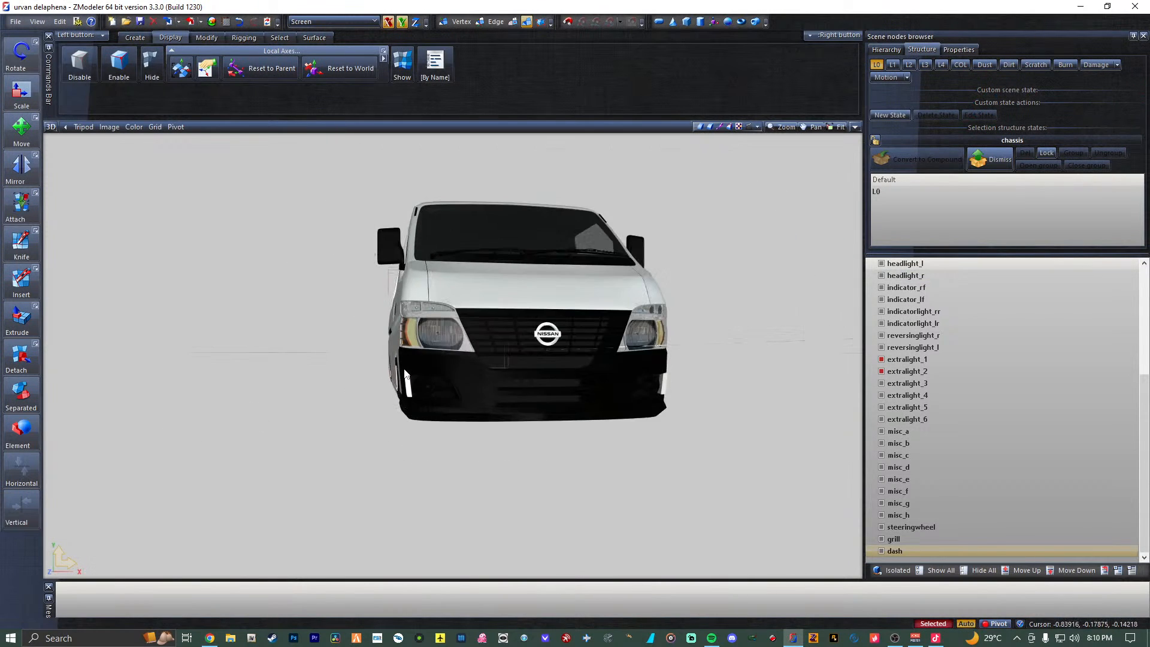
pyautogui.moveTo(446, 392); pyautogui.dragTo(679, 386, button='middle')
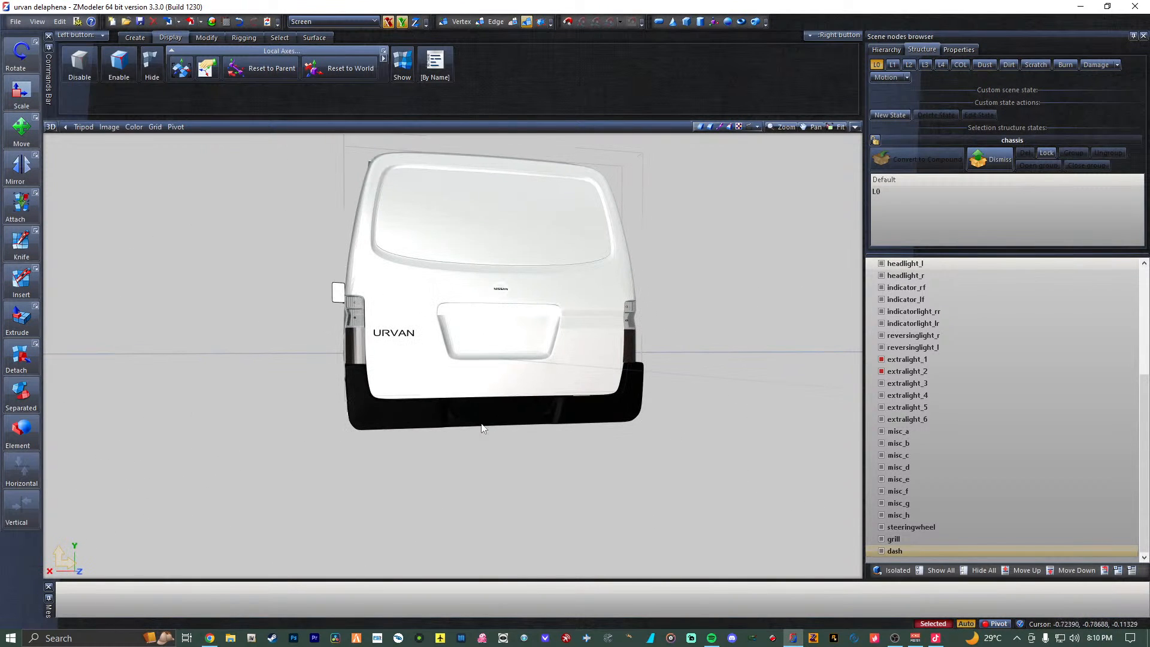
# Create a dummy helper in the scene and name it delephna.
pyautogui.scroll(5, 958, 458)
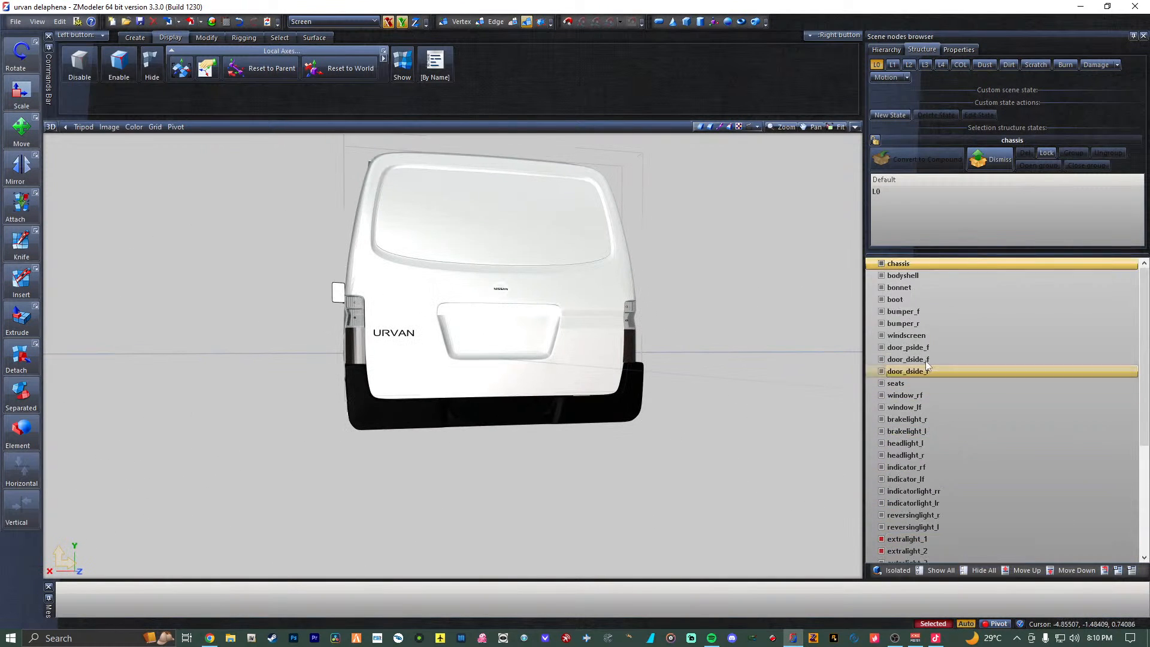
pyautogui.click(714, 25)
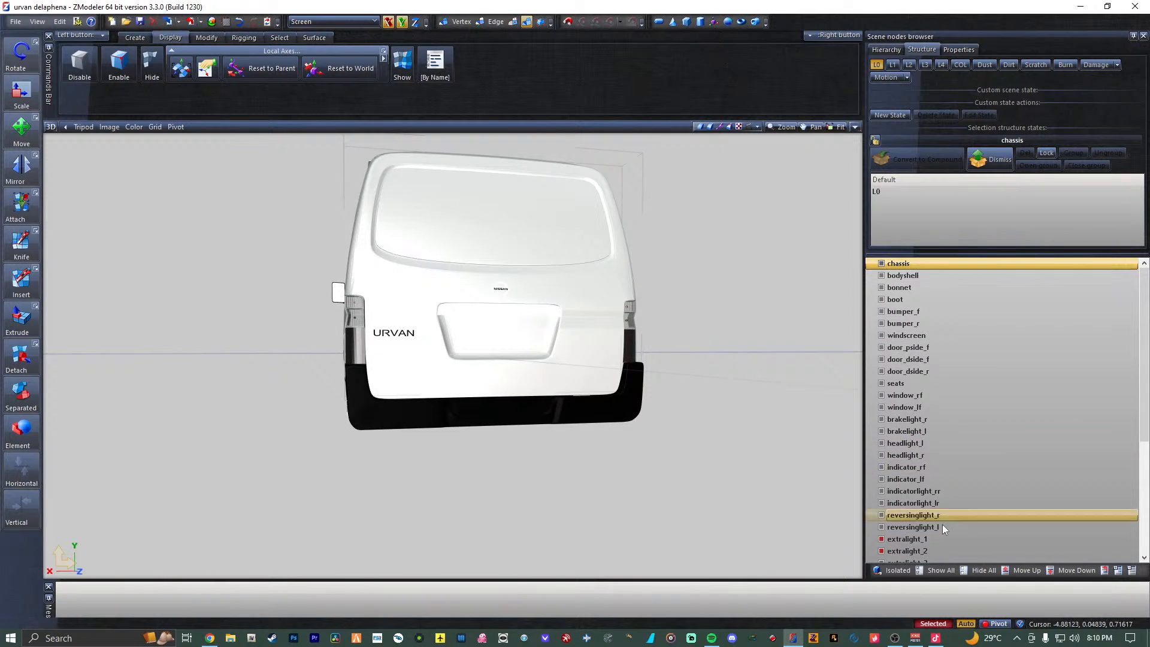
pyautogui.scroll(-5, 953, 527)
pyautogui.click(958, 550)
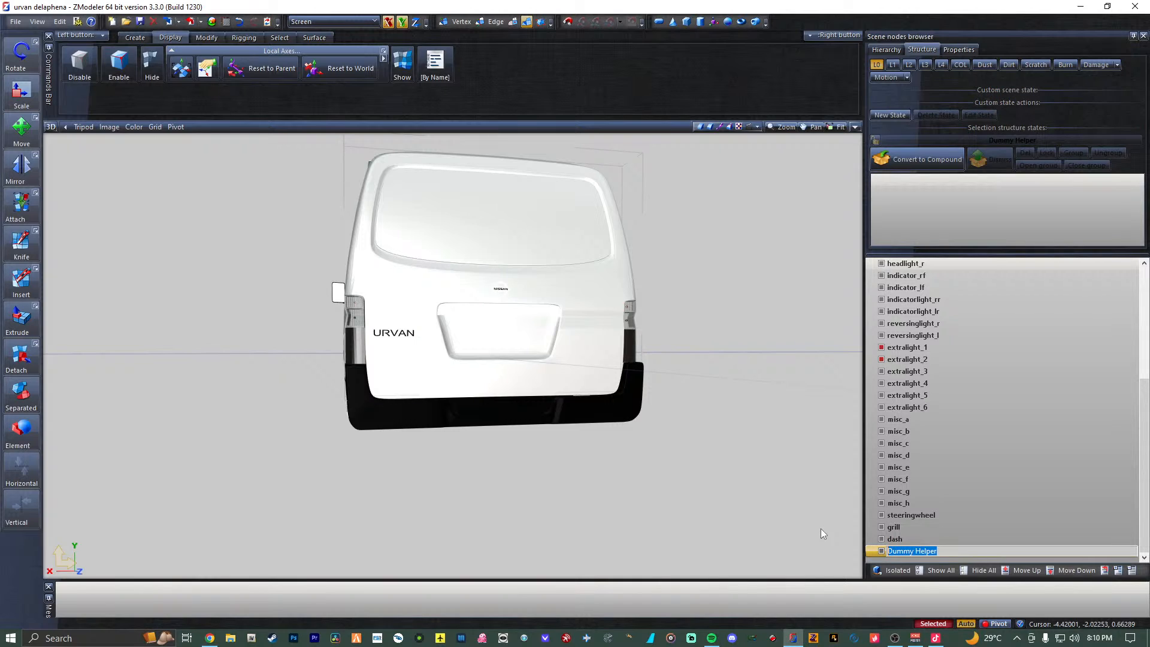
pyautogui.write('delephna')
pyautogui.press('Return')
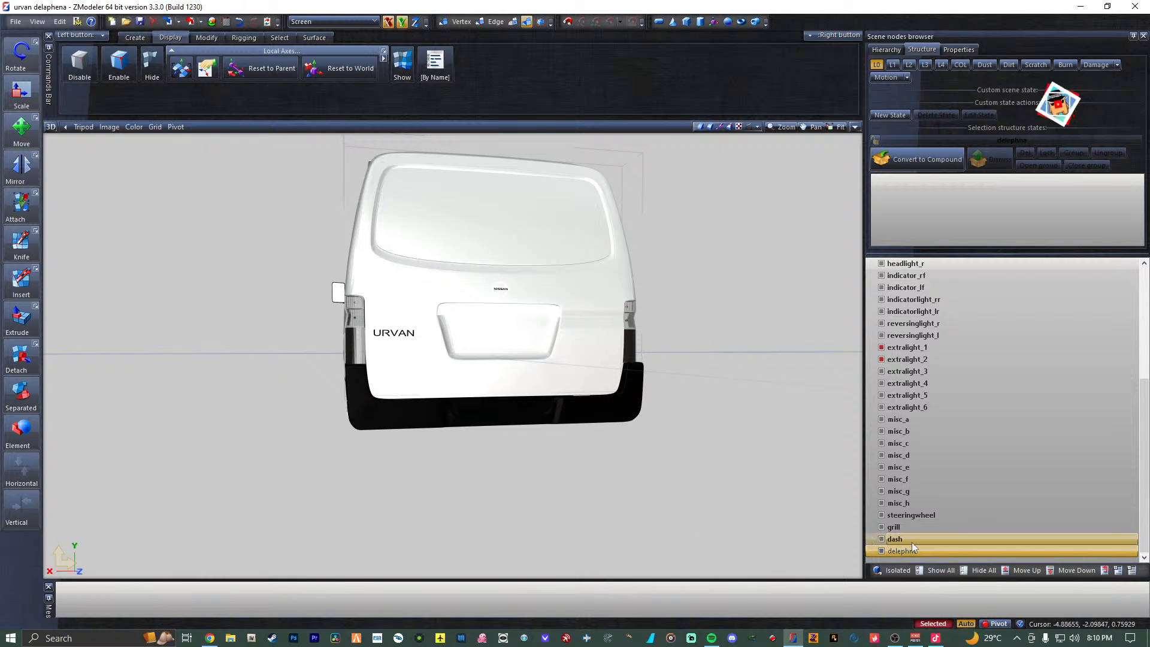
# Nest the chassis under the delephna dummy and all other vehicle parts under the chassis, with the chassis node expanded.
pyautogui.click(911, 541)
pyautogui.click(918, 527)
pyautogui.scroll(5, 954, 461)
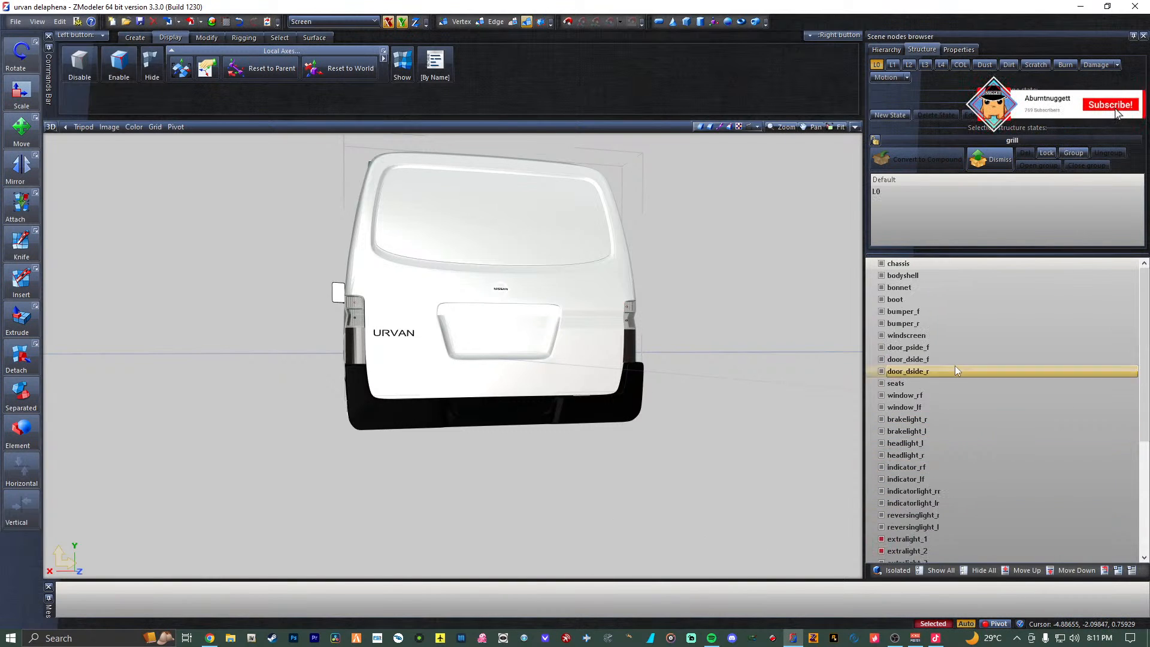
pyautogui.click(935, 267)
pyautogui.scroll(-5, 944, 454)
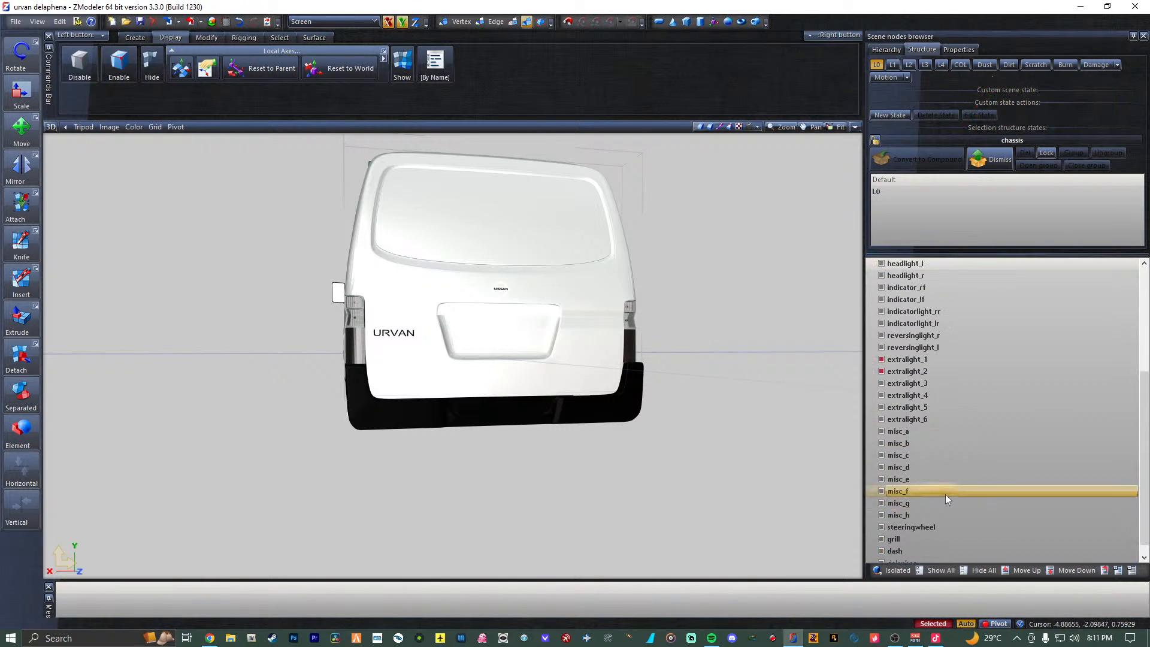
pyautogui.click(918, 553)
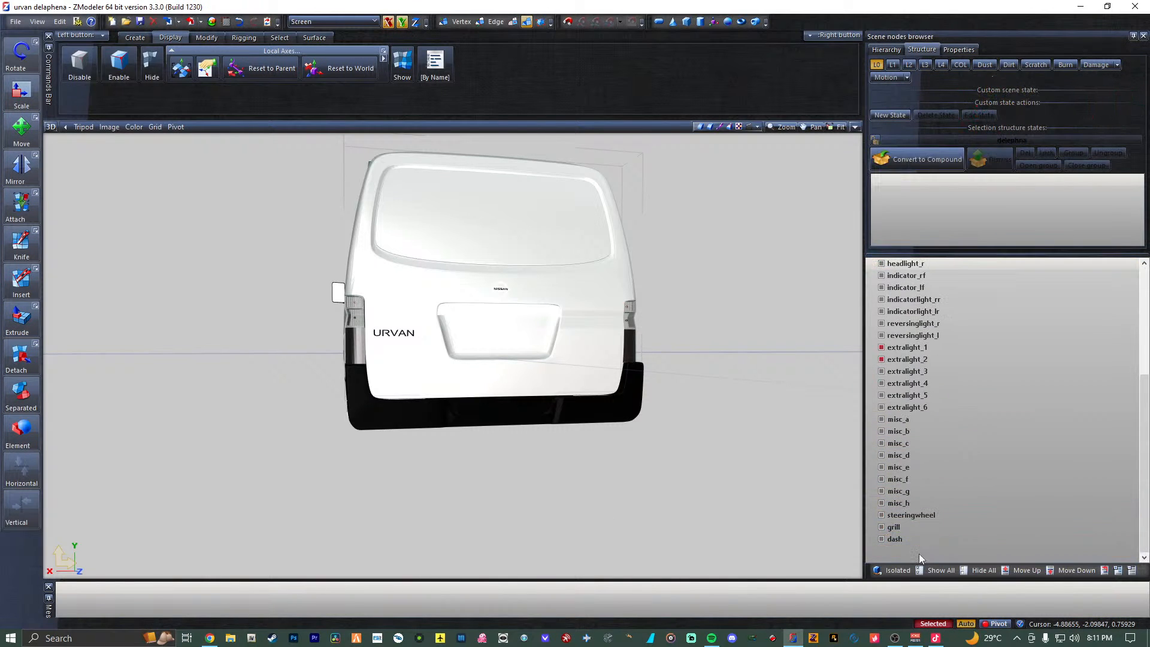
pyautogui.click(871, 552)
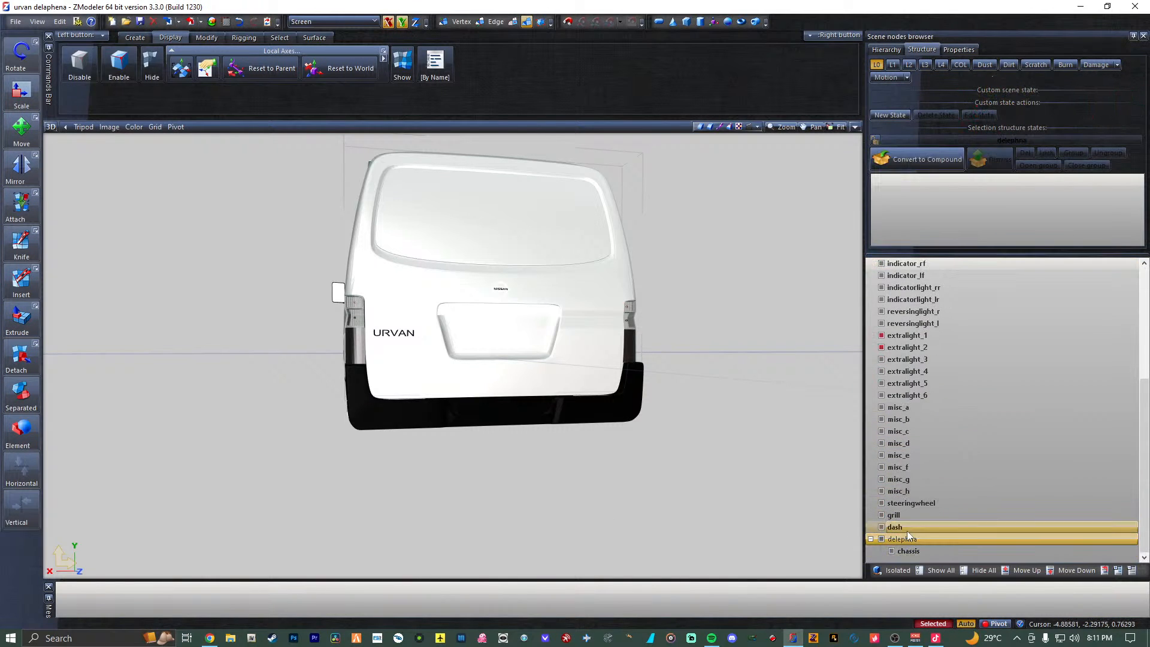
pyautogui.moveTo(907, 531); pyautogui.dragTo(922, 550)
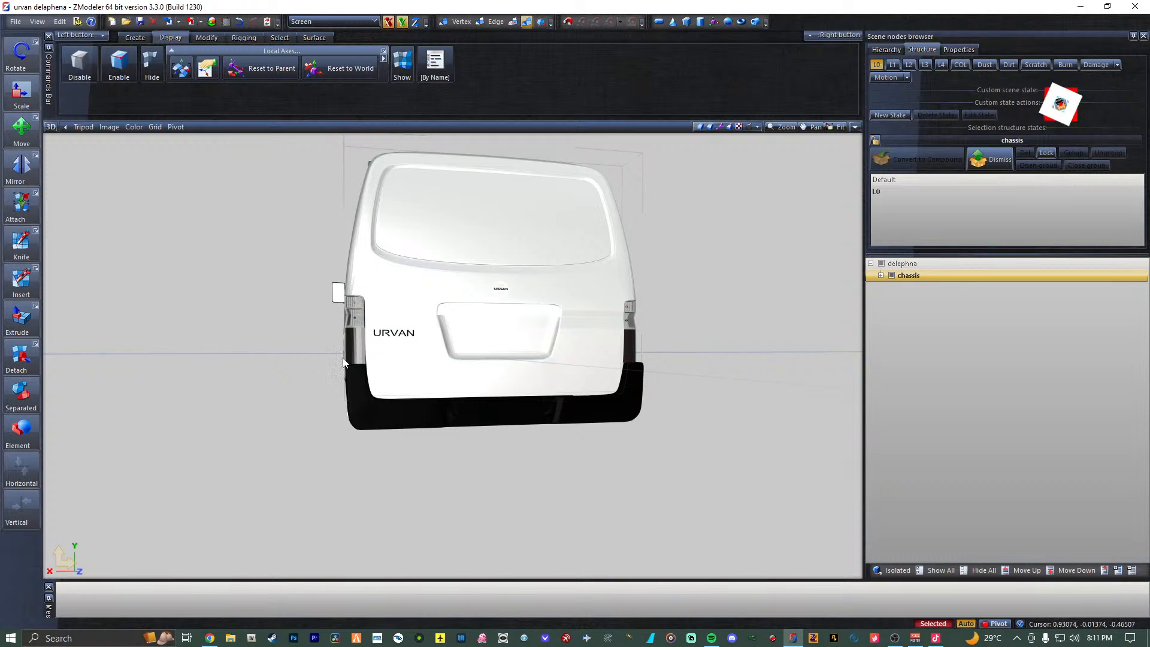
pyautogui.click(881, 275)
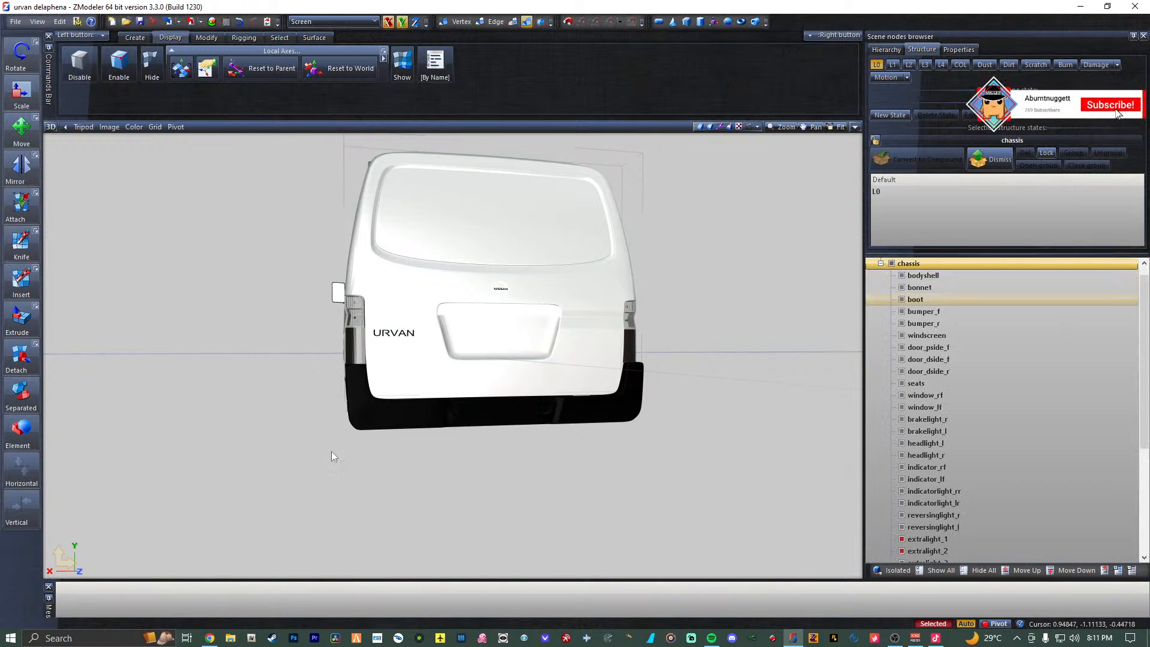
# Maximize the Perspective viewport and face the front of the van.
pyautogui.moveTo(260, 412); pyautogui.dragTo(397, 364, button='middle')
pyautogui.scroll(2, 481, 290)
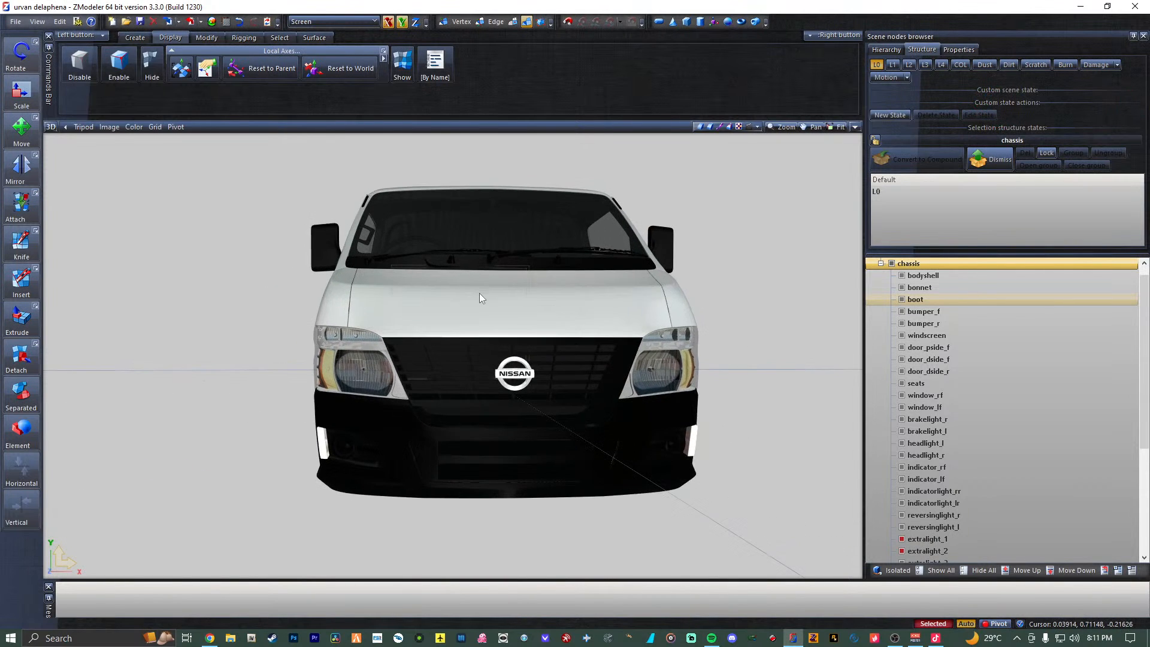
pyautogui.moveTo(479, 292); pyautogui.dragTo(494, 340, button='middle')
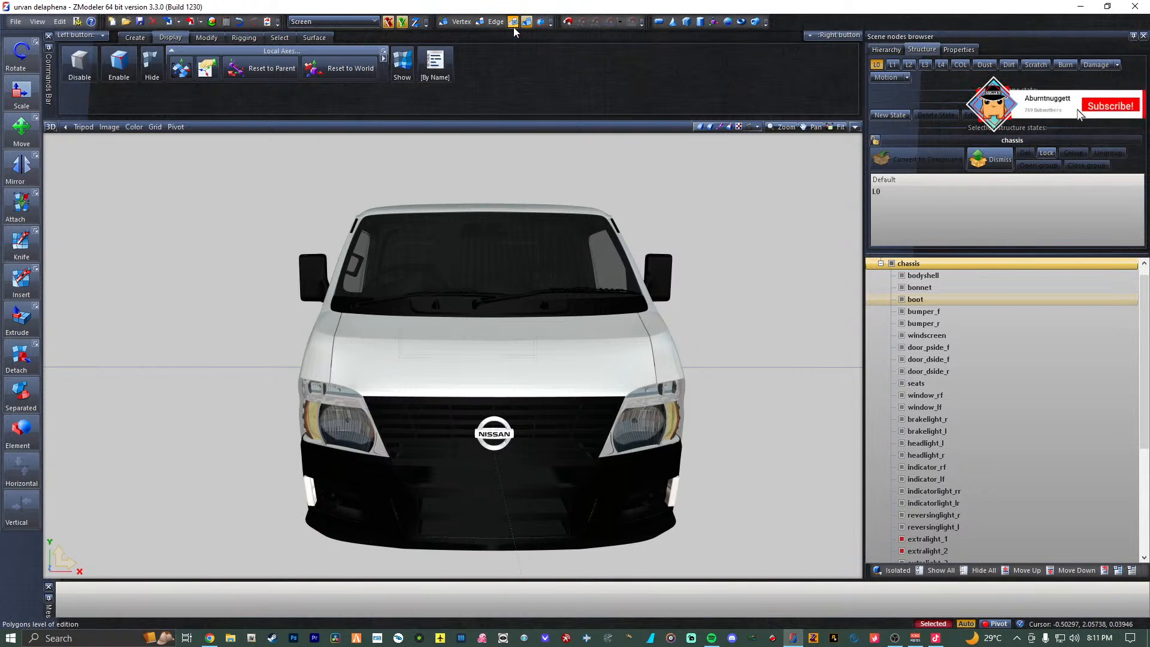
pyautogui.click(856, 127)
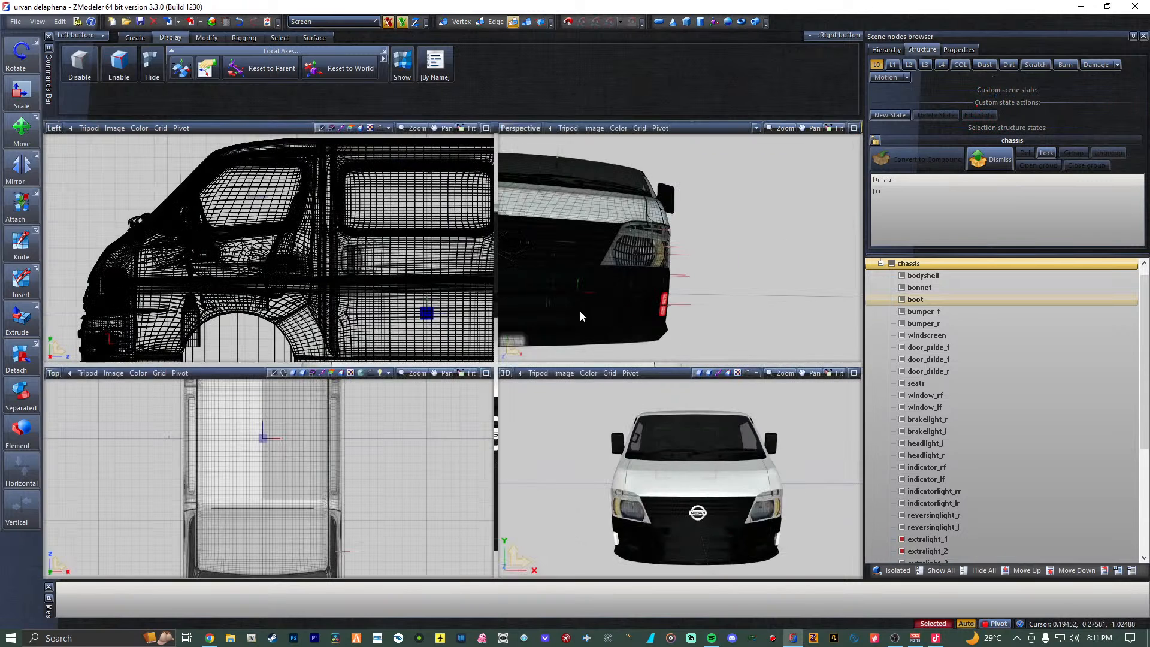
pyautogui.click(854, 128)
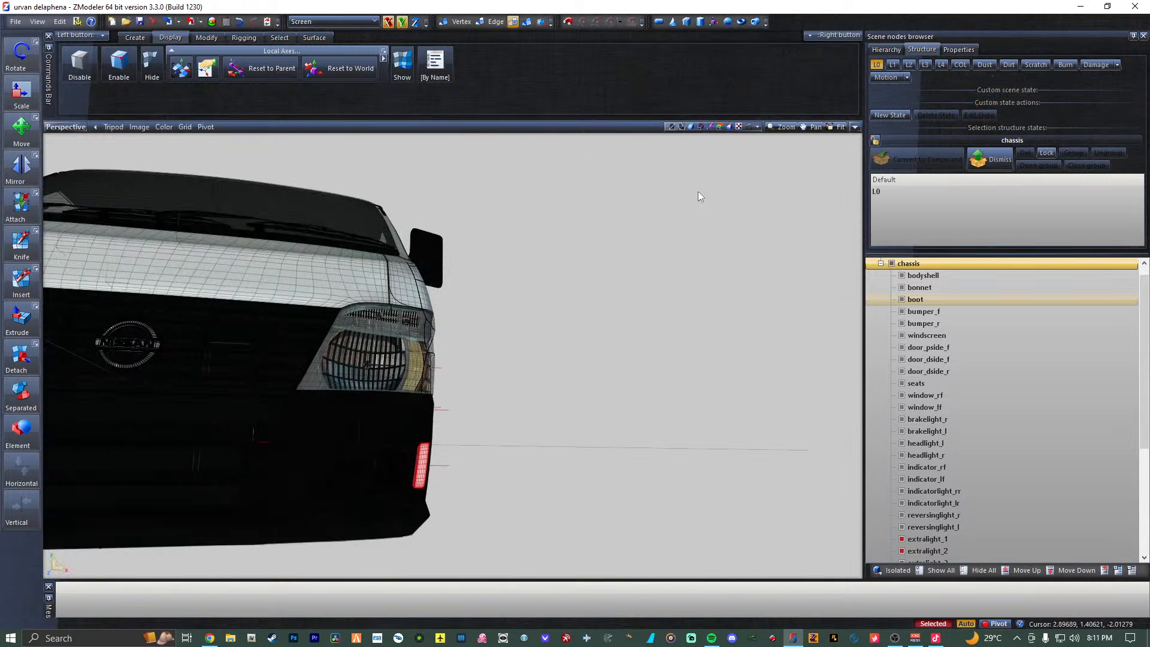
pyautogui.moveTo(526, 249); pyautogui.dragTo(701, 285, button='middle')
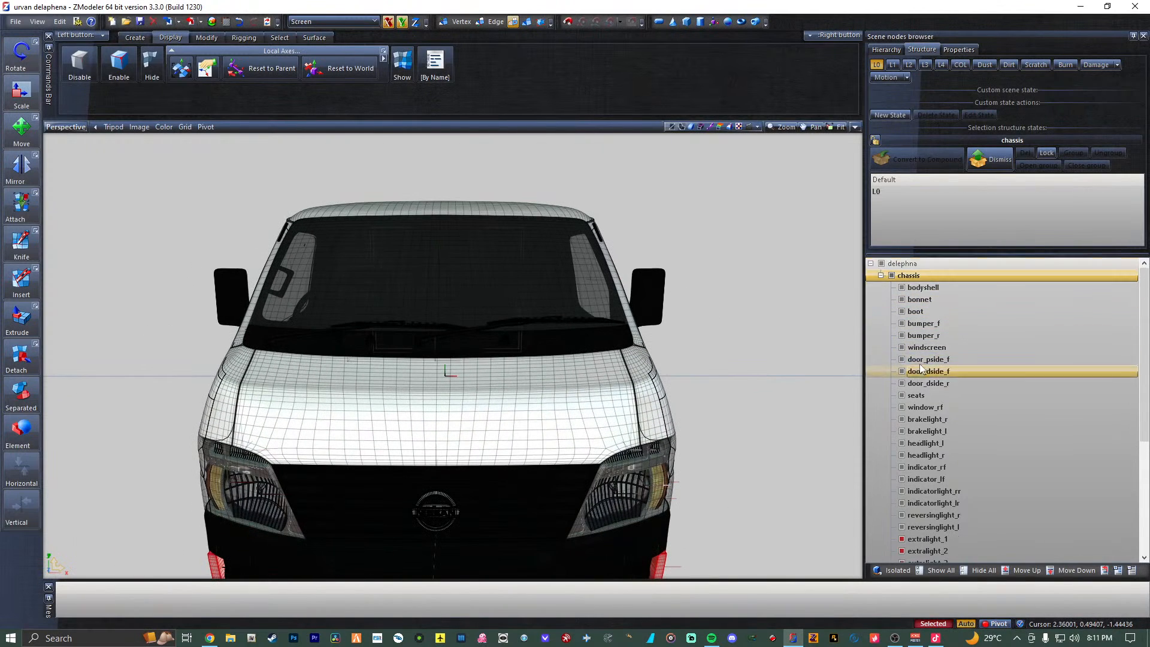
pyautogui.scroll(-3, 940, 357)
pyautogui.scroll(4, 941, 357)
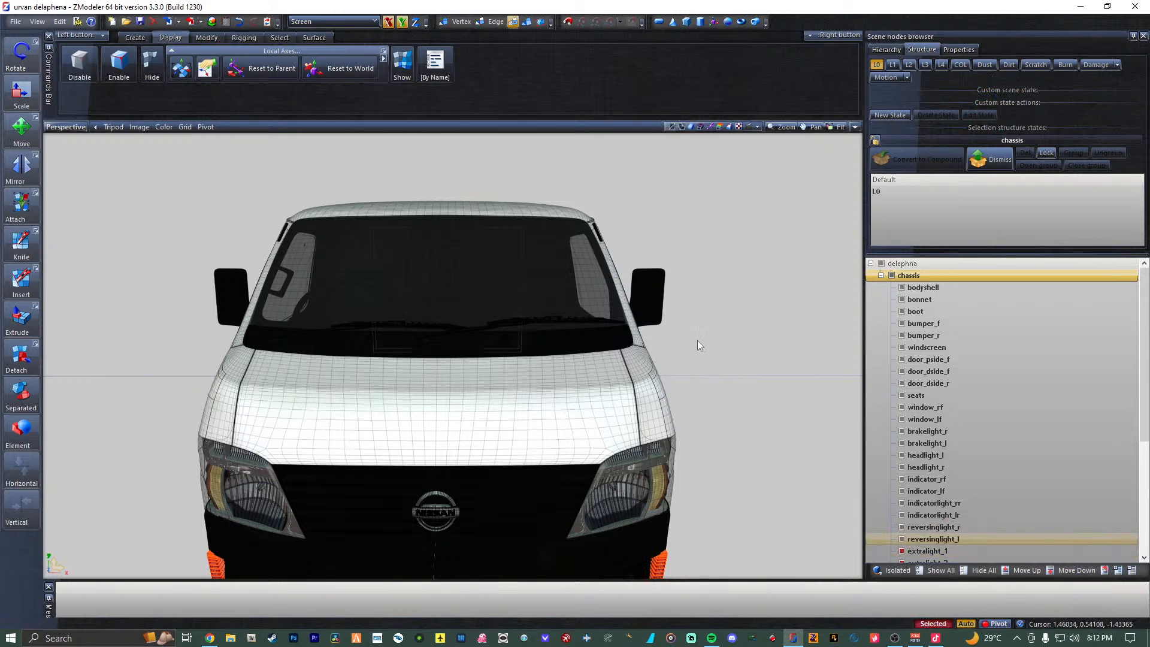
# Turn off Selected mode, deselect the extra lights at object level, and save the scene.
pyautogui.press('space')
pyautogui.click(526, 23)
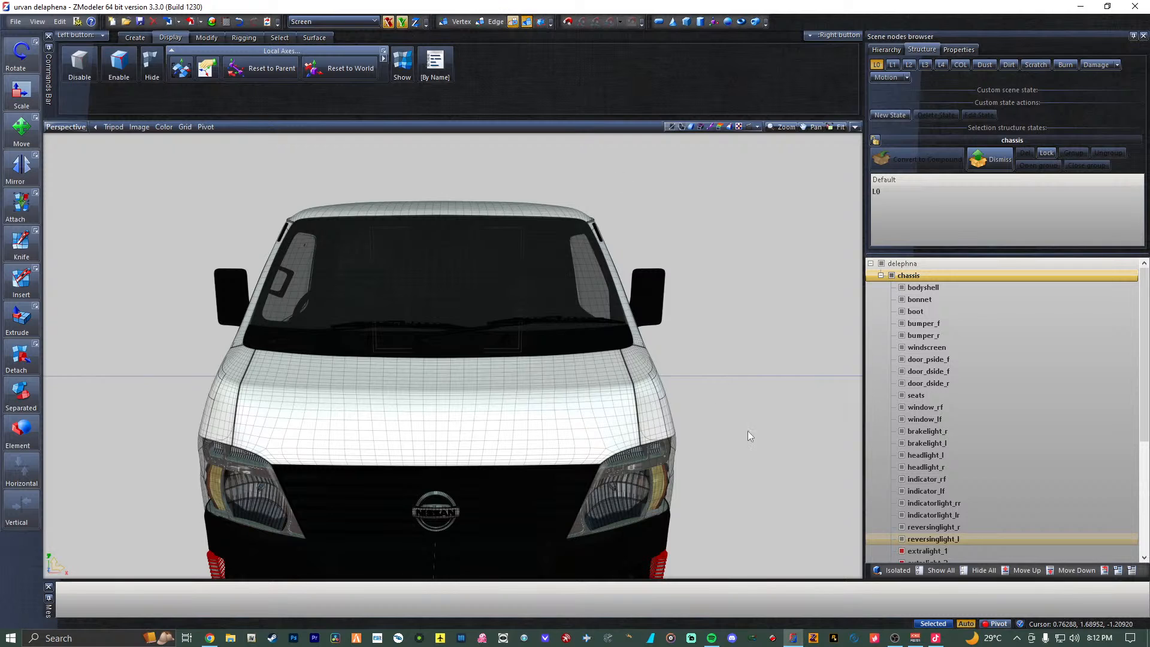
pyautogui.rightClick(756, 486)
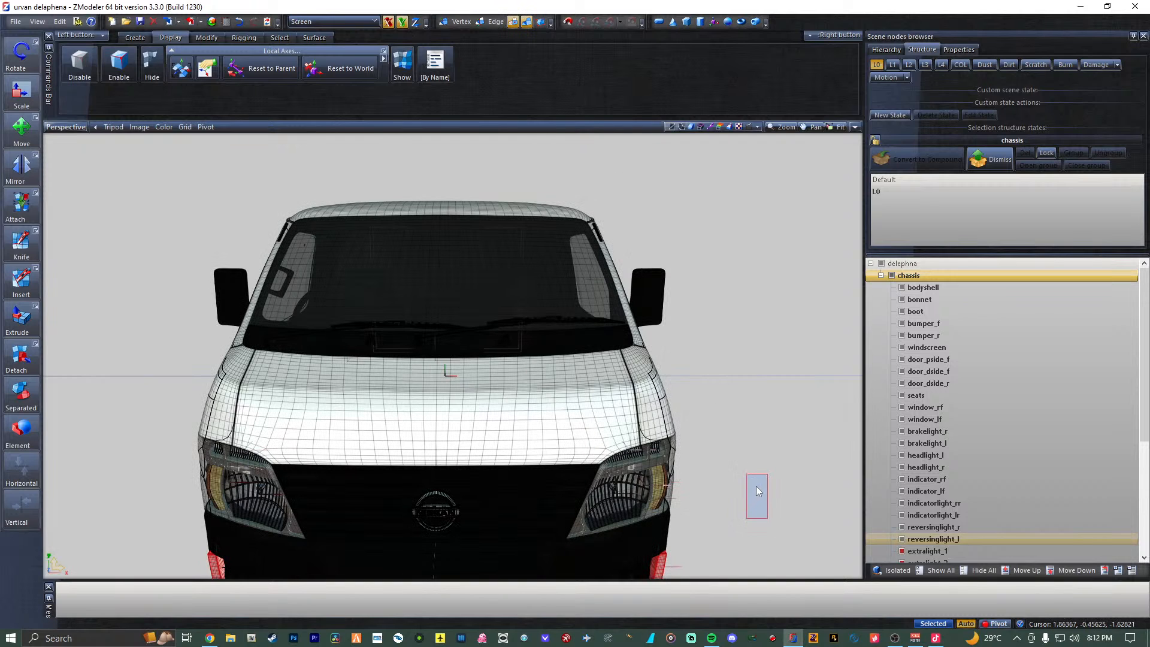
pyautogui.click(757, 487)
pyautogui.hotkey('ctrl', 's')
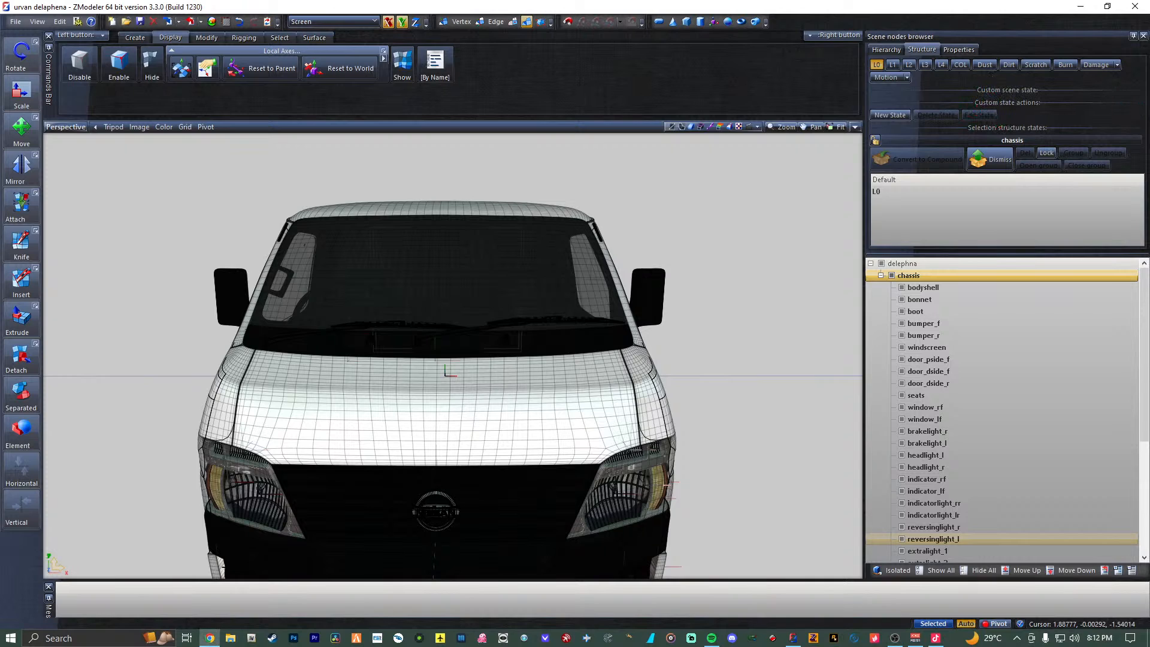
# Hide every part except the bonnet and switch to polygon-level editing.
pyautogui.click(928, 384)
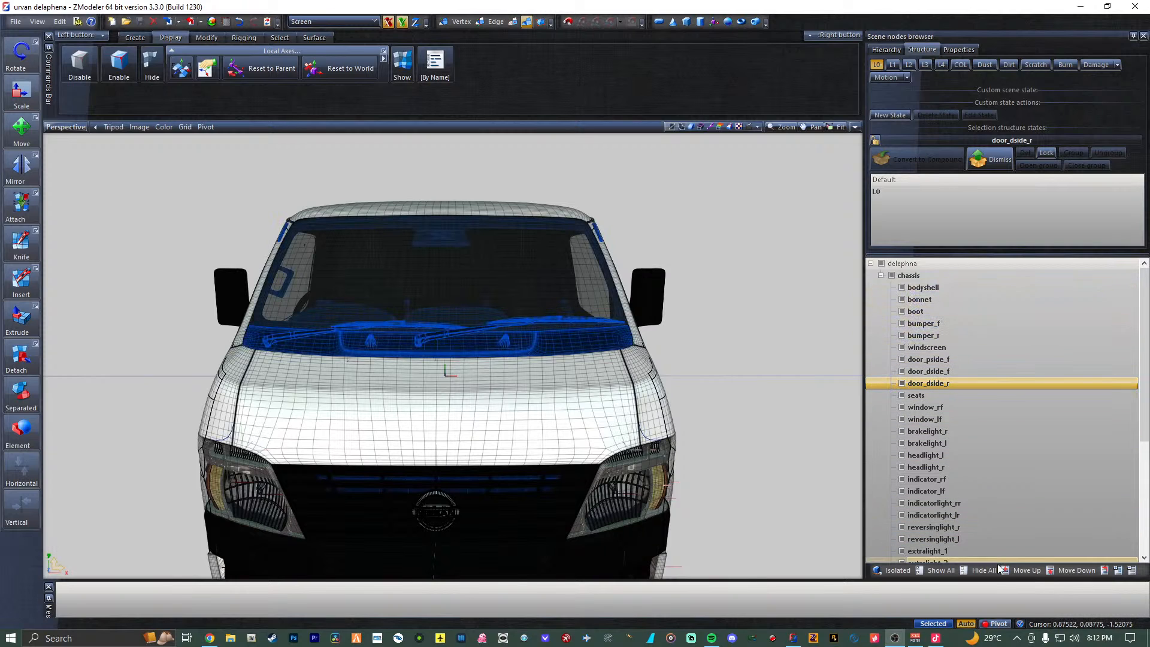
pyautogui.click(980, 570)
pyautogui.click(902, 299)
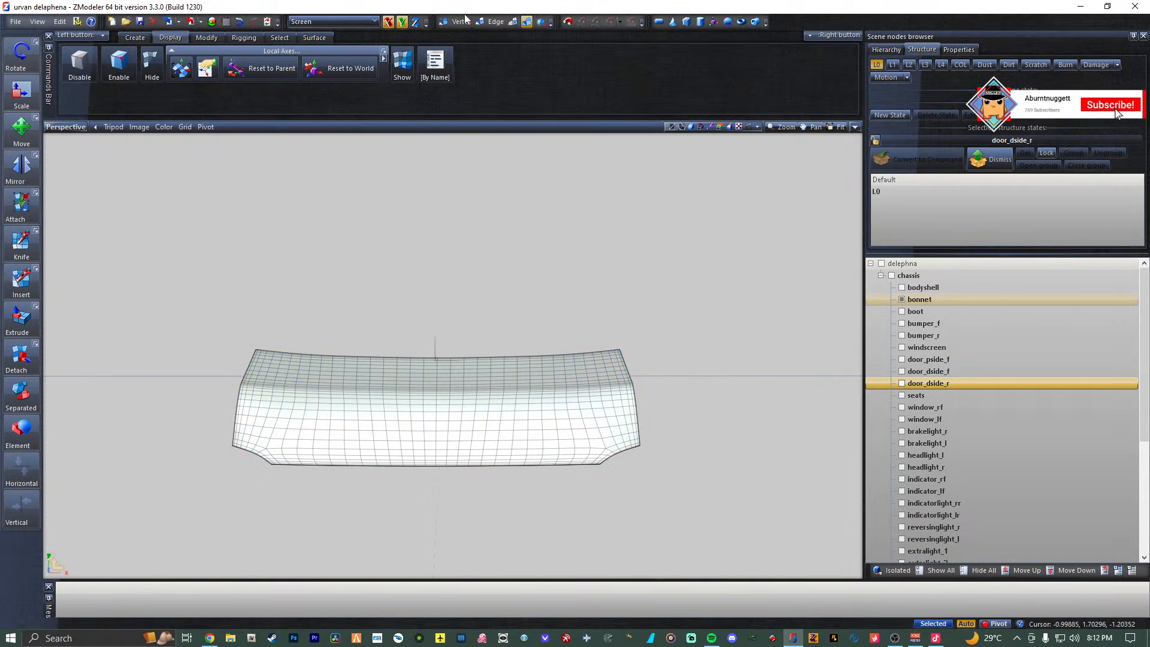
pyautogui.click(513, 21)
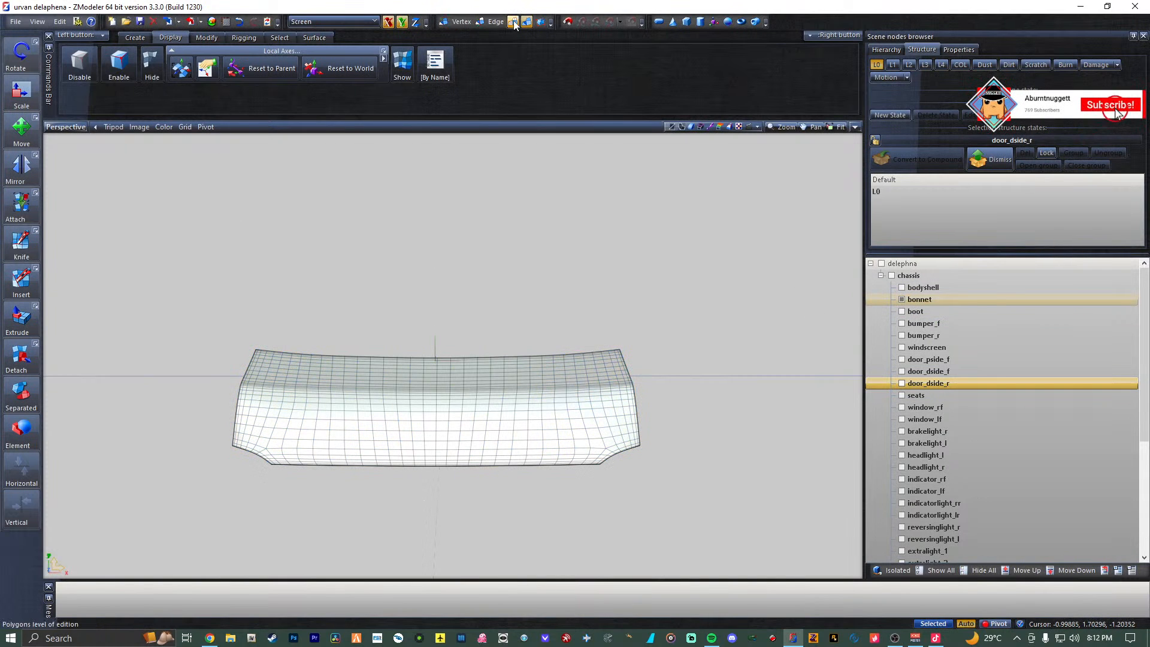
pyautogui.click(459, 414)
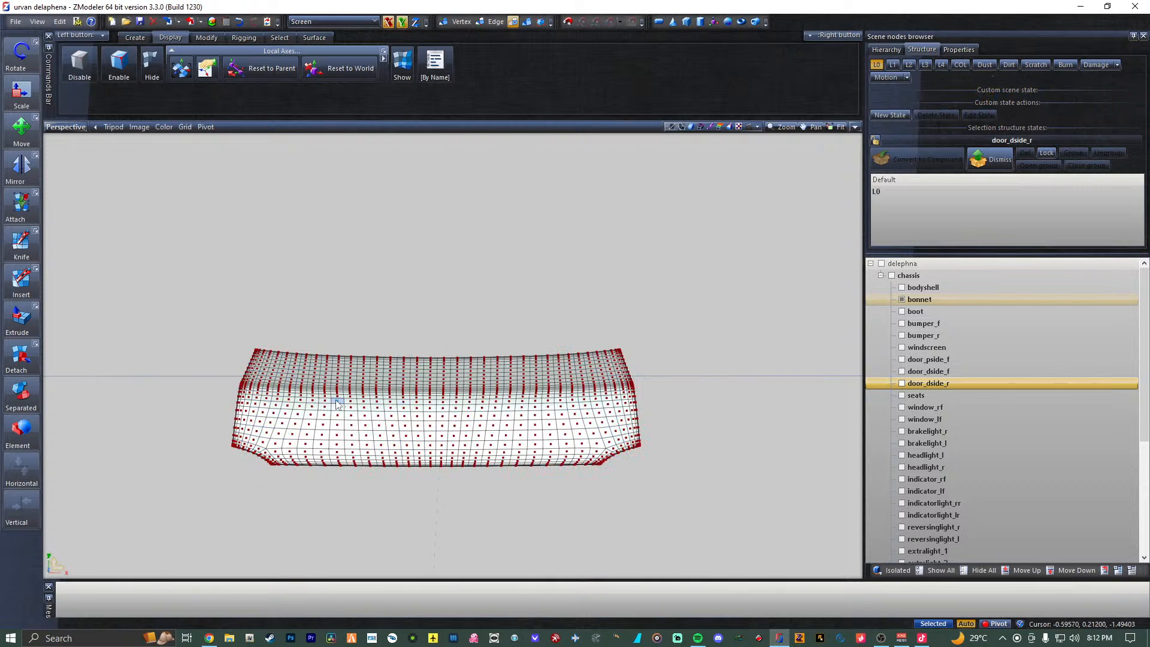
pyautogui.rightClick(309, 404)
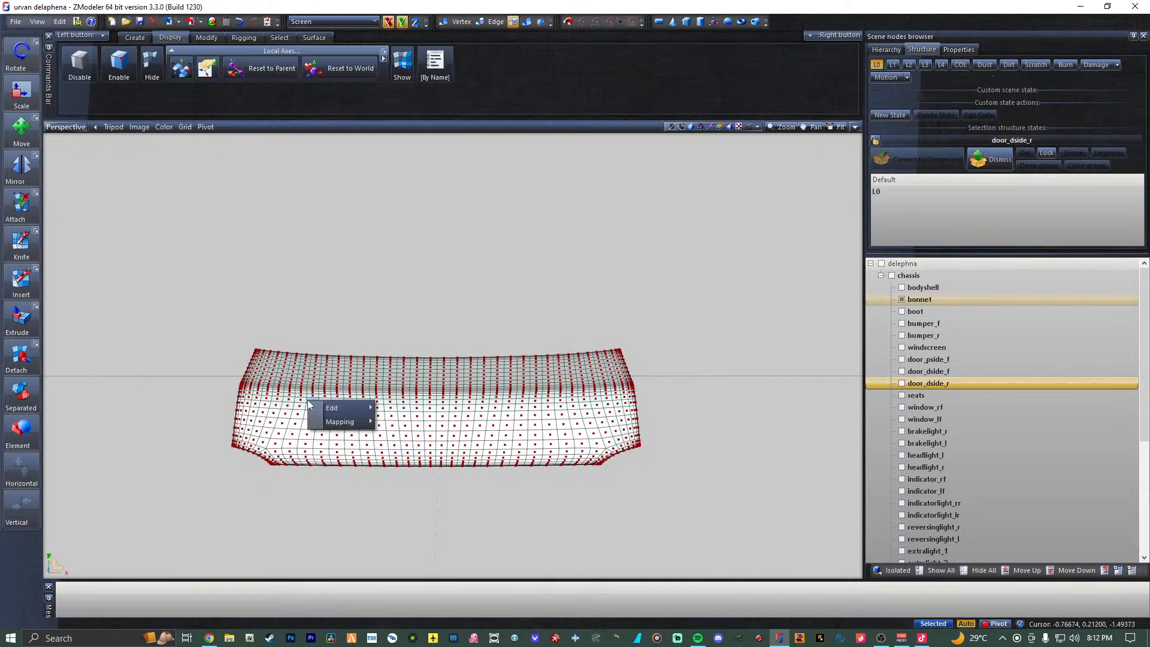
pyautogui.click(464, 200)
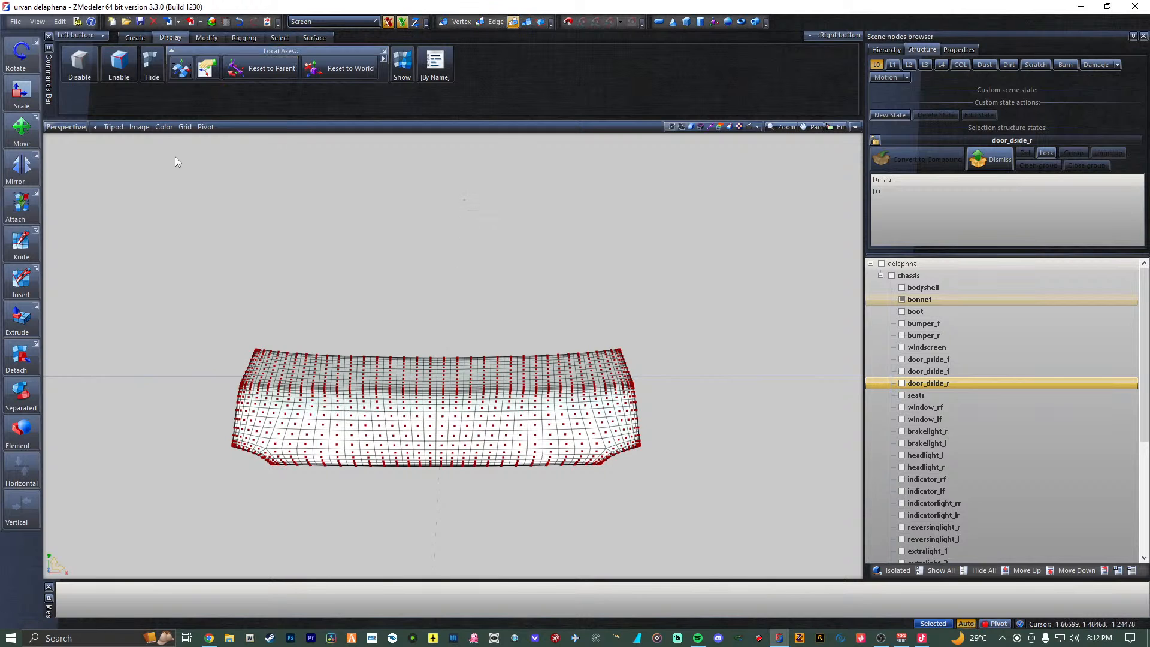
# Select a rectangular block of polygons across the middle of the bonnet's front face, including the column beside its driver-side edge.
pyautogui.click(206, 126)
pyautogui.click(279, 37)
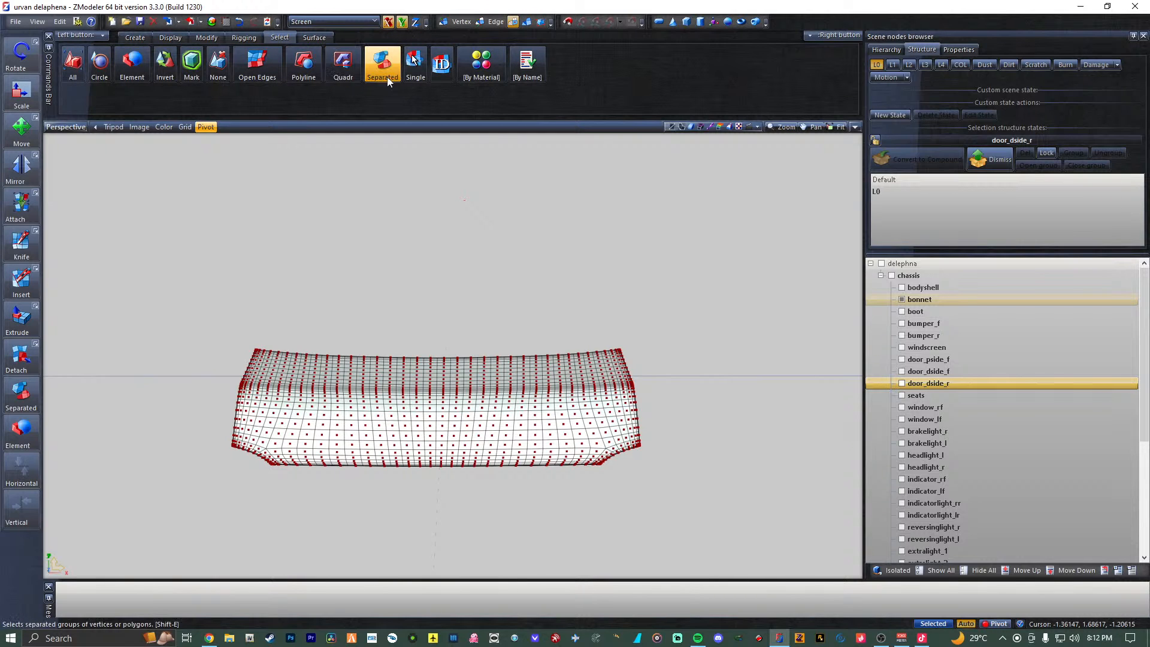
pyautogui.click(344, 63)
pyautogui.scroll(4, 375, 354)
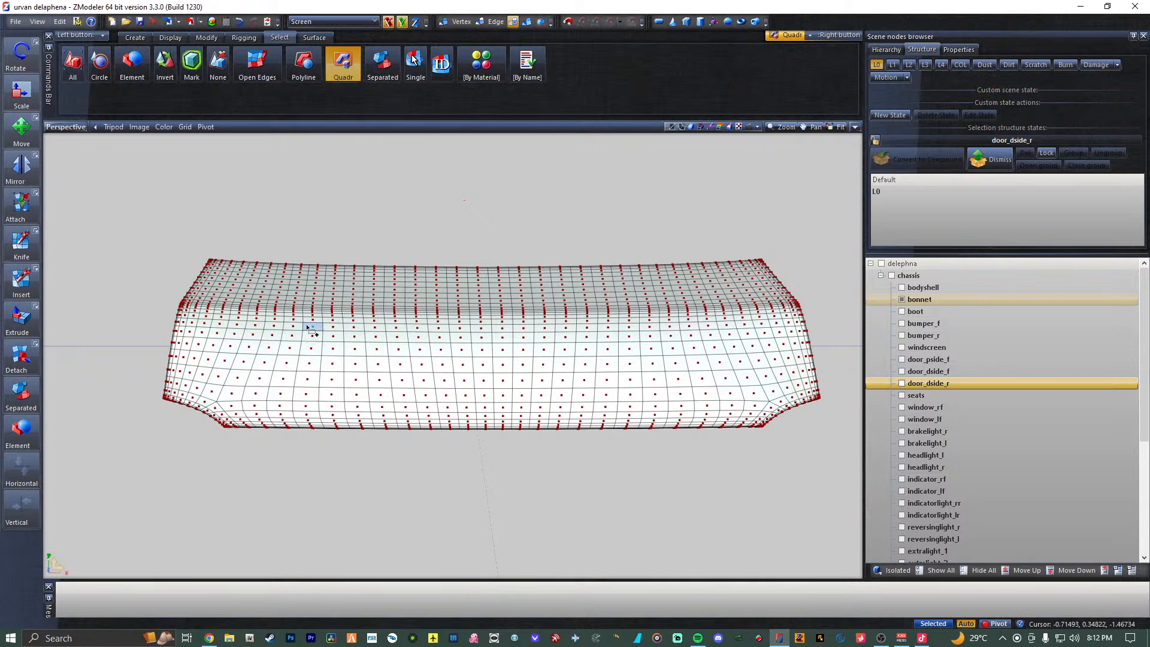
pyautogui.moveTo(308, 328); pyautogui.dragTo(701, 395)
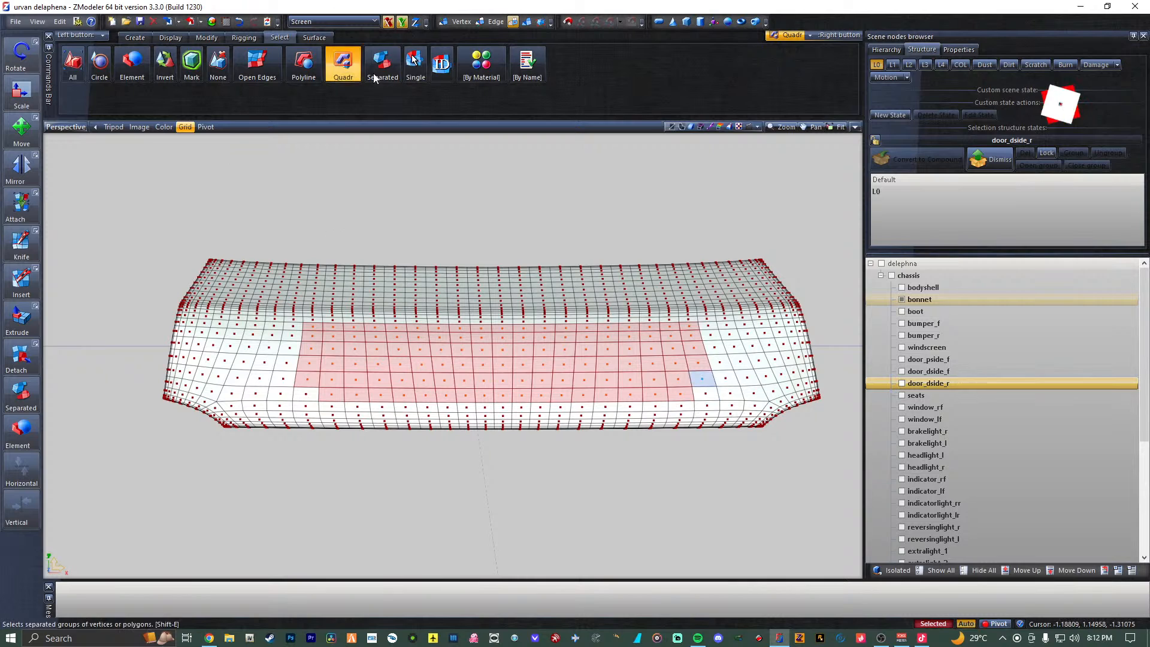
pyautogui.click(414, 65)
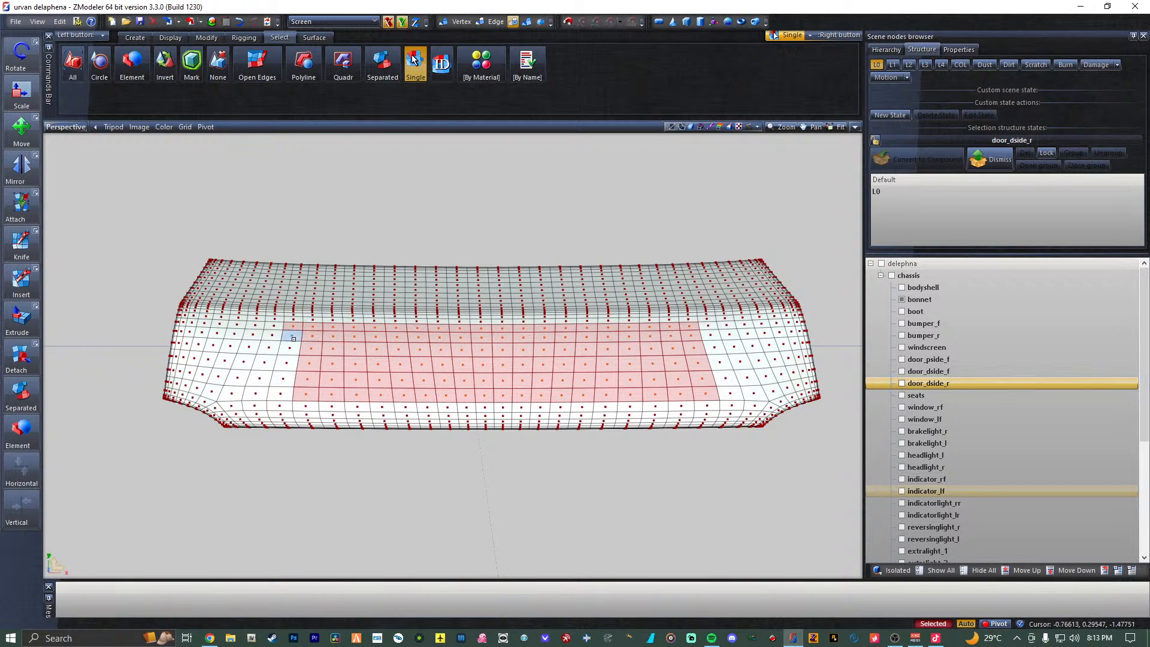
pyautogui.moveTo(293, 338); pyautogui.dragTo(286, 395)
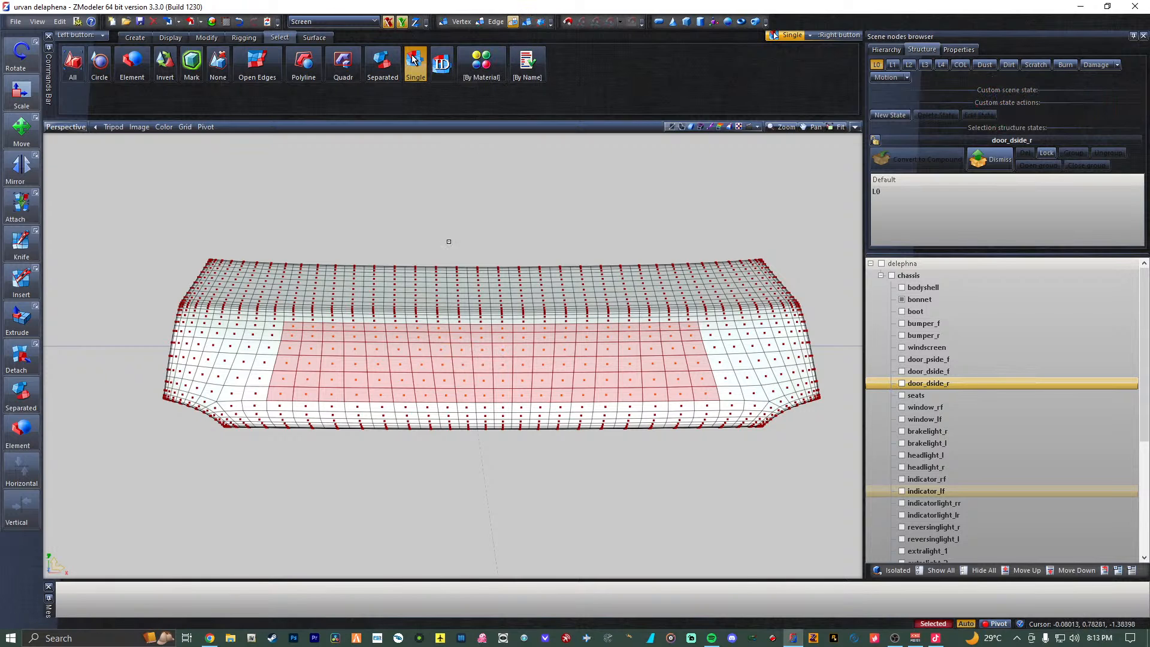
# Detach the selected front polygons from the bonnet as a separate object and hide the original bonnet.
pyautogui.click(21, 356)
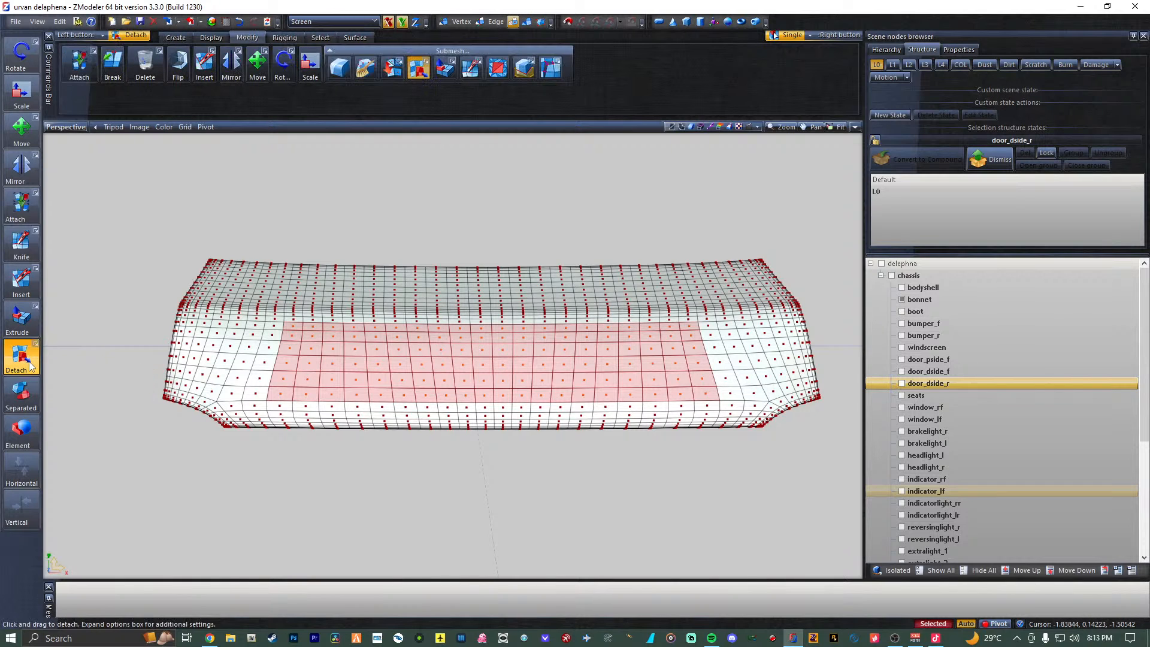
pyautogui.press('3')
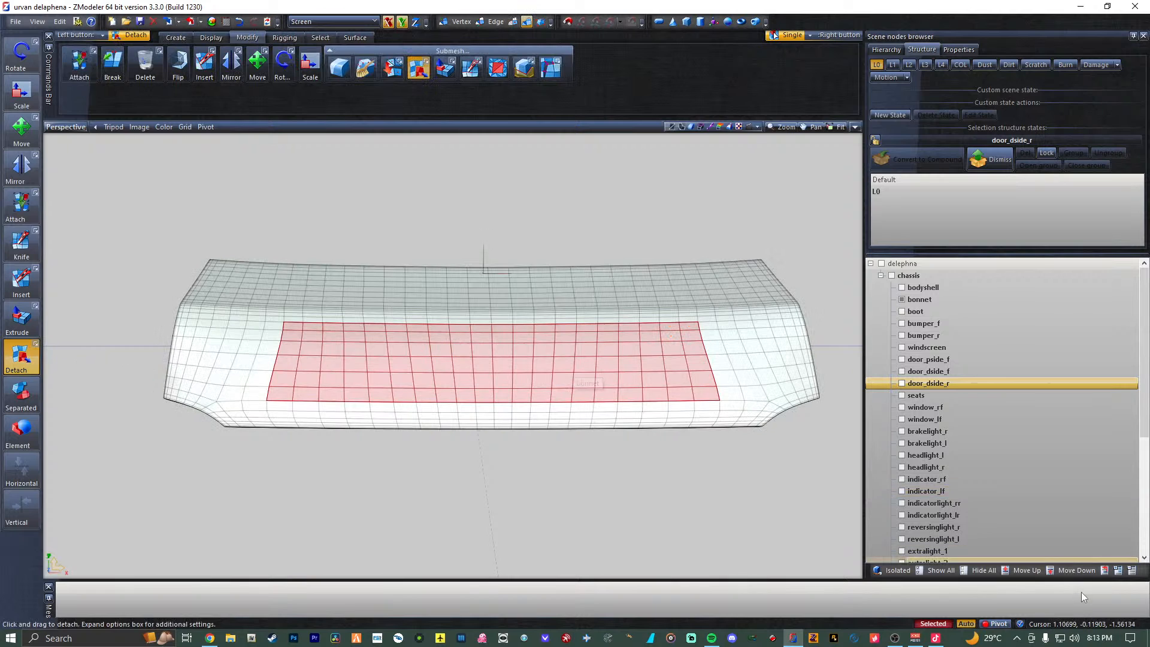
pyautogui.click(745, 521)
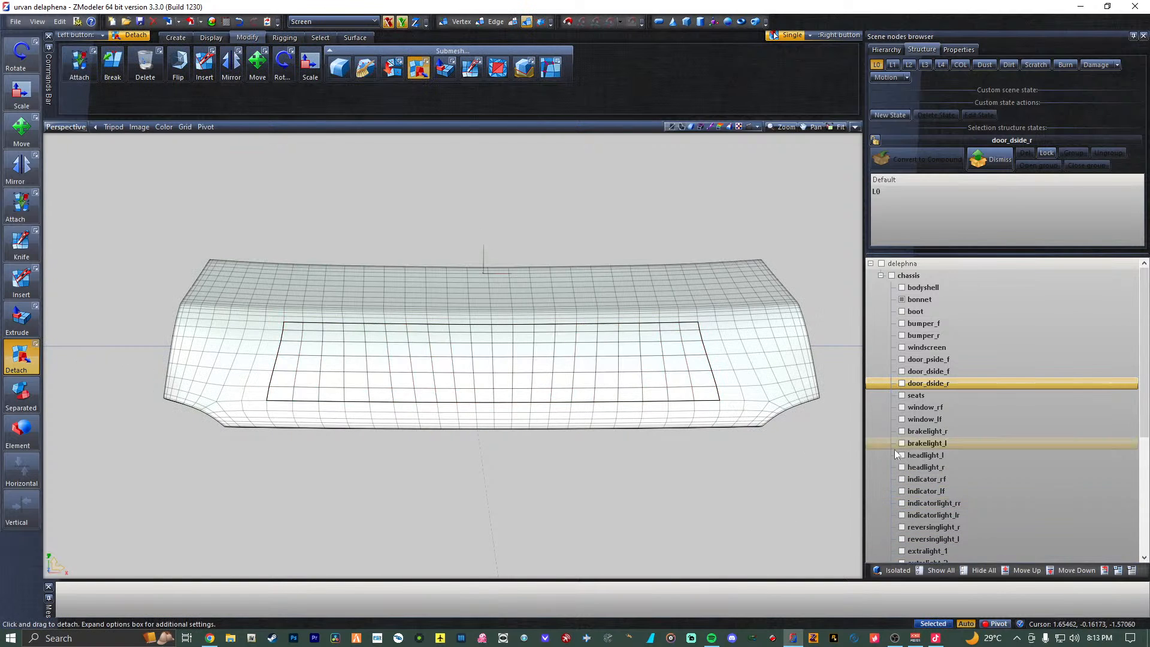
pyautogui.click(902, 300)
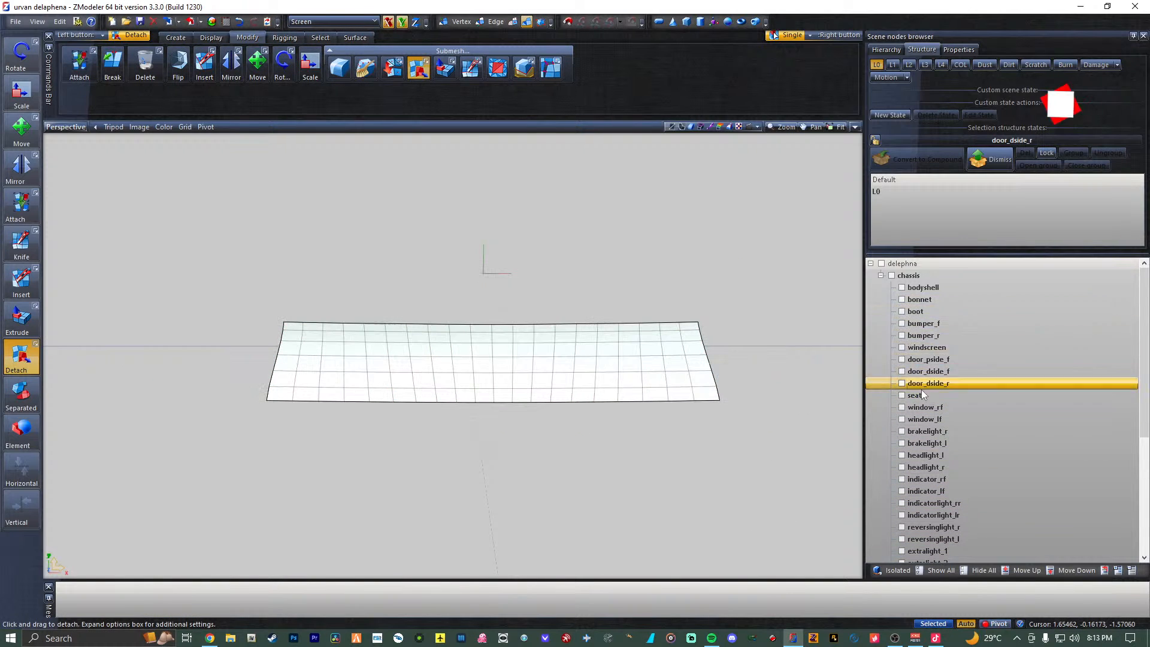
pyautogui.scroll(-6, 926, 414)
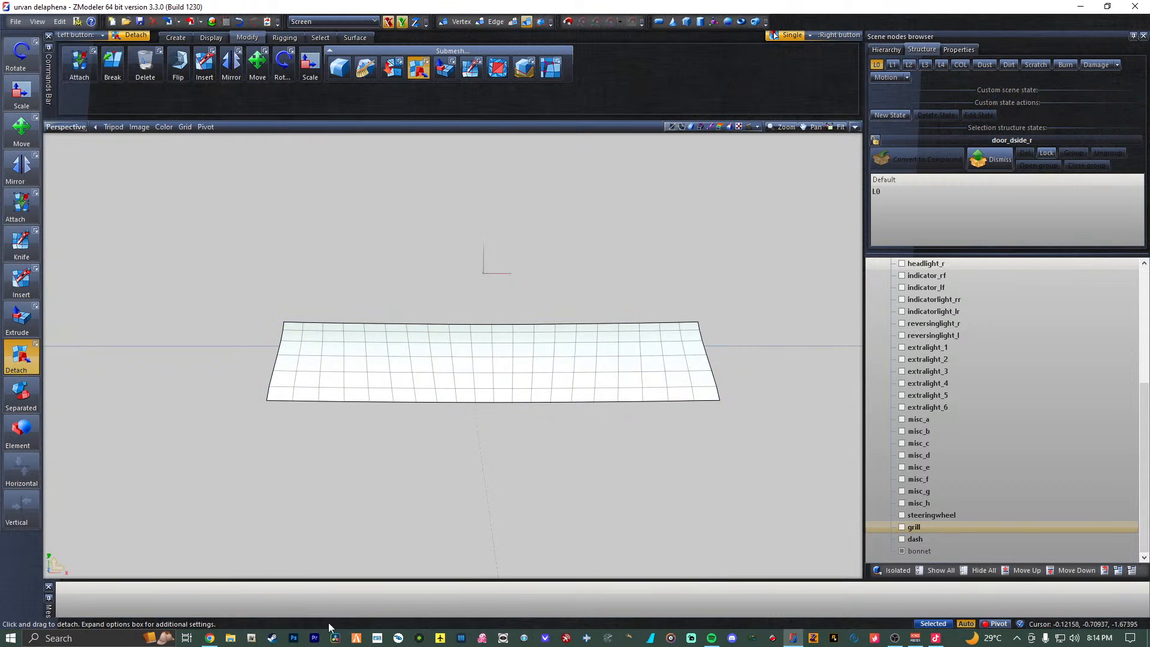
# Launch Photoshop, restore the four-viewport layout in ZModeler, and switch to Photoshop.
pyautogui.click(300, 640)
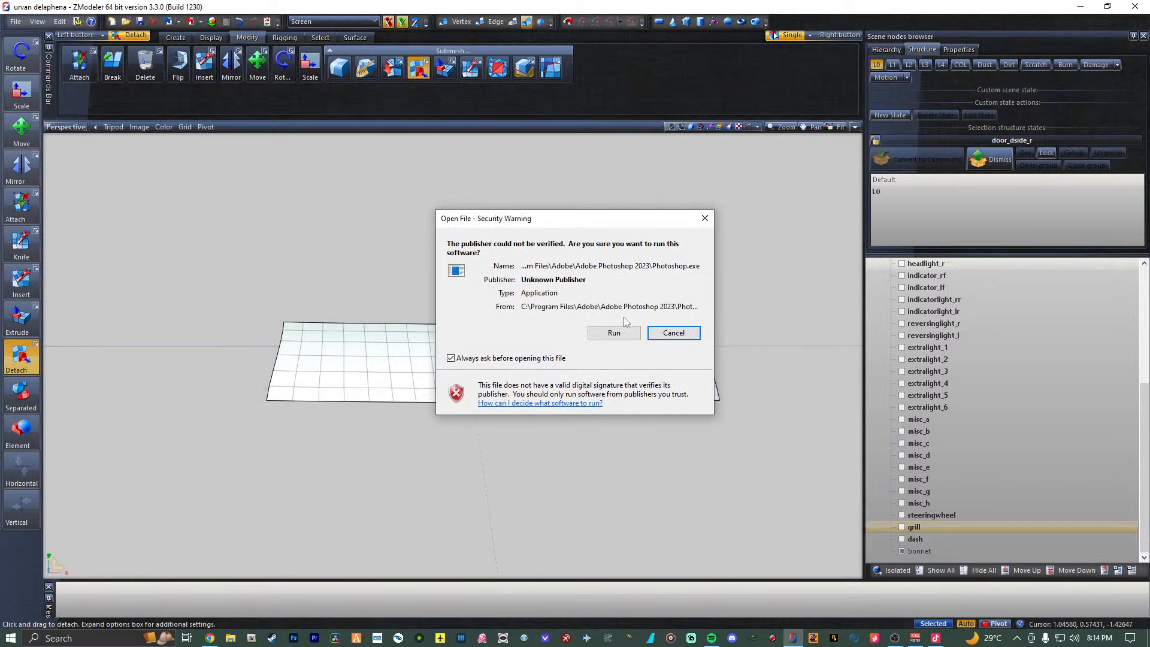
pyautogui.click(599, 332)
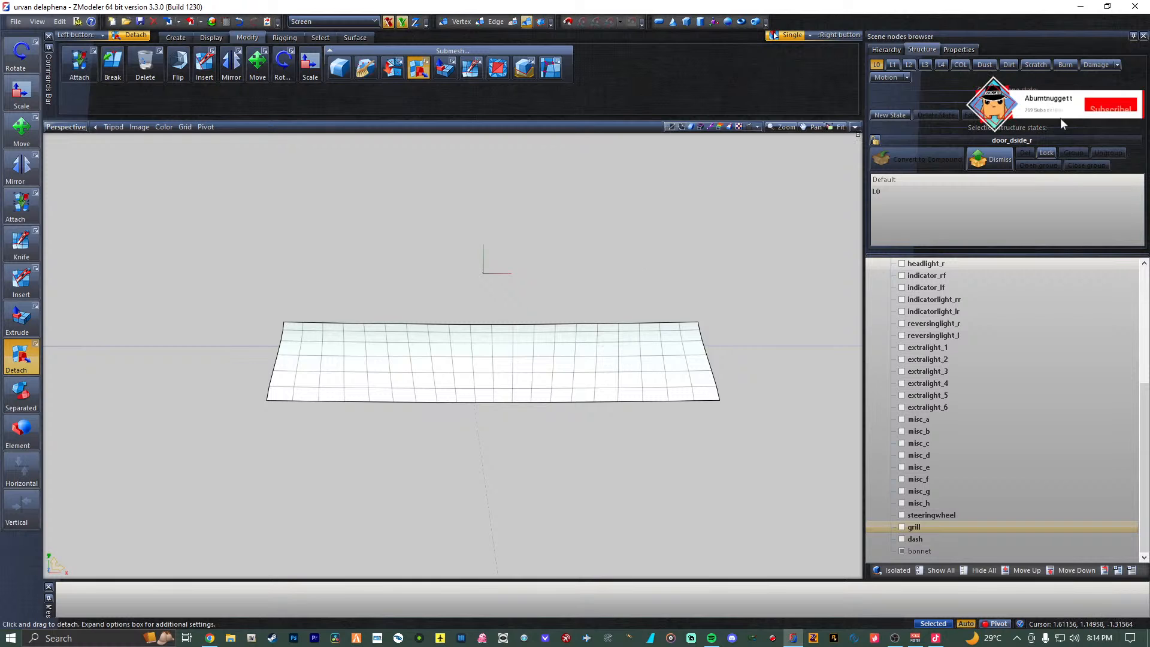
pyautogui.click(858, 130)
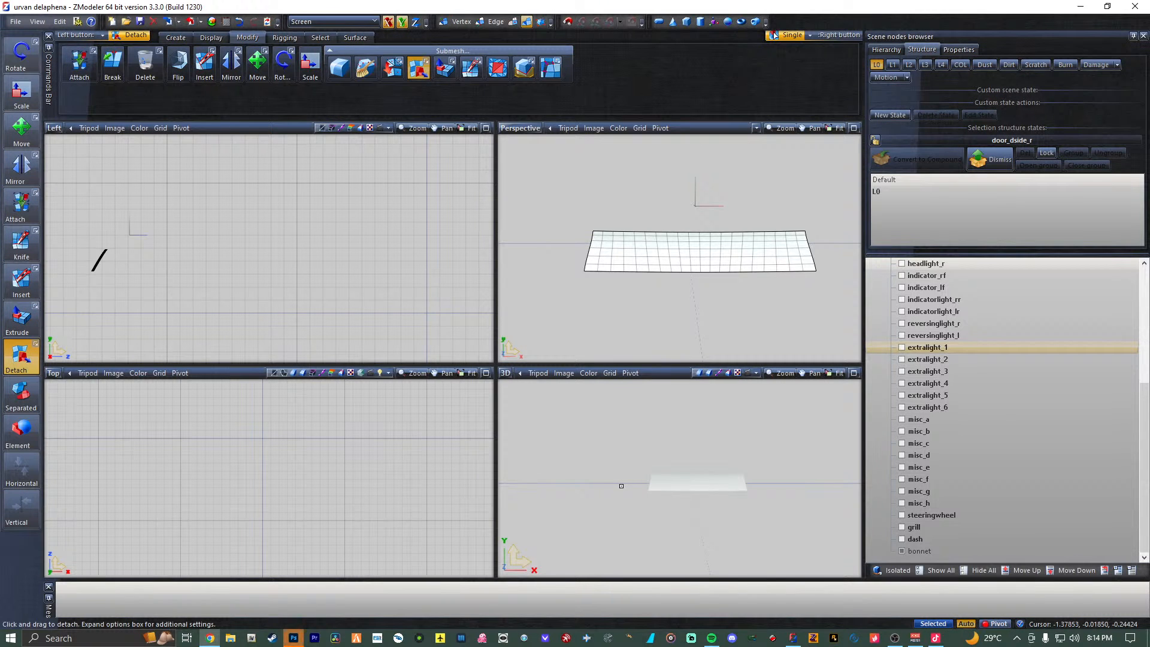
pyautogui.click(294, 634)
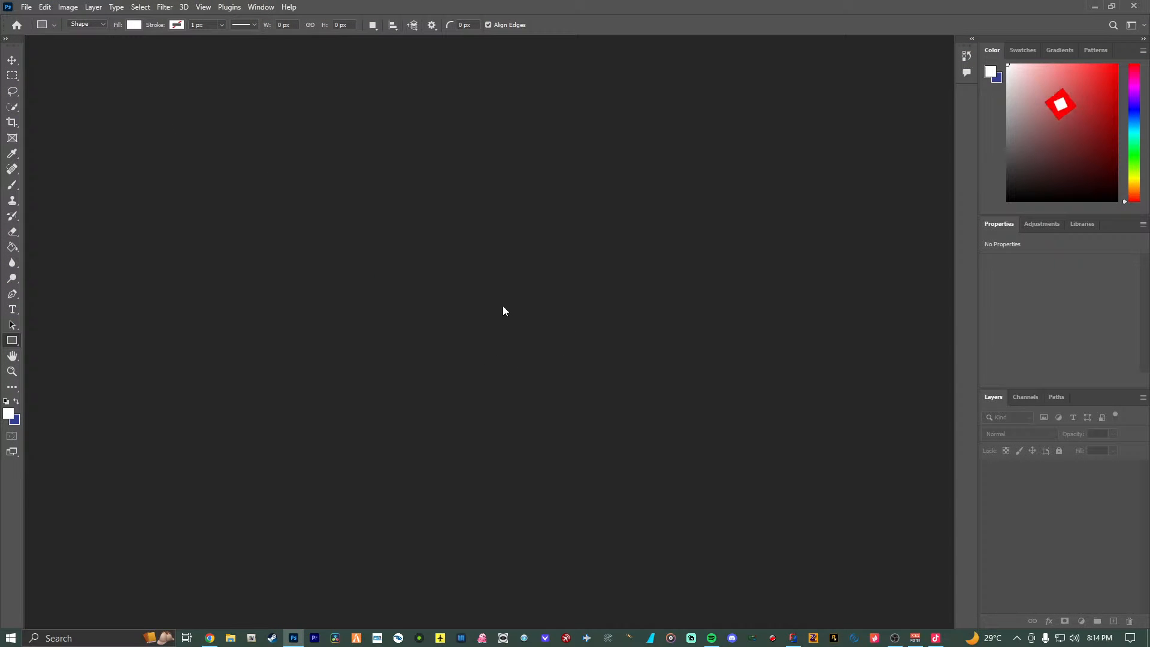
# Create a new document 1920 pixels wide and 1080 pixels high.
pyautogui.click(27, 6)
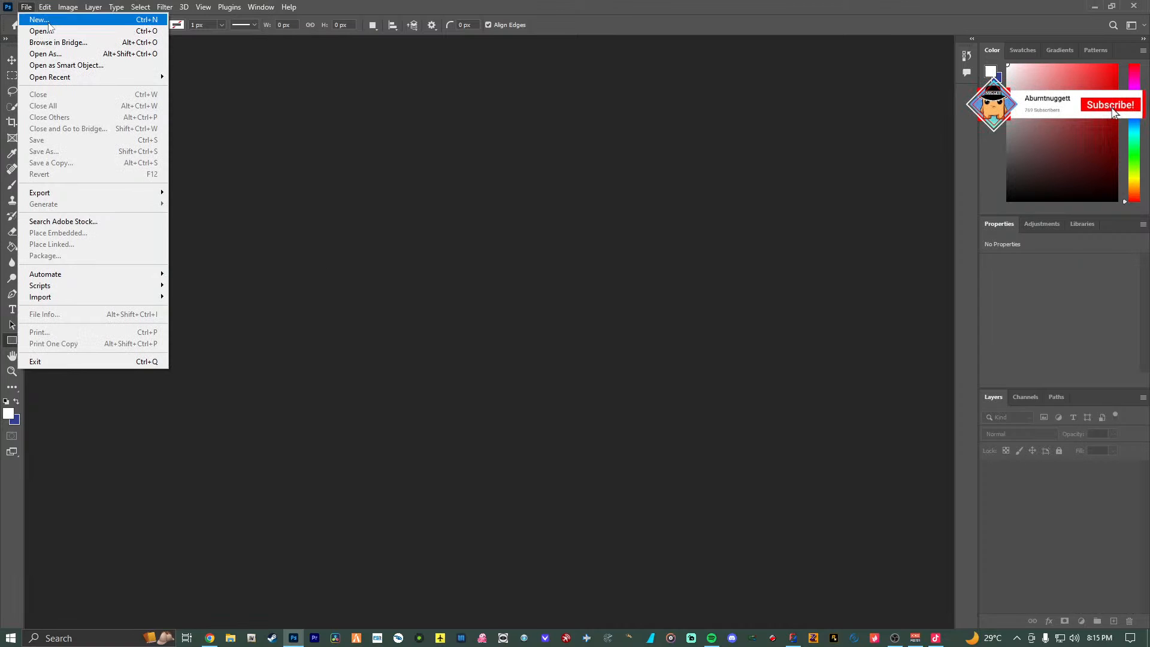
pyautogui.click(39, 31)
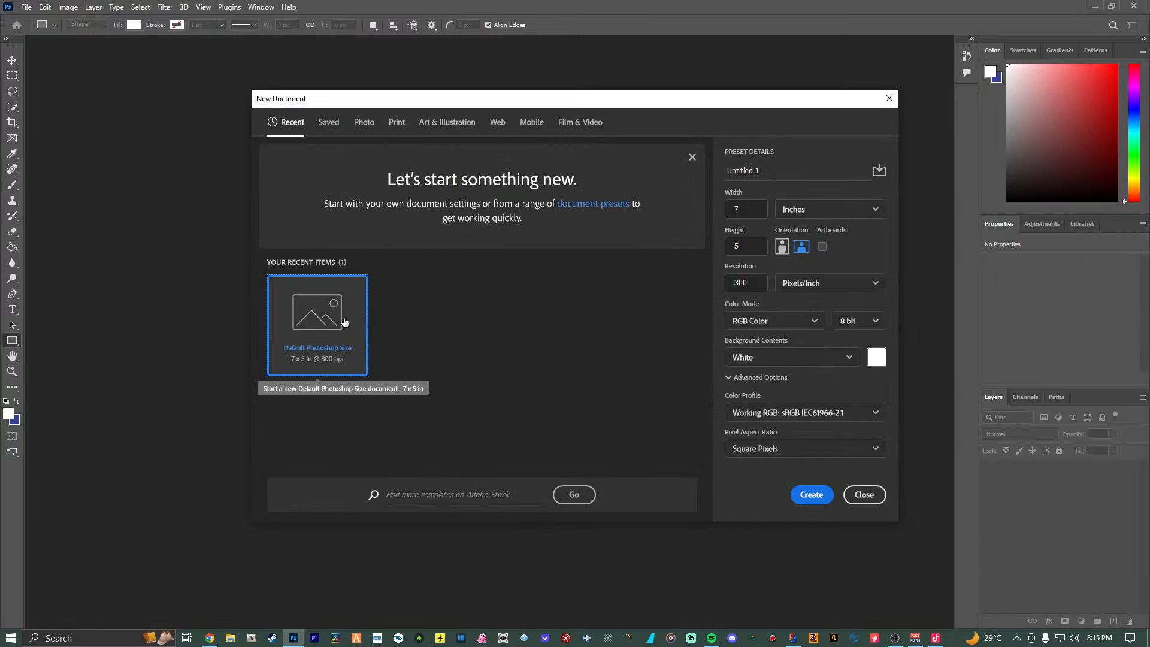
pyautogui.click(827, 209)
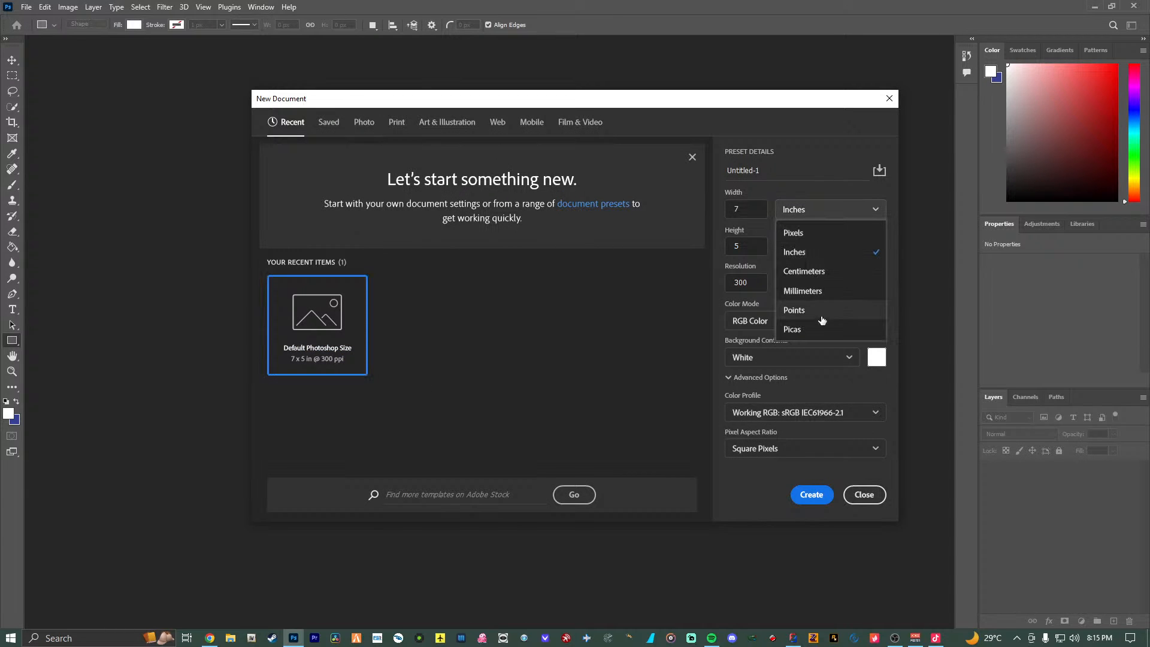
pyautogui.click(822, 239)
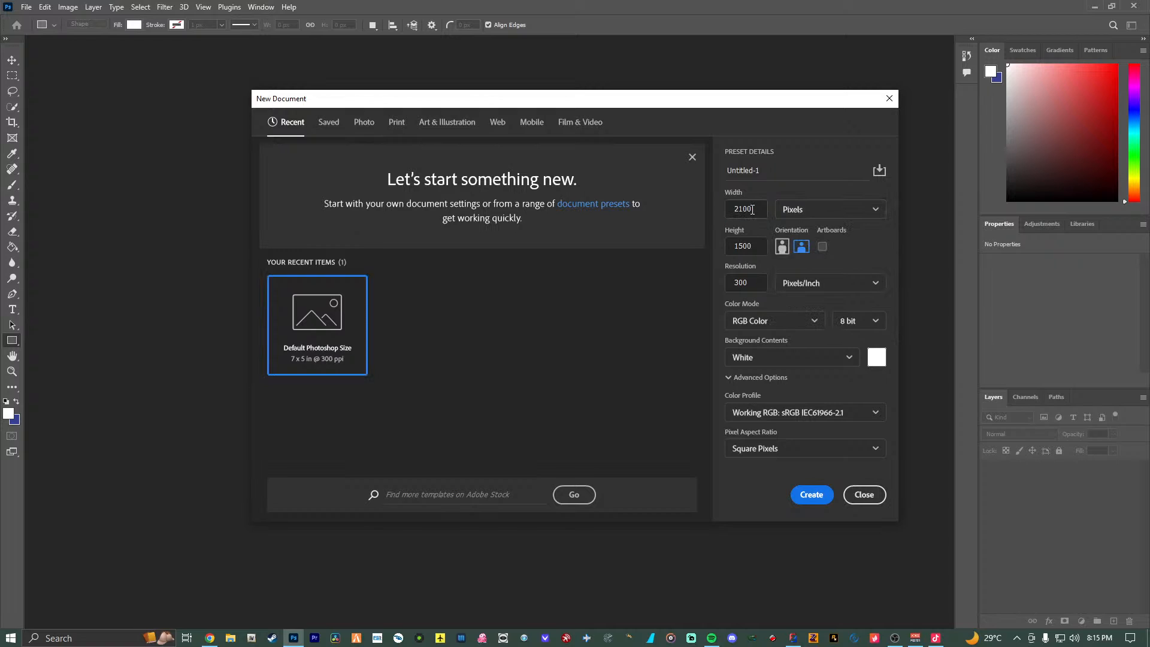
pyautogui.doubleClick(752, 209)
pyautogui.write('19')
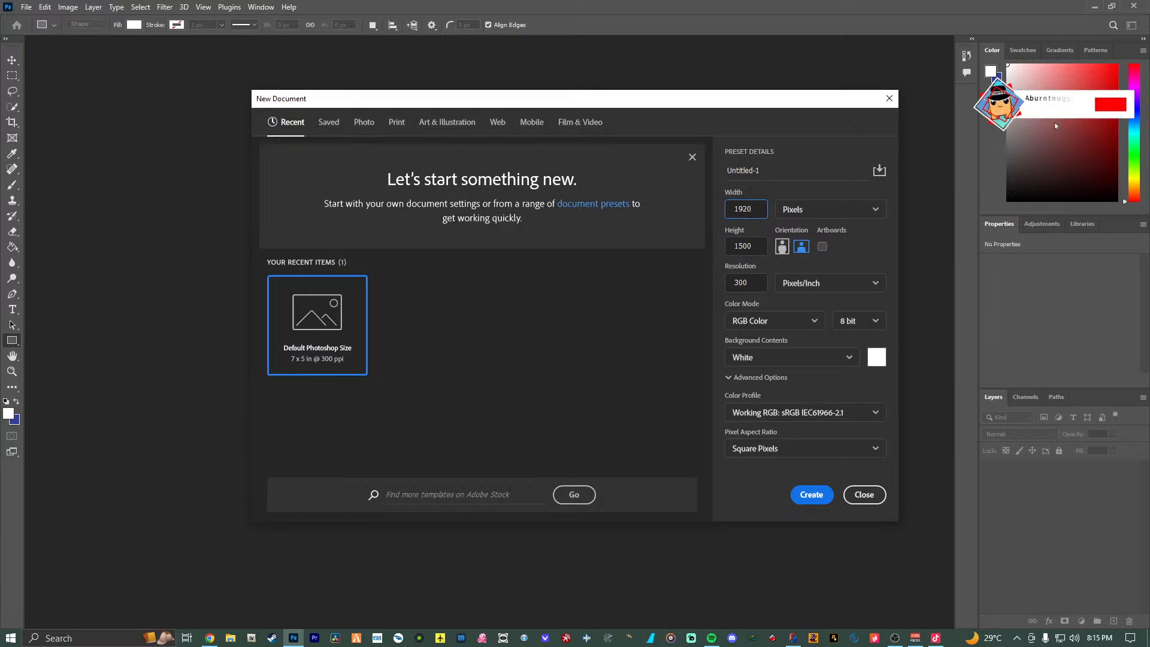
pyautogui.press('Tab')
pyautogui.write('108')
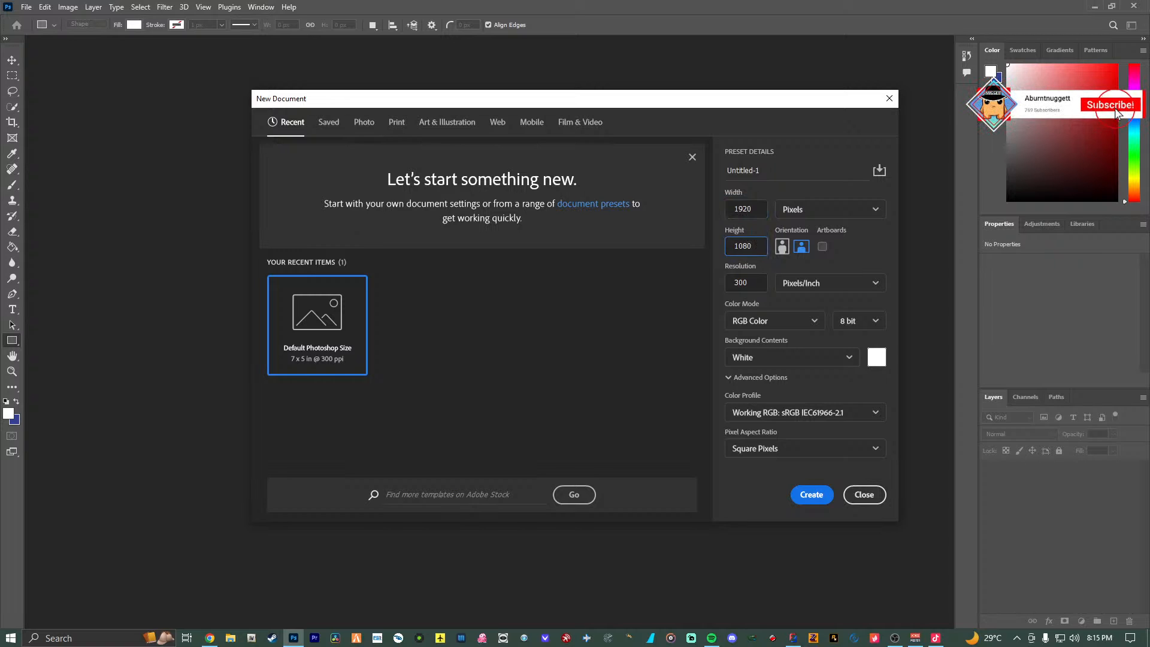
pyautogui.press('Return')
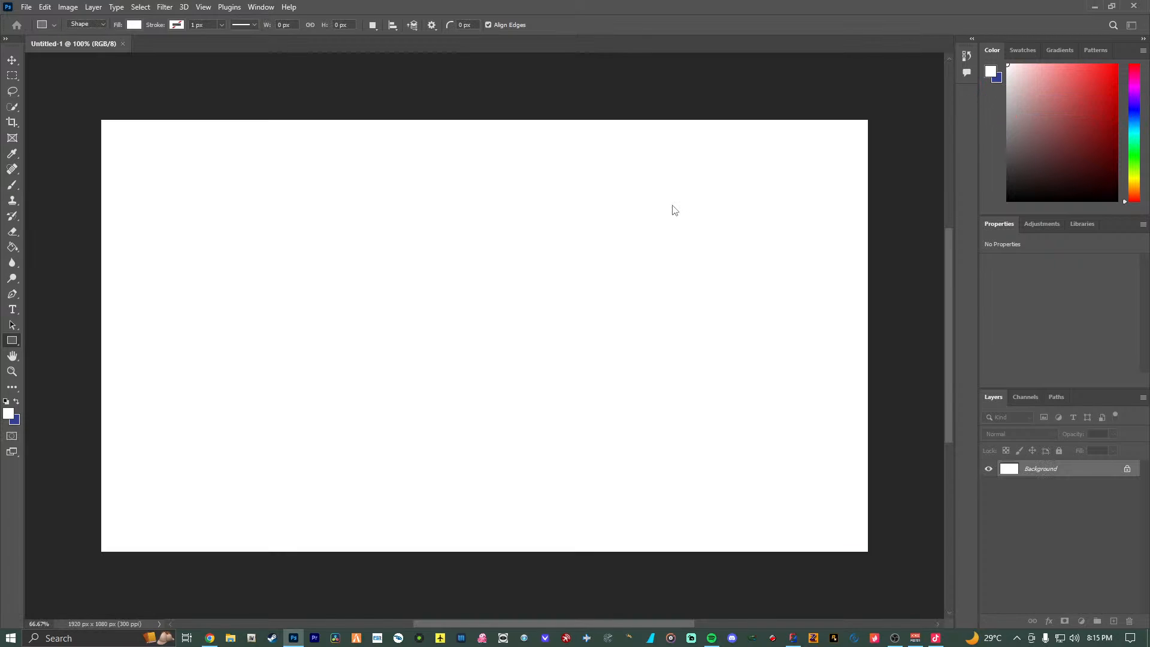
# Draw a horizontal text box across the middle of the canvas and set the placeholder text's colour to black.
pyautogui.click(12, 309)
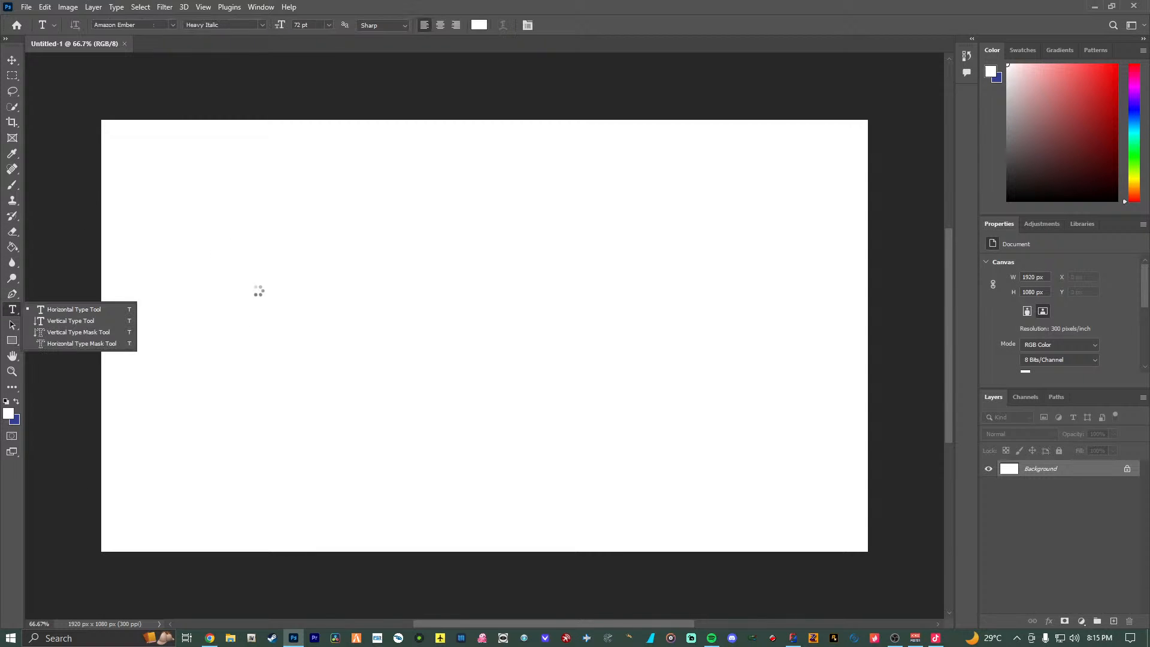
pyautogui.moveTo(270, 233); pyautogui.dragTo(591, 383)
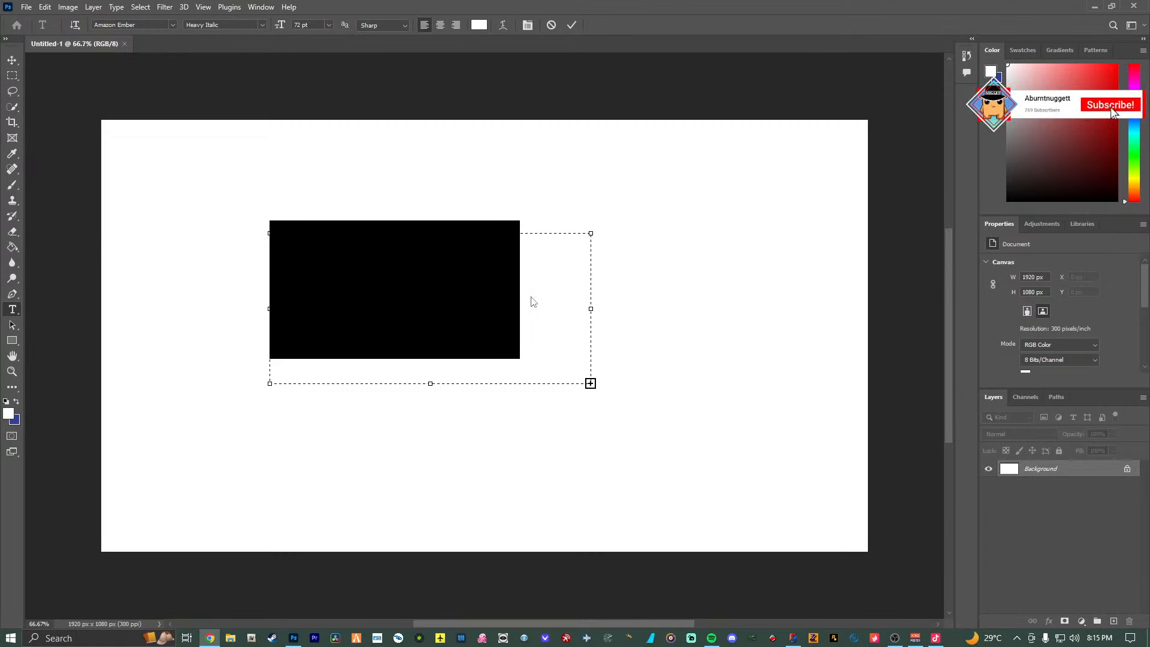
pyautogui.click(564, 324)
pyautogui.click(559, 326)
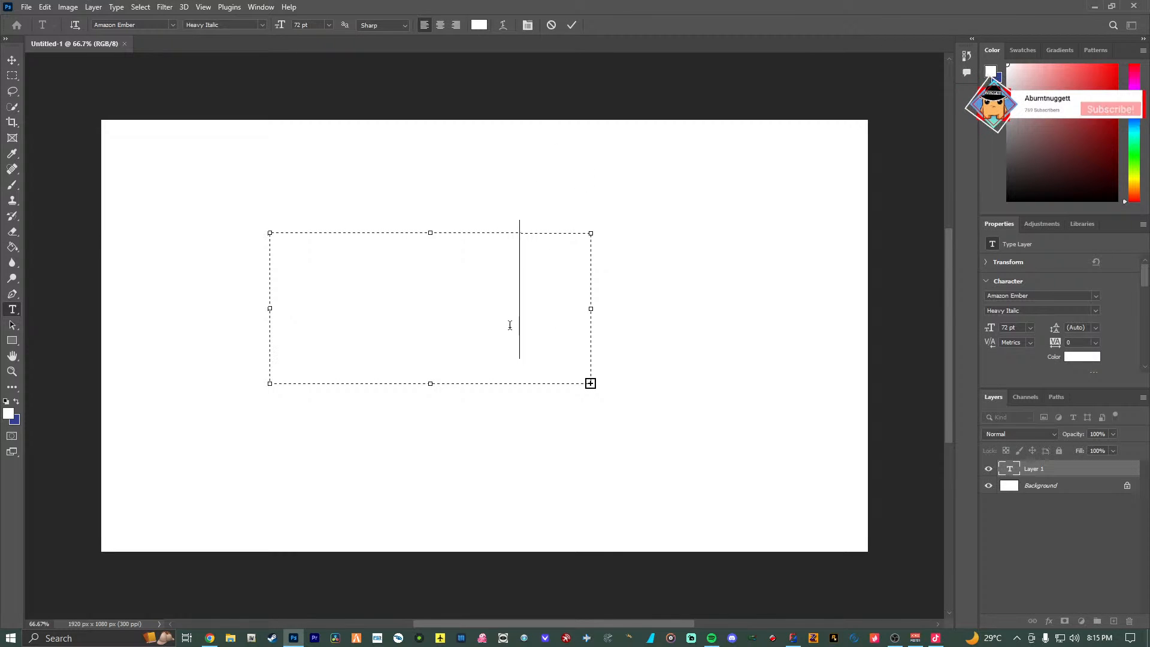
pyautogui.moveTo(514, 250); pyautogui.dragTo(174, 213)
pyautogui.click(479, 24)
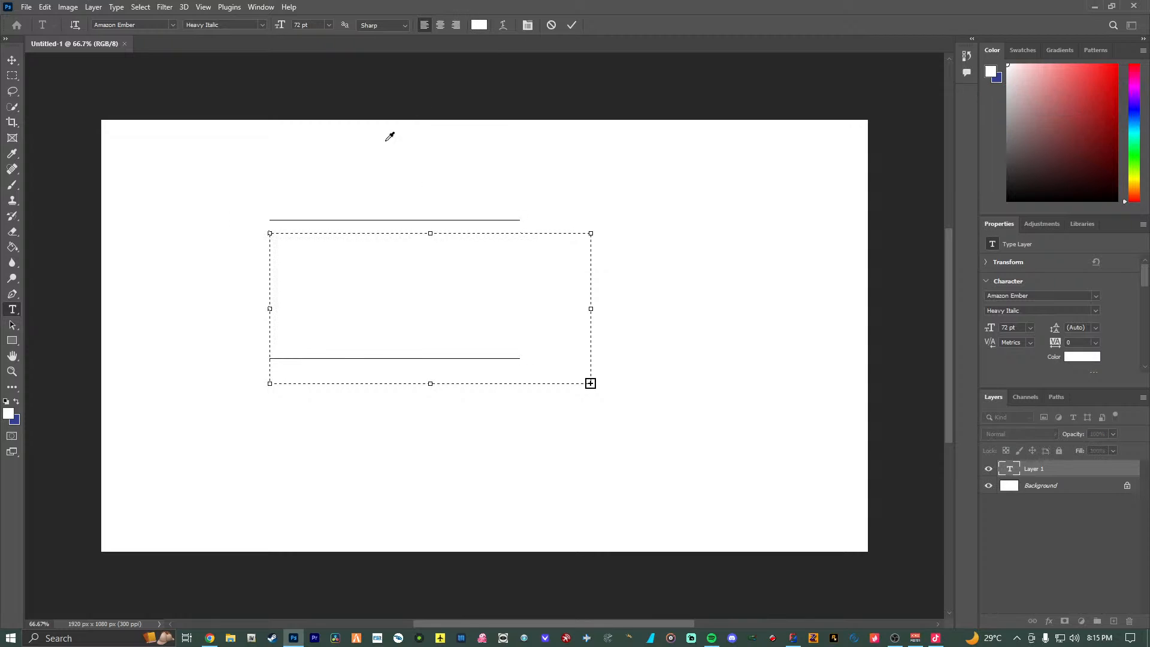
pyautogui.press('Return')
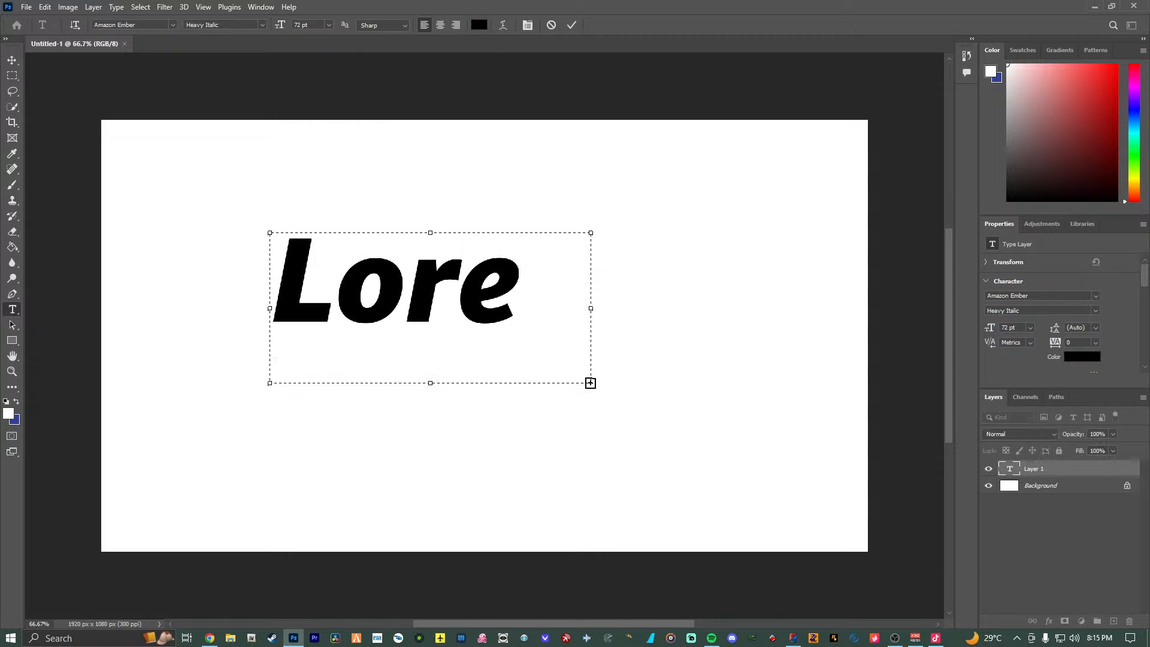
# Replace the placeholder text with "delephan" and widen the text box so it fits on one line.
pyautogui.write('delep')
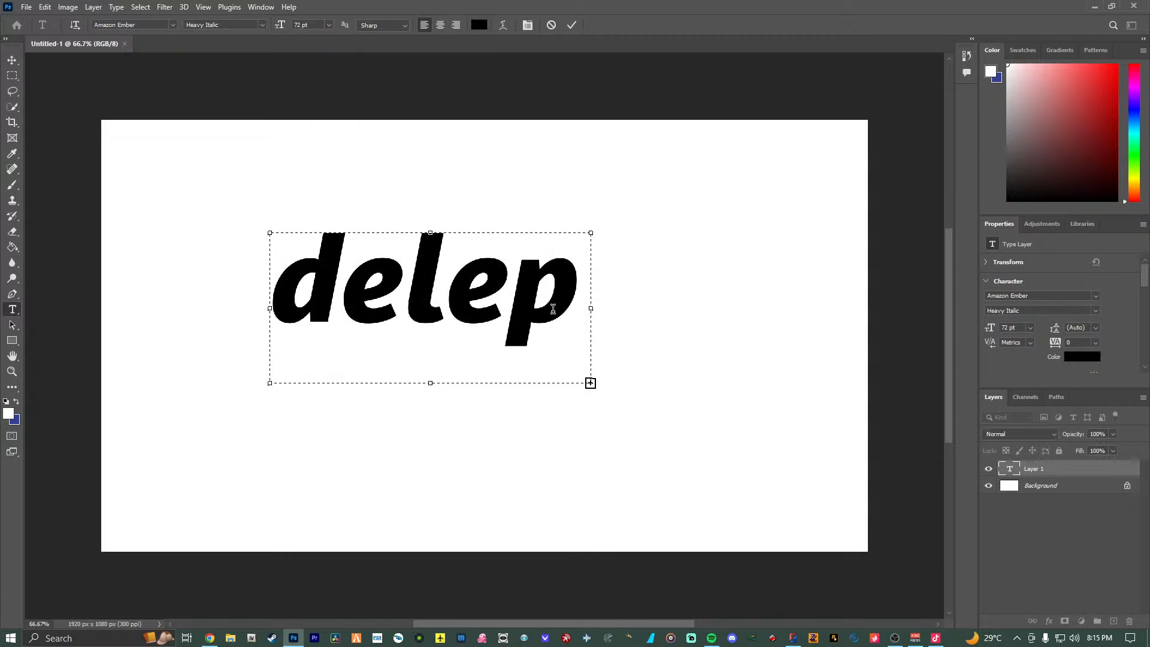
pyautogui.moveTo(590, 383); pyautogui.dragTo(846, 390)
pyautogui.write('han')
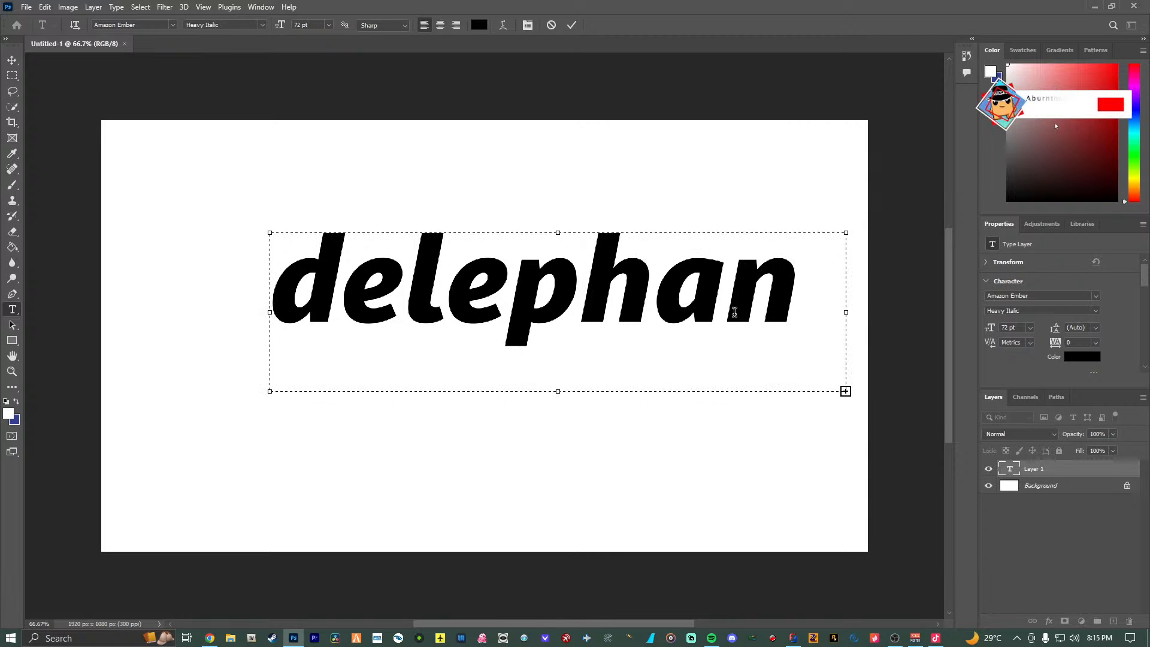
# Move the delephan text layer towards the left side of the canvas with the Move tool.
pyautogui.click(12, 60)
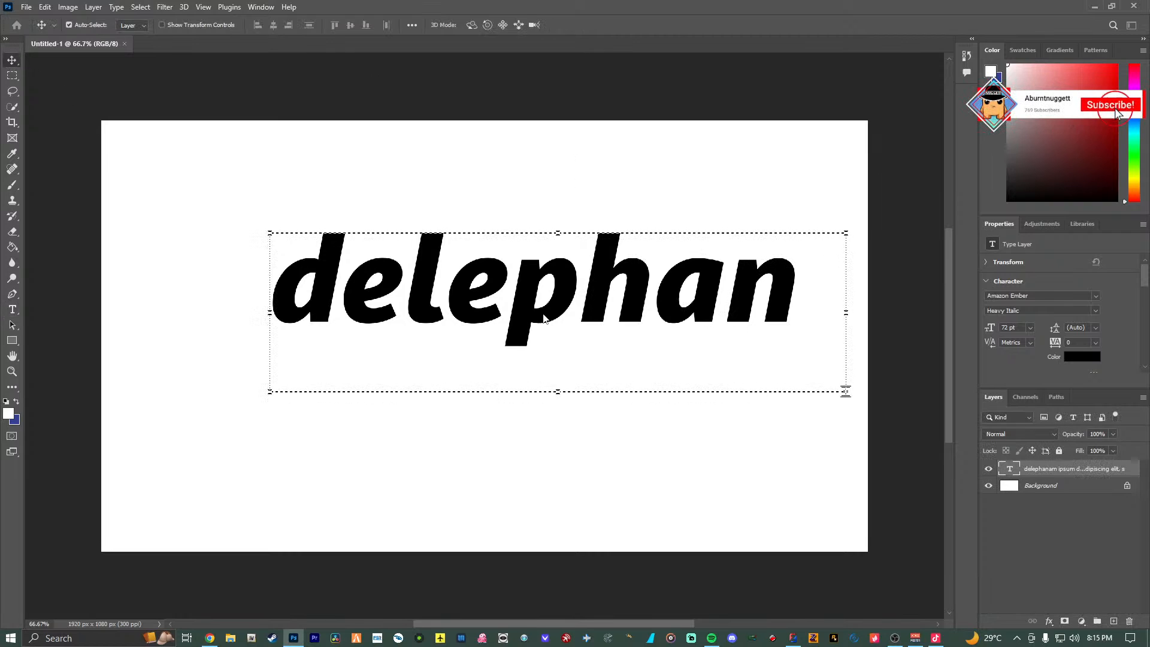
pyautogui.moveTo(573, 310); pyautogui.dragTo(459, 310)
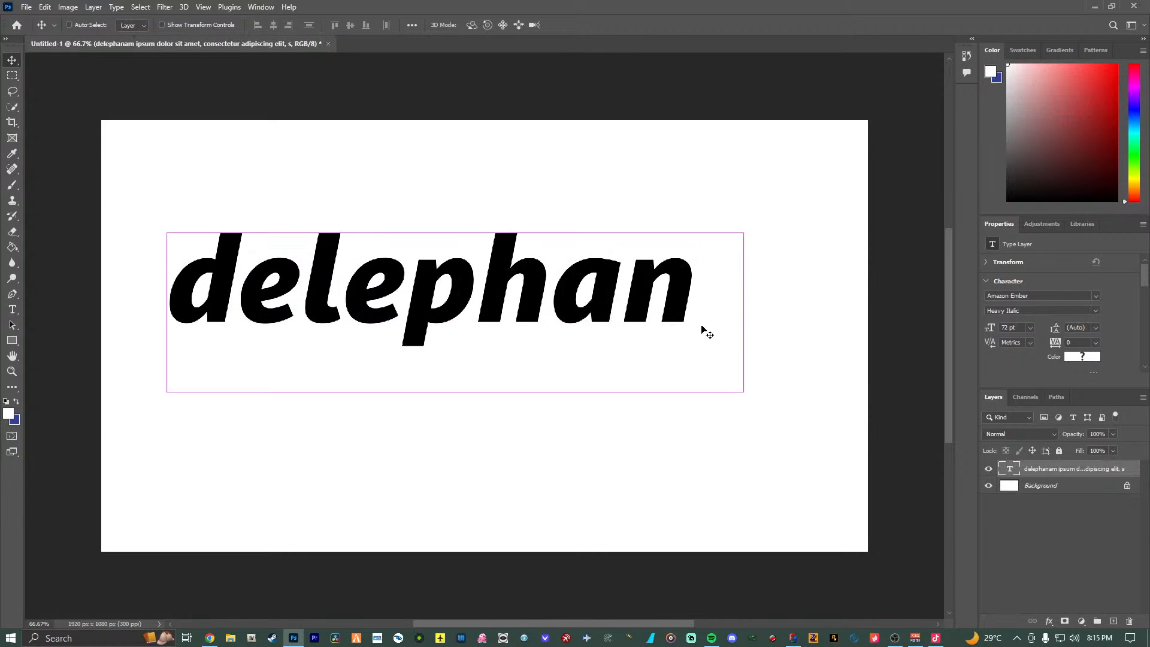
pyautogui.hotkey('ctrl', 't')
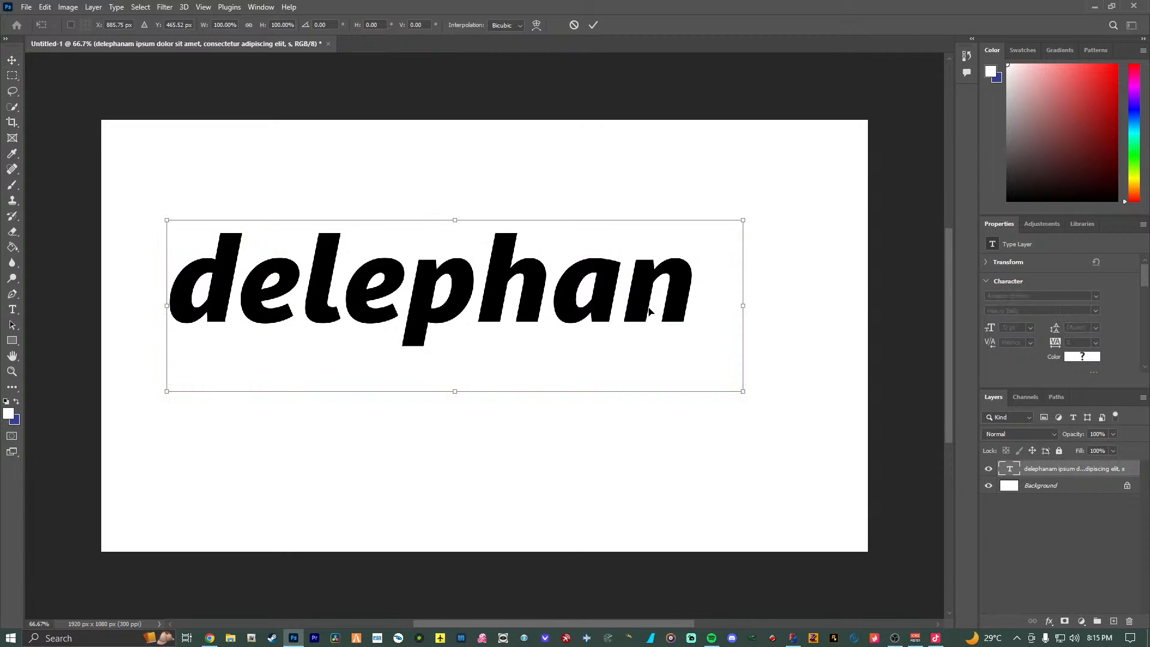
pyautogui.press('Return')
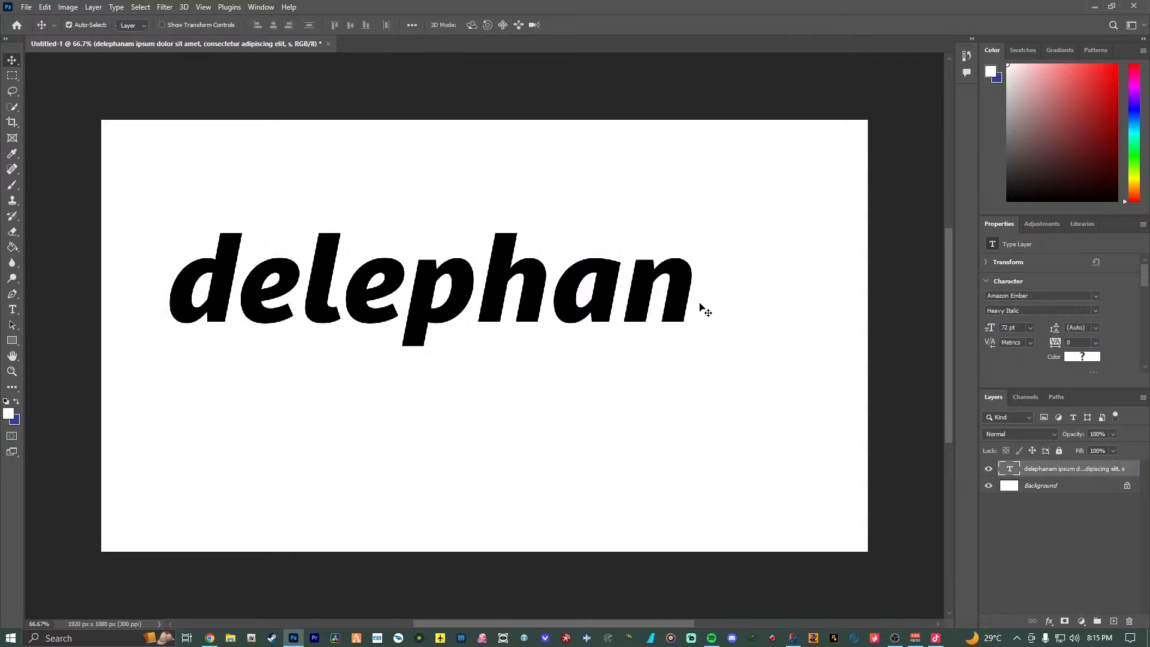
# Reopen the delephan text for editing and widen its text box further towards the canvas's right edge.
pyautogui.click(680, 301)
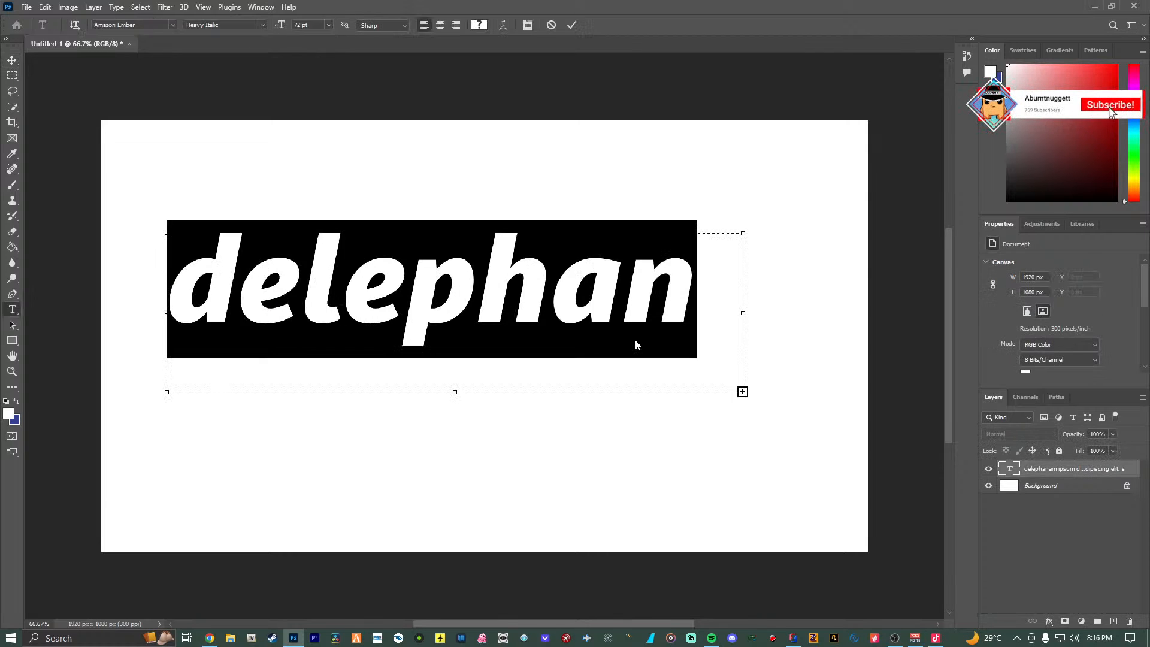
pyautogui.click(635, 339)
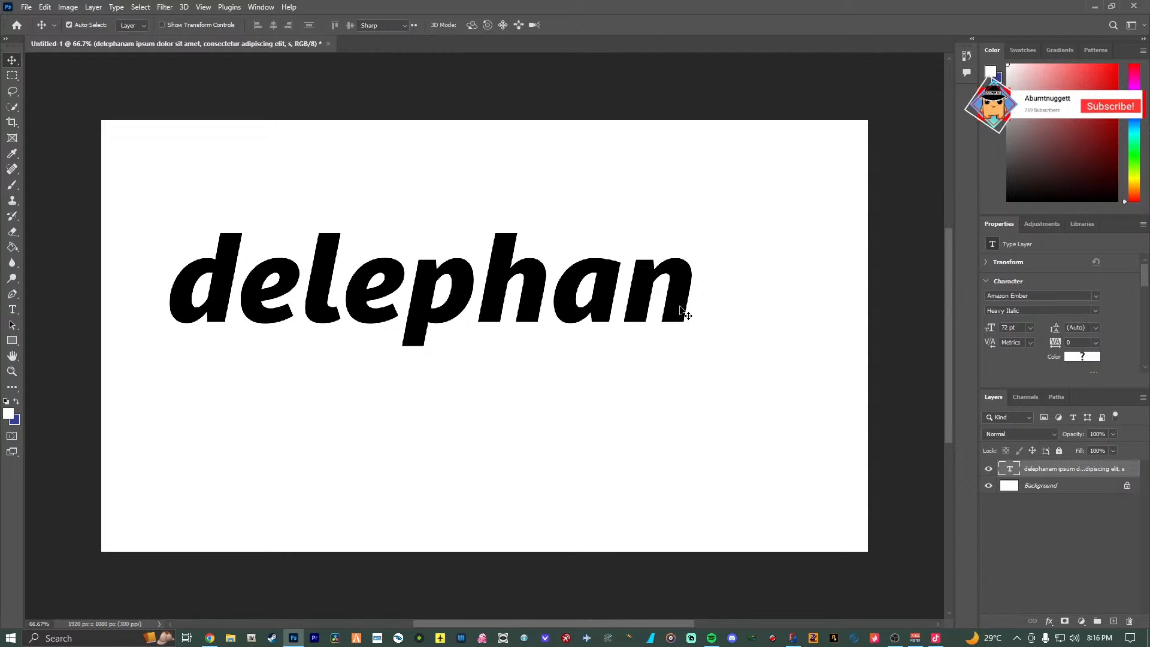
pyautogui.doubleClick(679, 304)
pyautogui.moveTo(745, 312); pyautogui.dragTo(804, 314)
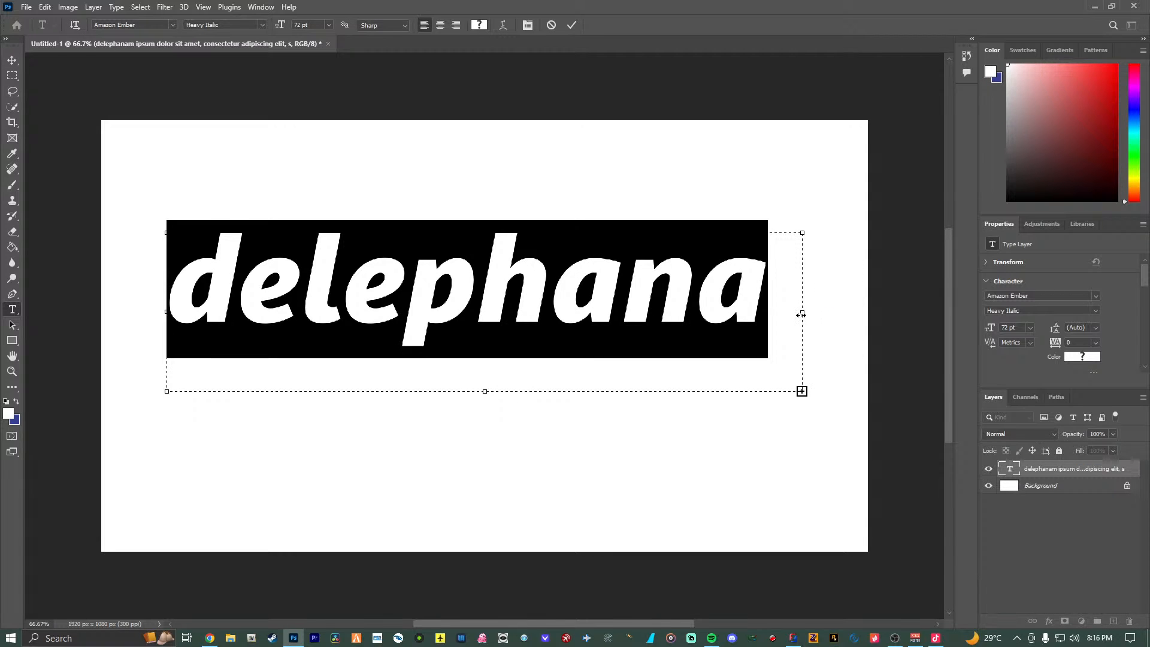
# Replace the lowercase first letter of the lettering with a capital D so it reads "Delephana".
pyautogui.click(249, 294)
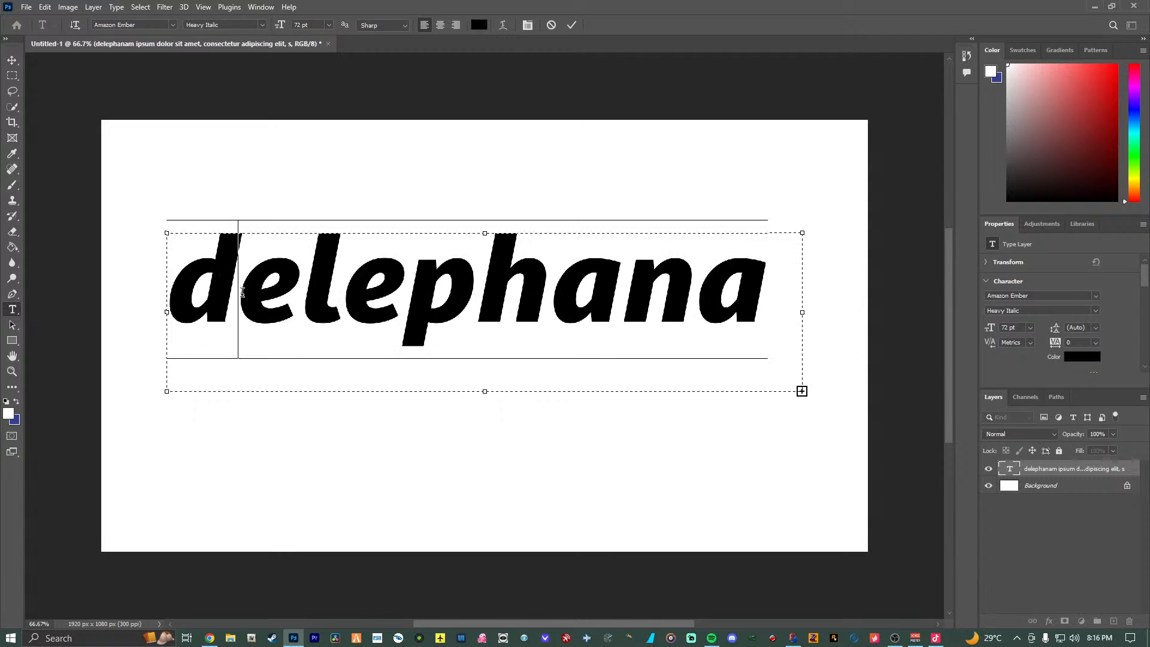
pyautogui.press('BackSpace')
pyautogui.write('D')
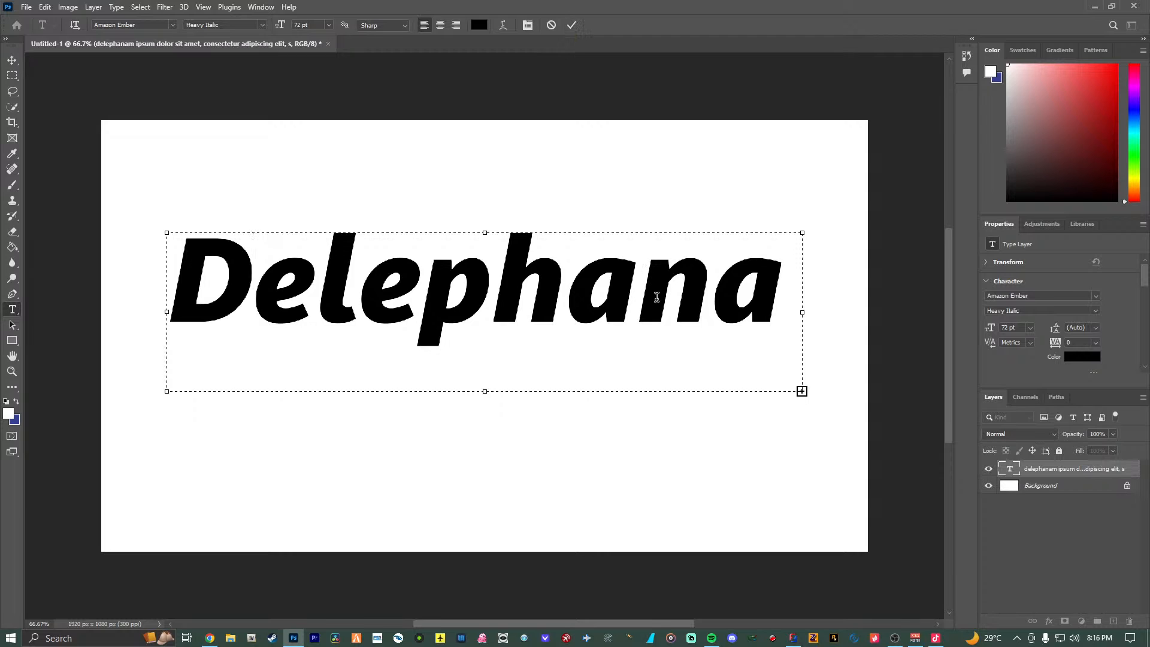
# Set the colour of the whole word Delephana to mid-grey and commit the text edit.
pyautogui.moveTo(784, 300); pyautogui.dragTo(193, 256)
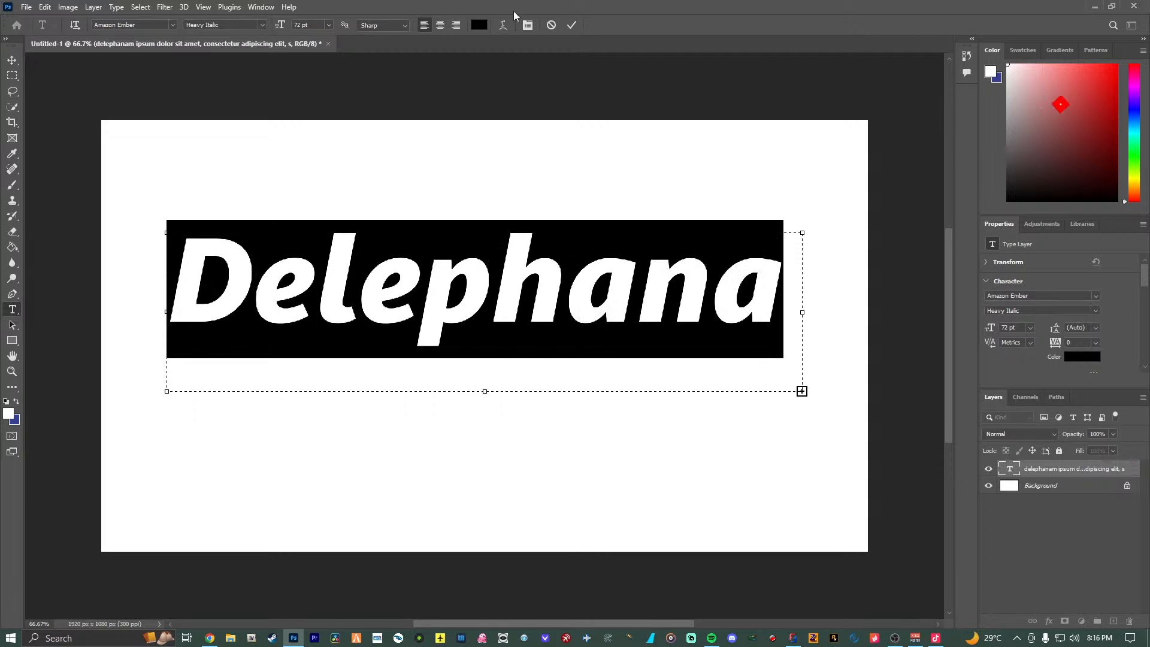
pyautogui.click(479, 26)
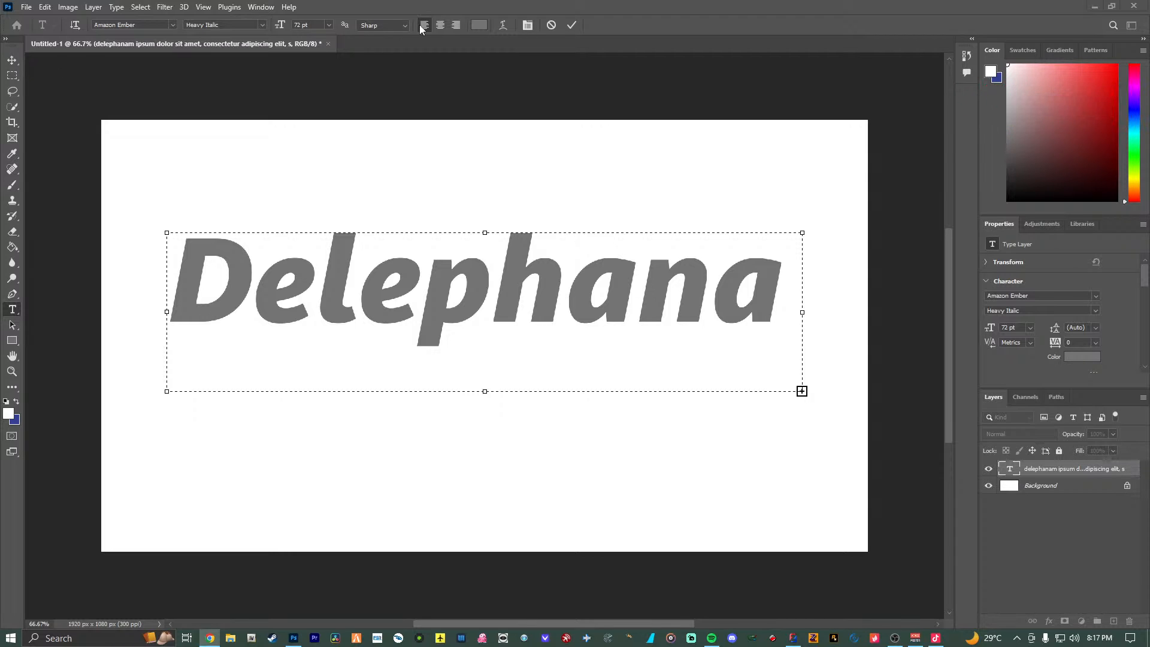
pyautogui.click(575, 25)
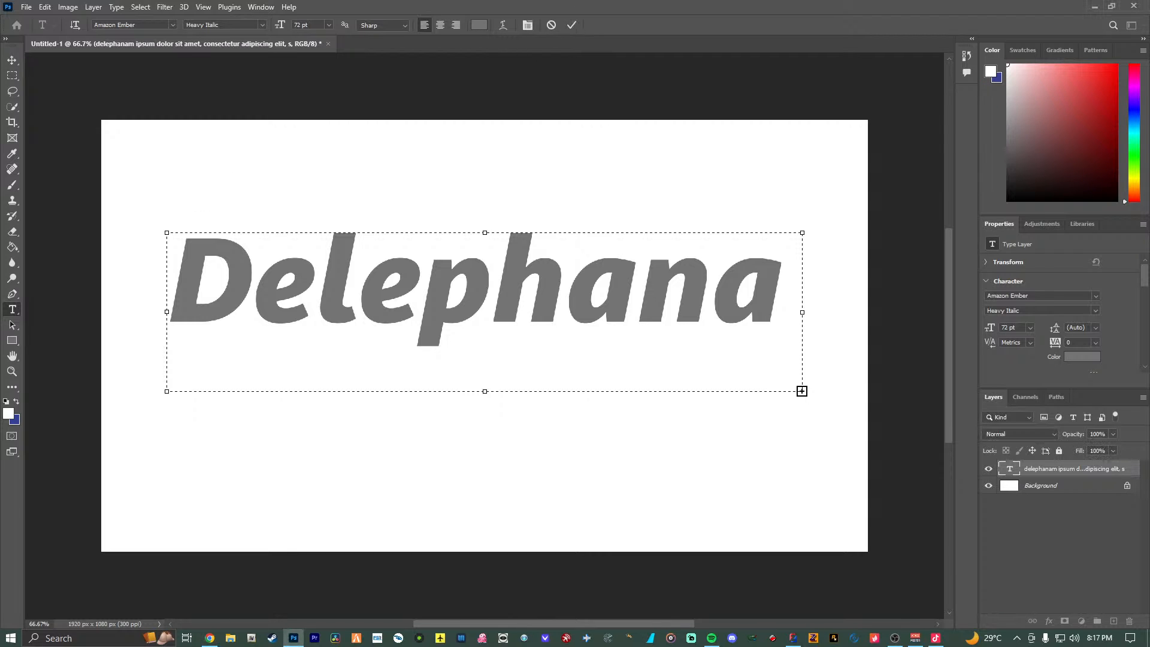
pyautogui.hotkey('ctrl', 'a')
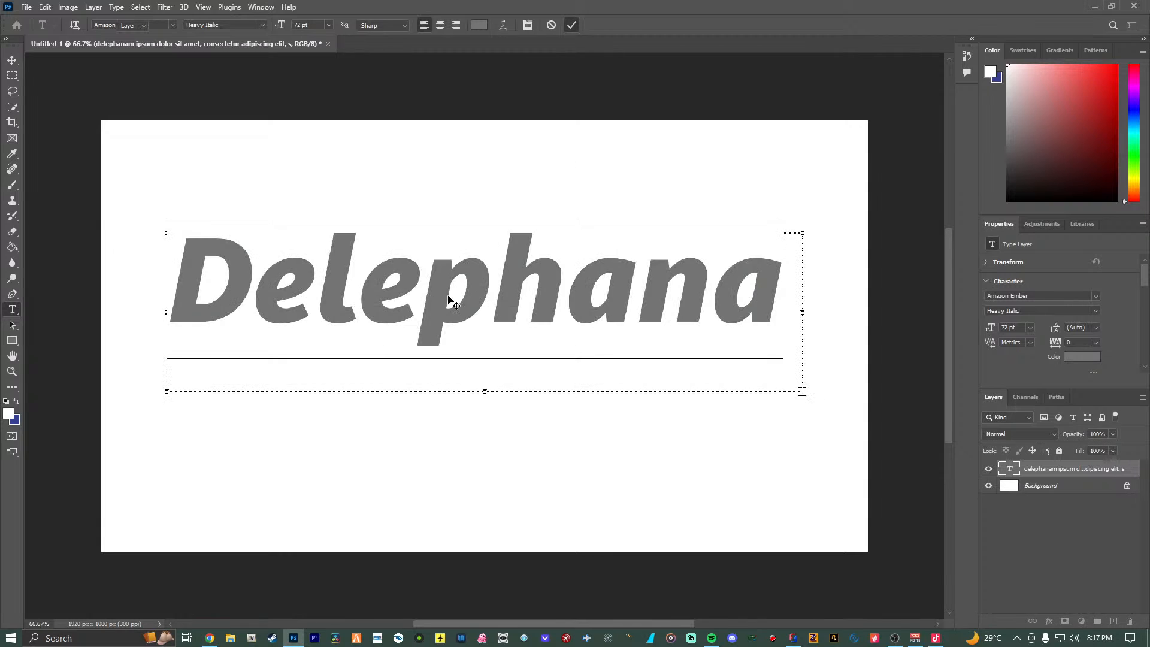
pyautogui.hotkey('ctrl', 'Return')
# Scale the Delephana text down to about 69% width and 56% height and centre its box on the canvas at 960, 540 px.
pyautogui.press('v')
pyautogui.moveTo(486, 298)
pyautogui.mouseDown()
pyautogui.moveTo(503, 316)
pyautogui.moveTo(488, 351)
pyautogui.moveTo(492, 314)
pyautogui.mouseUp()
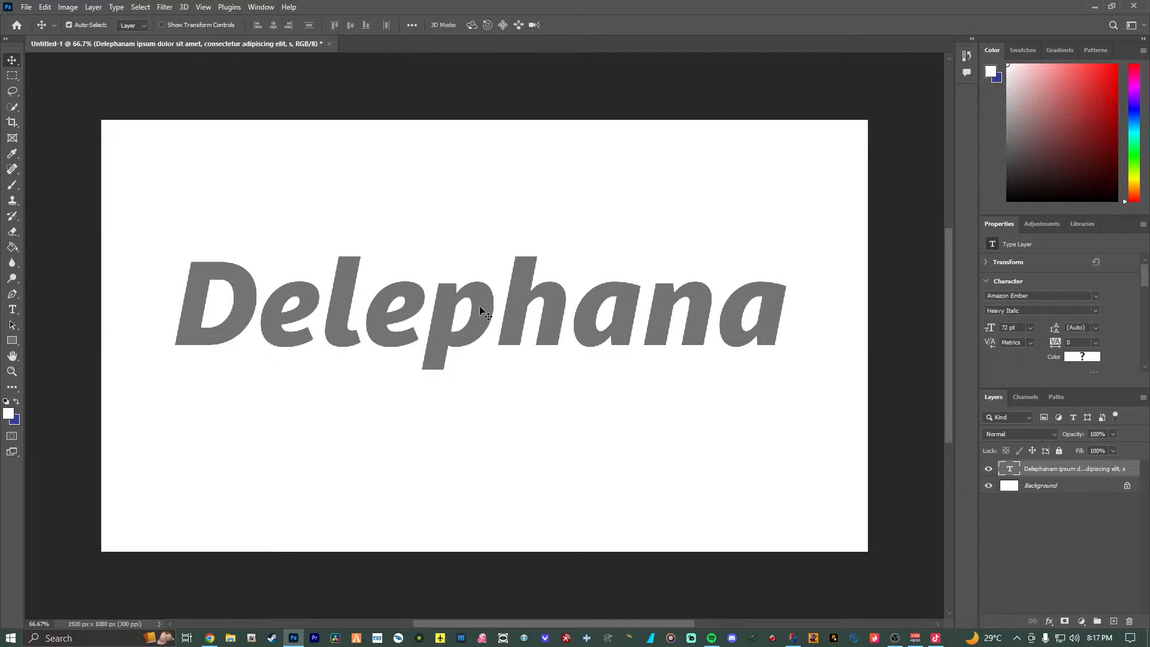
pyautogui.hotkey('ctrl', 't')
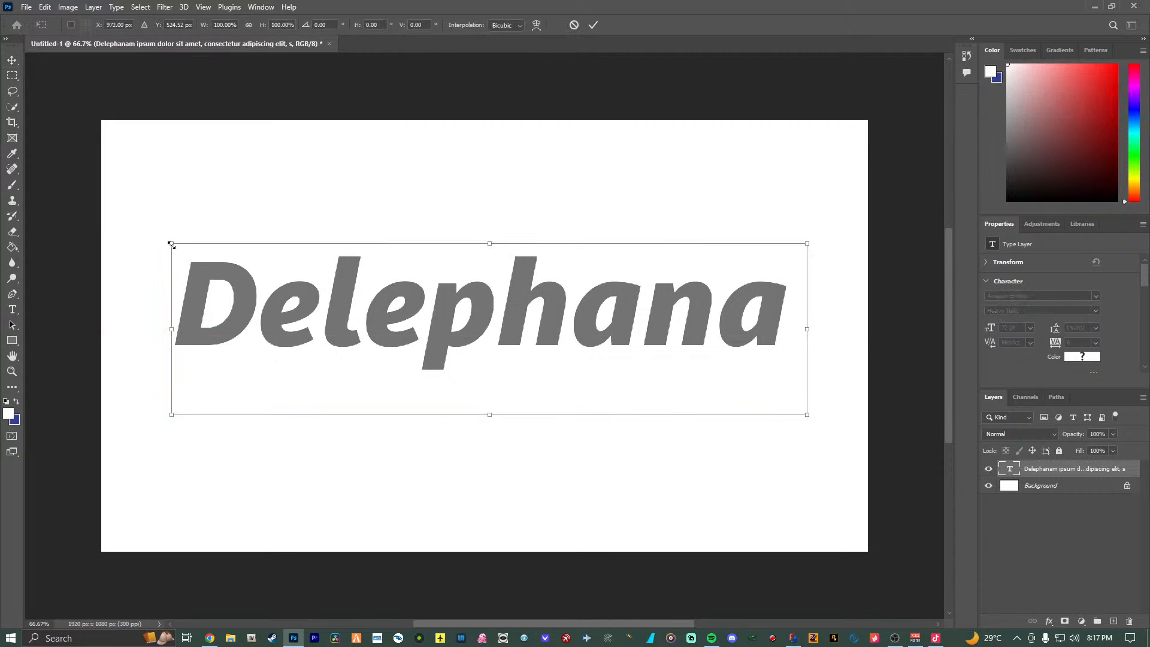
pyautogui.moveTo(171, 245); pyautogui.dragTo(315, 299)
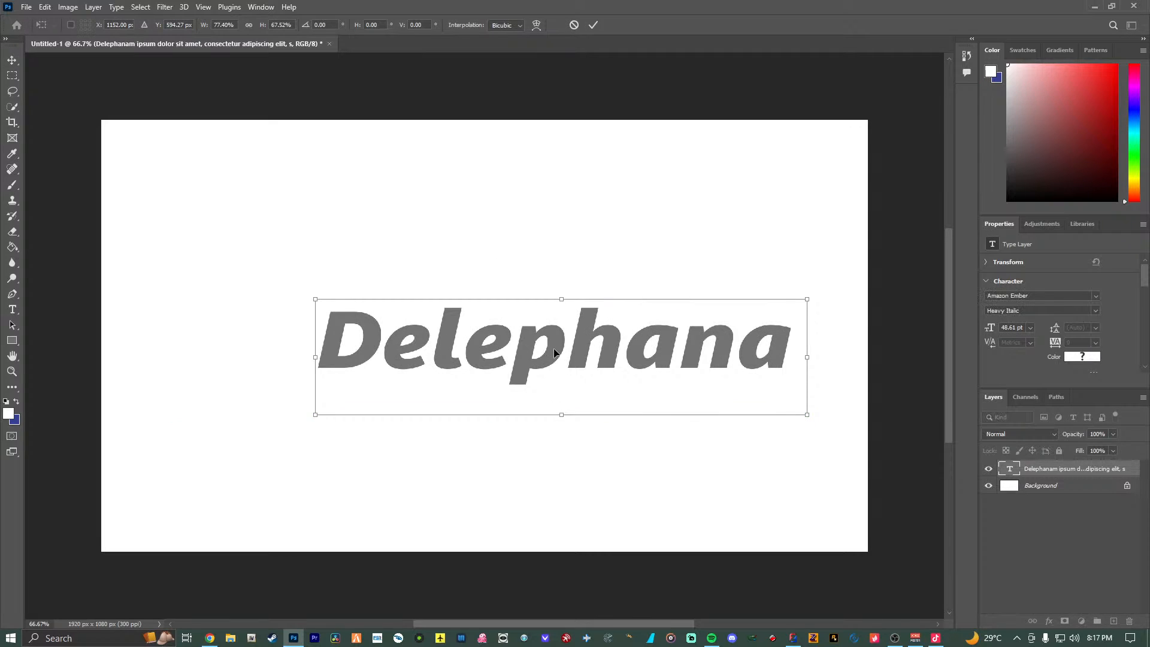
pyautogui.moveTo(554, 353); pyautogui.dragTo(467, 329)
pyautogui.moveTo(231, 277); pyautogui.dragTo(284, 296)
pyautogui.moveTo(485, 340)
pyautogui.mouseDown()
pyautogui.moveTo(436, 327)
pyautogui.moveTo(480, 329)
pyautogui.mouseUp()
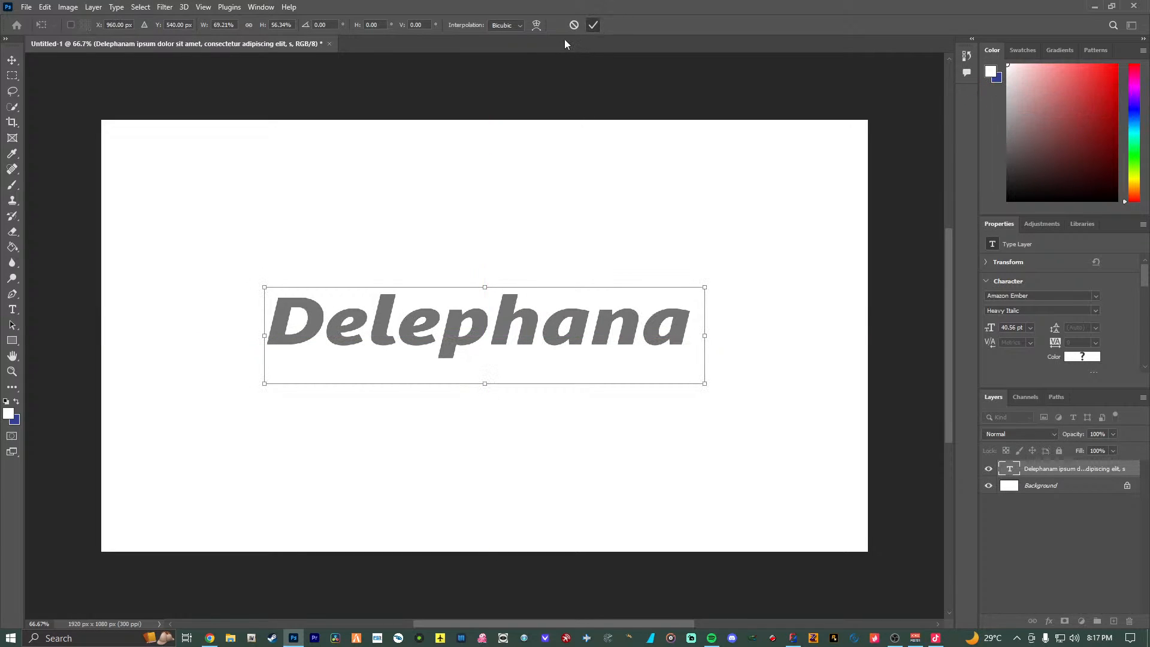
pyautogui.click(592, 25)
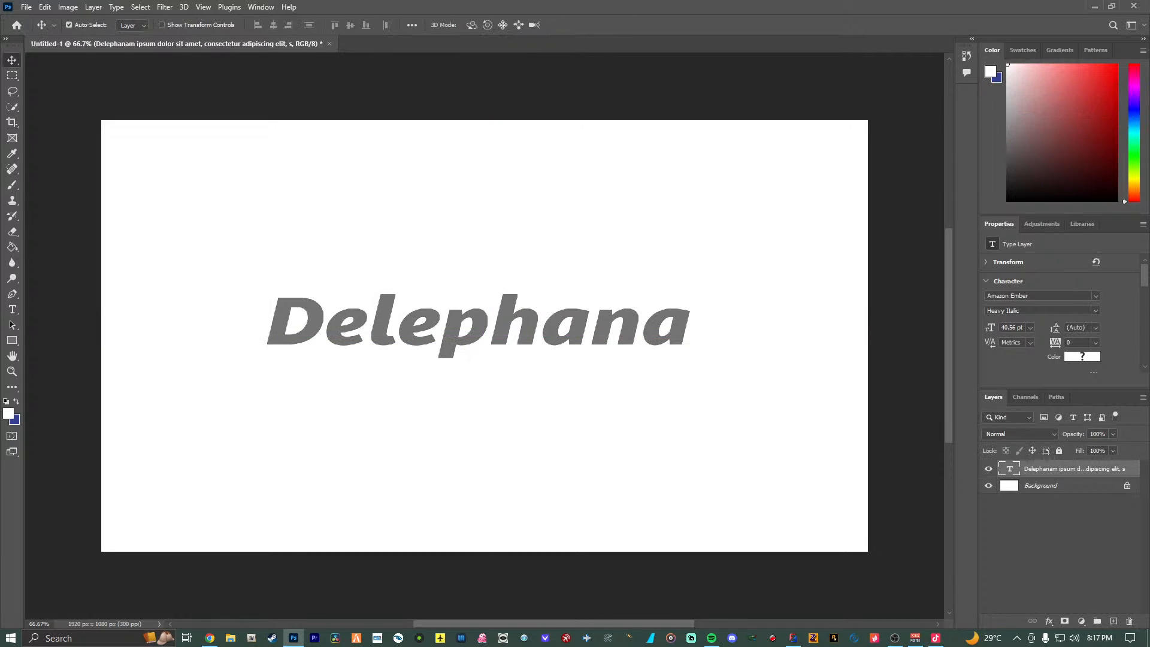
# Open Prayer-Hands-Transparent-PNG.png as its own document and copy its praying hands onto the Delephana canvas.
pyautogui.hotkey('alt', 'Tab')
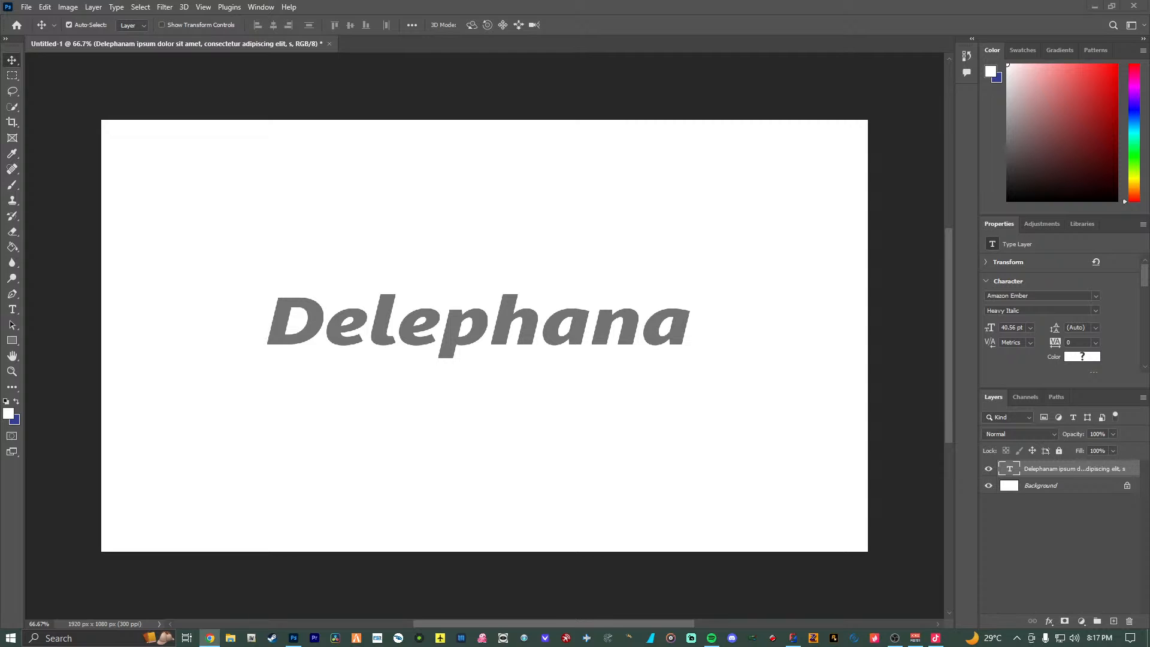
pyautogui.moveTo(0, 384); pyautogui.dragTo(449, 82)
pyautogui.moveTo(414, 44); pyautogui.dragTo(408, 45)
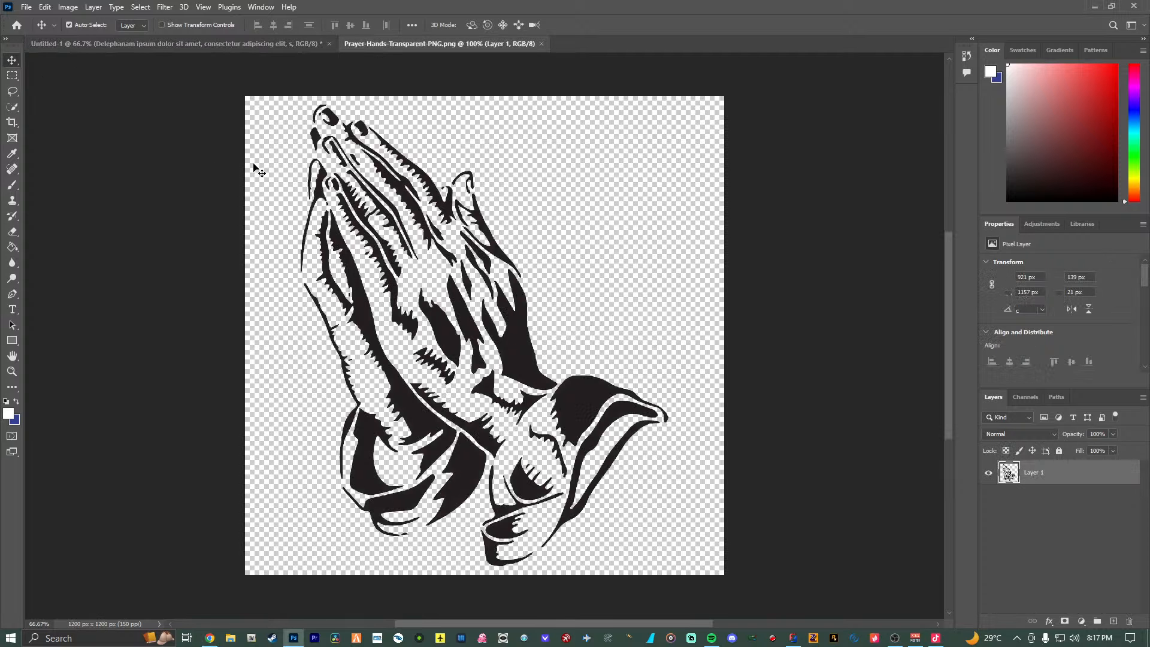
pyautogui.moveTo(397, 291); pyautogui.dragTo(346, 296)
# Scale the praying hands down to about 33% width and 30% height and place them at the start of the word Delephana.
pyautogui.hotkey('ctrl', 't')
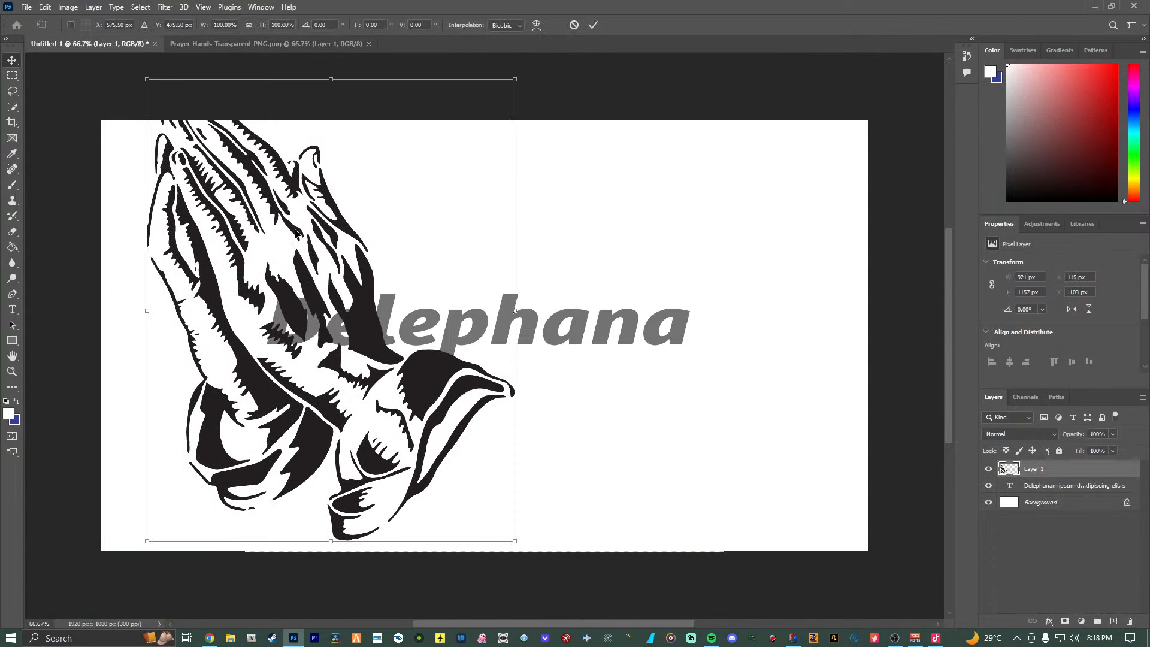
pyautogui.moveTo(515, 78); pyautogui.dragTo(356, 294)
pyautogui.moveTo(262, 372); pyautogui.dragTo(240, 299)
pyautogui.moveTo(335, 221); pyautogui.dragTo(295, 285)
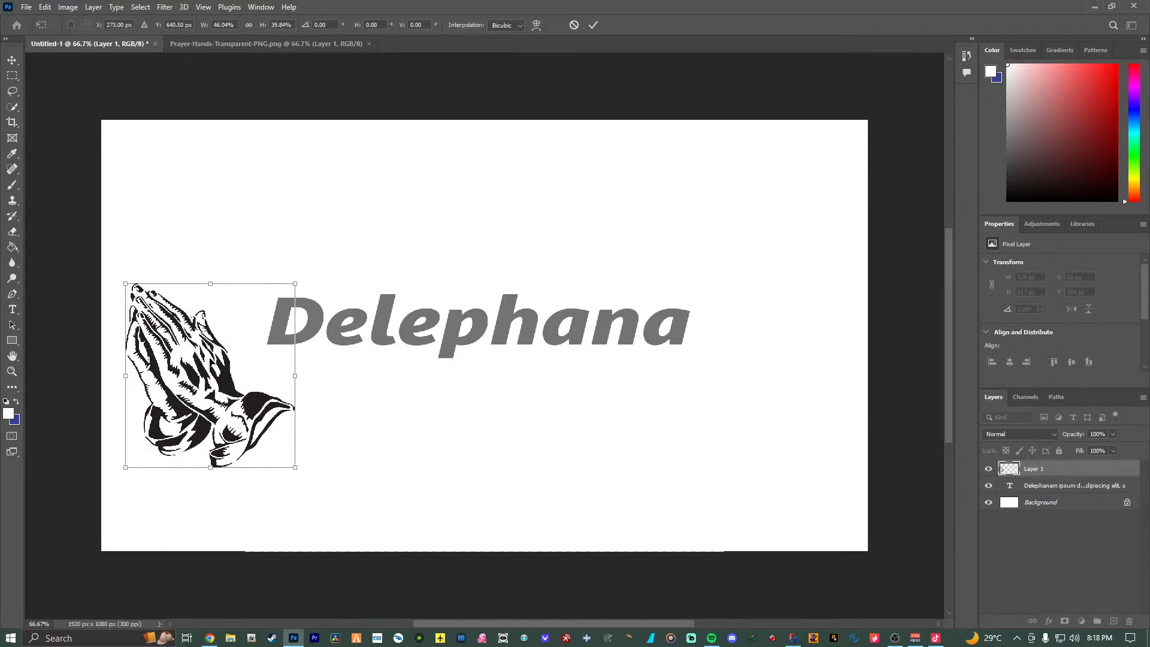
pyautogui.moveTo(211, 362); pyautogui.dragTo(234, 300)
pyautogui.moveTo(312, 429); pyautogui.dragTo(264, 383)
pyautogui.moveTo(204, 316); pyautogui.dragTo(246, 340)
# Flip the praying hands horizontally, shrink them to about 247 x 256 px and place them just before the letter D.
pyautogui.rightClick(262, 363)
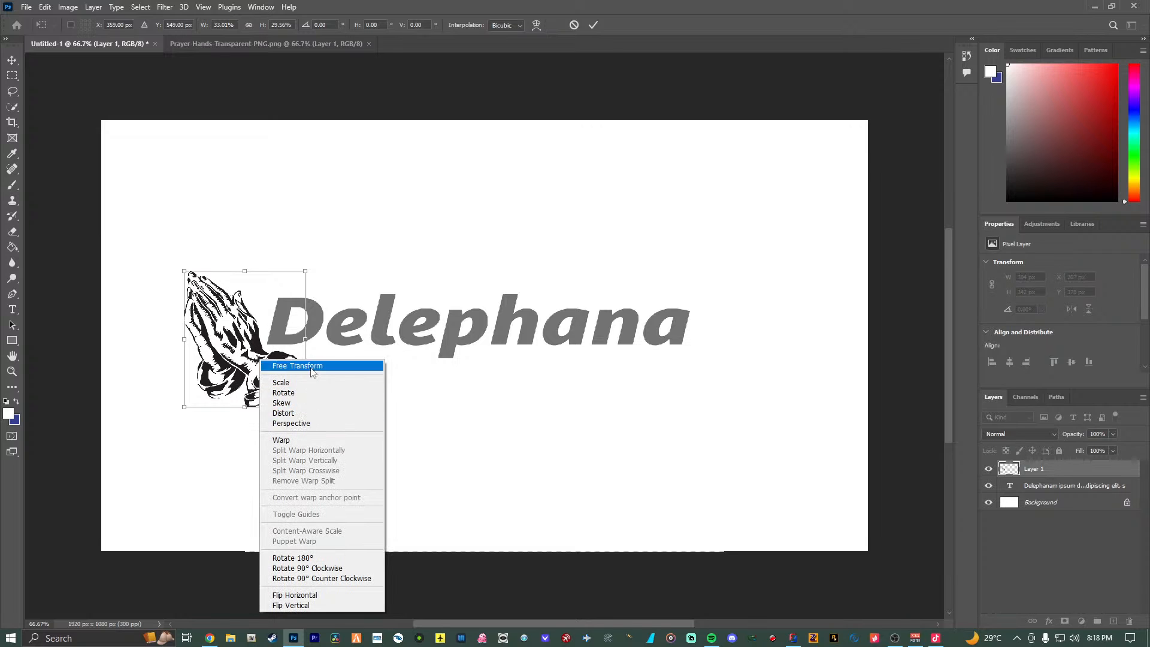
pyautogui.click(308, 595)
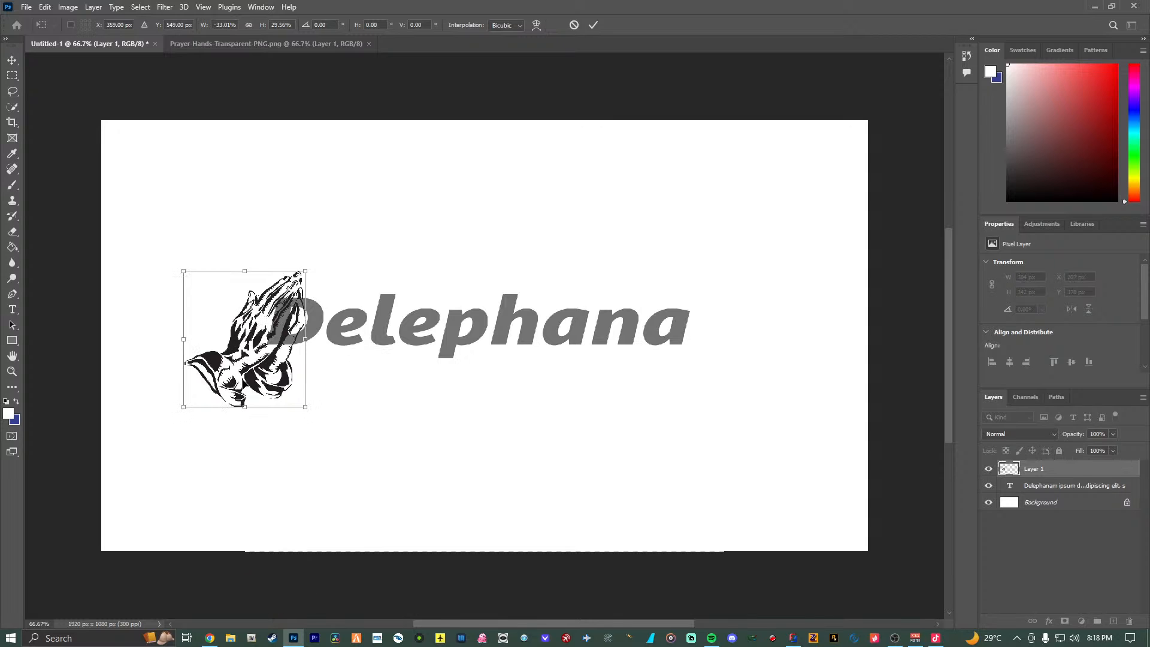
pyautogui.moveTo(250, 375); pyautogui.dragTo(210, 371)
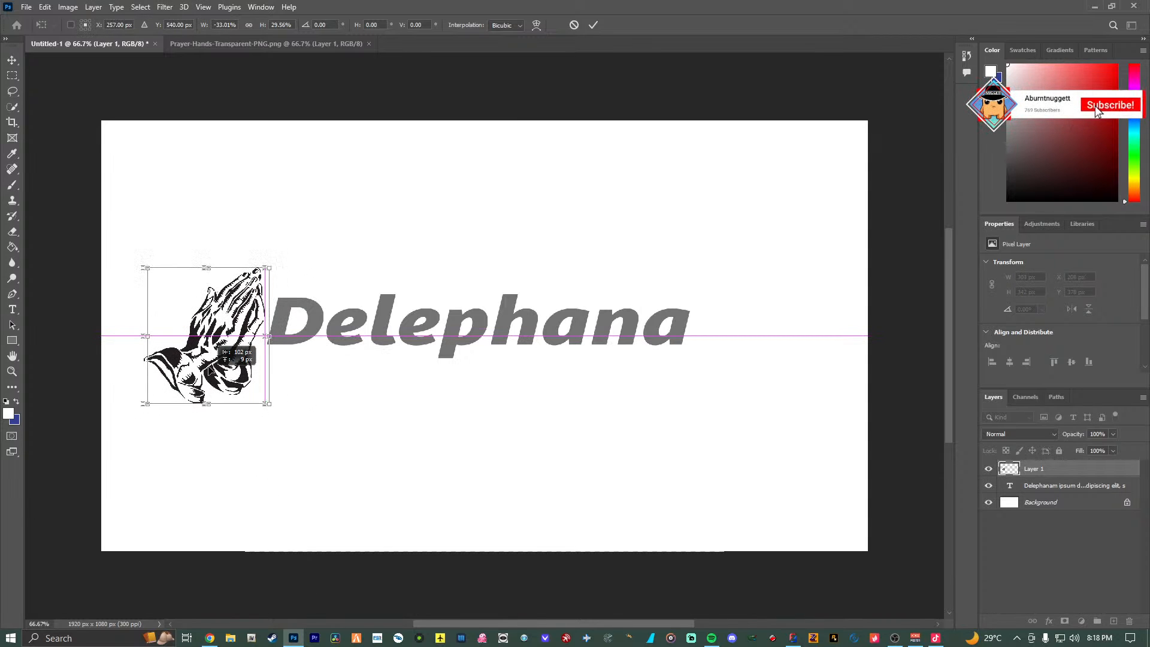
pyautogui.moveTo(145, 267); pyautogui.dragTo(171, 298)
pyautogui.moveTo(230, 348); pyautogui.dragTo(224, 335)
pyautogui.click(594, 25)
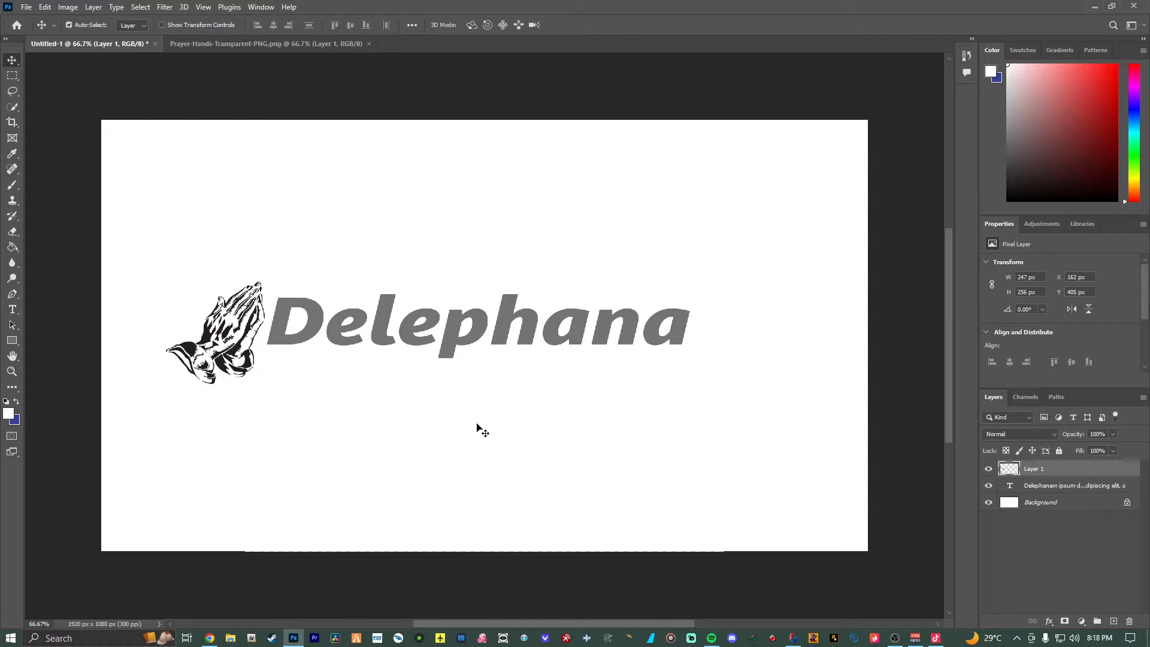
# Shift the praying hands slightly up and right to about X 177 px, Y 378 px.
pyautogui.moveTo(208, 357); pyautogui.dragTo(220, 345)
pyautogui.hotkey('ctrl', 't')
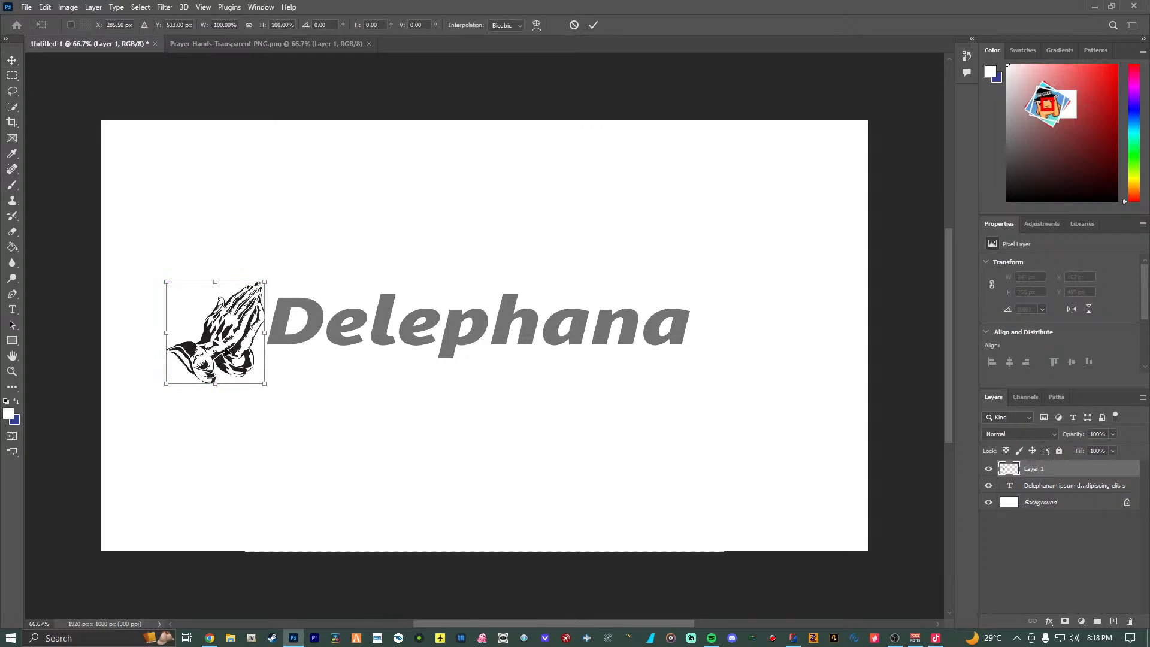
pyautogui.moveTo(225, 352); pyautogui.dragTo(231, 340)
pyautogui.click(593, 24)
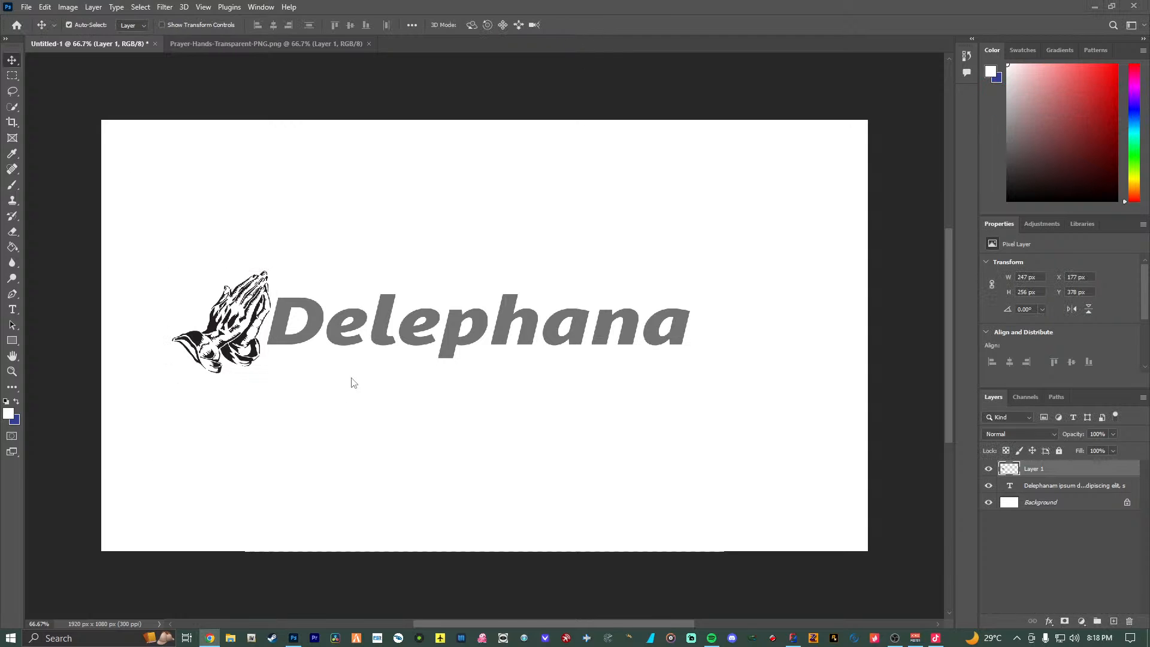
# Move the Delephana text slightly to the right, leaving a gap between it and the praying hands.
pyautogui.click(462, 341)
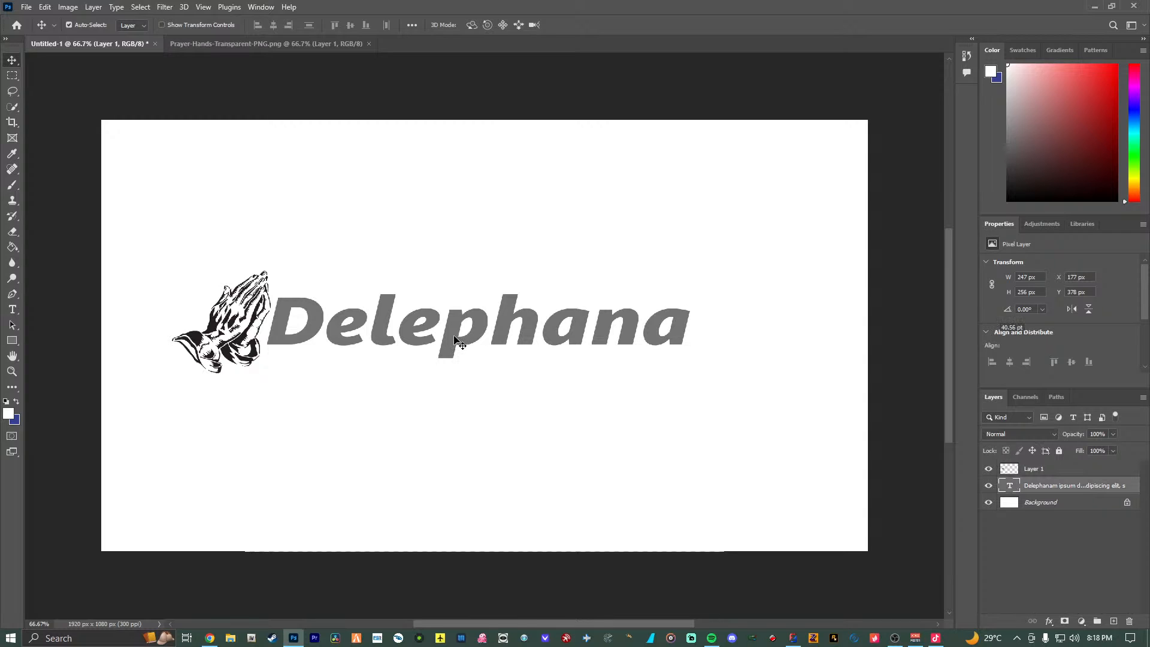
pyautogui.hotkey('ctrl', 't')
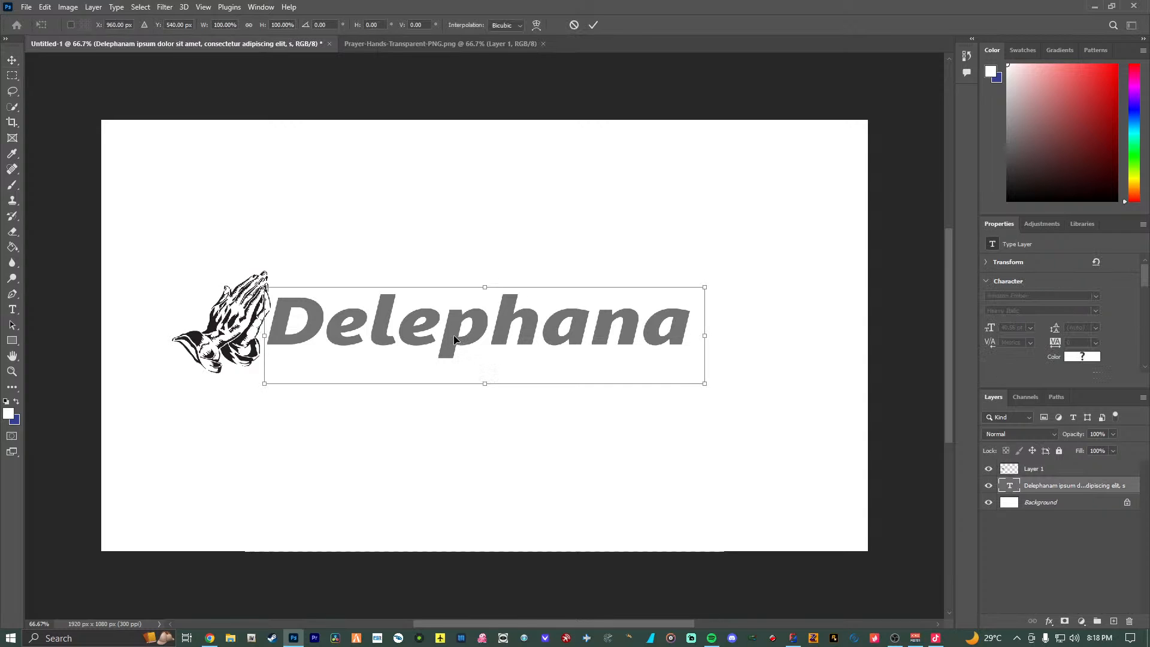
pyautogui.moveTo(454, 339); pyautogui.dragTo(486, 339)
pyautogui.click(593, 25)
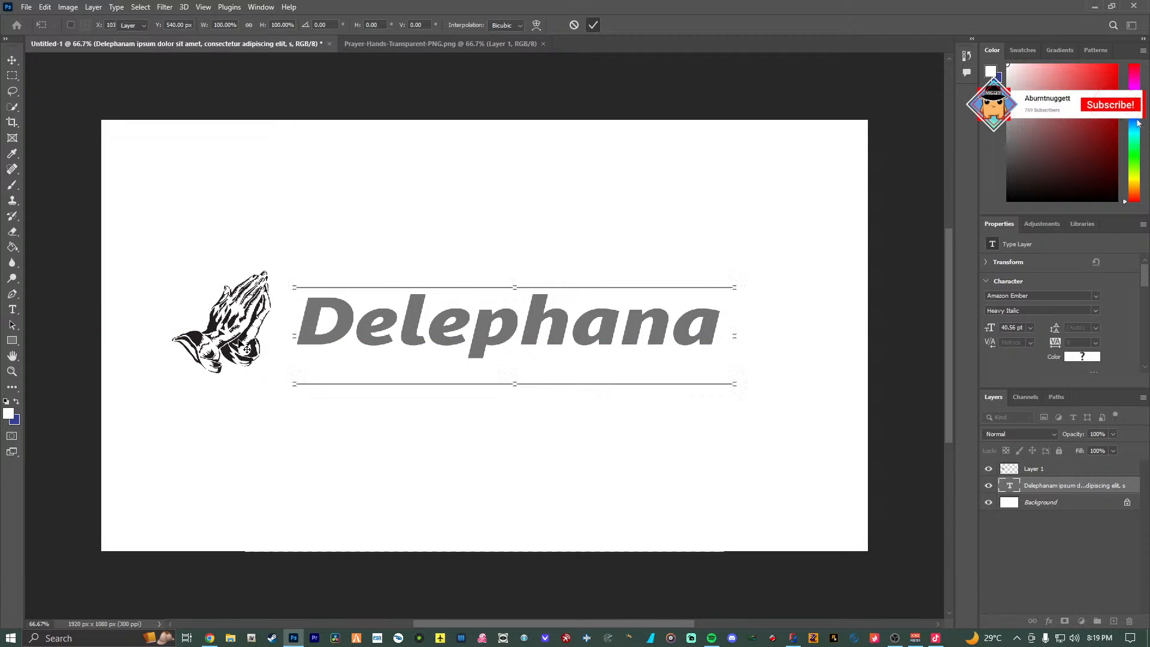
# Move the praying hands right against the letter D, to about X 252 px, Y 380 px.
pyautogui.click(231, 334)
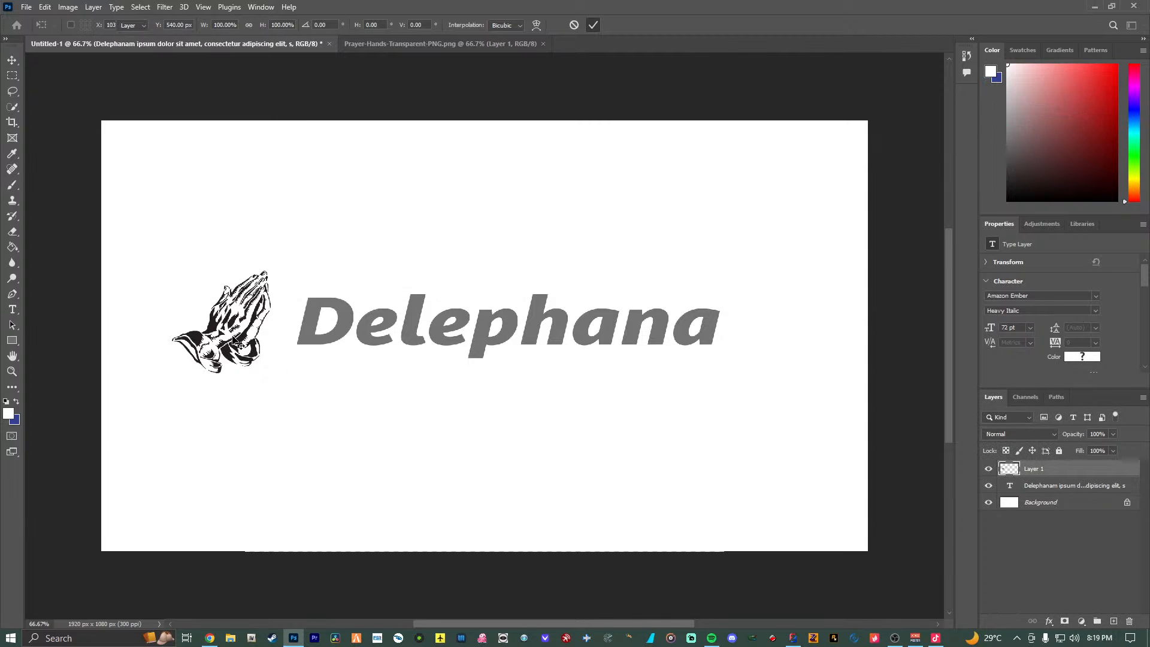
pyautogui.moveTo(233, 341); pyautogui.dragTo(263, 339)
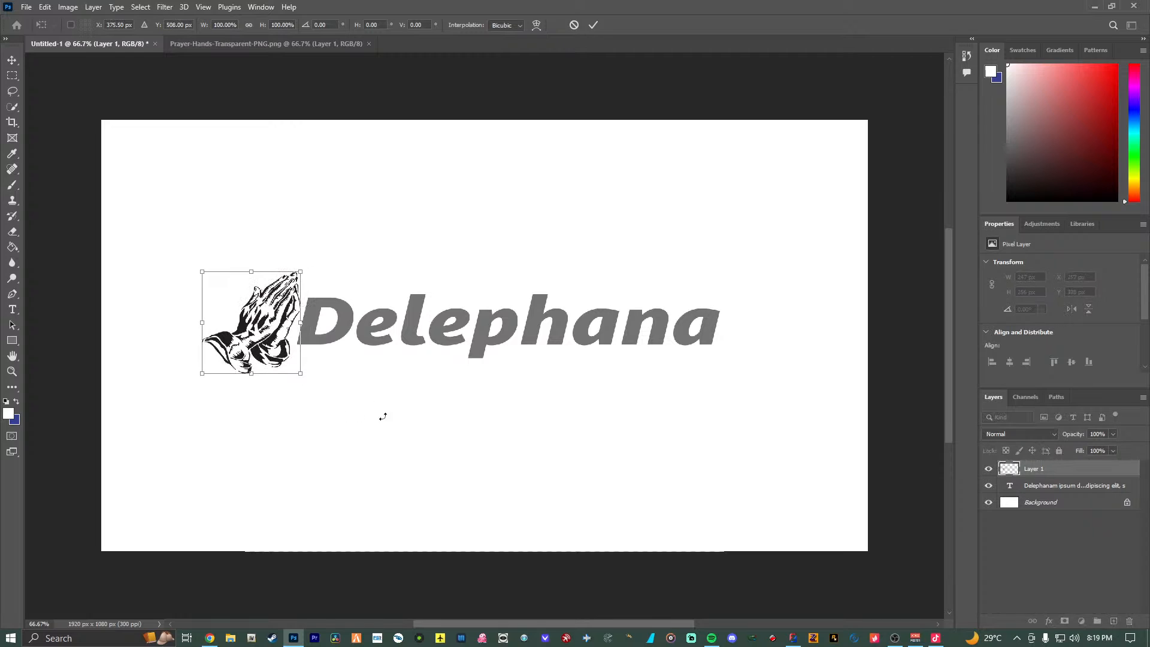
pyautogui.click(591, 27)
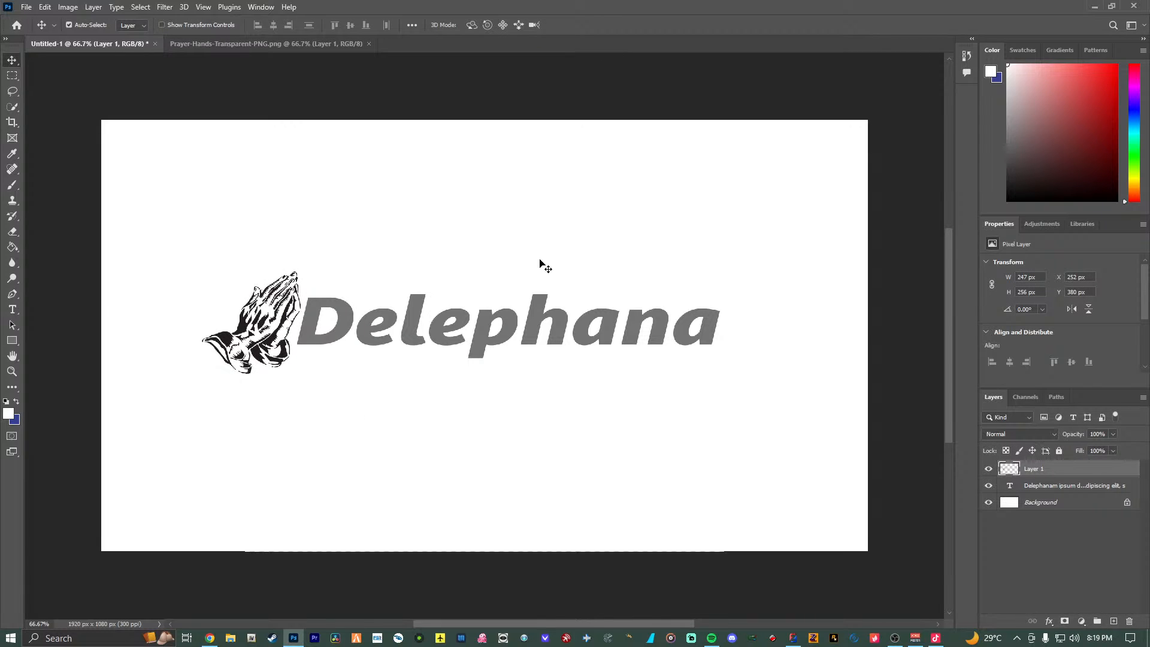
pyautogui.click(506, 272)
pyautogui.hotkey('ctrl', 'w')
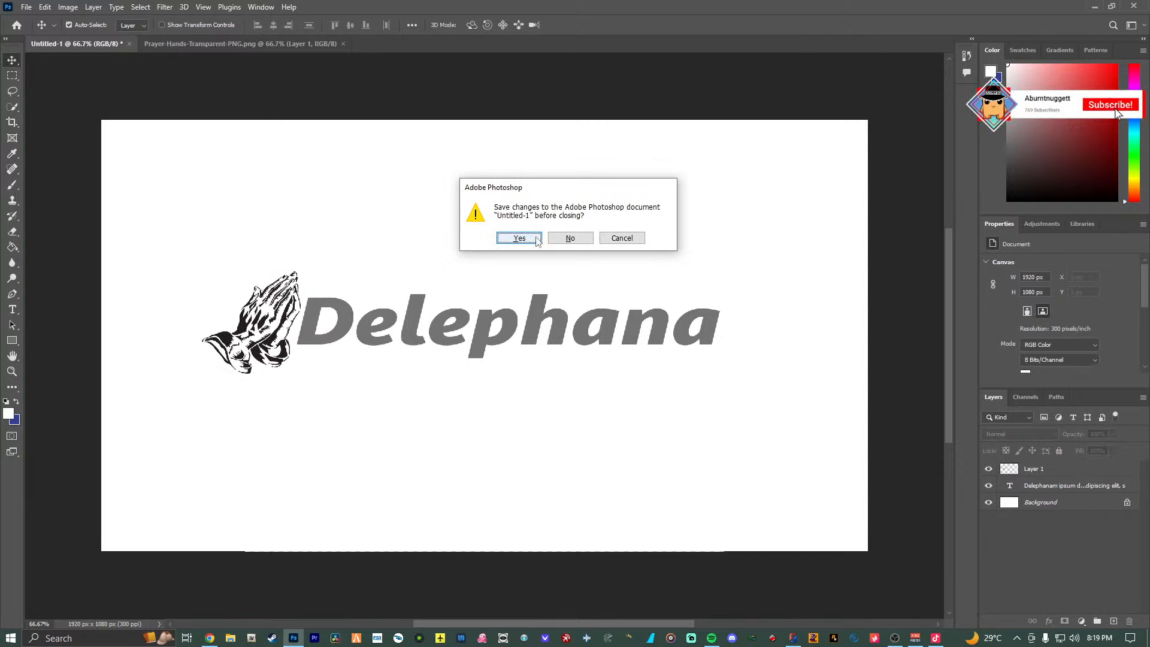
pyautogui.click(622, 239)
pyautogui.click(454, 312)
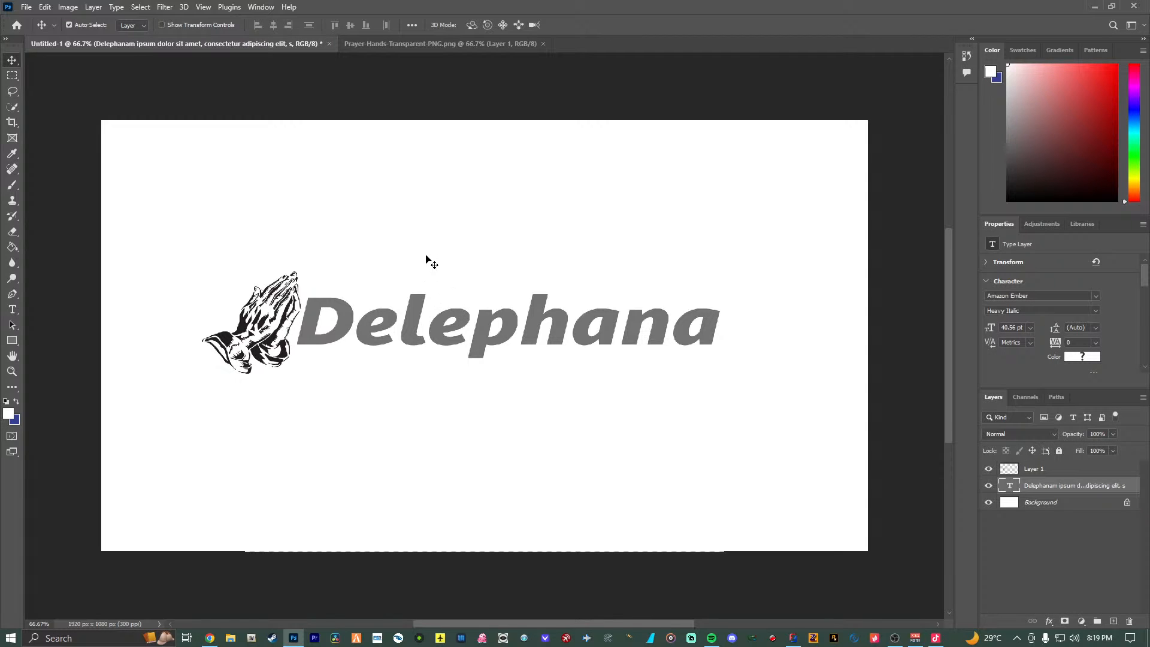
pyautogui.click(389, 319)
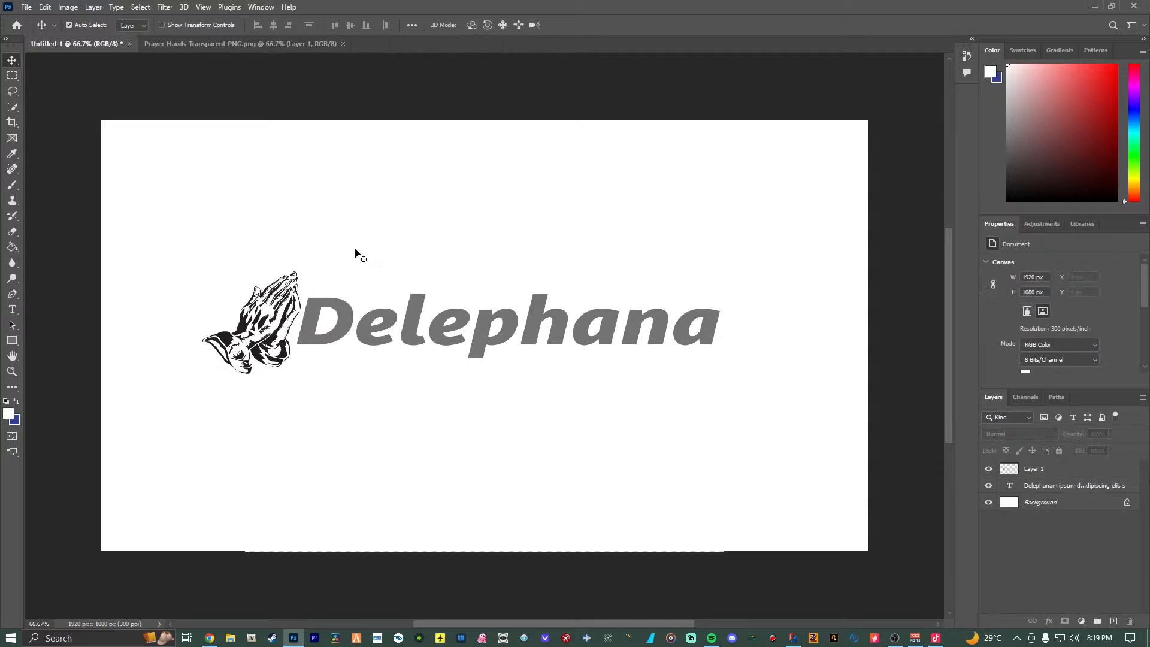
# Export the image as a 1920 x 1080 PNG named "logo" into the urvan folder and switch back to ZModeler.
pyautogui.hotkey('ctrl', 'alt', 'shift', 'w')
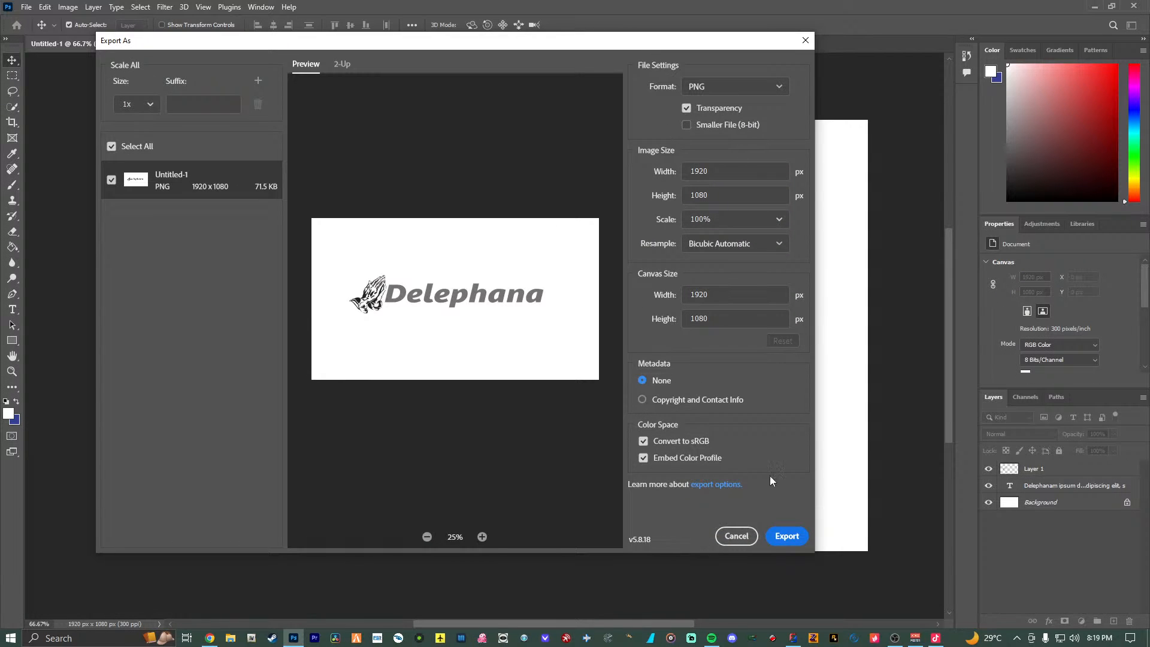
pyautogui.click(795, 542)
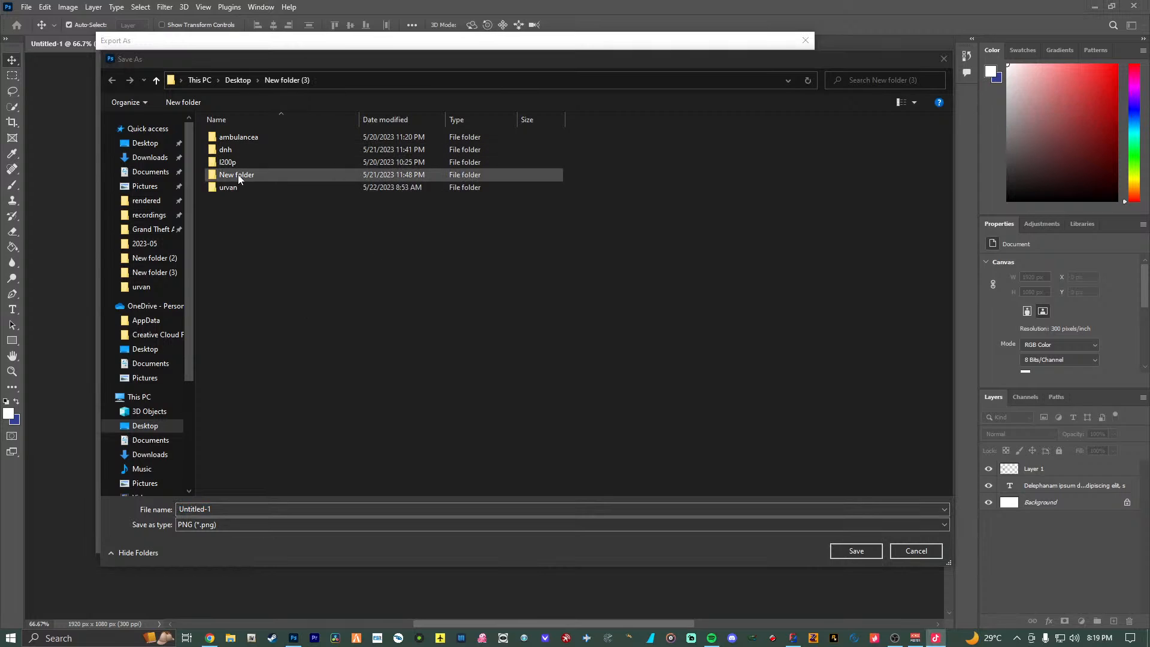
pyautogui.doubleClick(239, 189)
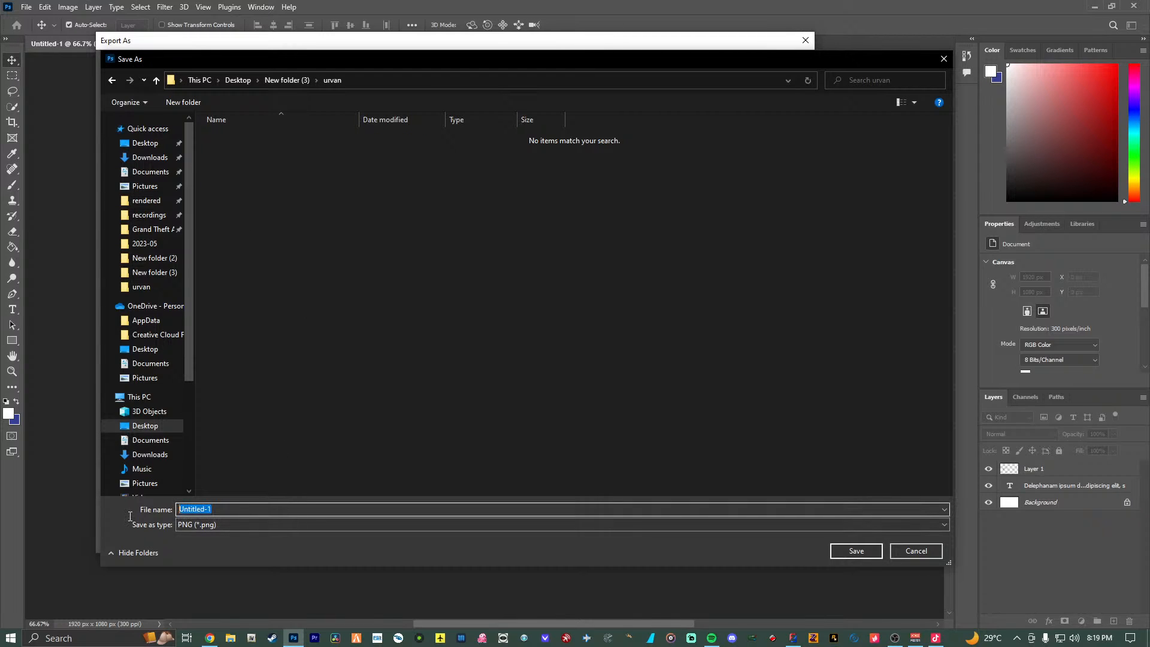
pyautogui.write('logo')
pyautogui.press('Return')
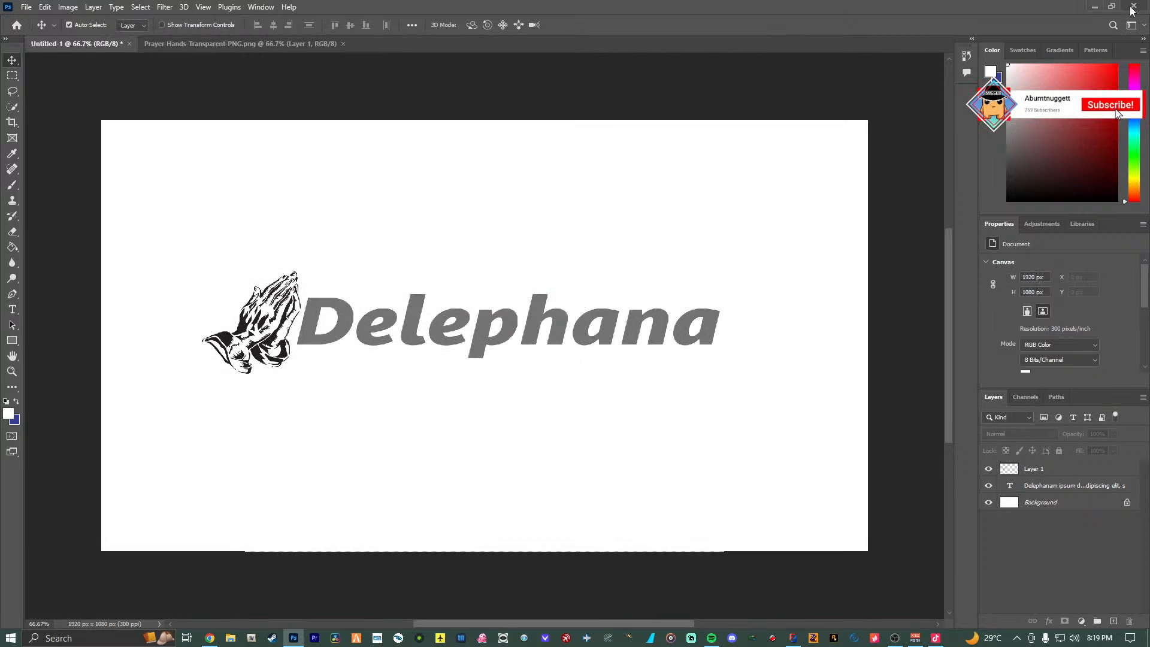
pyautogui.click(1095, 6)
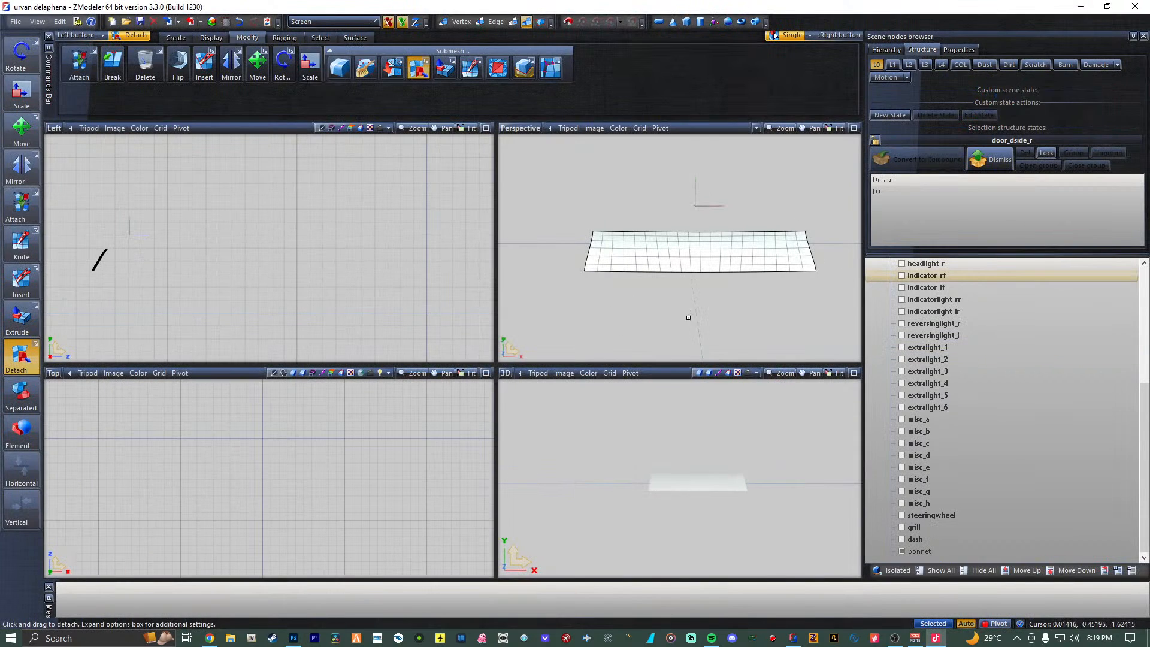
pyautogui.click(684, 261)
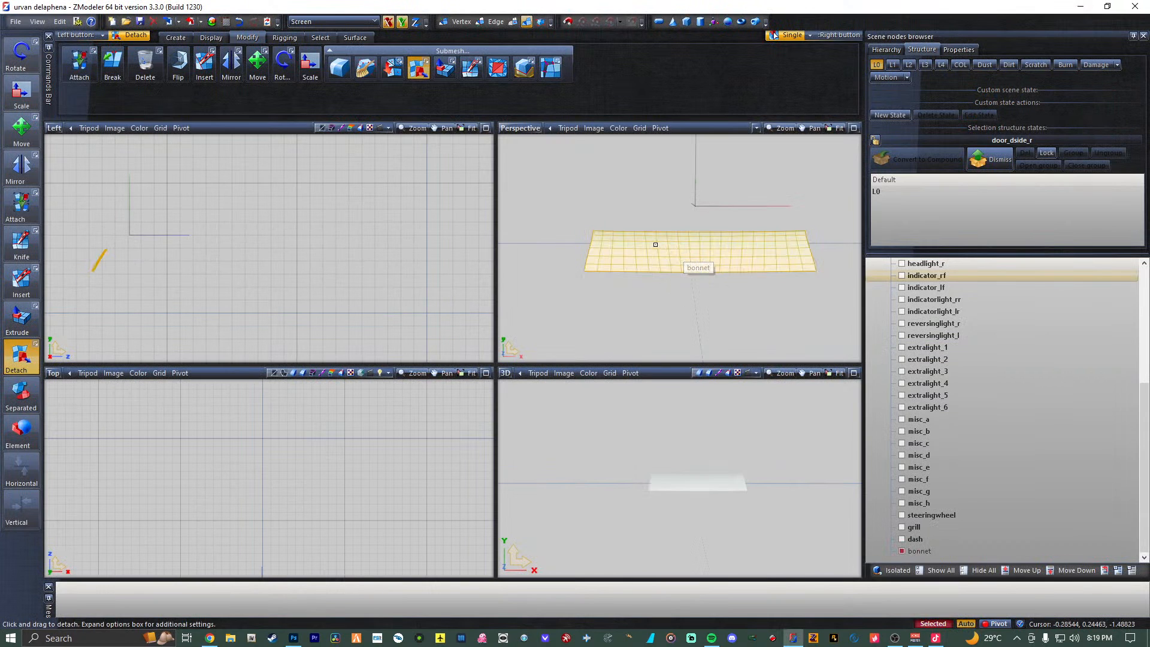
pyautogui.rightClick(655, 244)
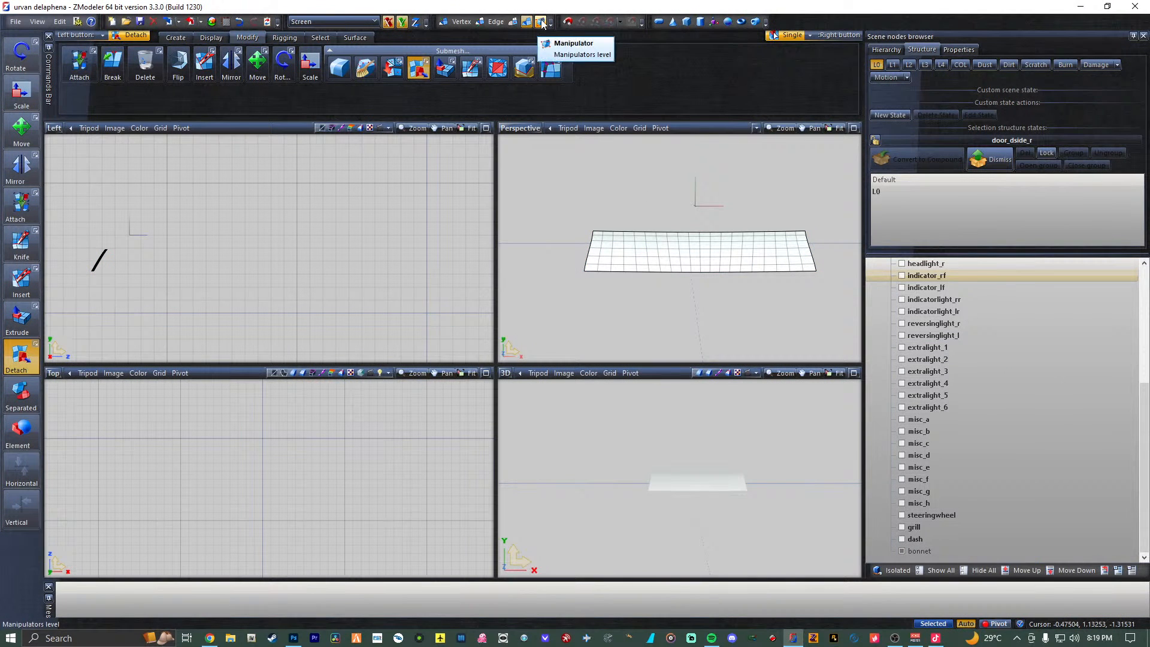
pyautogui.rightClick(670, 254)
pyautogui.press('space')
pyautogui.press('space')
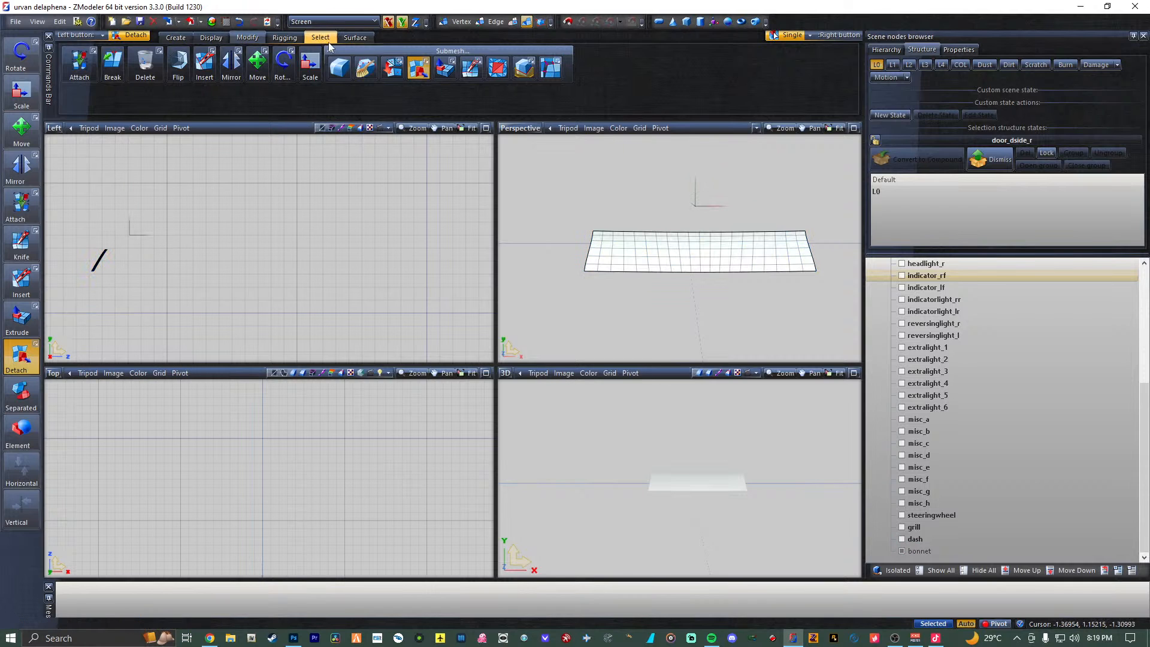
pyautogui.click(356, 37)
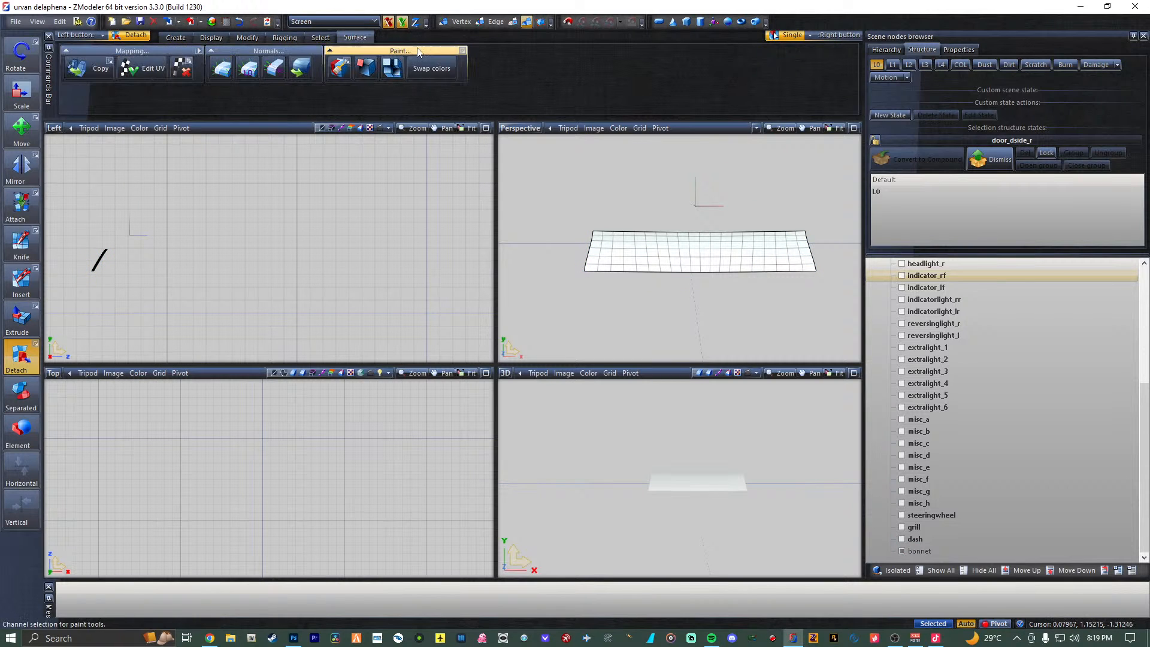
# Create a new texture group named "logo" in the Textures Browser.
pyautogui.click(214, 22)
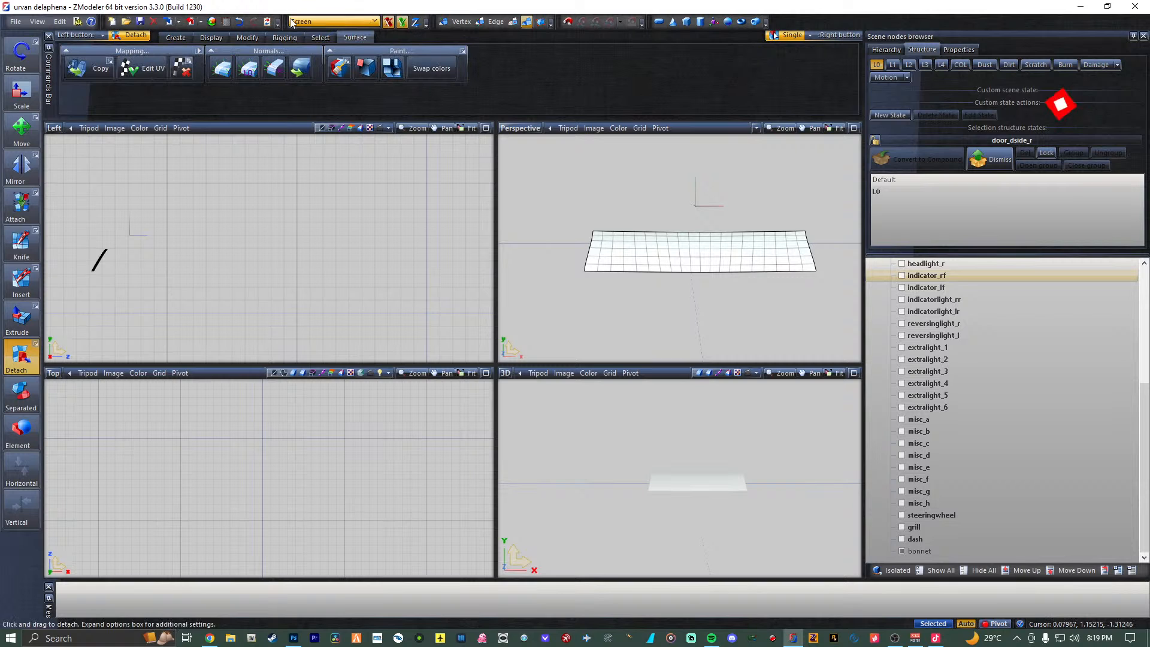
pyautogui.click(216, 24)
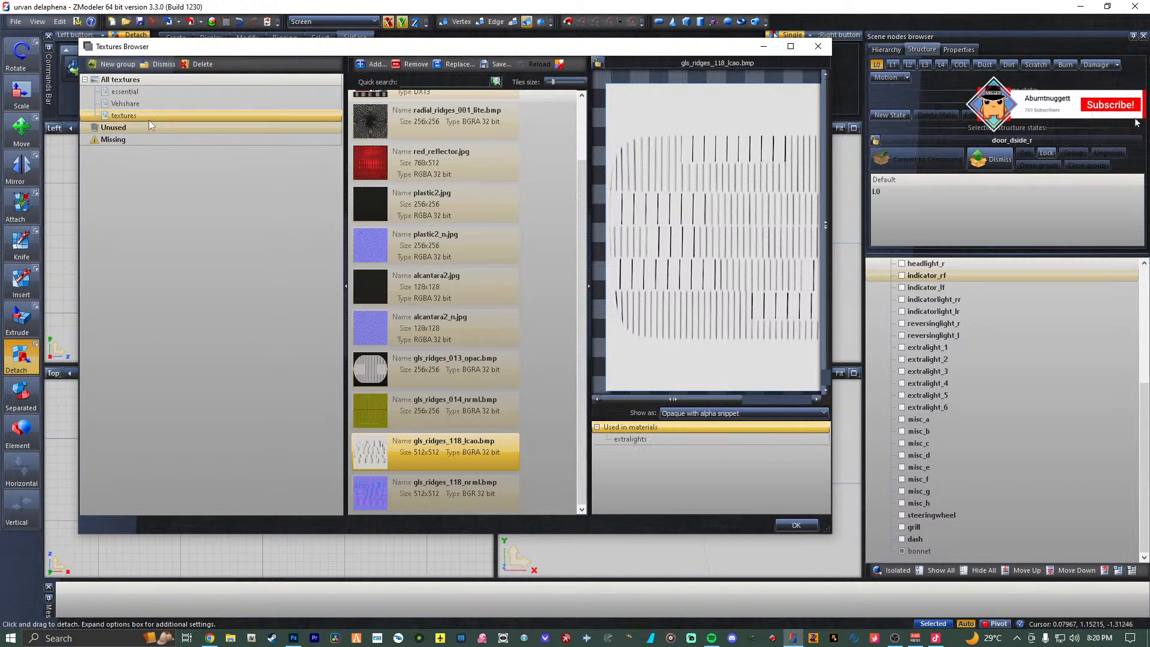
pyautogui.click(114, 65)
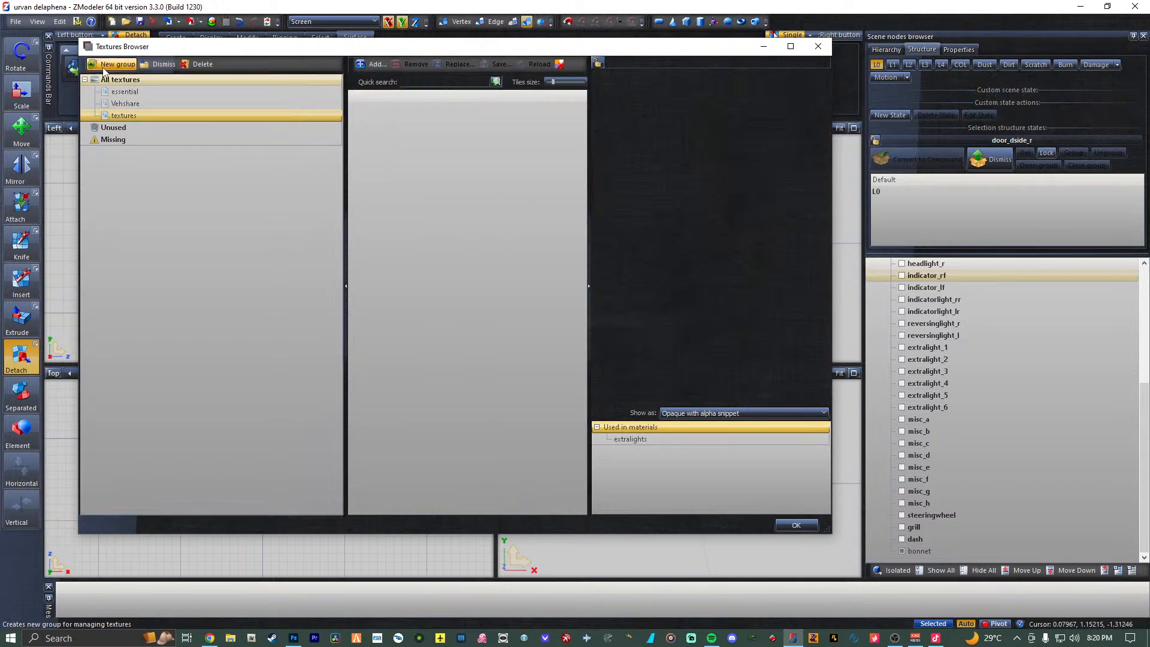
pyautogui.click(151, 129)
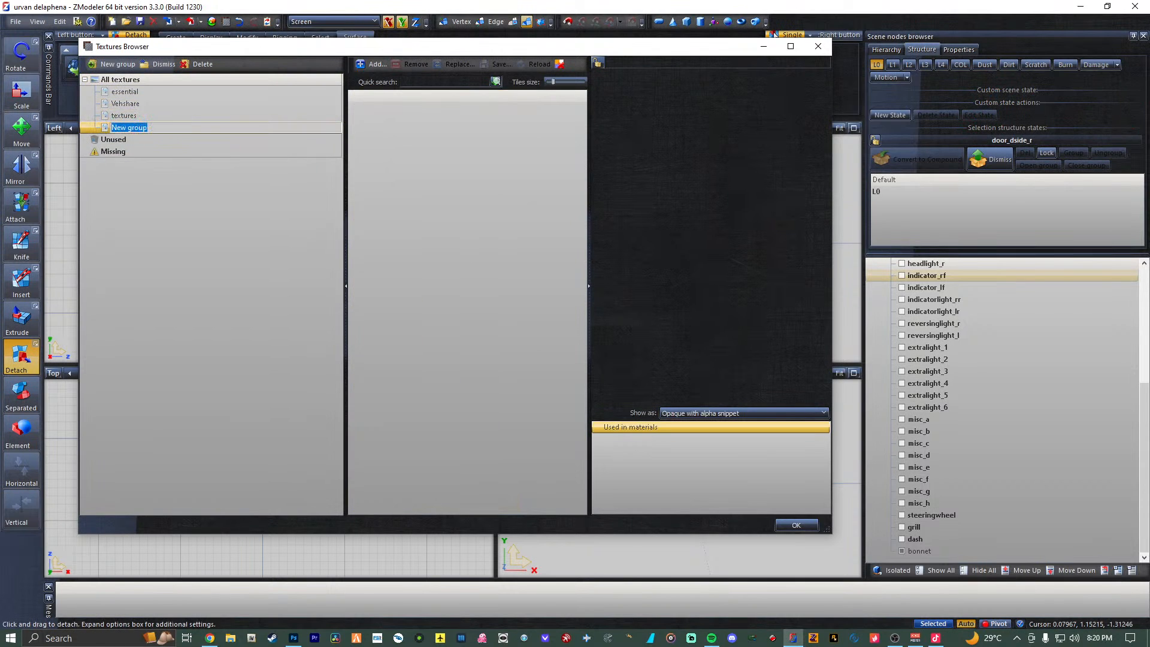
pyautogui.write('logo')
pyautogui.press('Return')
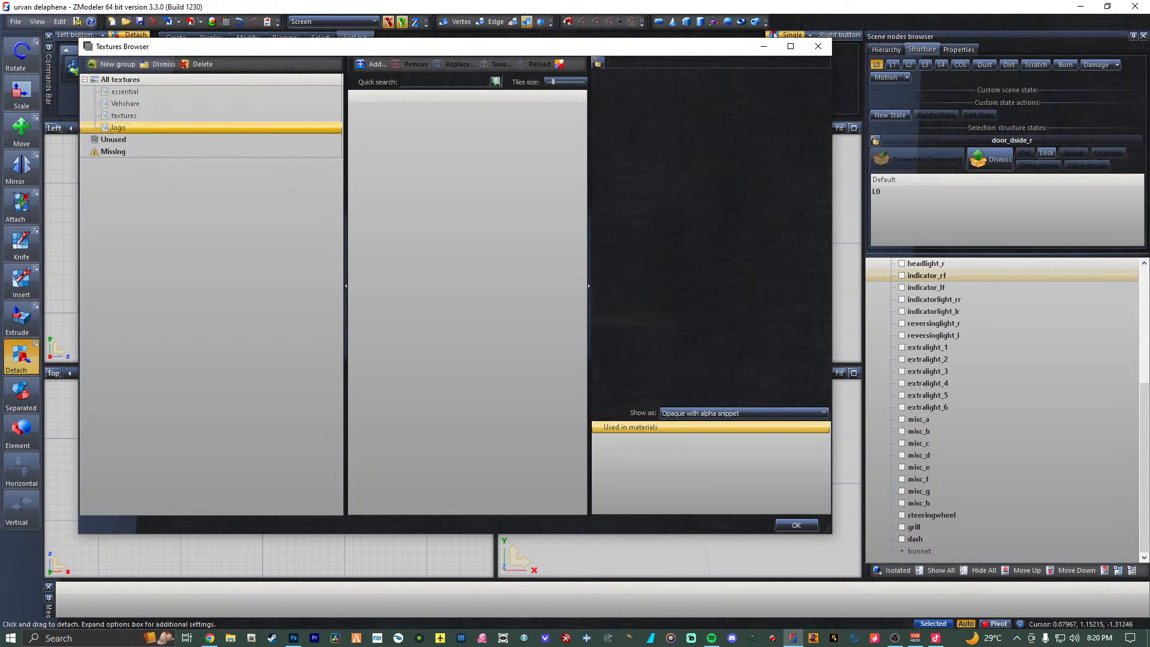
# Add the Logo image from the urvan folder inside the desktop's New folder (3) to the logo texture group.
pyautogui.click(372, 63)
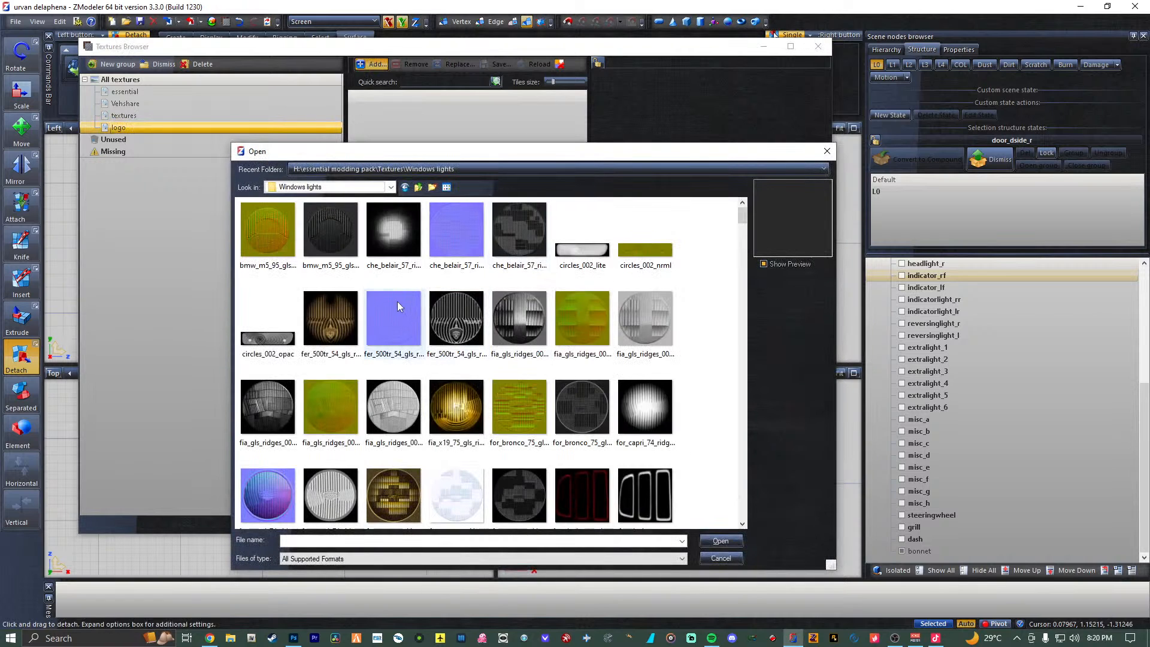
pyautogui.click(418, 188)
pyautogui.click(418, 188)
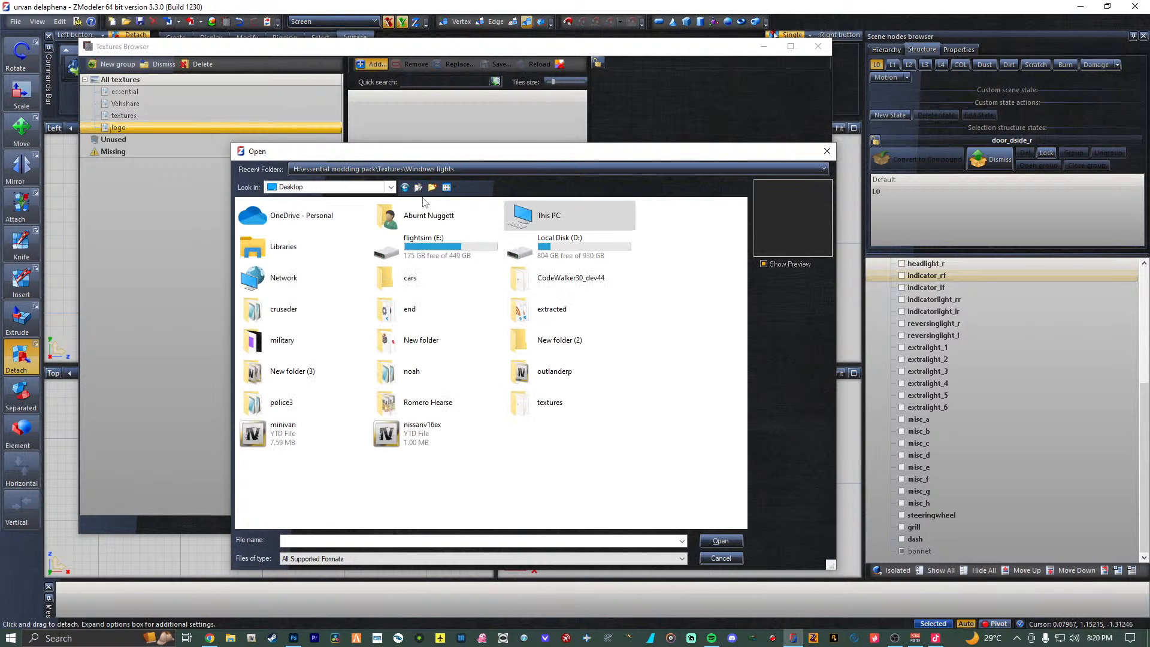
pyautogui.doubleClick(537, 224)
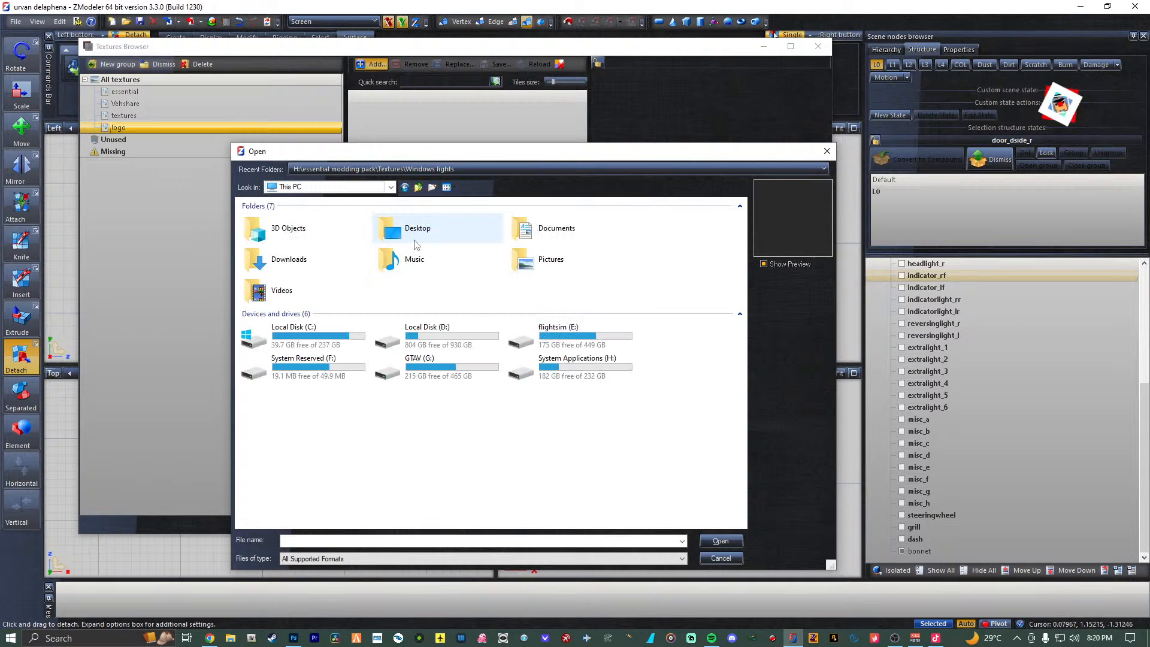
pyautogui.doubleClick(396, 229)
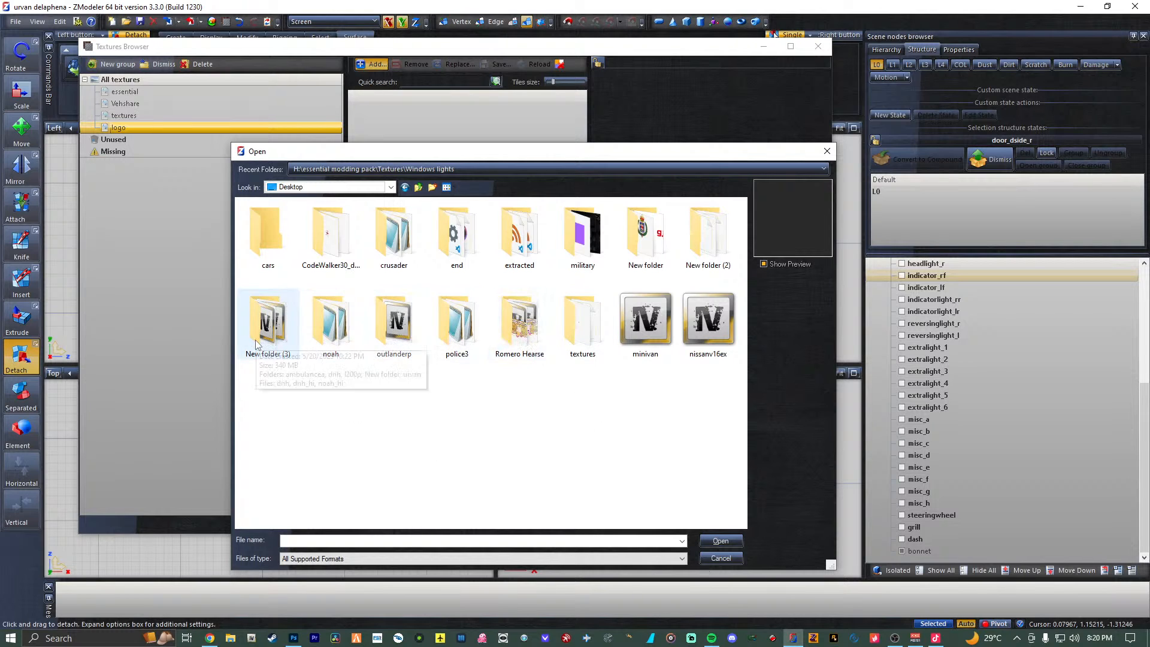
pyautogui.doubleClick(270, 324)
pyautogui.doubleClick(302, 264)
pyautogui.doubleClick(298, 242)
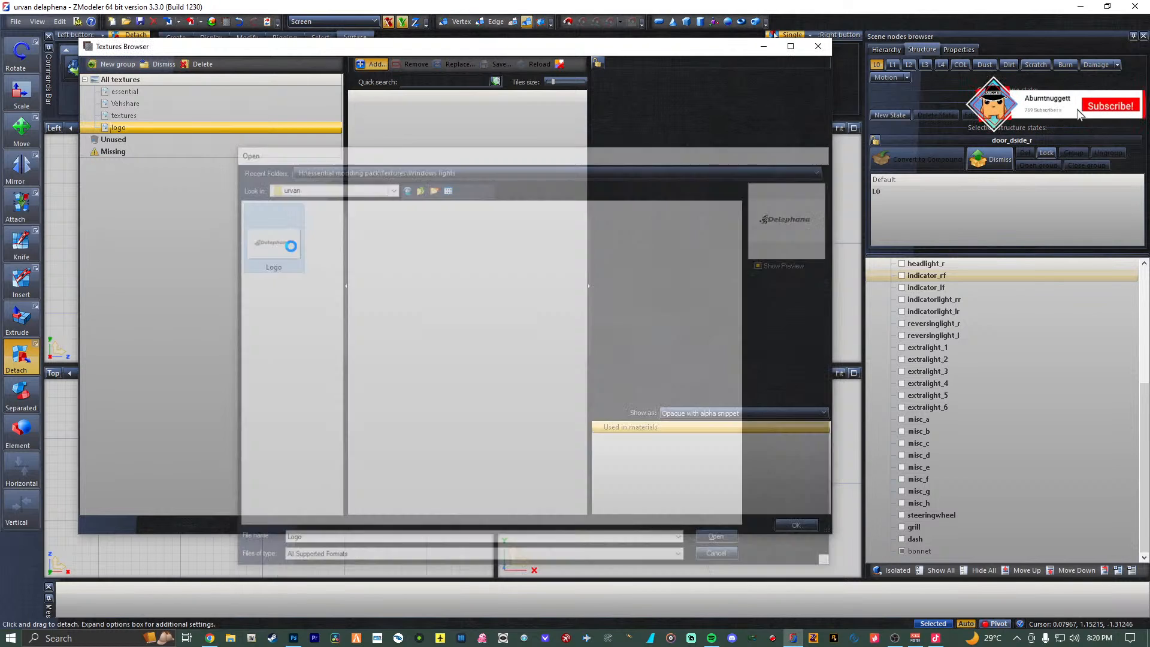
pyautogui.click(797, 526)
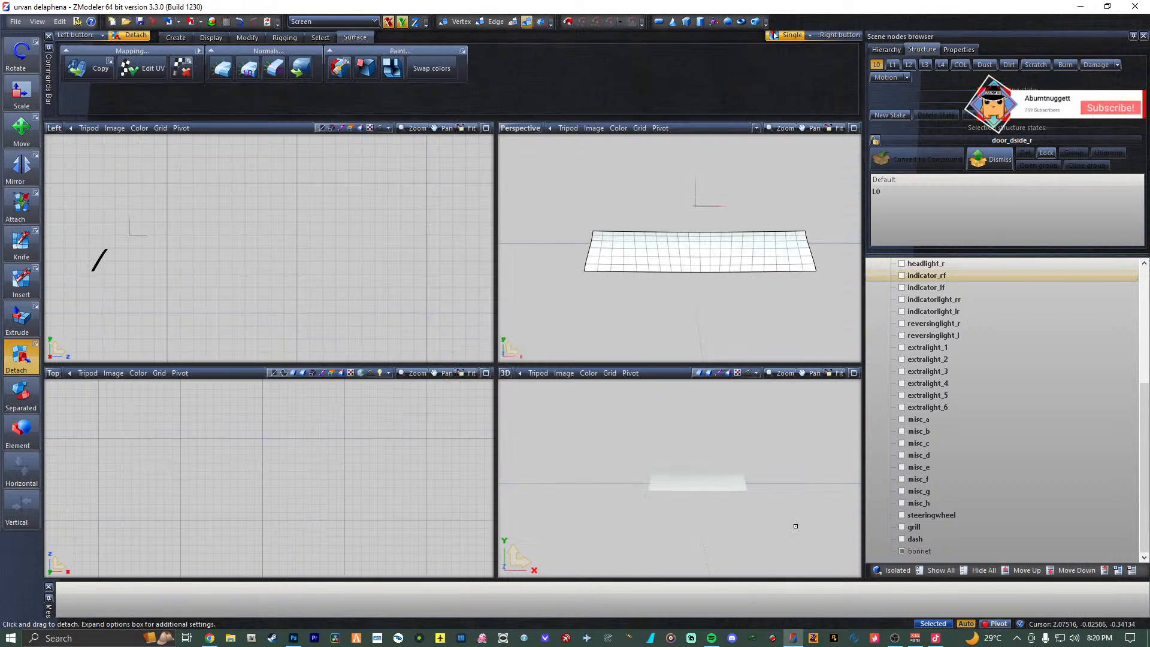
# Create a material named "logo" and adapt it to the GTAV vehicle generic shader vehicle_mesh.
pyautogui.click(204, 24)
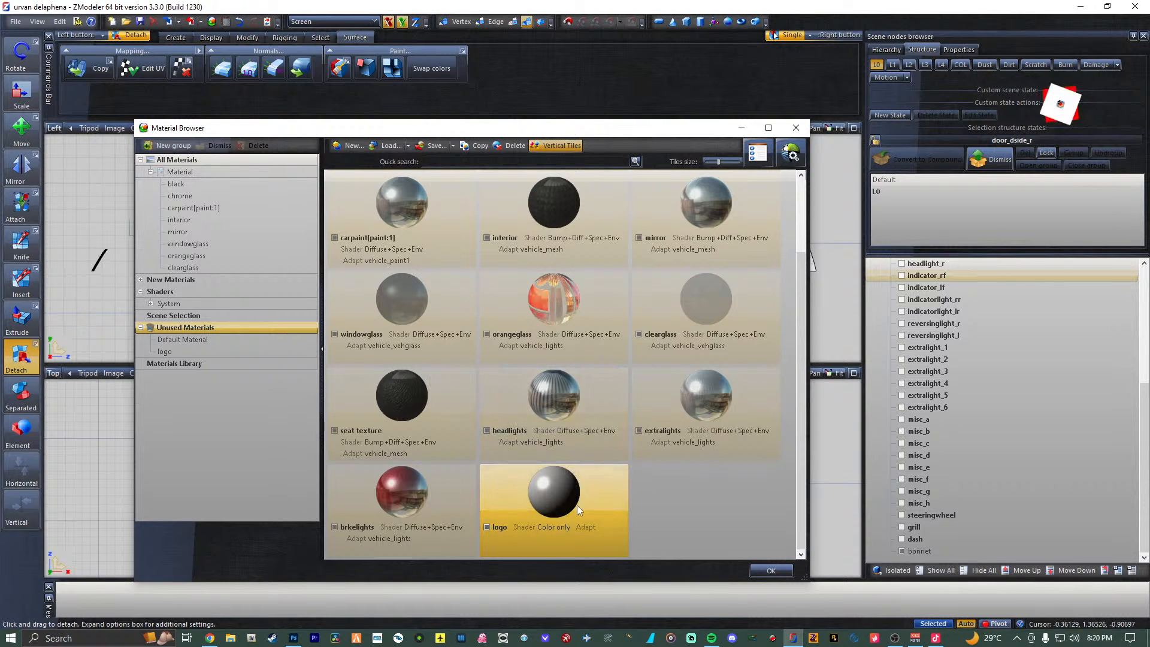
pyautogui.click(789, 163)
pyautogui.moveTo(805, 190)
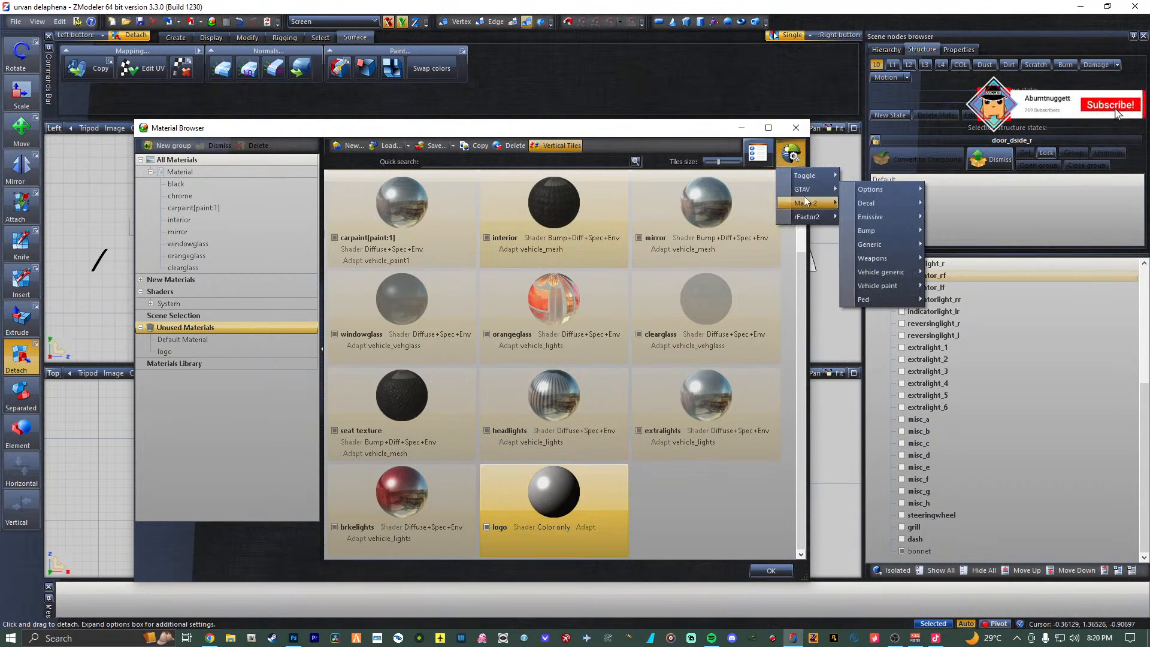
pyautogui.moveTo(884, 257)
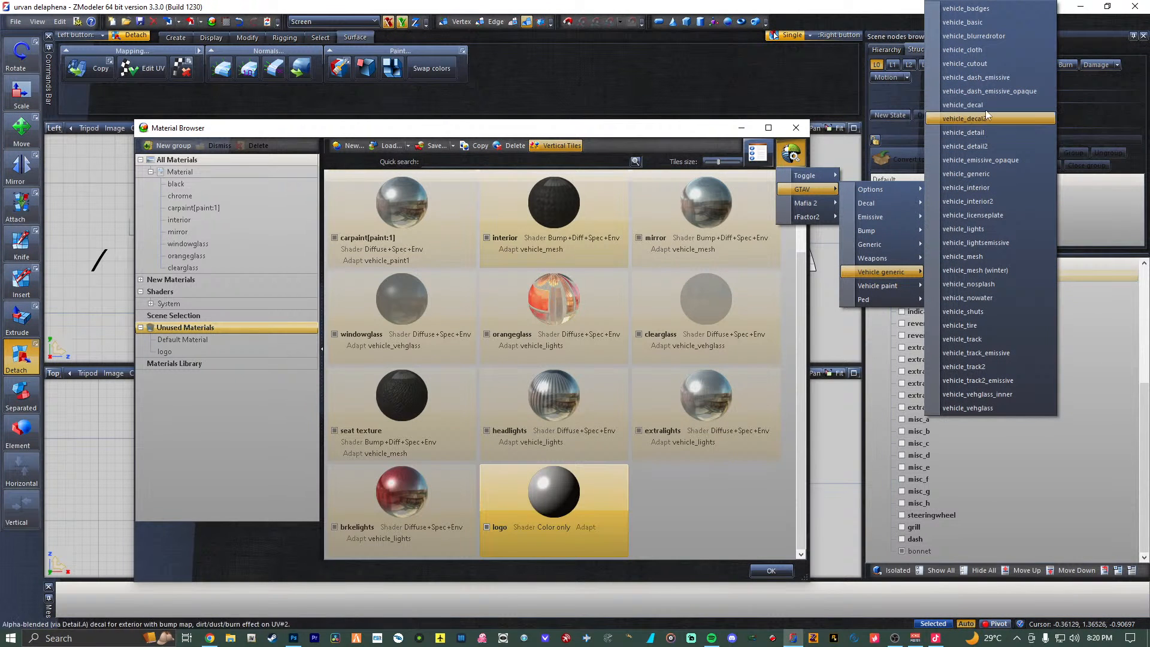
pyautogui.click(990, 257)
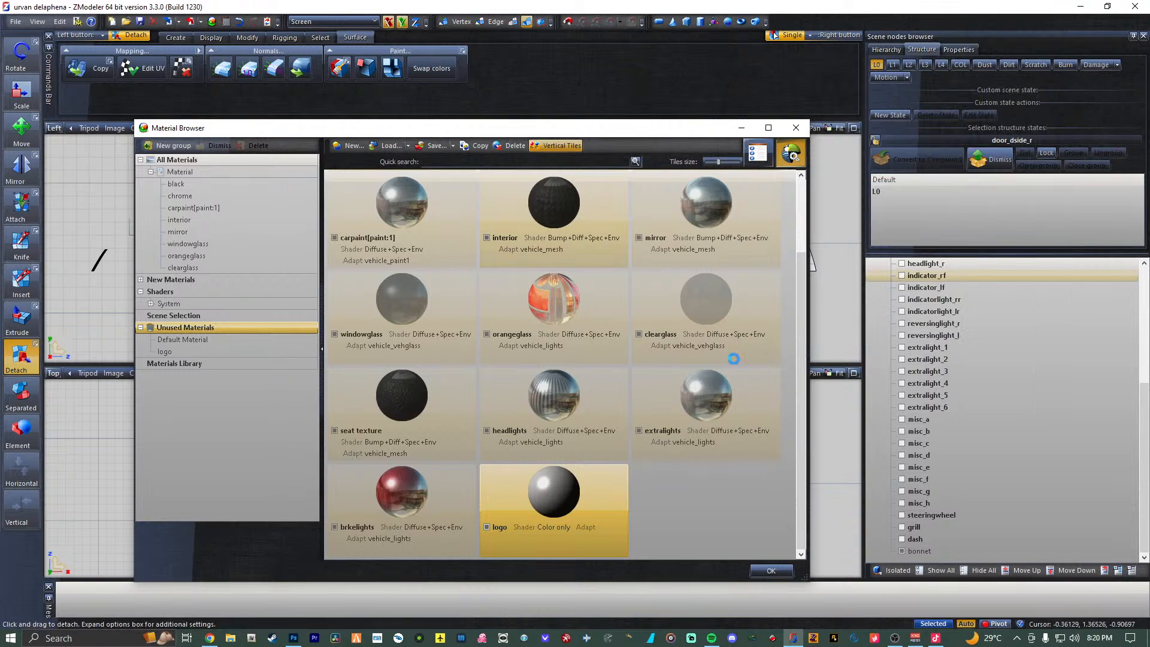
# Assign logo.png as the DETAIL layer's texture map in the logo material, leaving the other layers at their defaults.
pyautogui.click(759, 155)
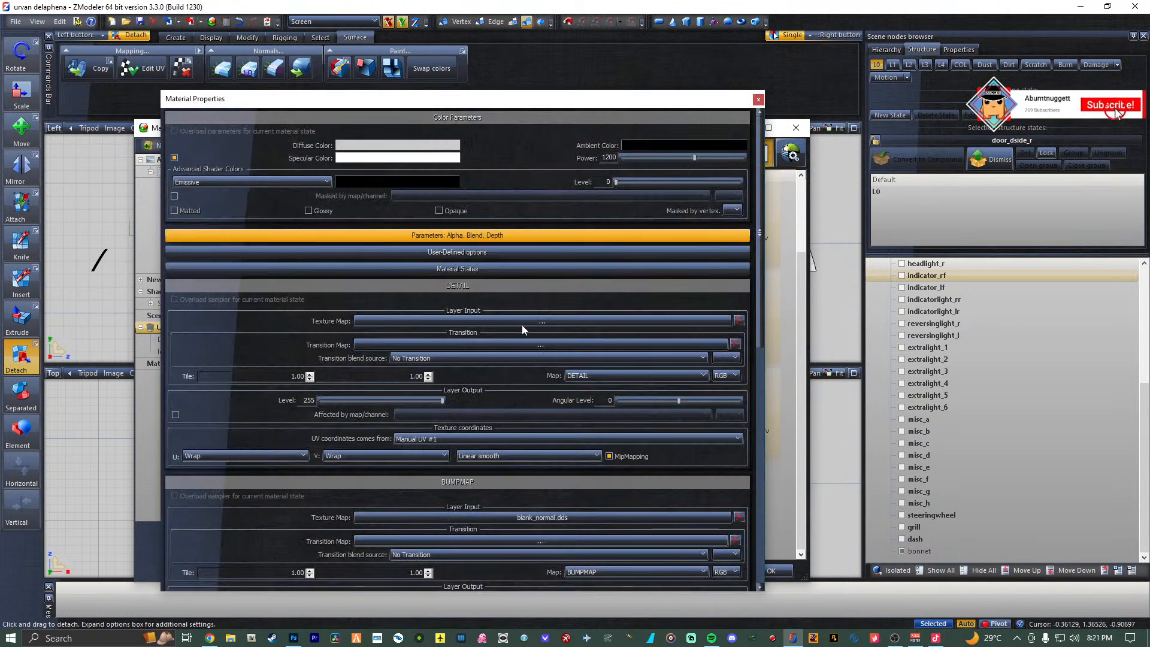
pyautogui.click(522, 324)
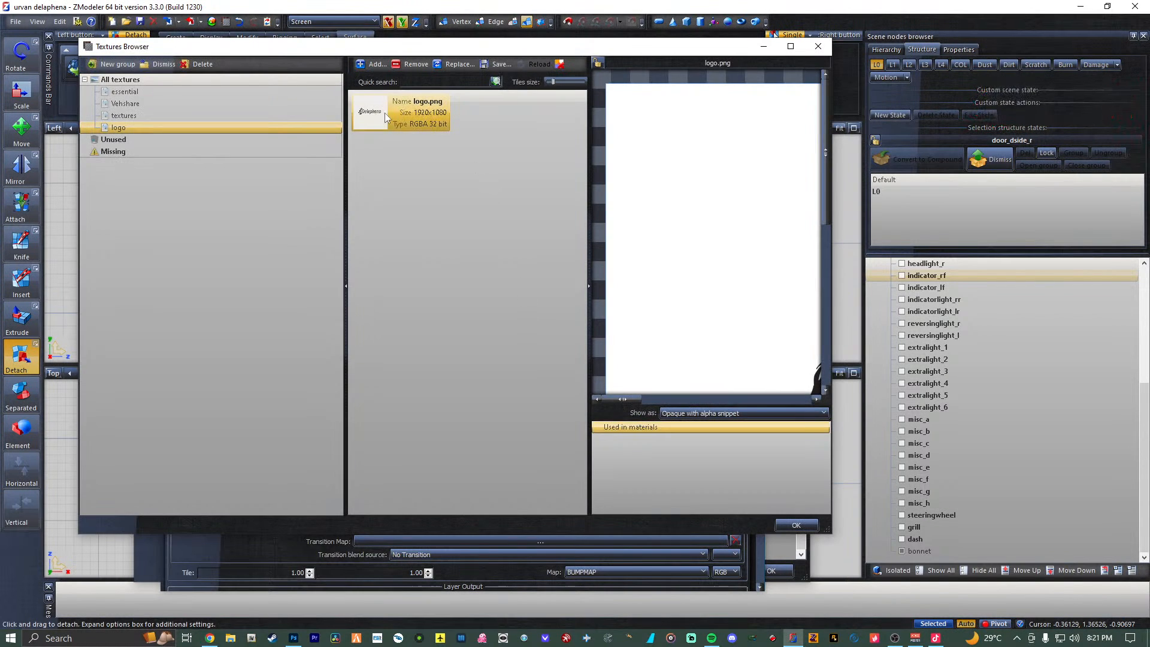
pyautogui.scroll(-5, 676, 297)
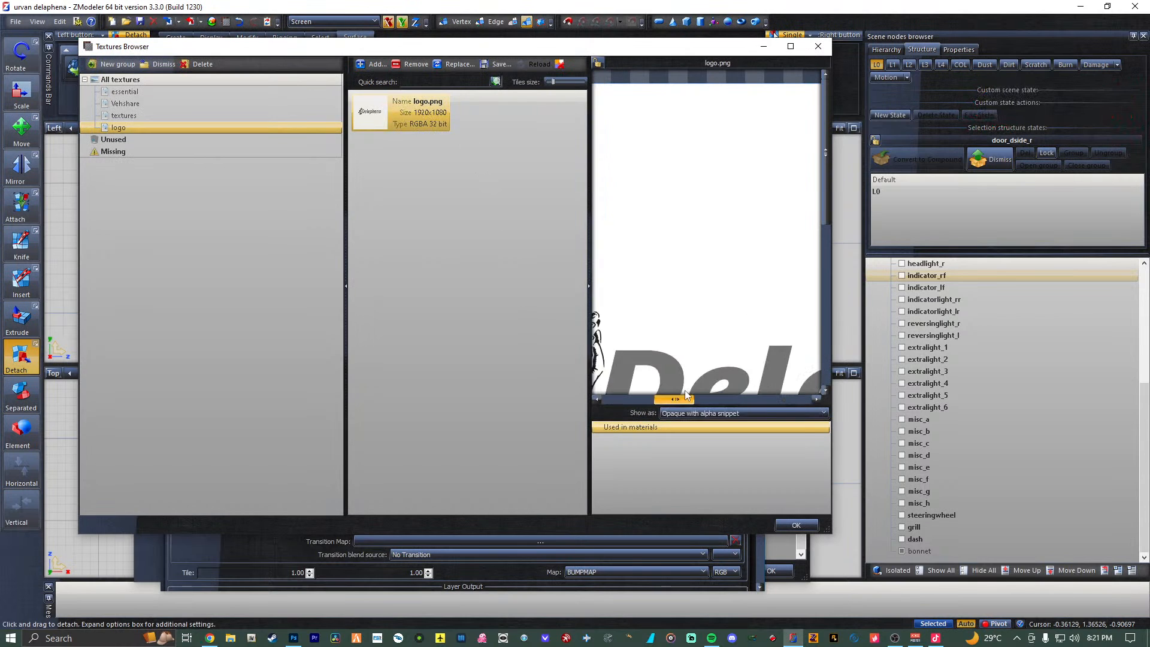
pyautogui.scroll(-2, 678, 303)
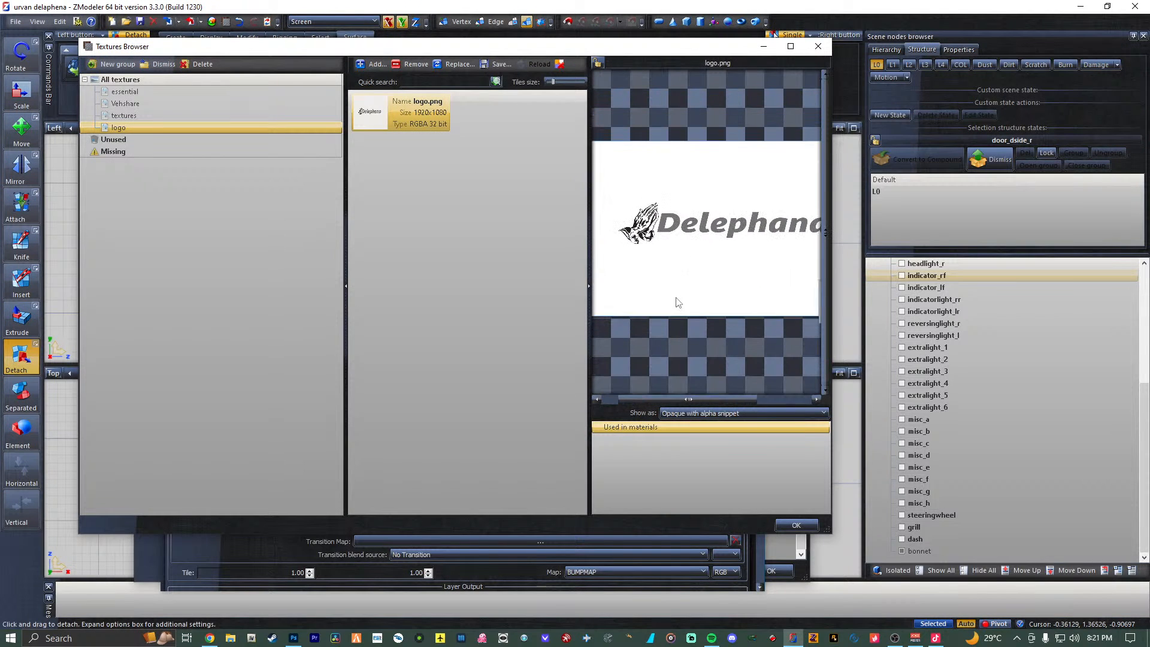
pyautogui.moveTo(674, 398)
pyautogui.mouseDown()
pyautogui.moveTo(724, 394)
pyautogui.moveTo(681, 387)
pyautogui.mouseUp()
pyautogui.doubleClick(373, 112)
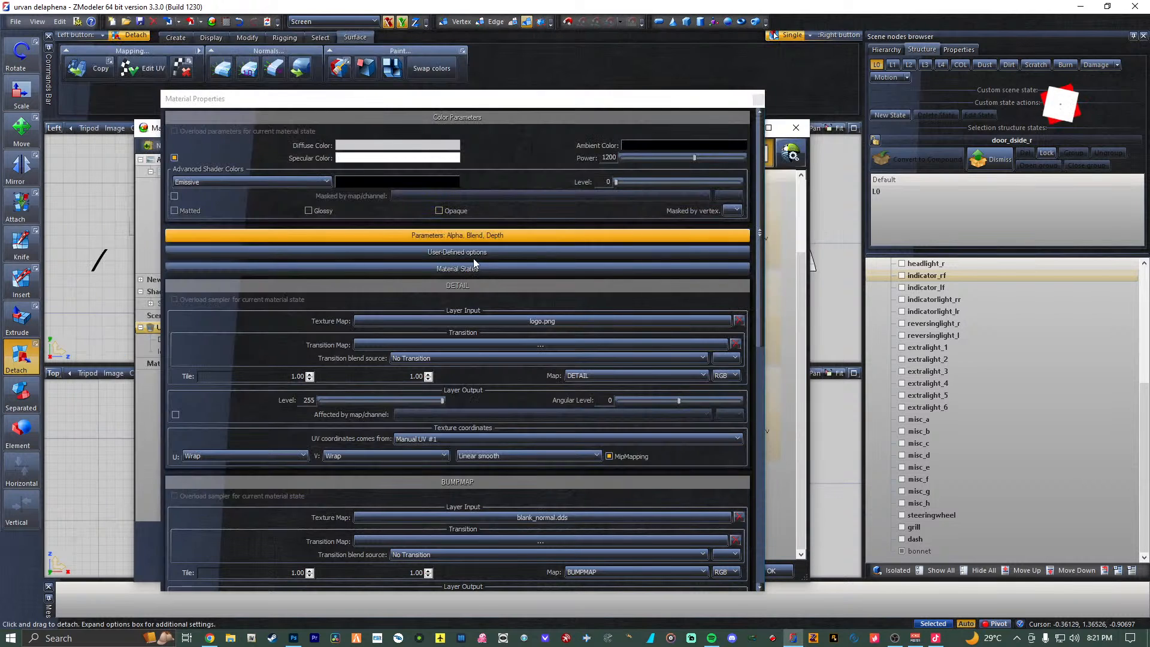
pyautogui.click(513, 290)
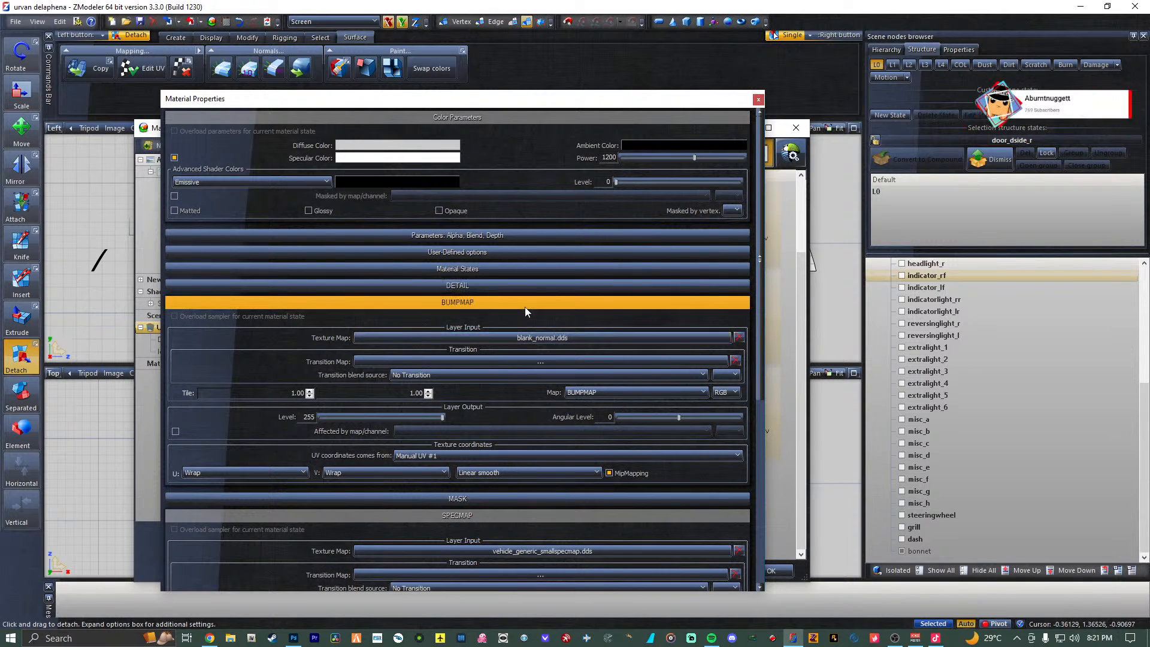
pyautogui.click(525, 305)
pyautogui.scroll(-3, 601, 329)
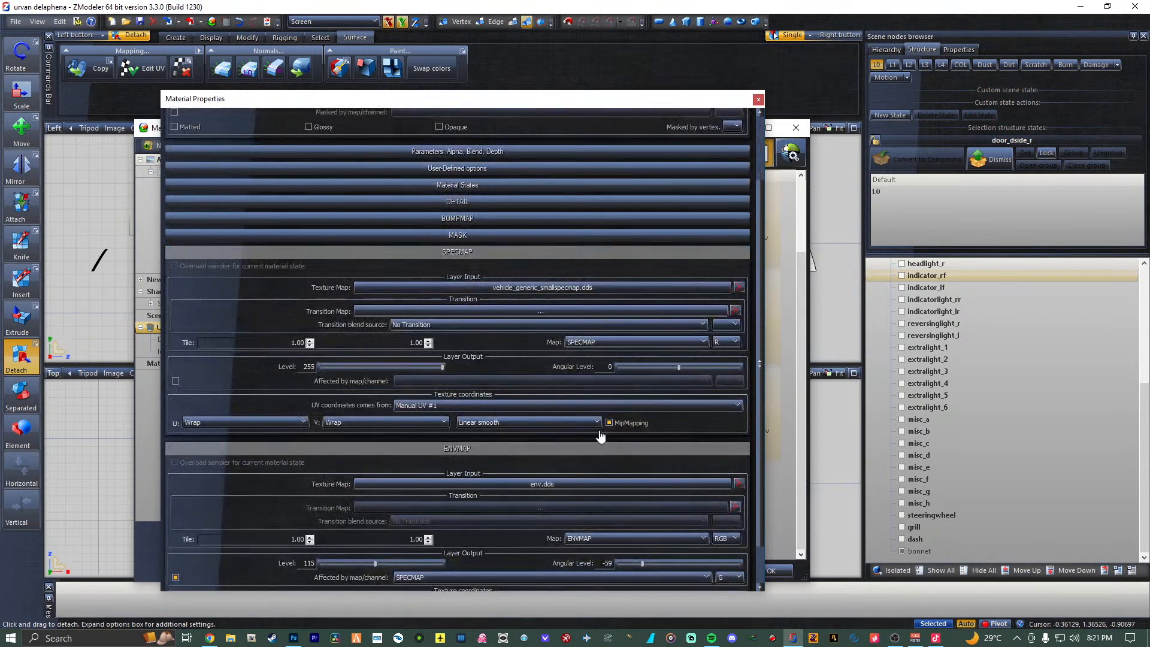
pyautogui.click(758, 100)
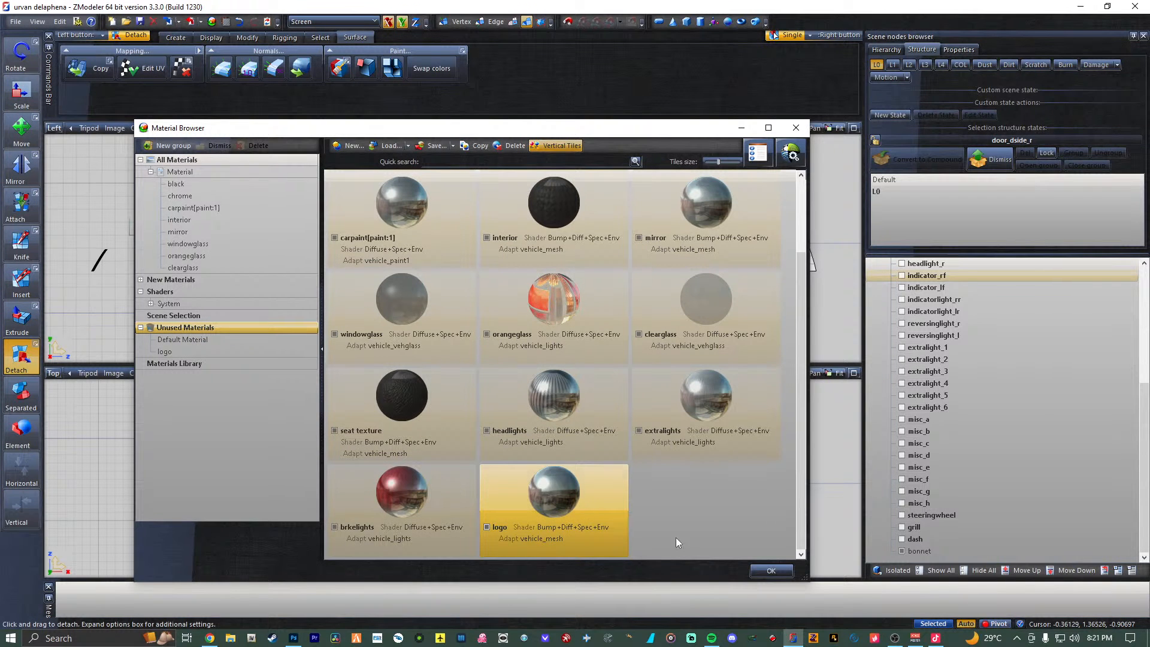
pyautogui.click(776, 573)
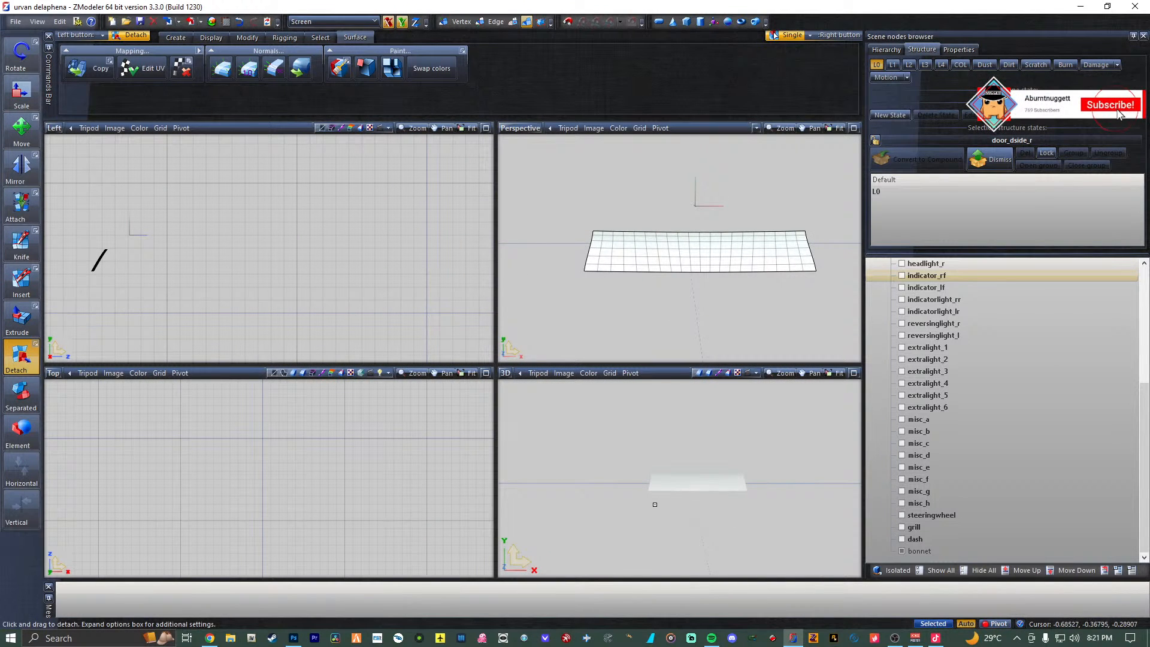
# Select the detached bonnet panel and replace its carpaint material with the logo material.
pyautogui.press('space')
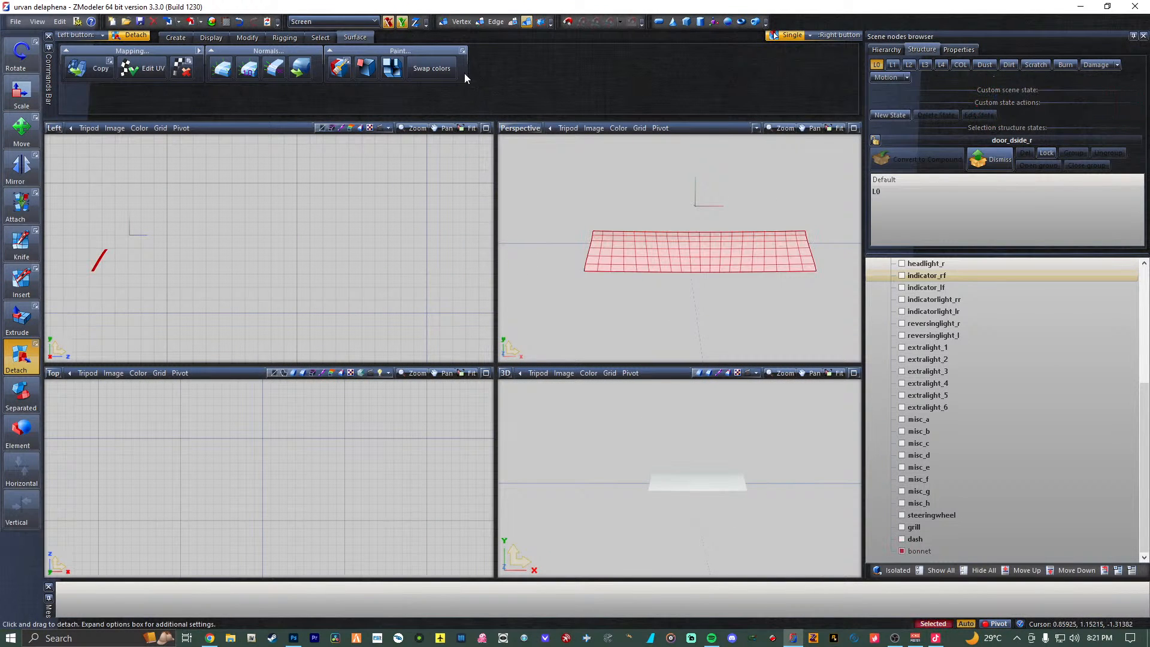
pyautogui.click(211, 23)
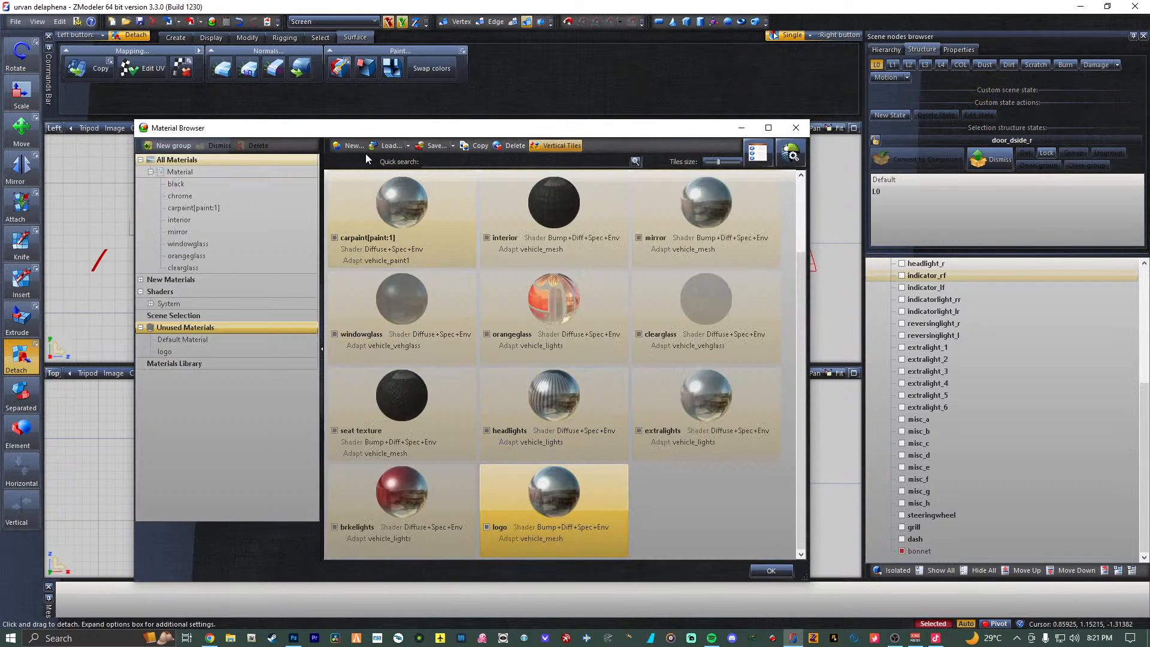
pyautogui.moveTo(450, 132); pyautogui.dragTo(336, 124)
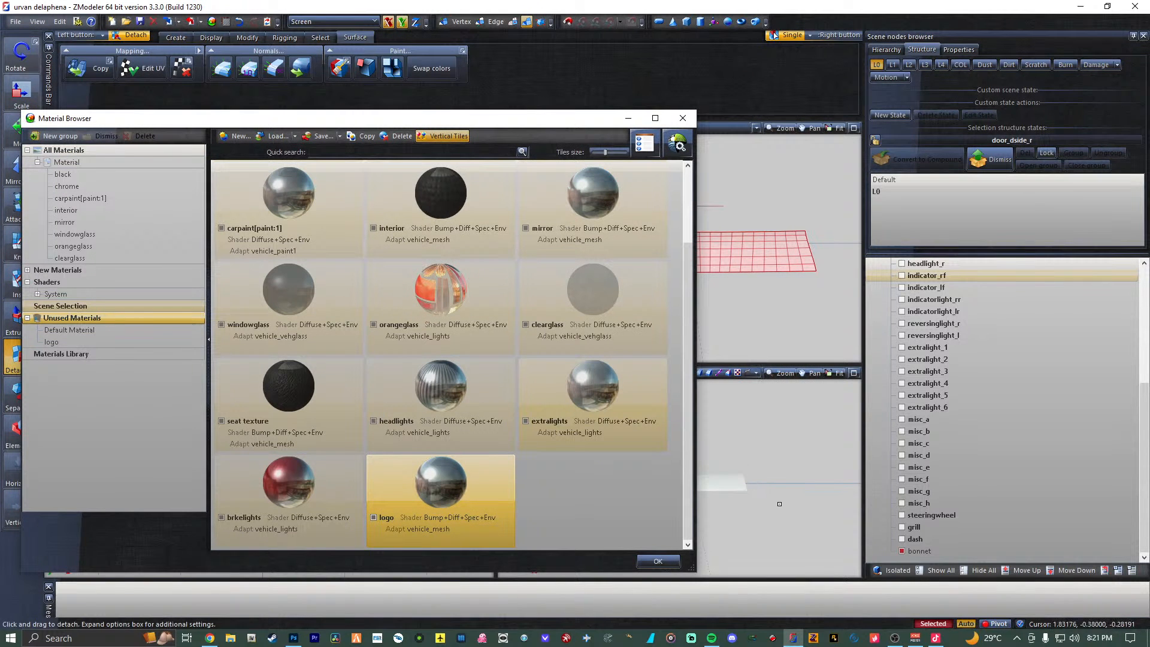
pyautogui.press('space')
pyautogui.press('space')
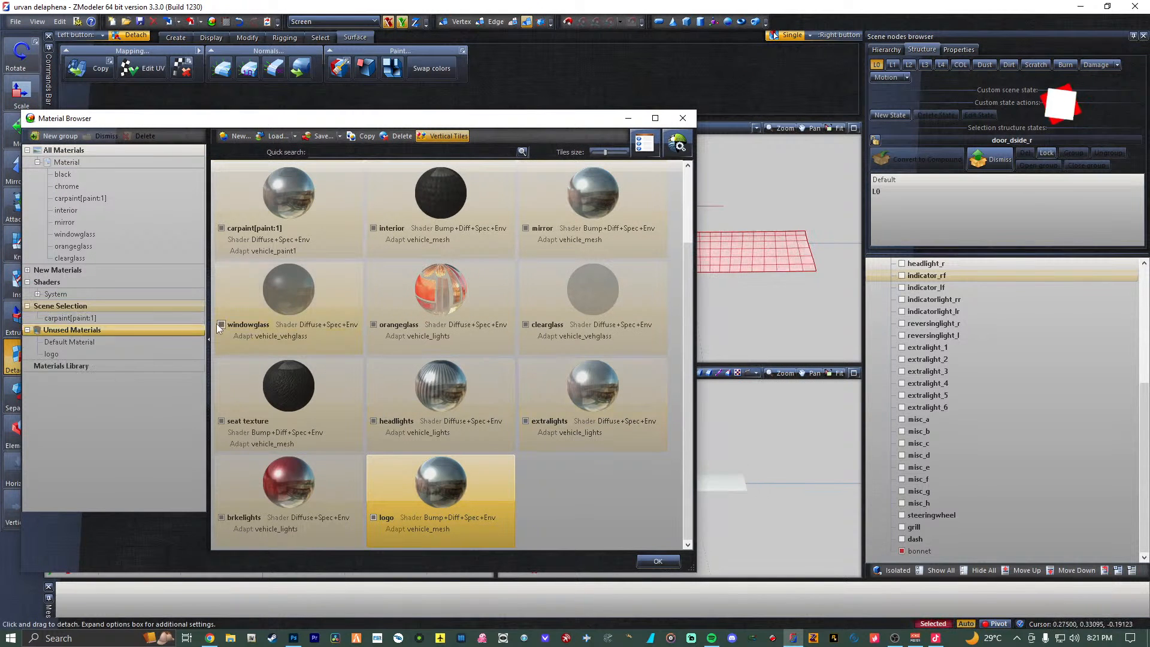
pyautogui.moveTo(468, 498); pyautogui.dragTo(106, 316)
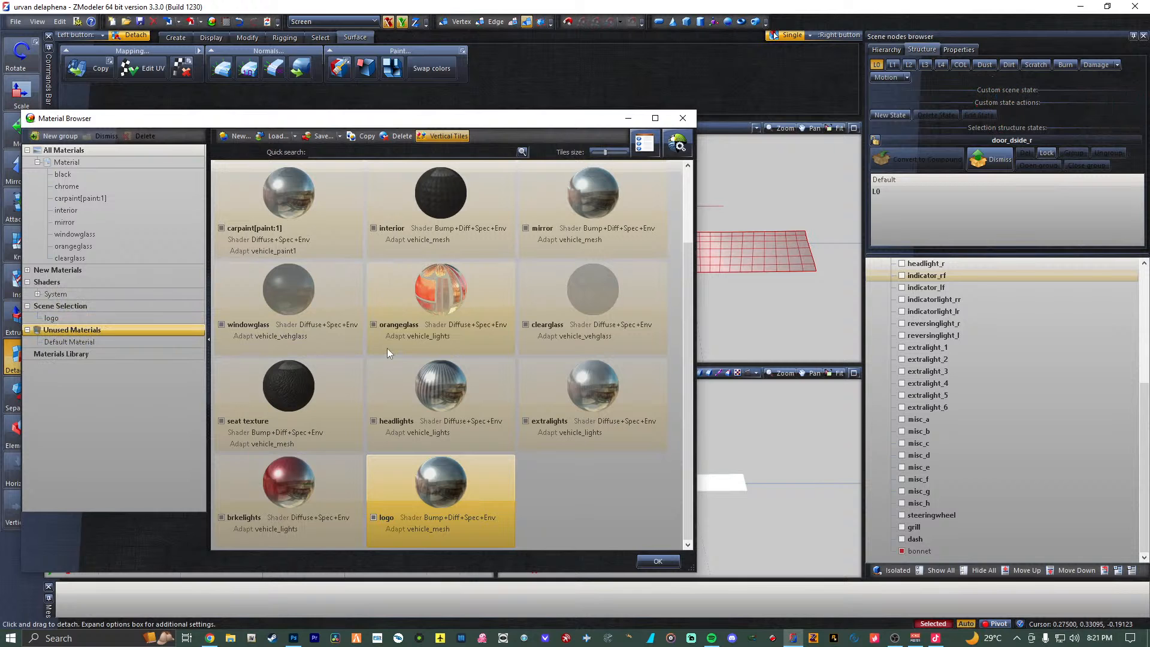
pyautogui.click(658, 561)
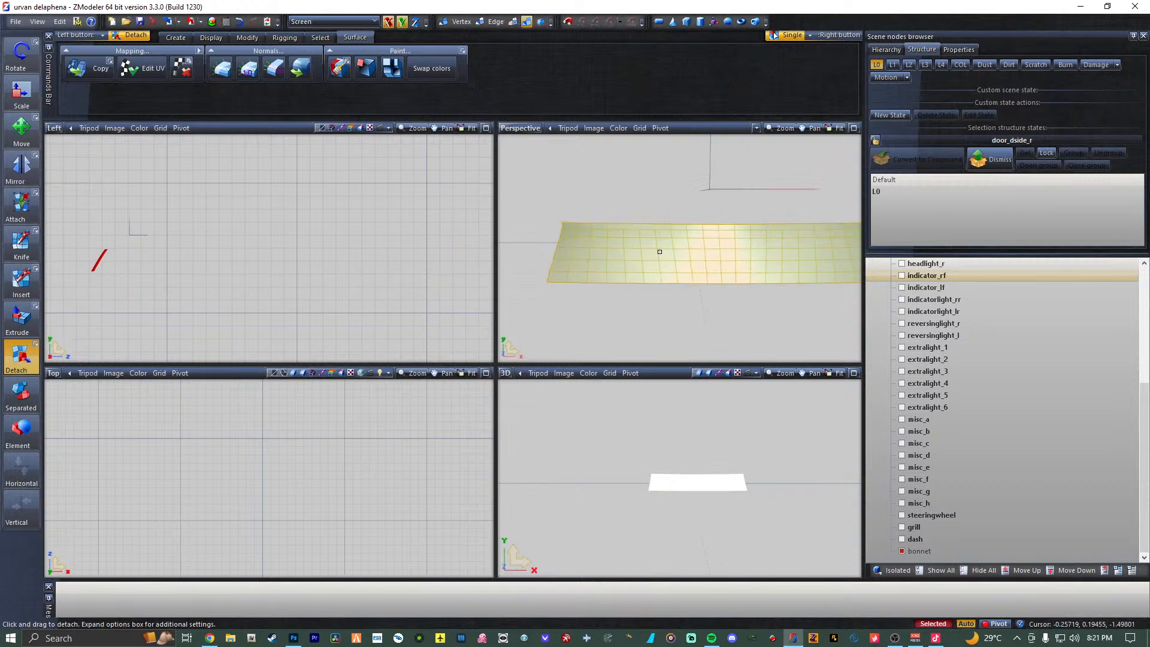
pyautogui.scroll(-2, 664, 263)
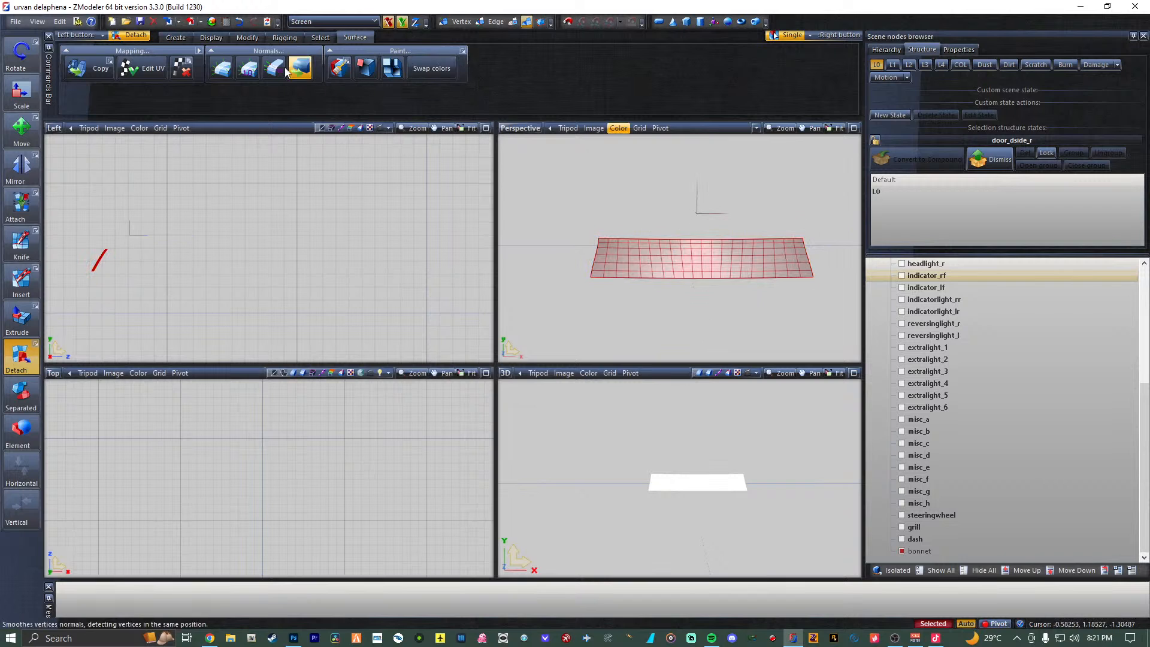
# Generate new UV mapping from world XYZ for the detached bonnet panel, forcing the mapping onto the logo material.
pyautogui.click(142, 68)
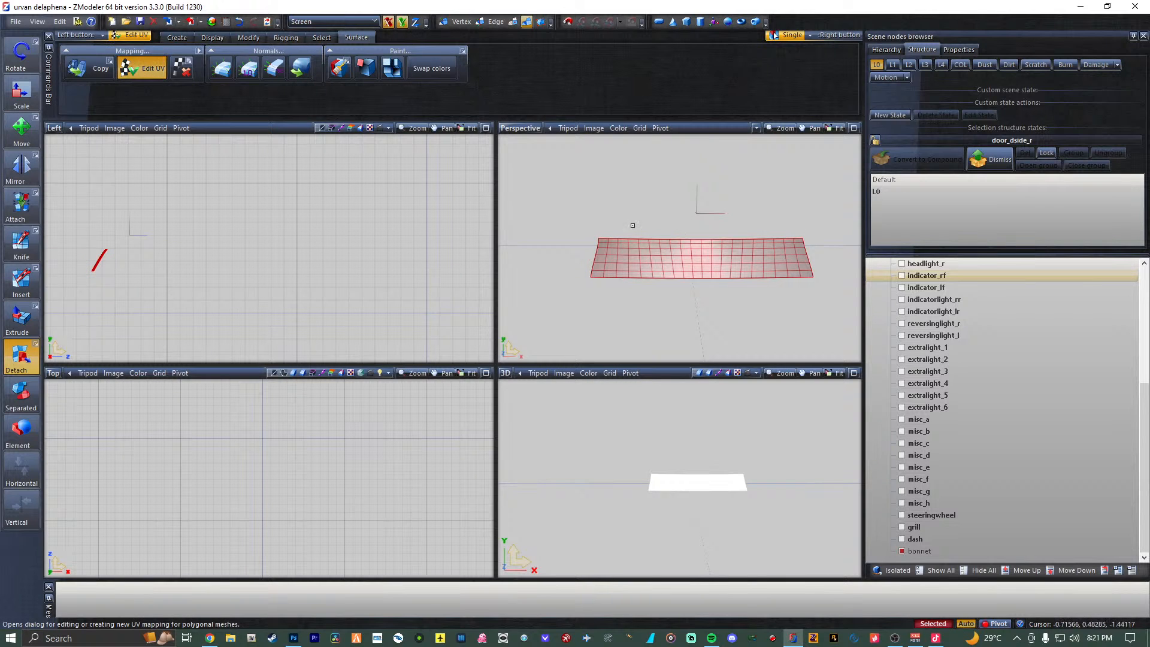
pyautogui.click(709, 274)
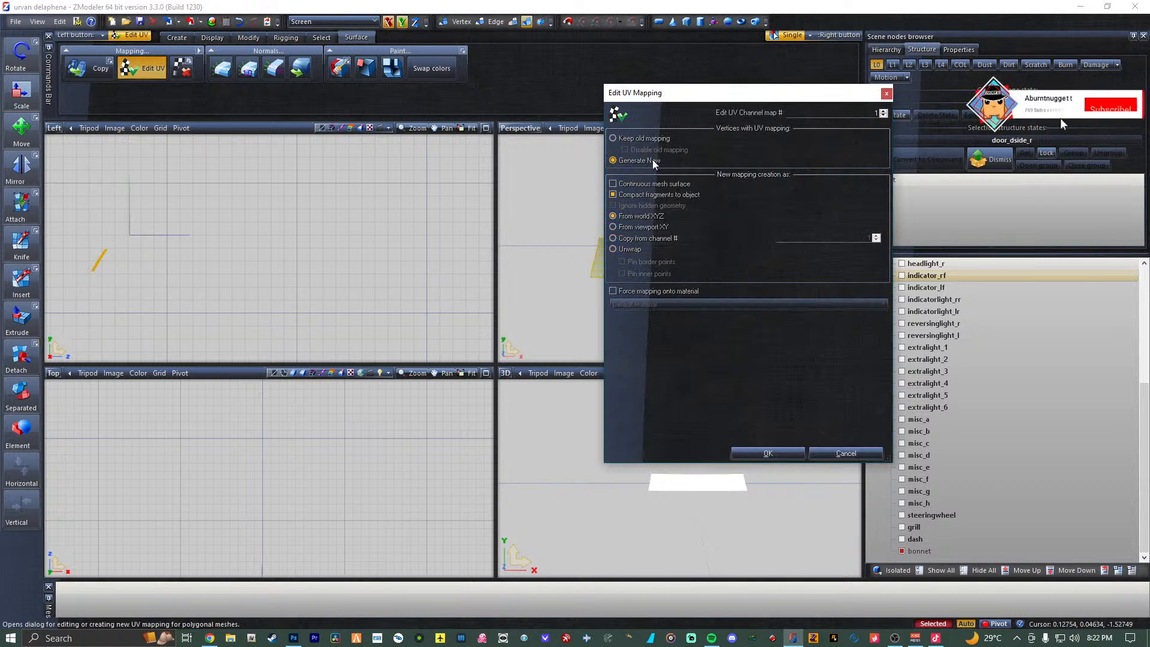
pyautogui.click(656, 292)
pyautogui.click(659, 305)
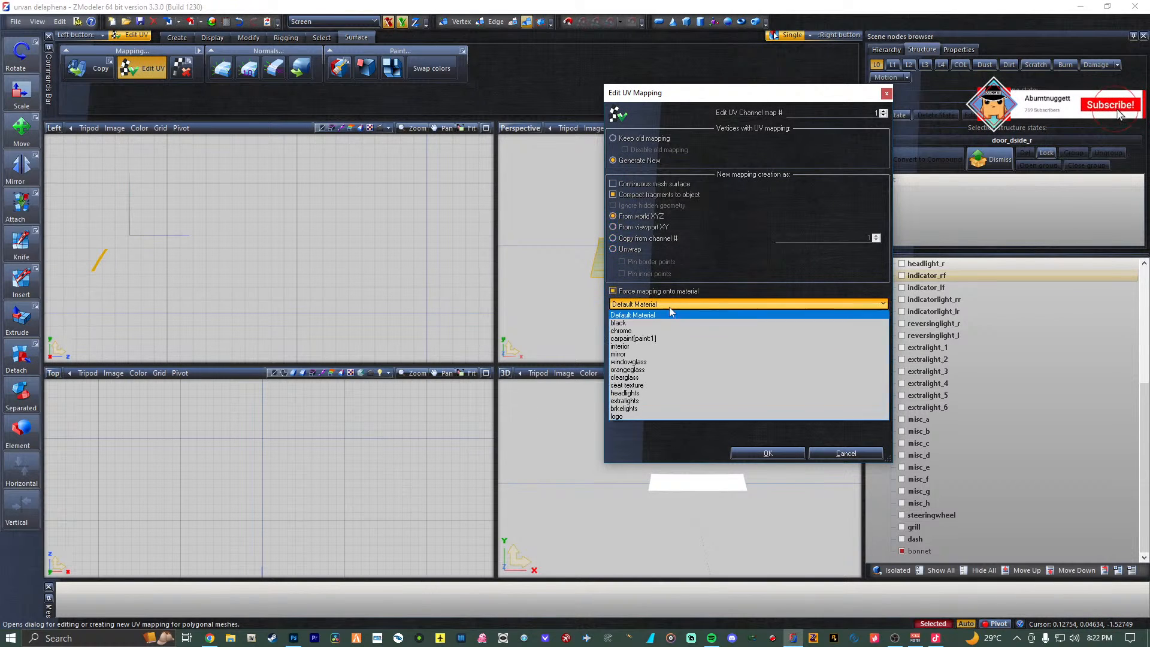
pyautogui.click(670, 416)
pyautogui.click(786, 457)
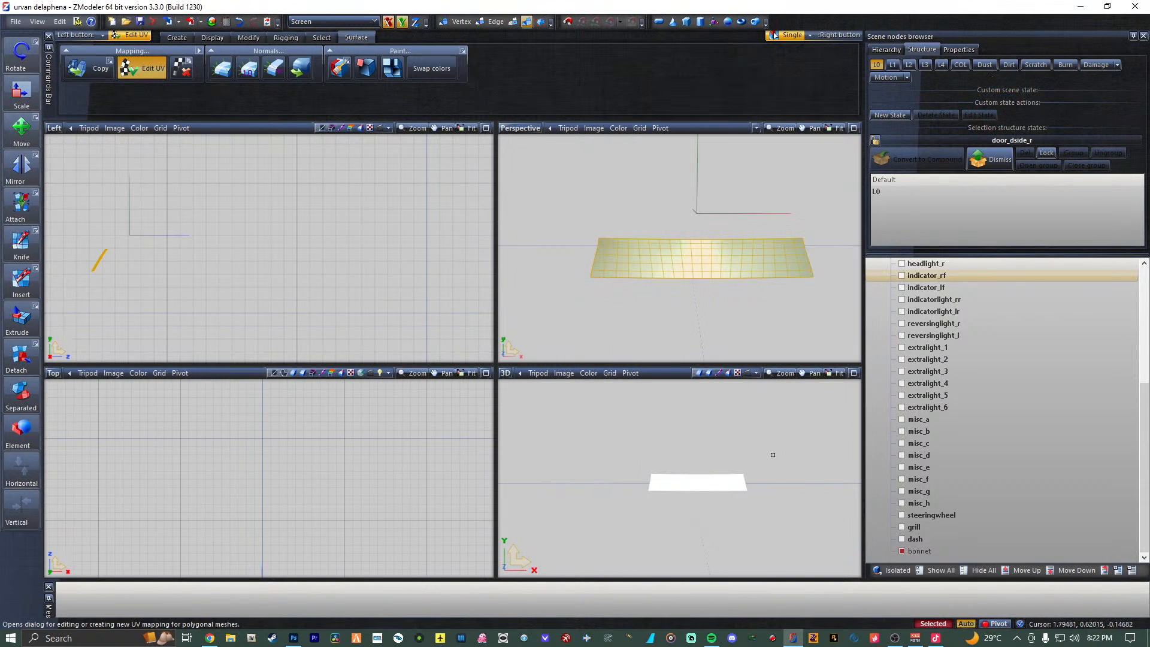
# Switch the Top viewport to the UV Mapper view.
pyautogui.click(69, 373)
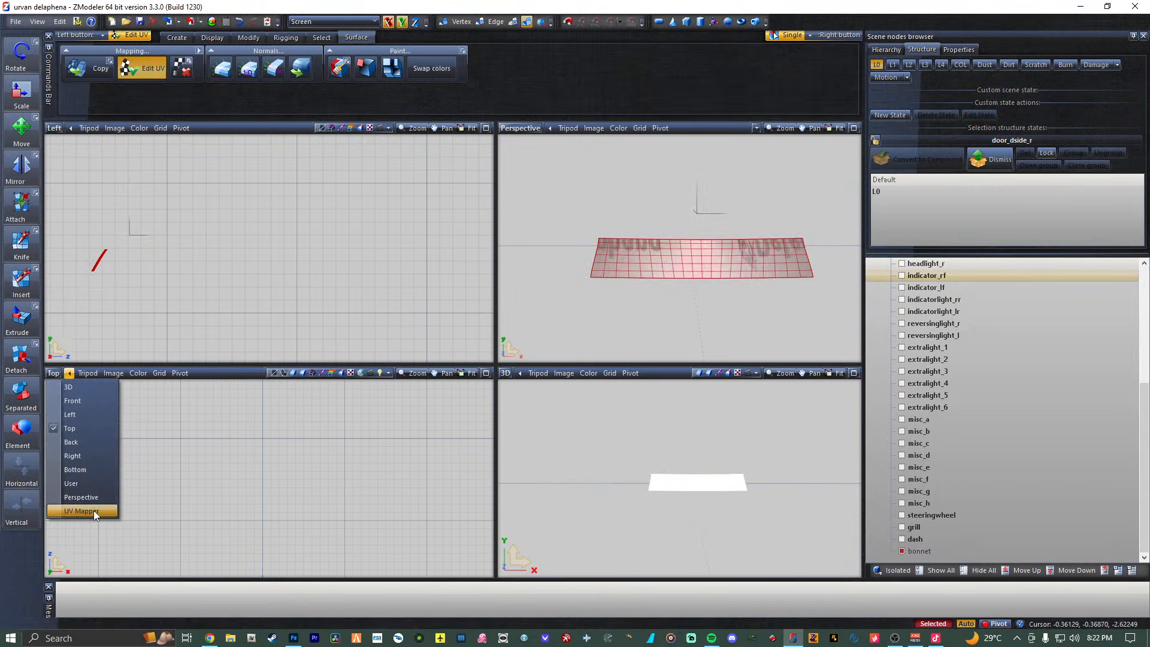
pyautogui.click(94, 511)
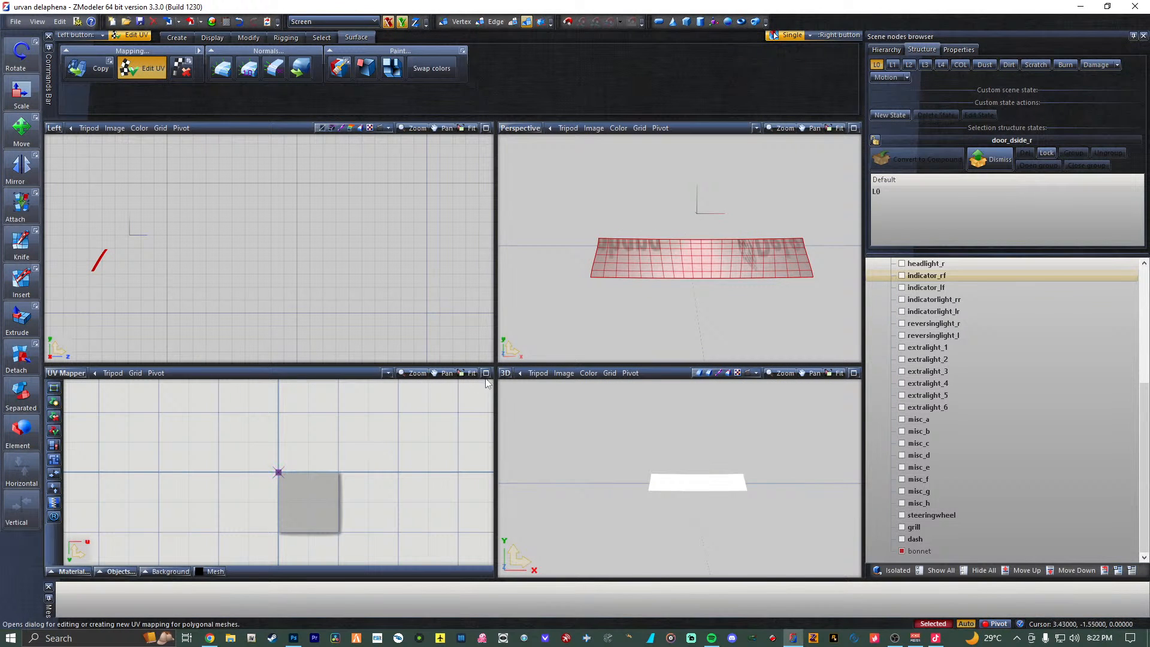
# Display the logo material's texture as the background of the UV Mapper view.
pyautogui.click(486, 373)
pyautogui.click(75, 573)
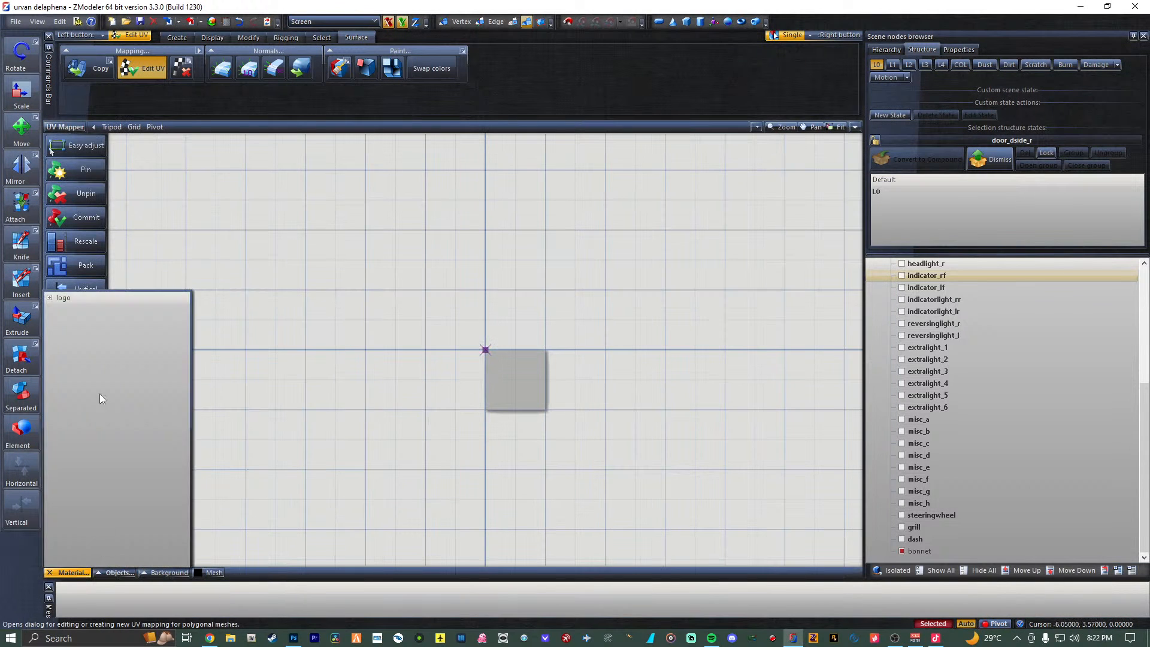
pyautogui.click(92, 303)
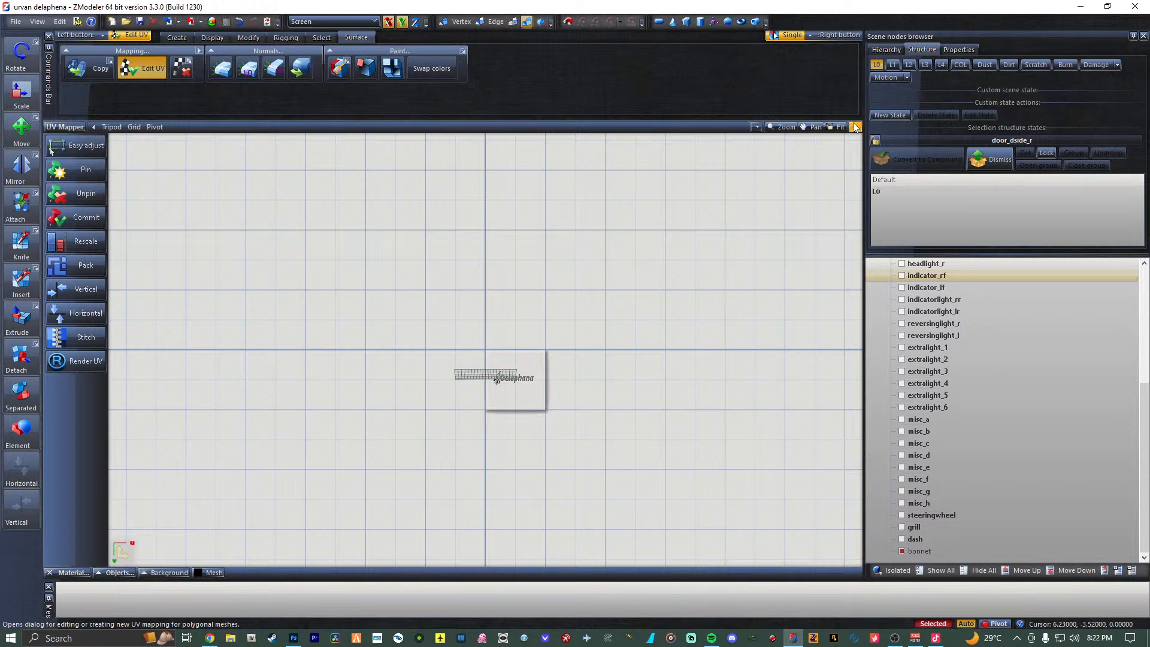
pyautogui.click(855, 127)
# Move the bonnet decal's UV mesh in the UV Mapper so that it covers the Delephana logo.
pyautogui.scroll(5, 355, 498)
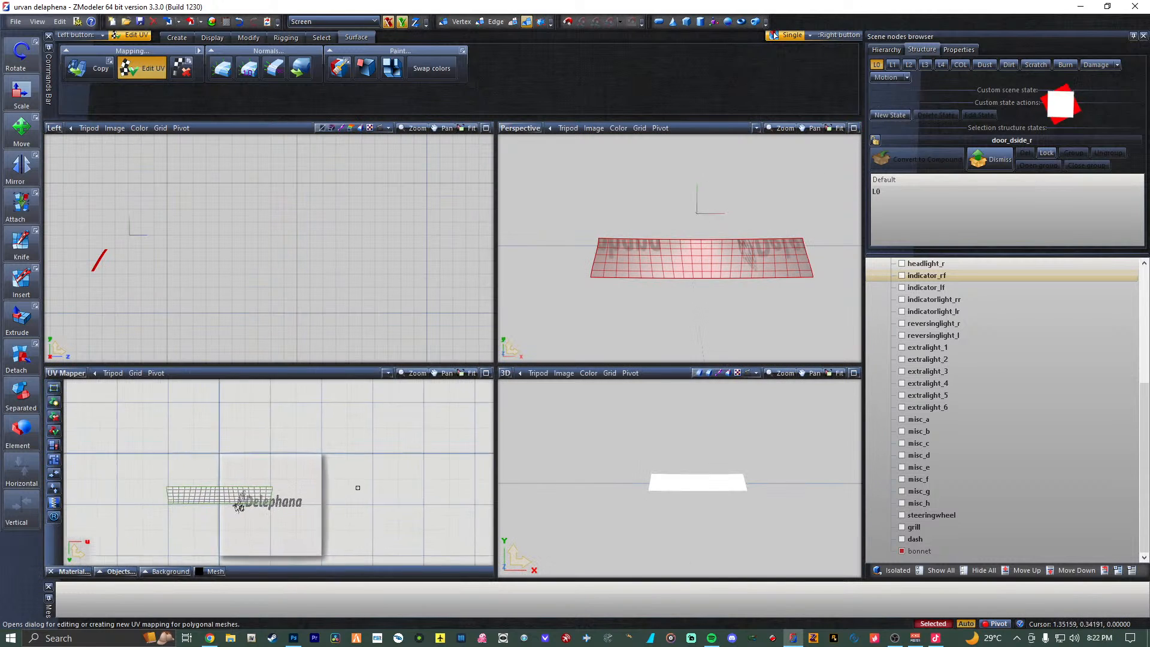
pyautogui.moveTo(365, 468); pyautogui.dragTo(412, 483, button='middle')
pyautogui.scroll(1, 369, 430)
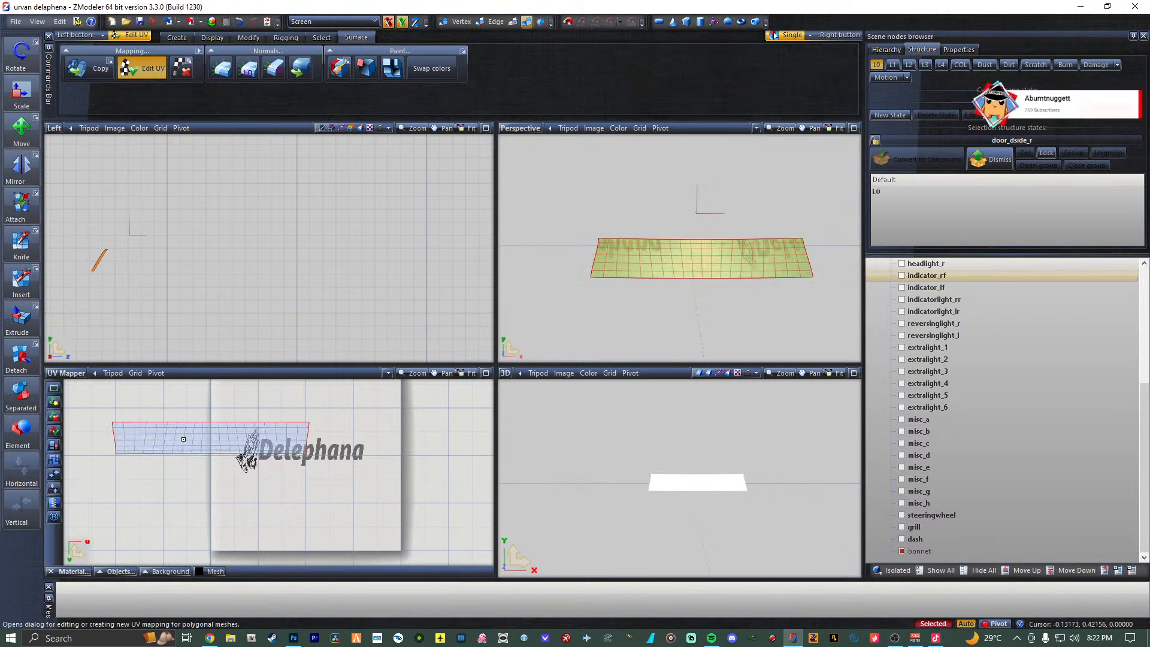
pyautogui.click(405, 242)
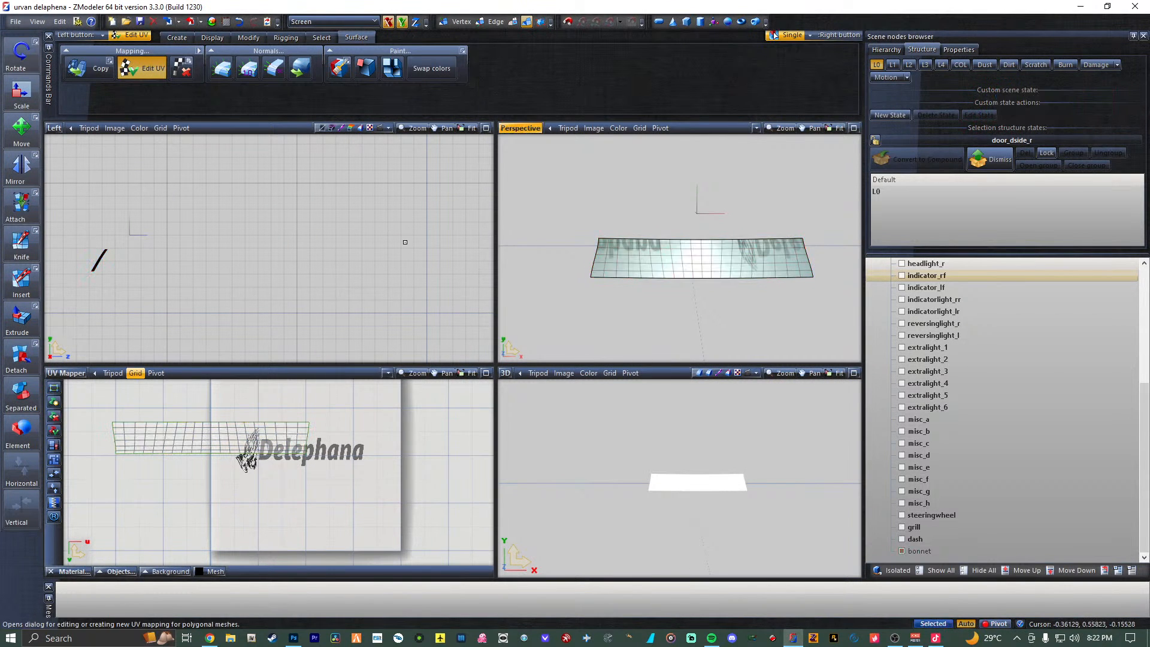
pyautogui.click(21, 129)
pyautogui.click(200, 449)
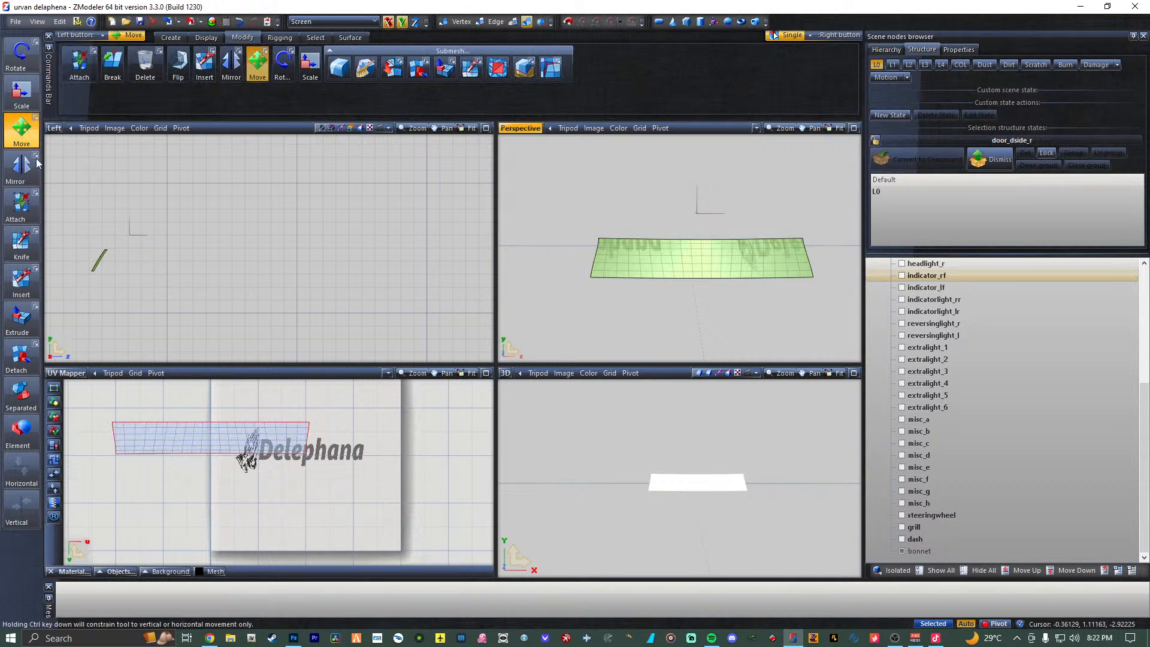
pyautogui.moveTo(200, 450); pyautogui.dragTo(284, 460)
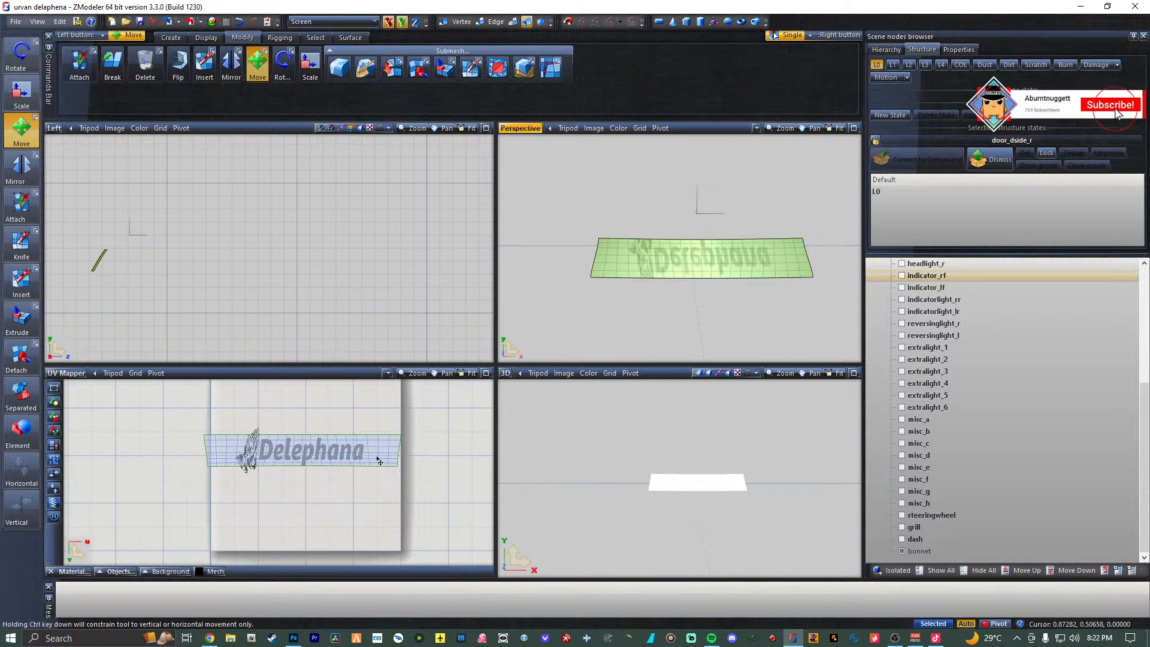
pyautogui.click(656, 430)
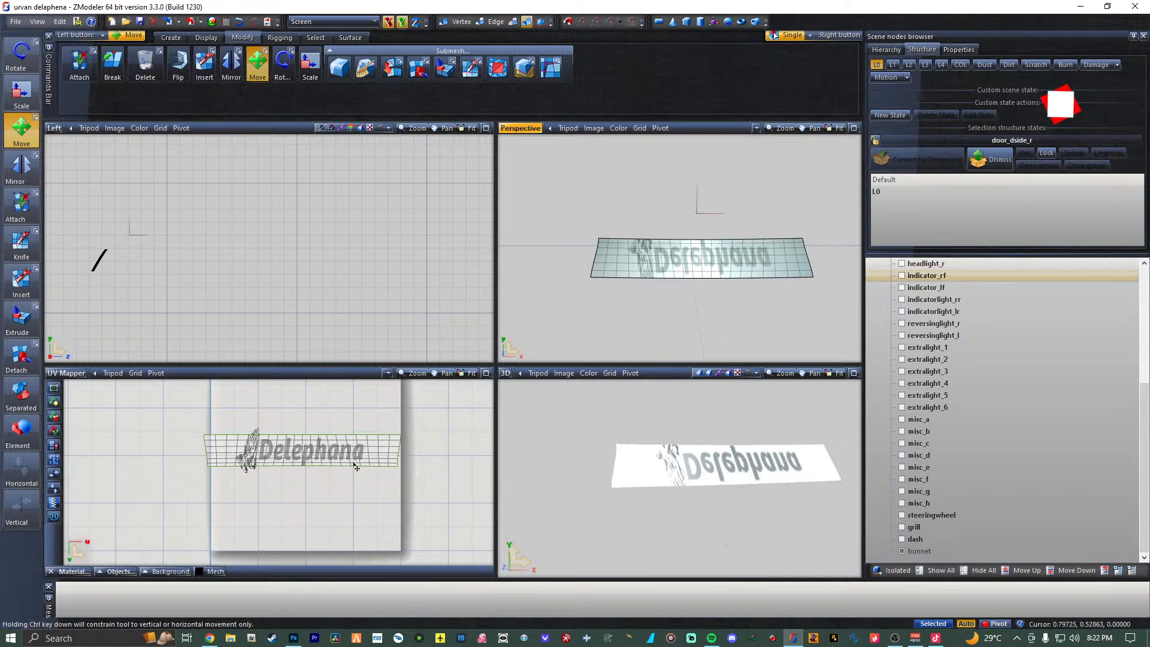
pyautogui.hotkey('ctrl', 's')
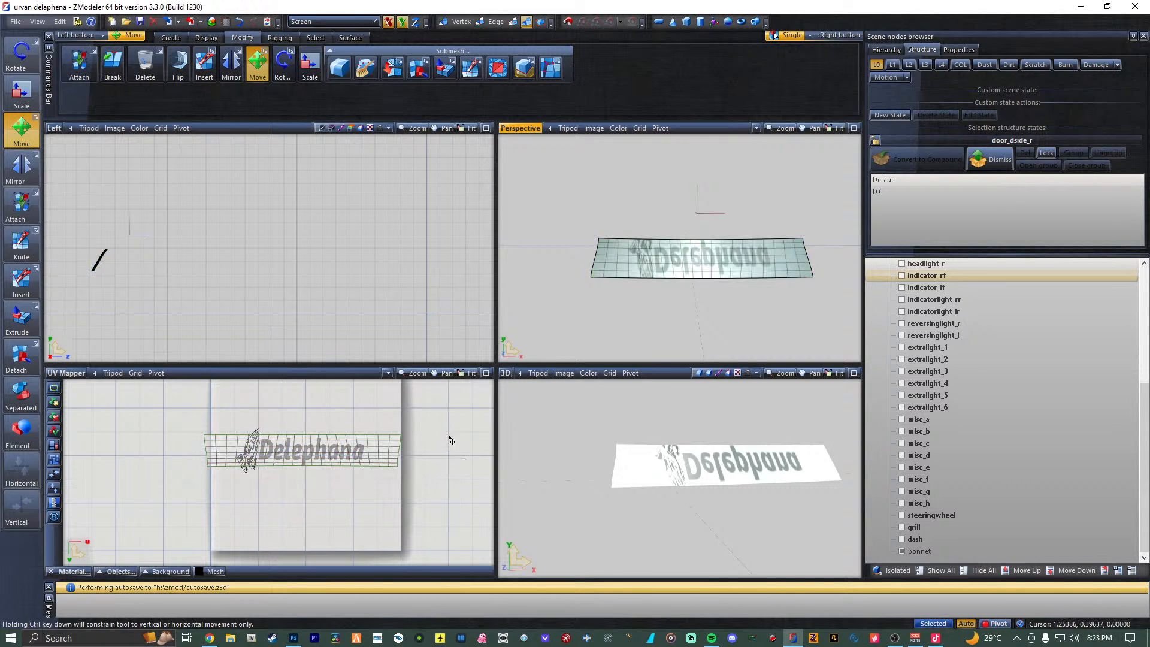
# Rotate the decal's UV mesh by an angle of 180 with only the Z axis enabled.
pyautogui.click(379, 461)
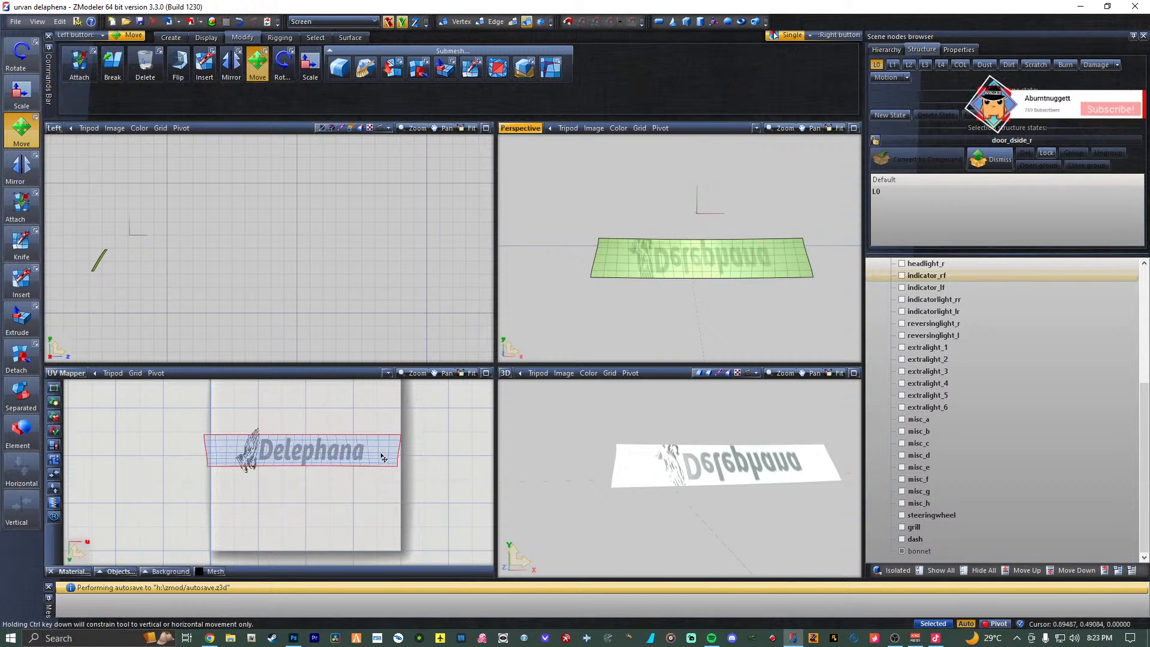
pyautogui.click(284, 63)
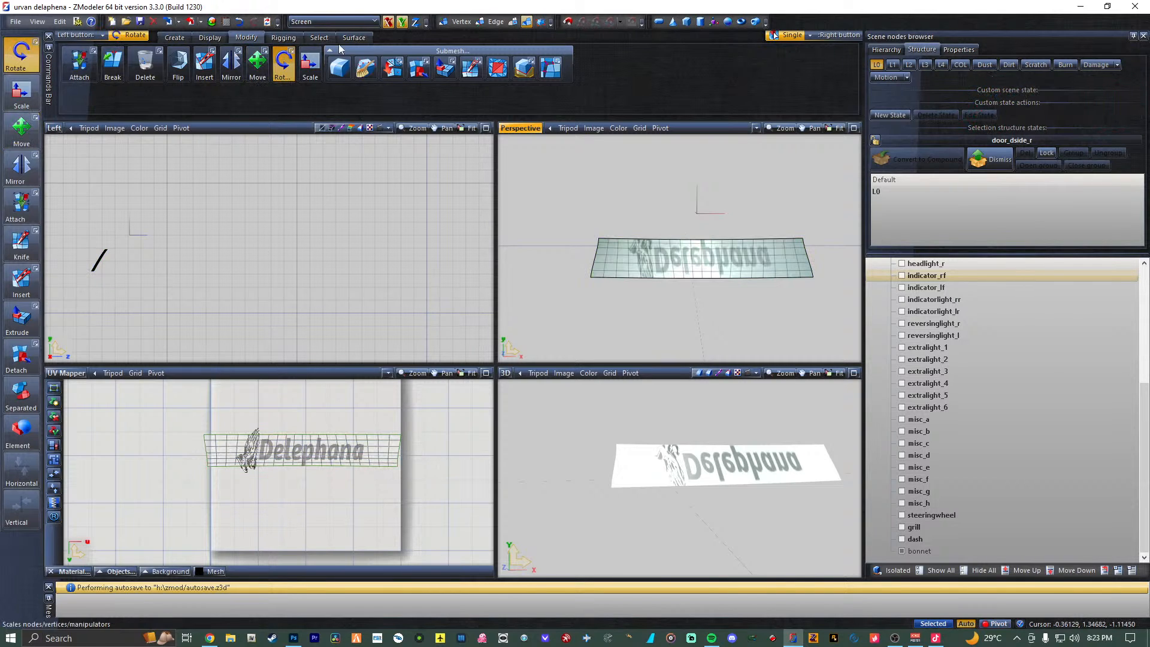
pyautogui.click(415, 24)
pyautogui.click(417, 27)
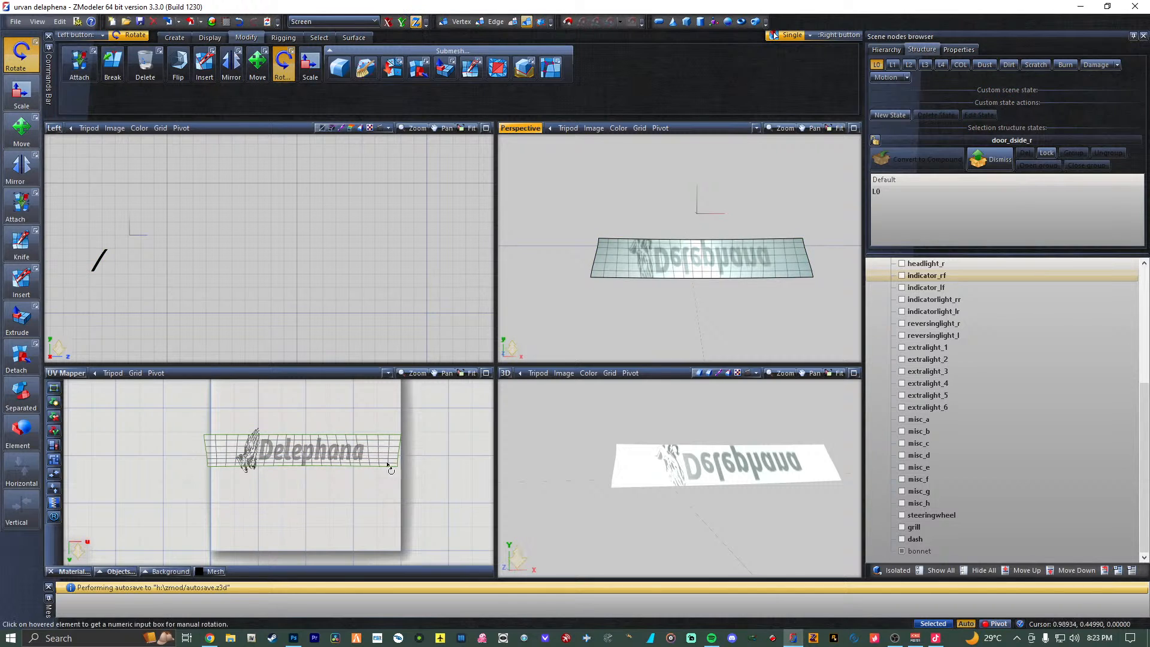
pyautogui.moveTo(387, 446); pyautogui.dragTo(460, 645)
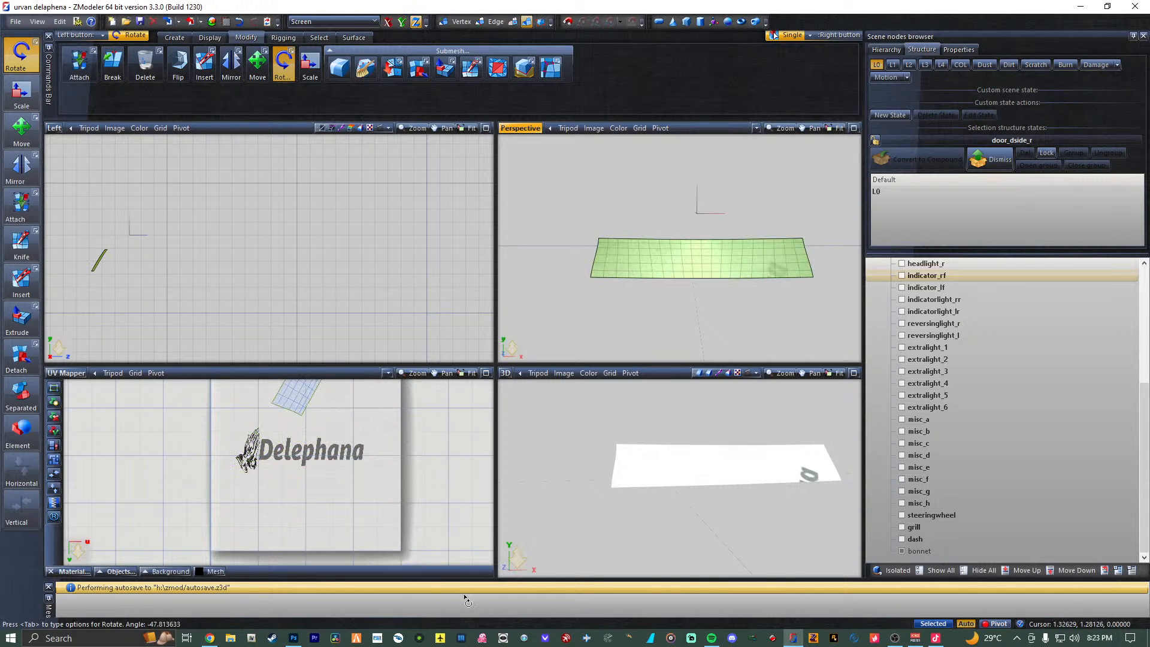
pyautogui.moveTo(466, 601); pyautogui.dragTo(434, 457)
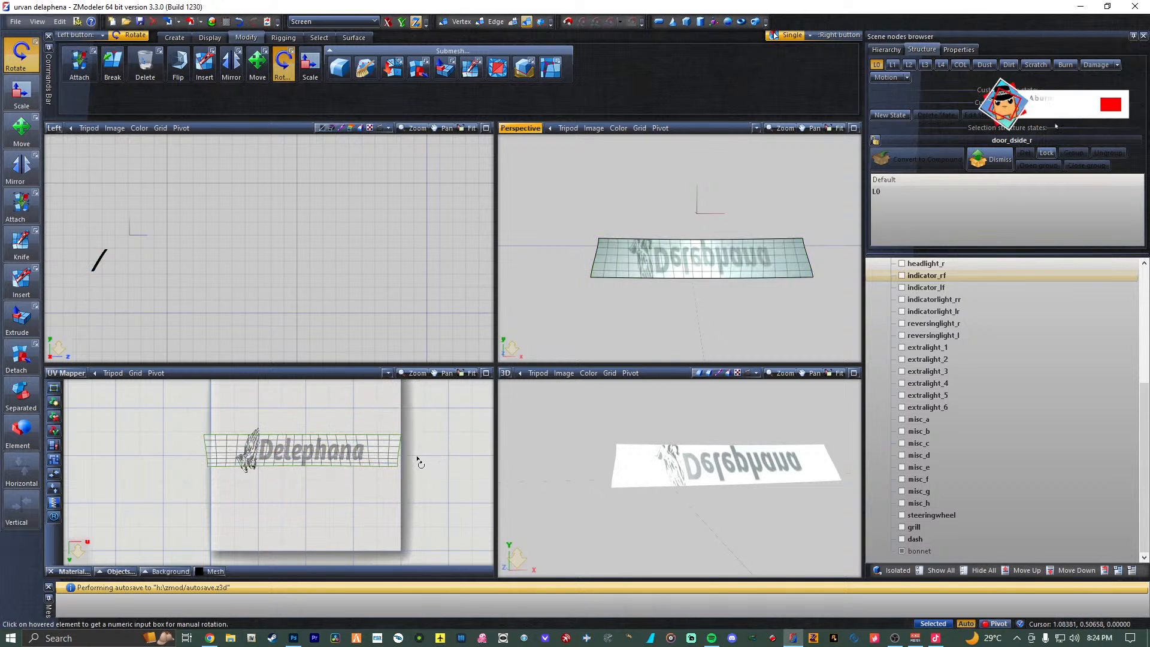
pyautogui.click(397, 462)
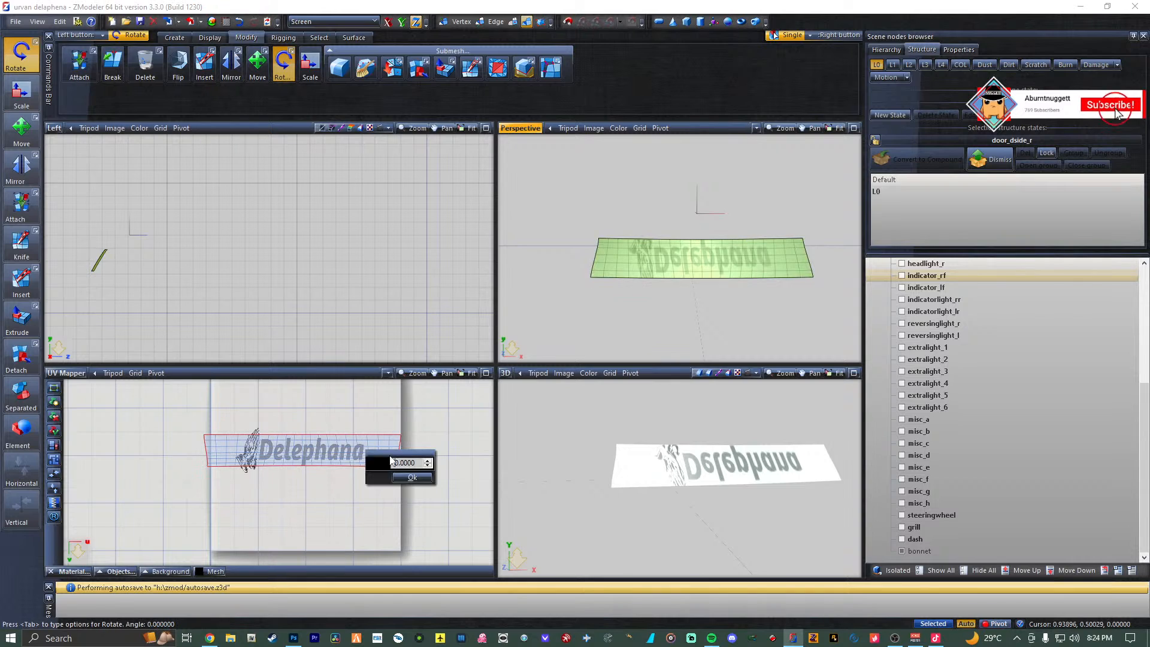
pyautogui.write('18')
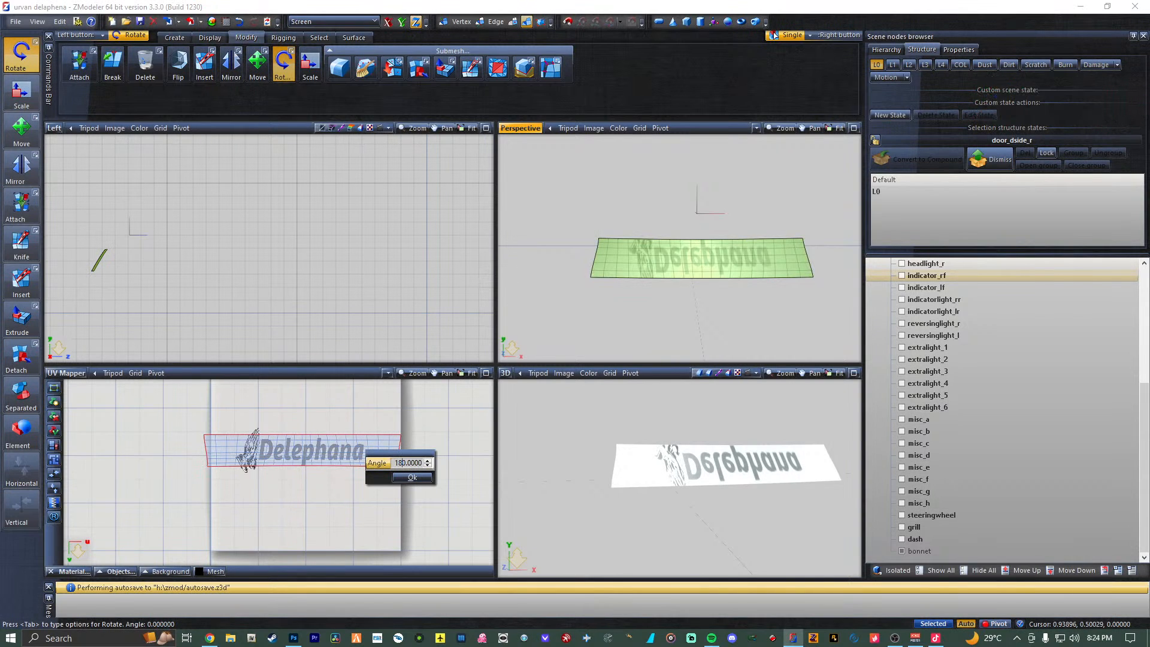
pyautogui.click(408, 476)
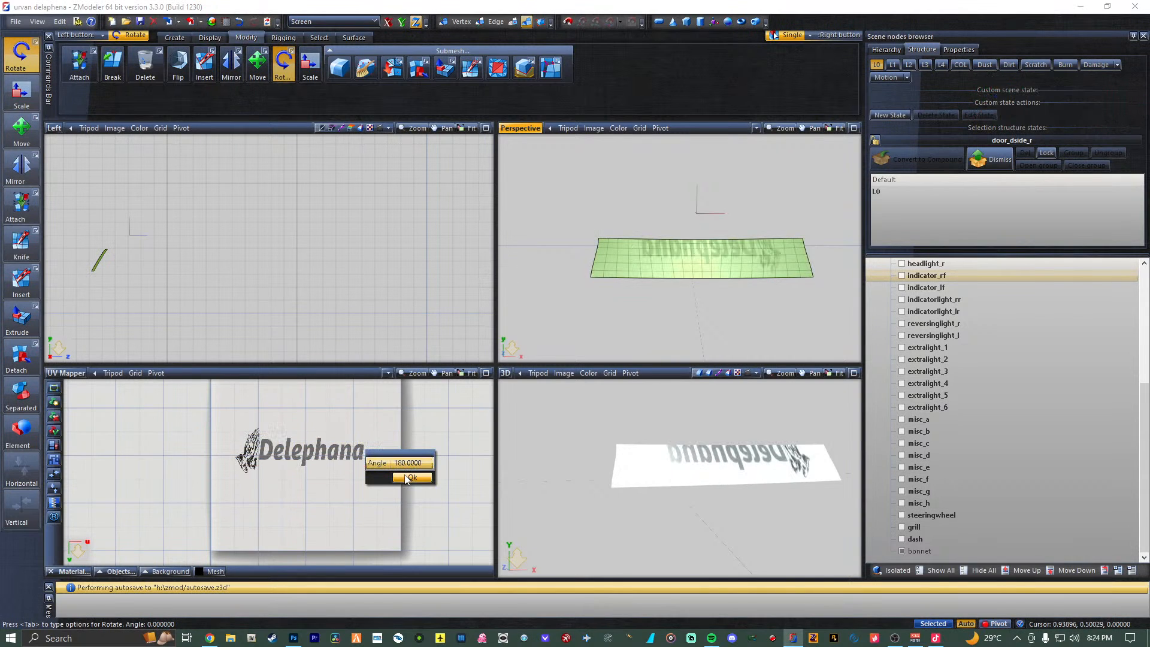
pyautogui.click(408, 477)
# Move the rotated UV mesh back over the Delephana logo, with the X and Y axes enabled.
pyautogui.scroll(-5, 308, 419)
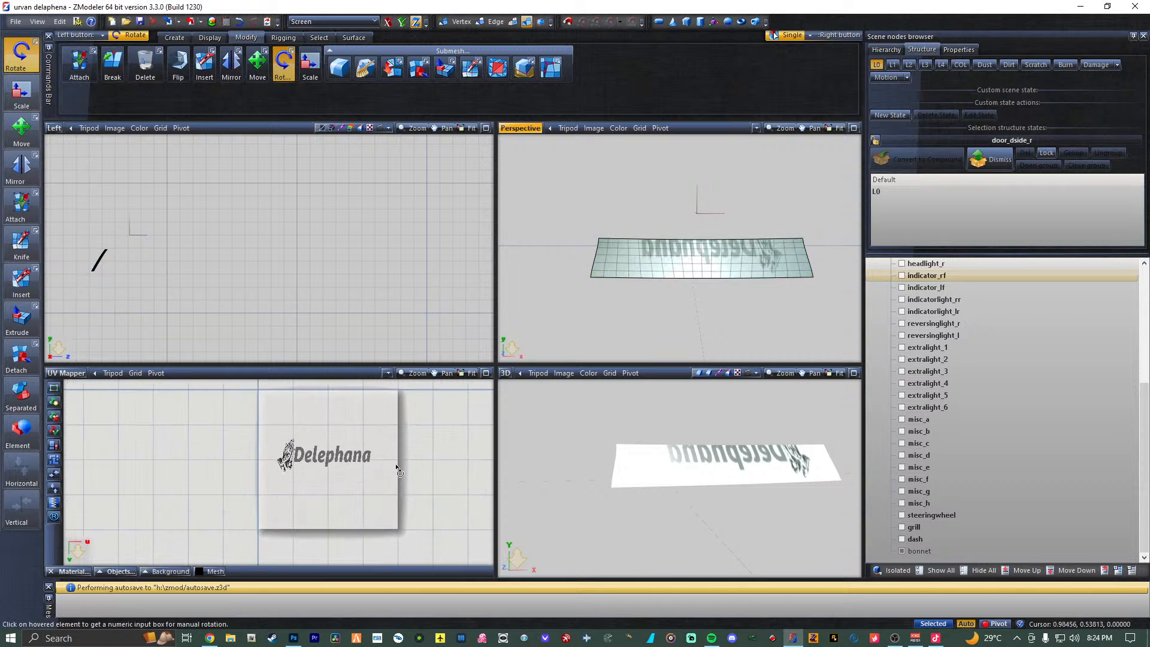
pyautogui.click(20, 129)
pyautogui.click(303, 412)
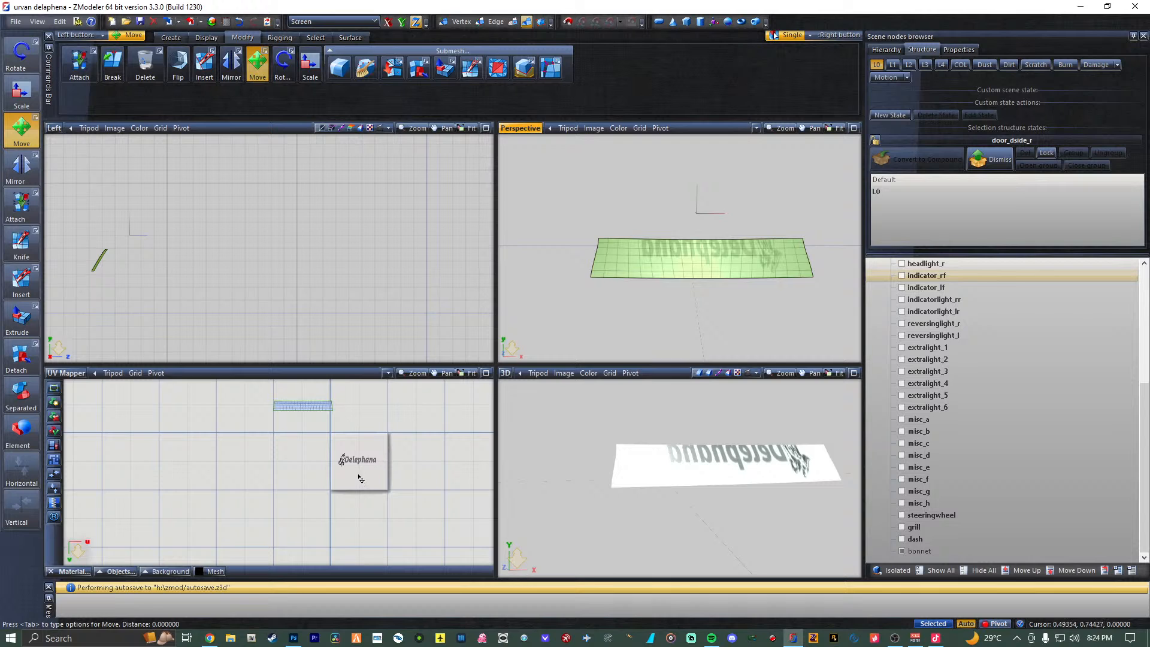
pyautogui.moveTo(360, 477); pyautogui.dragTo(358, 476)
pyautogui.click(389, 23)
pyautogui.click(402, 23)
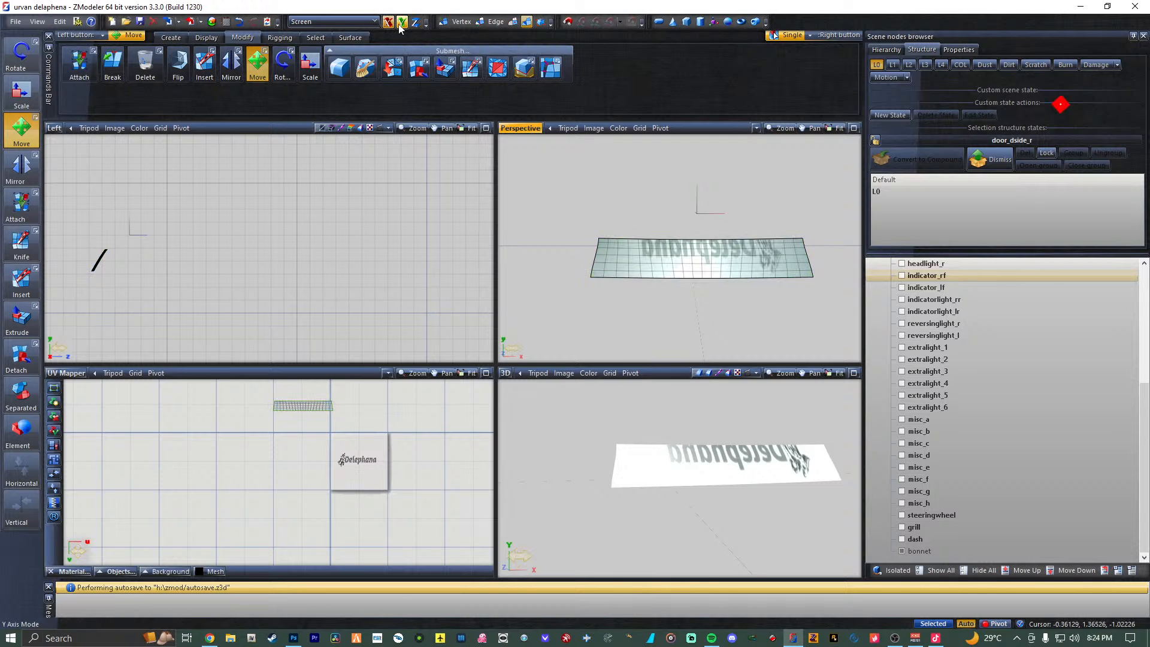
pyautogui.moveTo(319, 421); pyautogui.dragTo(365, 464)
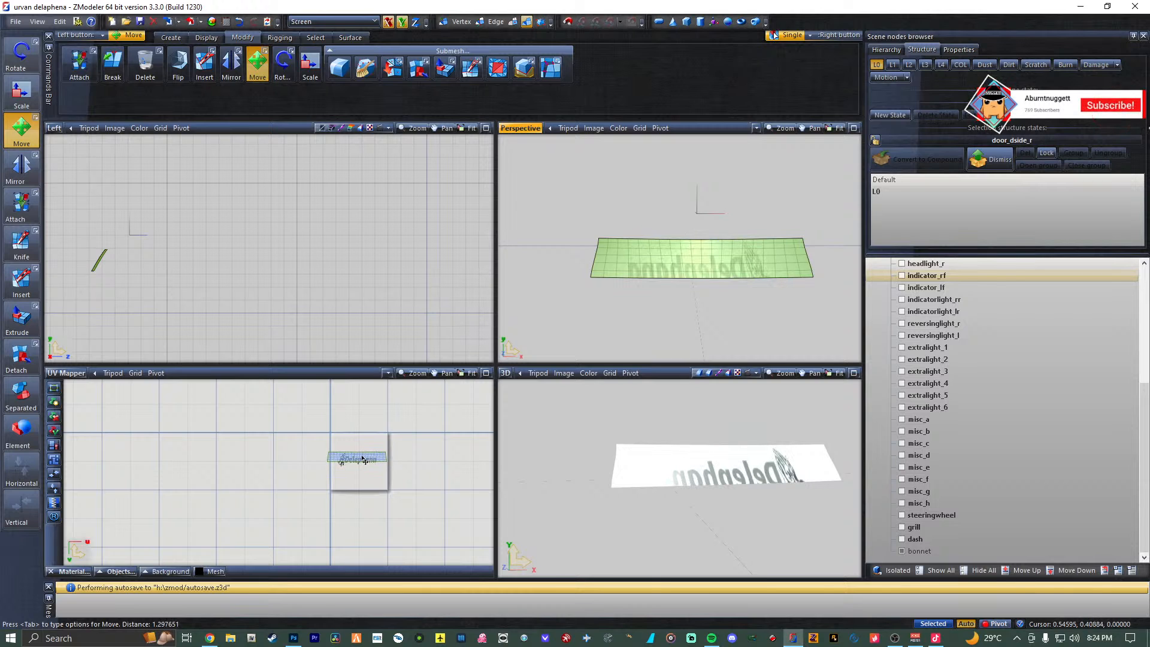
pyautogui.scroll(2, 365, 465)
pyautogui.scroll(2, 366, 466)
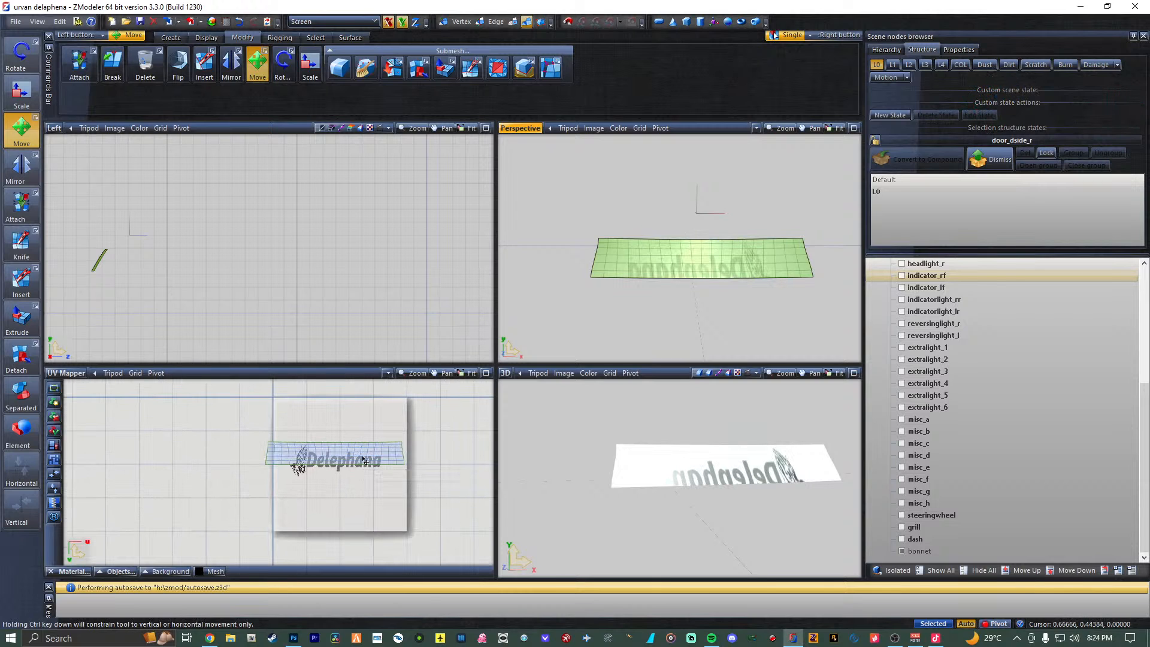
pyautogui.moveTo(334, 448); pyautogui.dragTo(333, 458)
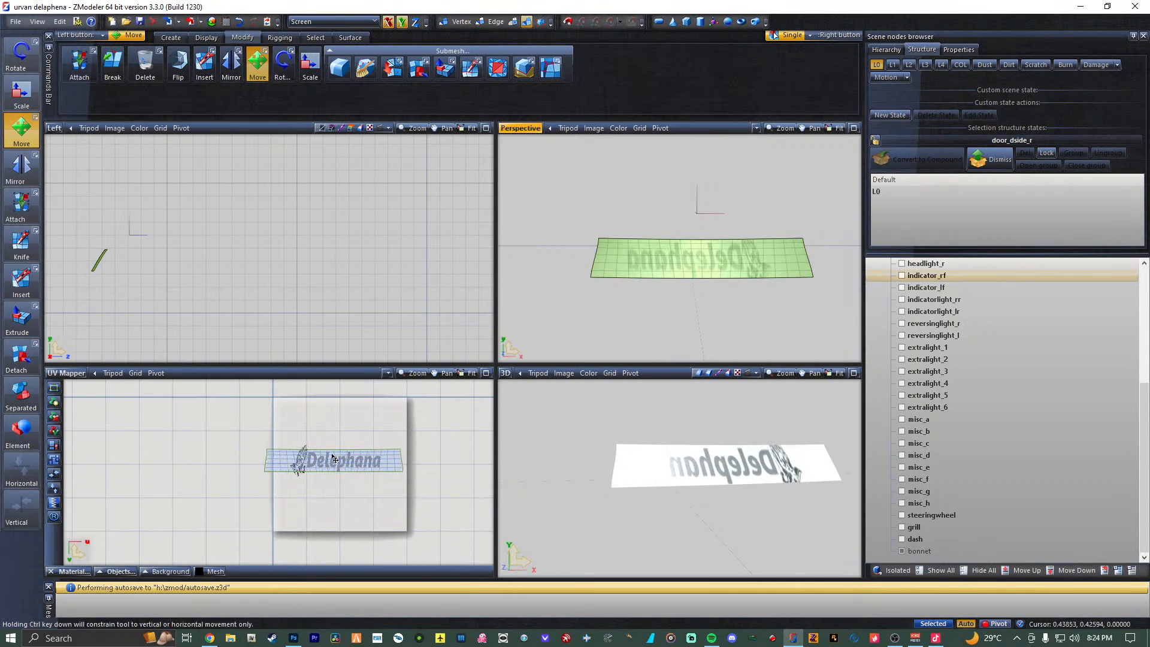
pyautogui.hotkey('ctrl', 'd')
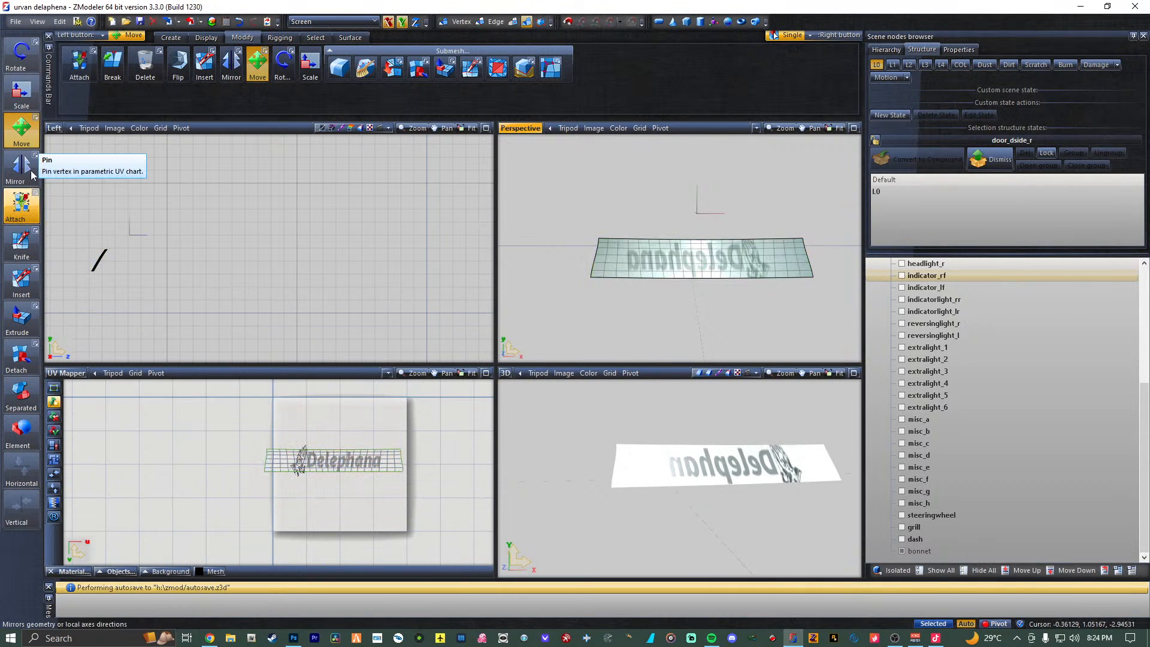
# Scale the UV mesh taller along the Y axis only and realign it vertically over the Delephana logo.
pyautogui.click(21, 93)
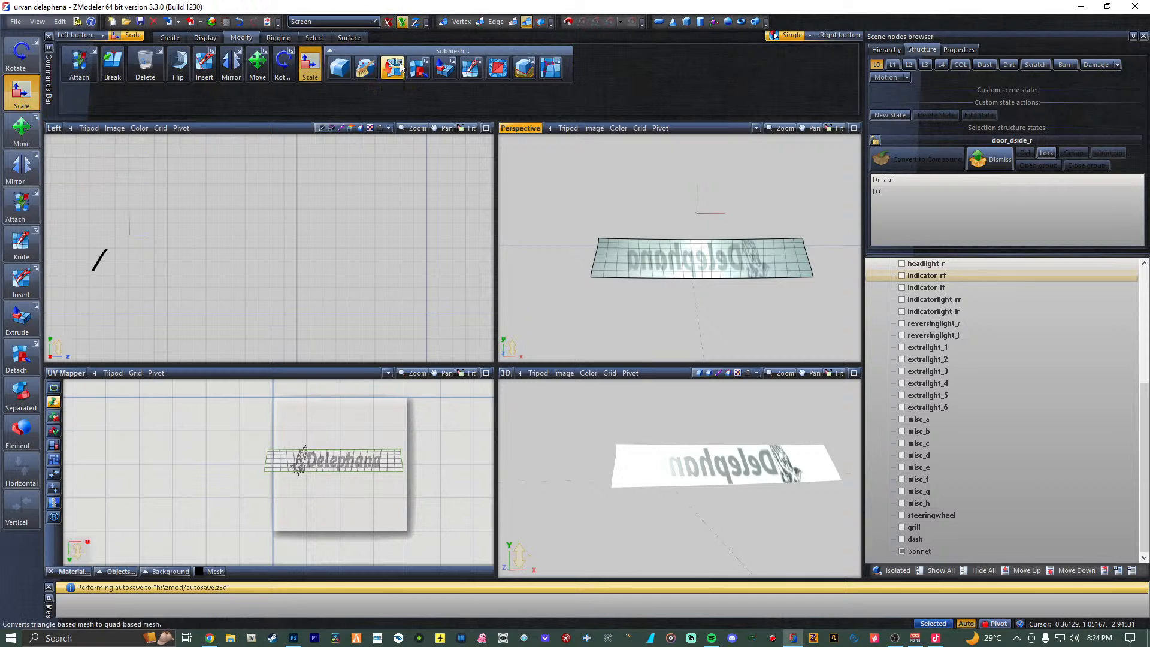
pyautogui.moveTo(355, 461); pyautogui.dragTo(362, 430)
pyautogui.click(21, 130)
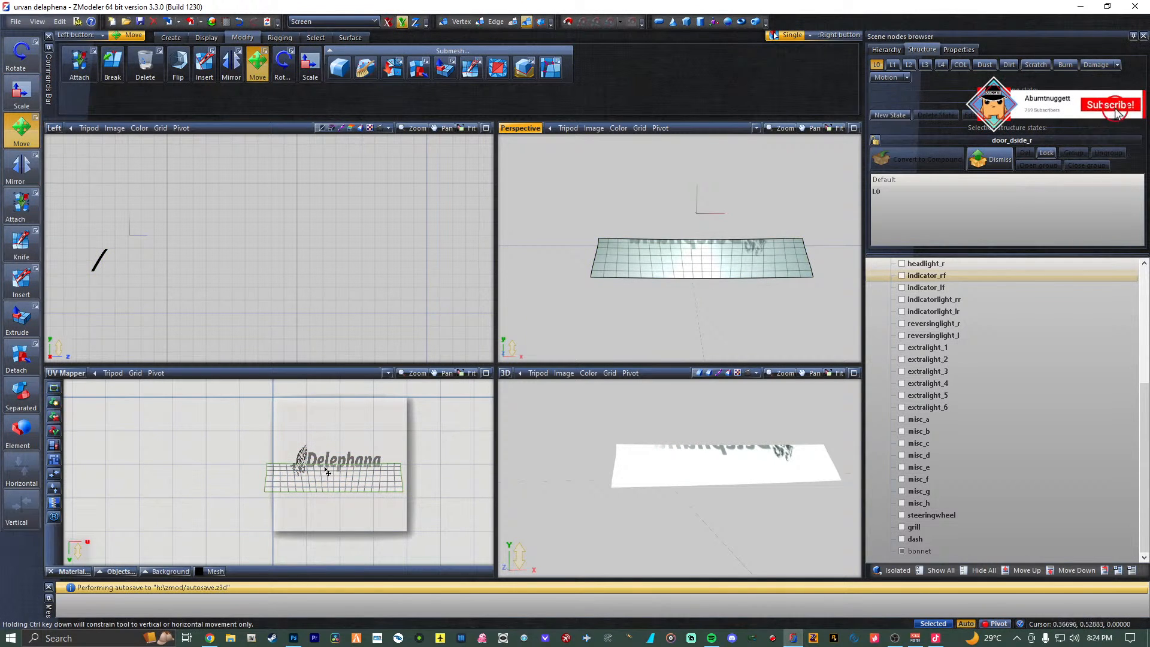
pyautogui.moveTo(339, 472); pyautogui.dragTo(345, 460)
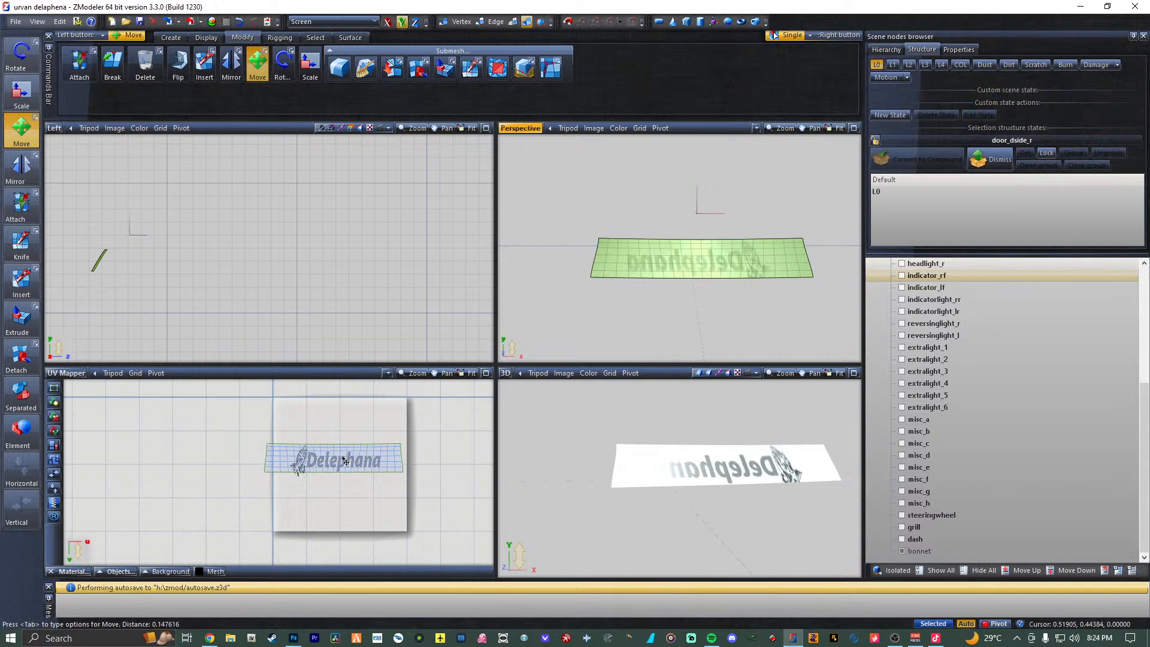
pyautogui.moveTo(346, 461); pyautogui.dragTo(346, 460)
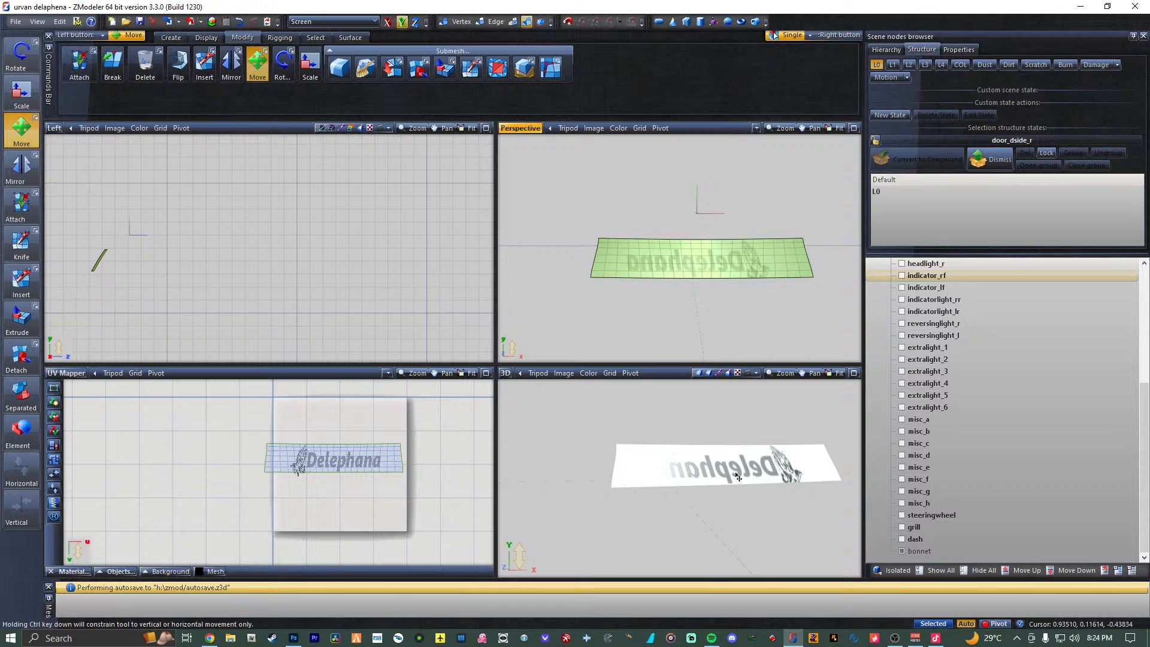
pyautogui.moveTo(749, 472); pyautogui.dragTo(762, 467, button='middle')
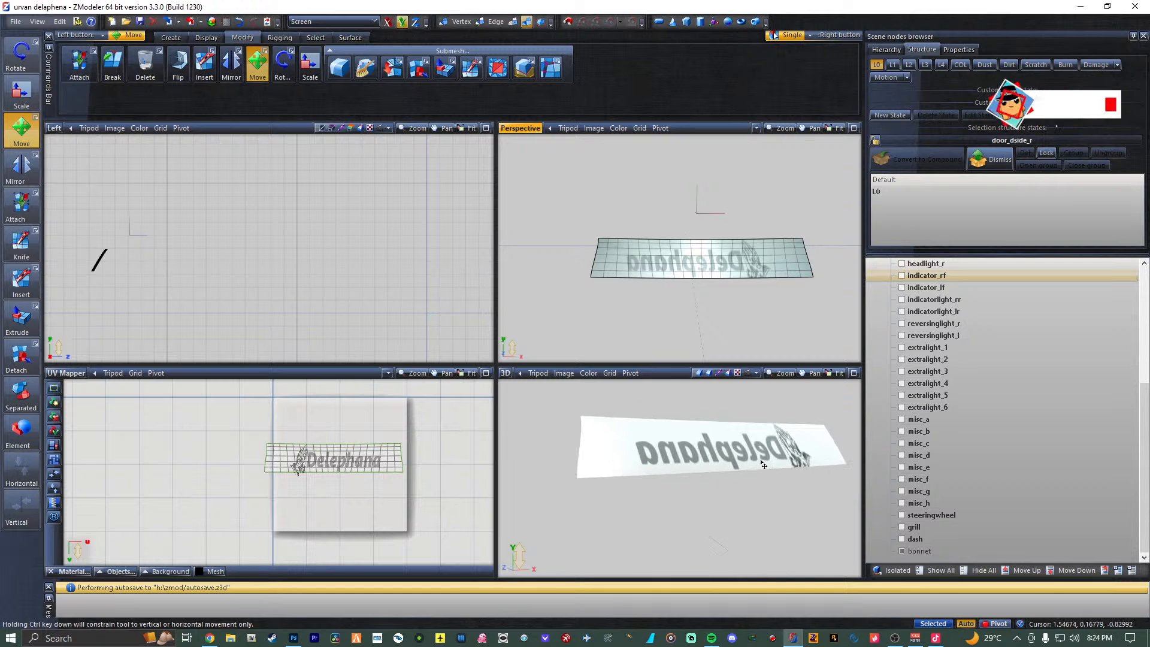
pyautogui.click(382, 462)
pyautogui.moveTo(383, 462); pyautogui.dragTo(389, 464)
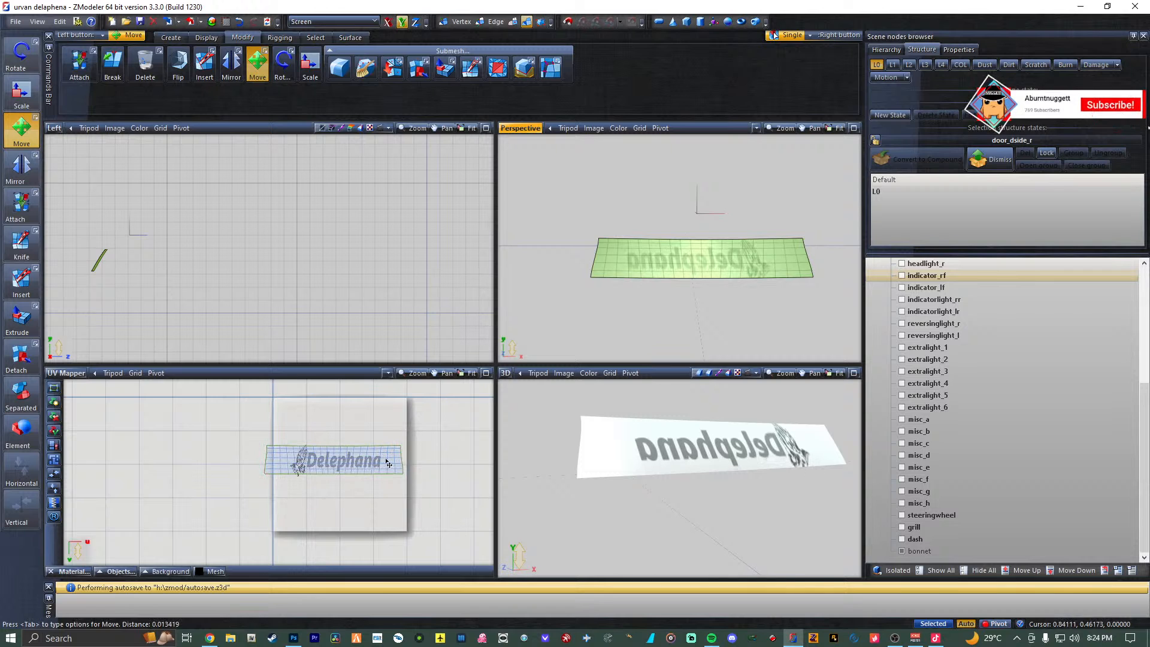
pyautogui.click(63, 139)
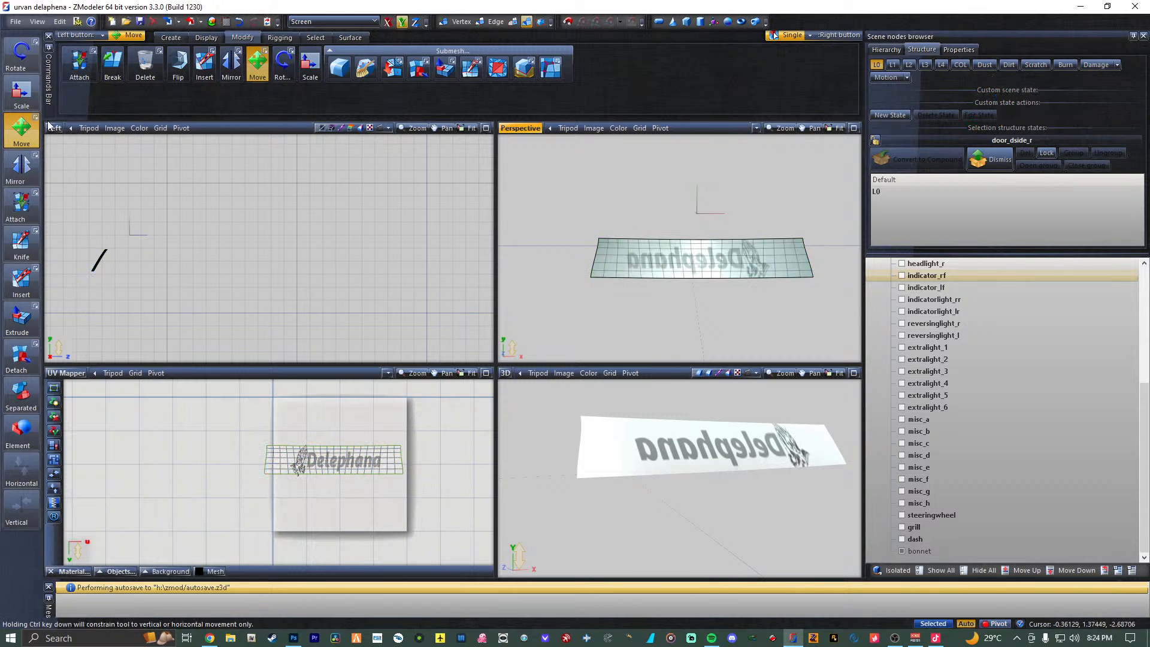
# Scale the UV mesh slightly taller and shift it horizontally so it spans the full width of the logo texture.
pyautogui.click(22, 93)
pyautogui.click(391, 465)
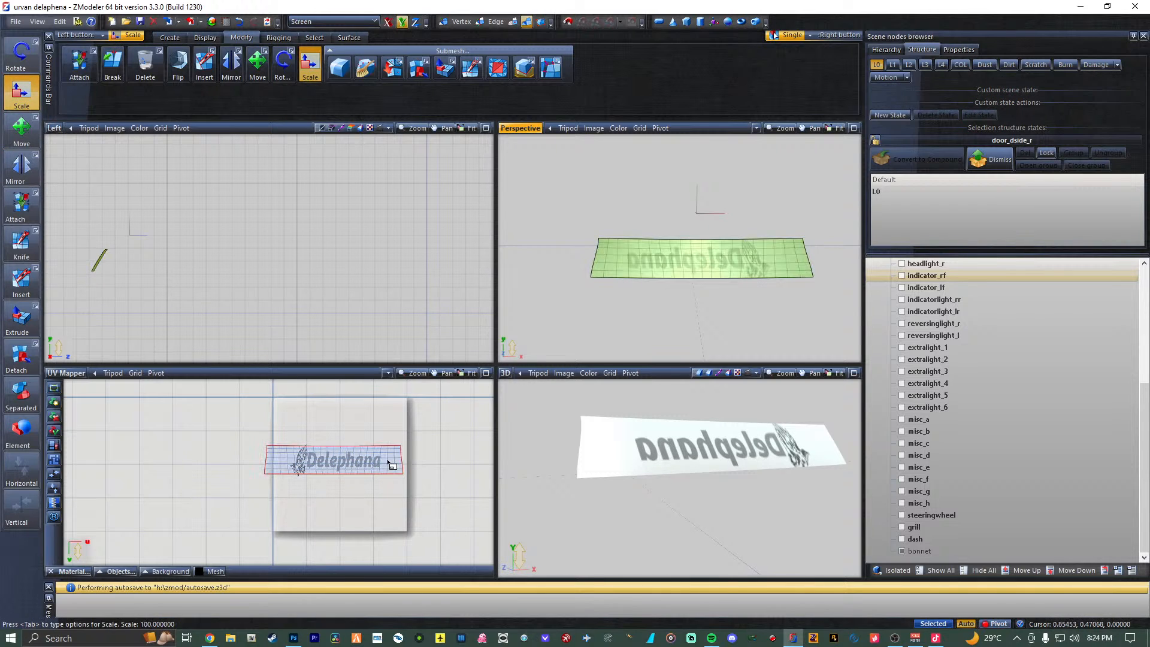
pyautogui.moveTo(391, 465); pyautogui.dragTo(363, 461)
pyautogui.click(21, 128)
pyautogui.click(363, 470)
pyautogui.click(389, 22)
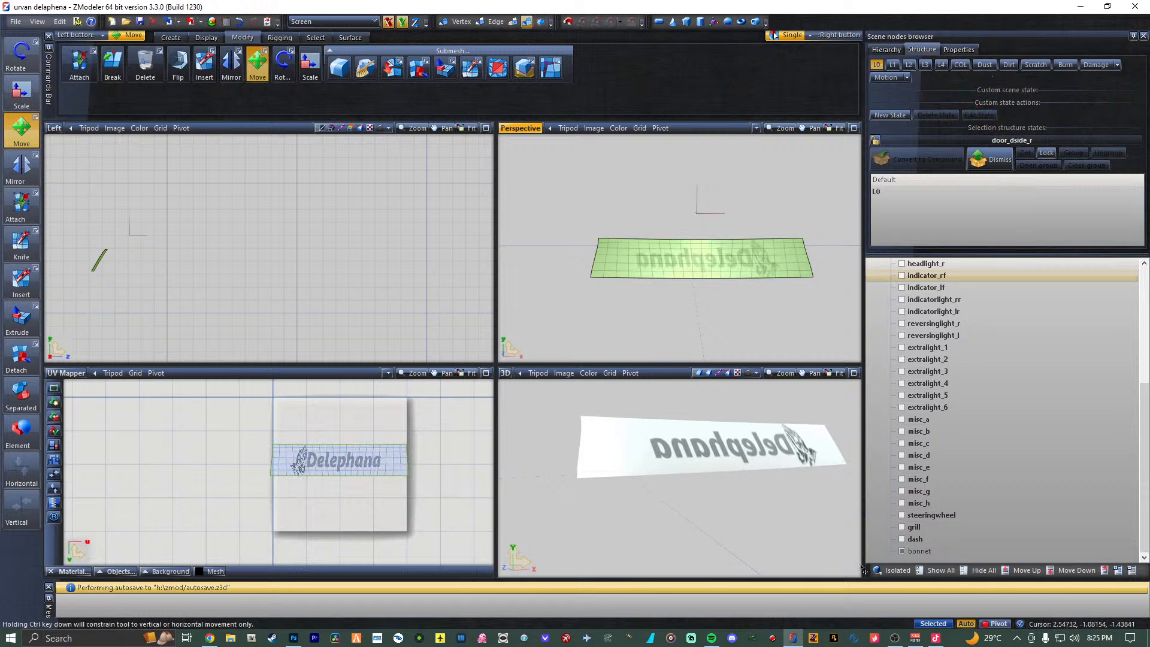
pyautogui.press('Escape')
# Show all vehicle objects to check the decal area on the bonnet, and hide them all again.
pyautogui.click(946, 573)
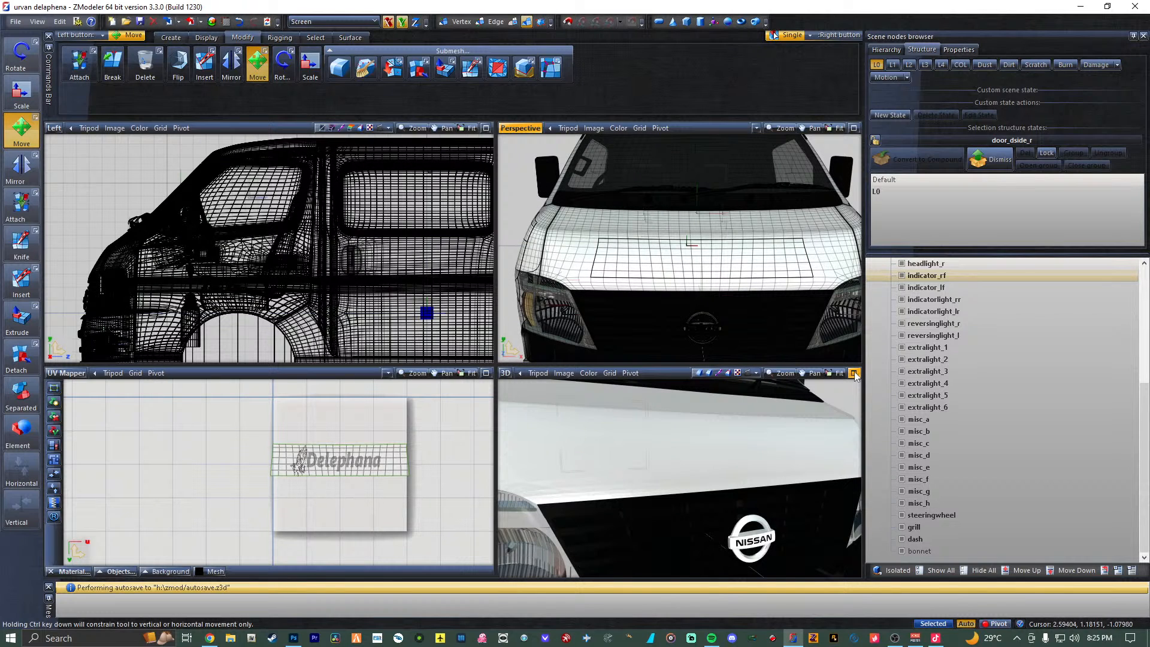
pyautogui.click(976, 572)
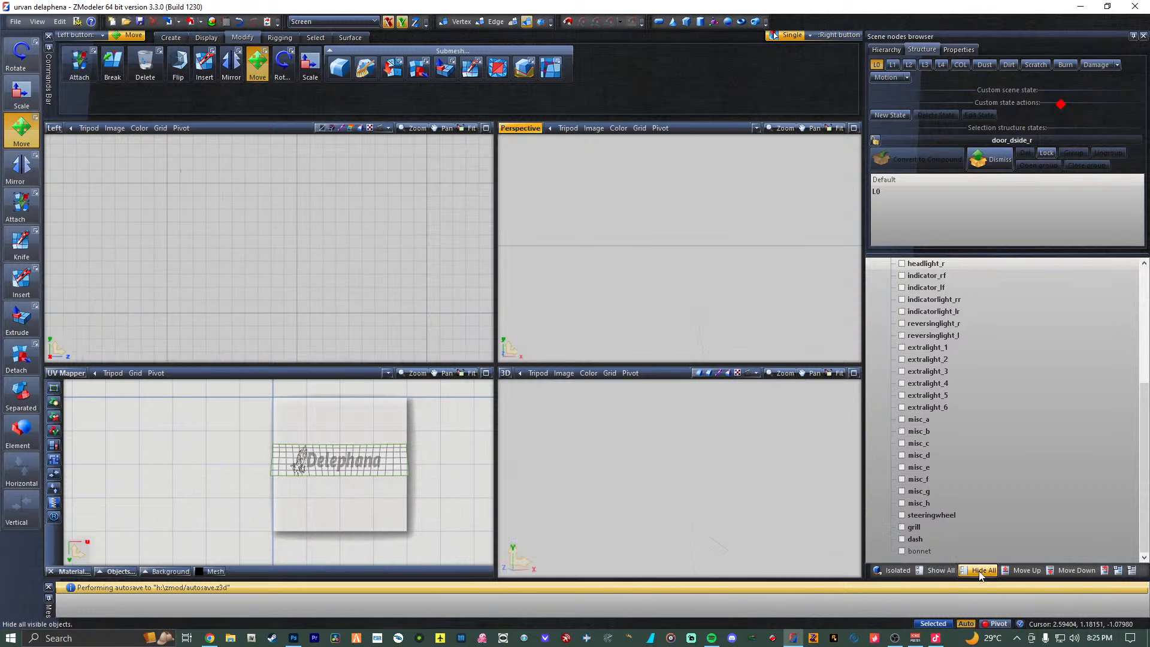
# Show only the original bonnet mesh and delete its highlighted central polygons that lie beneath the logo decal.
pyautogui.scroll(5, 878, 341)
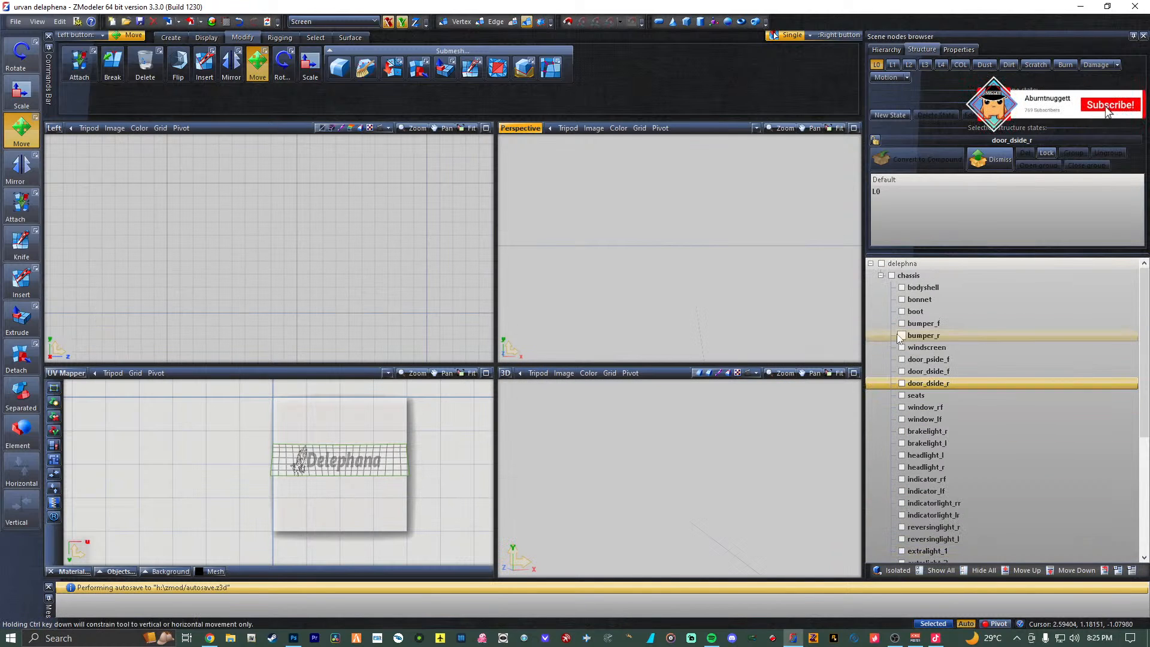
pyautogui.click(901, 299)
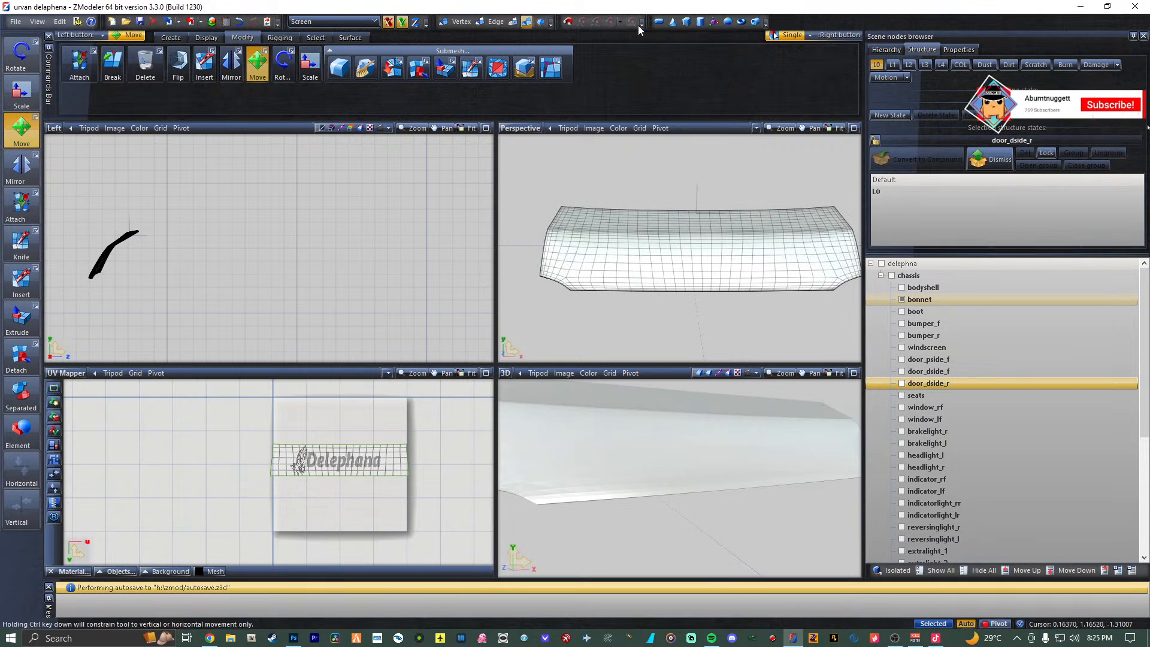
pyautogui.press('3')
pyautogui.click(704, 268)
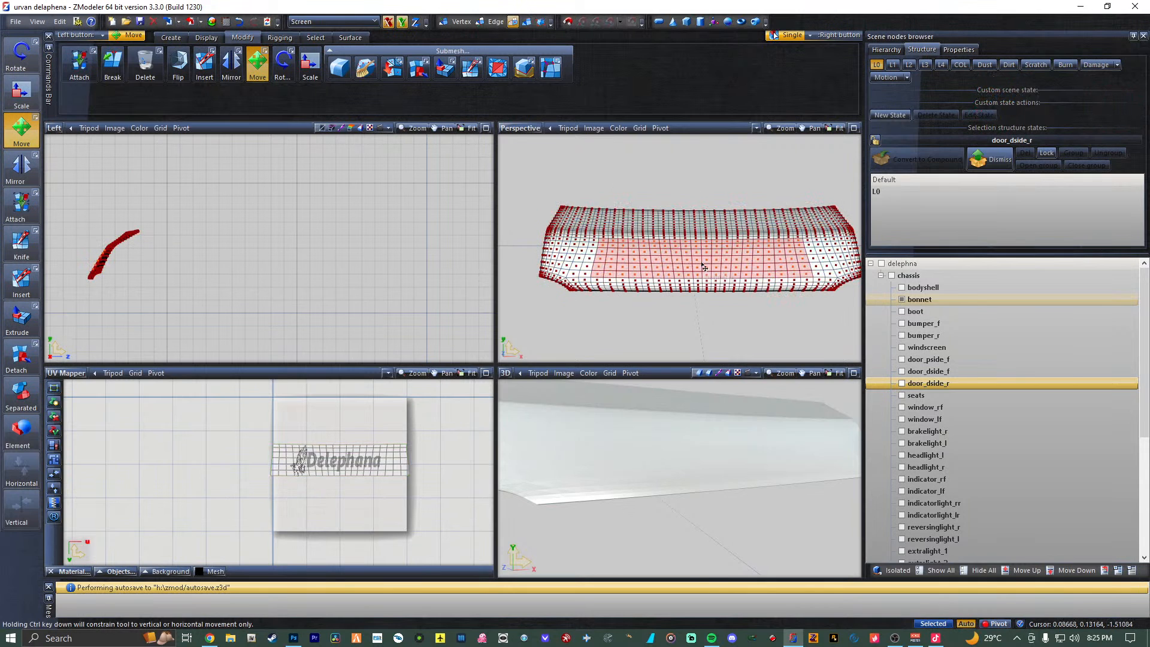
pyautogui.press('Delete')
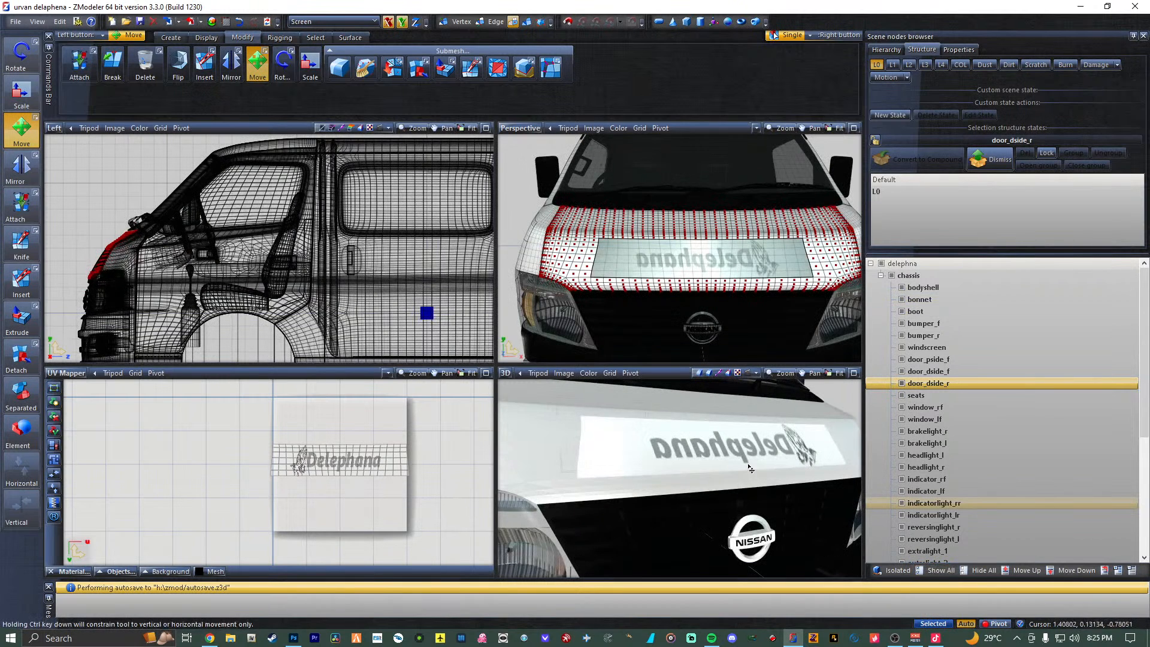
# Show all vehicle objects and examine the logo decal's orientation on the van's front in the 3D view.
pyautogui.scroll(-3, 740, 459)
pyautogui.scroll(-4, 742, 462)
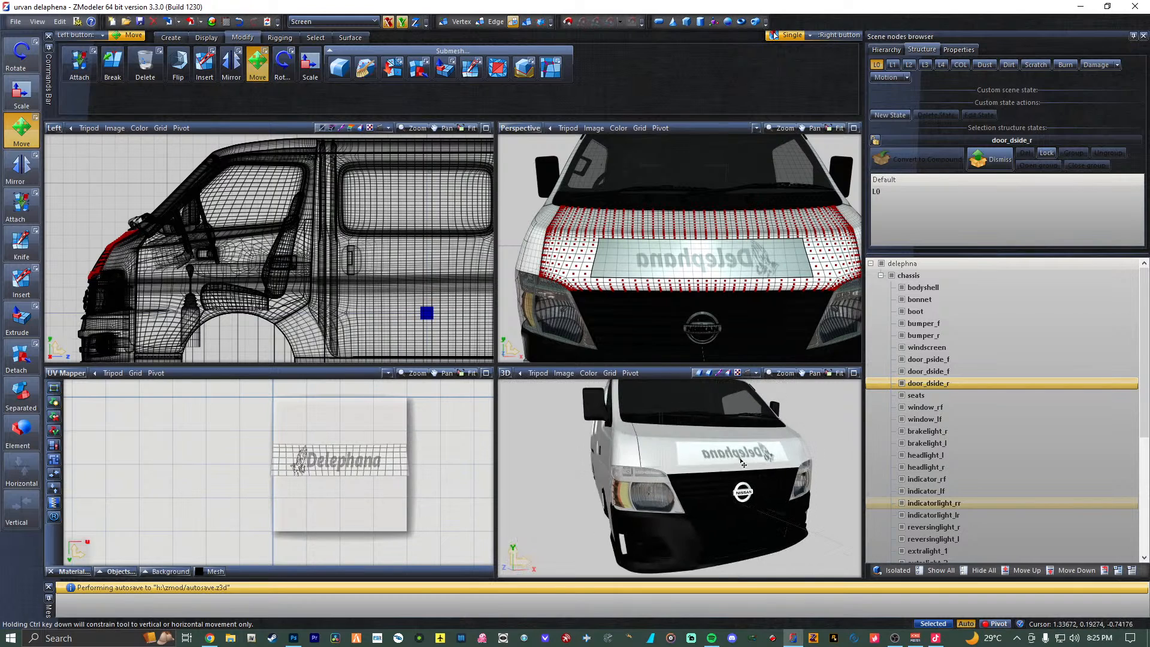
pyautogui.scroll(2, 742, 462)
pyautogui.scroll(-2, 743, 463)
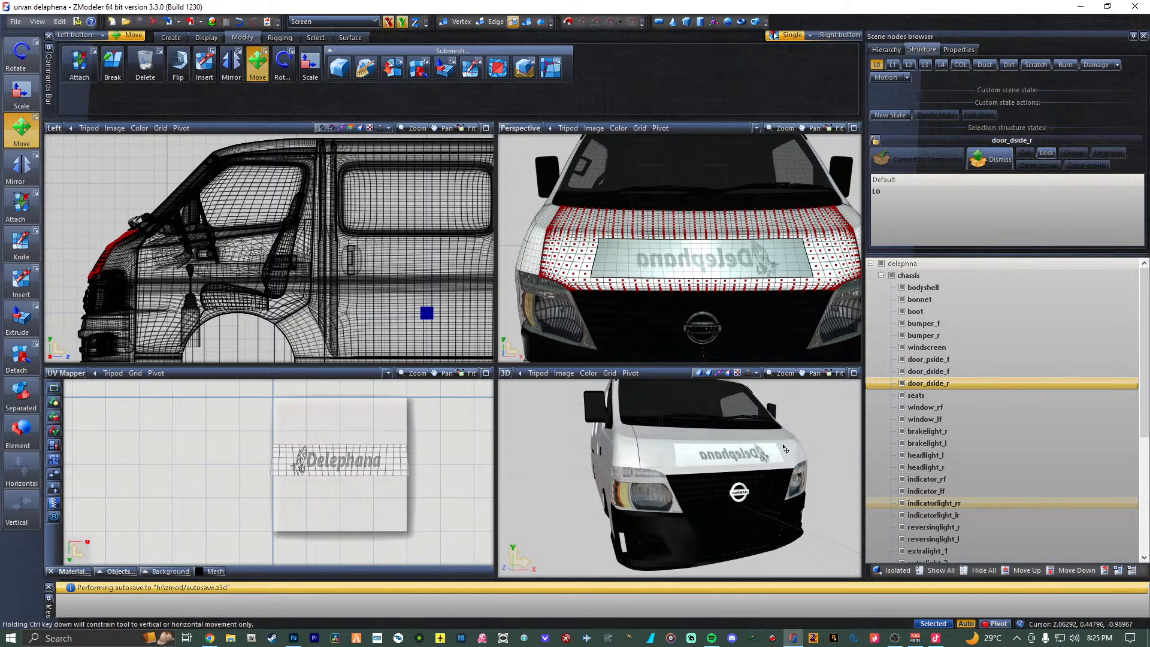
pyautogui.click(853, 372)
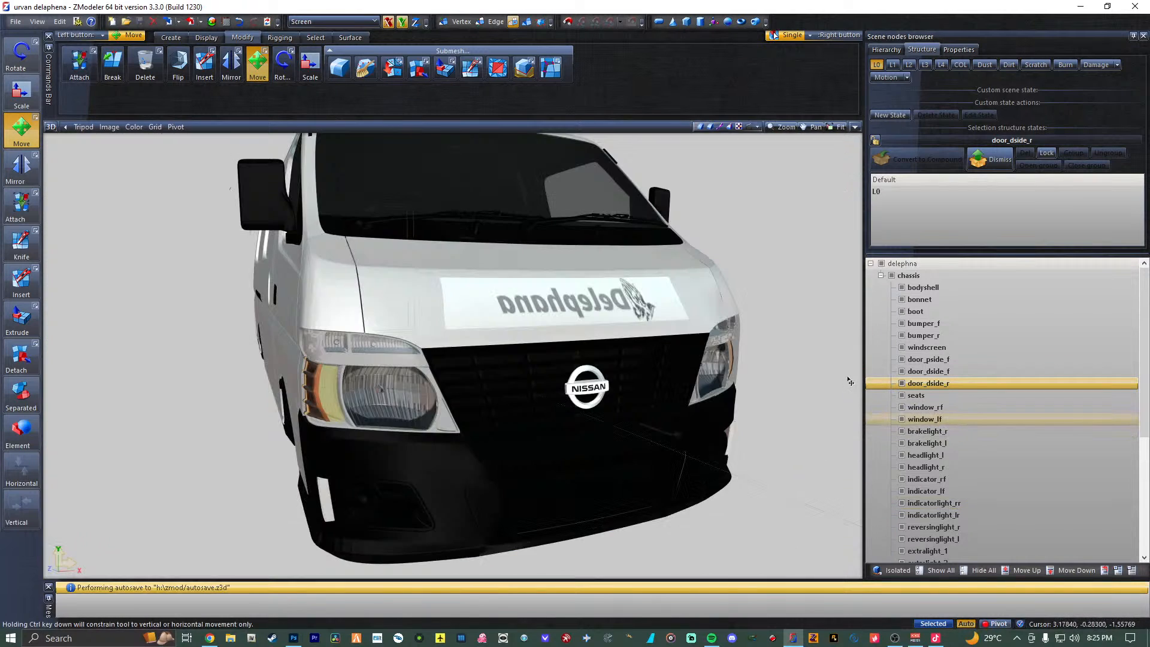
pyautogui.moveTo(707, 346); pyautogui.dragTo(377, 329, button='middle')
pyautogui.scroll(2, 504, 290)
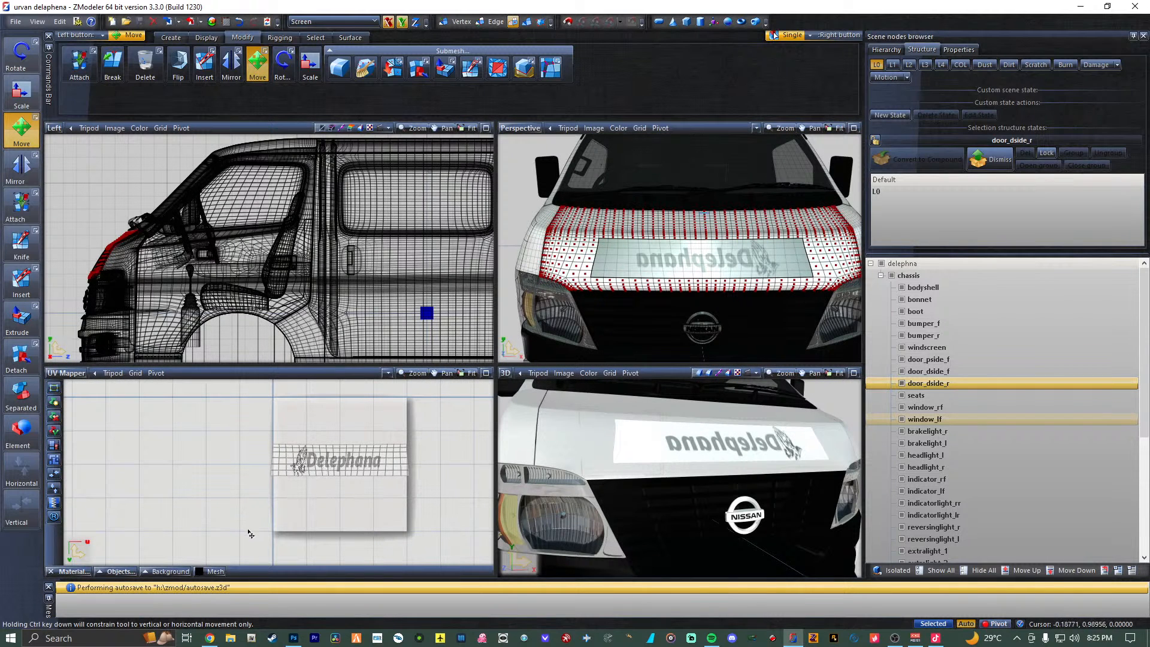
# Try to flip the decal's UV mesh over the Delephana logo in the UV Mapper with the Flip tool.
pyautogui.scroll(2, 245, 500)
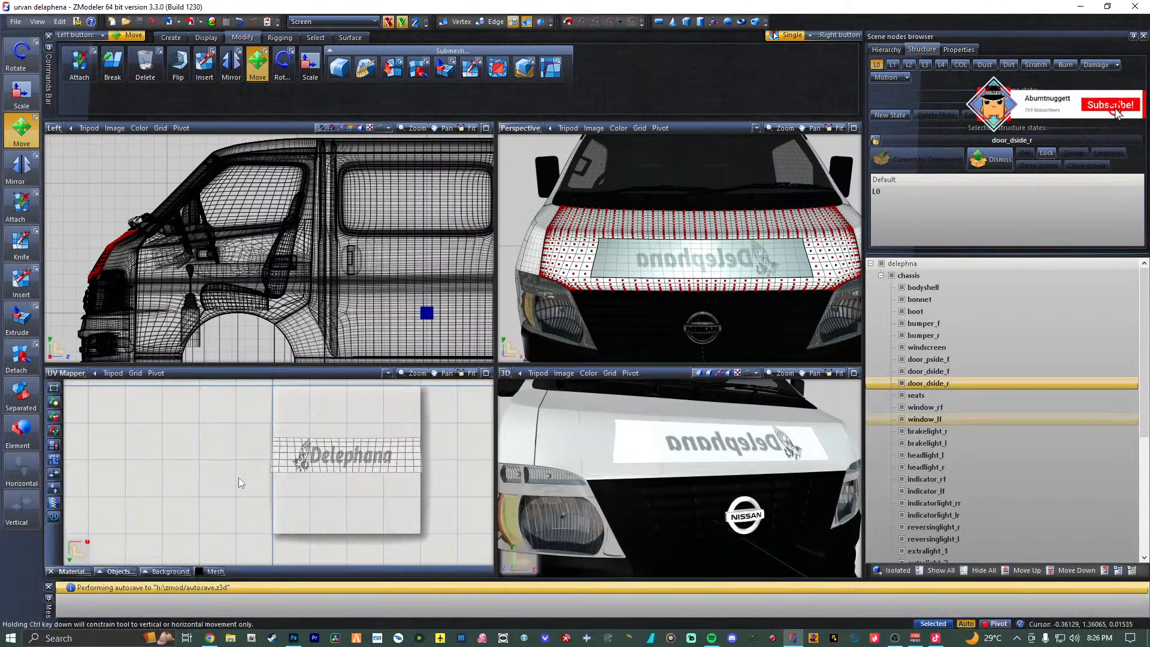
pyautogui.press('4')
pyautogui.click(317, 462)
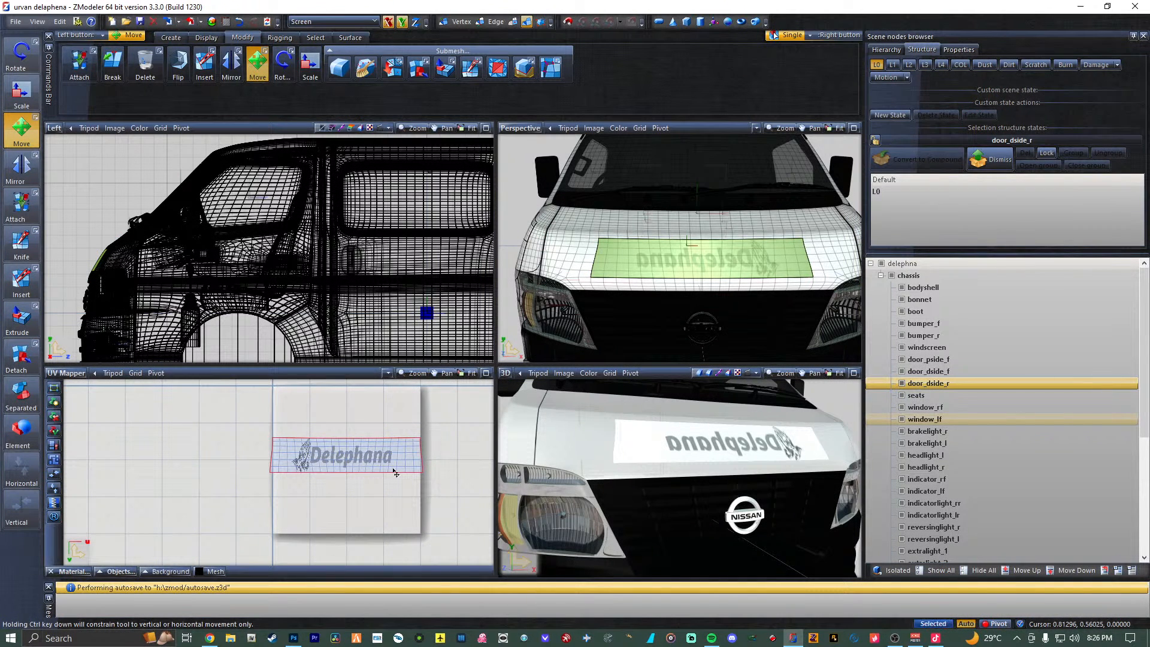
pyautogui.click(349, 485)
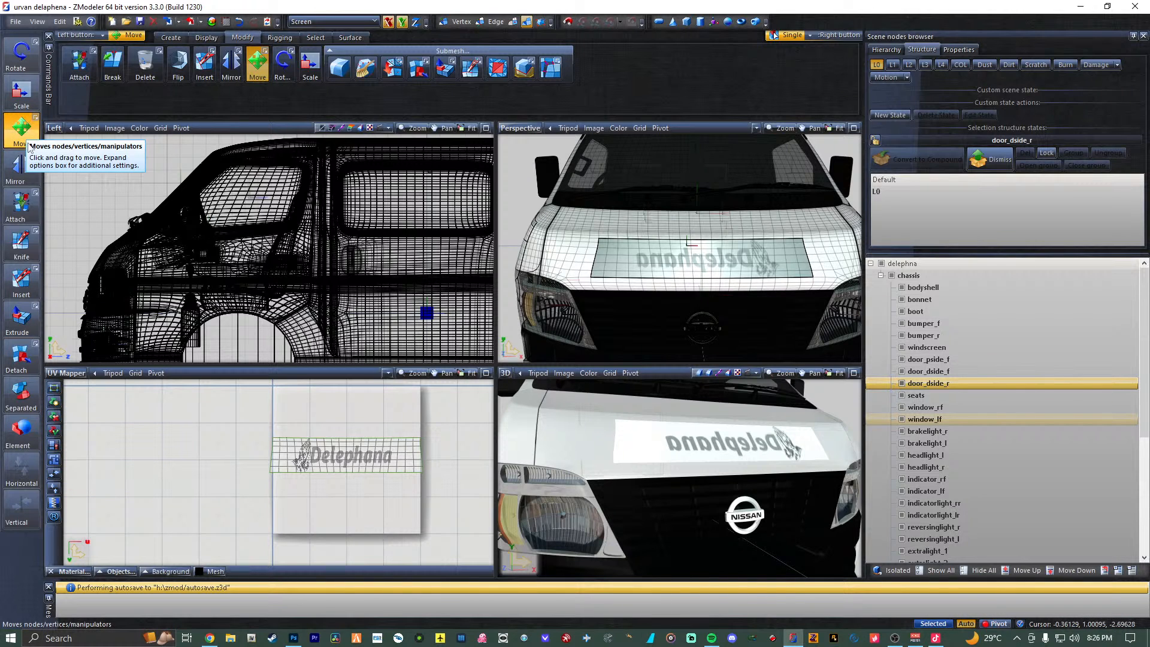
pyautogui.click(178, 63)
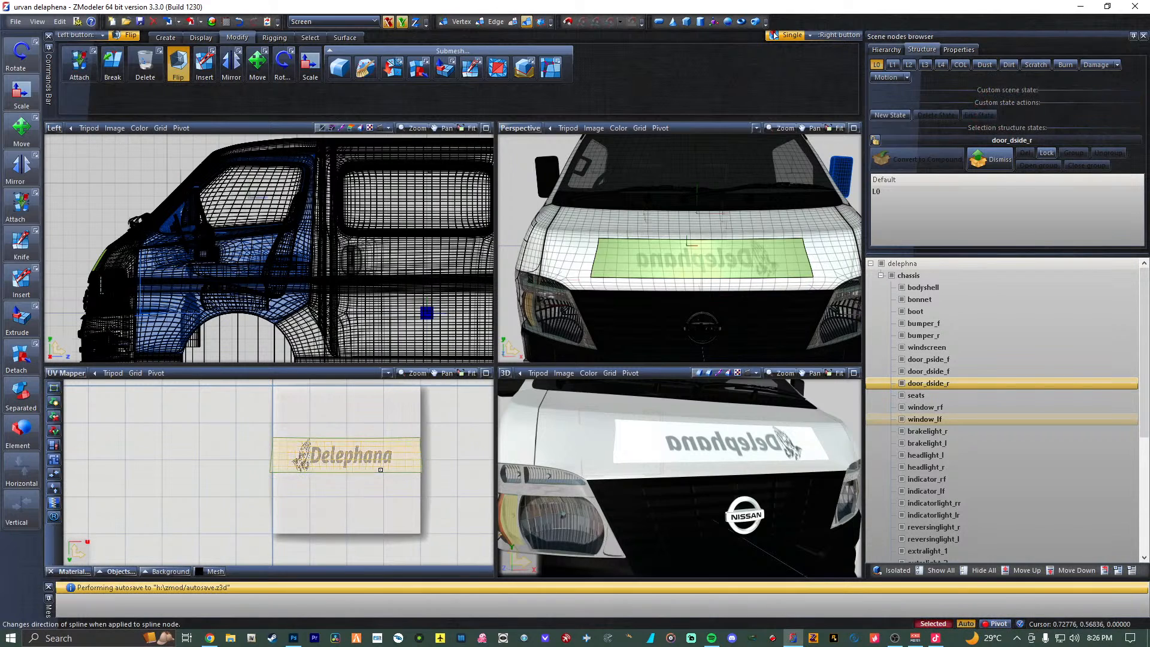
pyautogui.click(287, 457)
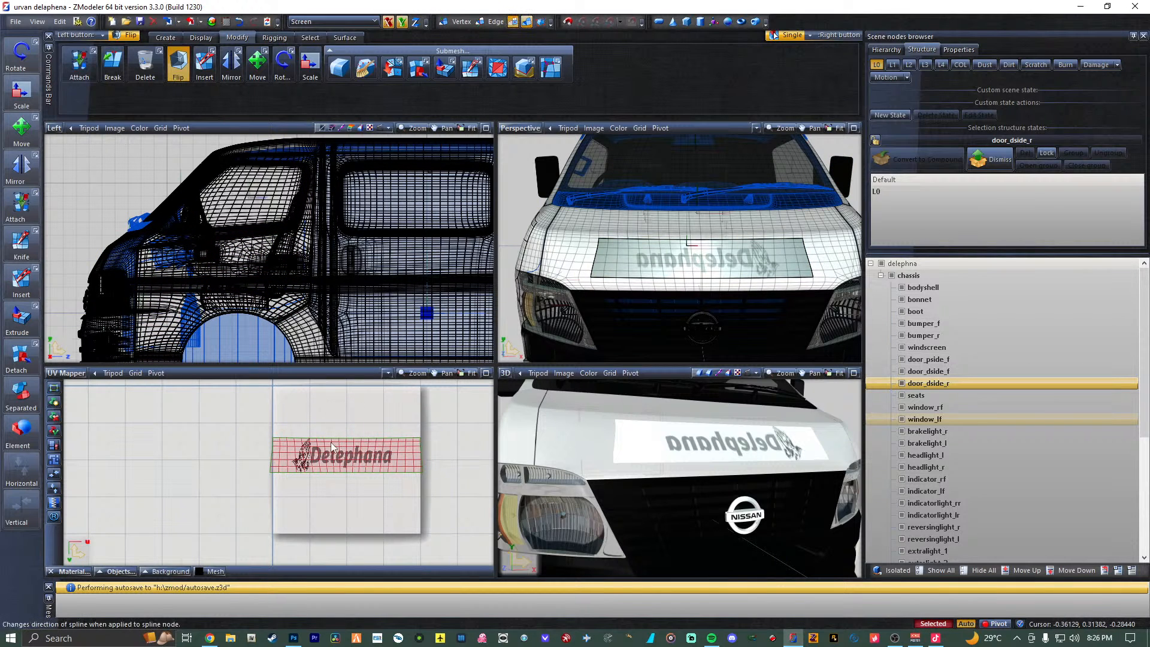
pyautogui.press('space')
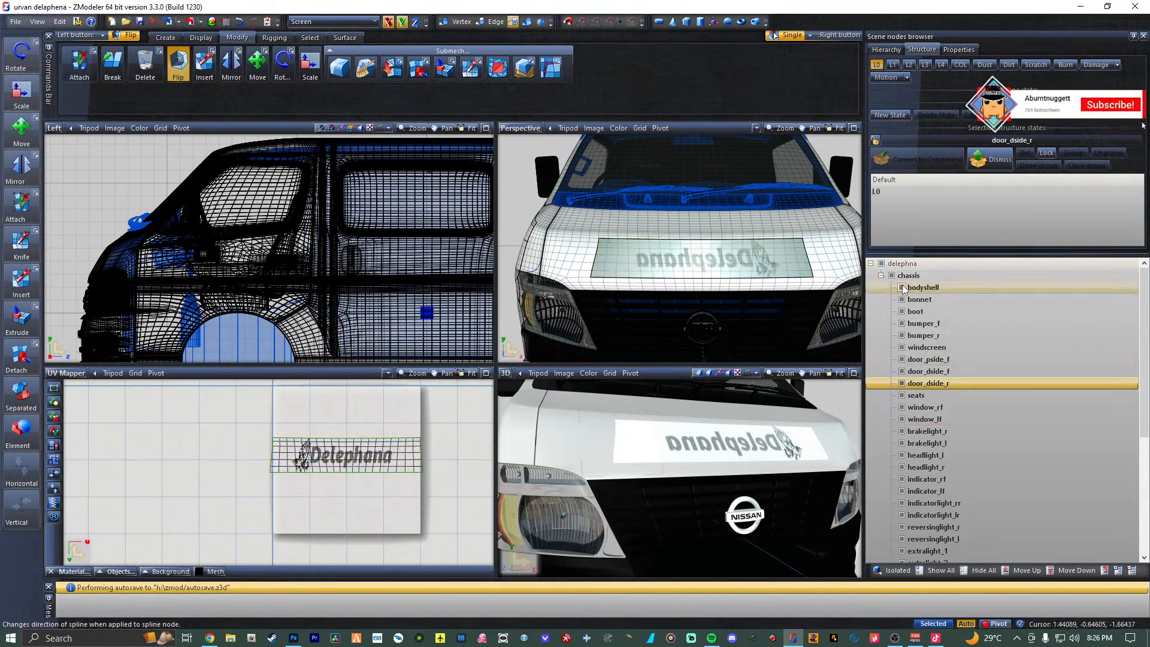
# Enlarge the Perspective view, hide all objects and show only the bonnet decal mesh at the end of the node list.
pyautogui.scroll(-6, 887, 509)
pyautogui.click(919, 550)
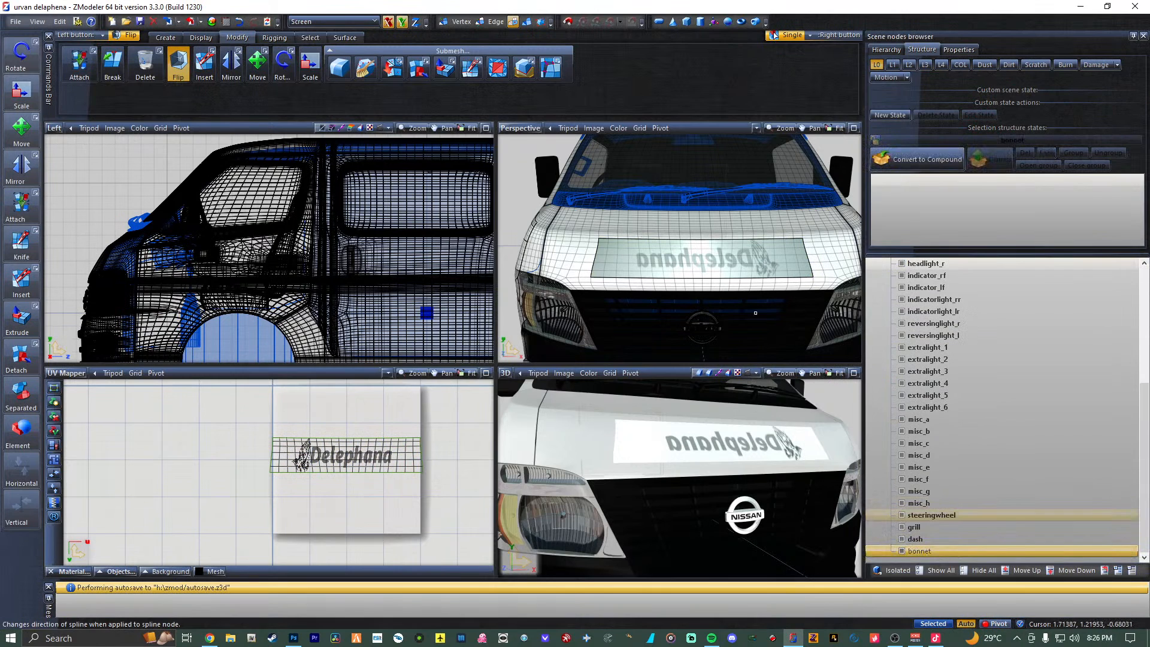
pyautogui.scroll(6, 911, 318)
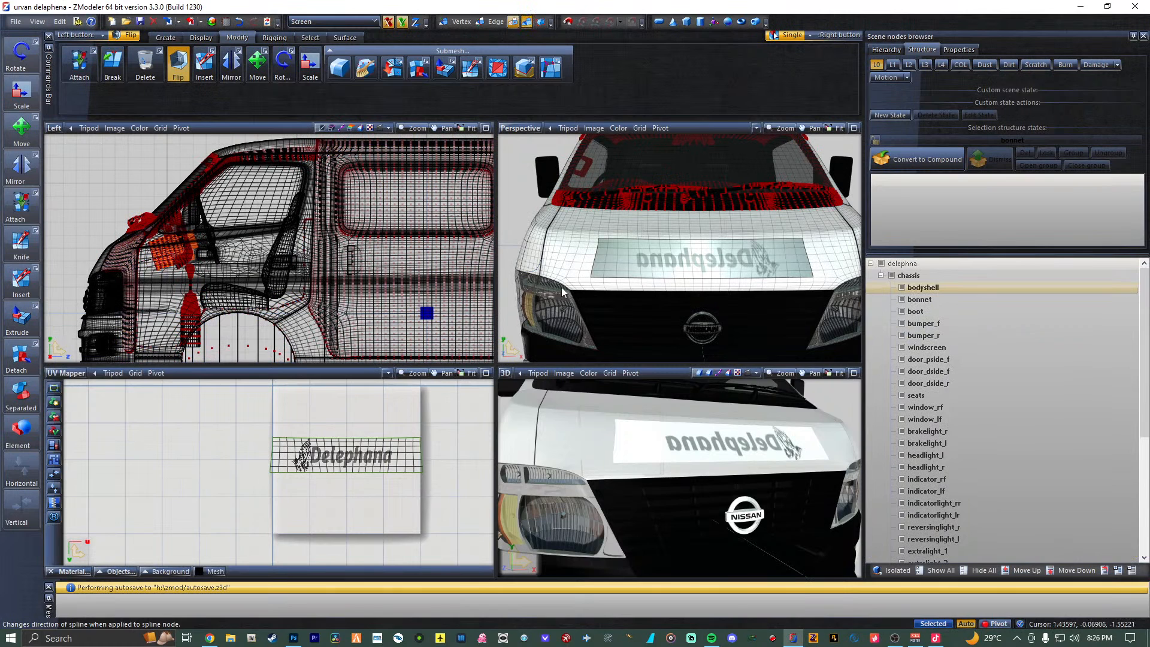
pyautogui.click(548, 322)
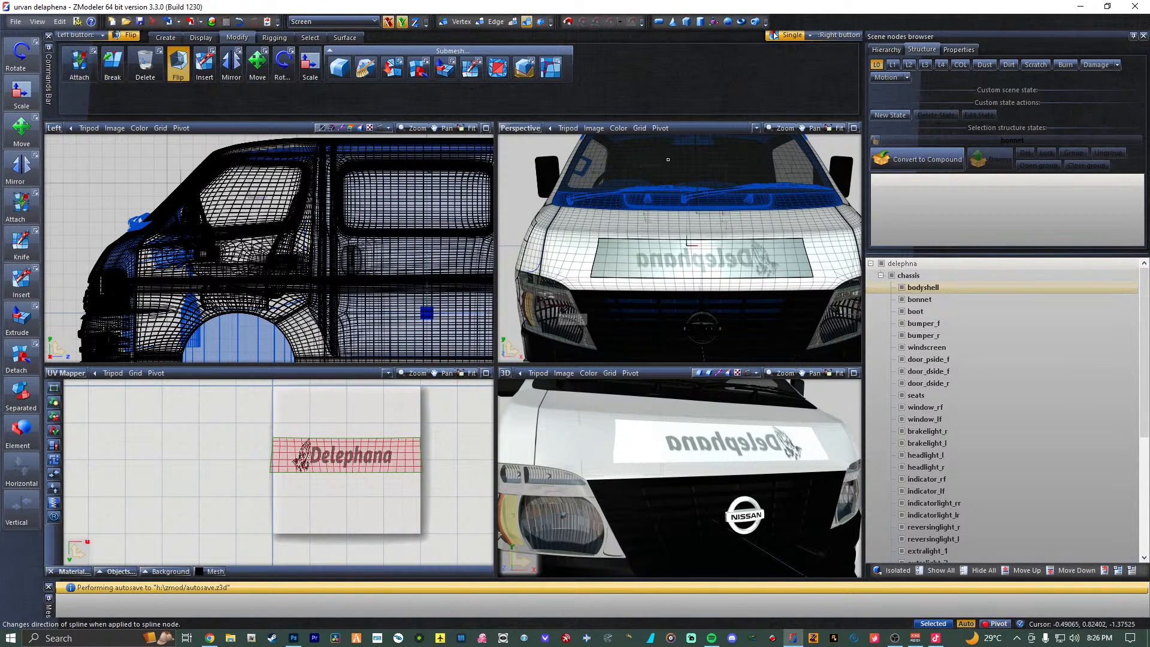
pyautogui.click(853, 129)
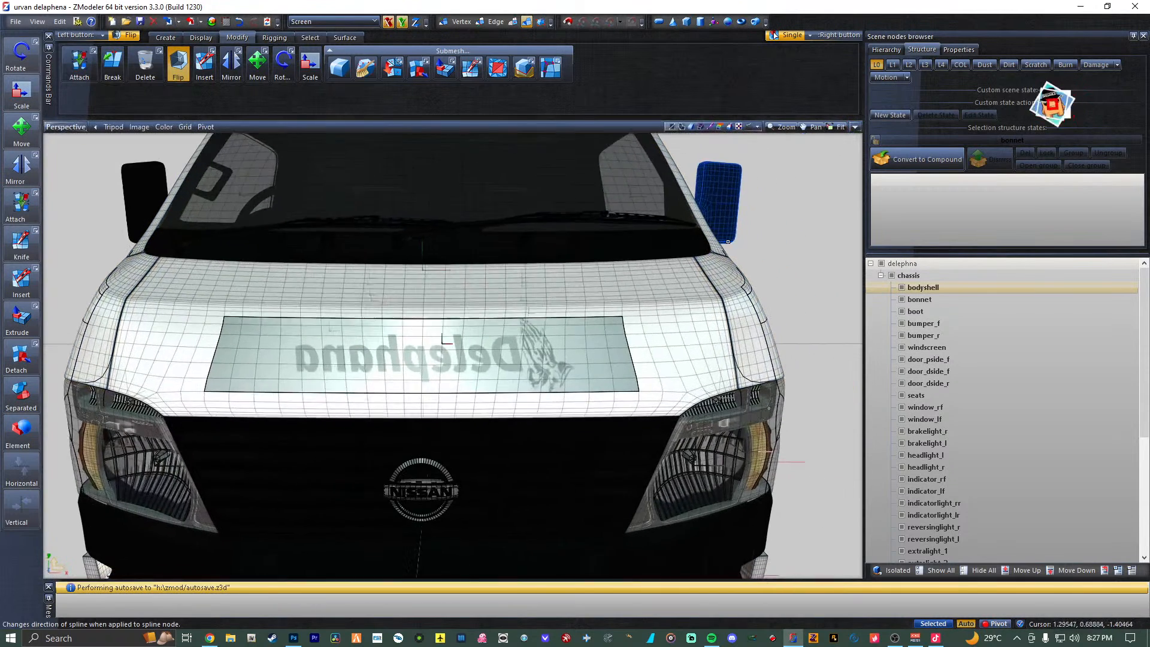
pyautogui.moveTo(746, 265); pyautogui.dragTo(766, 290)
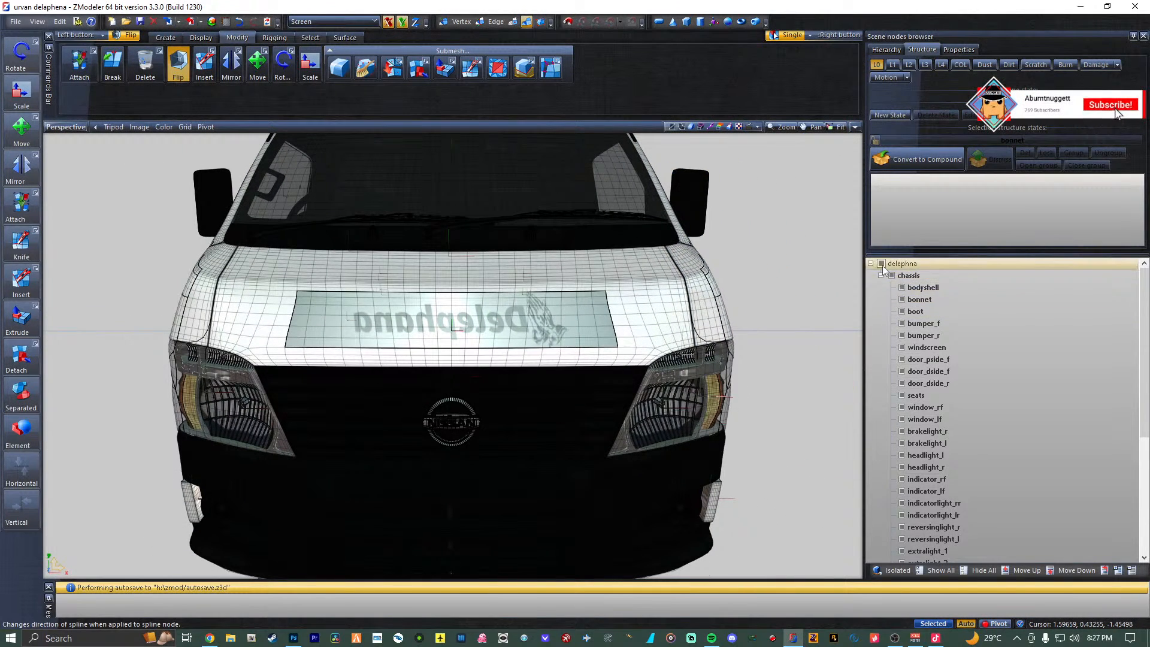
pyautogui.scroll(-6, 926, 411)
pyautogui.click(980, 570)
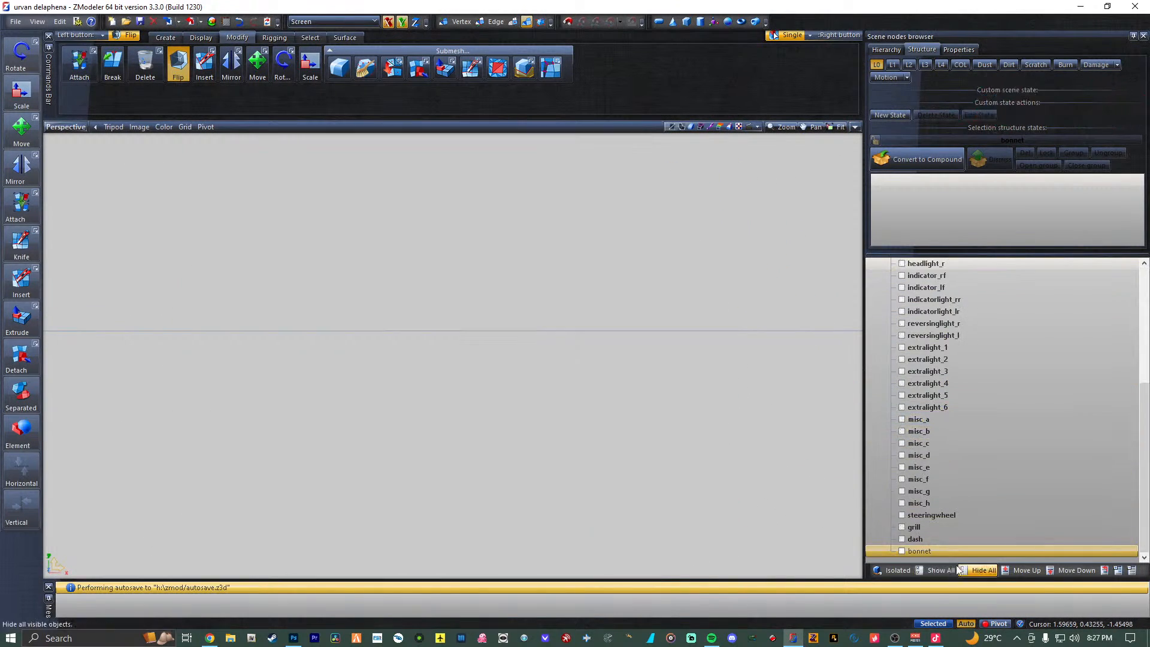
pyautogui.click(903, 551)
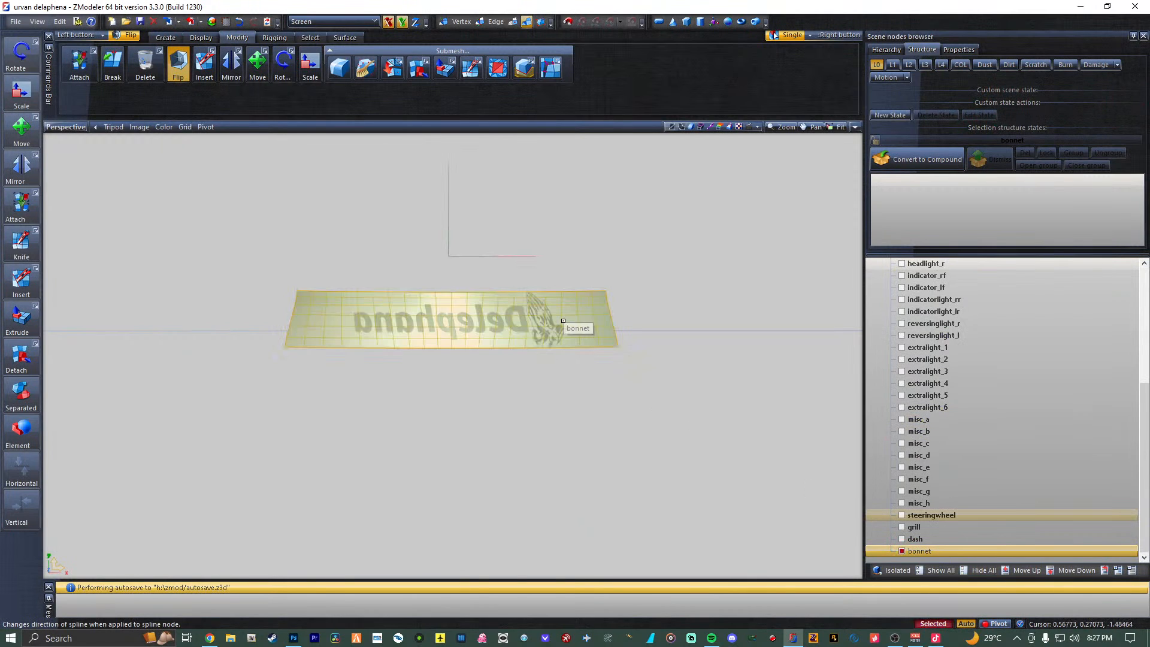
pyautogui.press('space')
pyautogui.press('space')
pyautogui.click(22, 131)
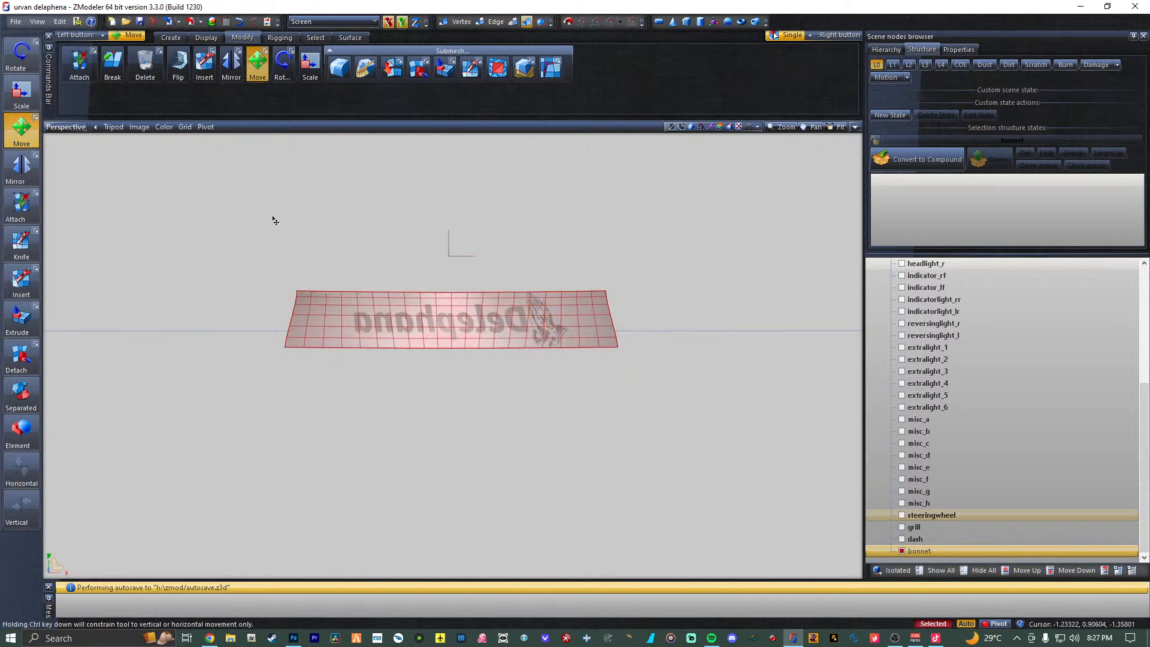
pyautogui.press('space')
pyautogui.press('space')
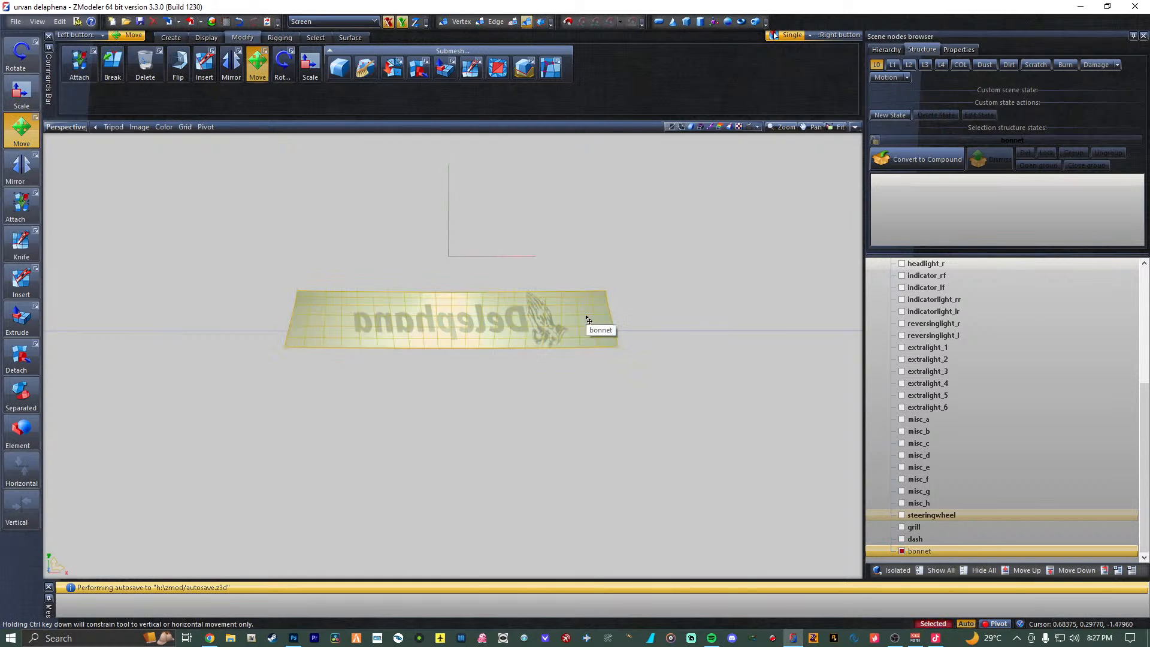
pyautogui.press('space')
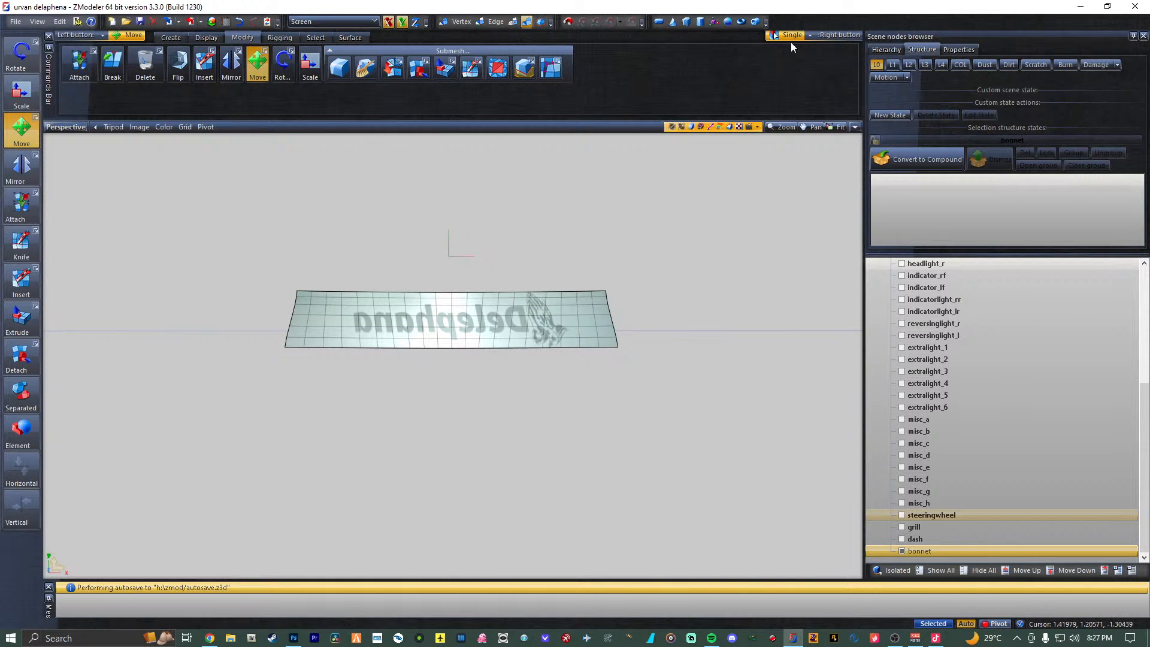
pyautogui.click(793, 36)
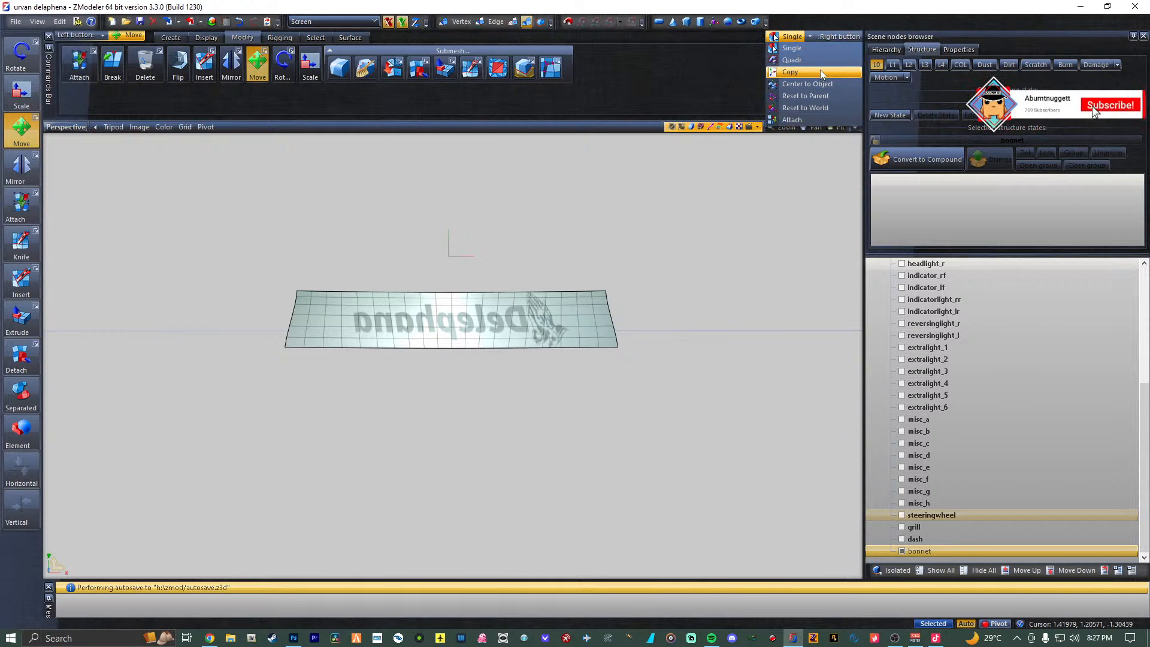
# Try flipping the bonnet decal mesh's faces using the Separated selection mode, and flip them back.
pyautogui.click(316, 37)
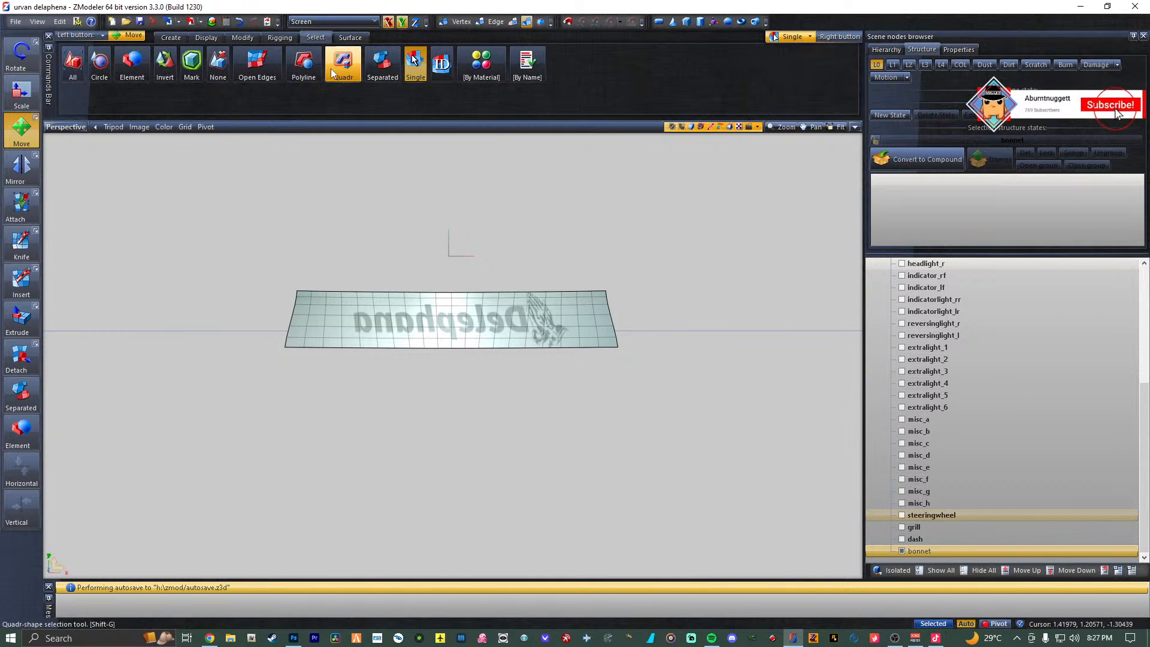
pyautogui.click(382, 65)
pyautogui.click(587, 321)
pyautogui.rightClick(590, 319)
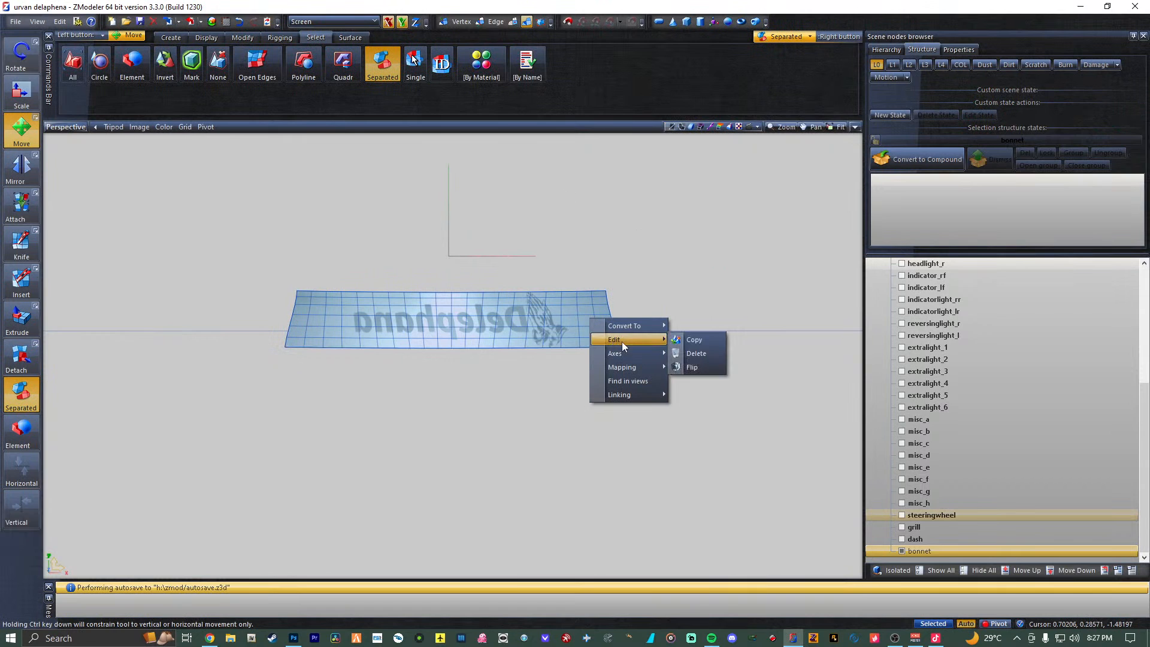
pyautogui.click(744, 354)
pyautogui.rightClick(599, 325)
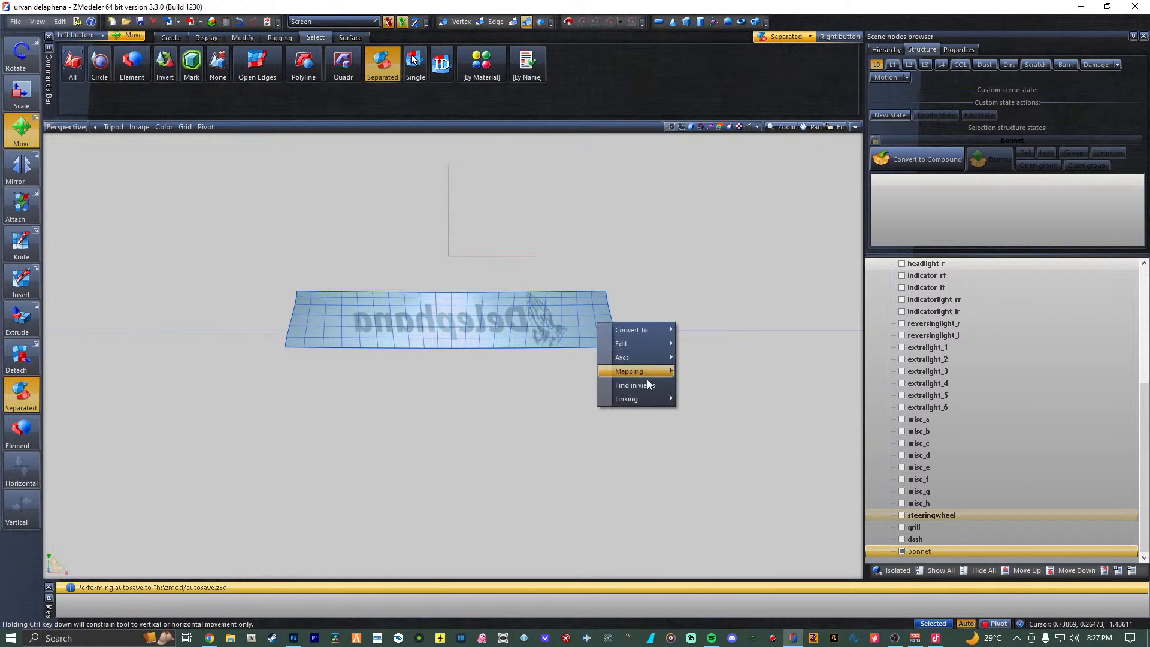
pyautogui.moveTo(653, 344)
pyautogui.click(709, 371)
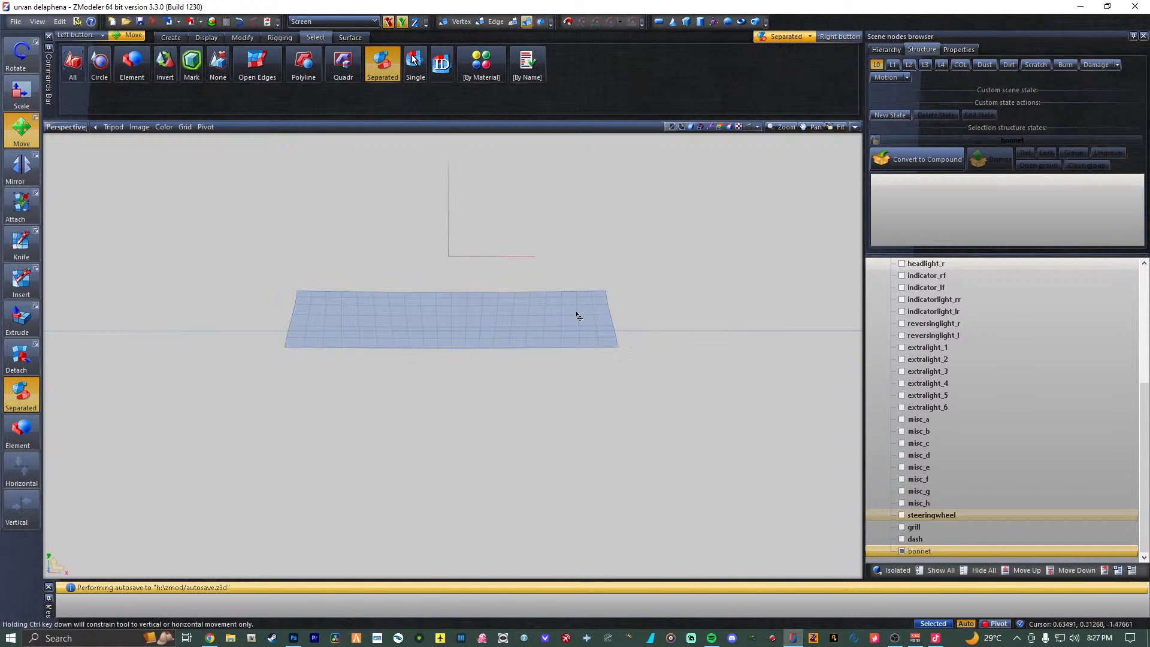
pyautogui.rightClick(579, 317)
pyautogui.click(700, 363)
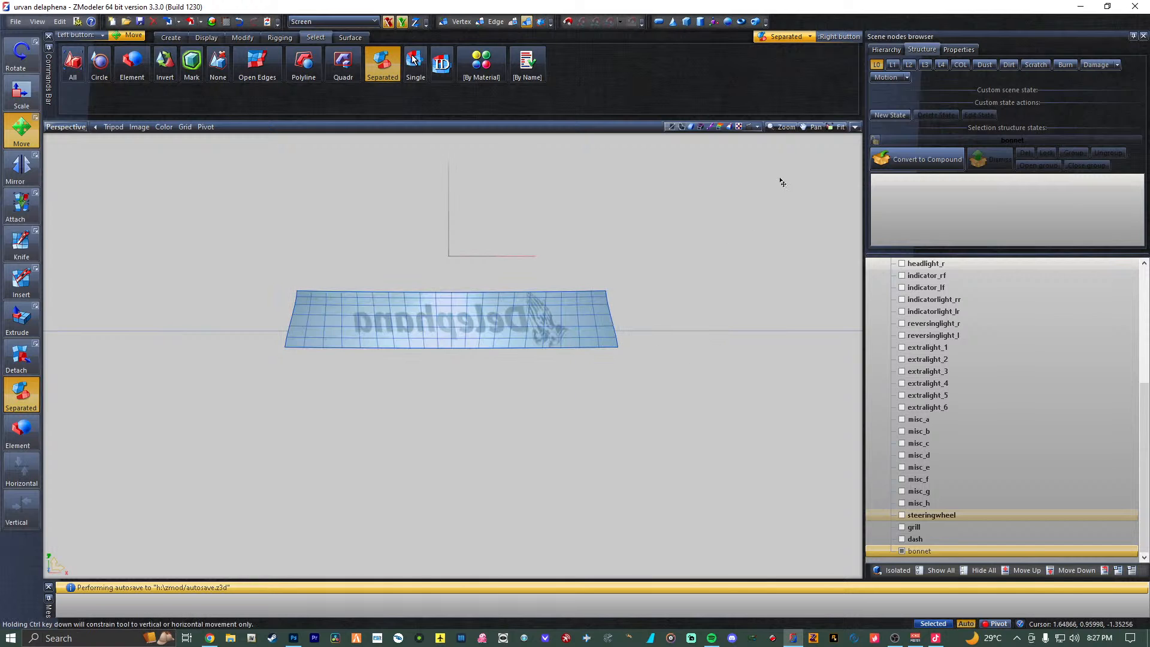
# Restore the four-viewport layout and try to flip the decal's UV mesh over the logo in the UV Mapper.
pyautogui.click(855, 127)
pyautogui.click(396, 466)
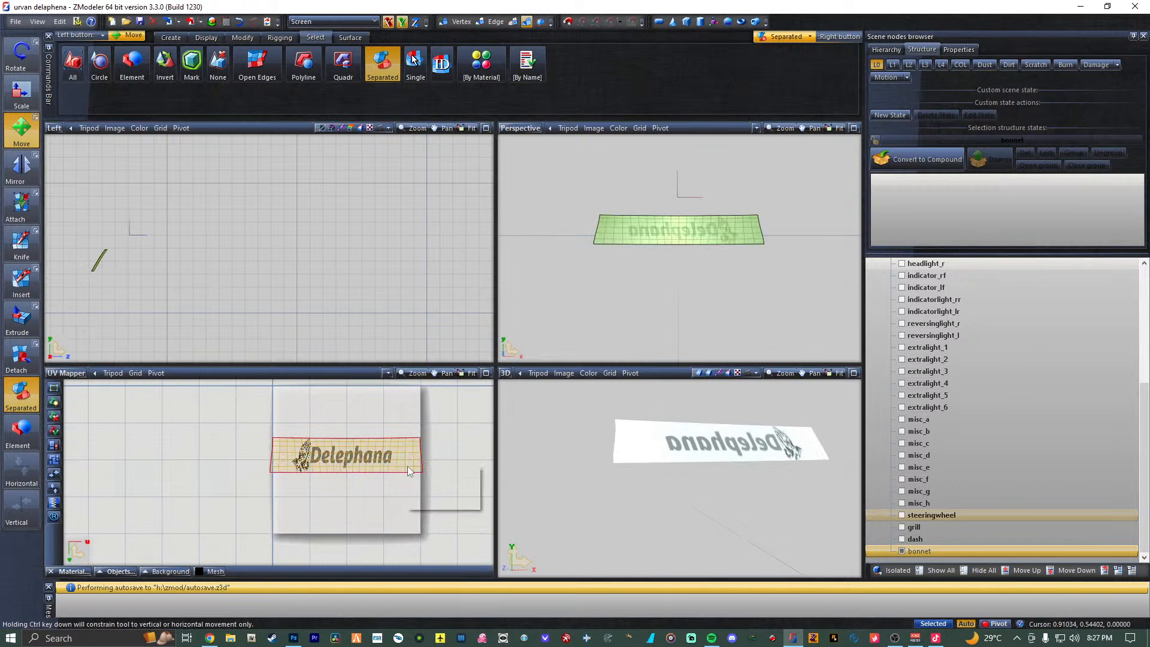
pyautogui.rightClick(407, 466)
pyautogui.moveTo(461, 488)
pyautogui.click(512, 518)
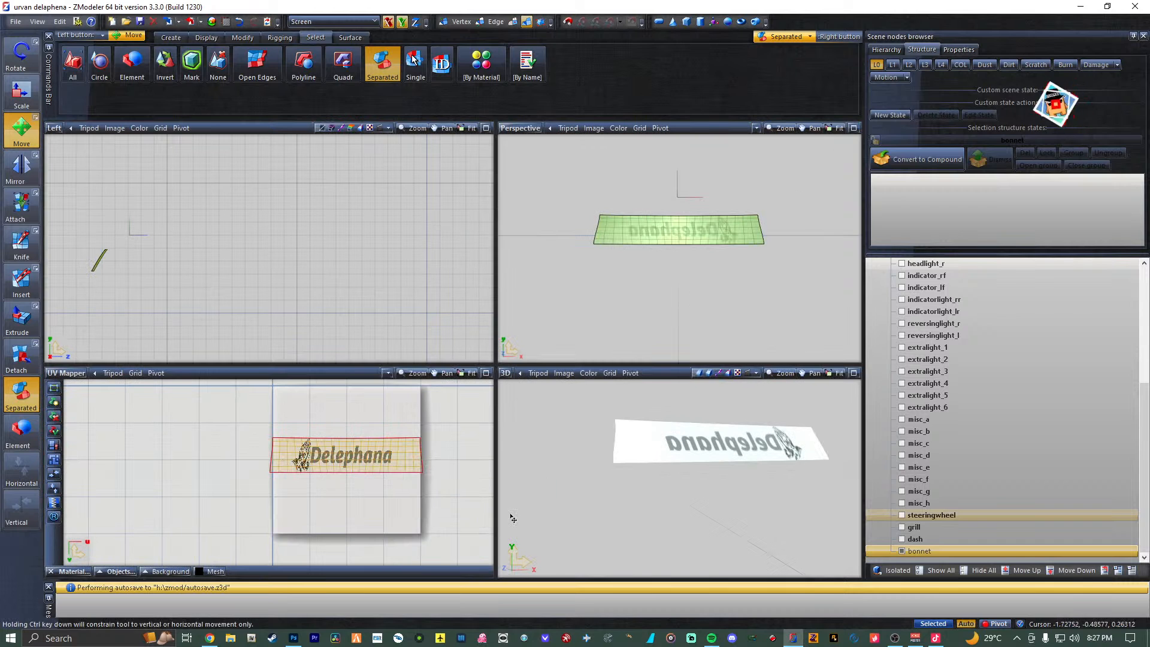
pyautogui.rightClick(466, 496)
pyautogui.rightClick(417, 463)
pyautogui.rightClick(417, 463)
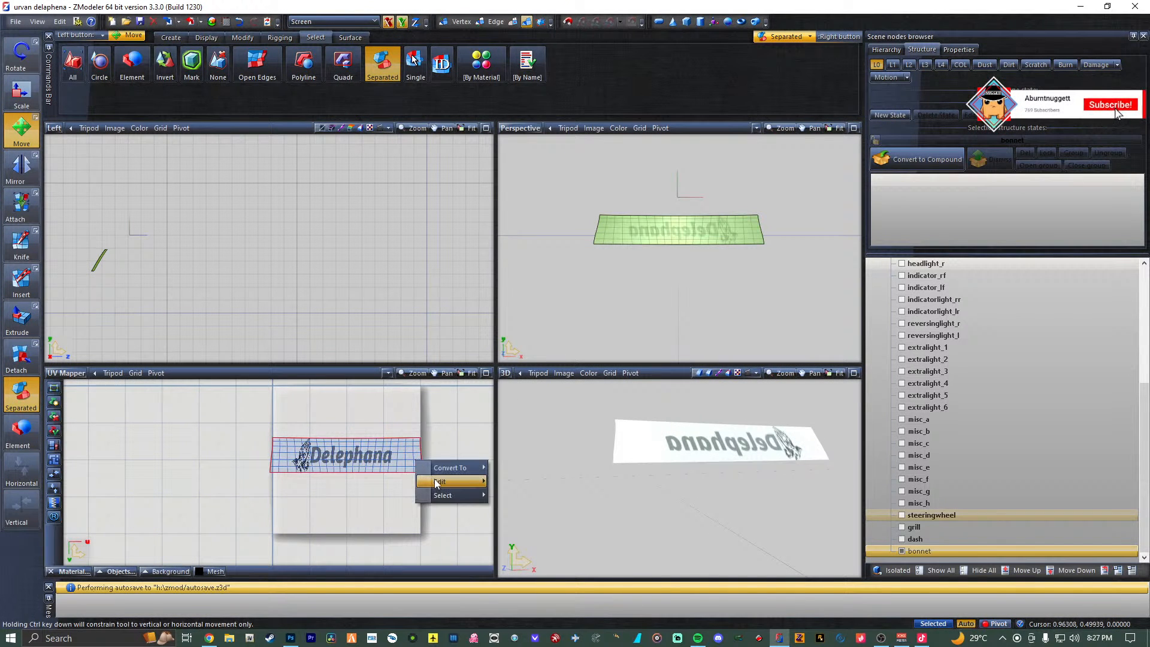
pyautogui.moveTo(462, 490)
pyautogui.click(513, 514)
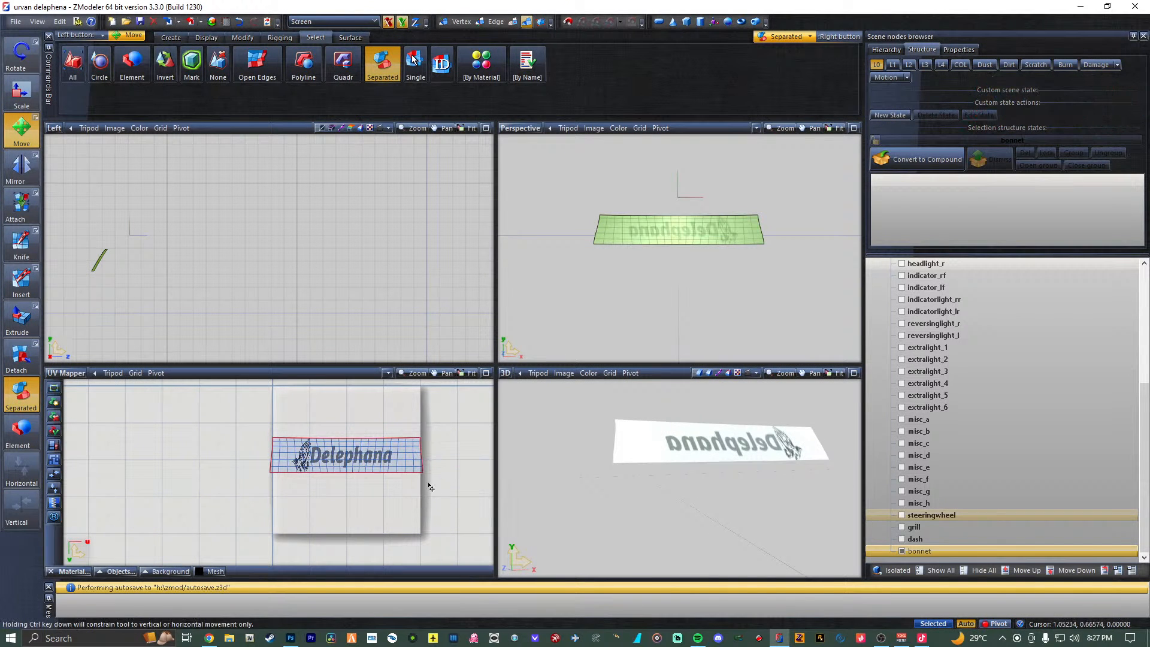
pyautogui.rightClick(449, 503)
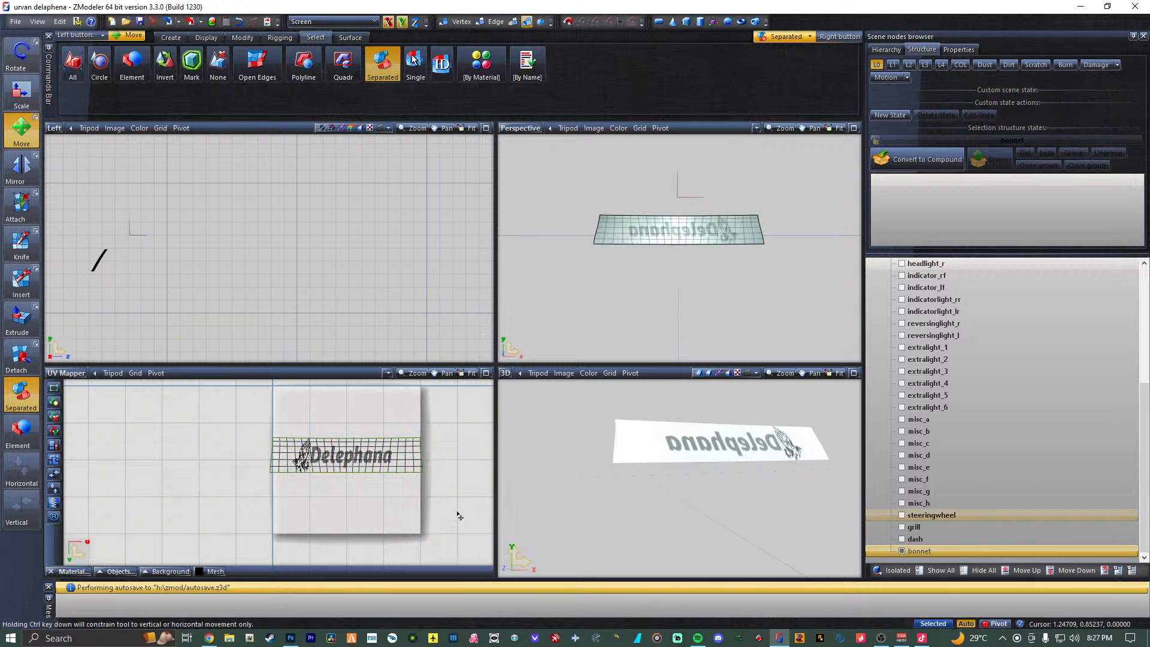
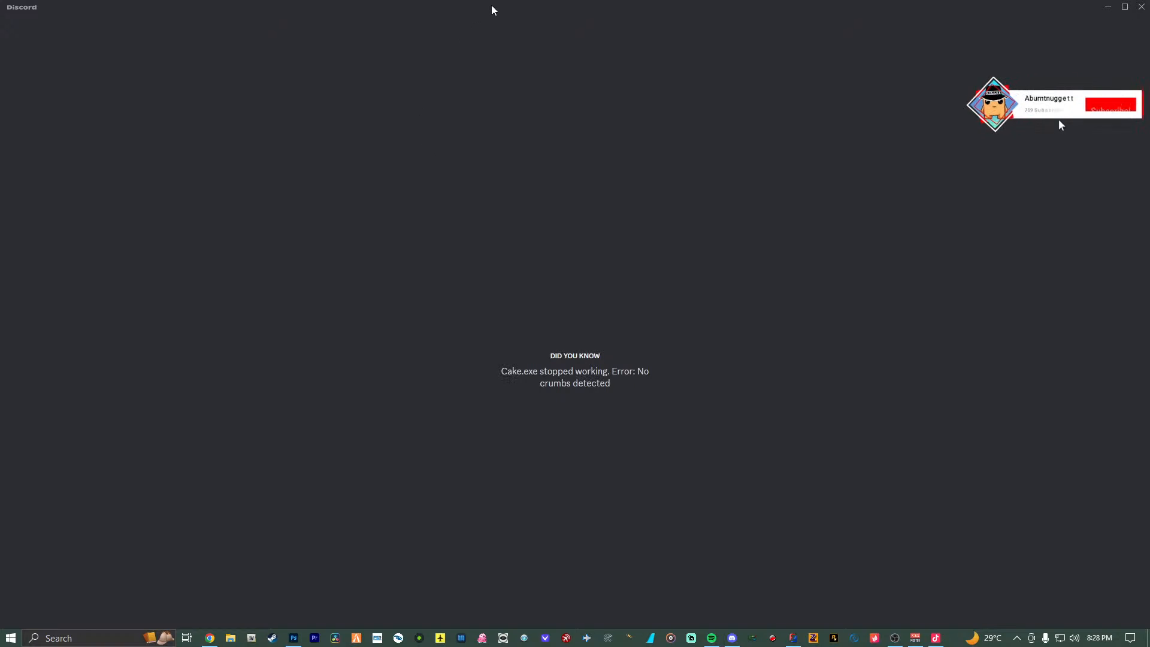
# Capture a screenshot of the mirrored logo in the ZModeler viewports, switch to Discord and send it in the open direct message.
pyautogui.moveTo(491, 5); pyautogui.dragTo(1079, 514)
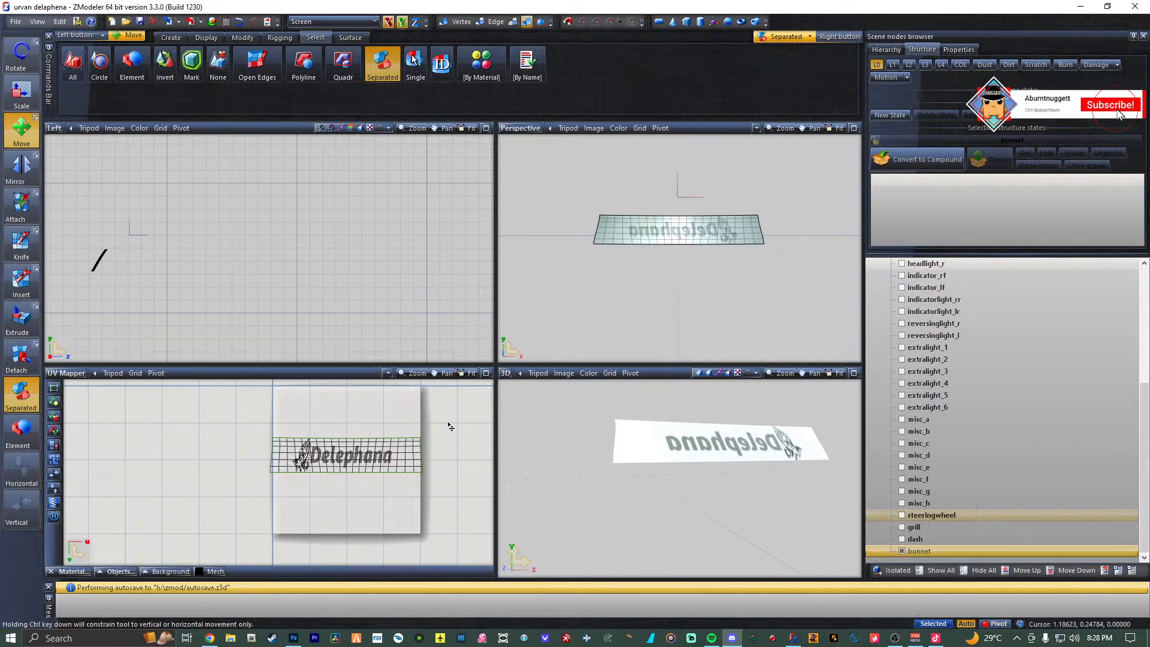
pyautogui.press('Print')
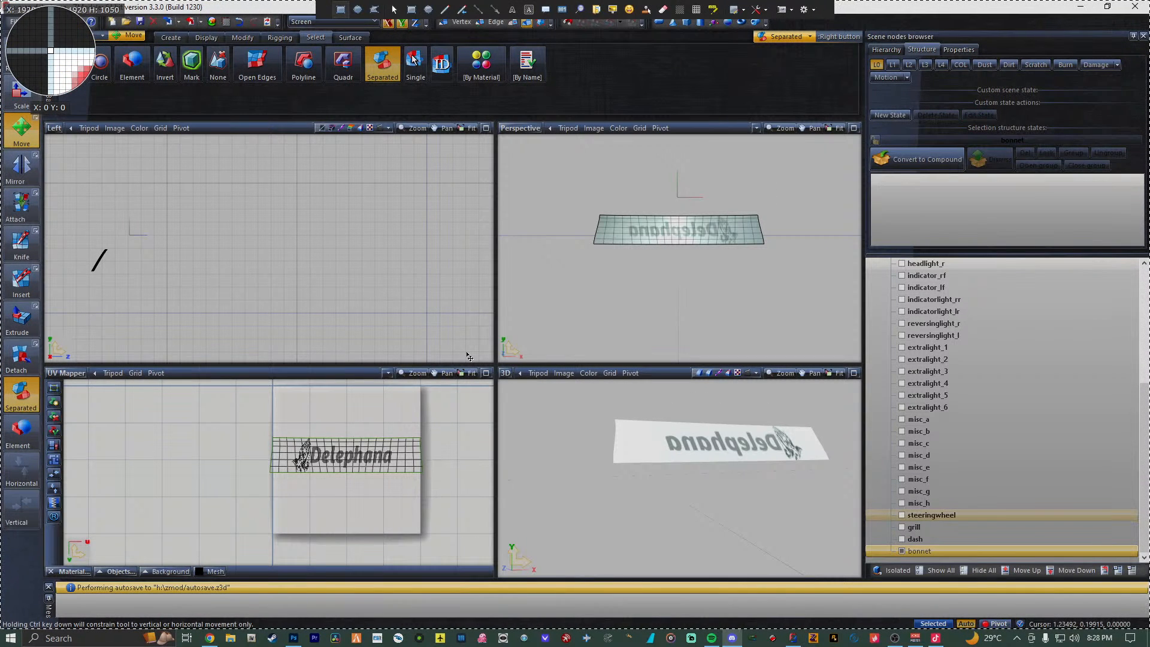
pyautogui.press('Escape')
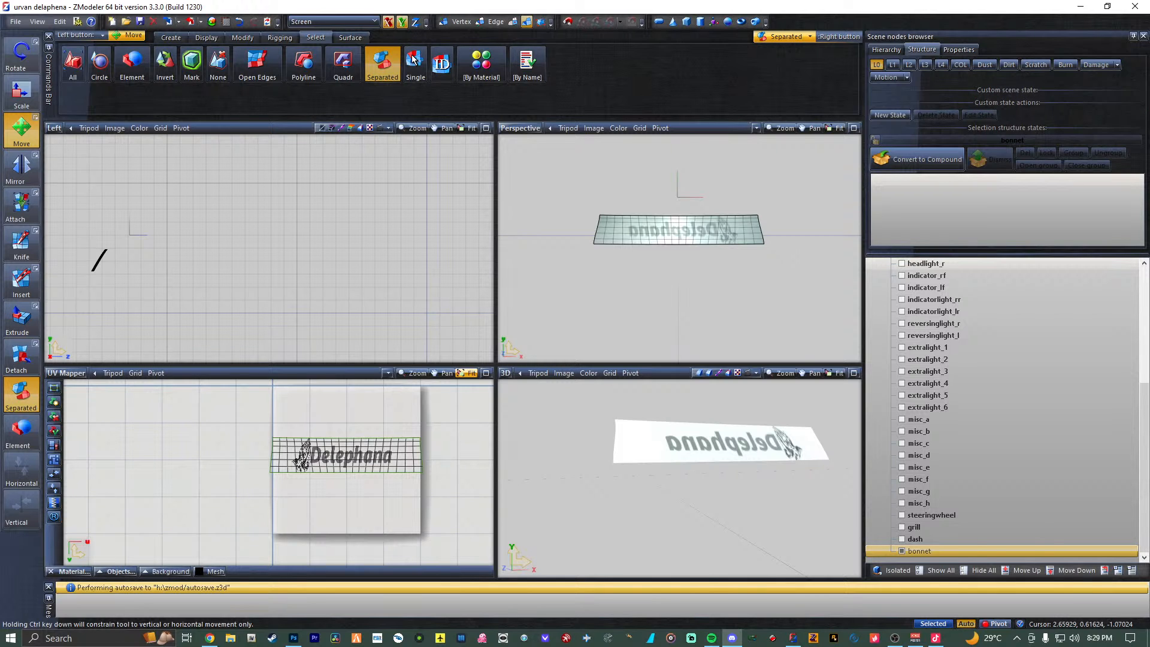
pyautogui.moveTo(527, 644); pyautogui.dragTo(557, 1)
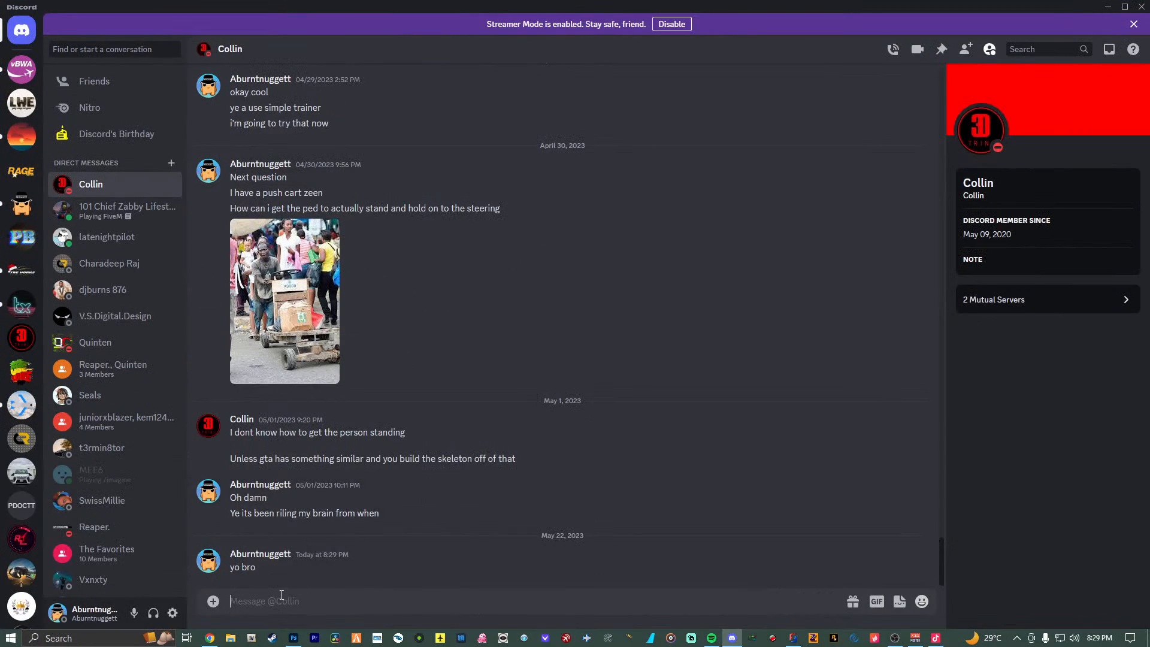
pyautogui.hotkey('ctrl', 'v')
pyautogui.press('Return')
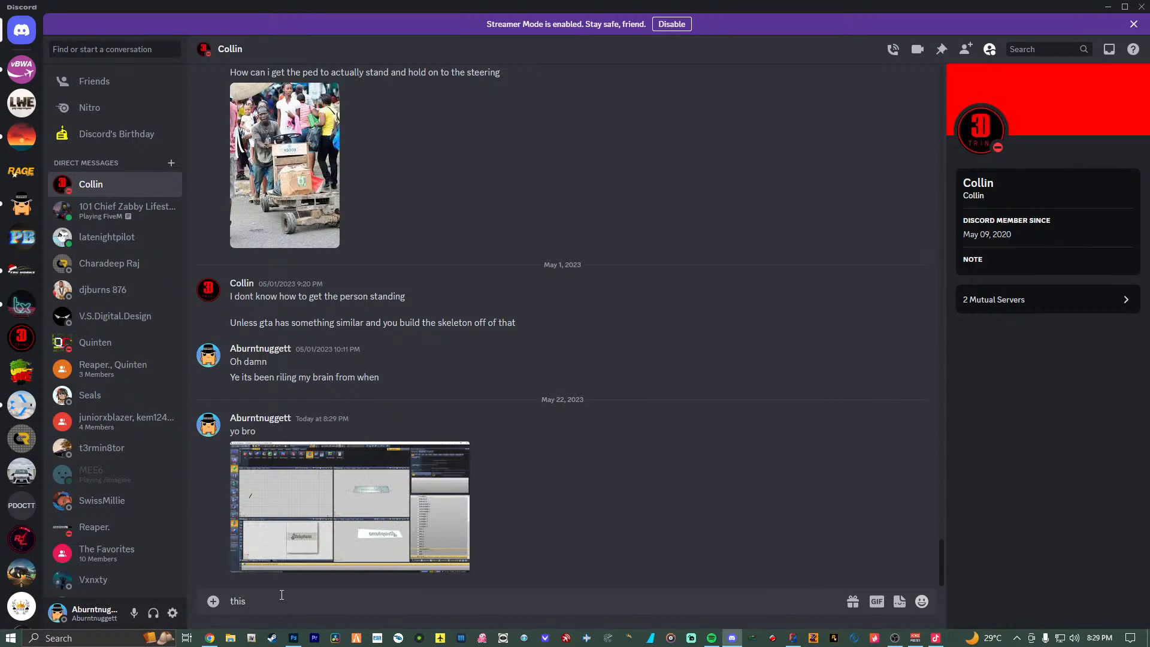
# Send the chat messages "this how can i flip it" and "because it is inverted" below the screenshot.
pyautogui.write('this how can i flip')
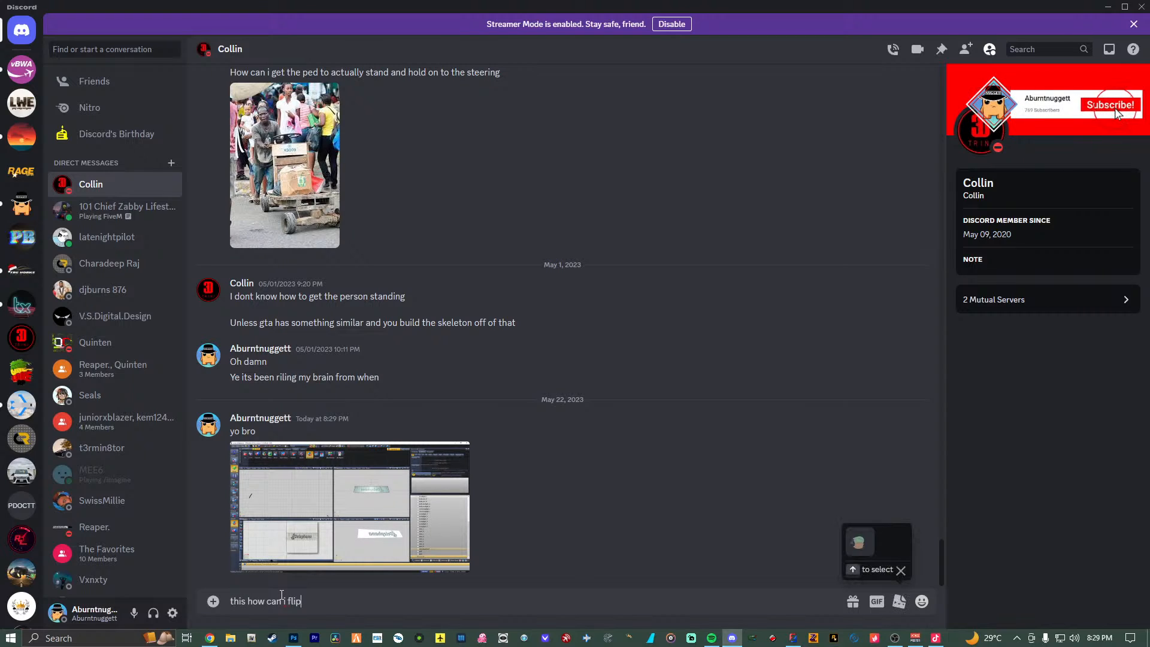
pyautogui.press('BackSpace')
pyautogui.press('BackSpace')
pyautogui.press('BackSpace')
pyautogui.press('BackSpace')
pyautogui.press('BackSpace')
pyautogui.press('BackSpace')
pyautogui.press('BackSpace')
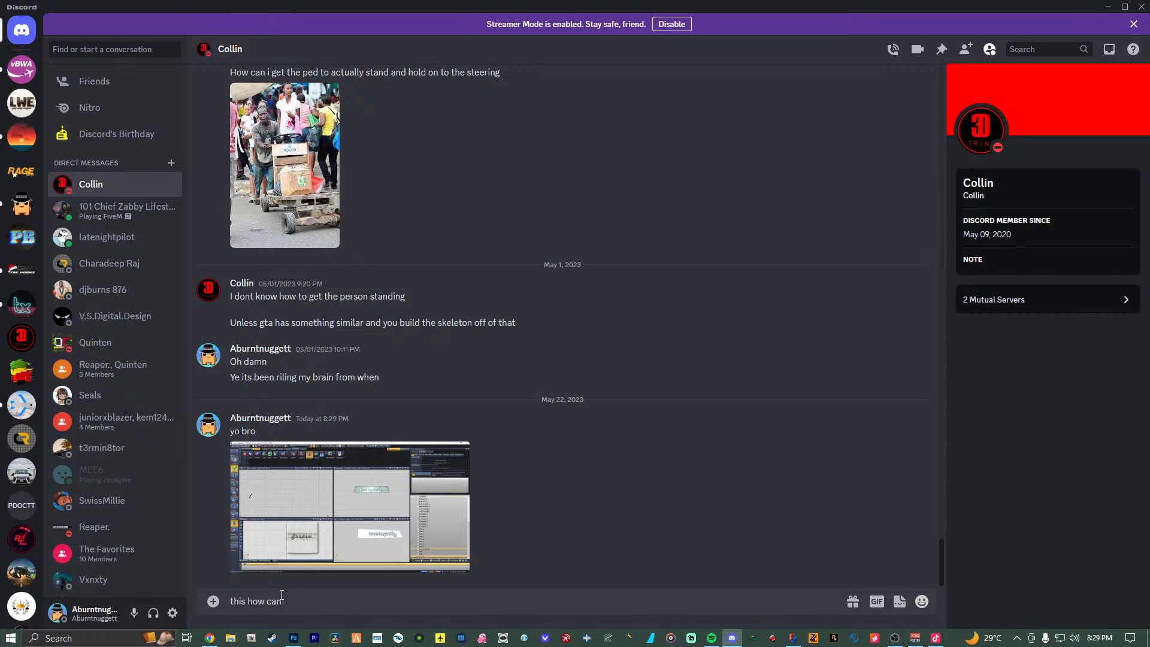
pyautogui.write('it')
pyautogui.press('Return')
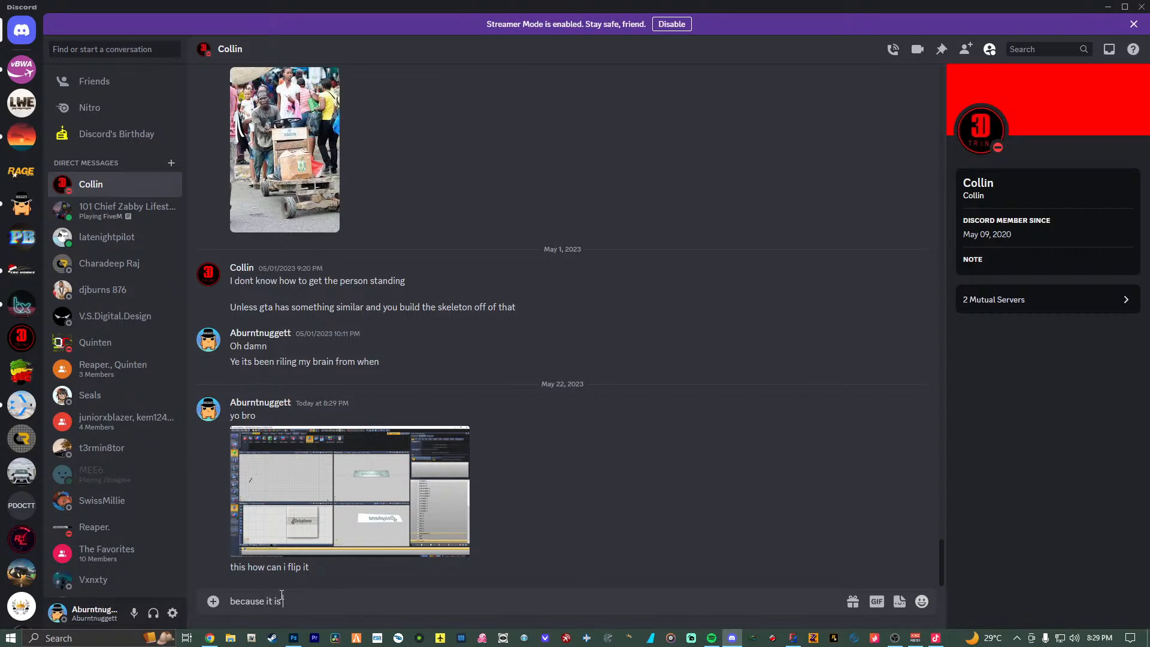
pyautogui.write('because it is inverted')
pyautogui.press('Return')
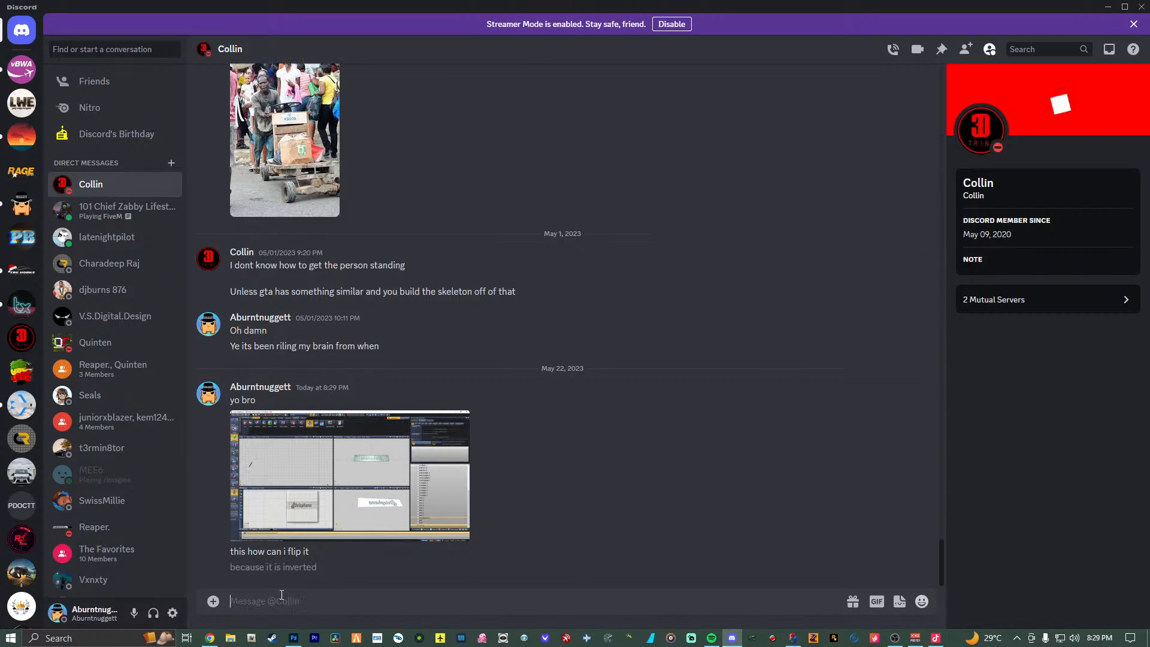
# Search the emoji for "explo" and send the exploding_head emoji in the chat.
pyautogui.click(928, 598)
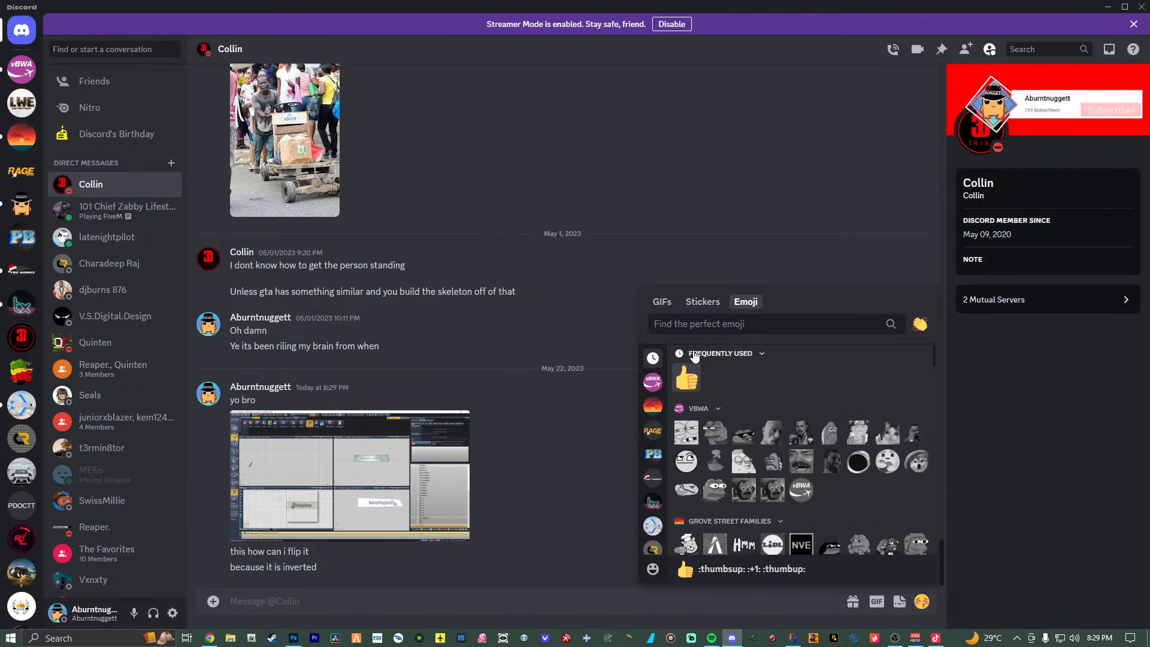
pyautogui.write('explosion')
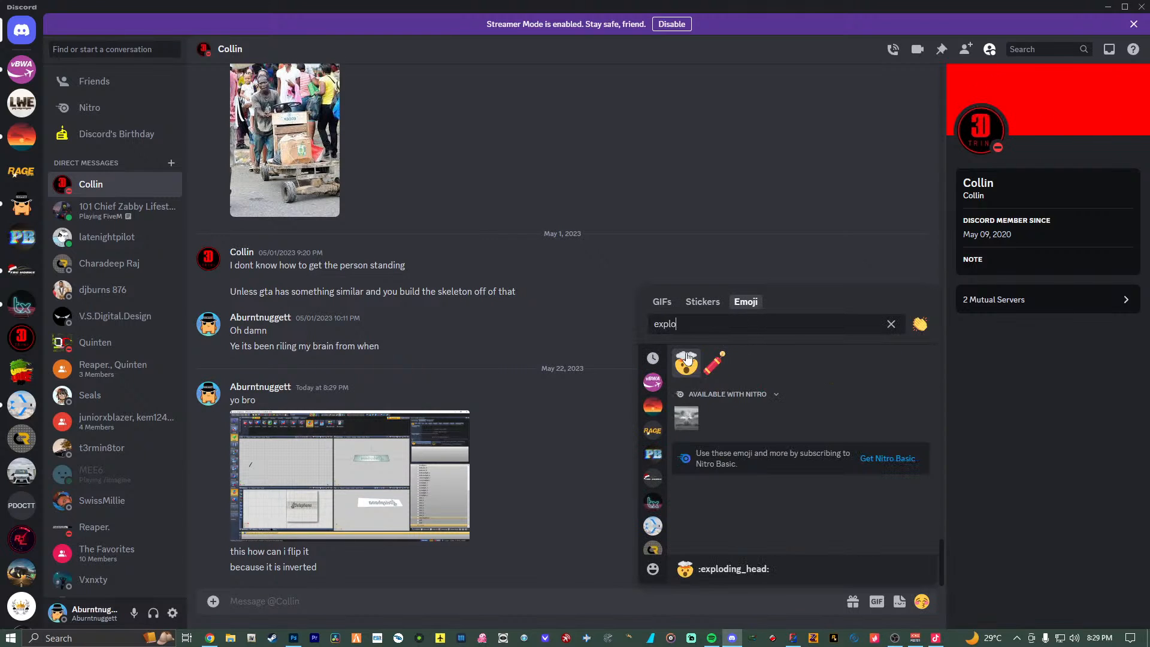
pyautogui.press('BackSpace')
pyautogui.press('BackSpace')
pyautogui.press('BackSpace')
pyautogui.press('BackSpace')
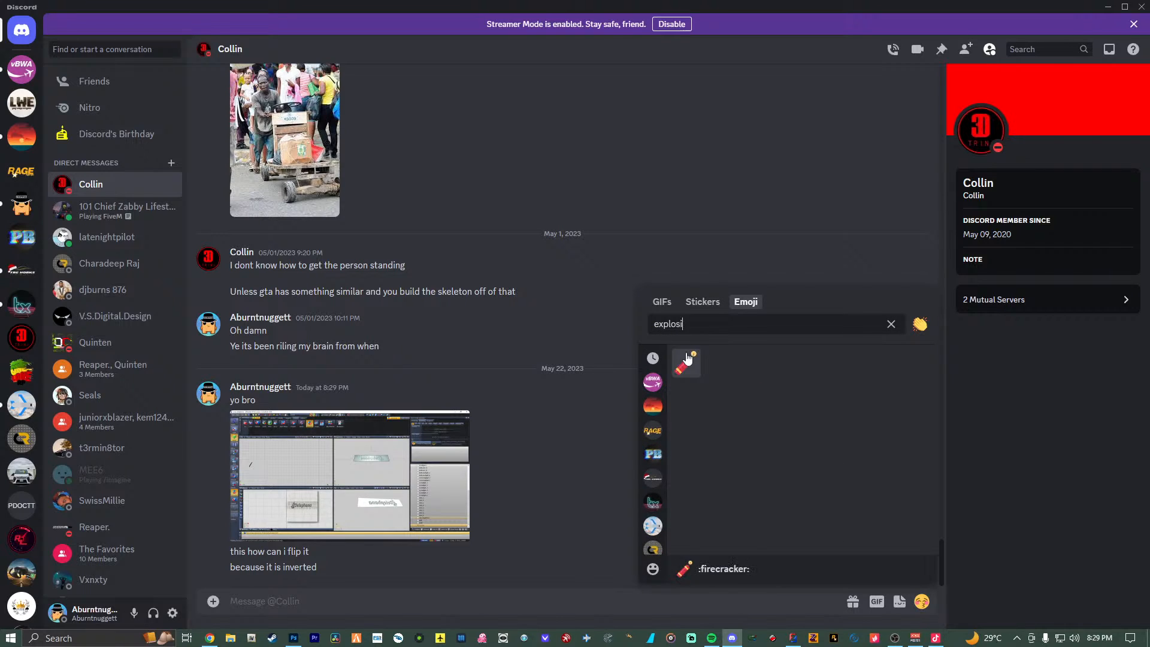
pyautogui.click(687, 360)
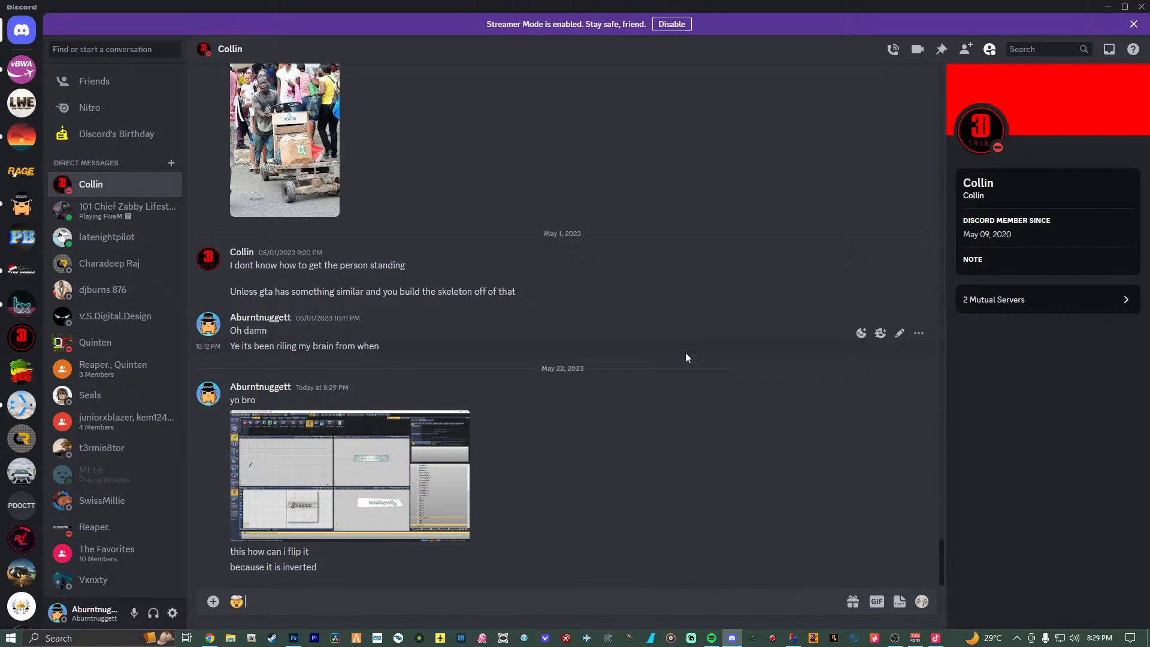
pyautogui.press('Return')
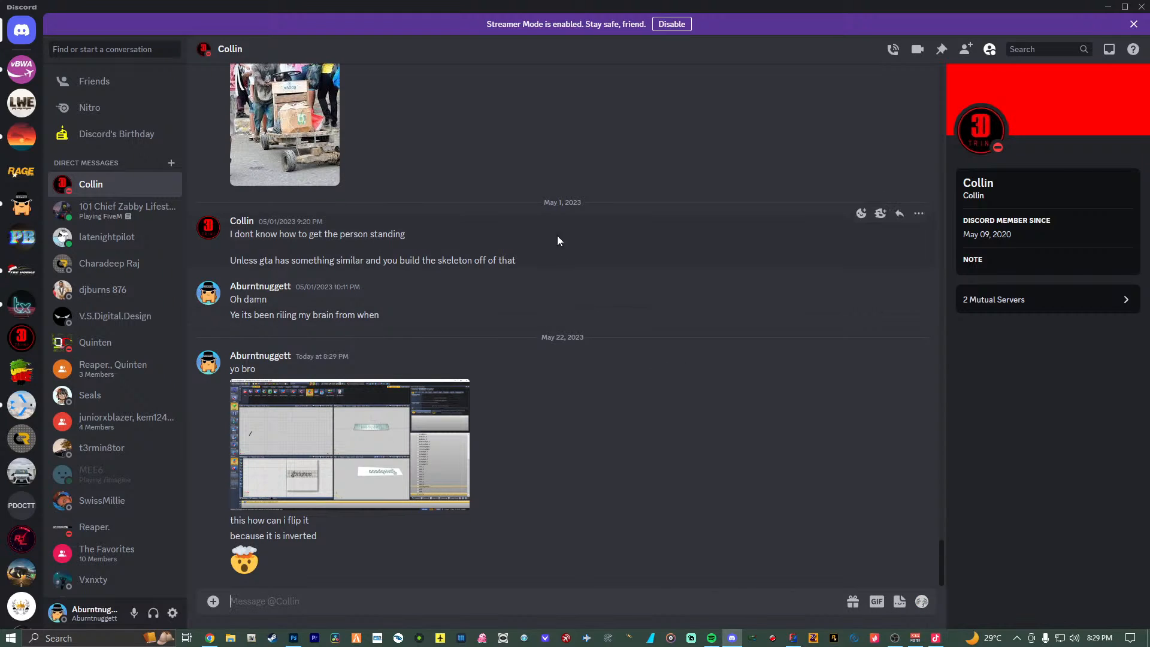
# Switch back to ZModeler, show all objects, collapse the chassis and delephna nodes and hide the whole delephna model.
pyautogui.moveTo(770, 7); pyautogui.dragTo(1149, 360)
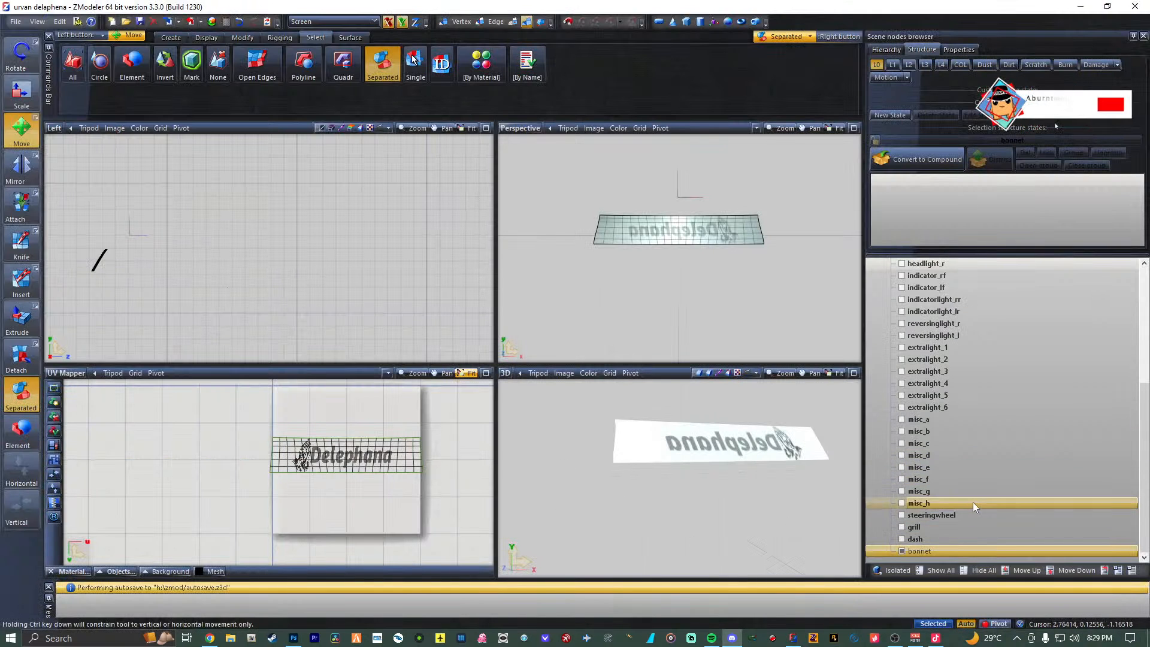
pyautogui.scroll(3, 973, 502)
pyautogui.click(940, 570)
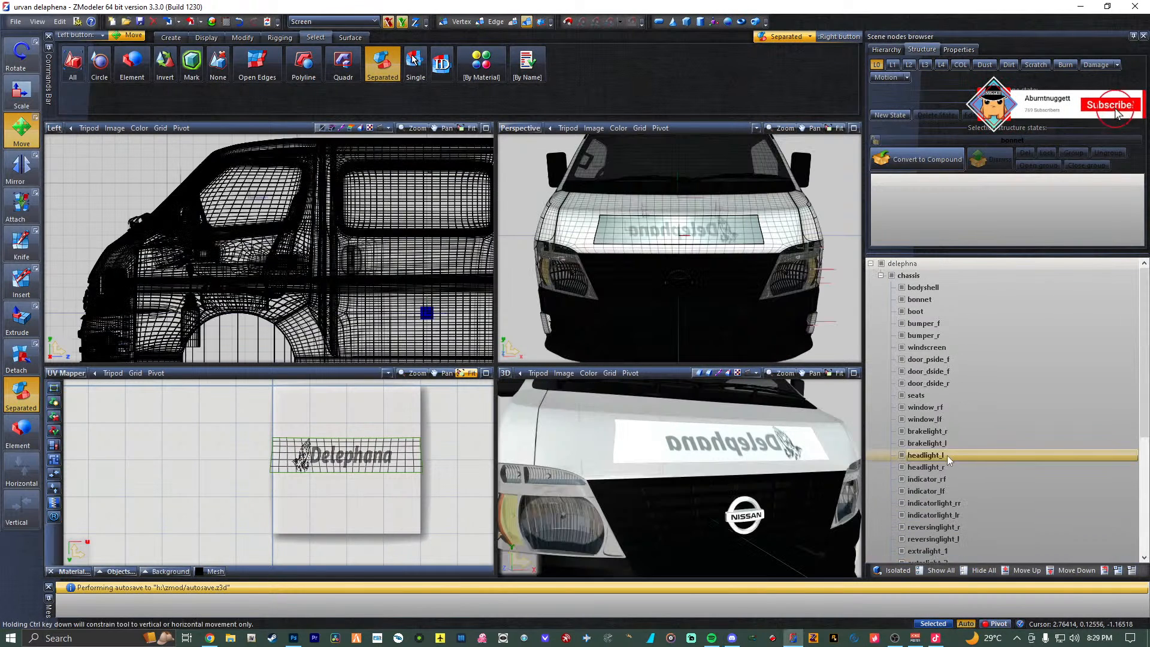
pyautogui.click(881, 275)
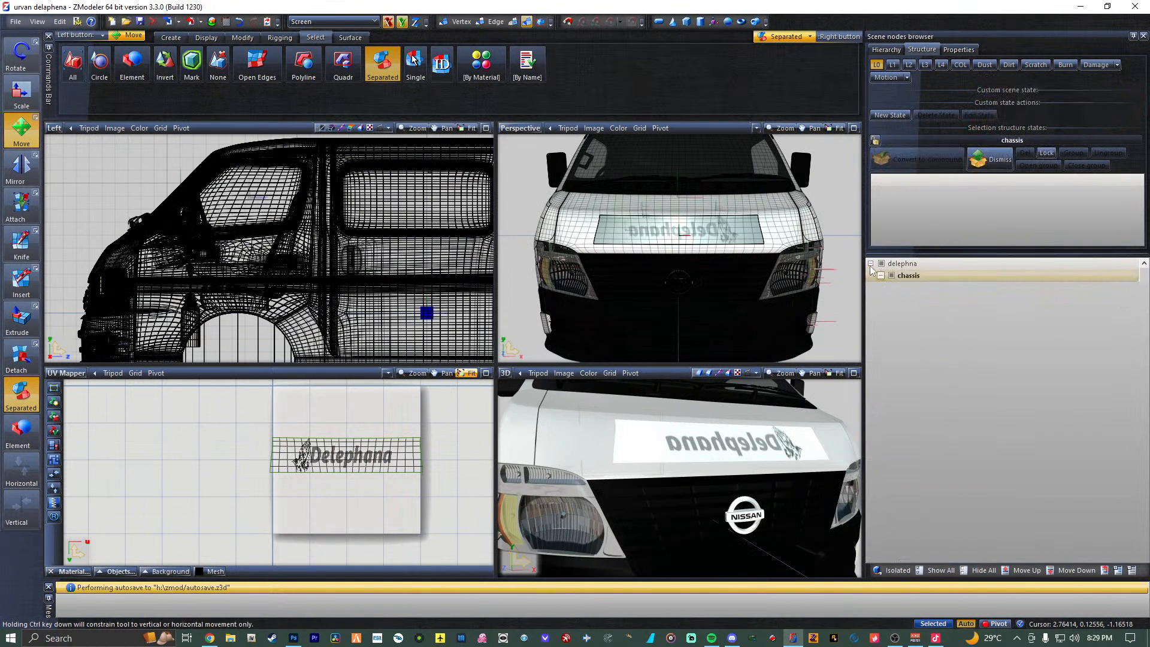
pyautogui.click(871, 264)
pyautogui.click(881, 264)
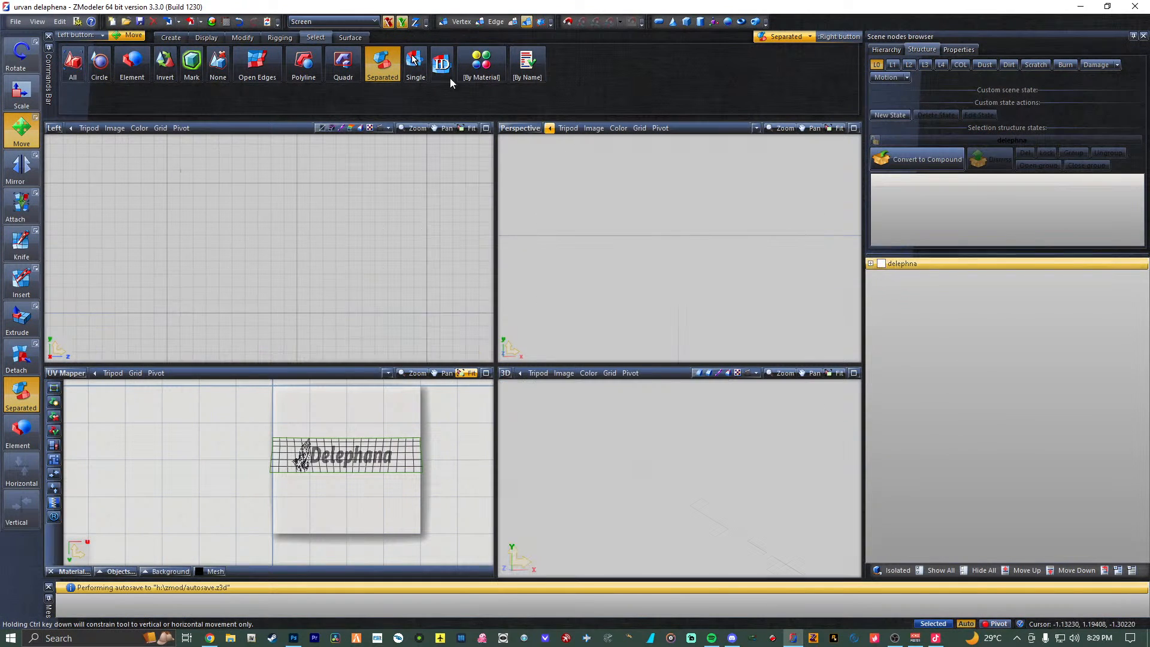
# Import the noah_hi YFT model from New folder (3) into the scene.
pyautogui.click(191, 23)
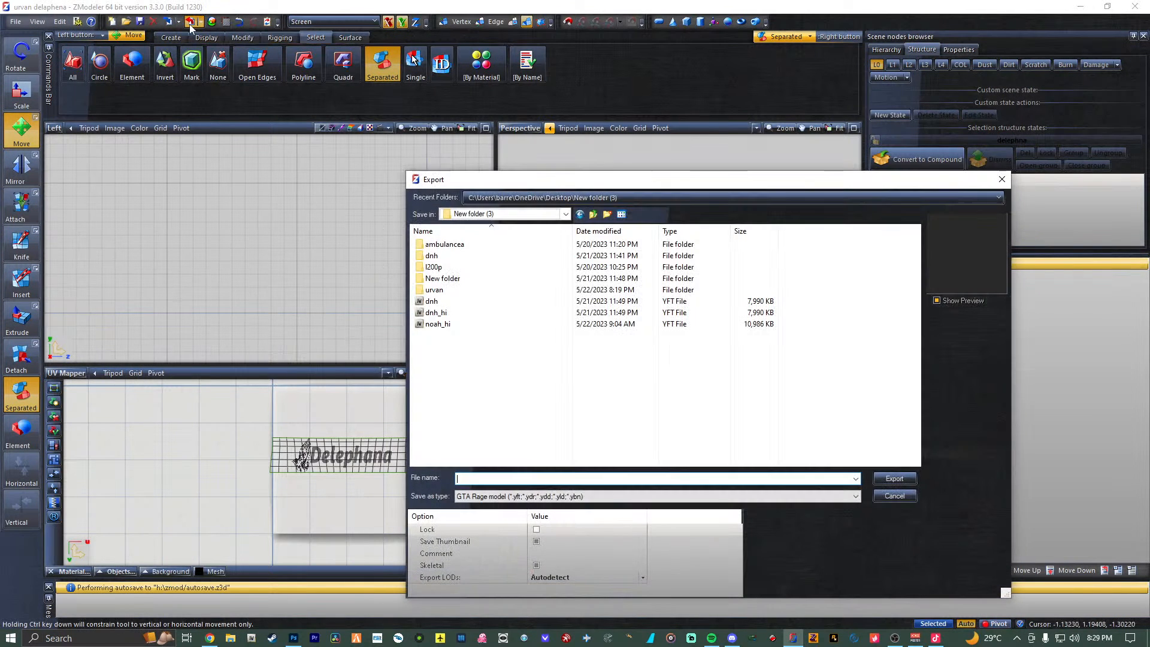
pyautogui.click(911, 497)
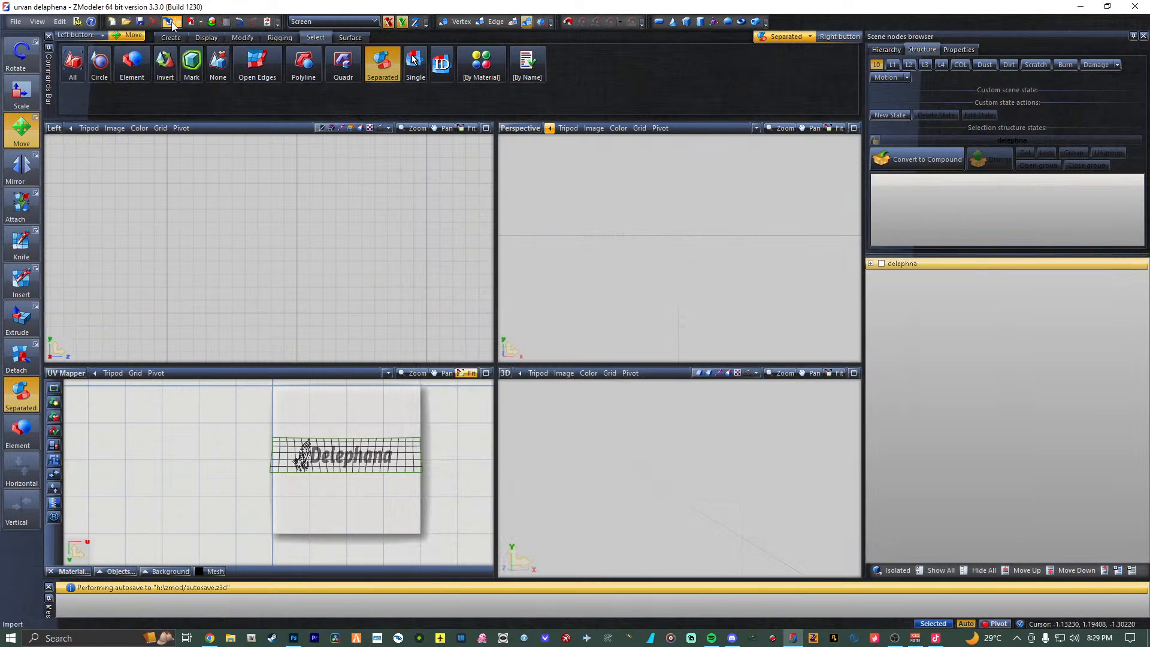
pyautogui.click(170, 22)
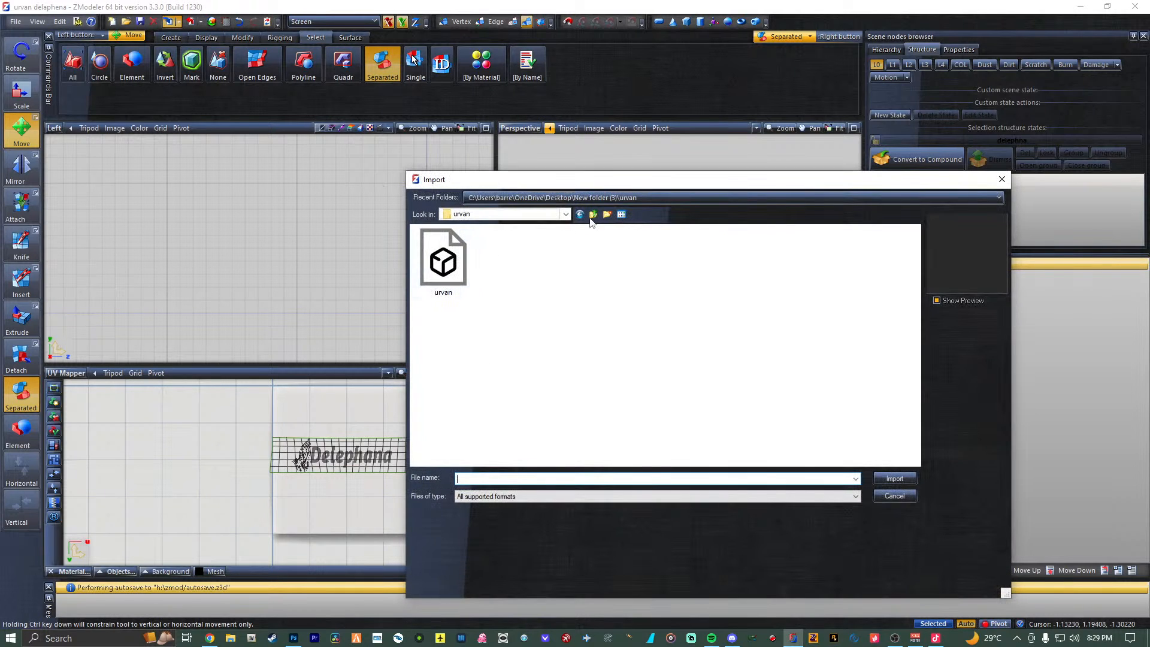
pyautogui.click(593, 214)
pyautogui.doubleClick(438, 323)
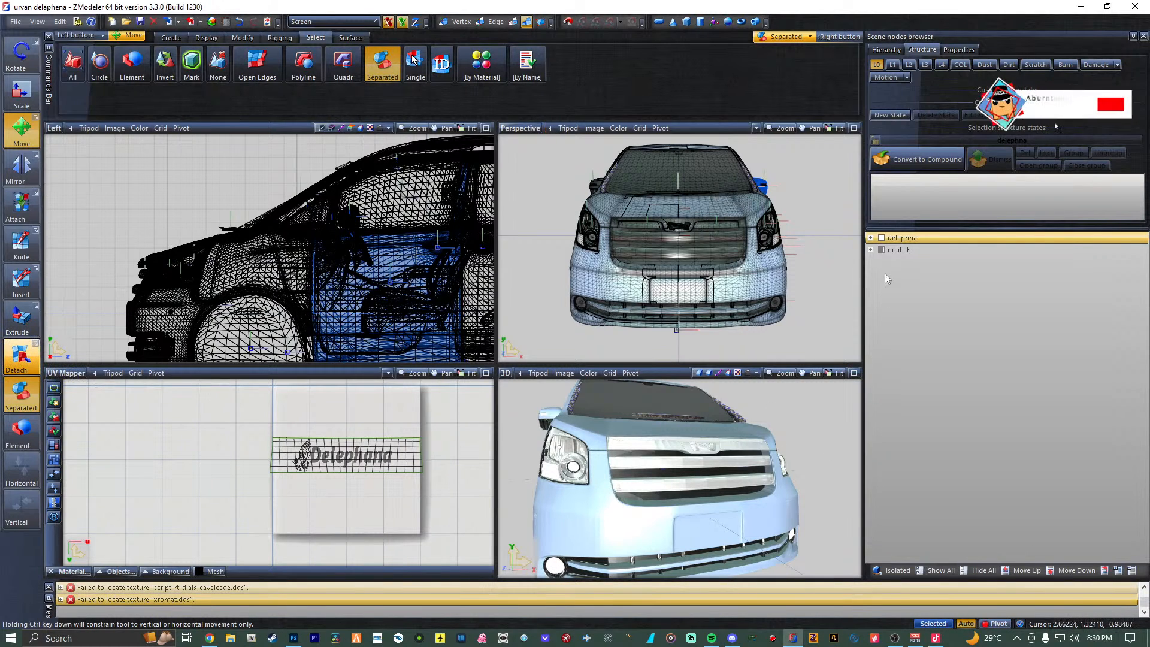
# Examine the imported noah_hi van in an enlarged 3D view with delephna hidden, and restore the four-viewport layout.
pyautogui.click(882, 238)
pyautogui.click(882, 238)
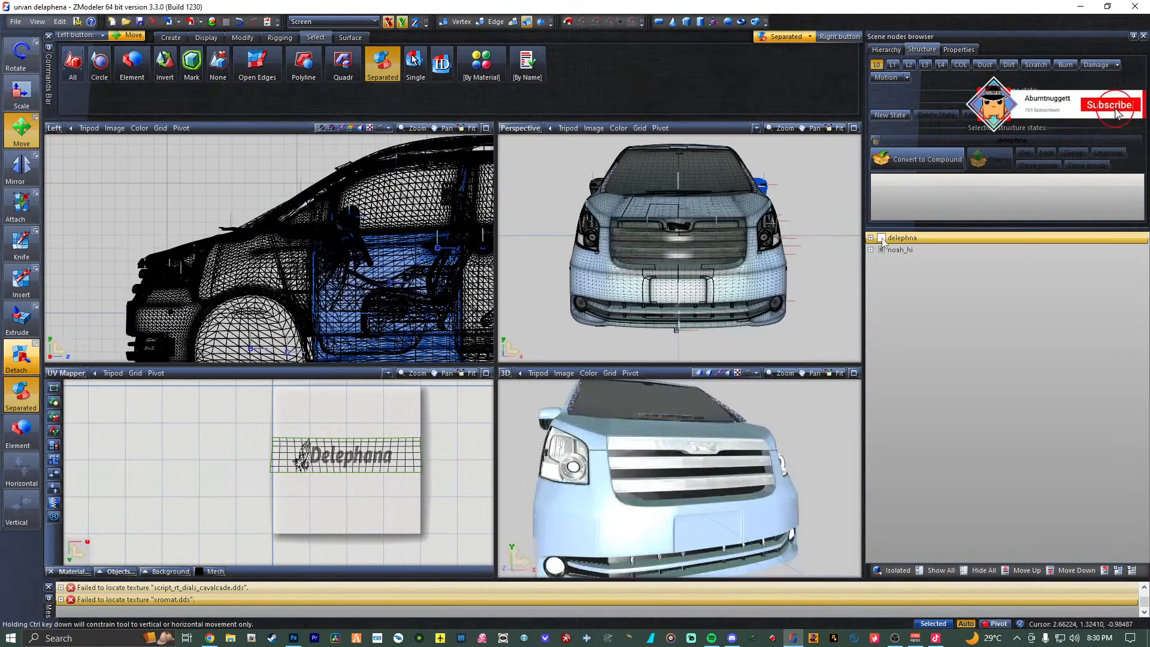
pyautogui.click(854, 373)
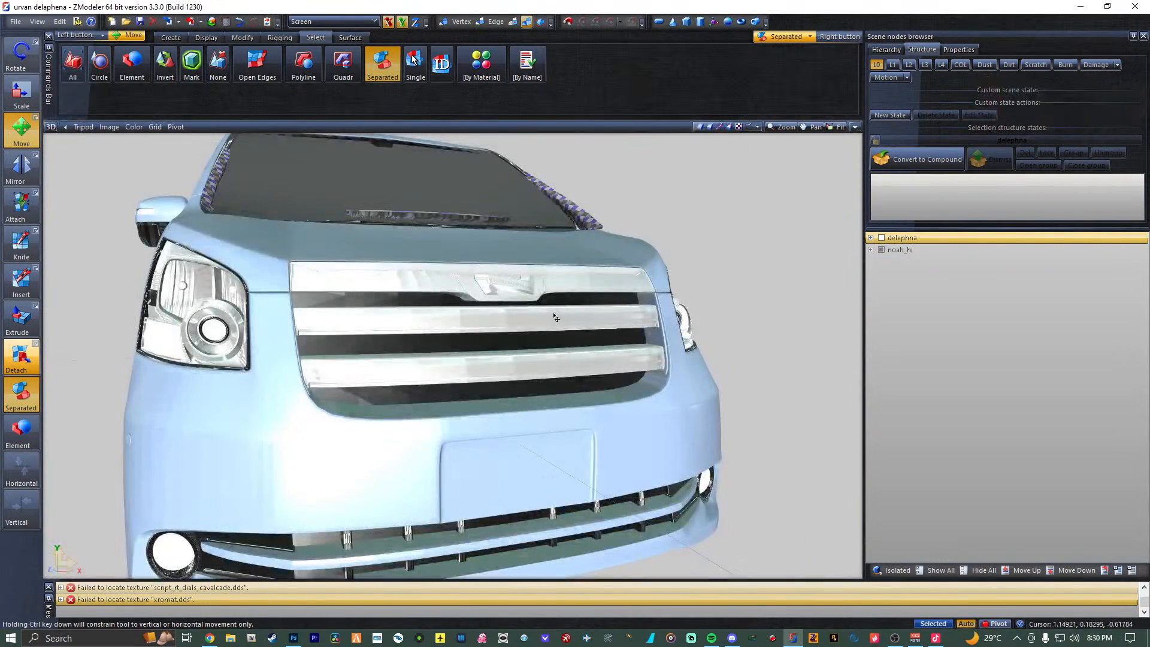
pyautogui.scroll(-5, 490, 287)
pyautogui.click(855, 126)
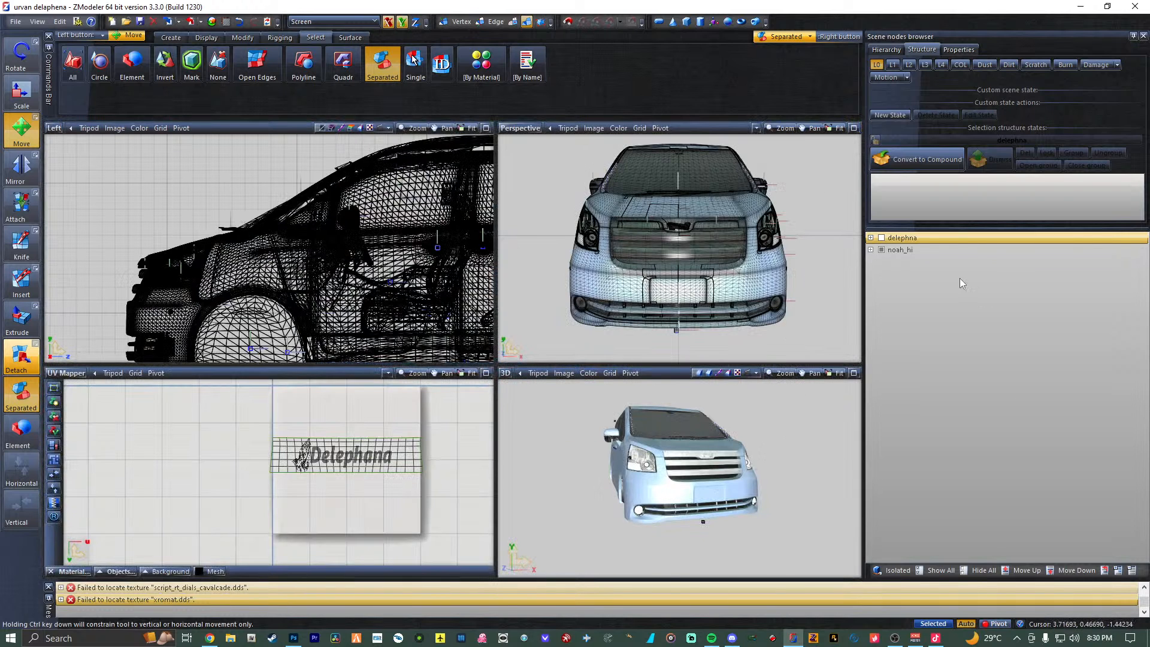
# Create two dummy helpers in the scene and rename the first one collisions.
pyautogui.click(719, 23)
pyautogui.moveTo(948, 265); pyautogui.dragTo(937, 263)
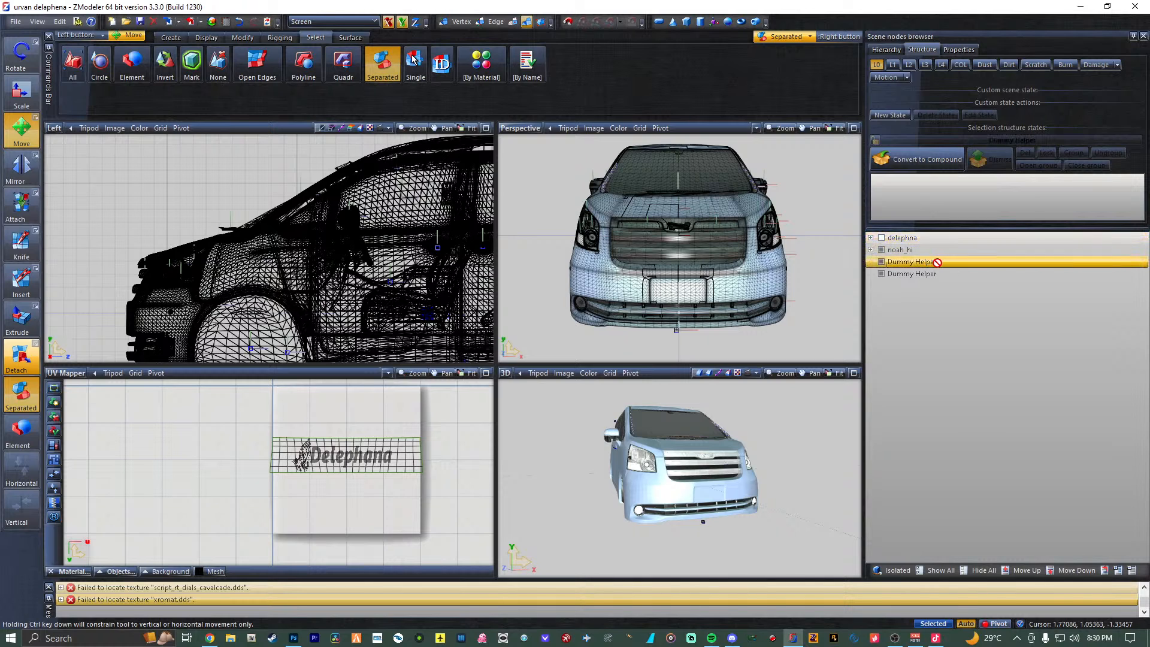
pyautogui.click(955, 262)
pyautogui.write('co')
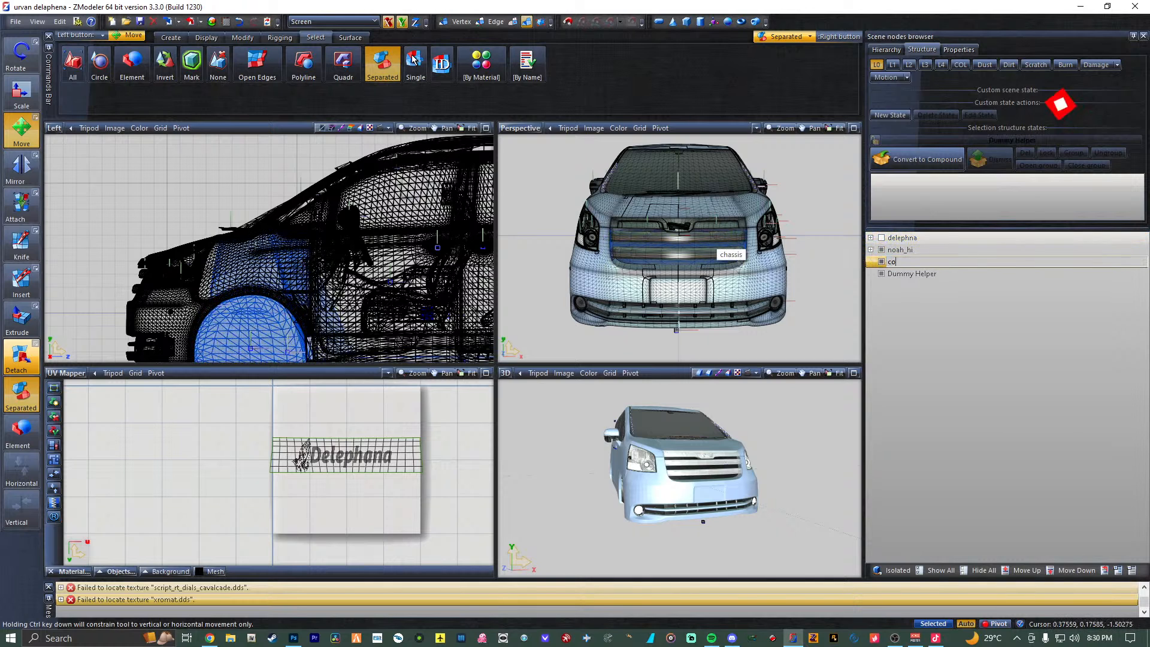
pyautogui.write('lisions')
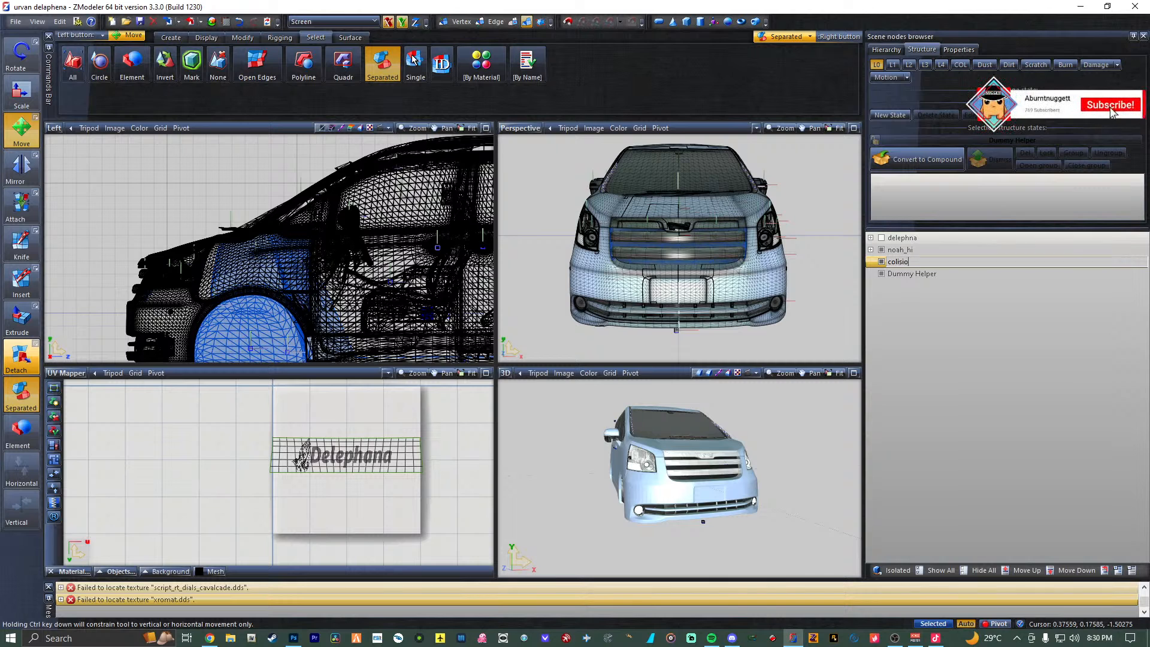
pyautogui.press('Return')
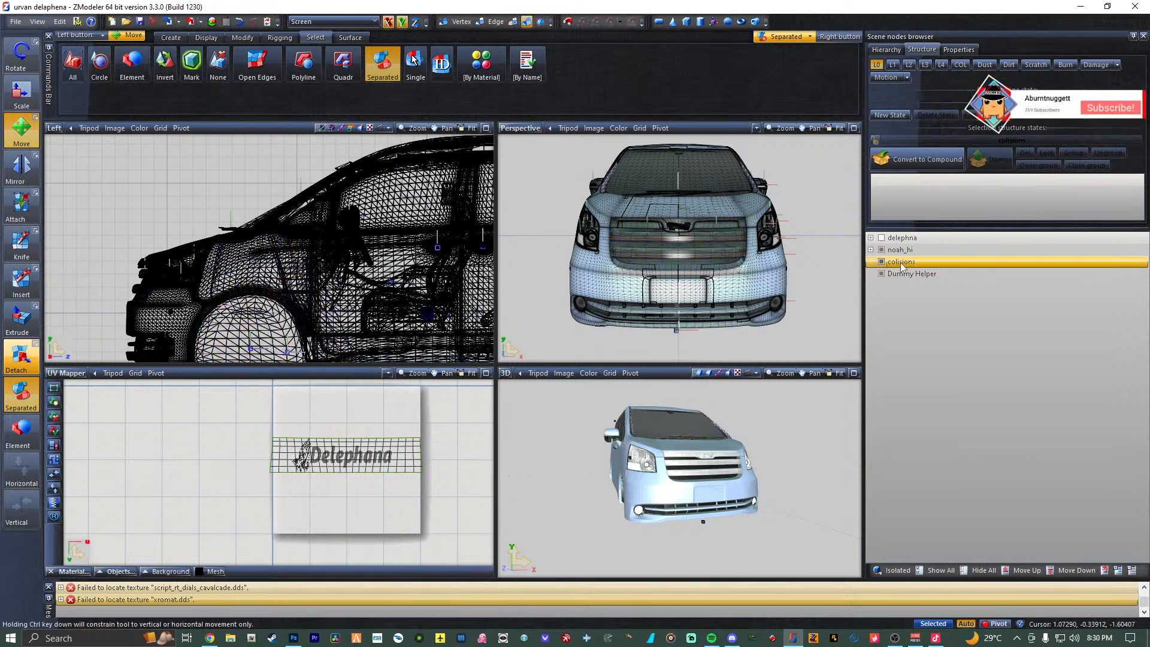
pyautogui.click(900, 262)
pyautogui.write('l')
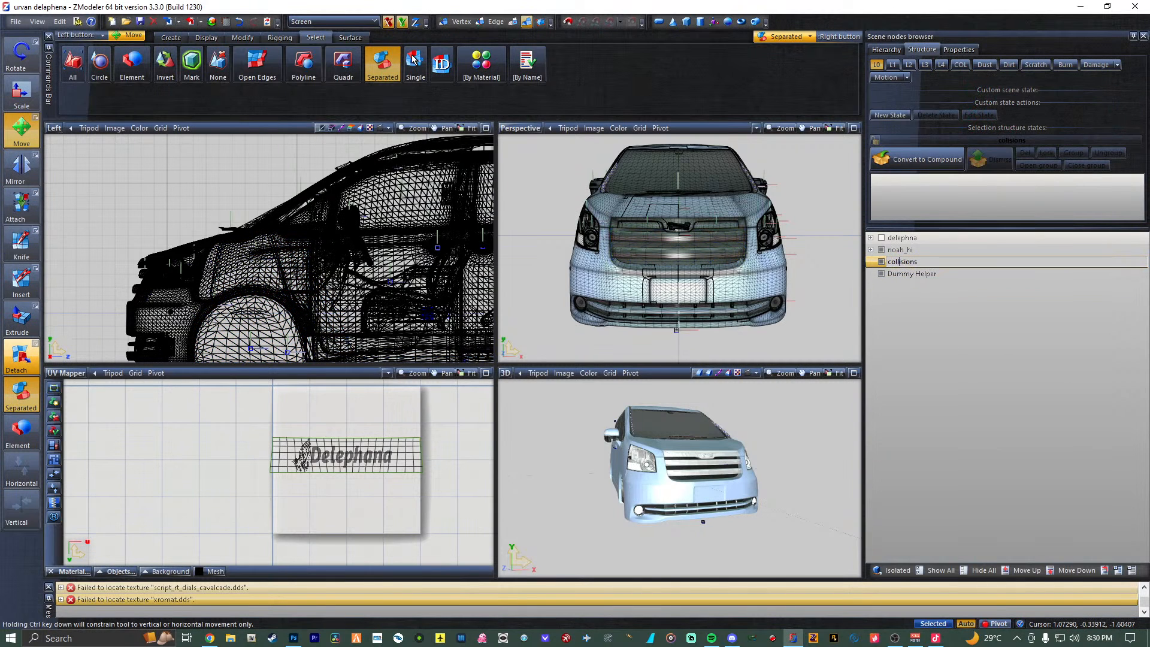
pyautogui.press('Return')
# Rename the remaining dummy helper as seats and other stuff.
pyautogui.click(937, 275)
pyautogui.click(940, 277)
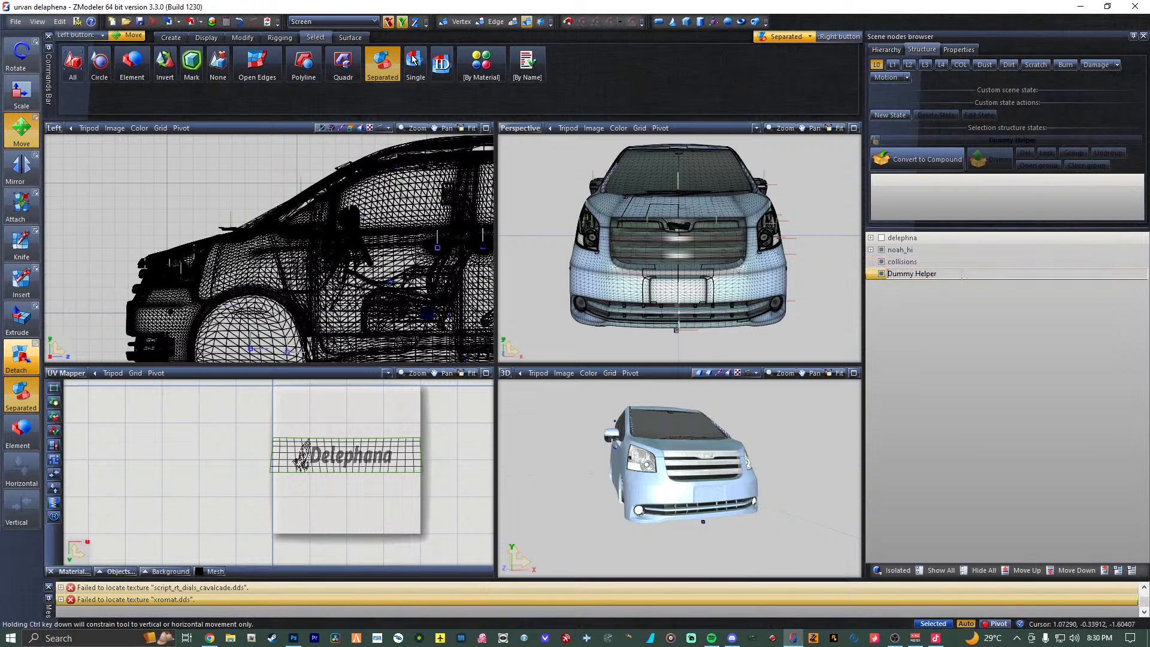
pyautogui.write('seats and other stuff')
pyautogui.press('Return')
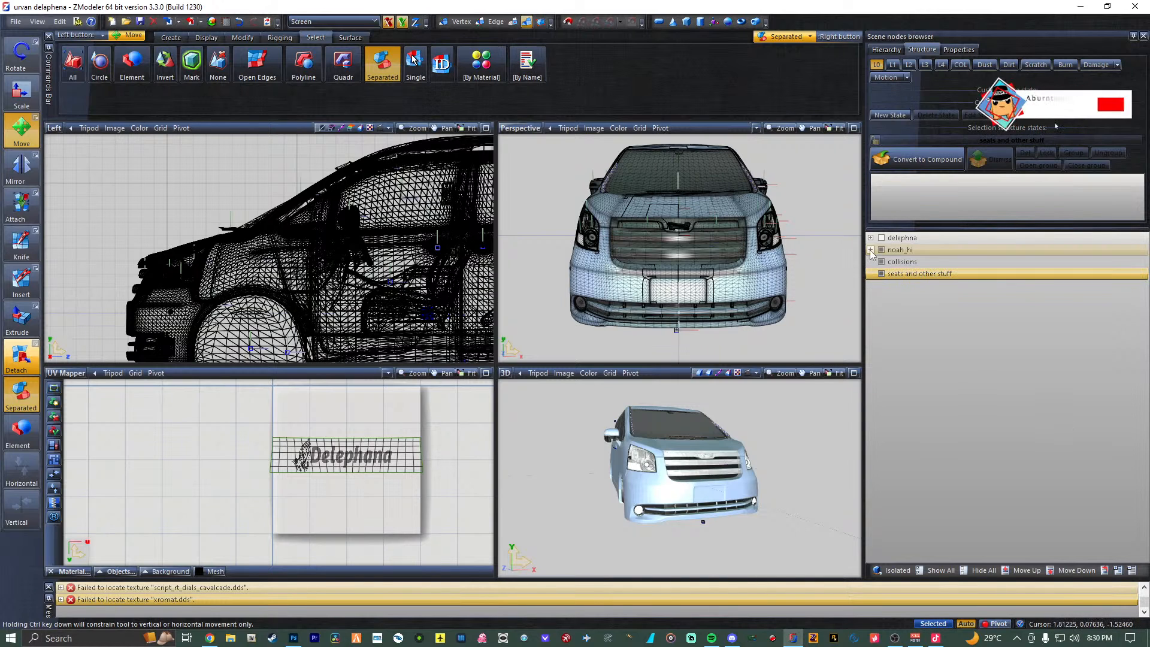
# Expand noah_hi, its chassis and the boot node in the scene hierarchy.
pyautogui.click(872, 250)
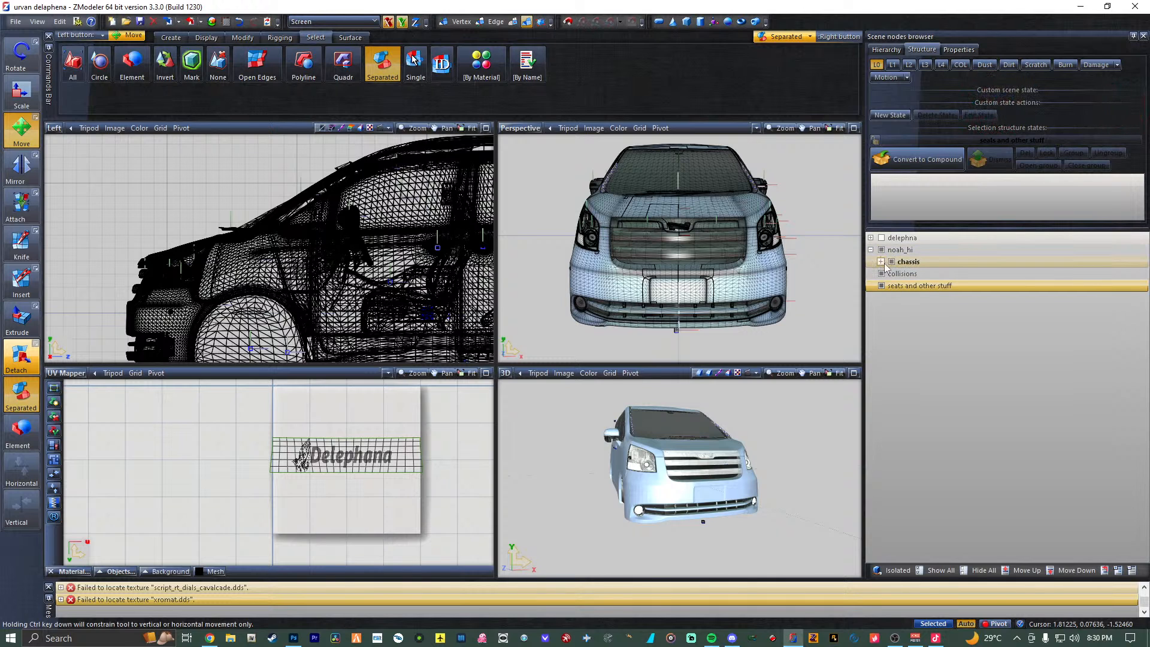
pyautogui.click(880, 262)
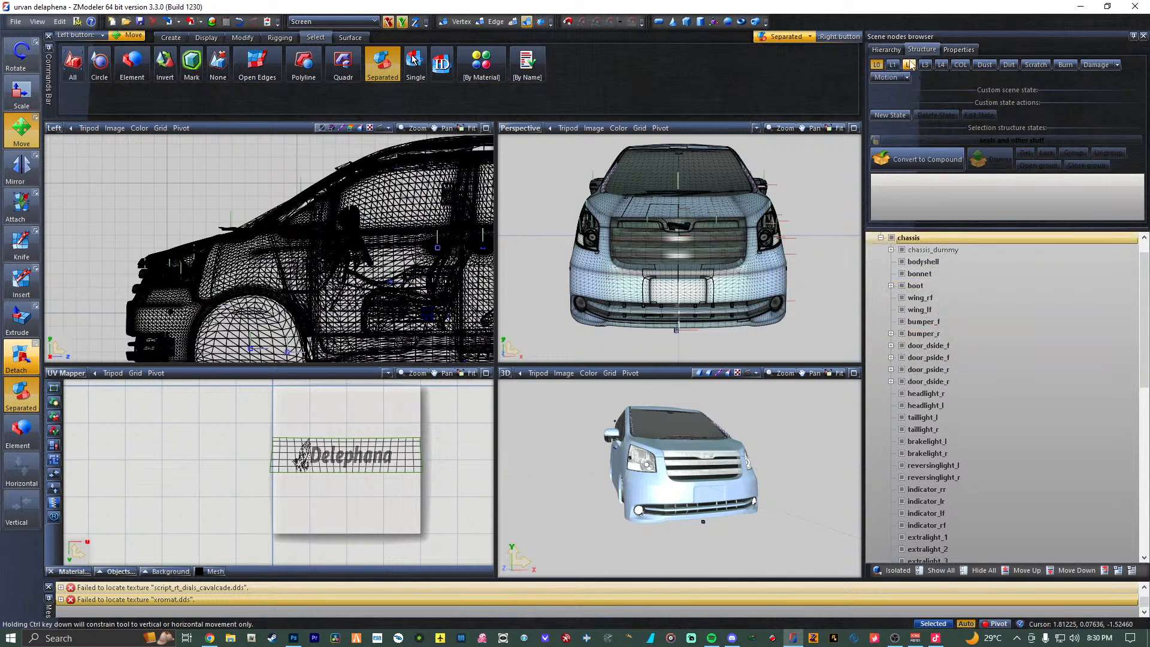
pyautogui.click(886, 49)
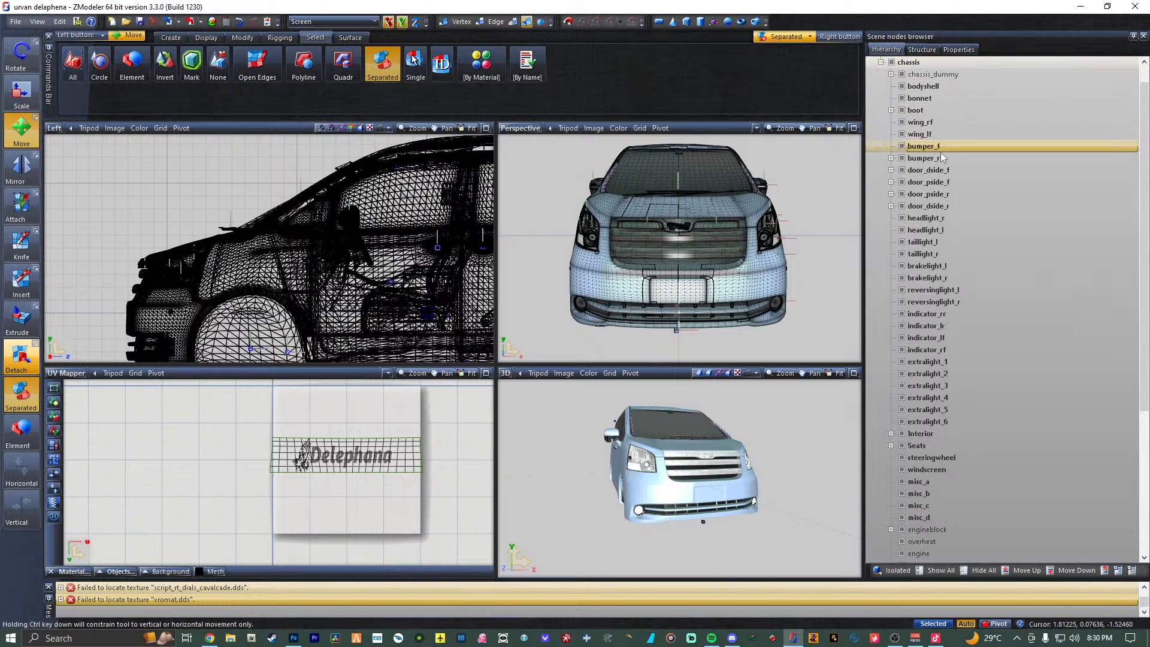
pyautogui.scroll(1, 927, 157)
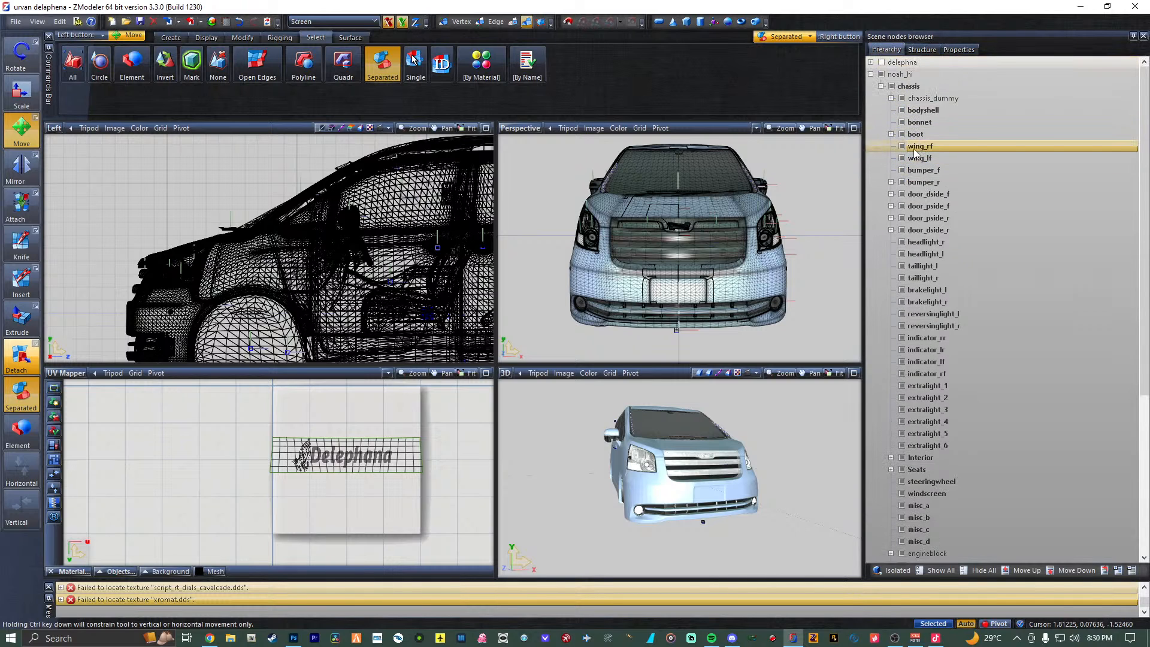
pyautogui.doubleClick(915, 134)
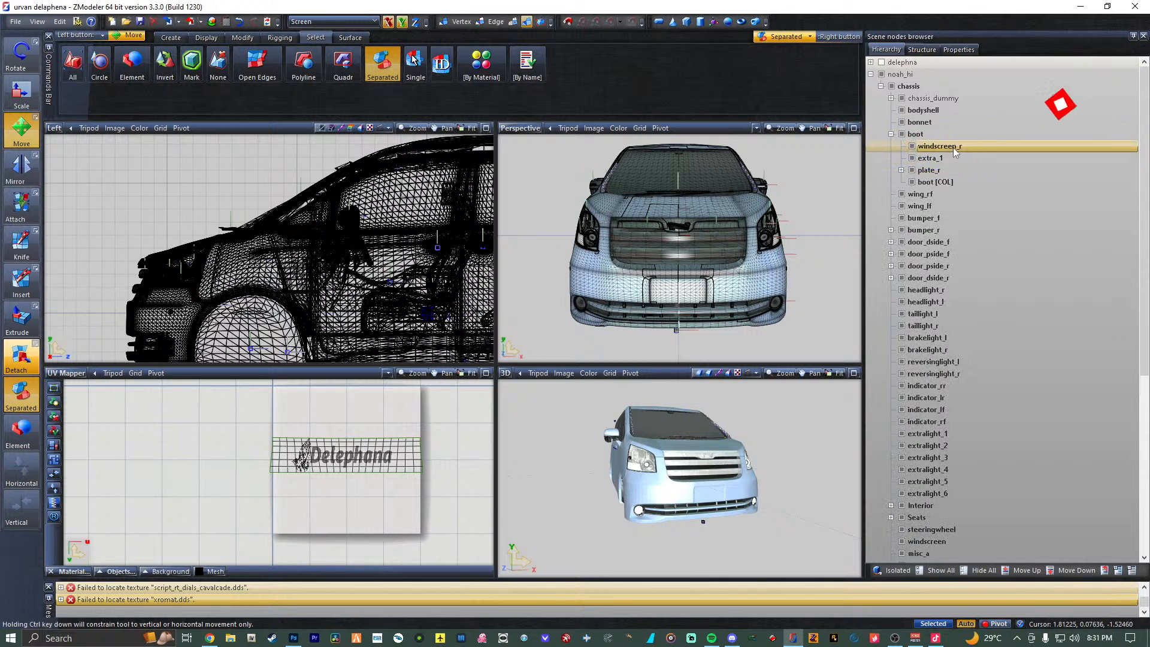
# Select plate_r, boot [COL], and the door and window collisions and door handles under noah_hi's chassis.
pyautogui.click(903, 170)
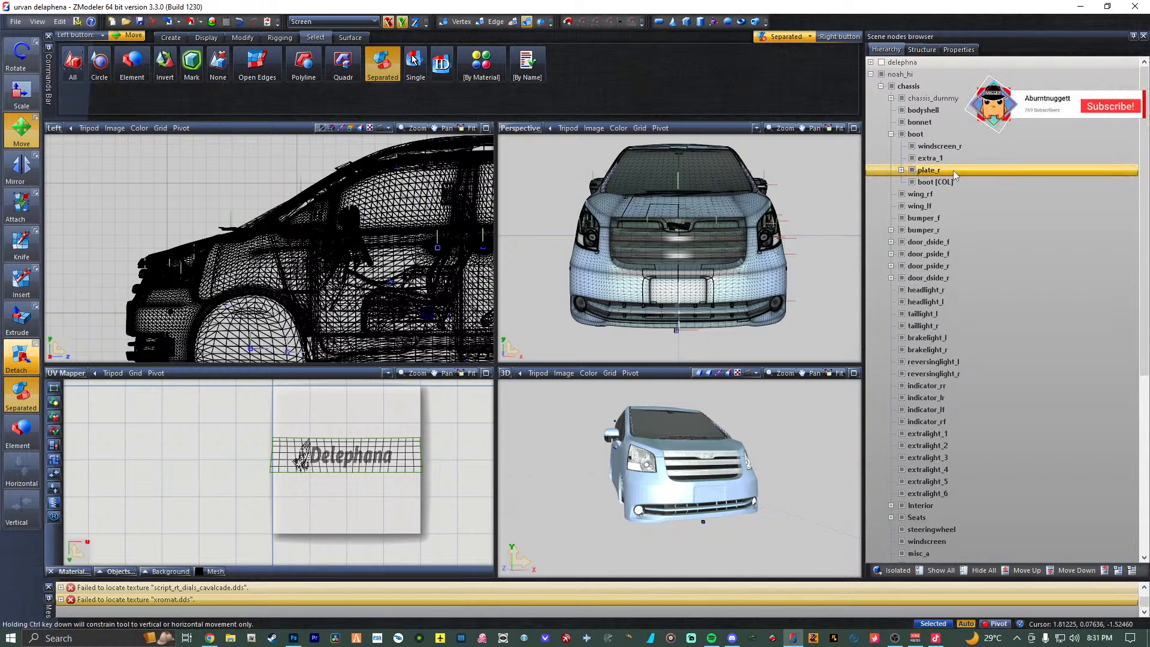
pyautogui.click(900, 171)
pyautogui.click(902, 171)
pyautogui.moveTo(928, 170); pyautogui.dragTo(905, 400)
pyautogui.scroll(-4, 913, 439)
pyautogui.scroll(-5, 914, 407)
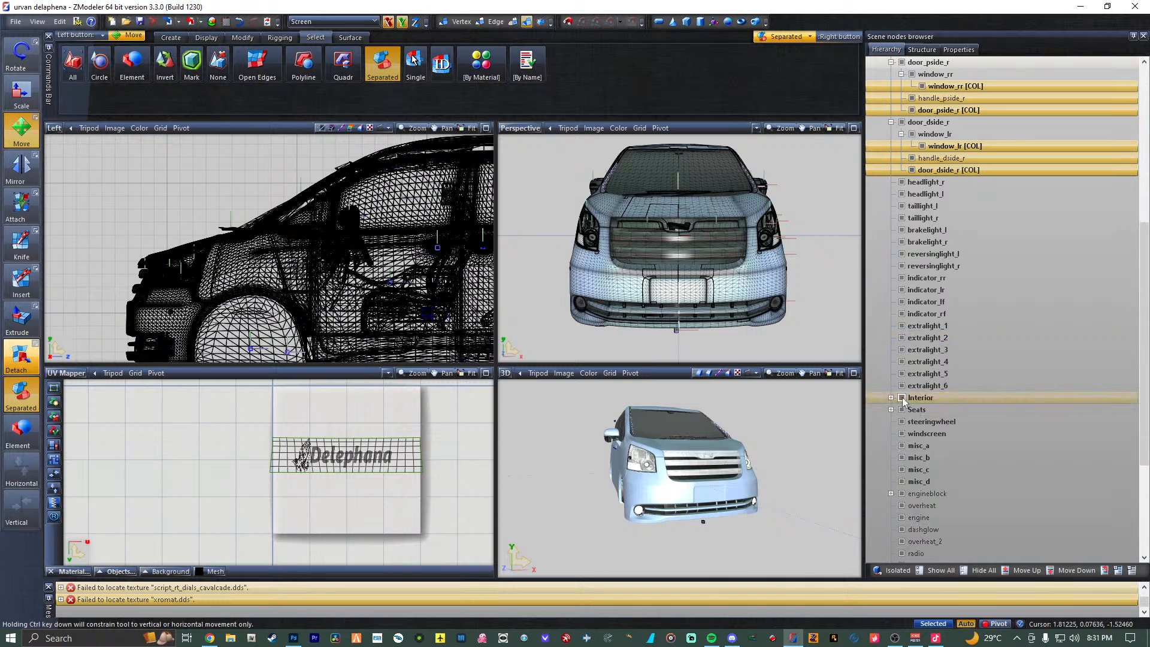
# Expand Interior and Seats, and add the seat nodes from seat_dside_r3 through seat_dside_r to the selection.
pyautogui.click(891, 397)
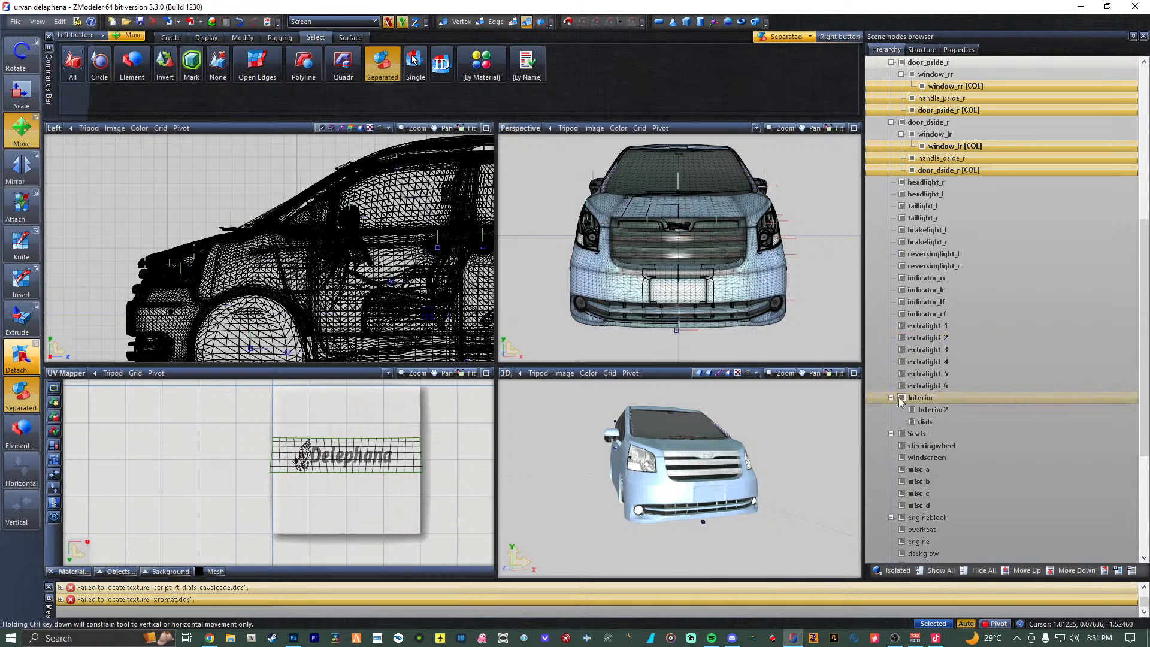
pyautogui.click(891, 433)
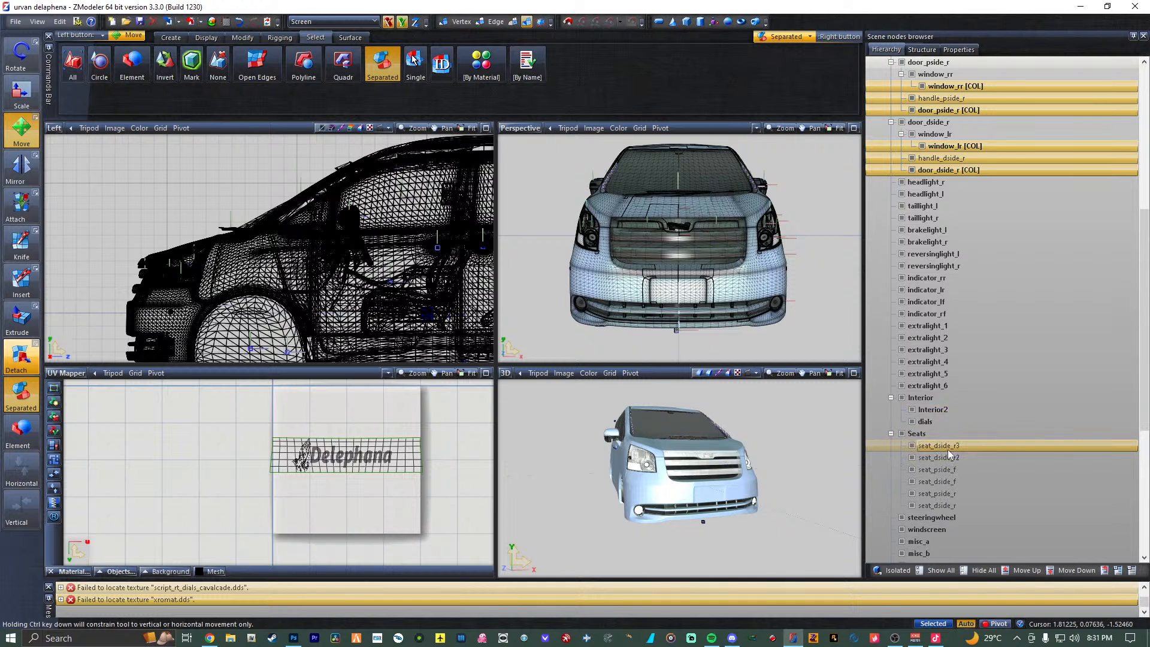
pyautogui.moveTo(948, 449); pyautogui.dragTo(933, 502)
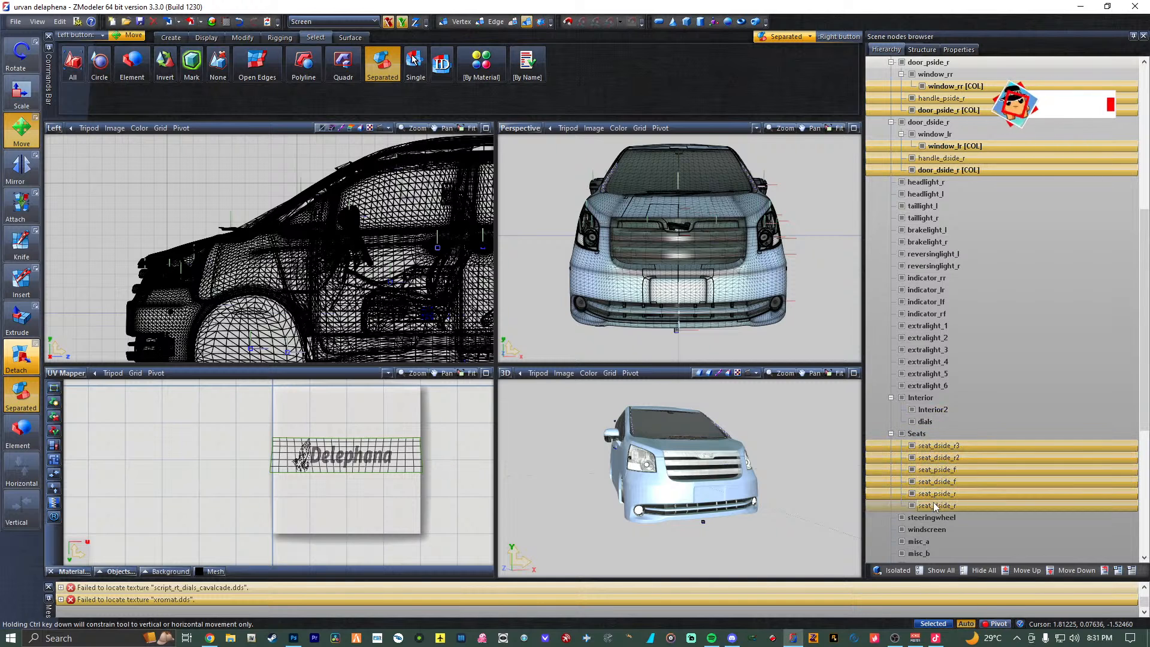
# Add engineblock and the nodes from overheat through interiorlight to the selection.
pyautogui.scroll(-6, 945, 471)
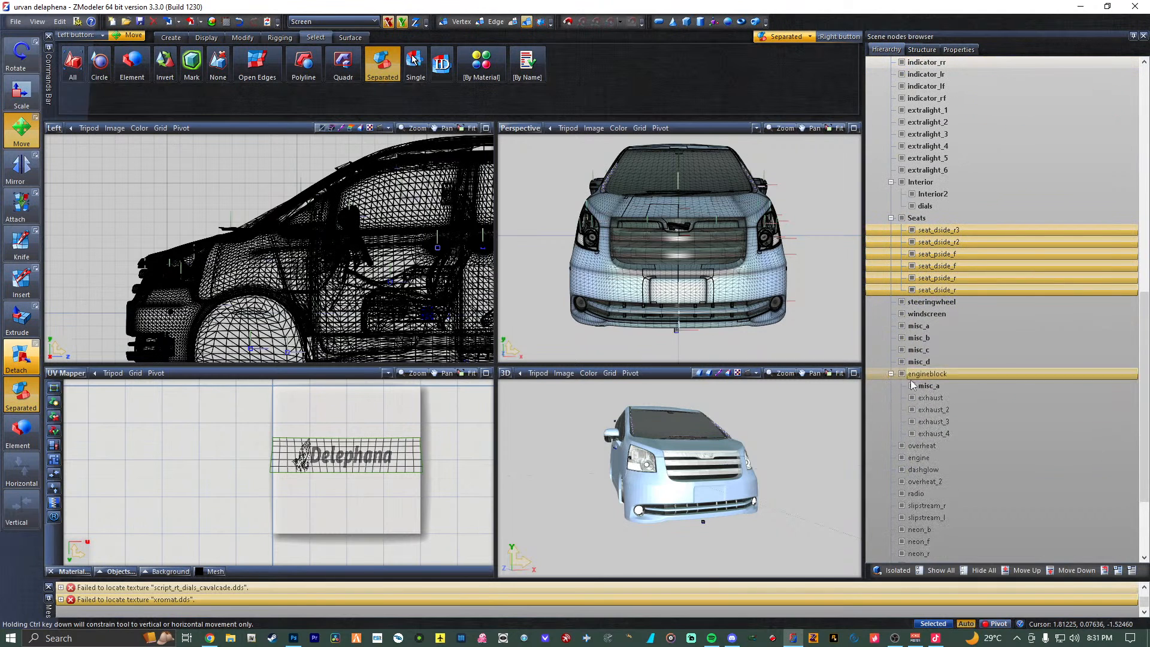
pyautogui.click(892, 374)
pyautogui.click(891, 374)
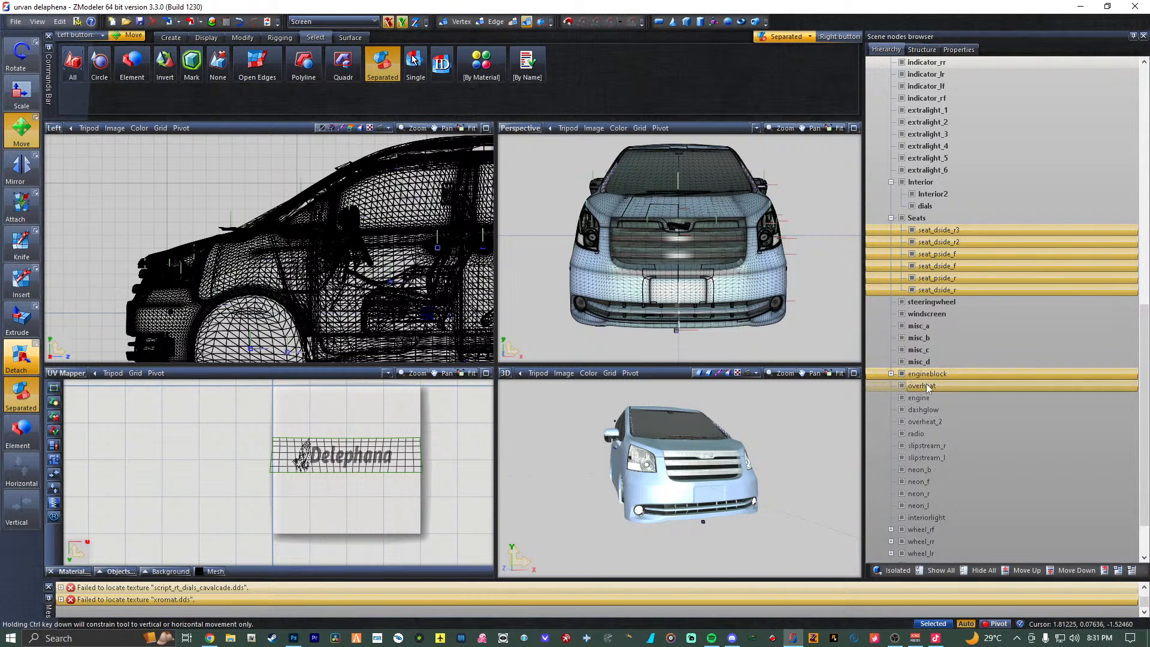
pyautogui.moveTo(930, 387); pyautogui.dragTo(925, 471)
pyautogui.moveTo(922, 482)
pyautogui.mouseDown()
pyautogui.moveTo(929, 514)
pyautogui.moveTo(943, 475)
pyautogui.mouseUp()
pyautogui.scroll(-2, 928, 514)
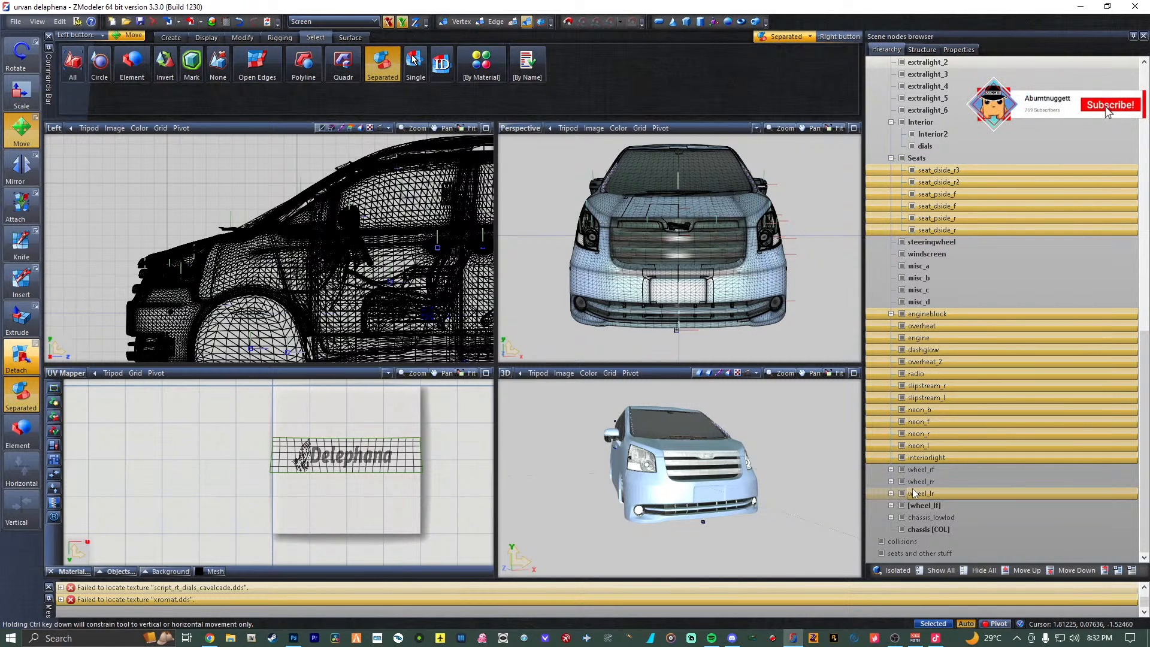
# Add the four wheels, chassis_lowlod and chassis [COL] to the selection, and move all selected nodes into the collisions dummy.
pyautogui.moveTo(912, 488); pyautogui.dragTo(940, 508)
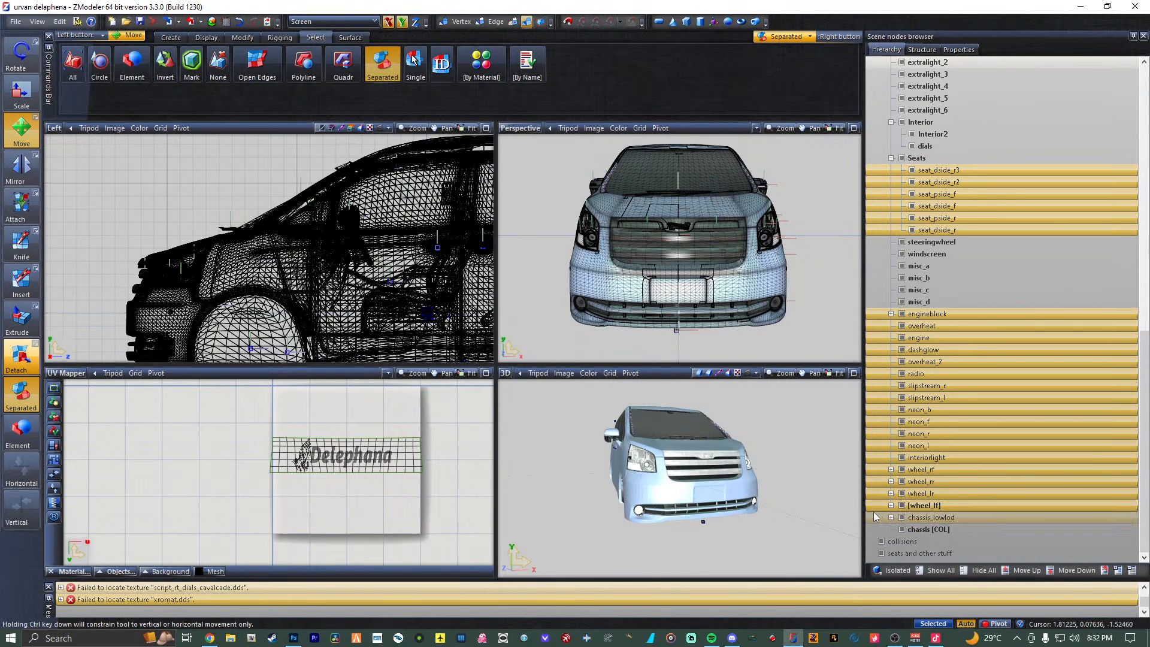
pyautogui.keyDown('ctrl'); pyautogui.click(916, 519); pyautogui.keyUp('ctrl')
pyautogui.keyDown('ctrl'); pyautogui.click(925, 533); pyautogui.keyUp('ctrl')
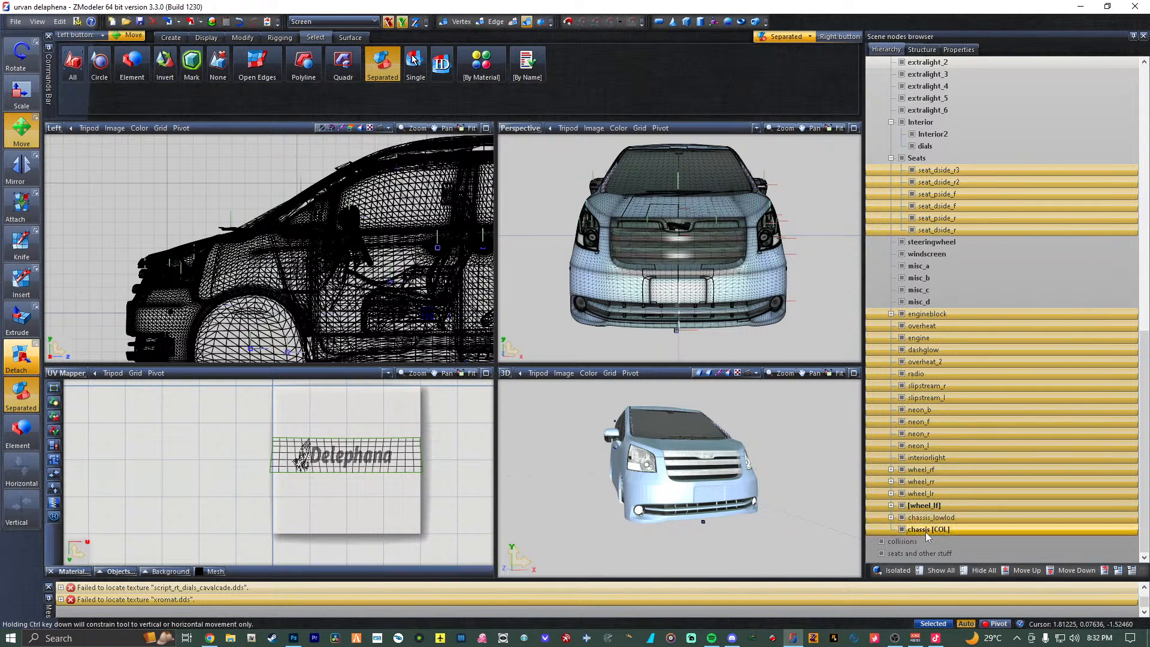
pyautogui.moveTo(926, 532)
pyautogui.mouseDown()
pyautogui.moveTo(932, 542)
pyautogui.moveTo(911, 539)
pyautogui.mouseUp()
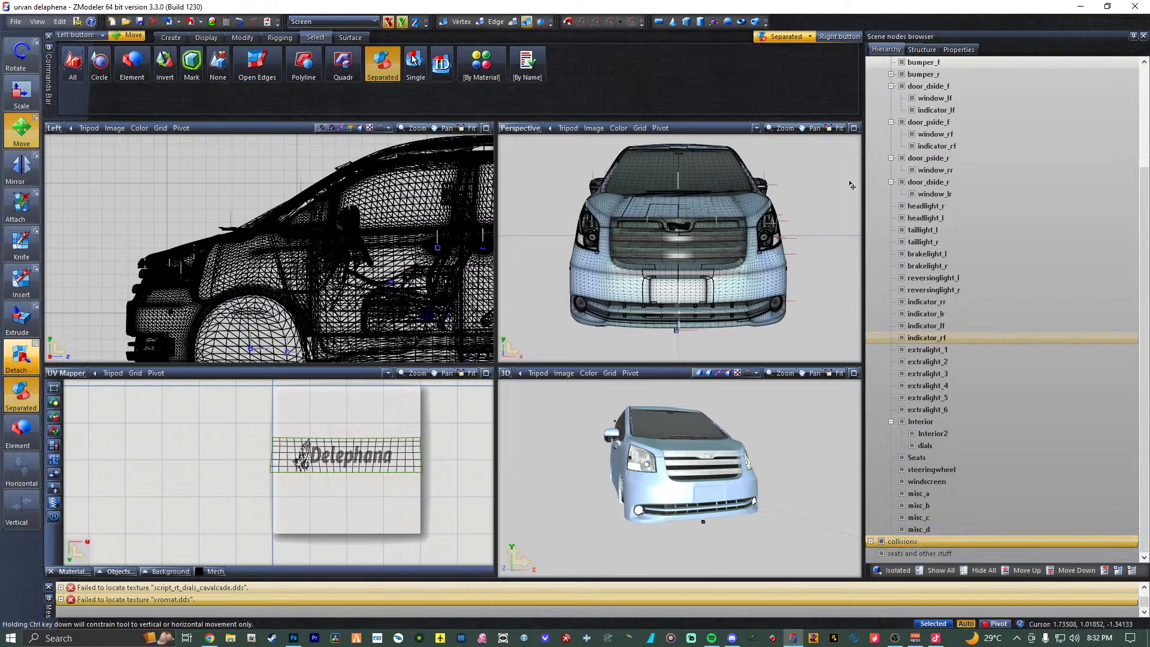
# Examine noah_hi's interior in an enlarged 3D view by hiding everything and showing only Interior2 and dials.
pyautogui.click(854, 373)
pyautogui.moveTo(685, 334); pyautogui.dragTo(670, 309, button='middle')
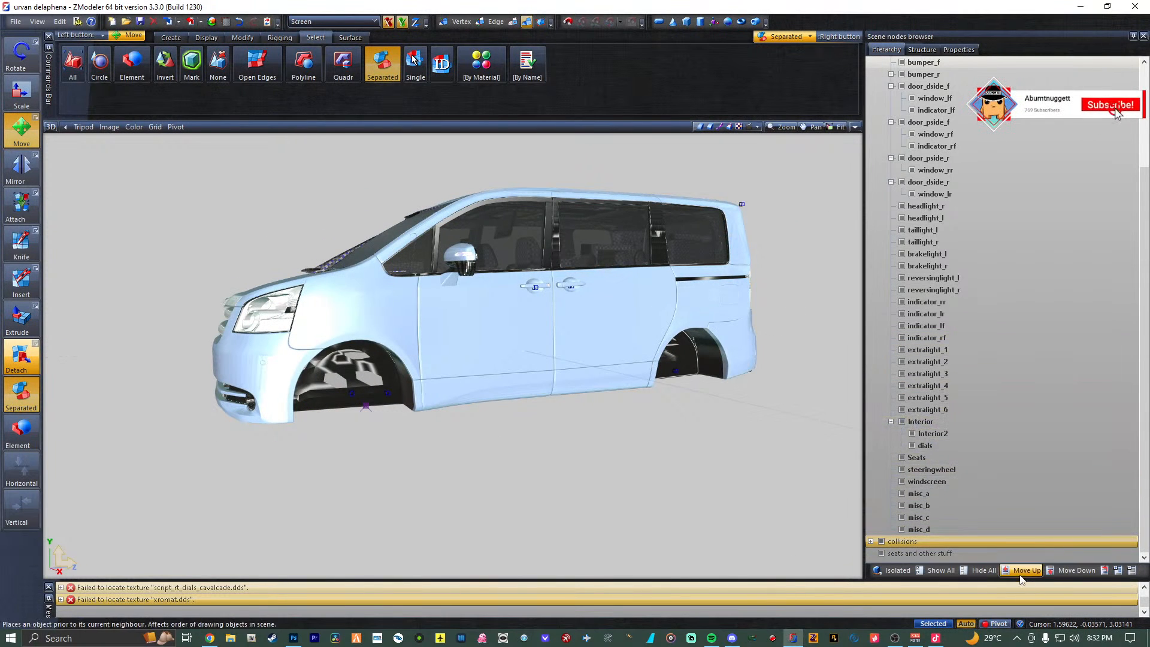
pyautogui.click(980, 574)
pyautogui.click(911, 433)
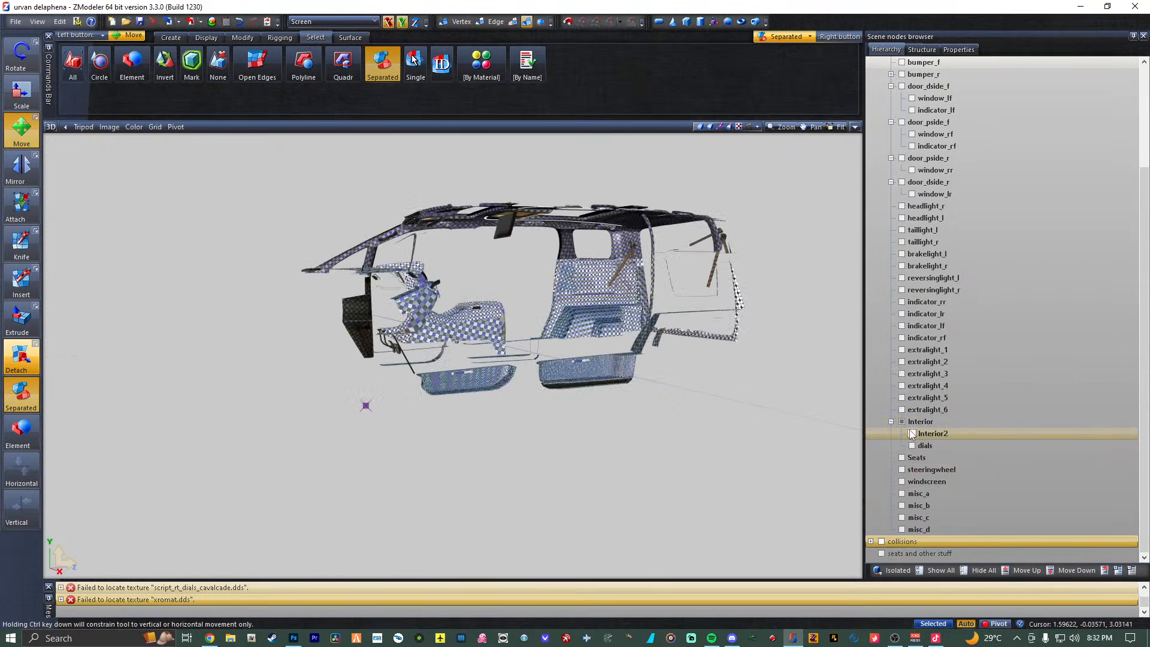
pyautogui.click(911, 445)
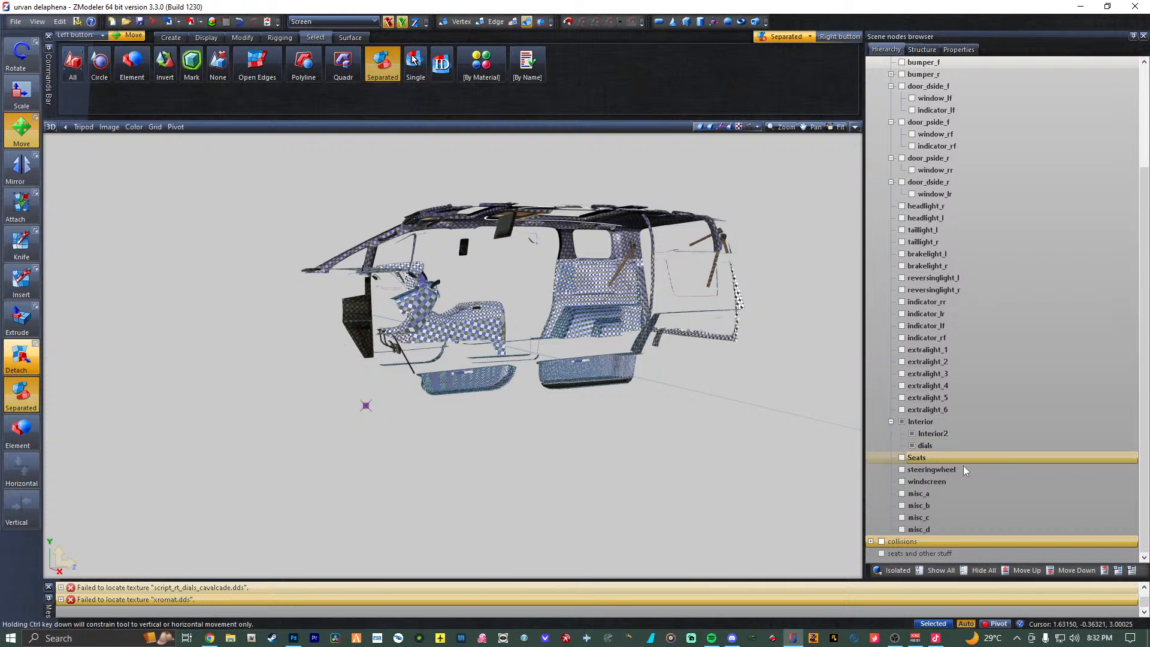
pyautogui.click(891, 422)
# Collapse the noah_hi hierarchy and delete the whole noah_hi node from the scene.
pyautogui.scroll(3, 940, 332)
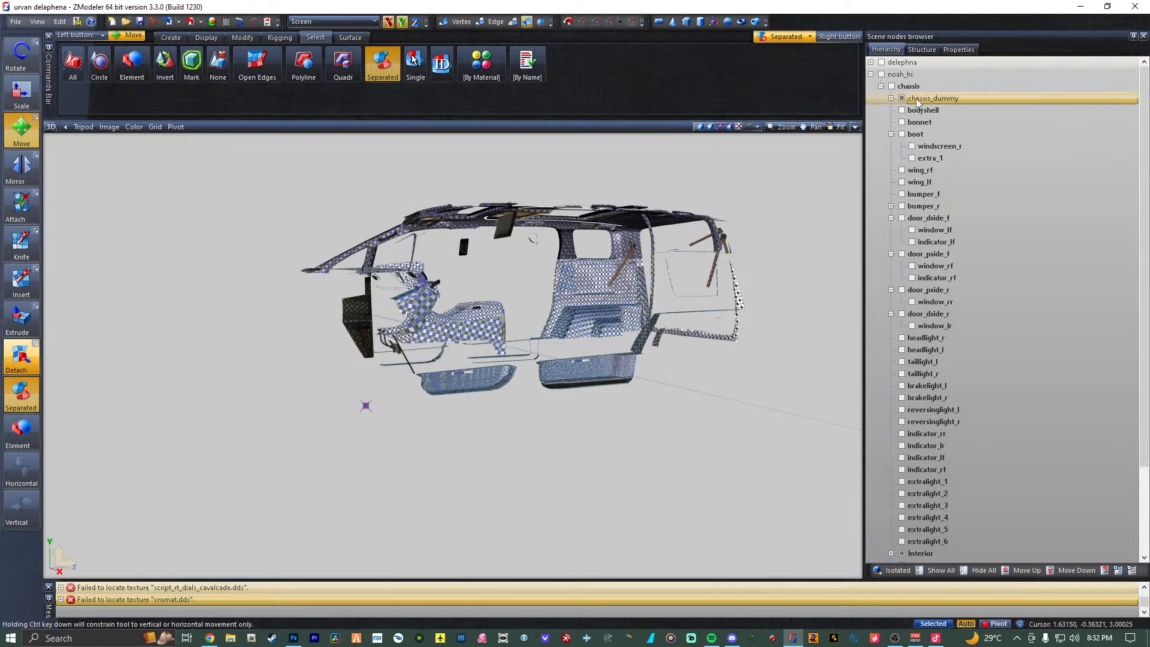
pyautogui.moveTo(934, 99); pyautogui.dragTo(882, 87)
pyautogui.rightClick(899, 75)
pyautogui.moveTo(934, 81)
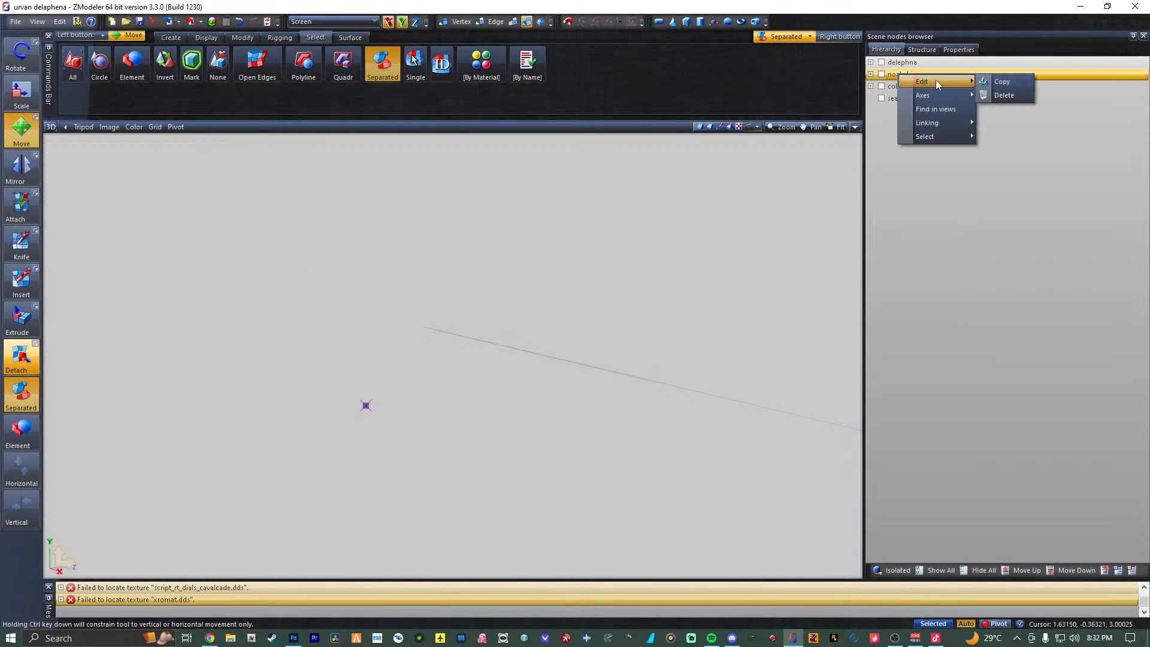
pyautogui.click(1005, 97)
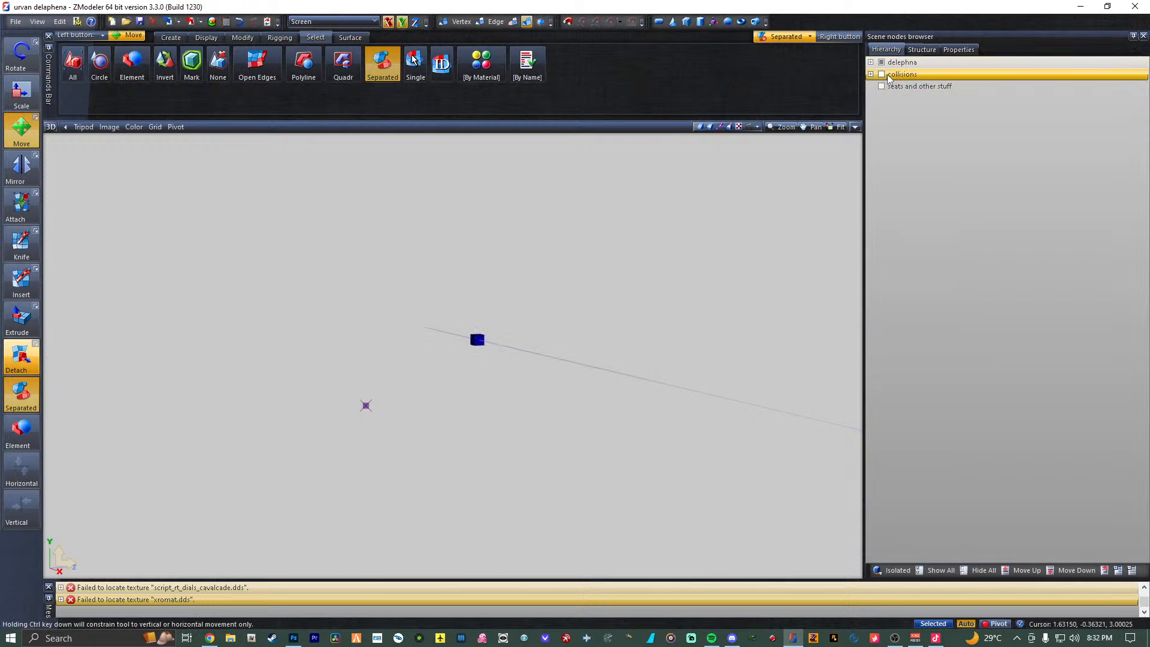
# Display the structural states of the scene nodes and clear the texture error messages from the log.
pyautogui.click(923, 50)
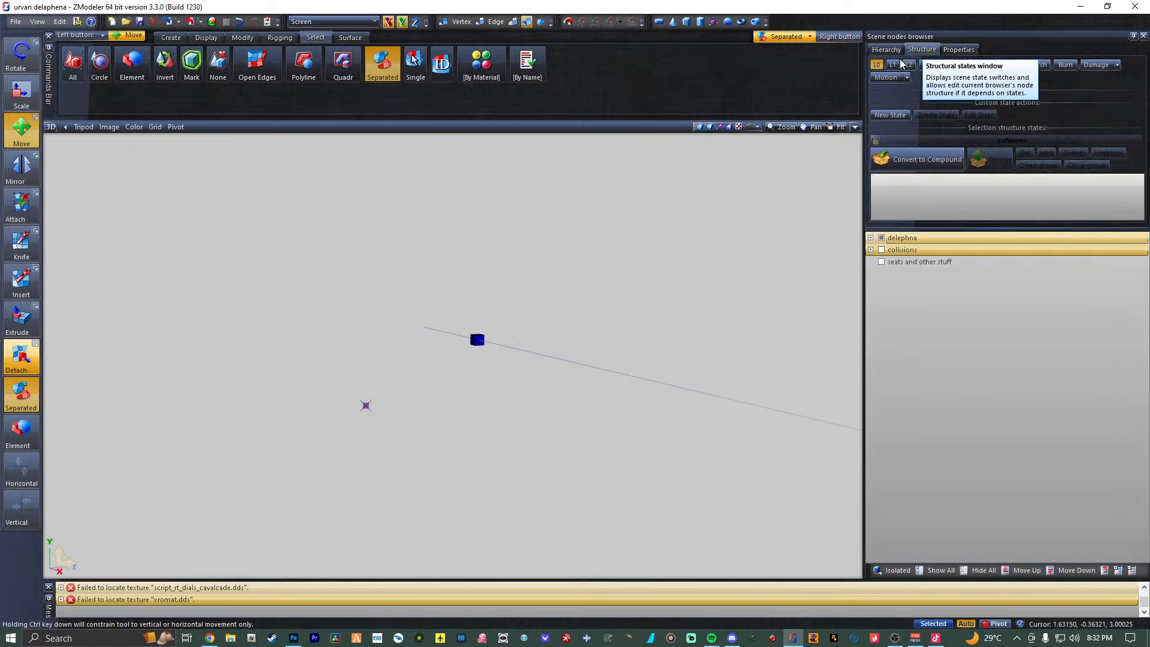
pyautogui.click(883, 251)
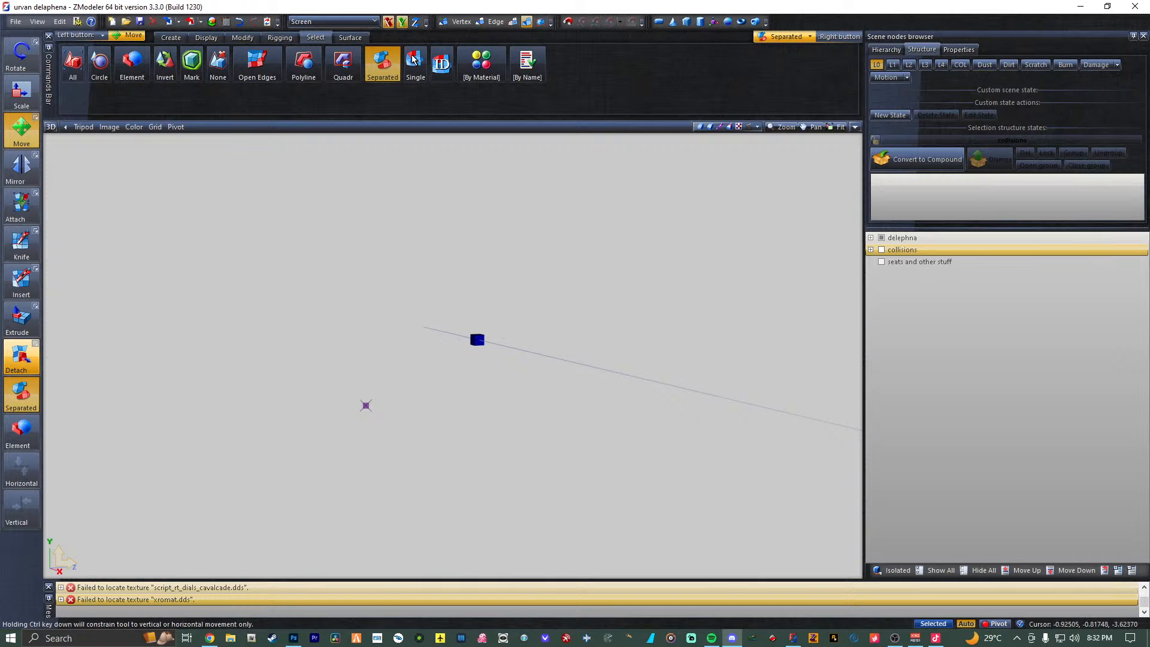
pyautogui.rightClick(198, 588)
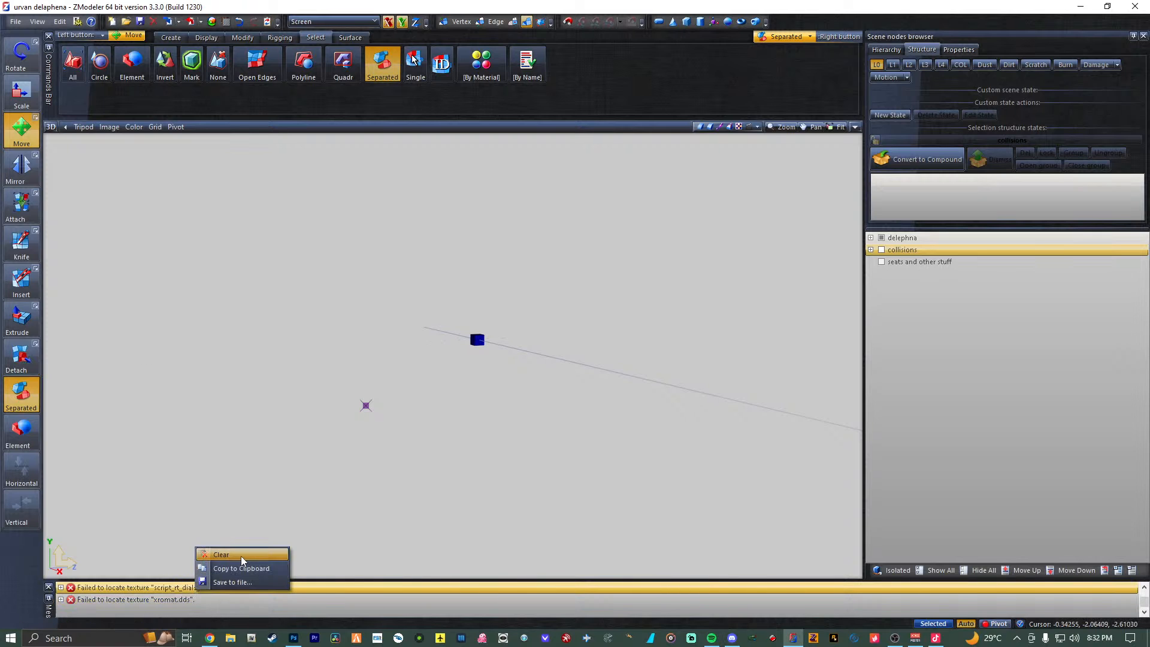
pyautogui.click(242, 561)
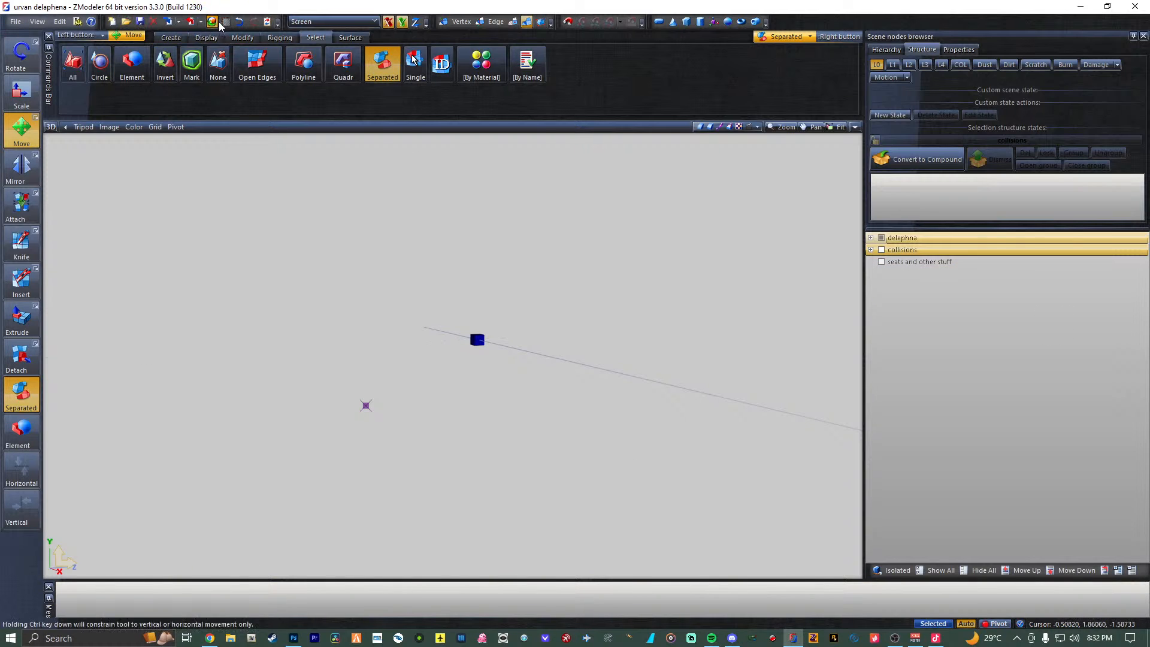
# Delete all unused materials in the Material Browser, check the remaining ones and close the browser.
pyautogui.click(213, 22)
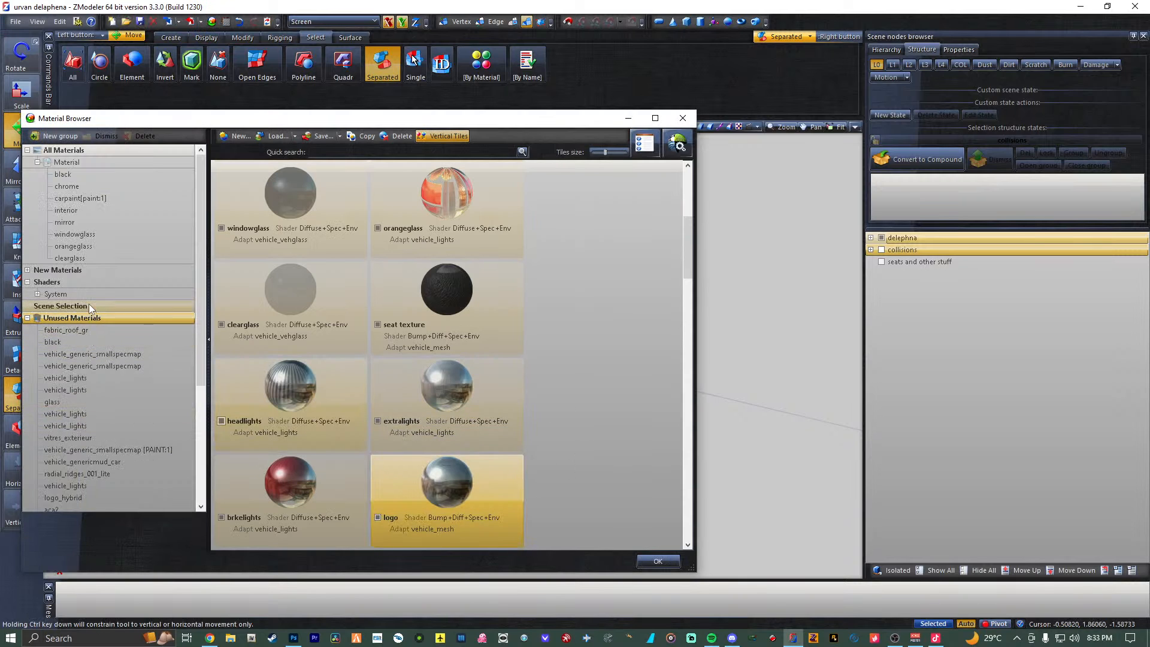
pyautogui.click(90, 318)
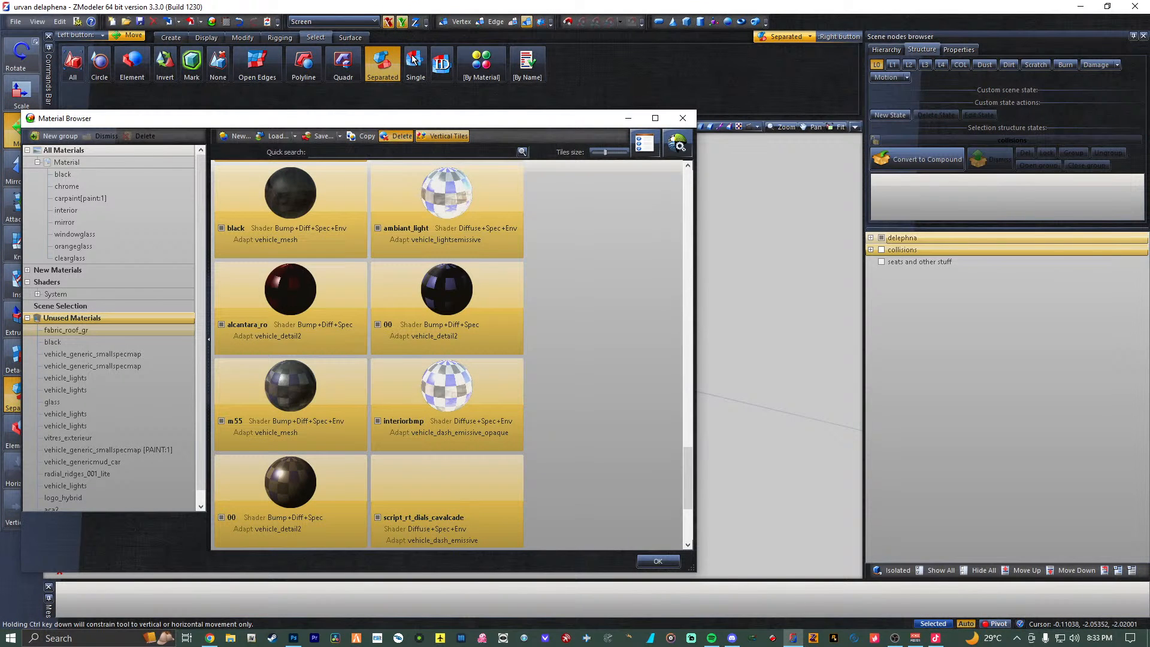
pyautogui.click(399, 136)
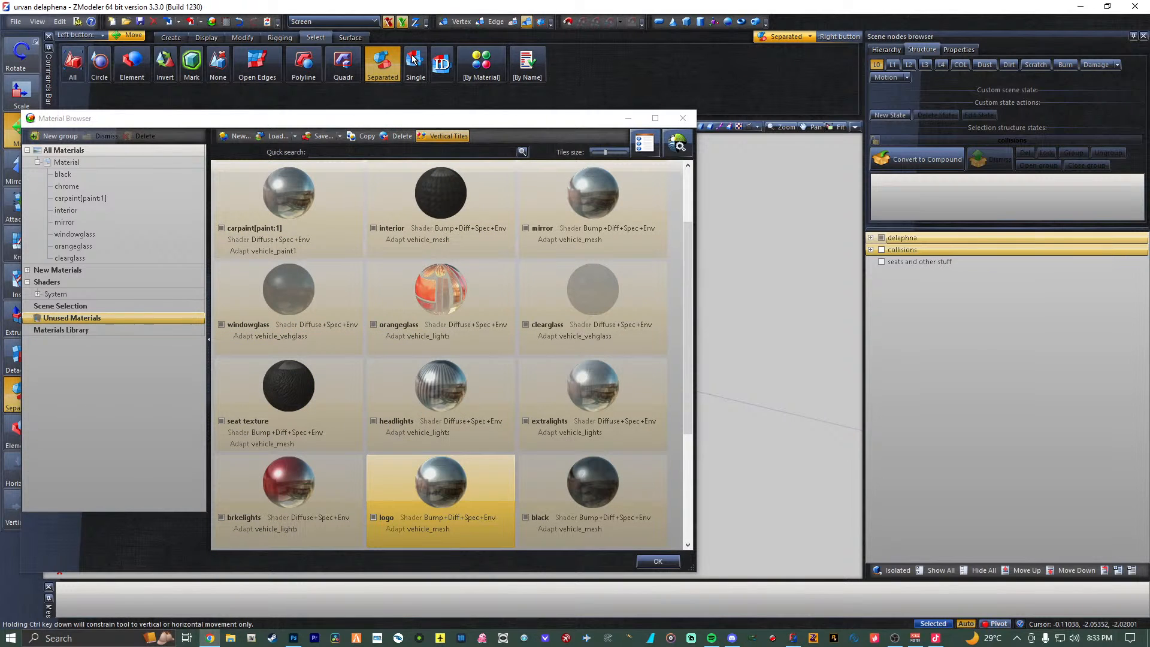
pyautogui.click(360, 302)
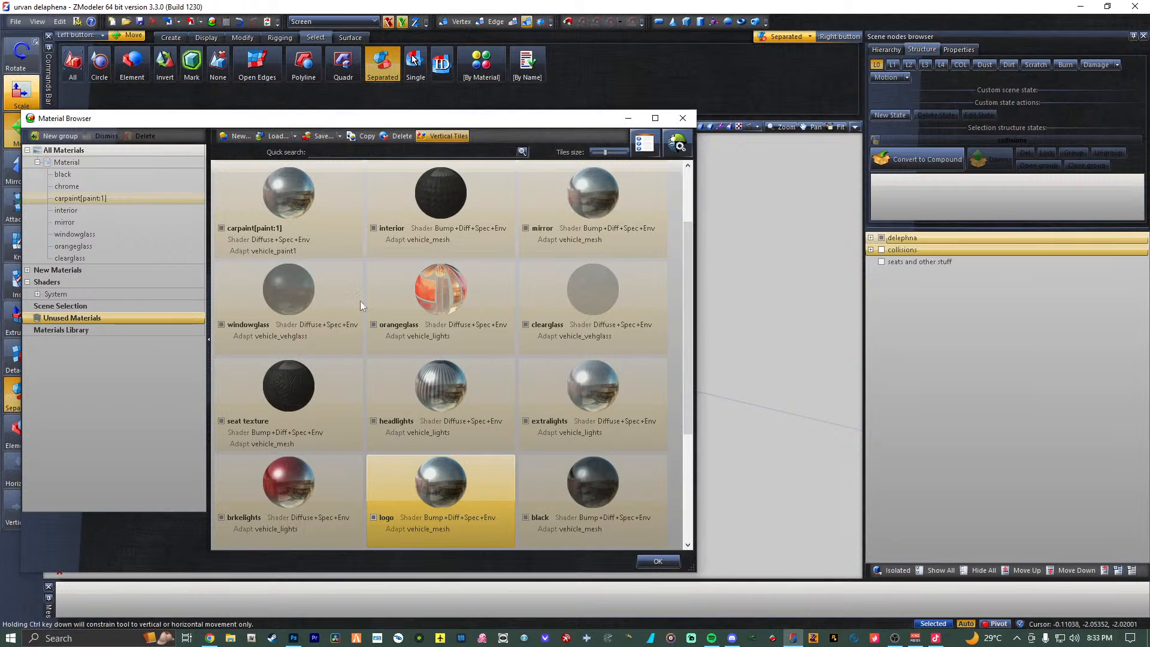
pyautogui.scroll(-3, 645, 499)
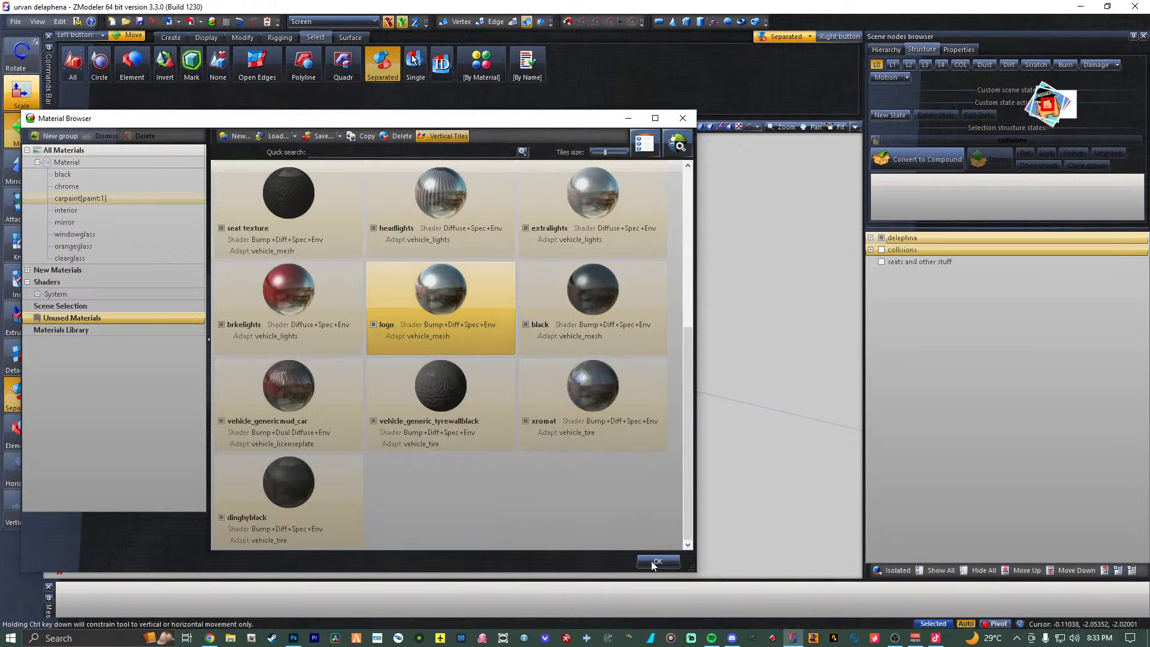
pyautogui.click(657, 560)
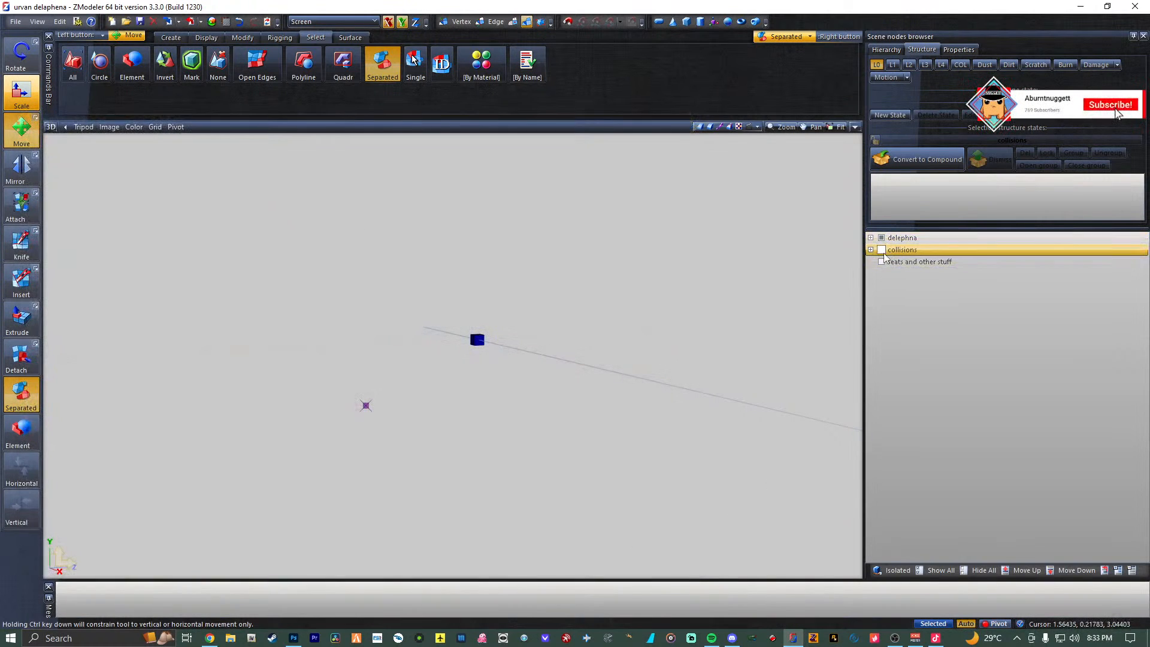
# Expand the delephna chassis and collisions nodes in the scene tree, and restore the four-viewport layout.
pyautogui.click(871, 238)
pyautogui.click(871, 262)
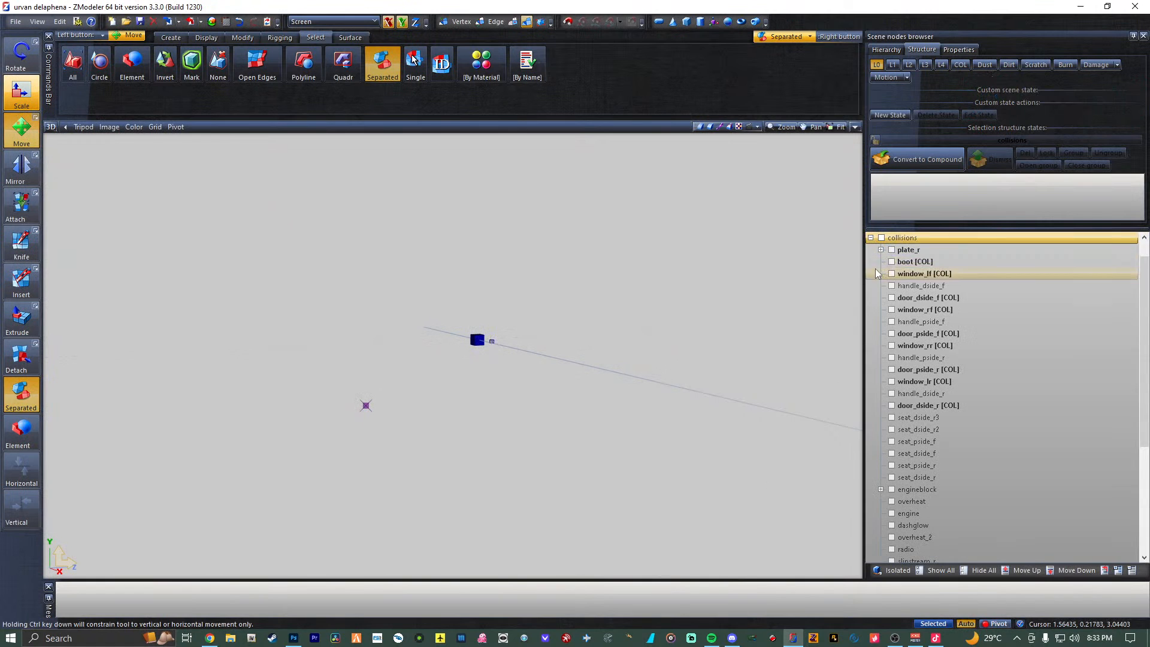
pyautogui.click(881, 250)
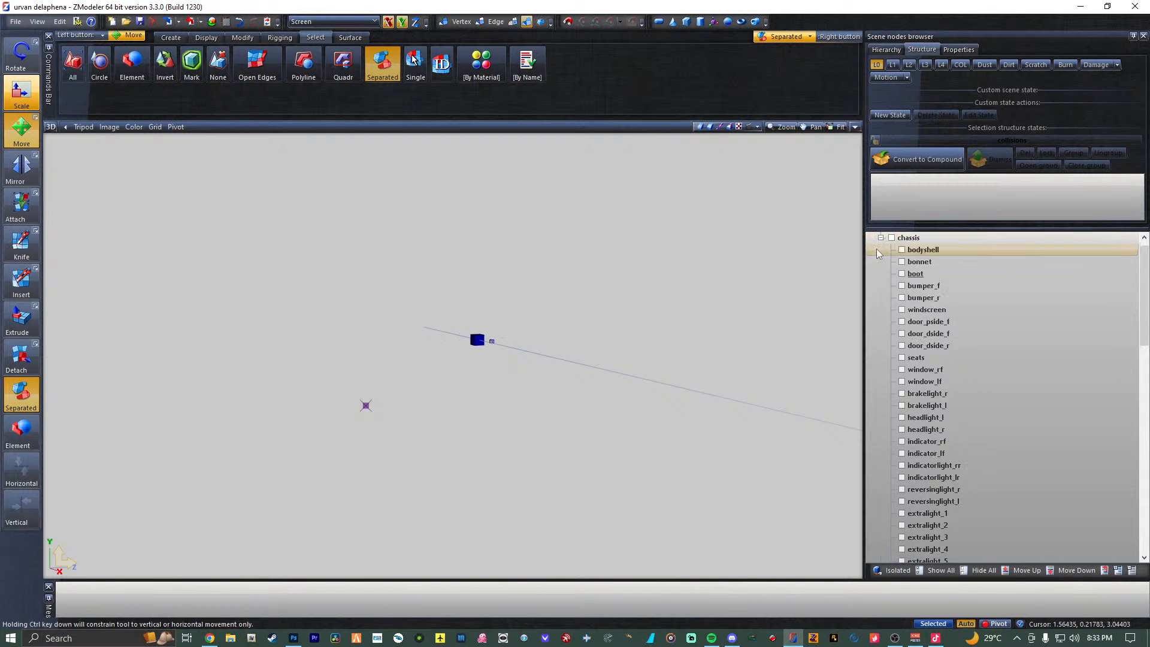
pyautogui.click(855, 127)
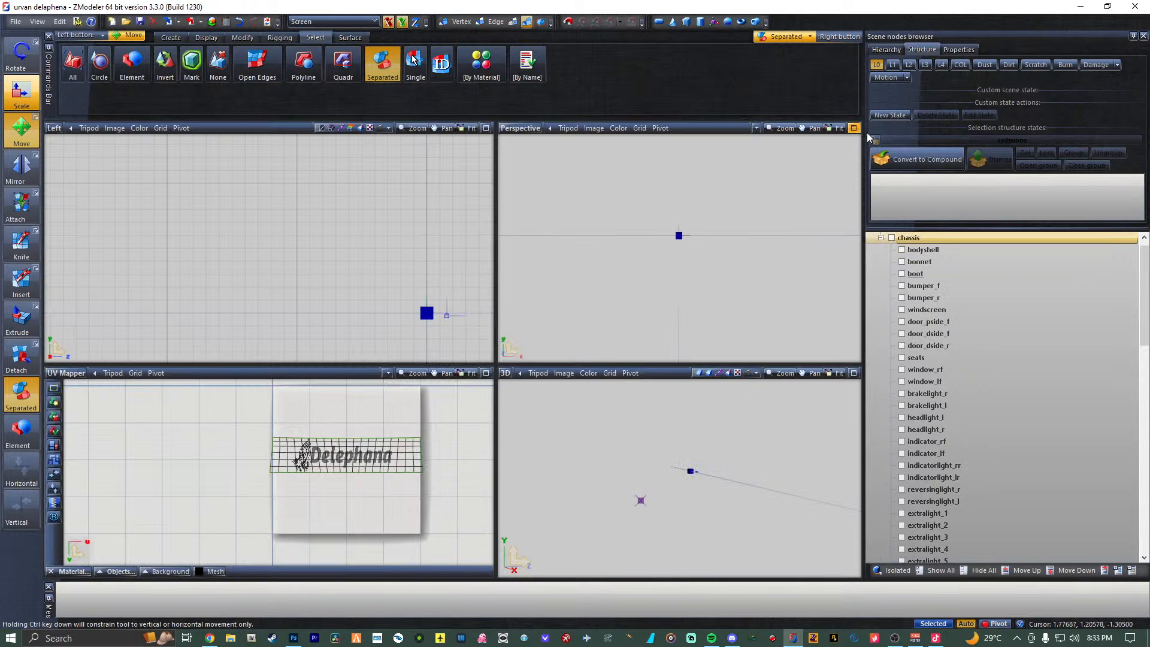
# Show the chassis body, select the chassis_lowlod, chassis [COL] and chassis_dummy nodes, and turn on their COL state display.
pyautogui.click(891, 238)
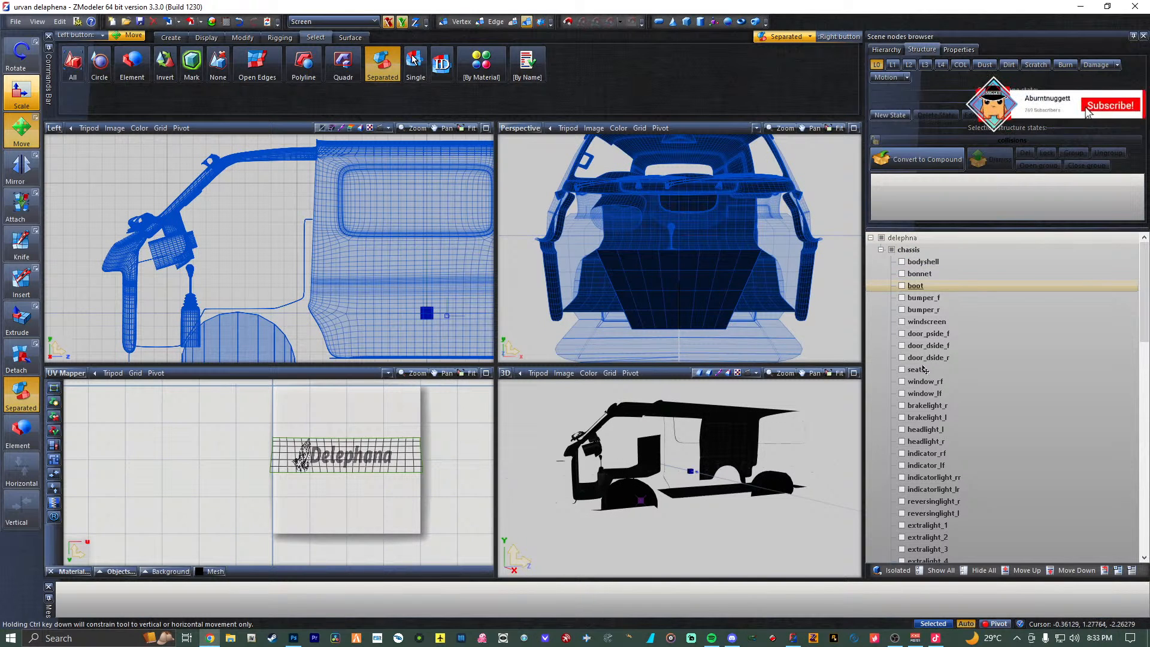
pyautogui.scroll(-10, 968, 365)
pyautogui.scroll(-9, 969, 365)
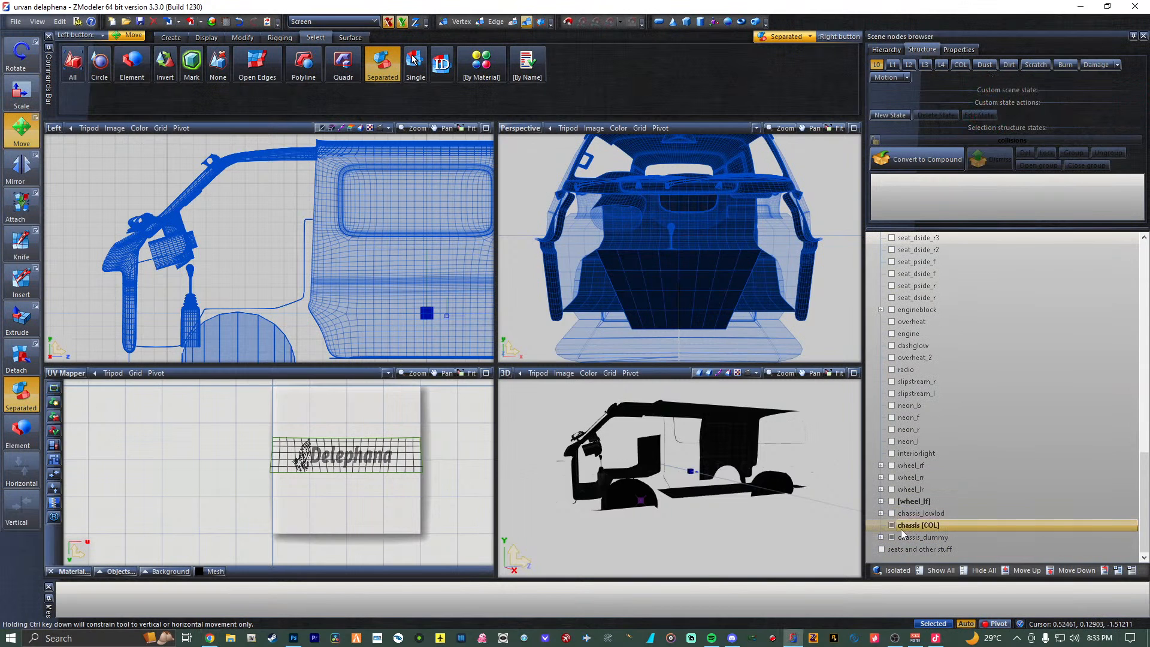
pyautogui.click(928, 525)
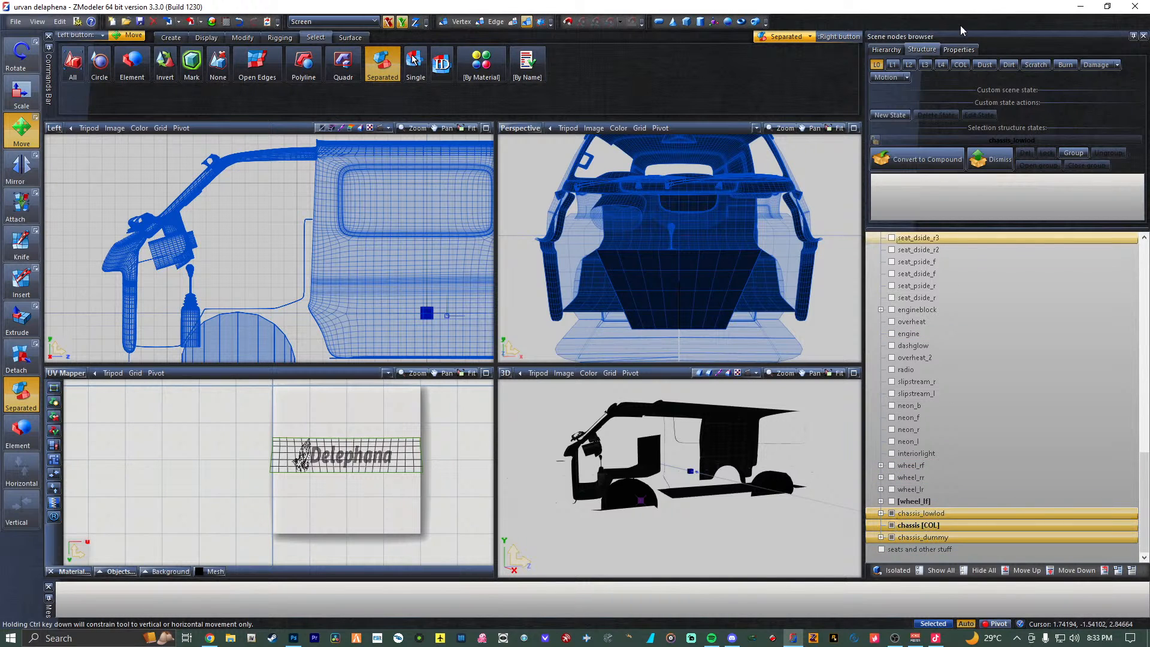
pyautogui.click(960, 65)
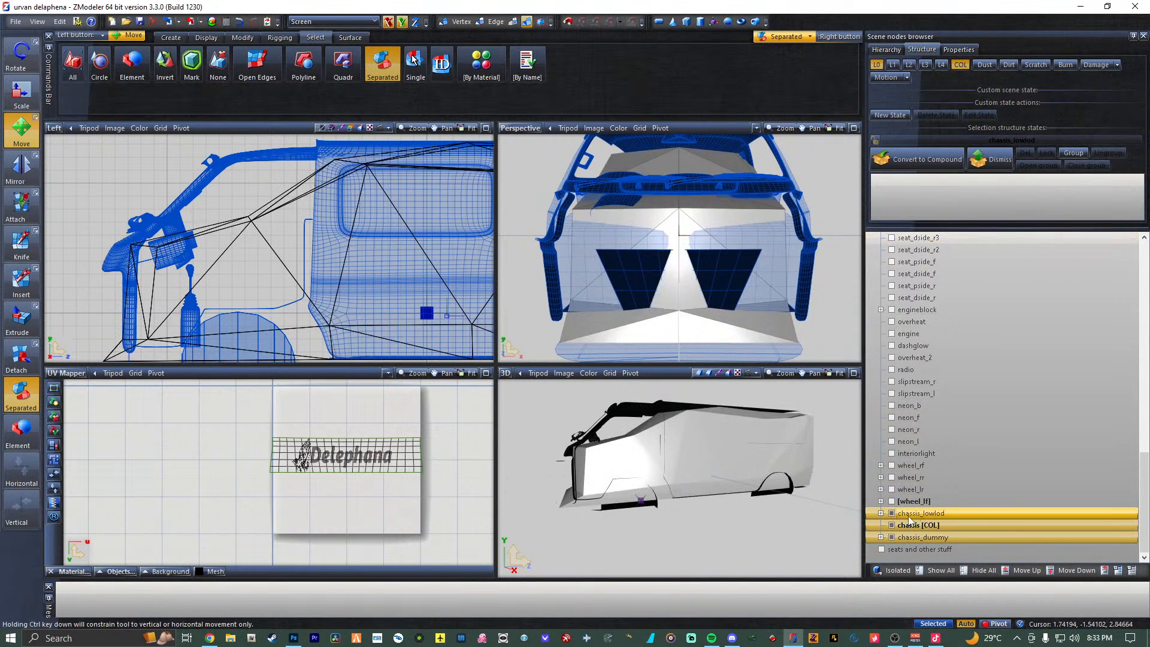
# Hide chassis_lowlod and chassis_dummy so that only the chassis [COL] mesh is shown together with the van body.
pyautogui.click(880, 514)
pyautogui.click(902, 526)
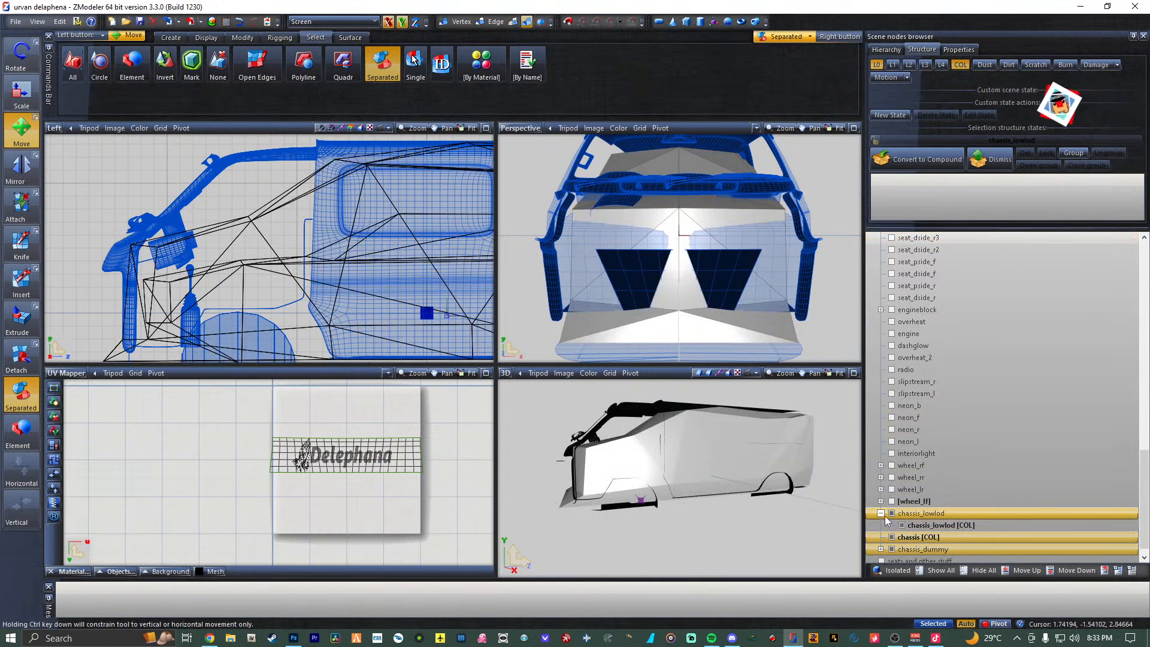
pyautogui.click(881, 514)
pyautogui.click(891, 526)
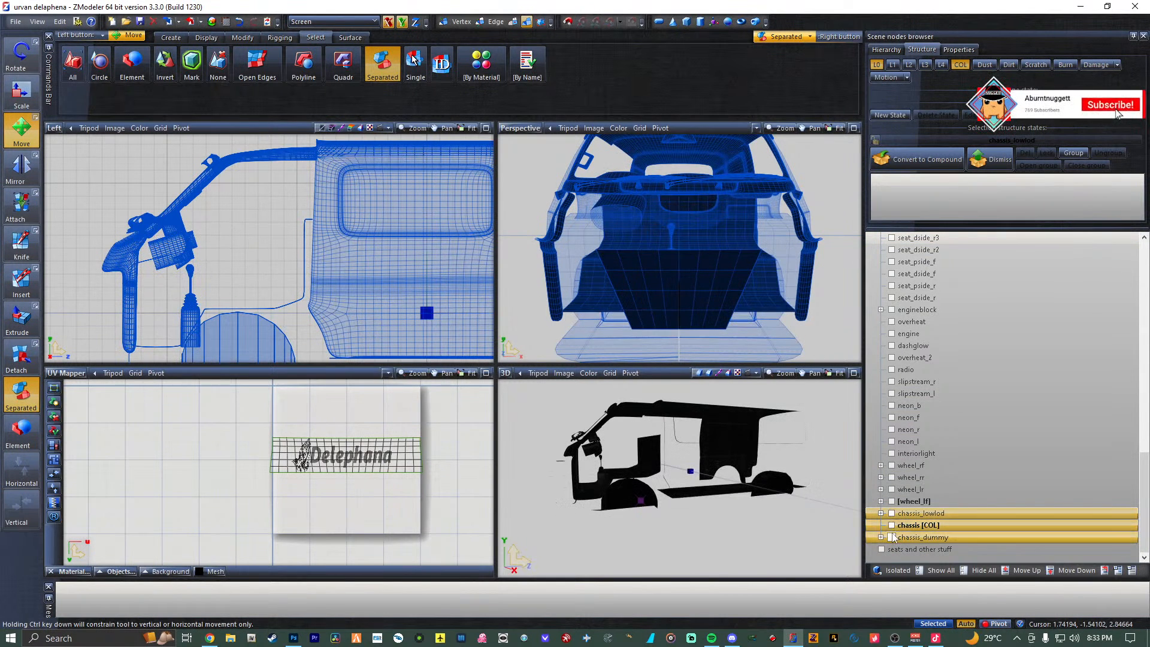
pyautogui.click(1022, 489)
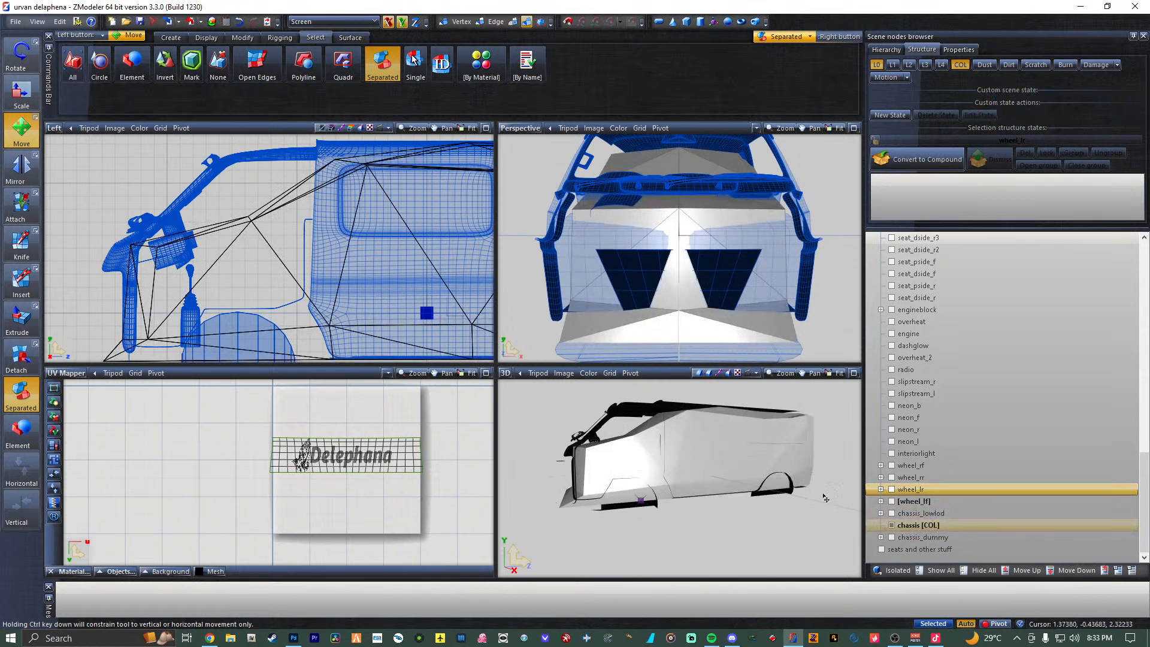
# Frame the whole van in the Left viewport and display it in solid shading with wireframe turned off.
pyautogui.moveTo(780, 512); pyautogui.dragTo(748, 508, button='middle')
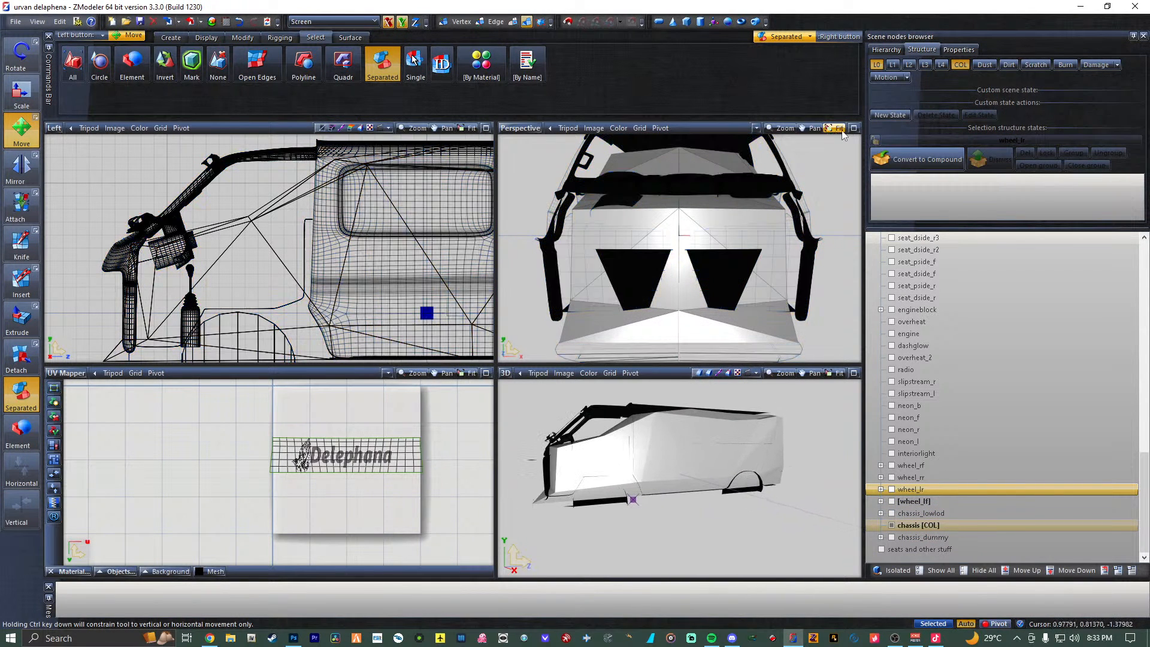
pyautogui.click(854, 128)
pyautogui.click(855, 129)
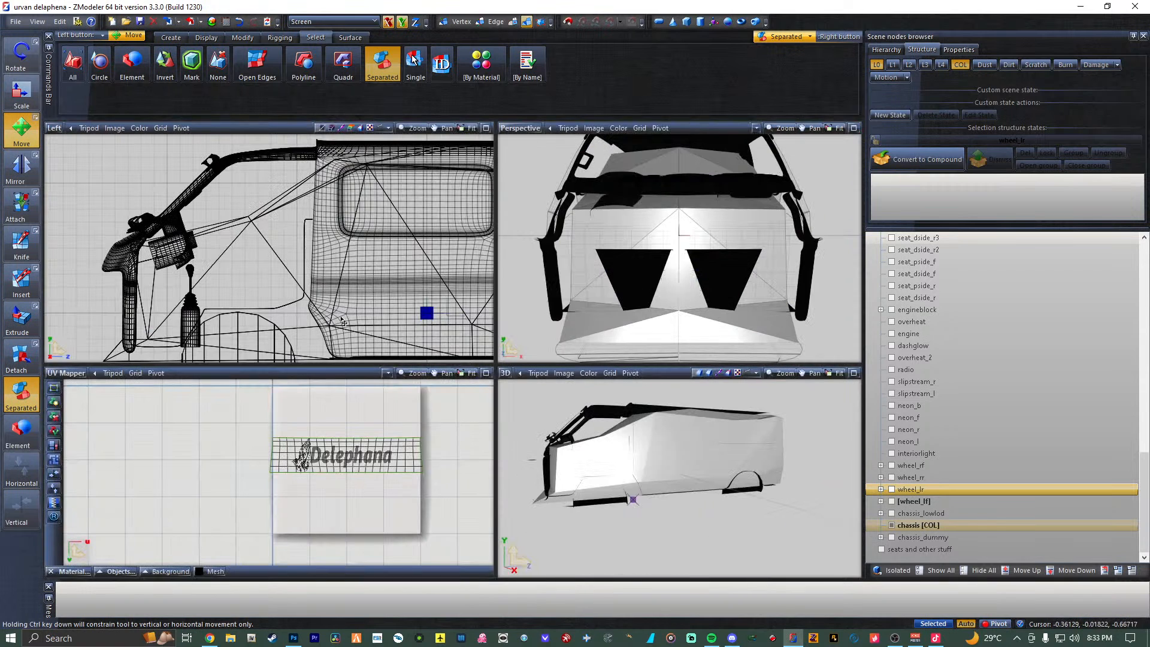
pyautogui.scroll(-5, 389, 282)
pyautogui.scroll(4, 371, 263)
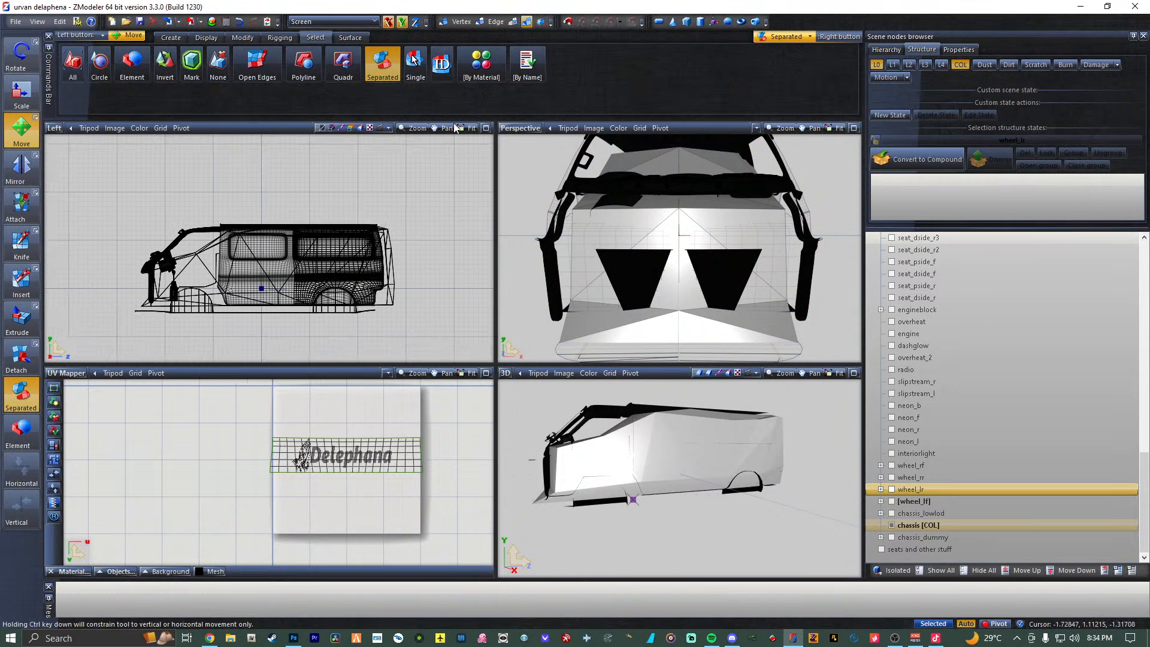
pyautogui.click(389, 128)
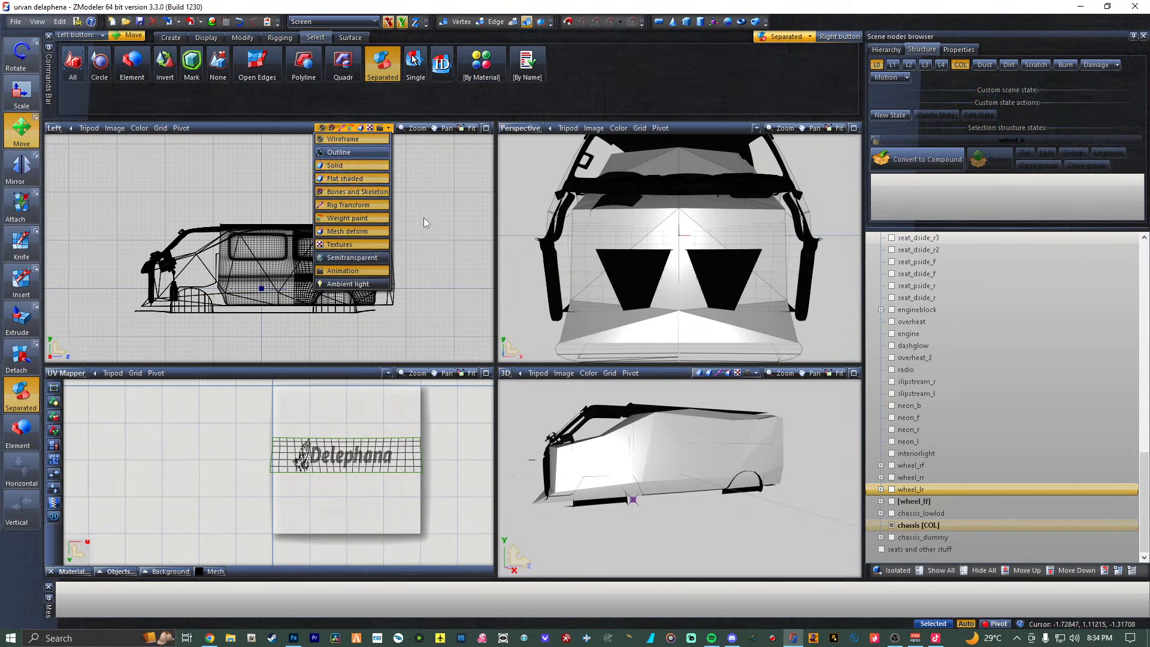
pyautogui.click(438, 262)
pyautogui.scroll(3, 398, 301)
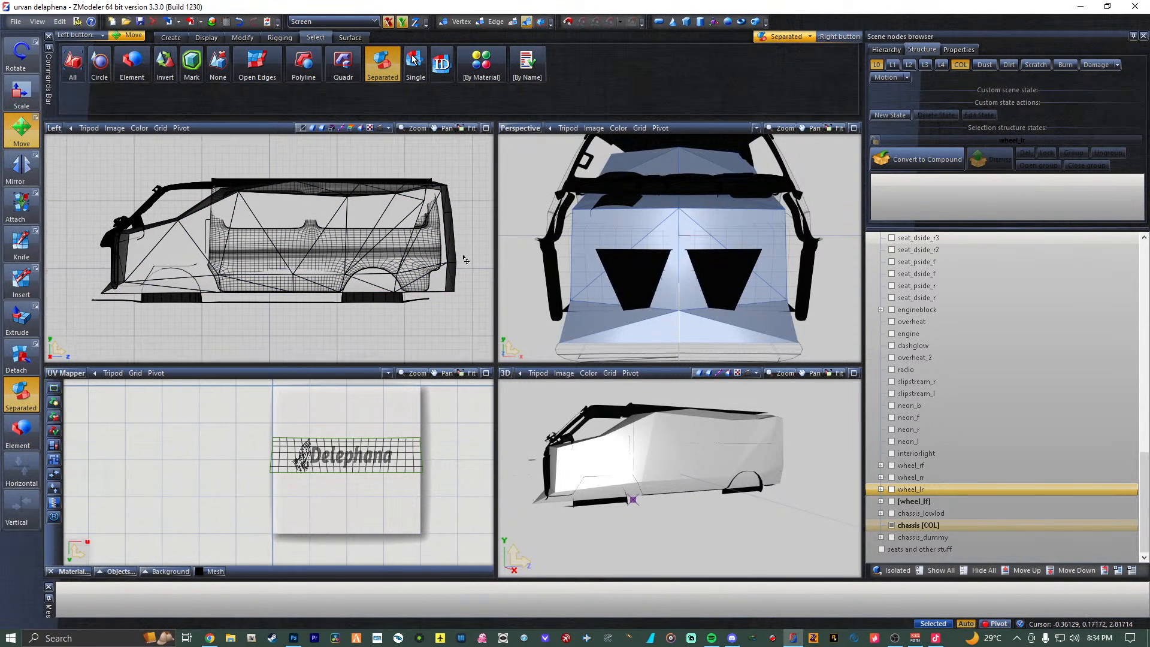
pyautogui.click(342, 127)
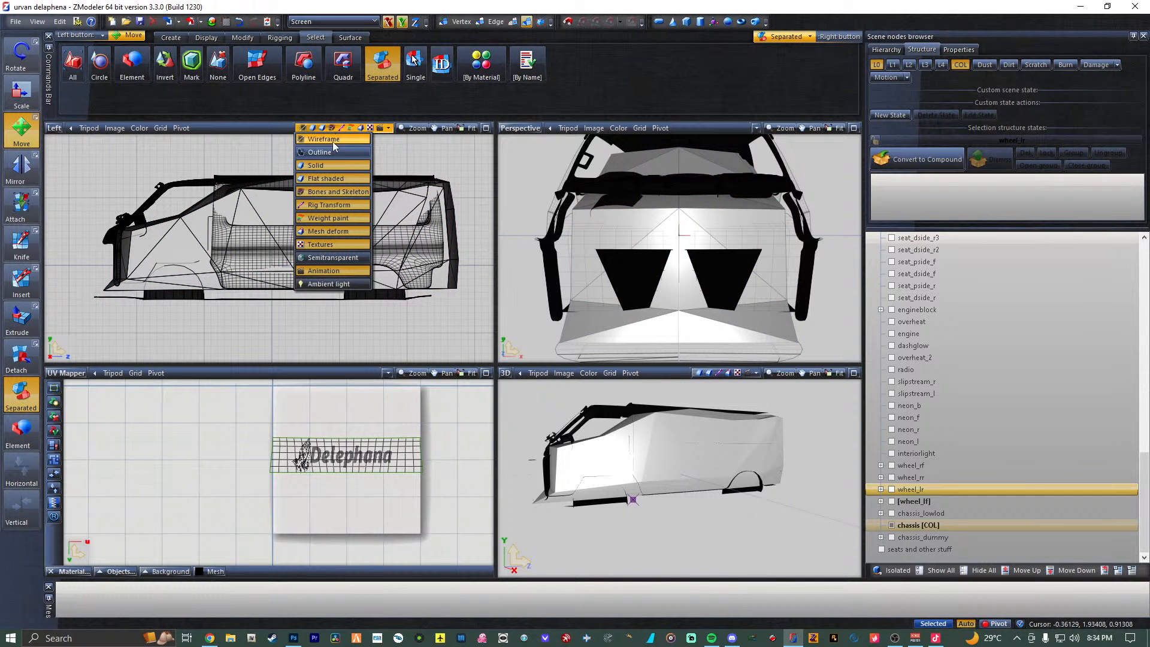
pyautogui.click(462, 334)
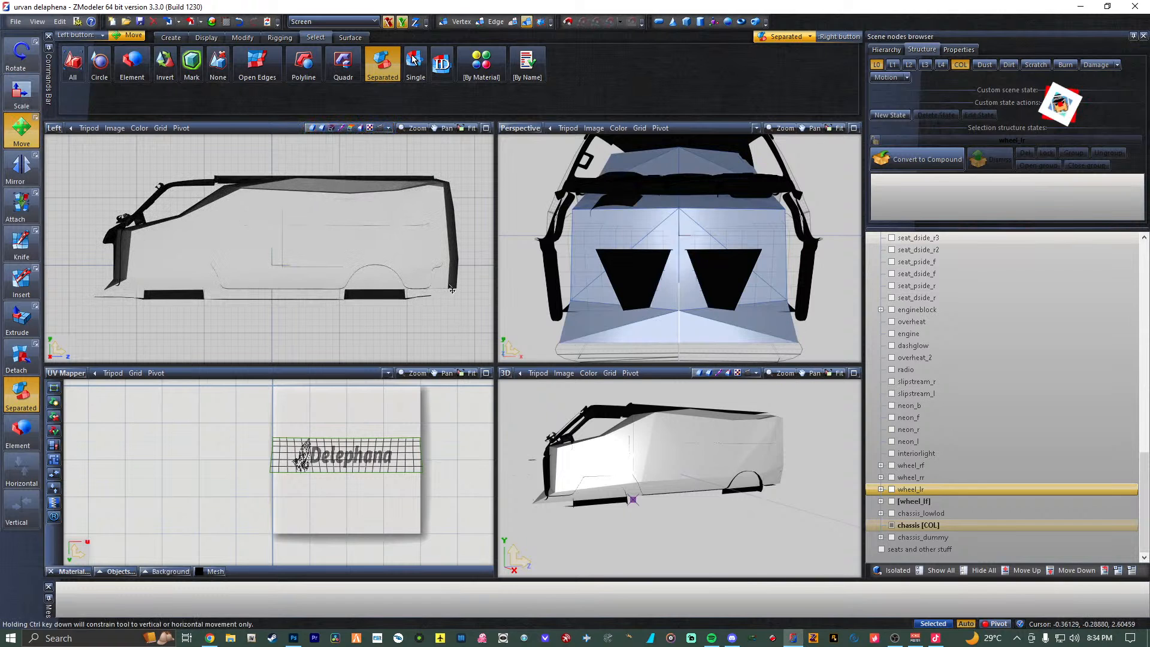
# Move the chassis [COL] mesh forward to line its rear up with the van body, and prepare vertical-only scaling.
pyautogui.moveTo(453, 289); pyautogui.dragTo(433, 291)
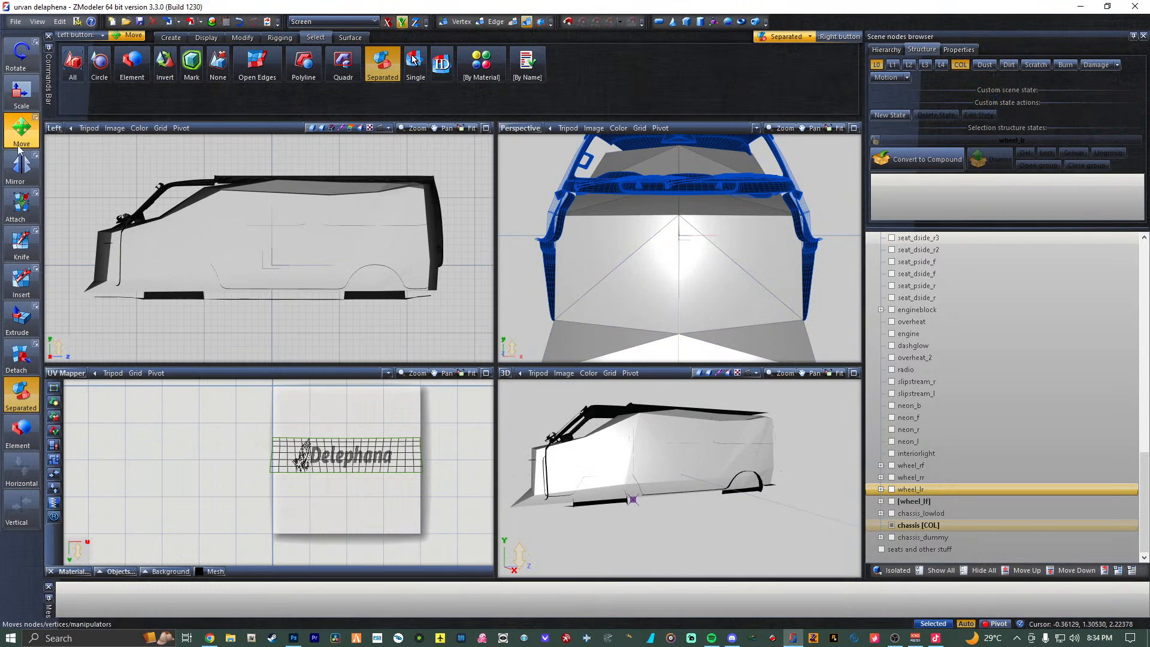
pyautogui.click(20, 94)
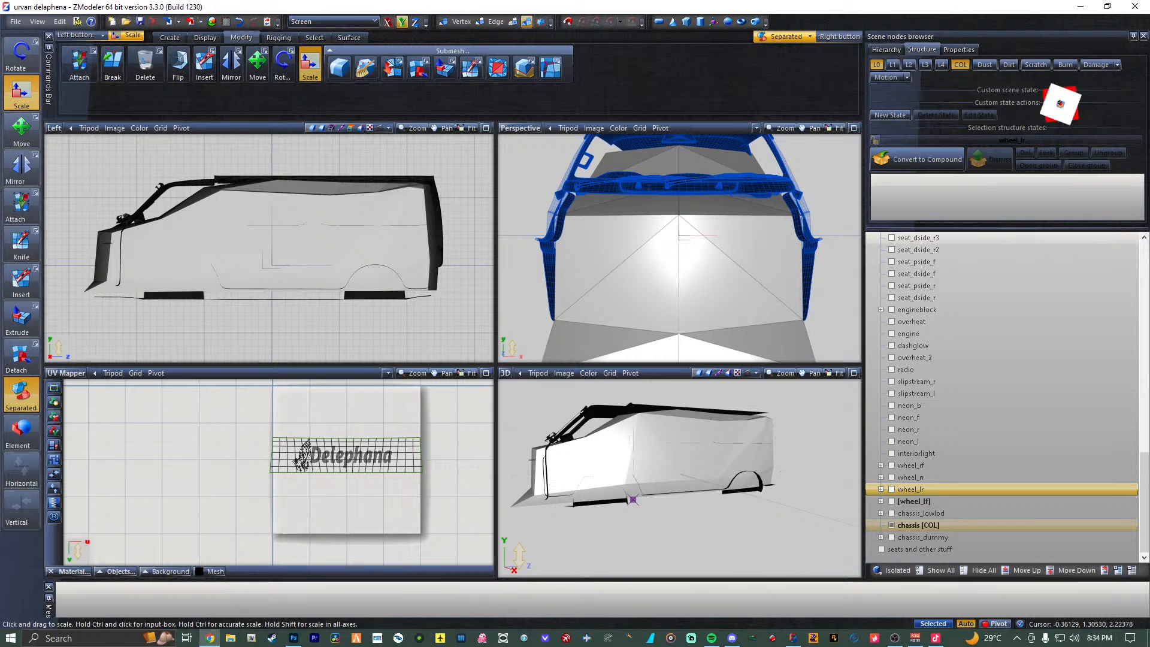
pyautogui.hotkey('ctrl', 's')
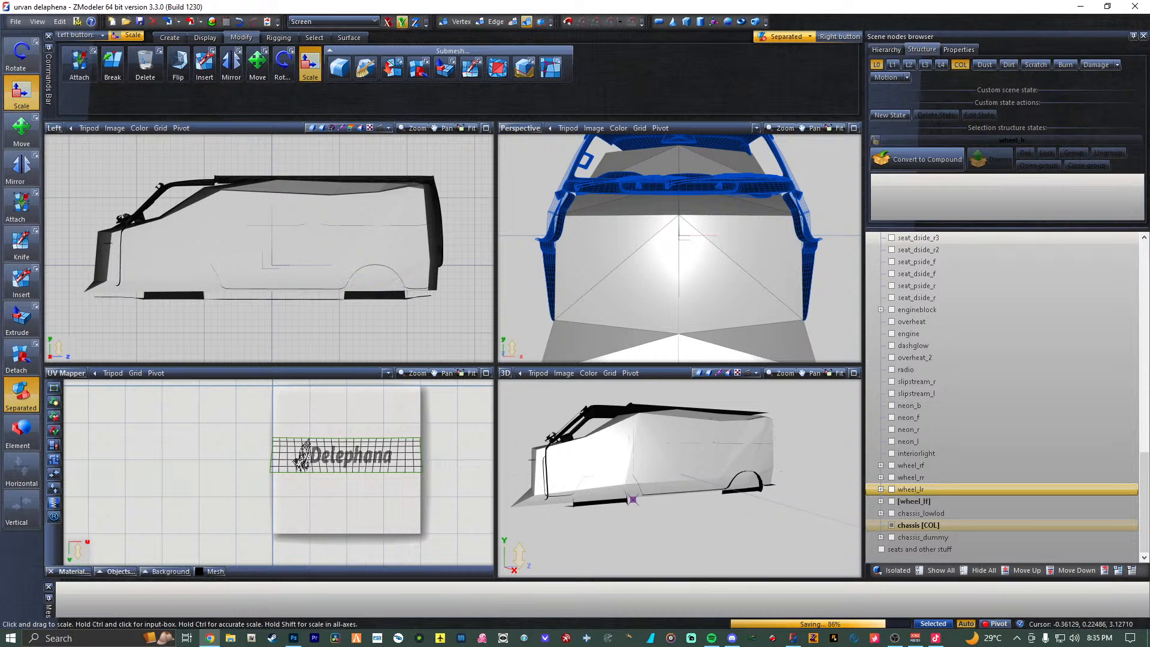
pyautogui.hotkey('alt', 'Tab')
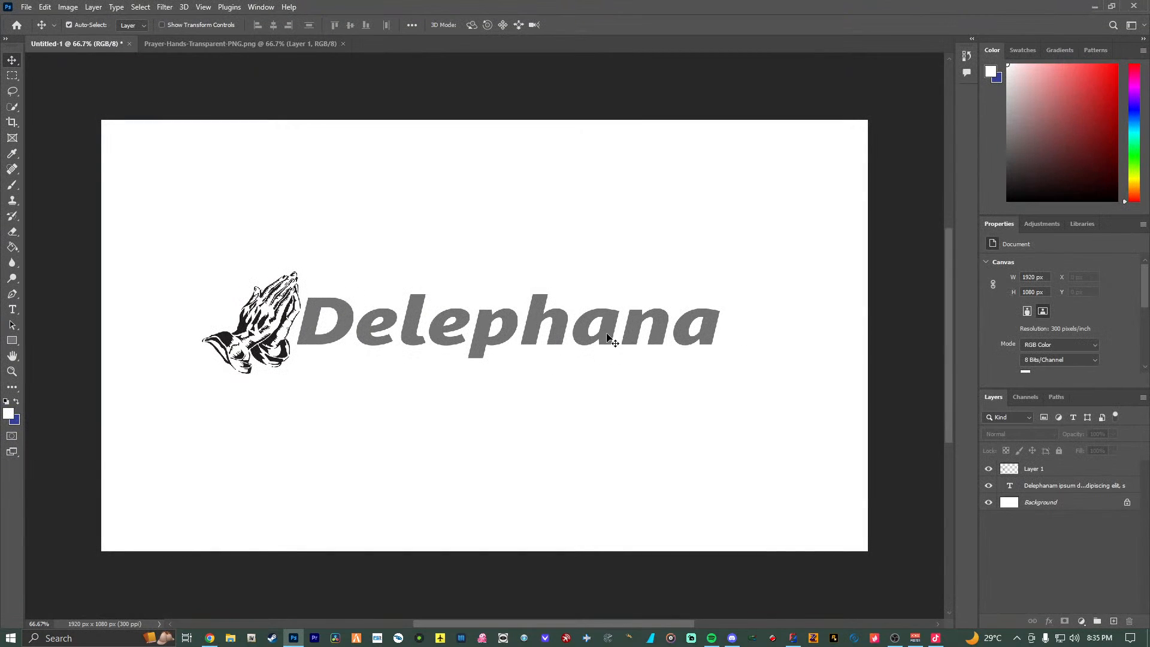
pyautogui.click(1093, 6)
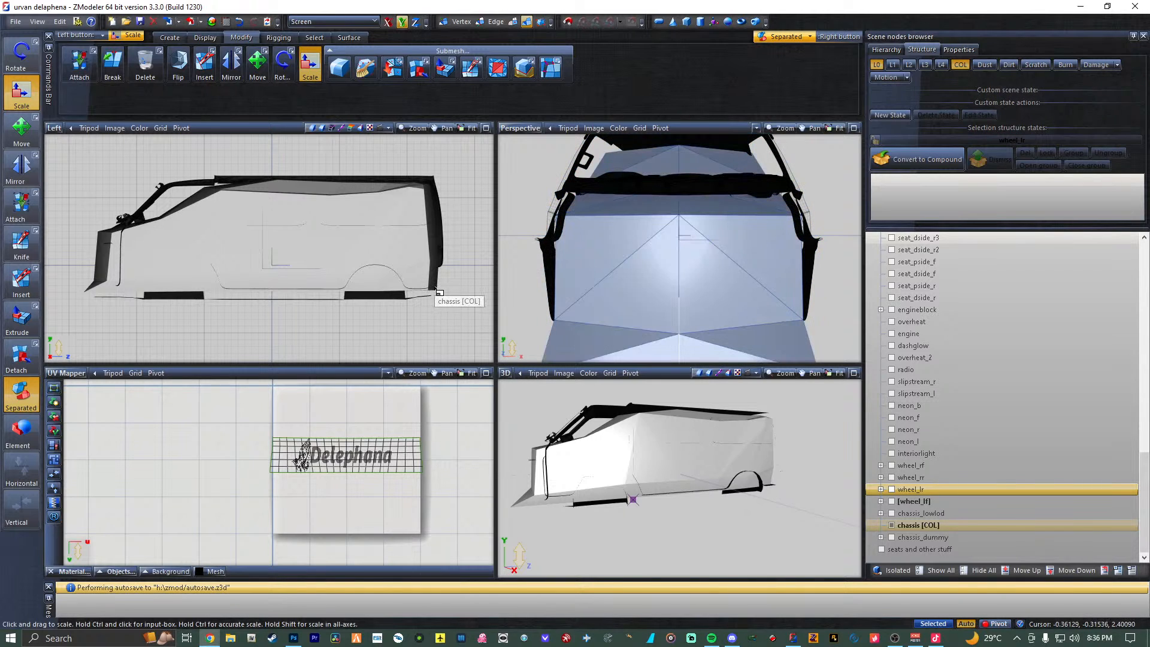
# Scale the chassis [COL] mesh slightly taller and move it down about 0.43 to match the body's roof and sills.
pyautogui.moveTo(439, 293); pyautogui.dragTo(441, 272)
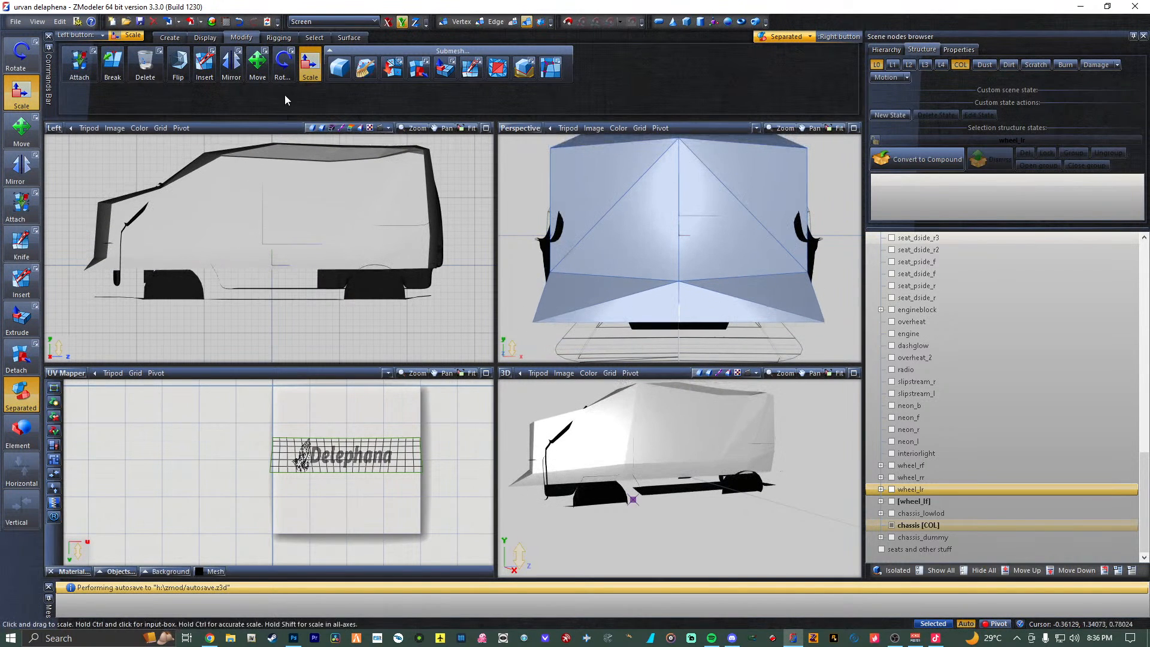
pyautogui.click(258, 62)
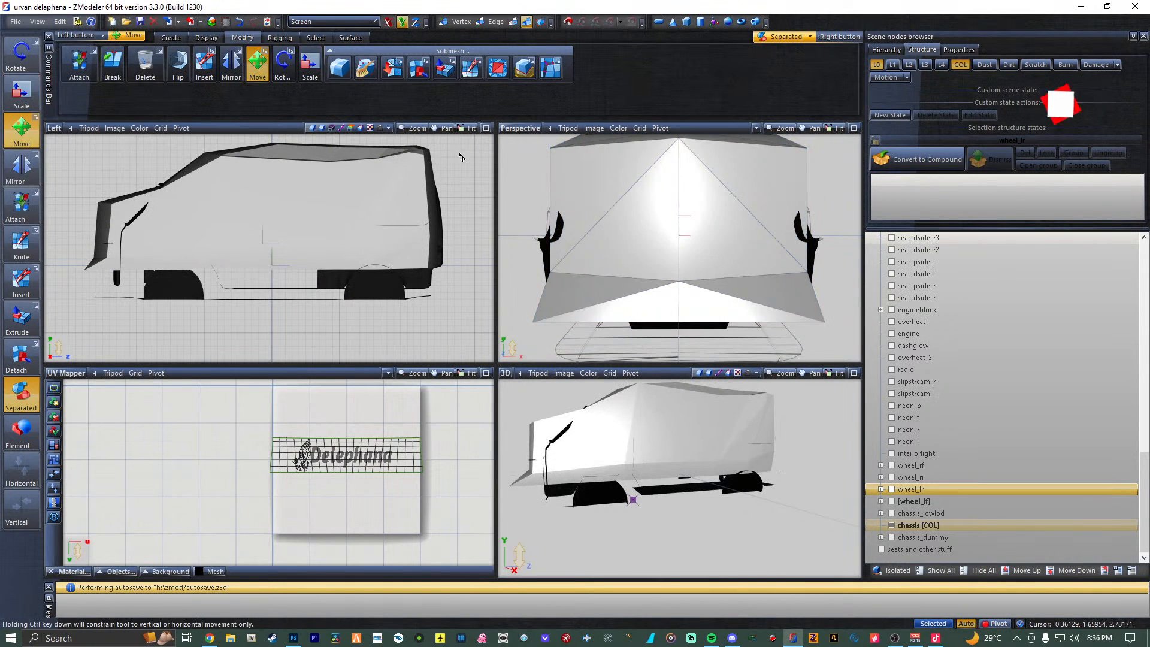
pyautogui.moveTo(424, 158); pyautogui.dragTo(428, 189)
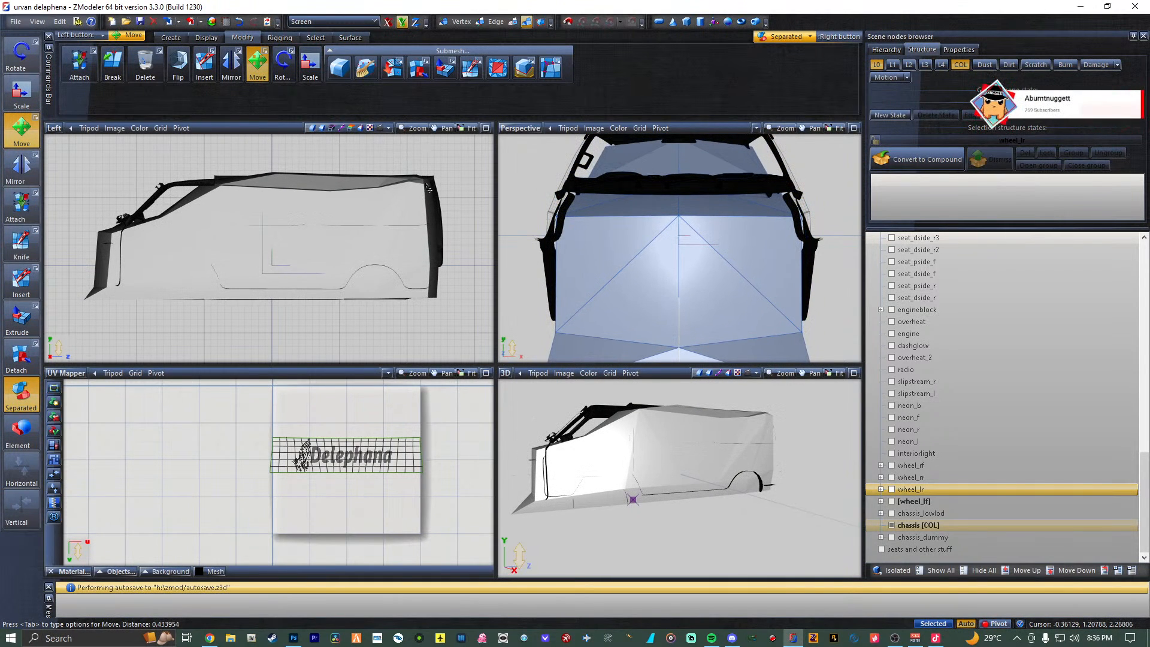
# Hide chassis [COL], show the chassis_dummy [COL] box, and undo a trial upward move of it.
pyautogui.click(895, 527)
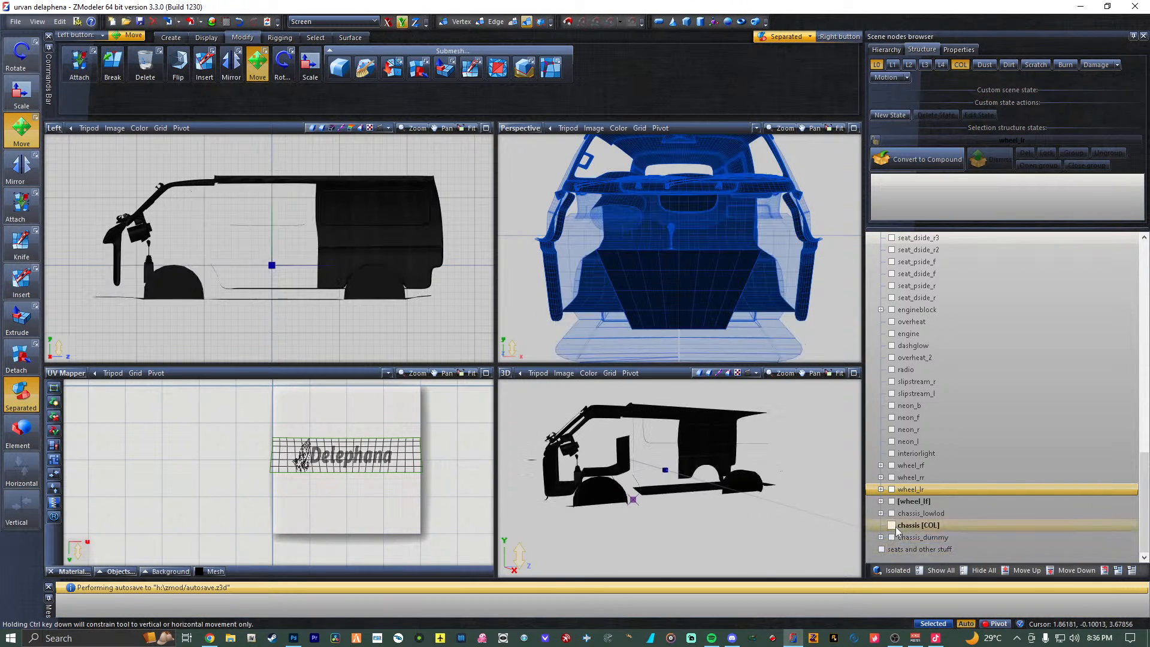
pyautogui.click(881, 537)
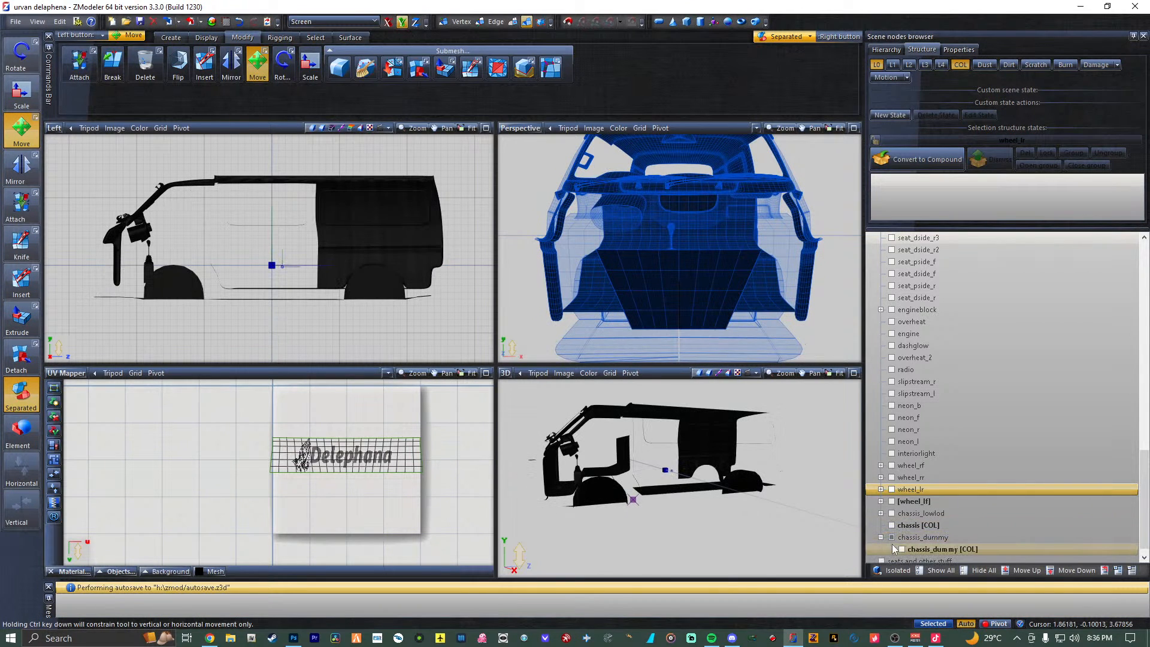
pyautogui.click(901, 550)
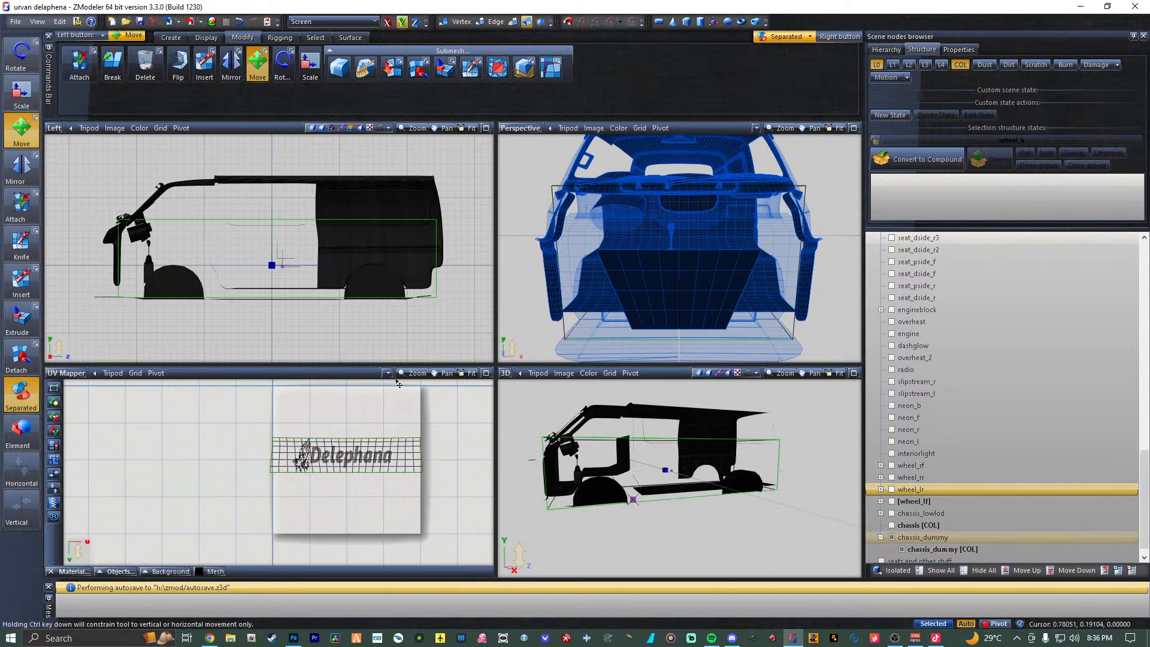
pyautogui.moveTo(439, 298); pyautogui.dragTo(439, 264)
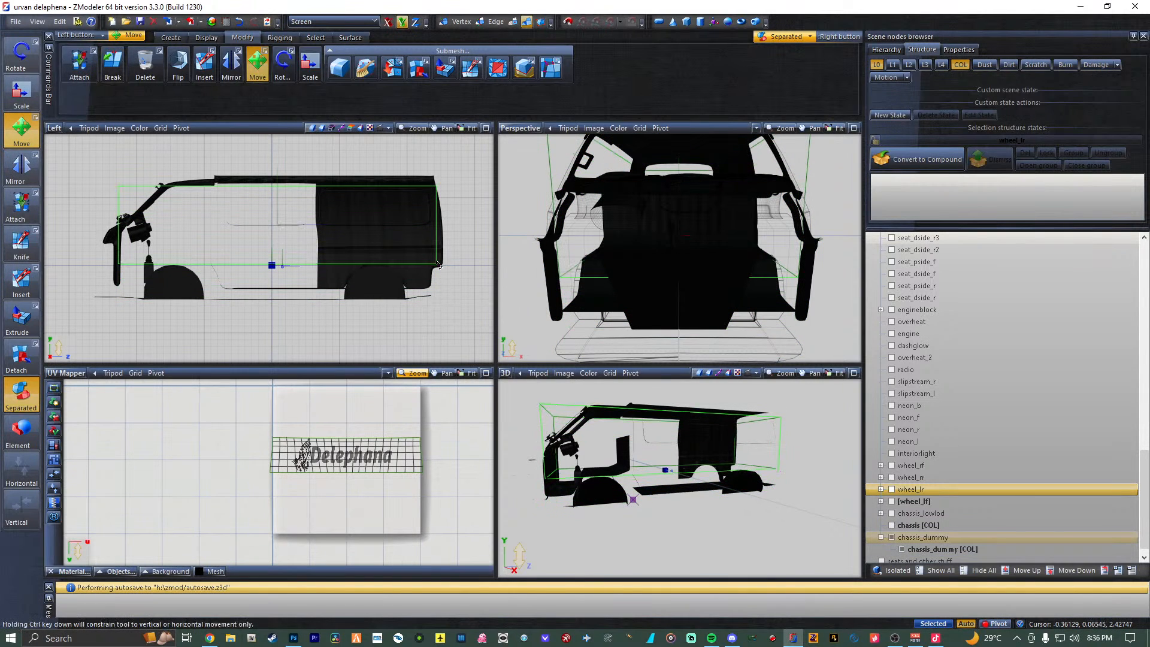
pyautogui.hotkey('ctrl', 'z')
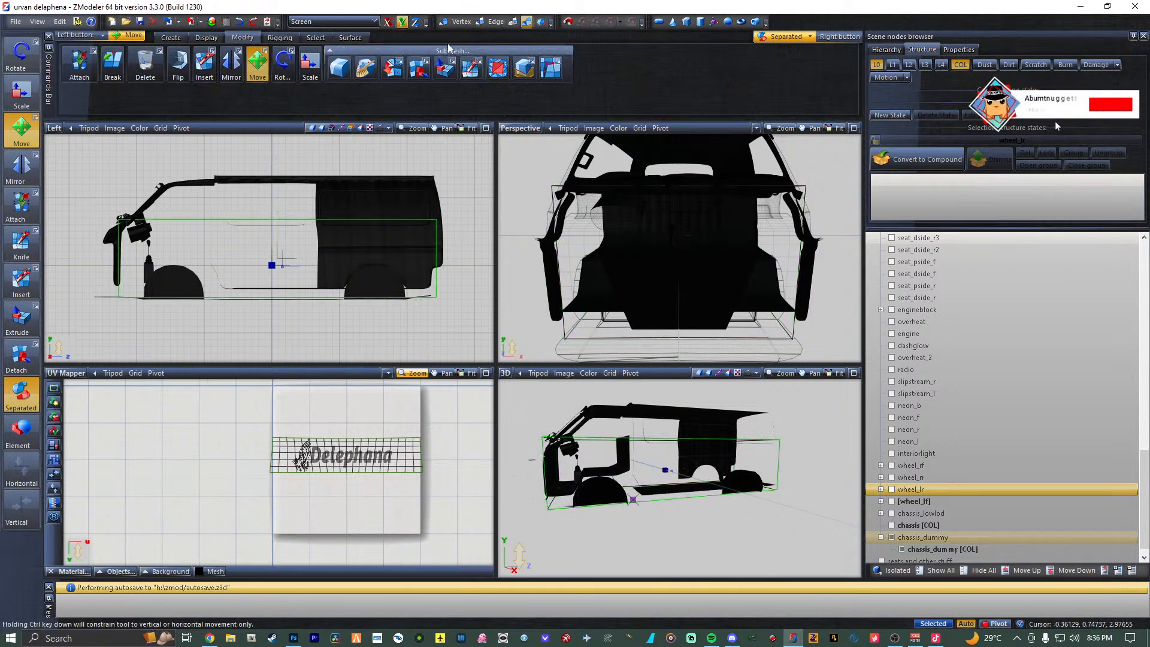
# Scale the chassis_dummy [COL] box vertically to about 142 percent and move it down to the underside of the van.
pyautogui.click(21, 91)
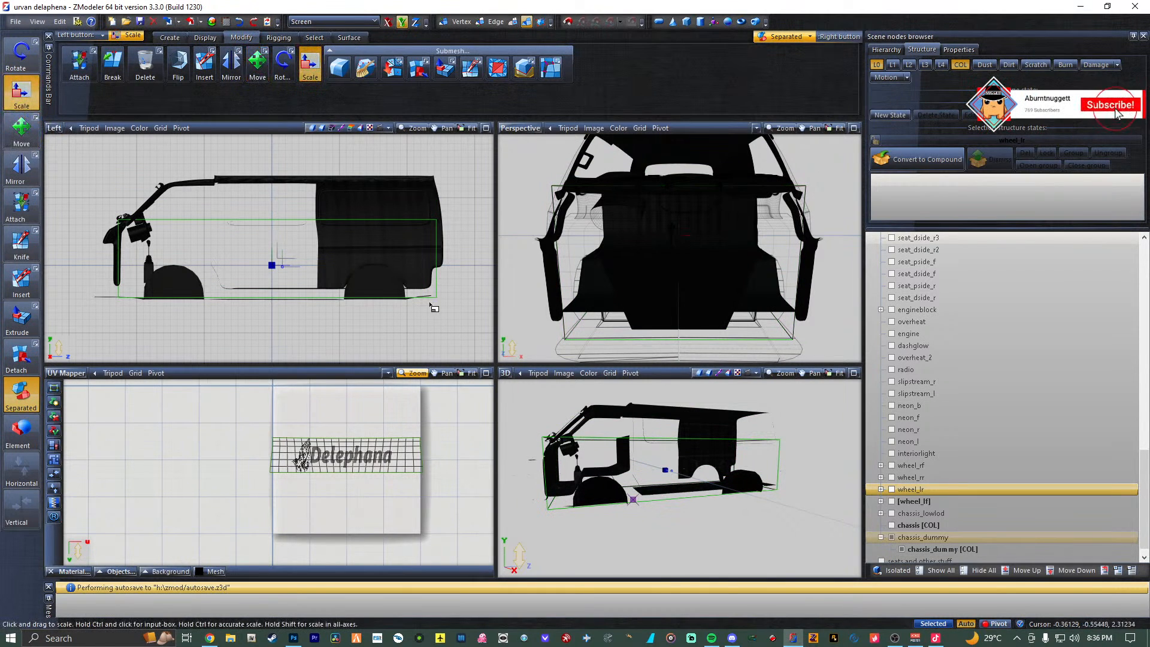
pyautogui.moveTo(439, 303); pyautogui.dragTo(434, 258)
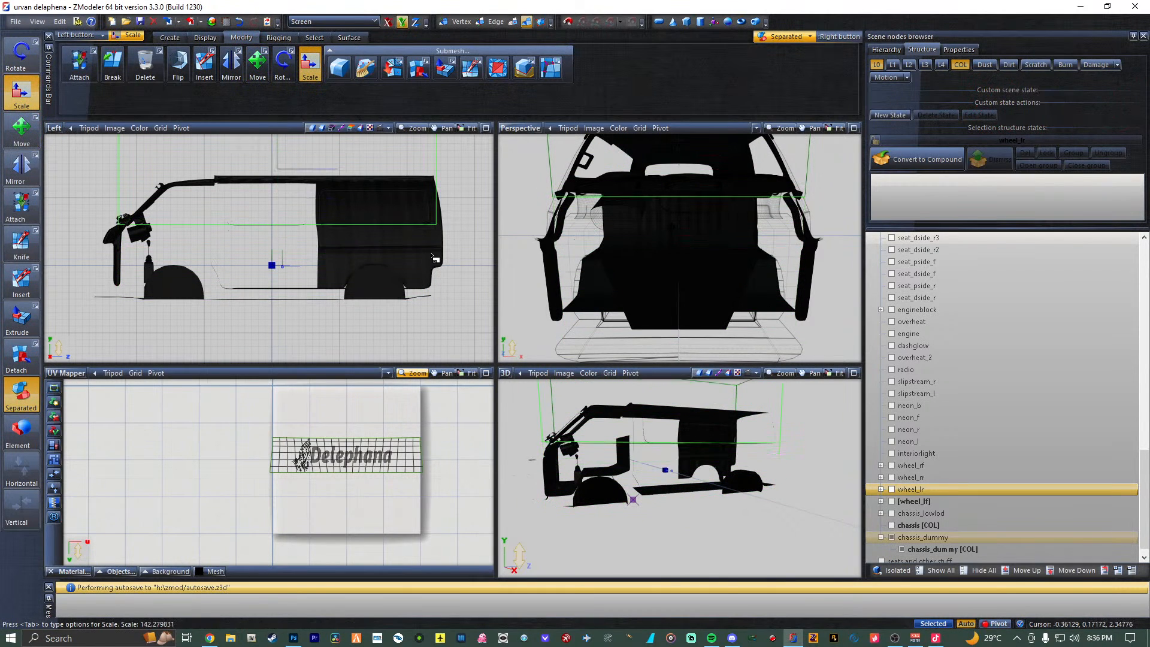
pyautogui.click(21, 129)
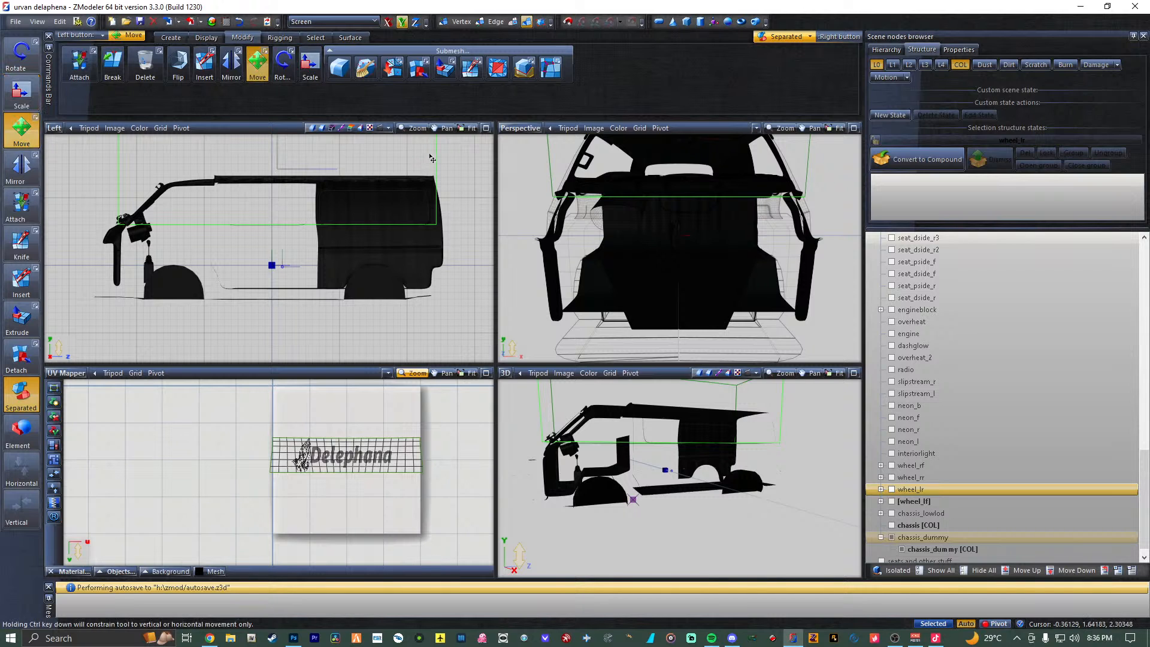
pyautogui.moveTo(431, 158); pyautogui.dragTo(436, 235)
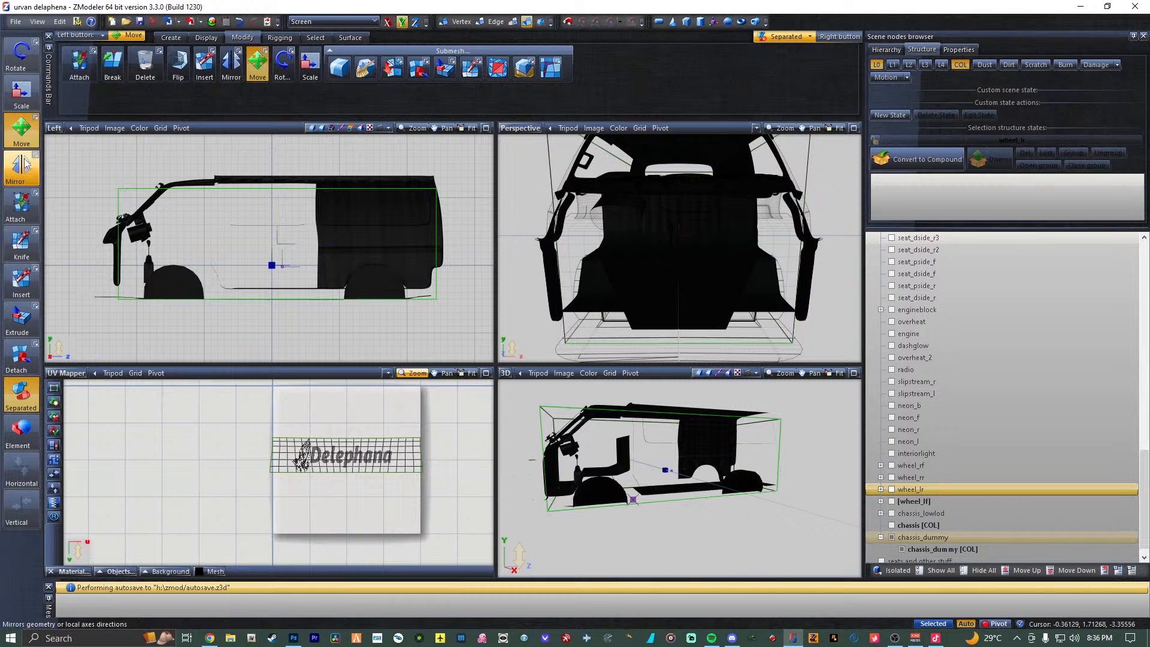
# Scale the chassis_dummy [COL] box taller again, lower it to enclose the roof and underside, and shift it about 0.03 rearward.
pyautogui.click(21, 91)
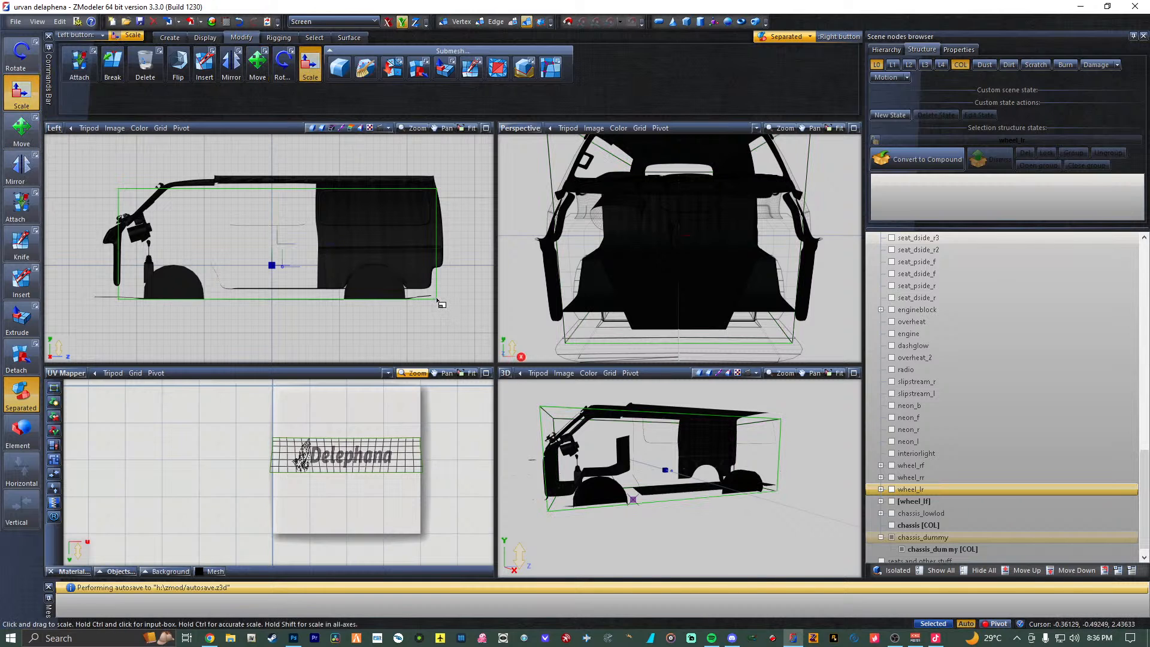
pyautogui.moveTo(434, 302); pyautogui.dragTo(439, 279)
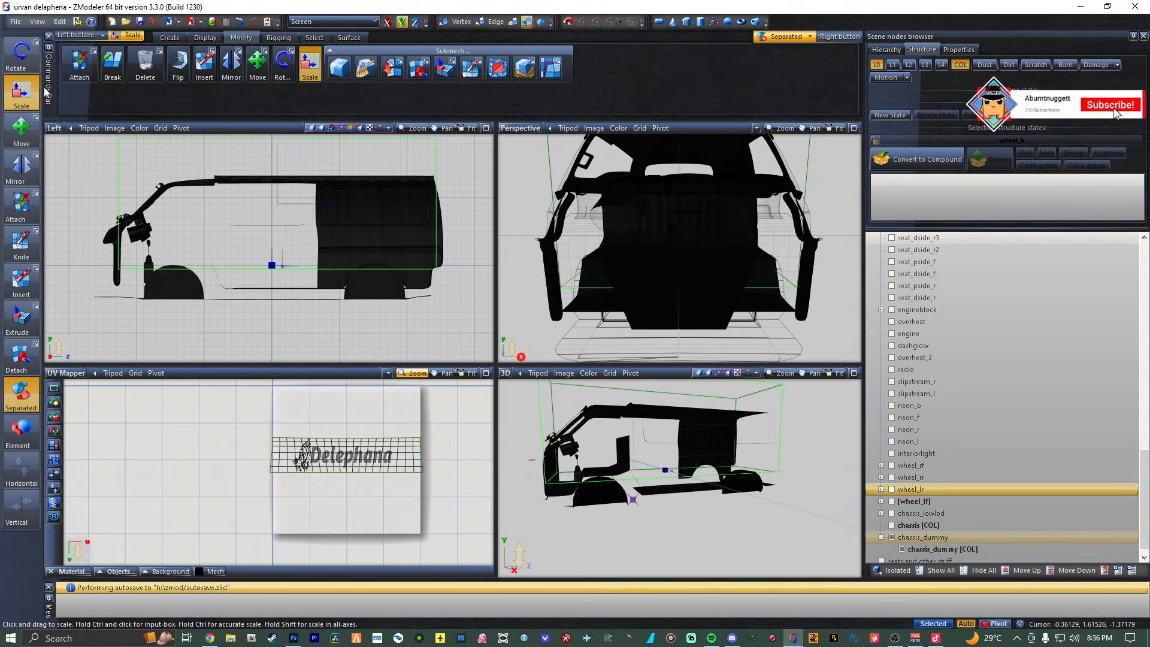
pyautogui.click(22, 129)
pyautogui.moveTo(439, 155); pyautogui.dragTo(440, 187)
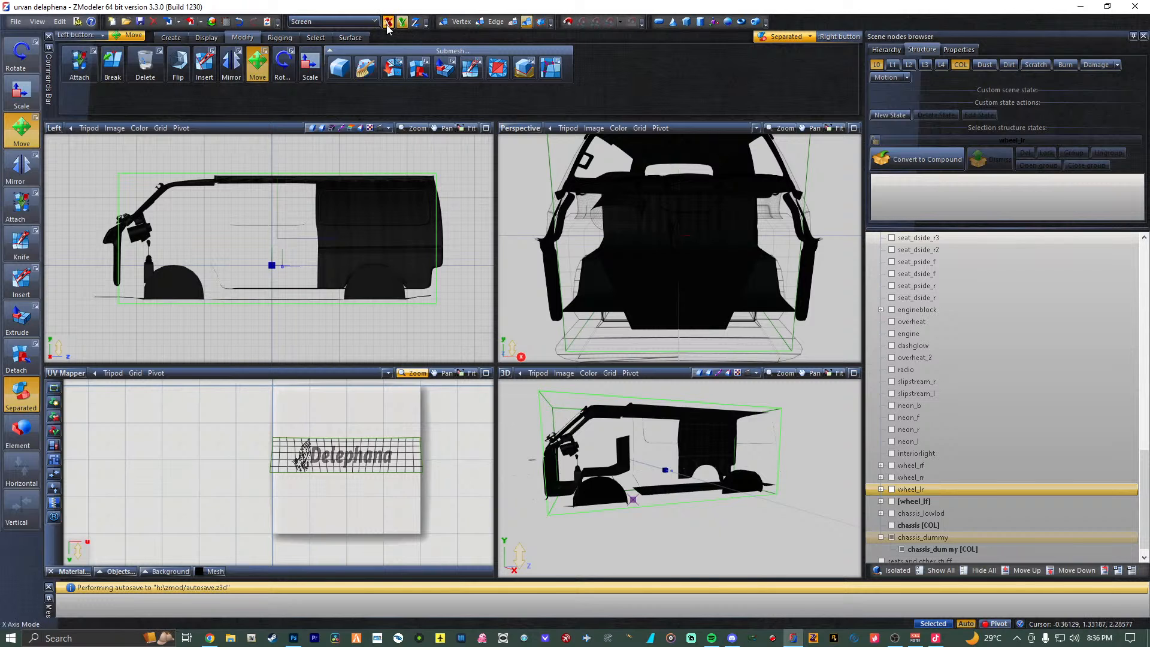
pyautogui.moveTo(430, 175); pyautogui.dragTo(436, 172)
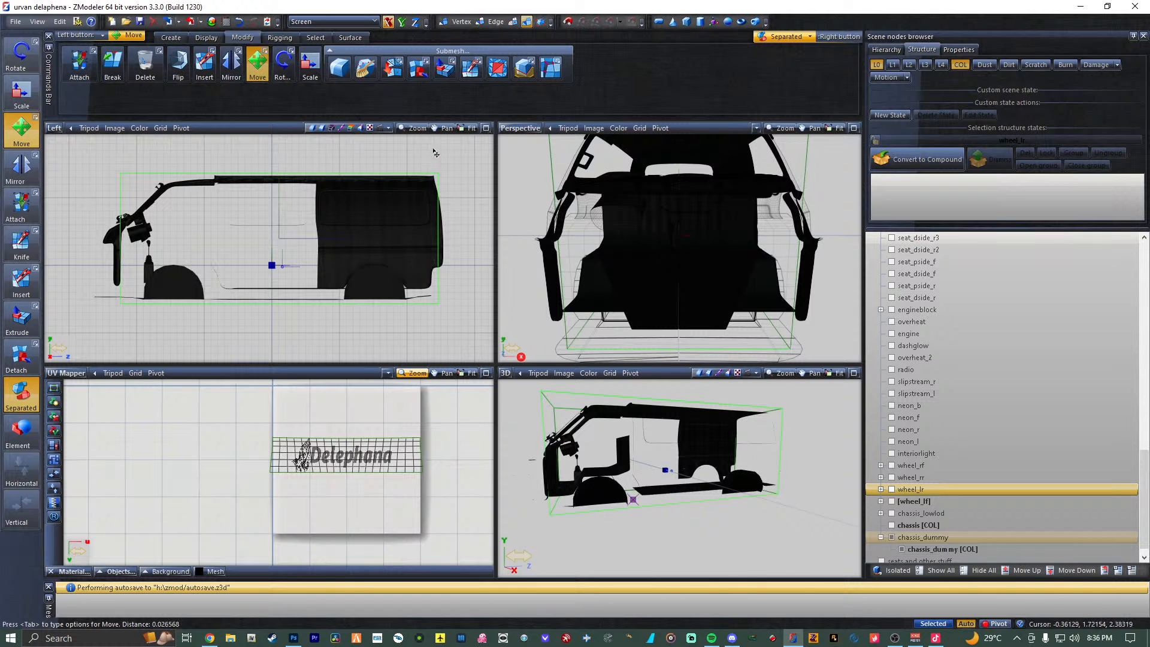
# Scale the chassis_dummy [COL] box longer to span the van's nose and tail, and collapse its node.
pyautogui.click(21, 96)
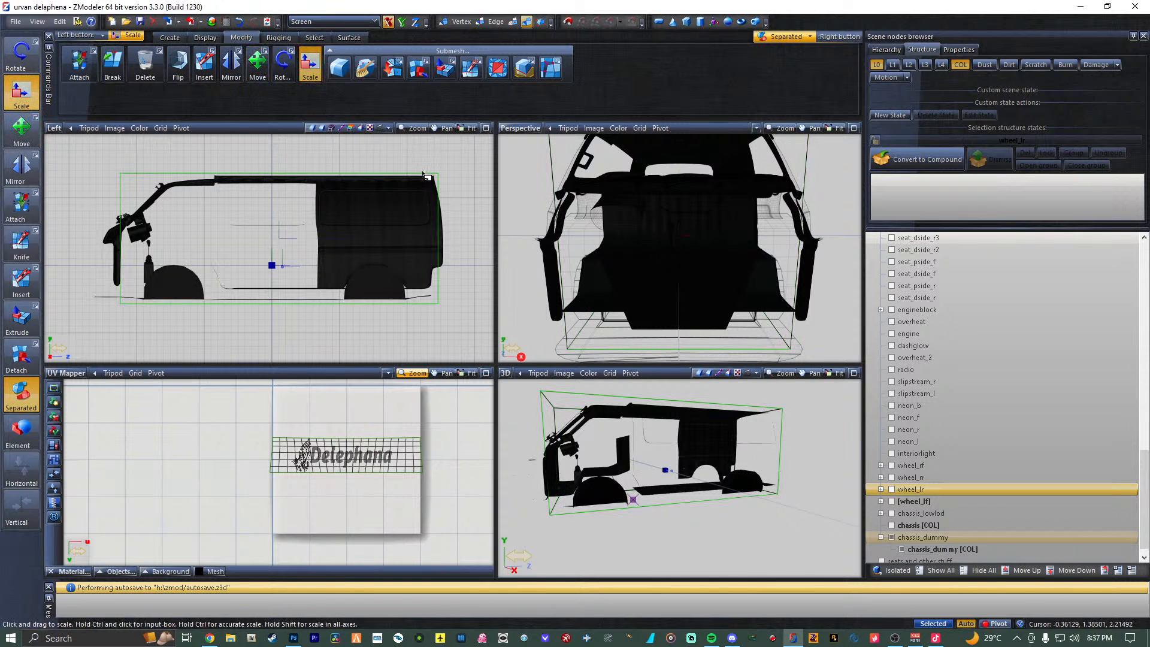
pyautogui.moveTo(425, 176)
pyautogui.mouseDown()
pyautogui.moveTo(440, 169)
pyautogui.moveTo(431, 163)
pyautogui.mouseUp()
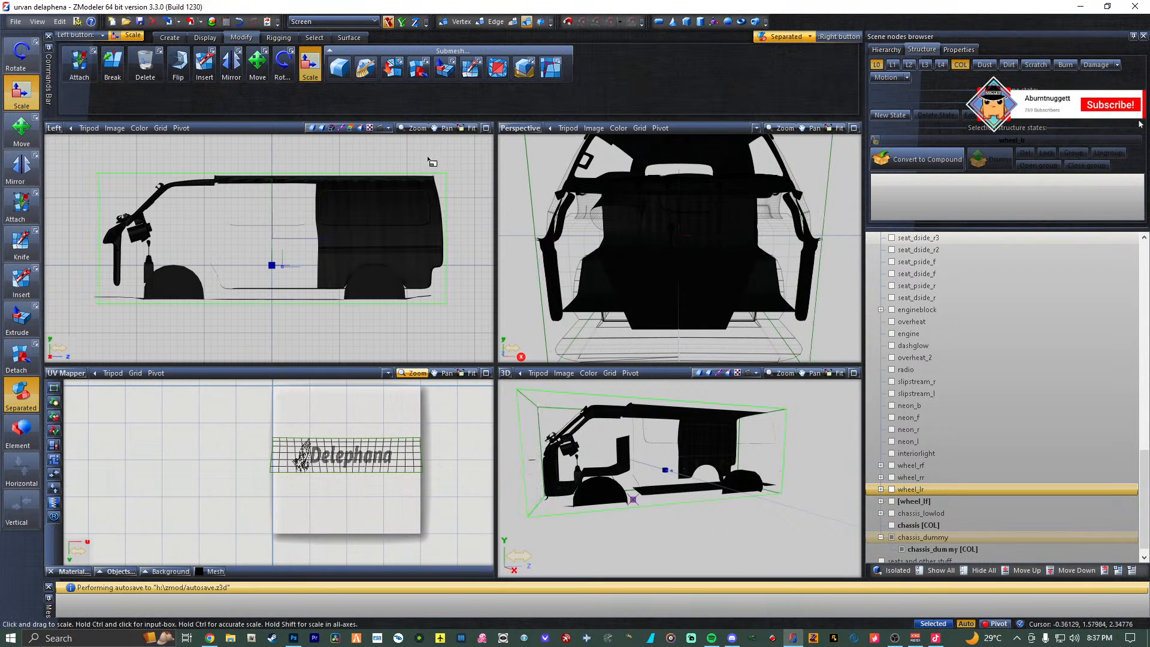
pyautogui.click(883, 538)
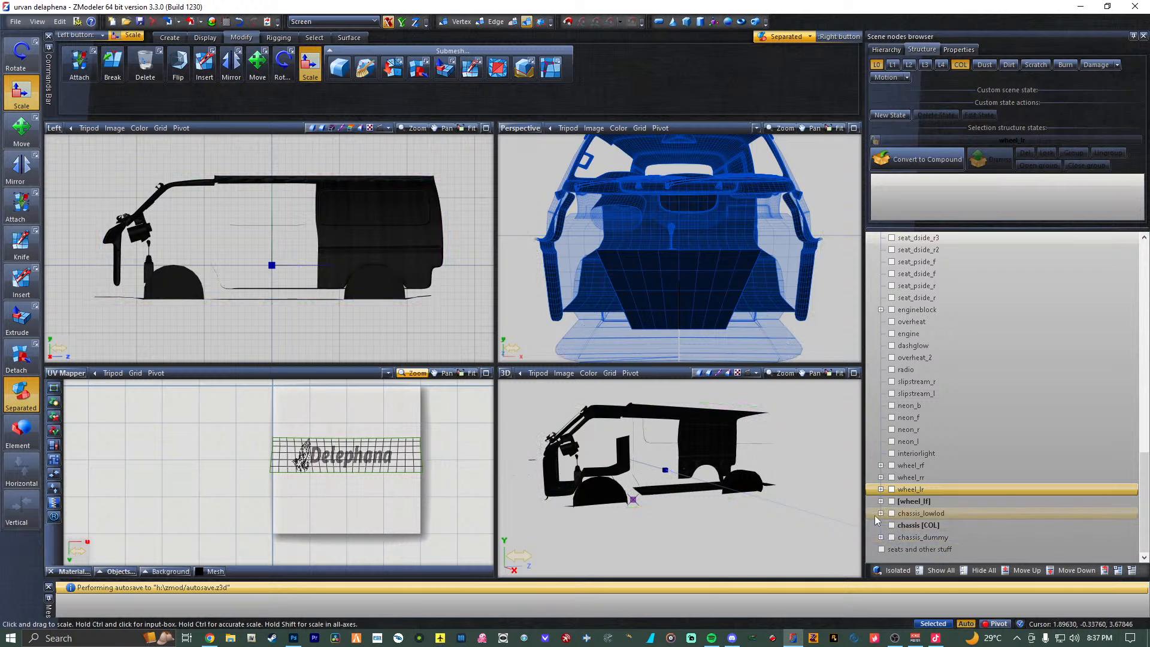
# Show chassis_lowlod [COL], scale it to about 110.5 percent to match the van's length, and scale it taller vertically.
pyautogui.click(881, 513)
pyautogui.click(901, 525)
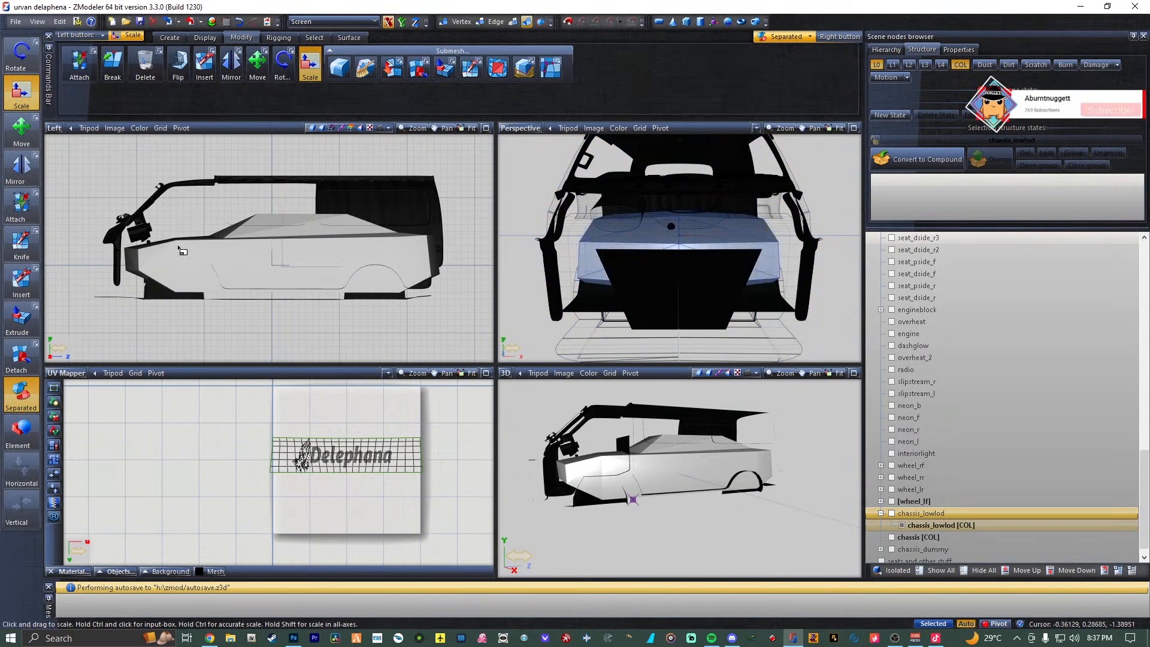
pyautogui.moveTo(180, 236); pyautogui.dragTo(190, 237)
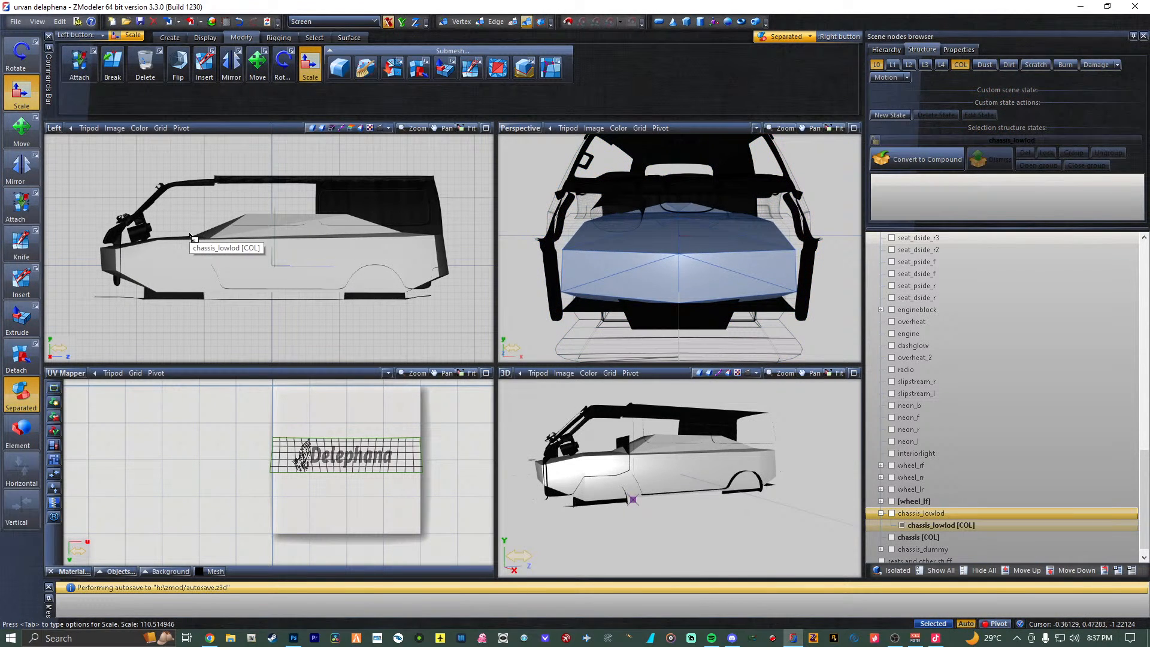
pyautogui.click(402, 22)
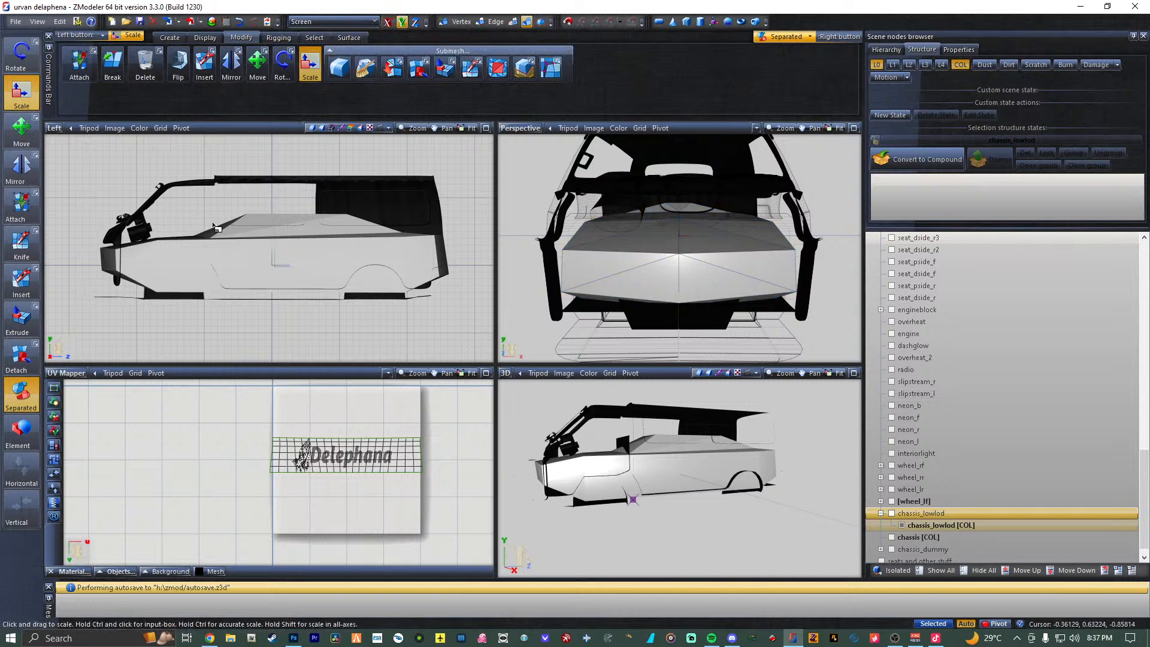
pyautogui.moveTo(210, 238); pyautogui.dragTo(222, 305)
pyautogui.click(24, 131)
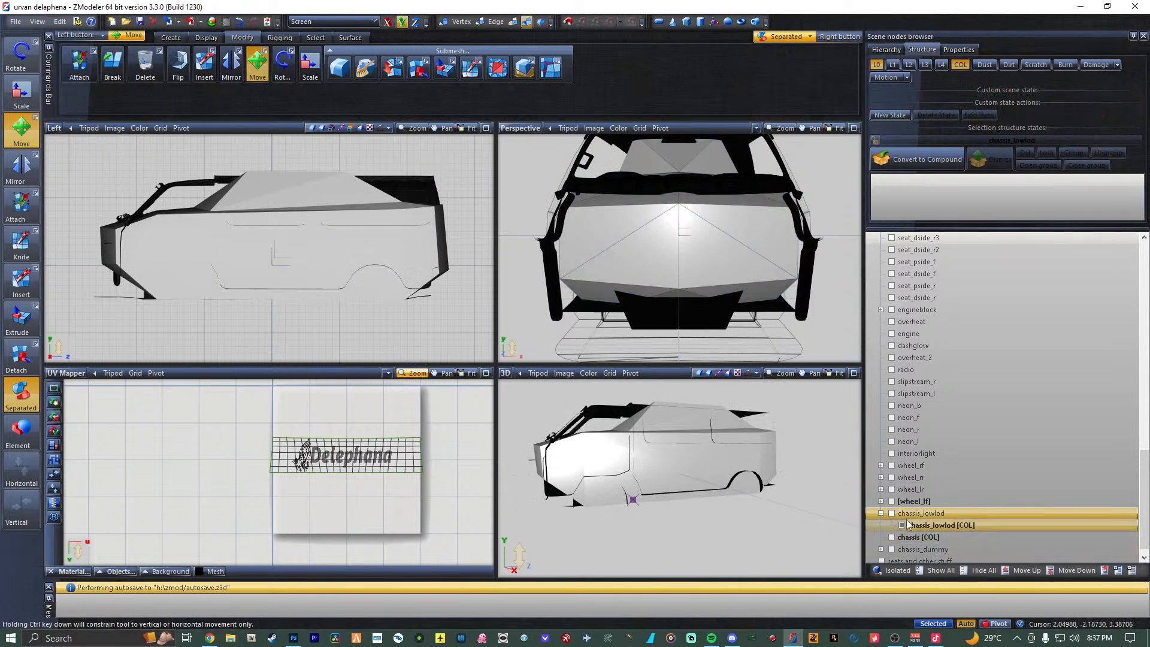
# Collapse chassis_lowlod and show the chassis [COL] and chassis_dummy collision meshes alongside it.
pyautogui.click(881, 513)
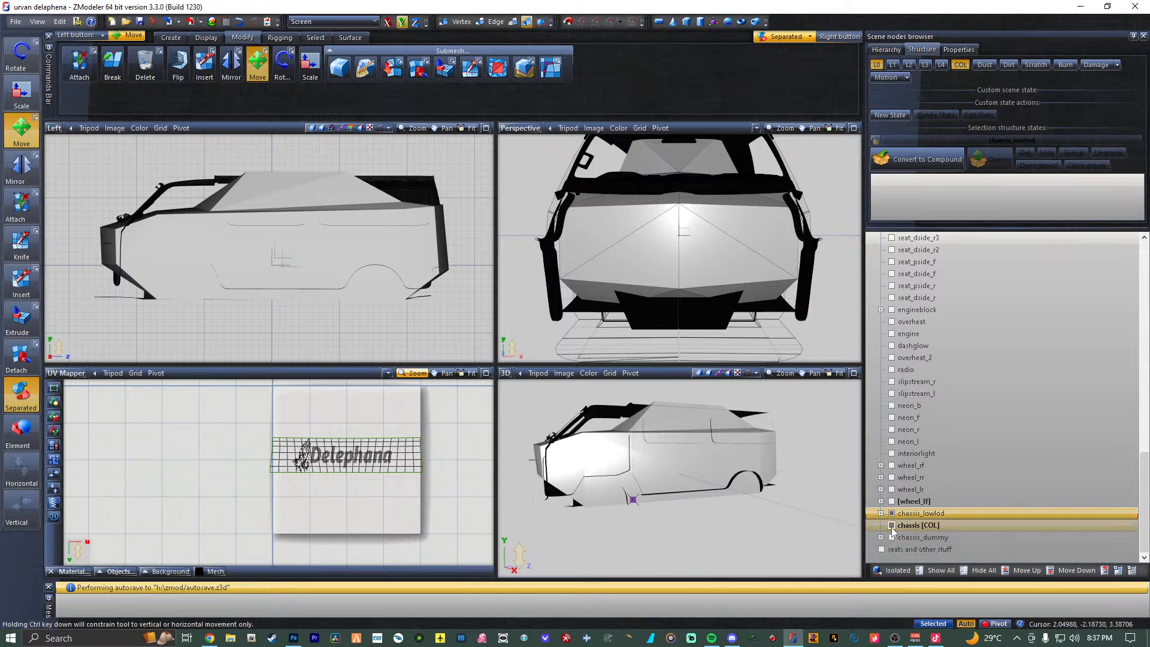
pyautogui.click(891, 526)
pyautogui.click(892, 537)
pyautogui.click(881, 538)
pyautogui.click(881, 537)
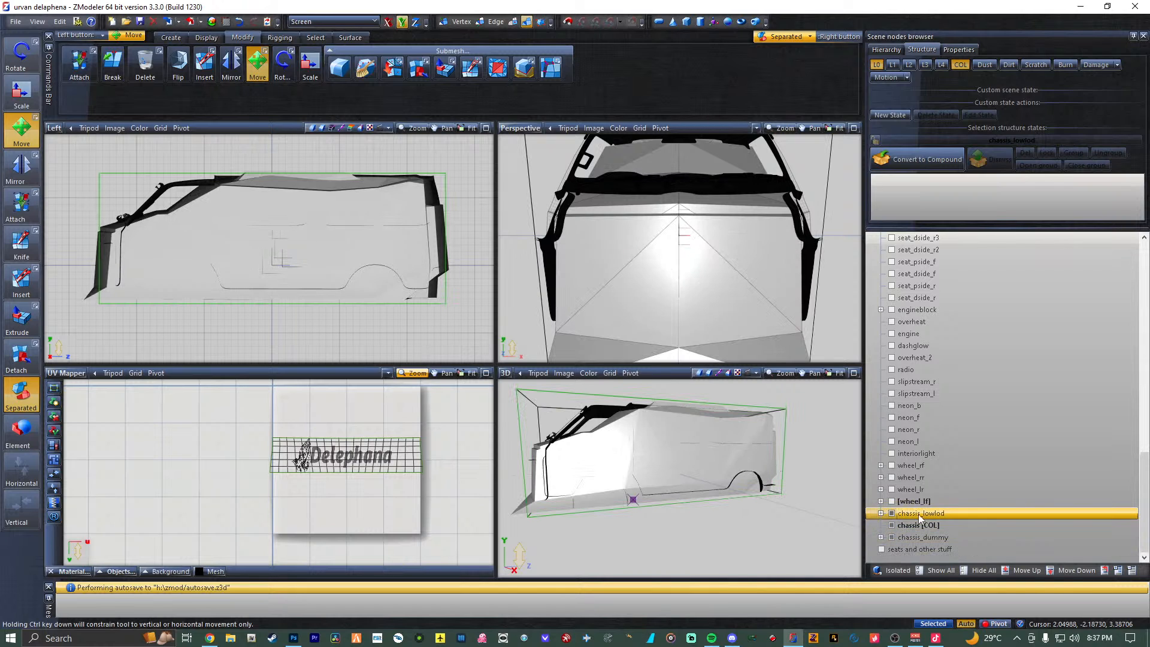
# Select chassis_lowlod, chassis [COL] and chassis_dummy together and reparent them under the delephna chassis node.
pyautogui.keyDown('ctrl'); pyautogui.click(929, 522); pyautogui.keyUp('ctrl')
pyautogui.keyDown('ctrl'); pyautogui.click(933, 534); pyautogui.keyUp('ctrl')
pyautogui.moveTo(944, 515); pyautogui.dragTo(925, 256)
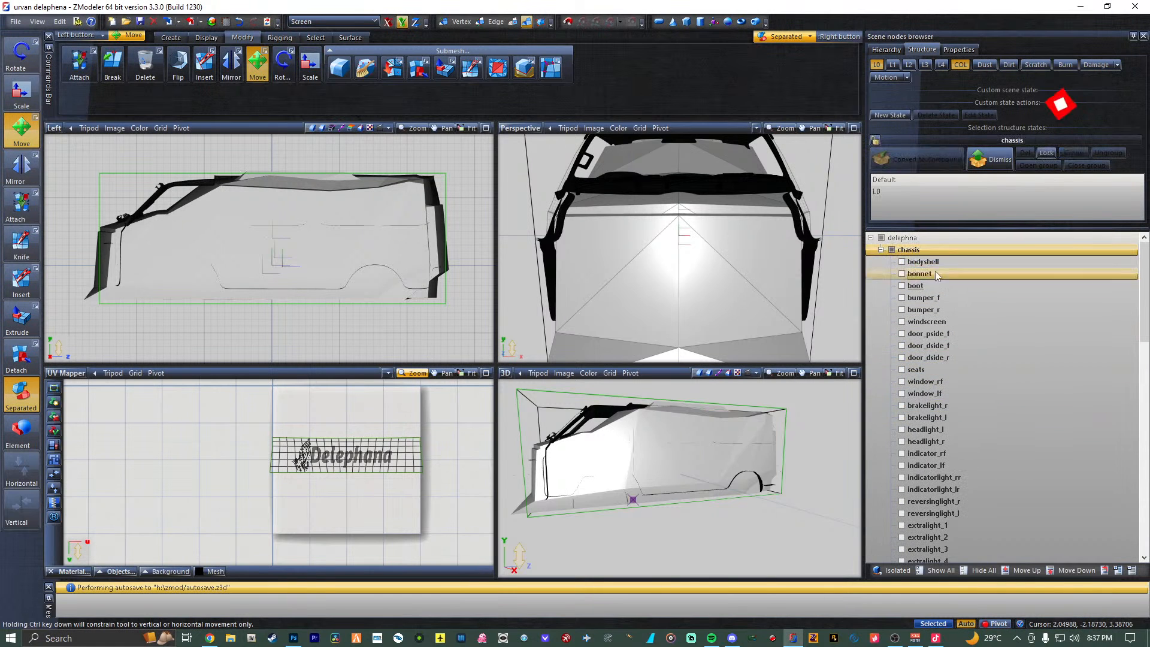
# Delete the leftover "seats and other stuff" node from the scene hierarchy.
pyautogui.scroll(-19, 941, 324)
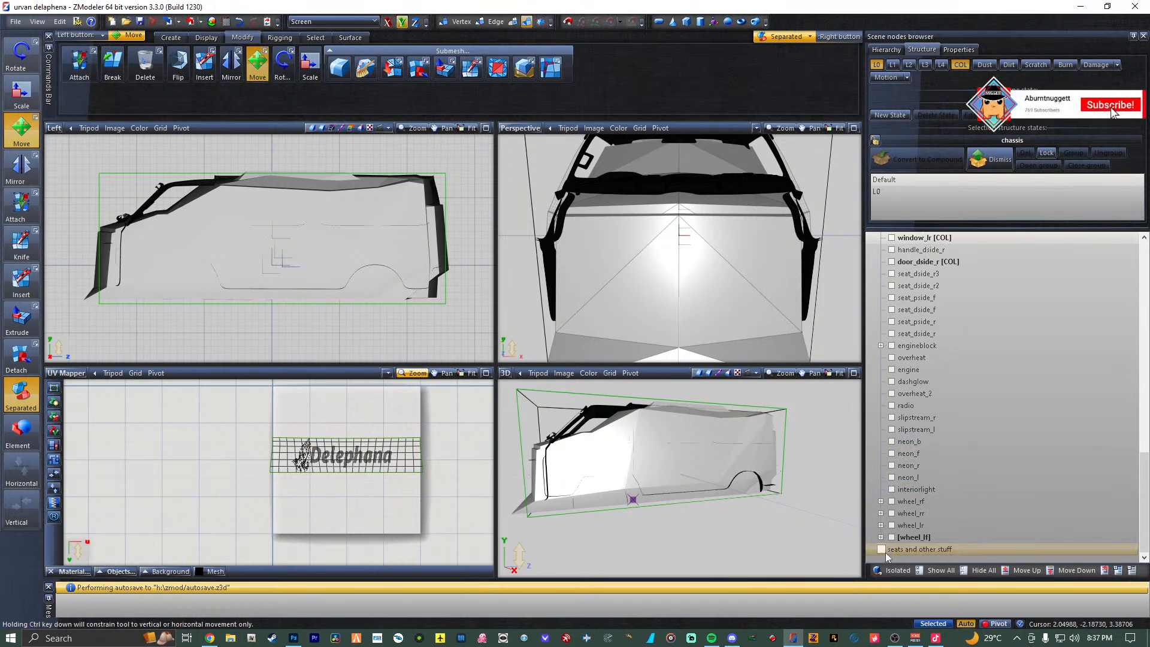
pyautogui.click(885, 552)
pyautogui.rightClick(900, 551)
pyautogui.moveTo(938, 560)
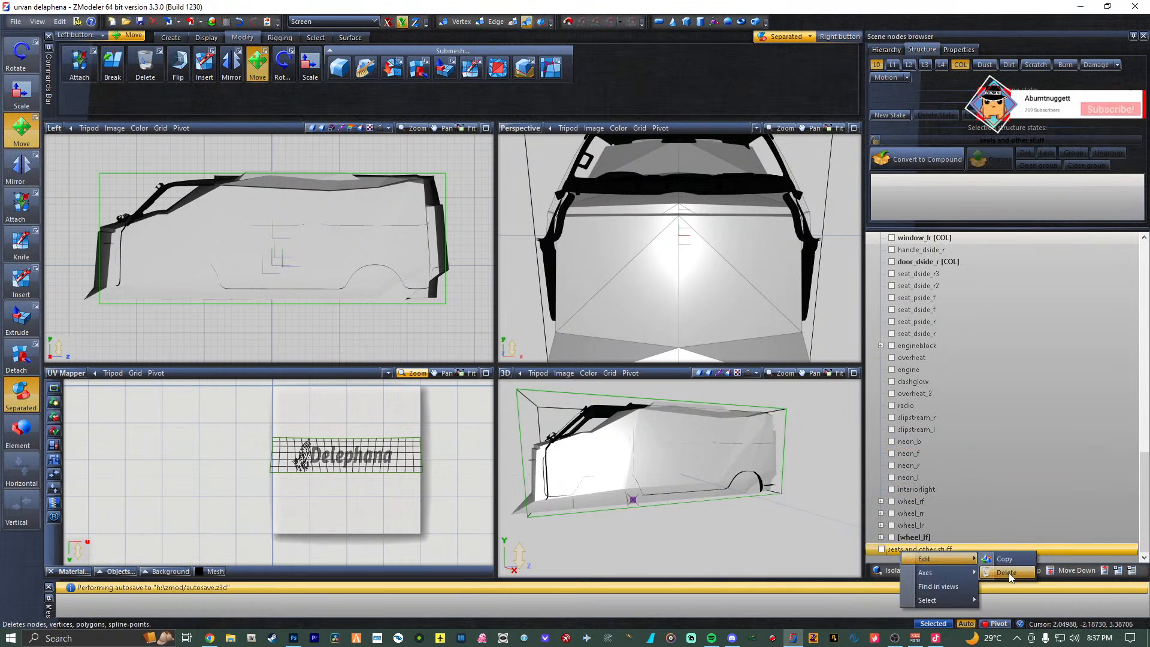
pyautogui.click(997, 556)
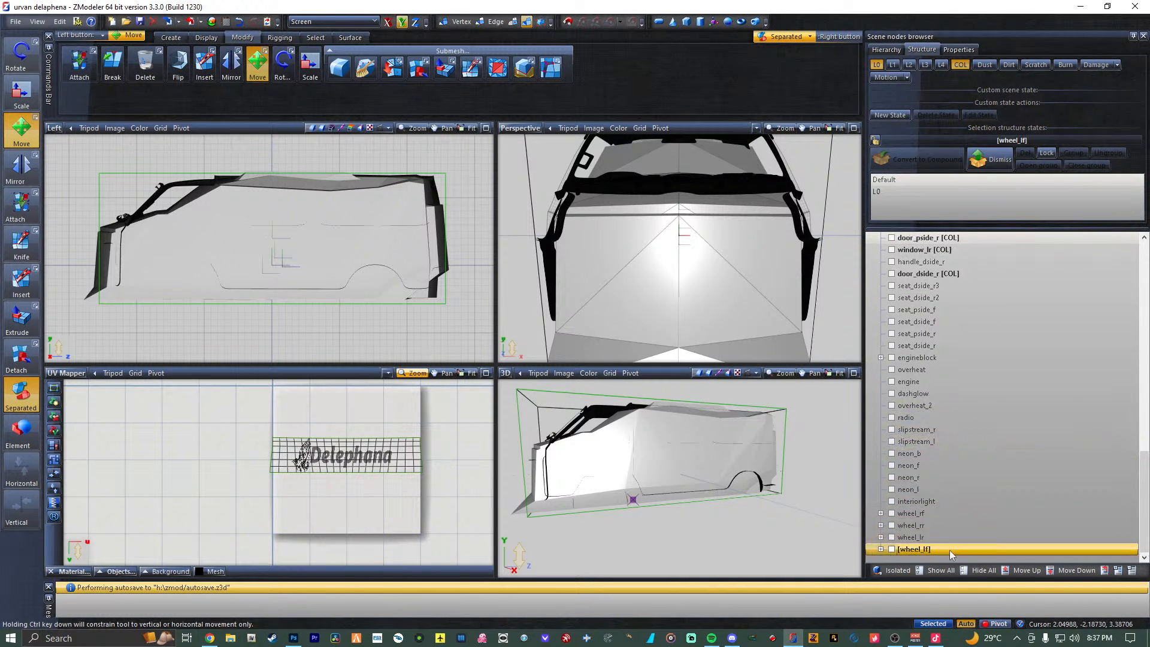
# Turn off the collision (COL) state and show [wheel_lf], door_dside_f and door_pside_f.
pyautogui.click(961, 64)
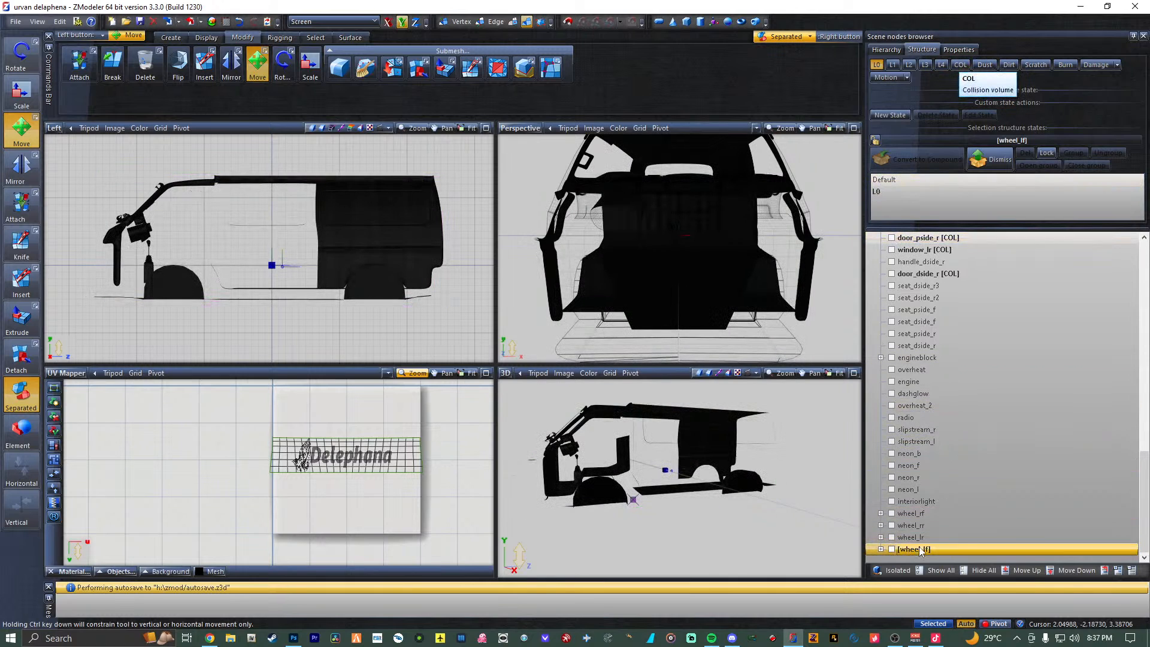
pyautogui.click(892, 549)
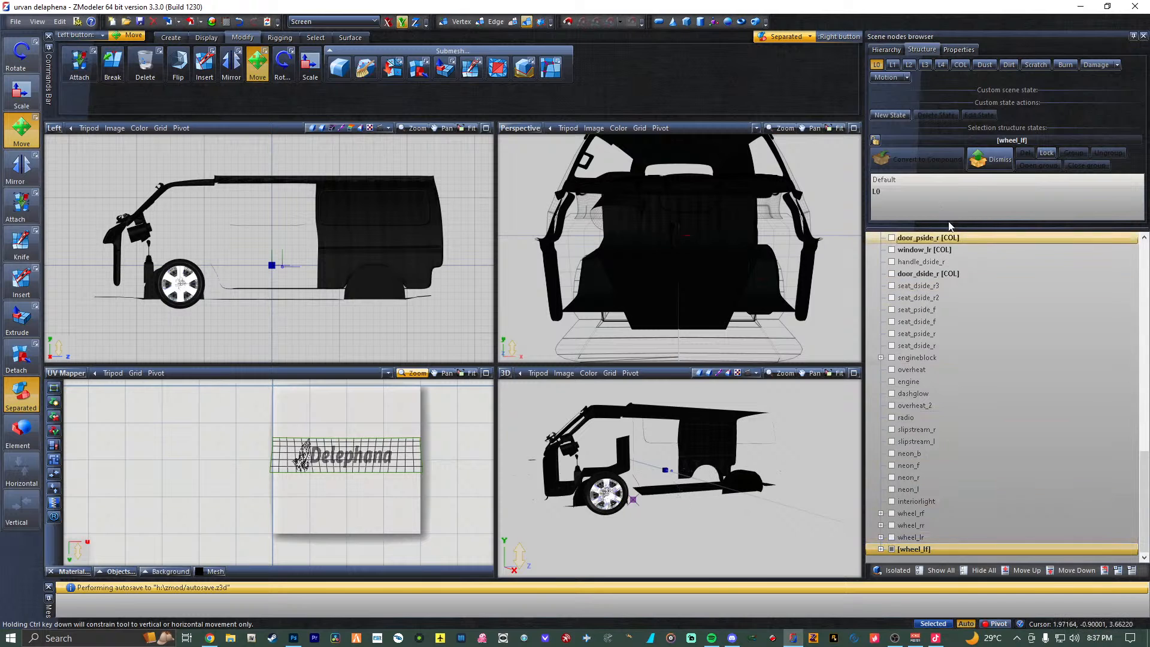
pyautogui.scroll(10, 939, 274)
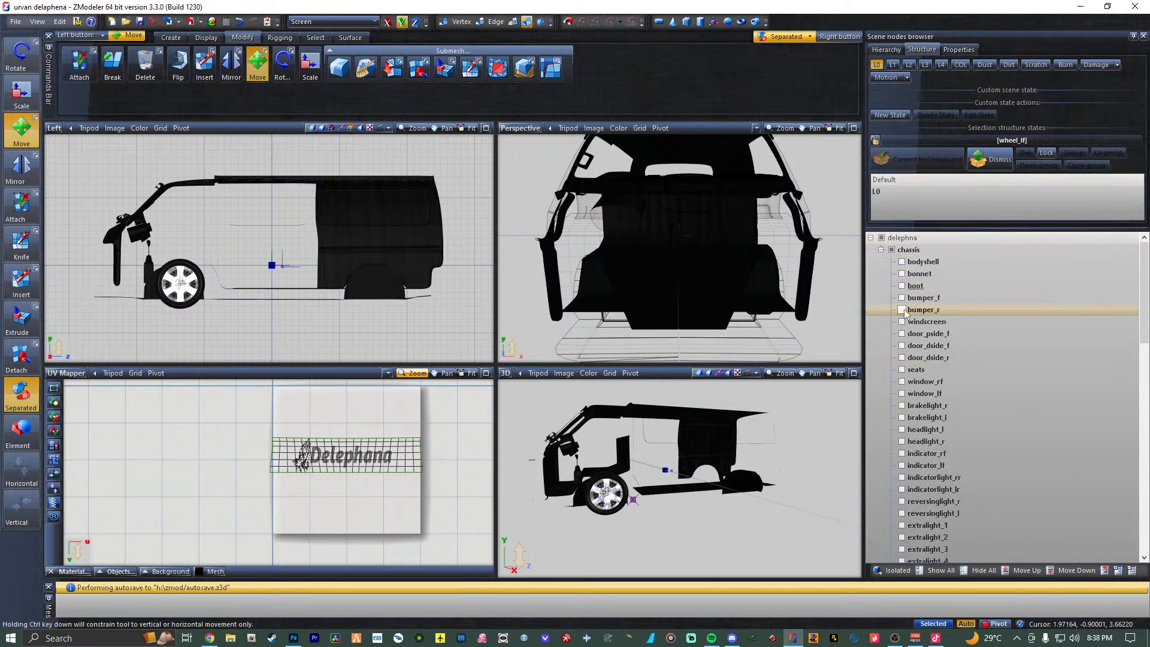
pyautogui.click(902, 345)
pyautogui.click(902, 334)
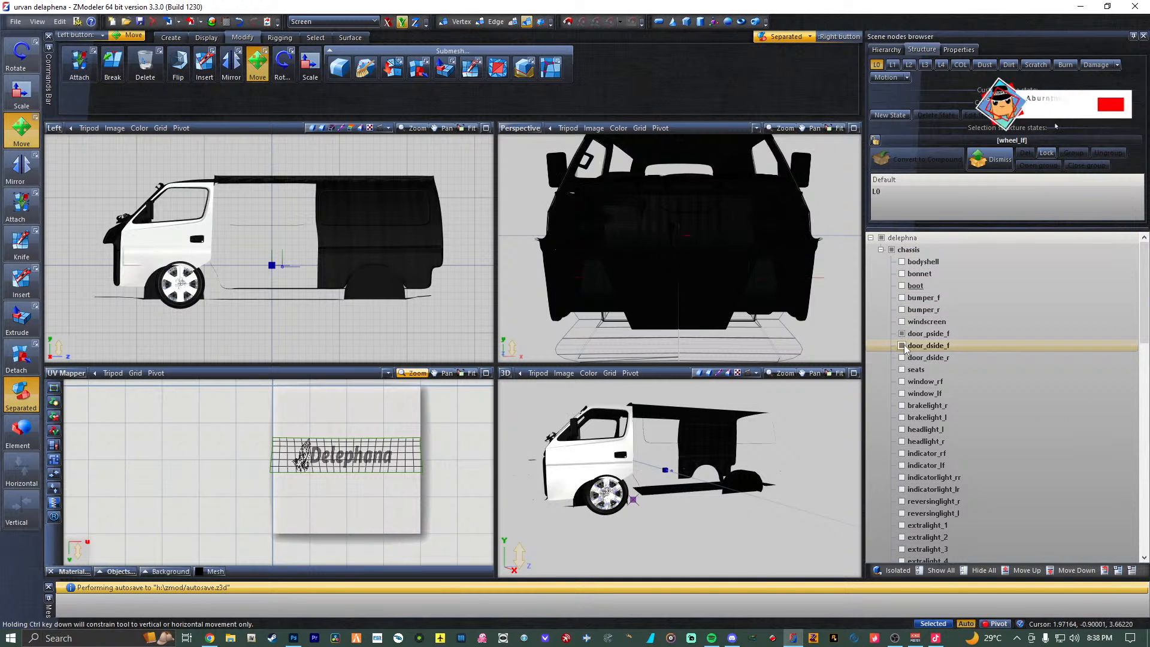
pyautogui.scroll(3, 646, 490)
pyautogui.moveTo(643, 486); pyautogui.dragTo(699, 449, button='middle')
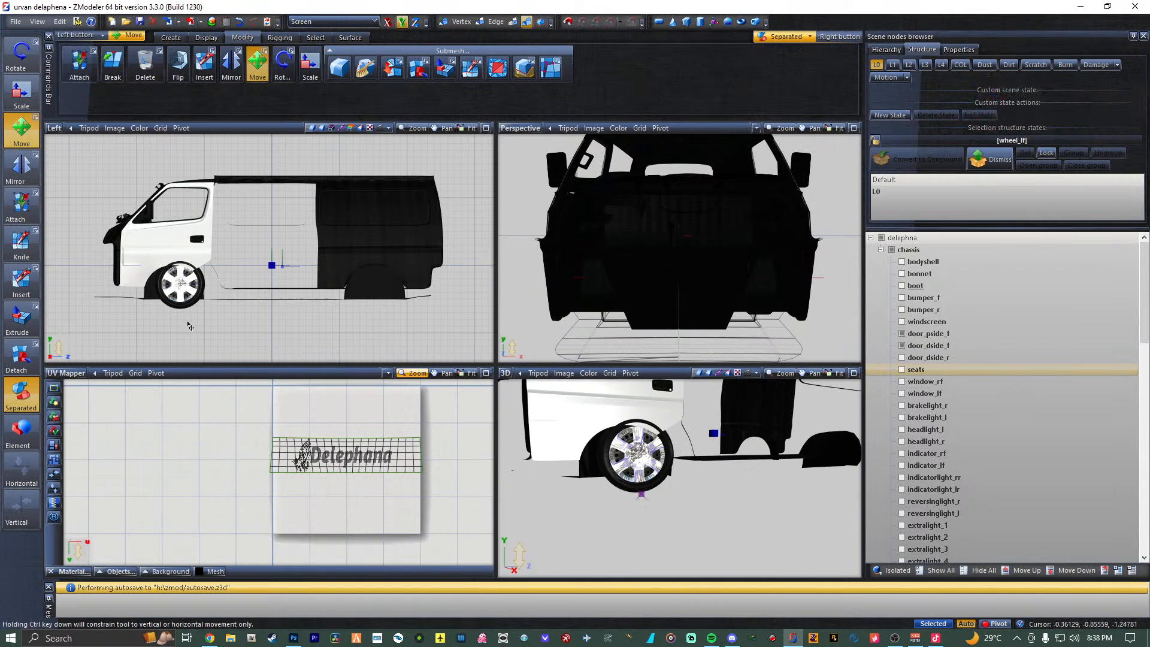
# Expand [wheel_lf], lower the wheel about 0.13, and shift it slightly forward to centre it in the front arch.
pyautogui.scroll(-15, 958, 456)
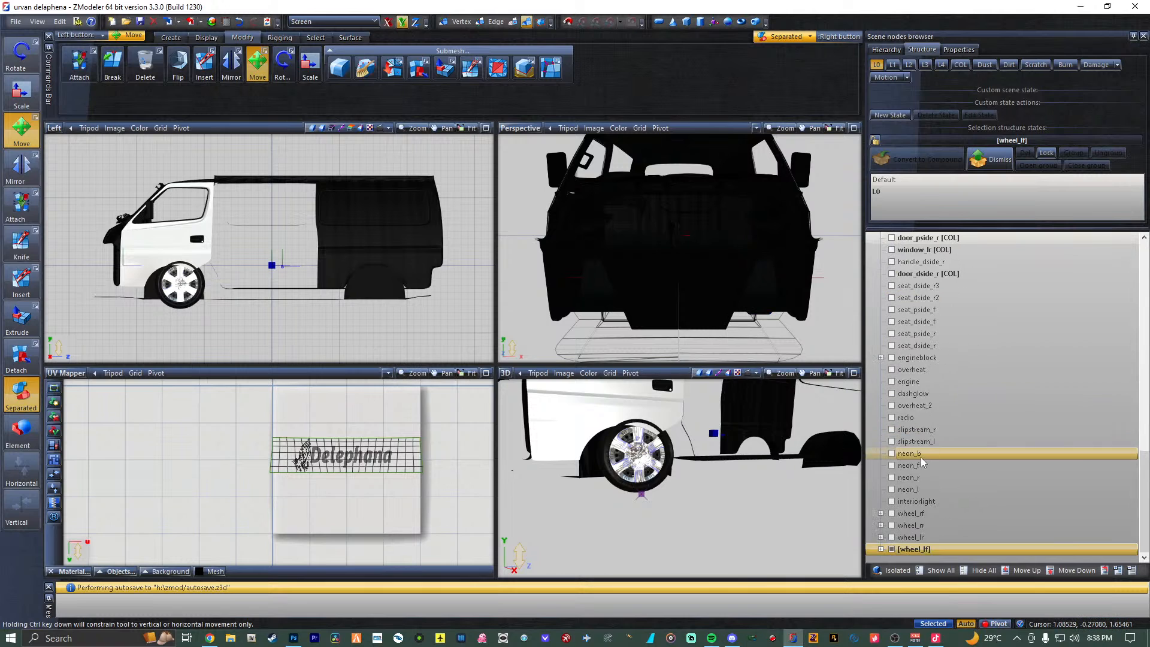
pyautogui.click(879, 550)
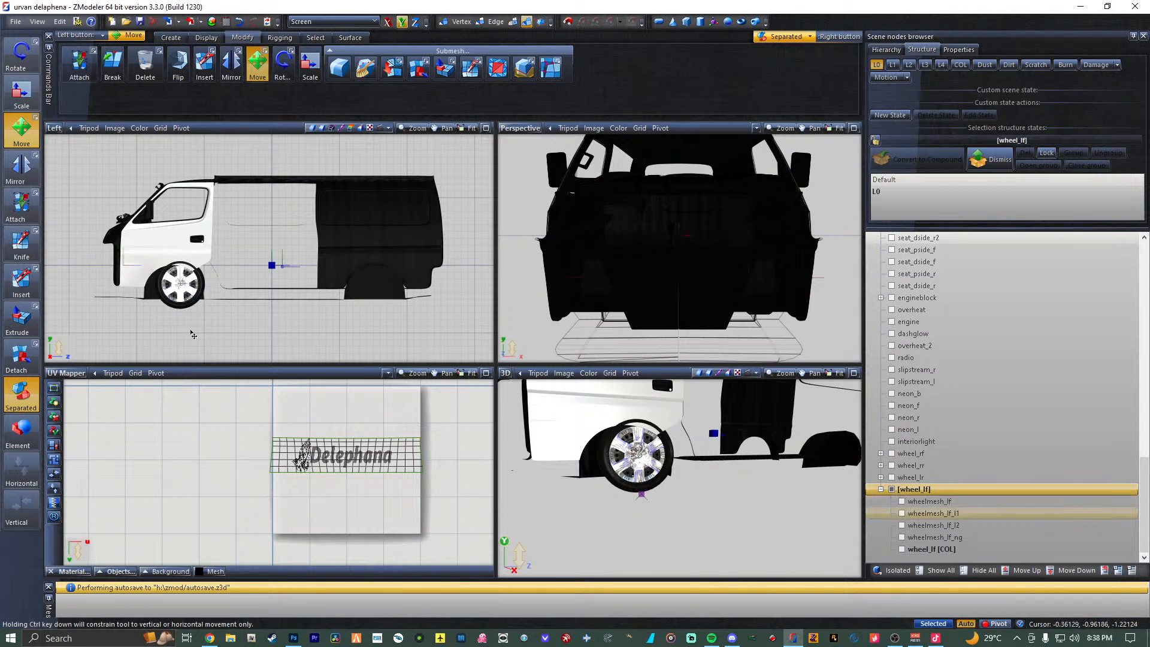
pyautogui.moveTo(206, 333); pyautogui.dragTo(286, 313, button='middle')
pyautogui.scroll(2, 279, 306)
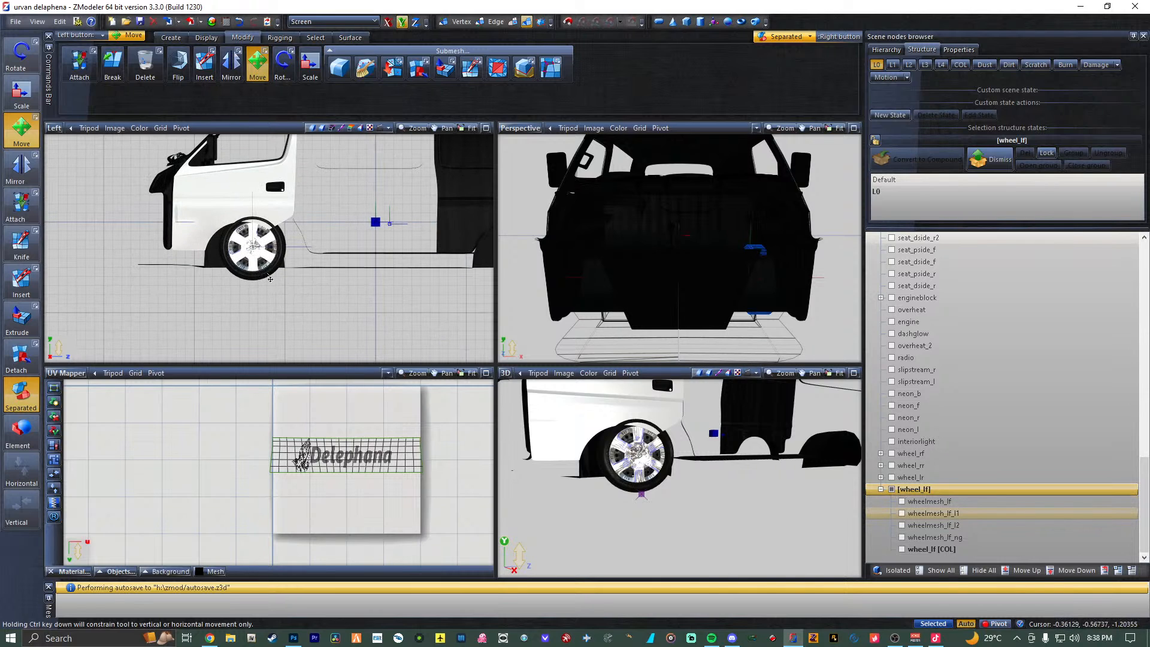
pyautogui.moveTo(270, 279); pyautogui.dragTo(262, 291)
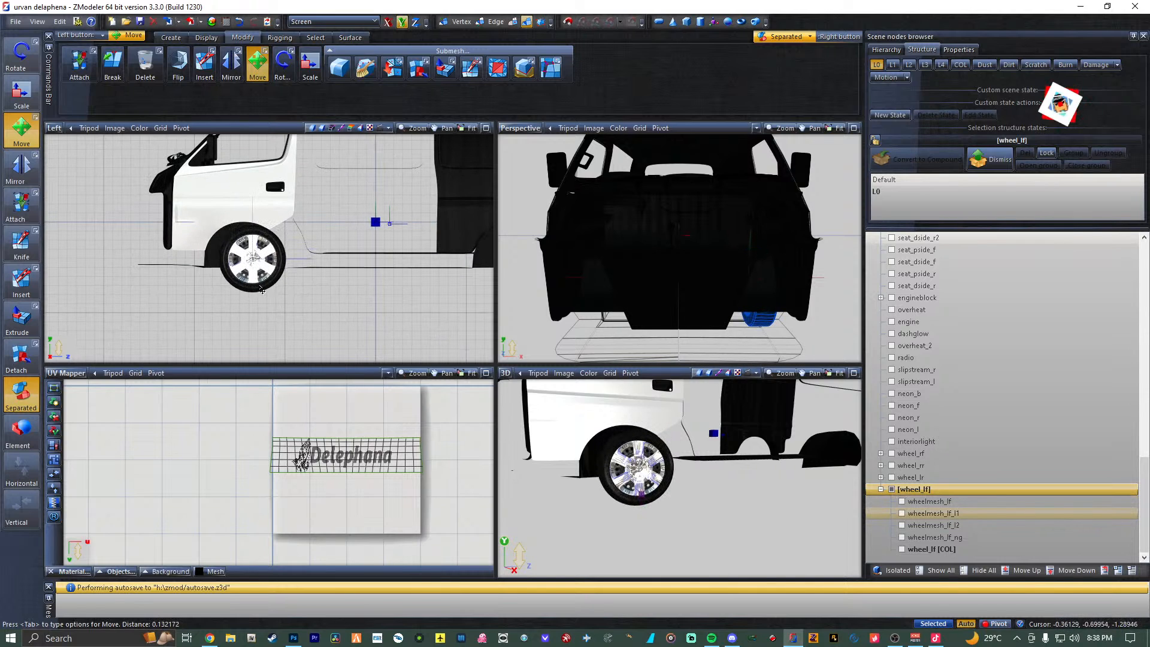
pyautogui.click(390, 23)
pyautogui.moveTo(266, 279); pyautogui.dragTo(262, 289)
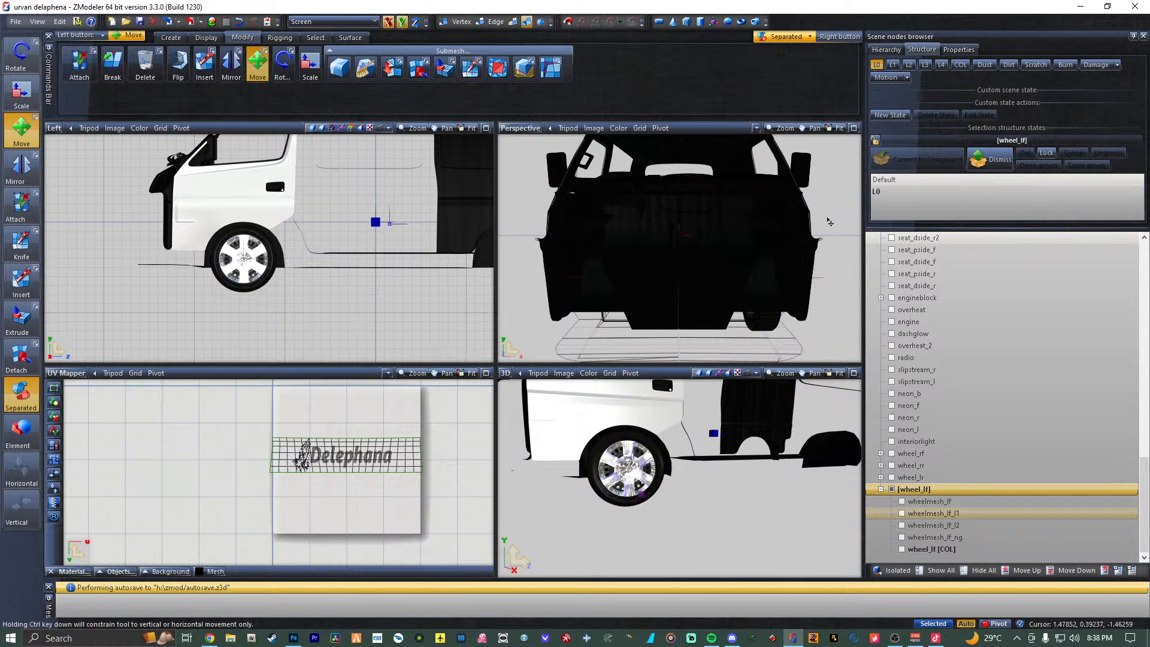
# Change the UV Mapper viewport to the Front view and examine how [wheel_lf] sits sideways against the body.
pyautogui.scroll(-2, 830, 222)
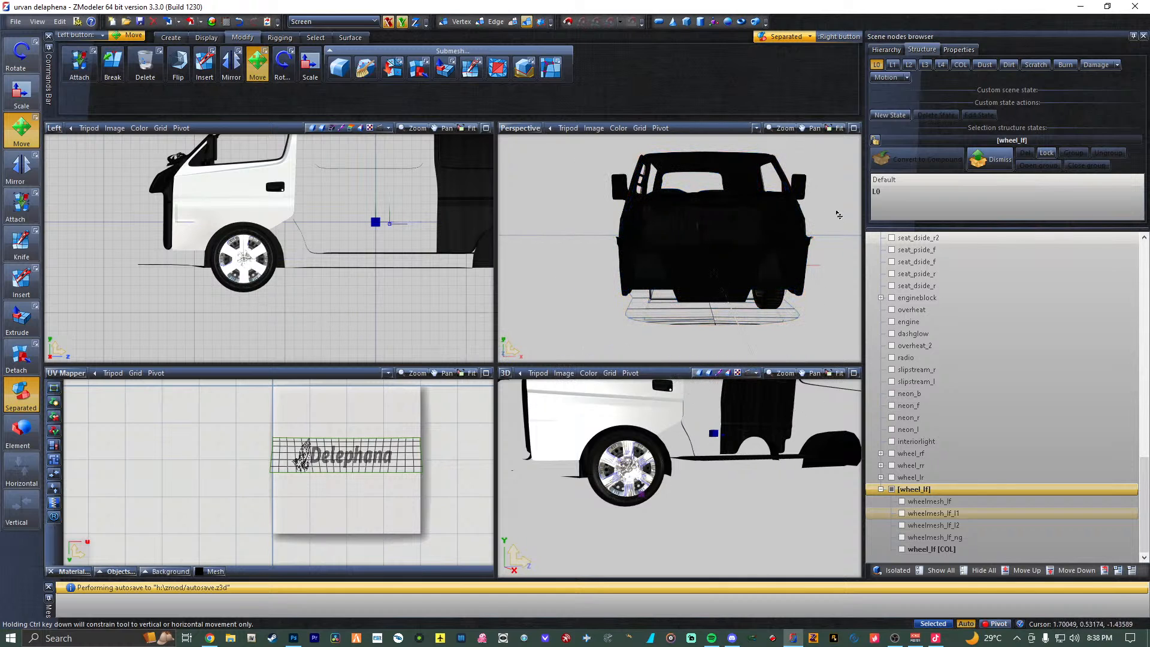
pyautogui.click(66, 372)
pyautogui.click(84, 429)
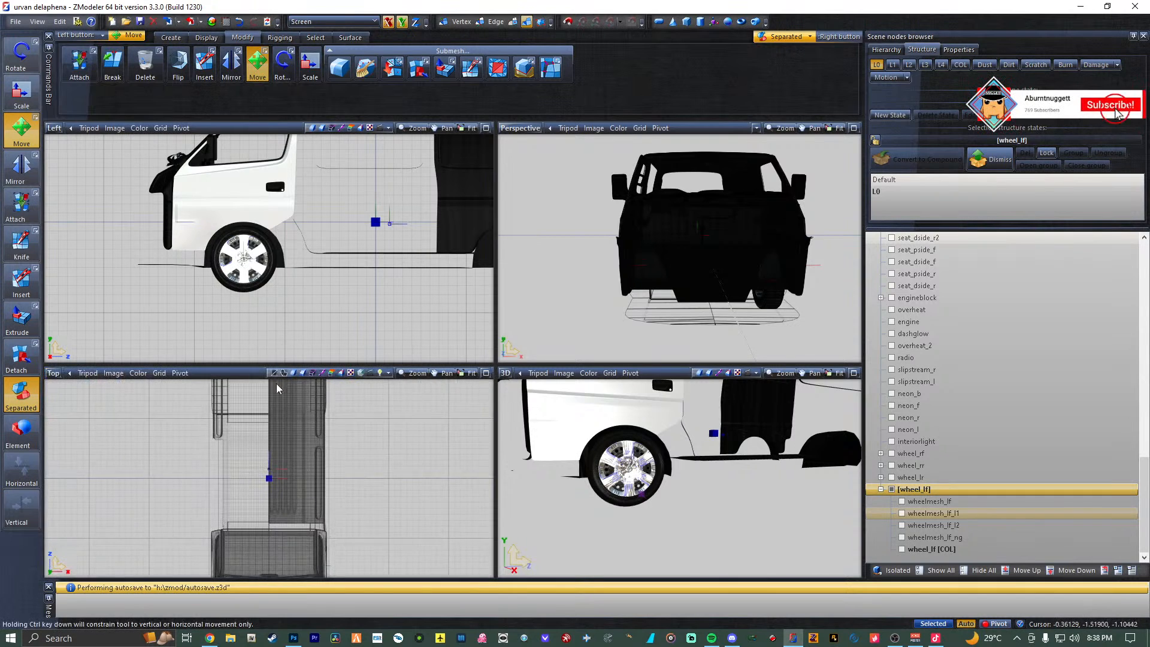
pyautogui.click(72, 400)
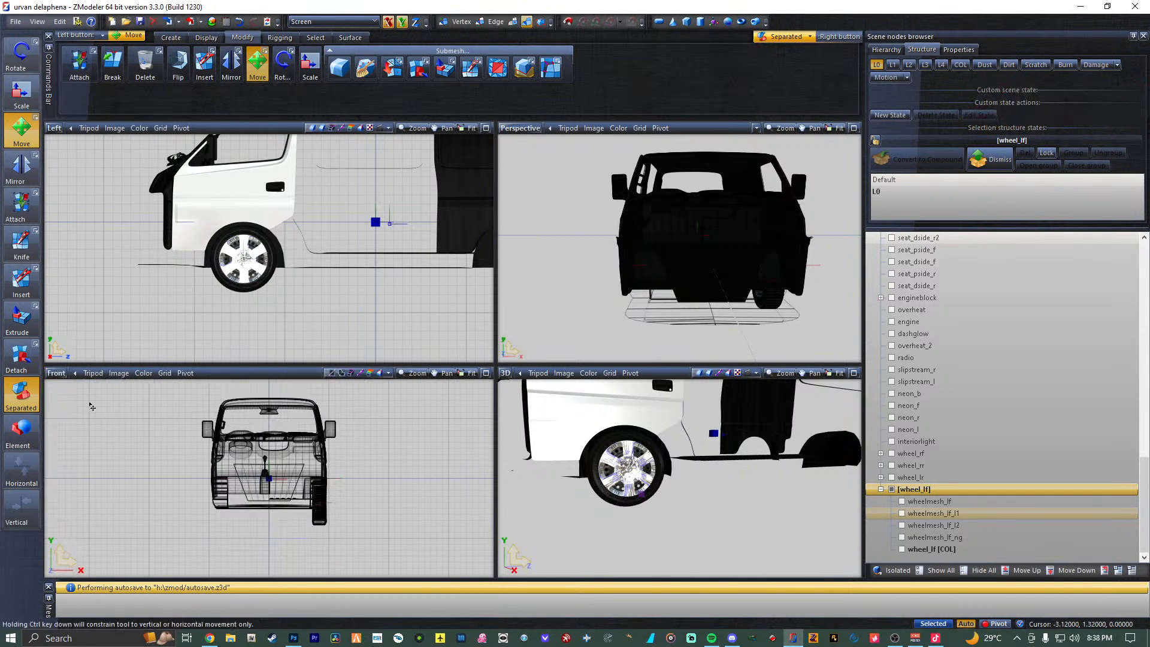
pyautogui.scroll(5, 322, 509)
pyautogui.moveTo(322, 509); pyautogui.dragTo(334, 495, button='middle')
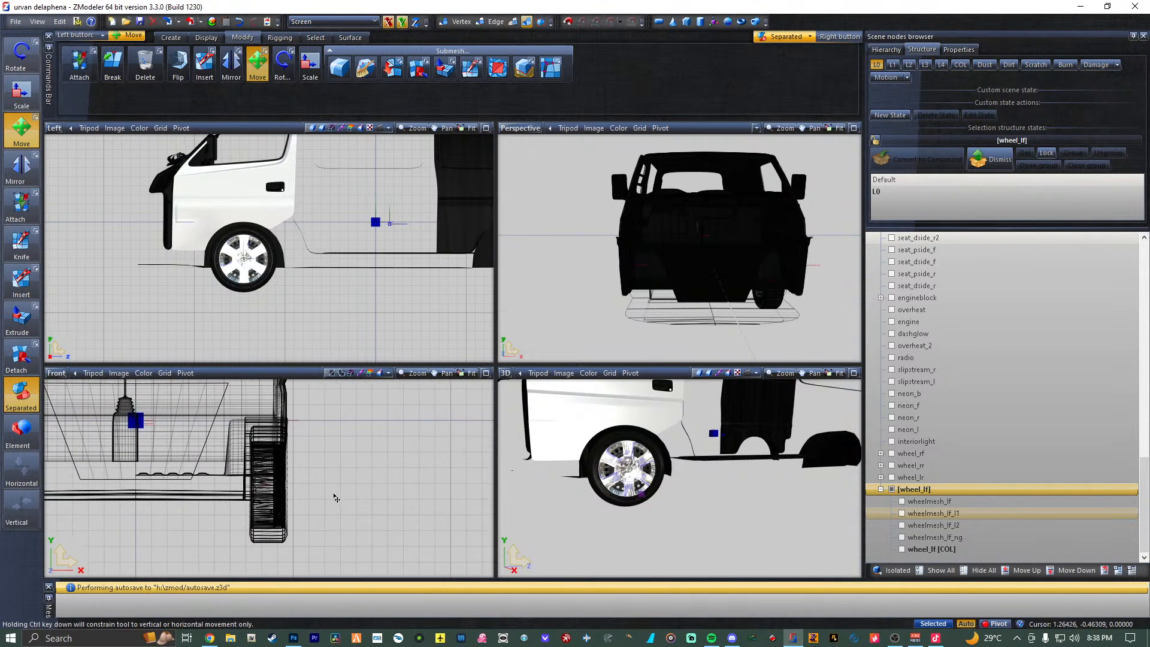
pyautogui.click(268, 541)
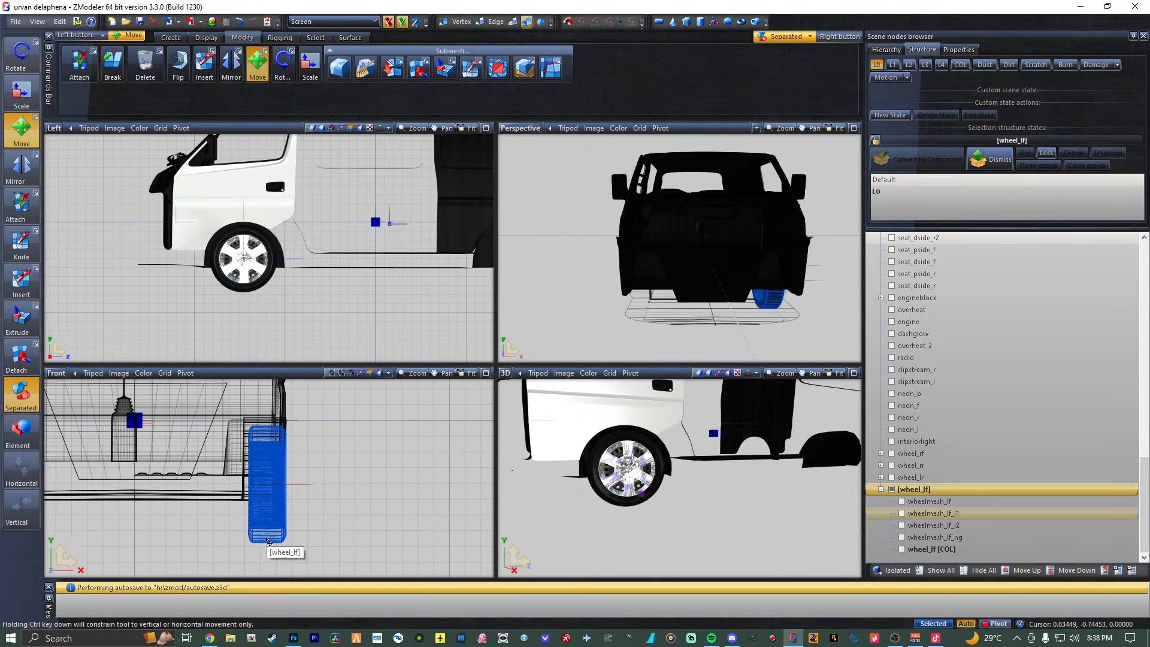
pyautogui.click(690, 525)
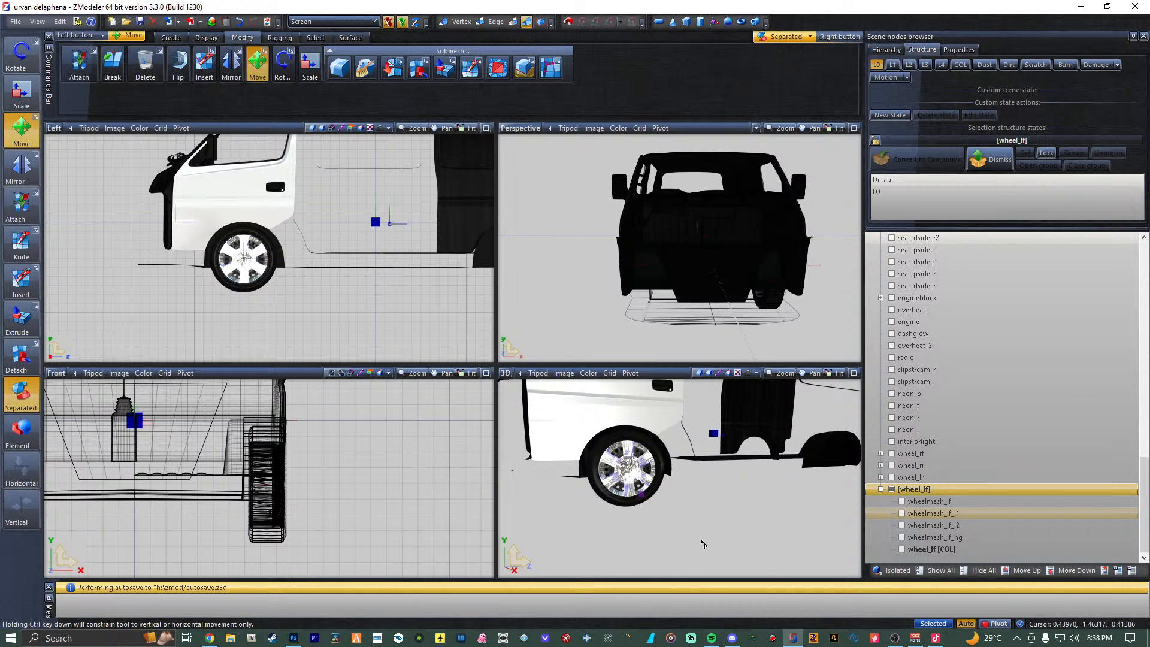
# Show bumper_f and examine the front wheel's clearance around the bumper and wheel arch.
pyautogui.scroll(10, 910, 432)
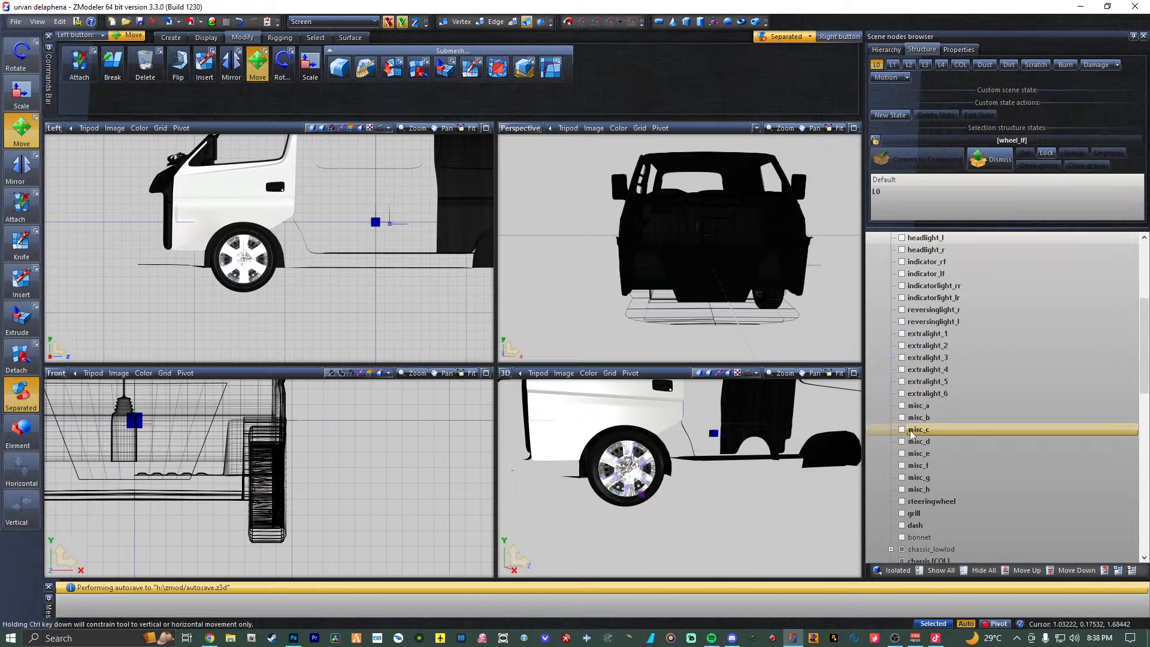
pyautogui.scroll(5, 910, 433)
pyautogui.click(902, 298)
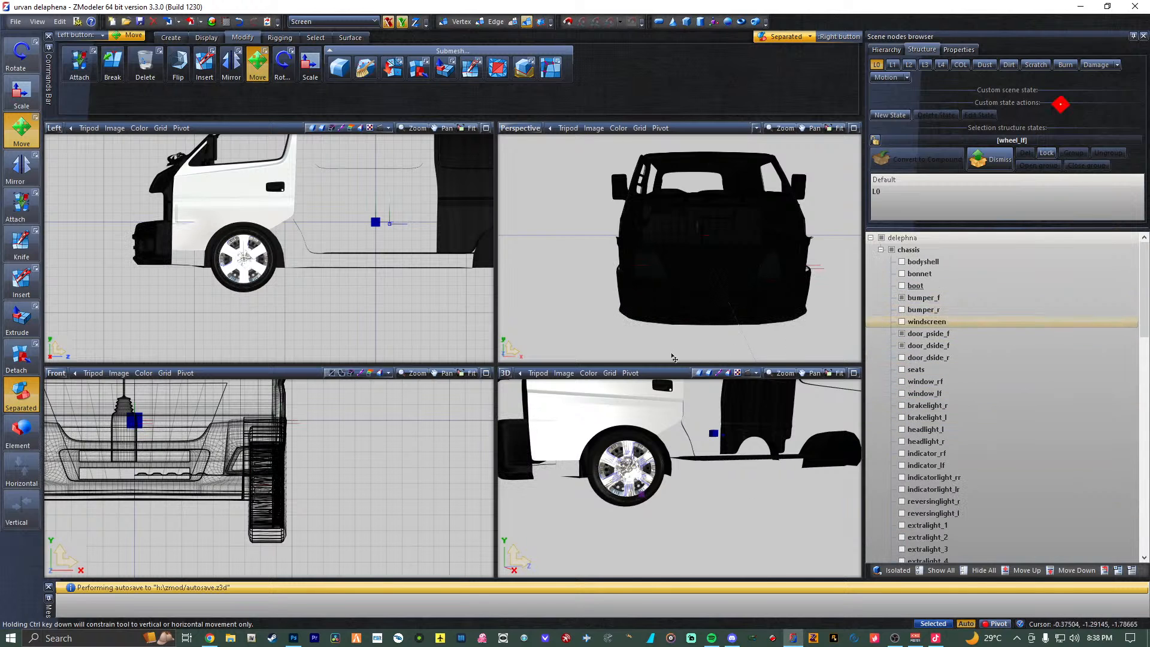
pyautogui.moveTo(655, 500)
pyautogui.mouseDown(button='middle')
pyautogui.moveTo(747, 506)
pyautogui.moveTo(747, 478)
pyautogui.moveTo(740, 470)
pyautogui.moveTo(668, 513)
pyautogui.mouseUp(button='middle')
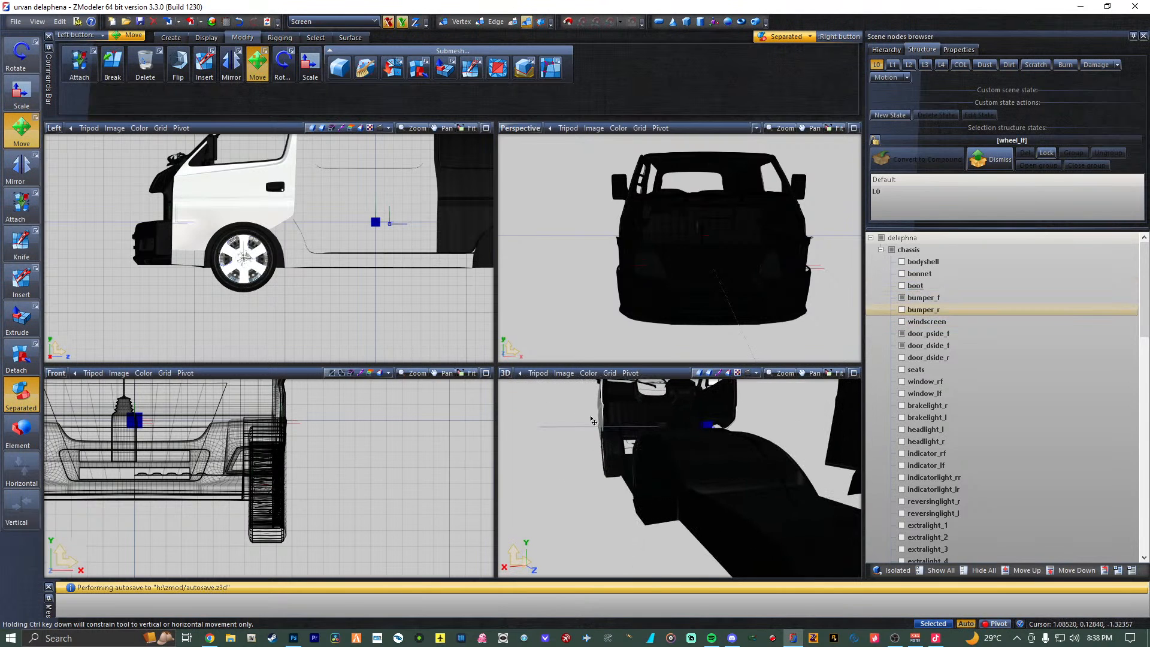
# Hide bumper_f, door_pside_f and door_dside_f.
pyautogui.click(901, 298)
pyautogui.click(902, 333)
pyautogui.click(902, 346)
# Show the [wheel_lf] child nodes wheelmesh_lf, wheelmesh_lf_l1, wheelmesh_lf_l2, wheelmesh_lf_ng and wheel_lf [COL].
pyautogui.scroll(-10, 925, 436)
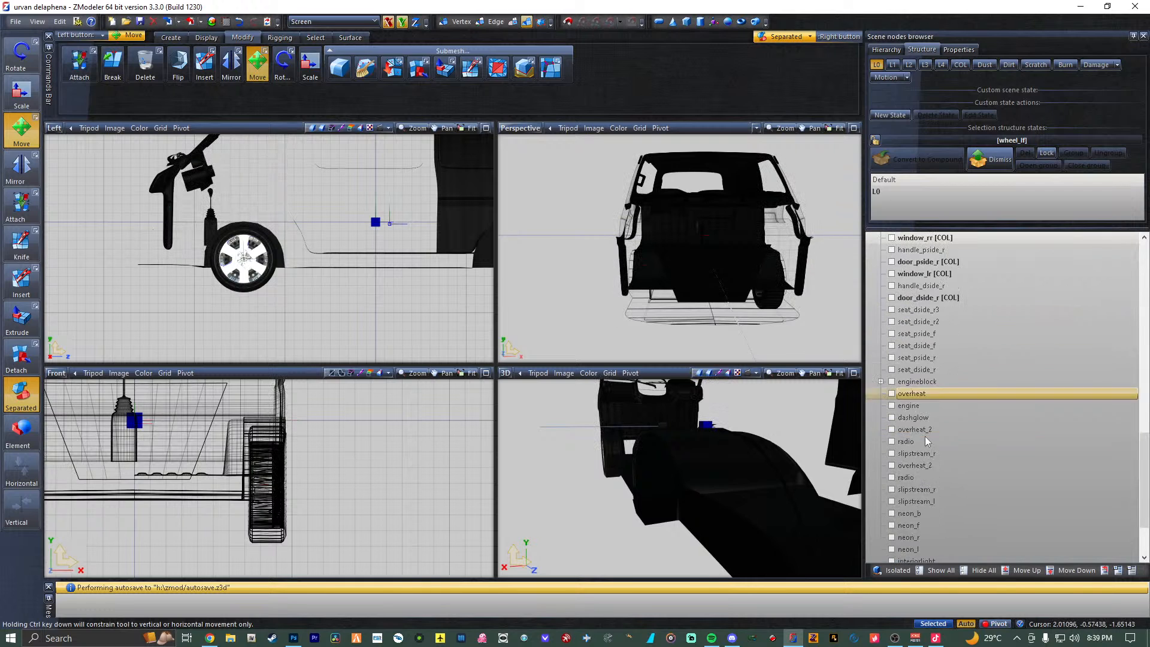
pyautogui.click(902, 501)
pyautogui.click(901, 513)
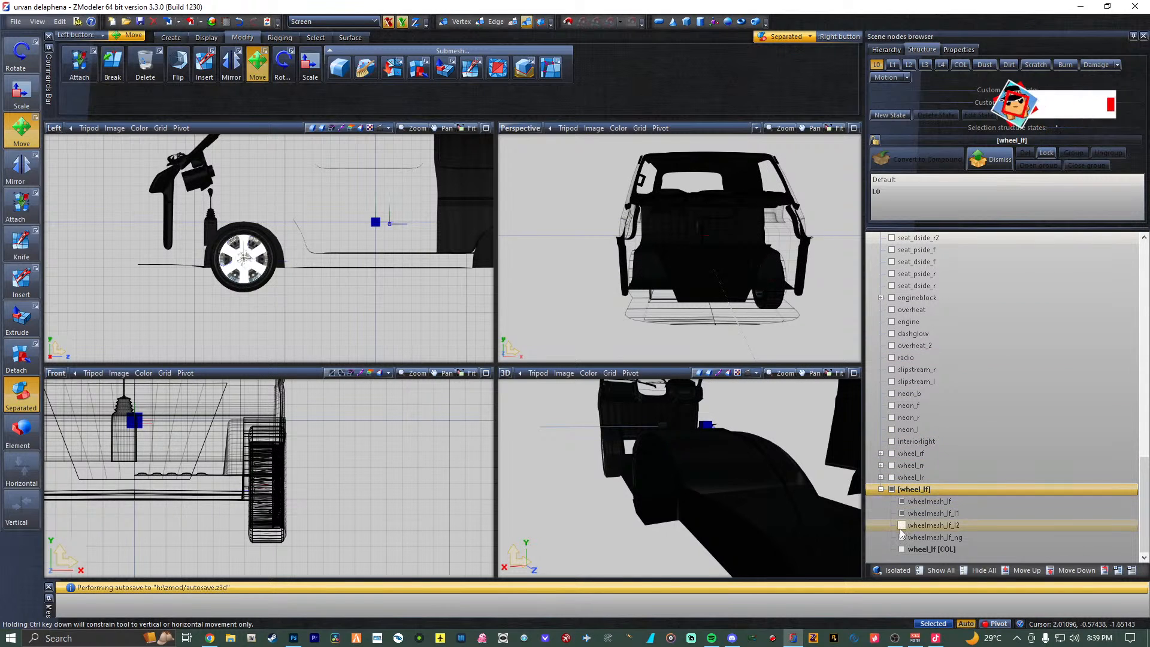
pyautogui.click(902, 525)
pyautogui.click(902, 538)
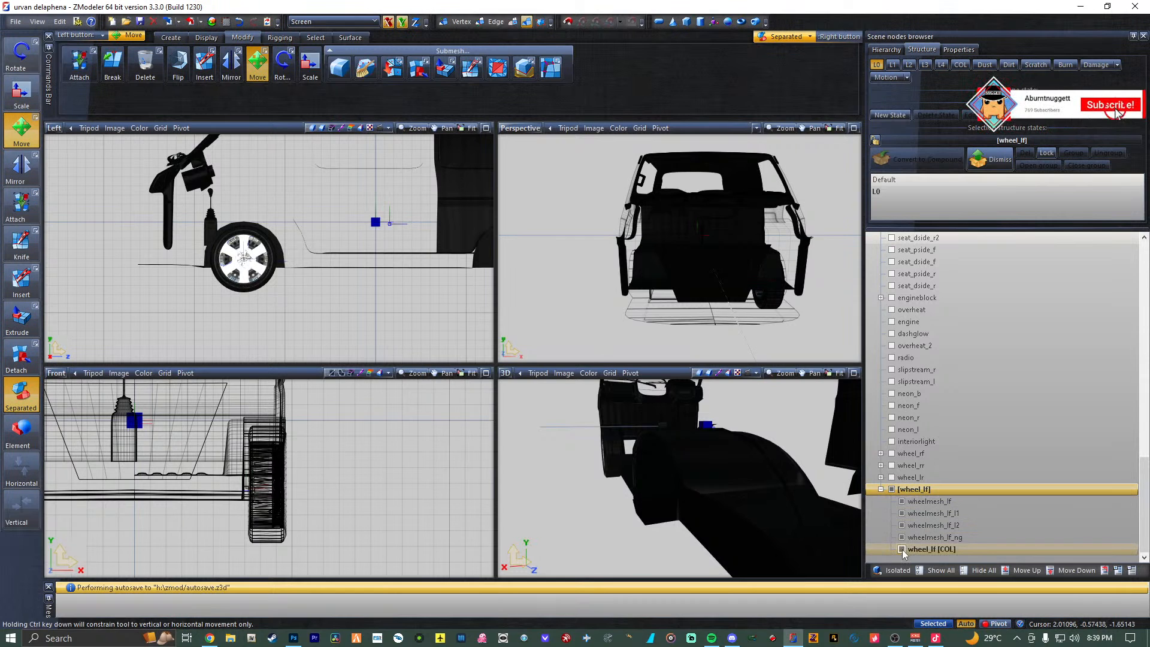
# Turn on the collision volume display and hide chassis [COL] to expose the [wheel_lf] wheel against the body.
pyautogui.click(902, 548)
pyautogui.click(961, 64)
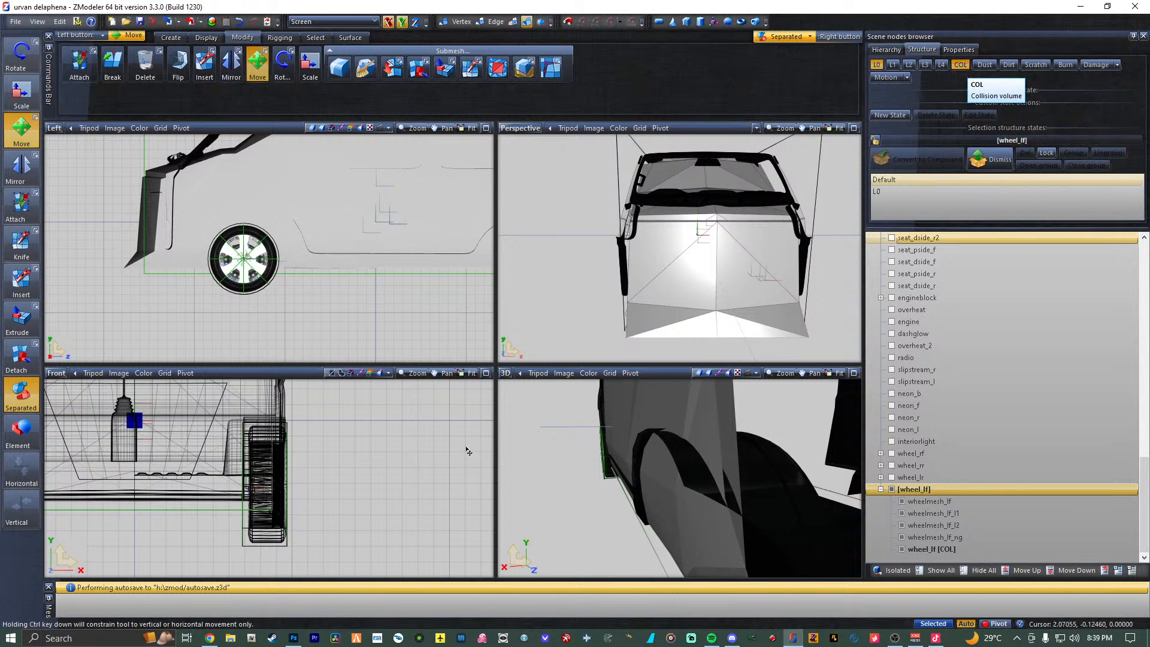
pyautogui.click(854, 373)
pyautogui.scroll(-8, 590, 400)
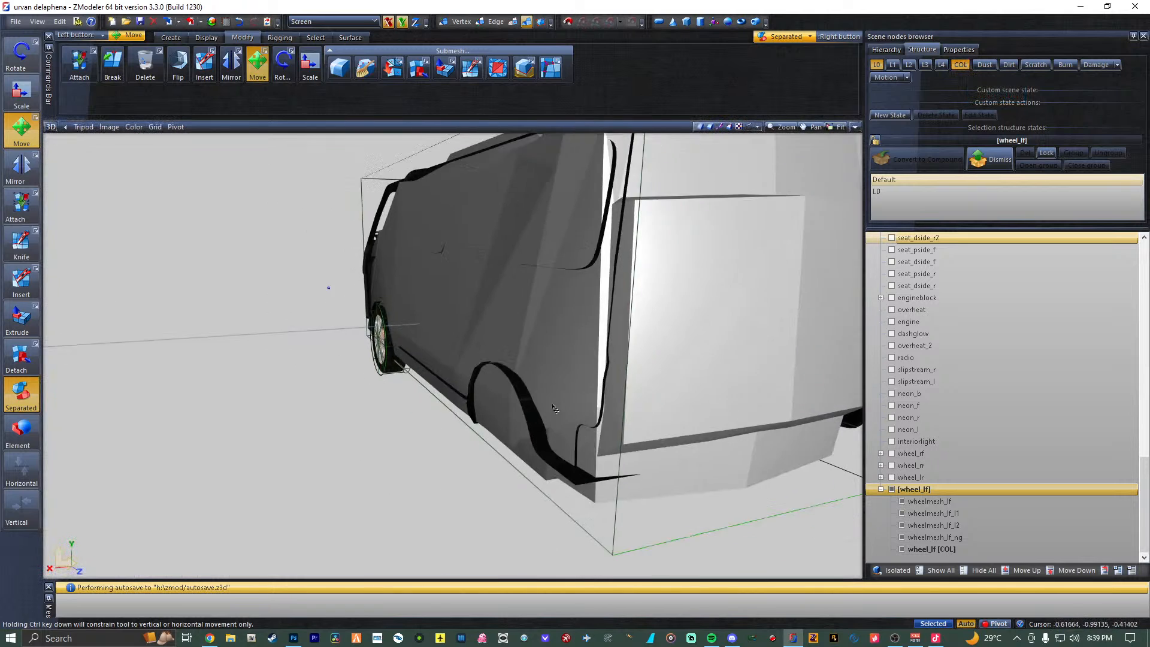
pyautogui.scroll(15, 912, 311)
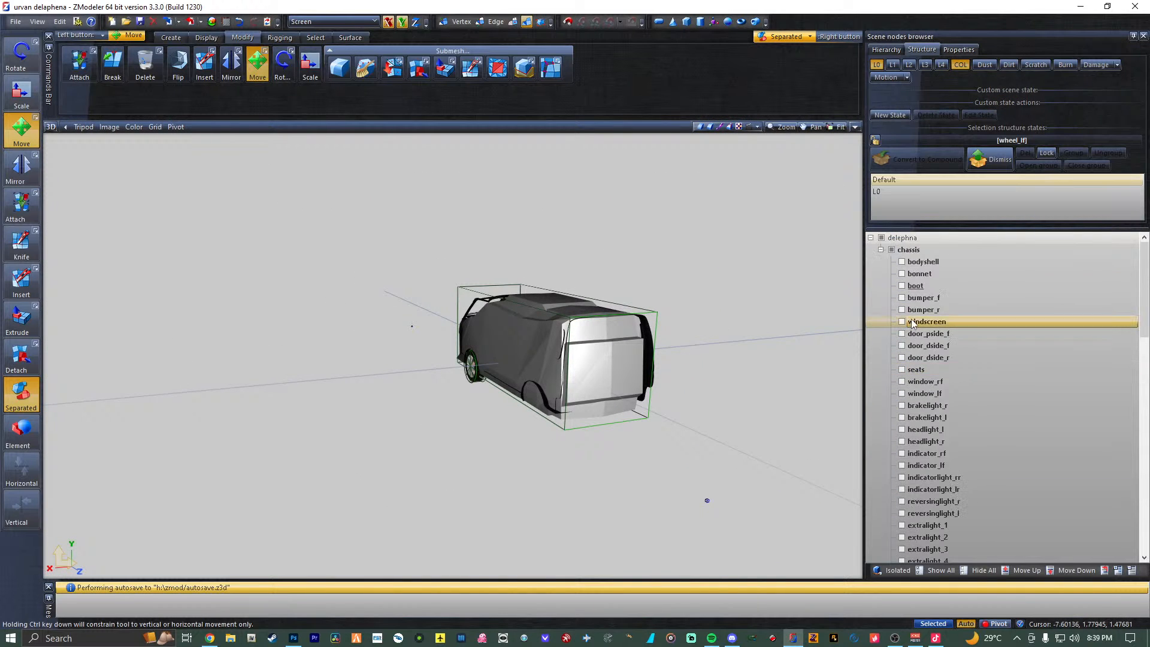
pyautogui.scroll(-7, 912, 311)
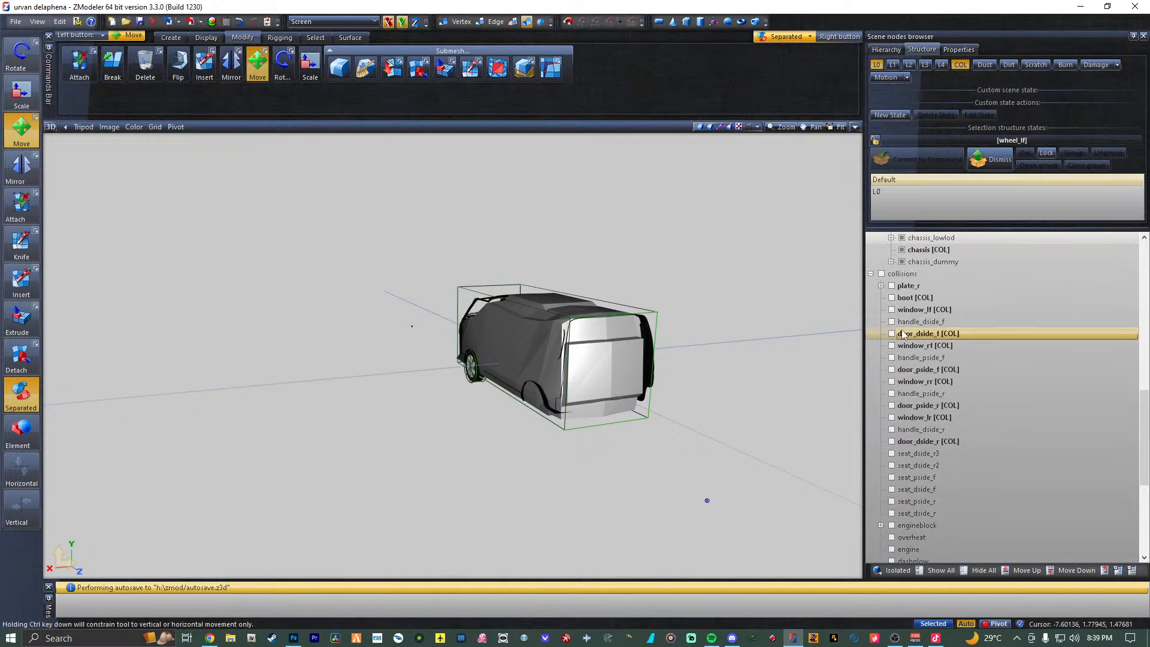
pyautogui.click(902, 250)
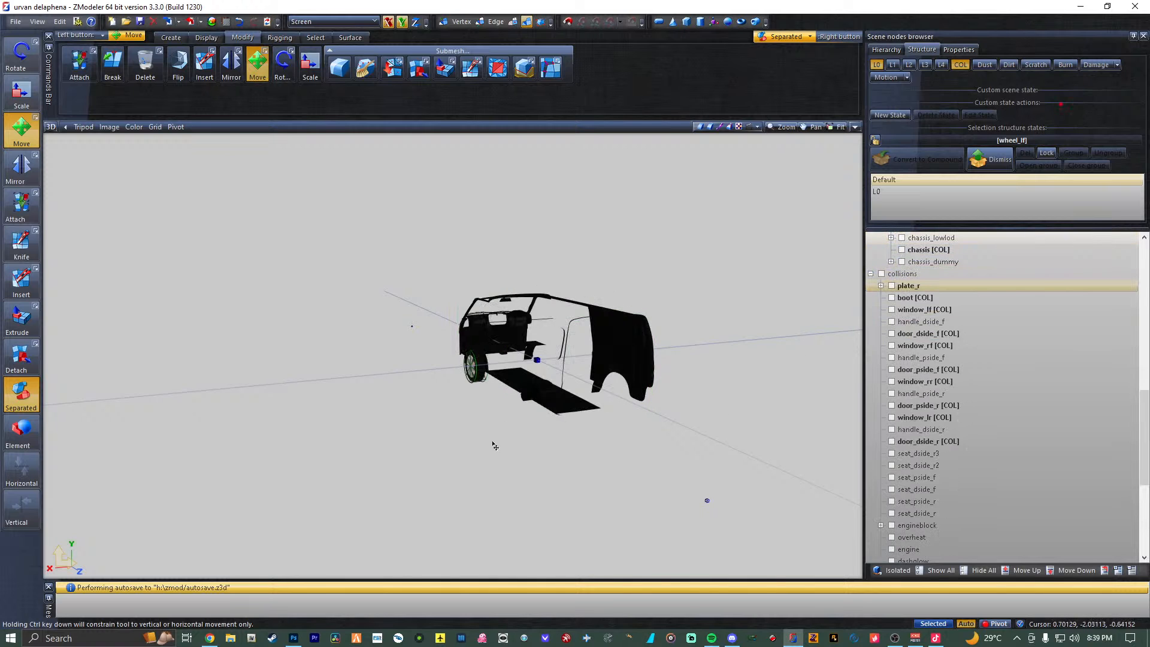
pyautogui.moveTo(413, 415); pyautogui.dragTo(505, 403, button='middle')
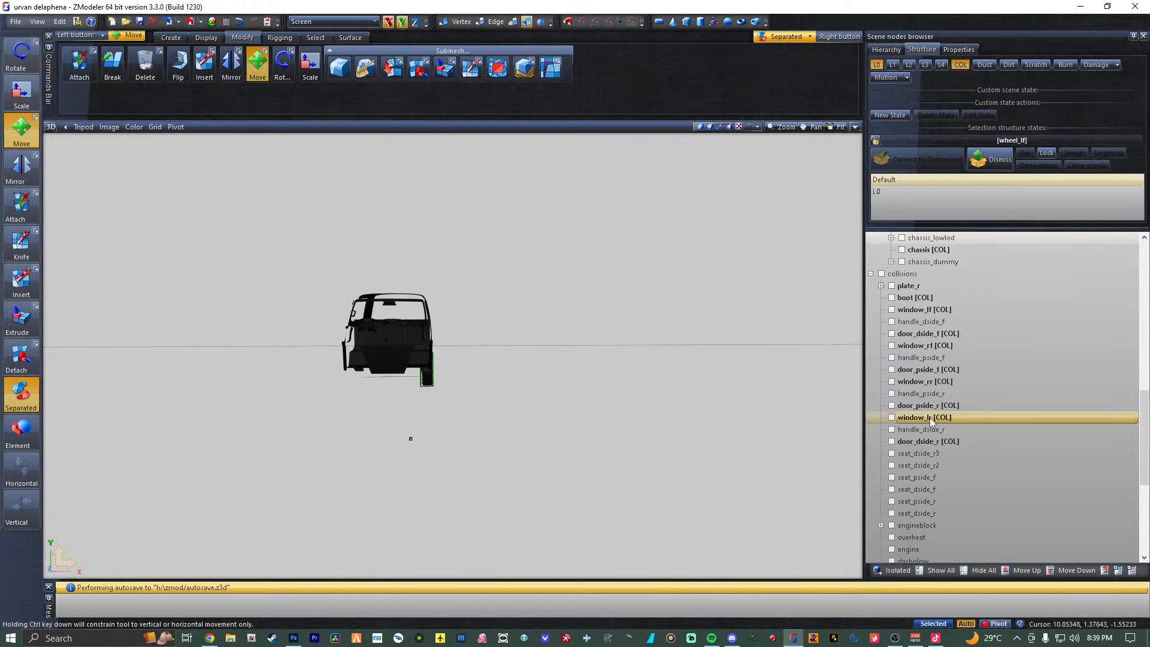
# Collapse [wheel_lf] and move it from the collisions group to become a child of chassis.
pyautogui.scroll(-5, 932, 421)
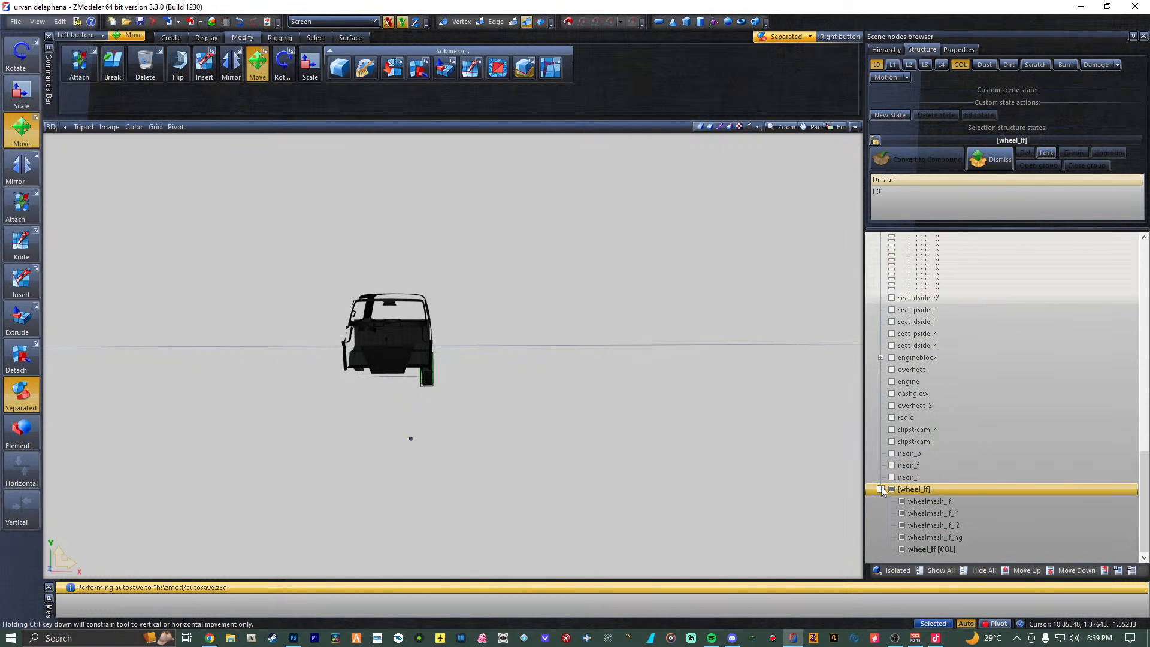
pyautogui.click(881, 489)
pyautogui.scroll(3, 1055, 286)
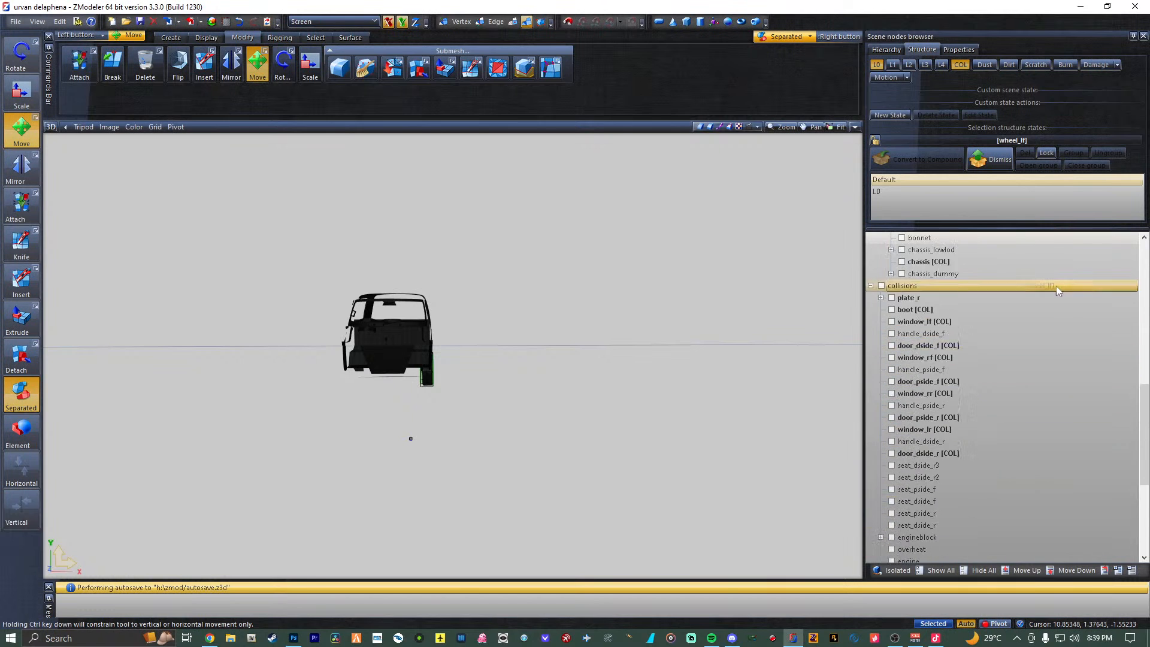
pyautogui.scroll(15, 1018, 274)
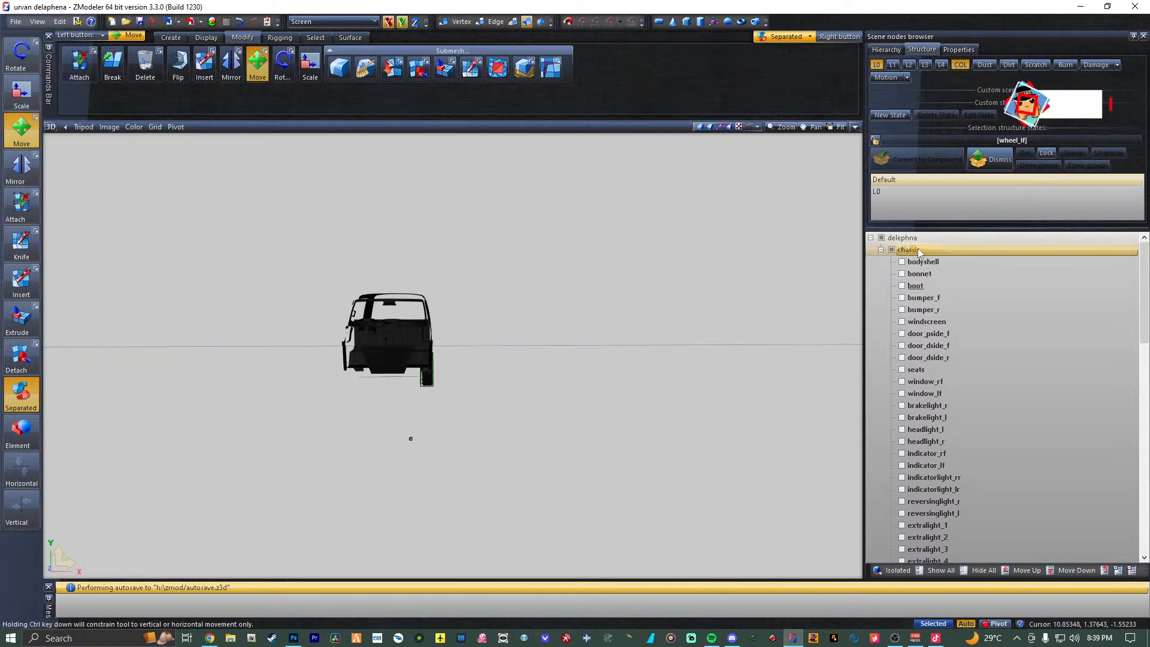
pyautogui.click(917, 248)
# Hide [wheel_lf], show wheel_rf from the collisions group and expand its child nodes.
pyautogui.scroll(-10, 944, 276)
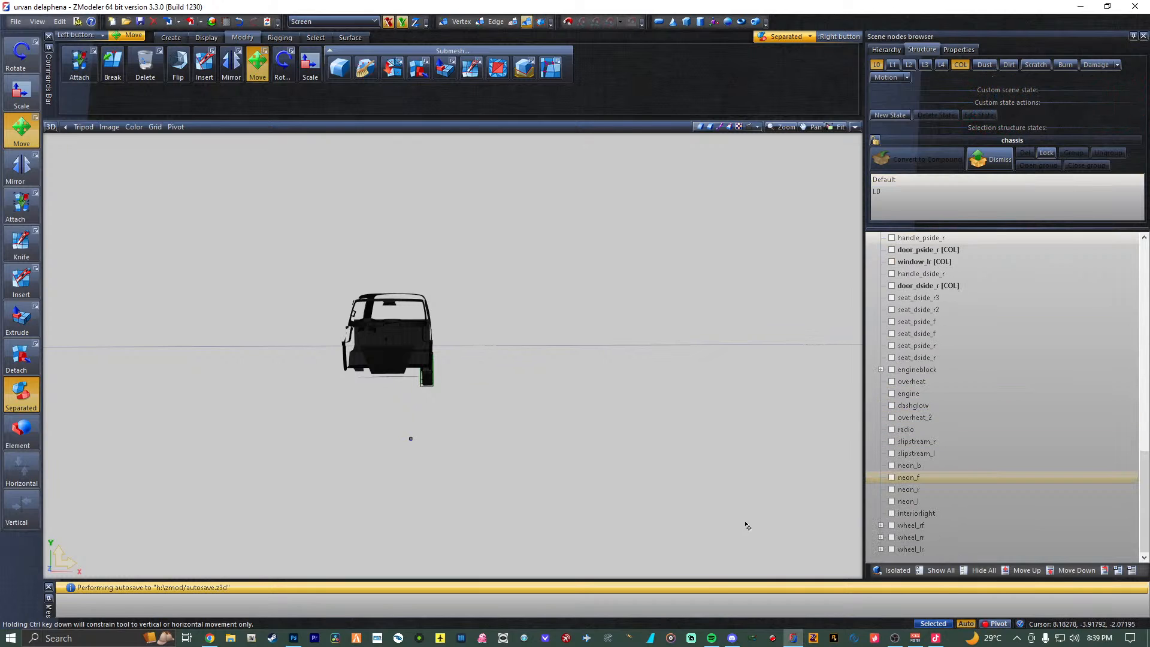
pyautogui.click(922, 525)
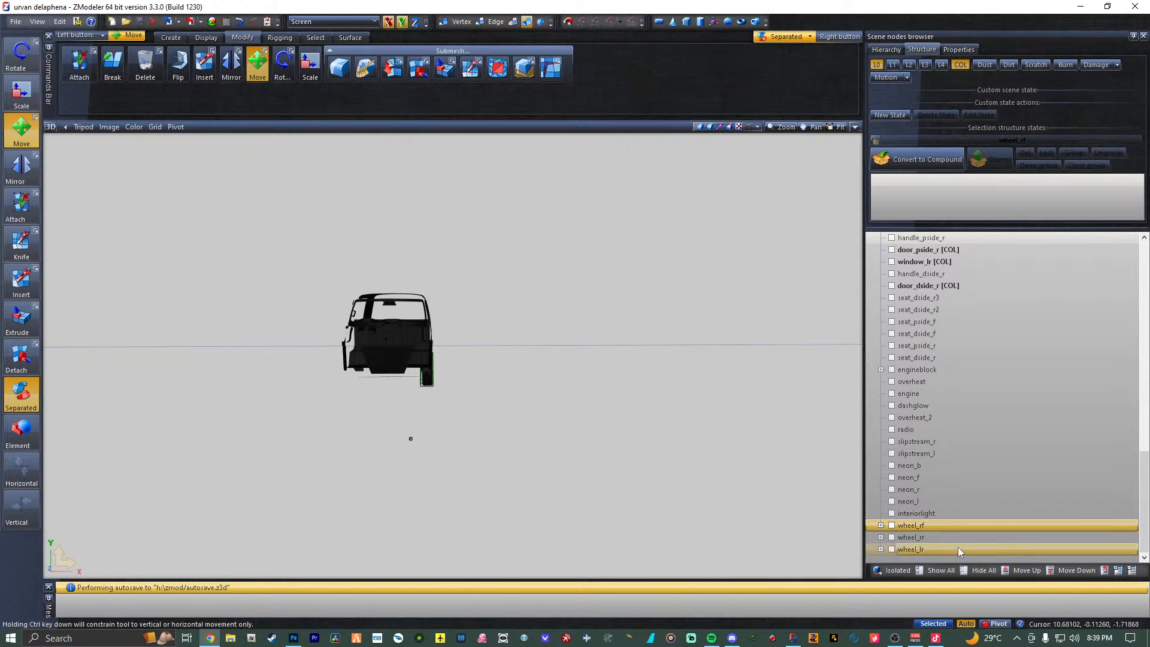
pyautogui.scroll(10, 911, 414)
pyautogui.scroll(-10, 910, 414)
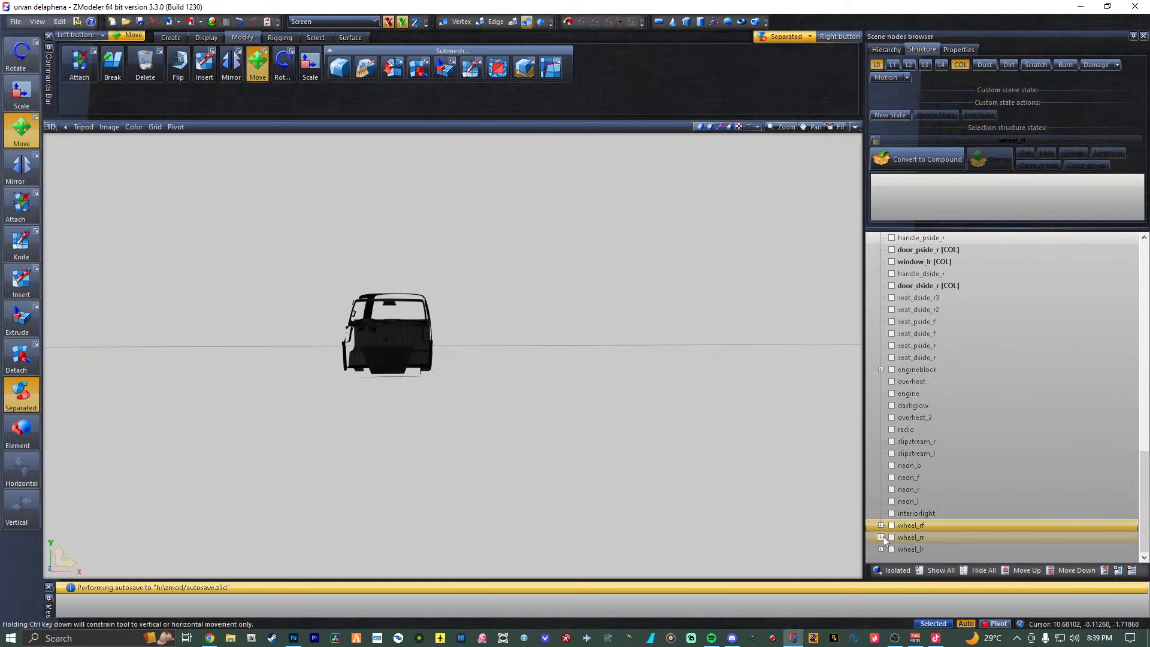
pyautogui.click(881, 526)
pyautogui.scroll(2, 342, 376)
pyautogui.scroll(2, 342, 375)
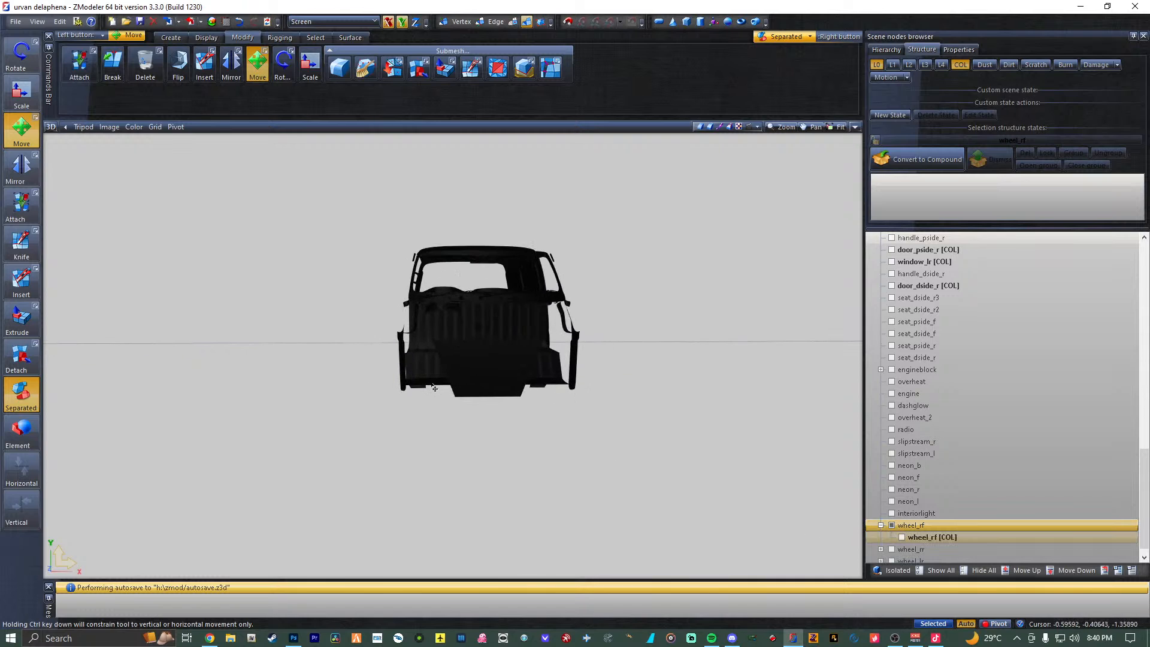
pyautogui.moveTo(435, 388); pyautogui.dragTo(497, 338, button='middle')
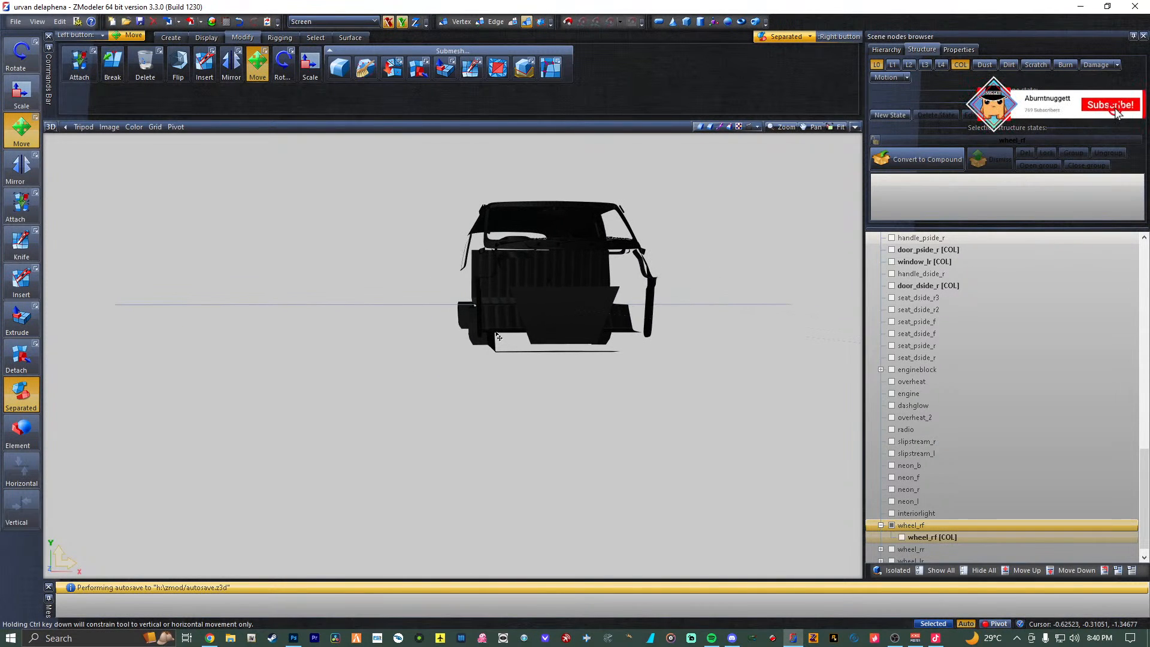
pyautogui.scroll(3, 498, 336)
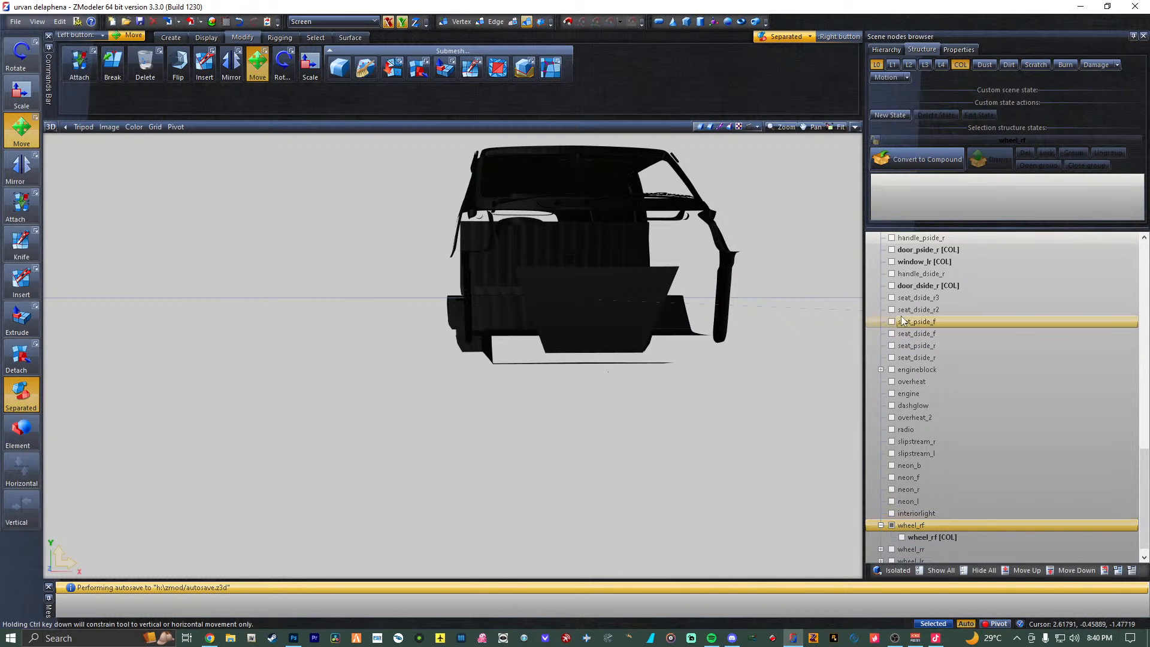
# Switch chassis visibility off and back on to locate wheel_rf, and show wheel_rf [COL].
pyautogui.scroll(15, 910, 287)
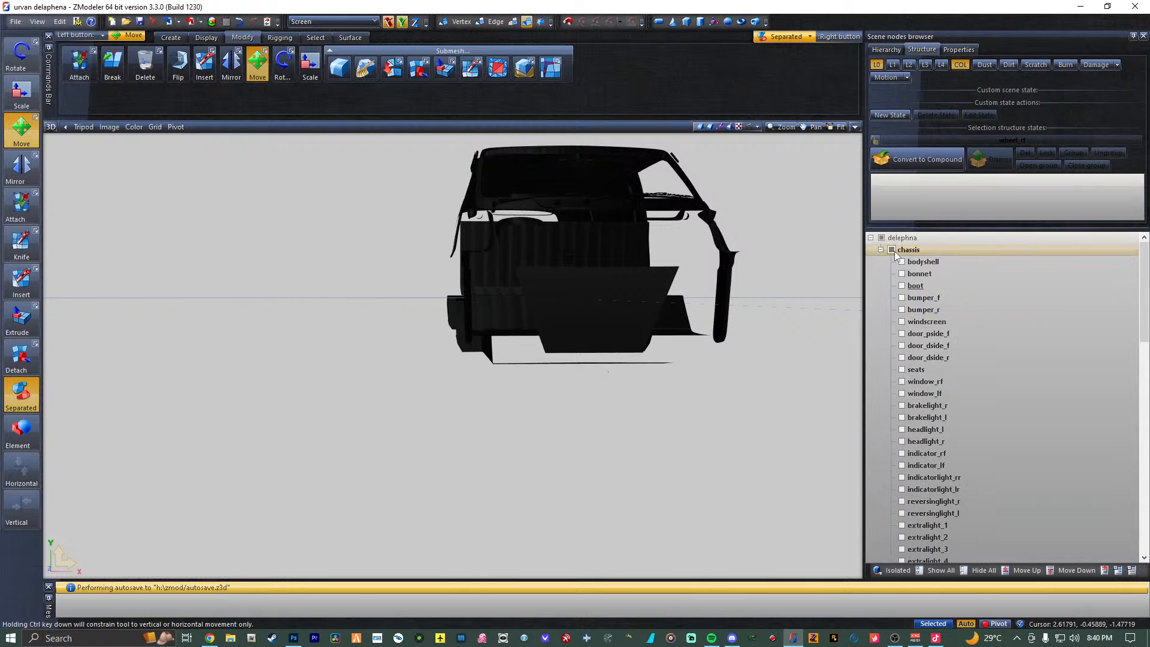
pyautogui.click(892, 250)
pyautogui.click(894, 251)
pyautogui.click(894, 251)
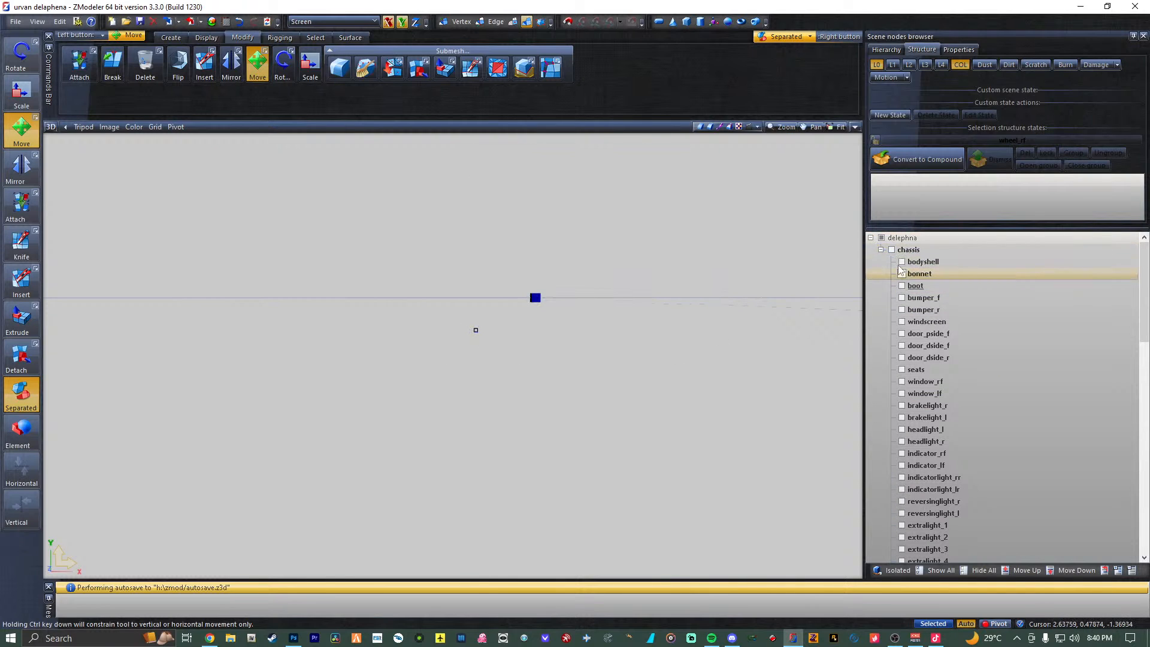
pyautogui.click(892, 250)
pyautogui.scroll(-9, 915, 326)
pyautogui.scroll(-10, 915, 325)
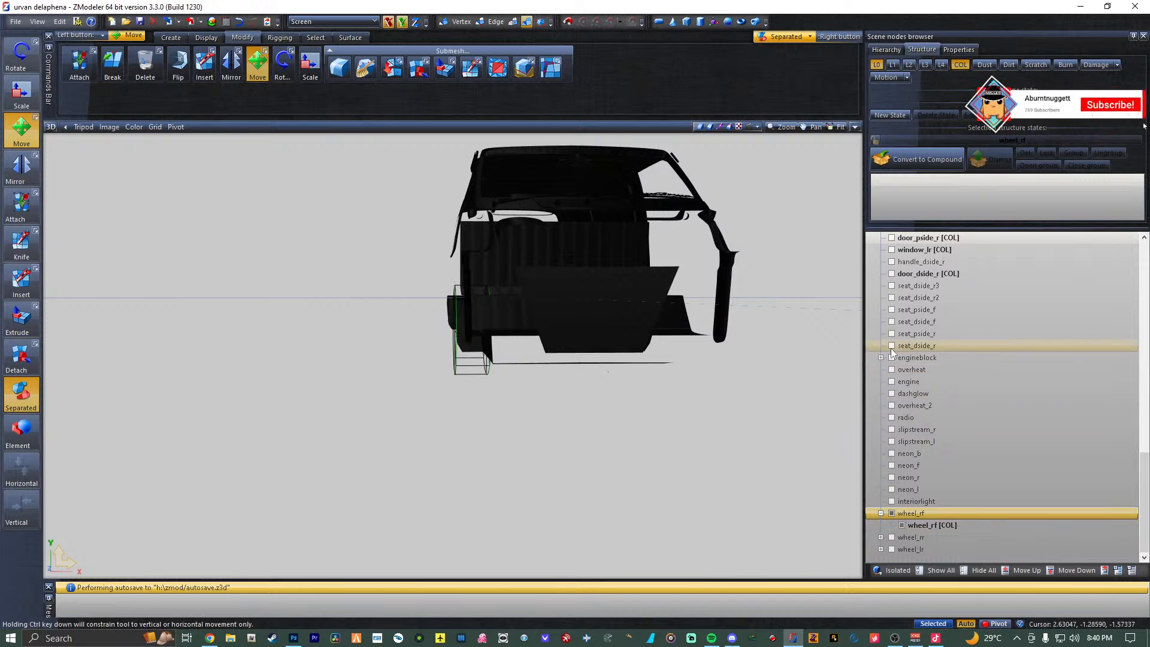
# Show door_dside_f and examine the alignment of wheel_rf [COL] with the door's wheel arch from the side.
pyautogui.scroll(18, 912, 336)
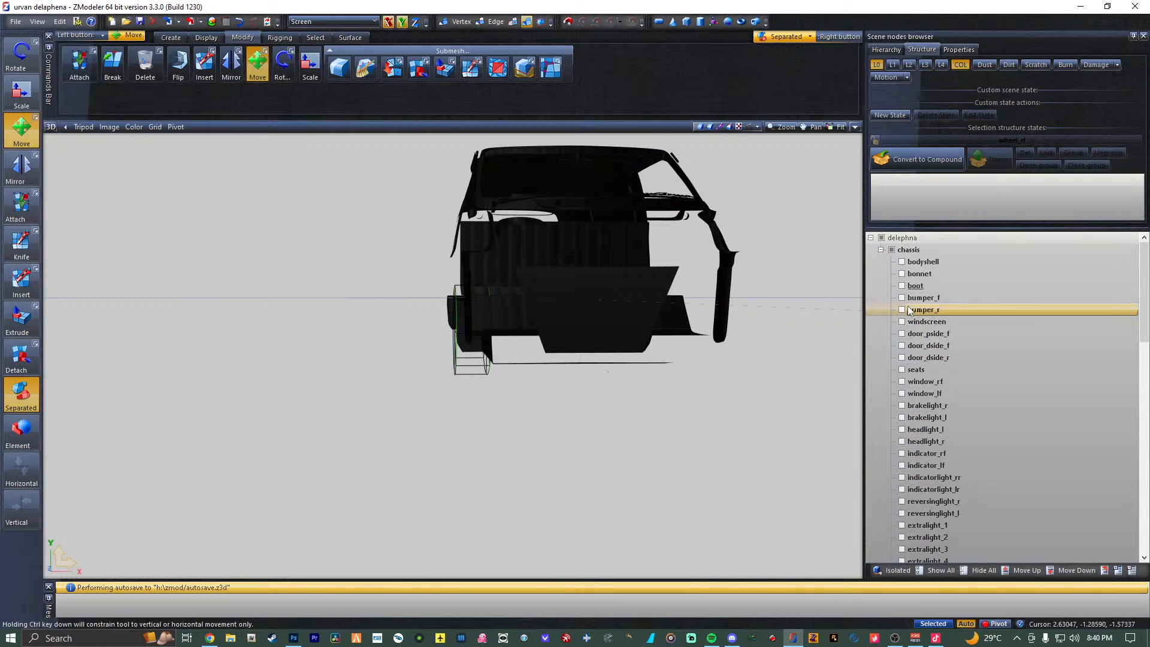
pyautogui.click(902, 345)
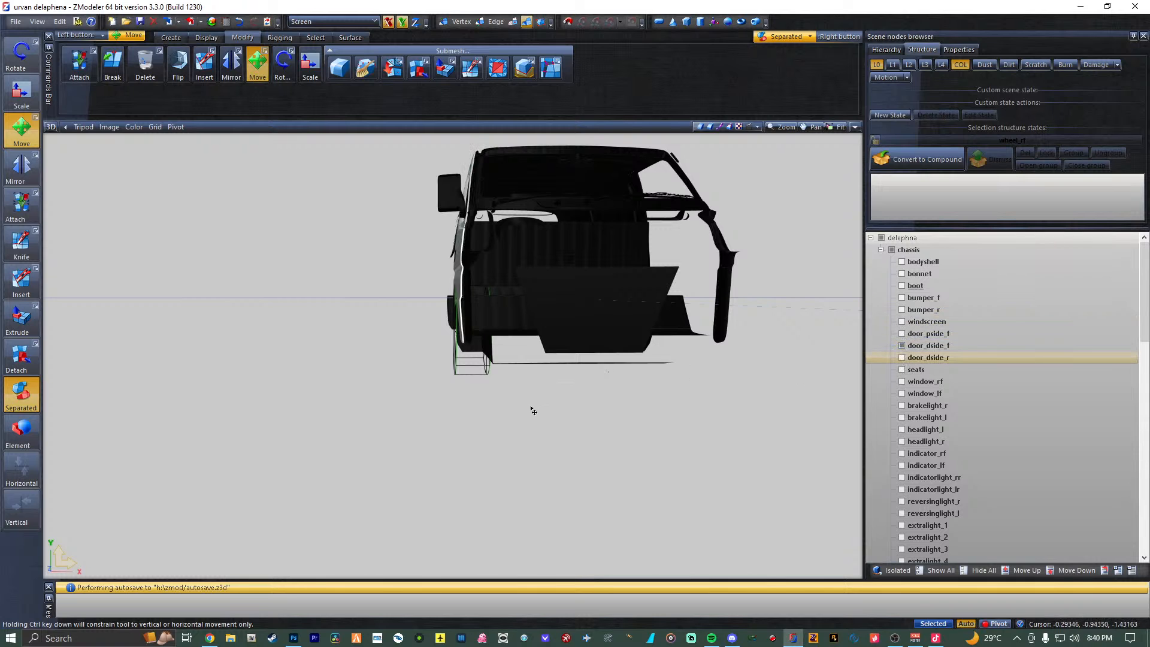
pyautogui.moveTo(541, 408); pyautogui.dragTo(587, 406, button='middle')
pyautogui.scroll(5, 587, 411)
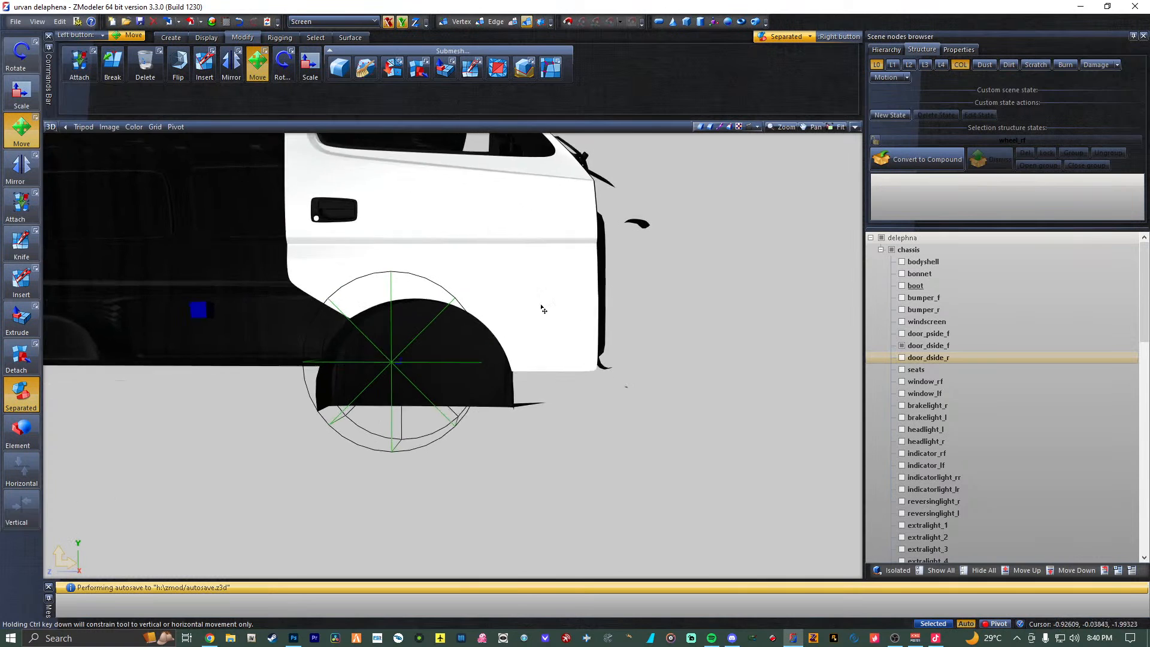
# Hide door_dside_f, chassis and wheel_rf [COL] so only the wheel_rf dummy is displayed, and turn off Separated mode.
pyautogui.click(902, 345)
pyautogui.scroll(-15, 903, 360)
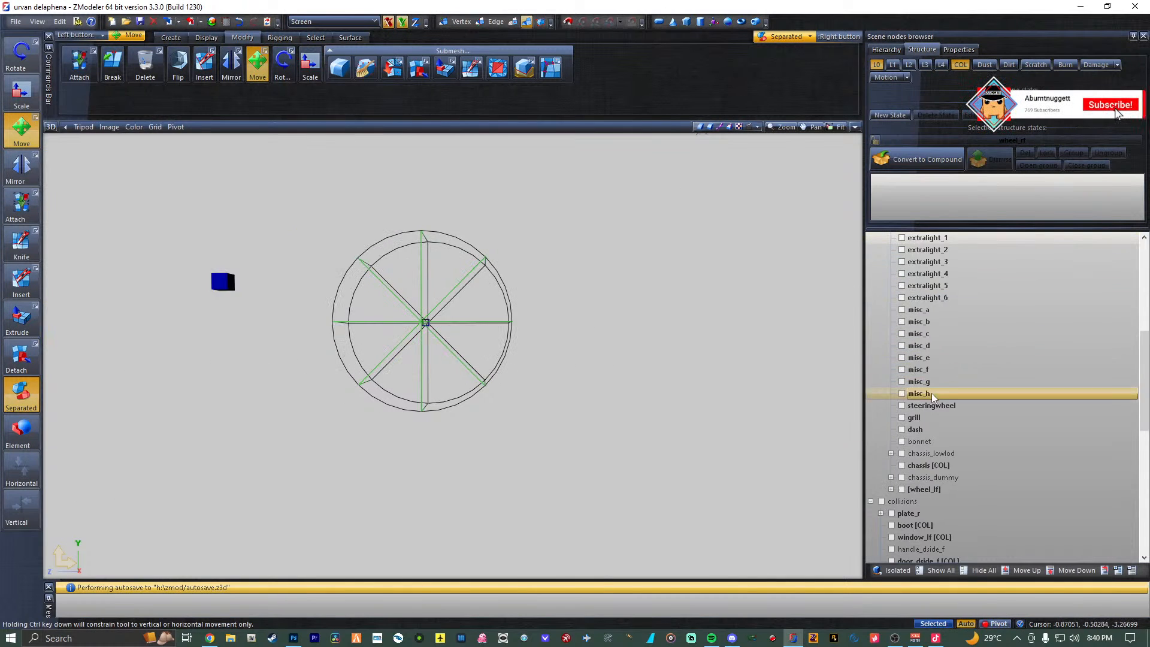
pyautogui.click(902, 525)
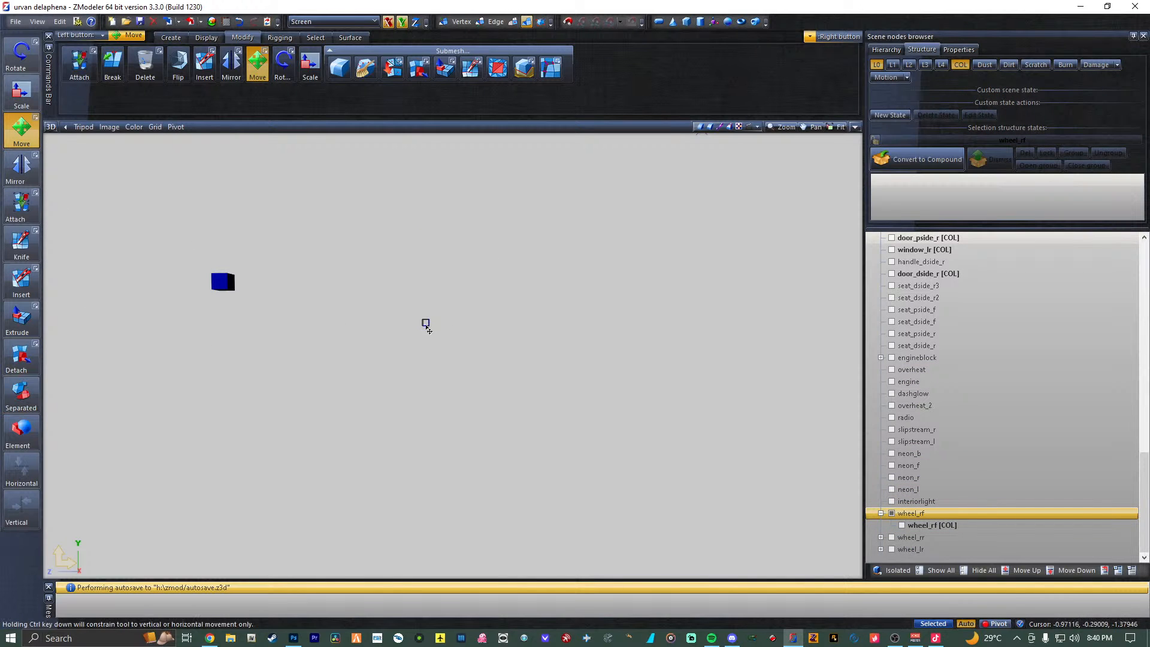
# Try to move the wheel_rf dummy in the Perspective view, compare it with the door_dside_f wheel arch, and undo the move.
pyautogui.click(856, 127)
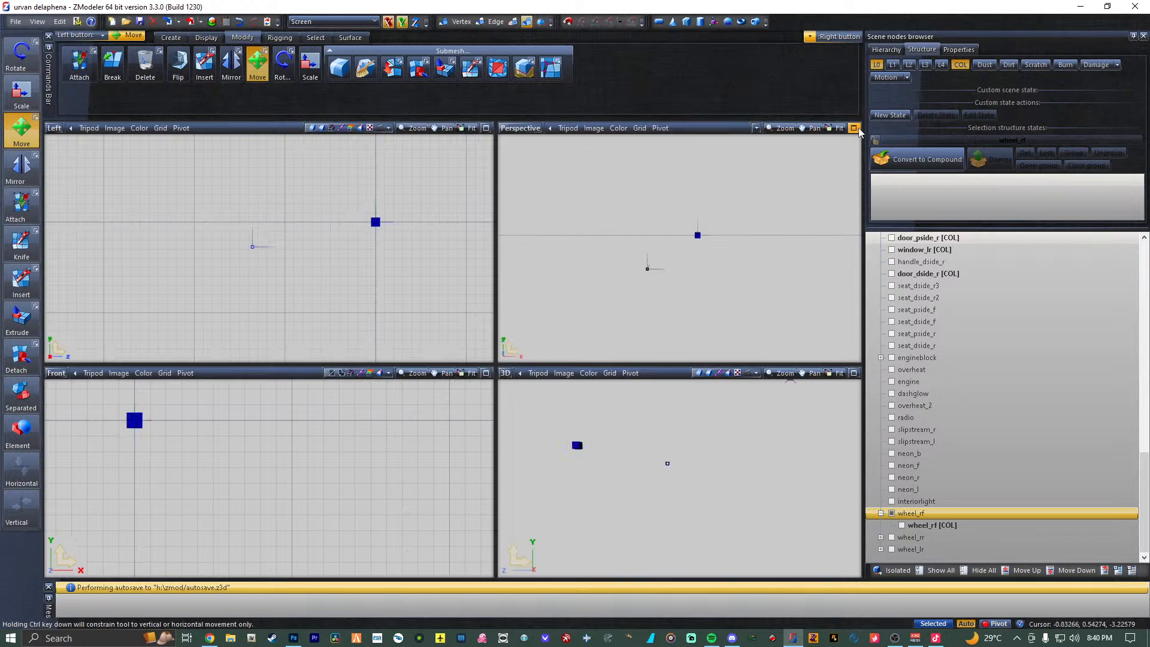
pyautogui.click(855, 126)
pyautogui.moveTo(619, 291)
pyautogui.mouseDown(button='middle')
pyautogui.moveTo(652, 285)
pyautogui.moveTo(549, 368)
pyautogui.moveTo(606, 359)
pyautogui.moveTo(577, 379)
pyautogui.mouseUp(button='middle')
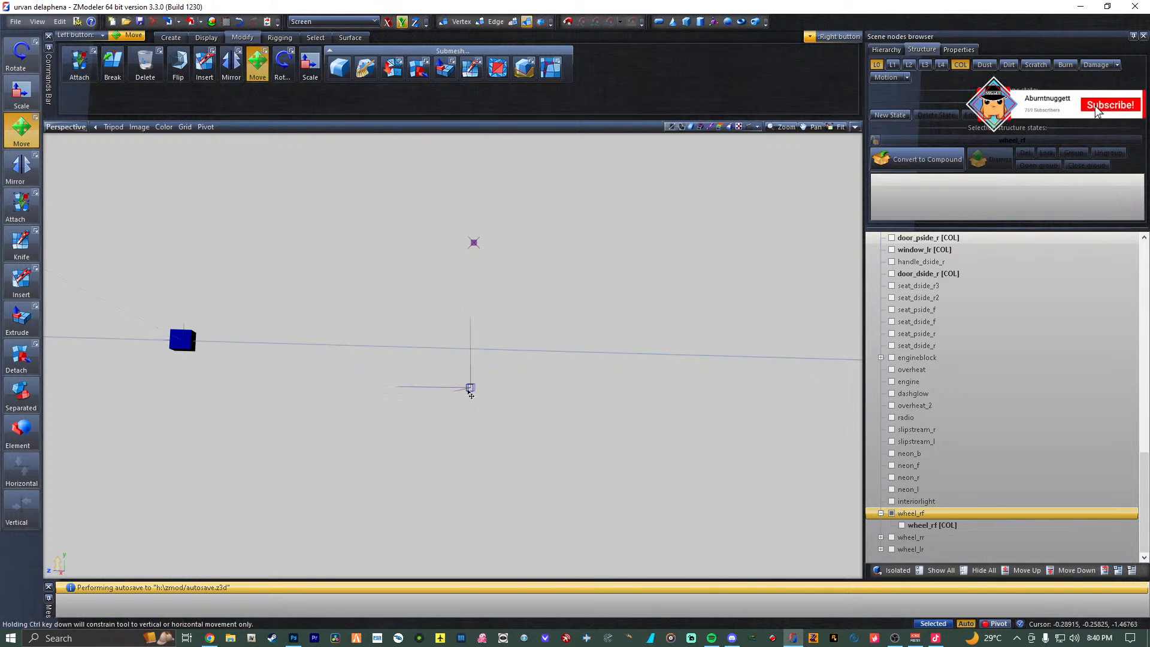
pyautogui.moveTo(473, 390); pyautogui.dragTo(489, 420)
pyautogui.scroll(10, 936, 333)
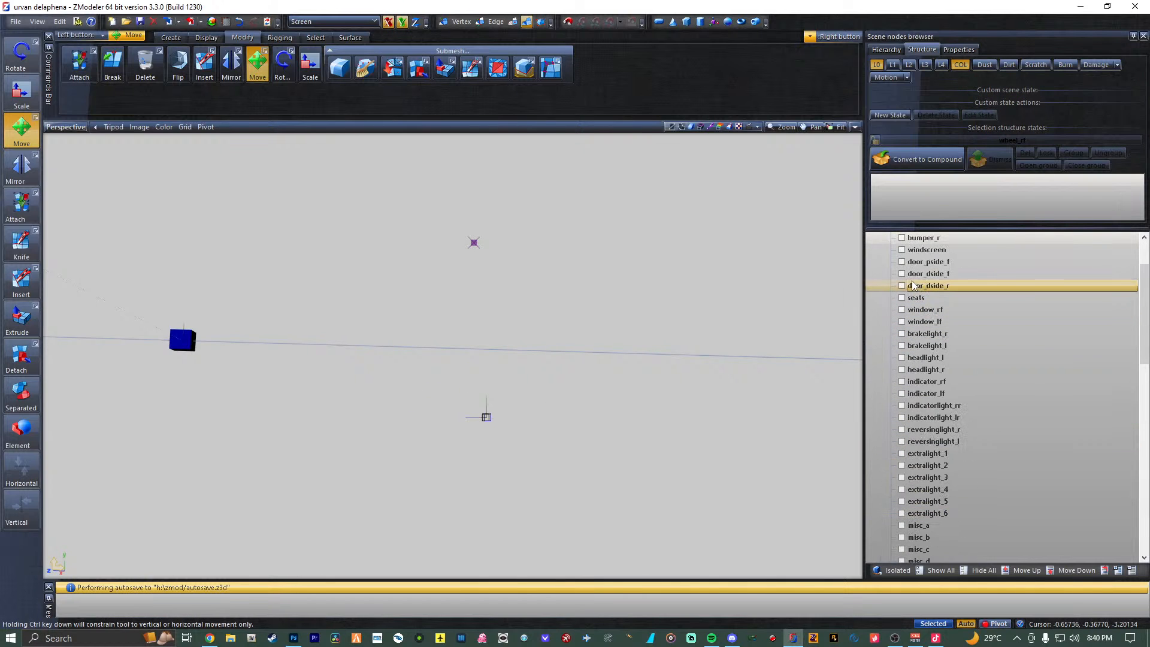
pyautogui.click(902, 274)
pyautogui.scroll(-14, 933, 405)
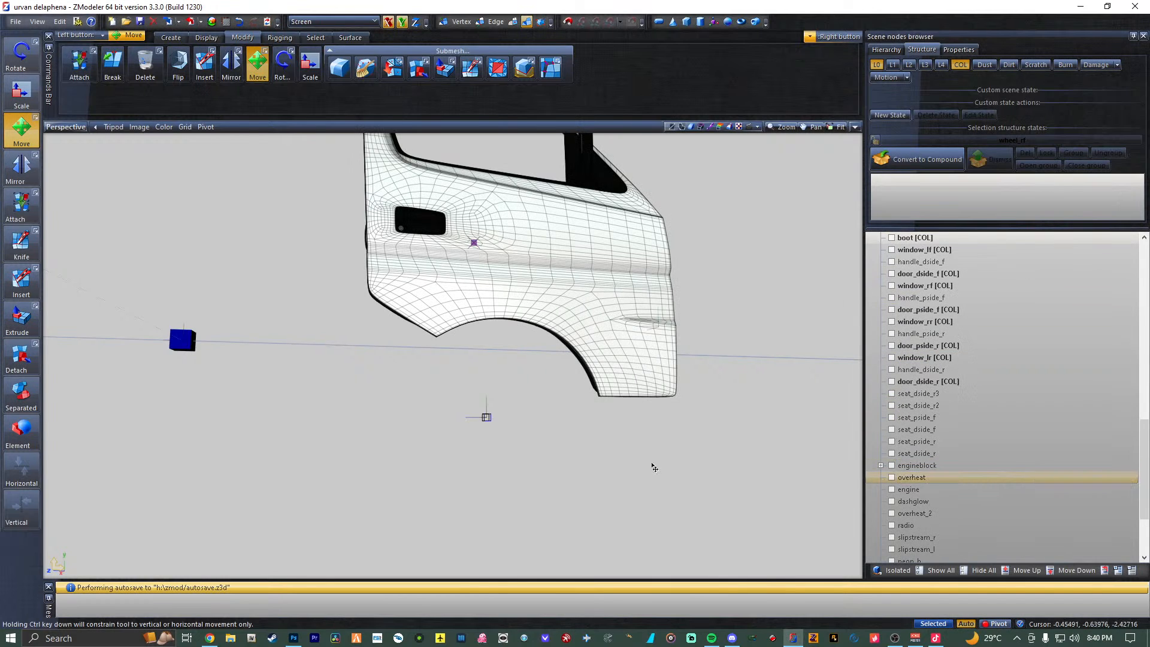
pyautogui.moveTo(651, 466); pyautogui.dragTo(631, 468, button='middle')
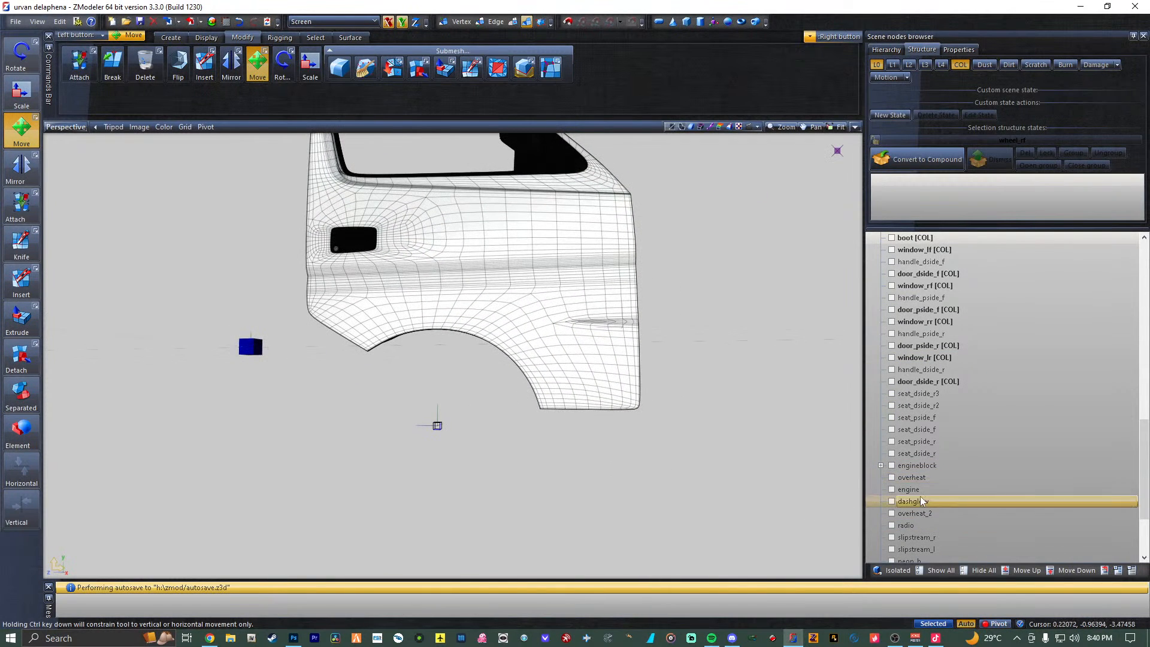
pyautogui.scroll(-3, 915, 497)
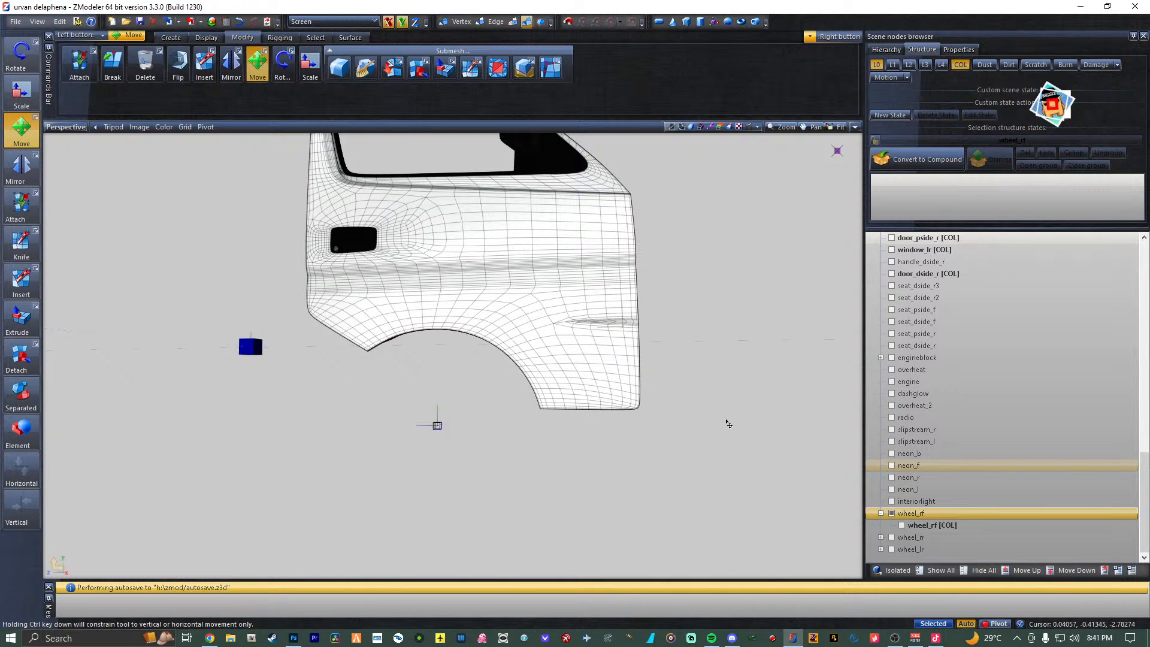
pyautogui.hotkey('ctrl', 'z')
pyautogui.hotkey('ctrl', 'z')
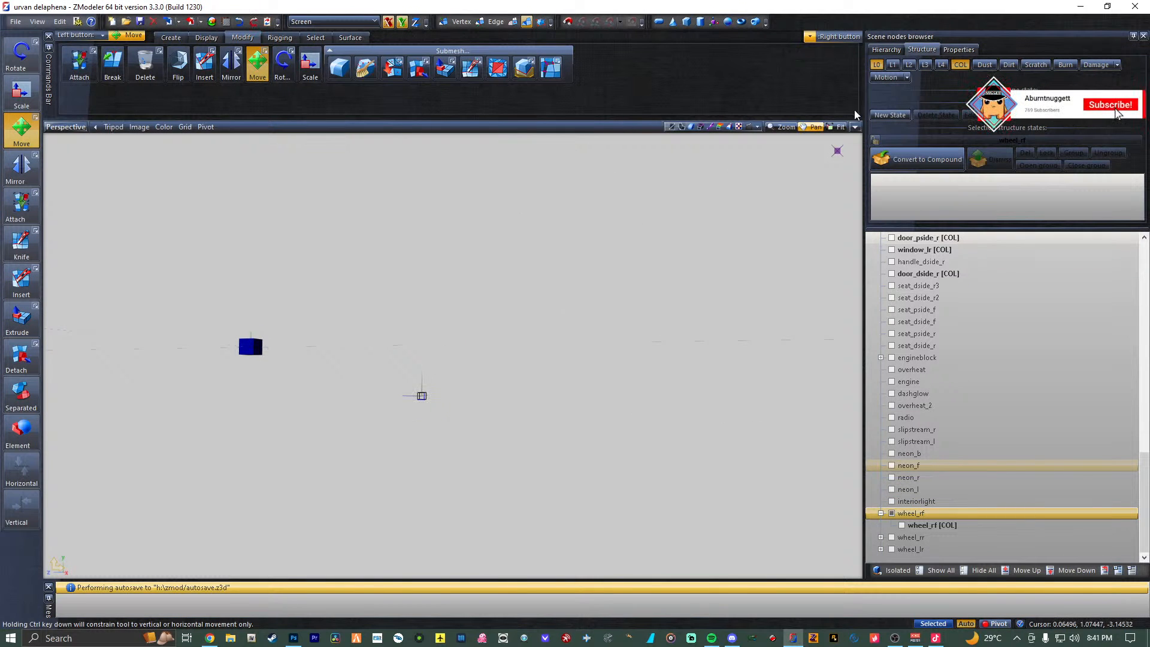
# Change the Left viewport to the Right view and move the wheel_rf dummy down and slightly towards the van's front.
pyautogui.click(856, 127)
pyautogui.click(54, 128)
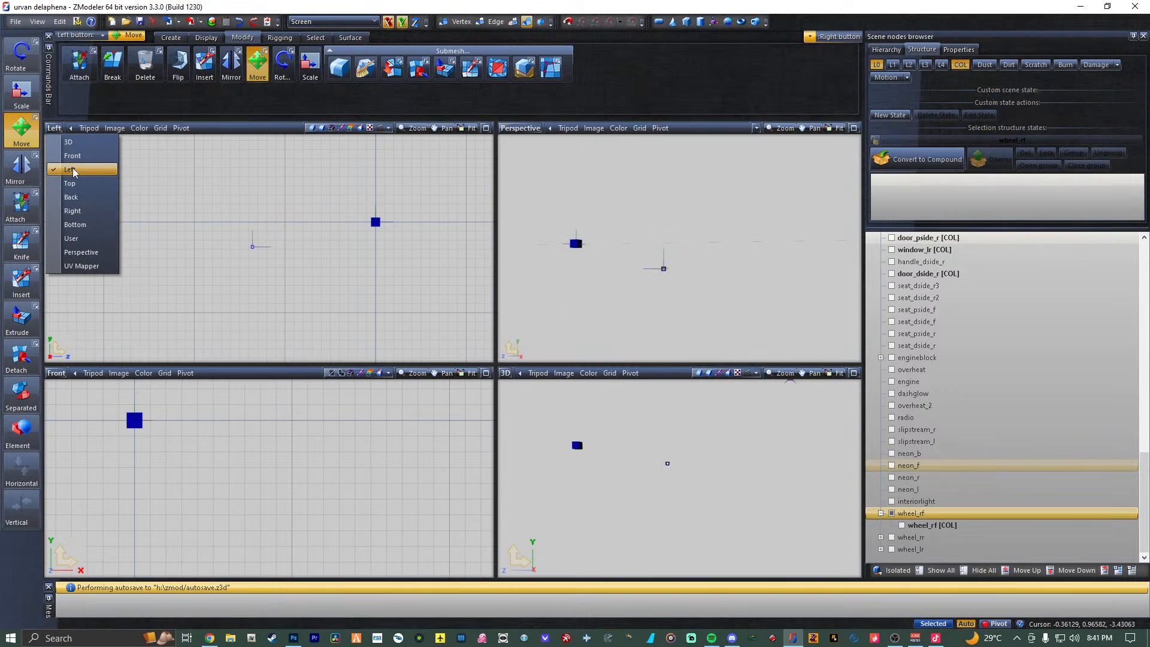
pyautogui.click(79, 216)
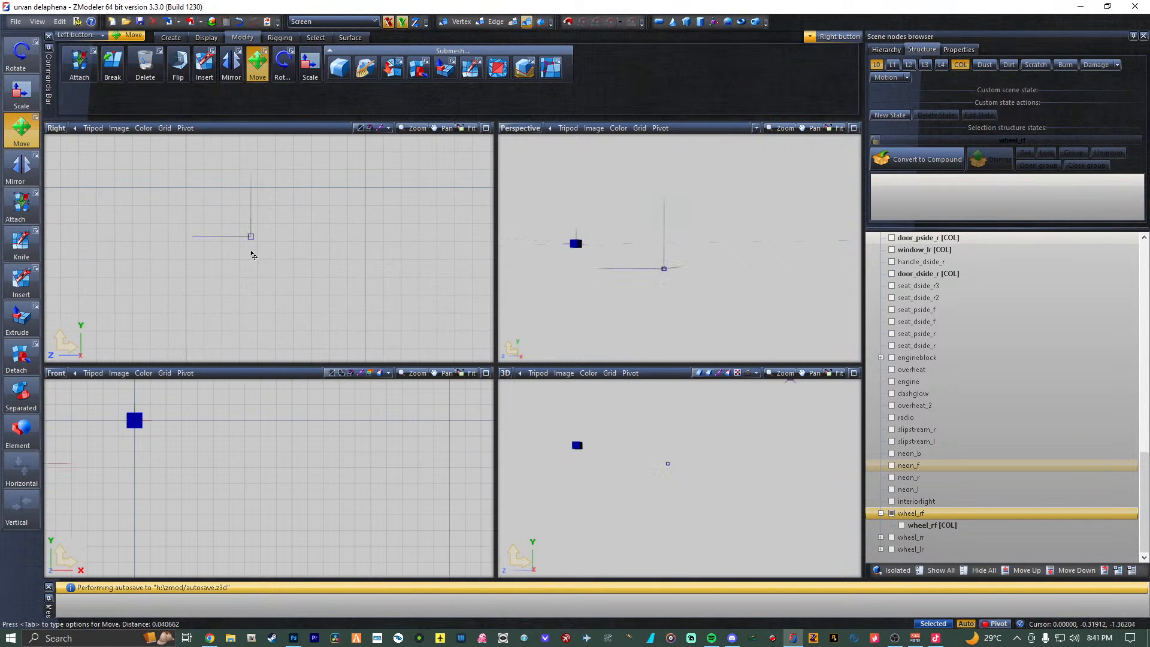
pyautogui.moveTo(254, 256); pyautogui.dragTo(262, 266)
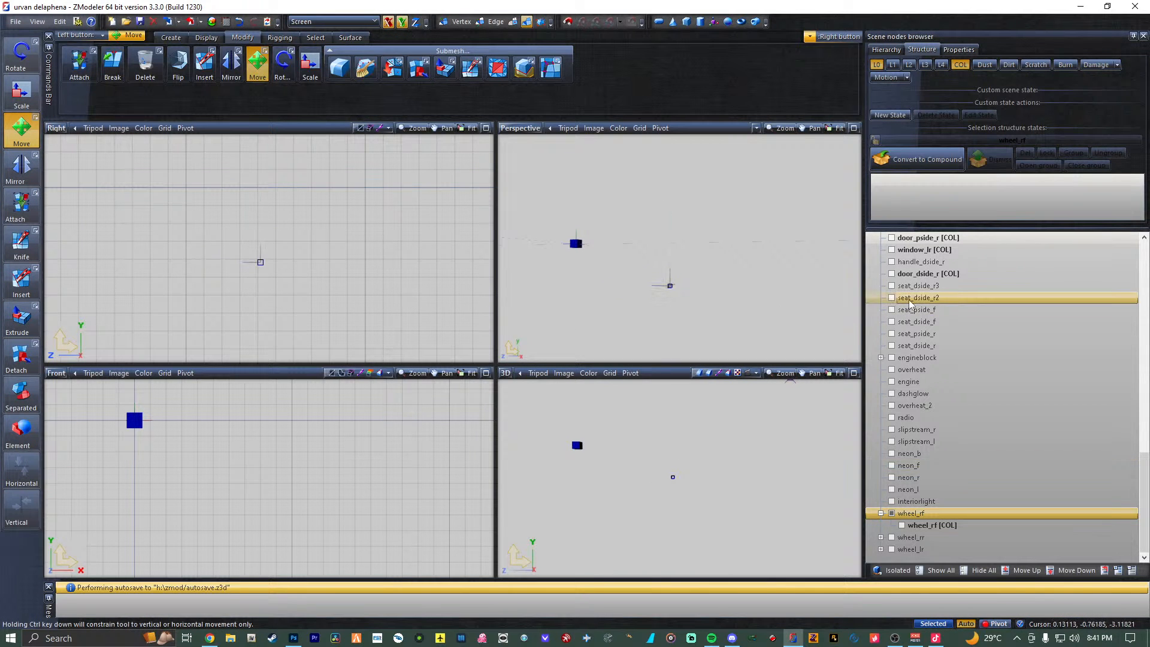
# Show door_dside_f to check the wheel_rf dummy's position against the wheel arch.
pyautogui.scroll(10, 934, 298)
pyautogui.scroll(1, 934, 298)
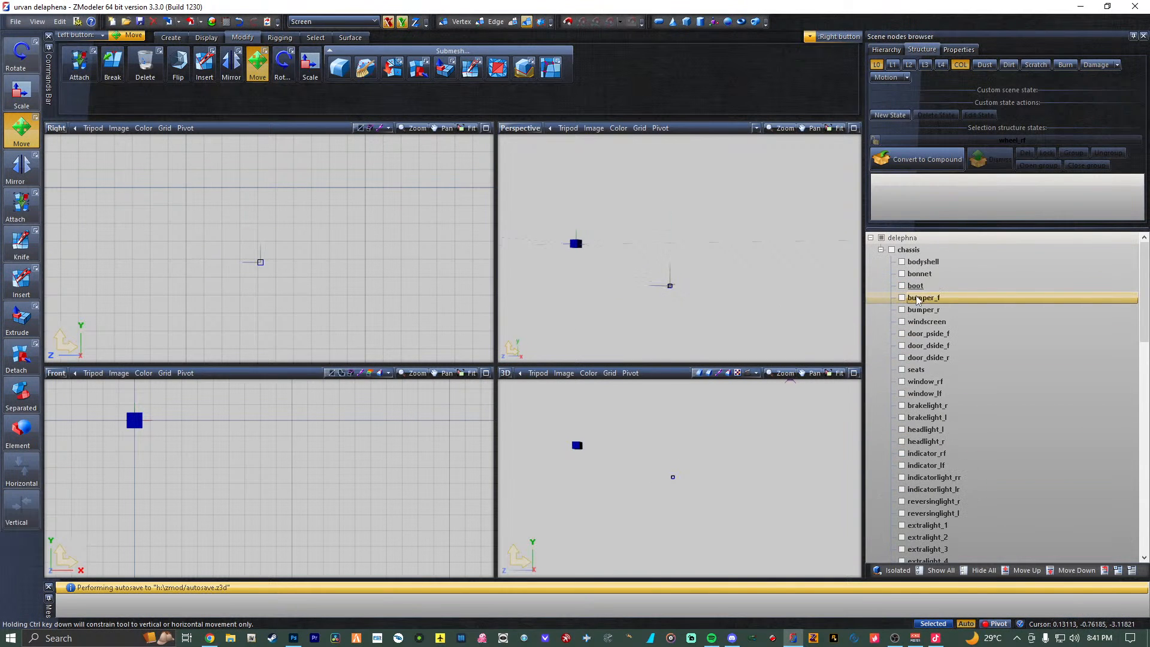
pyautogui.click(901, 346)
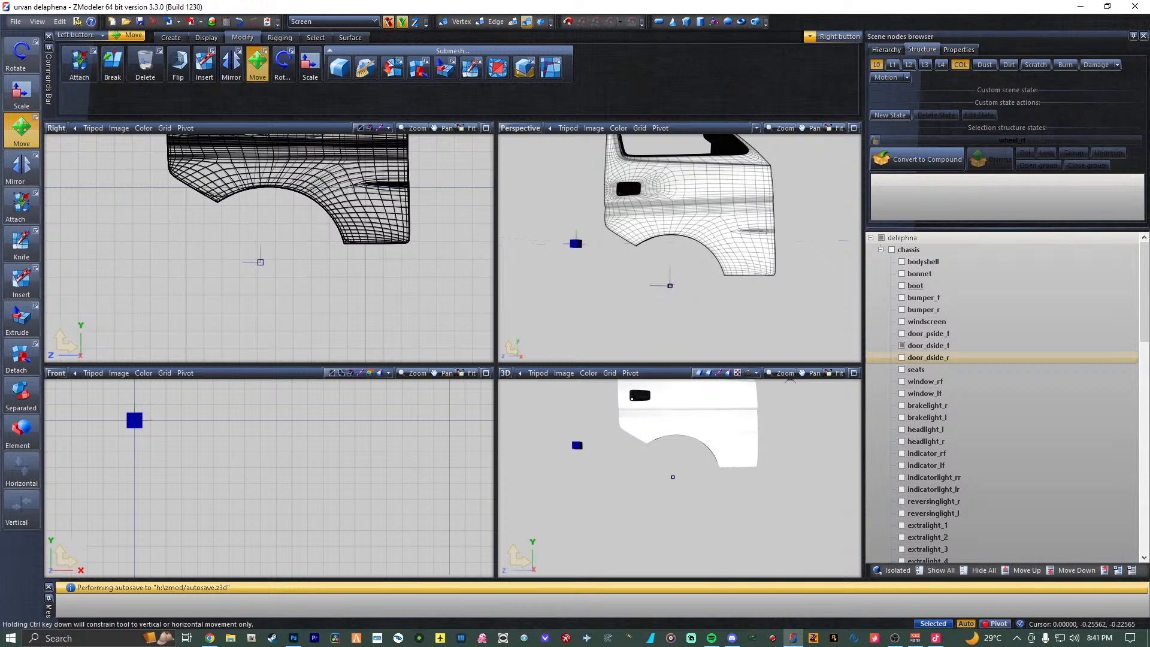
# Check wheel_rf [COL] against the door_dside_f wheel arch and move the wheel_rf dummy slightly up and towards the van's front.
pyautogui.hotkey('alt', 'Tab')
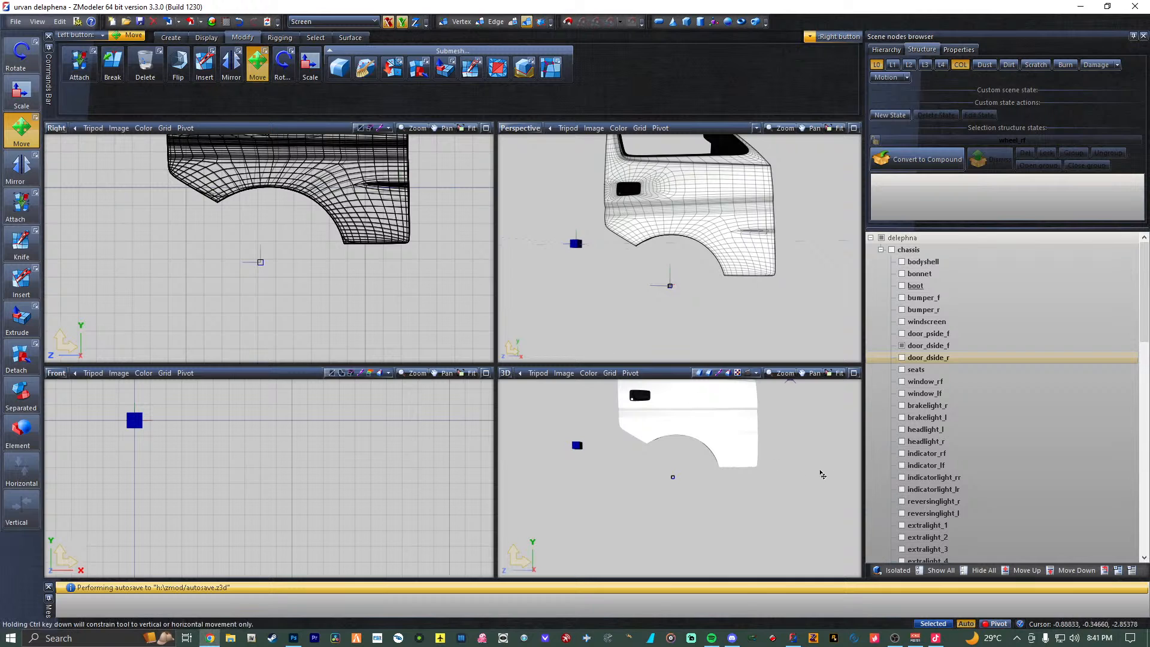
pyautogui.scroll(-15, 906, 525)
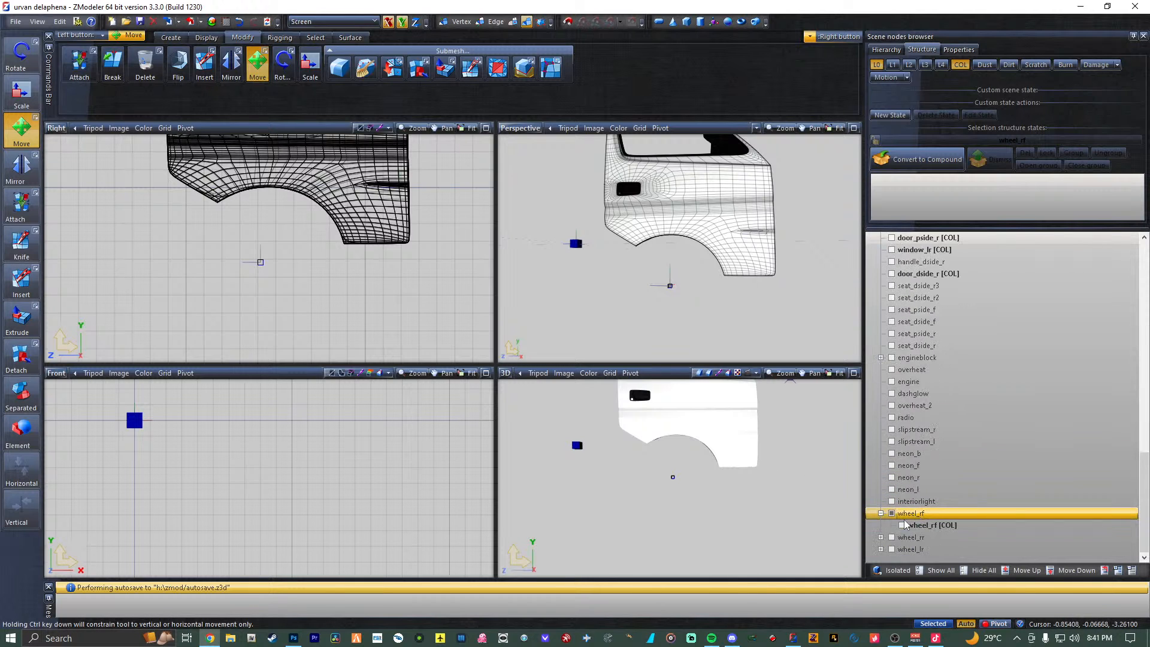
pyautogui.click(906, 525)
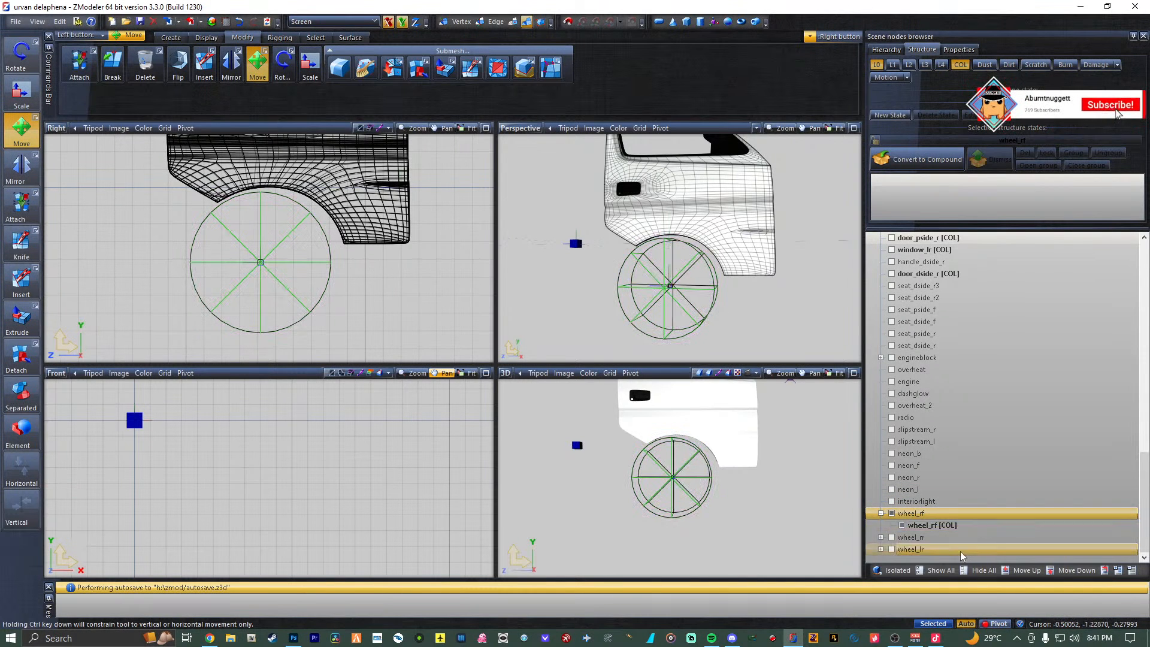
pyautogui.click(902, 526)
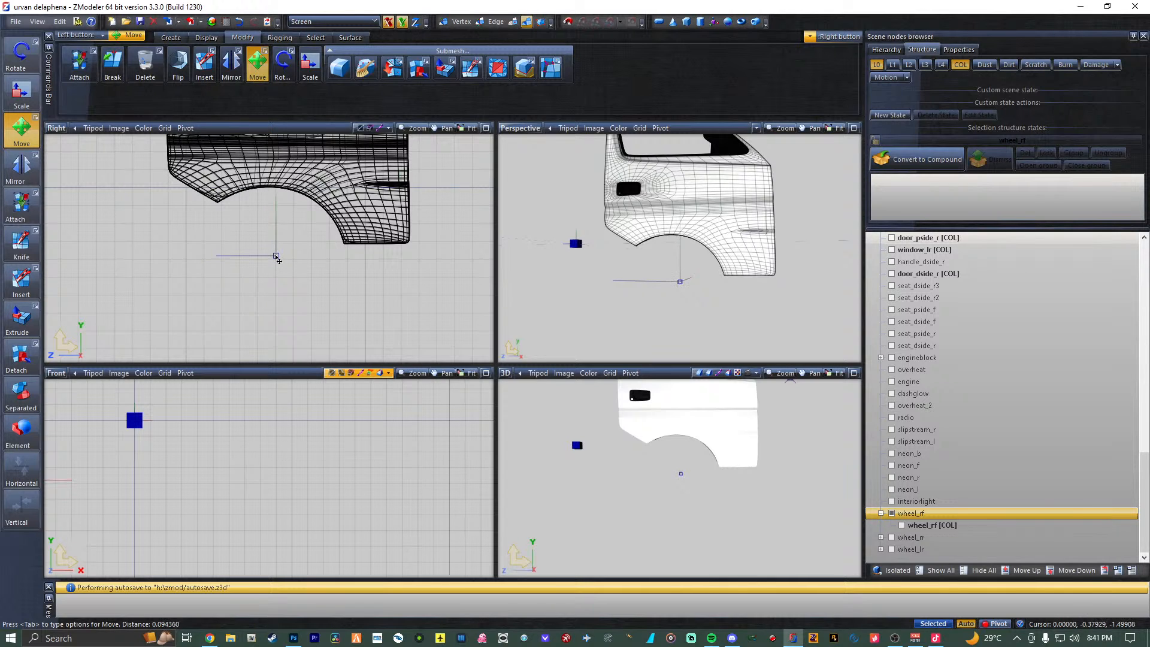
pyautogui.click(902, 525)
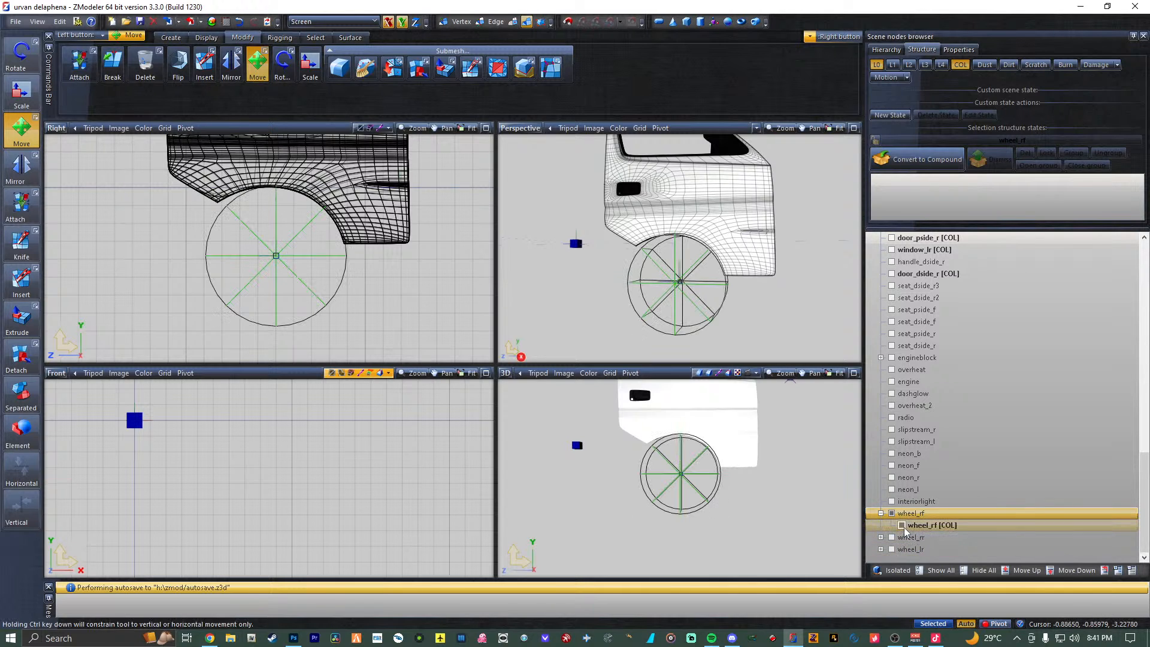
# Nudge the wheel_rf dummy slightly back and down to centre it in the front arch, toggling wheel_rf [COL] to check the fit.
pyautogui.click(902, 526)
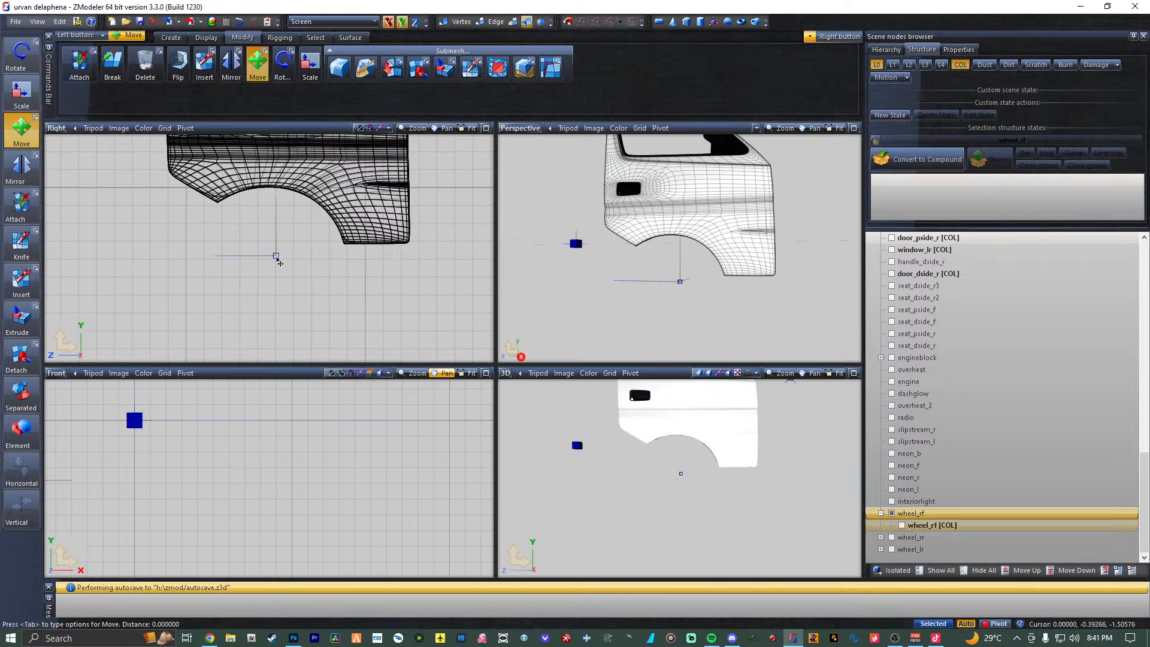
pyautogui.moveTo(276, 257); pyautogui.dragTo(272, 257)
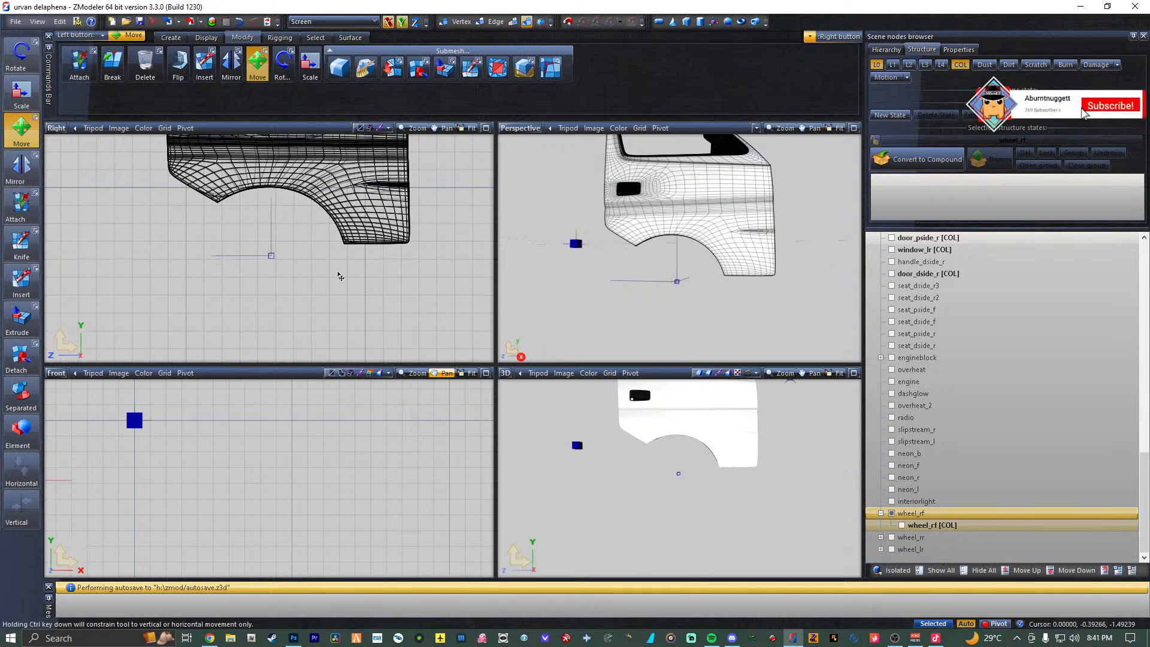
pyautogui.click(901, 525)
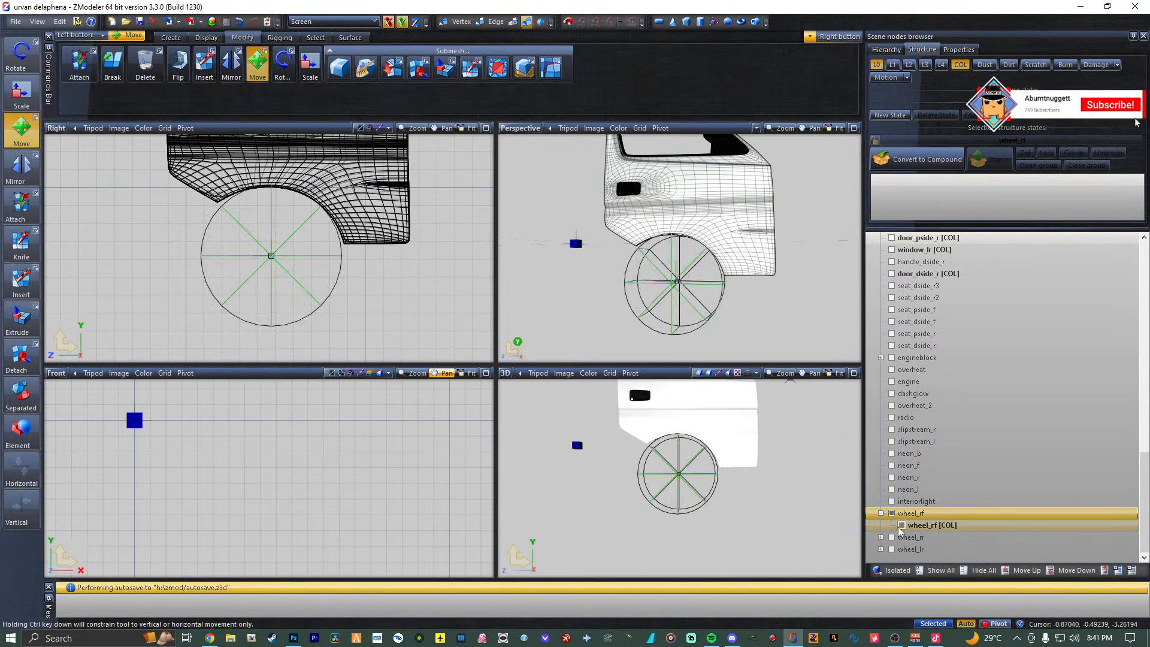
pyautogui.click(901, 526)
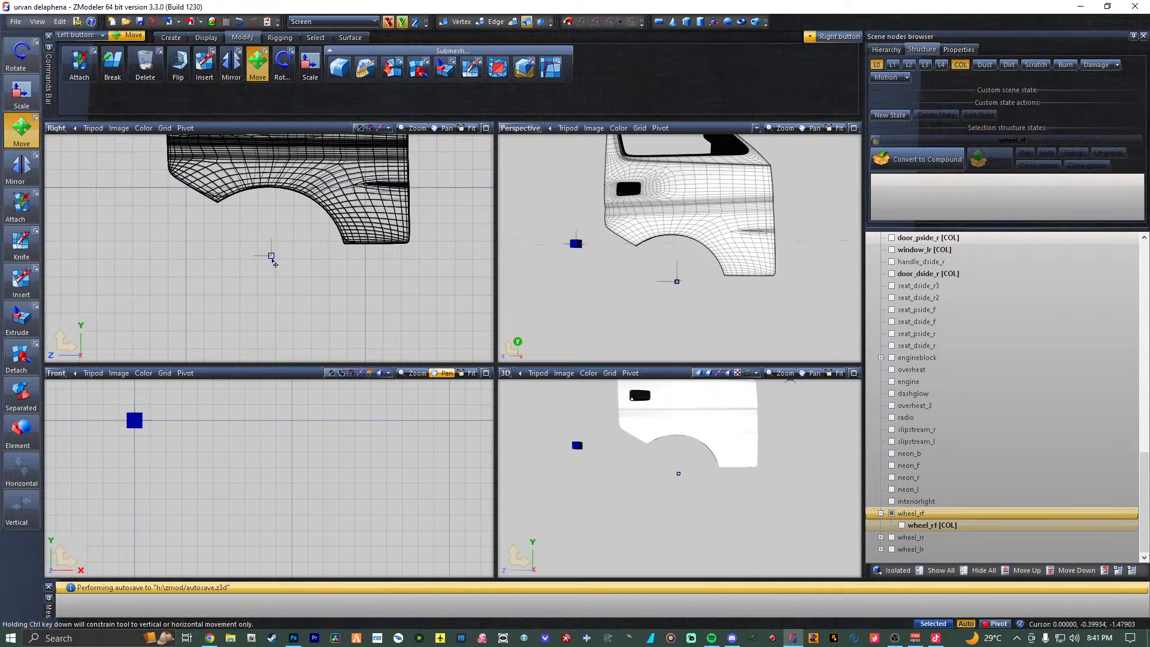
pyautogui.click(902, 526)
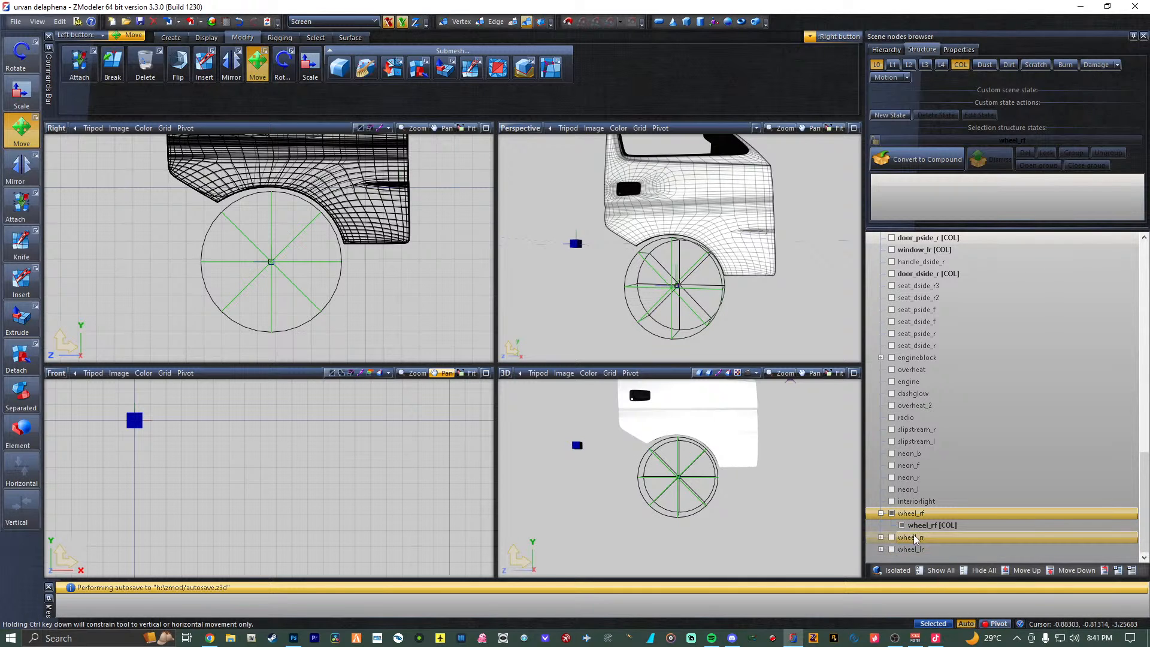
# Move the wheel_rf node from the collisions group to under chassis, and hide door_dside_f.
pyautogui.scroll(20, 976, 390)
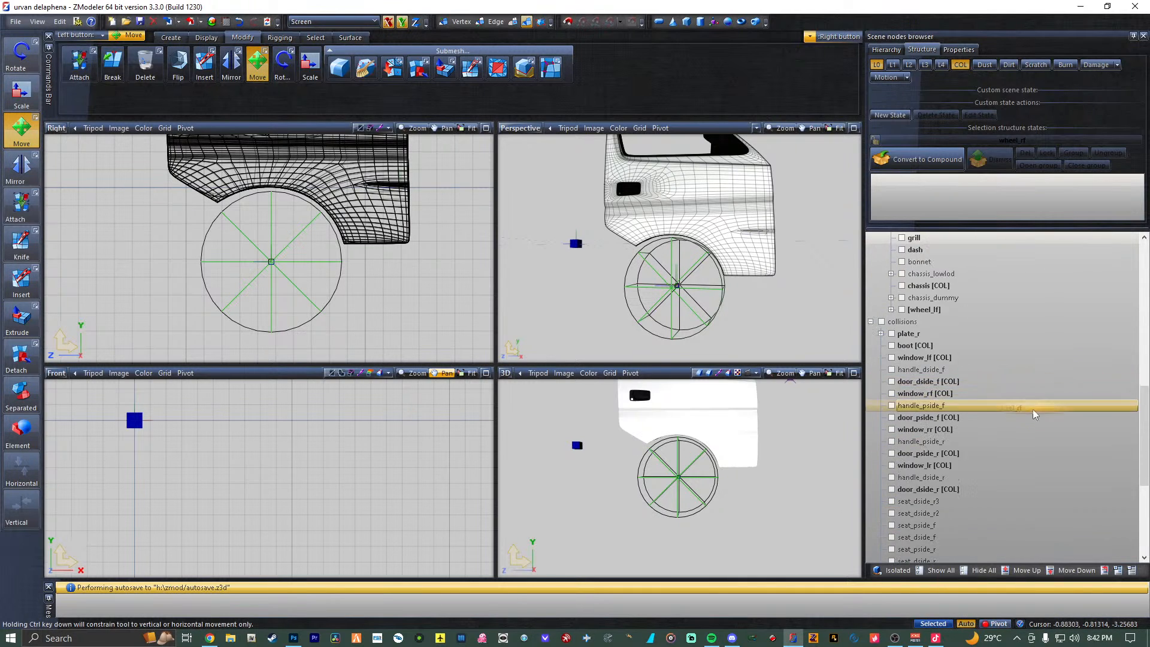
pyautogui.scroll(3, 1019, 404)
pyautogui.click(938, 250)
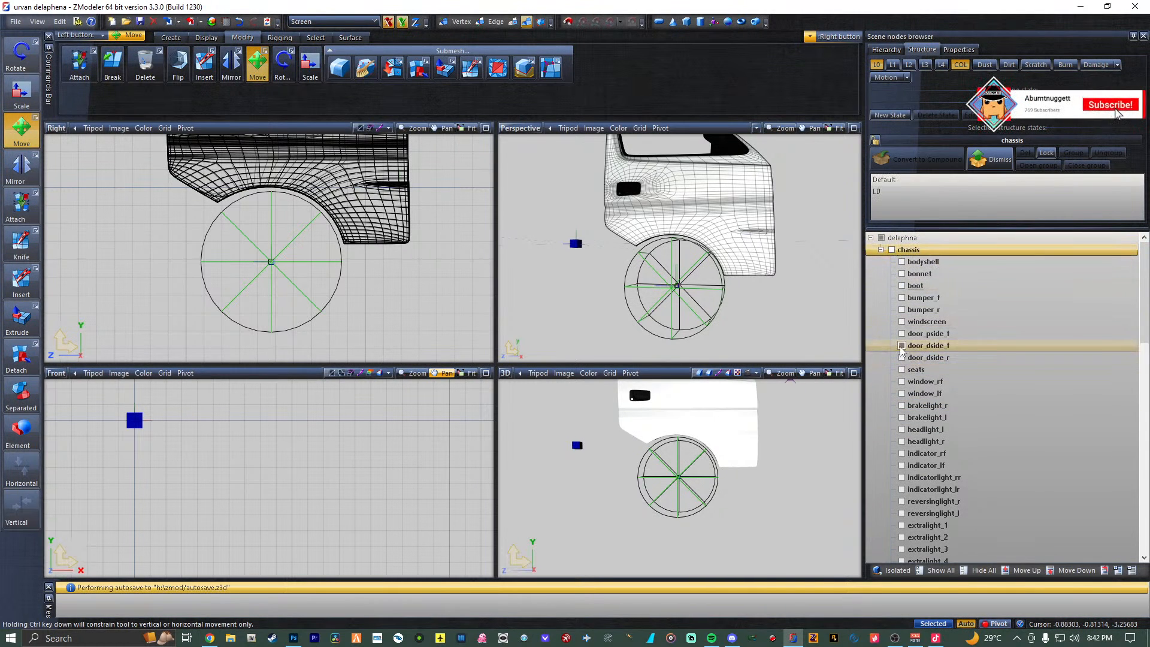
pyautogui.scroll(-10, 932, 413)
pyautogui.scroll(3, 929, 417)
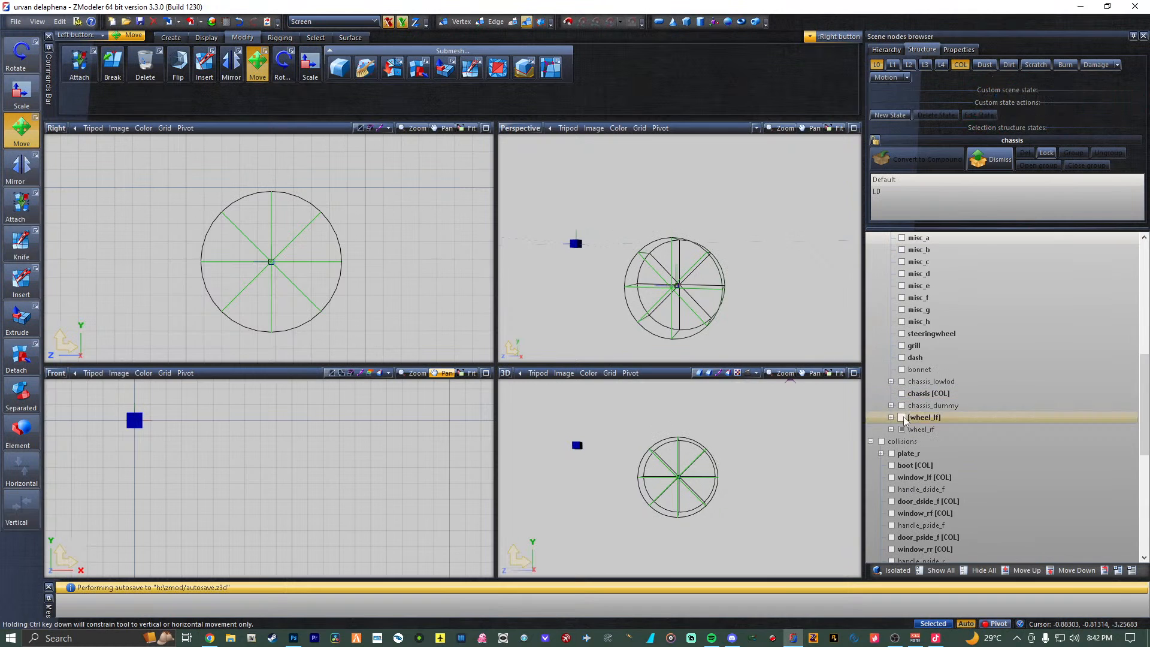
# Show the wheel_lr dummy and hide wheel_rf along with its wheel_rf [COL] mesh.
pyautogui.scroll(-7, 915, 478)
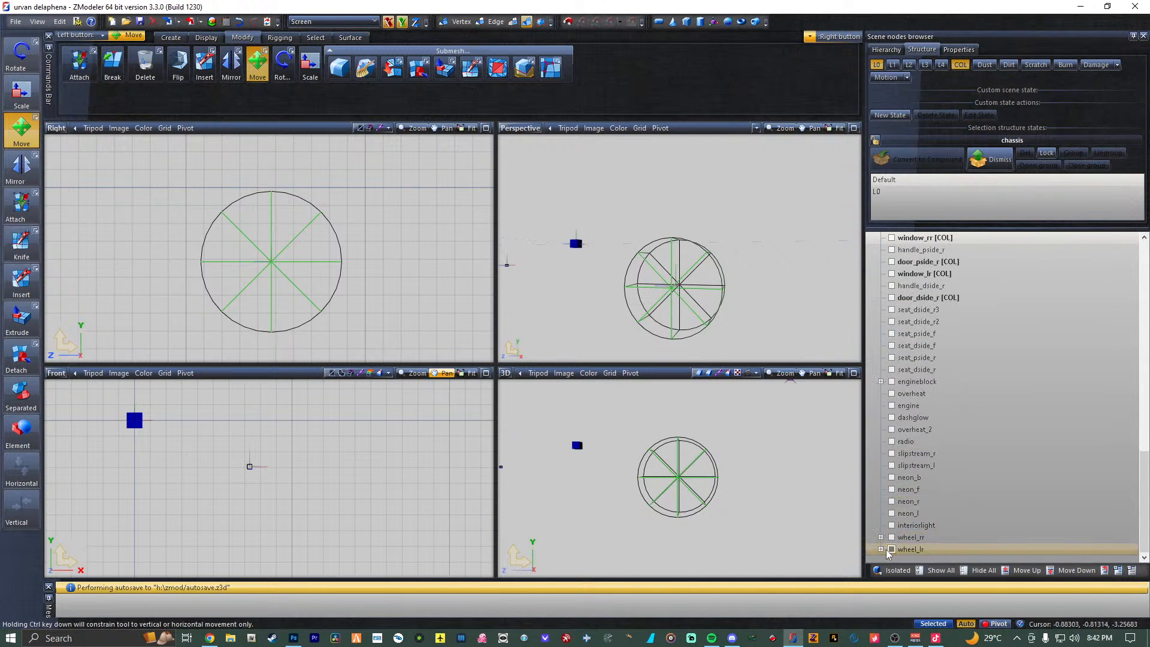
pyautogui.scroll(9, 975, 436)
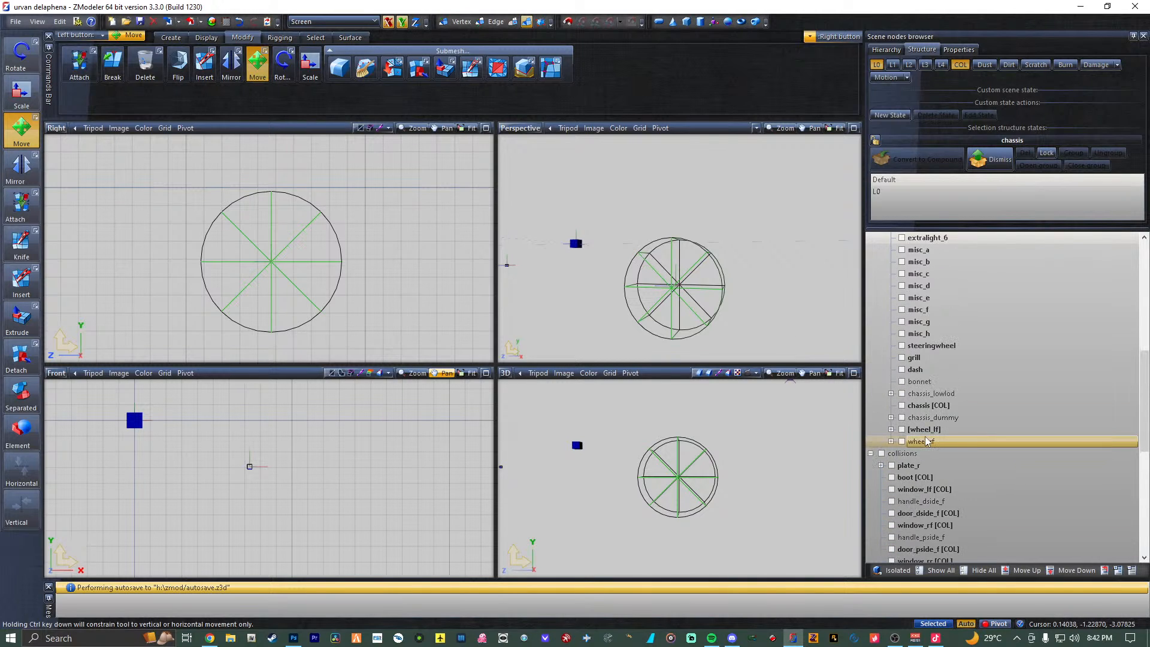
pyautogui.click(891, 441)
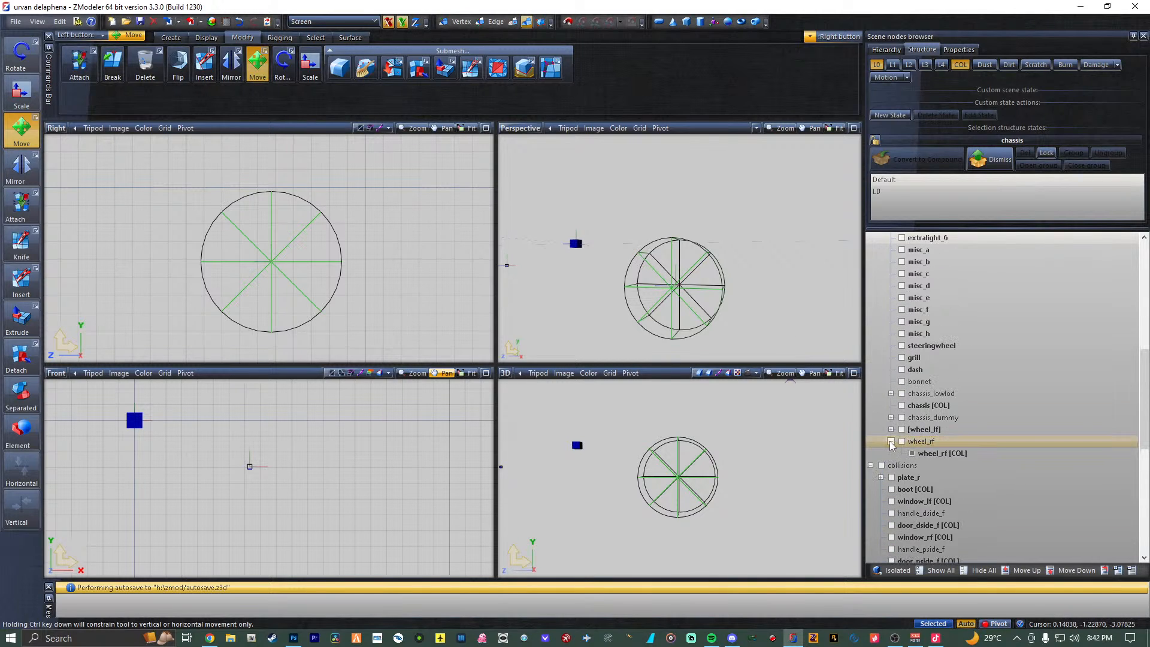
pyautogui.click(912, 454)
pyautogui.click(911, 454)
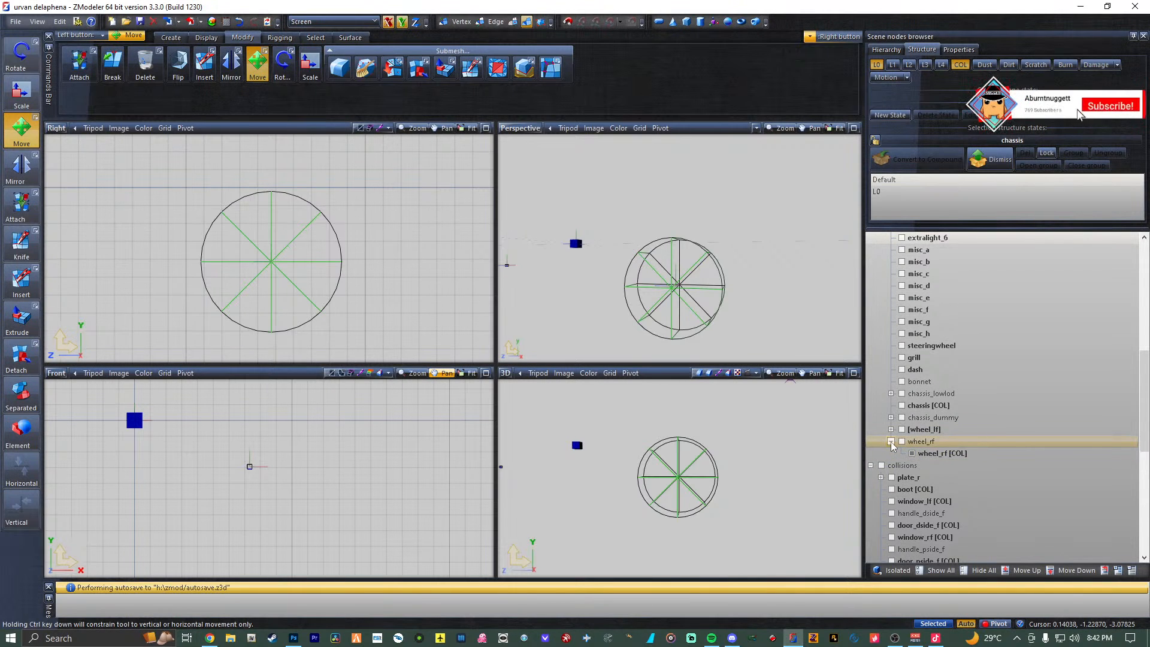
pyautogui.click(911, 453)
pyautogui.click(891, 441)
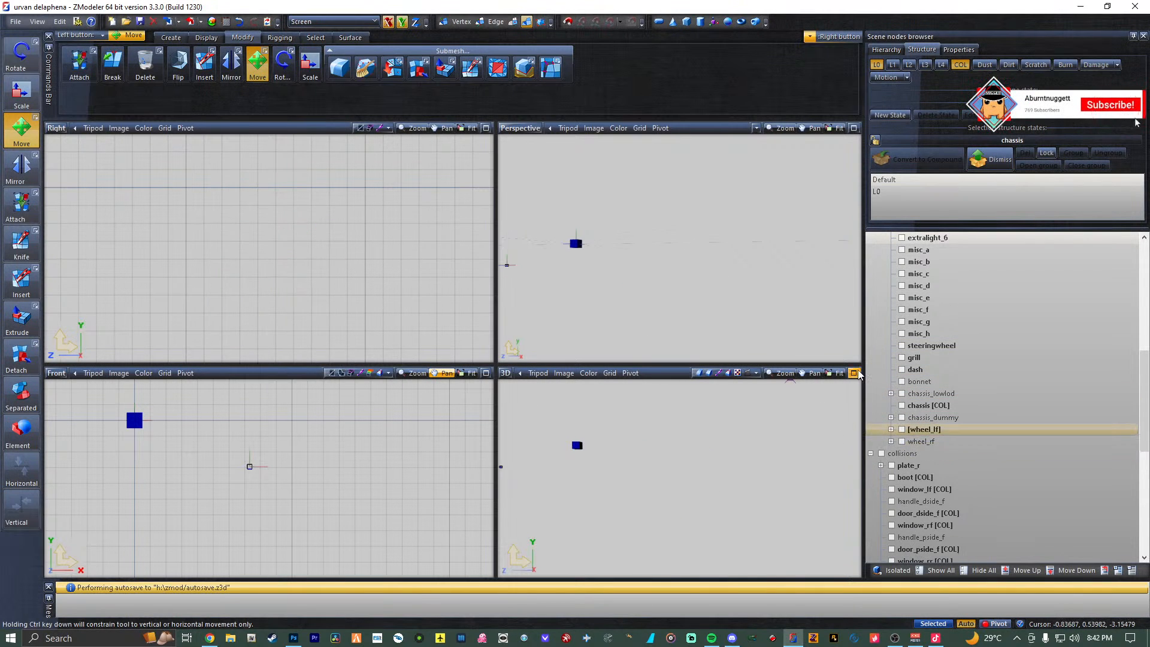
# Show wheel_lr [COL] and bodyshell to compare the left rear wheel with its arch.
pyautogui.moveTo(652, 289)
pyautogui.mouseDown(button='middle')
pyautogui.moveTo(772, 279)
pyautogui.moveTo(795, 288)
pyautogui.moveTo(726, 288)
pyautogui.moveTo(731, 278)
pyautogui.moveTo(744, 289)
pyautogui.moveTo(808, 291)
pyautogui.moveTo(666, 296)
pyautogui.mouseUp(button='middle')
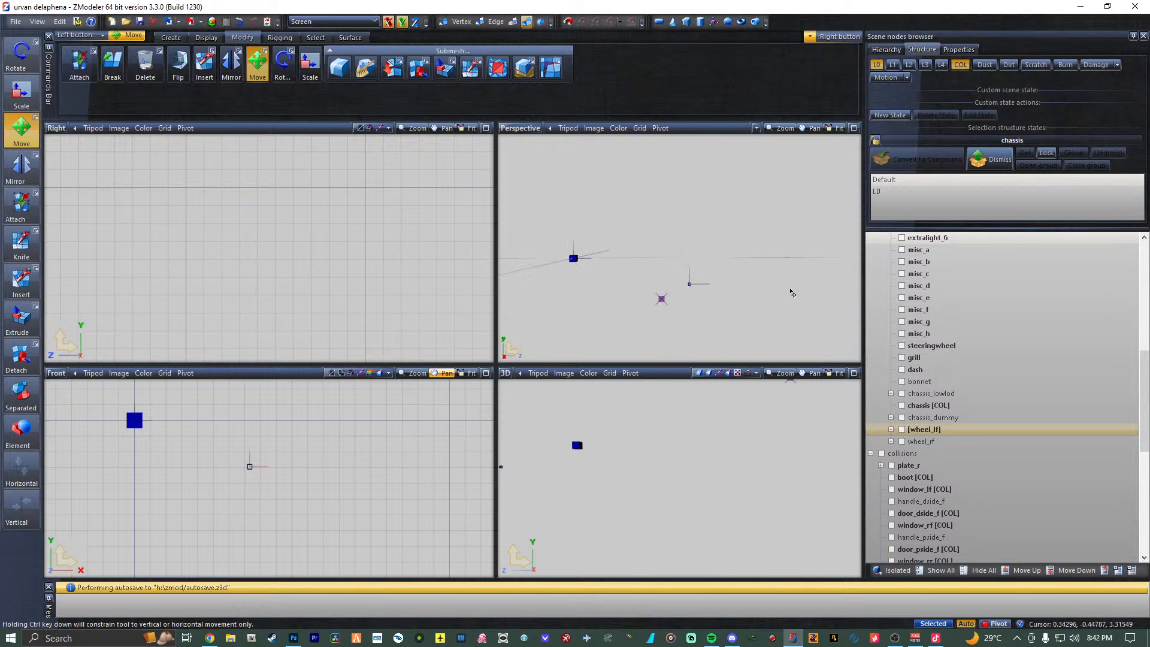
pyautogui.moveTo(793, 293); pyautogui.dragTo(770, 295, button='middle')
pyautogui.scroll(-5, 932, 483)
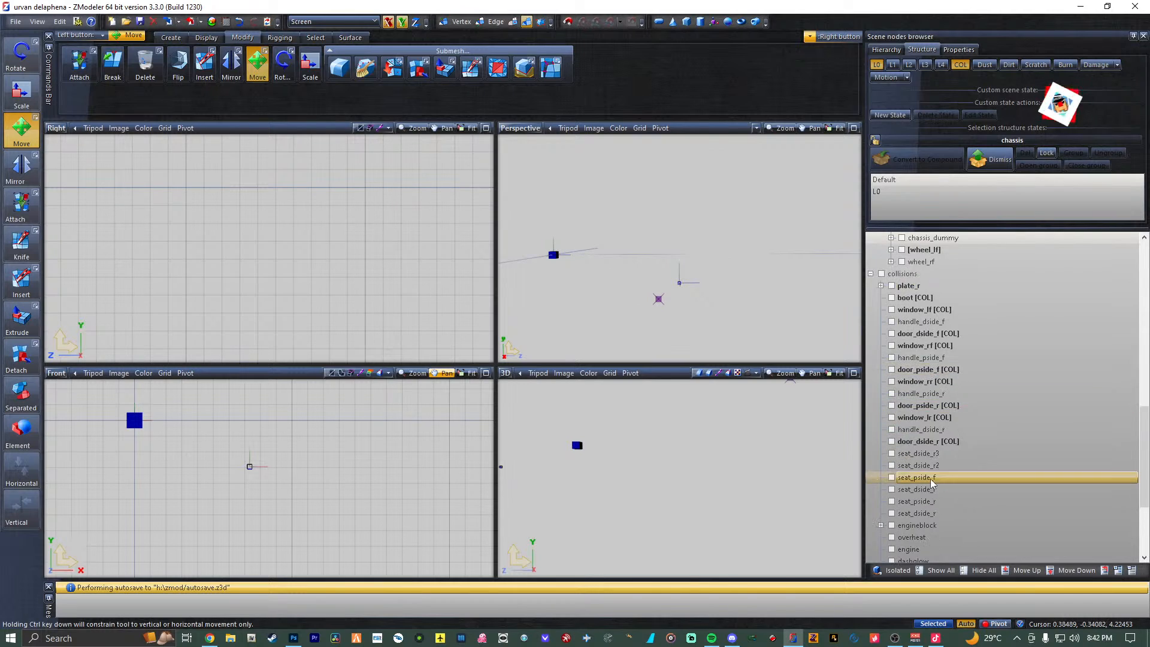
pyautogui.scroll(-4, 922, 509)
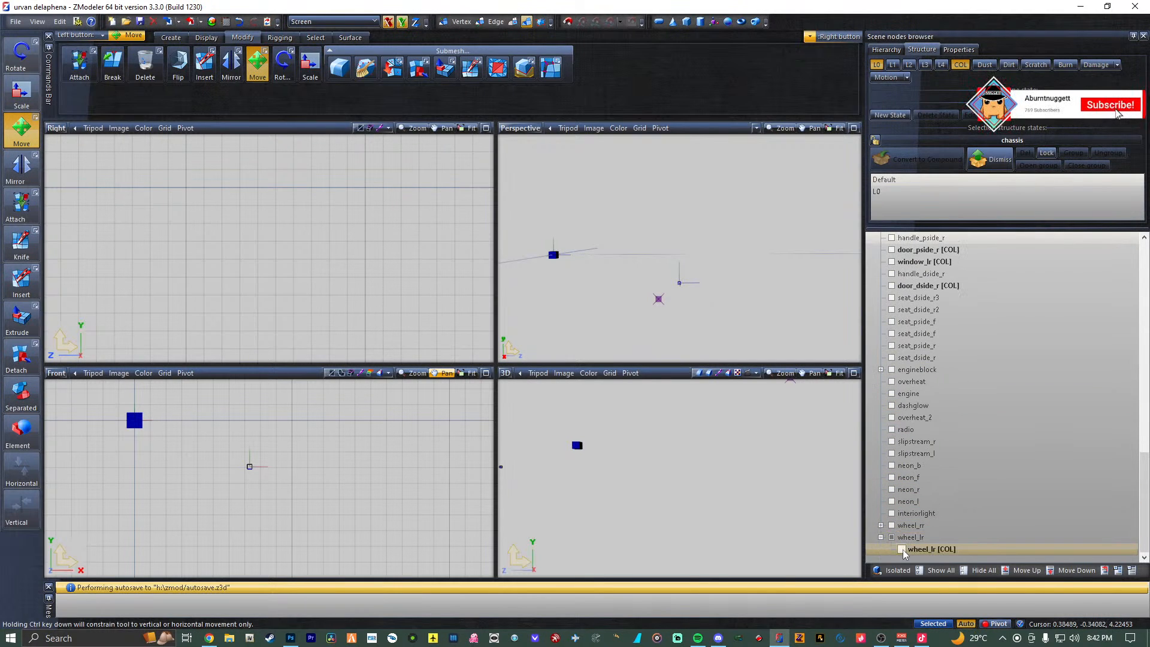
pyautogui.click(903, 549)
pyautogui.scroll(10, 959, 369)
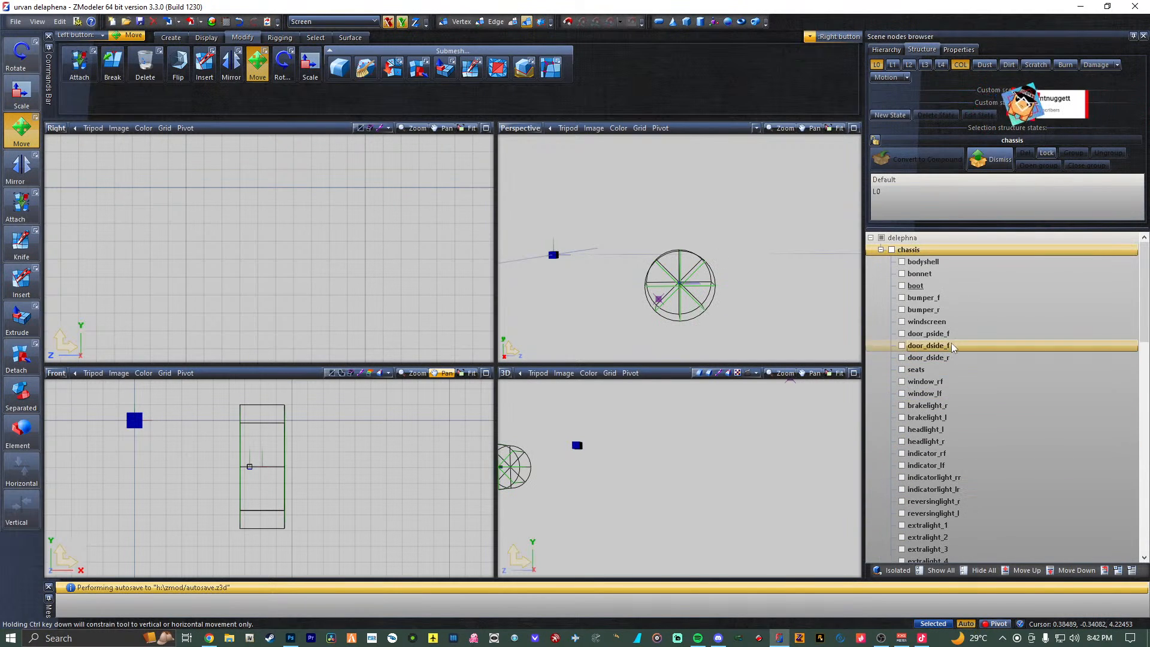
pyautogui.click(902, 263)
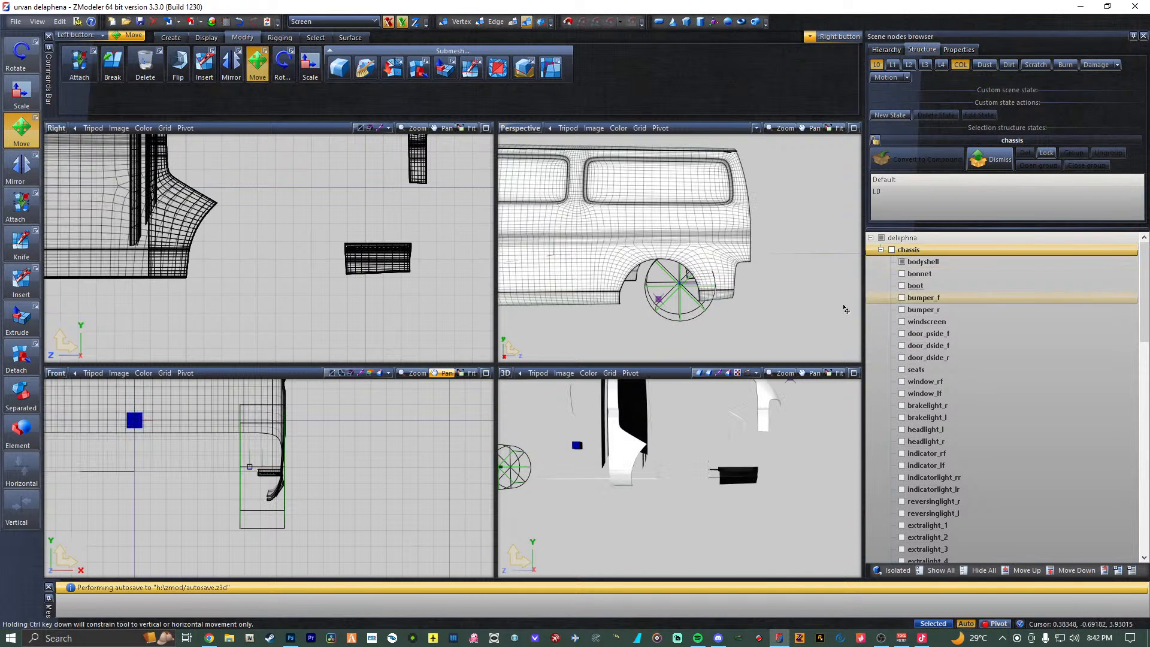
pyautogui.scroll(3, 782, 303)
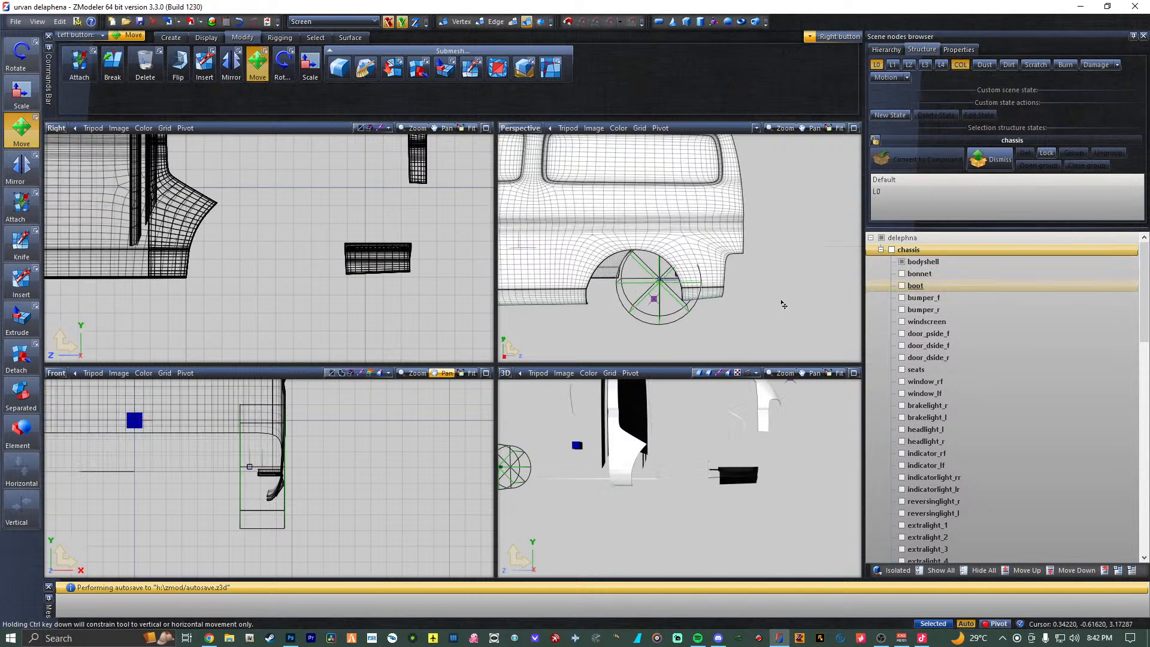
# Change the Right viewport to the Left view, framed on the rear wheel arch.
pyautogui.click(57, 128)
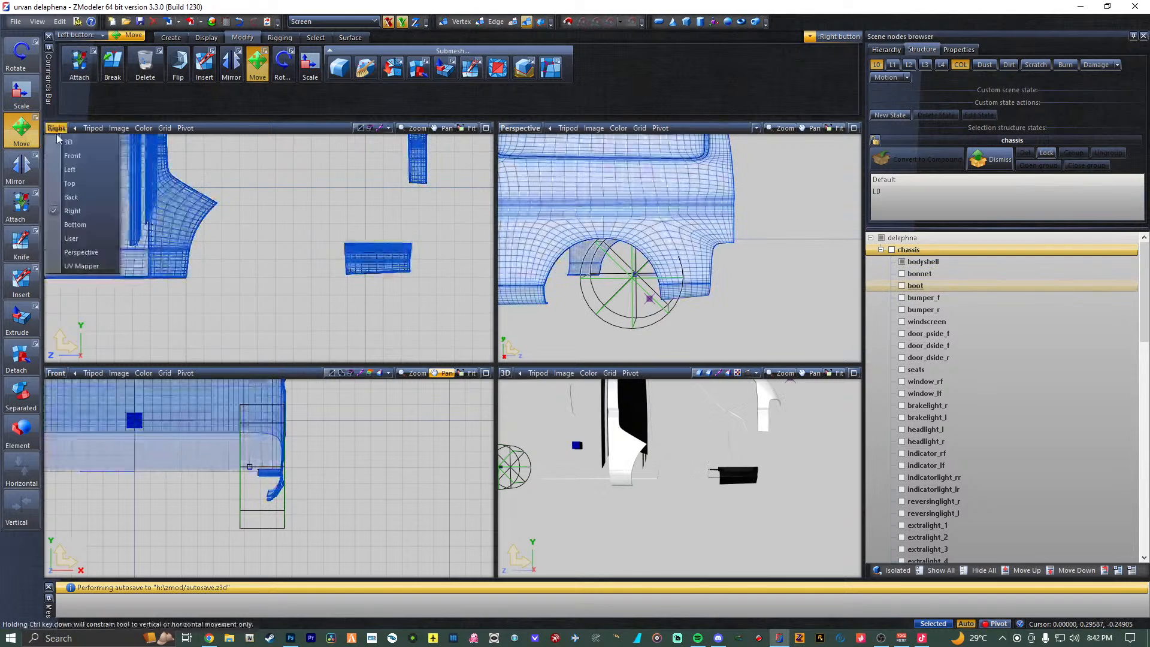
pyautogui.click(70, 170)
pyautogui.click(389, 251)
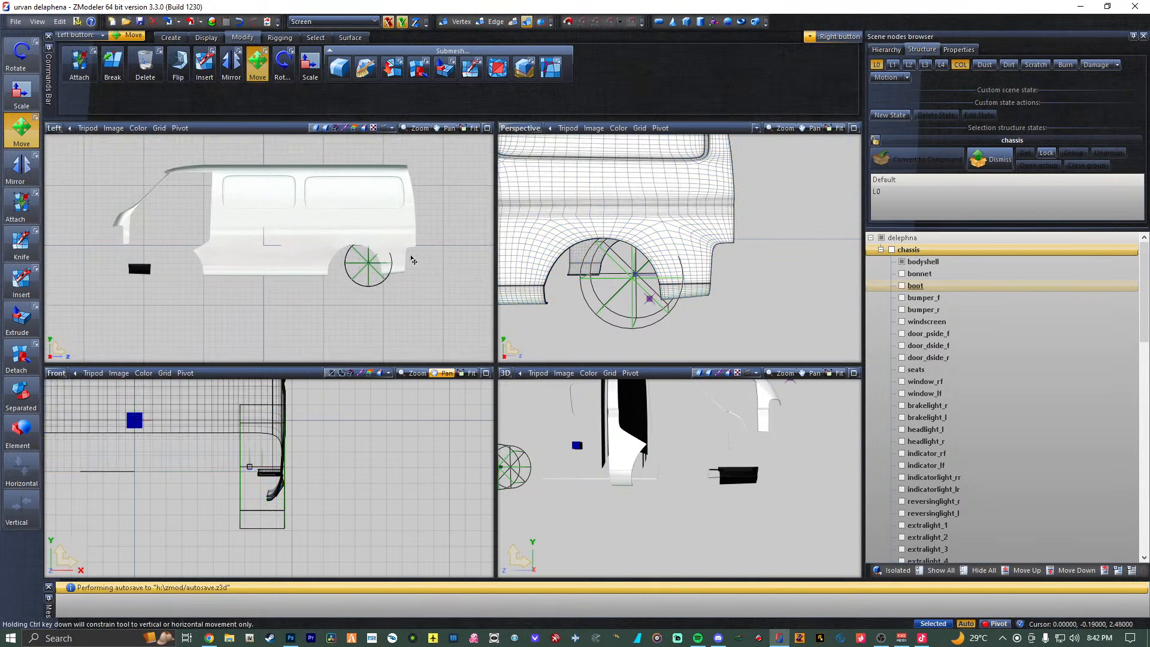
pyautogui.scroll(4, 389, 255)
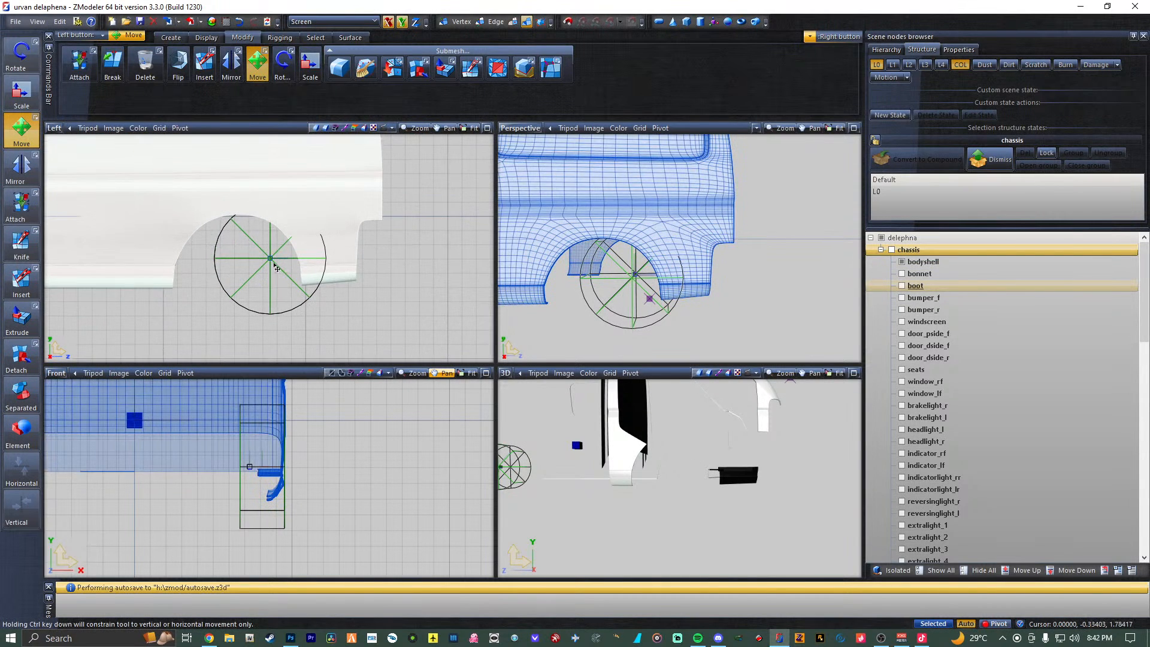
# Hide wheel_lr [COL] and move the wheel_lr dummy towards the van's front, to the middle of the rear wheel arch.
pyautogui.scroll(-15, 943, 389)
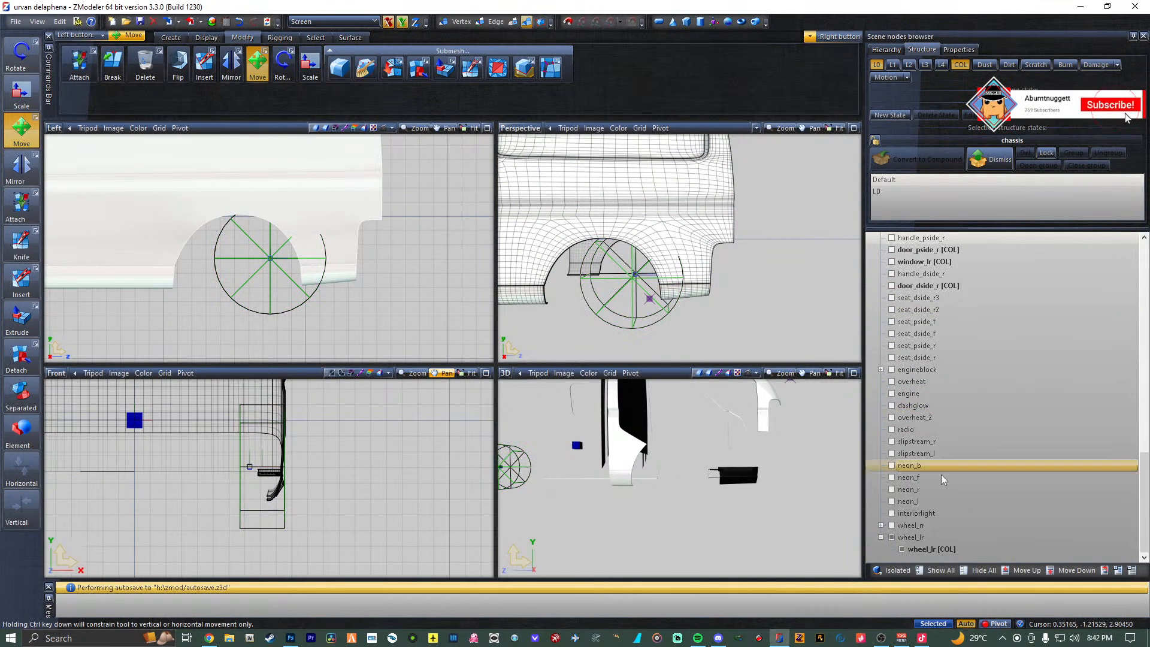
pyautogui.click(902, 550)
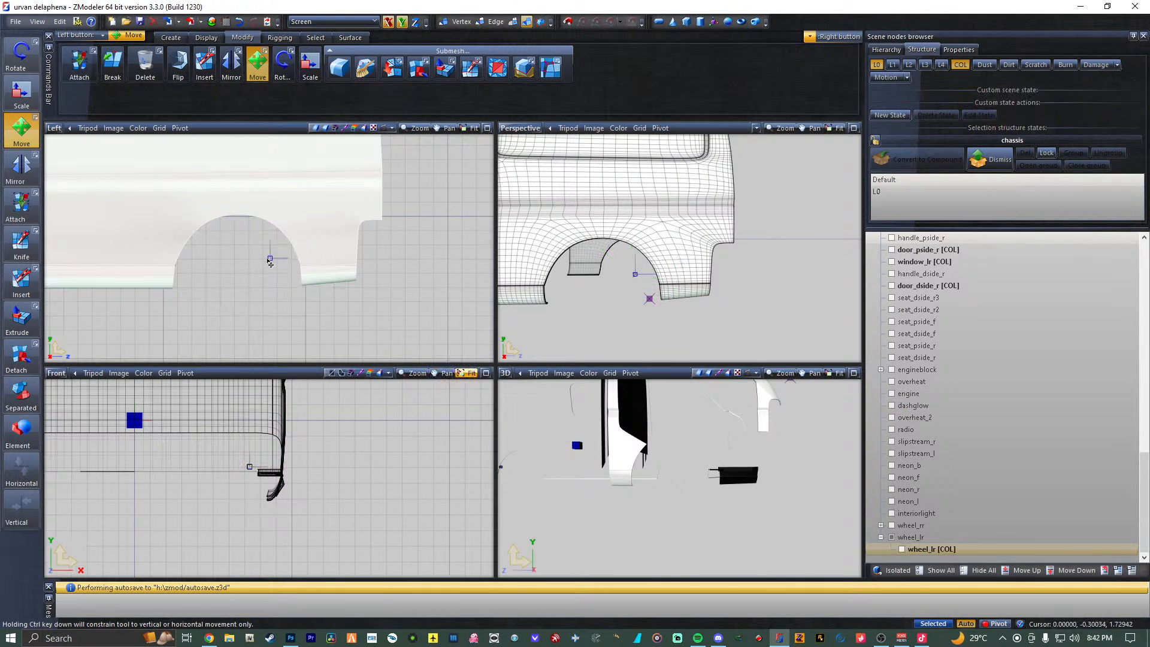
pyautogui.click(236, 265)
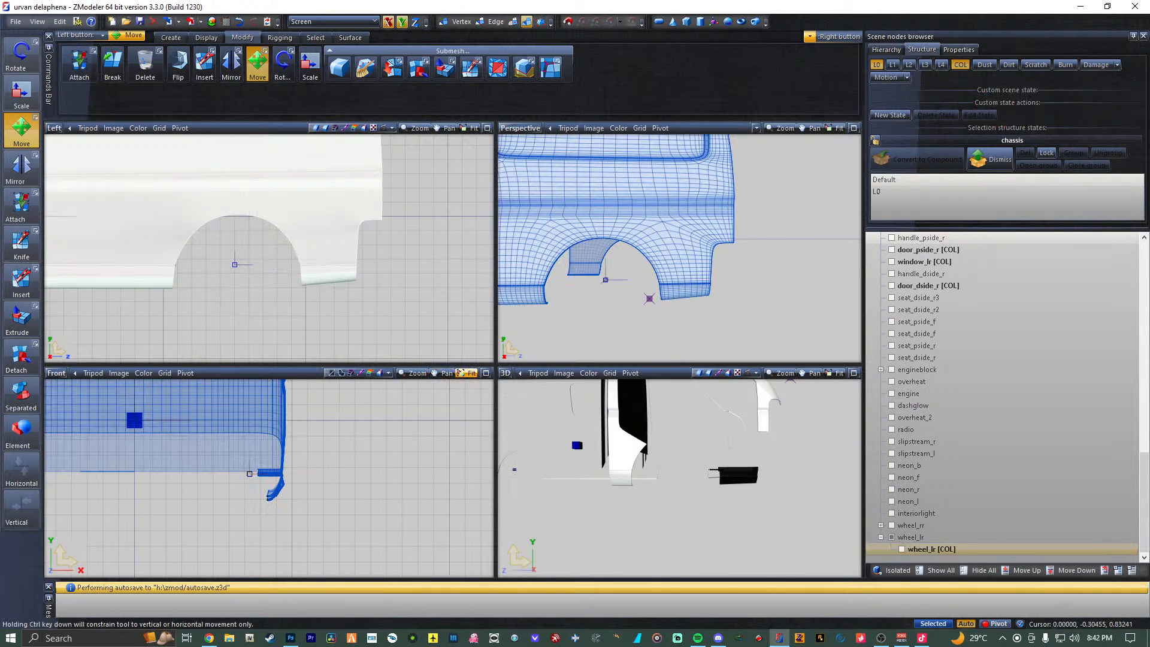
pyautogui.click(612, 475)
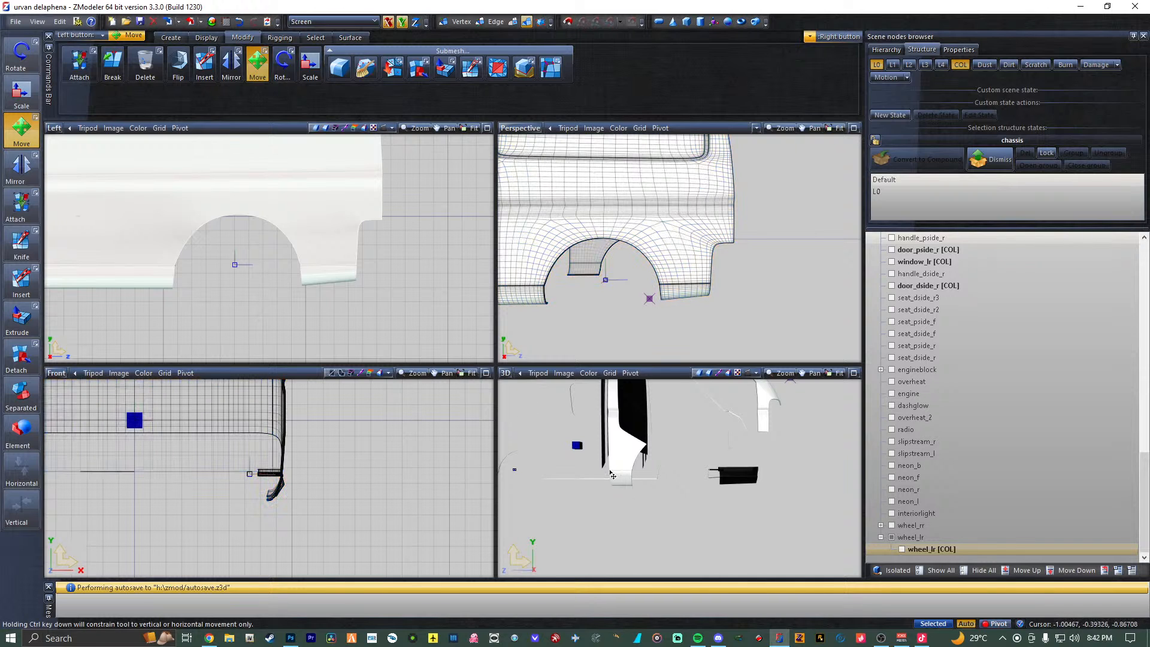
# Lower the wheel_lr dummy slightly in small moves, showing wheel_lr [COL] to check the clearance inside the rear arch.
pyautogui.moveTo(237, 273); pyautogui.dragTo(239, 275)
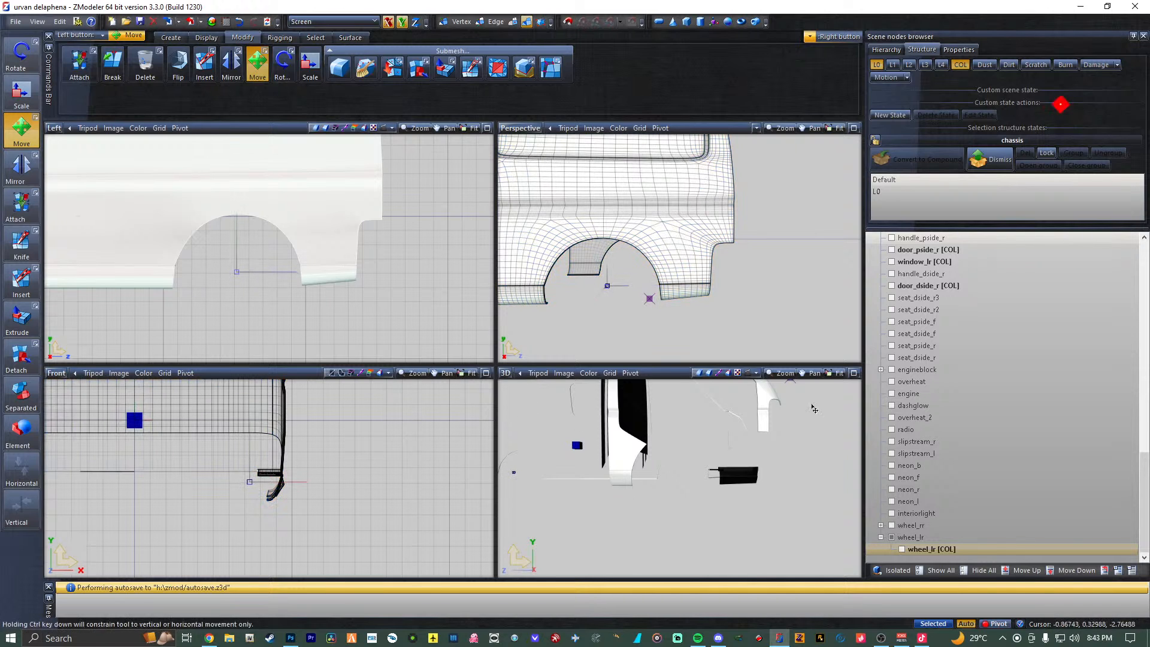
pyautogui.click(902, 550)
pyautogui.click(902, 550)
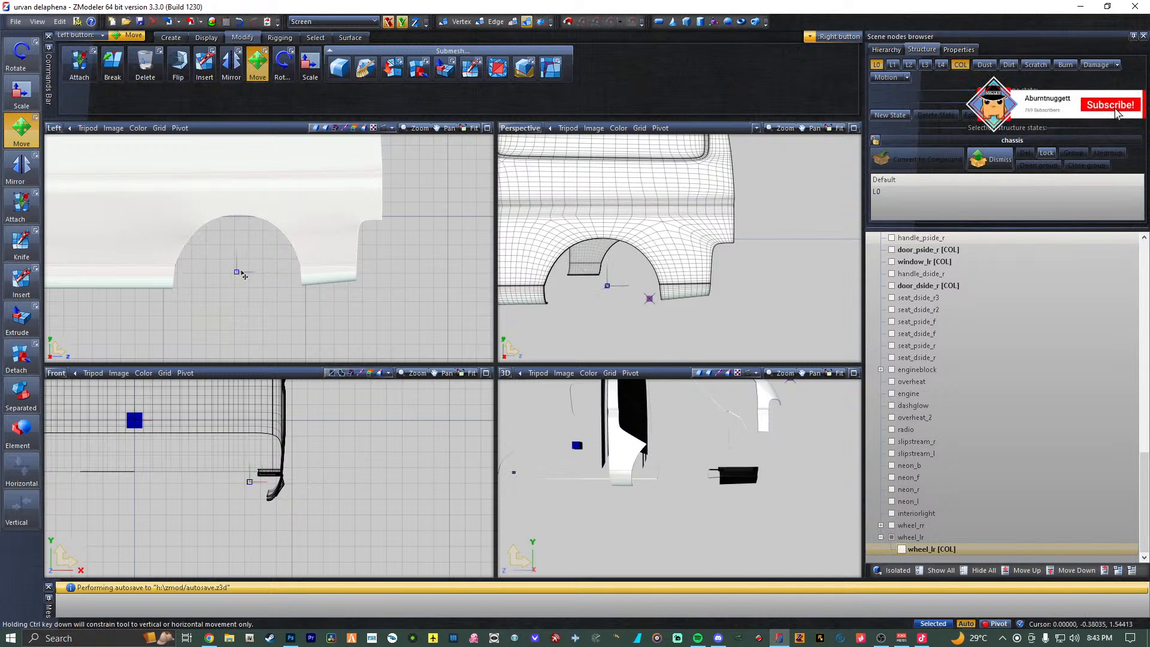
pyautogui.moveTo(239, 273); pyautogui.dragTo(237, 277)
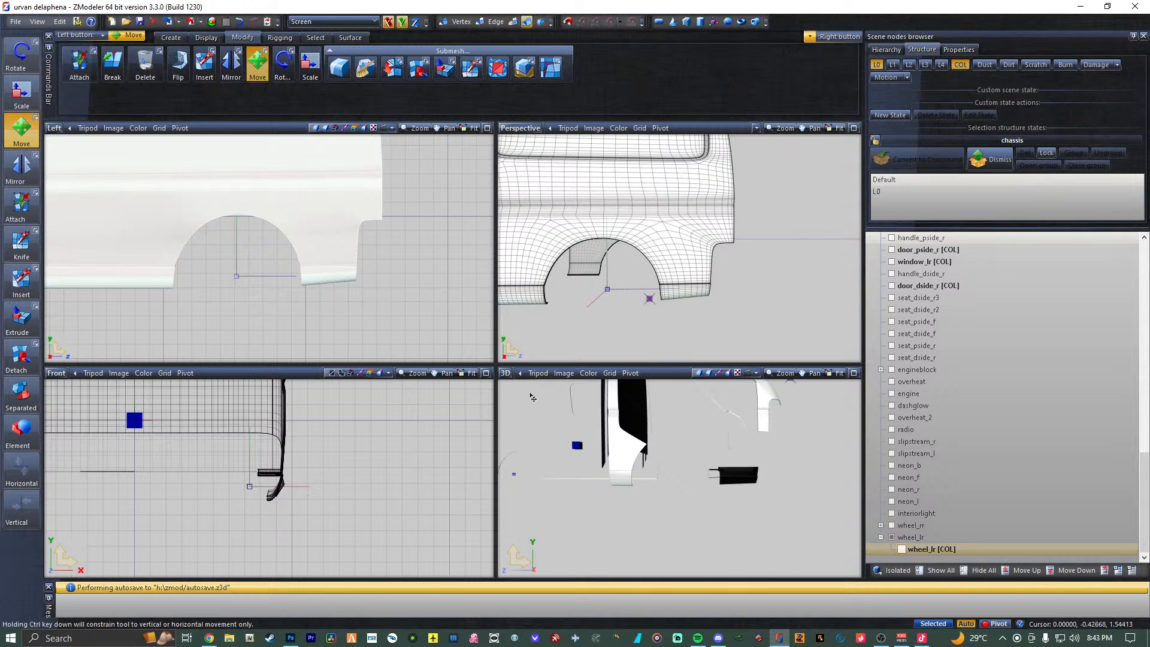
pyautogui.click(903, 549)
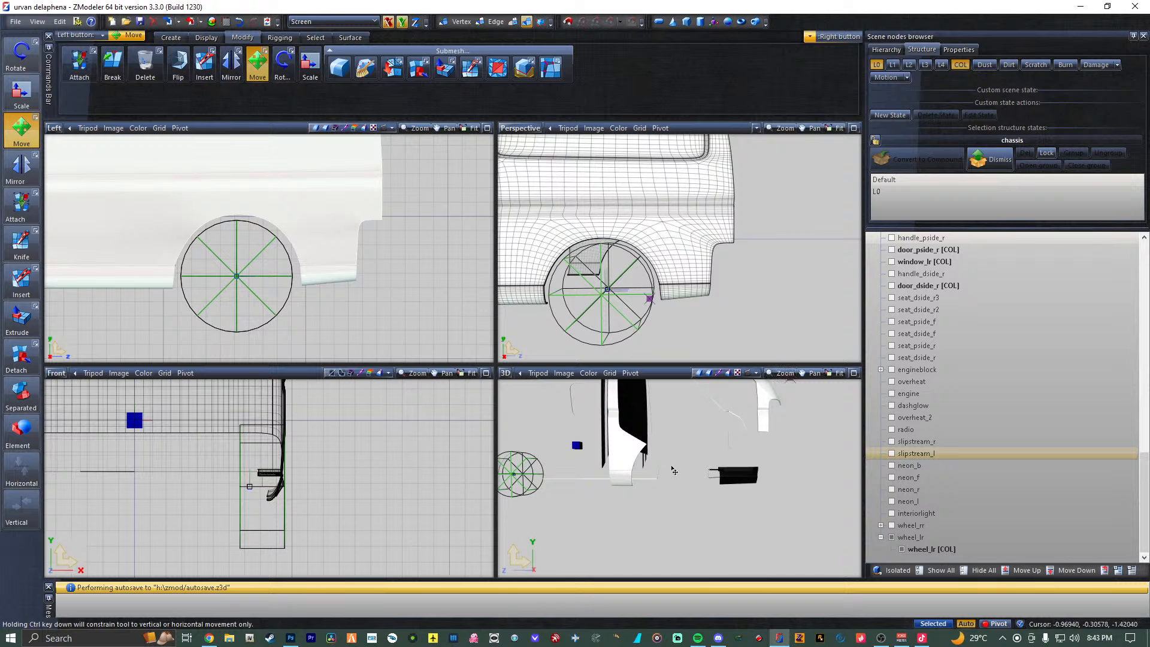
# Place the wheel_lr node under chassis in the hierarchy and hide it.
pyautogui.moveTo(624, 506); pyautogui.dragTo(580, 476, button='middle')
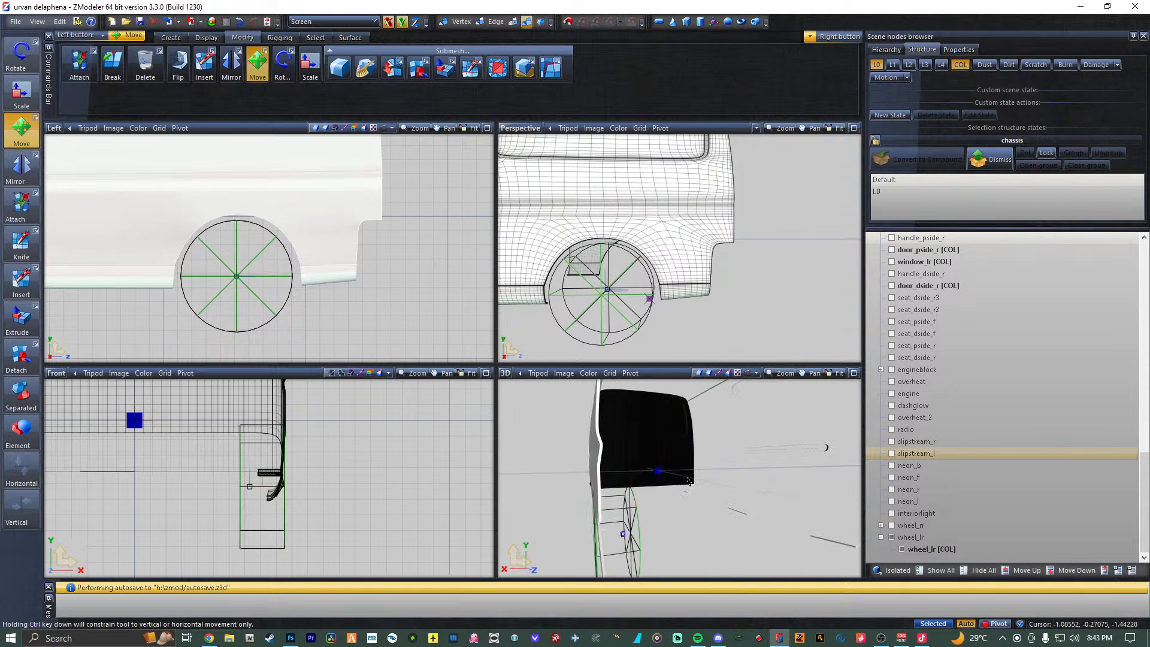
pyautogui.doubleClick(895, 540)
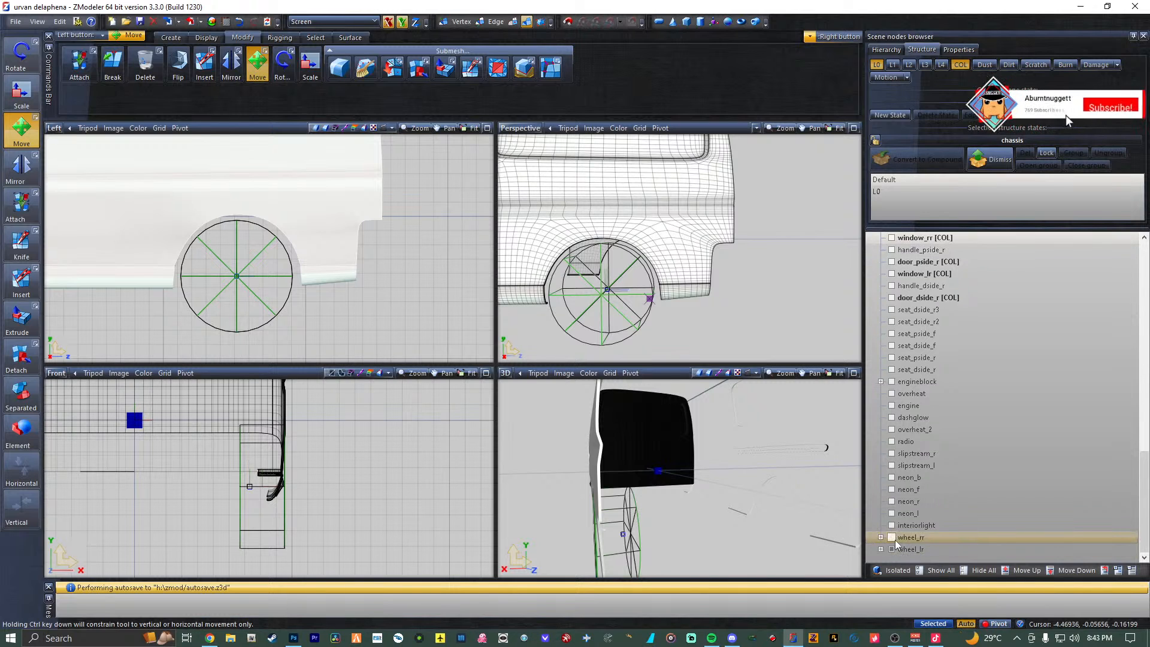
pyautogui.moveTo(894, 547); pyautogui.dragTo(933, 256)
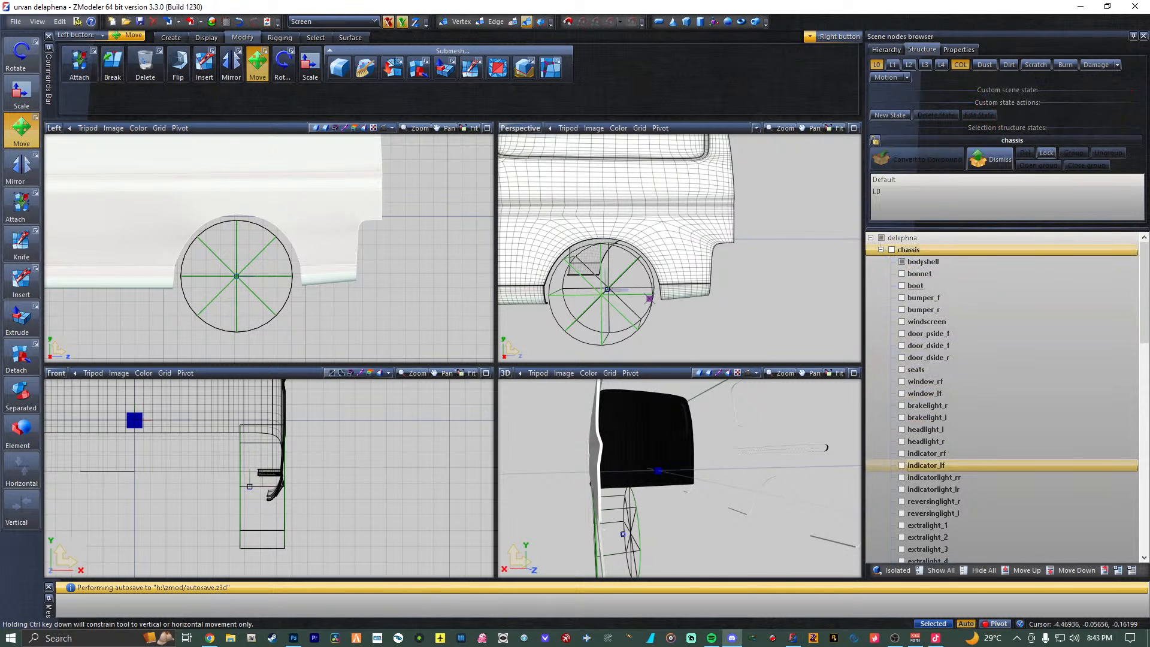
pyautogui.scroll(-10, 936, 383)
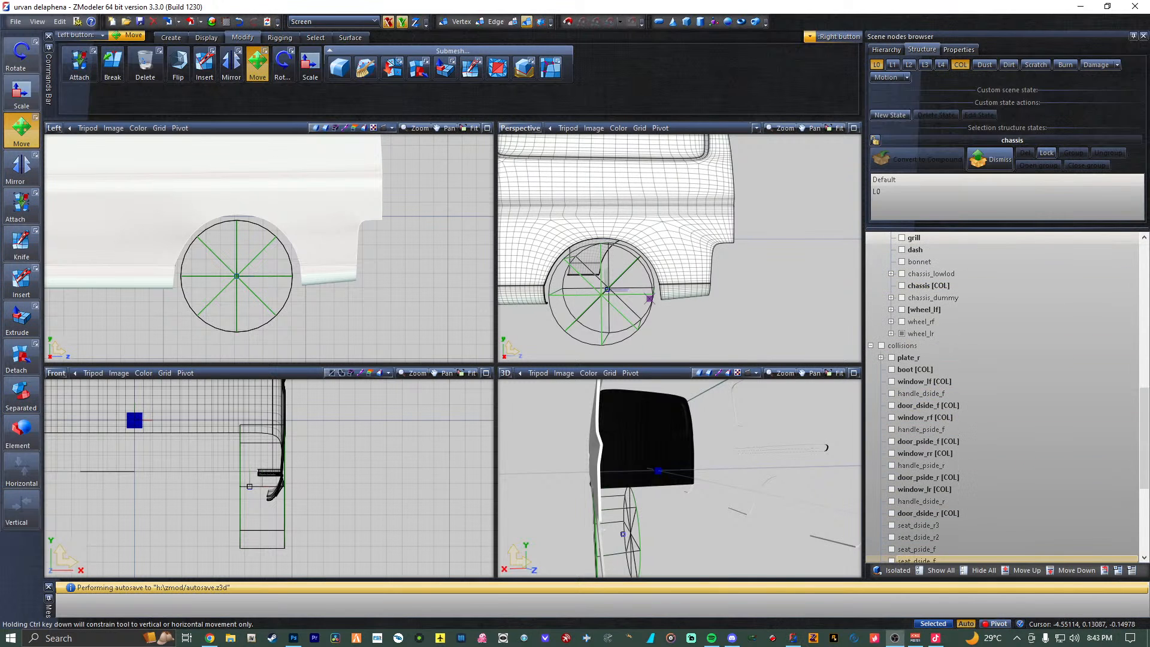
pyautogui.scroll(-6, 902, 510)
pyautogui.scroll(6, 912, 493)
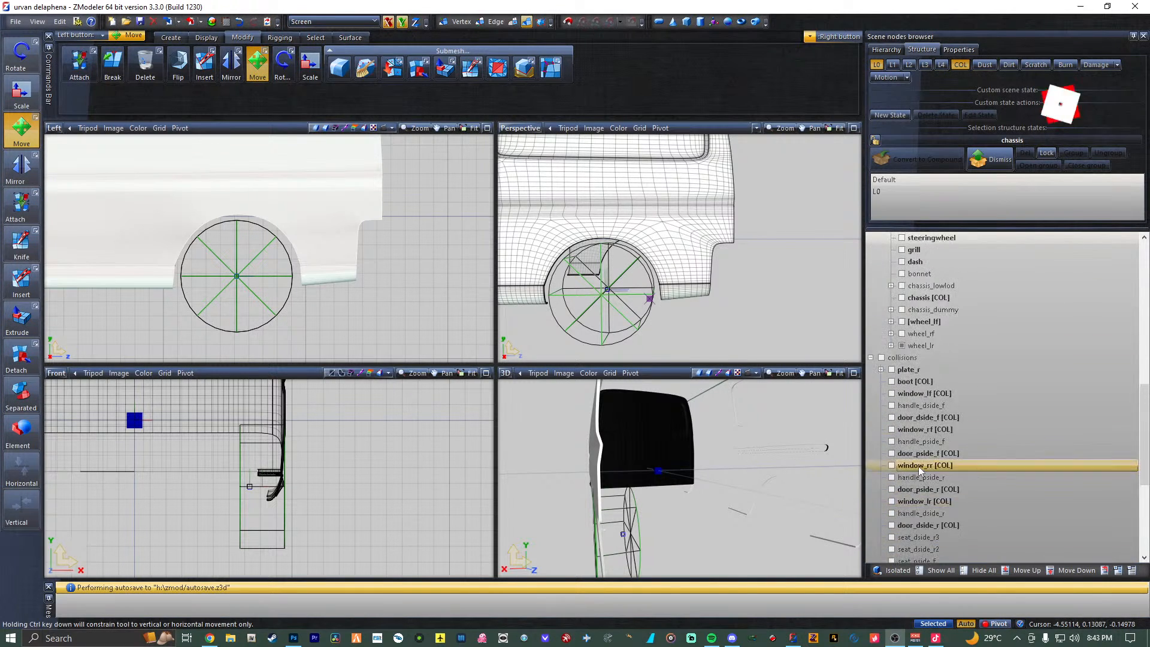
pyautogui.click(902, 346)
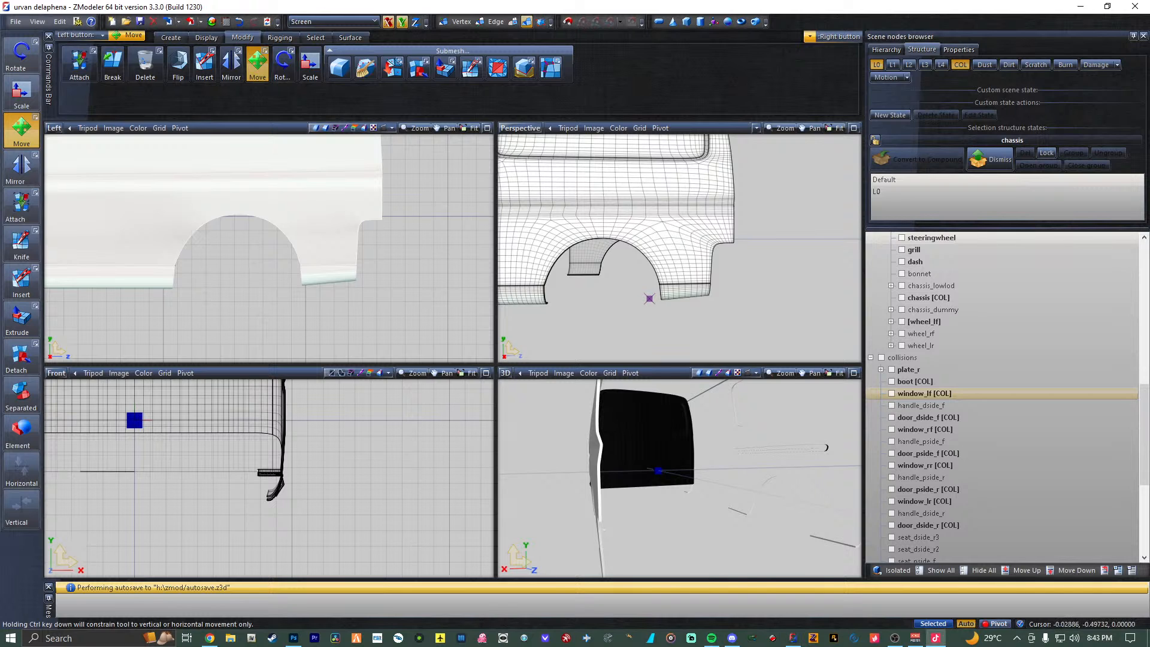
# Show the wheel_rr dummy and its wheel_rr [COL] mesh alongside the bodyshell.
pyautogui.hotkey('ctrl', 'a')
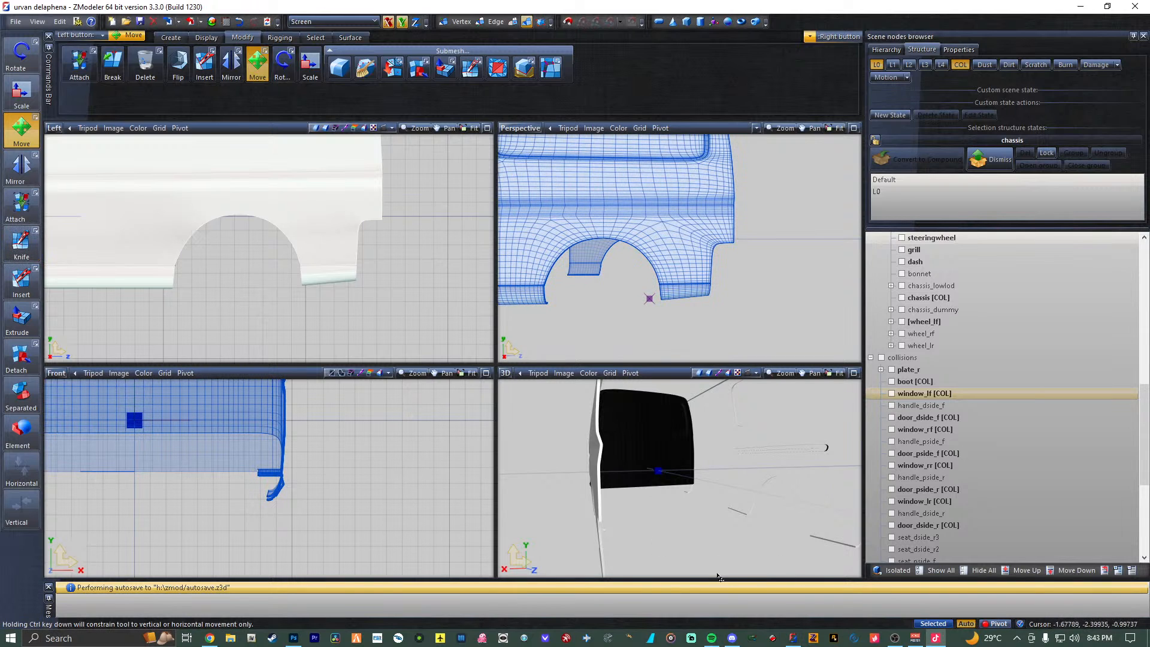
pyautogui.scroll(-6, 908, 477)
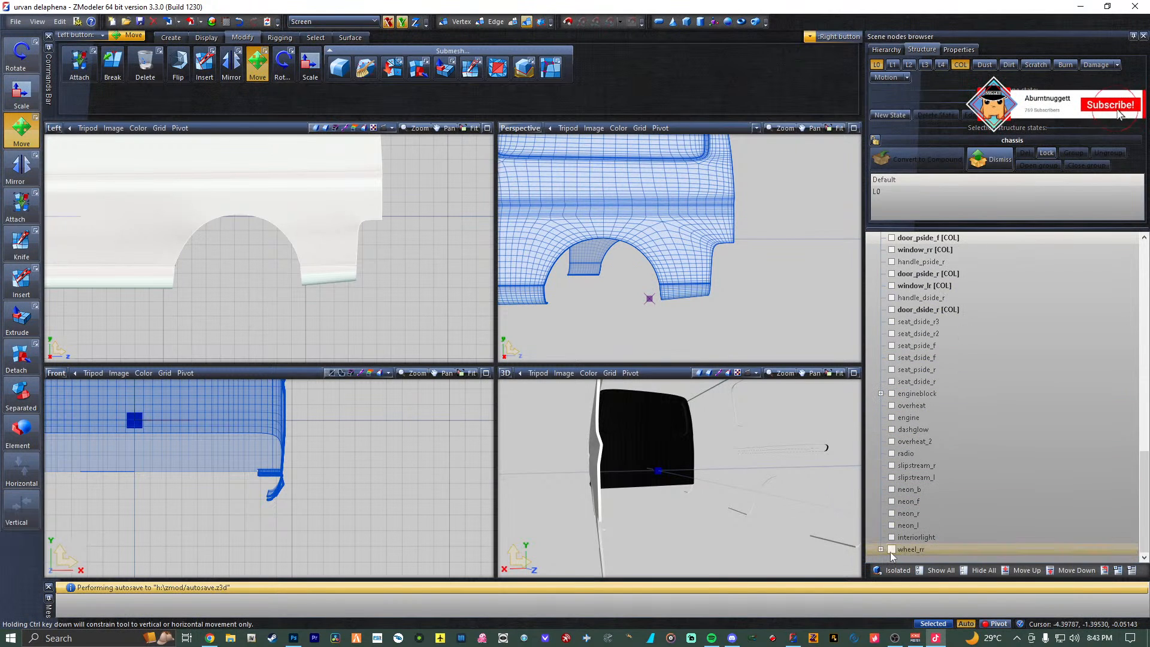
pyautogui.click(881, 549)
pyautogui.click(901, 550)
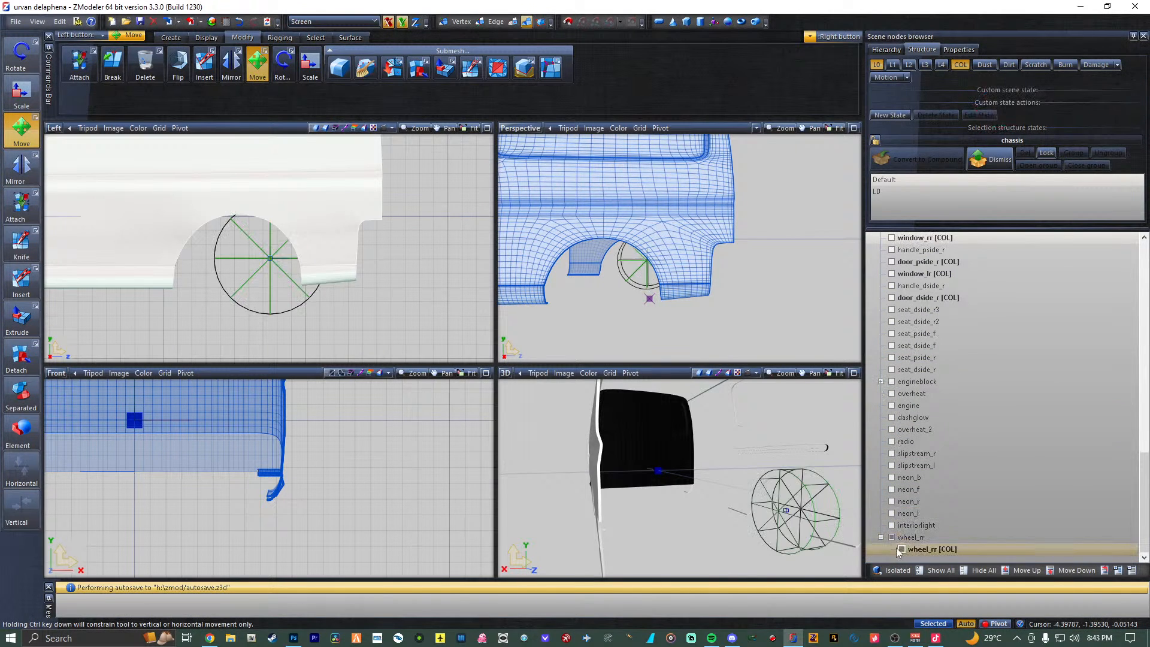
pyautogui.click(772, 295)
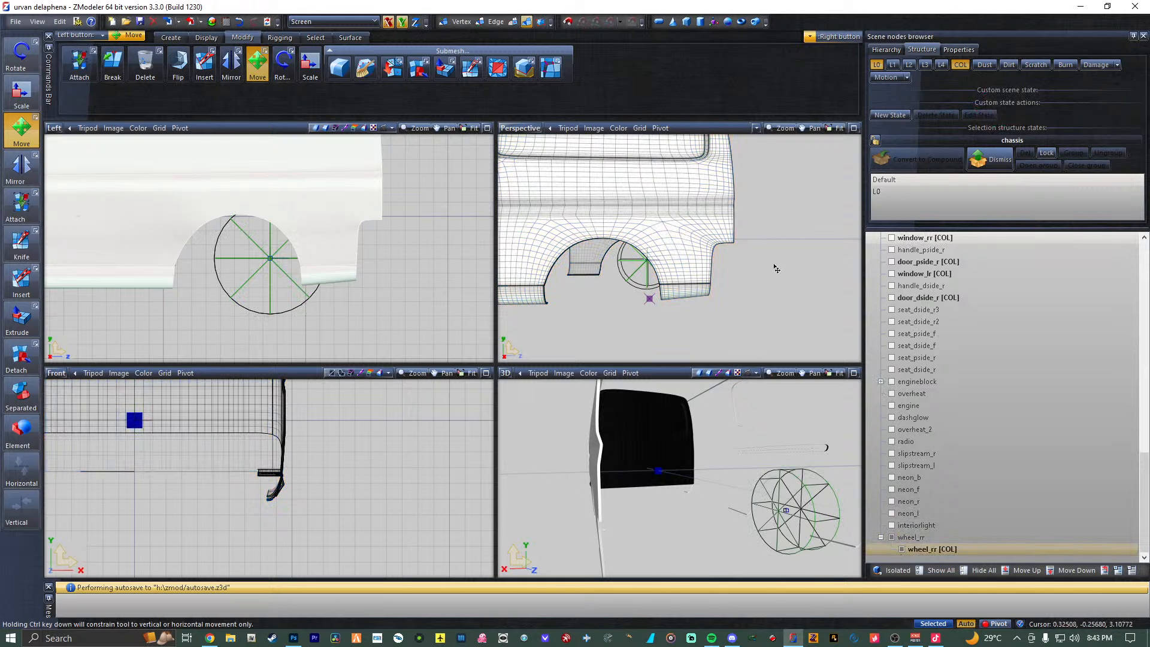
# Change the Left viewport to the Right view, framed on the right rear wheel arch.
pyautogui.click(204, 154)
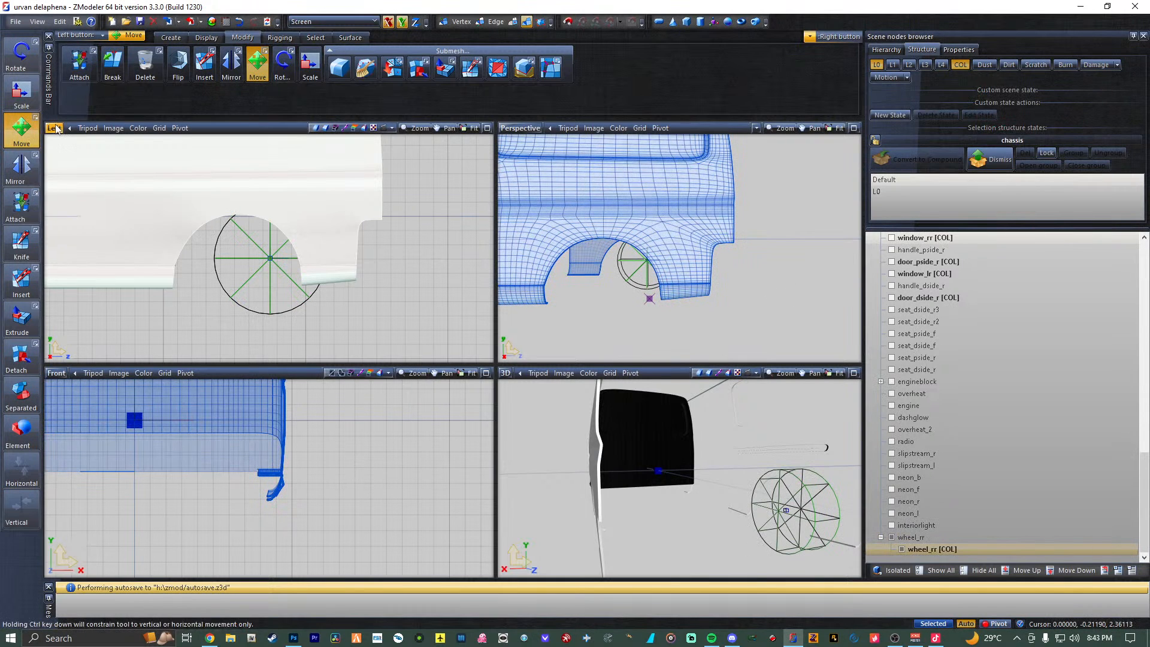
pyautogui.click(54, 128)
pyautogui.click(92, 211)
pyautogui.click(113, 229)
pyautogui.scroll(5, 173, 276)
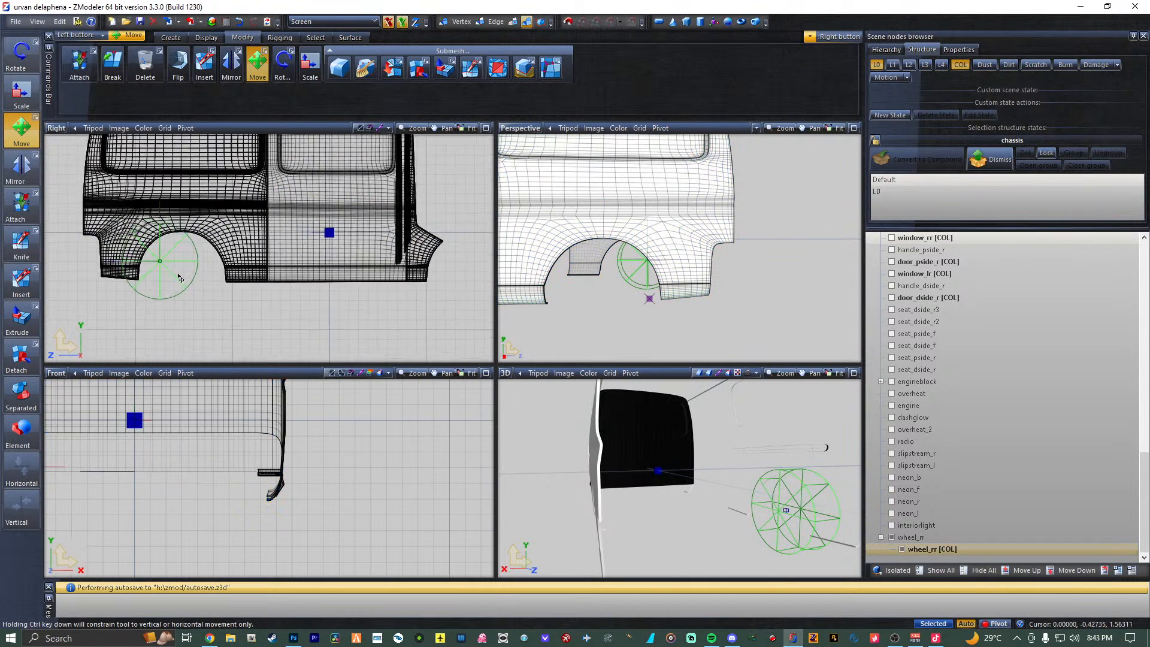
# Hide wheel_rr [COL] and move the wheel_rr dummy forward and down to the middle of the rear arch, checking the wheel's fit.
pyautogui.click(902, 549)
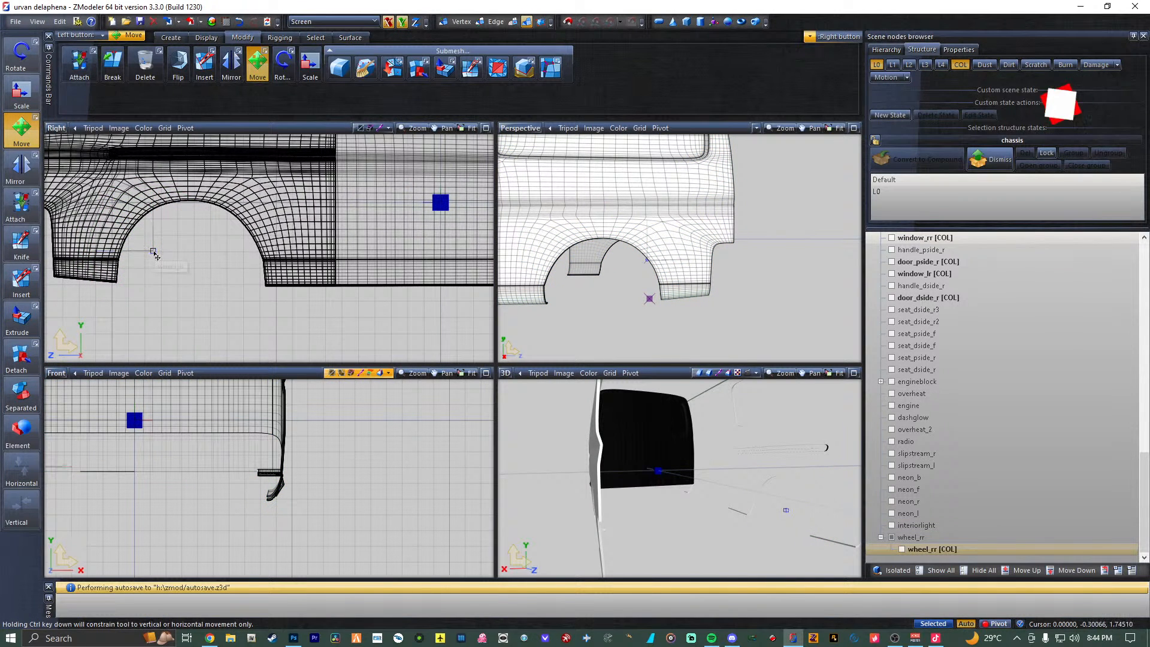
pyautogui.moveTo(154, 253); pyautogui.dragTo(194, 269)
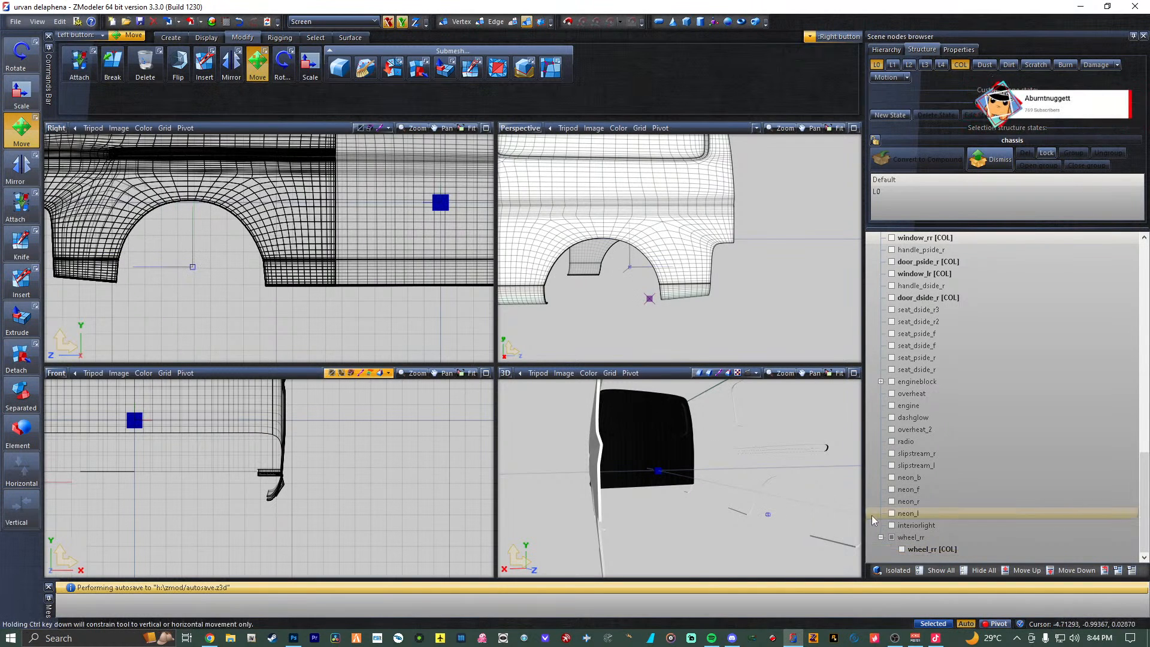
pyautogui.click(904, 549)
pyautogui.click(904, 549)
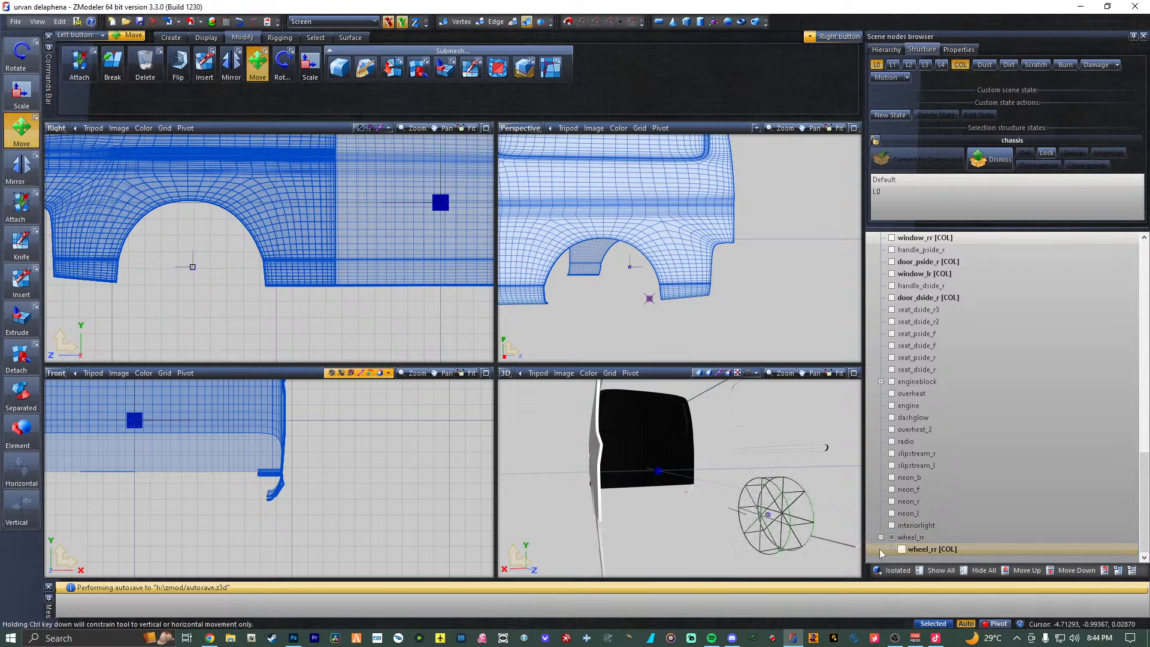
# Lower the wheel_rr dummy slightly and show wheel_rr [COL] to check its clearance inside the arch.
pyautogui.moveTo(193, 269); pyautogui.dragTo(192, 272)
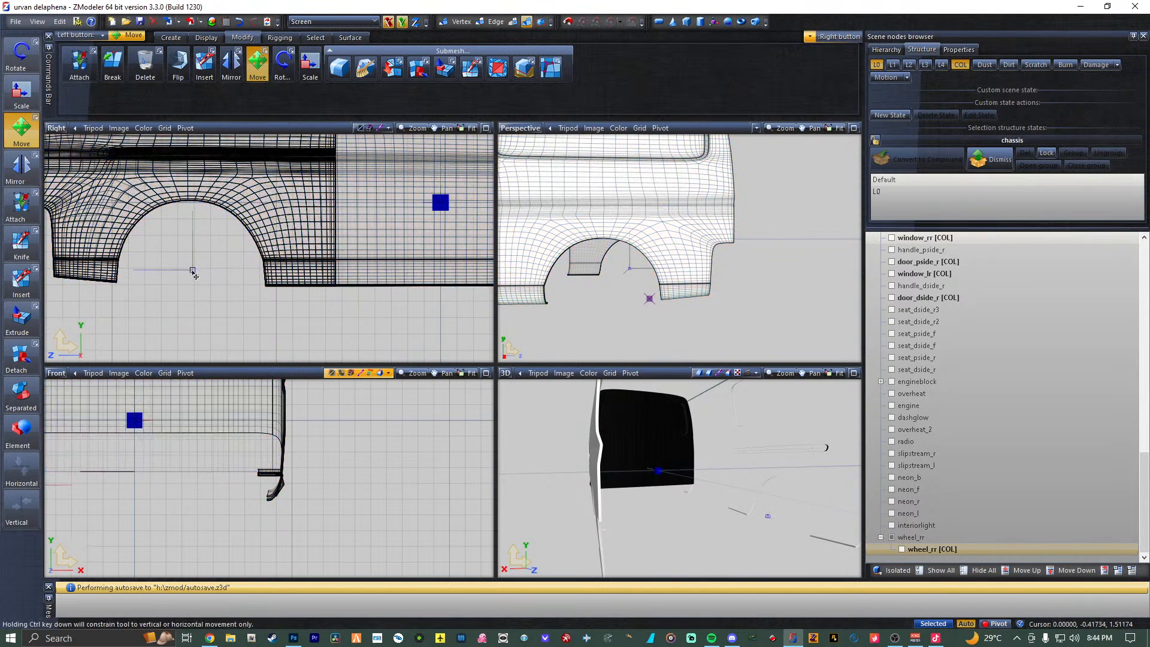
pyautogui.click(902, 549)
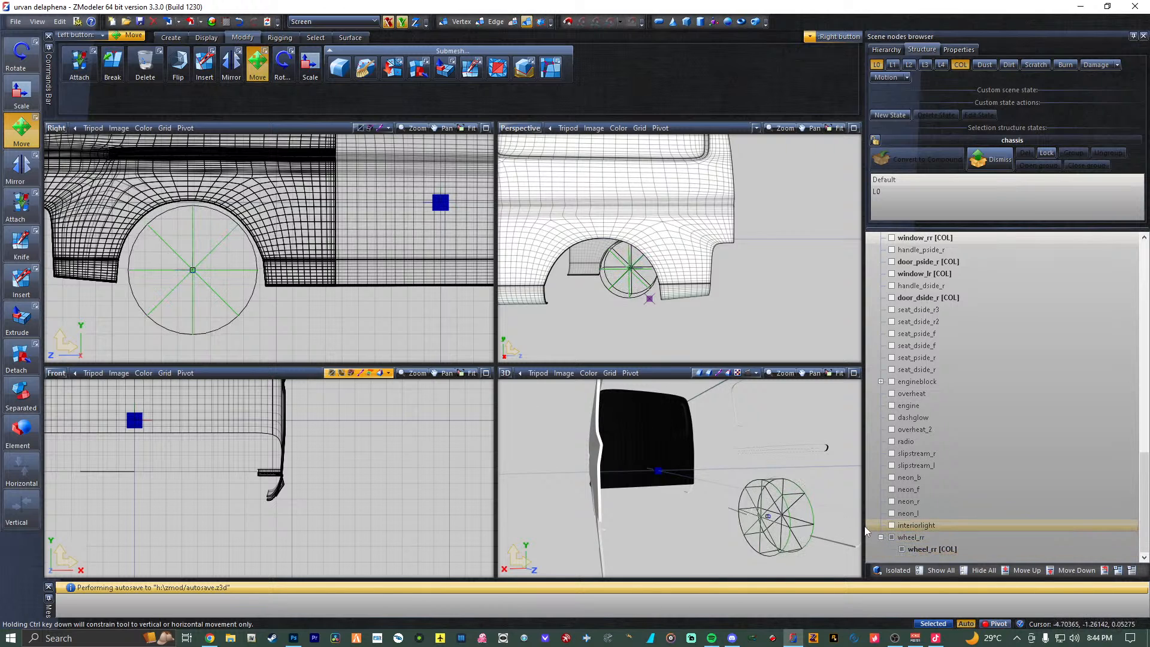
pyautogui.moveTo(826, 451); pyautogui.dragTo(760, 465, button='middle')
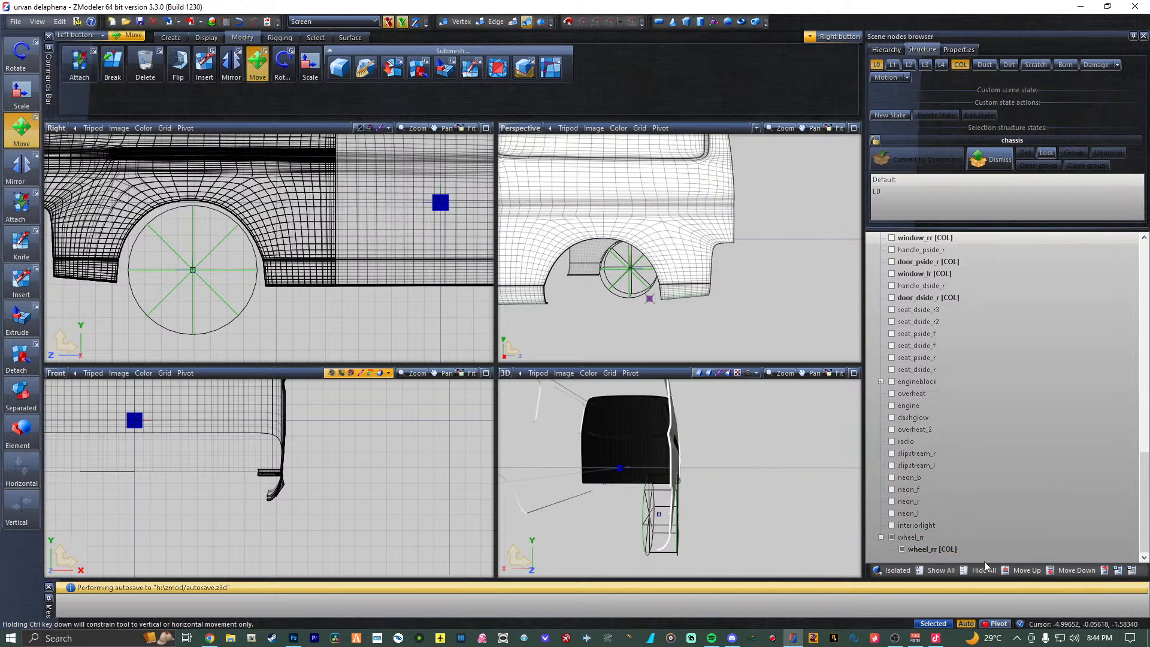
# Place the wheel_rr node under chassis in the hierarchy and hide bodyshell.
pyautogui.click(913, 541)
pyautogui.scroll(8, 997, 308)
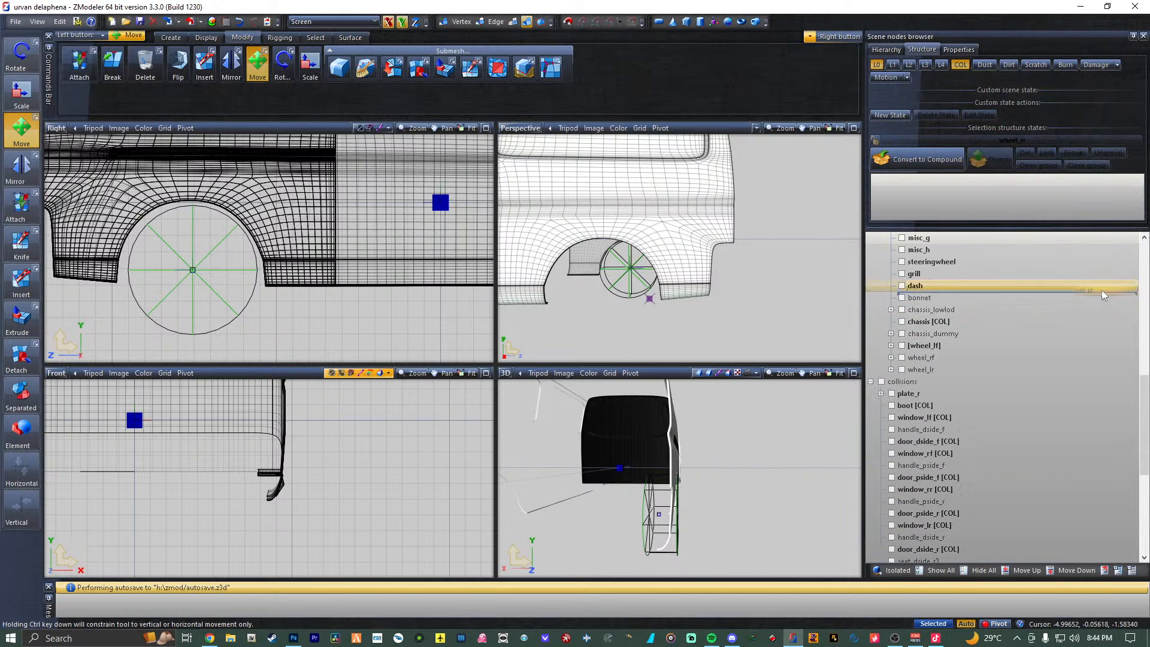
pyautogui.scroll(12, 980, 360)
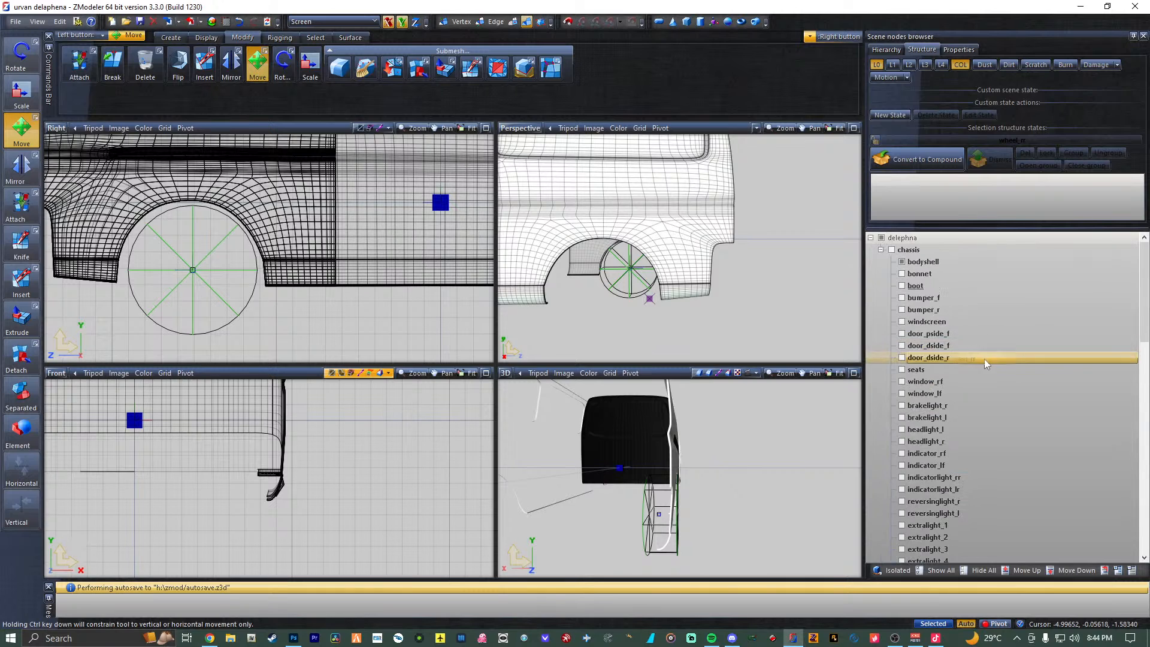
pyautogui.click(941, 251)
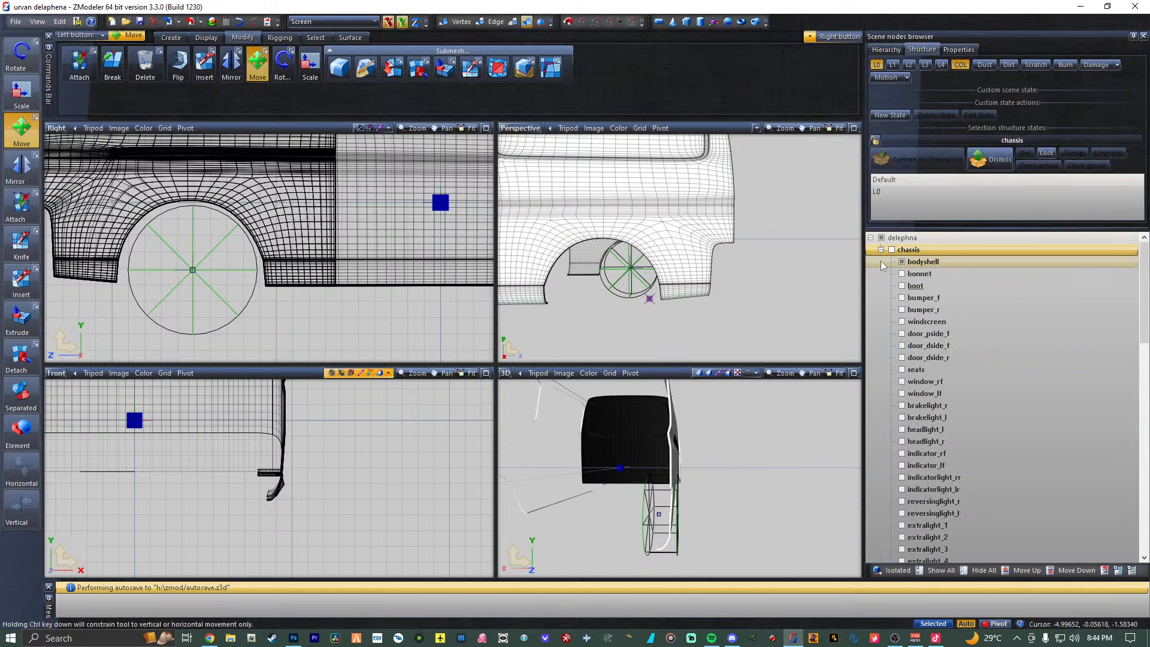
pyautogui.click(901, 262)
# Show boot [COL] from the collisions group and the boot mesh under chassis to compare them.
pyautogui.scroll(-15, 908, 359)
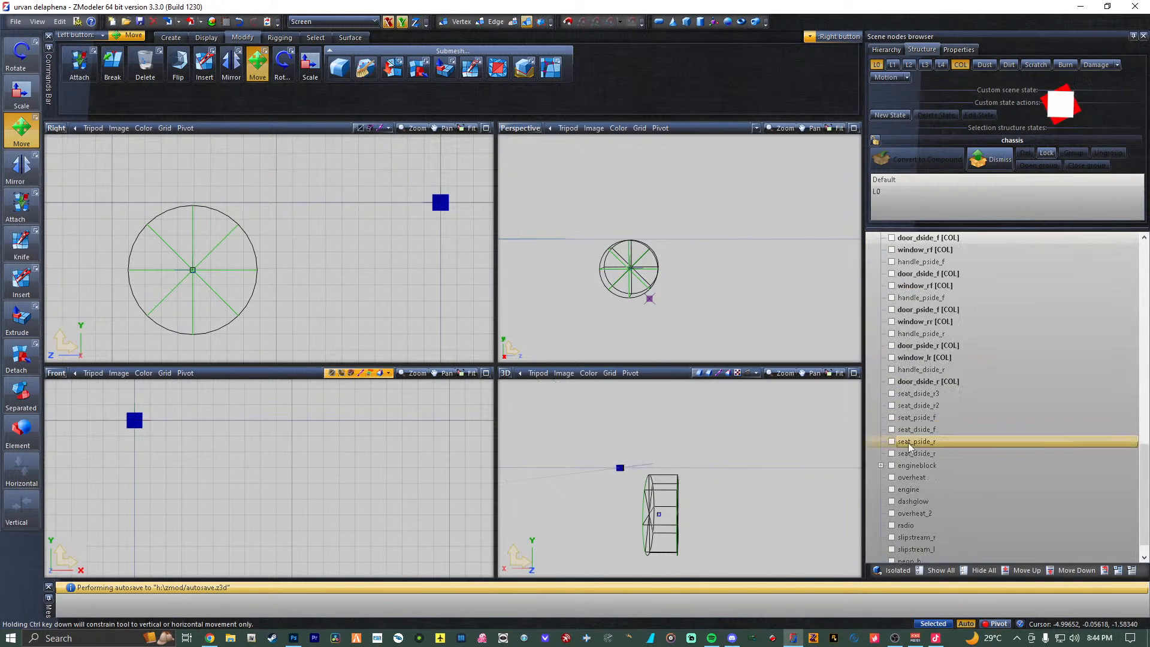
pyautogui.scroll(3, 927, 447)
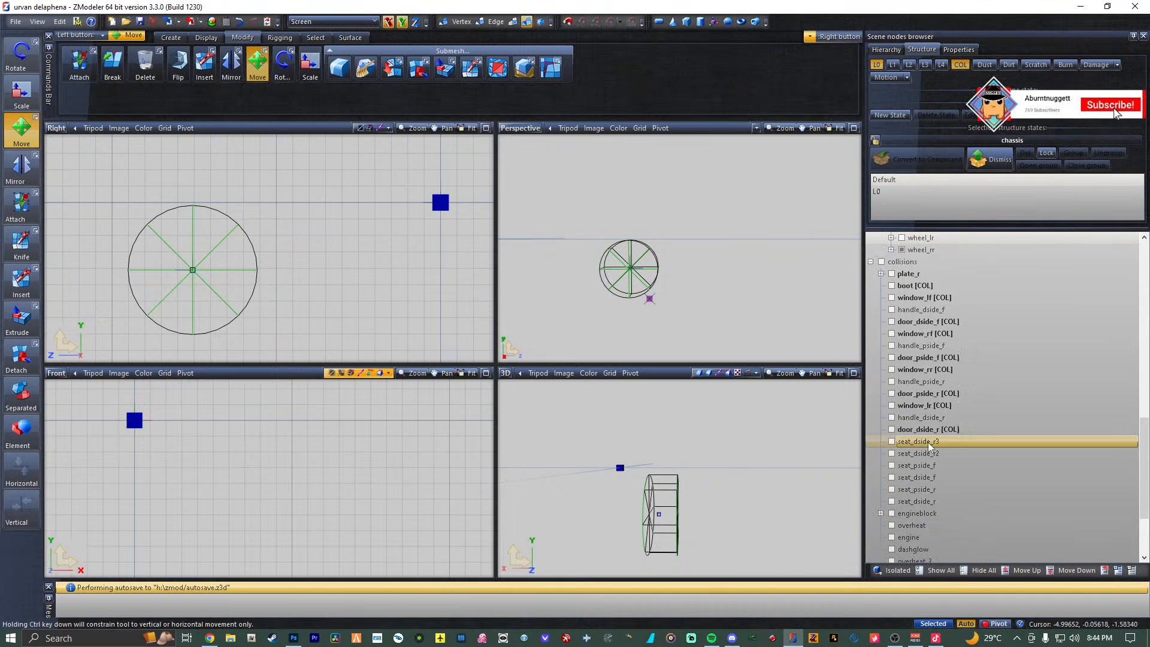
pyautogui.scroll(1, 927, 286)
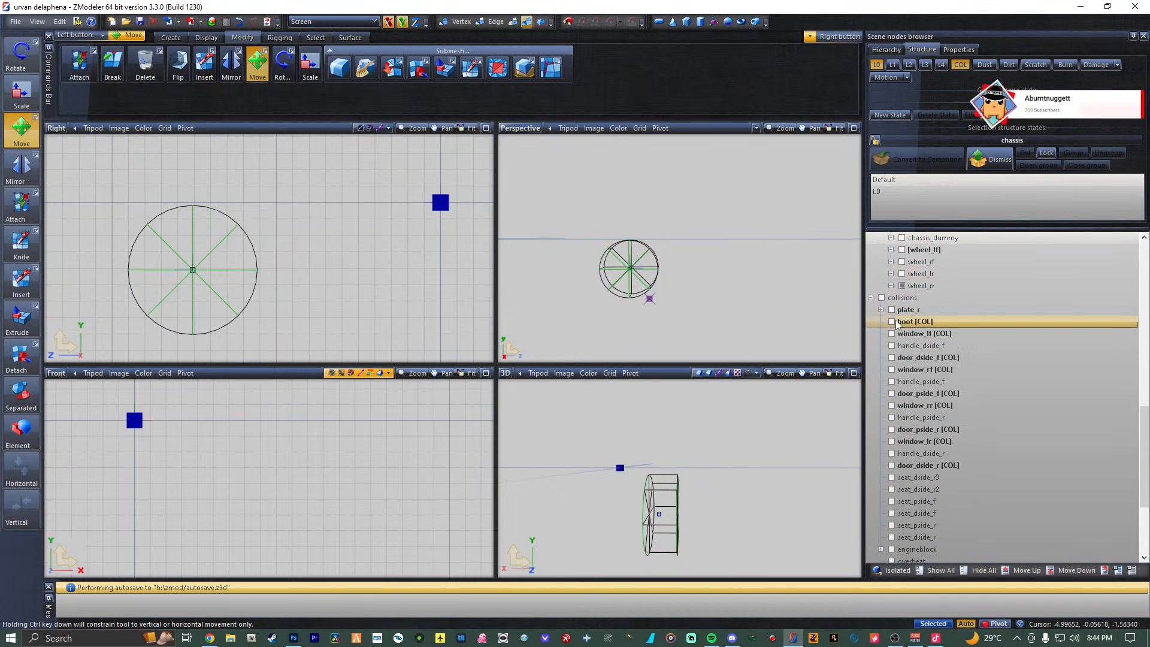
pyautogui.click(892, 322)
pyautogui.scroll(10, 897, 323)
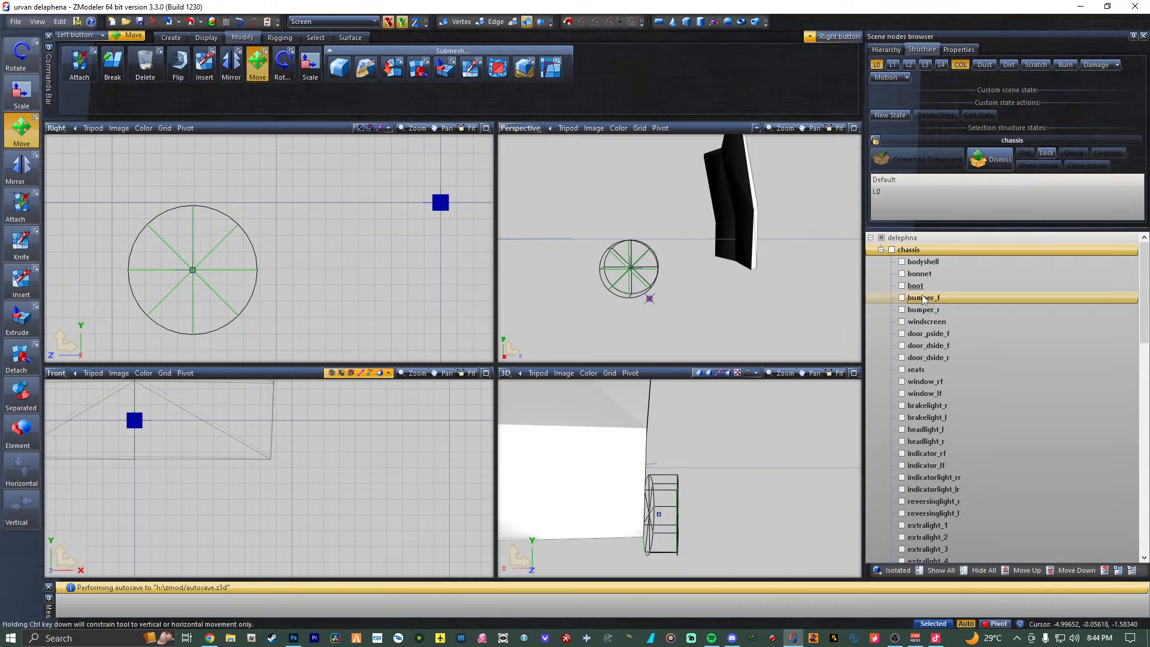
pyautogui.click(902, 286)
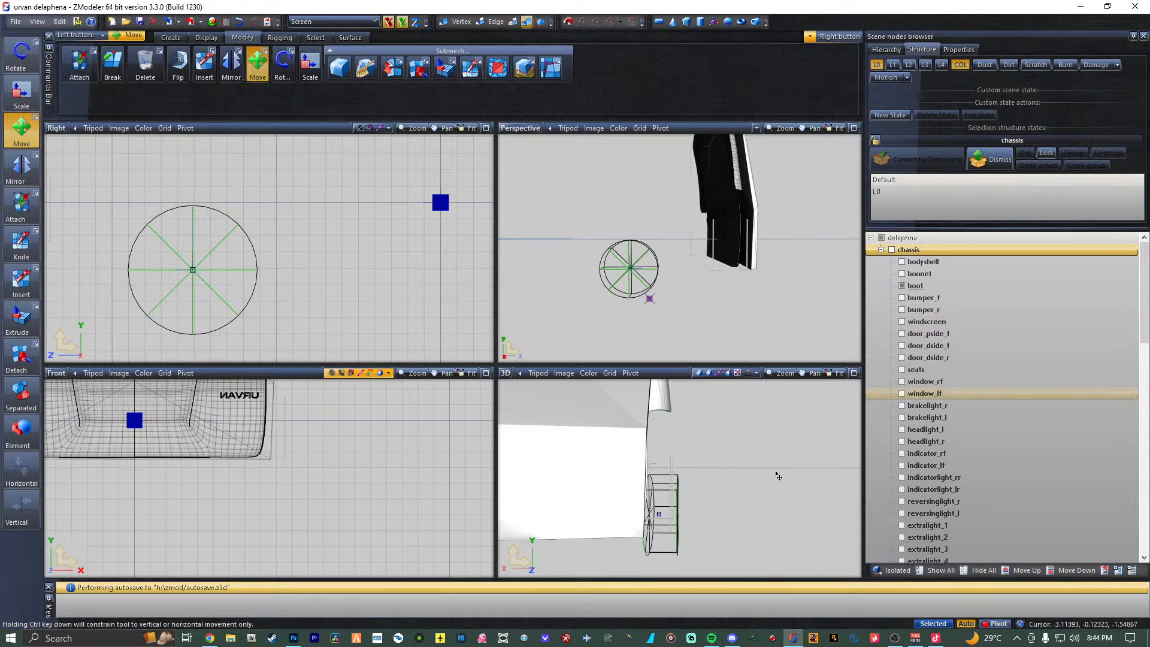
# Hide wheel_rr and its wheel_rr [COL] mesh, then collapse the wheel_rr node.
pyautogui.scroll(-15, 903, 279)
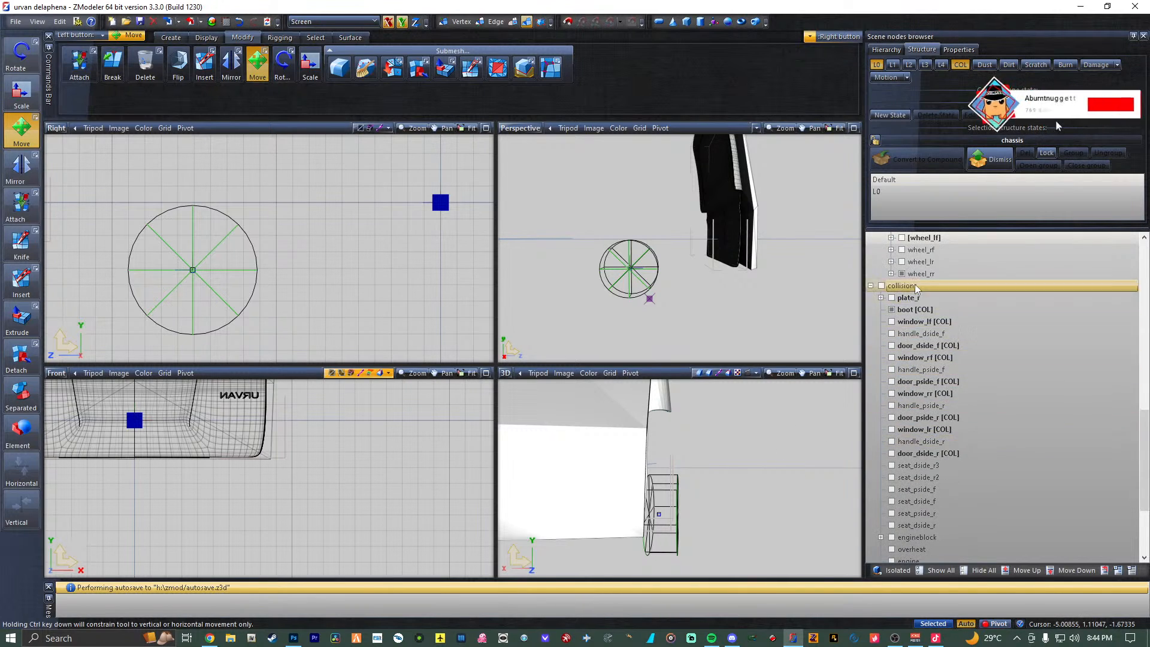
pyautogui.click(902, 276)
pyautogui.moveTo(802, 470); pyautogui.dragTo(812, 471, button='middle')
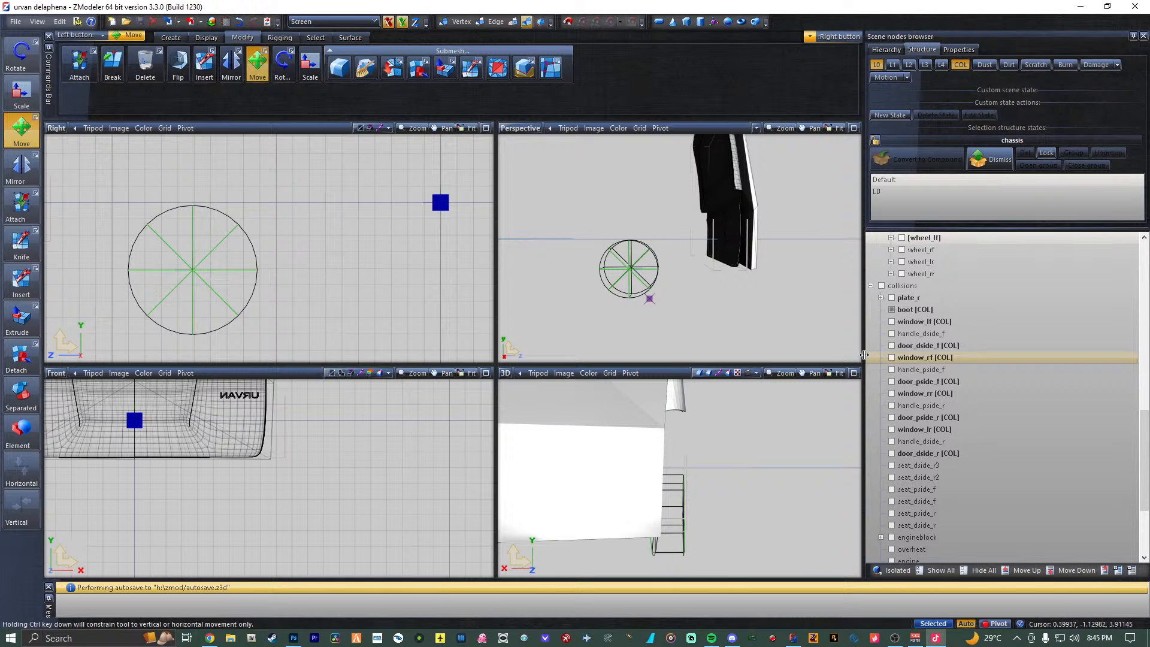
pyautogui.scroll(5, 899, 479)
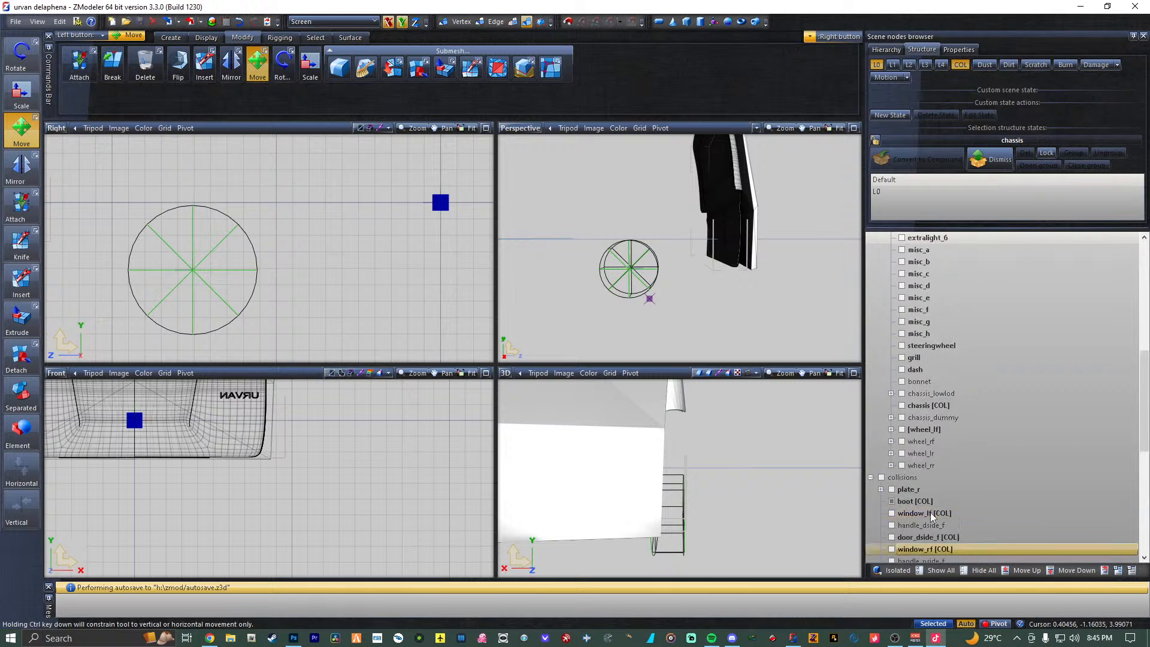
pyautogui.click(892, 465)
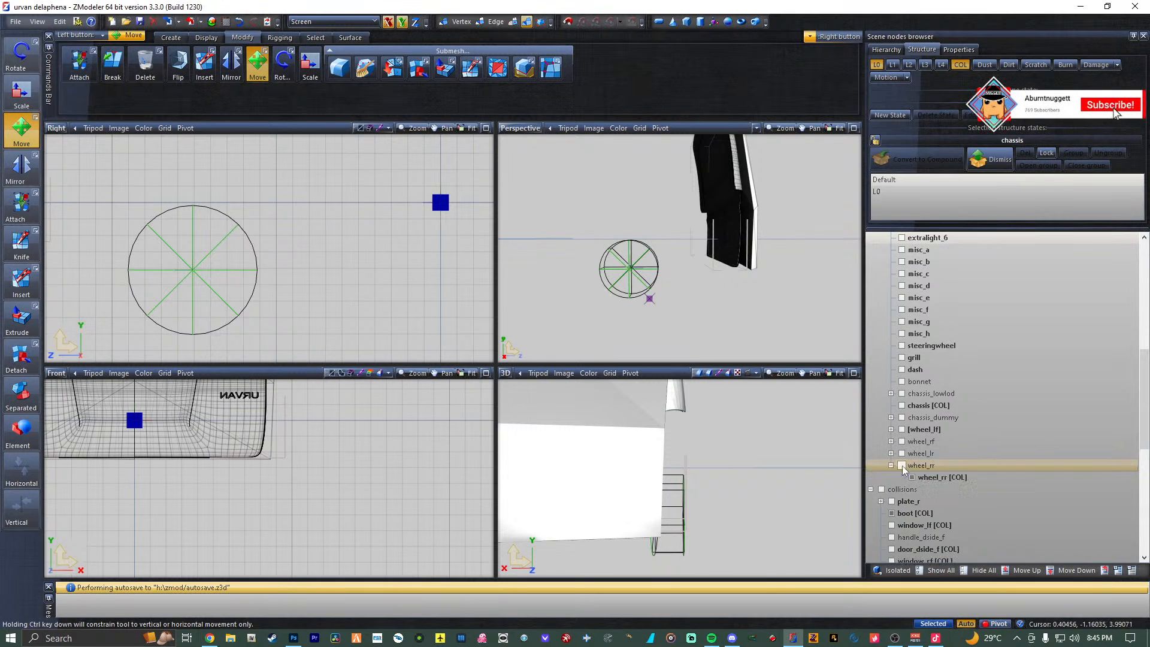
pyautogui.click(912, 477)
pyautogui.click(912, 477)
pyautogui.click(892, 466)
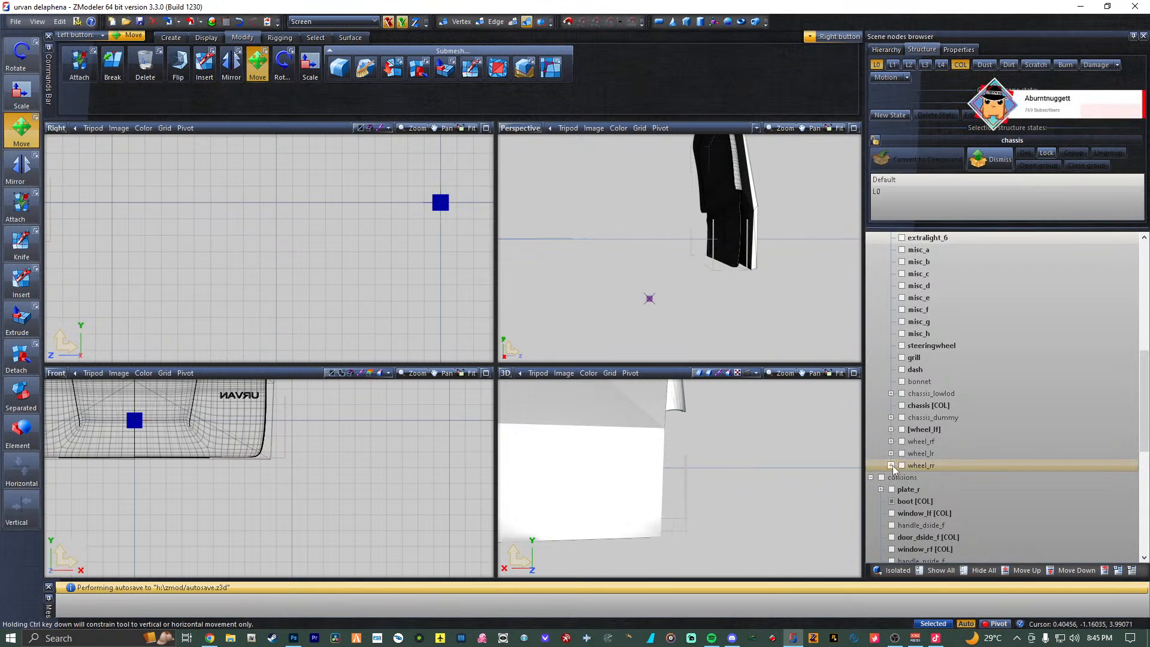
# Maximise the Perspective view and move boot [COL] about 0.12 towards the van's front so it lines up with the boot.
pyautogui.click(853, 127)
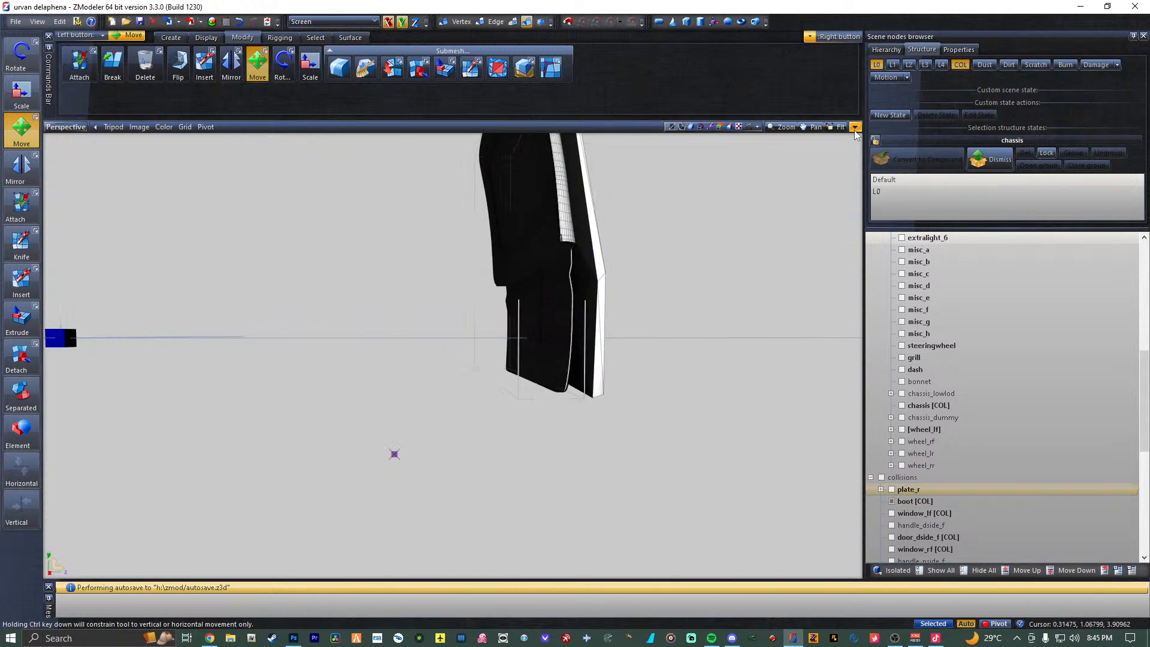
pyautogui.moveTo(853, 129); pyautogui.dragTo(733, 248, button='middle')
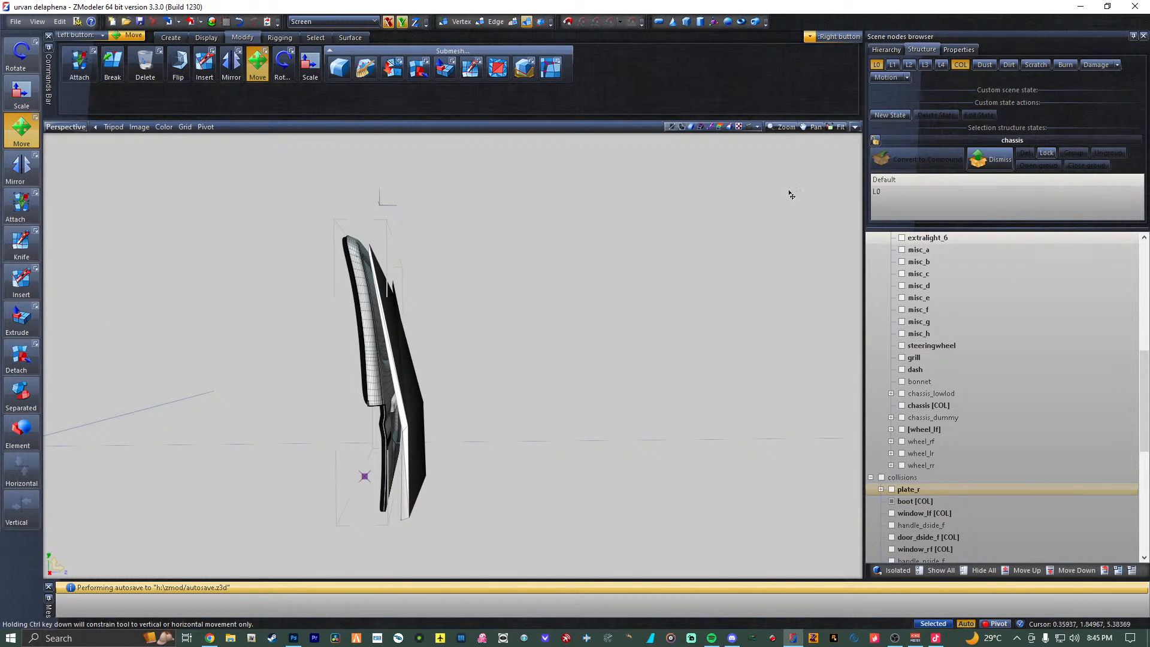
pyautogui.moveTo(414, 435); pyautogui.dragTo(405, 432)
pyautogui.moveTo(399, 429); pyautogui.dragTo(399, 431)
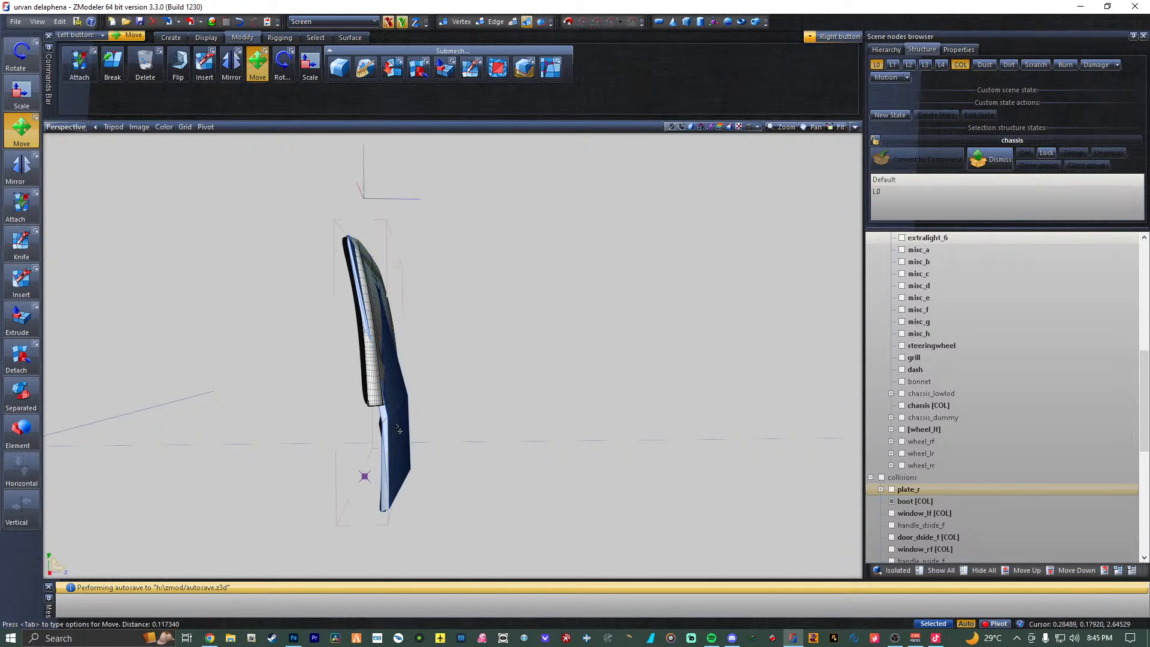
pyautogui.click(1082, 501)
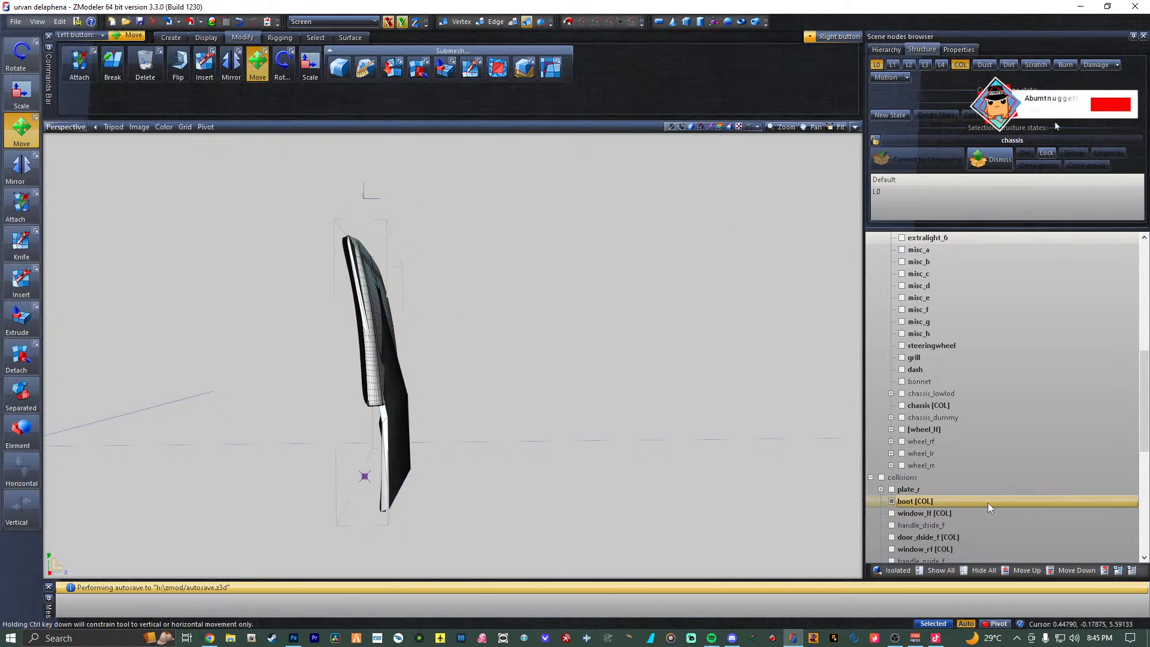
# Place boot [COL] from the collisions group under the boot node in the chassis hierarchy.
pyautogui.scroll(10, 1018, 353)
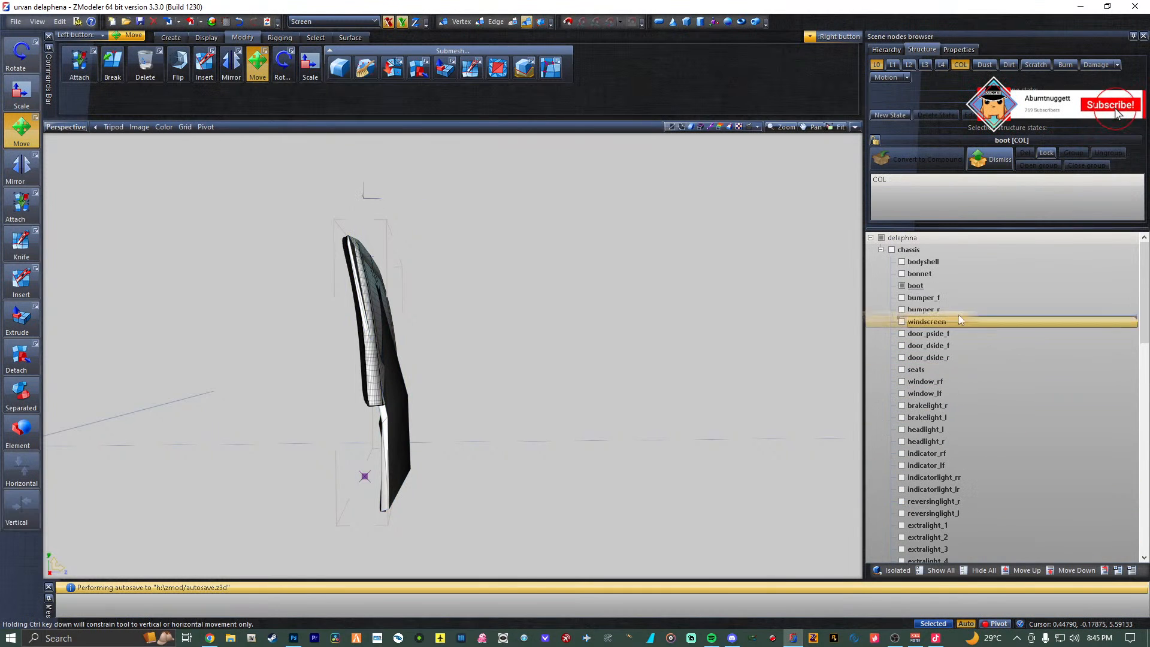
pyautogui.click(937, 285)
pyautogui.scroll(-7, 954, 399)
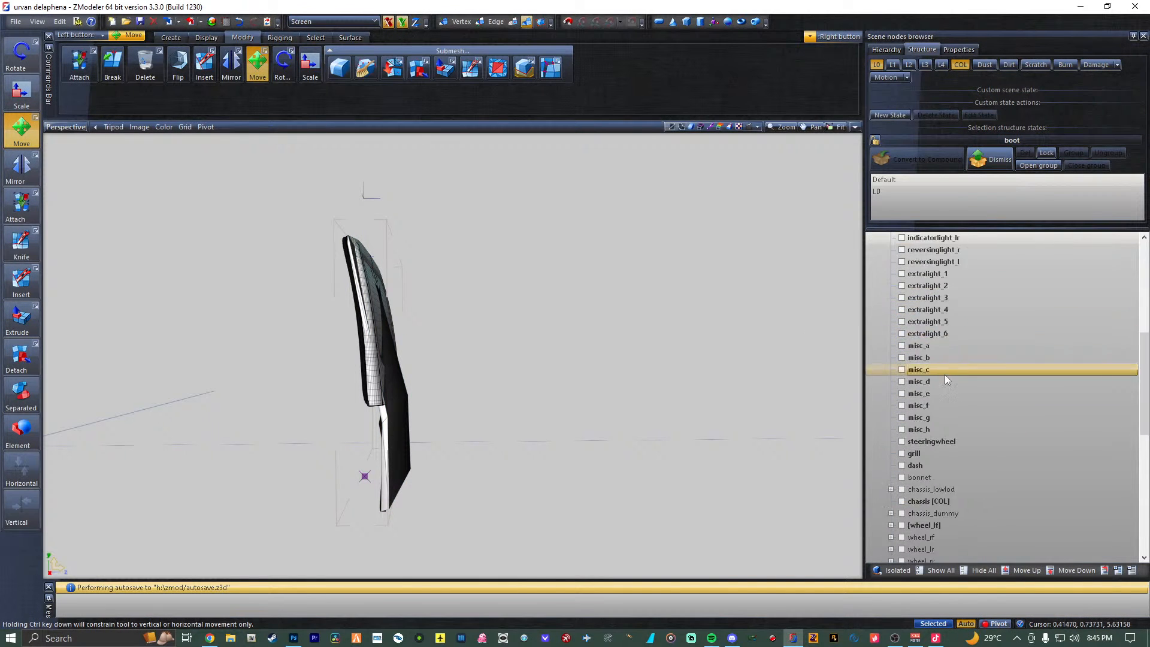
pyautogui.scroll(-6, 954, 395)
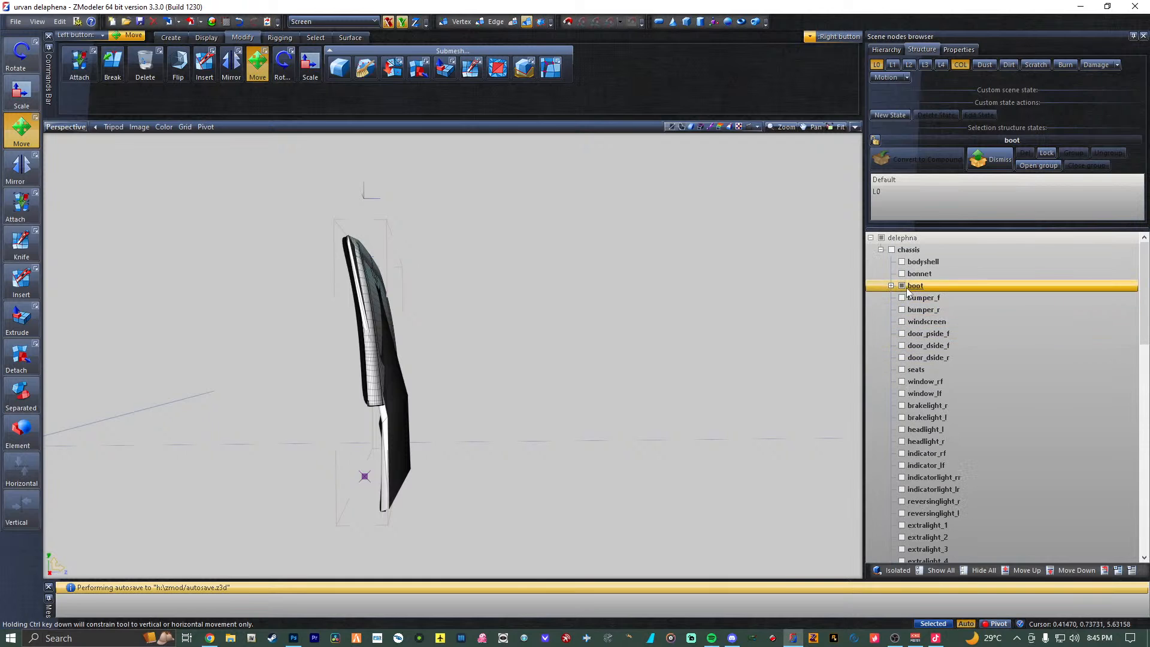
# Show plate_r from the collisions group together with the boot mesh to compare their positions.
pyautogui.click(925, 285)
pyautogui.scroll(-1, 925, 346)
pyautogui.scroll(-1, 925, 354)
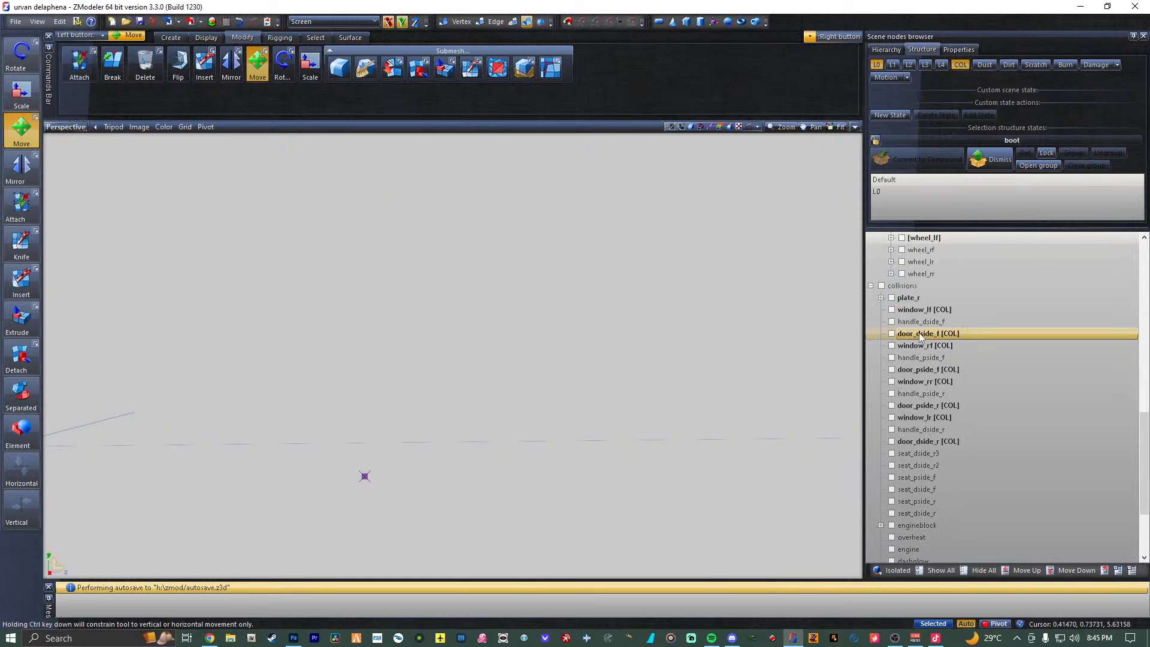
pyautogui.click(892, 298)
pyautogui.scroll(15, 899, 297)
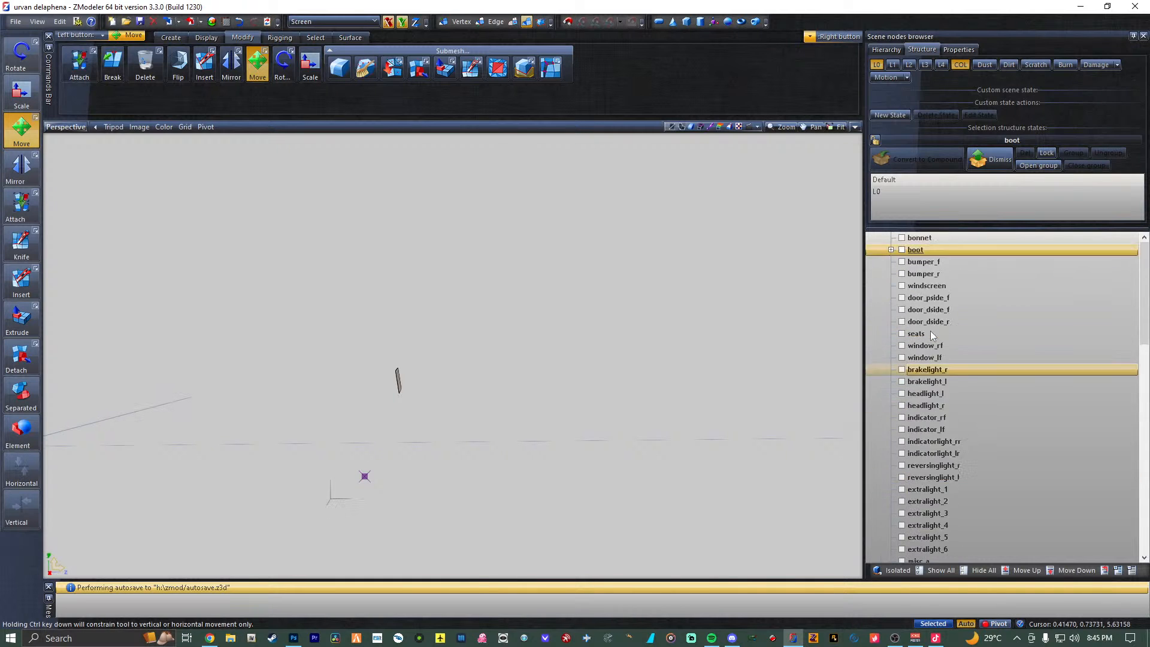
pyautogui.click(902, 287)
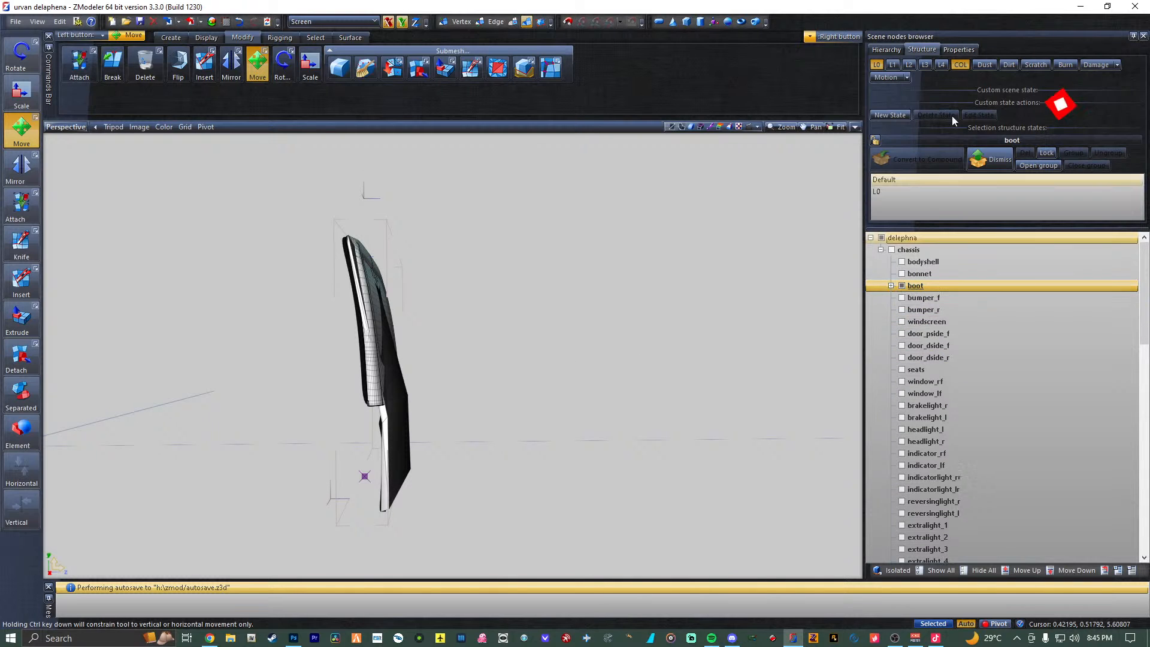
# Turn off the COL display state and move plate_r about 0.25 down into the boot's licence plate recess.
pyautogui.scroll(5, 419, 385)
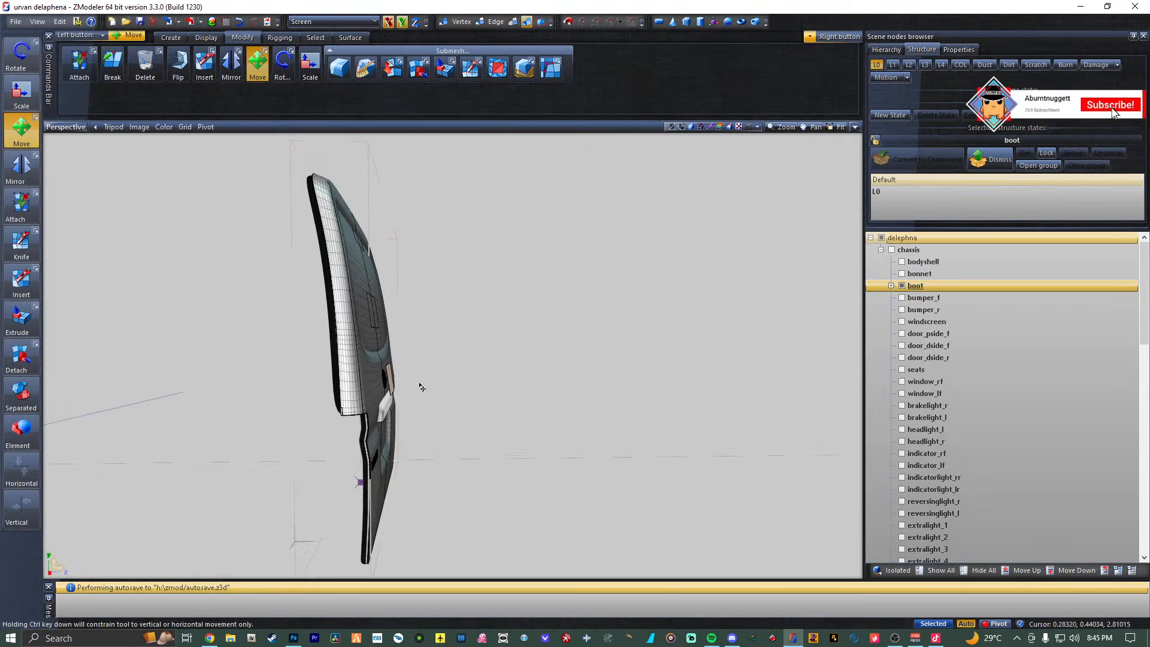
pyautogui.scroll(5, 451, 380)
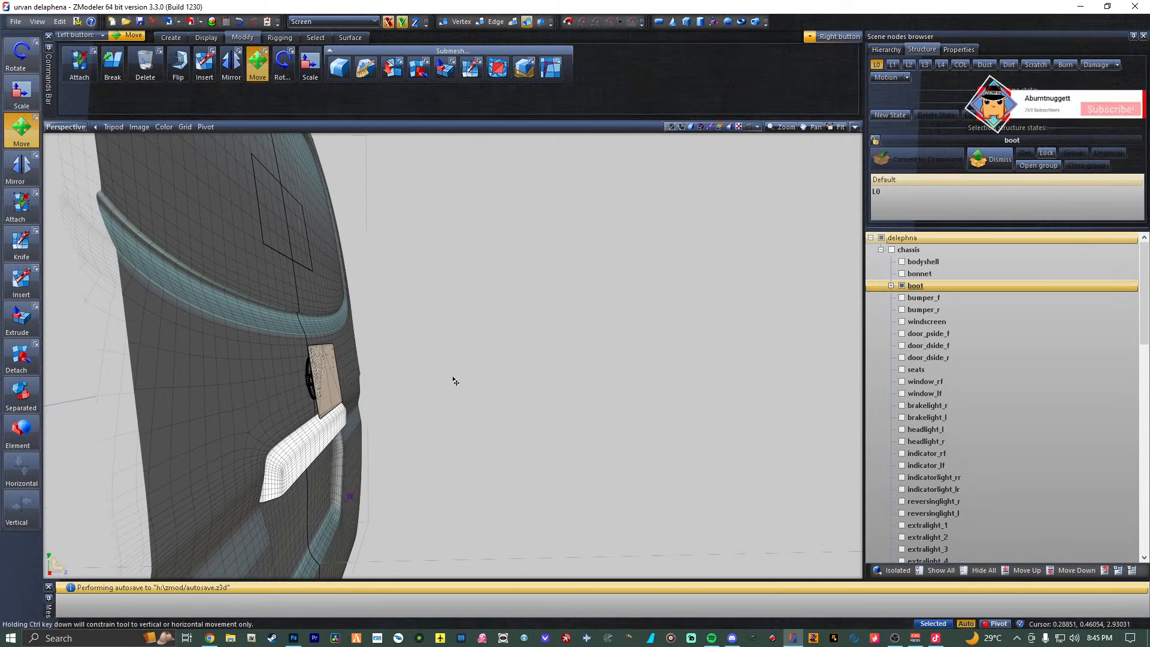
pyautogui.scroll(5, 557, 362)
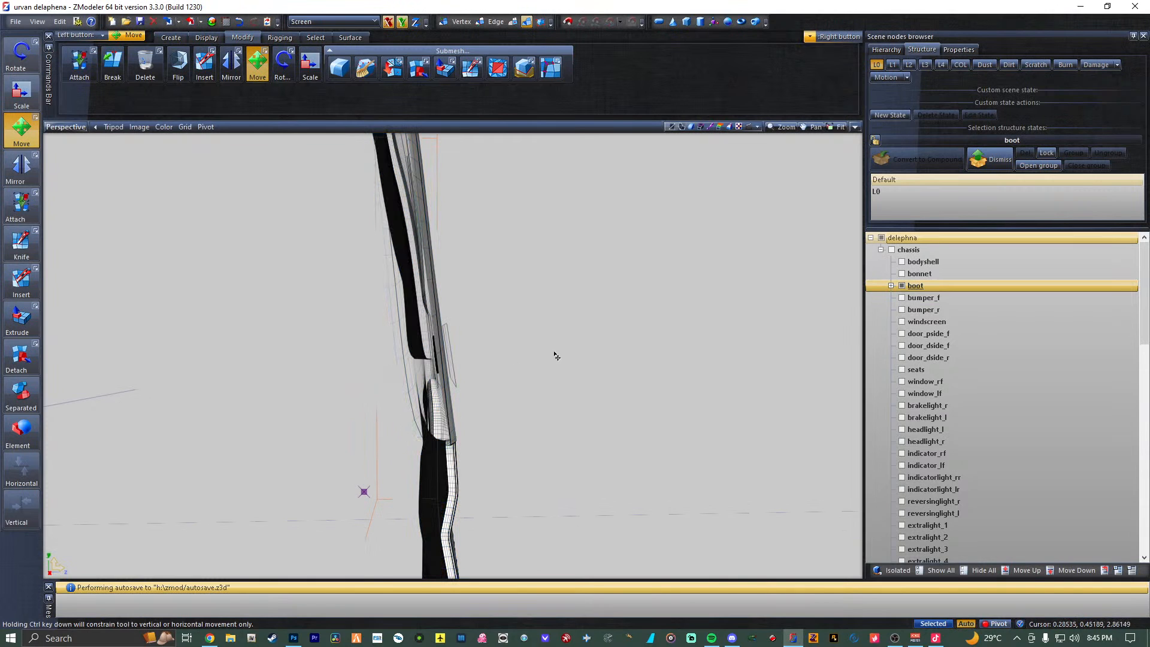
pyautogui.scroll(-2, 554, 357)
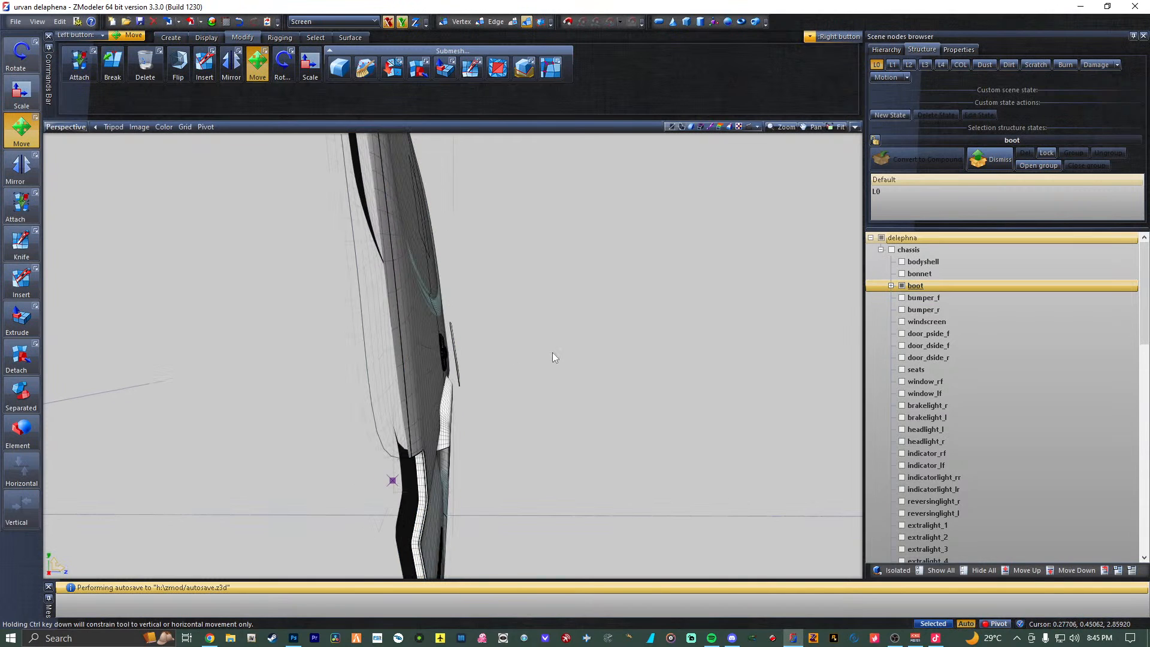
pyautogui.click(455, 342)
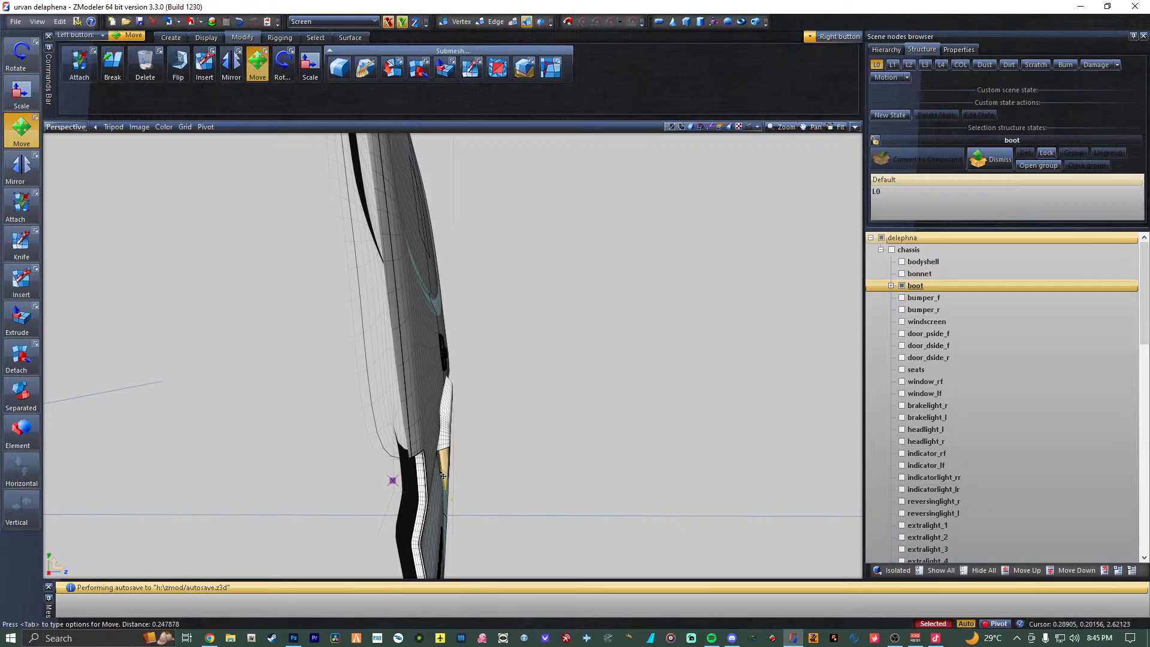
pyautogui.moveTo(484, 460)
pyautogui.mouseDown(button='middle')
pyautogui.moveTo(517, 433)
pyautogui.moveTo(763, 496)
pyautogui.moveTo(571, 416)
pyautogui.moveTo(474, 402)
pyautogui.moveTo(522, 406)
pyautogui.moveTo(531, 417)
pyautogui.moveTo(506, 442)
pyautogui.moveTo(478, 438)
pyautogui.mouseUp(button='middle')
pyautogui.scroll(-9, 515, 446)
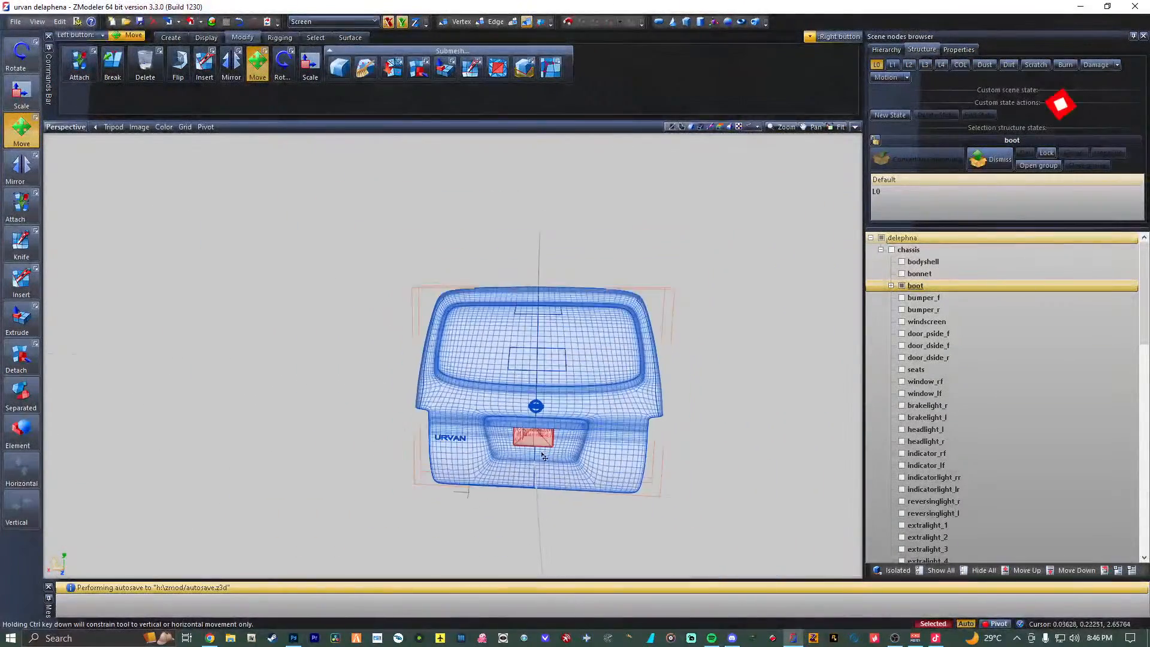
pyautogui.moveTo(751, 504); pyautogui.dragTo(726, 538, button='middle')
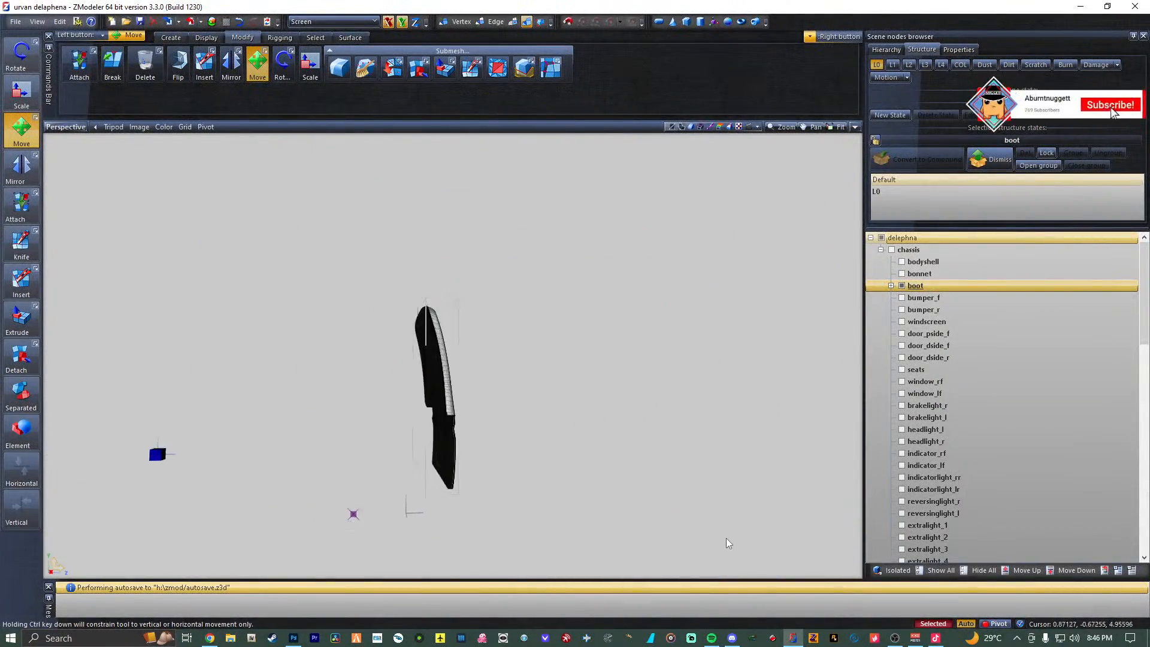
# Place plate_r from the collisions group under the boot node in the hierarchy.
pyautogui.scroll(-15, 930, 420)
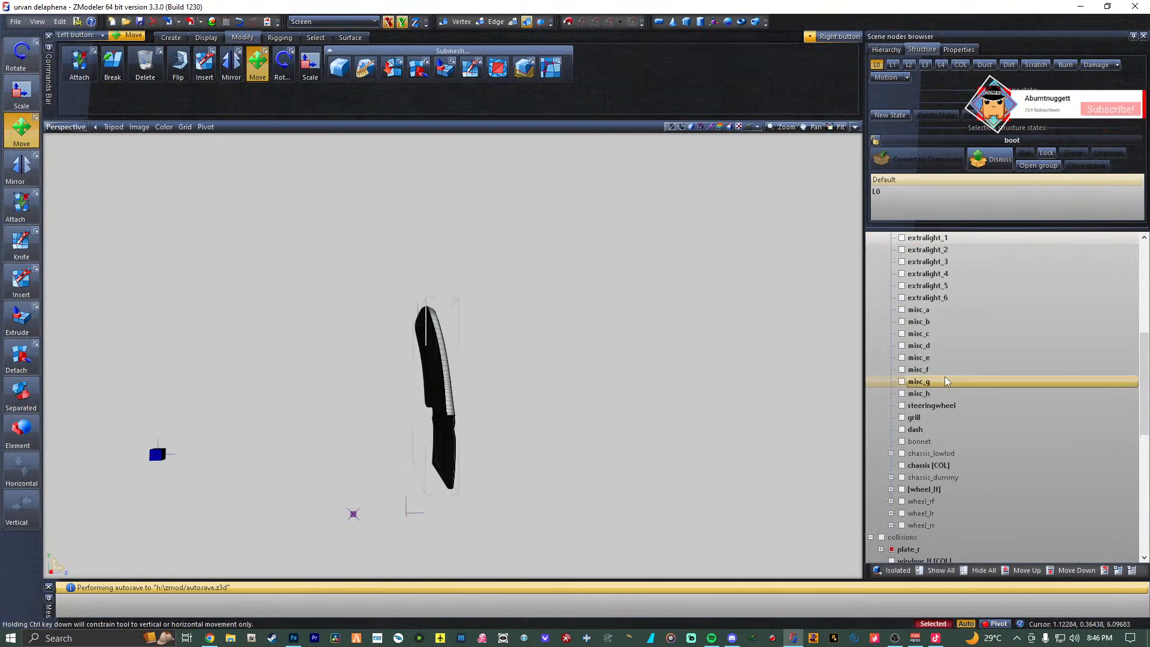
pyautogui.click(970, 334)
pyautogui.scroll(9, 1006, 308)
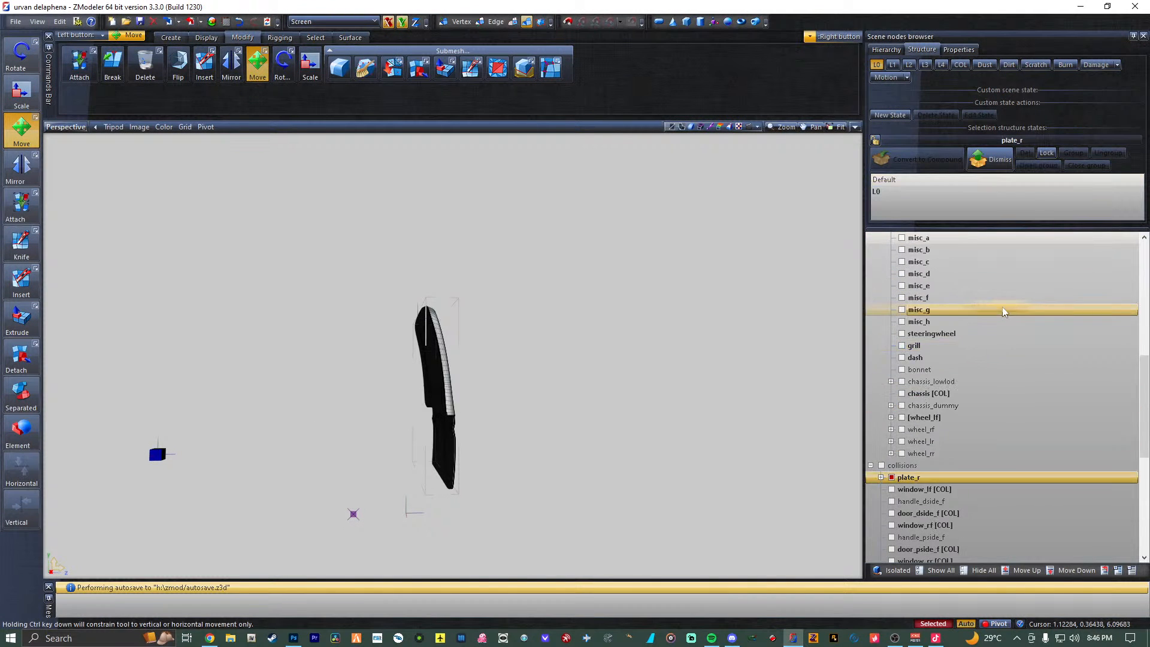
pyautogui.scroll(5, 992, 289)
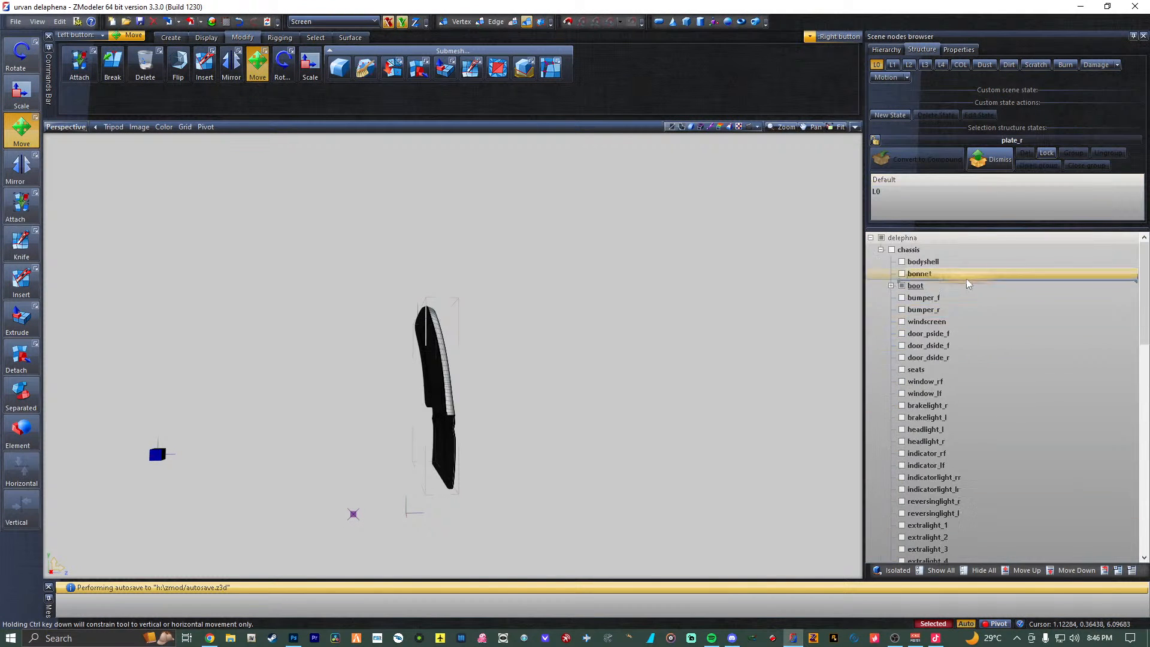
pyautogui.click(926, 289)
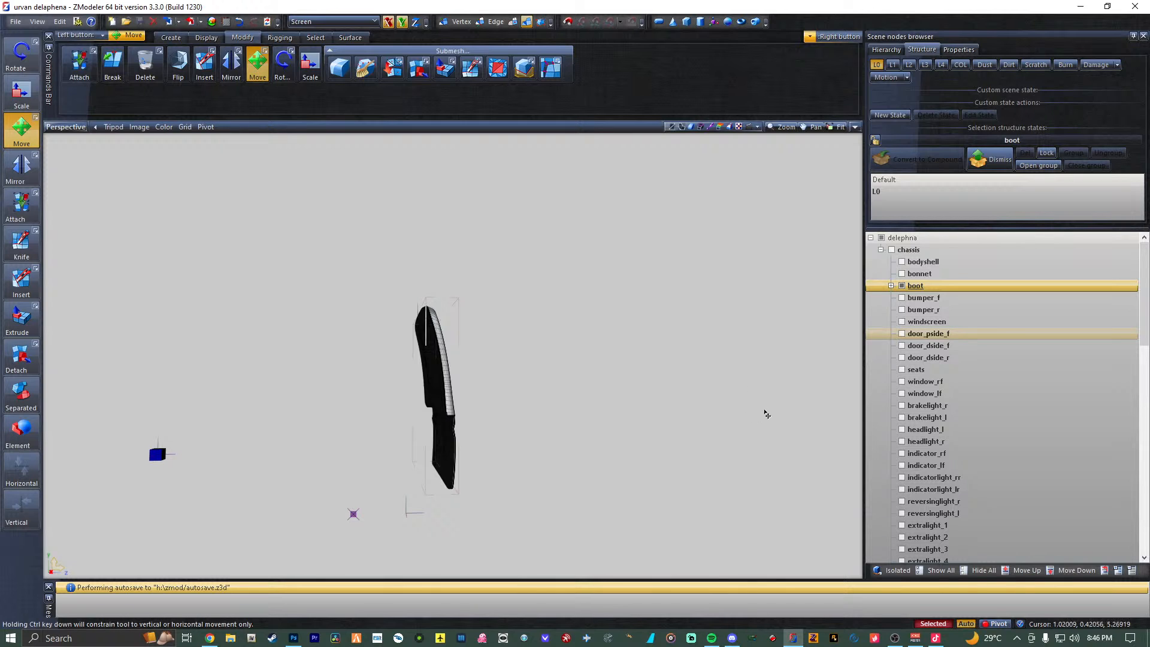
# Show engineblock from the collisions group, expand it and show its misc_a exhaust tips.
pyautogui.scroll(-12, 955, 504)
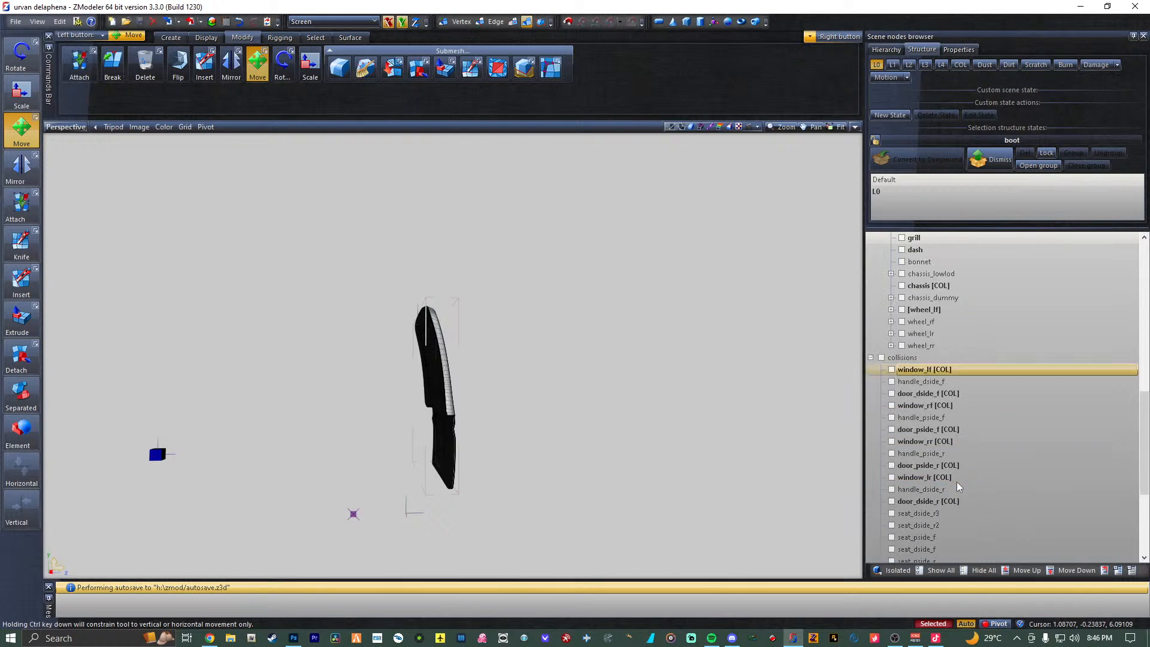
pyautogui.scroll(-5, 956, 482)
pyautogui.scroll(2, 956, 482)
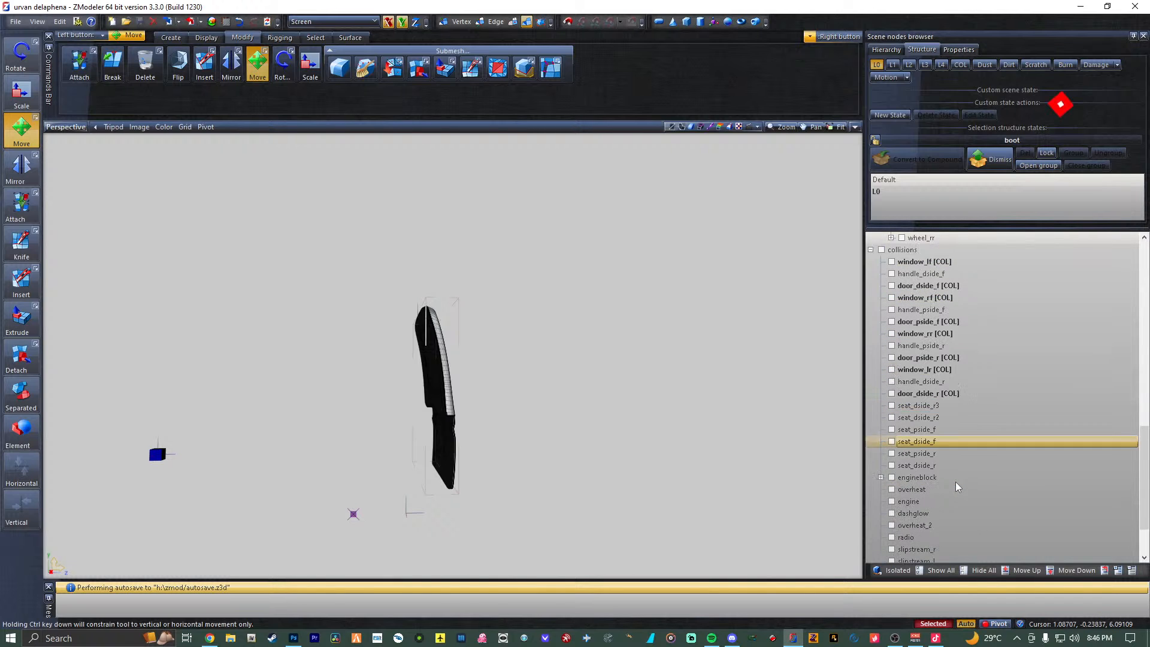
pyautogui.scroll(-2, 956, 485)
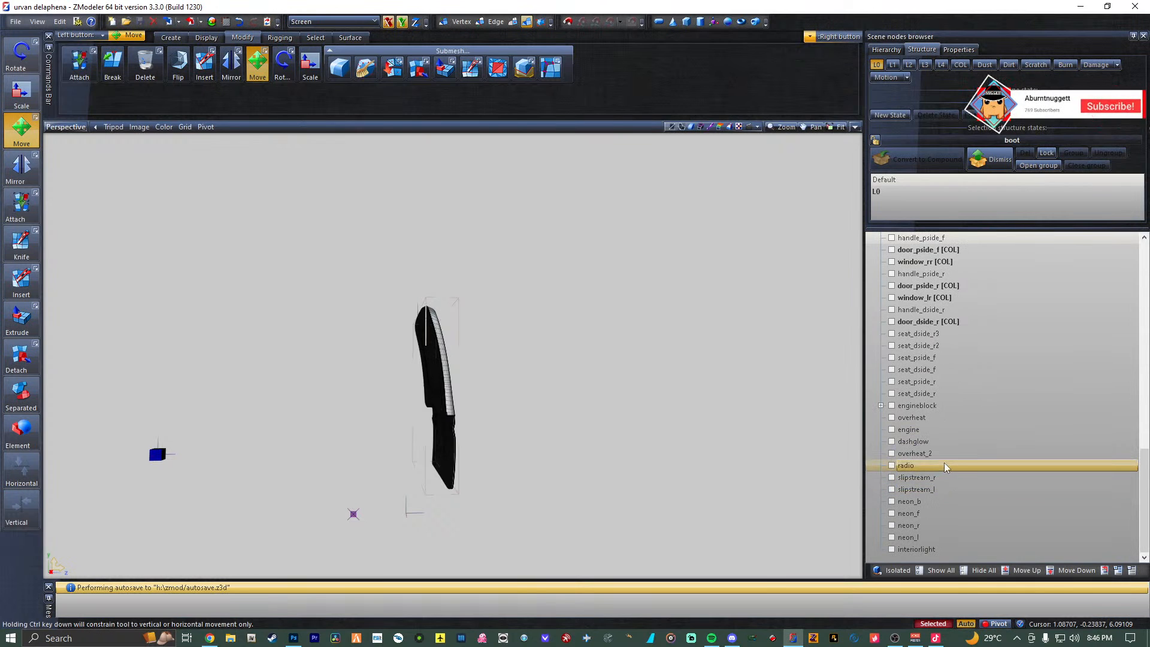
pyautogui.click(890, 407)
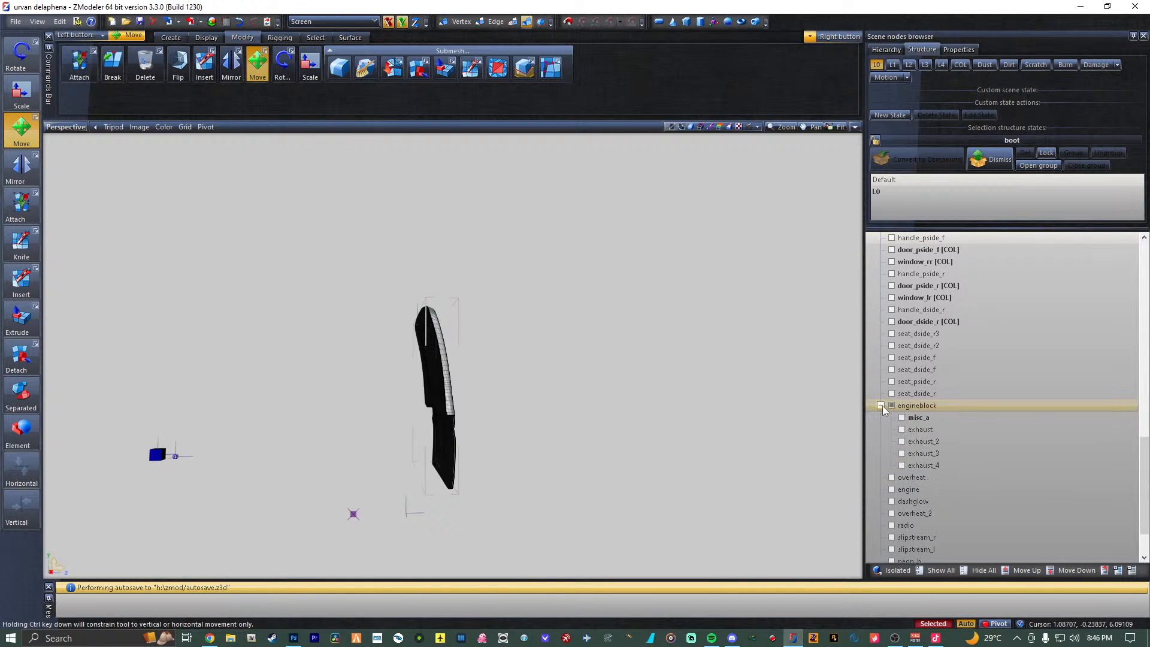
pyautogui.click(901, 417)
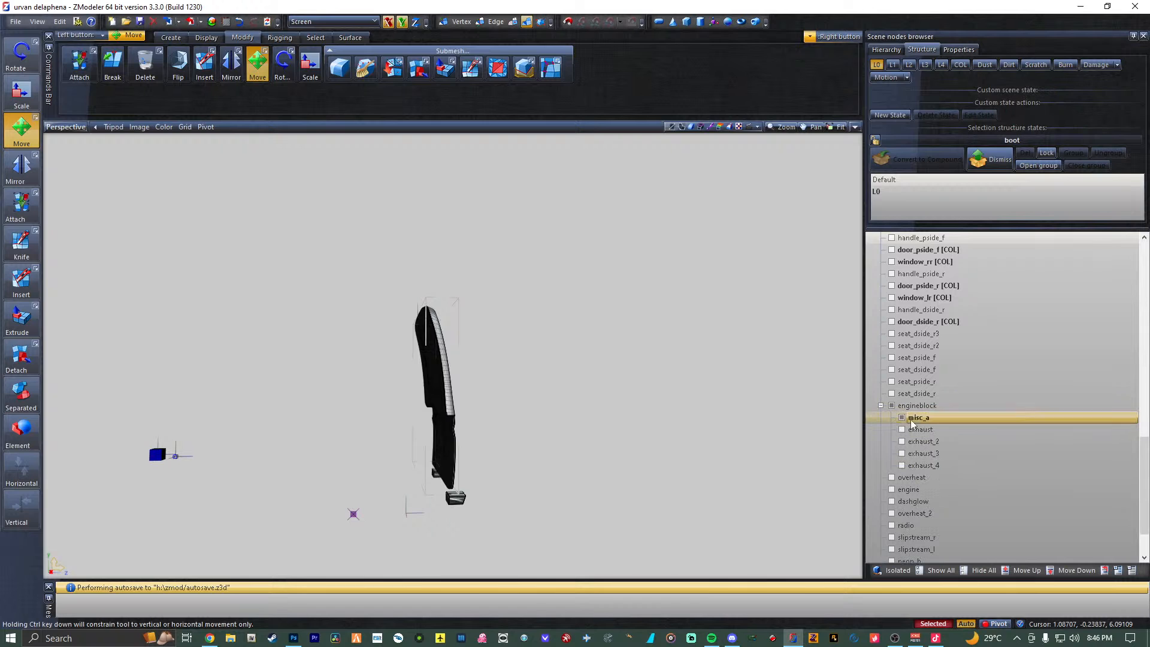
pyautogui.rightClick(915, 419)
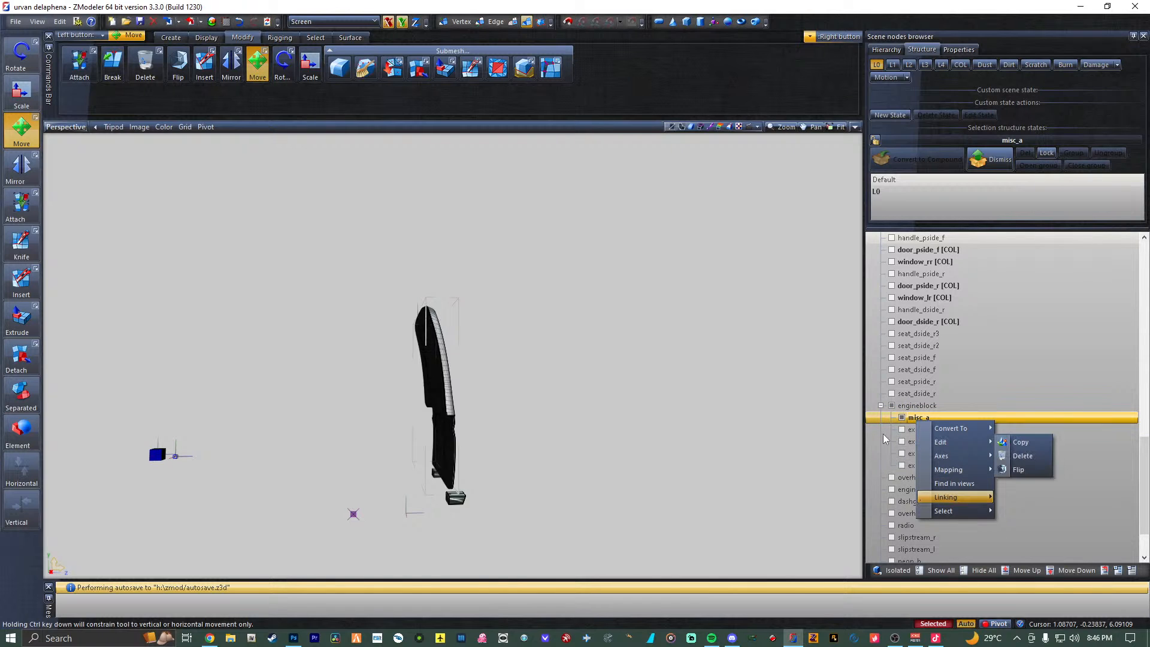
pyautogui.click(906, 403)
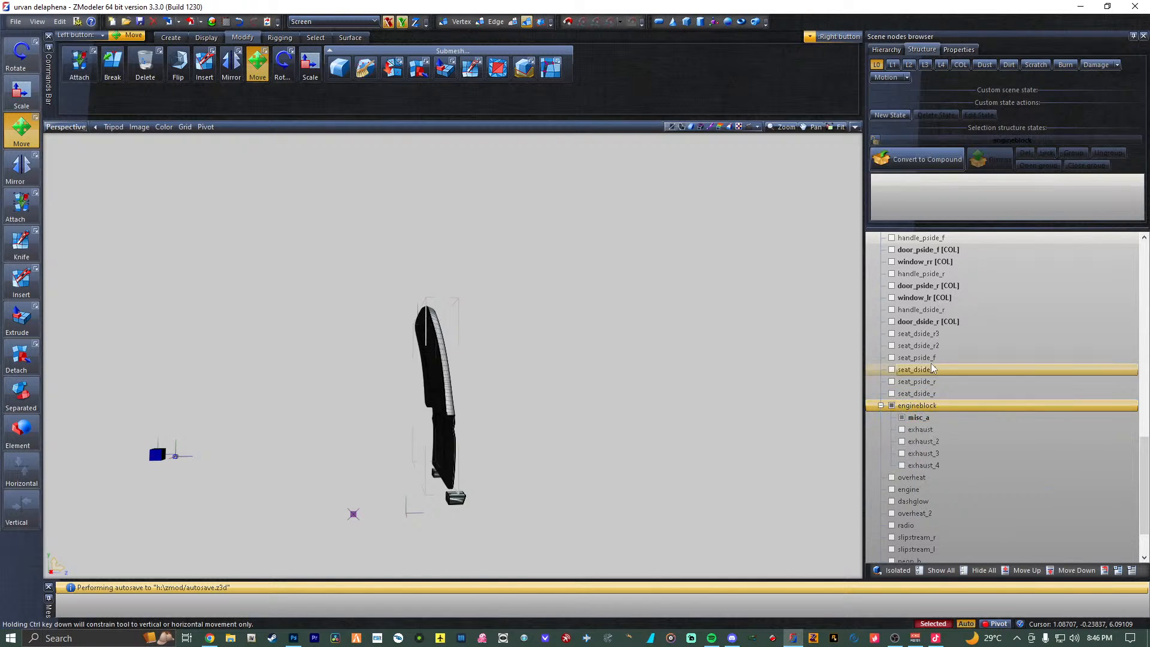
# Compare the exhaust tips with bodyshell, then hide bodyshell and show bumper_r.
pyautogui.scroll(12, 929, 378)
pyautogui.click(902, 262)
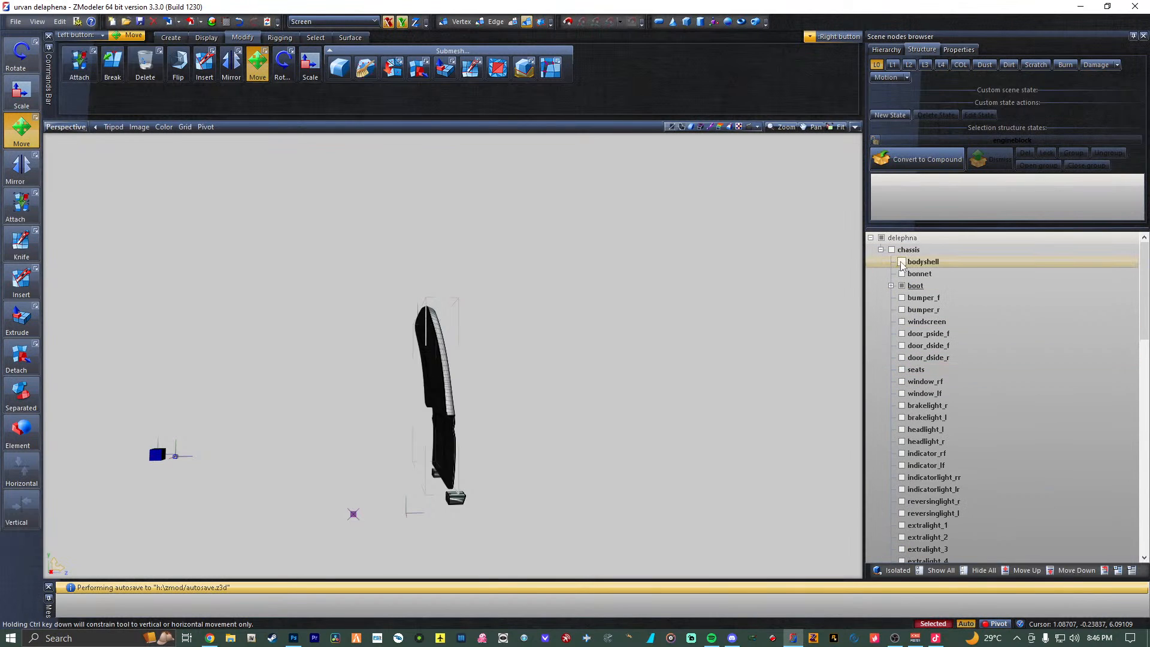
pyautogui.click(902, 262)
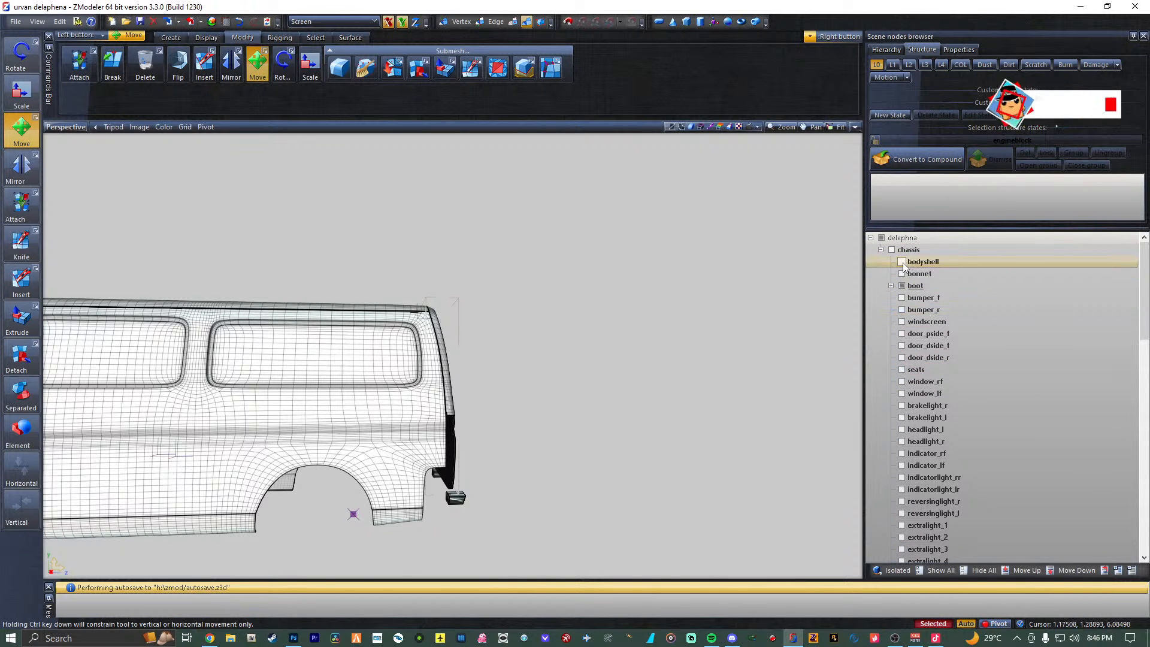
pyautogui.click(902, 310)
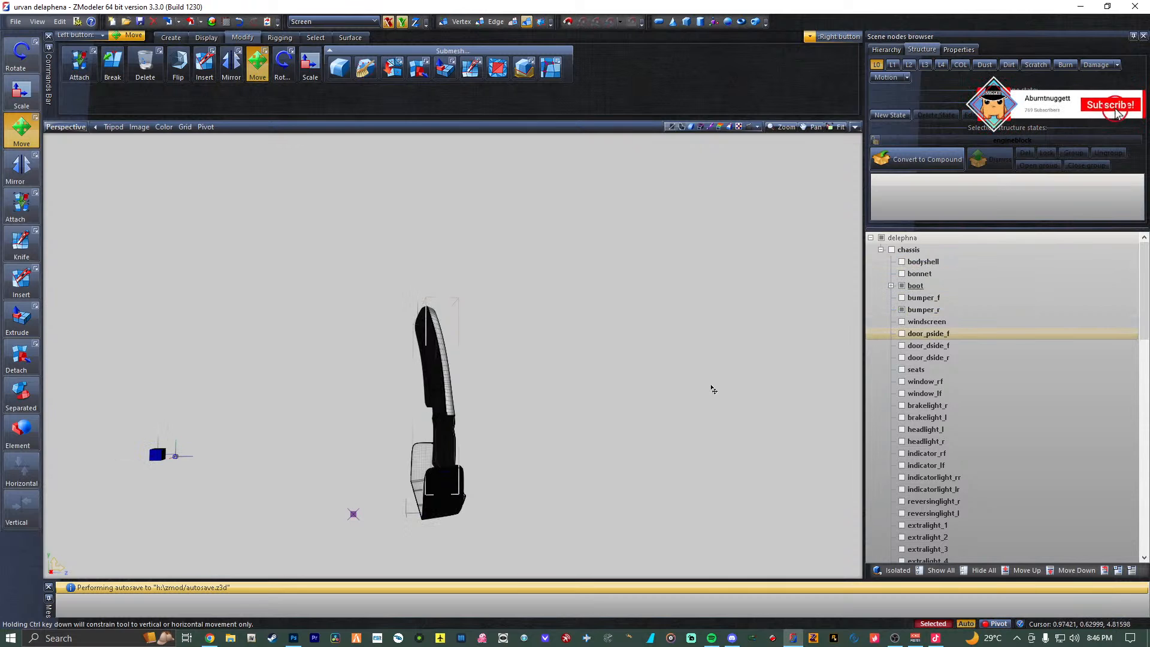
# Show all nodes and maximise the 3D view to inspect the van's rear with its plate and exhaust tips.
pyautogui.moveTo(713, 390); pyautogui.dragTo(661, 381, button='middle')
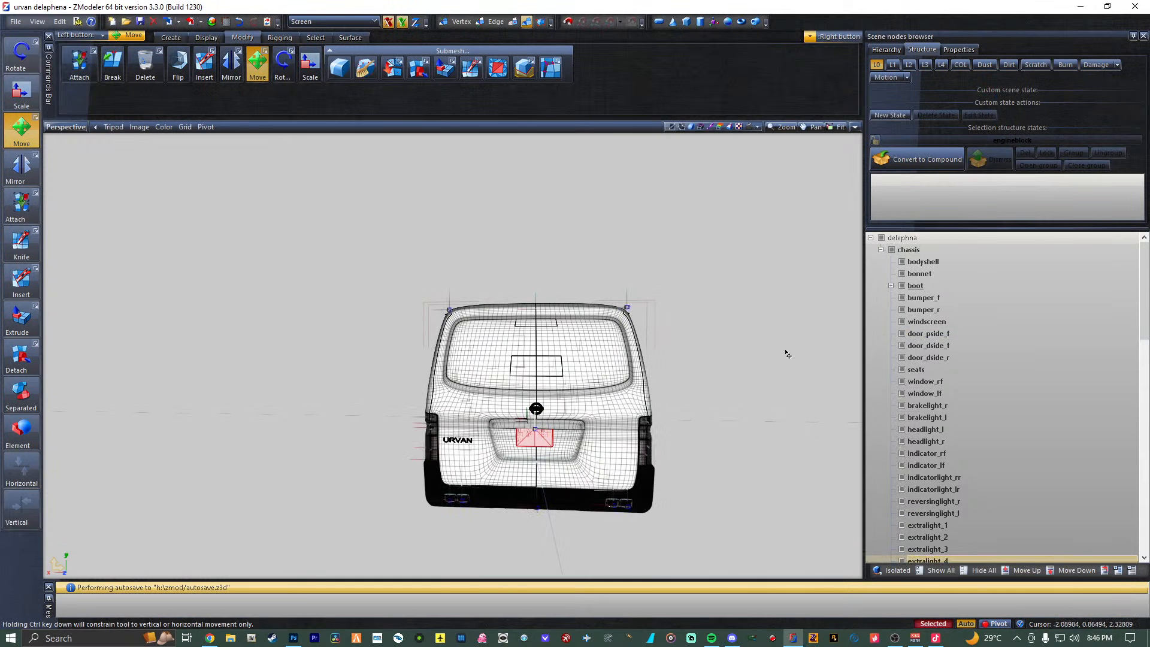
pyautogui.click(855, 127)
pyautogui.click(855, 372)
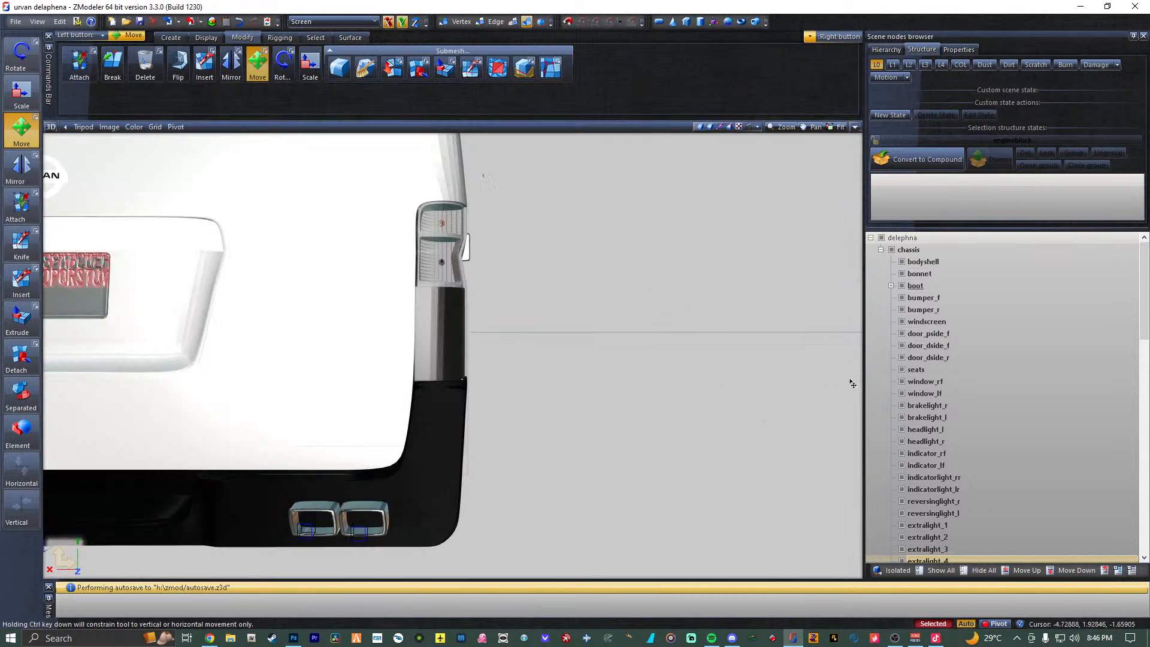
pyautogui.scroll(-4, 618, 464)
pyautogui.scroll(2, 603, 439)
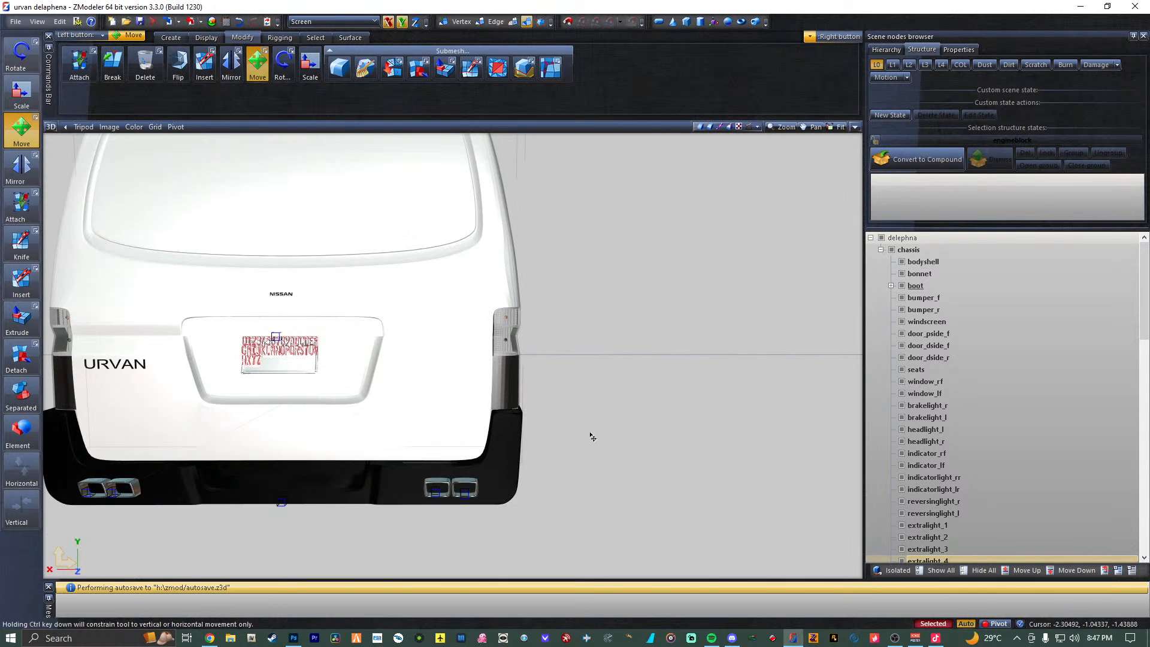
pyautogui.moveTo(589, 432); pyautogui.dragTo(649, 386, button='middle')
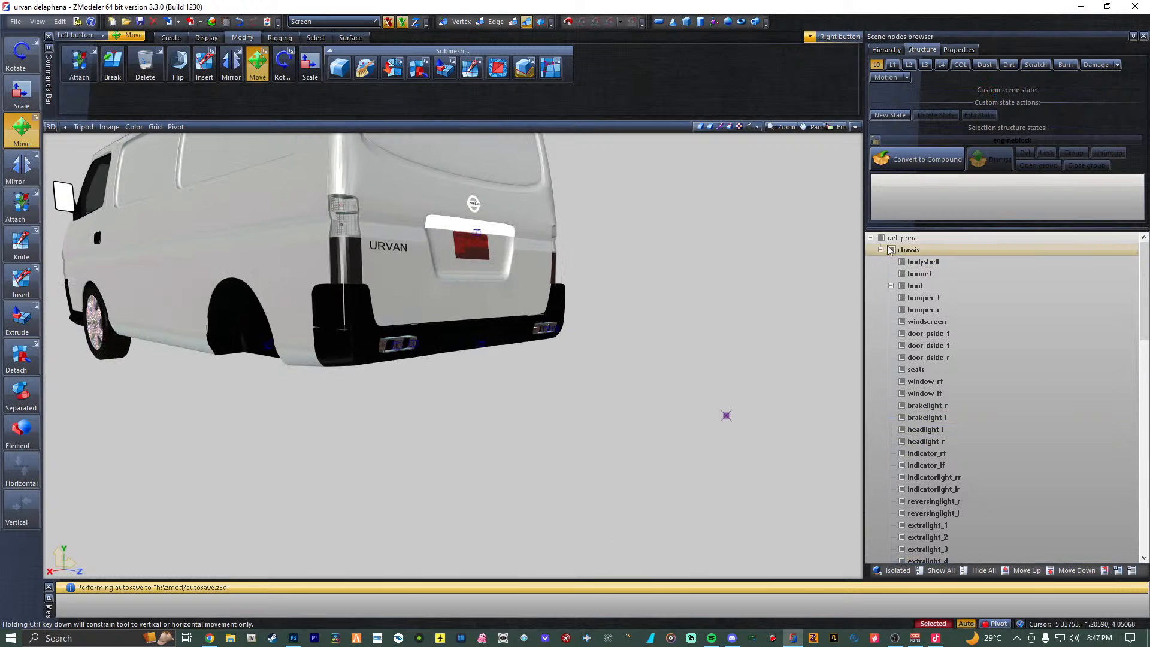
# Hide exhaust_4 under engineblock and inspect the van from the front.
pyautogui.scroll(-15, 917, 419)
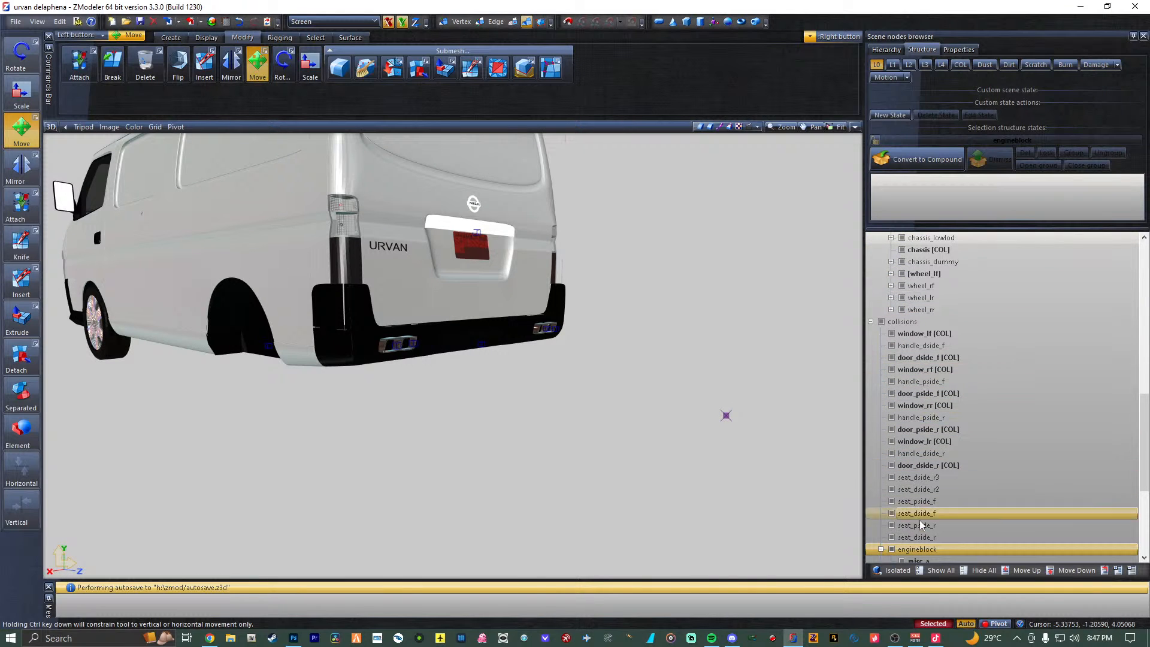
pyautogui.scroll(-2, 917, 522)
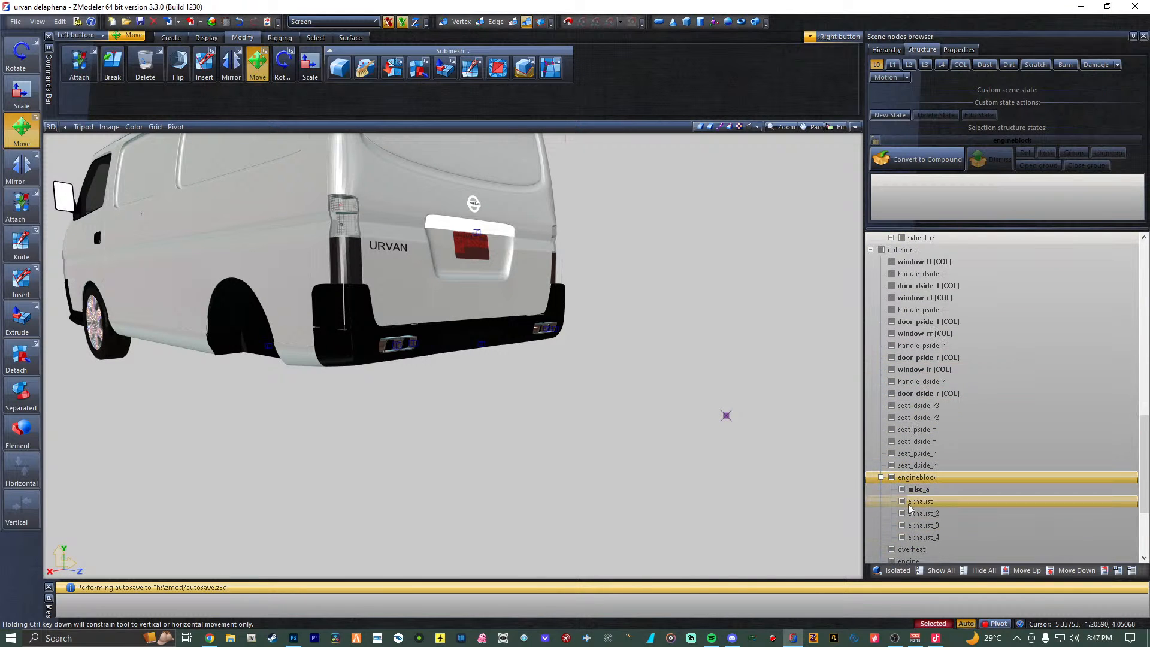
pyautogui.click(897, 538)
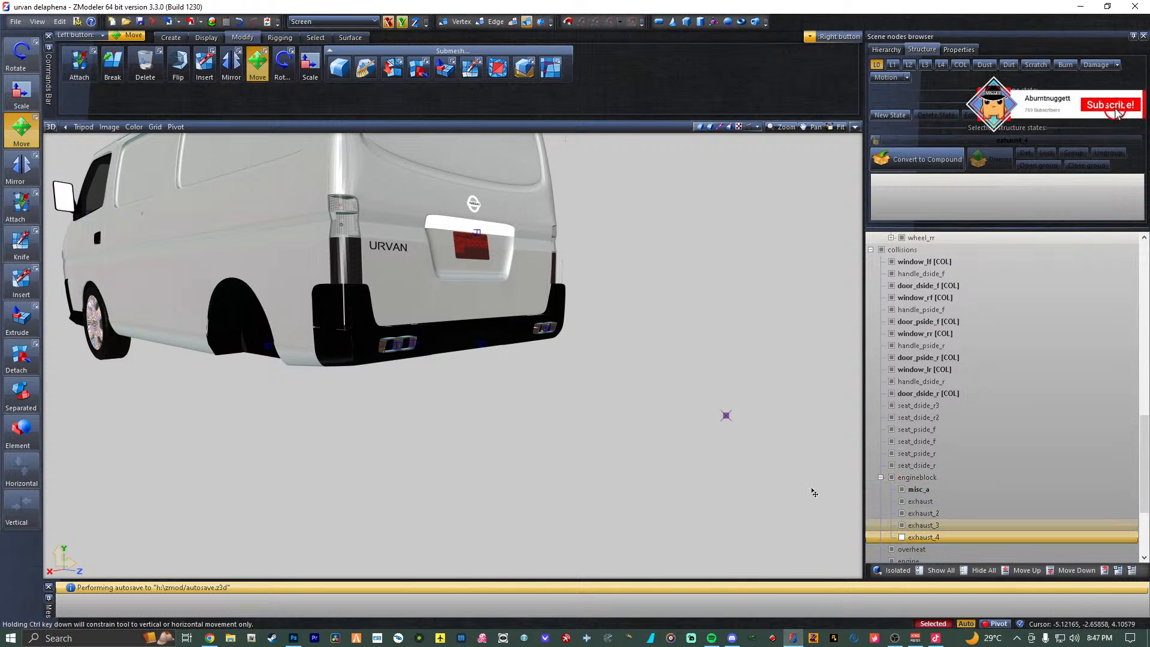
pyautogui.moveTo(623, 440); pyautogui.dragTo(690, 442, button='middle')
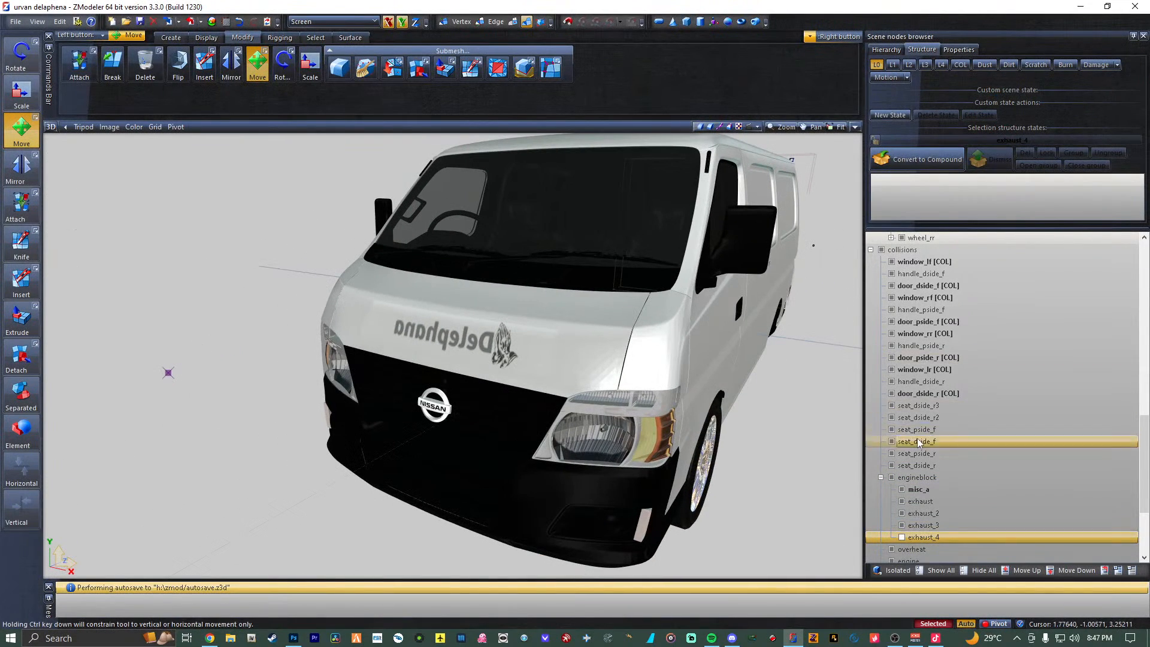
# Hide the whole delephna model, then show only engineblock with its misc_a and exhaust nodes.
pyautogui.scroll(15, 929, 377)
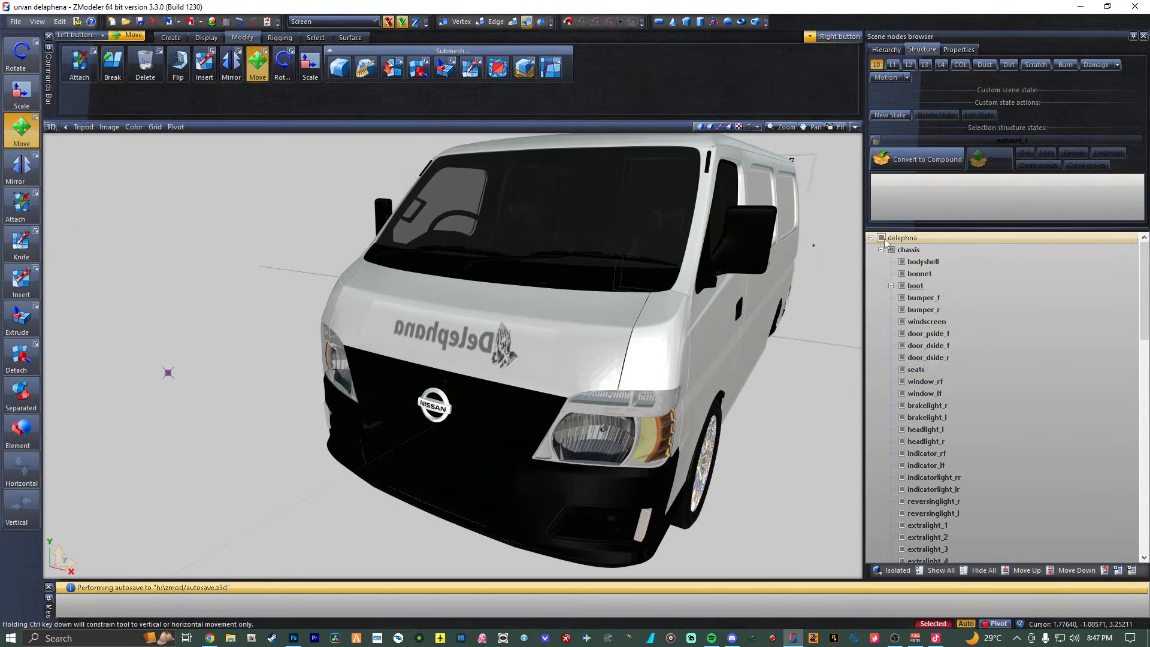
pyautogui.click(882, 238)
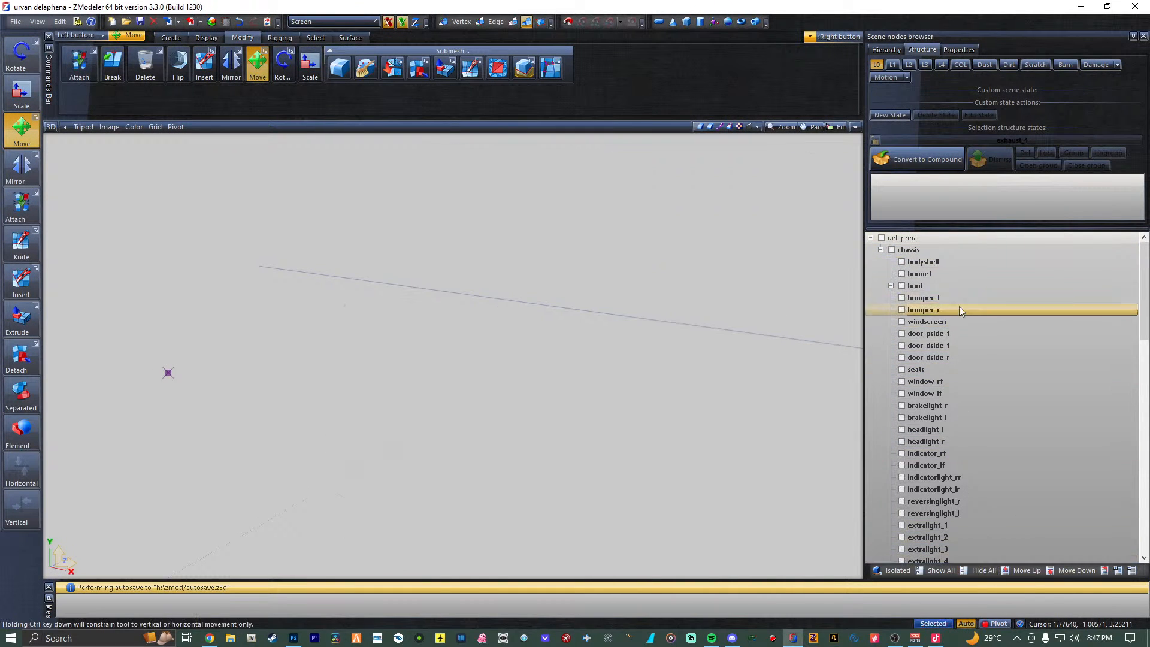
pyautogui.scroll(-15, 958, 309)
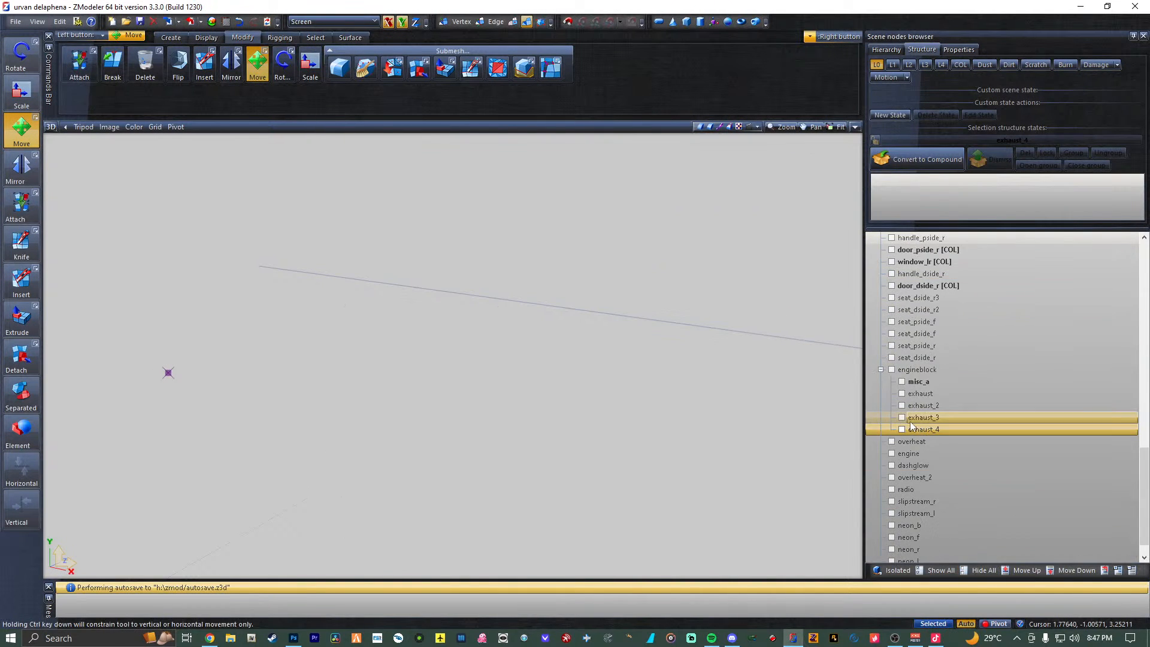
pyautogui.click(893, 369)
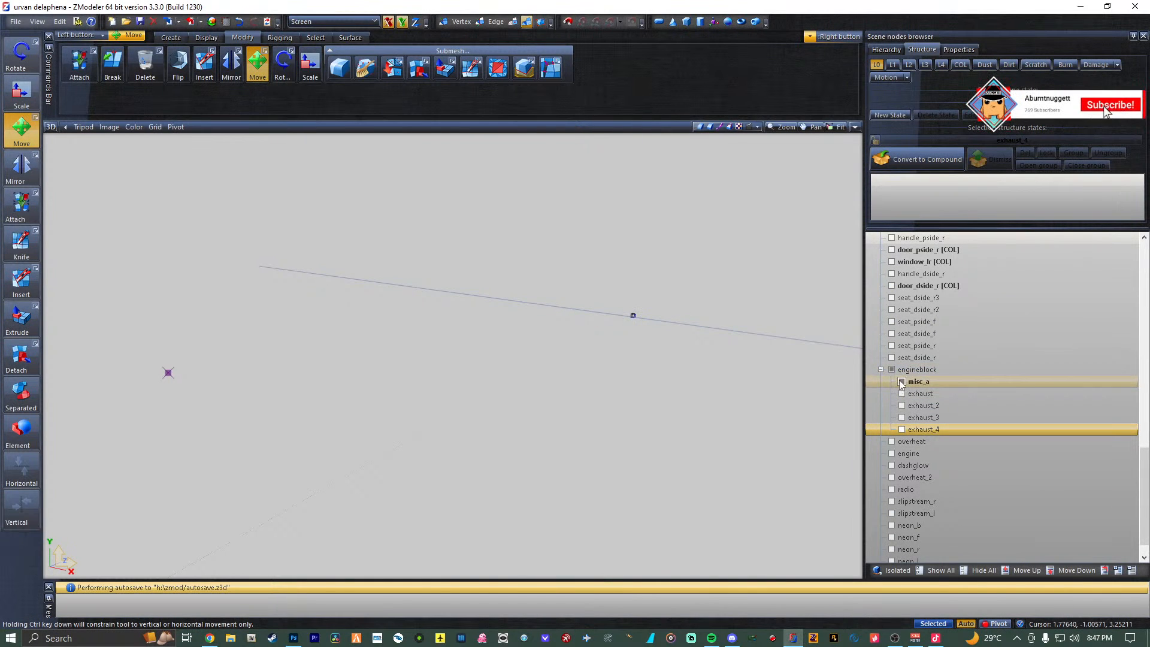
pyautogui.click(902, 381)
pyautogui.click(902, 393)
pyautogui.click(902, 406)
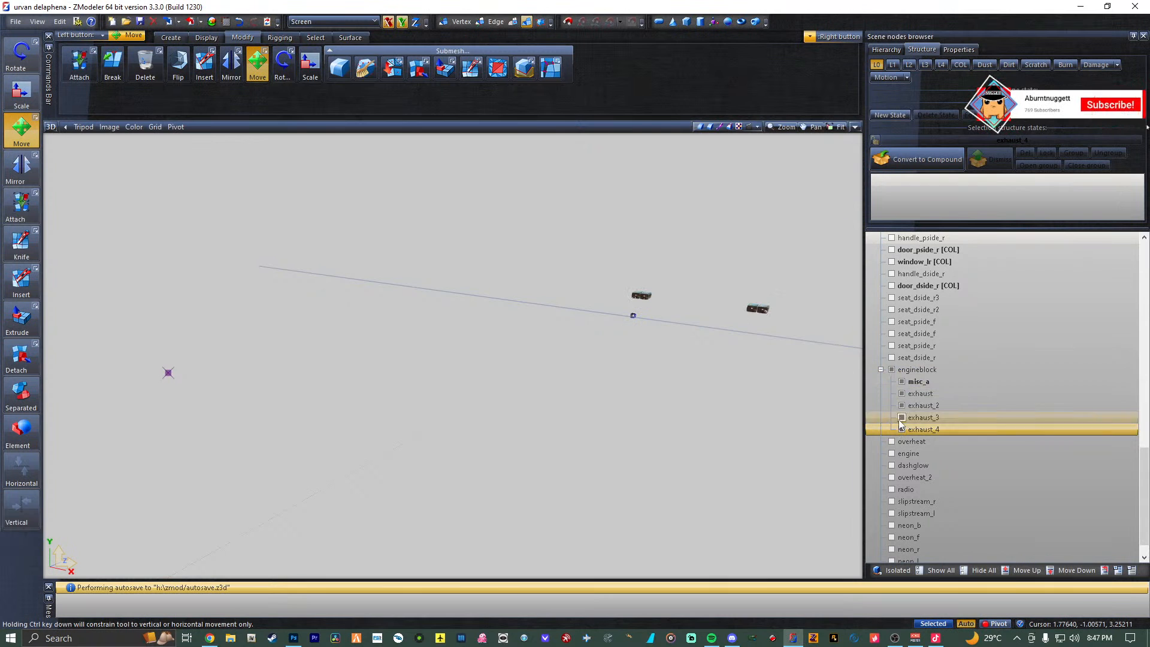
# Collapse engineblock and reparent it from the collisions group to chassis.
pyautogui.click(881, 370)
pyautogui.moveTo(928, 408); pyautogui.dragTo(927, 253)
pyautogui.scroll(-10, 969, 383)
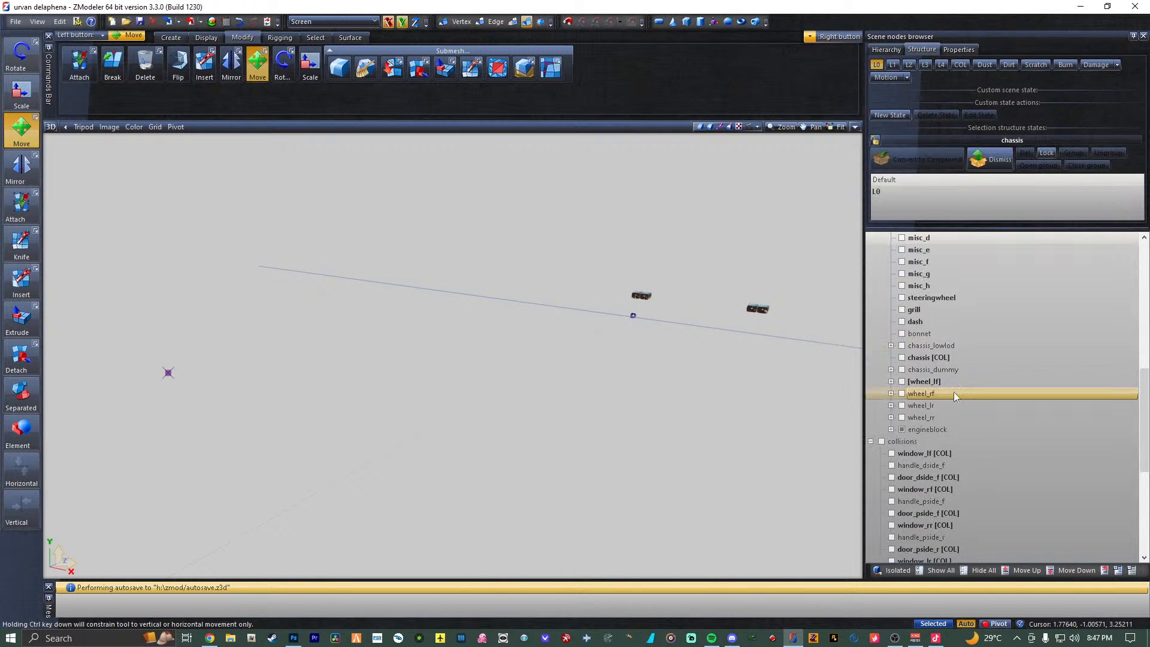
# Select and show the engine node in the collisions group, and show bodyshell as its positioning reference.
pyautogui.scroll(-3, 911, 408)
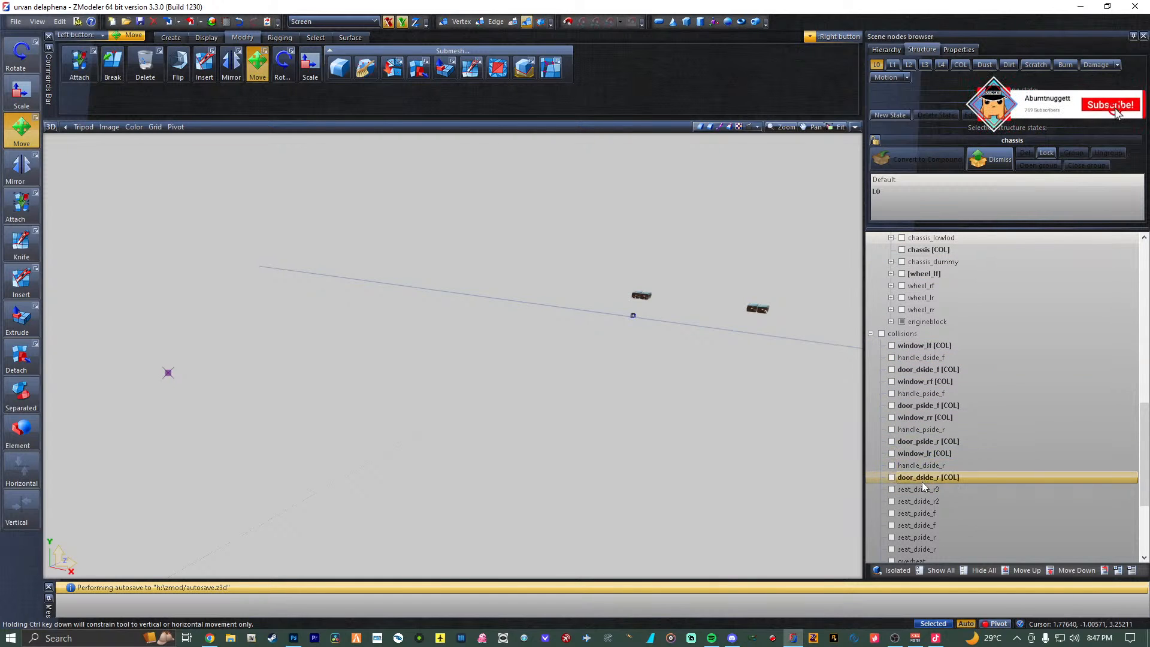
pyautogui.scroll(-4, 923, 466)
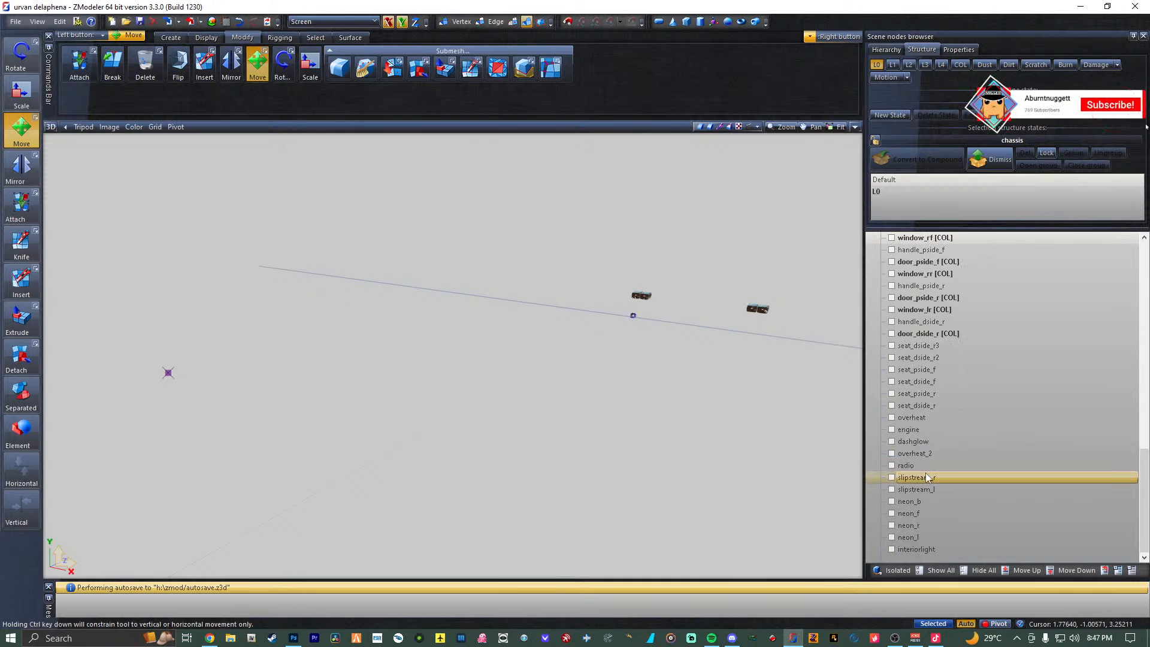
pyautogui.click(925, 430)
pyautogui.scroll(7, 948, 341)
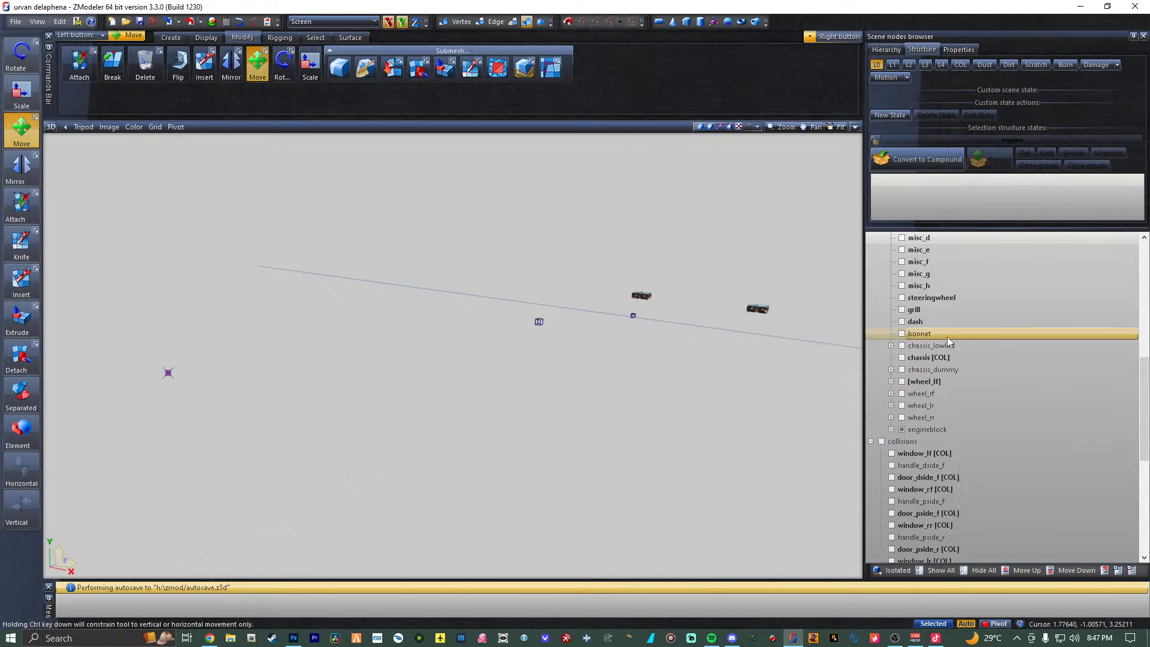
pyautogui.scroll(12, 934, 311)
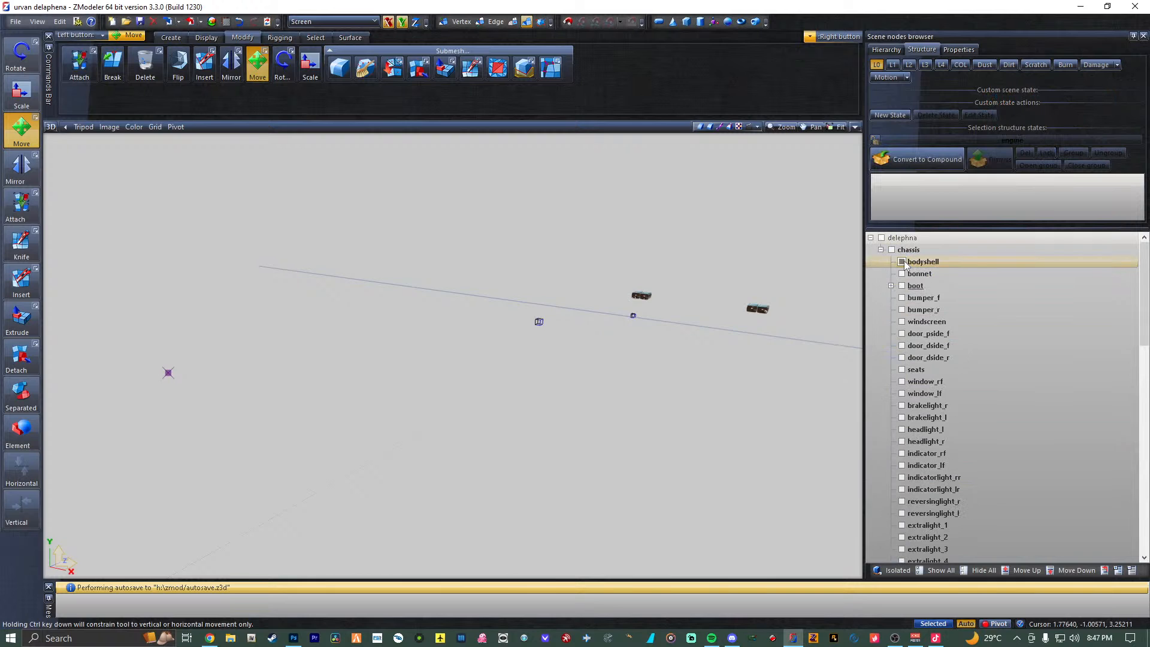
pyautogui.click(902, 261)
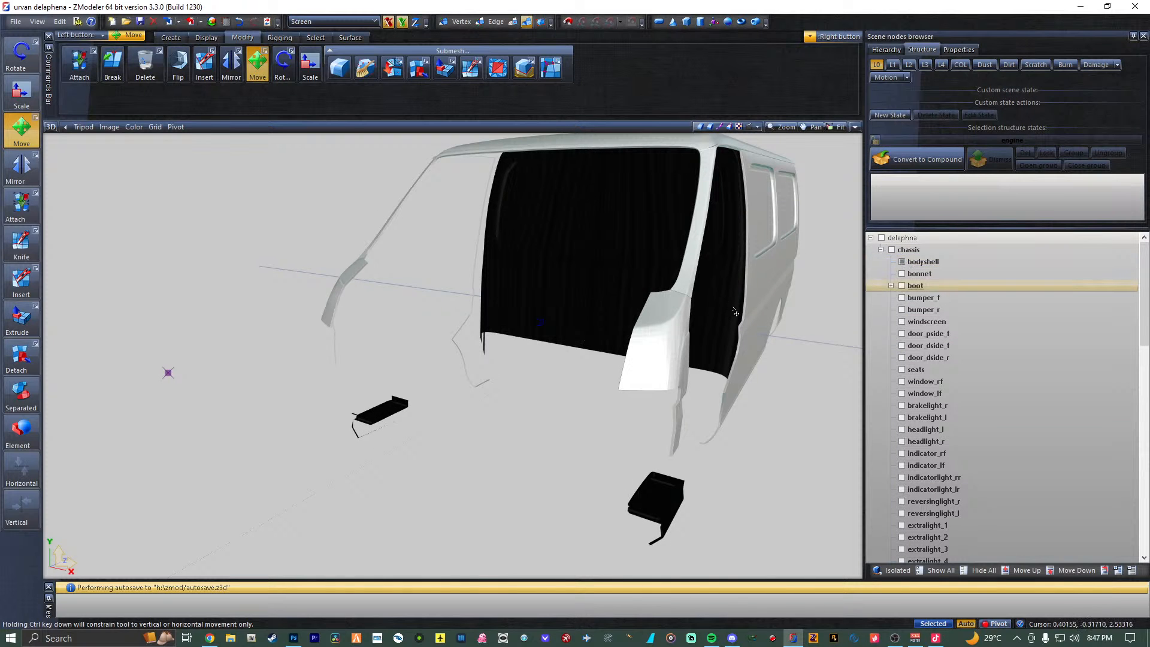
# Switch to the wireframe perspective view and move the engine node forward to the front of the bodyshell.
pyautogui.moveTo(735, 312); pyautogui.dragTo(723, 306, button='middle')
pyautogui.scroll(10, 728, 301)
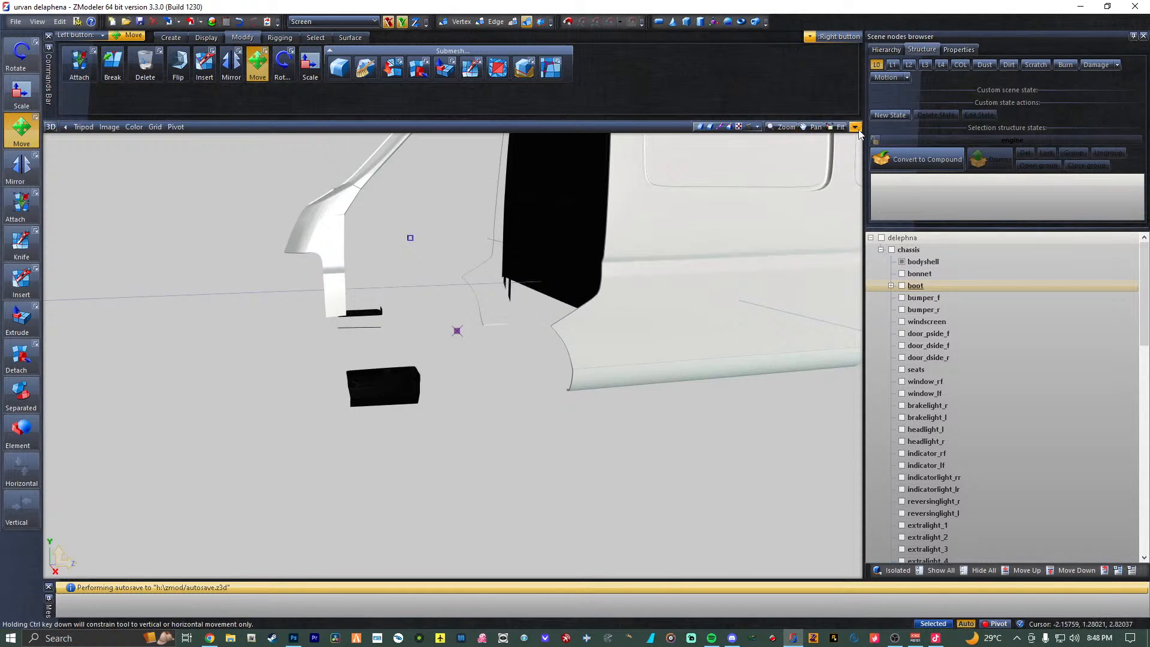
pyautogui.click(857, 128)
pyautogui.click(855, 127)
pyautogui.moveTo(572, 248); pyautogui.dragTo(599, 253, button='middle')
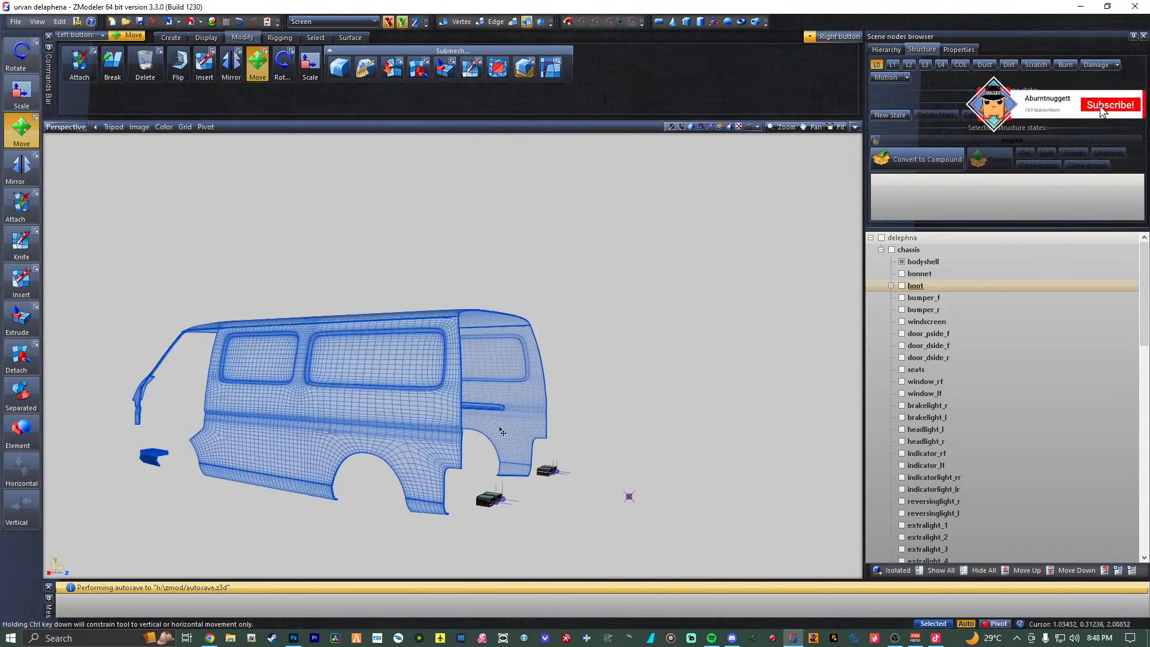
pyautogui.moveTo(502, 432); pyautogui.dragTo(439, 335, button='middle')
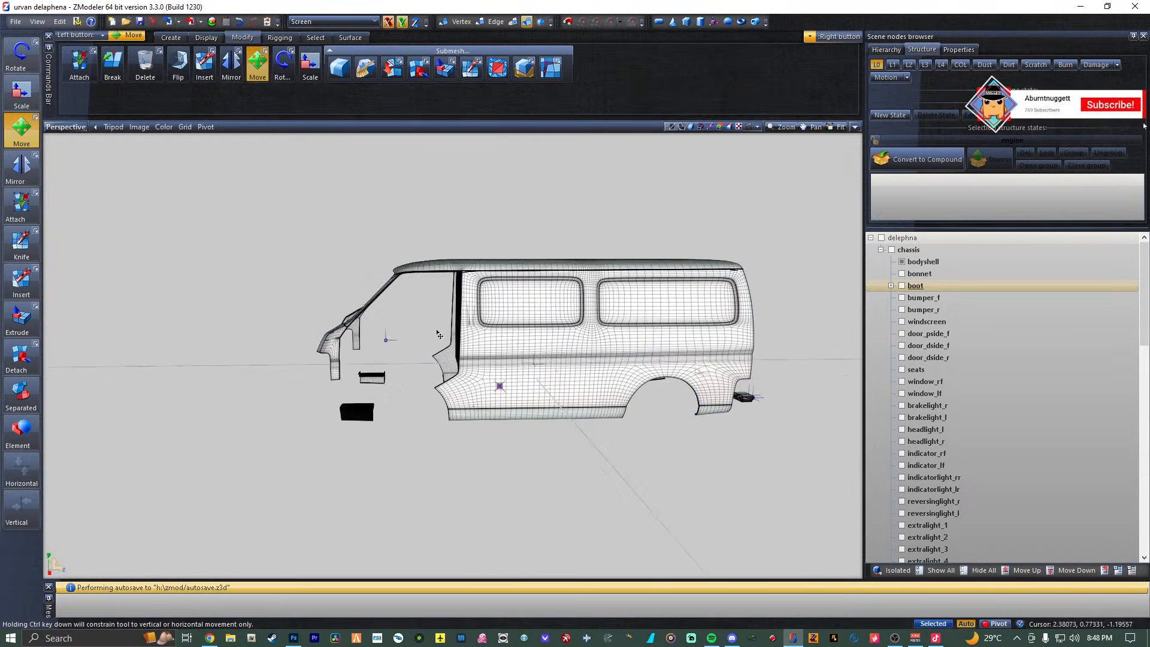
pyautogui.scroll(5, 400, 342)
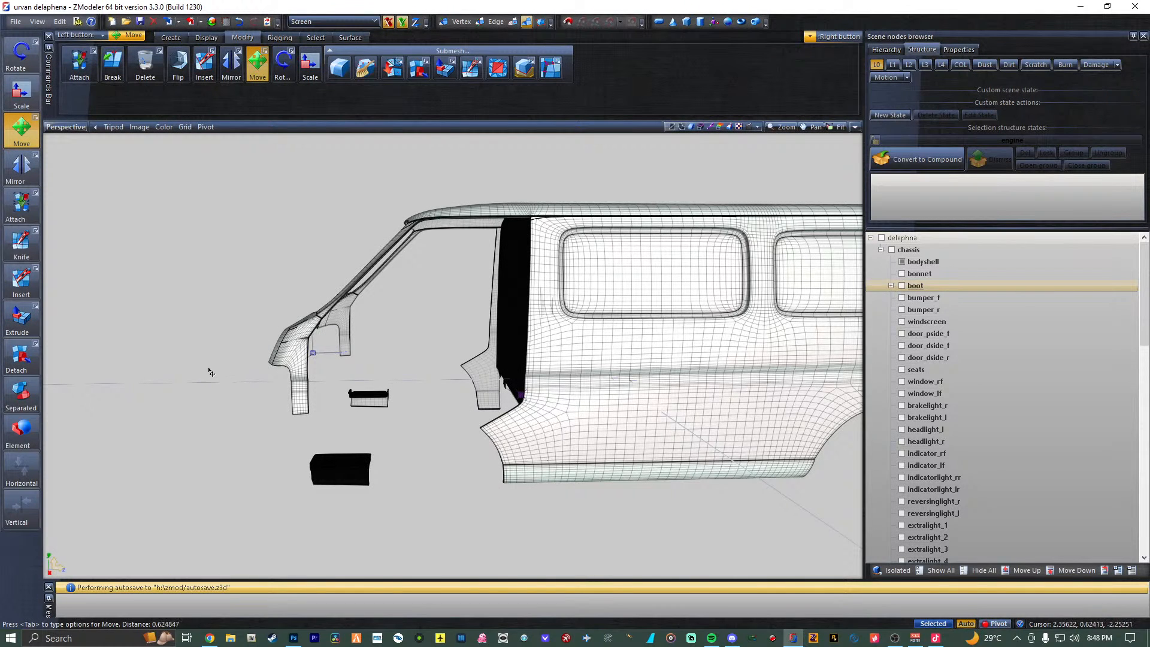
# Open the scene node hierarchy and reparent the engine node from collisions to chassis.
pyautogui.scroll(-10, 943, 471)
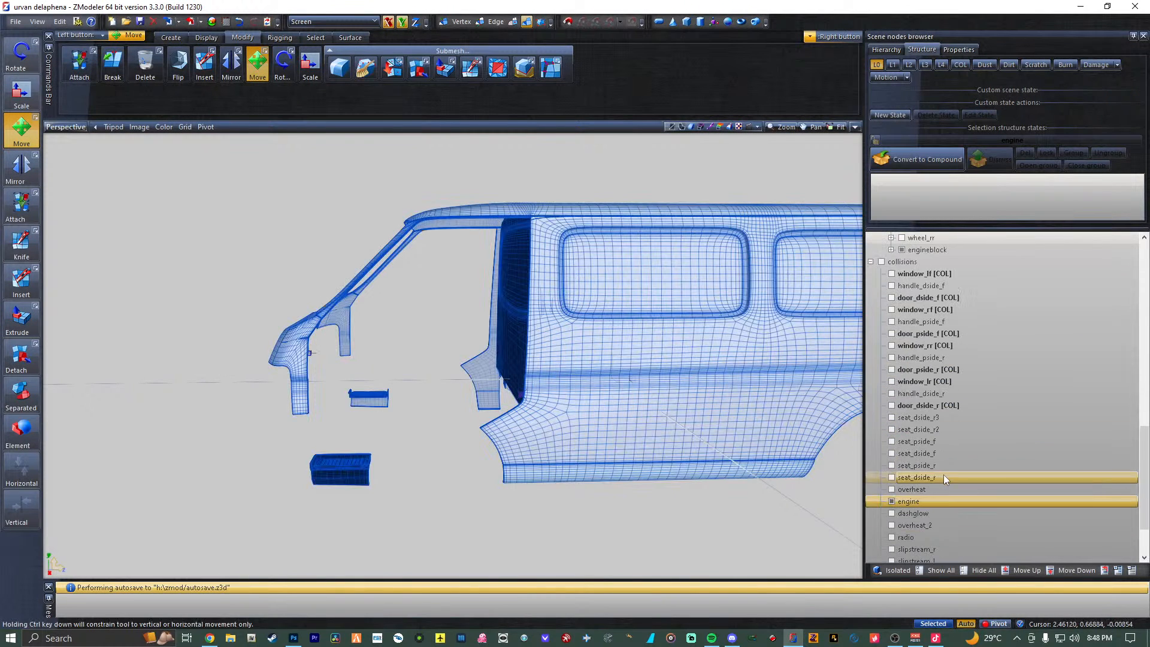
pyautogui.click(886, 50)
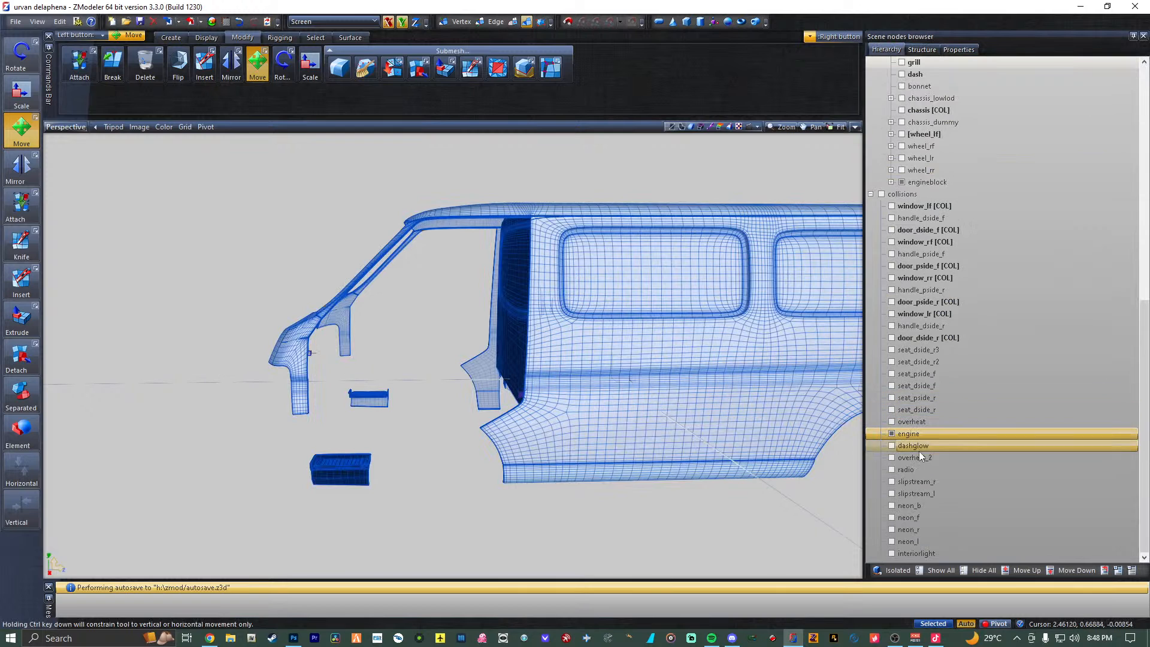
pyautogui.scroll(15, 988, 239)
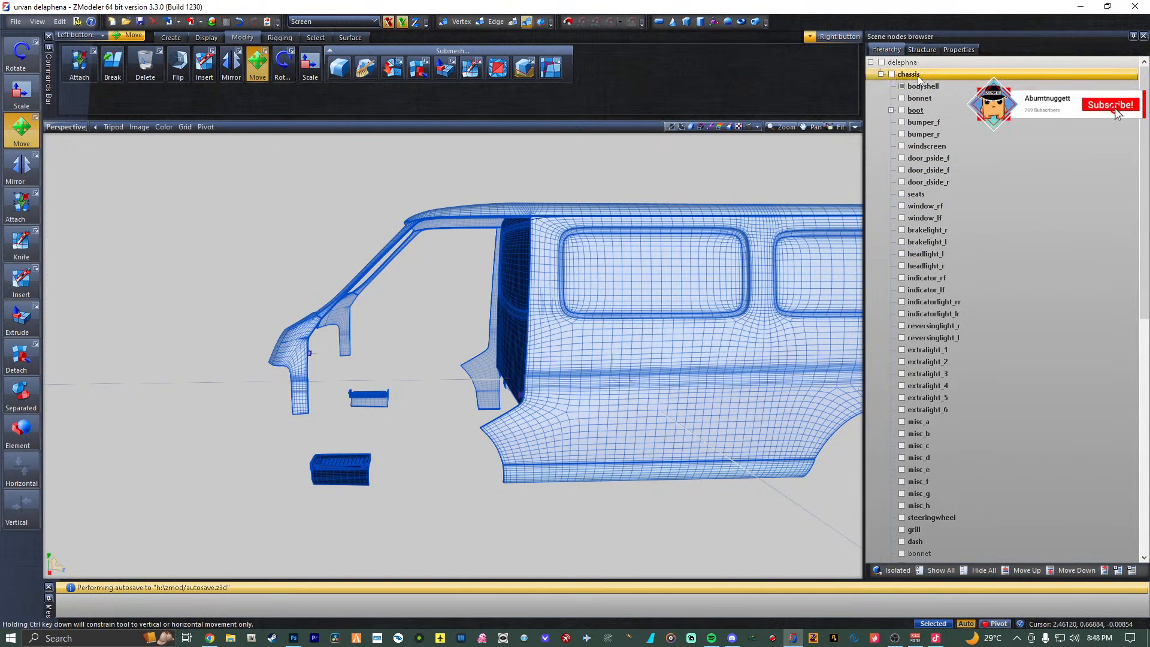
pyautogui.scroll(-13, 958, 193)
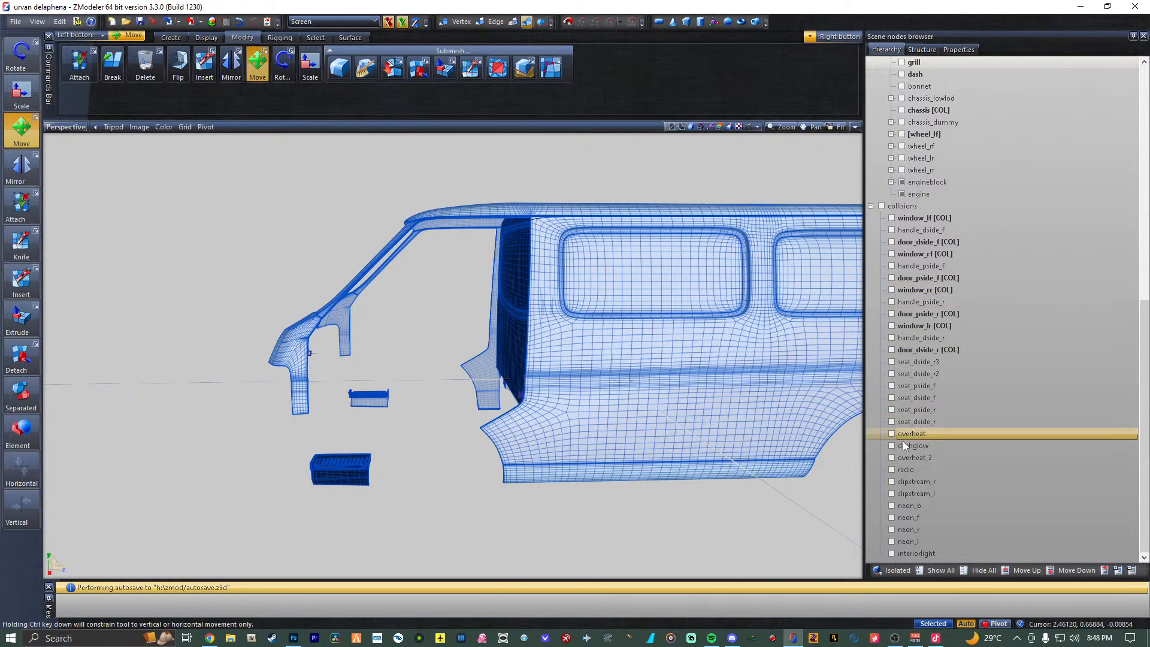
# Show overheat_2 and overheat, and move both nodes to the van's front near the engine node.
pyautogui.click(891, 457)
pyautogui.moveTo(403, 340); pyautogui.dragTo(557, 293, button='middle')
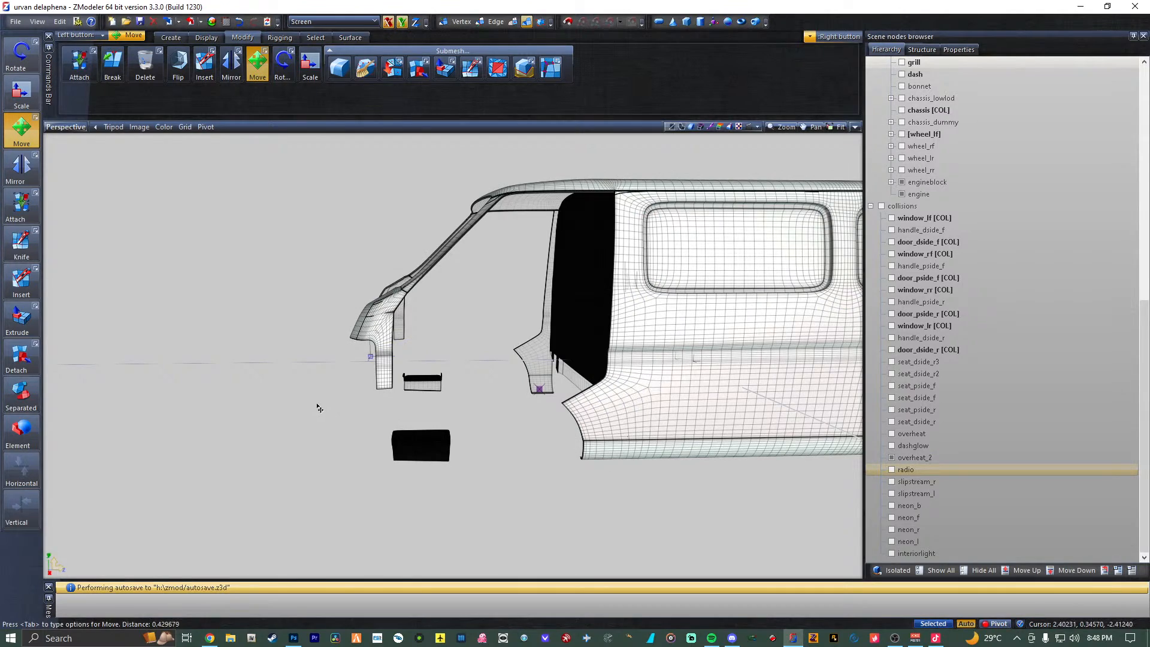
pyautogui.moveTo(306, 411); pyautogui.dragTo(933, 321, button='middle')
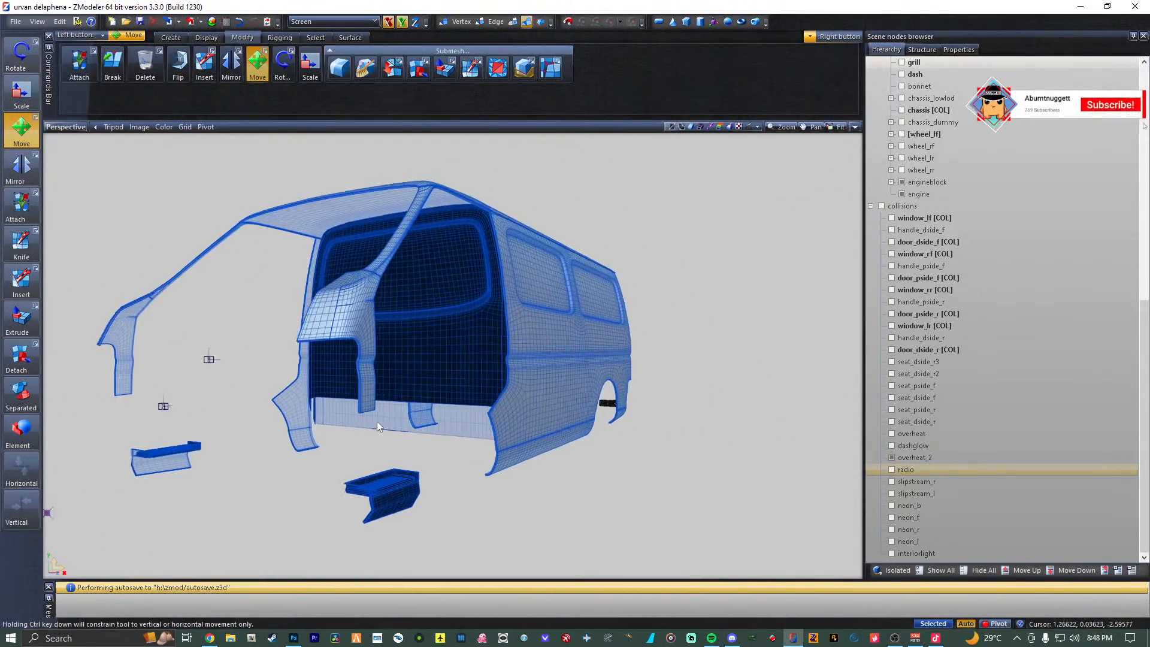
pyautogui.scroll(5, 346, 423)
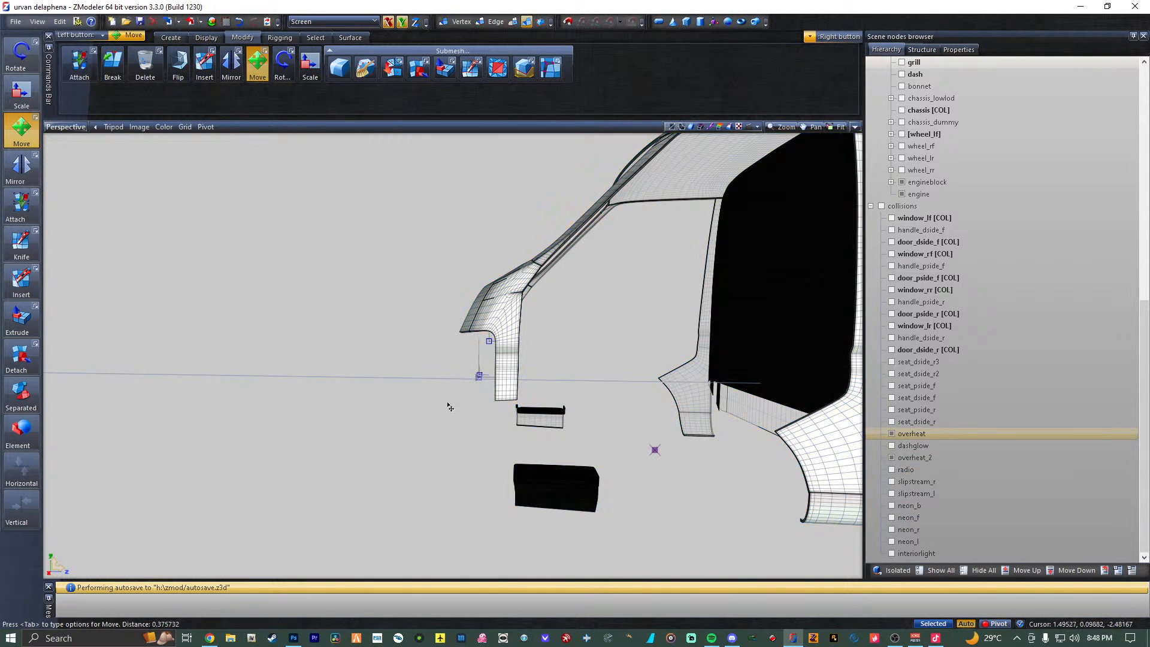
# Select overheat and overheat_2 together and try to reparent them from collisions to chassis.
pyautogui.click(915, 455)
pyautogui.keyDown('ctrl'); pyautogui.click(922, 436); pyautogui.keyUp('ctrl')
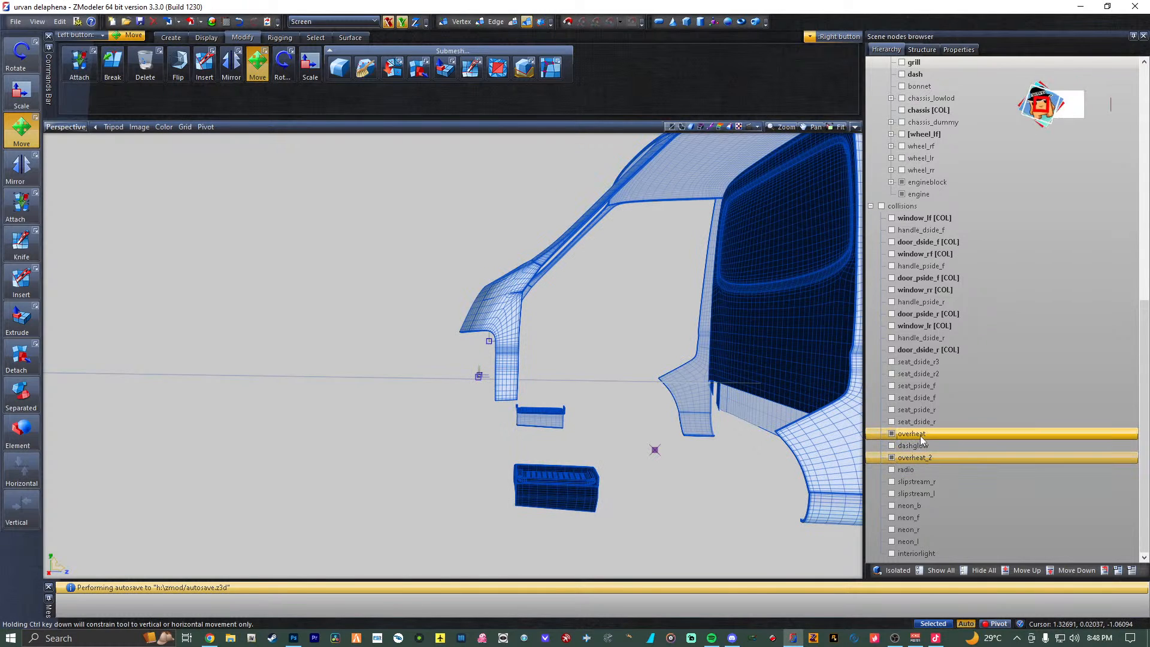
pyautogui.moveTo(923, 436); pyautogui.dragTo(928, 175)
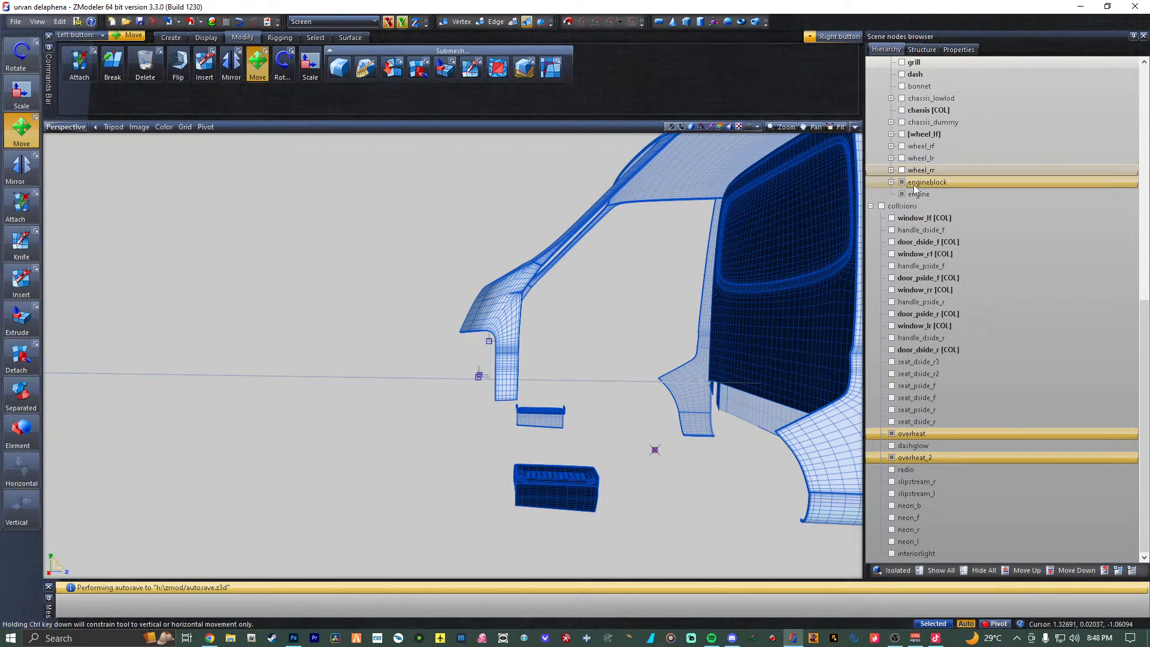
pyautogui.moveTo(924, 222); pyautogui.dragTo(973, 396)
pyautogui.scroll(2, 1016, 208)
pyautogui.scroll(10, 1035, 239)
pyautogui.scroll(-5, 977, 394)
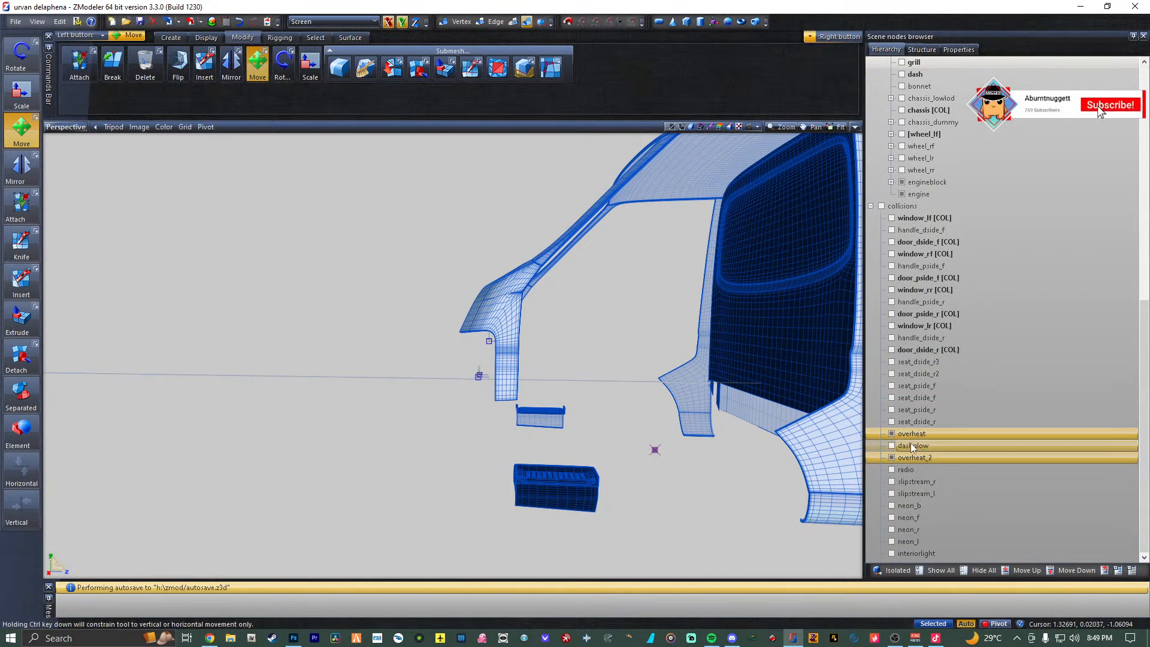
pyautogui.scroll(5, 917, 384)
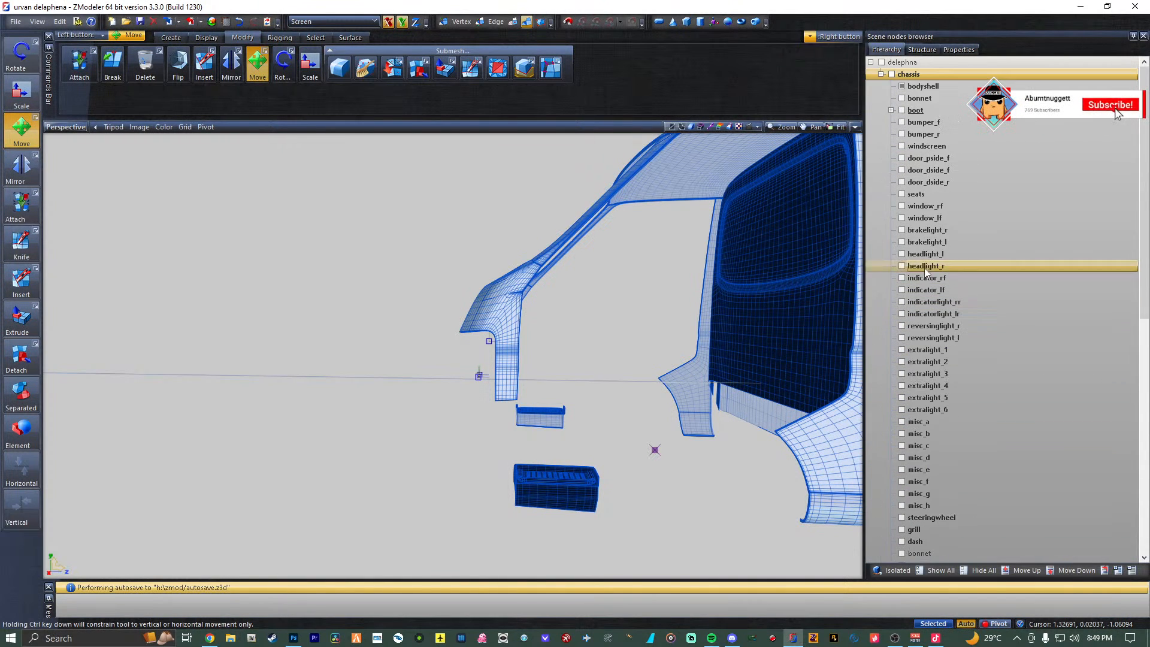
# Show the chassis mesh and return to the selected overheat nodes in the collisions group.
pyautogui.click(892, 75)
pyautogui.scroll(-2, 927, 317)
pyautogui.scroll(-12, 926, 350)
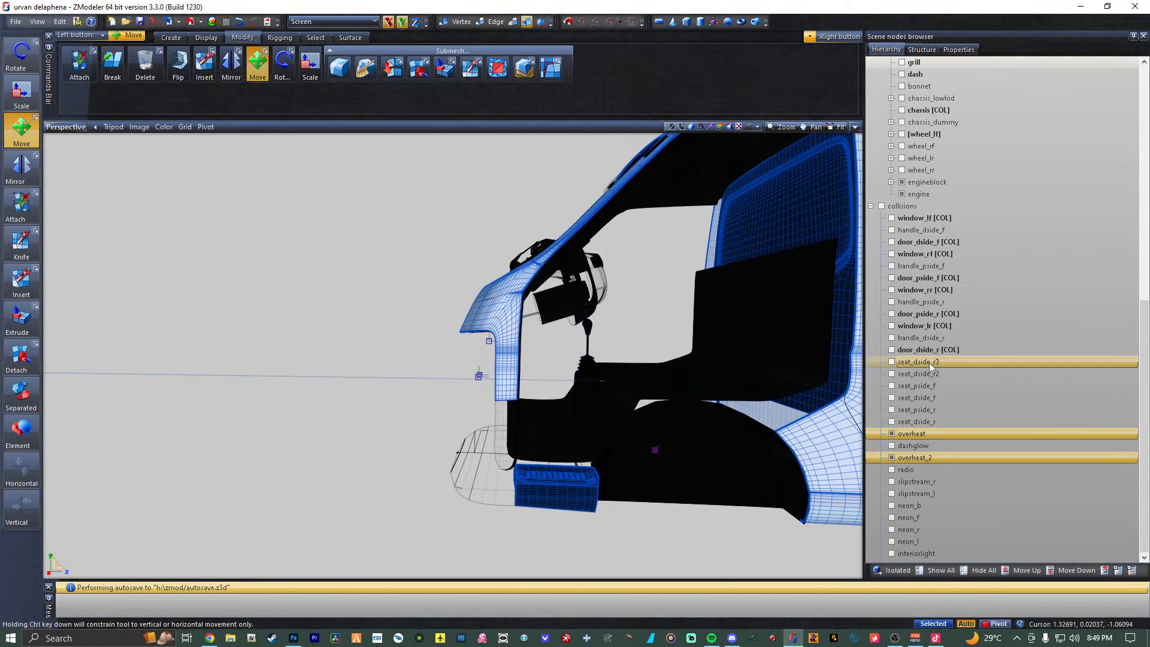
# Move the overheat and overheat_2 dummies out of collisions into the chassis hierarchy, directly above engineblock.
pyautogui.moveTo(938, 437); pyautogui.dragTo(982, 203)
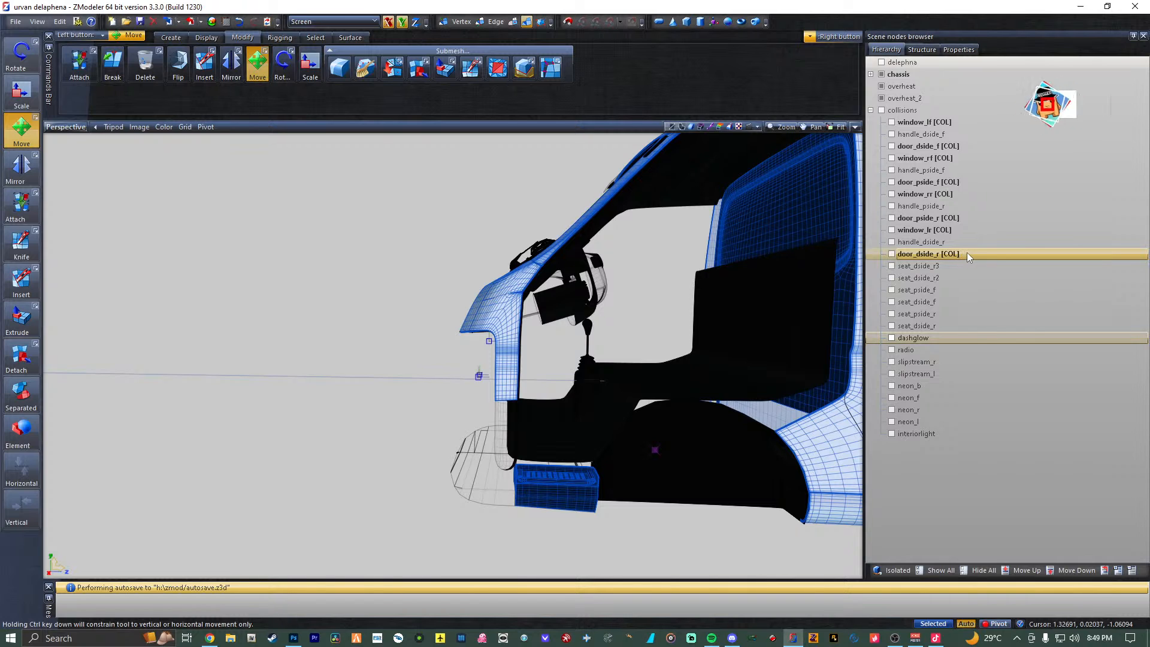
pyautogui.click(870, 75)
pyautogui.scroll(-12, 920, 264)
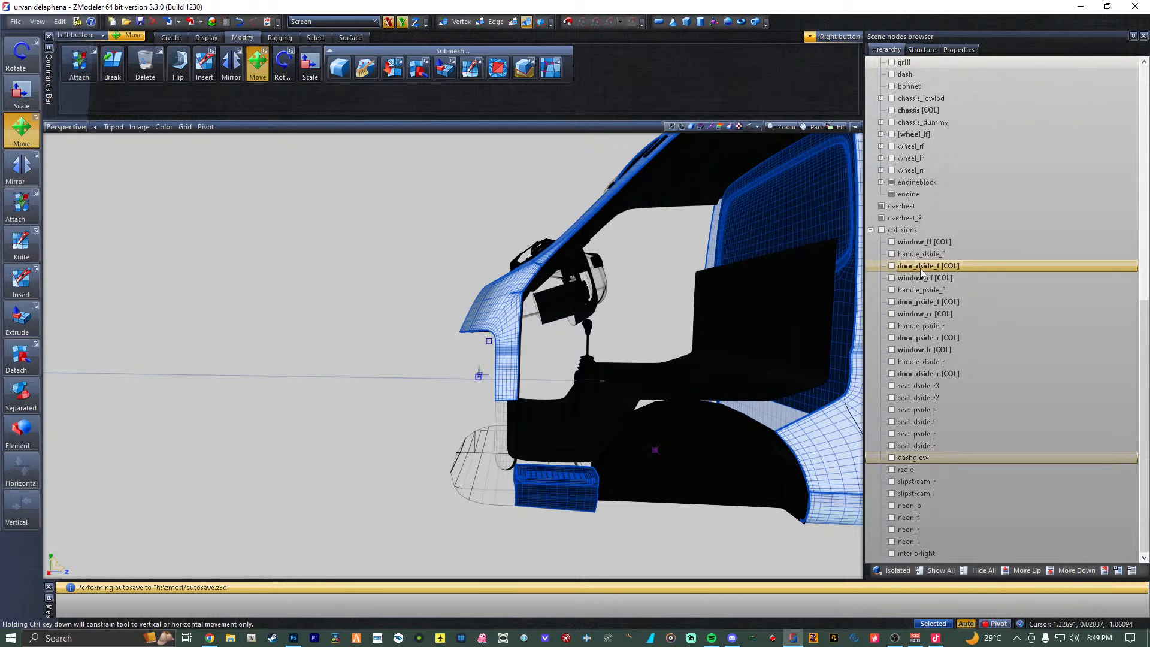
pyautogui.click(922, 218)
pyautogui.keyDown('ctrl'); pyautogui.click(922, 209); pyautogui.keyUp('ctrl')
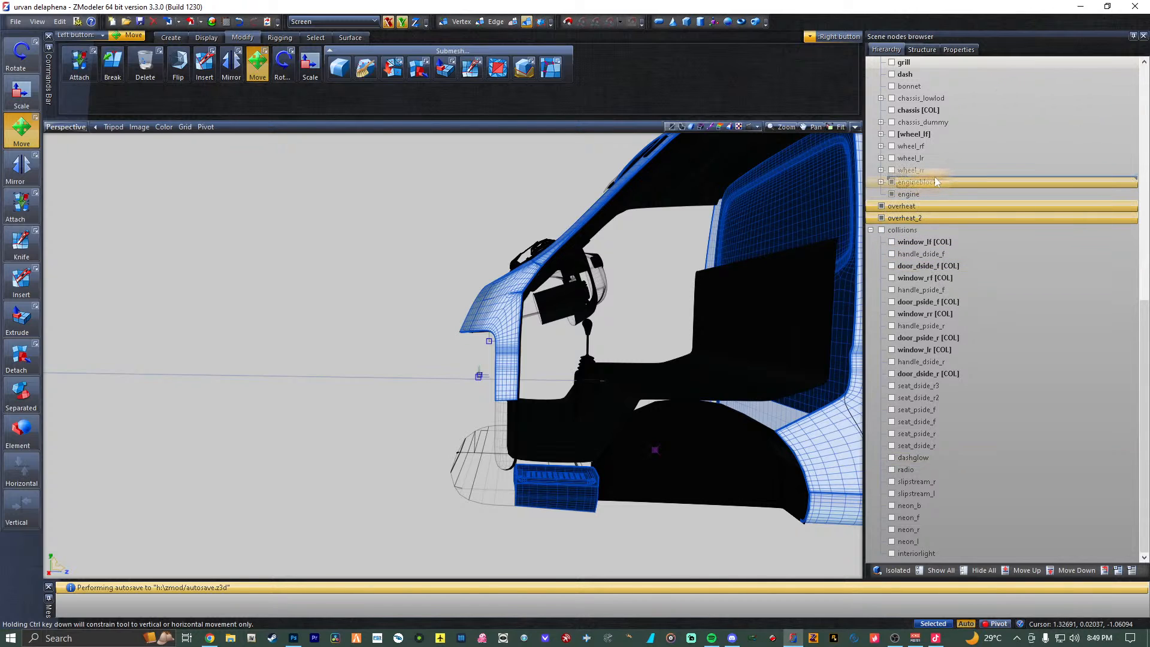
pyautogui.moveTo(936, 182); pyautogui.dragTo(934, 178)
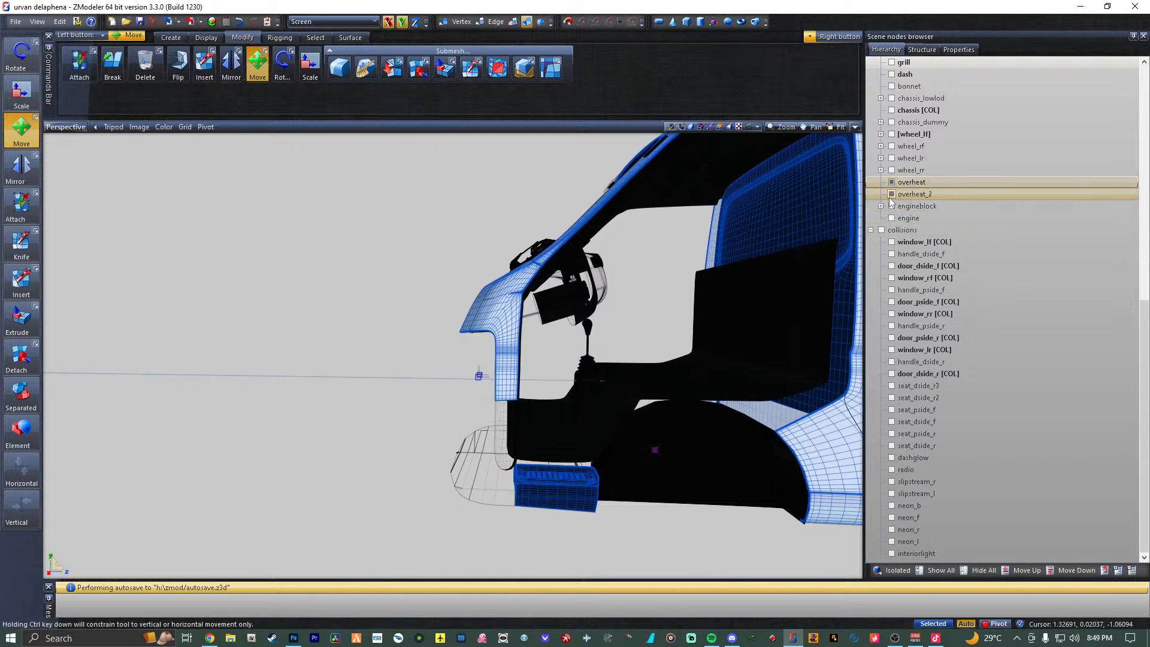
# Hide the overheat dummies and the chassis mesh, show slipstream_r and slipstream_l, and examine their placement at the rear roof corners.
pyautogui.scroll(13, 891, 189)
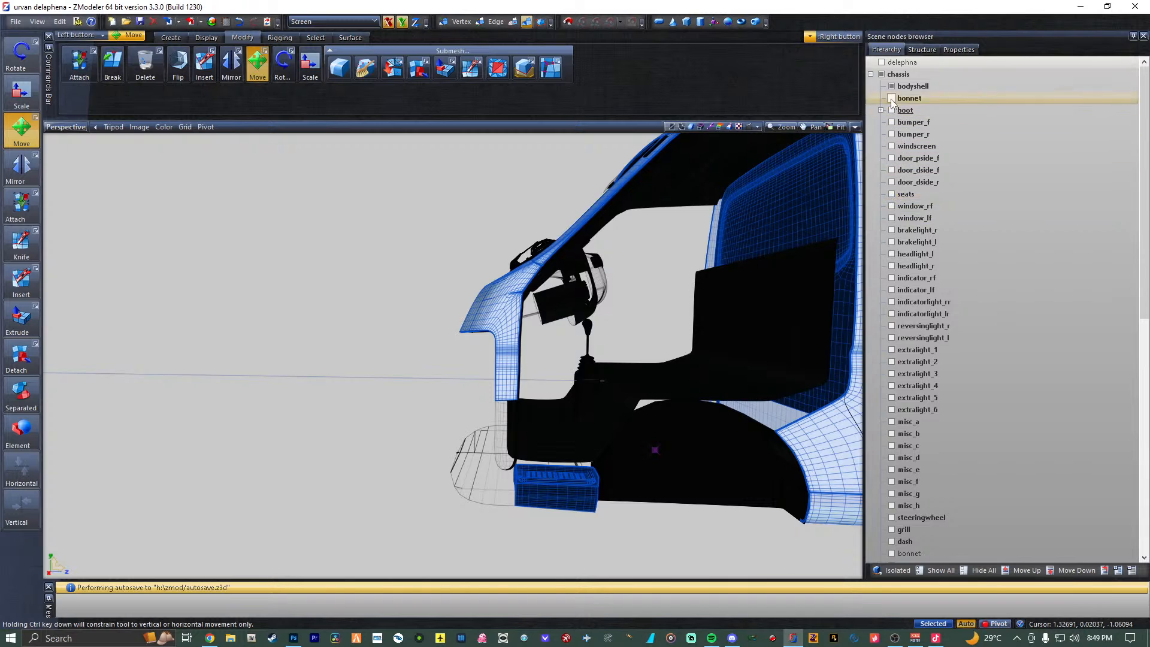
pyautogui.click(881, 75)
pyautogui.scroll(-13, 885, 420)
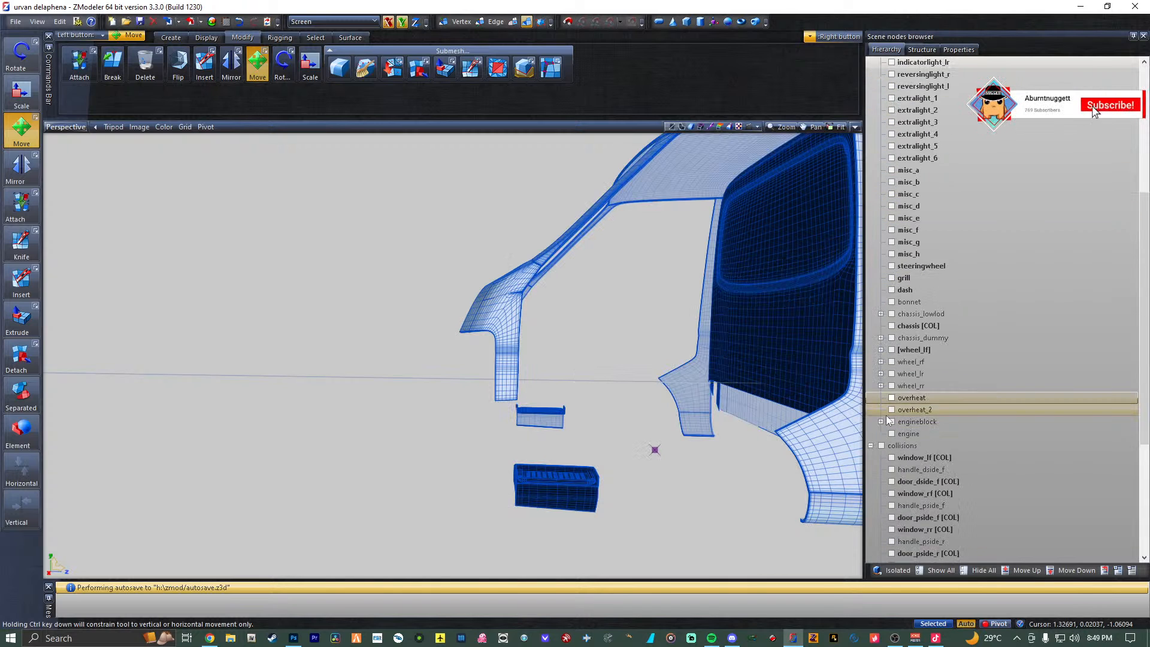
pyautogui.click(891, 482)
pyautogui.click(891, 494)
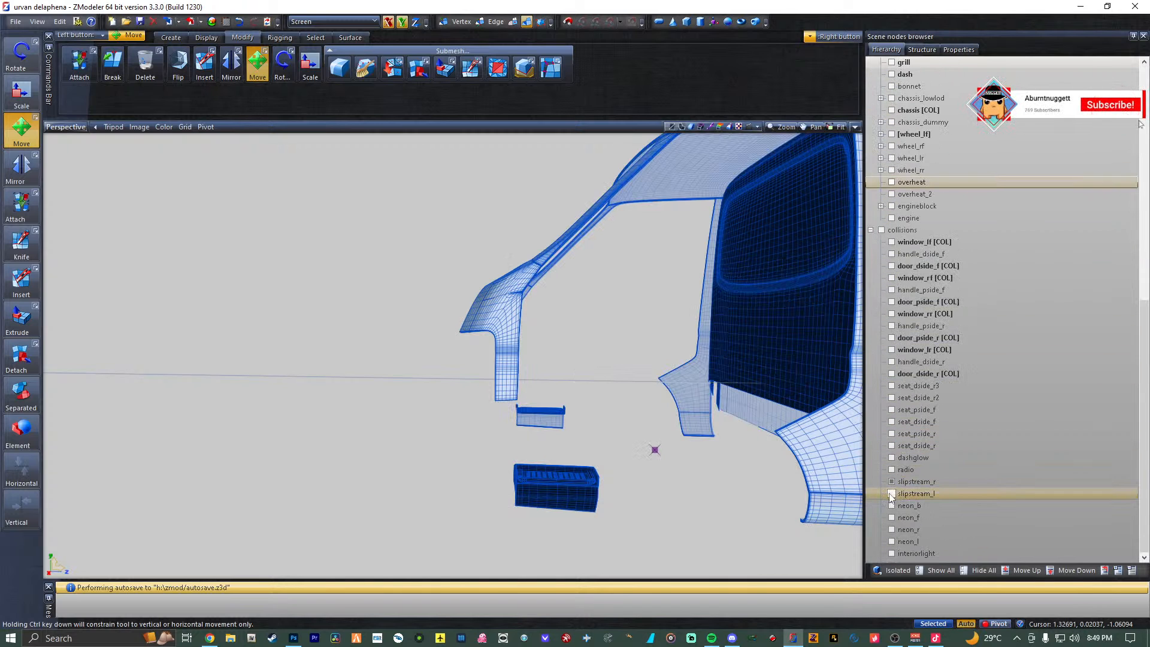
pyautogui.scroll(-6, 626, 404)
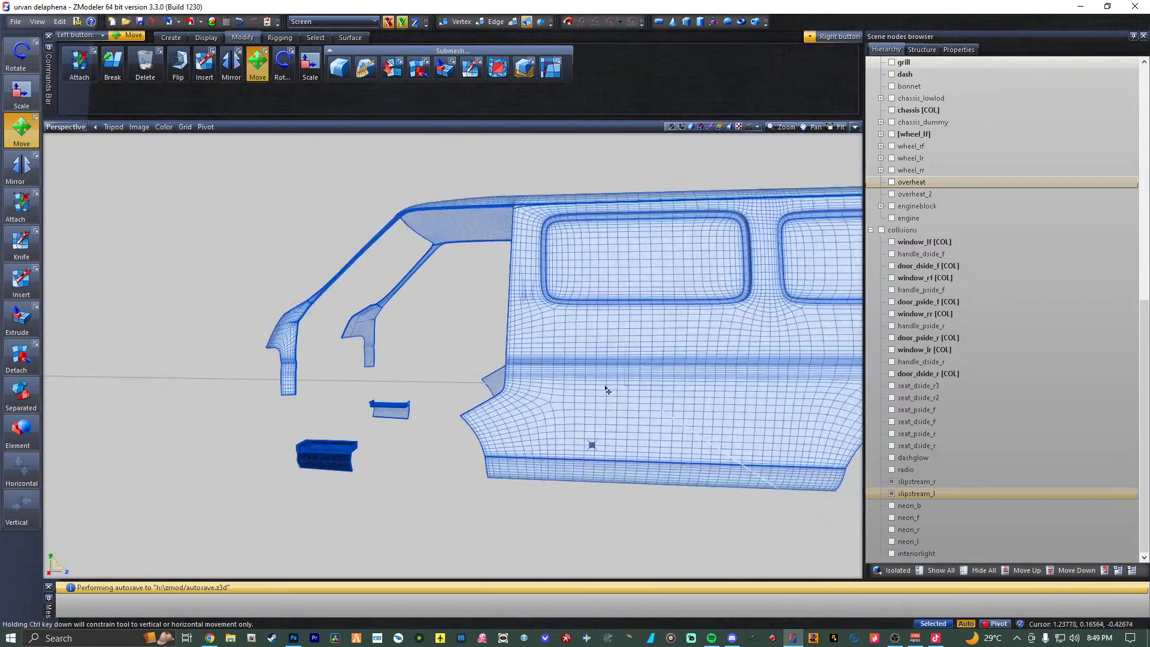
pyautogui.moveTo(363, 403); pyautogui.dragTo(547, 332, button='middle')
pyautogui.click(677, 261)
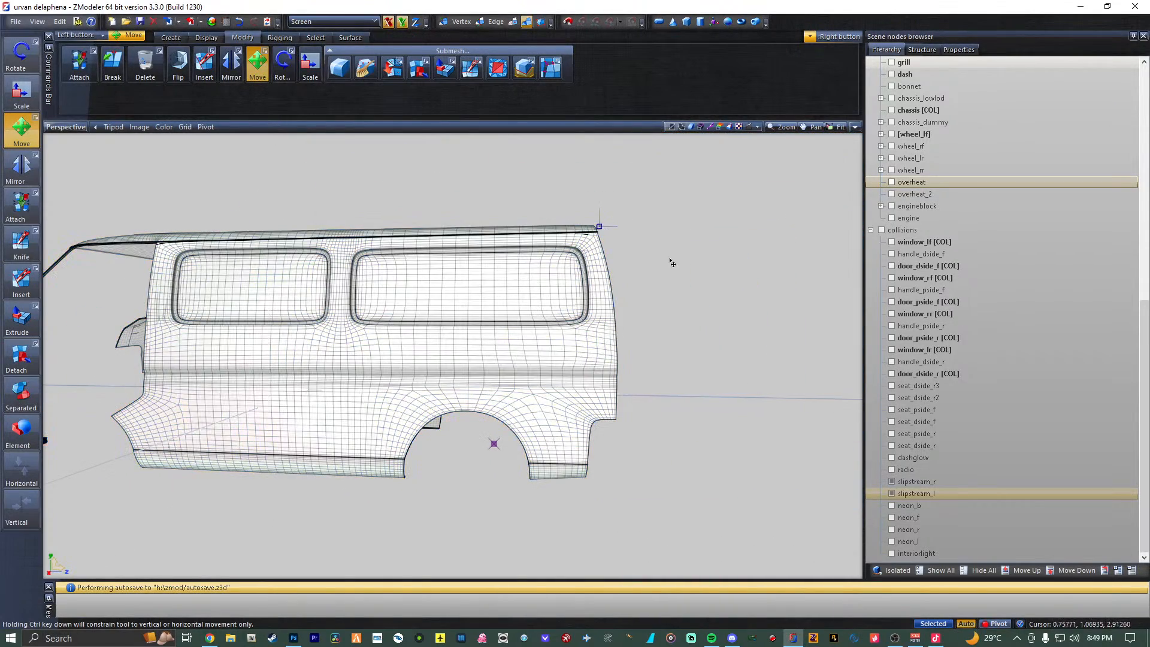
pyautogui.moveTo(689, 260); pyautogui.dragTo(677, 263, button='middle')
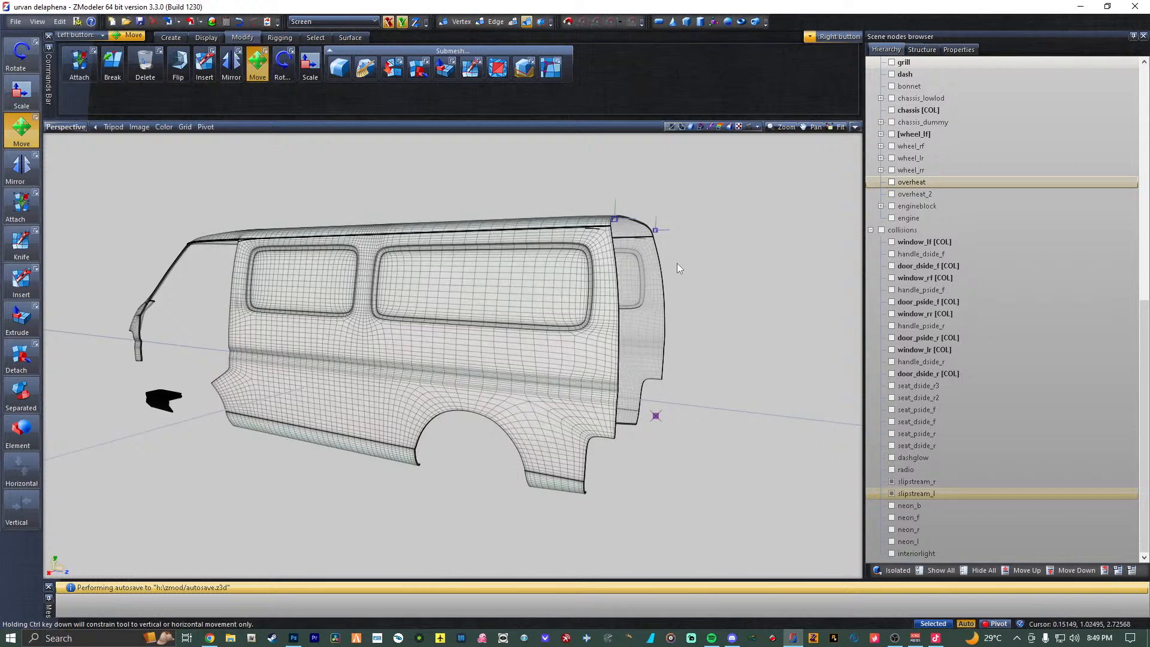
# Move slipstream_r and slipstream_l from collisions into the chassis hierarchy below overheat_2 and hide both.
pyautogui.click(937, 495)
pyautogui.keyDown('shift'); pyautogui.click(940, 482); pyautogui.keyUp('shift')
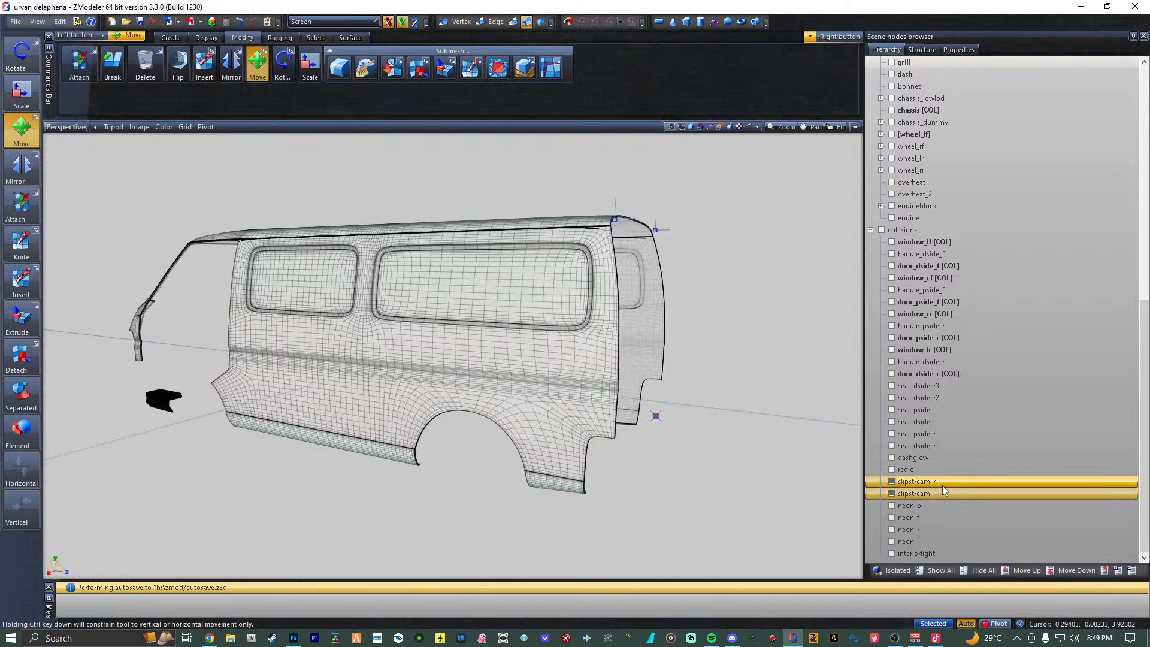
pyautogui.moveTo(942, 485); pyautogui.dragTo(930, 207)
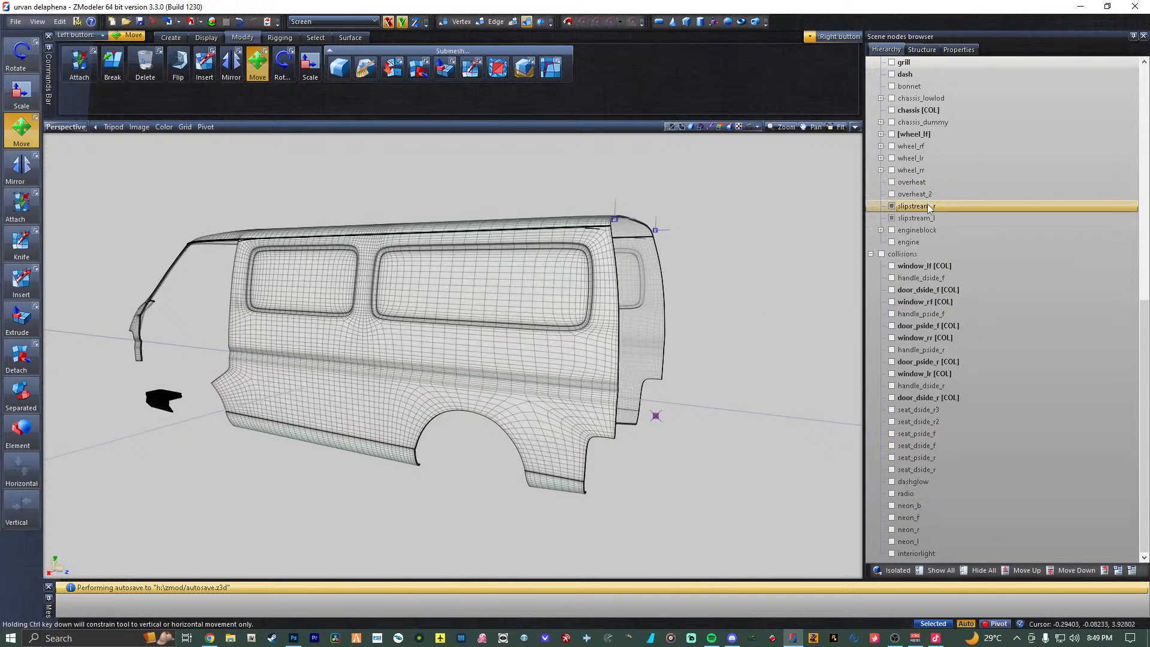
pyautogui.click(892, 219)
pyautogui.click(892, 207)
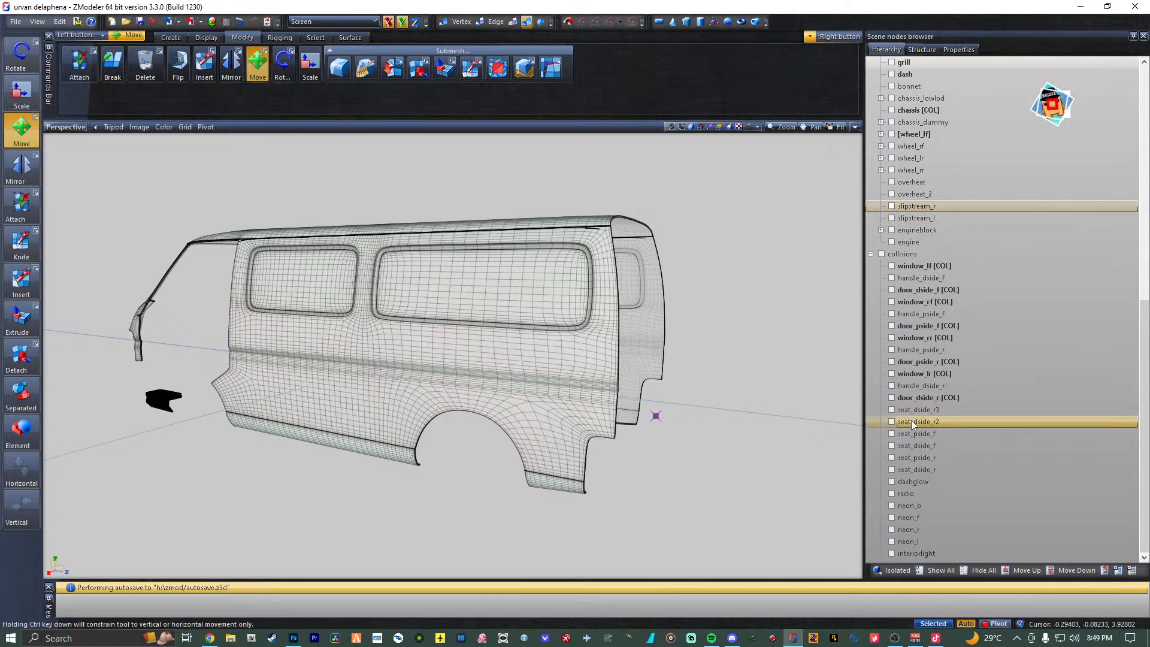
# Show neon_b, neon_f, neon_r and neon_l and move them from collisions into the chassis hierarchy below engineblock.
pyautogui.click(891, 507)
pyautogui.click(891, 520)
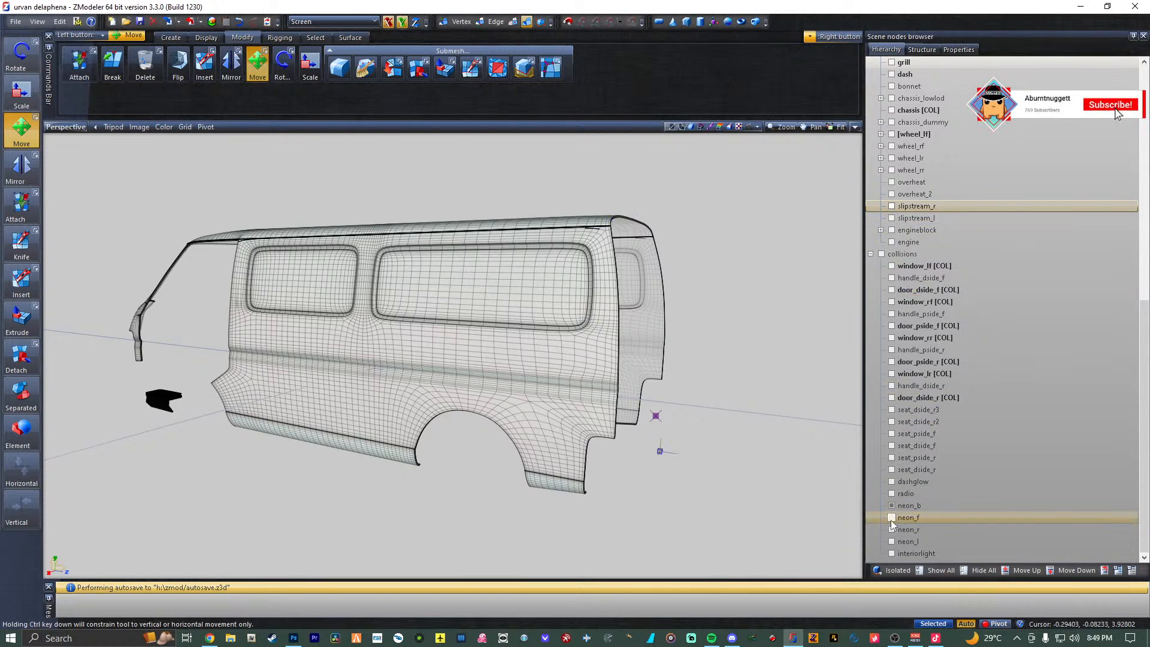
pyautogui.click(890, 531)
pyautogui.moveTo(890, 540); pyautogui.dragTo(923, 264)
# Show the interiorlight dummy, hide the bodyshell, and move the dummy about 1.6 units forward towards the front cab.
pyautogui.click(891, 554)
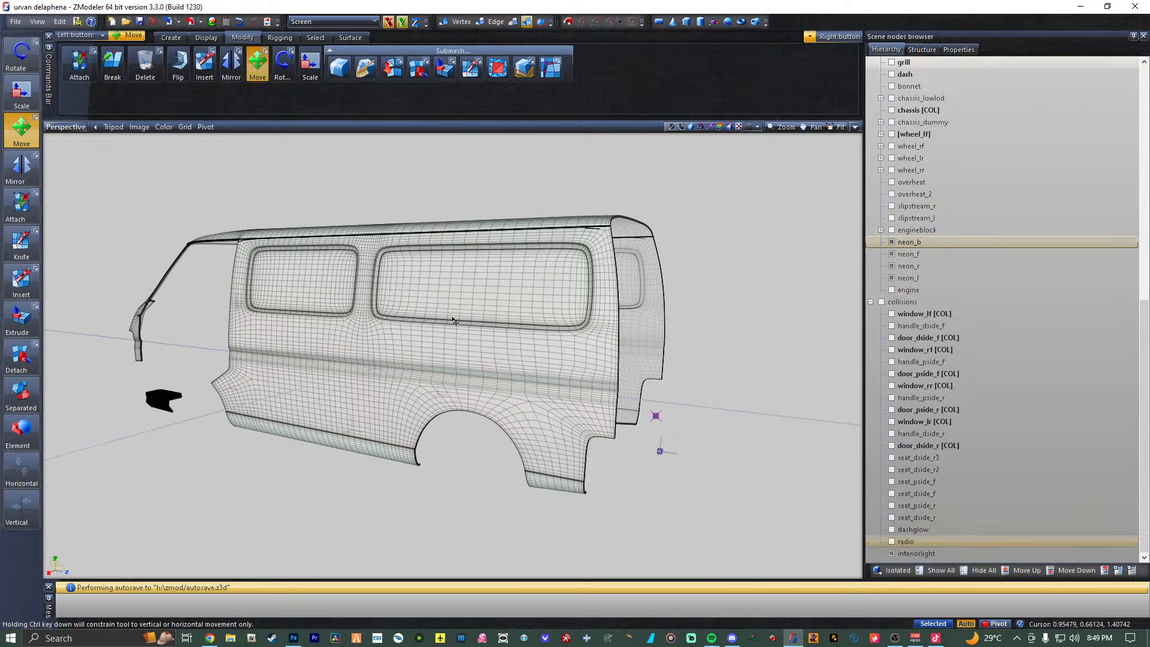
pyautogui.moveTo(457, 321); pyautogui.dragTo(829, 337, button='middle')
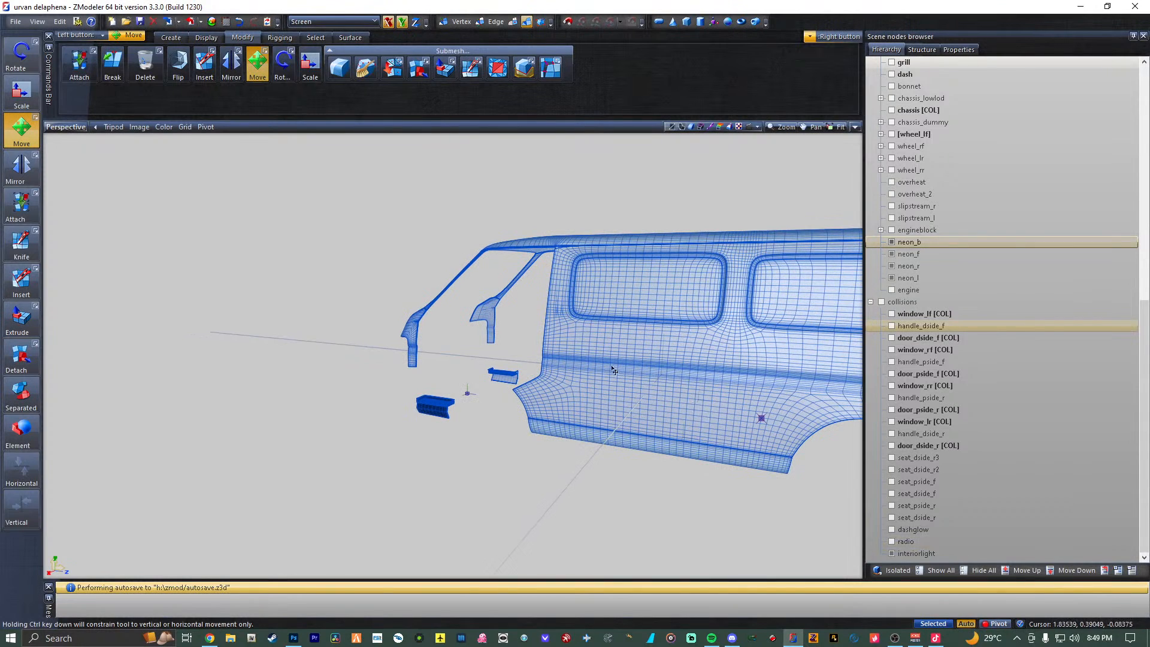
pyautogui.keyDown('alt'); pyautogui.moveTo(612, 367); pyautogui.dragTo(627, 364, button='middle'); pyautogui.keyUp('alt')
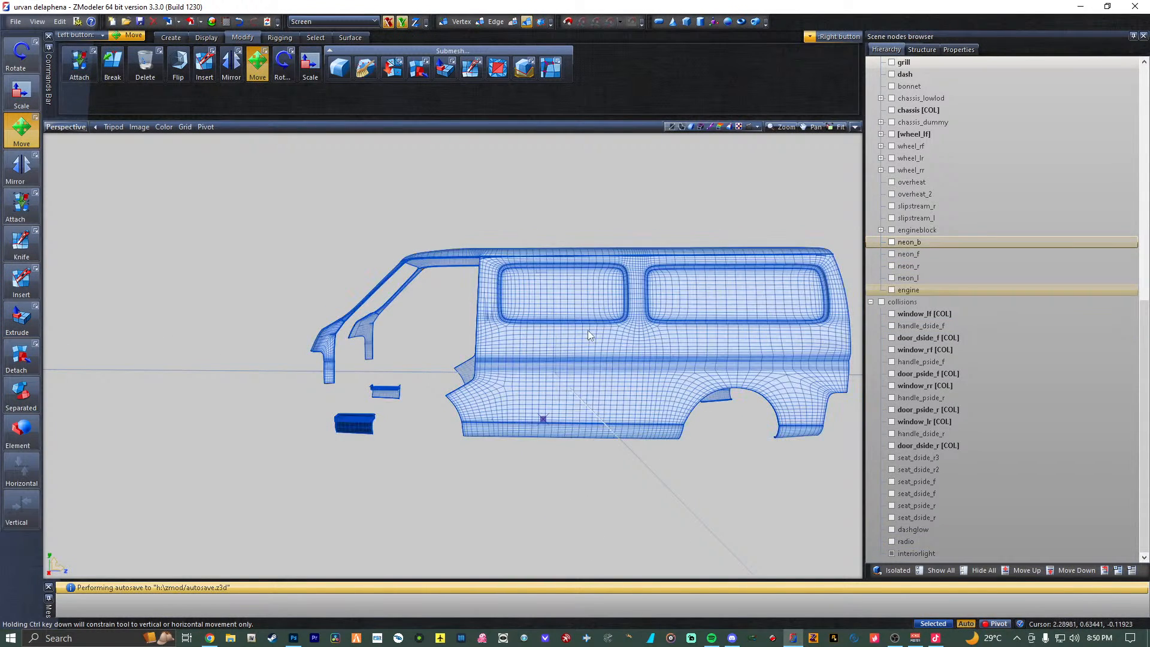
pyautogui.scroll(2, 586, 332)
pyautogui.scroll(10, 911, 343)
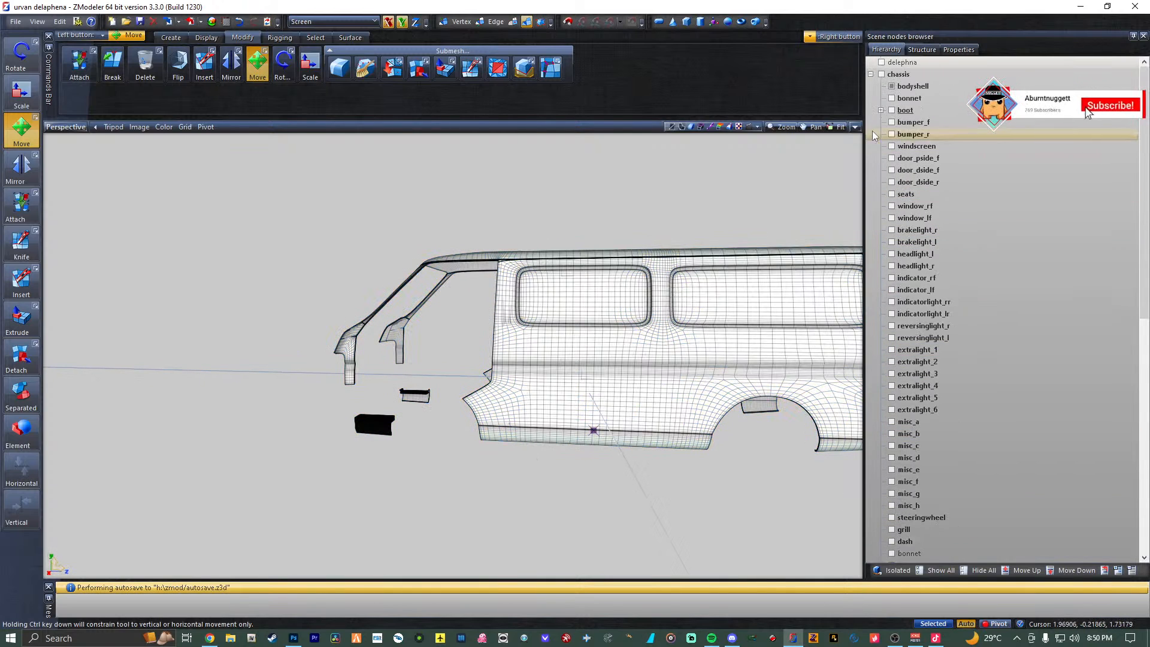
pyautogui.click(890, 87)
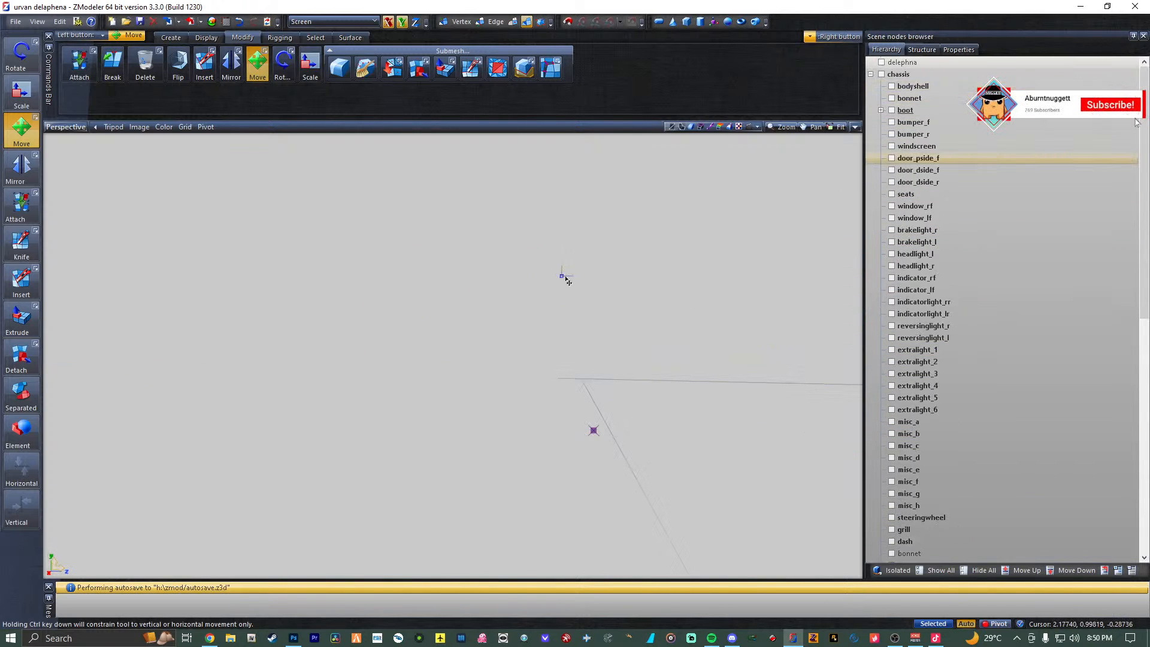
pyautogui.moveTo(562, 277); pyautogui.dragTo(562, 277)
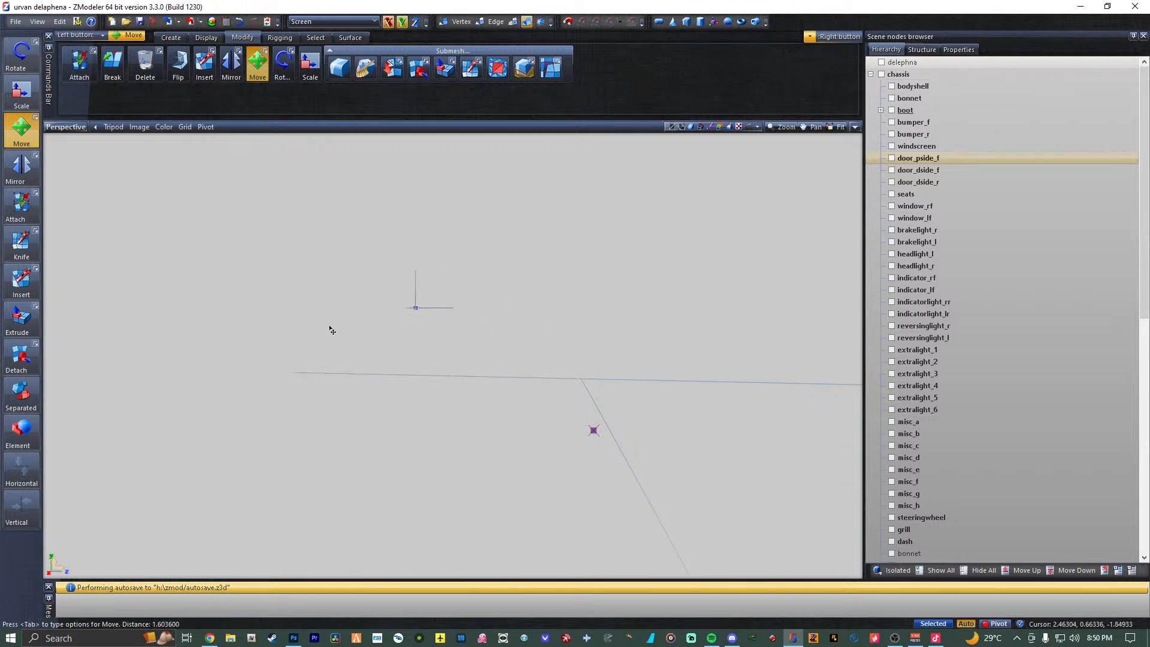
# Show the bodyshell again and raise the interiorlight dummy under the cab roof, checking its position against the chassis interior.
pyautogui.scroll(-11, 911, 515)
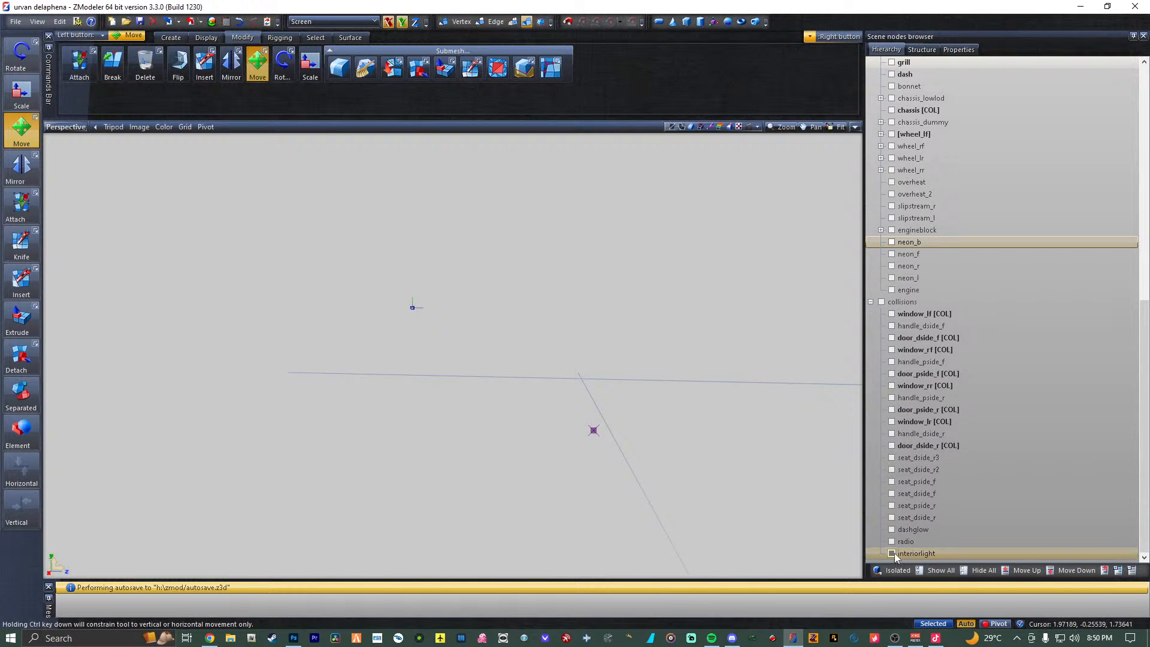
pyautogui.scroll(11, 894, 552)
pyautogui.click(892, 86)
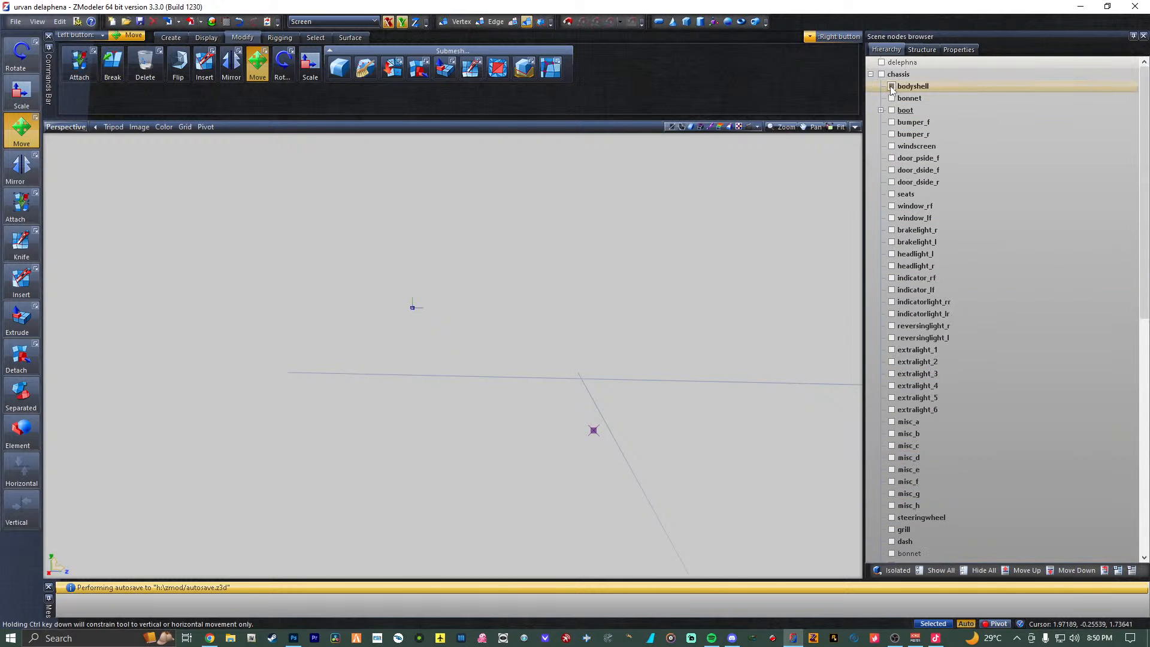
pyautogui.moveTo(454, 334); pyautogui.dragTo(376, 312, button='middle')
pyautogui.scroll(4, 375, 312)
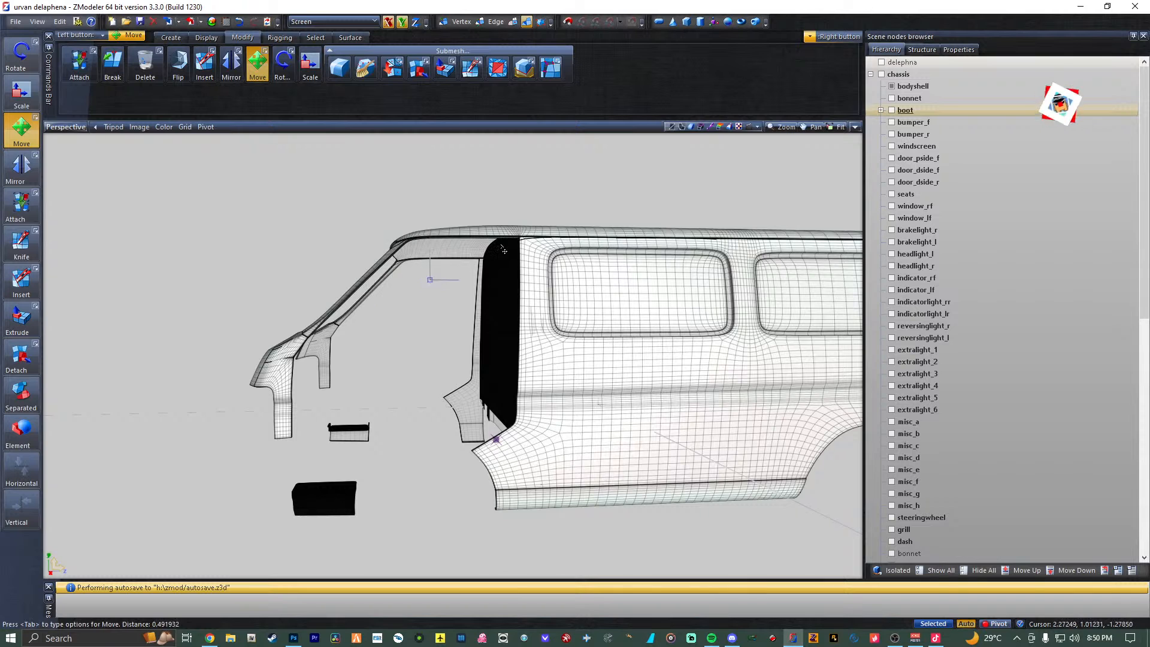
pyautogui.moveTo(504, 251); pyautogui.dragTo(512, 232)
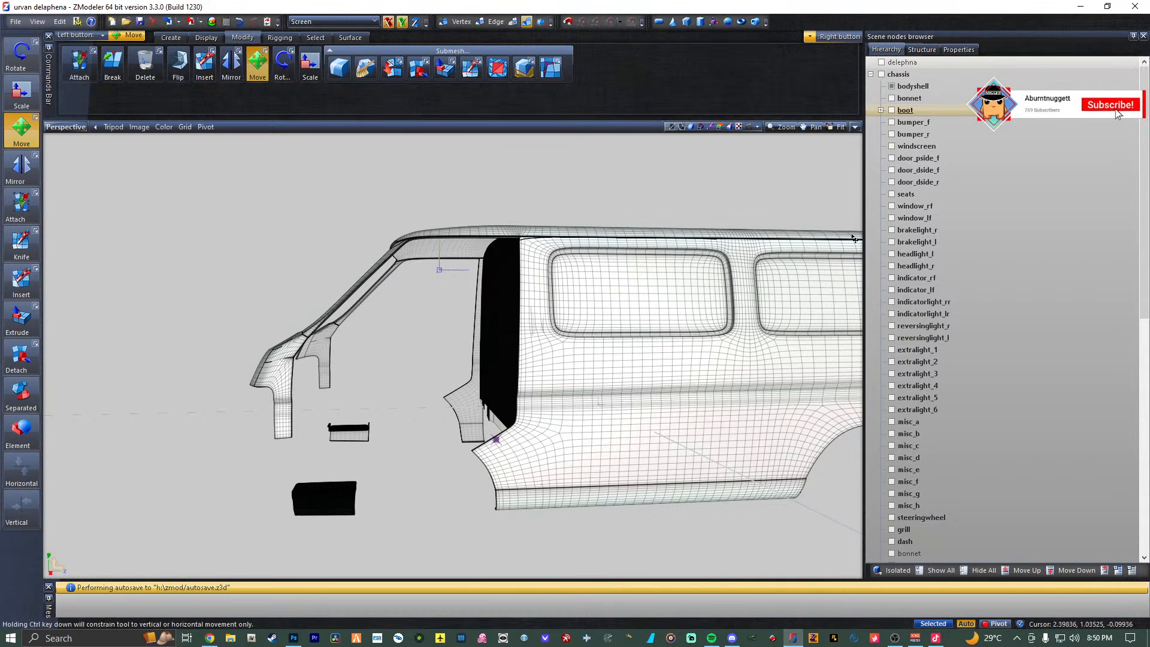
pyautogui.click(882, 74)
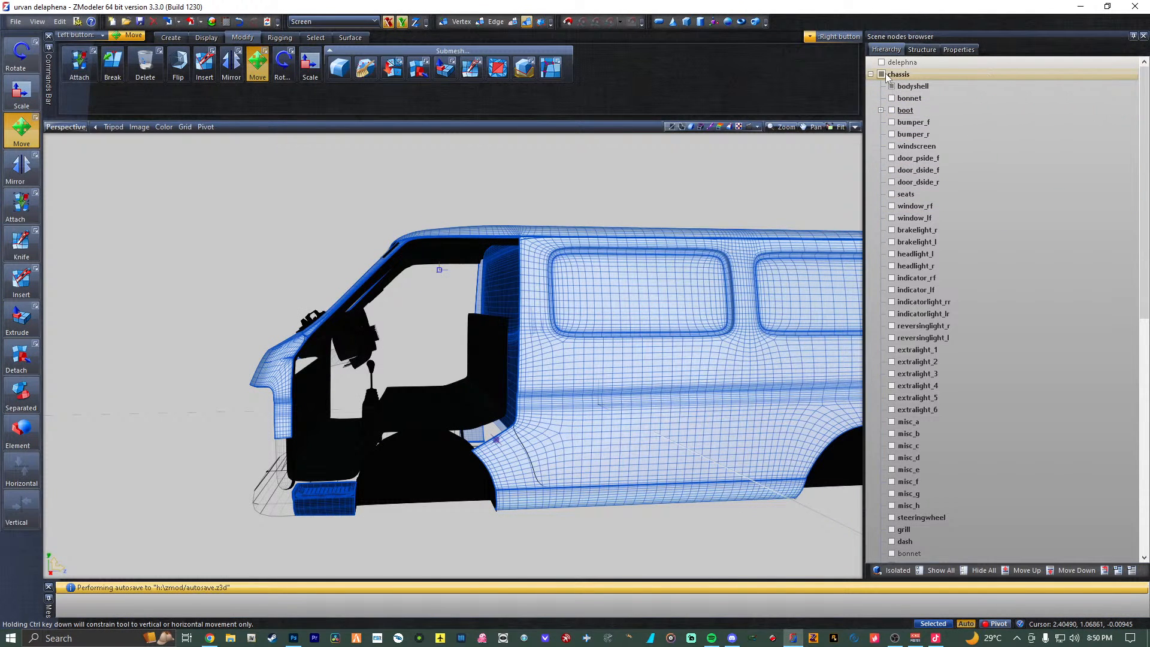
pyautogui.click(882, 75)
# Move the interiorlight dummy from collisions into the chassis hierarchy below engine.
pyautogui.scroll(-13, 922, 509)
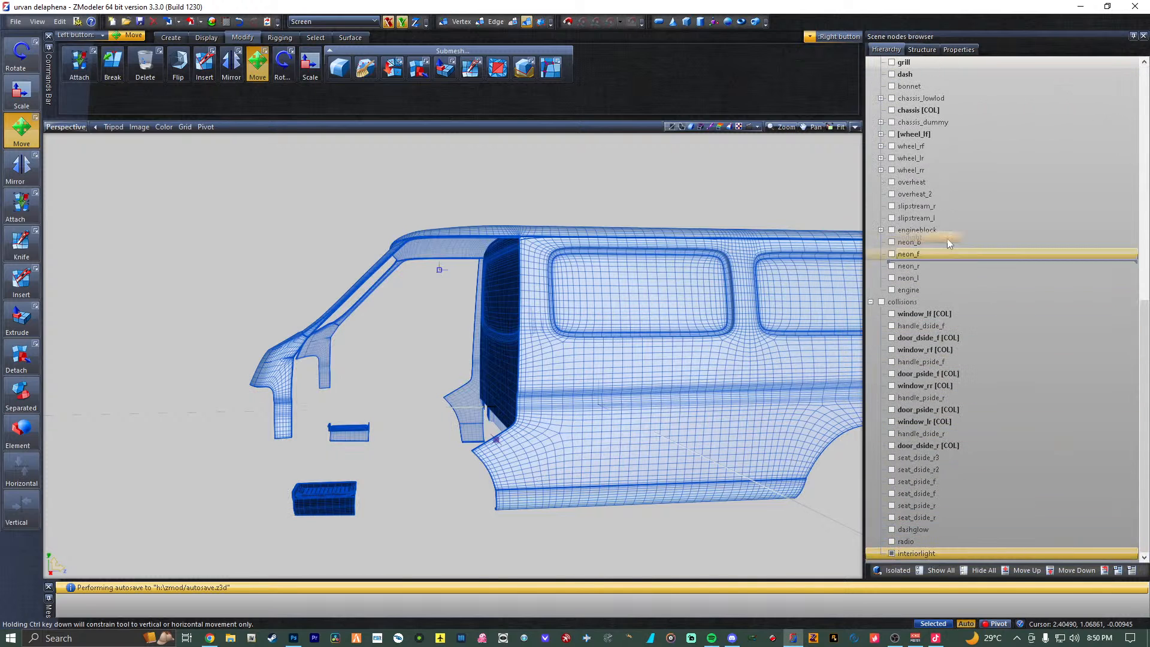
pyautogui.scroll(9, 940, 192)
pyautogui.scroll(6, 940, 120)
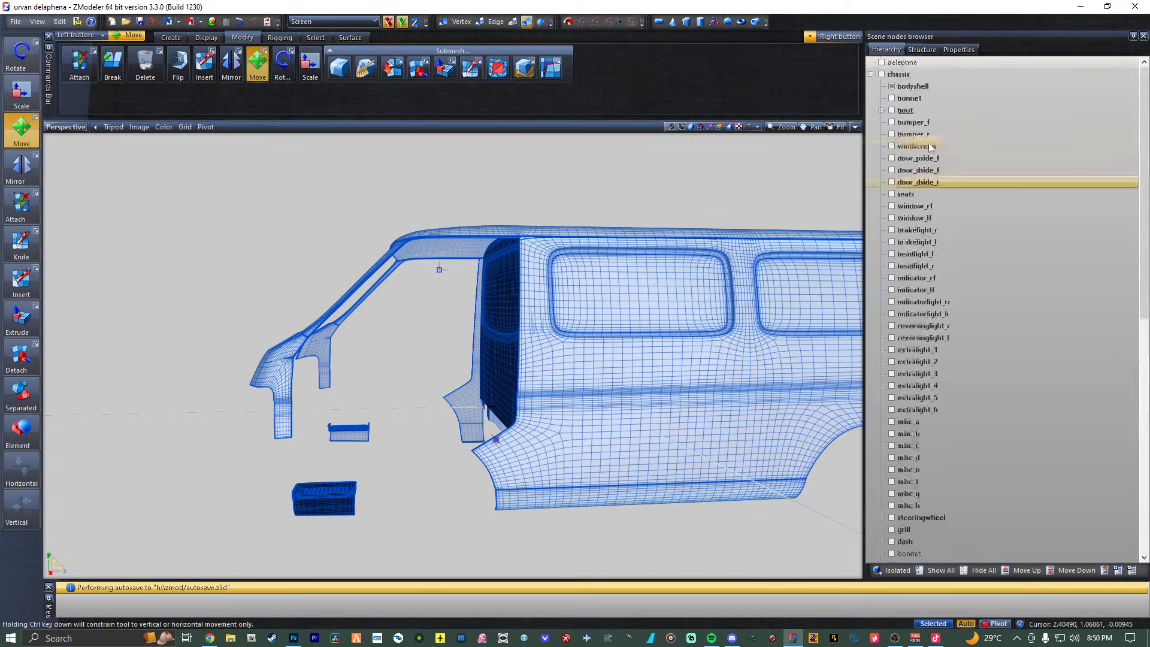
# Hide the bodyshell, show the dashglow dummy, and move it forward towards the dashboard area.
pyautogui.click(891, 85)
pyautogui.scroll(-13, 922, 239)
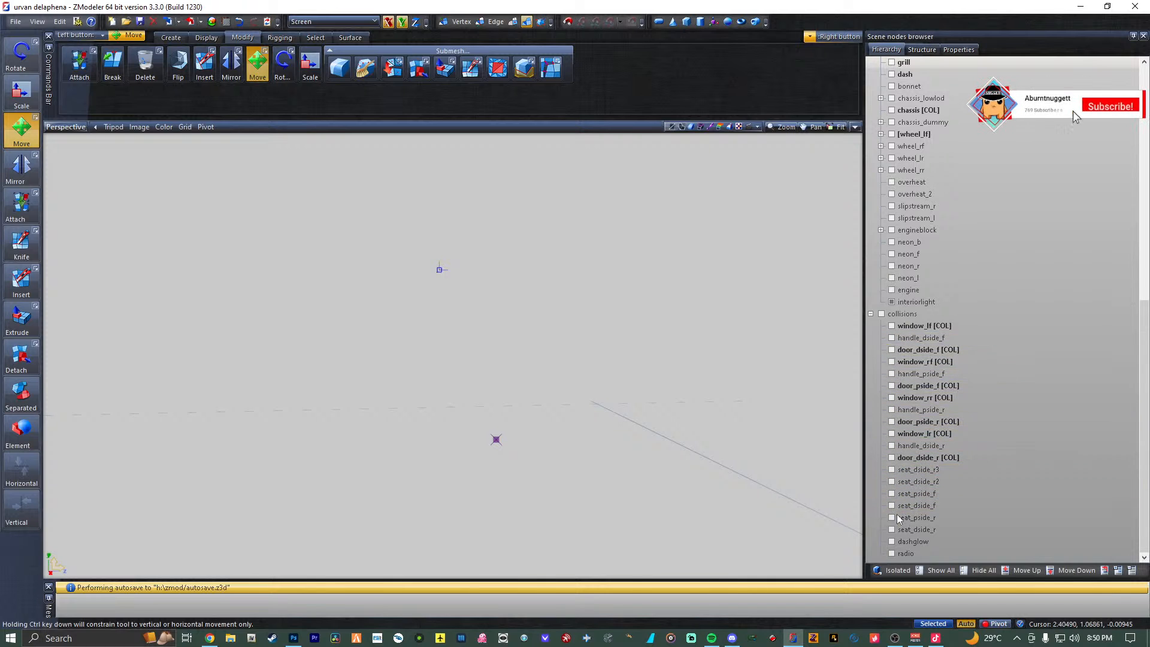
pyautogui.click(891, 541)
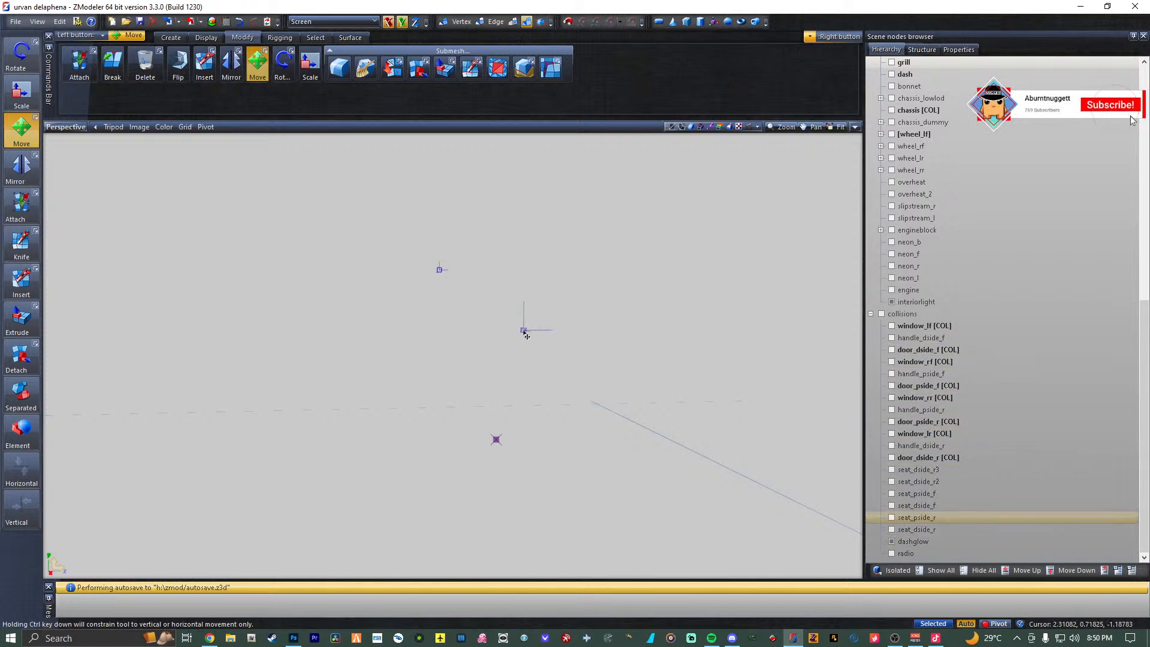
pyautogui.moveTo(362, 306); pyautogui.dragTo(193, 315)
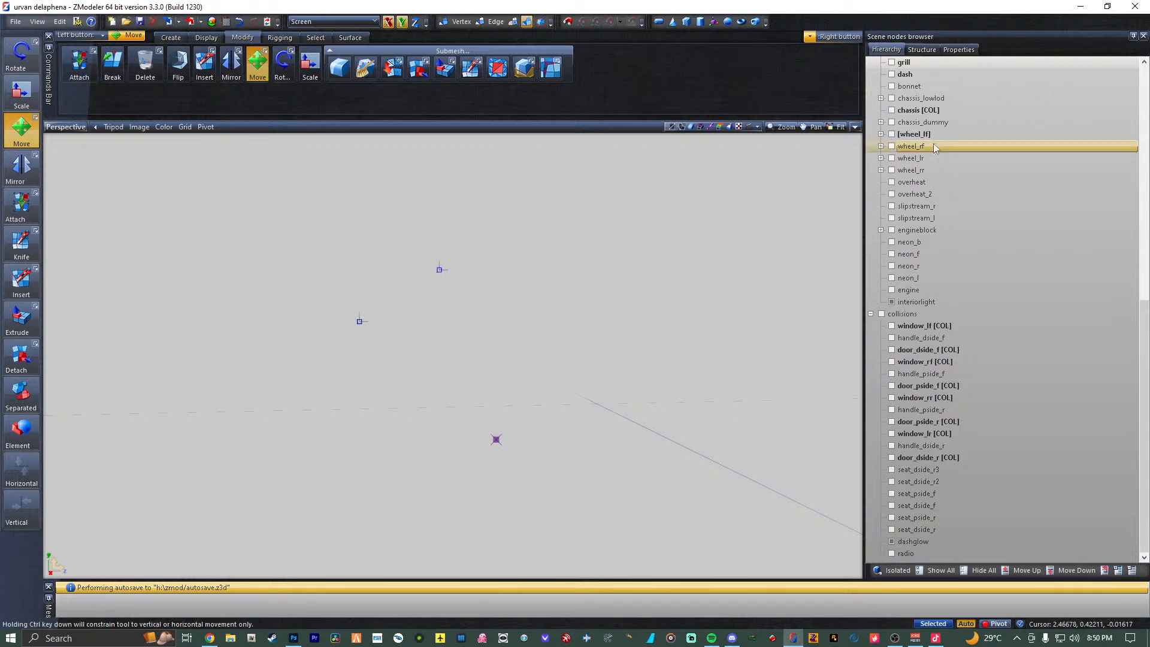
# Hide the interiorlight dummy and check dashglow's position against the dashboard from inside the cab, toggling the chassis display.
pyautogui.scroll(13, 872, 516)
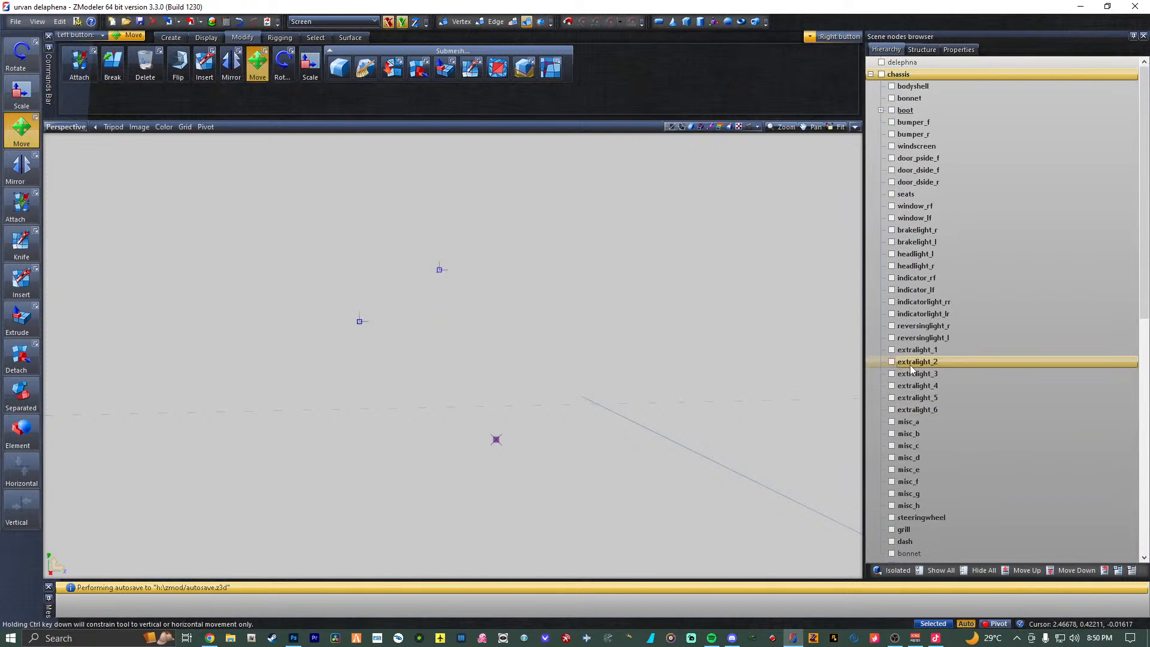
pyautogui.scroll(-13, 905, 263)
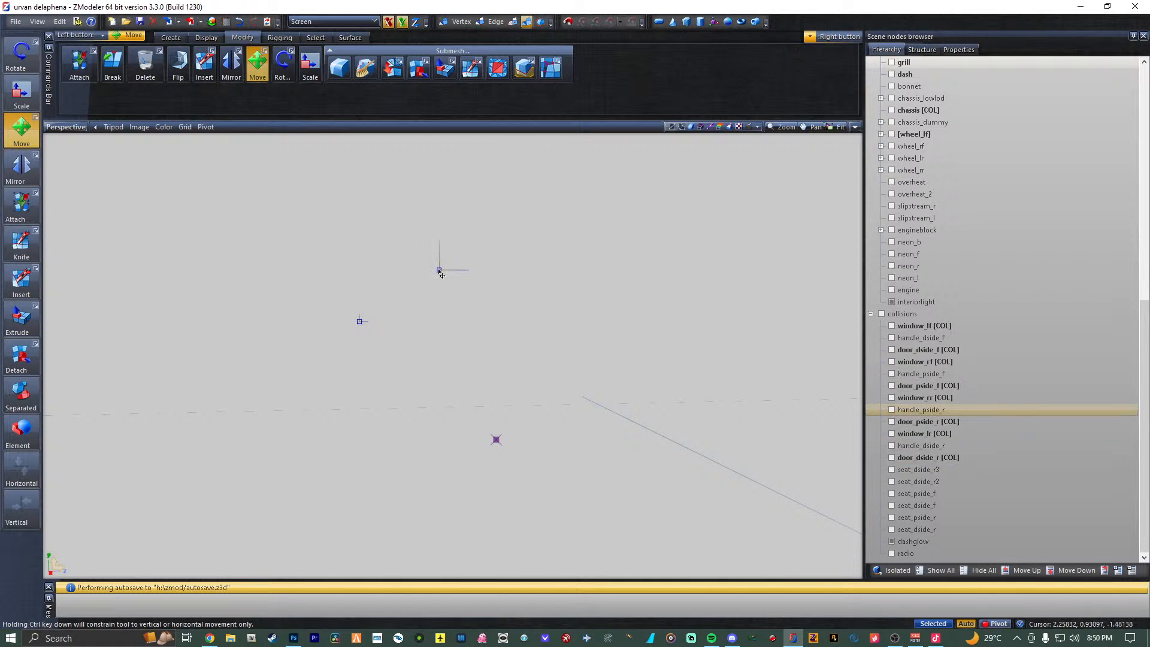
pyautogui.click(892, 302)
pyautogui.scroll(13, 928, 276)
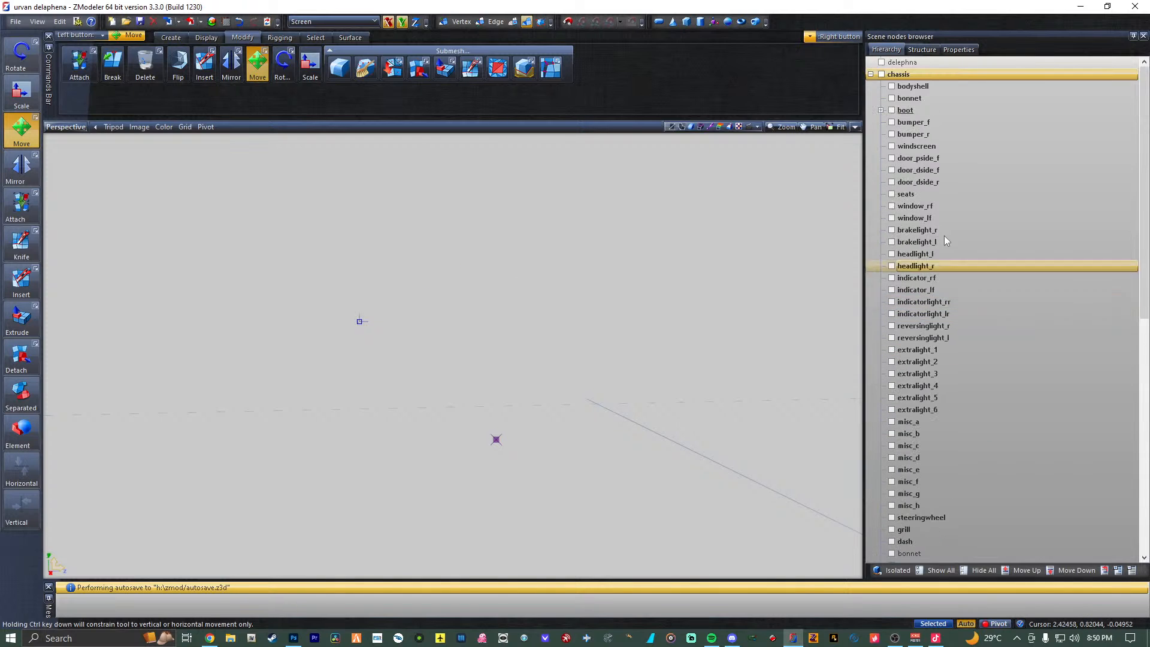
pyautogui.click(891, 86)
pyautogui.moveTo(508, 315); pyautogui.dragTo(407, 322, button='middle')
pyautogui.moveTo(626, 320); pyautogui.dragTo(412, 318, button='middle')
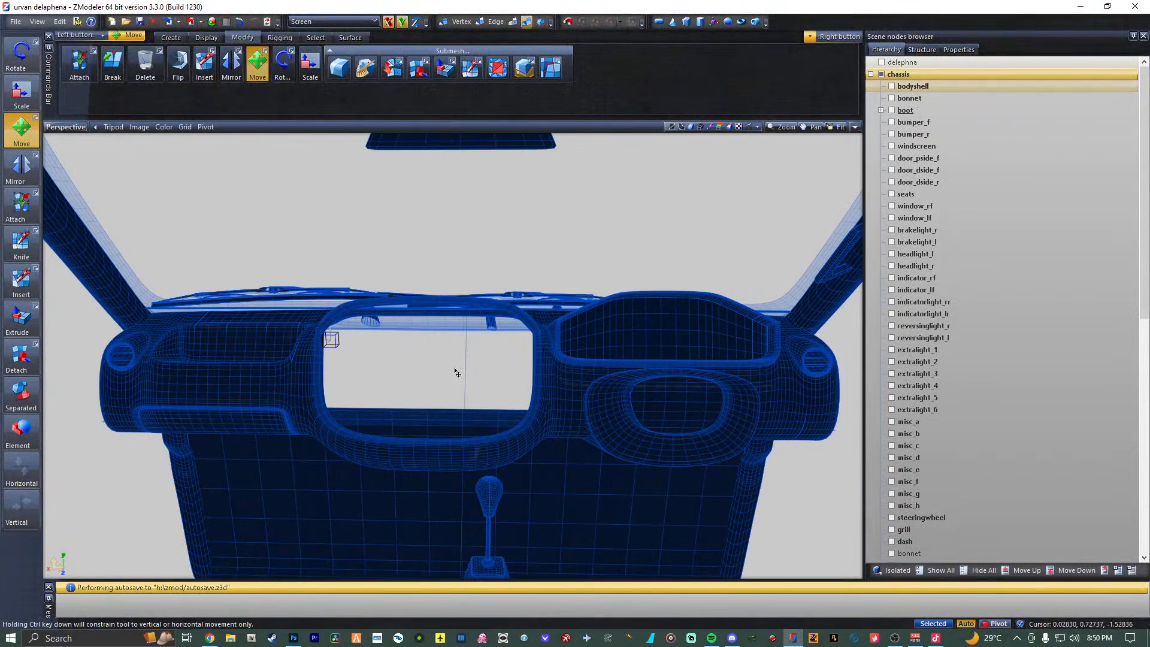
pyautogui.click(881, 74)
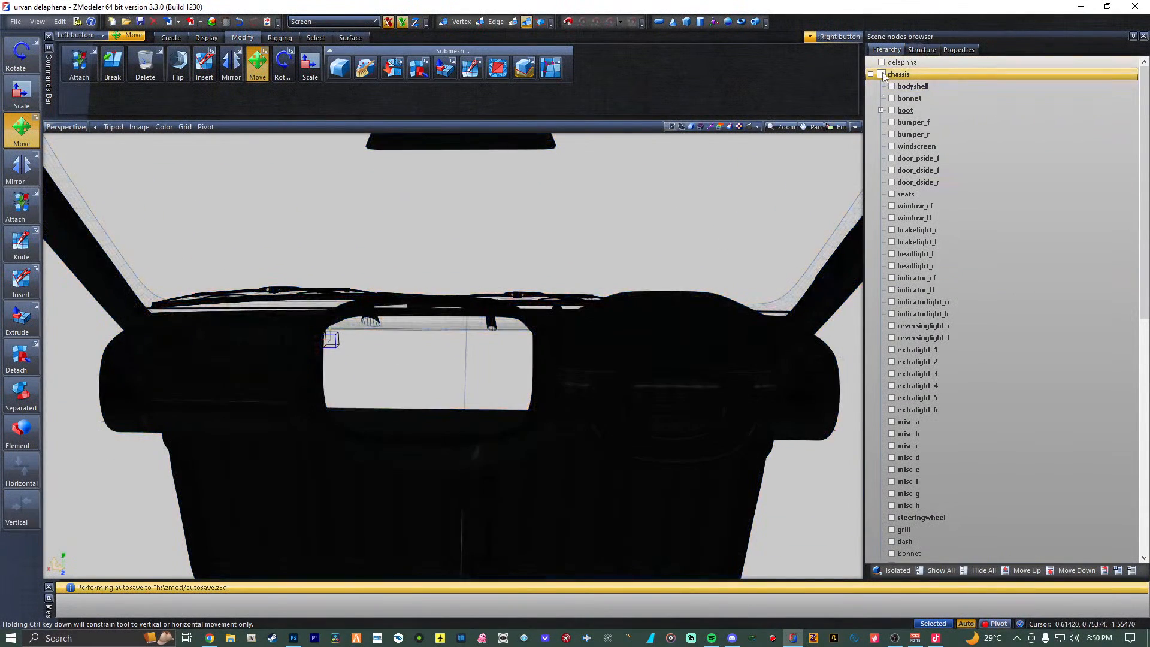
# Move the dashglow dummy sideways to the driver's instrument cluster, toggling the chassis display to check its position.
pyautogui.moveTo(777, 329); pyautogui.dragTo(775, 329)
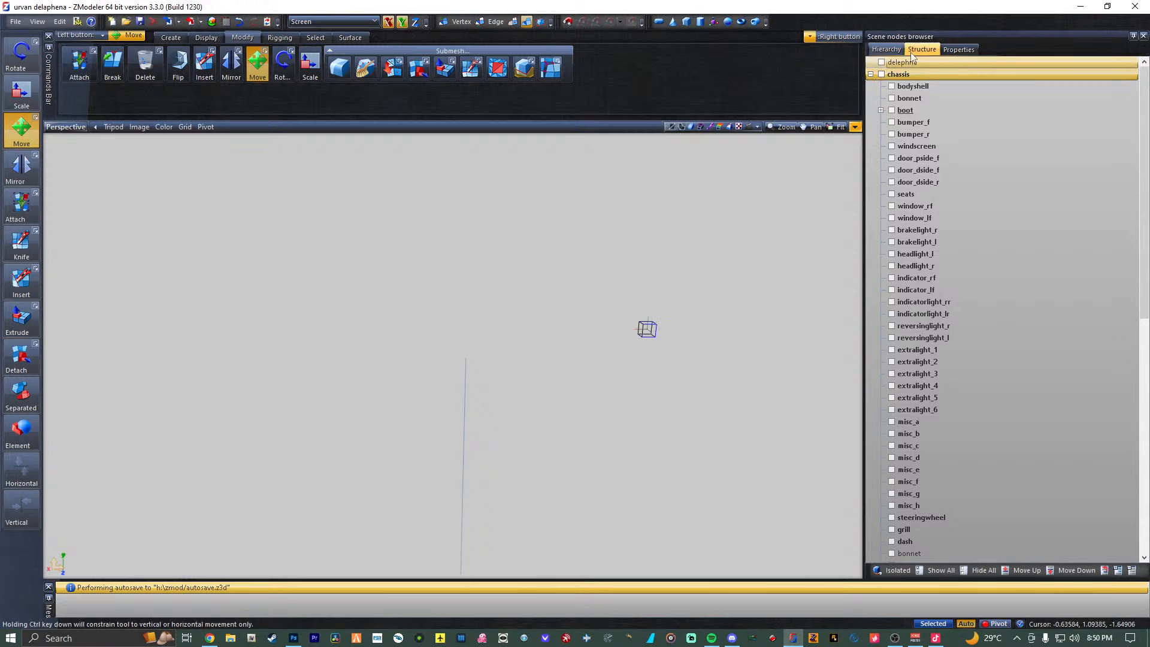
pyautogui.click(882, 74)
pyautogui.scroll(5, 593, 325)
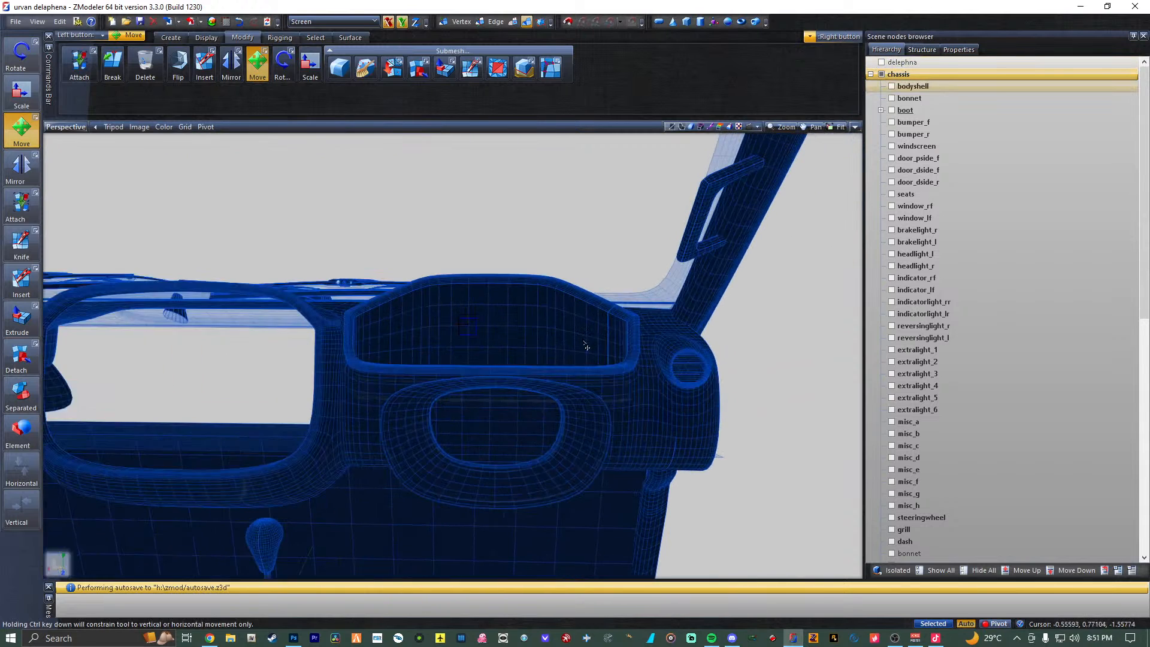
pyautogui.click(882, 75)
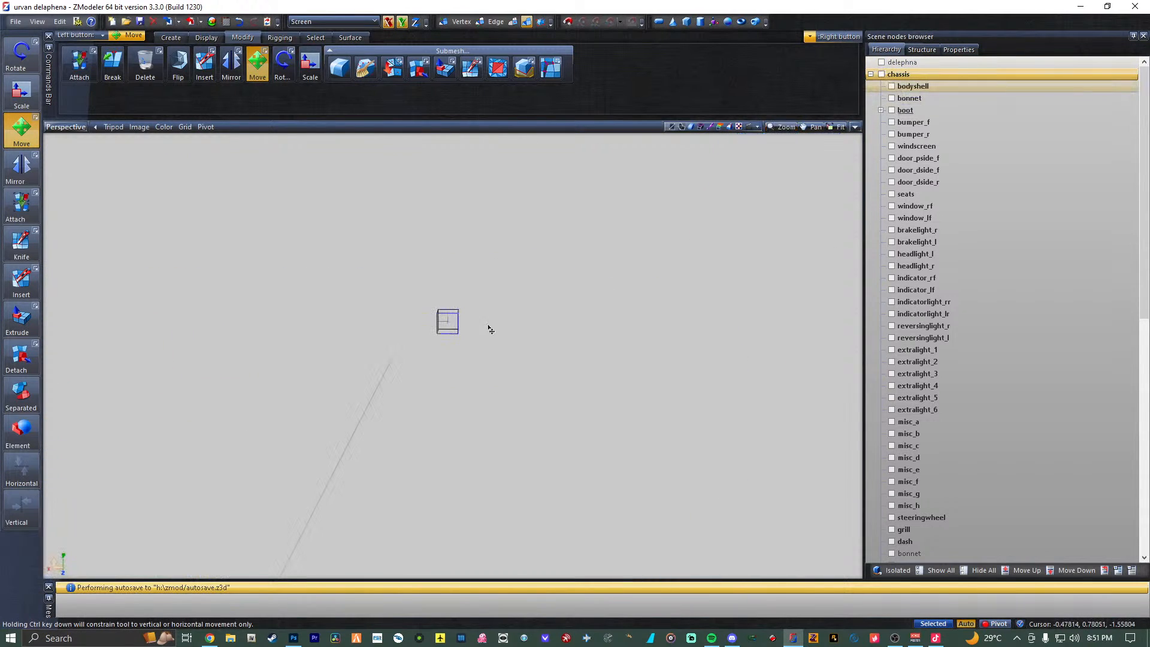
pyautogui.moveTo(456, 334); pyautogui.dragTo(464, 334)
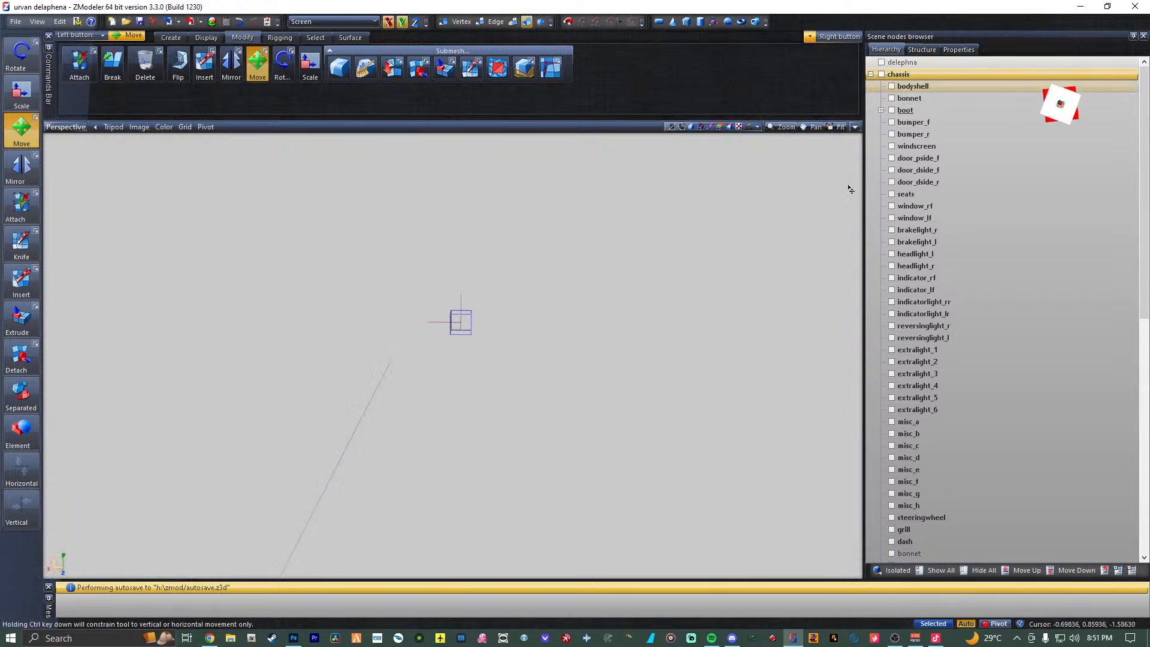
pyautogui.click(871, 75)
pyautogui.click(872, 74)
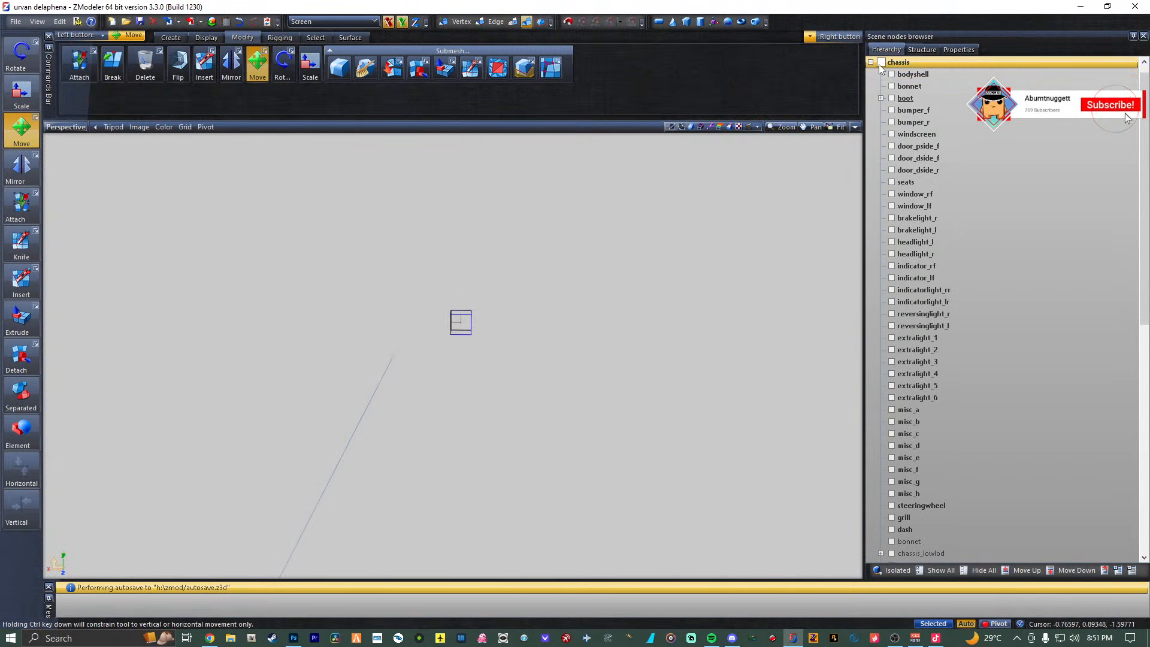
# From the side, shift the dashglow dummy forward and down near the instrument cluster, checking it against the chassis.
pyautogui.click(880, 64)
pyautogui.click(881, 63)
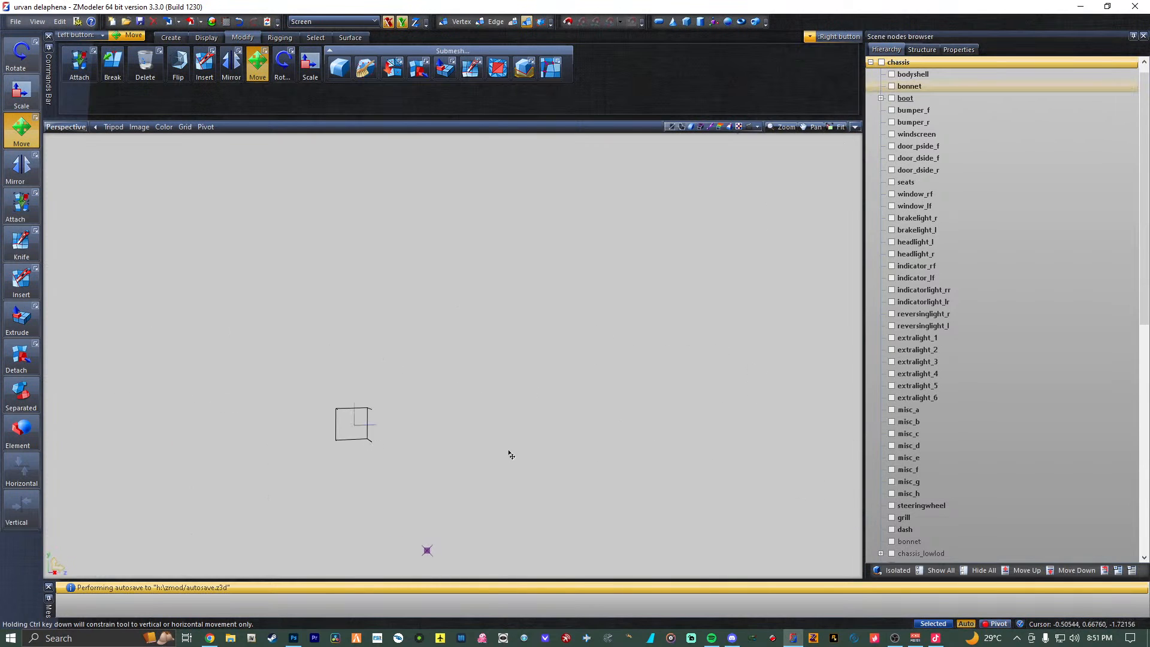
pyautogui.moveTo(500, 450)
pyautogui.mouseDown(button='middle')
pyautogui.moveTo(510, 432)
pyautogui.moveTo(500, 439)
pyautogui.mouseUp(button='middle')
pyautogui.moveTo(506, 437); pyautogui.dragTo(600, 399)
pyautogui.click(881, 63)
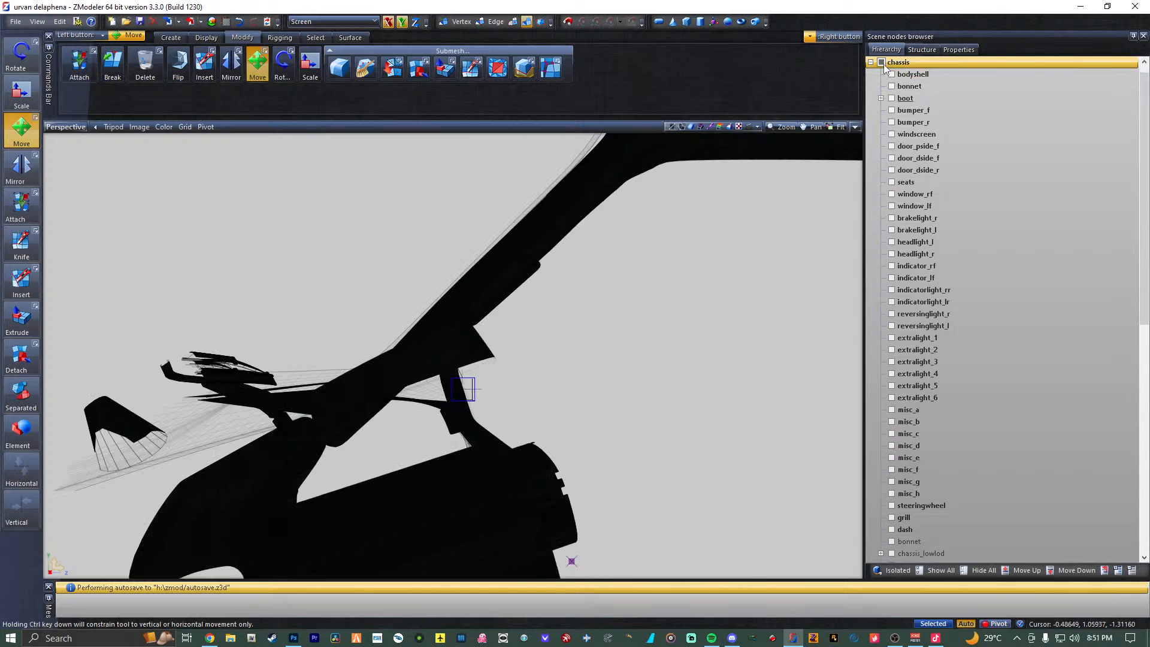
pyautogui.click(882, 63)
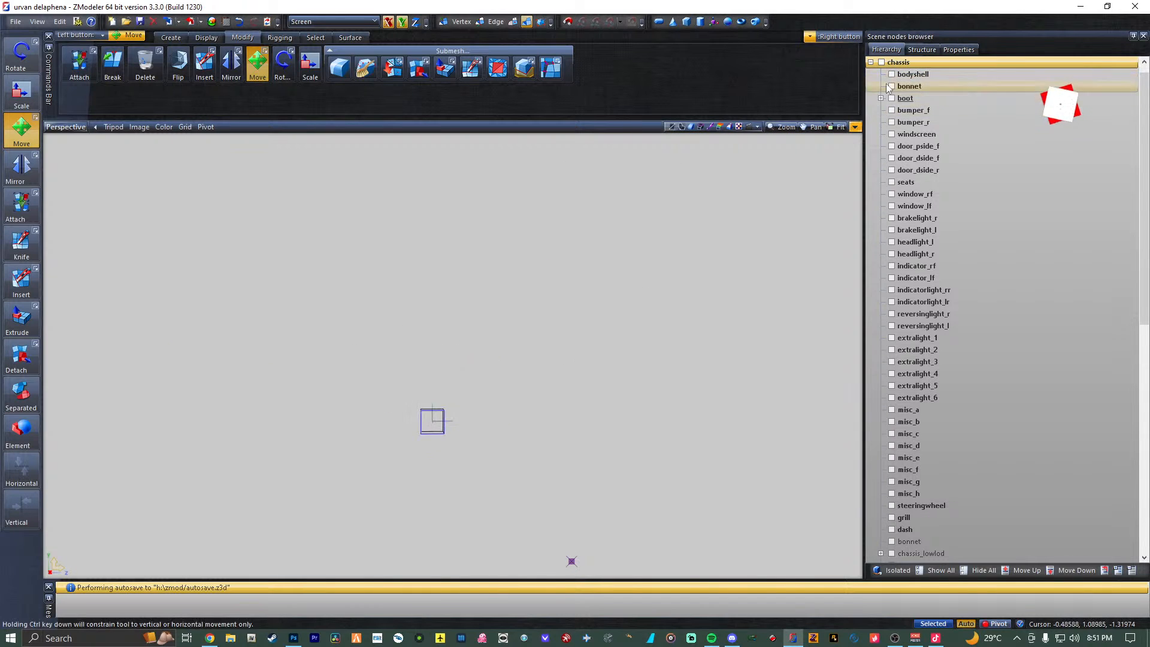
pyautogui.click(882, 62)
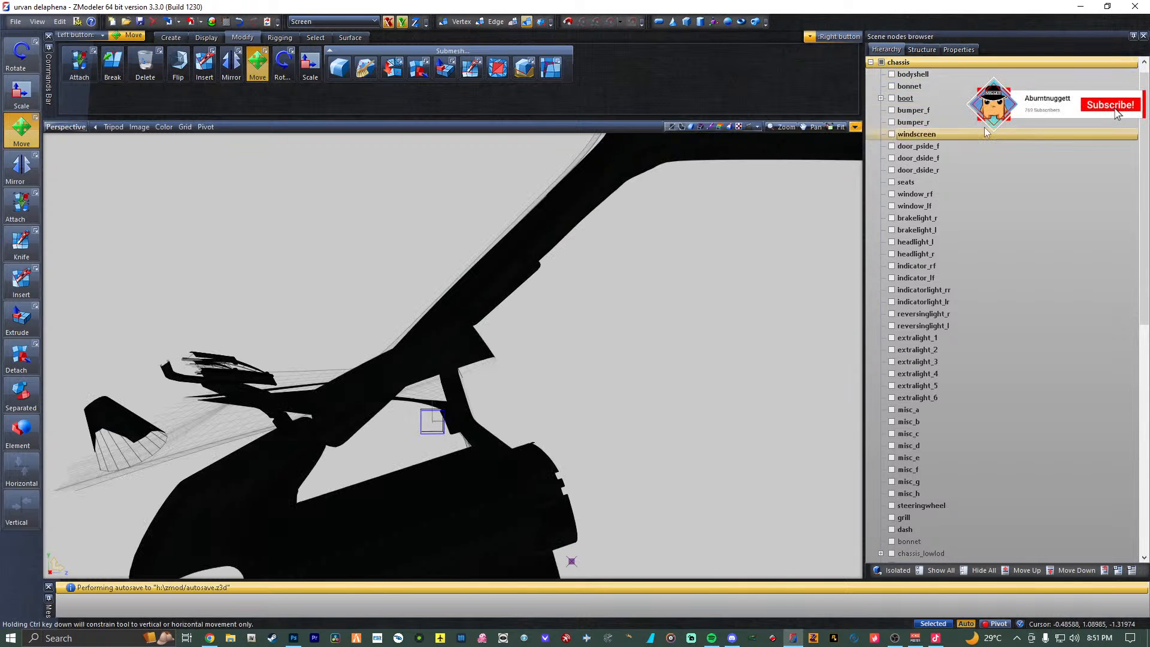
# Move the dashglow dummy from collisions into the chassis hierarchy below interiorlight.
pyautogui.scroll(-12, 950, 275)
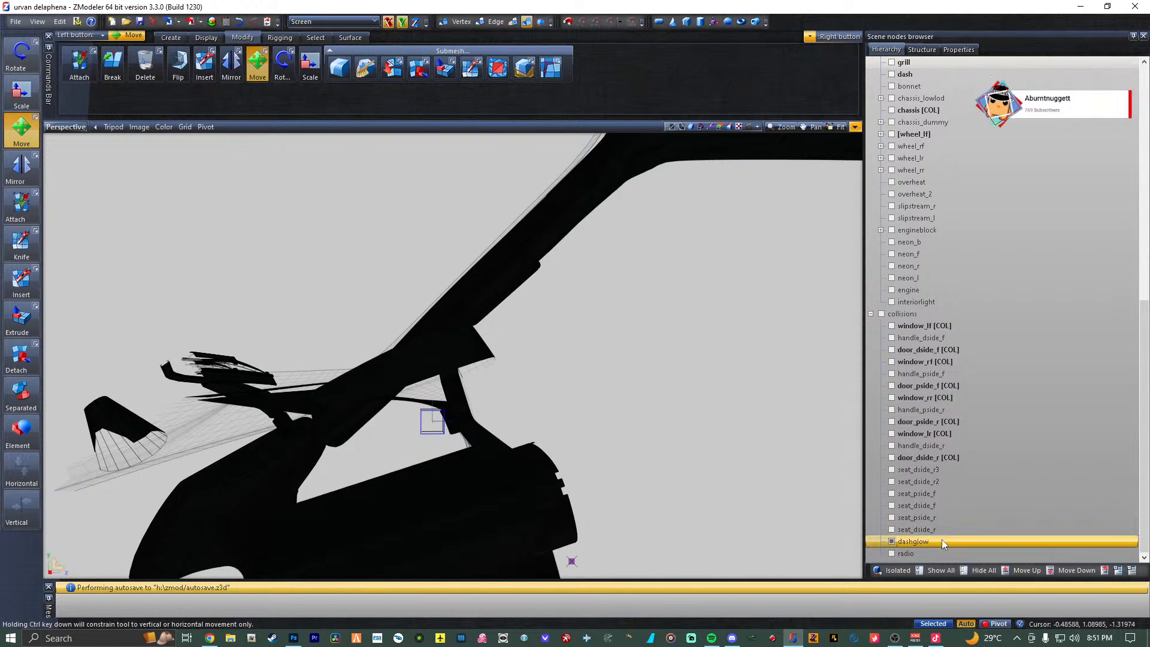
pyautogui.scroll(5, 988, 281)
pyautogui.scroll(8, 938, 114)
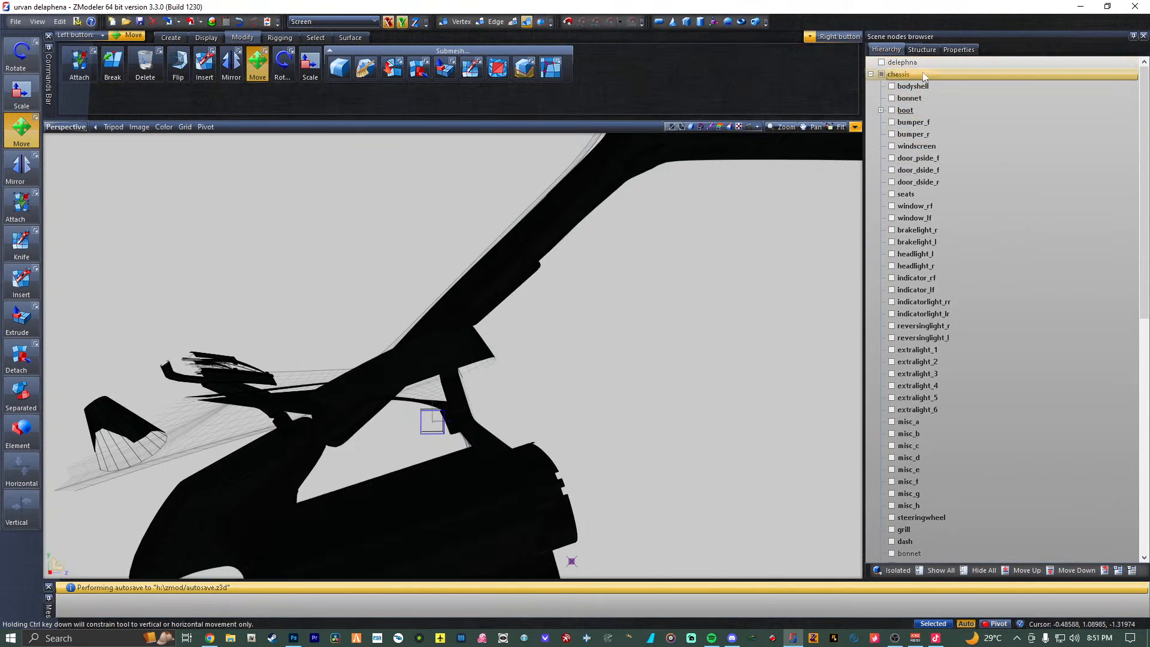
# Collapse the chassis hierarchy and nest the chassis node under the delephna node.
pyautogui.click(871, 74)
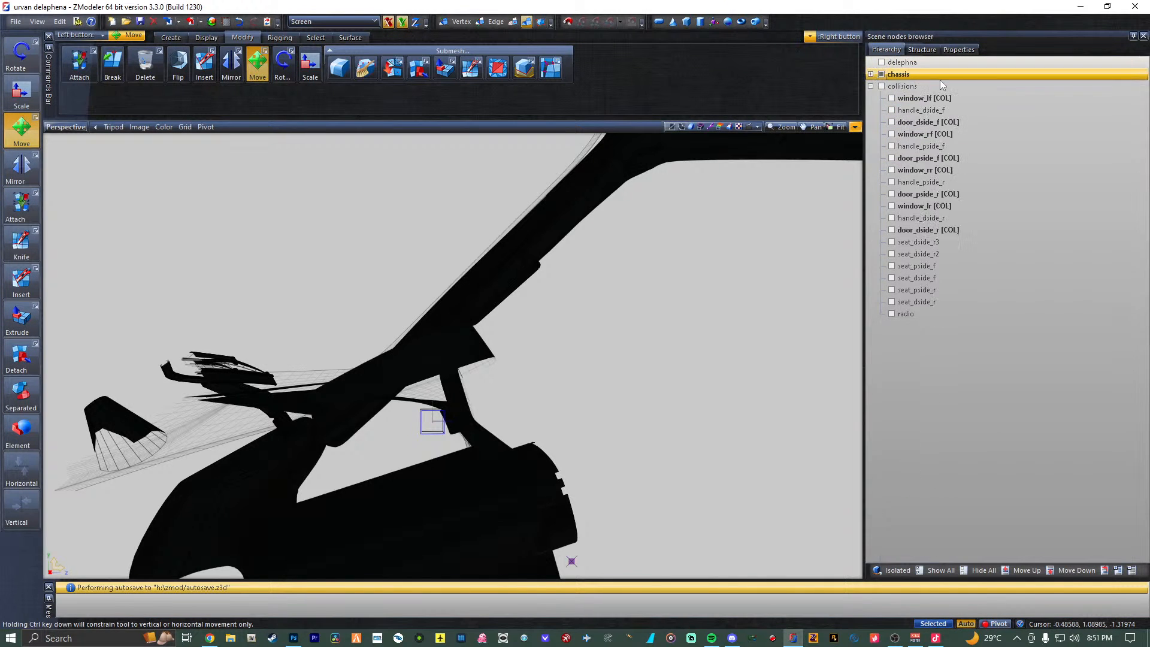
pyautogui.click(881, 74)
pyautogui.click(881, 75)
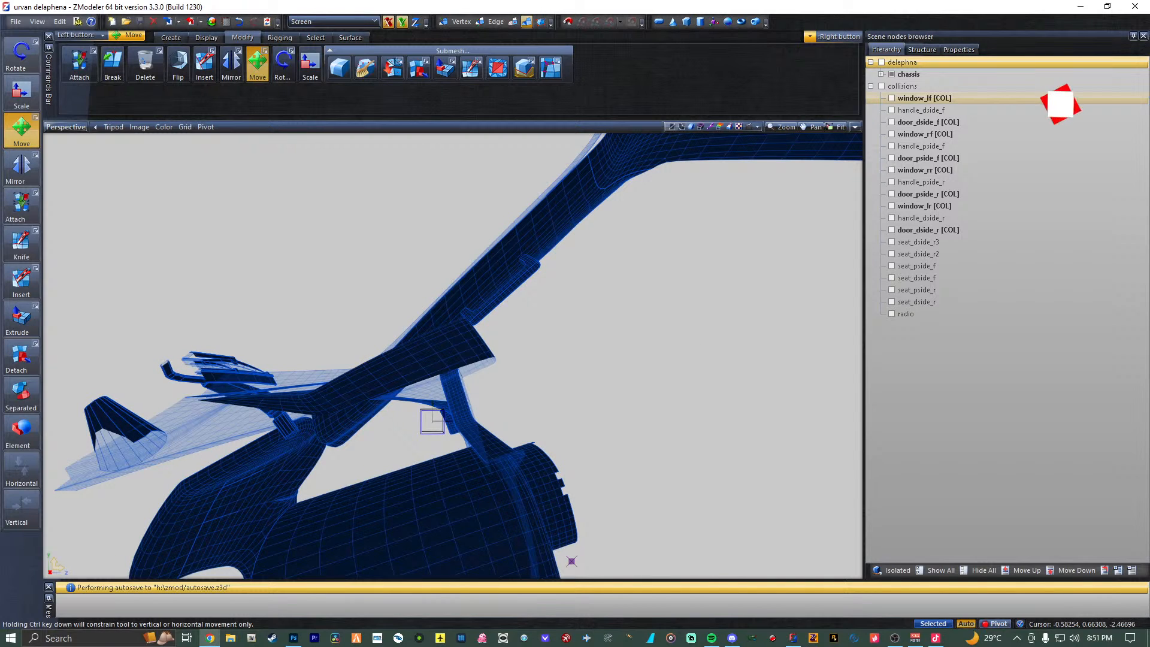
# Show only the bodyshell and the radio dummy, hiding the chassis and dashglow.
pyautogui.scroll(-1, 622, 409)
pyautogui.keyDown('alt'); pyautogui.moveTo(621, 409); pyautogui.dragTo(633, 416, button='middle'); pyautogui.keyUp('alt')
pyautogui.scroll(-3, 632, 417)
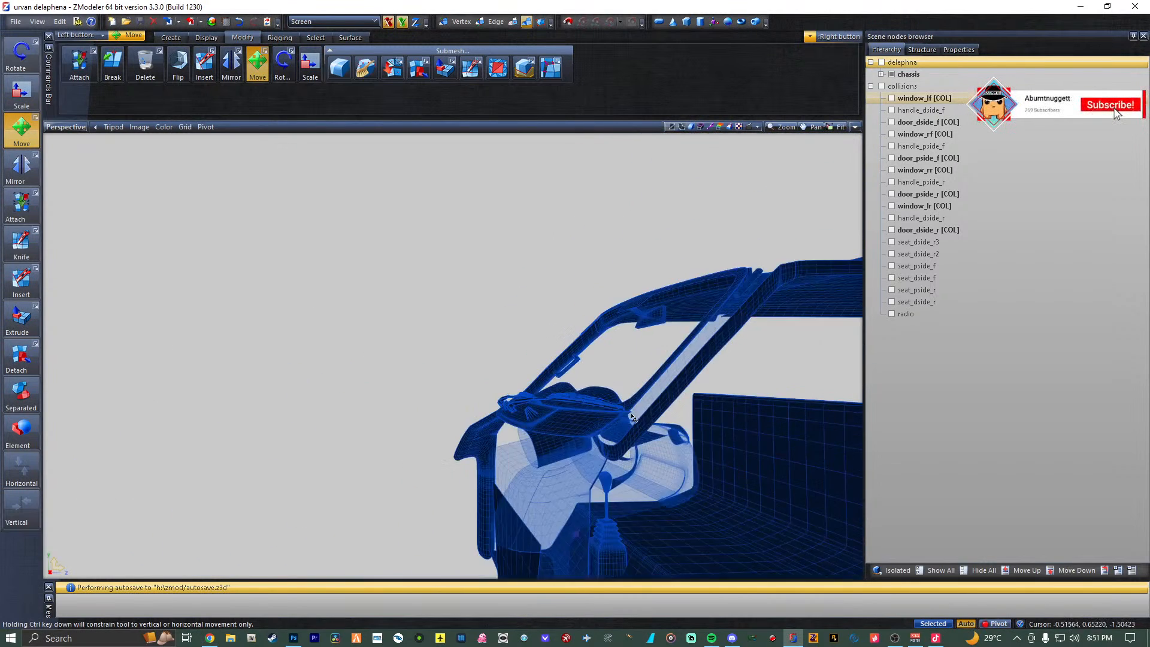
pyautogui.scroll(-3, 632, 415)
pyautogui.scroll(3, 662, 400)
pyautogui.keyDown('alt'); pyautogui.moveTo(664, 399); pyautogui.dragTo(655, 399); pyautogui.keyUp('alt')
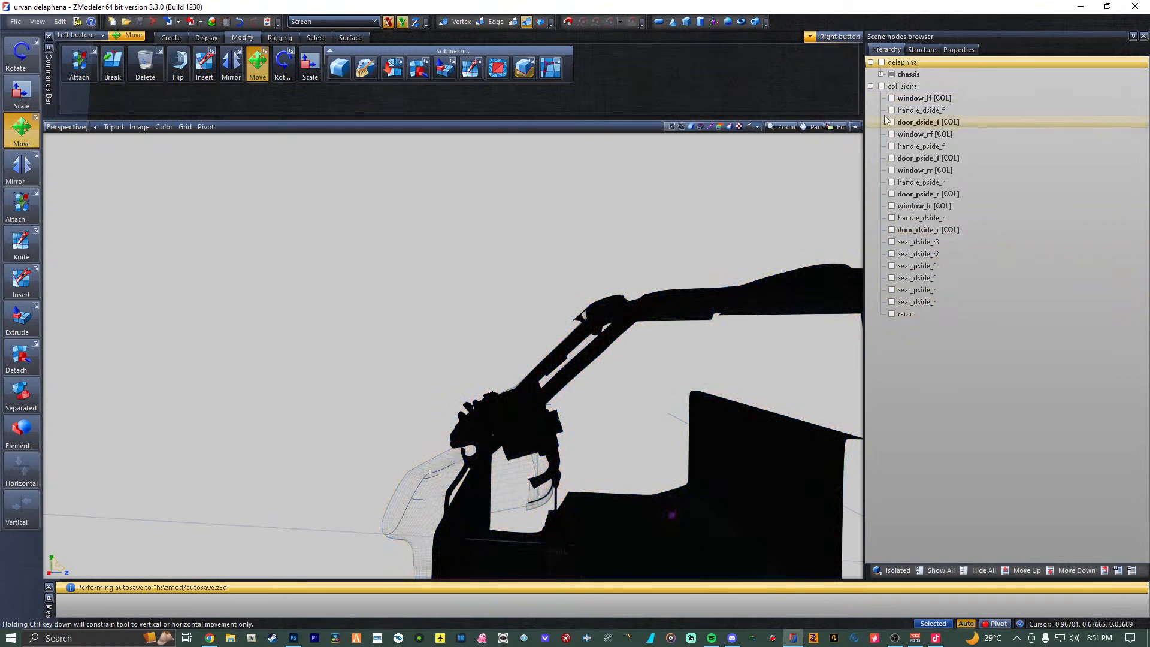
pyautogui.click(880, 74)
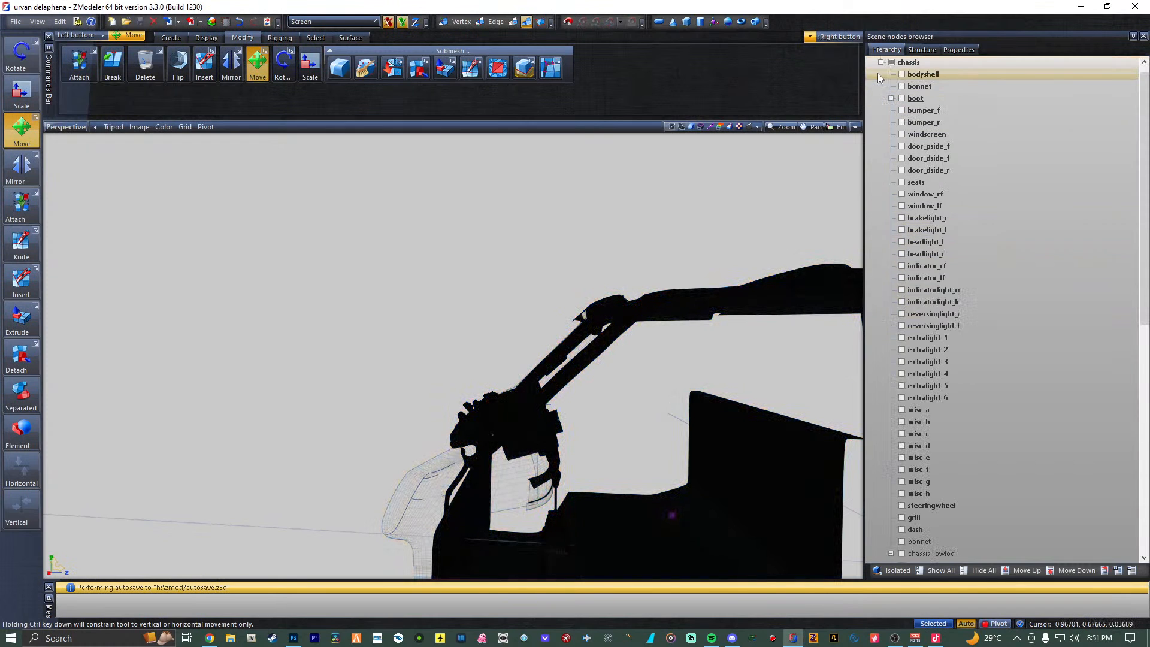
pyautogui.click(891, 63)
pyautogui.click(901, 74)
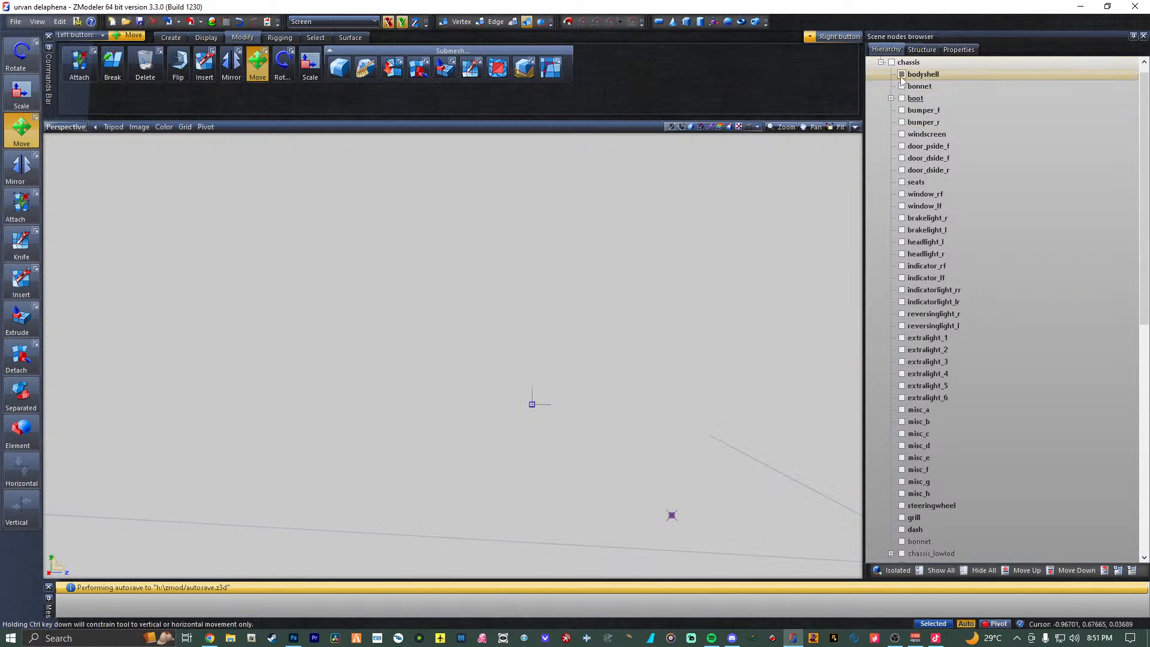
pyautogui.scroll(-12, 930, 178)
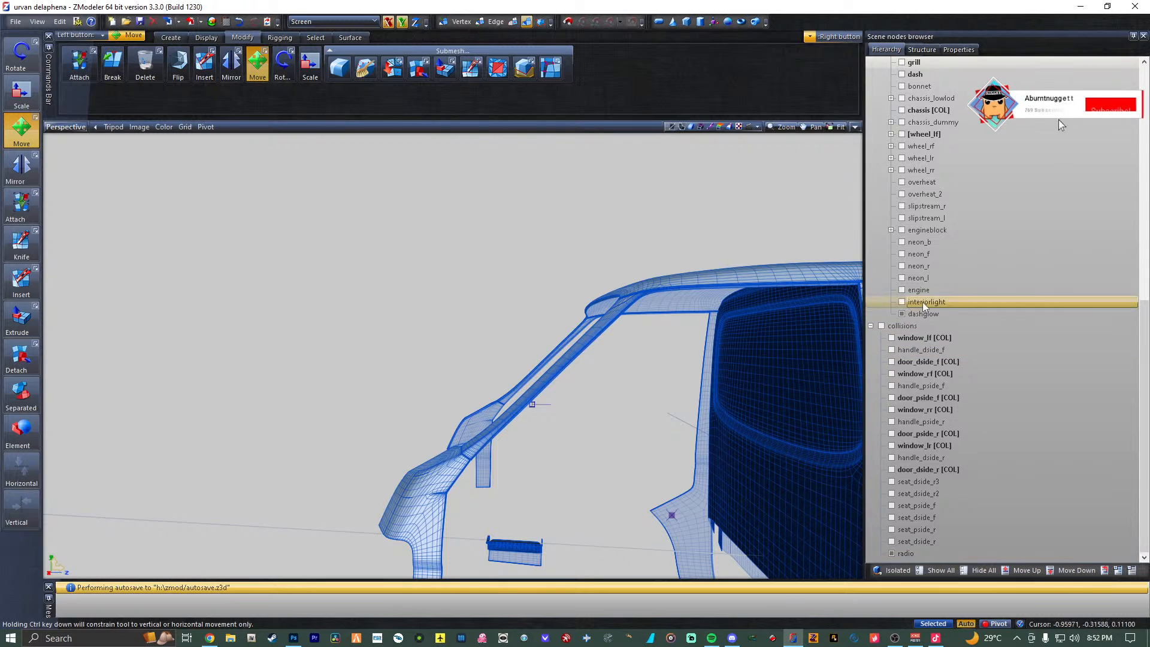
pyautogui.scroll(10, 902, 232)
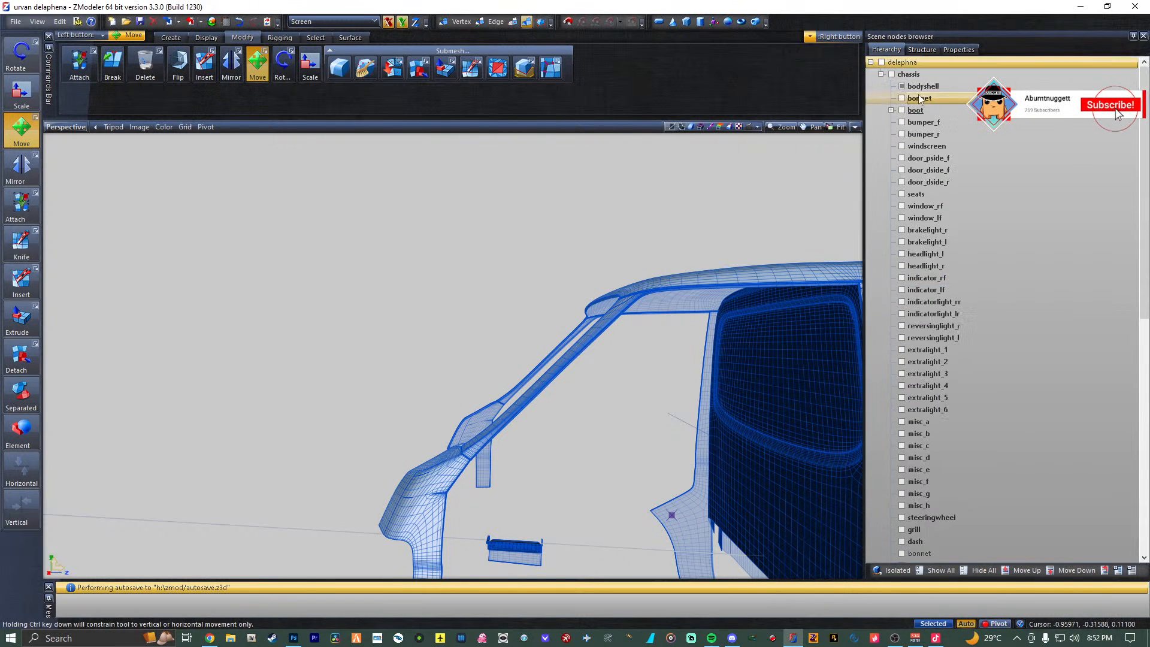
# Move the radio dummy forward into the front of the cab and compare its position with the bodyshell.
pyautogui.click(902, 86)
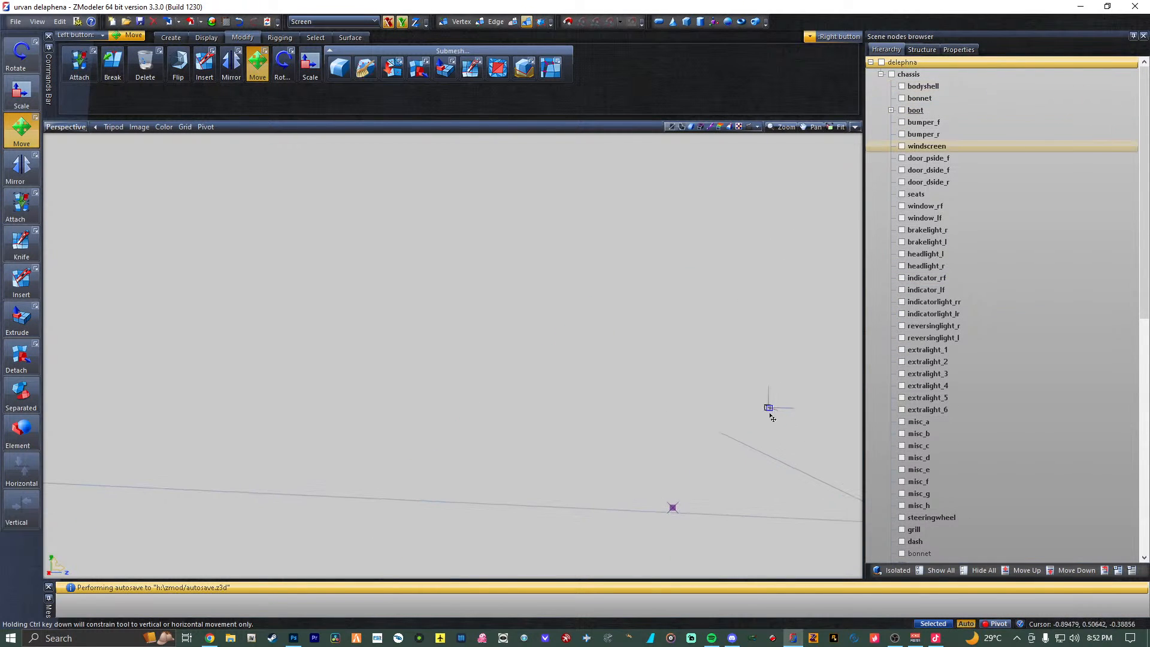
pyautogui.moveTo(772, 418); pyautogui.dragTo(711, 430)
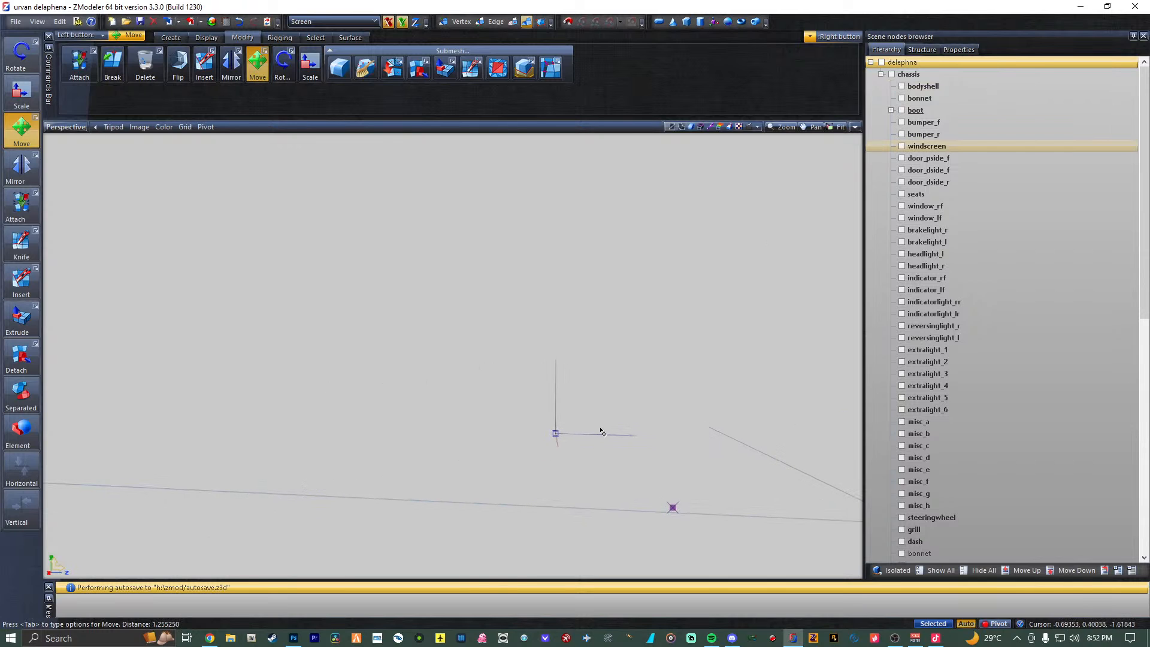
pyautogui.click(901, 86)
pyautogui.scroll(2, 641, 417)
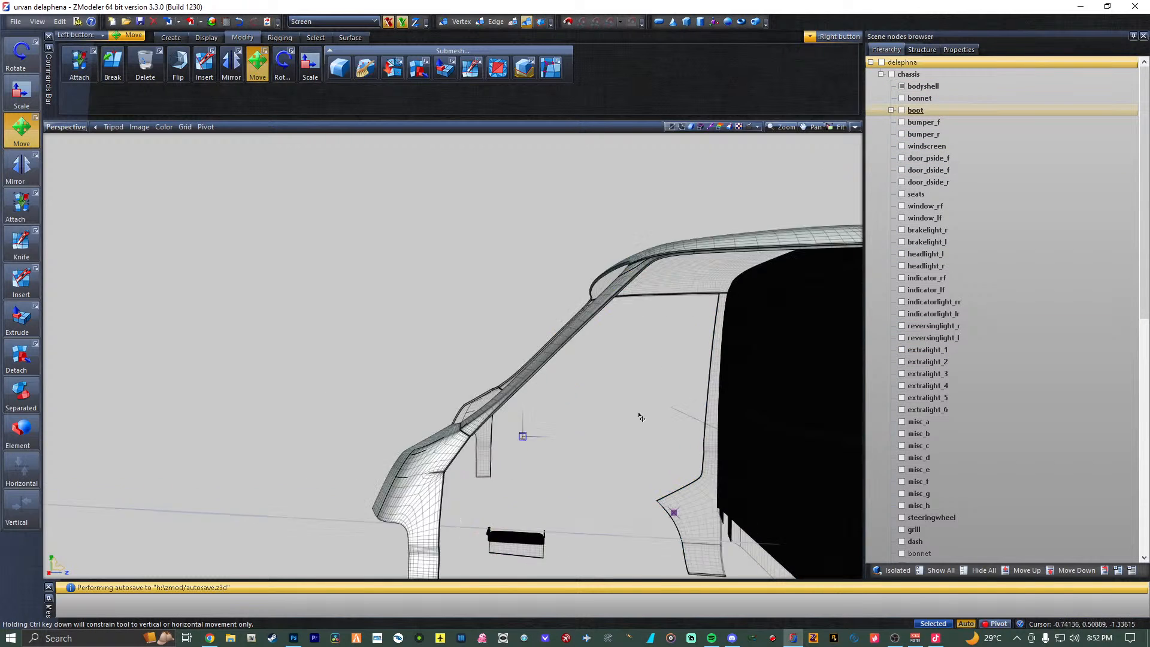
pyautogui.scroll(3, 641, 417)
# Display the chassis instead of the bodyshell and move the radio dummy into the centre opening of the dashboard.
pyautogui.click(896, 86)
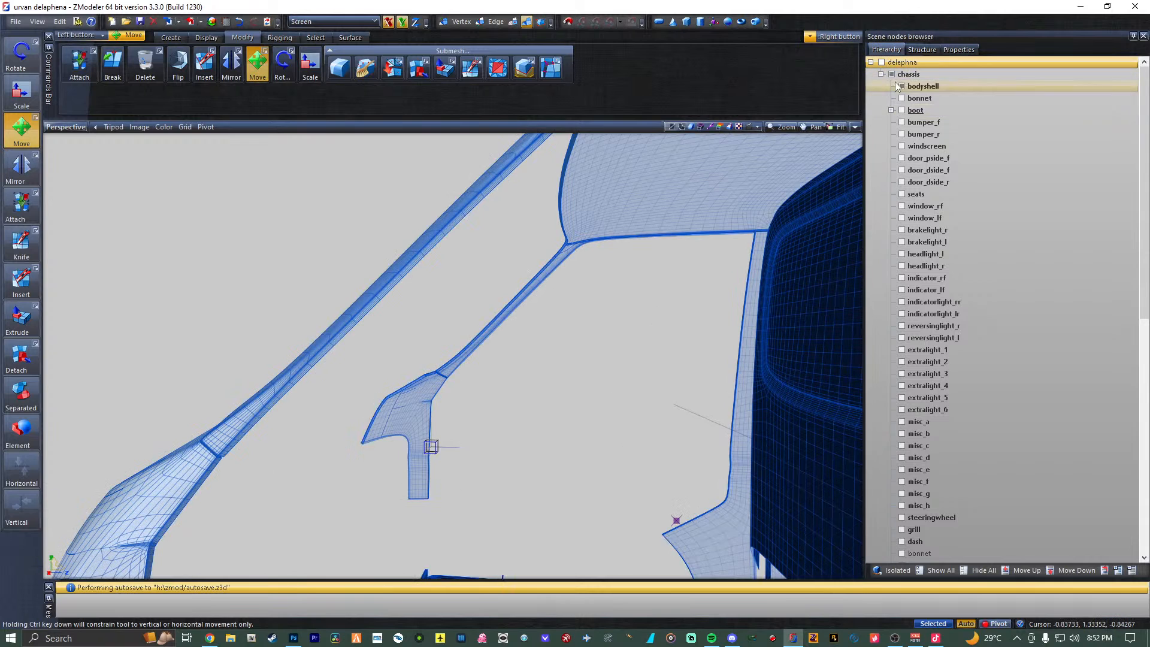
pyautogui.click(899, 85)
pyautogui.moveTo(696, 311); pyautogui.dragTo(246, 410, button='middle')
pyautogui.scroll(2, 253, 412)
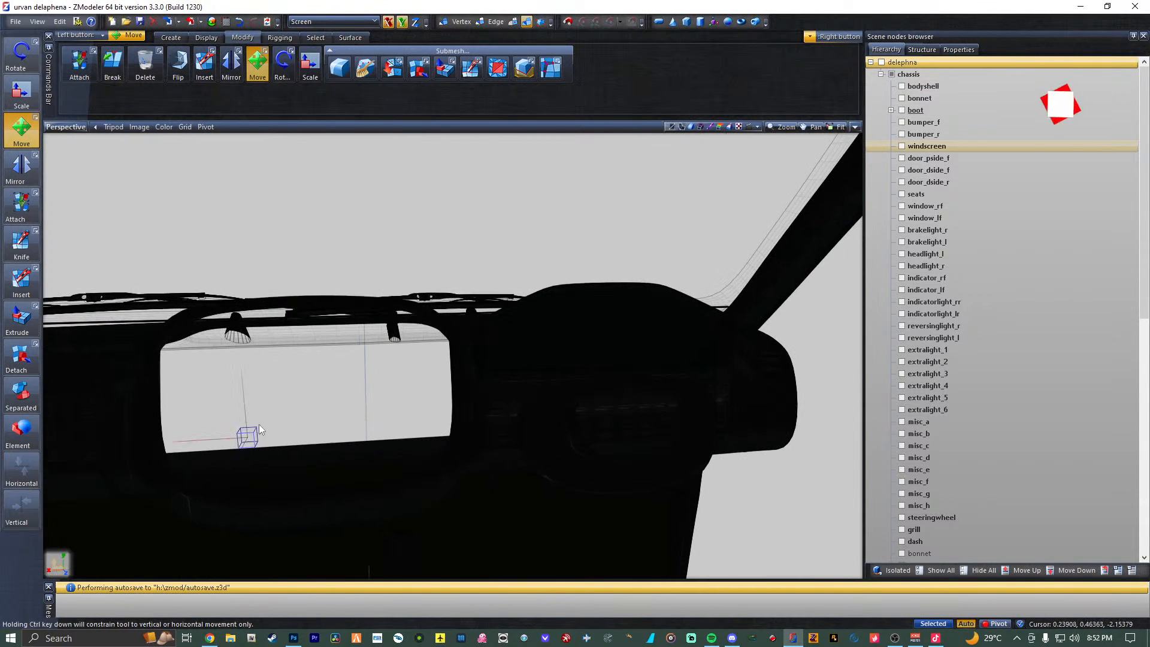
pyautogui.moveTo(259, 430); pyautogui.dragTo(299, 421)
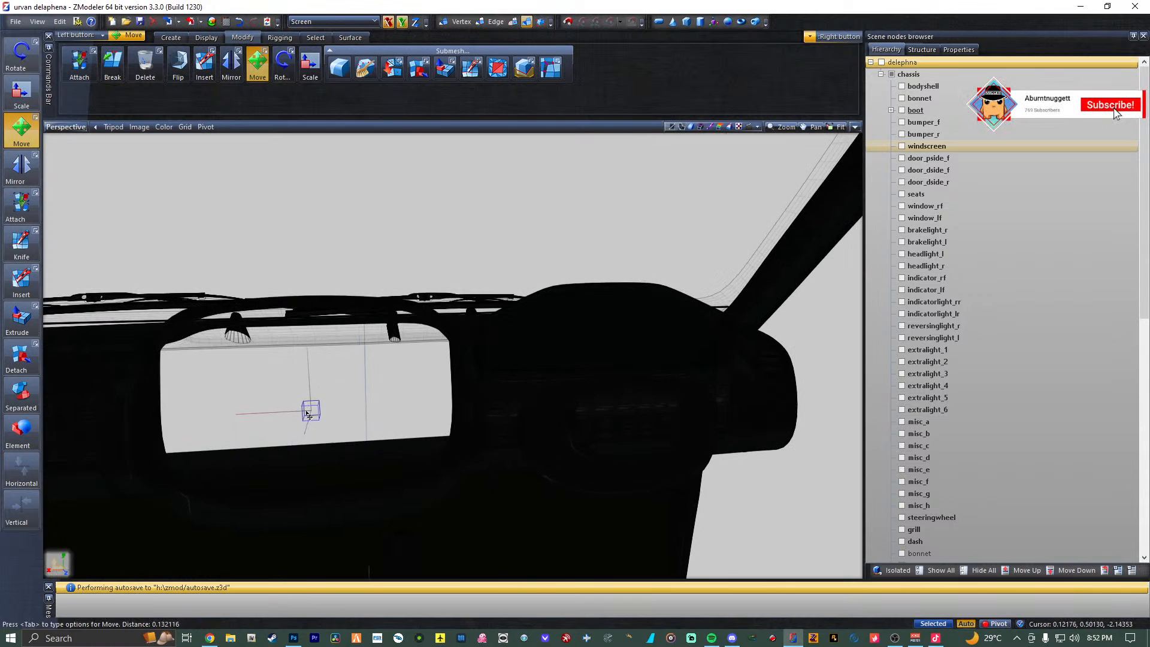
# From the side, move the radio dummy rearward to the face of the centre console, checking it against the chassis.
pyautogui.moveTo(308, 414); pyautogui.dragTo(333, 441, button='middle')
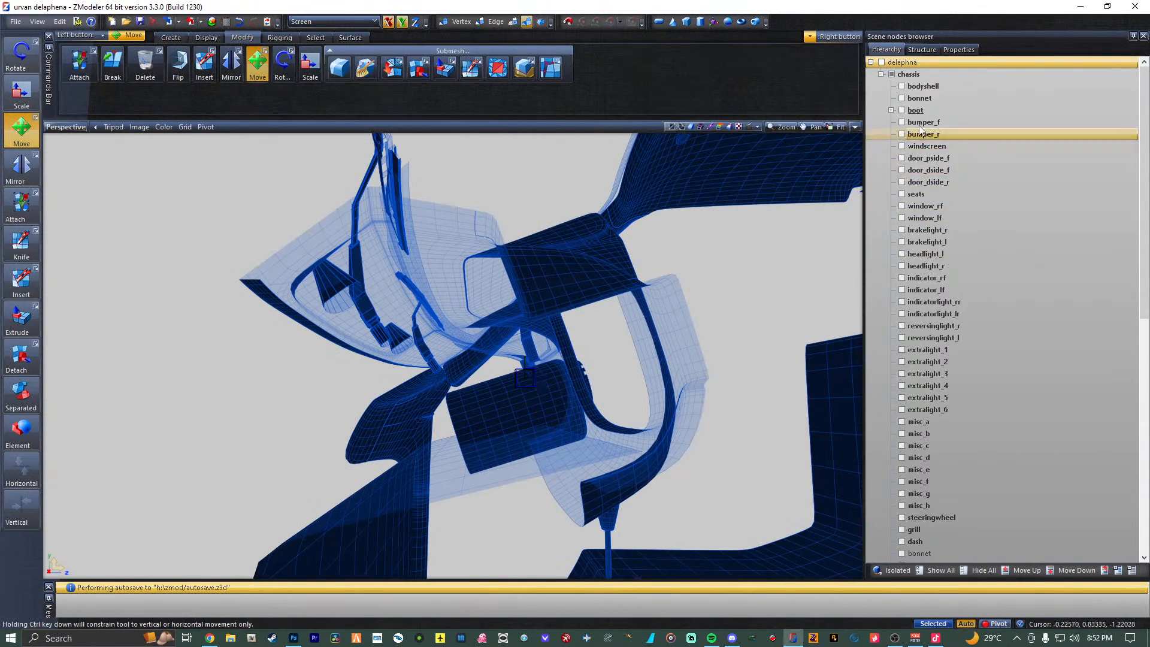
pyautogui.click(891, 74)
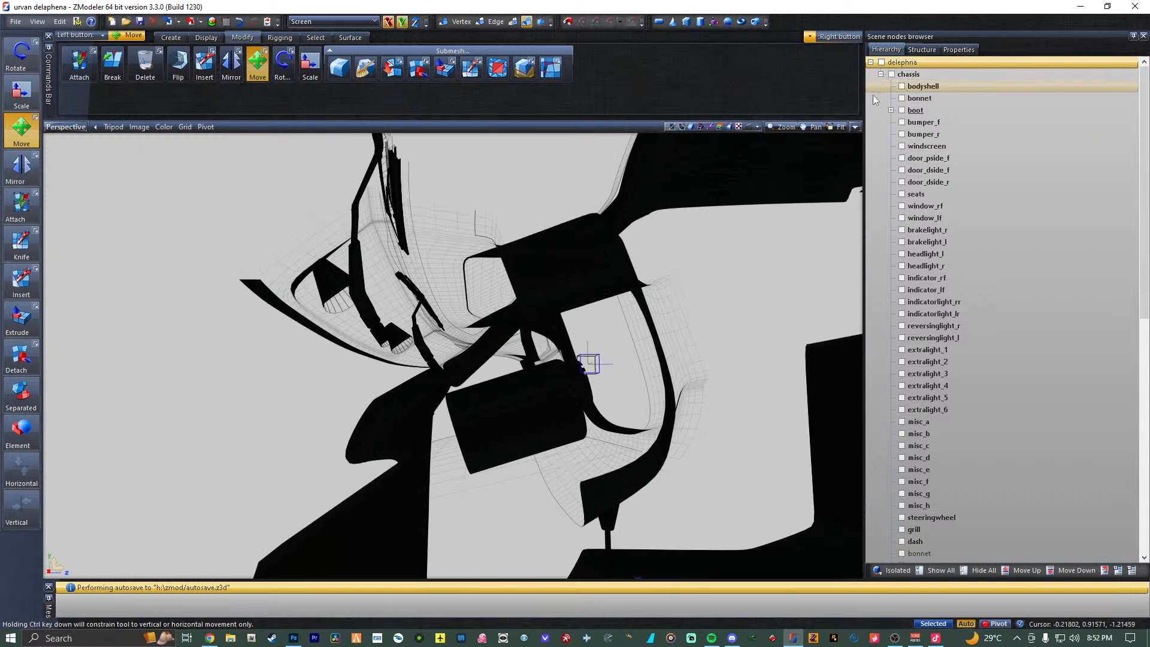
pyautogui.moveTo(588, 364); pyautogui.dragTo(603, 364)
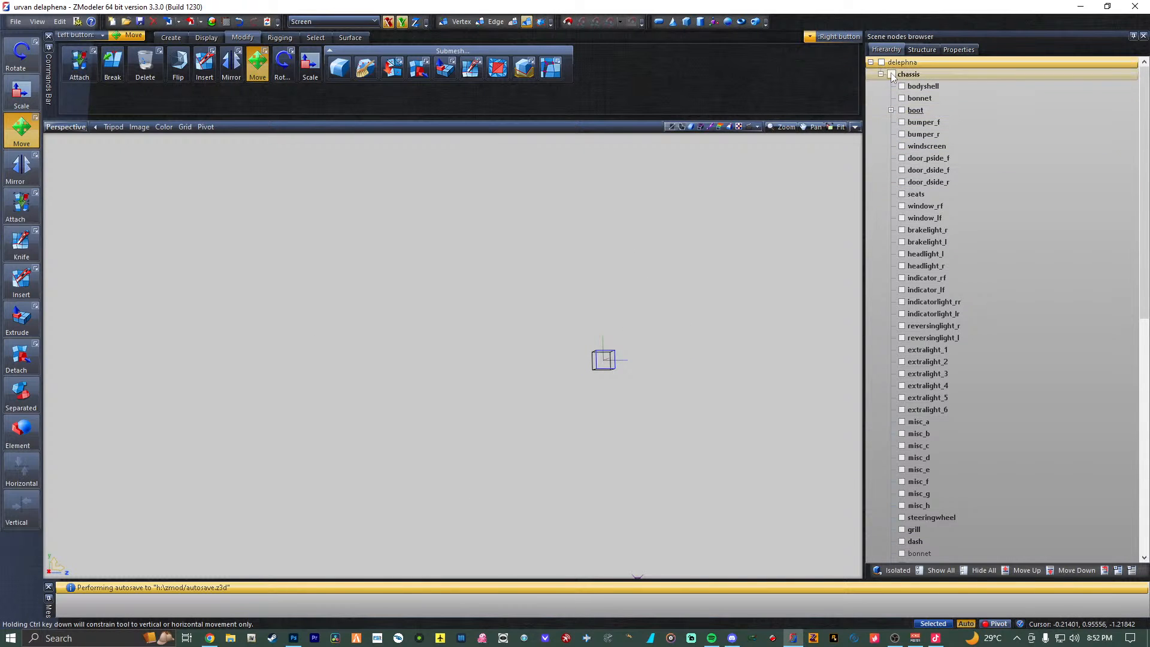
pyautogui.click(891, 74)
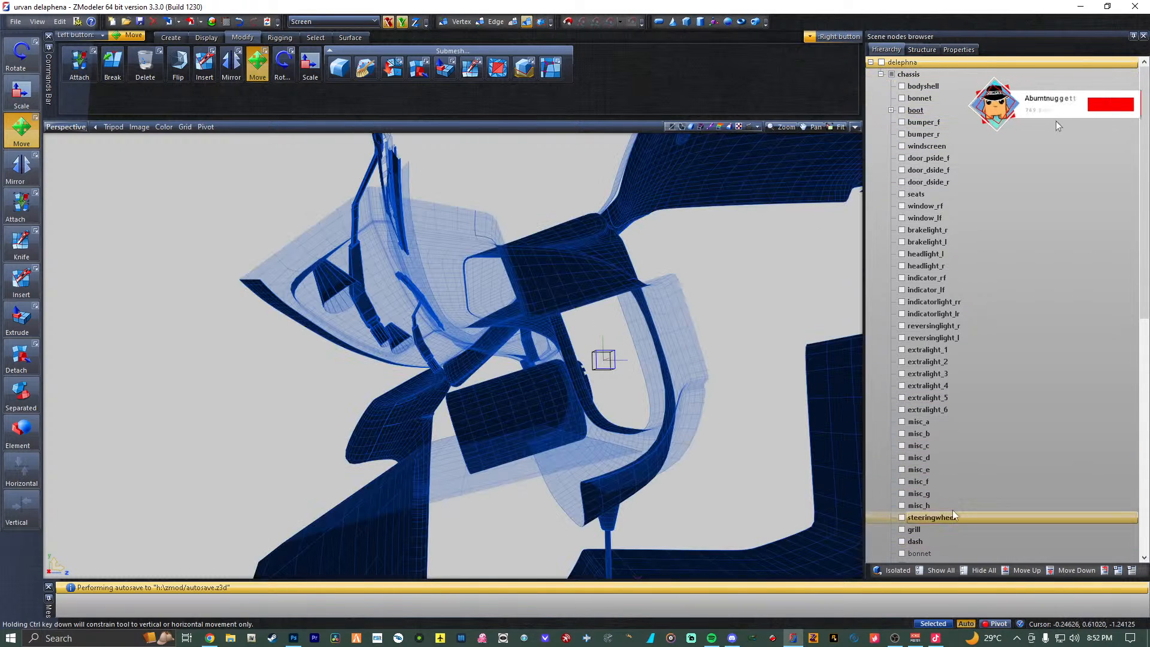
# Move the radio dummy from collisions into the chassis hierarchy directly below engine.
pyautogui.scroll(-10, 944, 523)
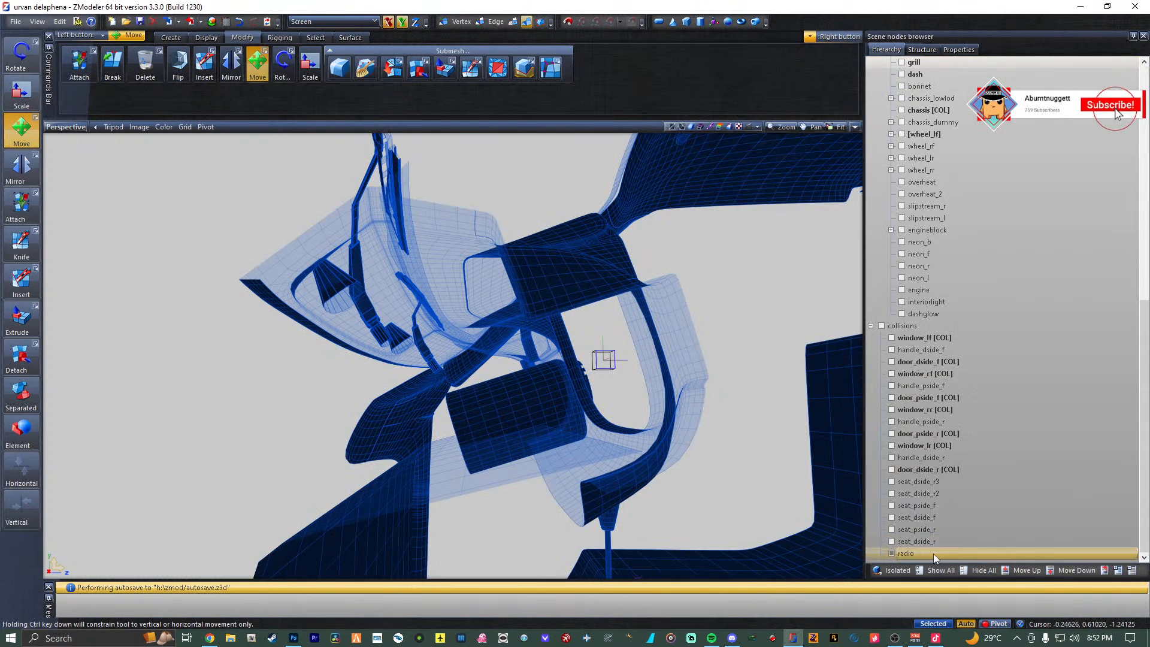
pyautogui.scroll(1, 1029, 345)
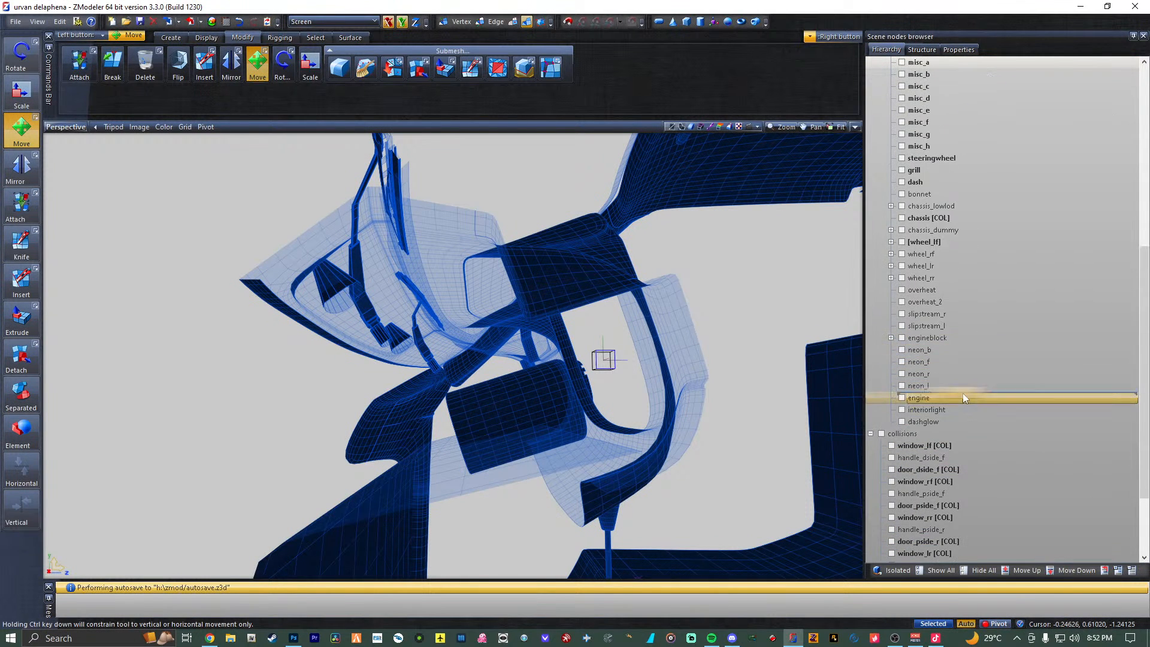
pyautogui.moveTo(949, 404); pyautogui.dragTo(948, 402)
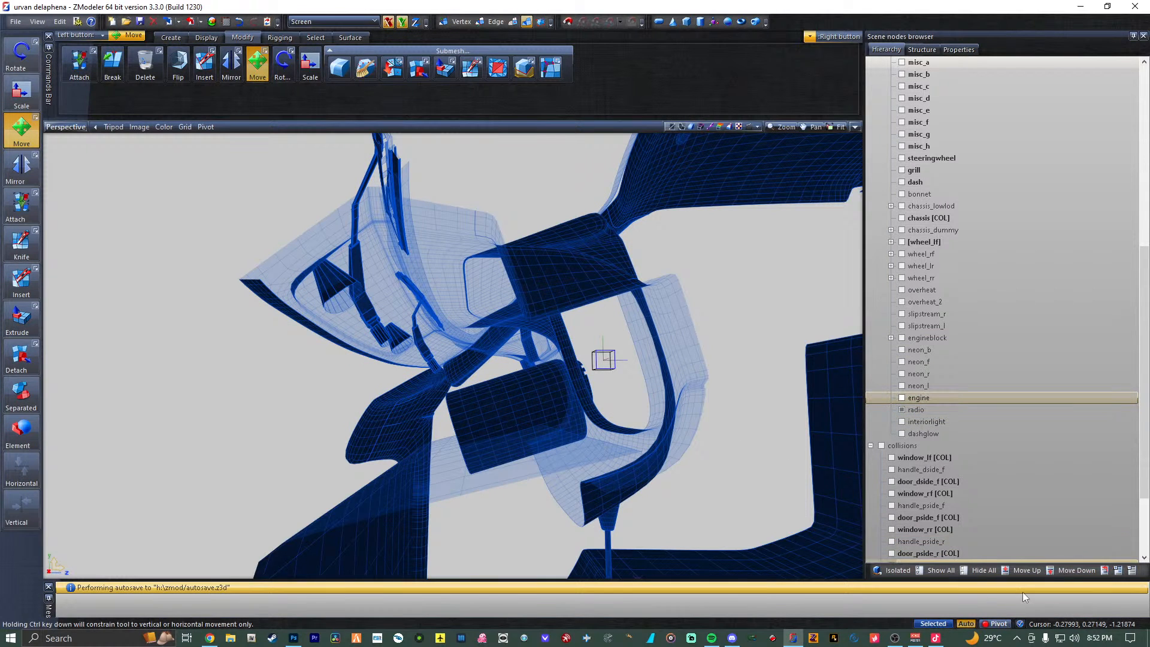
# Hide all nodes and show only the seat_dside_f dummy.
pyautogui.click(982, 571)
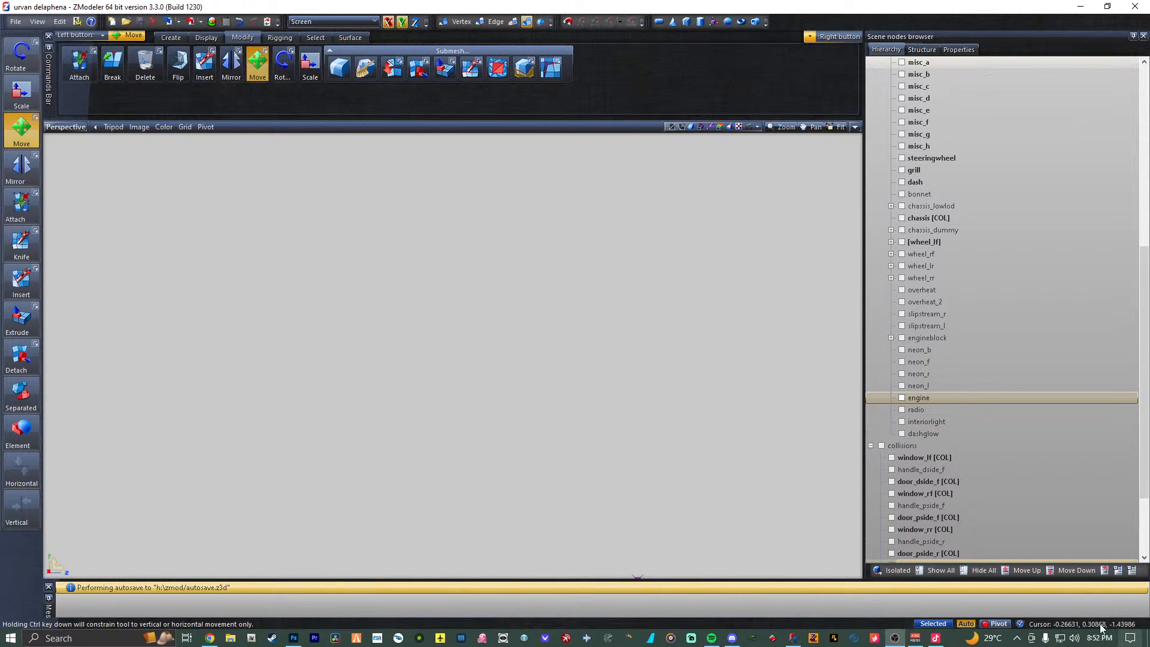
pyautogui.scroll(-3, 911, 483)
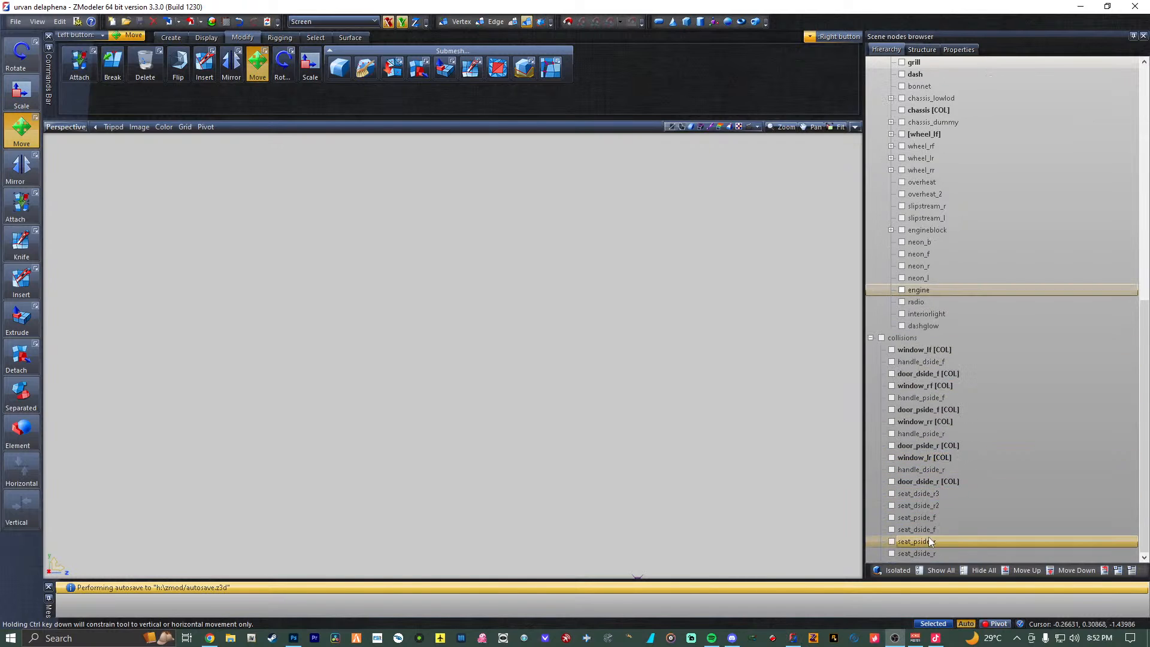
pyautogui.click(891, 530)
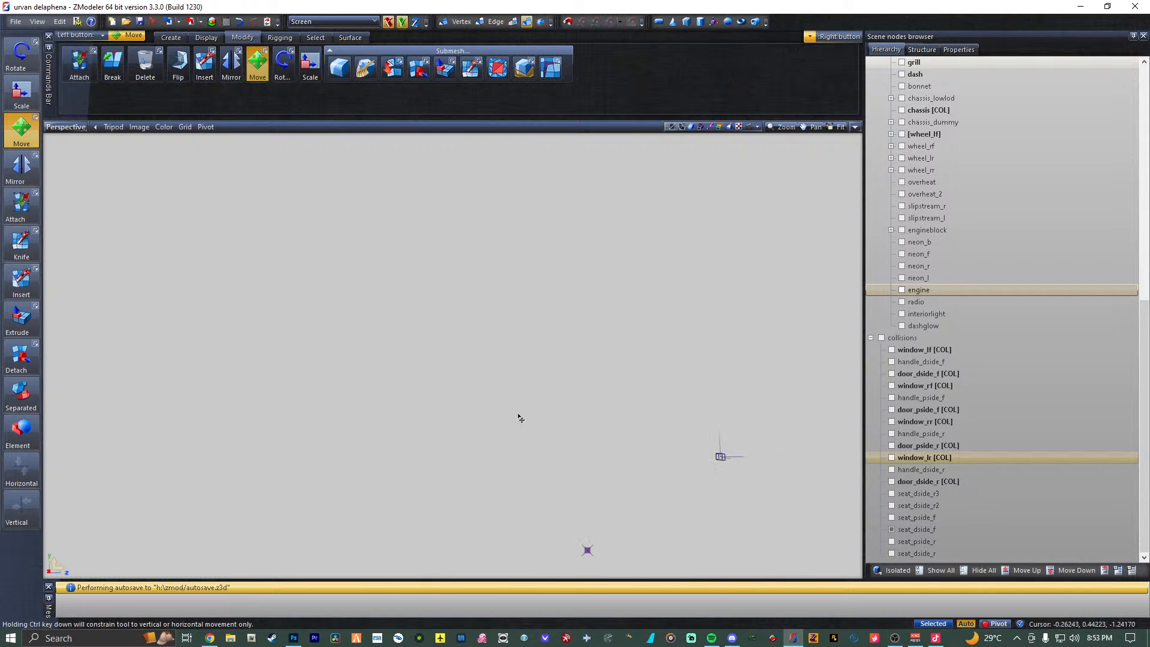
# From the side, move the seat_dside_f dummy forward, restore the four-viewport layout and display the chassis for reference.
pyautogui.moveTo(682, 441); pyautogui.dragTo(814, 179)
pyautogui.click(857, 127)
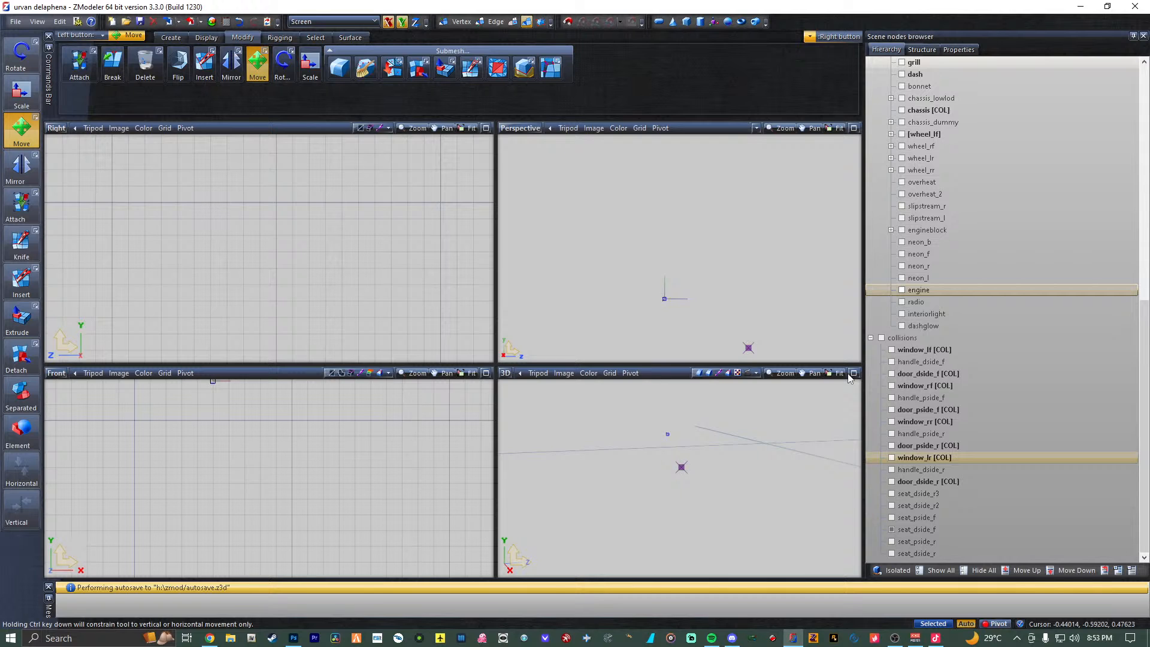
pyautogui.scroll(13, 1043, 178)
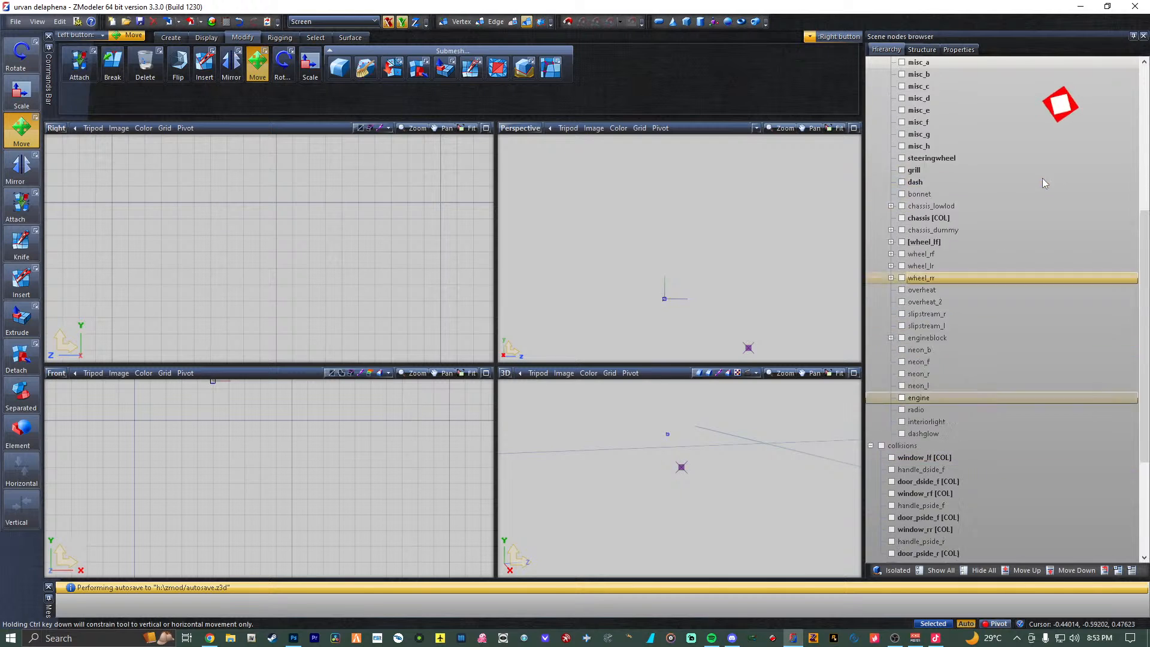
pyautogui.click(892, 75)
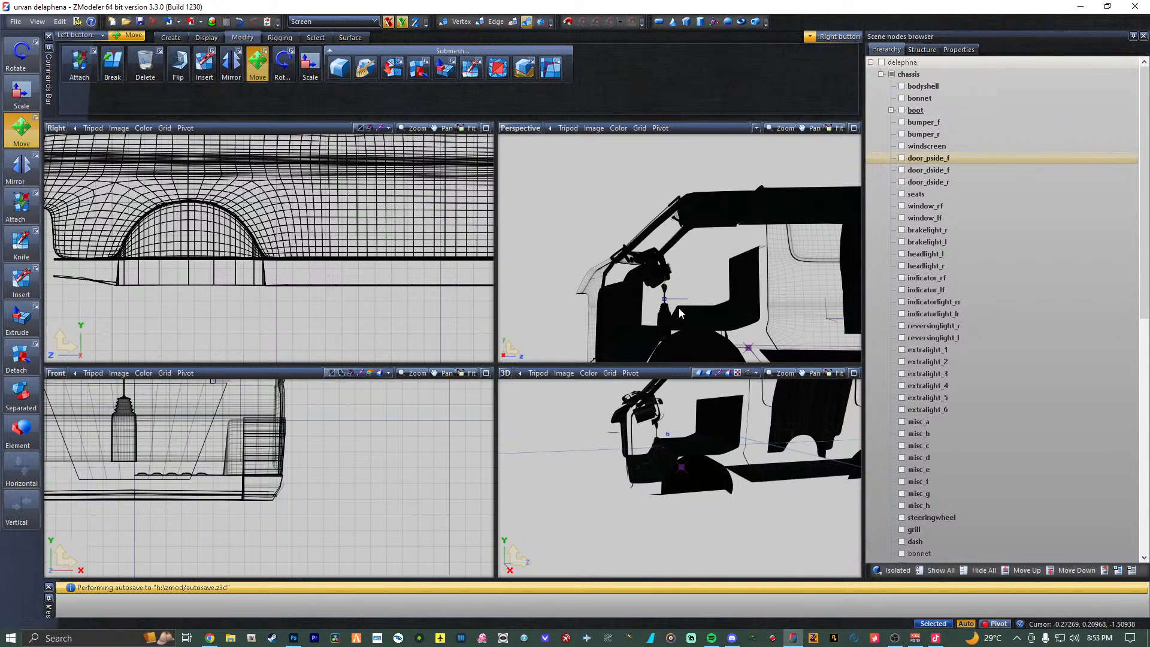
# Move the seat_dside_f dummy rearward toward the front seat area and display the seats alongside the chassis.
pyautogui.scroll(5, 680, 311)
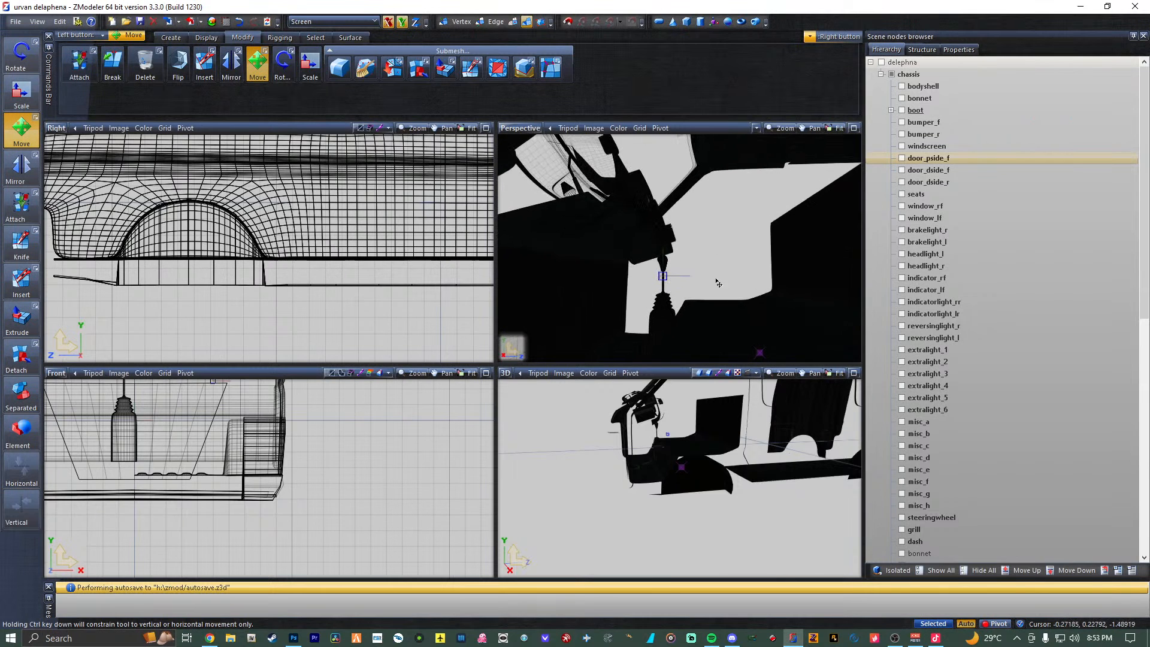
pyautogui.moveTo(718, 282); pyautogui.dragTo(699, 276, button='middle')
pyautogui.moveTo(699, 277); pyautogui.dragTo(755, 290)
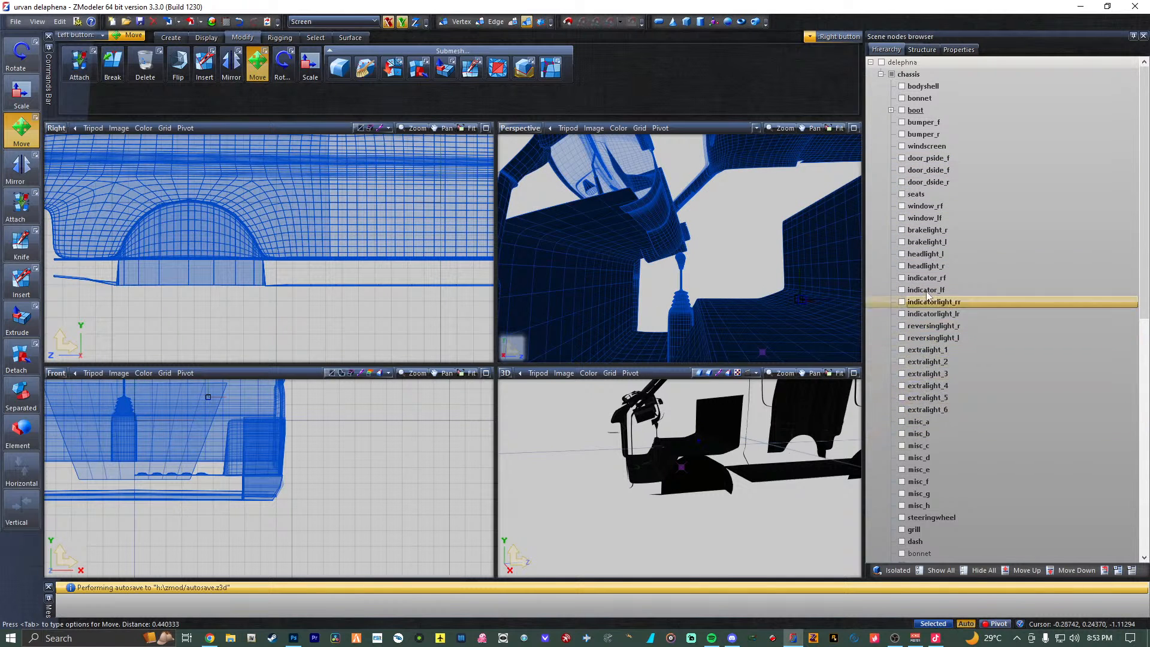
pyautogui.click(902, 194)
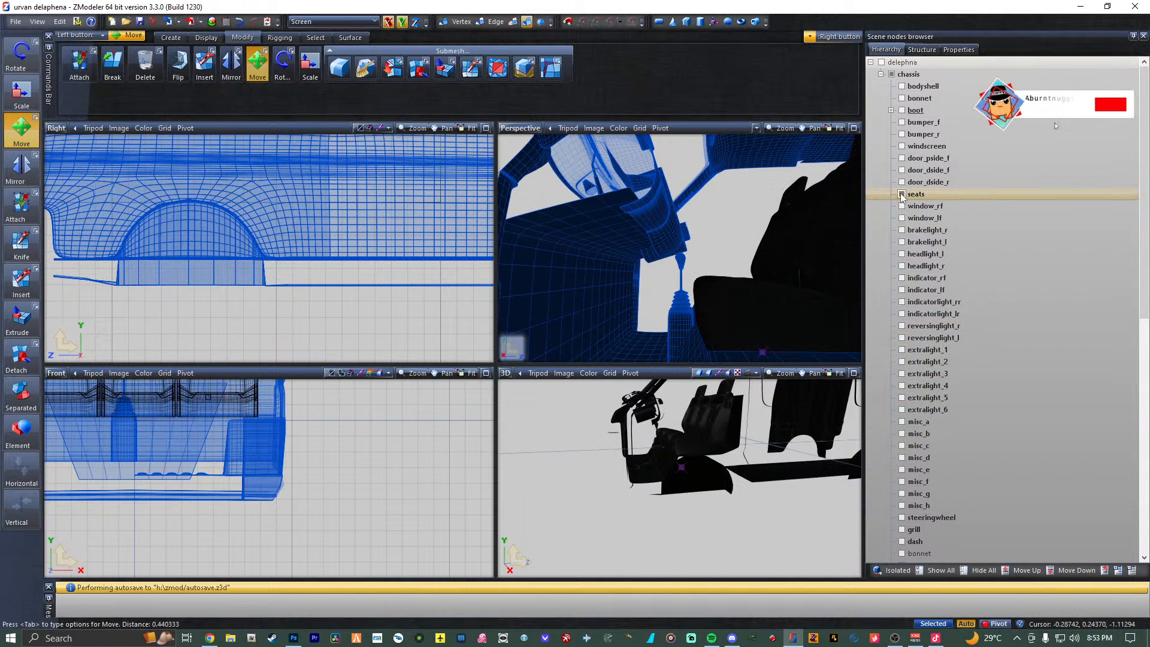
pyautogui.scroll(-13, 922, 438)
pyautogui.scroll(13, 925, 442)
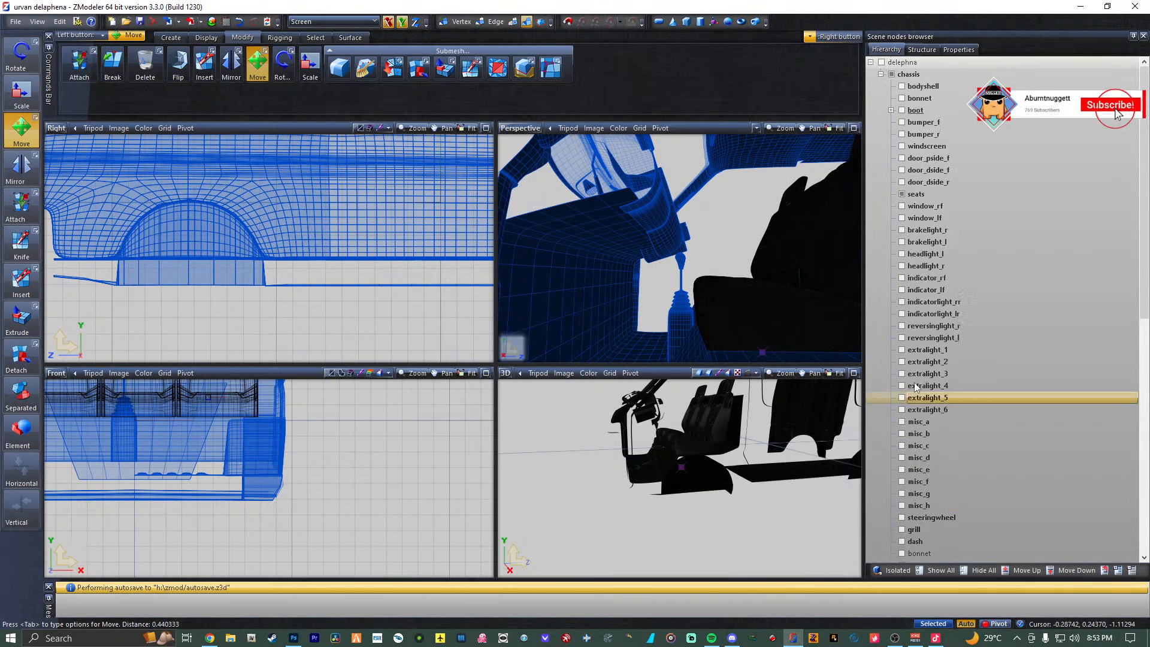
# Hide the chassis and adjust the seat_dside_f dummy from the side to sit at the seat's backrest.
pyautogui.click(902, 86)
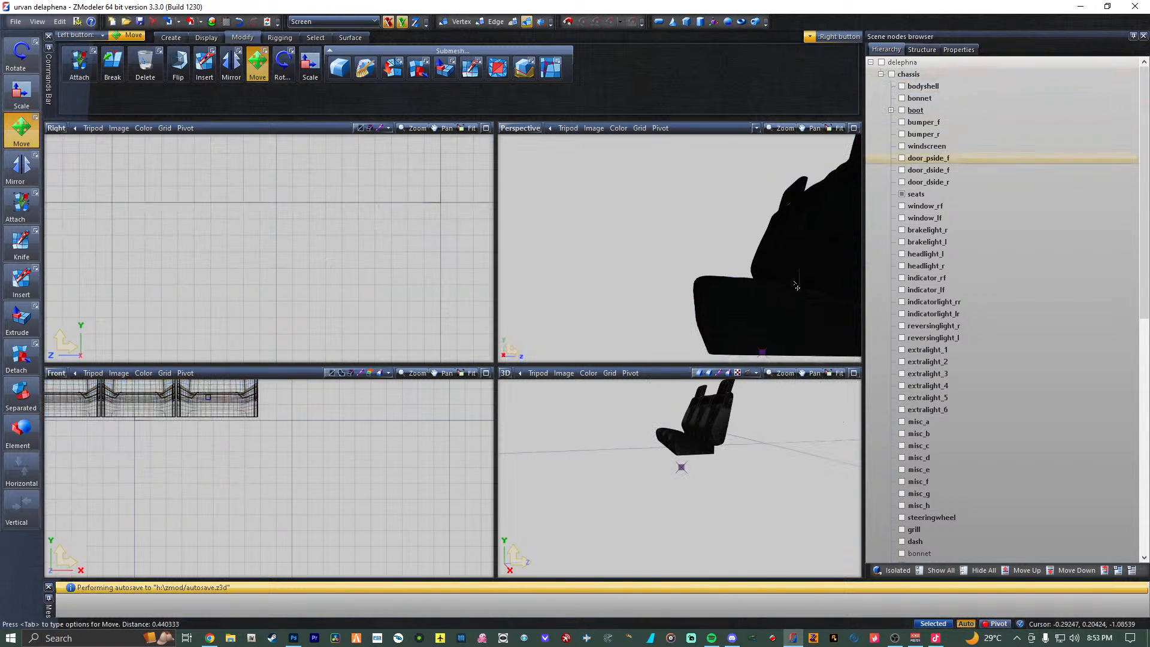
pyautogui.click(902, 194)
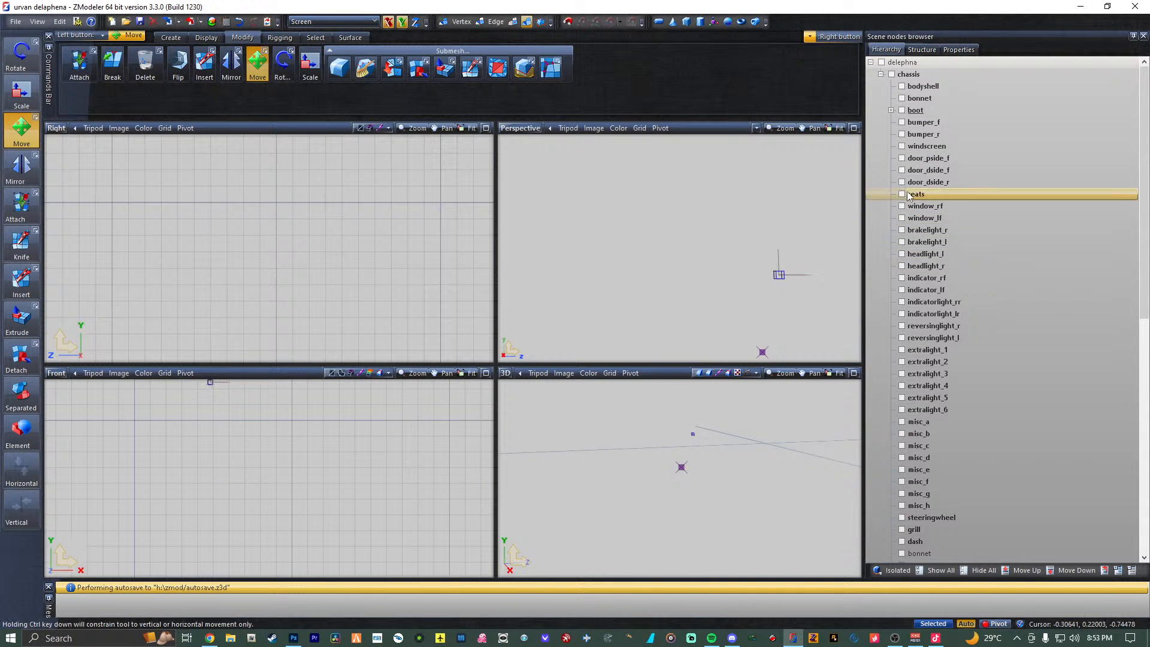
pyautogui.click(902, 194)
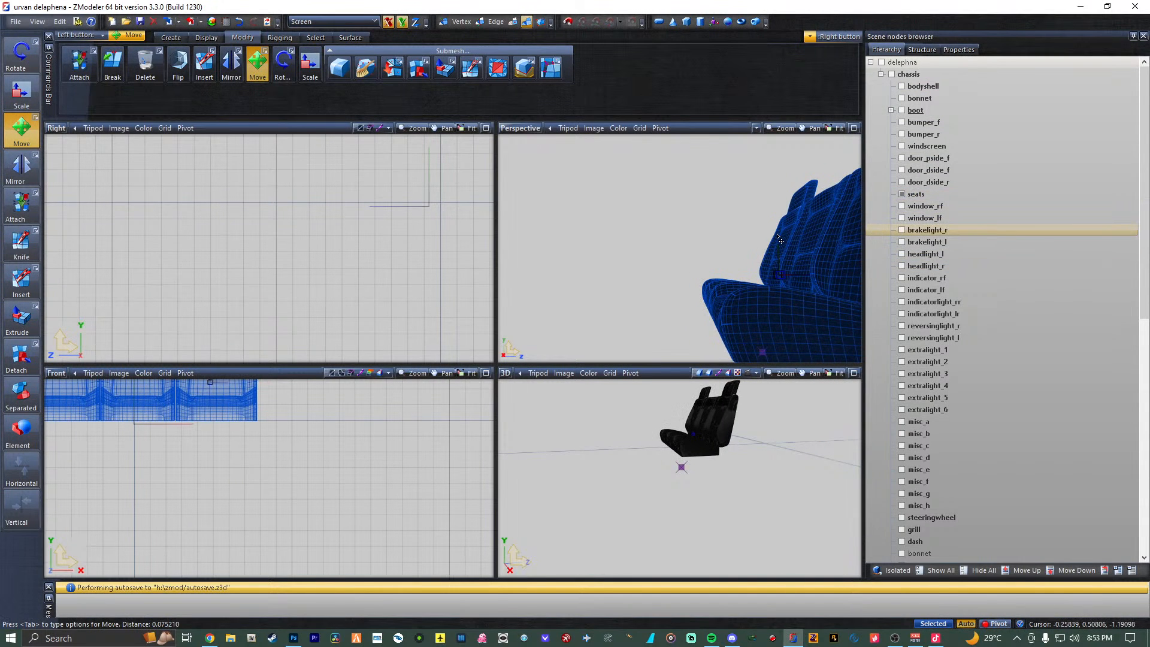
pyautogui.press('super')
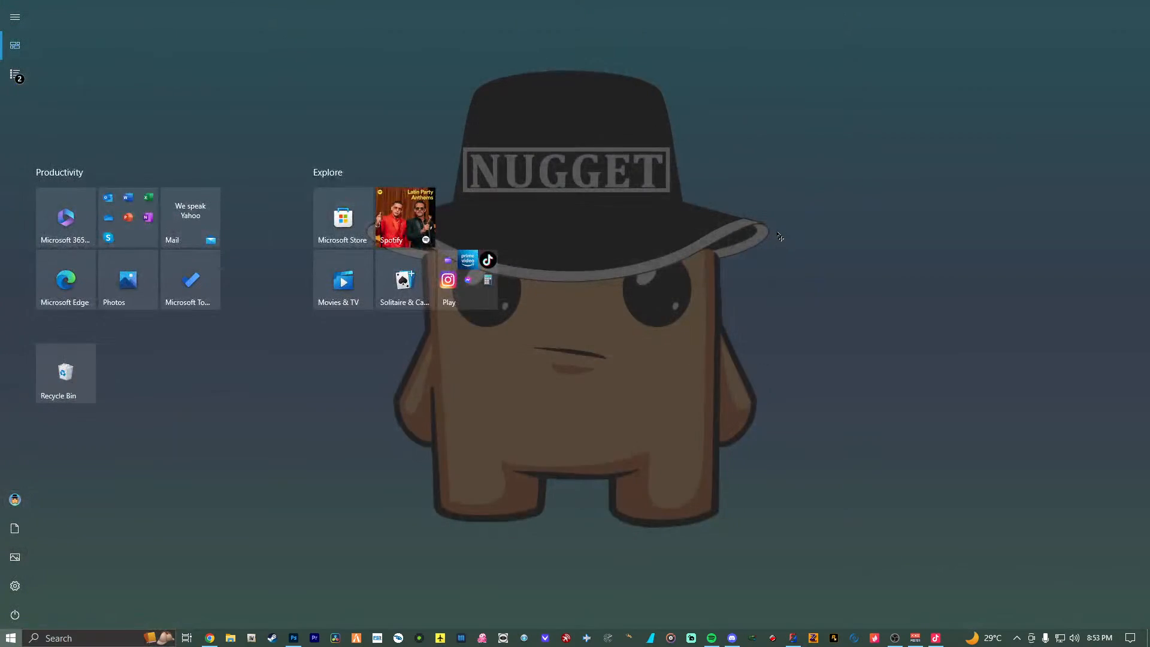
pyautogui.press('super')
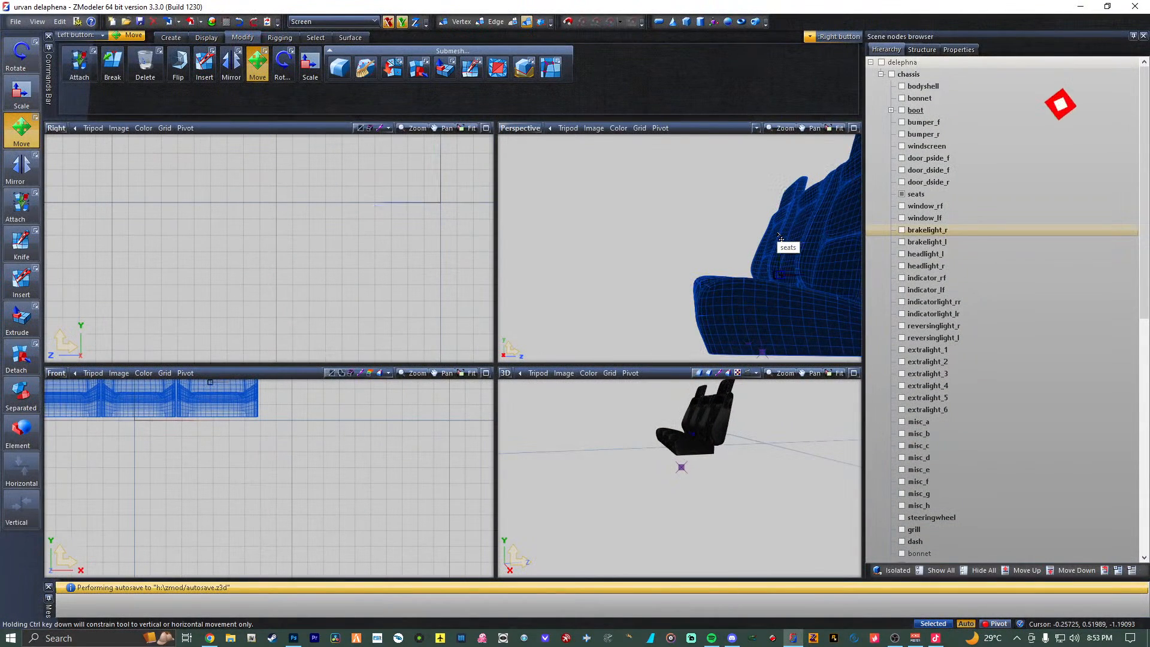
# From the front, move the seat_dside_f dummy sideways to the outer seat at the opposite end of the row, checking it against the seats.
pyautogui.click(673, 205)
pyautogui.moveTo(662, 199); pyautogui.dragTo(726, 211, button='middle')
pyautogui.scroll(2, 774, 212)
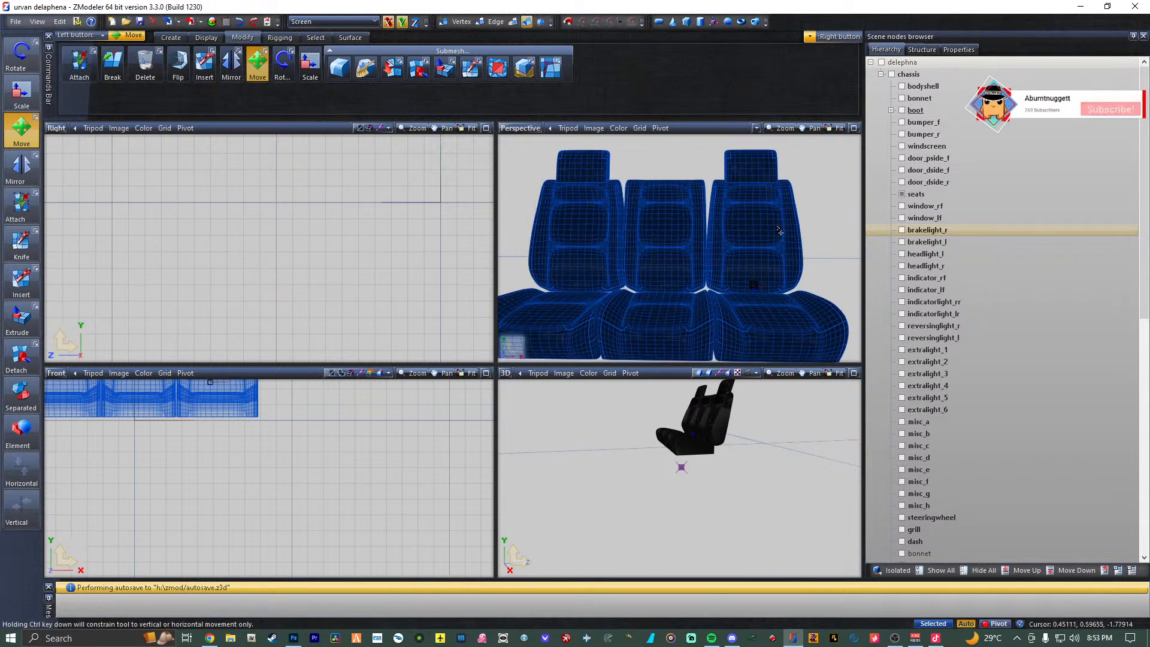
pyautogui.scroll(3, 743, 210)
pyautogui.click(902, 194)
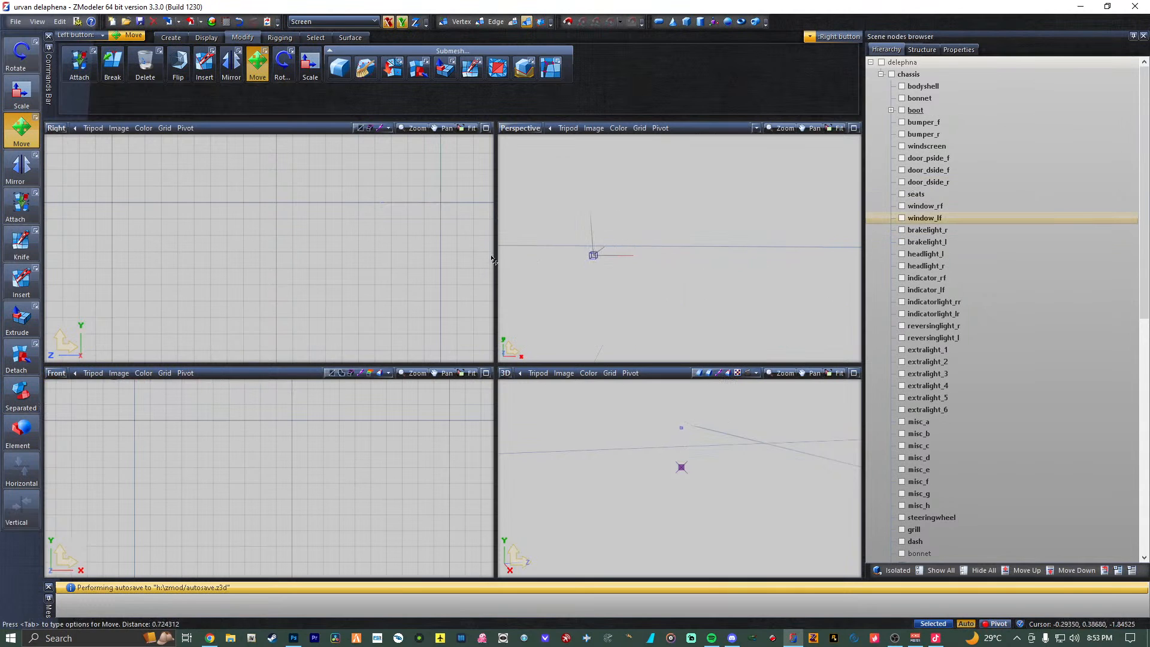
pyautogui.moveTo(687, 276); pyautogui.dragTo(668, 227, button='middle')
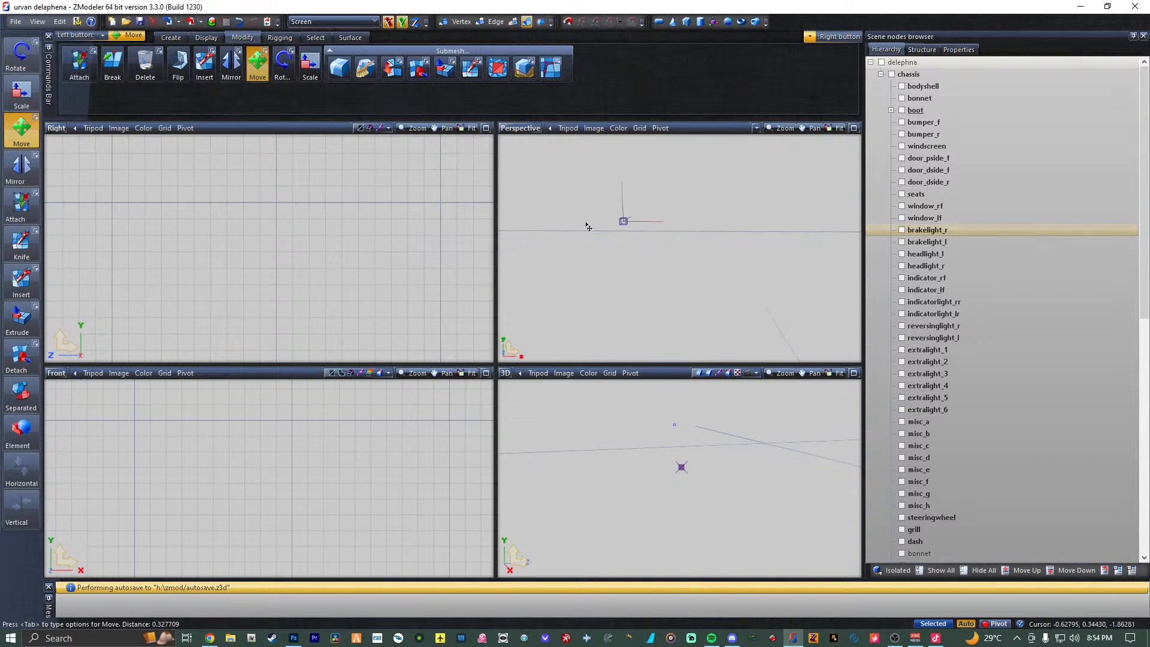
pyautogui.click(902, 194)
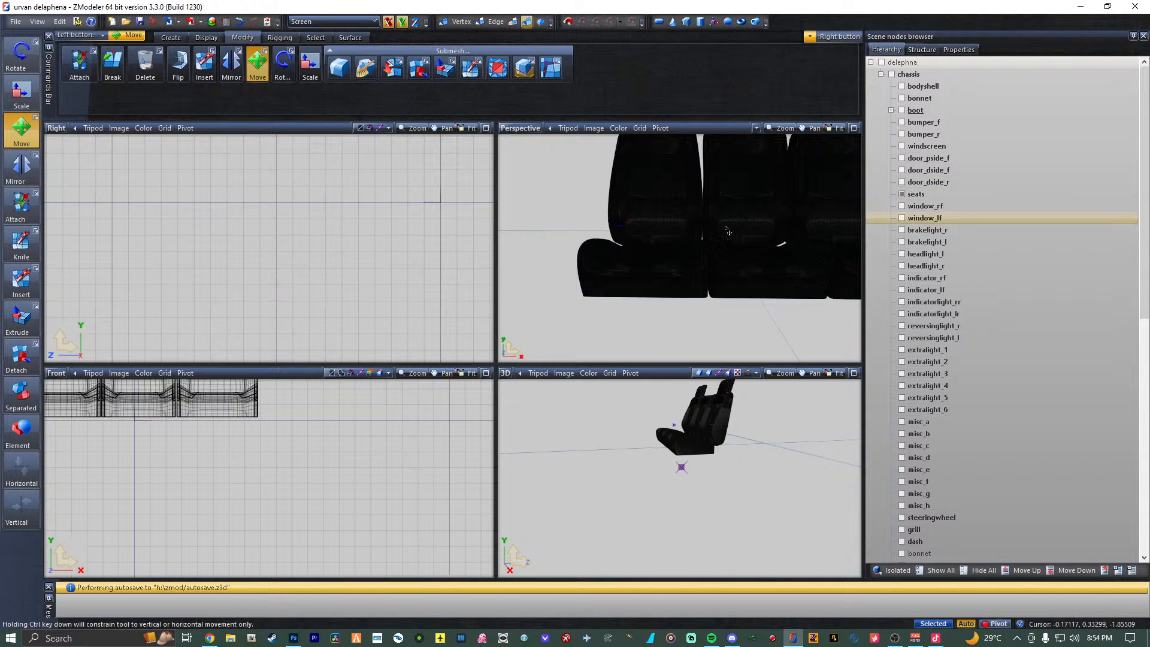
# Fine-tune the seat_dside_f dummy inward and down to the lower centre of the outer seat's backrest, toggling the seats for comparison.
pyautogui.scroll(2, 575, 207)
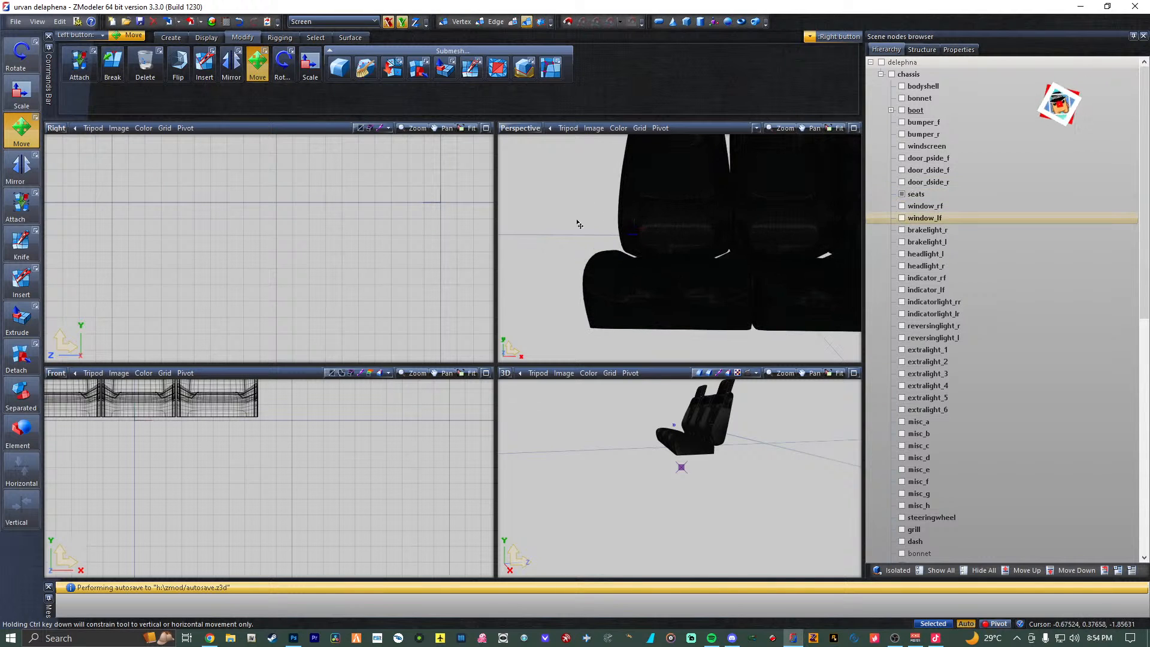
pyautogui.click(902, 194)
pyautogui.moveTo(636, 238); pyautogui.dragTo(668, 241)
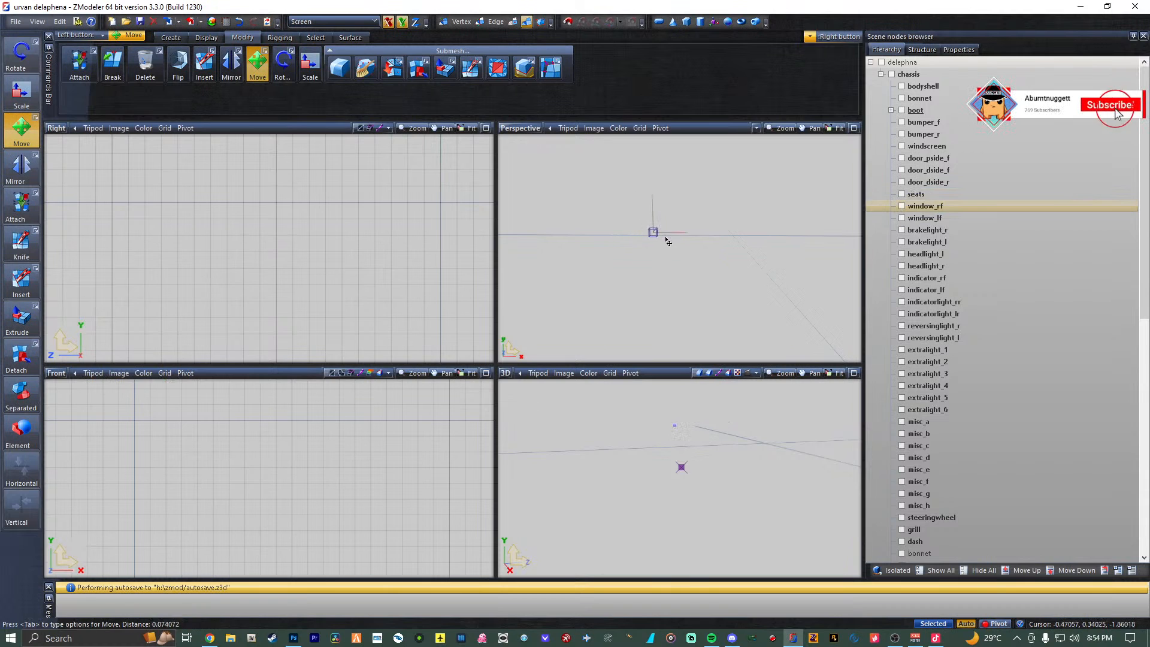
pyautogui.click(902, 194)
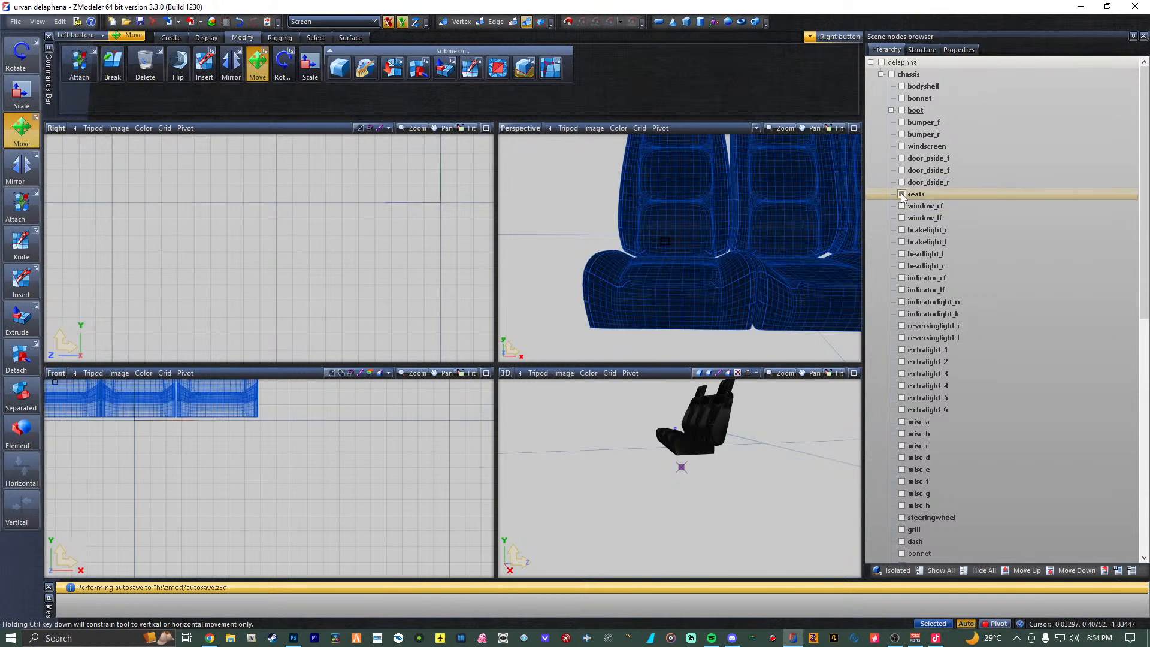
pyautogui.click(902, 194)
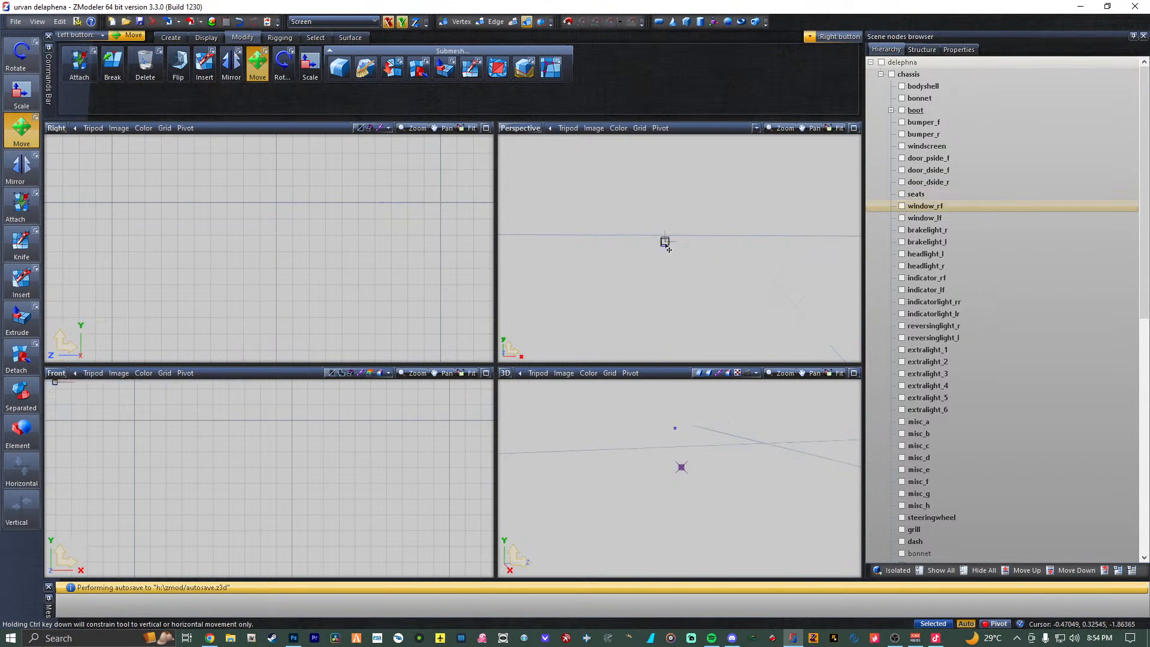
pyautogui.moveTo(671, 258); pyautogui.dragTo(673, 268)
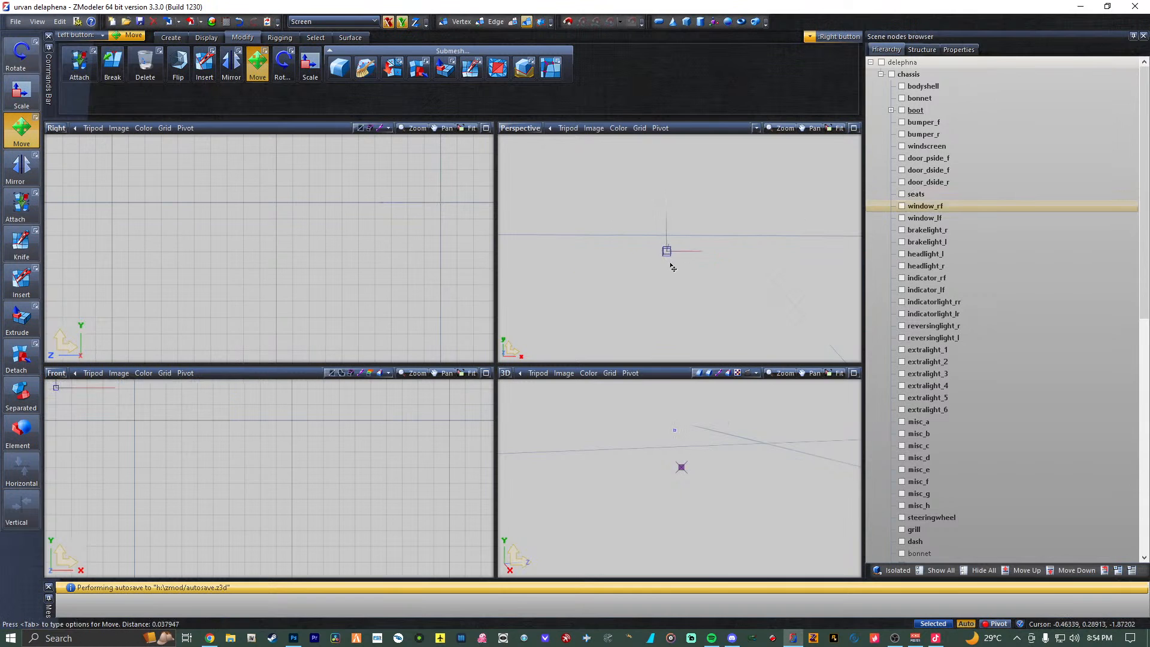
pyautogui.click(902, 194)
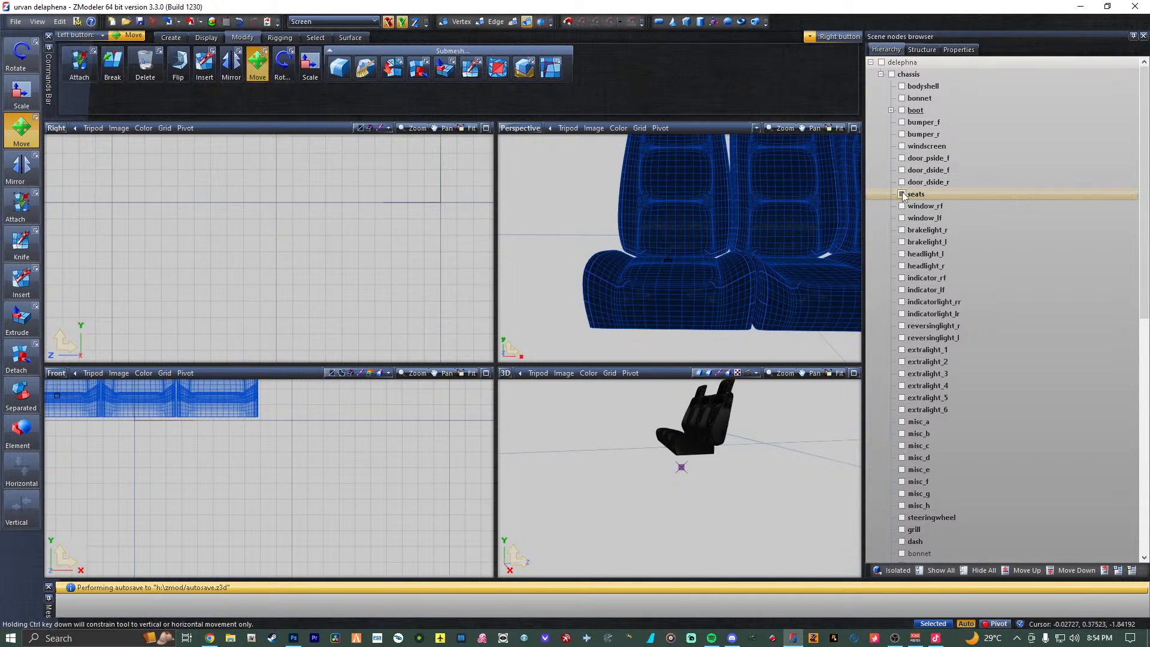
pyautogui.click(902, 194)
# Move the seat_dside_f dummy from collisions into the chassis hierarchy as a child of seats.
pyautogui.scroll(-13, 949, 397)
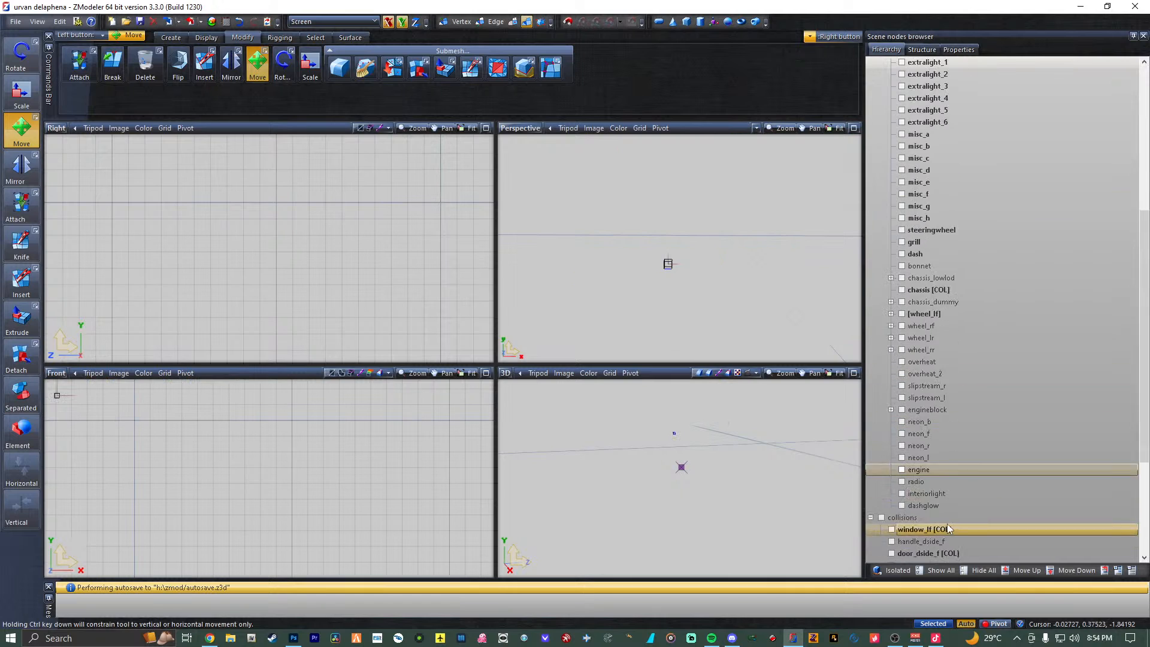
pyautogui.scroll(5, 982, 266)
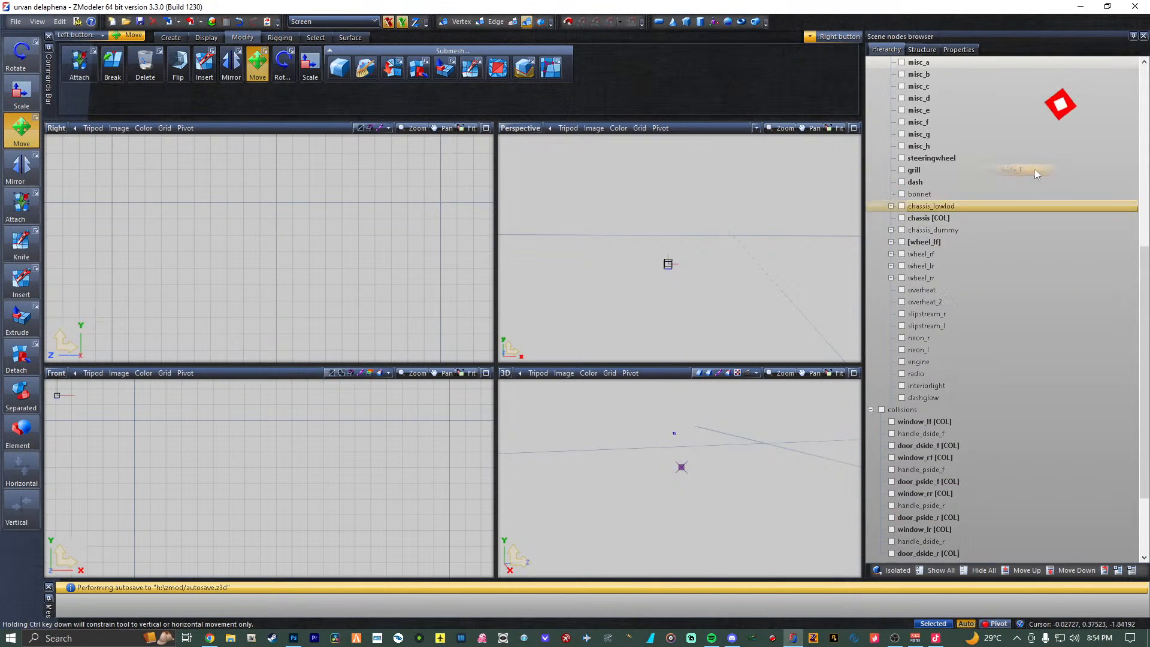
pyautogui.scroll(8, 979, 242)
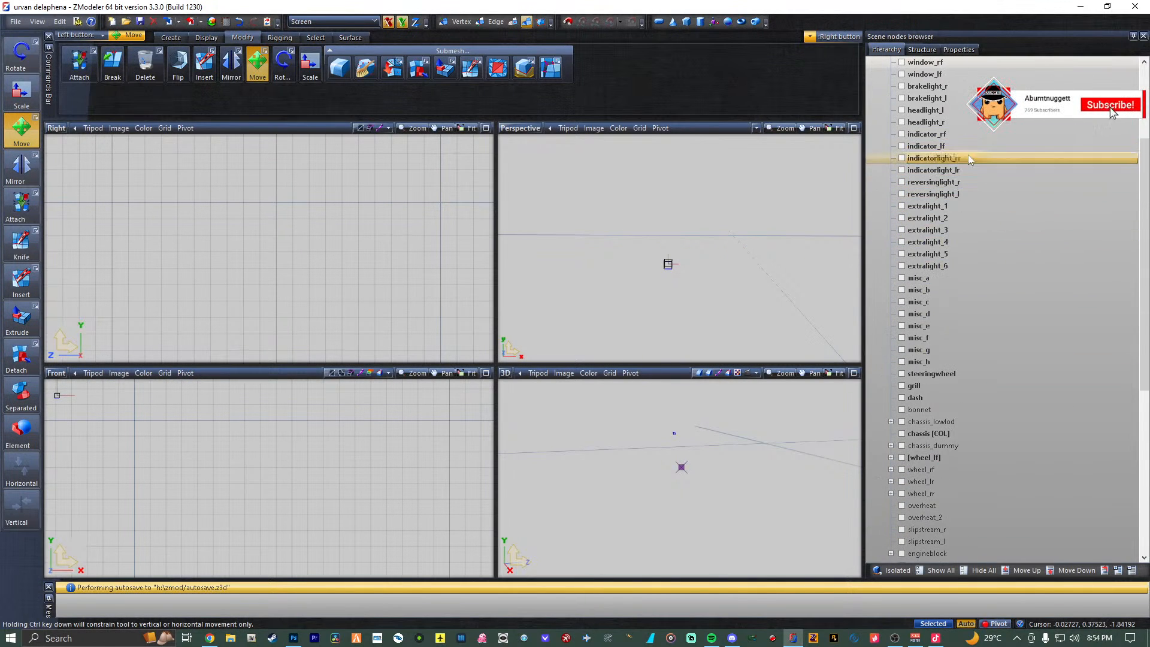
pyautogui.scroll(-5, 934, 324)
pyautogui.moveTo(948, 253); pyautogui.dragTo(953, 194)
pyautogui.scroll(5, 982, 299)
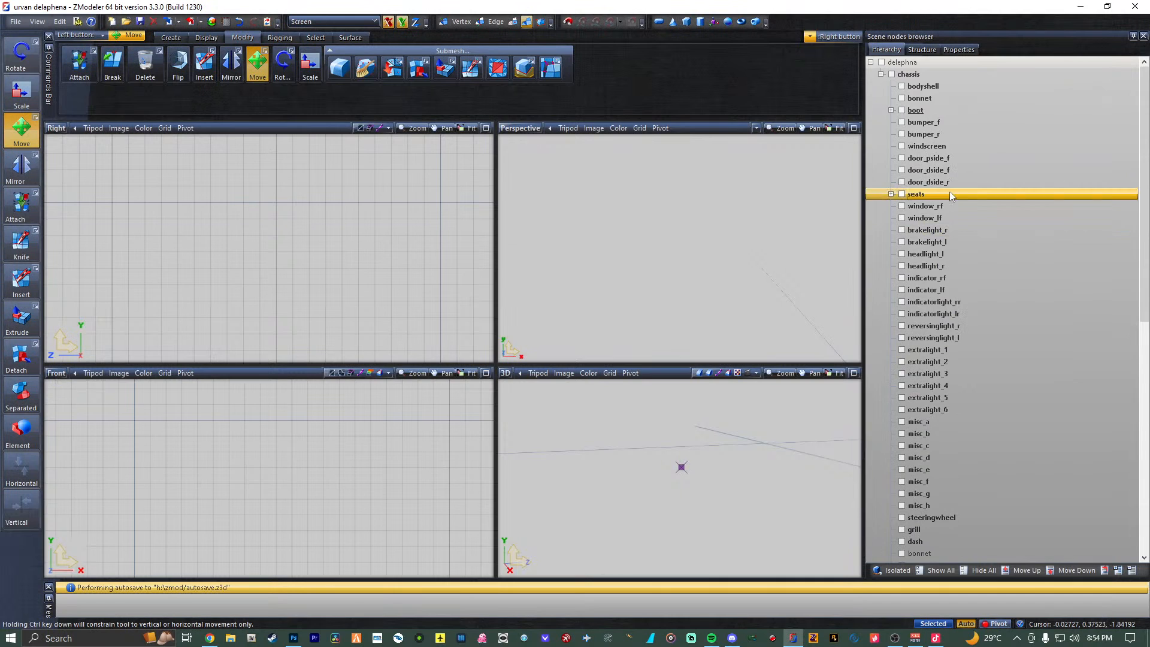
# Show only the seat_pside_f dummy, maximize the perspective view and move the dummy sideways toward the passenger side.
pyautogui.scroll(-13, 951, 193)
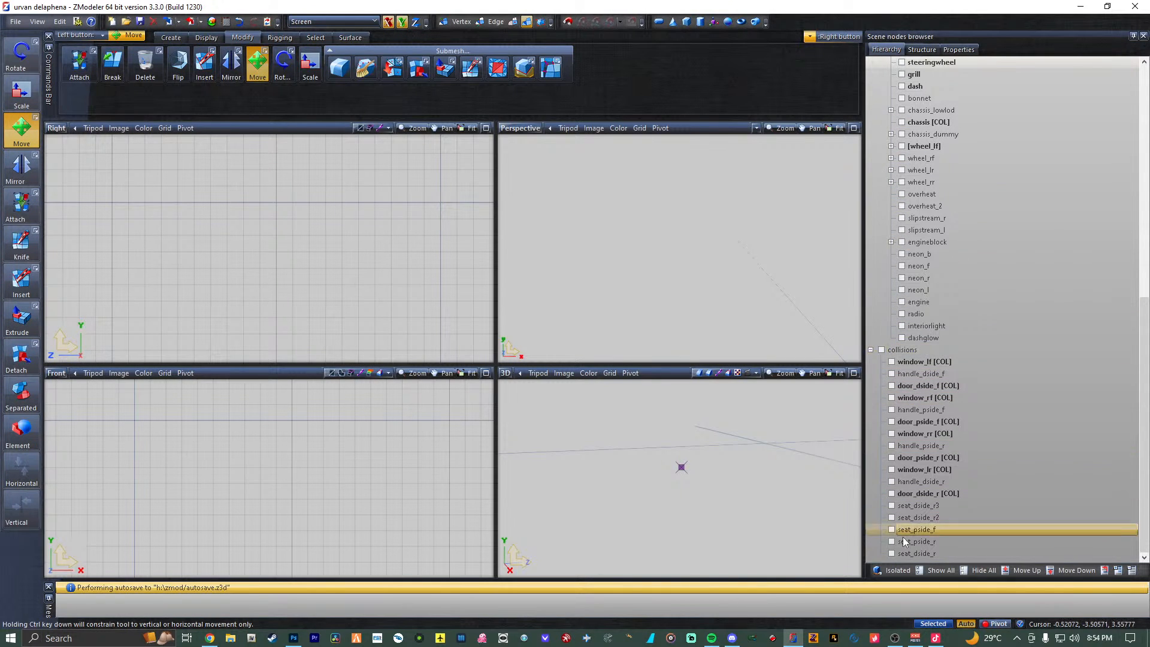
pyautogui.click(891, 530)
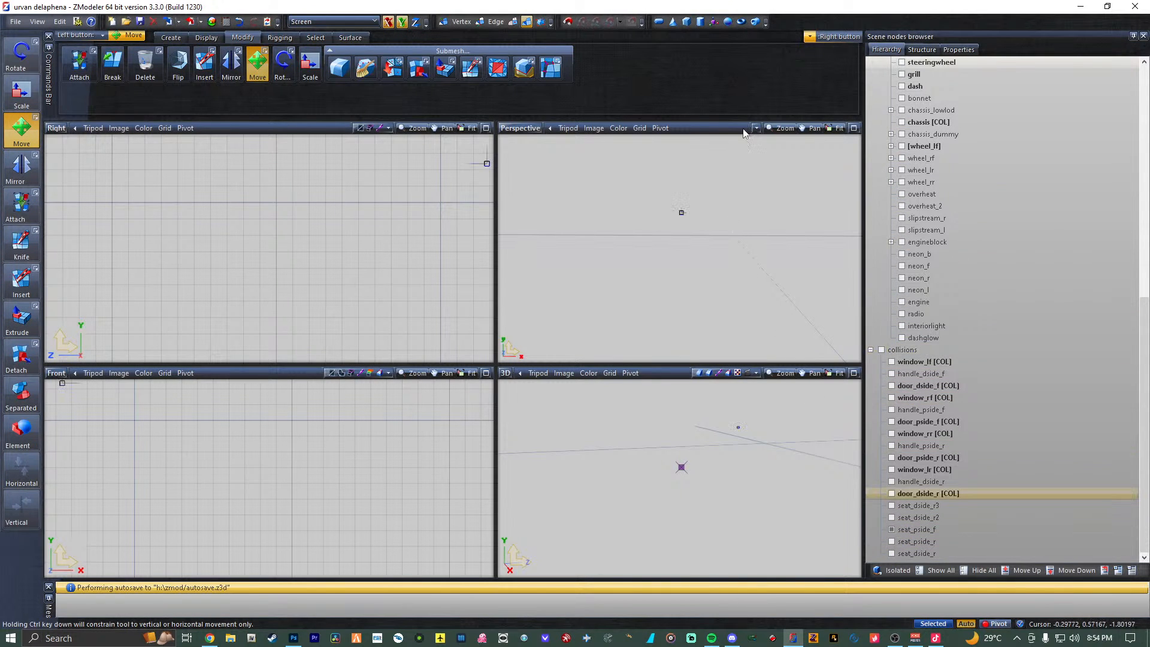
pyautogui.click(854, 128)
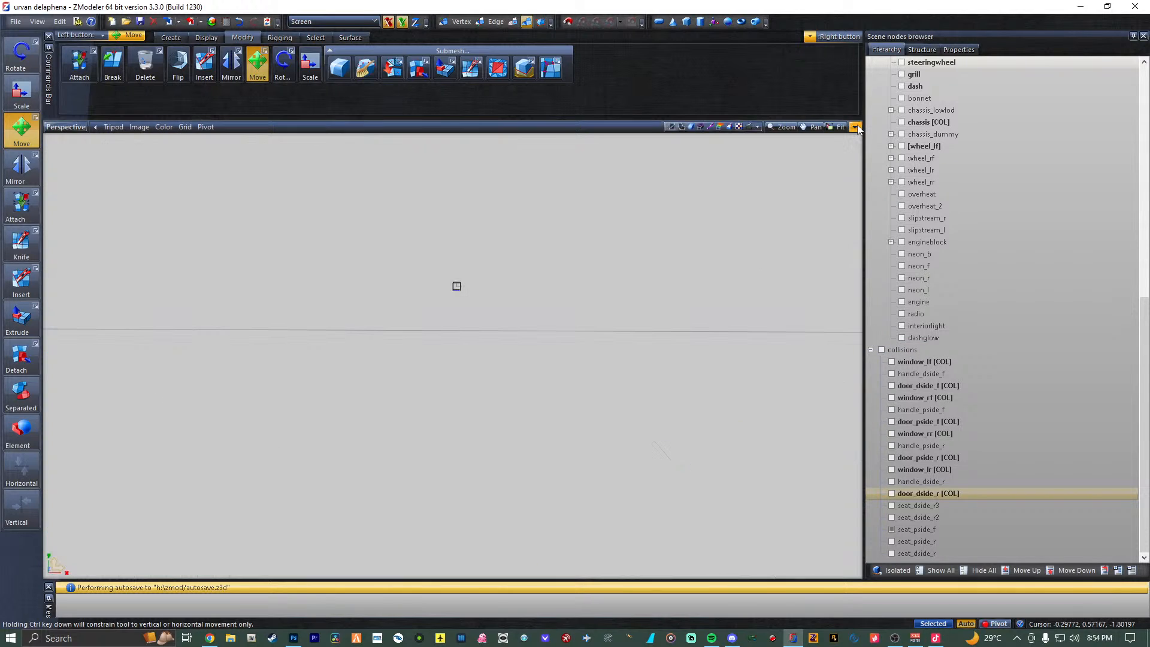
pyautogui.moveTo(493, 289); pyautogui.dragTo(693, 279)
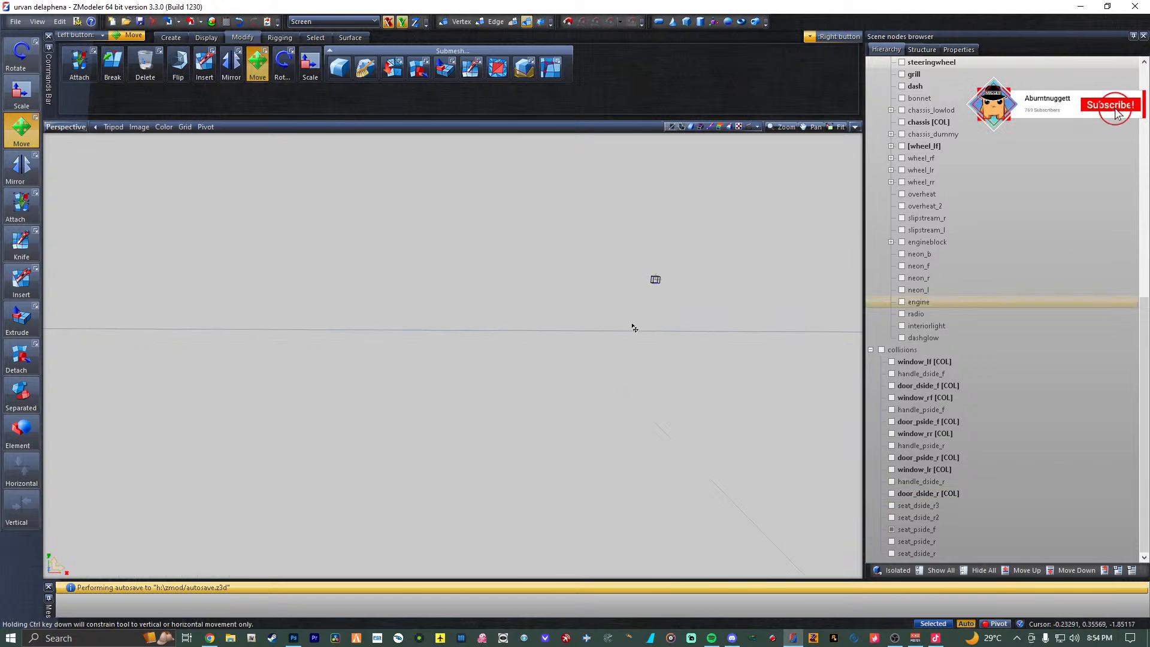
# From the side, move the seat_pside_f dummy forward to the front seat row.
pyautogui.moveTo(584, 317)
pyautogui.mouseDown(button='middle')
pyautogui.moveTo(638, 315)
pyautogui.moveTo(563, 313)
pyautogui.mouseUp(button='middle')
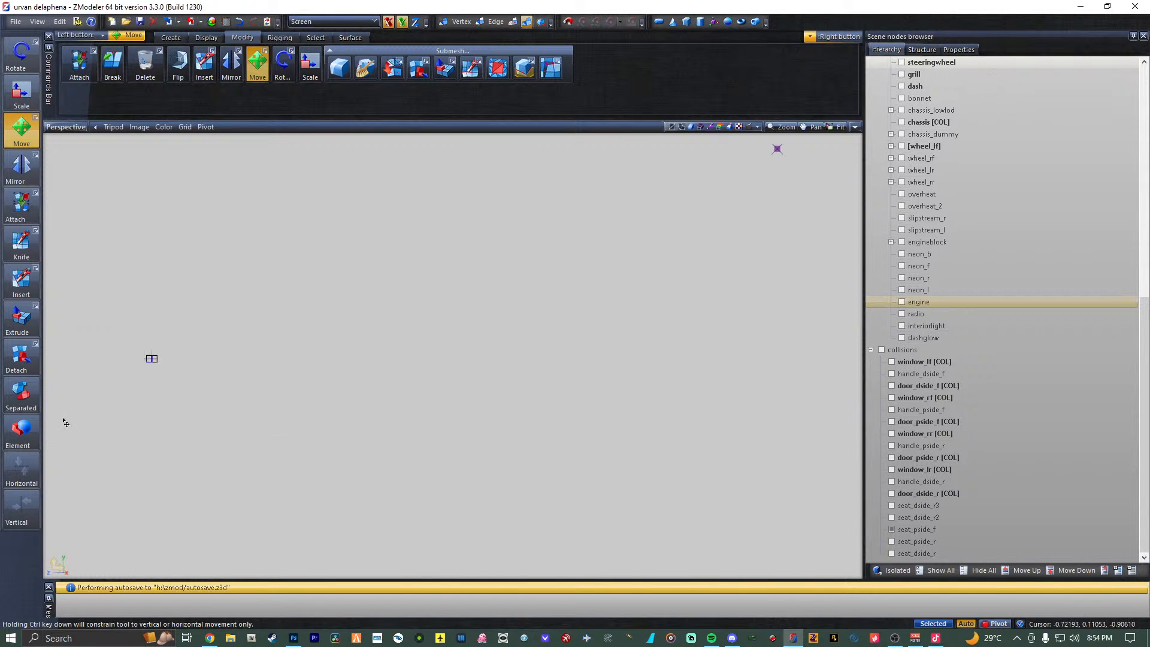
pyautogui.moveTo(163, 369); pyautogui.dragTo(327, 349)
pyautogui.moveTo(706, 337); pyautogui.dragTo(827, 336)
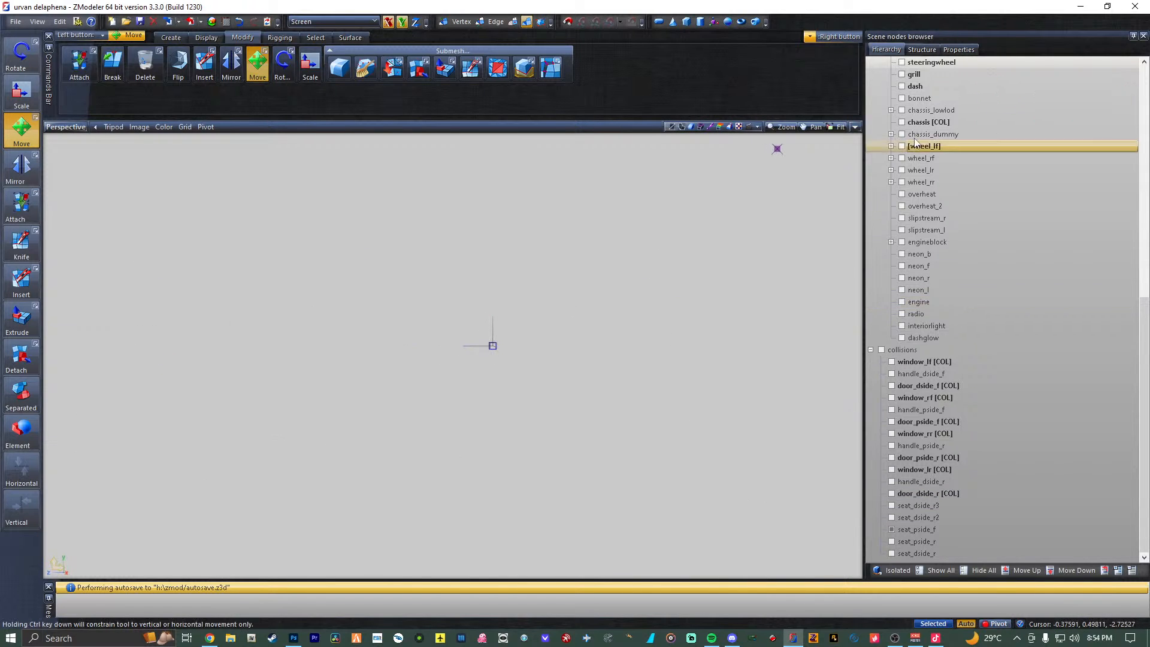
# Display the seats and check the seat_pside_f dummy's position against the outer passenger seat from the front.
pyautogui.scroll(11, 935, 124)
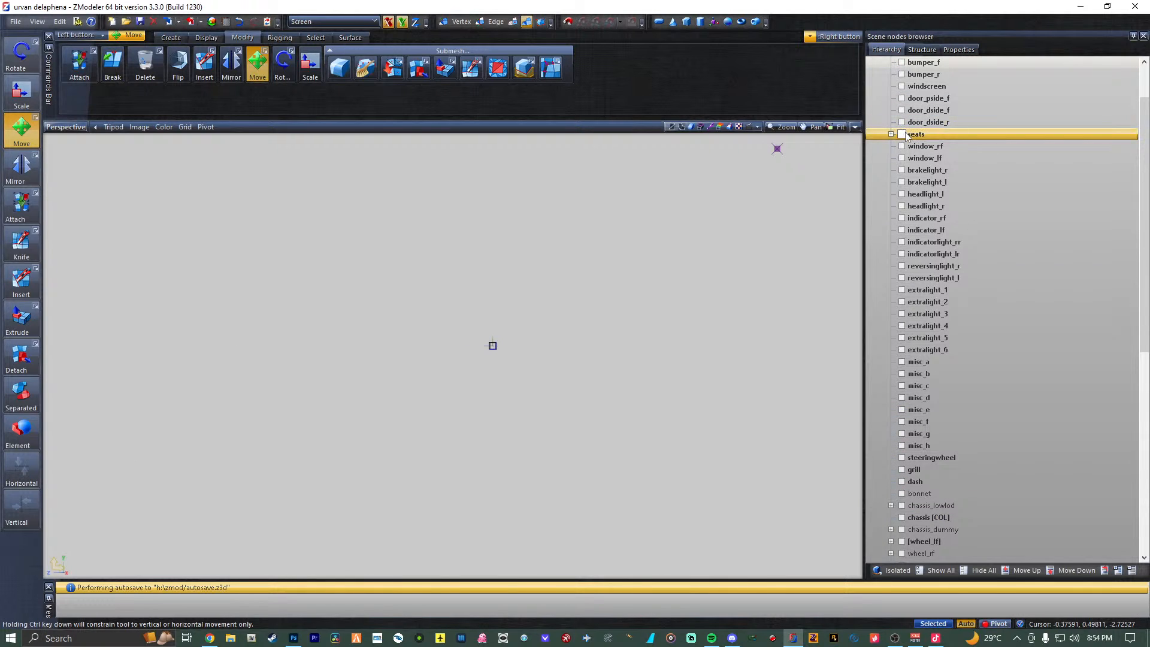
pyautogui.click(901, 133)
pyautogui.moveTo(689, 339); pyautogui.dragTo(666, 355, button='middle')
pyautogui.moveTo(561, 369); pyautogui.dragTo(357, 367, button='middle')
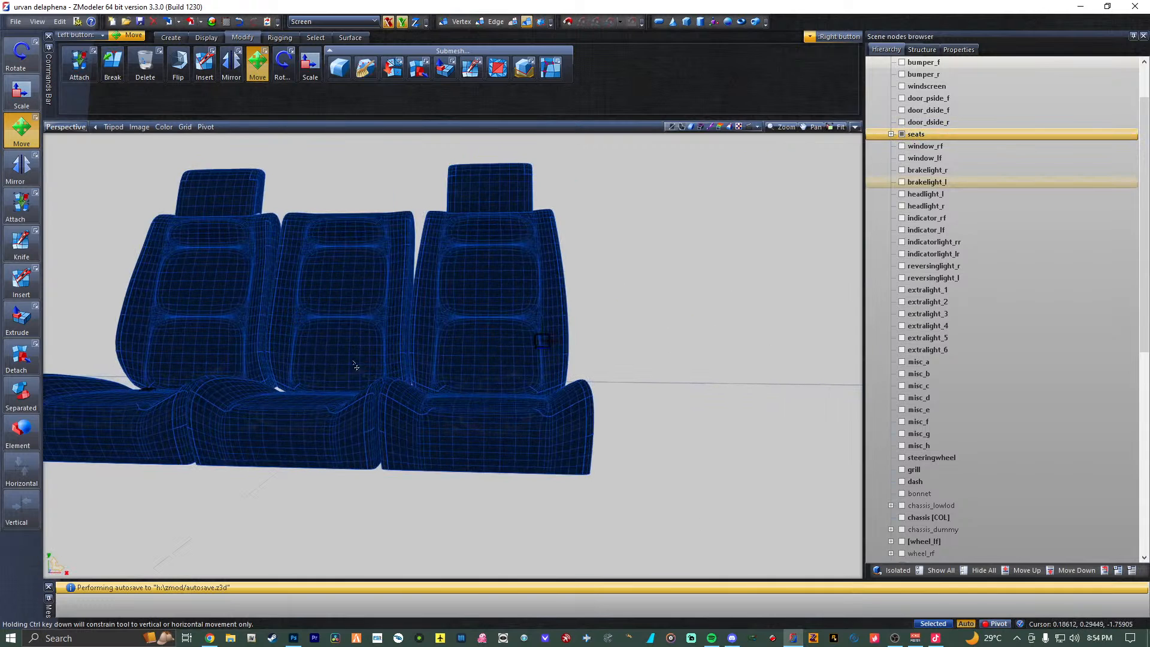
pyautogui.moveTo(545, 340); pyautogui.dragTo(651, 345, button='middle')
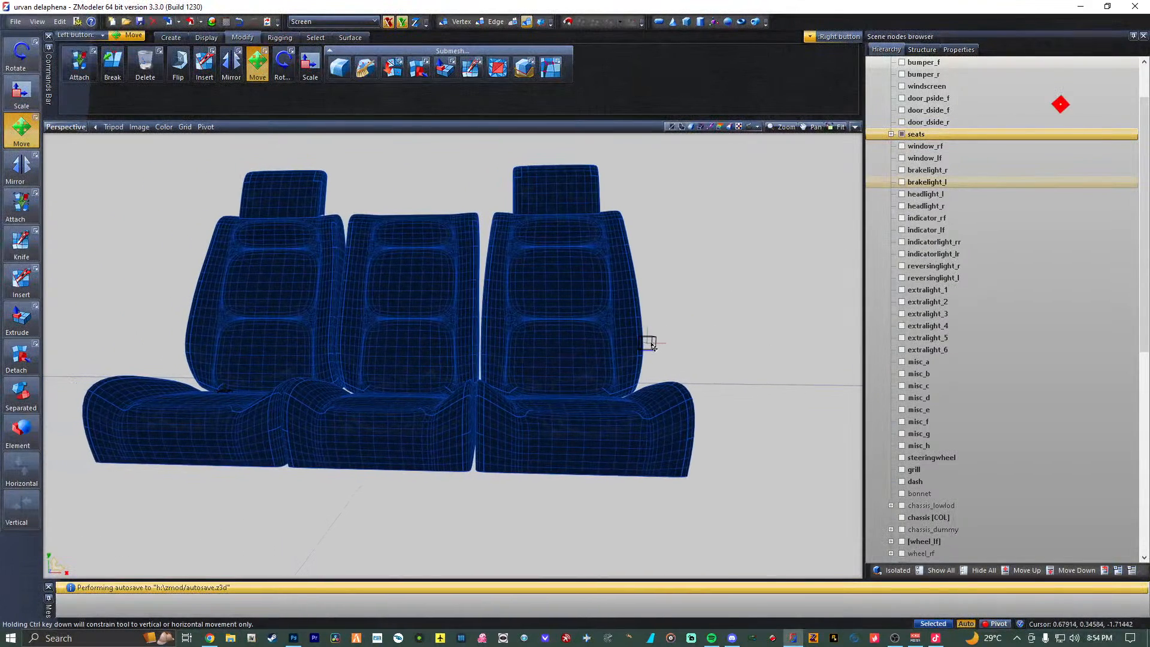
# Move the seat_pside_f dummy down to the outer passenger seat's cushion and back toward its backrest.
pyautogui.moveTo(651, 345); pyautogui.dragTo(587, 403)
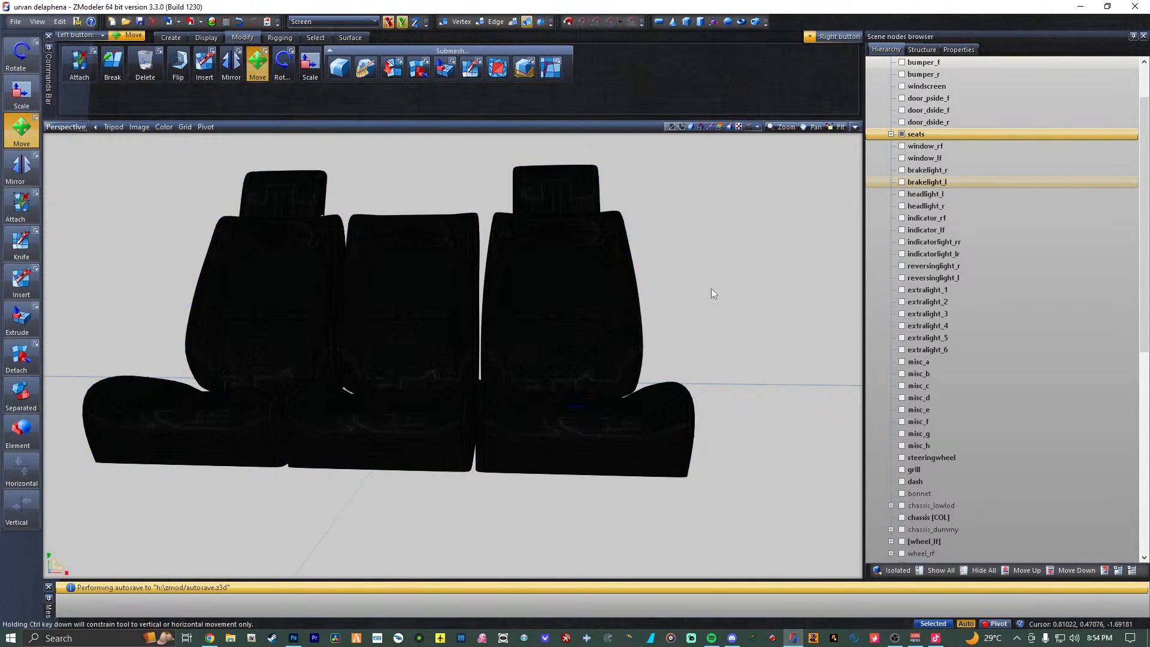
pyautogui.moveTo(713, 290); pyautogui.dragTo(635, 346, button='middle')
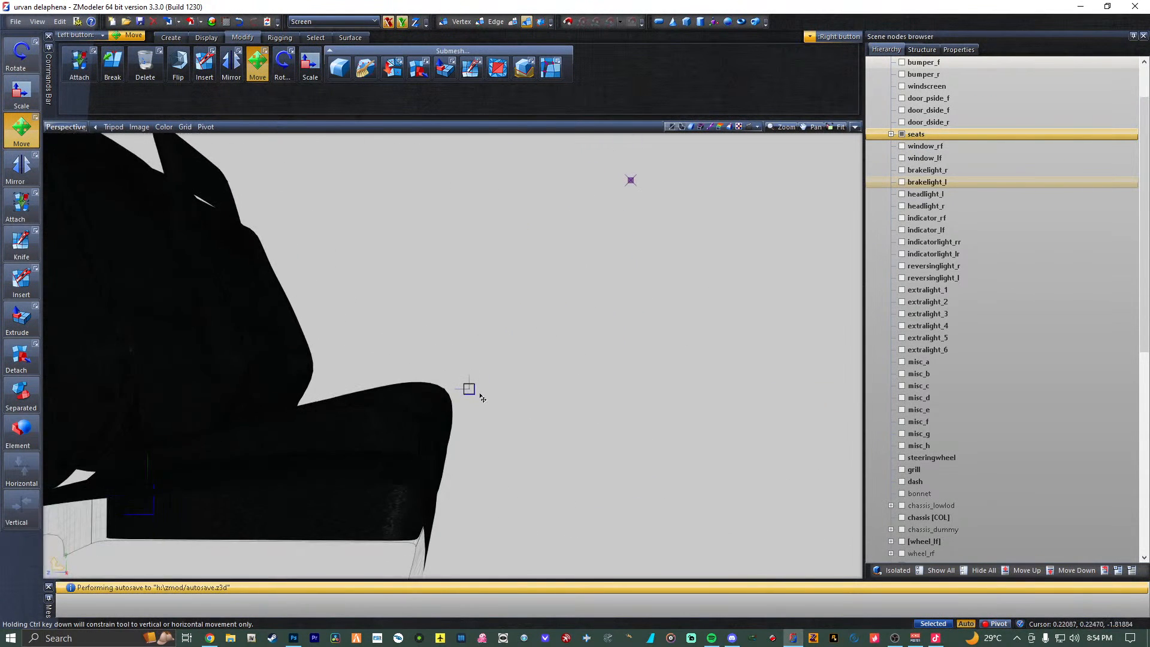
pyautogui.moveTo(472, 397); pyautogui.dragTo(411, 393)
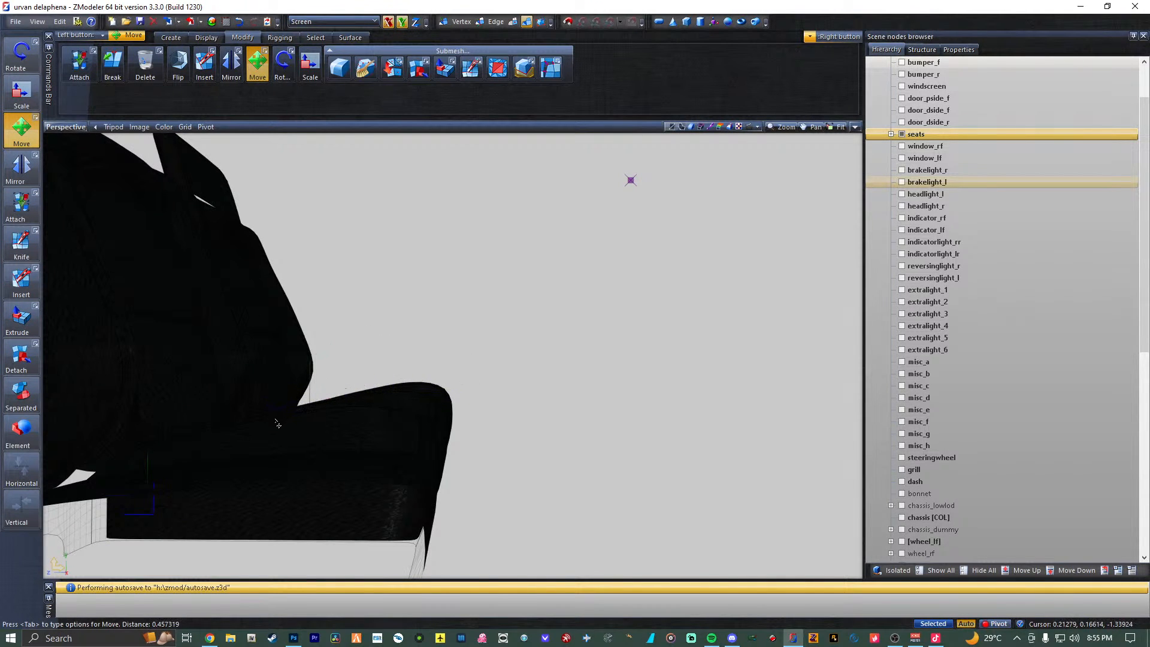
# Hide the seats, fine-tune the seat_pside_f dummy's position from the side, and display the seats again.
pyautogui.moveTo(284, 422); pyautogui.dragTo(358, 322, button='middle')
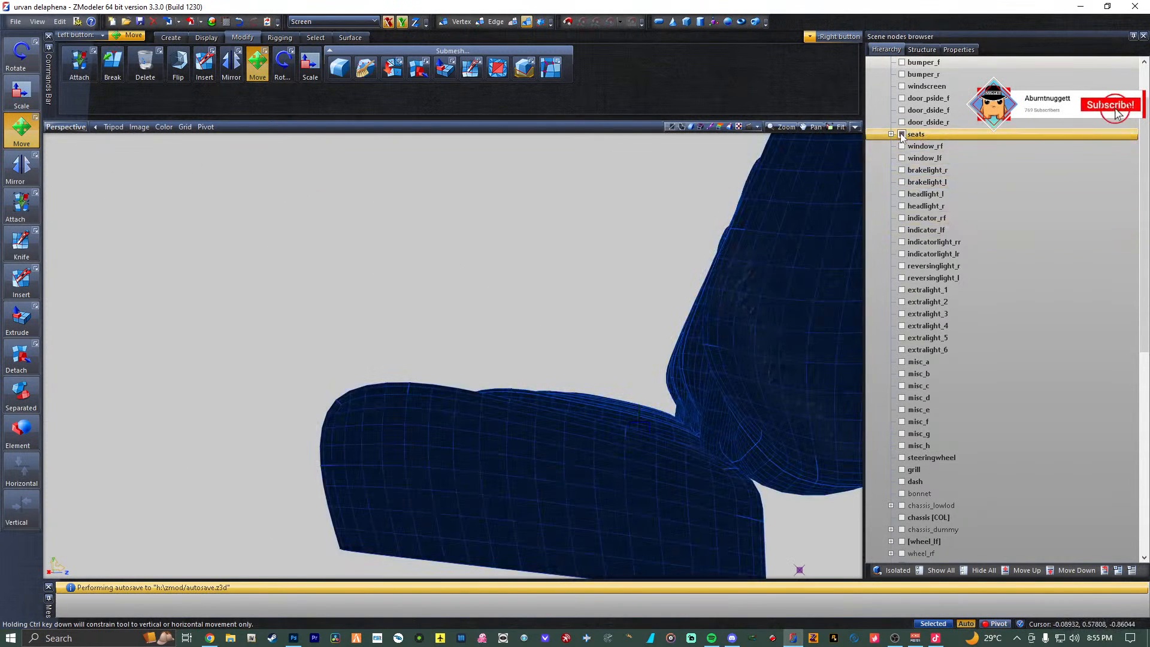
pyautogui.click(902, 134)
pyautogui.moveTo(641, 437); pyautogui.dragTo(605, 434)
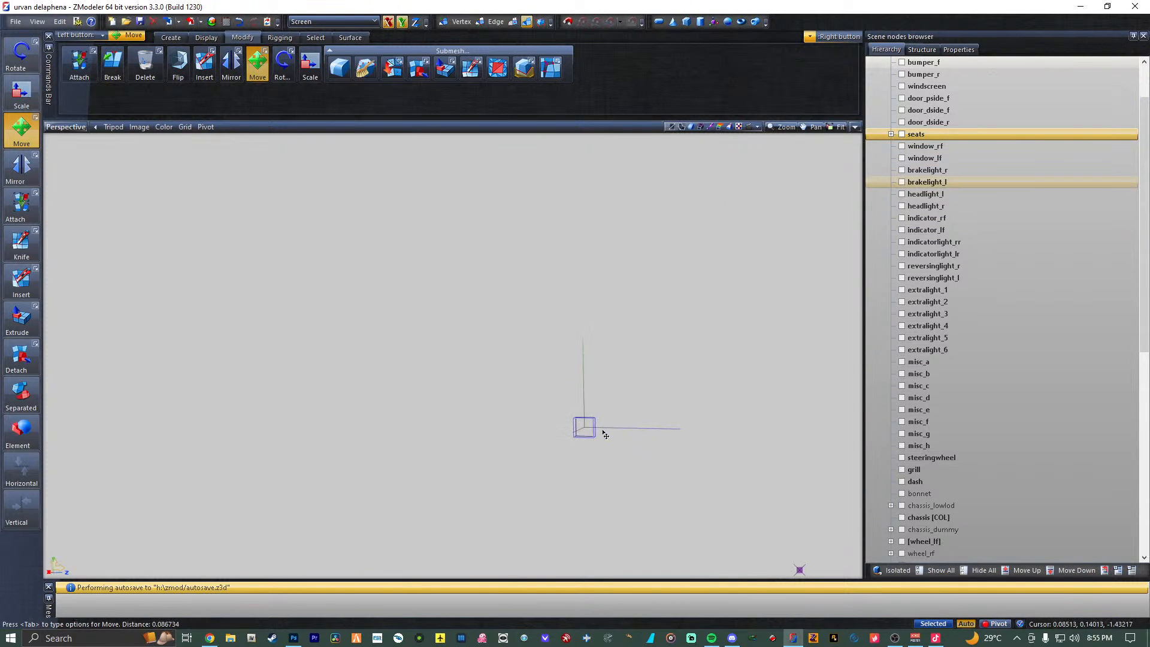
pyautogui.click(901, 135)
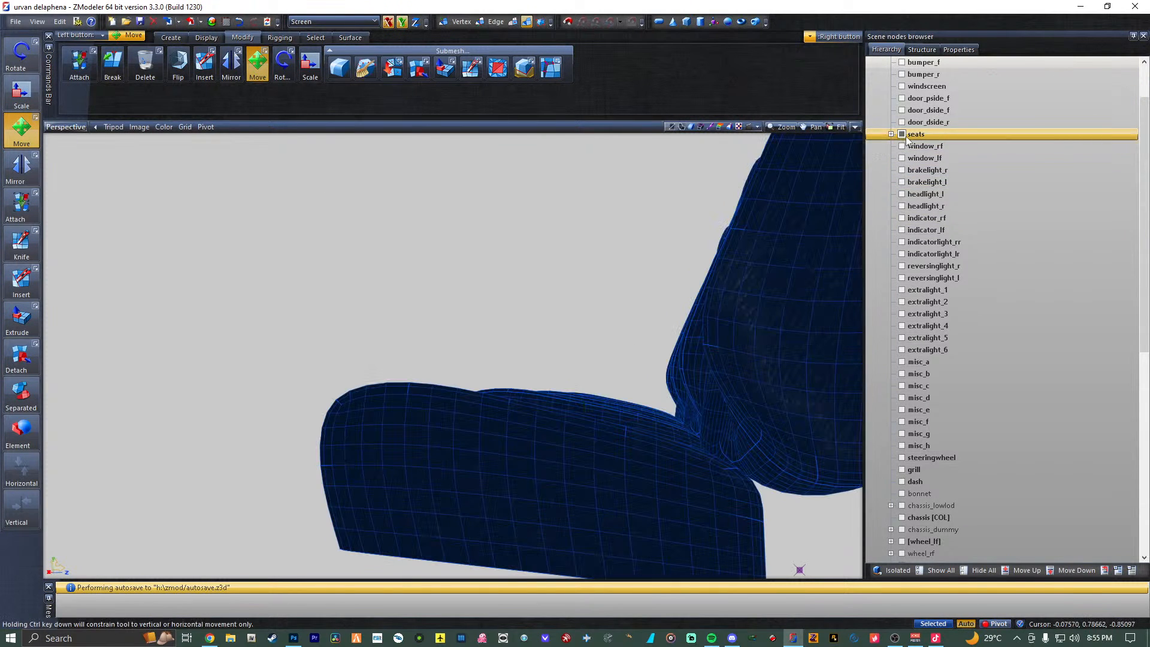
# Move the seat_pside_f dummy from collisions into the chassis hierarchy as a child of seats and check the placement.
pyautogui.scroll(-10, 1093, 303)
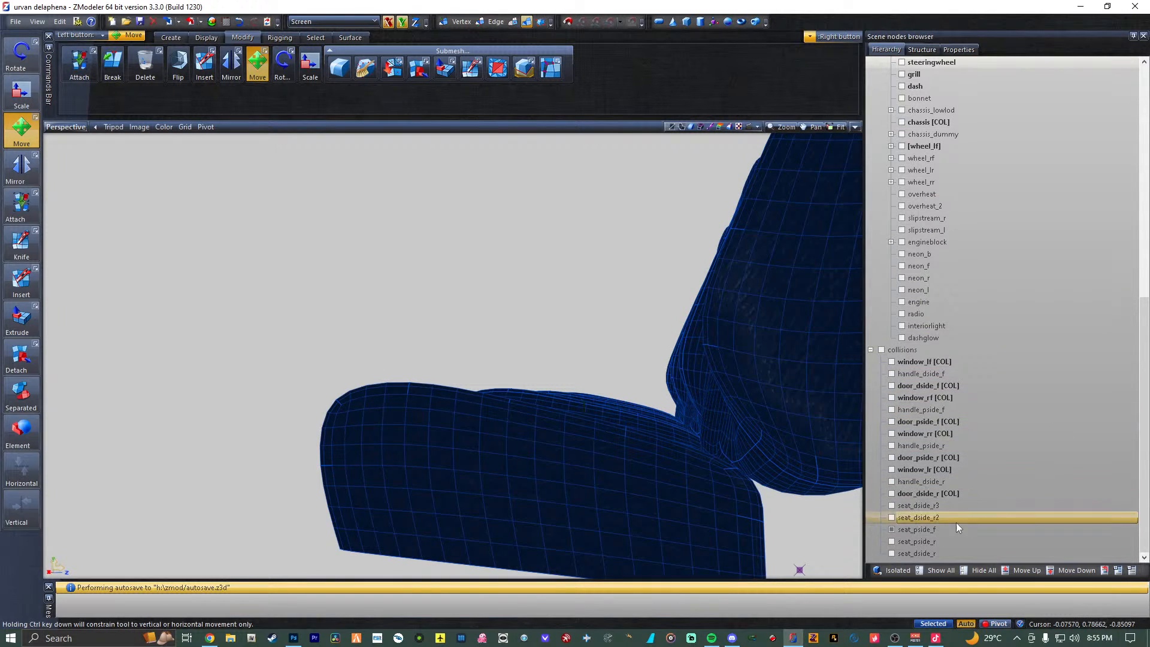
pyautogui.scroll(8, 993, 213)
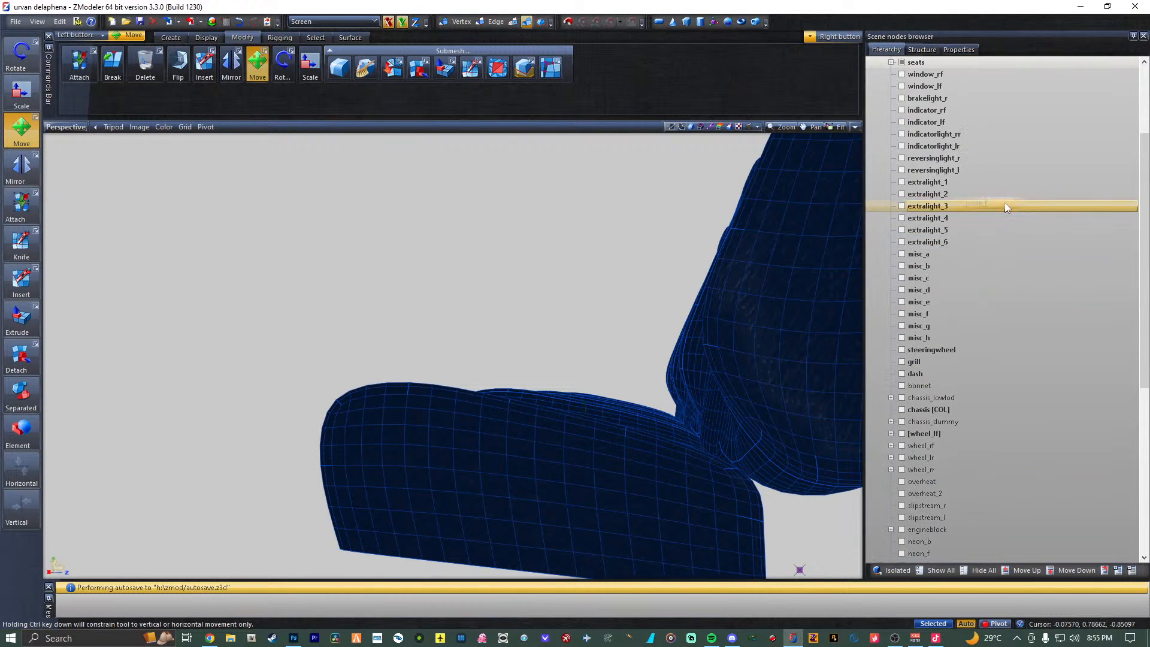
pyautogui.scroll(4, 1009, 200)
pyautogui.moveTo(1007, 206); pyautogui.dragTo(987, 191)
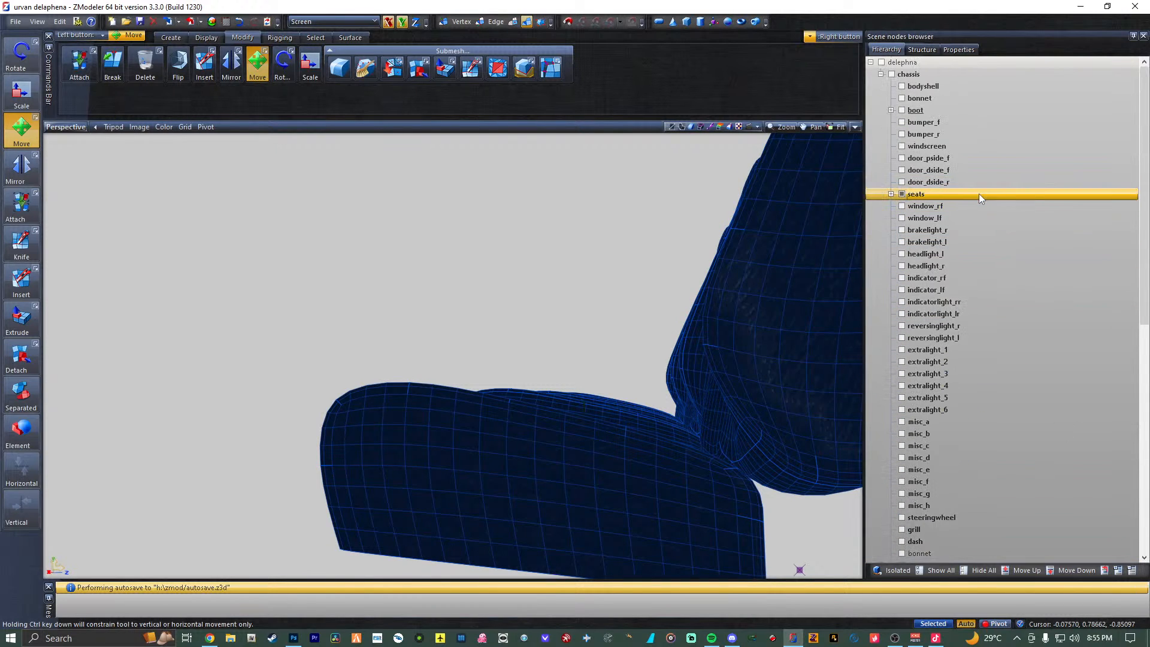
pyautogui.click(891, 194)
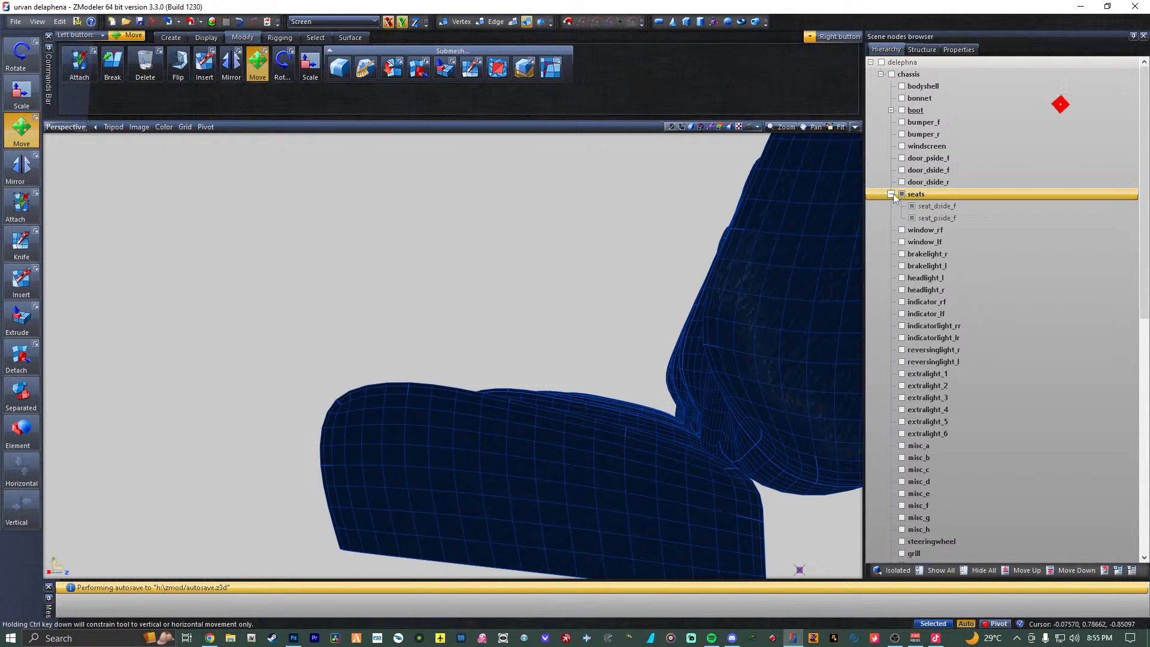
pyautogui.click(892, 195)
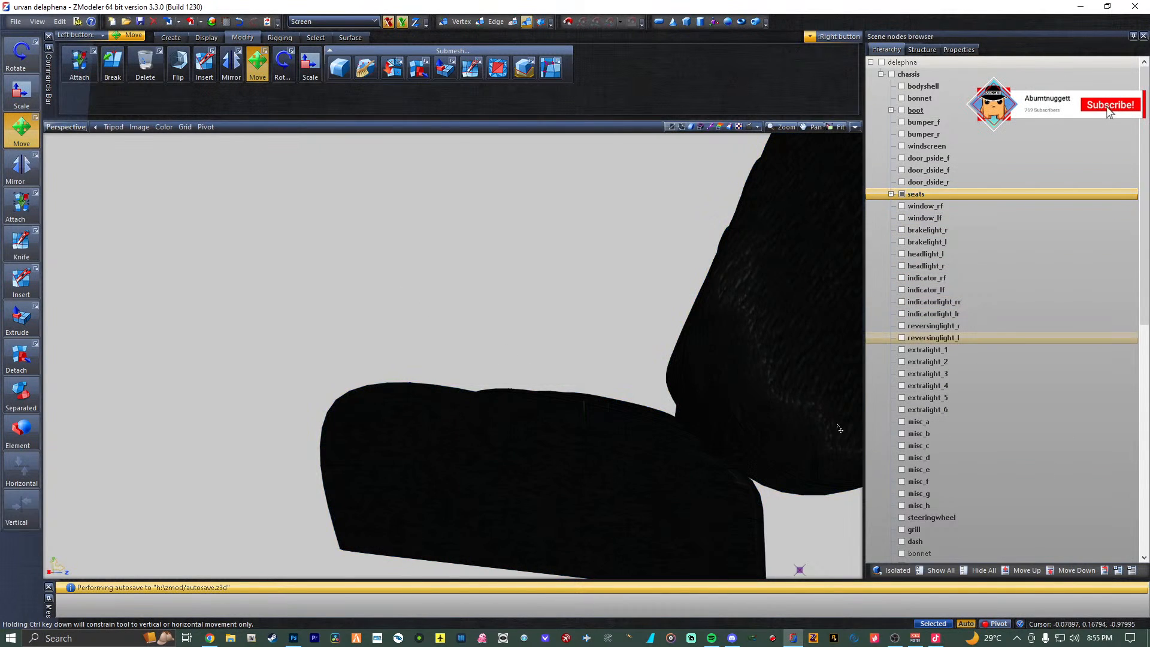
# Display the seat_pside_r dummy from collisions together with the seats.
pyautogui.scroll(-12, 876, 463)
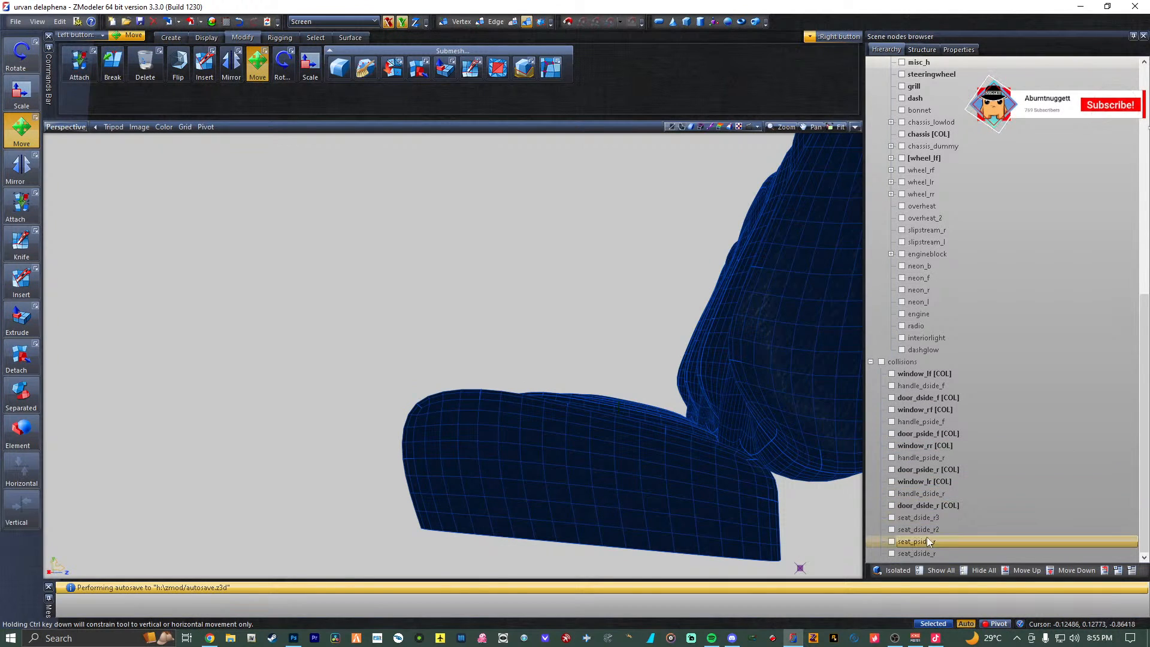
pyautogui.click(893, 542)
pyautogui.scroll(12, 918, 295)
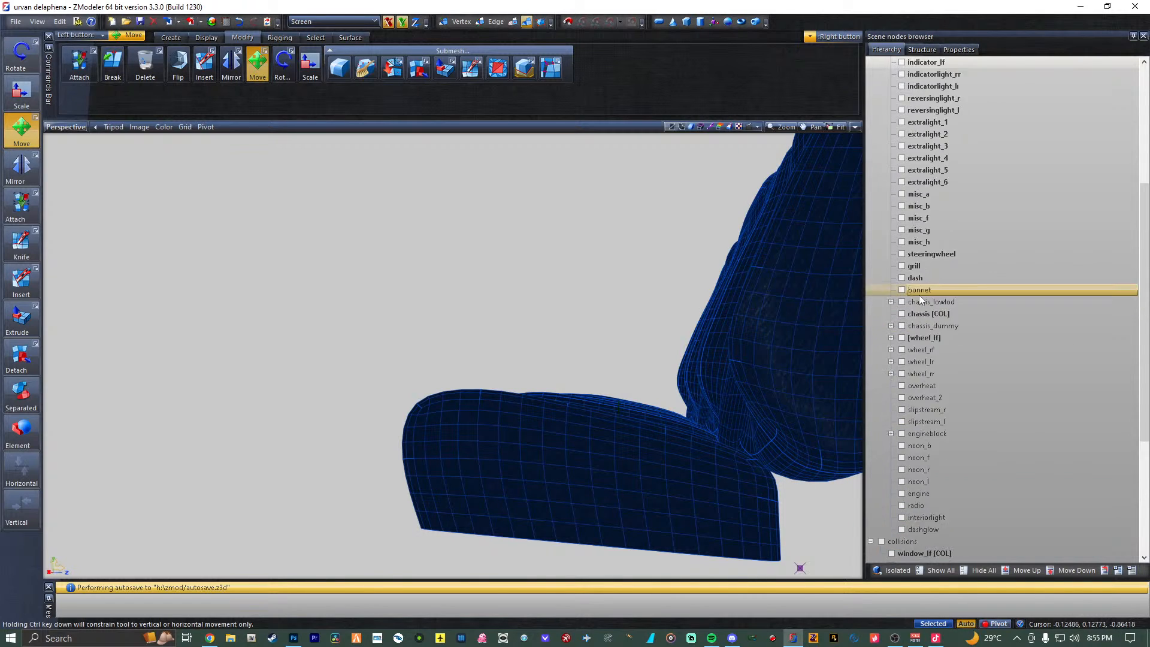
pyautogui.scroll(-6, 551, 375)
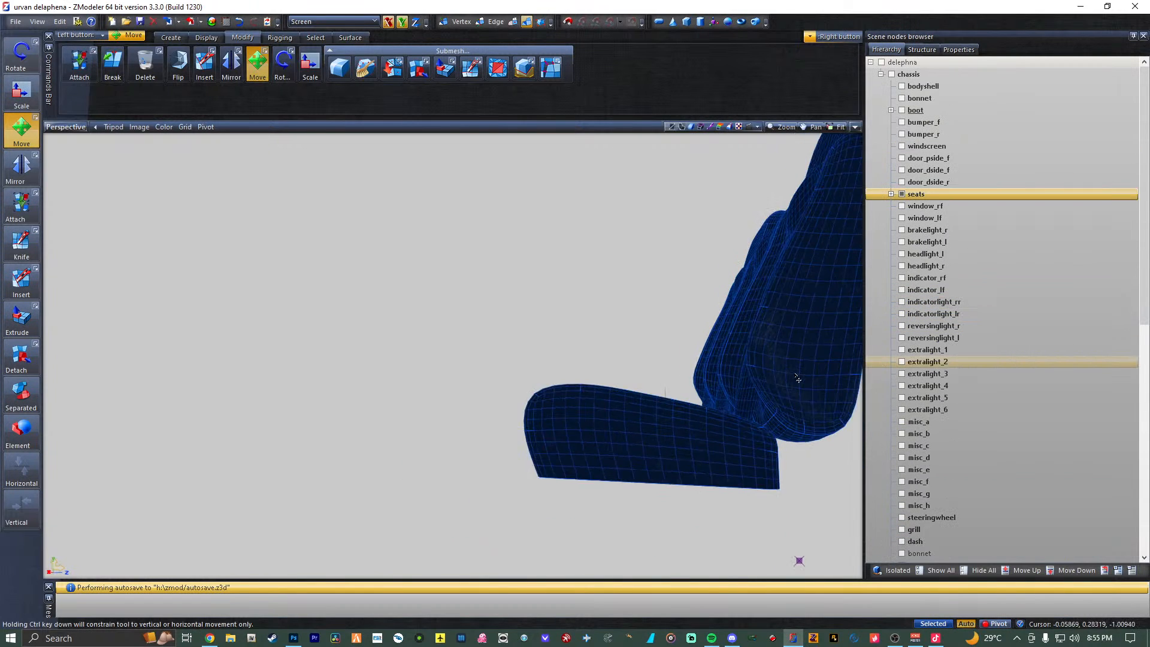
pyautogui.scroll(6, 725, 444)
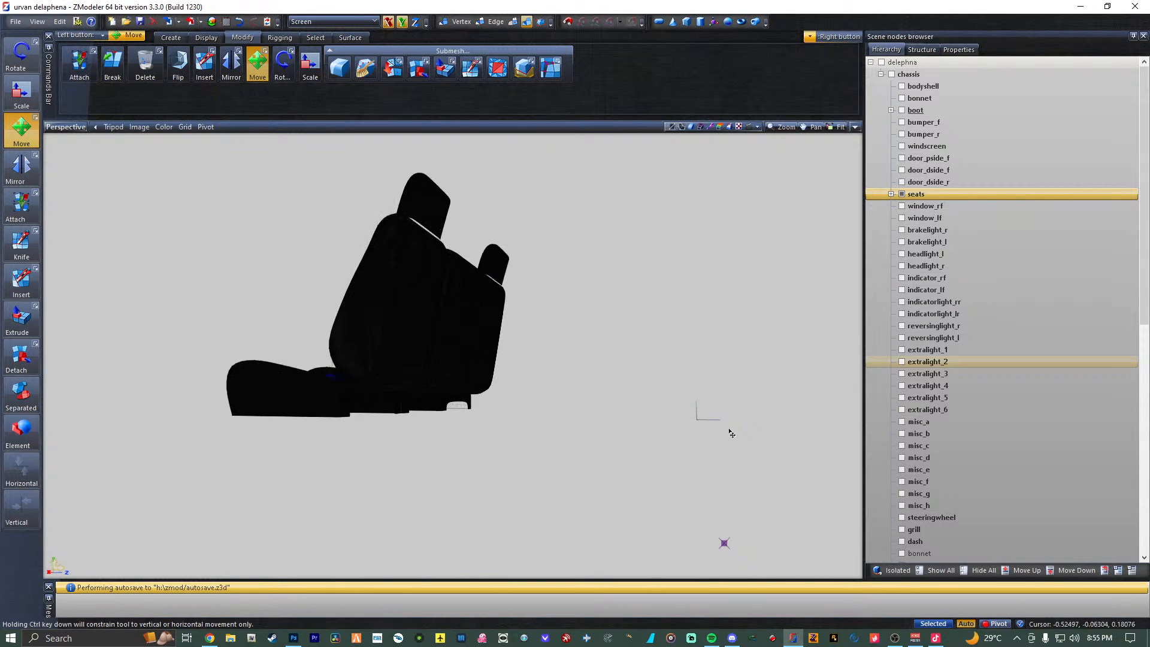
pyautogui.scroll(-5, 684, 411)
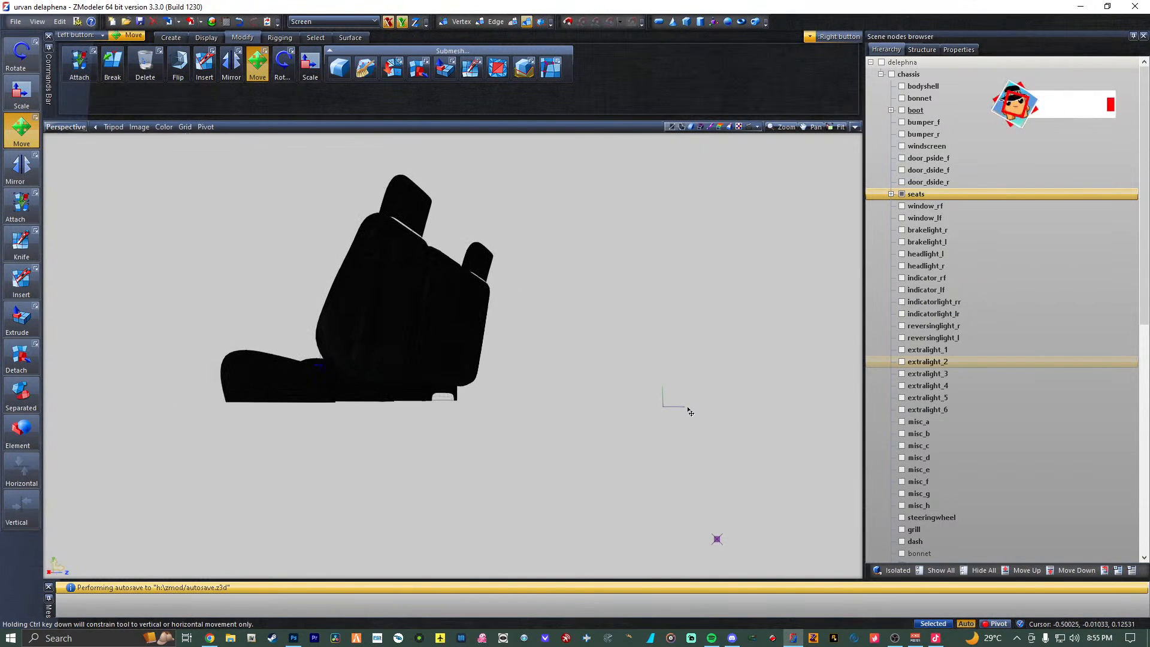
pyautogui.scroll(-6, 912, 465)
pyautogui.scroll(-6, 916, 506)
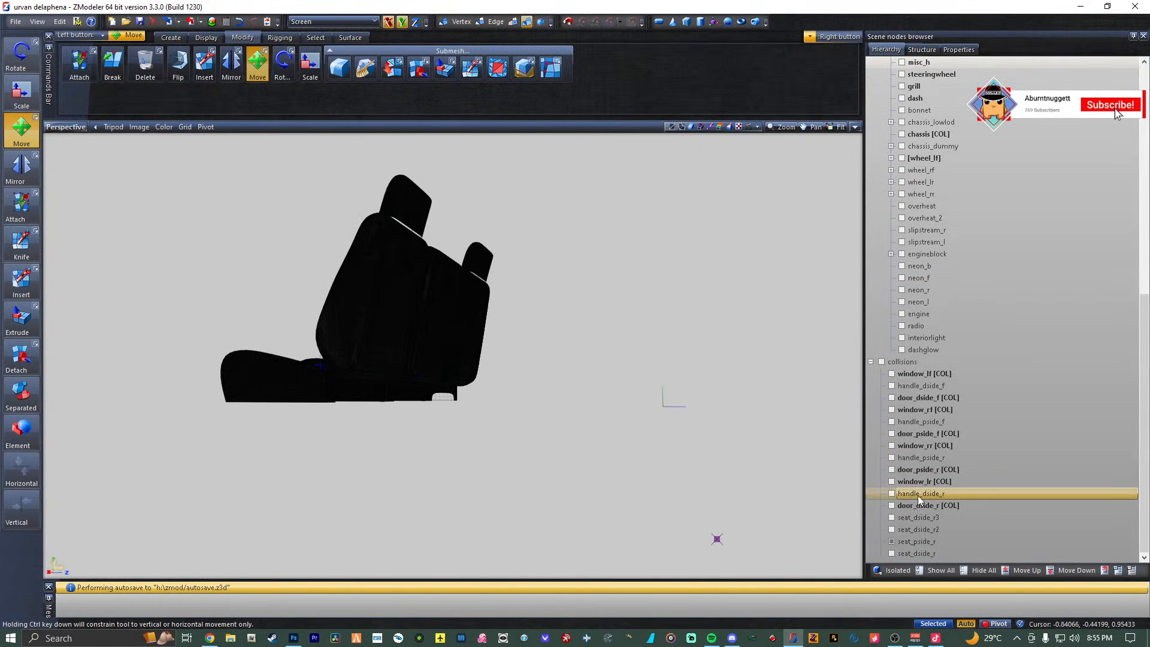
# Compare the rear seat dummies seat_dside_r3, seat_dside_r2, seat_pside_r and seat_dside_r, leaving only seat_pside_r displayed with the seats.
pyautogui.click(891, 517)
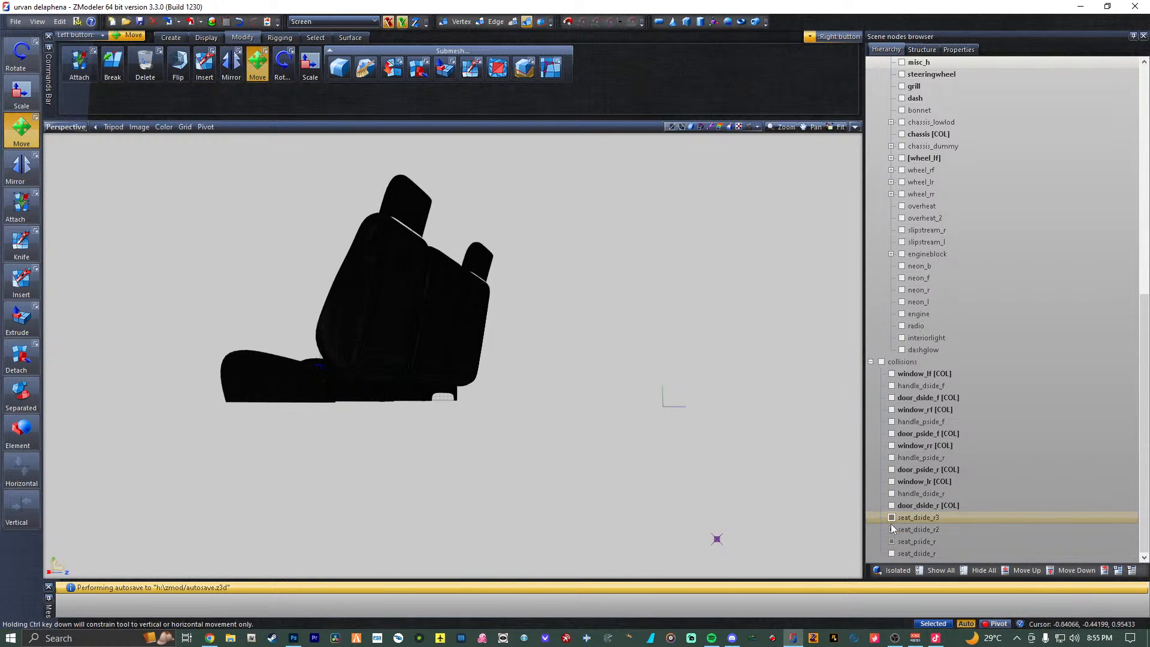
pyautogui.scroll(-4, 775, 457)
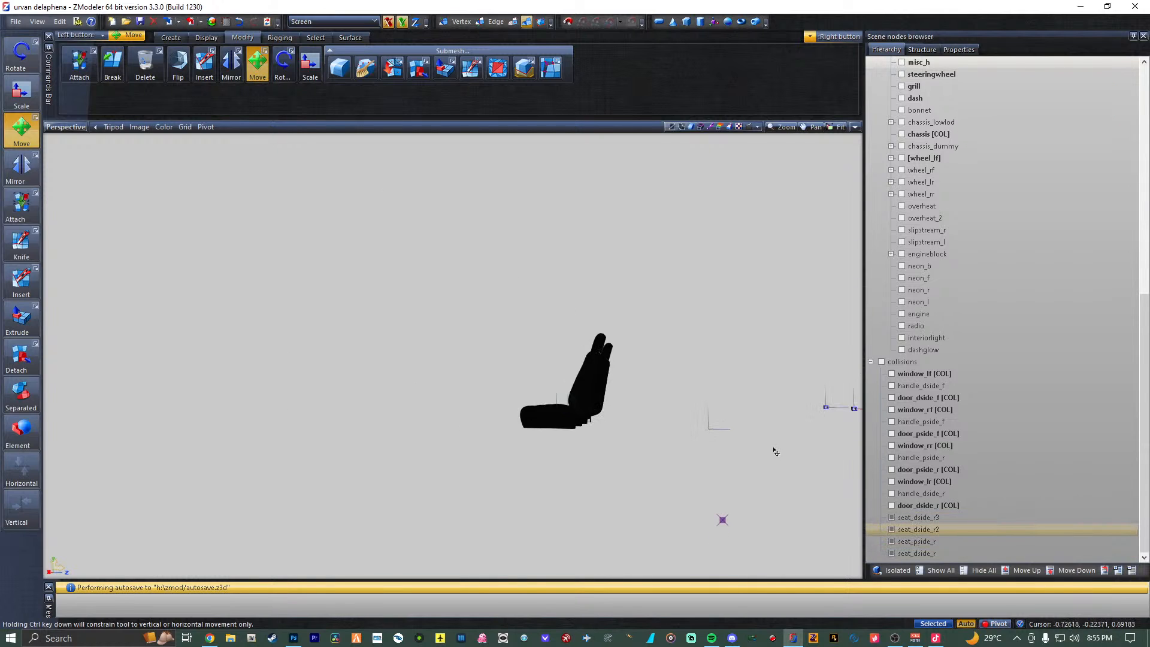
pyautogui.moveTo(775, 451); pyautogui.dragTo(605, 437, button='middle')
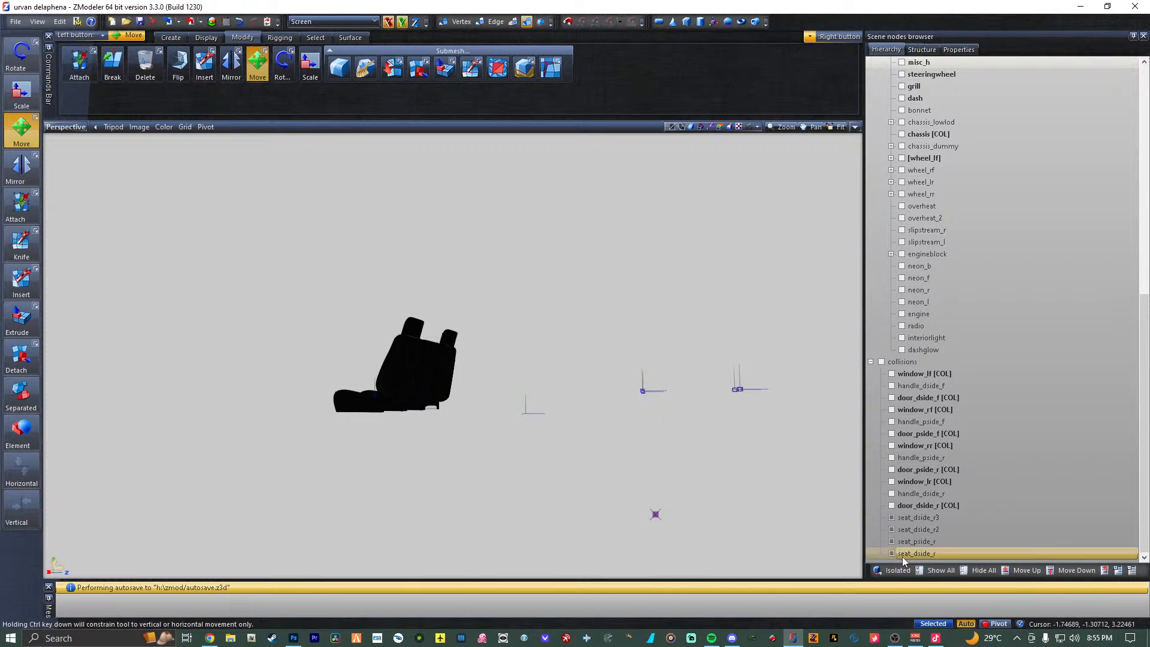
pyautogui.click(891, 518)
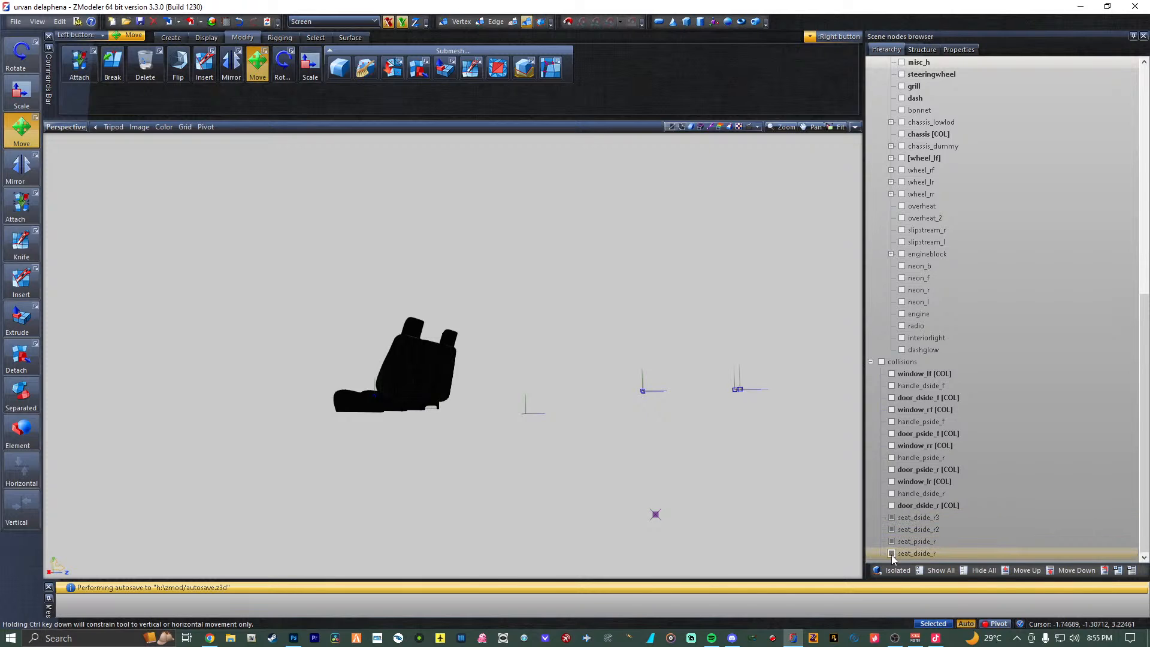
pyautogui.click(892, 554)
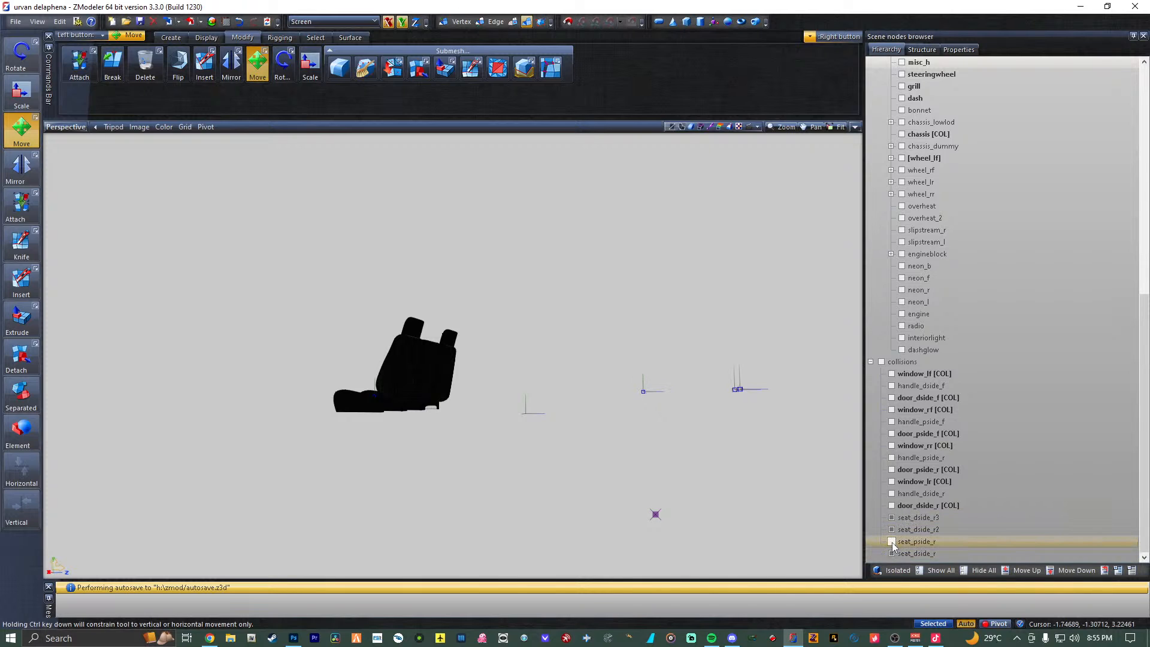
pyautogui.click(892, 542)
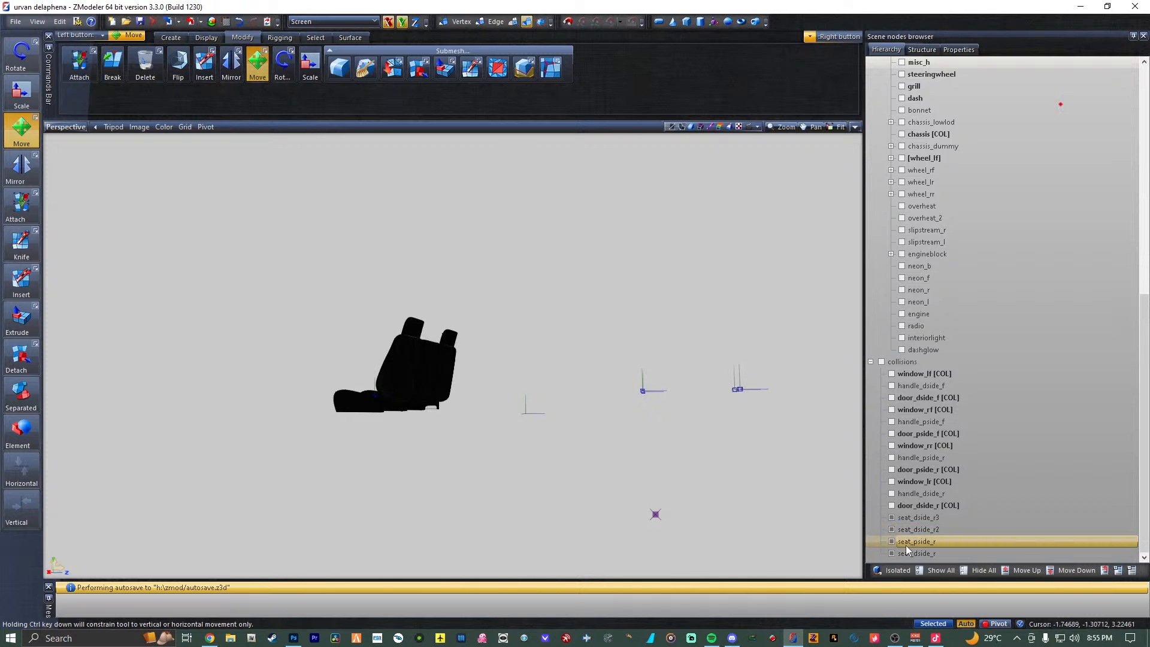
pyautogui.click(892, 554)
pyautogui.click(891, 518)
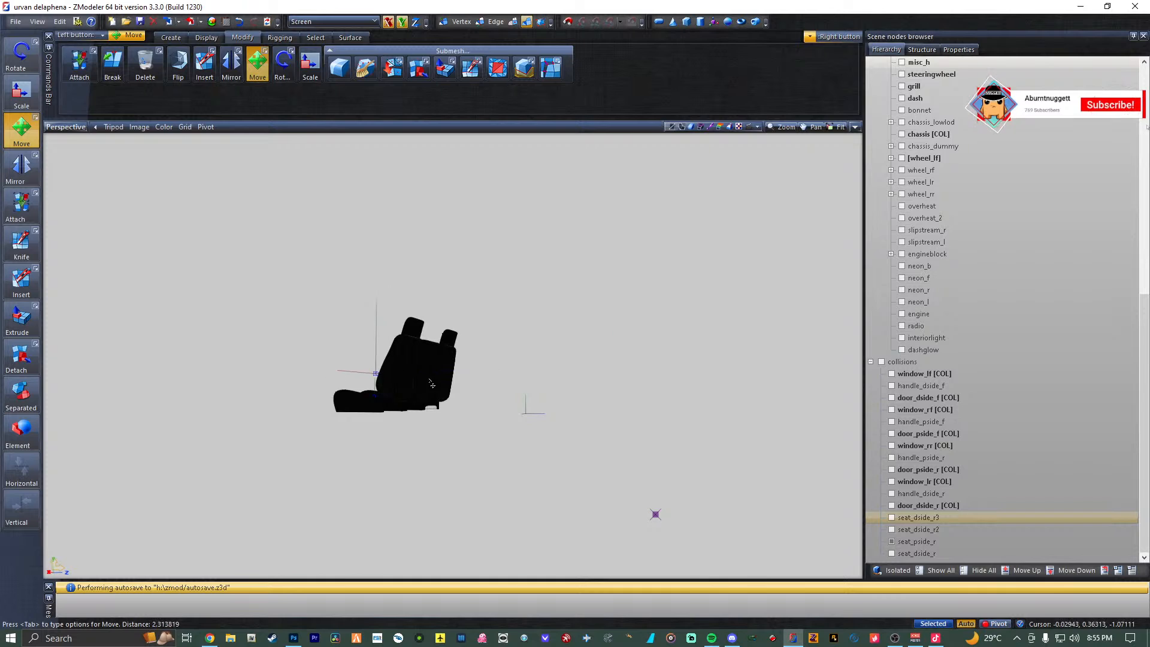
# From the side, move the seat_pside_r dummy forward to the front seat row.
pyautogui.moveTo(431, 384); pyautogui.dragTo(435, 386)
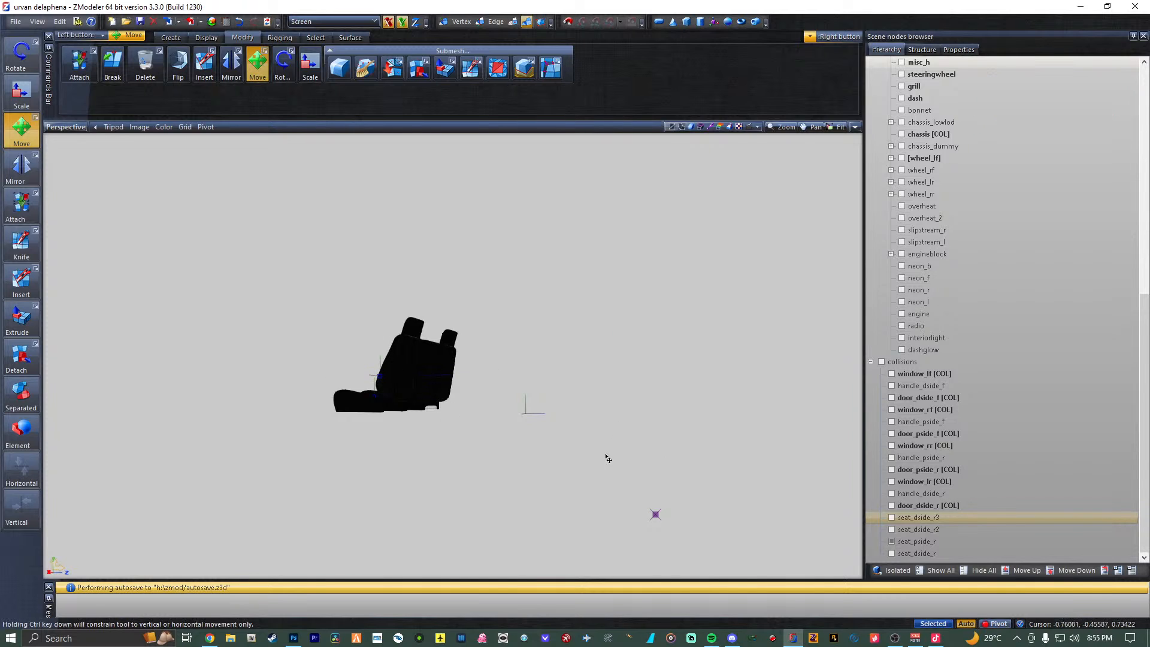
pyautogui.moveTo(608, 459)
pyautogui.mouseDown(button='middle')
pyautogui.moveTo(479, 449)
pyautogui.moveTo(463, 394)
pyautogui.mouseUp(button='middle')
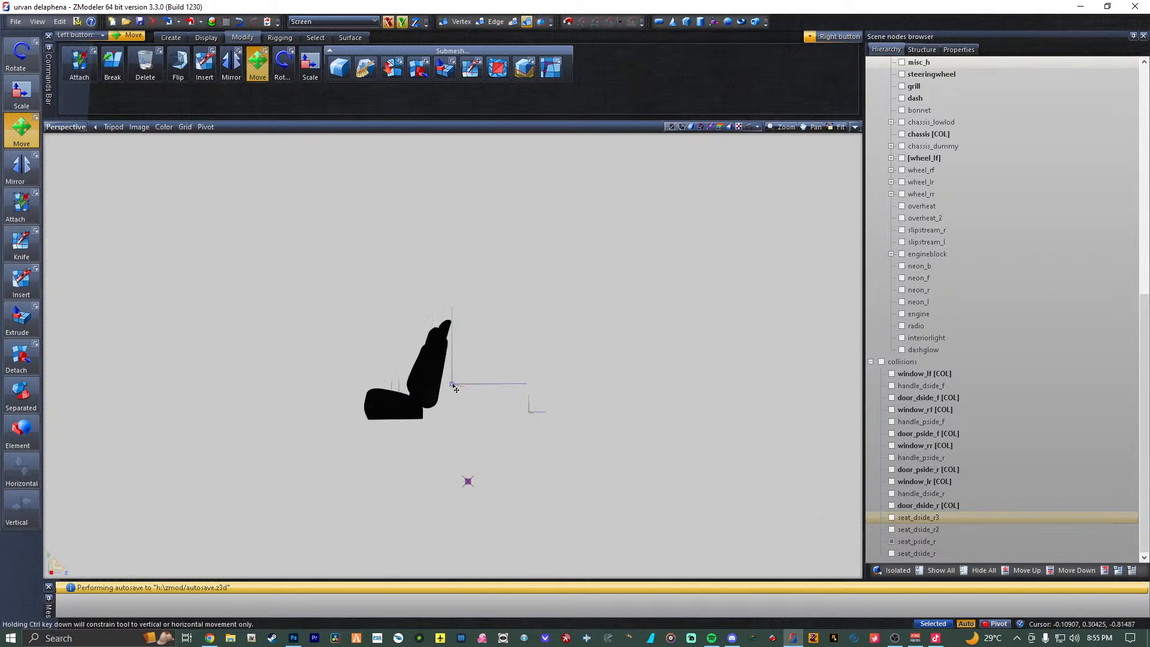
pyautogui.moveTo(413, 452); pyautogui.dragTo(444, 457, button='middle')
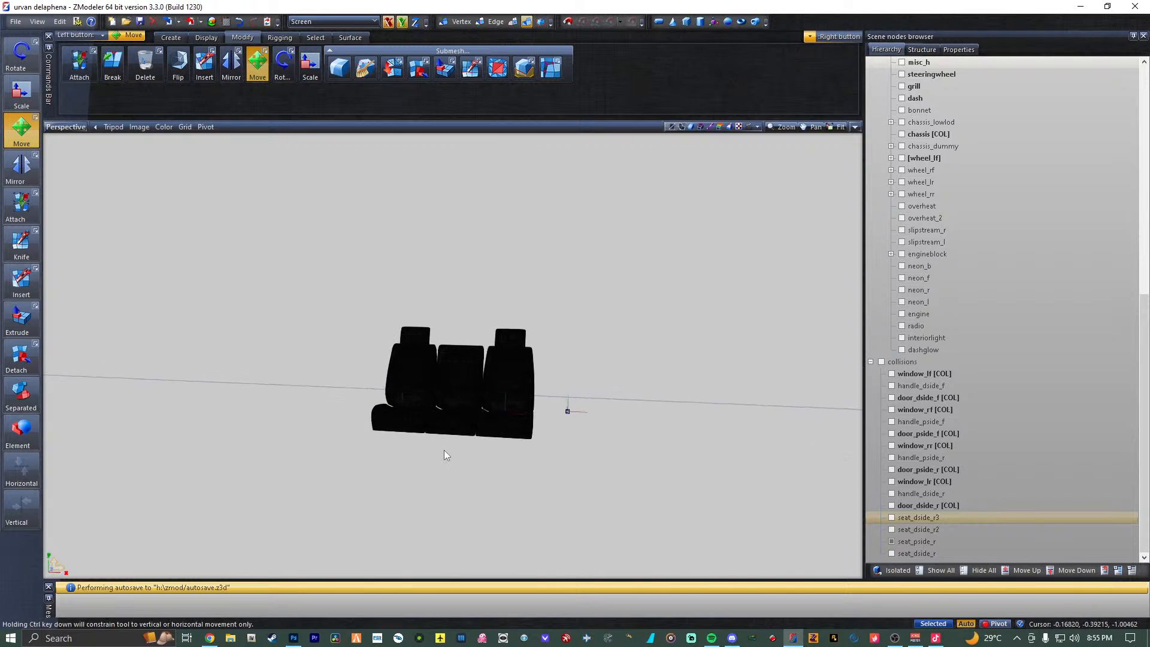
# From the front, move the seat_pside_r dummy sideways onto the middle front seat.
pyautogui.scroll(5, 599, 403)
pyautogui.moveTo(599, 403); pyautogui.dragTo(630, 385, button='middle')
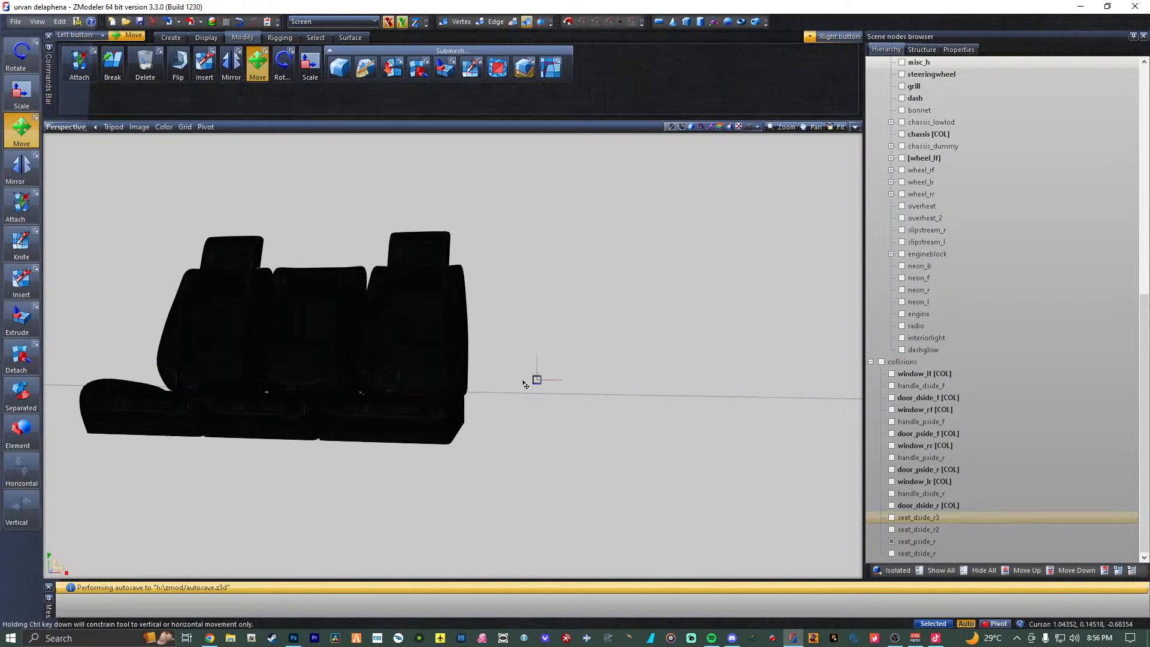
pyautogui.moveTo(360, 373); pyautogui.dragTo(361, 374)
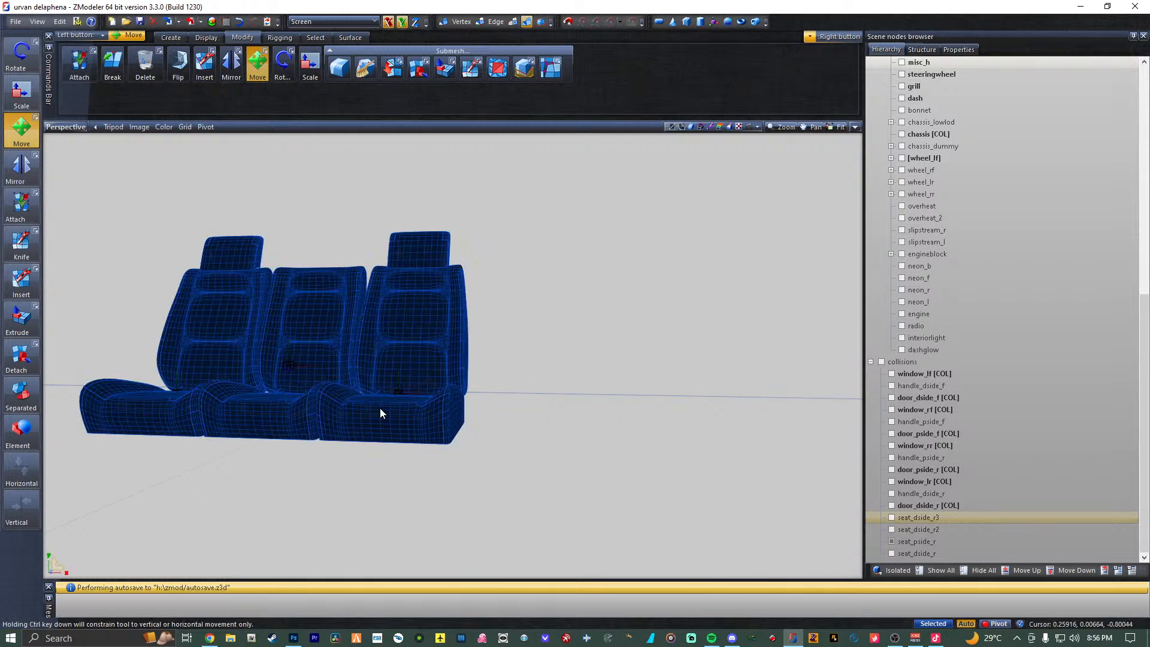
# From the side, move the seat_pside_r dummy down to the middle seat's cushion and back toward the backrest.
pyautogui.moveTo(380, 408); pyautogui.dragTo(431, 406, button='middle')
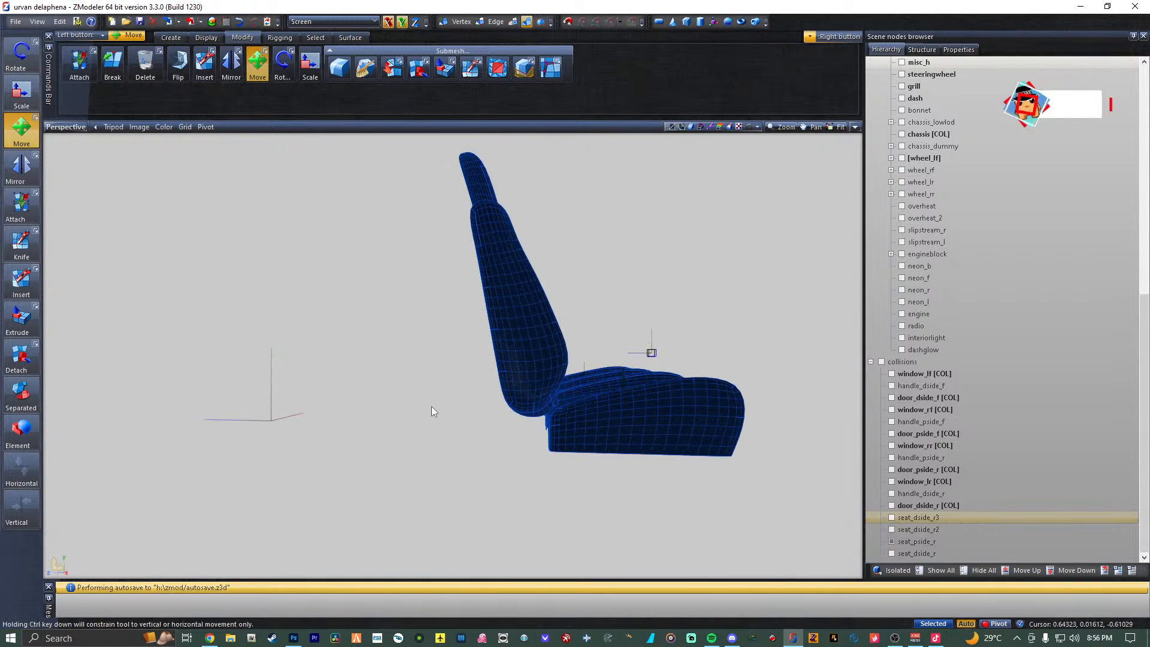
pyautogui.moveTo(666, 347); pyautogui.dragTo(666, 346)
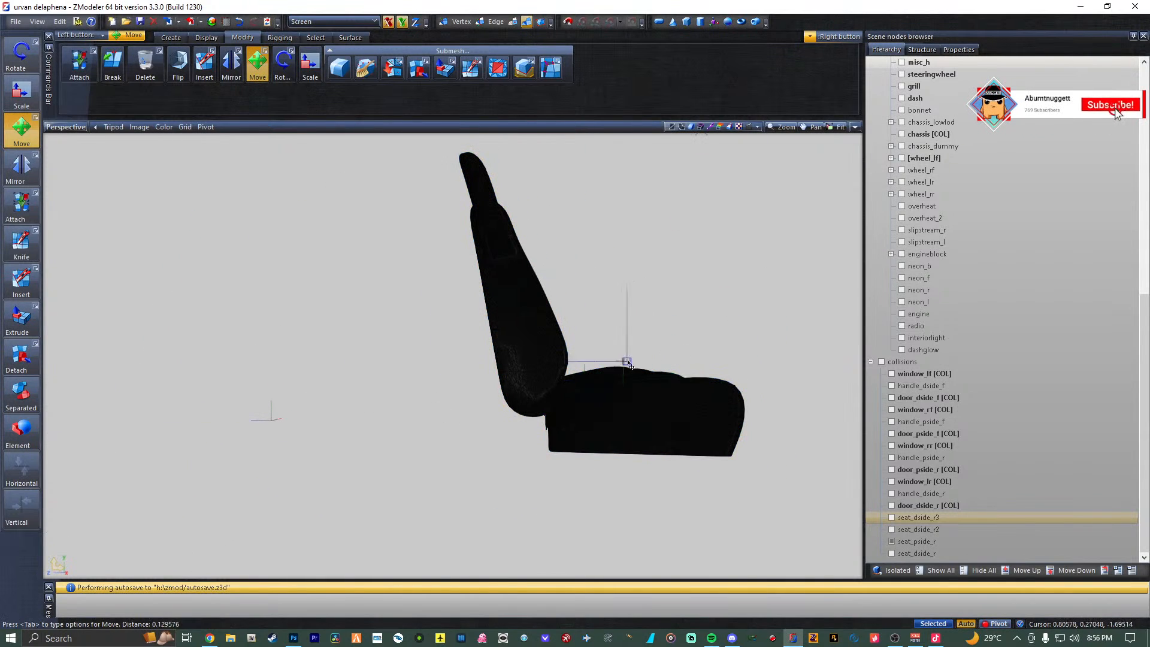
pyautogui.moveTo(615, 375); pyautogui.dragTo(661, 351, button='middle')
pyautogui.scroll(3, 385, 370)
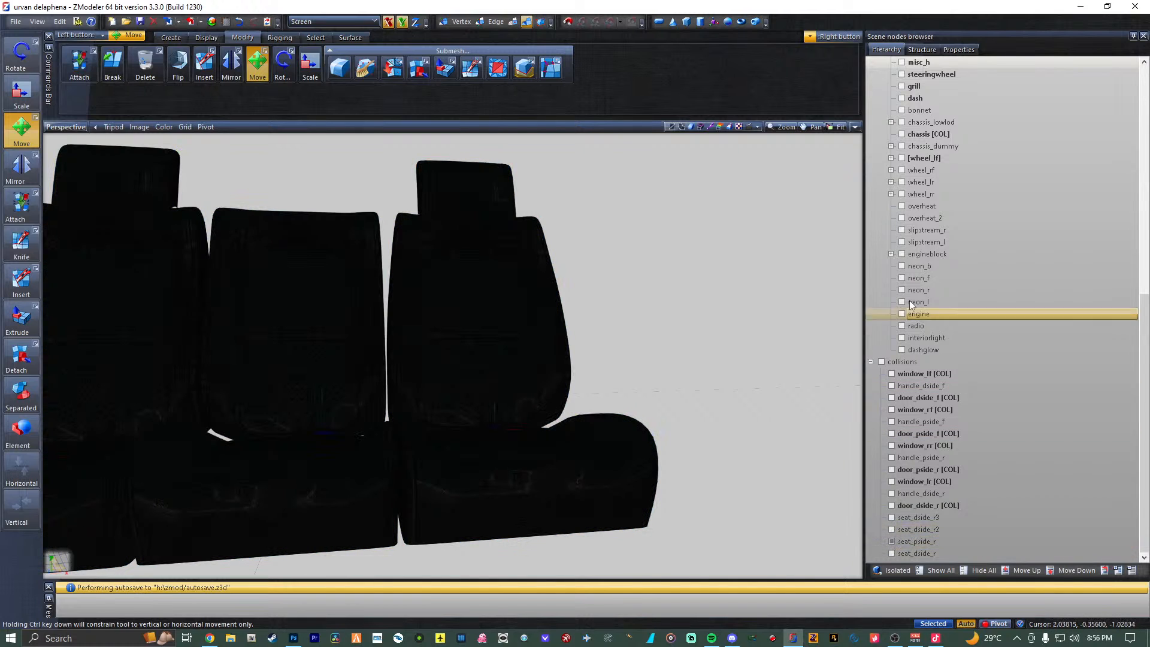
# Hide the seats and fine-tune the seat_pside_r dummy's position from the front.
pyautogui.scroll(12, 902, 141)
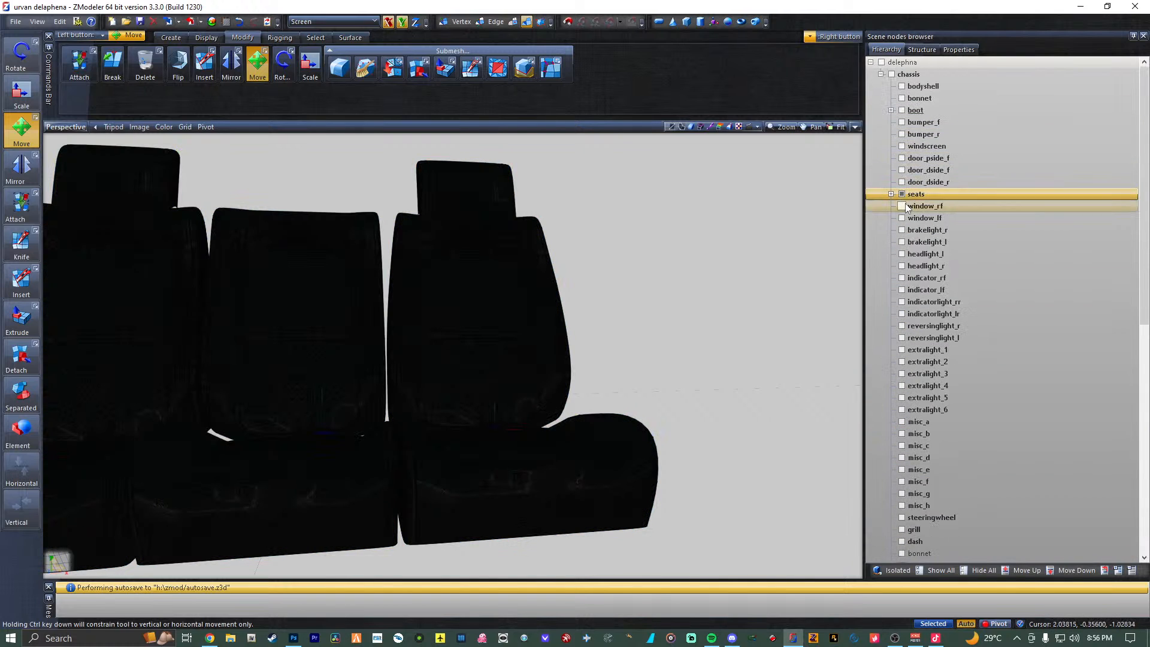
pyautogui.click(902, 195)
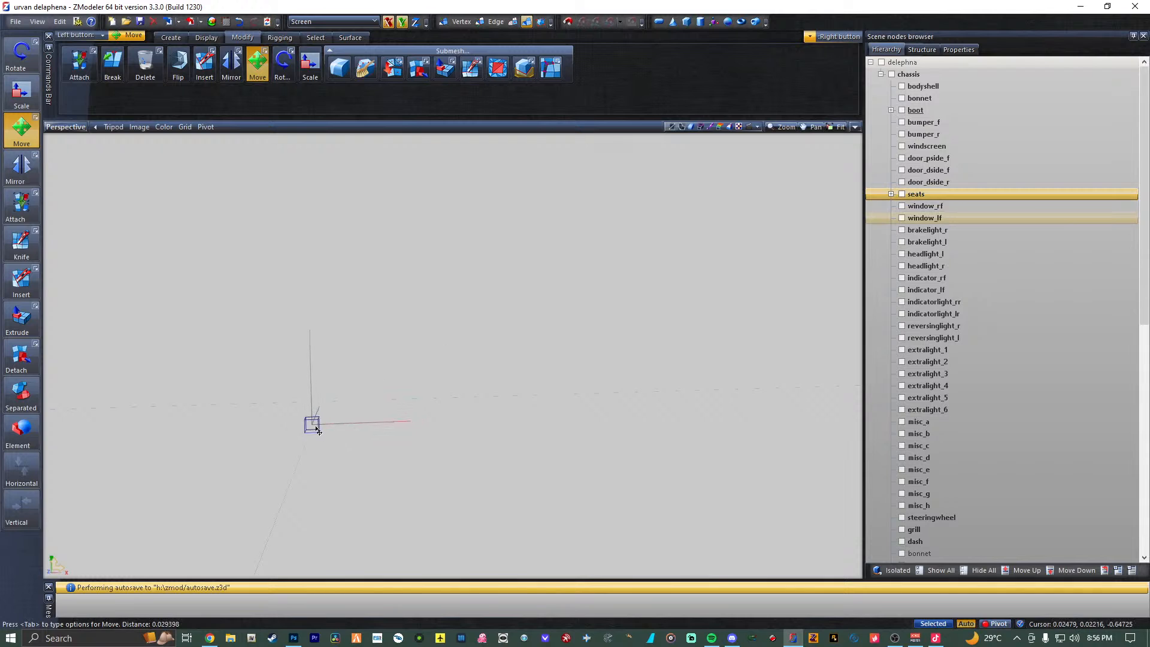
pyautogui.moveTo(318, 430); pyautogui.dragTo(306, 442)
pyautogui.moveTo(434, 384); pyautogui.dragTo(497, 342, button='middle')
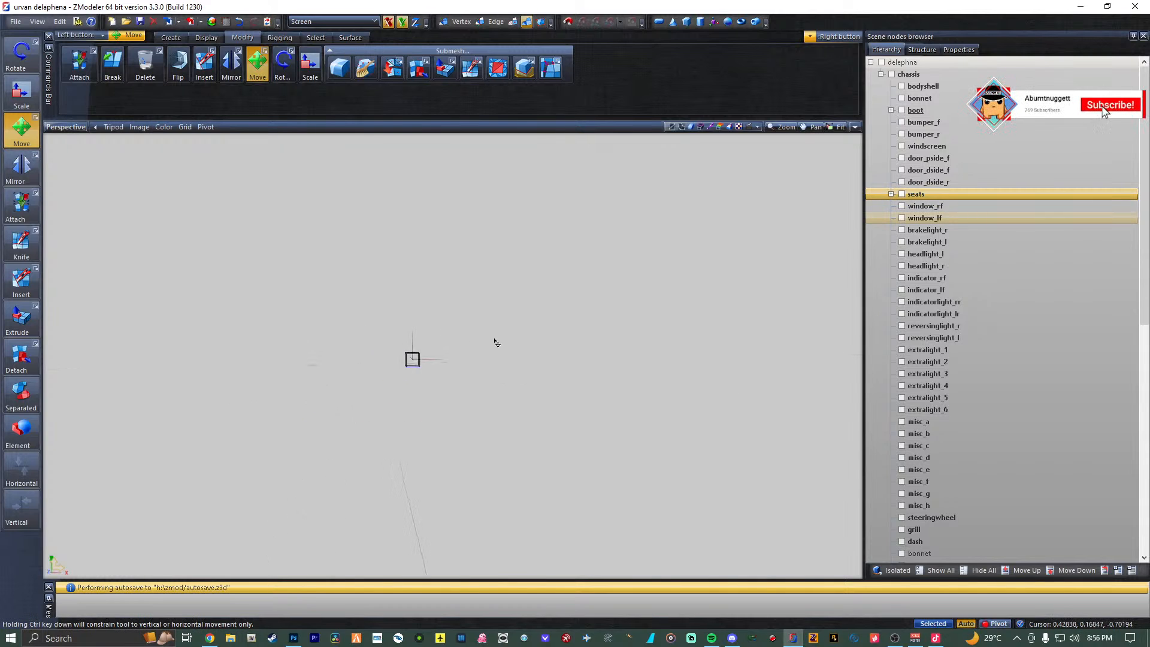
# Show the seats and move the seat_pside_r dummy from collisions into the chassis hierarchy under seats.
pyautogui.click(905, 195)
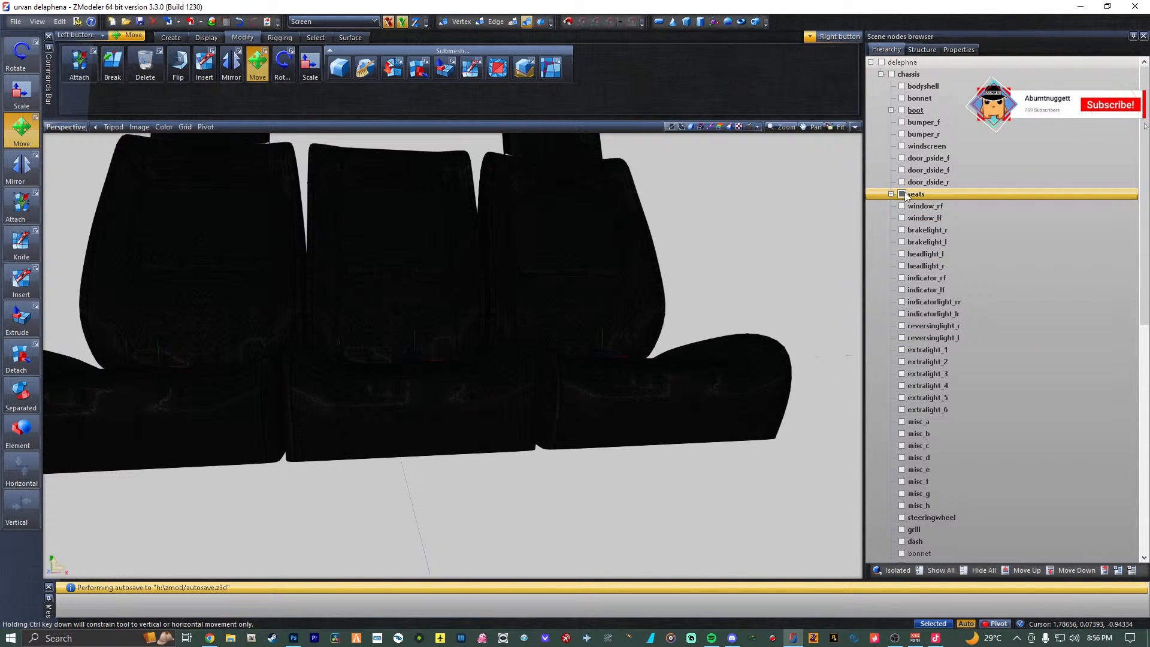
pyautogui.moveTo(549, 332); pyautogui.dragTo(648, 406, button='middle')
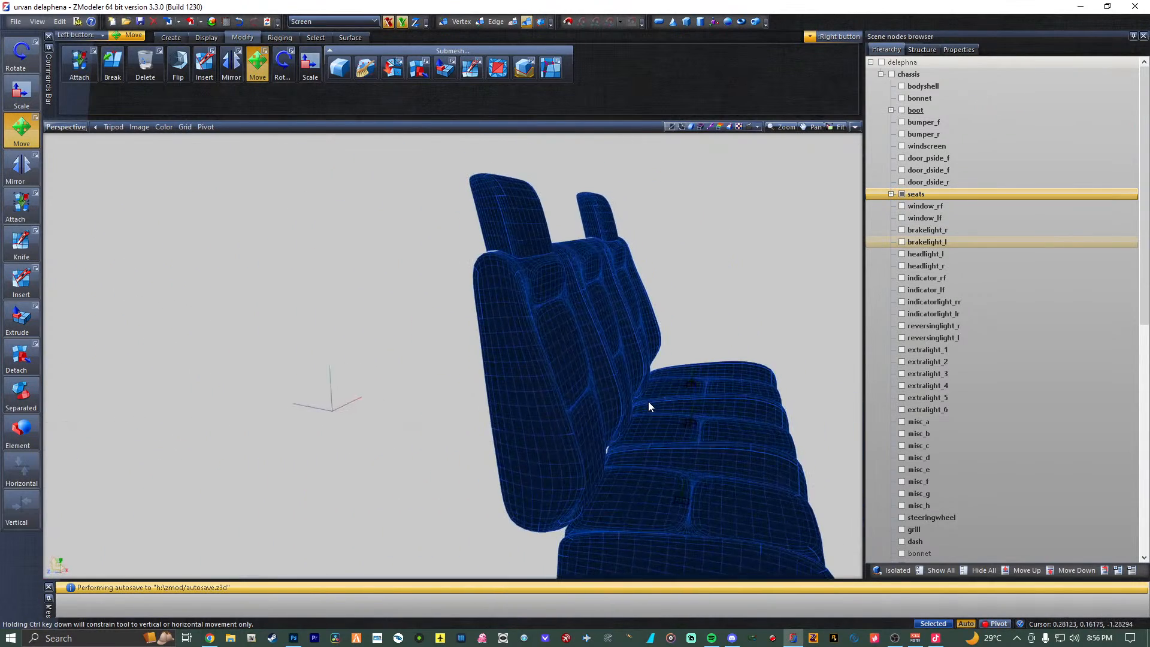
pyautogui.scroll(-12, 1019, 458)
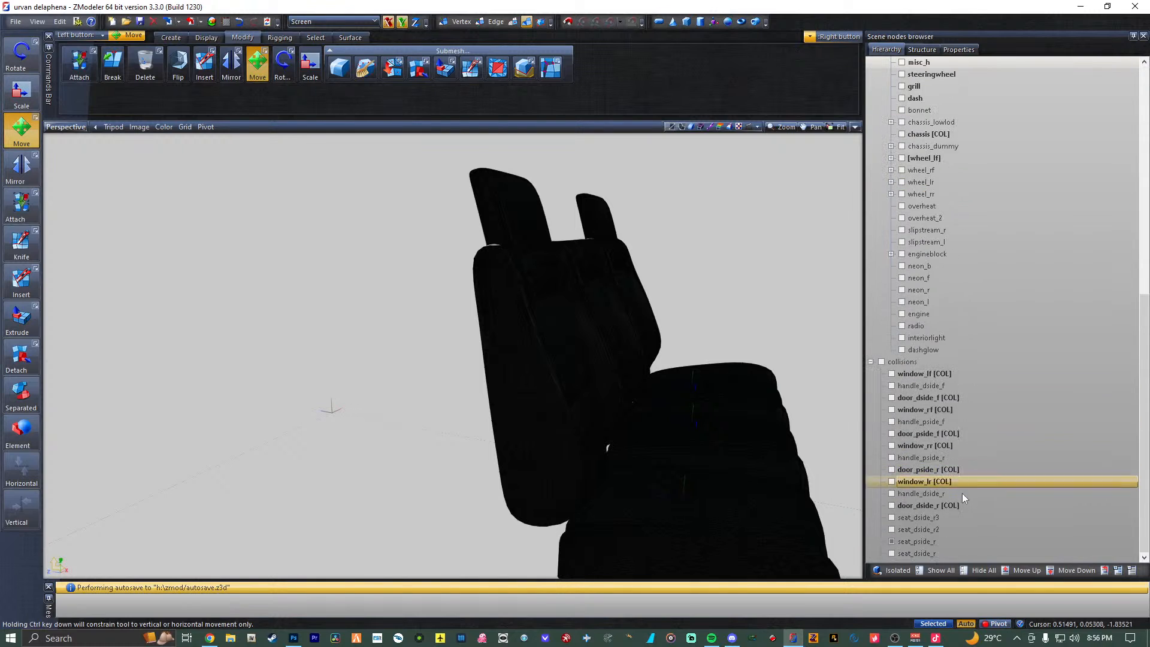
pyautogui.moveTo(925, 542); pyautogui.dragTo(941, 148)
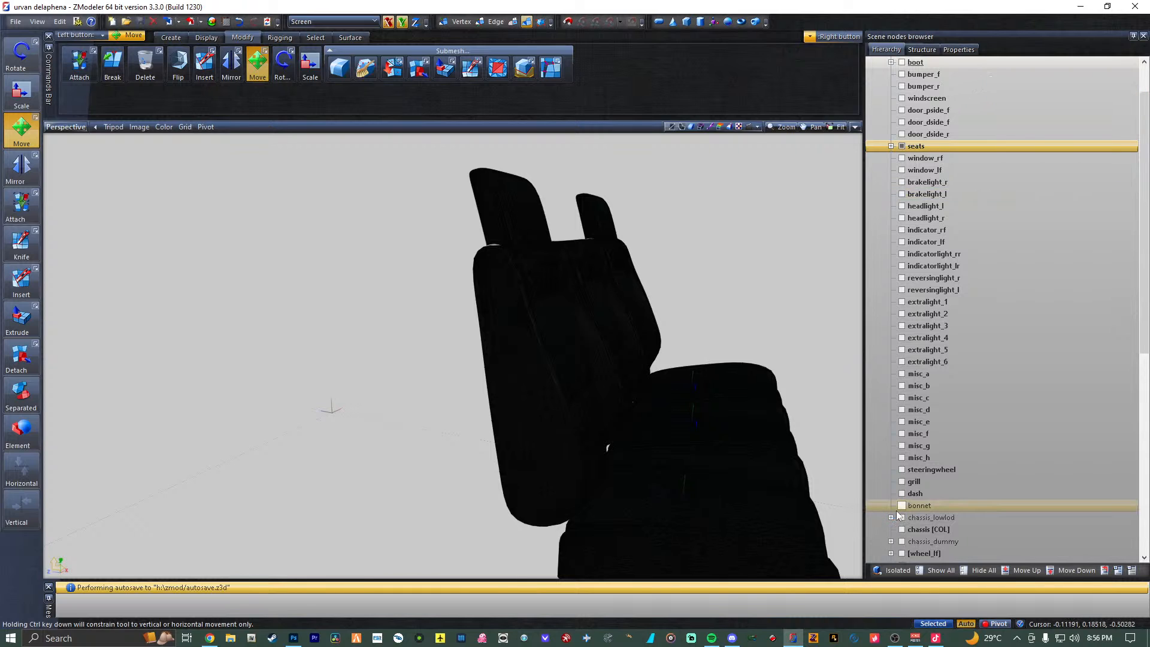
pyautogui.click(923, 530)
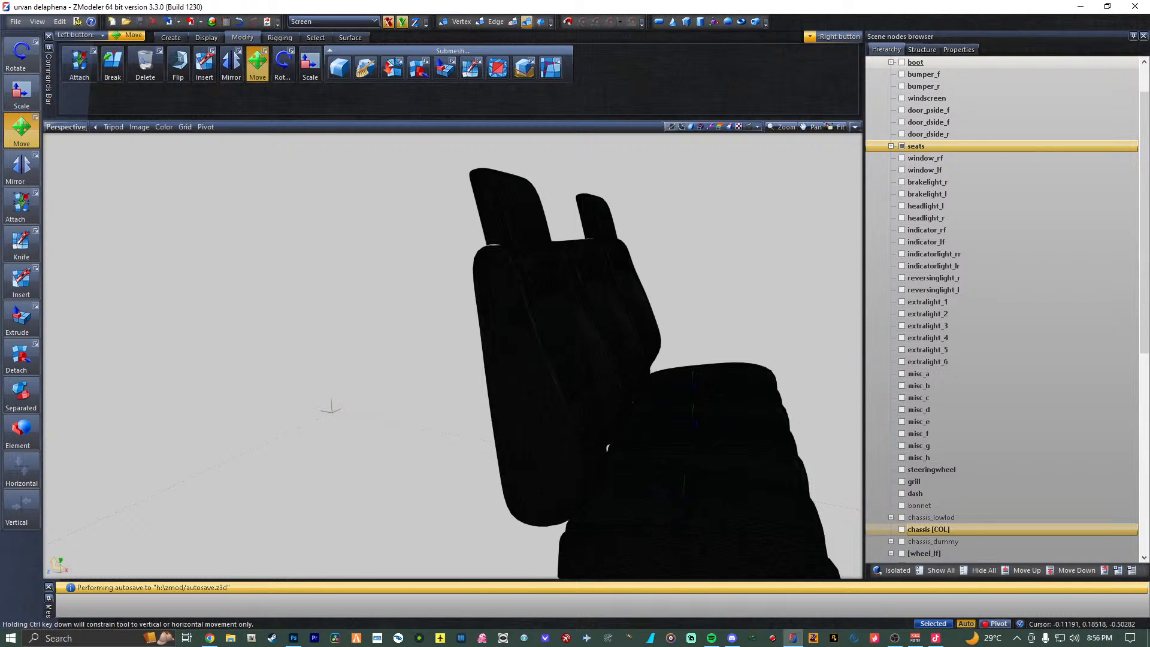
pyautogui.moveTo(746, 358); pyautogui.dragTo(618, 299, button='middle')
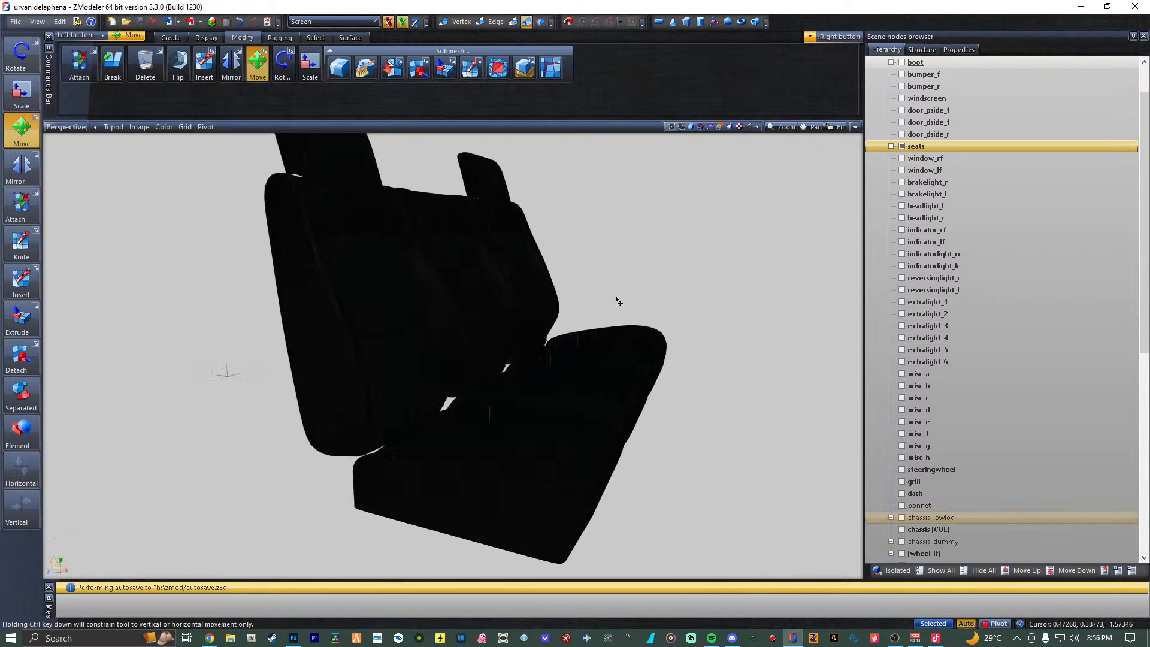
# Delete the seat_dside_r, seat_dside_r2 and seat_dside_r3 dummies from collisions.
pyautogui.scroll(-8, 950, 510)
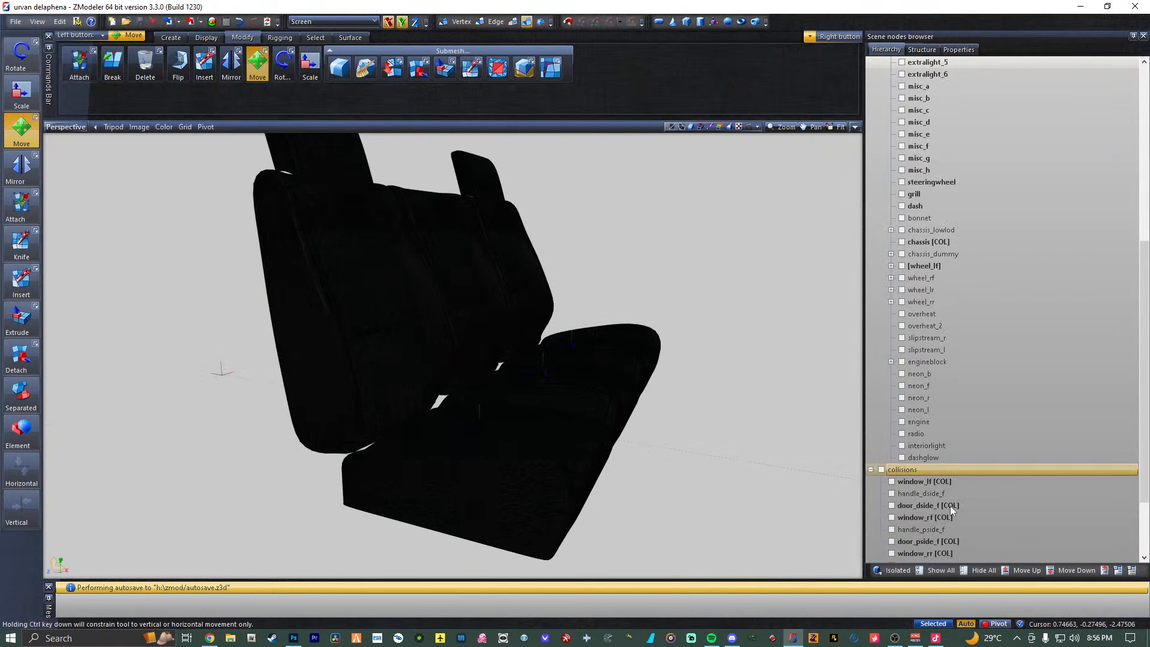
pyautogui.scroll(-3, 950, 506)
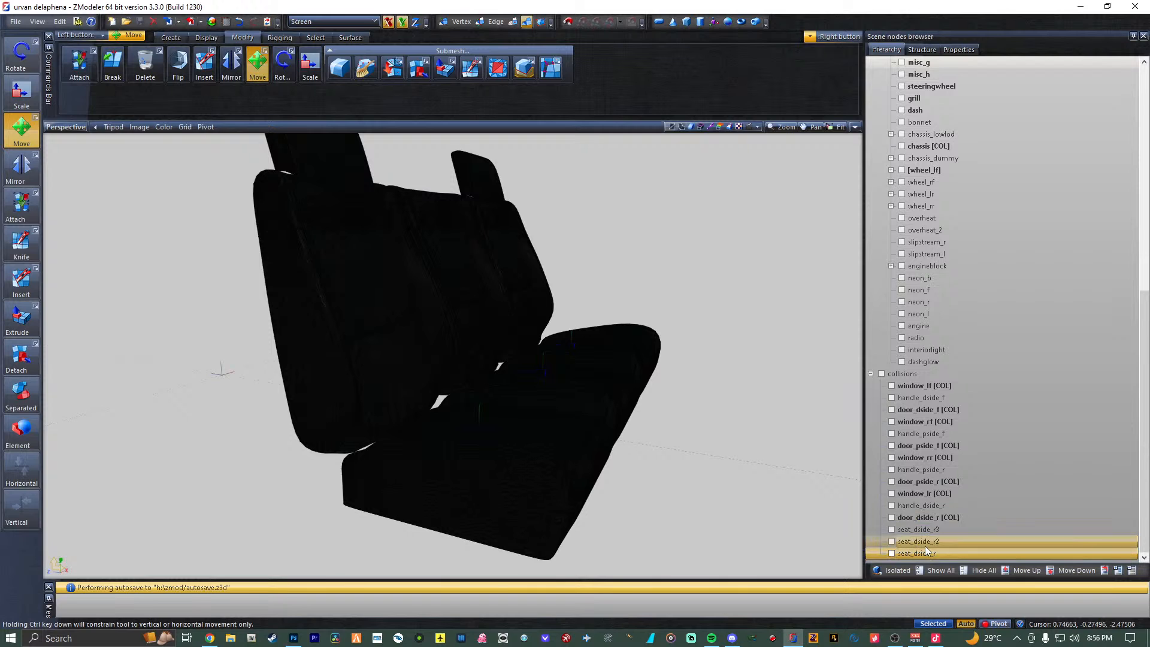
pyautogui.keyDown('ctrl'); pyautogui.click(925, 543); pyautogui.keyUp('ctrl')
pyautogui.keyDown('ctrl'); pyautogui.click(926, 532); pyautogui.keyUp('ctrl')
pyautogui.rightClick(926, 534)
pyautogui.moveTo(966, 542)
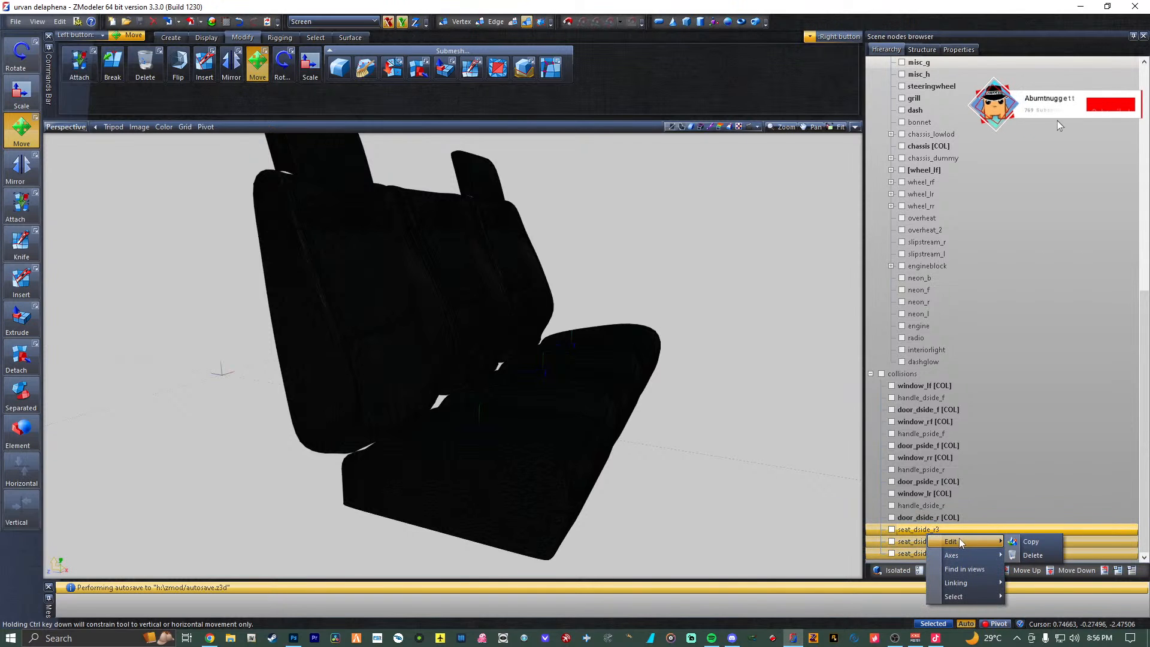
pyautogui.click(1039, 554)
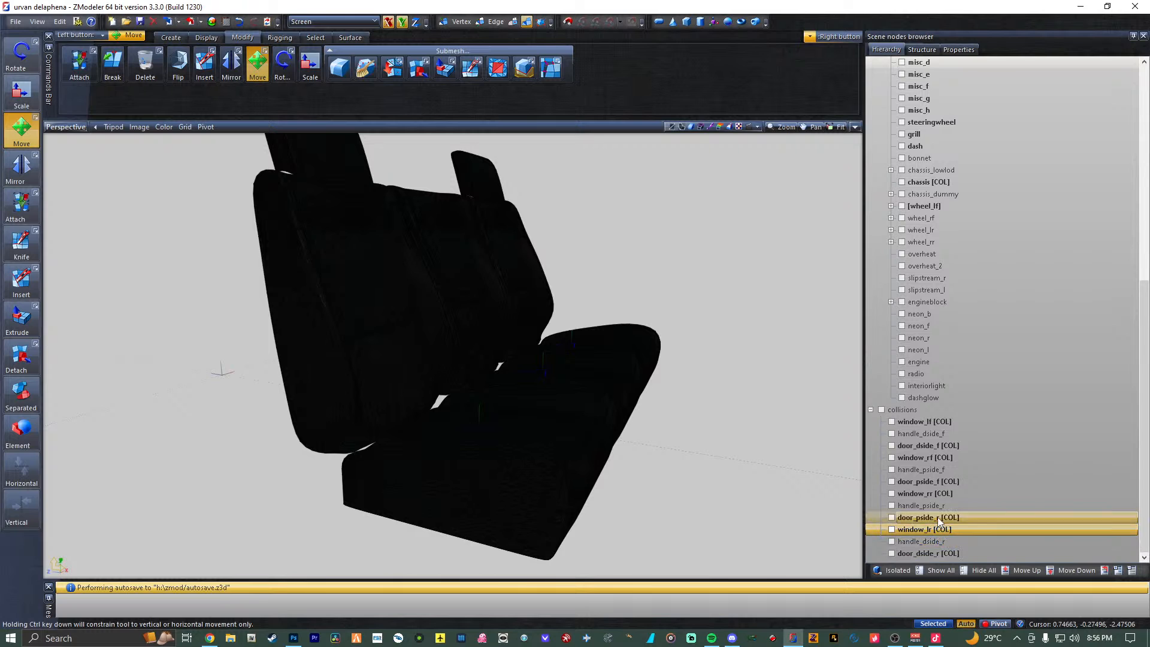
# Hide the seats and display window_rf together with window_rf [COL], enabling the COL state.
pyautogui.scroll(11, 922, 263)
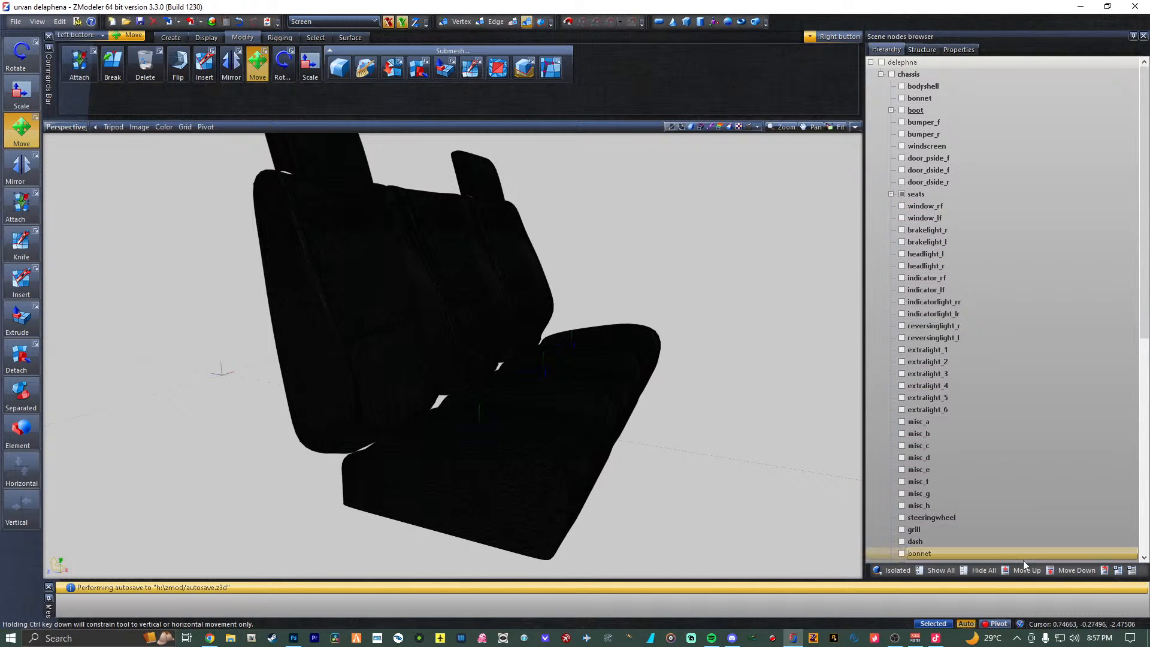
pyautogui.click(902, 206)
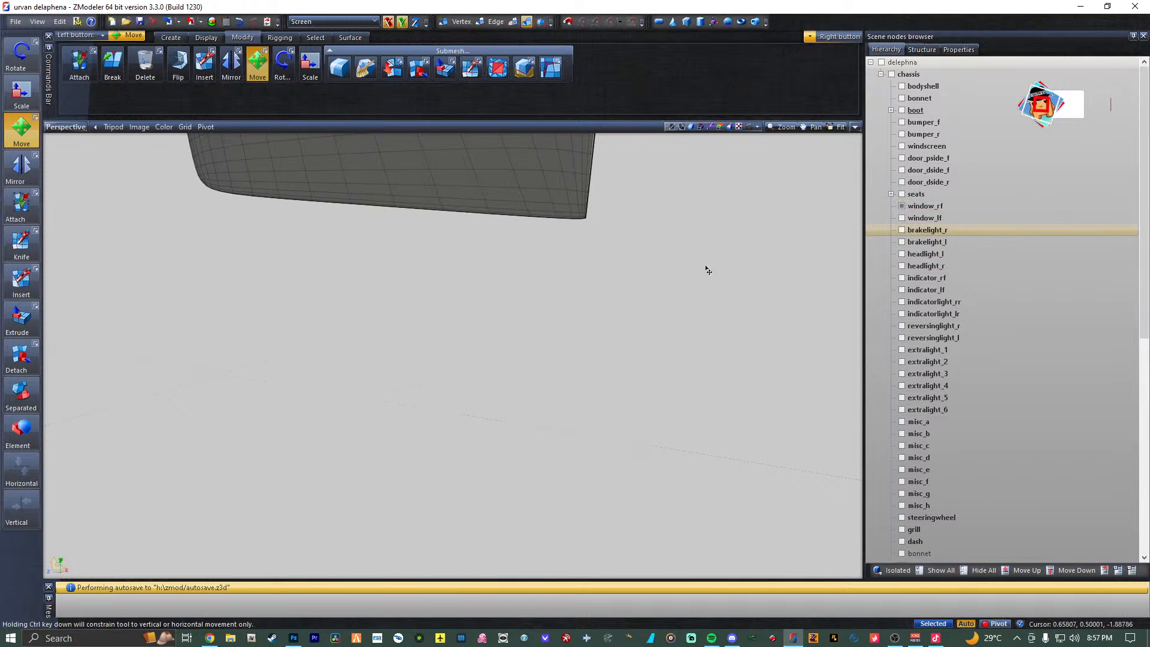
pyautogui.scroll(-3, 708, 270)
pyautogui.scroll(-11, 913, 474)
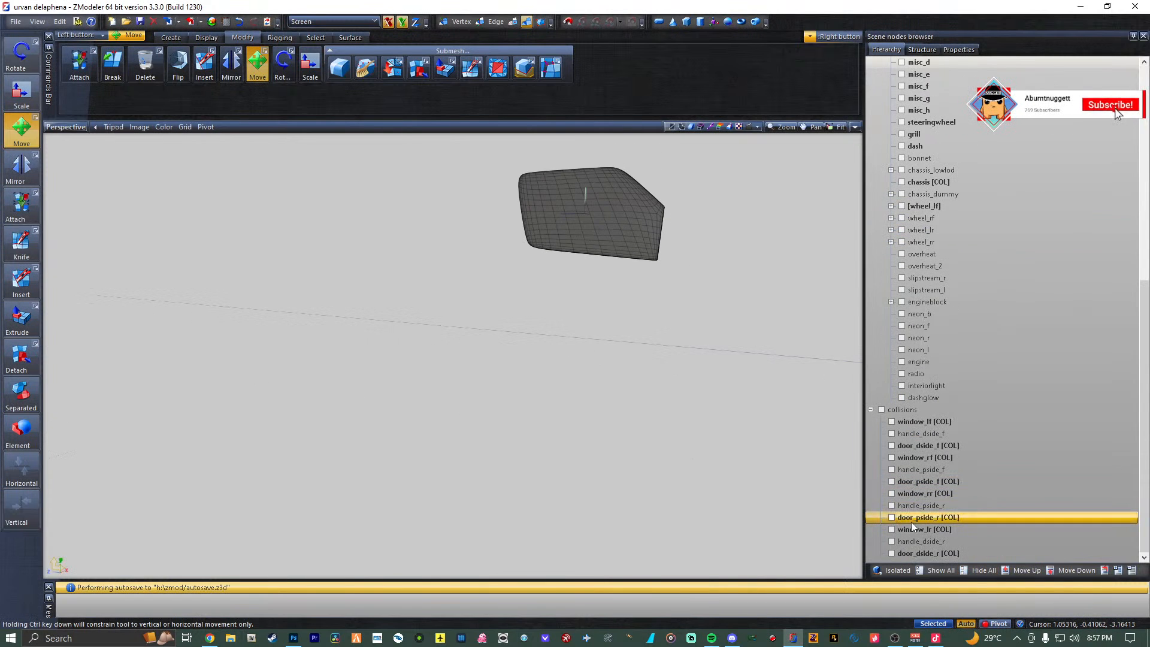
pyautogui.click(892, 457)
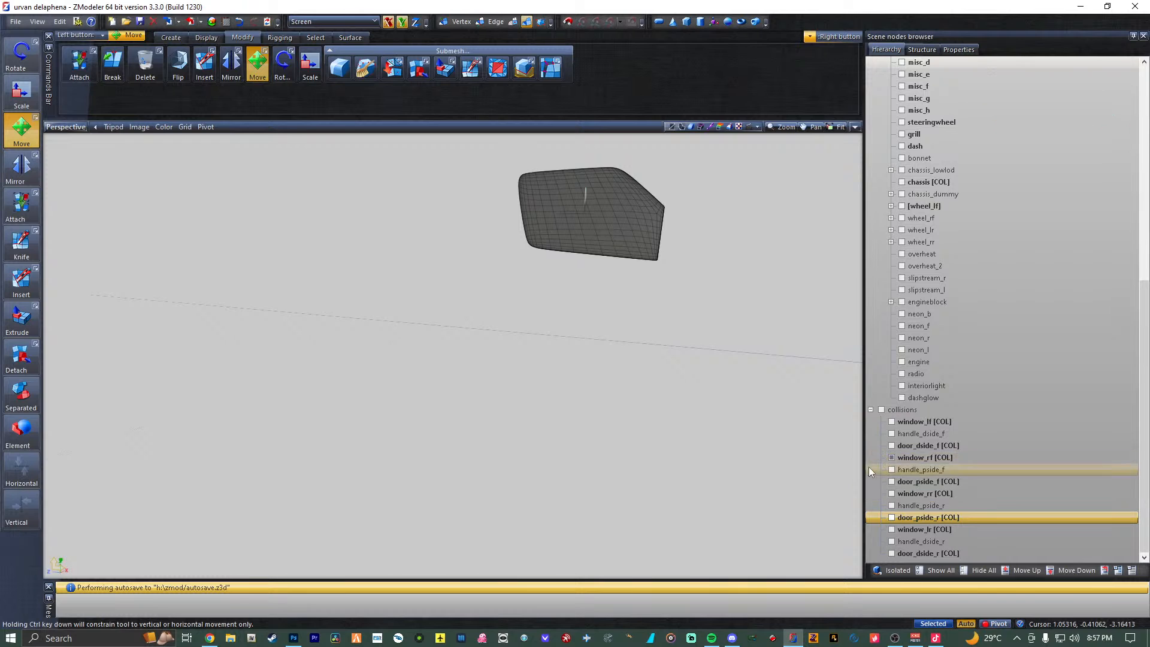
pyautogui.click(929, 53)
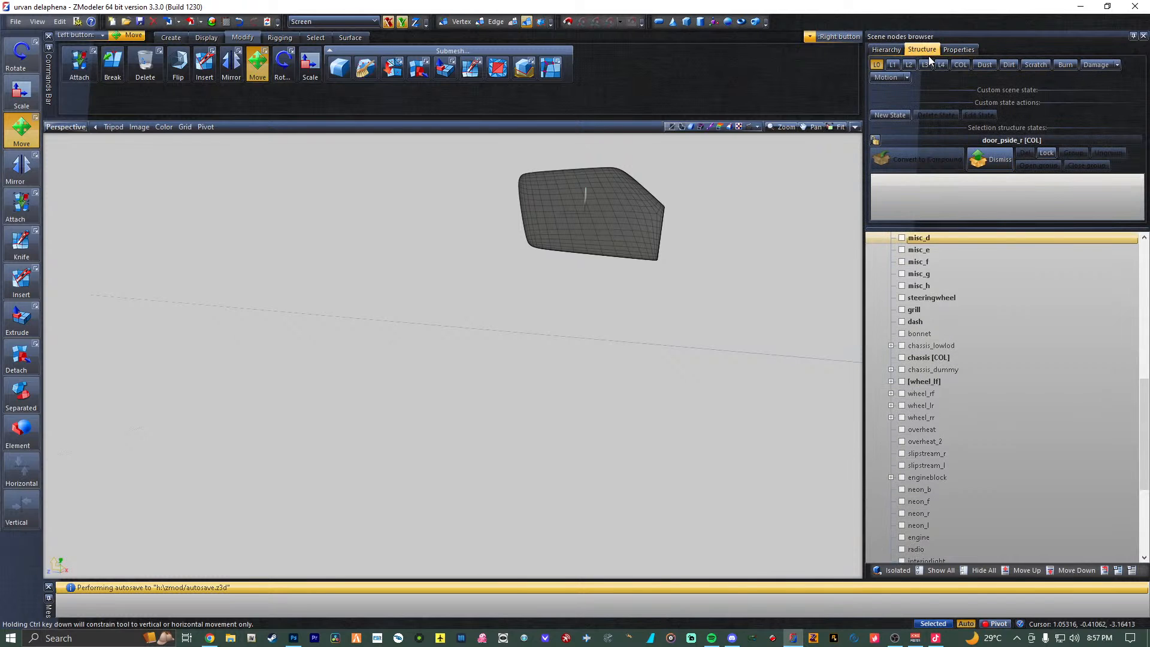
pyautogui.click(961, 67)
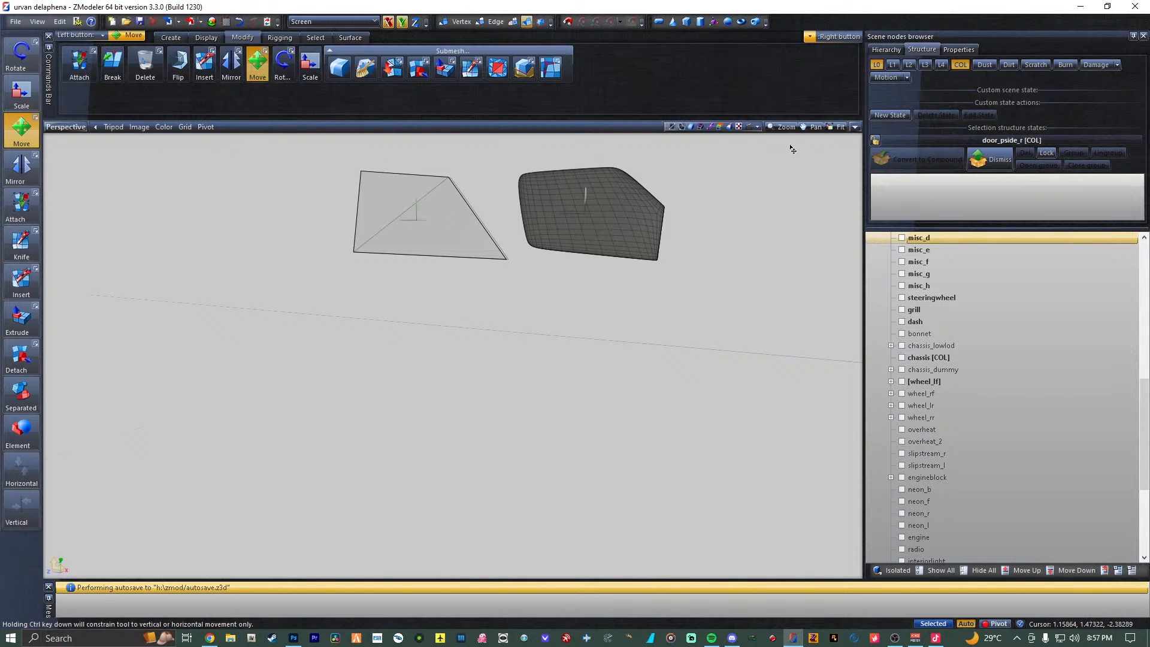
# Switch to the four-viewport layout and move window_rf [COL] lengthwise over the window_rf glass in the Right view.
pyautogui.click(855, 128)
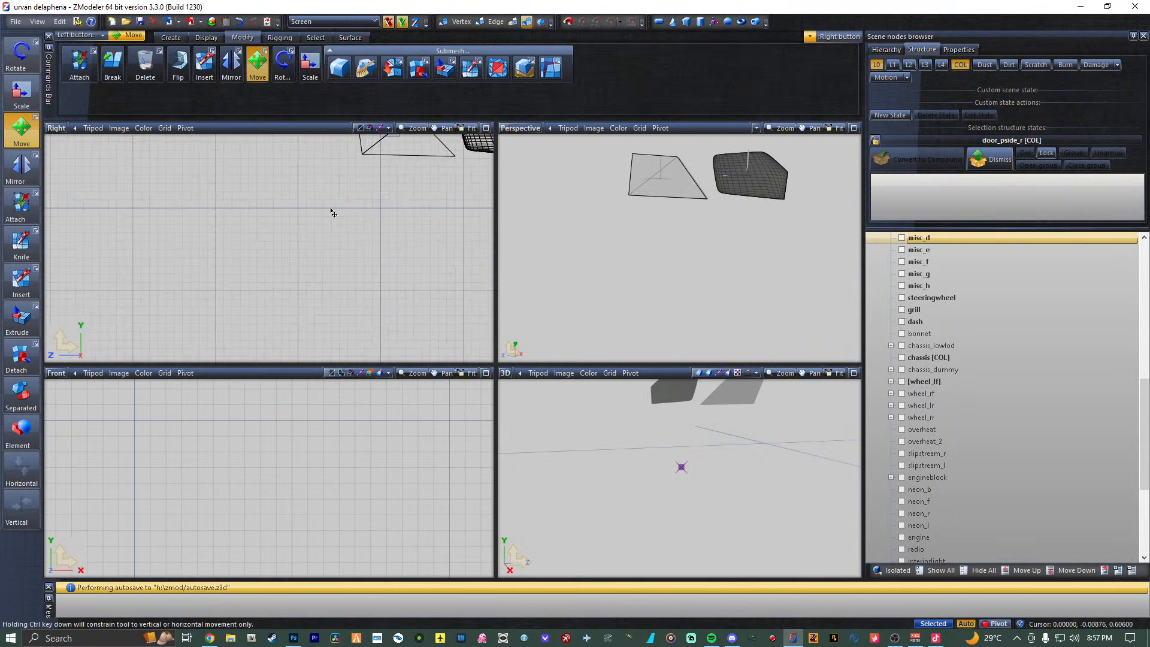
pyautogui.moveTo(399, 201); pyautogui.dragTo(180, 303, button='middle')
pyautogui.click(205, 245)
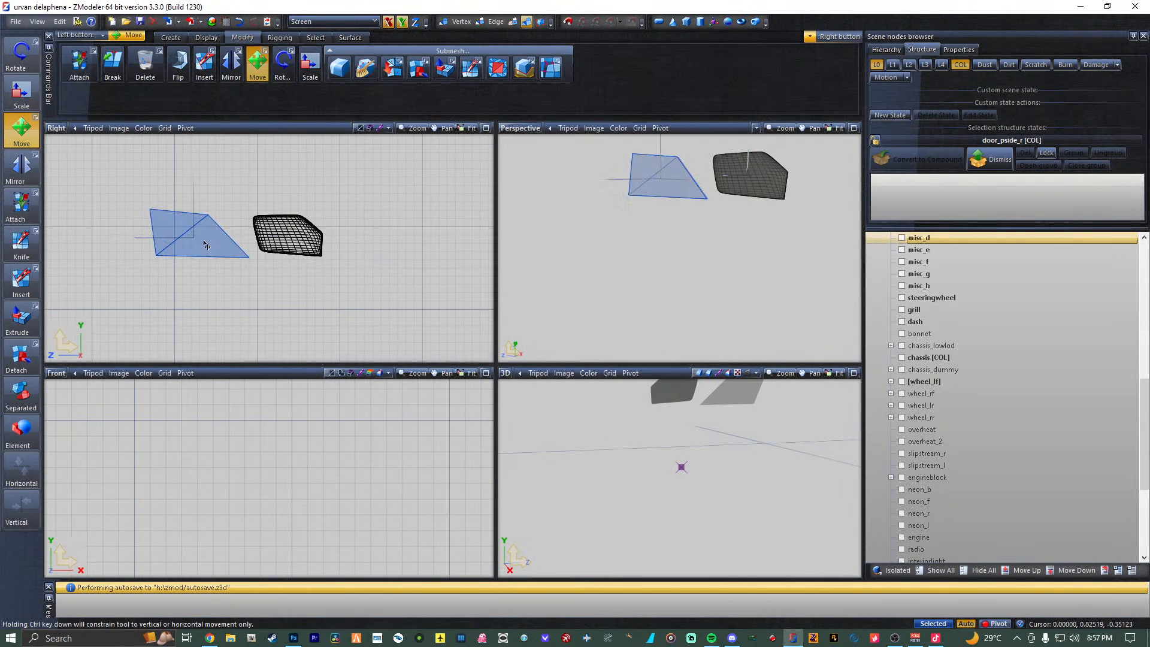
pyautogui.moveTo(206, 245); pyautogui.dragTo(308, 247)
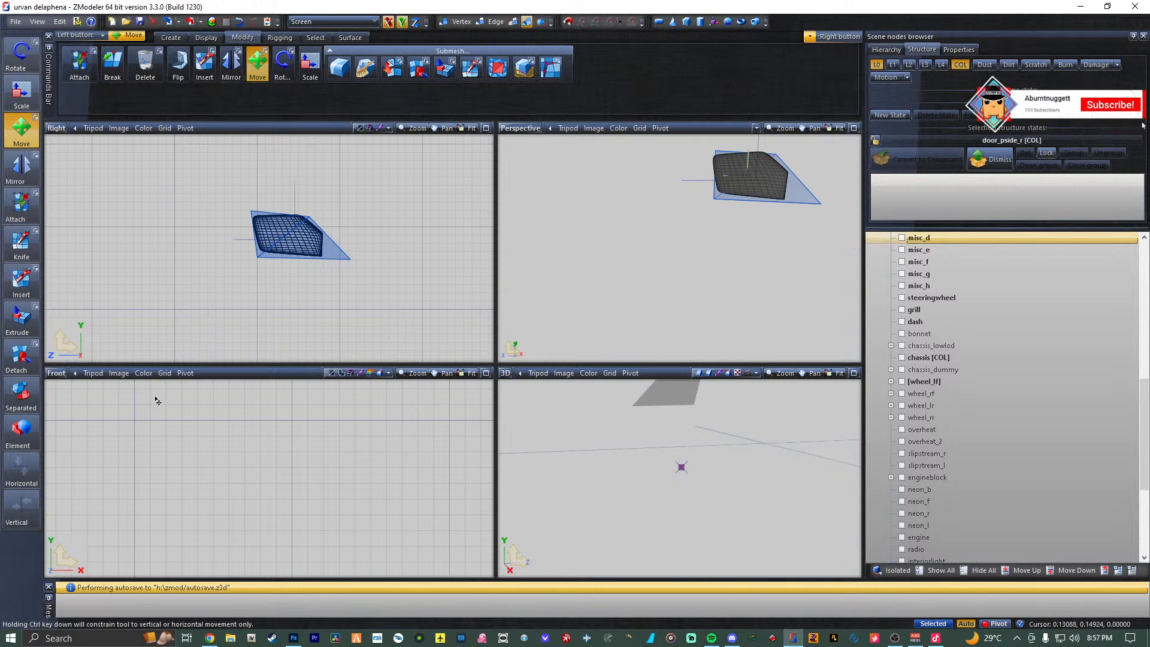
# Change the Front viewport to Top and move window_rf [COL] sideways into line with the window_rf glass.
pyautogui.click(157, 400)
pyautogui.click(56, 372)
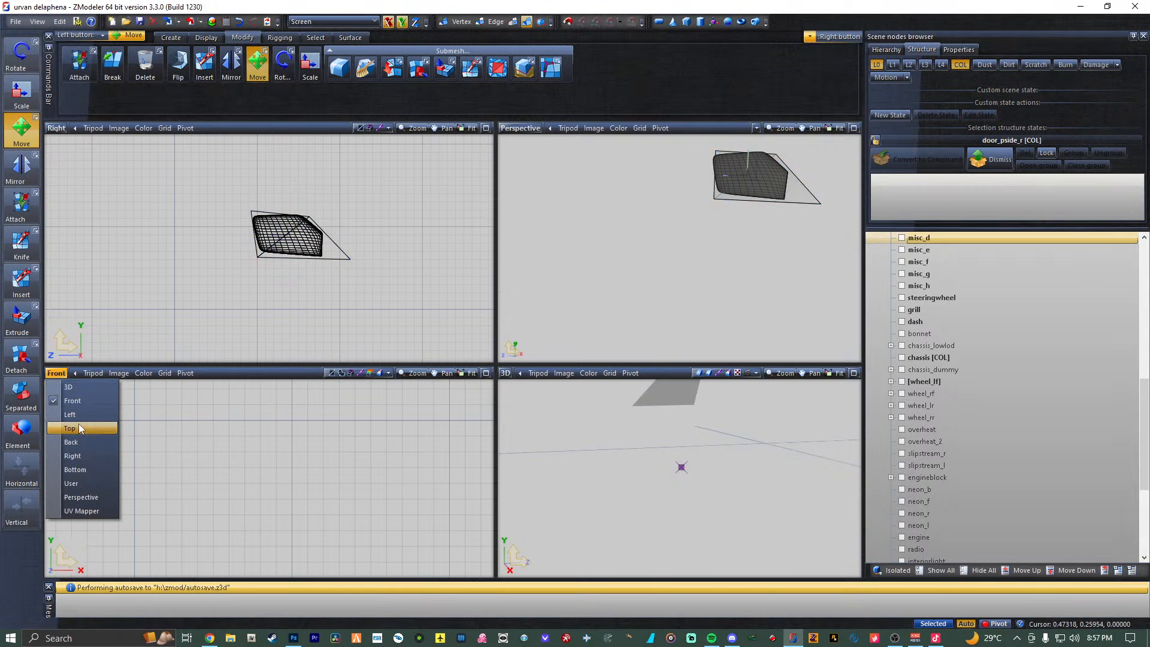
pyautogui.click(79, 428)
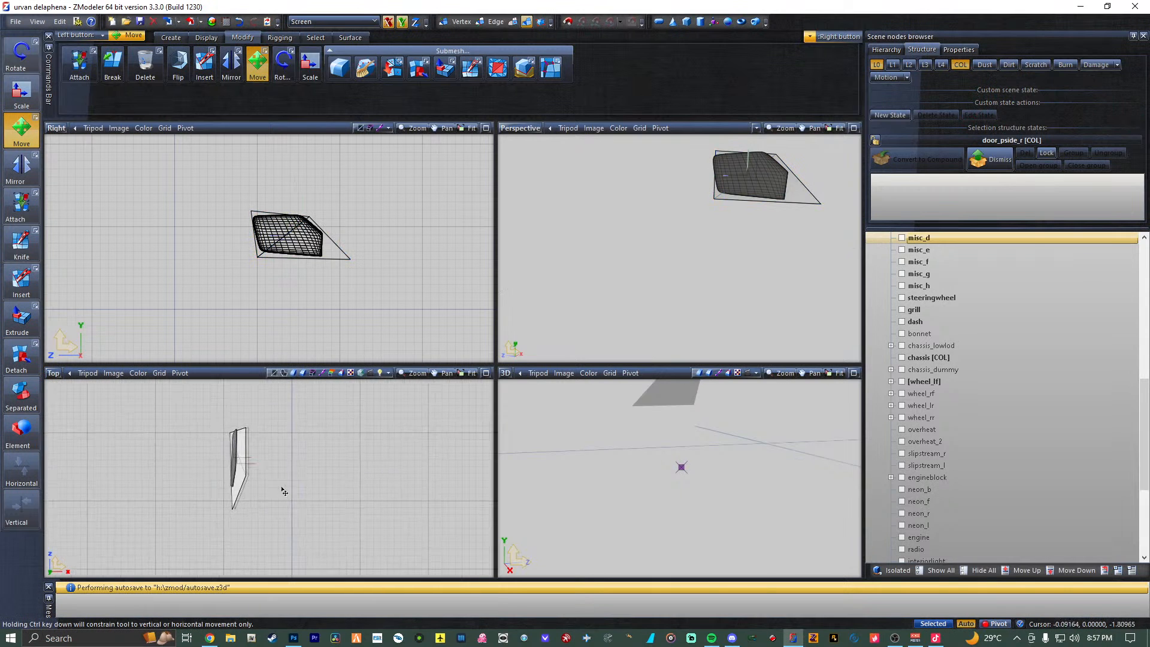
pyautogui.click(232, 483)
pyautogui.moveTo(233, 483); pyautogui.dragTo(215, 481)
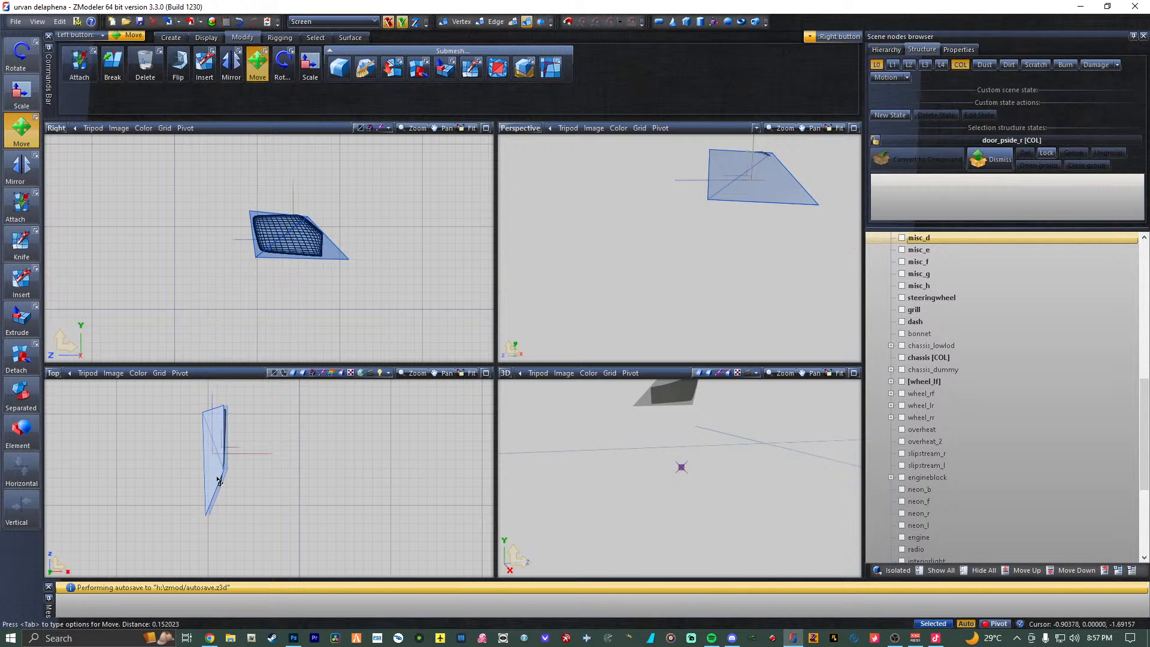
pyautogui.moveTo(218, 477); pyautogui.dragTo(219, 476)
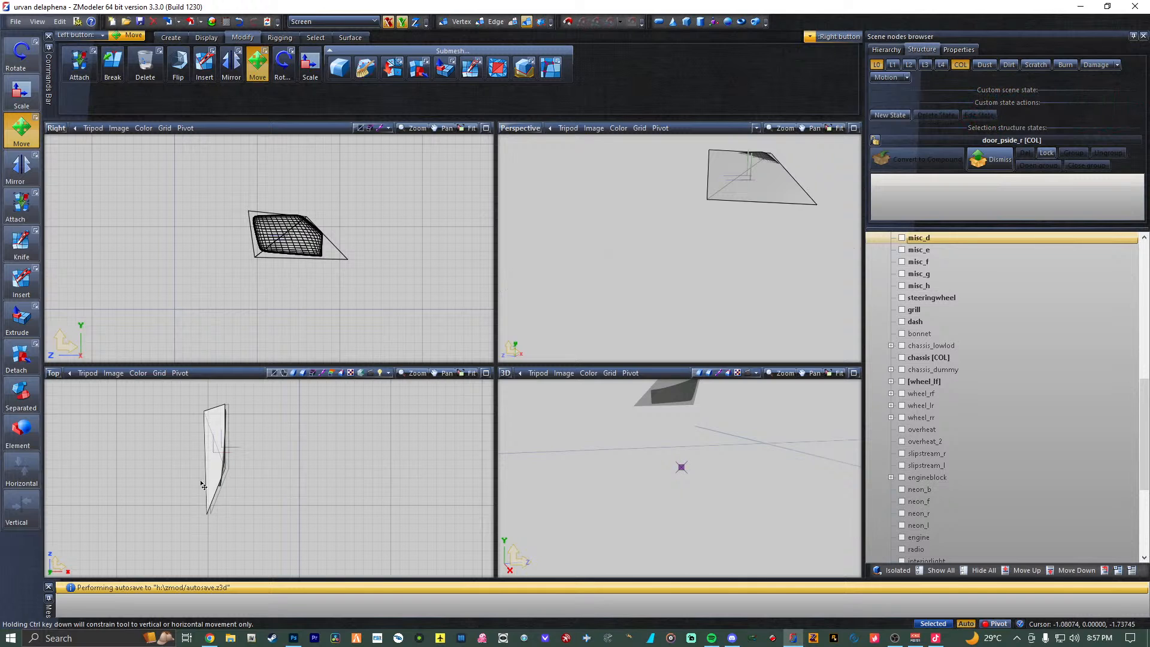
pyautogui.moveTo(220, 504); pyautogui.dragTo(217, 505)
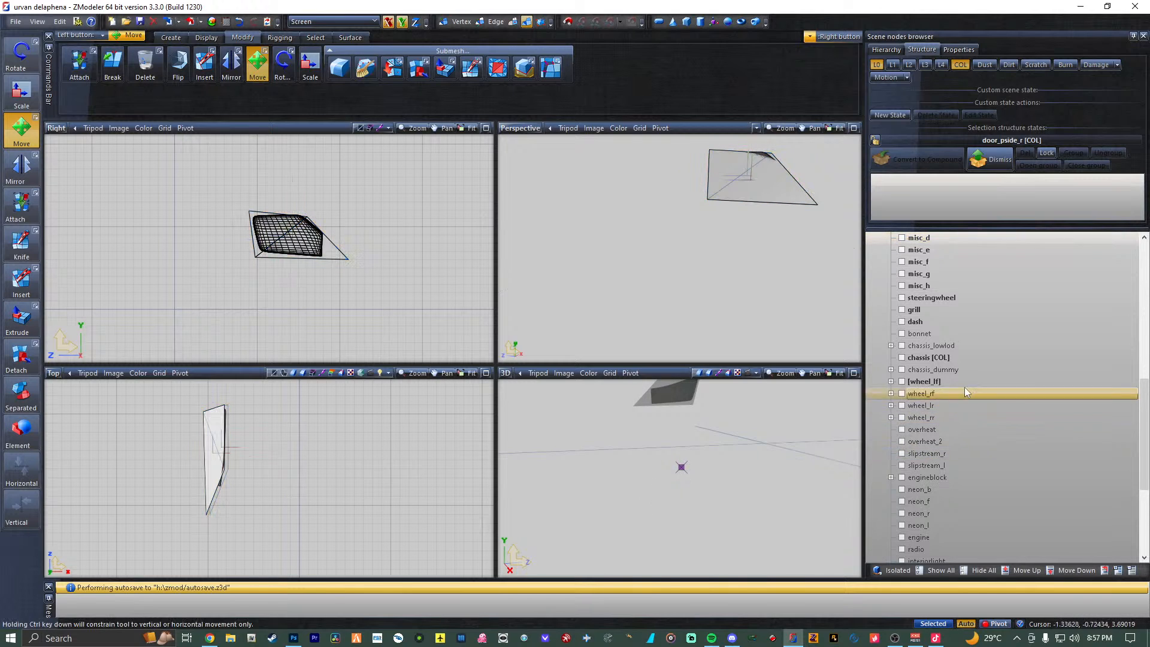
# Move window_rf [COL] from collisions into the chassis hierarchy under window_rf.
pyautogui.scroll(-5, 965, 385)
pyautogui.click(926, 454)
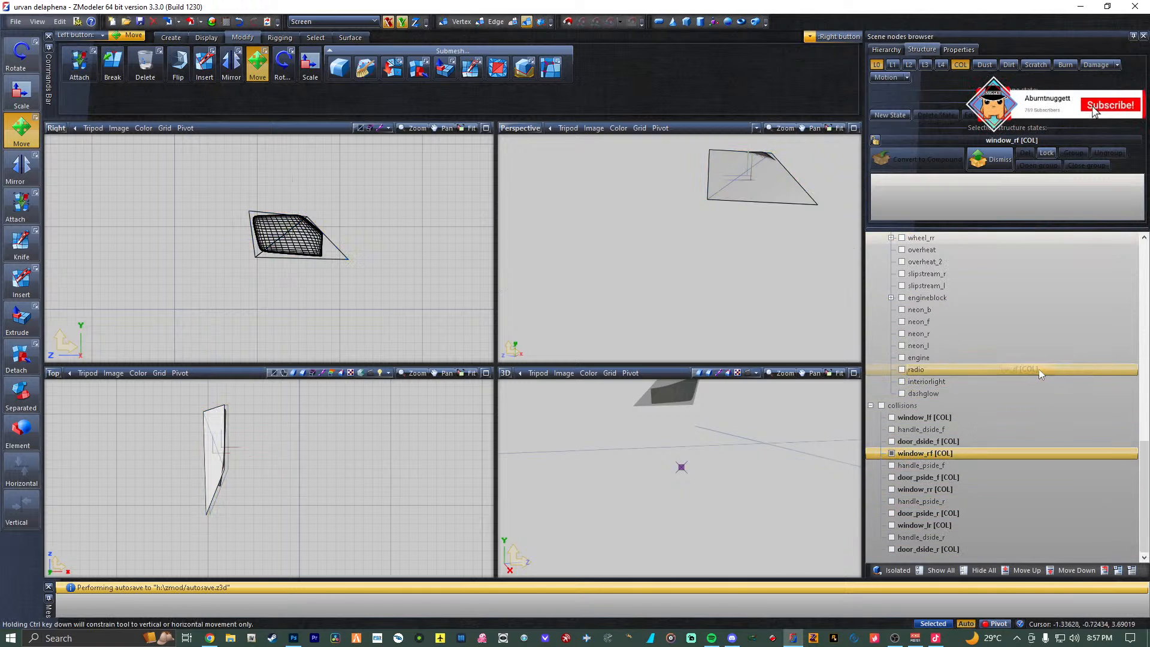
pyautogui.scroll(7, 1018, 362)
pyautogui.scroll(9, 1016, 347)
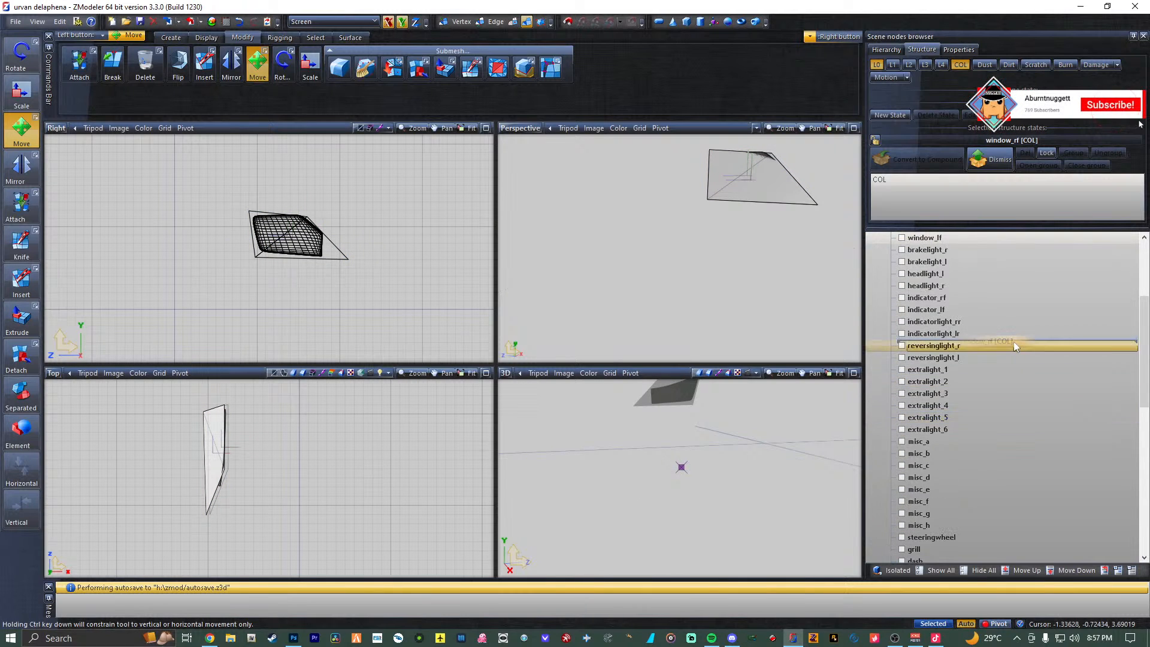
pyautogui.moveTo(1011, 375); pyautogui.dragTo(969, 384)
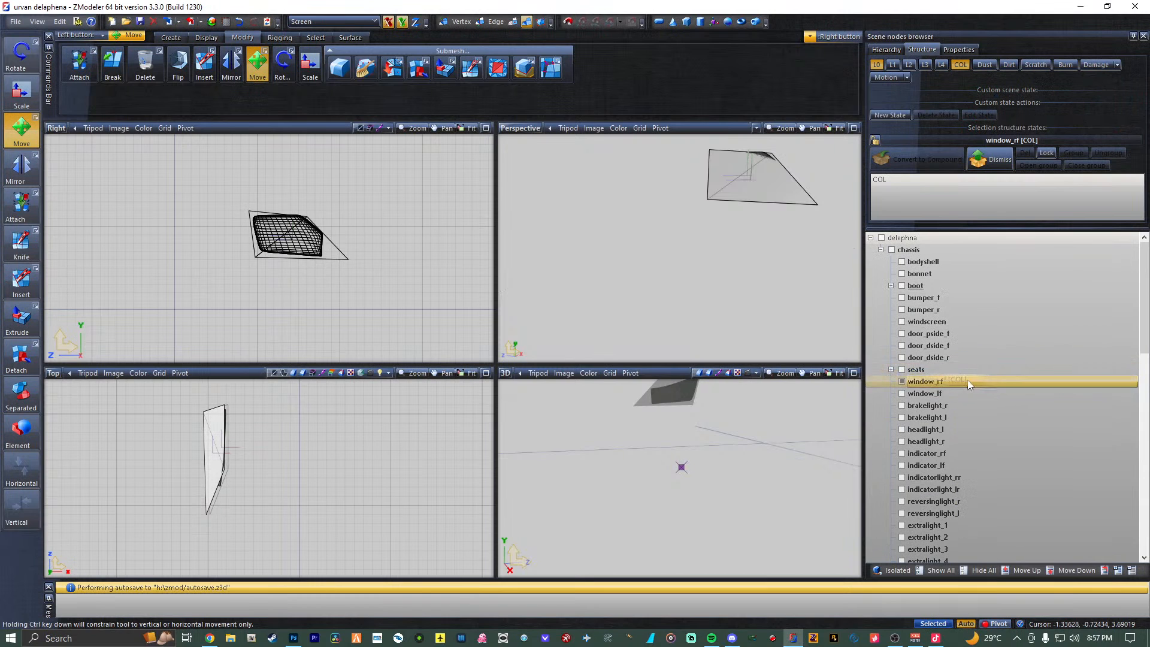
# Hide window_rf and show window_lf together with its collision mesh window_lf [COL].
pyautogui.click(903, 383)
pyautogui.scroll(-17, 936, 447)
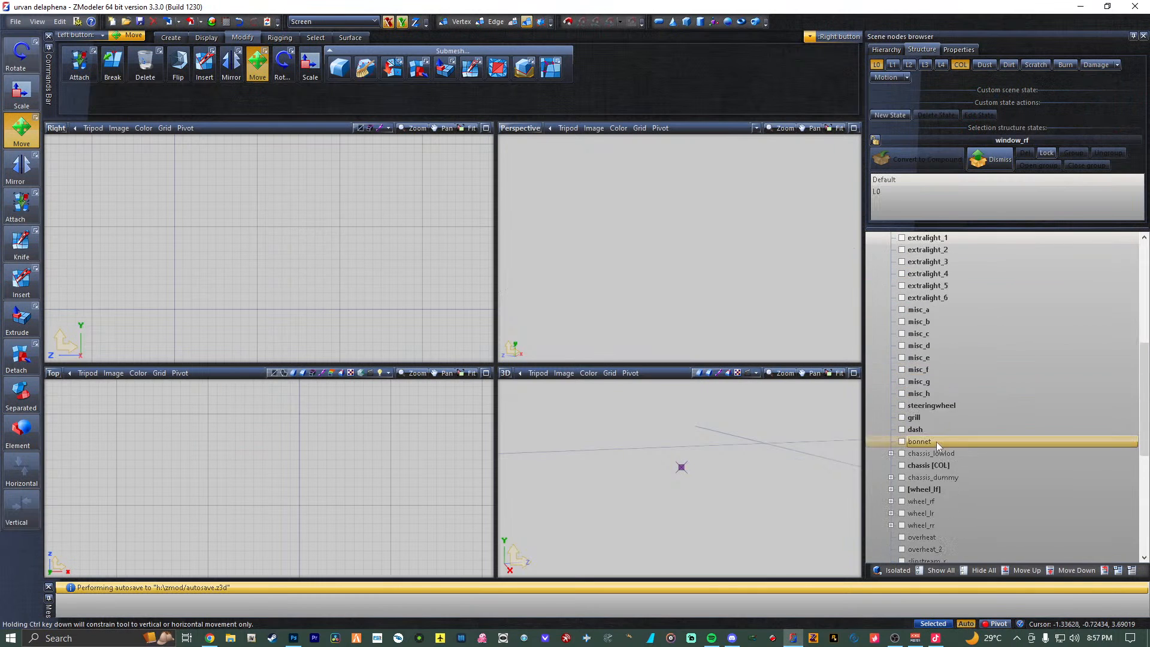
pyautogui.scroll(16, 936, 464)
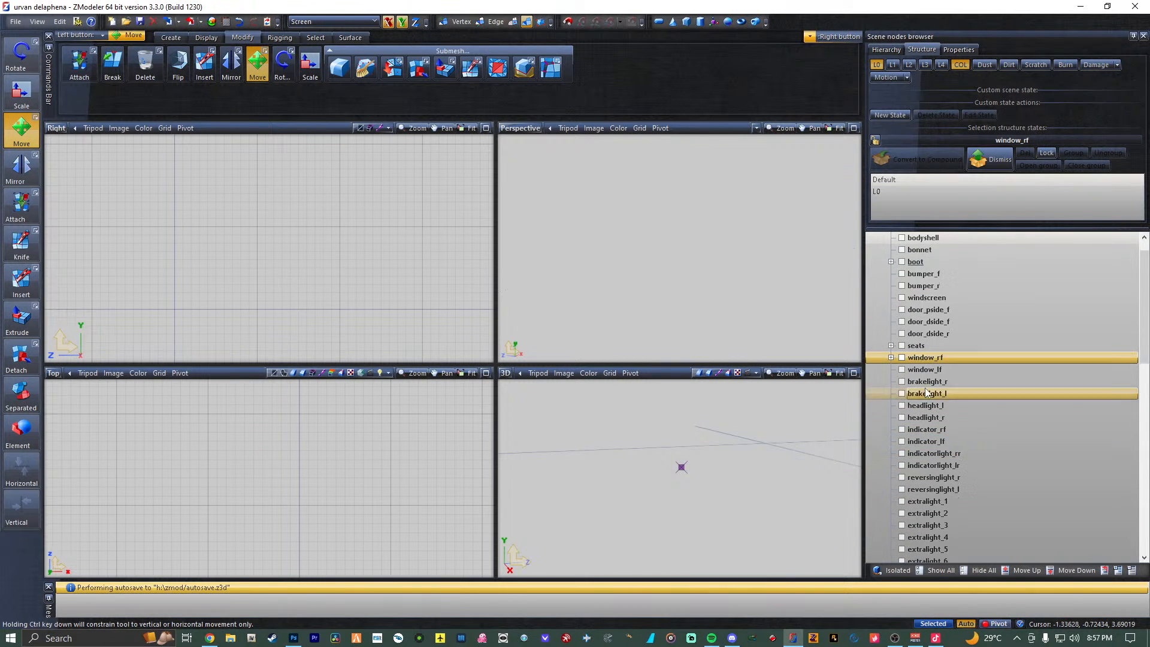
pyautogui.click(903, 370)
pyautogui.scroll(-15, 921, 418)
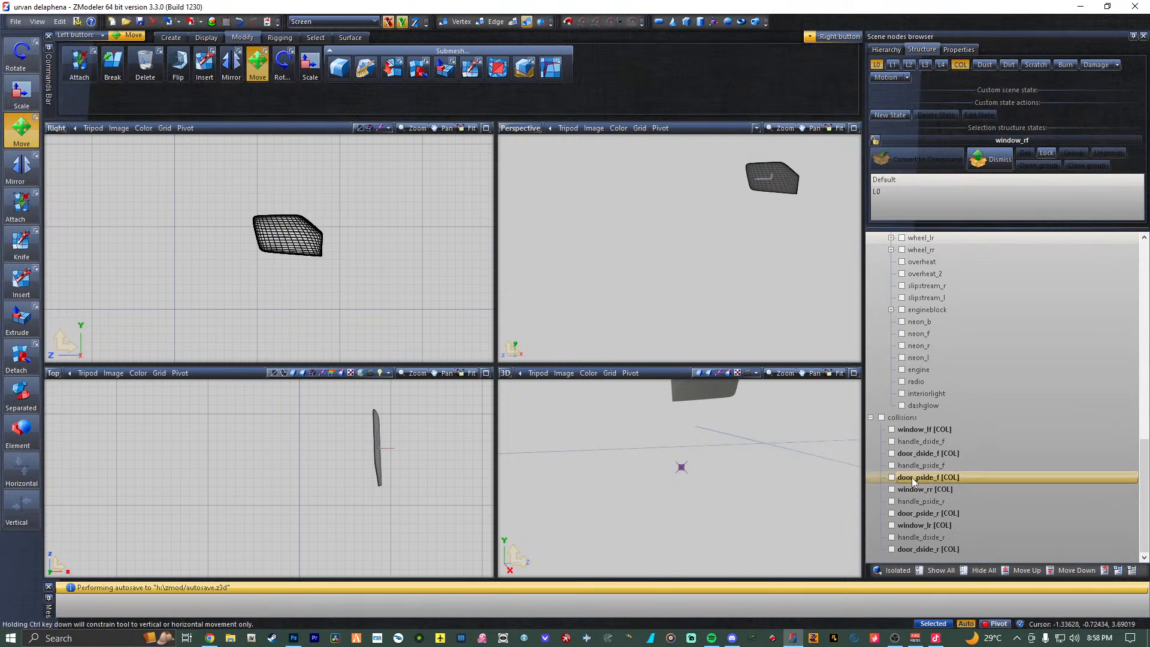
pyautogui.click(891, 429)
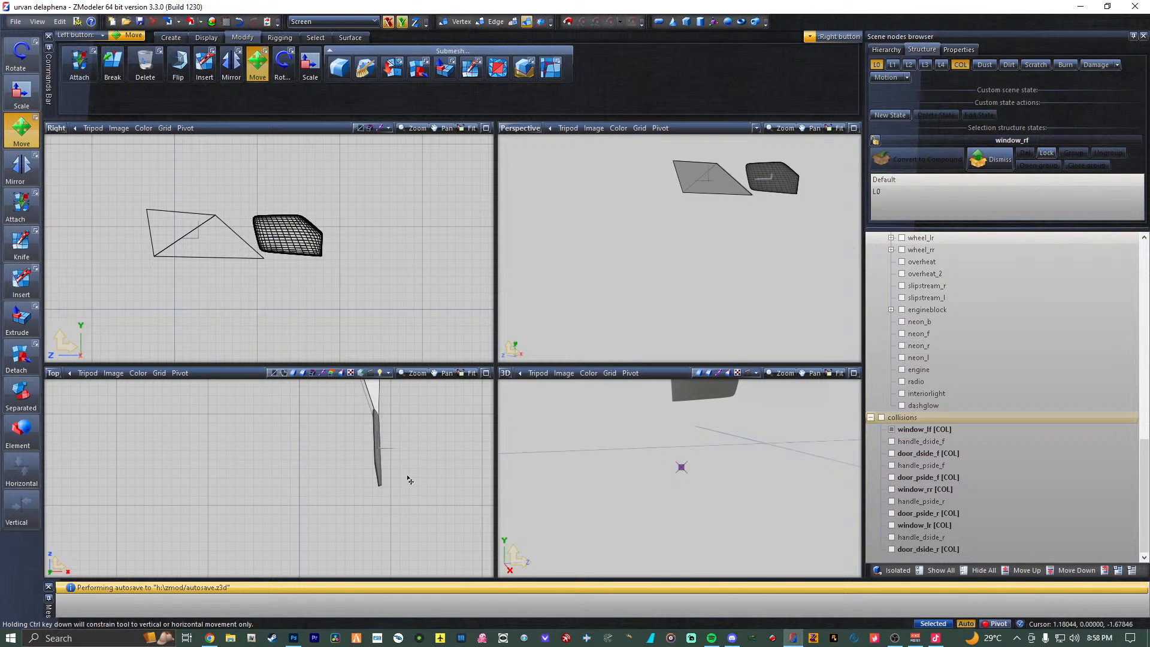
# Move window_lf [COL] over the window_lf glass, aligning it lengthwise and sideways in the Top and Right views.
pyautogui.moveTo(408, 478); pyautogui.dragTo(396, 517, button='middle')
pyautogui.moveTo(362, 415); pyautogui.dragTo(371, 511)
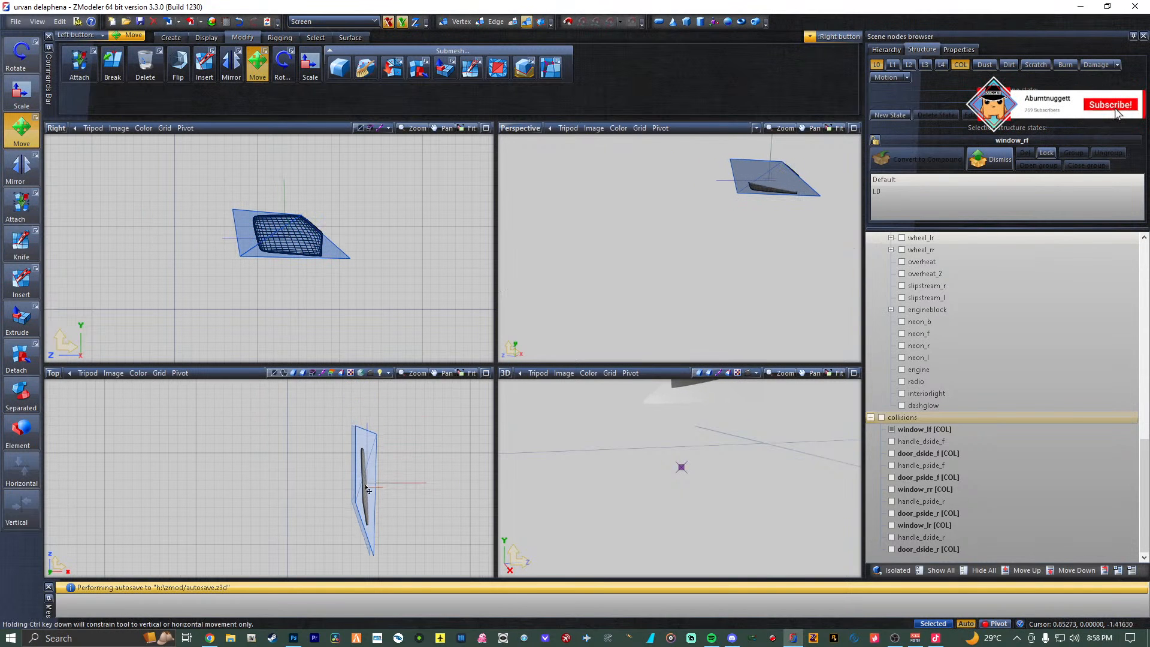
pyautogui.moveTo(341, 261); pyautogui.dragTo(353, 262)
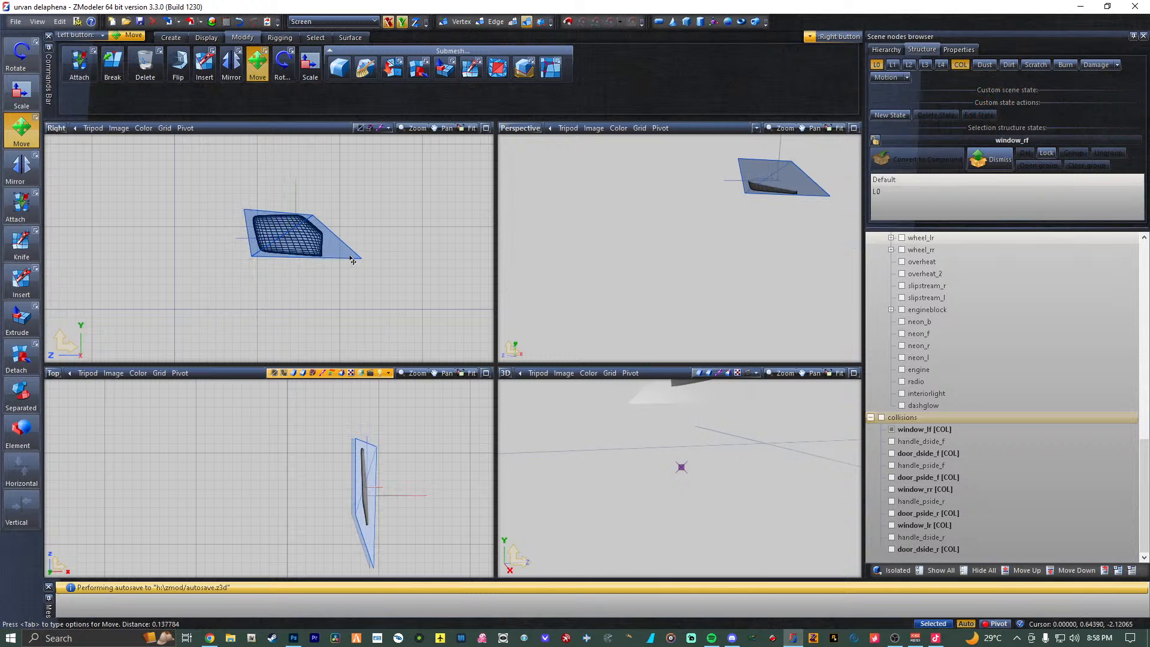
pyautogui.moveTo(364, 555); pyautogui.dragTo(371, 549)
# Move window_lf [COL] from collisions into the chassis hierarchy under window_lf and hide window_lf.
pyautogui.click(926, 429)
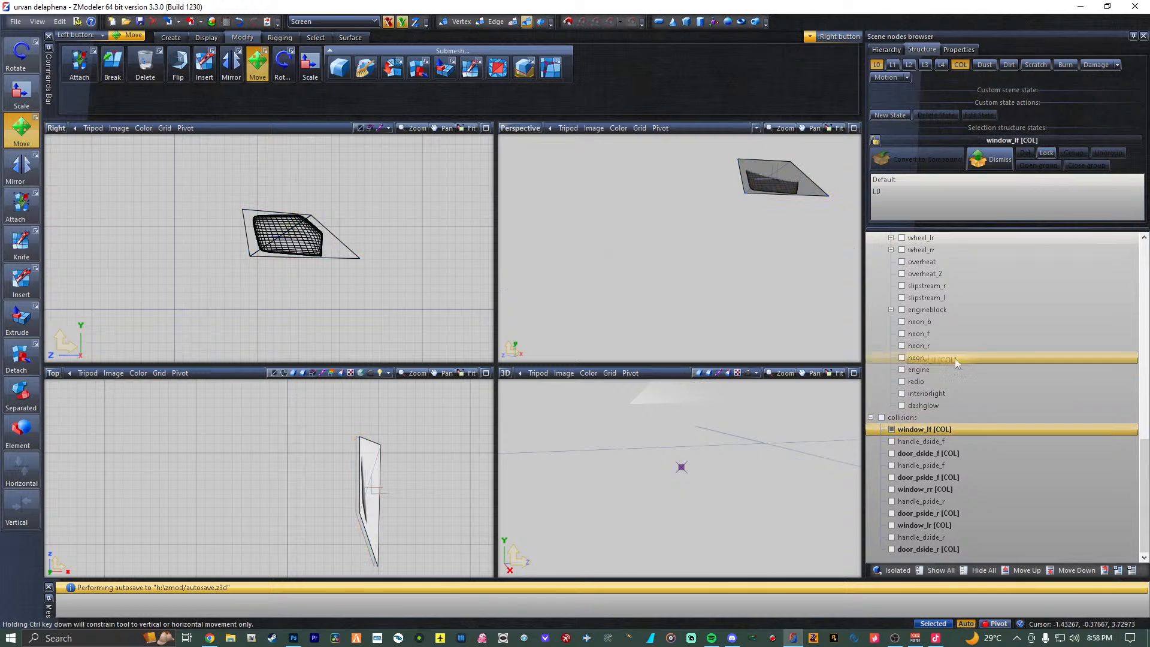
pyautogui.scroll(10, 968, 357)
pyautogui.scroll(2, 966, 358)
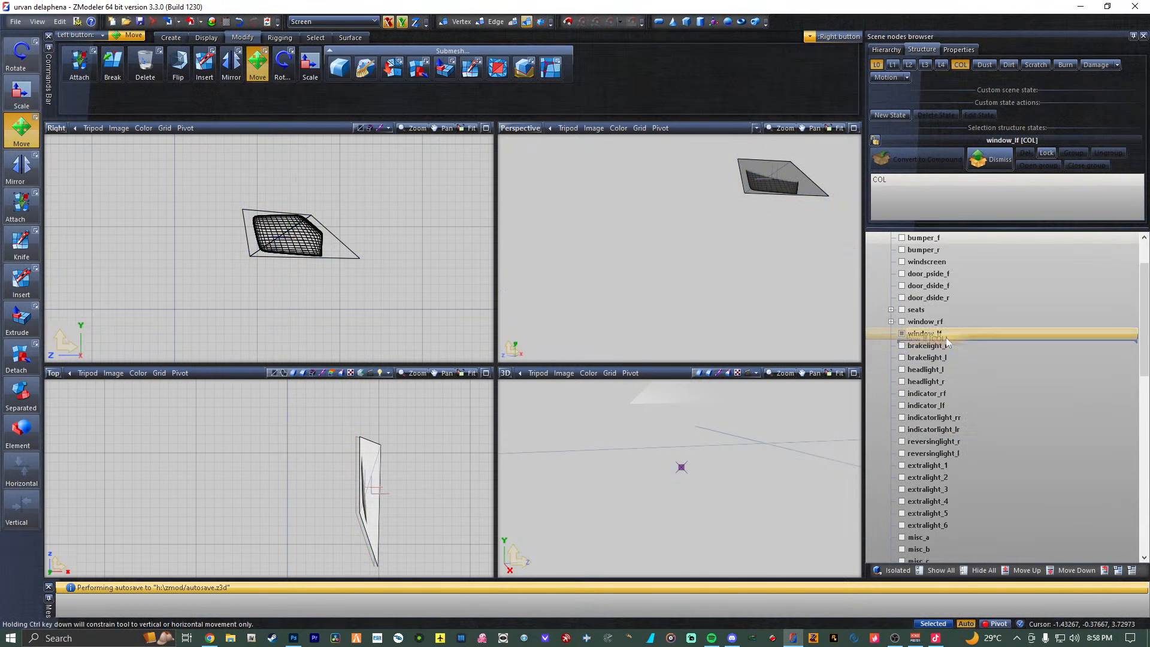
pyautogui.moveTo(943, 335); pyautogui.dragTo(941, 334)
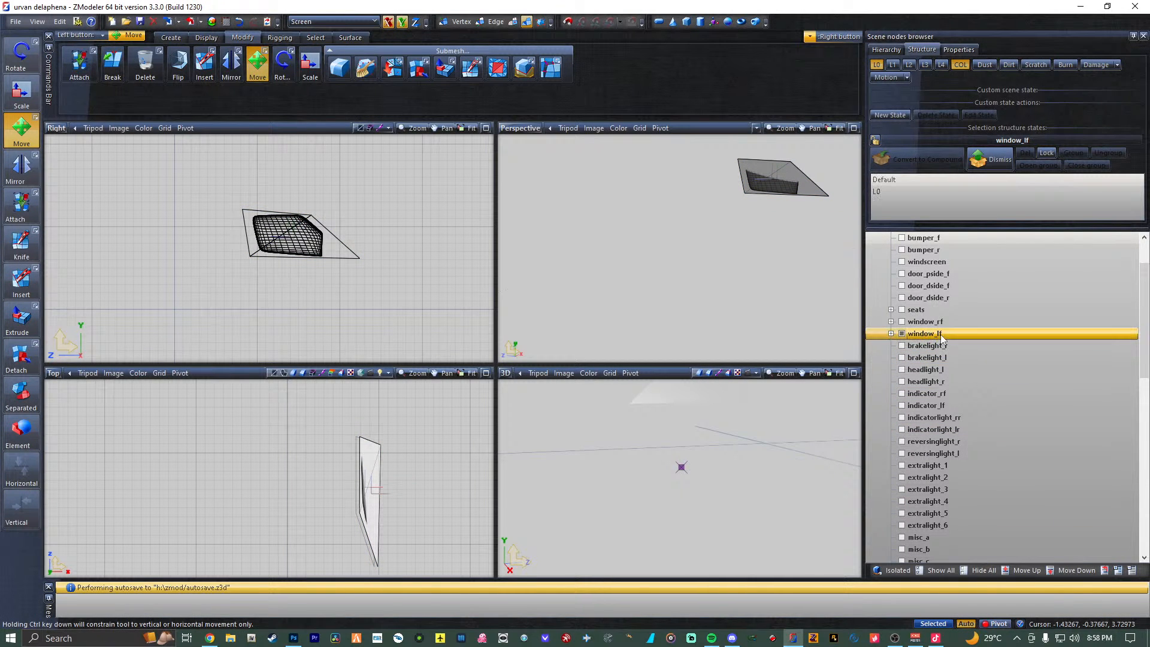
pyautogui.click(902, 334)
# Delete the window_lr [COL] mesh from collisions.
pyautogui.scroll(-14, 948, 464)
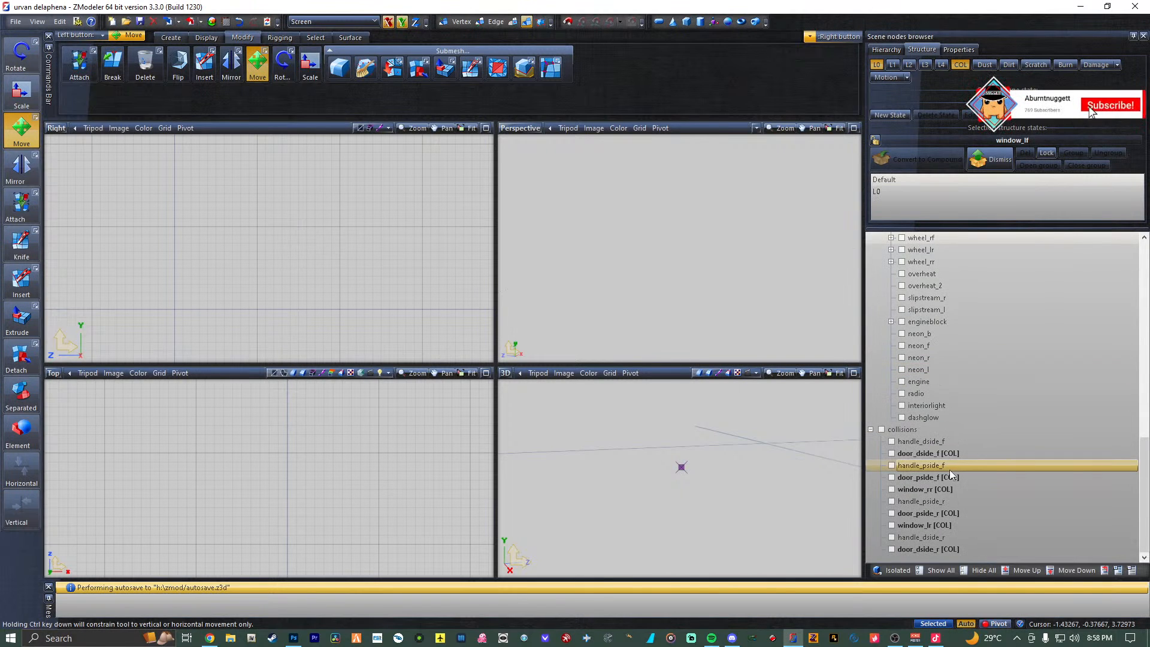
pyautogui.click(891, 525)
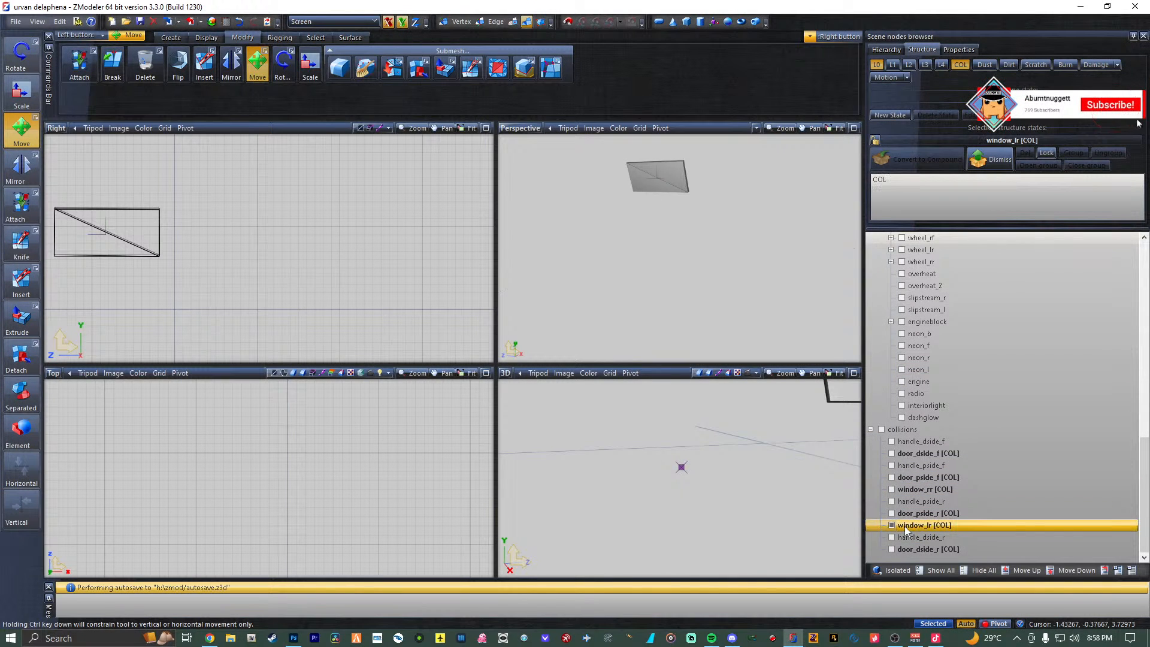
pyautogui.rightClick(905, 526)
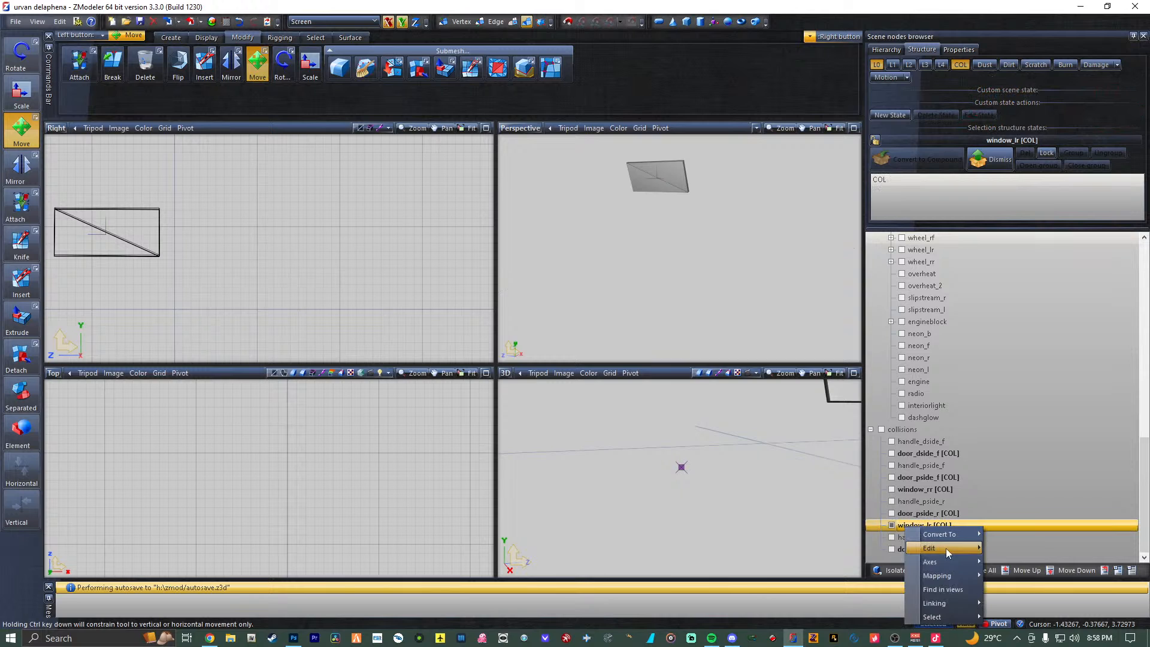
pyautogui.moveTo(946, 548)
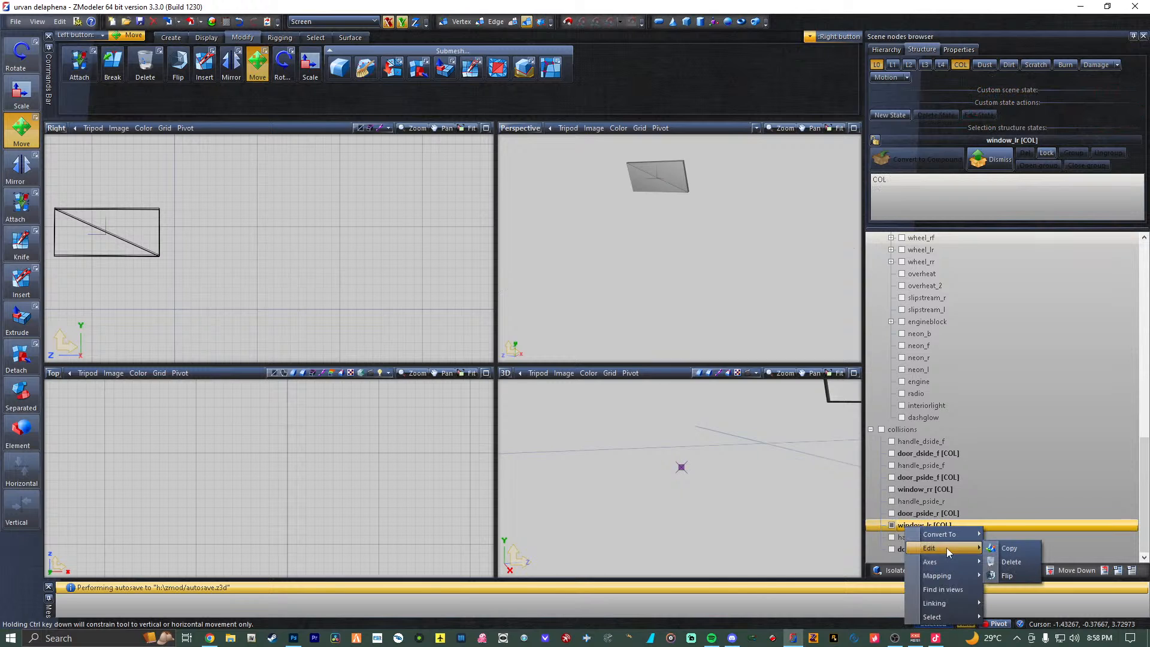
pyautogui.click(1010, 561)
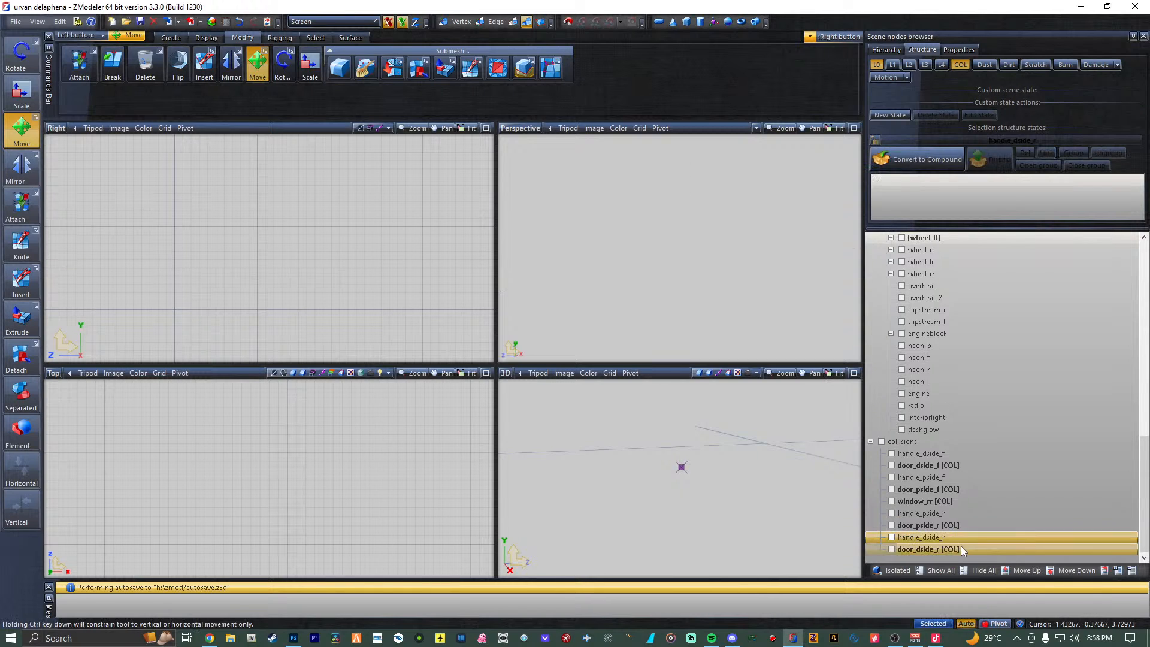
# Delete the window_rr [COL] mesh from collisions.
pyautogui.click(944, 502)
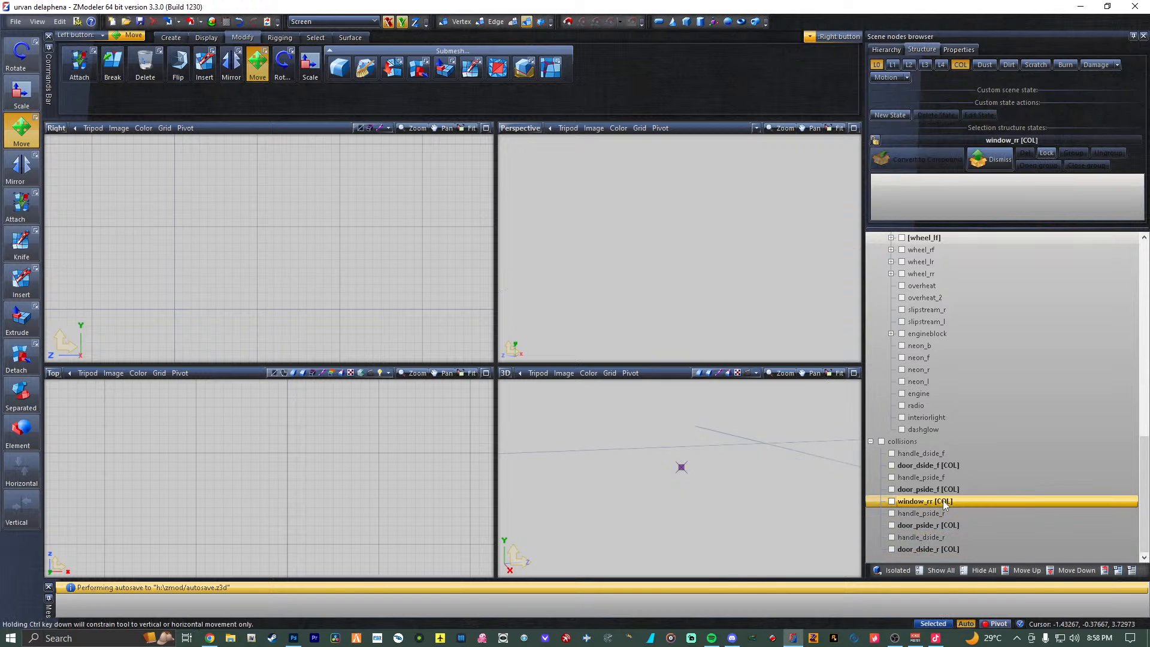
pyautogui.rightClick(944, 503)
pyautogui.moveTo(985, 524)
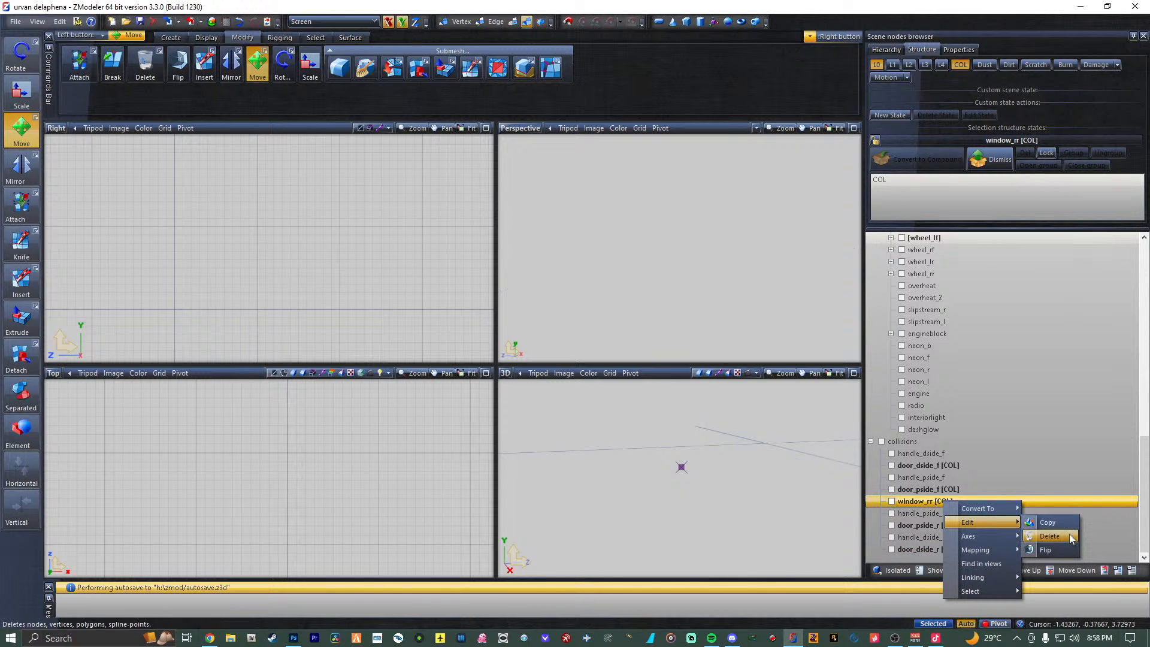
pyautogui.click(1051, 536)
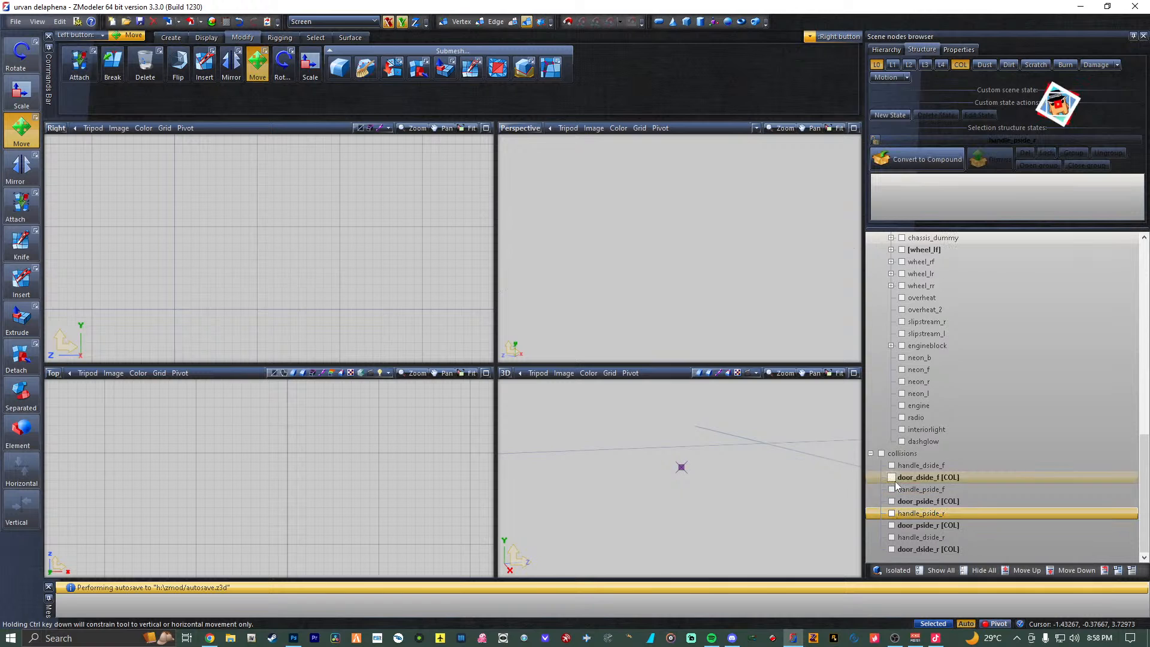
# Show the door_dside_f door together with the door_pside_f [COL] collision mesh.
pyautogui.scroll(10, 914, 358)
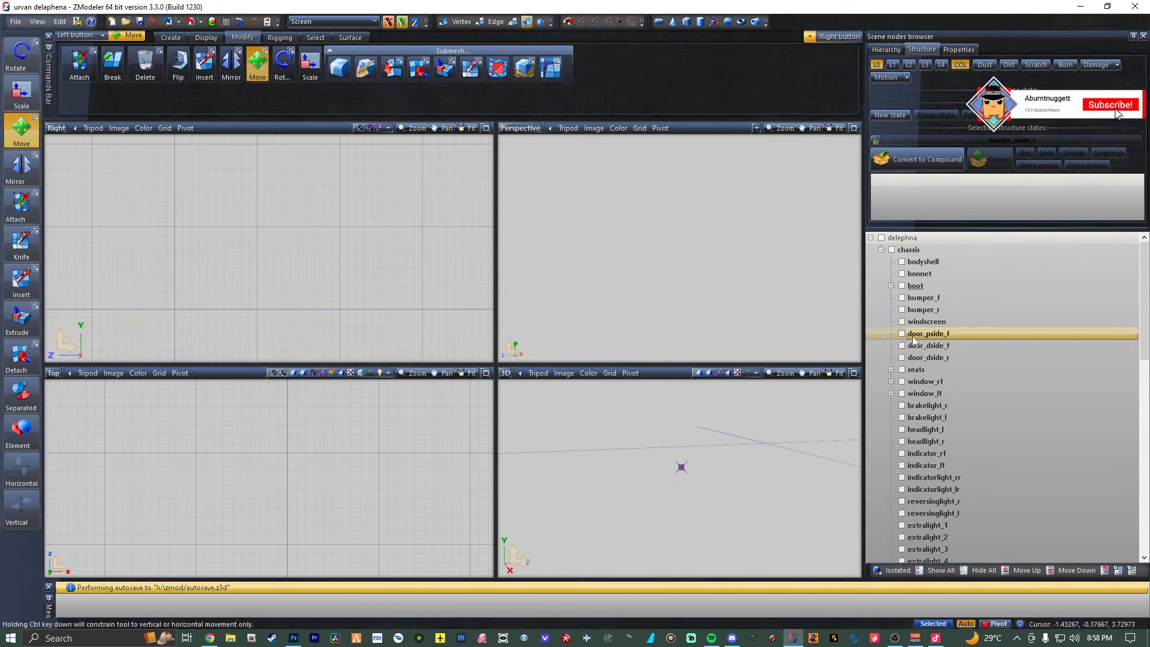
pyautogui.click(901, 346)
pyautogui.scroll(-10, 932, 429)
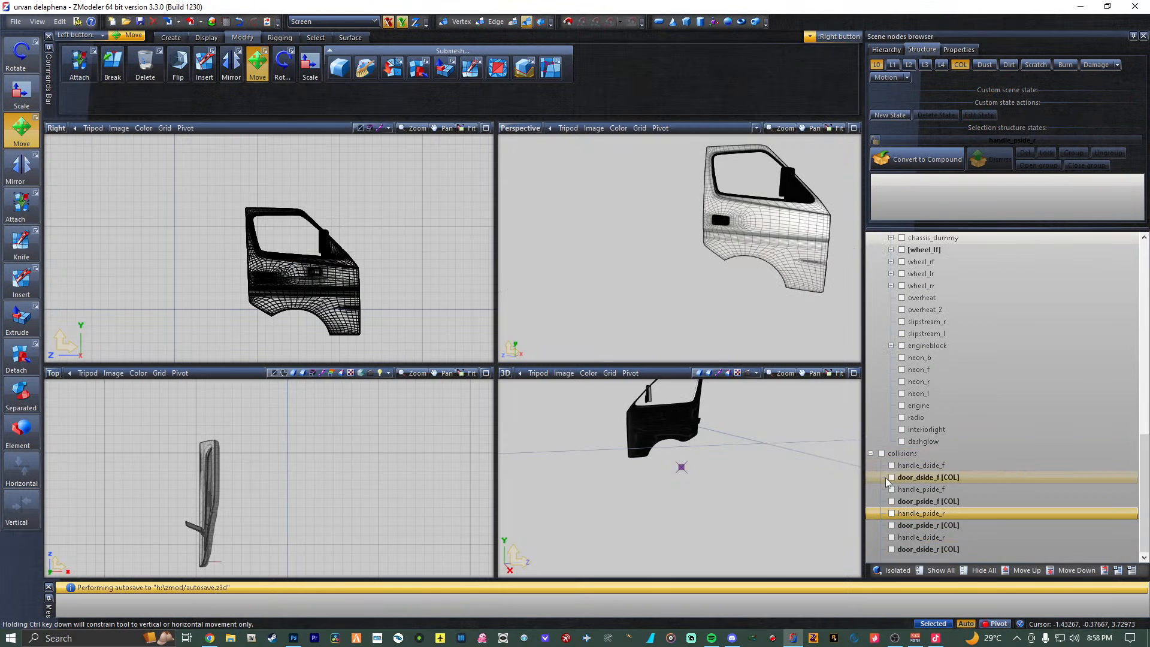
pyautogui.click(891, 478)
pyautogui.click(891, 478)
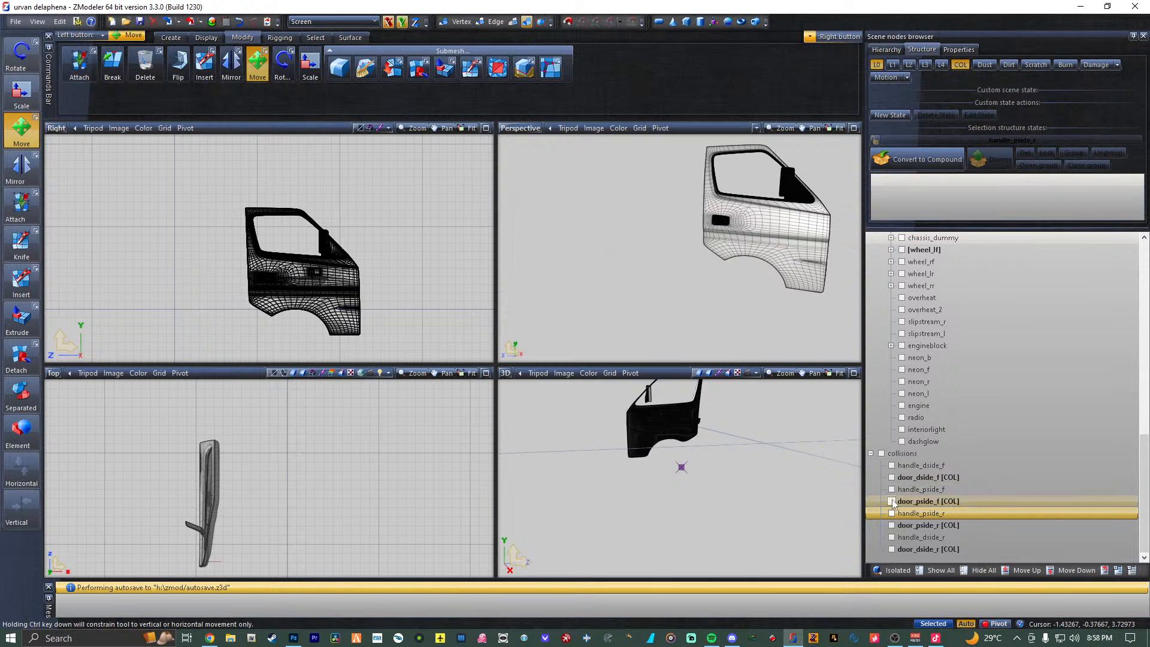
pyautogui.click(892, 501)
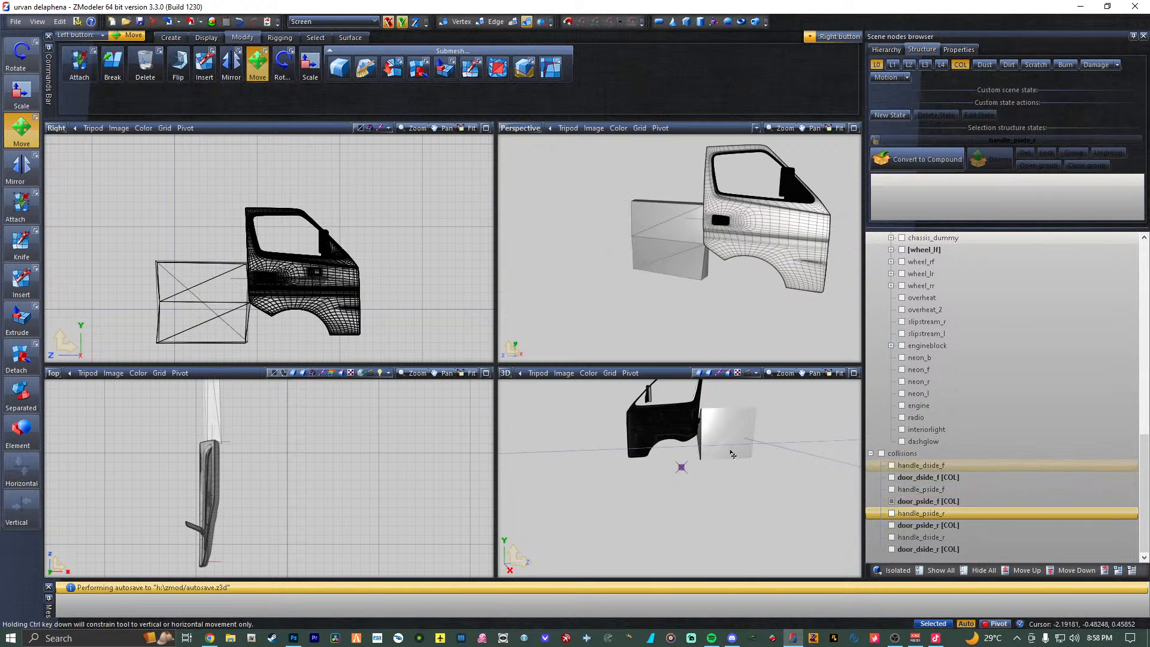
# Move door_pside_f [COL] onto the door_dside_f door, scale it up to about 132%, and reposition it over the door.
pyautogui.moveTo(207, 338); pyautogui.dragTo(296, 325)
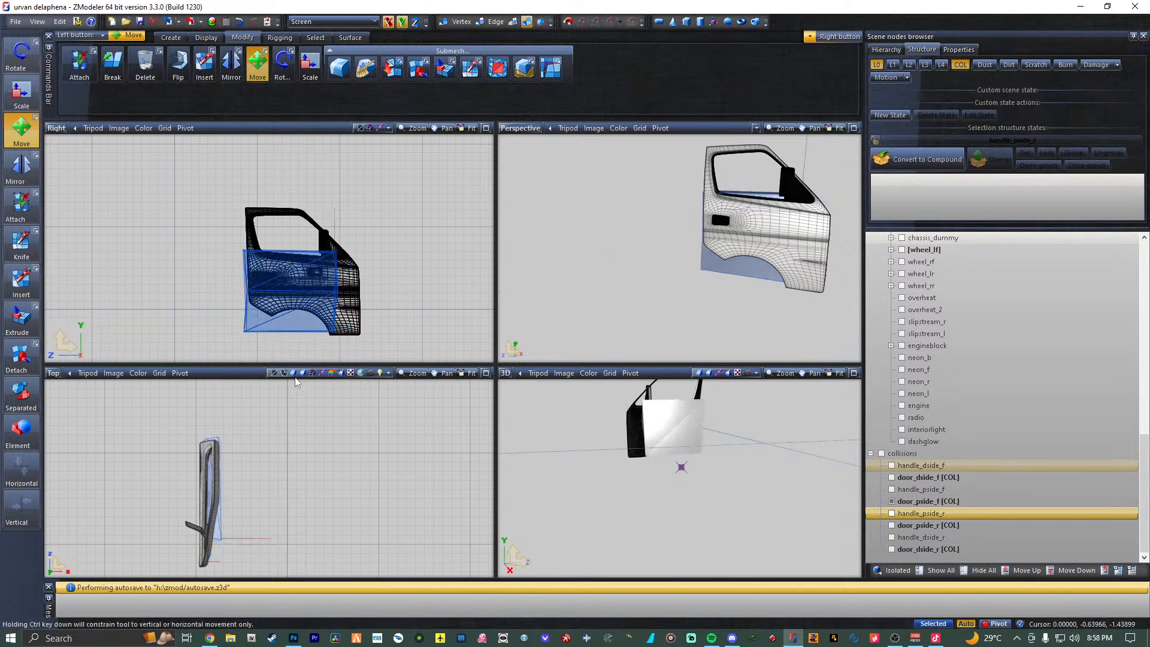
pyautogui.moveTo(217, 539); pyautogui.dragTo(210, 543)
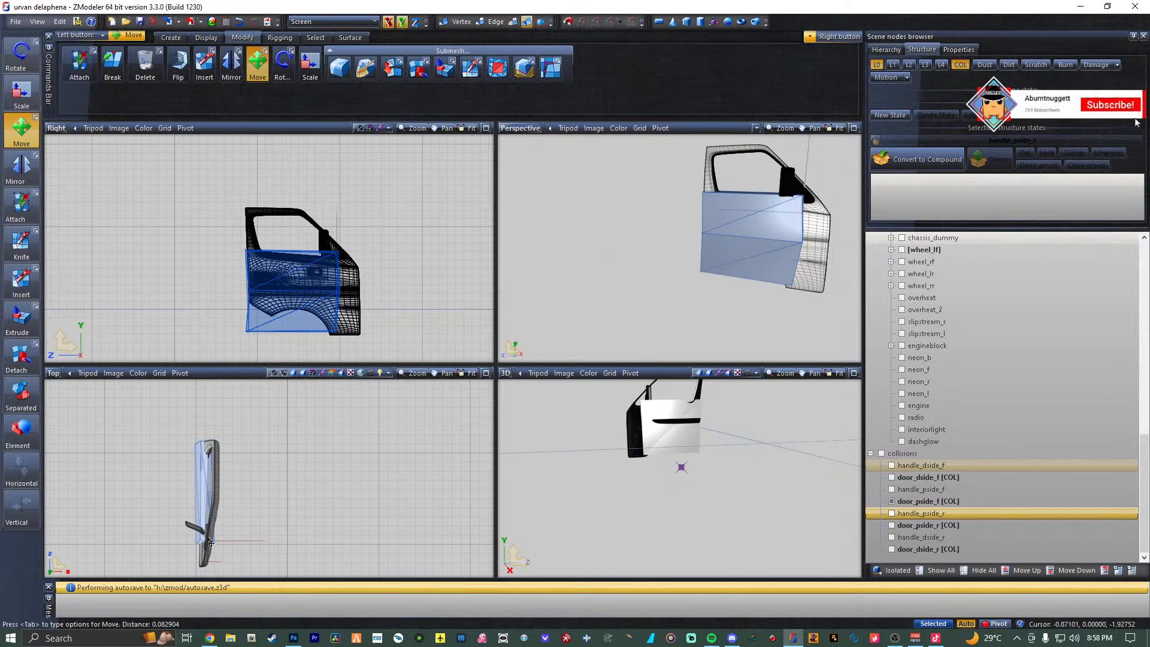
pyautogui.click(19, 99)
pyautogui.moveTo(252, 333); pyautogui.dragTo(307, 298)
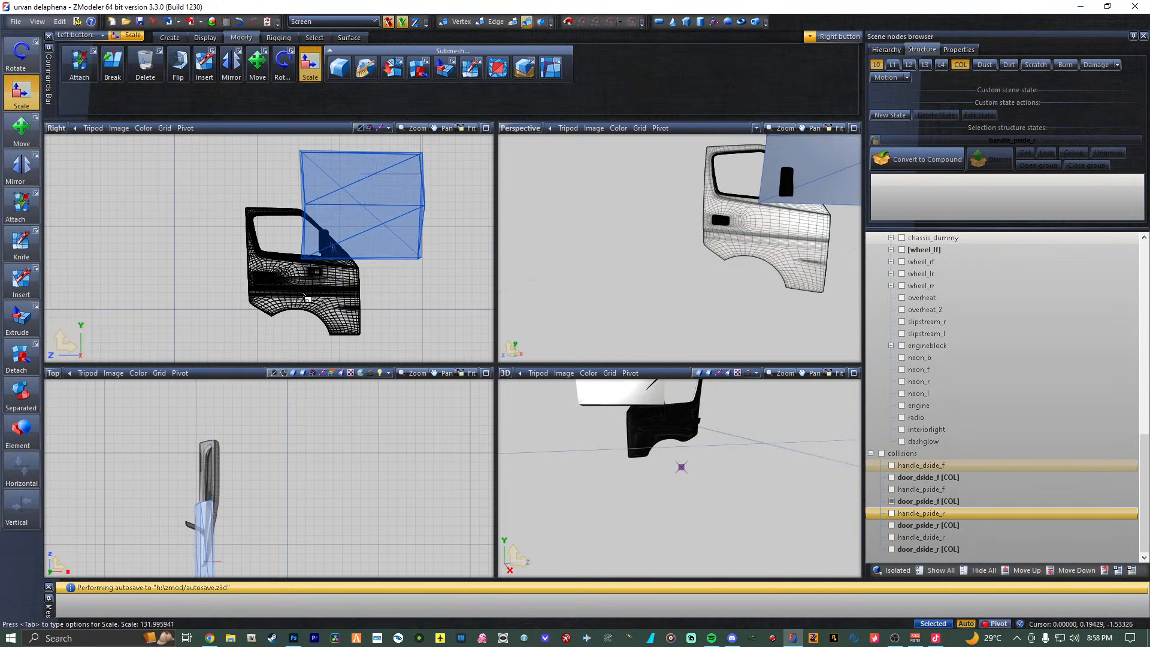
pyautogui.click(21, 128)
pyautogui.moveTo(405, 200); pyautogui.dragTo(341, 280)
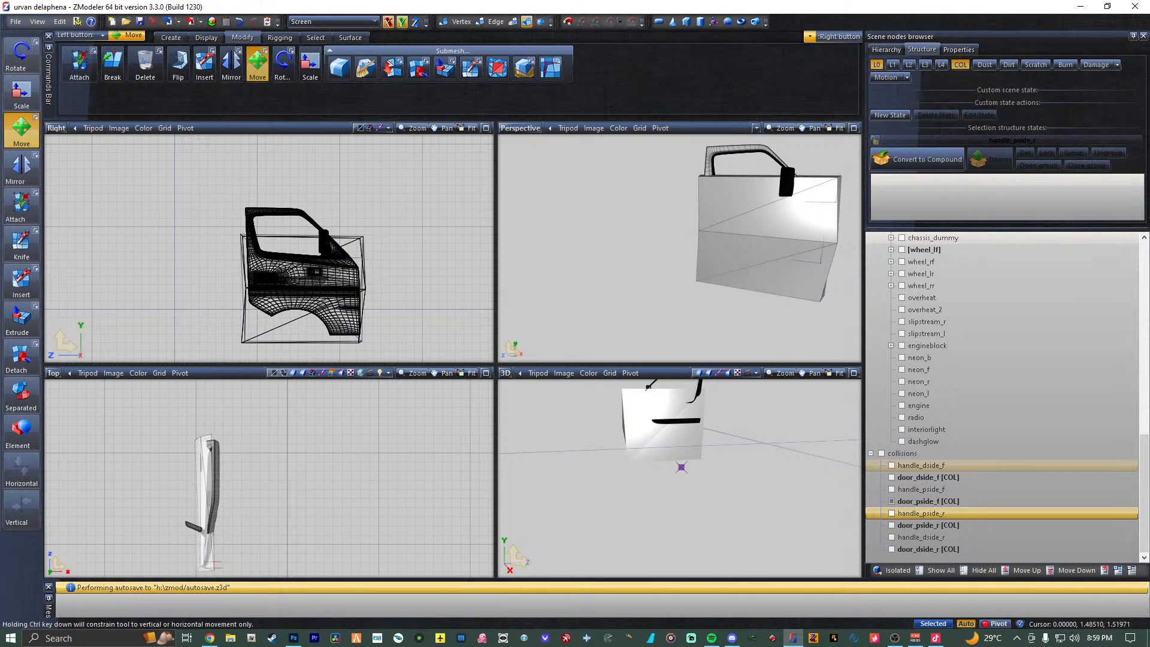
# Refine the scale of door_pside_f [COL] and reposition it in the Right view to cover the lower body of door_dside_f.
pyautogui.click(21, 93)
pyautogui.moveTo(353, 264)
pyautogui.mouseDown()
pyautogui.moveTo(364, 231)
pyautogui.moveTo(335, 235)
pyautogui.moveTo(351, 246)
pyautogui.mouseUp()
pyautogui.click(23, 129)
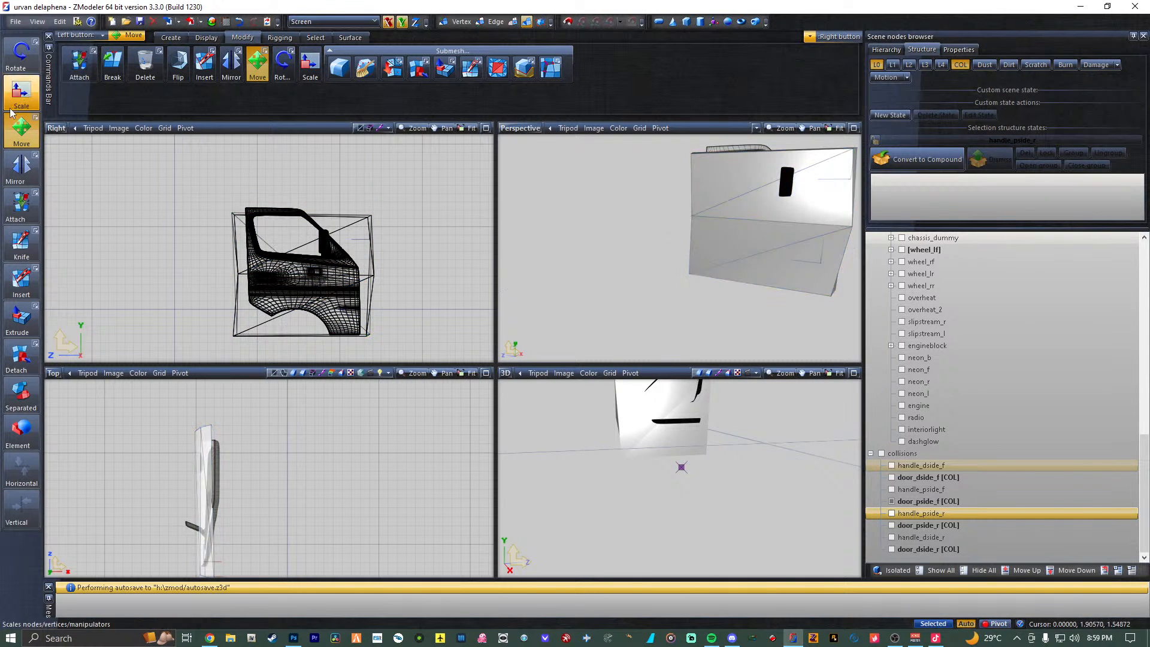
pyautogui.click(21, 91)
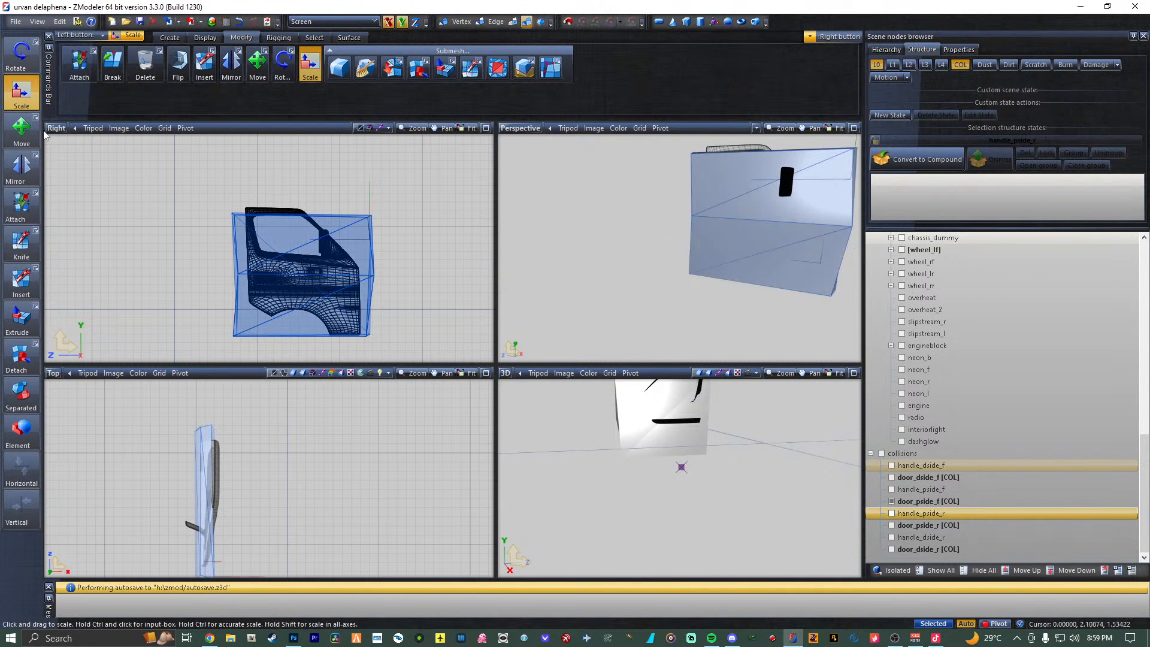
pyautogui.moveTo(362, 230); pyautogui.dragTo(215, 193)
pyautogui.click(20, 127)
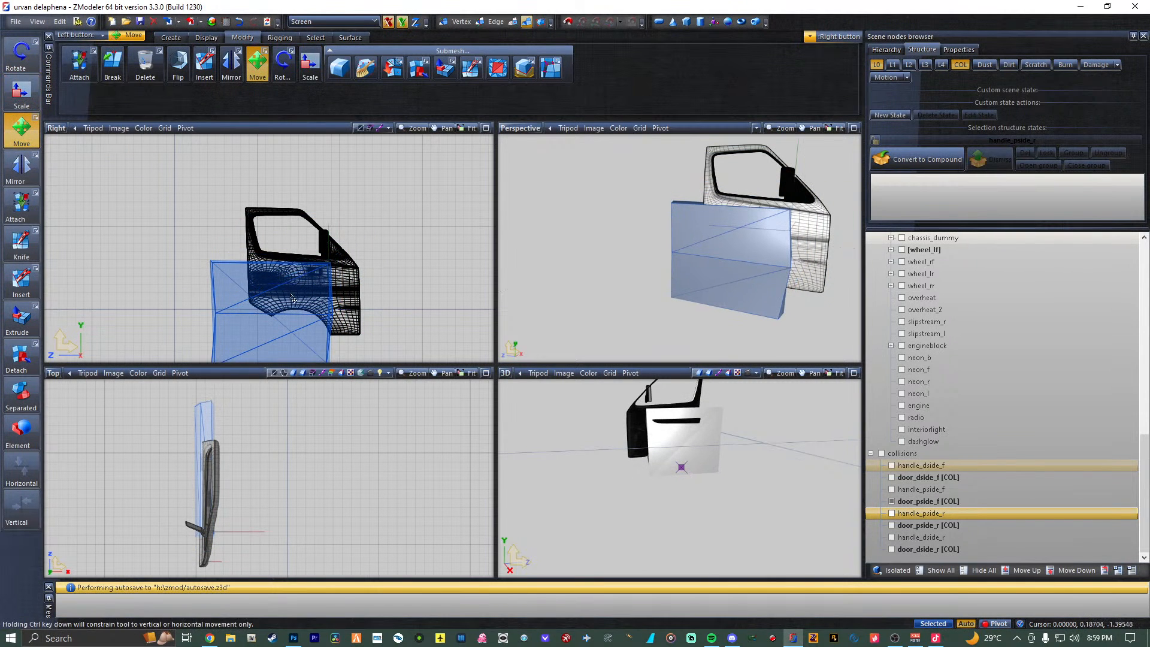
pyautogui.moveTo(291, 297); pyautogui.dragTo(324, 267)
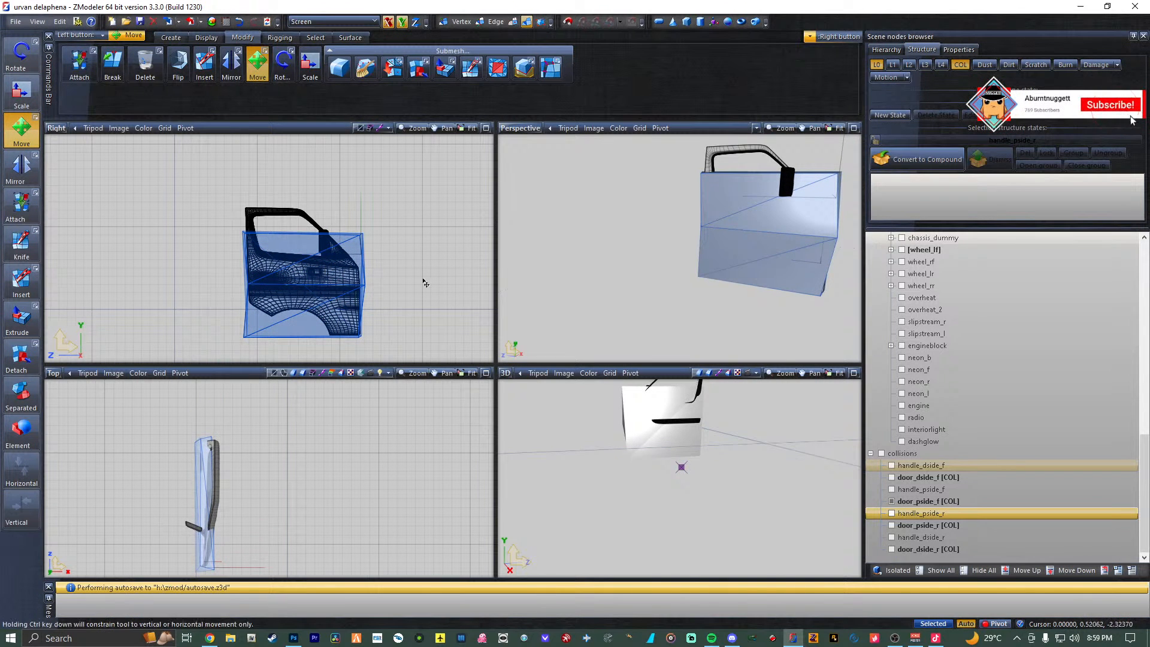
pyautogui.click(789, 342)
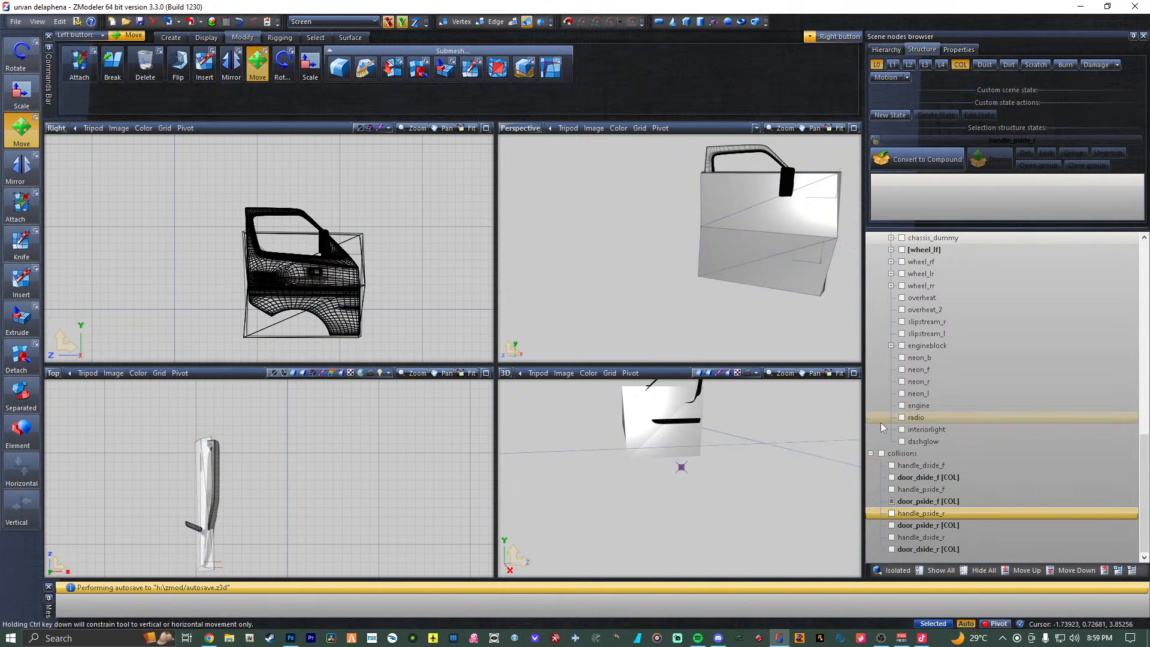
pyautogui.click(360, 240)
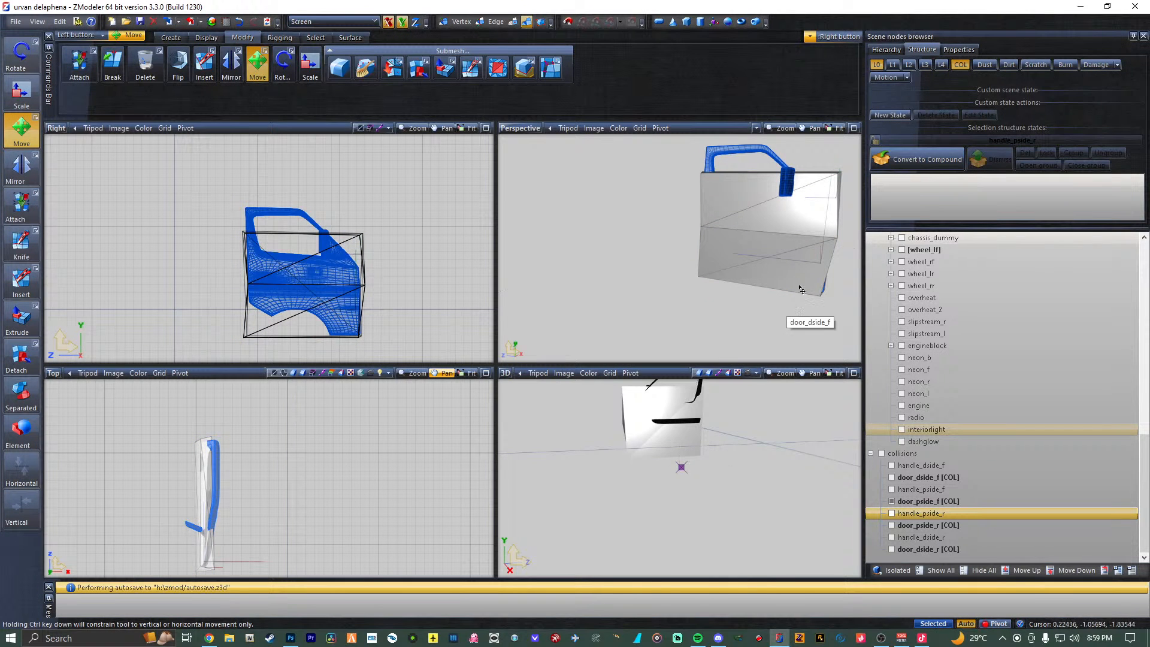
# Rename the fitted door_pside_f [COL] mesh to door_dside_f [COL] and move it under door_dside_f in the chassis hierarchy.
pyautogui.click(955, 504)
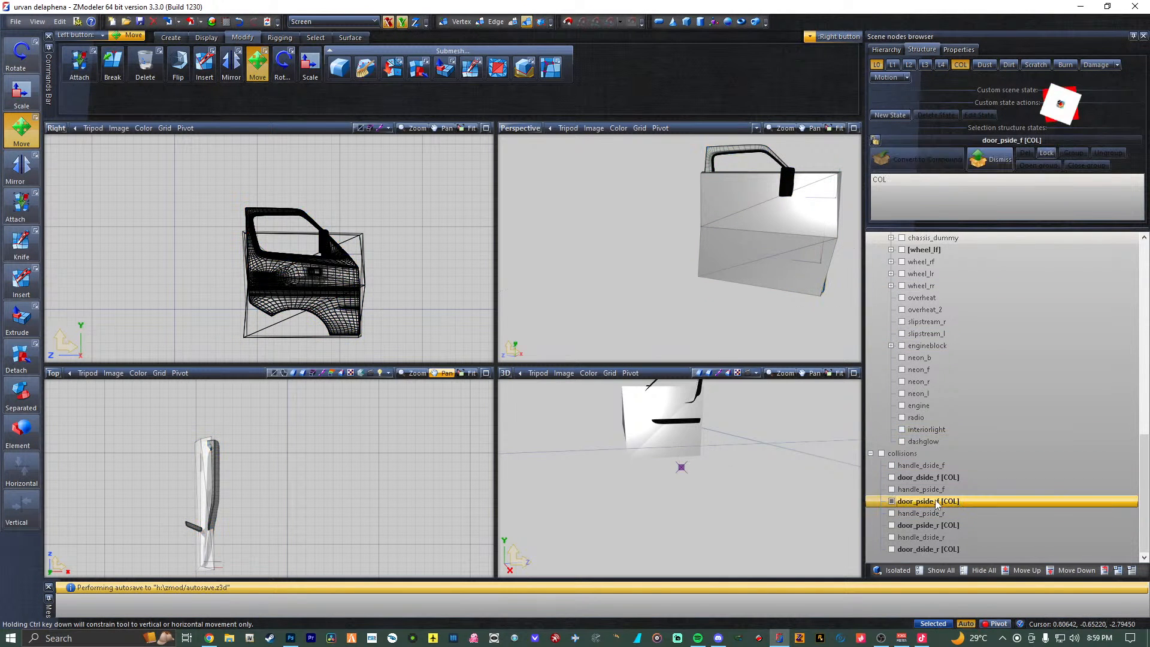
pyautogui.click(937, 503)
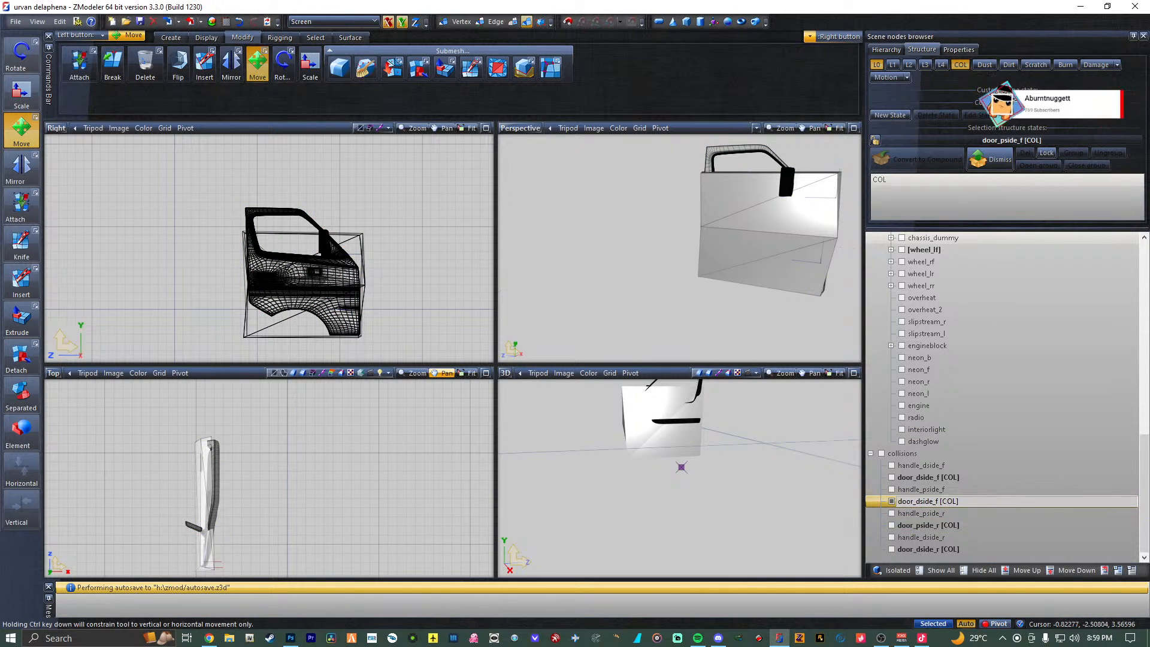
pyautogui.click(976, 479)
pyautogui.moveTo(965, 504); pyautogui.dragTo(915, 284)
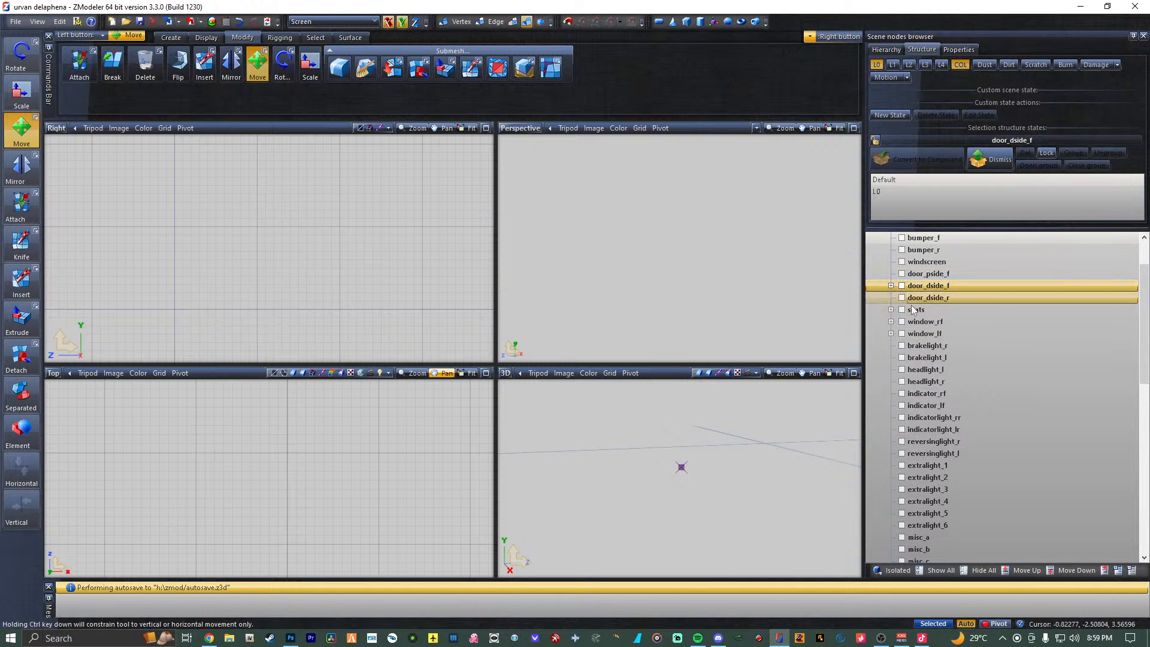
# Show the door_dside_f [COL] mesh remaining in collisions and rename it door_pside_f [COL].
pyautogui.scroll(-5, 940, 504)
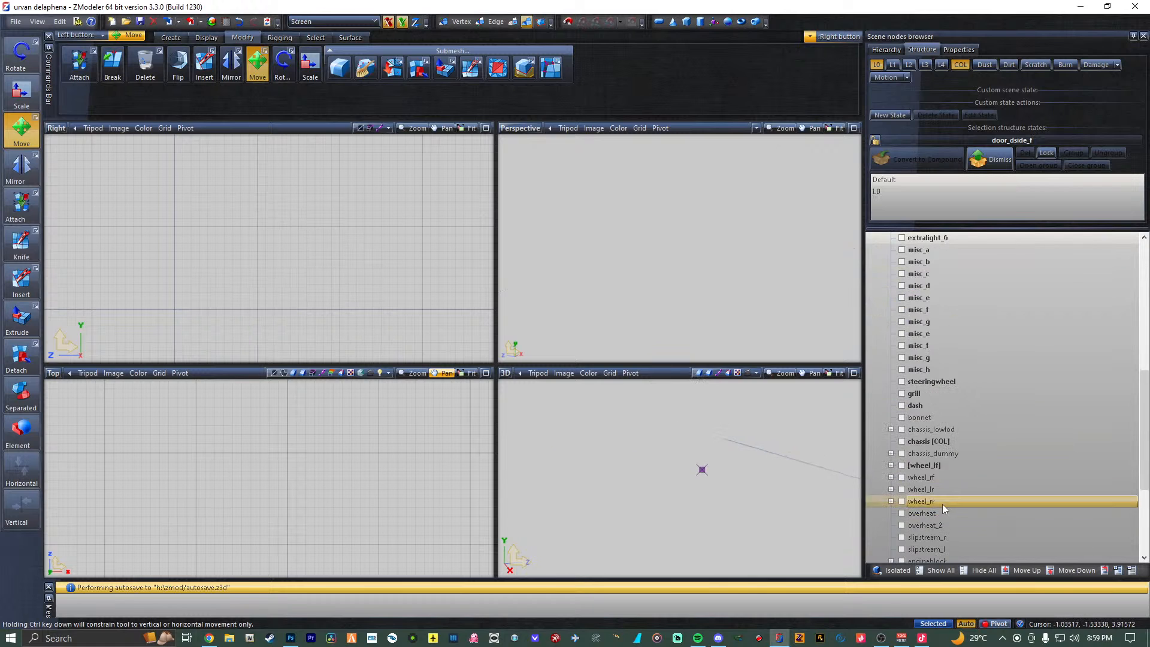
pyautogui.click(892, 489)
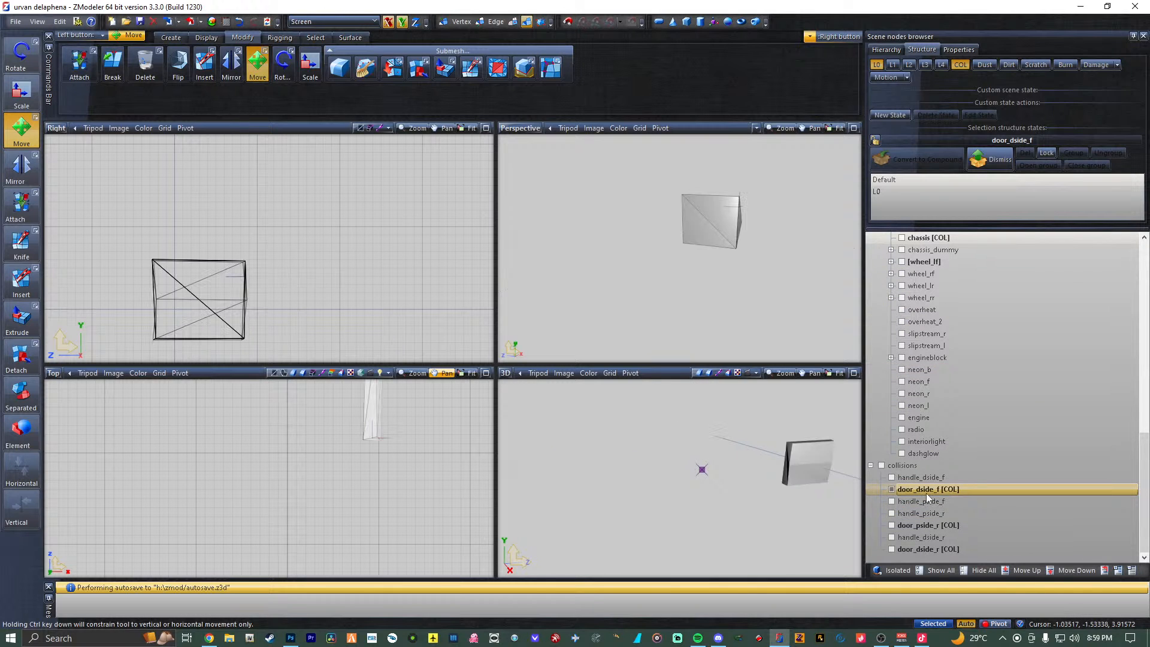
pyautogui.click(924, 491)
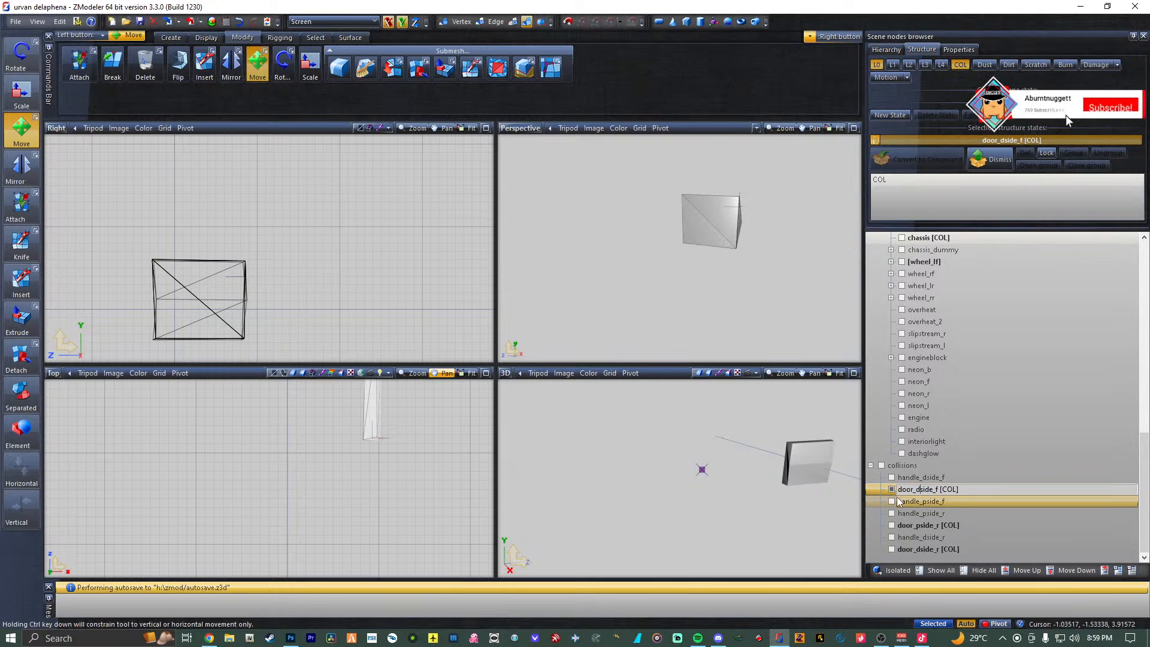
pyautogui.press('BackSpace')
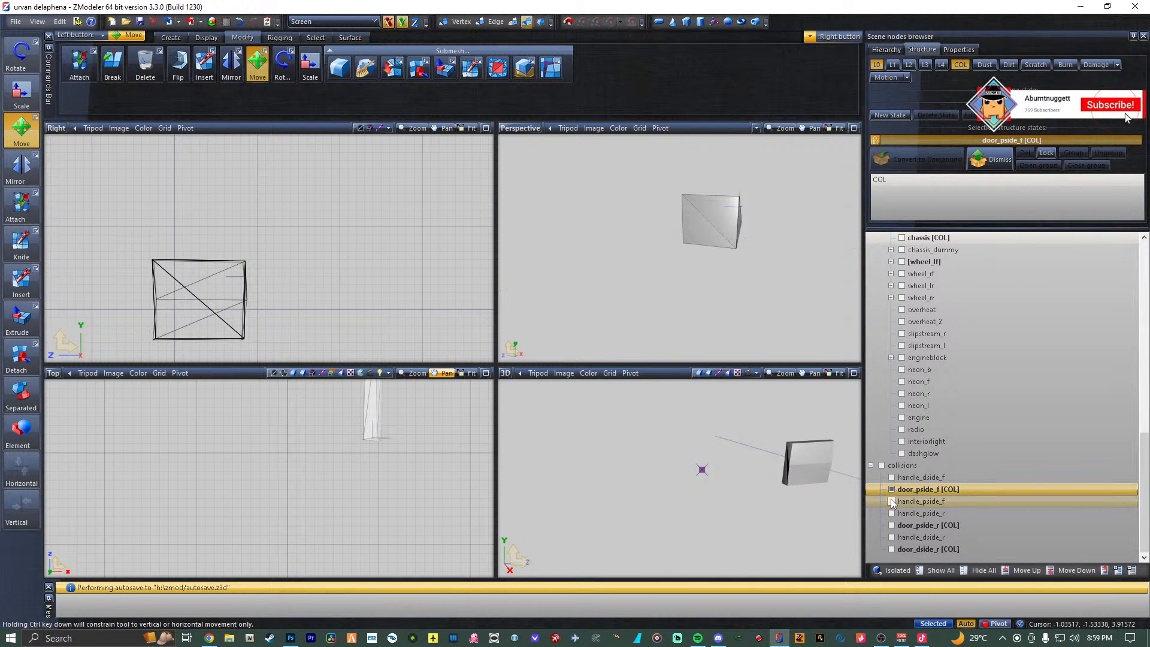
# Show the door_pside_f door and move door_pside_f [COL] lengthwise over it in the Top view.
pyautogui.scroll(5, 924, 480)
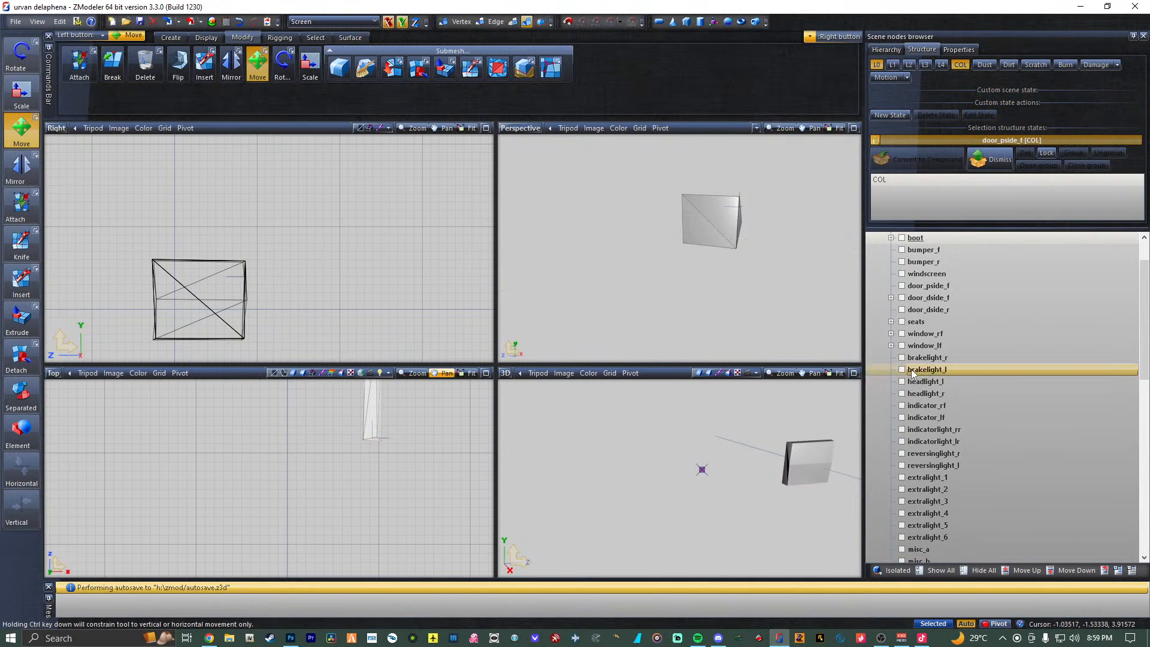
pyautogui.scroll(1, 913, 348)
pyautogui.click(901, 322)
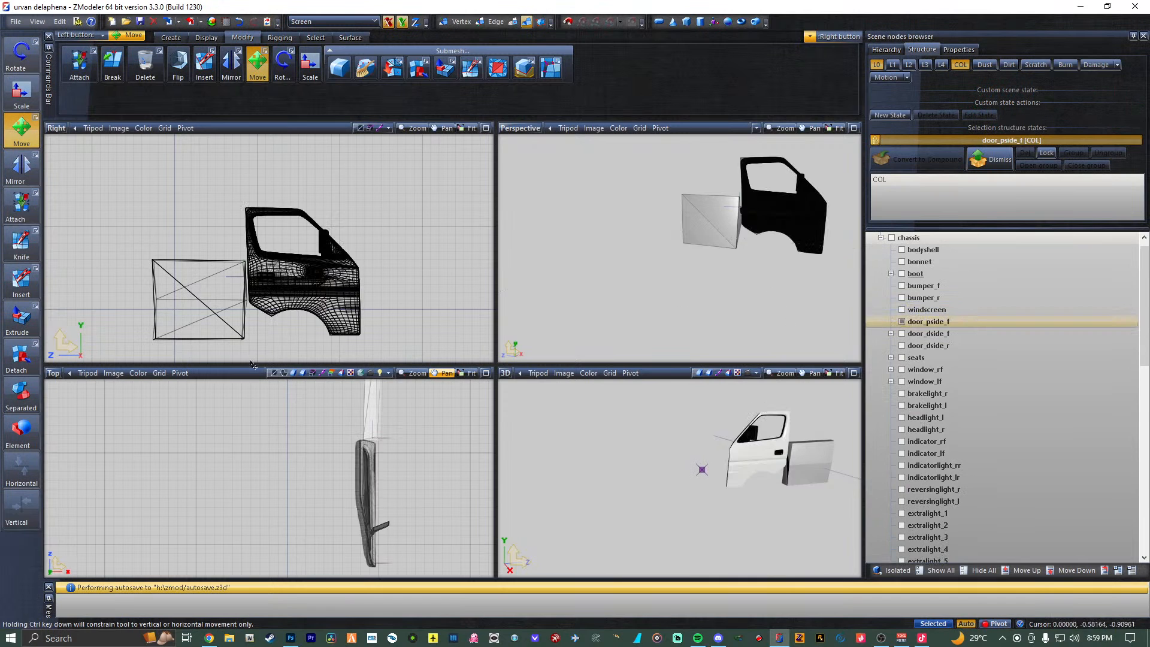
pyautogui.moveTo(344, 421); pyautogui.dragTo(375, 538)
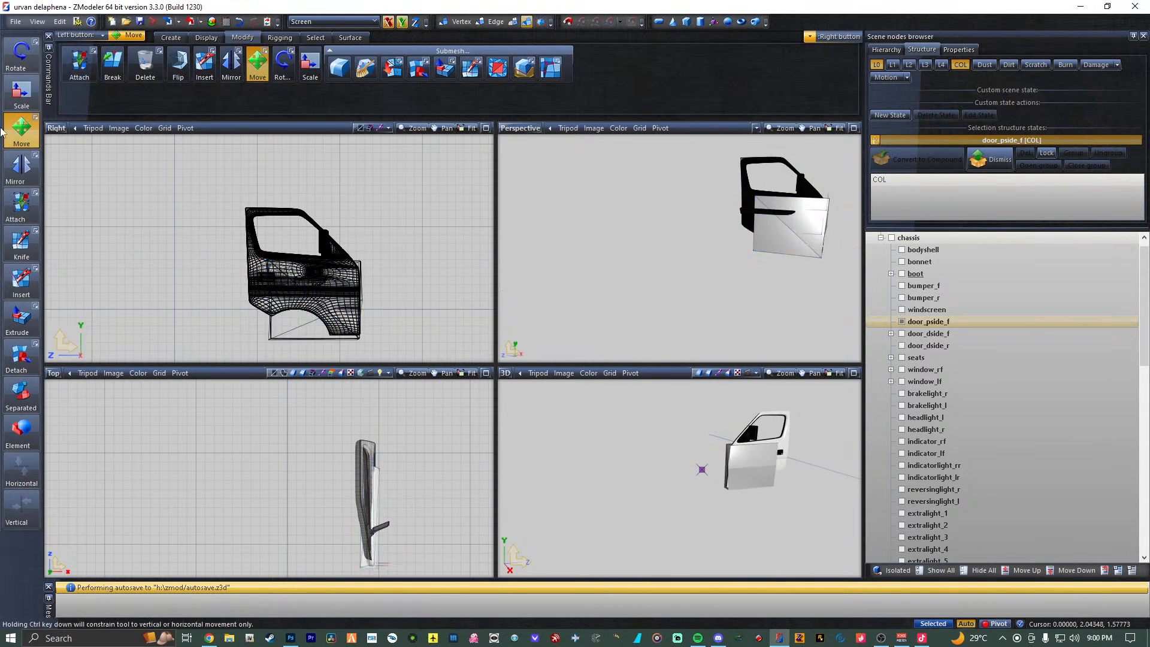
# Enlarge door_pside_f [COL] in the Right view to match the door's length and reposition it over the lower door body.
pyautogui.click(21, 91)
pyautogui.moveTo(291, 337); pyautogui.dragTo(337, 266)
pyautogui.click(21, 128)
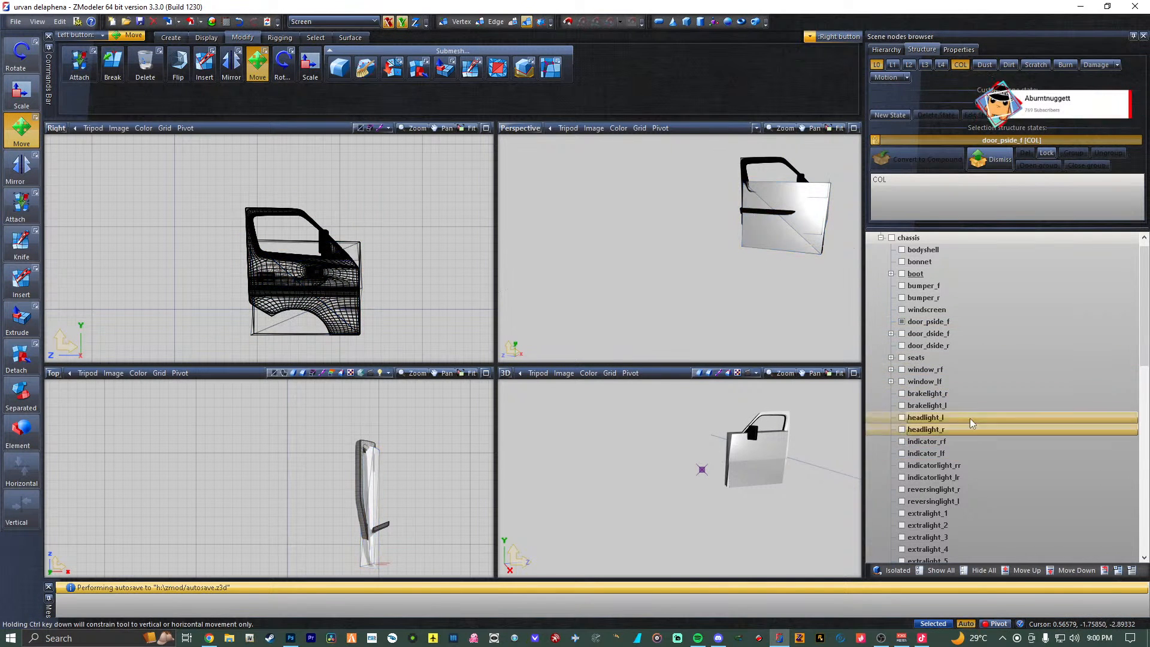
# Move door_pside_f [COL] from collisions under door_pside_f in the chassis hierarchy and hide the finished door.
pyautogui.scroll(-7, 983, 404)
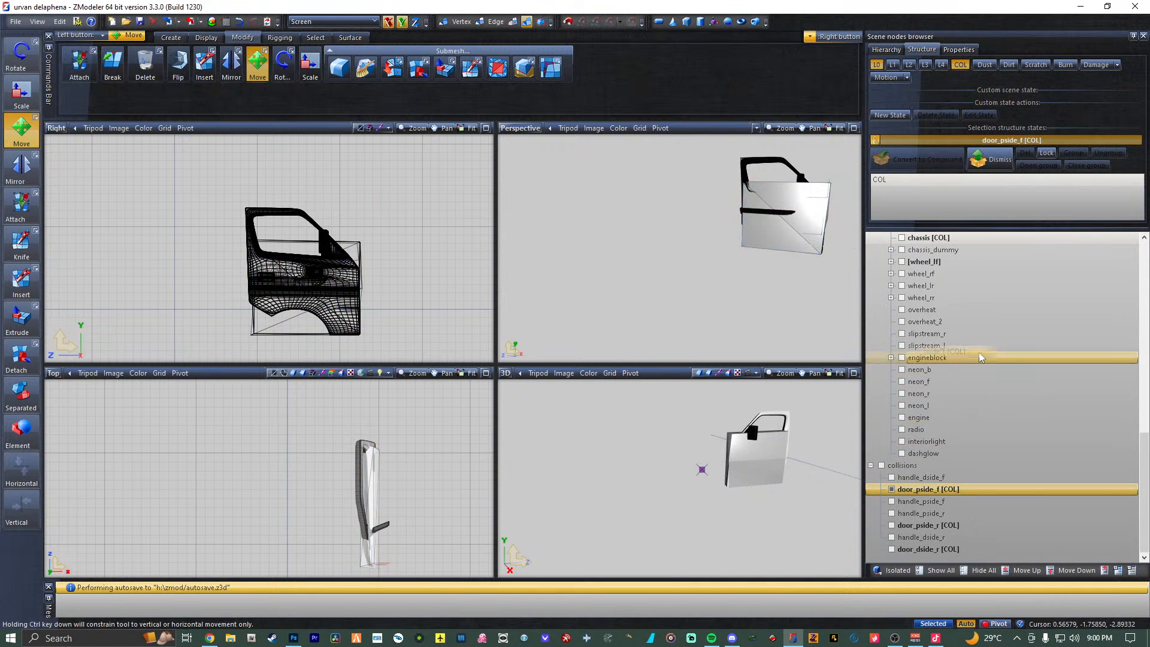
pyautogui.scroll(-3, 971, 444)
pyautogui.rightClick(992, 309)
pyautogui.click(958, 533)
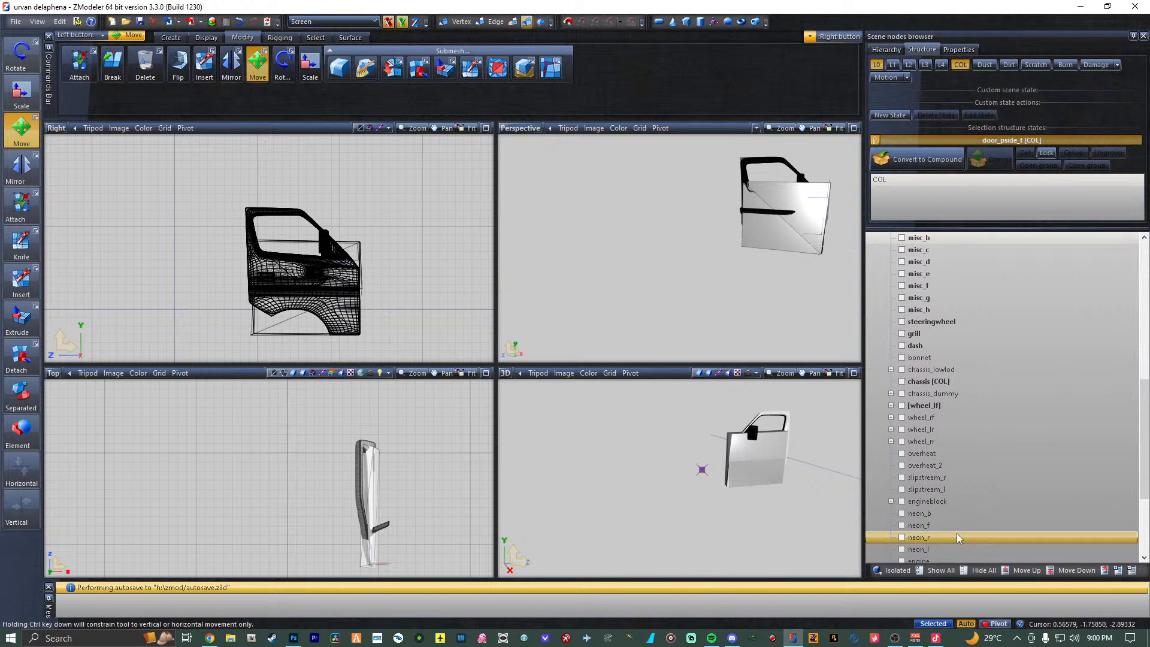
pyautogui.scroll(-4, 948, 532)
pyautogui.moveTo(944, 490)
pyautogui.mouseDown()
pyautogui.moveTo(951, 372)
pyautogui.moveTo(981, 382)
pyautogui.moveTo(1004, 366)
pyautogui.moveTo(969, 336)
pyautogui.mouseUp()
pyautogui.scroll(11, 959, 372)
pyautogui.scroll(3, 982, 379)
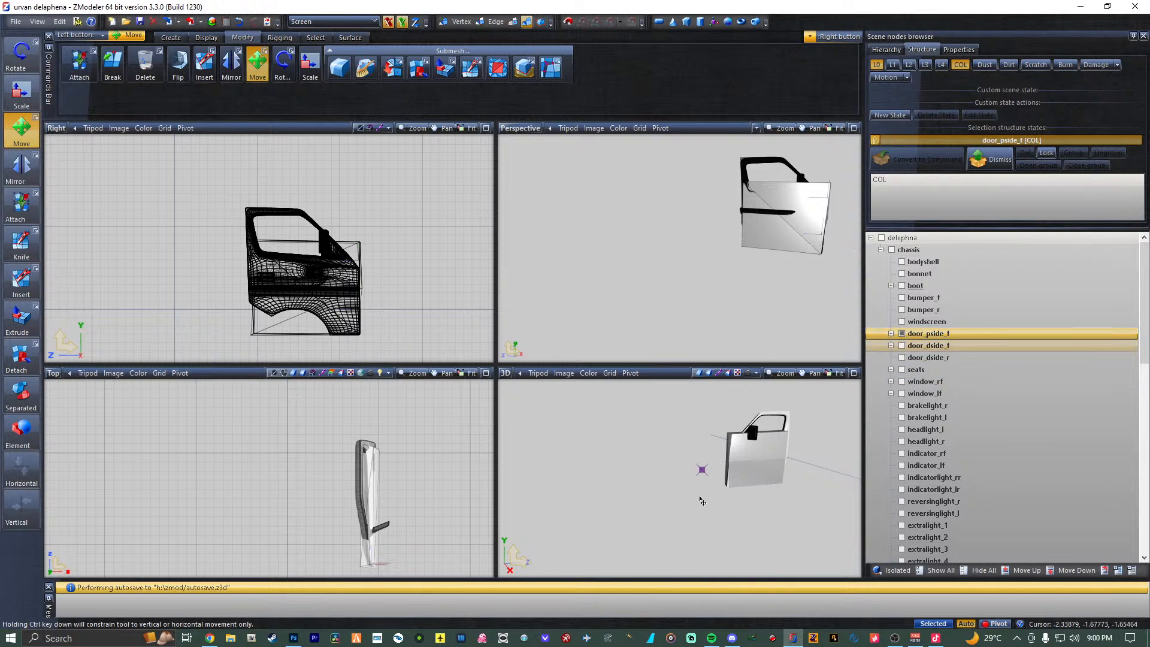
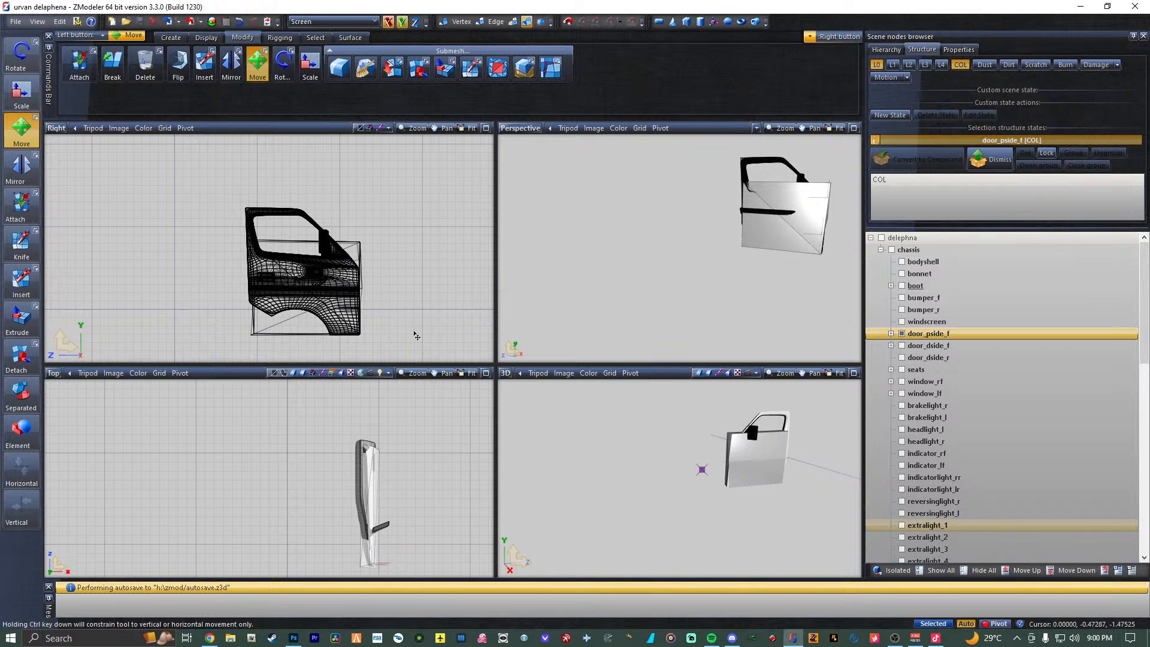
pyautogui.click(901, 333)
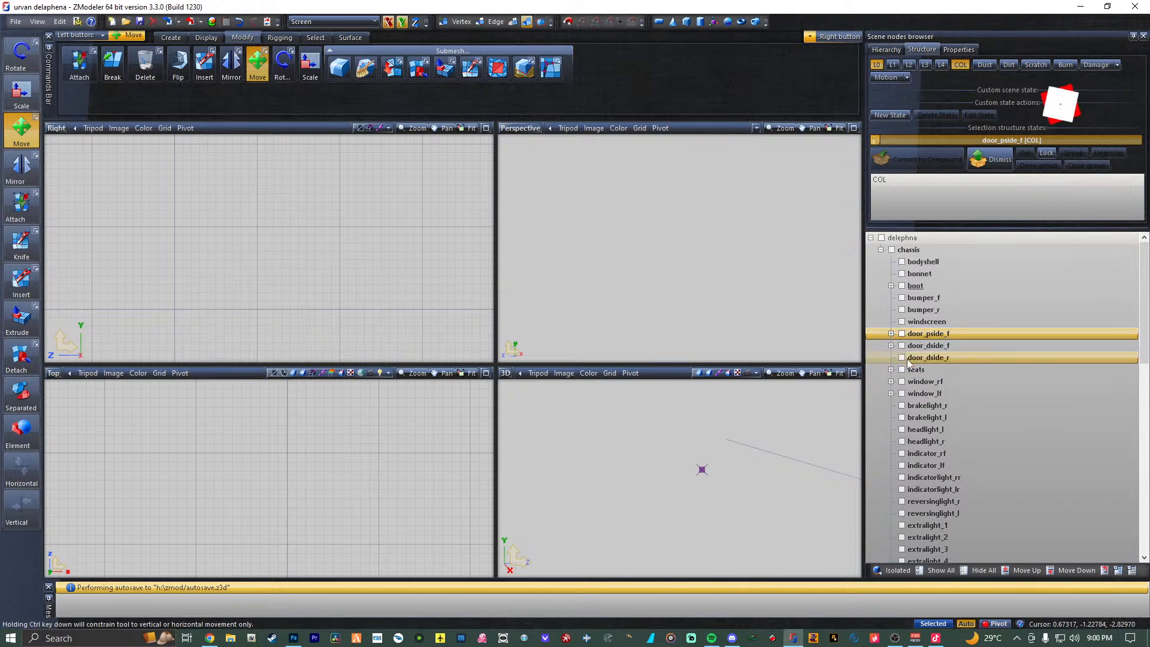
# Show the door_pside_r [COL] mesh in collisions and rename it door_dside_r [COL].
pyautogui.scroll(-10, 908, 362)
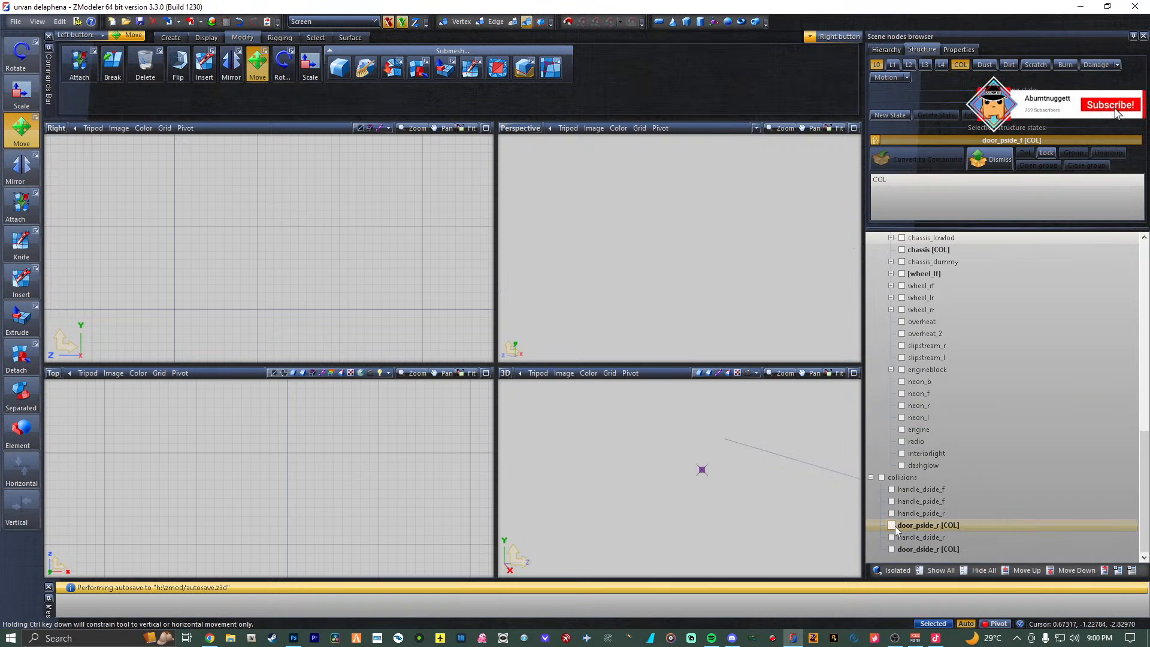
pyautogui.click(915, 527)
pyautogui.keyDown('ctrl'); pyautogui.click(910, 536); pyautogui.keyUp('ctrl')
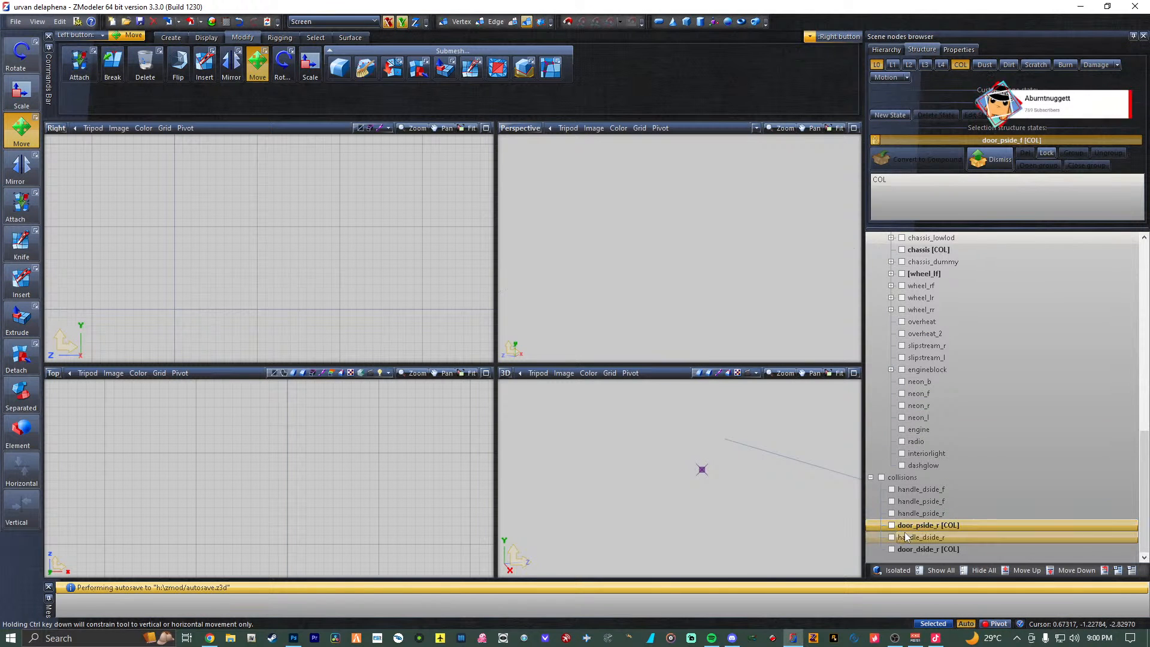
pyautogui.keyDown('ctrl'); pyautogui.click(900, 537); pyautogui.keyUp('ctrl')
pyautogui.click(891, 525)
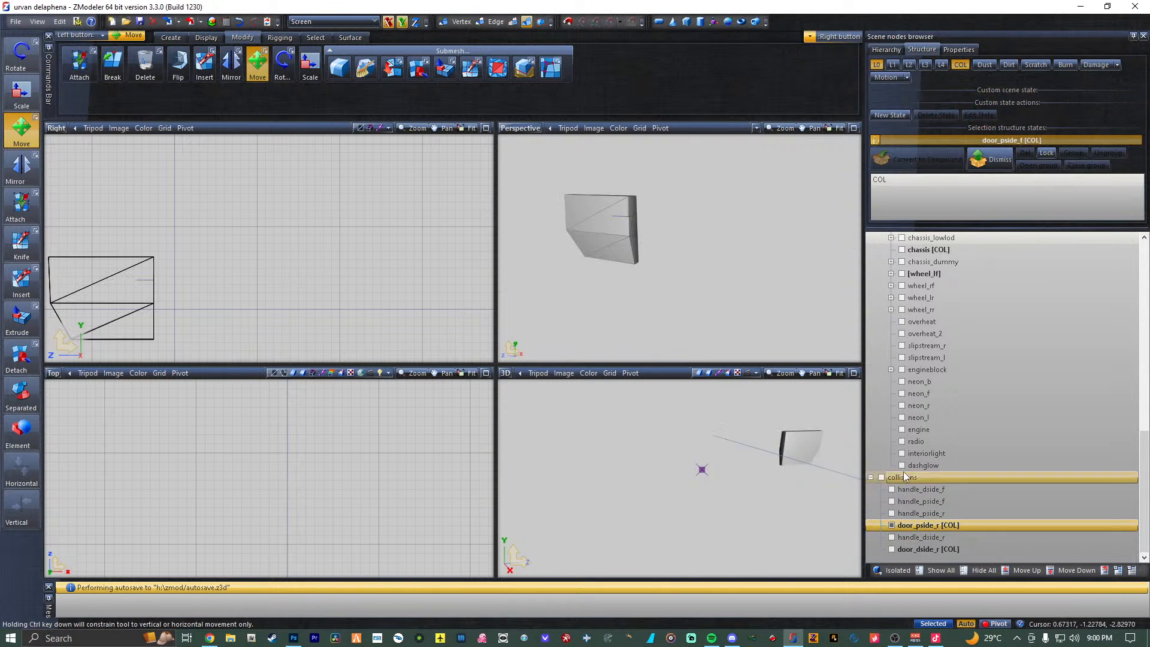
pyautogui.doubleClick(923, 526)
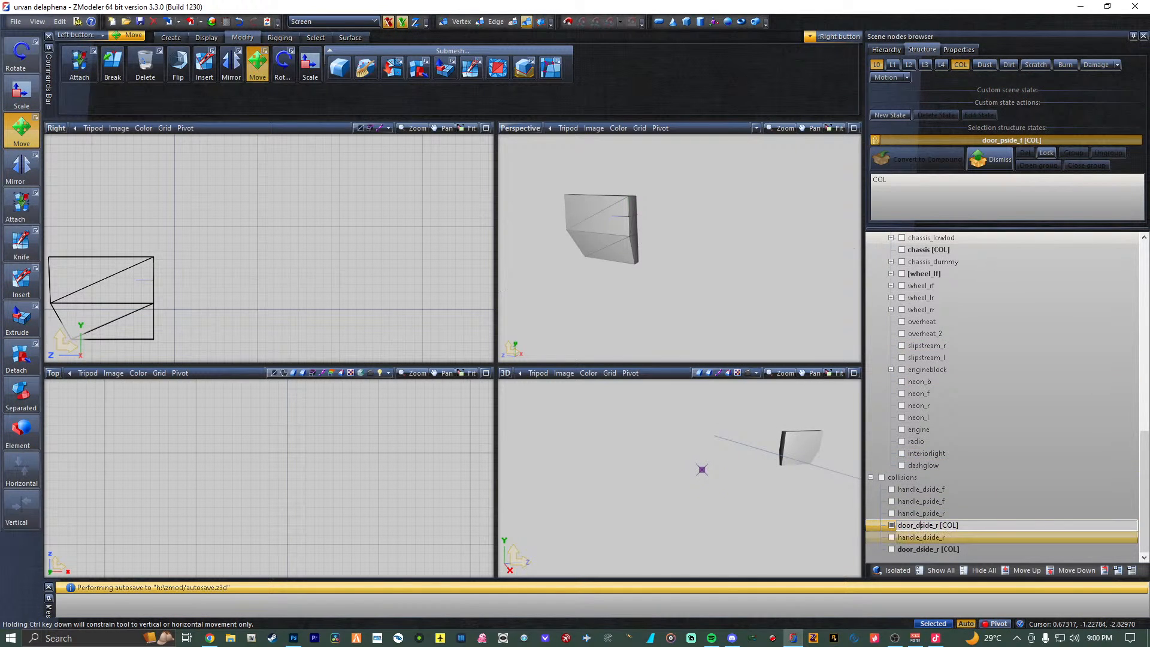
# Show the door_dside_r door and move the renamed rear collision mesh over its lower body.
pyautogui.scroll(10, 922, 456)
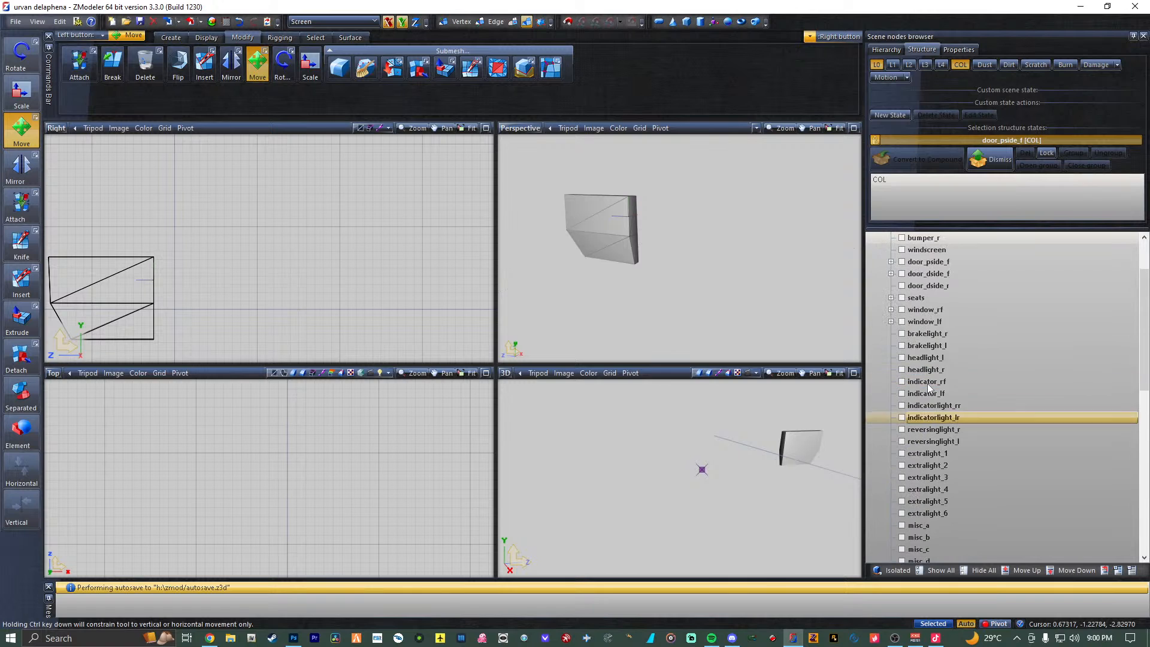
pyautogui.click(902, 285)
pyautogui.moveTo(627, 316); pyautogui.dragTo(674, 294, button='middle')
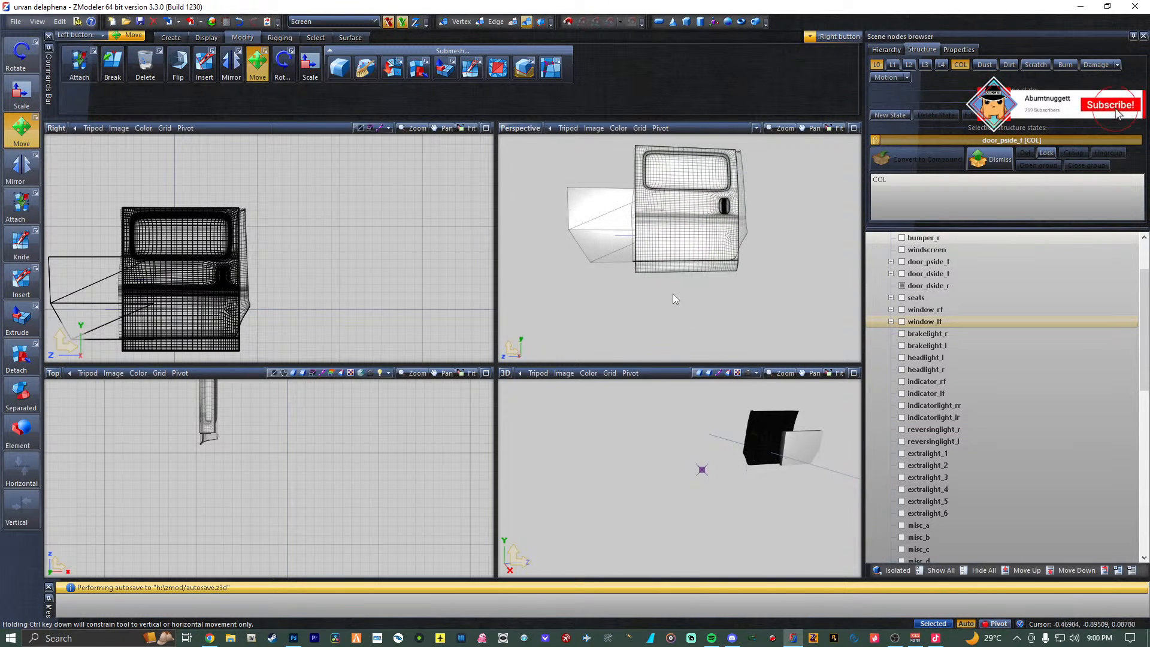
pyautogui.click(606, 238)
pyautogui.moveTo(605, 238); pyautogui.dragTo(669, 247)
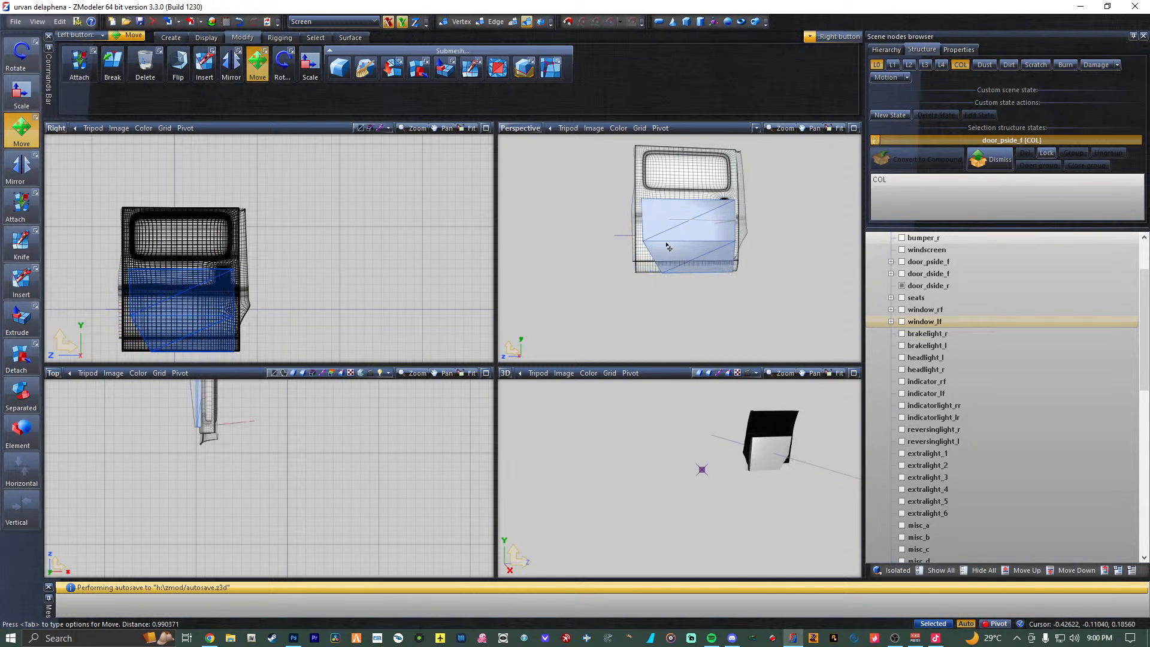
pyautogui.click(263, 416)
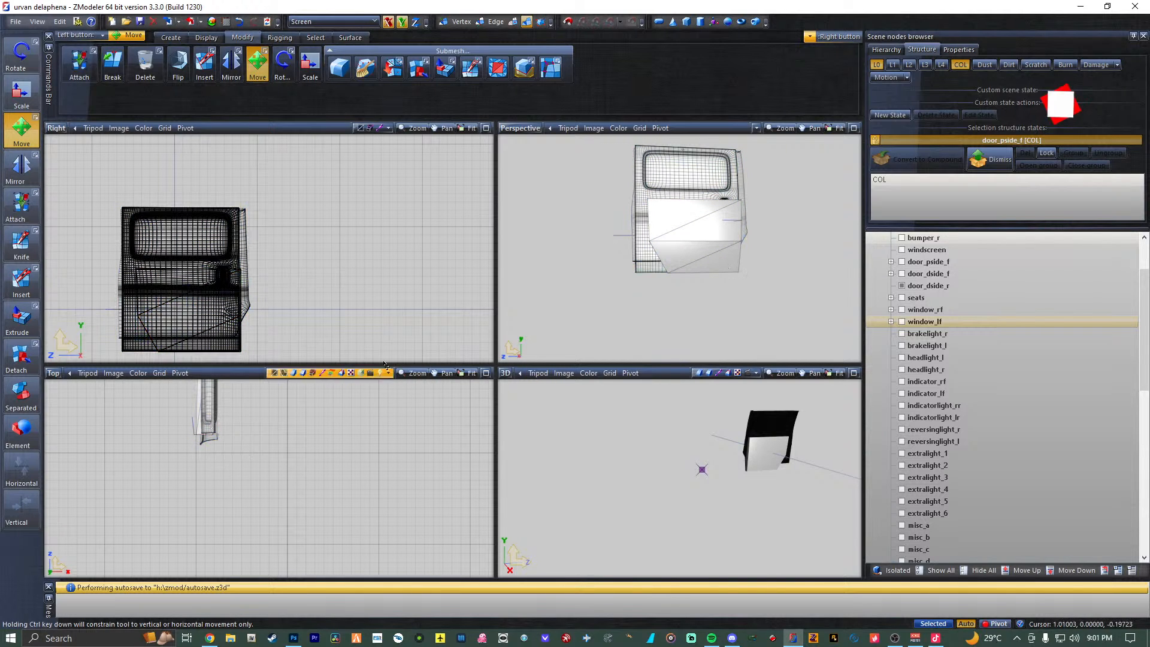
# Stretch the rear door collision vertically with door_dside_r hidden, show the door again and lower the mesh onto it.
pyautogui.scroll(-1, 904, 262)
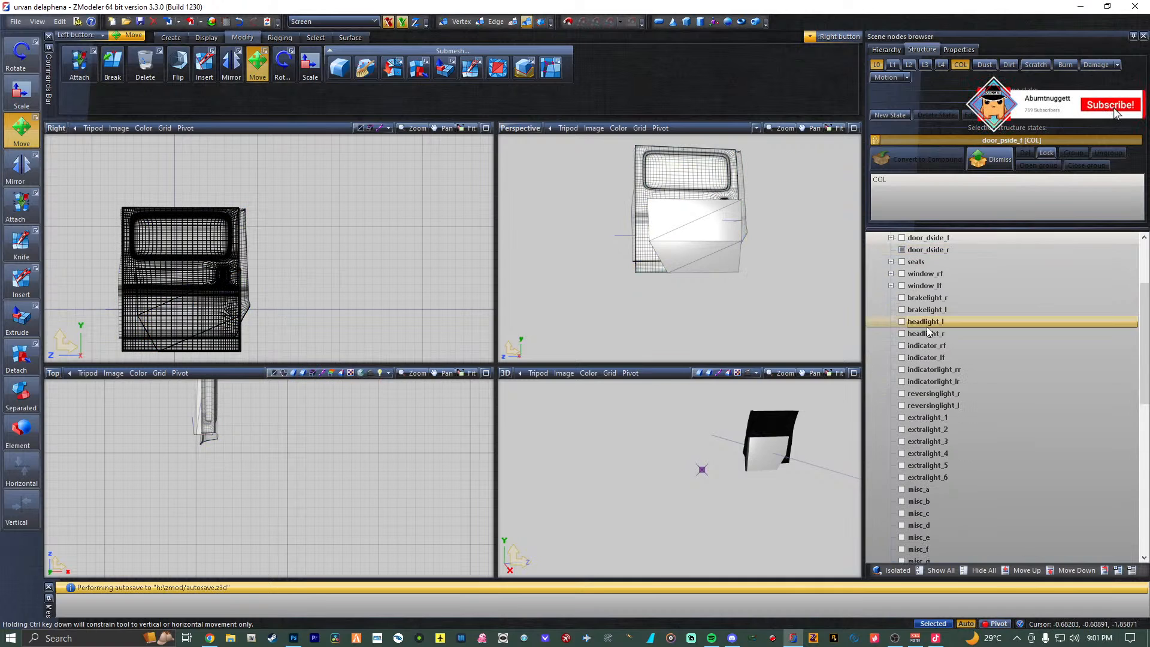
pyautogui.click(902, 249)
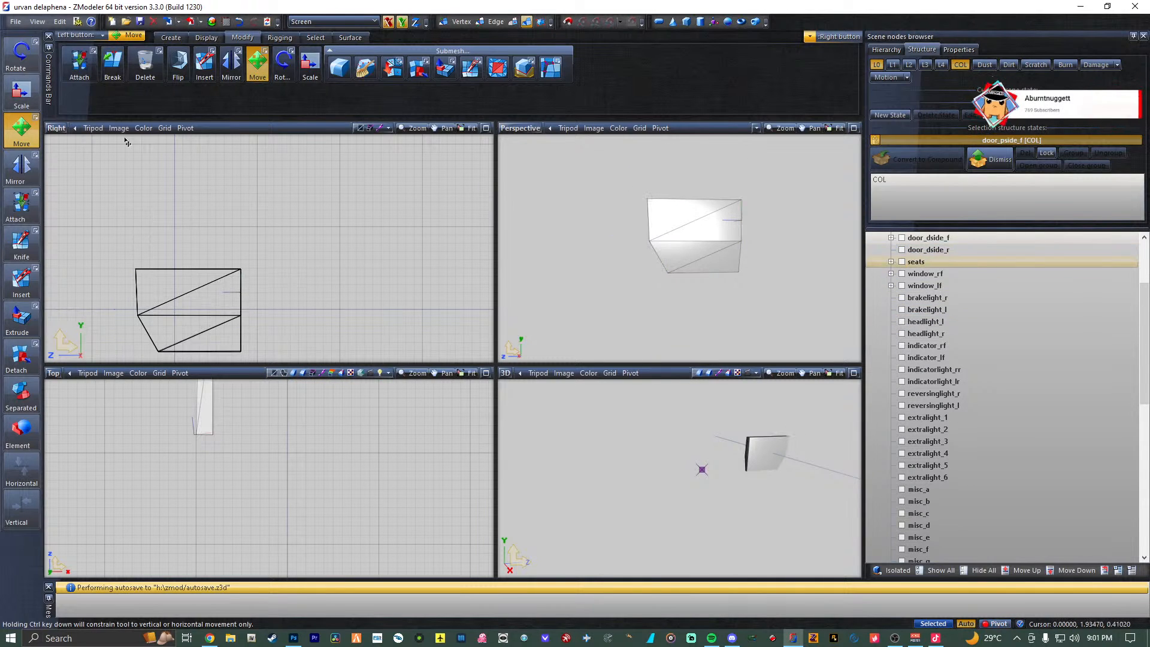
pyautogui.click(18, 96)
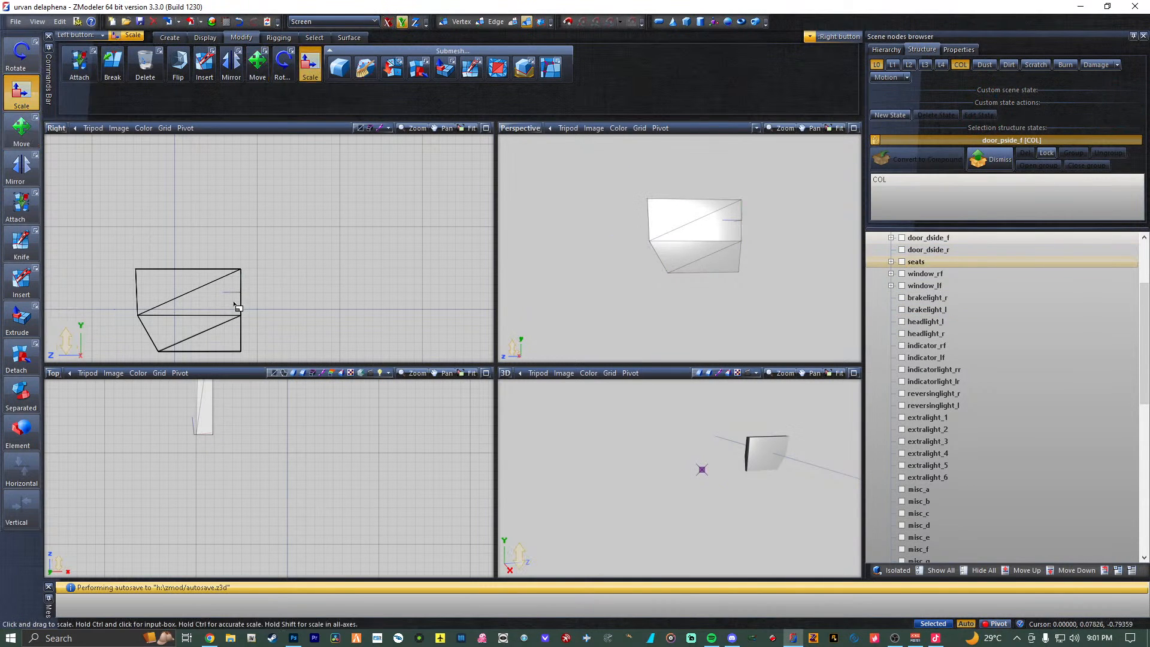
pyautogui.moveTo(235, 305); pyautogui.dragTo(203, 287)
pyautogui.click(21, 127)
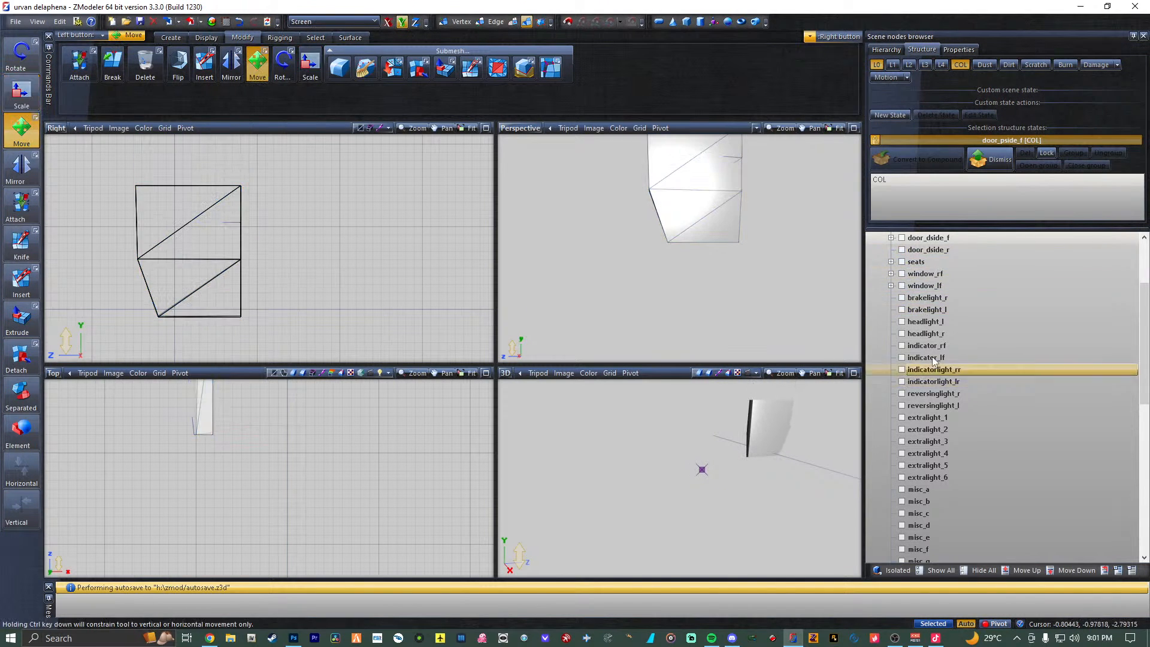
pyautogui.click(902, 250)
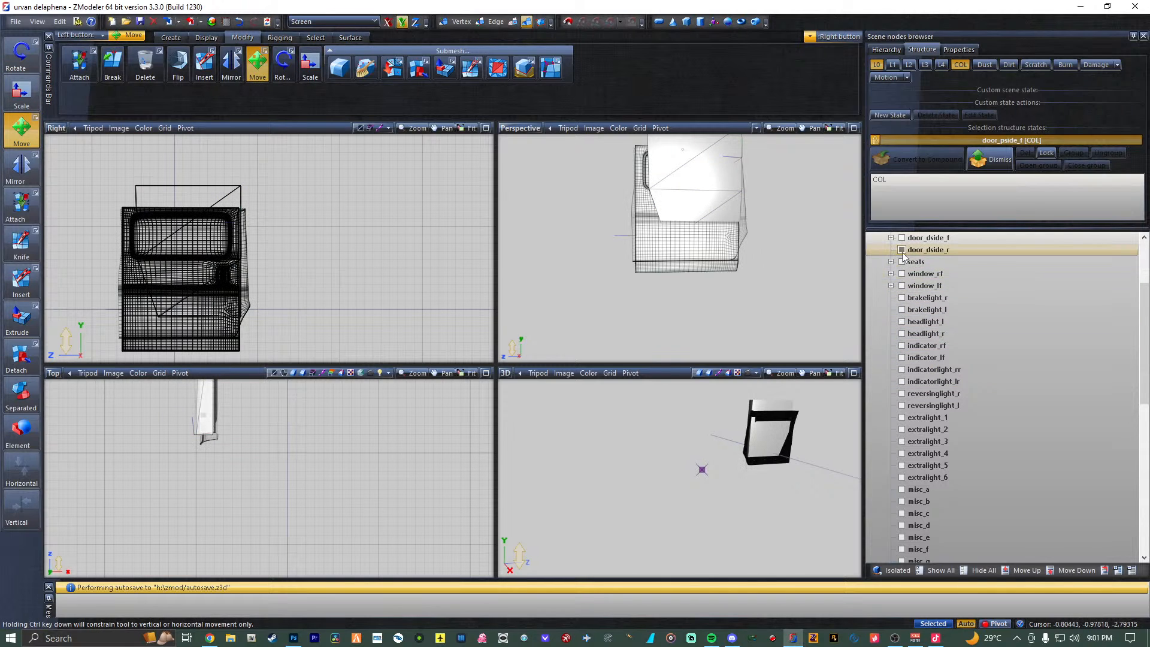
pyautogui.moveTo(232, 198); pyautogui.dragTo(232, 234)
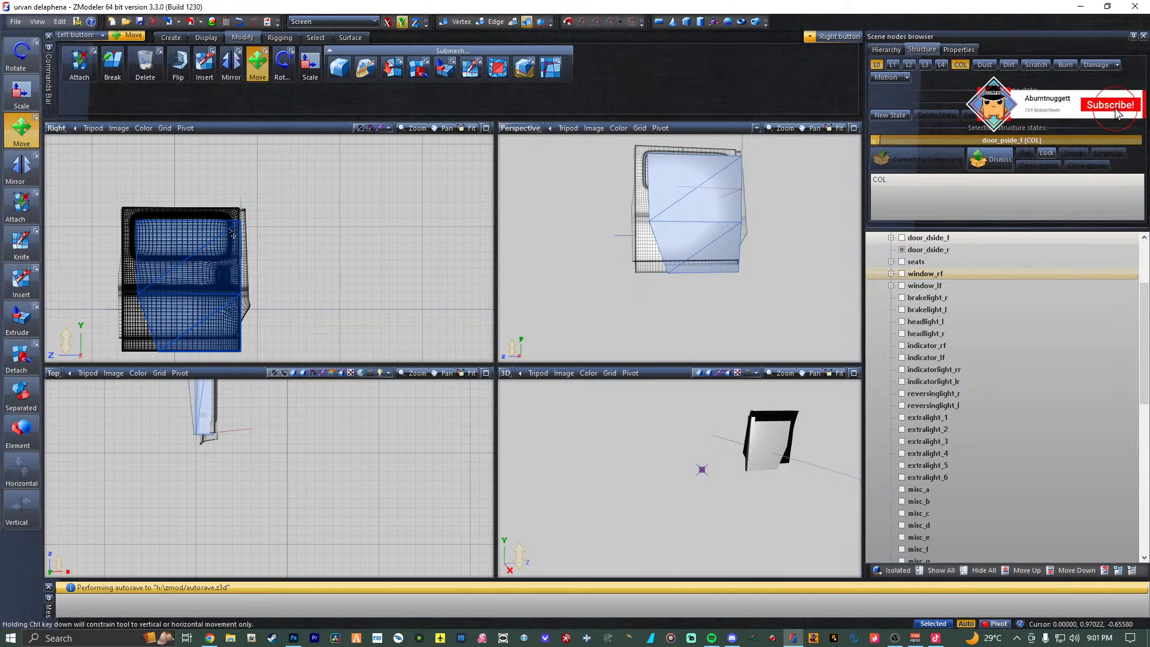
# Increase the rear door collision's height a little more and align it with the door's upper and lower edges.
pyautogui.click(21, 93)
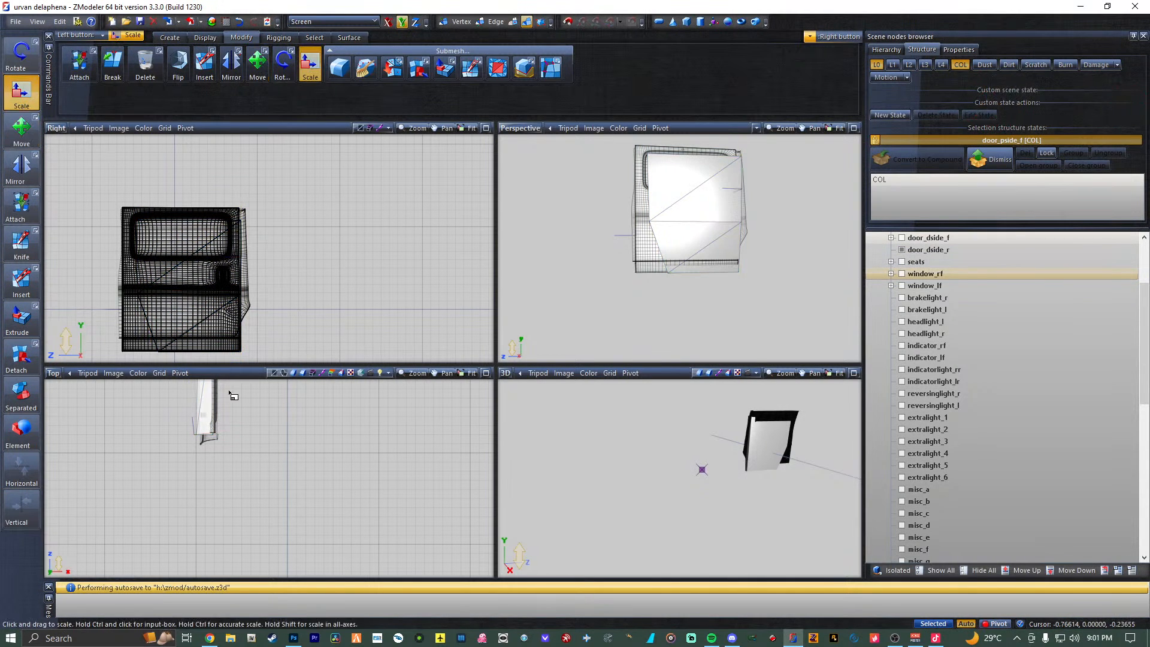
pyautogui.moveTo(238, 347); pyautogui.dragTo(232, 335)
pyautogui.click(21, 131)
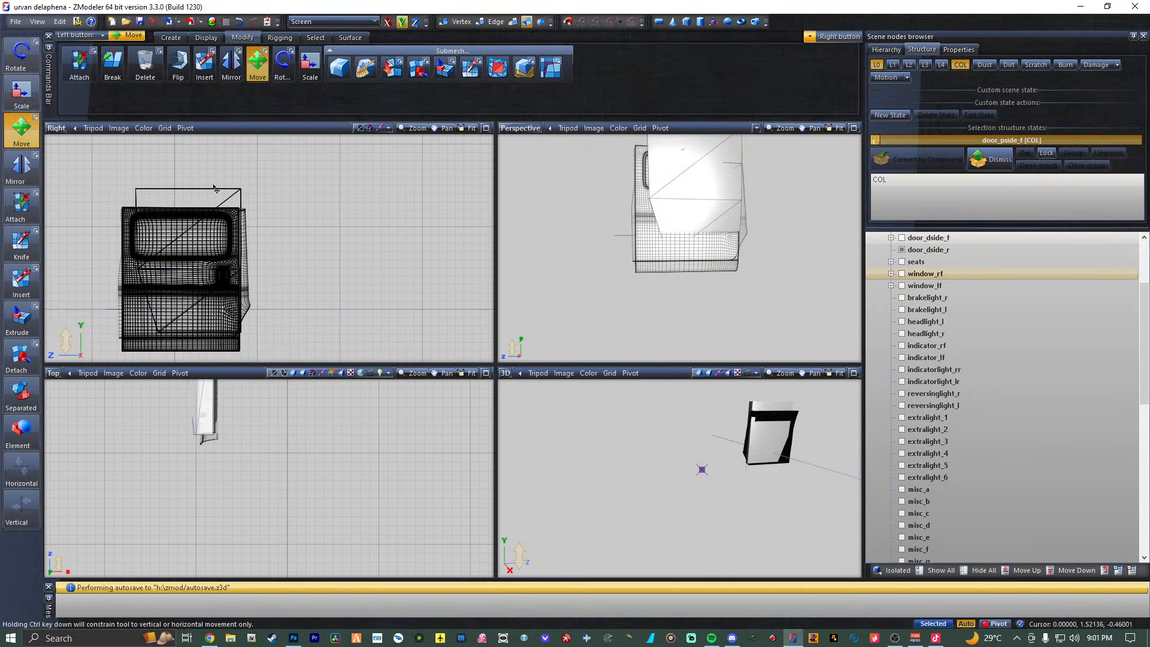
pyautogui.moveTo(220, 200); pyautogui.dragTo(223, 218)
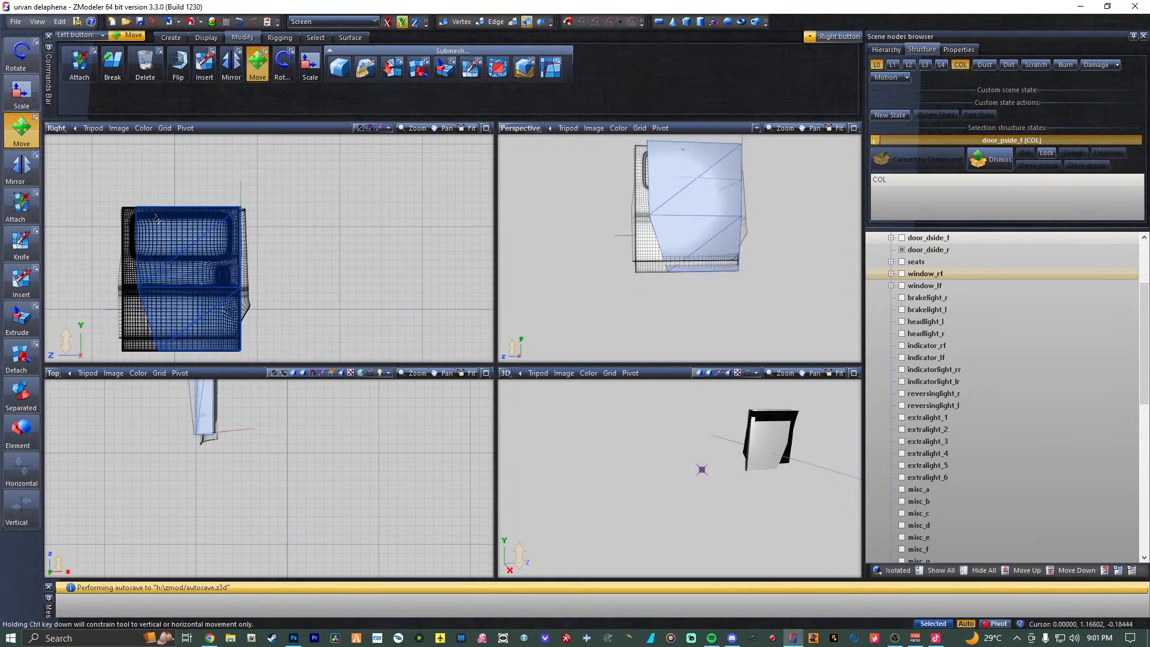
# Scale the rear door collision lengthwise in the Right view and shift it to cover the full width of door_dside_r.
pyautogui.click(21, 94)
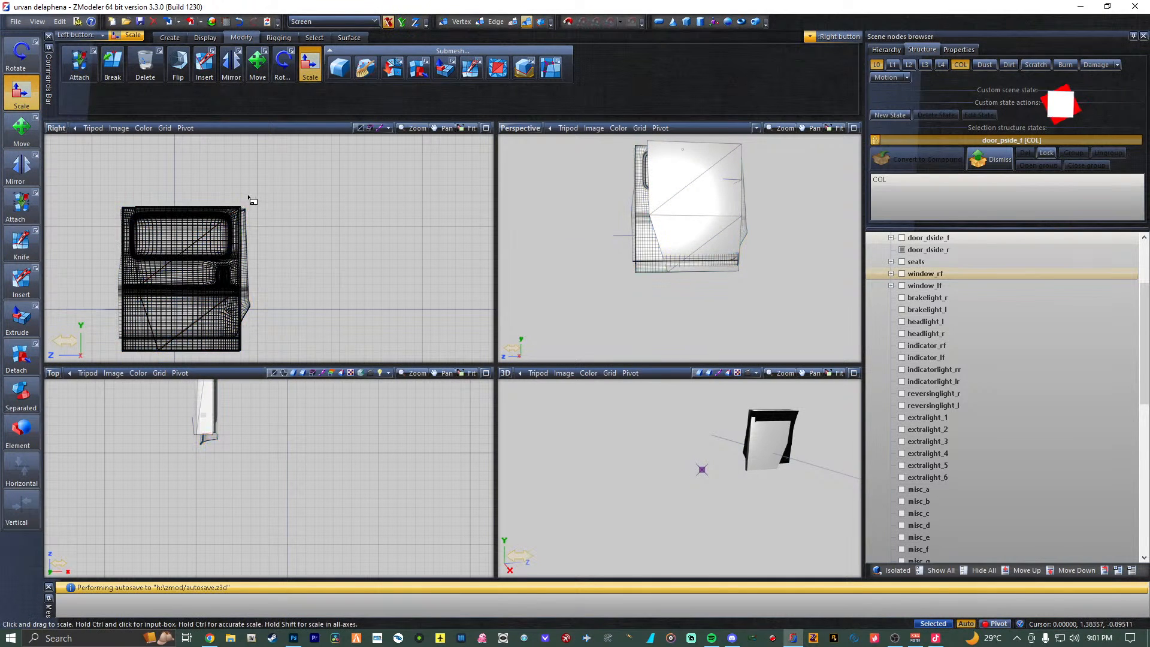
pyautogui.moveTo(243, 213); pyautogui.dragTo(244, 182)
pyautogui.click(18, 139)
pyautogui.moveTo(265, 220); pyautogui.dragTo(231, 220)
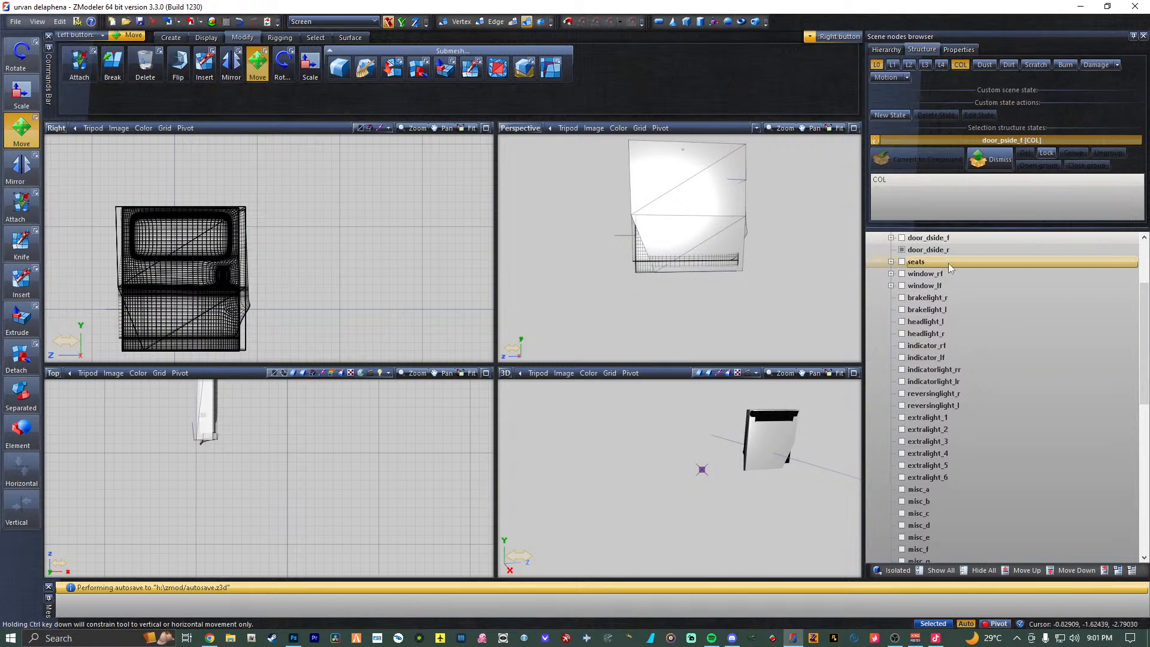
# Move the fitted door_dside_r [COL] mesh under door_dside_r in the chassis hierarchy and hide the door.
pyautogui.scroll(-10, 922, 527)
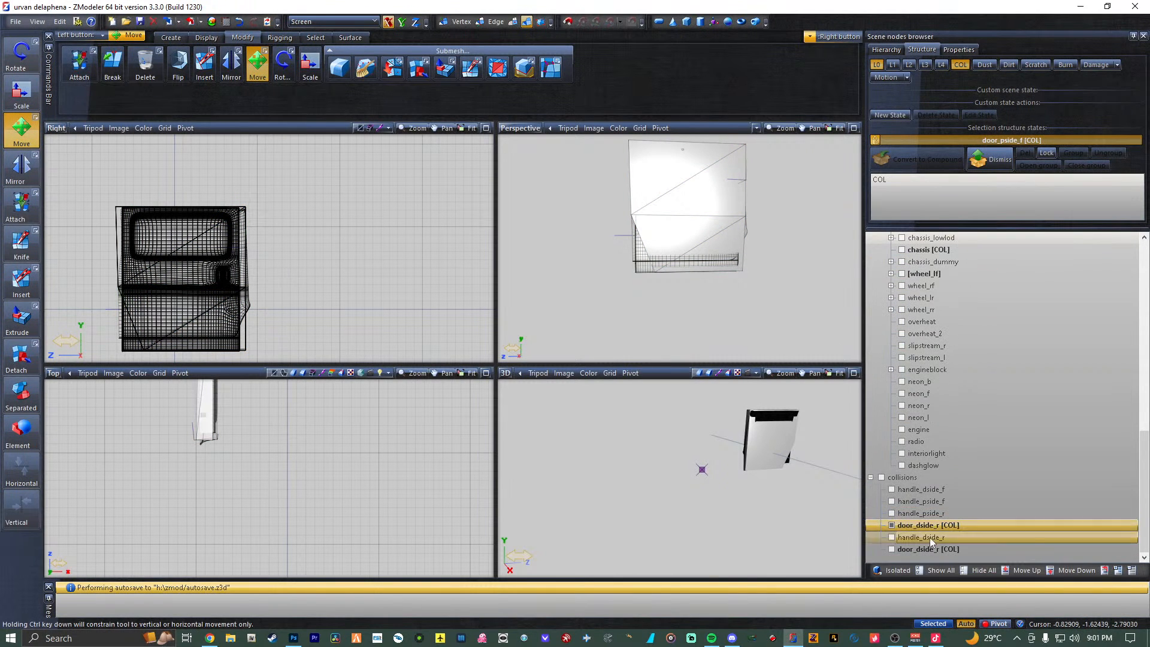
pyautogui.moveTo(930, 537); pyautogui.dragTo(968, 321)
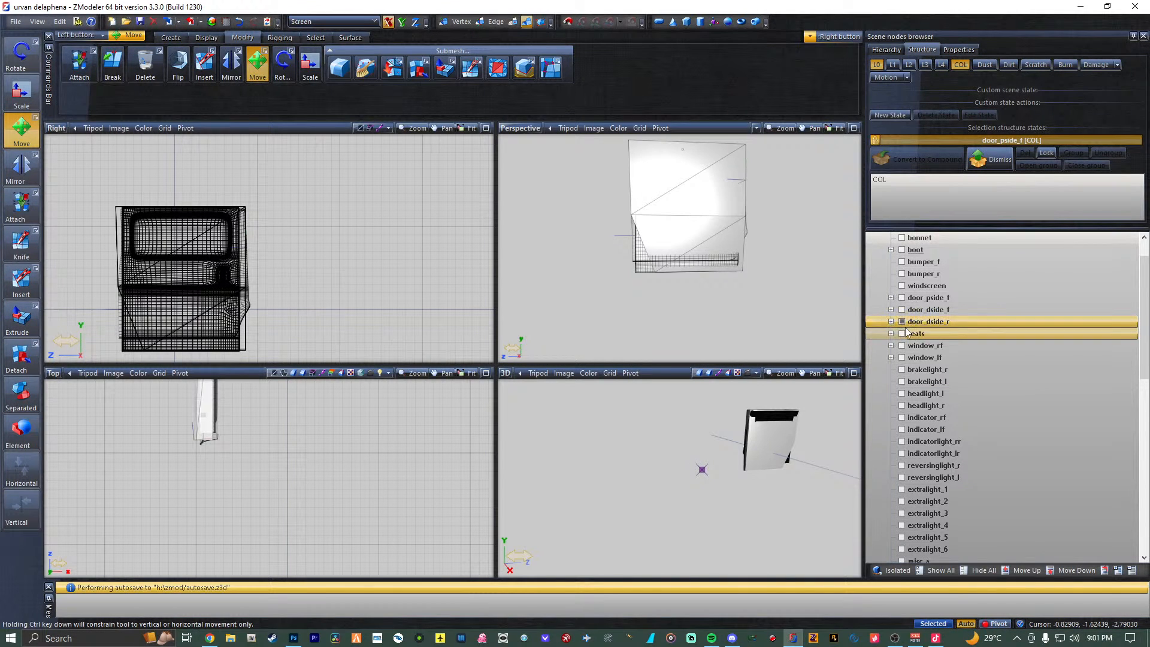
pyautogui.click(902, 322)
# Delete the leftover door_dside_r [COL] mesh from the collisions group.
pyautogui.scroll(-6, 959, 351)
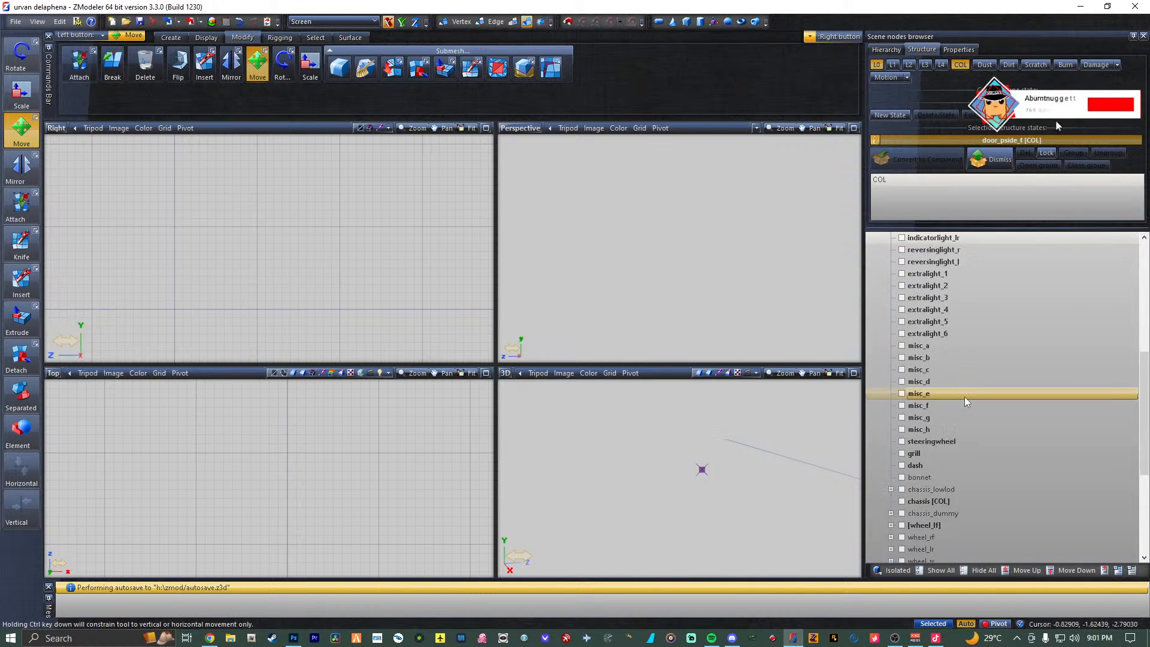
pyautogui.scroll(5, 968, 395)
pyautogui.scroll(-10, 946, 407)
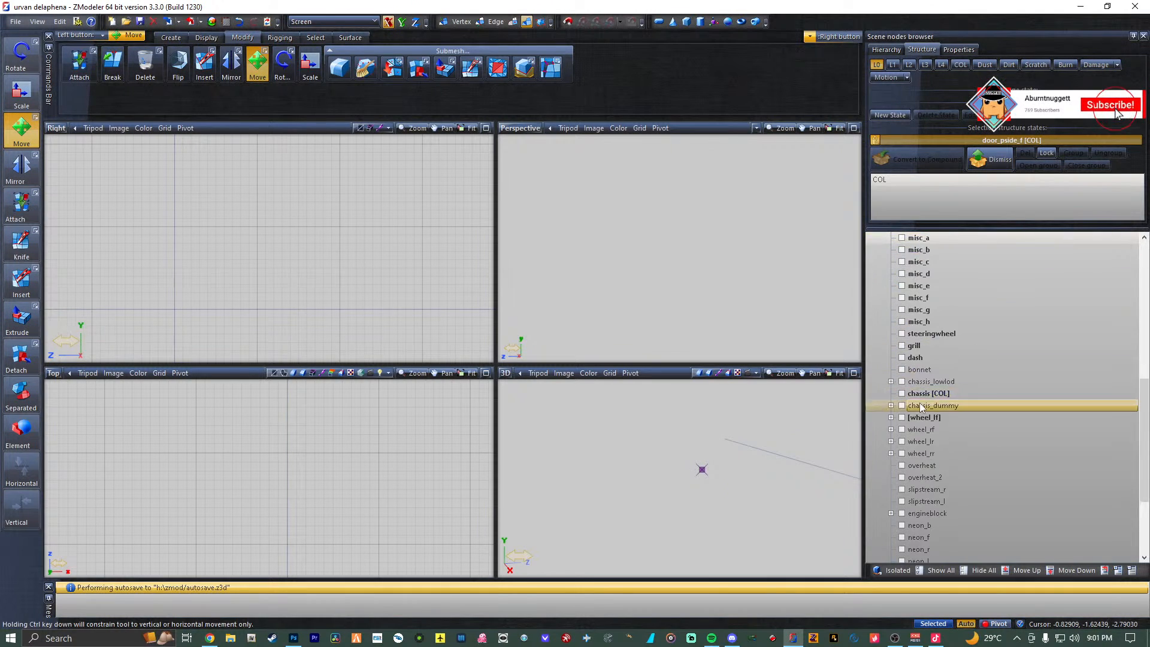
pyautogui.rightClick(968, 549)
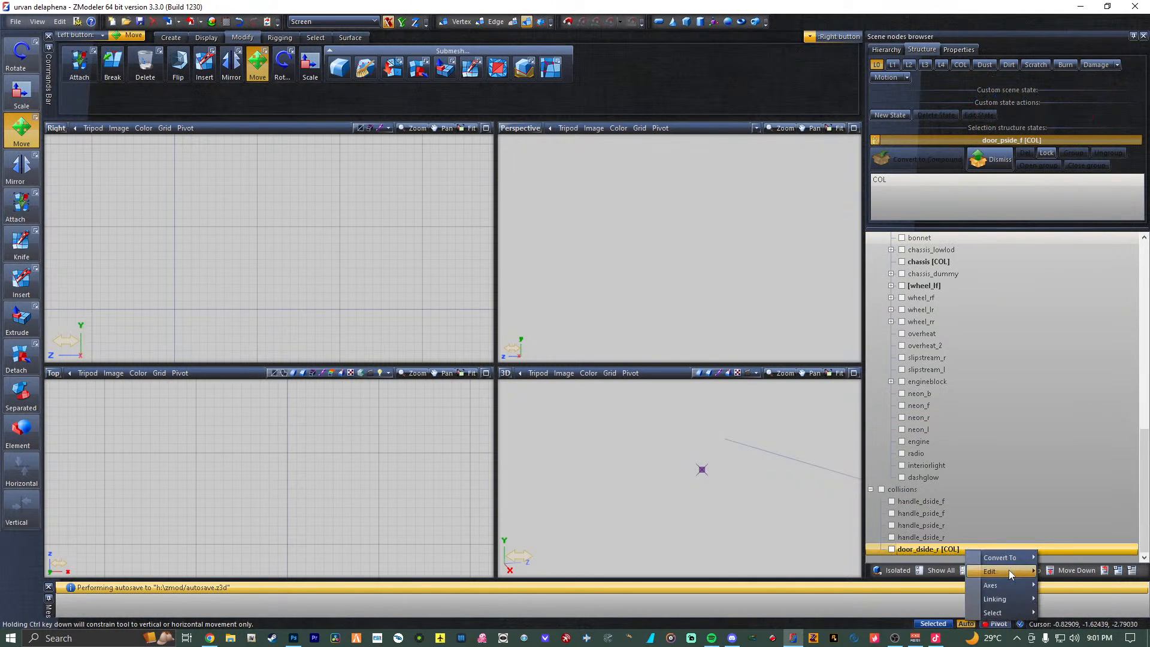
pyautogui.moveTo(1009, 569)
pyautogui.click(1047, 581)
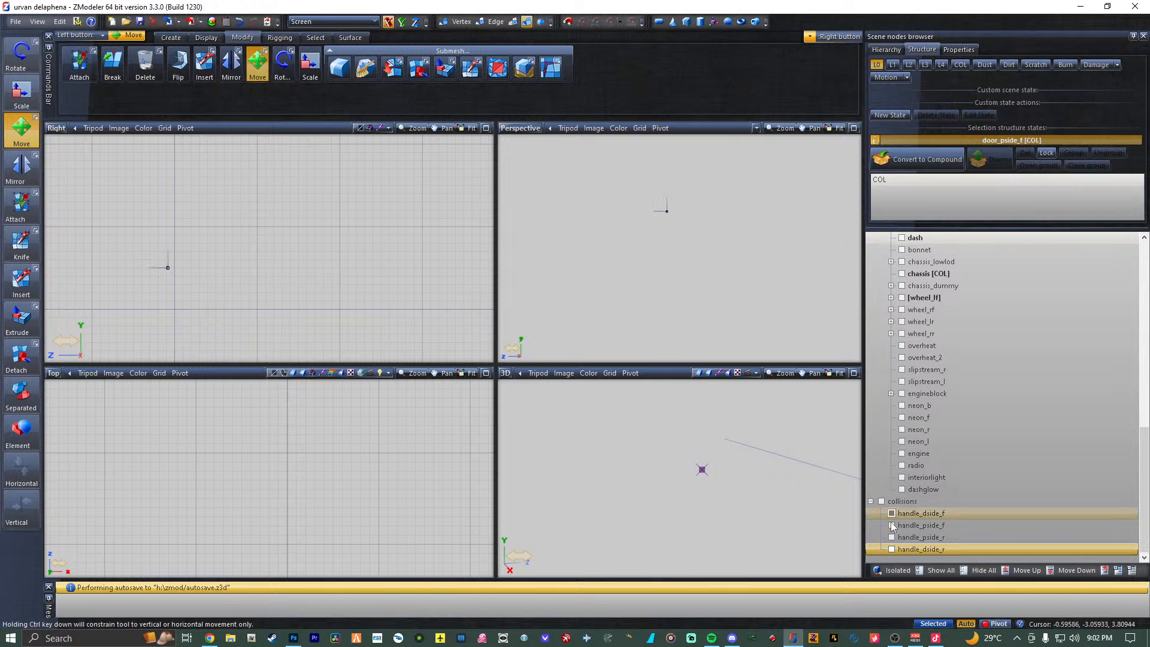
# Rename the first handle node in the collisions group to handle_pside_f.
pyautogui.click(923, 513)
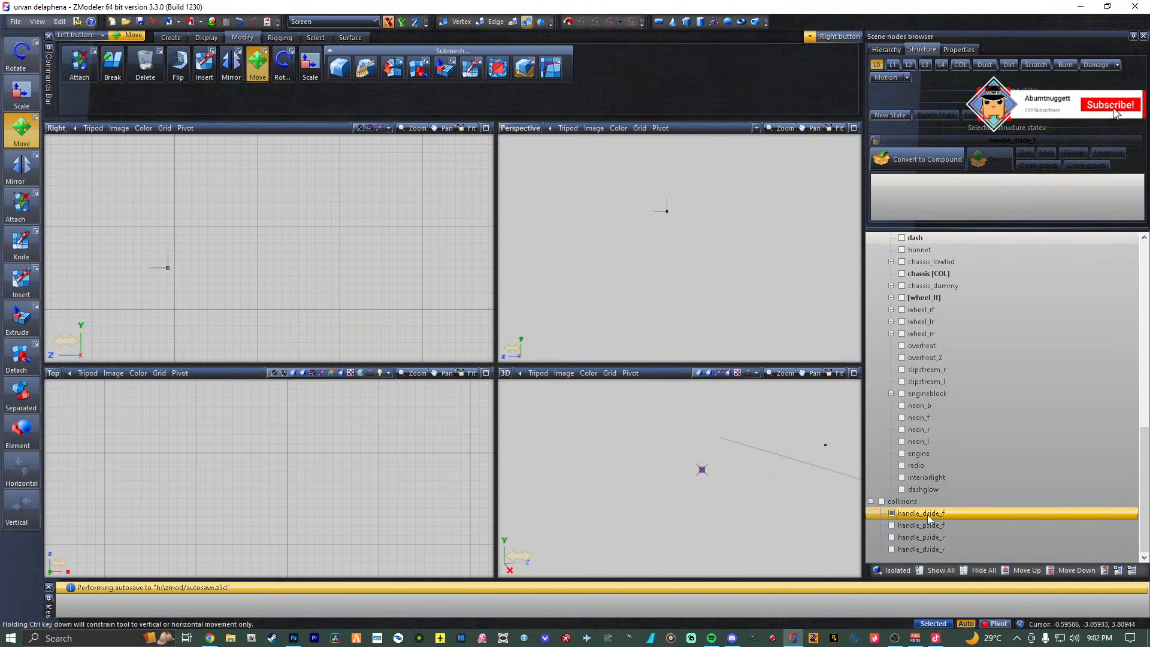
pyautogui.click(927, 514)
pyautogui.press('BackSpace')
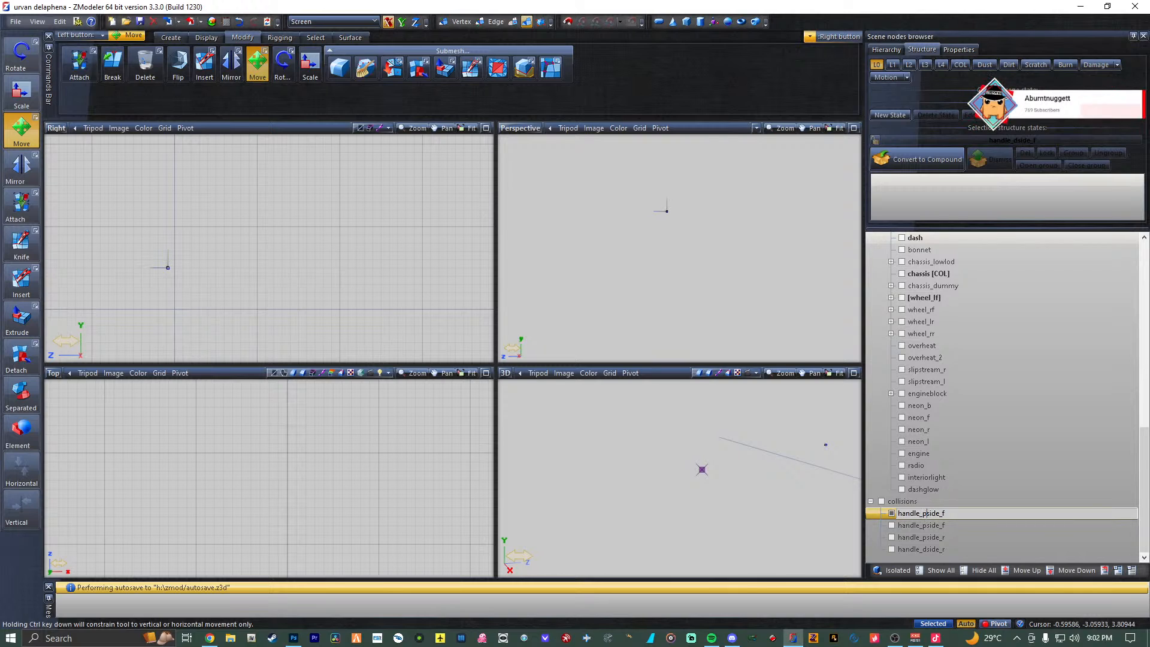
pyautogui.write('p')
pyautogui.press('Return')
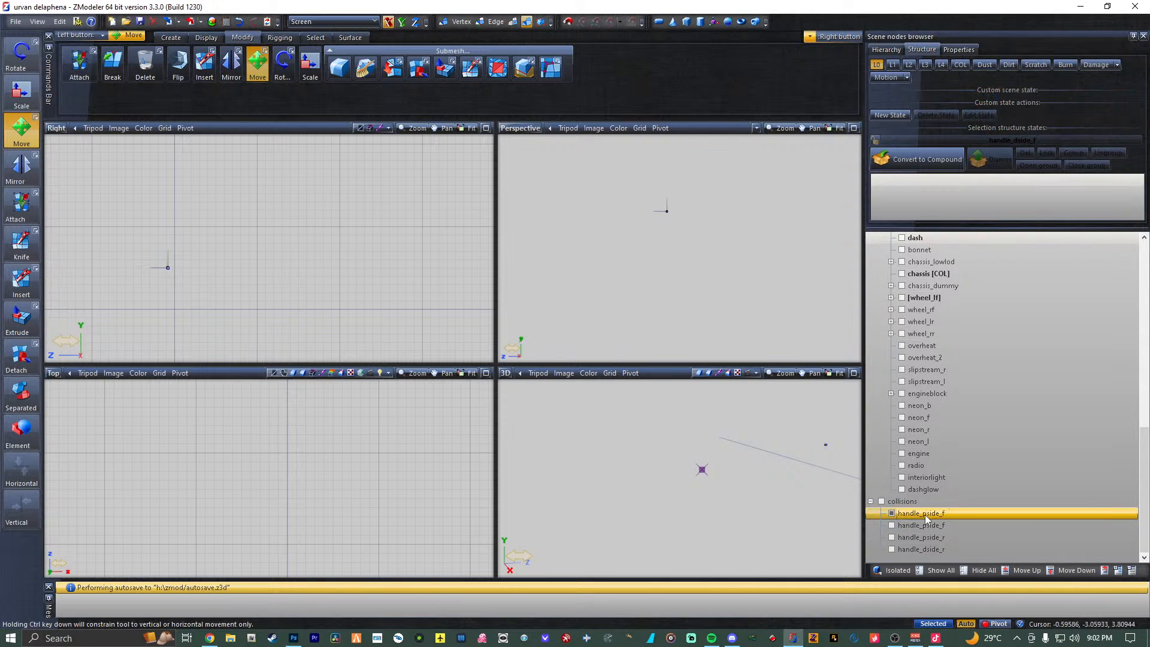
# Rename the second handle node in the collisions group to handle_dside_f and the third to handle_dside_r.
pyautogui.click(926, 531)
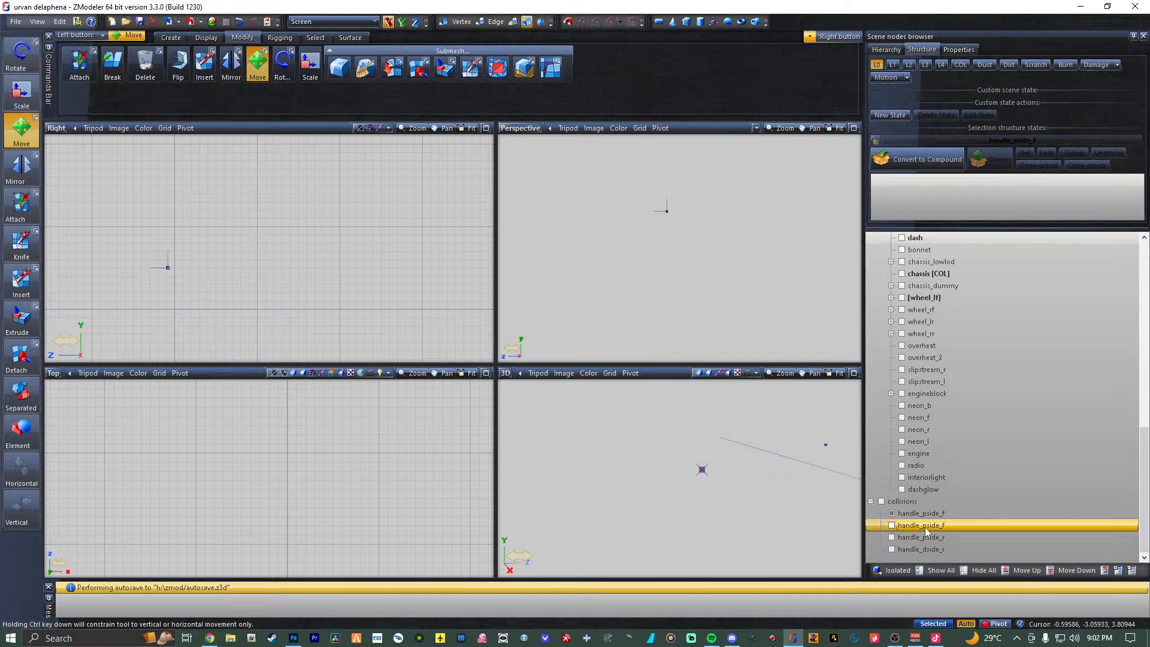
pyautogui.click(925, 531)
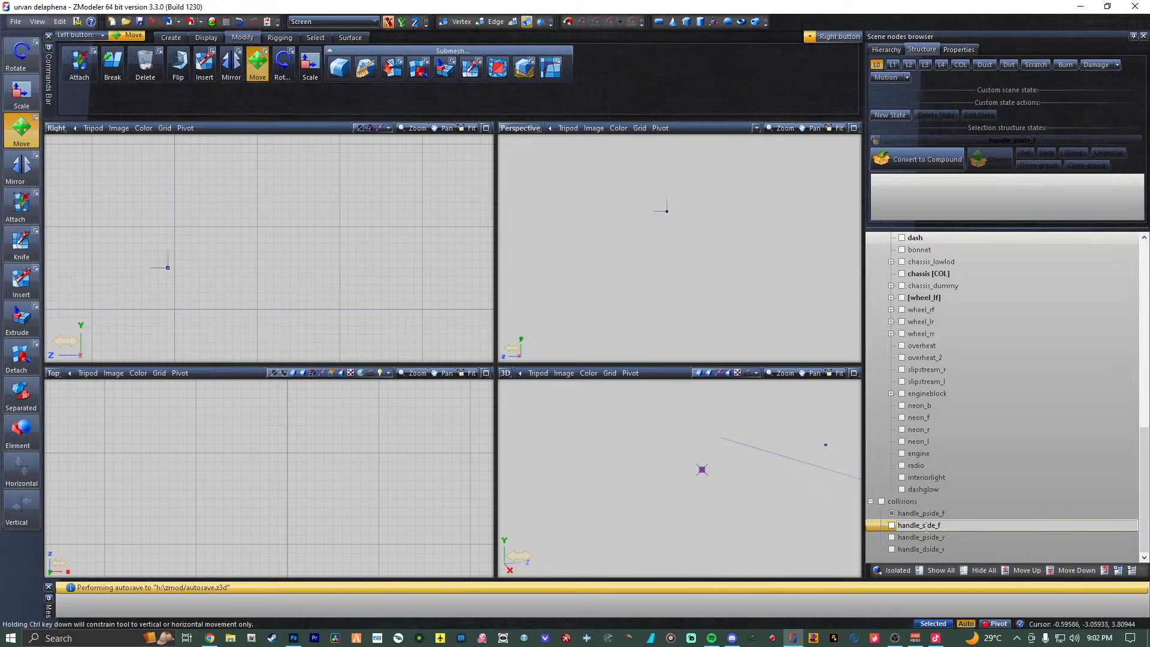
pyautogui.press('Return')
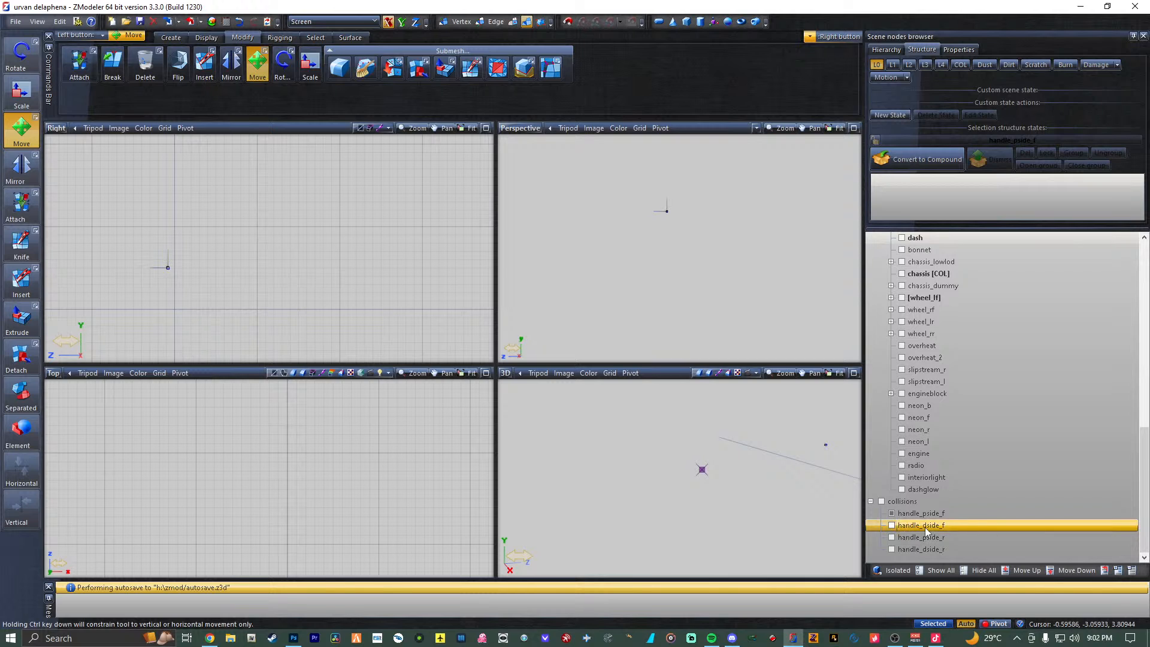
pyautogui.click(927, 537)
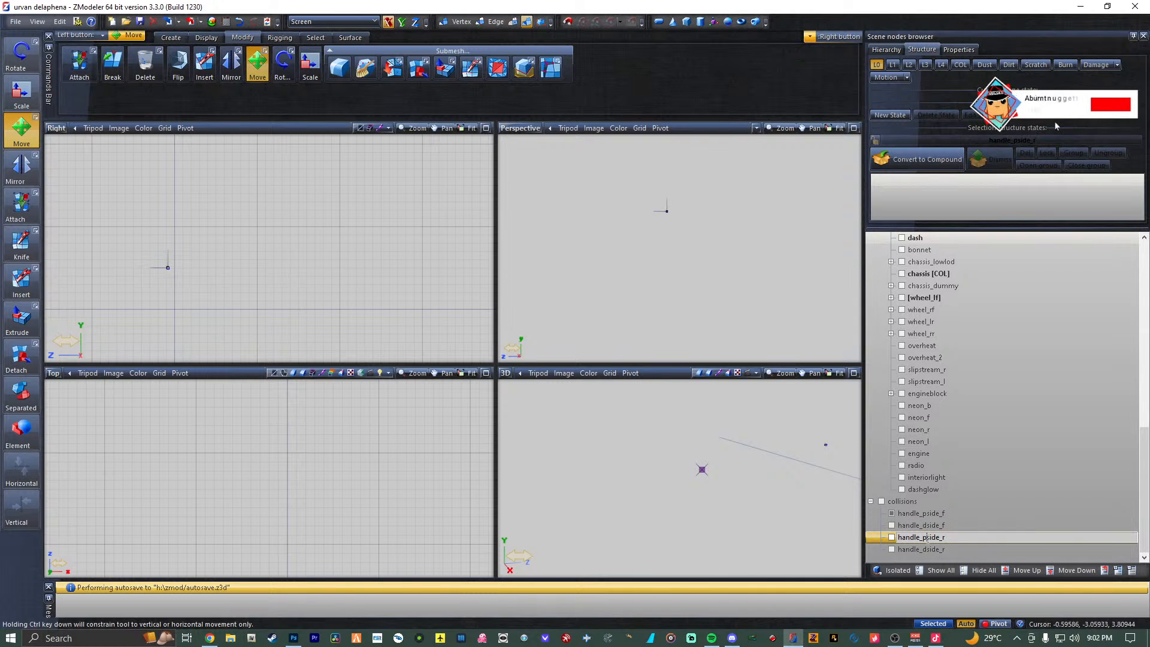
pyautogui.press('Return')
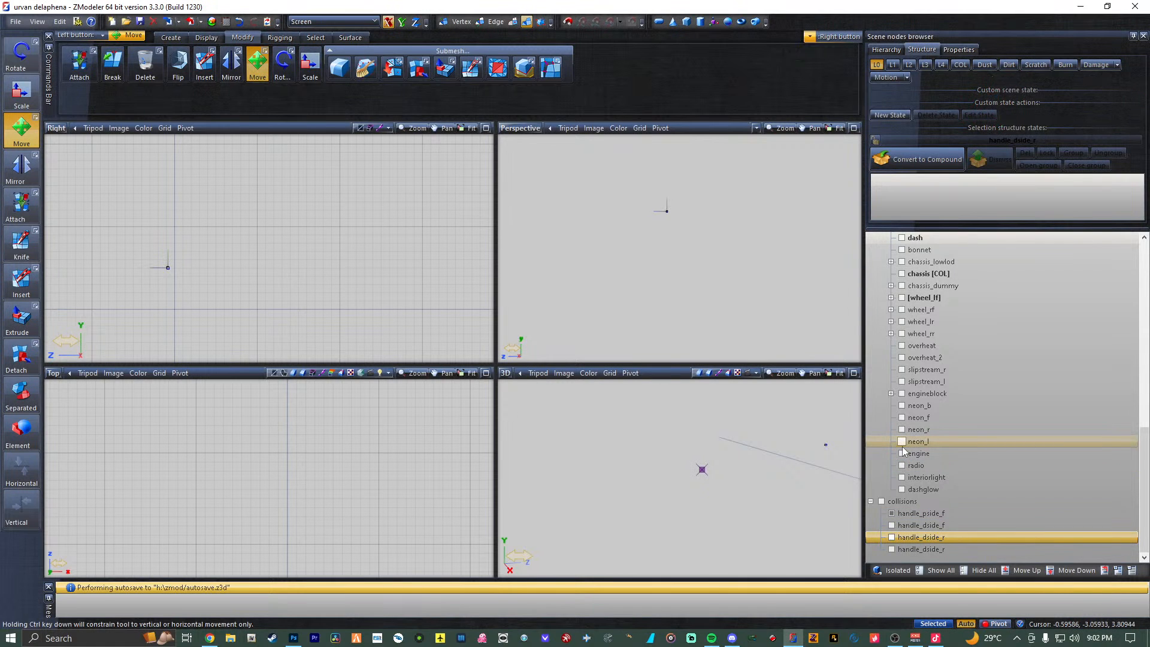
# Show door_pside_f and move the handle_pside_f dummy onto the rear part of the door where its handle sits.
pyautogui.scroll(8, 929, 397)
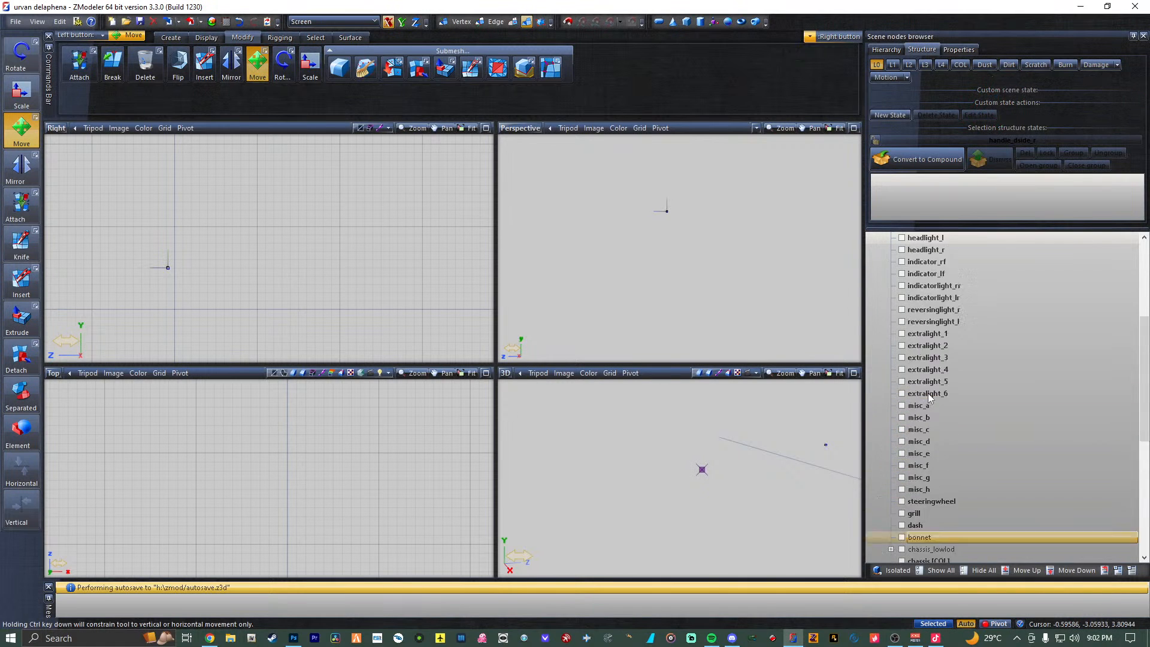
pyautogui.scroll(-8, 929, 398)
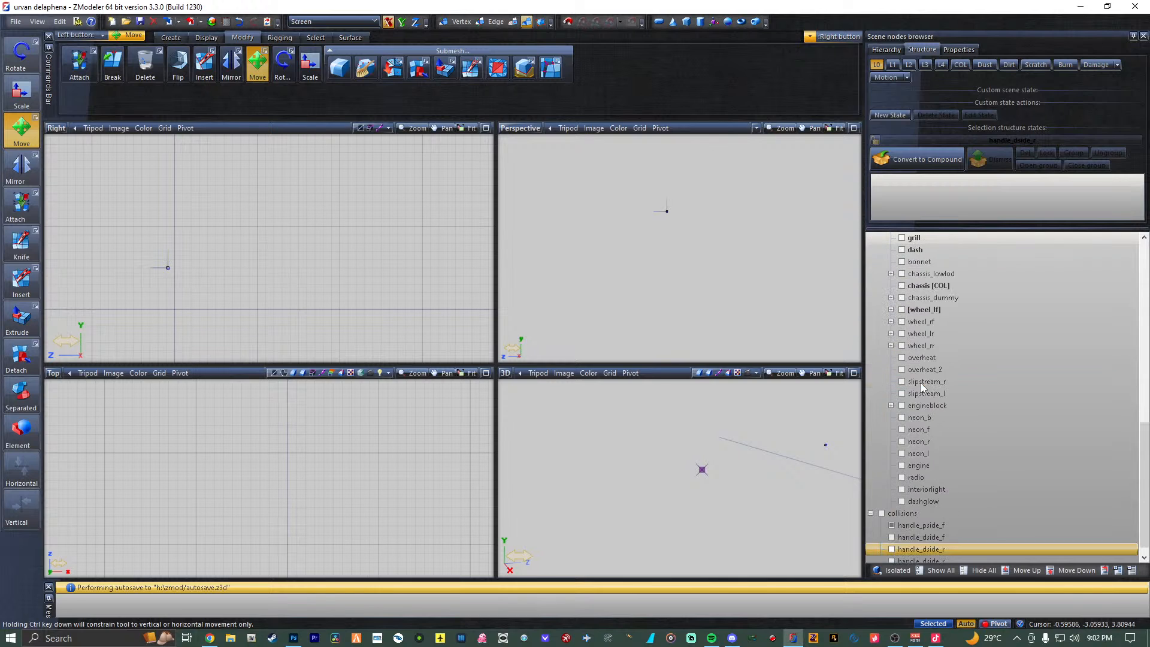
pyautogui.scroll(10, 917, 372)
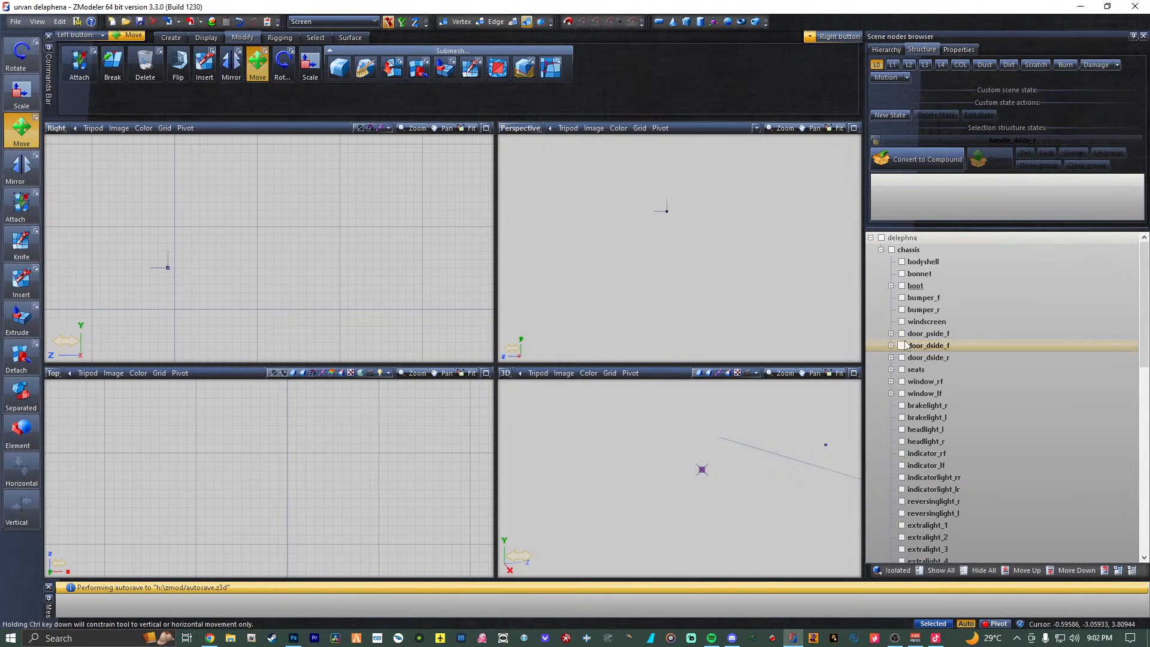
pyautogui.click(901, 333)
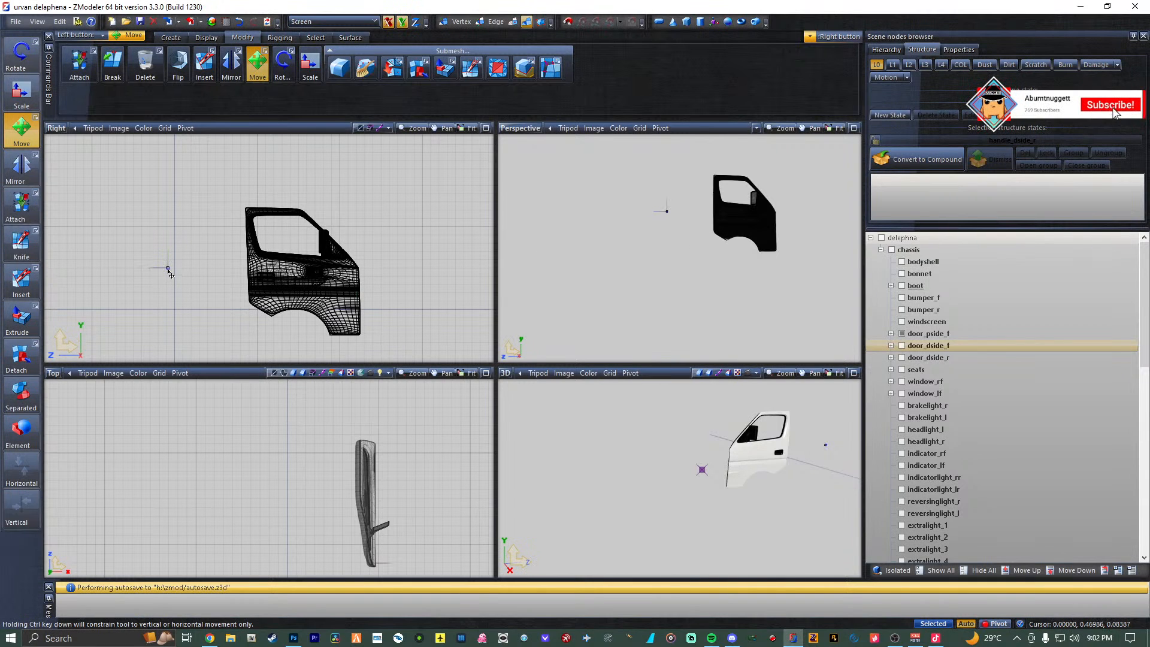
pyautogui.moveTo(168, 271); pyautogui.dragTo(271, 280)
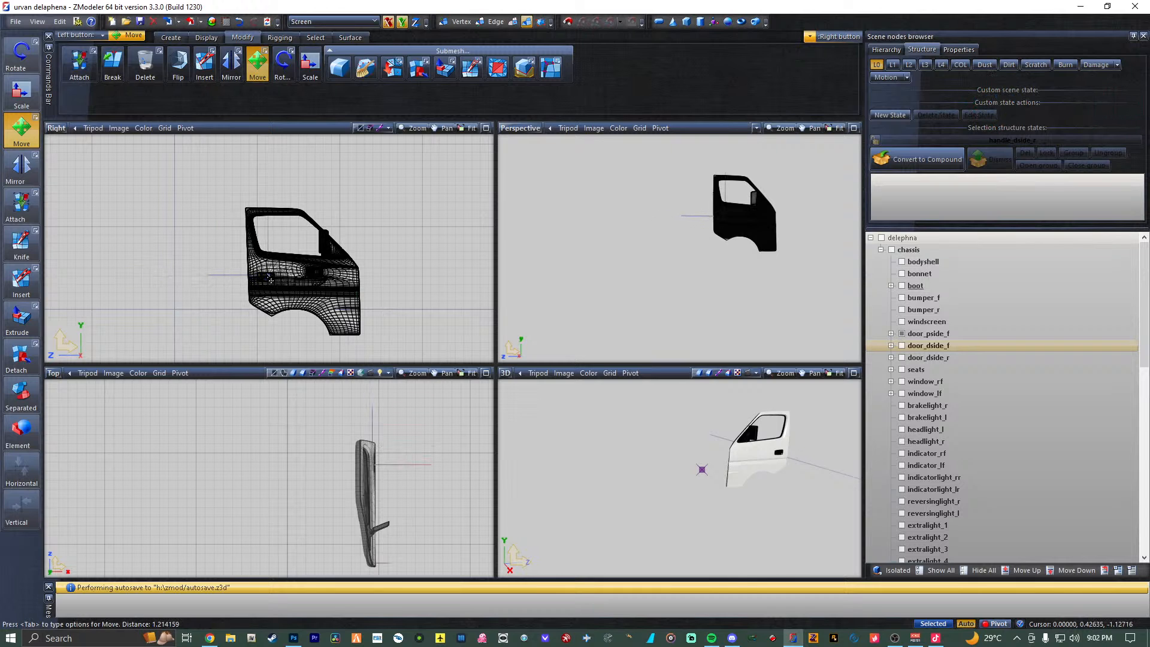
pyautogui.scroll(6, 385, 465)
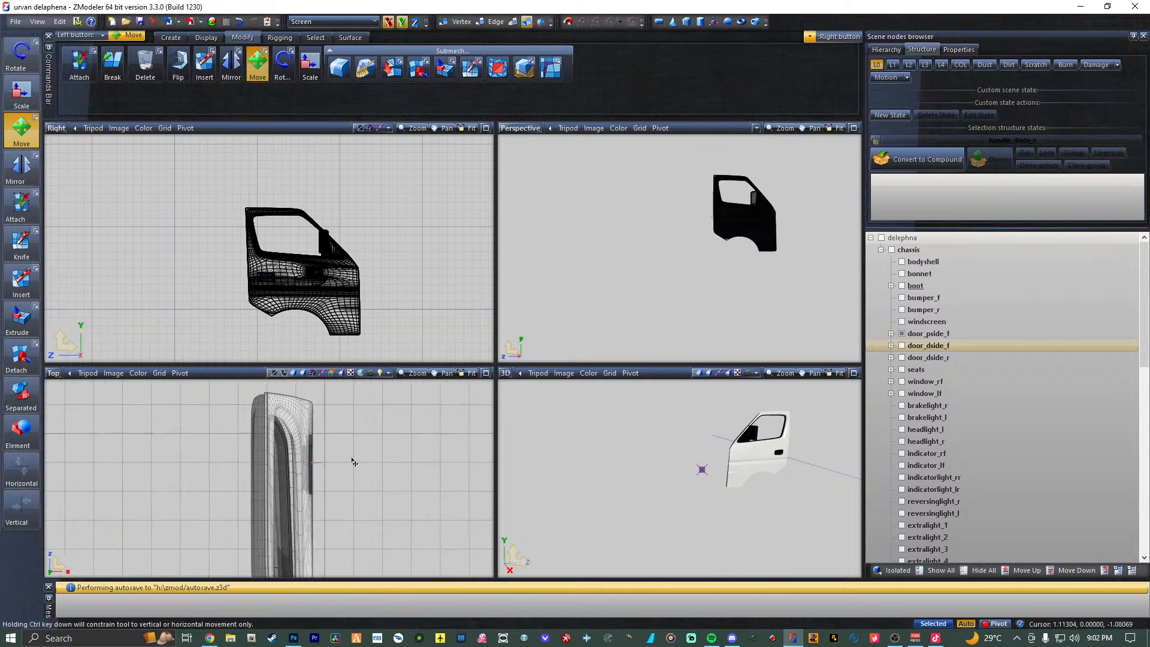
pyautogui.scroll(-2, 970, 450)
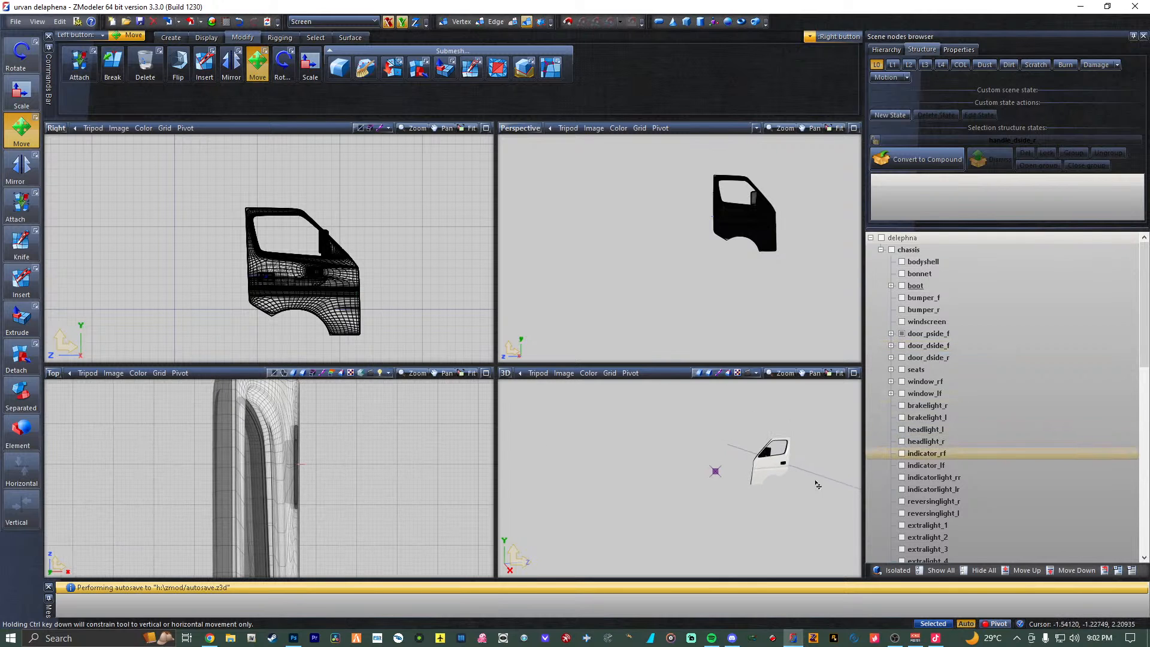
# Nest handle_pside_f under door_pside_f in the chassis hierarchy and hide the door.
pyautogui.scroll(-7, 989, 414)
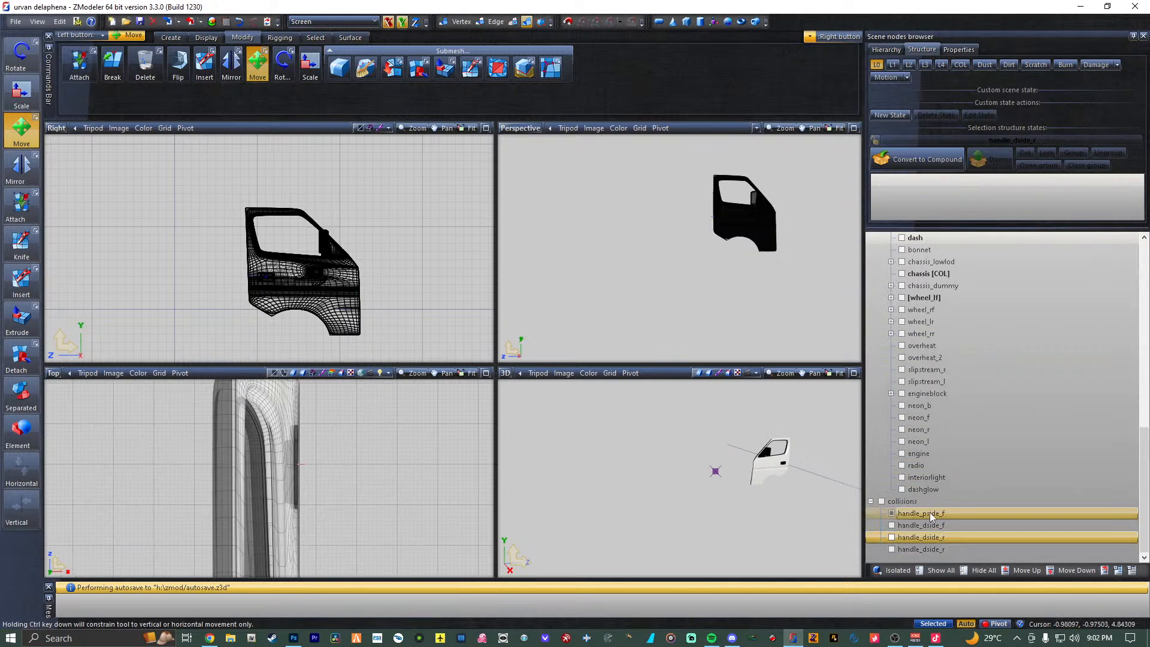
pyautogui.moveTo(929, 512); pyautogui.dragTo(959, 285)
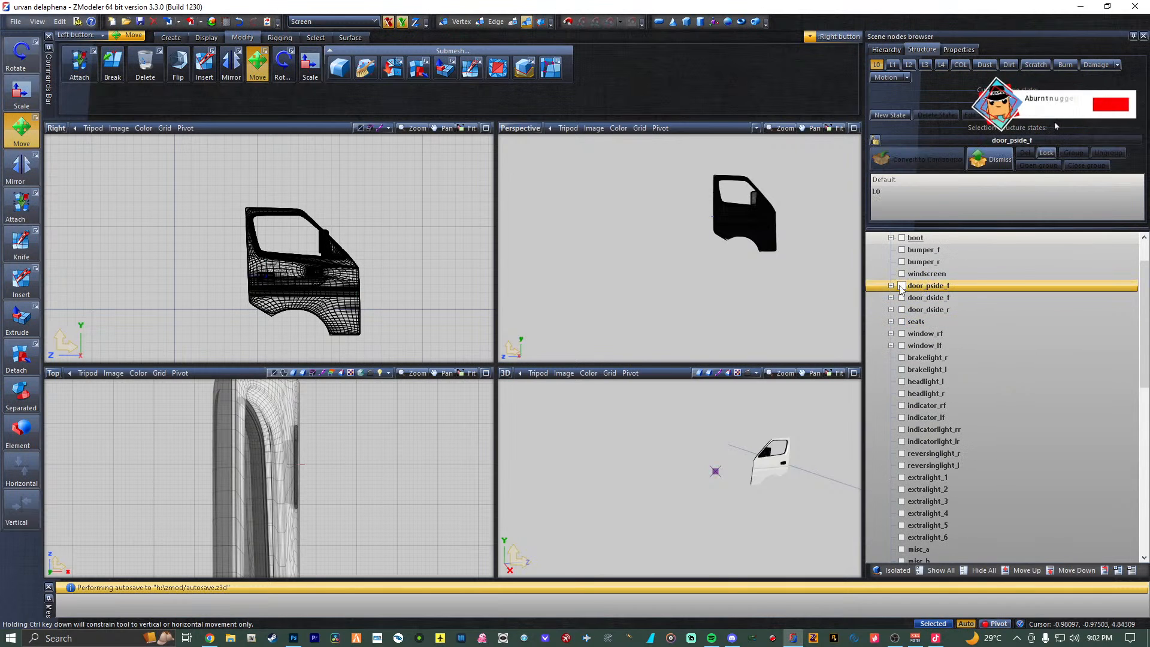
# Show handle_dside_f with door_dside_f and move the handle dummy onto the rear part of the door in the Right view.
pyautogui.scroll(-7, 947, 390)
pyautogui.scroll(-5, 946, 393)
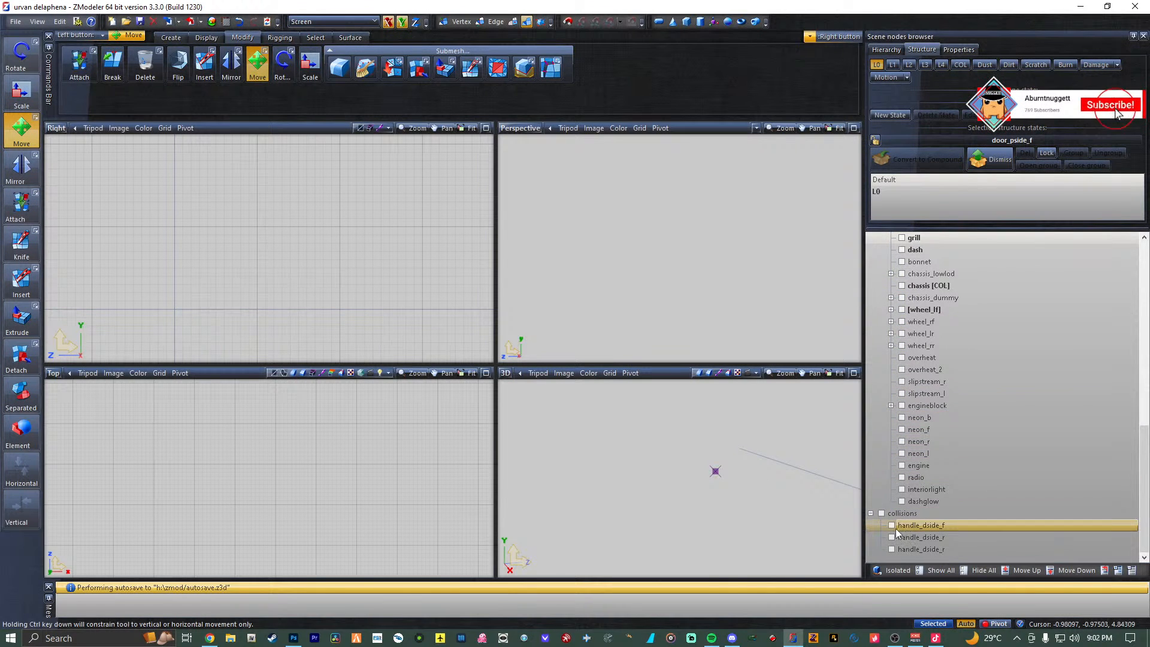
pyautogui.moveTo(897, 533); pyautogui.dragTo(948, 346)
pyautogui.scroll(12, 947, 466)
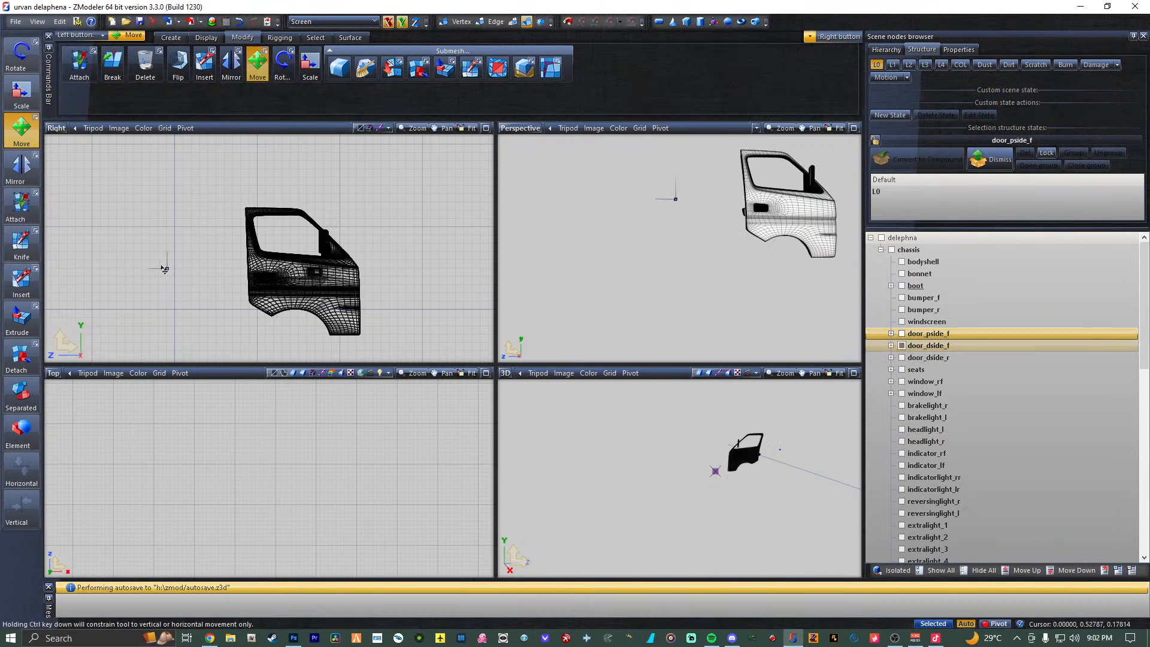
pyautogui.moveTo(169, 273); pyautogui.dragTo(264, 276)
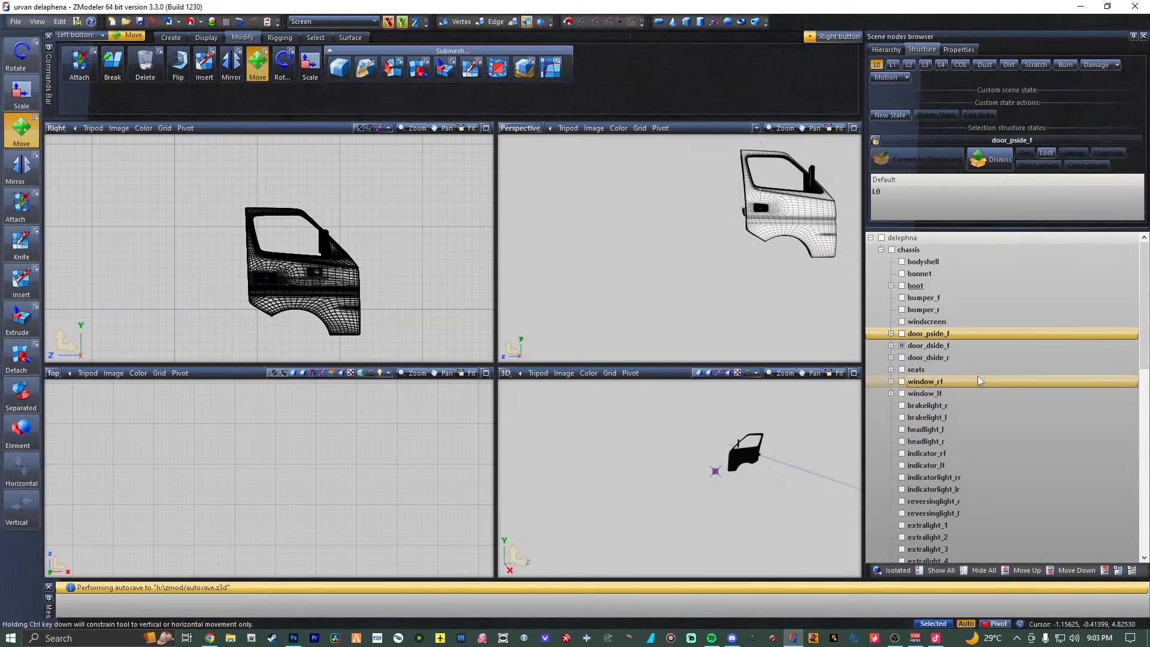
# Nest handle_dside_f under door_dside_f in the chassis hierarchy and hide the door.
pyautogui.scroll(-10, 978, 375)
pyautogui.moveTo(934, 525); pyautogui.dragTo(971, 344)
pyautogui.scroll(10, 1017, 409)
pyautogui.click(902, 346)
# Show the first of the two handle_dside_r nodes in the collisions group.
pyautogui.scroll(-10, 939, 390)
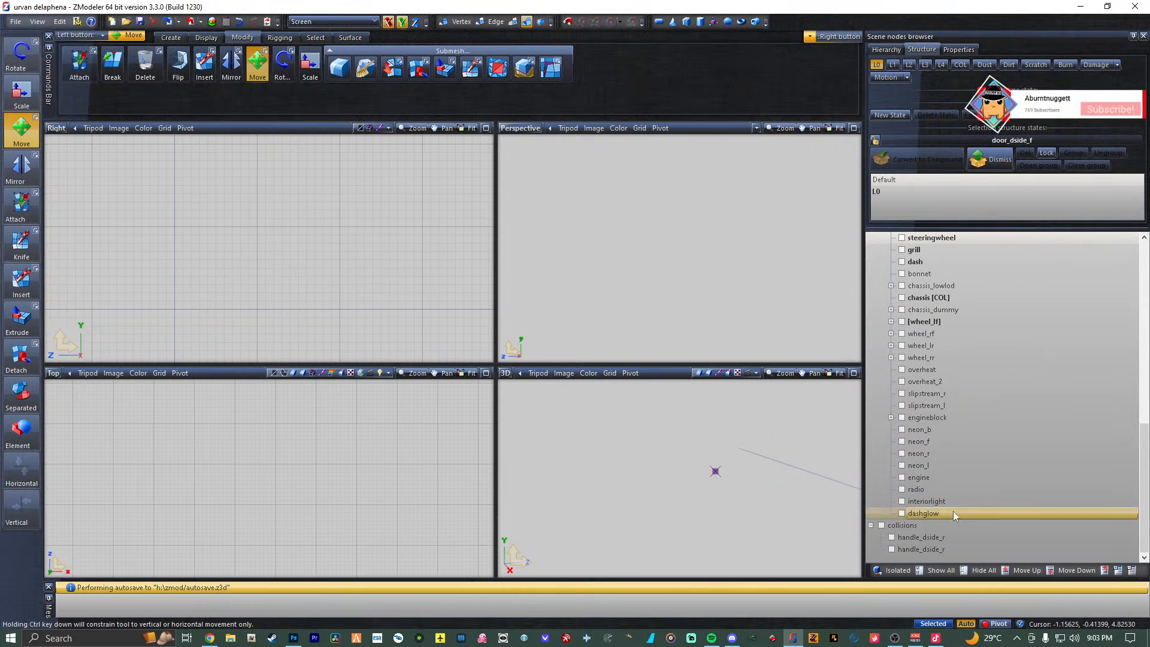
pyautogui.click(892, 536)
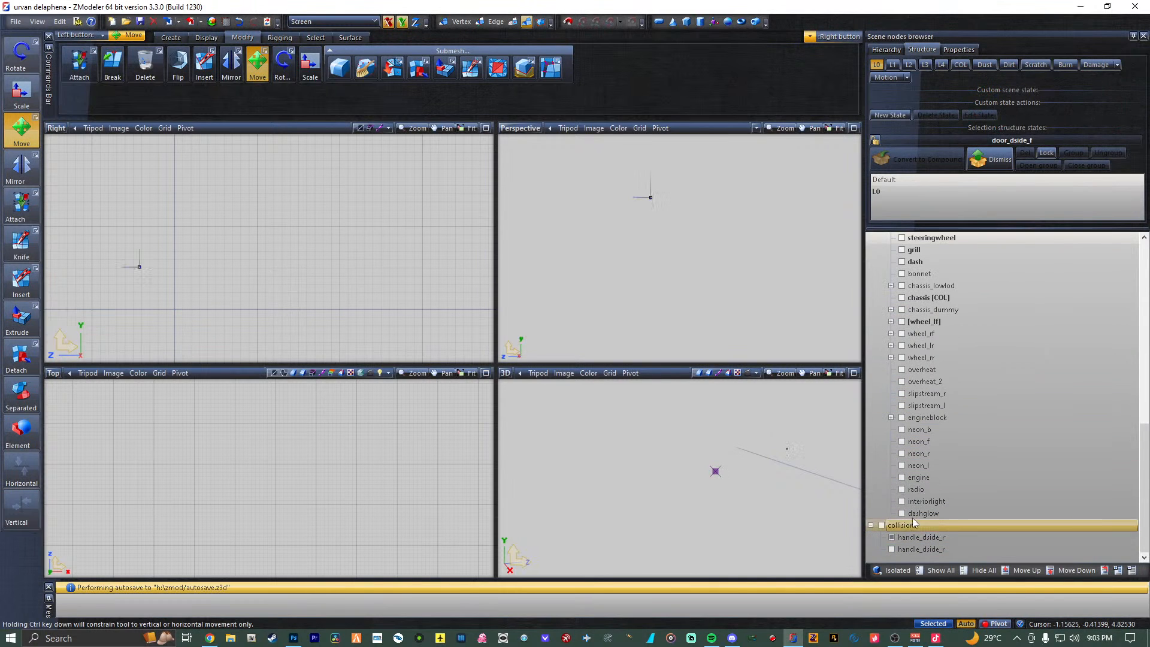
pyautogui.scroll(10, 938, 488)
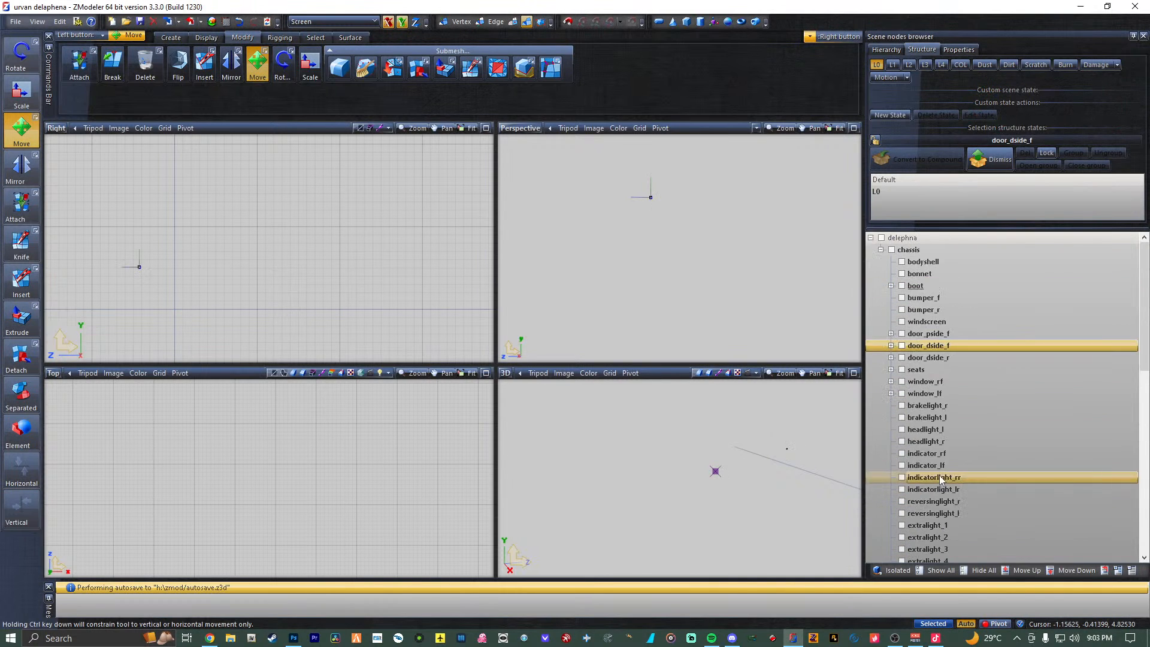
# Try moving handle_dside_r forward in the Right view, checking its position against door_dside_r and door_dside_f.
pyautogui.click(903, 358)
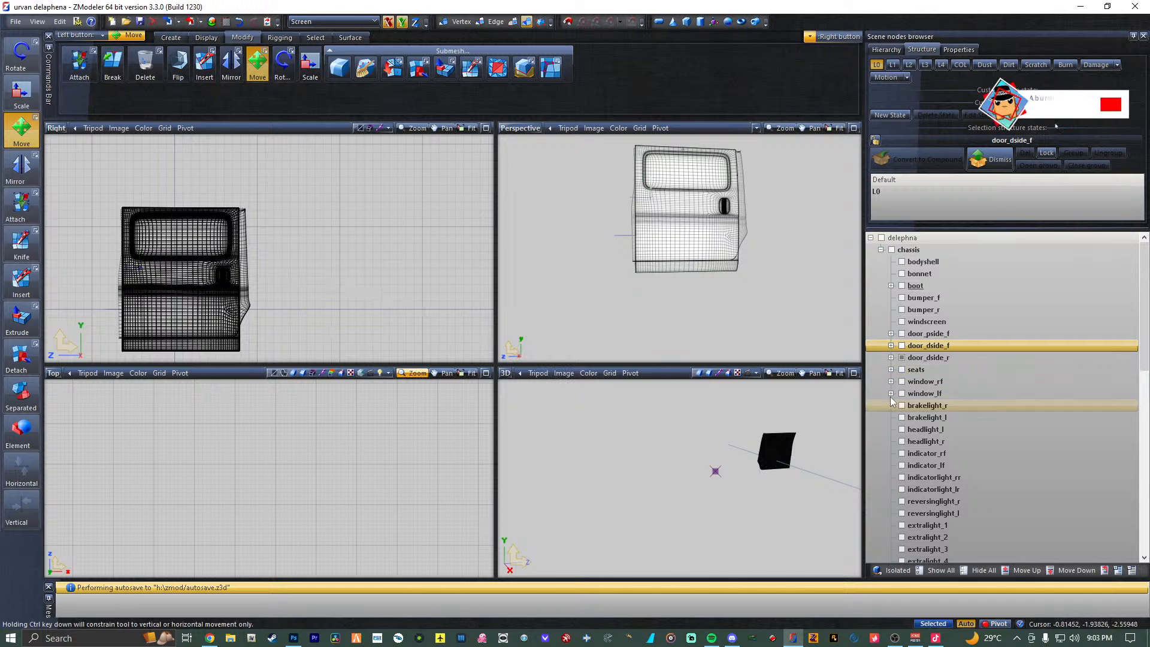
pyautogui.click(902, 358)
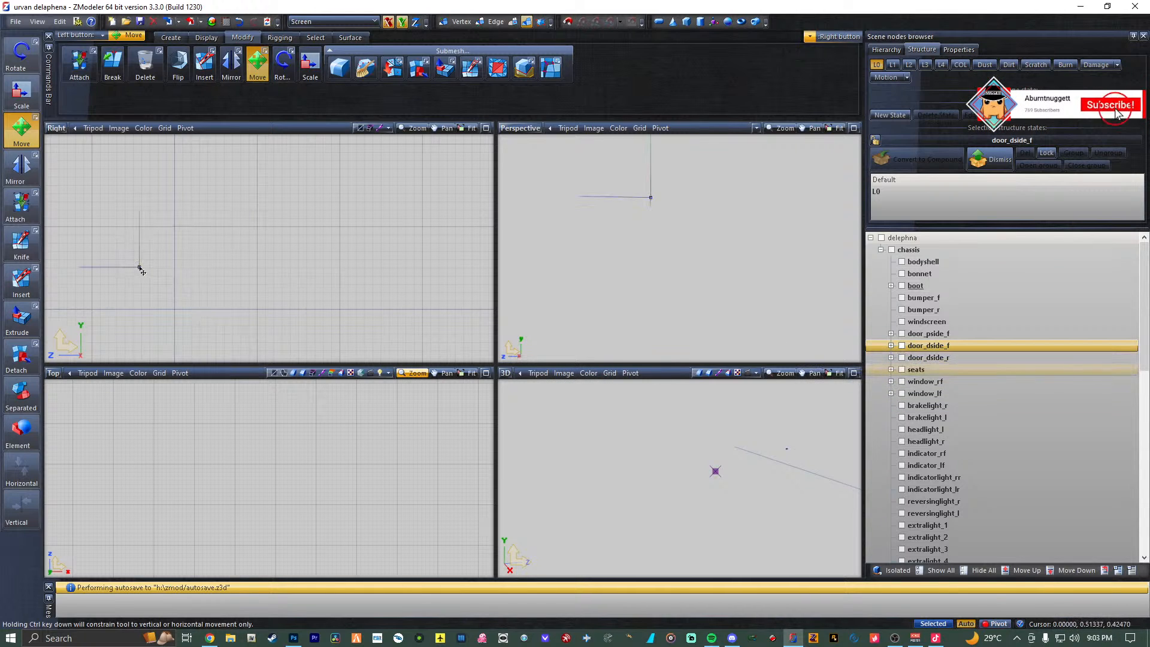
pyautogui.moveTo(139, 268); pyautogui.dragTo(327, 282)
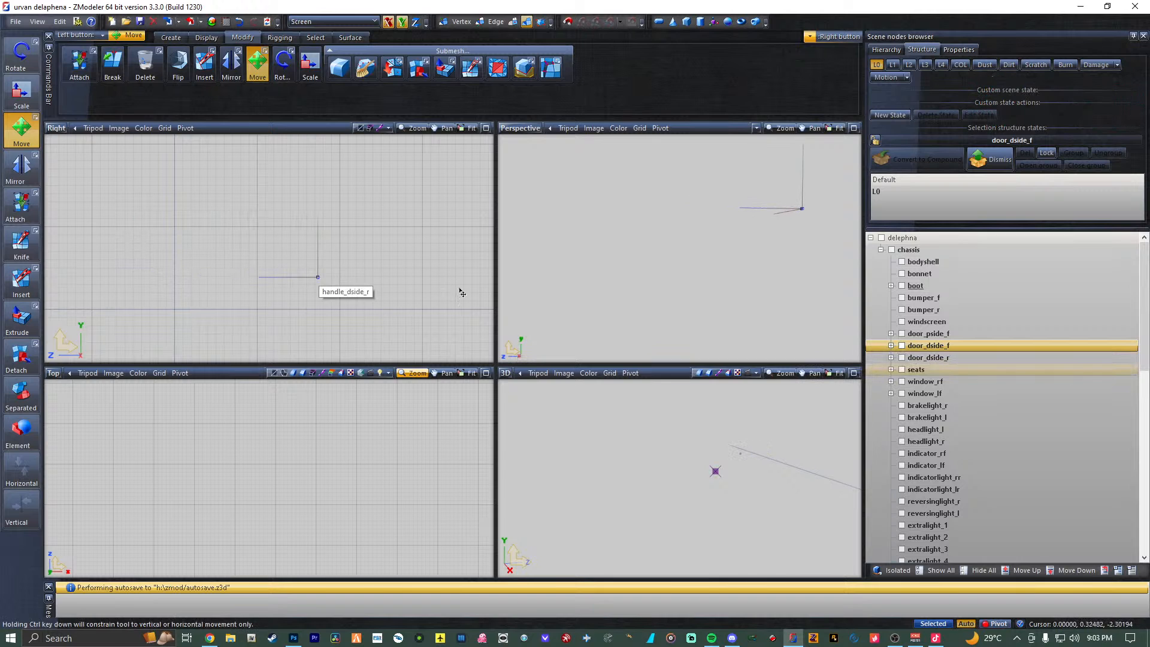
pyautogui.click(902, 346)
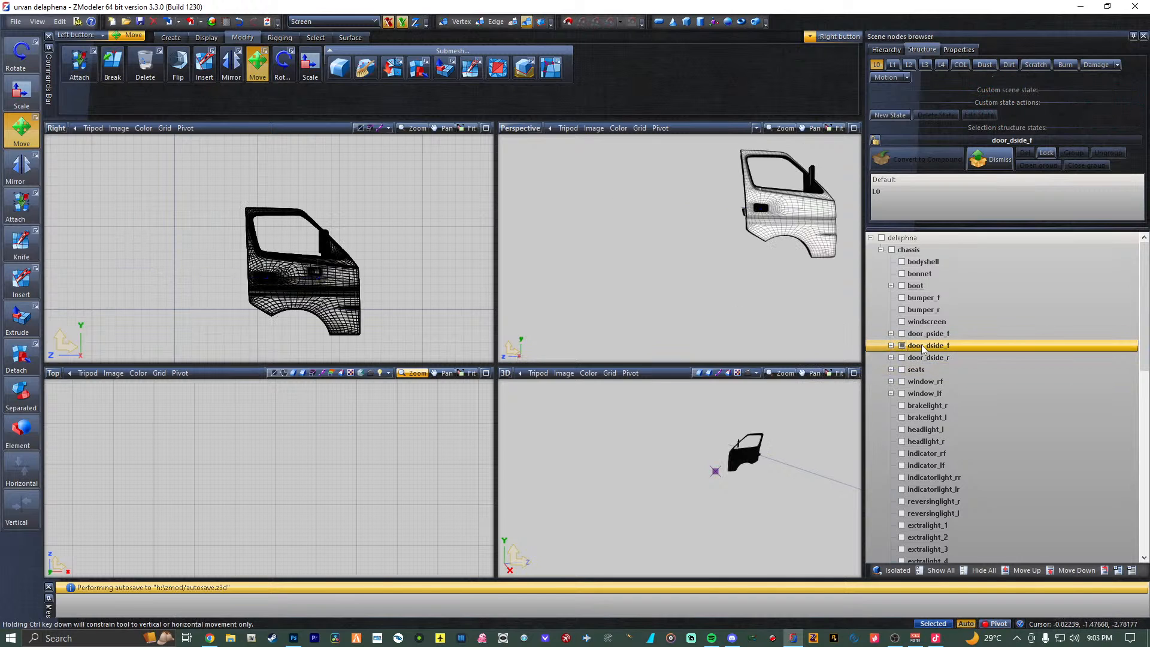
pyautogui.click(902, 345)
# Show door_dside_r, move handle_dside_r onto the door's front edge at handle height, and nest it under door_dside_r.
pyautogui.click(902, 358)
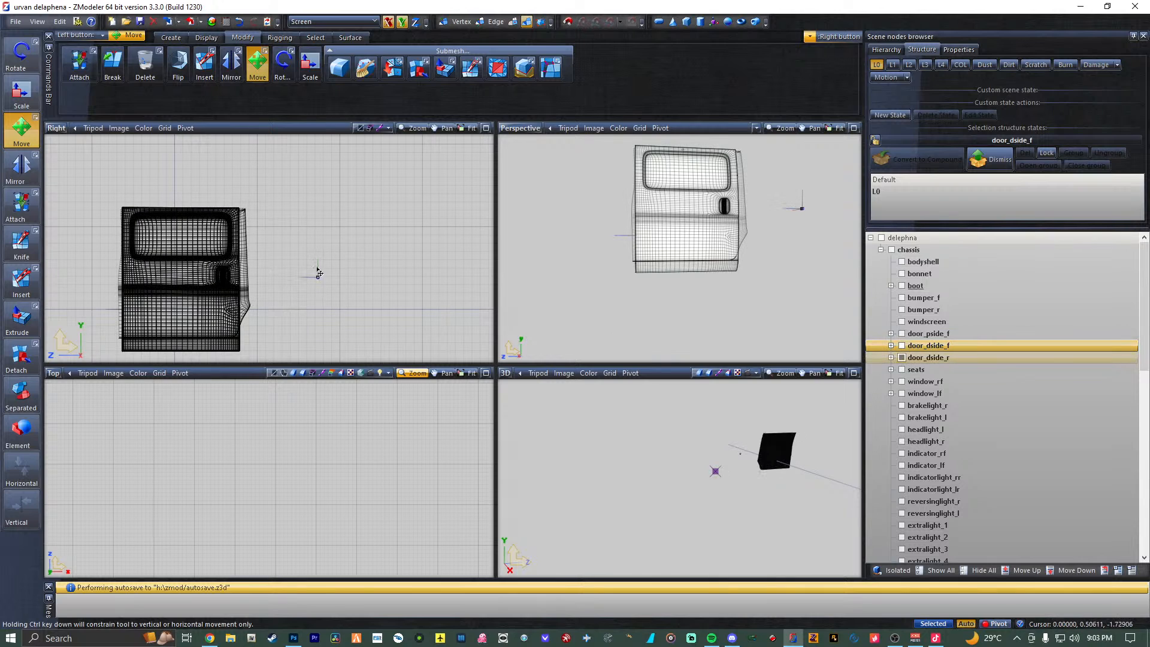
pyautogui.moveTo(319, 280); pyautogui.dragTo(240, 273)
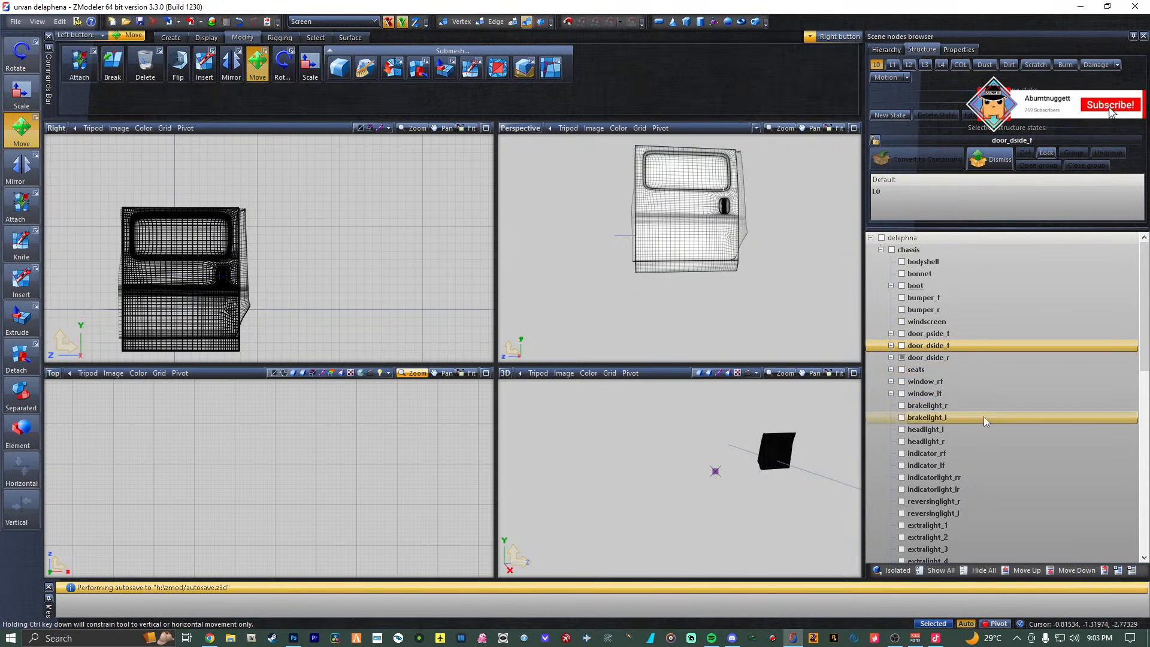
pyautogui.scroll(-10, 984, 416)
pyautogui.moveTo(927, 538); pyautogui.dragTo(968, 335)
# Delete the collisions group together with its remaining handle_dside_r node.
pyautogui.scroll(-10, 970, 359)
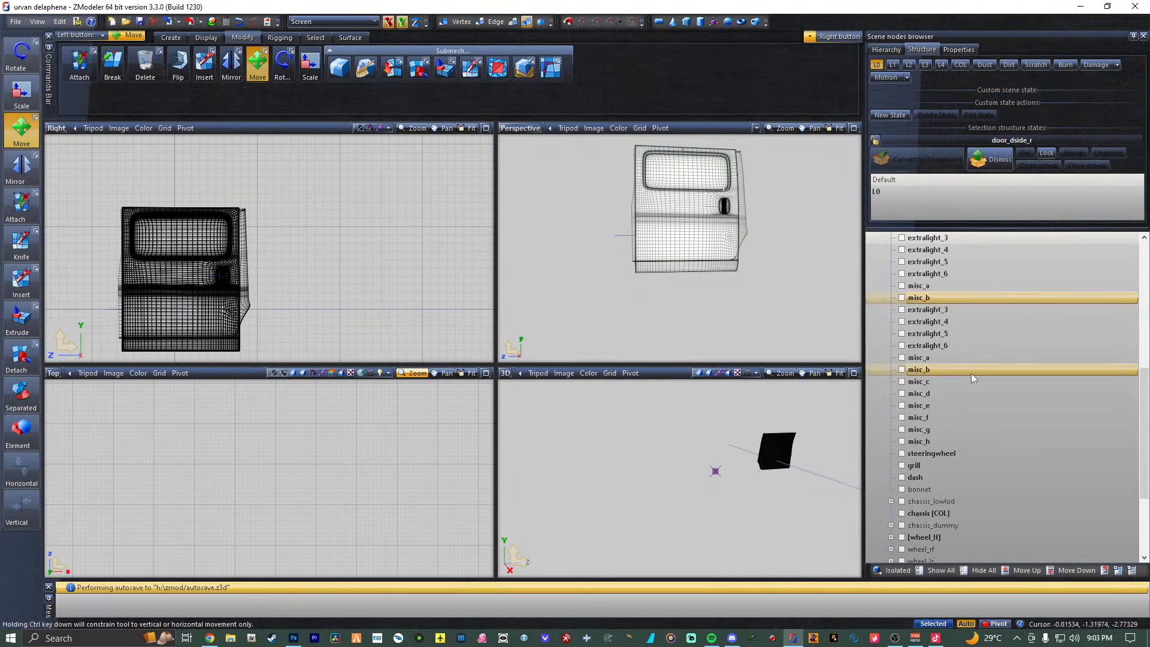
pyautogui.rightClick(923, 537)
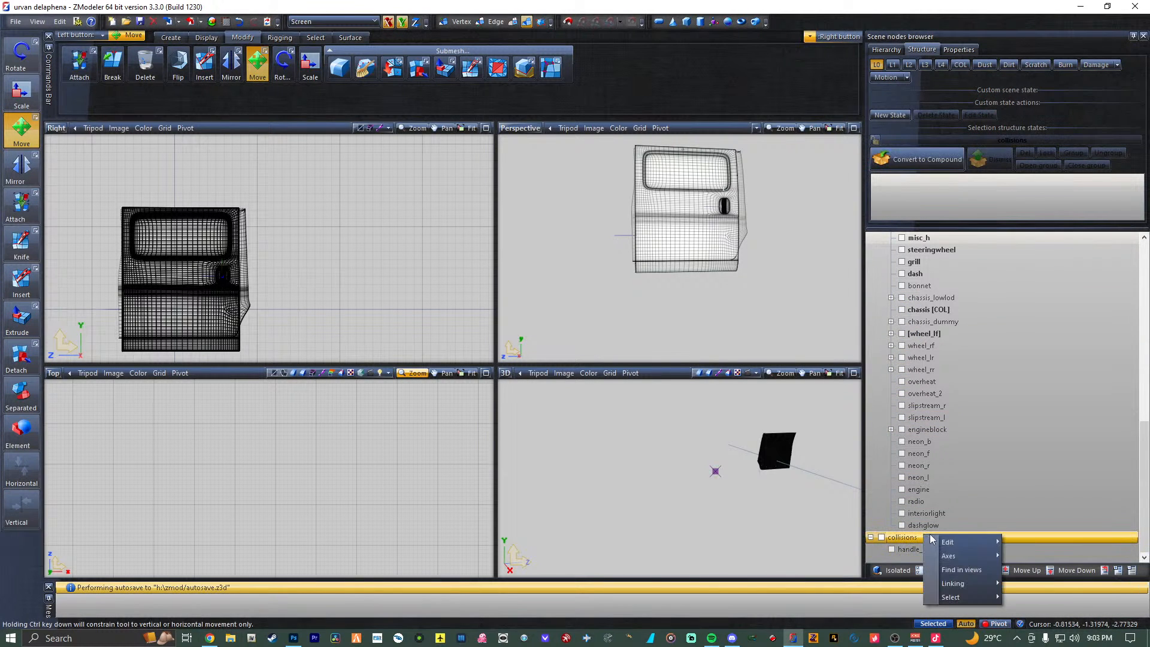
pyautogui.moveTo(958, 542)
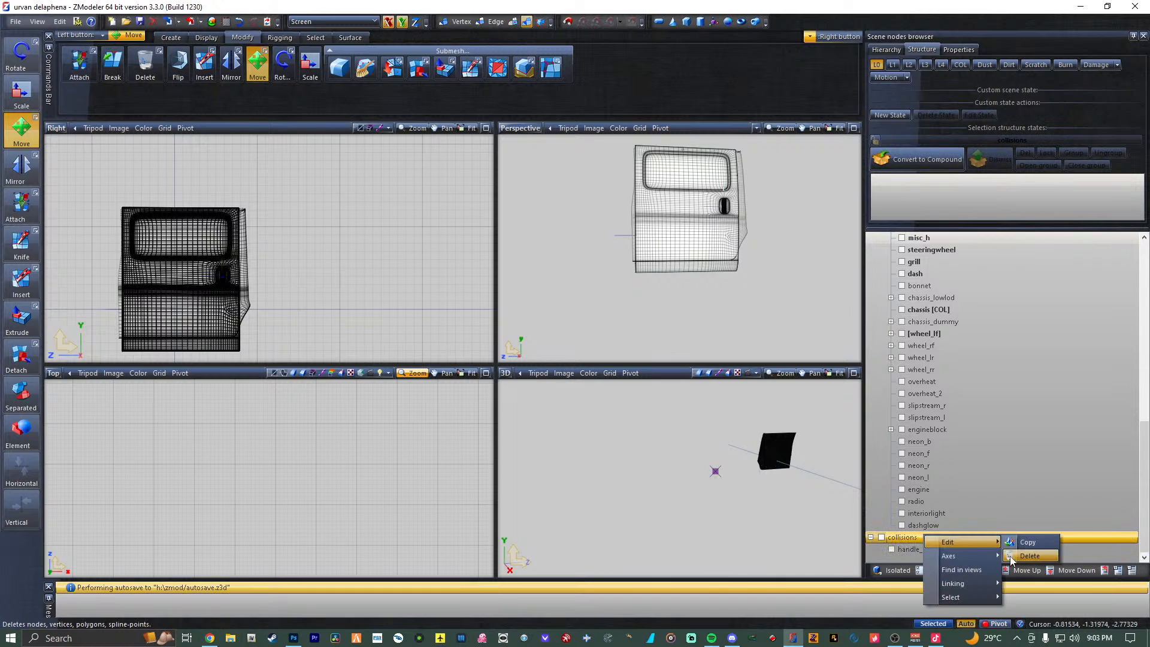
pyautogui.click(1016, 559)
pyautogui.click(961, 540)
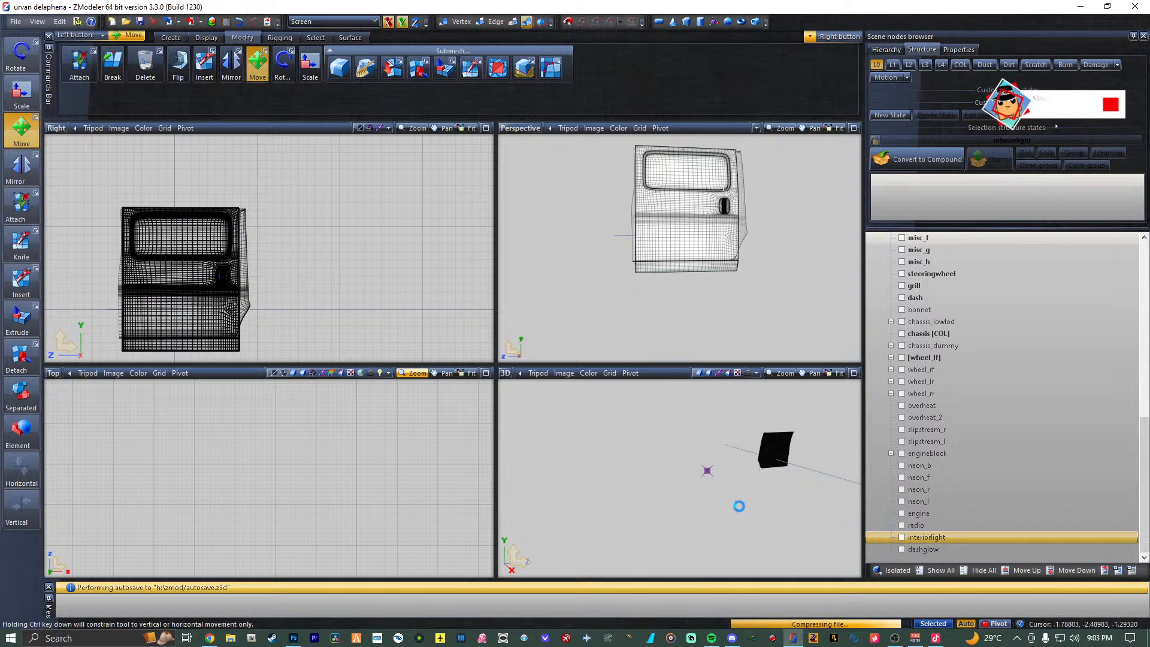
# Show all scene nodes and maximize the 3D view, orbiting to inspect the complete van.
pyautogui.click(938, 570)
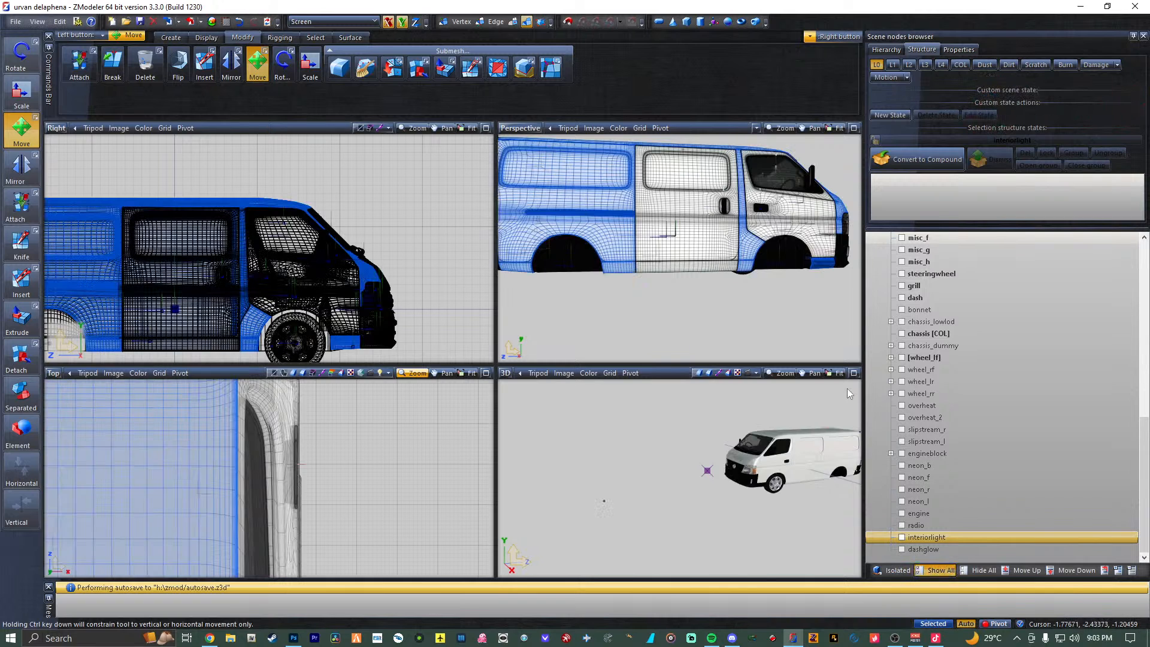
pyautogui.click(854, 373)
pyautogui.moveTo(778, 331); pyautogui.dragTo(619, 341, button='middle')
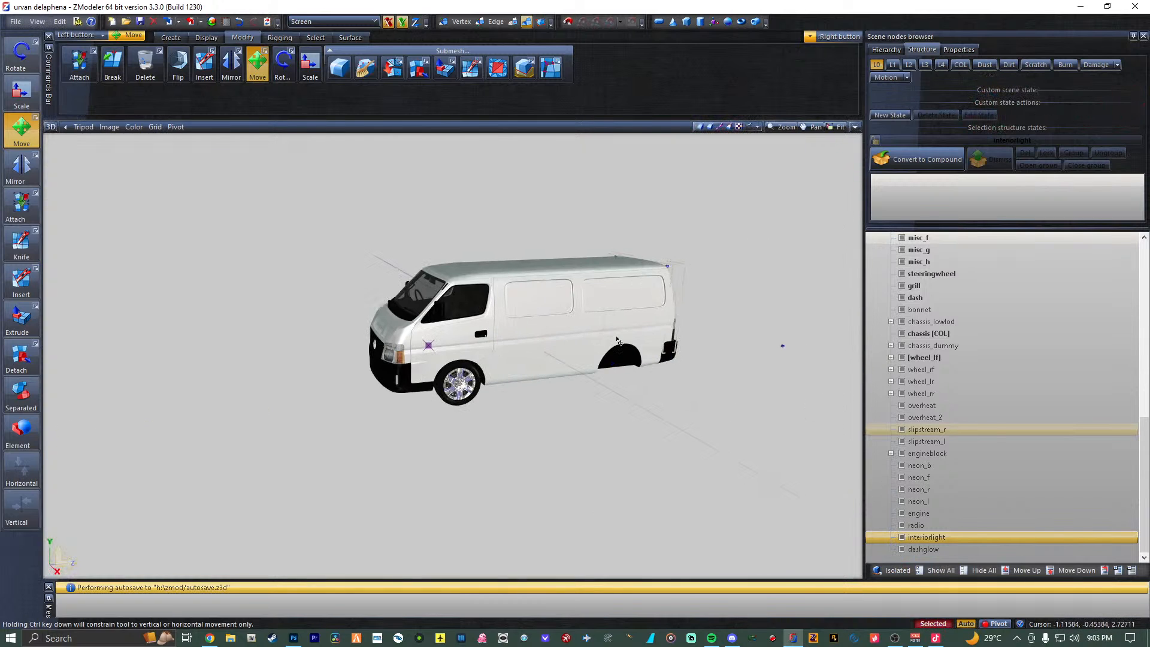
# Inspect the complete van's front, examining the windscreen, headlights and mirrored bonnet lettering from several angles and distances.
pyautogui.moveTo(415, 285); pyautogui.dragTo(708, 314, button='middle')
pyautogui.scroll(5, 707, 313)
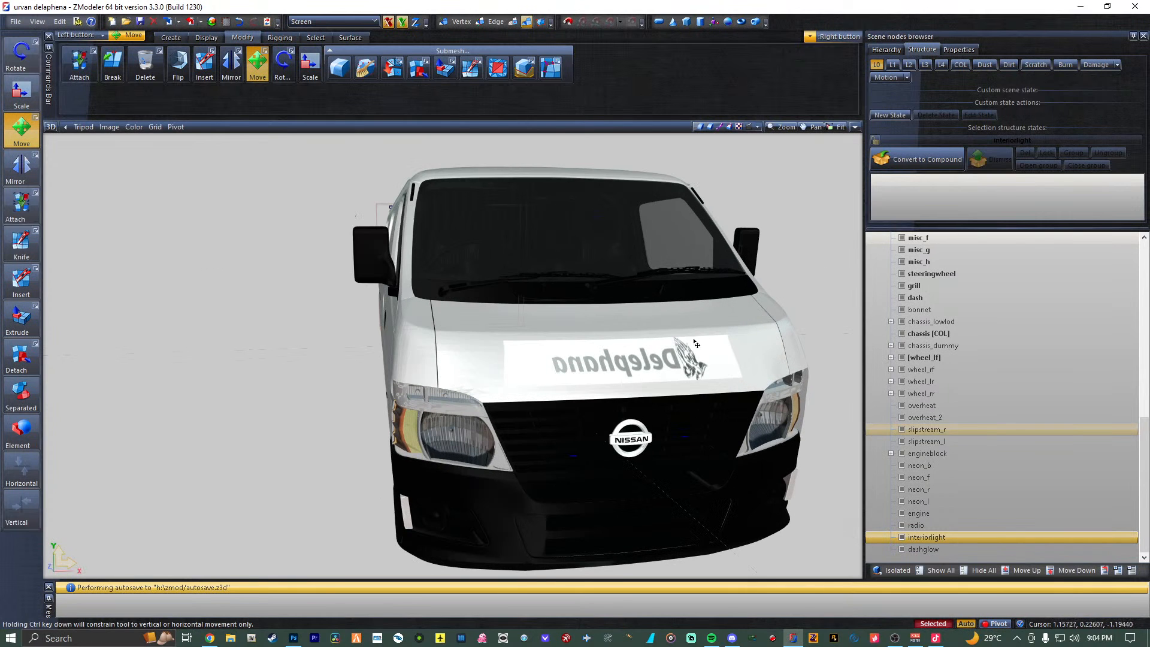
pyautogui.scroll(-3, 694, 340)
pyautogui.scroll(3, 580, 351)
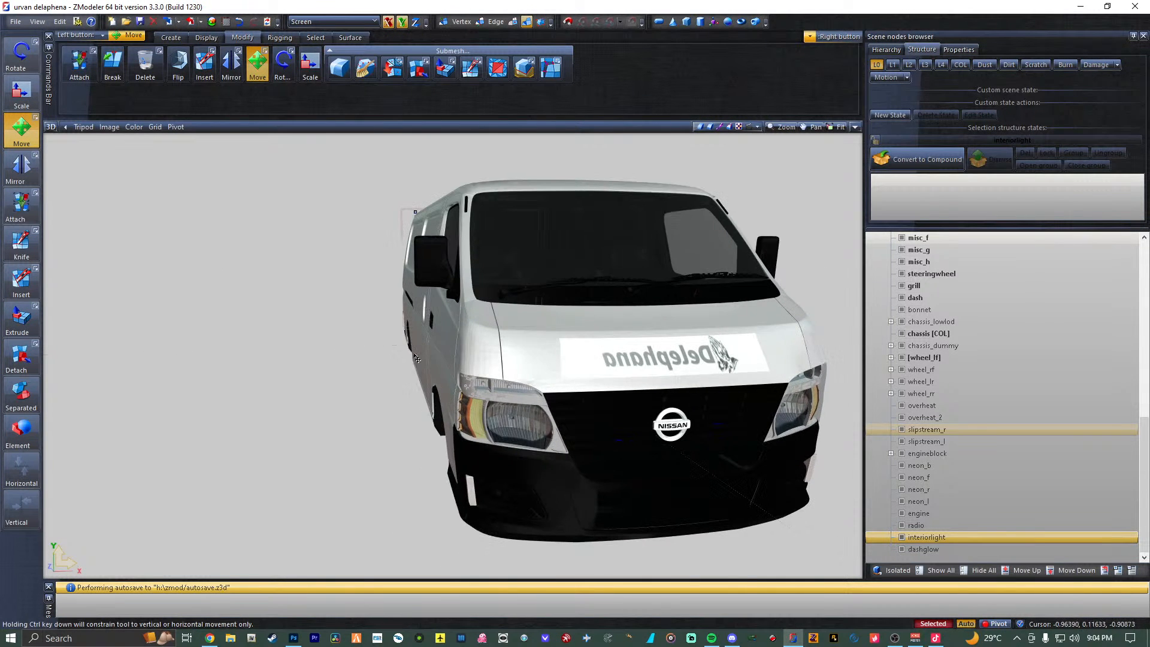
pyautogui.moveTo(240, 347); pyautogui.dragTo(576, 359, button='middle')
pyautogui.scroll(-2, 572, 358)
pyautogui.moveTo(240, 370); pyautogui.dragTo(426, 360, button='middle')
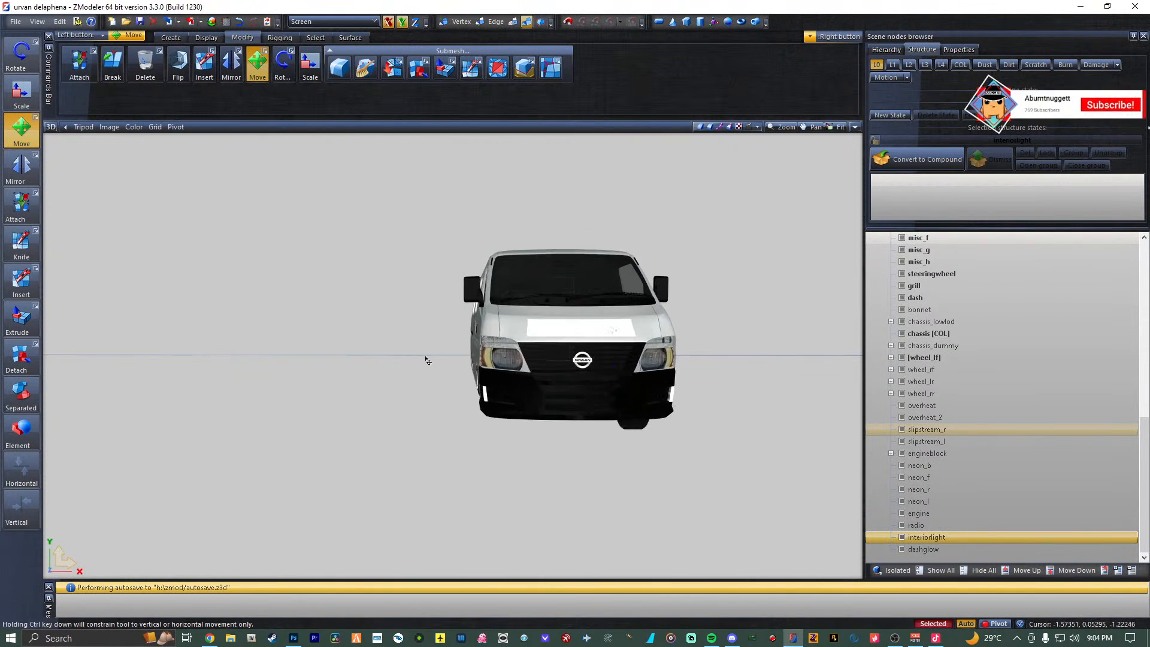
# Hide all nodes, then display only misc_a, misc_b, misc_c, misc_d and misc_e.
pyautogui.click(982, 571)
pyautogui.scroll(8, 965, 381)
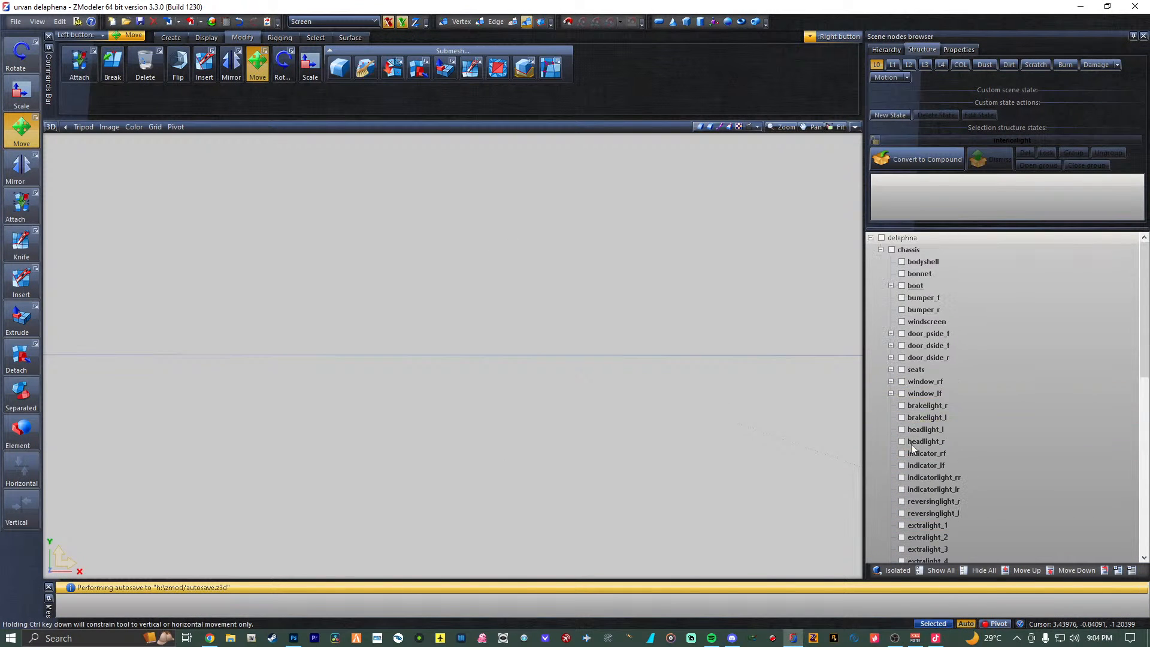
pyautogui.click(904, 453)
pyautogui.click(903, 465)
pyautogui.click(900, 477)
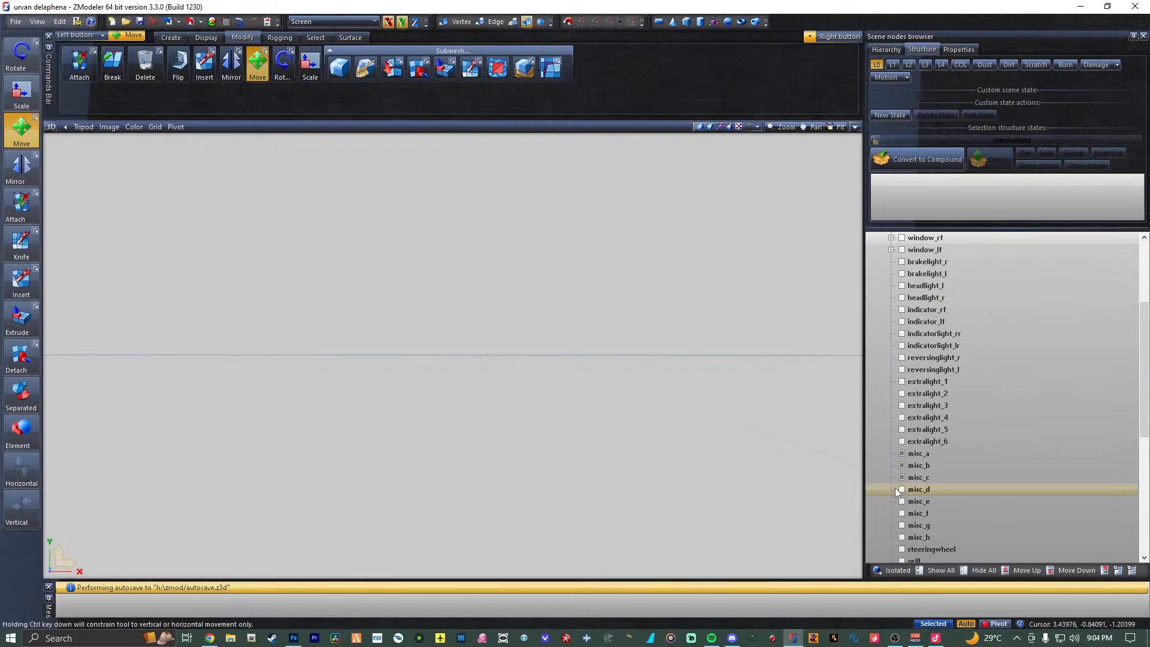
pyautogui.click(898, 489)
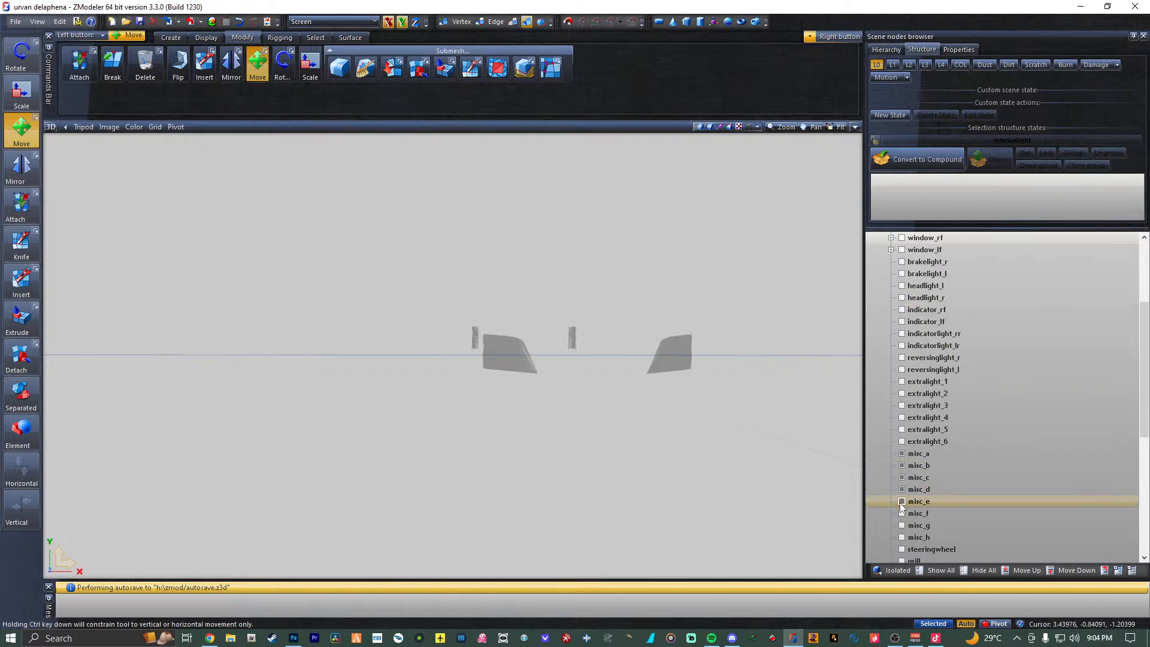
pyautogui.click(902, 502)
pyautogui.click(901, 513)
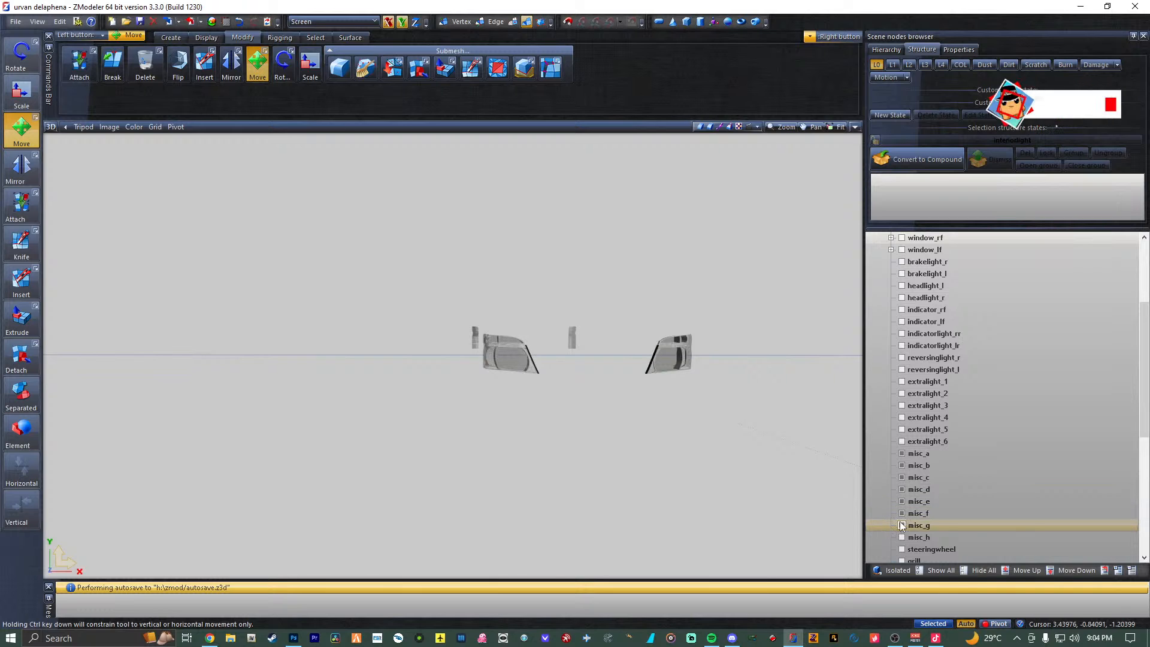
pyautogui.click(902, 514)
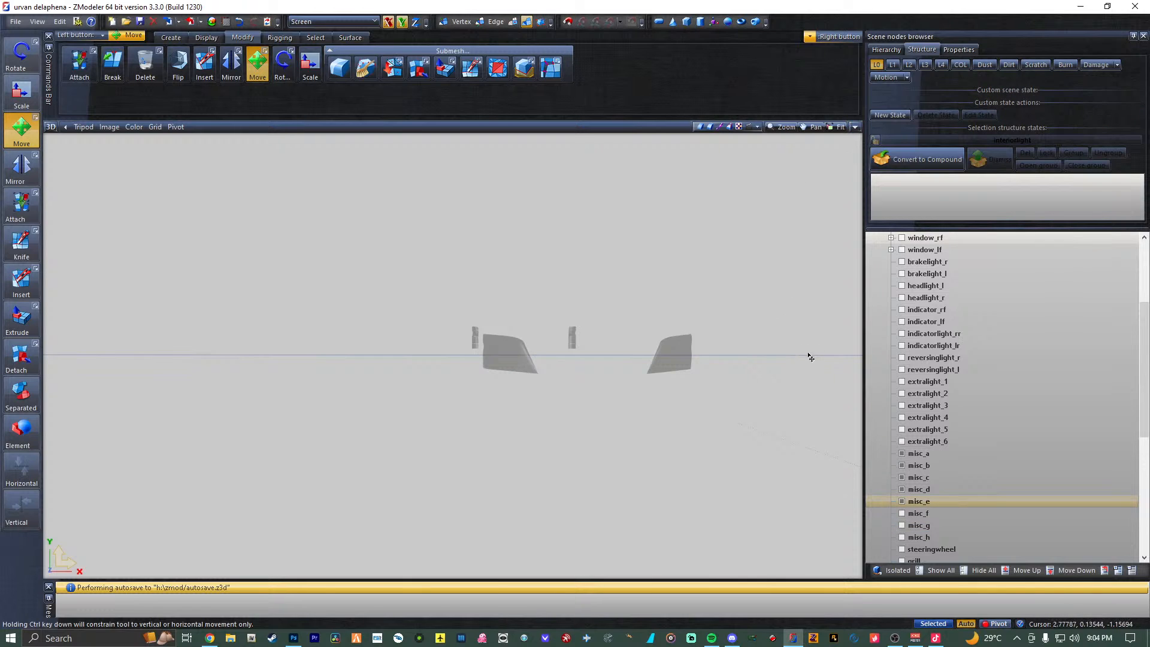
# Display the windscreen along with the misc parts and show them in a maximized Perspective view.
pyautogui.scroll(4, 934, 459)
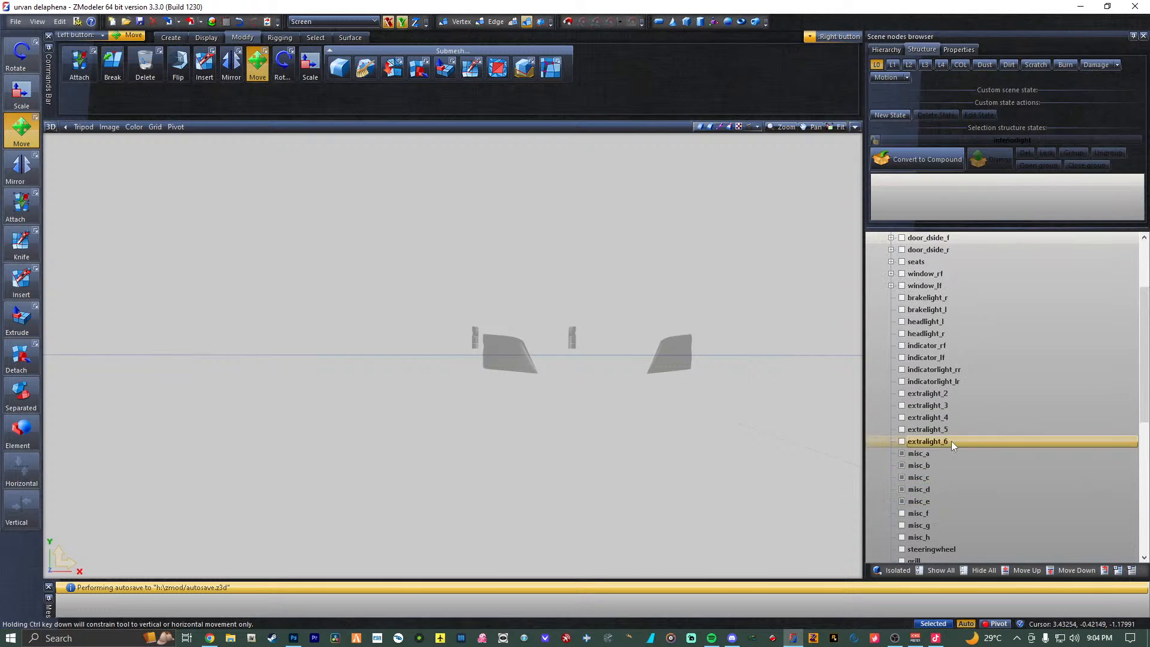
pyautogui.click(902, 322)
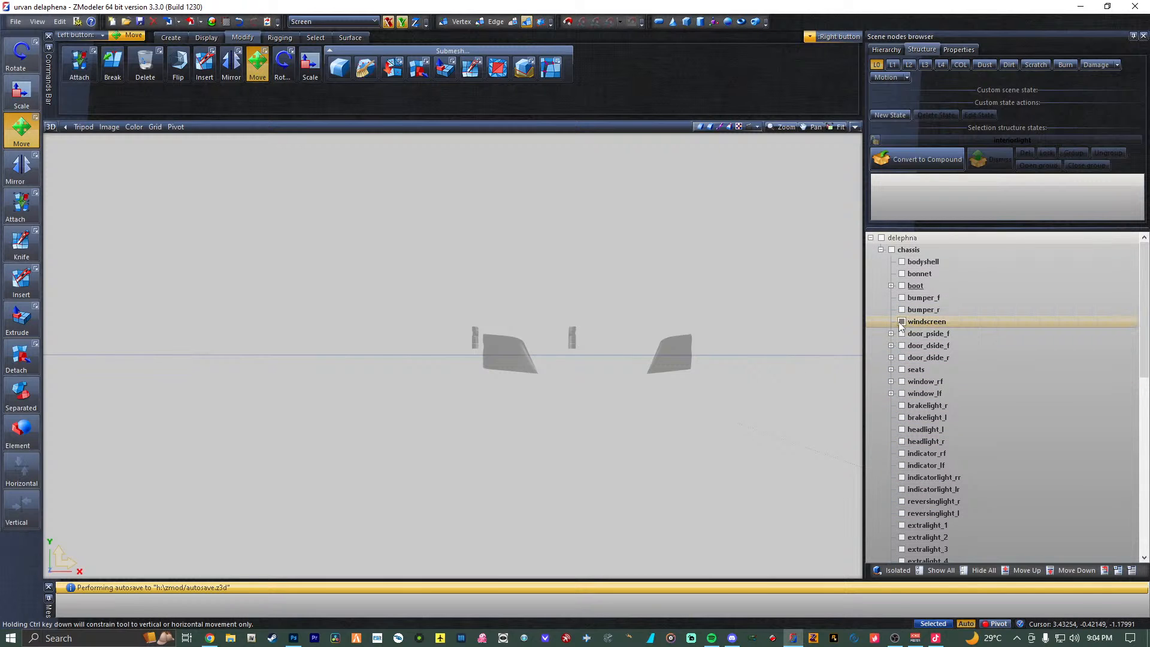
pyautogui.moveTo(734, 317)
pyautogui.keyDown('alt'); pyautogui.mouseDown(button='middle')
pyautogui.moveTo(755, 329)
pyautogui.moveTo(744, 318)
pyautogui.mouseUp(button='middle'); pyautogui.keyUp('alt')
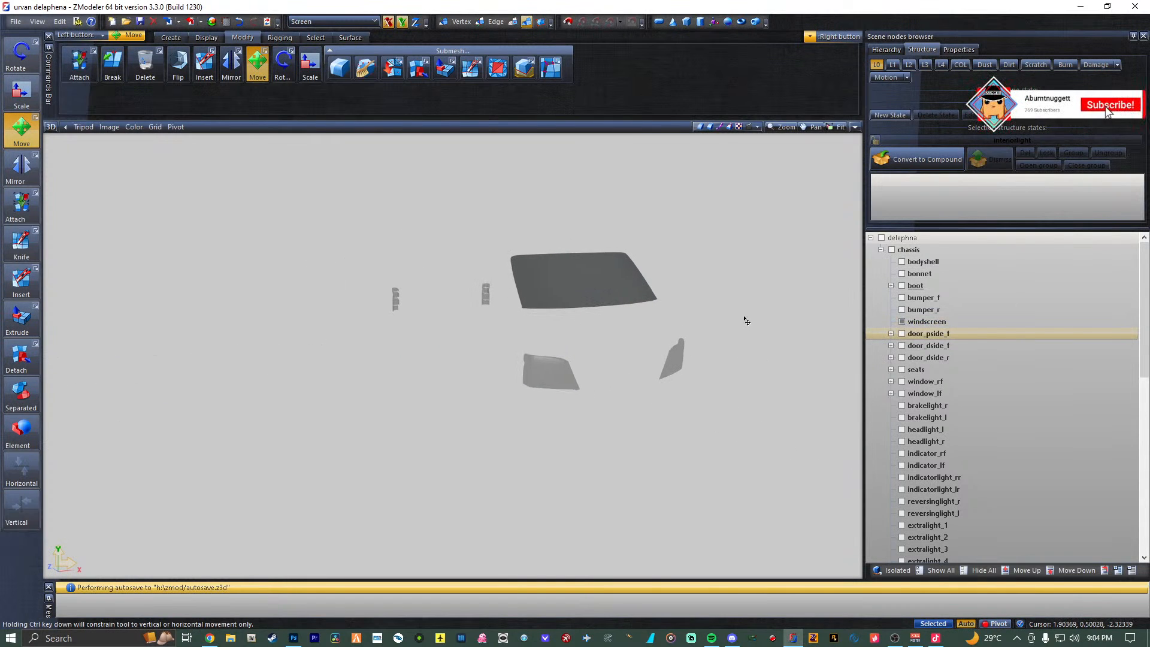
pyautogui.click(854, 129)
pyautogui.click(854, 128)
pyautogui.moveTo(810, 209); pyautogui.dragTo(788, 236, button='middle')
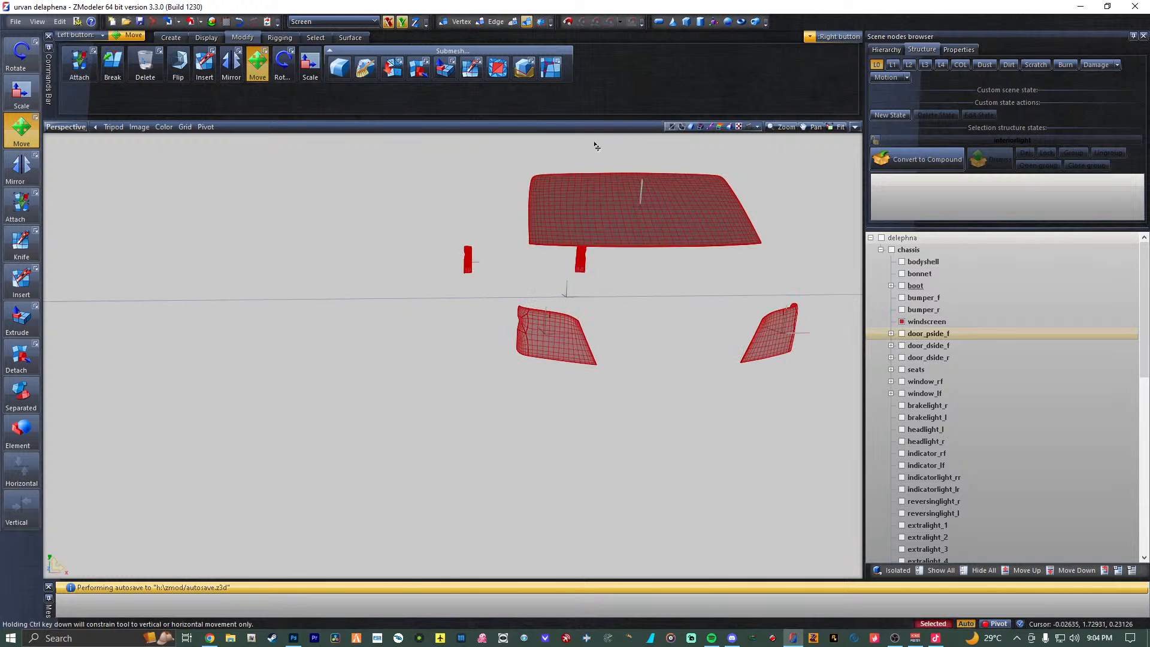
pyautogui.moveTo(596, 147)
pyautogui.keyDown('alt'); pyautogui.mouseDown(button='middle')
pyautogui.moveTo(618, 234)
pyautogui.moveTo(737, 225)
pyautogui.mouseUp(button='middle'); pyautogui.keyUp('alt')
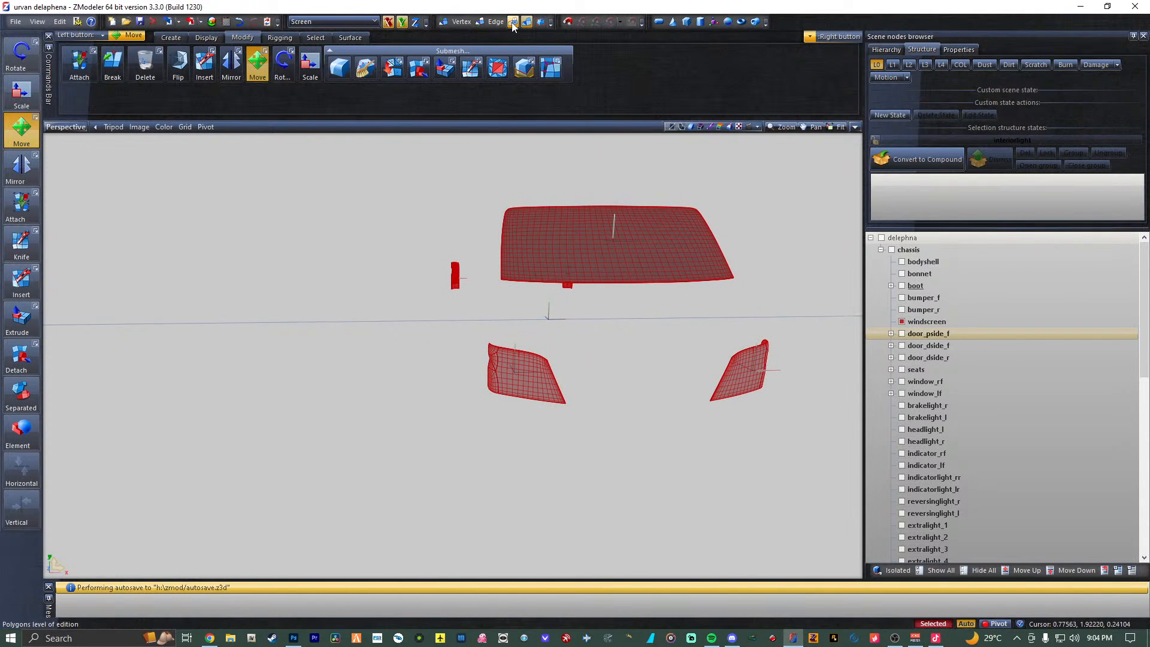
# Select all vertices of the windscreen and displayed misc parts, and set the vertex paint channel to A.
pyautogui.click(456, 22)
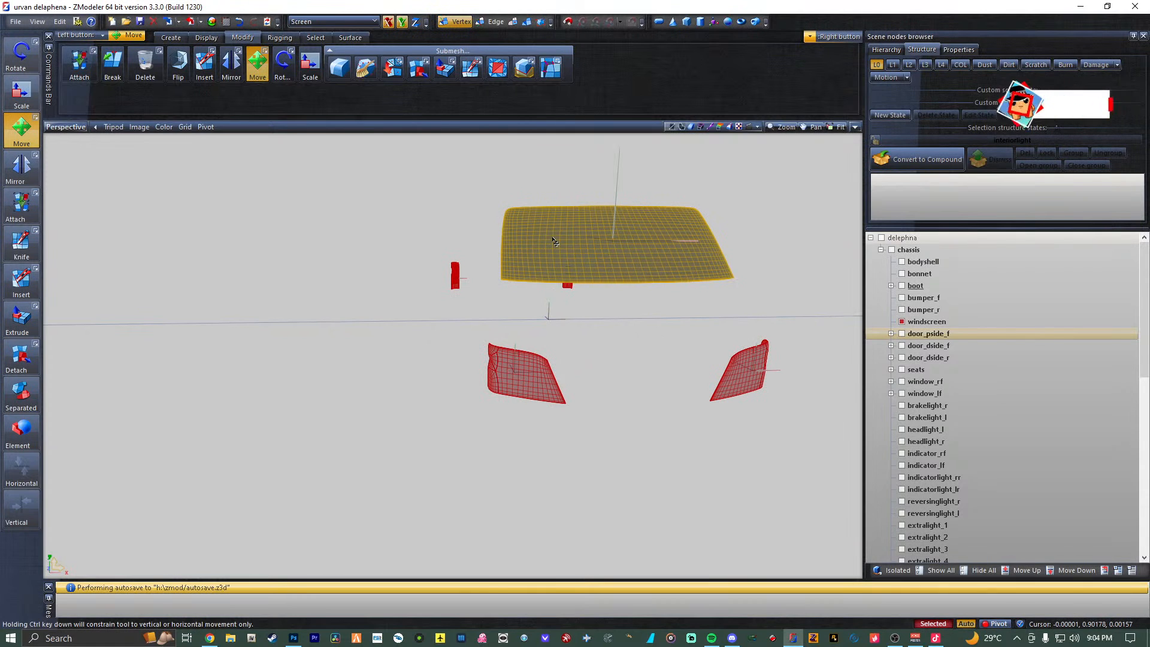
pyautogui.moveTo(322, 161); pyautogui.dragTo(847, 458)
pyautogui.click(315, 37)
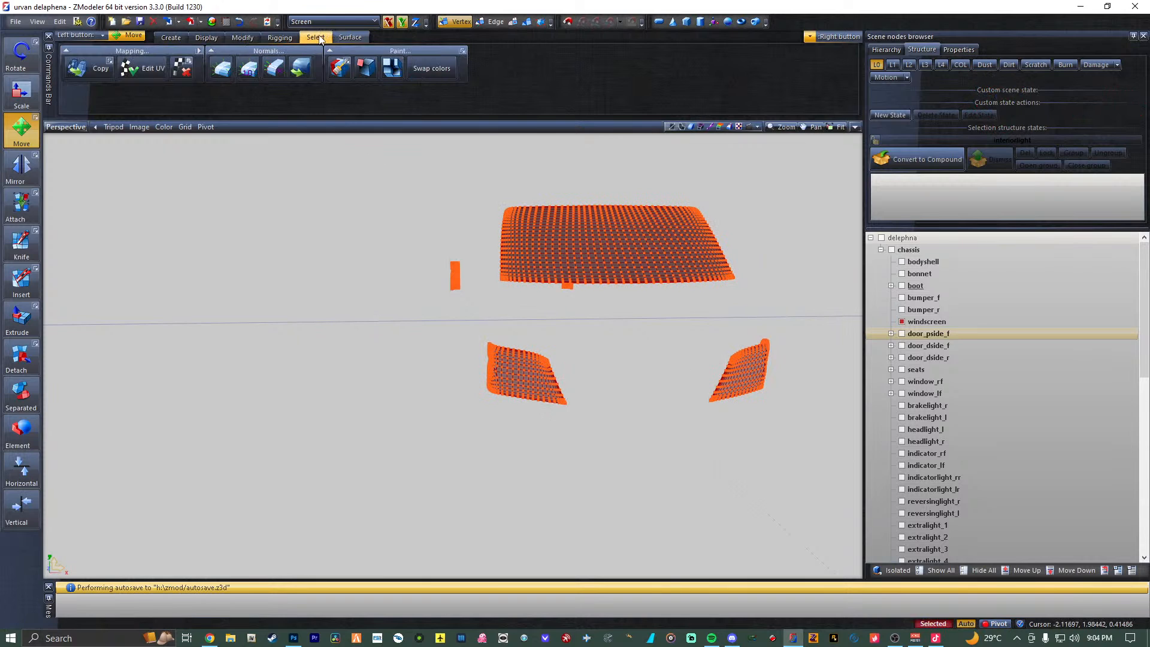
pyautogui.click(347, 62)
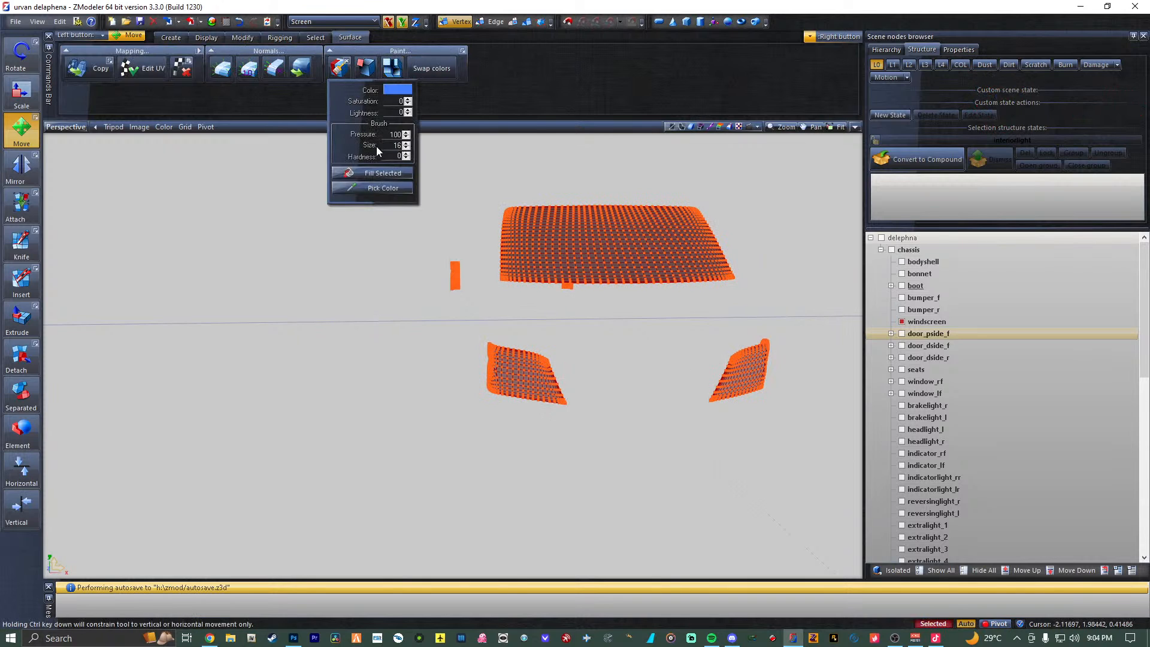
pyautogui.click(463, 51)
pyautogui.click(382, 90)
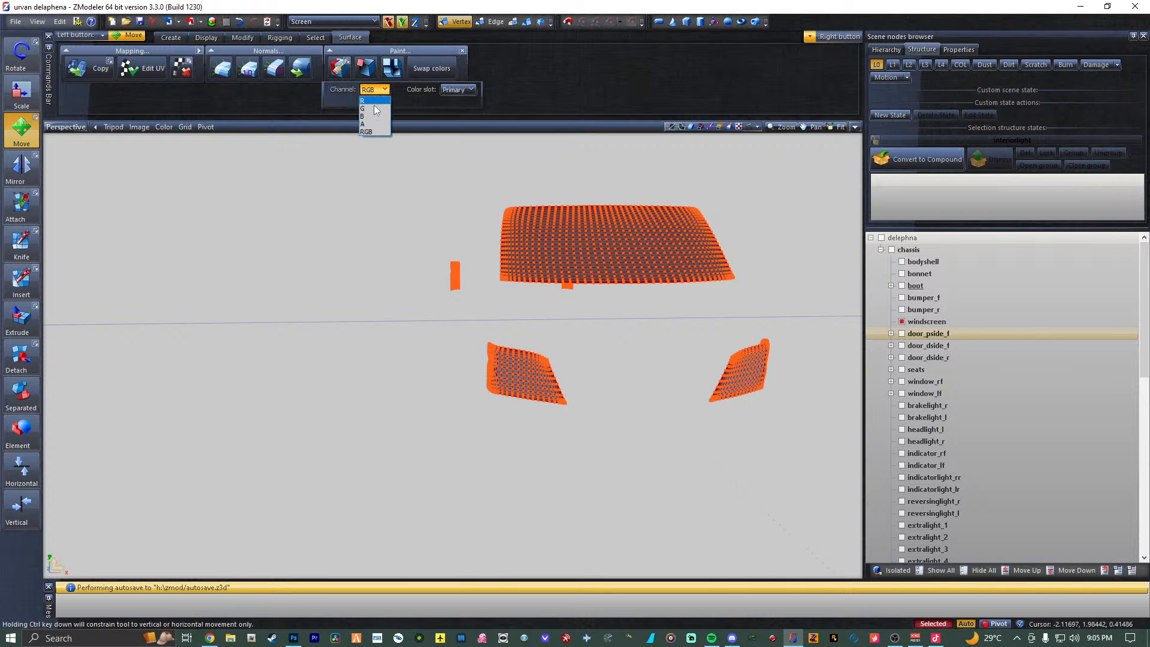
pyautogui.click(372, 124)
# Set the vertex paint colour to black and fill the selected glass vertices with it.
pyautogui.click(366, 68)
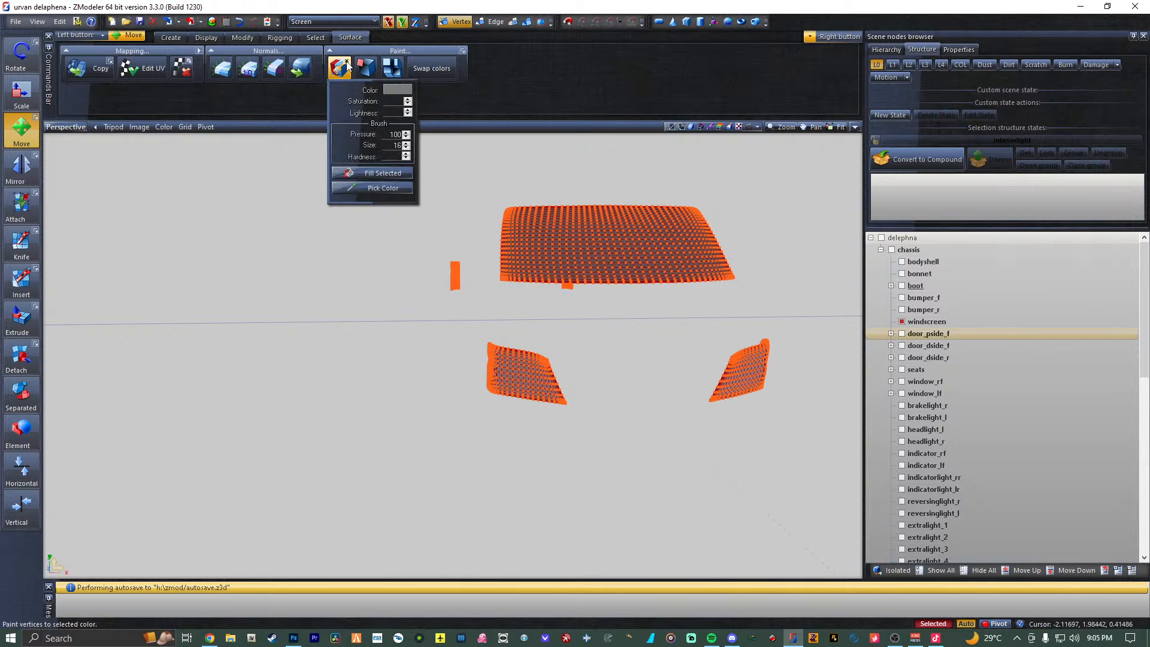
pyautogui.click(395, 90)
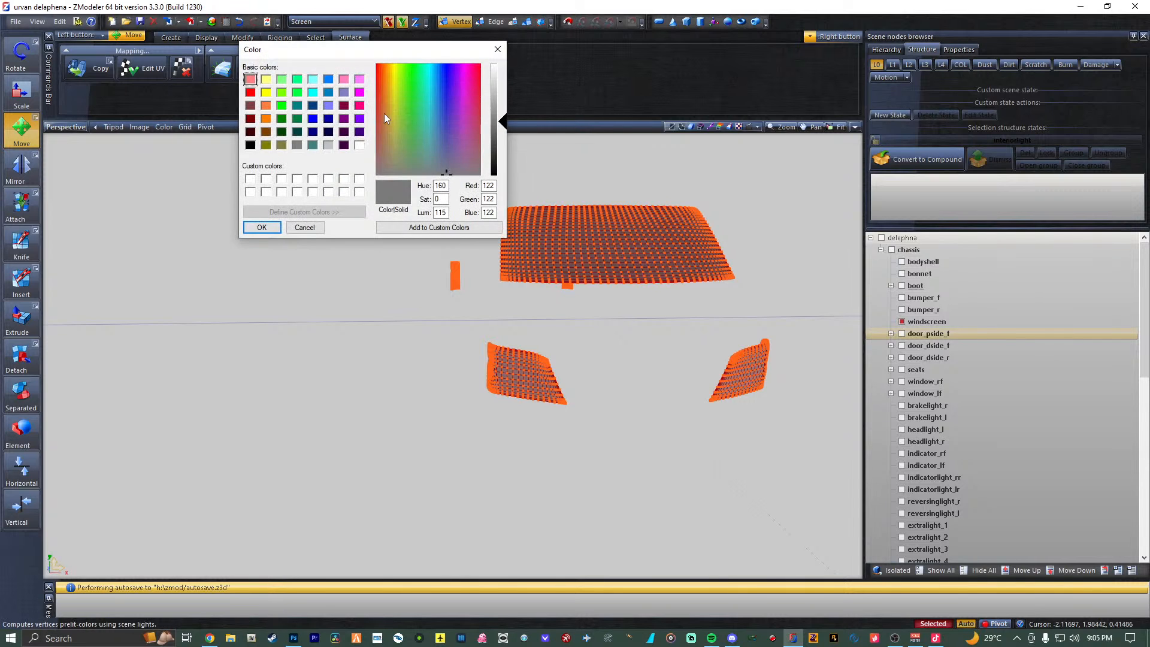
pyautogui.click(251, 144)
pyautogui.click(278, 228)
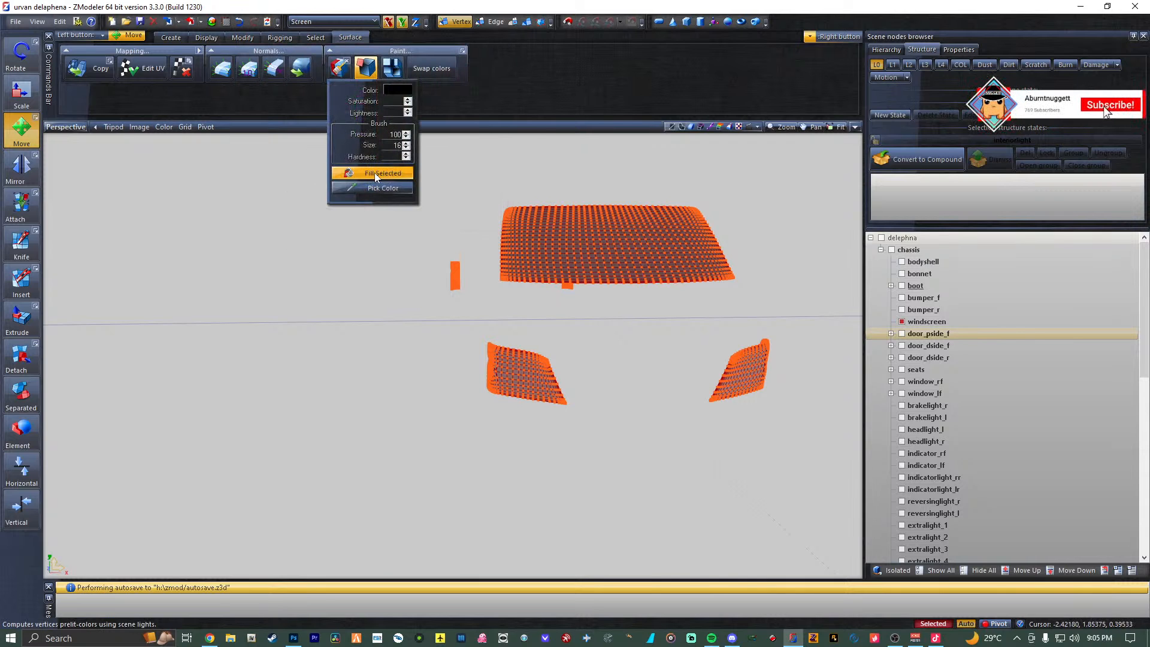
pyautogui.click(375, 173)
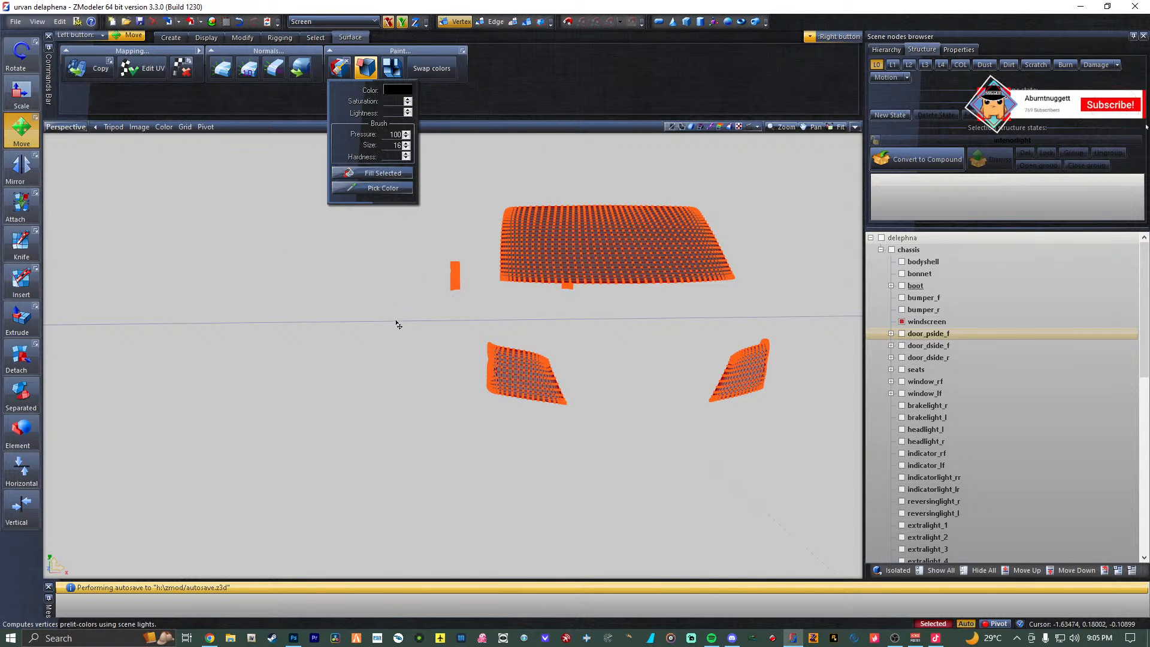
# Clear the vertex selection, return to object-level editing and close the vertex paint tools.
pyautogui.hotkey('ctrl', 'd')
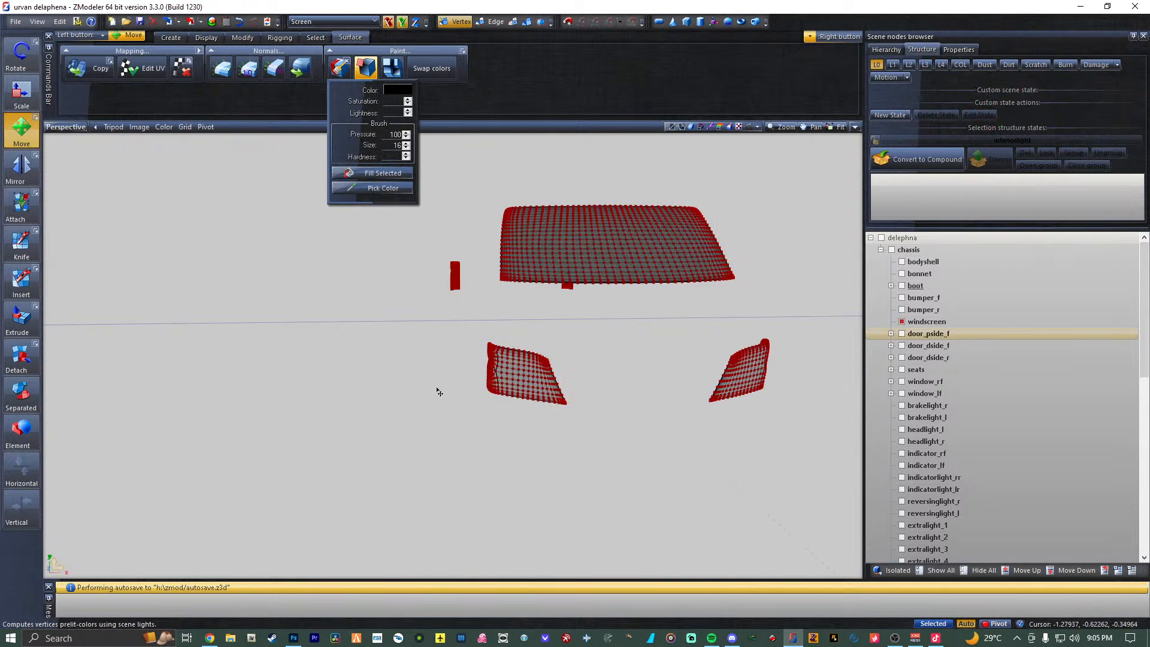
pyautogui.click(527, 22)
pyautogui.moveTo(364, 424); pyautogui.dragTo(369, 427)
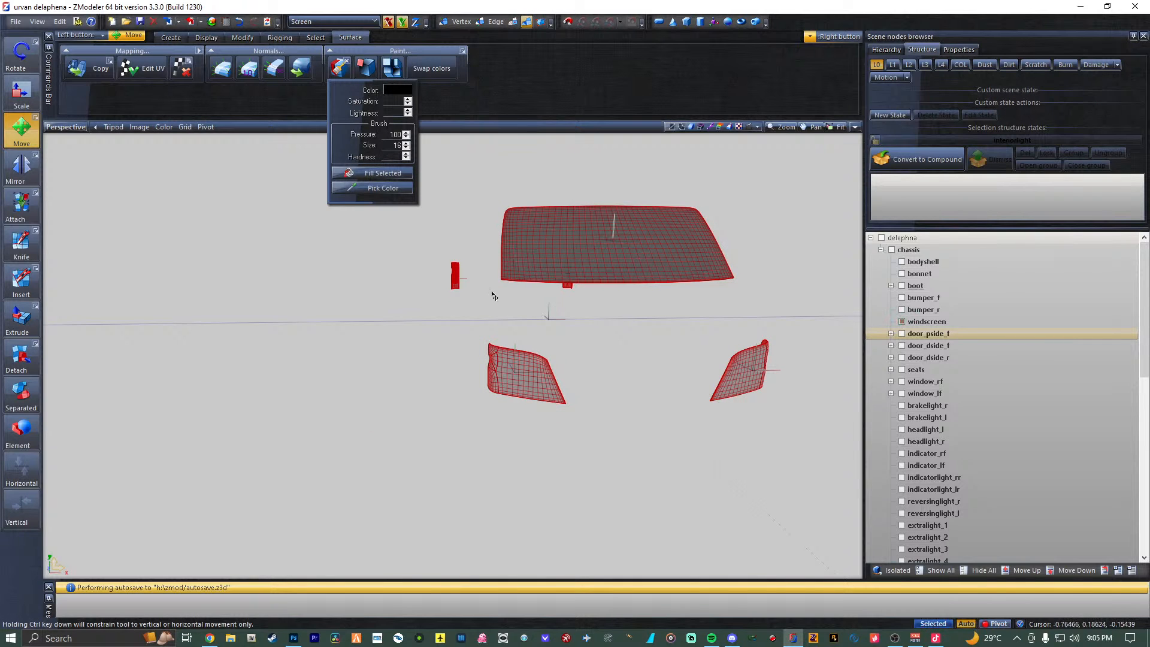
pyautogui.click(345, 62)
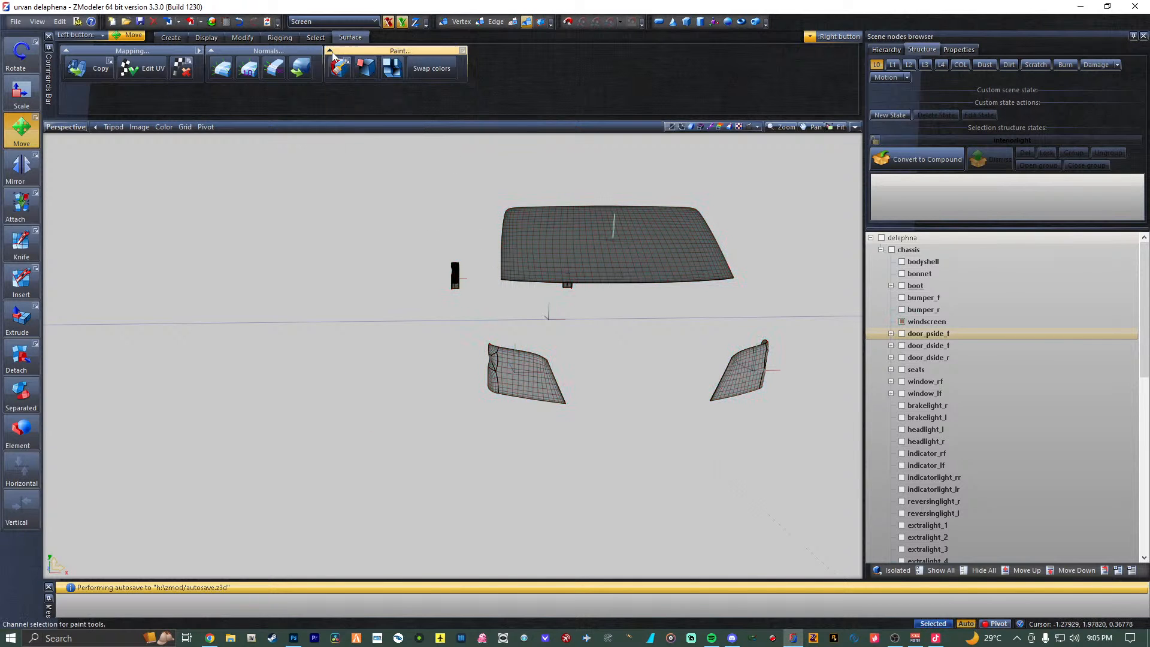
pyautogui.click(331, 51)
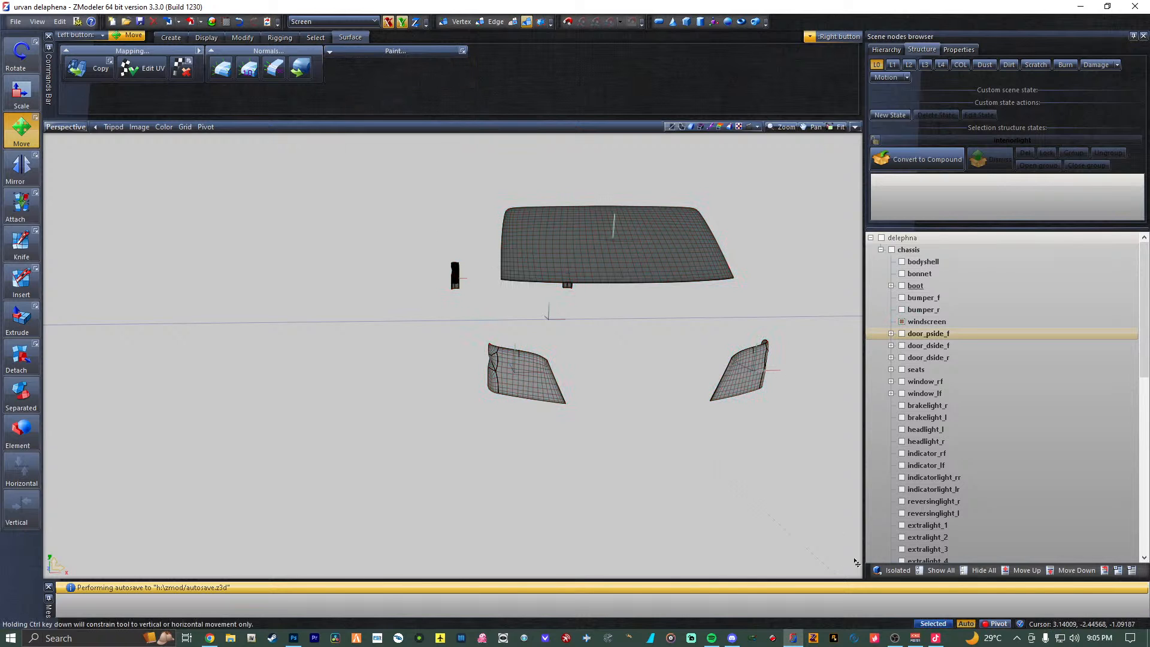
# Show all scene nodes and switch from the Perspective view to a maximized 3D view of the van.
pyautogui.click(939, 570)
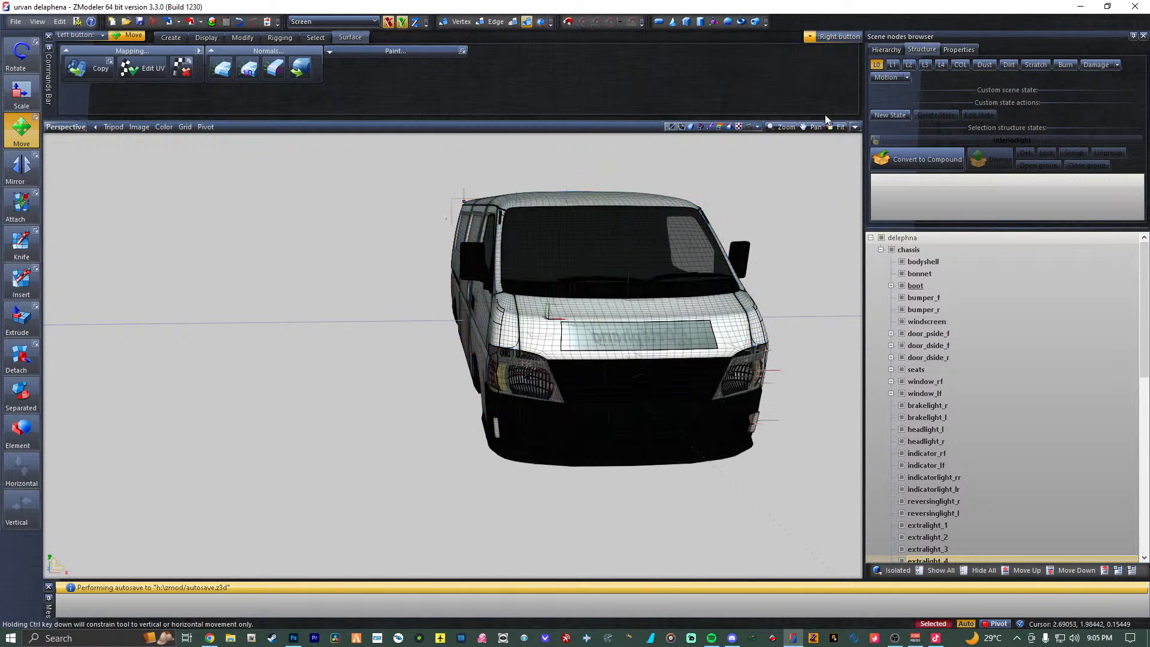
pyautogui.click(856, 127)
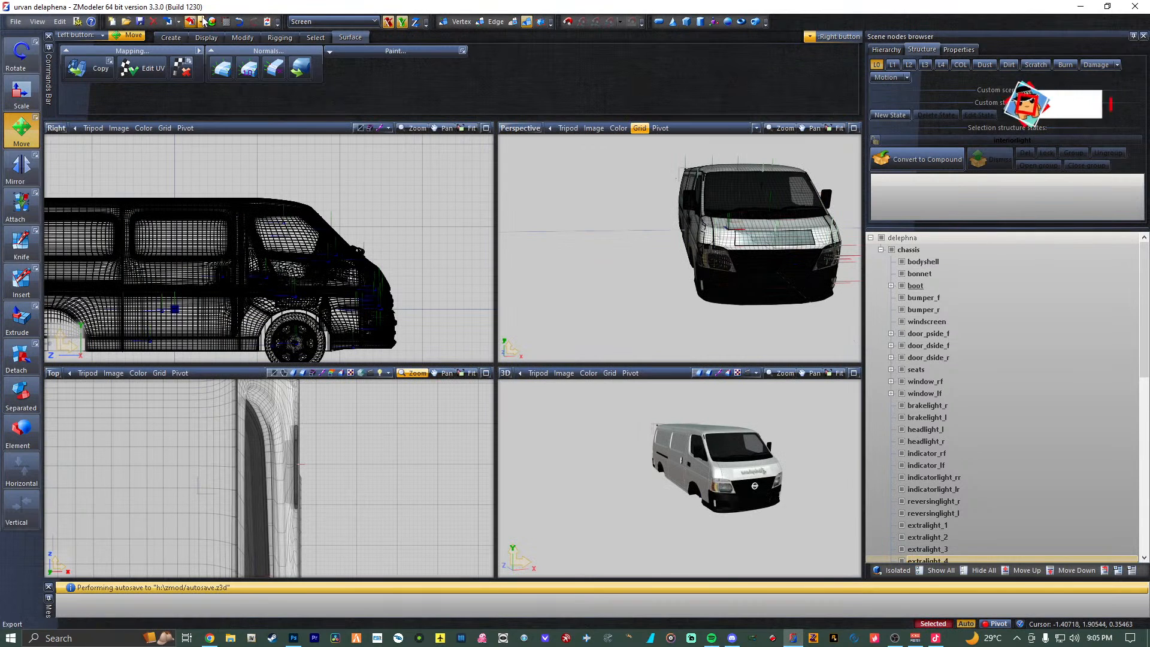
pyautogui.click(853, 373)
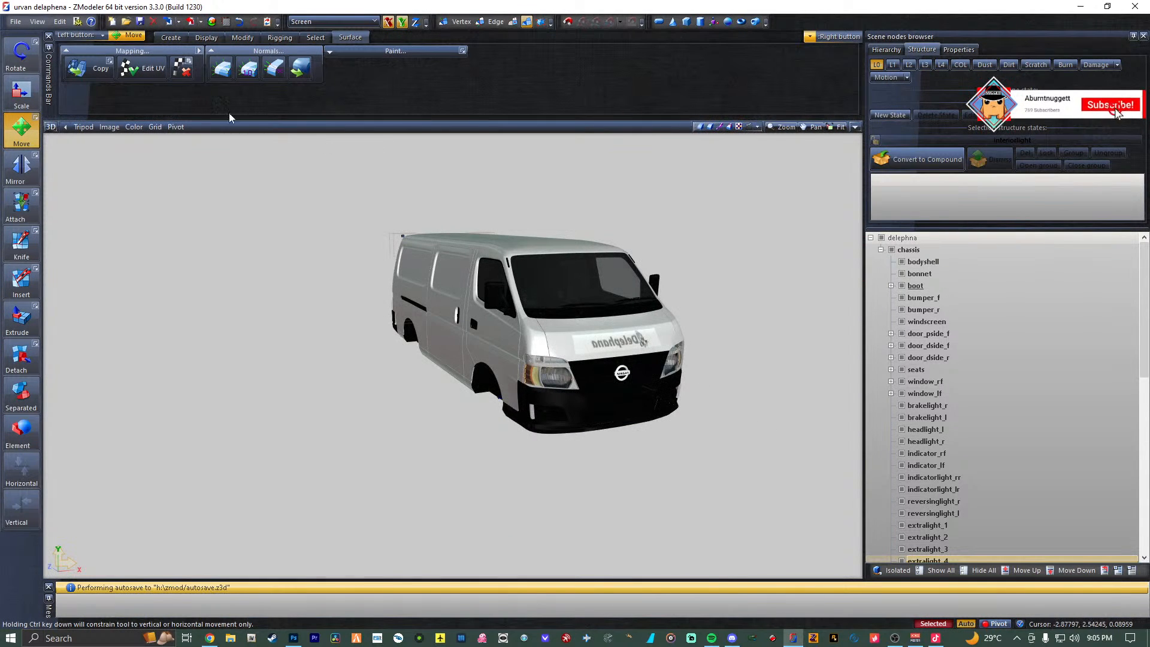
# Open the clearglass material's properties from the Material Browser and move its window so the settings are accessible.
pyautogui.click(213, 22)
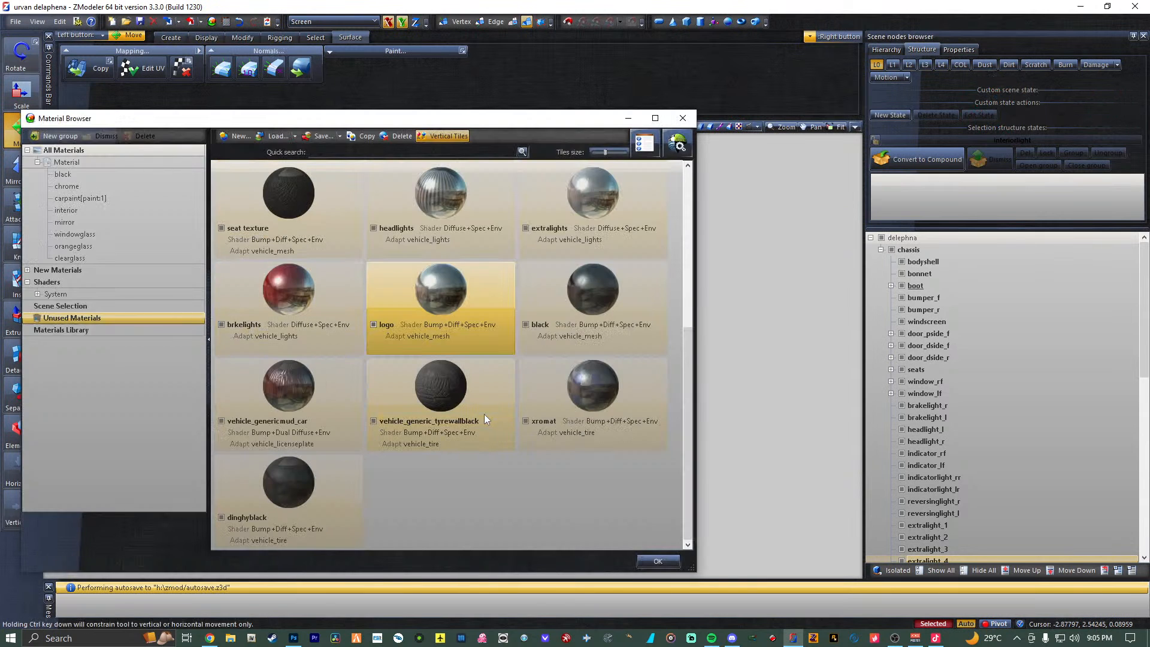
pyautogui.scroll(3, 593, 378)
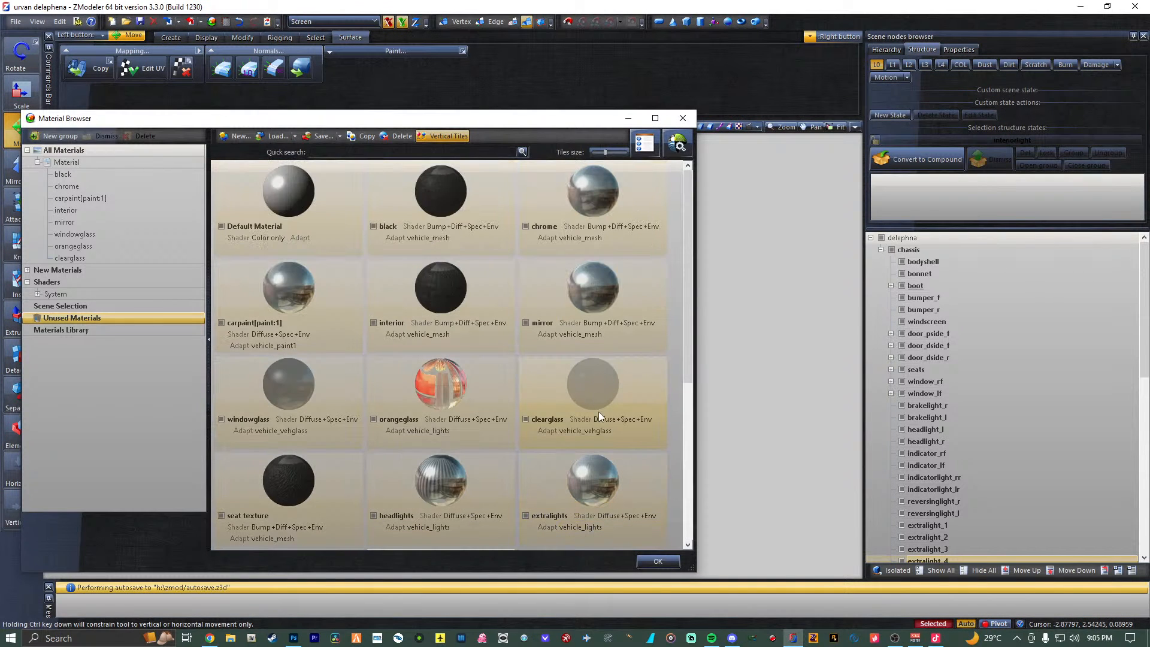
pyautogui.click(603, 384)
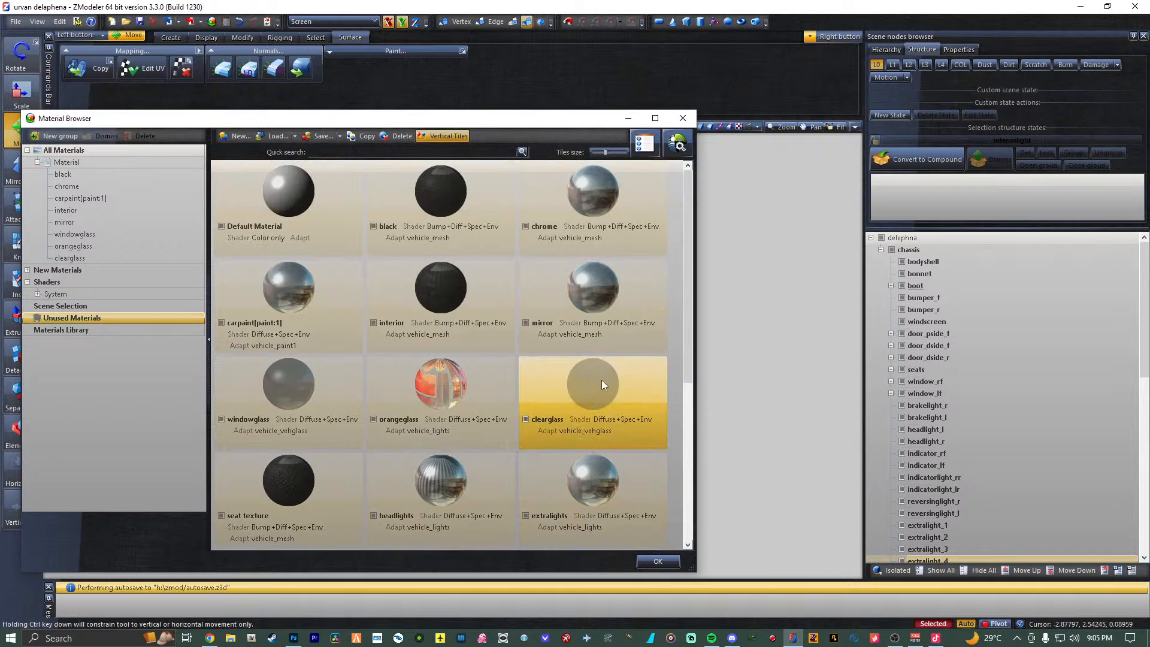
pyautogui.doubleClick(602, 382)
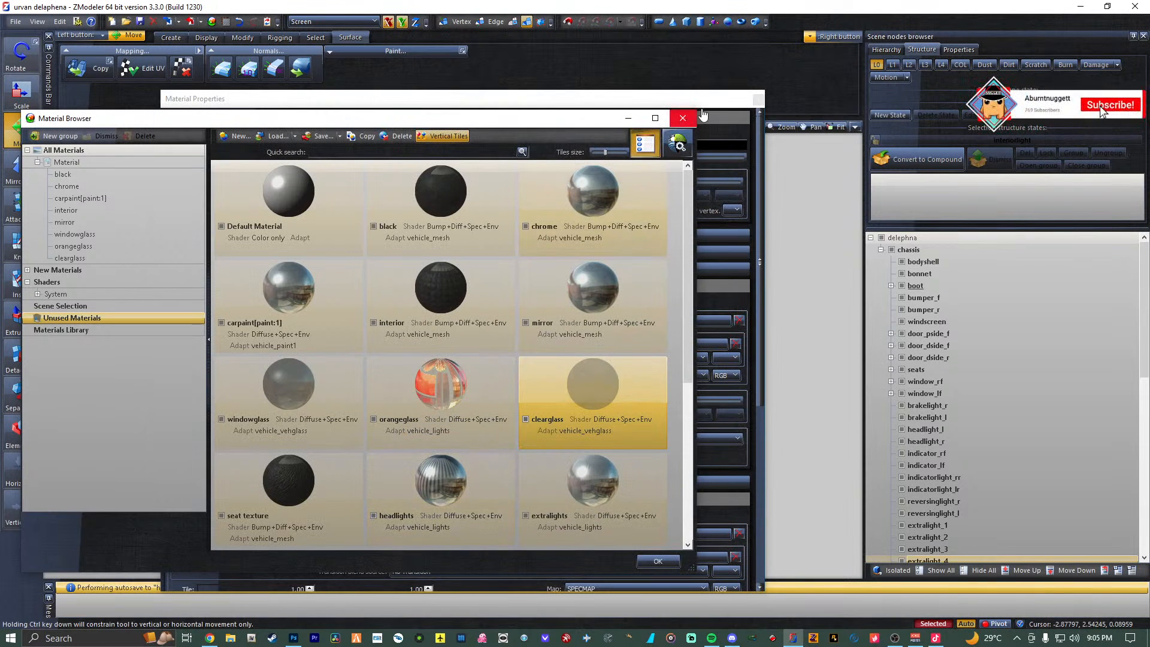
pyautogui.click(740, 107)
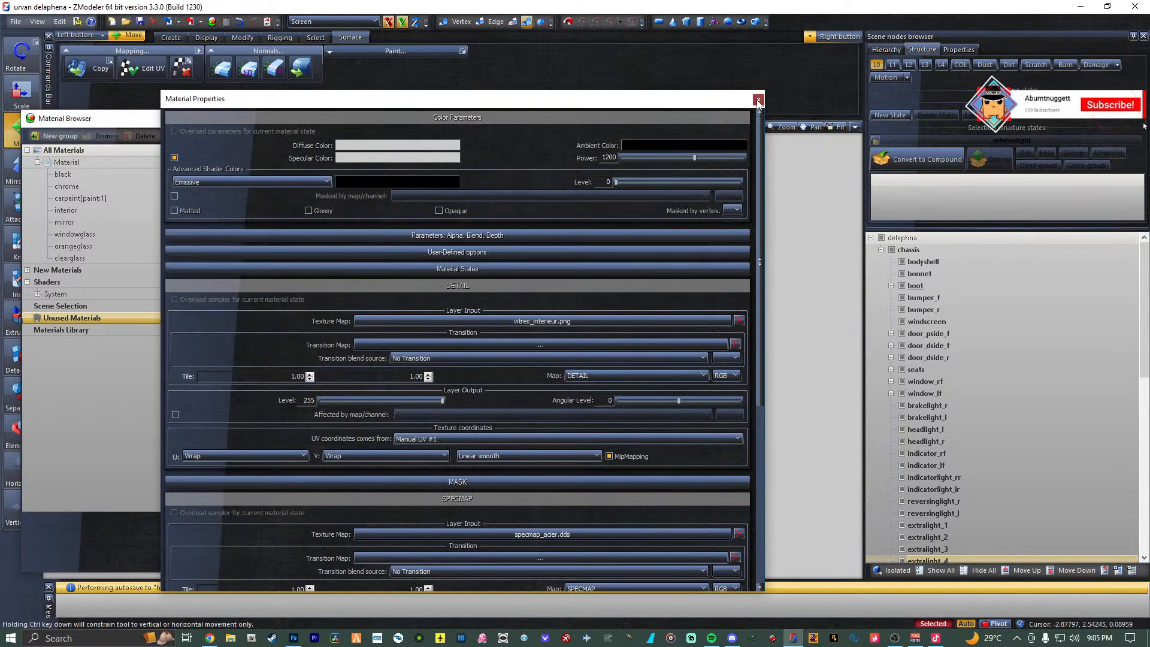
pyautogui.click(758, 102)
pyautogui.click(646, 153)
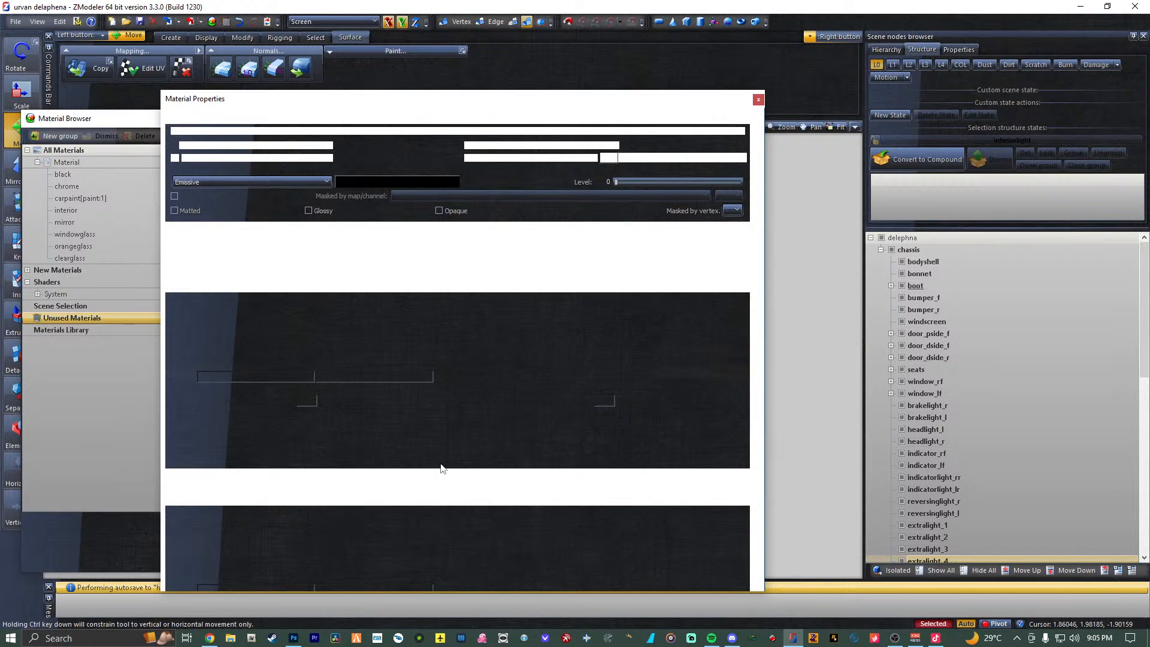
pyautogui.moveTo(410, 97); pyautogui.dragTo(434, 40)
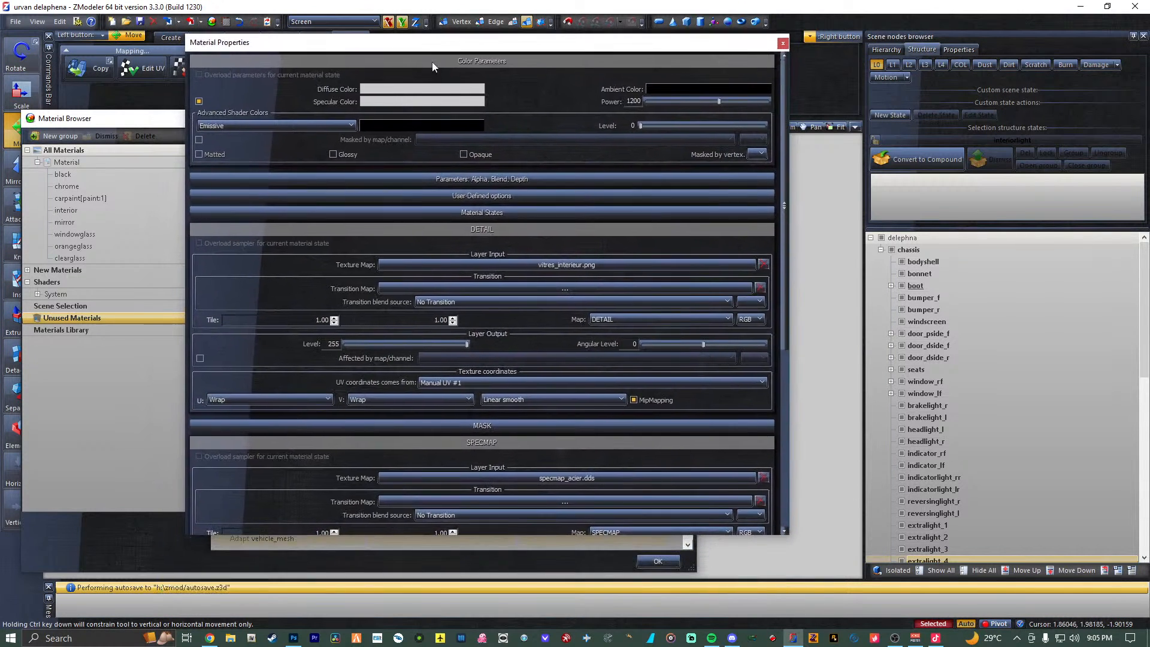
# Add a user-defined option named Crash to the clearglass material and close its properties.
pyautogui.click(511, 233)
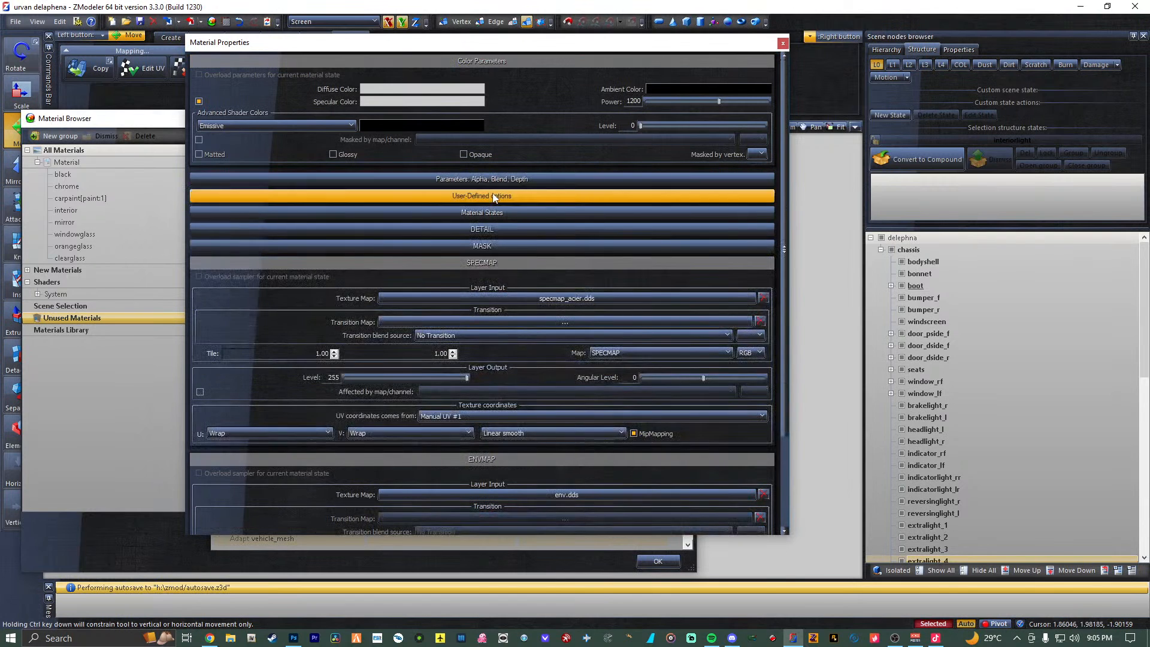
pyautogui.click(497, 196)
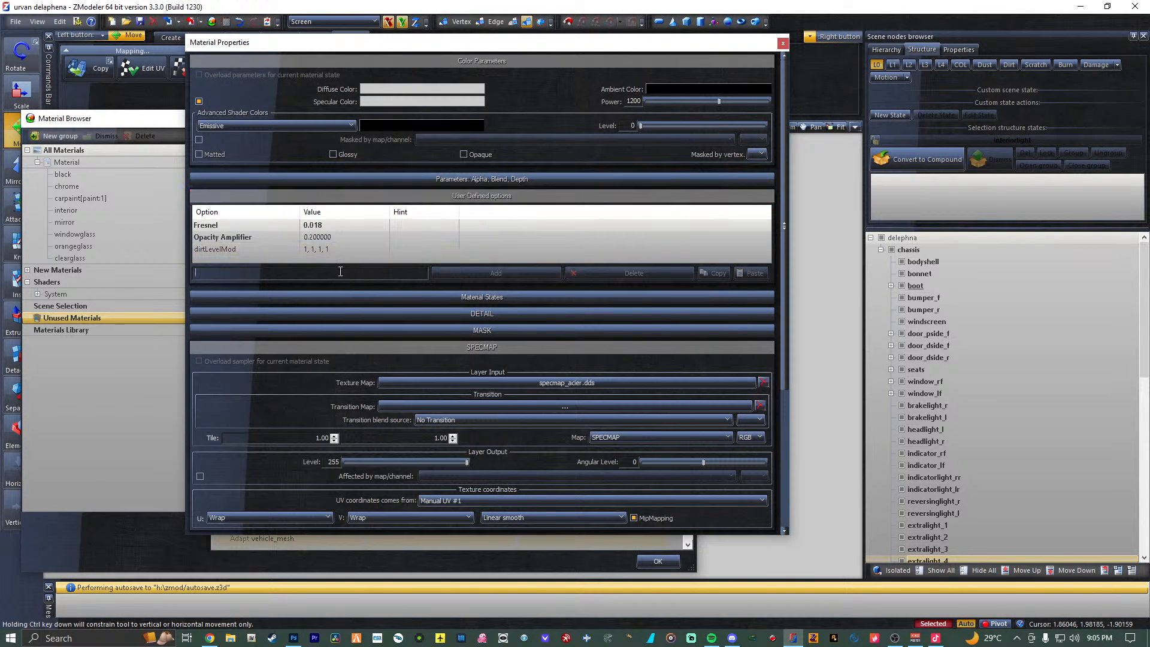
pyautogui.write('Crash')
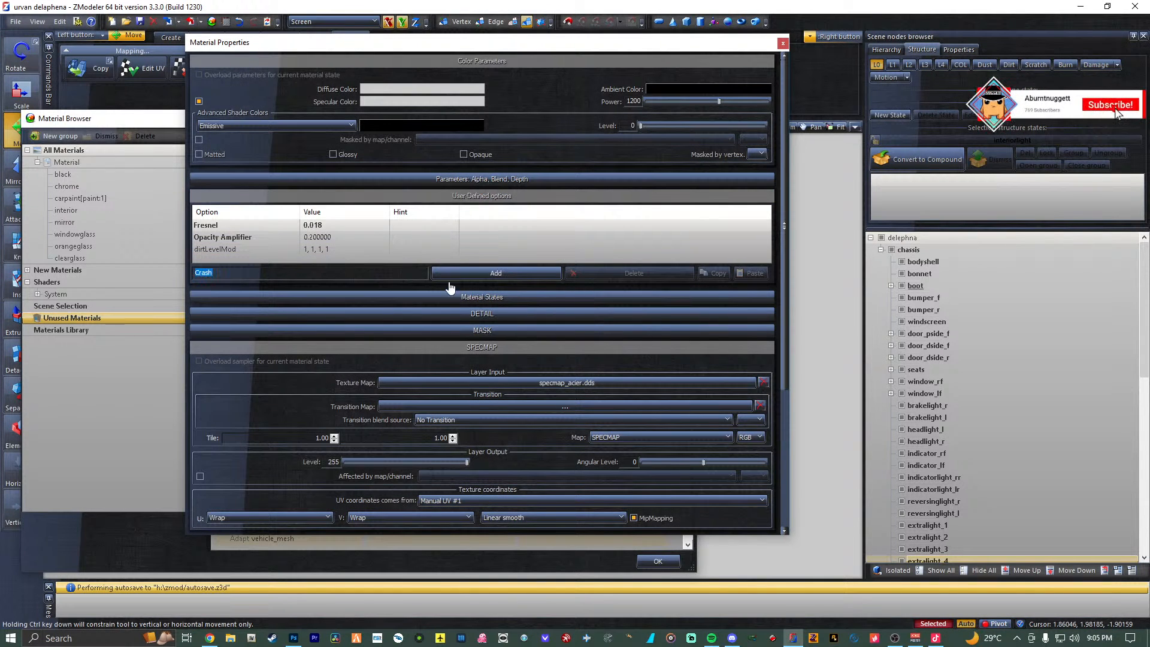
pyautogui.click(522, 274)
pyautogui.click(783, 43)
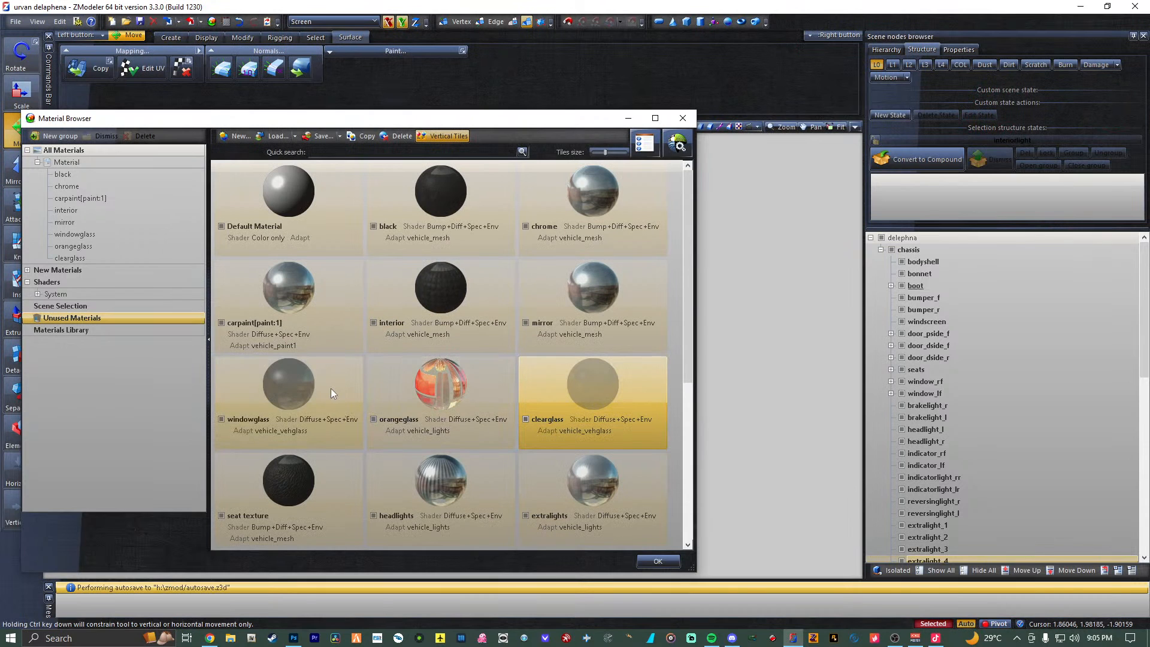
# Add a user-defined option named Crash to the windowglass material, then close its properties and the Material Browser.
pyautogui.click(334, 389)
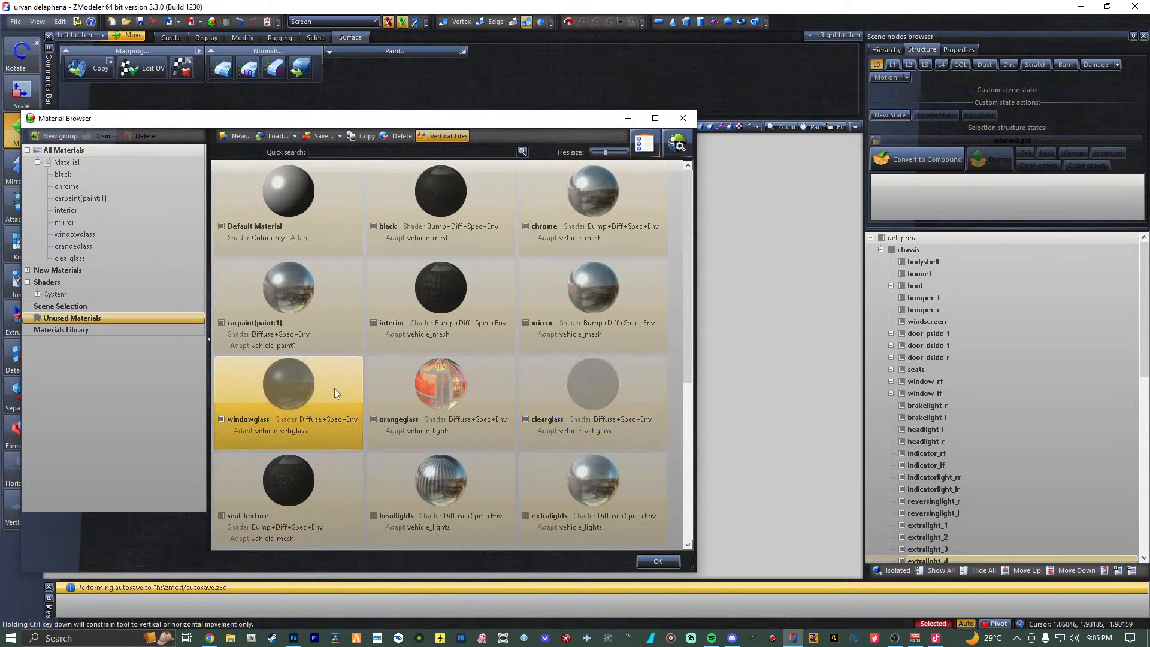
pyautogui.click(644, 144)
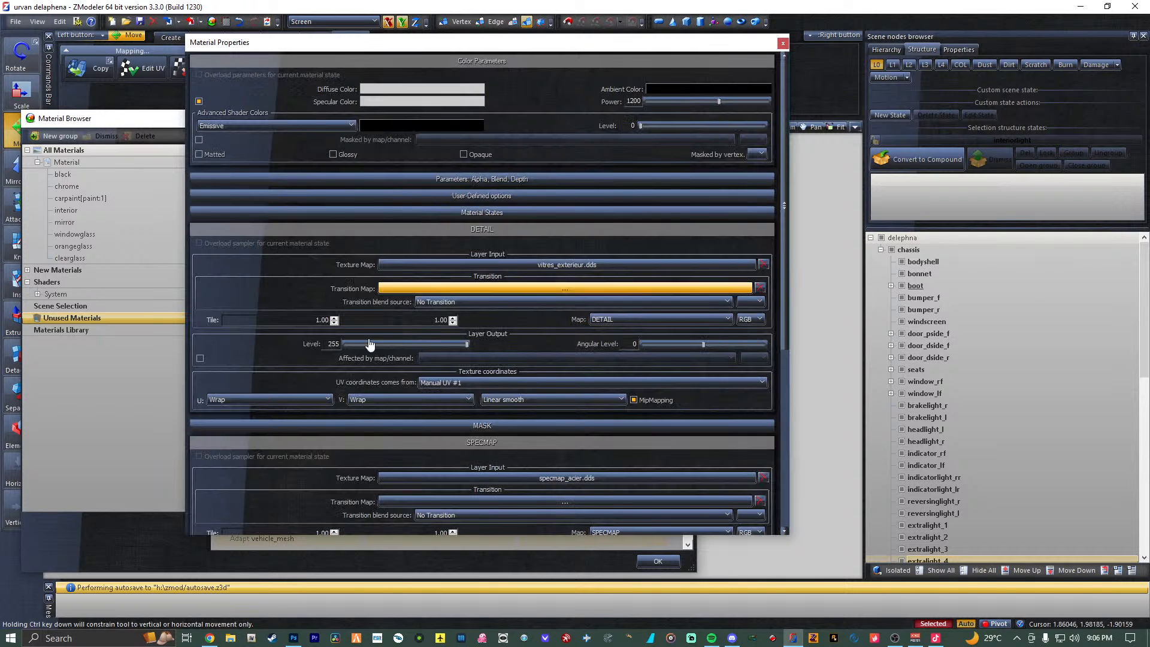
pyautogui.click(446, 200)
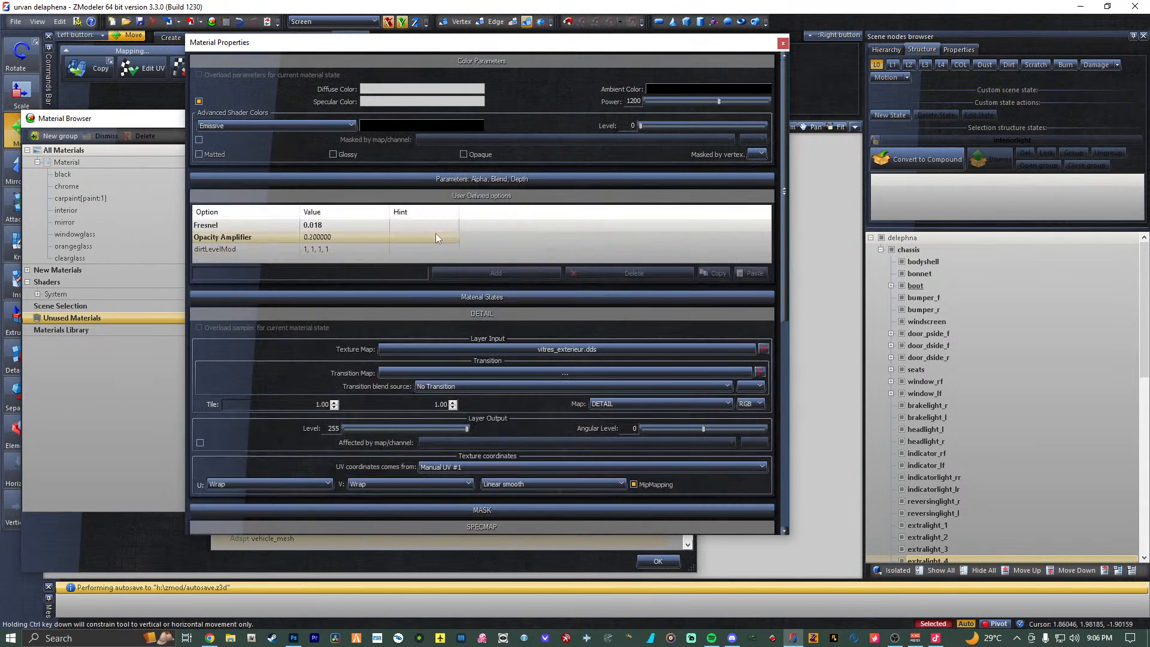
pyautogui.click(354, 272)
pyautogui.write('Crash')
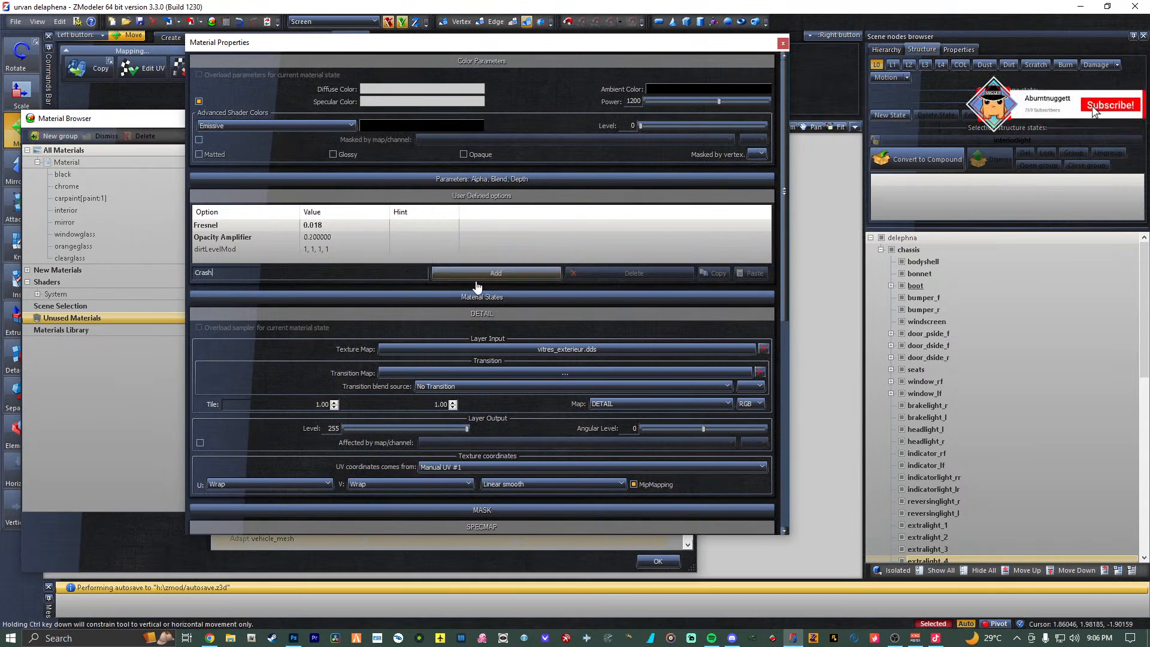
pyautogui.click(483, 275)
pyautogui.click(783, 44)
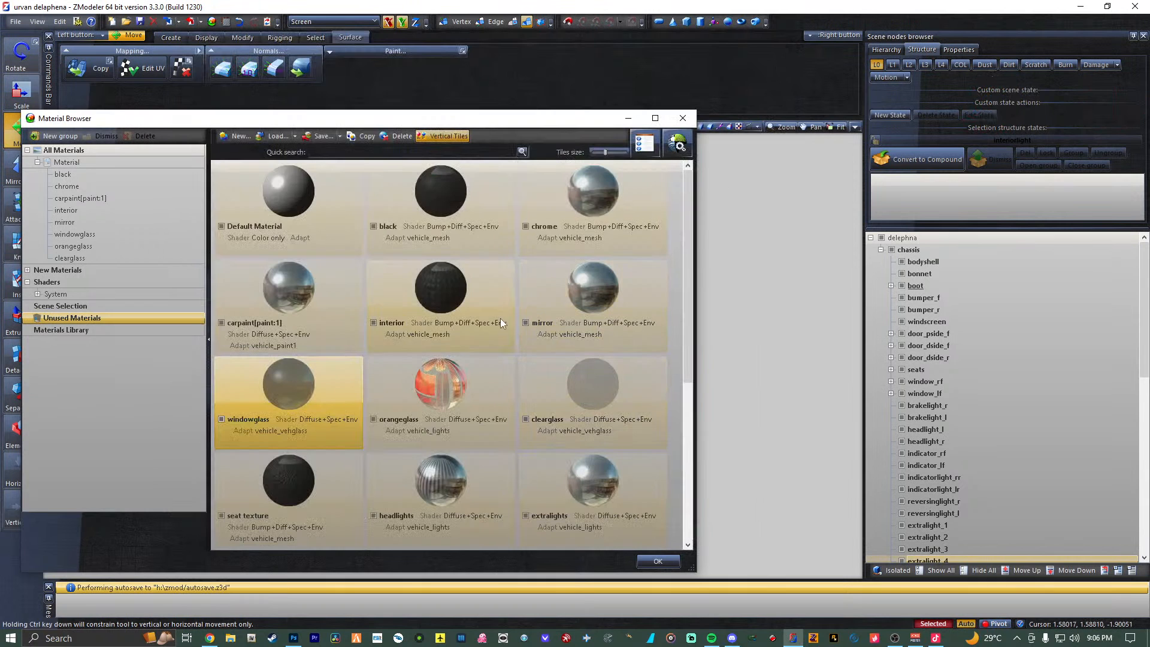
pyautogui.scroll(-3, 580, 433)
pyautogui.scroll(3, 582, 432)
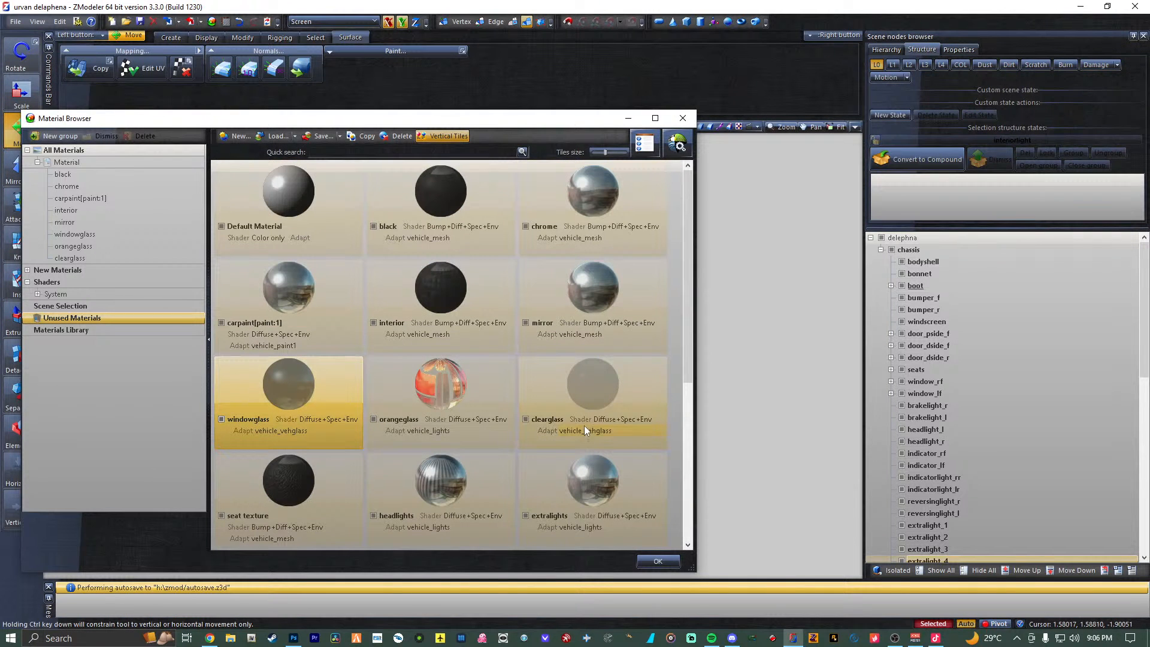
pyautogui.click(664, 560)
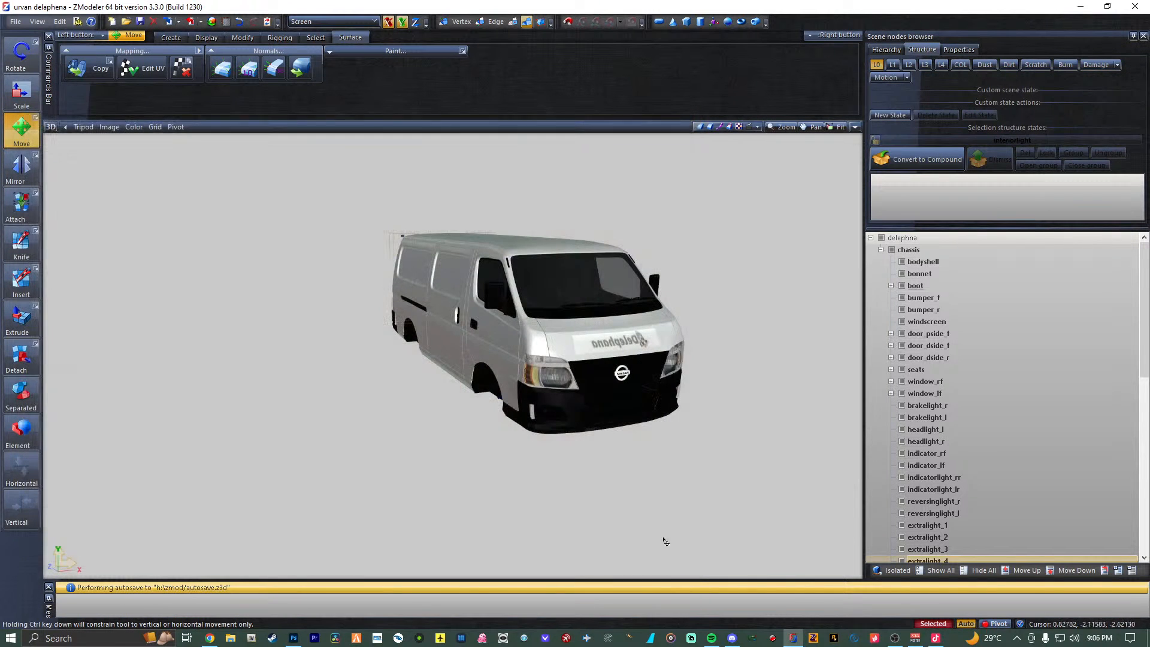
# Hide all nodes, show only the windscreen, misc_a, misc_b, misc_c and misc_d glass parts, and select them.
pyautogui.click(982, 570)
pyautogui.scroll(-7, 910, 360)
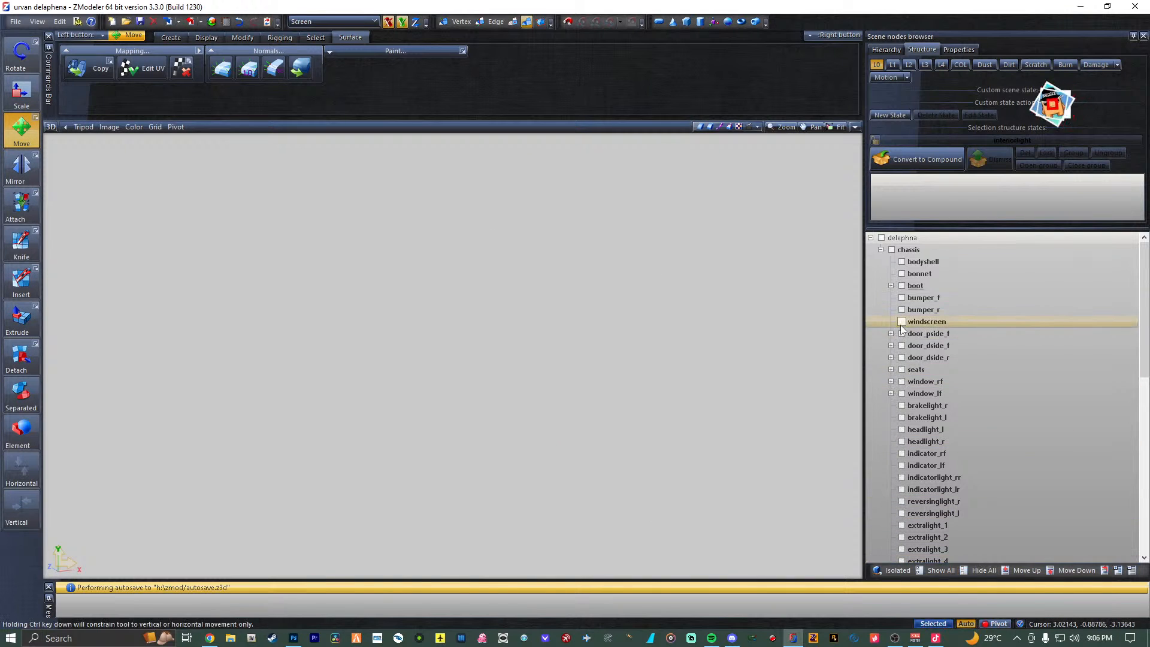
pyautogui.click(902, 371)
pyautogui.click(901, 345)
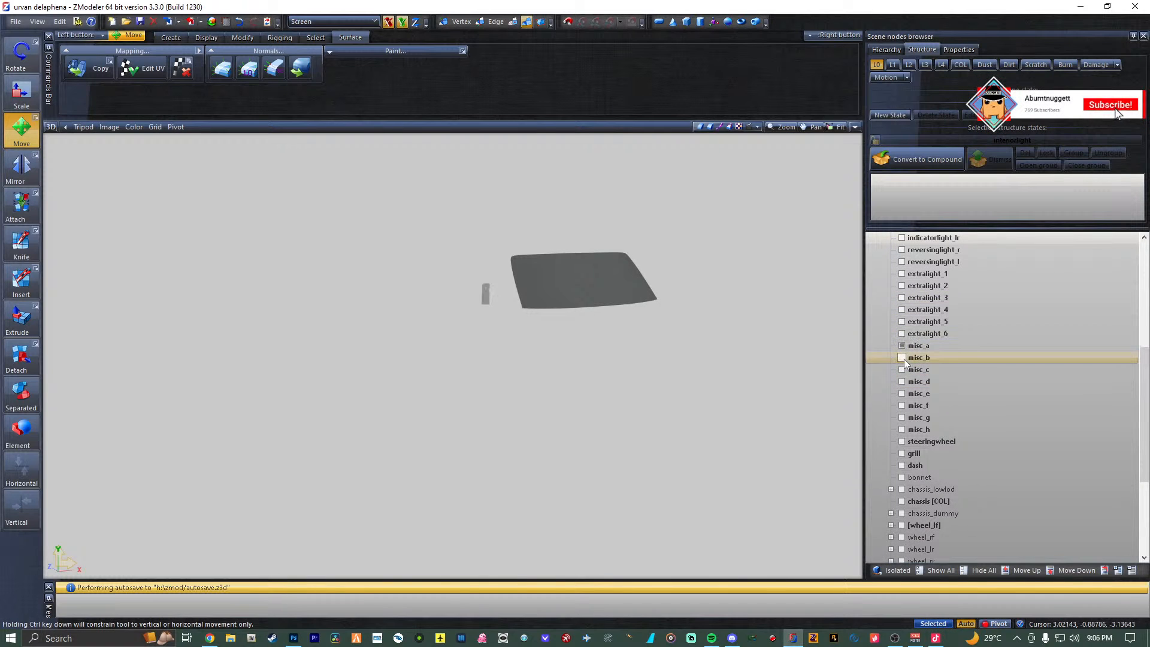
pyautogui.click(901, 358)
pyautogui.click(902, 369)
pyautogui.click(901, 382)
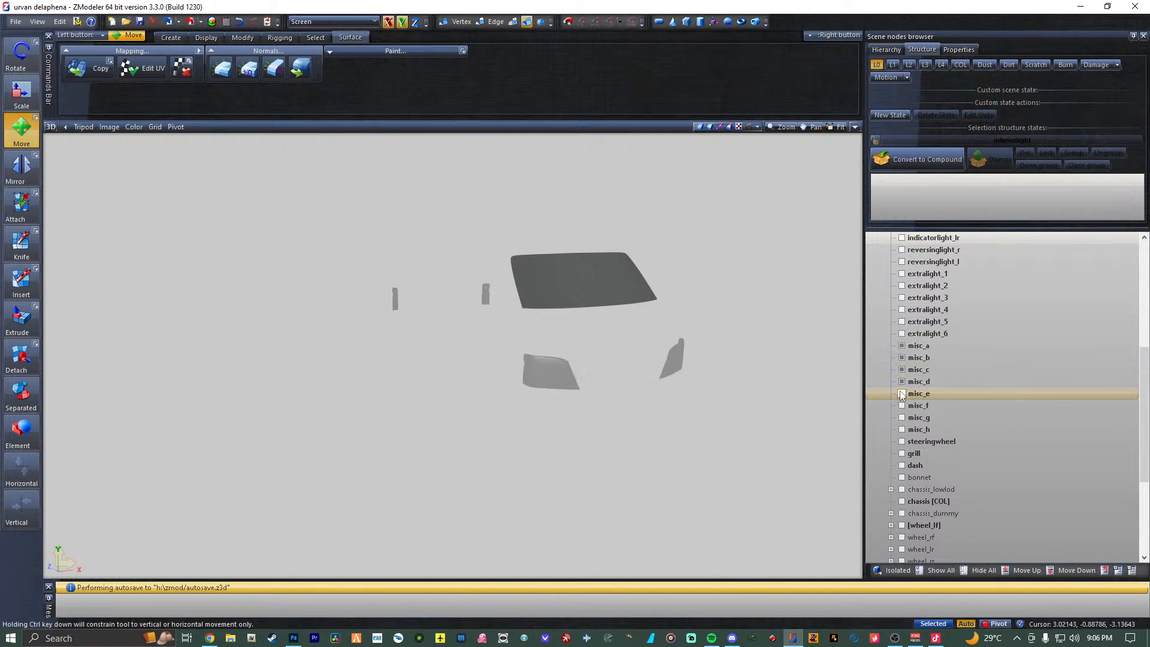
pyautogui.click(900, 392)
pyautogui.moveTo(747, 430); pyautogui.dragTo(748, 430, button='middle')
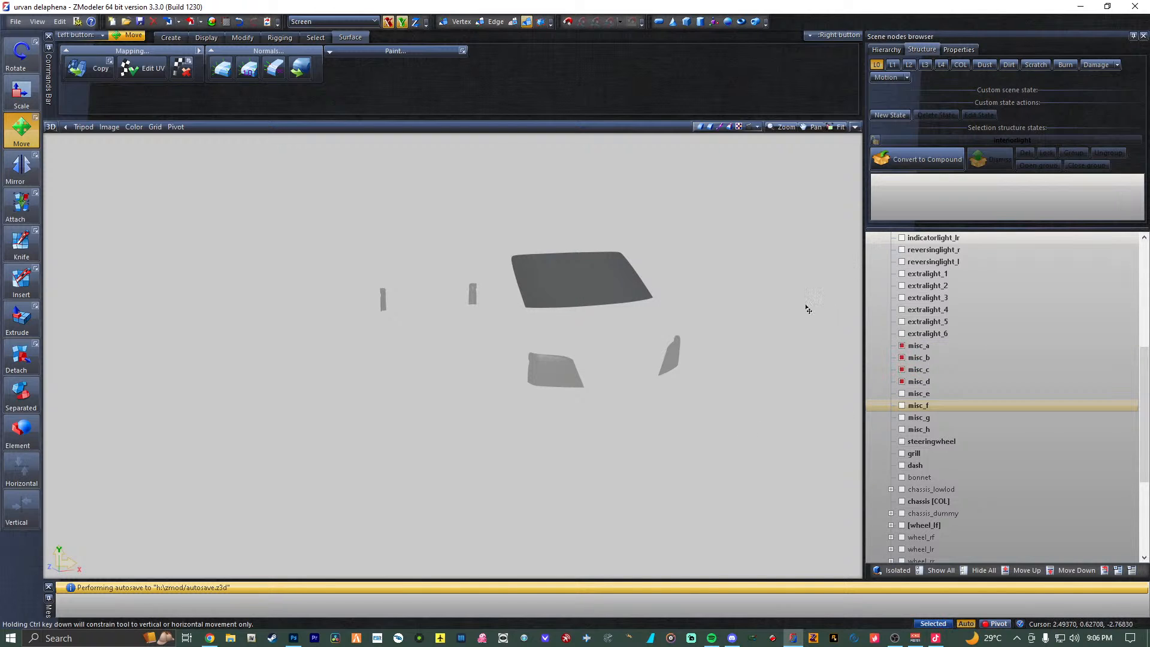
# Enable user-defined options for the selected glass meshes, add the option Crash and apply it.
pyautogui.click(958, 51)
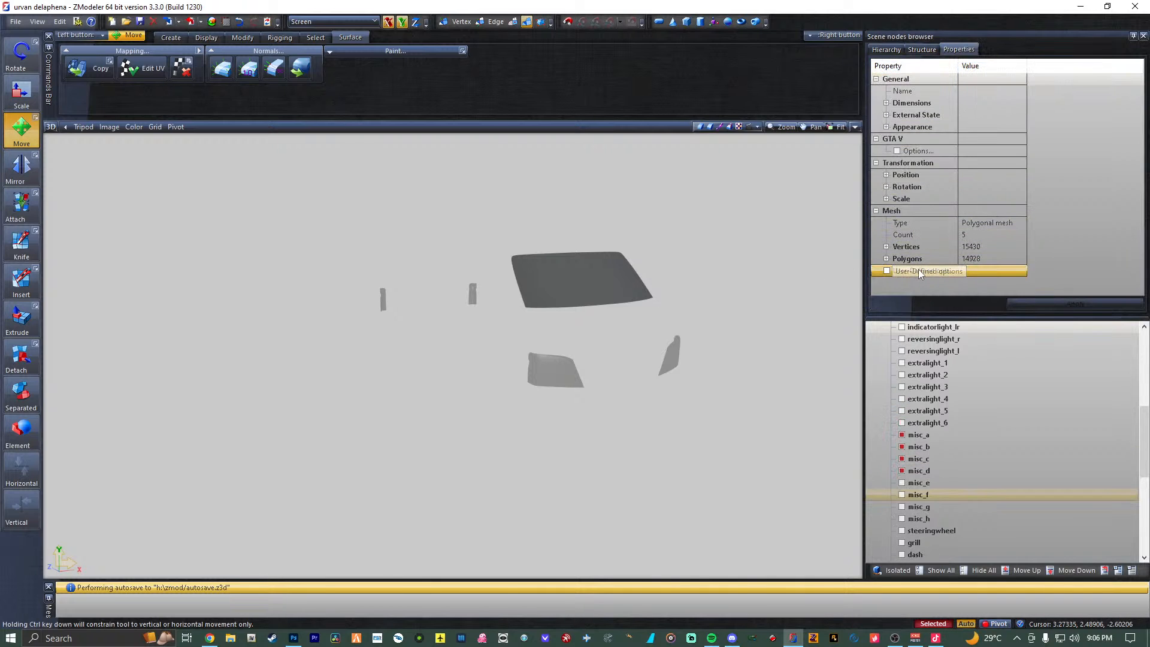
pyautogui.click(887, 271)
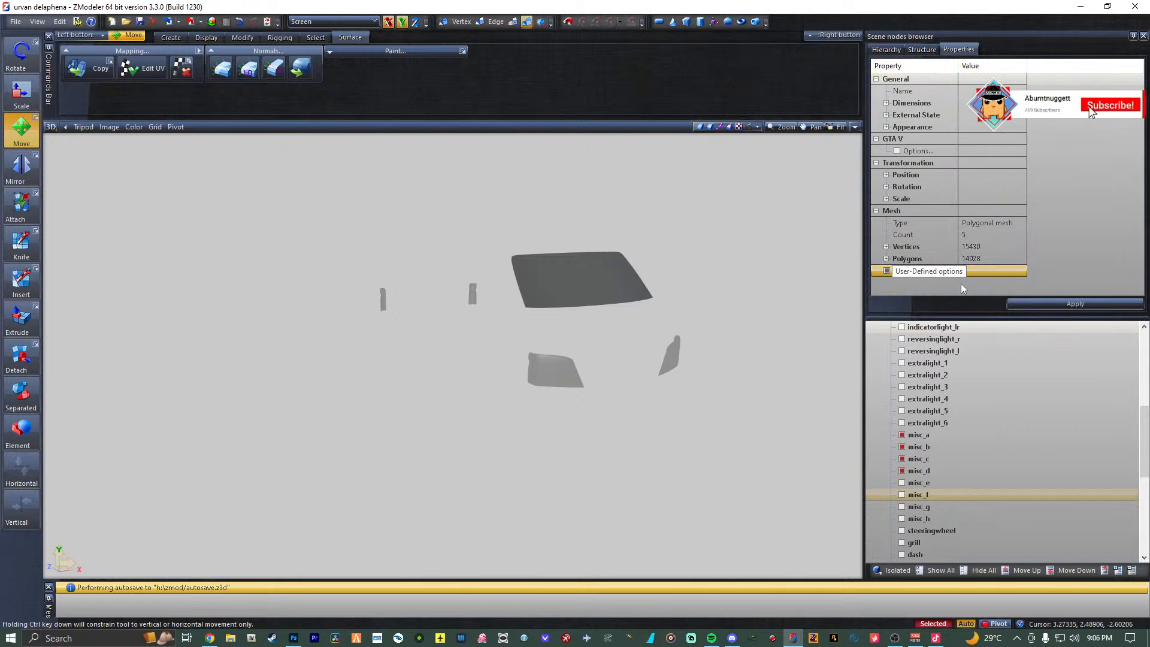
pyautogui.click(1042, 307)
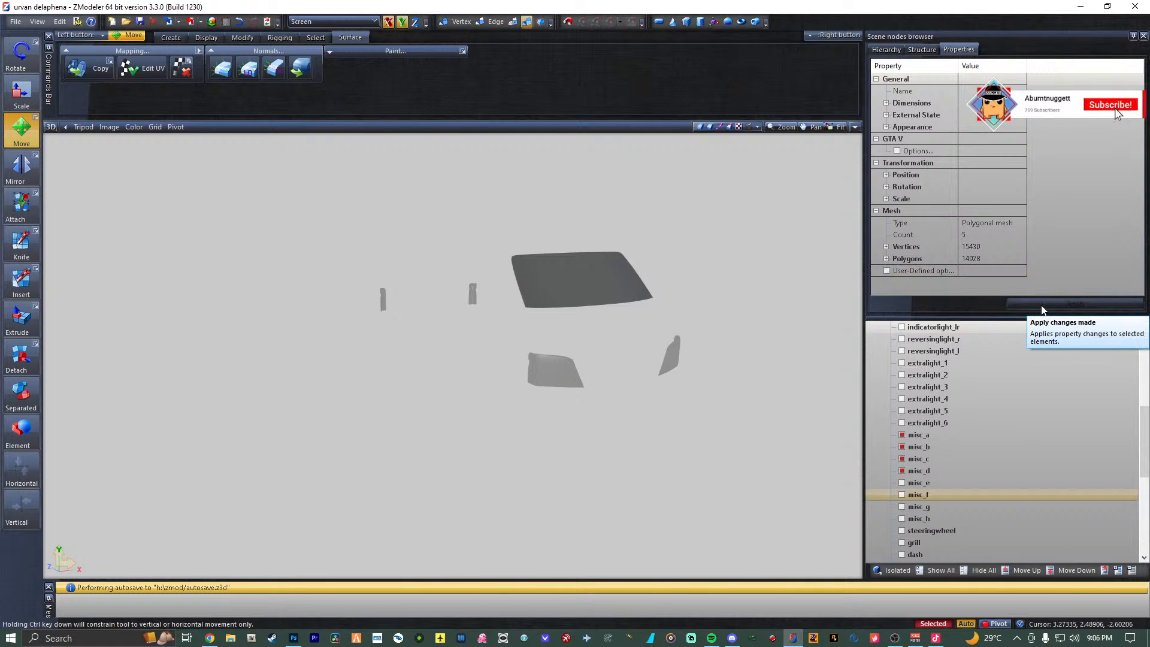
pyautogui.click(886, 271)
pyautogui.click(911, 272)
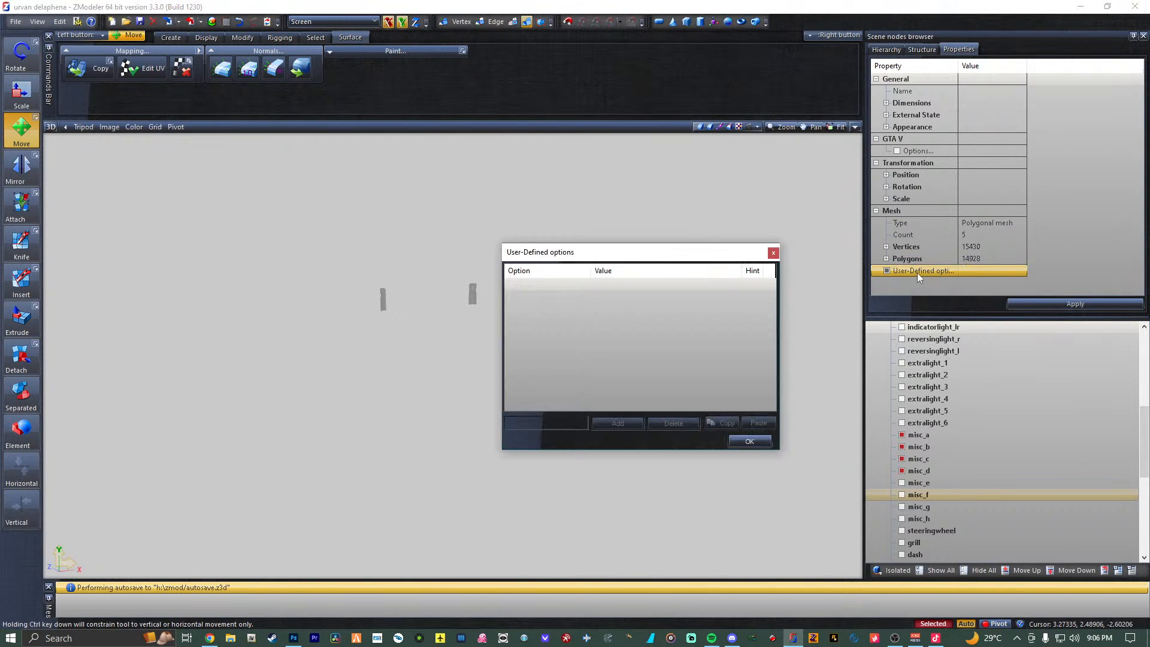
pyautogui.click(538, 426)
pyautogui.write('Crash')
pyautogui.click(624, 425)
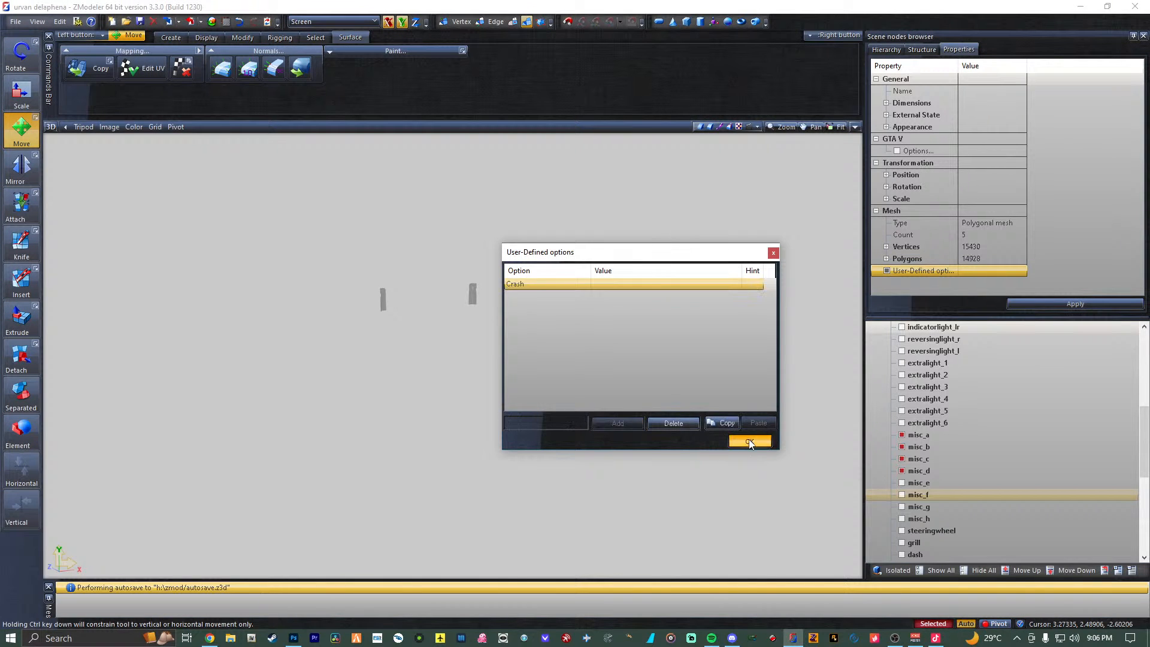
pyautogui.click(749, 442)
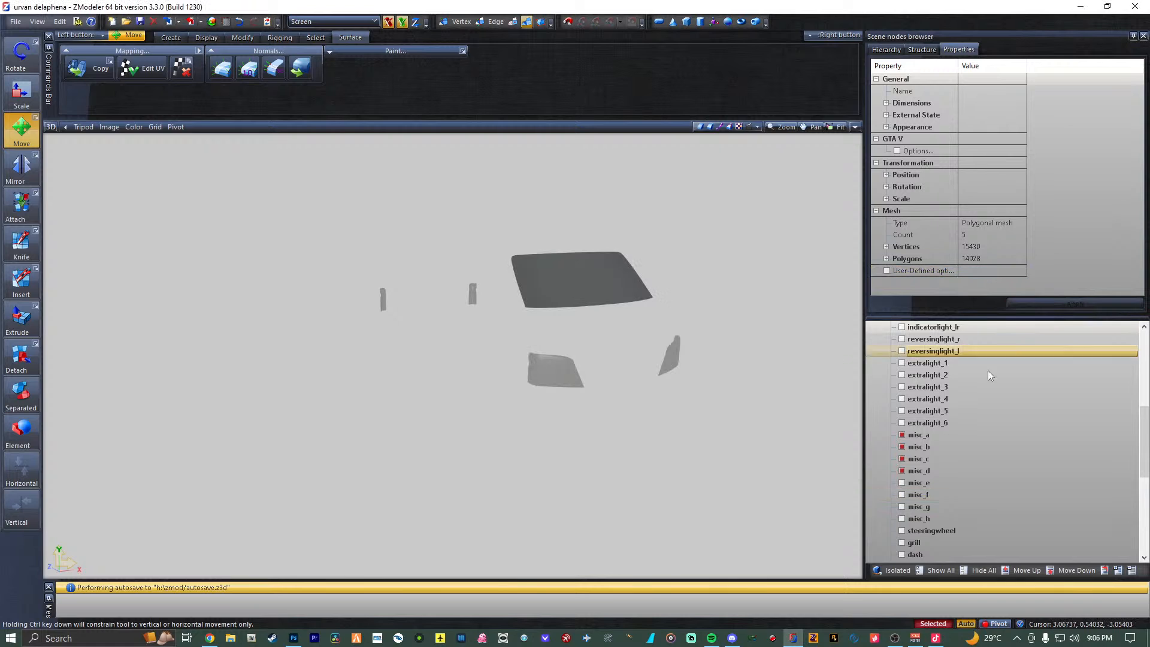
# Show all scene nodes again and return to the scene structure settings.
pyautogui.click(937, 570)
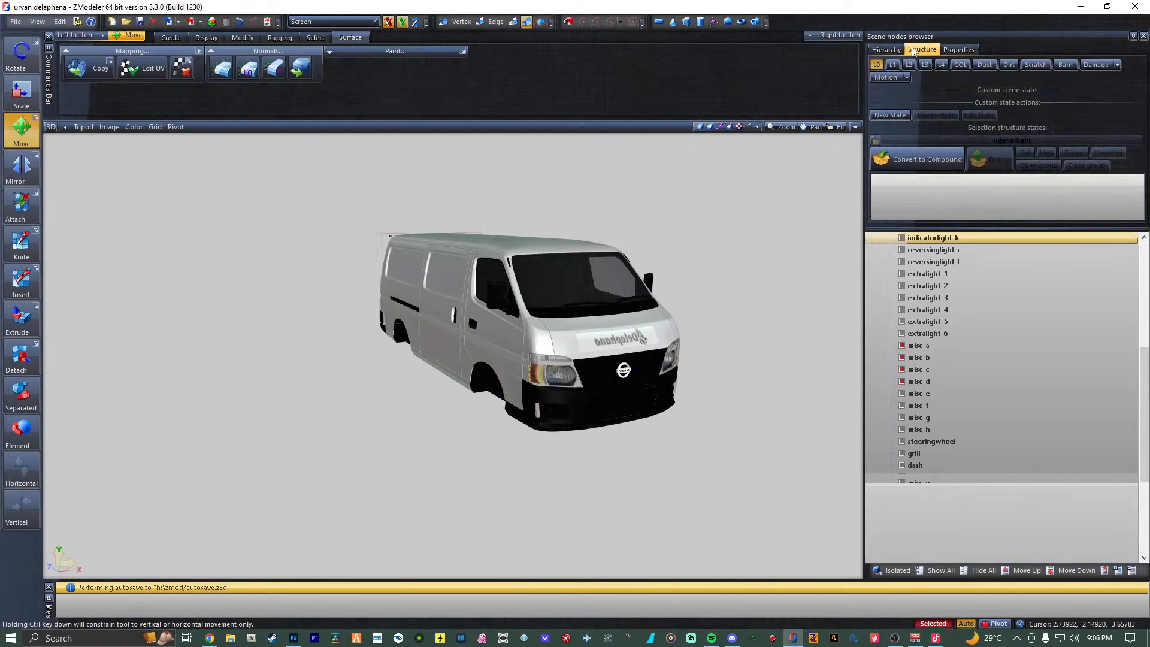
pyautogui.click(886, 50)
pyautogui.click(922, 50)
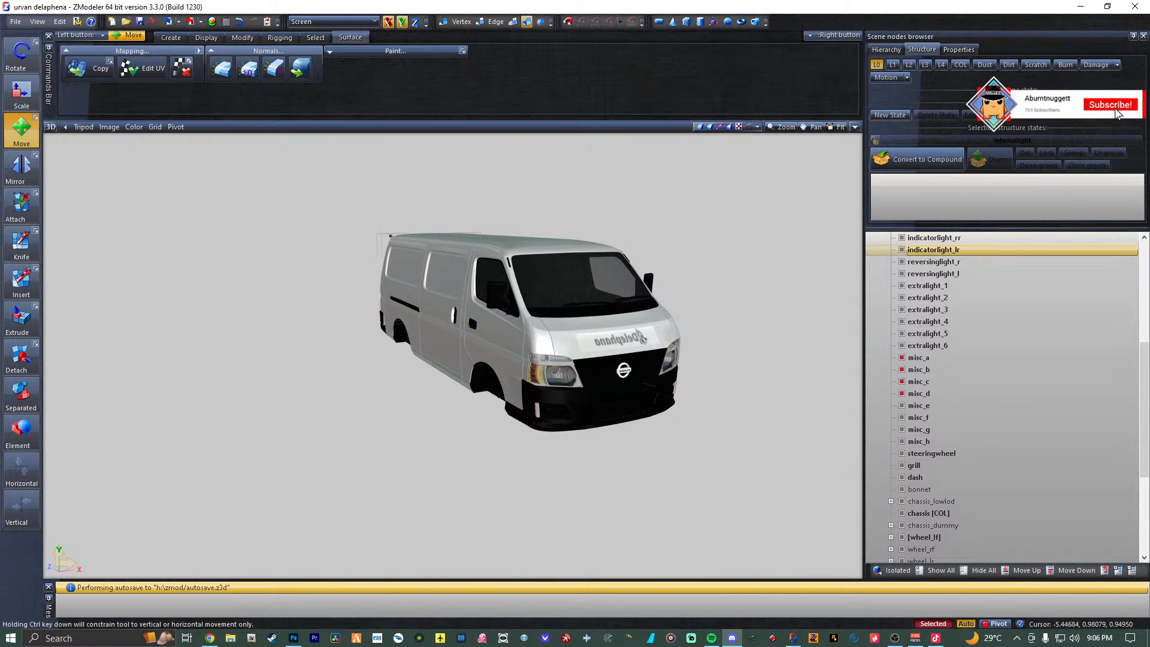
# Switch to Discord, reply "ohk lemme try that" to the UV-flipping advice in the open conversation, and return to ZModeler.
pyautogui.click(732, 638)
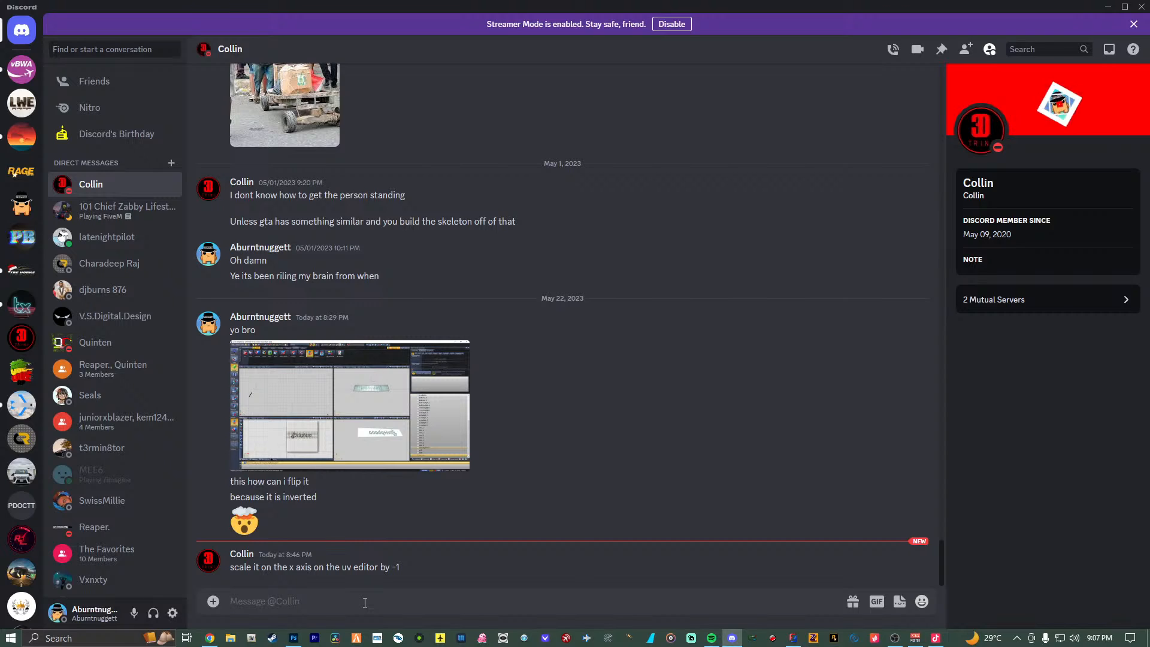
pyautogui.write('djdjdjdj')
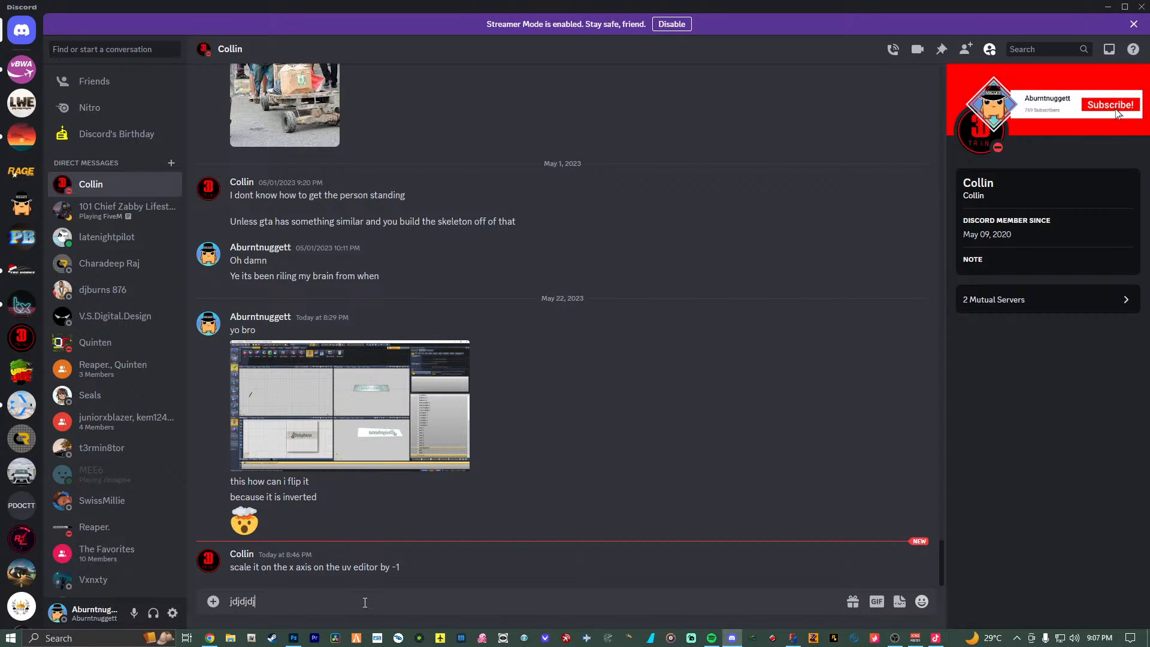
pyautogui.hotkey('ctrl', 'a')
pyautogui.press('BackSpace')
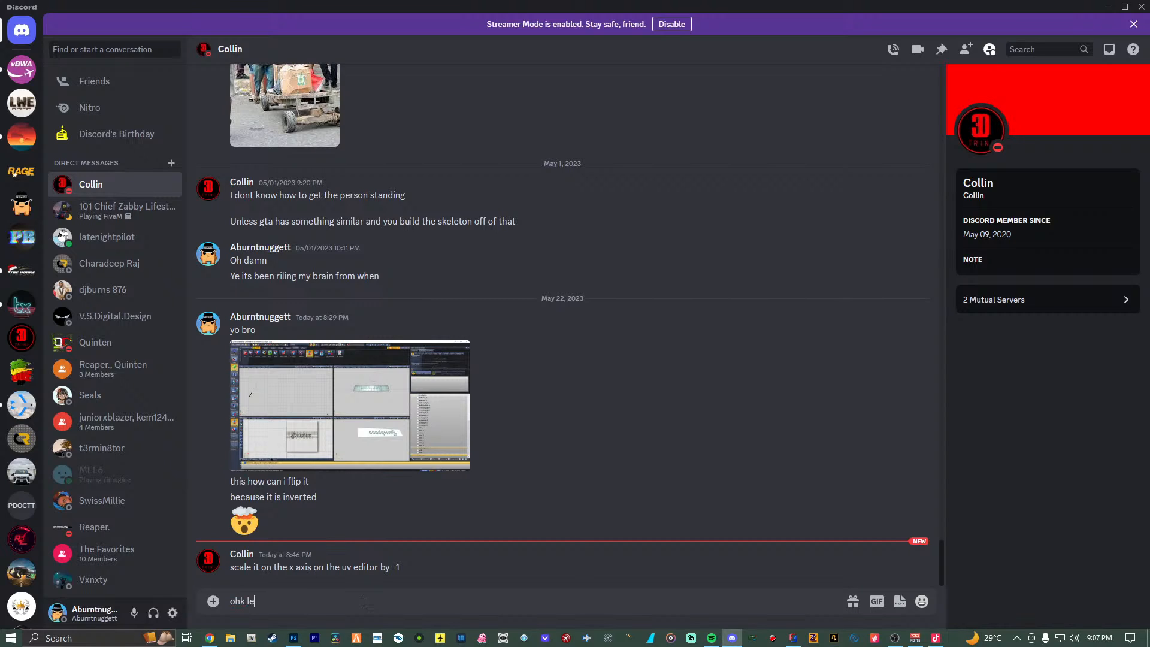
pyautogui.write('ohk lemme try that')
pyautogui.press('Return')
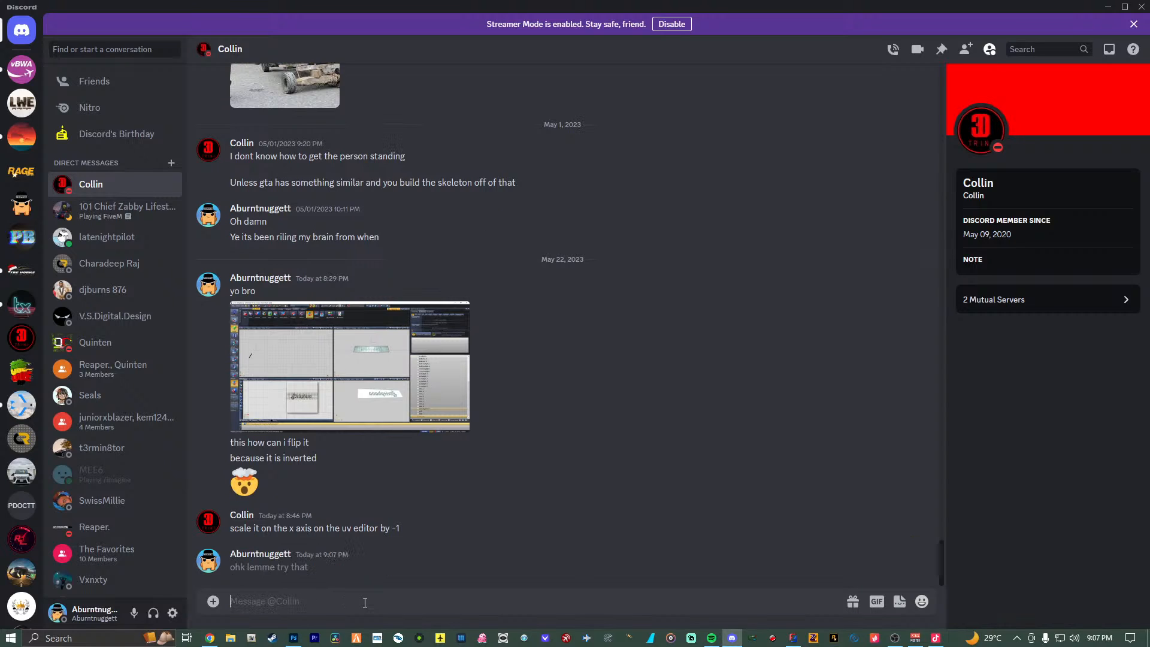
pyautogui.click(1107, 7)
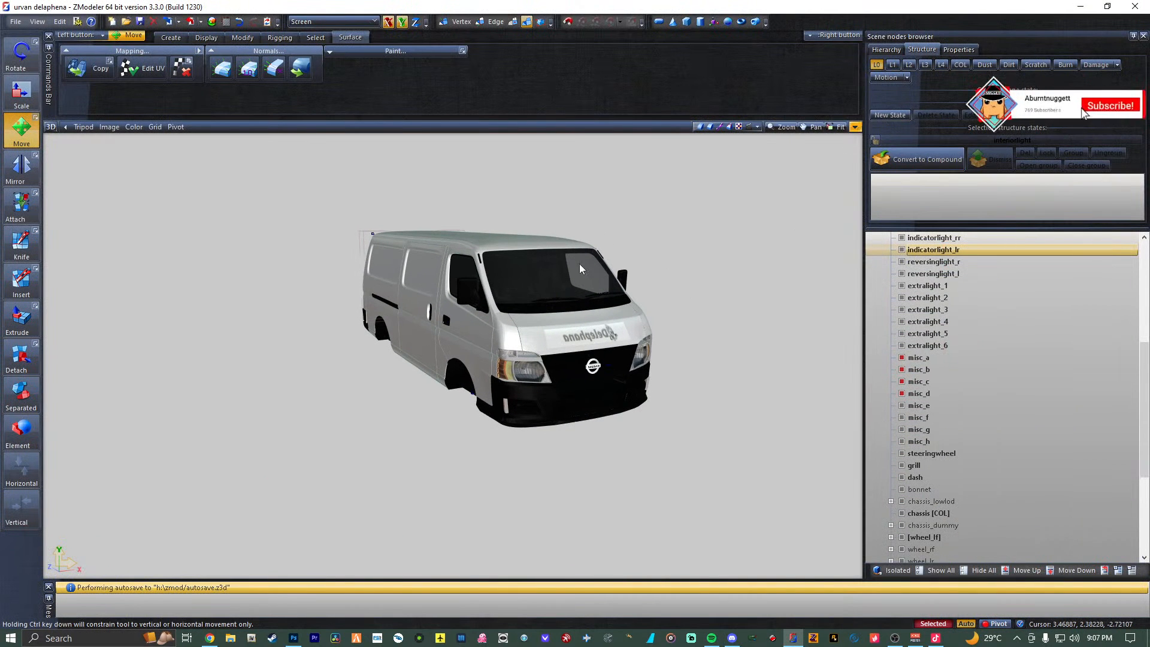
# Restore the four-view layout, clear the selection and change the Top view to the UV Mapper.
pyautogui.click(855, 127)
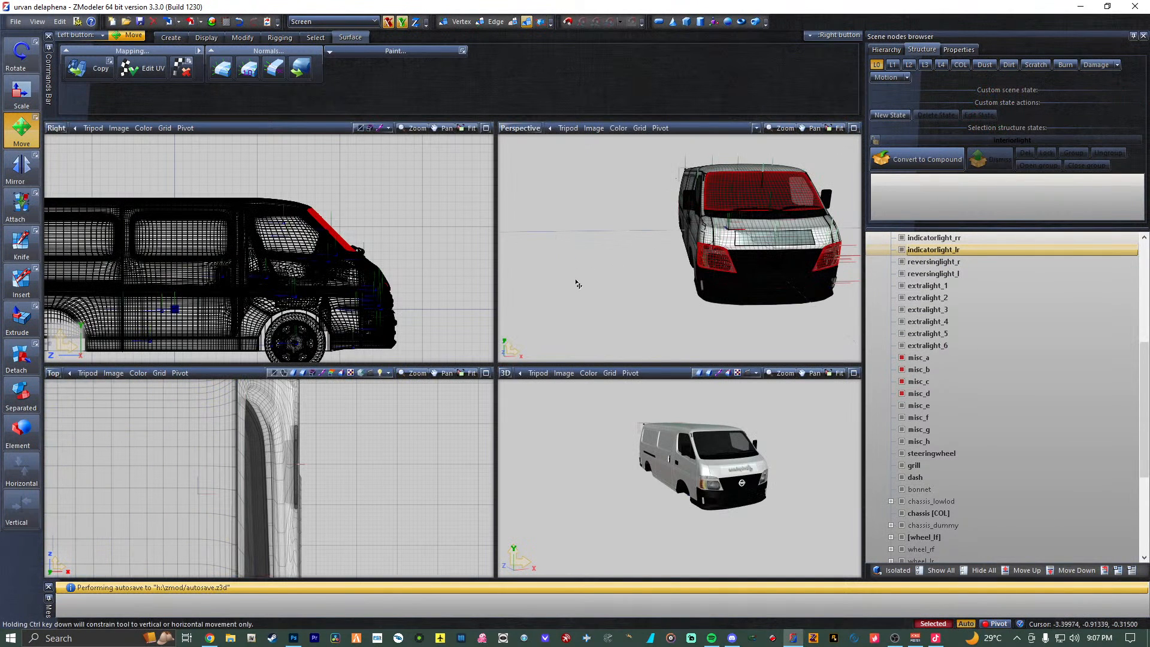
pyautogui.press('Escape')
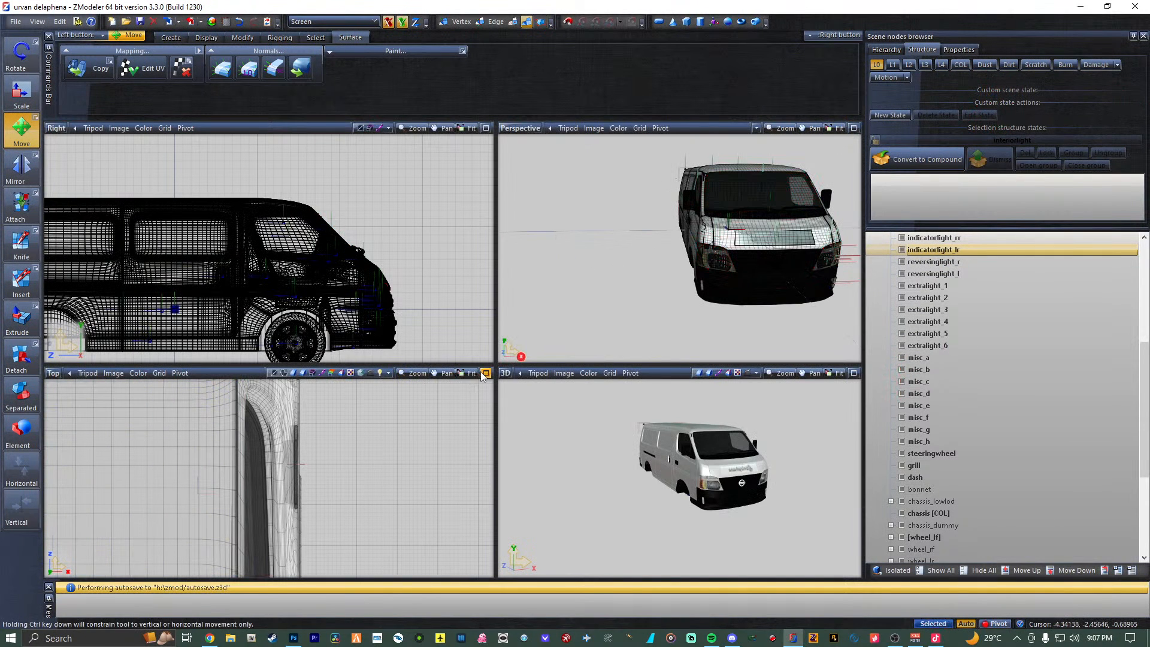
pyautogui.click(53, 373)
pyautogui.click(84, 510)
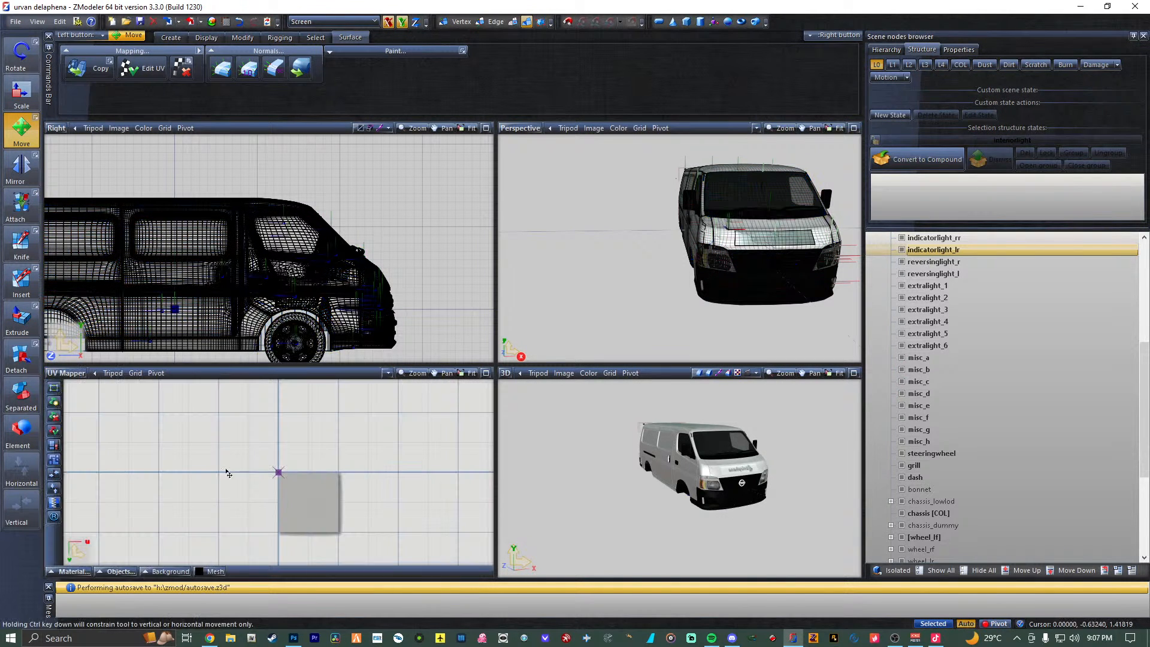
pyautogui.click(73, 571)
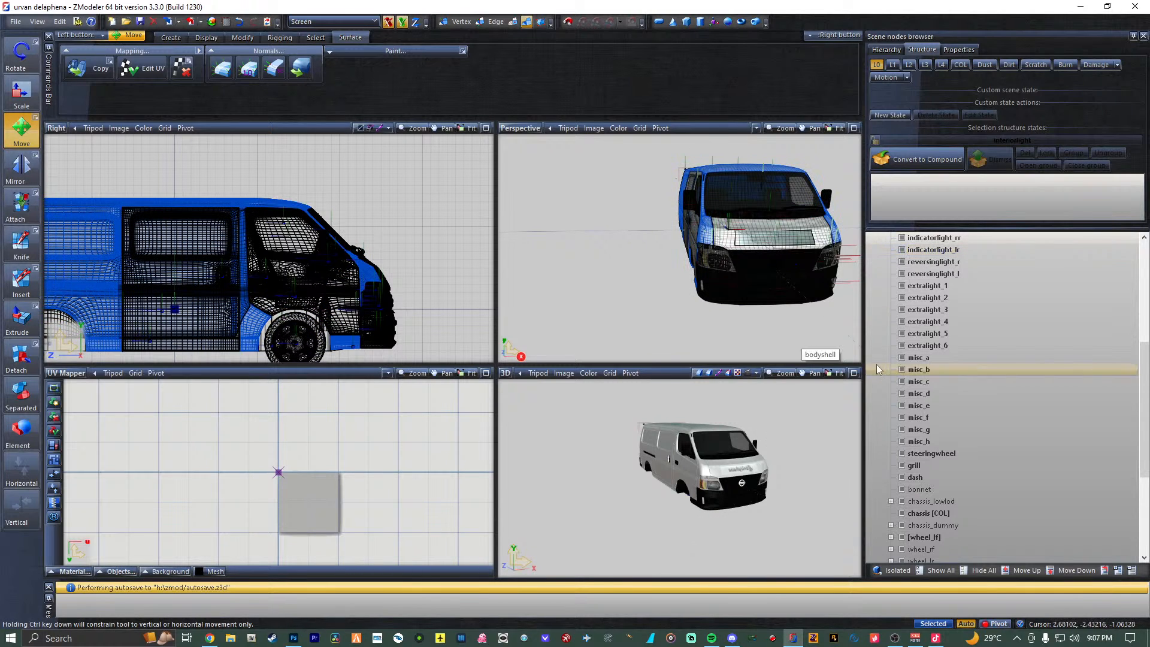
# Hide all nodes and show only the bonnet node that holds the Delephana logo plate.
pyautogui.scroll(-5, 917, 504)
pyautogui.click(916, 538)
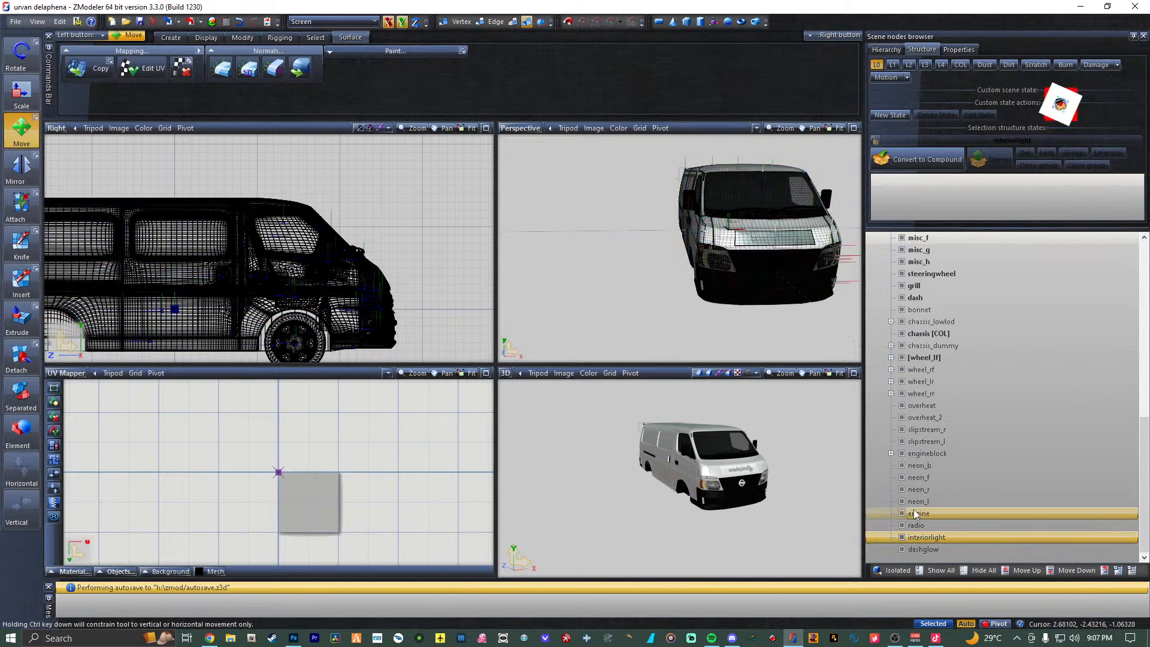
pyautogui.scroll(4, 917, 514)
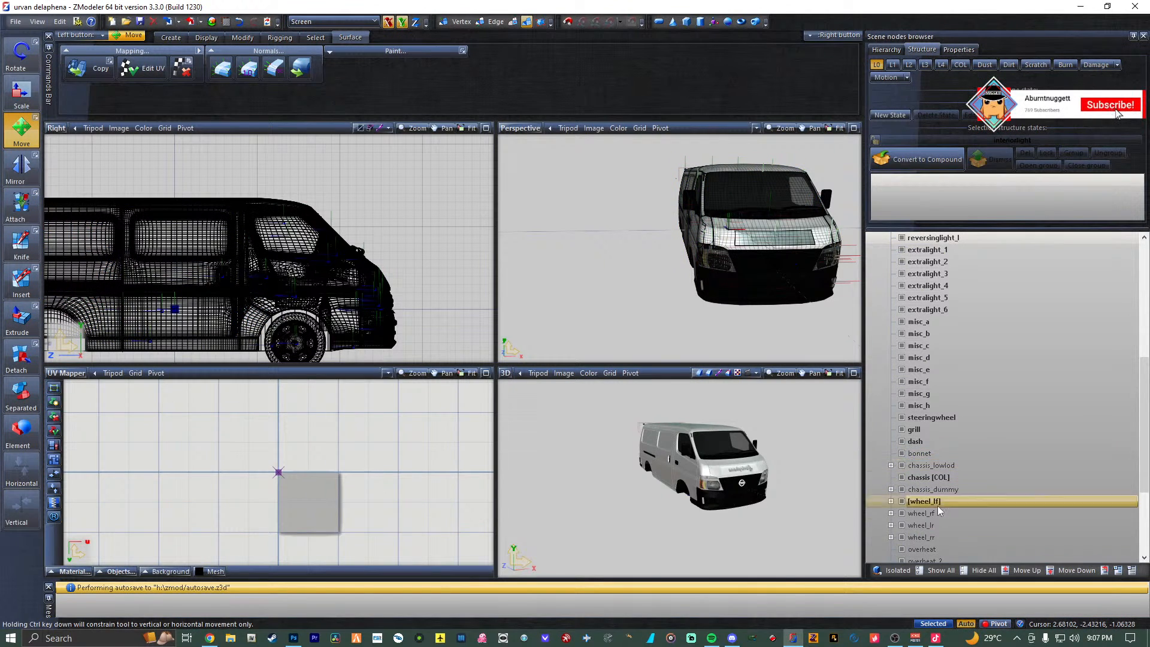
pyautogui.click(978, 571)
pyautogui.click(902, 454)
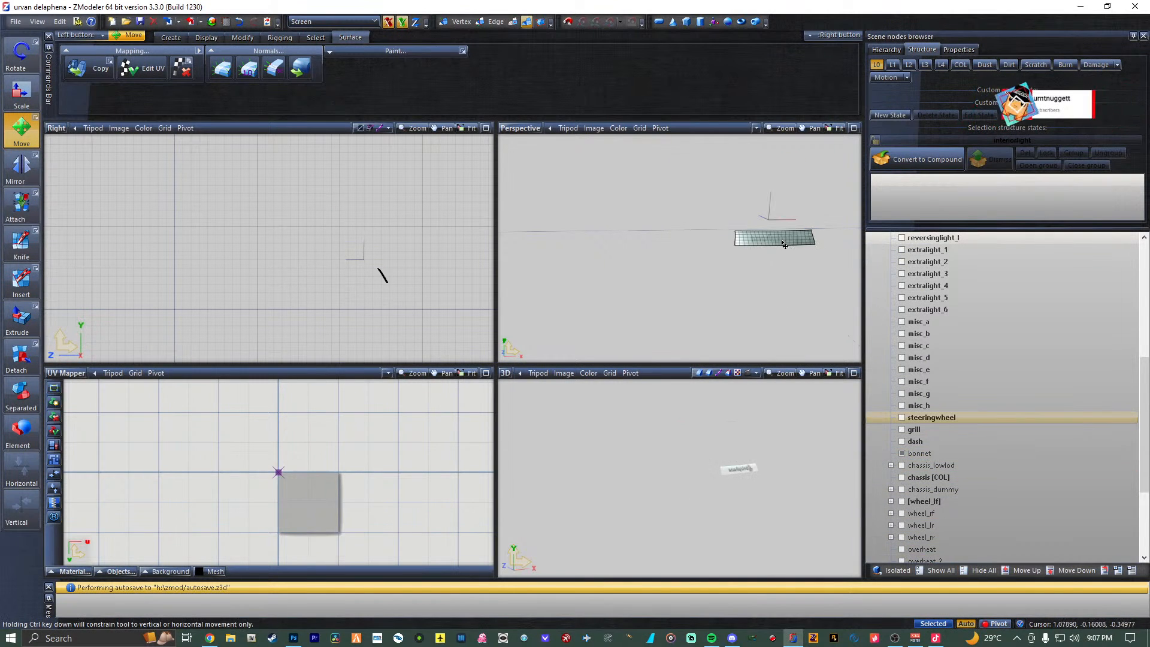
# Generate a new UV mapping from world XYZ for the bonnet logo plate, forced onto the logo material.
pyautogui.click(127, 69)
pyautogui.click(773, 239)
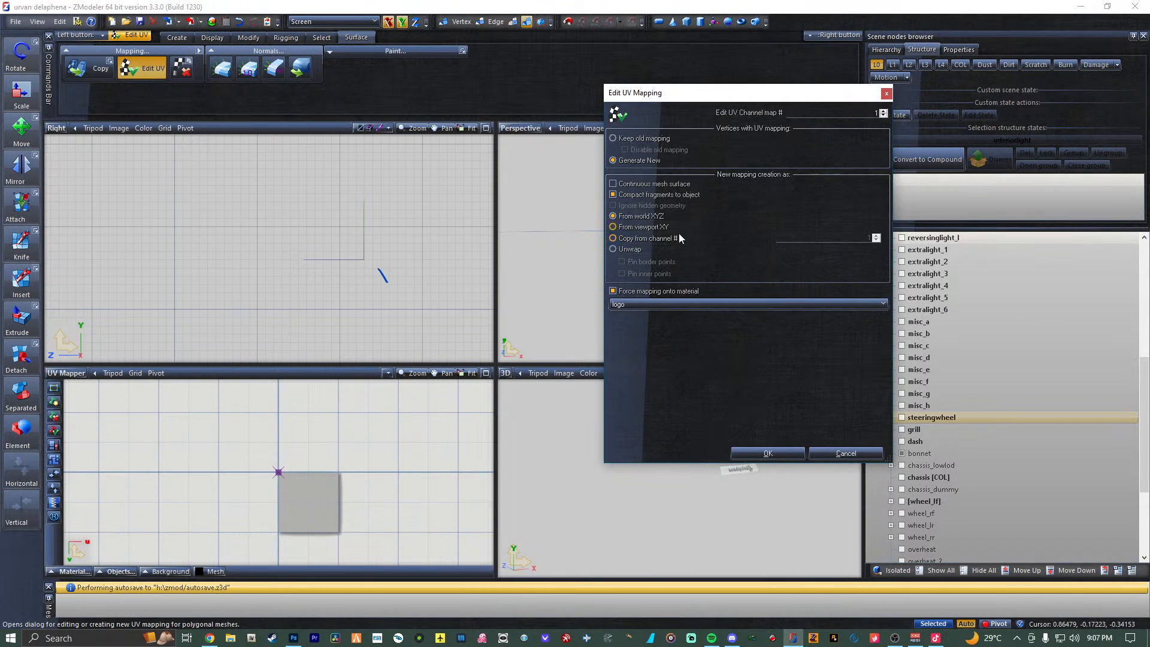
pyautogui.click(768, 454)
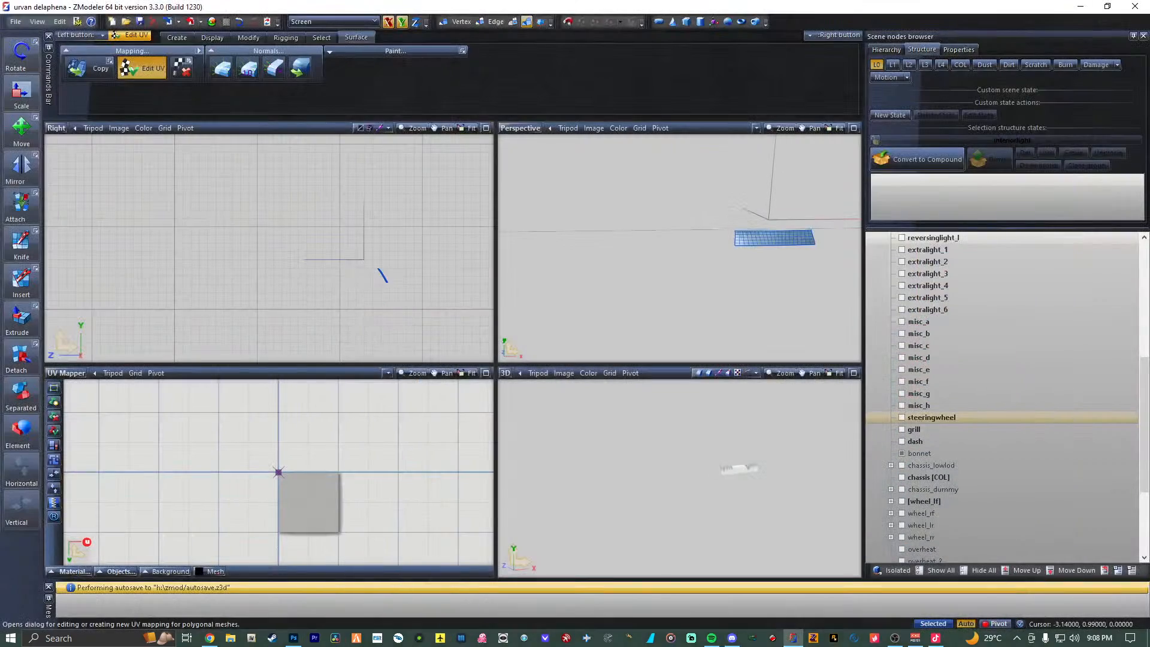
# Switch to Discord, open The Nuggett Lab server, dismiss the Soundboard notice and return to ZModeler.
pyautogui.hotkey('alt', 'Tab')
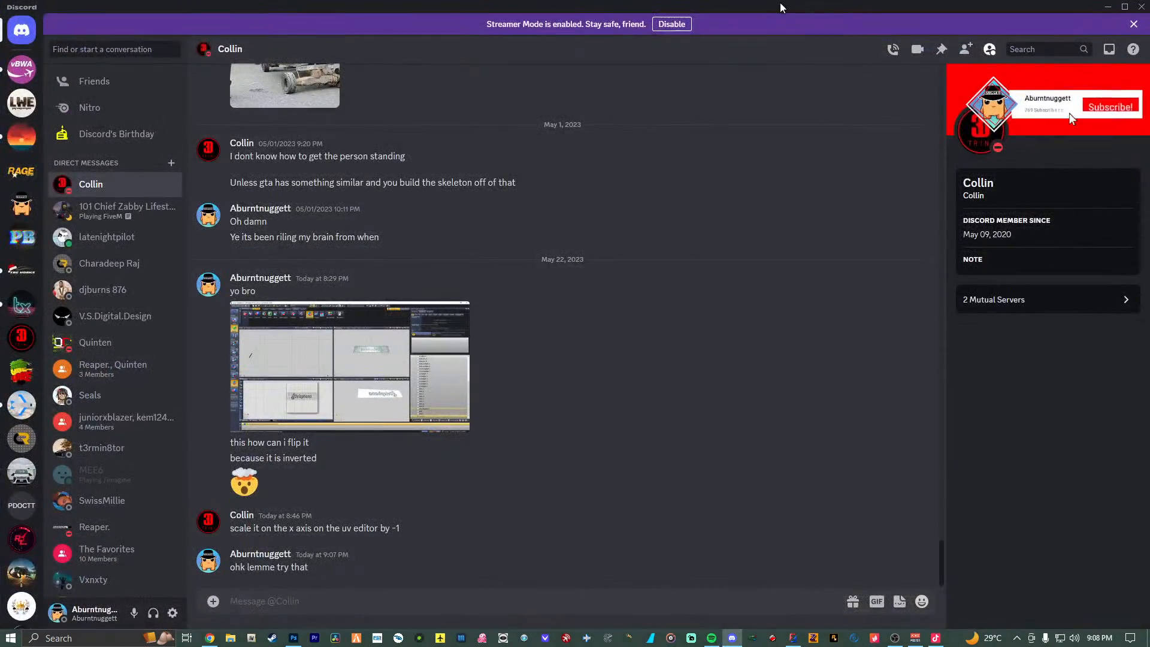
pyautogui.click(23, 205)
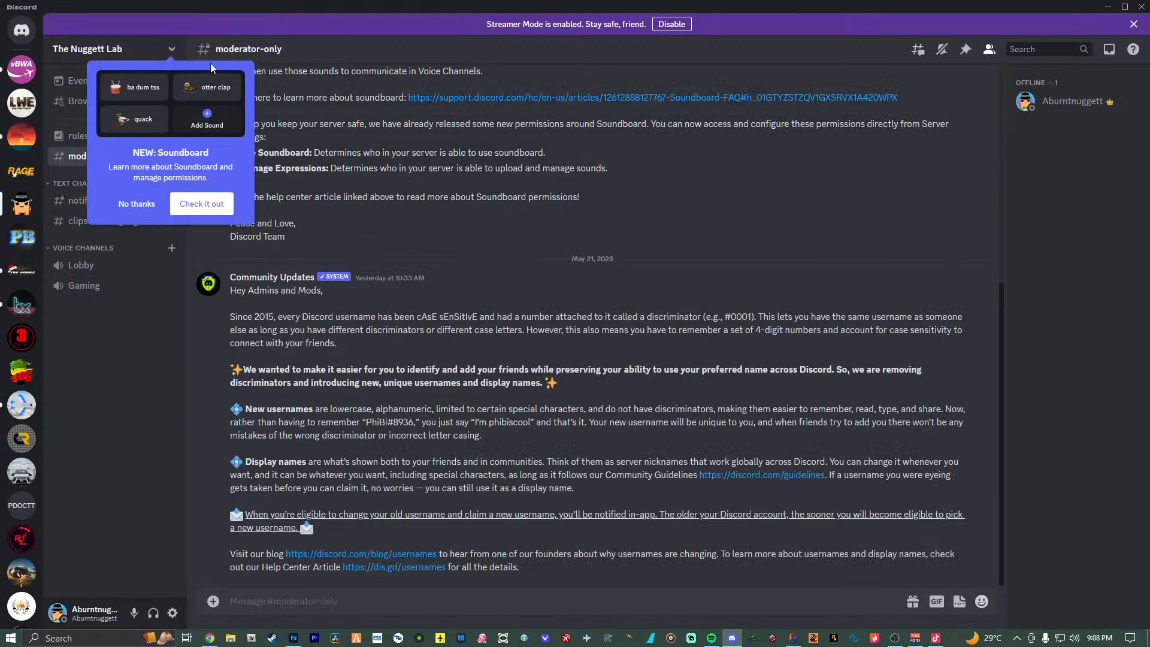
pyautogui.click(137, 204)
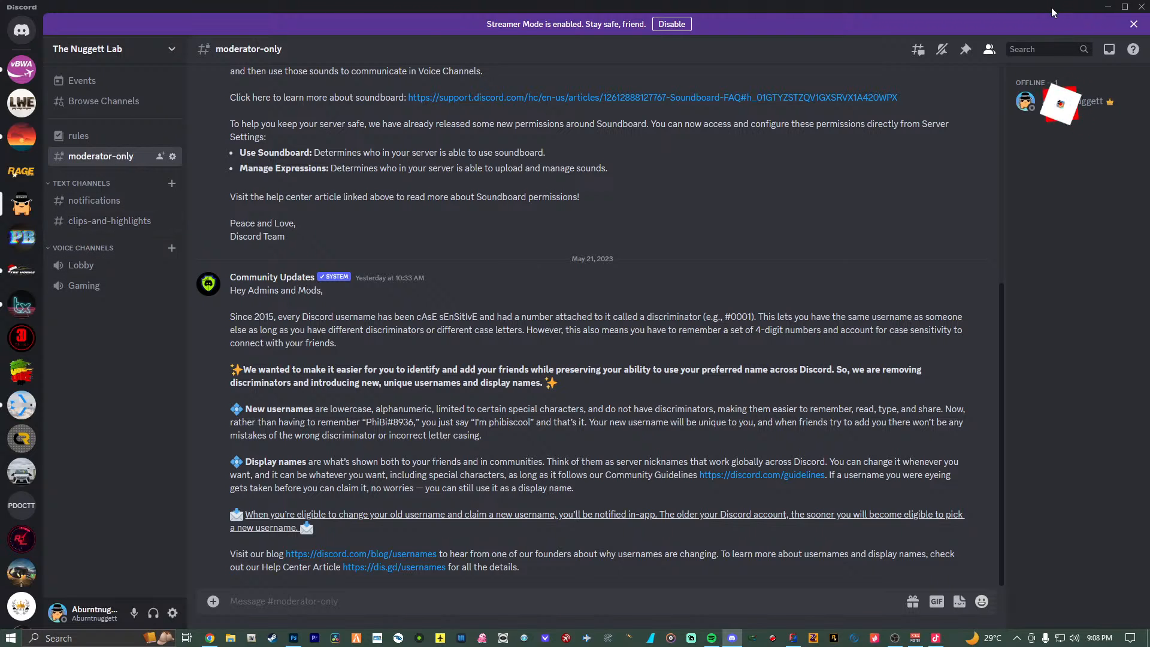
pyautogui.click(1108, 6)
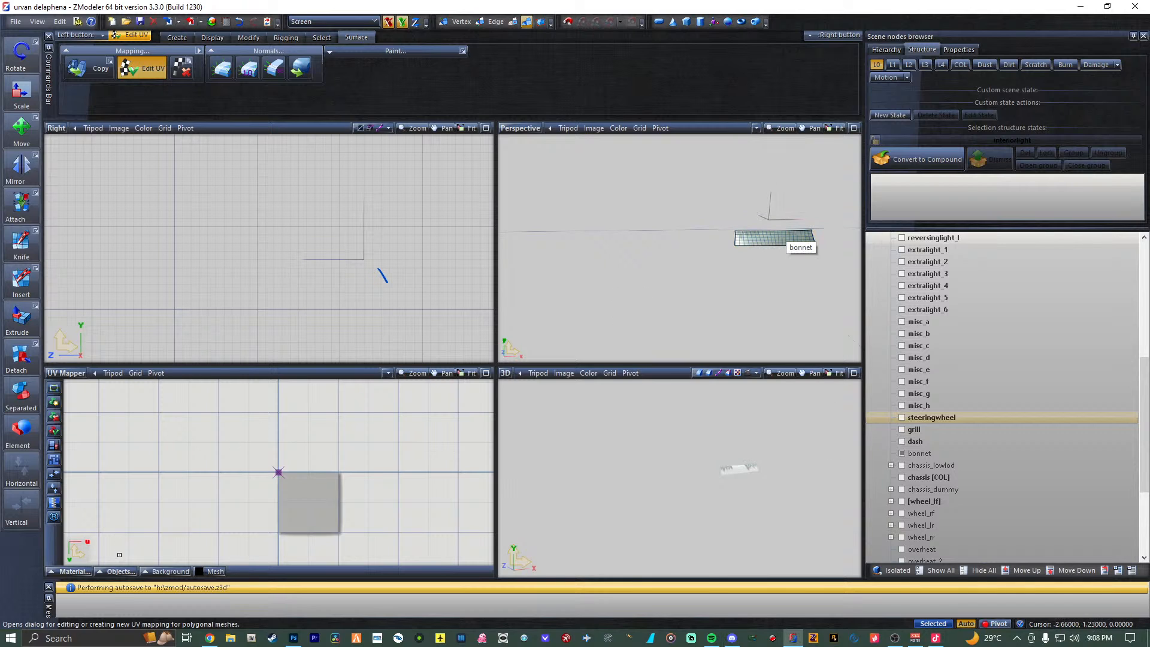
# Display the logo material's texture in the UV Mapper and move the plate's UV mesh over the Delephana logo.
pyautogui.click(71, 570)
pyautogui.click(118, 312)
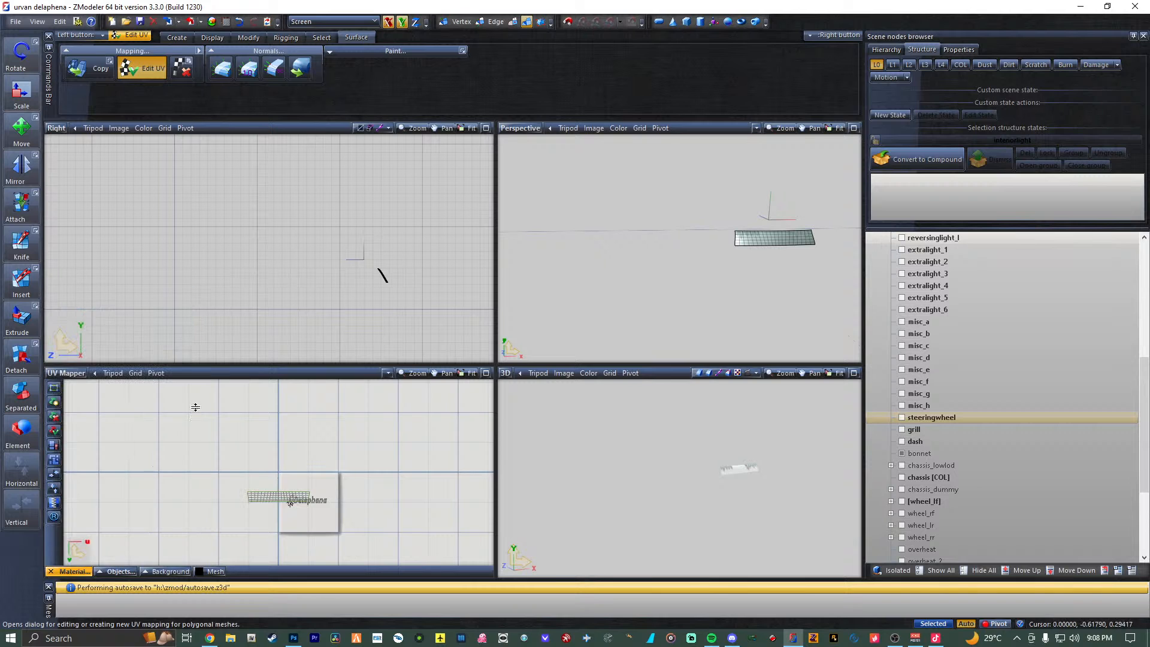
pyautogui.scroll(5, 296, 501)
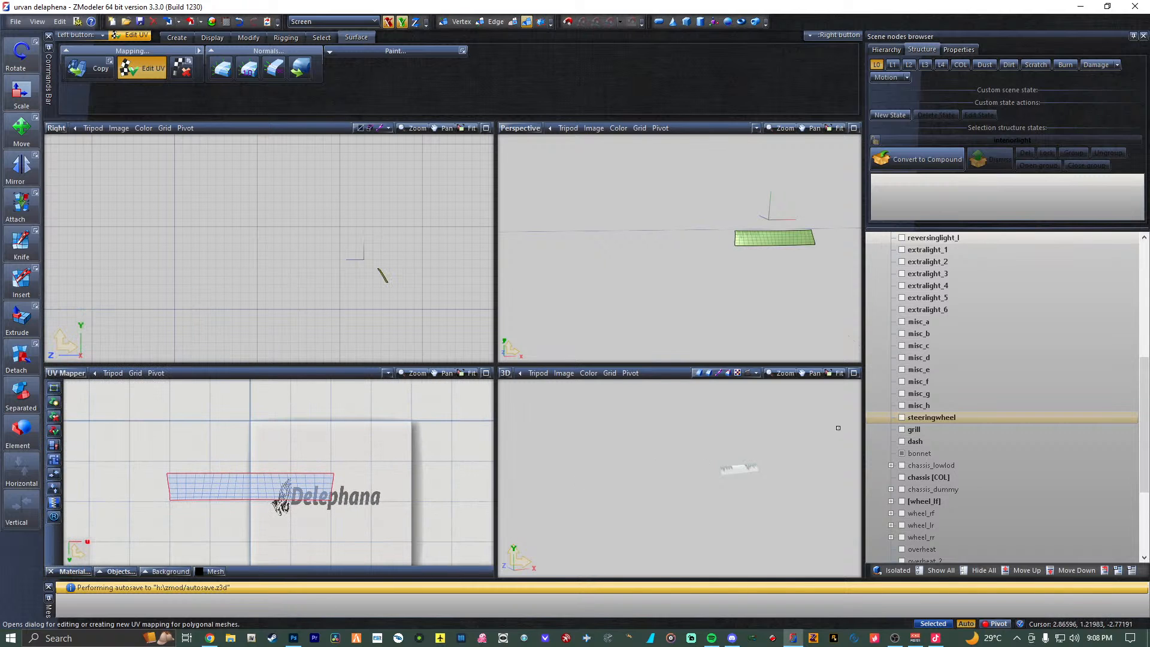
pyautogui.click(22, 135)
pyautogui.moveTo(243, 489); pyautogui.dragTo(335, 503)
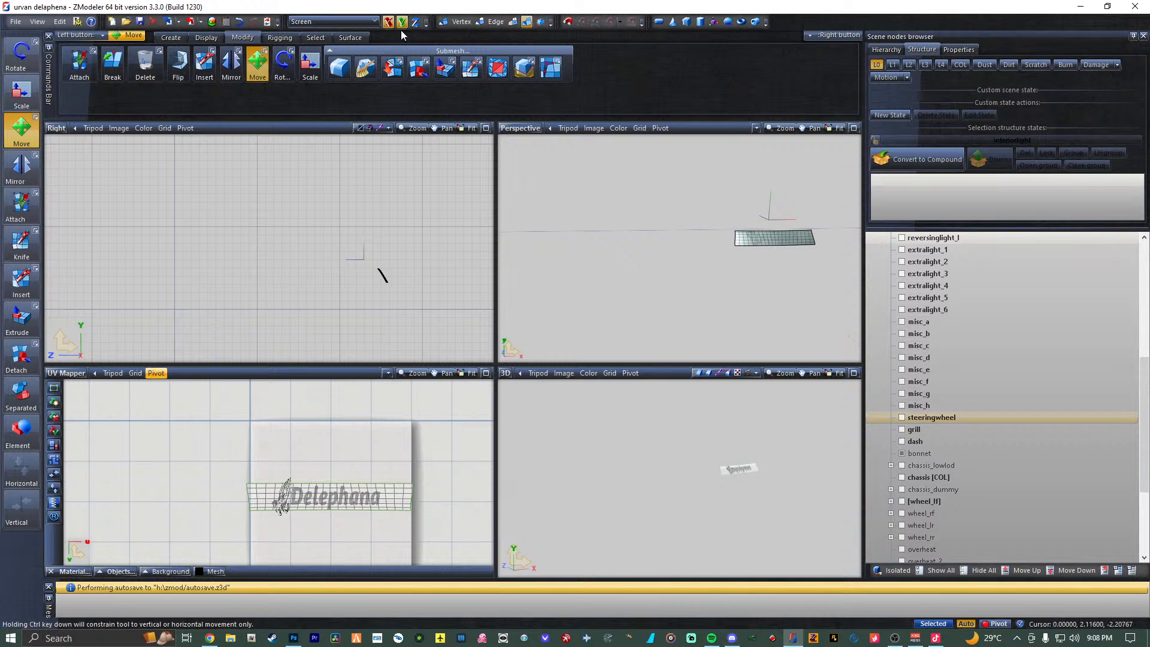
# Scale the plate's UV mesh by -1 with All axes off, and move it onto the emblem beside the Delephana lettering.
pyautogui.click(26, 105)
pyautogui.click(317, 498)
pyautogui.press('Tab')
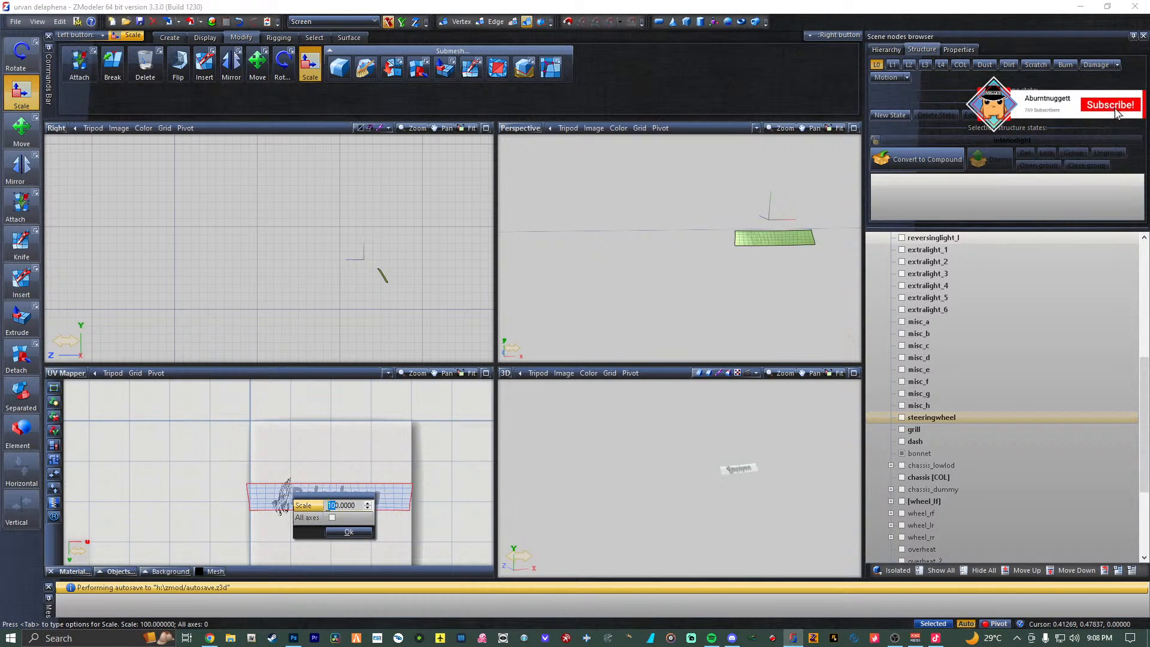
pyautogui.press('BackSpace')
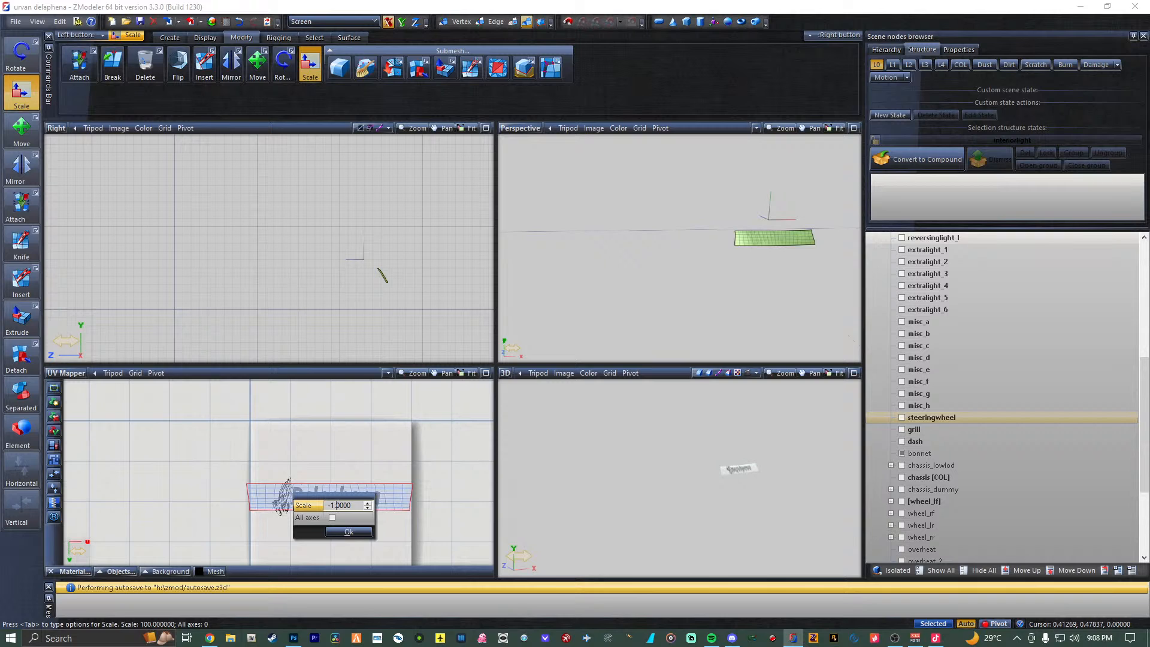
pyautogui.press('Return')
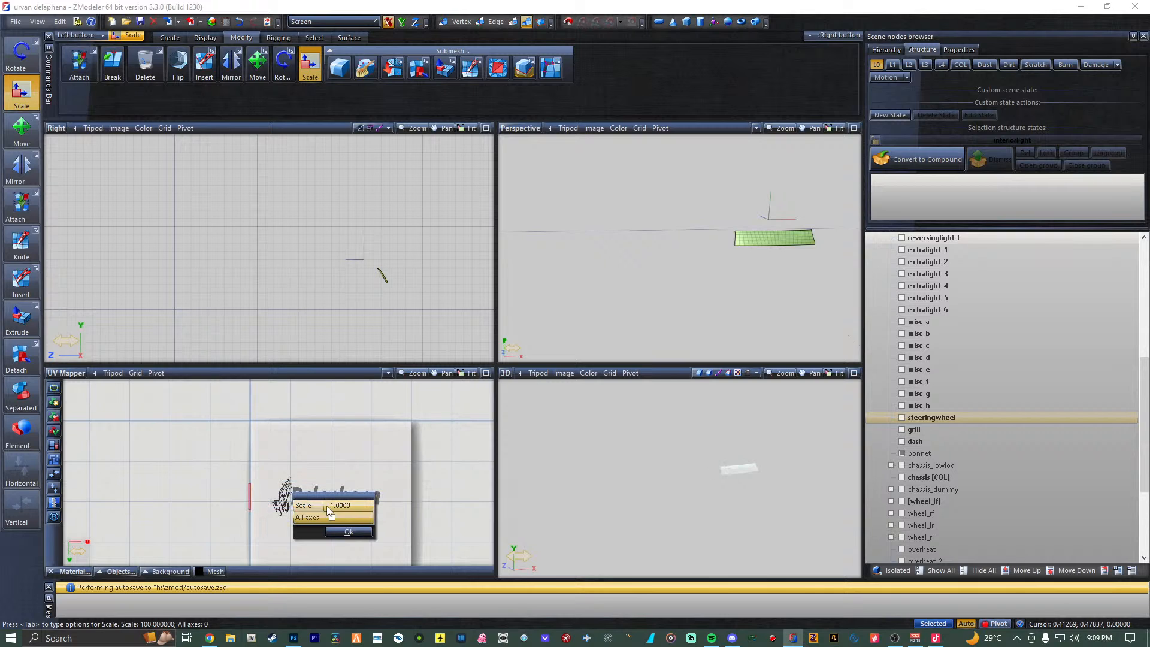
pyautogui.click(349, 533)
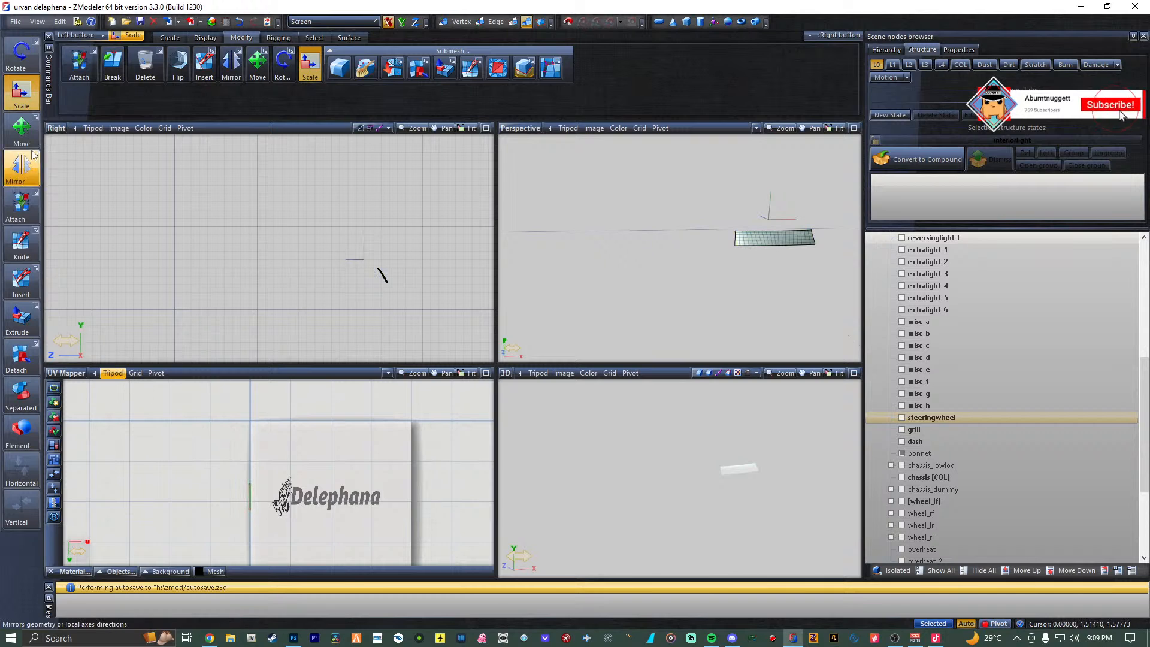
pyautogui.click(21, 129)
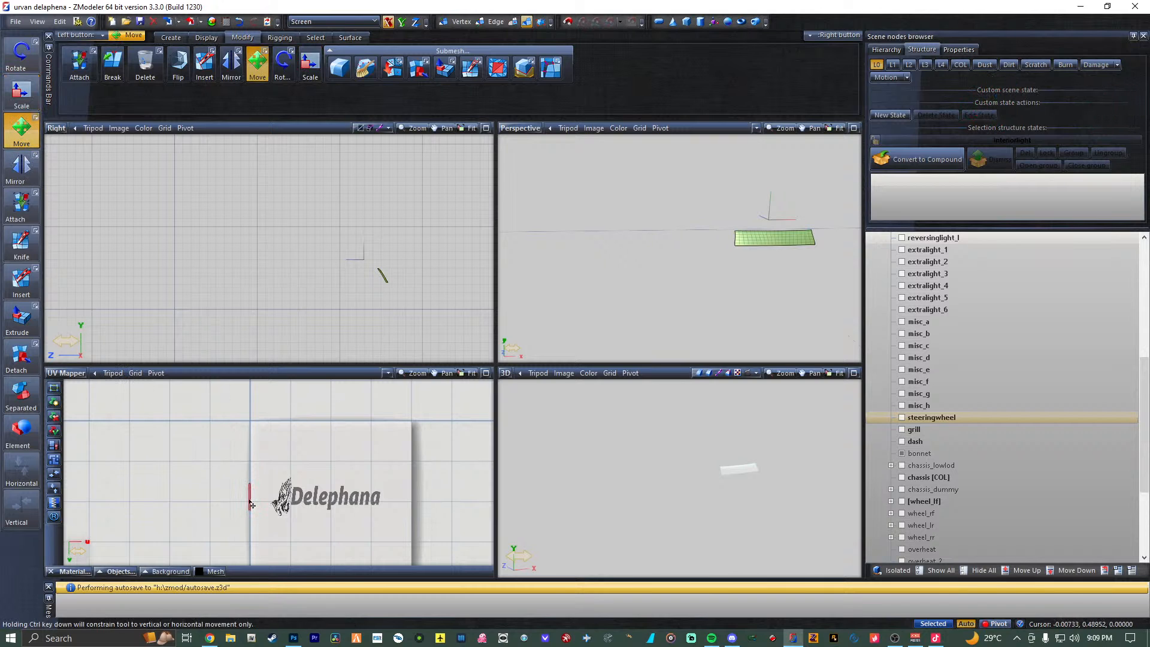
pyautogui.moveTo(251, 503); pyautogui.dragTo(292, 505)
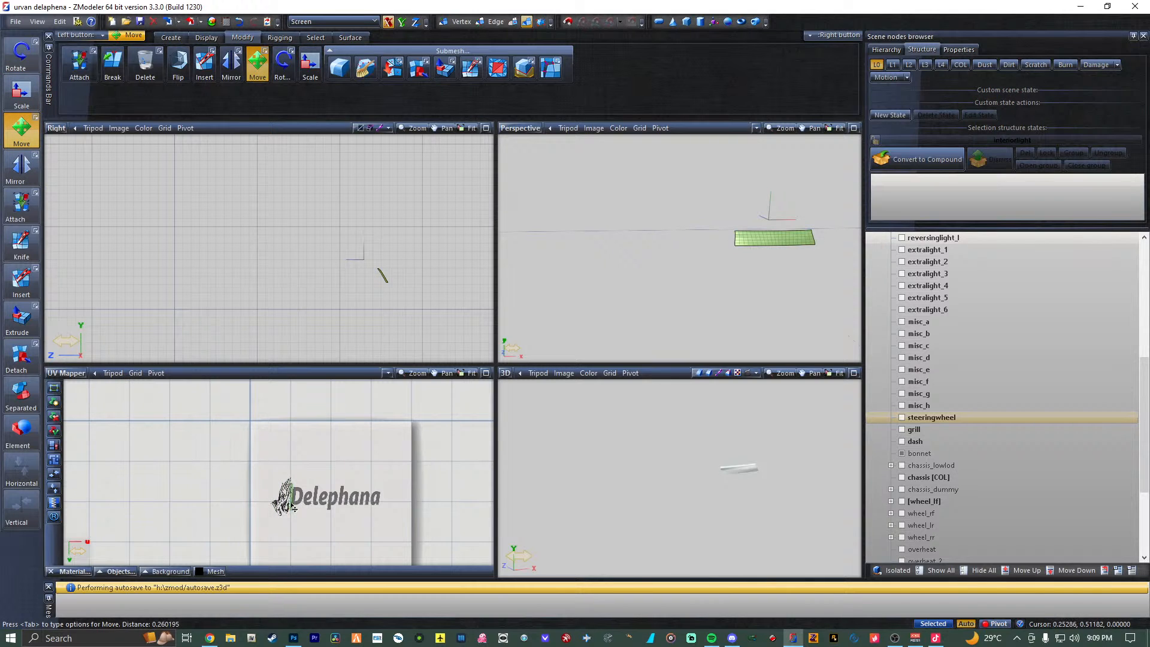
# Try to widen the plate's narrow UV mesh by freehand scaling and move it over the Delephana lettering.
pyautogui.click(21, 92)
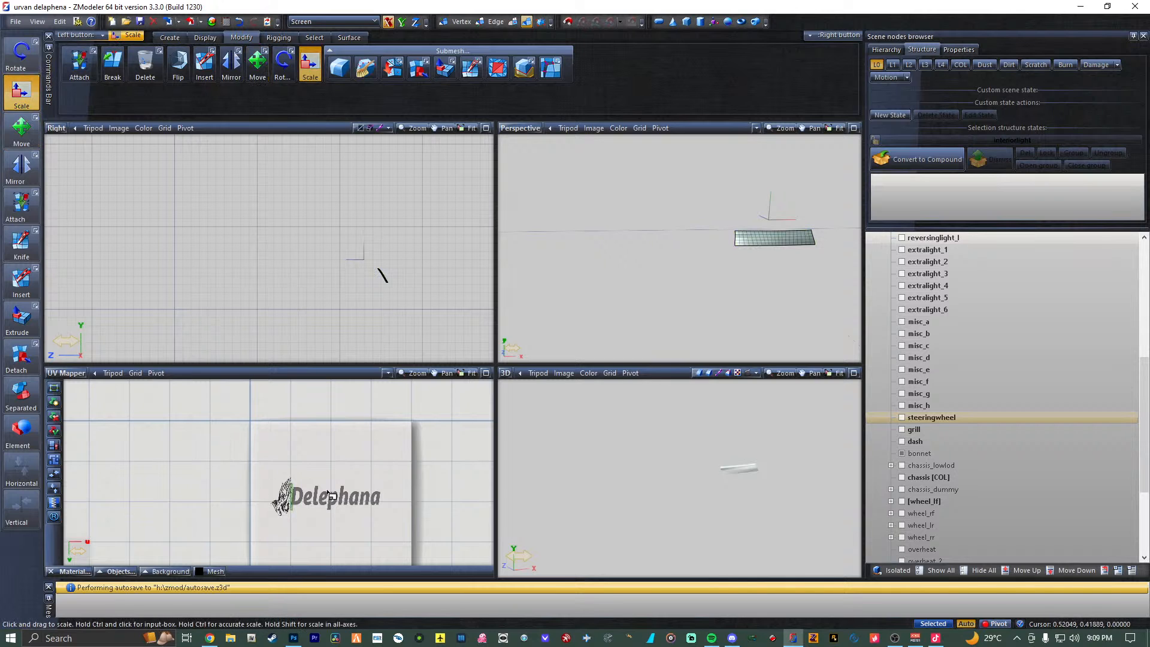
pyautogui.moveTo(296, 503); pyautogui.dragTo(308, 403)
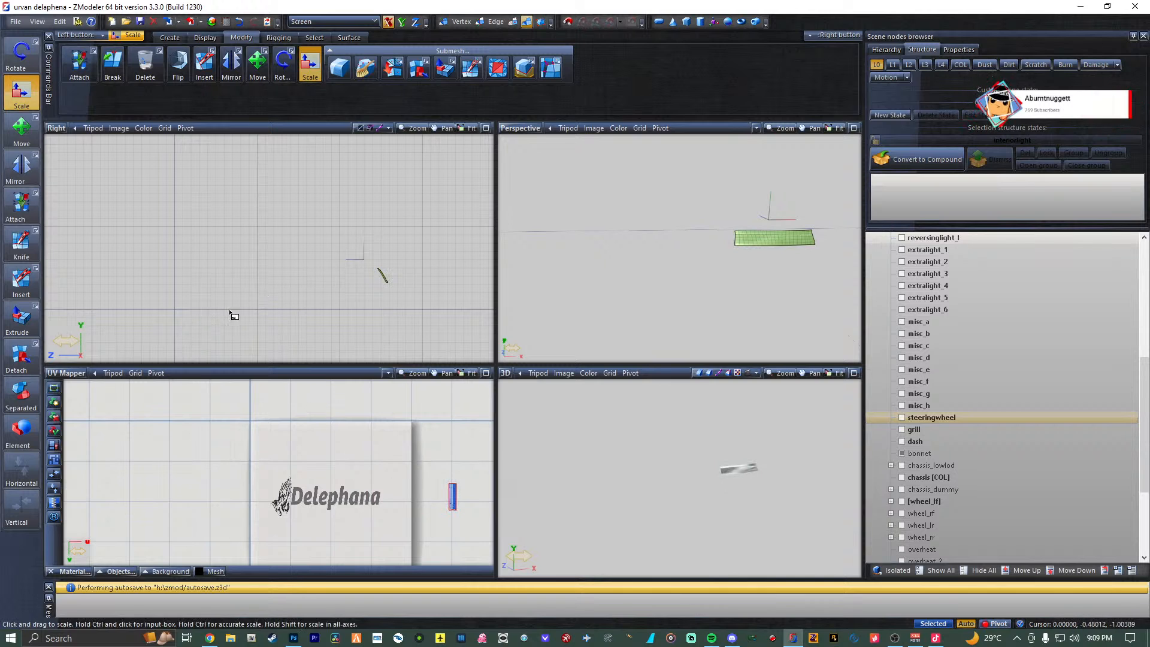
pyautogui.click(28, 133)
pyautogui.moveTo(452, 497); pyautogui.dragTo(464, 327)
pyautogui.click(19, 121)
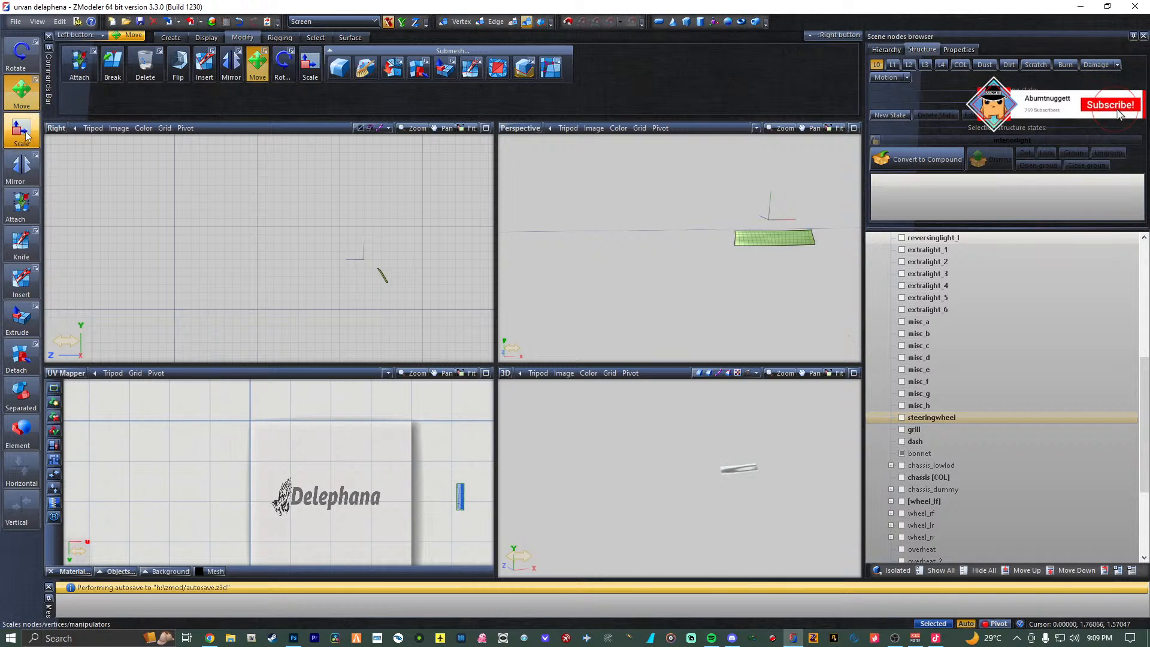
pyautogui.click(22, 91)
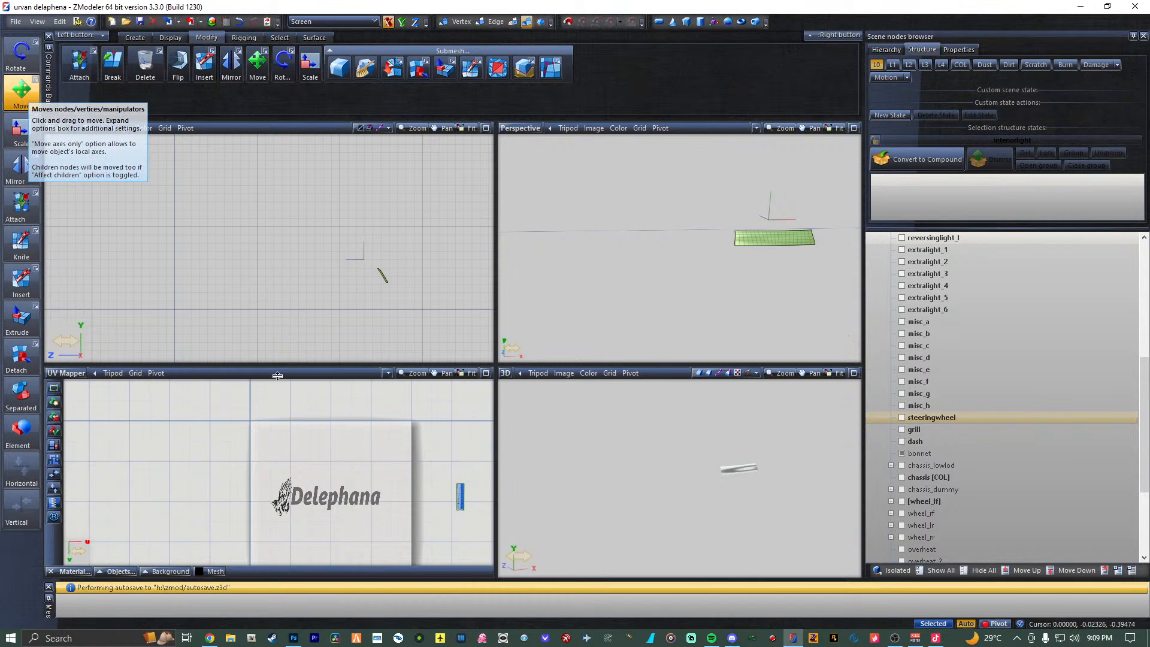
pyautogui.click(460, 499)
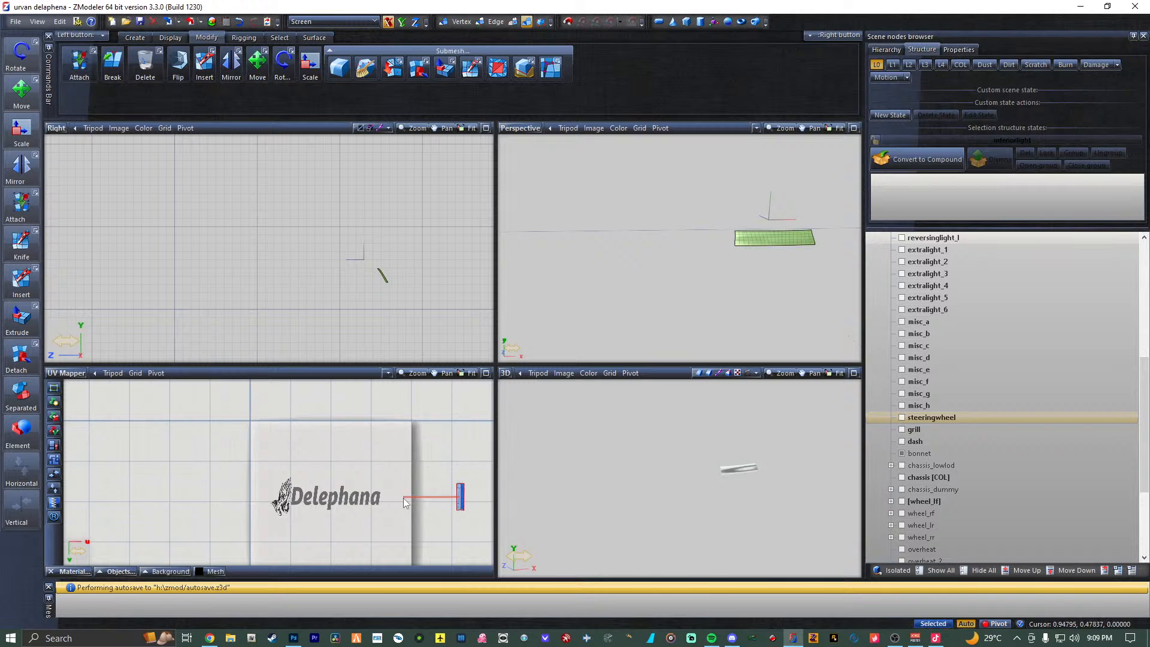
pyautogui.click(21, 91)
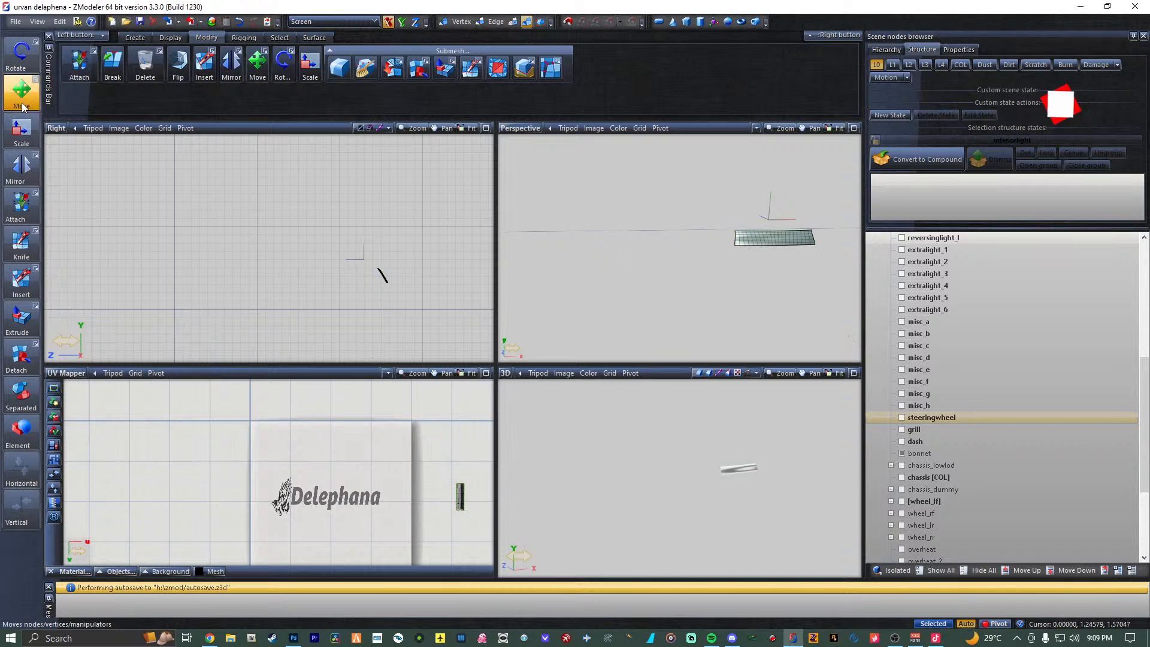
pyautogui.moveTo(432, 502); pyautogui.dragTo(304, 506)
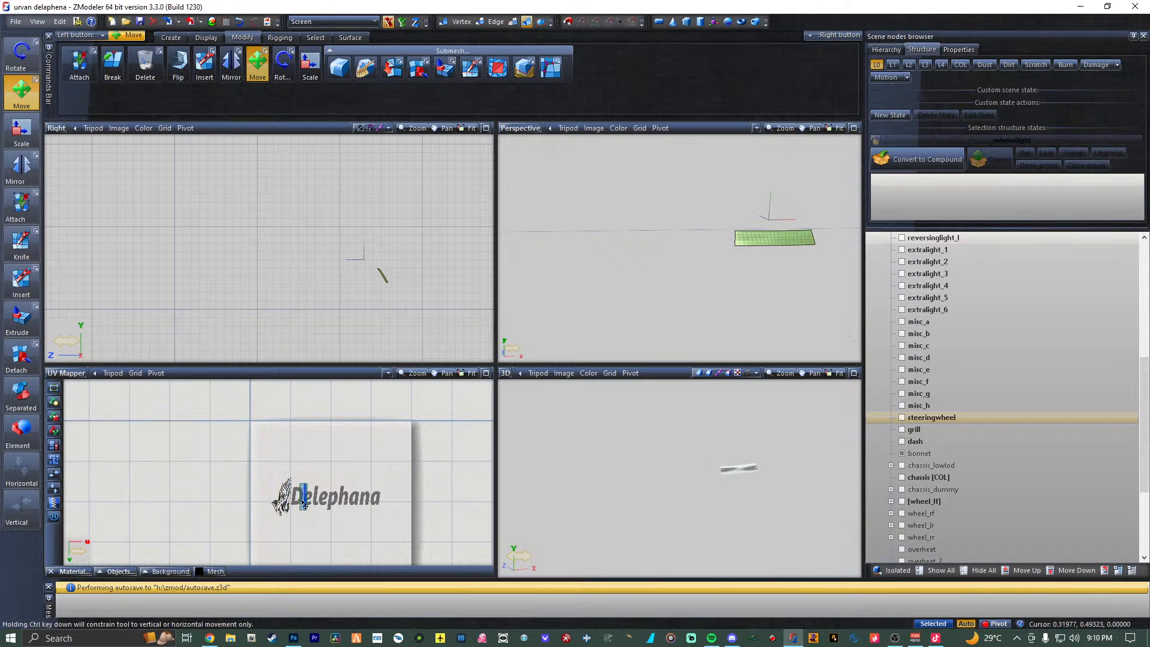
# Undo the recent freehand scaling and moves of the plate's UV mesh.
pyautogui.hotkey('ctrl', 'z')
pyautogui.hotkey('ctrl', 'z')
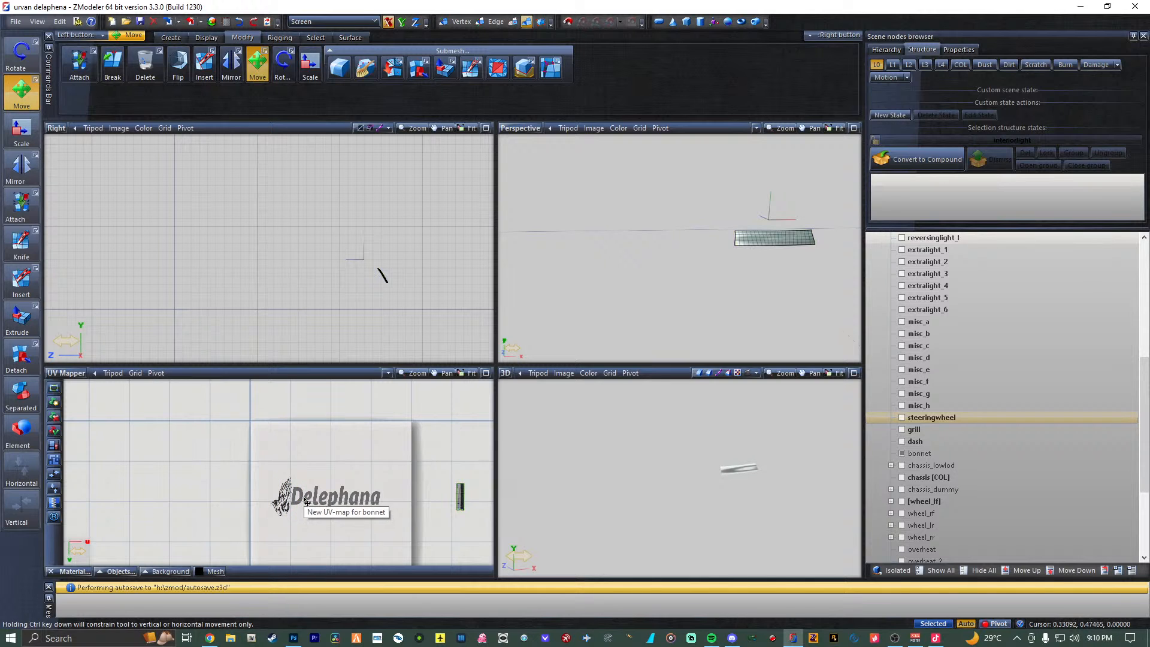
pyautogui.hotkey('ctrl', 'z')
pyautogui.hotkey('ctrl', 'z')
pyautogui.hotkey('ctrl', 'z')
pyautogui.hotkey('ctrl', 'z')
pyautogui.hotkey('ctrl', 'z')
pyautogui.hotkey('ctrl', 'z')
pyautogui.hotkey('ctrl', 'z')
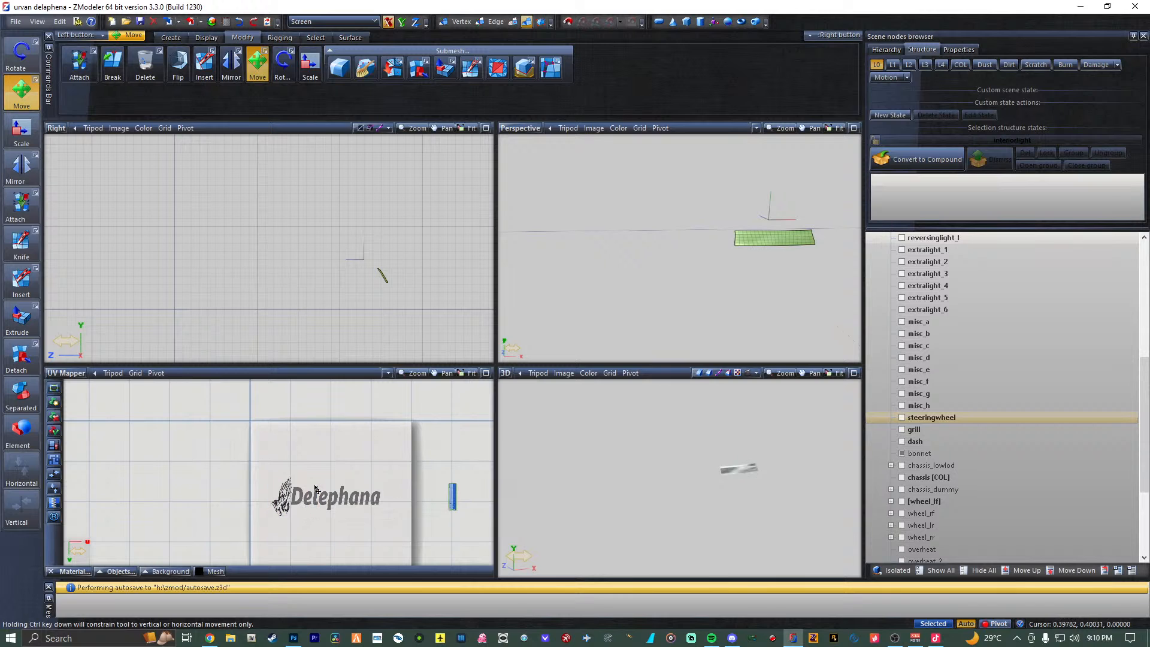
pyautogui.hotkey('ctrl', 'z')
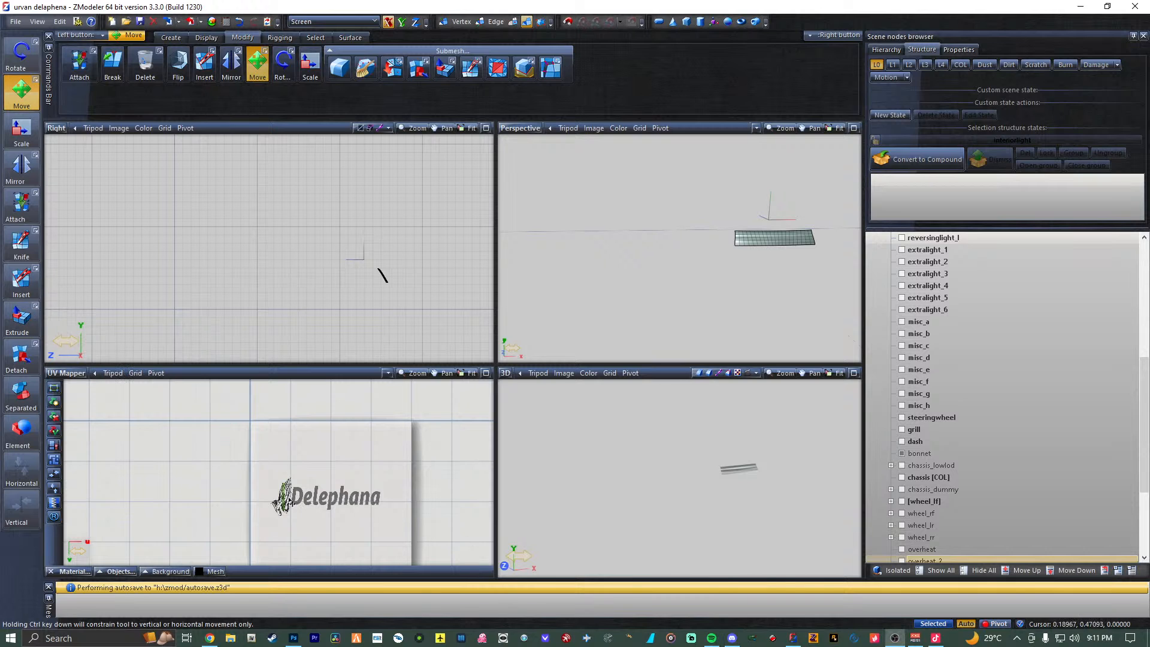
# Scale the plate's narrow UV mesh in the UV Mapper by -1000.1 with All axes off.
pyautogui.scroll(3, 289, 502)
pyautogui.click(21, 131)
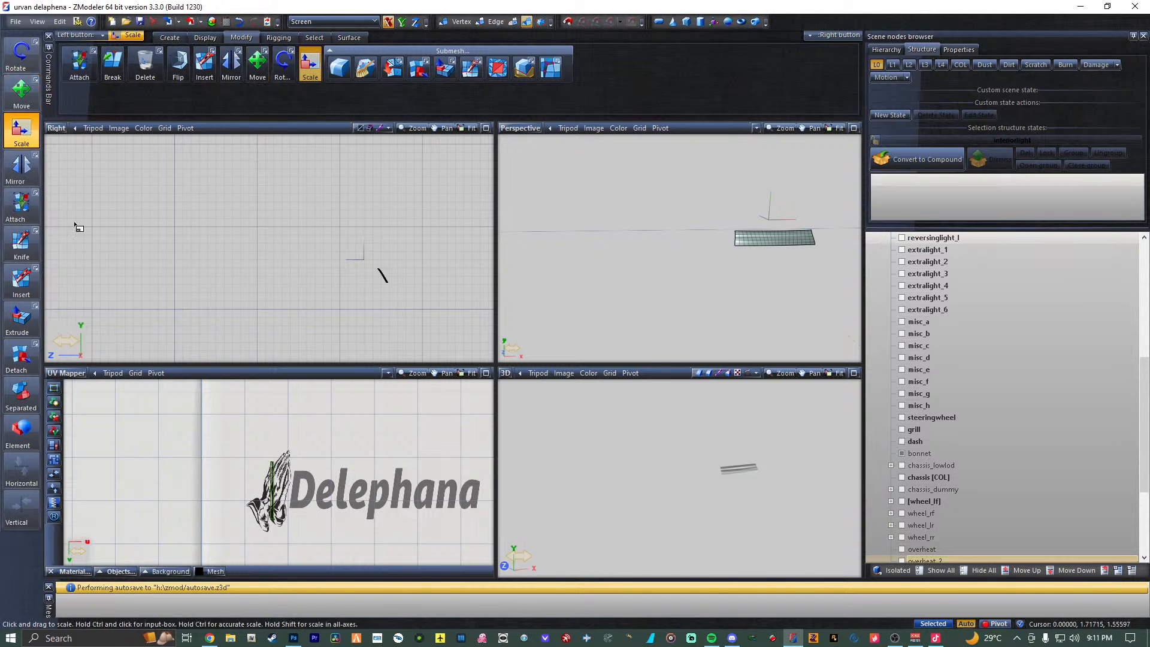
pyautogui.keyDown('ctrl'); pyautogui.click(275, 495); pyautogui.keyUp('ctrl')
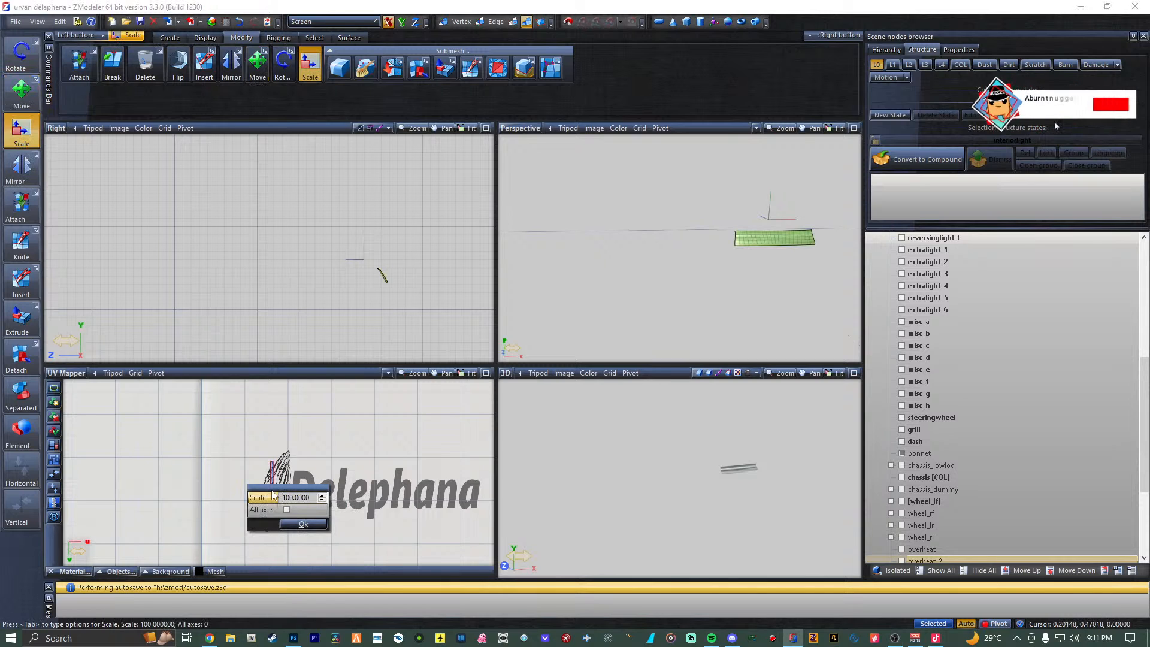
pyautogui.click(293, 498)
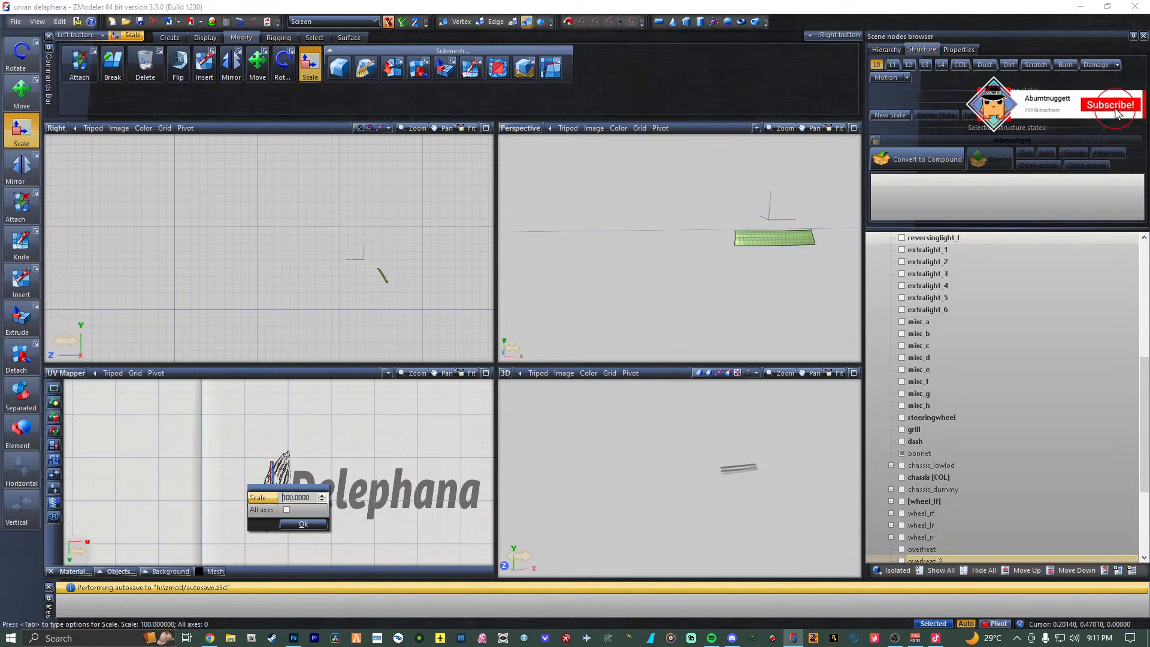
pyautogui.press('BackSpace')
pyautogui.press('BackSpace')
pyautogui.press('BackSpace')
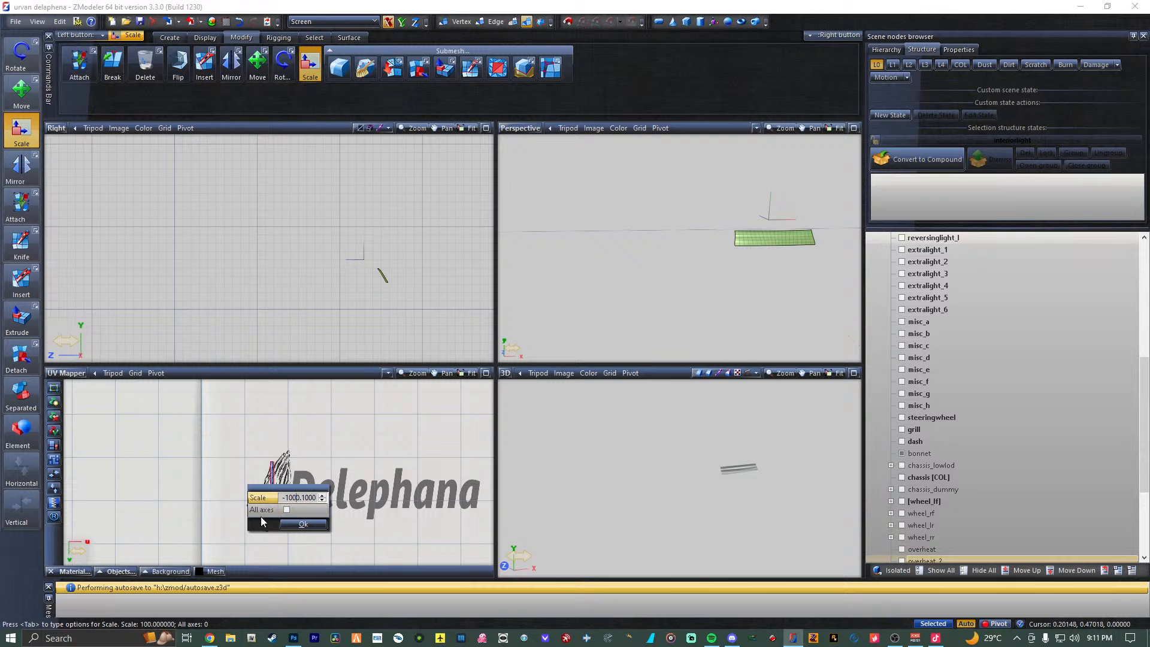
pyautogui.press('Tab')
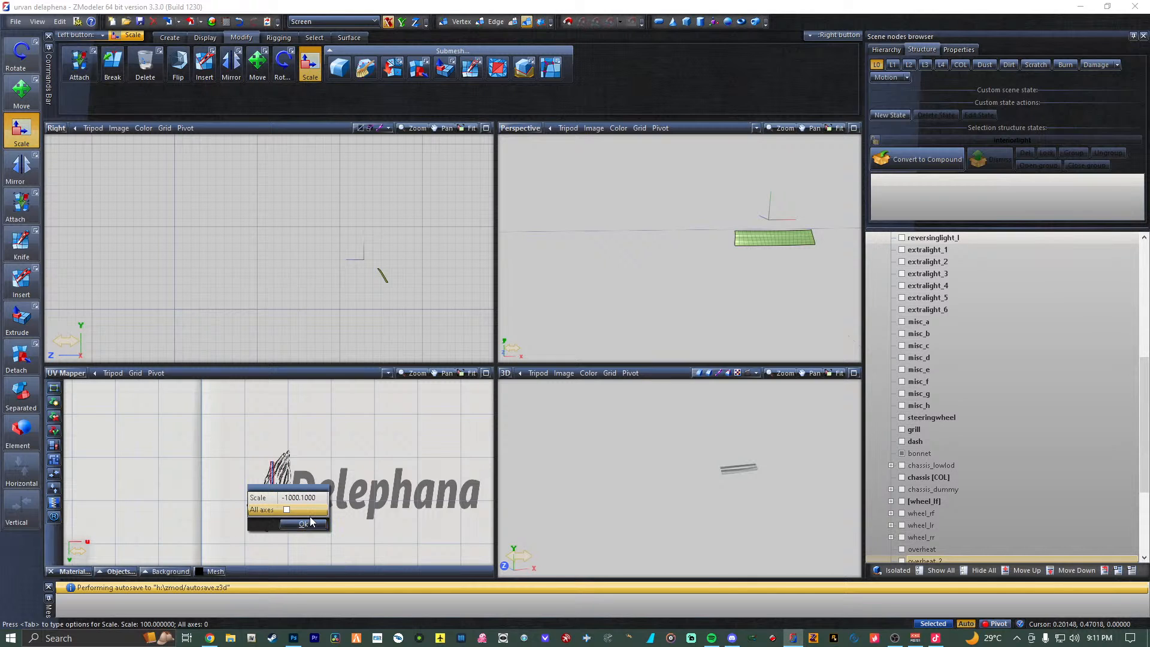
# Apply a -1000.1000 scale to the bonnet's UV map with All axes off, and adjust the strip at the texture's left edge.
pyautogui.click(318, 525)
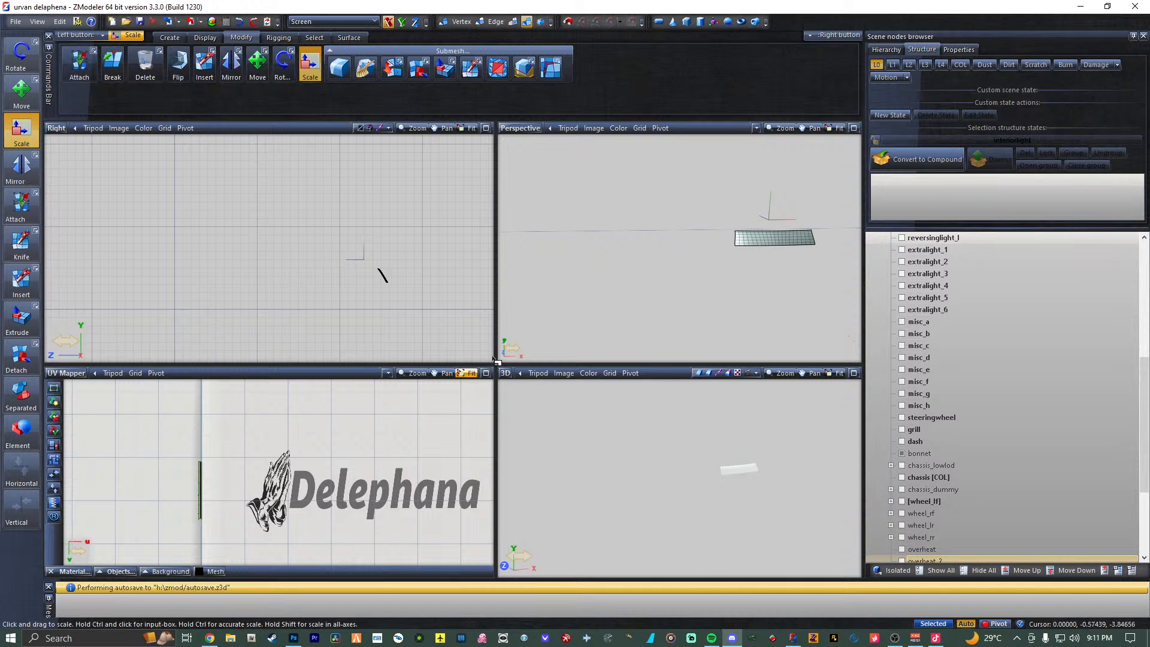
pyautogui.click(200, 502)
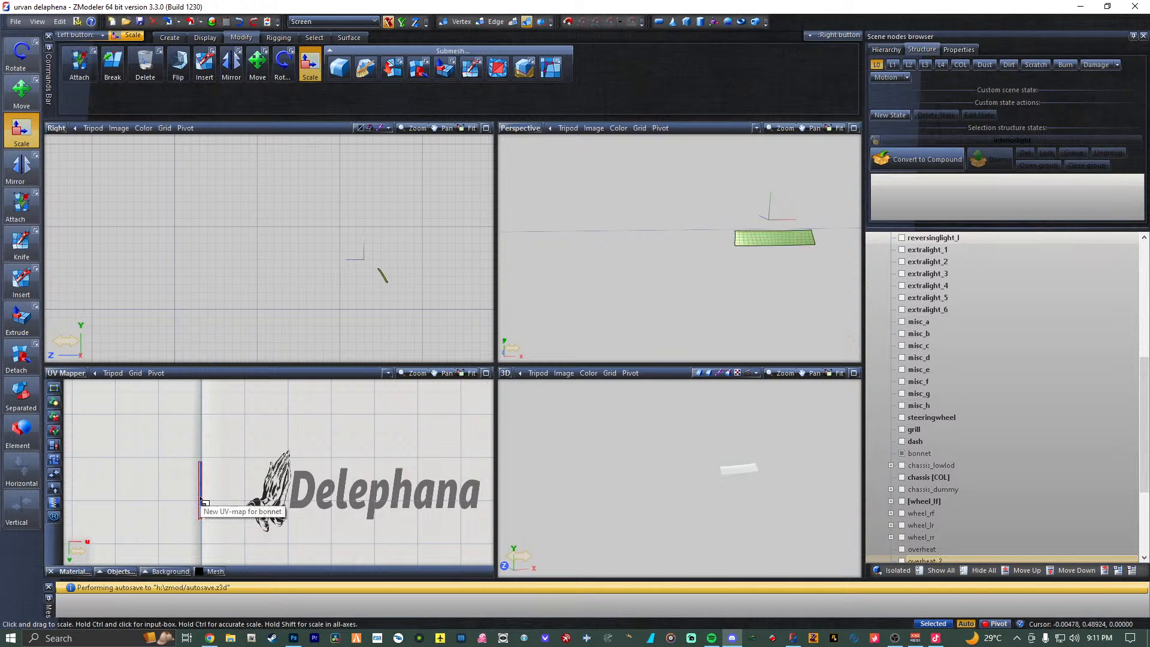
pyautogui.click(389, 23)
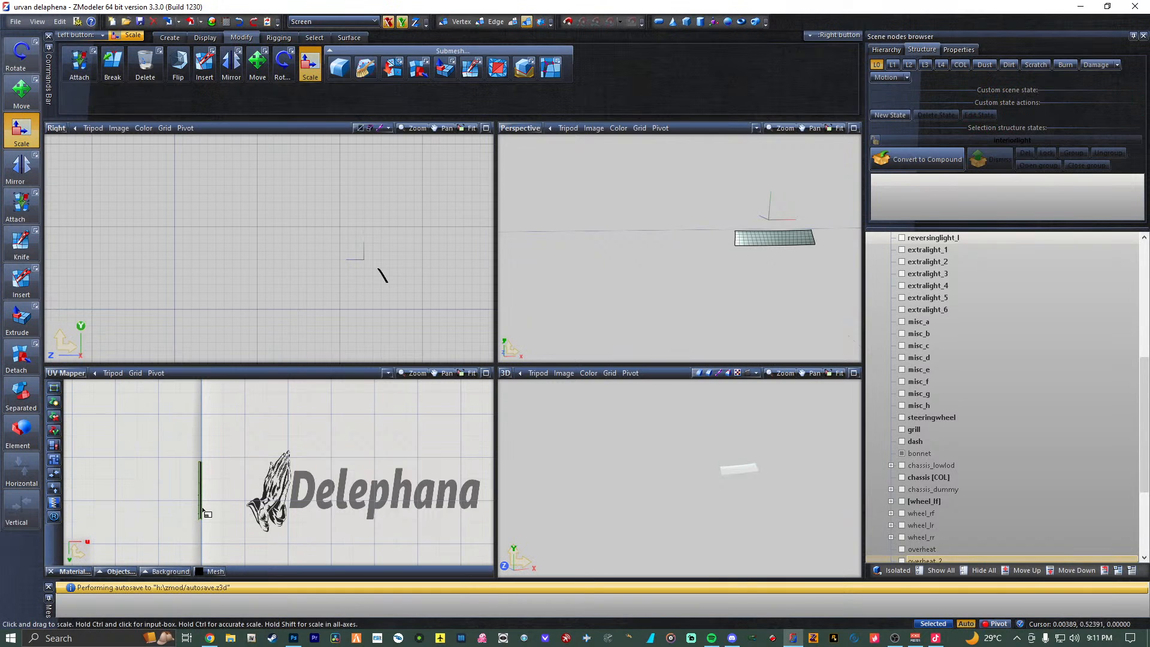
pyautogui.moveTo(204, 512); pyautogui.dragTo(292, 493)
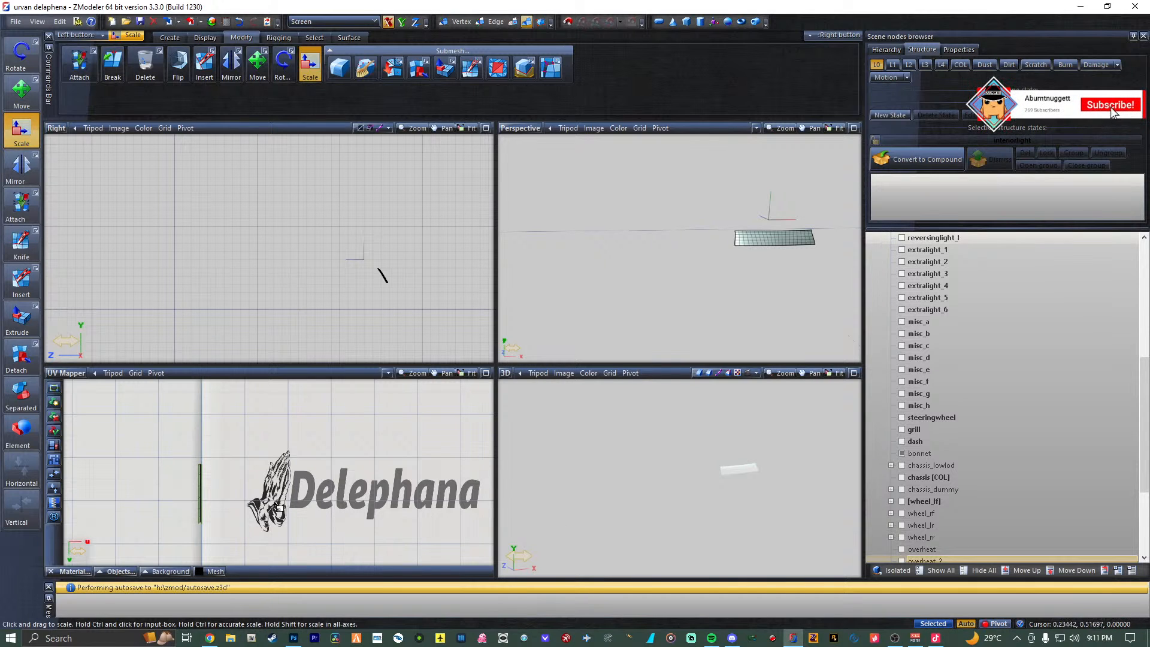
# Widen the bonnet's UV strip horizontally with a numeric scale so that it spans the Delephana logo.
pyautogui.click(200, 490)
pyautogui.rightClick(202, 490)
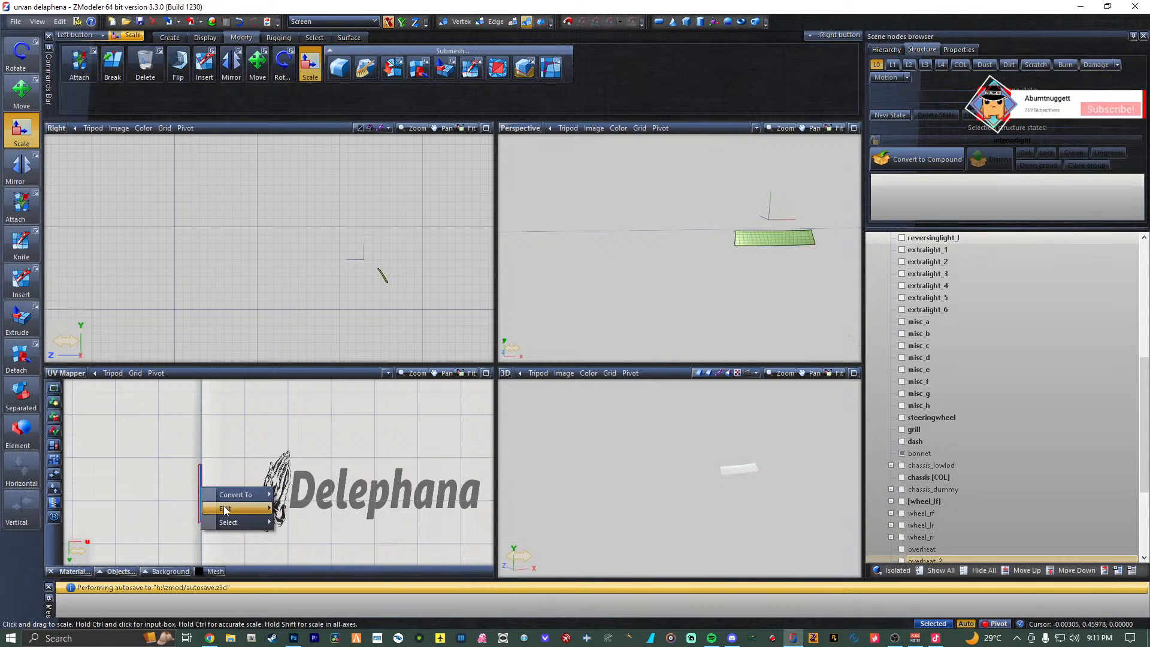
pyautogui.moveTo(228, 510)
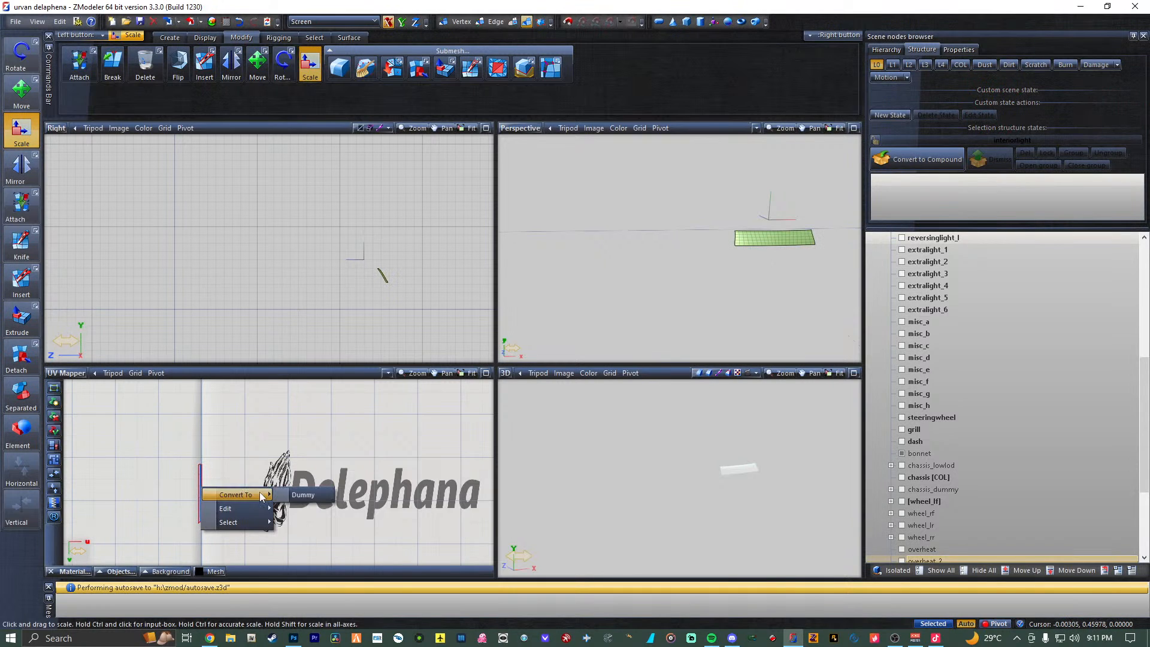
pyautogui.keyDown('ctrl'); pyautogui.click(352, 427); pyautogui.keyUp('ctrl')
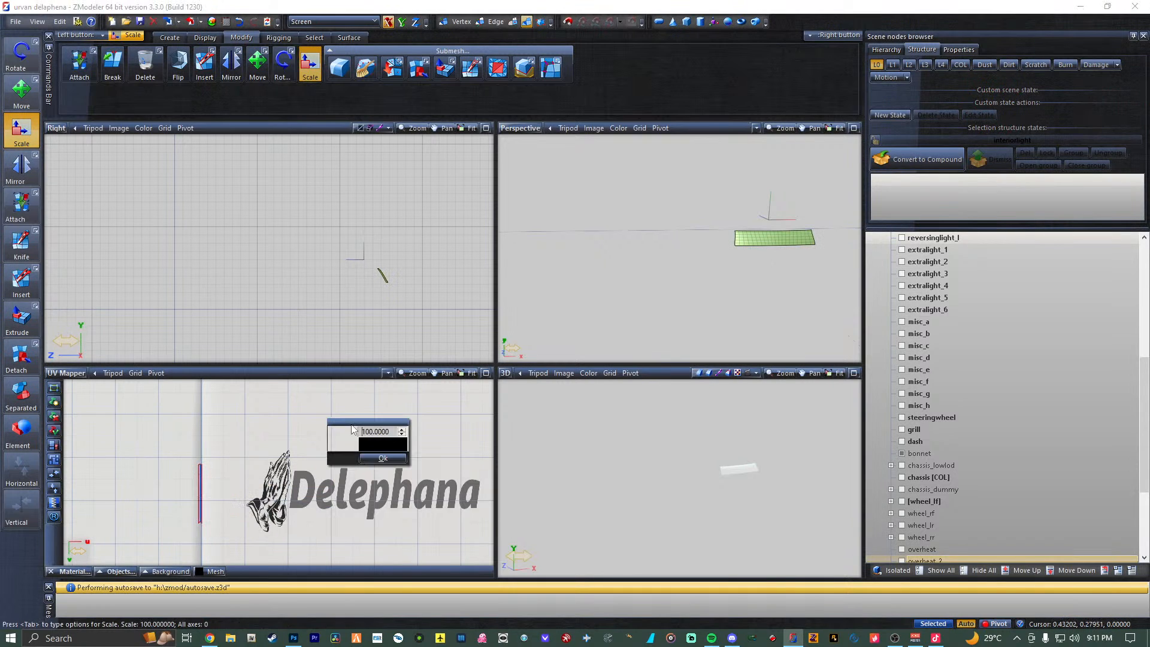
pyautogui.click(378, 459)
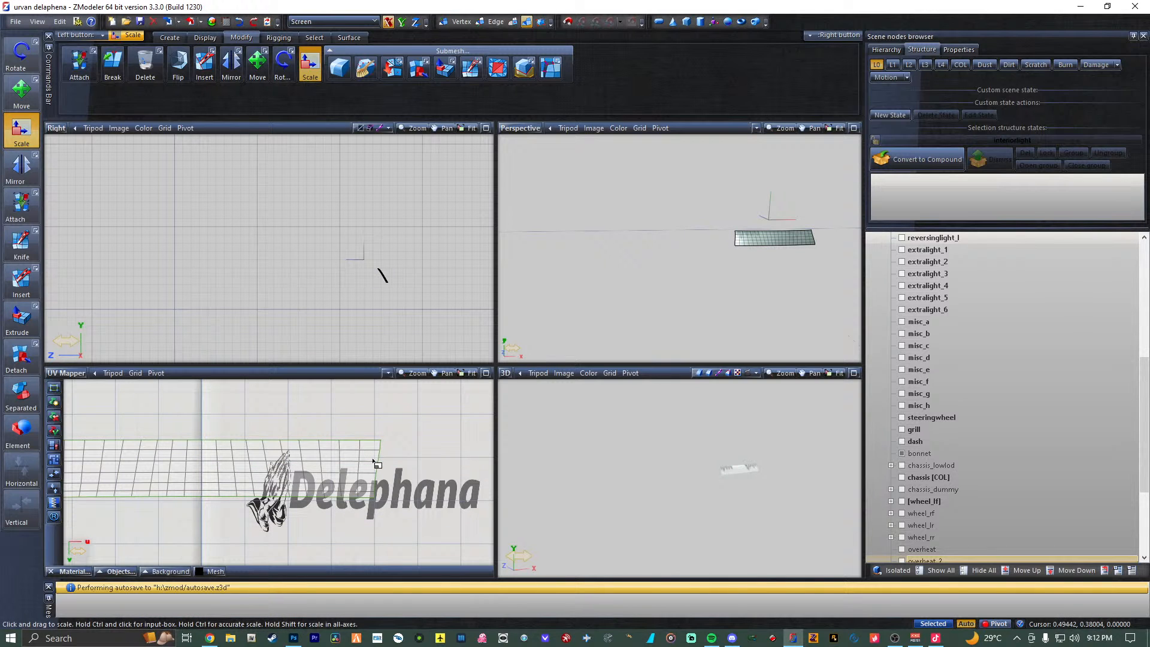
pyautogui.click(253, 22)
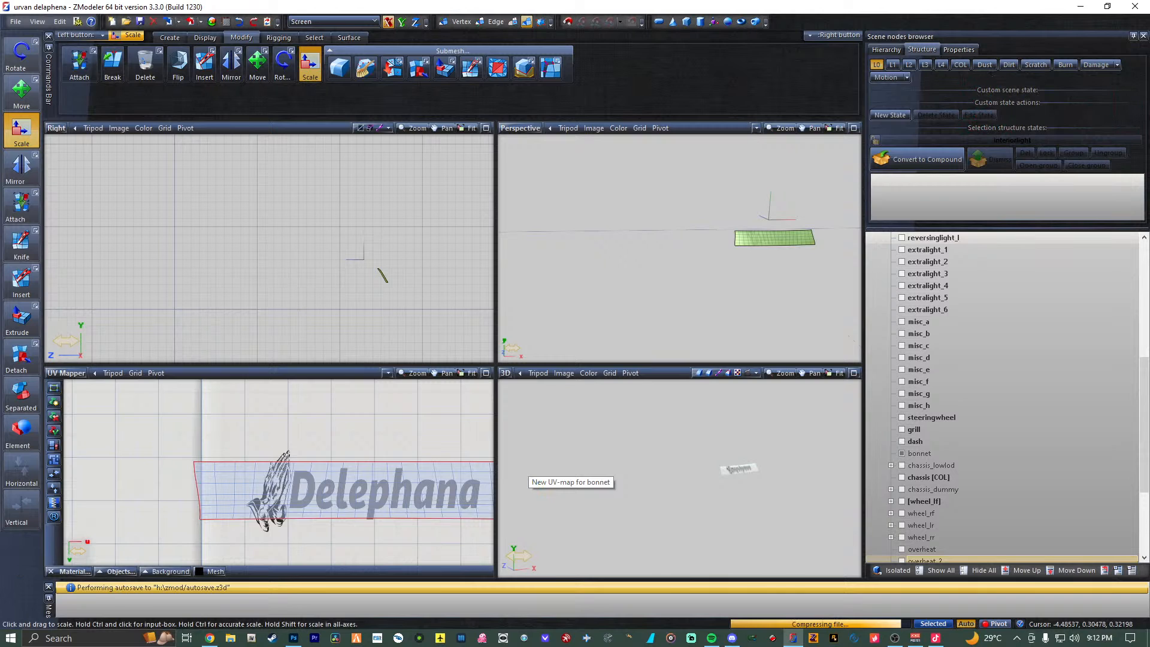
pyautogui.click(207, 532)
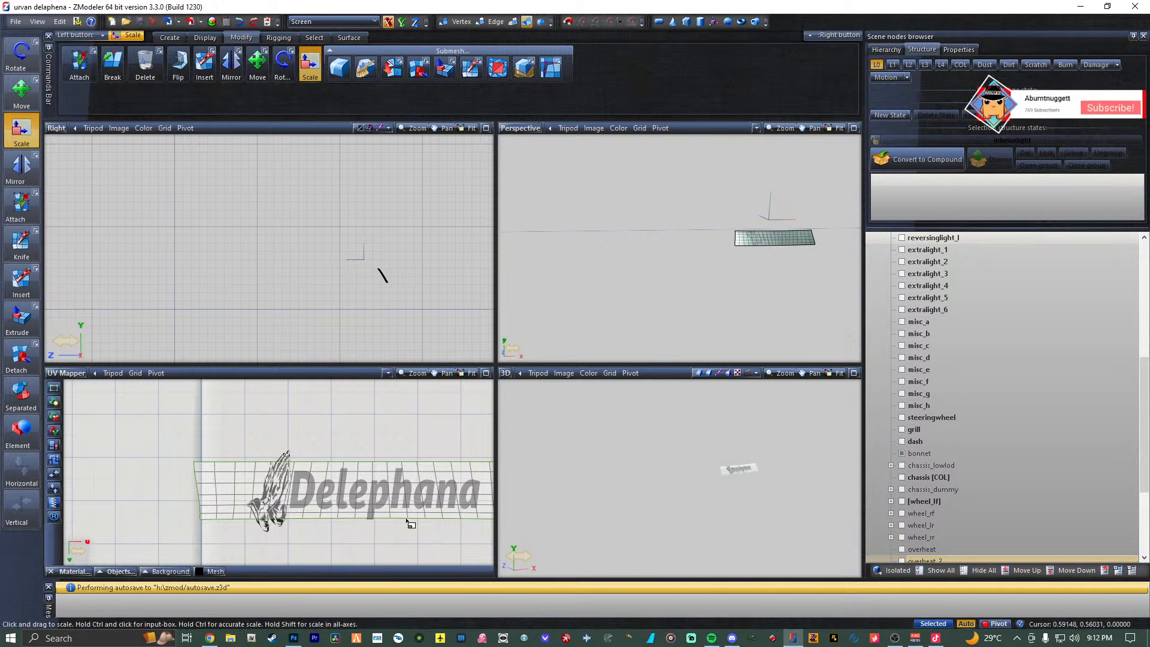
# Show all parts of the van to check the Delephana logo on the bonnet.
pyautogui.hotkey('ctrl', 'a')
pyautogui.scroll(-2, 383, 489)
pyautogui.moveTo(384, 486); pyautogui.dragTo(285, 467, button='middle')
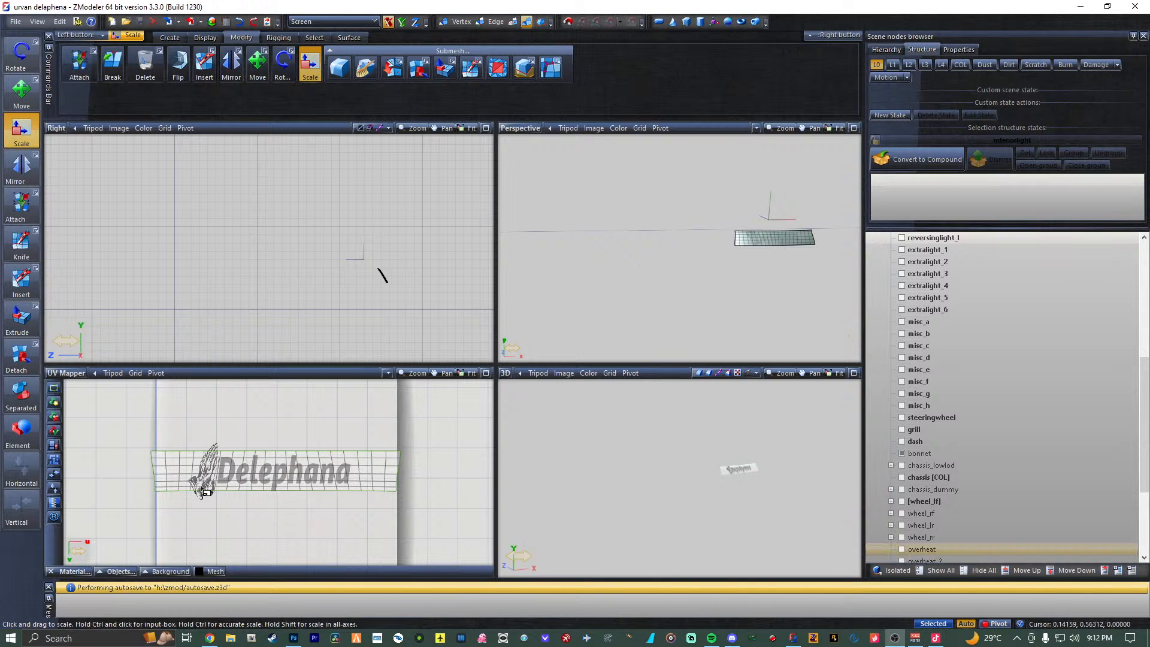
pyautogui.click(219, 475)
pyautogui.rightClick(223, 477)
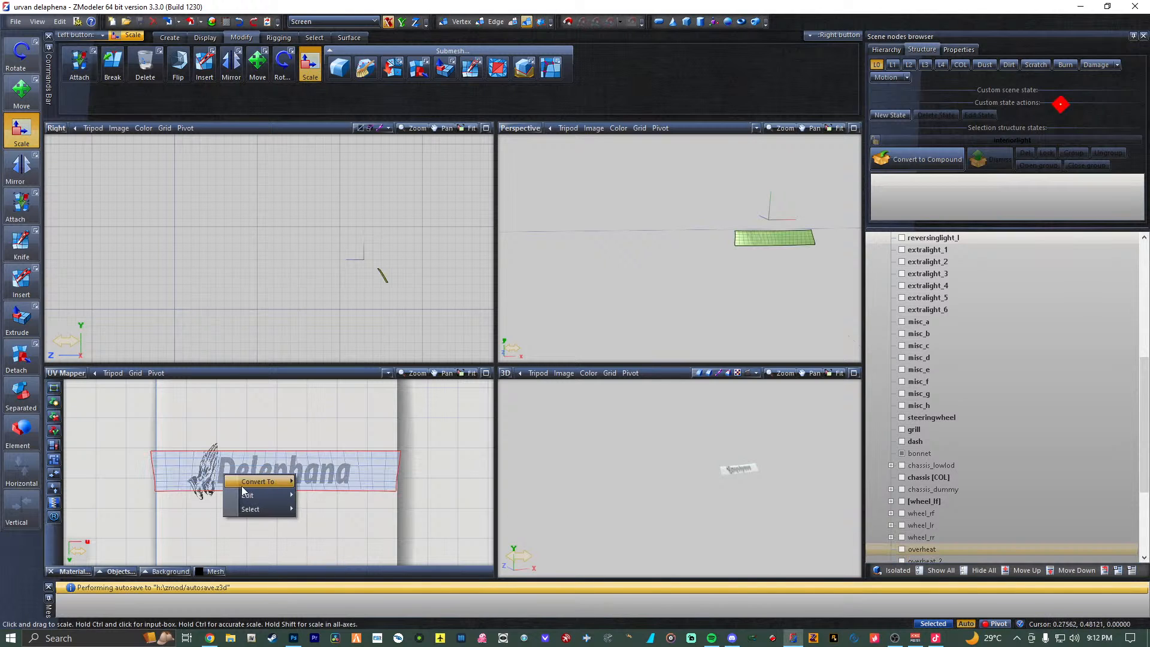
pyautogui.moveTo(272, 510)
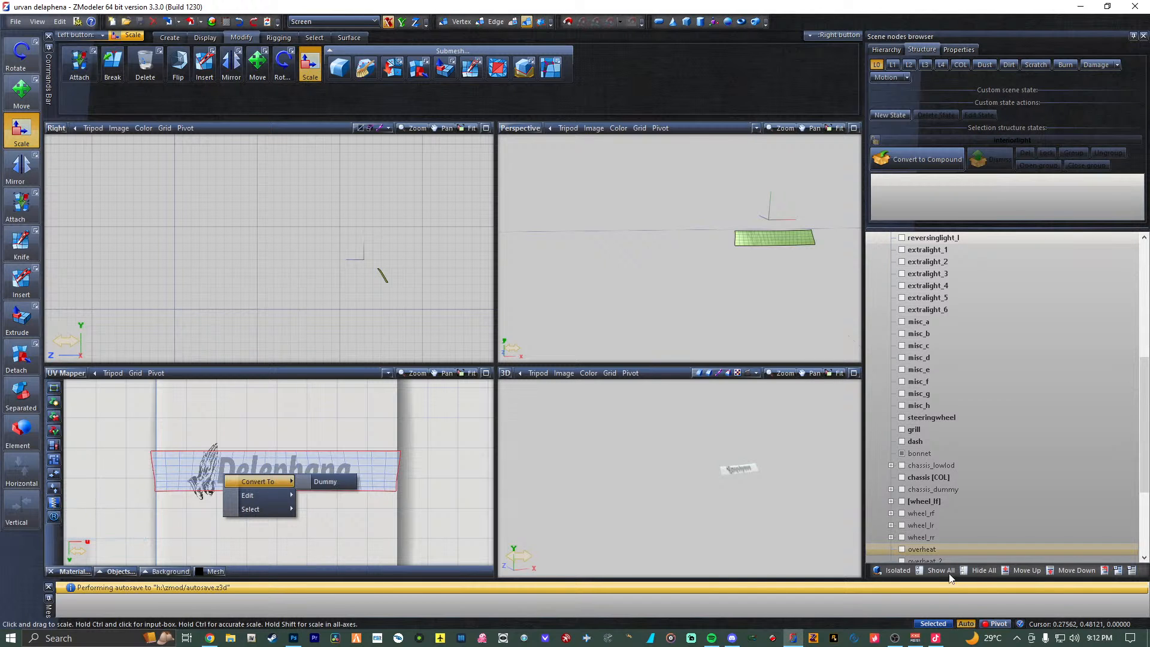
pyautogui.click(929, 570)
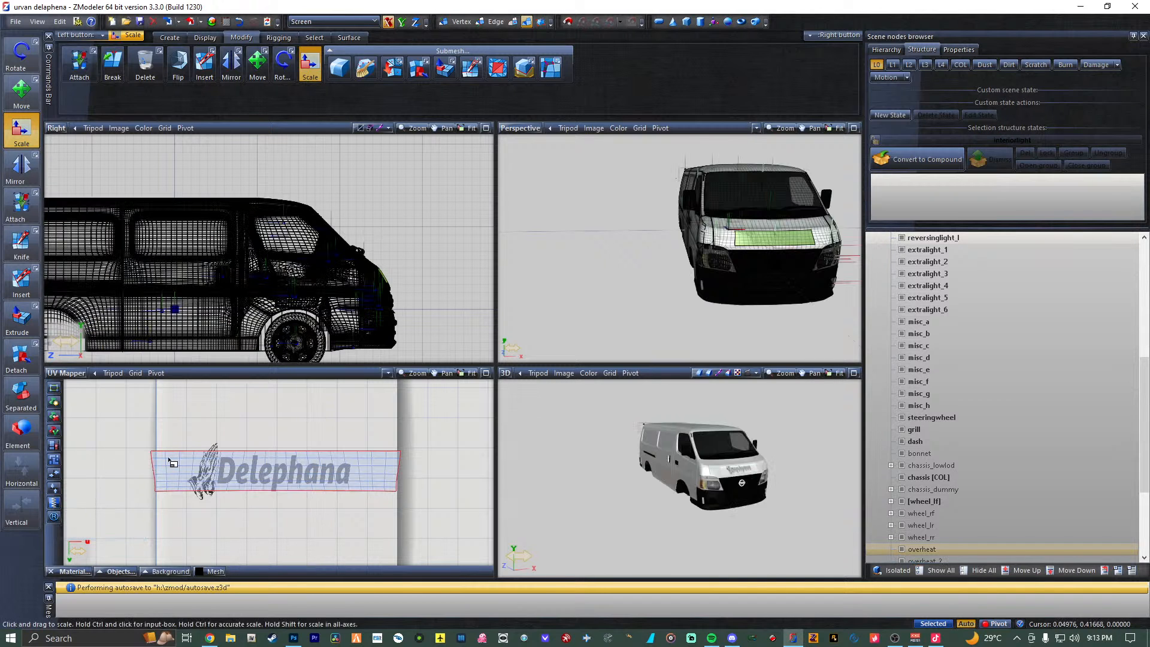
pyautogui.click(82, 482)
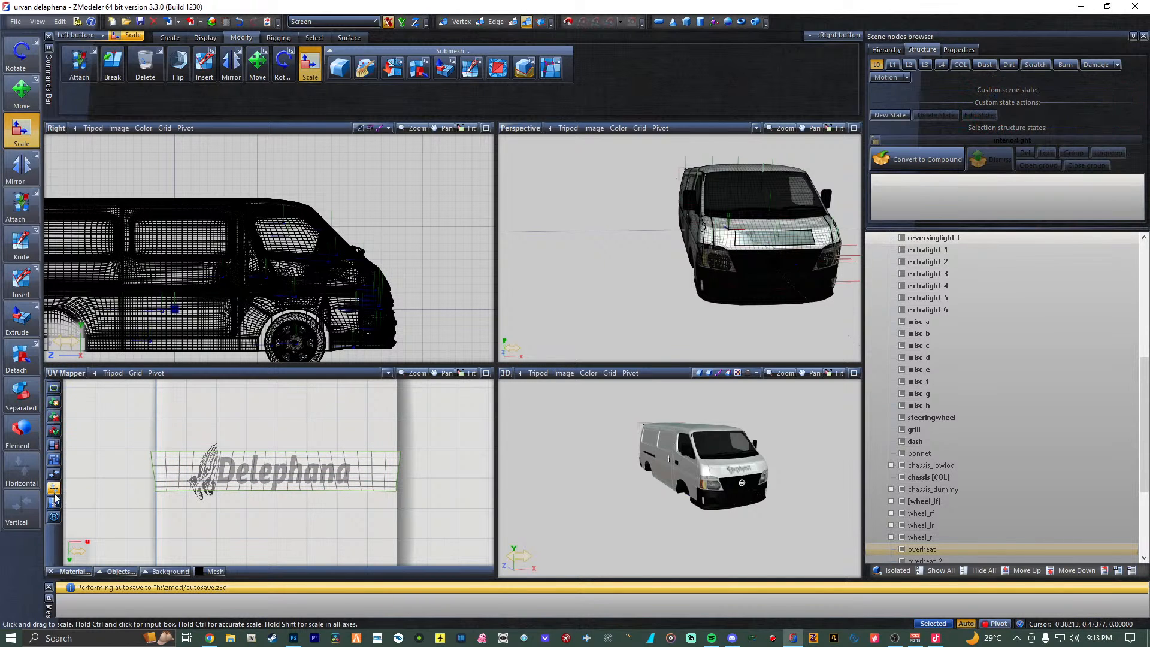
# Scale the bonnet's UV map on all axes with a scale value of -1.0000.
pyautogui.click(204, 485)
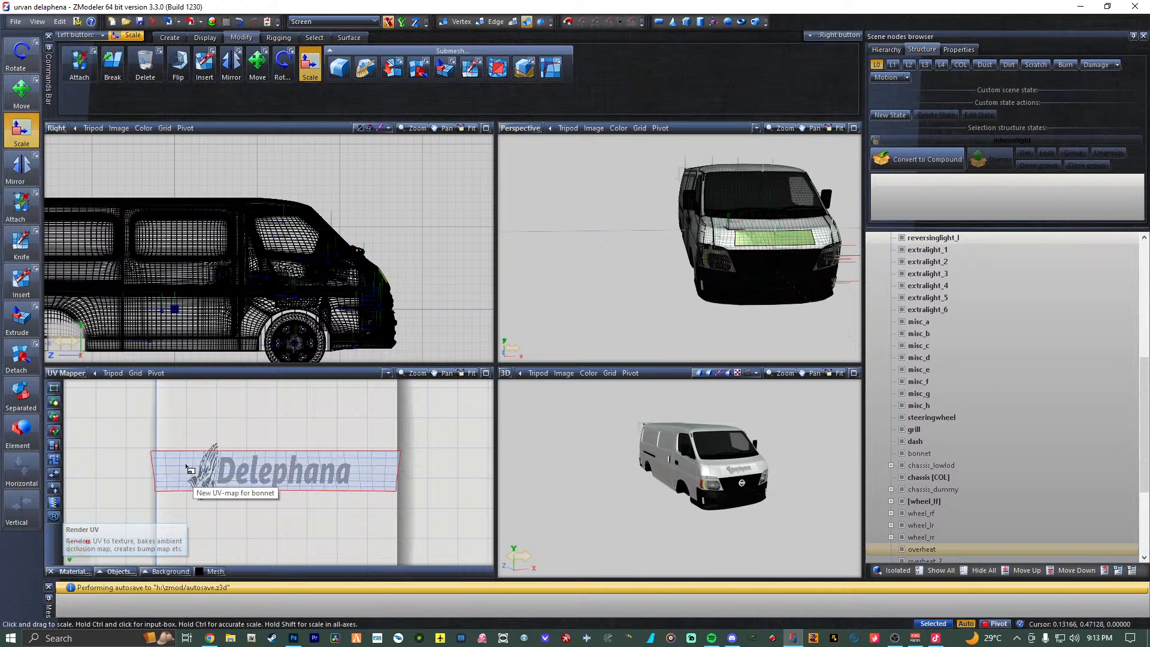
pyautogui.keyDown('ctrl'); pyautogui.click(196, 490); pyautogui.keyUp('ctrl')
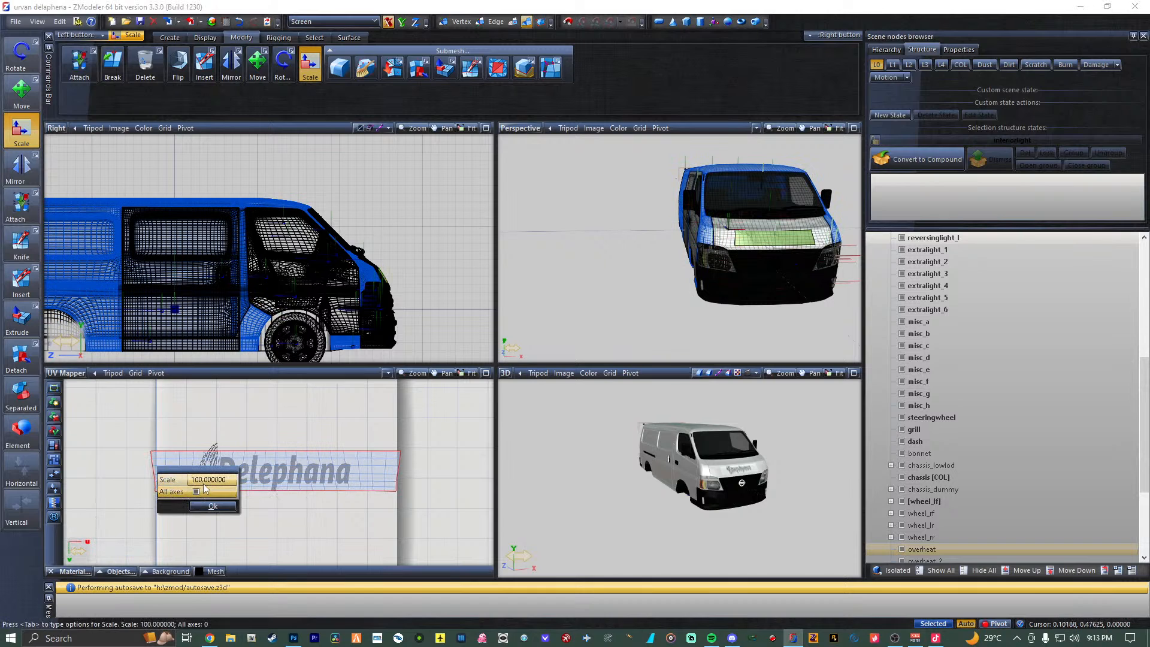
pyautogui.click(204, 484)
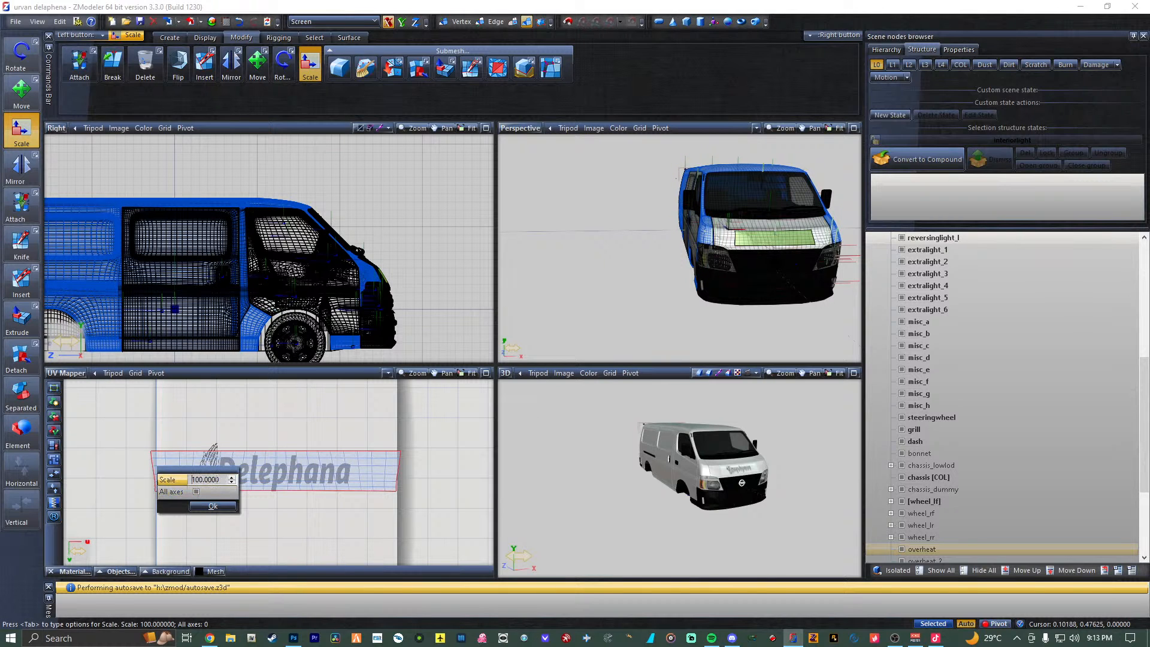
pyautogui.press('Return')
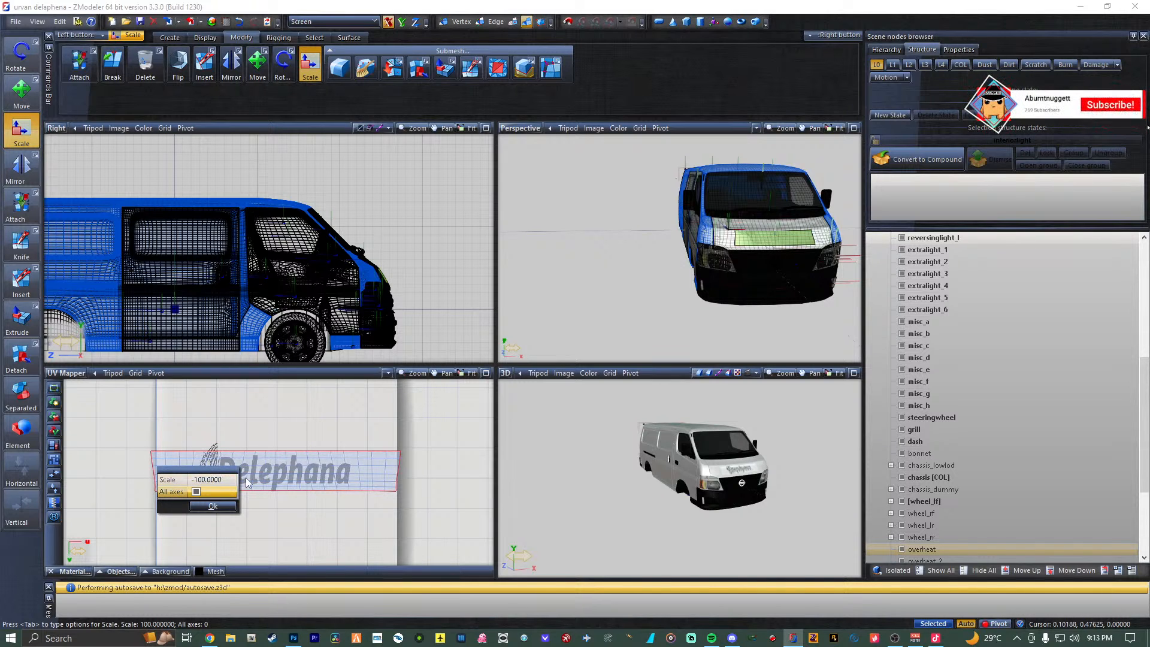
pyautogui.click(222, 479)
pyautogui.write('0.1000')
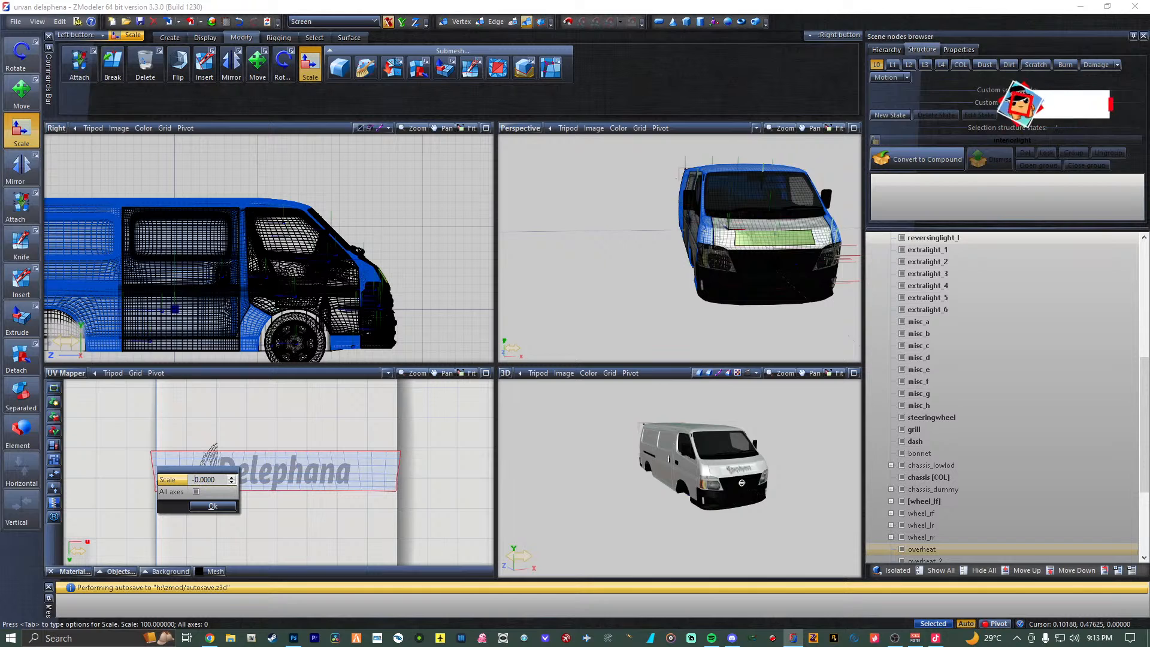
pyautogui.write('10')
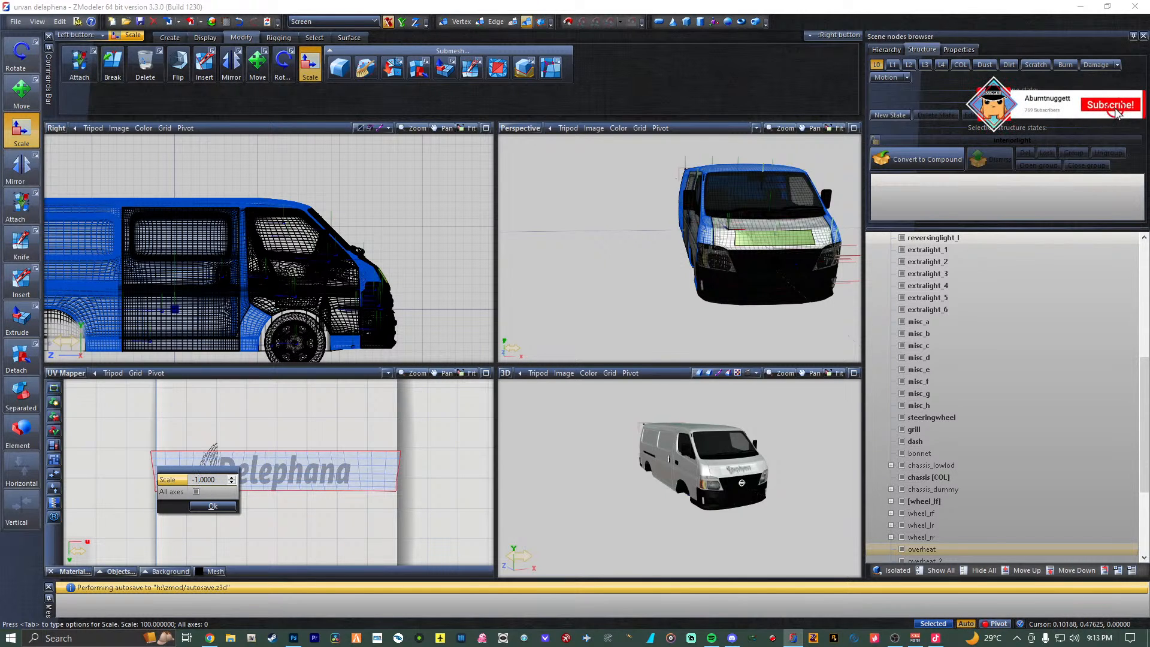
pyautogui.click(231, 507)
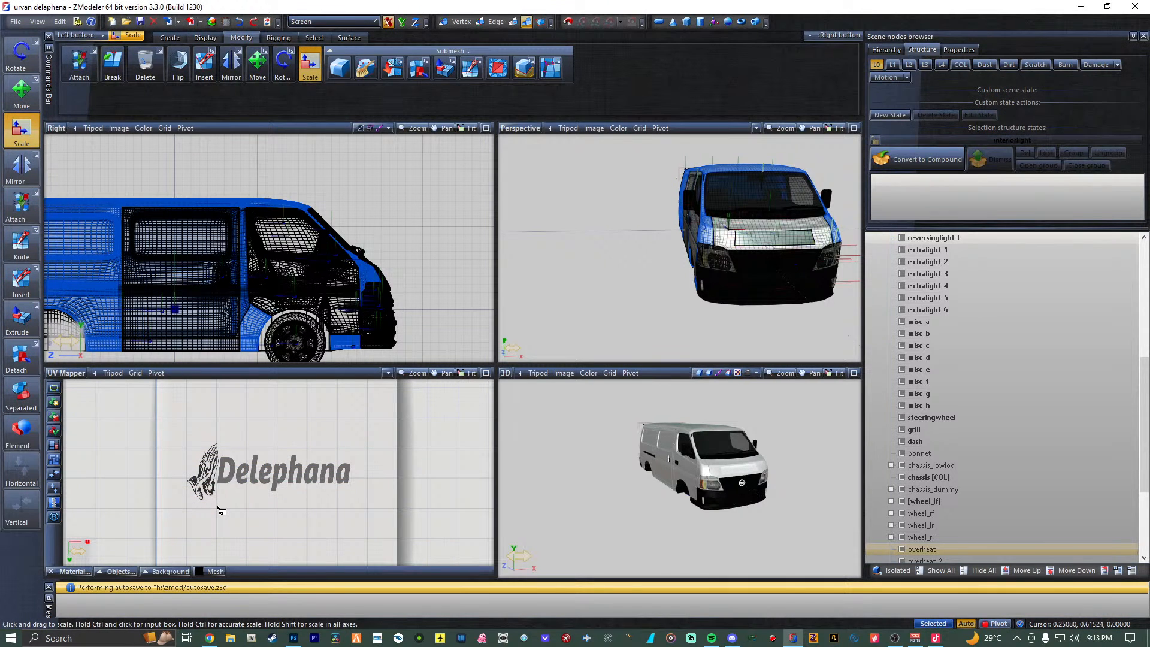
# Move the tiny bonnet UV map diagonally from the texture's upper-left corner into its blank area, to about 0.05, 0.05.
pyautogui.scroll(-4, 218, 506)
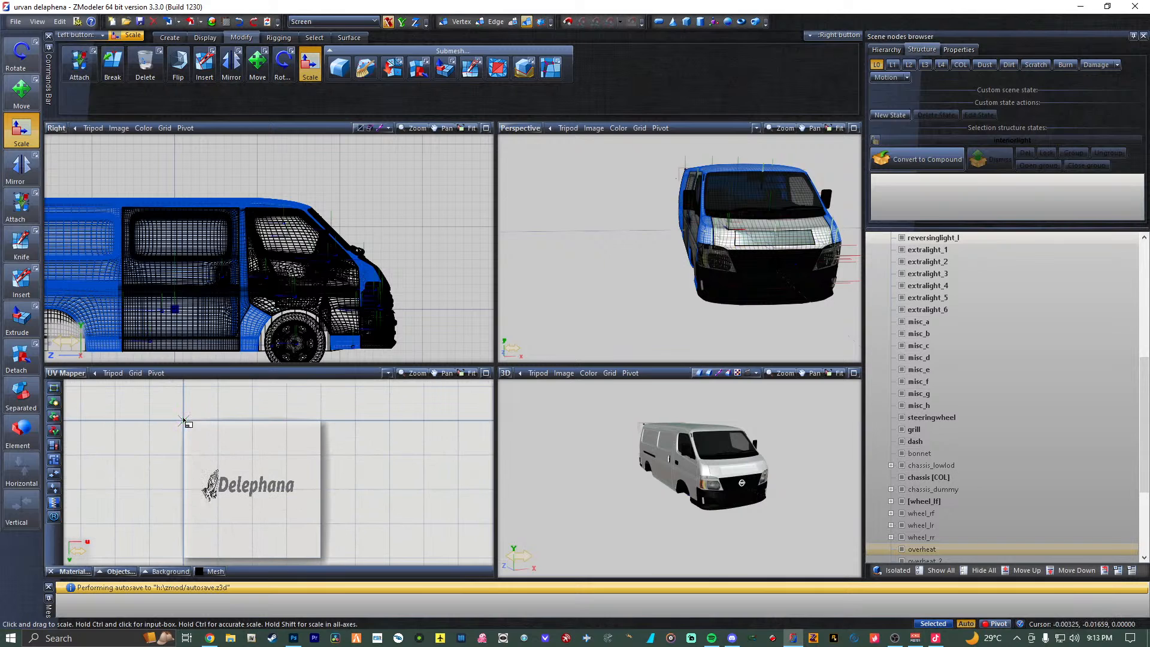
pyautogui.scroll(5, 198, 440)
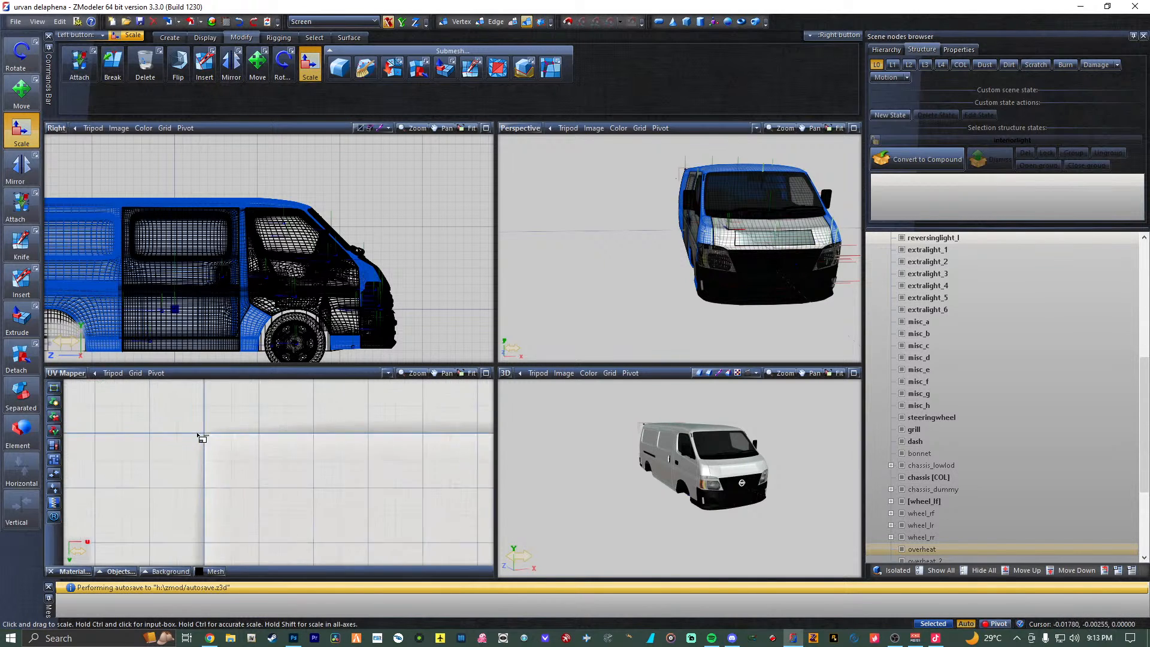
pyautogui.scroll(6, 200, 443)
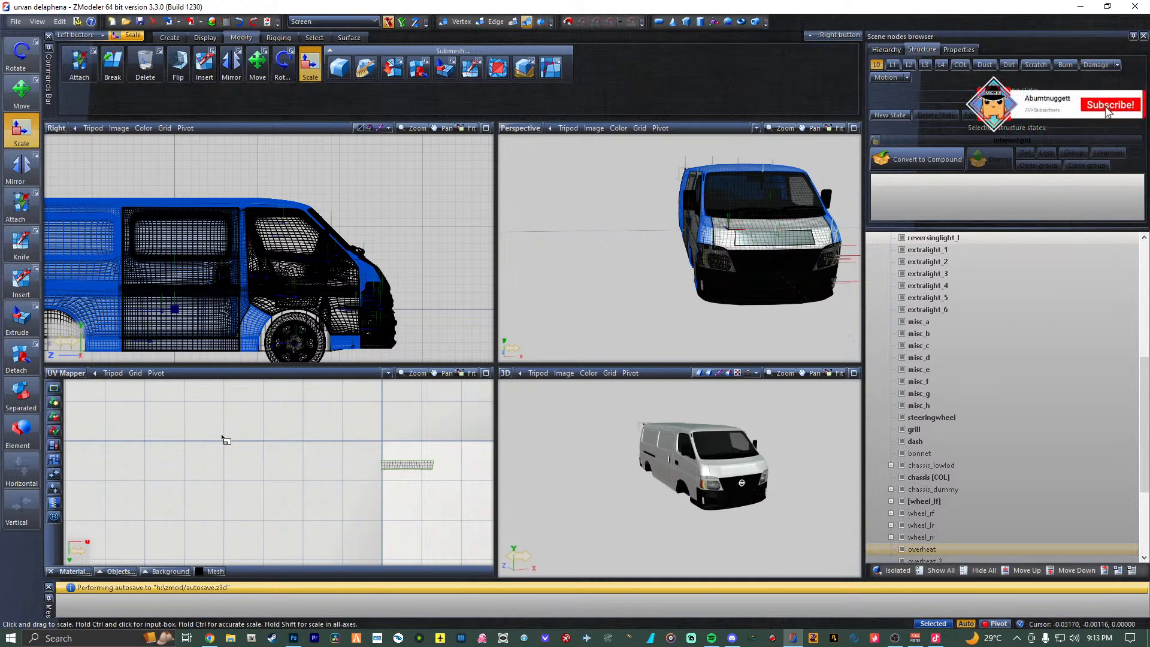
pyautogui.scroll(-3, 280, 460)
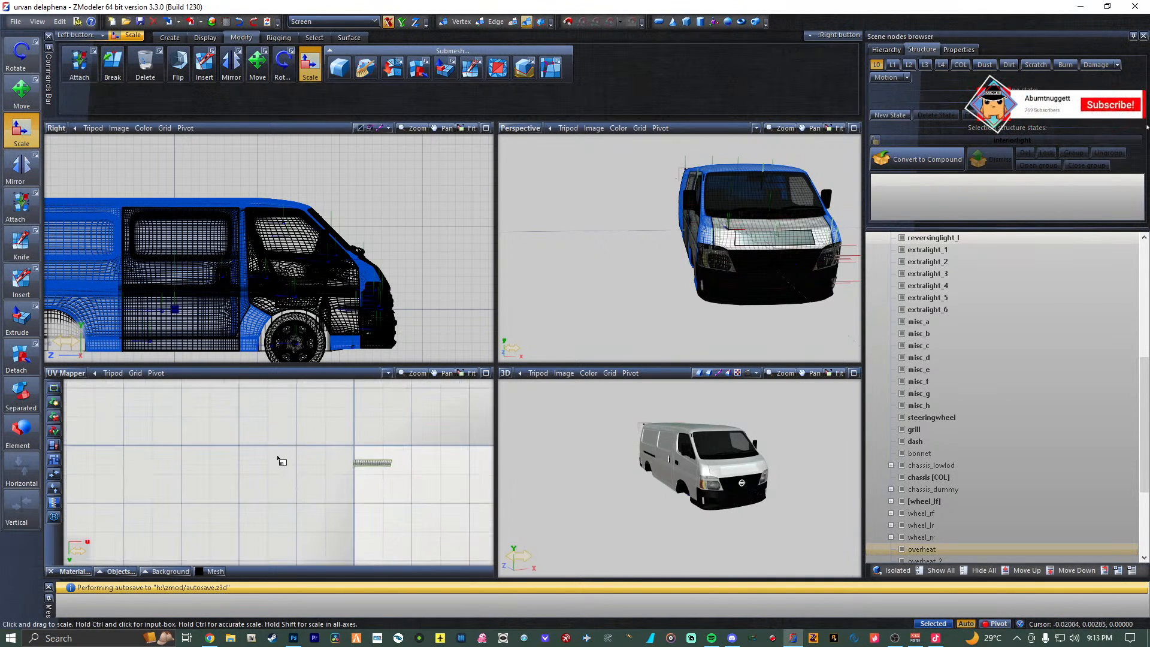
pyautogui.scroll(-1, 281, 460)
pyautogui.click(21, 93)
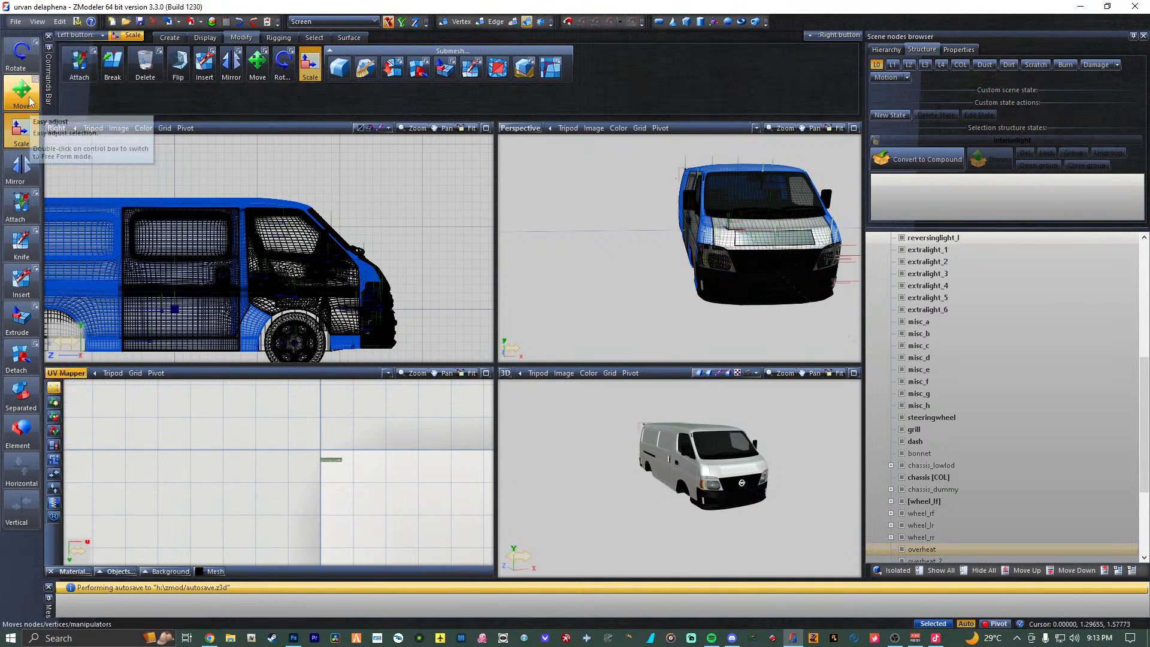
pyautogui.moveTo(329, 457); pyautogui.dragTo(444, 550)
pyautogui.click(402, 23)
pyautogui.scroll(1, 442, 557)
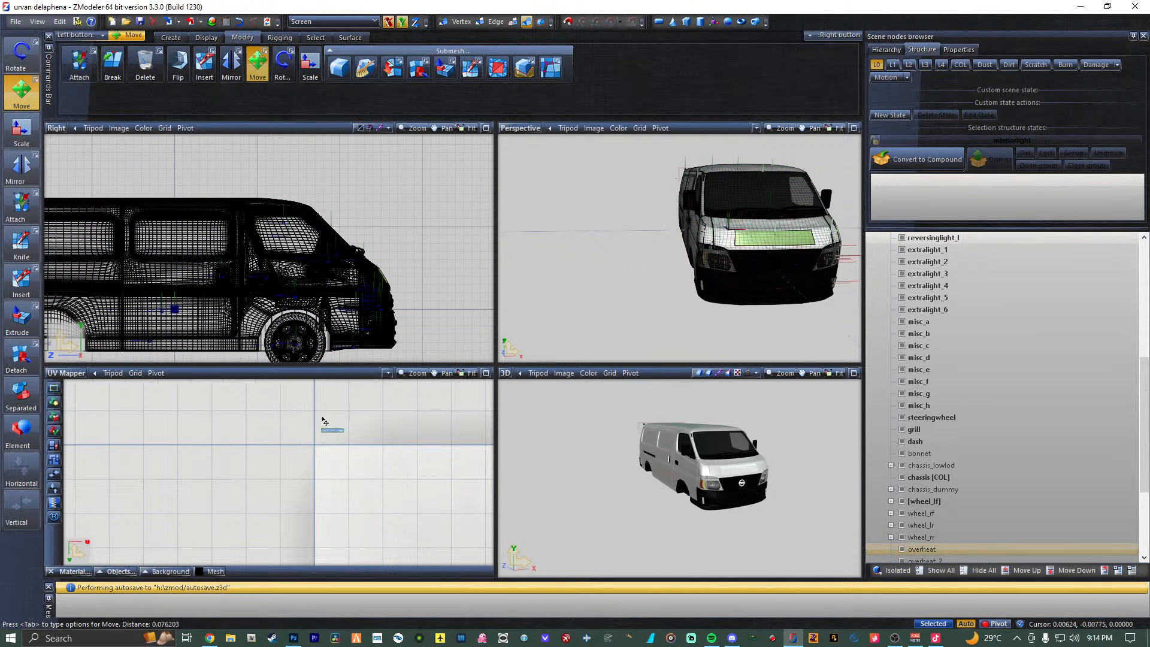
pyautogui.moveTo(323, 422); pyautogui.dragTo(355, 497)
pyautogui.moveTo(415, 576); pyautogui.dragTo(427, 559)
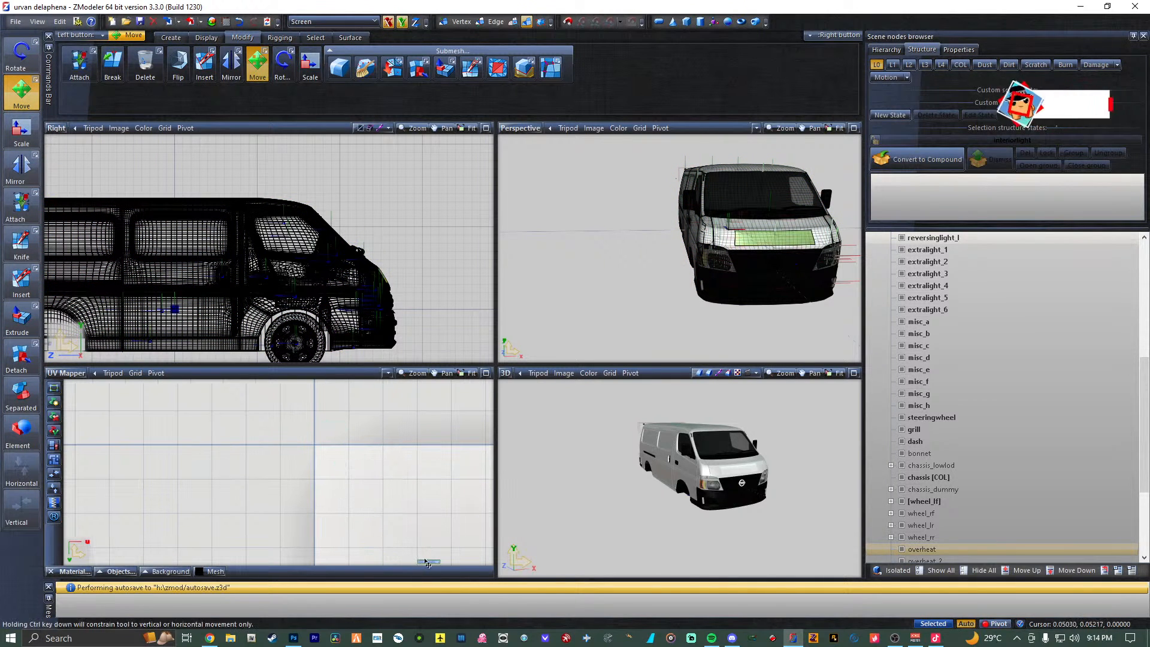
pyautogui.moveTo(427, 537); pyautogui.dragTo(391, 470, button='middle')
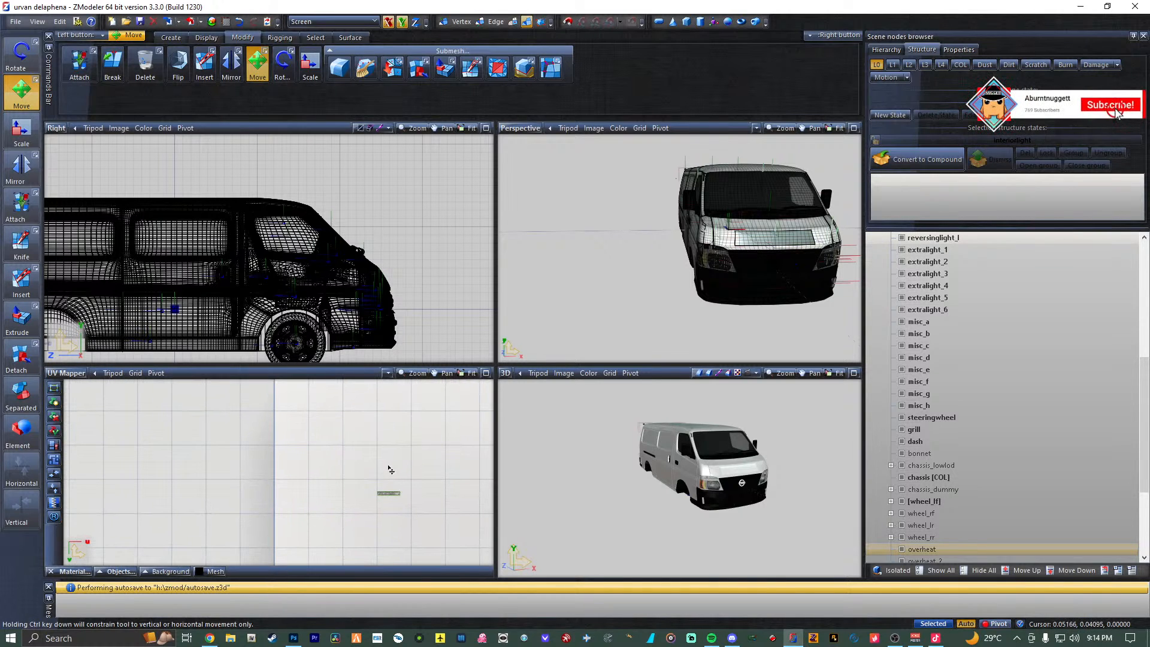
# Move the tiny bonnet UV map further down and right within the blank part of the texture above the logo.
pyautogui.click(397, 496)
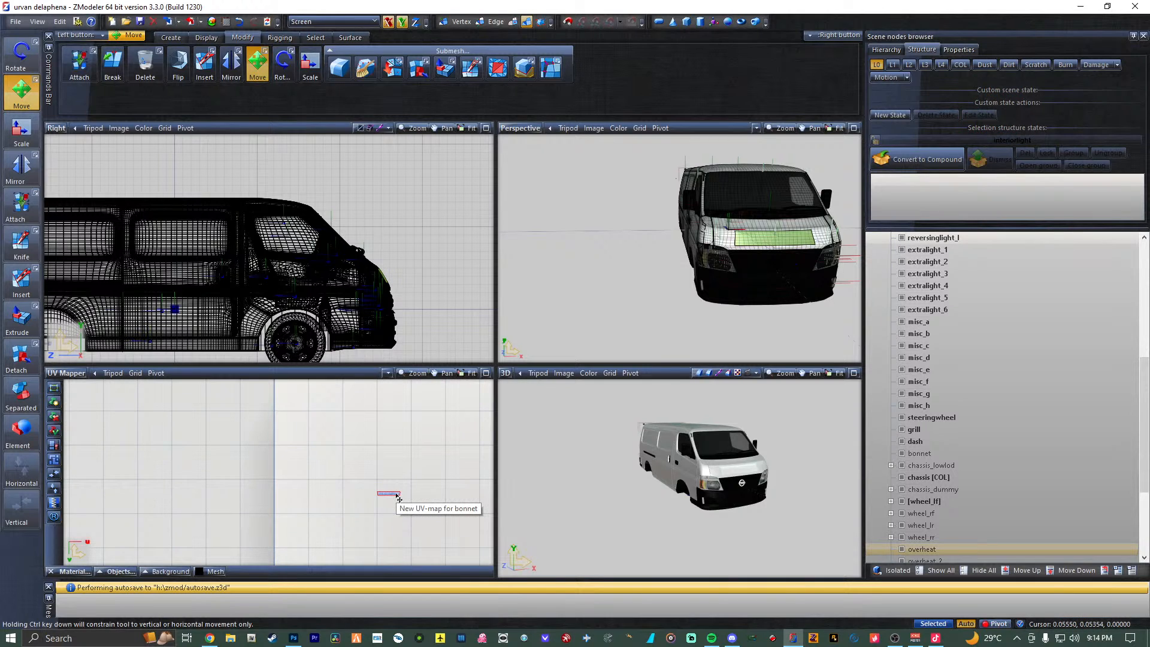
pyautogui.scroll(-4, 407, 506)
pyautogui.moveTo(405, 505); pyautogui.dragTo(257, 357, button='middle')
pyautogui.scroll(-7, 405, 514)
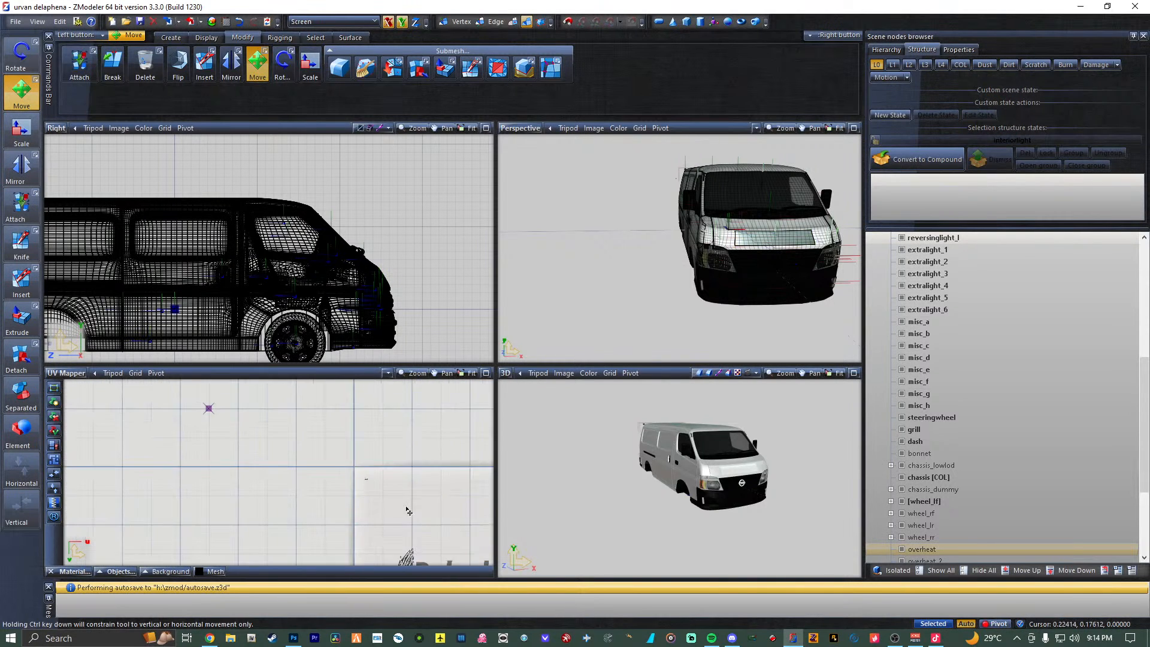
pyautogui.scroll(5, 407, 509)
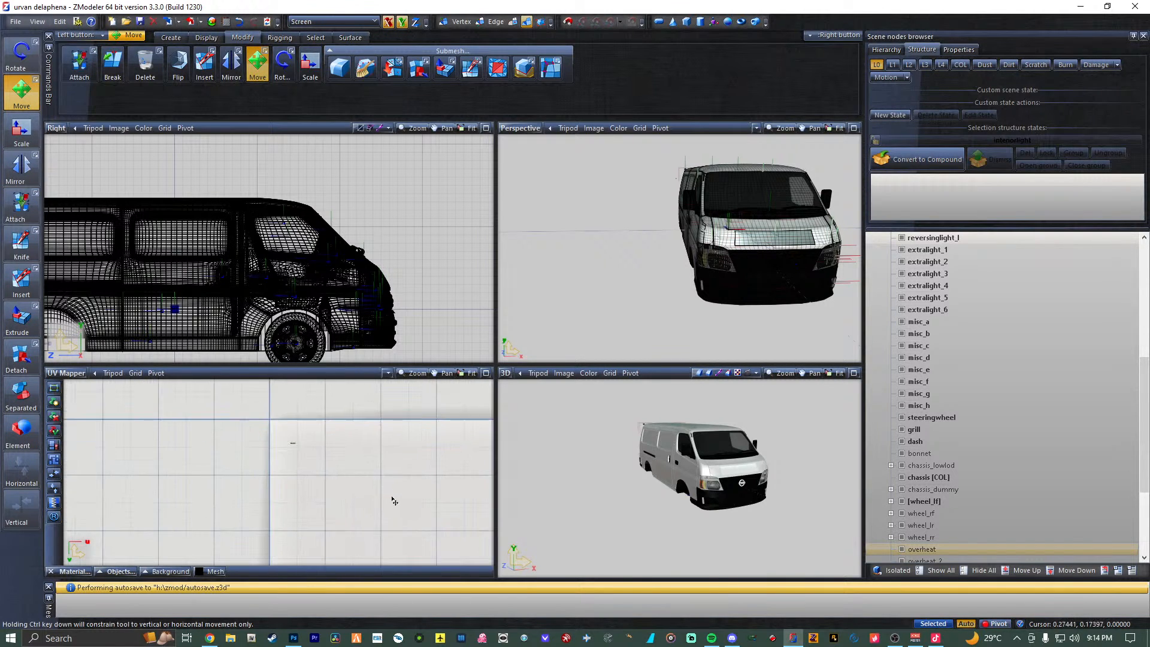
pyautogui.moveTo(394, 501); pyautogui.dragTo(354, 490, button='middle')
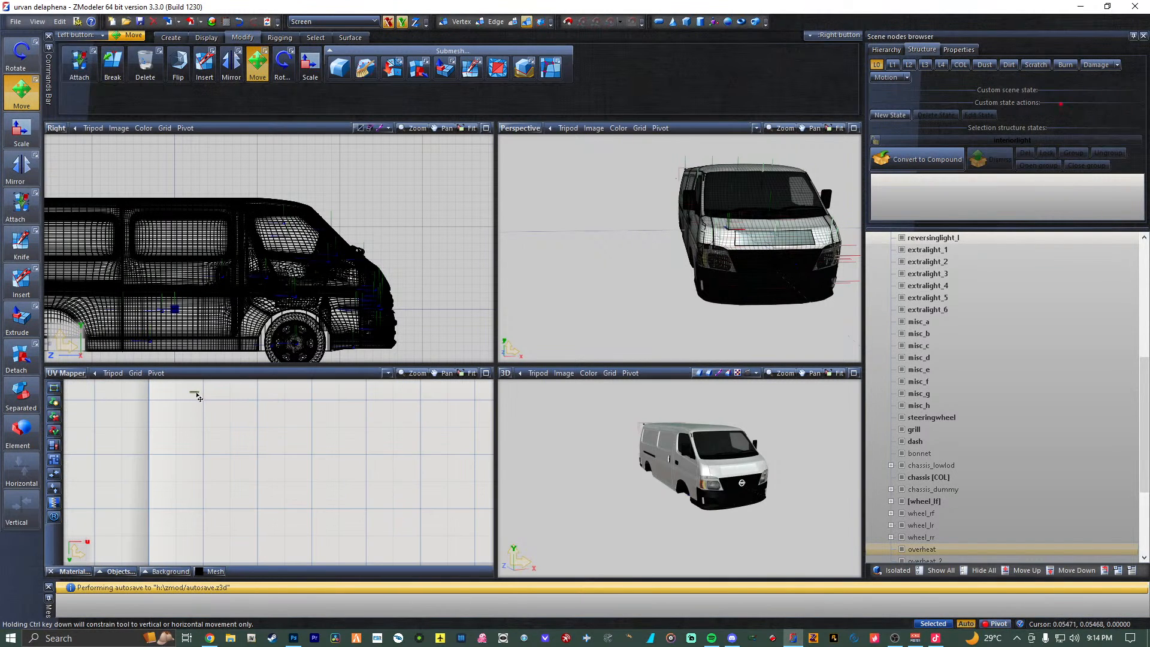
pyautogui.moveTo(198, 397); pyautogui.dragTo(381, 552)
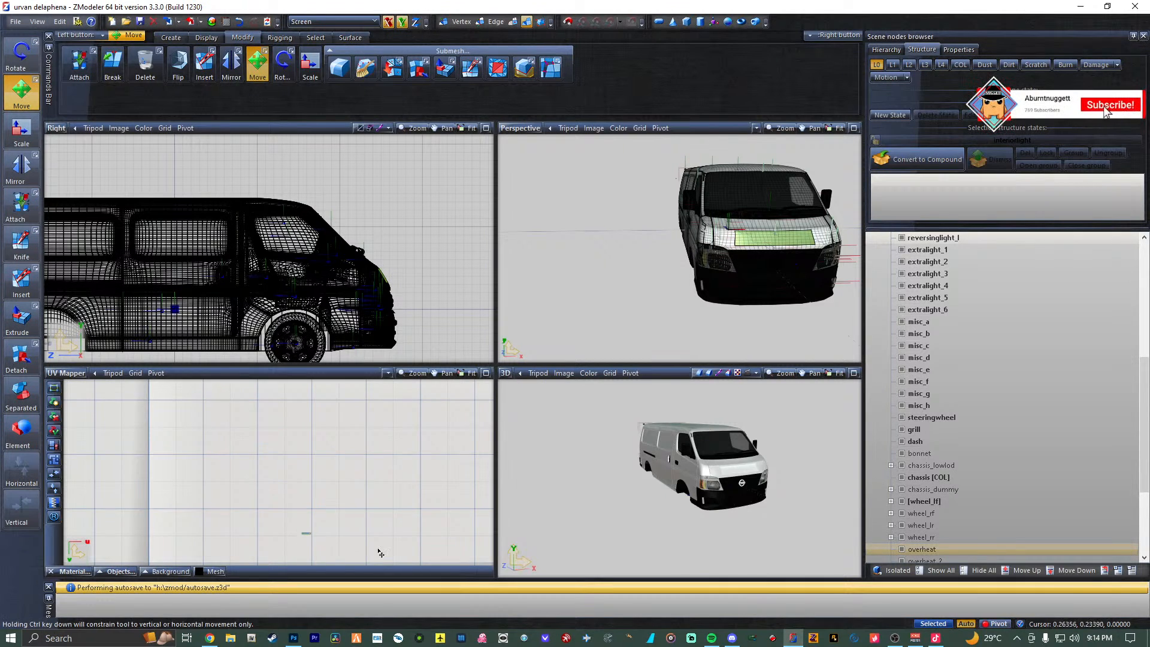
# Move the tiny bonnet UV map straight down to beside the fingertips of the praying-hands logo.
pyautogui.moveTo(376, 543); pyautogui.dragTo(296, 383, button='middle')
pyautogui.moveTo(249, 429); pyautogui.dragTo(262, 455, button='middle')
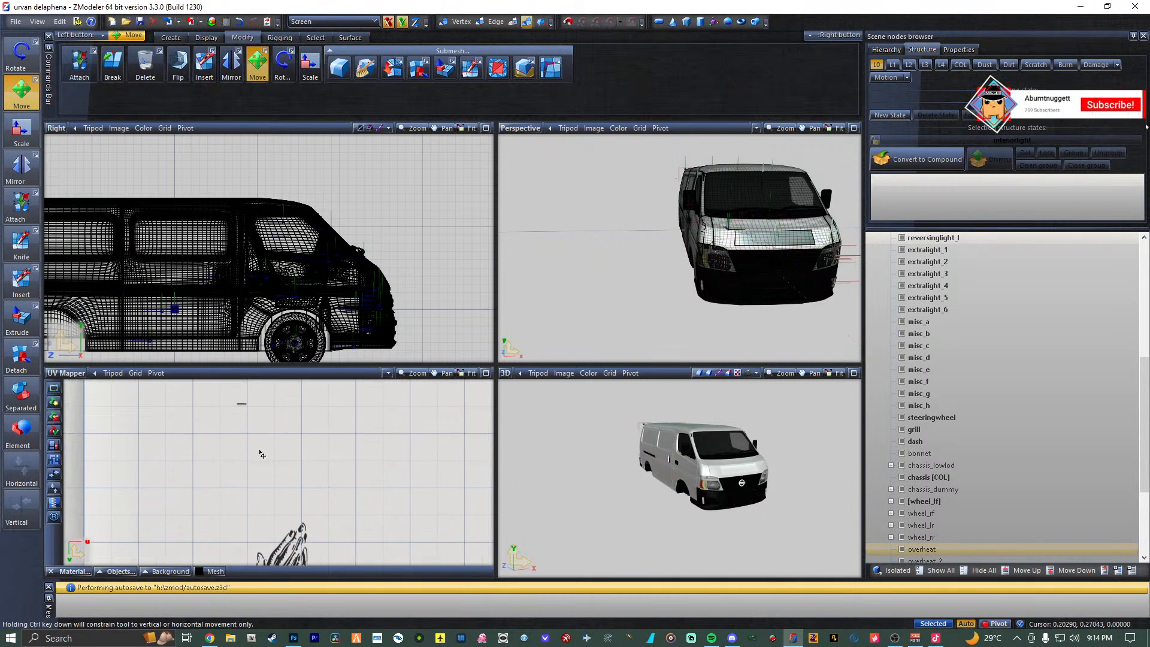
pyautogui.click(241, 404)
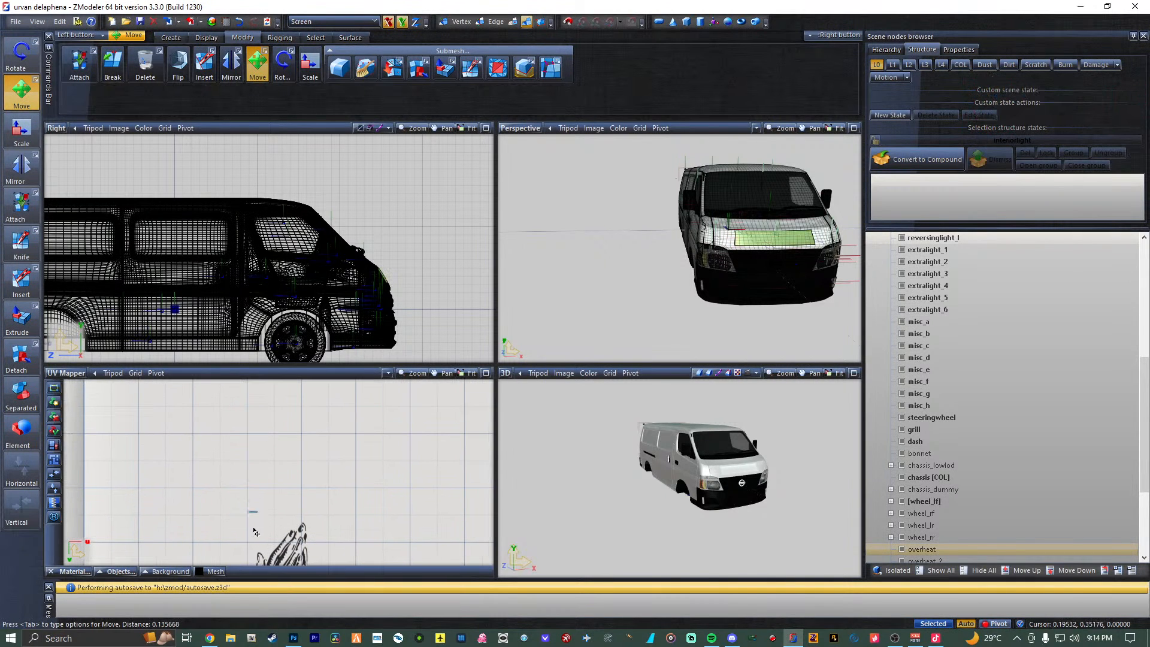
pyautogui.moveTo(256, 532); pyautogui.dragTo(256, 547)
pyautogui.scroll(1, 277, 523)
pyautogui.scroll(-3, 285, 518)
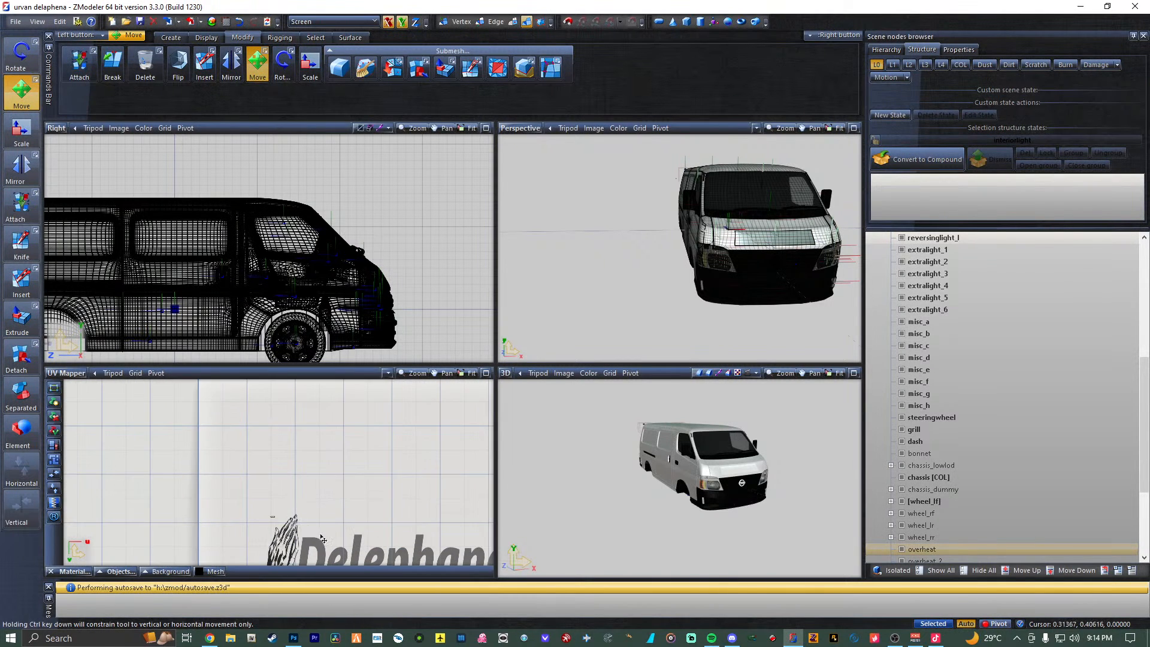
# Scale up the tiny bonnet UV map beside the praying-hands logo with the Scale tool.
pyautogui.scroll(2, 321, 539)
pyautogui.click(21, 130)
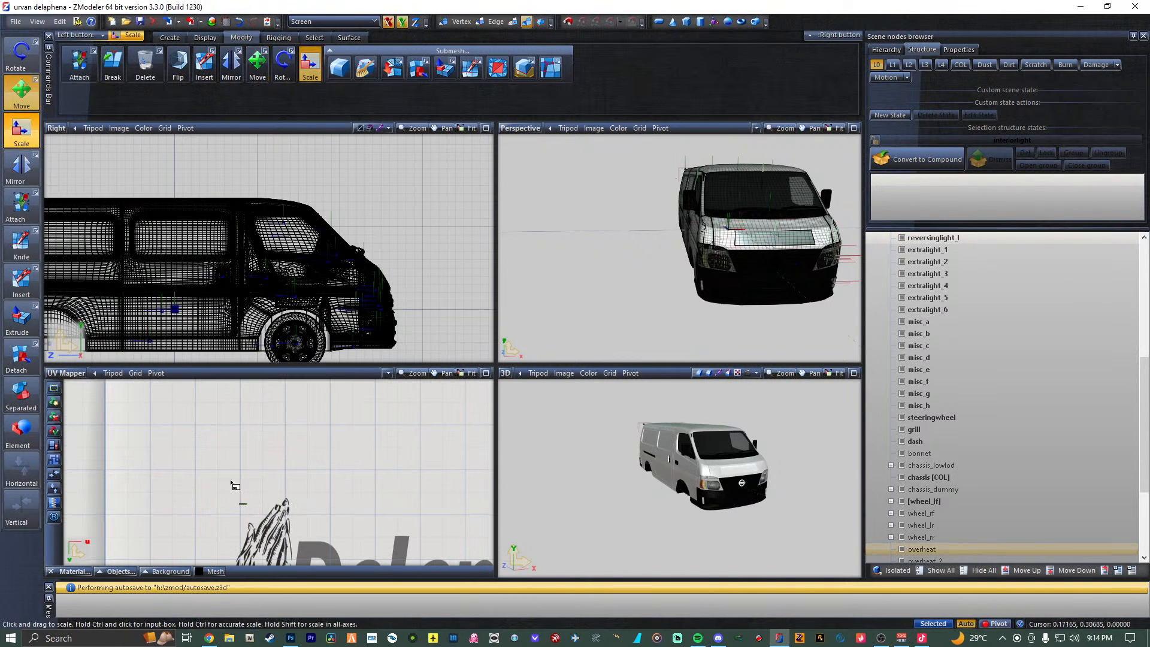
pyautogui.click(243, 504)
pyautogui.moveTo(277, 483); pyautogui.dragTo(392, 434)
pyautogui.scroll(-4, 392, 460)
pyautogui.scroll(-3, 410, 481)
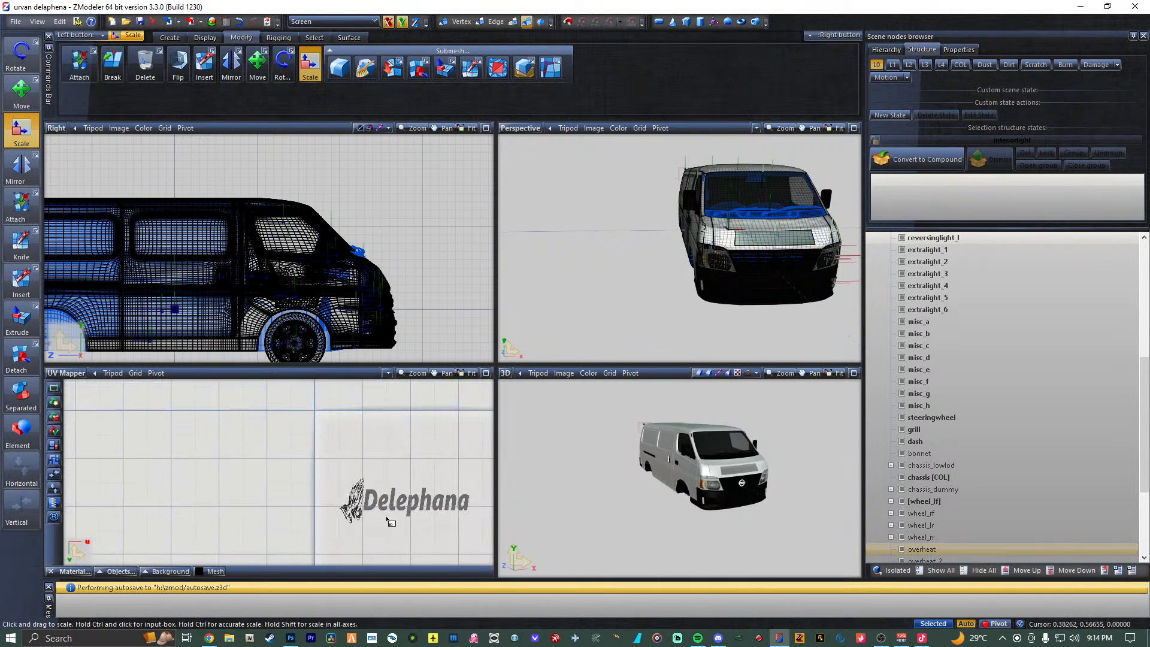
pyautogui.scroll(3, 382, 491)
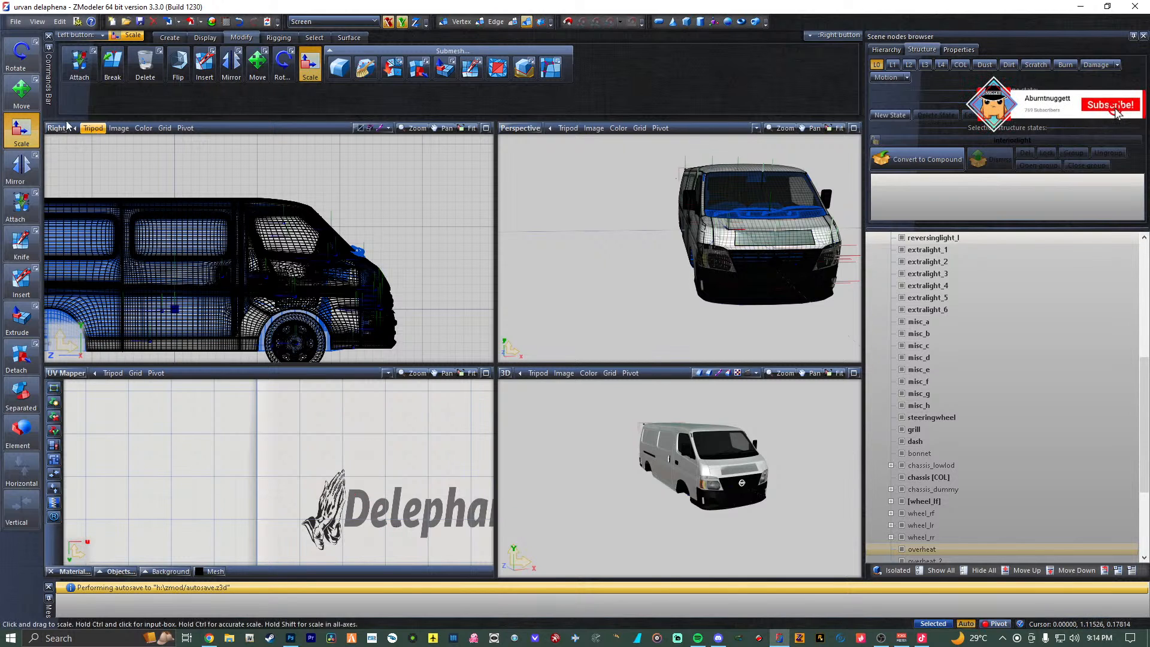
# Move the bonnet UV map off the logo, diagonally up into the blank area above the praying hands.
pyautogui.click(22, 96)
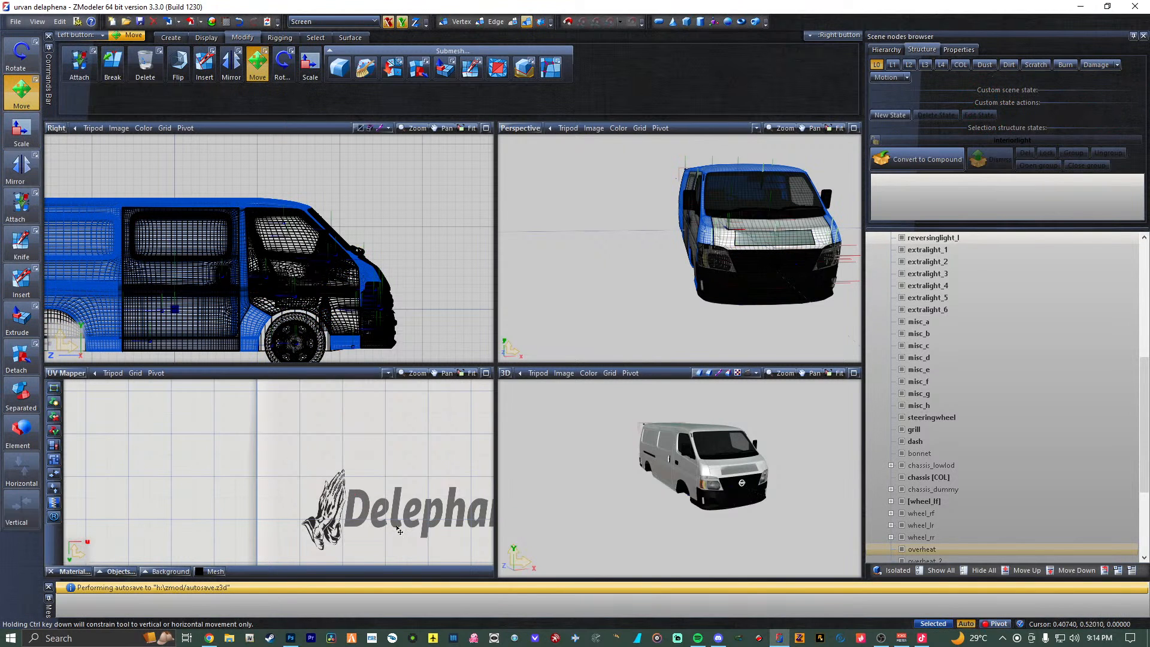
pyautogui.scroll(3, 398, 531)
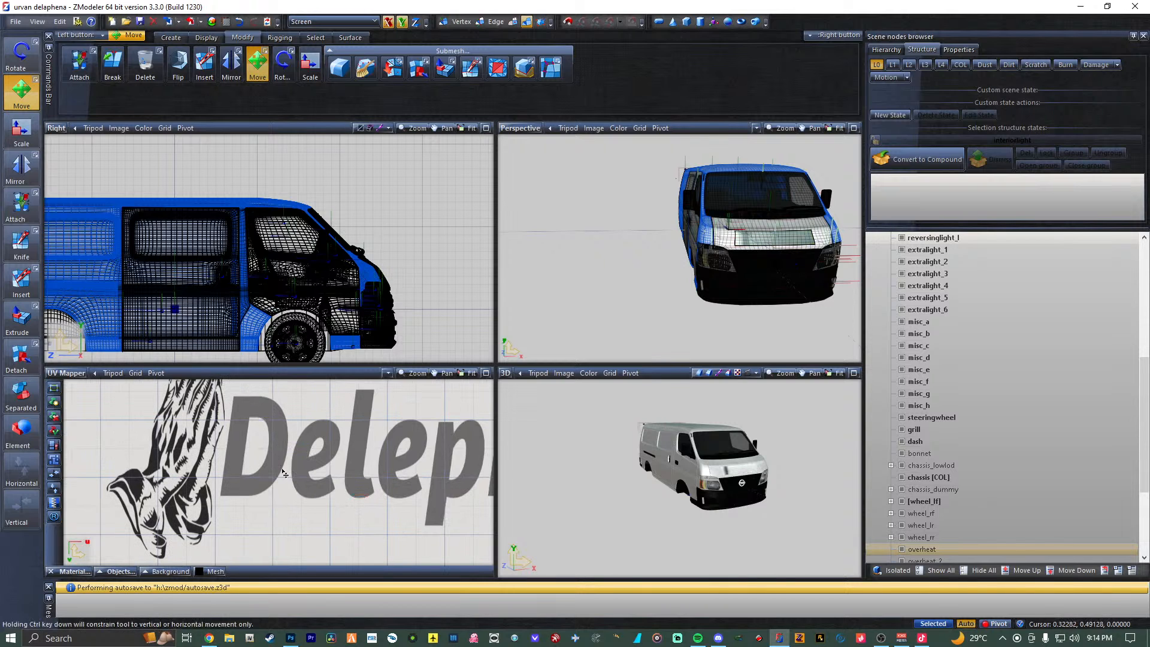
pyautogui.scroll(-2, 285, 475)
pyautogui.scroll(-3, 285, 472)
pyautogui.moveTo(276, 440); pyautogui.dragTo(312, 520, button='middle')
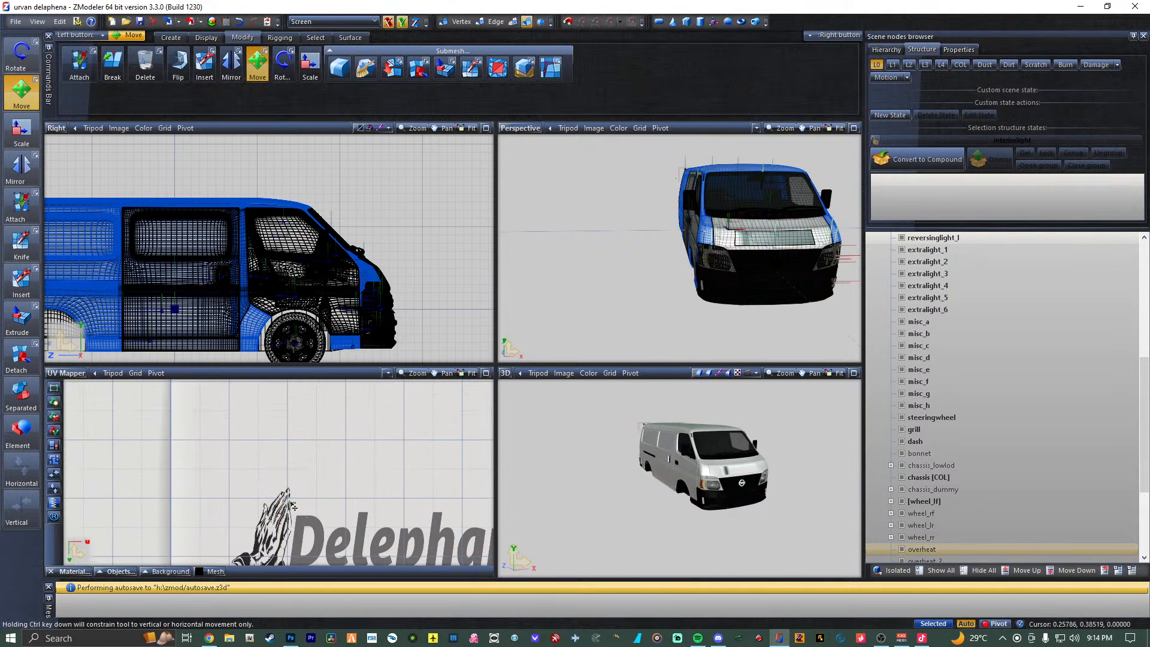
pyautogui.scroll(1, 293, 508)
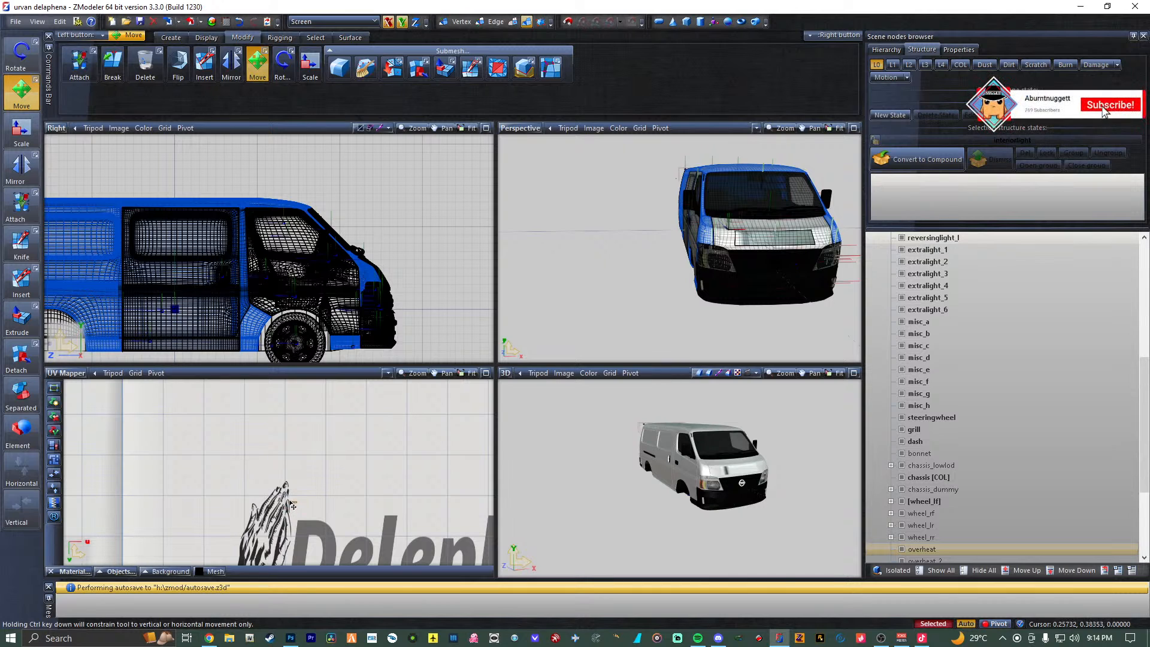
pyautogui.moveTo(292, 506); pyautogui.dragTo(189, 394)
pyautogui.scroll(-2, 211, 456)
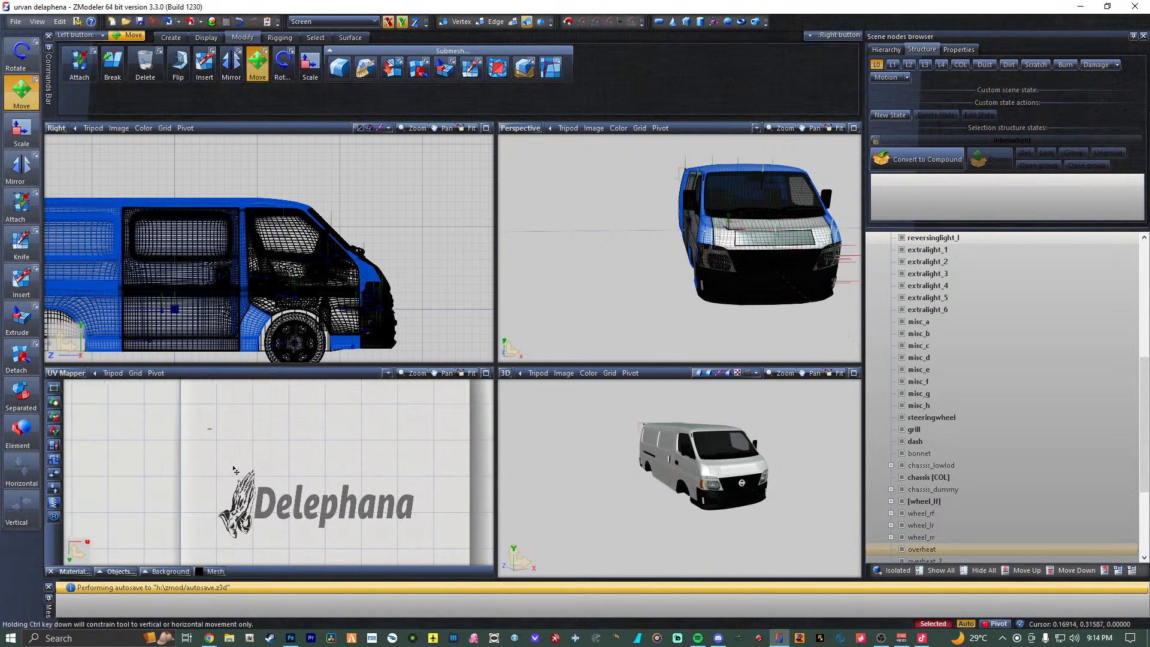
# Move the bonnet UV map about 0.22 diagonally to the texture's upper-left corner.
pyautogui.moveTo(212, 456); pyautogui.dragTo(260, 548, button='middle')
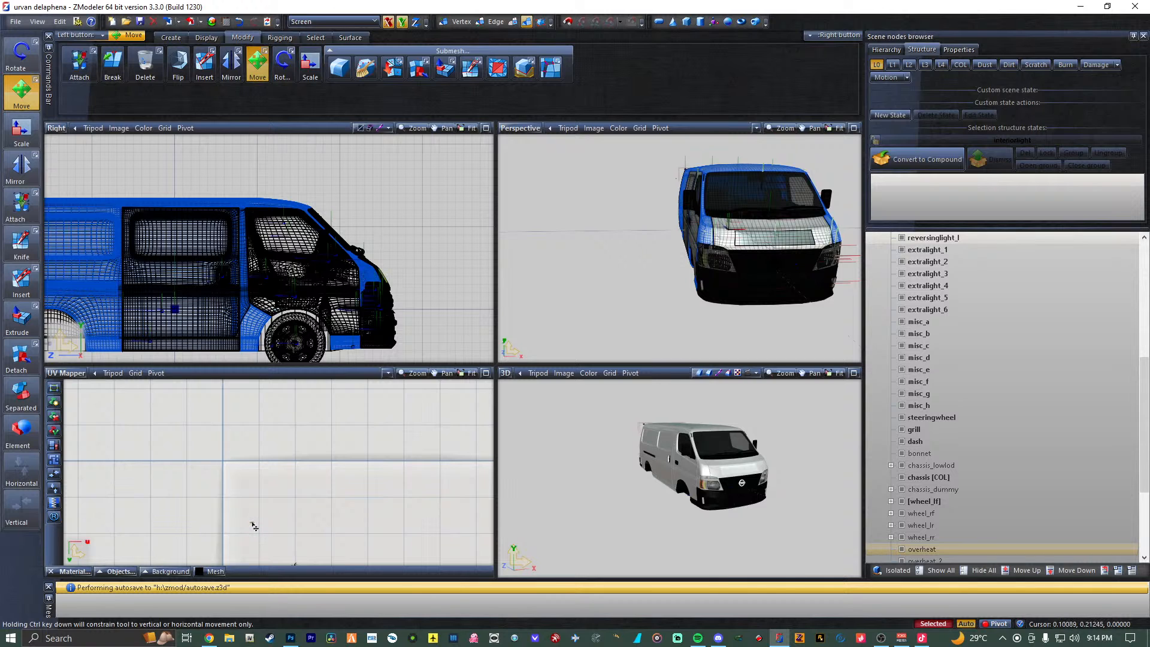
pyautogui.moveTo(254, 526); pyautogui.dragTo(246, 508)
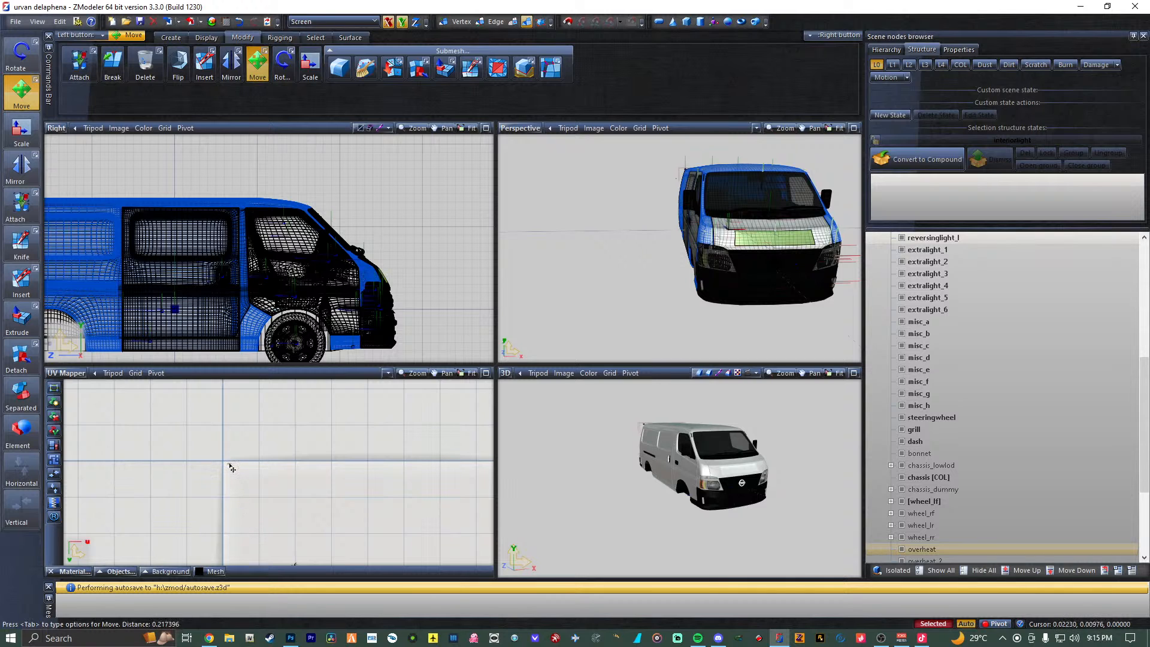
pyautogui.moveTo(229, 464); pyautogui.dragTo(230, 464)
# Scale up the bonnet UV map proportionally from its place at the texture's upper-left corner.
pyautogui.click(22, 132)
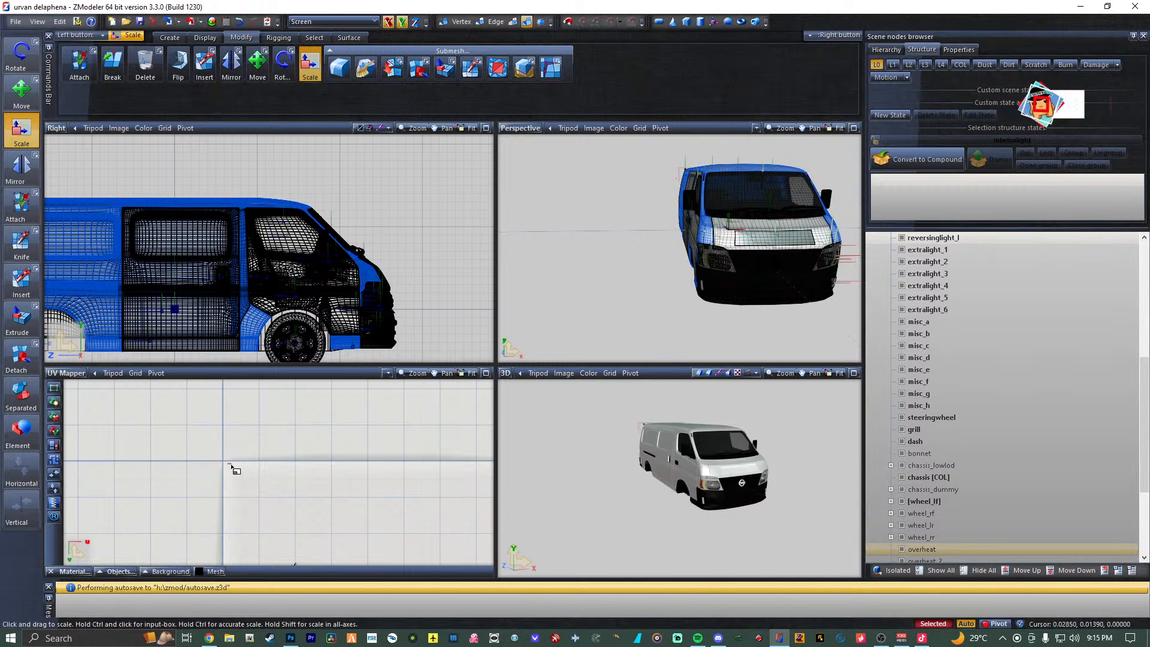
pyautogui.scroll(2, 232, 459)
pyautogui.scroll(3, 232, 459)
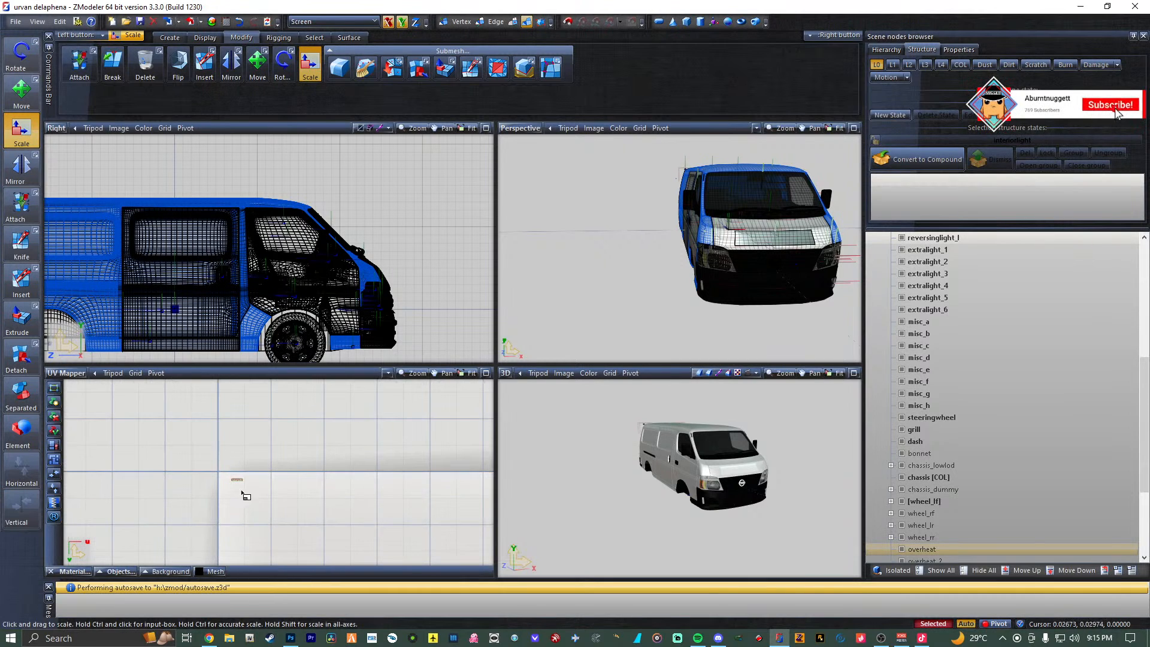
pyautogui.moveTo(243, 481); pyautogui.dragTo(420, 364)
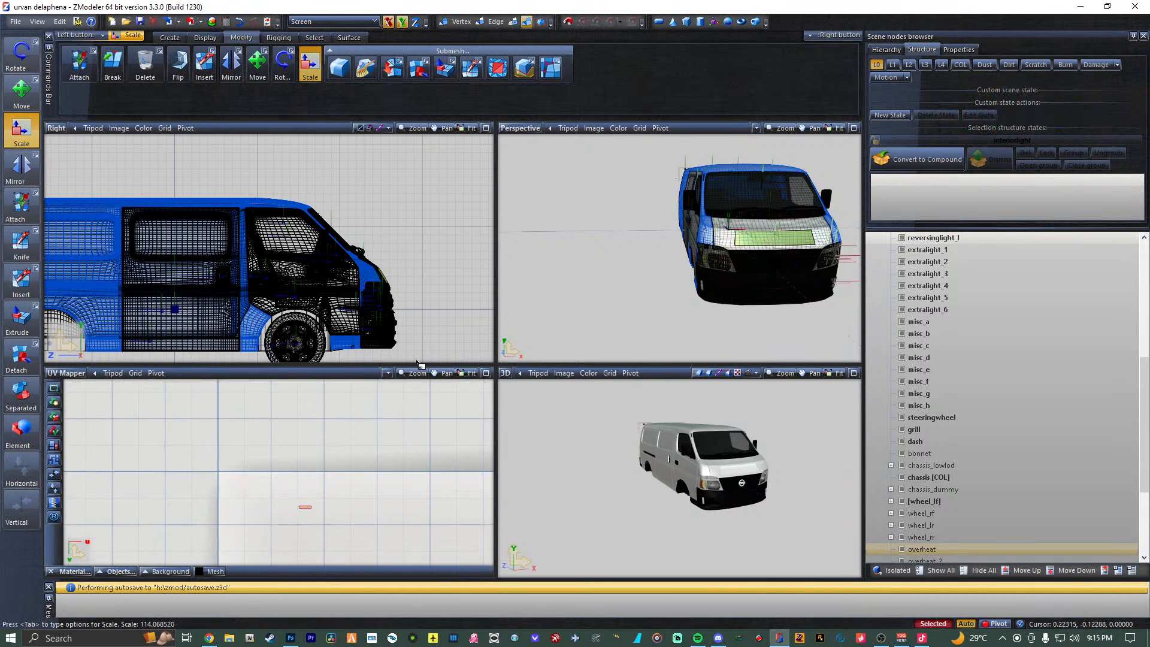
pyautogui.moveTo(518, 259); pyautogui.dragTo(389, 525)
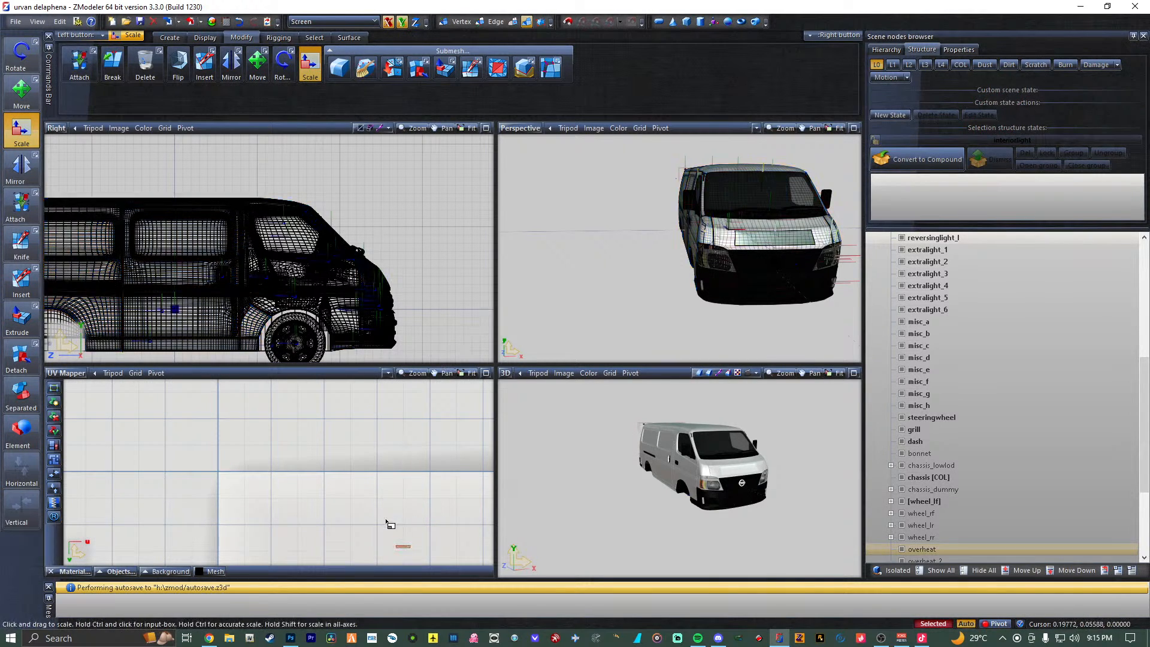
# Move the bonnet UV map back to just above the texture's upper-left corner.
pyautogui.click(22, 89)
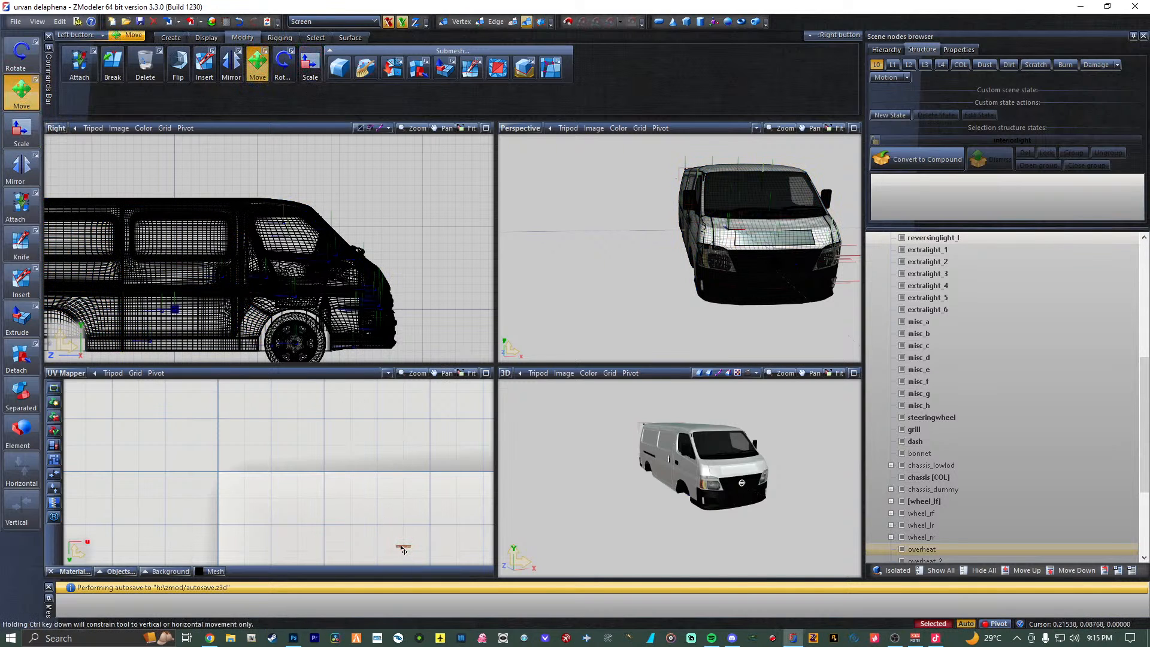
pyautogui.moveTo(406, 550); pyautogui.dragTo(320, 488)
pyautogui.moveTo(247, 460); pyautogui.dragTo(221, 456)
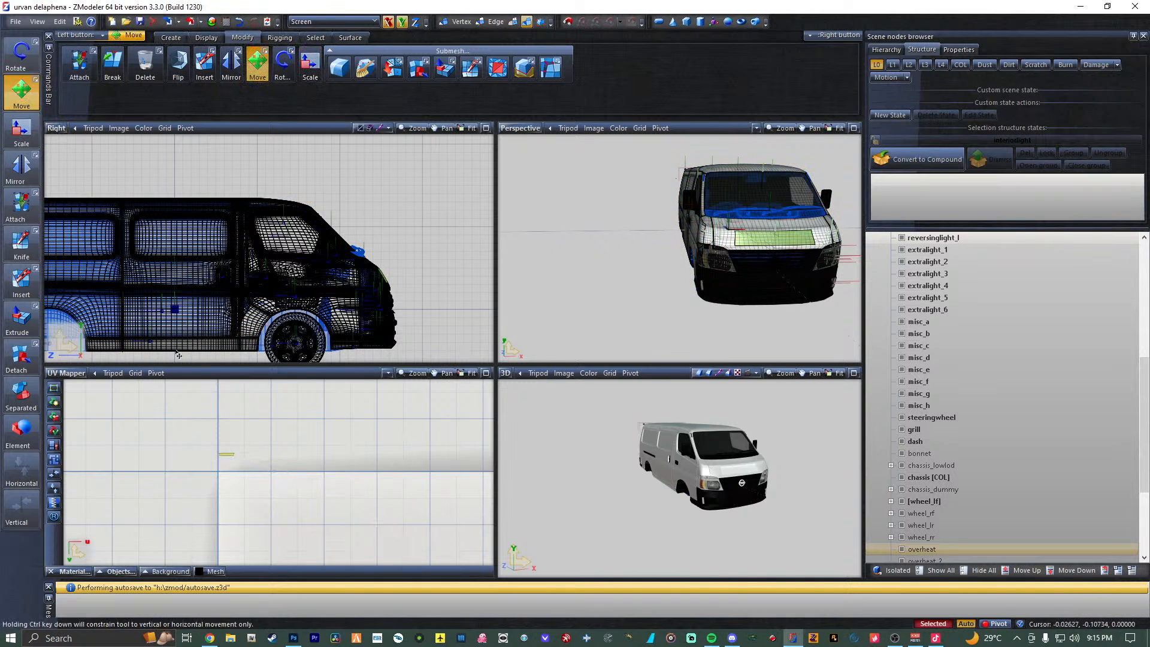
# Enlarge the bonnet UV map proportionally in two successive scaling passes.
pyautogui.click(19, 137)
pyautogui.click(226, 457)
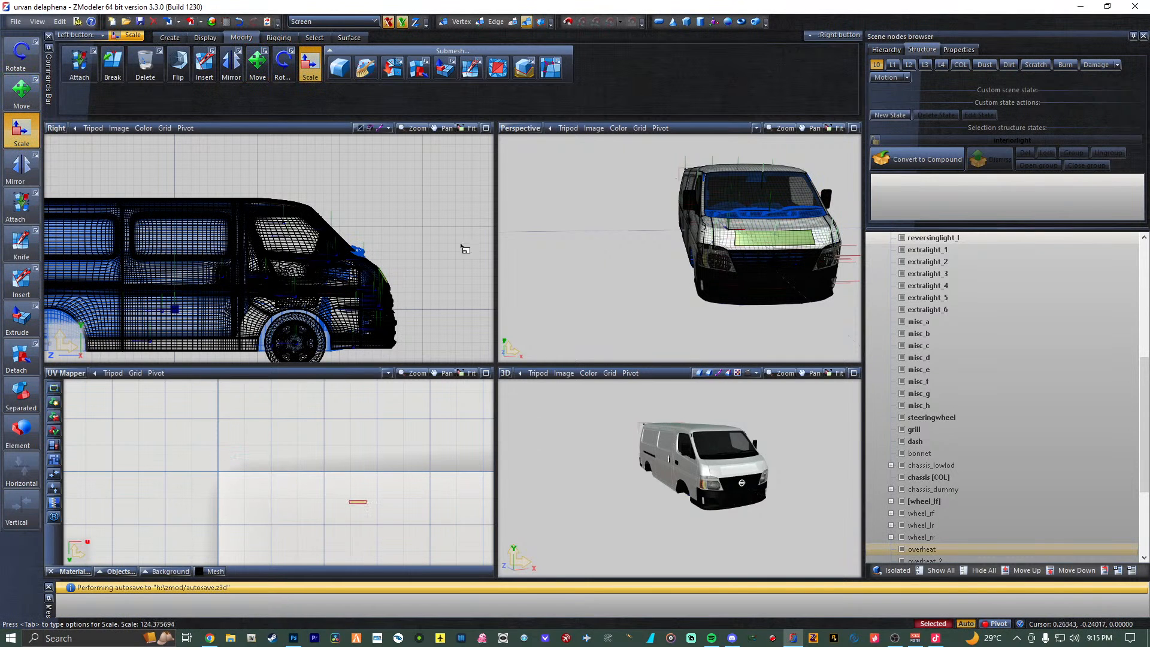
pyautogui.moveTo(461, 246); pyautogui.dragTo(617, 173)
pyautogui.moveTo(371, 481); pyautogui.dragTo(186, 409, button='middle')
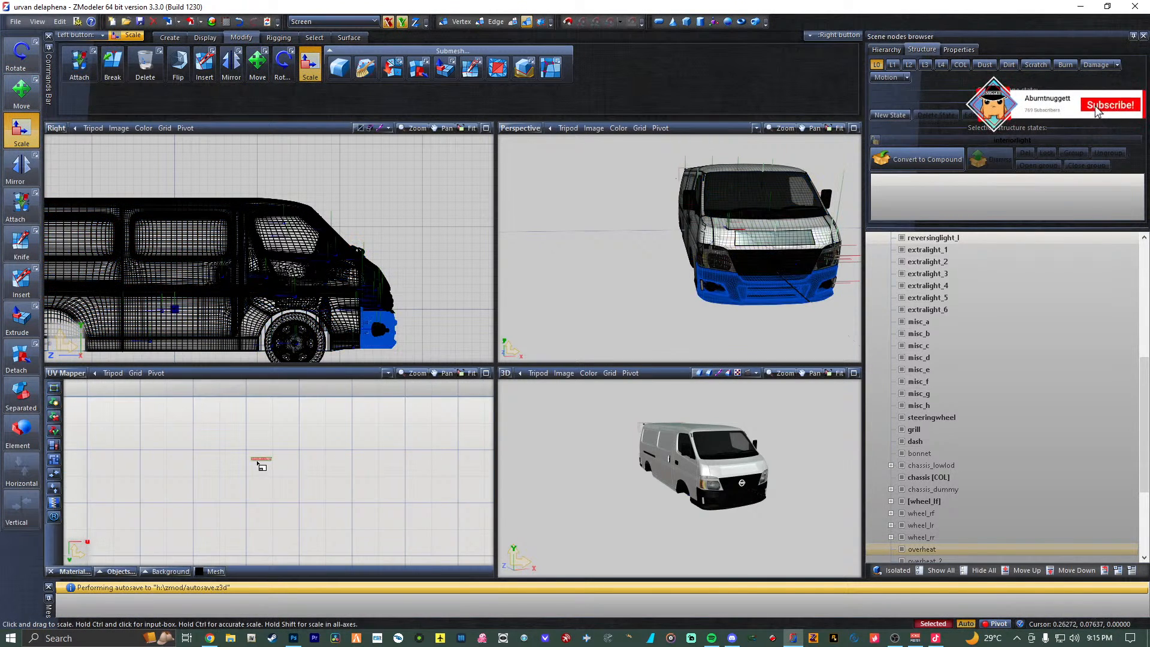
pyautogui.moveTo(261, 466); pyautogui.dragTo(346, 385)
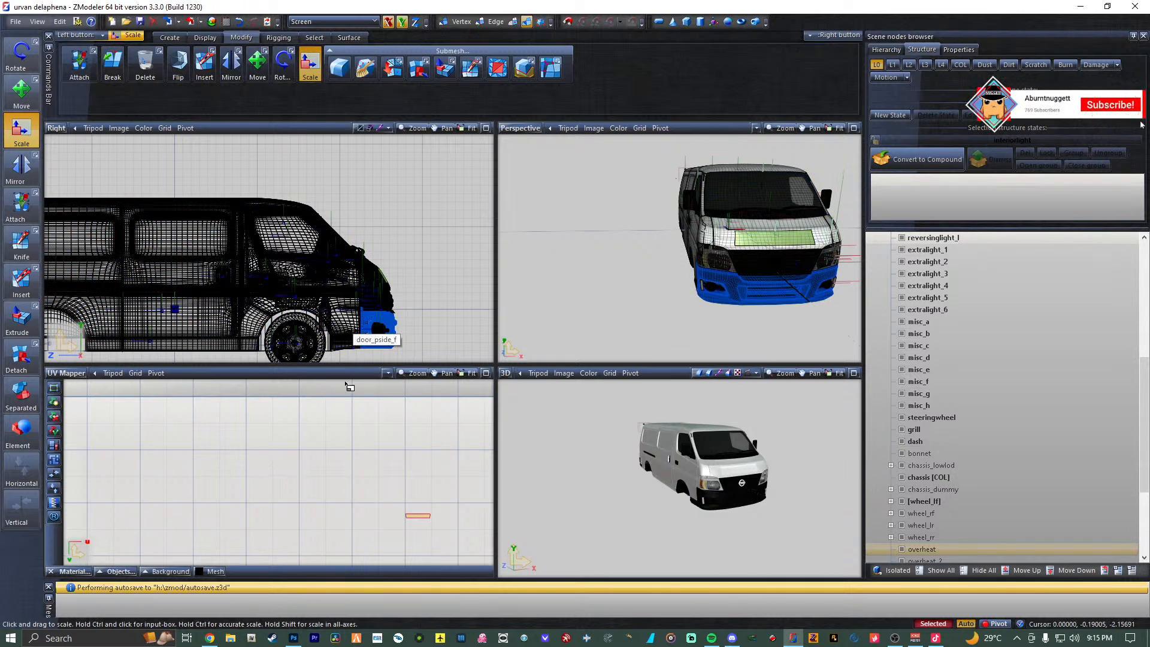
pyautogui.scroll(-5, 334, 451)
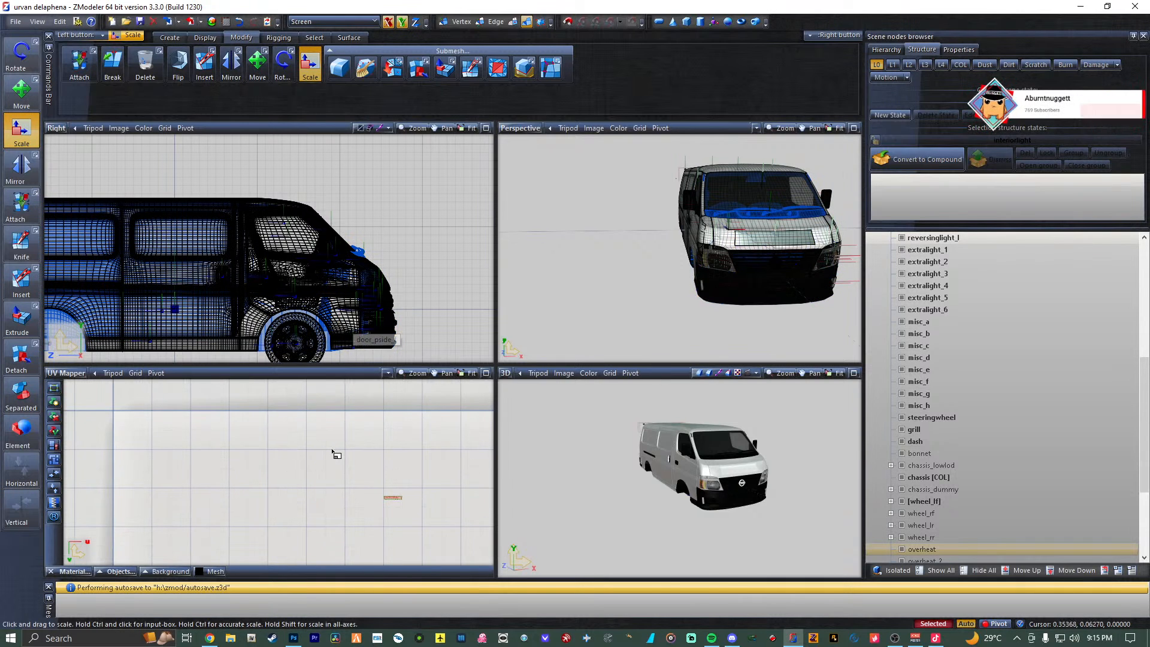
# Move the bonnet UV map outside the texture's upper-left corner and scale it up to about 280%.
pyautogui.click(36, 107)
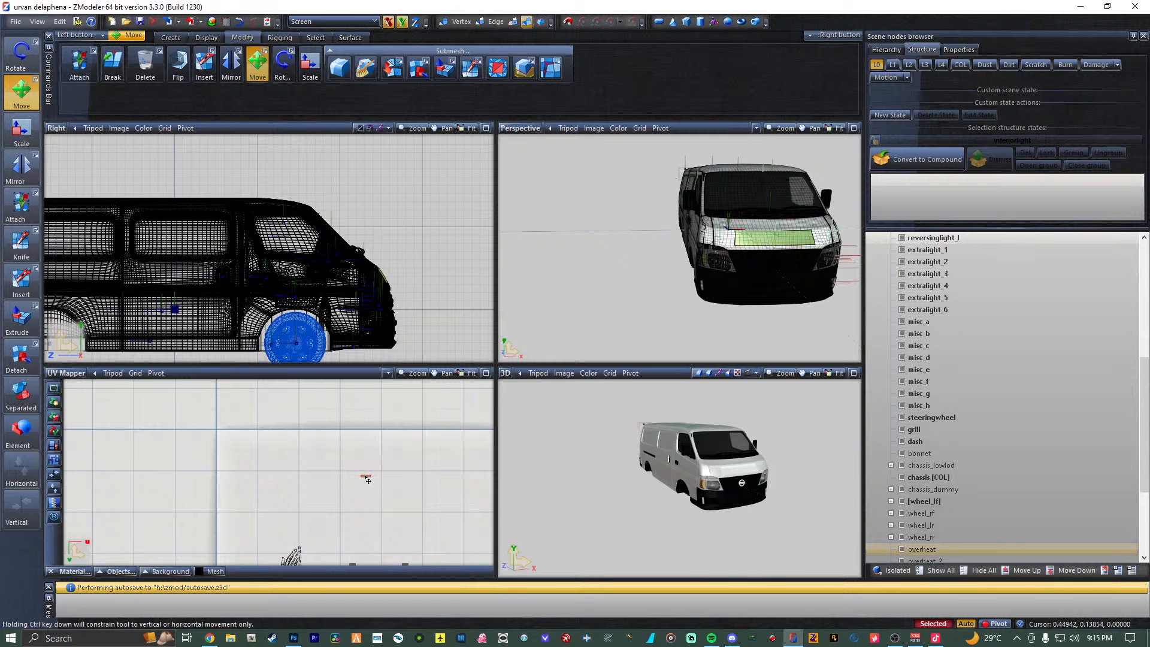
pyautogui.moveTo(366, 478); pyautogui.dragTo(219, 448)
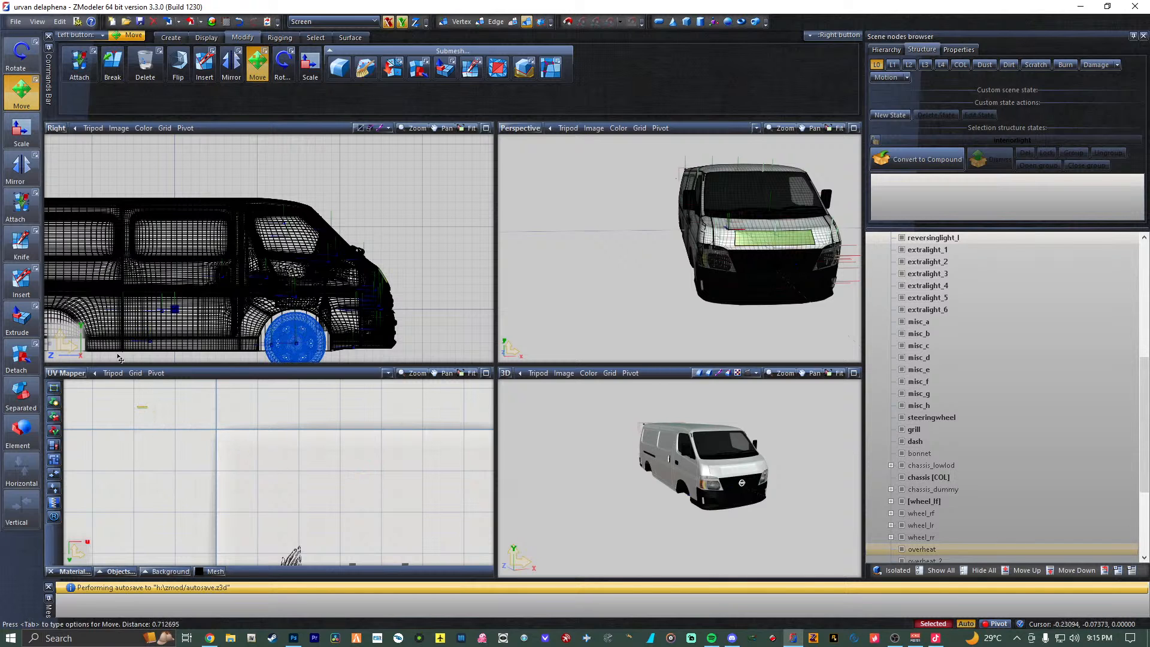
pyautogui.click(24, 134)
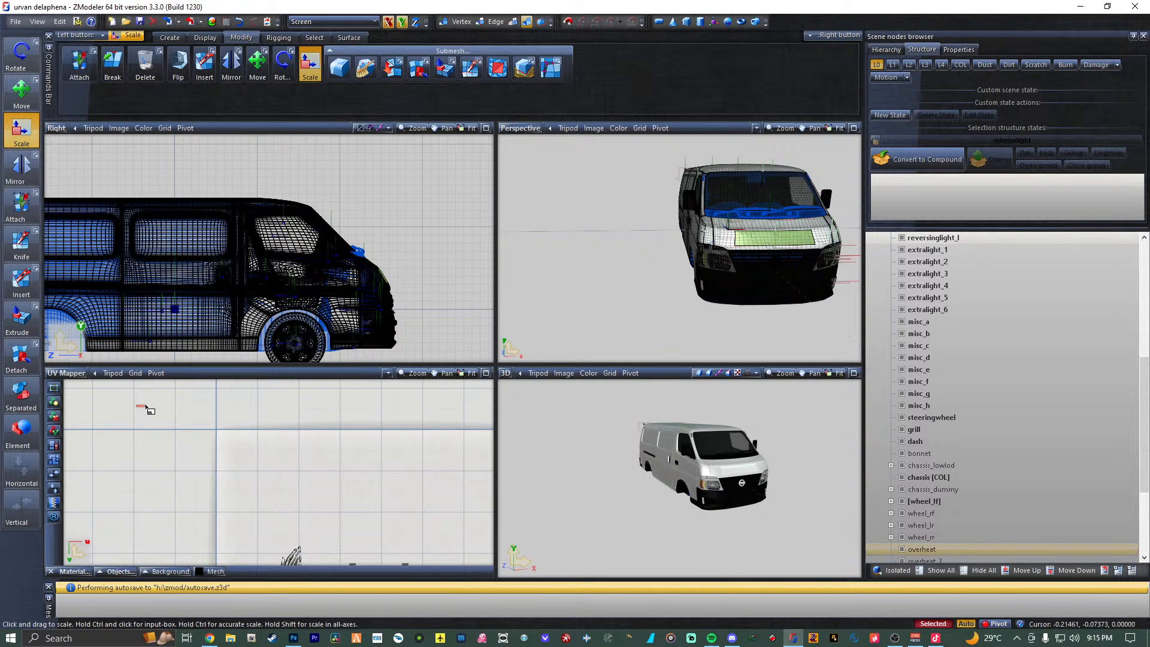
pyautogui.moveTo(146, 407); pyautogui.dragTo(172, 369)
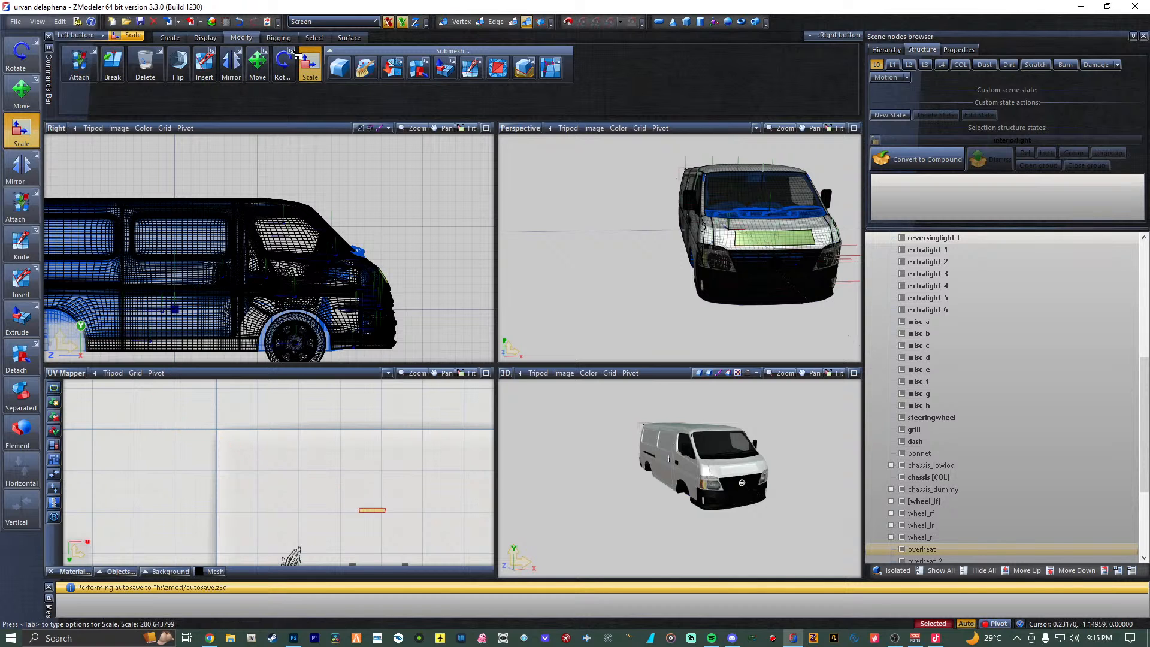
pyautogui.moveTo(298, 56); pyautogui.dragTo(304, 43)
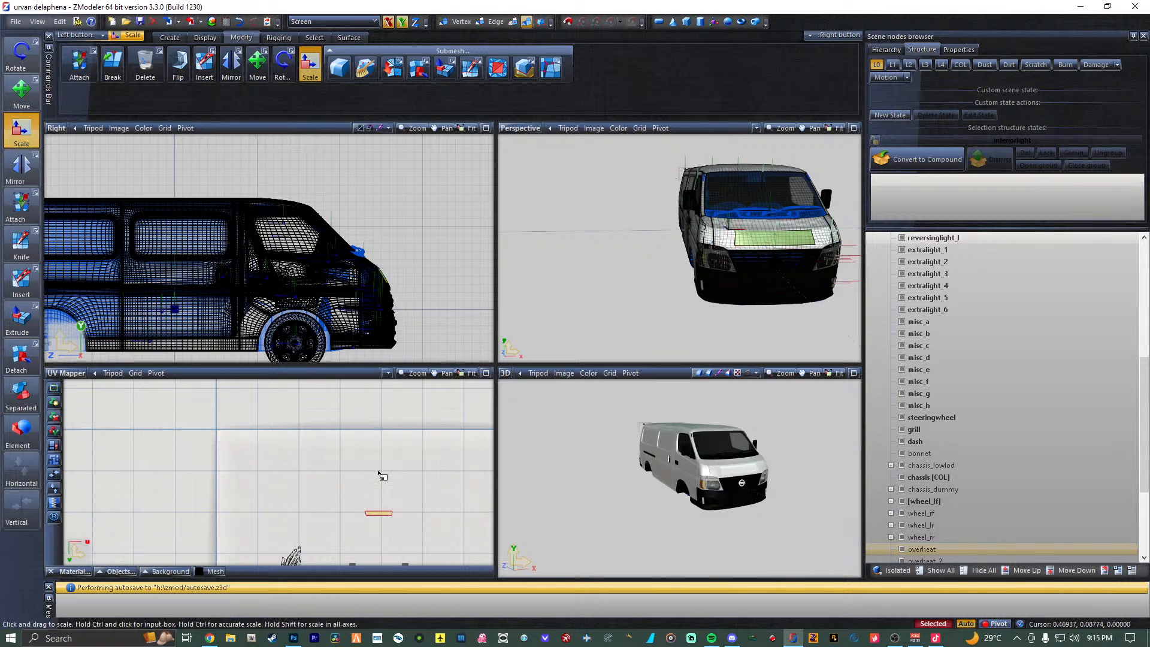
# Move the bonnet UV map beyond the texture's upper-left corner again and scale it up to about 330%.
pyautogui.click(22, 103)
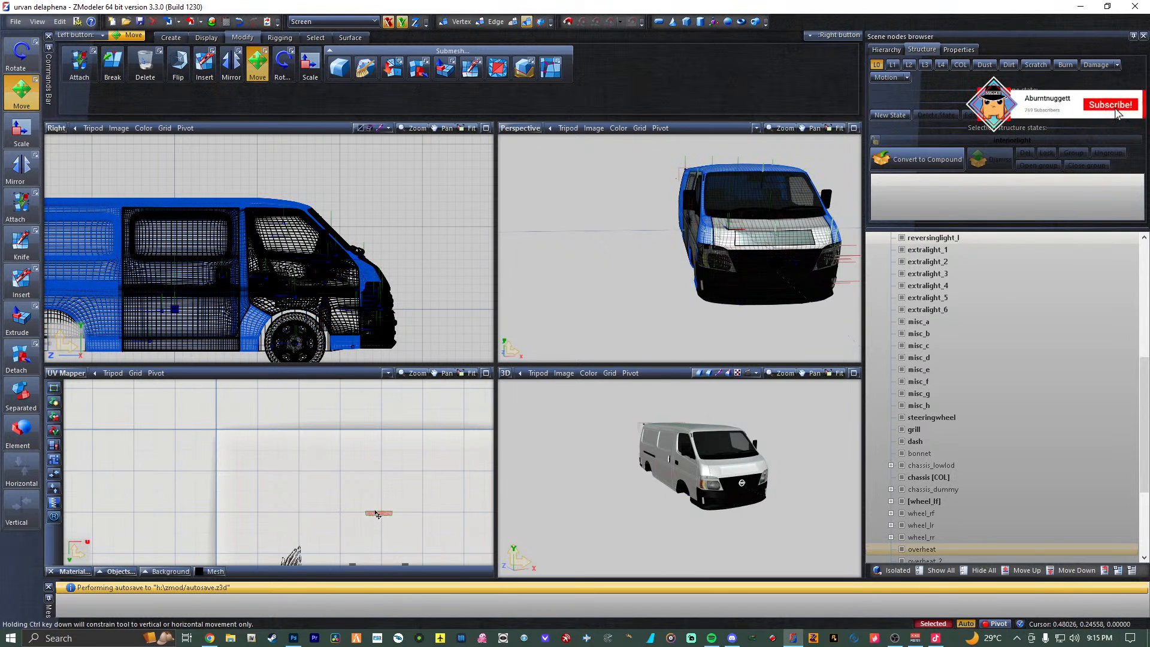
pyautogui.moveTo(364, 508); pyautogui.dragTo(325, 492)
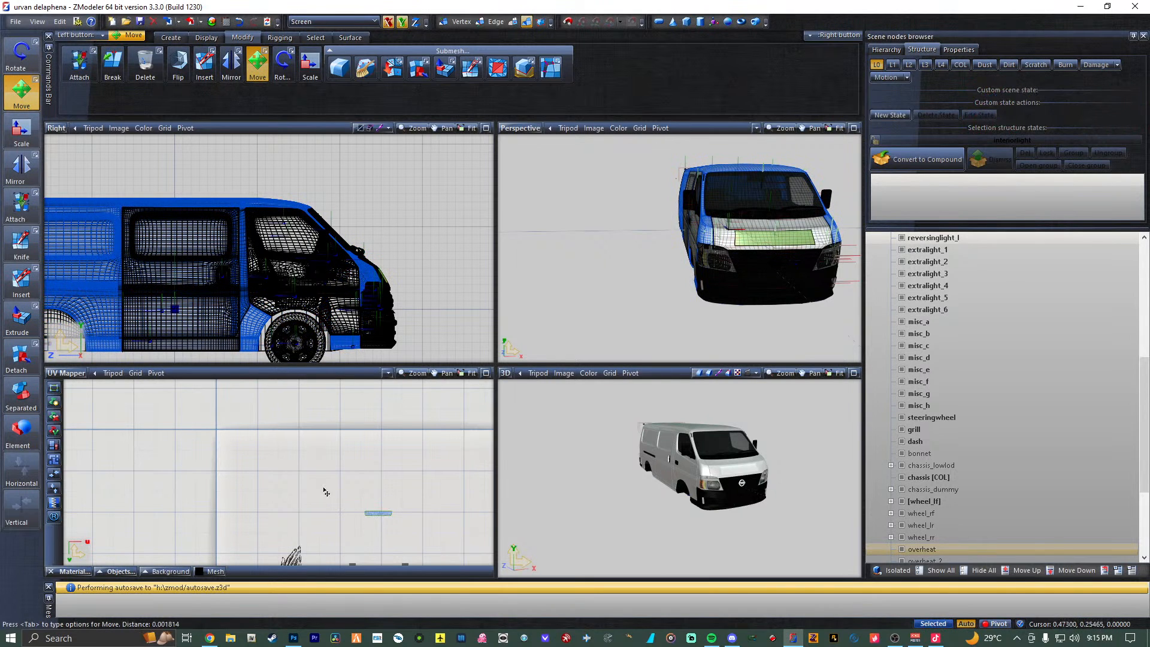
pyautogui.moveTo(175, 415); pyautogui.dragTo(253, 357)
pyautogui.scroll(-1, 208, 427)
pyautogui.click(28, 131)
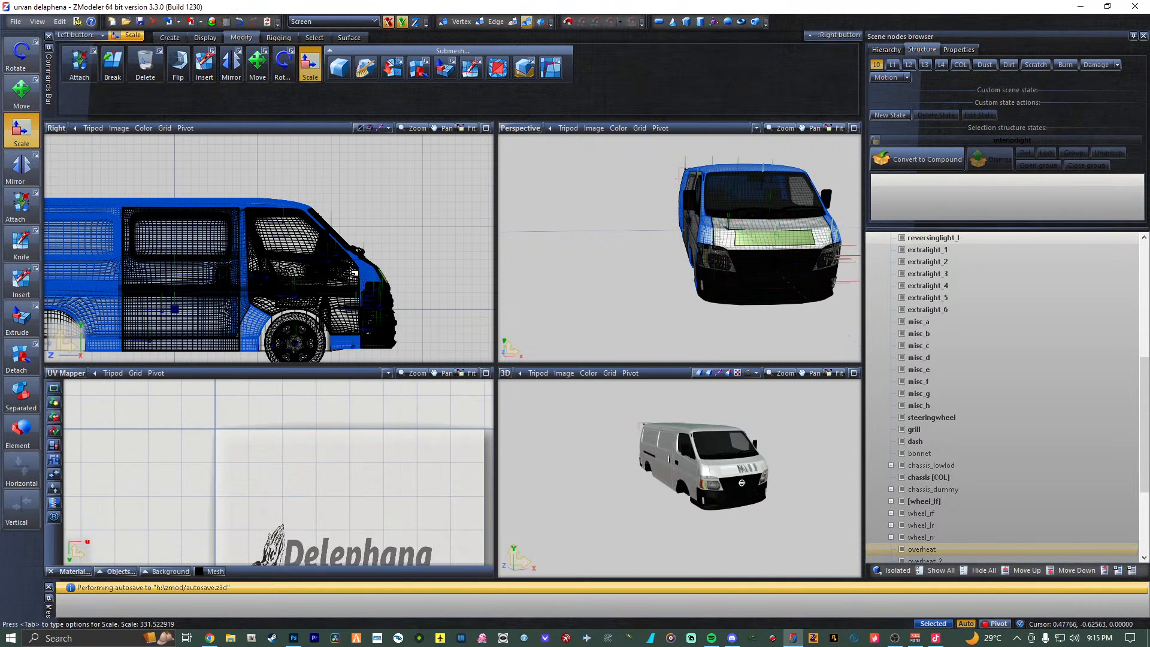
pyautogui.moveTo(355, 274); pyautogui.dragTo(363, 280)
# Move the bonnet UV map up and left again and enlarge it to roughly the Delephana logo's width.
pyautogui.click(22, 90)
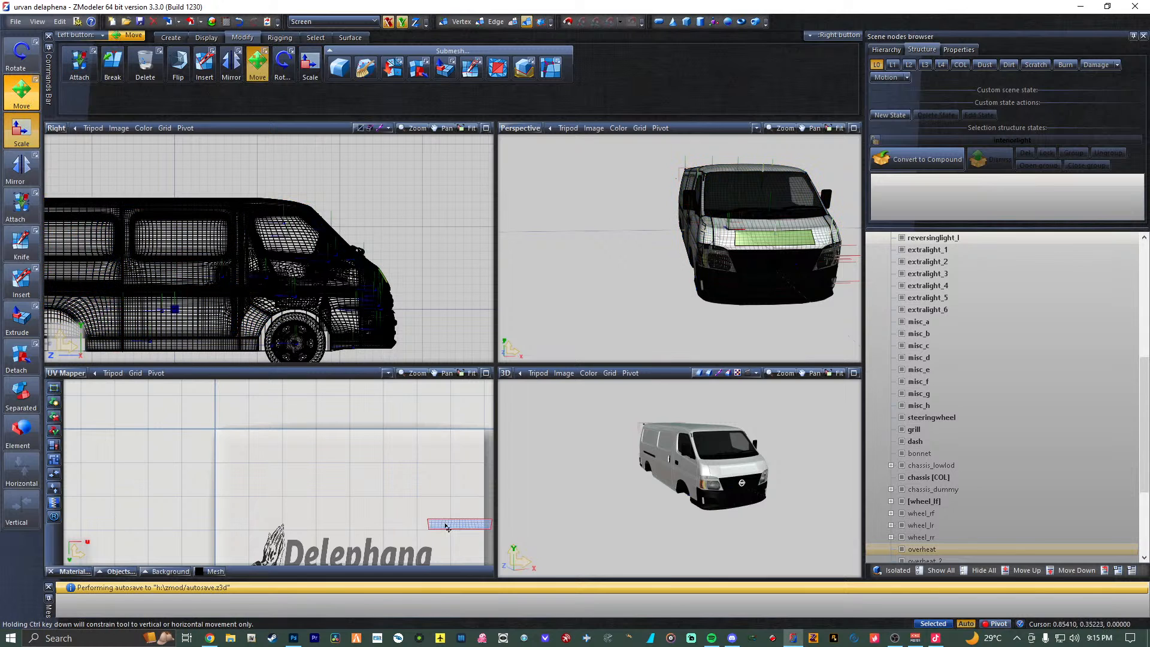
pyautogui.moveTo(431, 521); pyautogui.dragTo(232, 262)
pyautogui.press('s')
# Move the enlarged bonnet UV map down over the Delephana logo so its grid covers the lettering, and activate Scale.
pyautogui.click(22, 90)
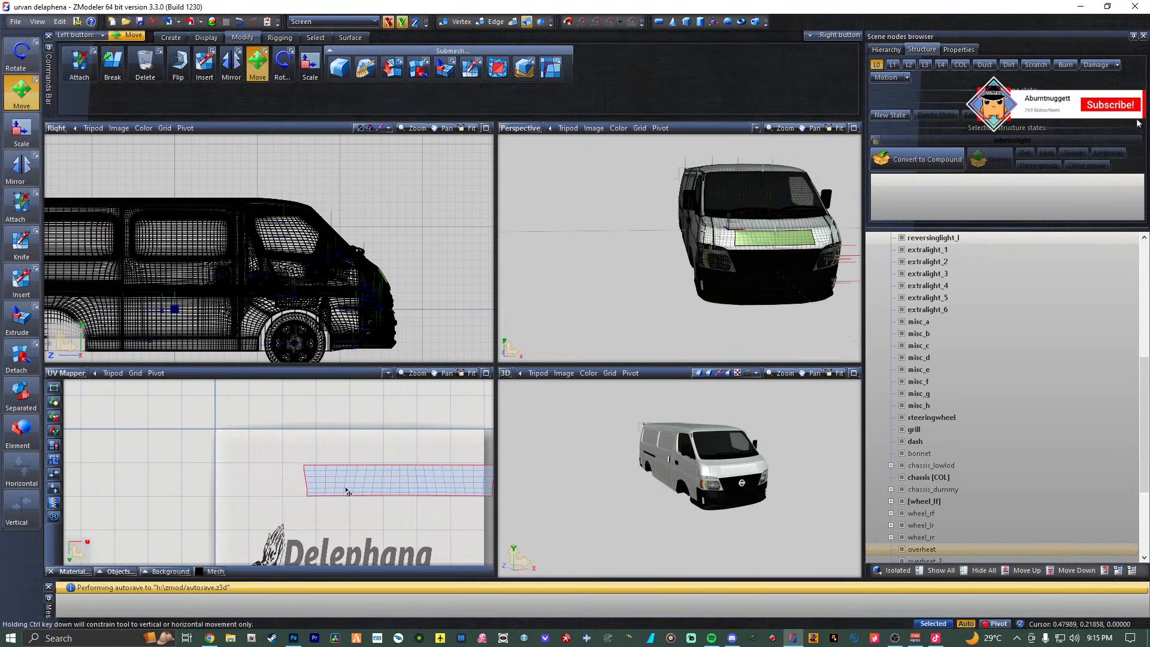
pyautogui.moveTo(345, 494); pyautogui.dragTo(294, 567)
pyautogui.moveTo(420, 554); pyautogui.dragTo(384, 476, button='middle')
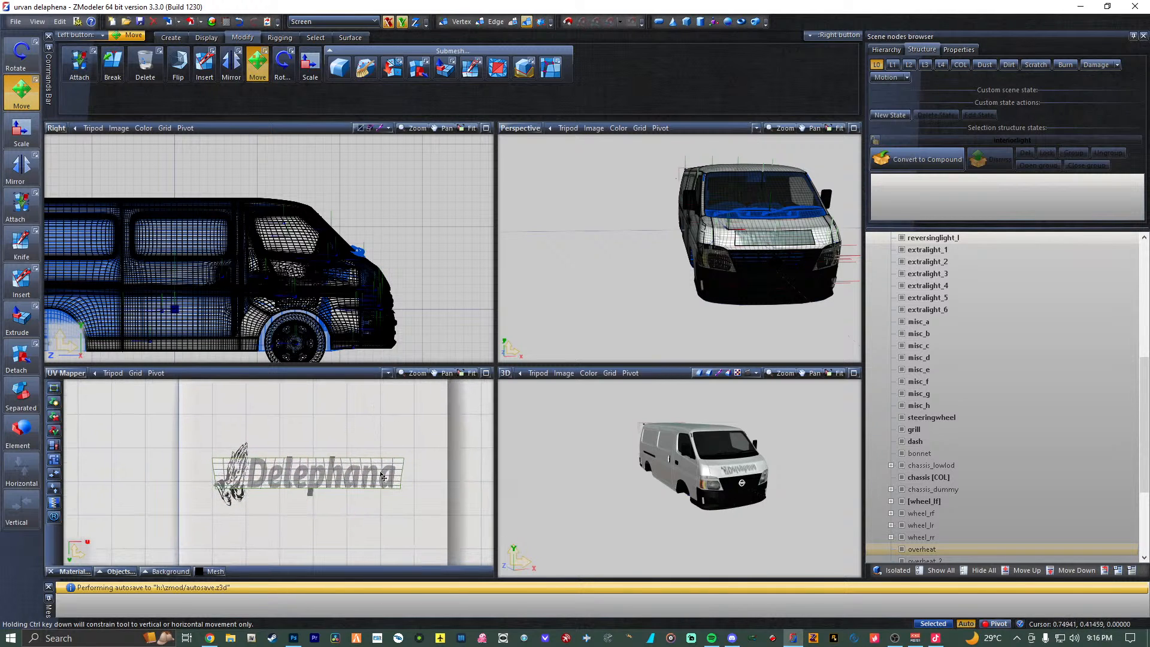
pyautogui.click(21, 131)
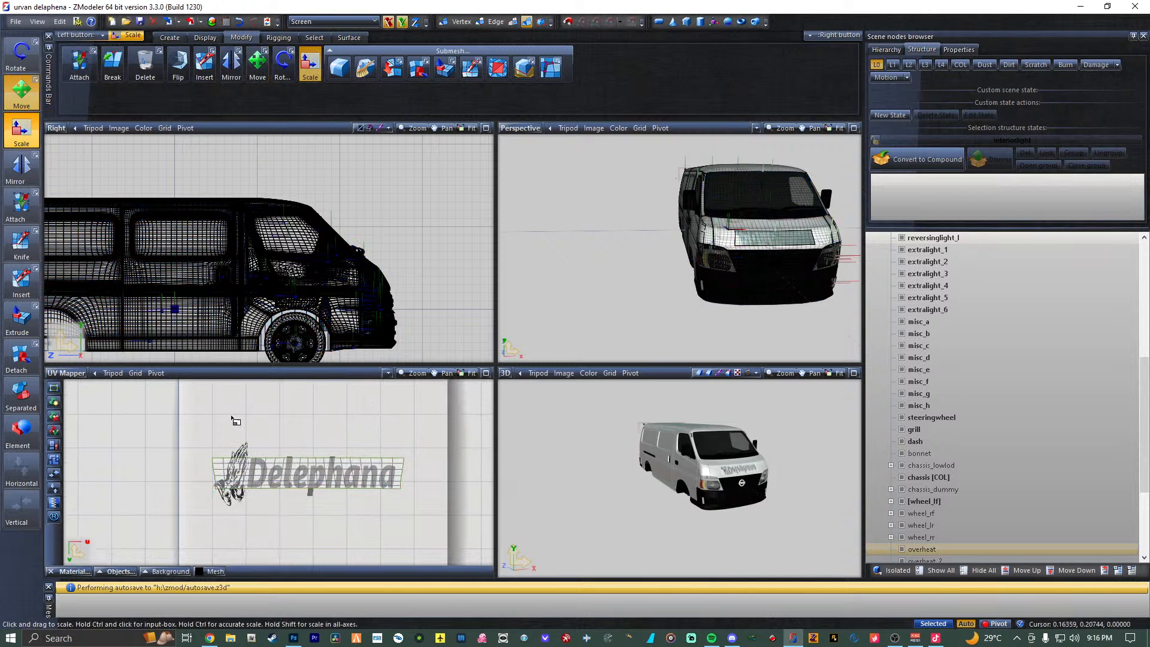
# Enlarge the bonnet UV map and centre it over the Delephana logo so its grid extends past both ends of the lettering.
pyautogui.moveTo(294, 484); pyautogui.dragTo(287, 450)
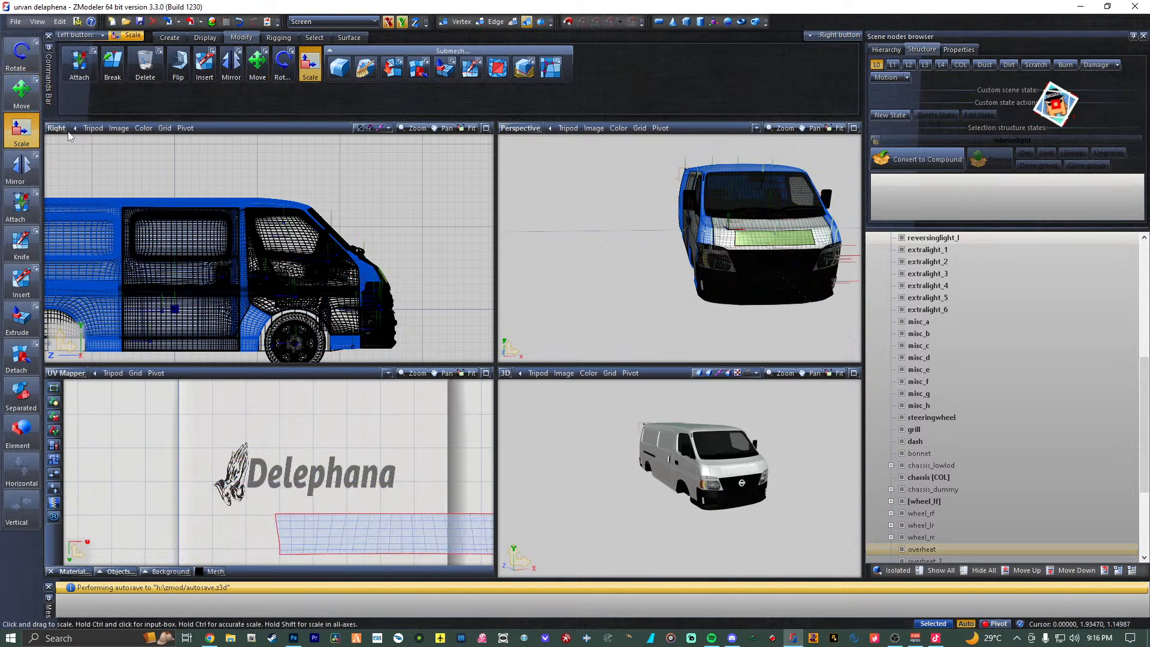
pyautogui.click(21, 94)
pyautogui.moveTo(386, 542); pyautogui.dragTo(330, 447)
pyautogui.click(22, 133)
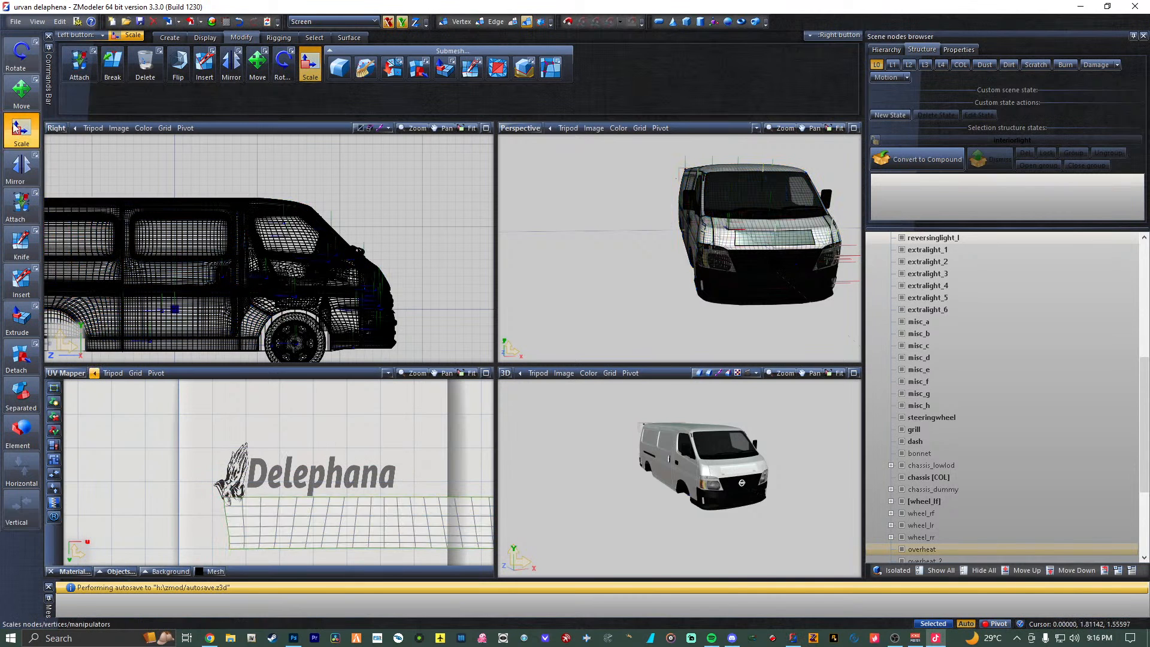
pyautogui.click(21, 93)
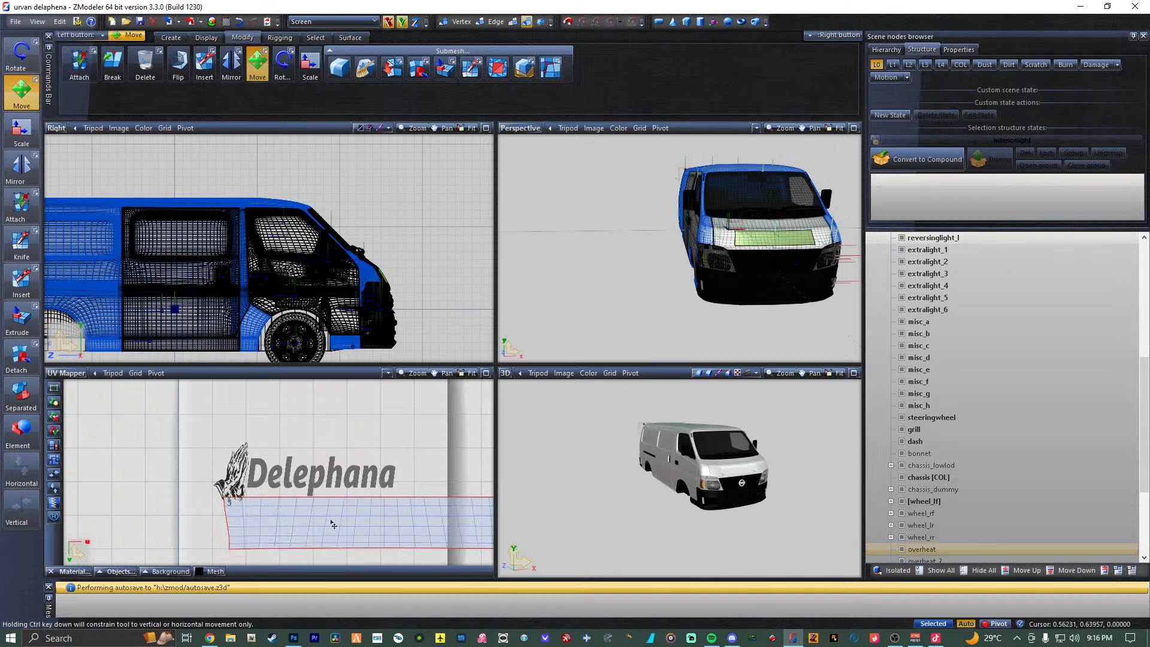
pyautogui.moveTo(333, 525); pyautogui.dragTo(253, 479)
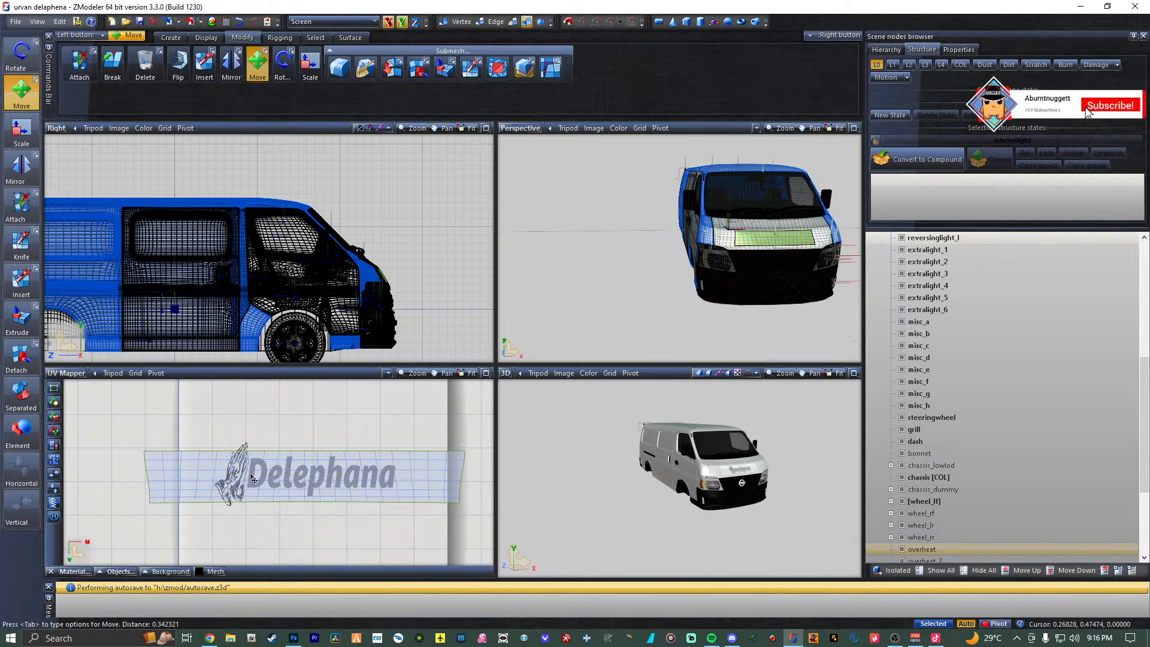
# Enlarge the 3D view, frame the van's front with the bonnet logo, and capture a screenshot of the view.
pyautogui.click(887, 370)
pyautogui.click(854, 372)
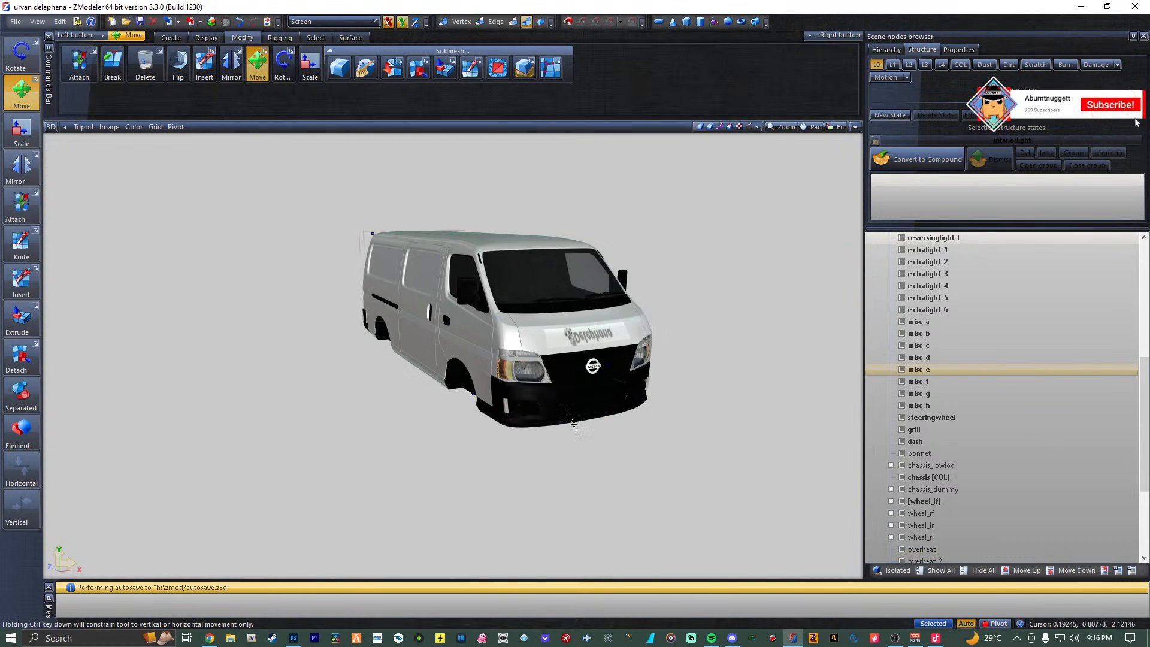
pyautogui.scroll(6, 605, 368)
pyautogui.moveTo(634, 312)
pyautogui.mouseDown(button='middle')
pyautogui.moveTo(620, 321)
pyautogui.moveTo(634, 314)
pyautogui.mouseUp(button='middle')
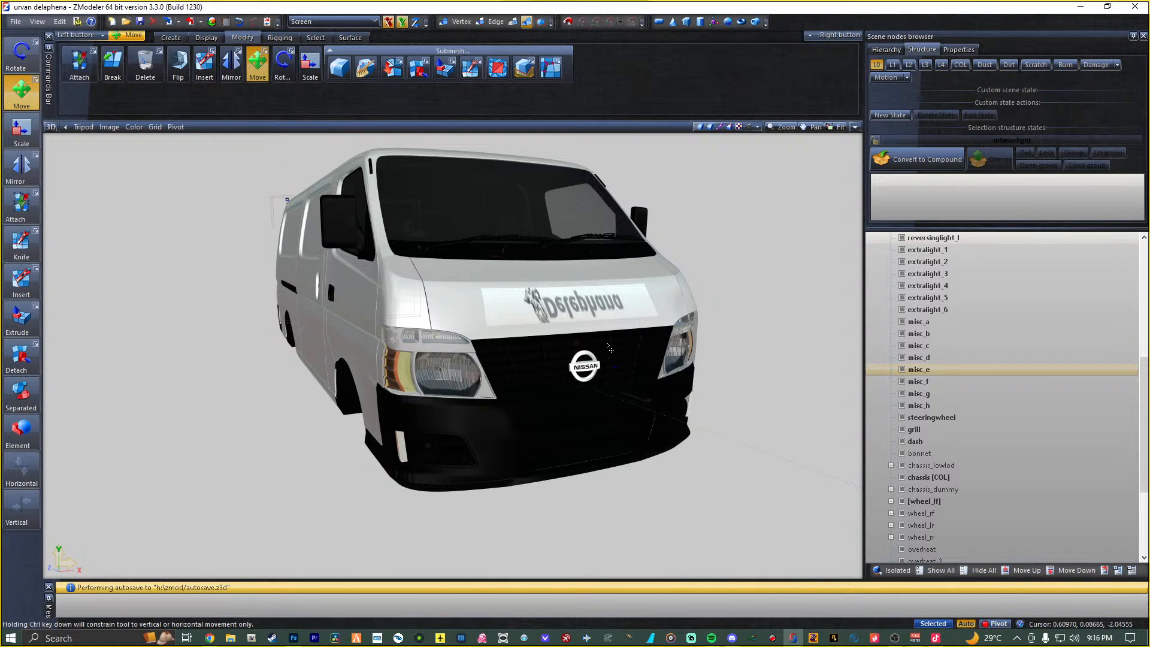
pyautogui.press('super+shift+s')
pyautogui.moveTo(412, 234); pyautogui.dragTo(739, 376)
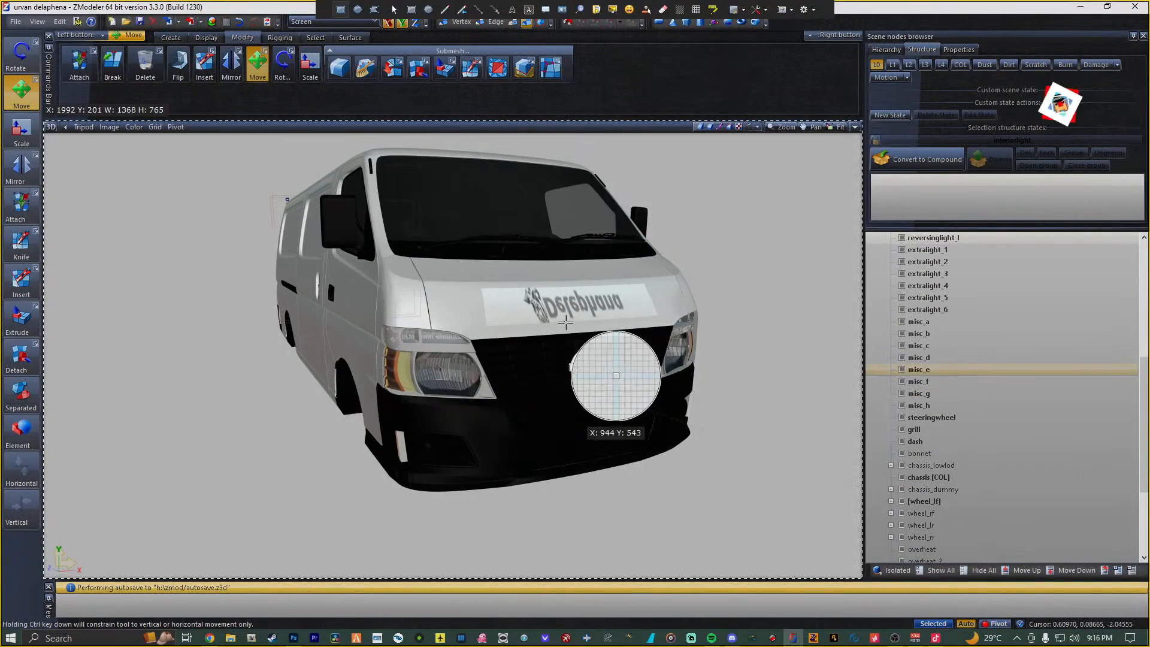
pyautogui.press('Escape')
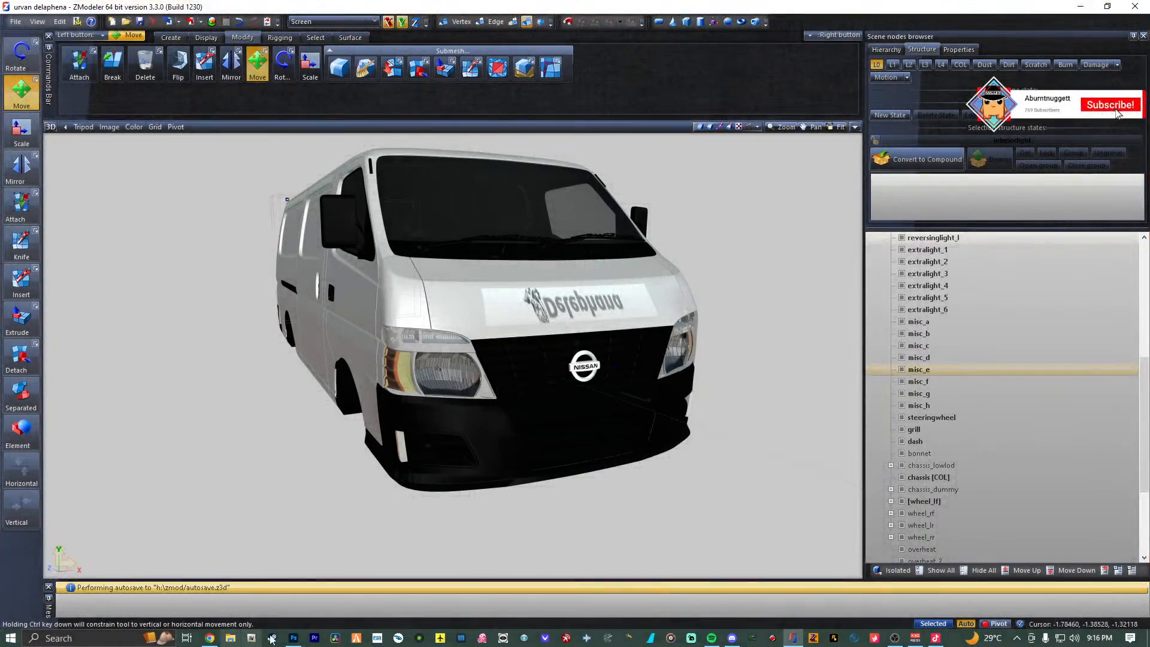
pyautogui.click(292, 642)
pyautogui.click(293, 640)
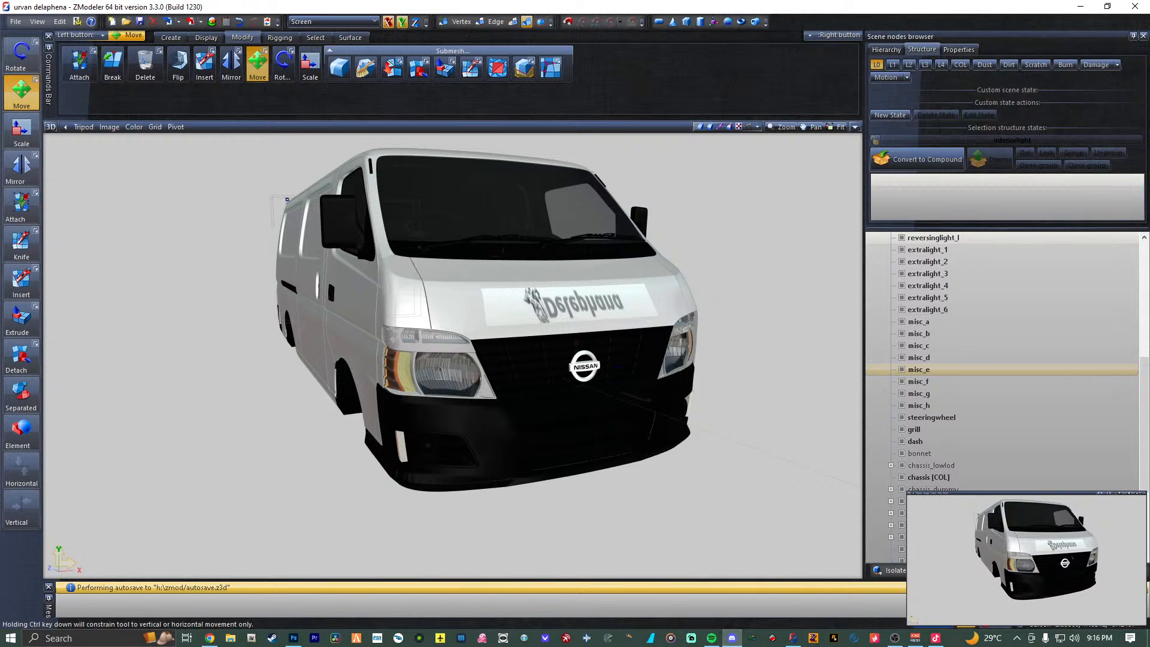
# Switch to the Discord direct message, send the van screenshot's link, and add the message "loogs like this now".
pyautogui.click(732, 638)
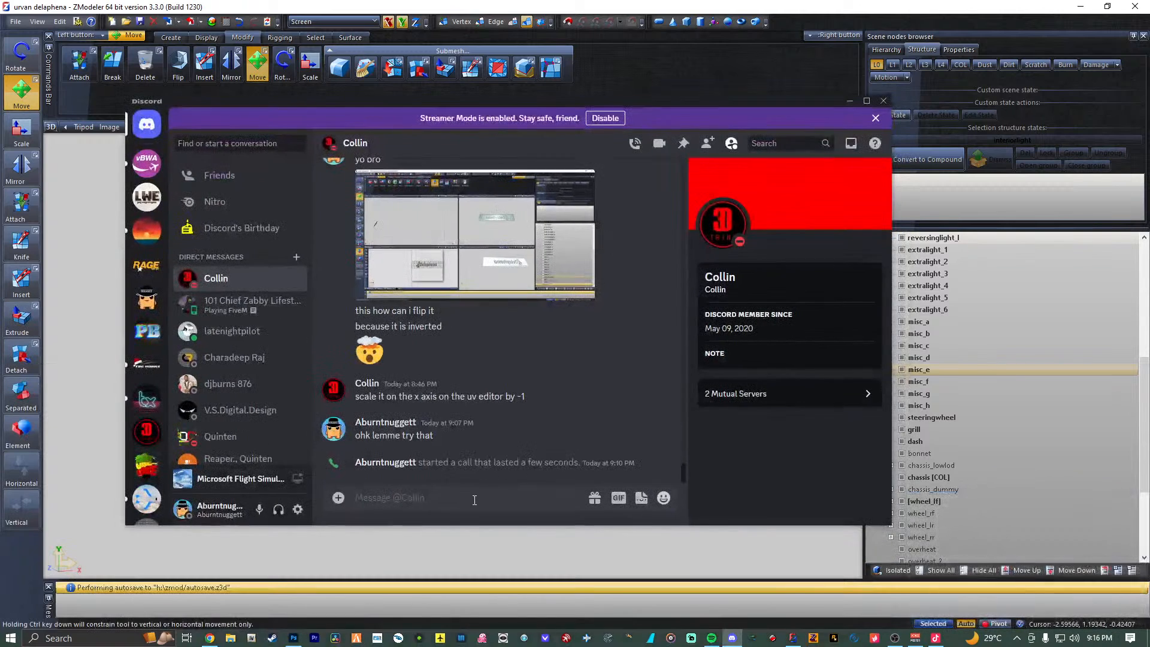
pyautogui.press('Return')
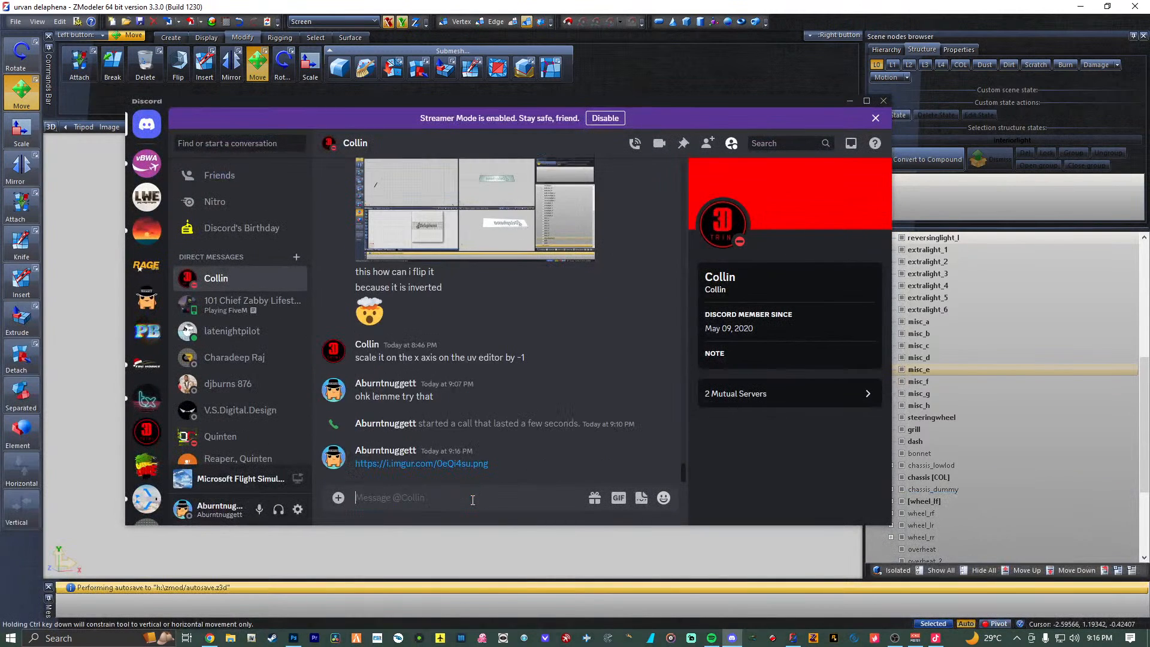
pyautogui.write('loogs like thi')
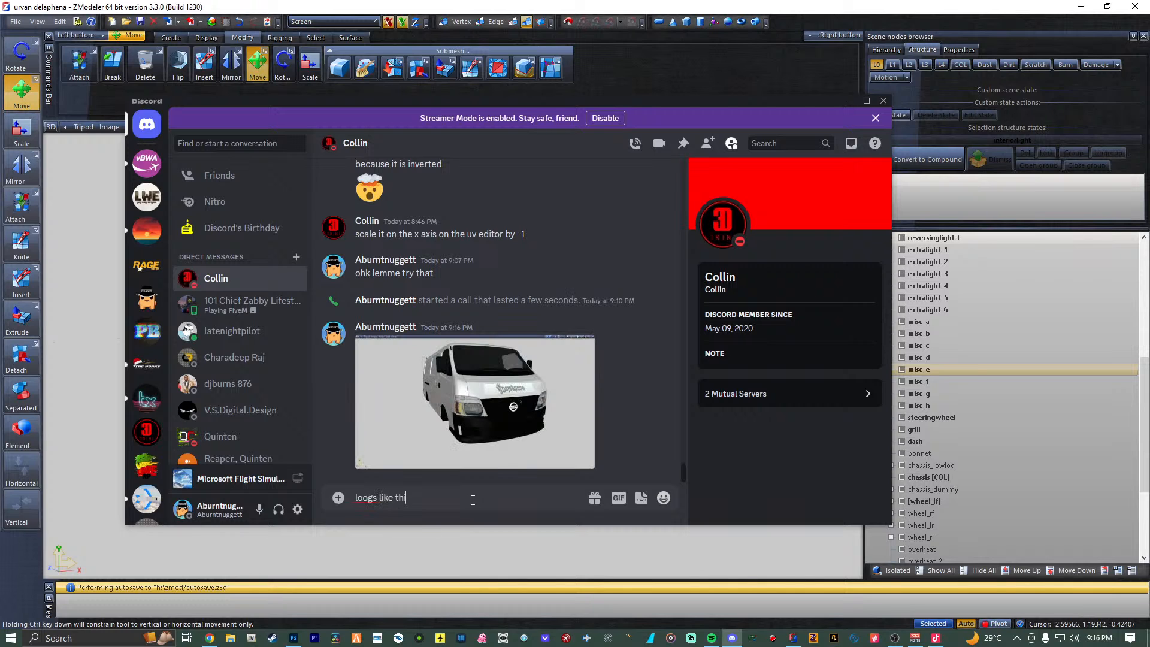
pyautogui.write('s now')
pyautogui.press('Return')
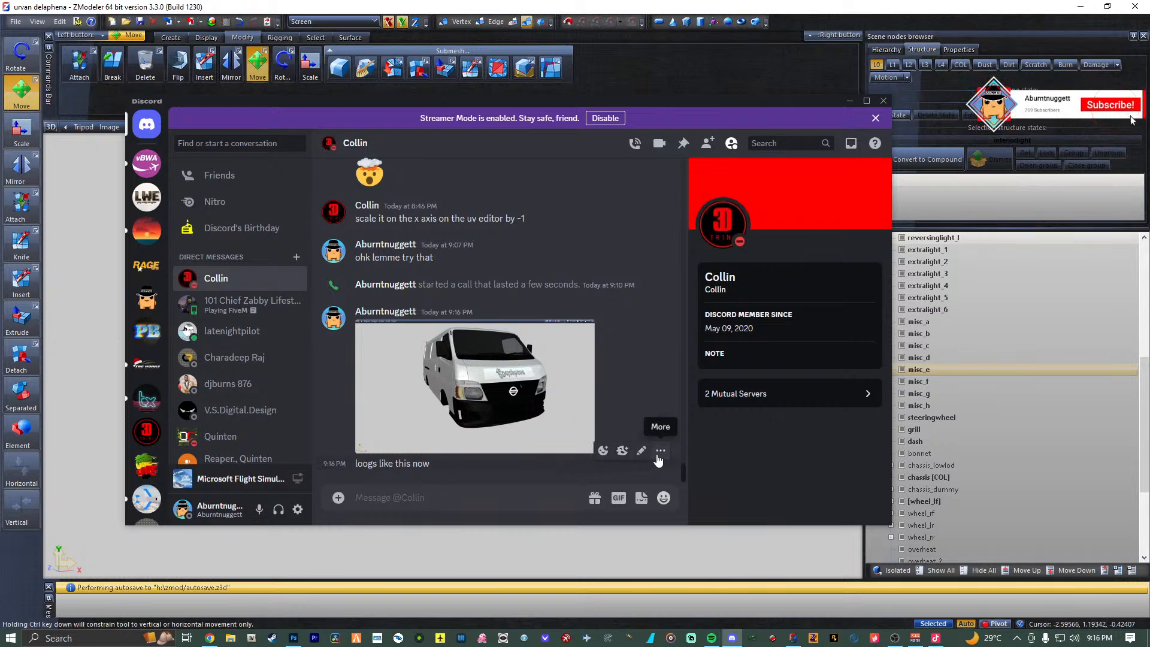
# Correct the sent message to "looks like this now", check the posted van image at full size, and return to ZModeler.
pyautogui.click(641, 450)
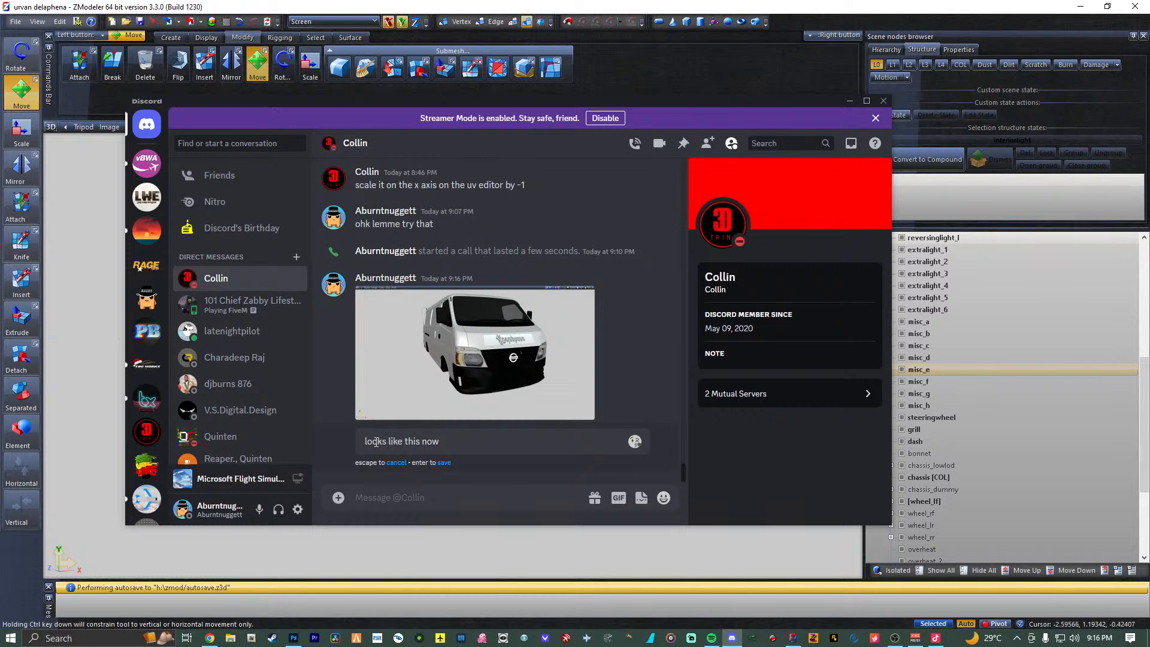
pyautogui.press('Escape')
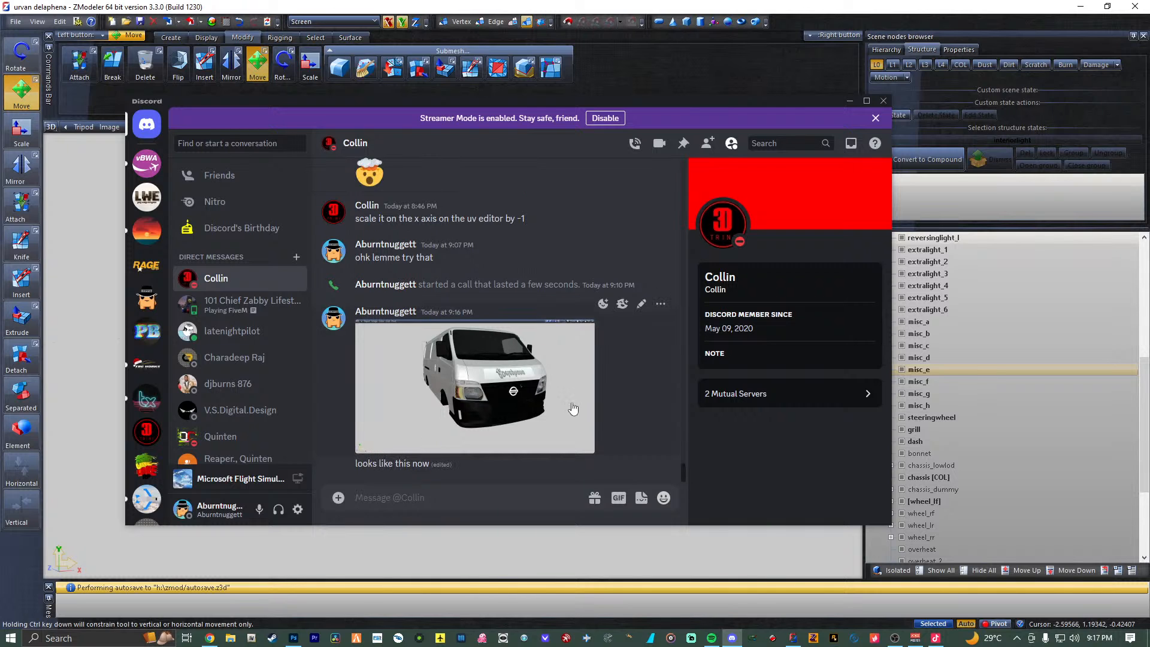
pyautogui.click(561, 411)
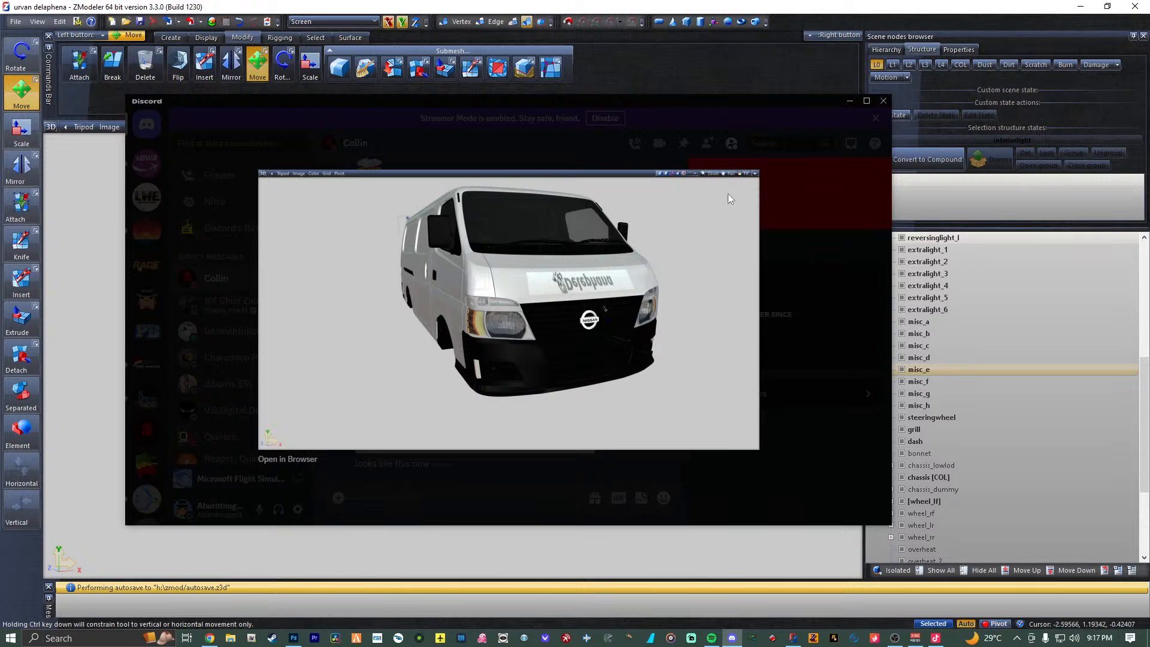
pyautogui.click(793, 175)
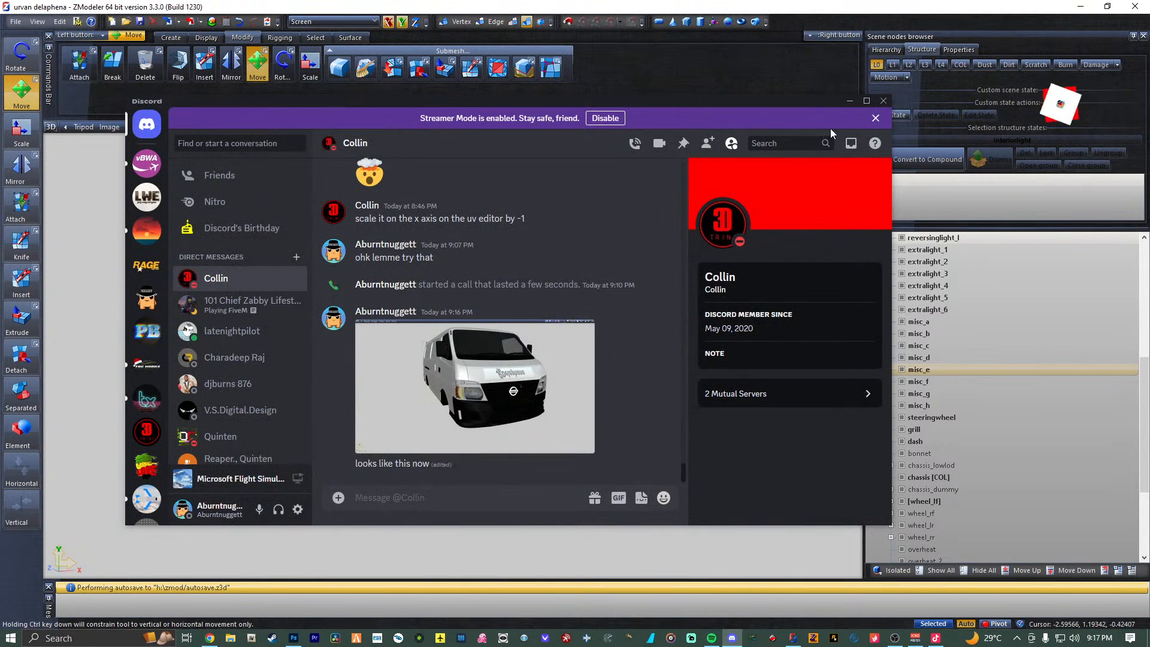
pyautogui.click(850, 102)
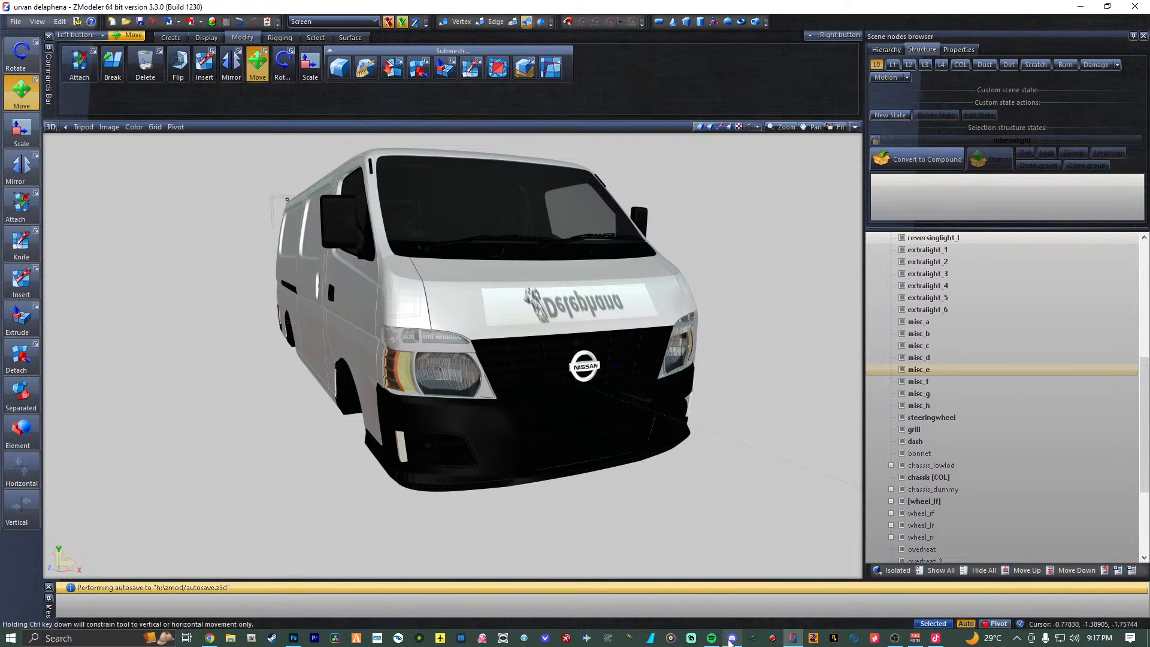
# Ask the contact in Discord "so this would be -1 on the y now?" and return to ZModeler.
pyautogui.click(732, 638)
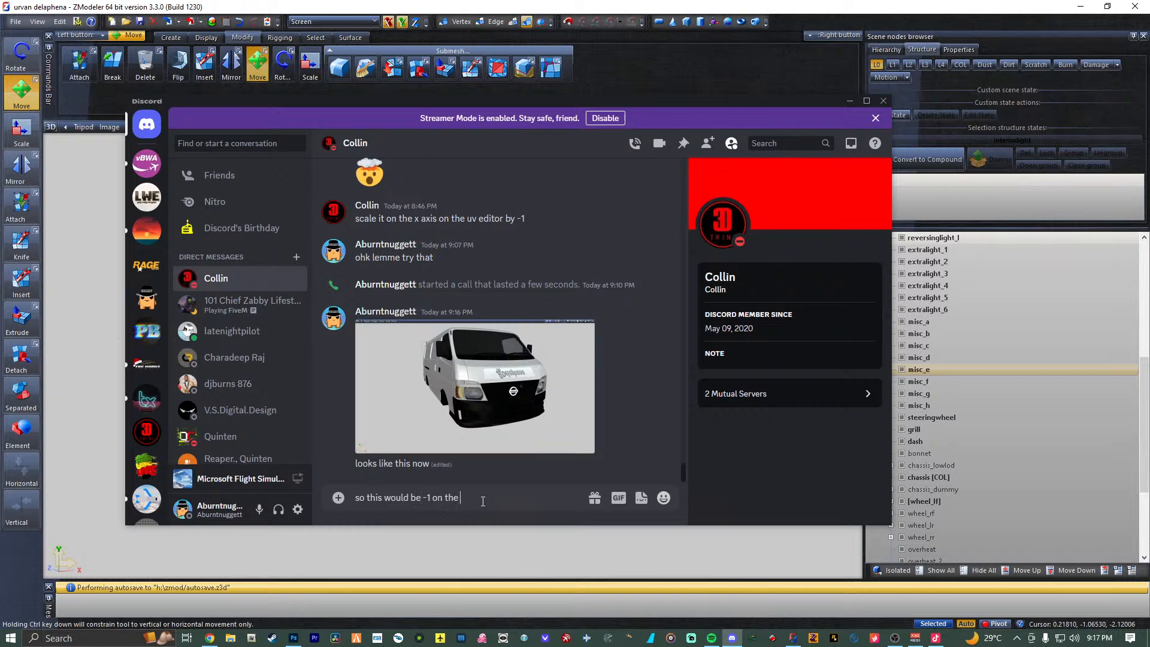
pyautogui.write('now?')
pyautogui.press('Return')
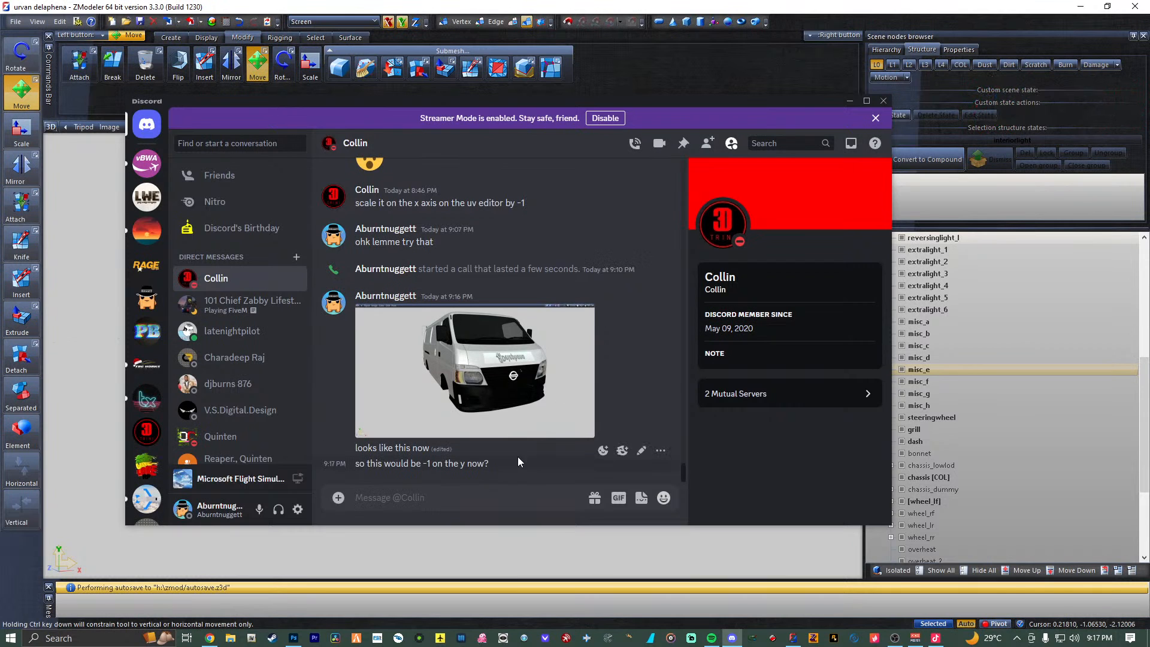
pyautogui.click(850, 101)
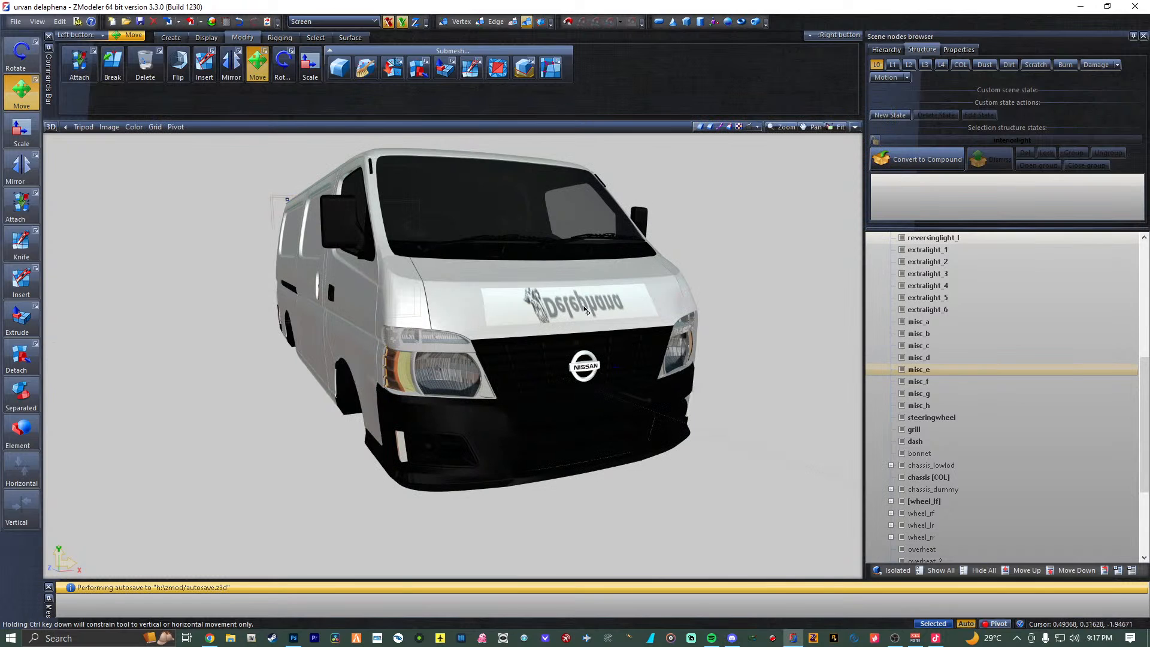
# Restore the four-view layout and scale the bonnet UV map by -1 along the vertical axis only.
pyautogui.click(855, 127)
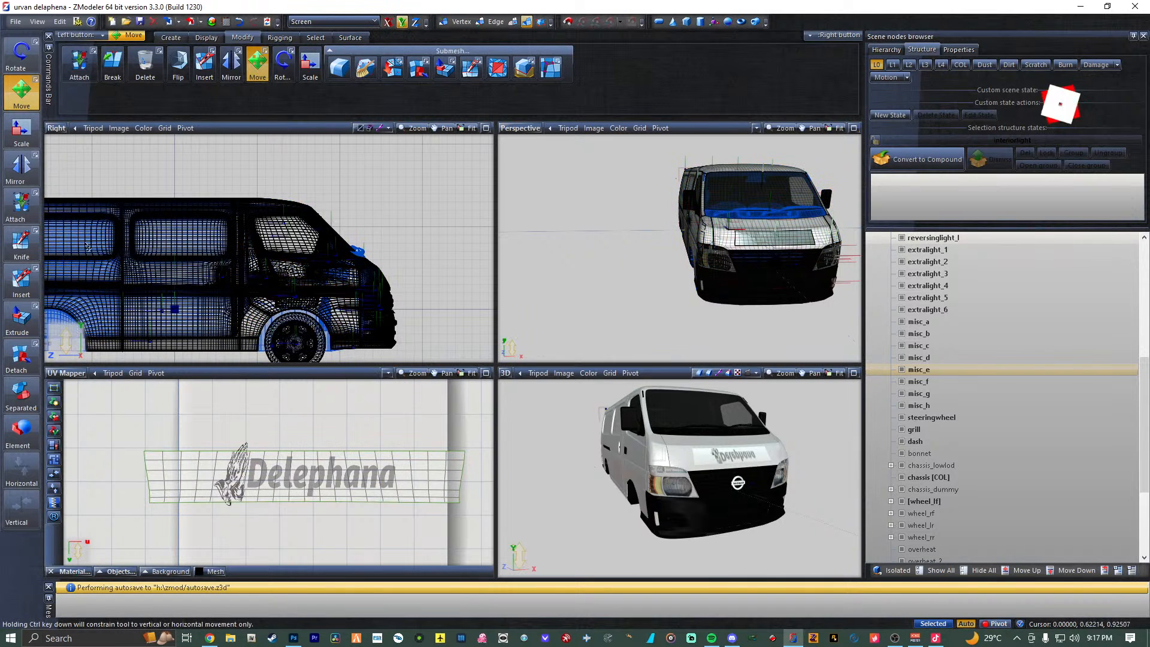
pyautogui.click(21, 129)
pyautogui.press('Tab')
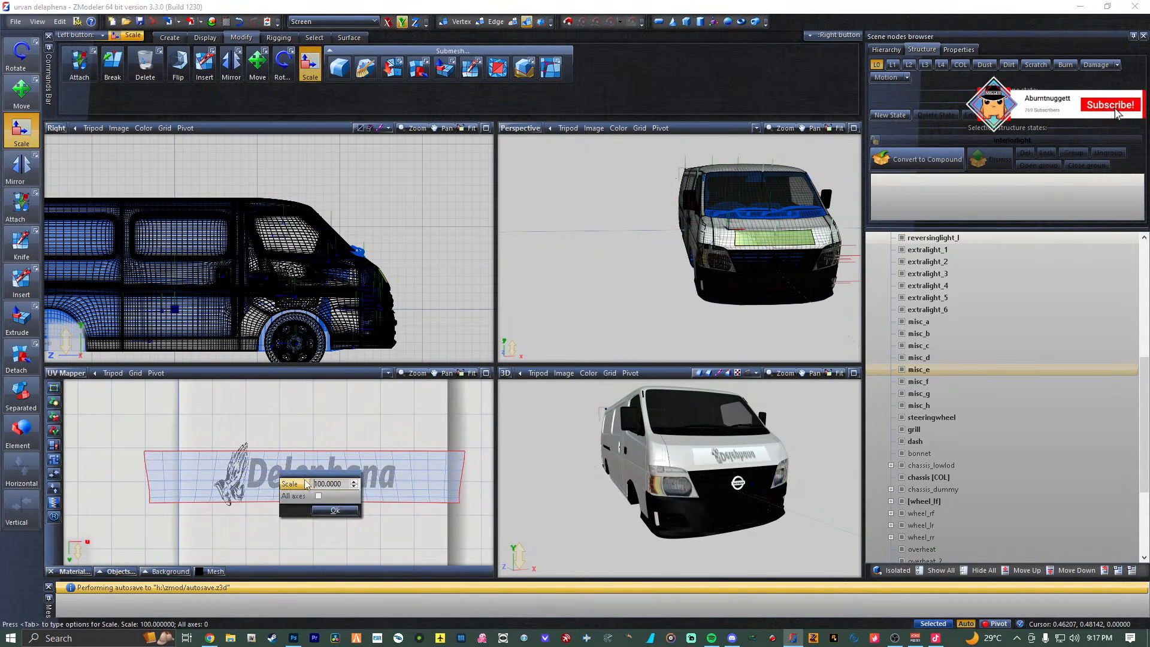
pyautogui.moveTo(342, 485); pyautogui.dragTo(276, 492)
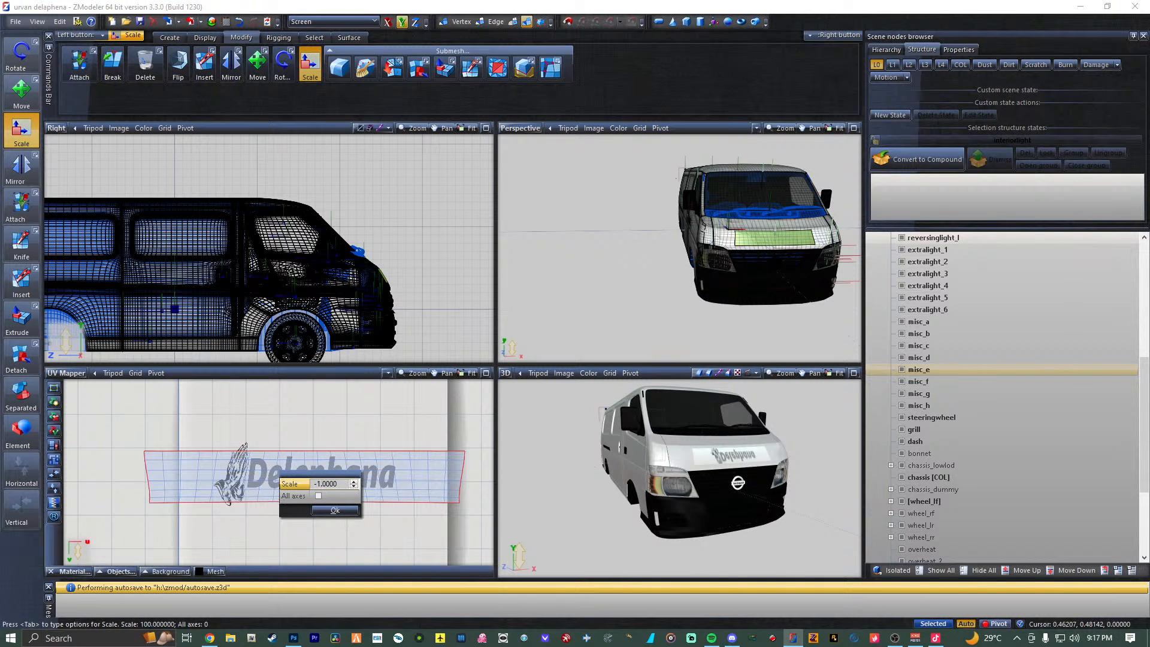
pyautogui.click(334, 510)
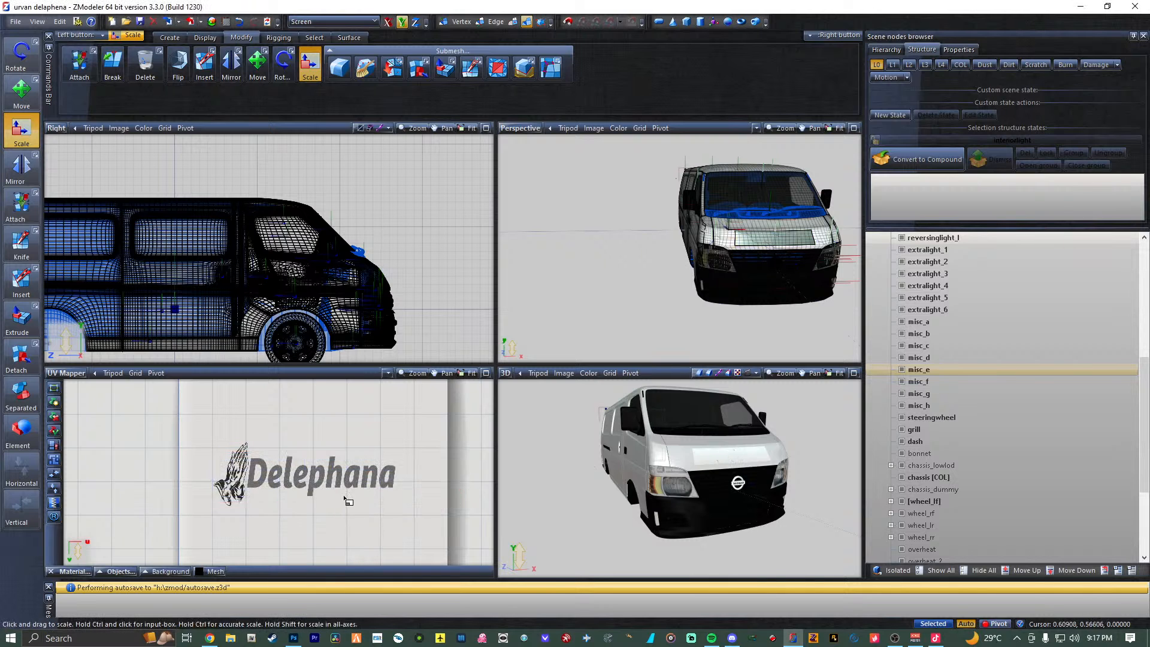
# Stretch the flattened bonnet UV map vertically in repeated scaling passes until its grid rows separate.
pyautogui.scroll(-3, 344, 492)
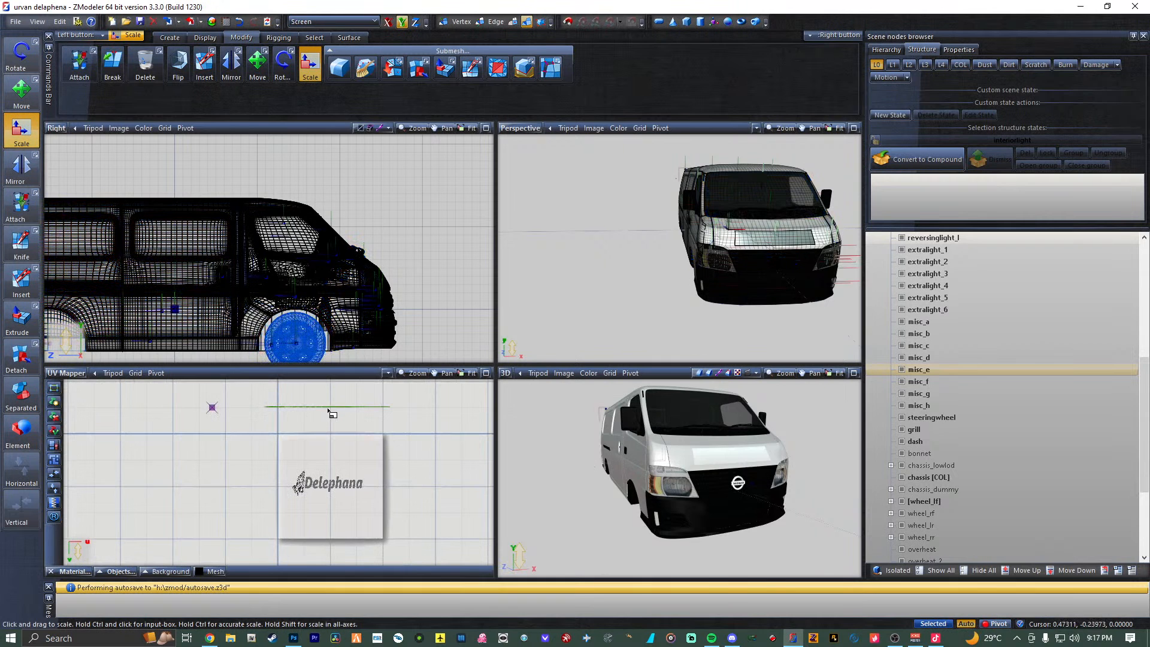
pyautogui.scroll(2, 329, 411)
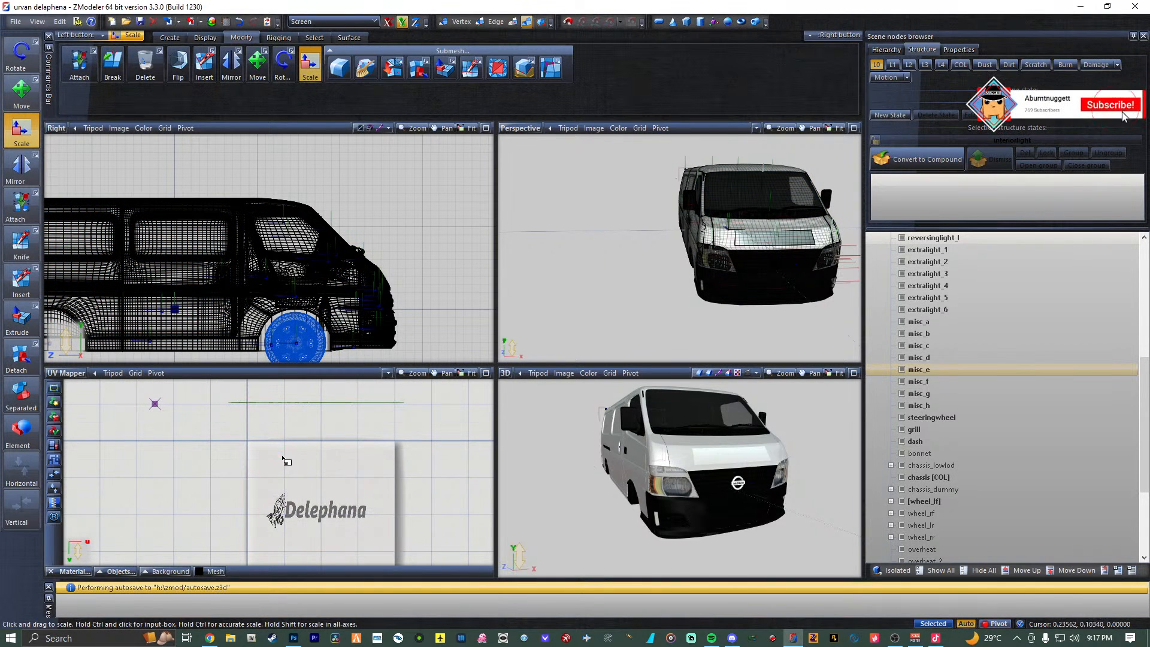
pyautogui.scroll(2, 272, 428)
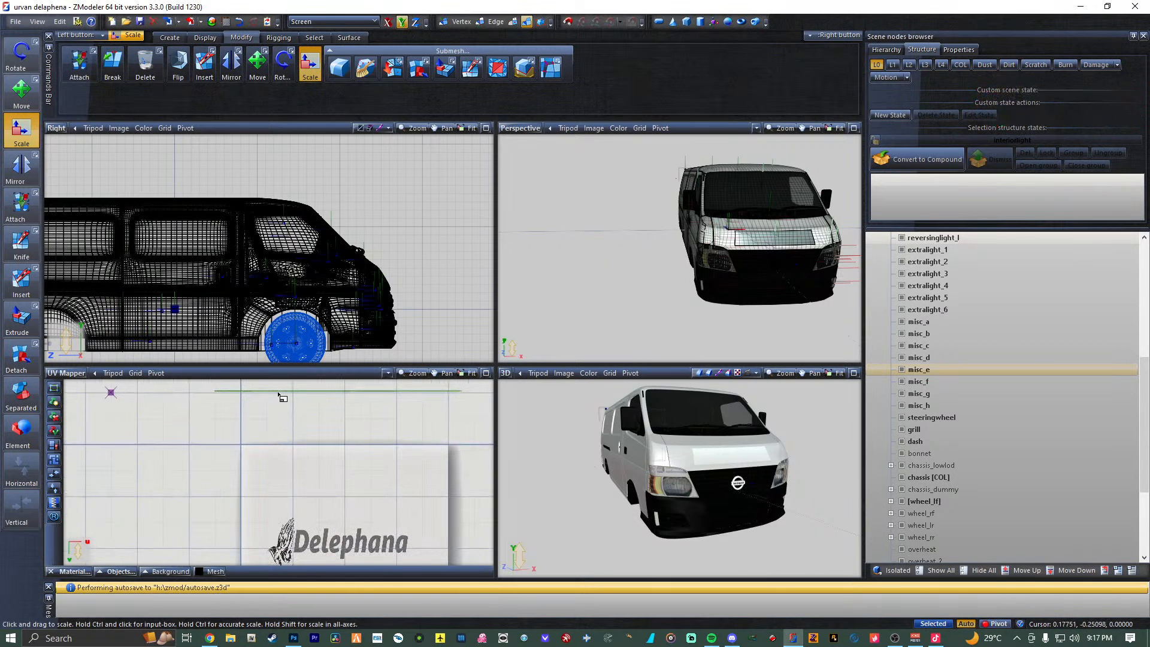
pyautogui.scroll(4, 281, 393)
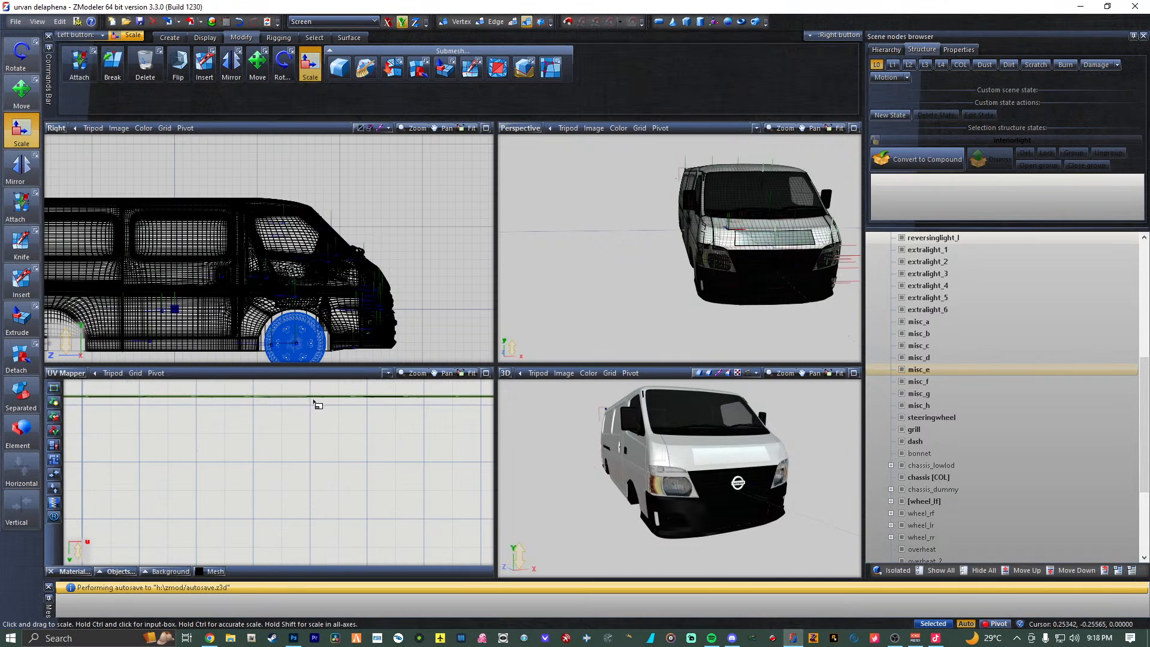
pyautogui.moveTo(315, 398); pyautogui.dragTo(432, 6)
pyautogui.scroll(-5, 219, 462)
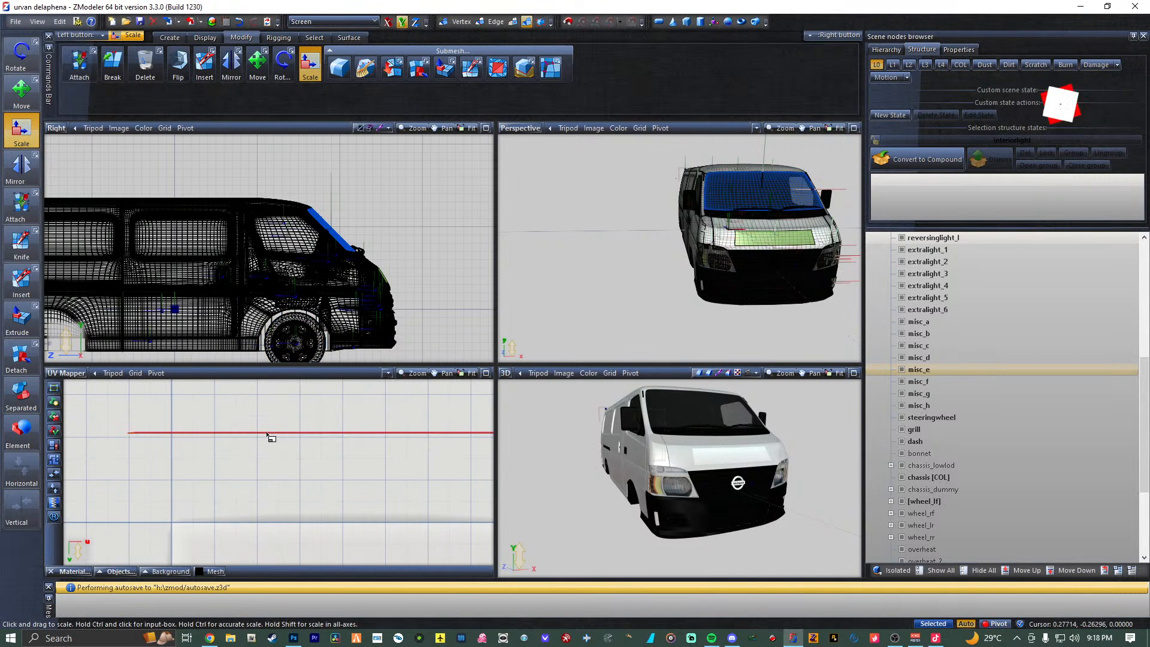
pyautogui.moveTo(268, 435); pyautogui.dragTo(333, 203)
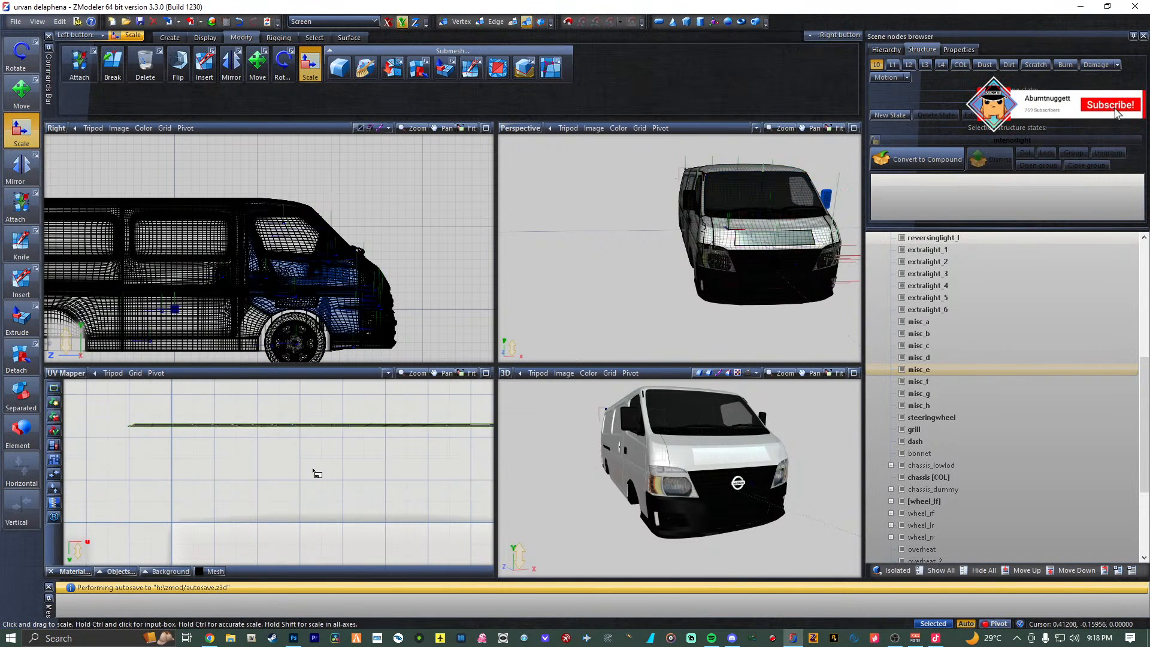
pyautogui.moveTo(315, 472); pyautogui.dragTo(268, 551, button='middle')
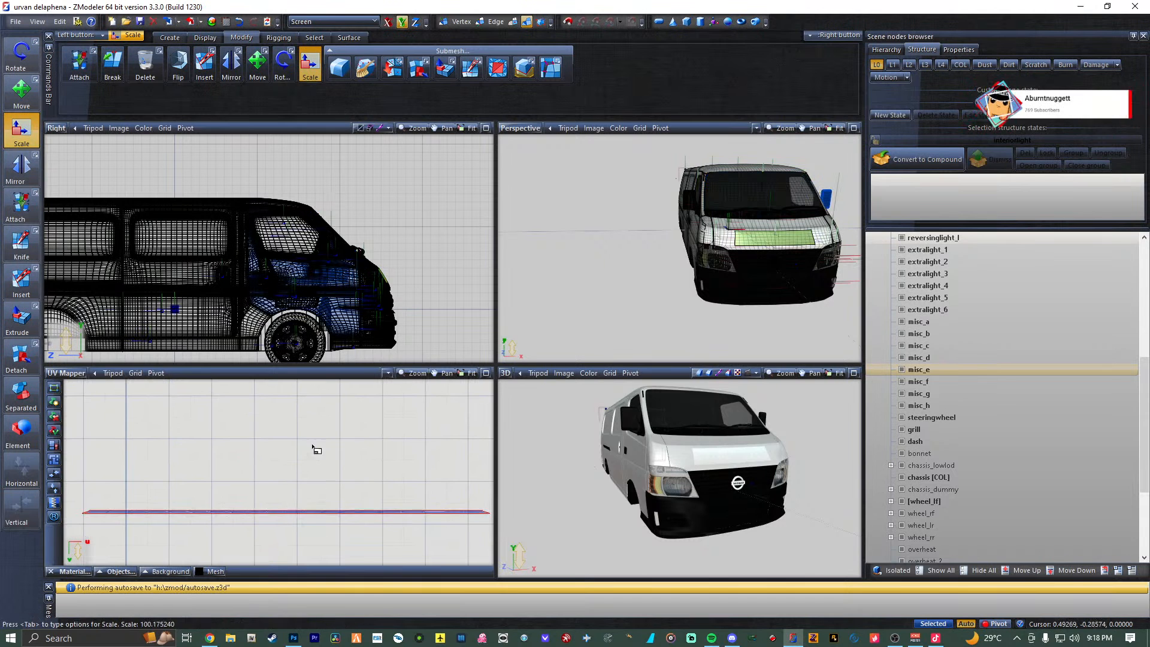
pyautogui.moveTo(316, 448); pyautogui.dragTo(344, 3)
pyautogui.moveTo(268, 527); pyautogui.dragTo(292, 161)
pyautogui.click(253, 419)
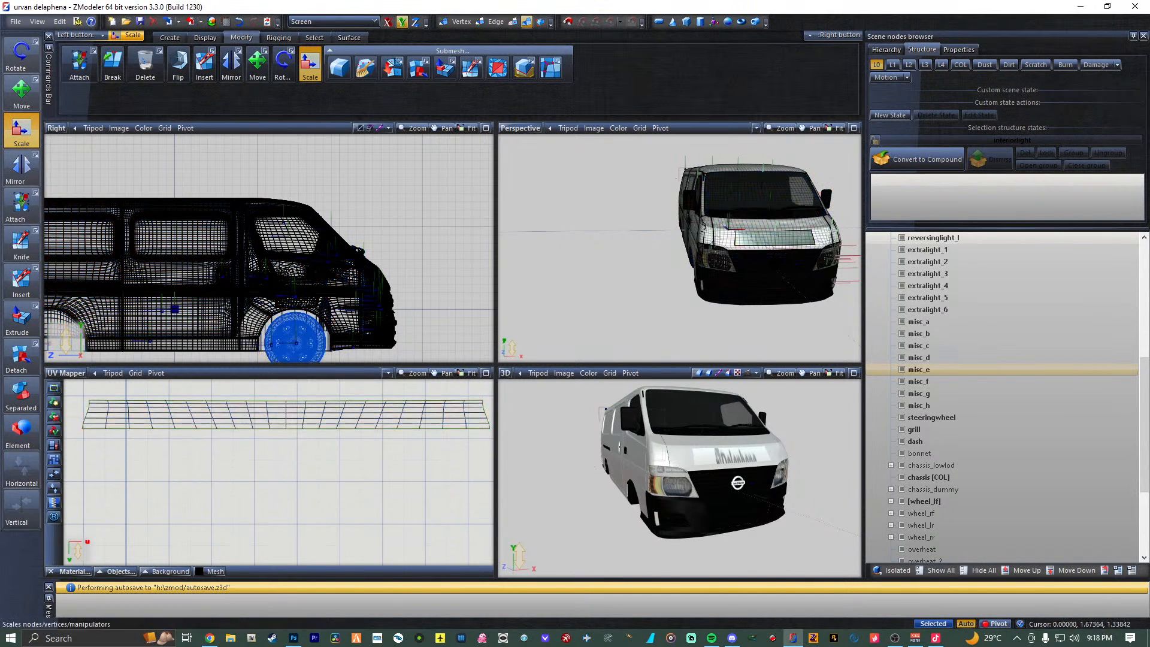
# Move the bonnet UV map down towards the texture's upper edge and scale it vertically to about 332%.
pyautogui.click(22, 93)
pyautogui.moveTo(253, 421); pyautogui.dragTo(316, 145)
pyautogui.click(310, 69)
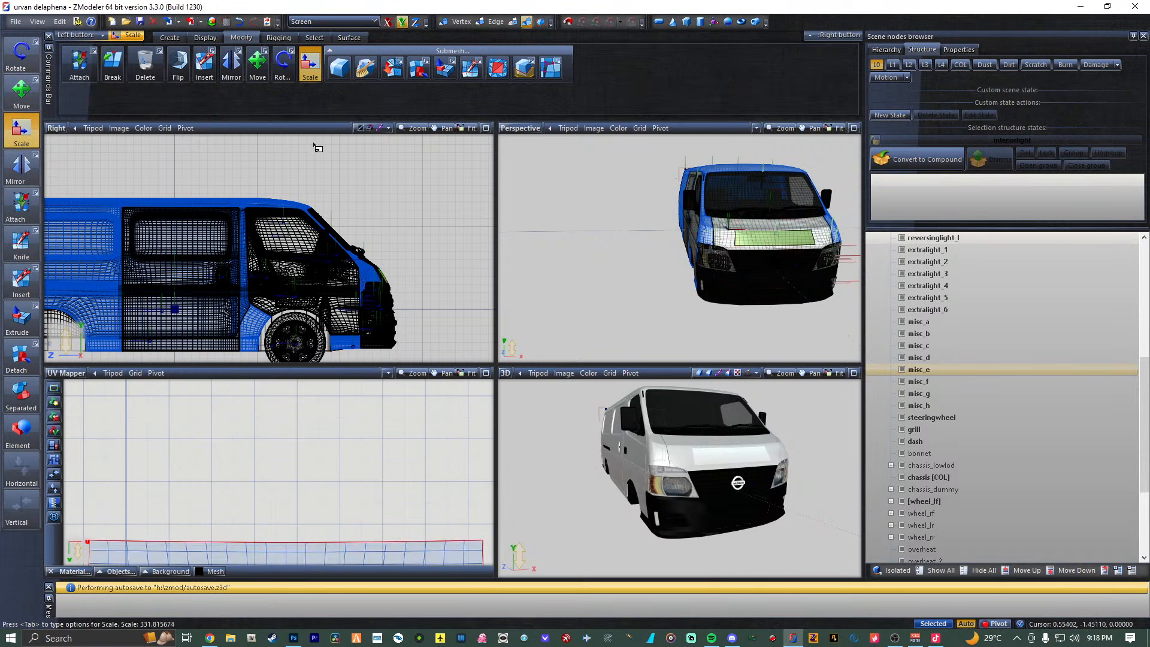
pyautogui.moveTo(364, 487); pyautogui.dragTo(384, 423, button='middle')
pyautogui.moveTo(308, 527); pyautogui.dragTo(330, 441, button='middle')
pyautogui.scroll(-3, 329, 441)
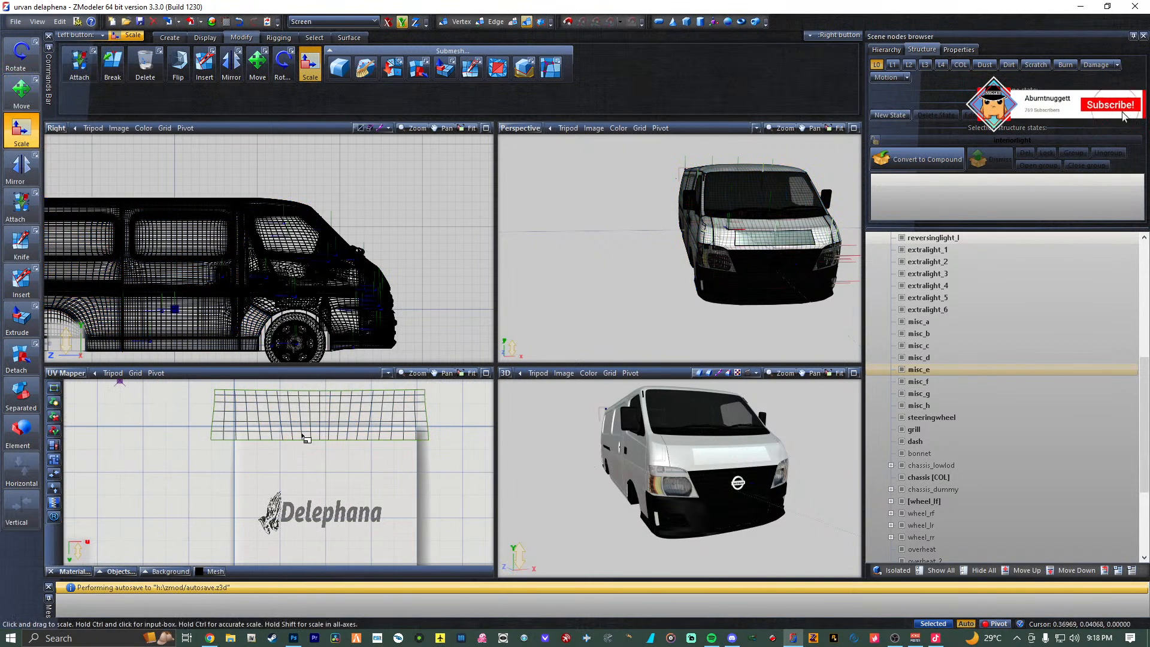
# Move the bonnet UV map down over the Delephana logo and inspect the decal up close in the enlarged 3D view.
pyautogui.moveTo(312, 422); pyautogui.dragTo(368, 513)
pyautogui.click(28, 103)
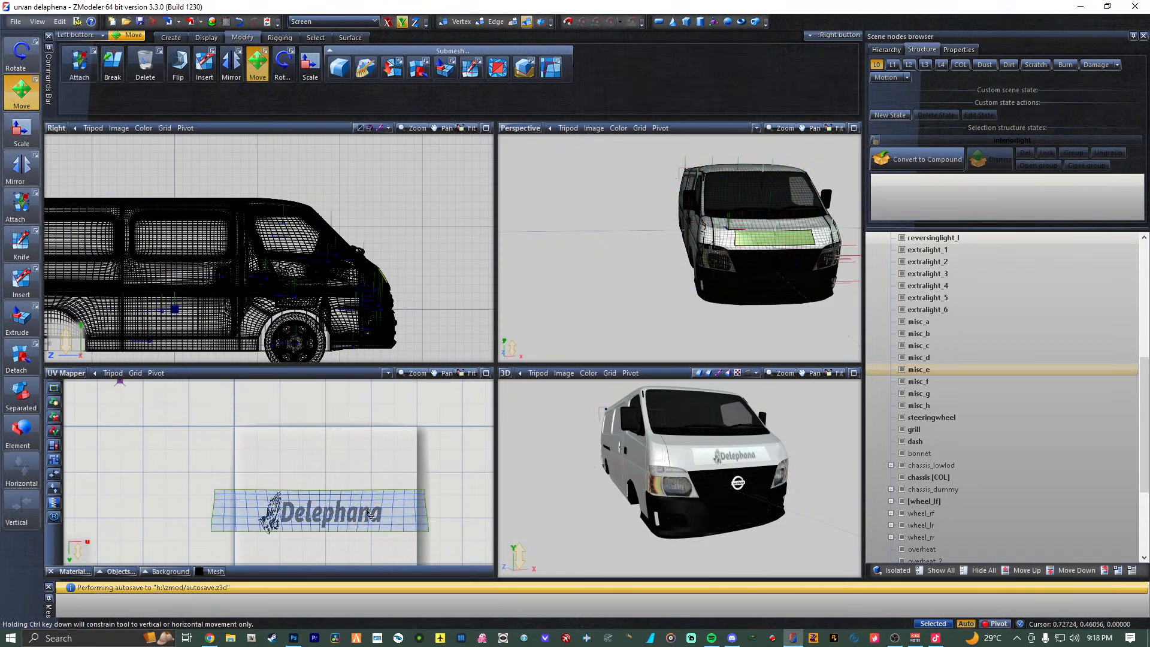
pyautogui.click(853, 373)
pyautogui.scroll(5, 537, 310)
pyautogui.moveTo(603, 317)
pyautogui.mouseDown(button='middle')
pyautogui.moveTo(578, 320)
pyautogui.moveTo(593, 330)
pyautogui.mouseUp(button='middle')
pyautogui.moveTo(602, 328); pyautogui.dragTo(613, 306, button='middle')
pyautogui.scroll(3, 616, 307)
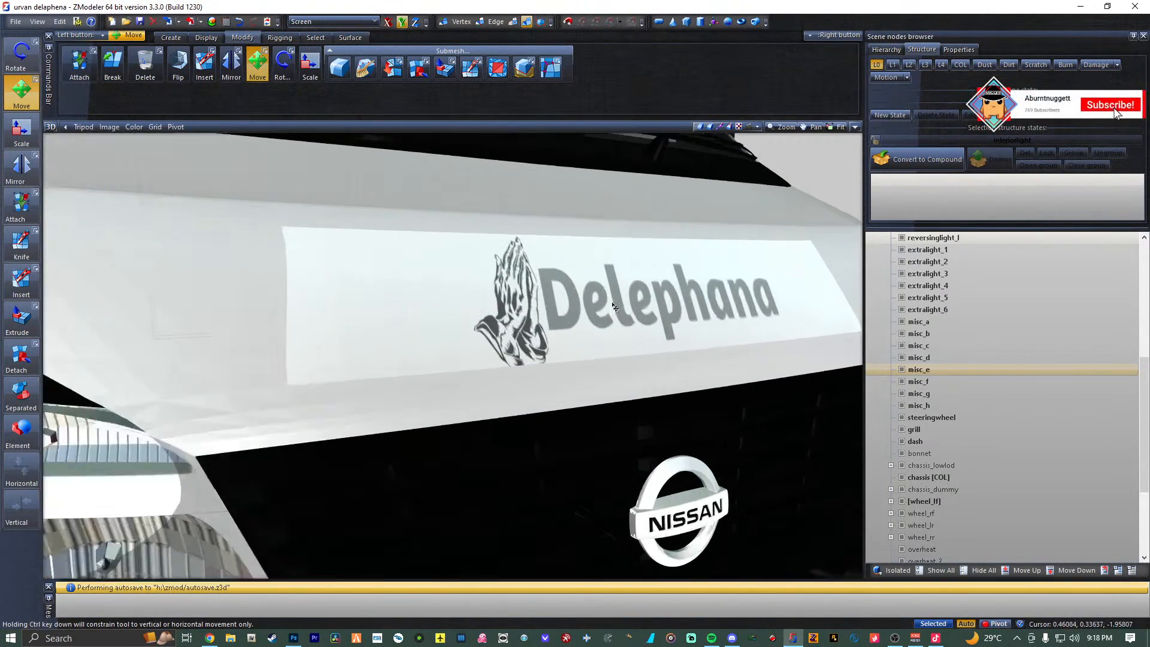
pyautogui.scroll(-3, 615, 308)
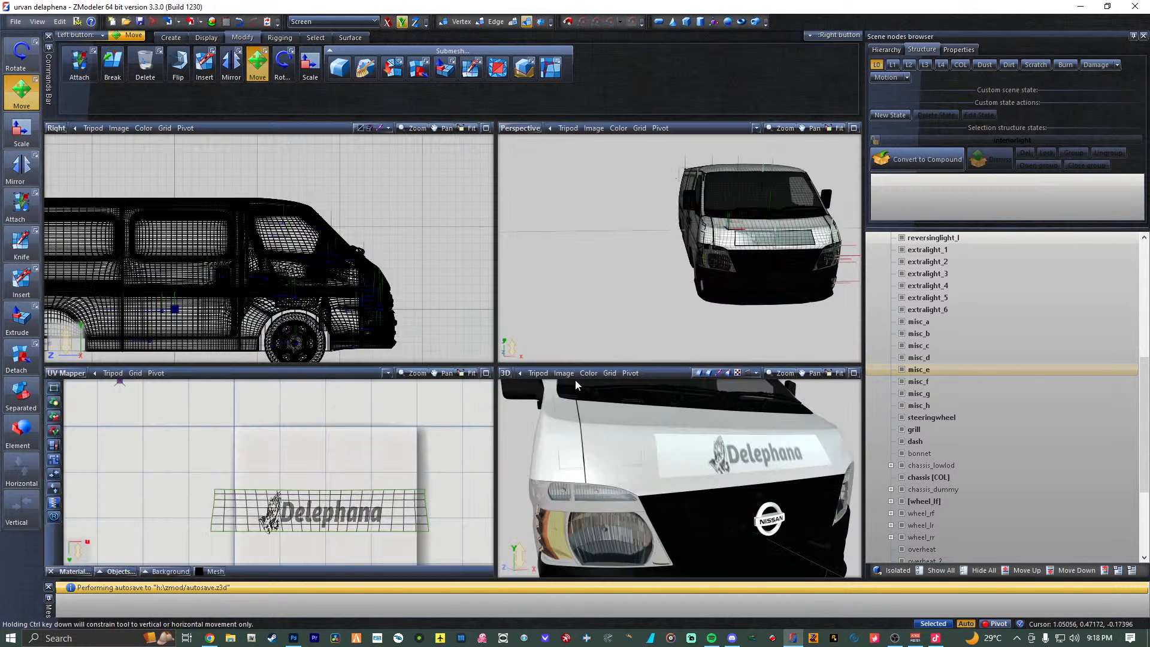
# Enable the horizontal axis alongside the vertical one and scale the bonnet UV map down in both directions.
pyautogui.click(21, 130)
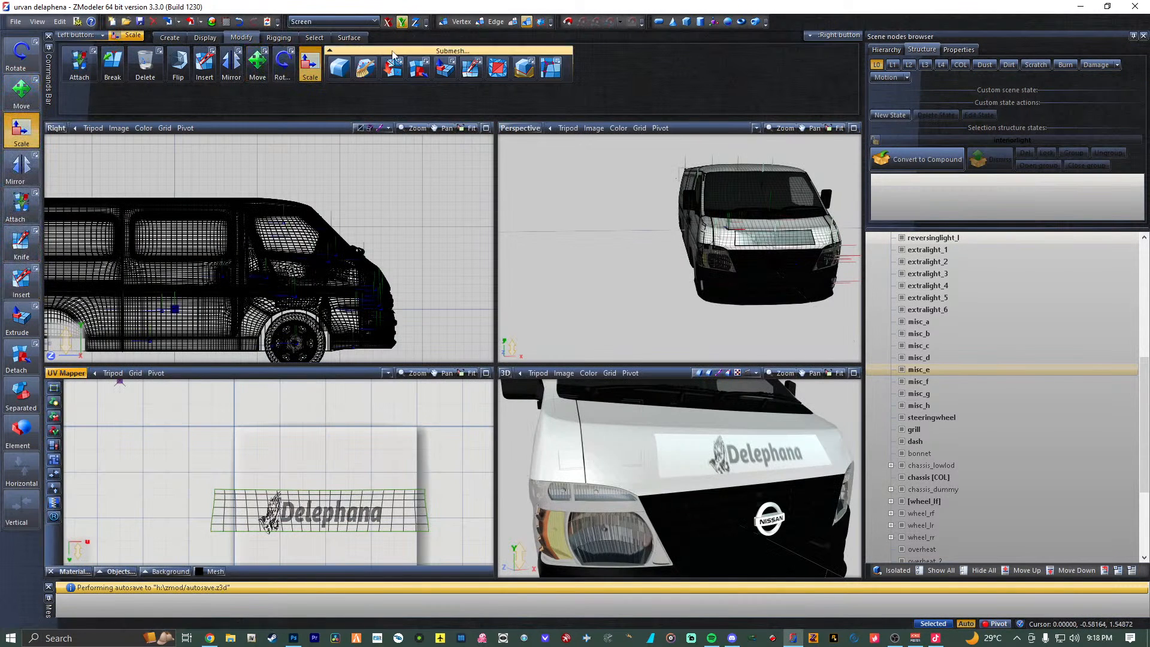
pyautogui.click(388, 22)
pyautogui.moveTo(262, 479); pyautogui.dragTo(523, 634)
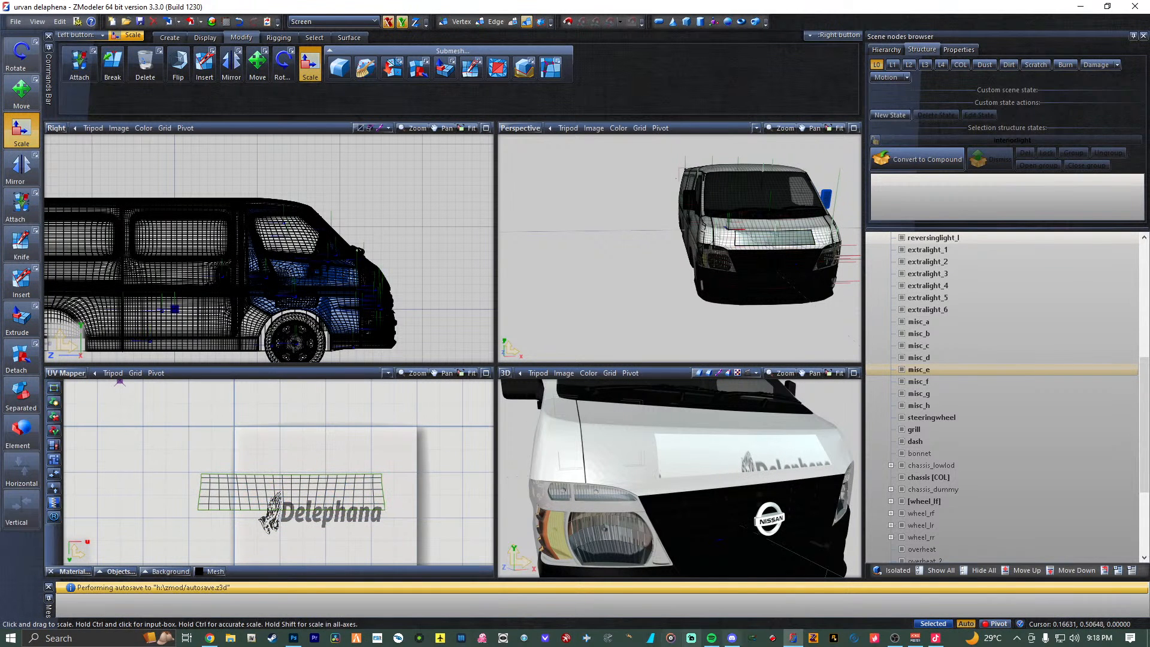
# Send the contact in Discord the messages "it worked\" and "respect", and return to ZModeler.
pyautogui.click(732, 638)
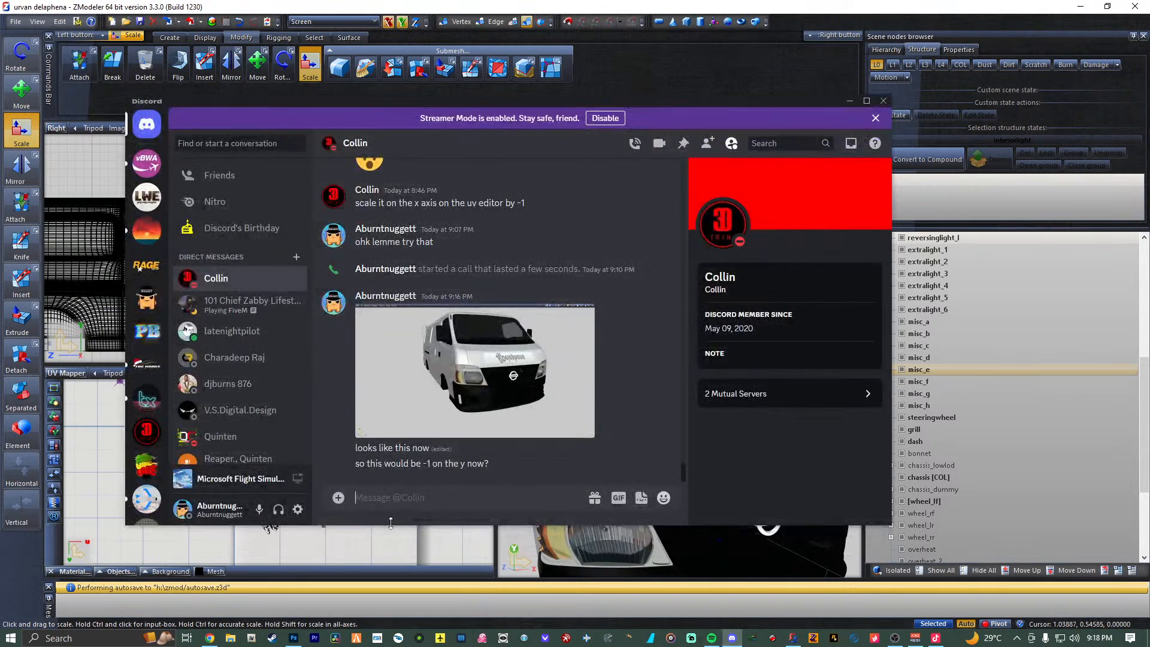
pyautogui.write('it wo')
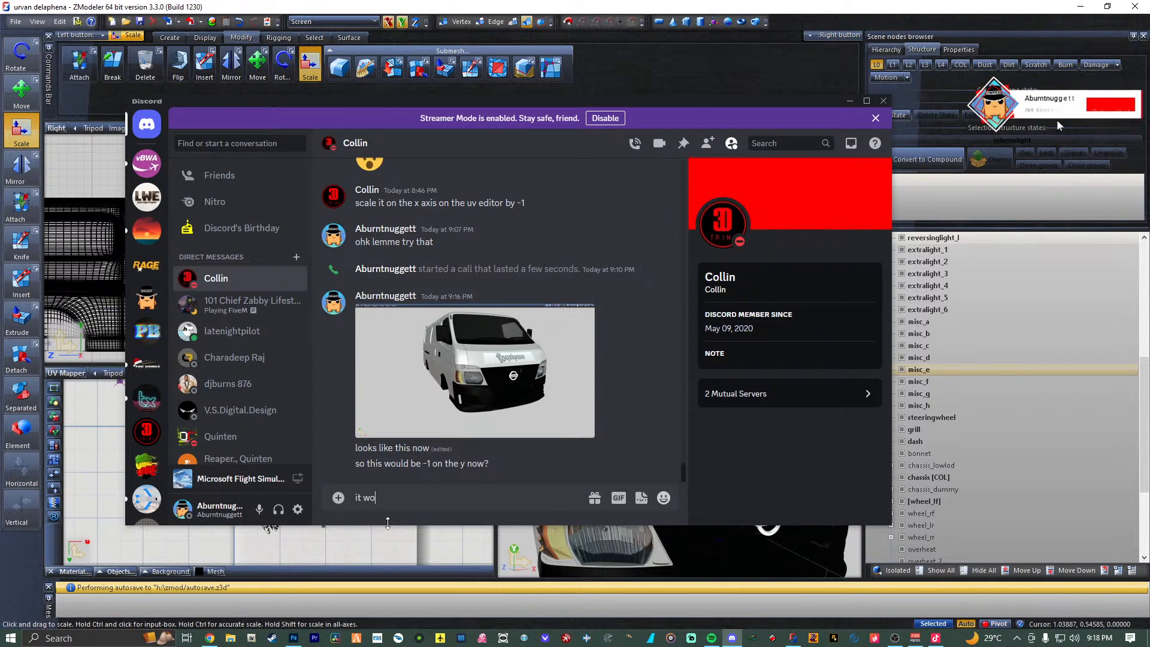
pyautogui.write('rked\\')
pyautogui.press('Return')
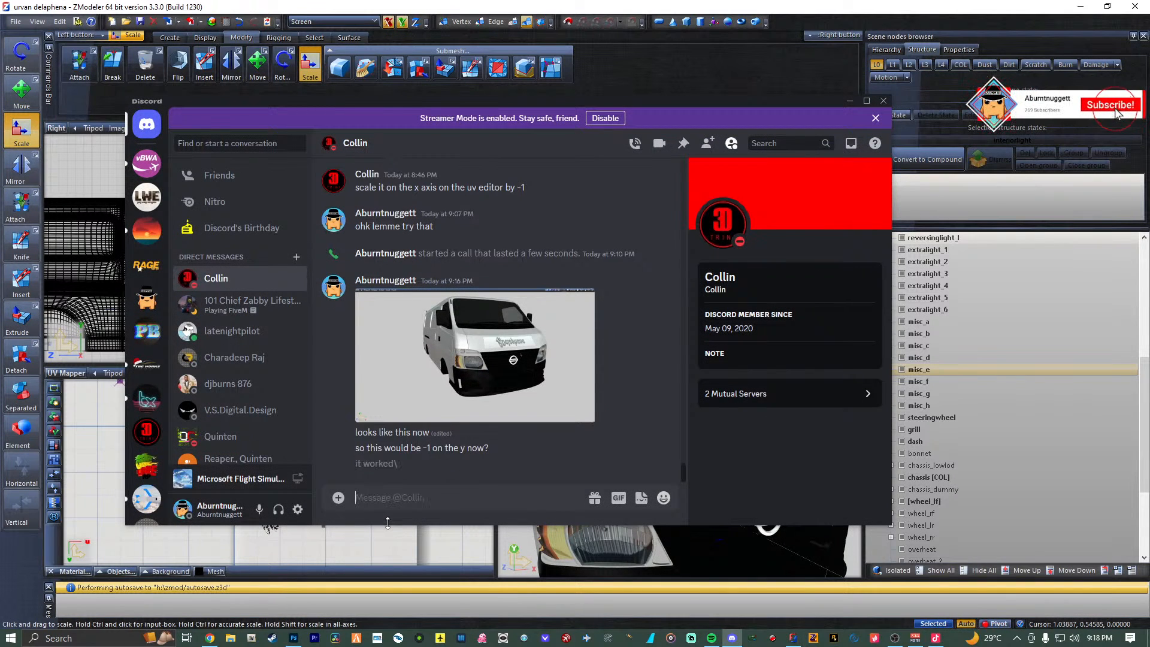
pyautogui.write('respe')
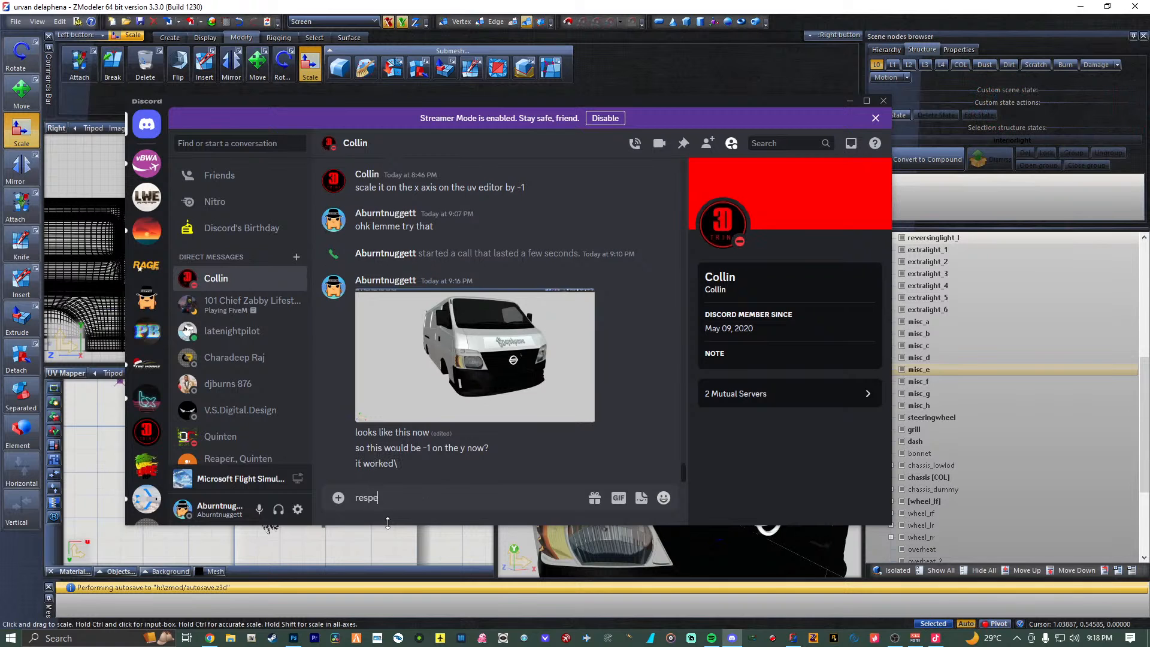
pyautogui.write('ct')
pyautogui.press('Return')
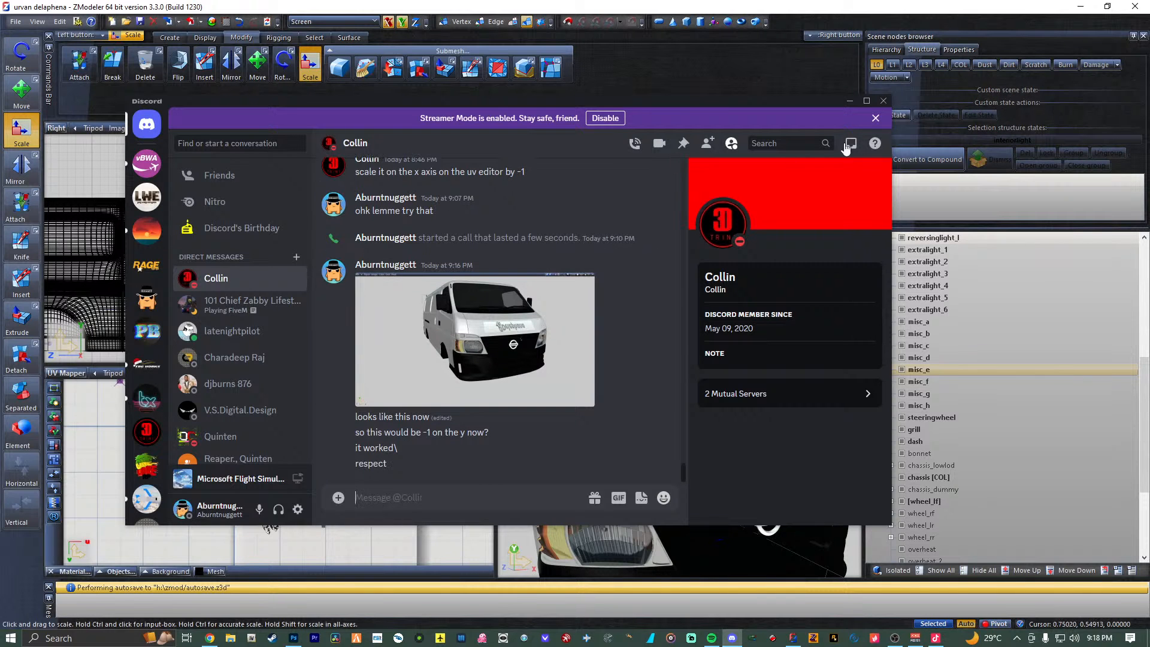
pyautogui.click(849, 102)
# Shrink the bonnet UV map slightly more and reposition it over the Delephana logo.
pyautogui.moveTo(300, 503)
pyautogui.mouseDown()
pyautogui.moveTo(247, 498)
pyautogui.moveTo(282, 491)
pyautogui.moveTo(294, 505)
pyautogui.mouseUp()
pyautogui.click(22, 90)
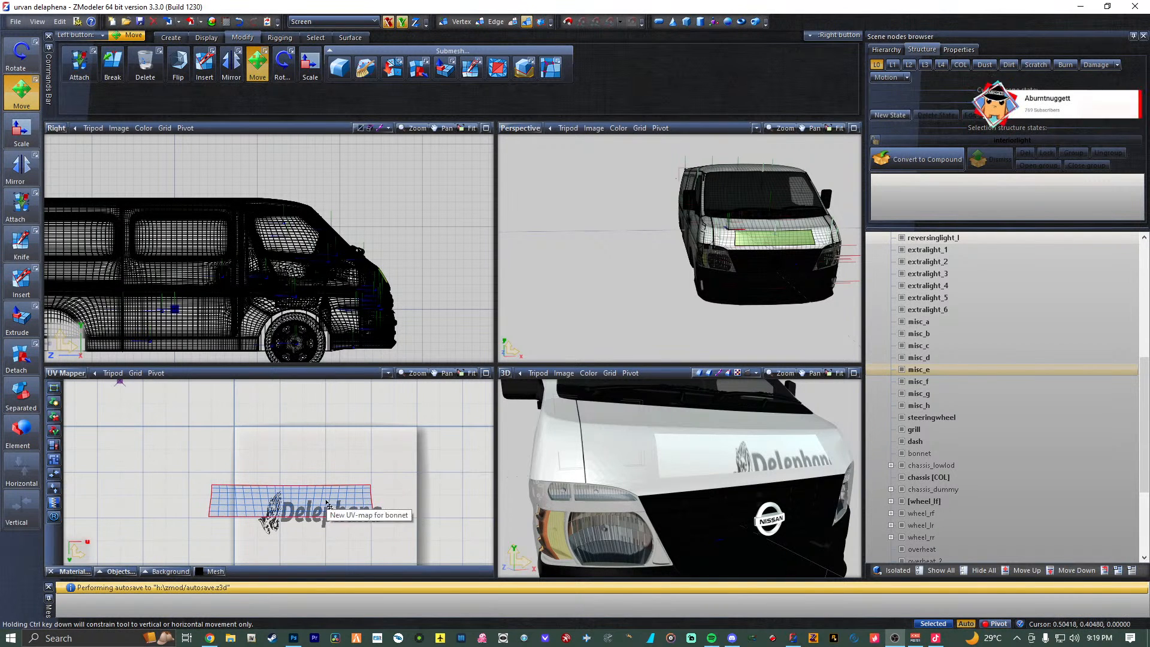
pyautogui.moveTo(333, 505); pyautogui.dragTo(351, 512)
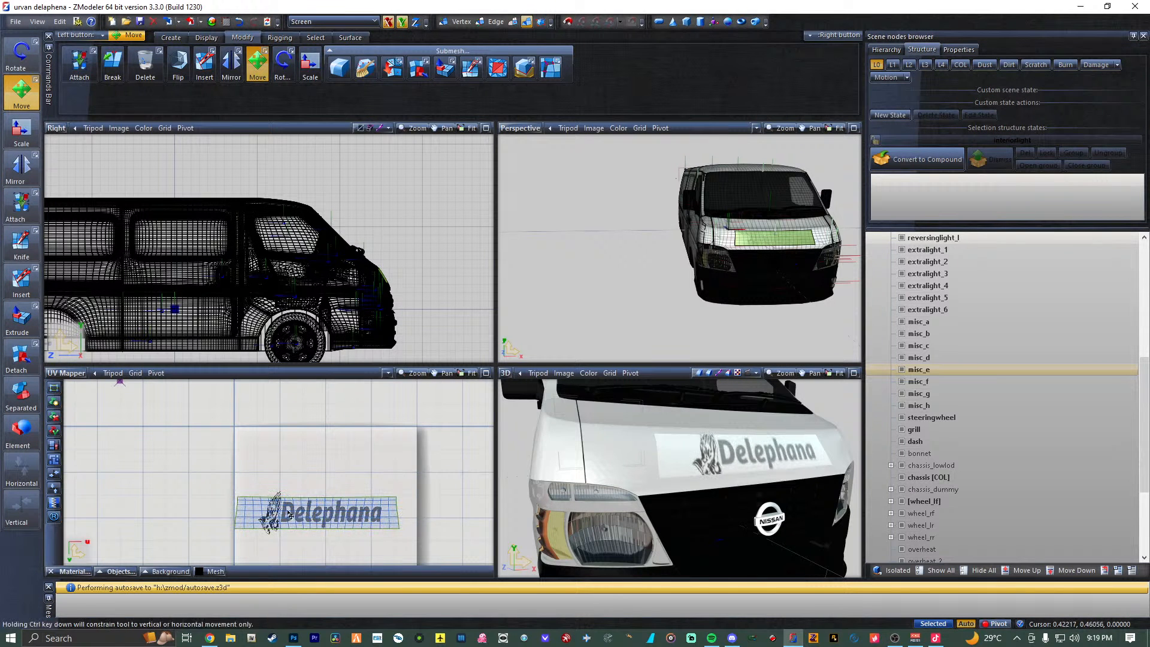
# Enlarge the bonnet UV map and readjust its position in alternating passes until it surrounds the whole logo.
pyautogui.click(21, 131)
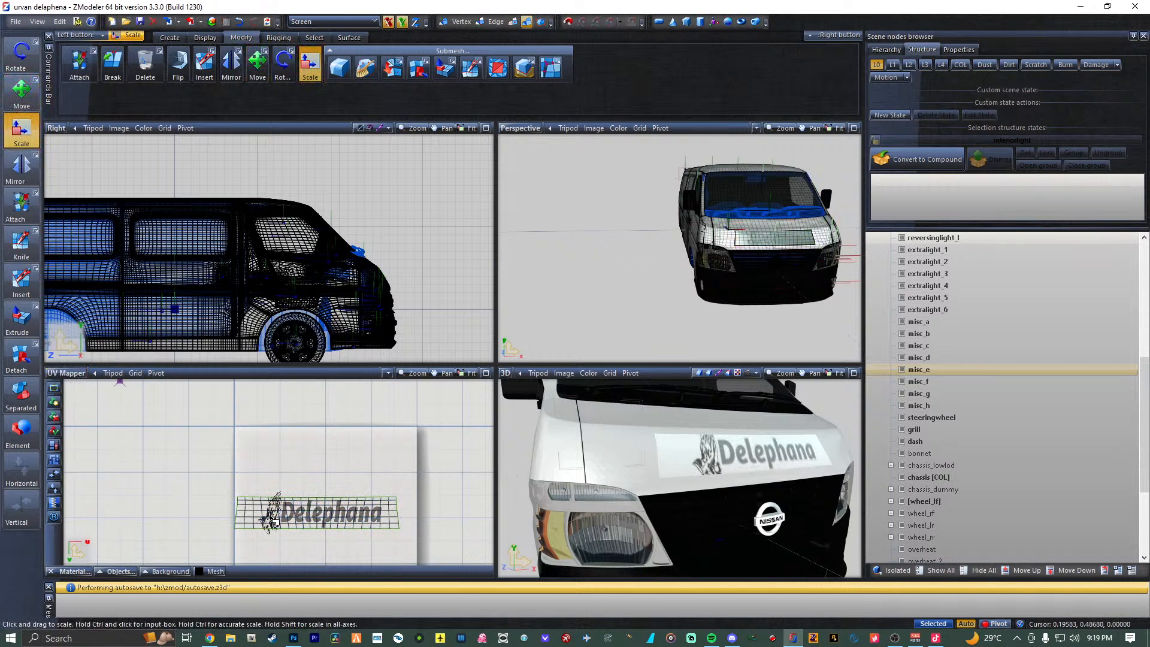
pyautogui.moveTo(290, 517)
pyautogui.mouseDown()
pyautogui.moveTo(337, 519)
pyautogui.moveTo(339, 500)
pyautogui.moveTo(351, 515)
pyautogui.moveTo(323, 524)
pyautogui.moveTo(305, 515)
pyautogui.mouseUp()
pyautogui.press('m')
pyautogui.press('s')
pyautogui.press('m')
pyautogui.press('m')
pyautogui.press('s')
pyautogui.press('m')
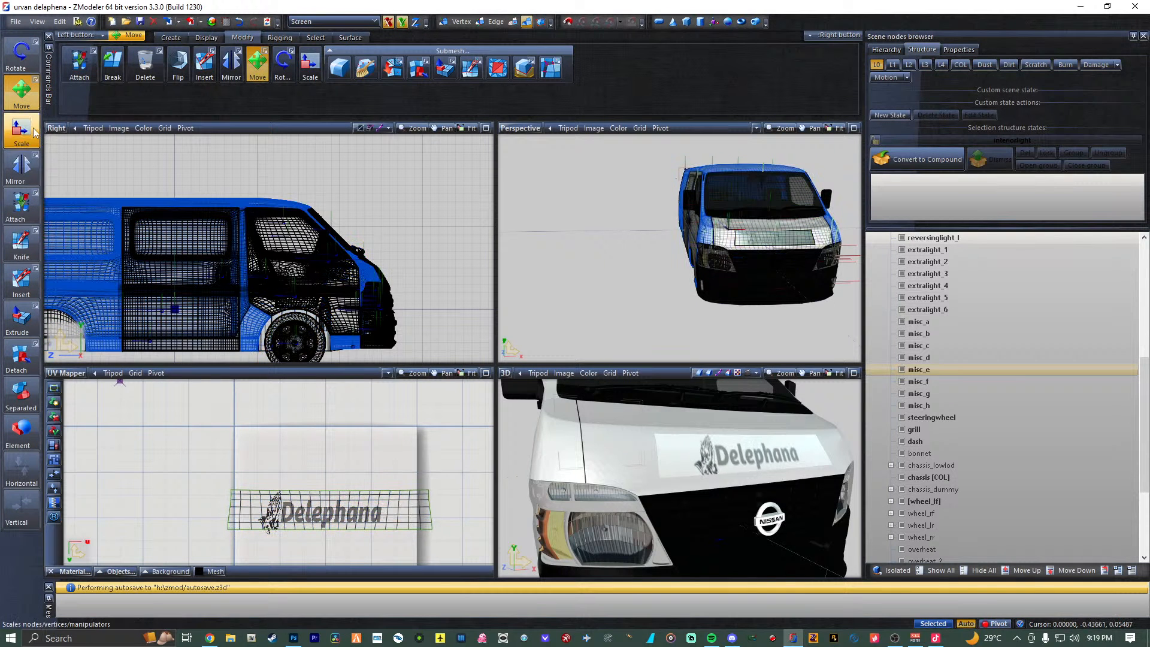
# Narrow the bonnet UV map along the horizontal axis only and centre it on the logo with small side margins.
pyautogui.click(21, 131)
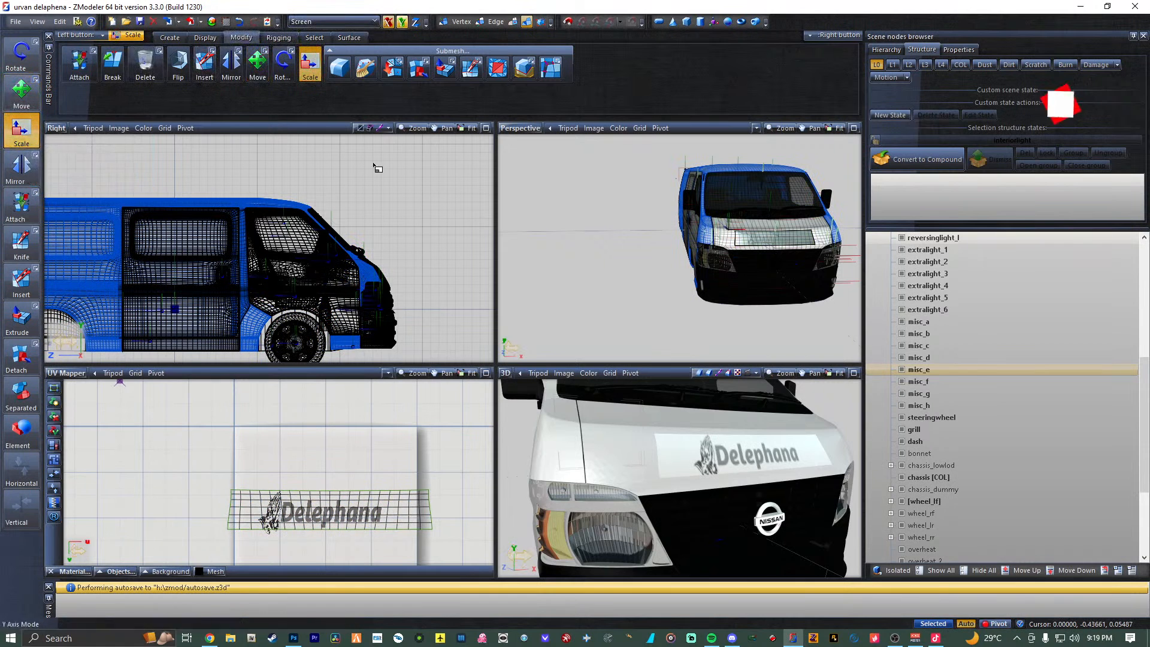
pyautogui.moveTo(330, 514)
pyautogui.mouseDown()
pyautogui.moveTo(297, 516)
pyautogui.moveTo(352, 519)
pyautogui.moveTo(343, 519)
pyautogui.mouseUp()
pyautogui.click(21, 93)
pyautogui.click(309, 63)
pyautogui.click(32, 108)
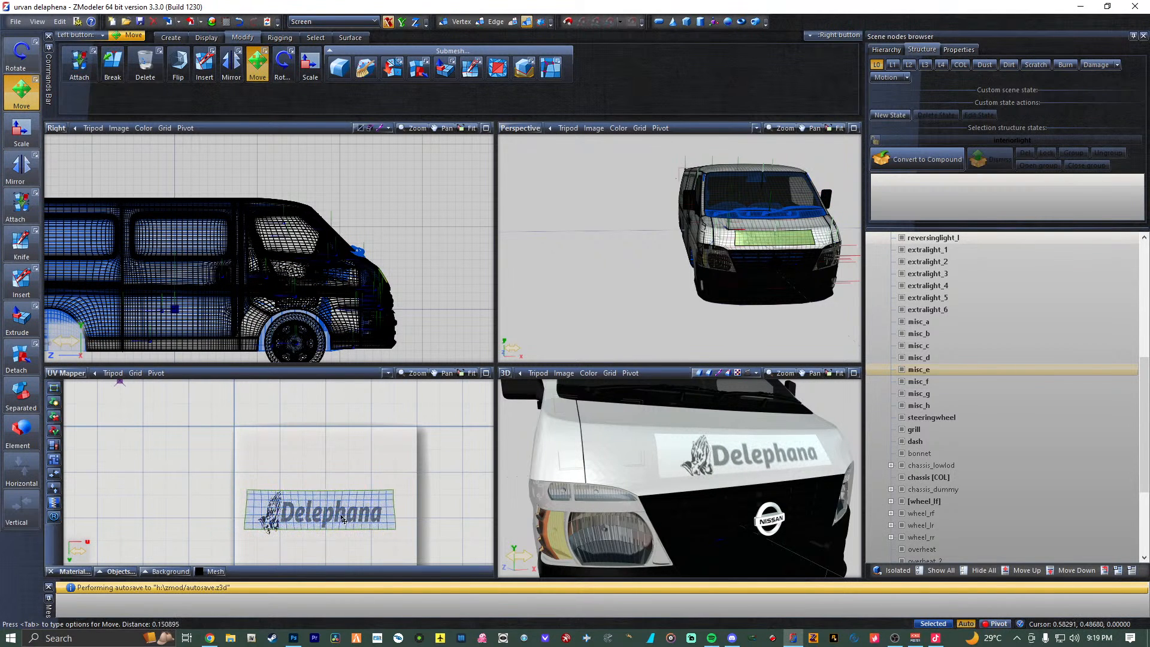
pyautogui.click(22, 129)
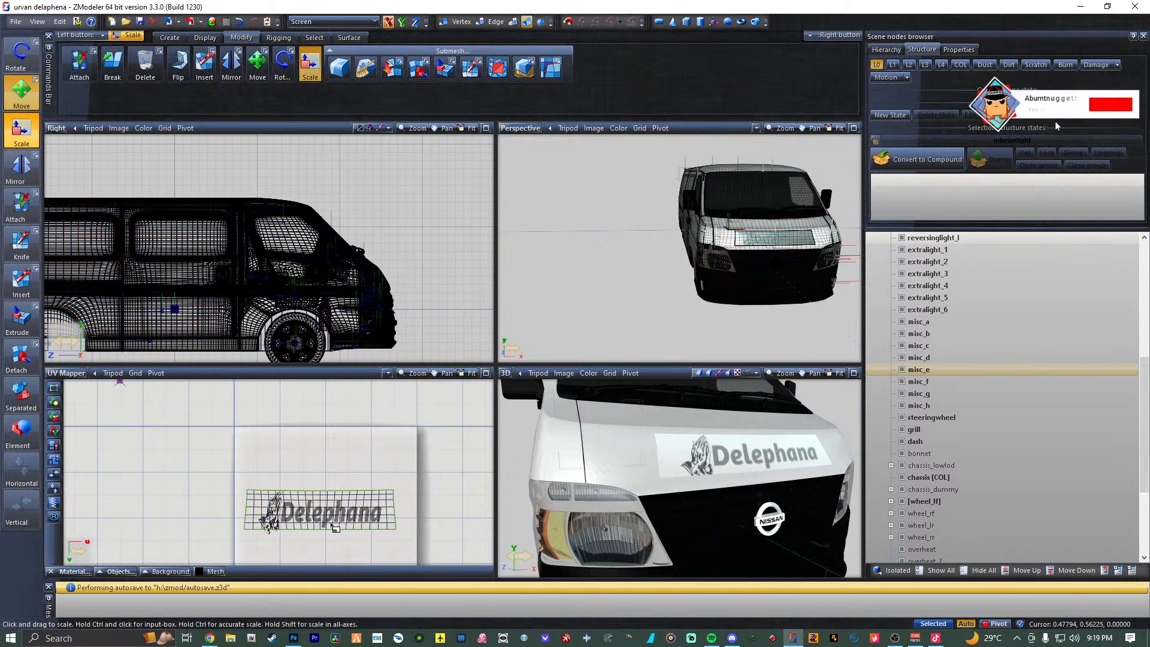
pyautogui.moveTo(348, 521); pyautogui.dragTo(326, 520)
pyautogui.click(22, 92)
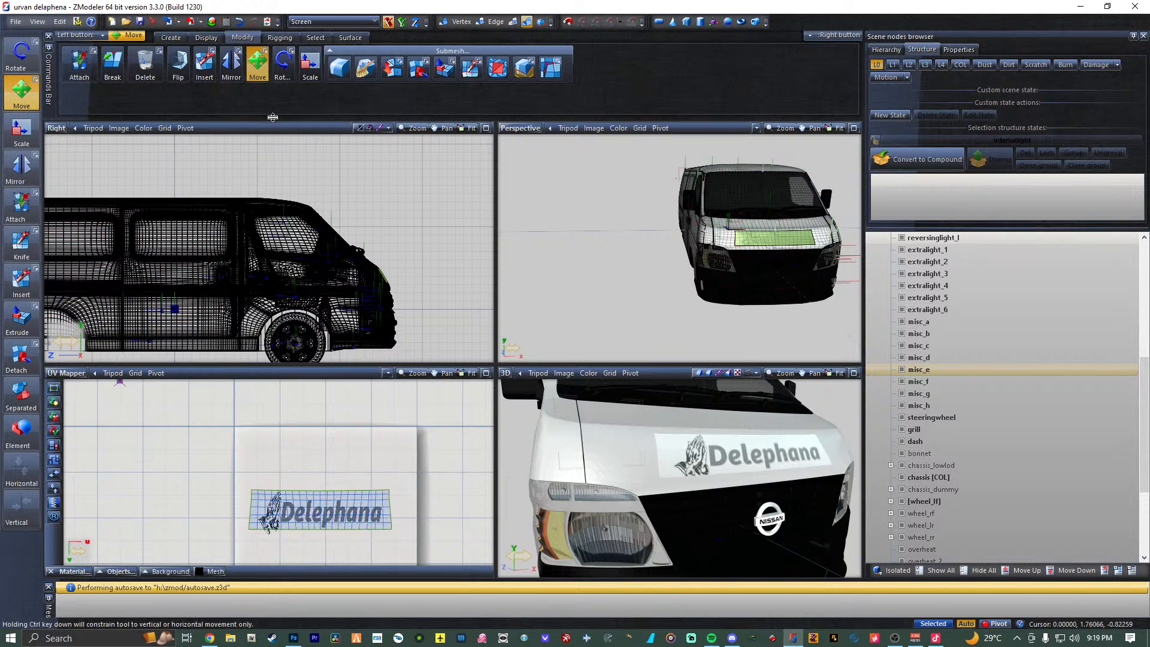
# Restrict editing to the vertical axis and stretch the bonnet UV map slightly in height around the logo.
pyautogui.click(403, 23)
pyautogui.click(391, 23)
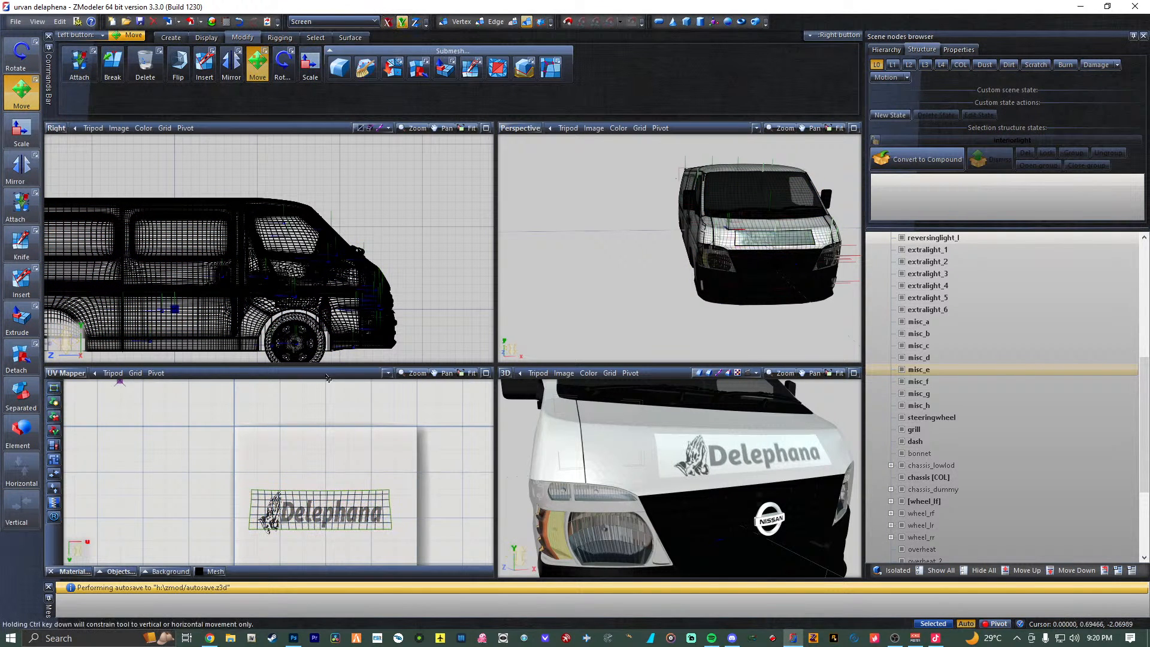
pyautogui.click(310, 514)
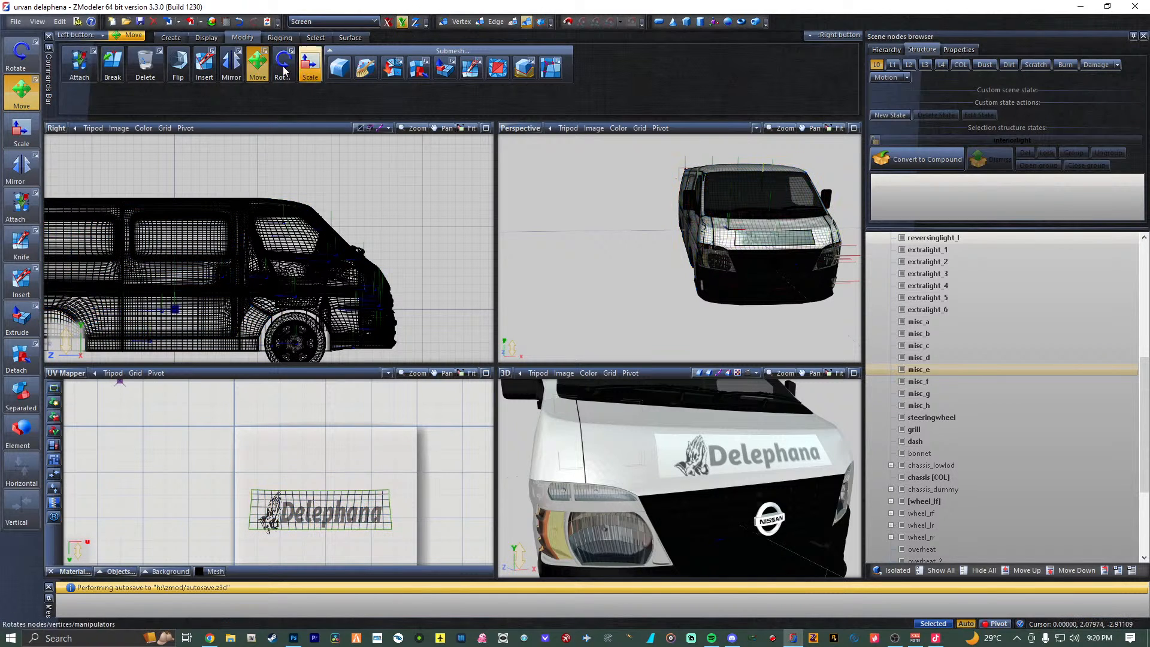
pyautogui.click(25, 131)
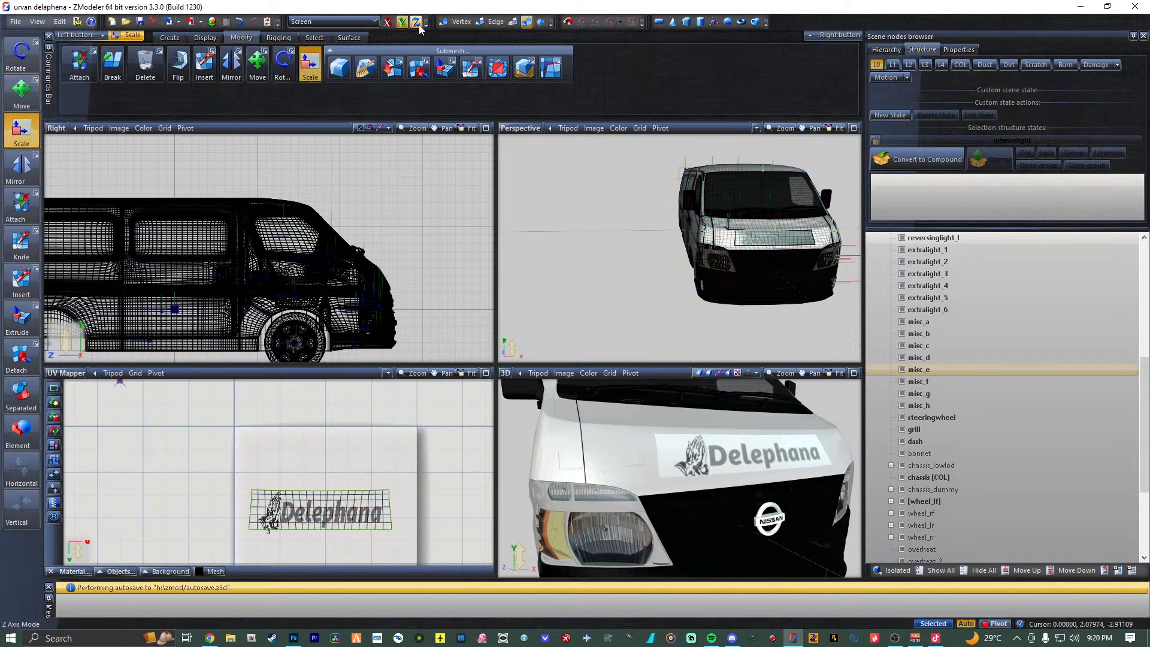
pyautogui.moveTo(355, 519)
pyautogui.mouseDown()
pyautogui.moveTo(353, 508)
pyautogui.moveTo(329, 516)
pyautogui.moveTo(340, 532)
pyautogui.mouseUp()
pyautogui.click(21, 93)
pyautogui.click(22, 133)
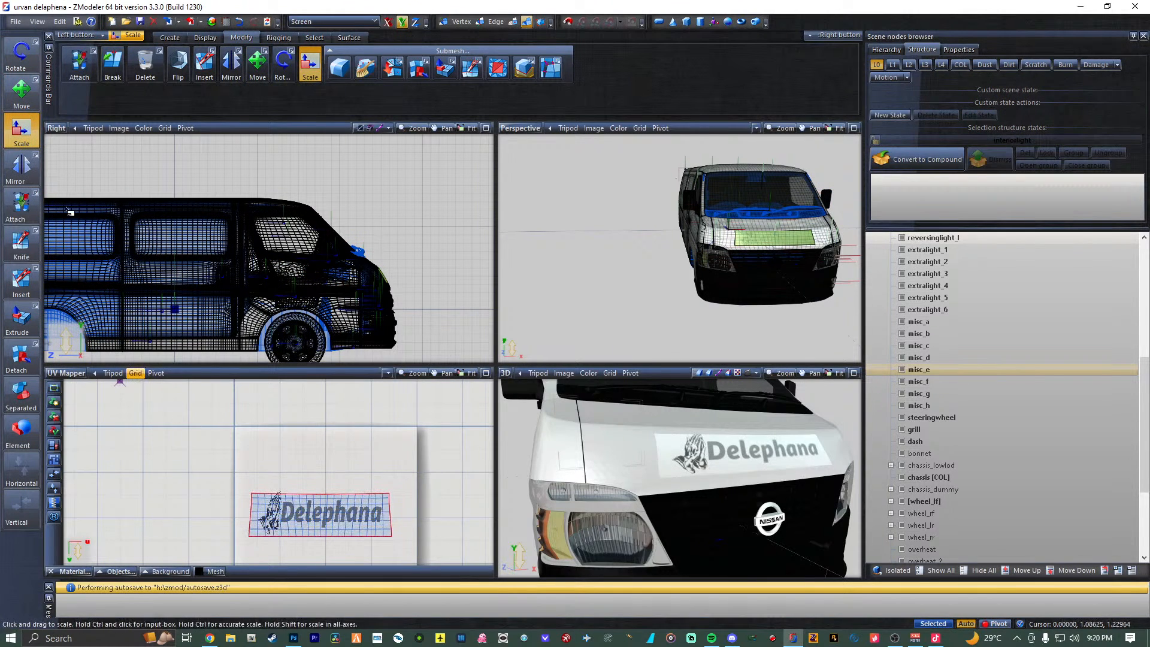
# Nudge the bonnet UV map upward and fine-tune its height so the logo sits vertically centred in it.
pyautogui.click(22, 96)
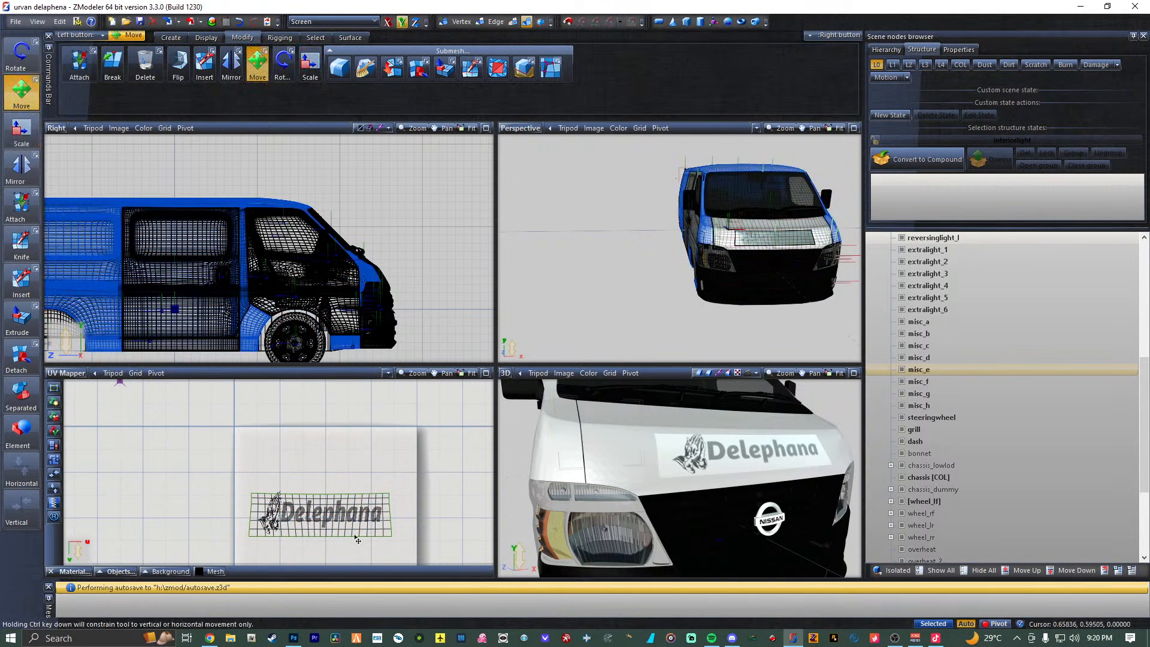
pyautogui.moveTo(357, 539); pyautogui.dragTo(357, 537)
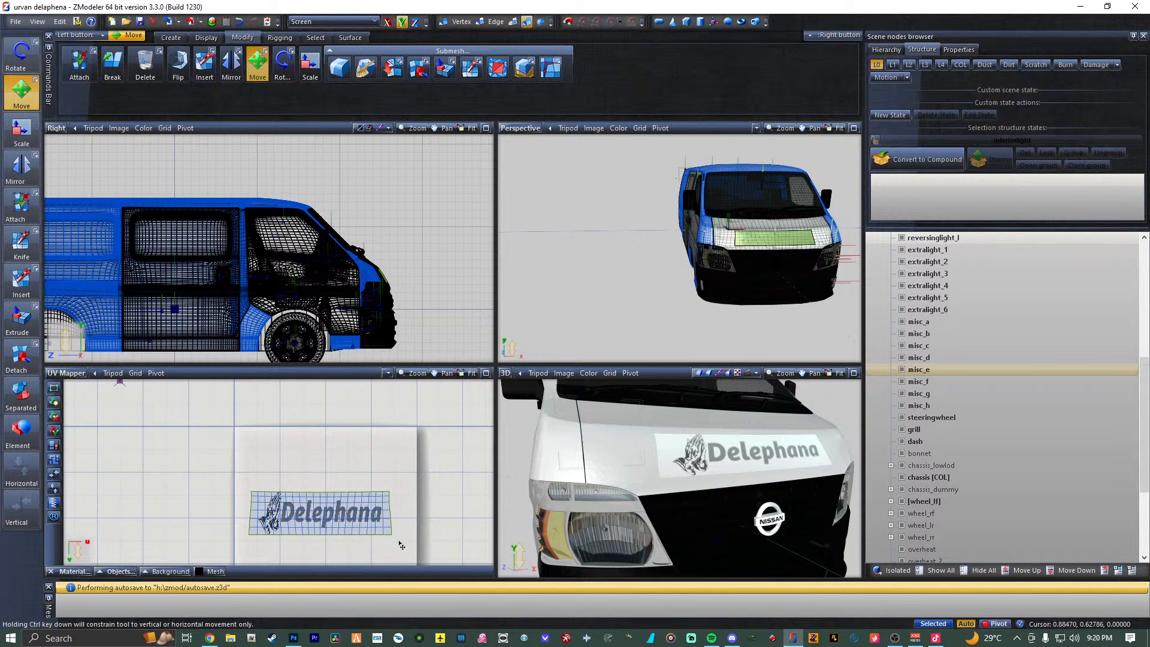
pyautogui.moveTo(393, 533); pyautogui.dragTo(393, 531)
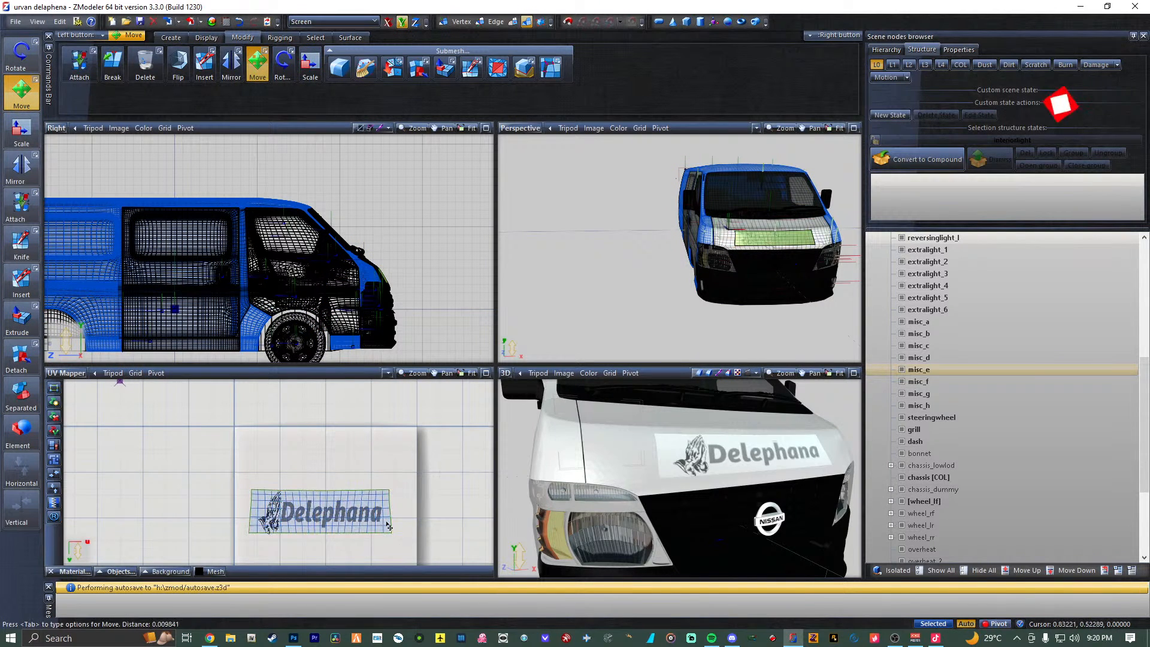
pyautogui.click(22, 137)
pyautogui.moveTo(373, 523); pyautogui.dragTo(355, 522)
pyautogui.click(21, 98)
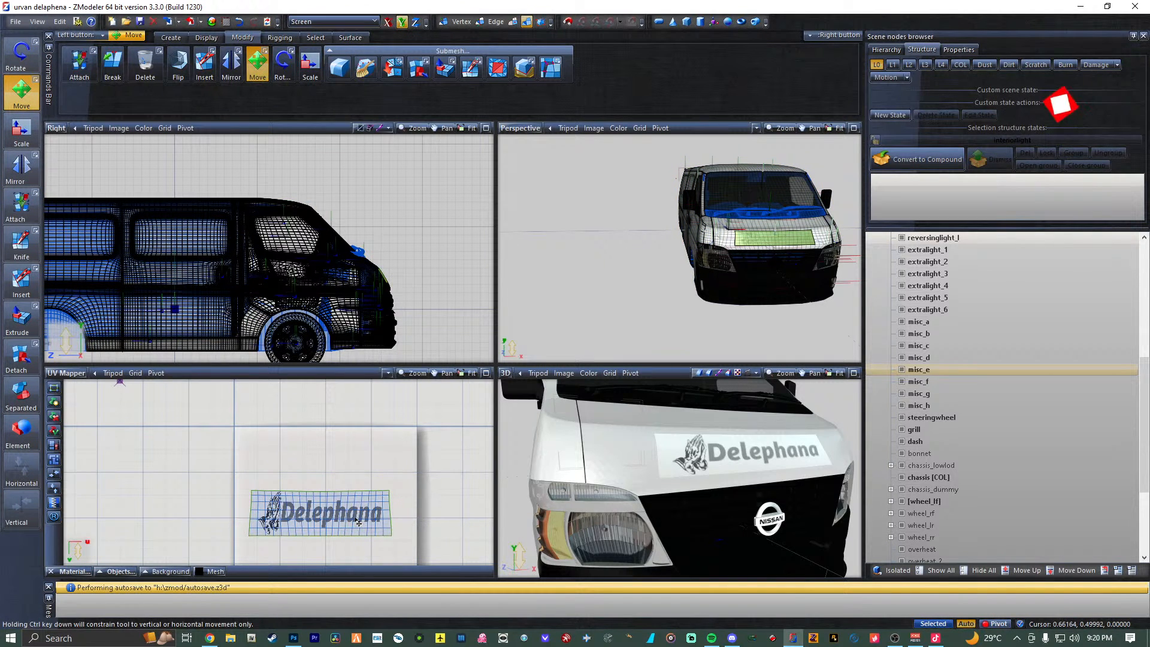
pyautogui.click(23, 110)
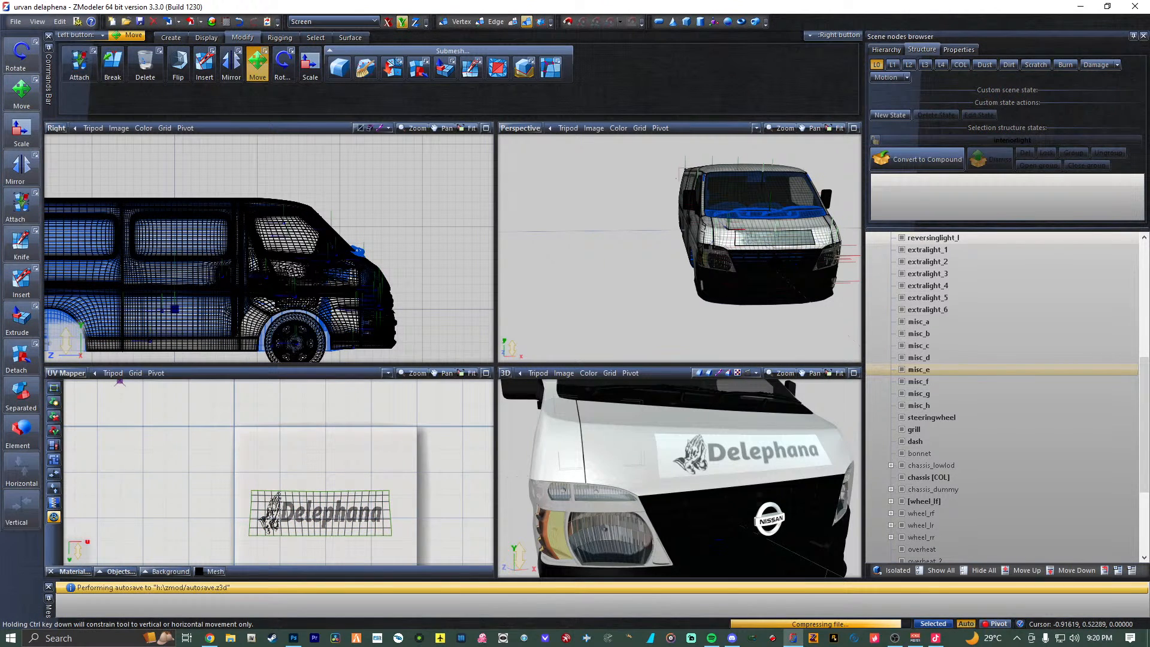
# Switch to Photoshop and correct the logo text to "Delaphana".
pyautogui.hotkey('alt', 'Tab')
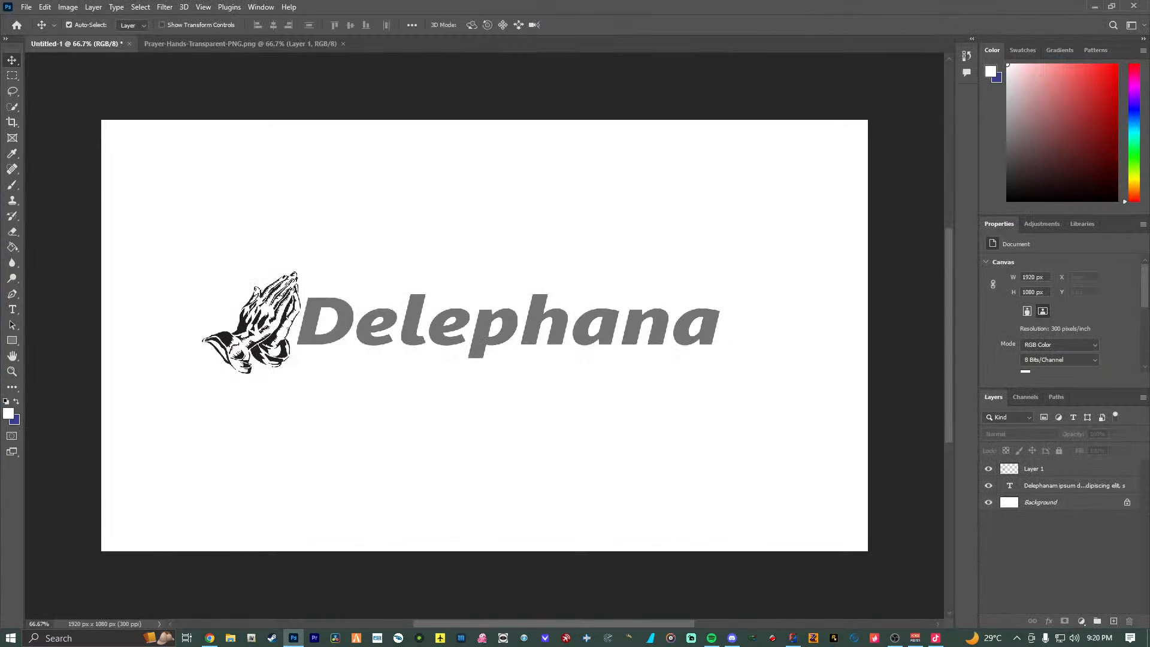
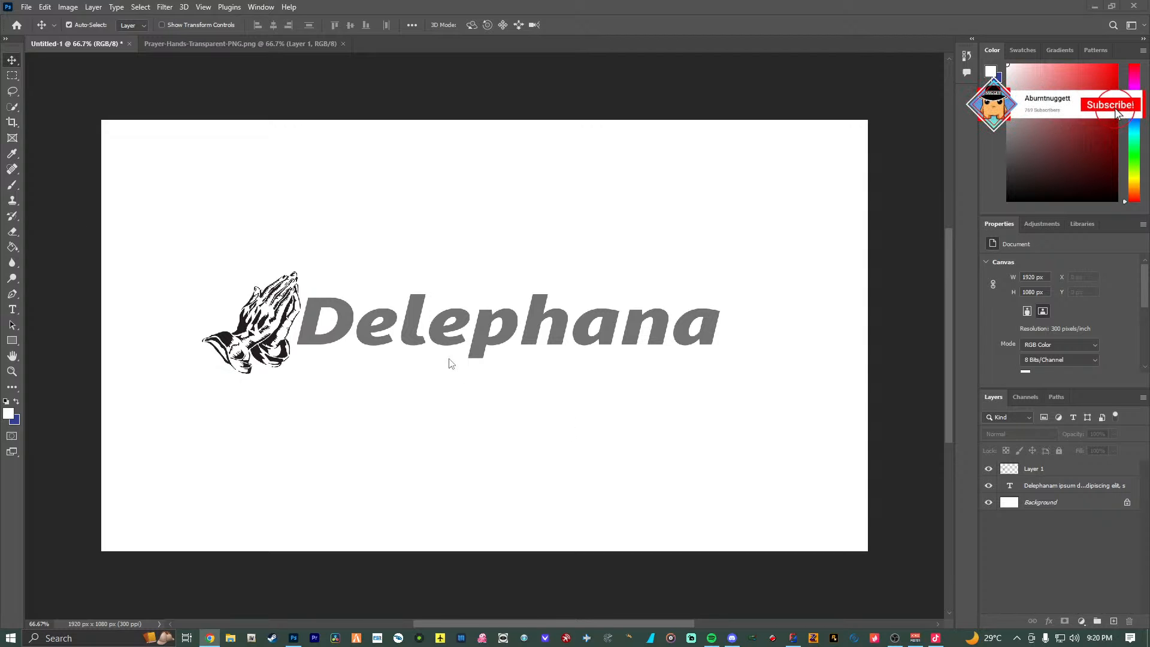
pyautogui.click(456, 329)
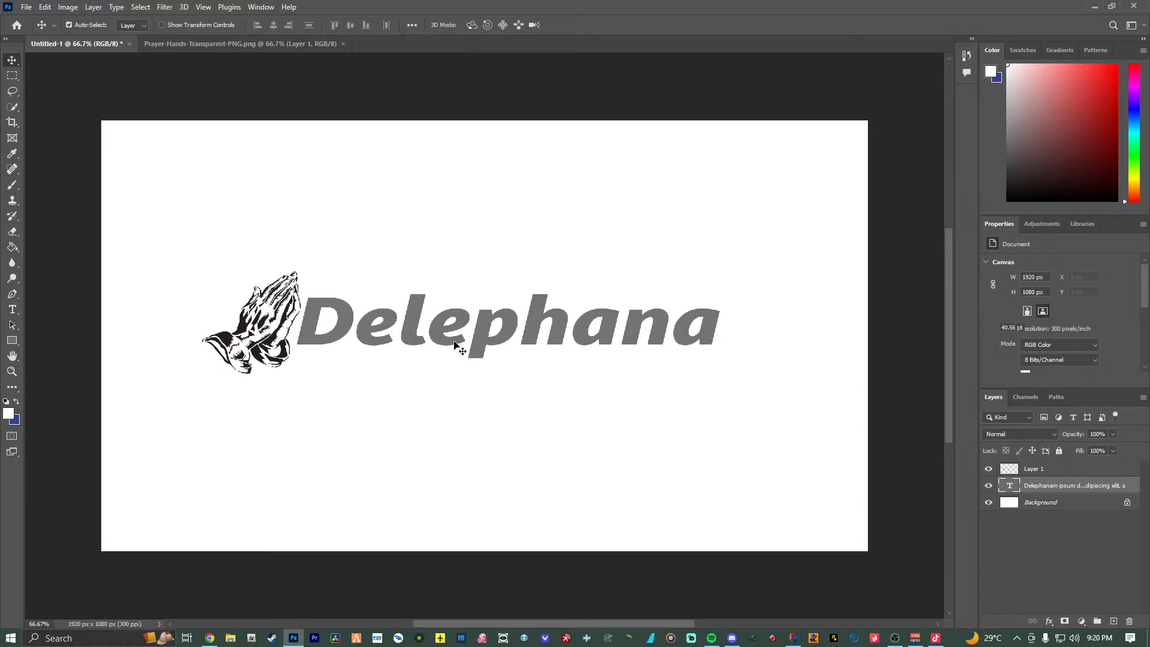
pyautogui.doubleClick(415, 349)
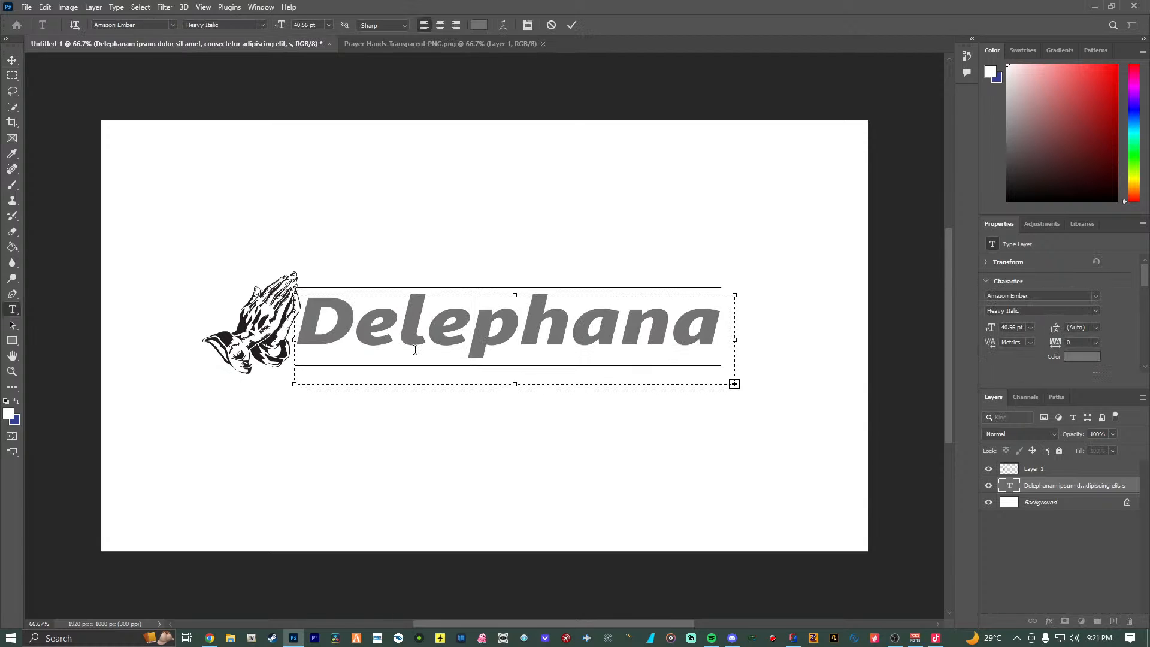
pyautogui.hotkey('ctrl', 'a')
pyautogui.click(472, 333)
pyautogui.press('BackSpace')
pyautogui.write('a')
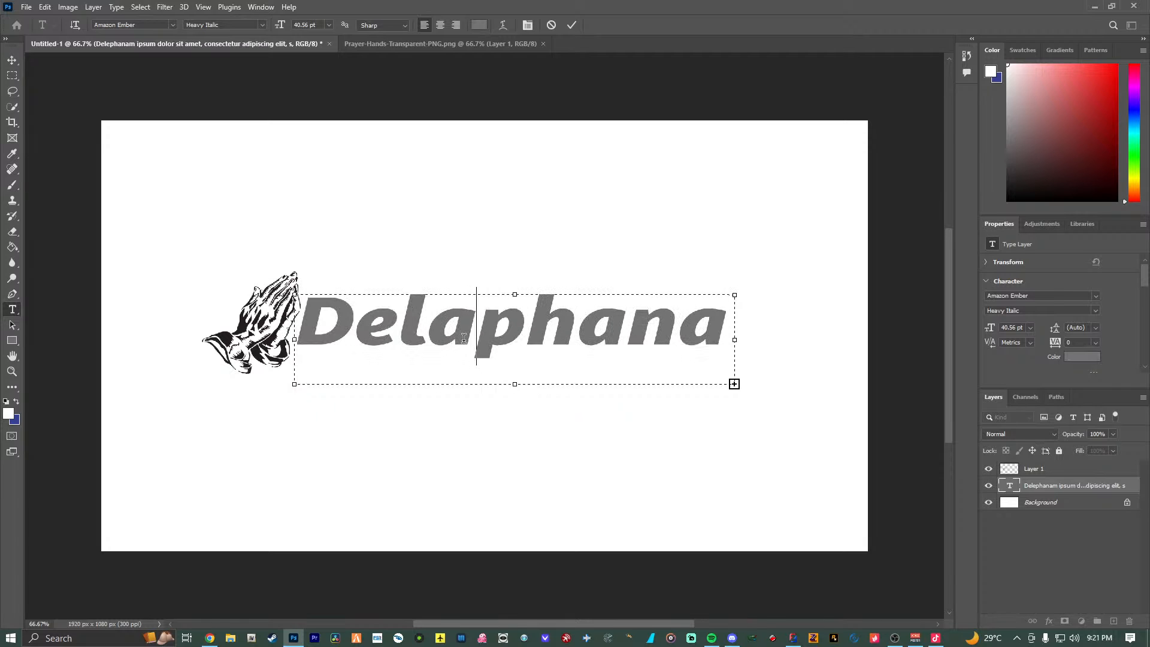
pyautogui.click(572, 26)
pyautogui.press('v')
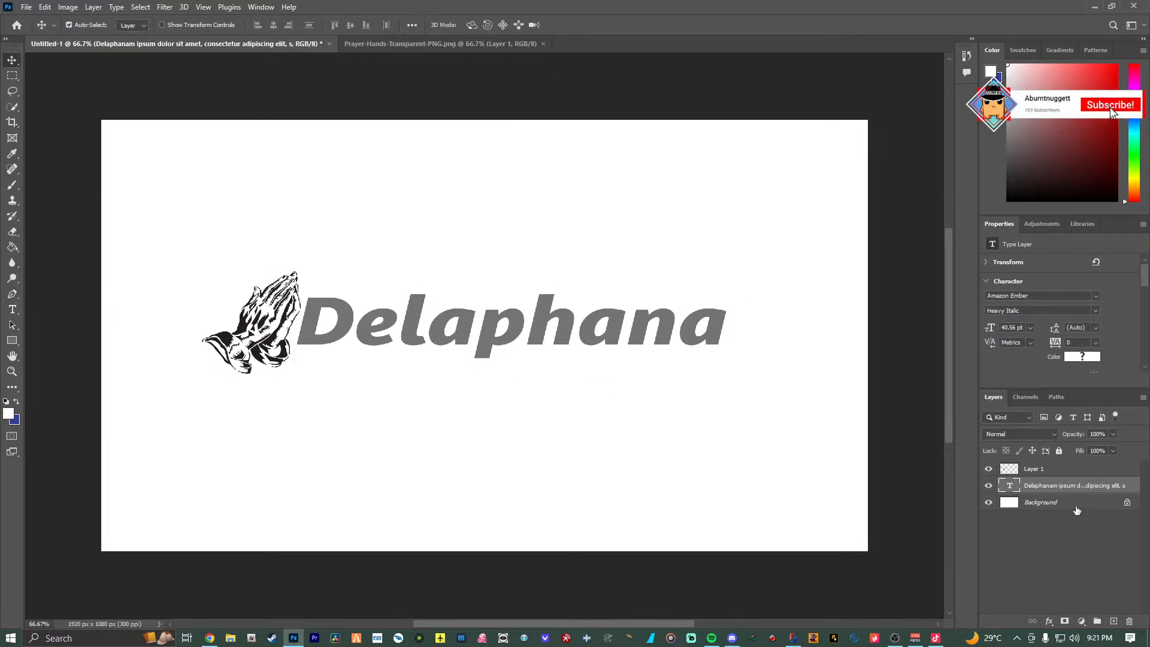
# Unlock the white background layer and delete it, leaving the logo on transparency.
pyautogui.click(1127, 504)
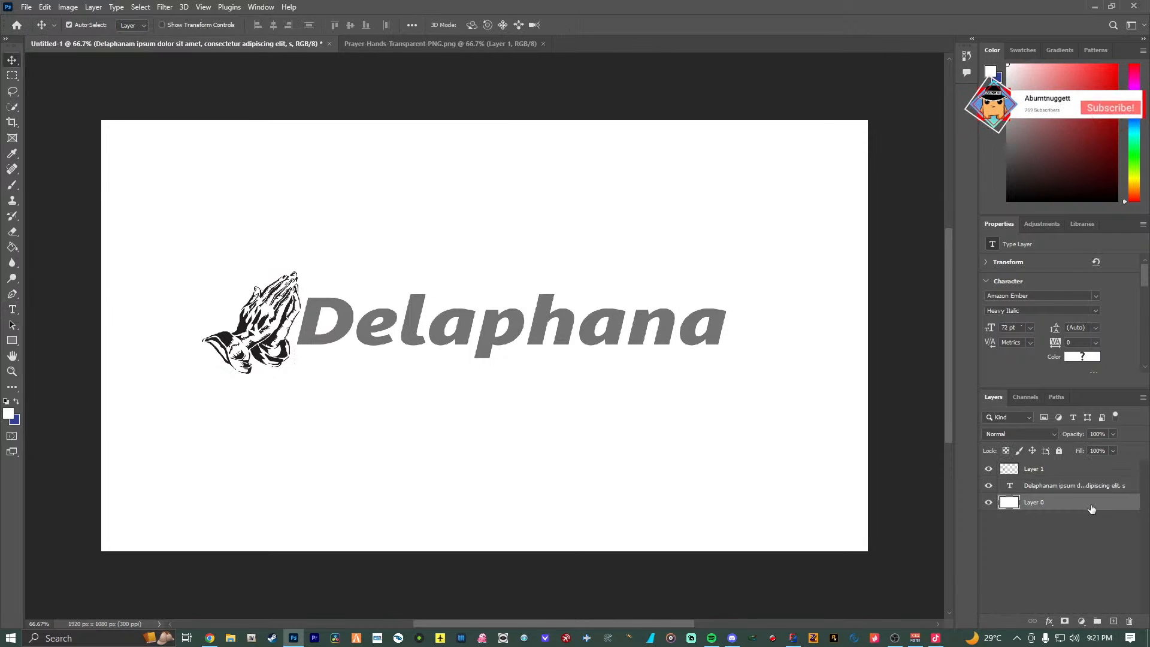
pyautogui.press('Delete')
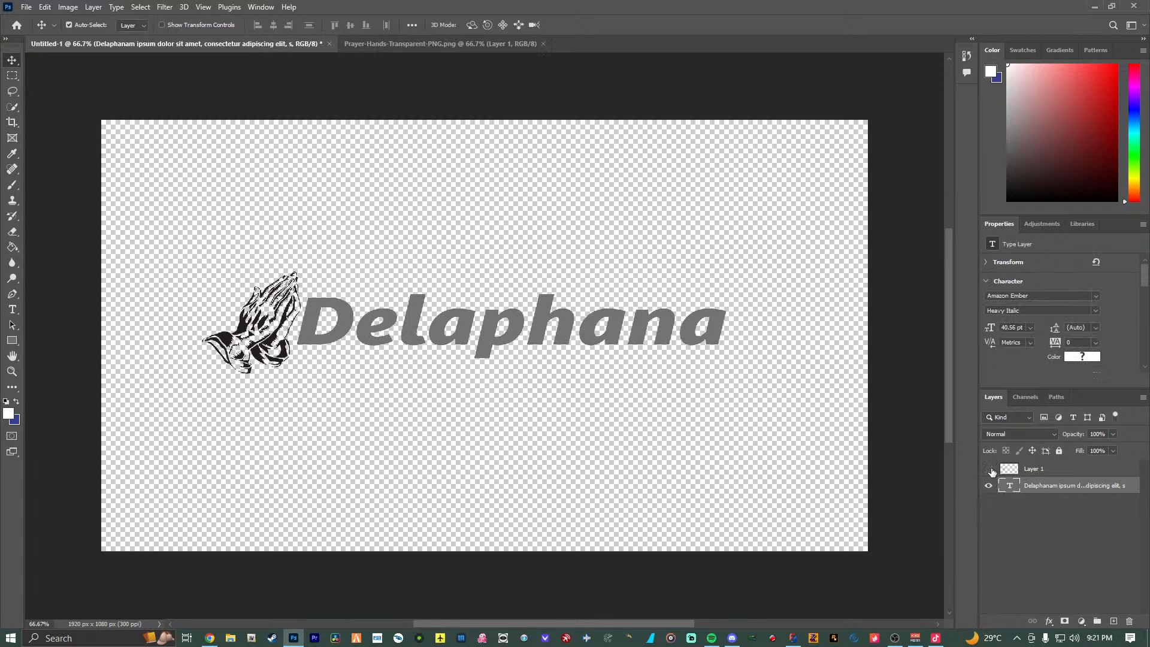
# Combine the praying-hands layer and the Delaphana text layer into one smart object.
pyautogui.click(1041, 474)
pyautogui.rightClick(1039, 478)
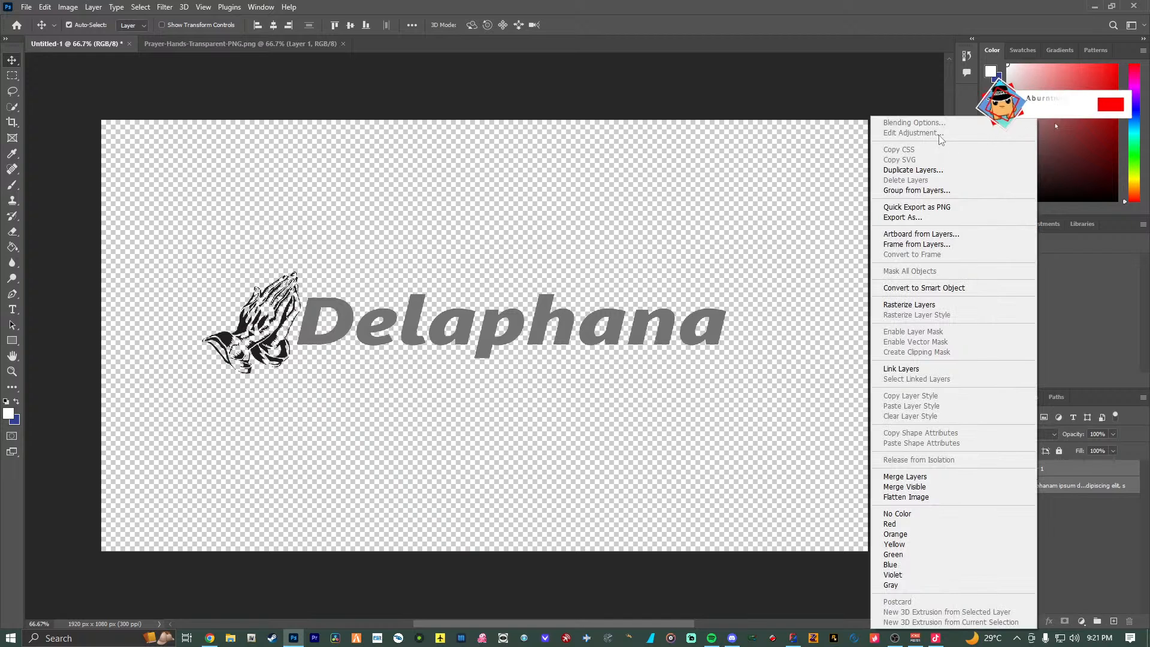
pyautogui.click(934, 289)
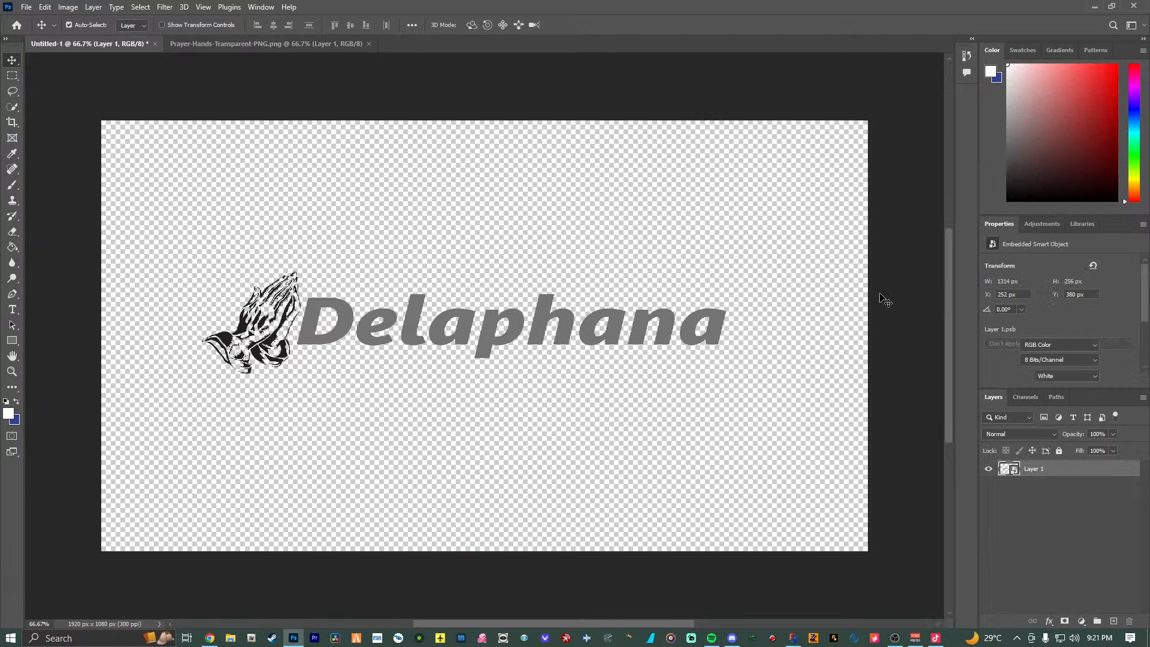
pyautogui.click(881, 295)
# Export the logo as a transparent 1920 x 1080 PNG, replacing the Logo file in the urvan folder.
pyautogui.hotkey('ctrl', 'alt', 'shift', 'w')
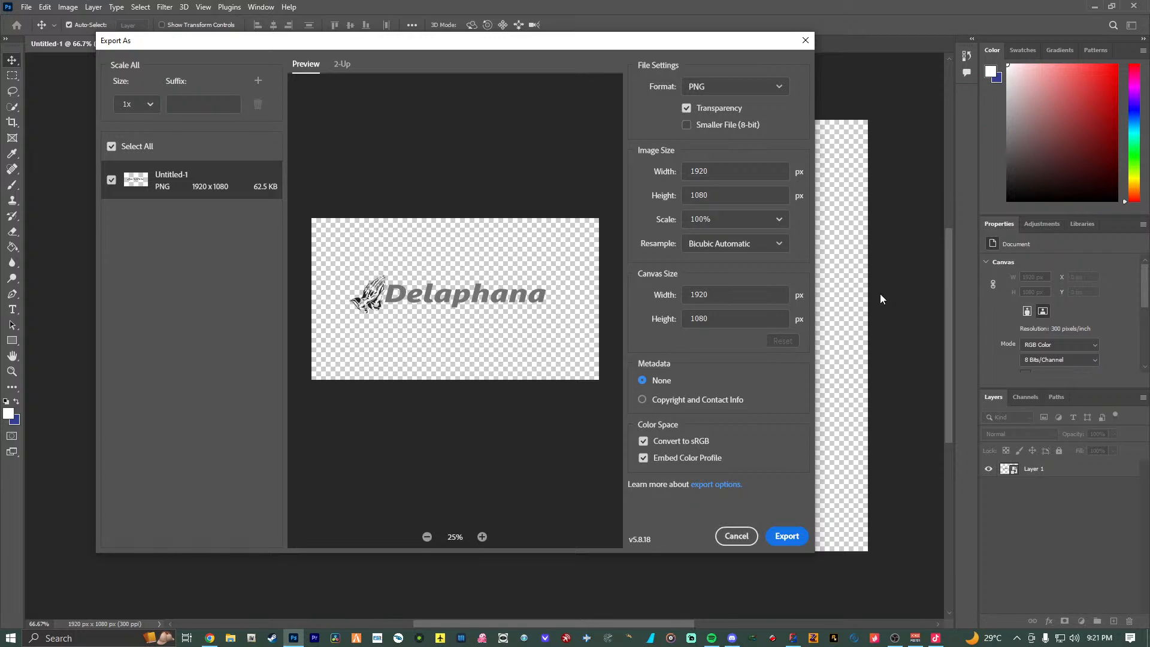
pyautogui.click(788, 539)
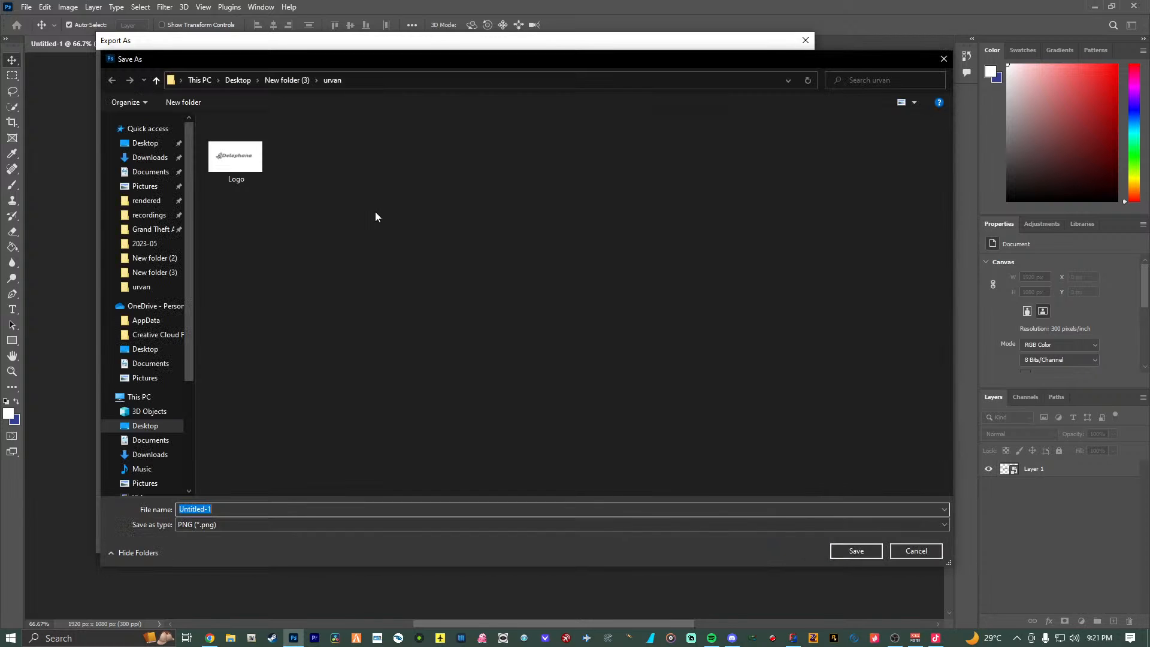
pyautogui.click(250, 150)
pyautogui.doubleClick(257, 146)
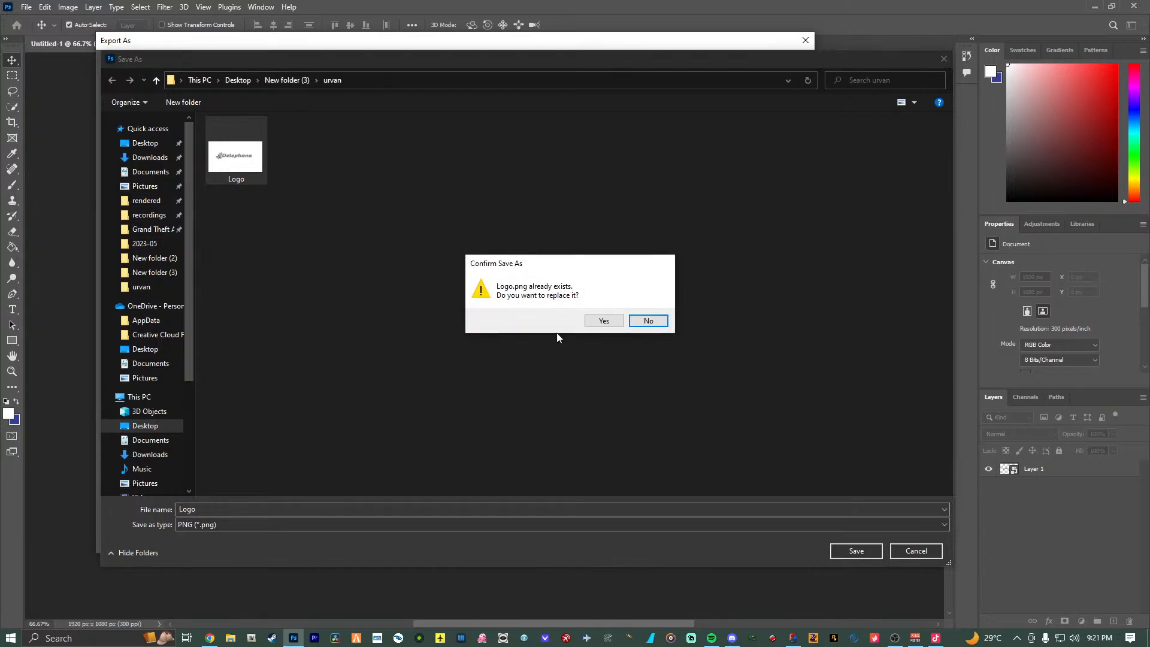
pyautogui.click(617, 321)
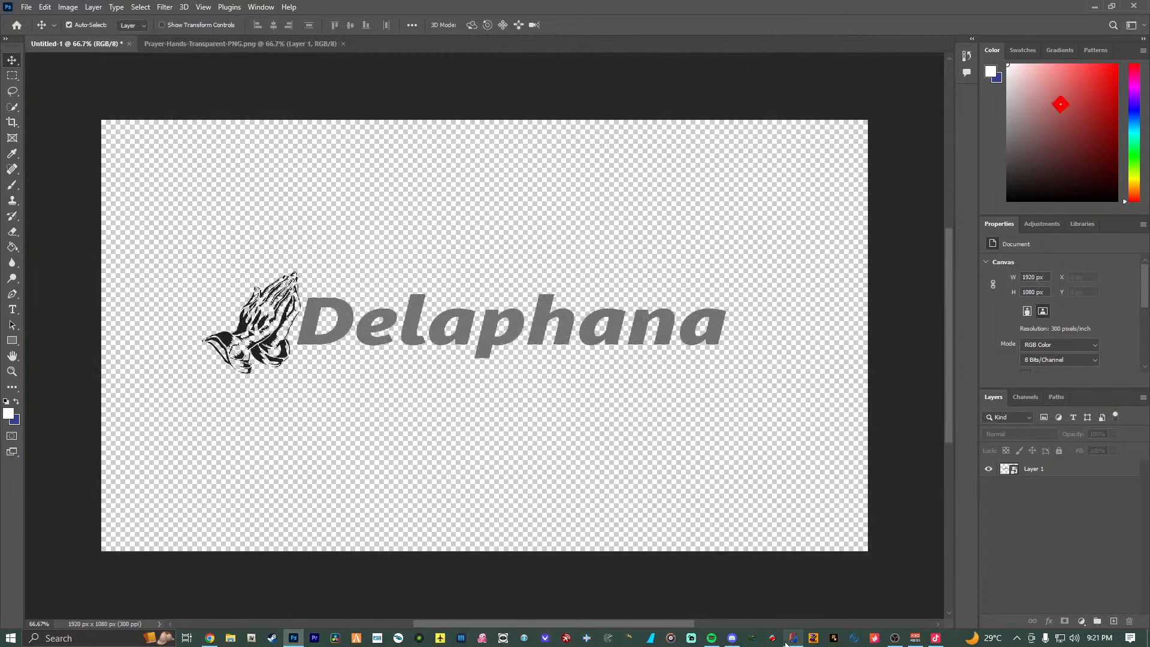
# Switch to ZModeler and open the properties of the logo material.
pyautogui.click(792, 638)
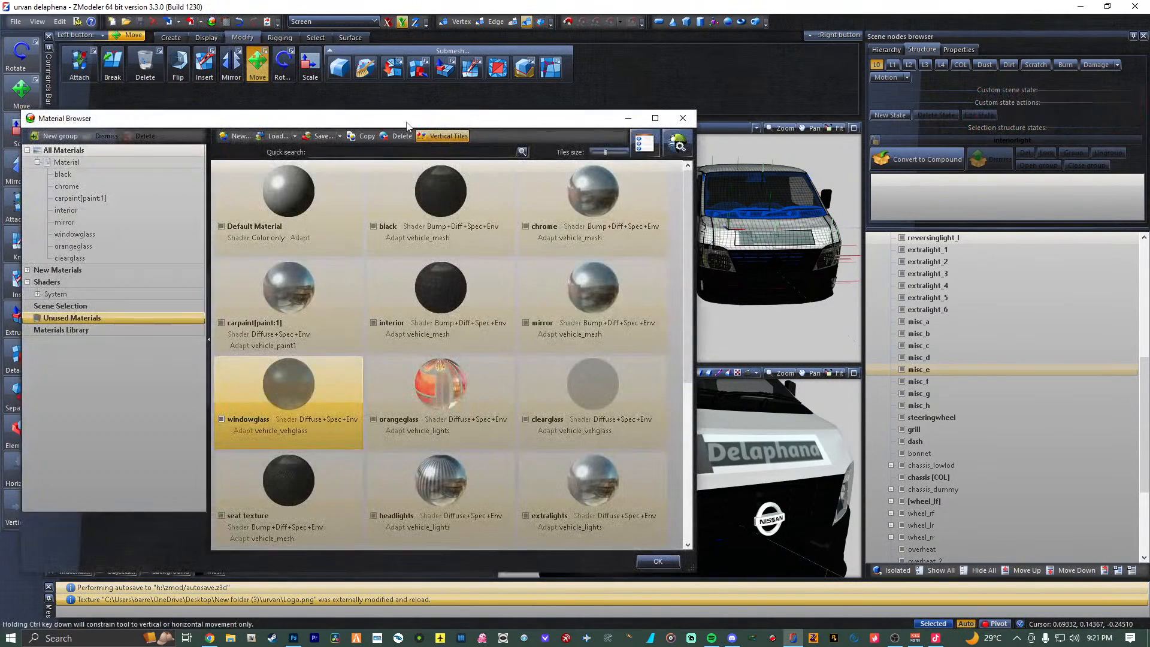
pyautogui.moveTo(409, 124); pyautogui.dragTo(382, 106)
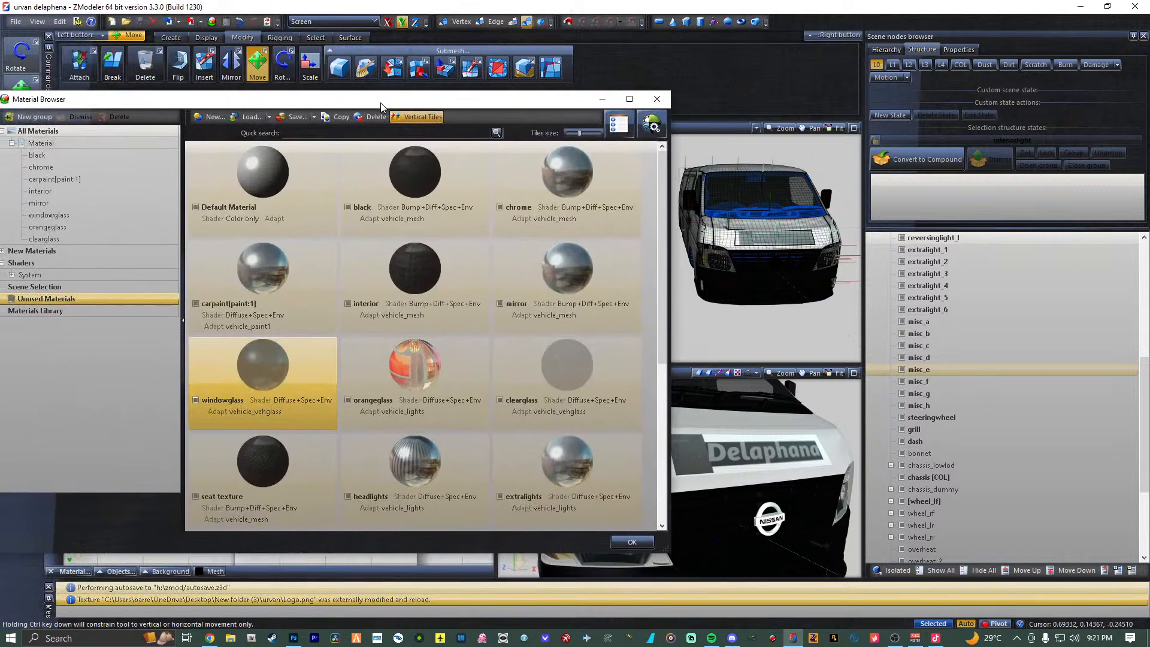
pyautogui.moveTo(589, 112); pyautogui.dragTo(506, 128)
pyautogui.moveTo(398, 137); pyautogui.dragTo(442, 96)
pyautogui.scroll(-5, 311, 379)
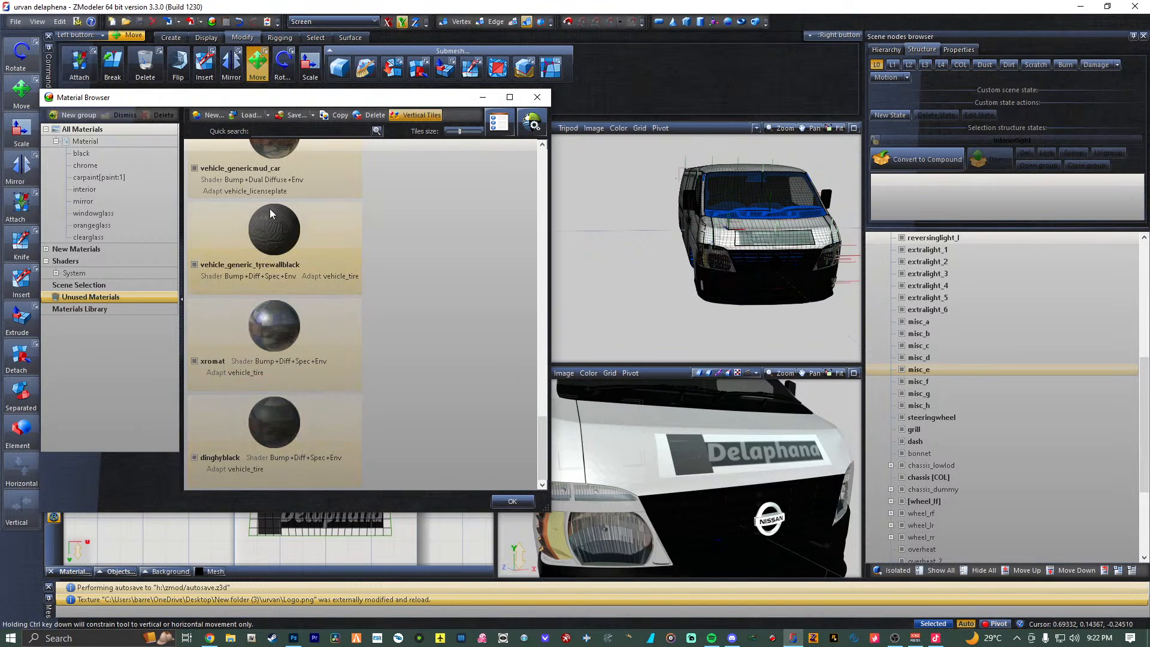
pyautogui.scroll(3, 272, 213)
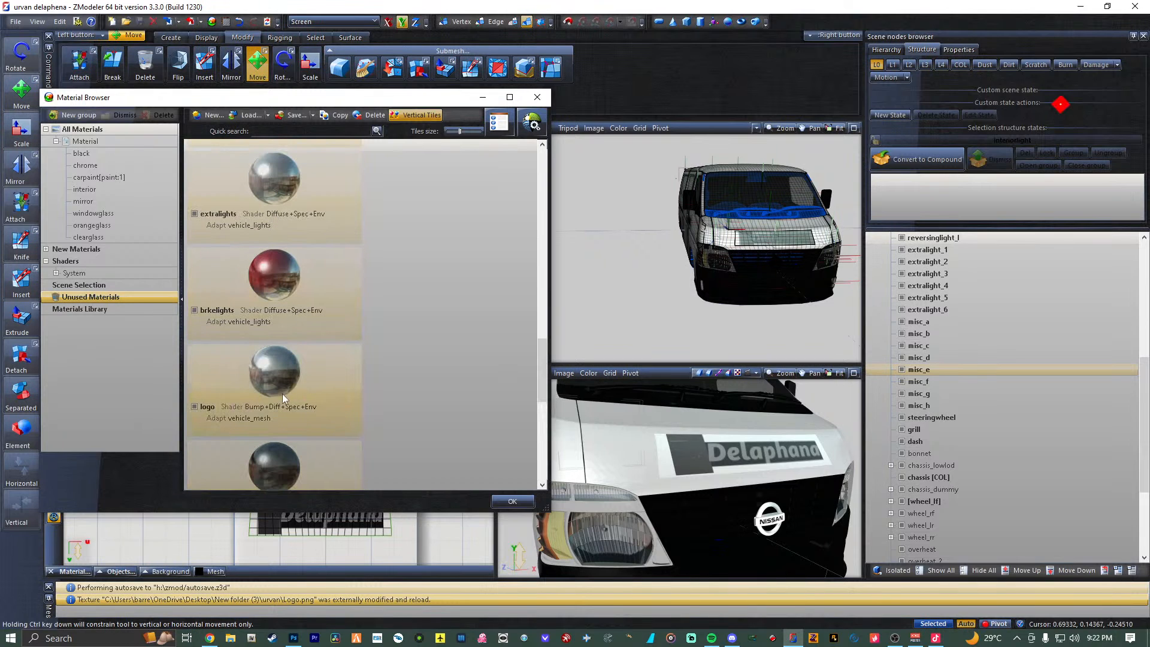
pyautogui.click(349, 418)
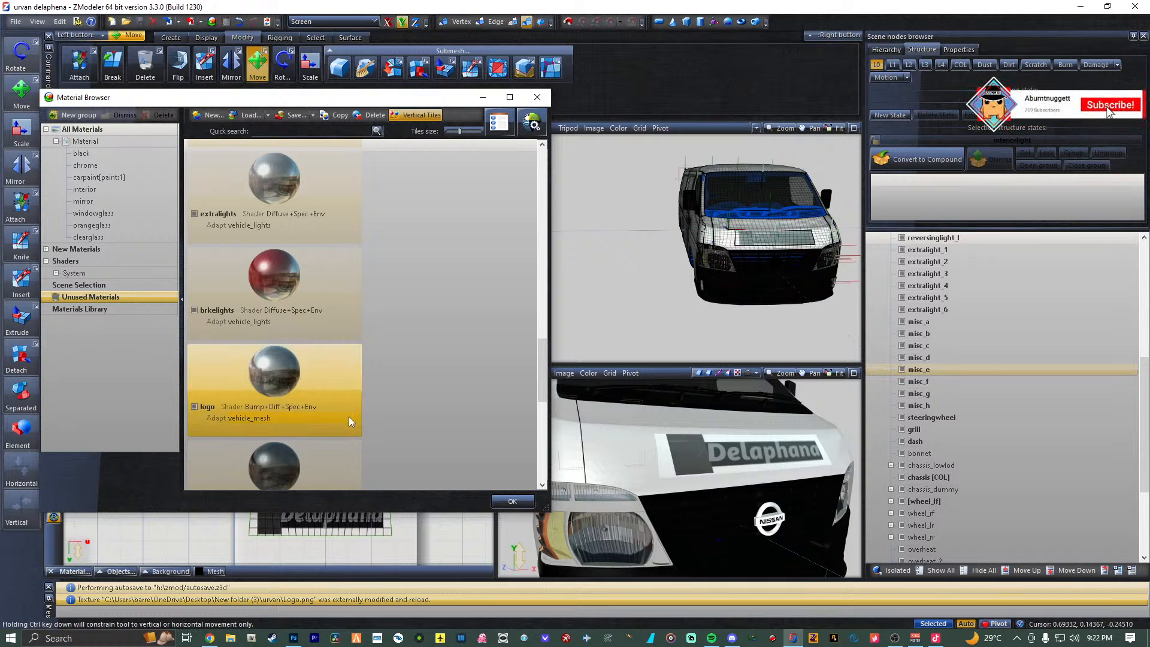
pyautogui.click(498, 124)
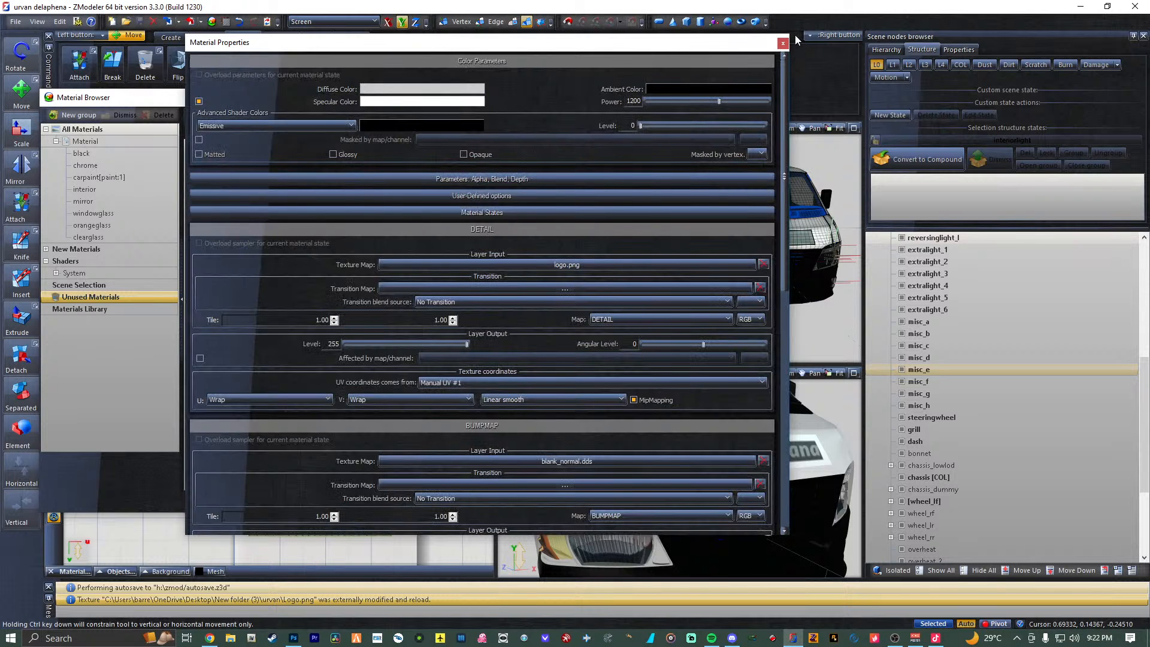
# Remove logo.png from the logo texture group, re-add Logo from the urvan folder and assign it as the detail texture map.
pyautogui.moveTo(747, 64); pyautogui.dragTo(745, 64)
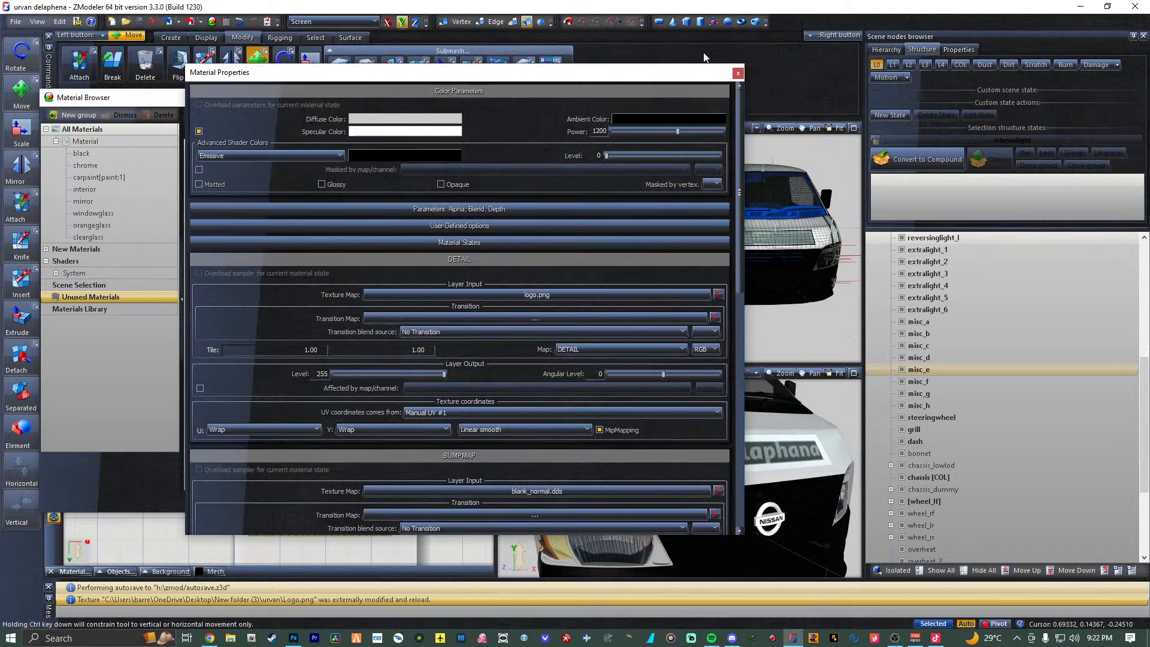
pyautogui.moveTo(675, 73); pyautogui.dragTo(536, 47)
pyautogui.click(441, 271)
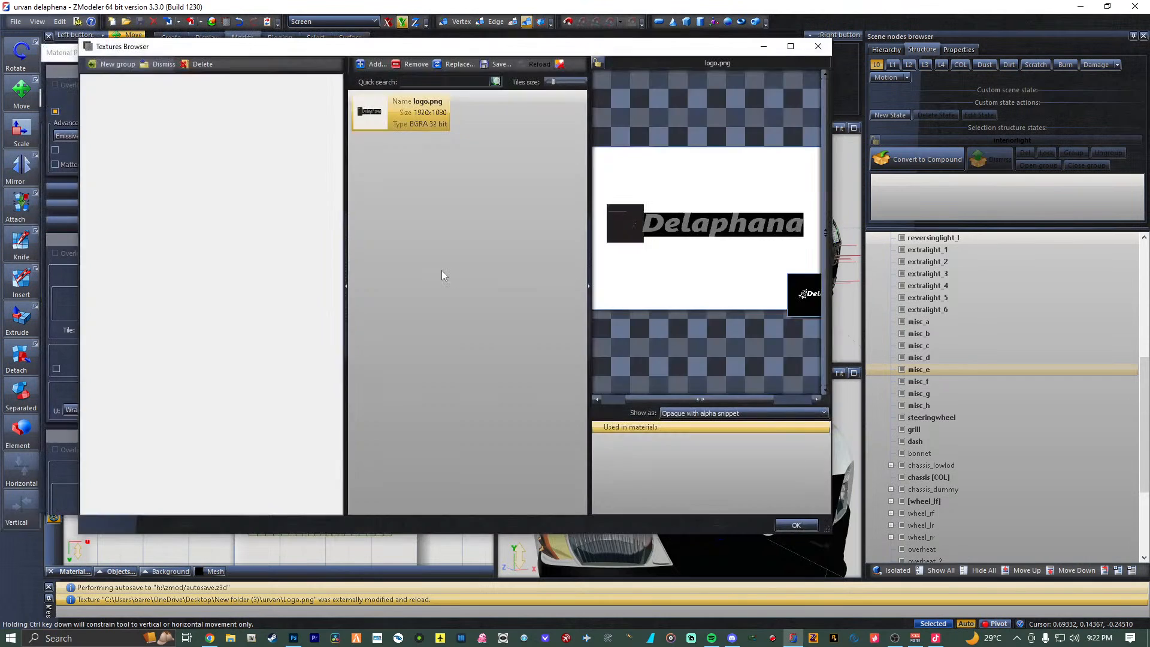
pyautogui.doubleClick(413, 102)
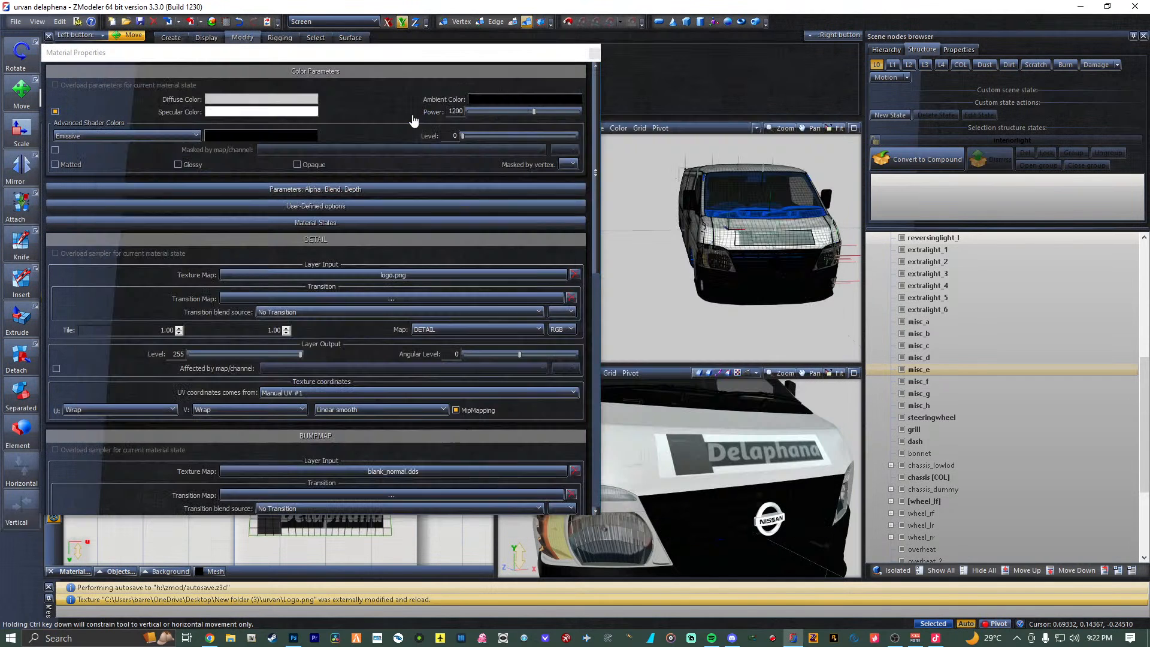
pyautogui.click(446, 273)
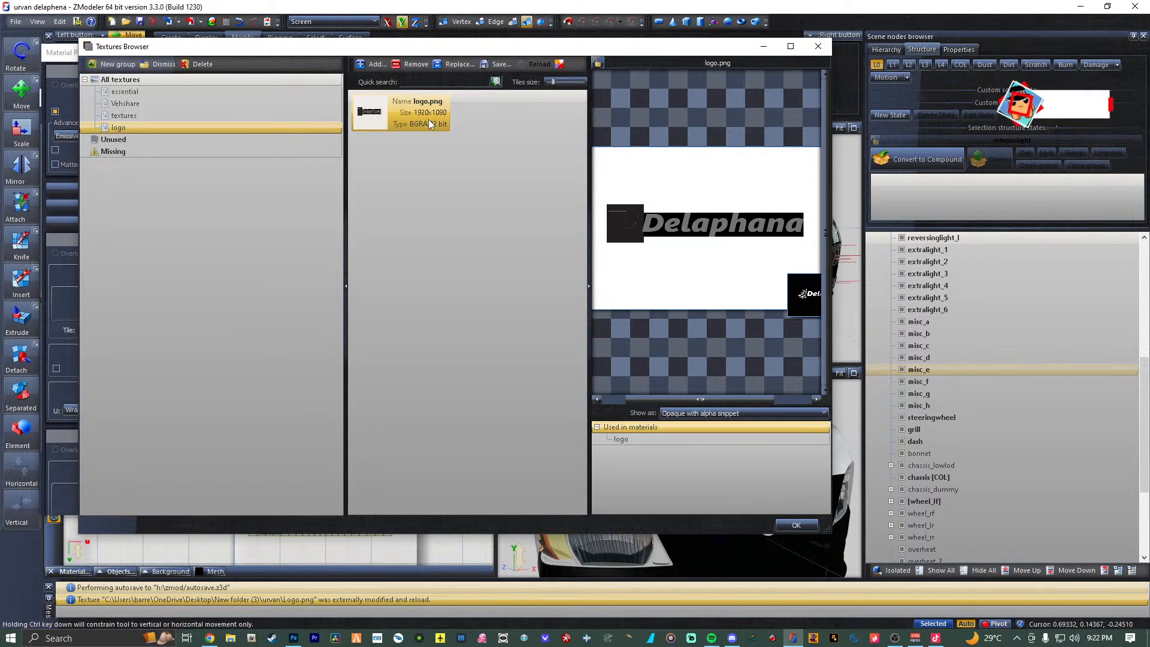
pyautogui.click(413, 64)
pyautogui.click(374, 64)
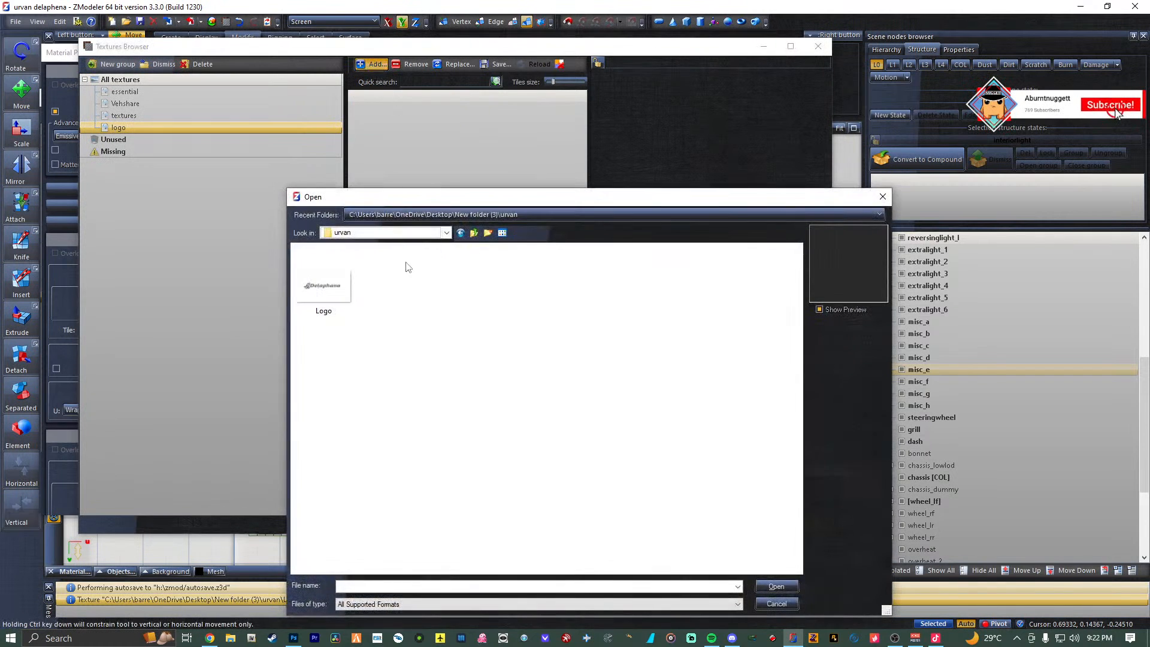
pyautogui.doubleClick(344, 281)
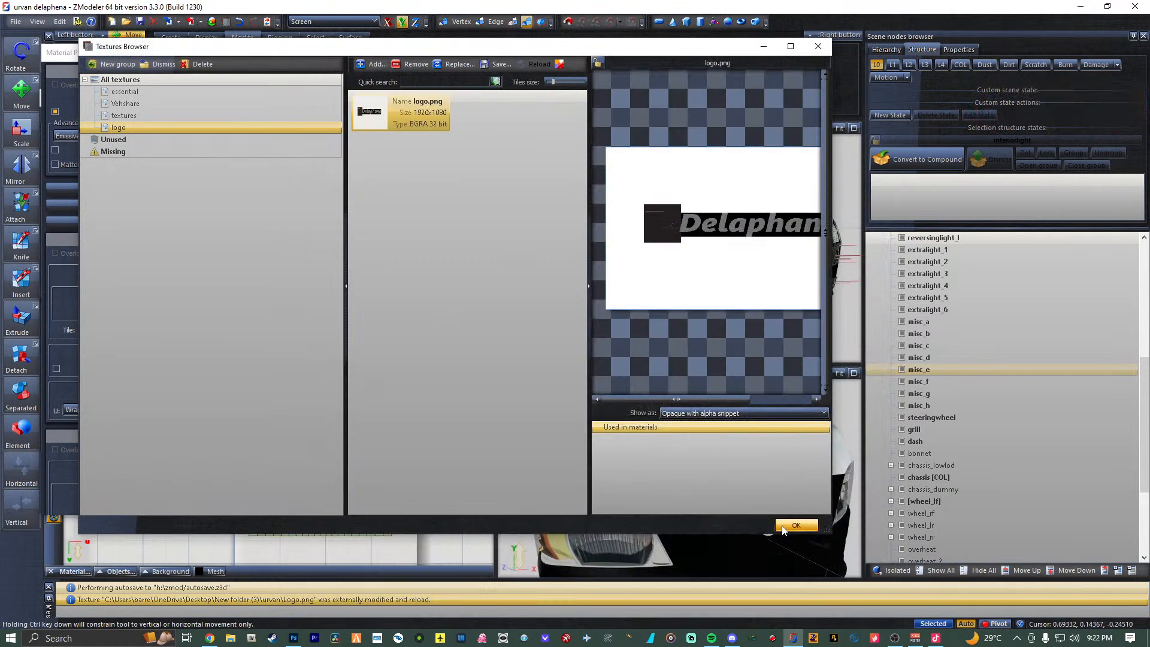
pyautogui.click(784, 527)
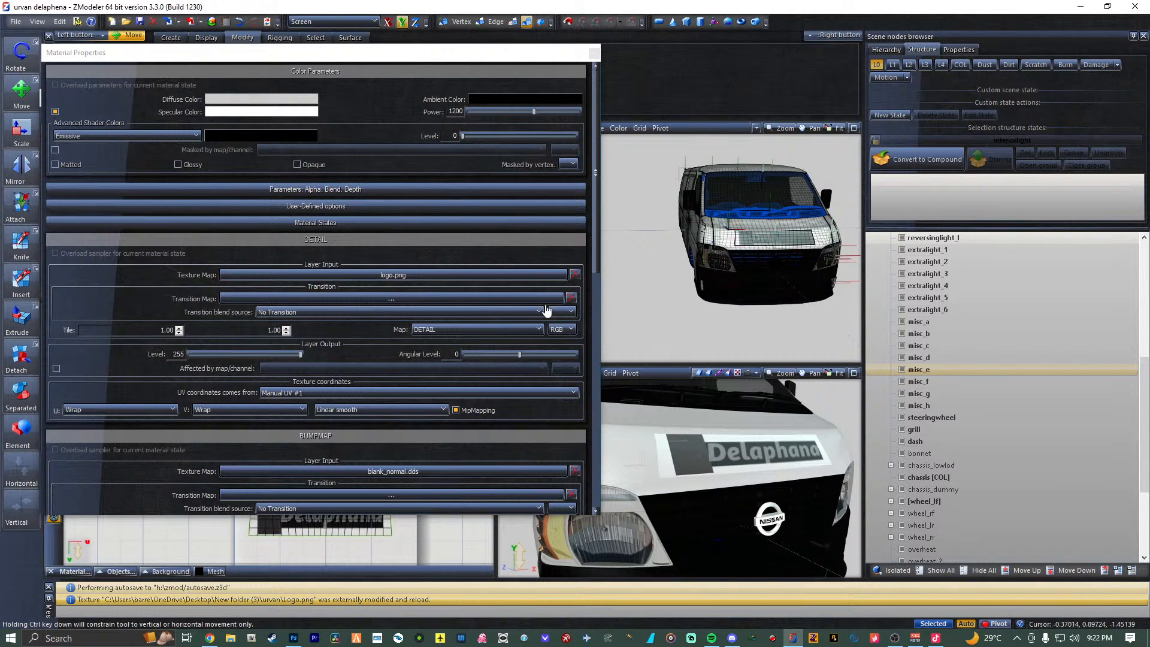
# Clear the texture map of the logo material's DETAIL layer and check the bare bonnet.
pyautogui.click(575, 276)
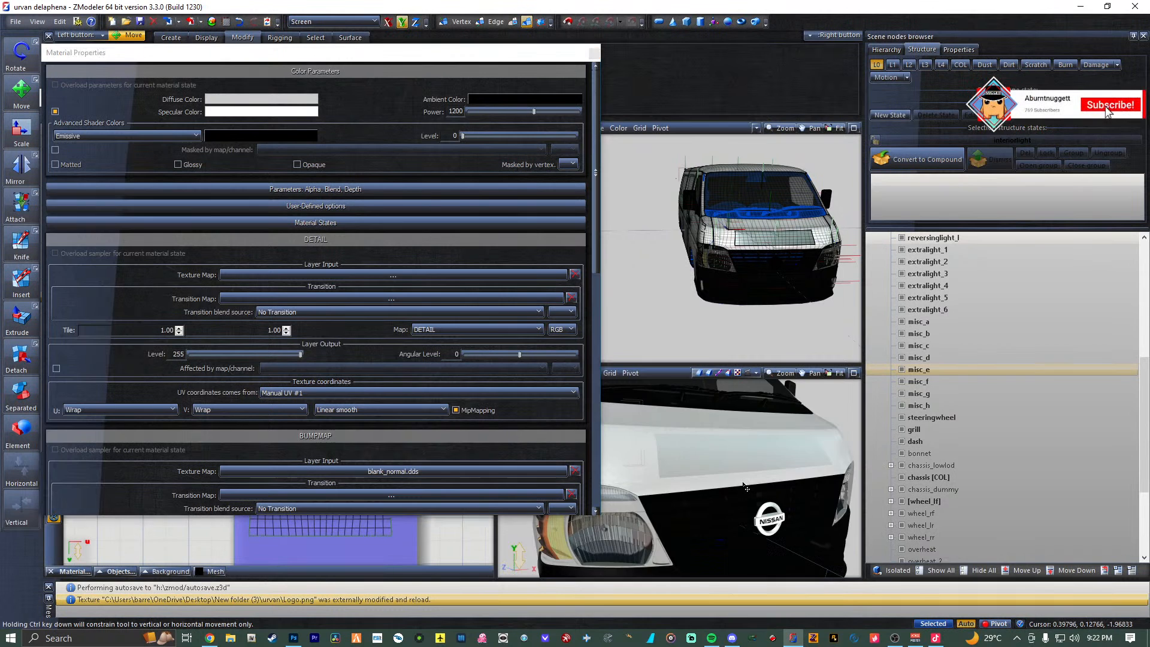
pyautogui.scroll(5, 745, 487)
pyautogui.scroll(-5, 742, 500)
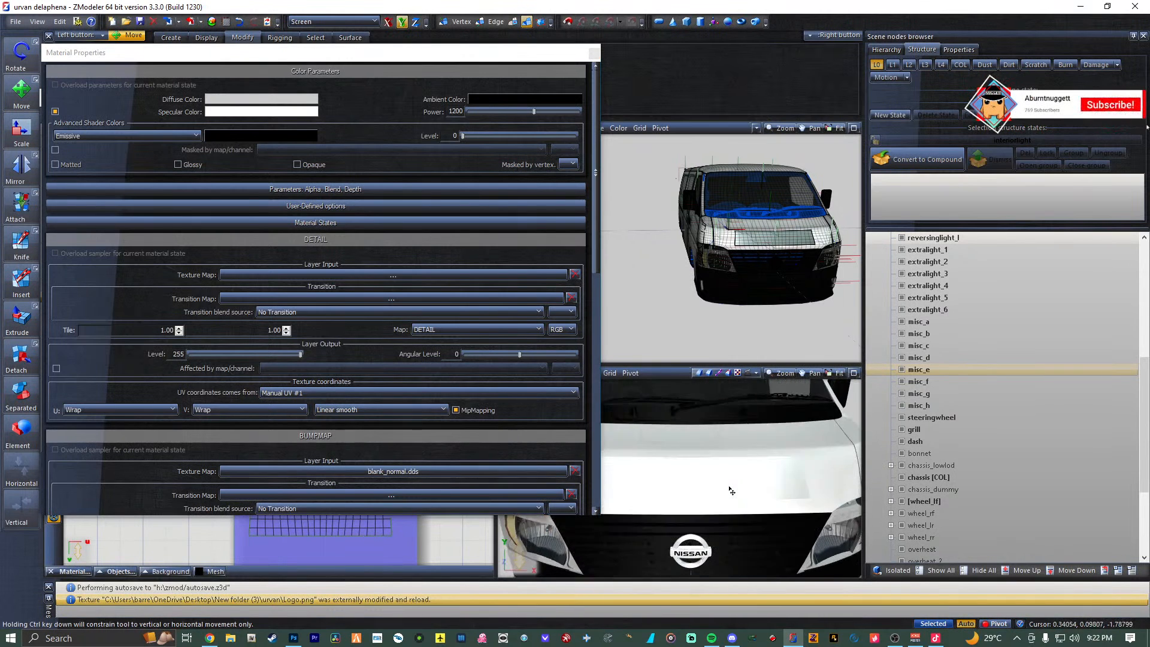
# Assign vehicle_generic_smallspecmap.dds from the Vehshare textures as the DETAIL layer's transition map.
pyautogui.click(466, 300)
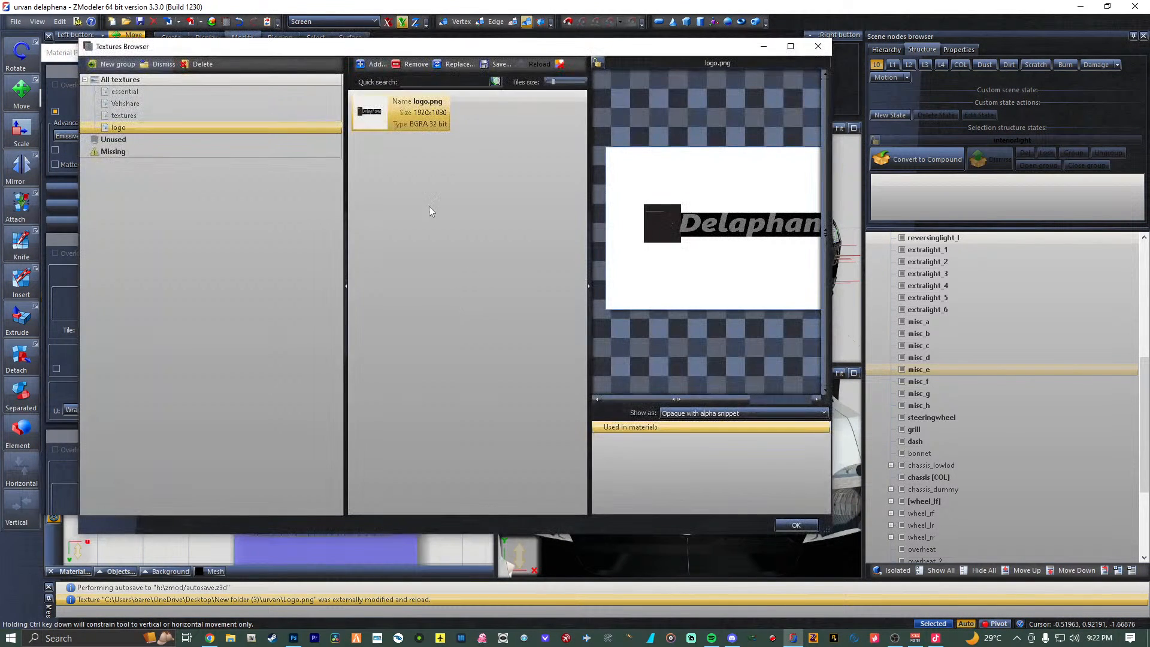
pyautogui.click(164, 114)
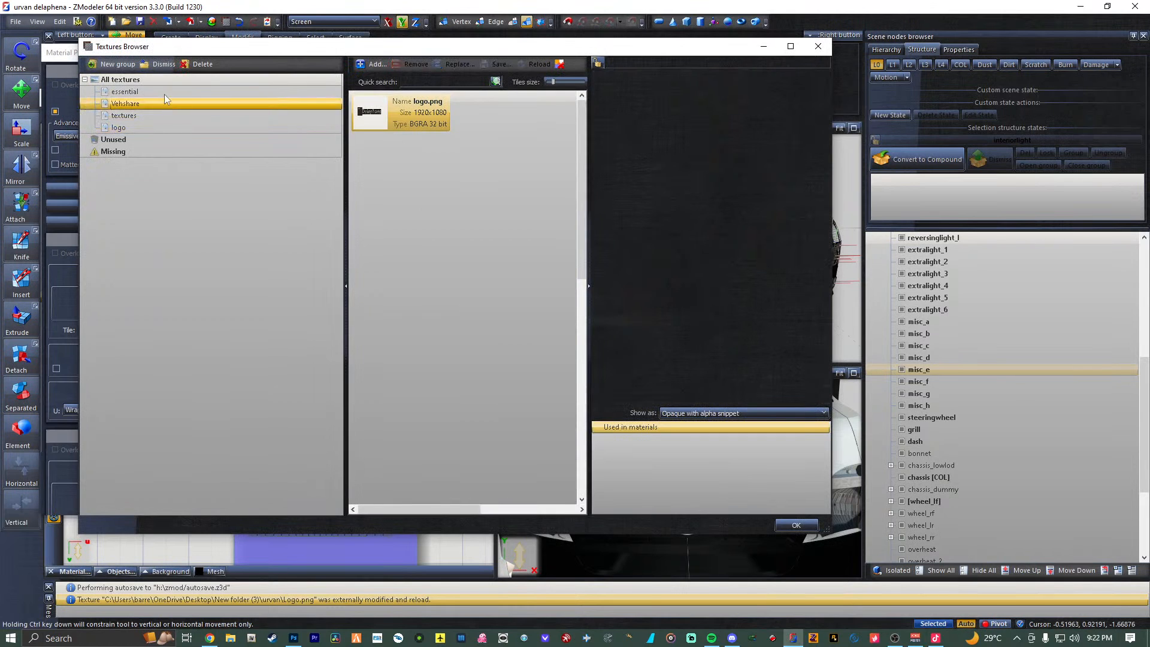
pyautogui.click(164, 93)
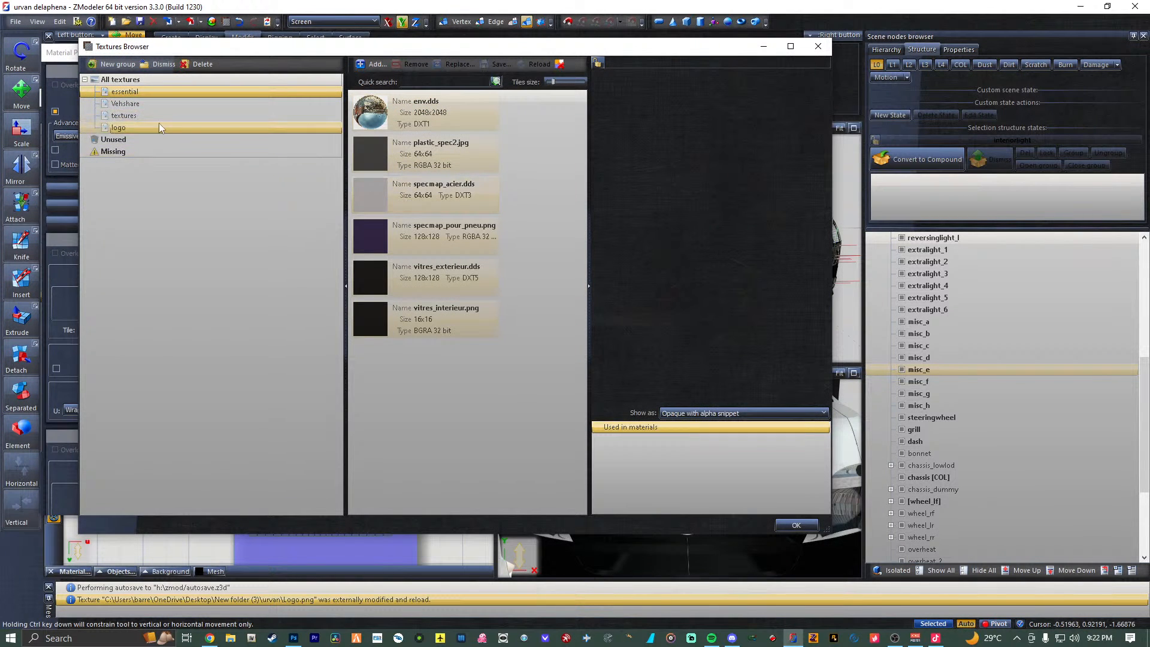
pyautogui.click(158, 105)
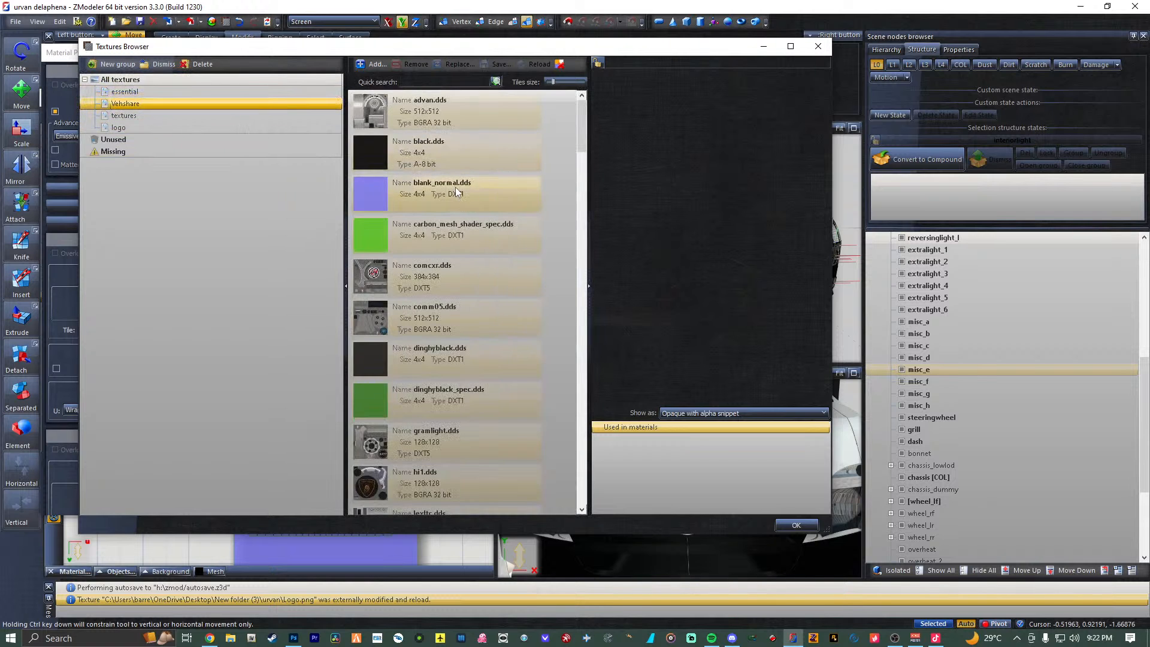
pyautogui.scroll(-15, 456, 204)
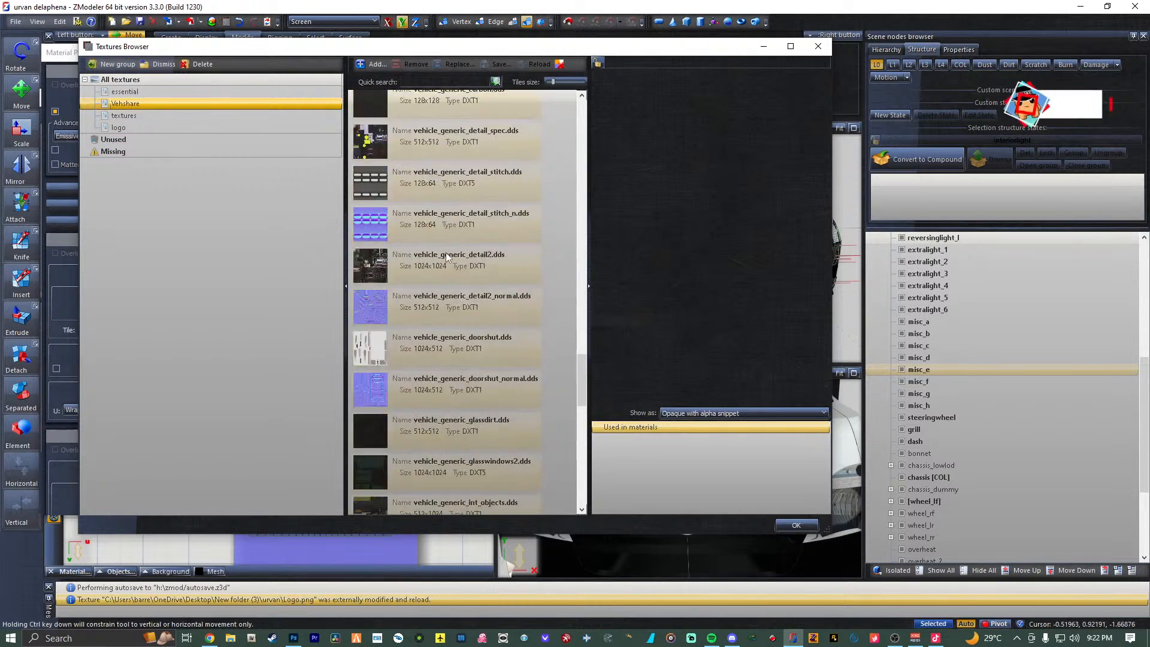
pyautogui.scroll(-5, 447, 251)
pyautogui.doubleClick(437, 191)
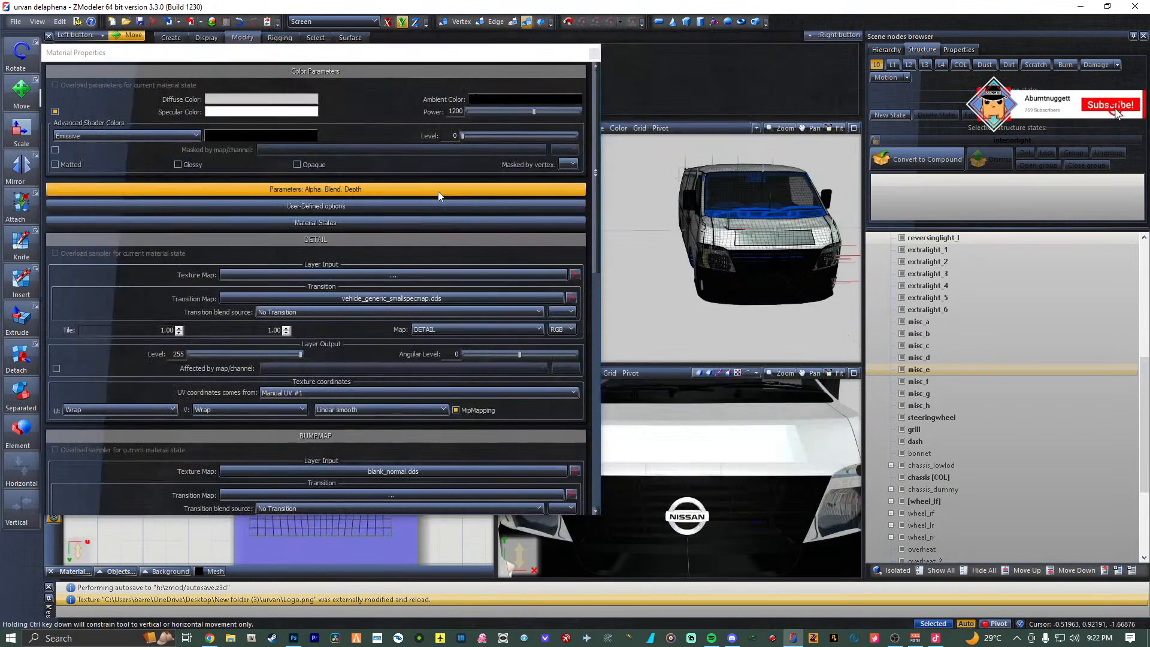
# Set the logo material's diffuse color to white and check the bonnet's shading.
pyautogui.moveTo(732, 449); pyautogui.dragTo(742, 456, button='middle')
pyautogui.click(288, 100)
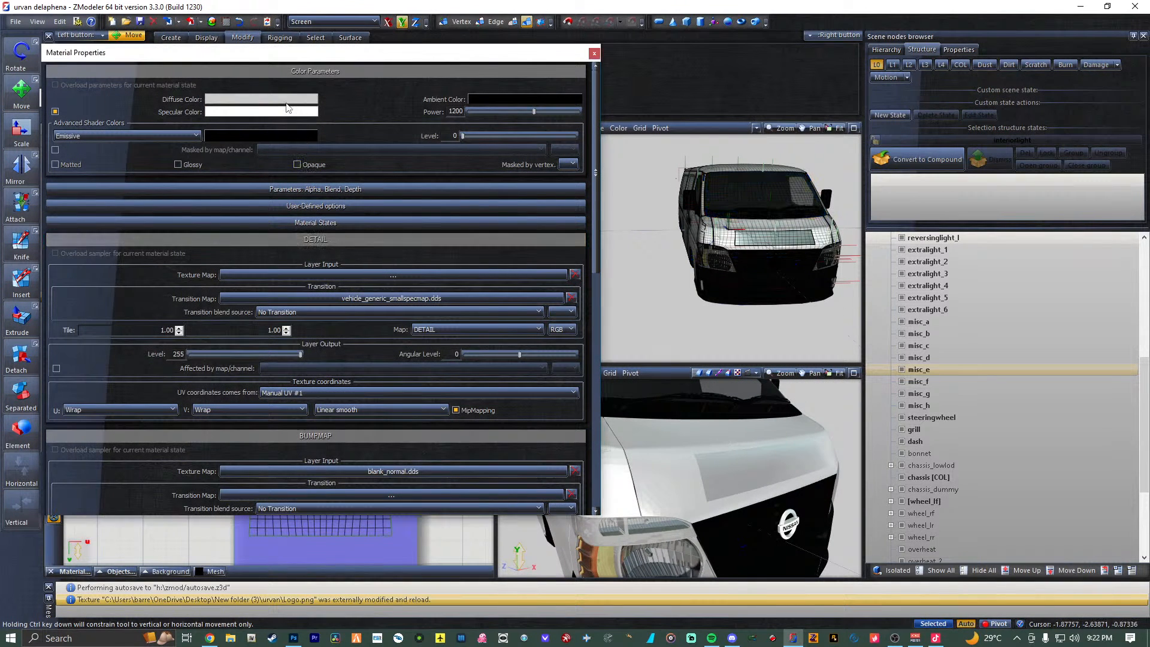
pyautogui.click(199, 318)
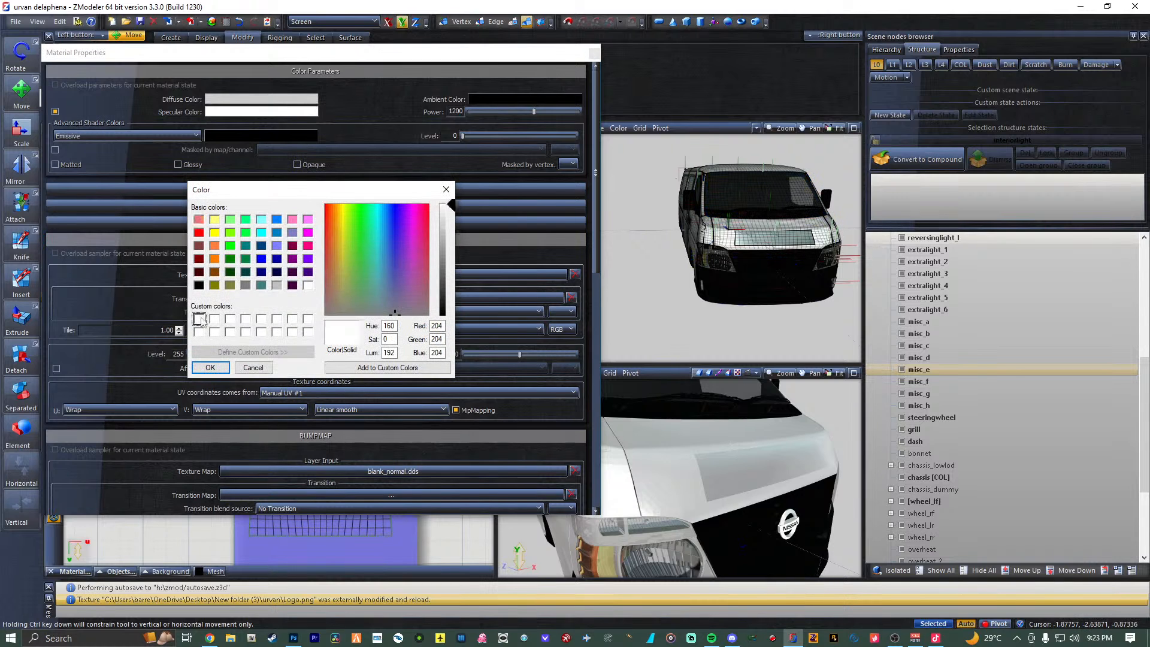
pyautogui.click(210, 368)
pyautogui.moveTo(683, 449)
pyautogui.mouseDown(button='middle')
pyautogui.moveTo(708, 466)
pyautogui.moveTo(696, 462)
pyautogui.mouseUp(button='middle')
# Try different power values for the logo material and settle on 964.
pyautogui.moveTo(534, 112)
pyautogui.mouseDown()
pyautogui.moveTo(500, 118)
pyautogui.moveTo(535, 114)
pyautogui.mouseUp()
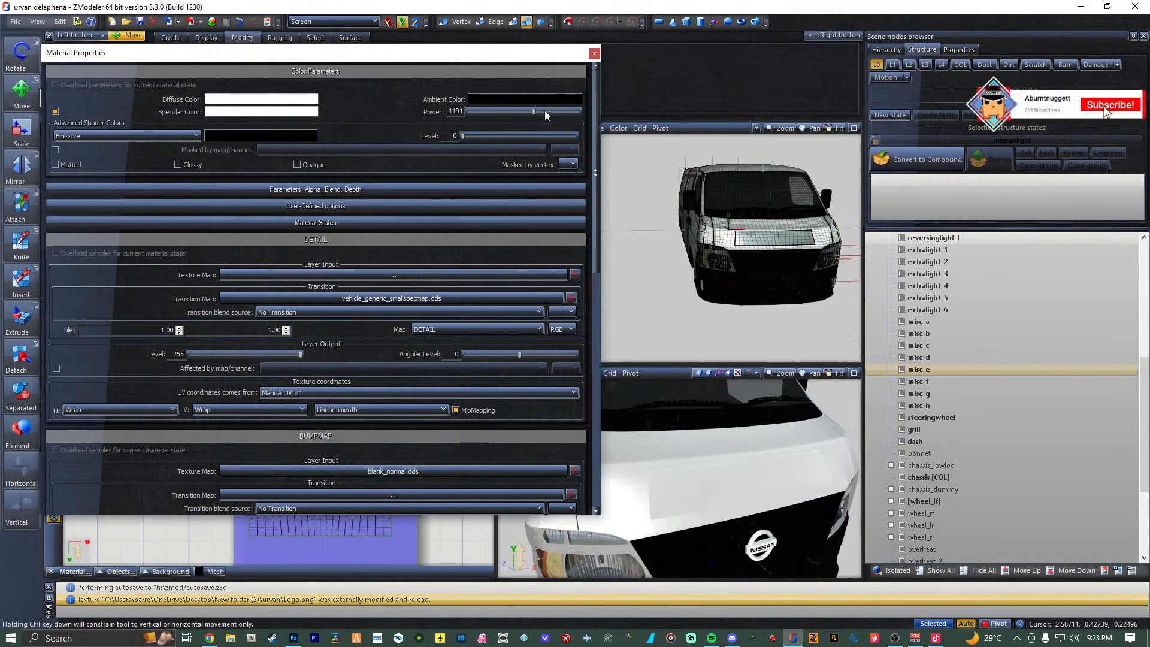
pyautogui.moveTo(538, 112); pyautogui.dragTo(514, 113)
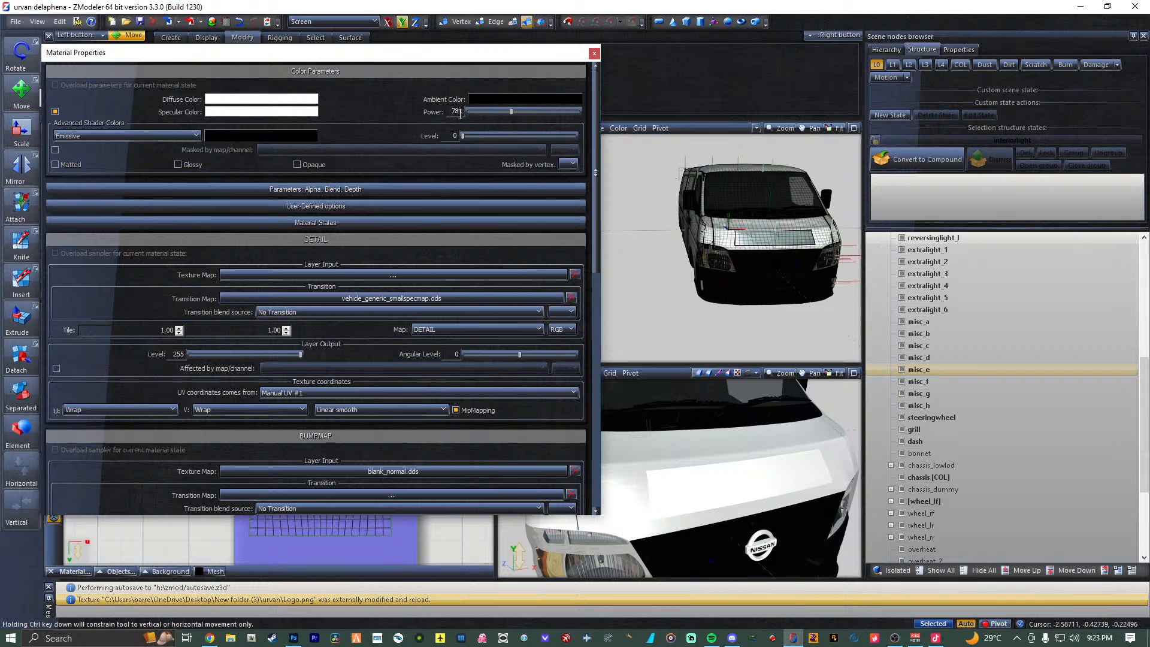
pyautogui.moveTo(522, 113); pyautogui.dragTo(549, 115)
pyautogui.click(532, 114)
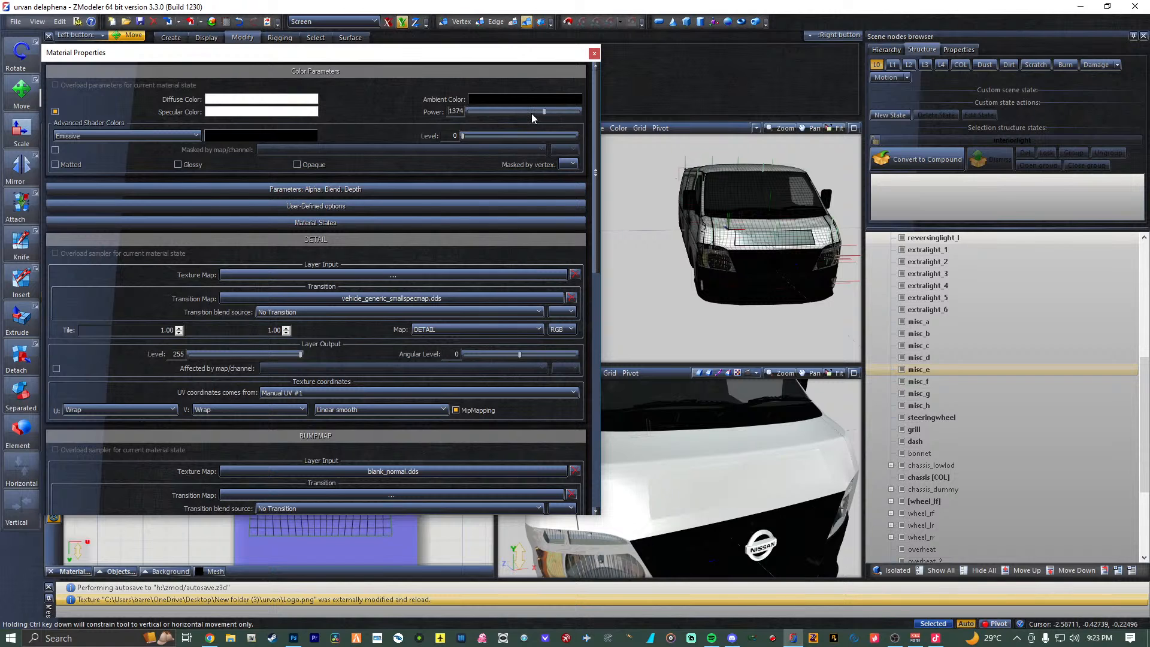
pyautogui.click(523, 113)
pyautogui.click(532, 114)
pyautogui.click(524, 114)
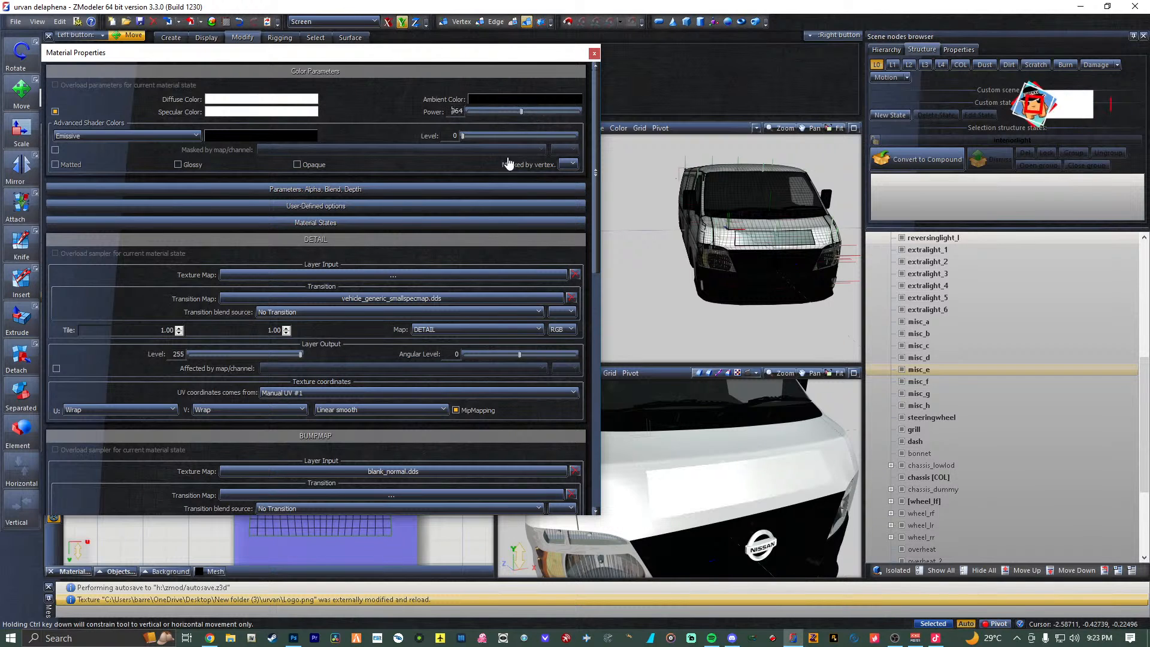
# Assign vehicle_generic_smallspecmap.dds as the texture map of the logo material's DETAIL layer.
pyautogui.click(366, 275)
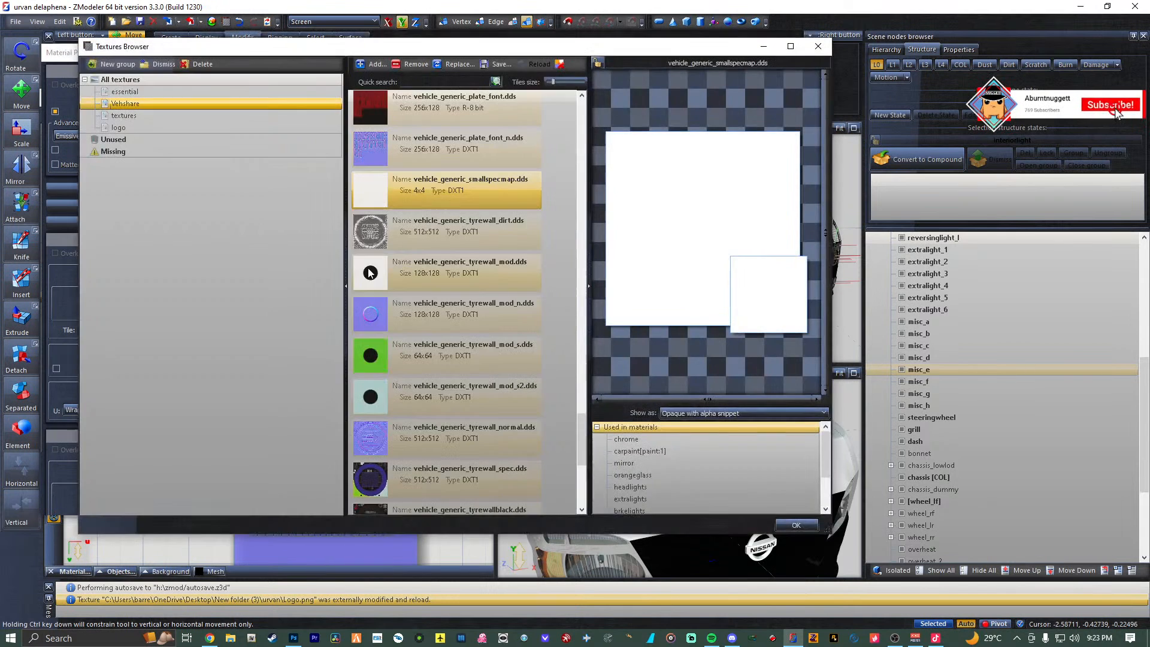
pyautogui.doubleClick(415, 185)
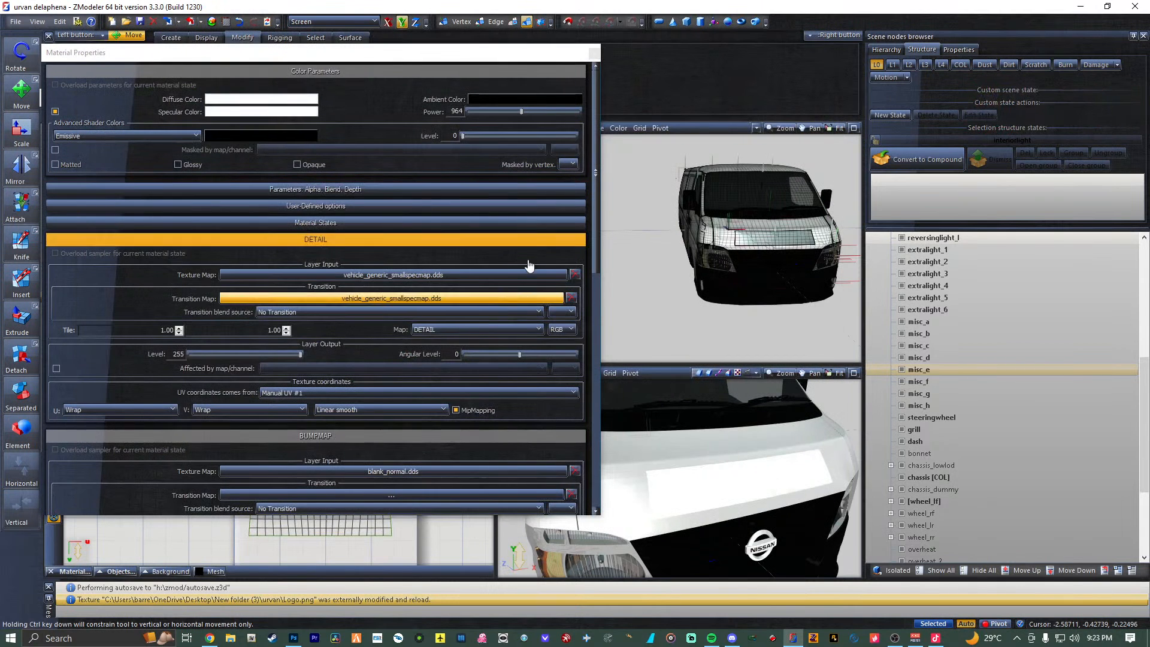
# Close the logo material's properties and delete the logo material from the scene.
pyautogui.click(594, 53)
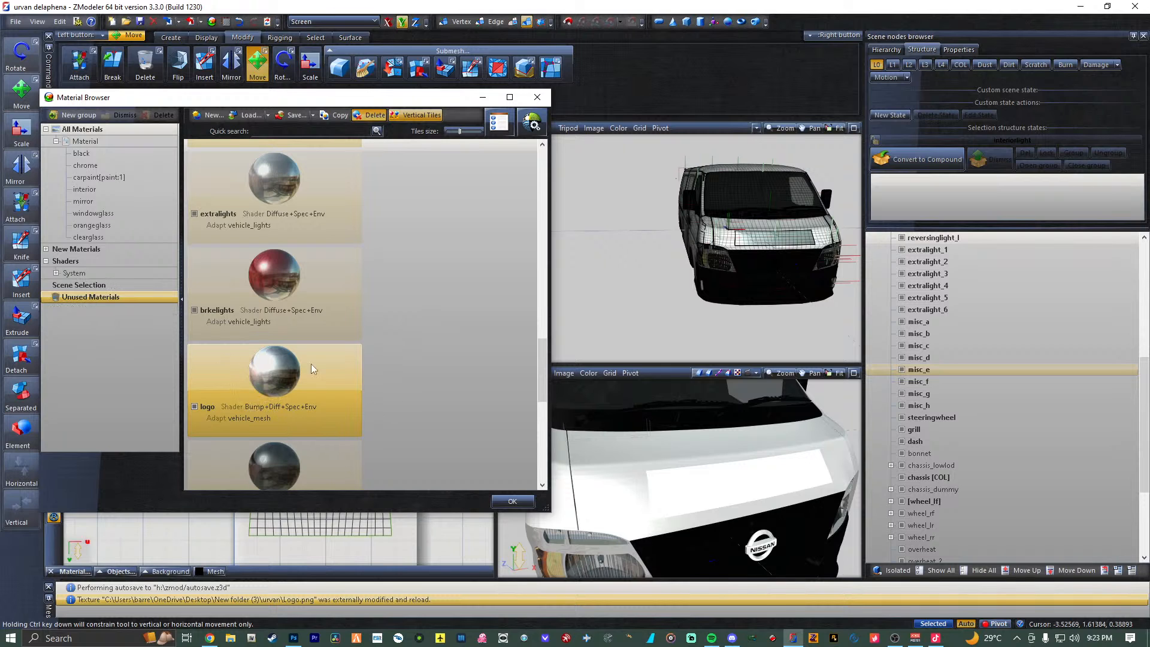
pyautogui.press('Delete')
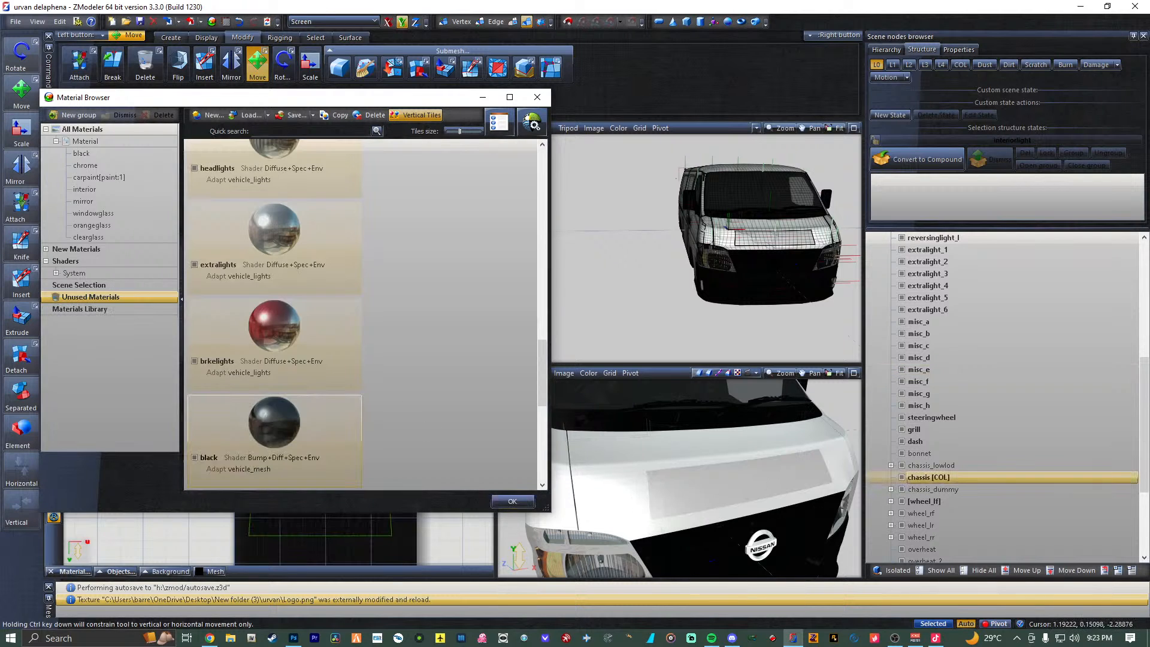
pyautogui.scroll(-1, 366, 307)
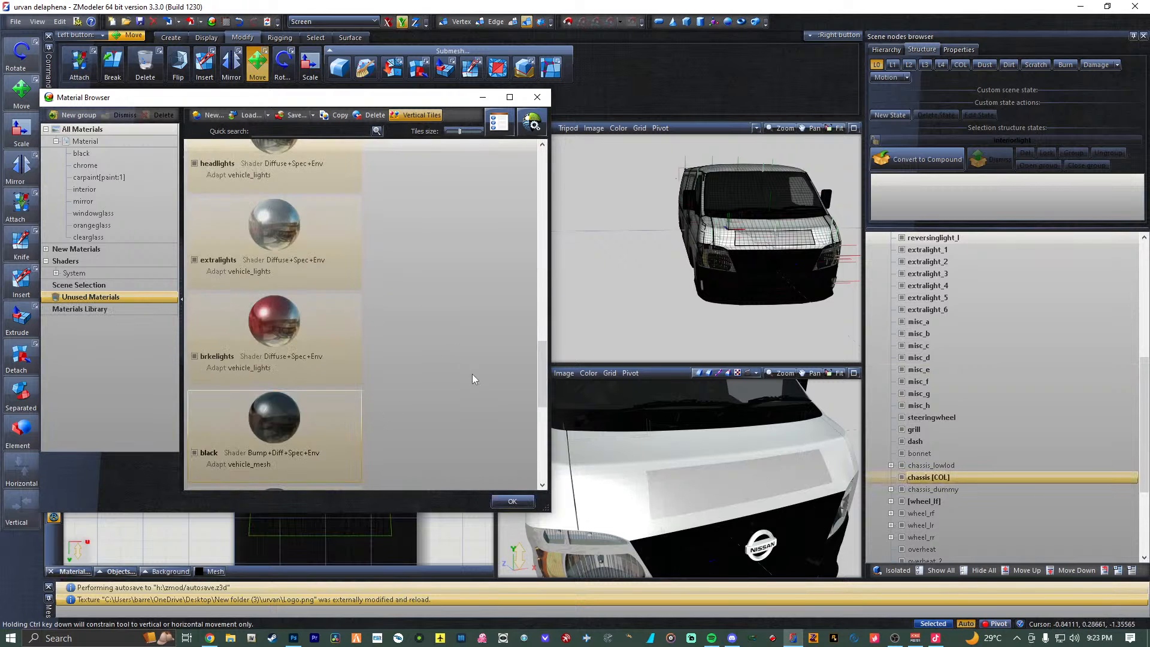
# Duplicate the carpaint[paint:1] material to serve as the base for a new logo material.
pyautogui.scroll(10, 443, 297)
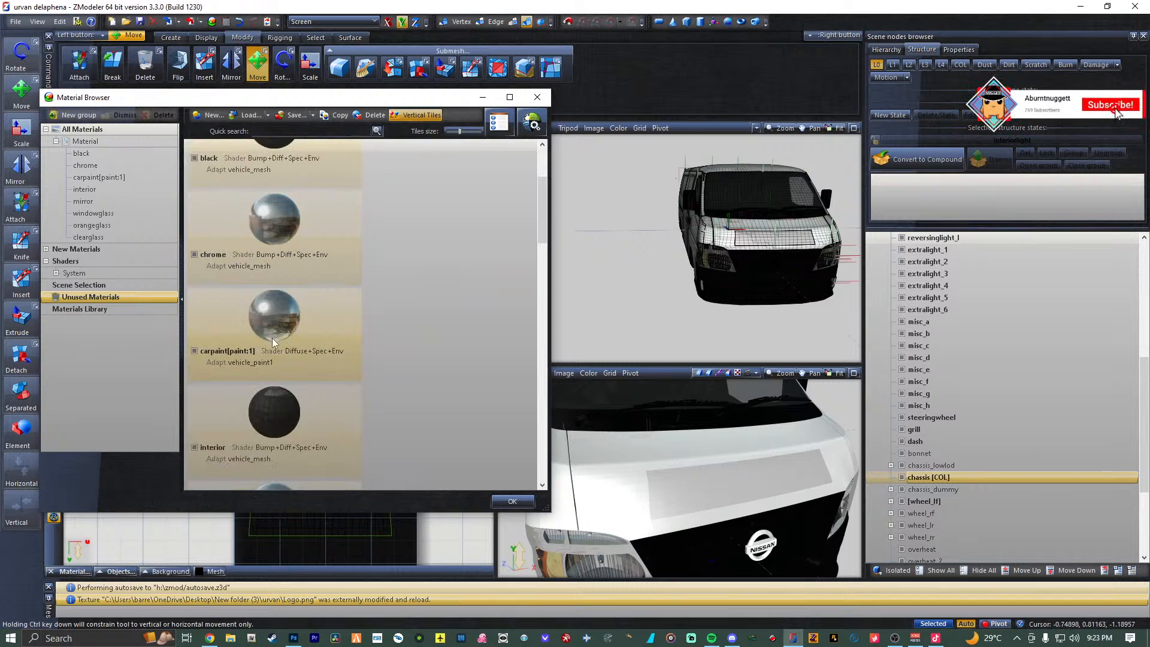
pyautogui.click(271, 357)
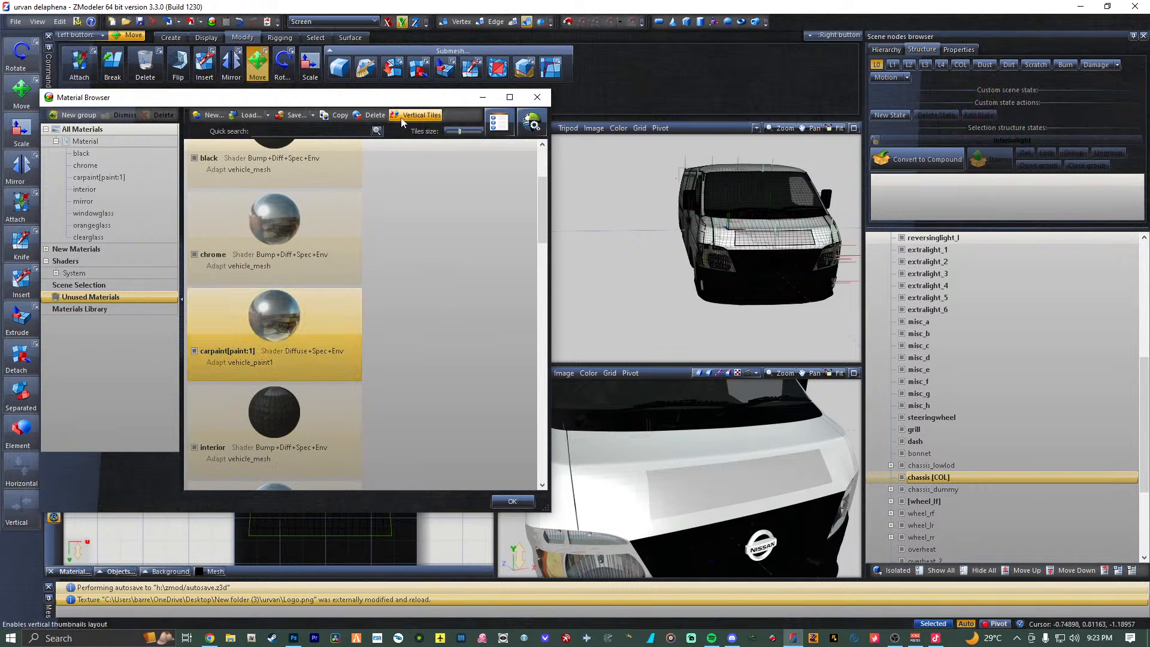
pyautogui.click(328, 117)
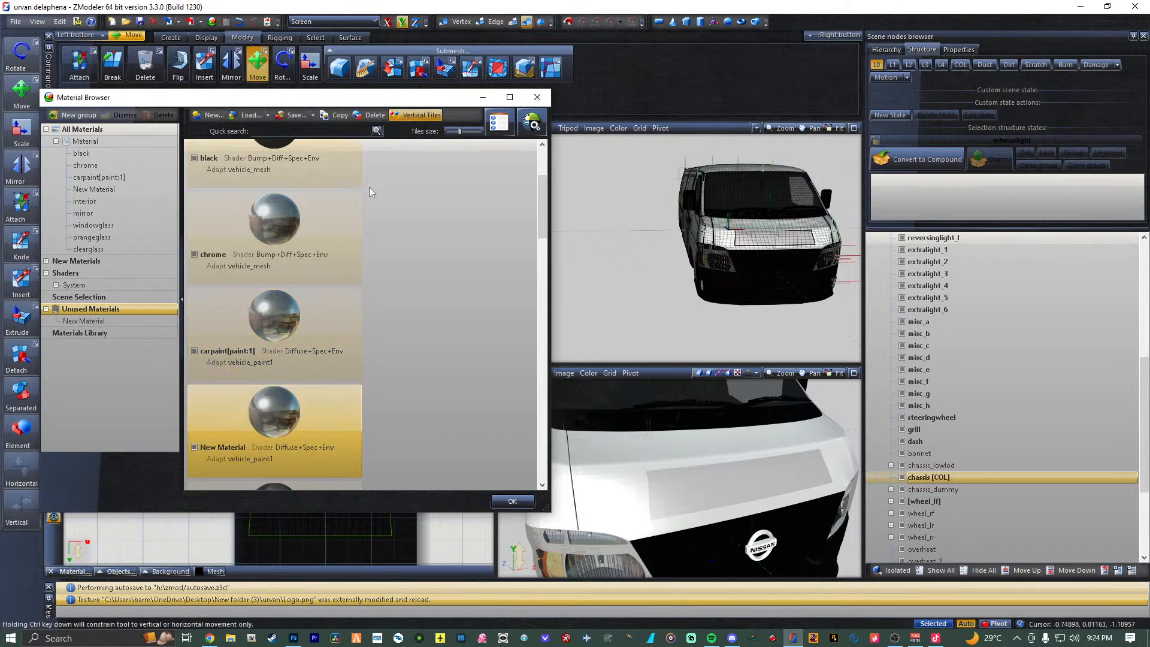
pyautogui.scroll(-10, 369, 187)
pyautogui.scroll(5, 317, 361)
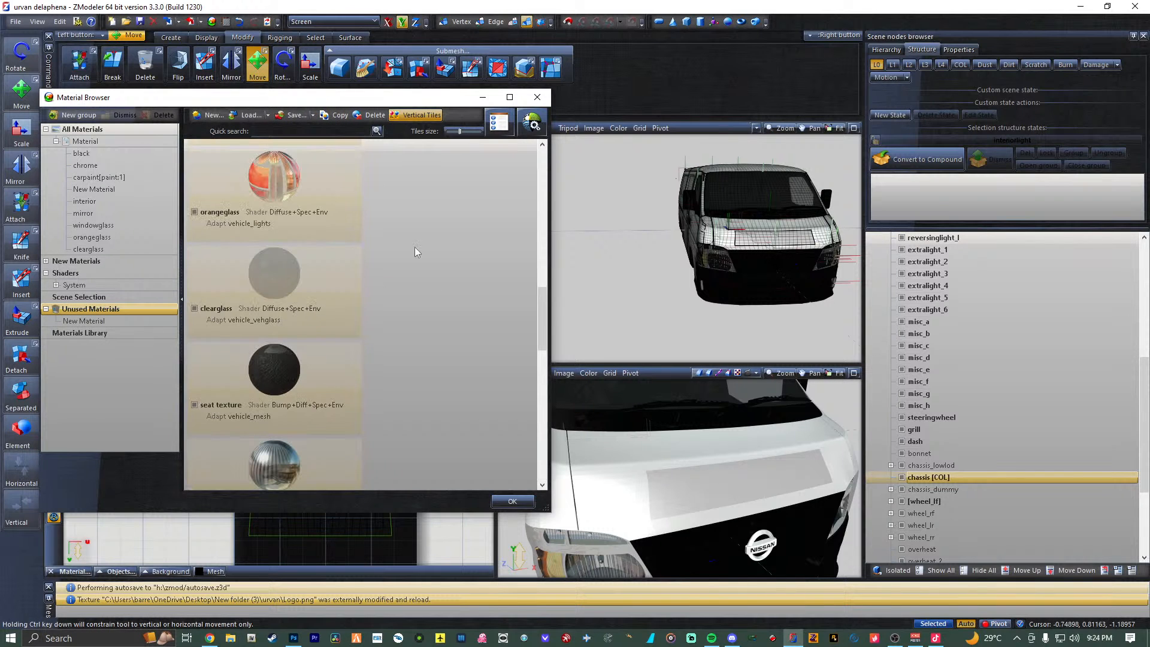
# Rename the copied paint material as logo.
pyautogui.click(509, 97)
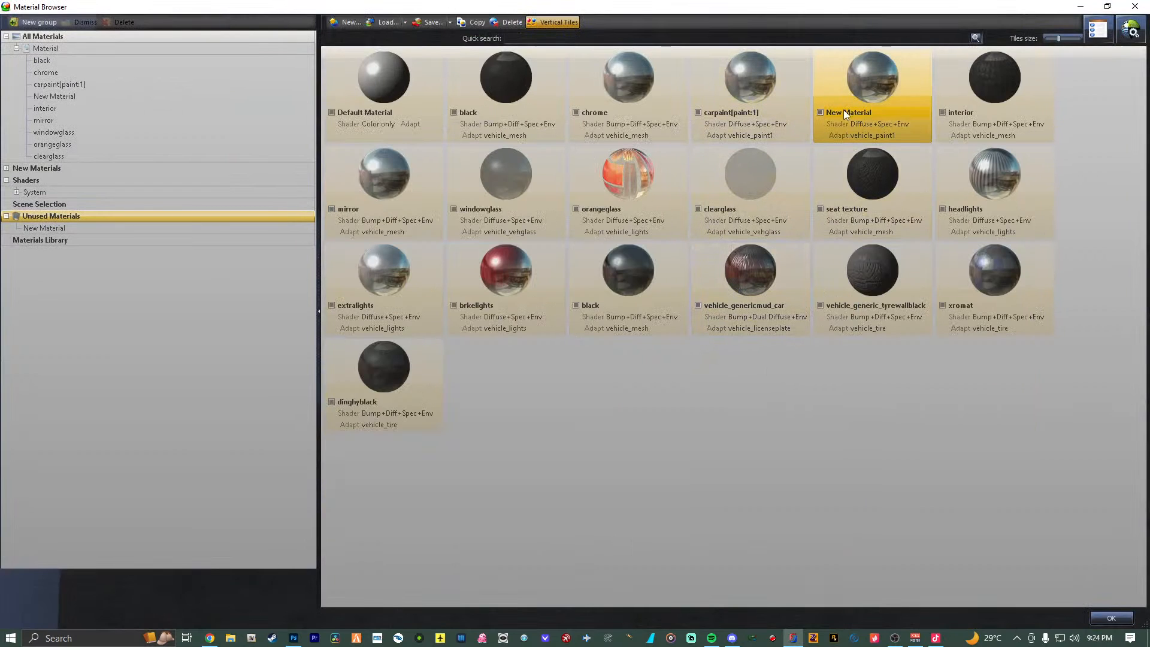
pyautogui.click(844, 111)
pyautogui.moveTo(875, 113); pyautogui.dragTo(718, 127)
pyautogui.write('l')
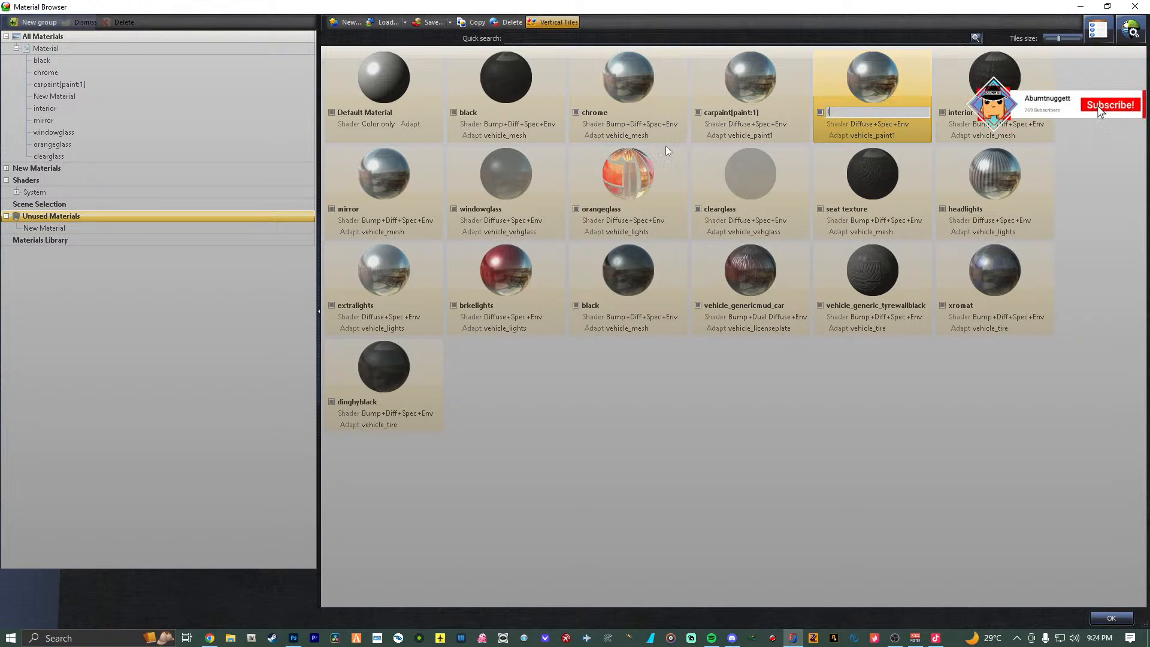
pyautogui.write('ogo')
pyautogui.press('Return')
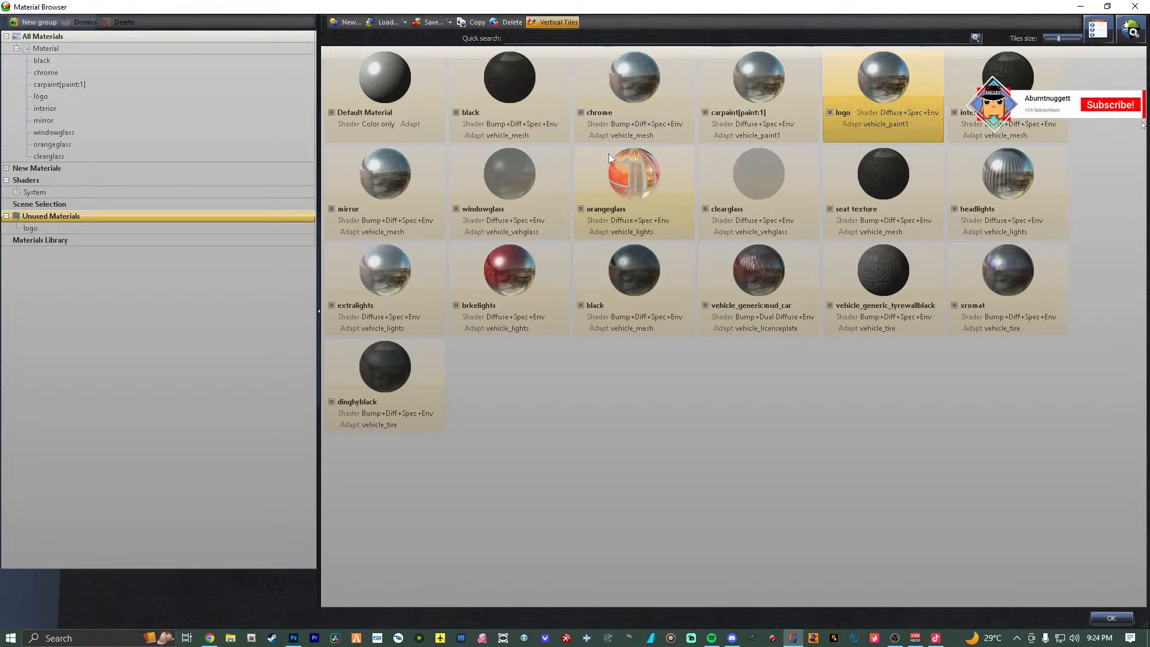
pyautogui.moveTo(605, 1); pyautogui.dragTo(1149, 572)
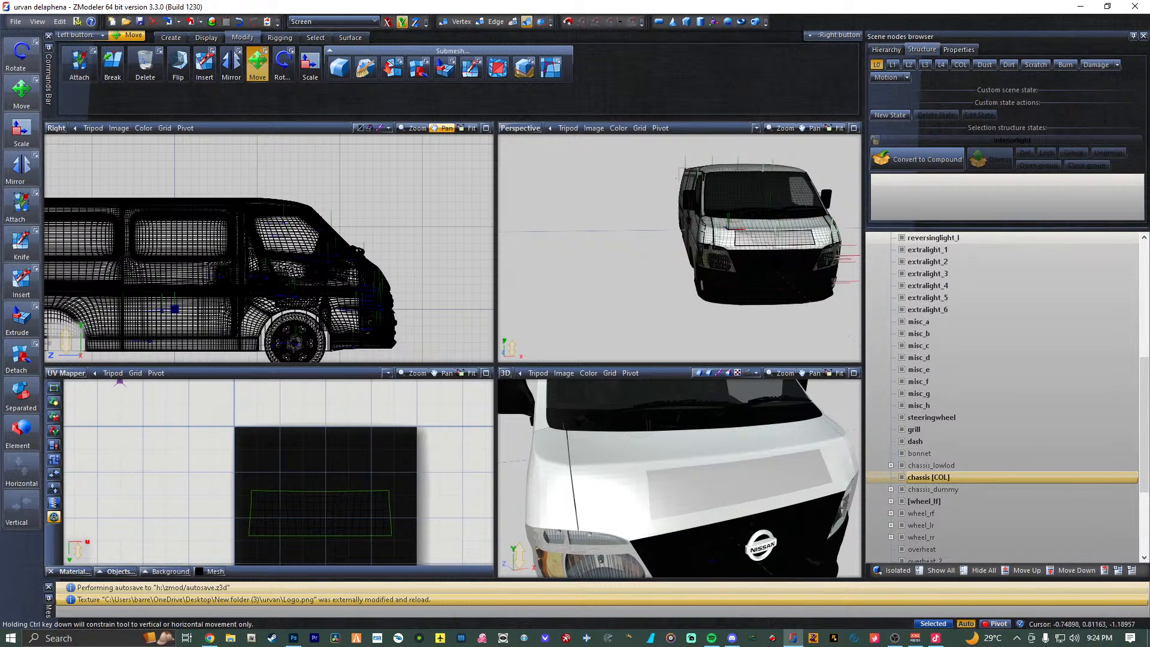
# Hide all scene nodes except the bonnet and select the bonnet's logo mesh.
pyautogui.click(975, 572)
pyautogui.scroll(-4, 922, 525)
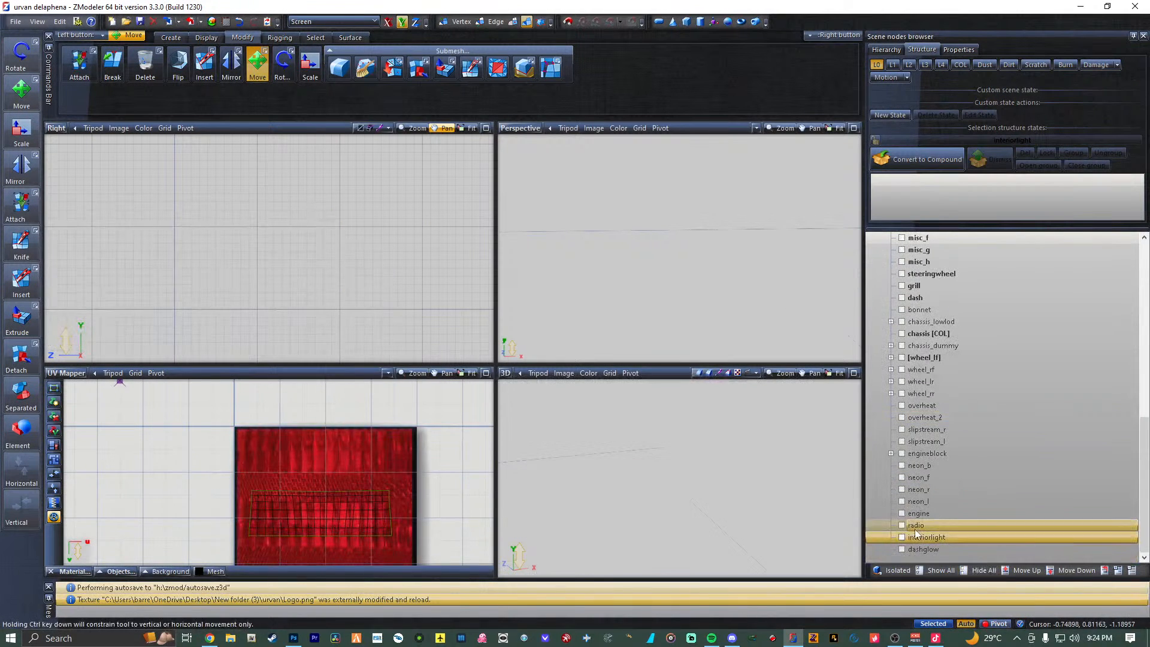
pyautogui.click(901, 309)
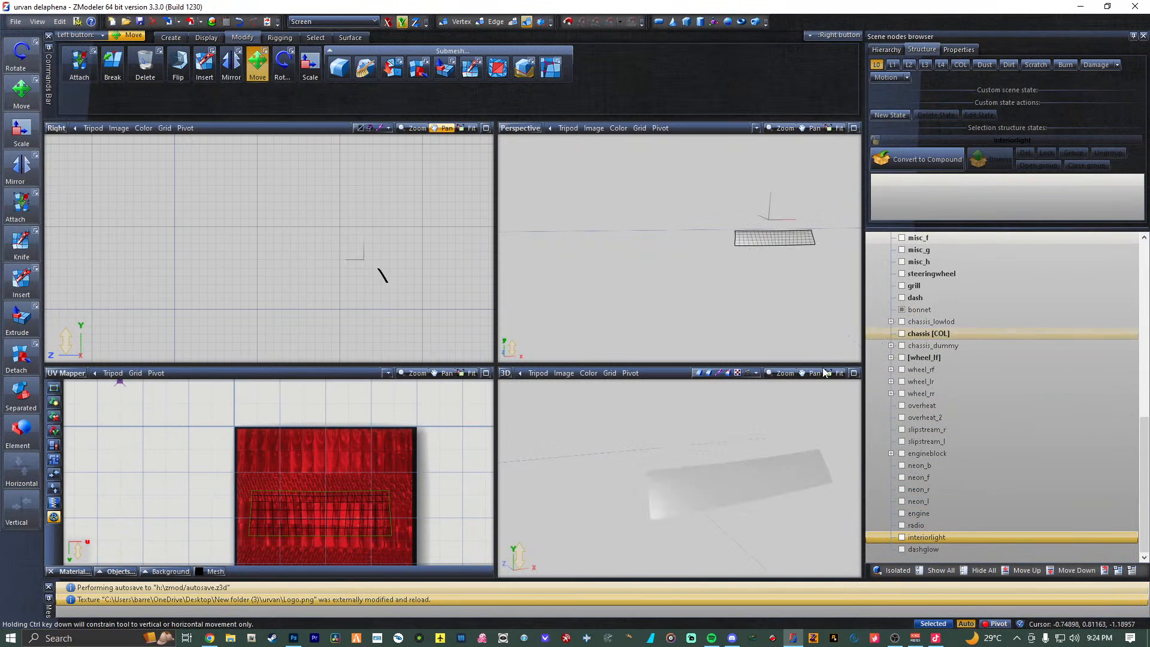
pyautogui.hotkey('ctrl', 'a')
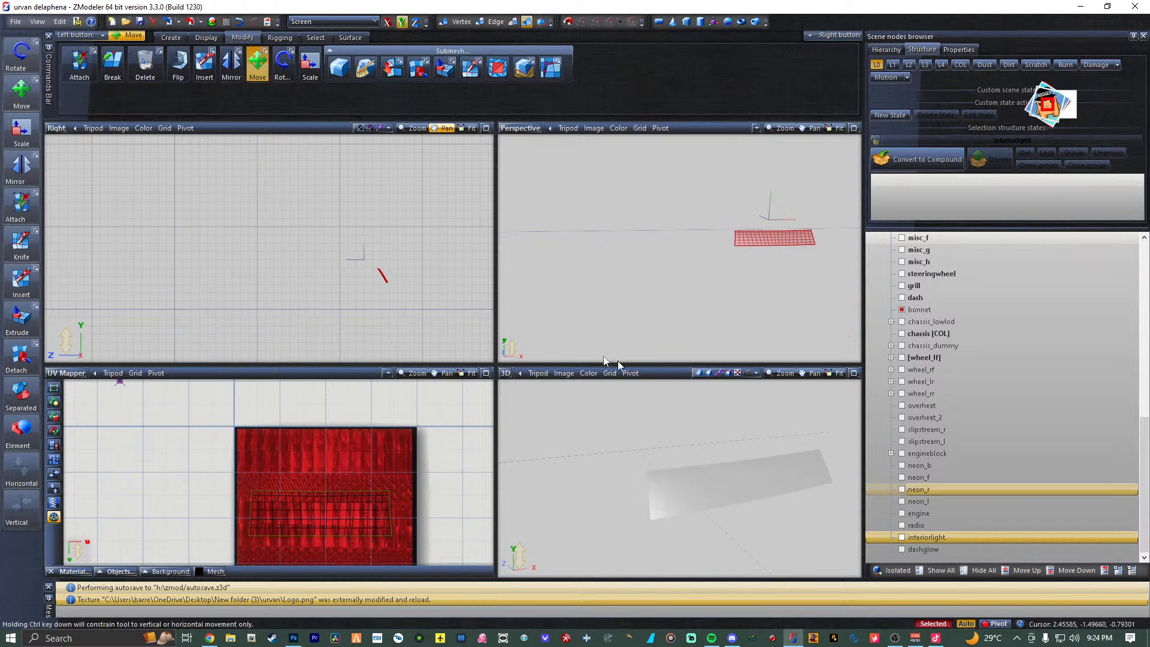
# Apply the logo material to the selected bonnet mesh in place of Default Material.
pyautogui.press('e')
pyautogui.moveTo(217, 289); pyautogui.dragTo(417, 112)
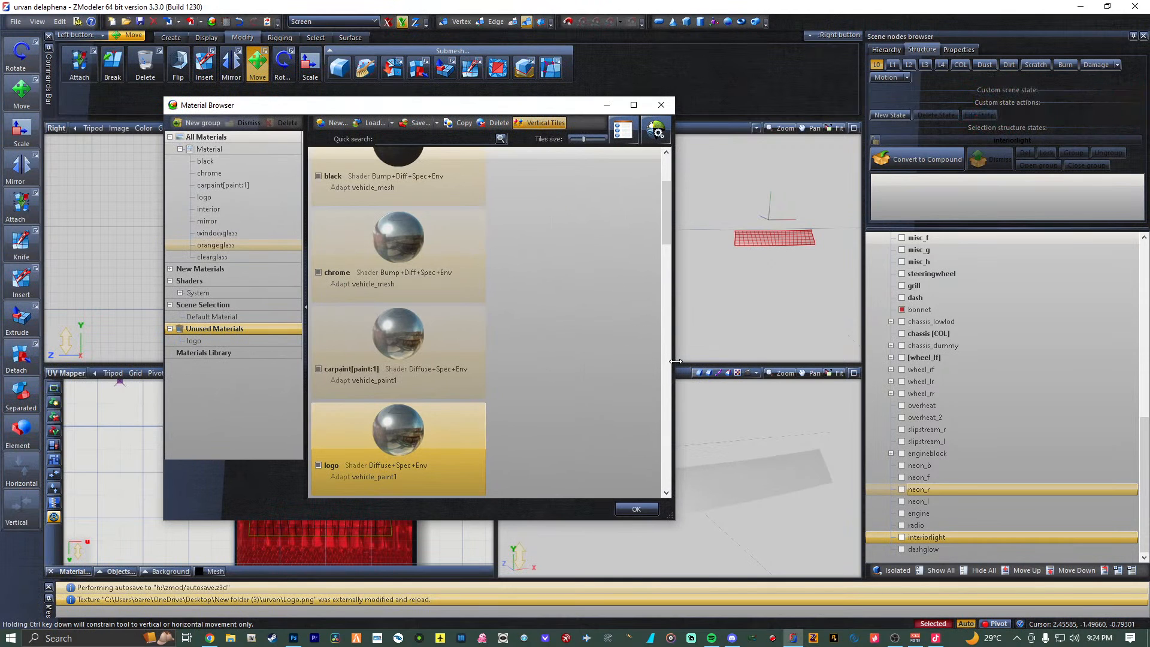
pyautogui.moveTo(675, 362); pyautogui.dragTo(854, 355)
pyautogui.moveTo(654, 103); pyautogui.dragTo(562, 80)
pyautogui.moveTo(369, 228); pyautogui.dragTo(225, 296)
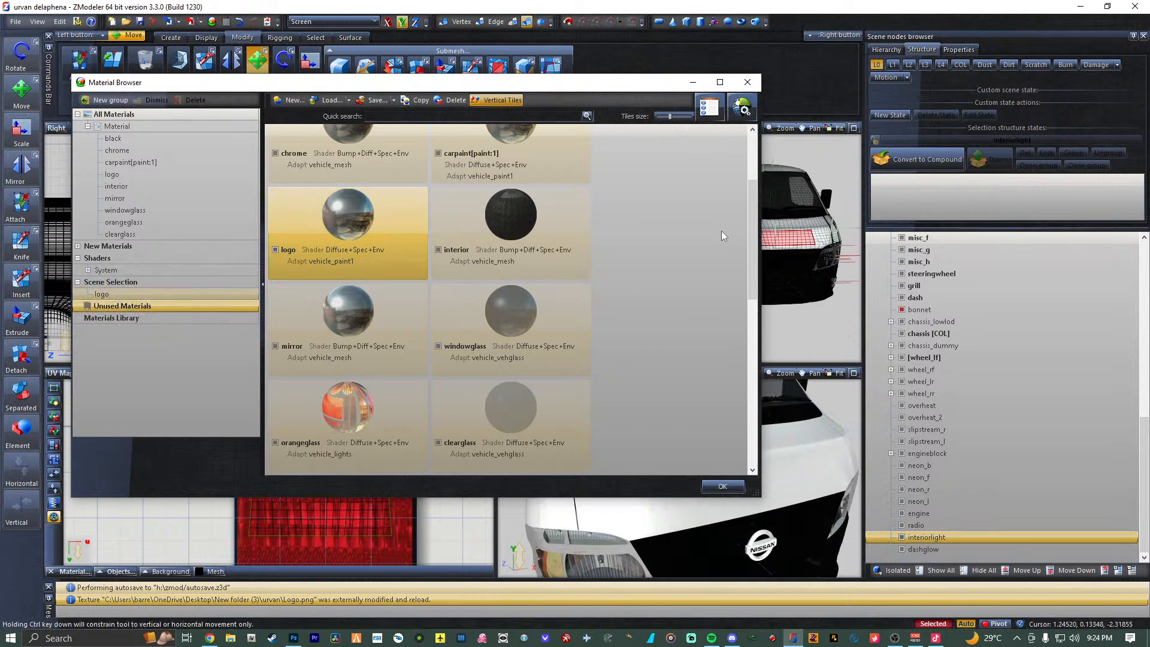
# In the logo material's DETAIL layer, assign logo.png as the transition map and set the transition blend source to DETAIL.
pyautogui.moveTo(581, 84); pyautogui.dragTo(551, 71)
pyautogui.click(683, 90)
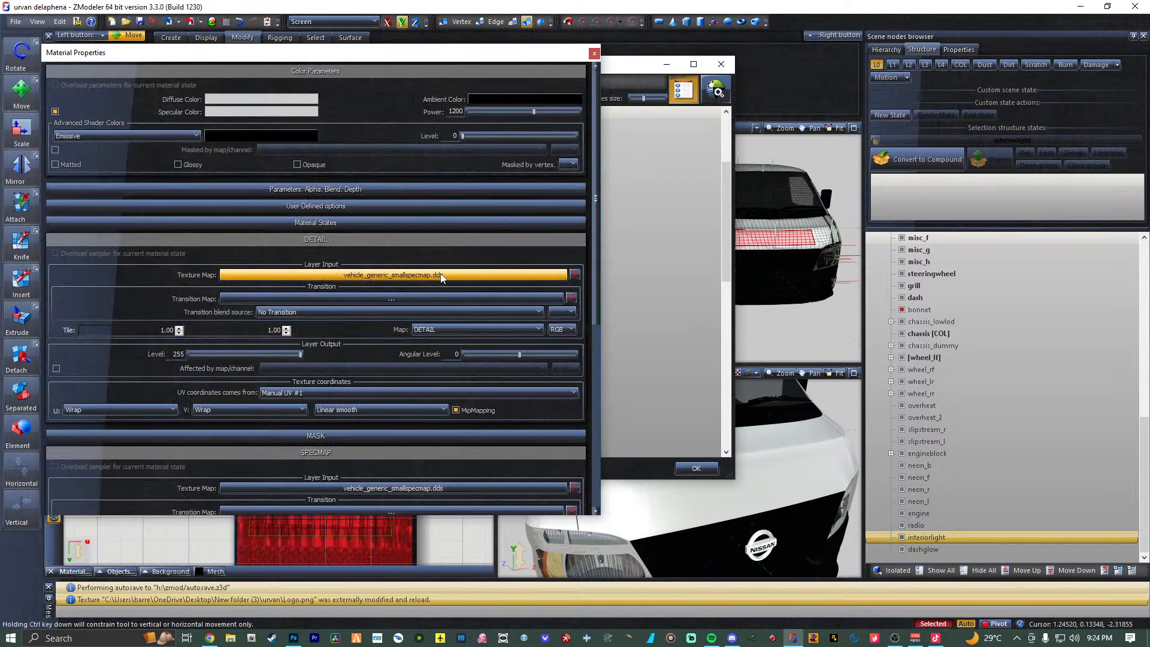
pyautogui.click(428, 301)
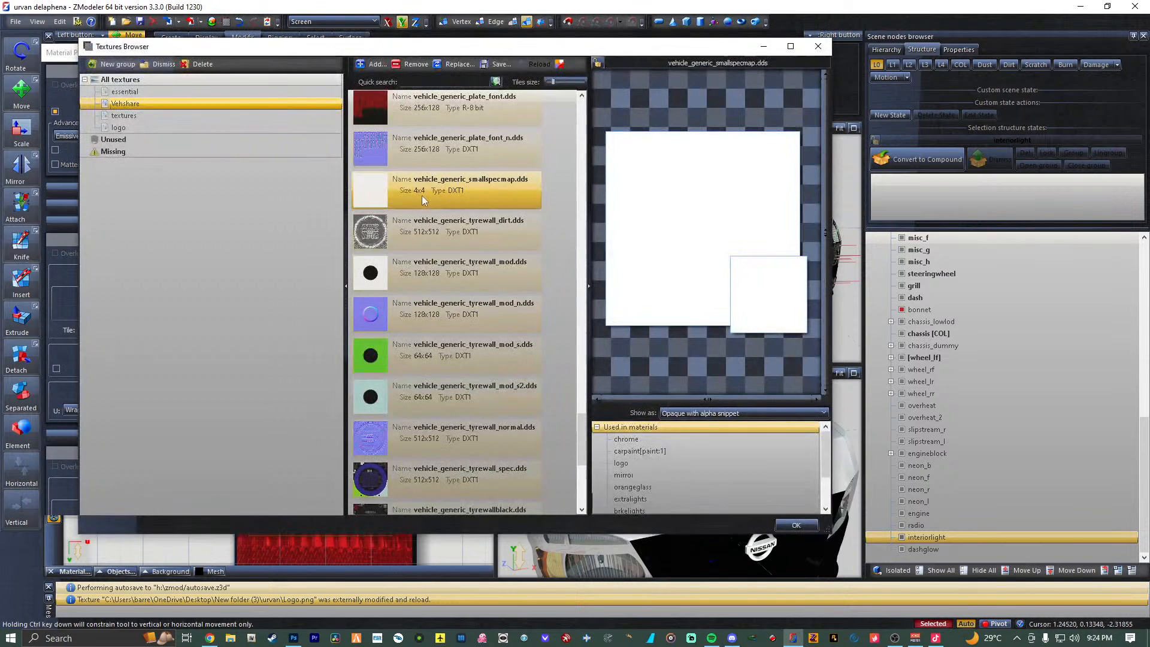
pyautogui.click(118, 127)
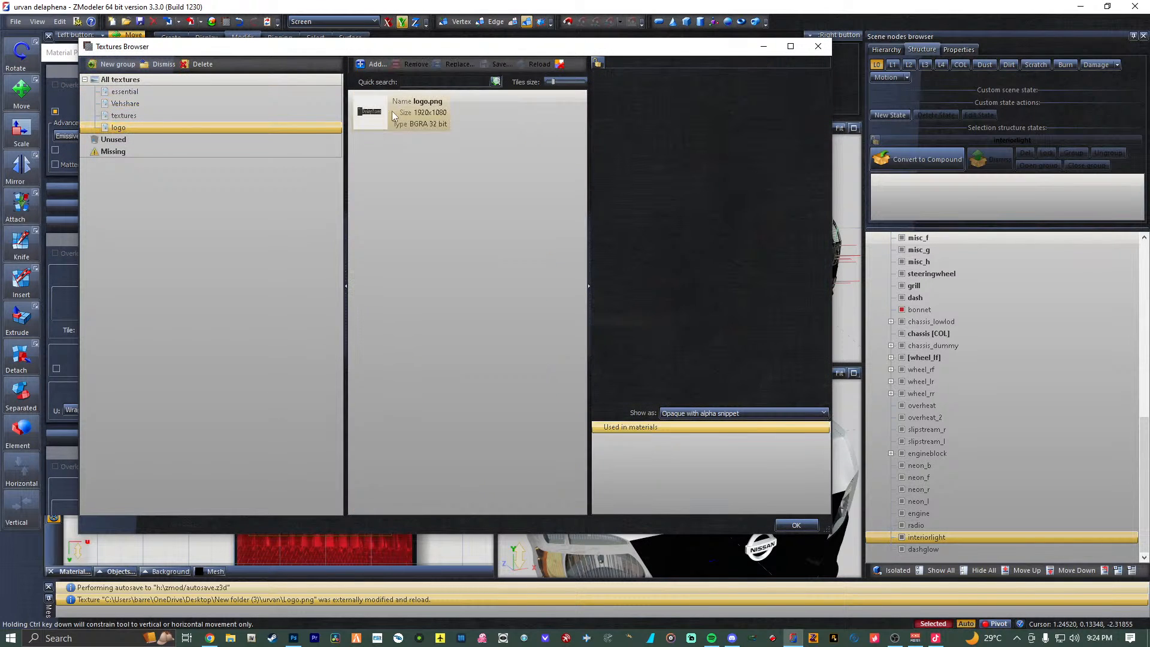
pyautogui.doubleClick(400, 111)
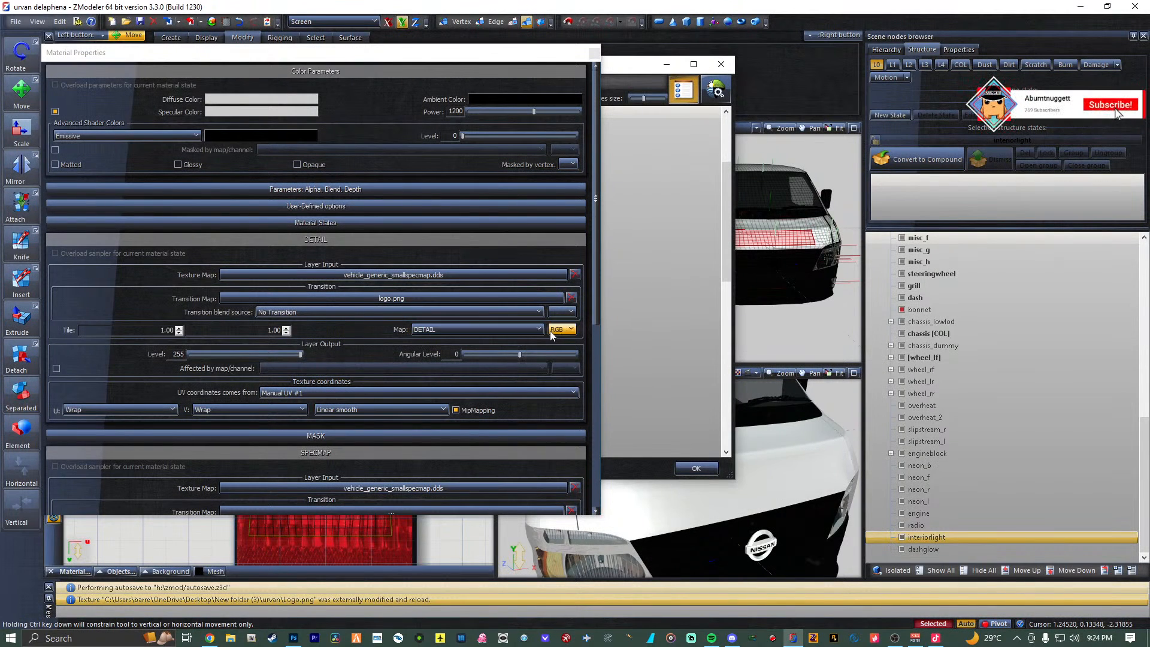
pyautogui.click(341, 312)
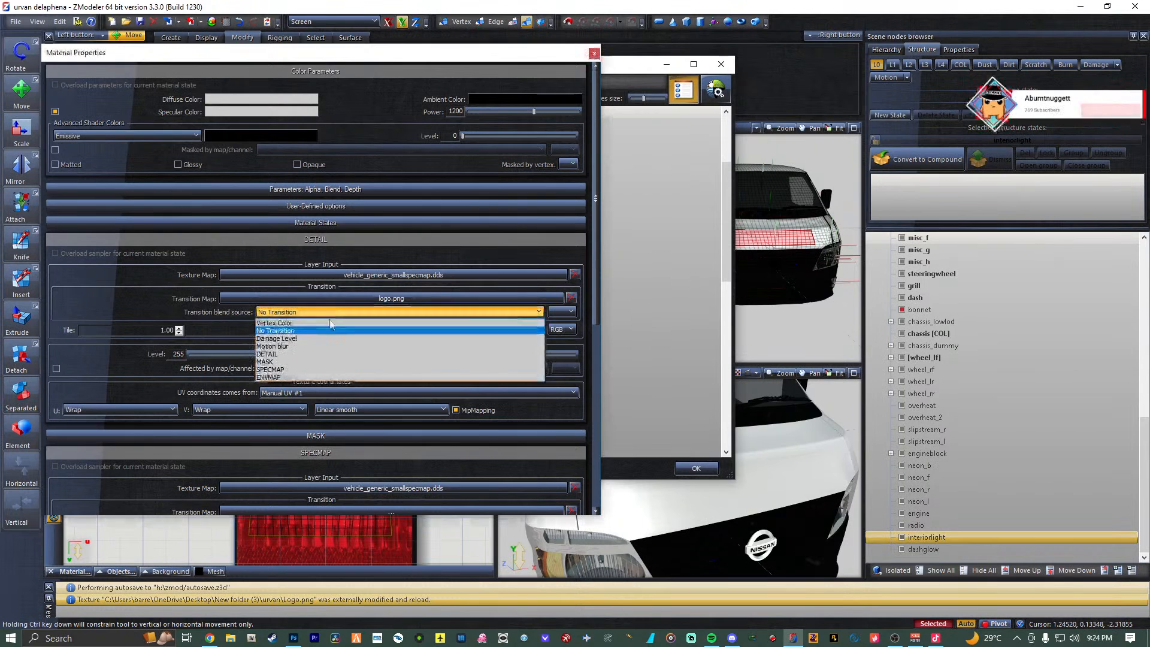
pyautogui.click(312, 354)
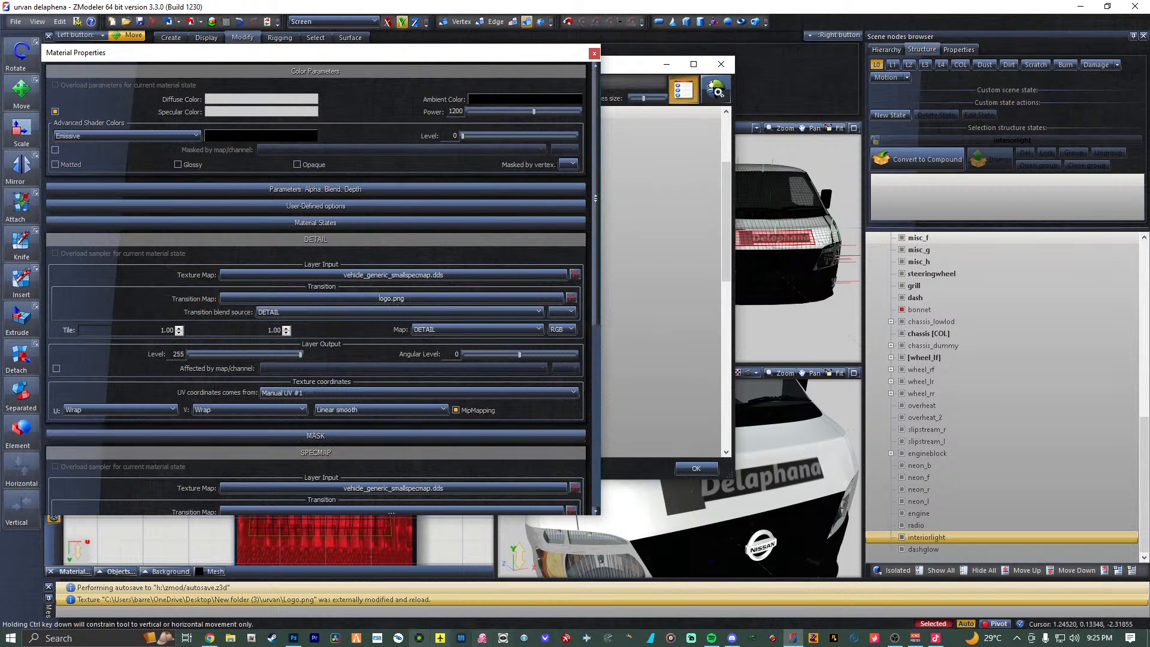
# Switch to Photoshop, draw a white rectangle about 2135 × 1239 px over the whole canvas, and place it beneath the Delaphana logo layer.
pyautogui.click(294, 638)
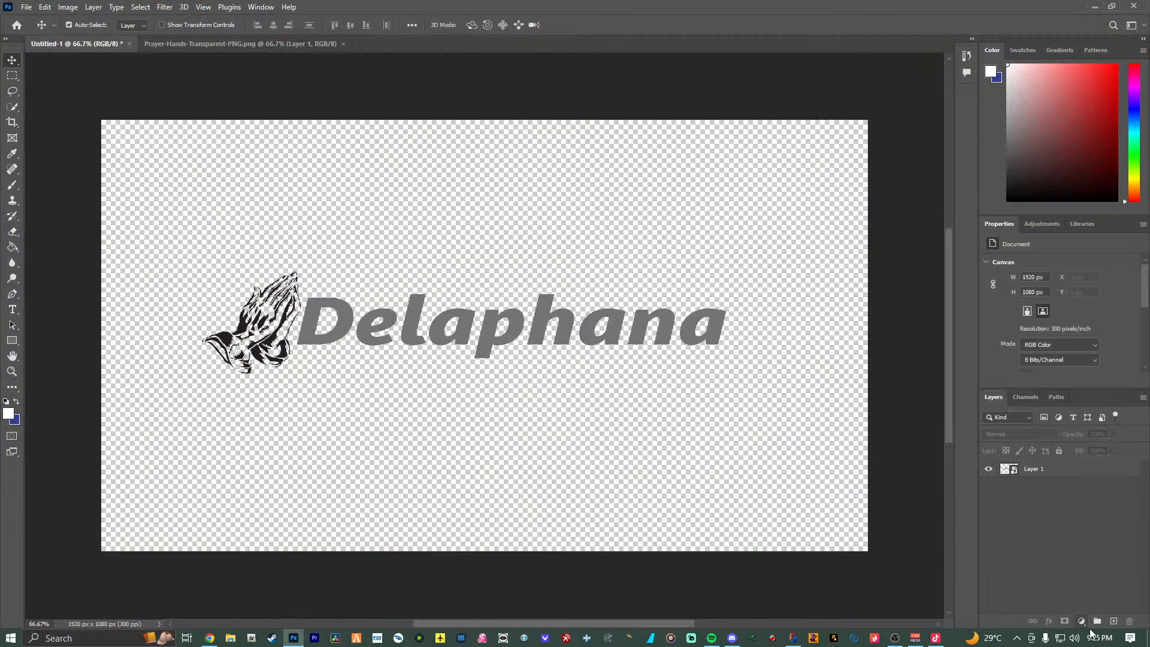
pyautogui.click(1114, 621)
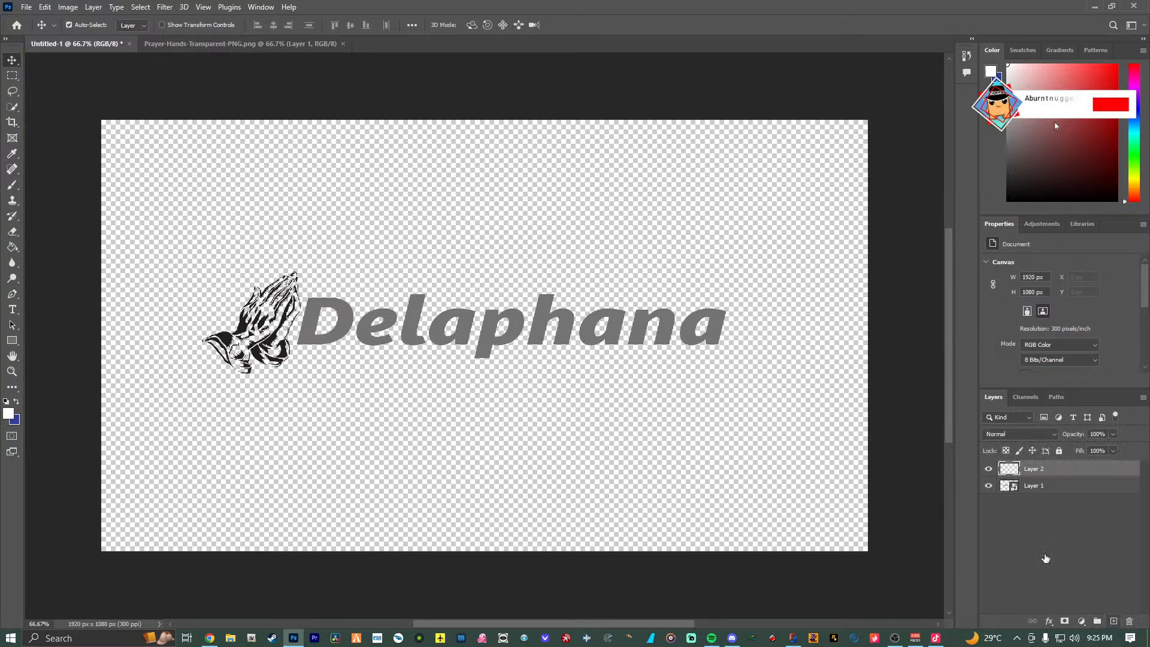
pyautogui.click(1041, 470)
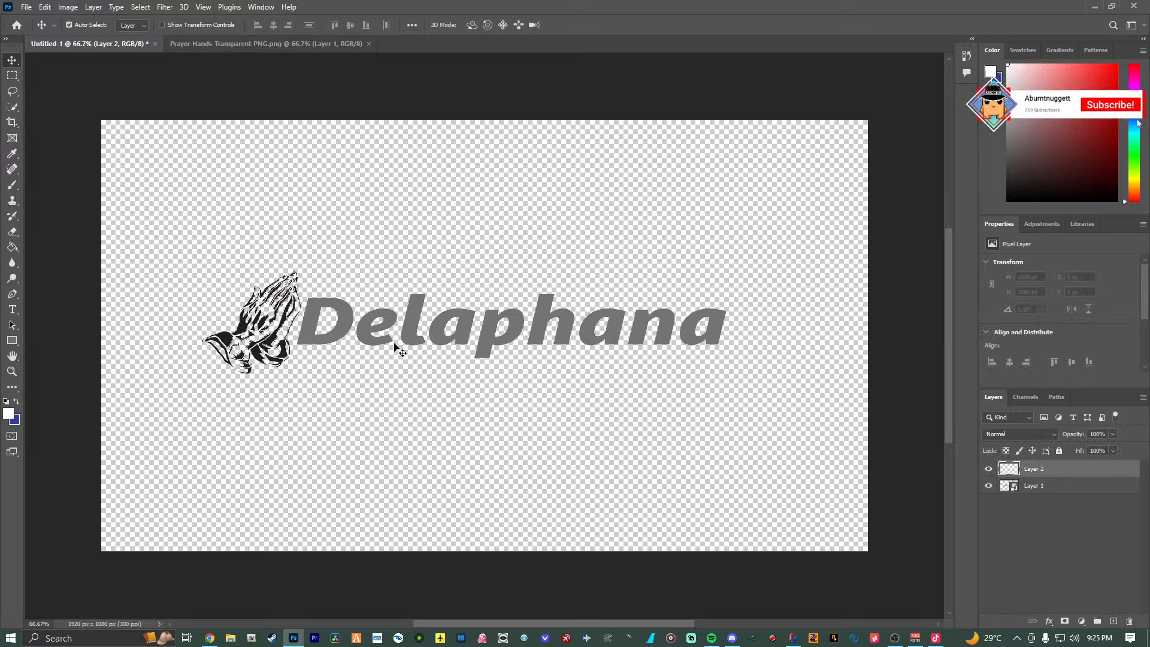
pyautogui.click(12, 340)
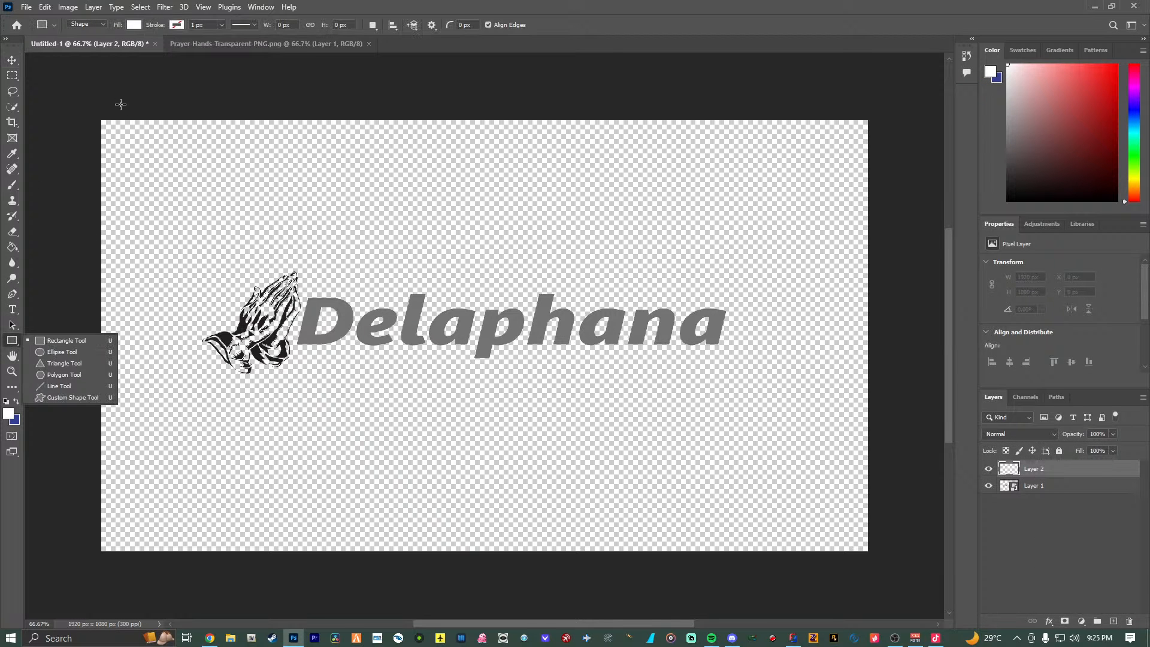
pyautogui.moveTo(62, 96)
pyautogui.mouseDown()
pyautogui.moveTo(200, 123)
pyautogui.moveTo(911, 590)
pyautogui.mouseUp()
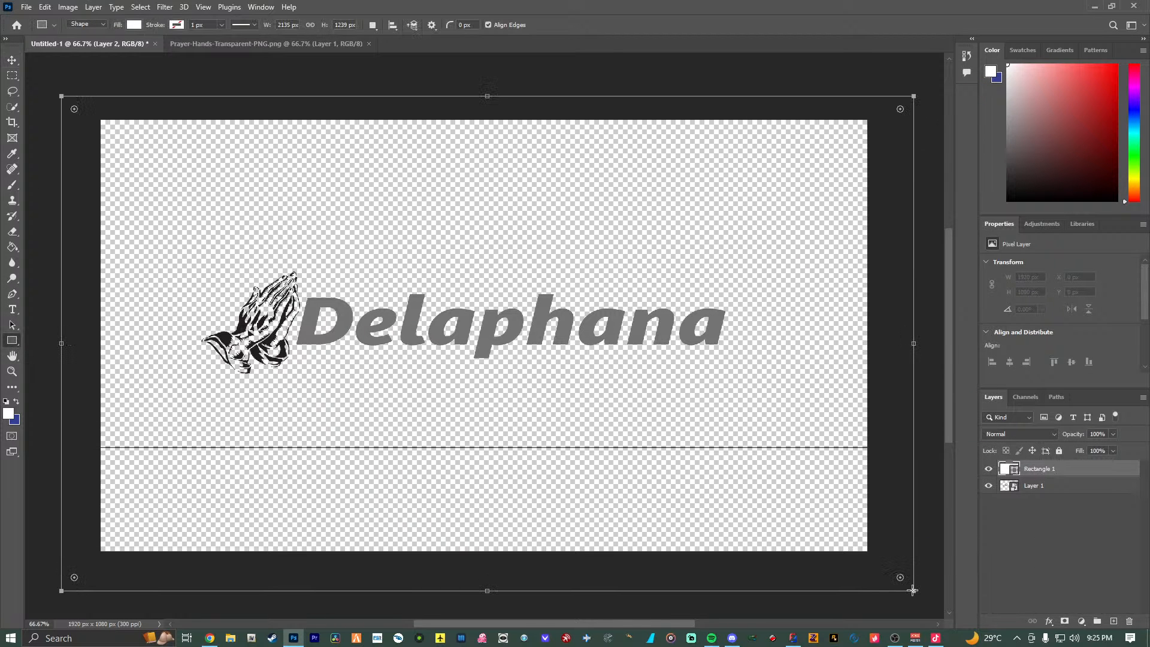
pyautogui.moveTo(912, 590); pyautogui.dragTo(911, 590)
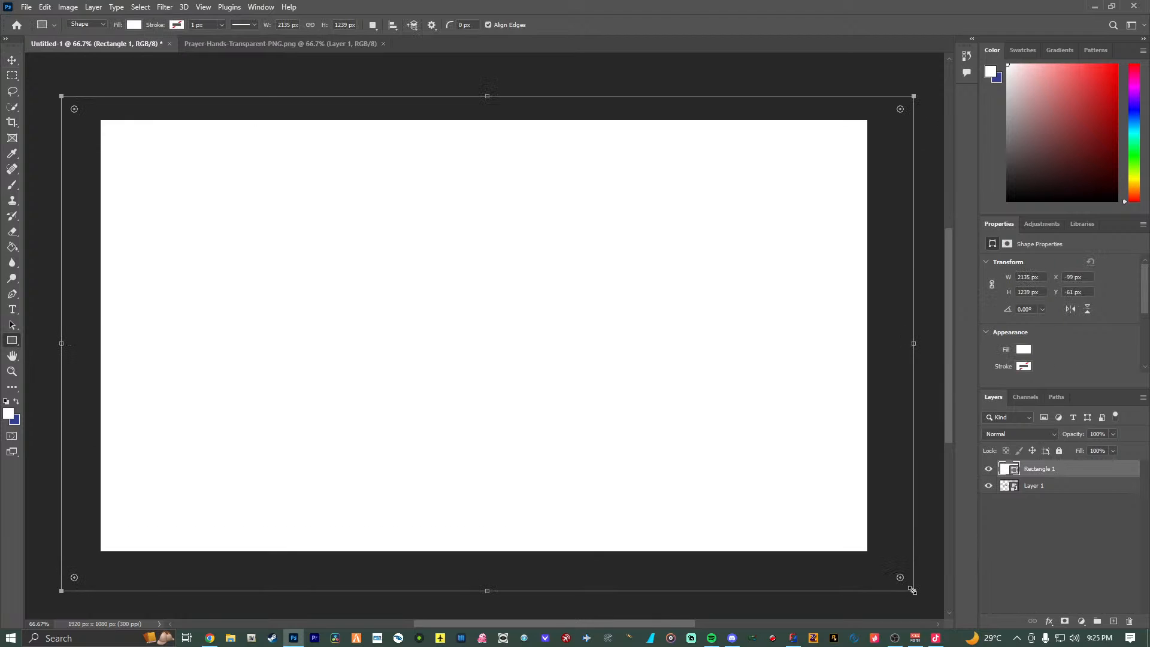
pyautogui.moveTo(1072, 492); pyautogui.dragTo(1054, 493)
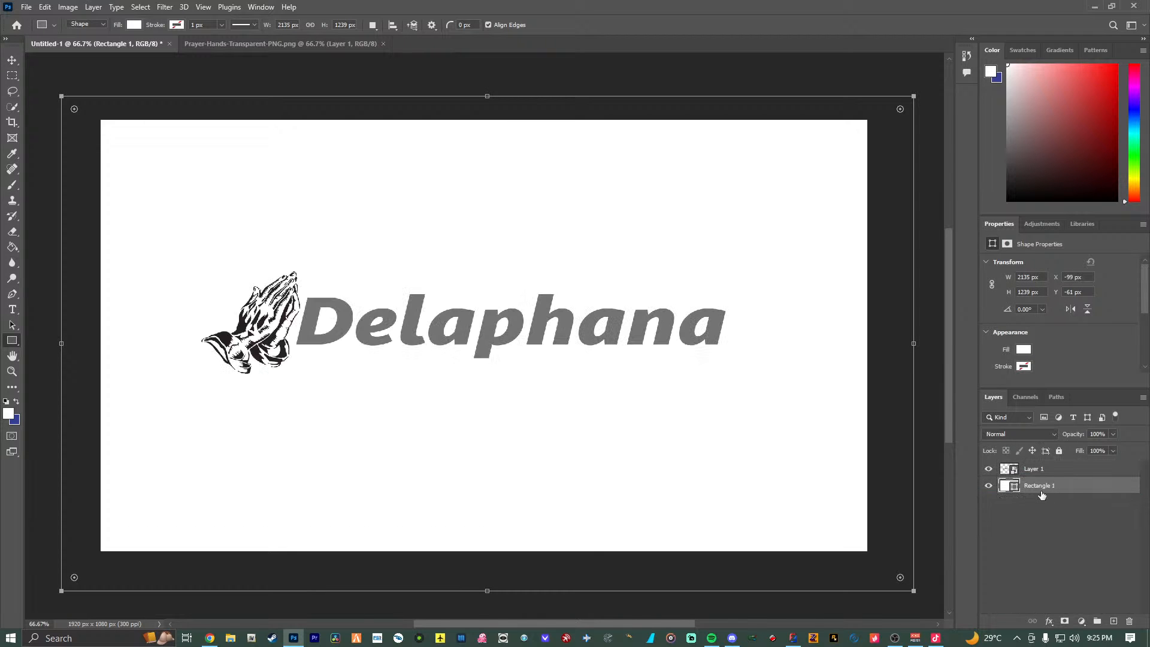
# Convert the logo layer and the white rectangle into a single smart object and deselect it.
pyautogui.keyDown('shift'); pyautogui.click(1083, 469); pyautogui.keyUp('shift')
pyautogui.rightClick(1079, 467)
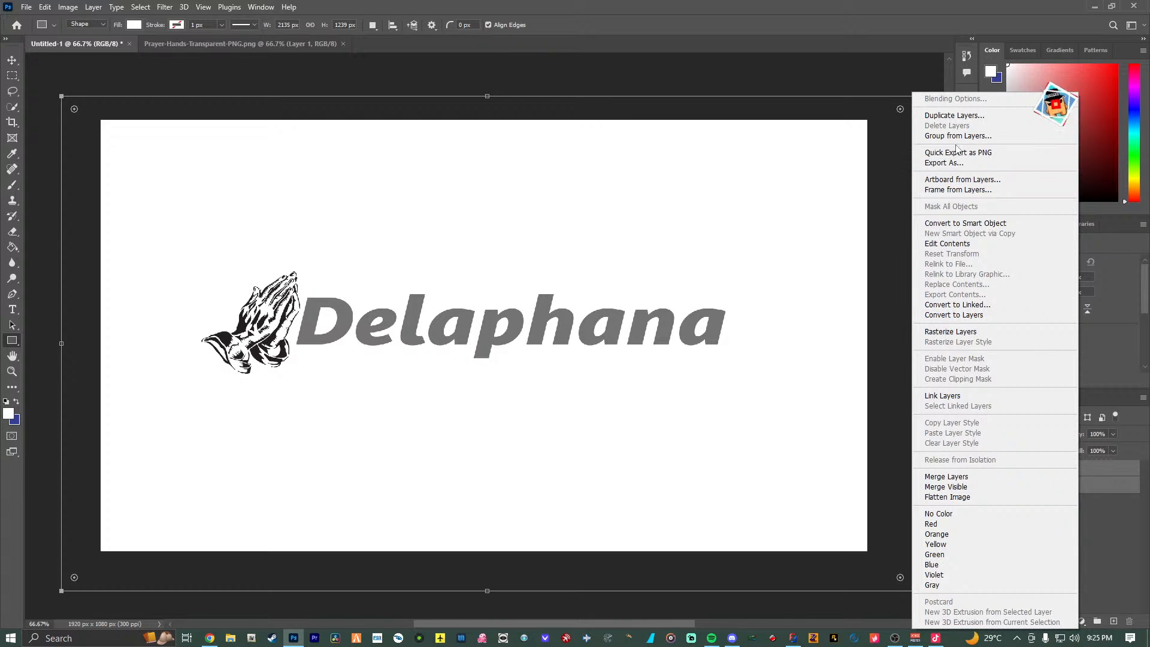
pyautogui.click(954, 115)
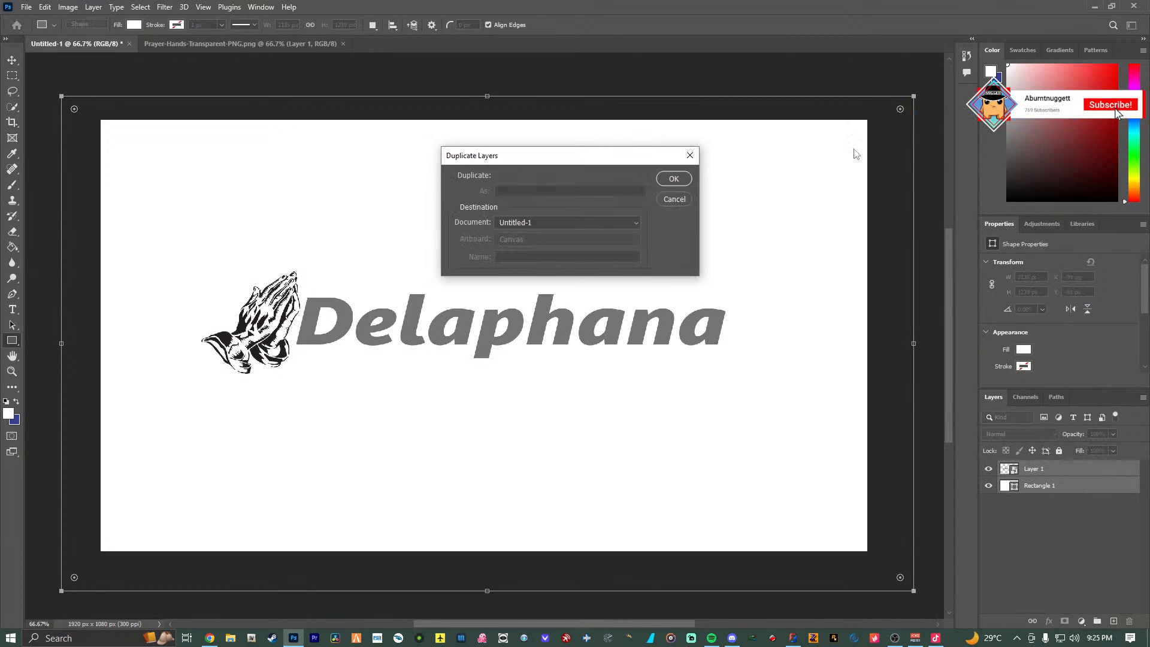
pyautogui.click(689, 156)
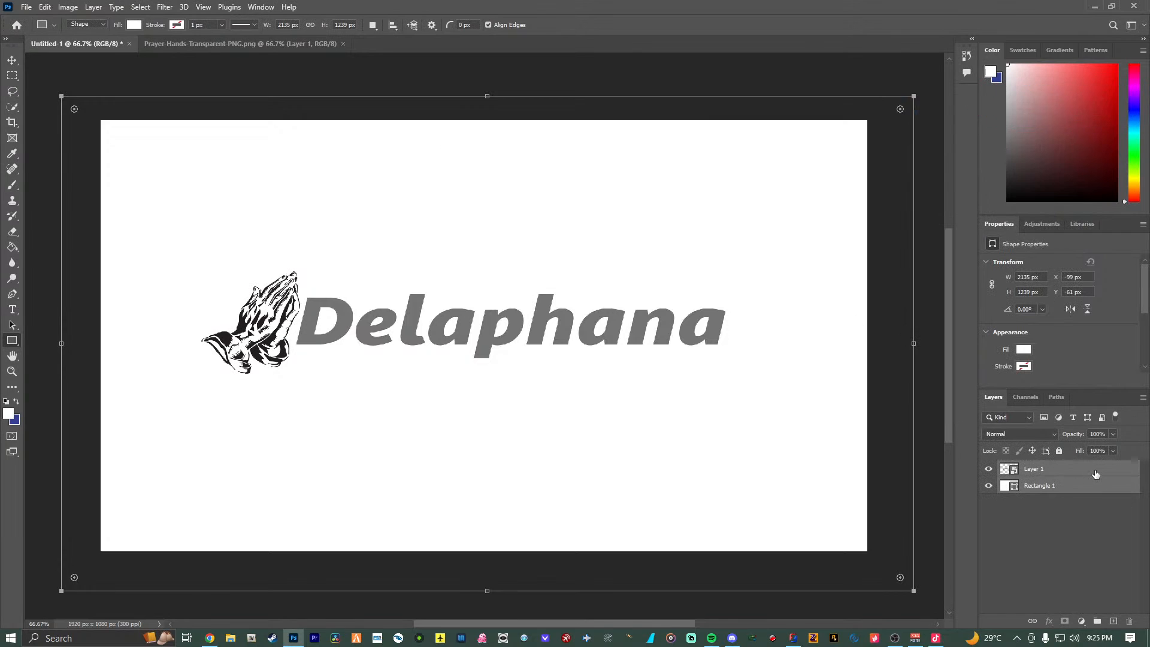
pyautogui.rightClick(1095, 465)
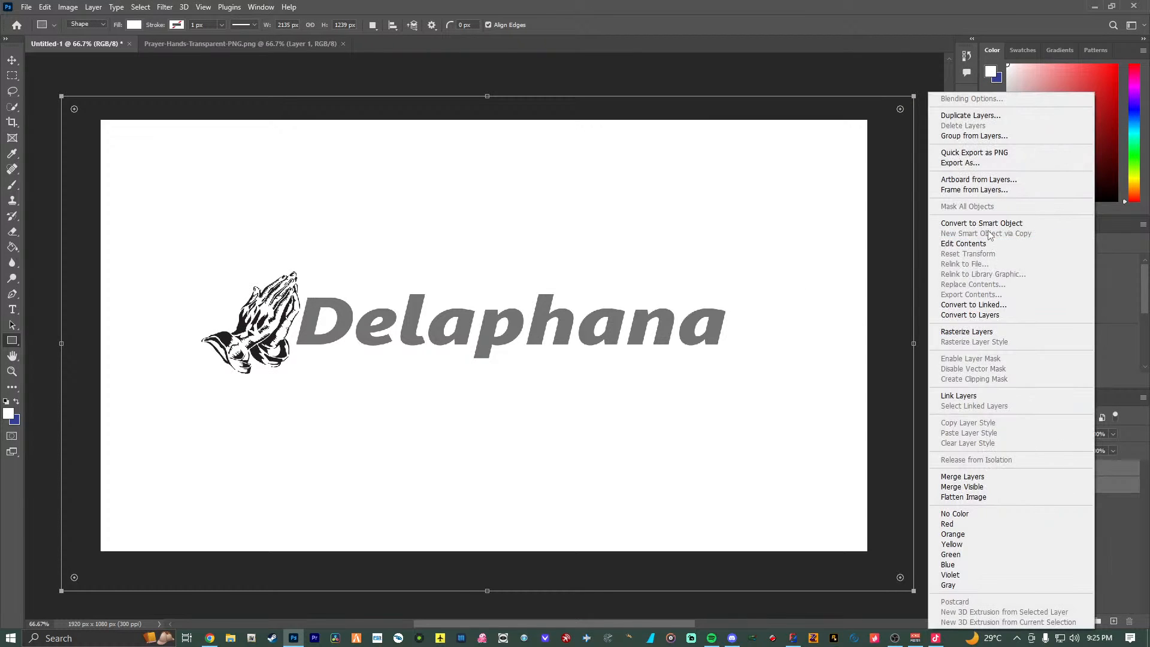
pyautogui.click(987, 224)
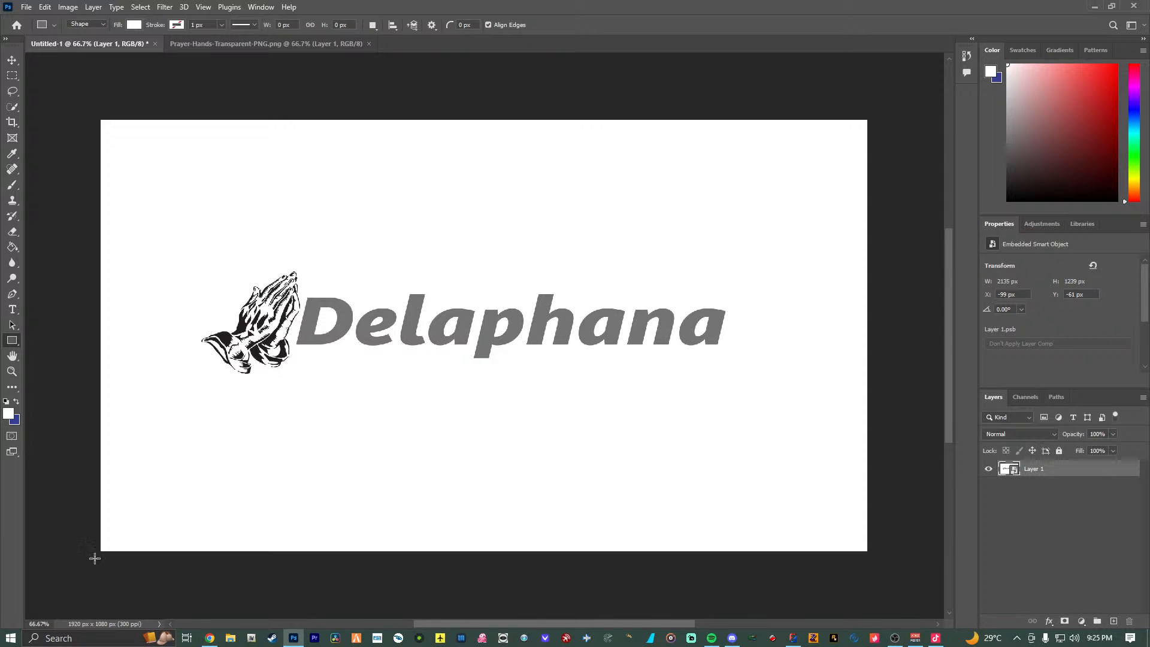
pyautogui.click(12, 60)
pyautogui.click(100, 174)
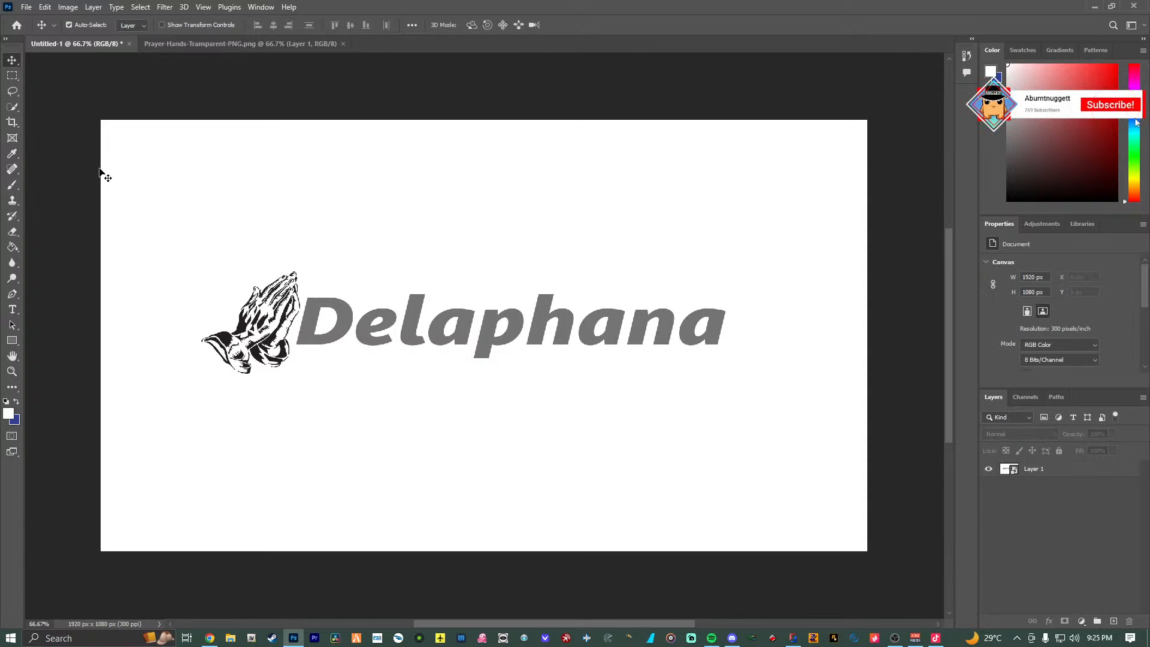
# Export the white-backed Delaphana canvas as a 1920 × 1080 PNG, replacing Logo.png in the urvan folder.
pyautogui.hotkey('ctrl', 'alt', 'shift', 'w')
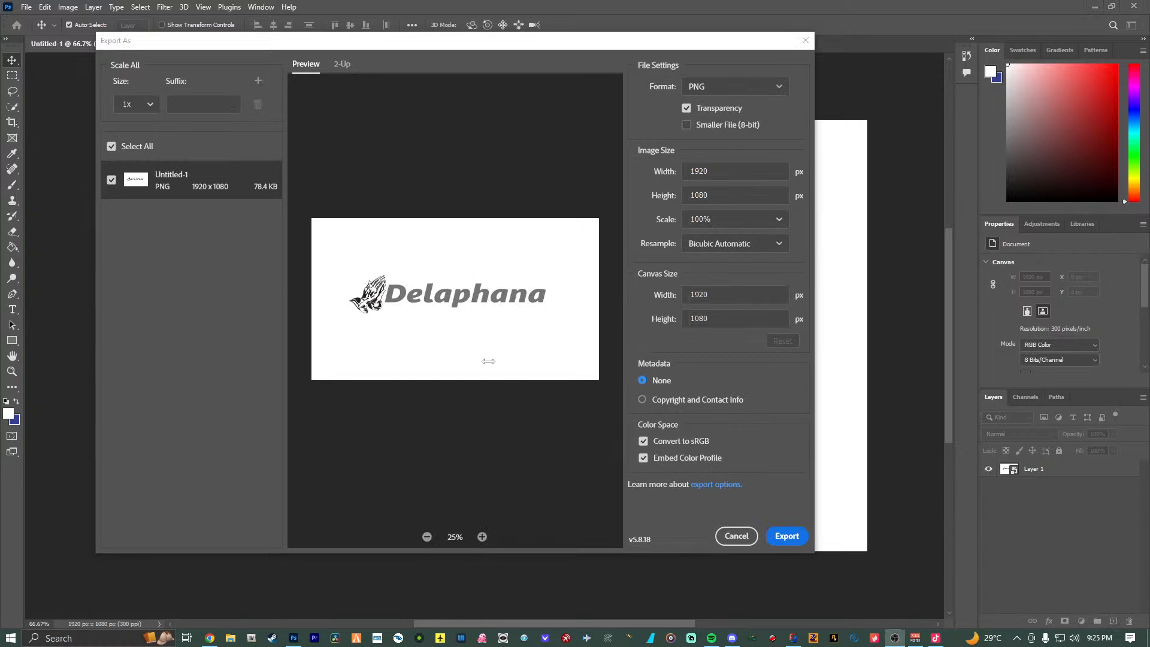
pyautogui.click(787, 538)
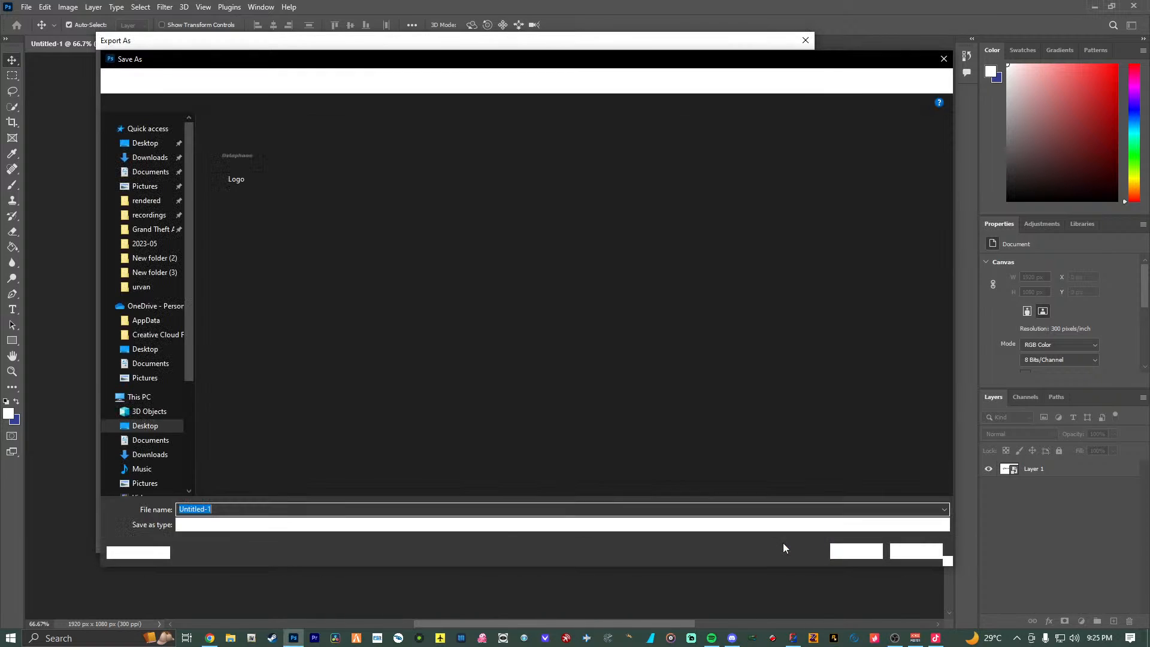
pyautogui.doubleClick(235, 157)
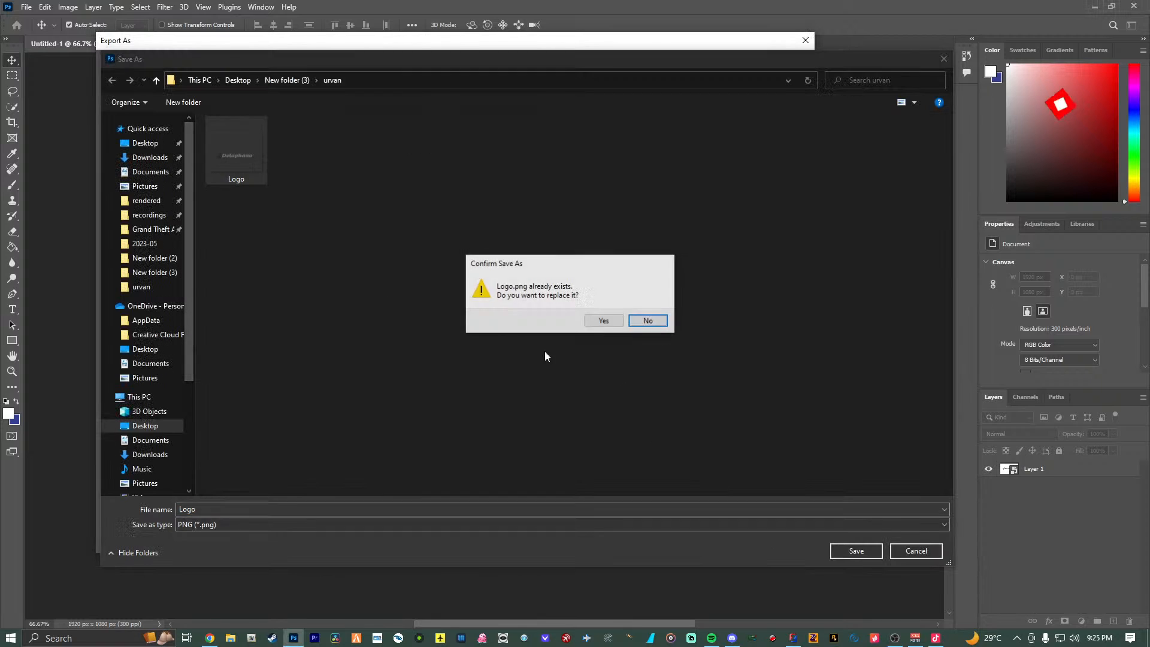
pyautogui.click(599, 321)
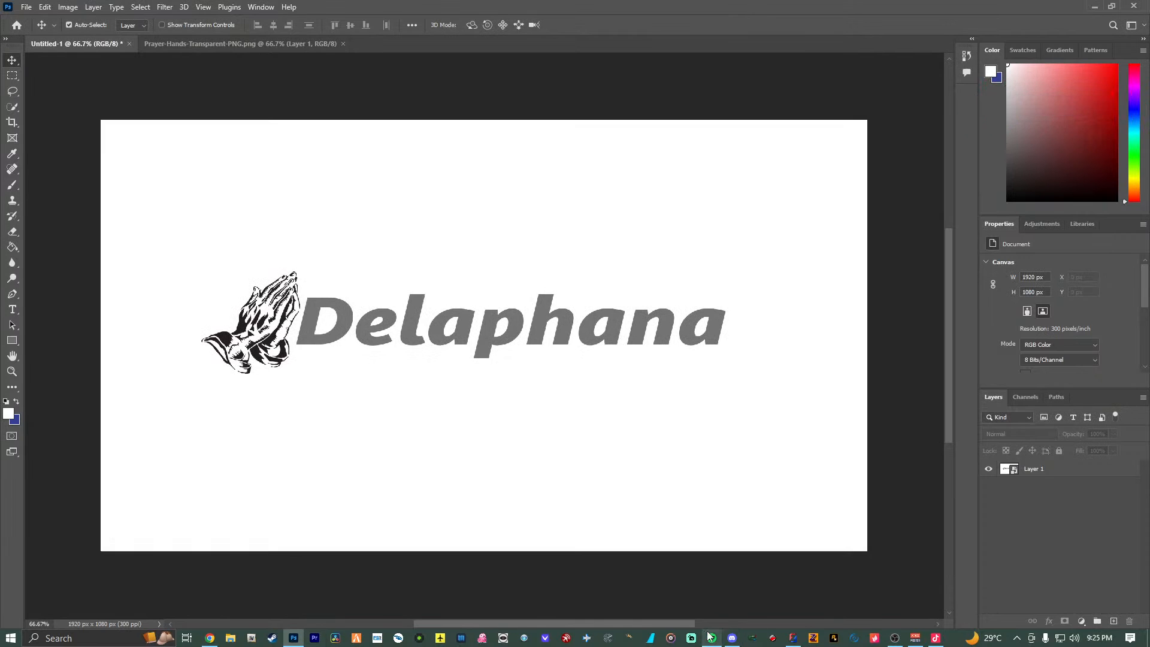
# Close the Discord window and quit Discord completely so it stops running in the background.
pyautogui.click(732, 639)
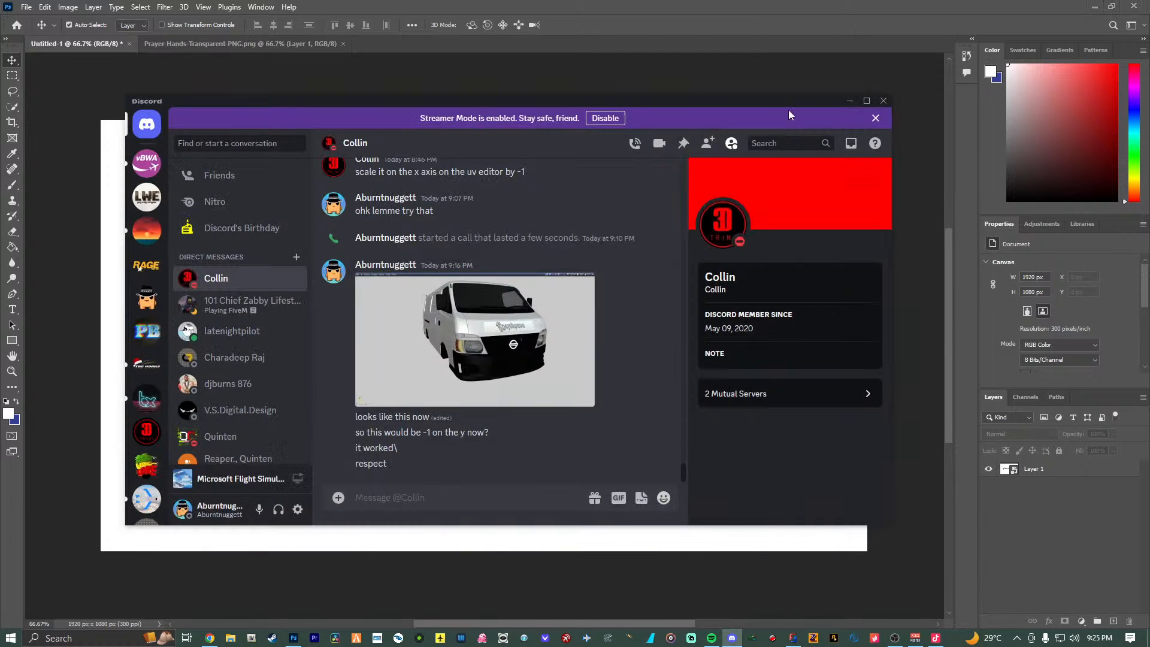
pyautogui.click(884, 101)
pyautogui.click(1016, 637)
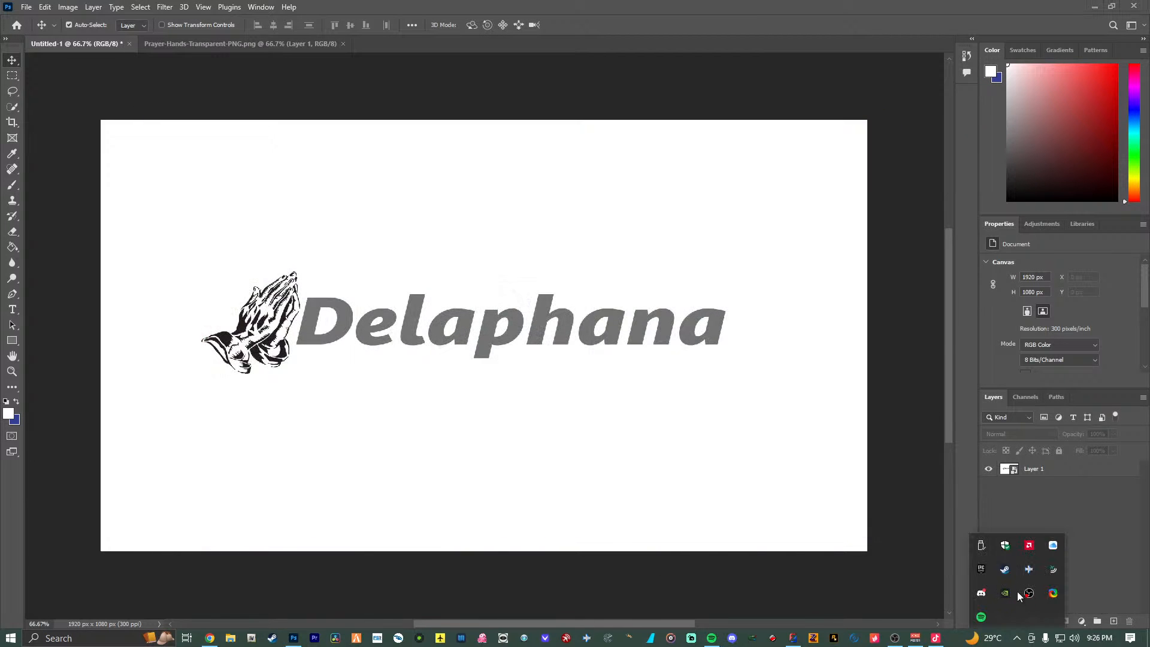
pyautogui.rightClick(980, 594)
pyautogui.click(1003, 587)
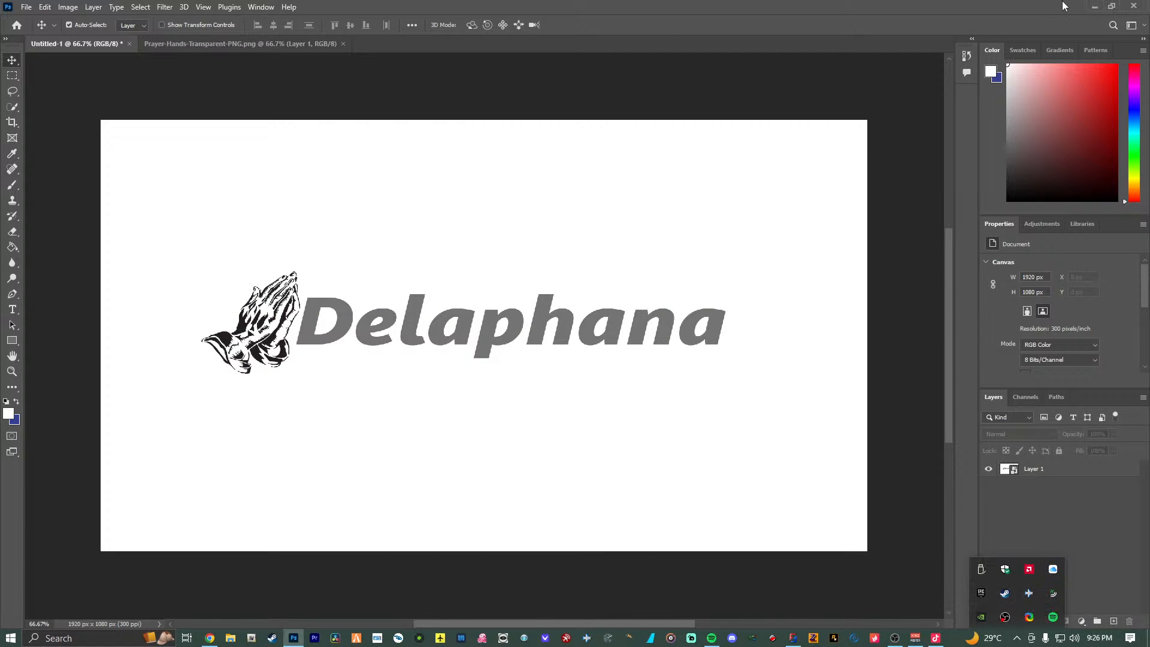
# Return to ZModeler, reselect logo.png as the logo material's DETAIL transition map, and close the material windows.
pyautogui.click(1094, 6)
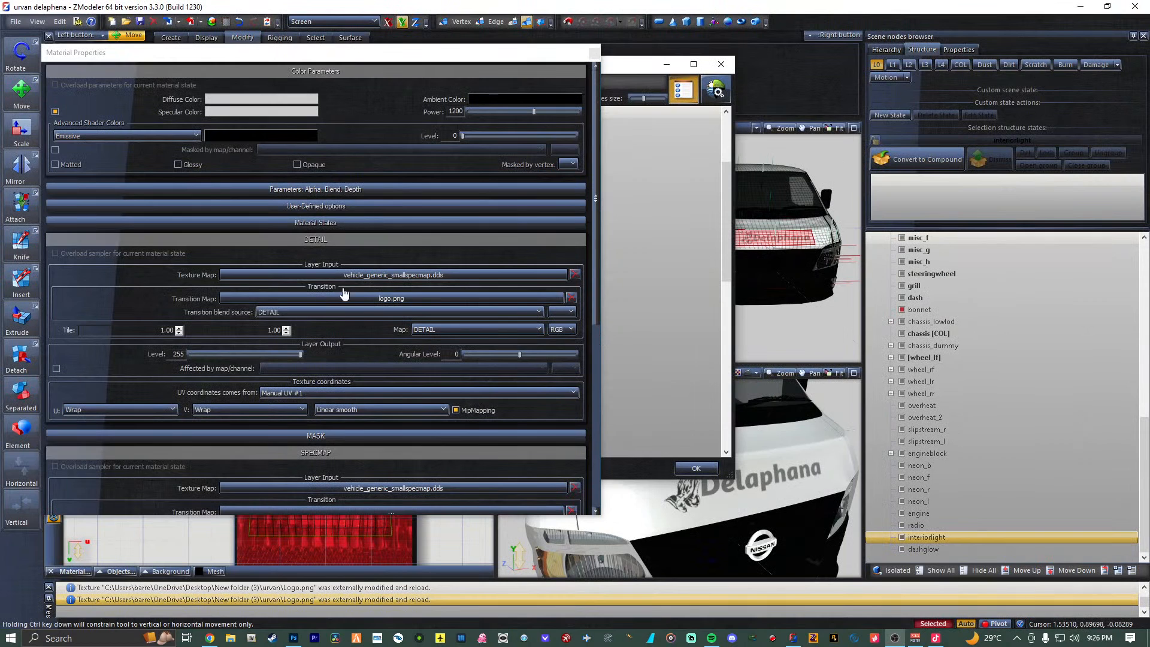
pyautogui.click(353, 298)
pyautogui.doubleClick(409, 113)
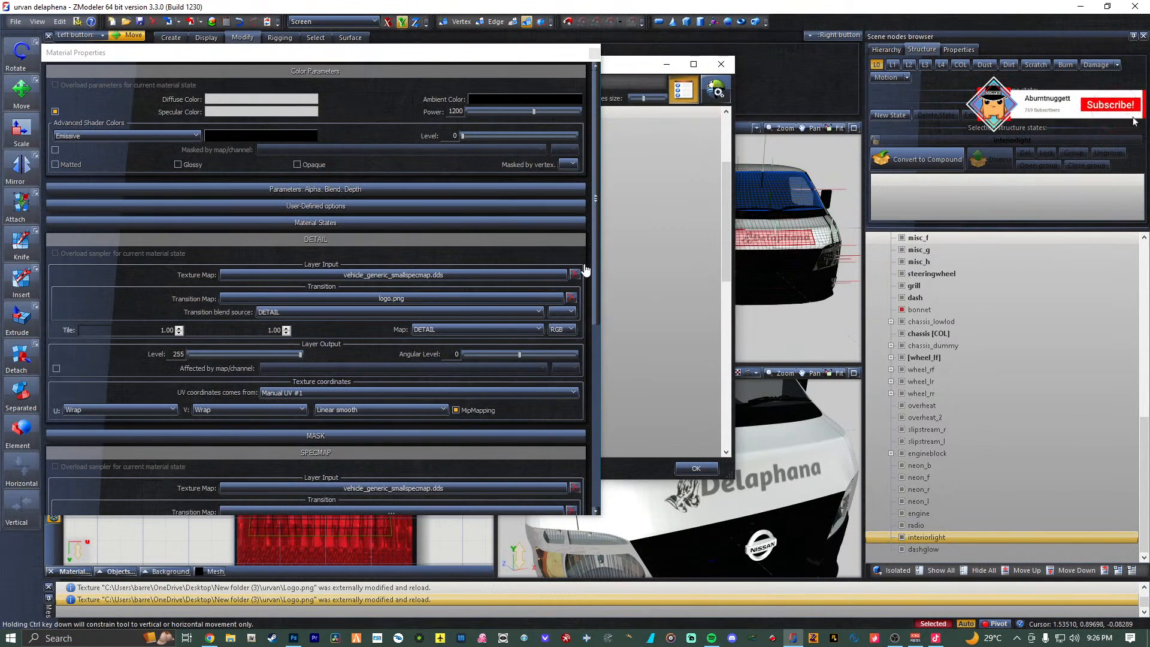
pyautogui.click(595, 55)
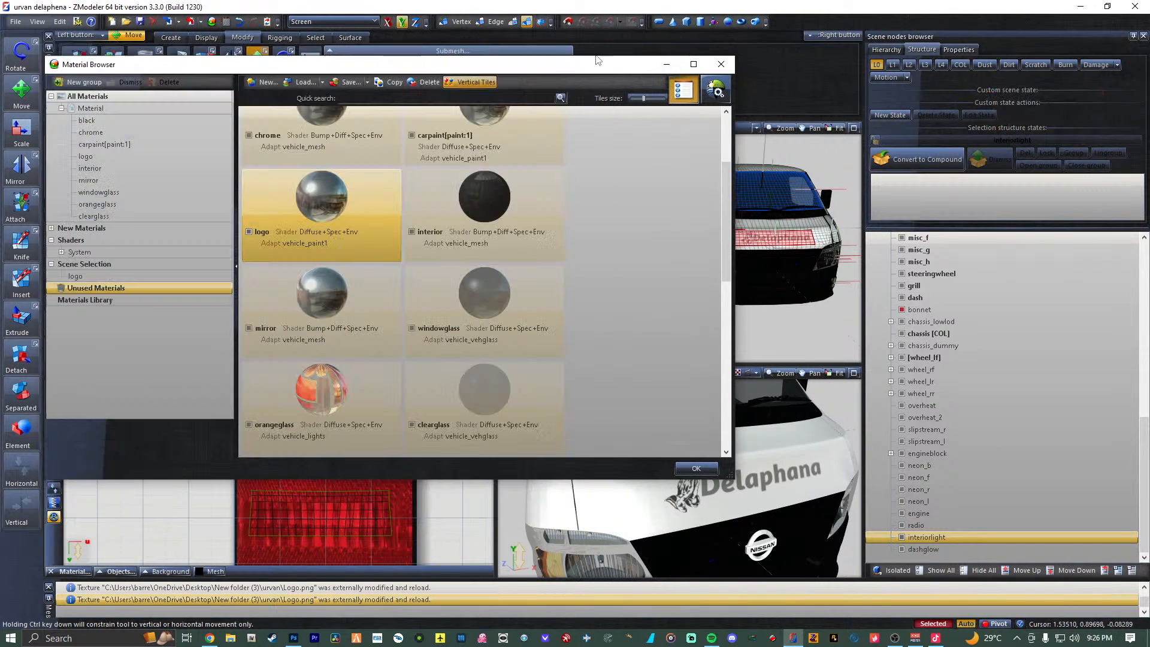
pyautogui.click(712, 468)
# Maximize the 3D view to check the updated logo on the bonnet, and clear the message log.
pyautogui.click(853, 372)
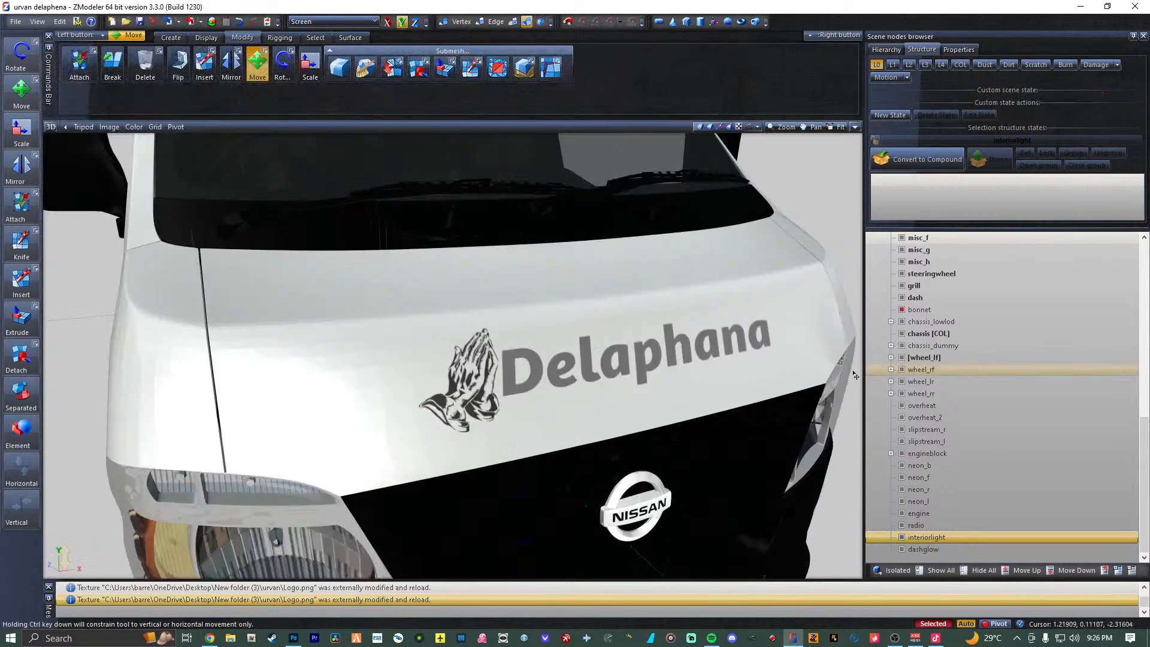
pyautogui.scroll(-3, 558, 308)
pyautogui.moveTo(558, 307); pyautogui.dragTo(584, 320, button='middle')
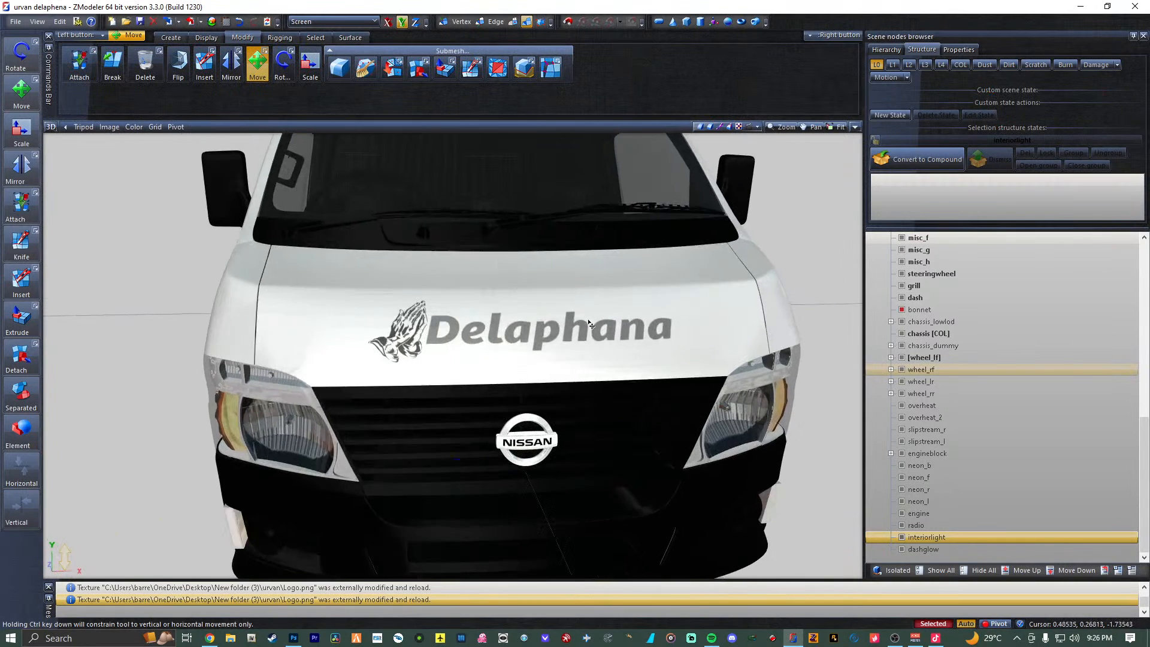
pyautogui.scroll(3, 590, 323)
pyautogui.scroll(3, 430, 343)
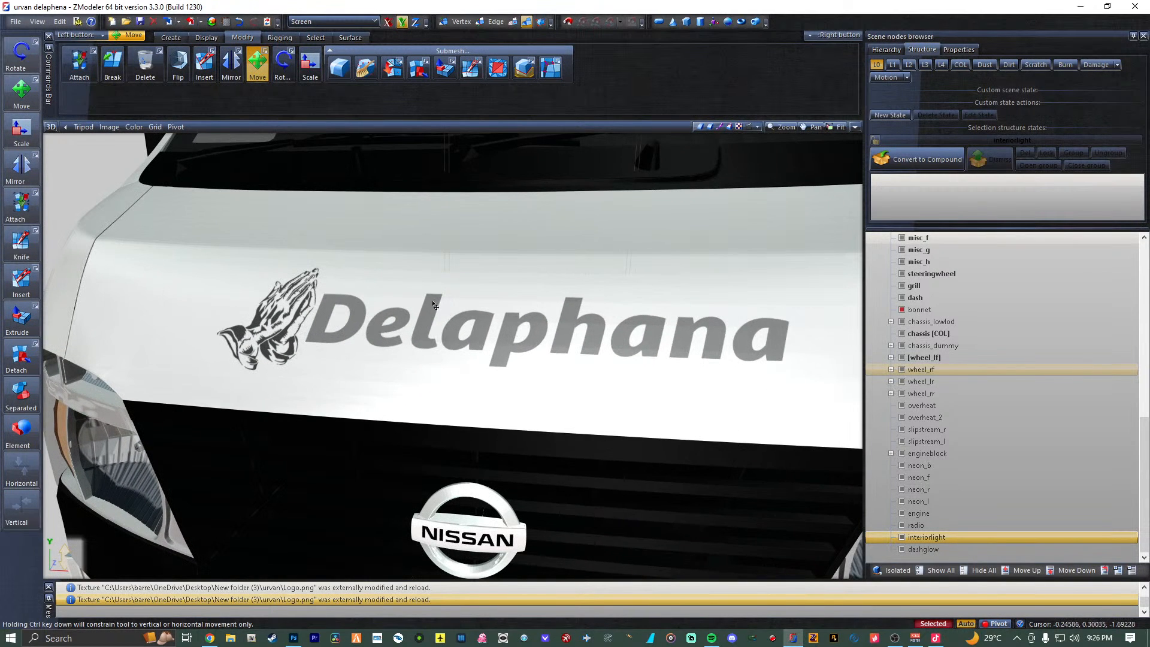
pyautogui.scroll(-3, 435, 305)
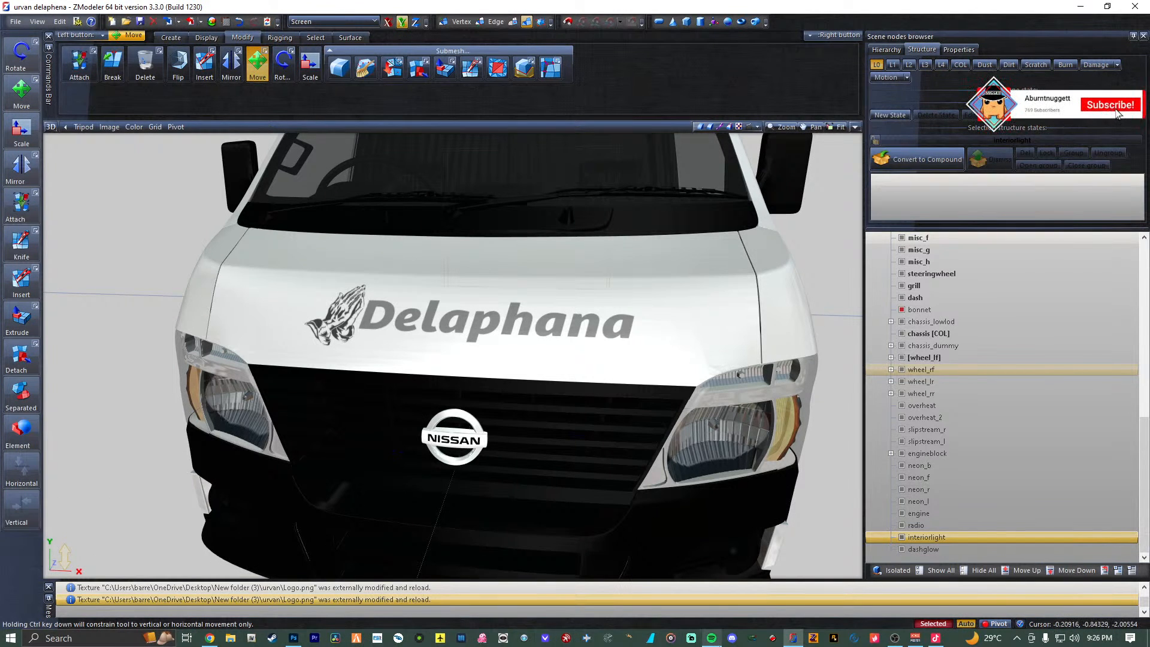
pyautogui.scroll(-3, 569, 380)
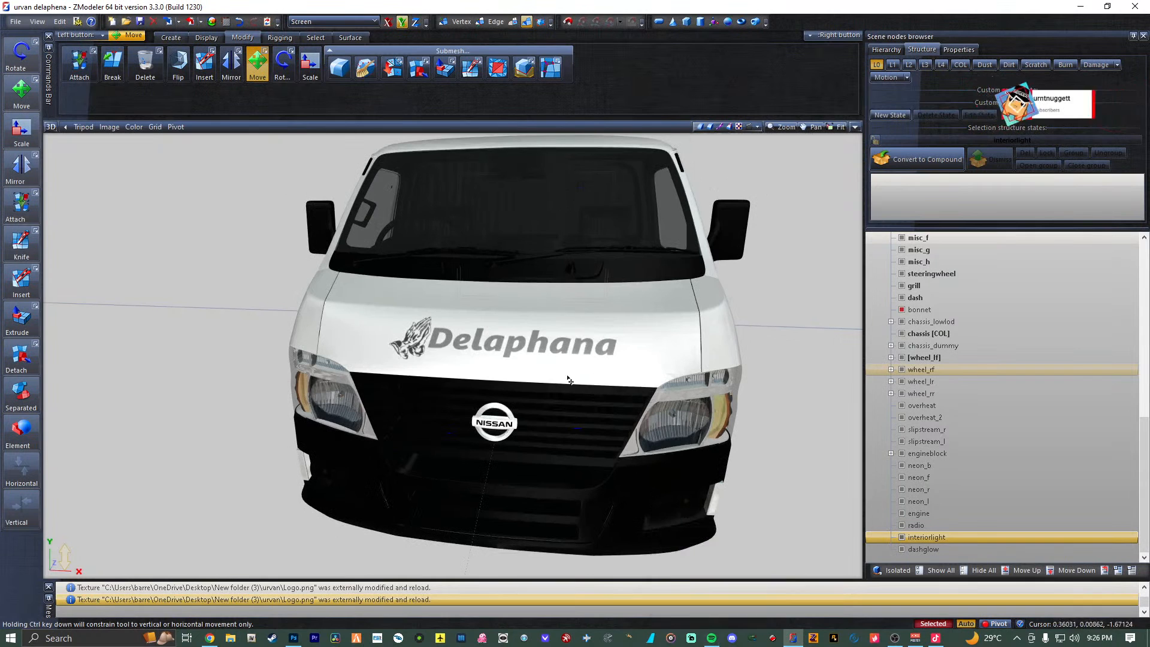
pyautogui.rightClick(382, 591)
pyautogui.click(431, 553)
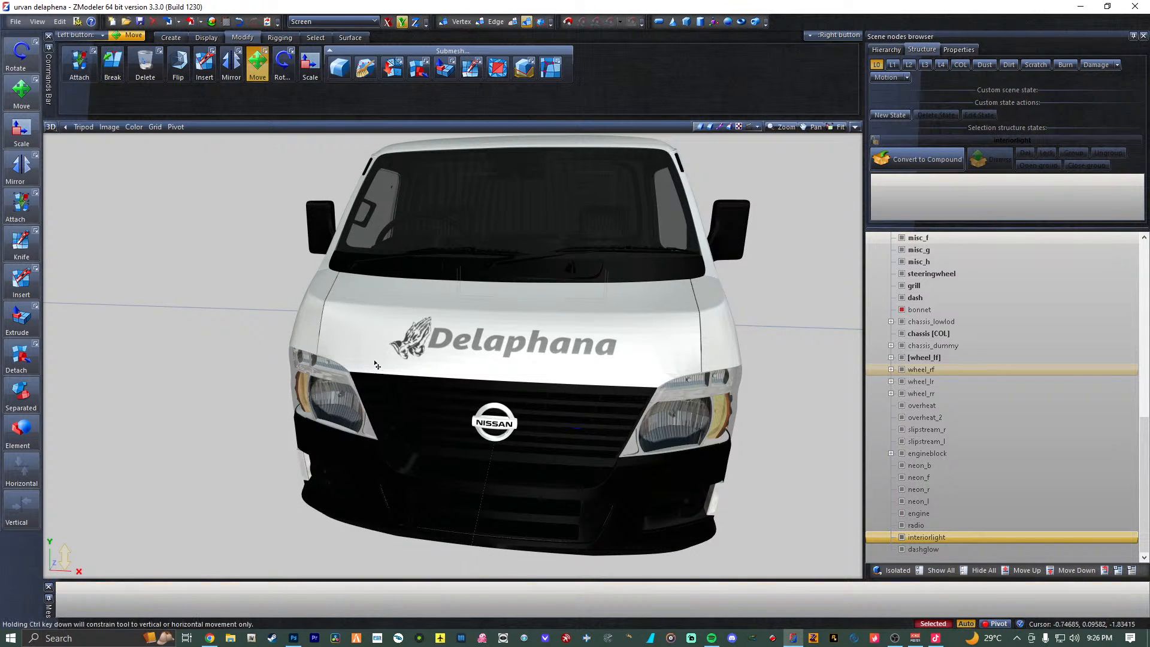
# Examine the bonnet logo from the front, and the rear and side panels of the van.
pyautogui.moveTo(377, 366); pyautogui.dragTo(492, 294, button='middle')
pyautogui.scroll(2, 493, 293)
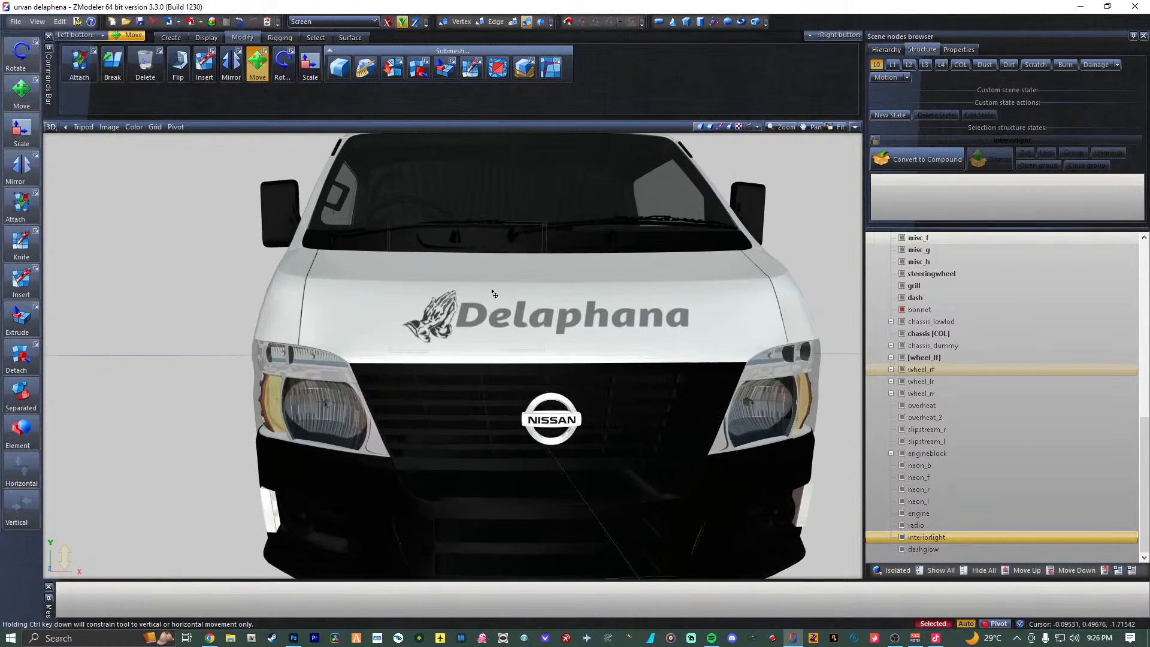
pyautogui.scroll(2, 492, 294)
pyautogui.scroll(-6, 502, 296)
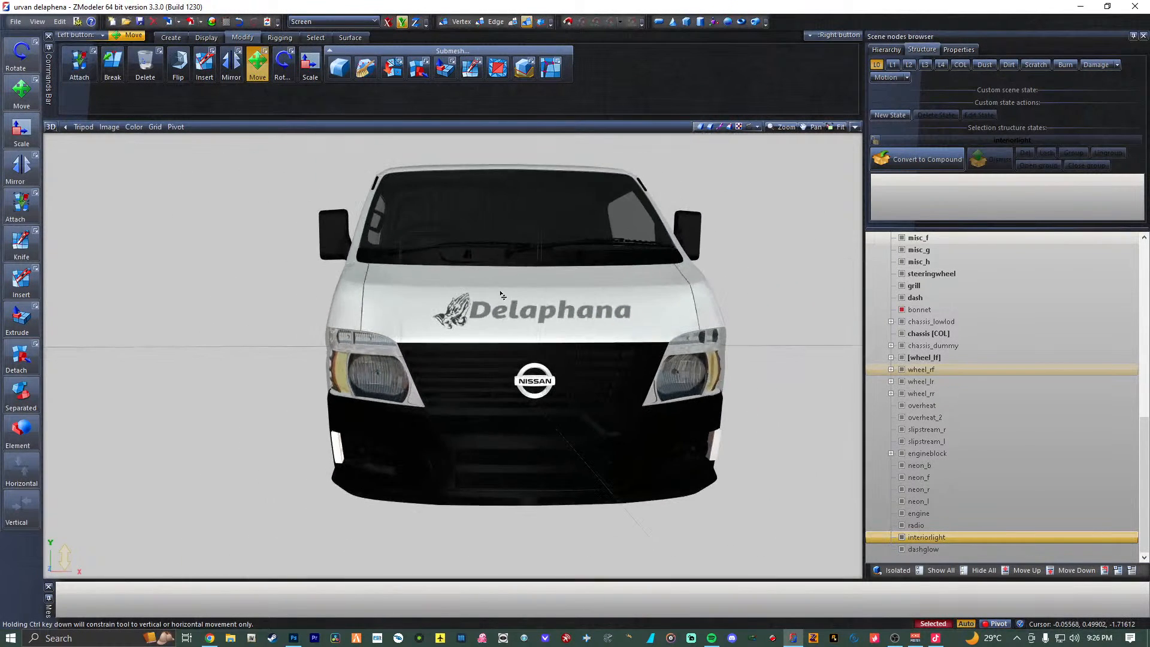
pyautogui.scroll(5, 502, 295)
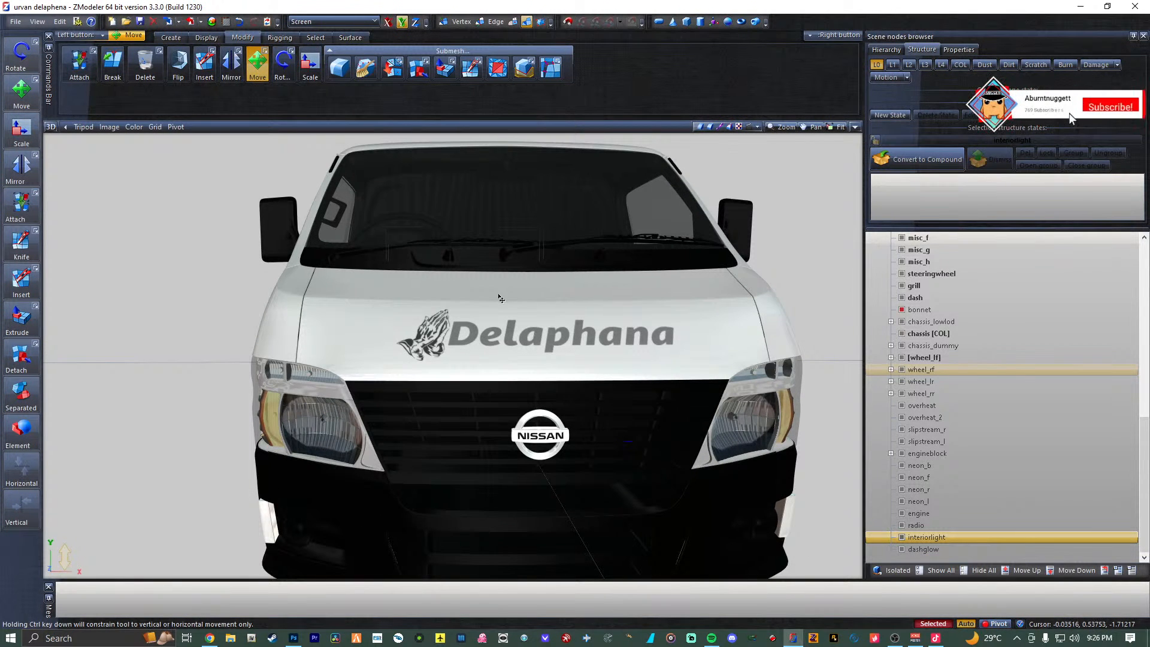
pyautogui.scroll(-2, 427, 325)
pyautogui.moveTo(427, 325); pyautogui.dragTo(531, 329, button='middle')
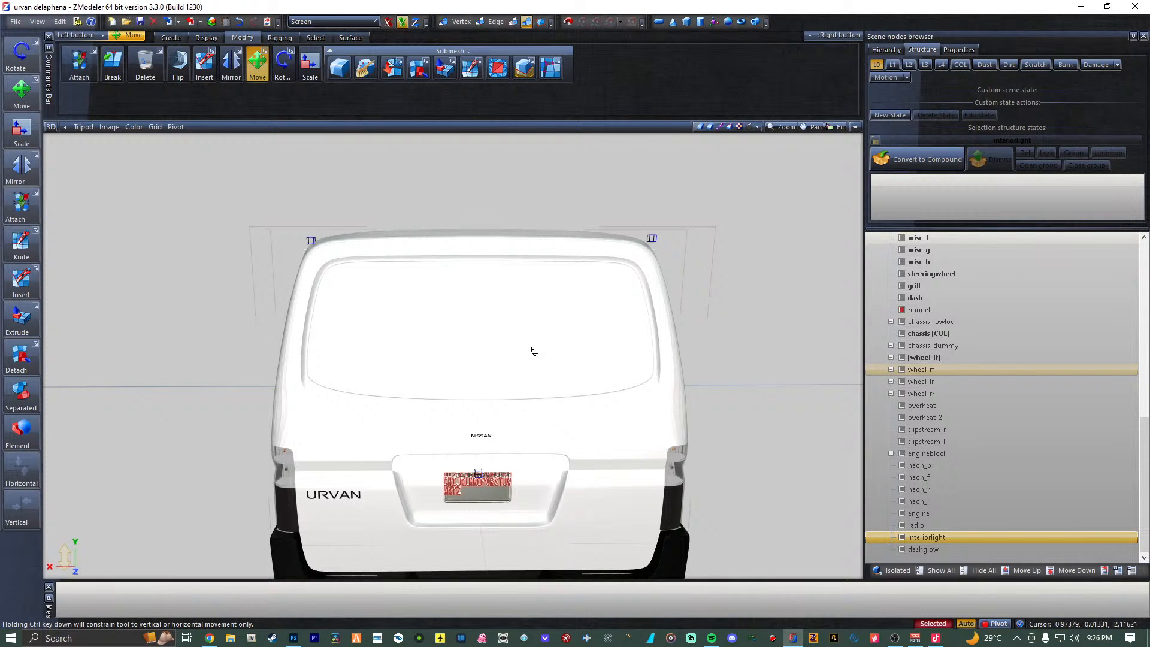
pyautogui.scroll(-5, 533, 354)
pyautogui.moveTo(418, 359); pyautogui.dragTo(662, 348, button='middle')
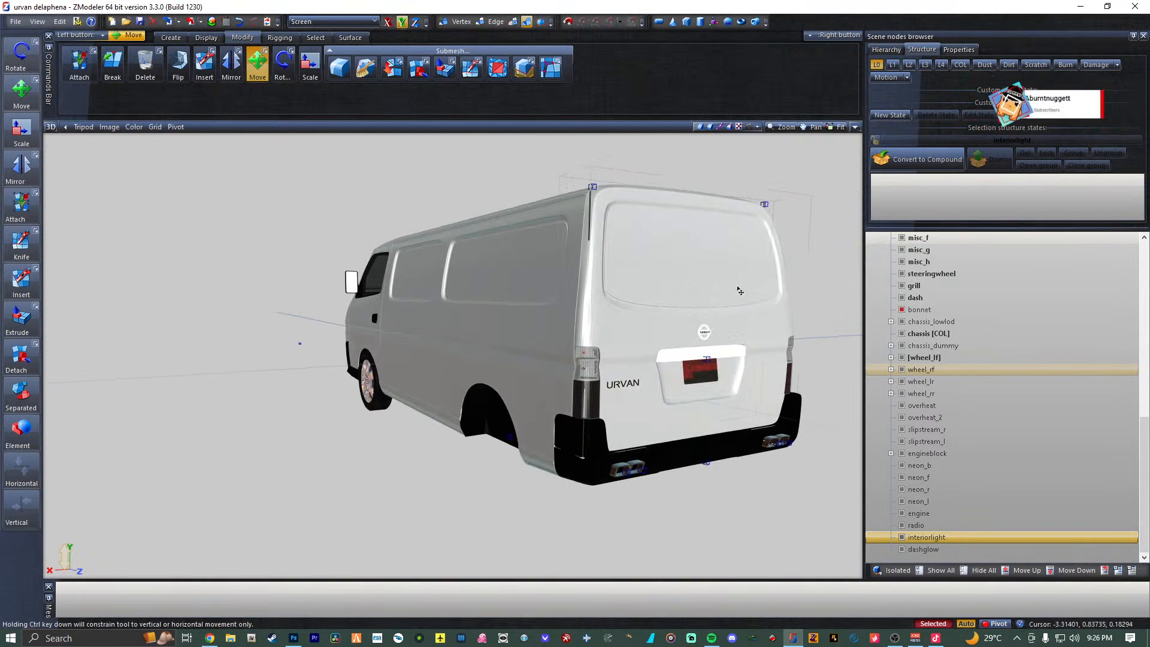
# Hide all van parts except the bonnet and its separate logo panel.
pyautogui.click(977, 570)
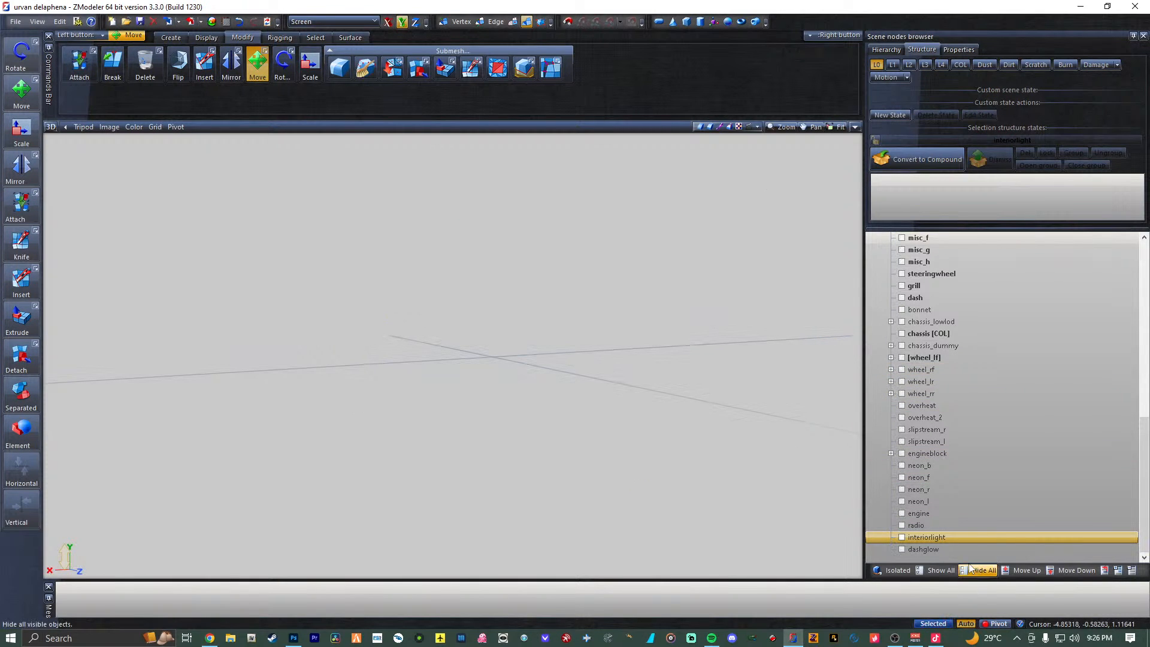
pyautogui.click(937, 569)
pyautogui.scroll(12, 989, 455)
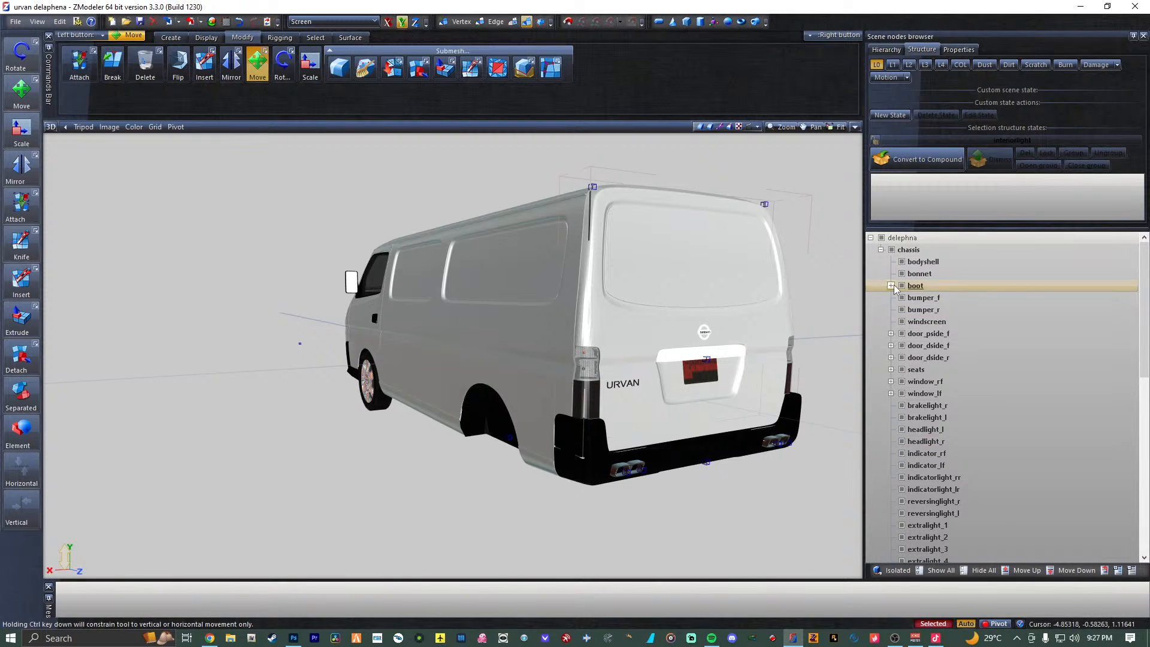
pyautogui.scroll(-8, 949, 437)
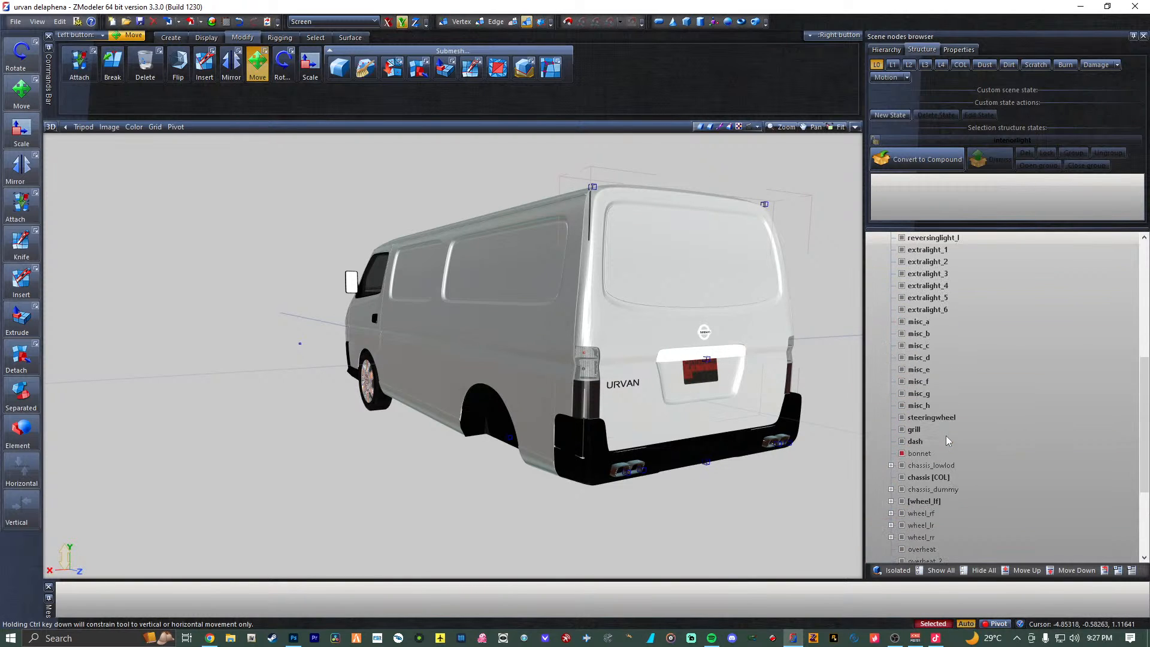
pyautogui.click(981, 570)
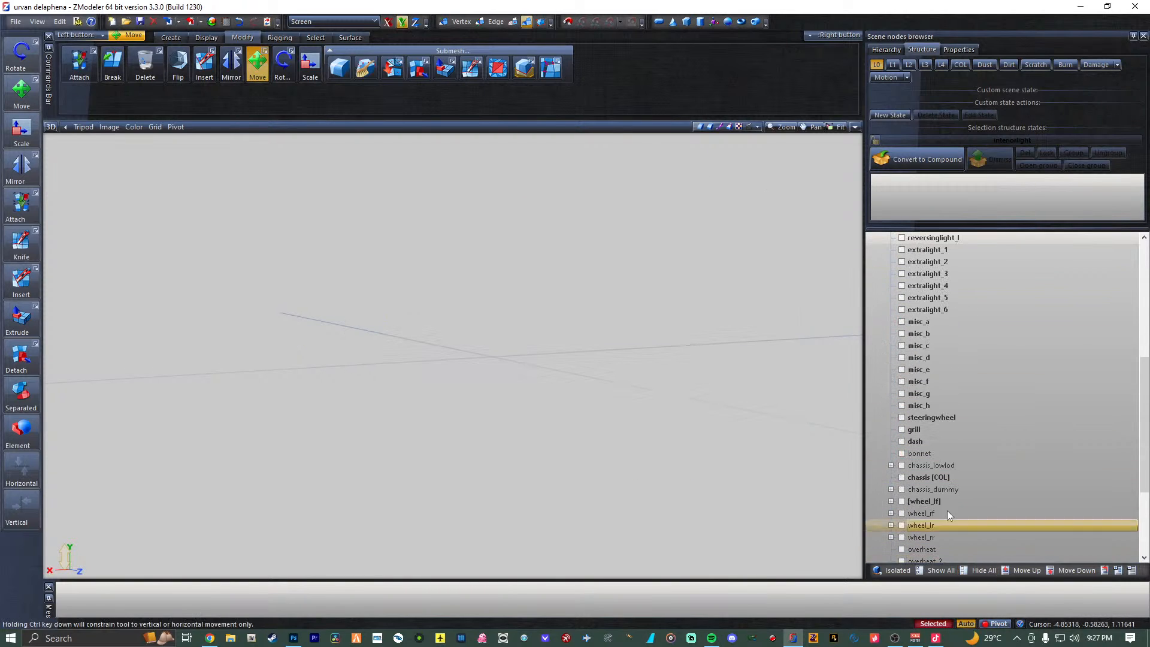
pyautogui.click(899, 453)
pyautogui.scroll(8, 935, 324)
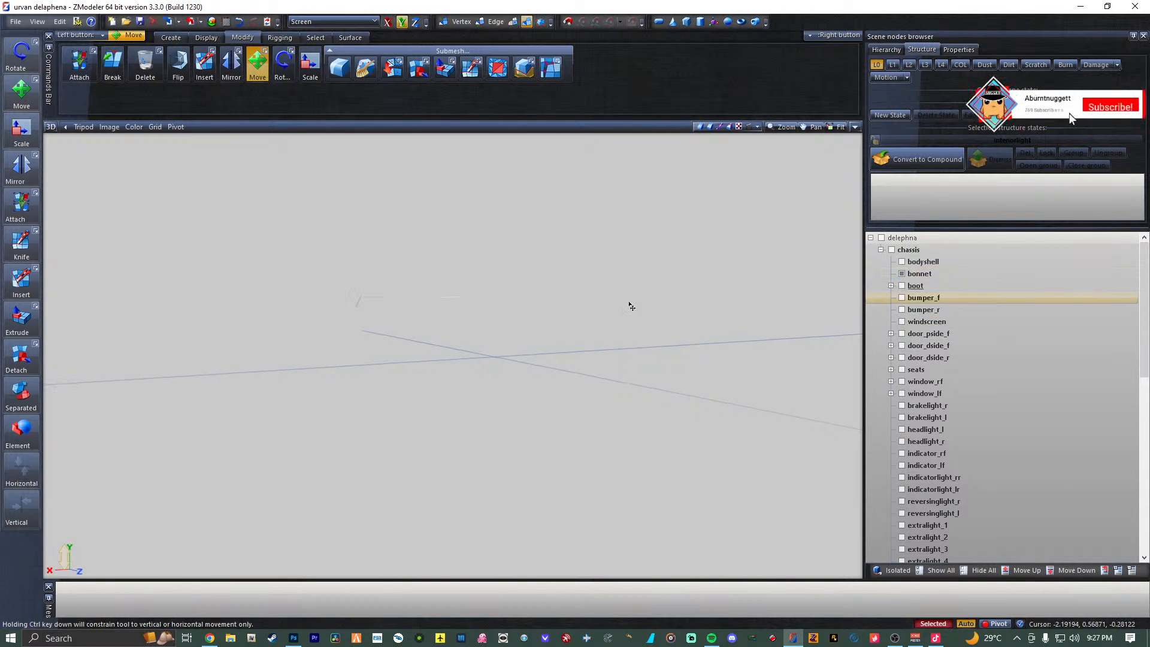
# In a maximized Perspective view, attach the Delaphana logo panel to the surrounding bonnet mesh.
pyautogui.moveTo(519, 342); pyautogui.dragTo(390, 339, button='middle')
pyautogui.click(857, 130)
pyautogui.click(857, 130)
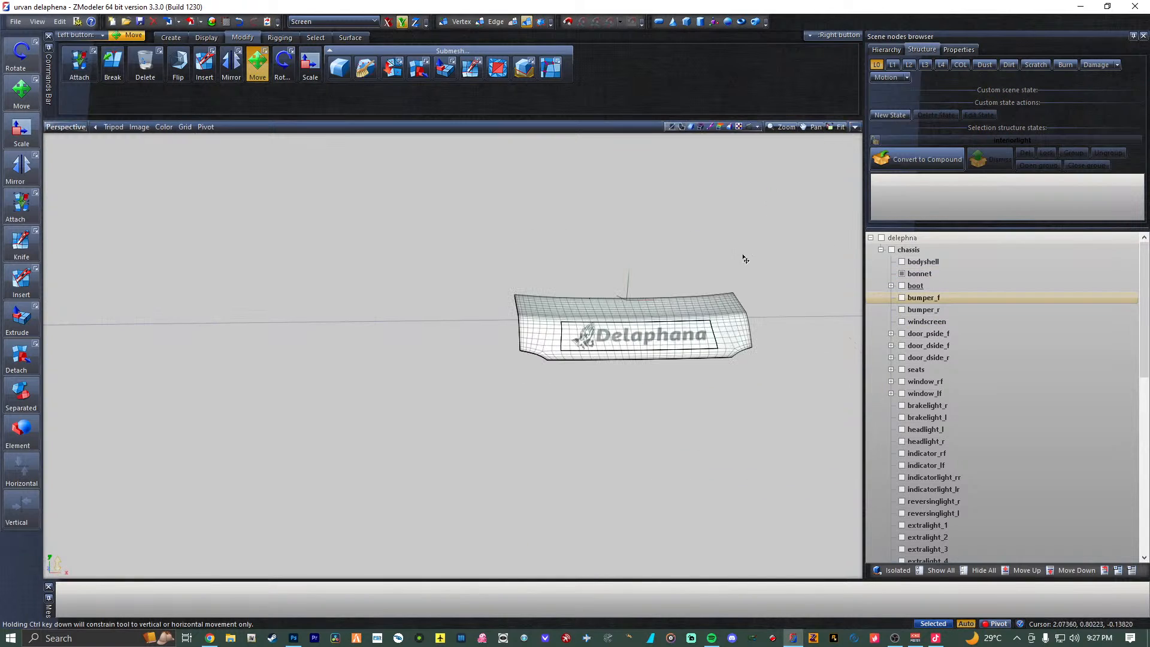
pyautogui.scroll(5, 752, 347)
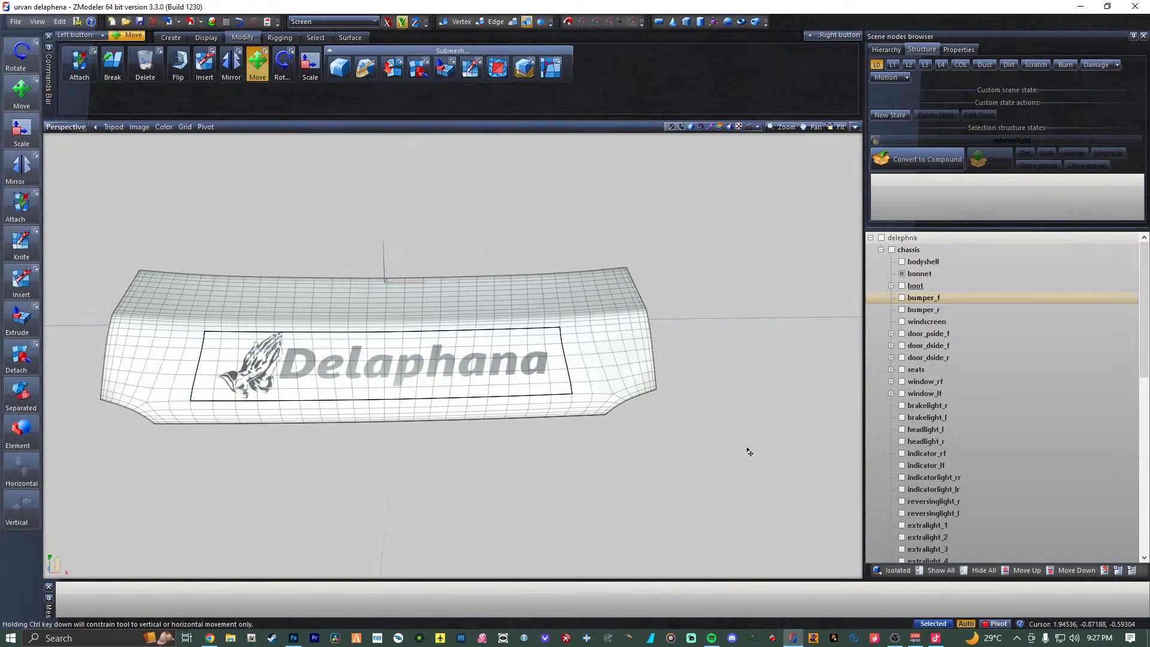
pyautogui.click(901, 273)
pyautogui.click(902, 274)
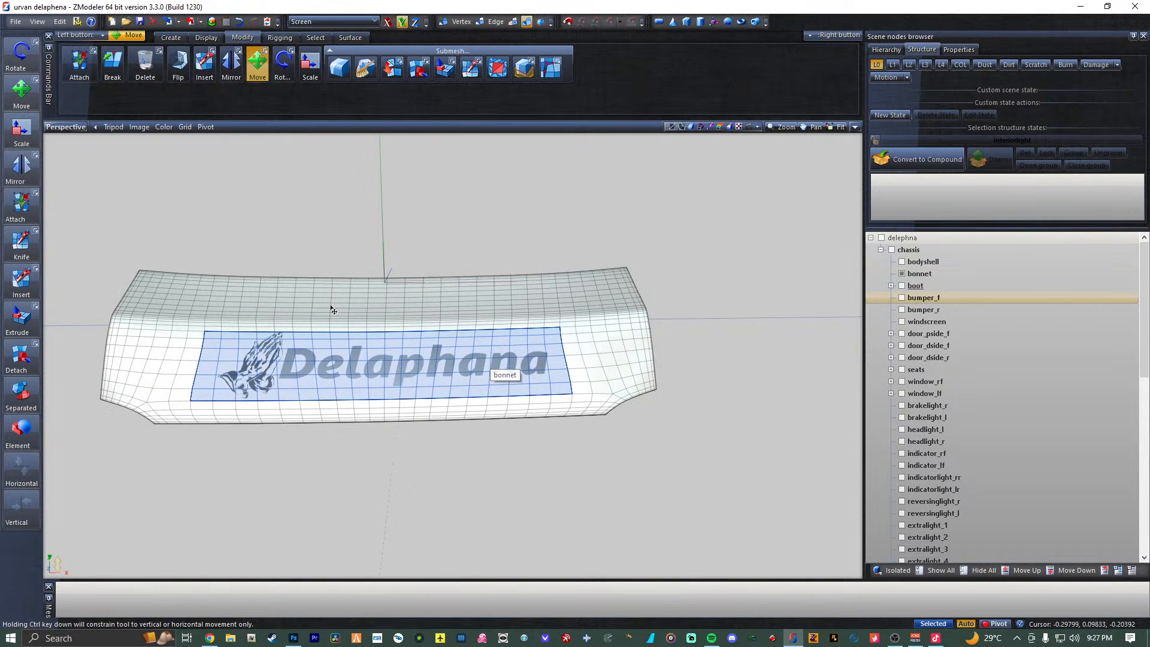
pyautogui.click(21, 204)
pyautogui.click(363, 378)
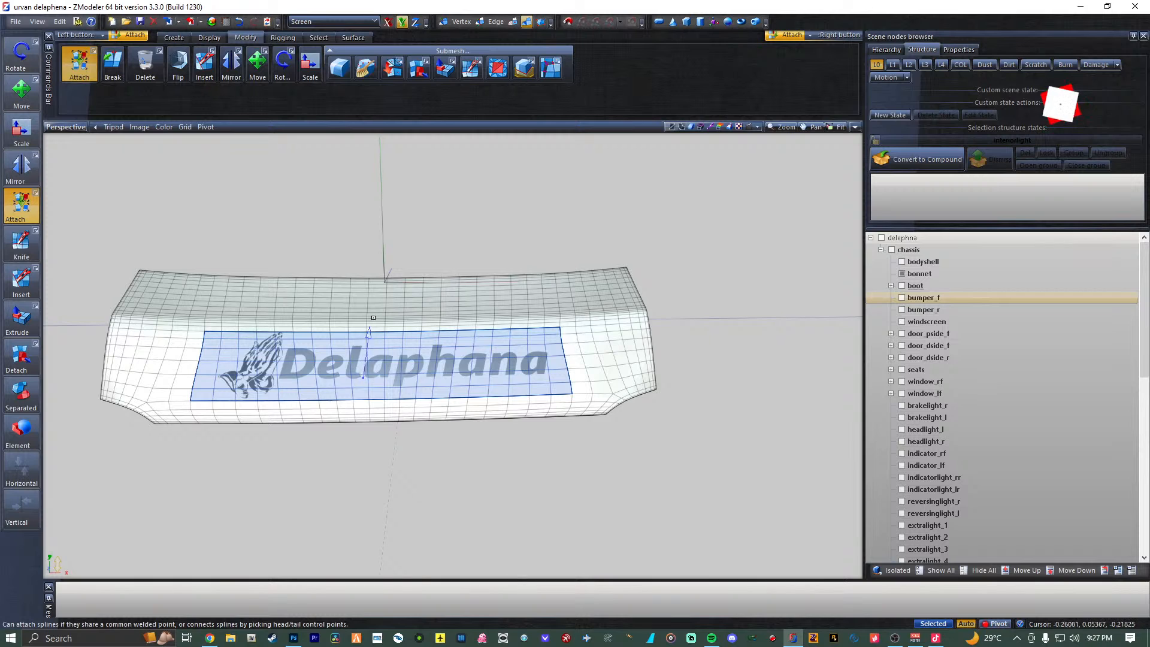
pyautogui.click(373, 318)
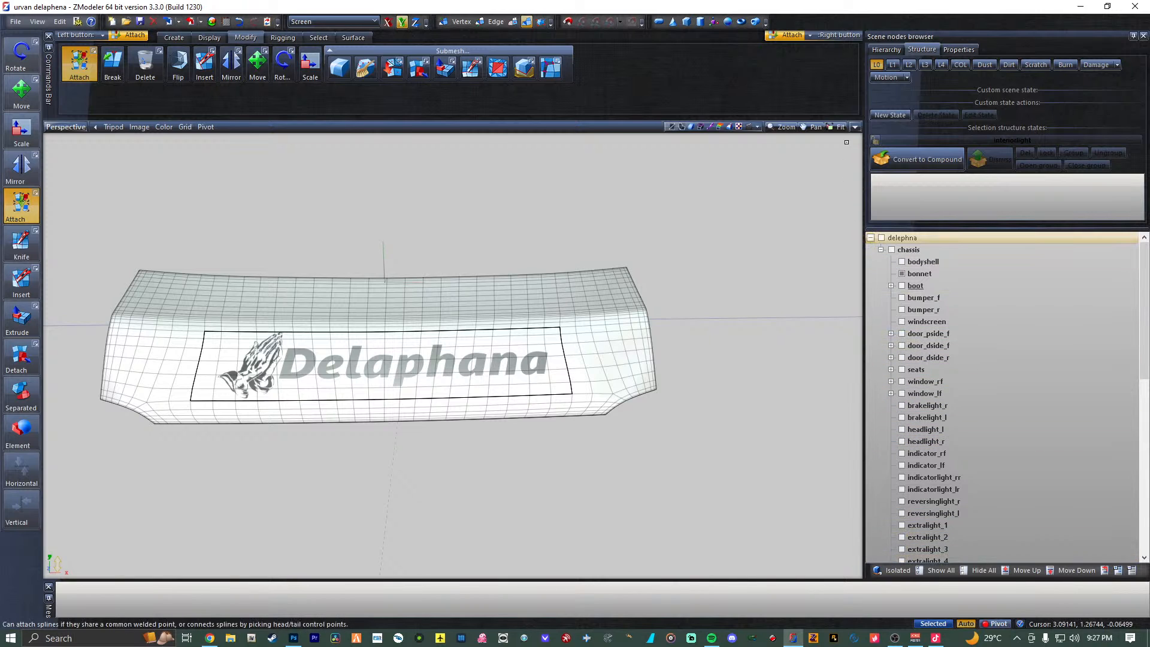
# Check the attached bonnet and logo in the maximized 3D view, and switch back to the logo document in Photoshop.
pyautogui.click(855, 127)
pyautogui.click(854, 373)
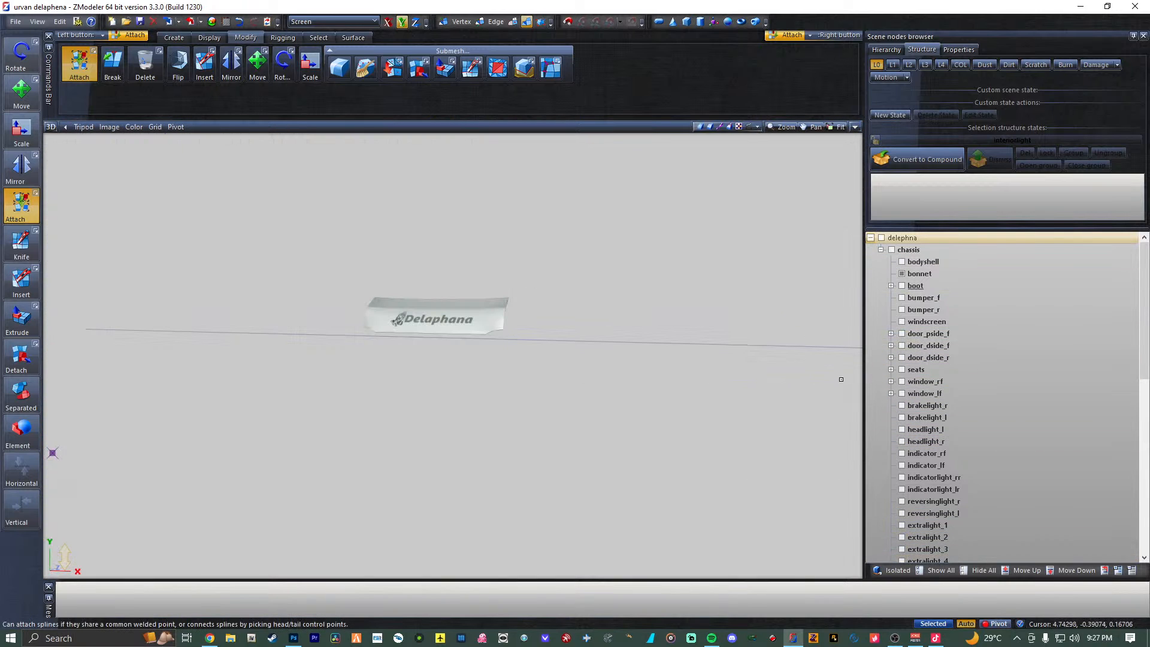
pyautogui.scroll(2, 361, 304)
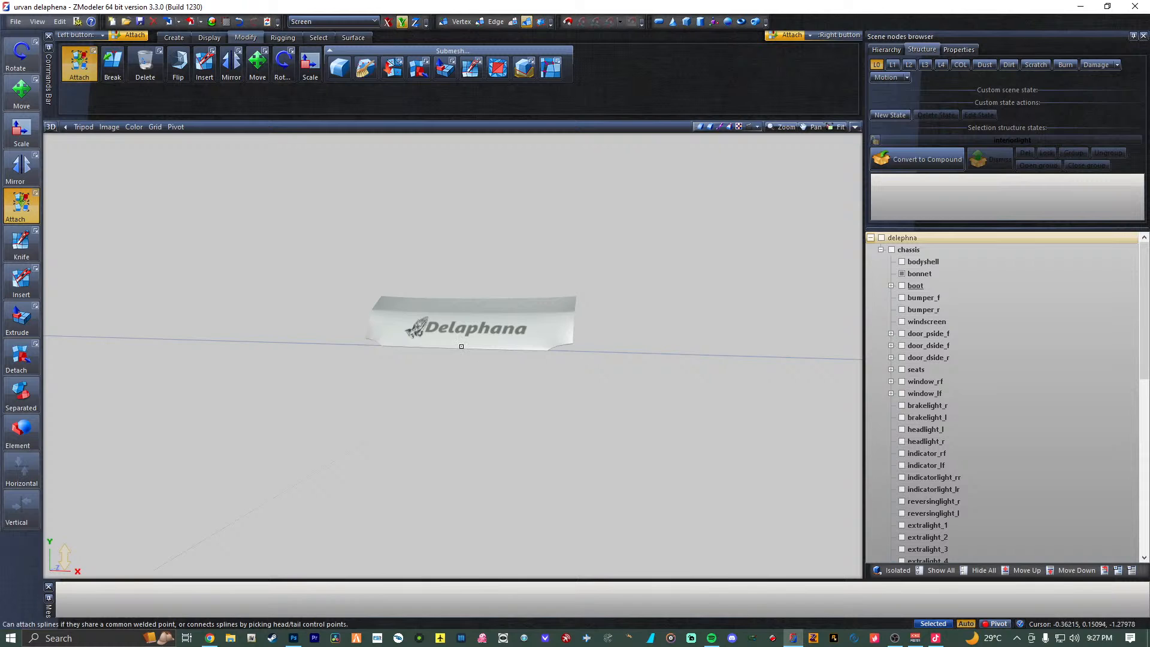
pyautogui.moveTo(501, 358); pyautogui.dragTo(552, 356, button='middle')
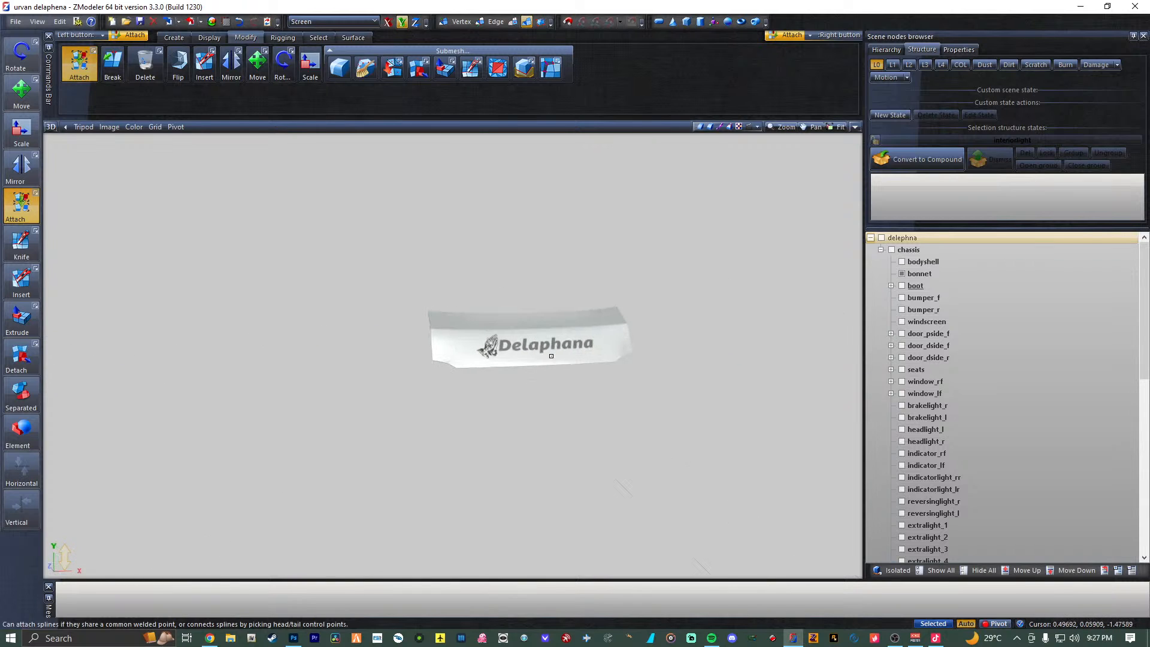
pyautogui.click(290, 641)
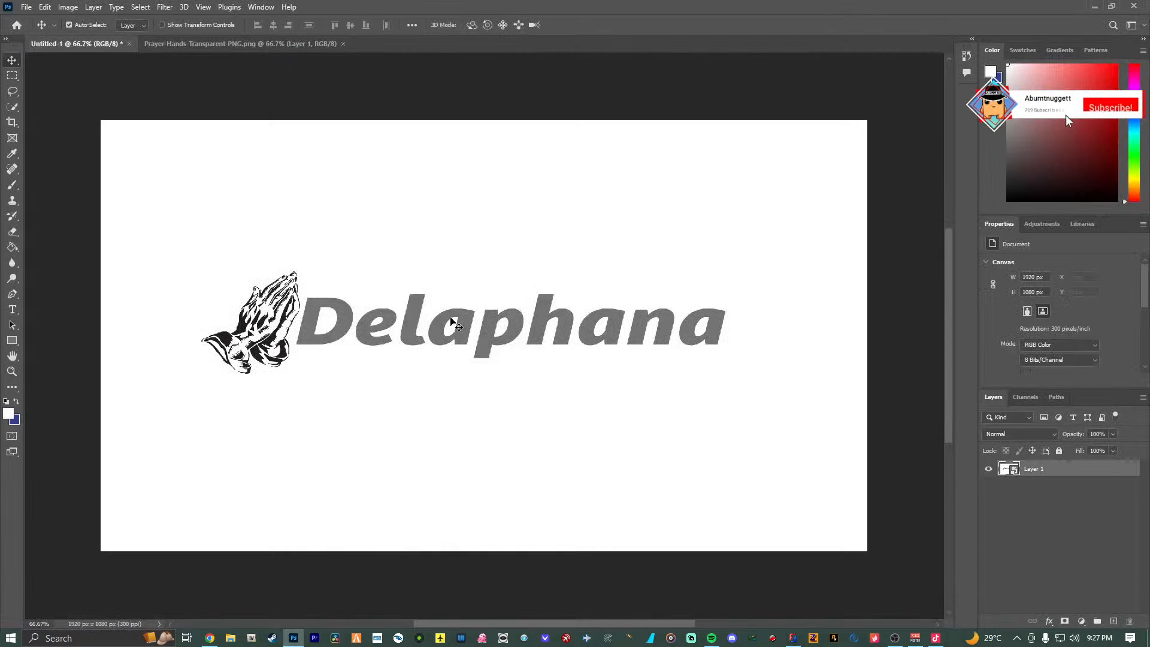
# Undo the conversion that combined the logo with its white rectangle, and toggle the logo layer's visibility to check it.
pyautogui.click(475, 333)
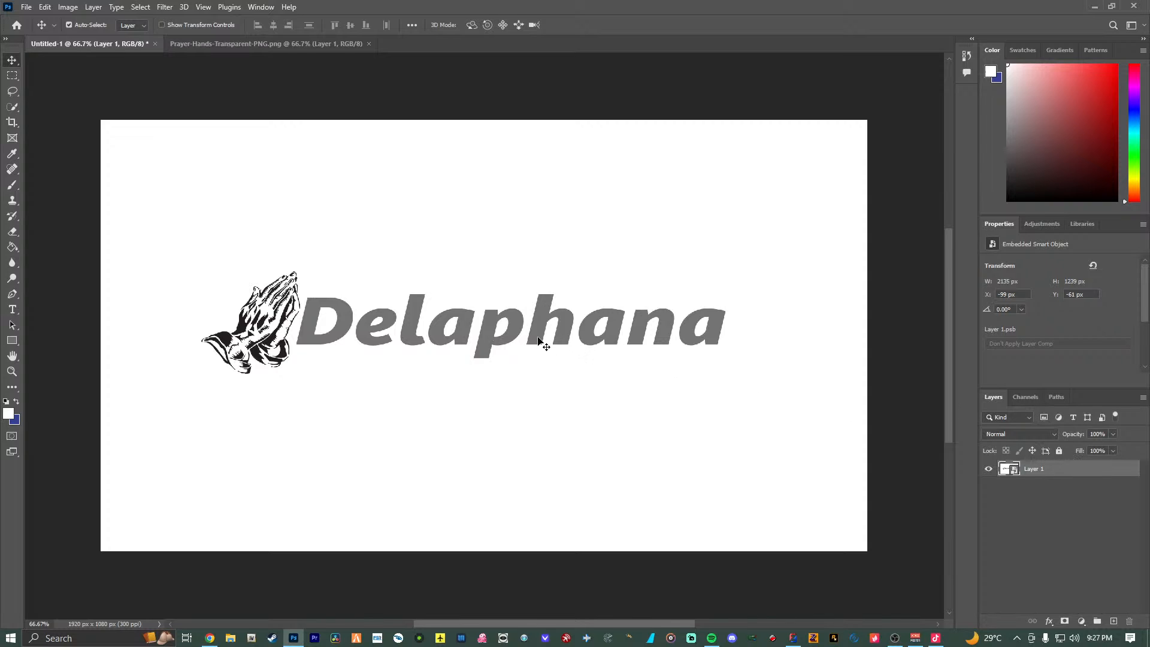
pyautogui.click(40, 7)
pyautogui.click(79, 21)
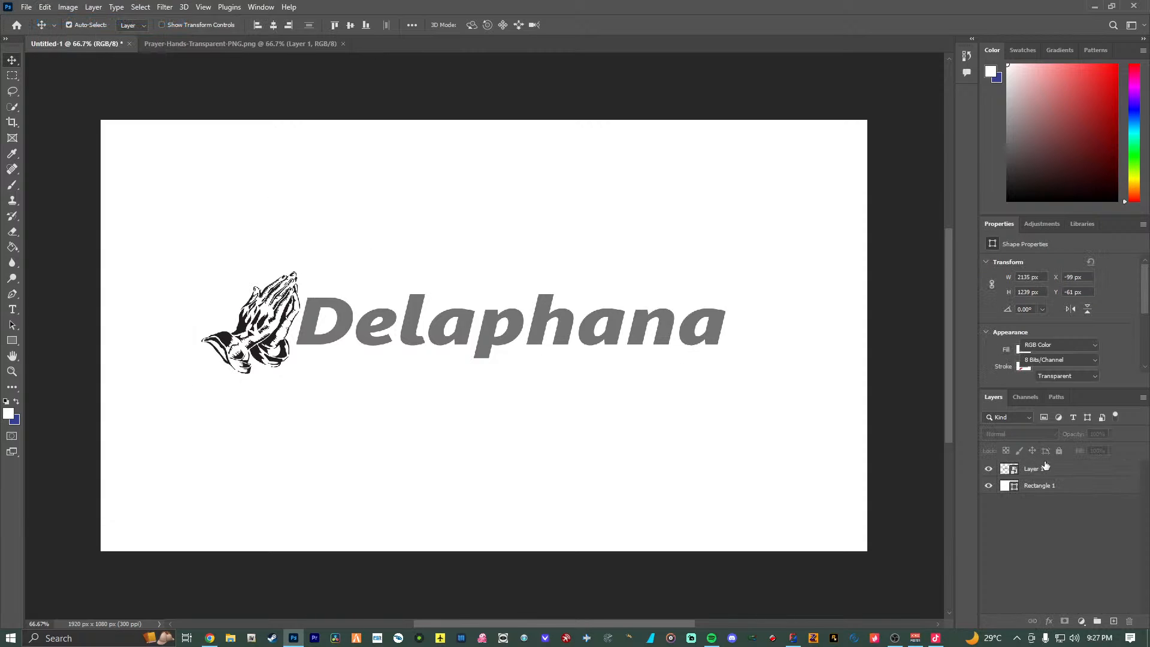
pyautogui.click(1073, 472)
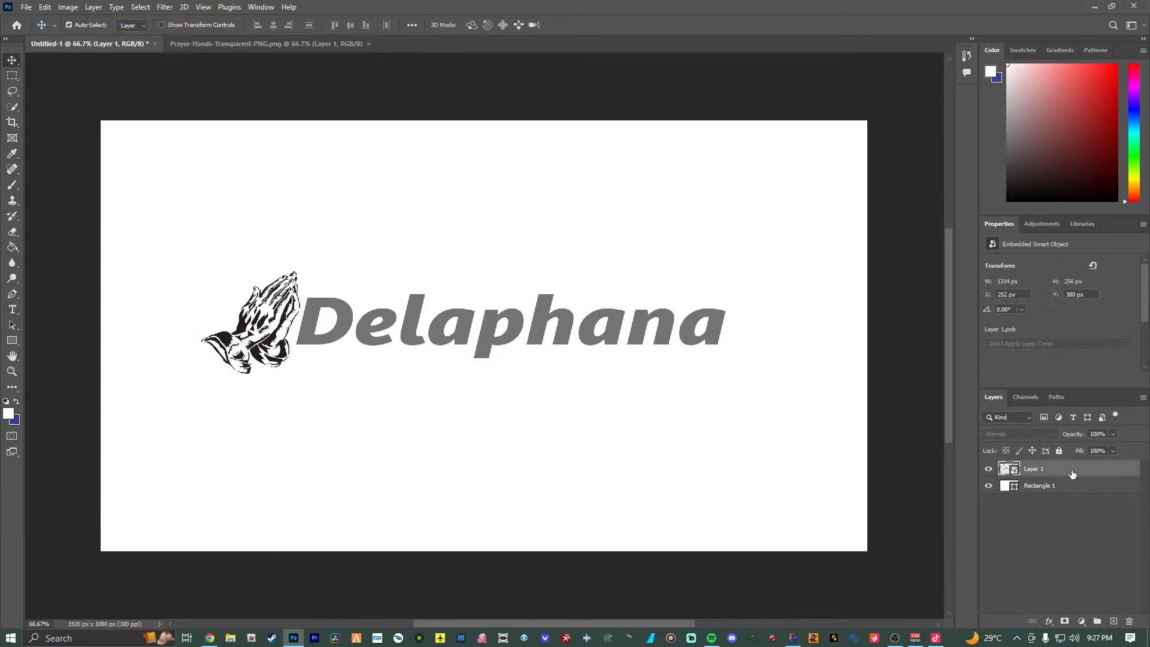
pyautogui.click(989, 469)
pyautogui.click(989, 469)
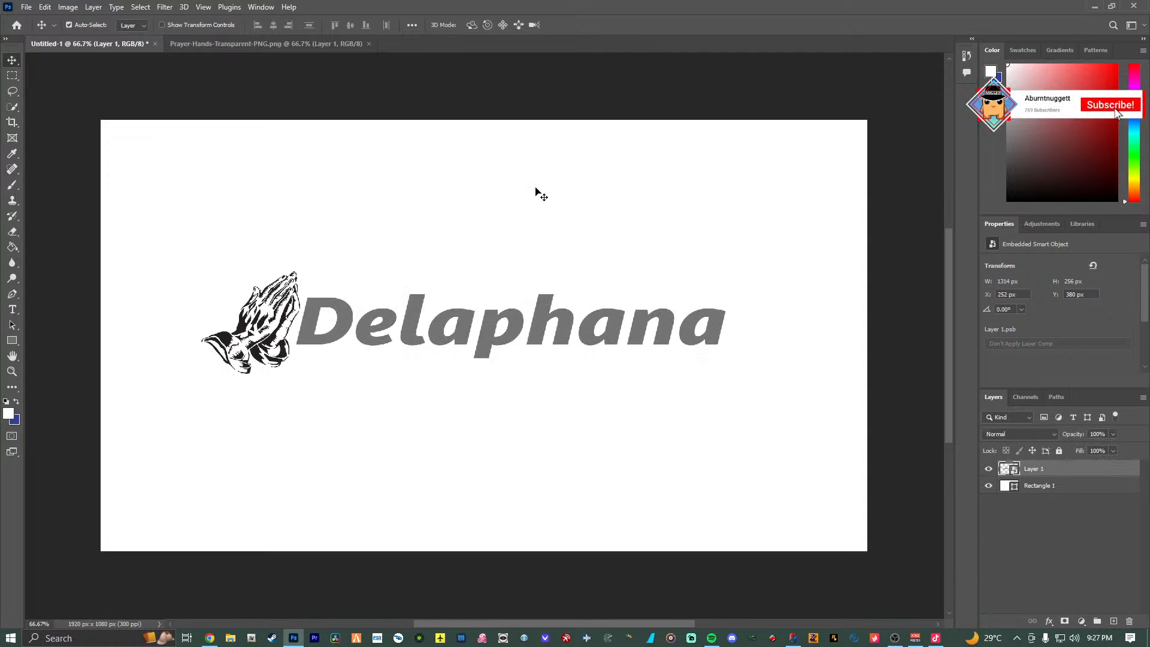
# Undo the visibility toggles, and step back past the layer reordering and the white background rectangle.
pyautogui.click(68, 7)
pyautogui.click(45, 7)
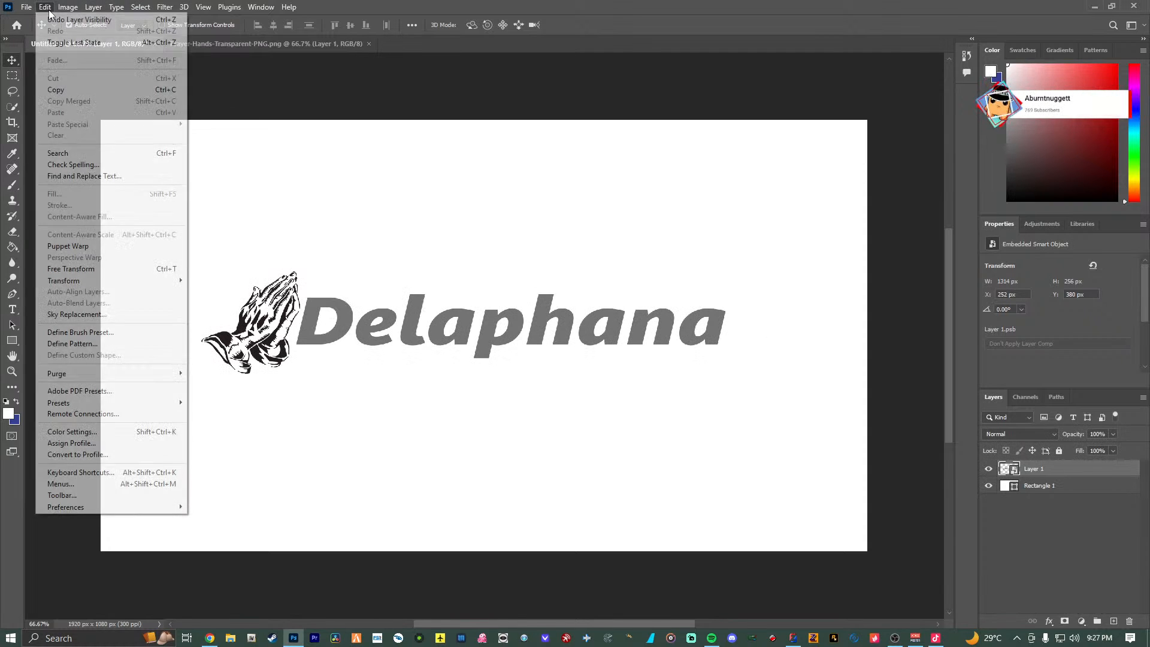
pyautogui.click(65, 22)
pyautogui.click(47, 8)
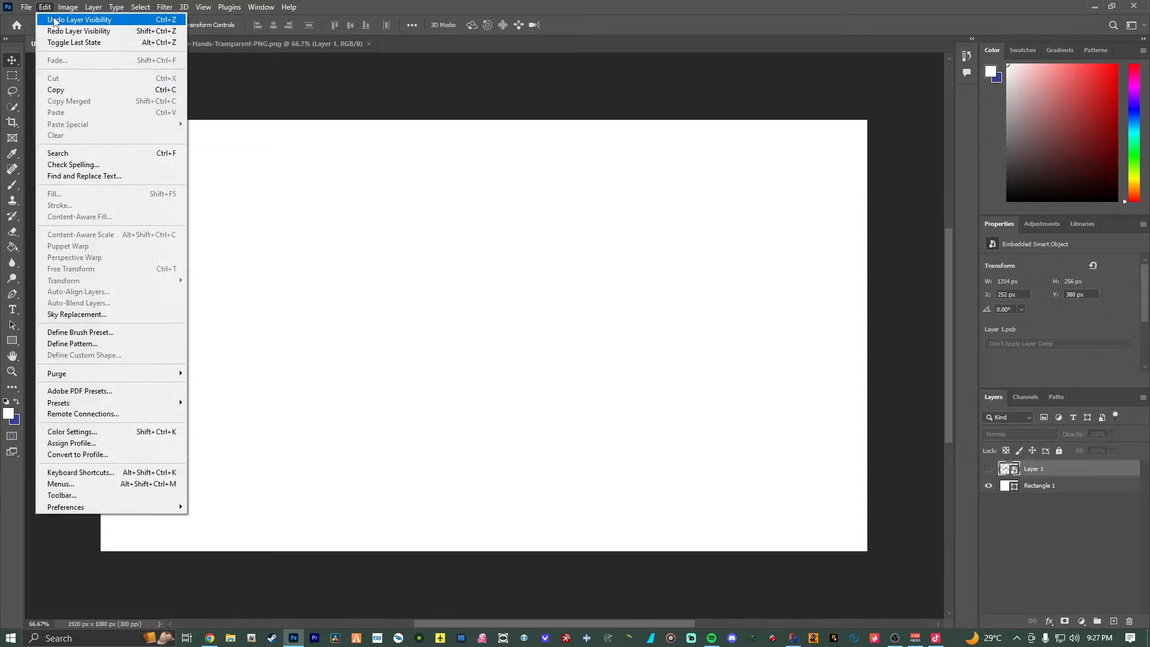
pyautogui.click(56, 20)
pyautogui.click(46, 7)
pyautogui.click(56, 20)
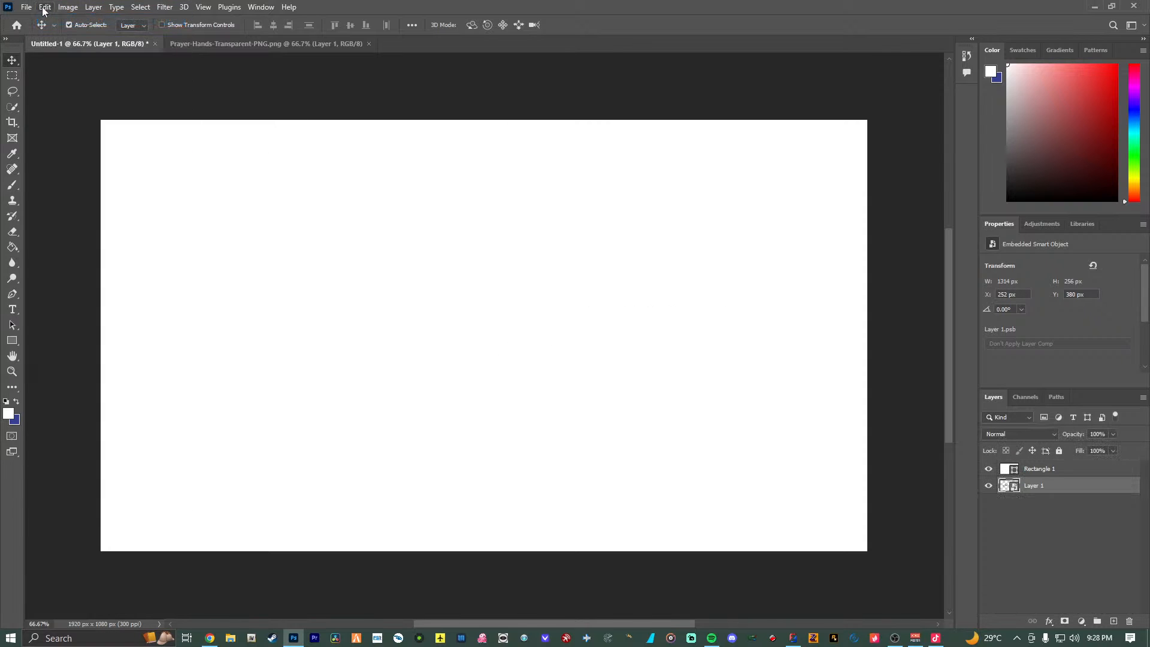
pyautogui.click(45, 7)
pyautogui.click(55, 20)
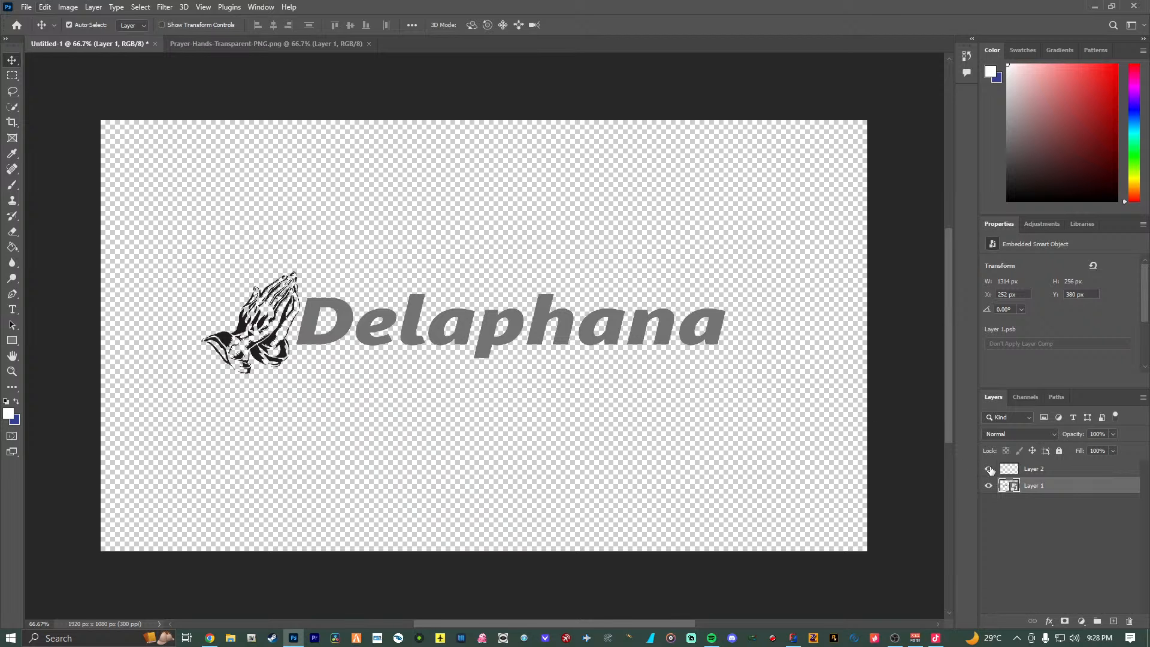
# Hide and show the logo layer on the transparent canvas, and undo both visibility changes.
pyautogui.click(989, 485)
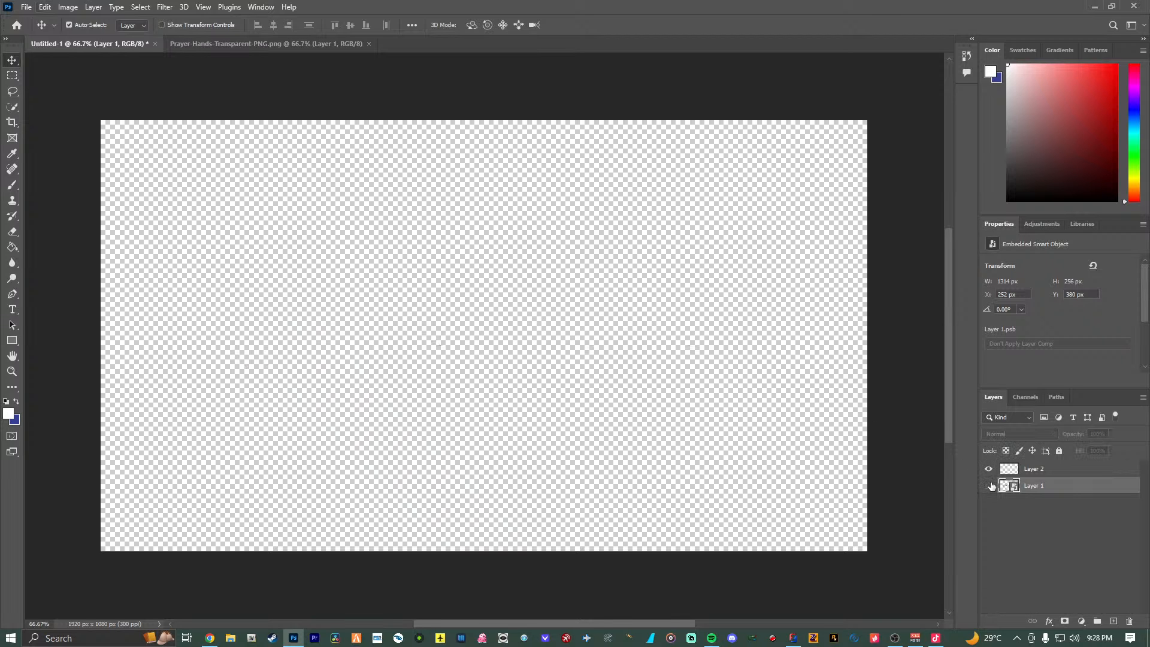
pyautogui.click(989, 485)
pyautogui.click(46, 7)
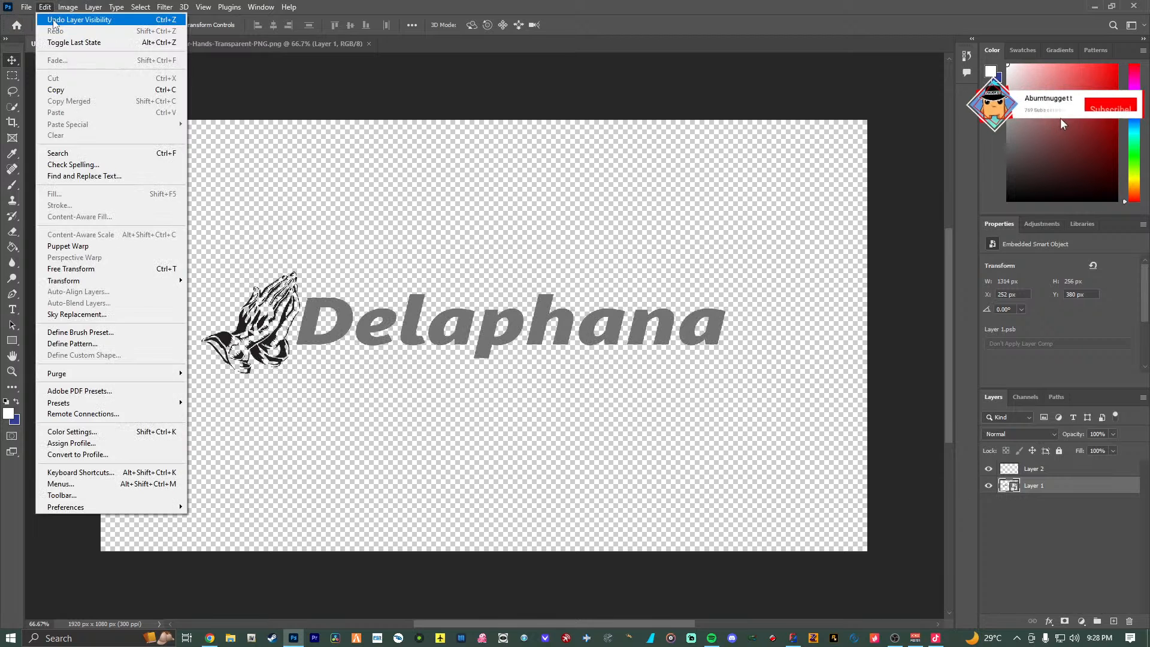
pyautogui.click(55, 20)
pyautogui.click(46, 7)
pyautogui.click(55, 20)
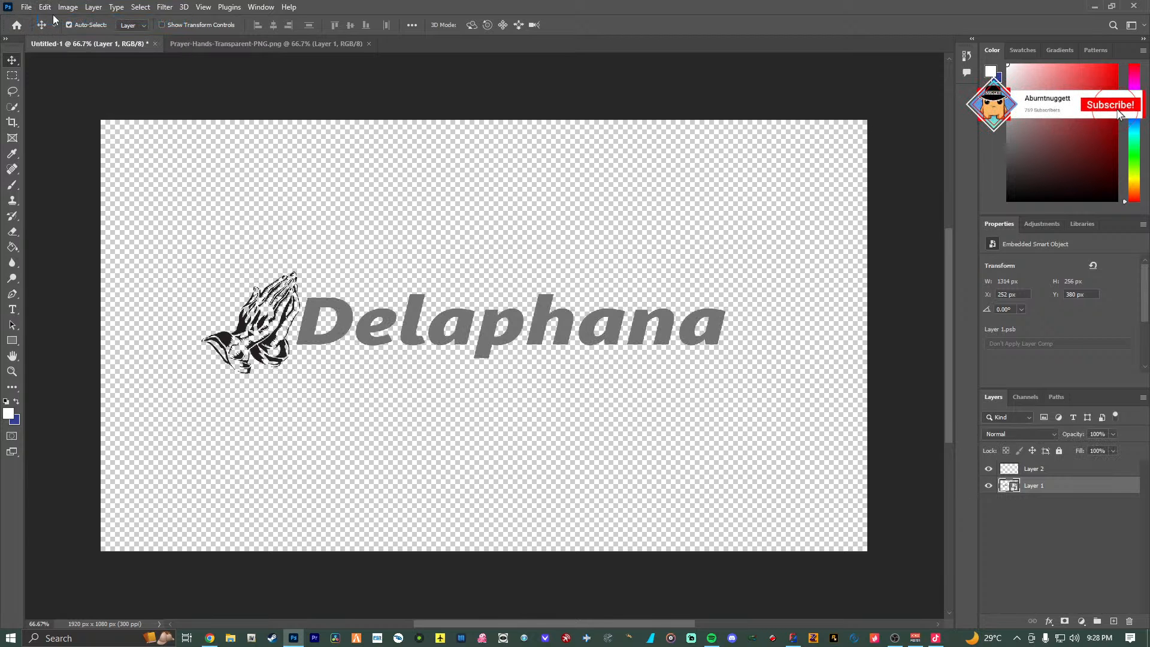
# Undo back through the added empty layer and the logo's smart object conversion, separating the Delaphana text from the praying hands.
pyautogui.click(45, 8)
pyautogui.click(46, 9)
pyautogui.click(46, 9)
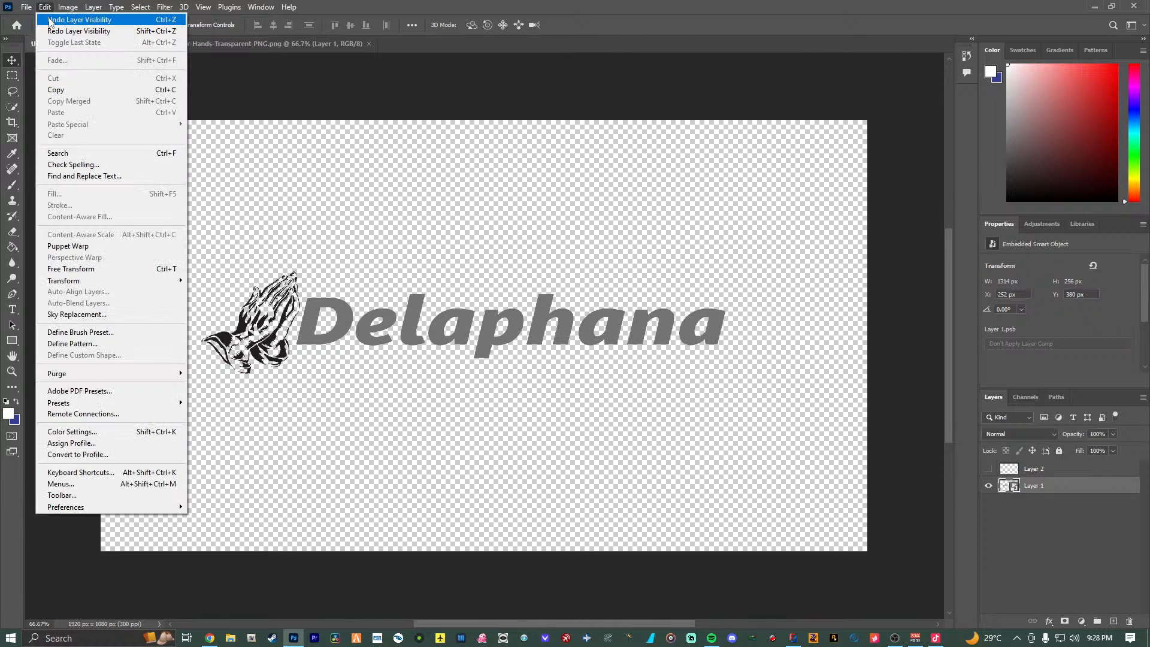
pyautogui.click(46, 8)
pyautogui.click(45, 9)
pyautogui.click(53, 21)
pyautogui.click(47, 6)
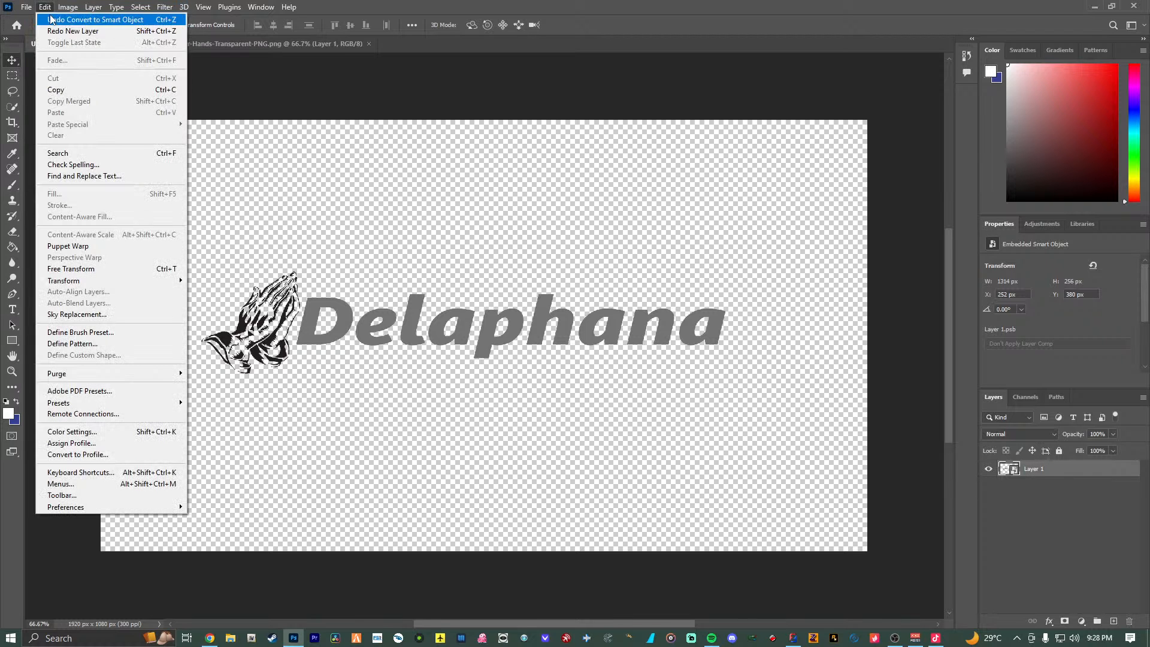
pyautogui.click(51, 21)
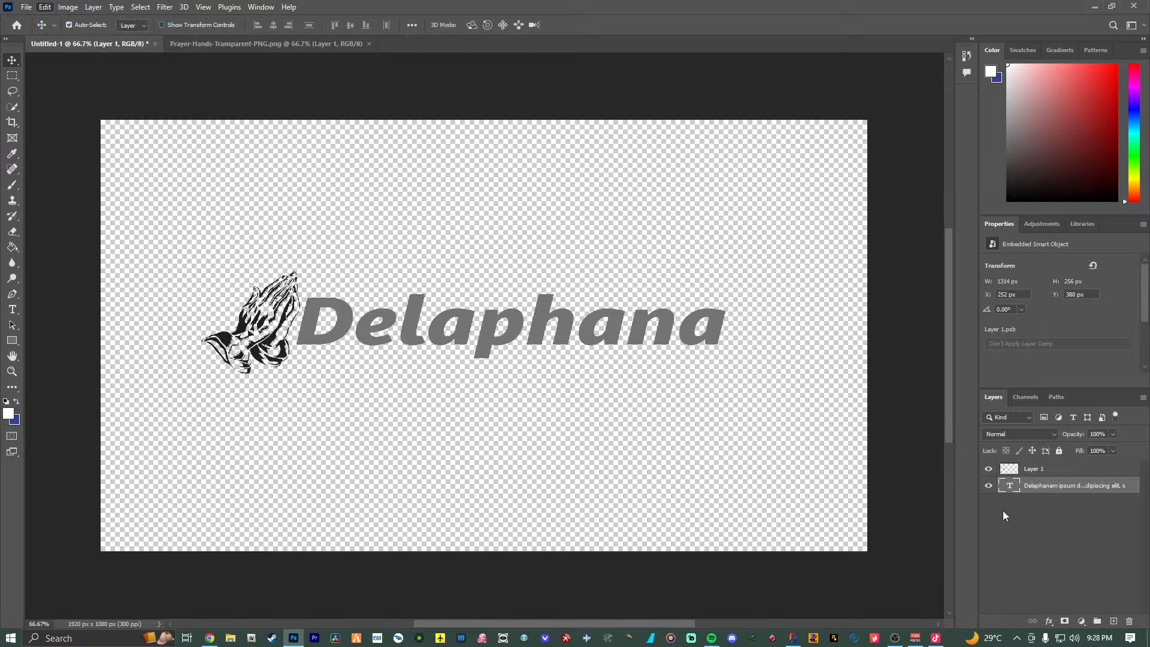
# Add Bevel & Emboss with Contour to the Delaphana text layer, trying Texture but leaving it off.
pyautogui.click(1134, 487)
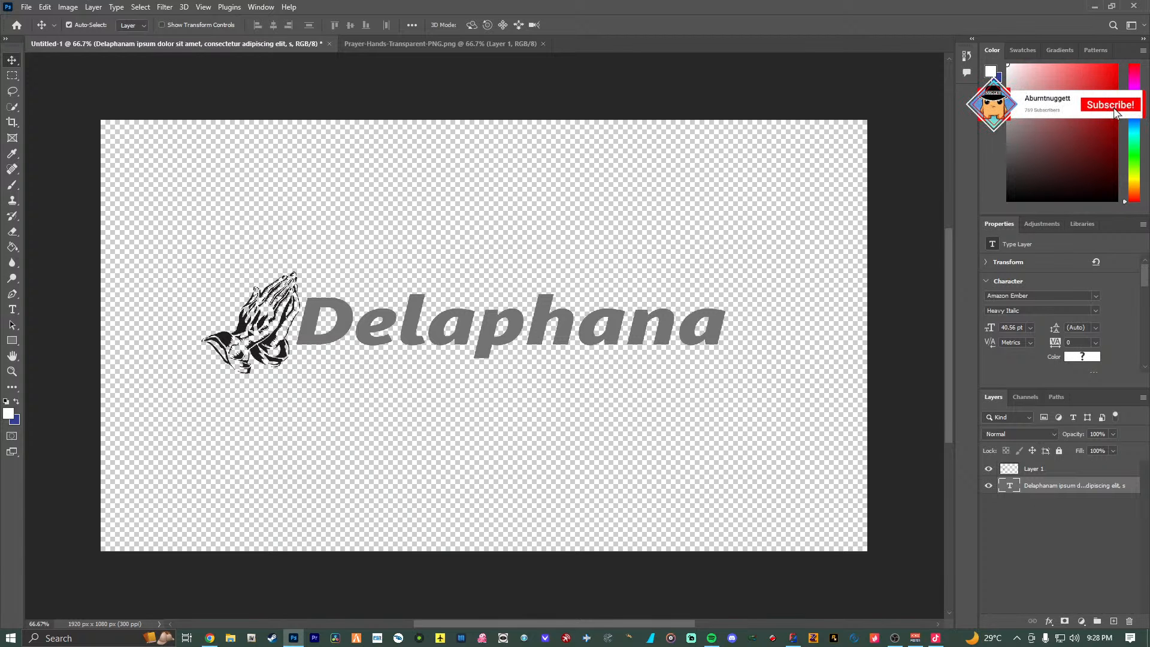
pyautogui.doubleClick(1133, 487)
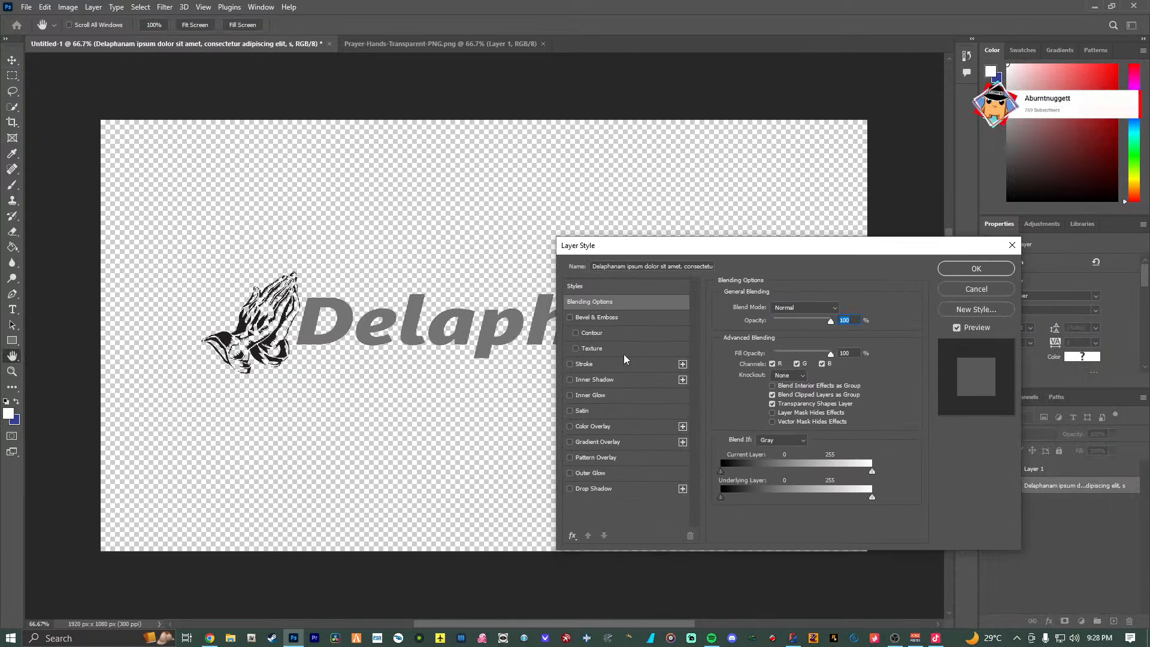
pyautogui.click(570, 317)
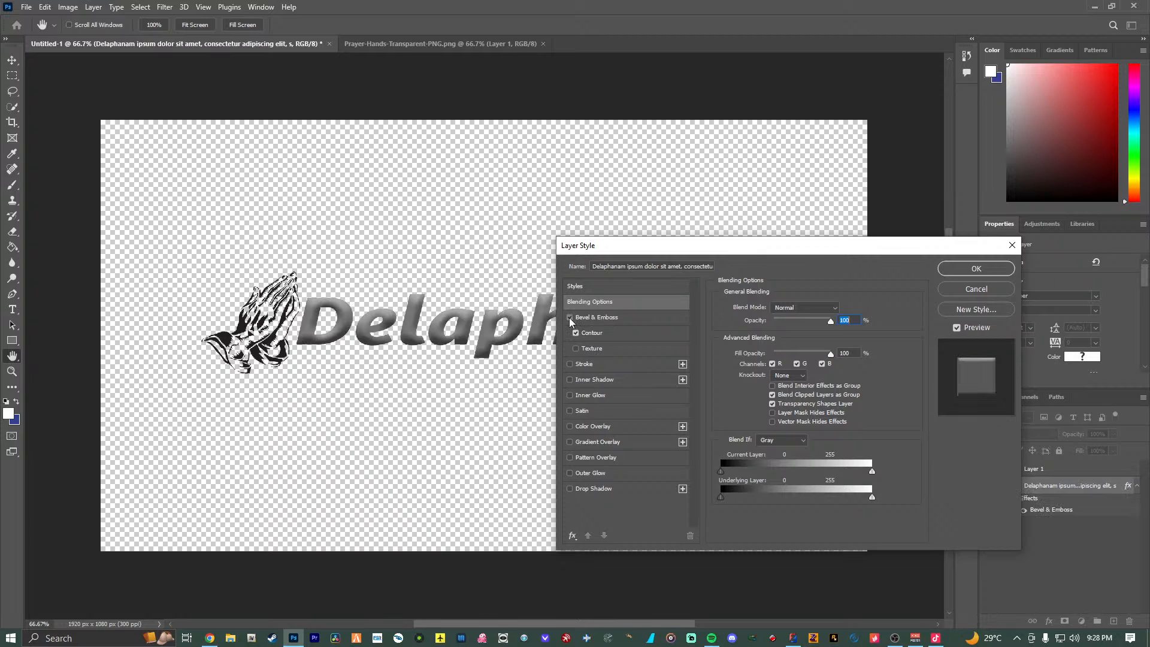
pyautogui.click(575, 348)
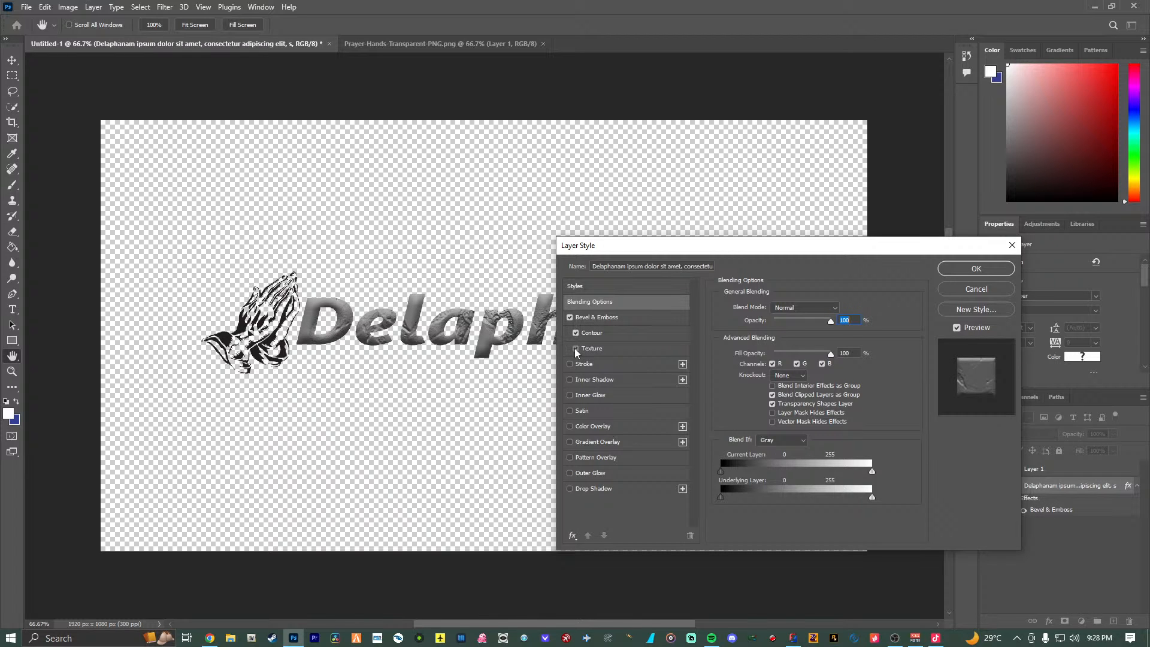
pyautogui.click(576, 349)
pyautogui.moveTo(671, 254); pyautogui.dragTo(688, 223)
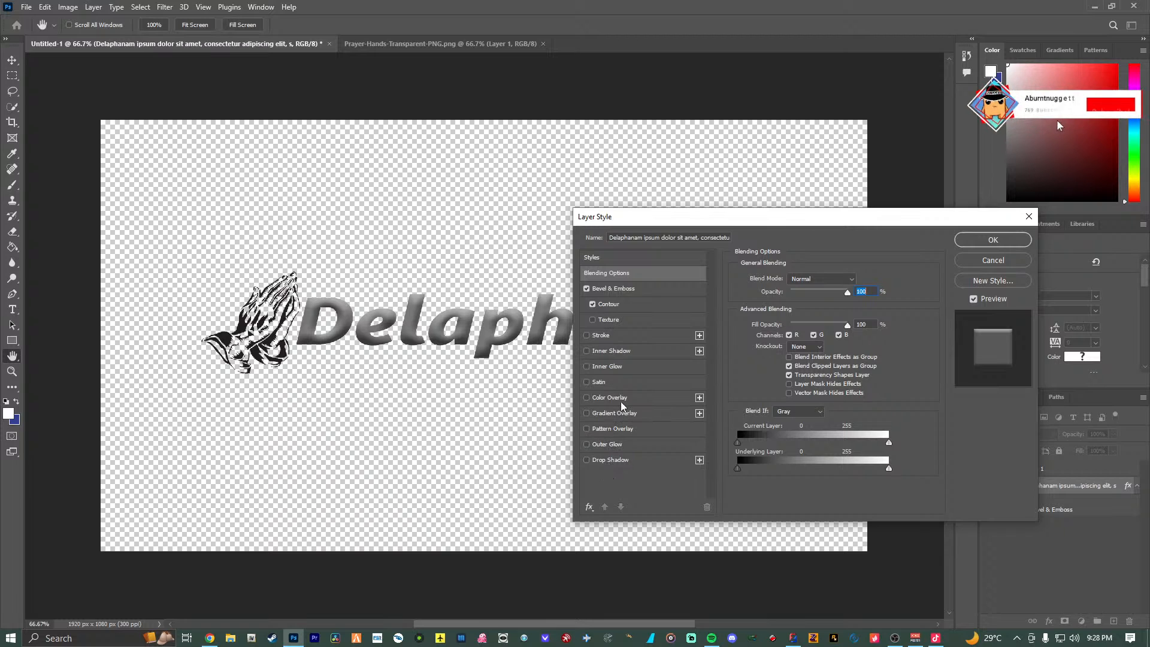
# Try the Satin and Inner Glow effects on the Delaphana text, switching each off again.
pyautogui.click(587, 382)
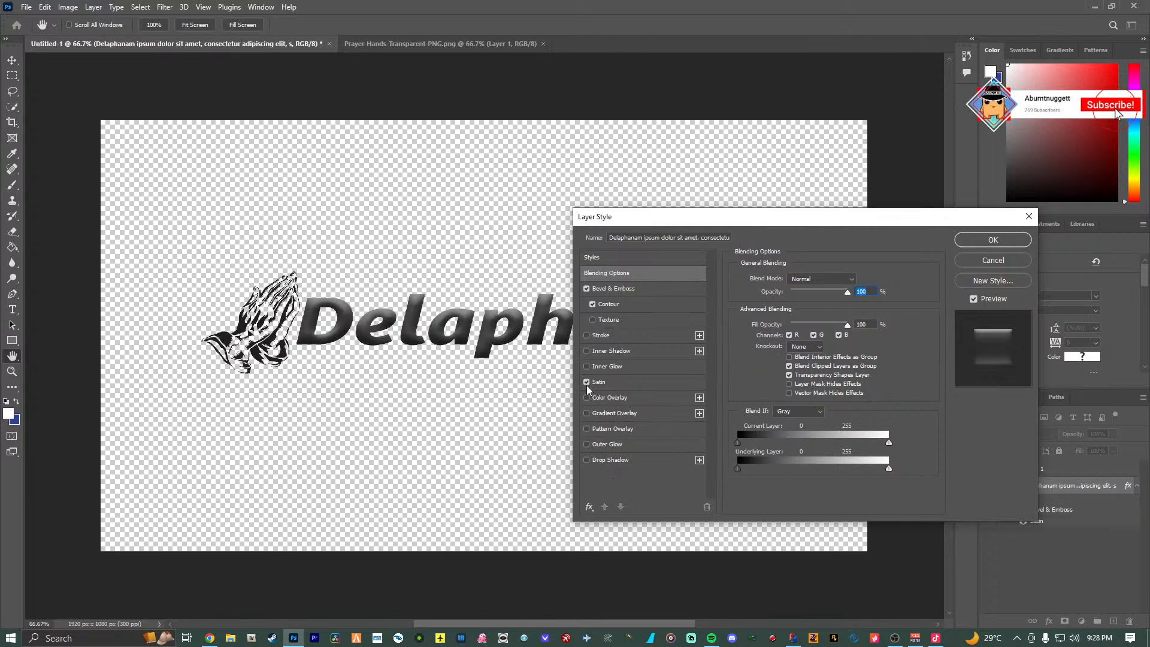
pyautogui.click(587, 382)
pyautogui.click(587, 367)
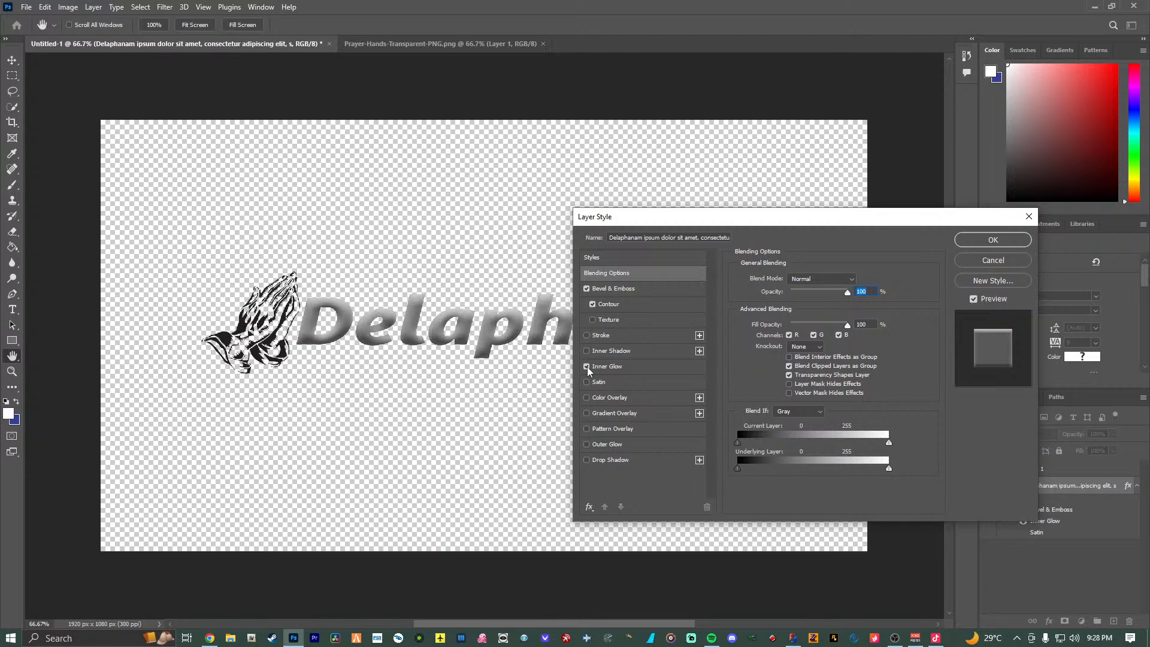
pyautogui.click(587, 367)
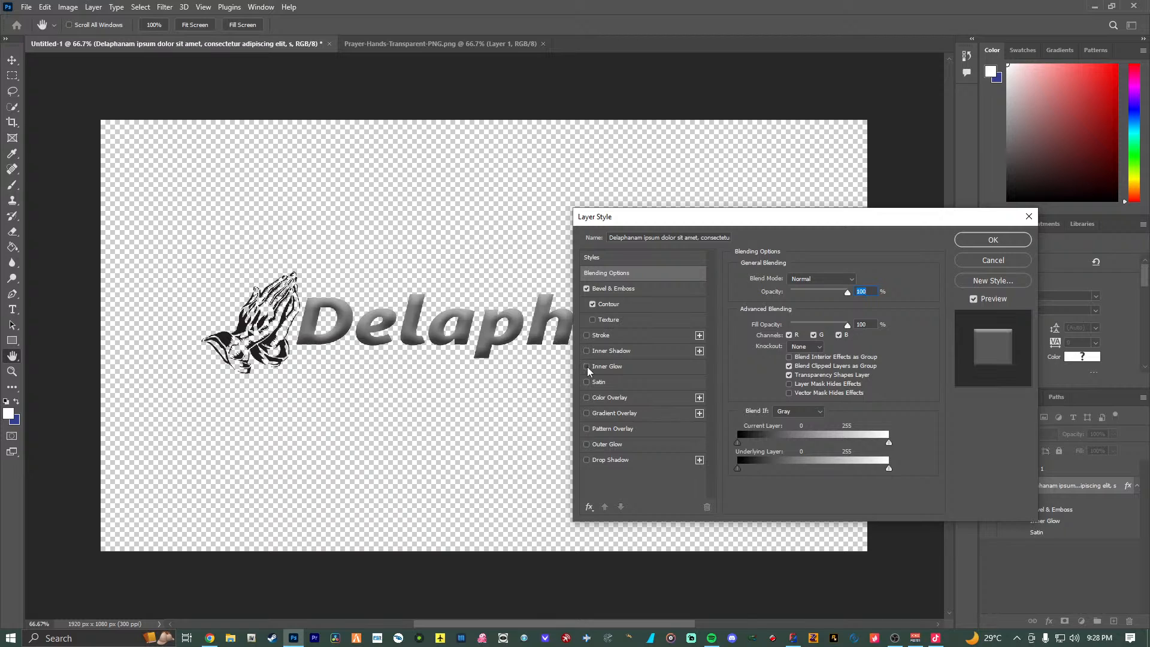
# Add a single black outside stroke of 7 px to the Delaphana text, removing the duplicate stroke effect.
pyautogui.click(587, 336)
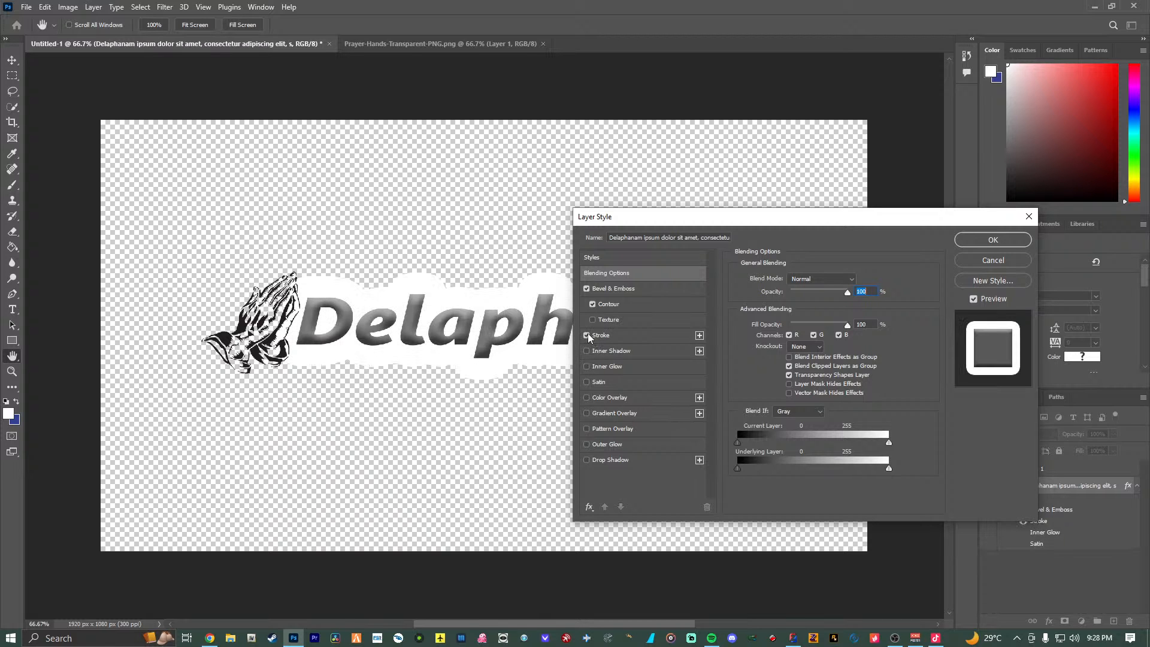
pyautogui.click(700, 336)
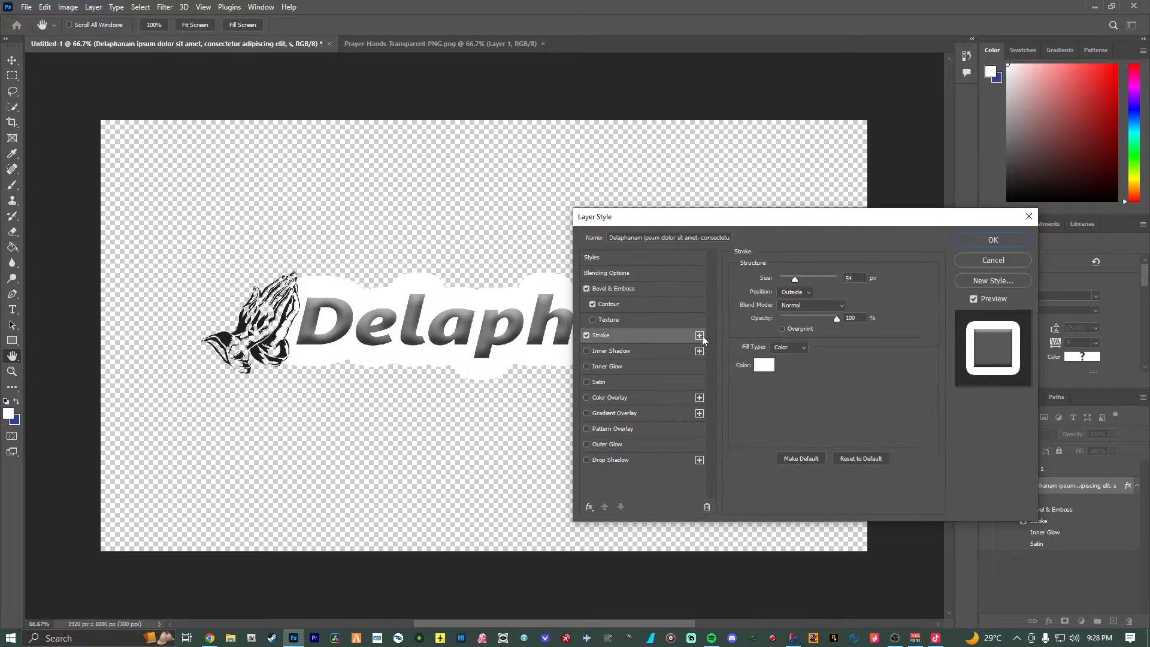
pyautogui.click(663, 350)
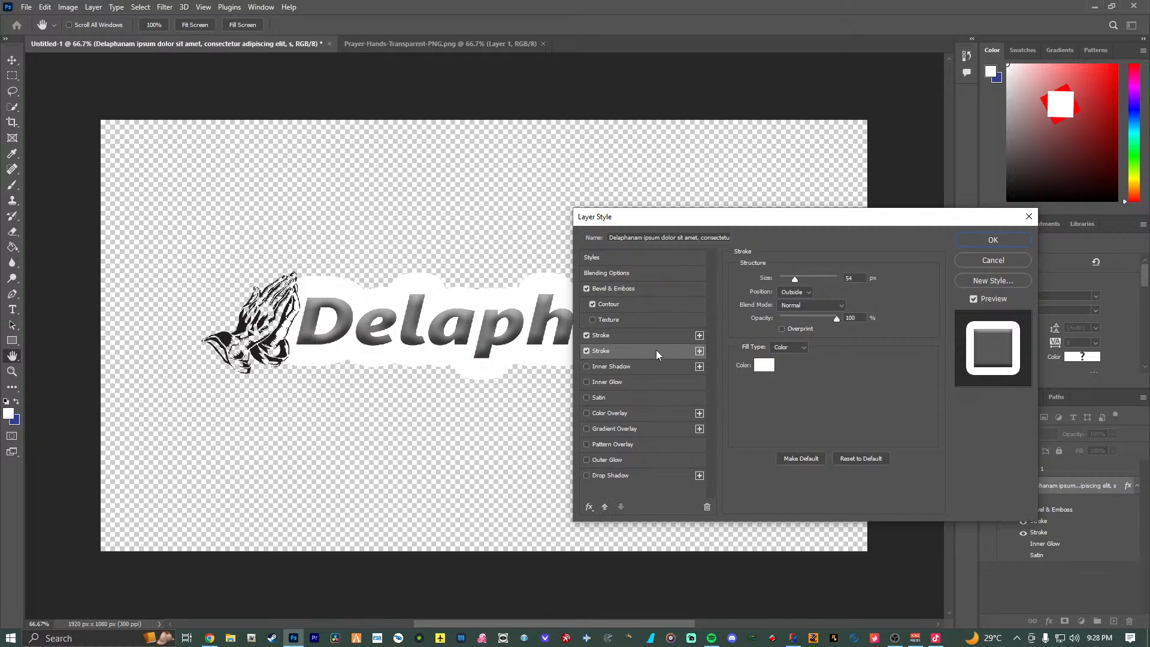
pyautogui.click(707, 507)
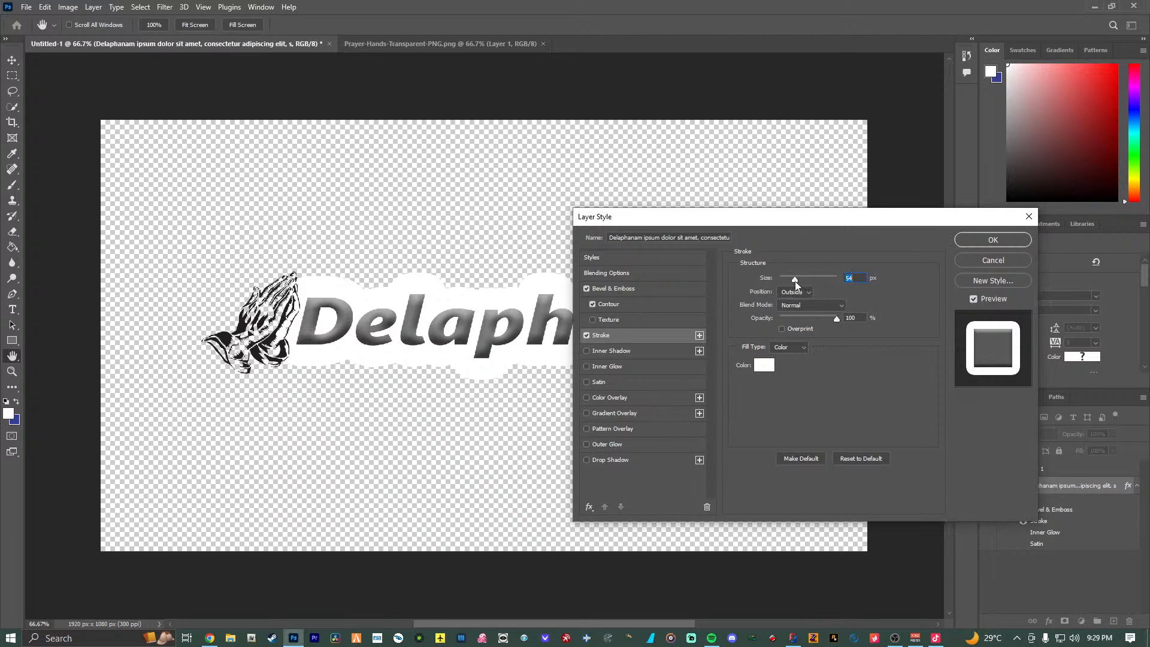
pyautogui.moveTo(795, 279); pyautogui.dragTo(784, 279)
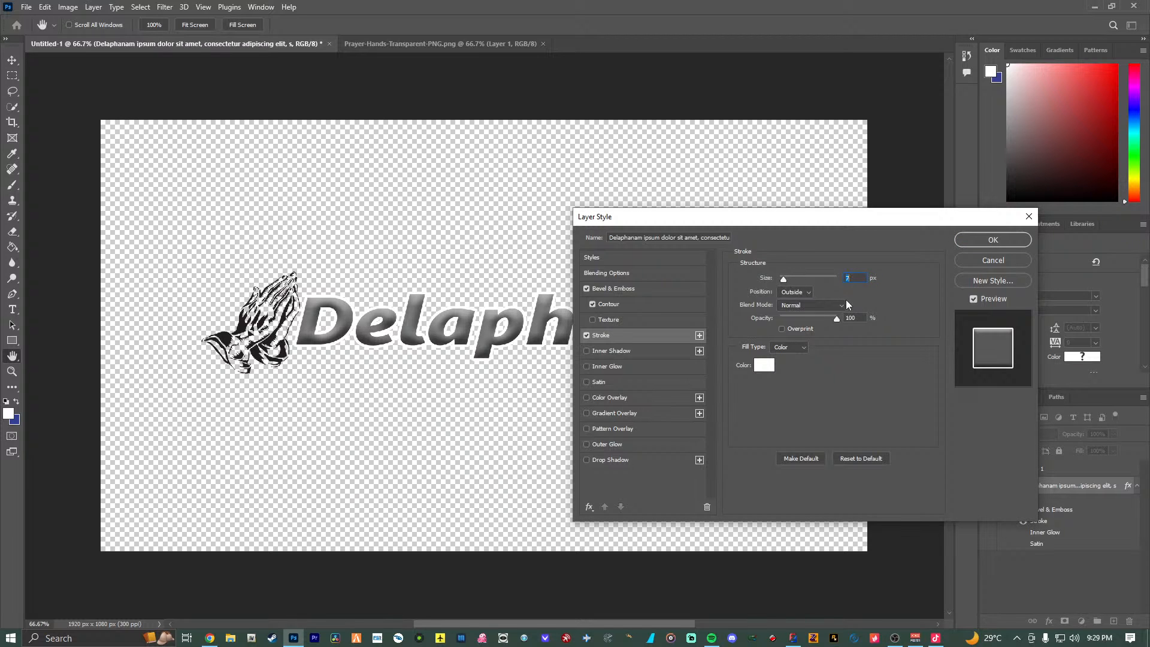
pyautogui.click(764, 365)
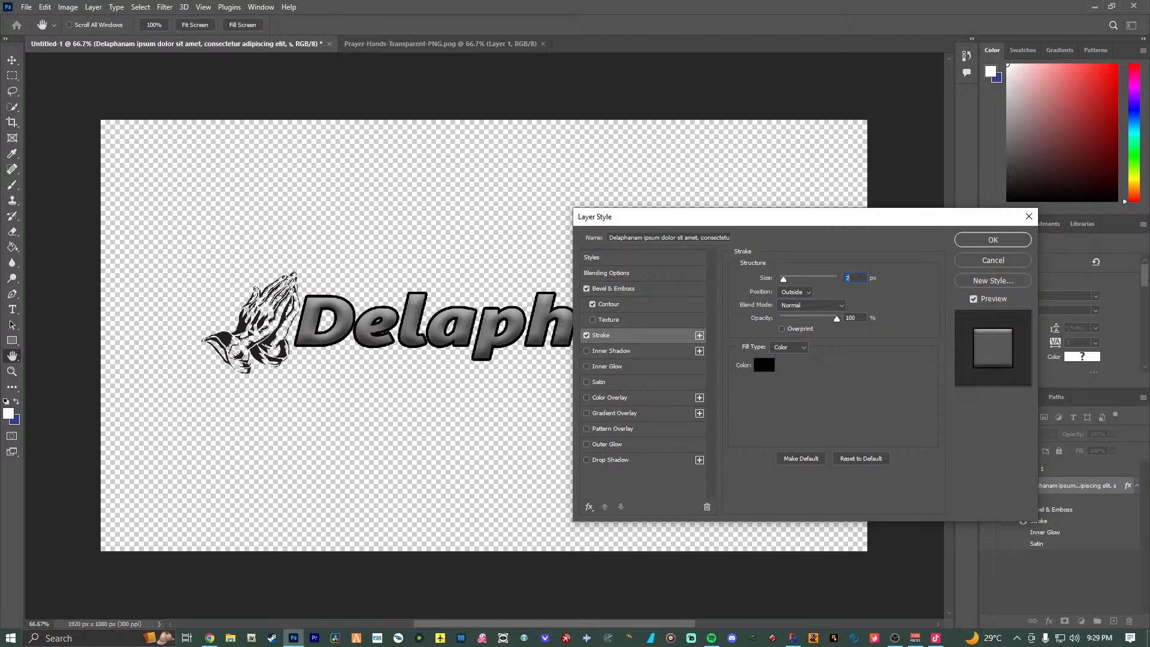
# Set the bevel's contour range to 80% and apply a black colour overlay in Overlay mode at 50% opacity.
pyautogui.click(623, 303)
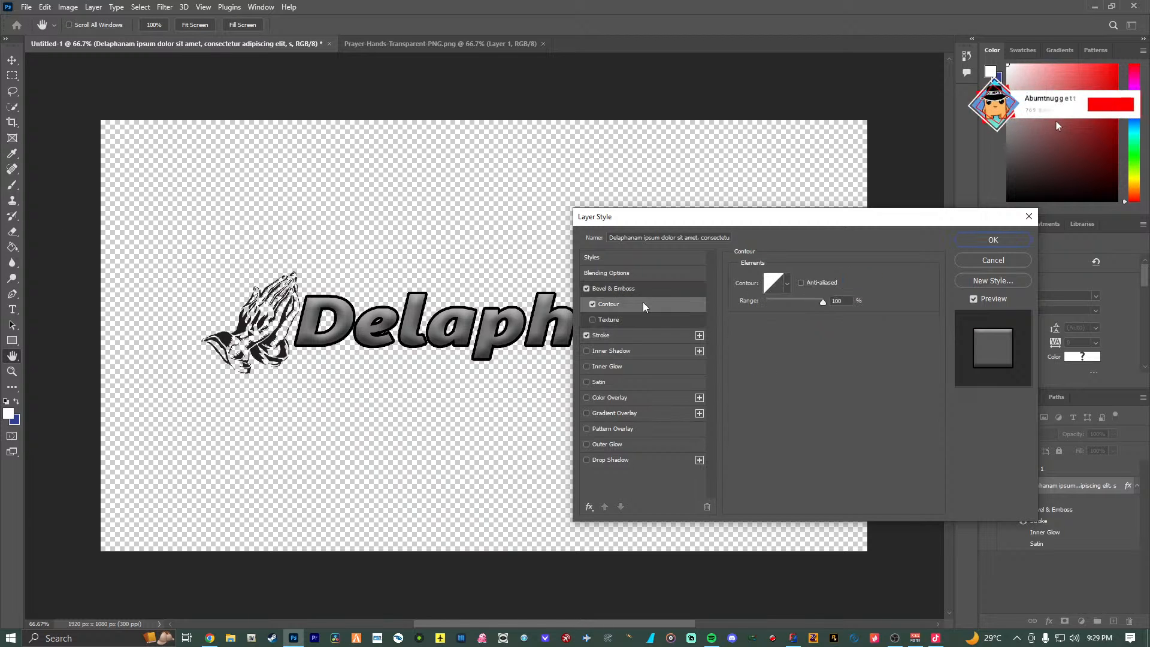
pyautogui.moveTo(823, 301); pyautogui.dragTo(811, 303)
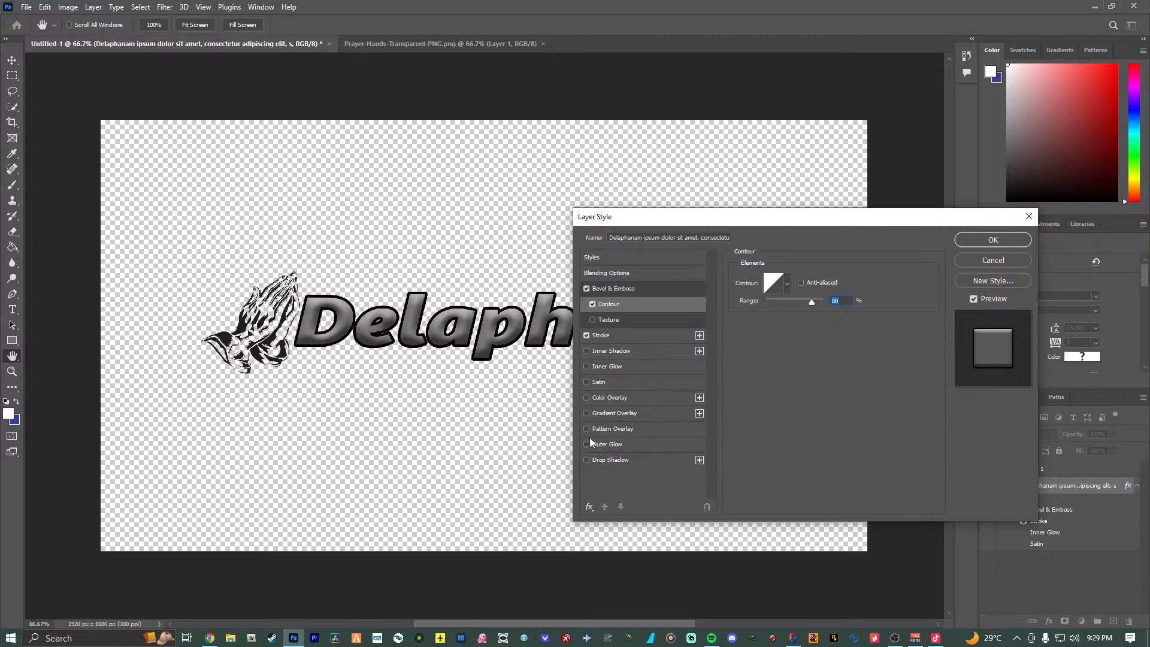
pyautogui.click(587, 399)
pyautogui.click(623, 397)
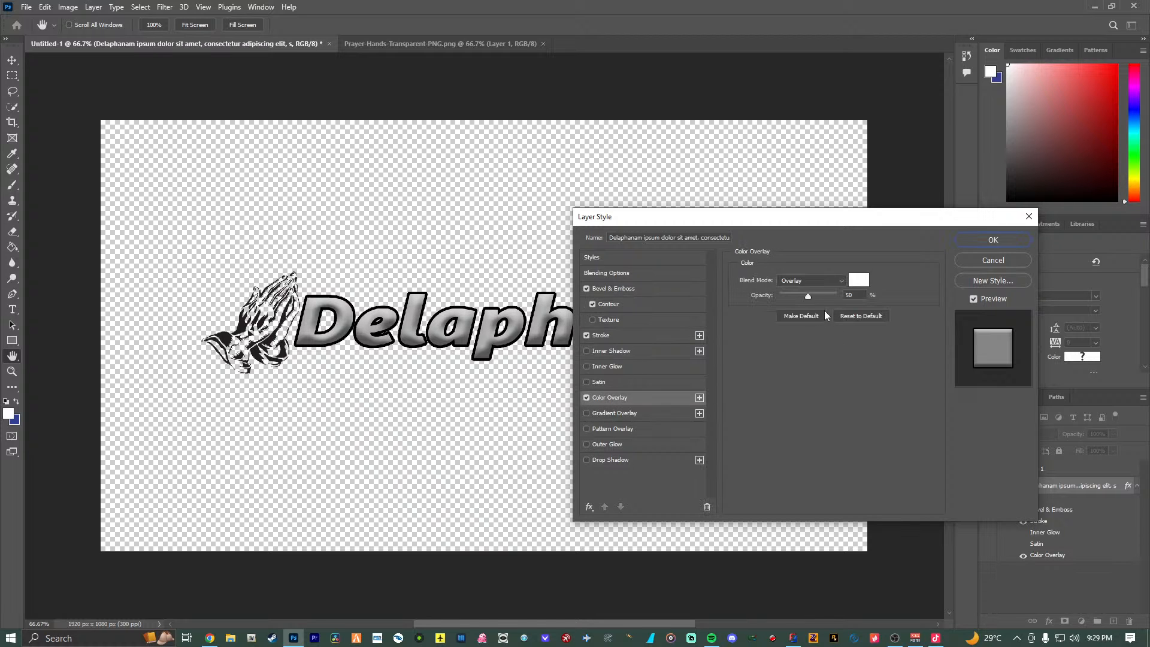
pyautogui.click(866, 281)
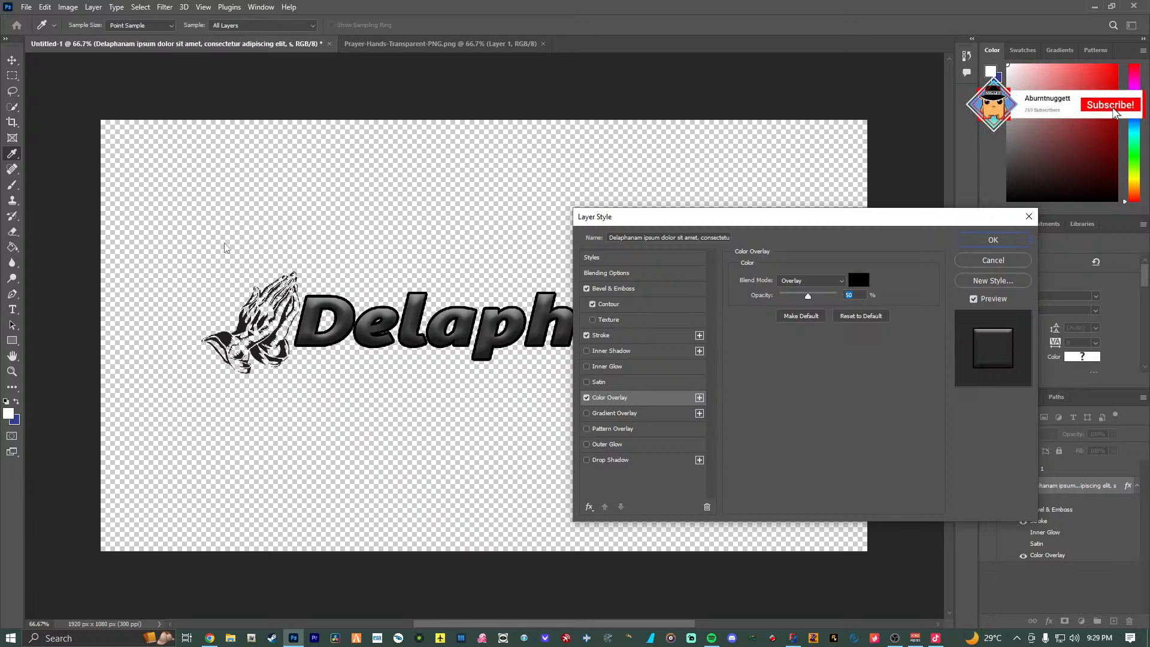
pyautogui.click(992, 241)
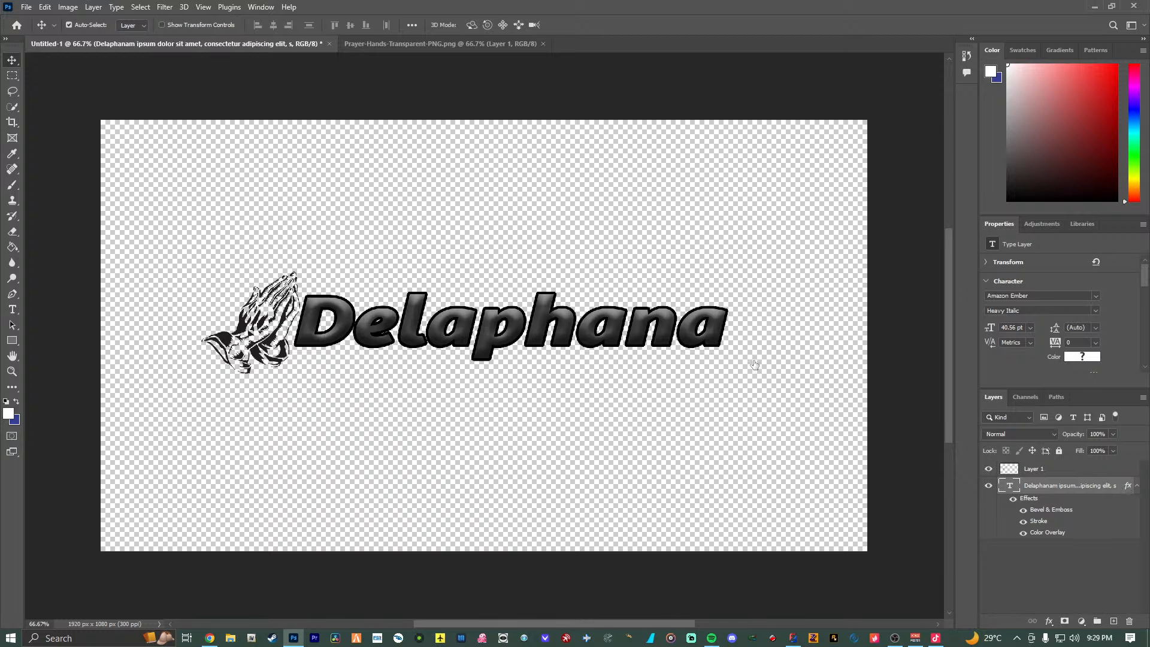
# Try white, red and yellow (#eee611) stroke colours on the Delaphana text and switch its Stroke effect off.
pyautogui.doubleClick(1141, 491)
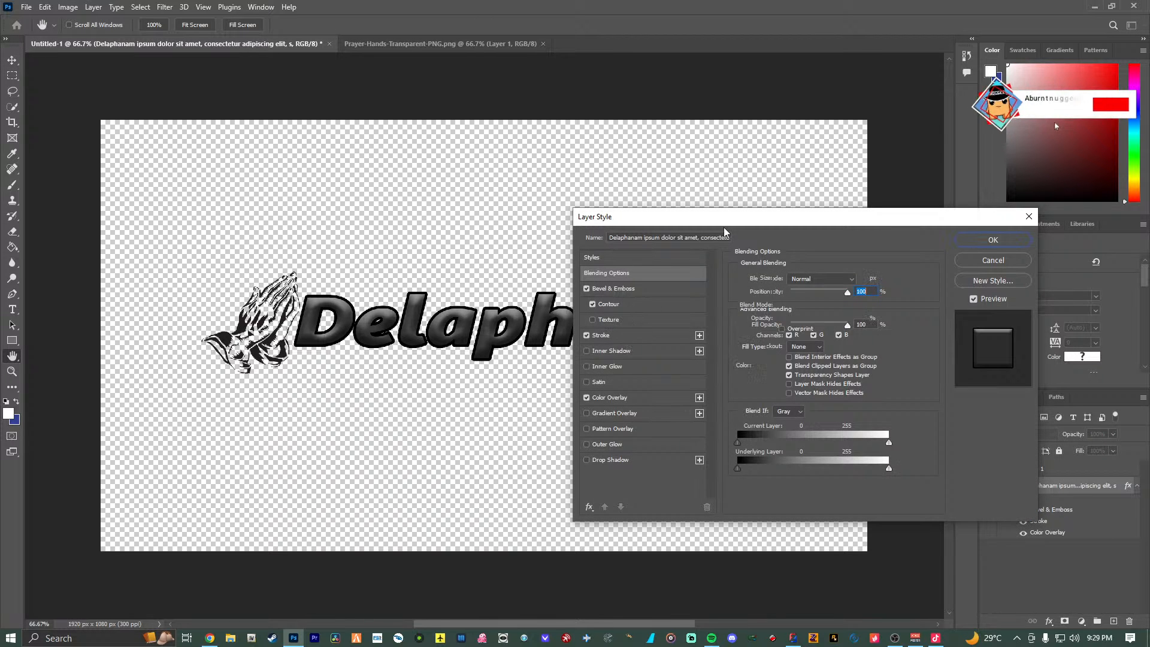
pyautogui.click(600, 335)
pyautogui.moveTo(788, 216)
pyautogui.mouseDown()
pyautogui.moveTo(885, 192)
pyautogui.moveTo(850, 194)
pyautogui.moveTo(900, 194)
pyautogui.mouseUp()
pyautogui.click(920, 348)
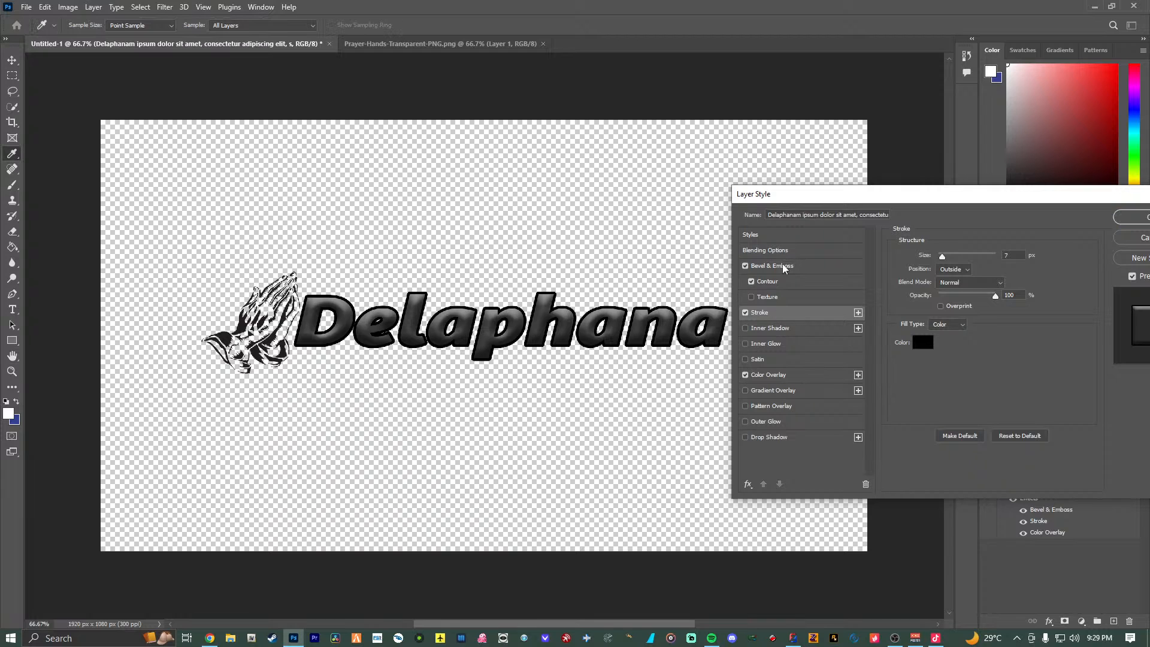
pyautogui.moveTo(458, 390); pyautogui.dragTo(659, 373)
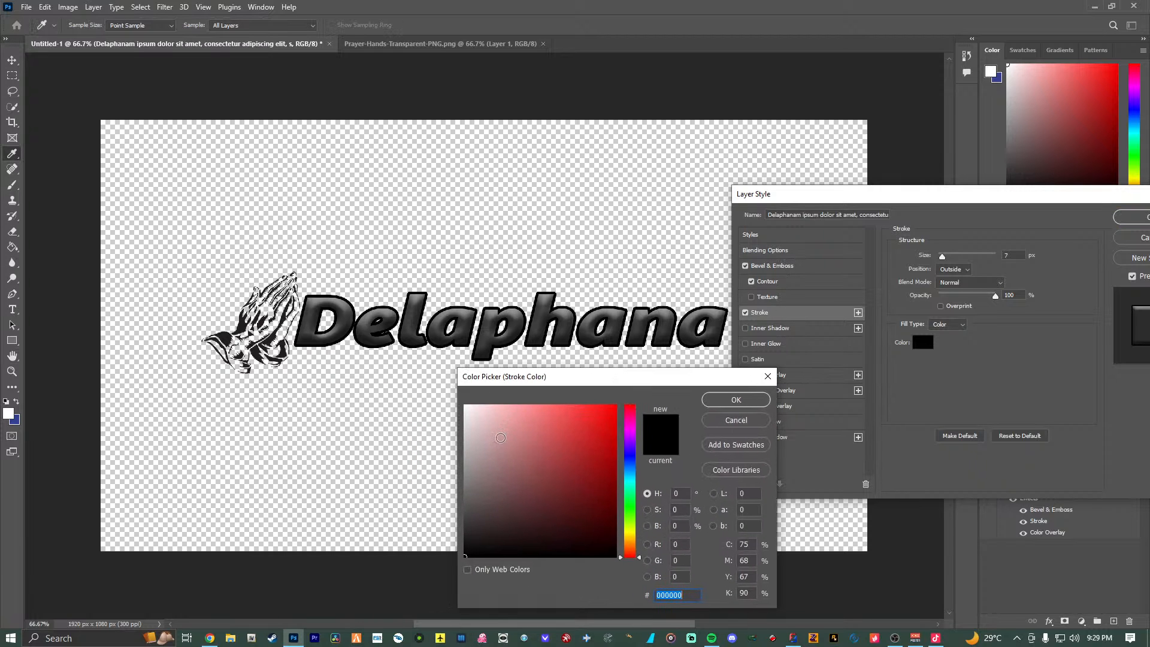
pyautogui.click(465, 405)
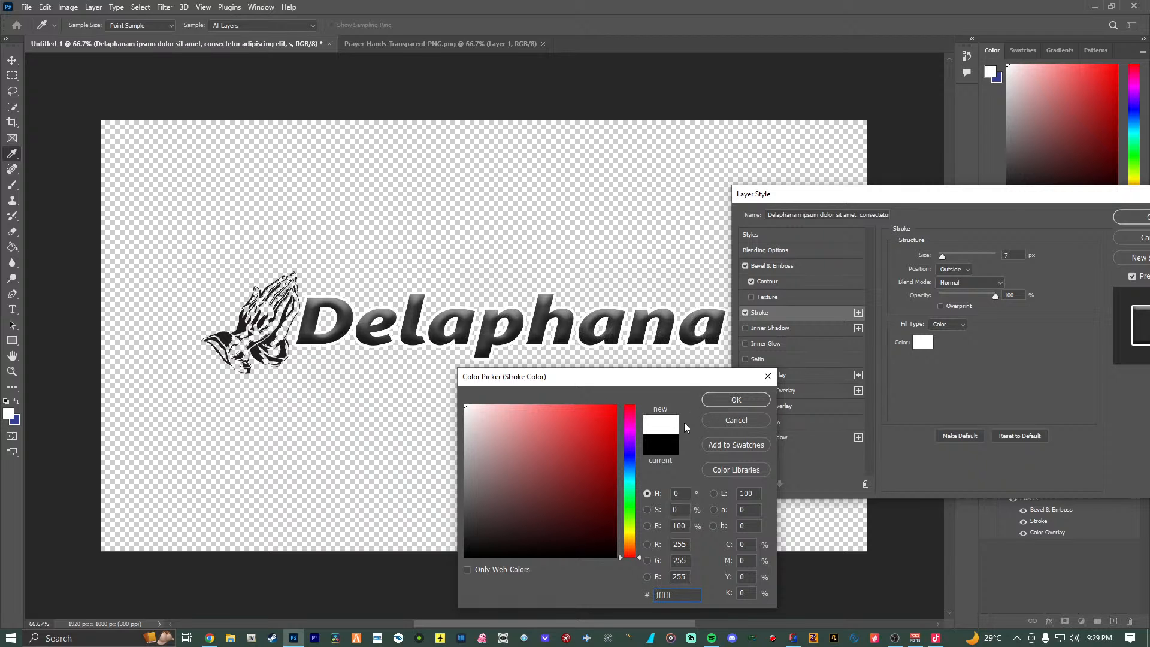
pyautogui.click(587, 435)
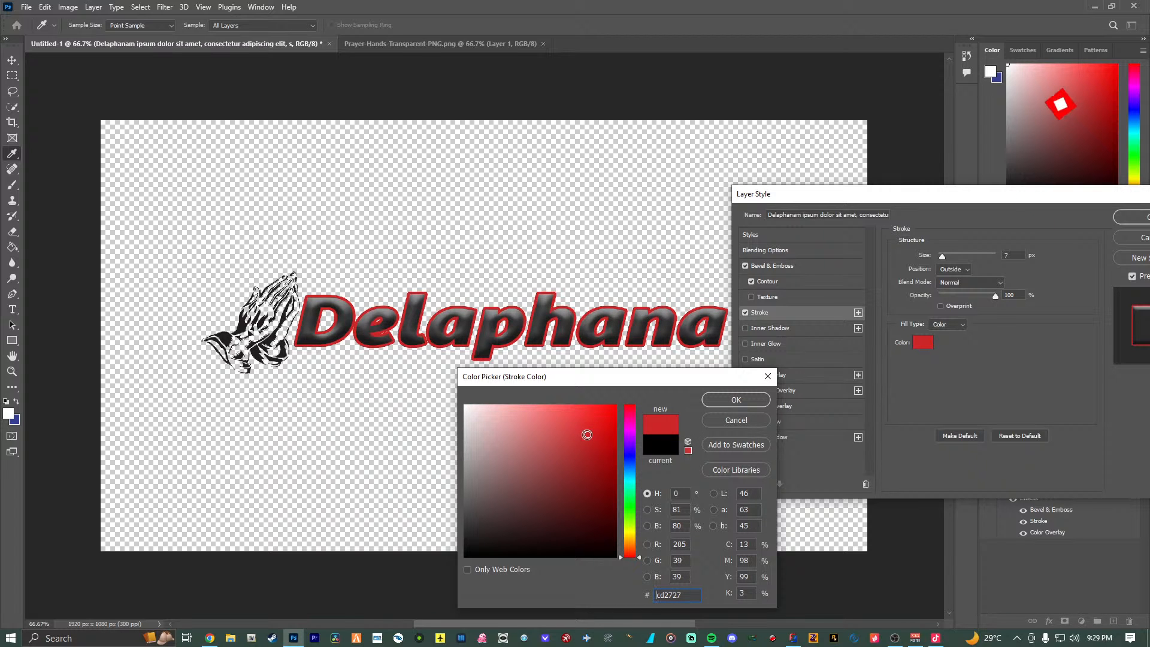
pyautogui.moveTo(630, 484); pyautogui.dragTo(638, 533)
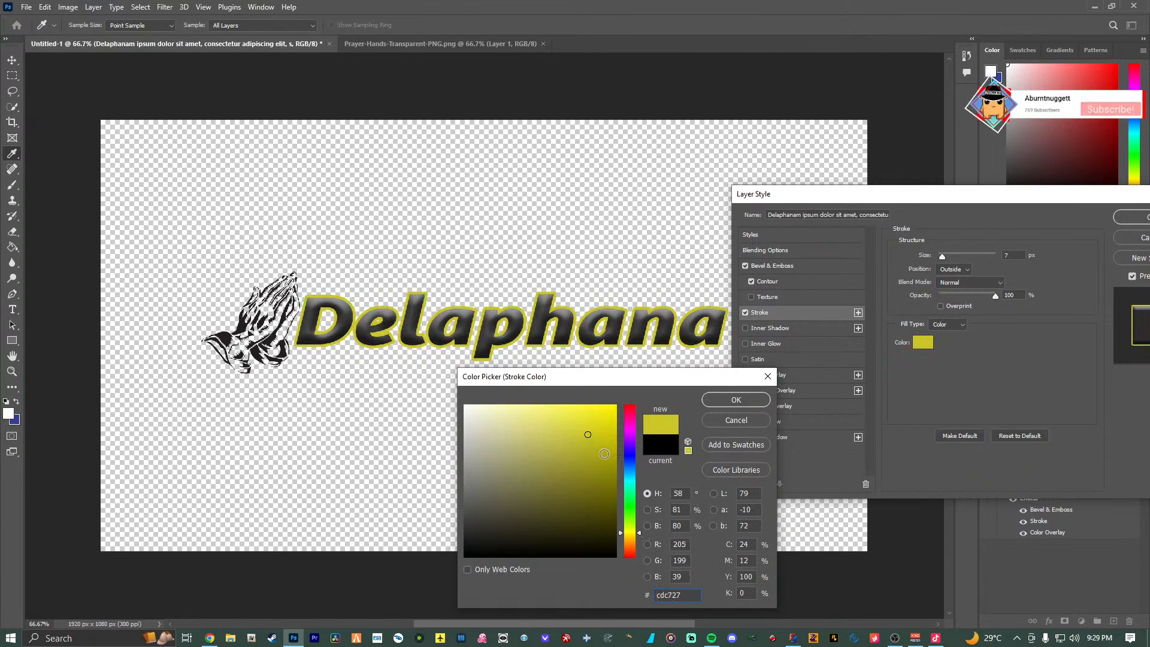
pyautogui.click(601, 422)
pyautogui.click(606, 415)
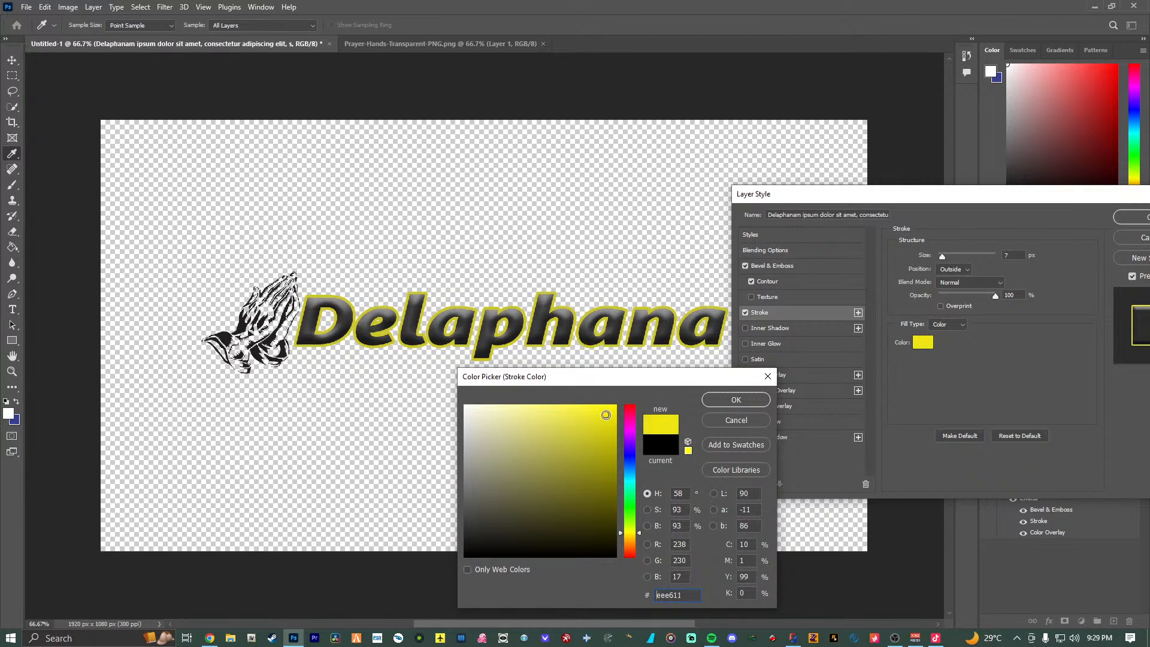
pyautogui.click(733, 400)
pyautogui.click(746, 313)
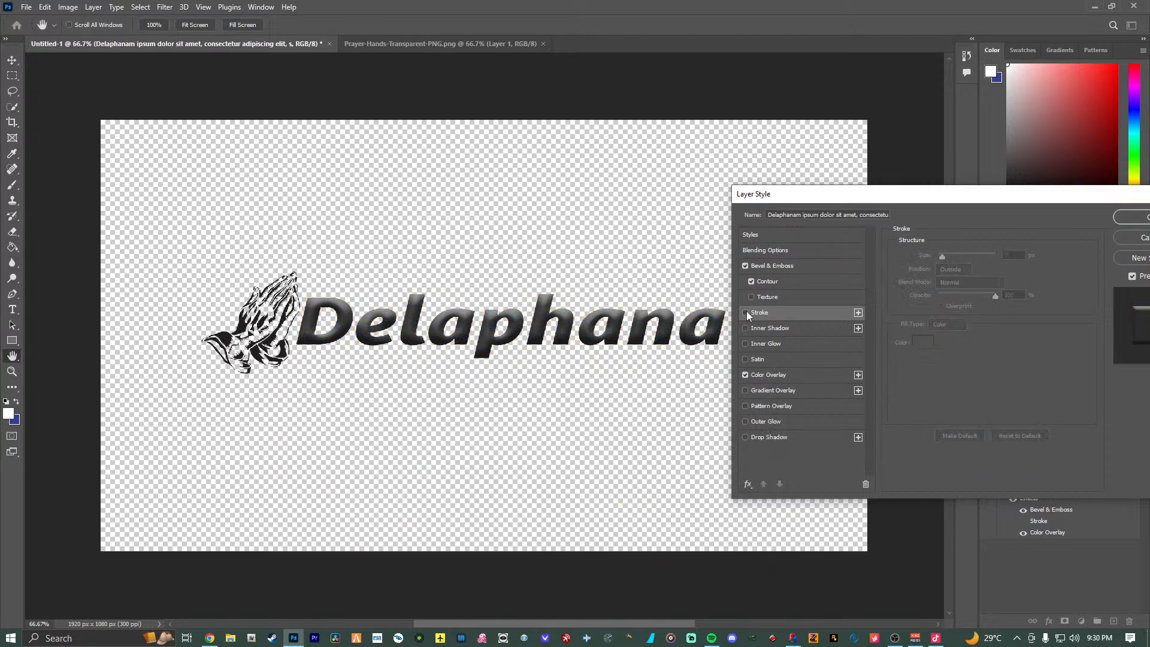
pyautogui.click(1126, 219)
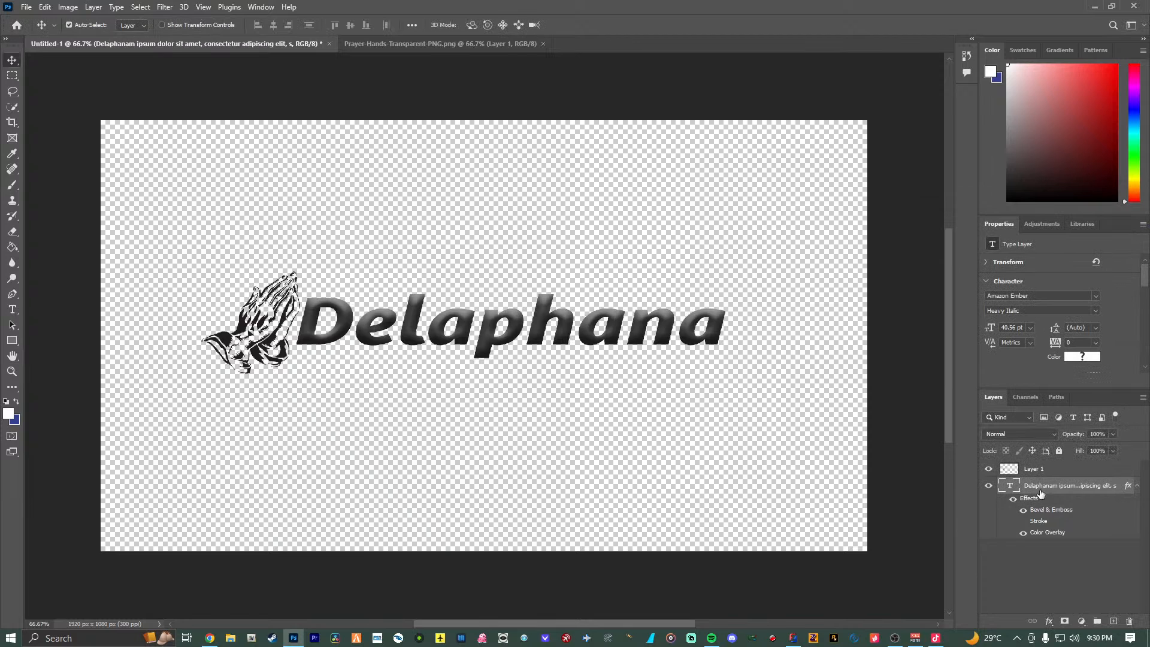
# Add a layer beneath the Delaphana text and draw a white rectangle about 2044 × 1267 px on it, covering the whole canvas.
pyautogui.click(1137, 486)
pyautogui.click(1113, 621)
pyautogui.moveTo(1034, 485); pyautogui.dragTo(1041, 513)
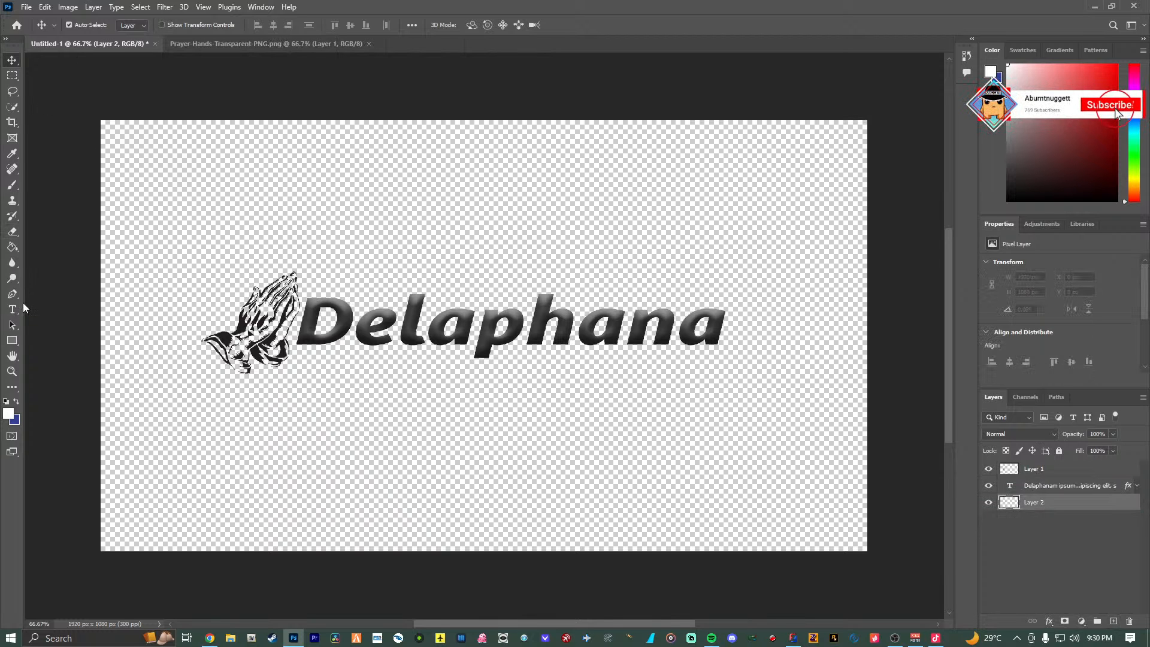
pyautogui.click(12, 340)
pyautogui.moveTo(74, 92); pyautogui.dragTo(891, 598)
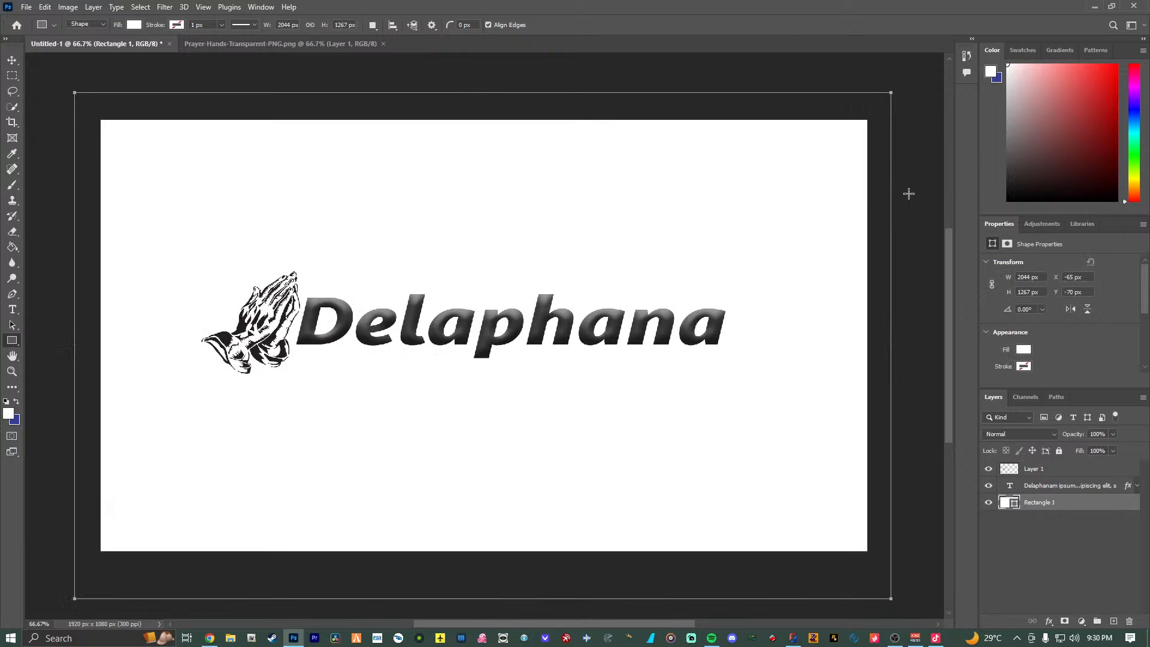
pyautogui.click(909, 192)
pyautogui.click(642, 149)
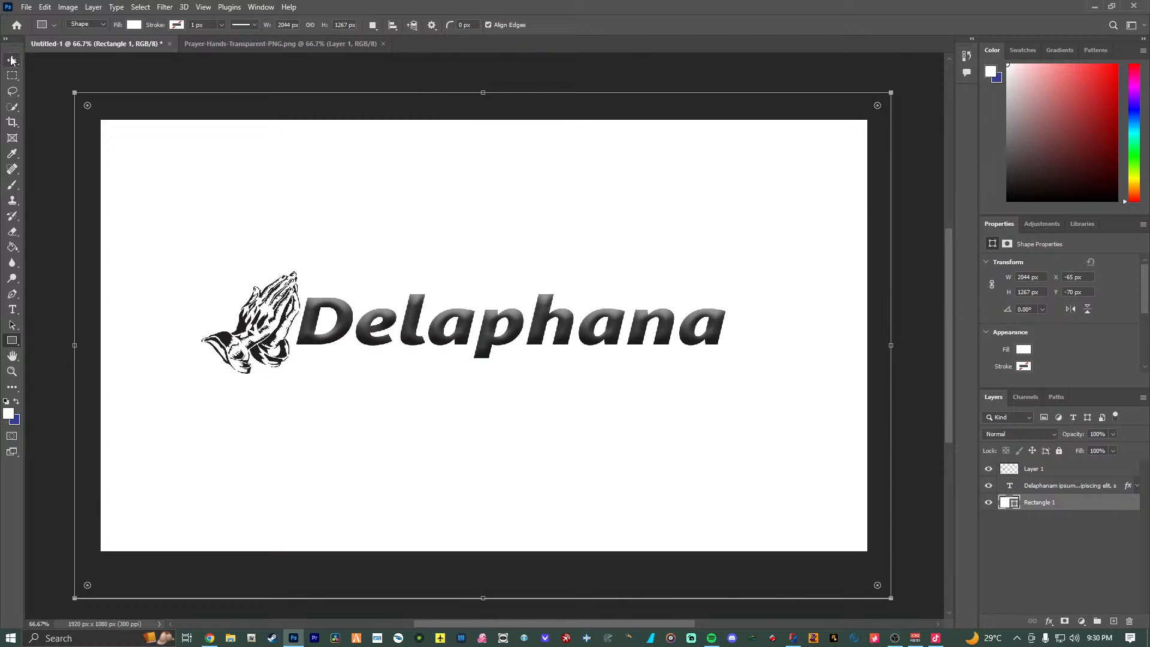
pyautogui.rightClick(15, 341)
pyautogui.click(48, 170)
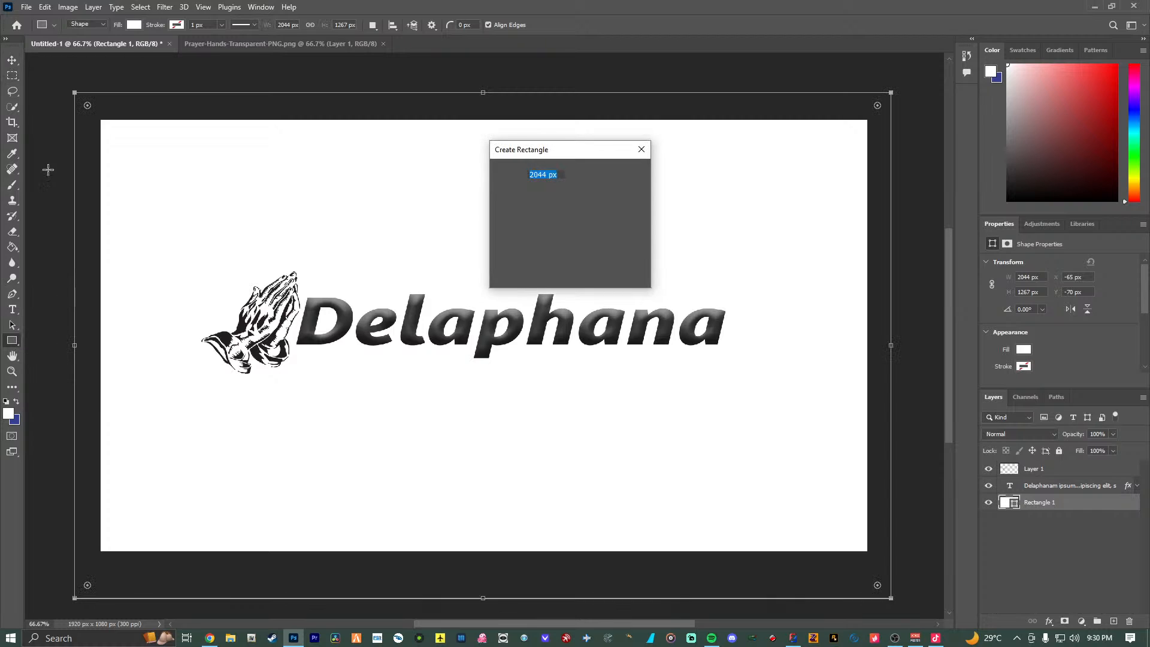
pyautogui.press('Escape')
# Deselect the rectangle, export the document as a PNG over the existing Logo file in the urvan folder, and switch to ZModeler.
pyautogui.click(12, 60)
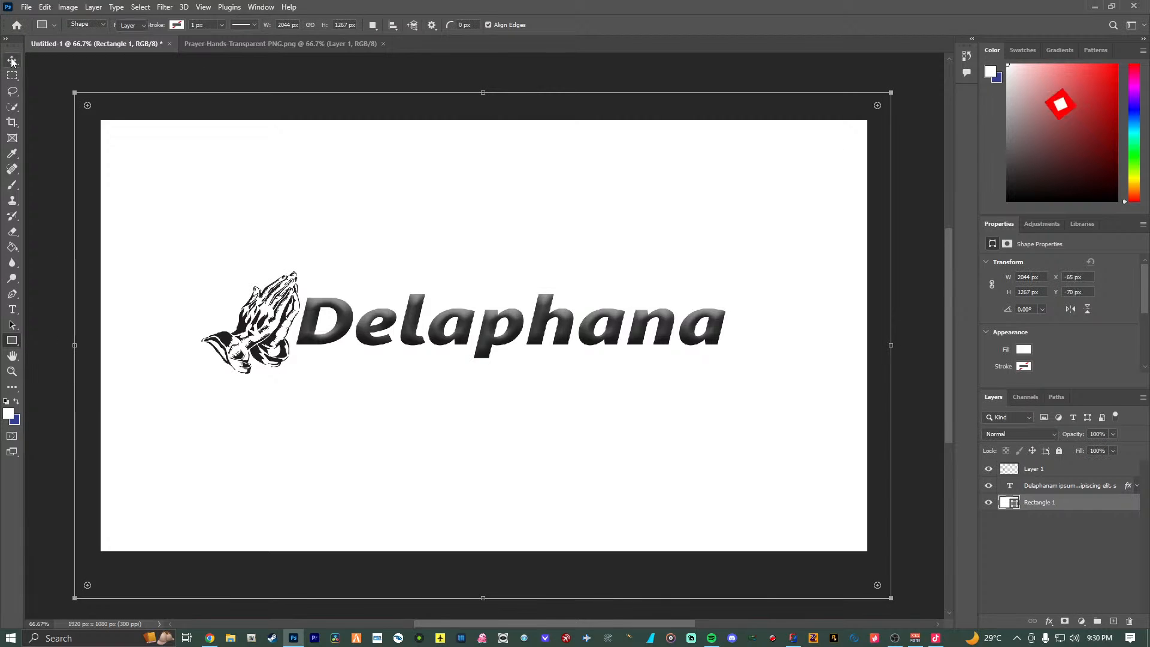
pyautogui.click(47, 173)
pyautogui.hotkey('ctrl', 'alt', 'shift', 'w')
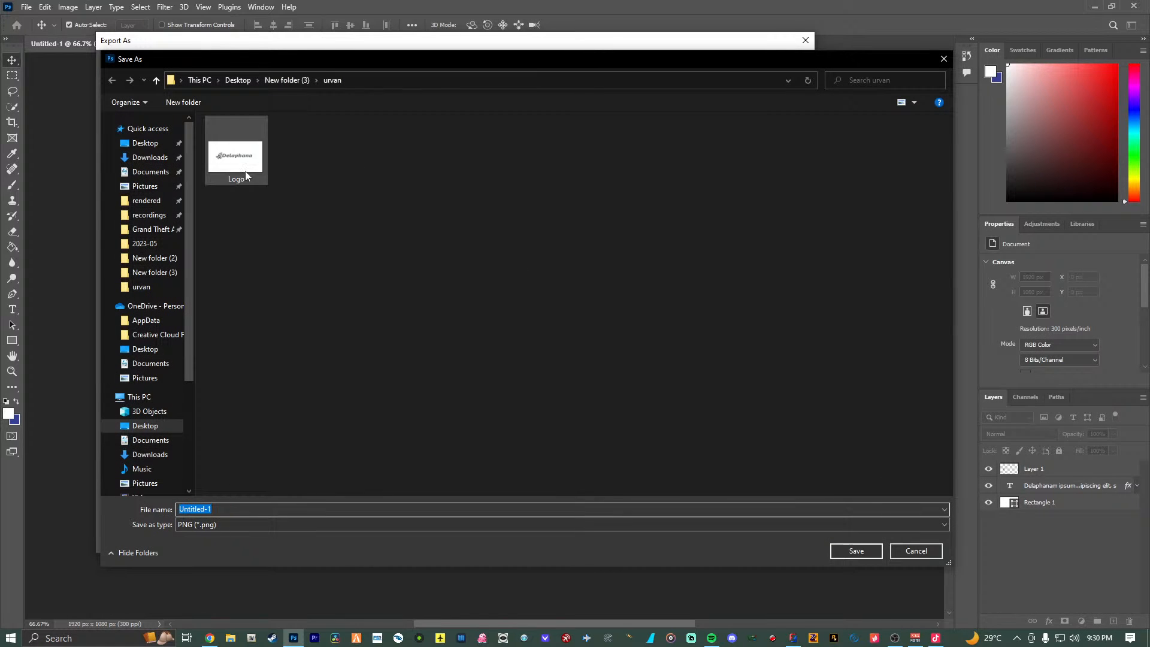
pyautogui.click(243, 168)
pyautogui.press('Return')
pyautogui.click(603, 322)
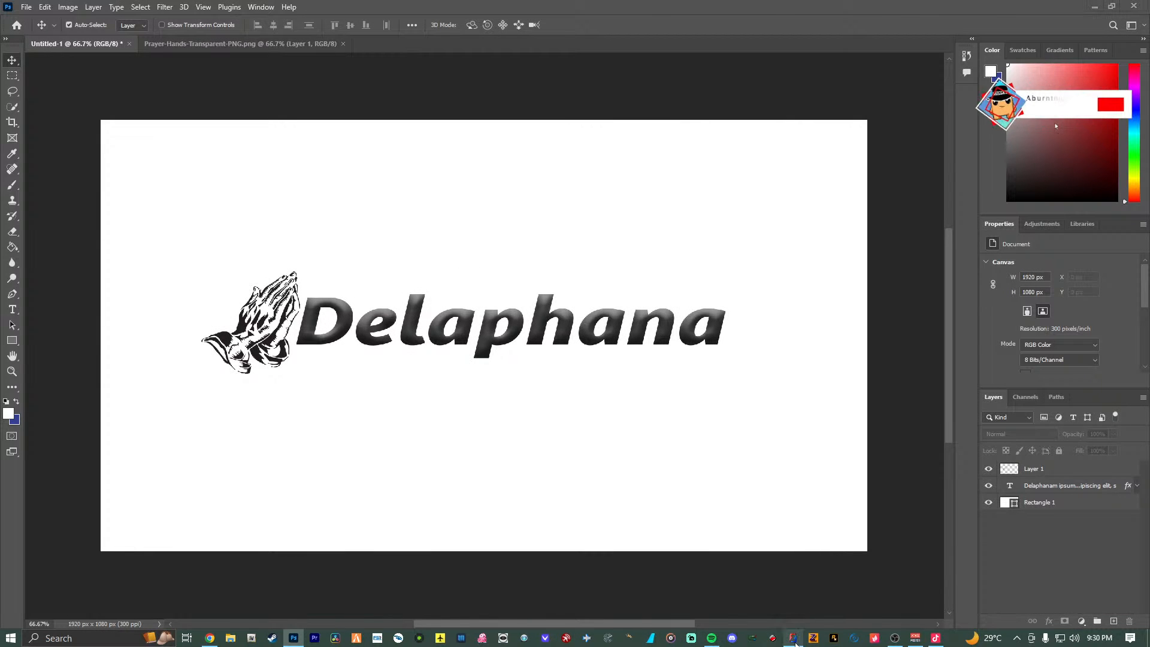
pyautogui.click(794, 639)
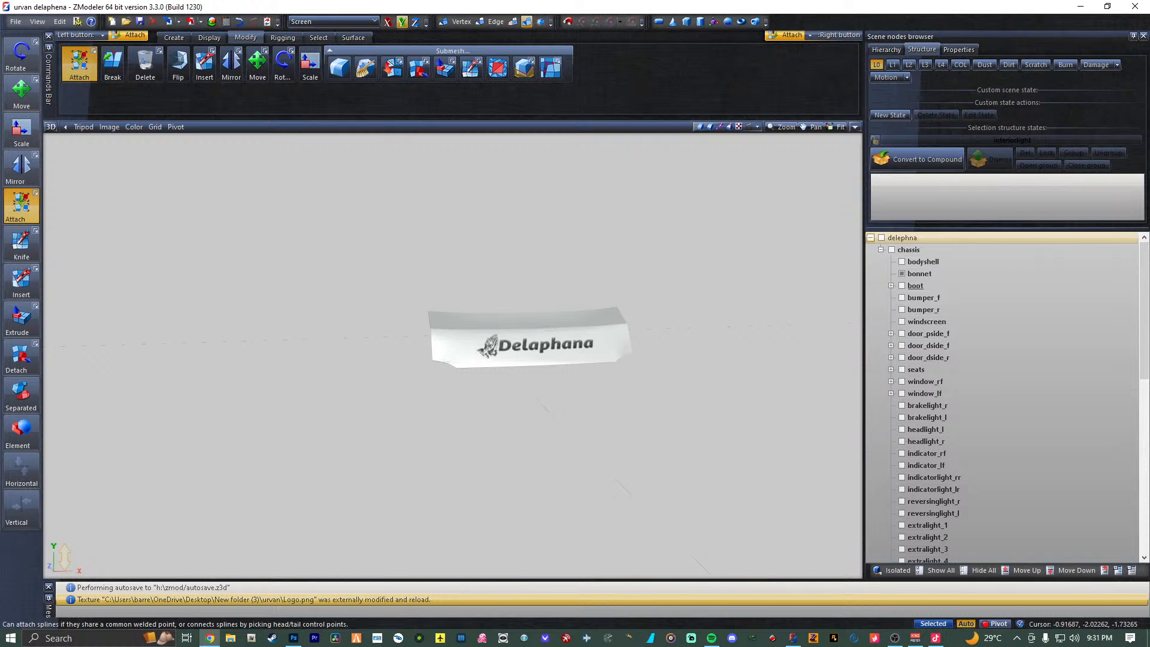
# Search Google Images for "lost light" in Chrome and return to ZModeler.
pyautogui.moveTo(275, 380); pyautogui.dragTo(312, 1)
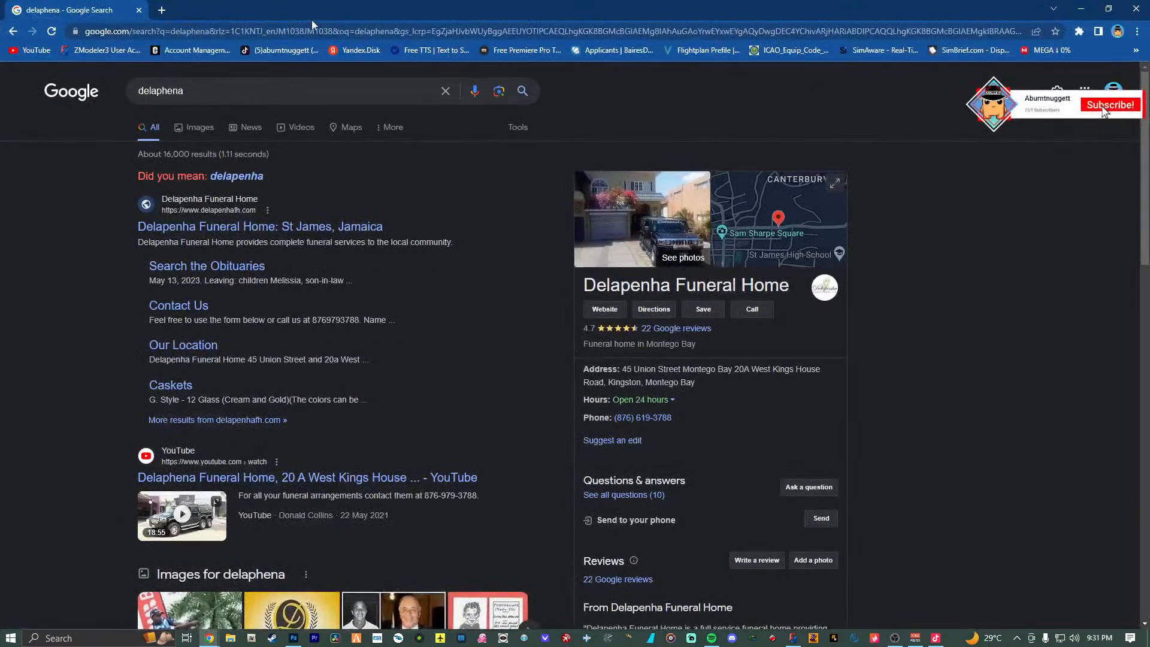
pyautogui.click(267, 29)
pyautogui.write('los')
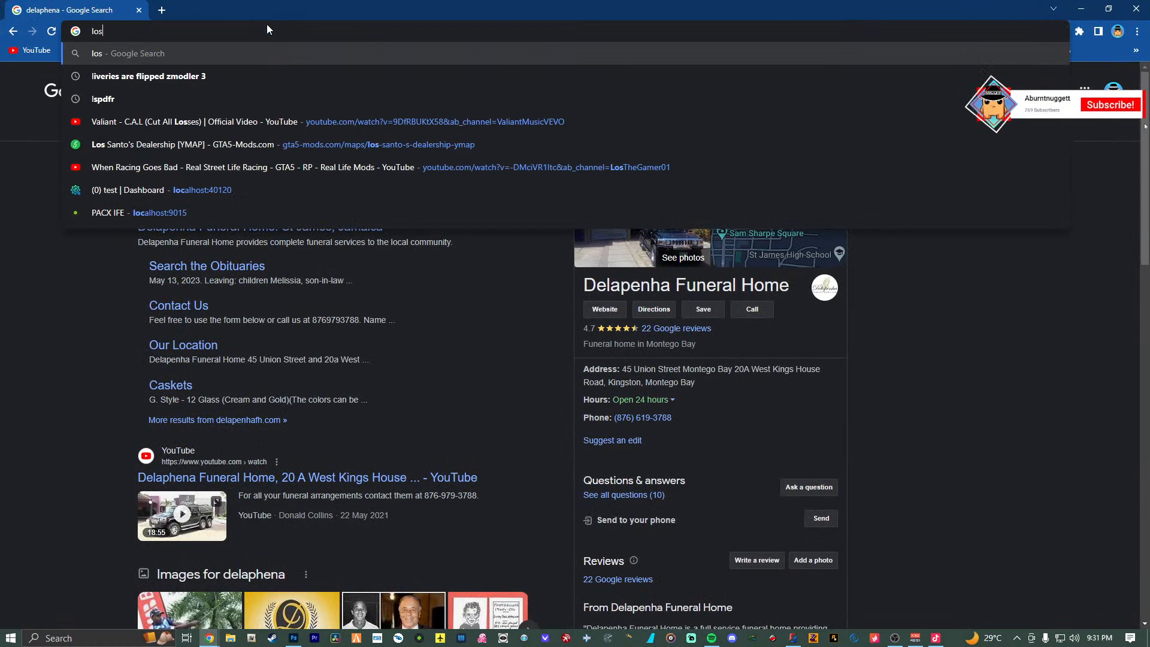
pyautogui.write('t light')
pyautogui.press('Return')
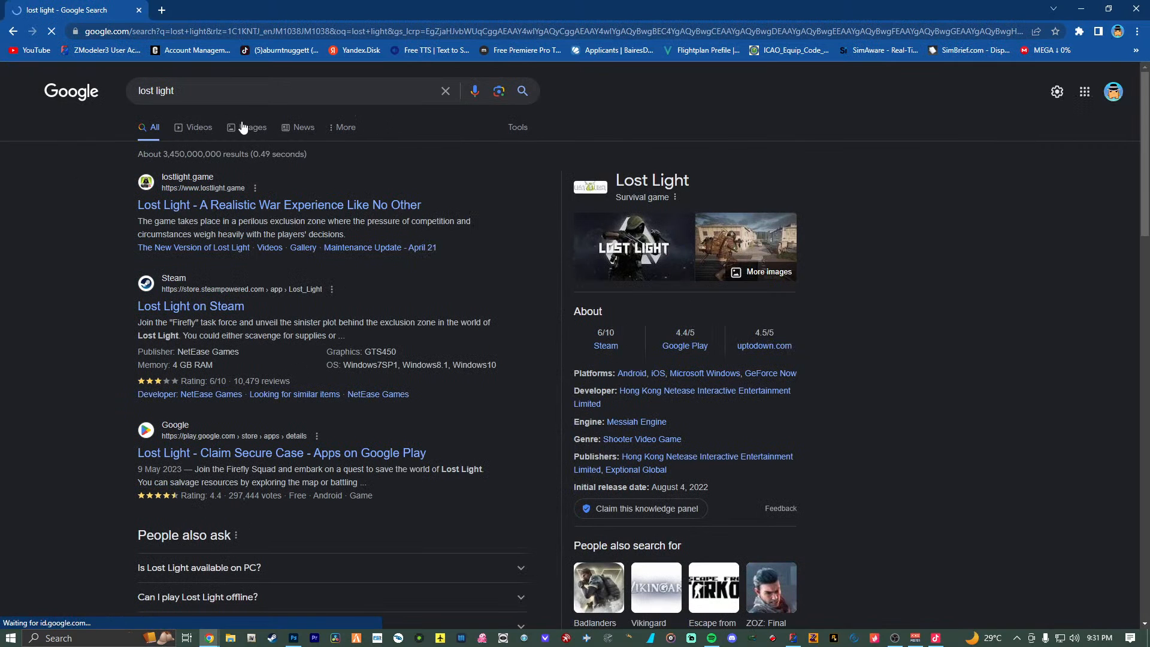
pyautogui.click(252, 129)
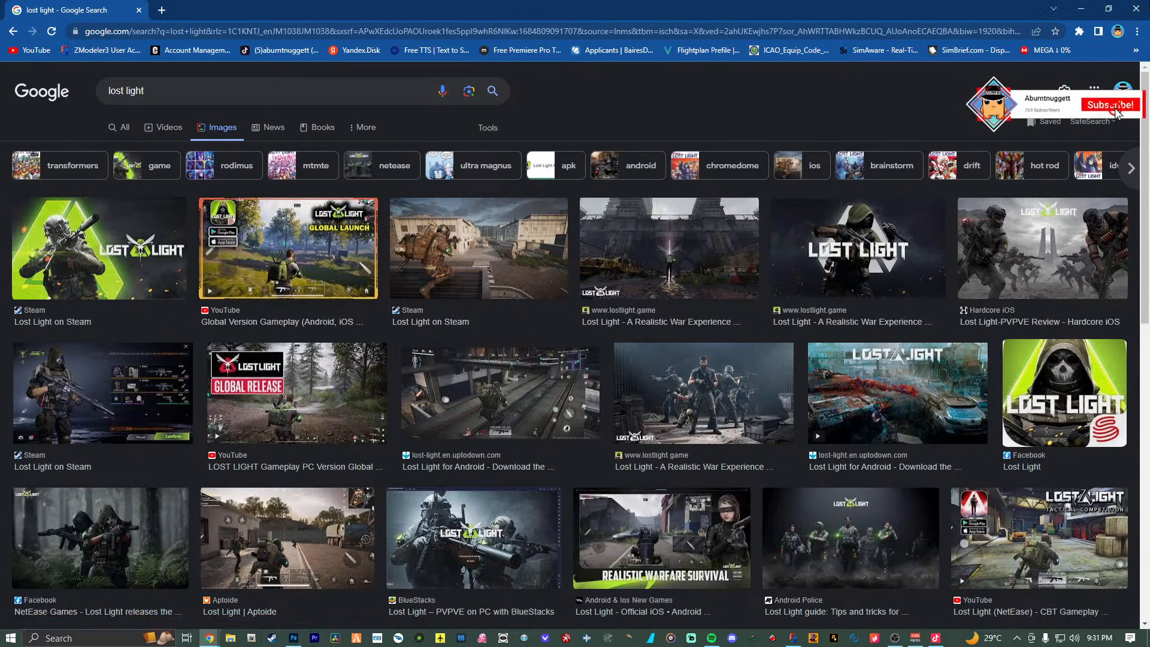
pyautogui.click(1144, 5)
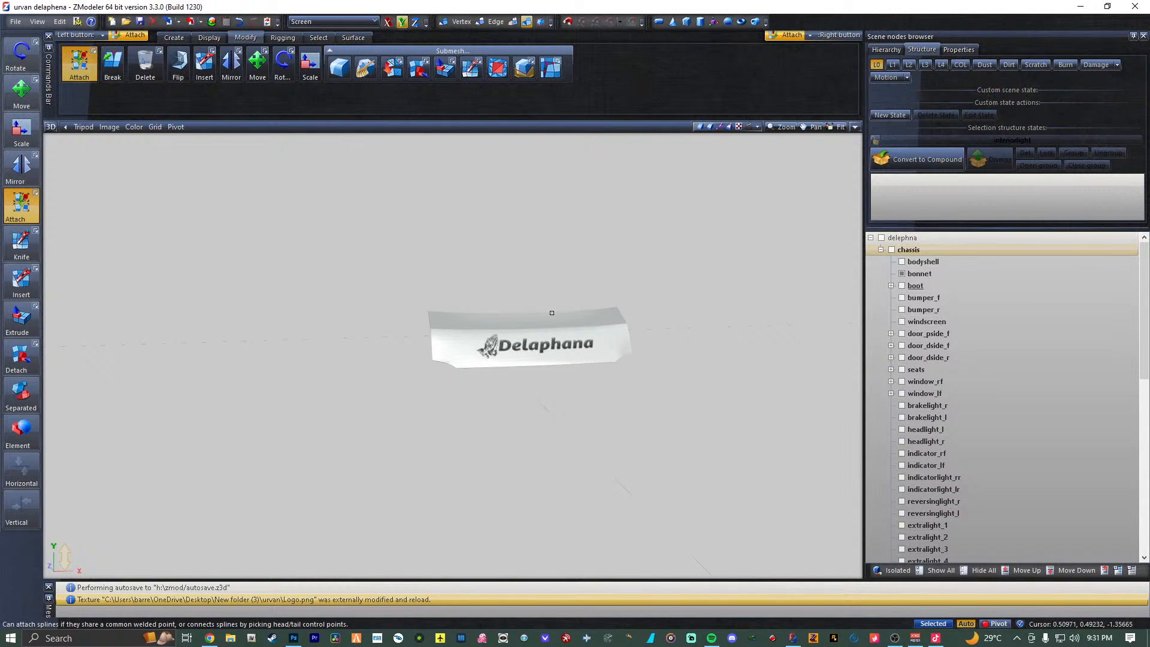
# Examine the logo on the bonnet, remove logo.png from the logo texture group and add the exported logo image again.
pyautogui.scroll(4, 551, 343)
pyautogui.scroll(2, 551, 343)
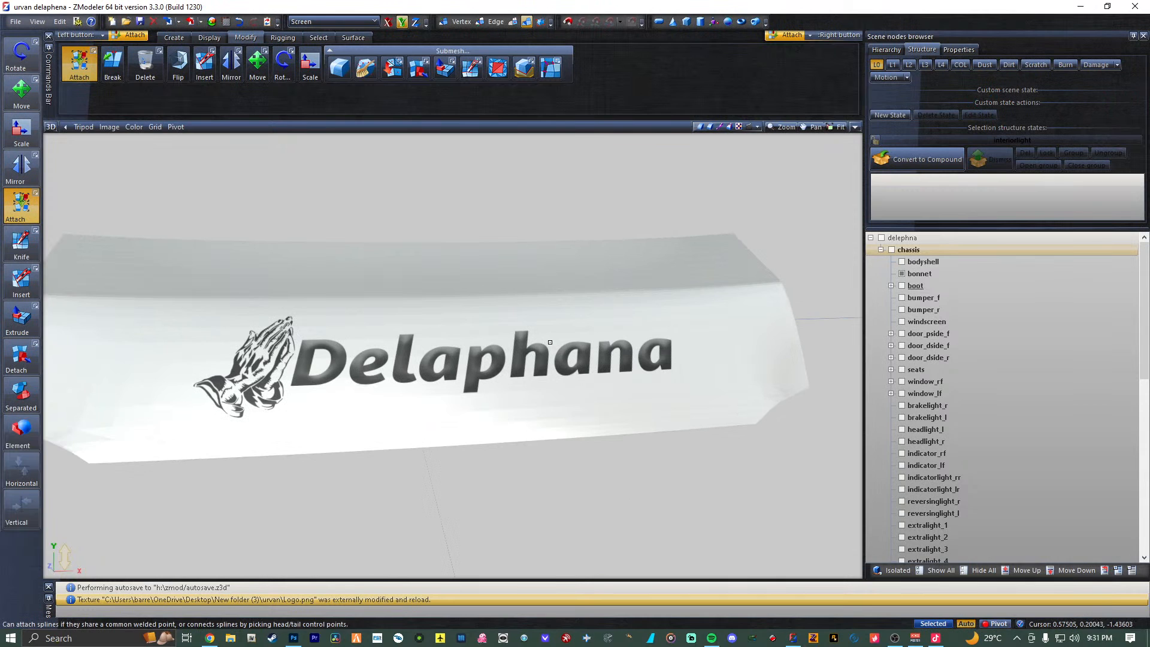
pyautogui.scroll(-7, 550, 342)
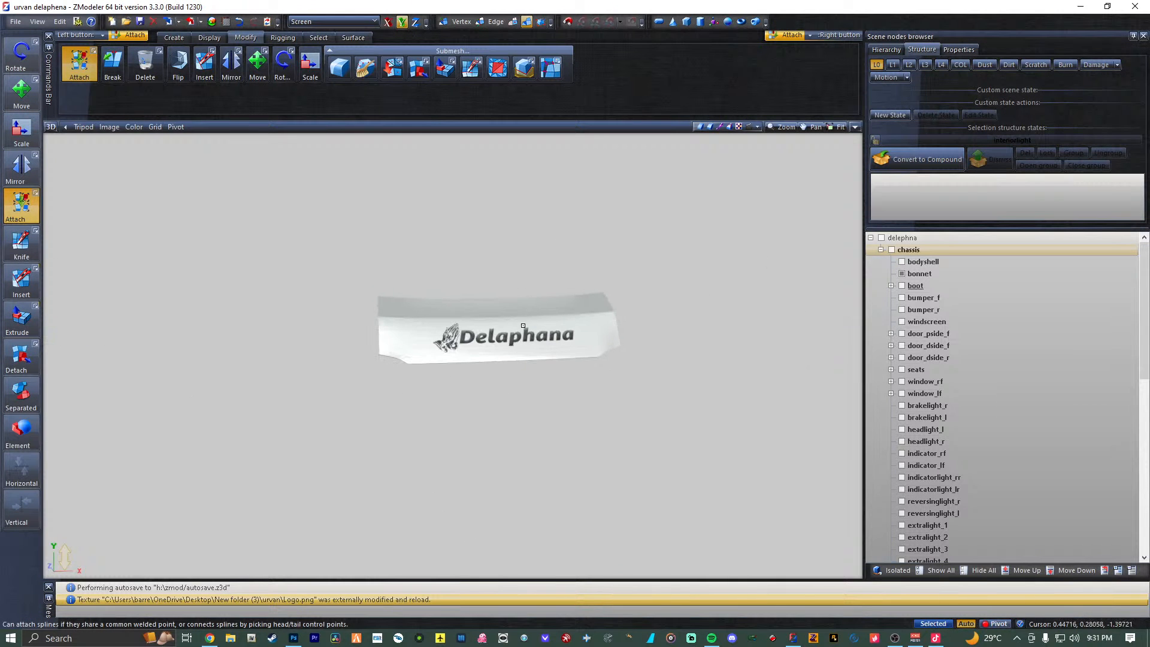
pyautogui.click(226, 22)
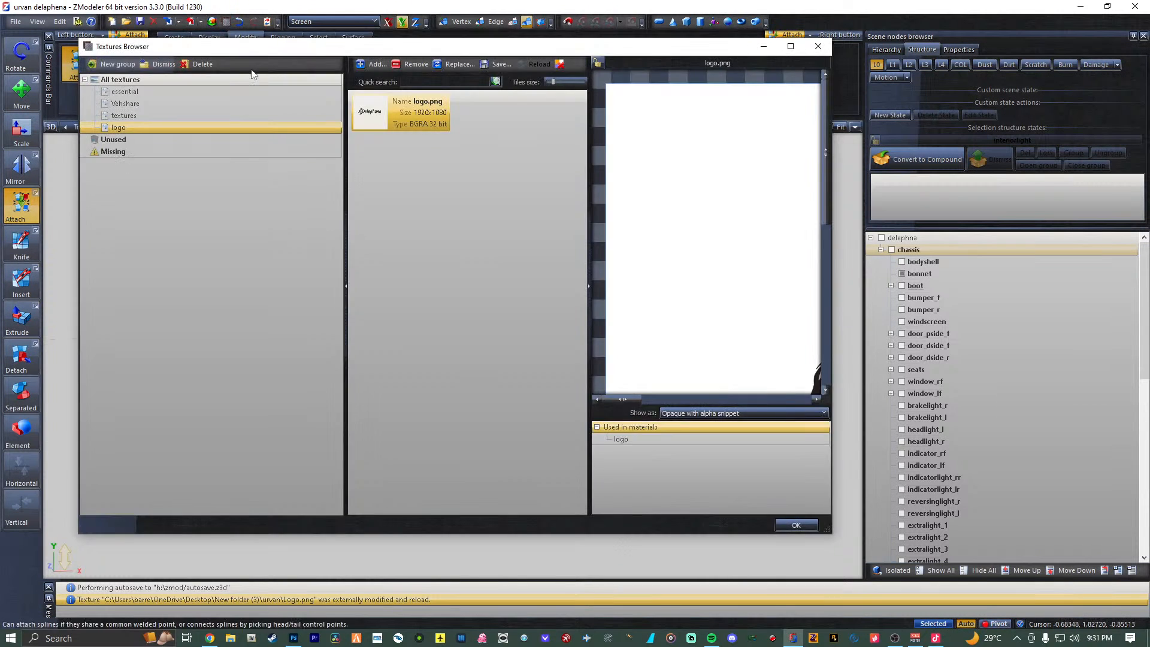
pyautogui.click(413, 65)
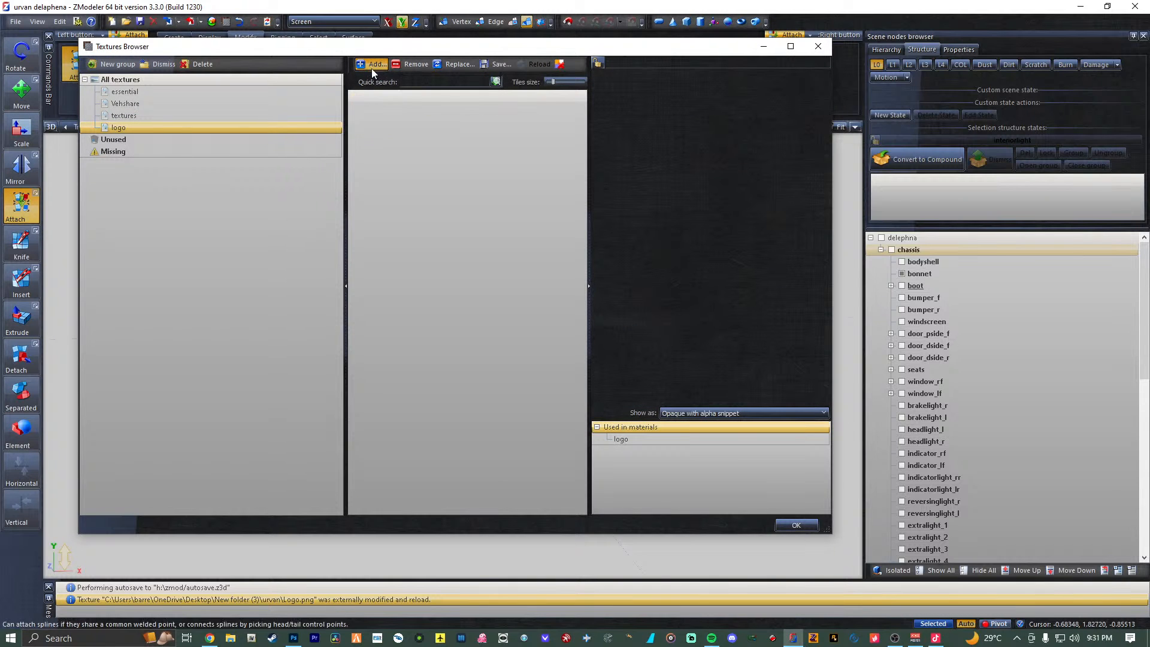
pyautogui.click(373, 65)
pyautogui.doubleClick(335, 293)
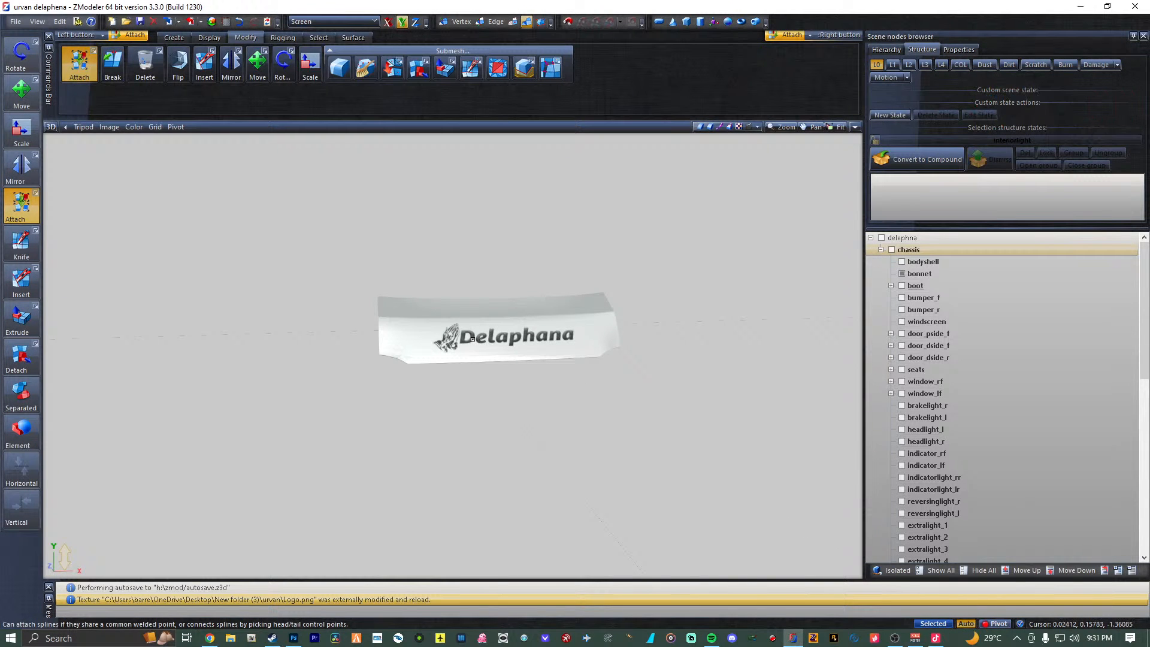
# Check the detail layer's texture map in the logo material's properties.
pyautogui.click(213, 22)
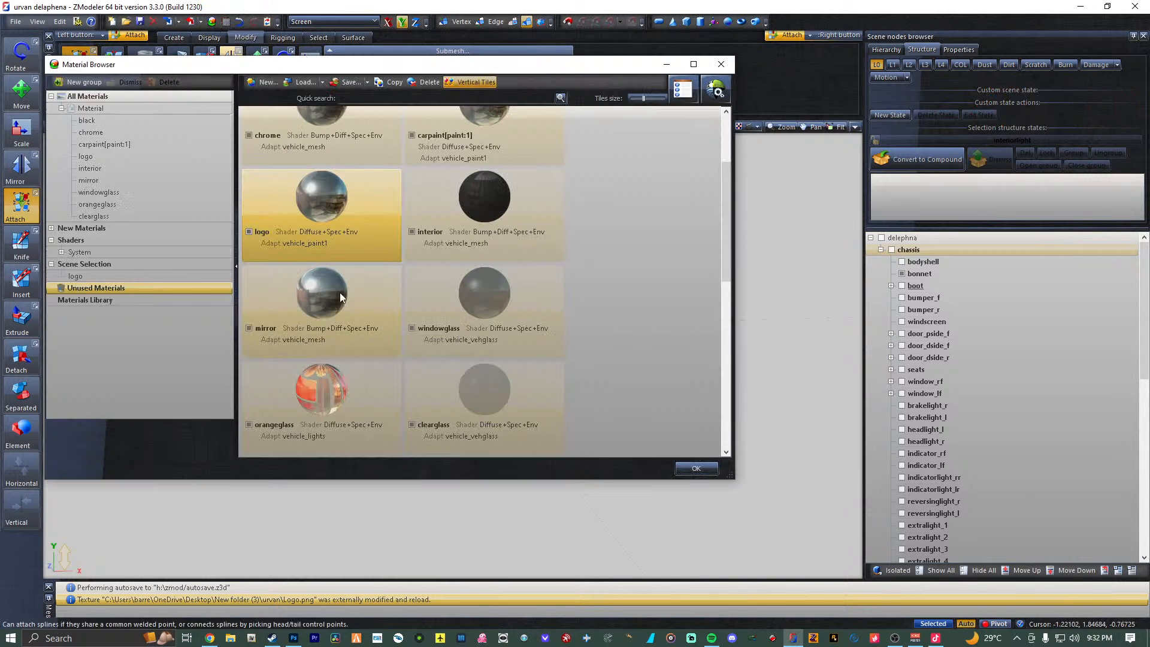
pyautogui.click(682, 91)
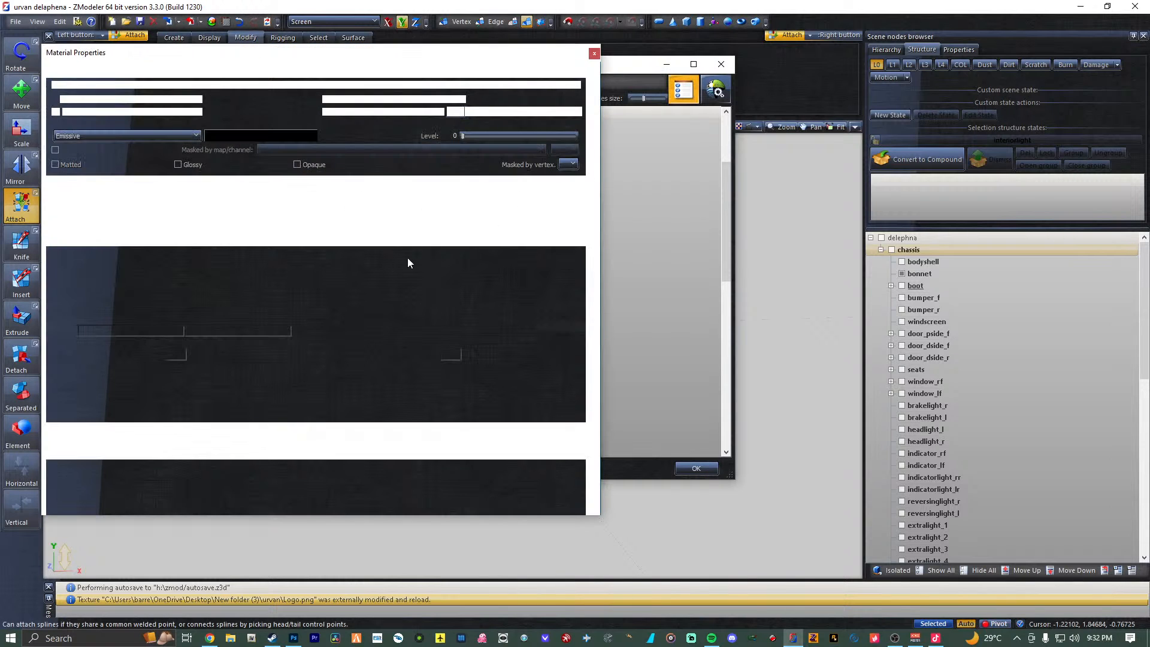
pyautogui.click(374, 275)
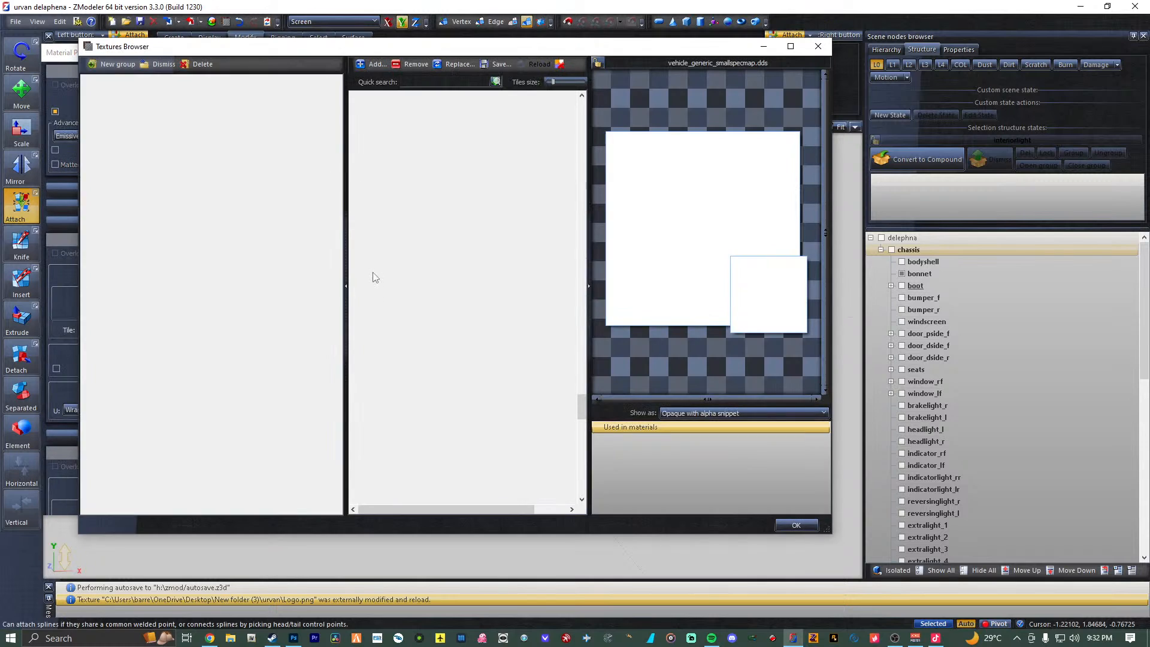
pyautogui.click(807, 48)
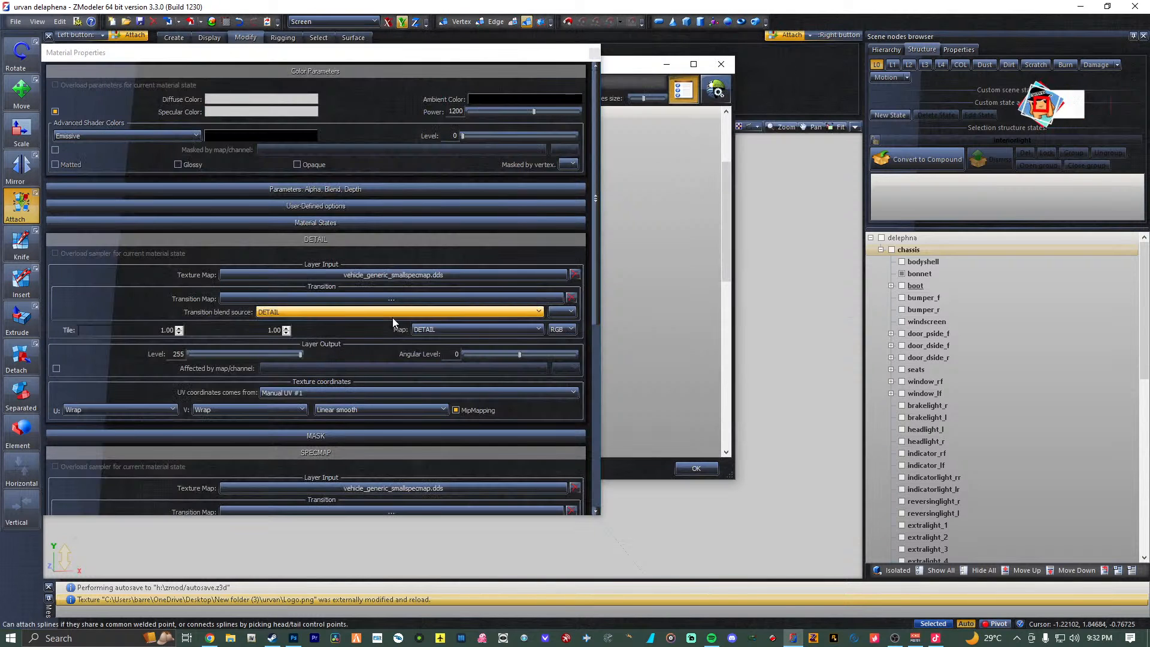
pyautogui.click(593, 54)
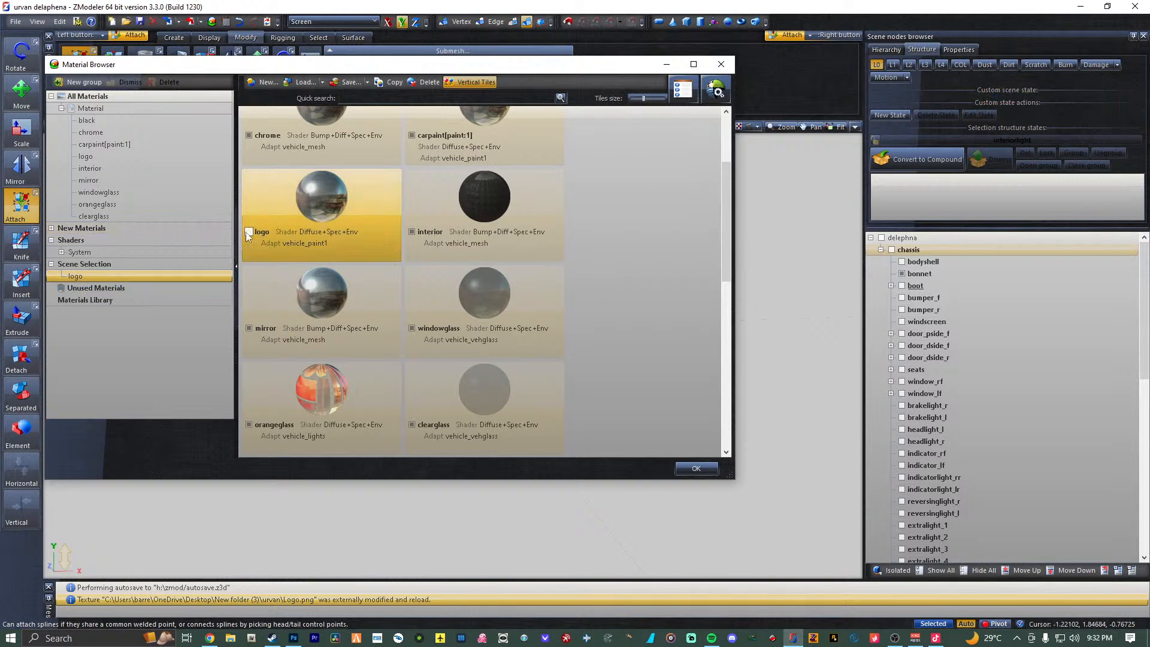
# Set logo.png as the transition map of the logo material's DETAIL layer and finish editing the materials.
pyautogui.moveTo(478, 70); pyautogui.dragTo(617, 170)
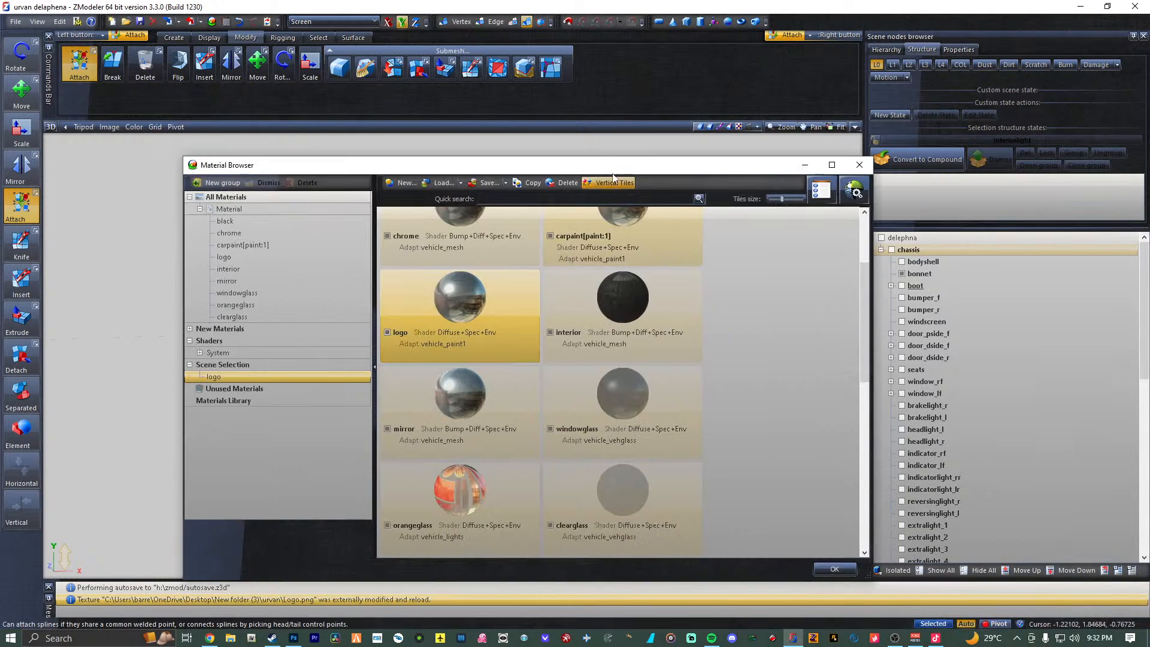
pyautogui.click(824, 190)
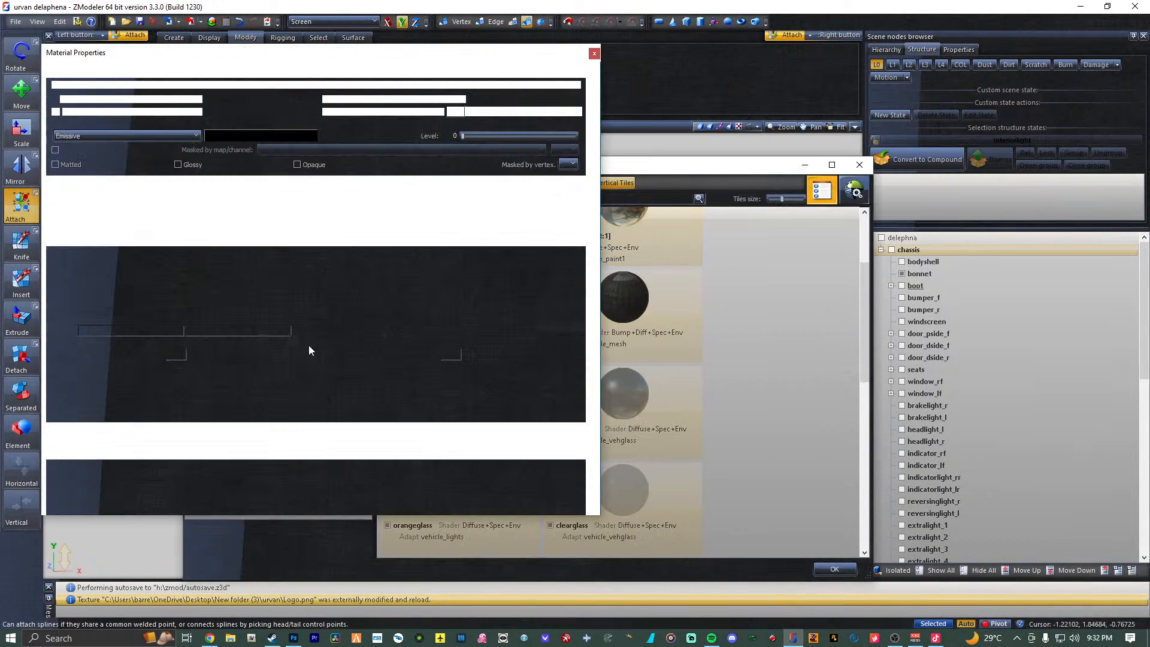
pyautogui.click(361, 303)
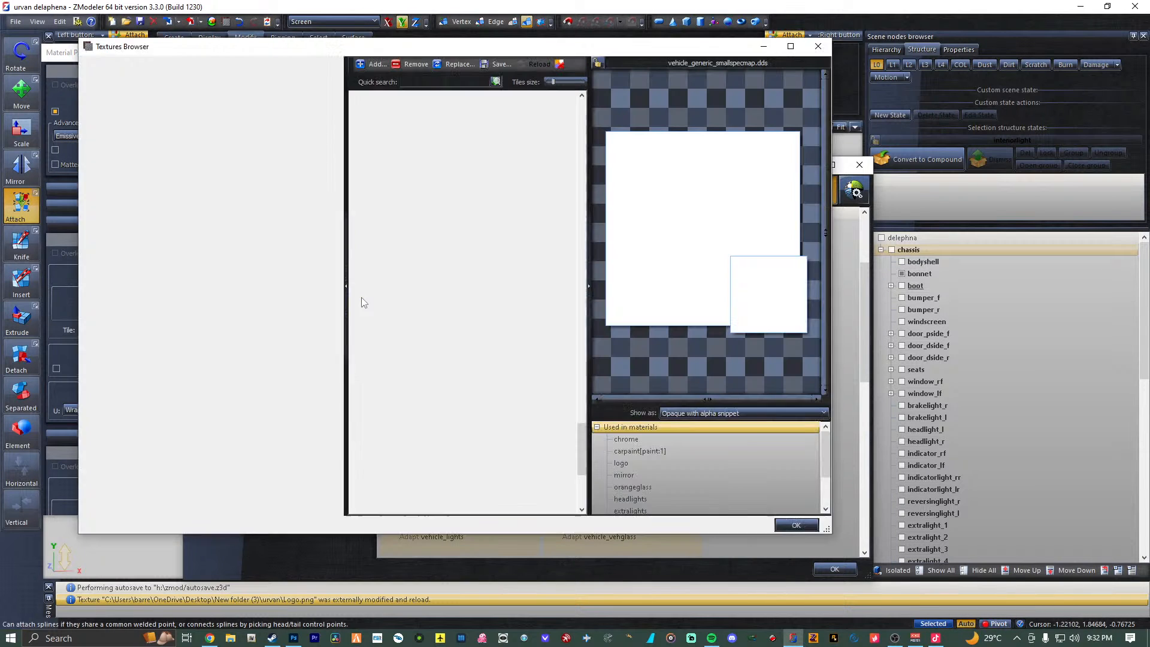
pyautogui.click(339, 120)
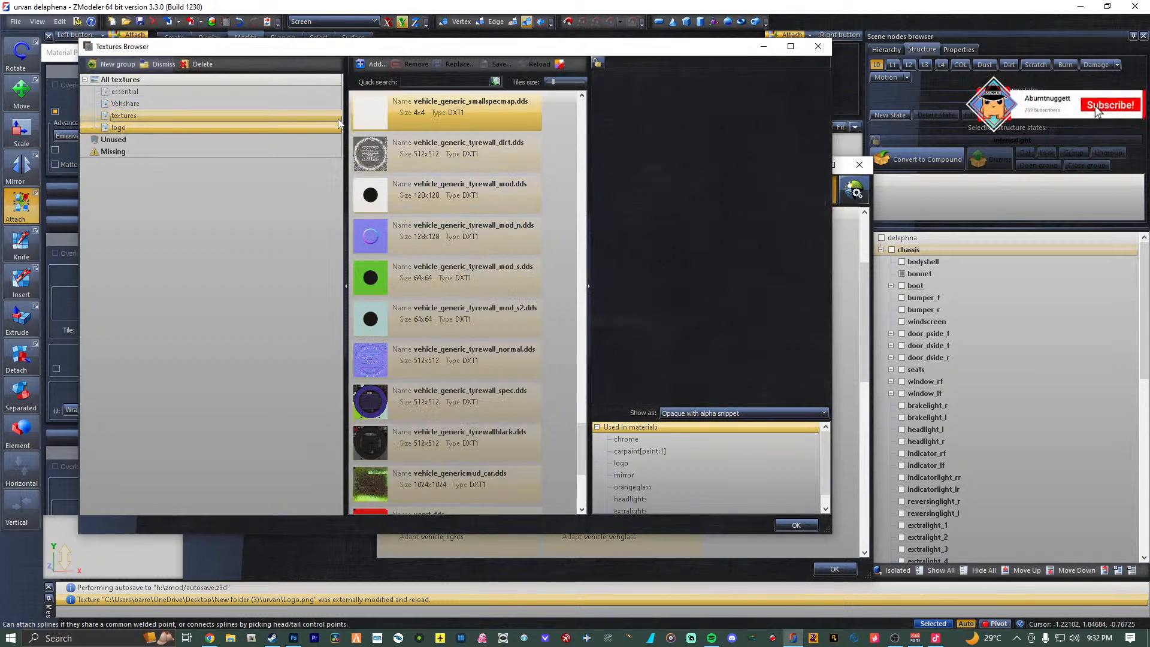
pyautogui.doubleClick(391, 113)
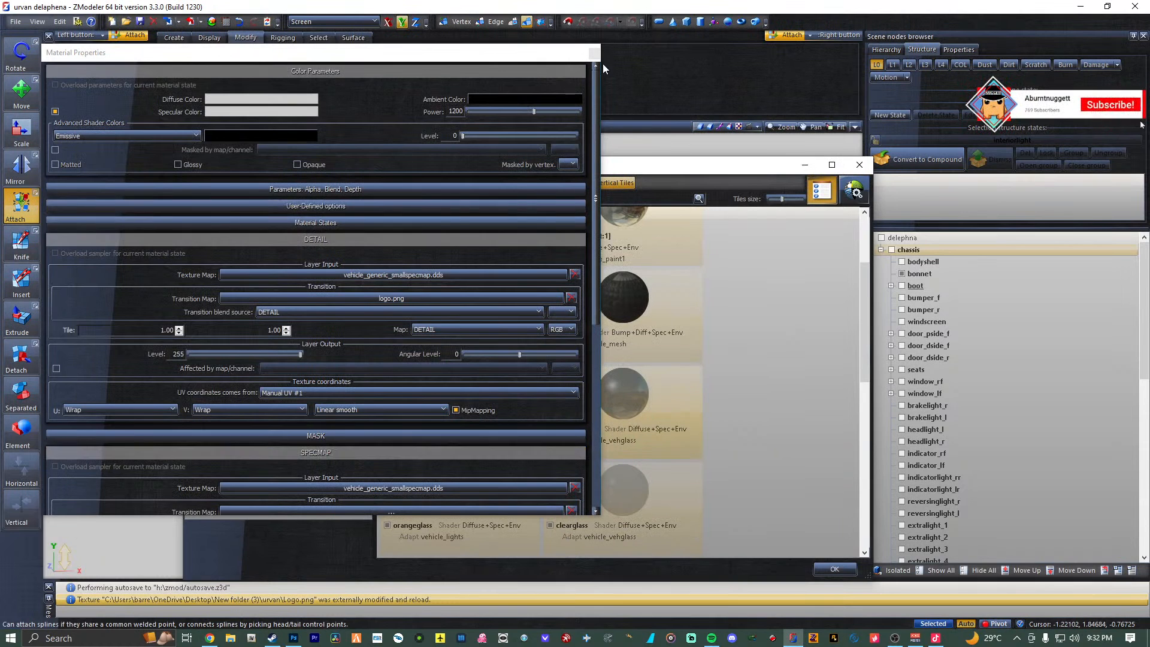
pyautogui.click(594, 52)
pyautogui.moveTo(662, 168); pyautogui.dragTo(666, 224)
pyautogui.click(849, 627)
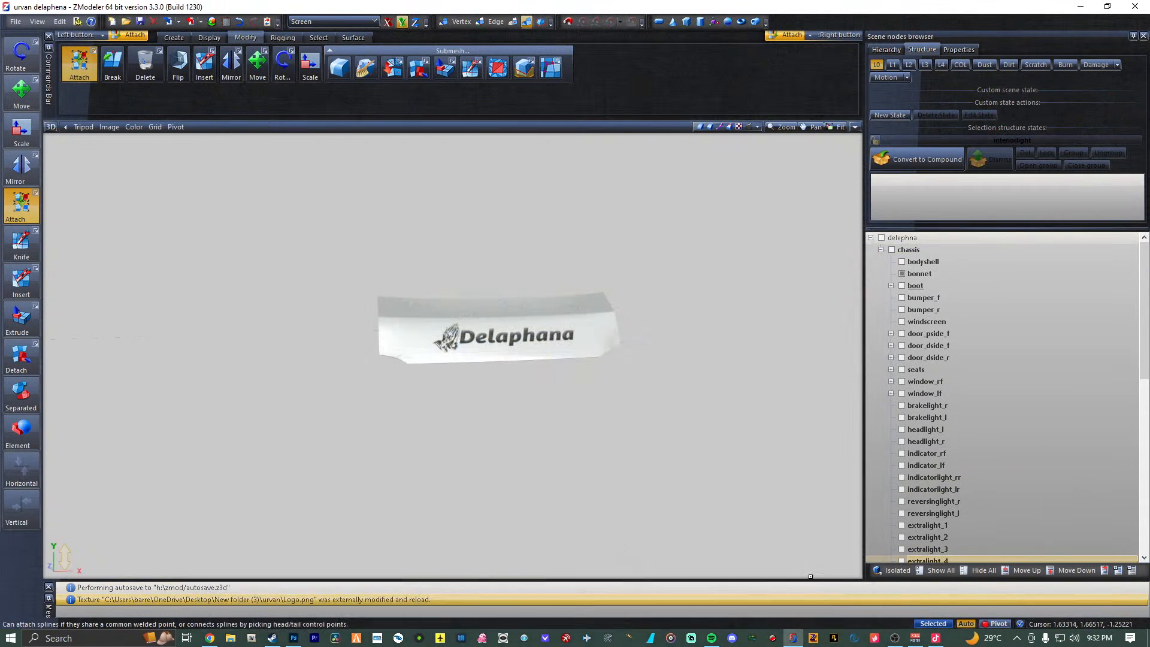
# Examine the Delaphana logo on the bonnet up close, then on the whole van from the front and front corner.
pyautogui.scroll(5, 474, 314)
pyautogui.scroll(-3, 620, 381)
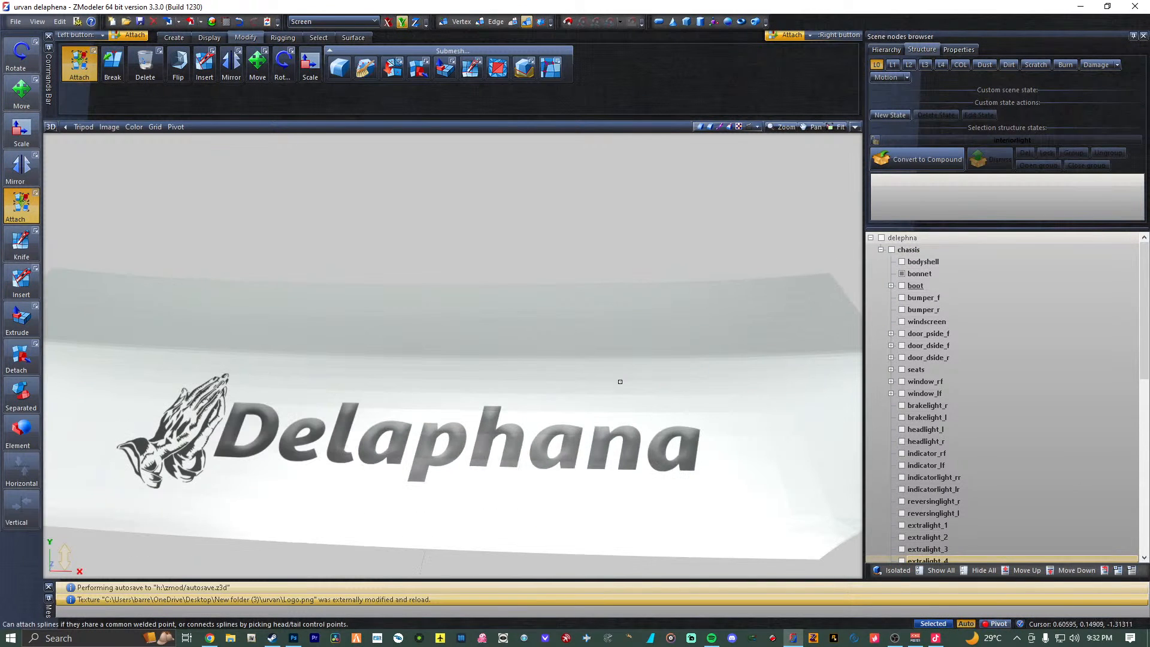
pyautogui.scroll(-5, 563, 416)
pyautogui.scroll(-4, 562, 417)
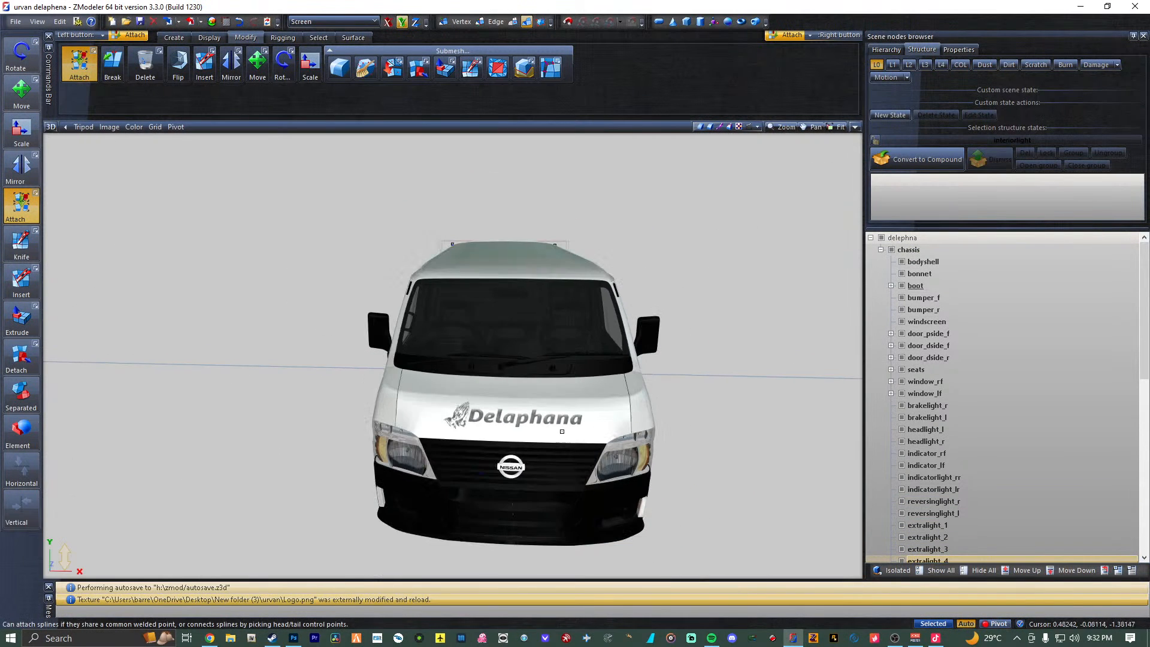
pyautogui.moveTo(663, 433); pyautogui.dragTo(546, 434, button='middle')
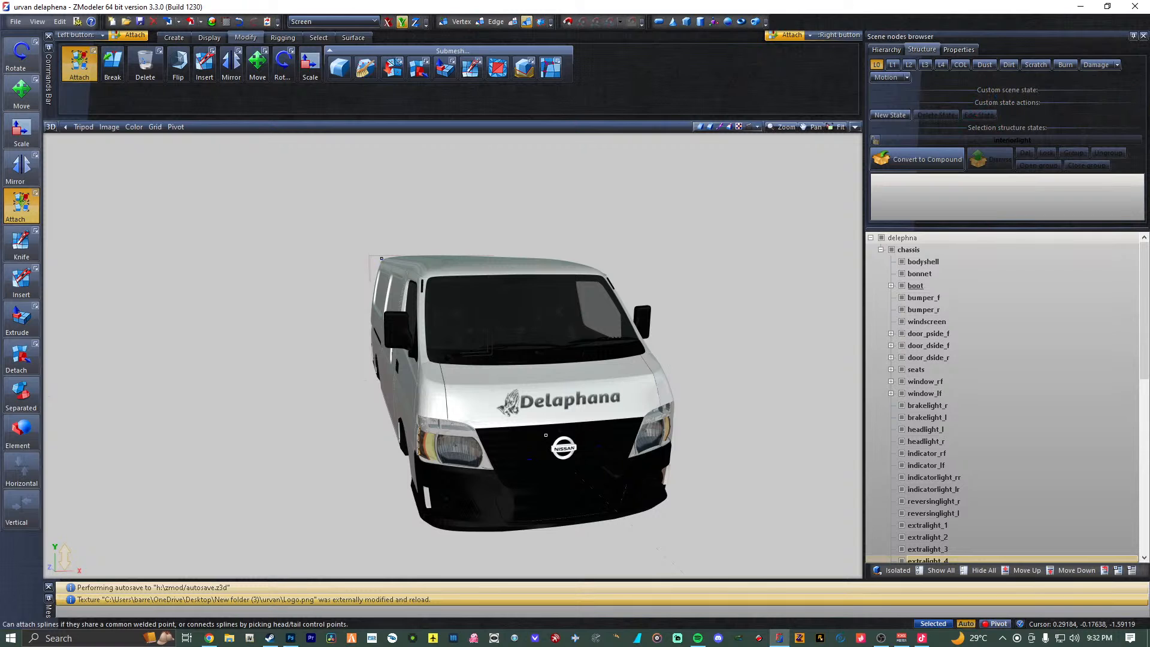
pyautogui.moveTo(549, 419); pyautogui.dragTo(550, 416, button='middle')
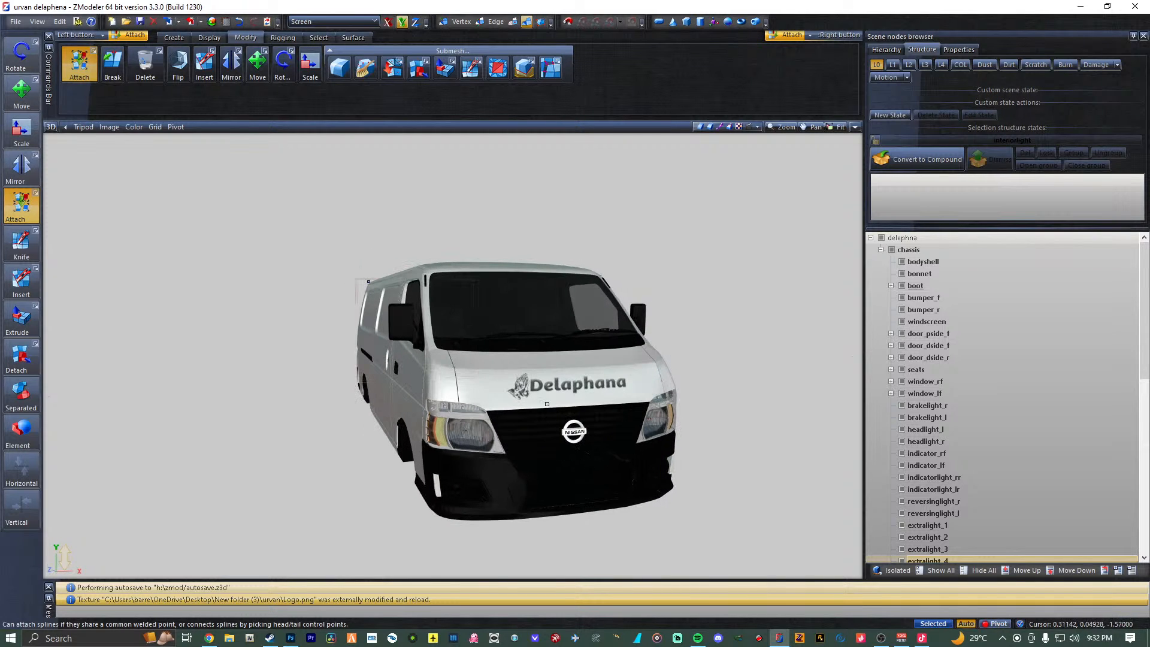
pyautogui.scroll(5, 547, 404)
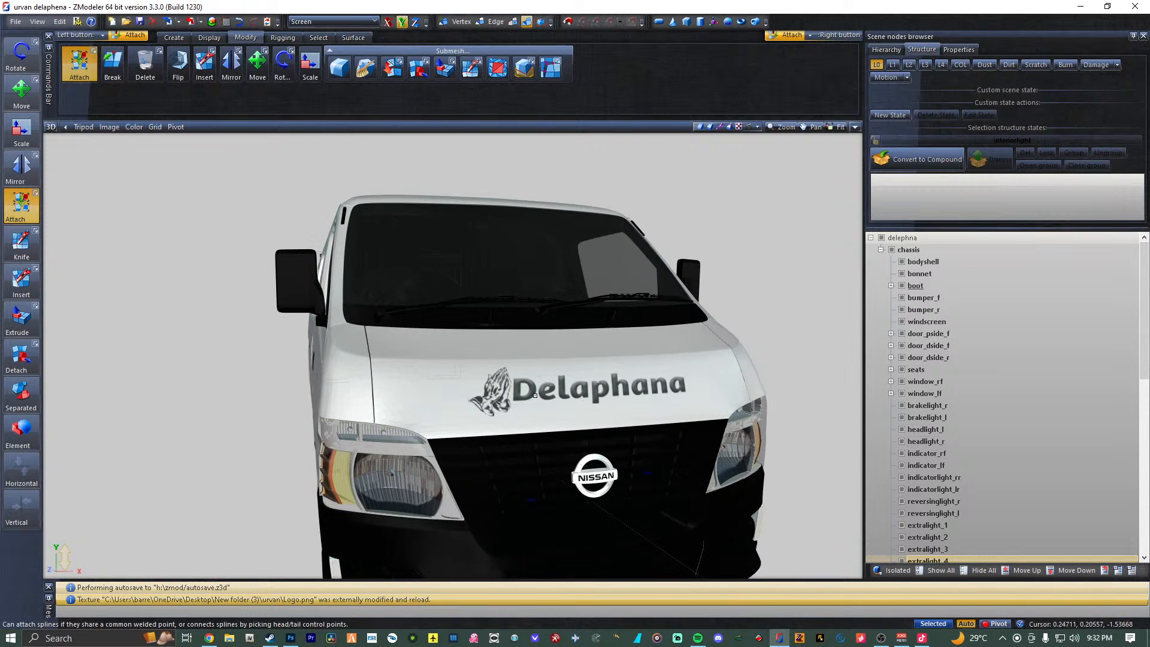
pyautogui.moveTo(535, 395); pyautogui.dragTo(540, 391, button='middle')
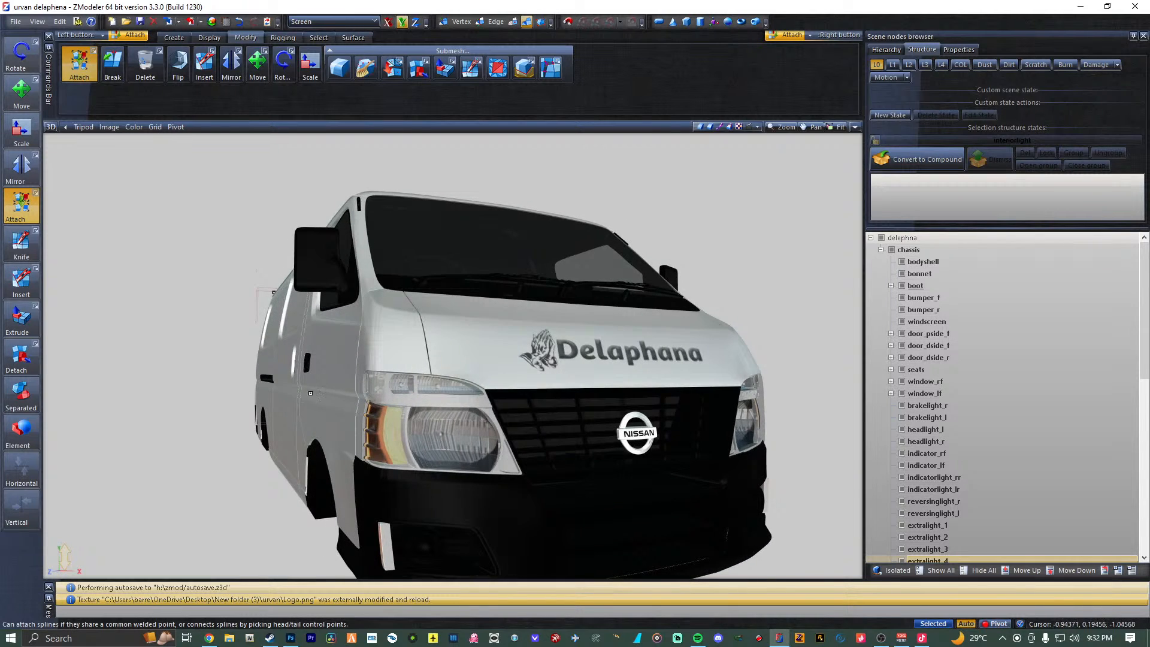
pyautogui.scroll(8, 528, 489)
pyautogui.scroll(-4, 528, 489)
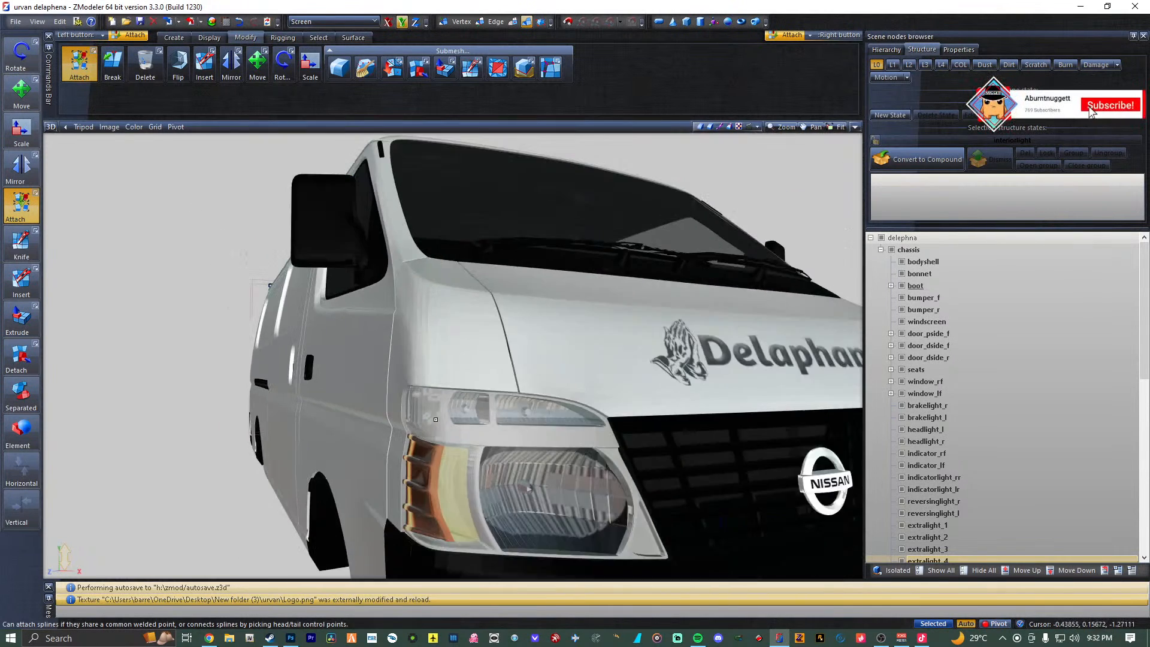
pyautogui.scroll(-5, 435, 419)
pyautogui.moveTo(435, 420); pyautogui.dragTo(599, 419, button='middle')
# Clear the message log and save the scene.
pyautogui.rightClick(623, 594)
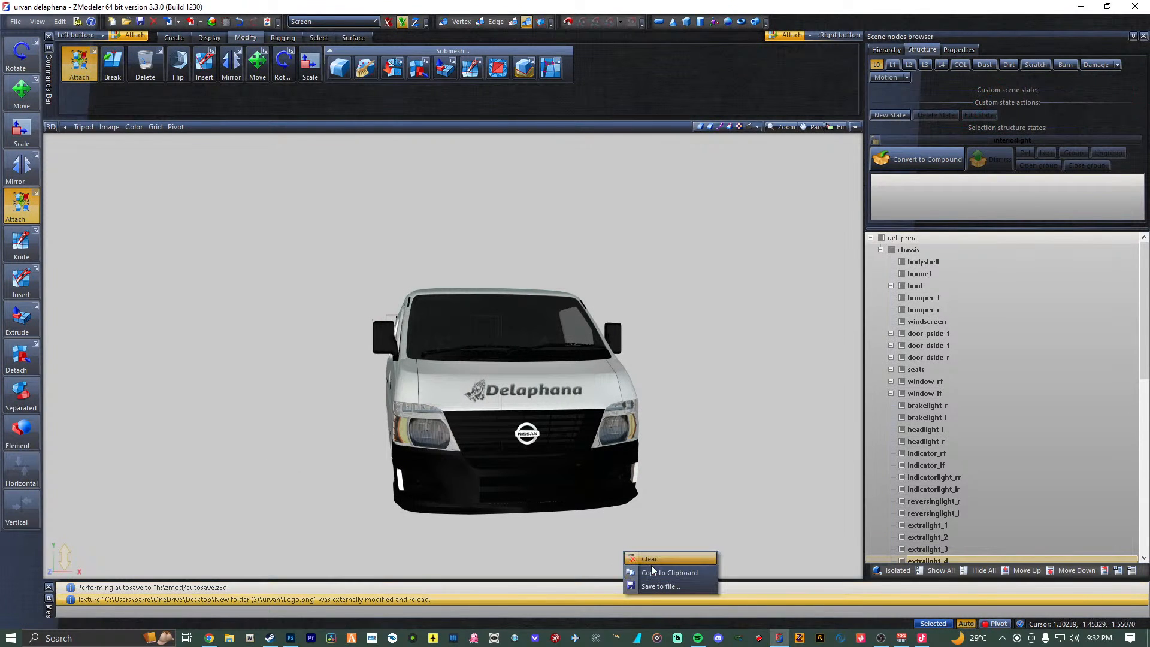
pyautogui.click(653, 559)
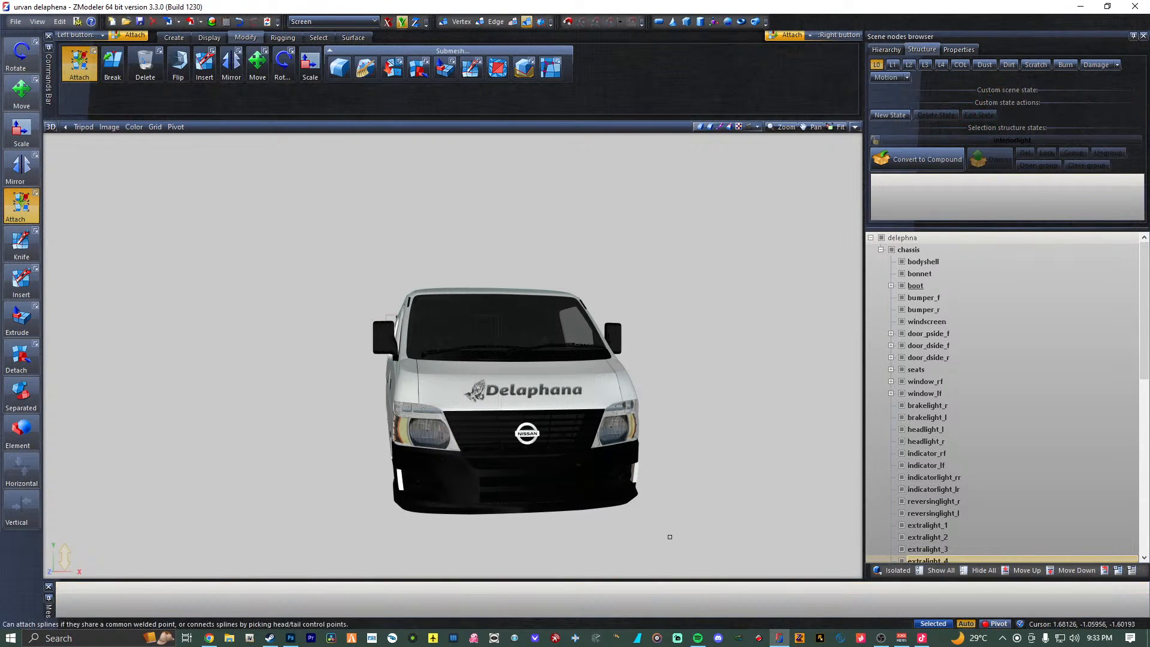
pyautogui.hotkey('ctrl', 's')
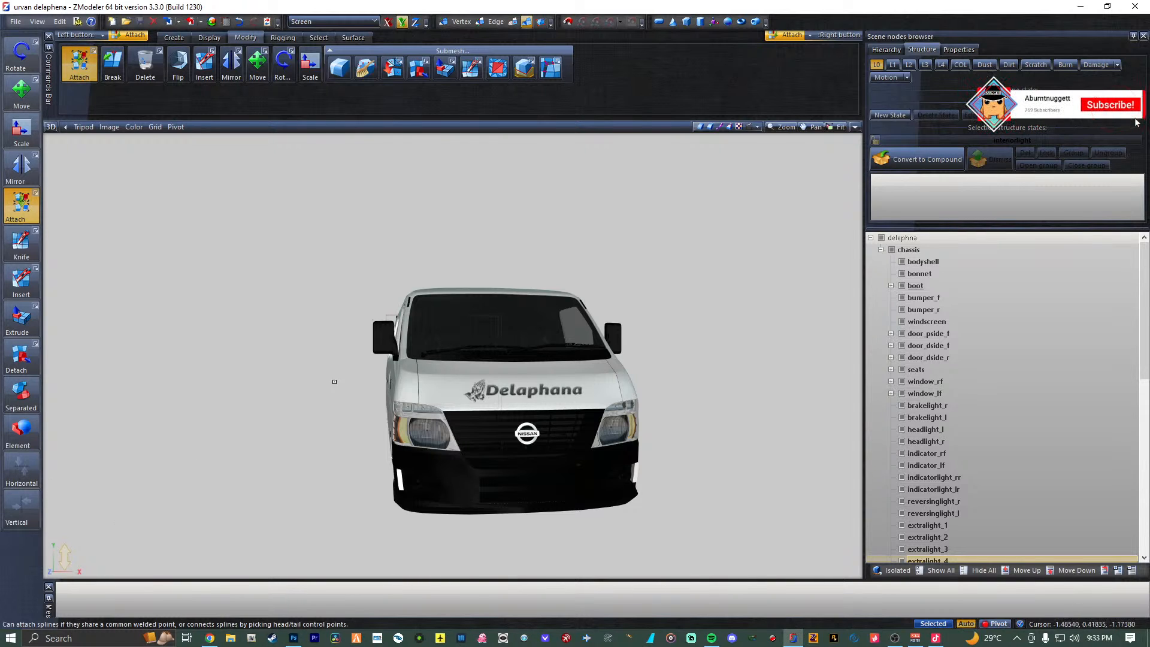
# Inspect the front wheel, the van's side and the front end with the bonnet logo.
pyautogui.moveTo(333, 382); pyautogui.dragTo(482, 420, button='middle')
pyautogui.scroll(8, 482, 419)
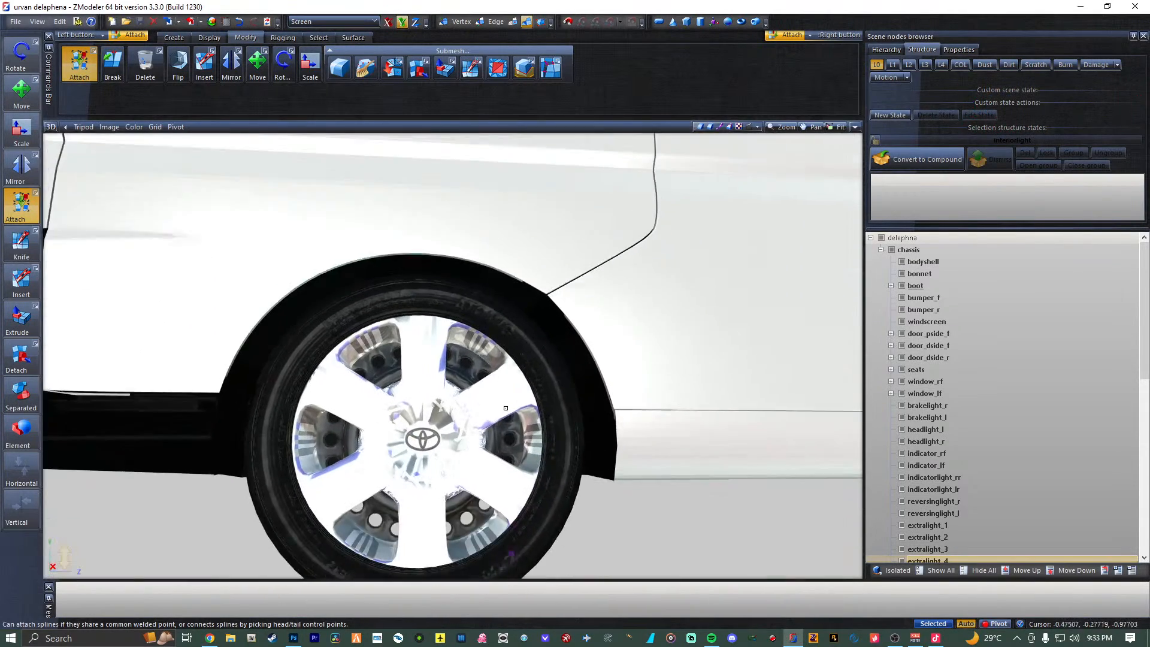
pyautogui.scroll(3, 444, 399)
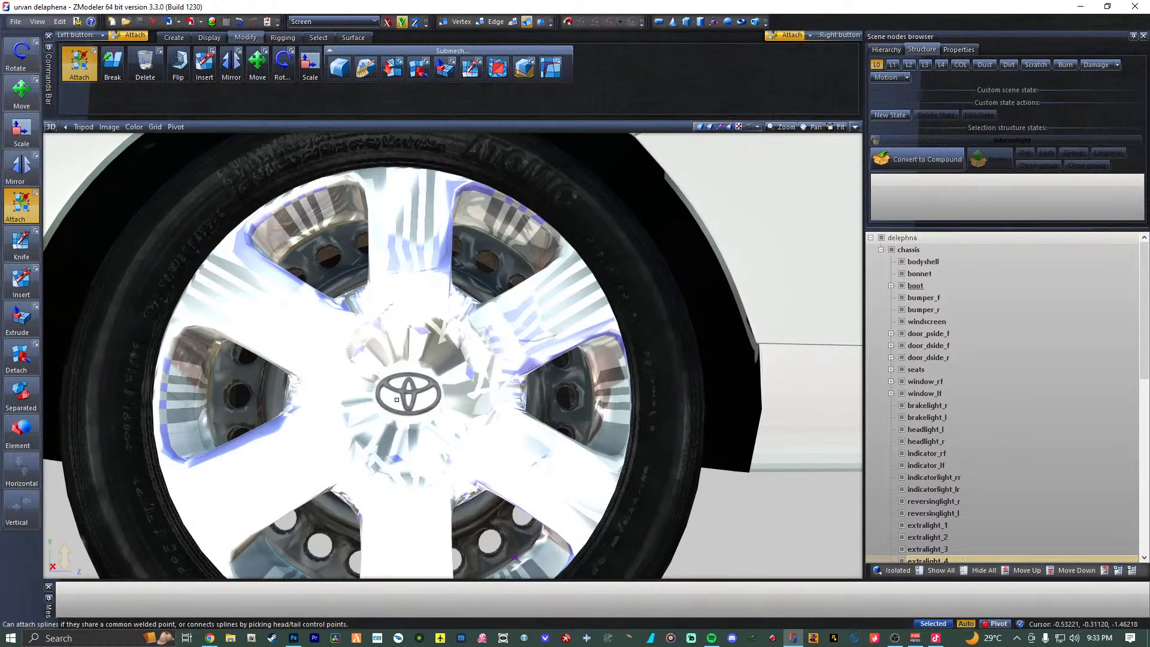
pyautogui.scroll(-10, 394, 385)
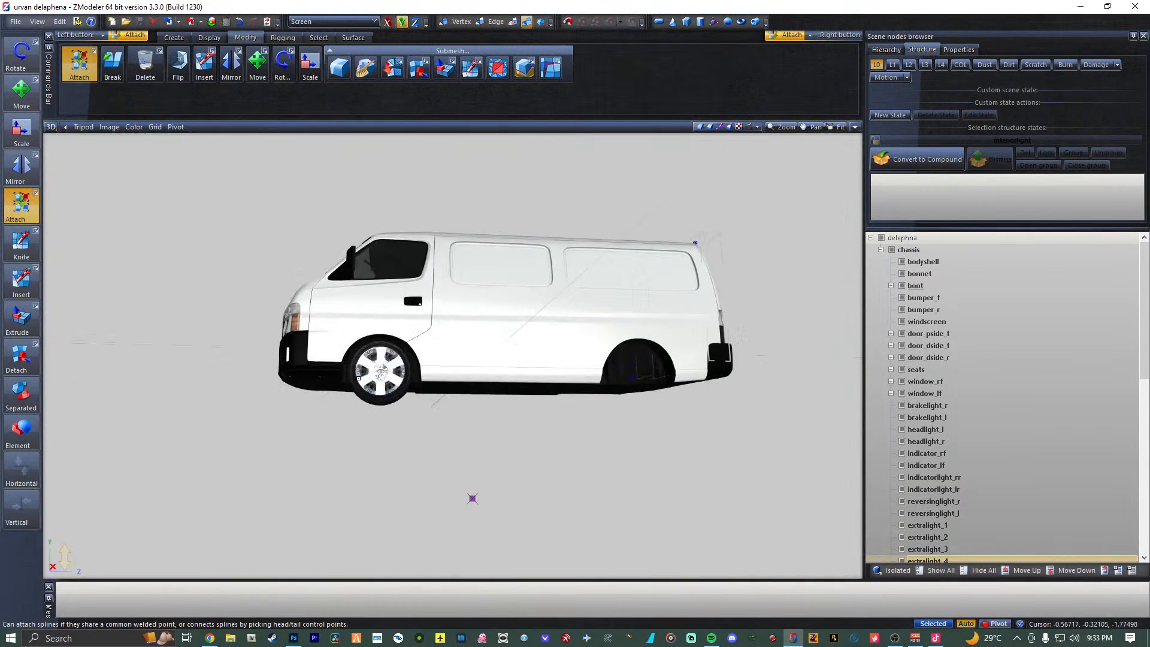
pyautogui.moveTo(393, 386); pyautogui.dragTo(335, 359, button='middle')
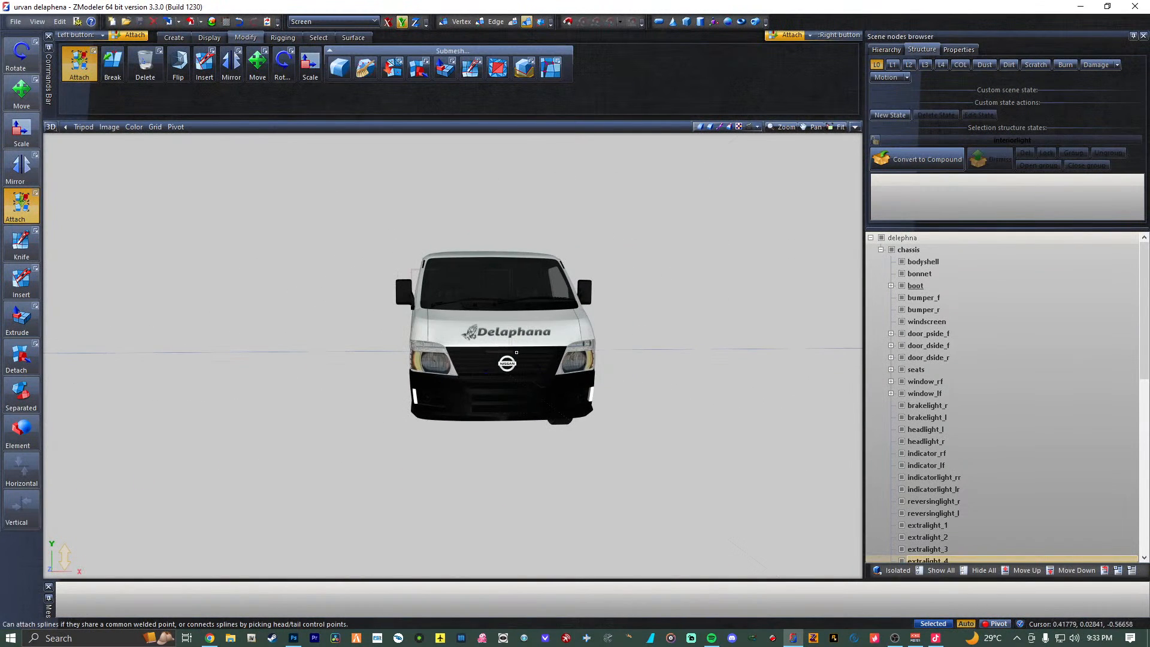
pyautogui.scroll(5, 517, 352)
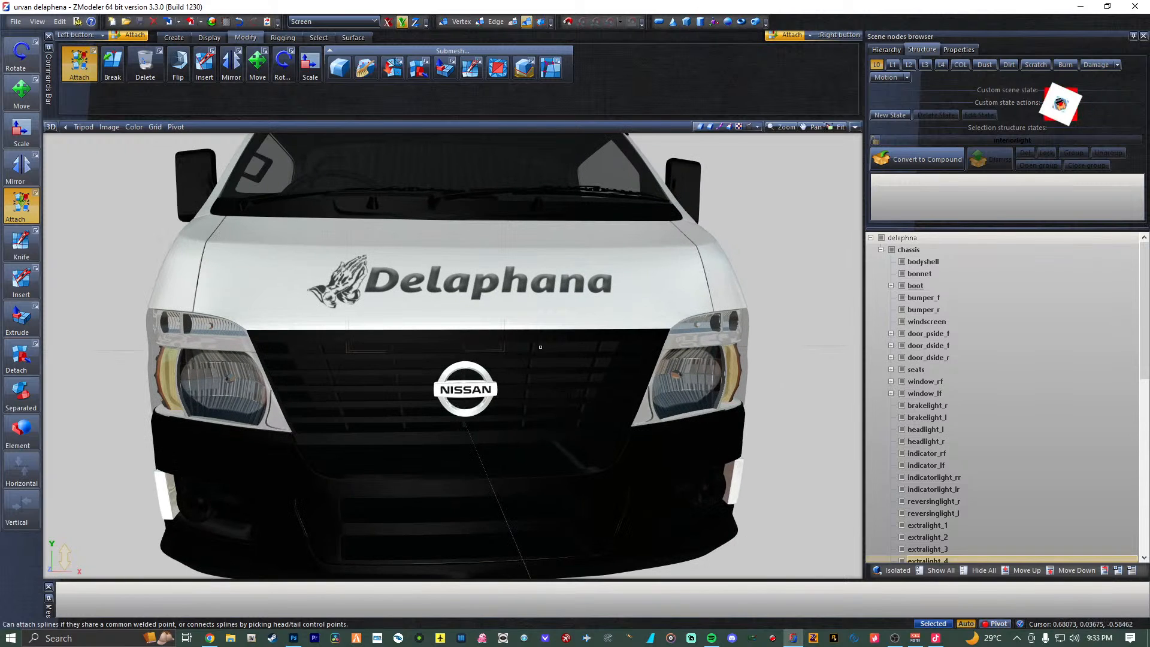
pyautogui.scroll(-5, 540, 347)
pyautogui.moveTo(540, 346); pyautogui.dragTo(593, 314, button='middle')
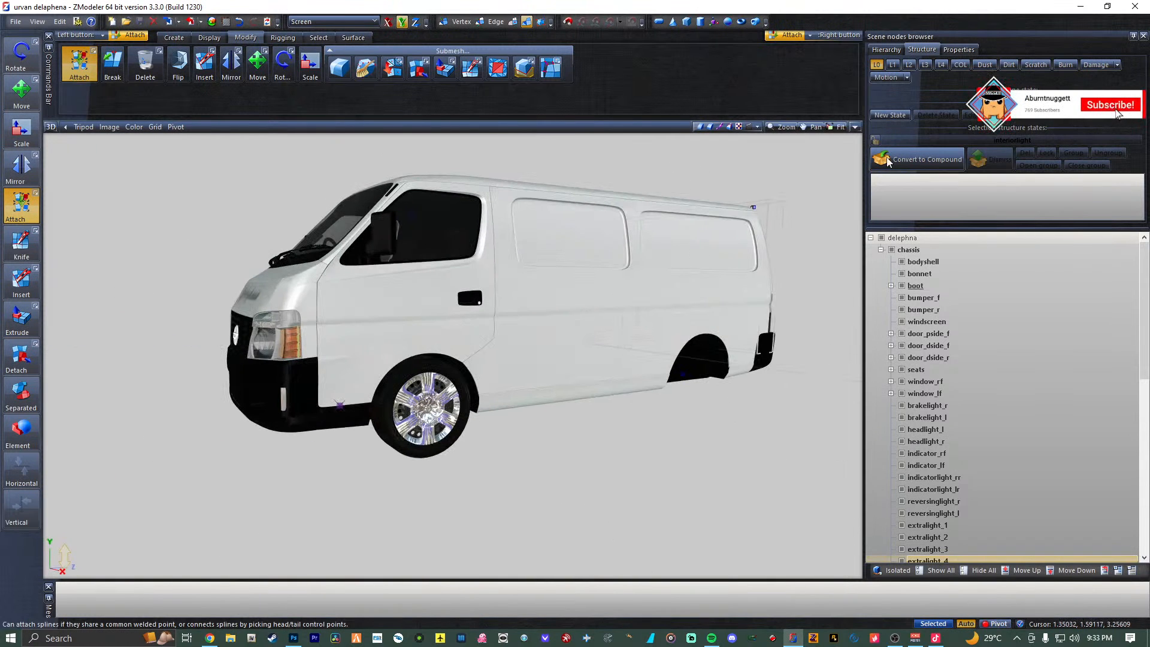
# Select and collapse the root node in the scene tree from the four-view layout, and return to the maximised 3D view.
pyautogui.click(856, 127)
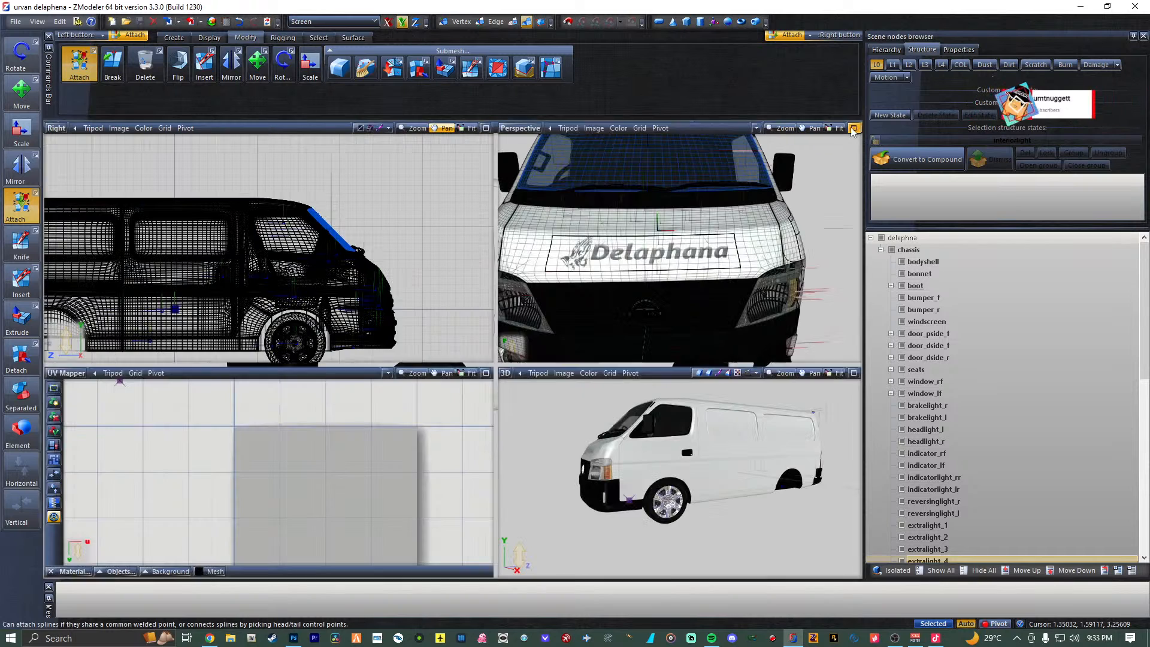
pyautogui.click(880, 251)
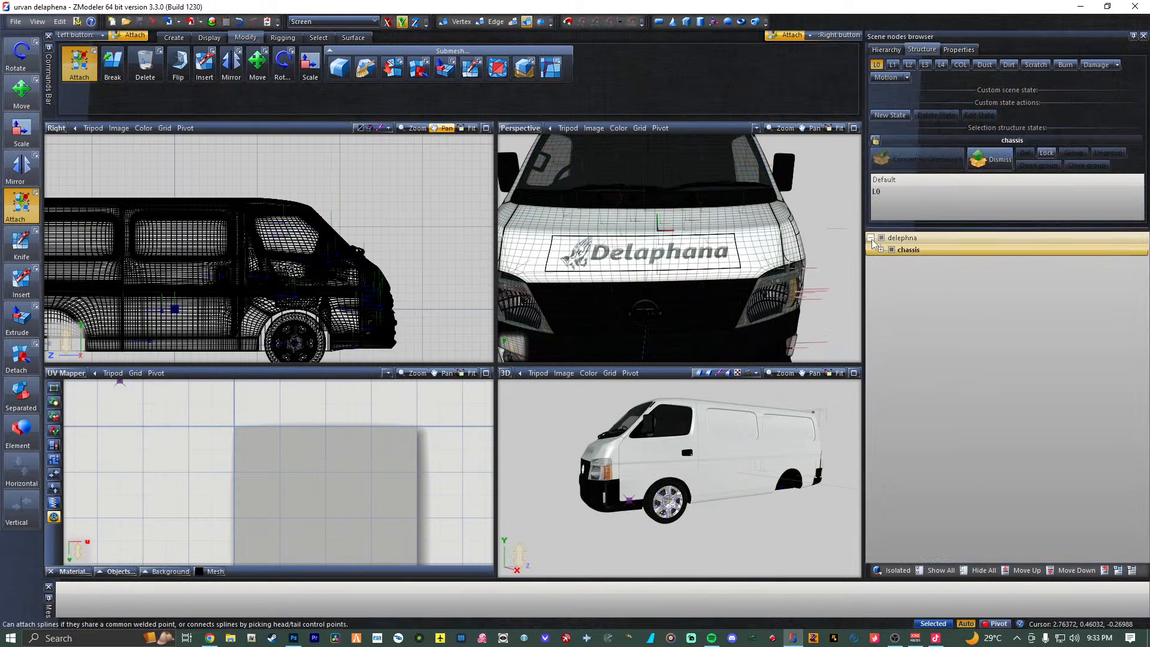
pyautogui.click(871, 238)
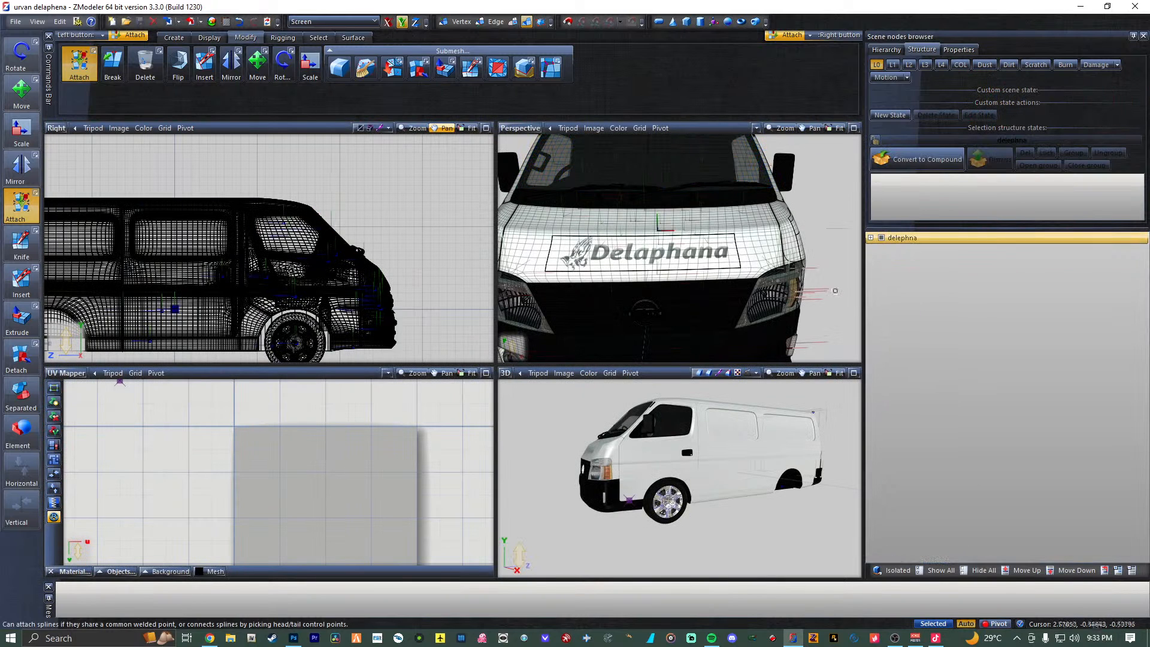
pyautogui.click(853, 373)
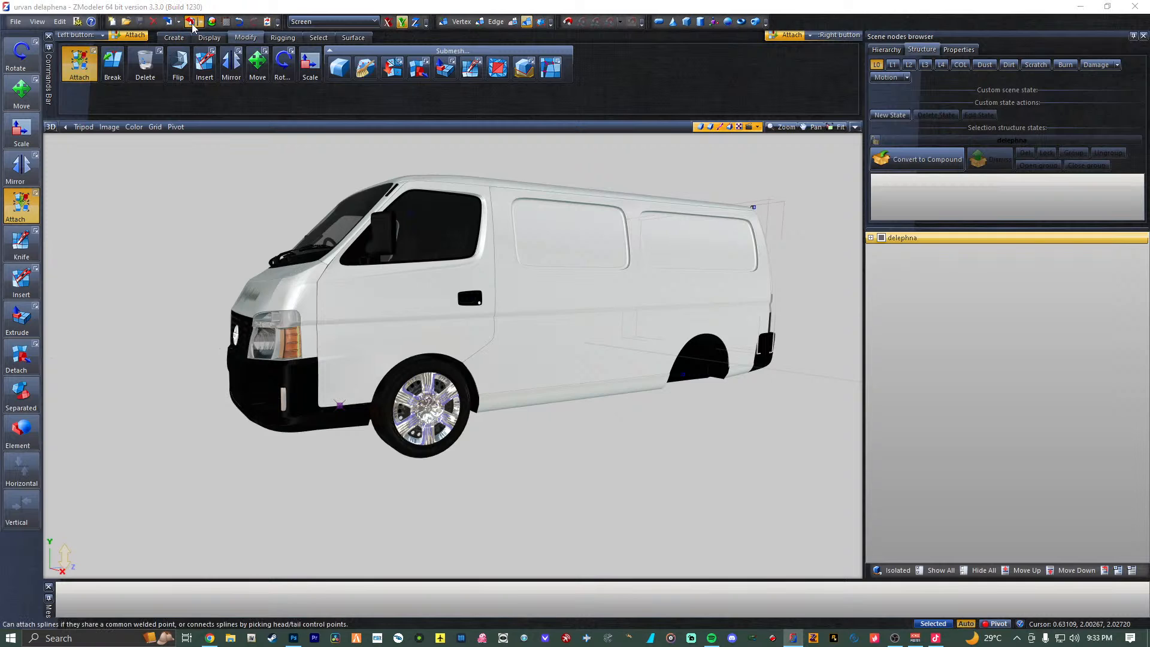
pyautogui.click(191, 23)
pyautogui.doubleClick(455, 292)
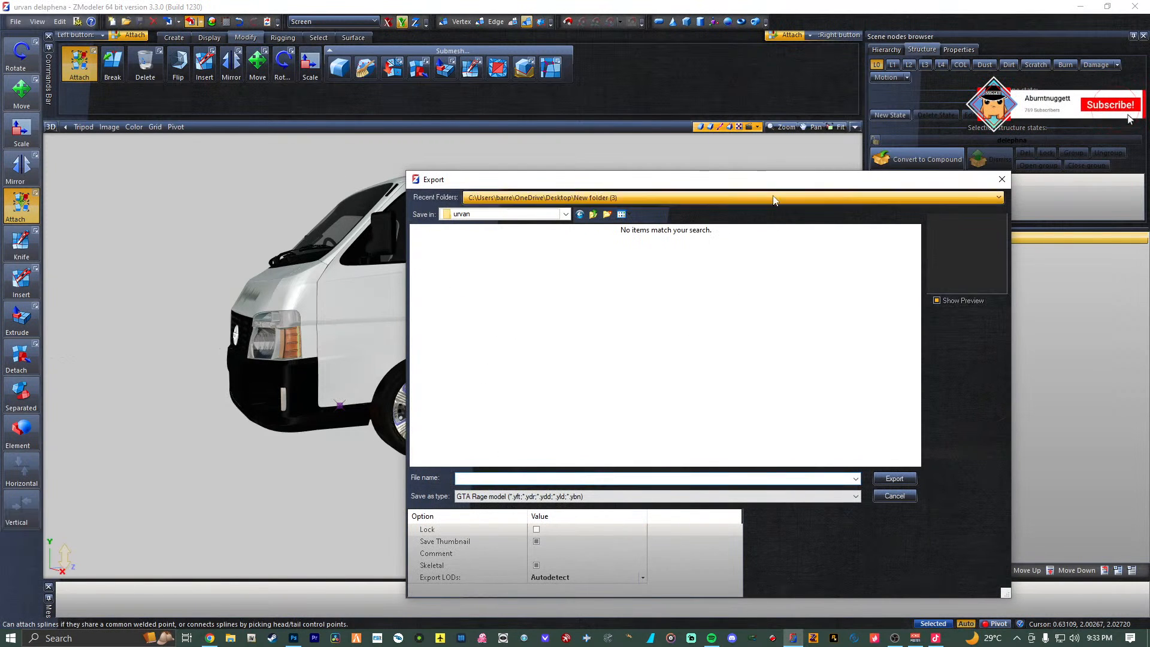
pyautogui.moveTo(791, 179); pyautogui.dragTo(535, 155)
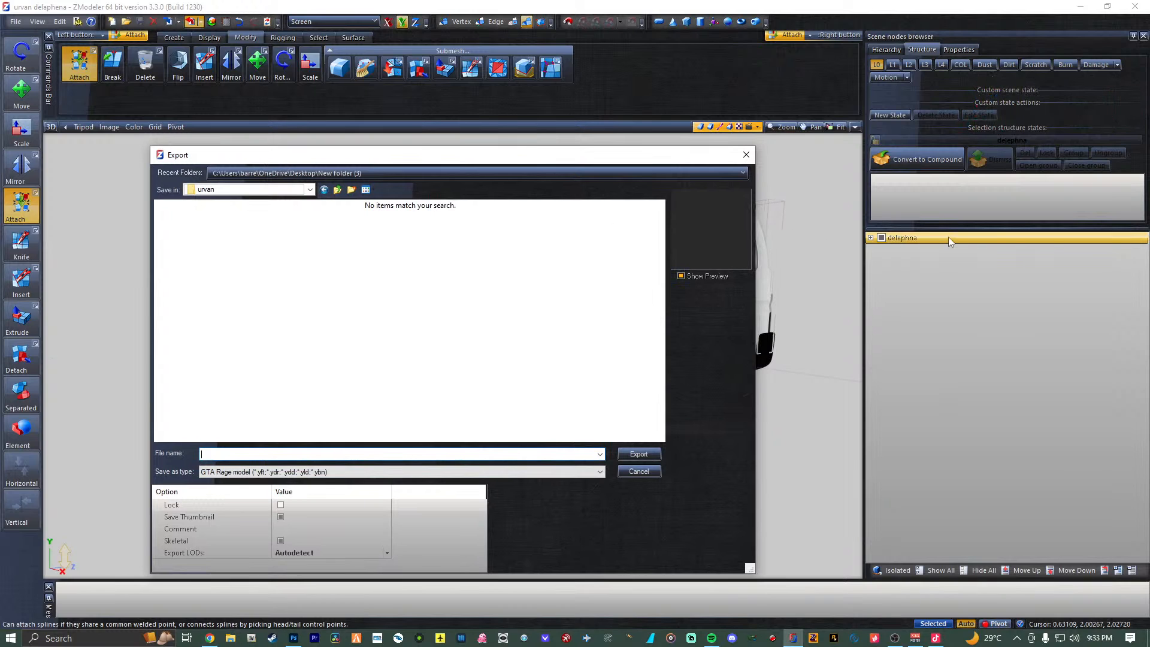
pyautogui.click(746, 154)
# Rename the model's root node as delaphna and copy the new name.
pyautogui.click(928, 238)
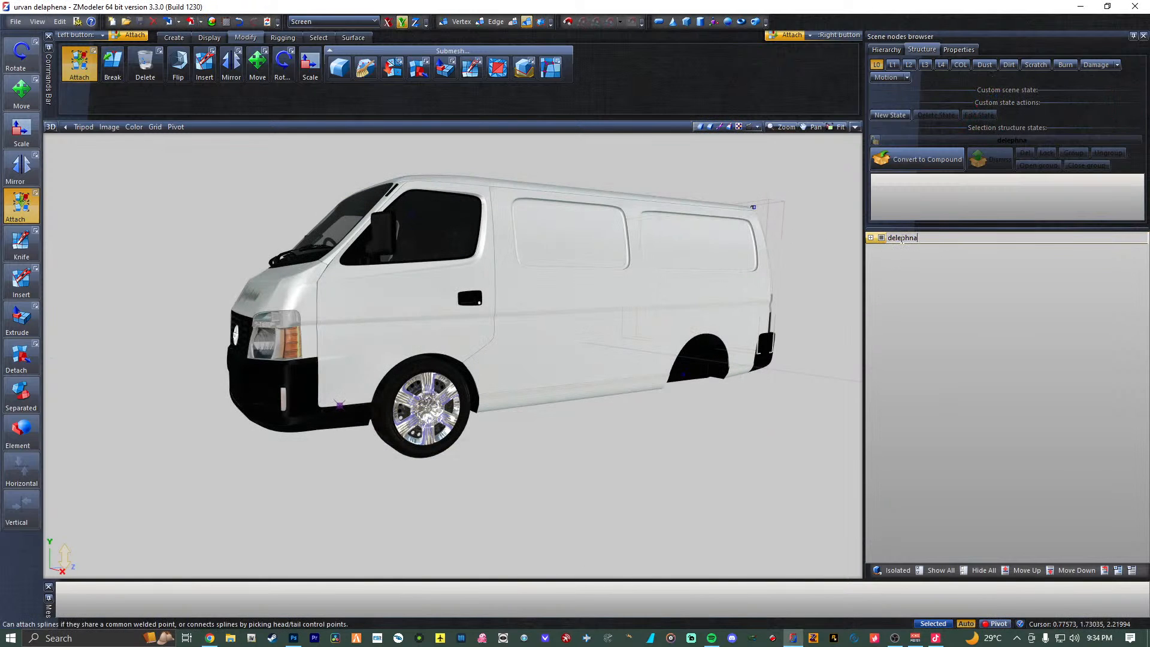
pyautogui.press('Return')
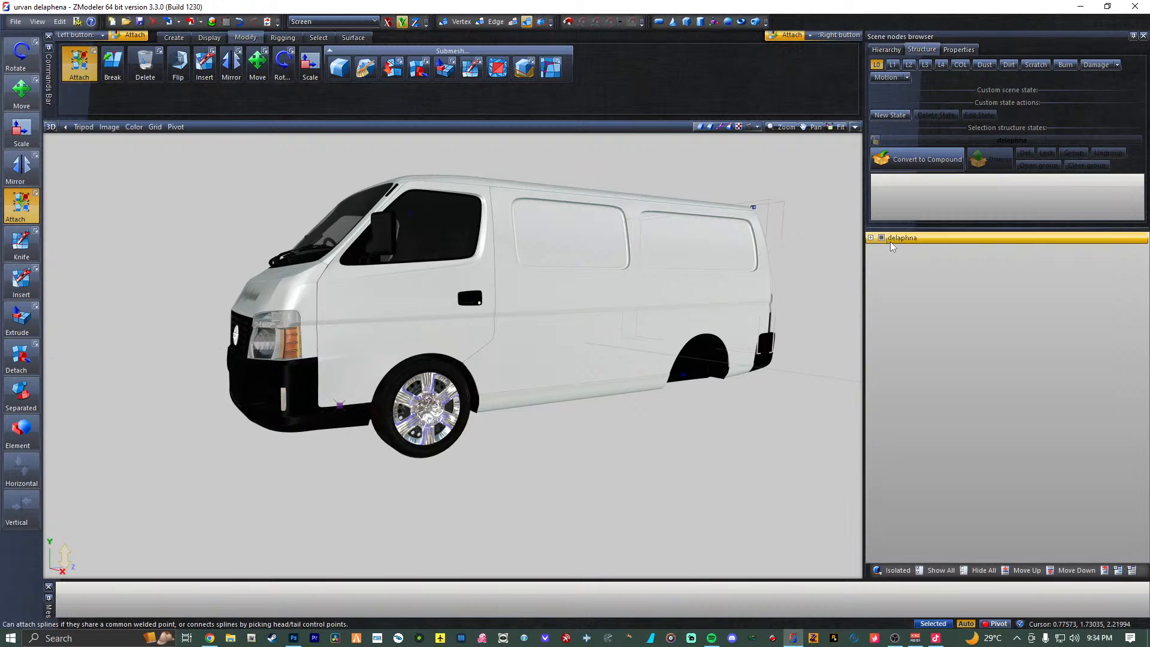
pyautogui.click(951, 239)
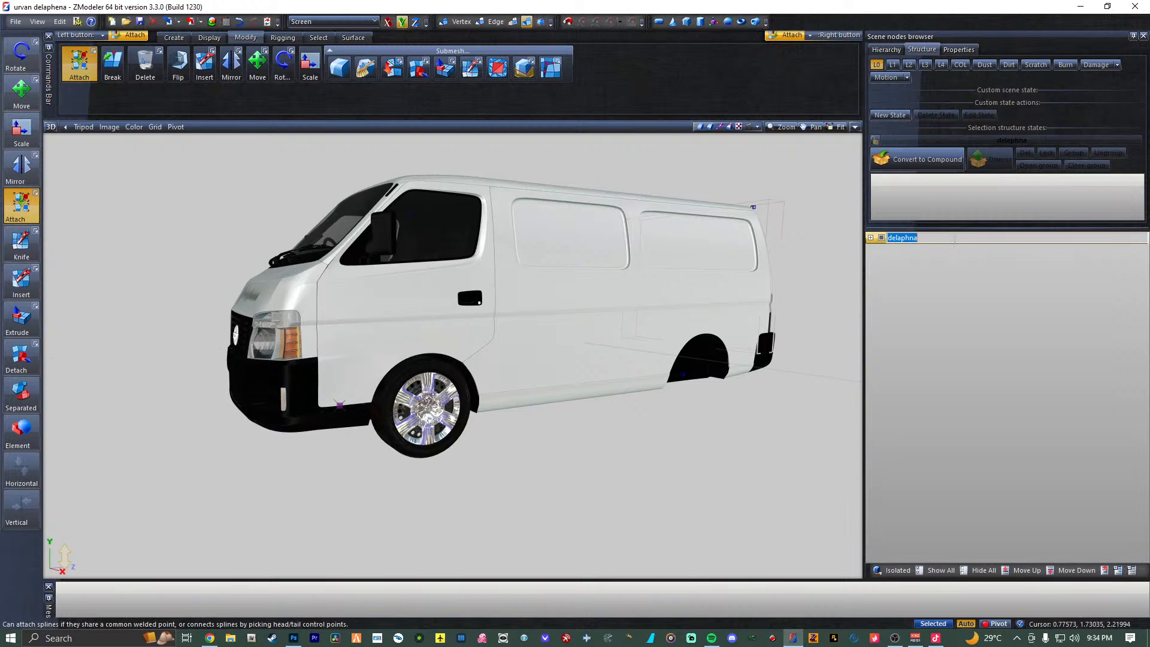
pyautogui.press('Return')
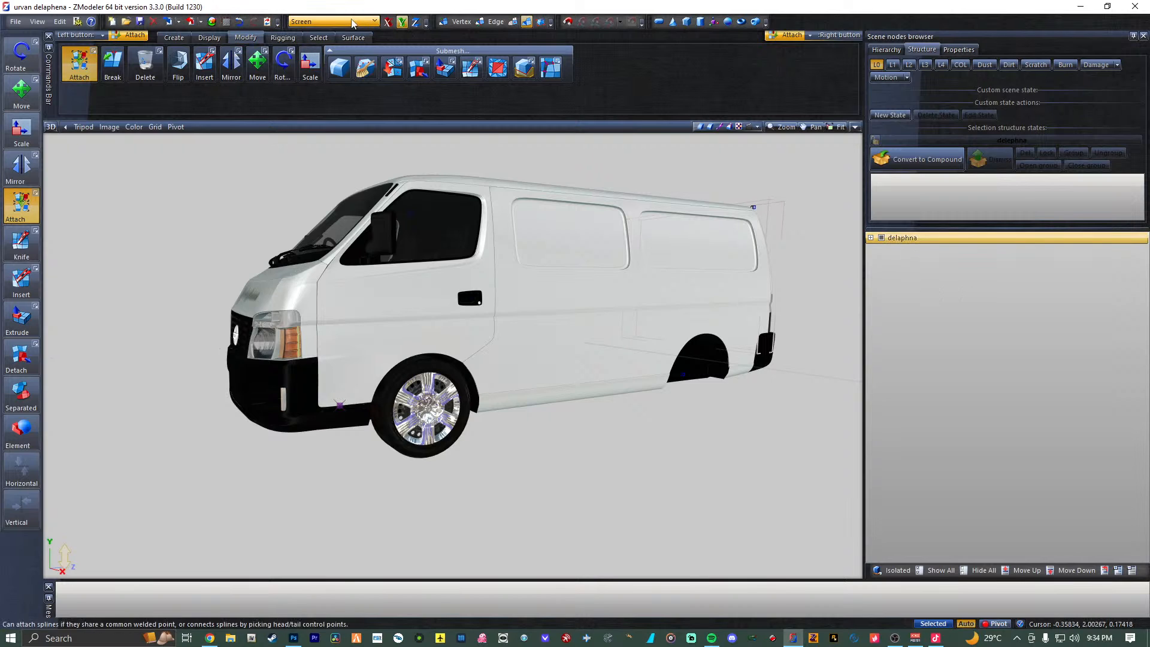
# Export the van as a GTA Rage model named delaphna into the urvan folder.
pyautogui.click(190, 22)
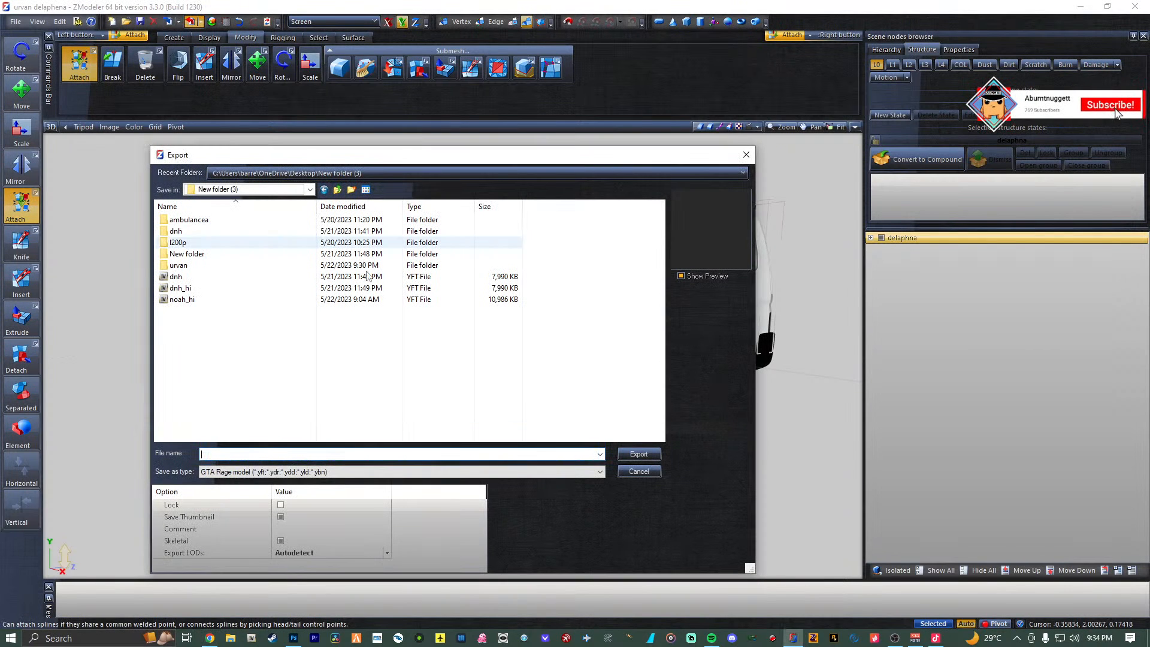
pyautogui.doubleClick(218, 265)
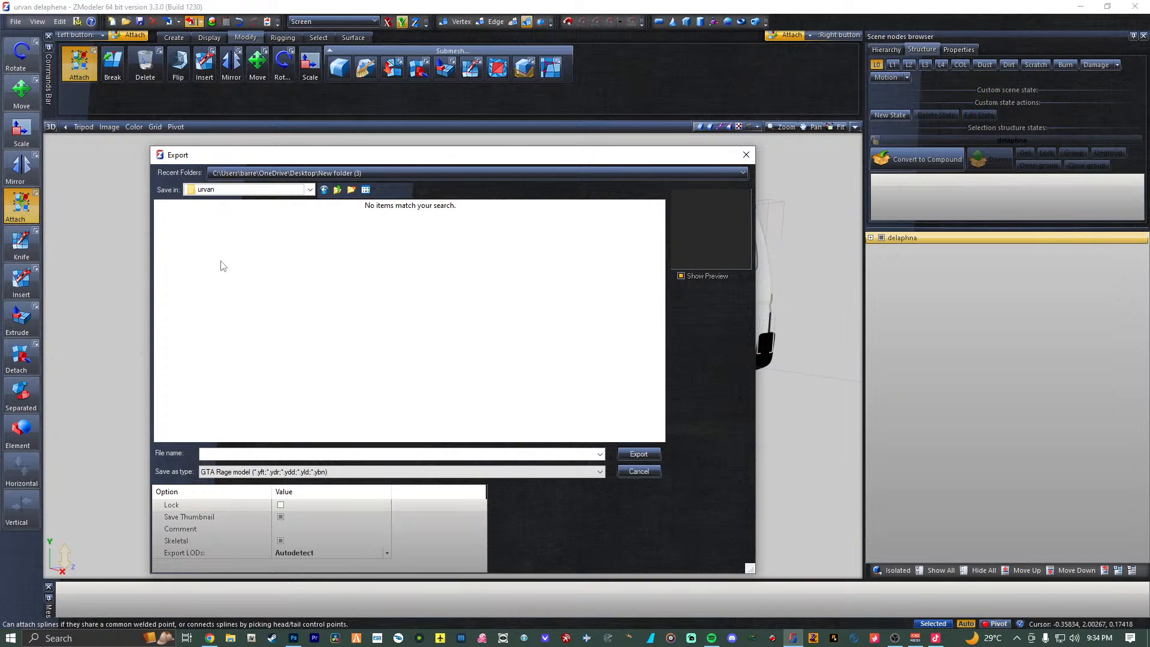
pyautogui.click(352, 450)
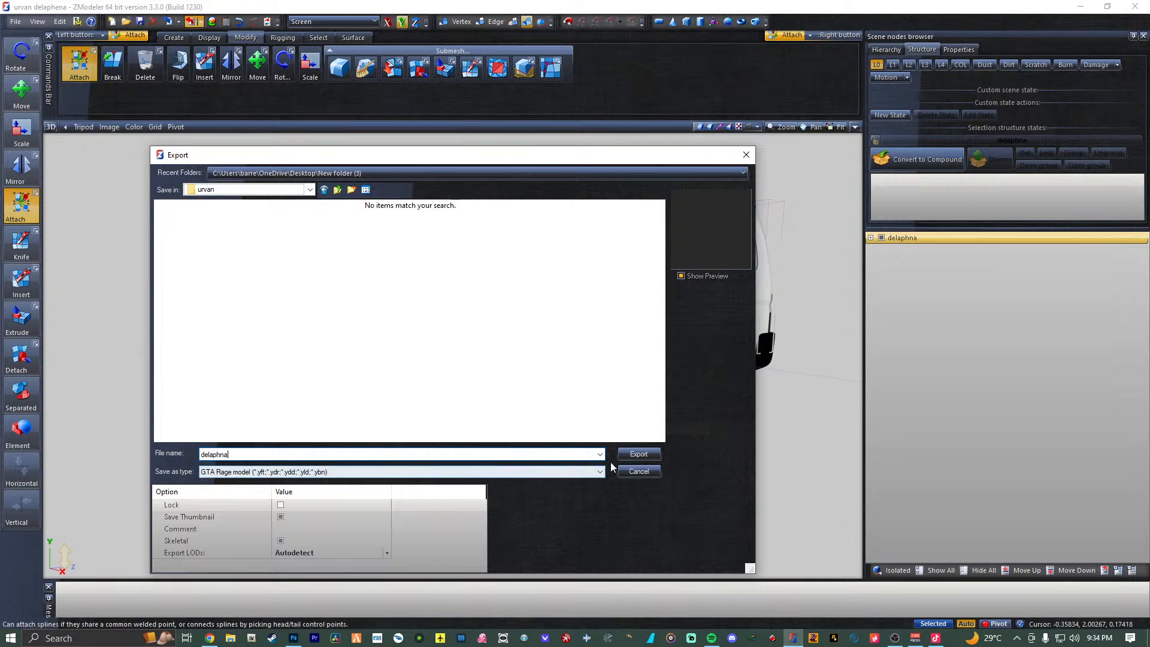
pyautogui.click(652, 454)
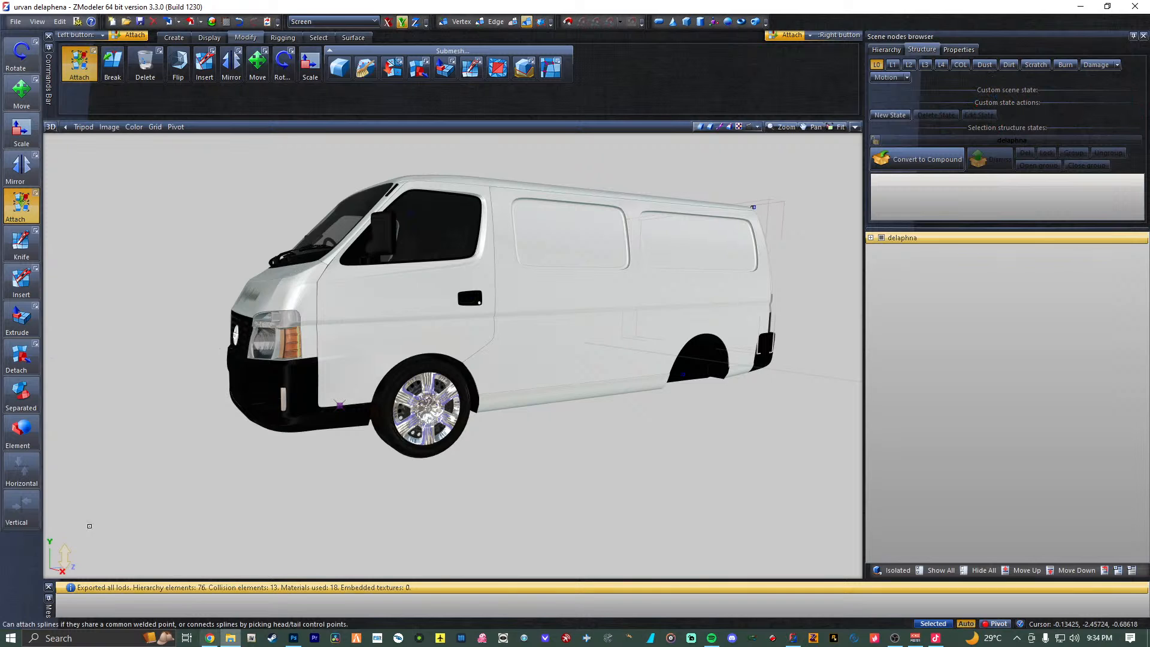
# Check in File Explorer for the exported delaphna file in Desktop > New folder (3) > urvan, and return to ZModeler.
pyautogui.click(230, 638)
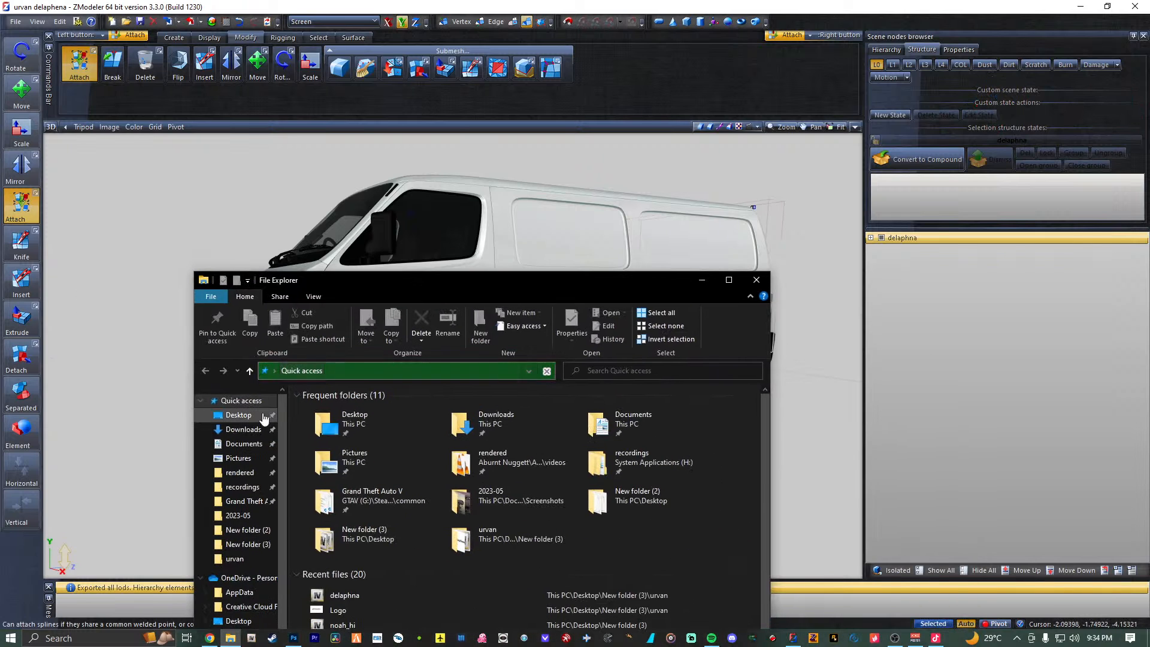
pyautogui.click(229, 415)
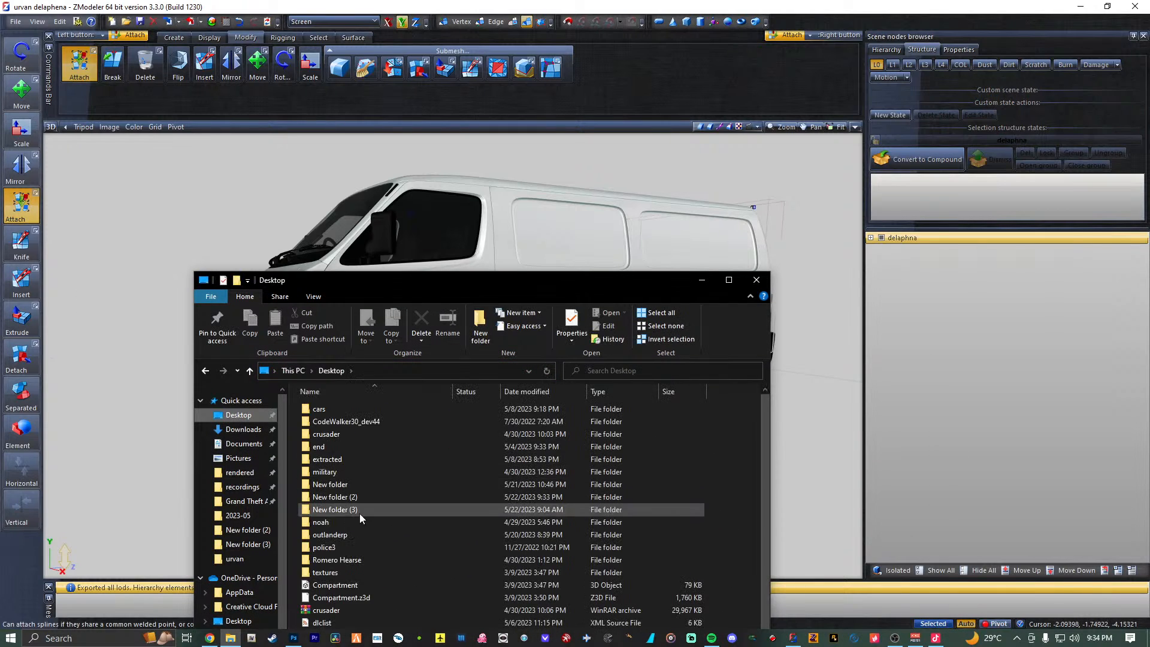
pyautogui.doubleClick(353, 514)
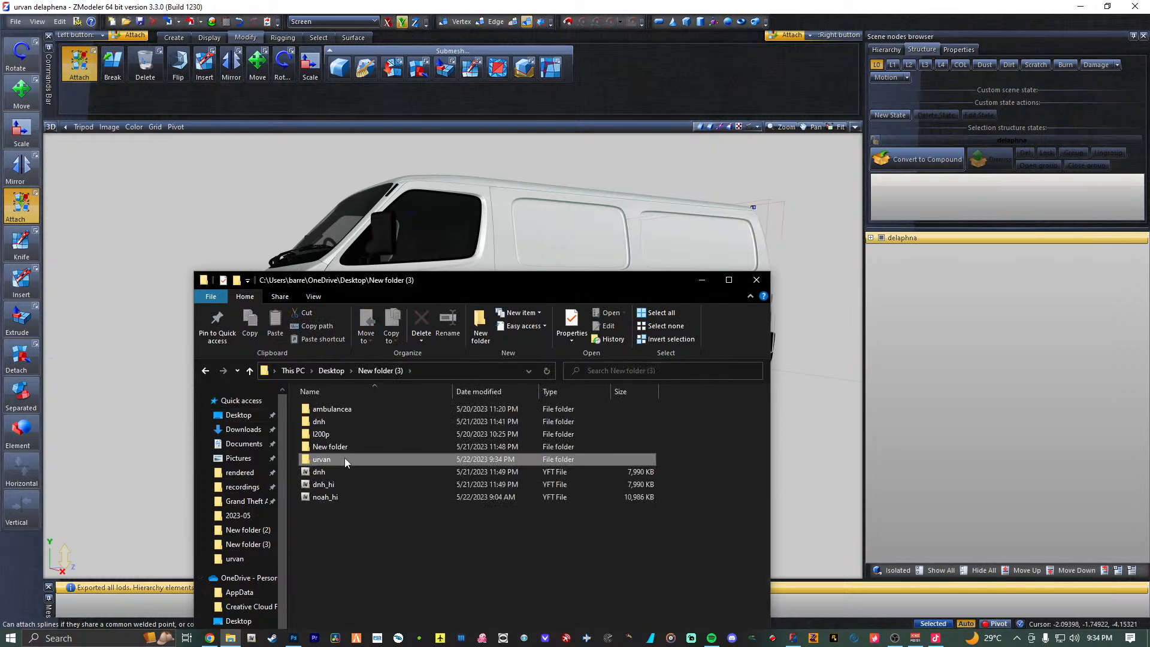
pyautogui.doubleClick(344, 458)
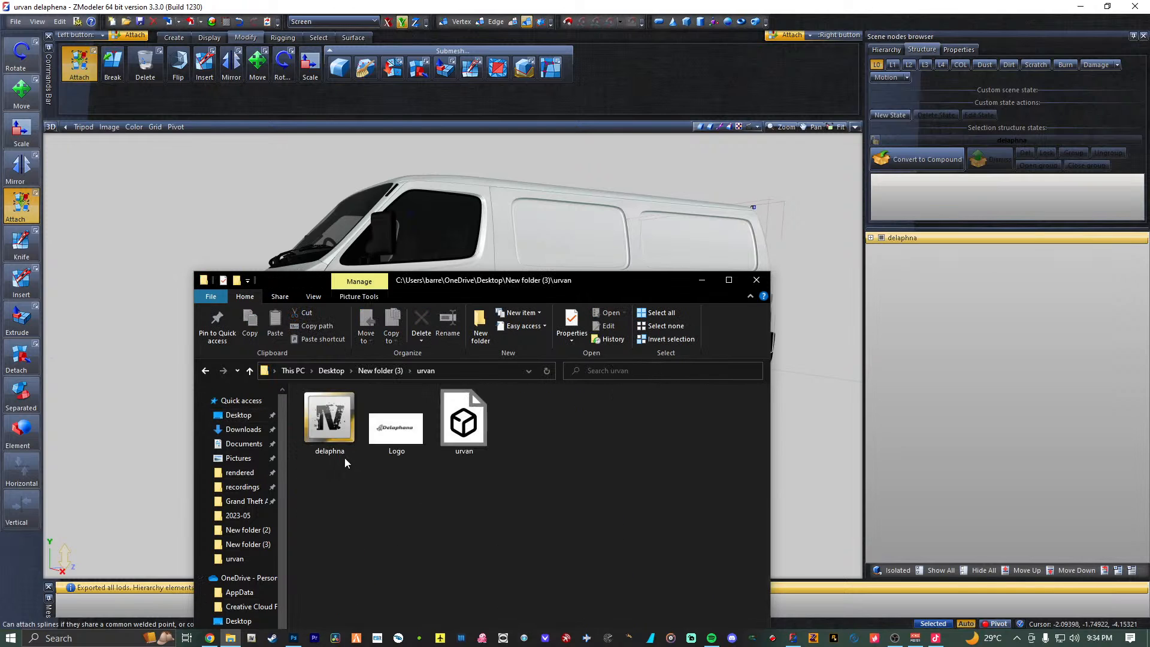
pyautogui.click(464, 428)
pyautogui.click(700, 281)
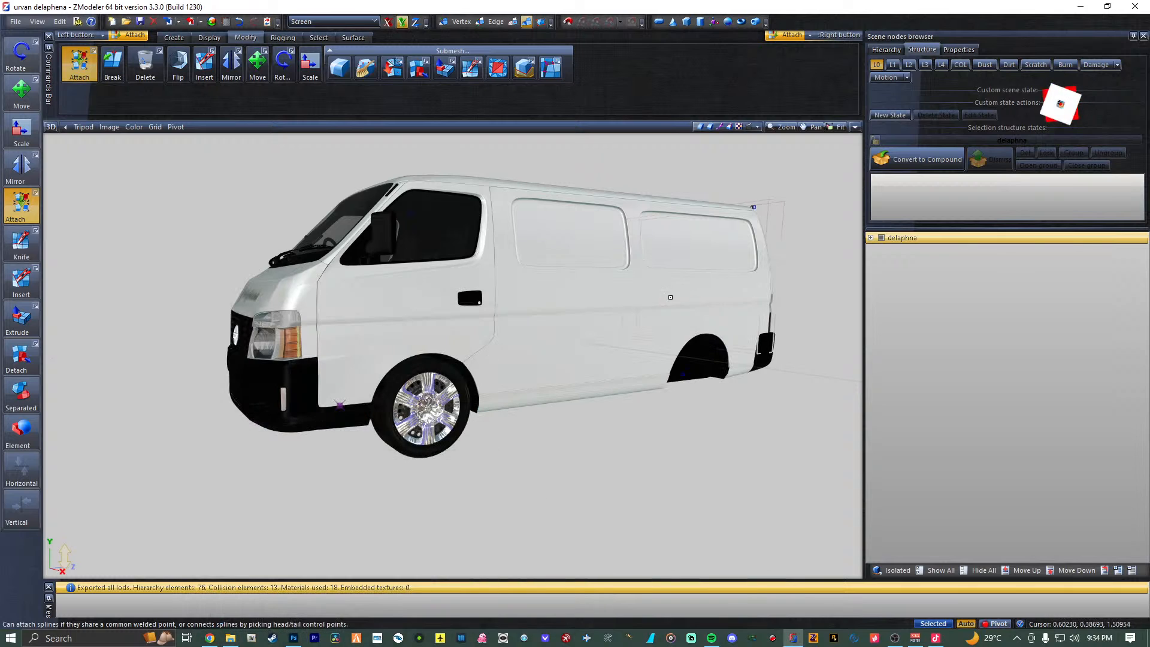
# Rename the root node as delaphna_hi and export it as a GTA Rage model named delaphna_hi into the urvan folder.
pyautogui.click(968, 242)
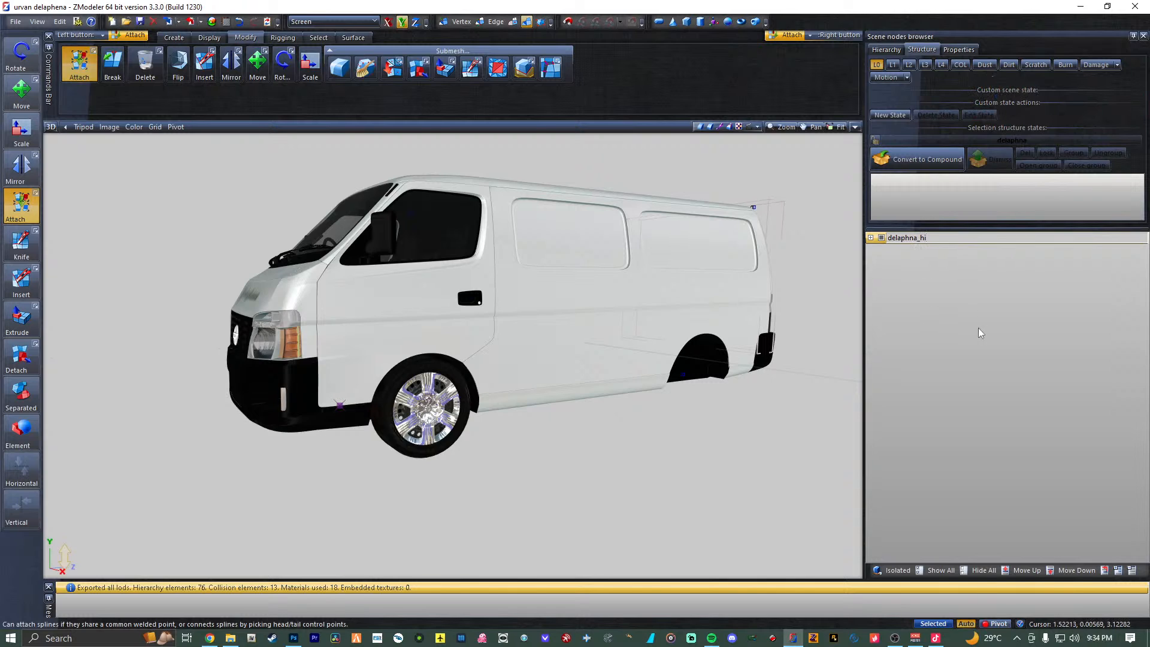
pyautogui.press('Return')
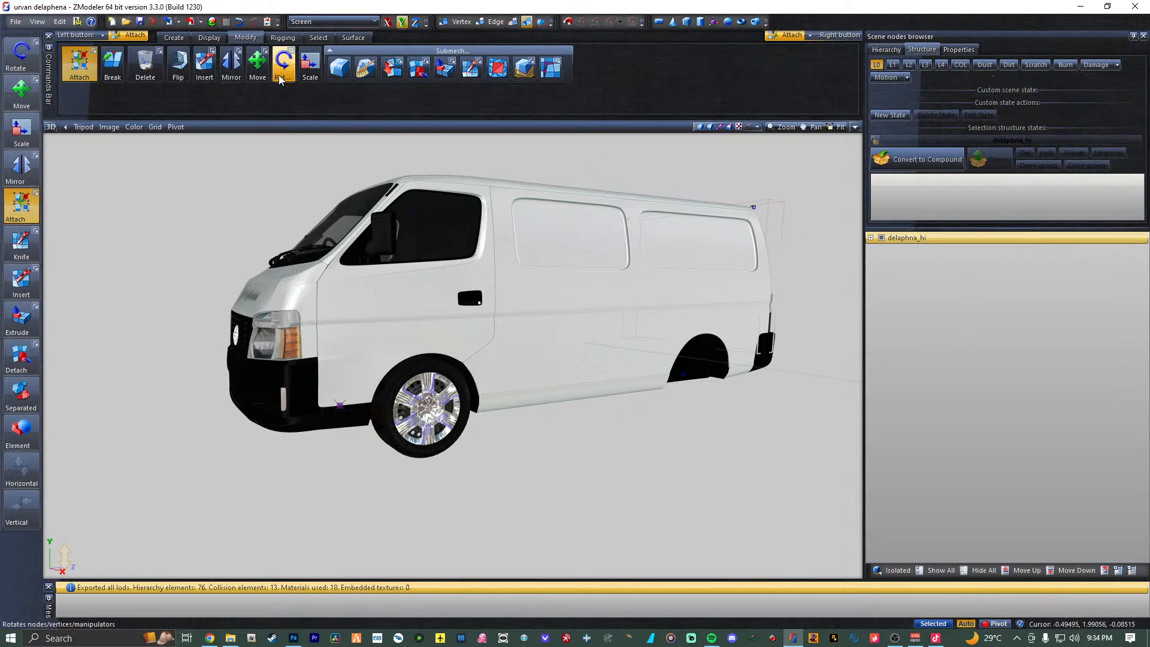
pyautogui.click(190, 21)
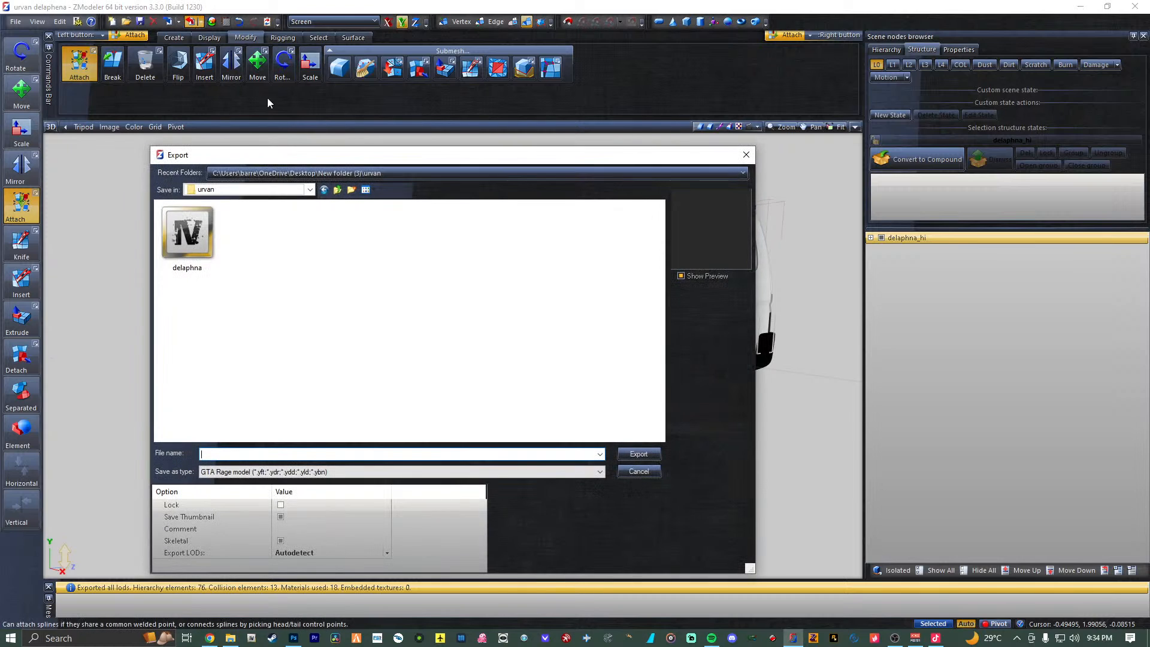
pyautogui.click(191, 237)
pyautogui.doubleClick(272, 456)
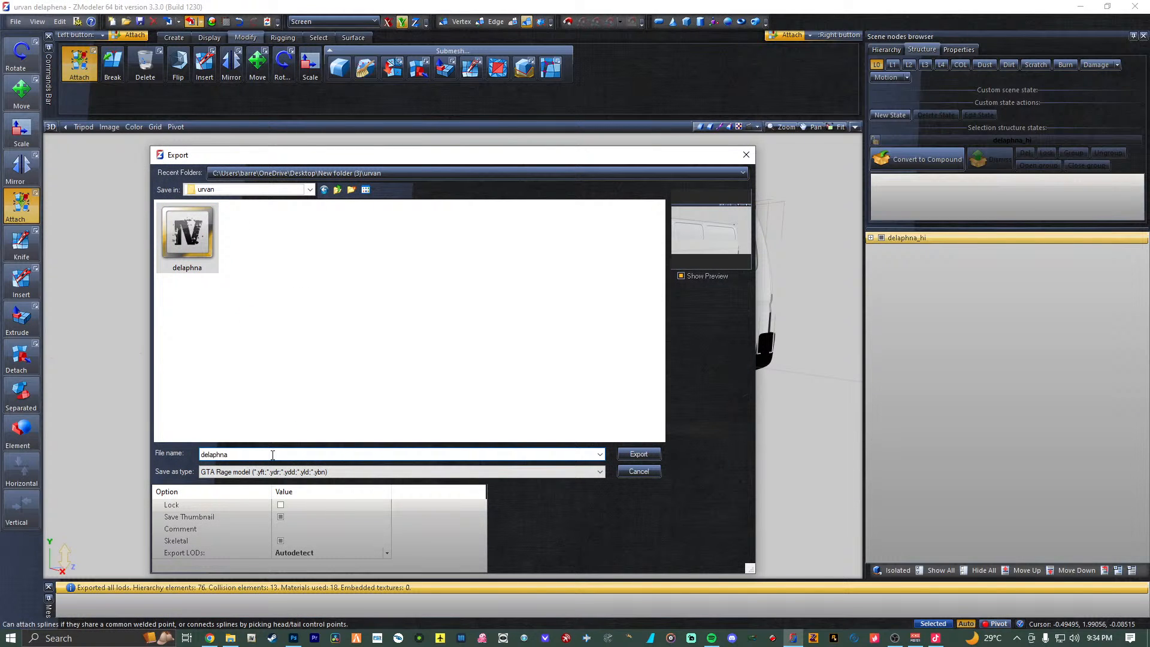
pyautogui.write('_hi')
pyautogui.press('Return')
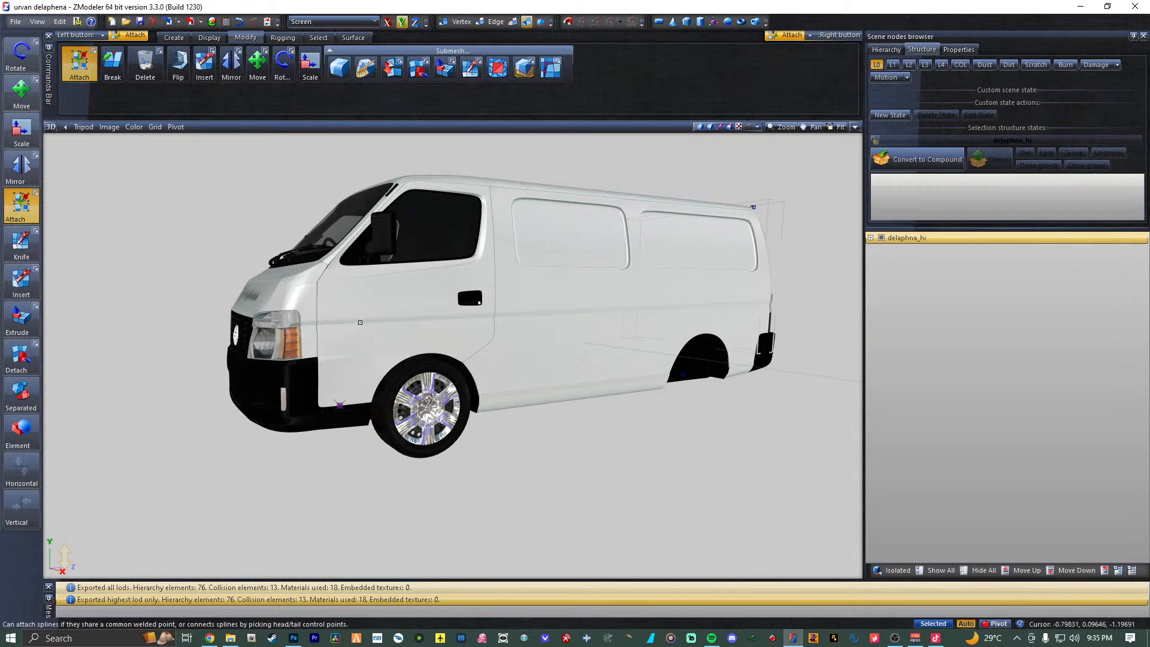
# Deactivate the Attach tool, return to the four-view layout and clear the message log.
pyautogui.moveTo(360, 323); pyautogui.dragTo(50, 242, button='middle')
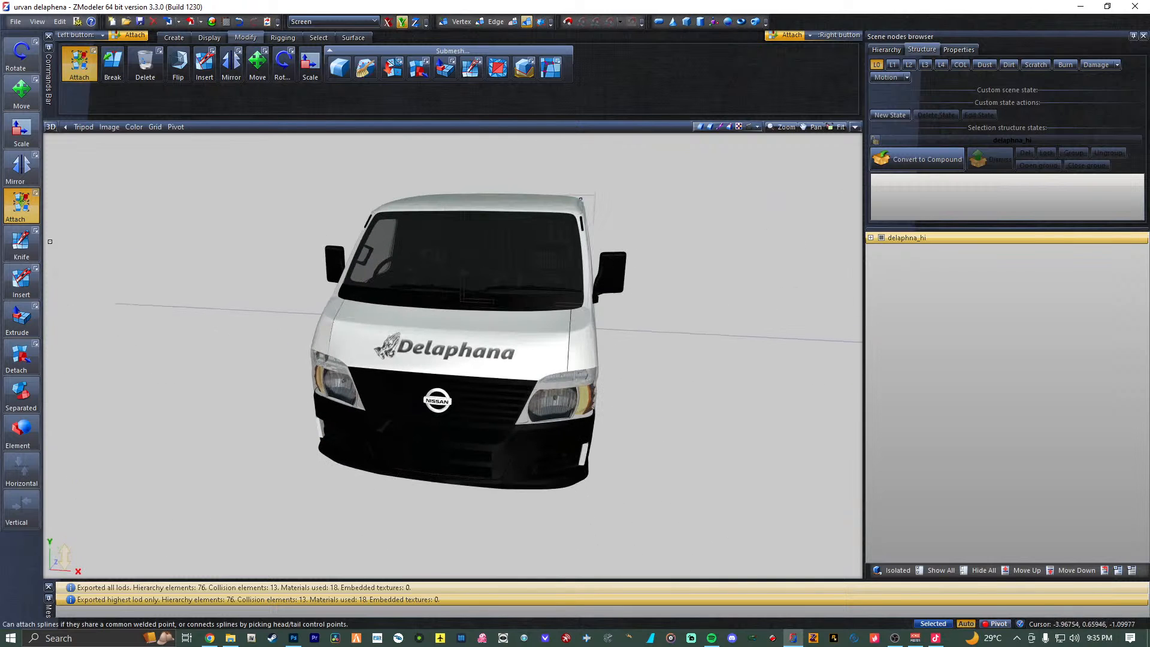
pyautogui.click(22, 204)
pyautogui.moveTo(277, 313); pyautogui.dragTo(331, 312, button='middle')
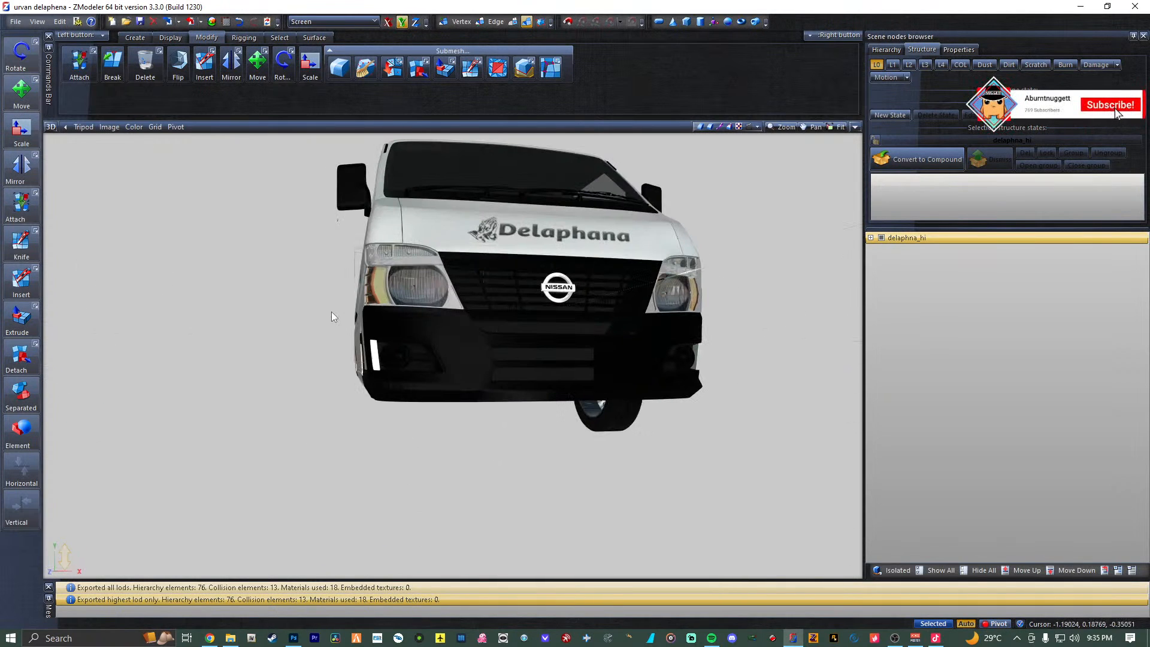
pyautogui.click(855, 128)
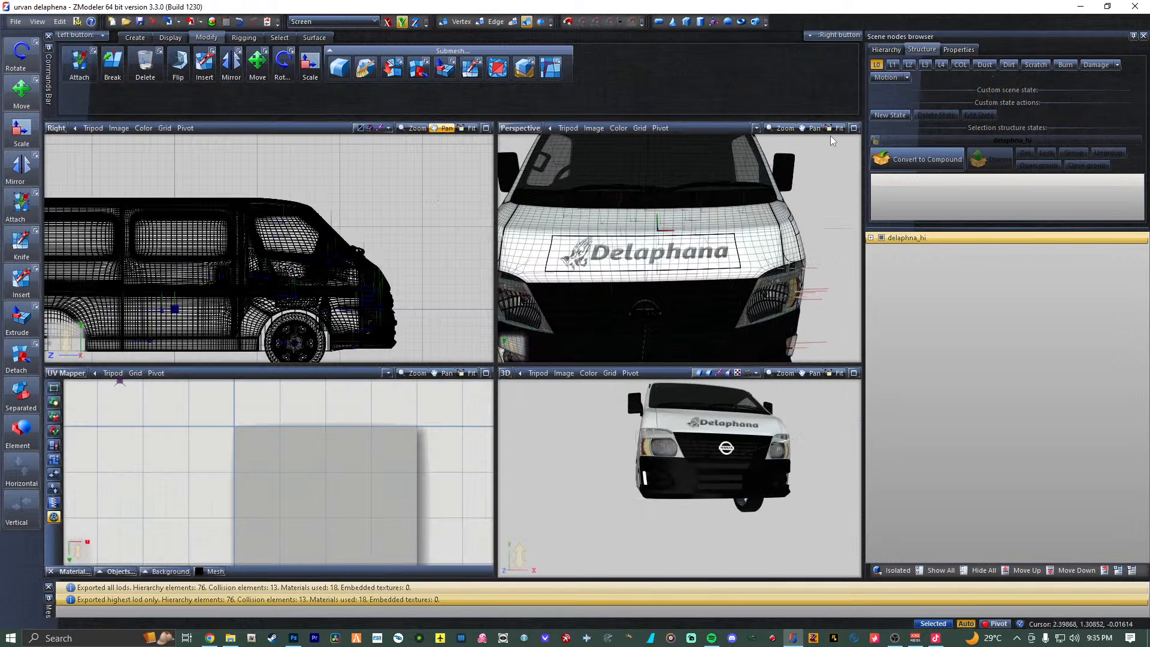
pyautogui.click(713, 331)
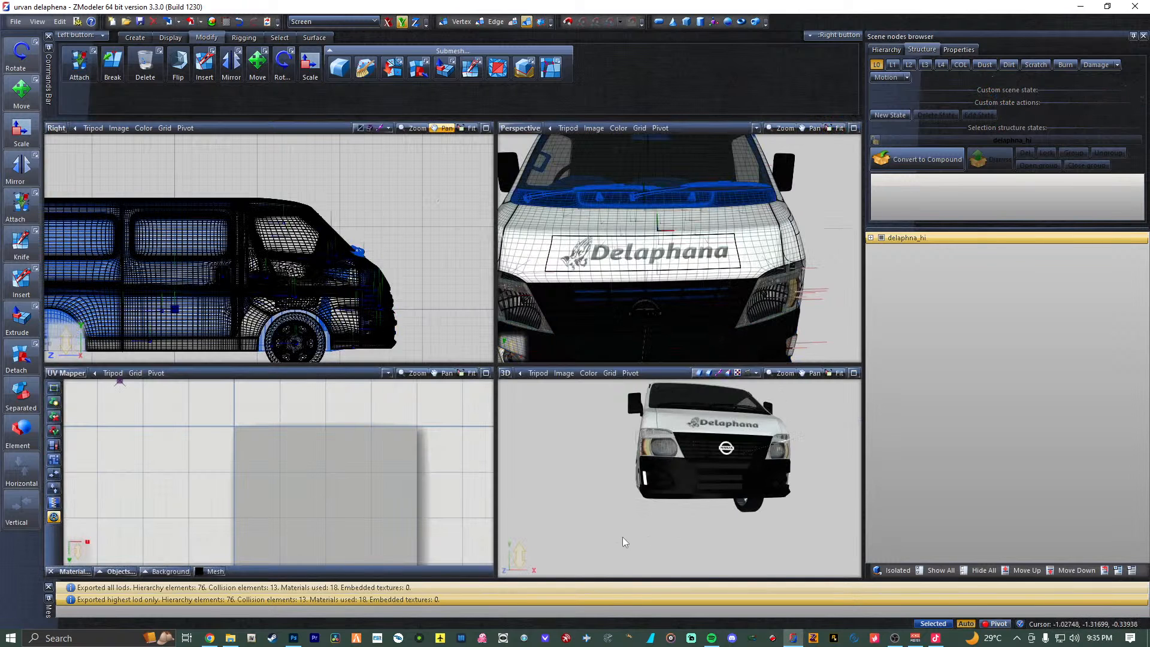
pyautogui.rightClick(374, 602)
pyautogui.click(411, 567)
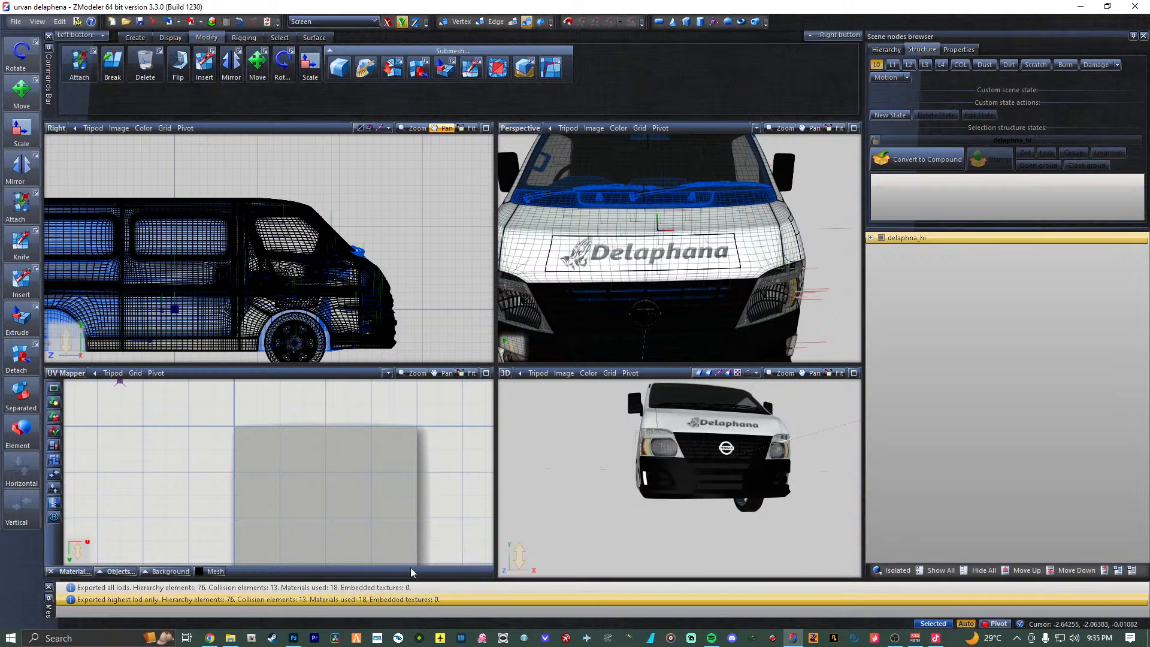
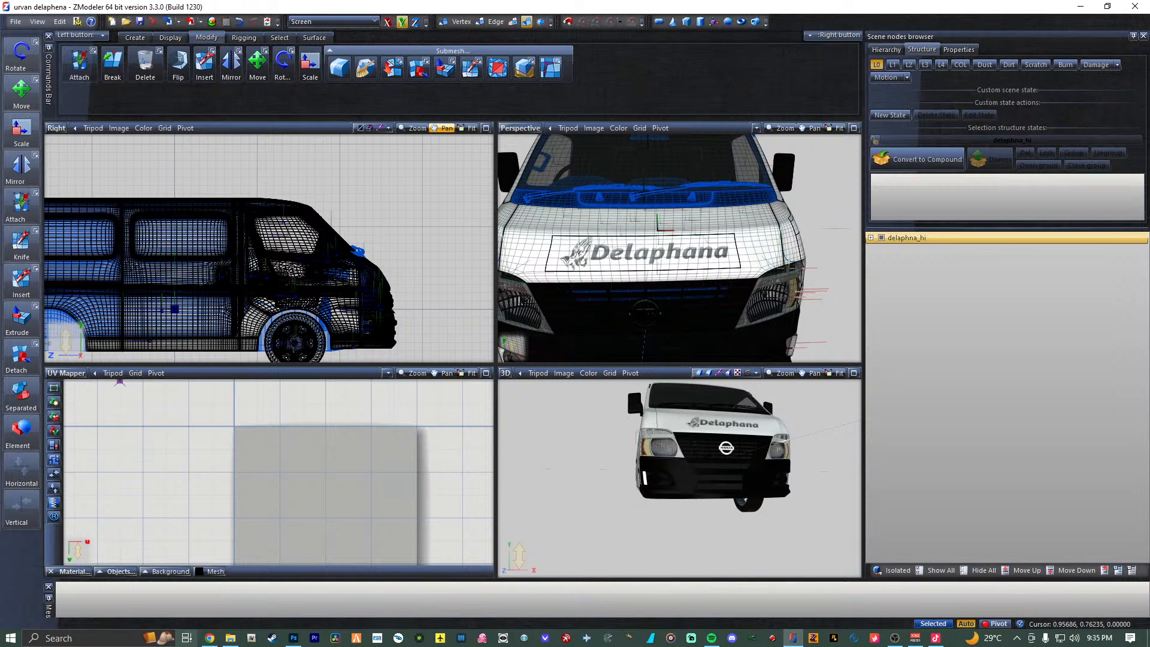
# Switch to File Explorer and display the urvan folder's files in a detailed list.
pyautogui.click(230, 638)
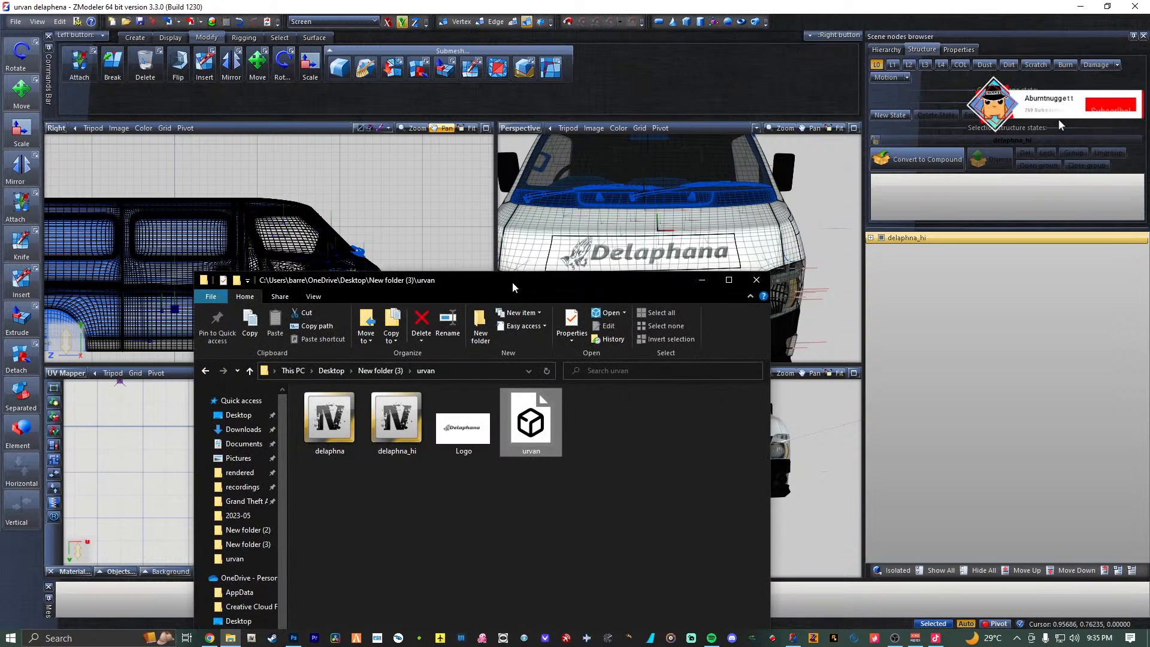
pyautogui.moveTo(512, 281); pyautogui.dragTo(499, 144)
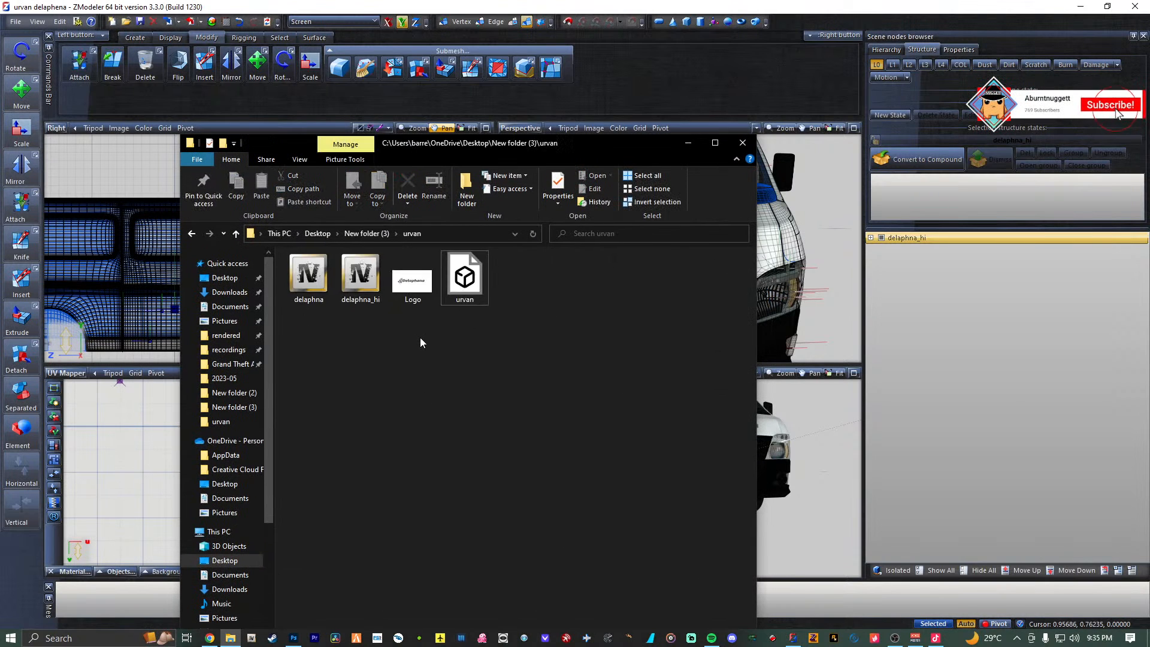
pyautogui.keyDown('ctrl'); pyautogui.scroll(-8, 421, 345); pyautogui.keyUp('ctrl')
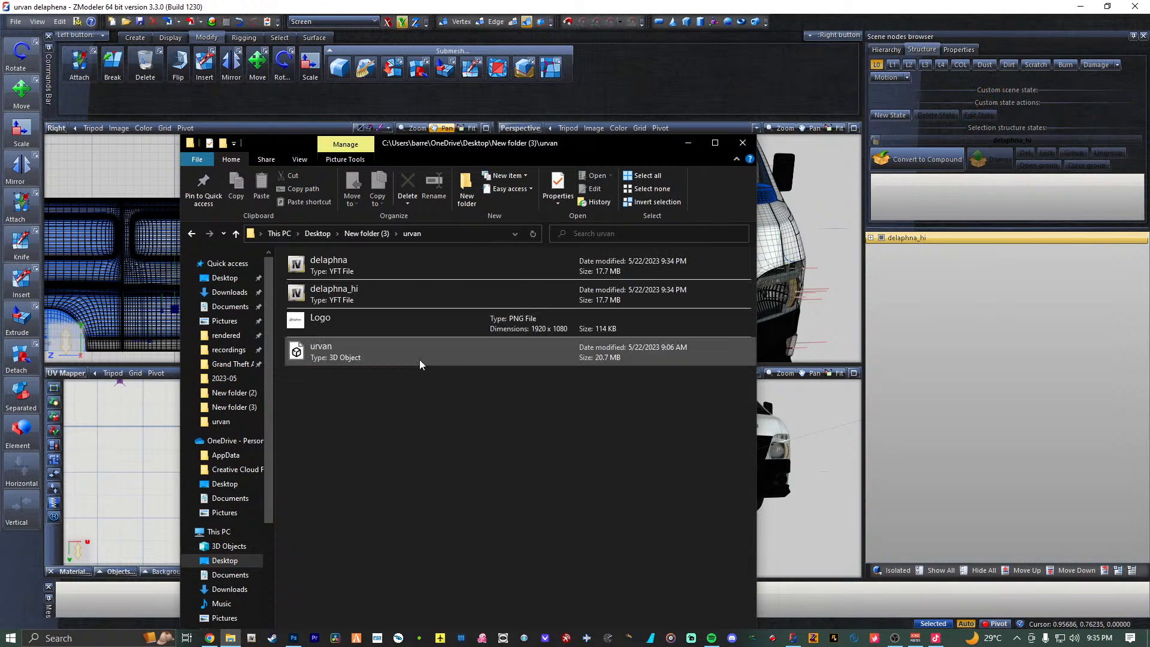
pyautogui.rightClick(533, 413)
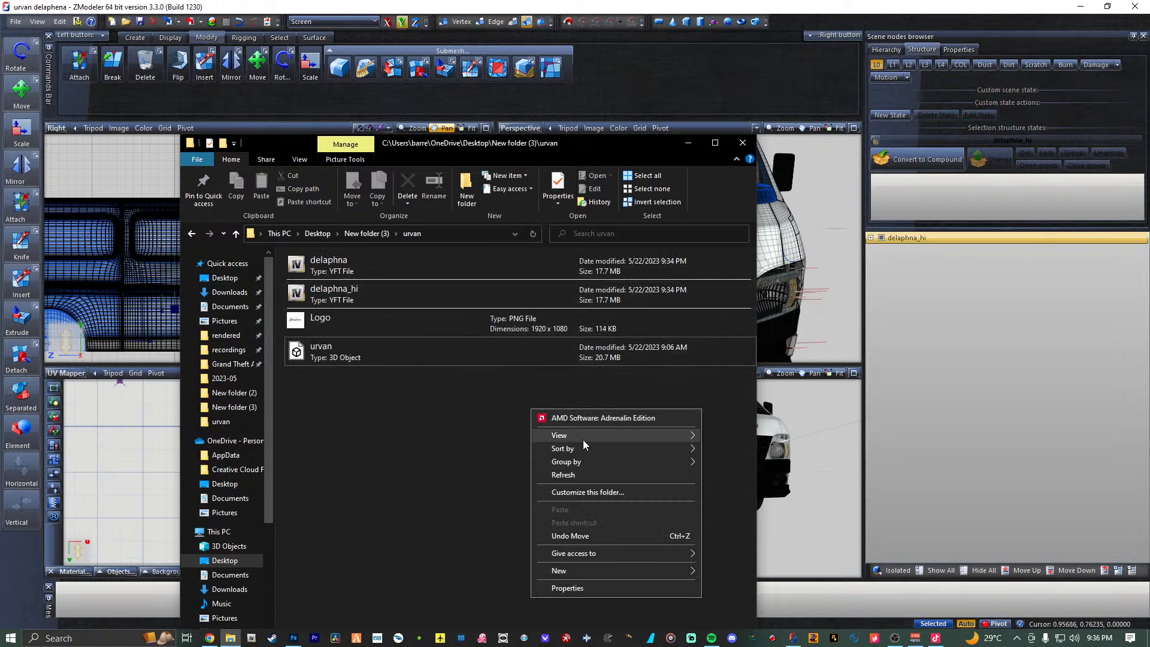
pyautogui.moveTo(585, 435)
pyautogui.click(759, 502)
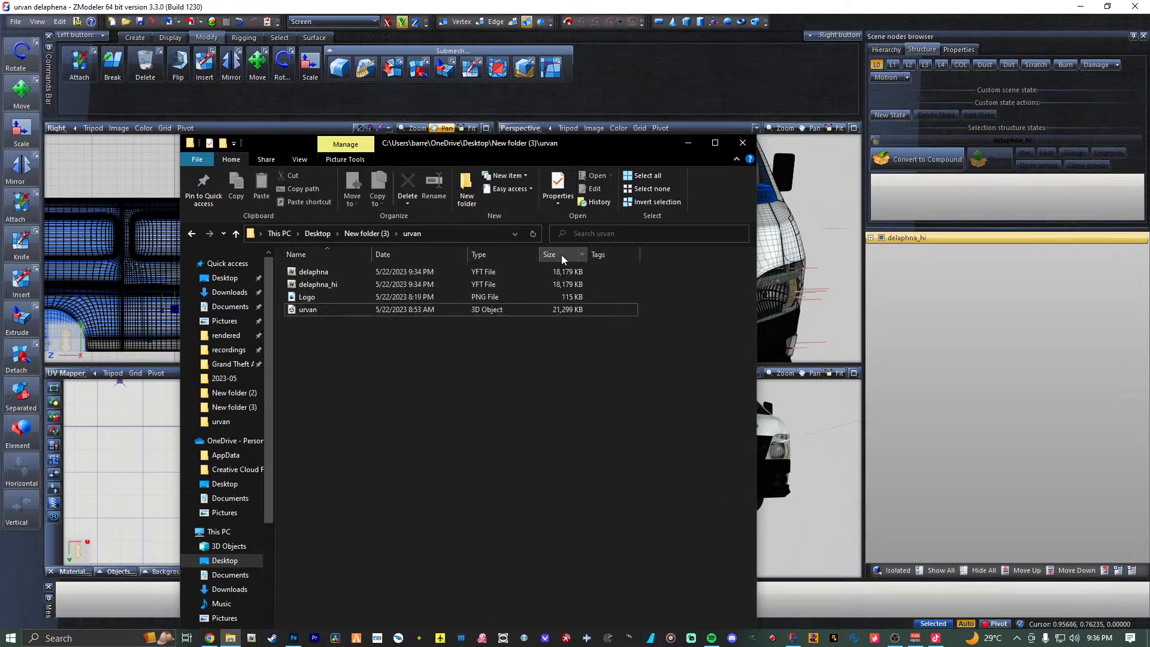
# Sort the urvan folder's files by date and compare the sizes of the two exported models.
pyautogui.click(419, 253)
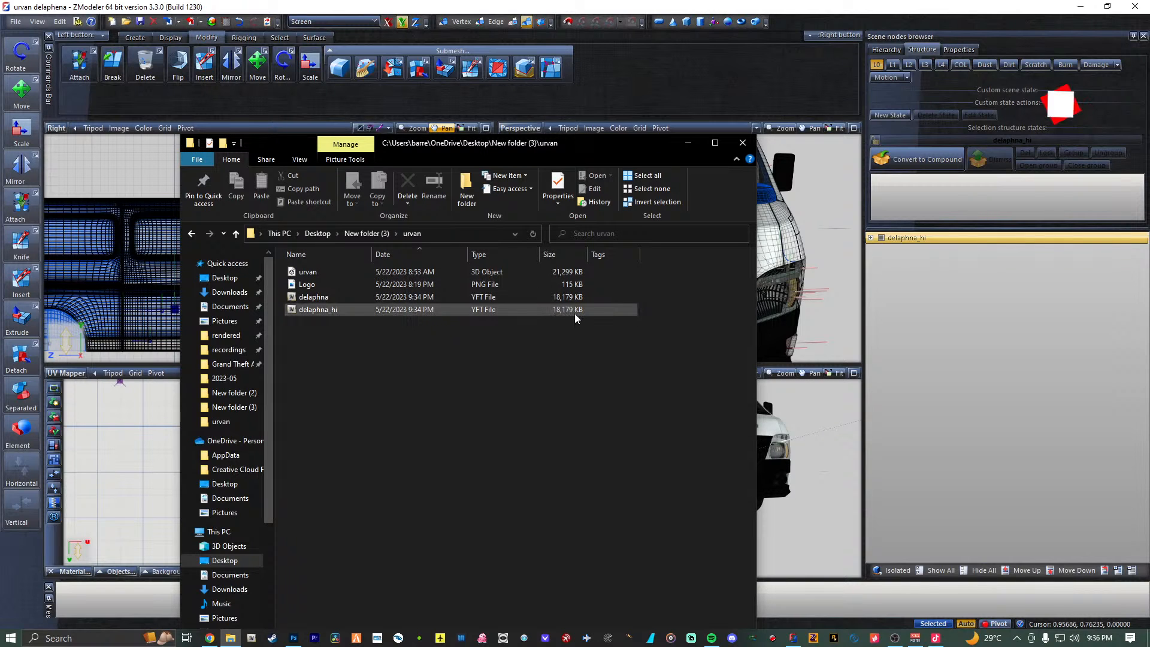
pyautogui.moveTo(582, 332); pyautogui.dragTo(567, 292)
pyautogui.click(532, 372)
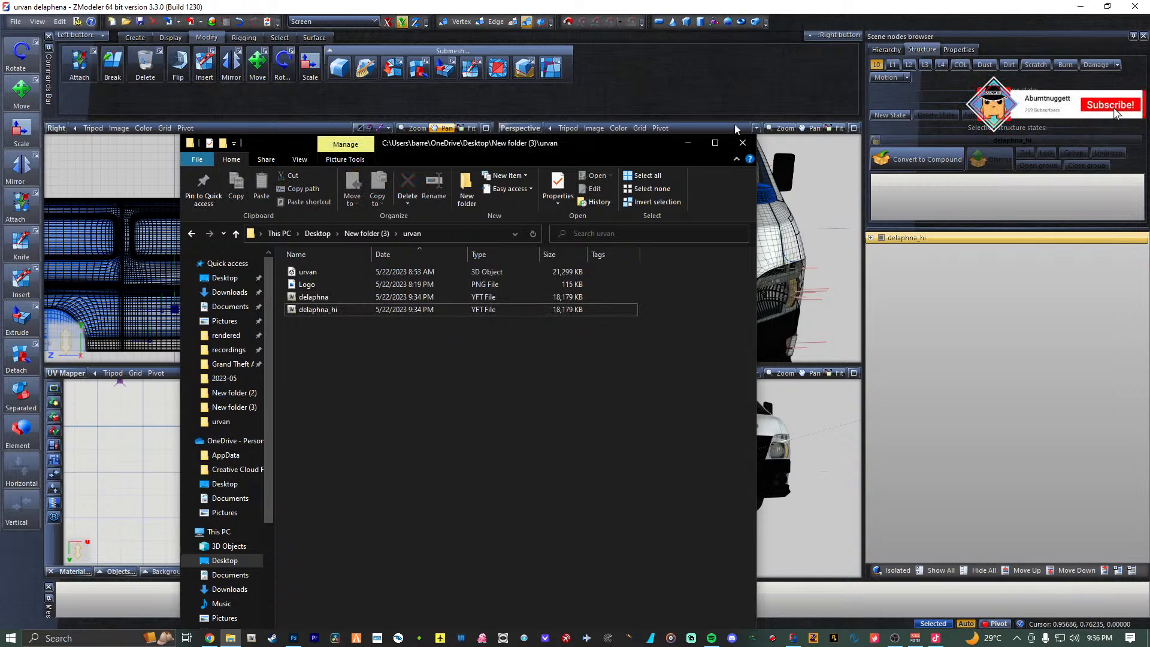
# Browse New folder (3) with its l200p and dnh subfolders, and go back up to the Desktop folder.
pyautogui.click(366, 233)
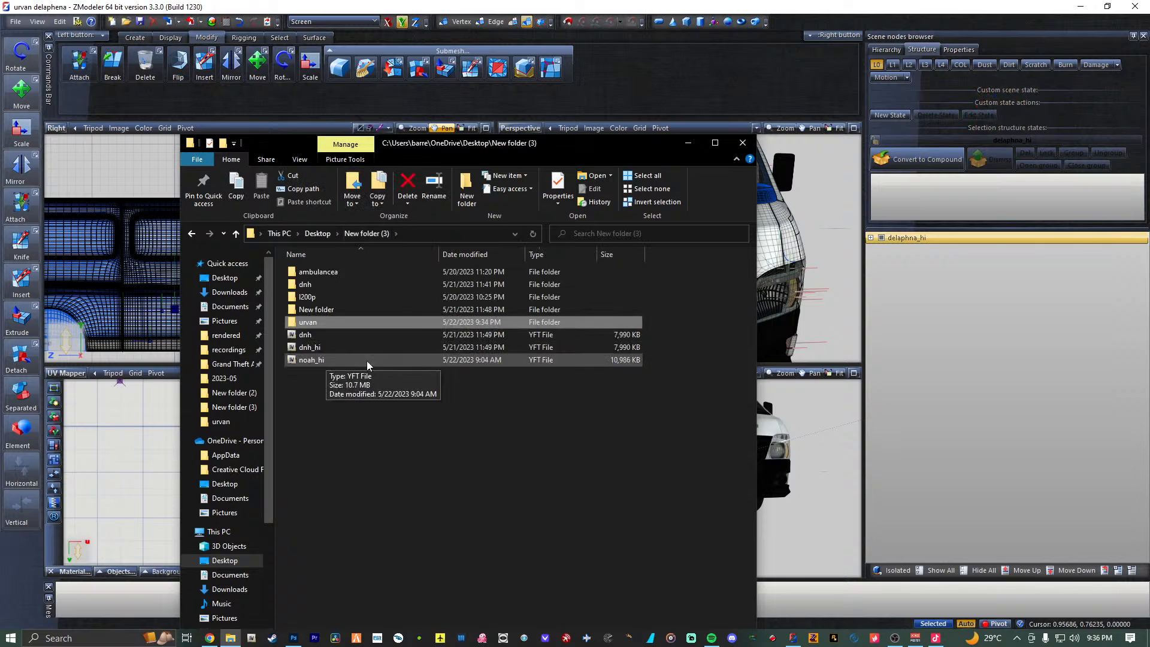
pyautogui.doubleClick(339, 298)
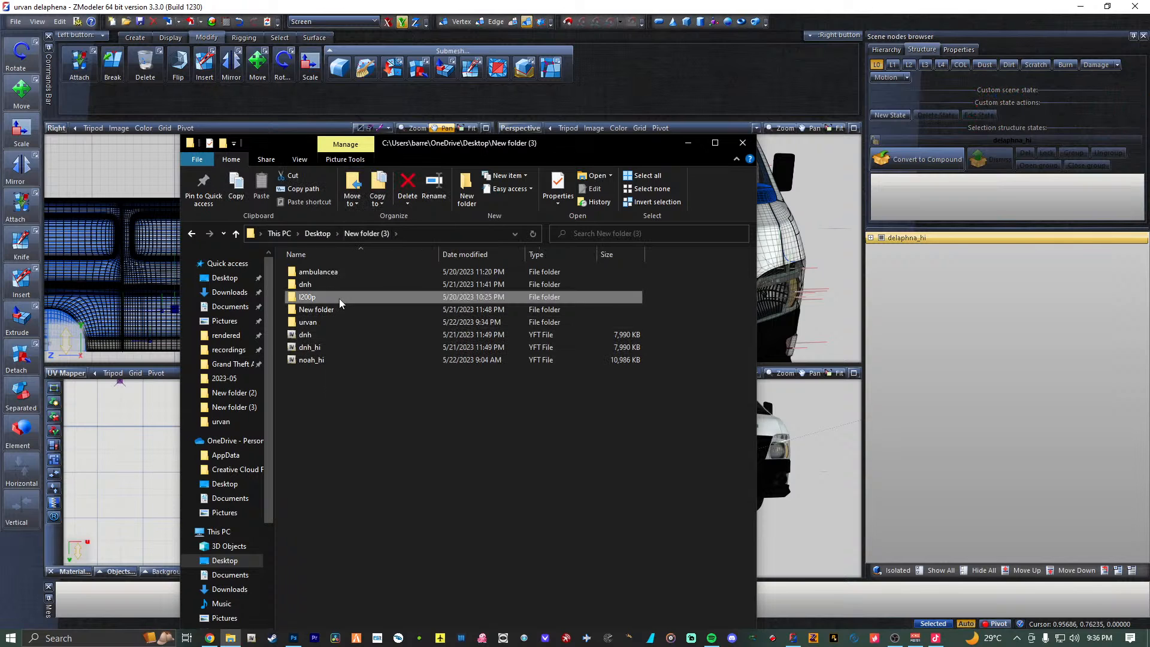
pyautogui.click(370, 233)
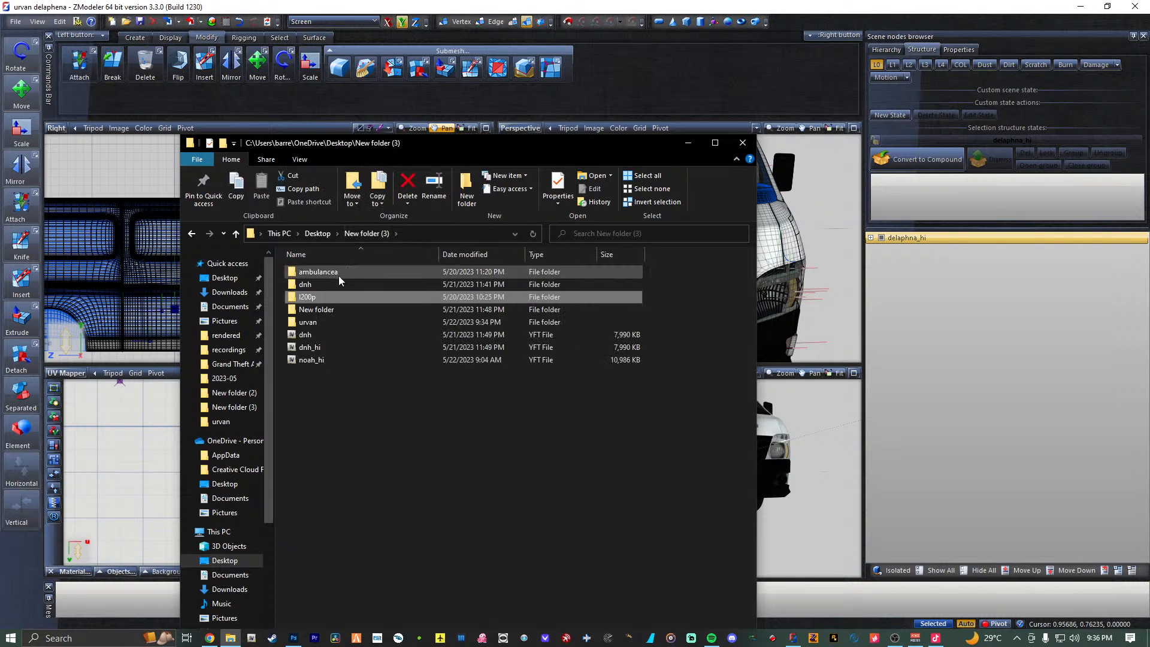
pyautogui.doubleClick(333, 280)
pyautogui.click(355, 236)
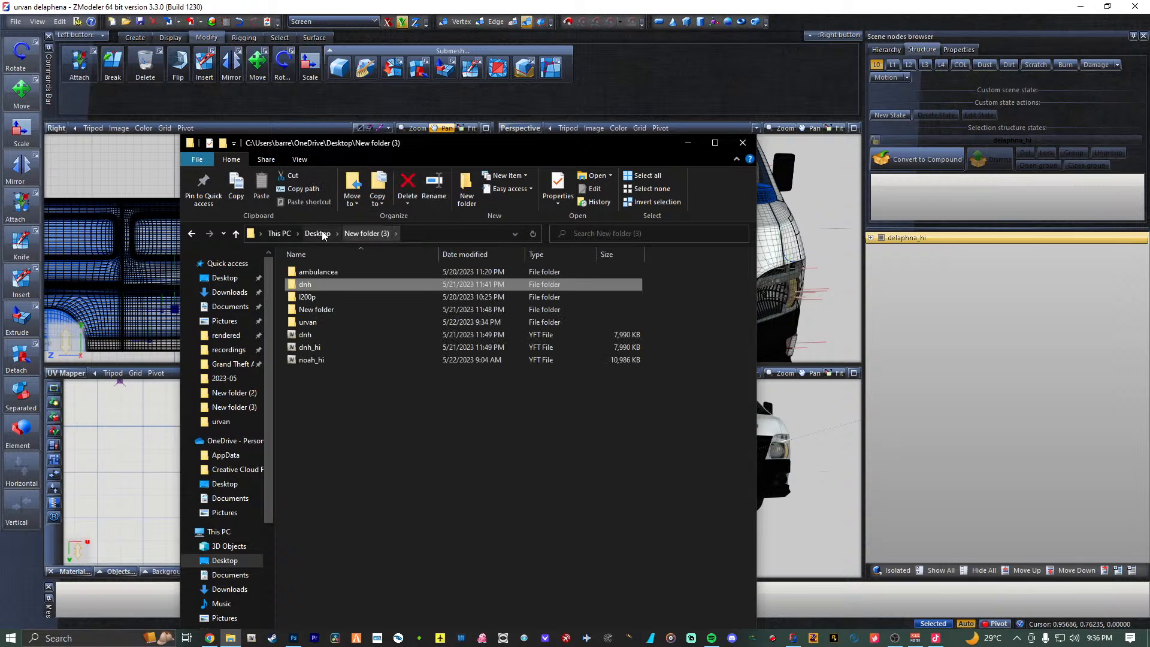
pyautogui.click(318, 234)
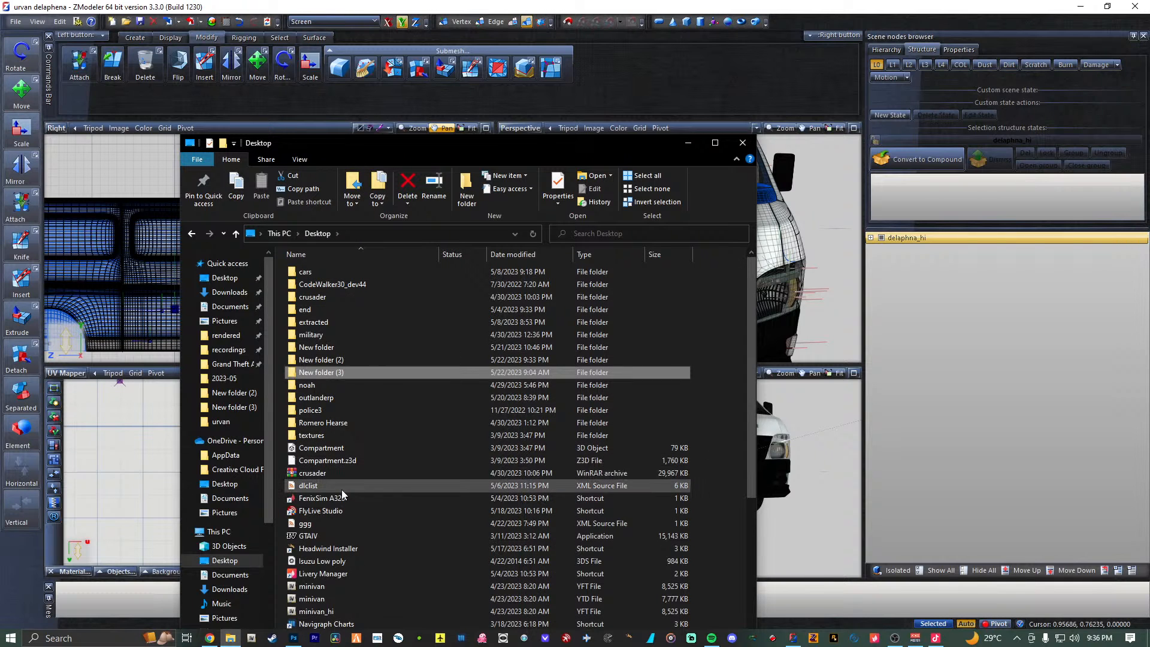
# Copy the minivan YTD file from the Desktop into the urvan folder inside New folder (3).
pyautogui.scroll(-4, 342, 490)
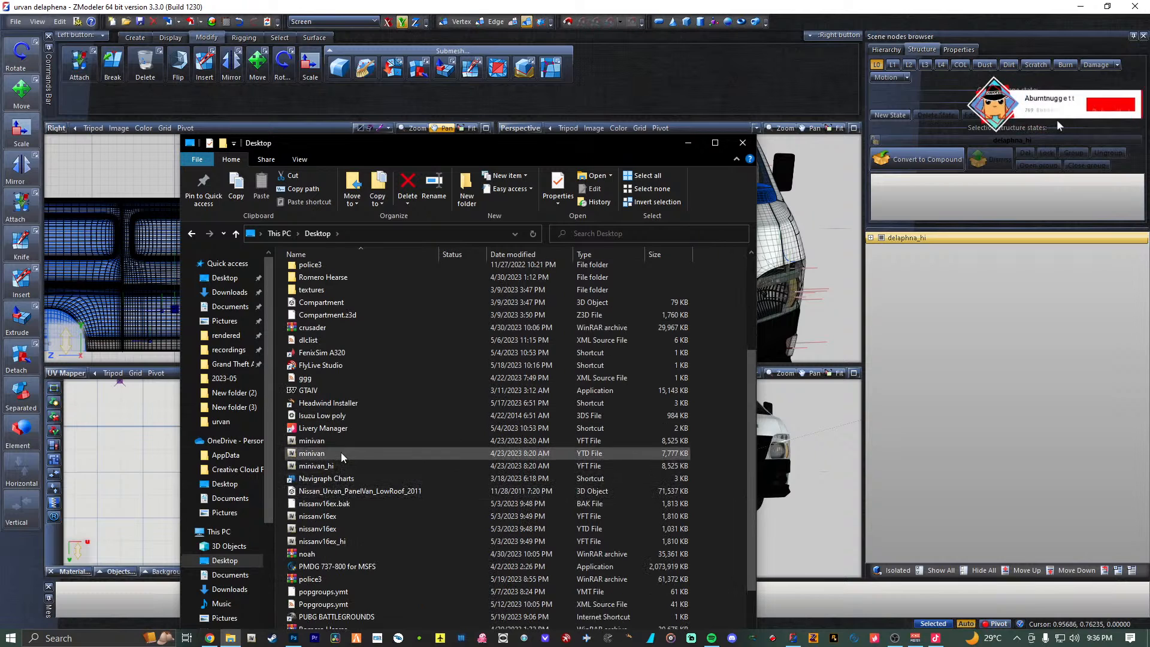
pyautogui.click(340, 454)
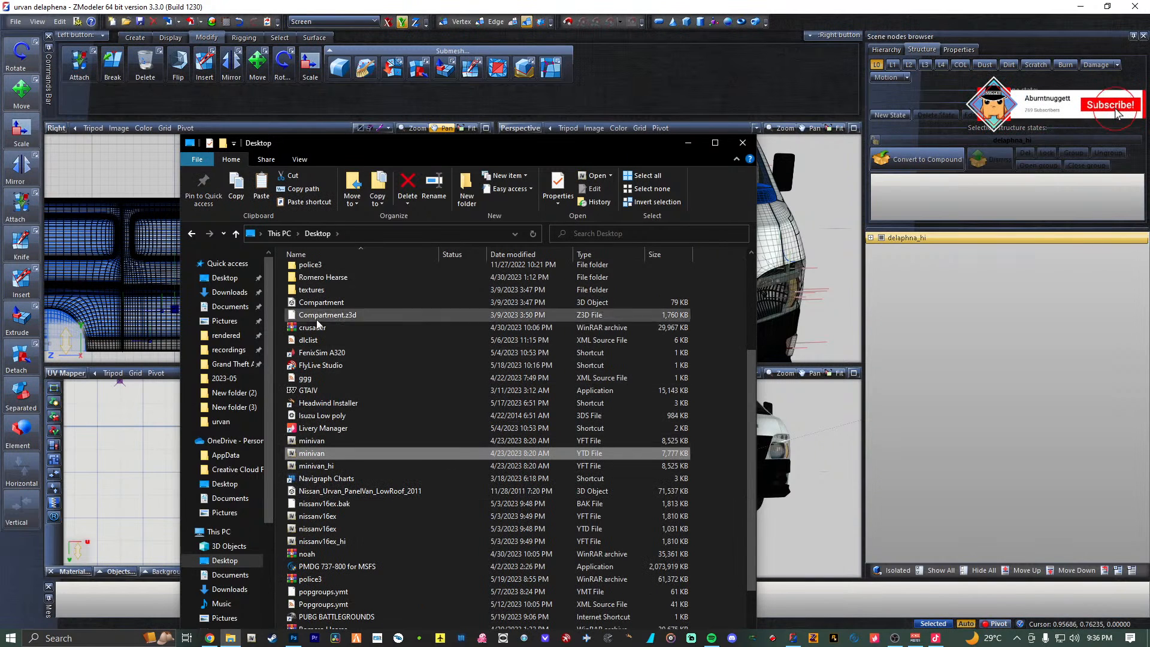
pyautogui.scroll(4, 311, 306)
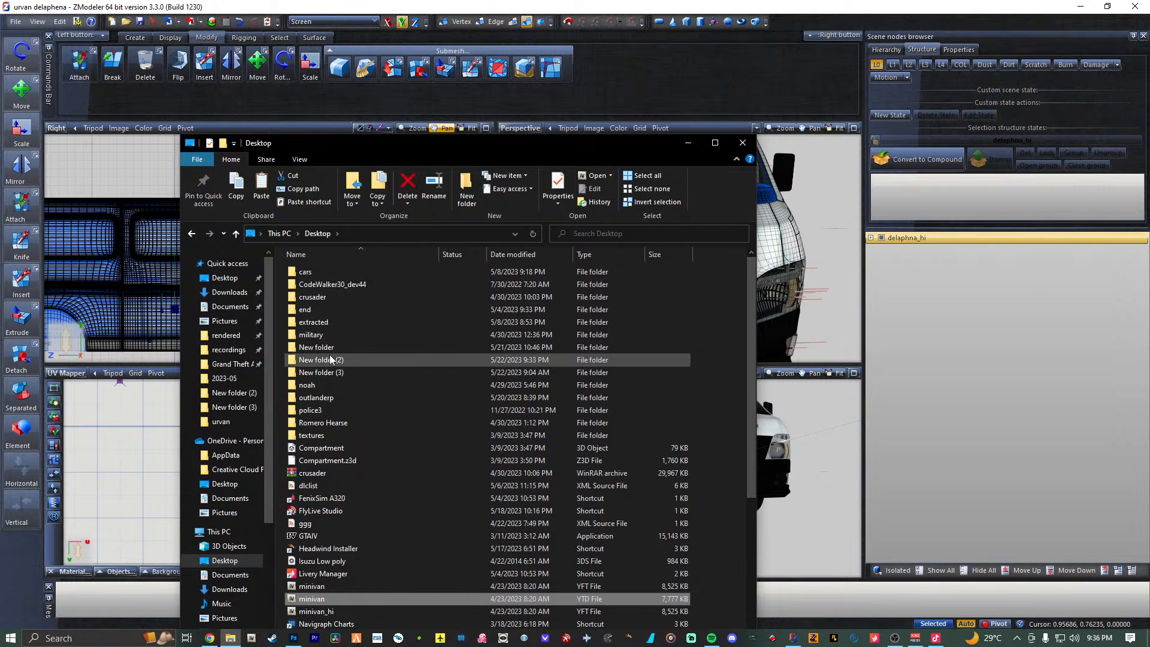
pyautogui.doubleClick(331, 372)
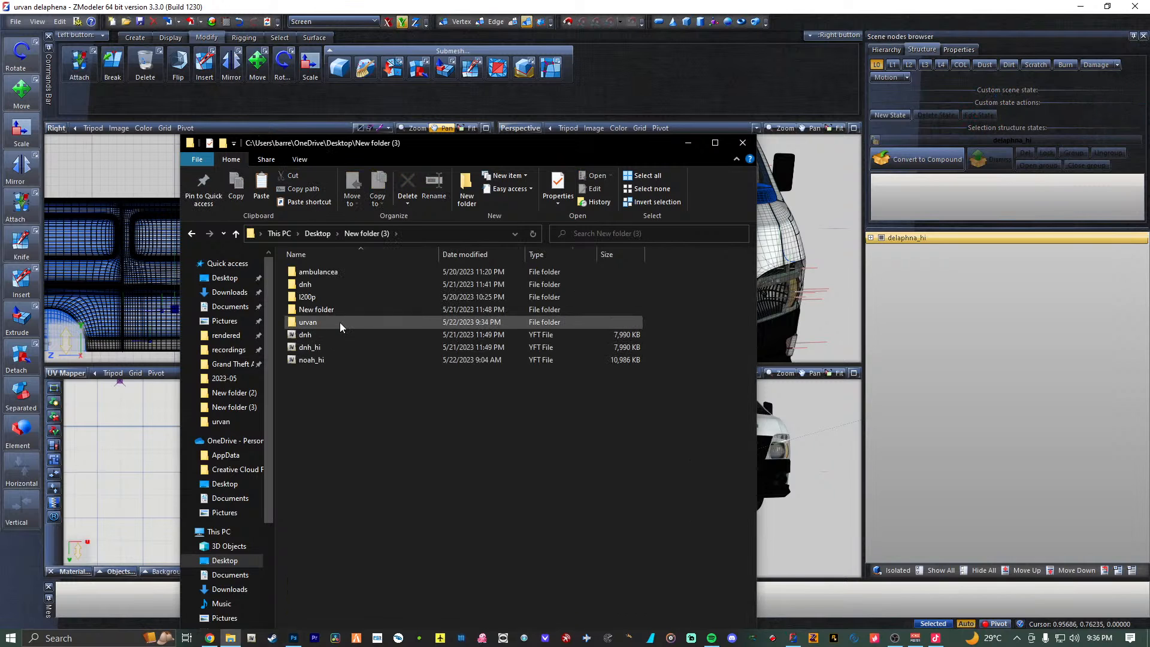
pyautogui.doubleClick(340, 322)
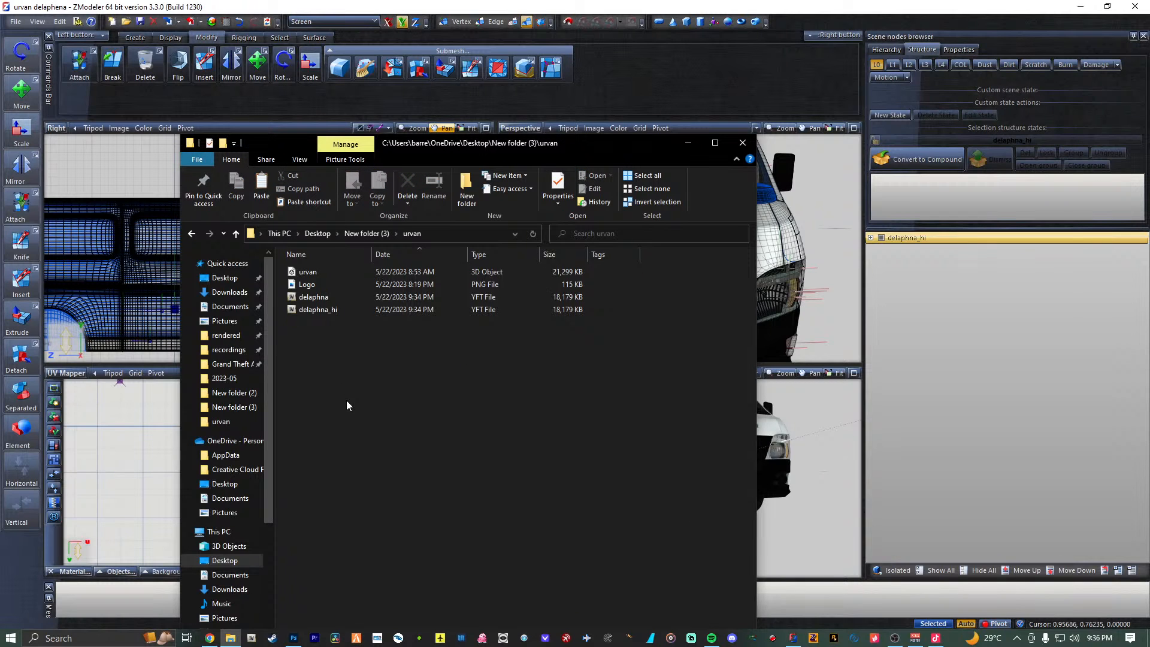
pyautogui.hotkey('ctrl', 'v')
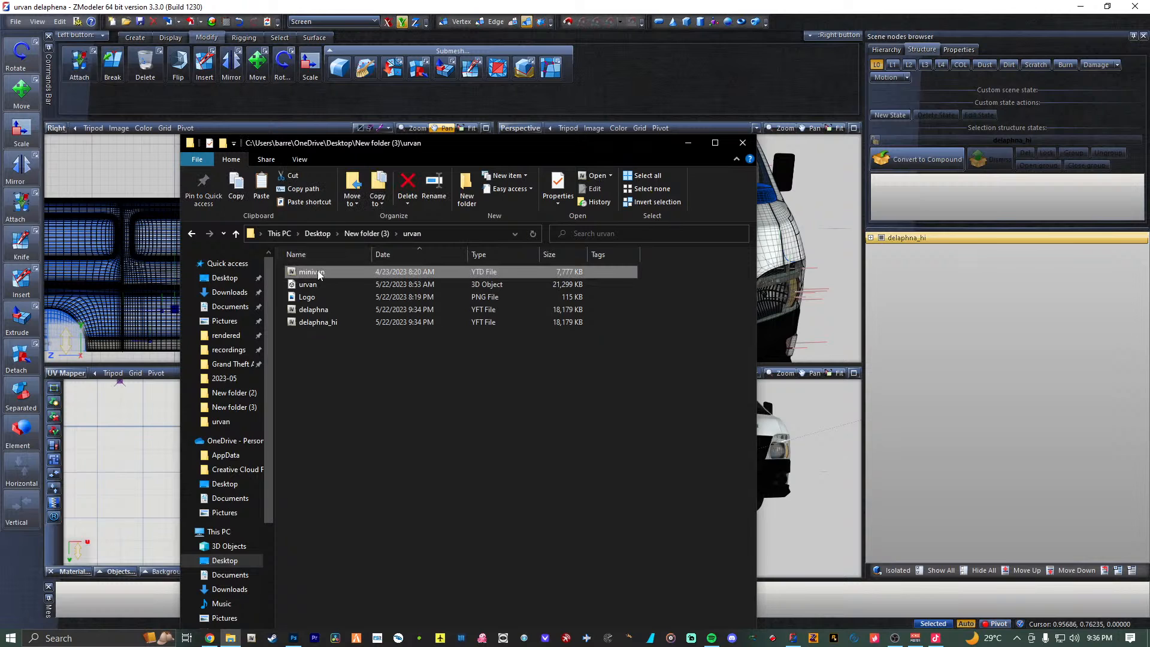
# Rename the copied minivan YTD file as delaphna.
pyautogui.rightClick(320, 273)
pyautogui.click(397, 509)
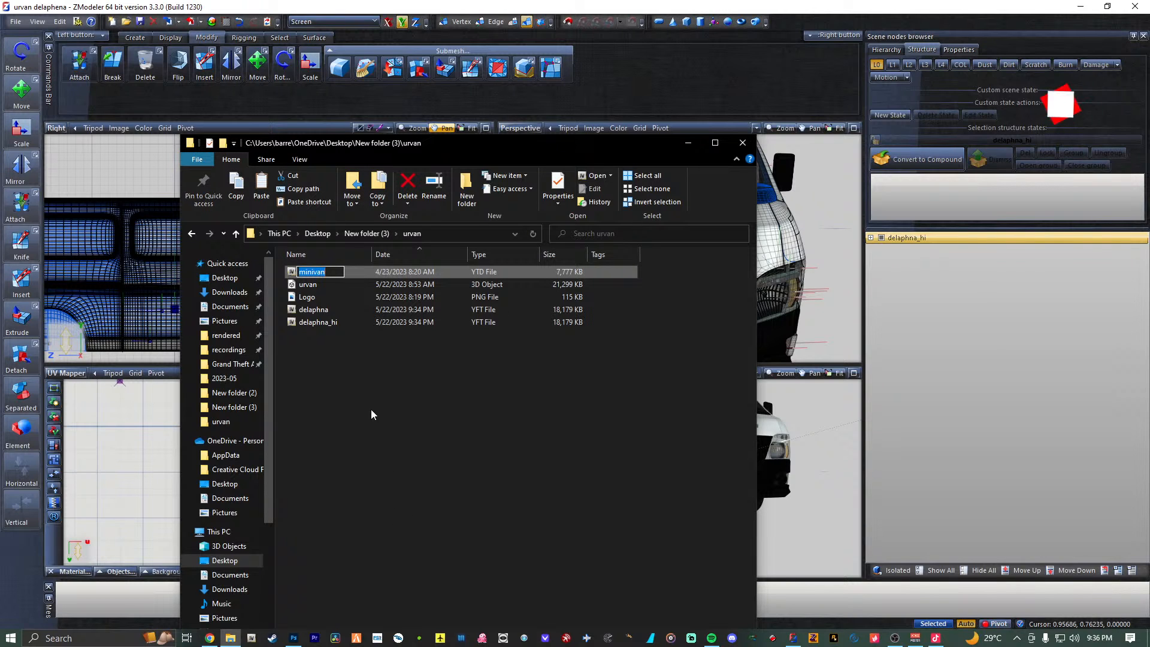
pyautogui.write('de')
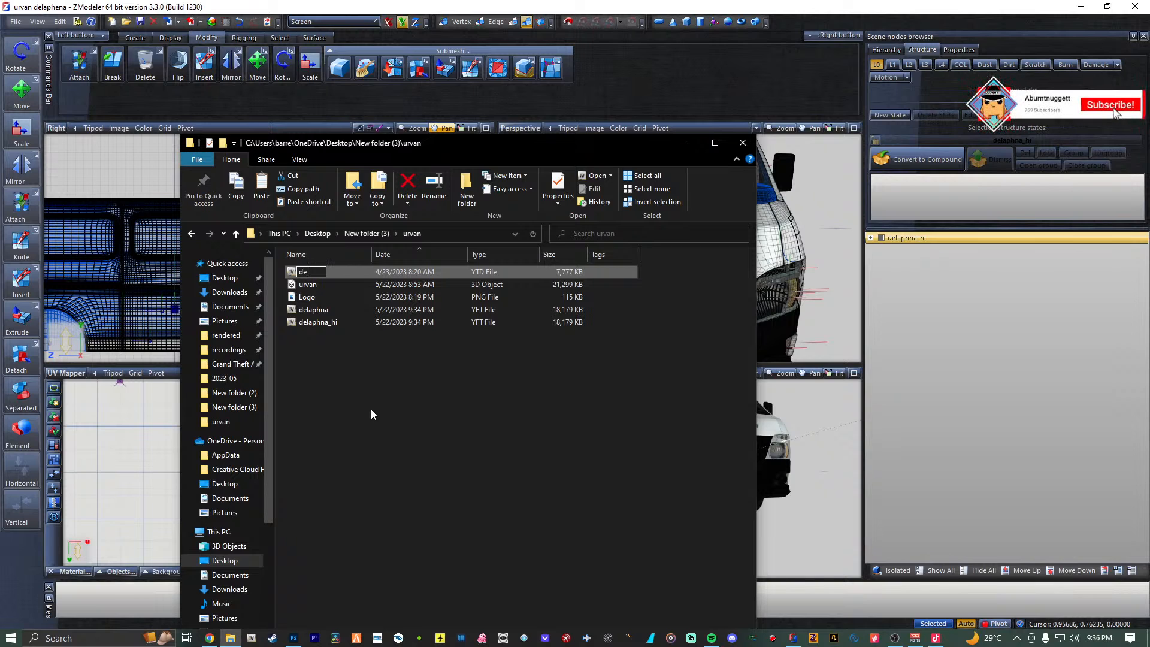
pyautogui.write('l')
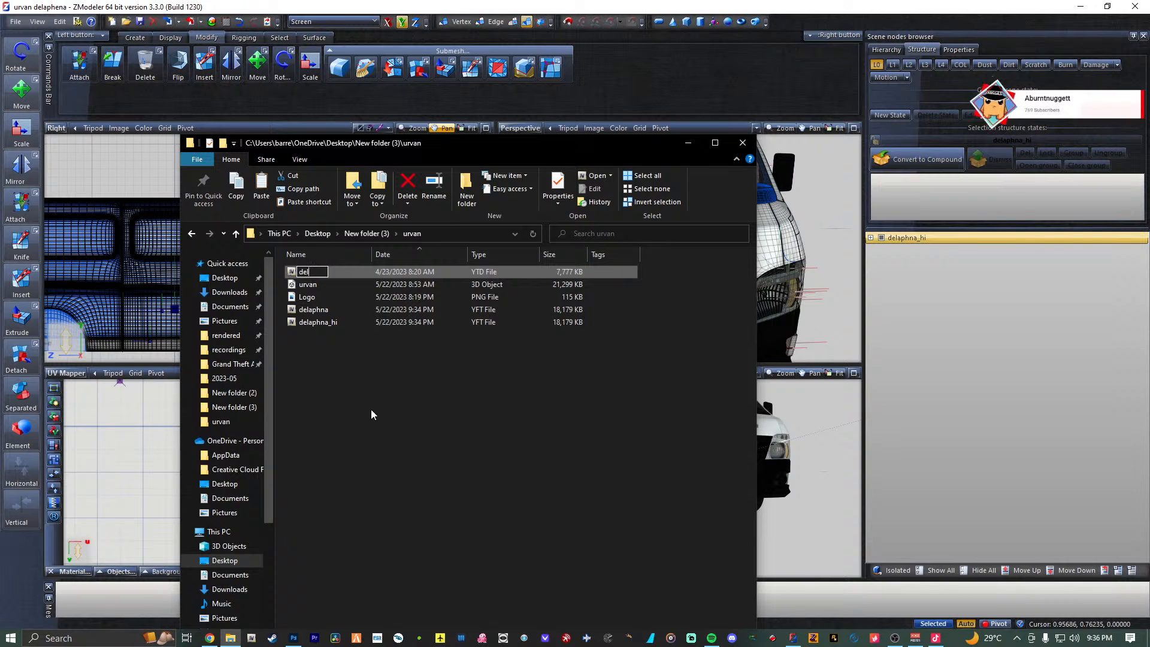
pyautogui.write('aph')
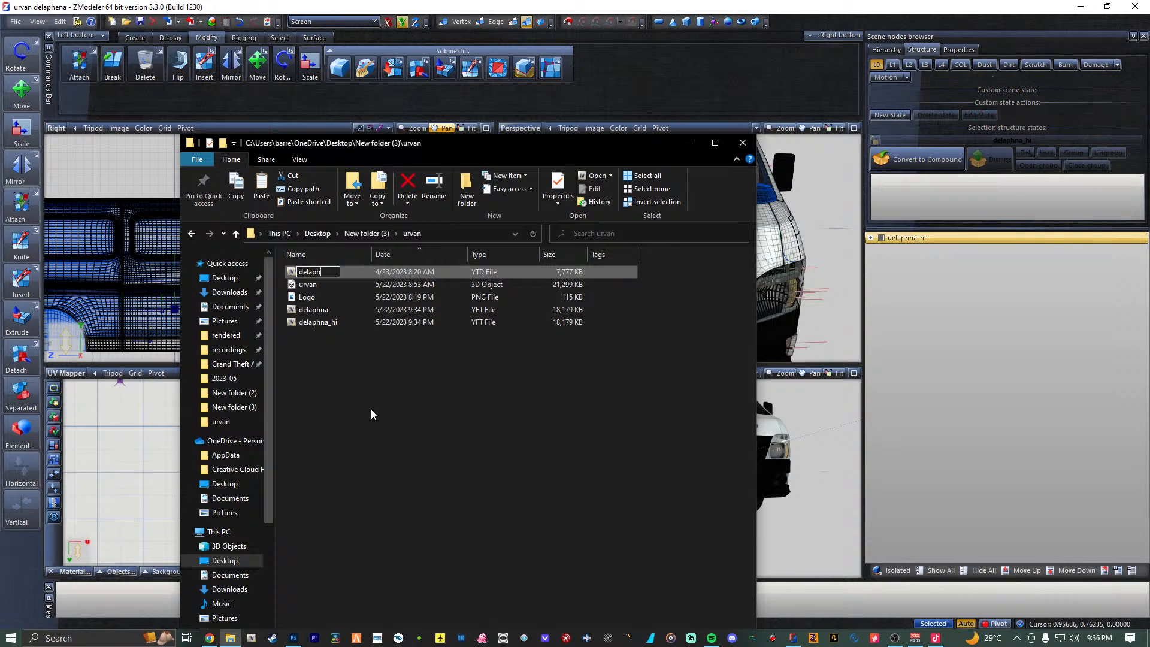
pyautogui.write('na')
pyautogui.press('Return')
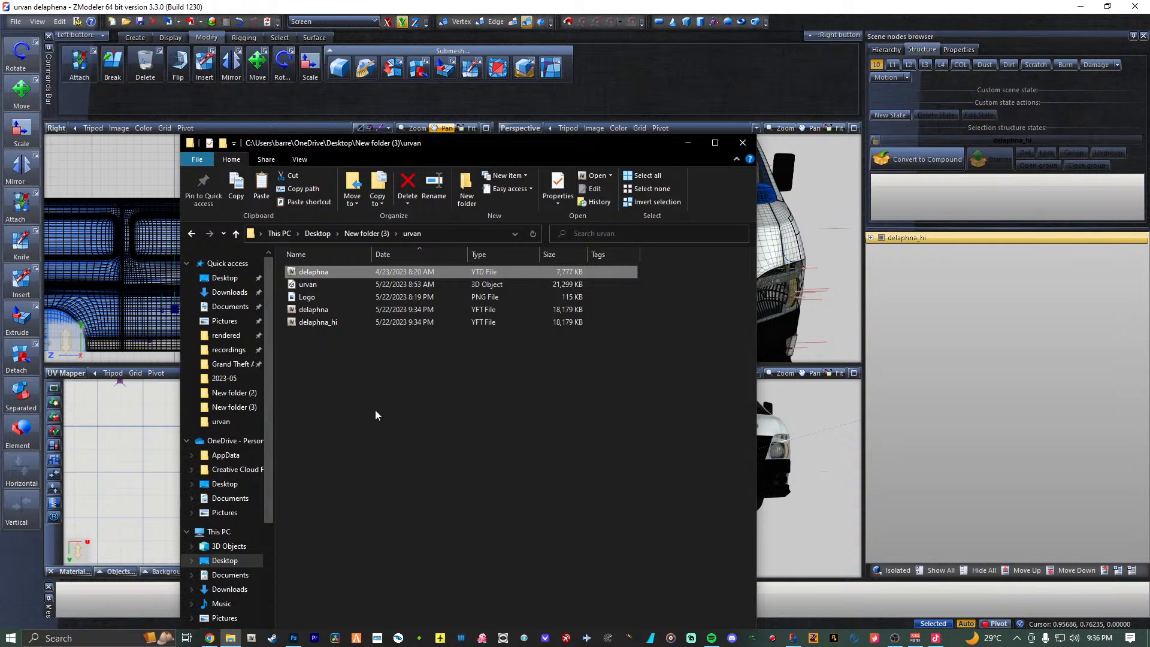
# Minimize ZModeler and move the urvan folder window off the main screen to clear the desktop.
pyautogui.click(411, 257)
pyautogui.click(411, 258)
pyautogui.click(1071, 6)
pyautogui.click(1081, 6)
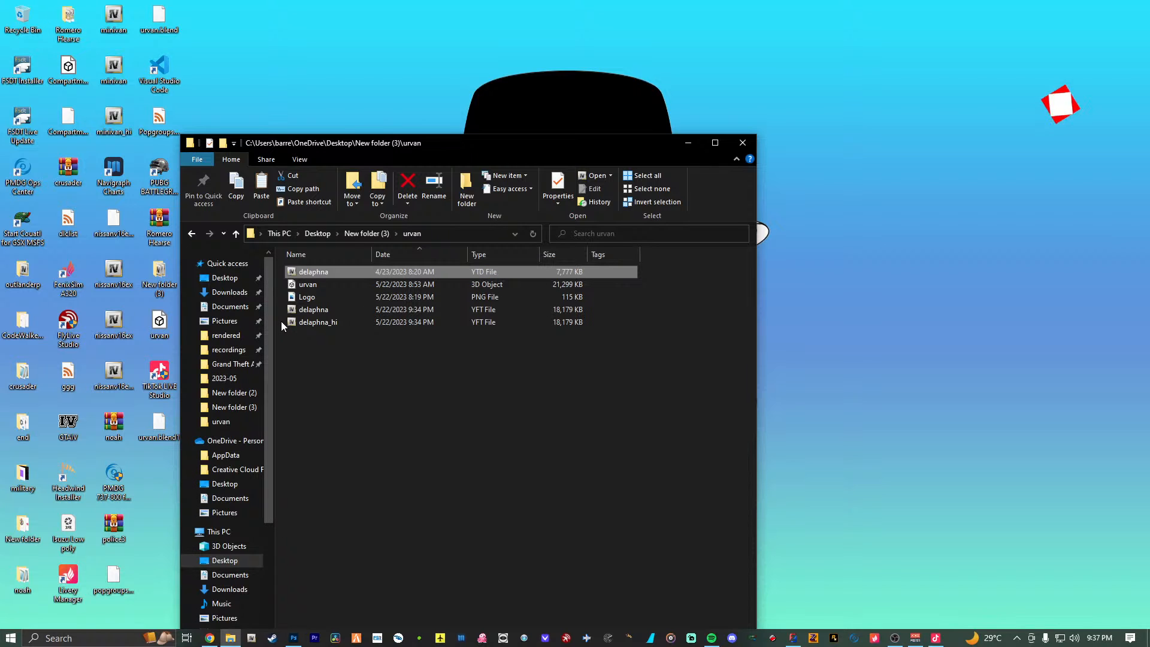
pyautogui.moveTo(520, 142); pyautogui.dragTo(0, 143)
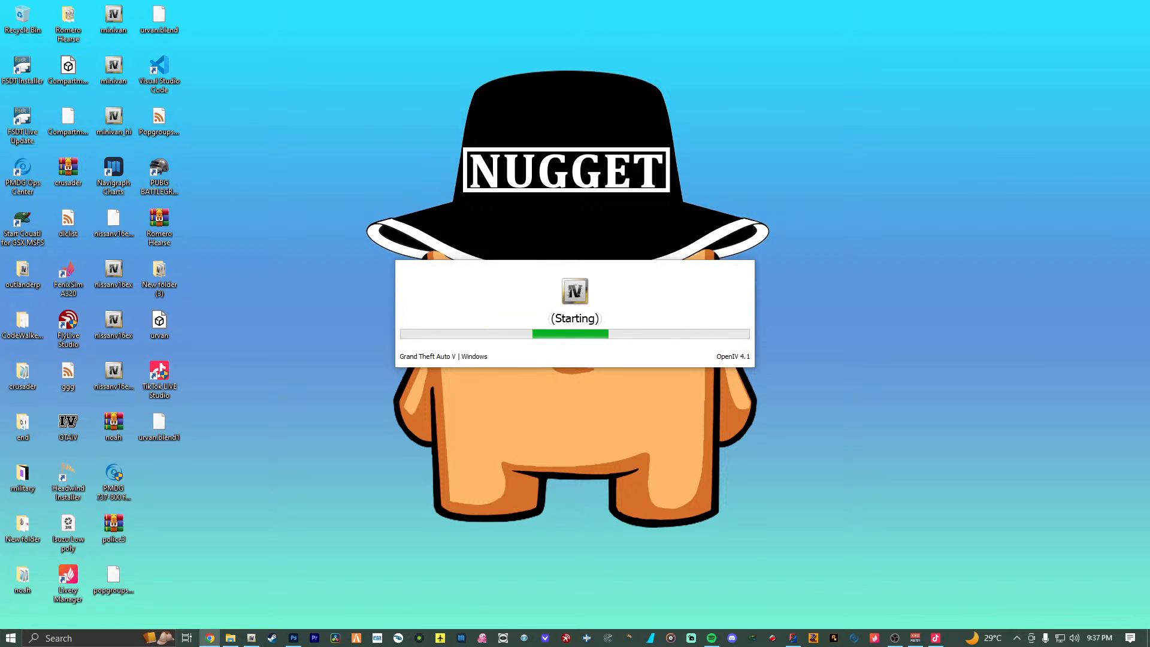
# Hide the desktop icons and refresh the desktop.
pyautogui.rightClick(404, 122)
pyautogui.moveTo(512, 150)
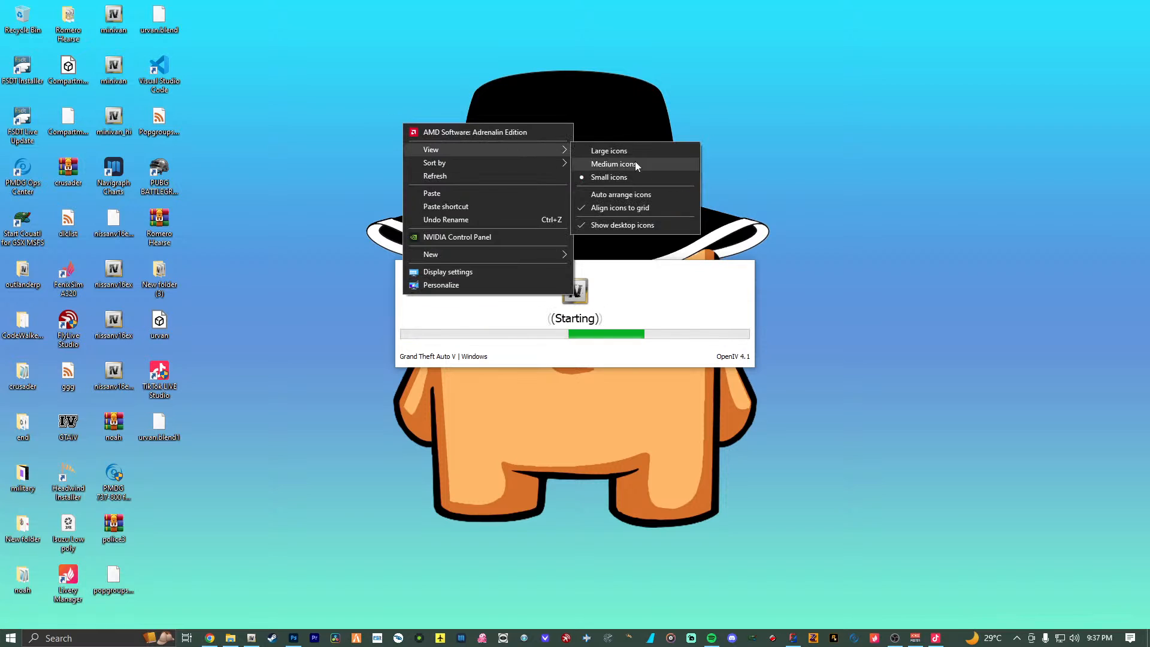
pyautogui.click(635, 225)
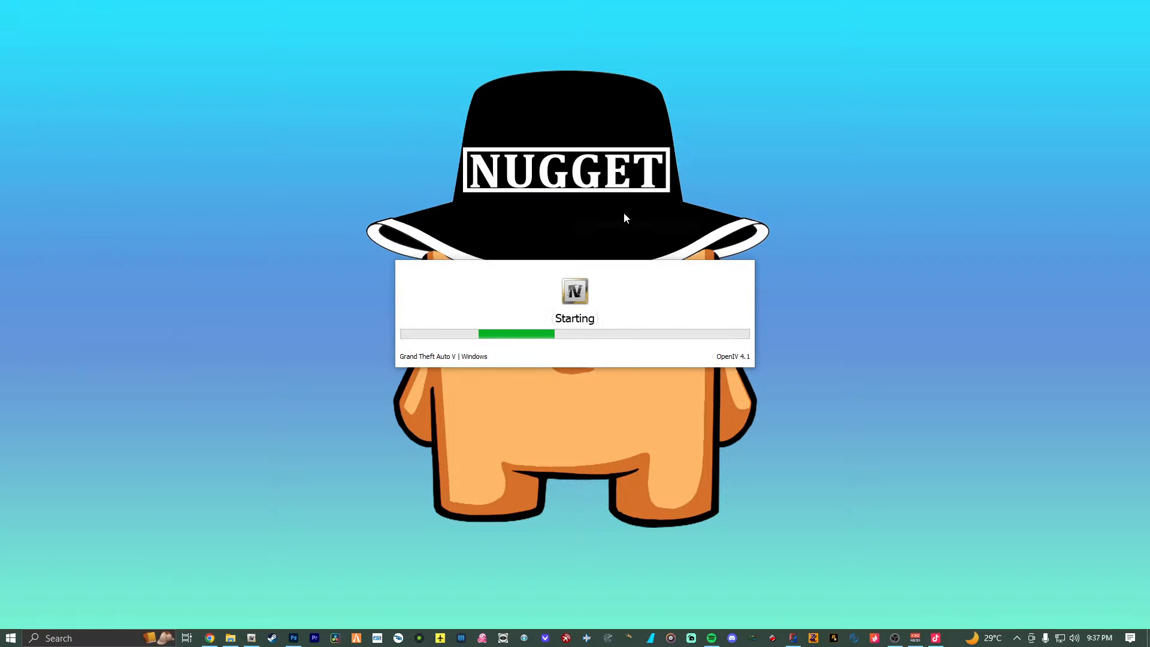
pyautogui.rightClick(620, 179)
pyautogui.click(670, 232)
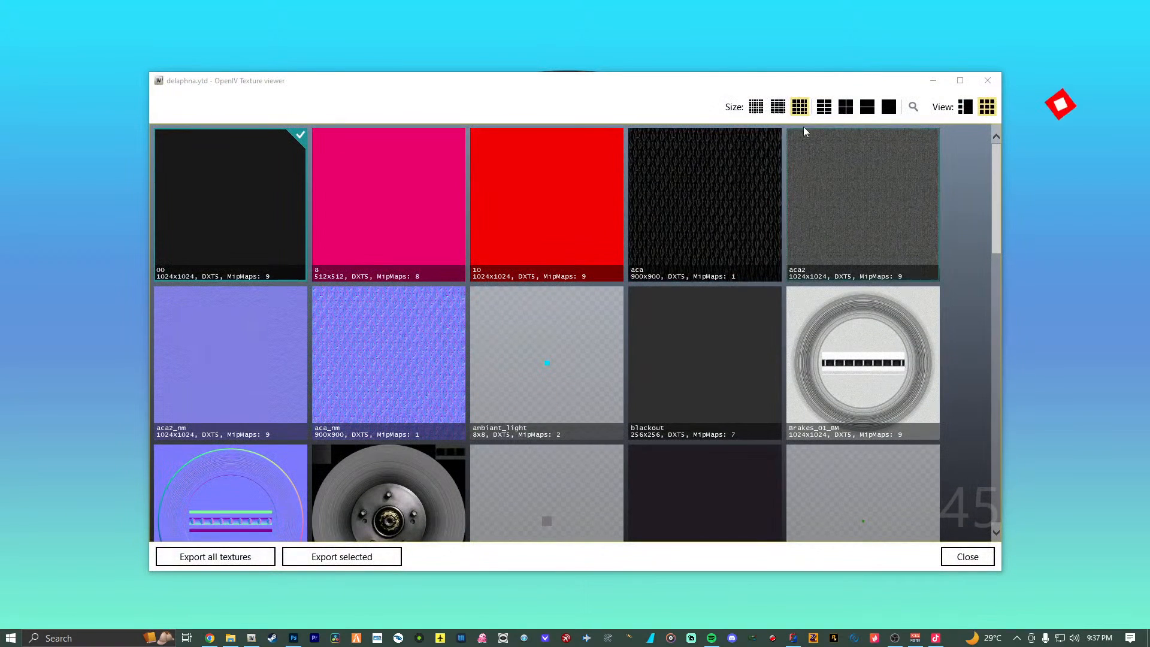
# Look through all textures of delaphna.ytd in the maximized OpenIV texture viewer, then close it.
pyautogui.click(960, 81)
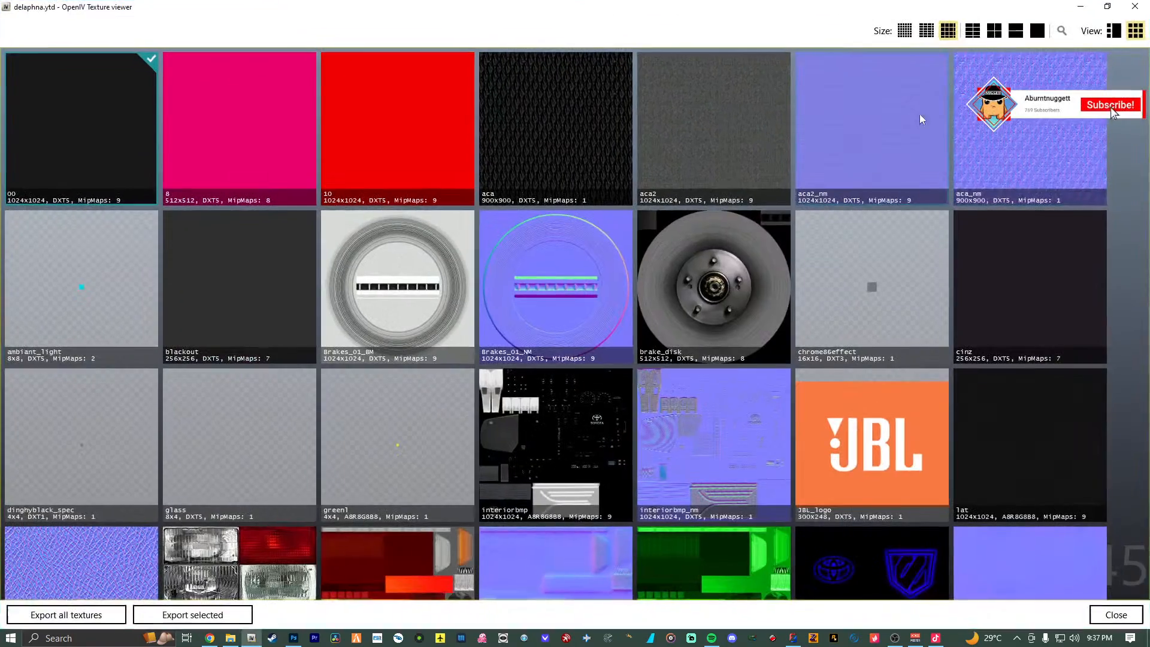
pyautogui.scroll(-10, 631, 440)
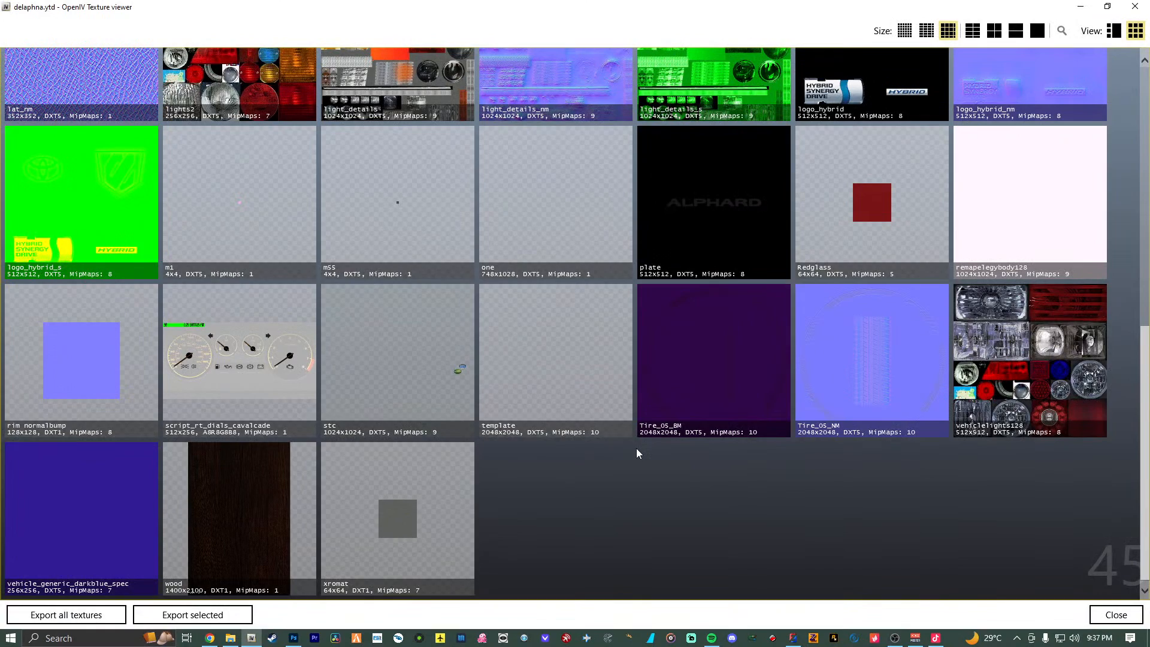
pyautogui.scroll(6, 636, 448)
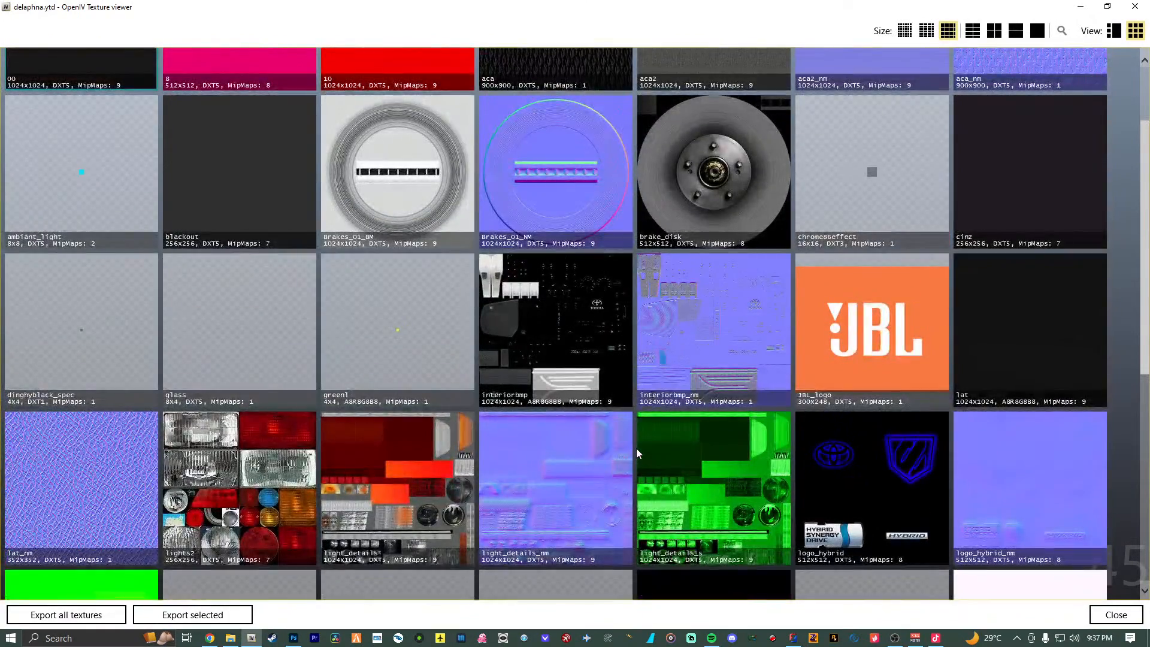
pyautogui.scroll(2, 636, 448)
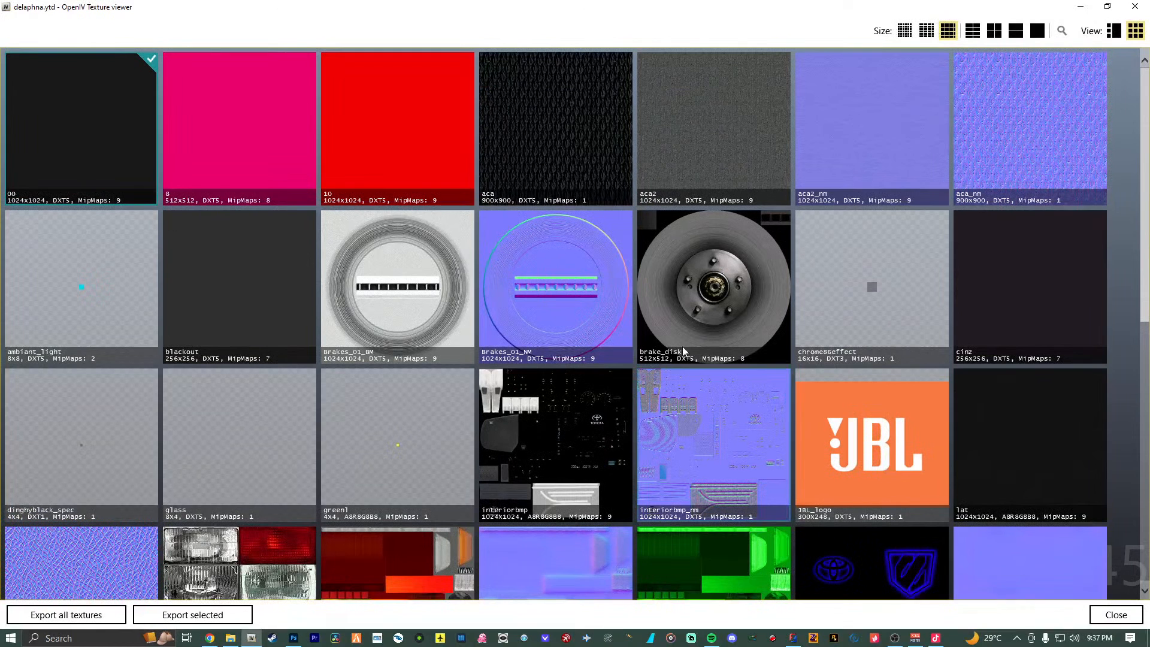
pyautogui.click(1135, 7)
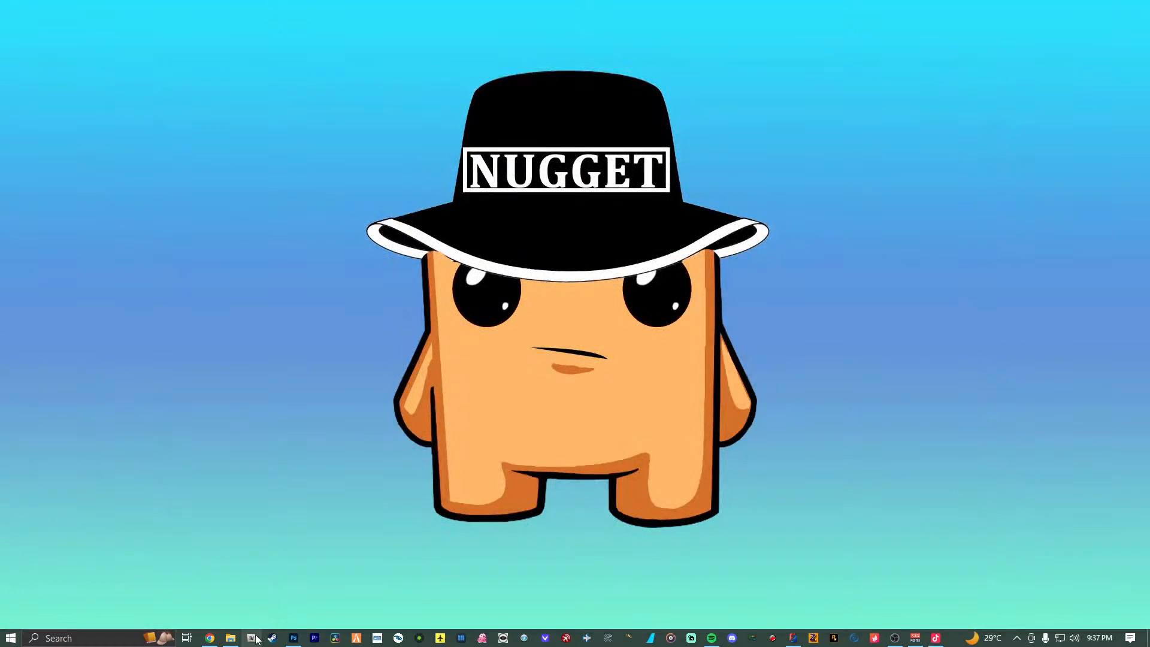
# Launch OpenIV for the Windows version of Grand Theft Auto V and open its mods folder.
pyautogui.moveTo(251, 640)
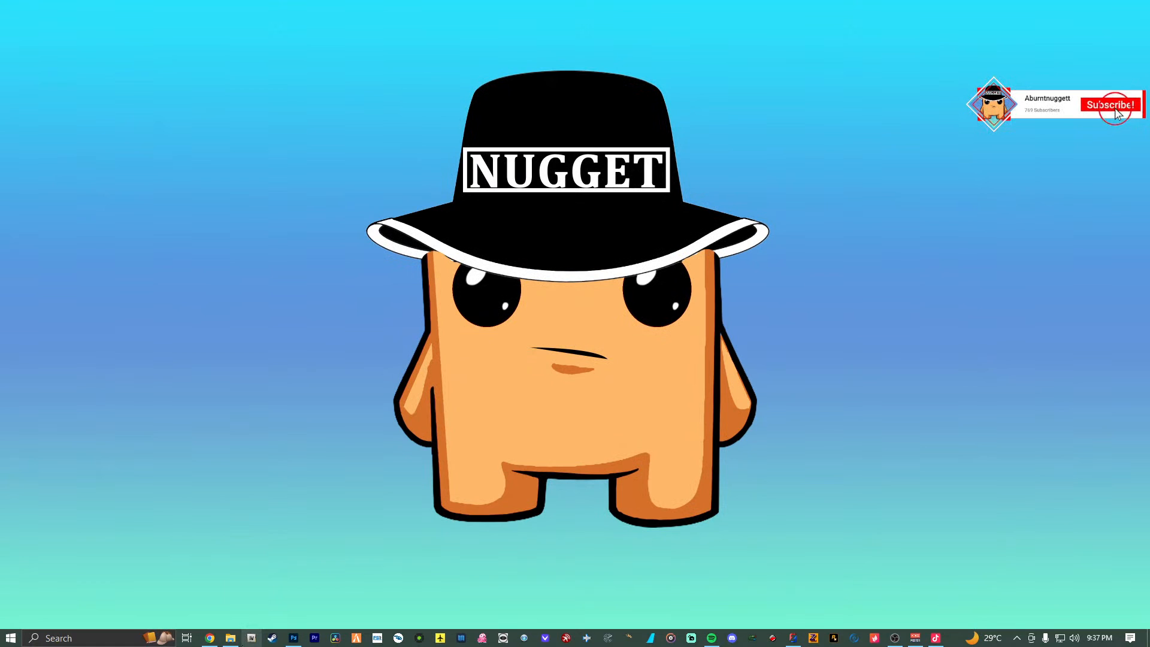
pyautogui.click(251, 638)
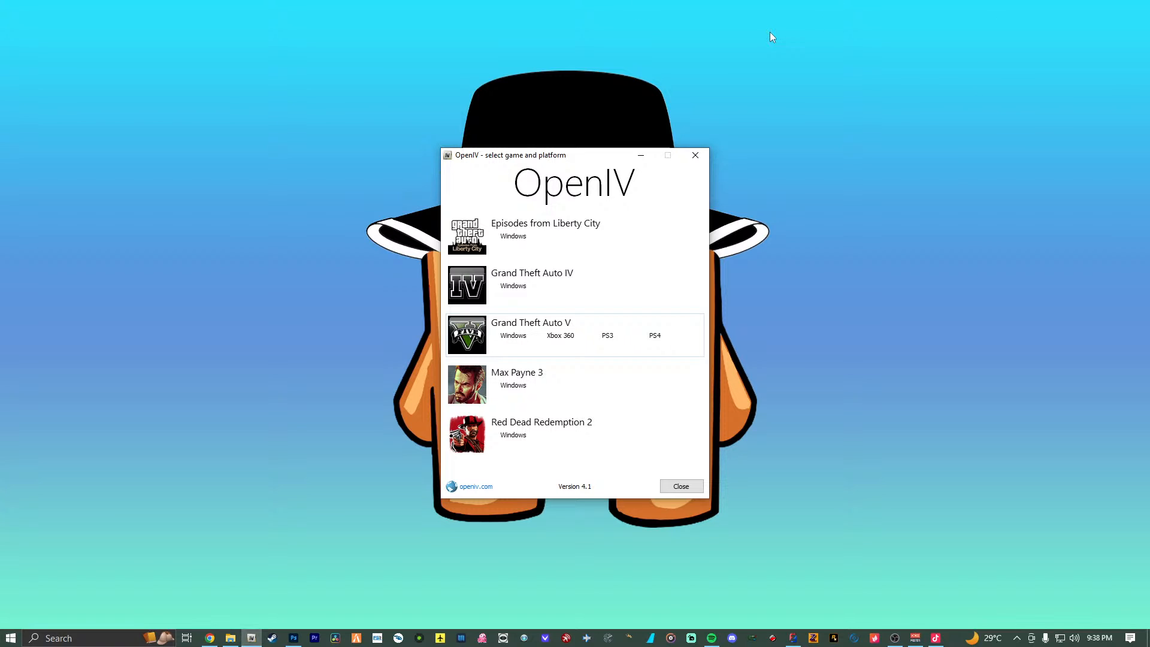
pyautogui.click(526, 336)
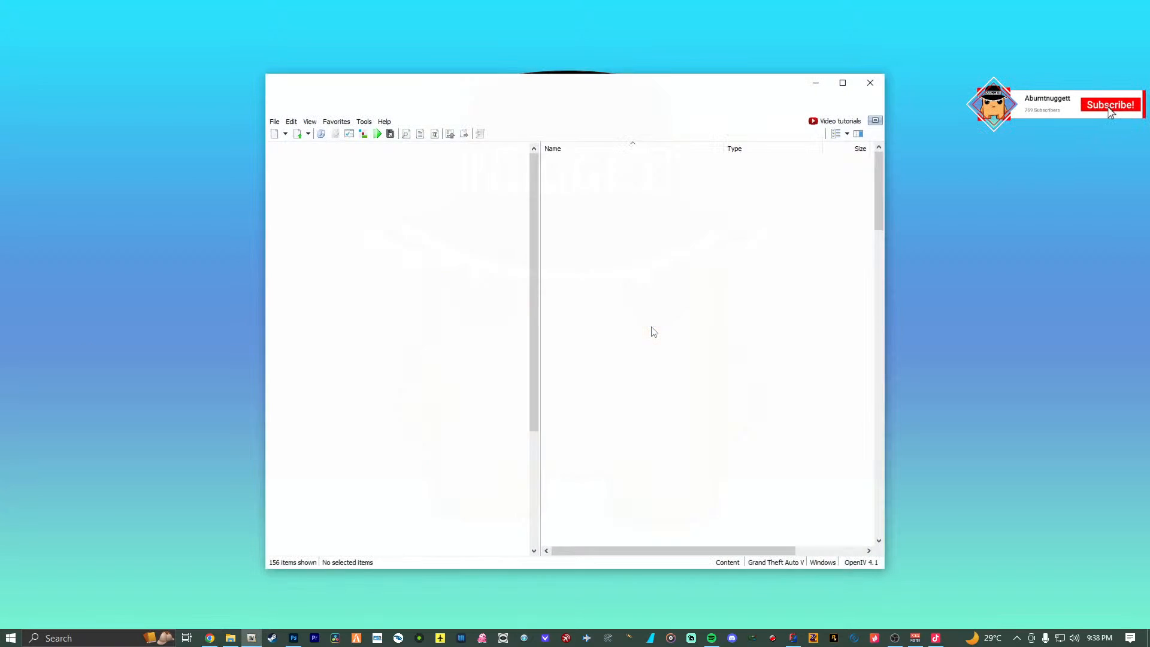
pyautogui.doubleClick(569, 293)
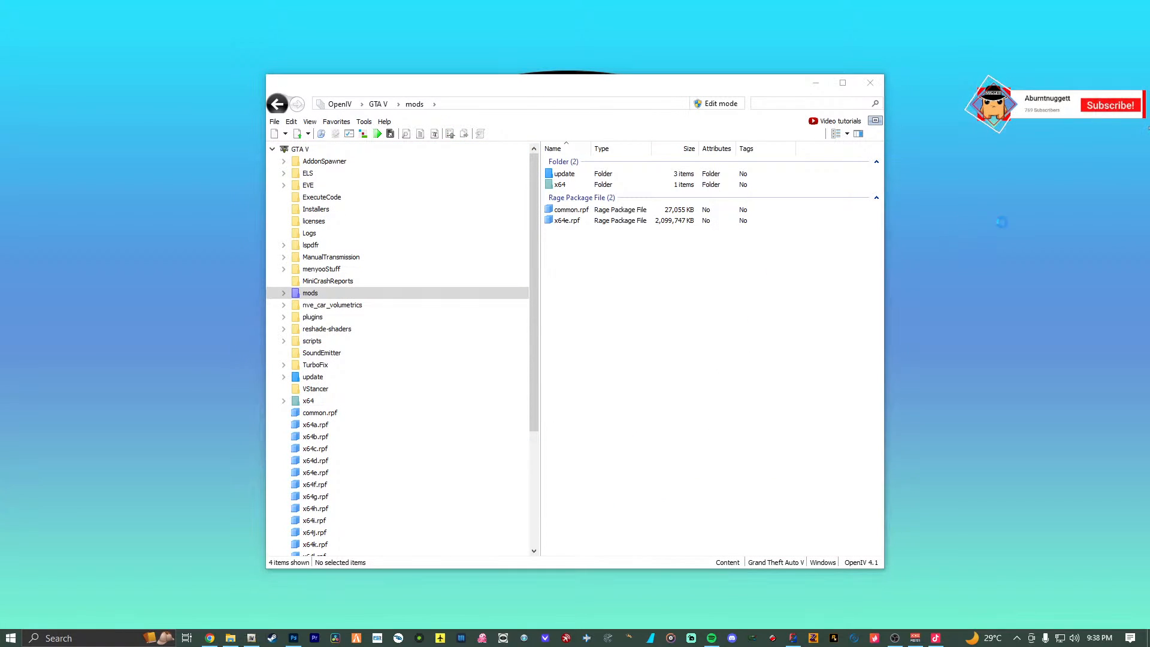
# Show the desktop icons again.
pyautogui.rightClick(966, 210)
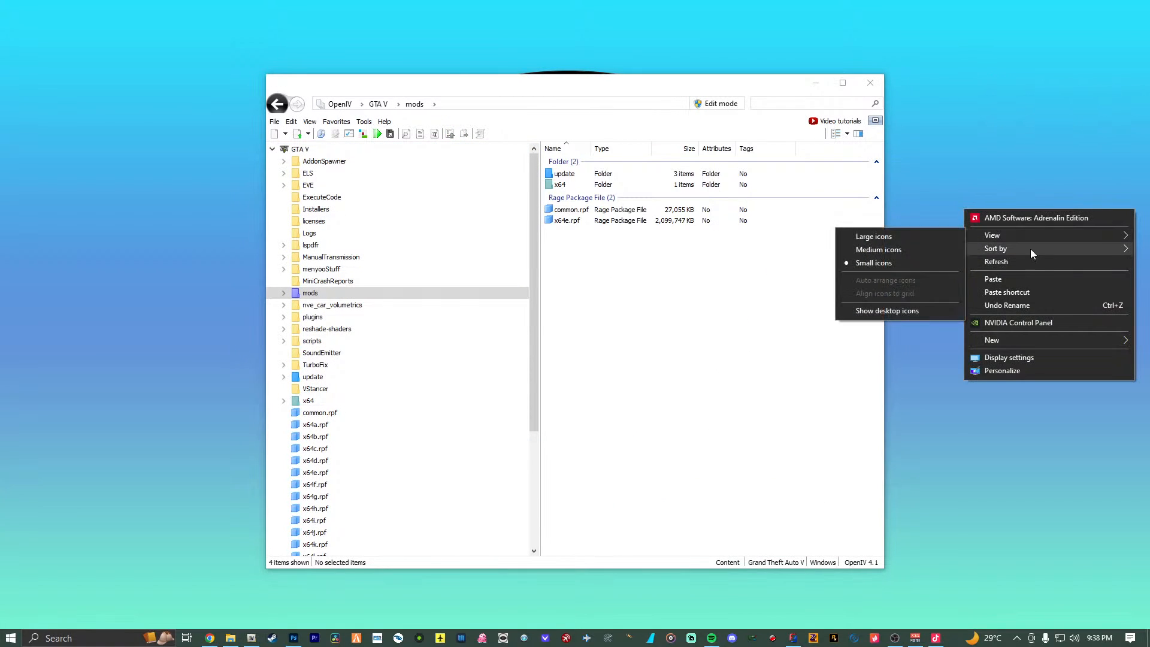
pyautogui.click(900, 310)
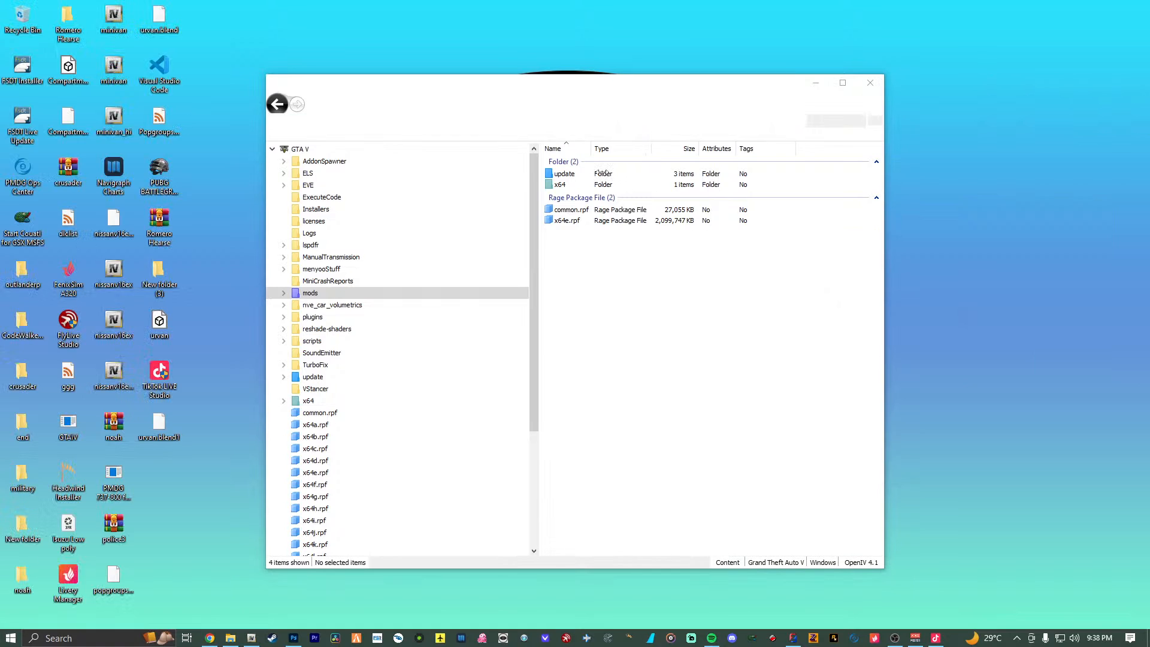
# Open the update > x64 > dlcpacks folder within mods and look through its add-on folders.
pyautogui.doubleClick(599, 173)
pyautogui.doubleClick(596, 174)
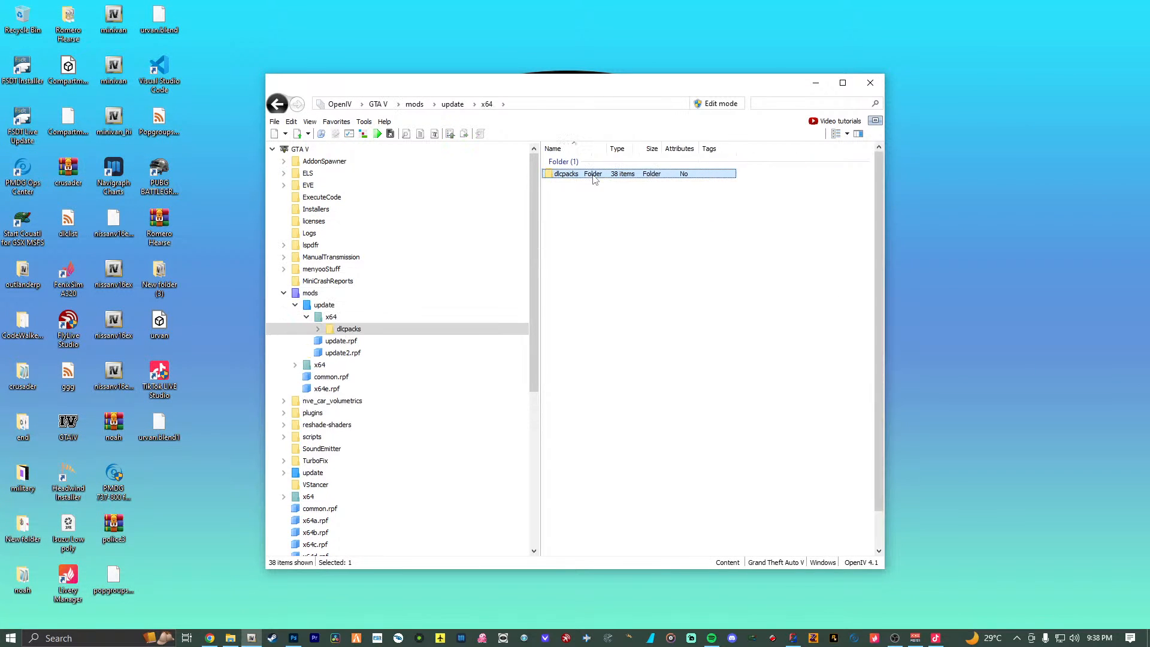
pyautogui.doubleClick(594, 175)
pyautogui.scroll(-3, 596, 427)
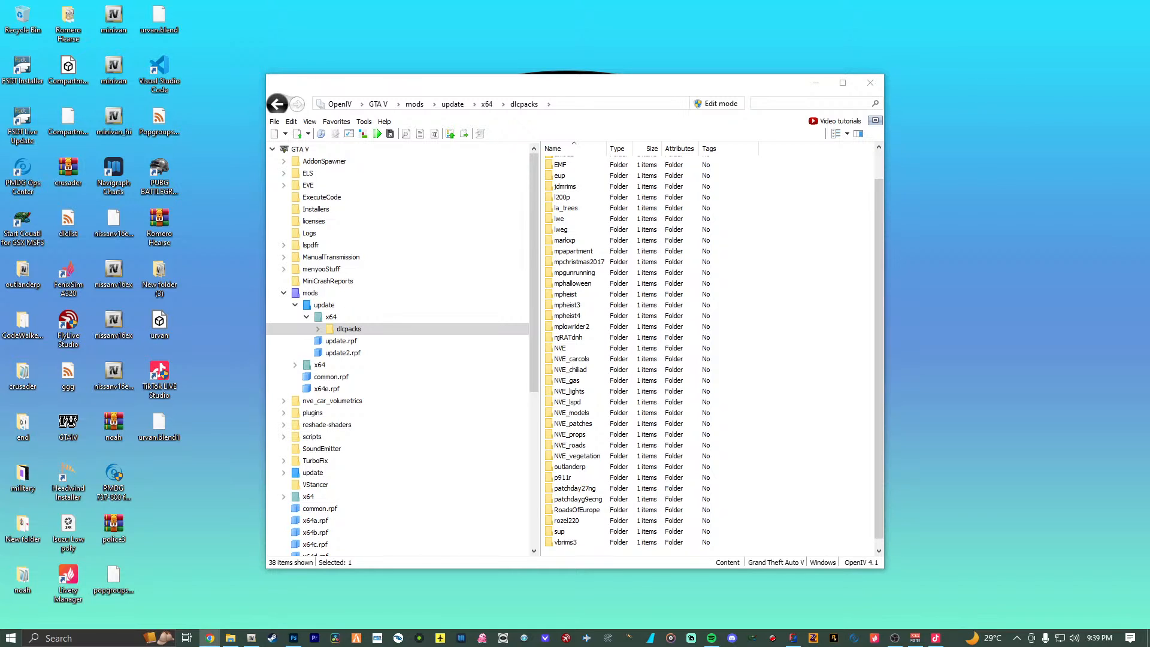
pyautogui.click(840, 444)
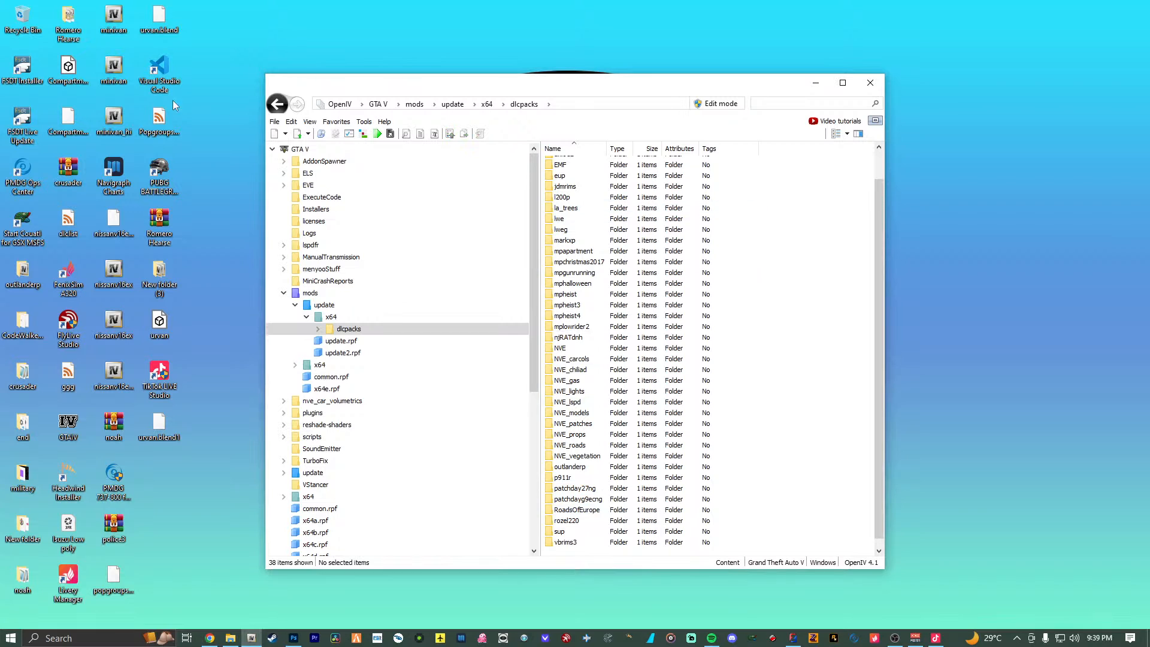
# Extract the noah folder from noah.rar to the Desktop, replacing the files with the same names.
pyautogui.click(210, 638)
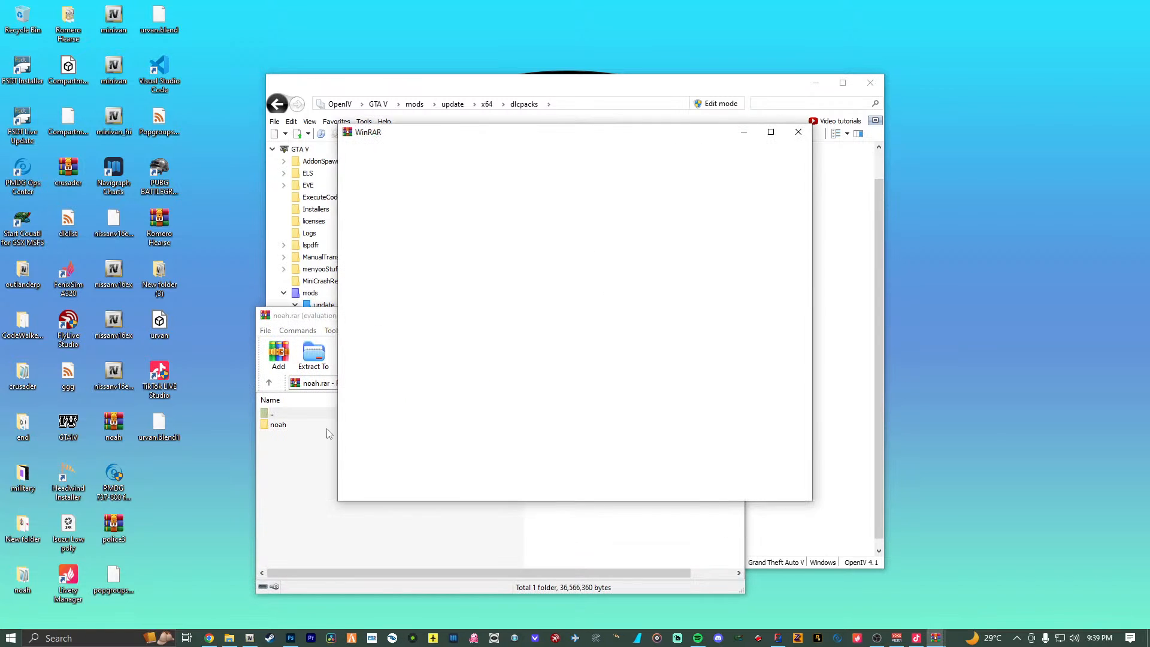
pyautogui.click(296, 426)
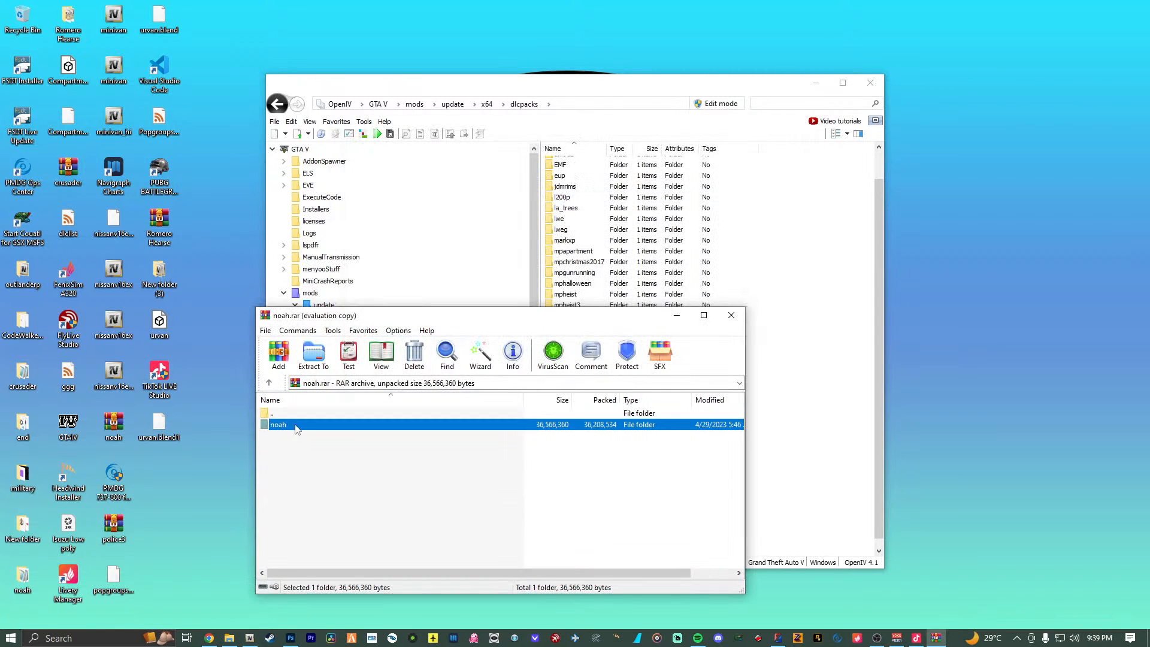
pyautogui.moveTo(216, 478); pyautogui.dragTo(214, 474)
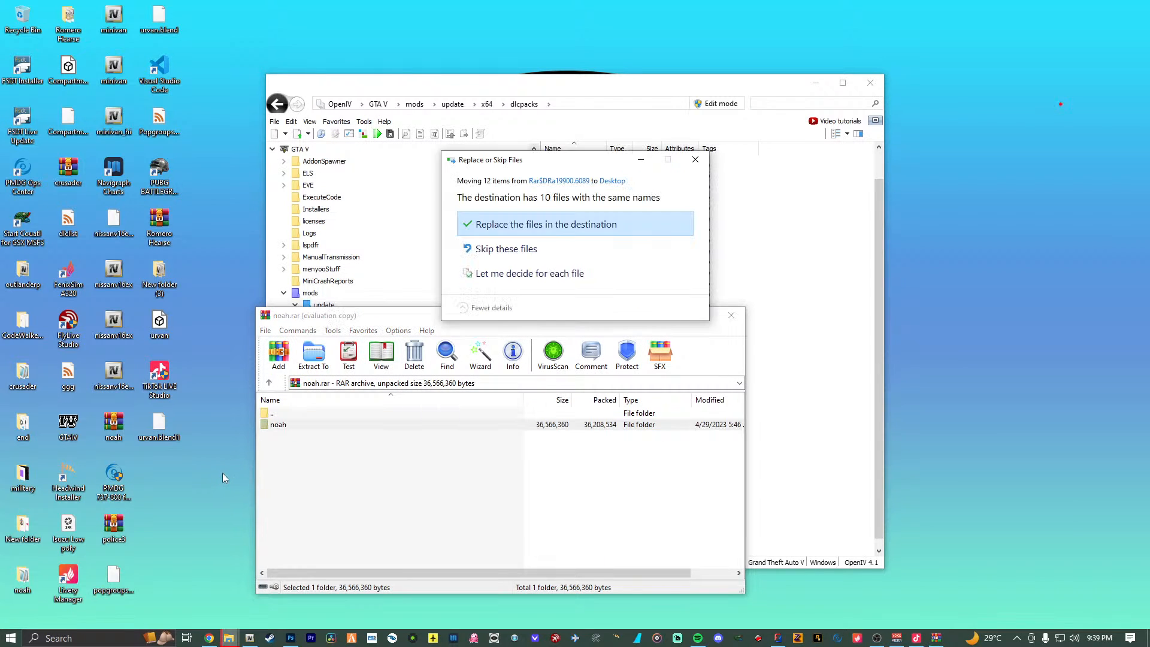
pyautogui.click(642, 227)
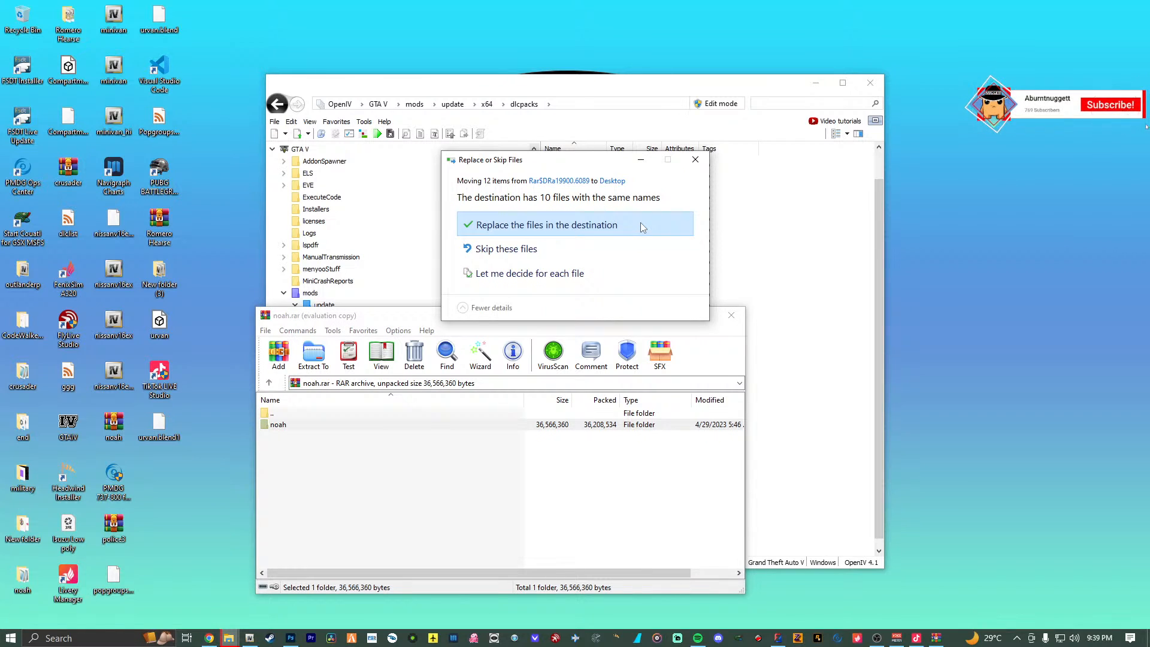
pyautogui.click(641, 226)
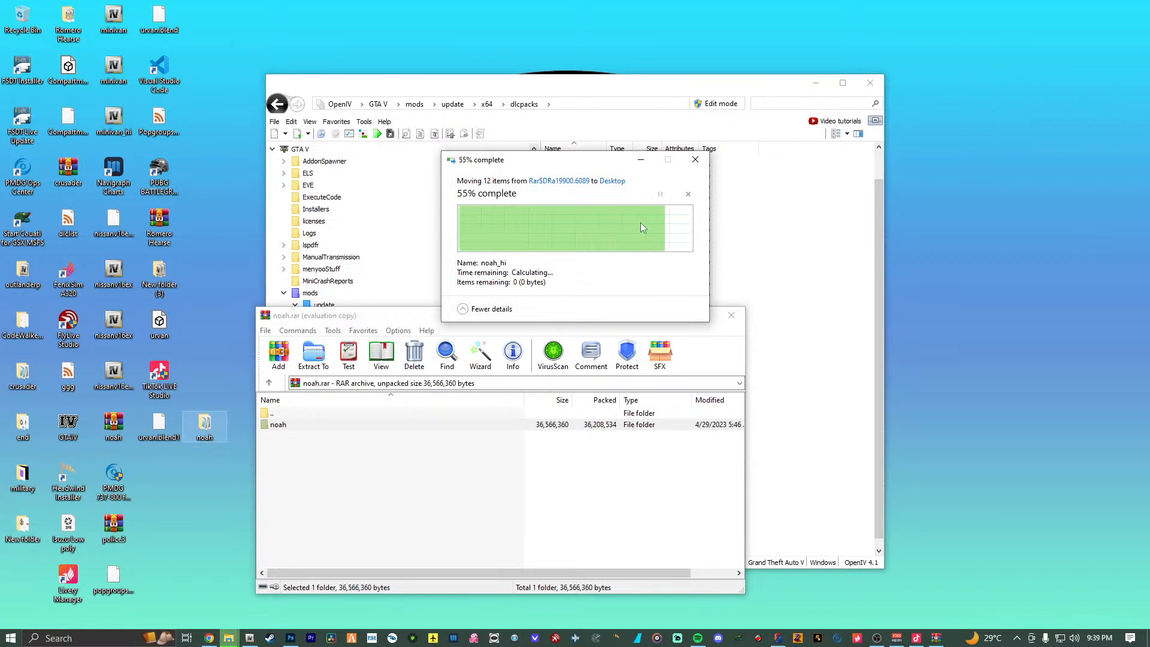
# Close the noah.rar archive and open the Desktop's noah folder in OpenIV.
pyautogui.click(730, 315)
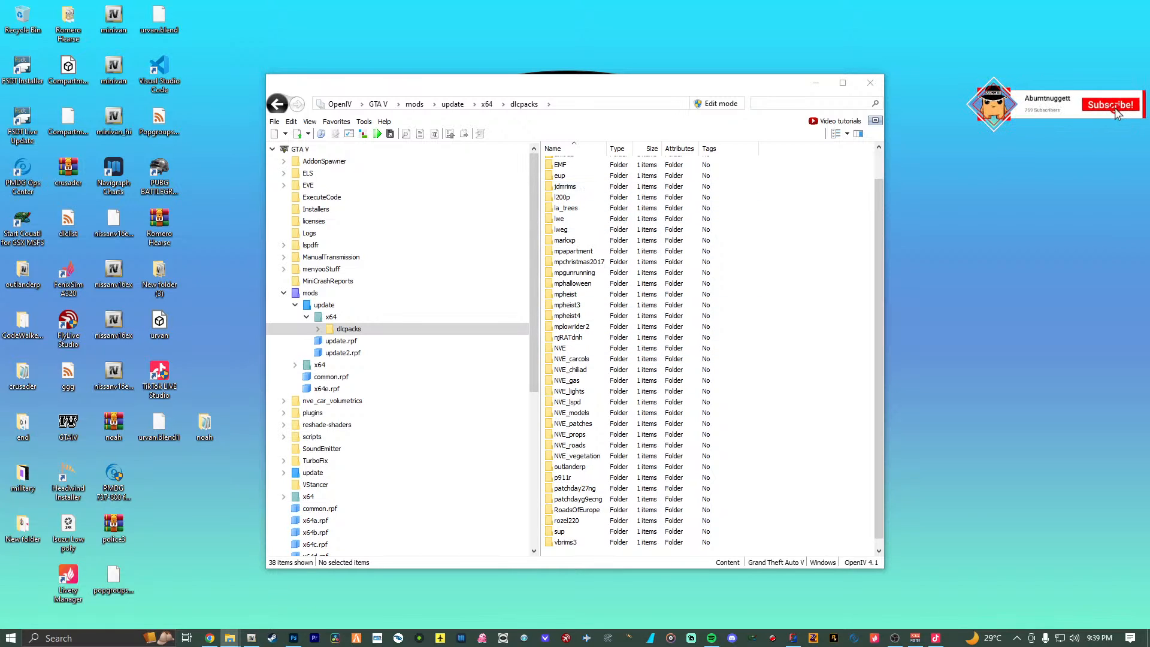
pyautogui.click(275, 122)
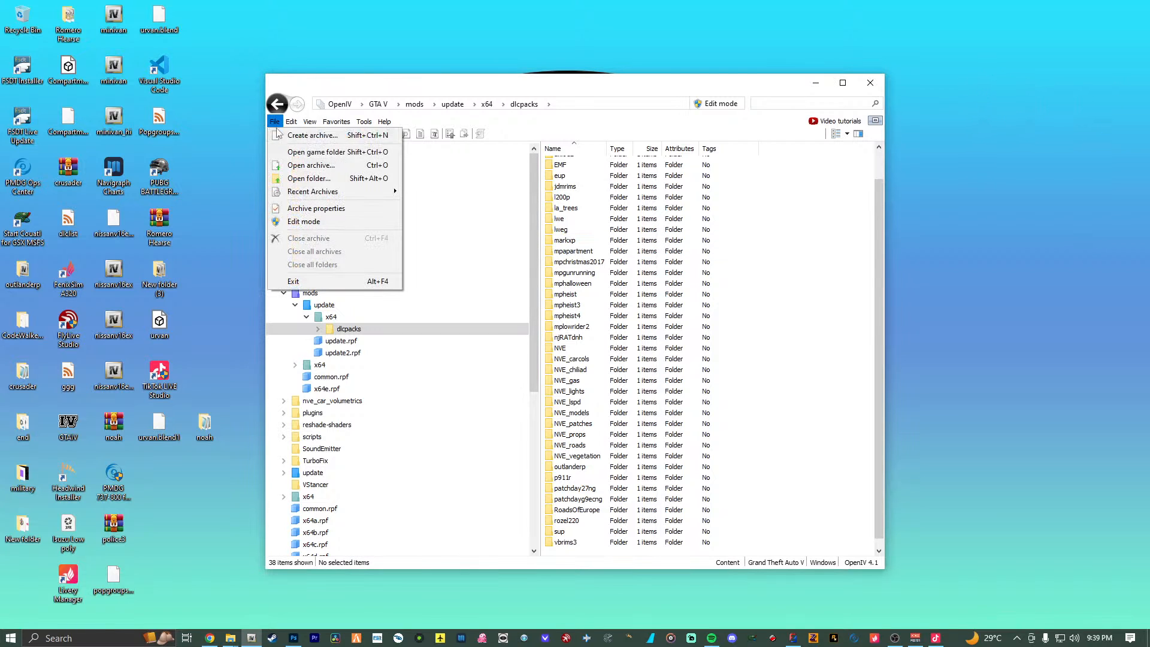
pyautogui.click(306, 178)
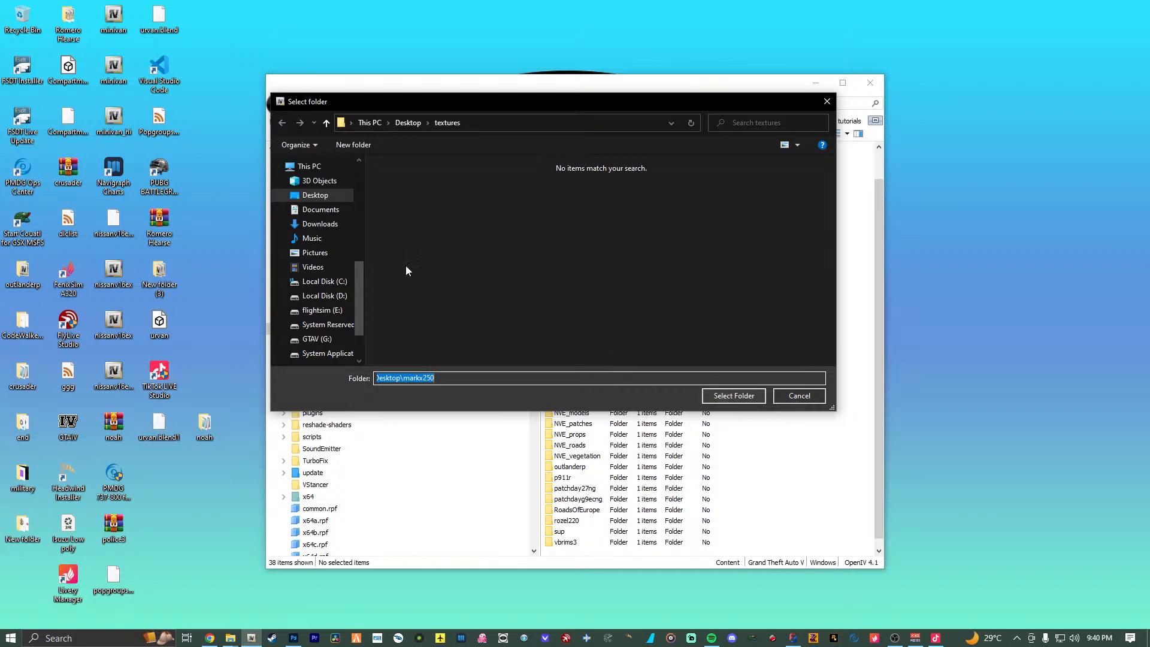
pyautogui.click(337, 202)
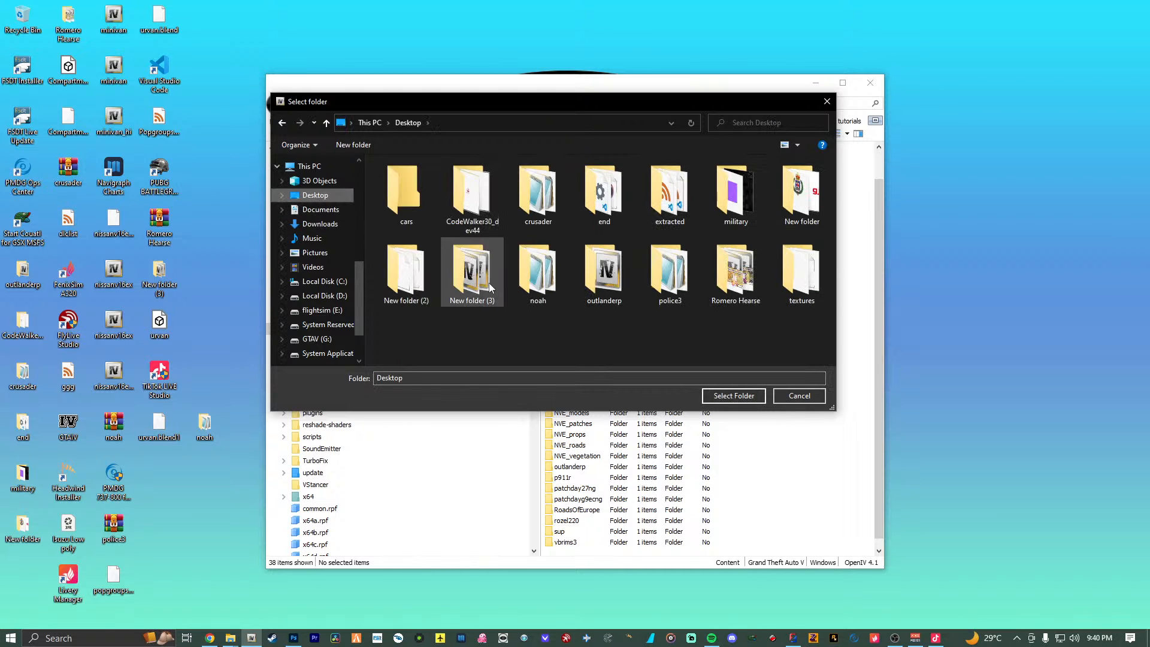
pyautogui.click(539, 275)
pyautogui.click(734, 396)
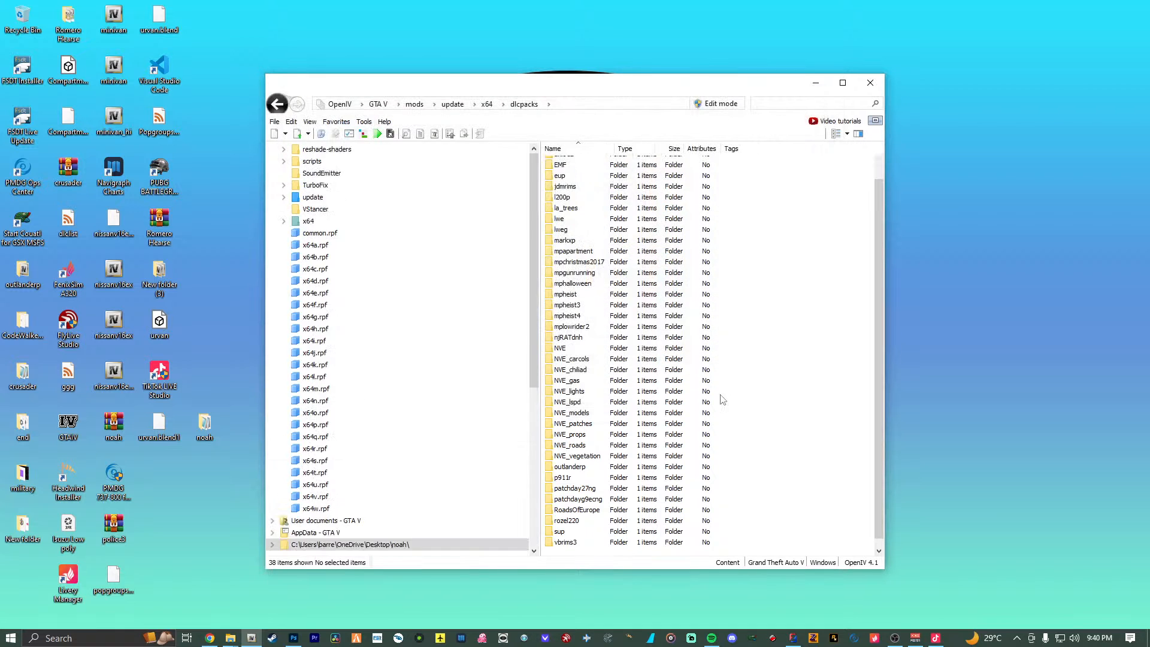
# Open the stream folder inside noah and turn on edit mode.
pyautogui.doubleClick(564, 174)
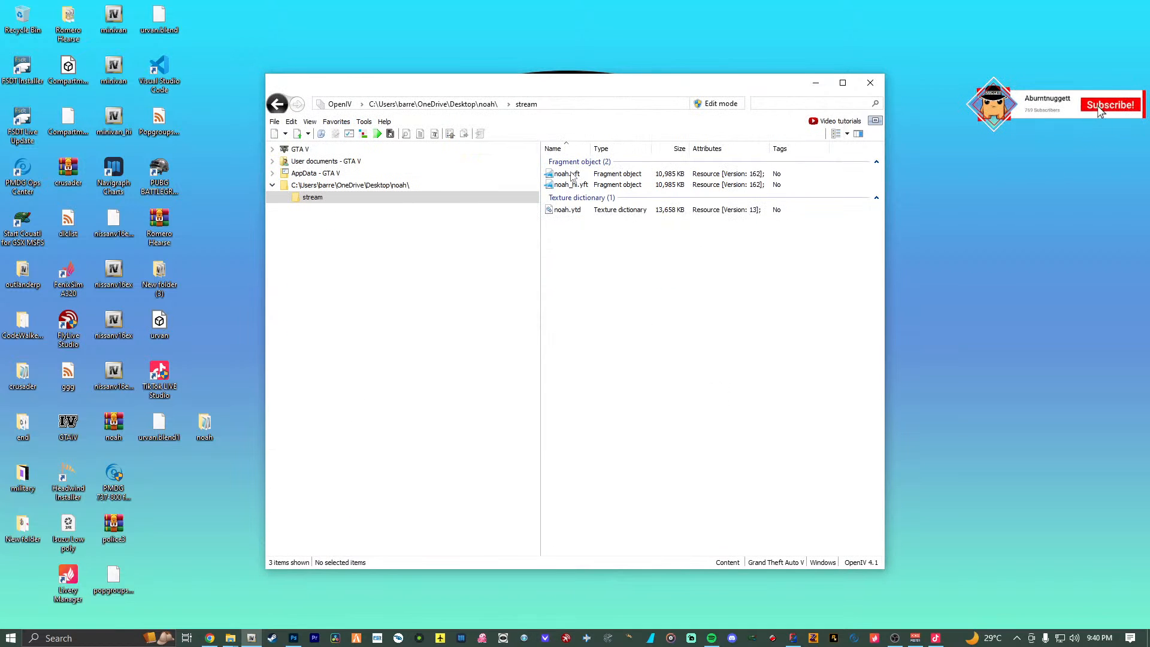
pyautogui.click(592, 210)
pyautogui.rightClick(592, 211)
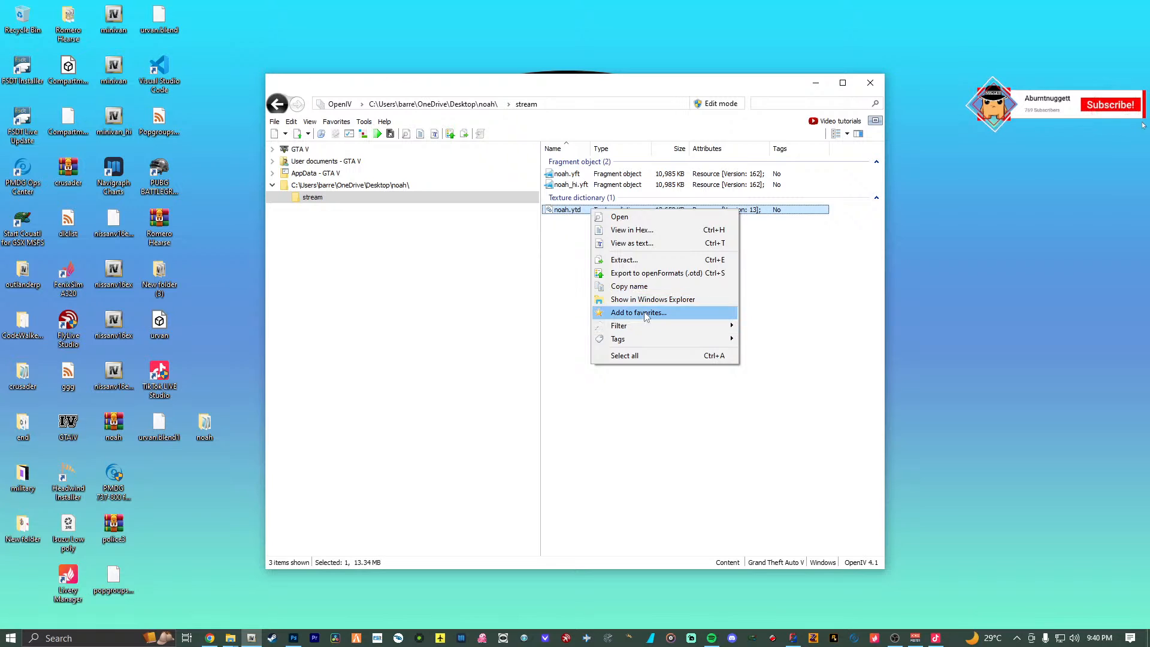
pyautogui.click(721, 106)
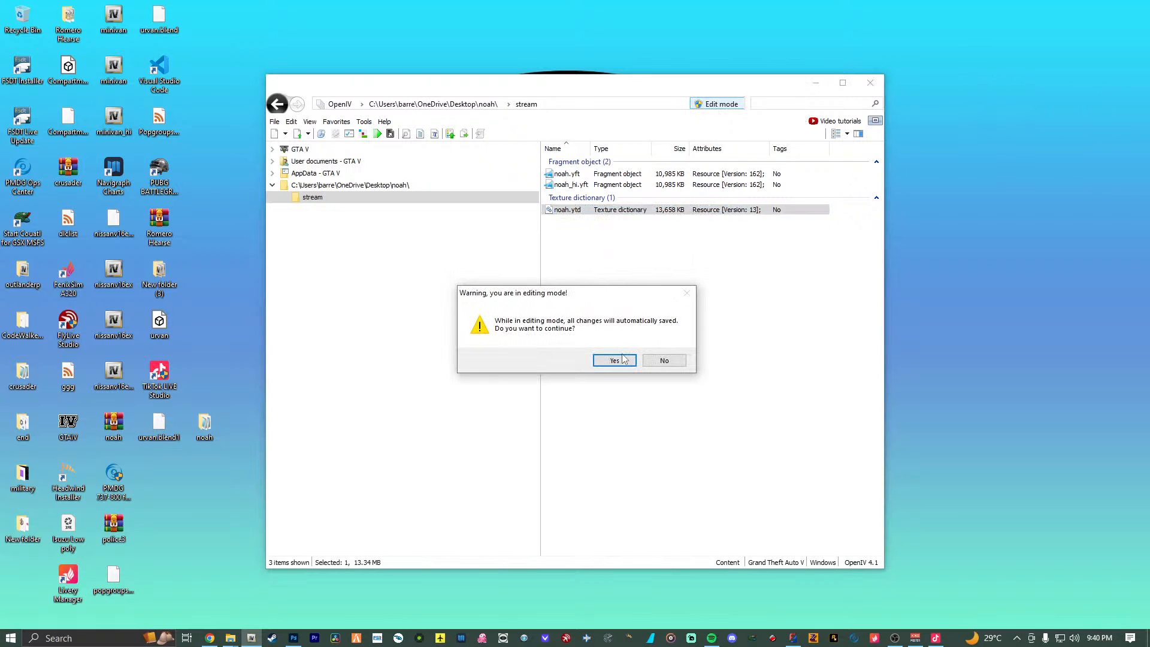
pyautogui.click(614, 360)
# Rename the noah.ytd texture dictionary as delaph.ytd.
pyautogui.rightClick(578, 211)
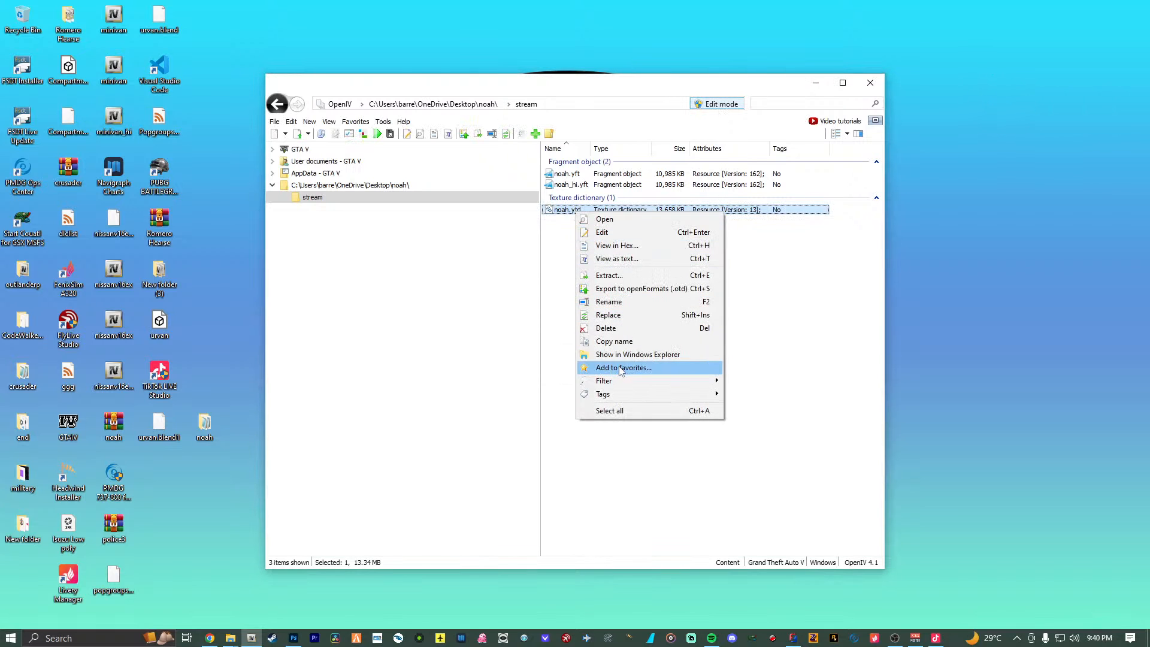
pyautogui.click(618, 303)
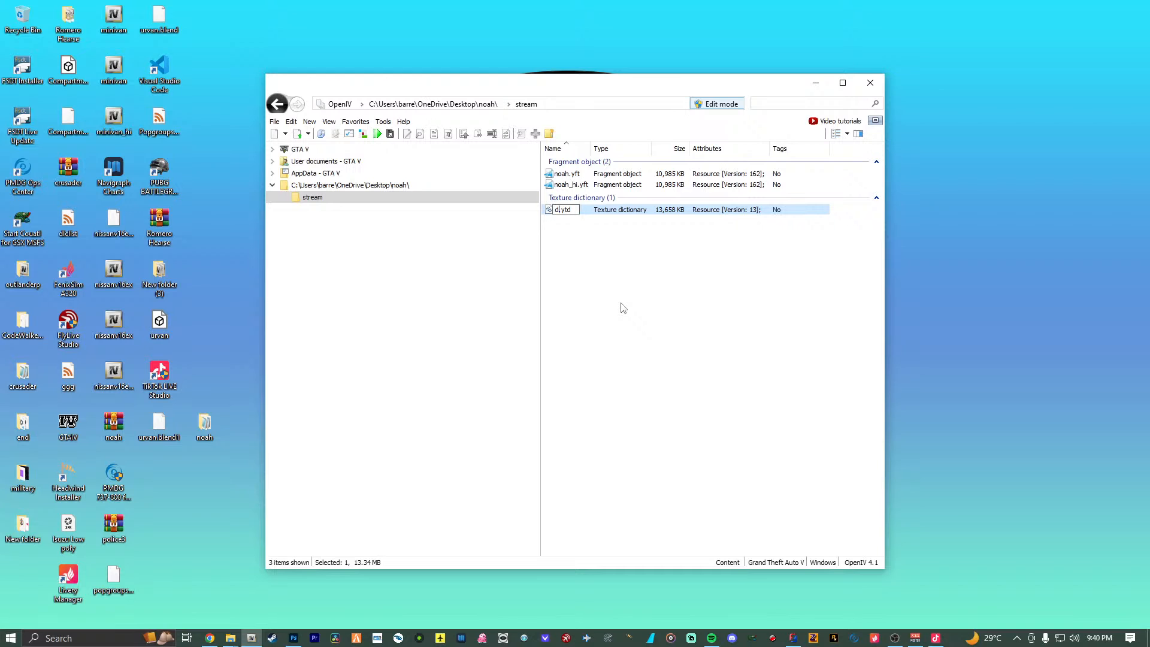
pyautogui.write('delaph')
# Check the vehicle's model name in ZModeler and look at the textures inside delaph.ytd in OpenIV.
pyautogui.click(792, 639)
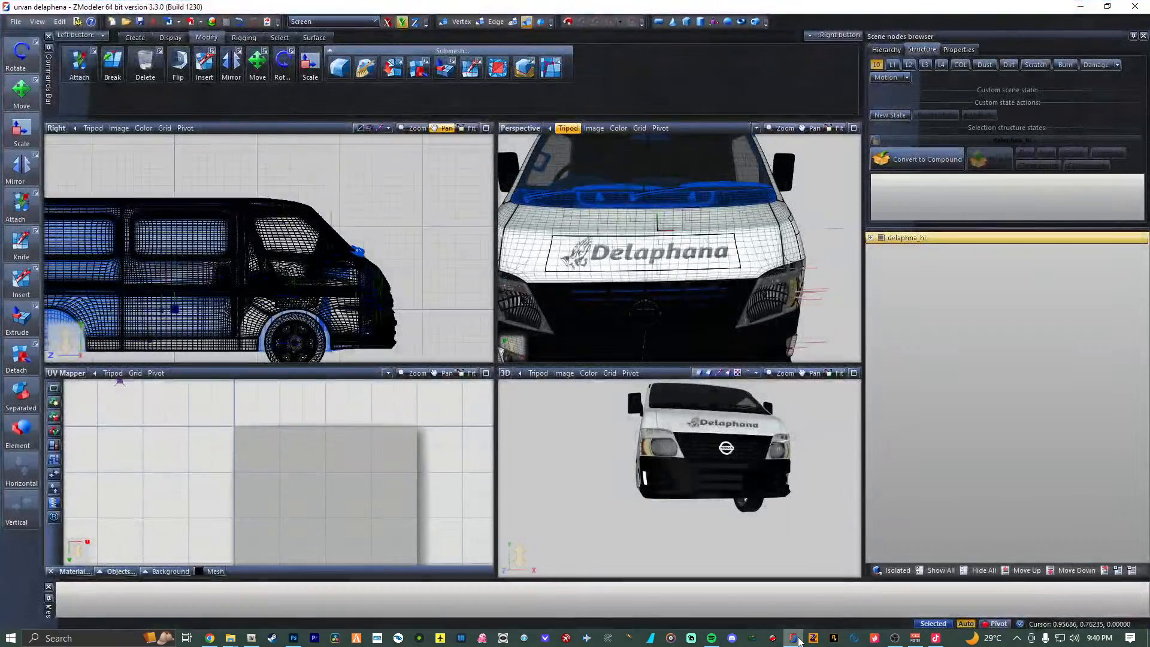
pyautogui.click(793, 639)
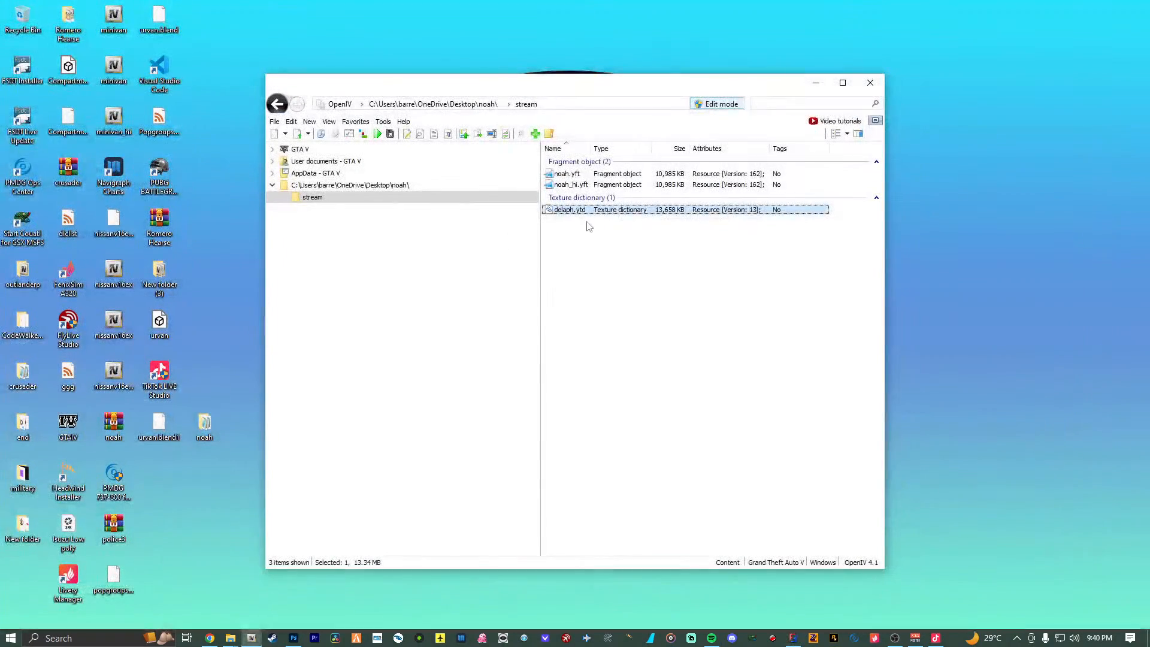
pyautogui.click(568, 211)
pyautogui.click(565, 210)
pyautogui.doubleClick(573, 210)
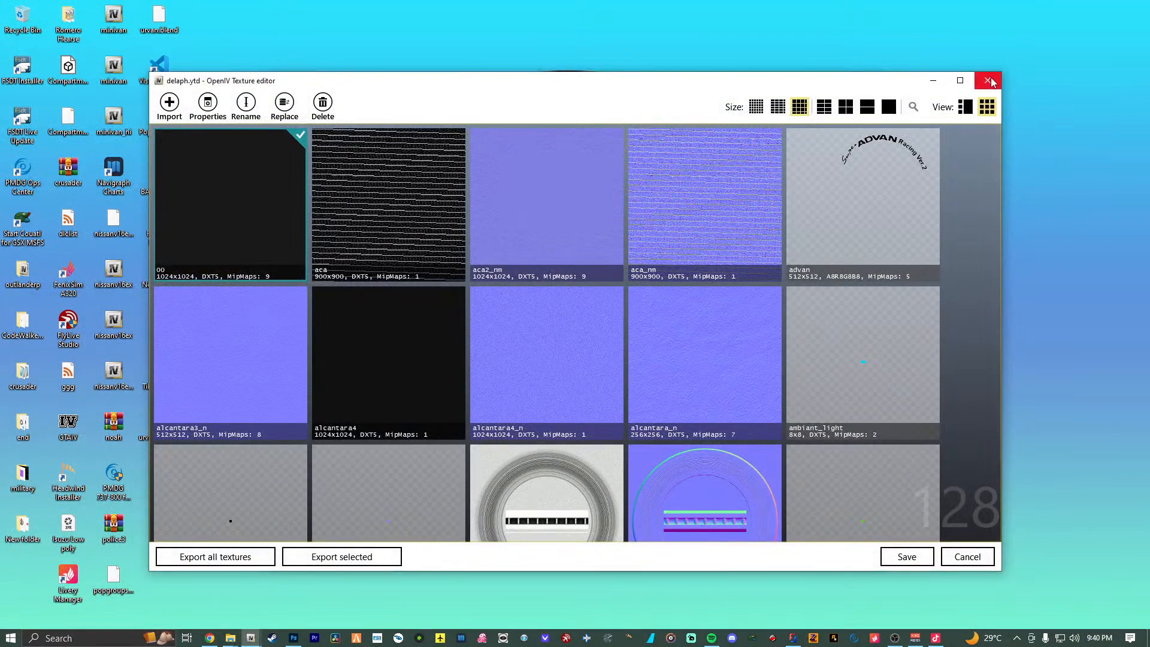
pyautogui.click(988, 81)
# Rename the delaph.ytd texture dictionary as delaphna.ytd and copy it to the Desktop.
pyautogui.rightClick(570, 211)
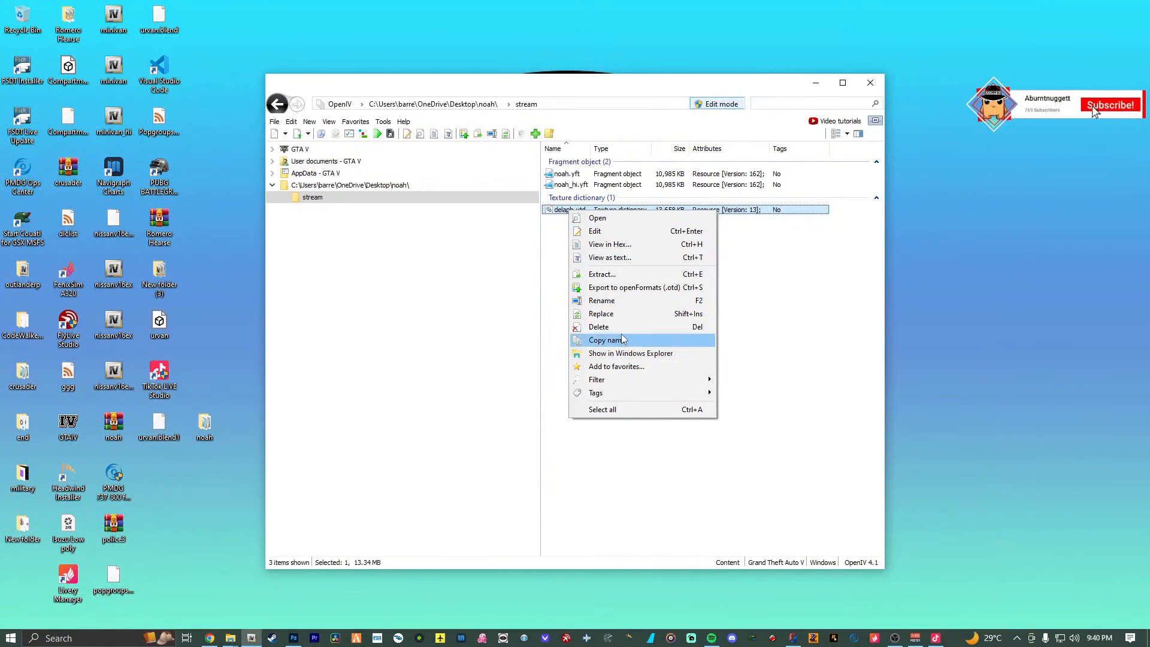
pyautogui.click(615, 301)
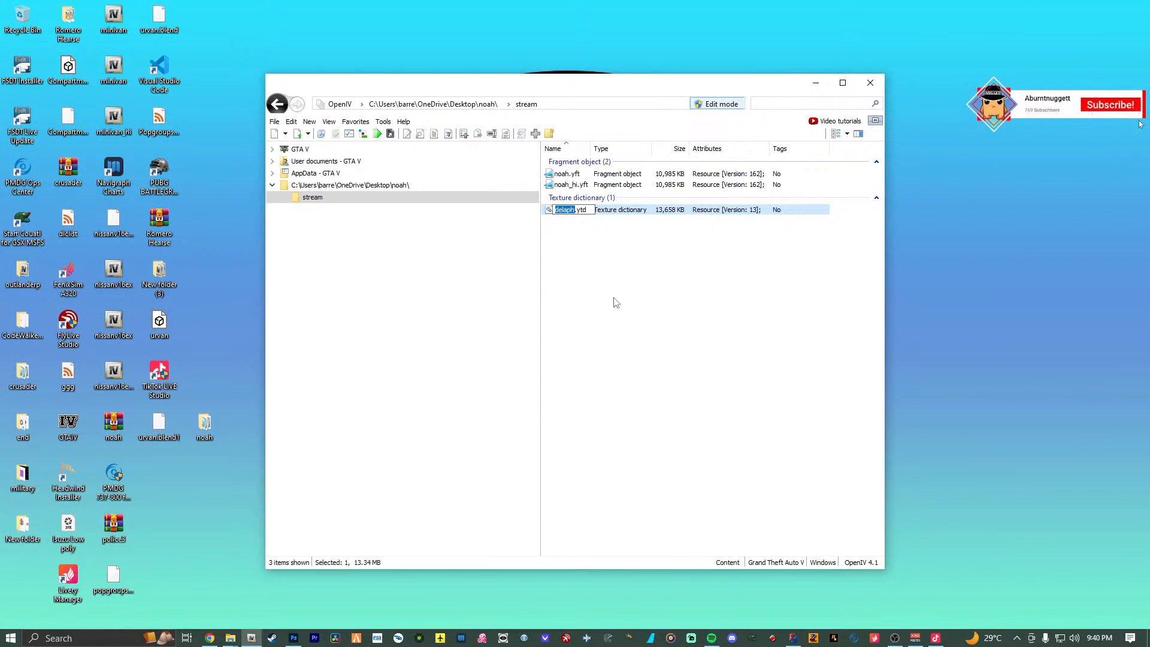
pyautogui.press('Right')
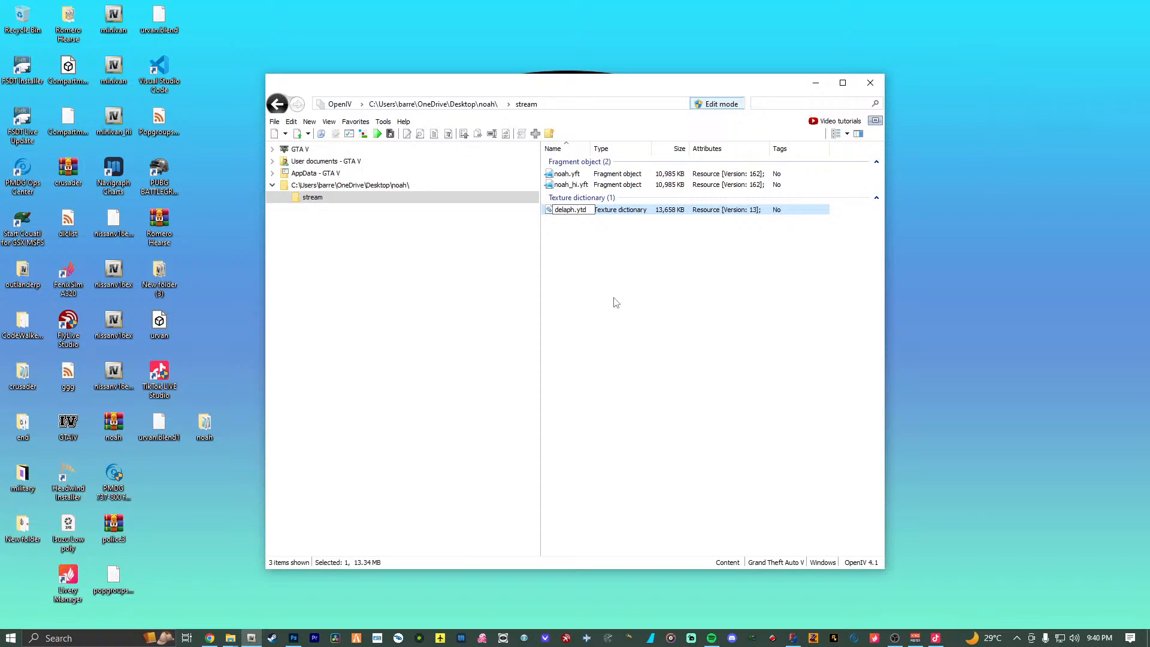
pyautogui.press('Return')
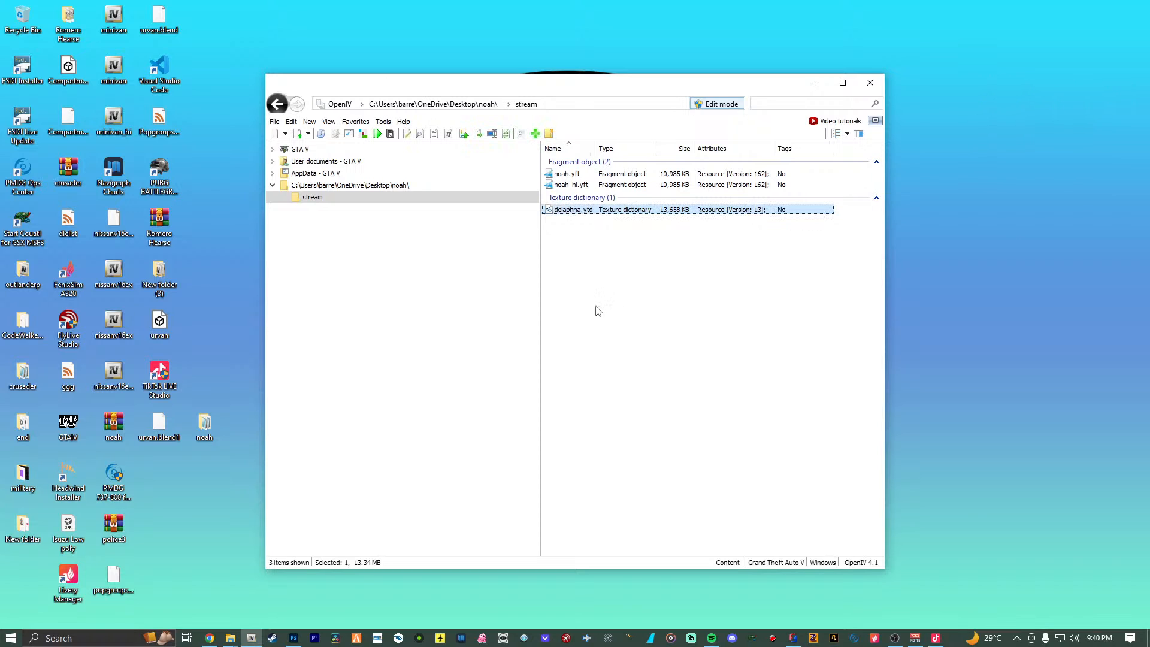
pyautogui.moveTo(972, 267); pyautogui.dragTo(970, 265)
pyautogui.click(742, 329)
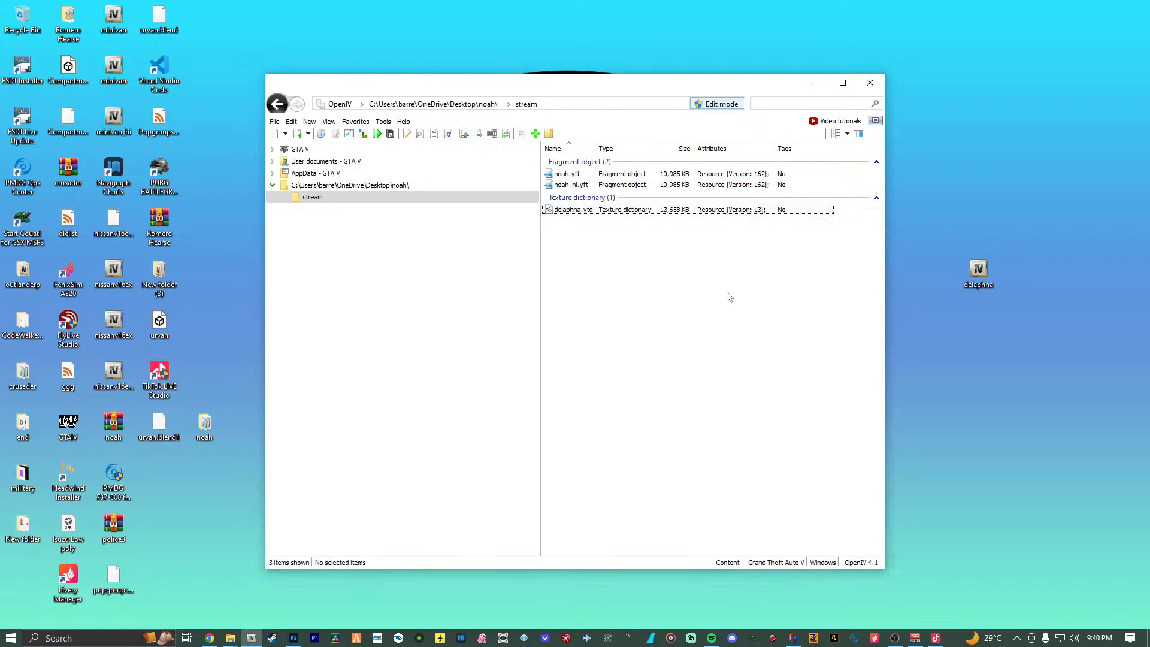
# Close OpenIV and delete the extracted noah folder from the Desktop.
pyautogui.click(870, 84)
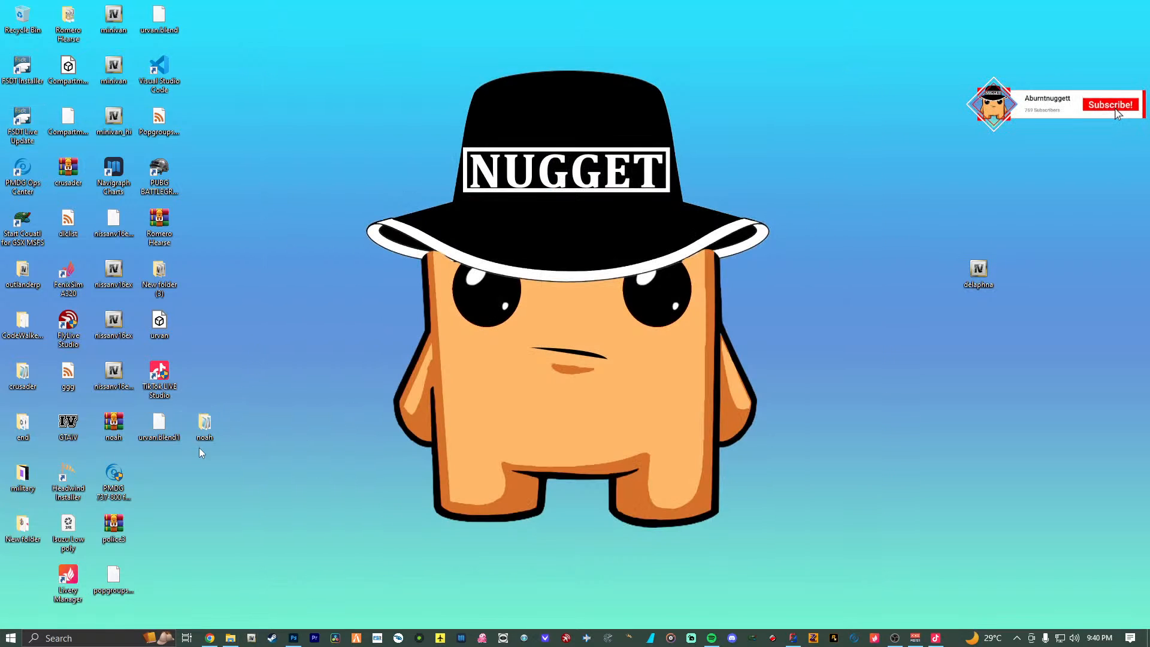
pyautogui.press('Delete')
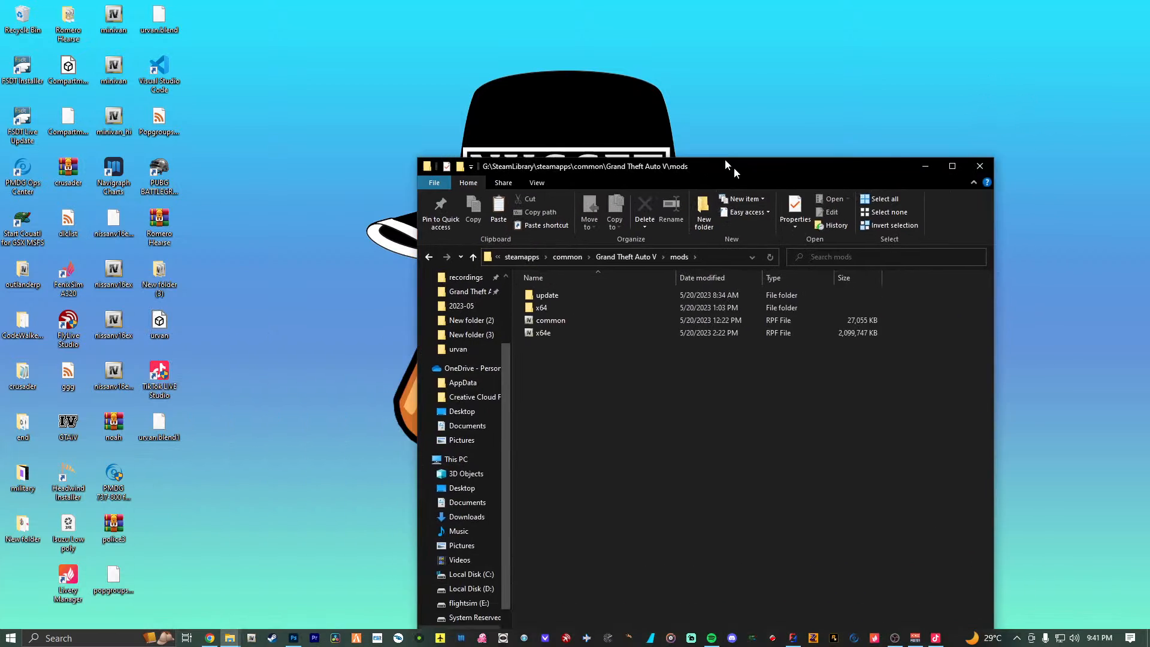
# Open the update > x64 > dlcpacks folder within GTA V's mods folder in File Explorer.
pyautogui.moveTo(726, 159); pyautogui.dragTo(425, 58)
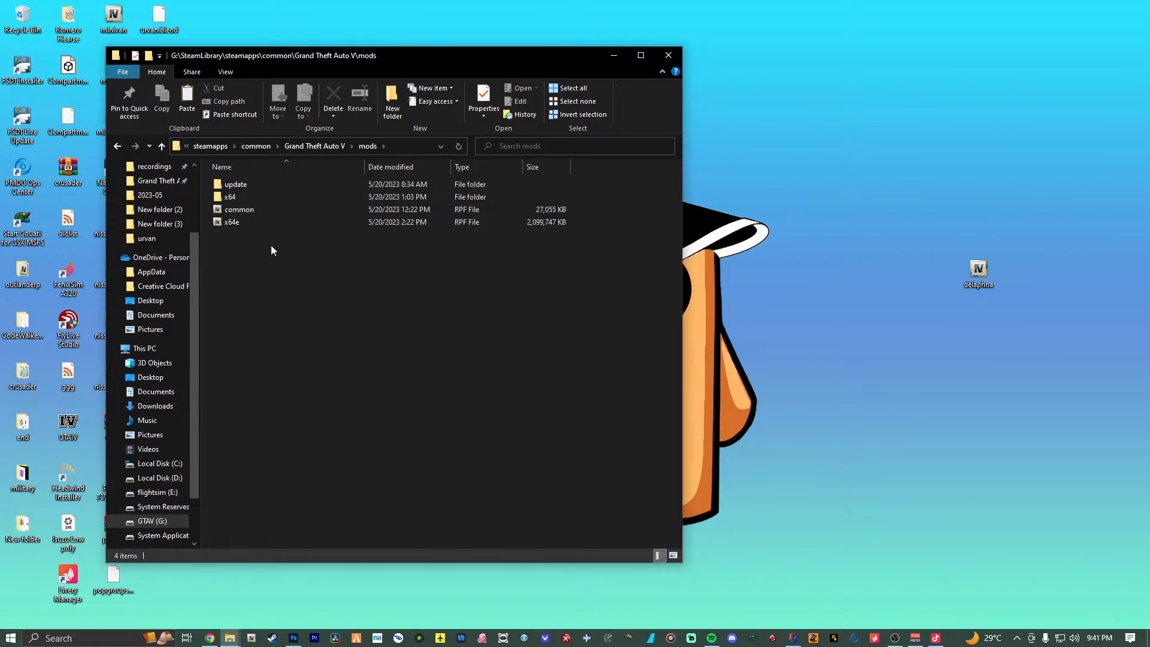
pyautogui.doubleClick(236, 184)
pyautogui.doubleClick(244, 185)
pyautogui.doubleClick(245, 185)
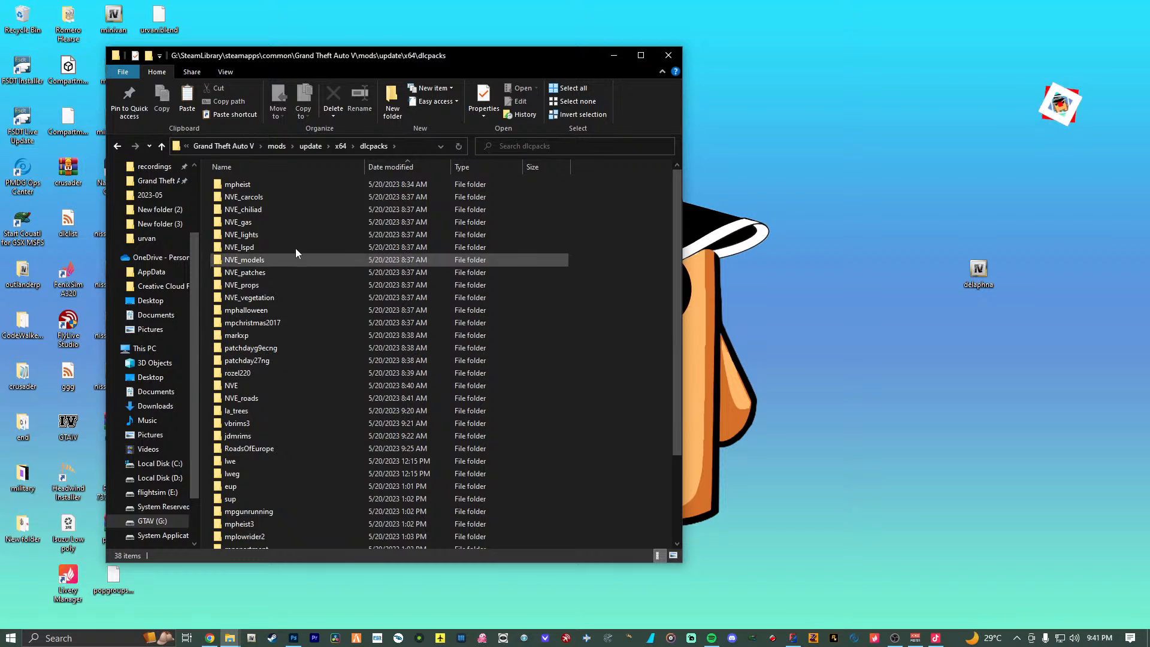
# Copy the axio12 add-on folder from dlcpacks to the Desktop and close the dlcpacks window.
pyautogui.scroll(-1, 279, 315)
pyautogui.scroll(-1, 280, 313)
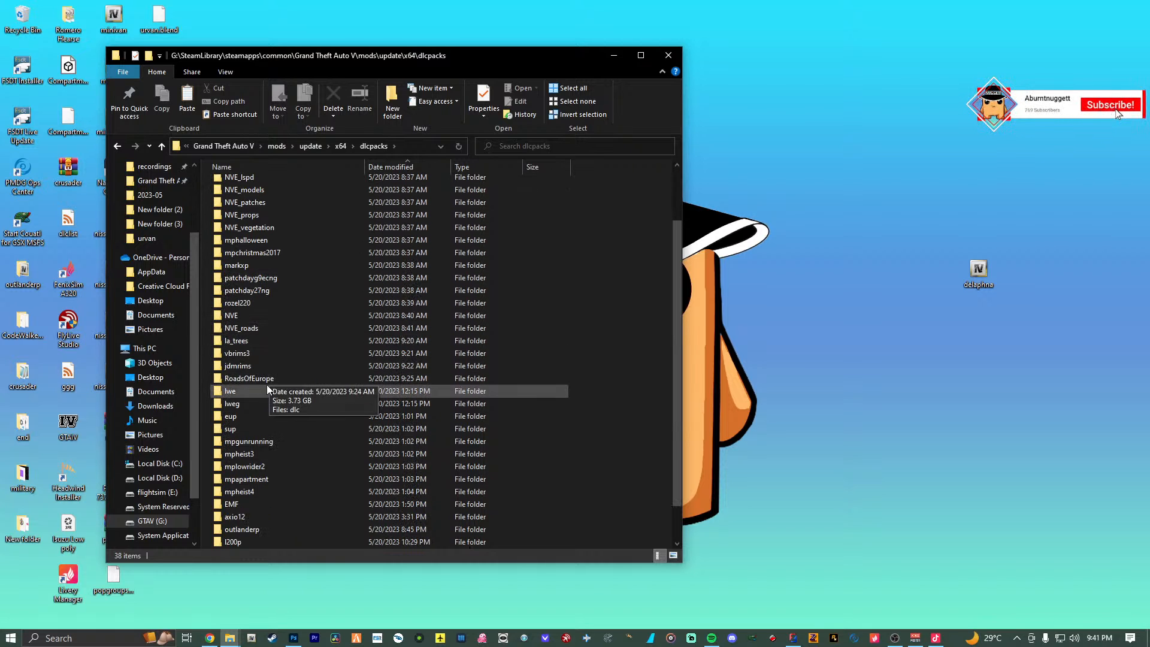
pyautogui.scroll(-1, 262, 430)
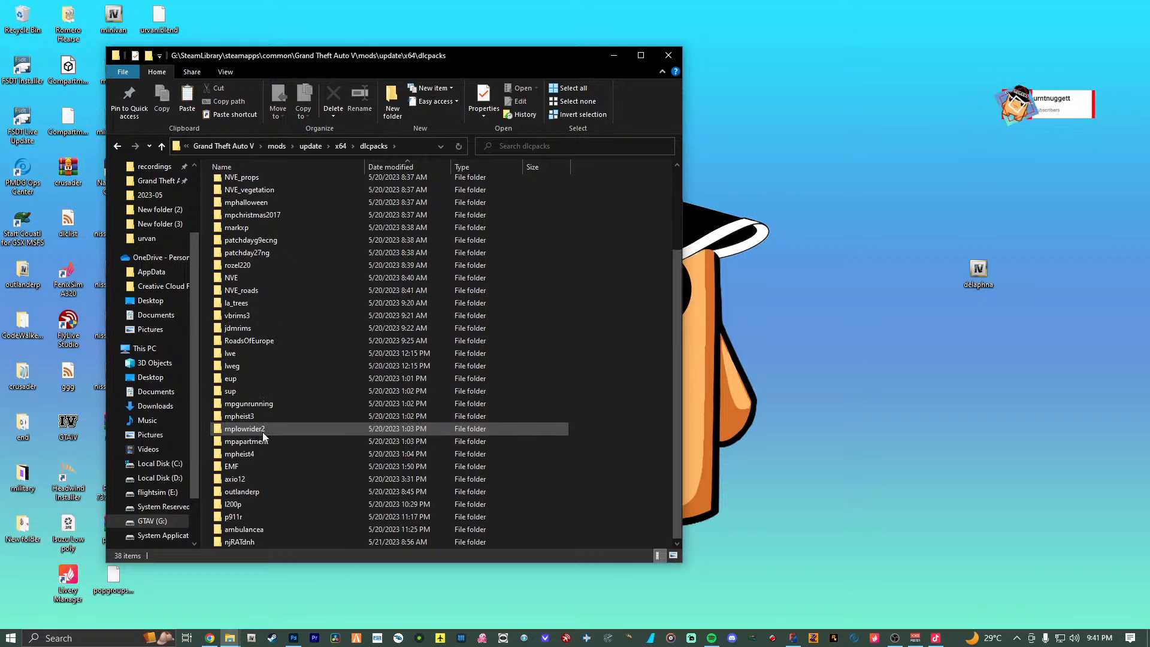
pyautogui.click(260, 480)
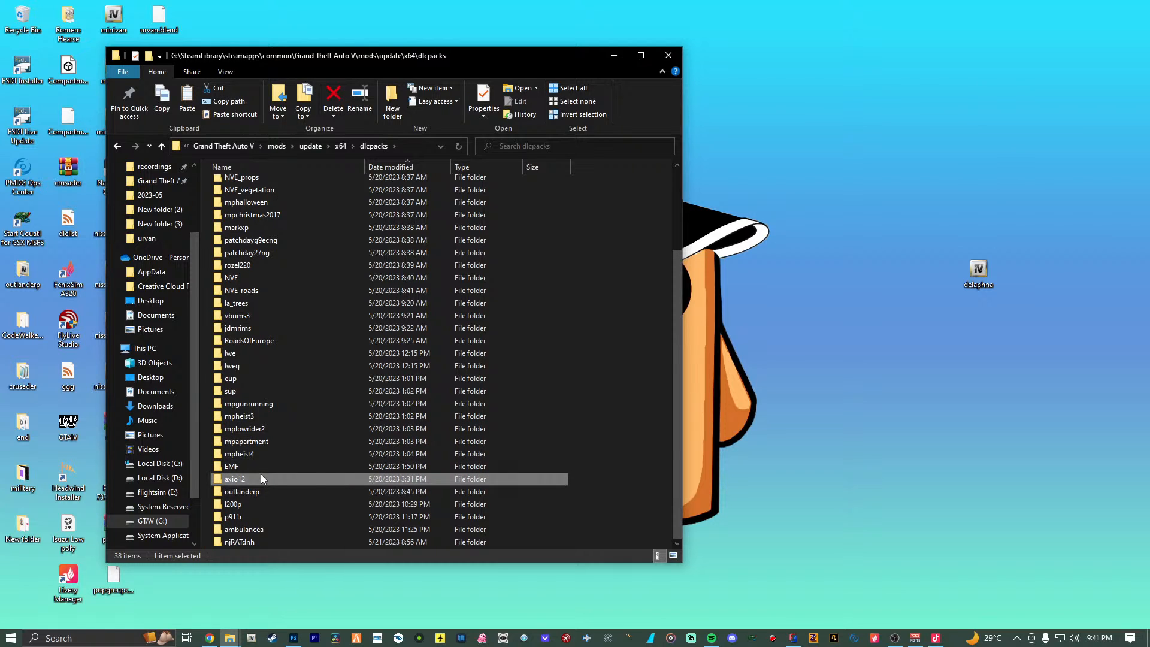
pyautogui.rightClick(789, 186)
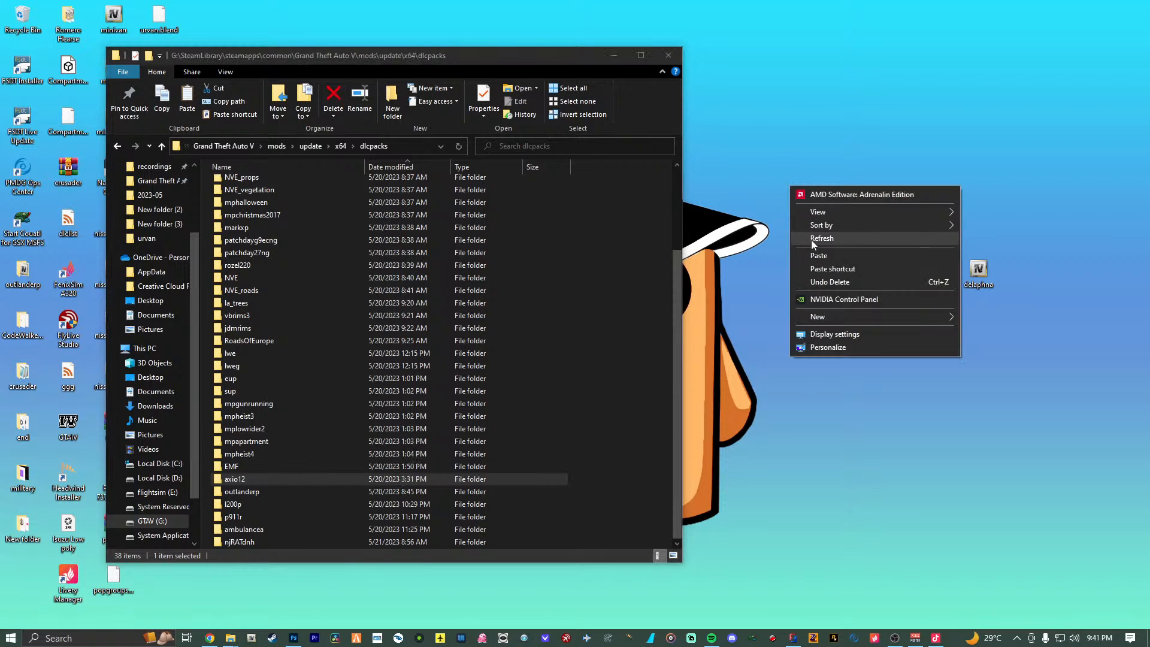
pyautogui.click(835, 256)
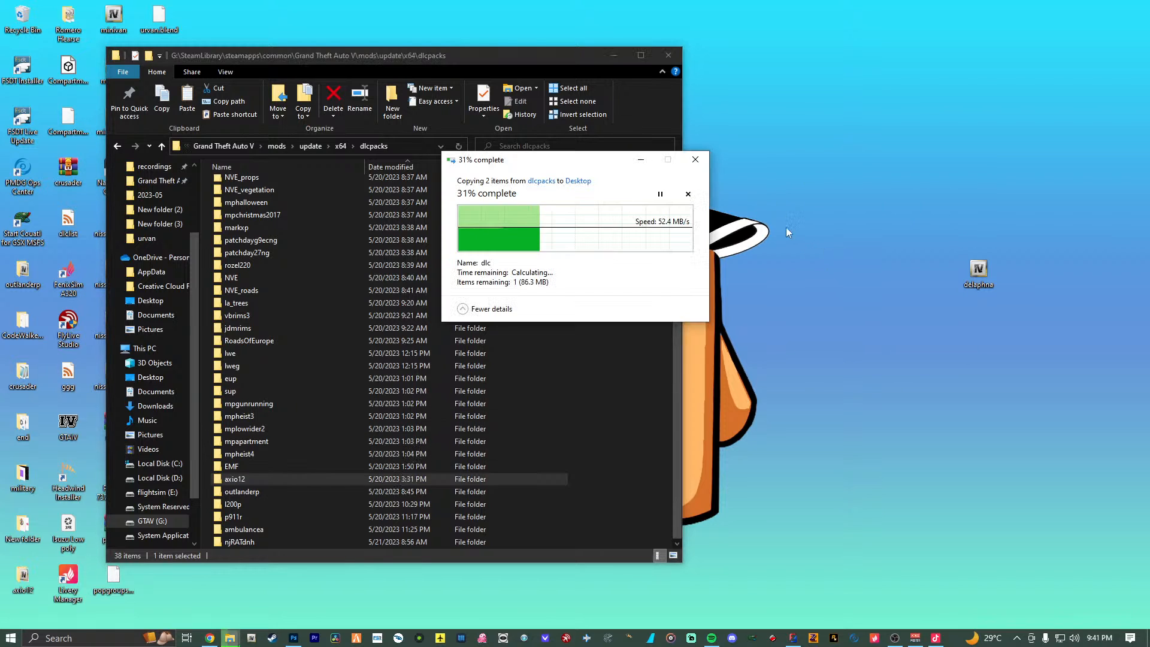
pyautogui.click(663, 51)
# Open the delaphna texture file on the Desktop with OpenIV.
pyautogui.rightClick(797, 175)
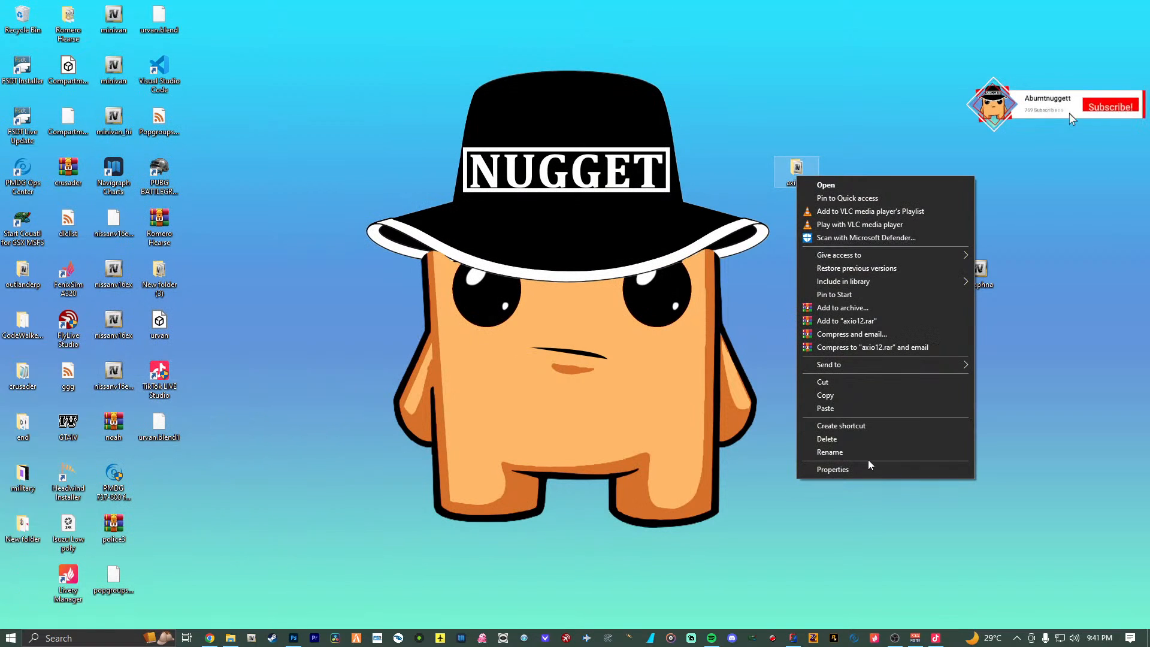
pyautogui.click(988, 280)
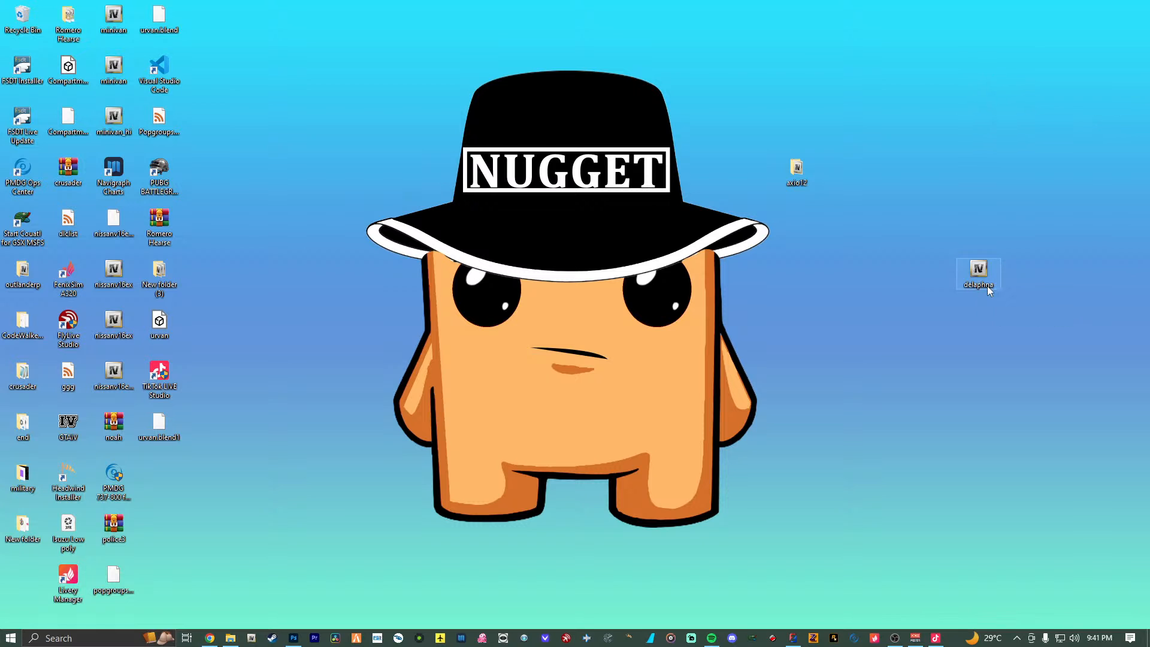
pyautogui.click(987, 285)
pyautogui.rightClick(988, 286)
pyautogui.click(1016, 325)
pyautogui.click(952, 296)
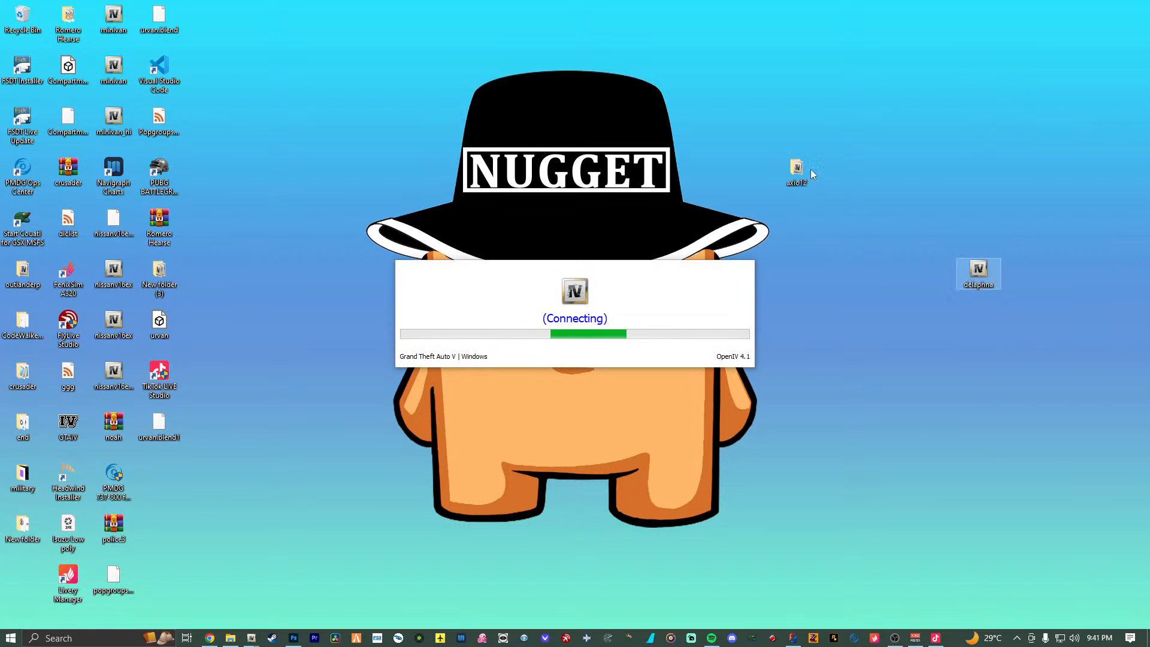
# Check the contents of the Desktop's axio12 folder and rename the folder as delaphna.
pyautogui.doubleClick(799, 166)
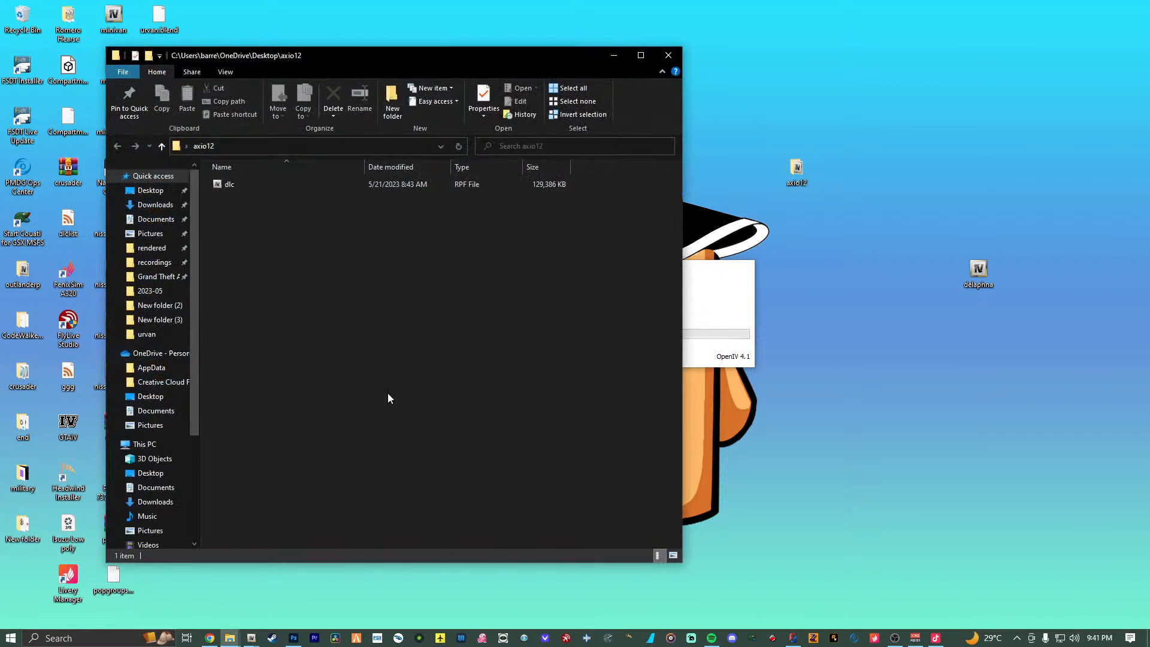
pyautogui.click(668, 54)
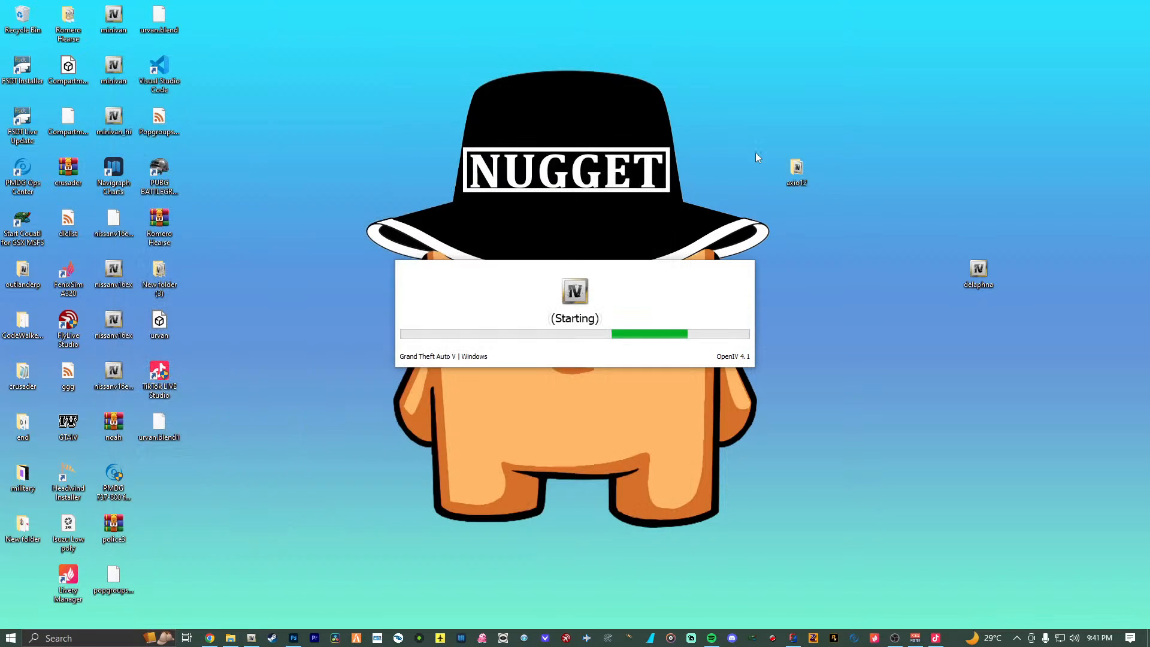
pyautogui.click(803, 184)
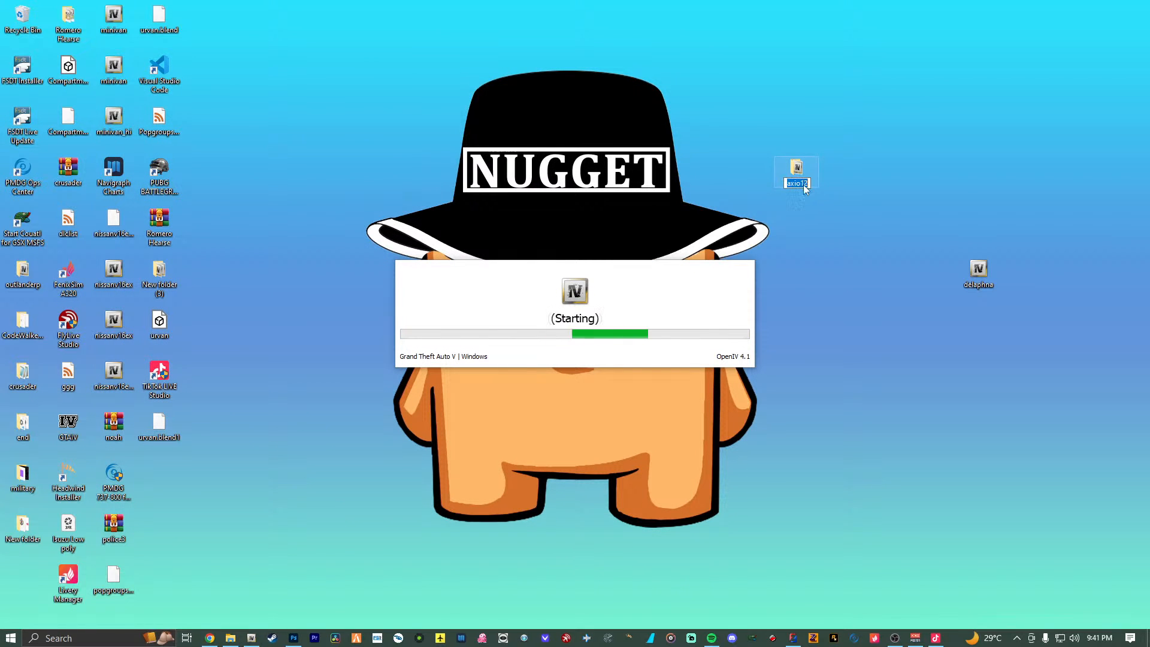
pyautogui.rightClick(804, 184)
pyautogui.click(853, 238)
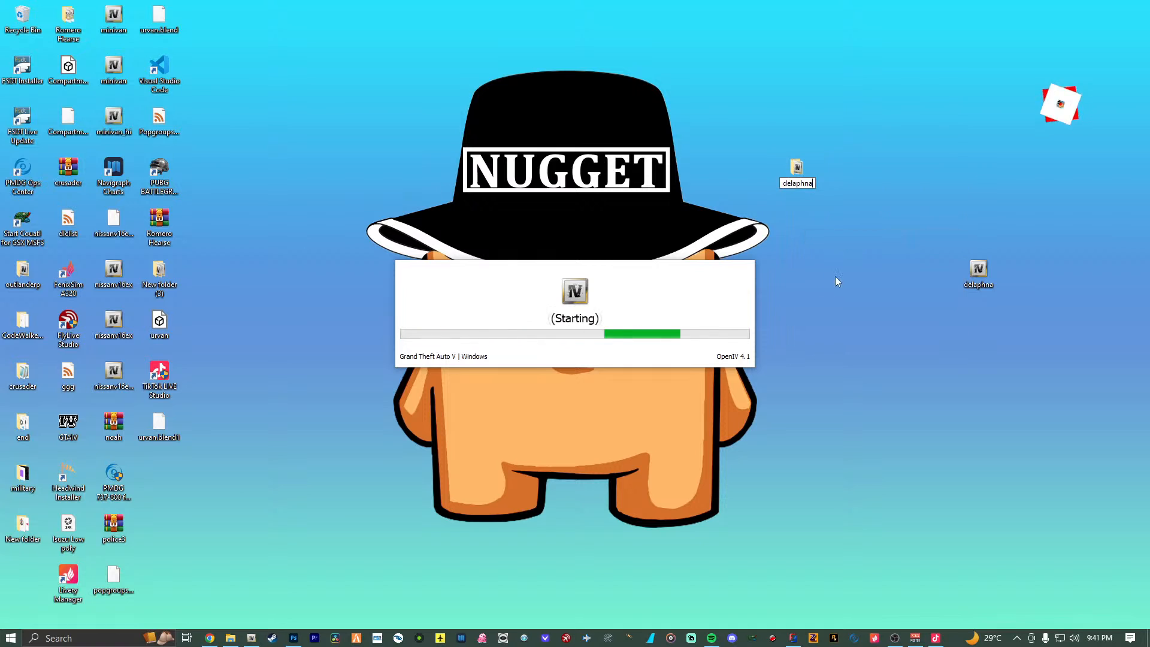
pyautogui.moveTo(847, 240); pyautogui.dragTo(866, 298)
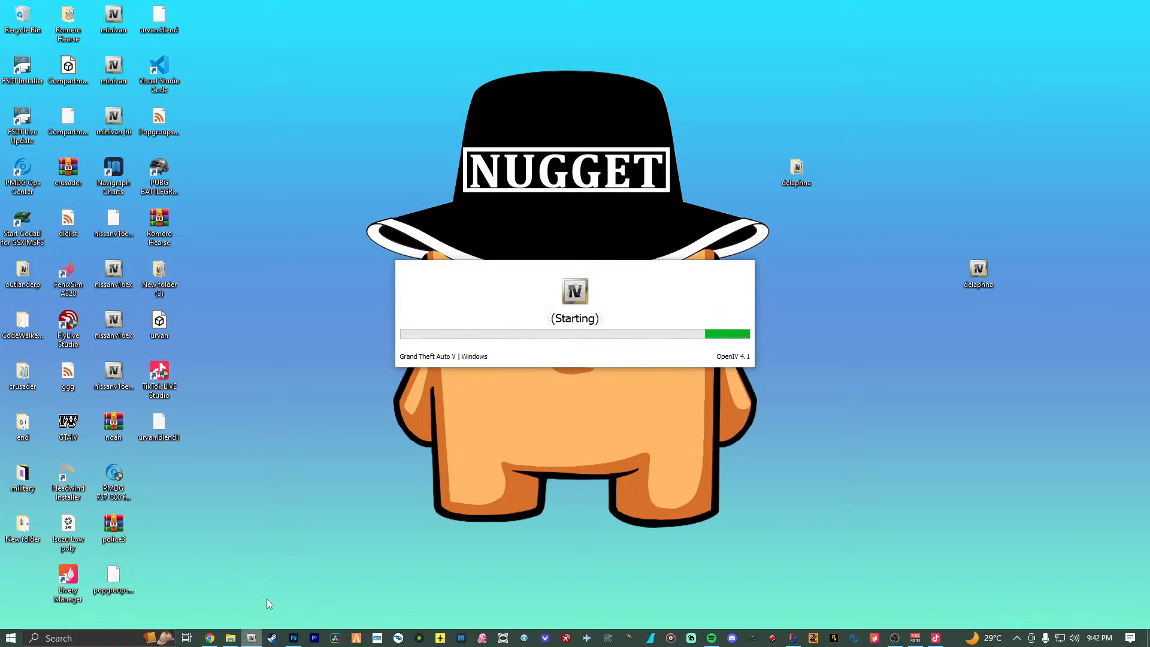
# Launch OpenIV for Grand Theft Auto V on Windows and close the delaphna.ytd texture viewer.
pyautogui.rightClick(252, 642)
pyautogui.click(243, 576)
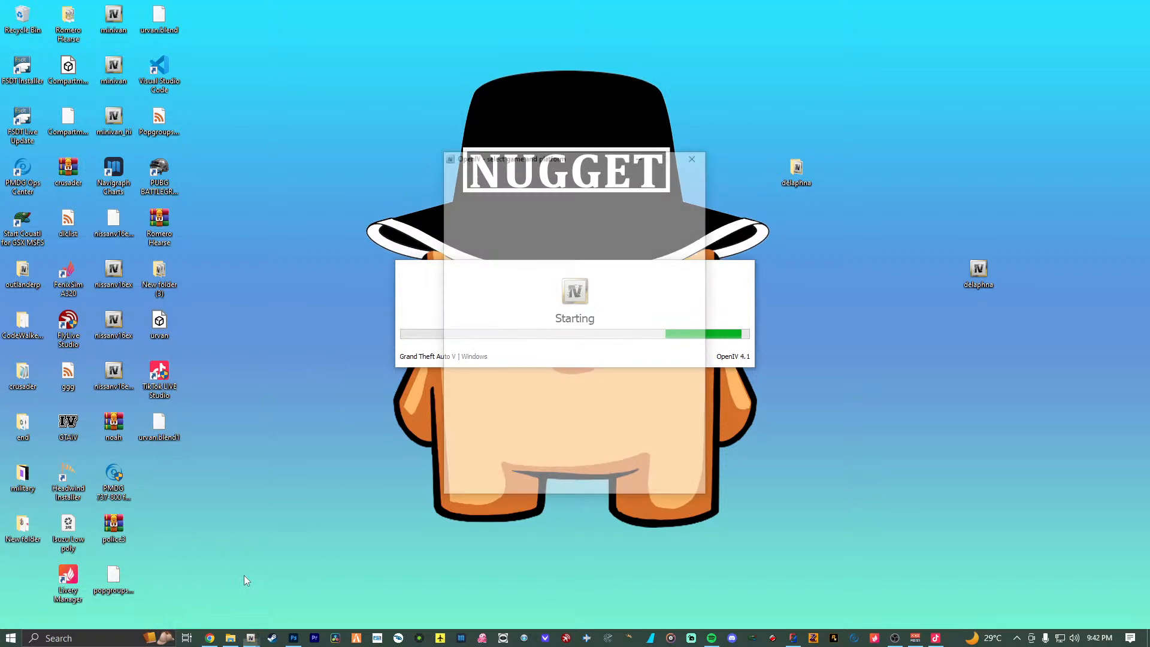
pyautogui.click(463, 350)
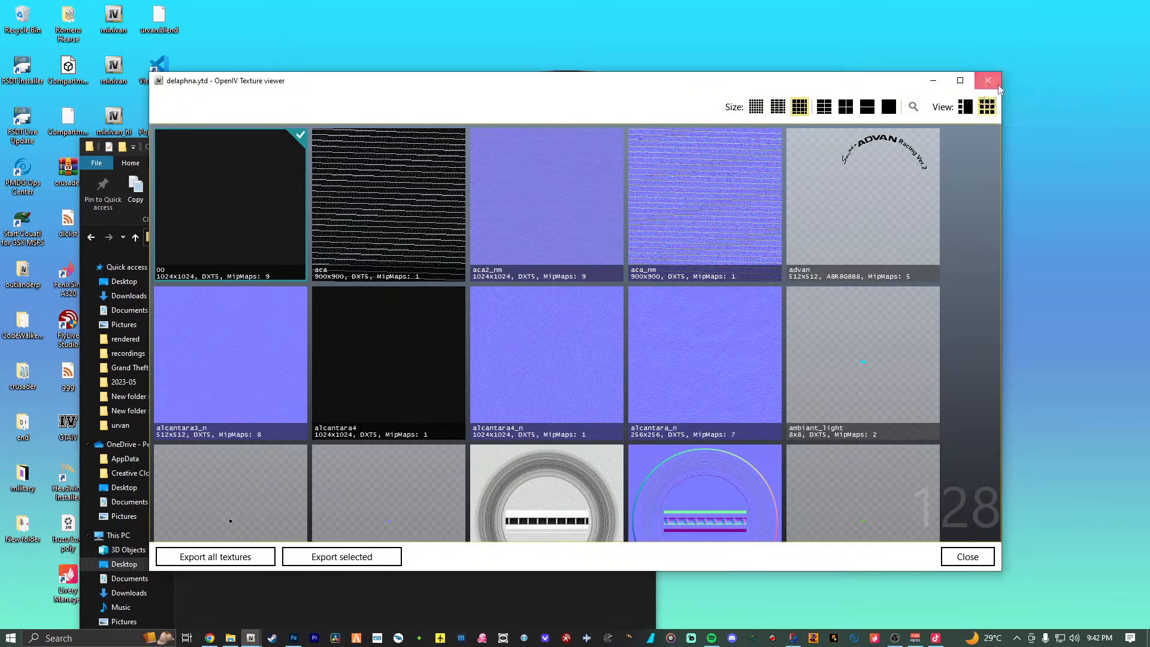
pyautogui.click(996, 84)
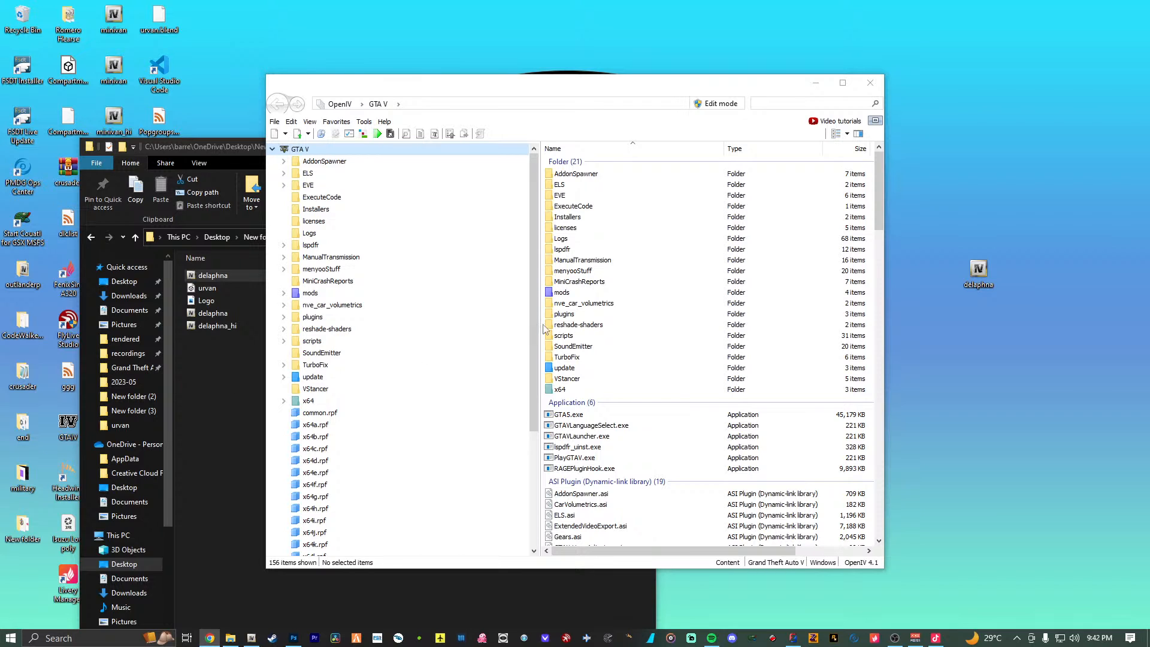
# Open the mods > update > x64 > dlcpacks folder in OpenIV.
pyautogui.doubleClick(638, 296)
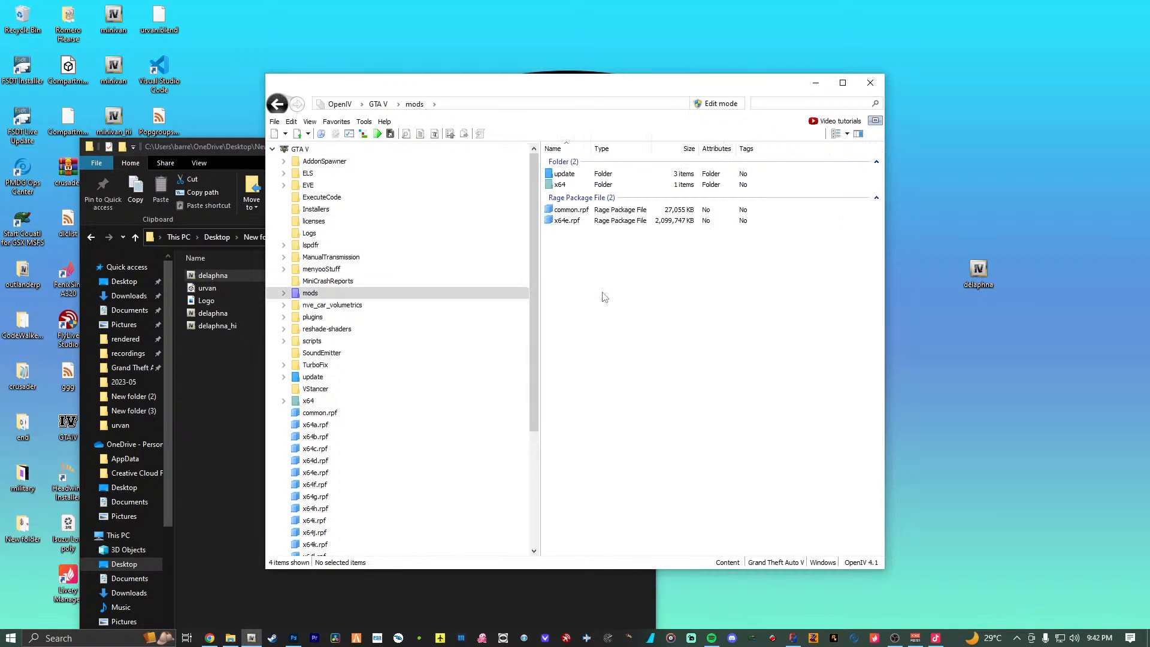
pyautogui.doubleClick(601, 176)
pyautogui.doubleClick(600, 176)
pyautogui.doubleClick(601, 175)
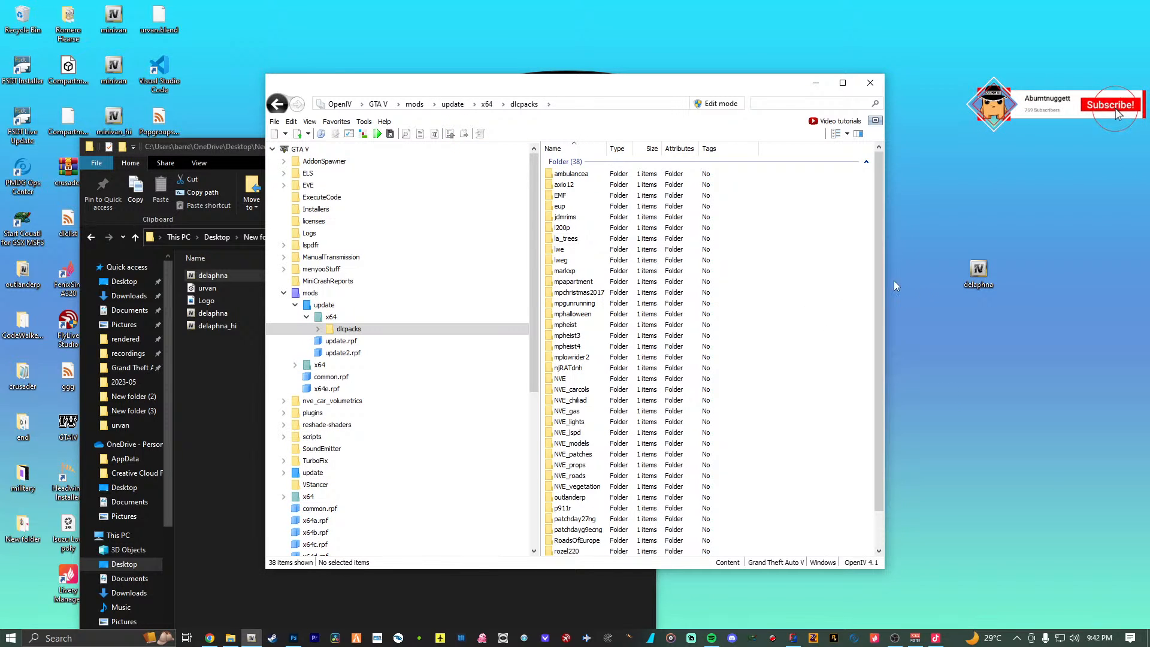
# Enable edit mode and add the Desktop's delaphna folder to dlcpacks, arranging the window so the folder is reachable.
pyautogui.moveTo(569, 87); pyautogui.dragTo(479, 132)
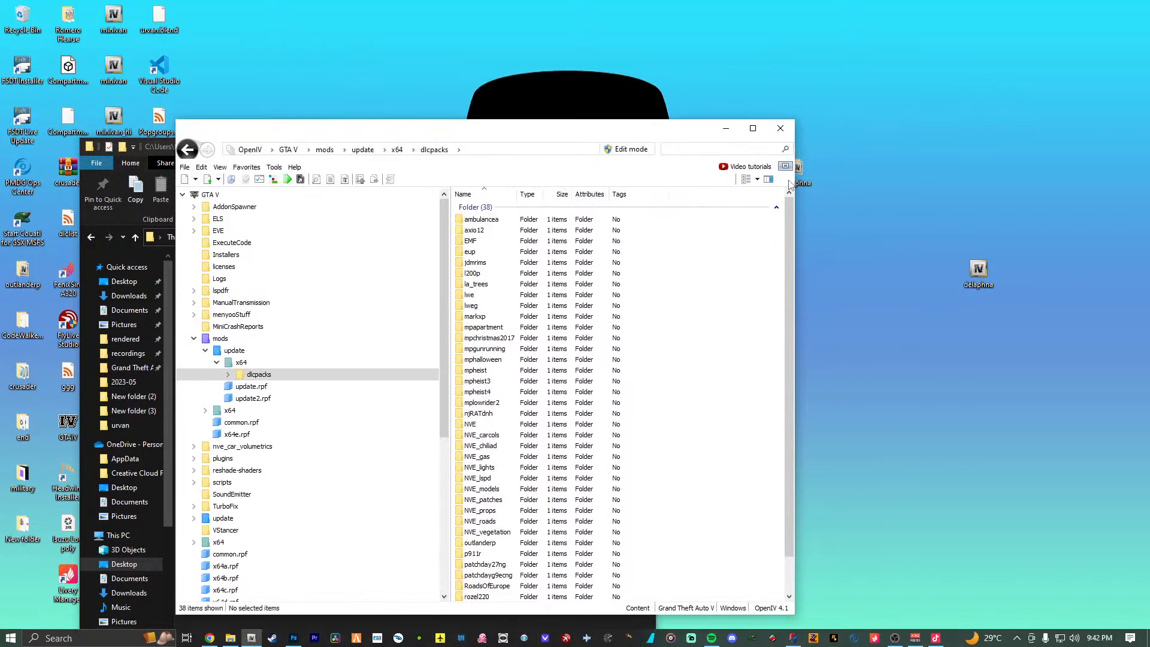
pyautogui.moveTo(791, 191); pyautogui.dragTo(866, 191)
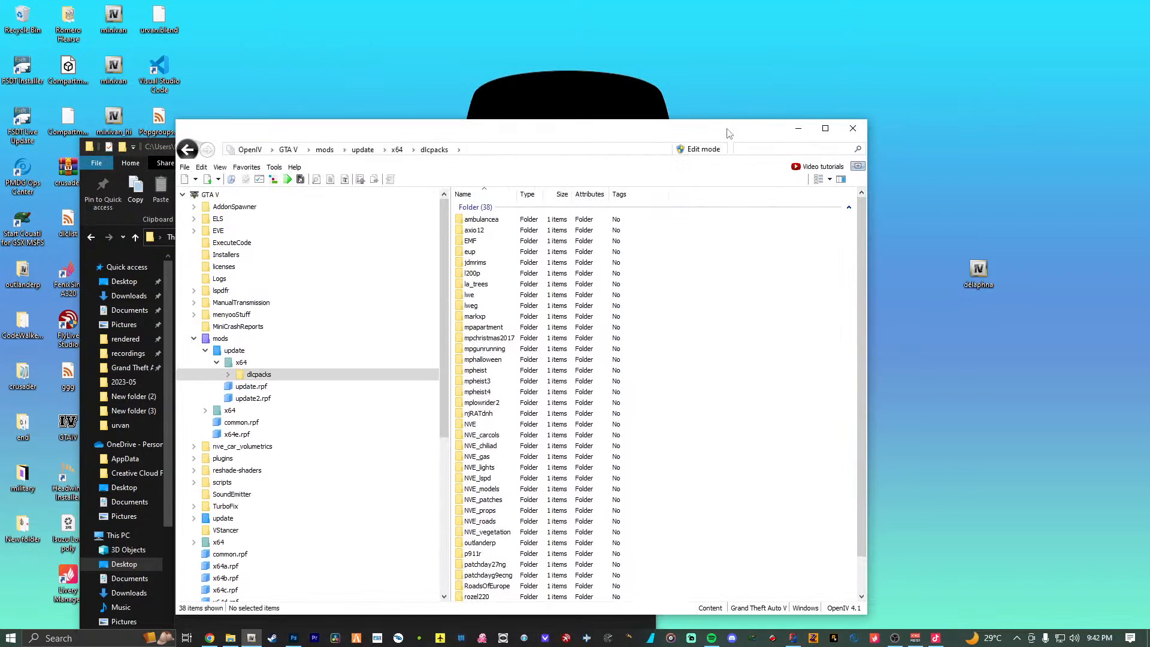
pyautogui.moveTo(729, 133); pyautogui.dragTo(626, 106)
pyautogui.click(617, 122)
pyautogui.click(605, 357)
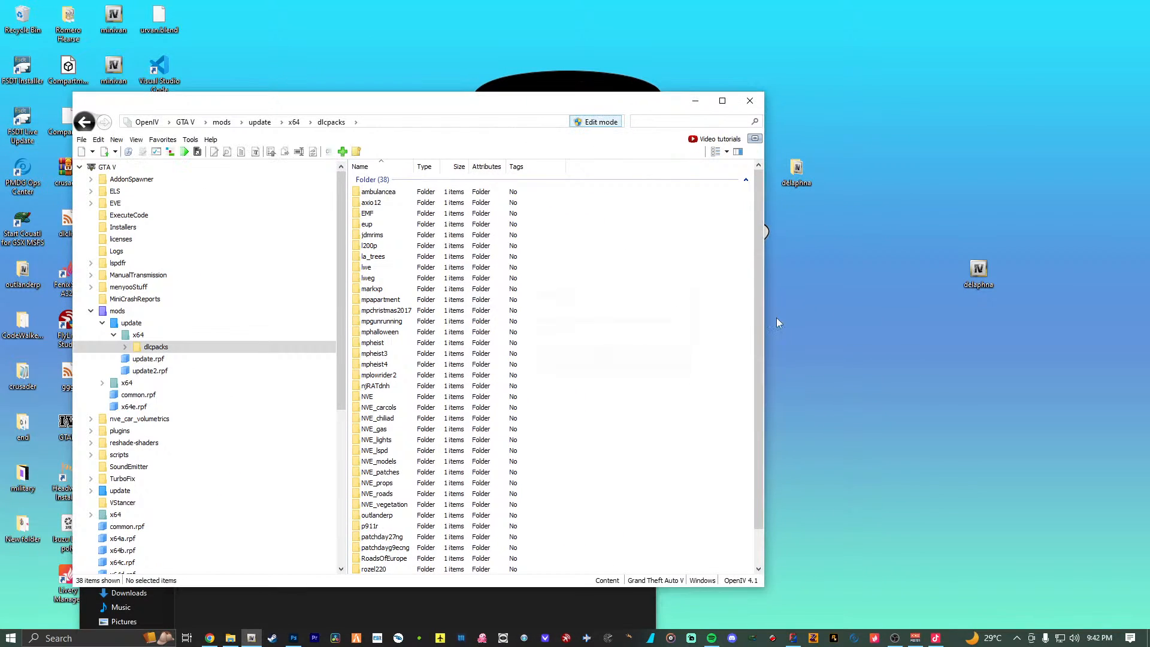
pyautogui.moveTo(804, 166); pyautogui.dragTo(744, 245)
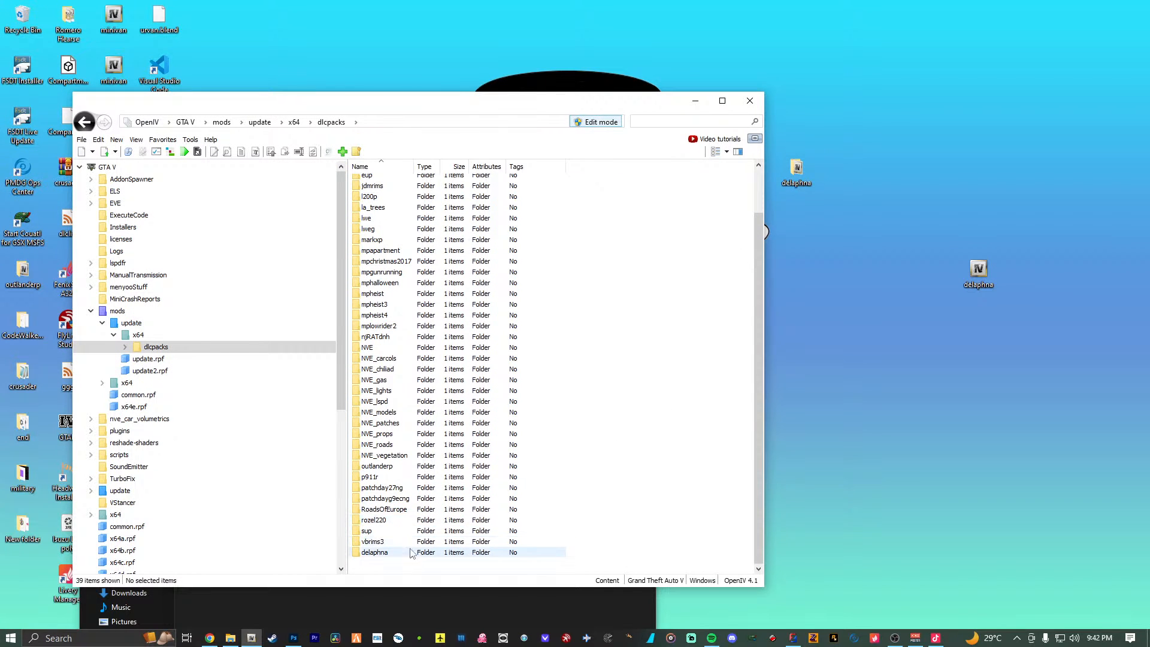
# In the delaphna add-on's dlc.rpf, rename axio12_mods.rpf under x64 > vehiclemods as delaphna_mods.rpf.
pyautogui.click(399, 552)
pyautogui.doubleClick(398, 552)
pyautogui.doubleClick(378, 192)
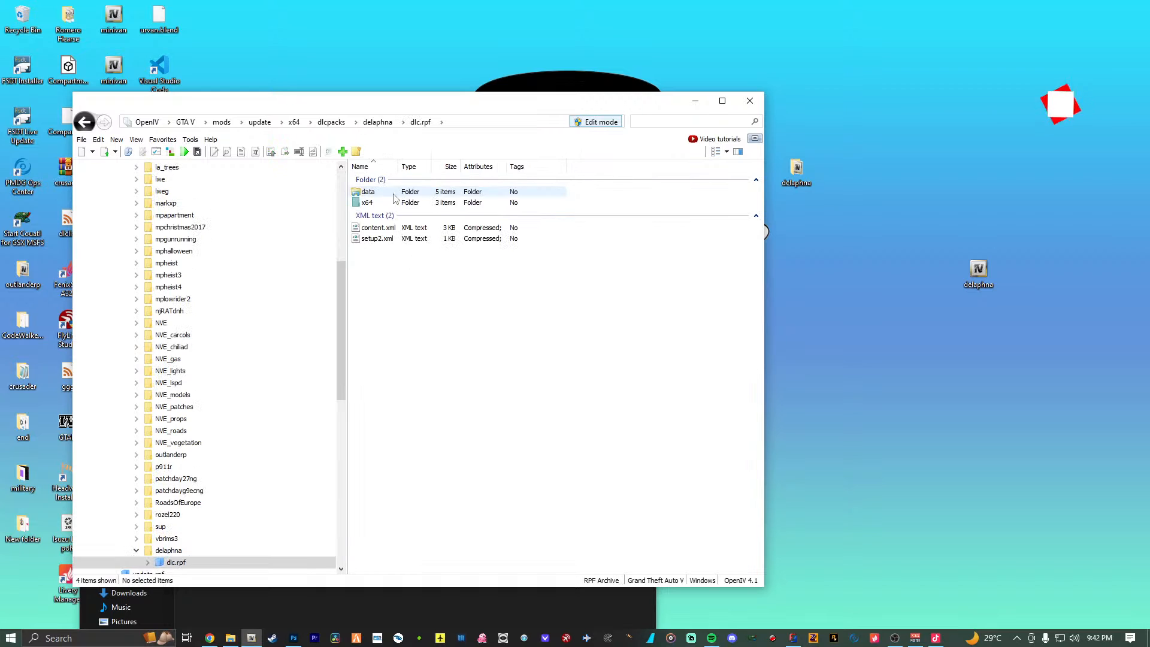
pyautogui.click(378, 204)
pyautogui.doubleClick(379, 204)
pyautogui.doubleClick(378, 202)
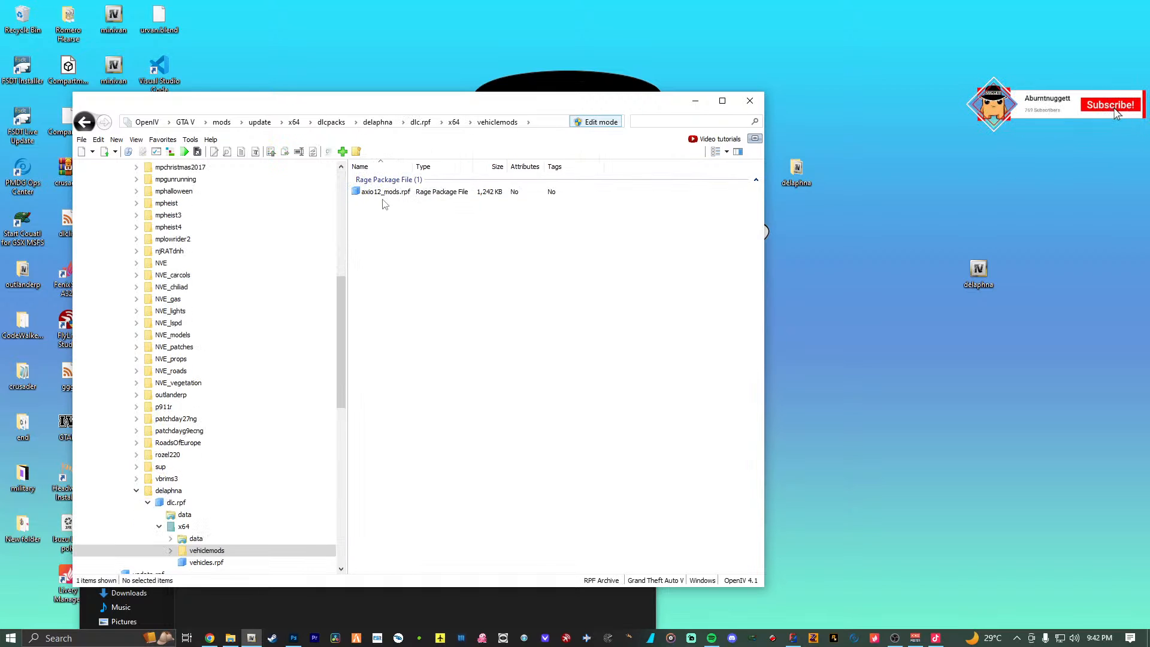
pyautogui.click(376, 192)
pyautogui.rightClick(374, 193)
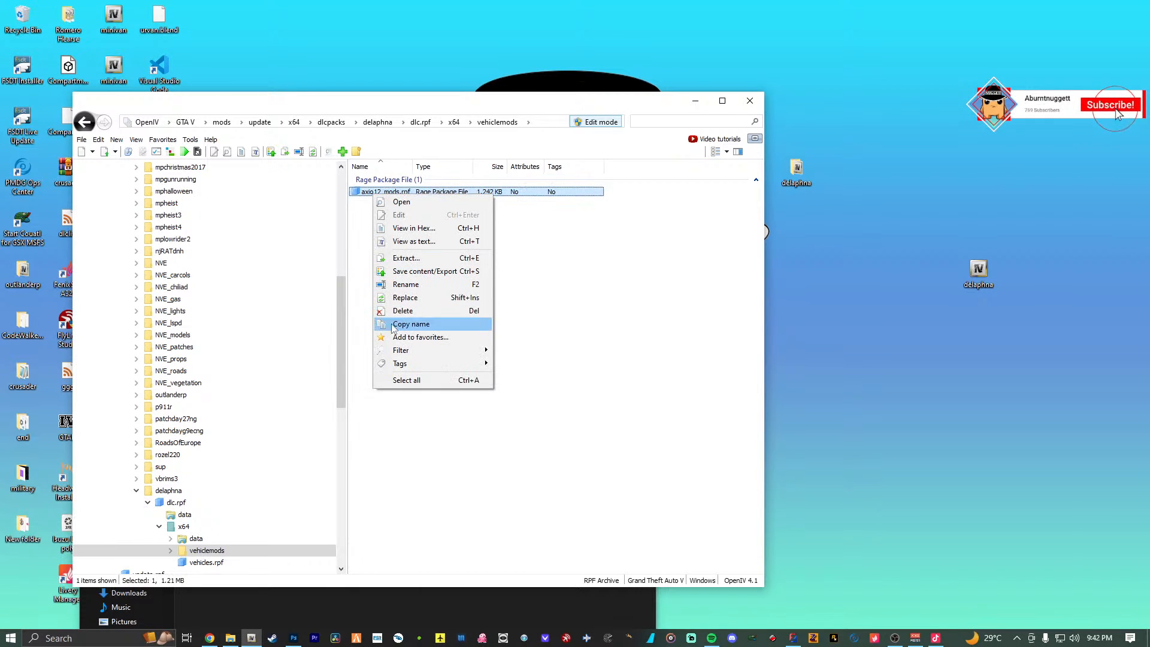
pyautogui.click(406, 284)
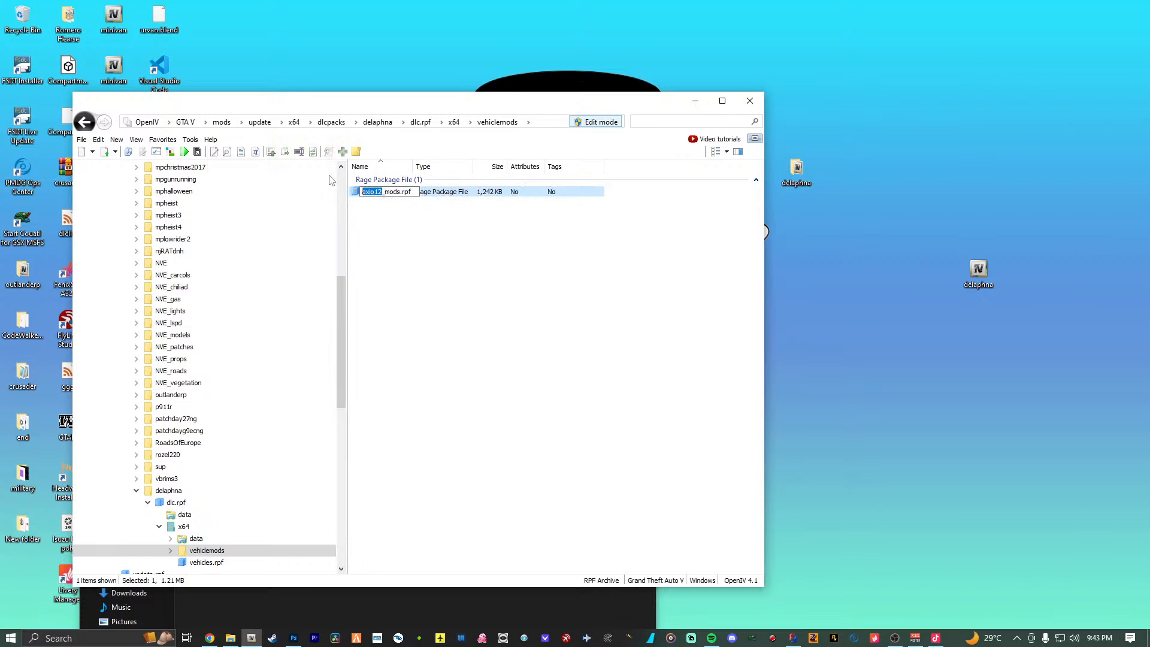
pyautogui.press('Return')
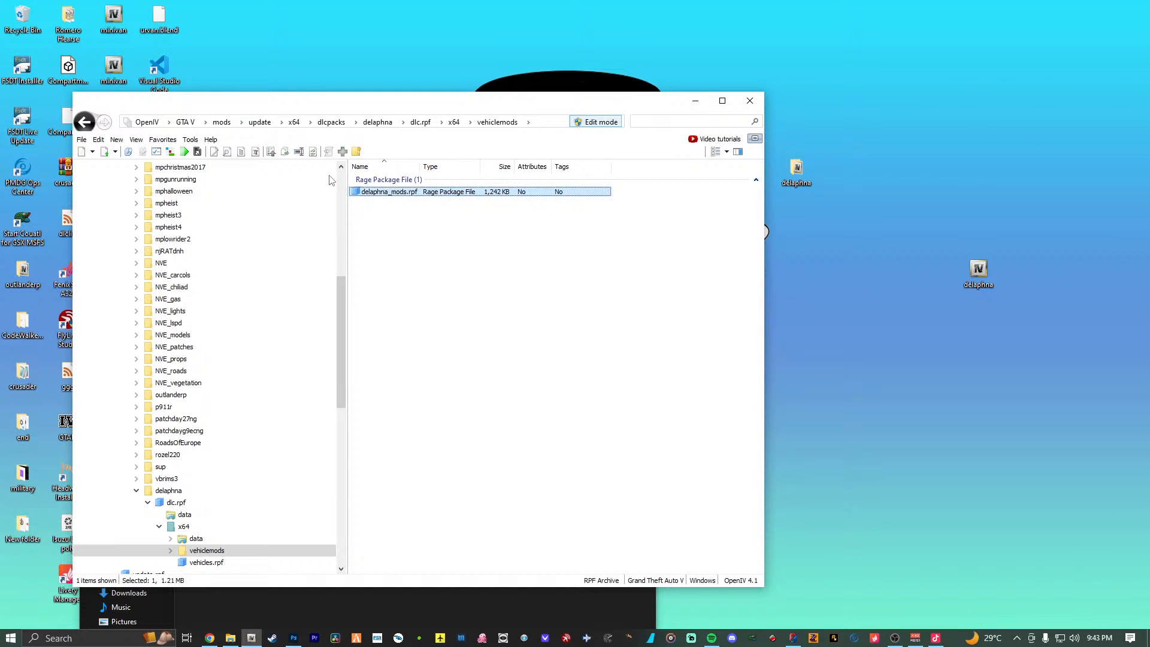
# Permanently delete all the kuruma part files inside delaphna_mods.rpf.
pyautogui.doubleClick(383, 192)
pyautogui.moveTo(526, 490); pyautogui.dragTo(415, 144)
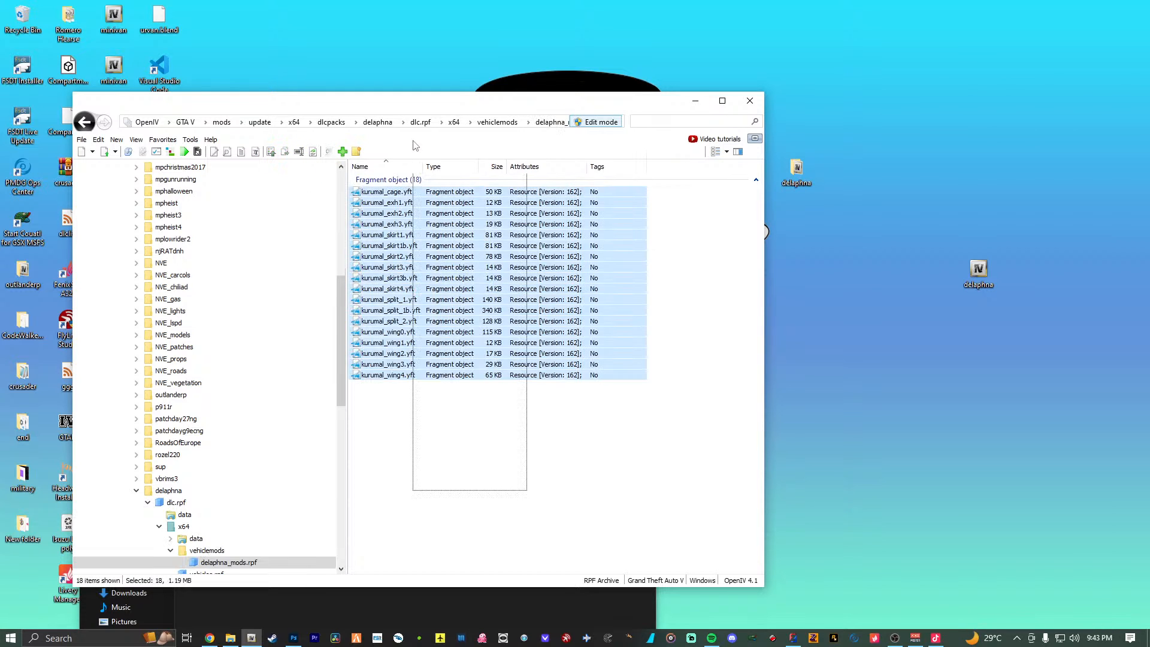
pyautogui.press('Delete')
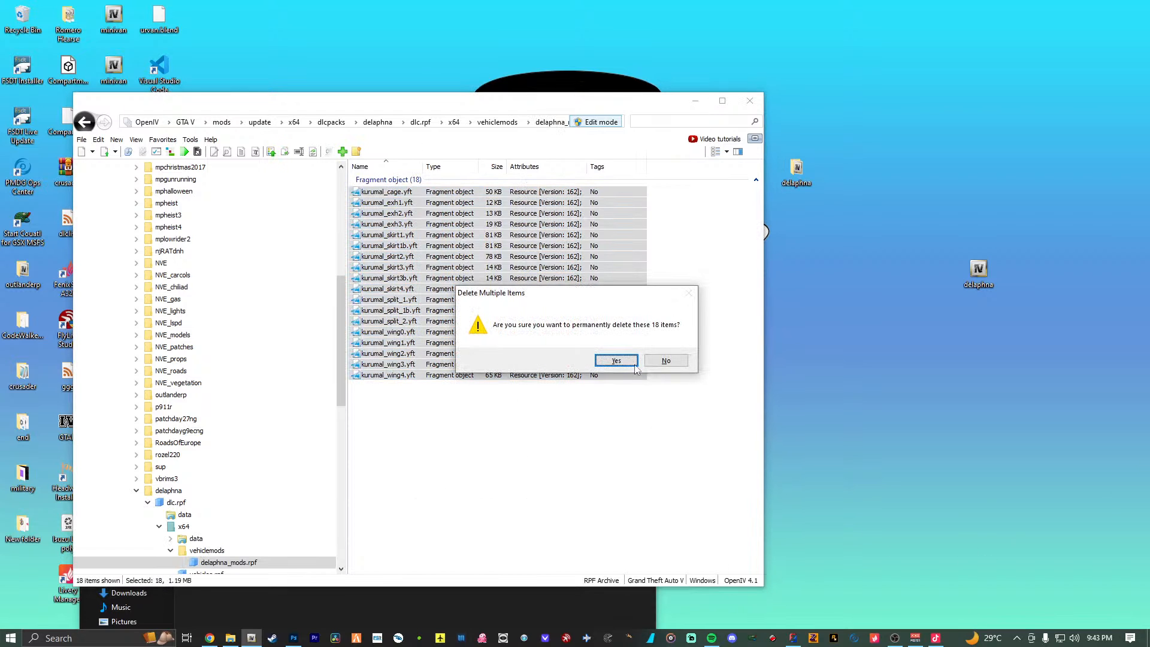
pyautogui.click(615, 361)
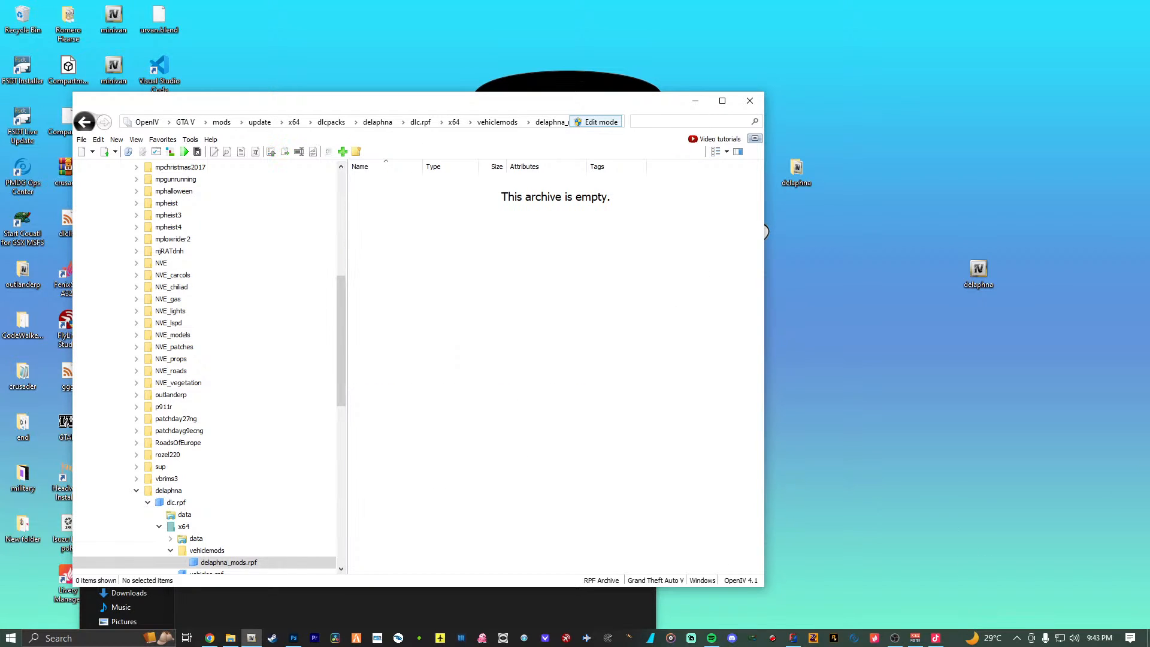
# Permanently delete axio12.yft, axio12_hi.yft and axio12.ytd from vehicles.rpf in the delaphna dlc.rpf's x64 folder.
pyautogui.click(505, 122)
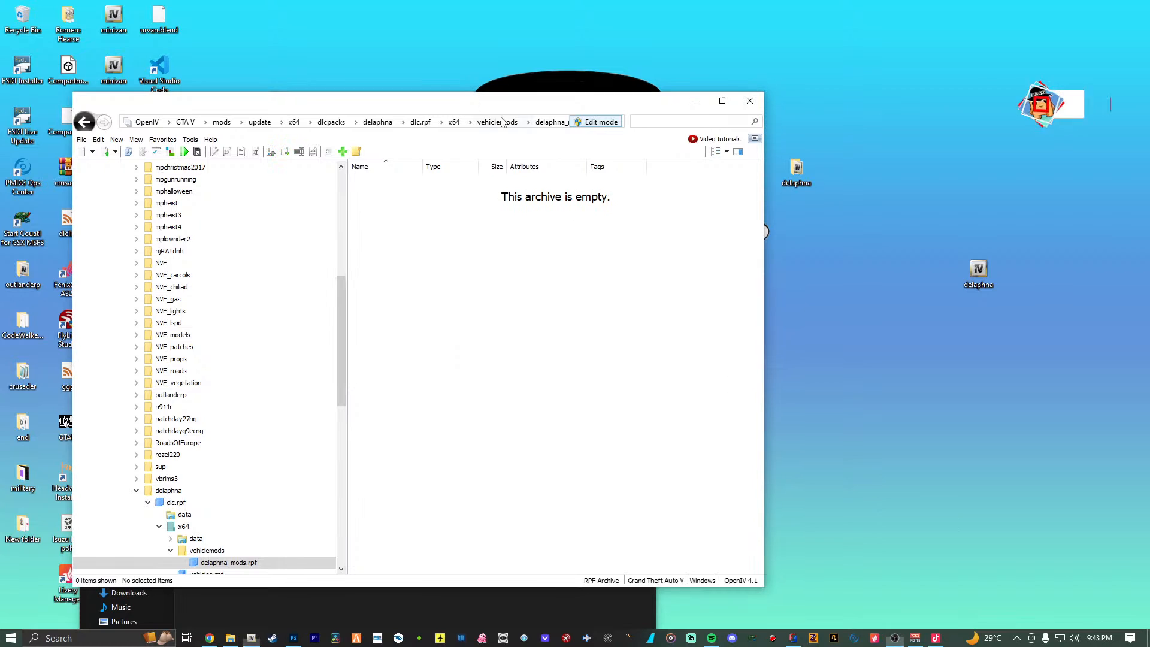
pyautogui.click(454, 122)
pyautogui.doubleClick(383, 227)
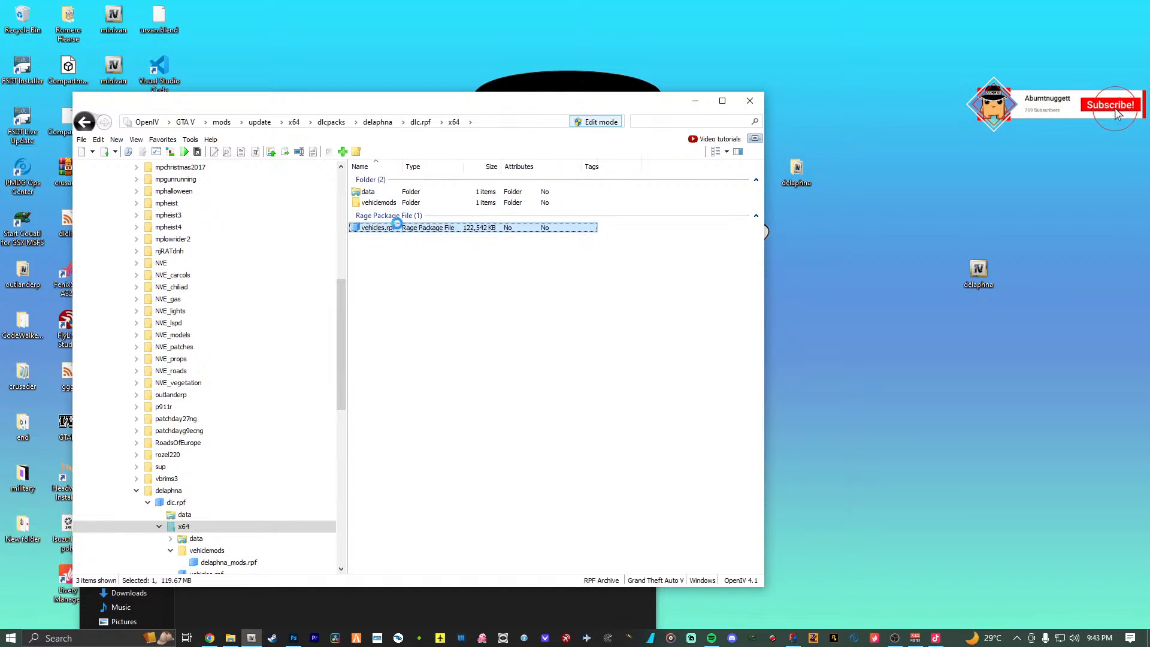
pyautogui.hotkey('ctrl', 'a')
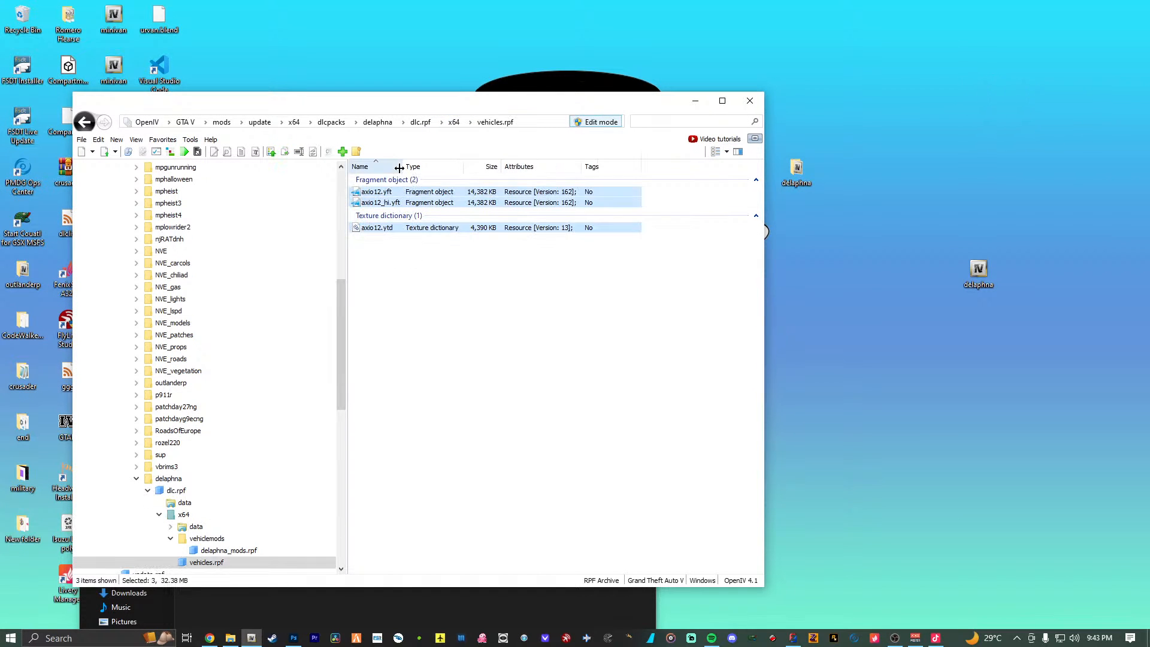
pyautogui.press('Delete')
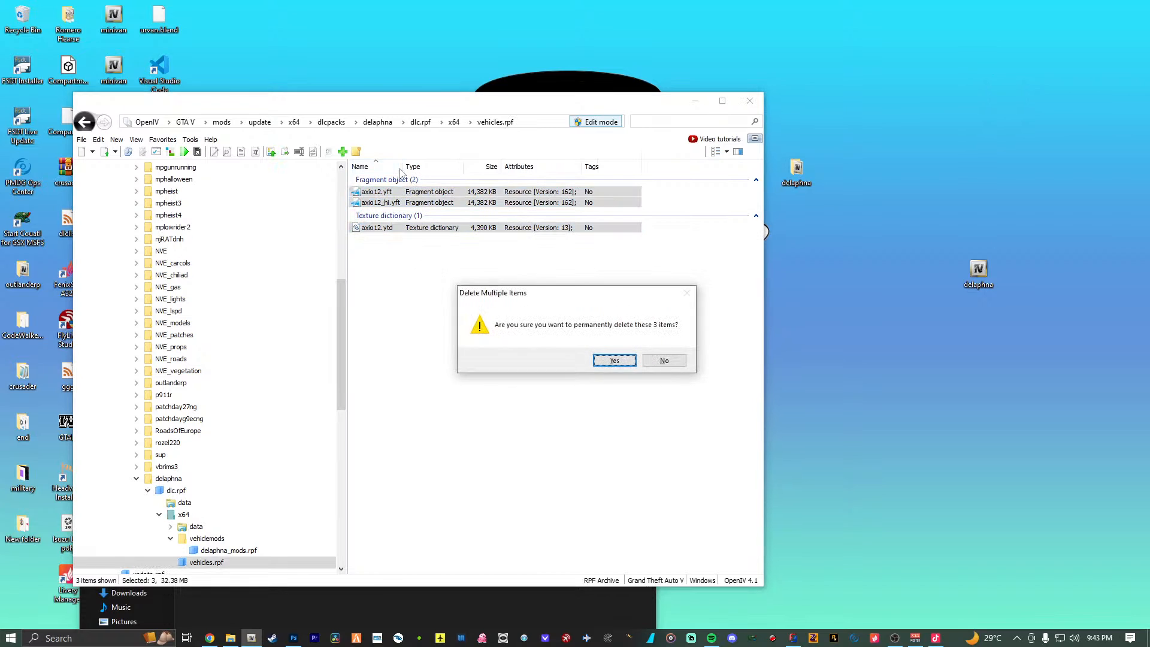
pyautogui.click(614, 361)
# Add the Desktop's delaphna.ytd and the urvan folder's delaphna.yft and delaphna_hi.yft to vehicles.rpf, closing the urvan folder window.
pyautogui.moveTo(978, 273); pyautogui.dragTo(689, 276)
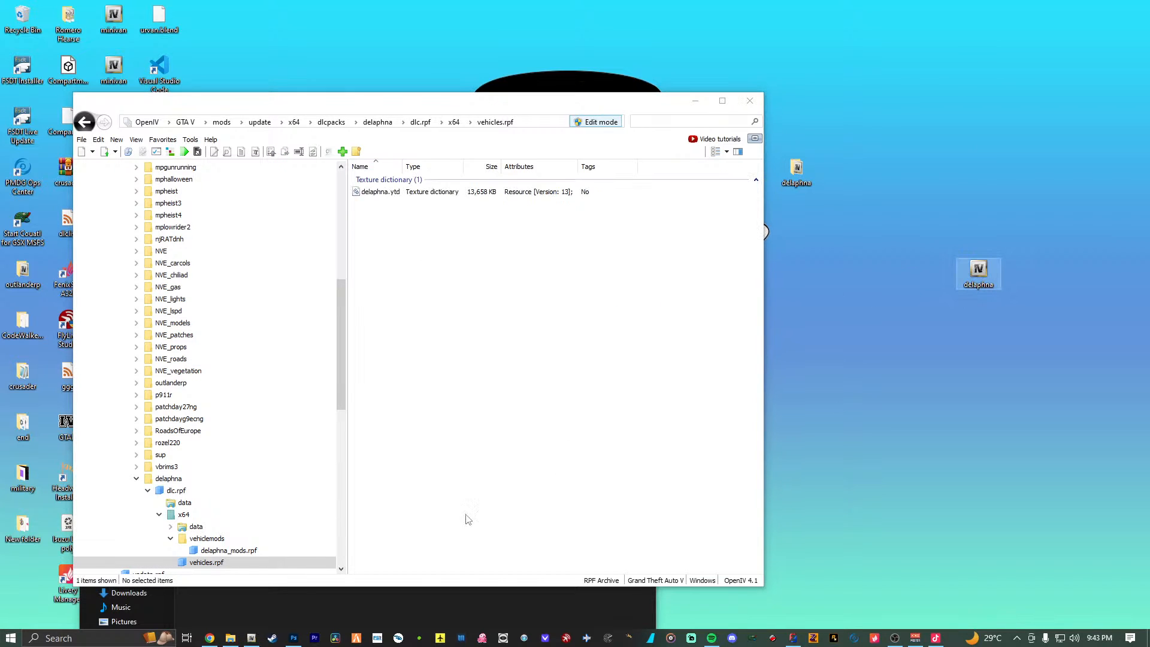
pyautogui.moveTo(255, 641)
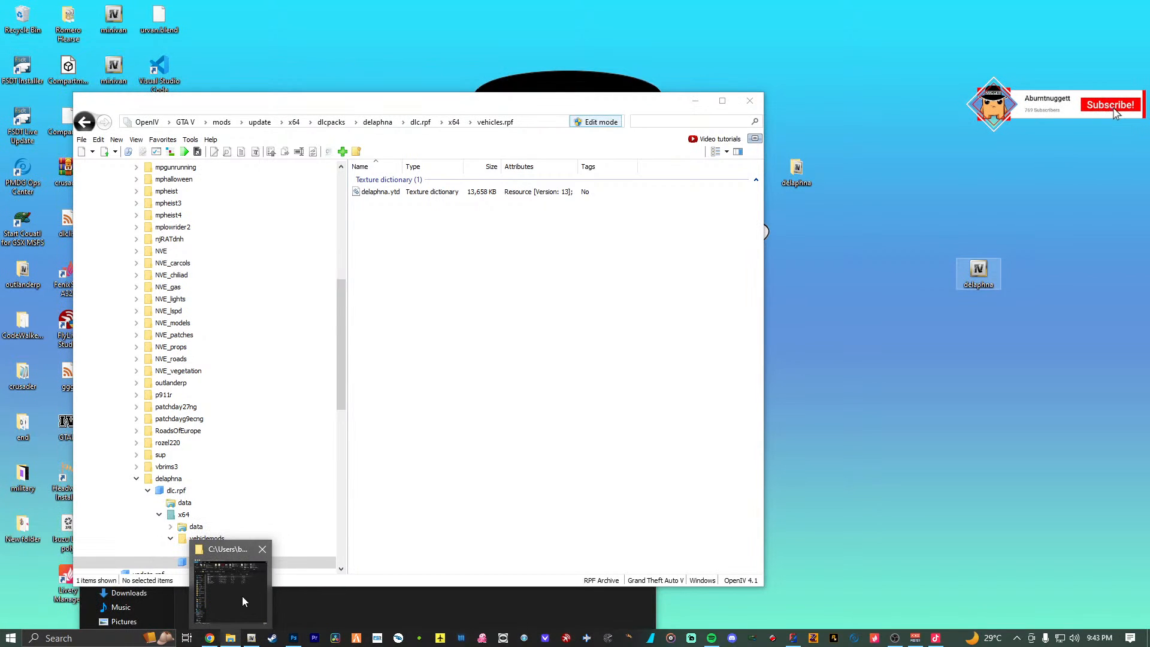
pyautogui.click(243, 601)
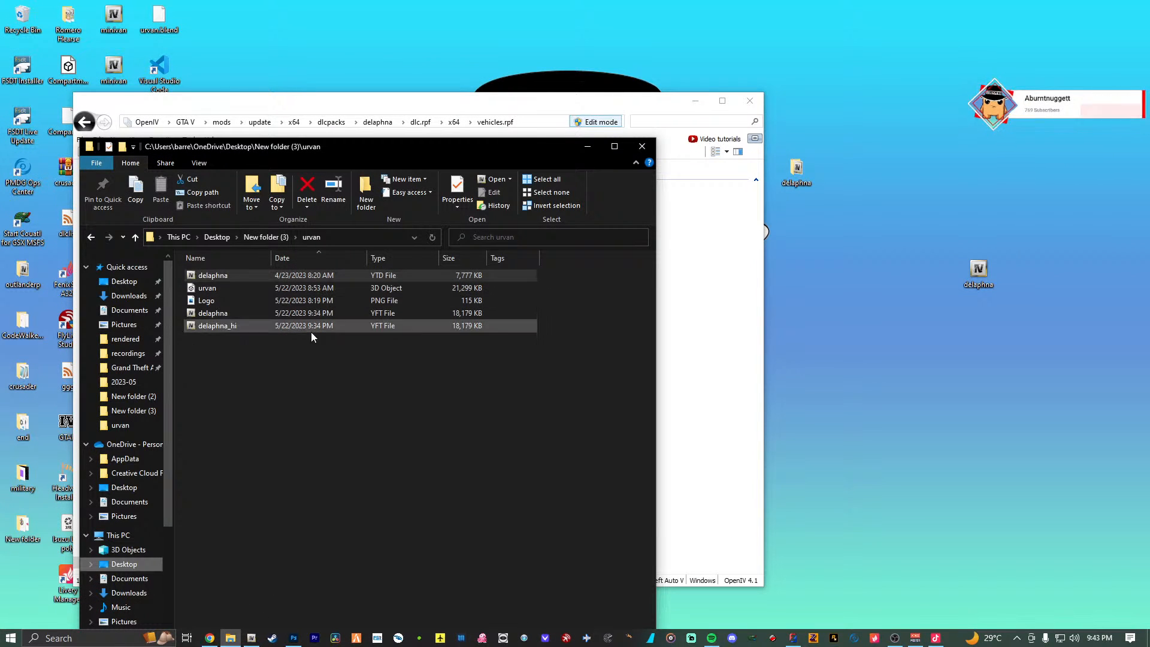
pyautogui.moveTo(324, 376); pyautogui.dragTo(329, 314)
pyautogui.moveTo(329, 315); pyautogui.dragTo(717, 404)
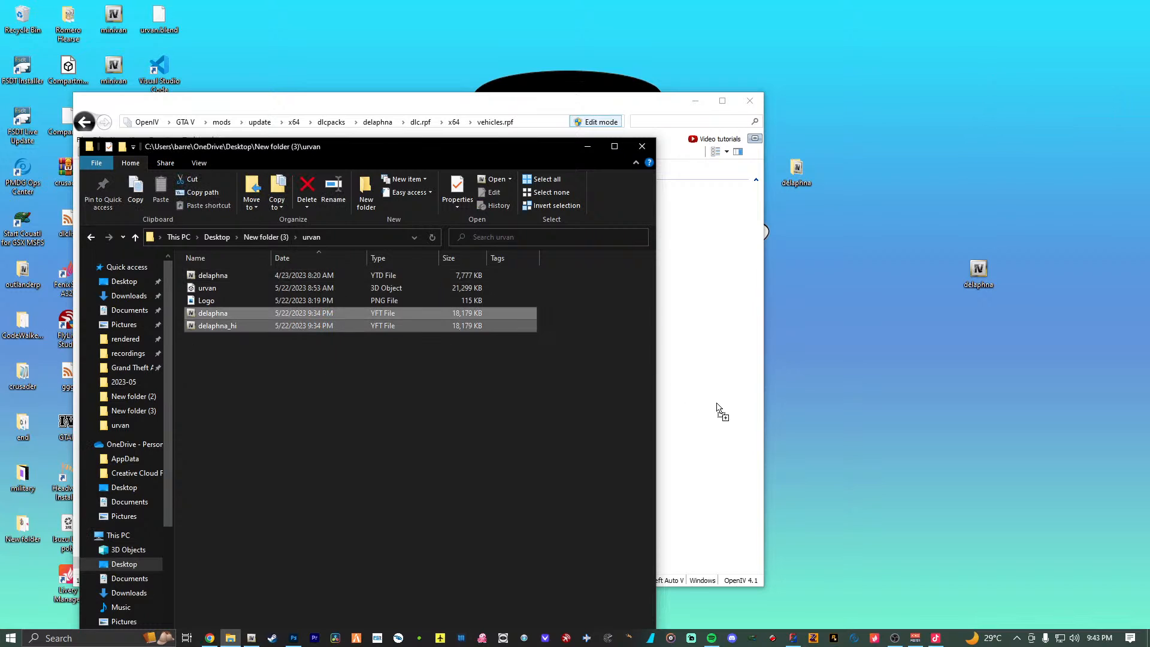
pyautogui.click(643, 147)
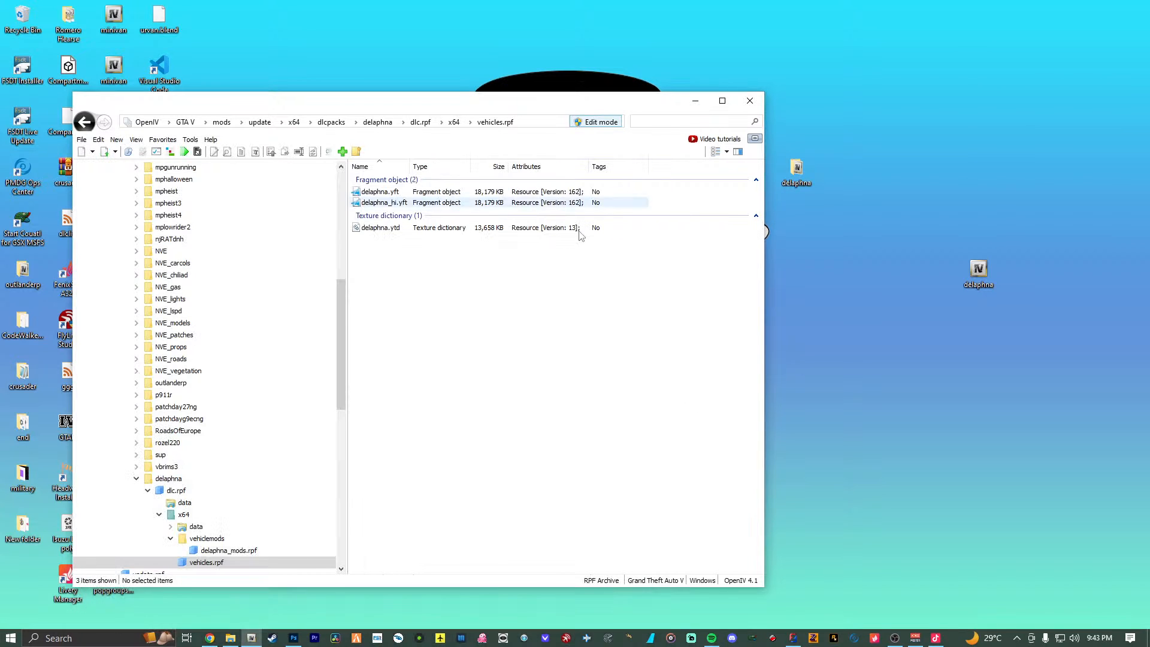
# Empty the Recycle Bin and preview the delaphna.yft model in the model viewer, closing the viewer when done.
pyautogui.click(527, 189)
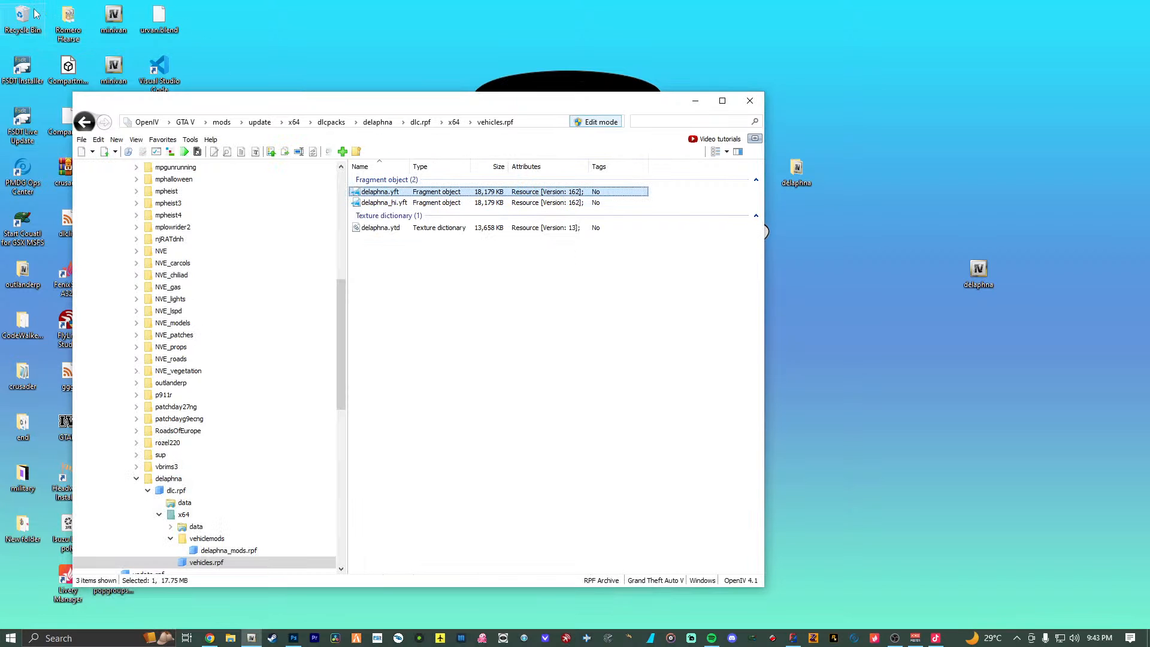
pyautogui.rightClick(36, 15)
pyautogui.click(77, 28)
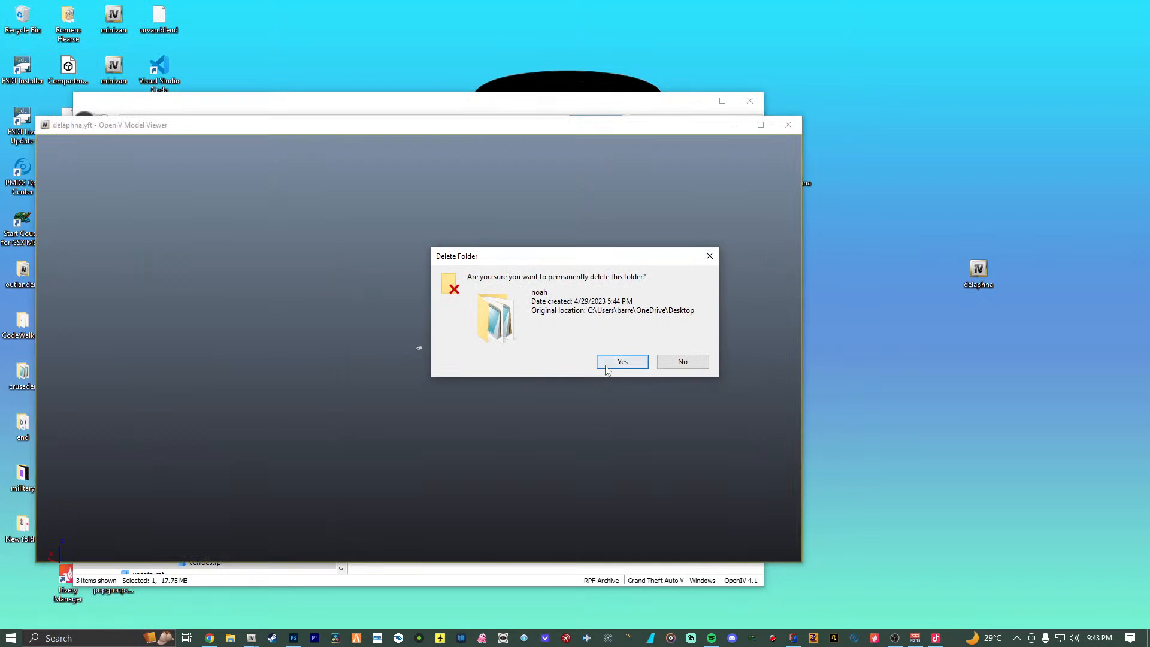
pyautogui.click(622, 361)
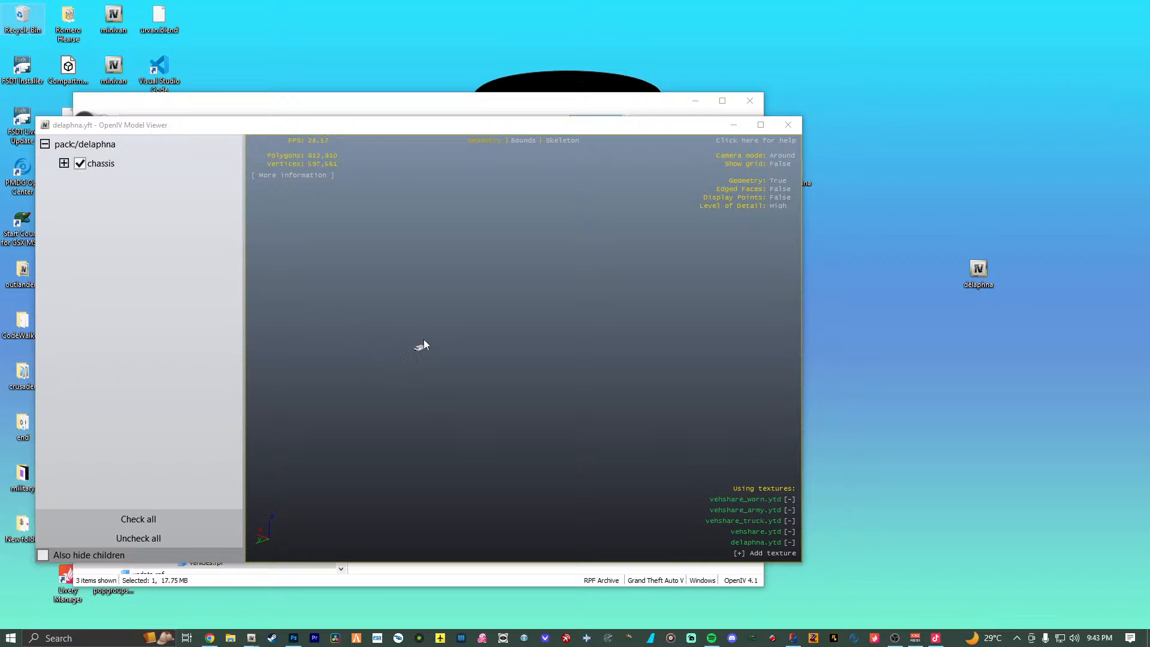
pyautogui.click(788, 125)
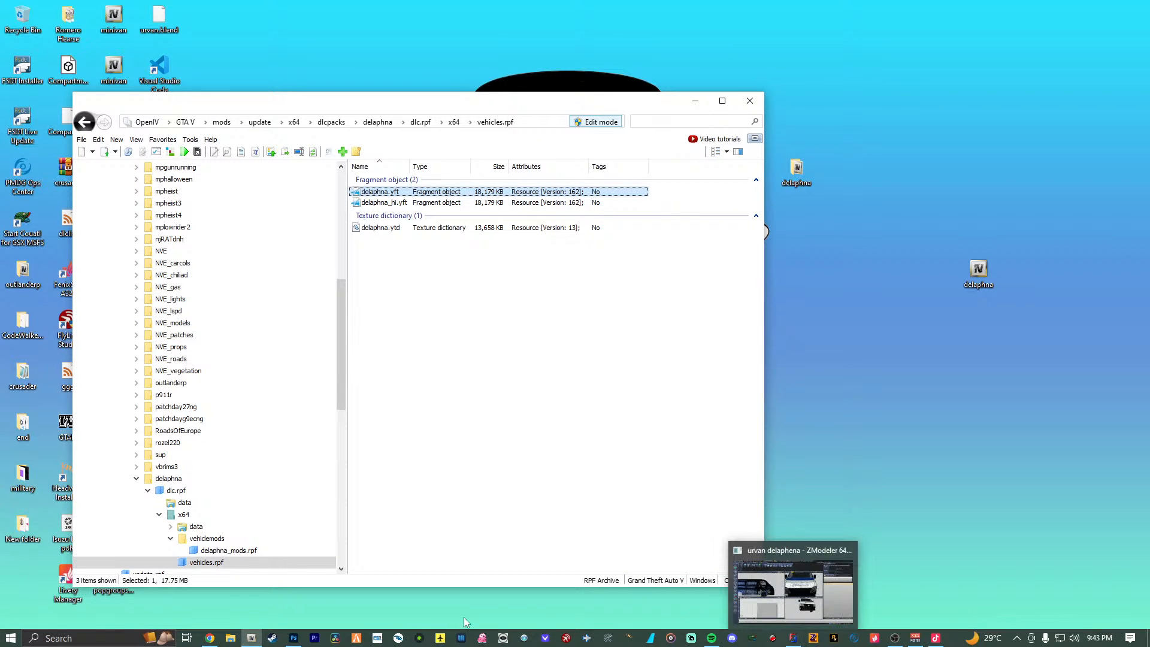
# Open a new File Explorer window and move it out of the way onto the adjacent monitor.
pyautogui.click(231, 638)
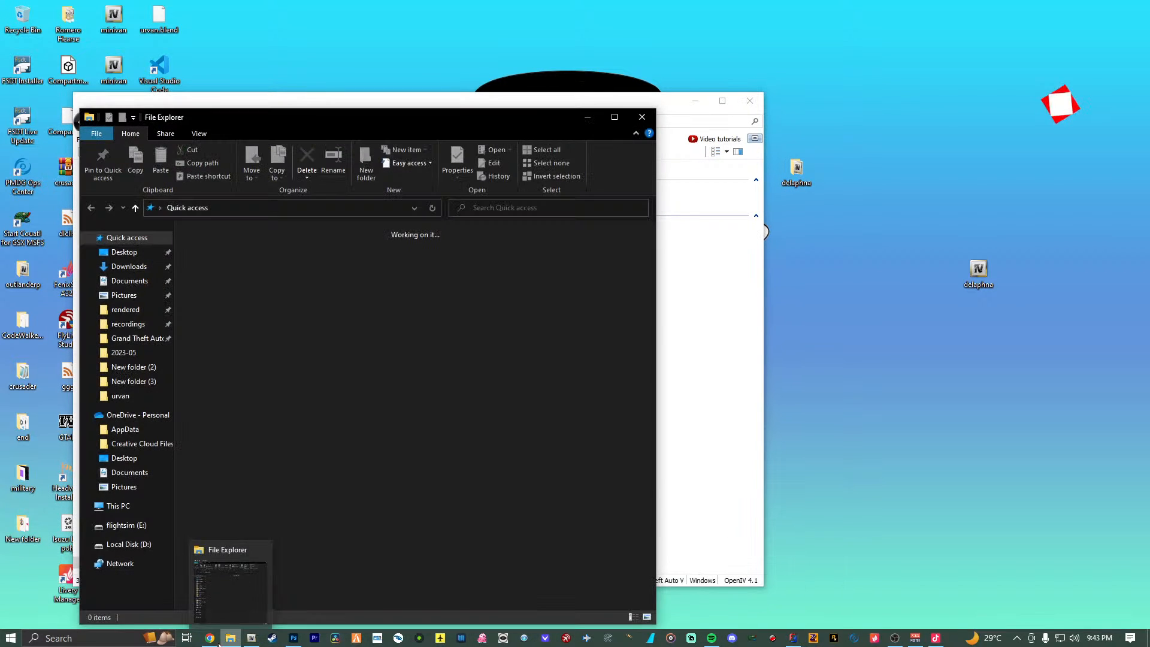
pyautogui.click(670, 243)
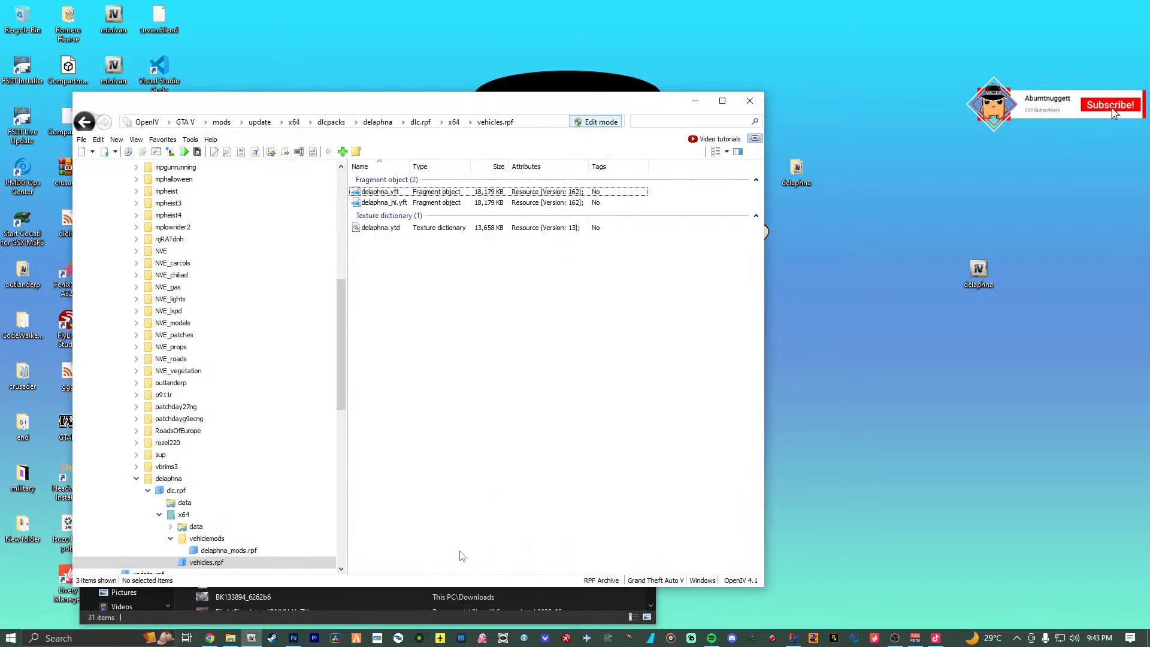
pyautogui.click(492, 620)
pyautogui.moveTo(436, 116); pyautogui.dragTo(0, 110)
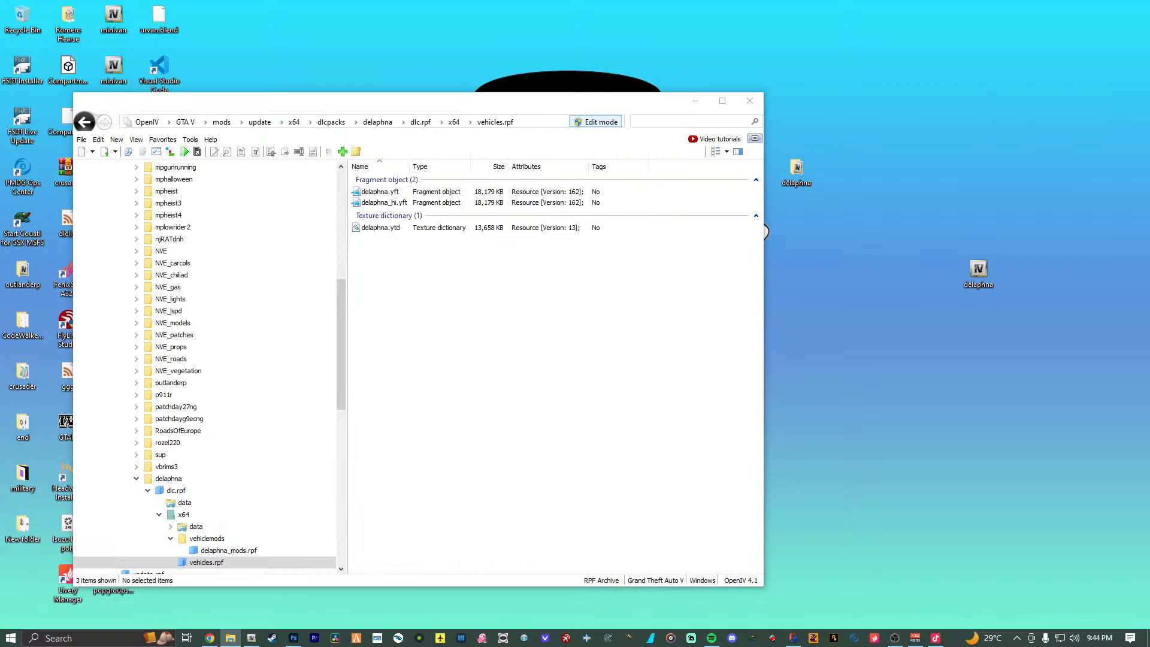
# Import the Logo image from the Desktop's New folder (3)\urvan folder into the delaphna.ytd texture dictionary.
pyautogui.doubleClick(394, 227)
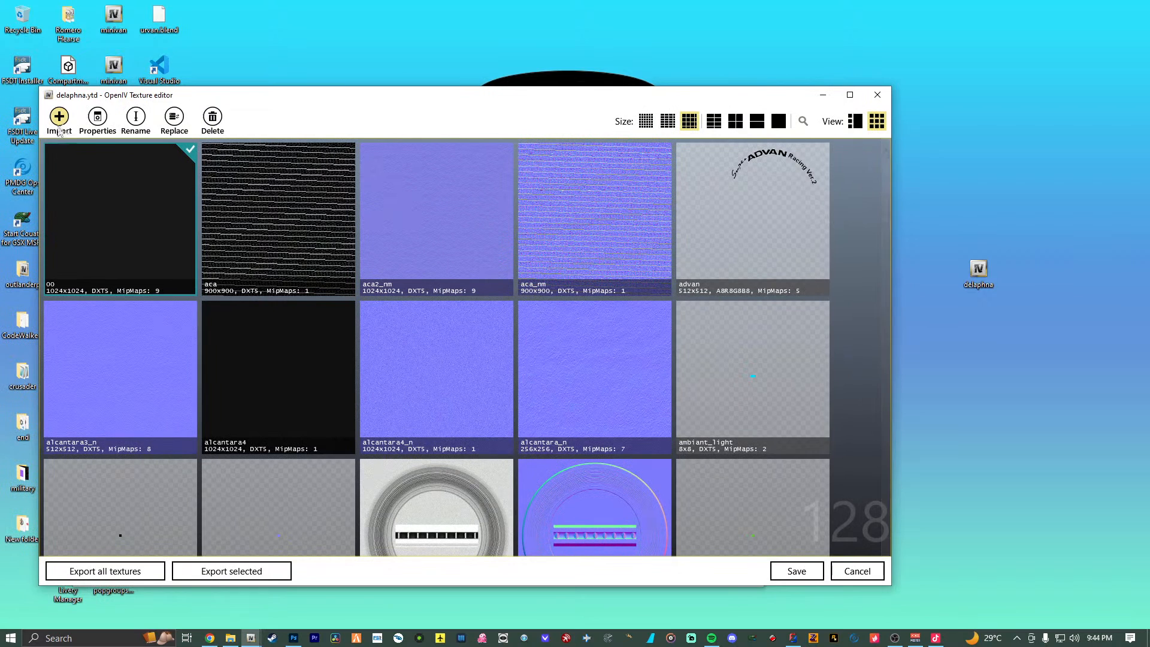
pyautogui.click(59, 120)
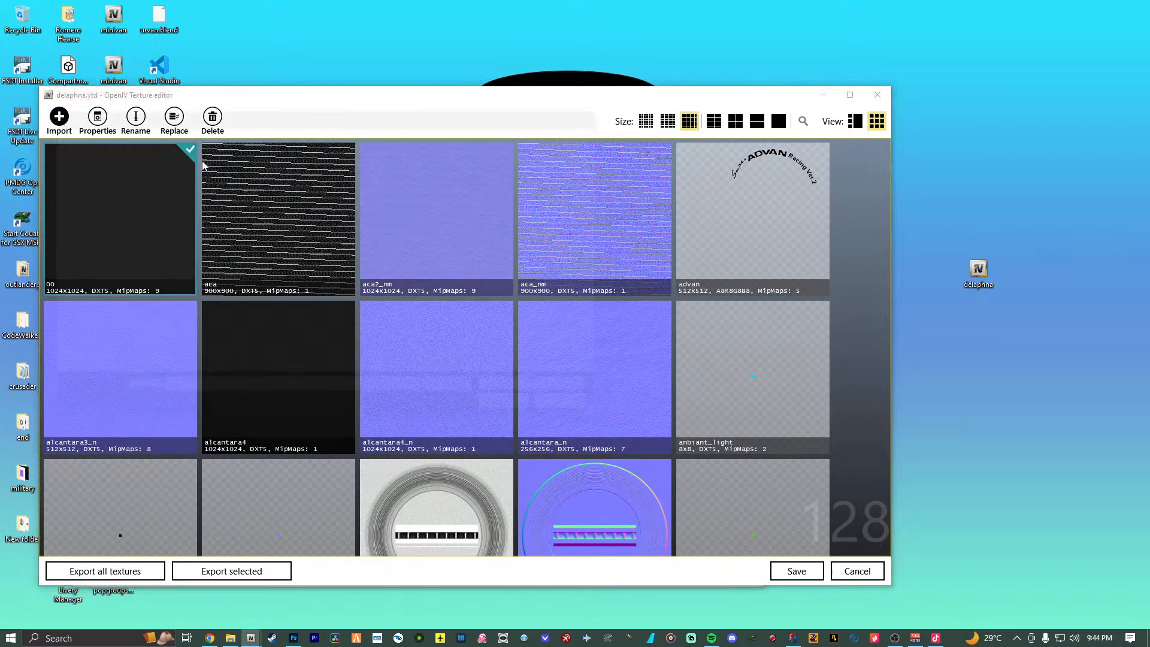
pyautogui.scroll(-5, 222, 294)
pyautogui.scroll(5, 222, 320)
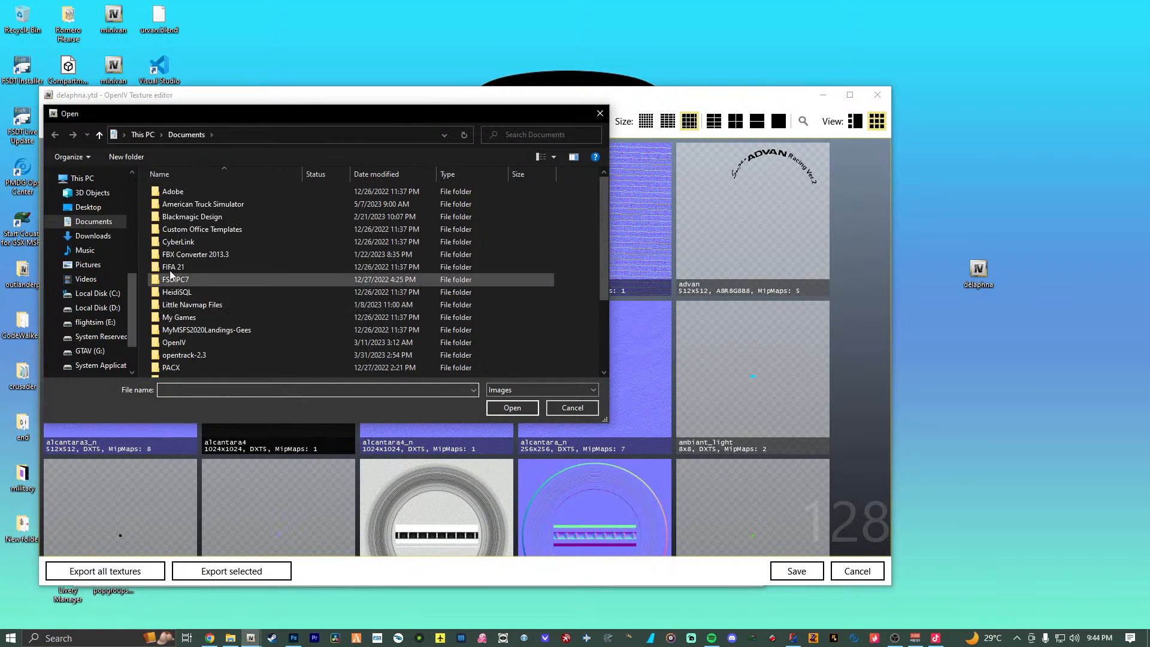
pyautogui.click(88, 207)
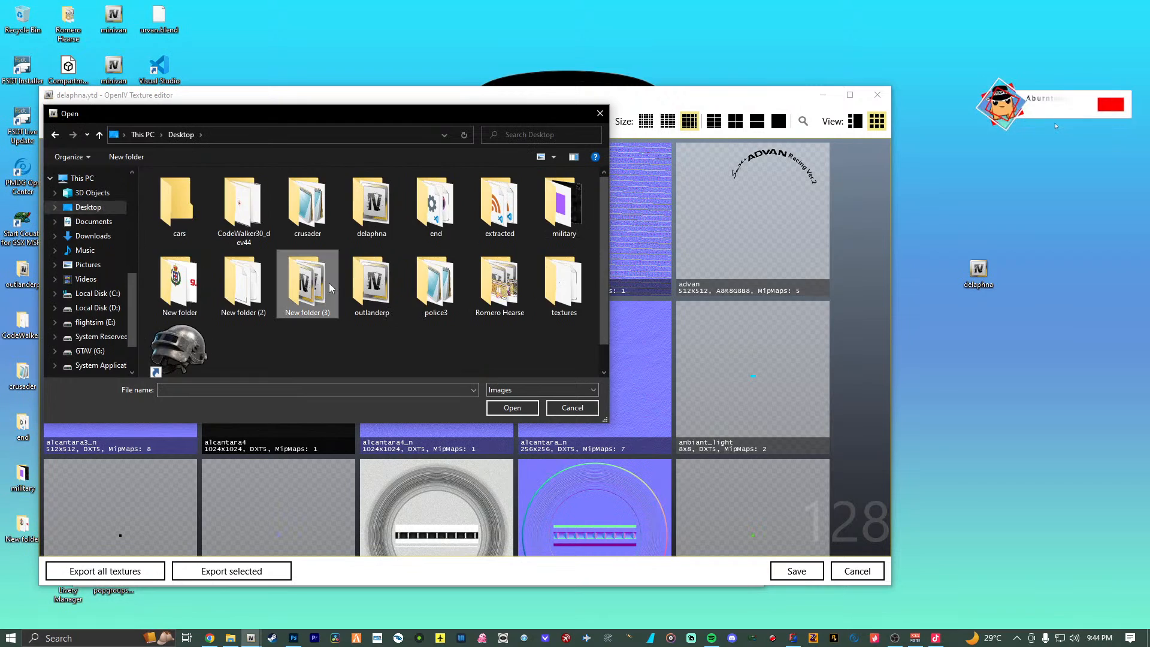
pyautogui.doubleClick(306, 281)
pyautogui.doubleClick(204, 242)
pyautogui.click(192, 222)
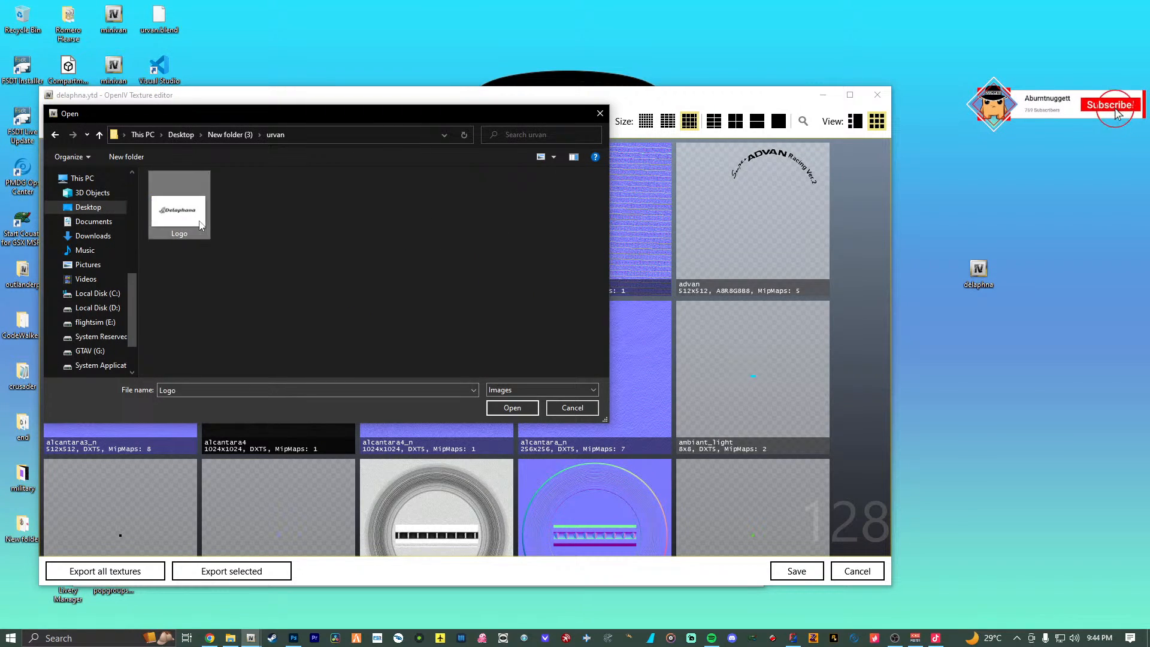
pyautogui.click(507, 407)
pyautogui.click(507, 406)
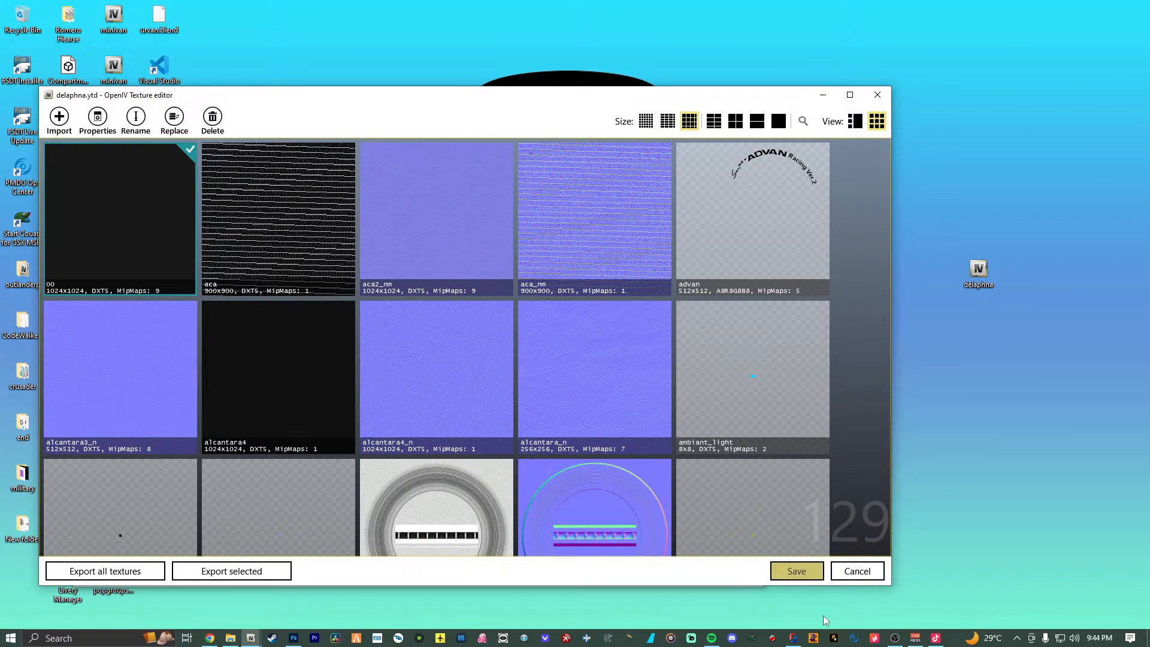
# Switch to ZModeler, maximize the 3D view, expand the delaphna_hi chassis nodes and hide all parts.
pyautogui.click(794, 639)
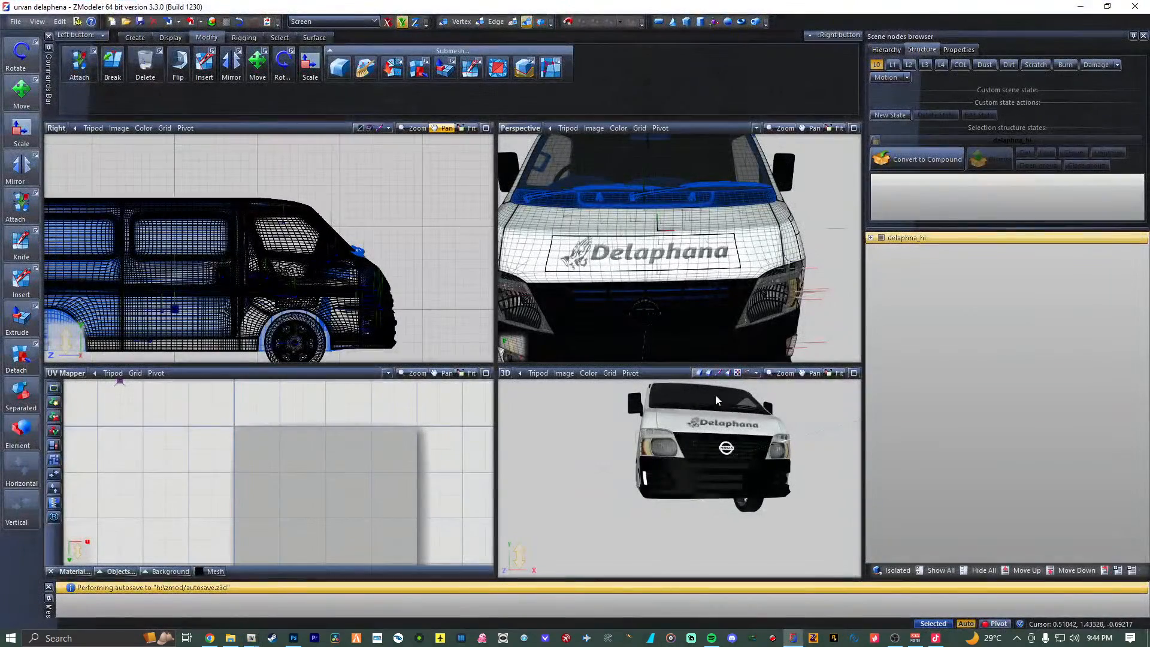
pyautogui.click(852, 374)
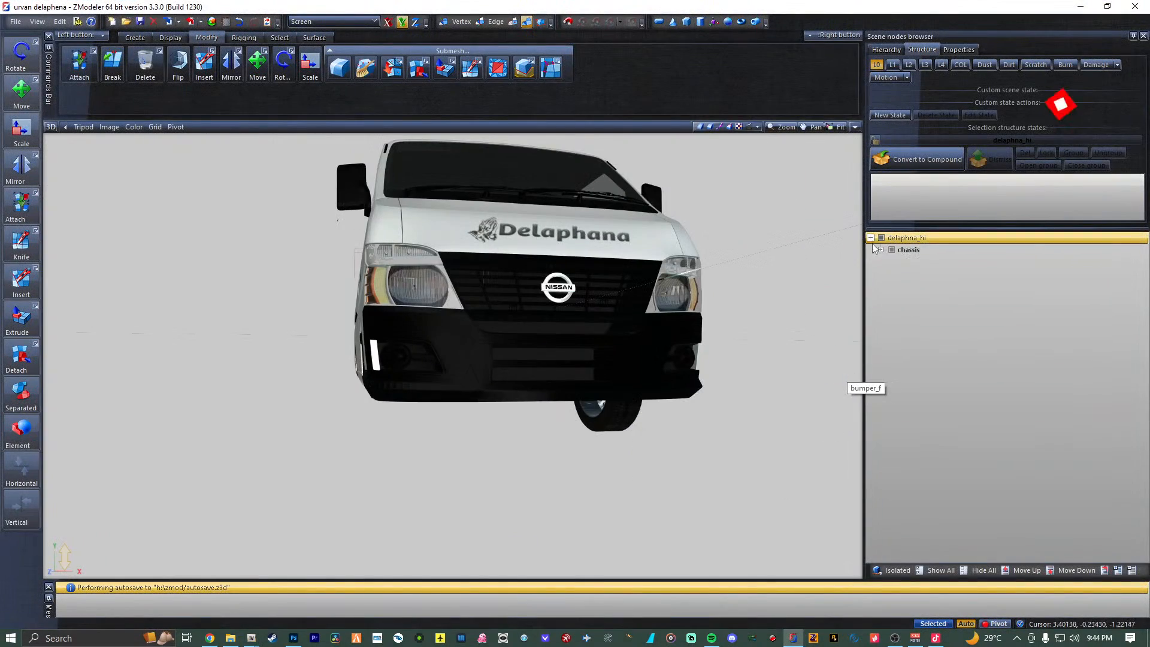
pyautogui.click(878, 250)
pyautogui.scroll(-5, 935, 359)
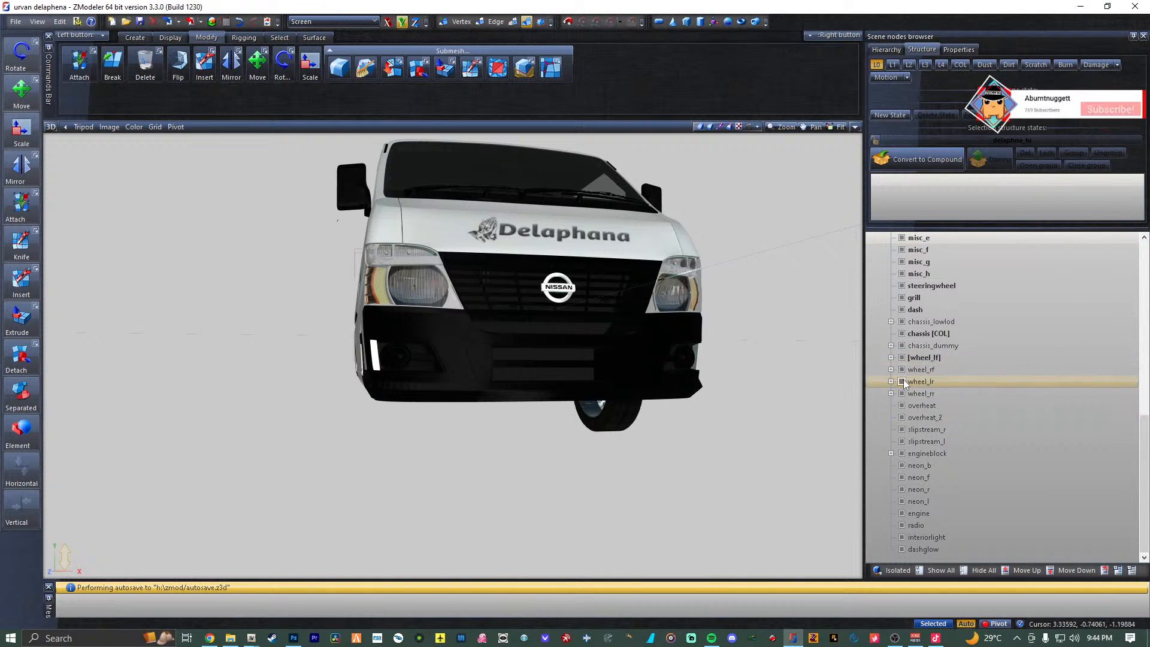
pyautogui.scroll(8, 935, 317)
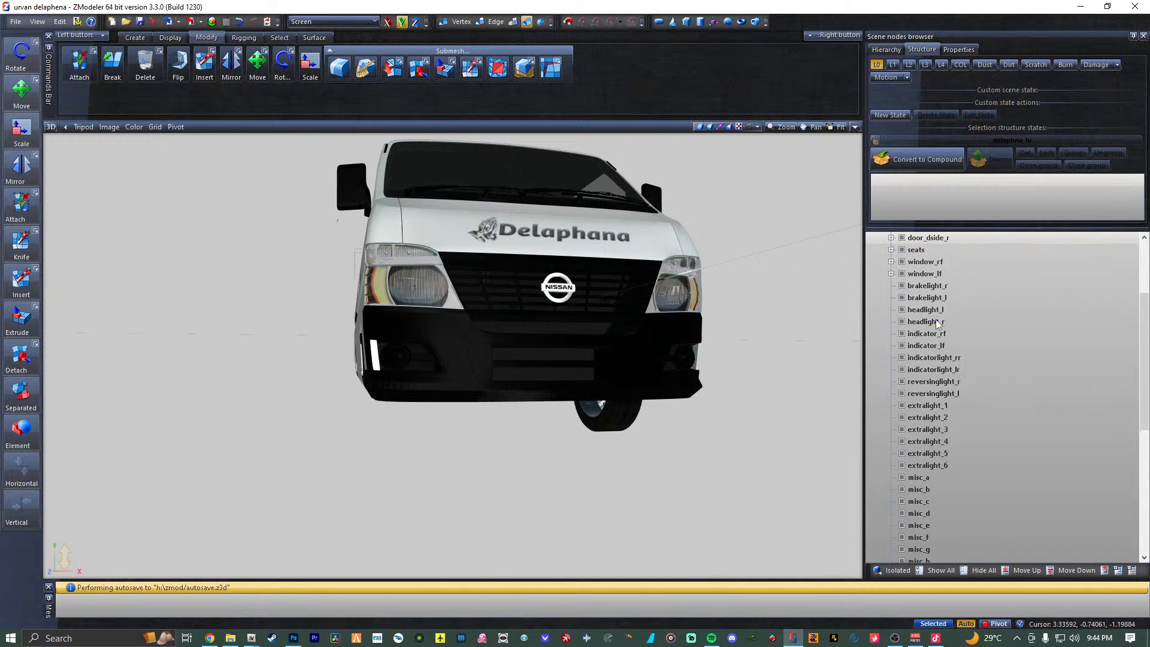
pyautogui.scroll(-2, 958, 419)
pyautogui.click(979, 569)
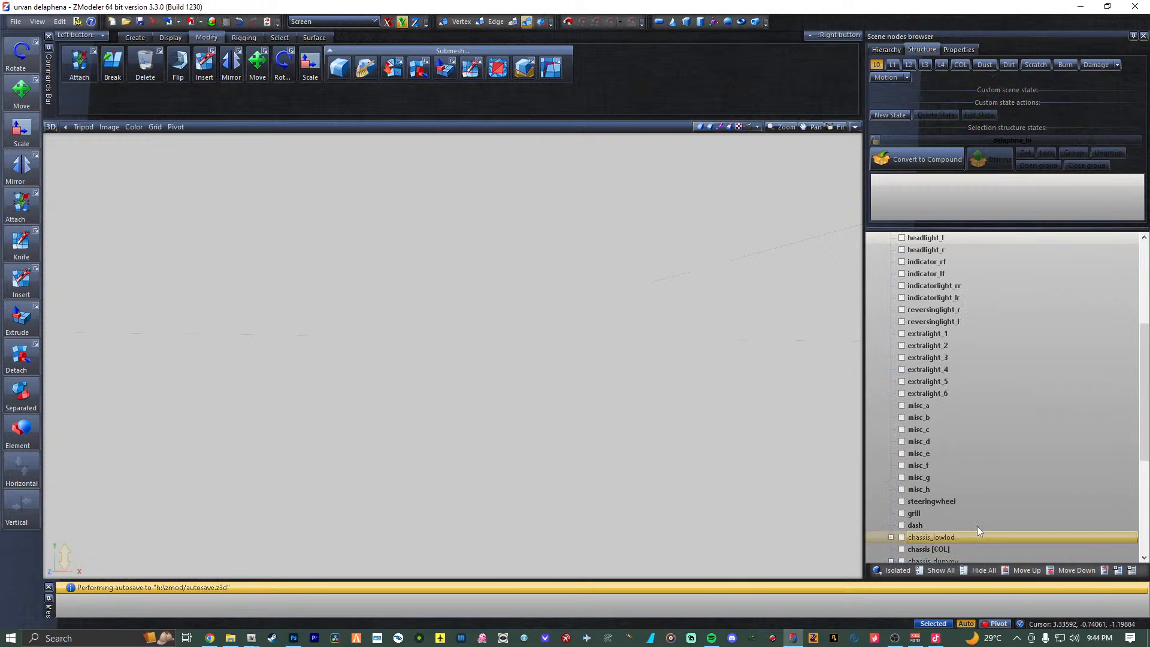
# Show only misc_a, misc_b, misc_c and misc_d in the 3D view to inspect these parts.
pyautogui.click(902, 406)
pyautogui.click(902, 416)
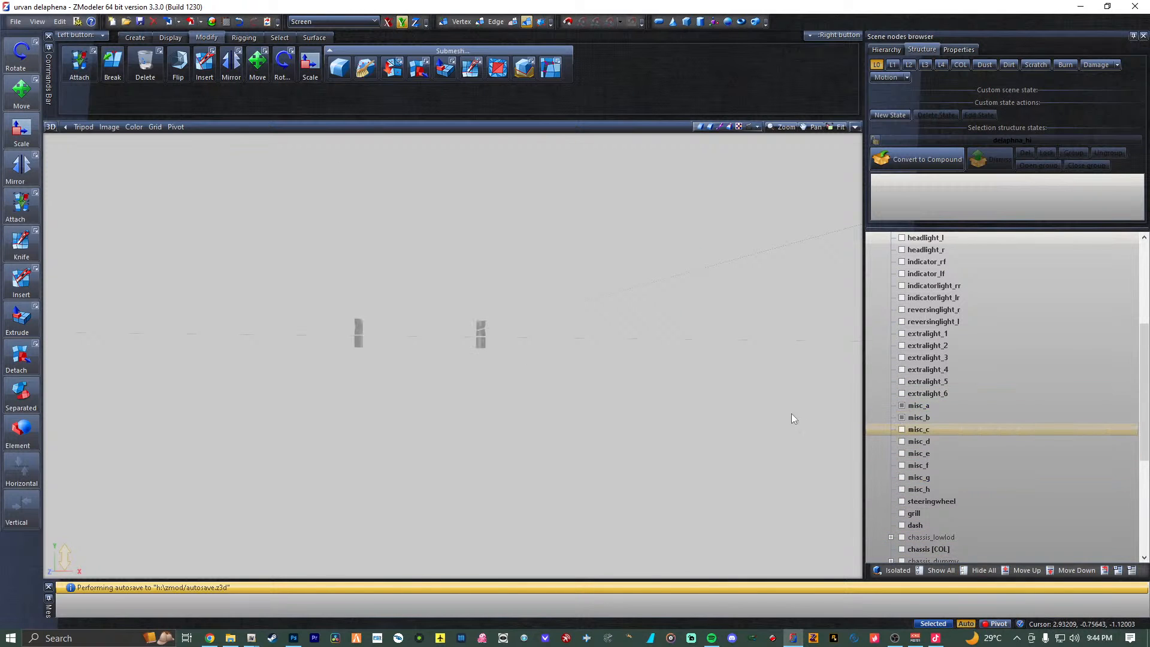
pyautogui.scroll(-2, 747, 393)
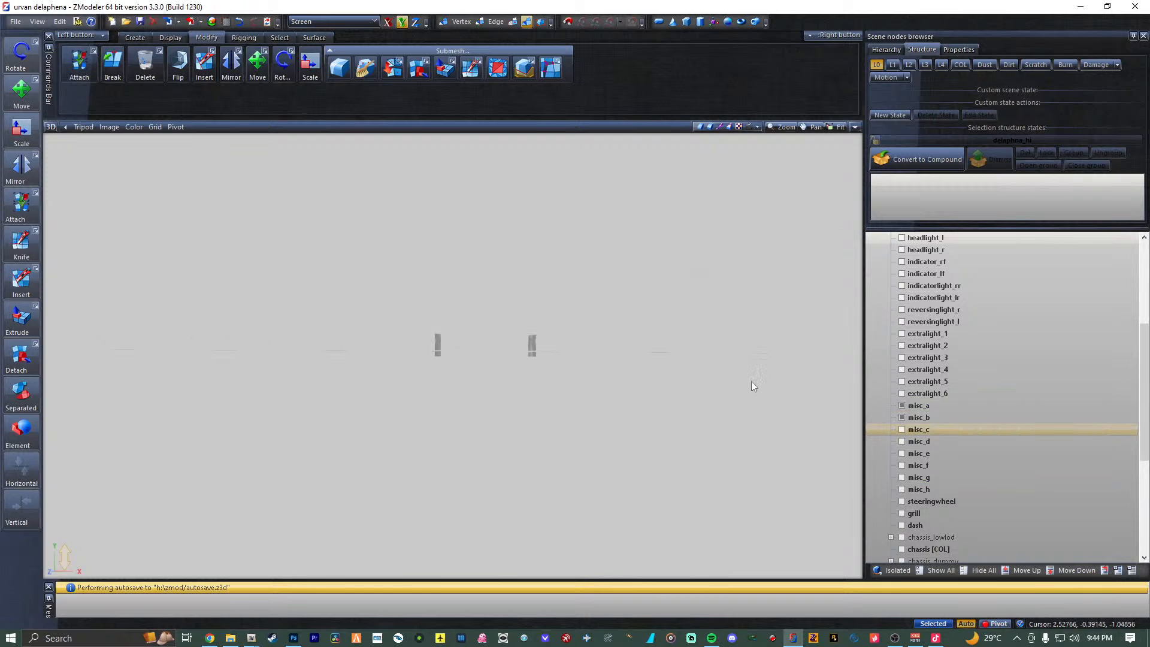
pyautogui.scroll(-3, 738, 380)
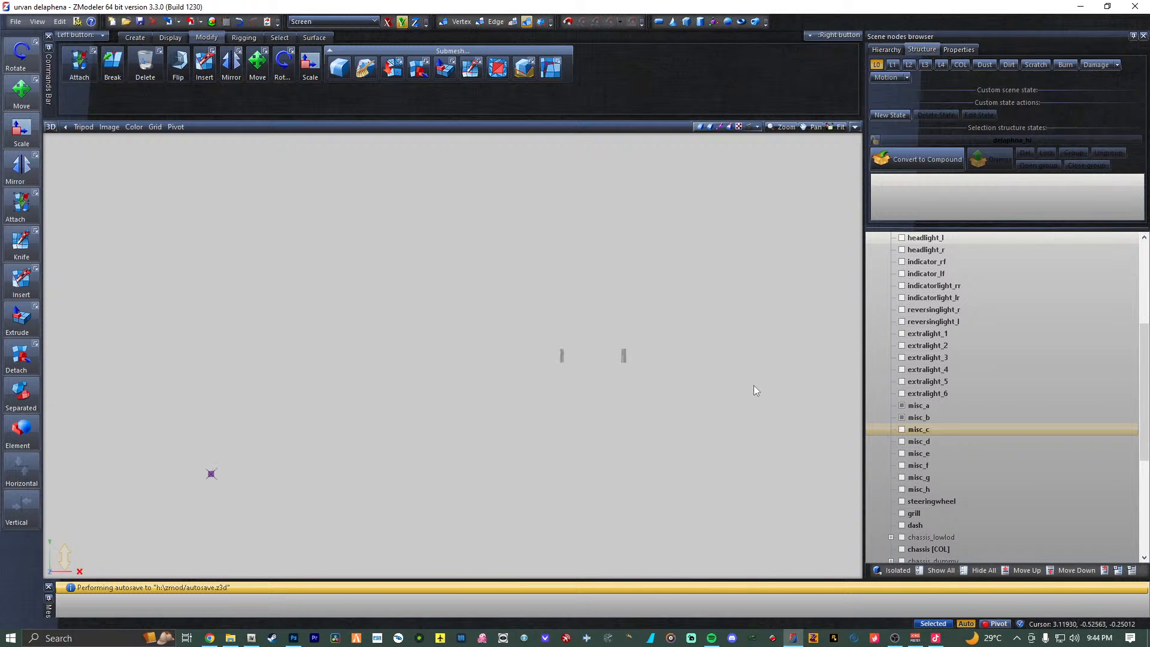
pyautogui.scroll(1, 779, 395)
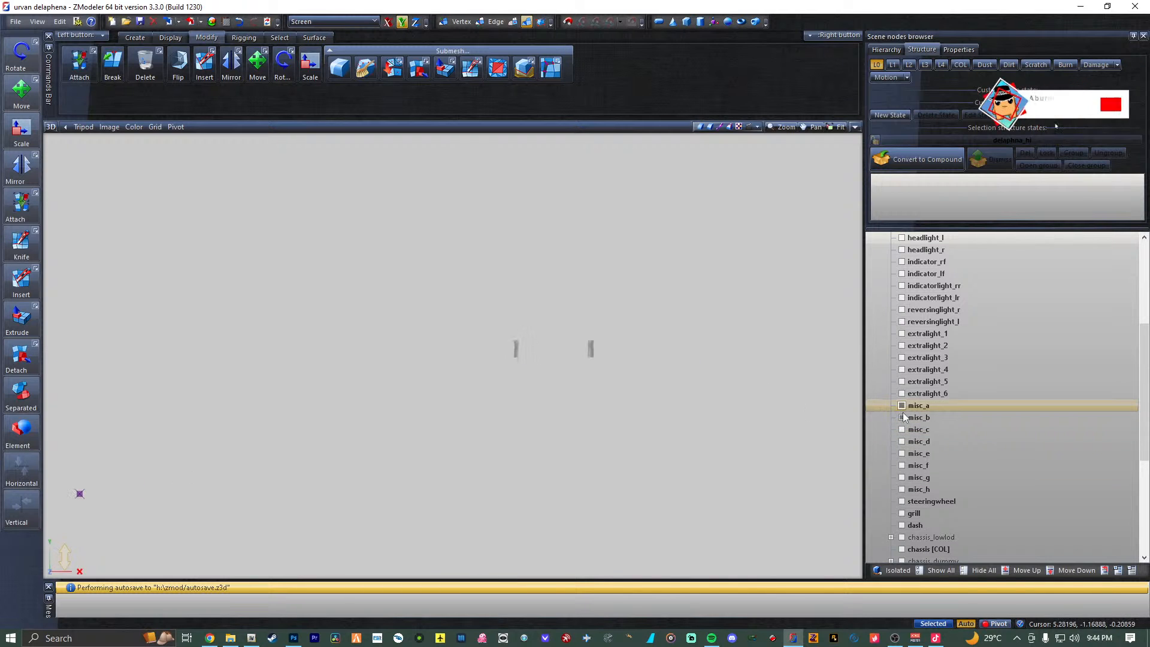
pyautogui.click(902, 430)
pyautogui.click(902, 439)
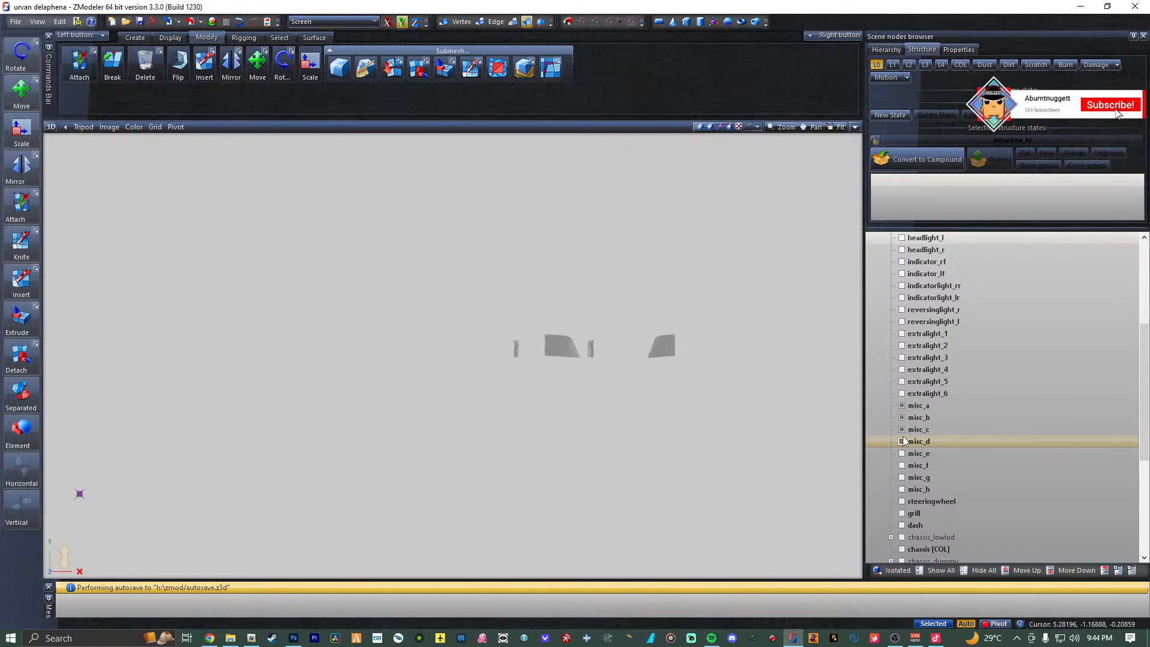
# Select misc_a through misc_d and examine their combined mesh properties.
pyautogui.click(926, 406)
pyautogui.keyDown('ctrl'); pyautogui.click(932, 418); pyautogui.keyUp('ctrl')
pyautogui.keyDown('ctrl'); pyautogui.click(932, 431); pyautogui.keyUp('ctrl')
pyautogui.keyDown('ctrl'); pyautogui.click(933, 441); pyautogui.keyUp('ctrl')
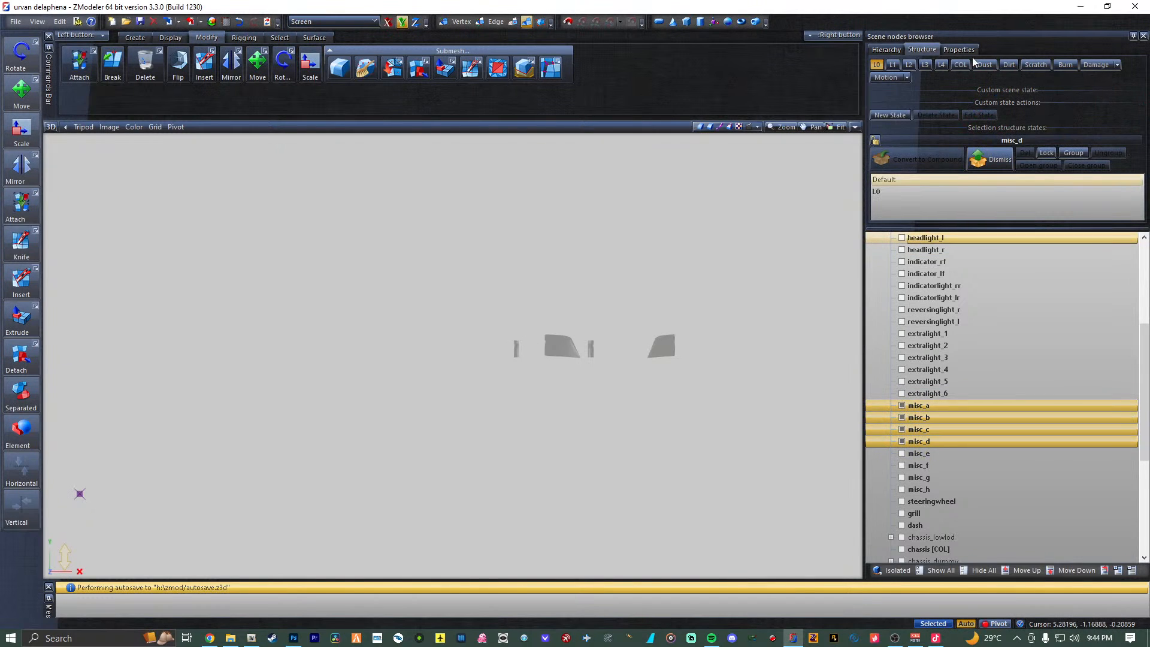
pyautogui.click(967, 52)
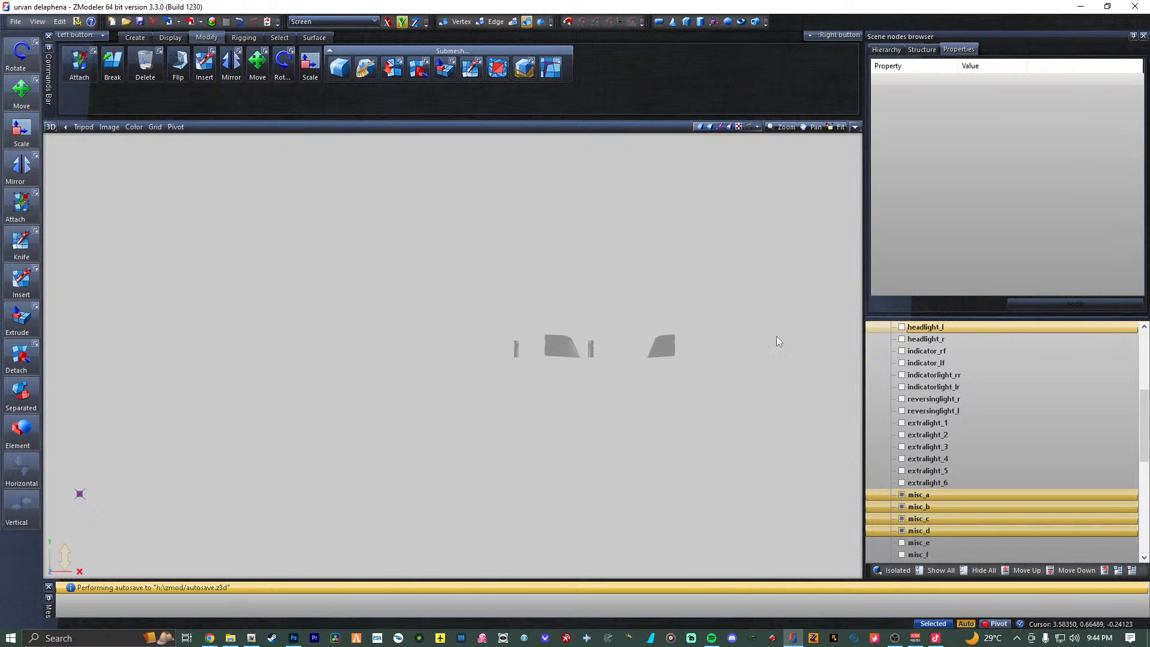
pyautogui.click(933, 506)
pyautogui.click(951, 482)
pyautogui.moveTo(771, 341); pyautogui.dragTo(769, 333, button='middle')
pyautogui.hotkey('ctrl', 'a')
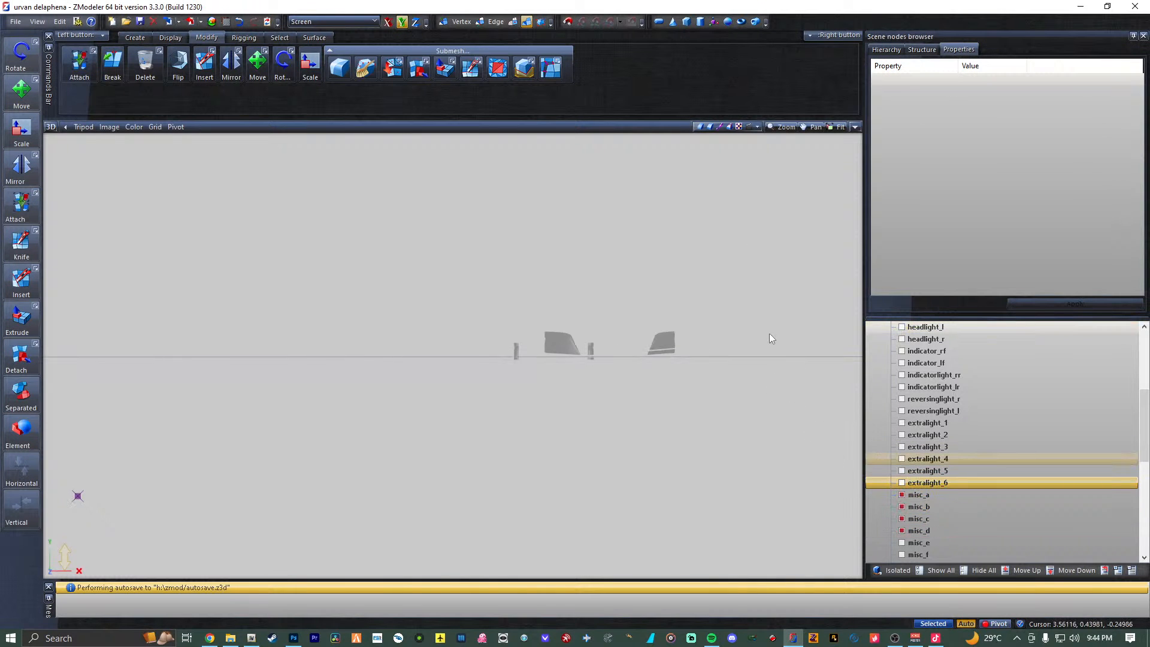
pyautogui.press('space')
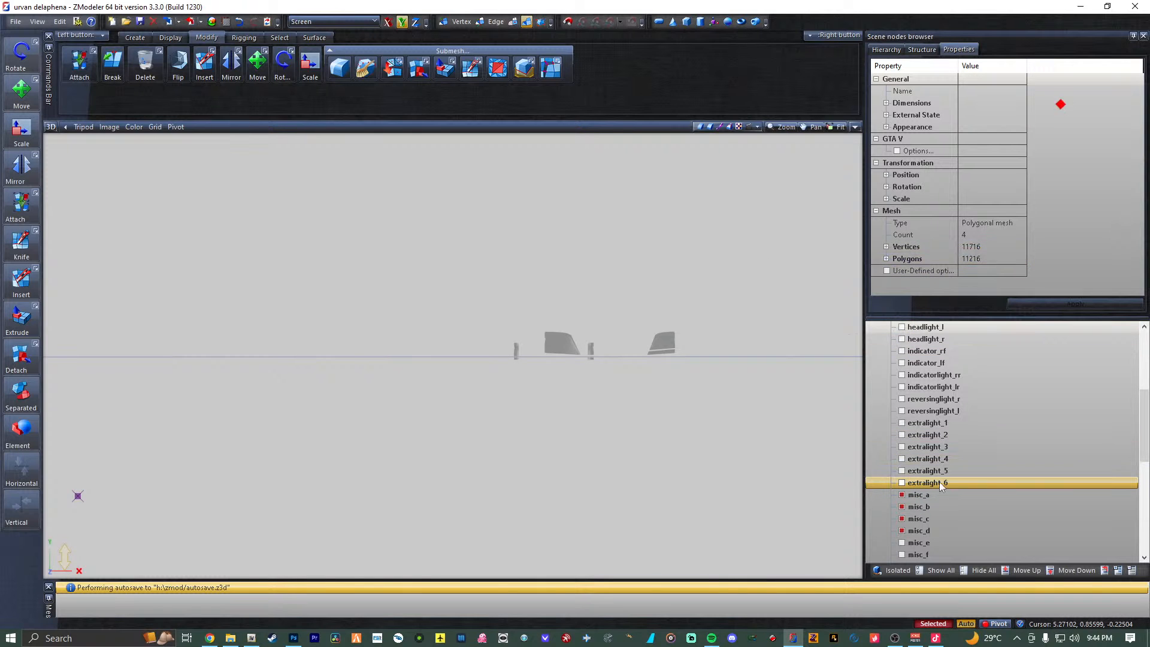
# Delete the misc_a, misc_b, misc_c and misc_d nodes from the chassis.
pyautogui.moveTo(938, 492); pyautogui.dragTo(929, 530)
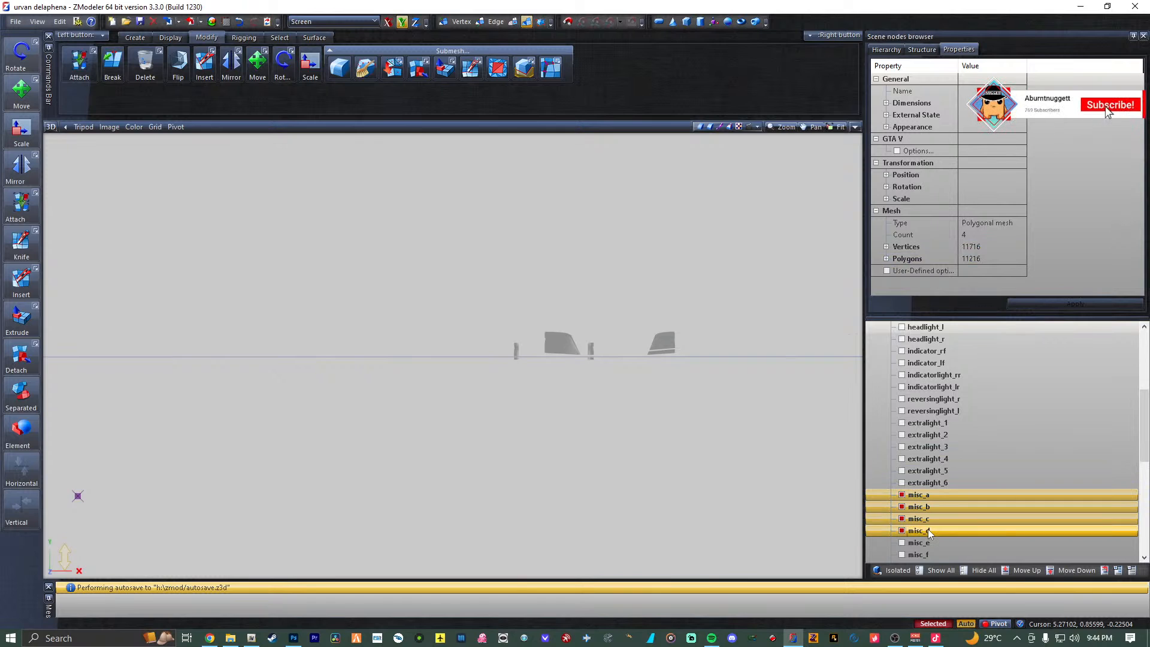
pyautogui.rightClick(928, 529)
pyautogui.moveTo(962, 551)
pyautogui.click(1034, 564)
# Show misc_e, misc_f, misc_g and misc_h and inspect them from another angle.
pyautogui.click(909, 495)
pyautogui.click(902, 494)
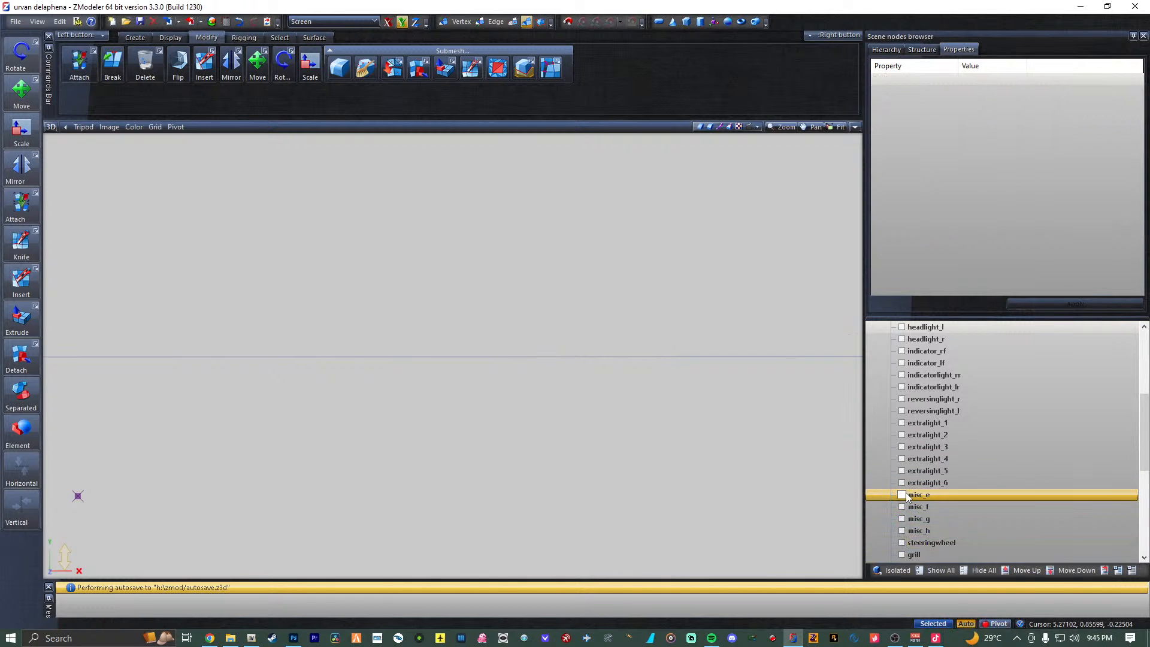
pyautogui.click(902, 507)
pyautogui.click(902, 521)
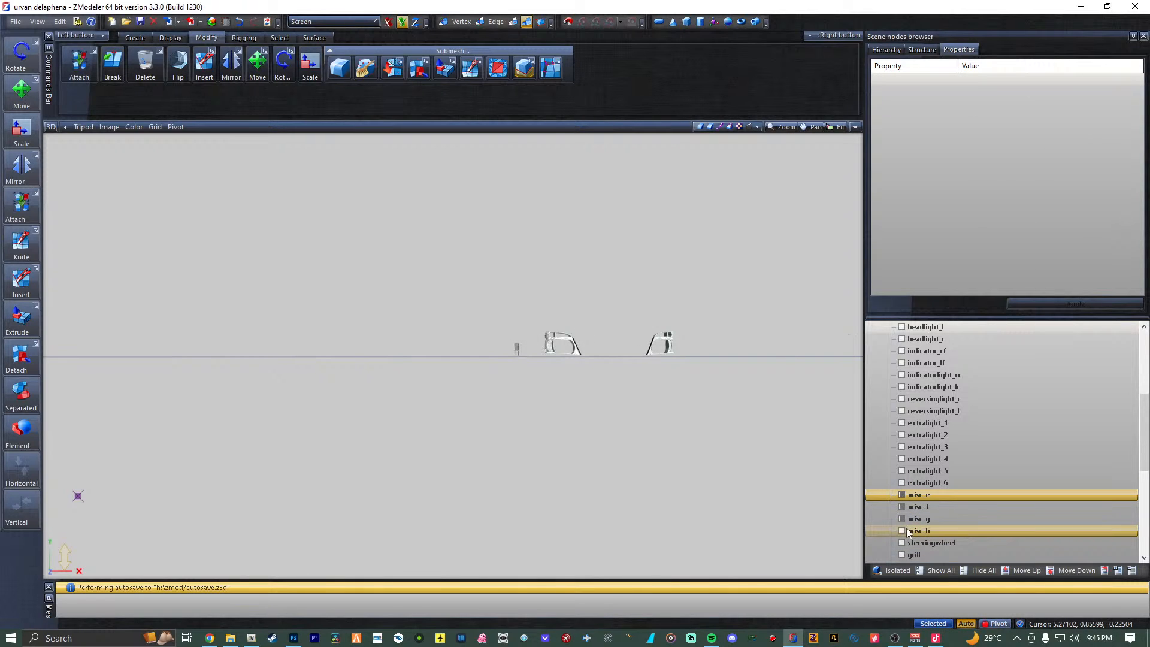
pyautogui.click(903, 531)
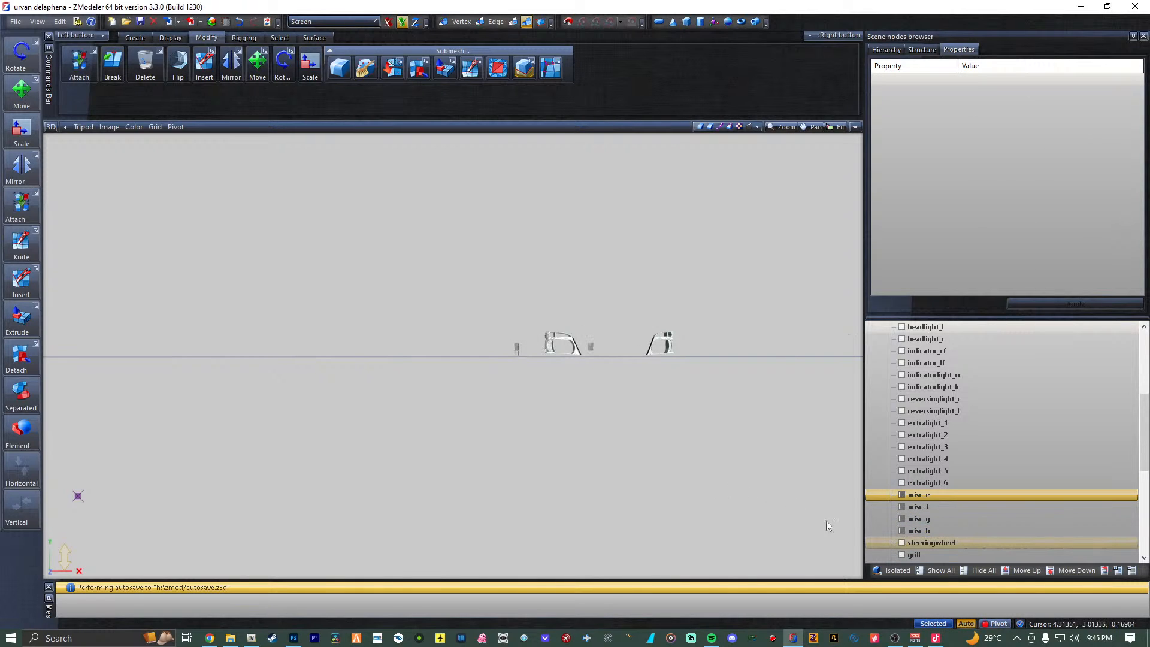
pyautogui.moveTo(484, 446); pyautogui.dragTo(346, 349, button='middle')
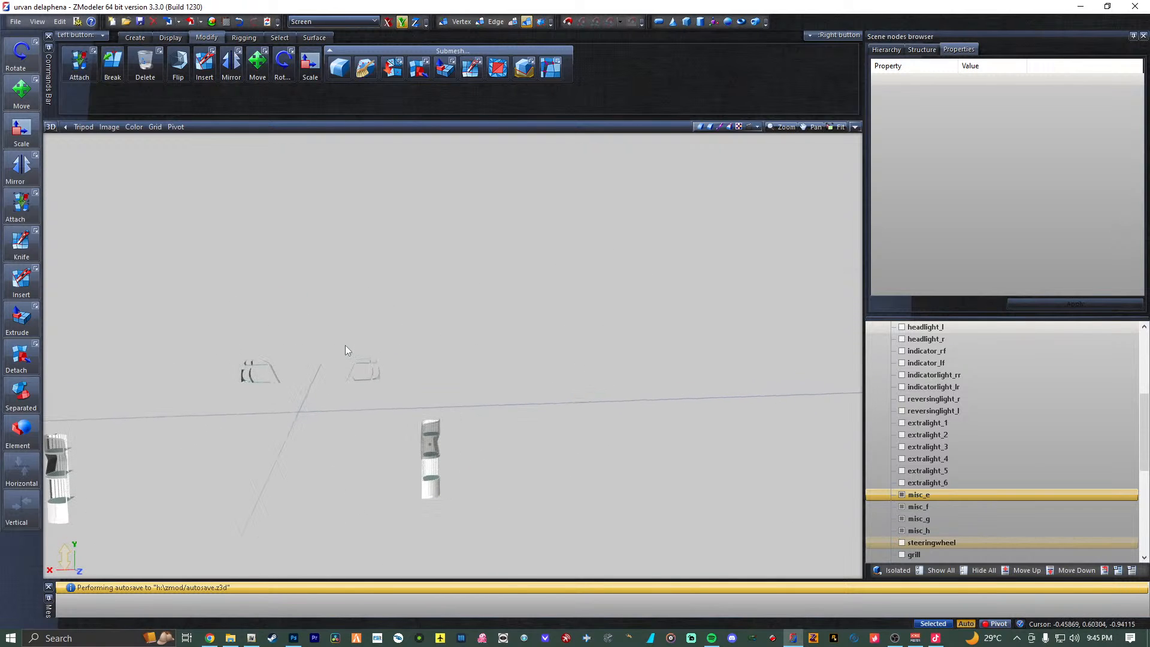
# Show the steeringwheel, grill, dash, chassis_lowlod, chassis [COL], chassis_dummy and wheel_lf nodes to check each part.
pyautogui.click(902, 543)
pyautogui.moveTo(591, 444); pyautogui.dragTo(649, 416, button='middle')
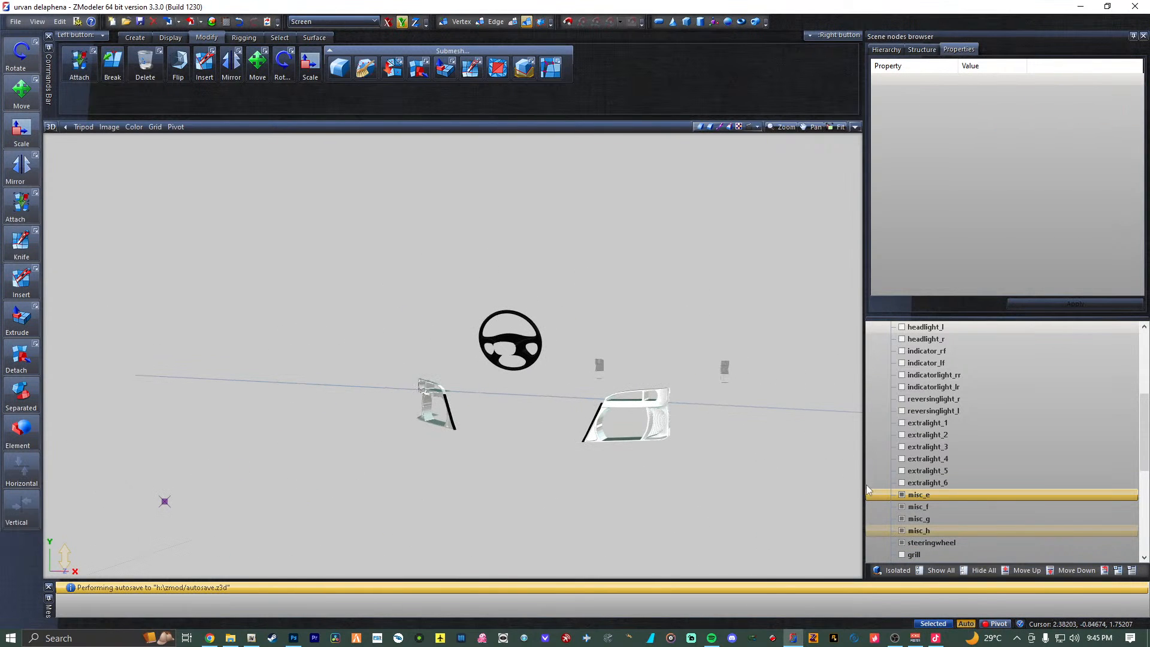
pyautogui.click(902, 555)
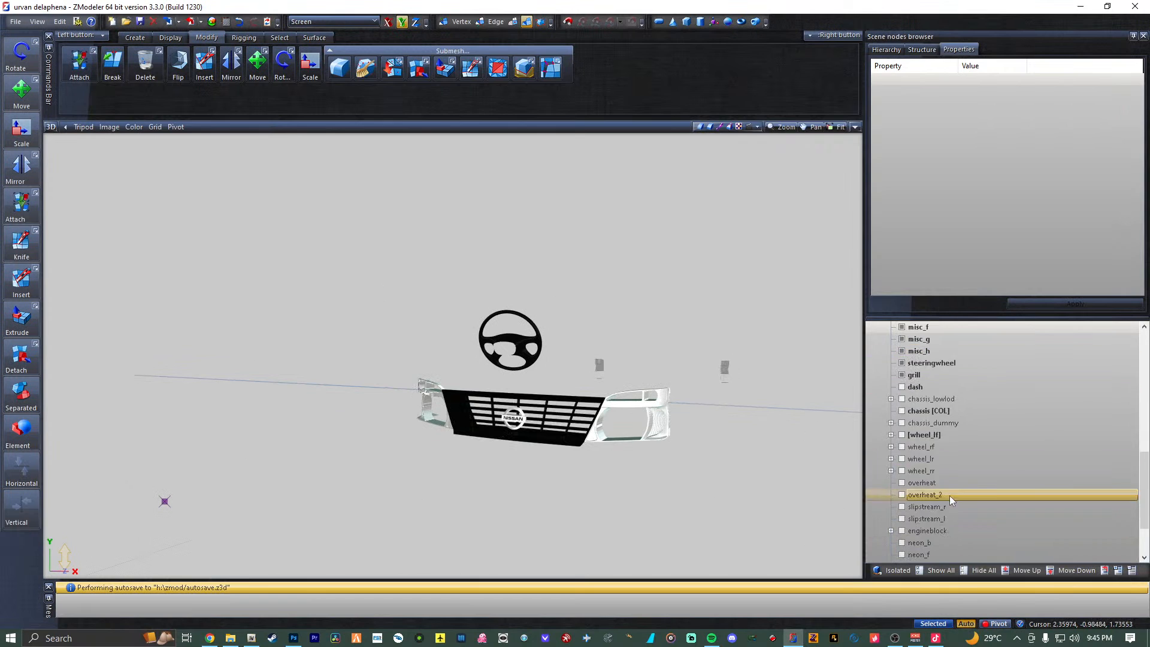
pyautogui.scroll(-4, 988, 480)
pyautogui.click(903, 423)
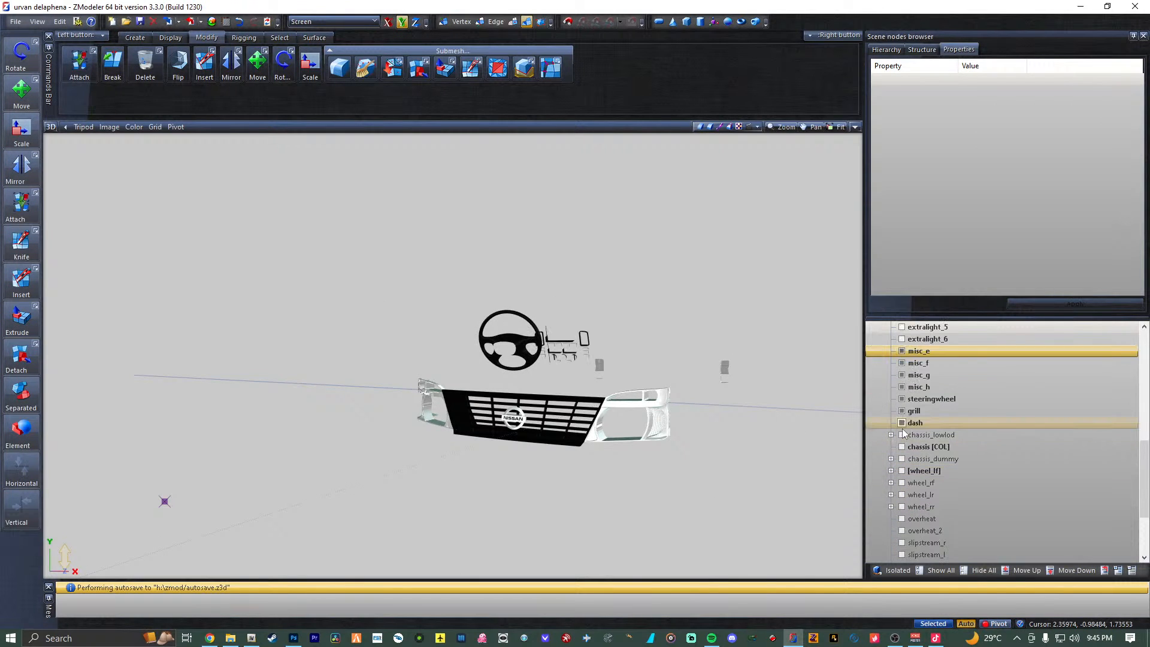
pyautogui.click(903, 435)
pyautogui.click(902, 447)
pyautogui.click(902, 459)
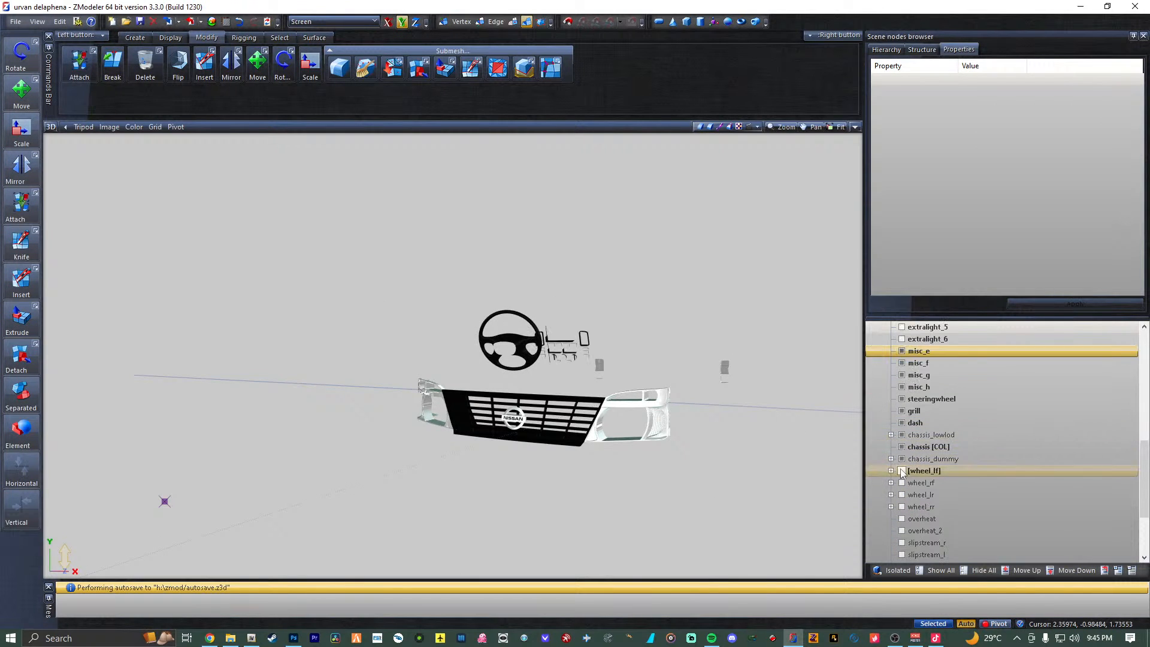
pyautogui.click(902, 471)
# Show the seats and window_rf nodes, and unhide all remaining parts of the van.
pyautogui.scroll(-3, 917, 509)
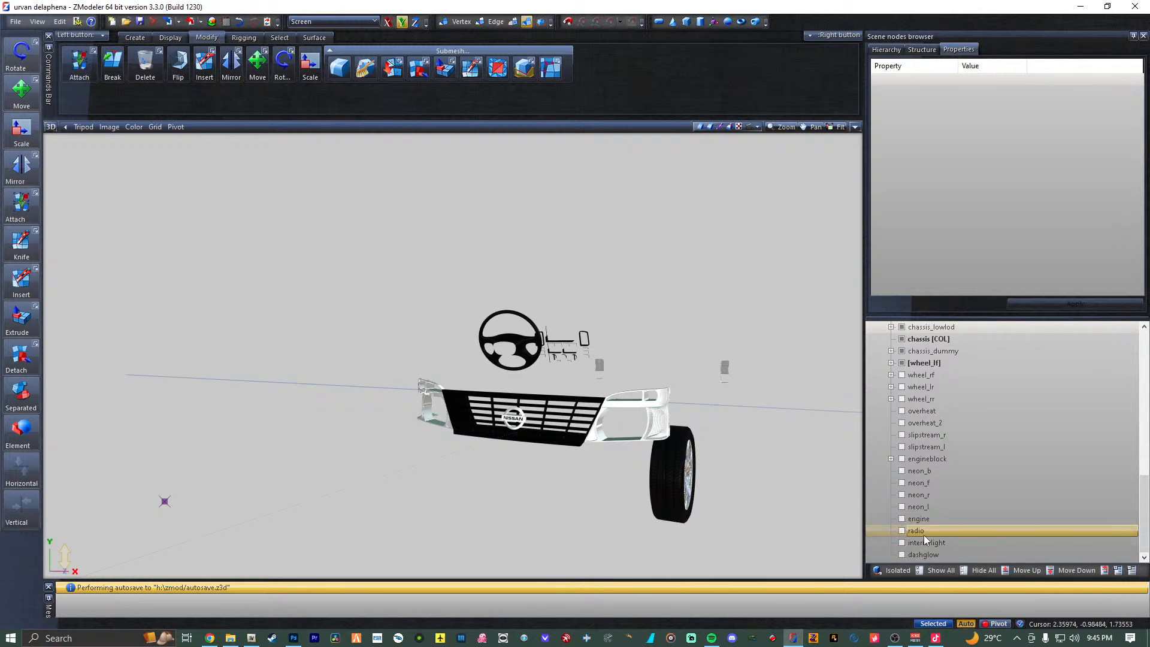
pyautogui.scroll(8, 926, 539)
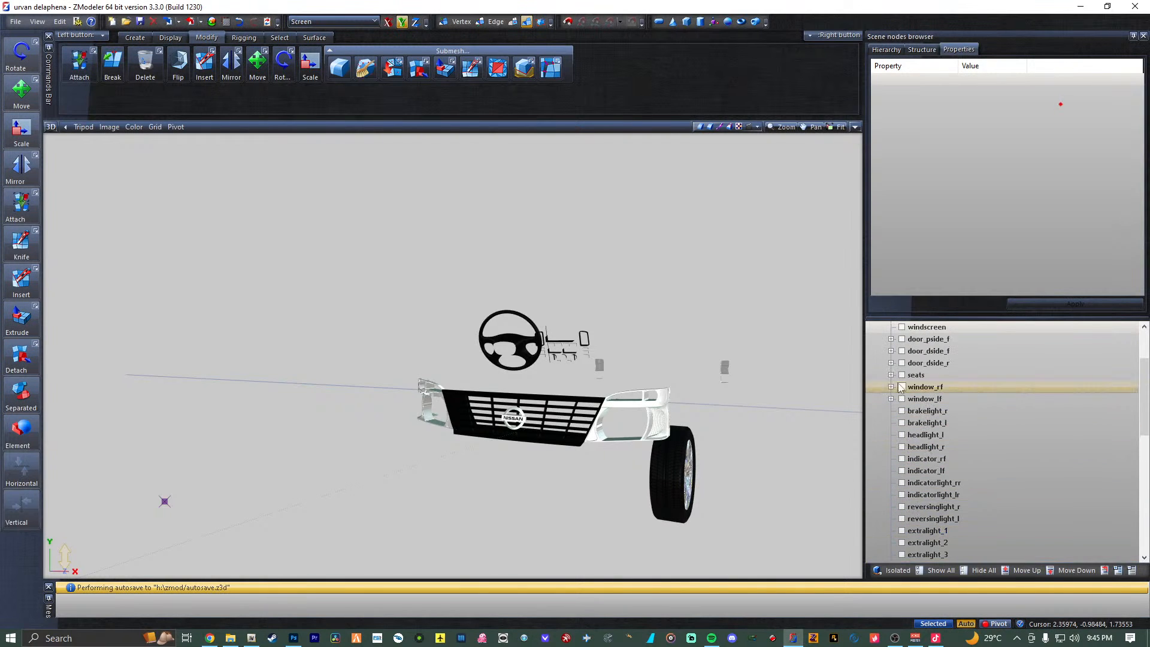
pyautogui.click(902, 375)
pyautogui.click(902, 387)
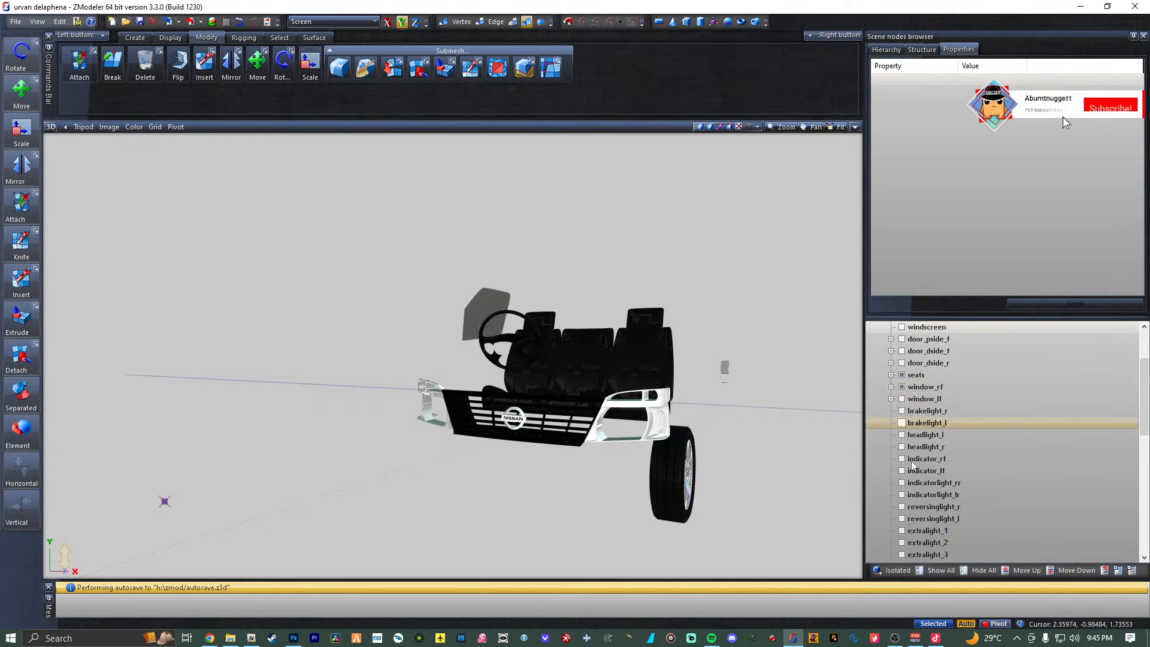
pyautogui.click(937, 571)
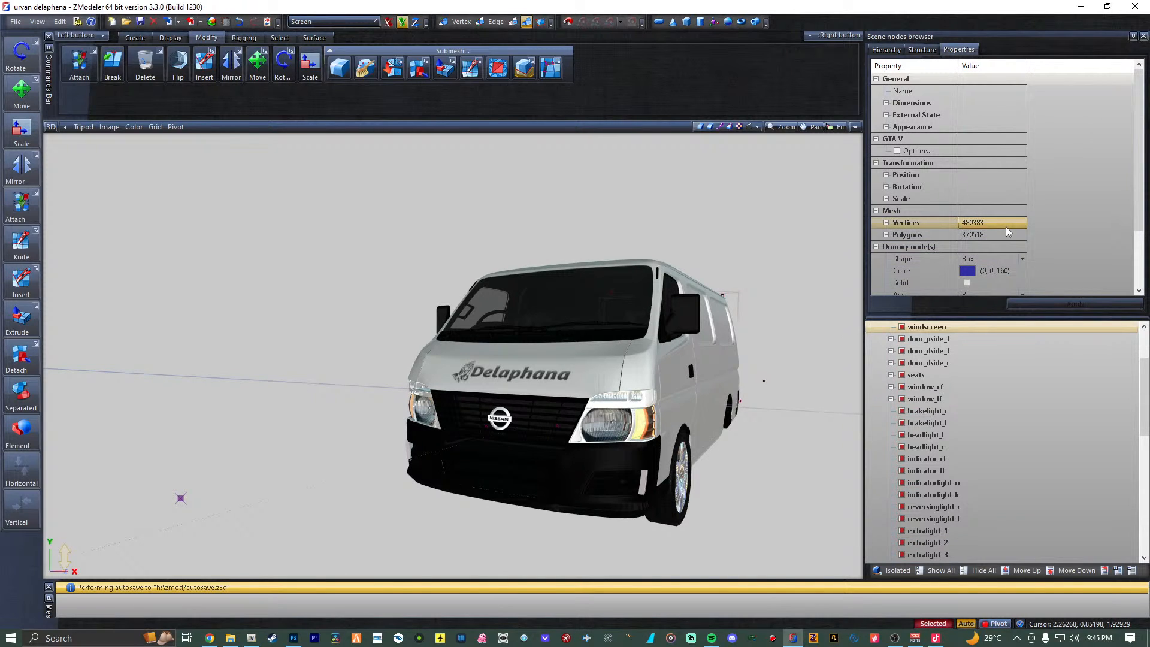
# Export the model as delaphna_hi in the urvan folder, replacing the existing file.
pyautogui.click(191, 23)
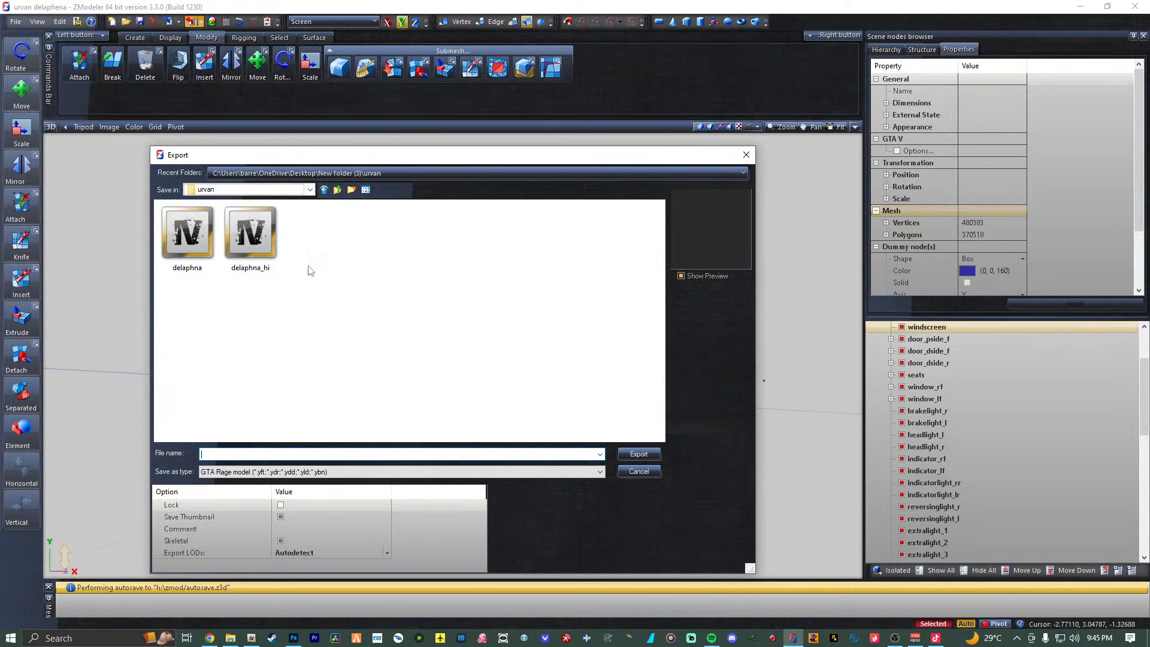
pyautogui.click(250, 235)
pyautogui.click(639, 454)
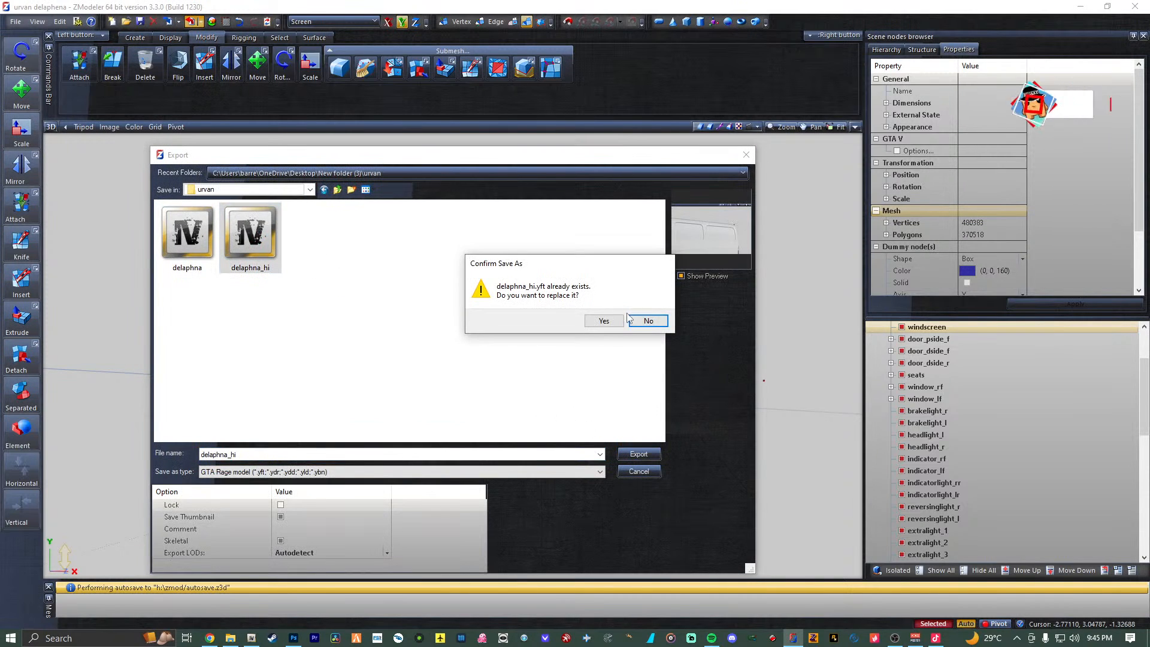
pyautogui.click(605, 320)
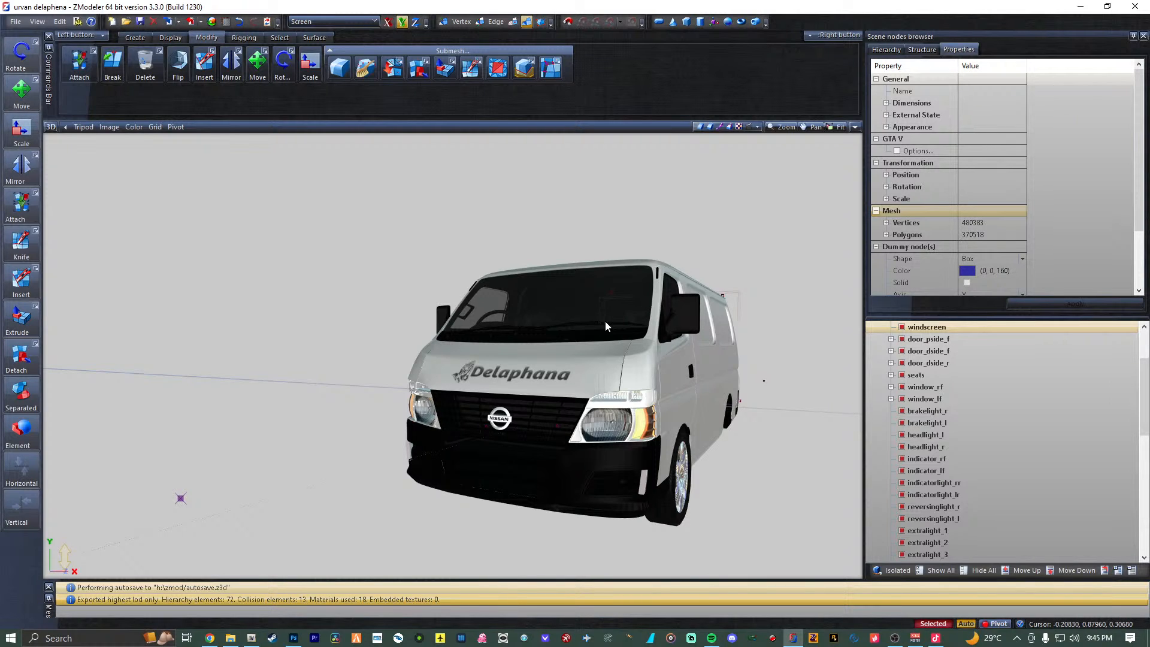
# Switch to OpenIV and check the file sizes inside the axio12 add-on's vehicles.rpf for comparison.
pyautogui.click(252, 638)
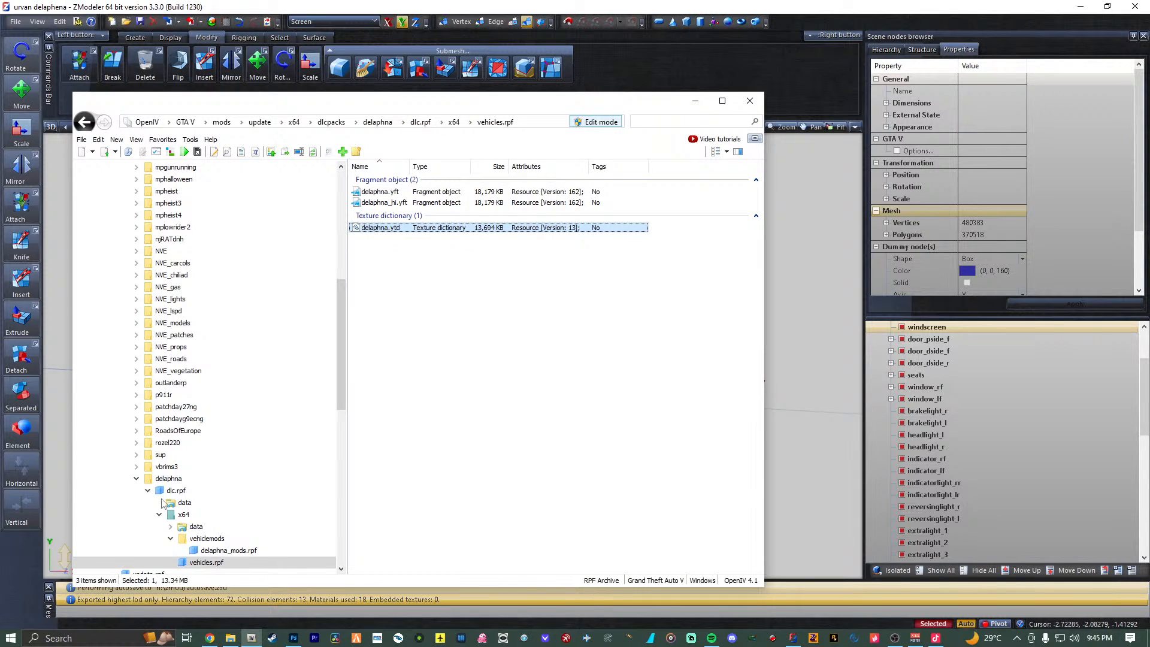
pyautogui.click(136, 480)
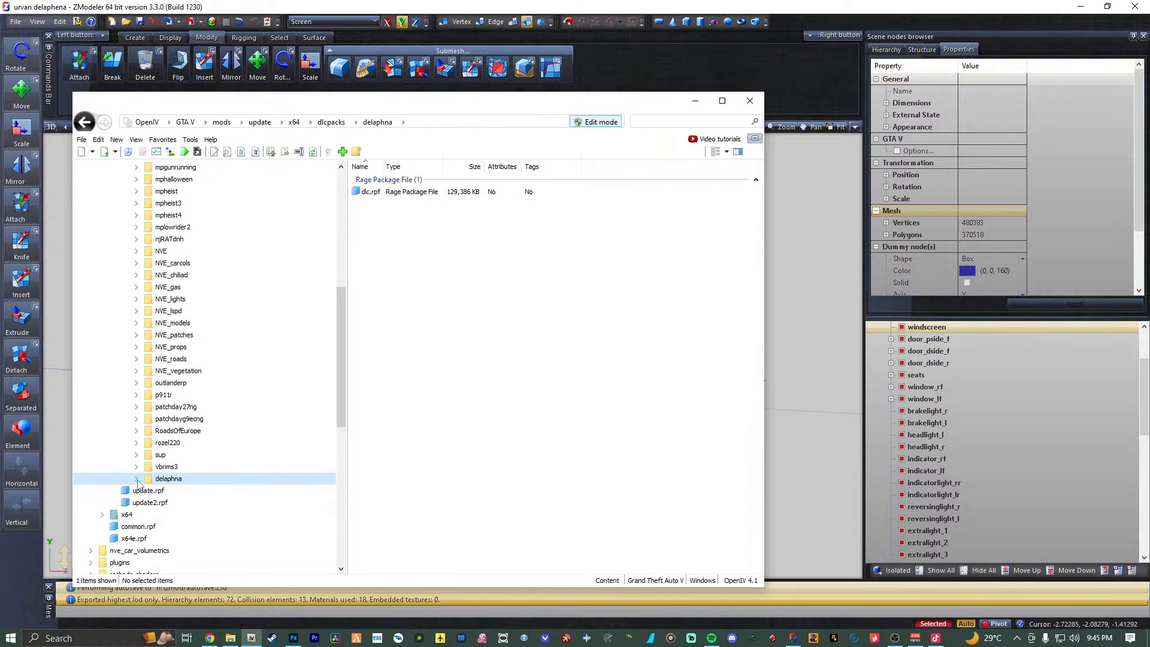
pyautogui.scroll(8, 173, 384)
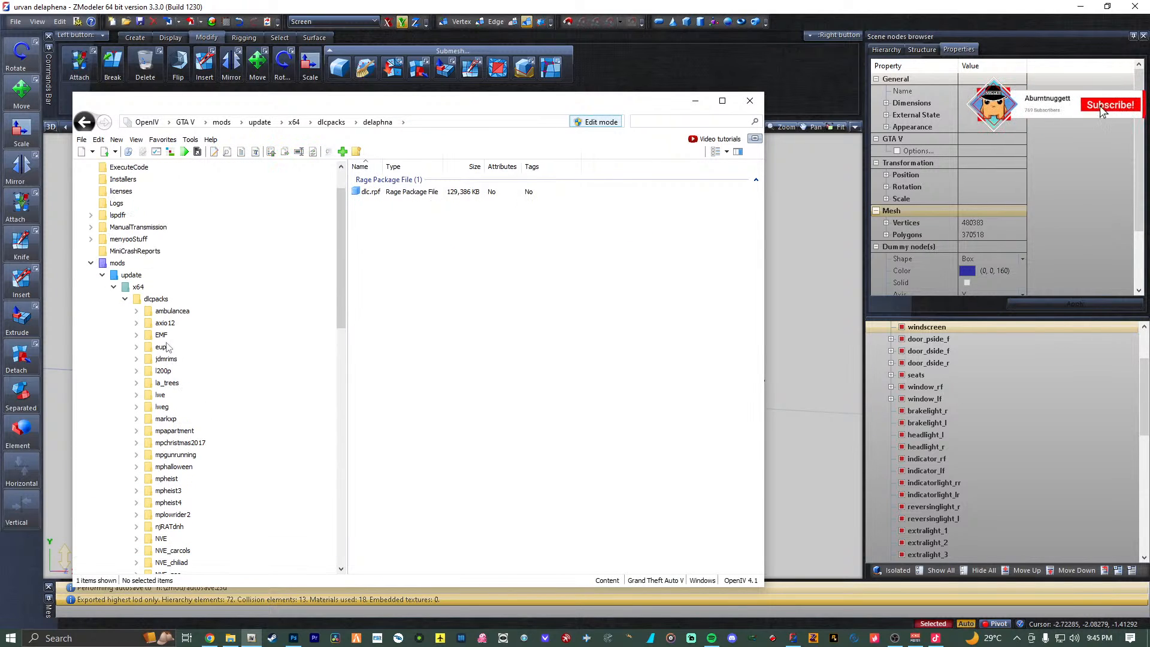
pyautogui.click(166, 324)
pyautogui.click(137, 323)
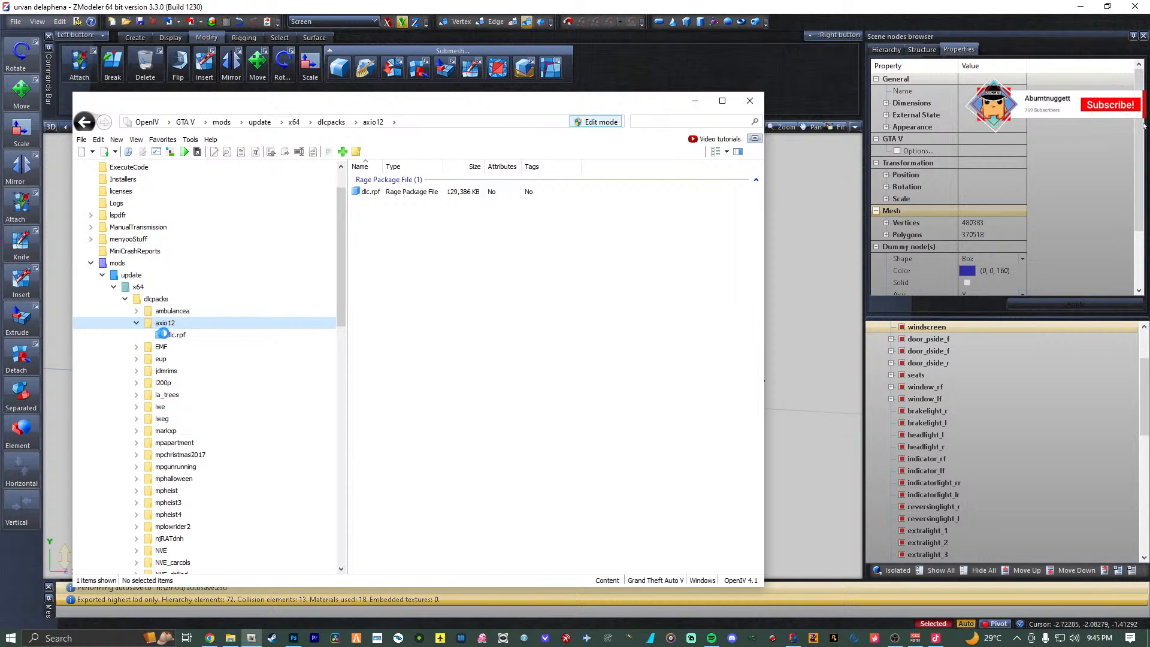
pyautogui.doubleClick(385, 202)
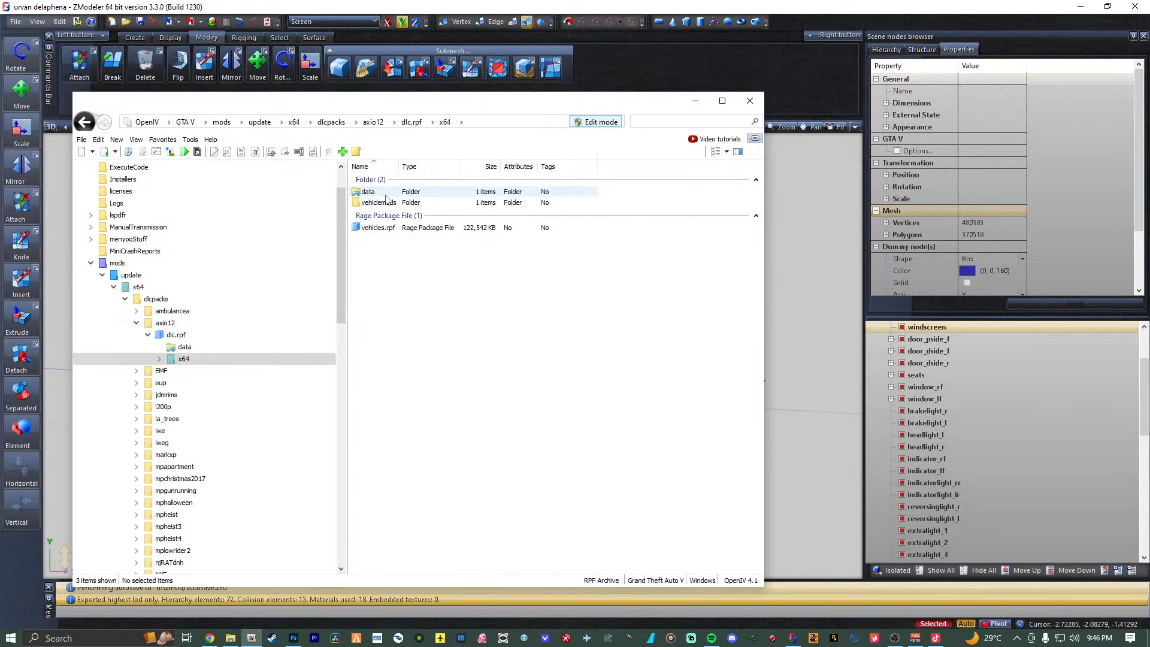
pyautogui.doubleClick(386, 228)
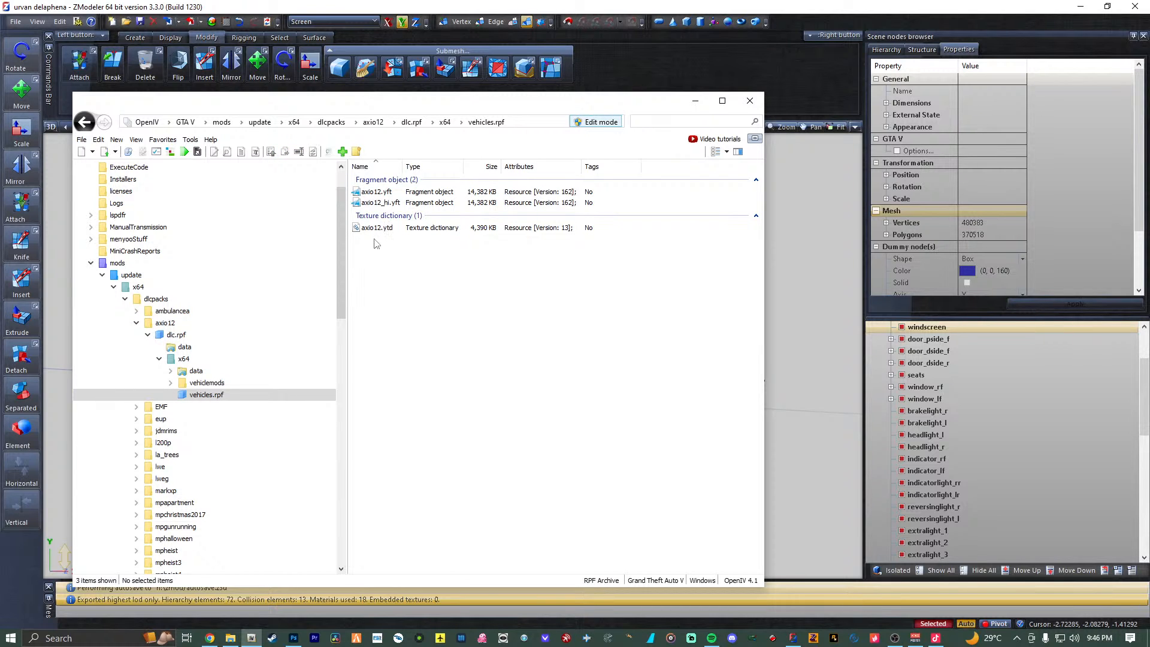
pyautogui.click(695, 101)
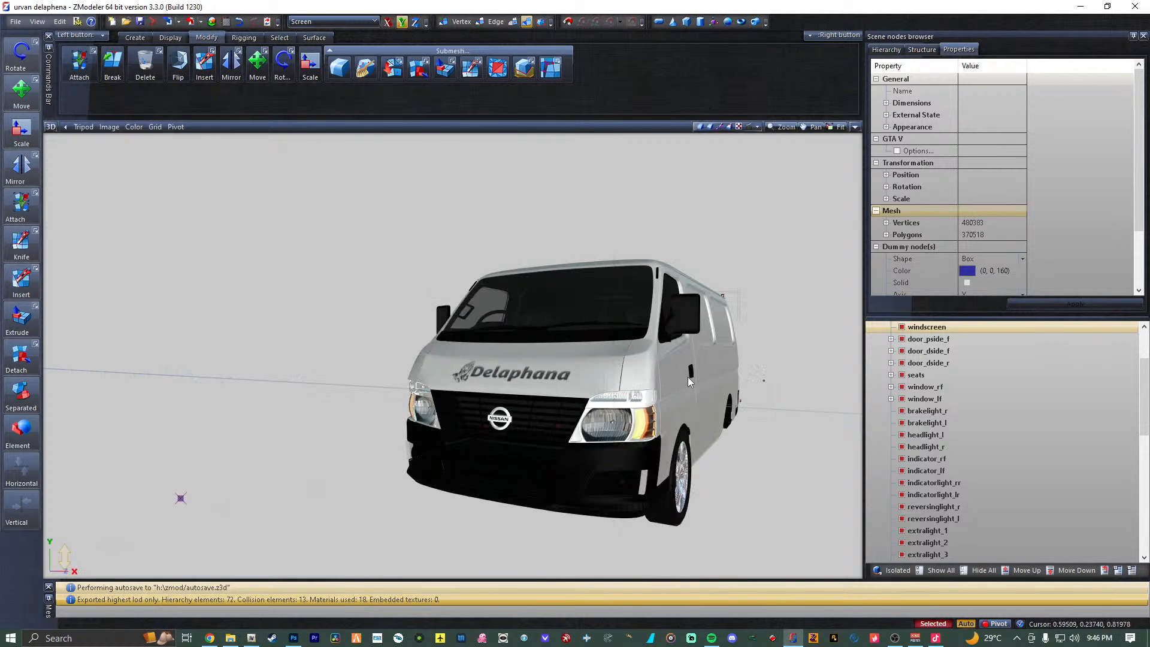
# View the van from behind, then hide everything except misc_e, misc_f, misc_g and misc_h.
pyautogui.moveTo(687, 376); pyautogui.dragTo(634, 373, button='middle')
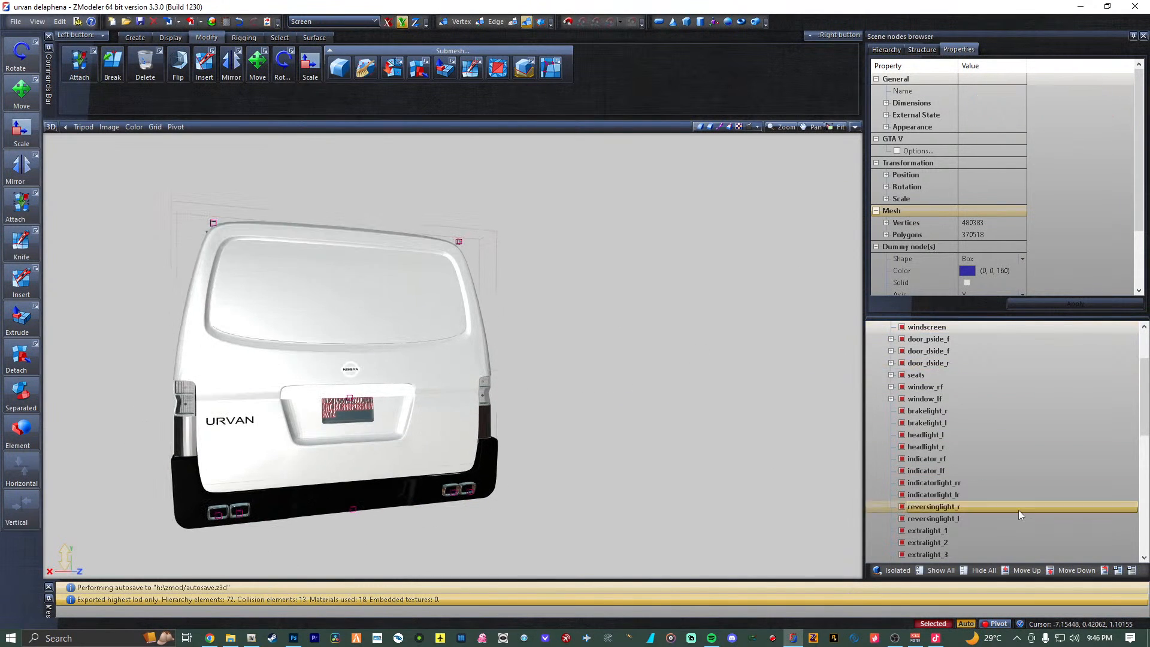
pyautogui.click(979, 570)
pyautogui.scroll(-4, 934, 492)
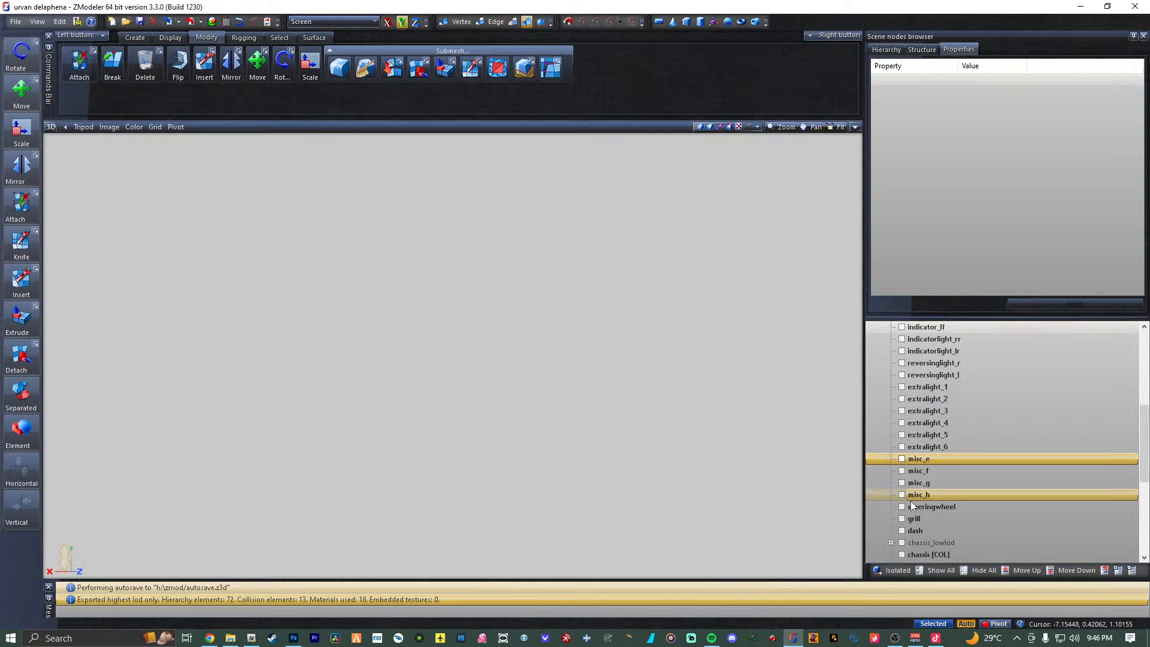
pyautogui.click(902, 495)
pyautogui.click(901, 483)
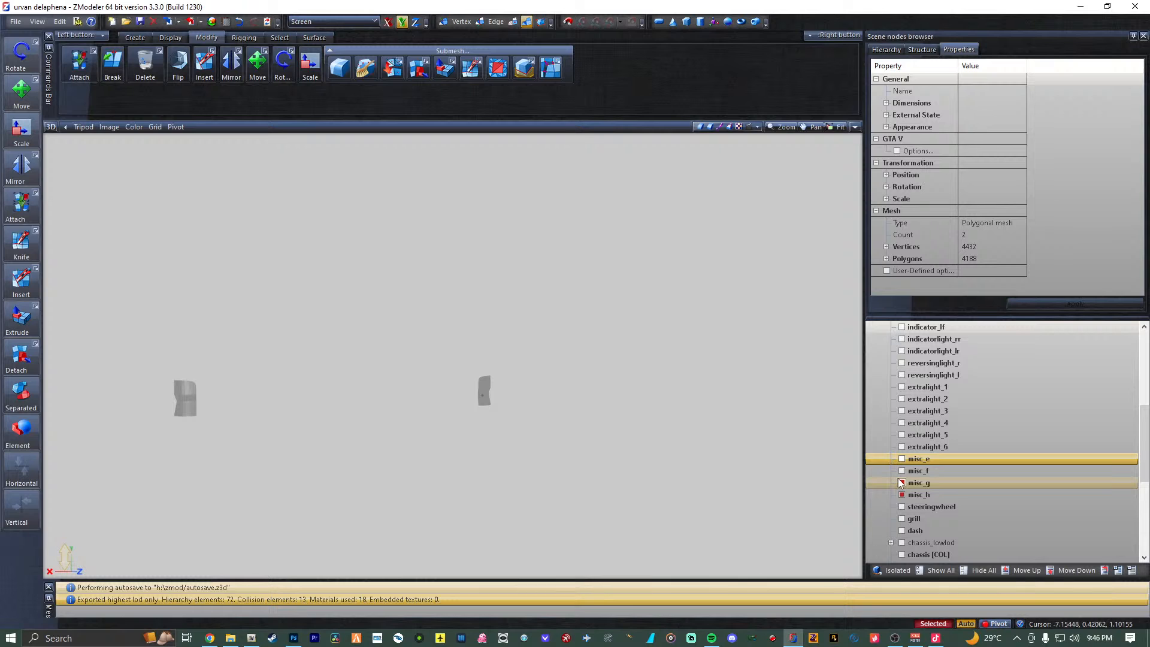
pyautogui.click(901, 471)
pyautogui.click(902, 460)
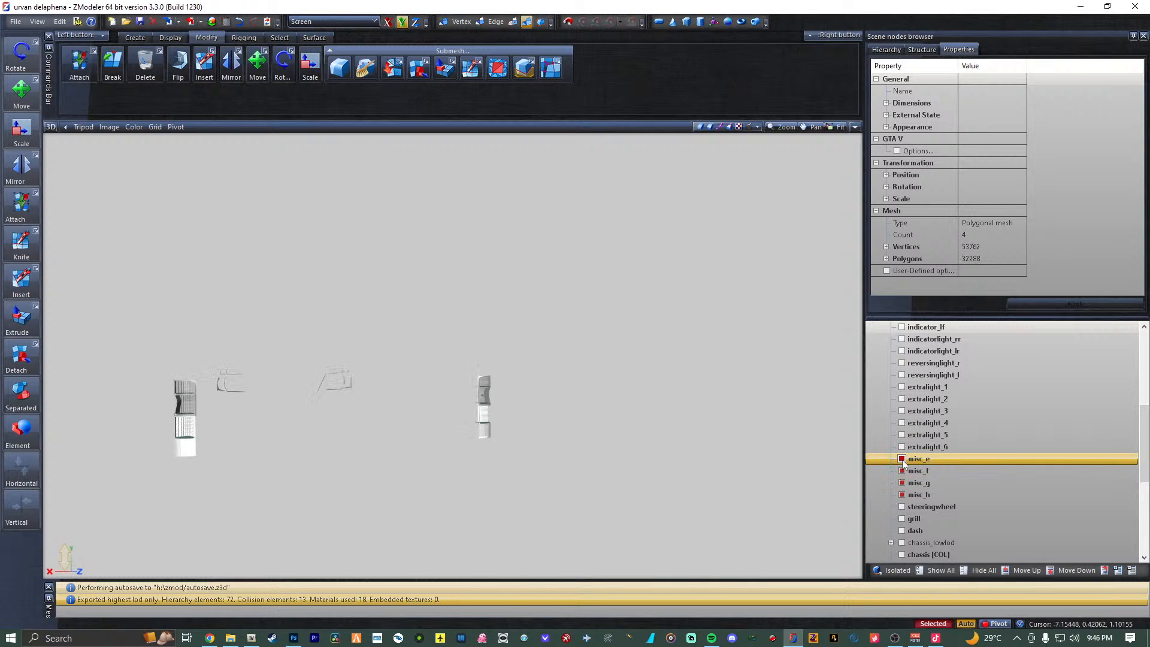
# Toggle the visibility of misc_e to misc_h individually to identify each part, leaving all four hidden.
pyautogui.click(903, 460)
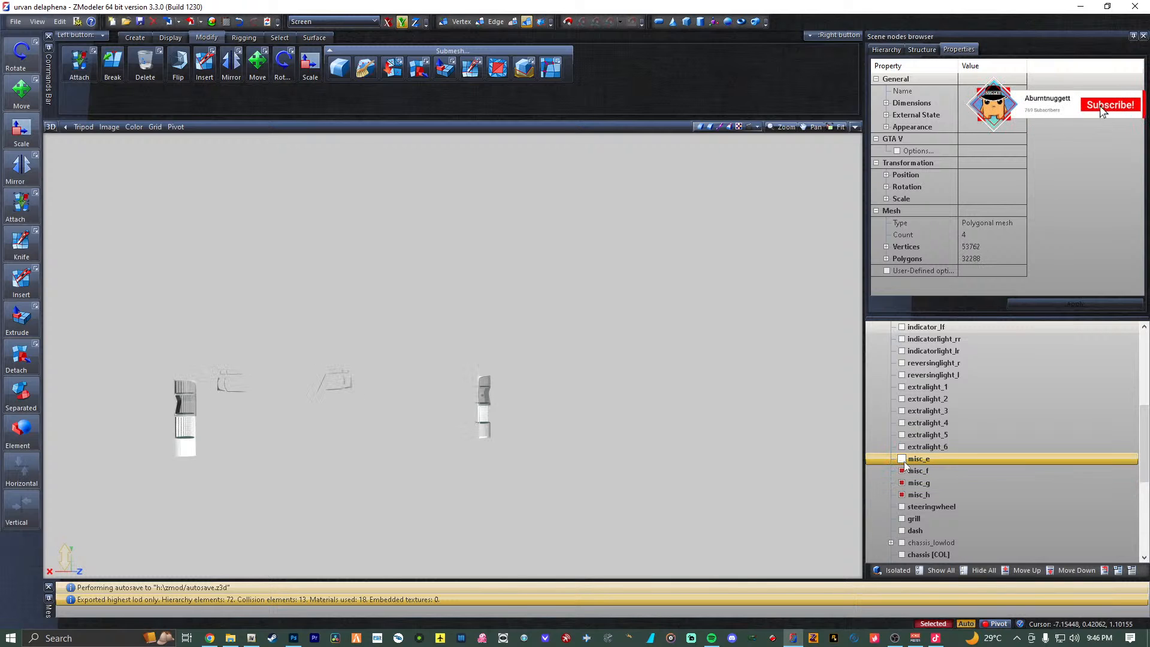
pyautogui.click(902, 495)
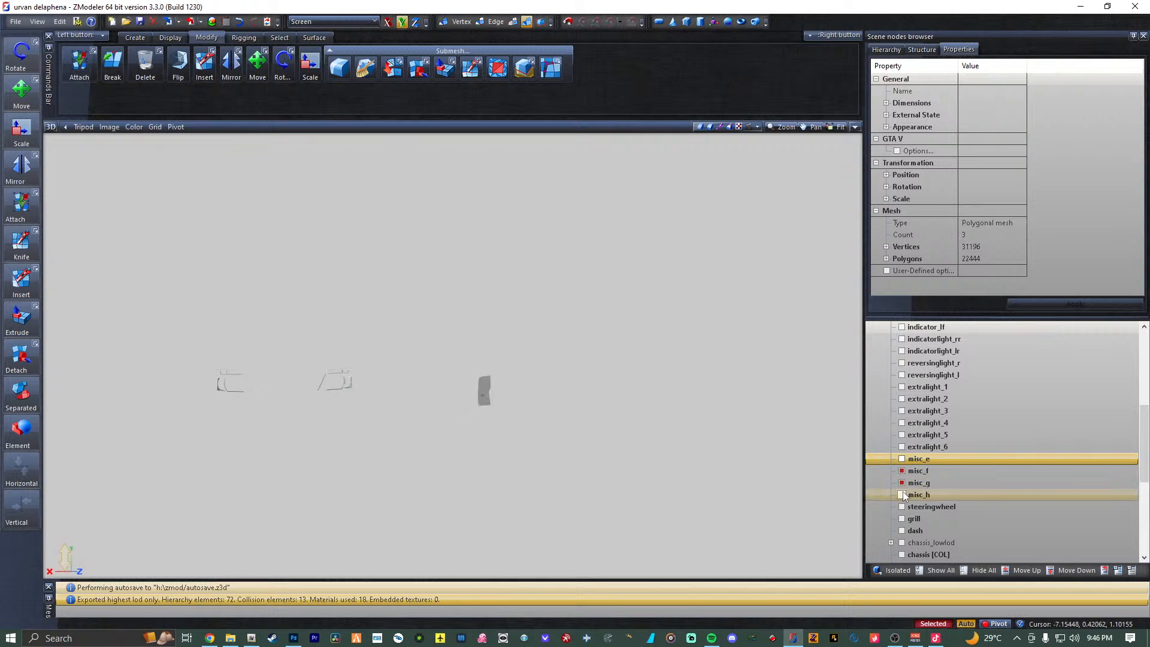
pyautogui.click(903, 470)
pyautogui.click(902, 494)
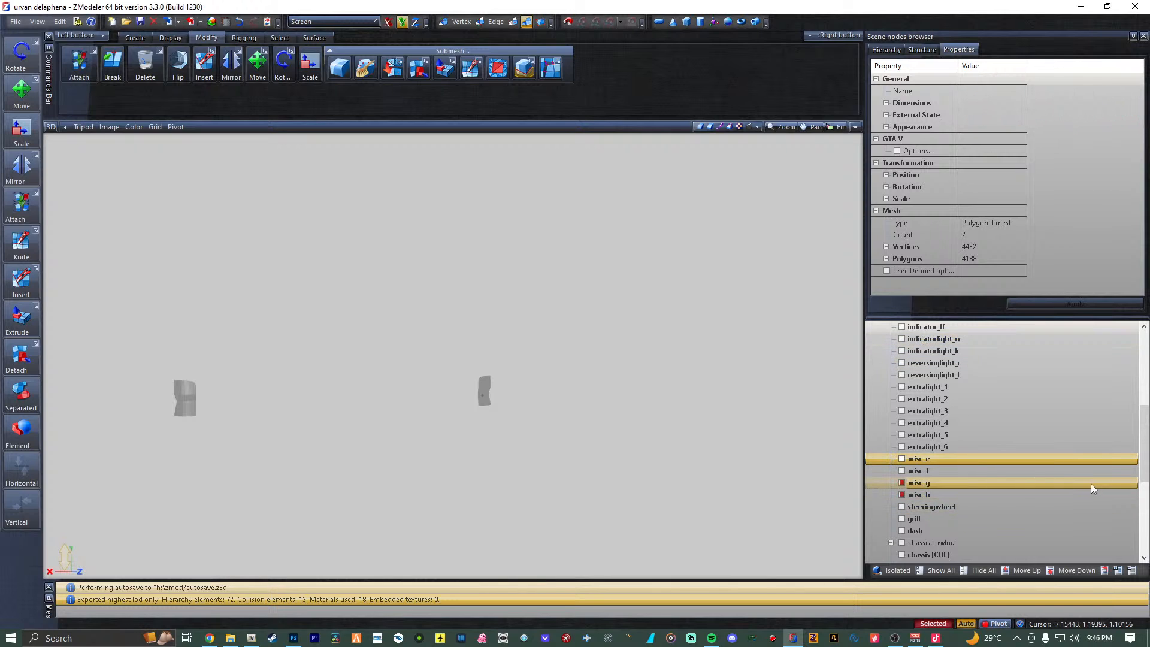
pyautogui.click(902, 483)
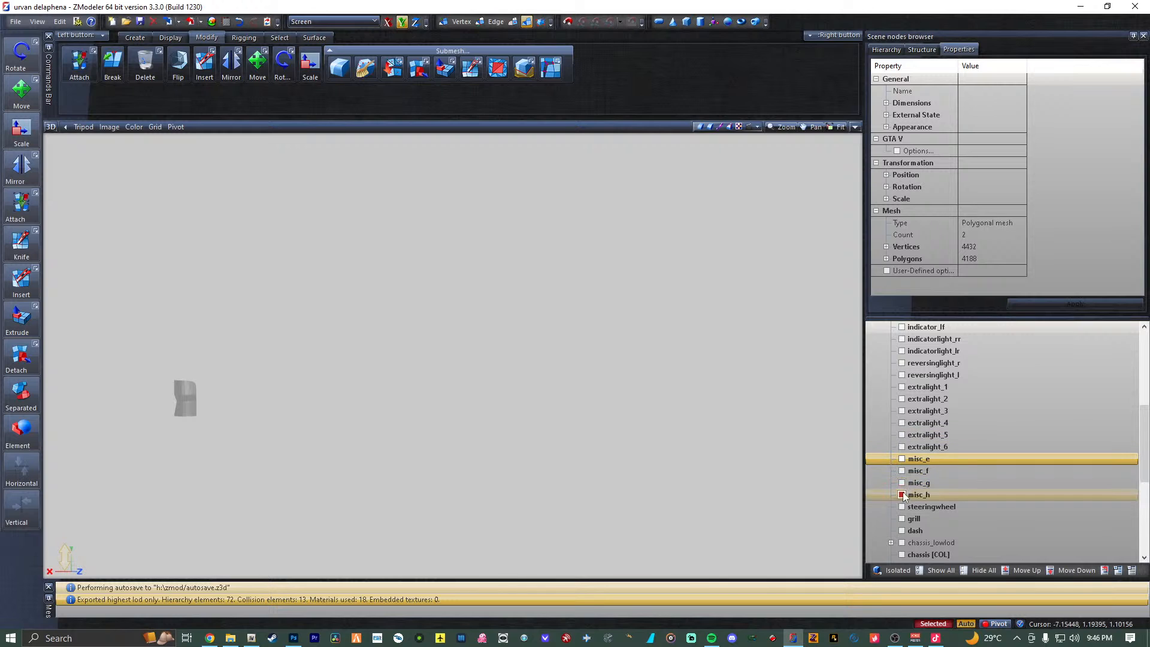
pyautogui.click(902, 495)
# Show extralight_1 through extralight_6 and inspect them from the front.
pyautogui.click(901, 447)
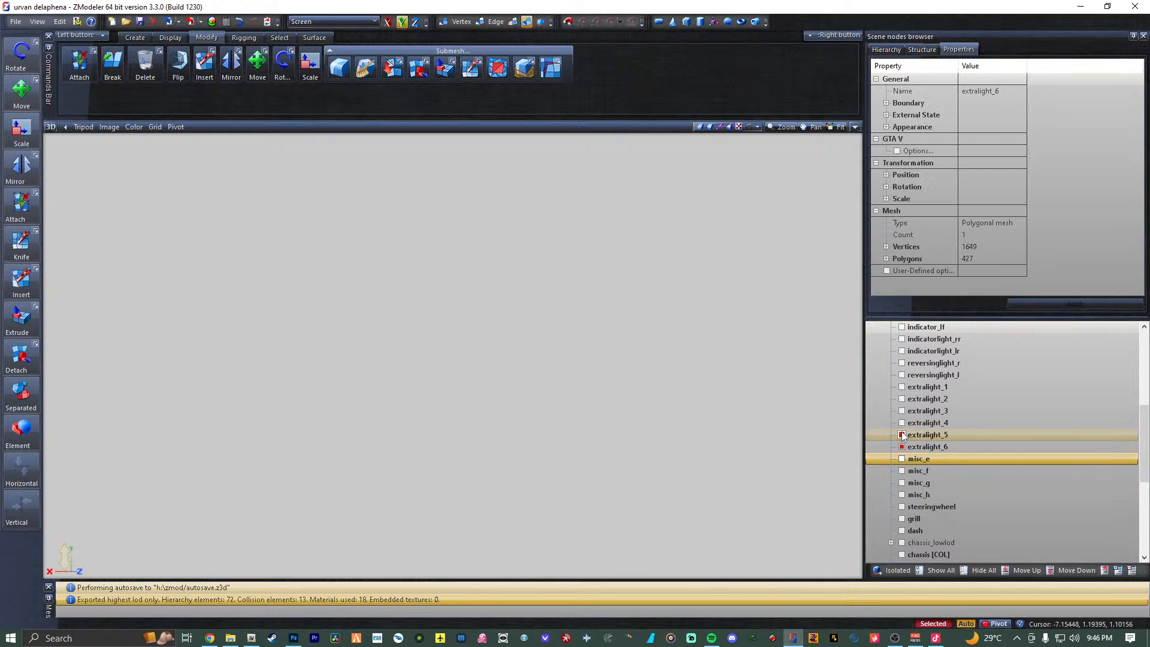
pyautogui.click(902, 434)
pyautogui.click(902, 423)
pyautogui.click(902, 411)
pyautogui.click(902, 399)
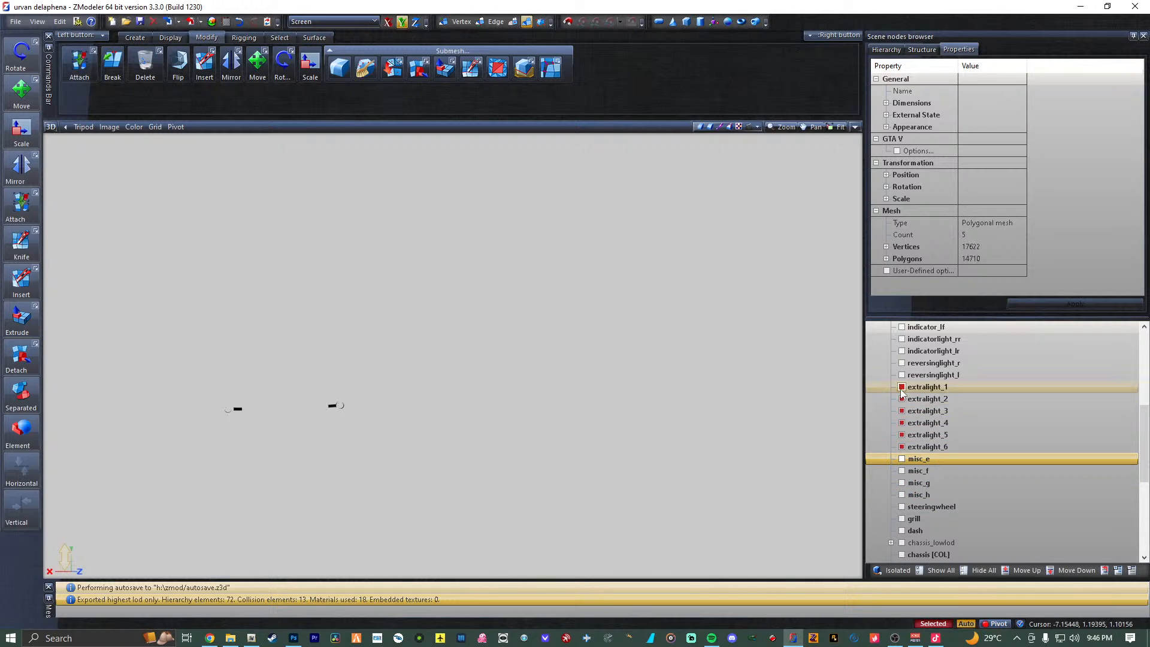
pyautogui.click(901, 387)
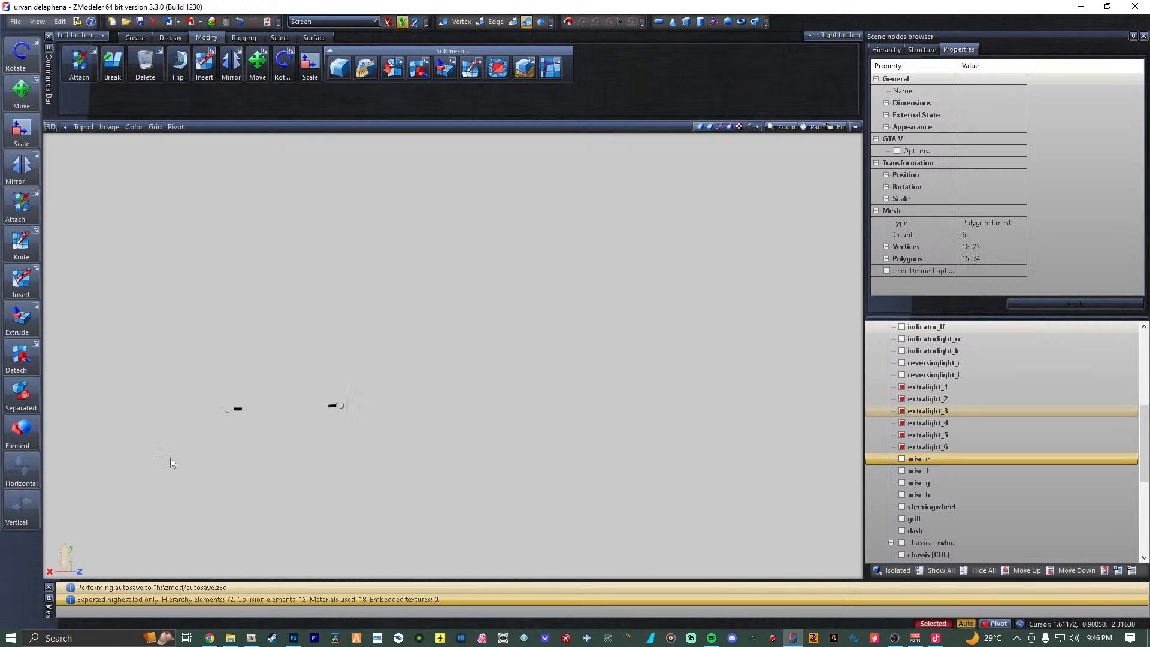
pyautogui.moveTo(171, 459); pyautogui.dragTo(617, 426, button='middle')
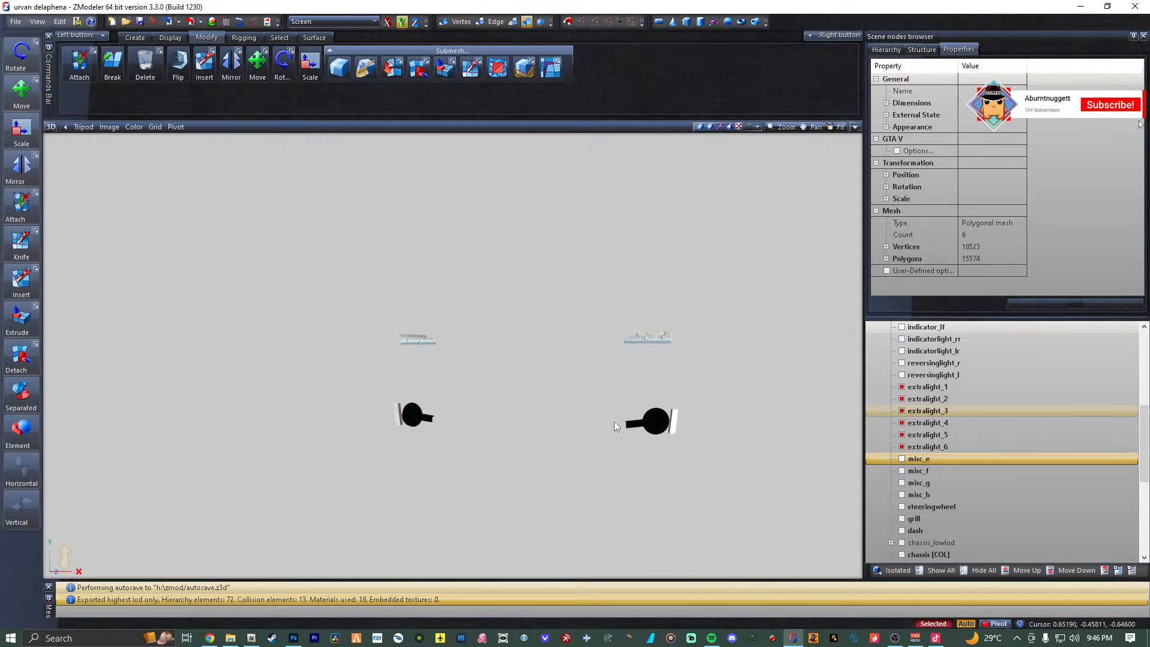
# Show all parts of the van and rename the delaphna_hi root node to delaphna.
pyautogui.click(987, 572)
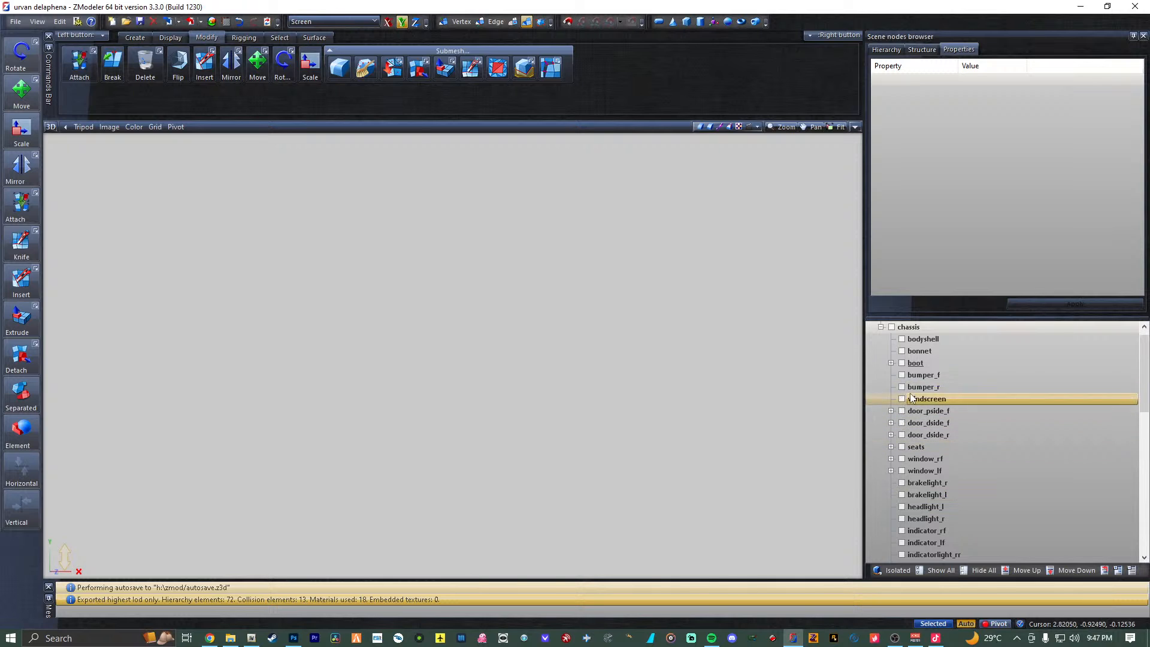
pyautogui.scroll(1, 910, 392)
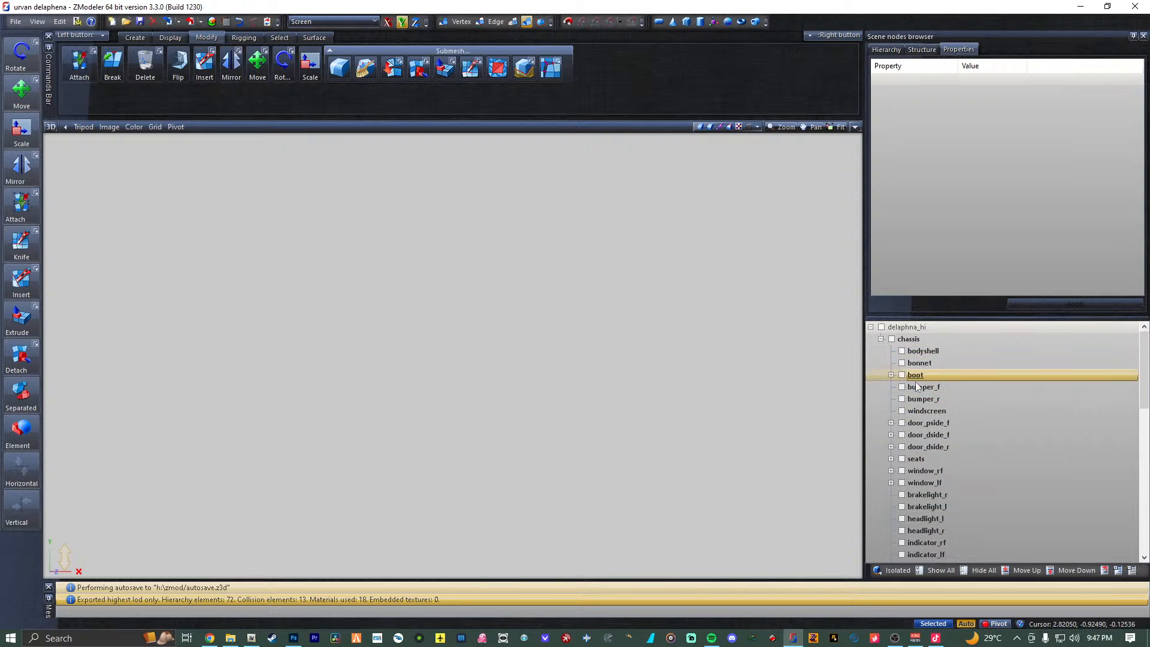
pyautogui.click(941, 571)
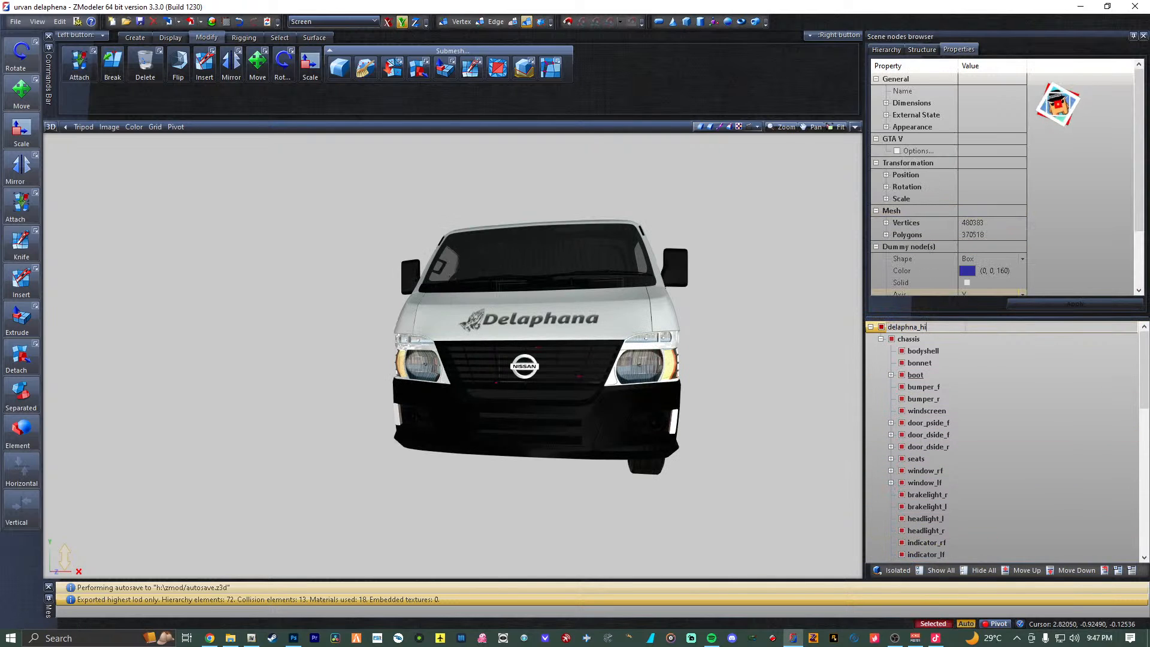
pyautogui.press('Return')
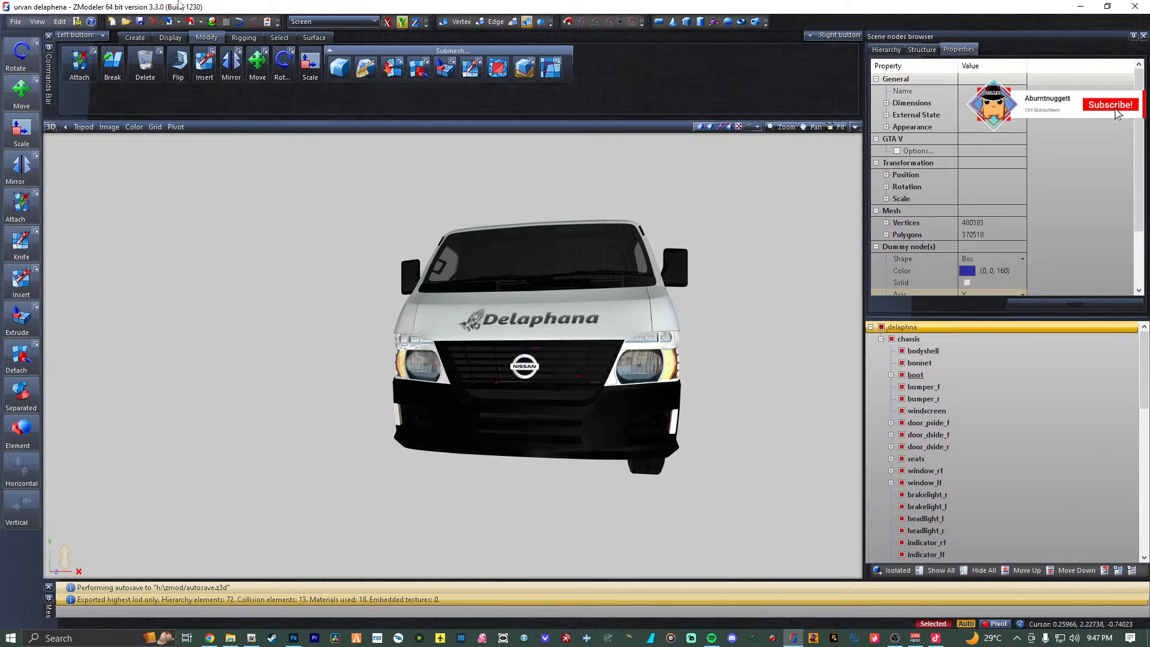
# Export the model as delaphna in the urvan folder, replacing the existing file.
pyautogui.click(191, 21)
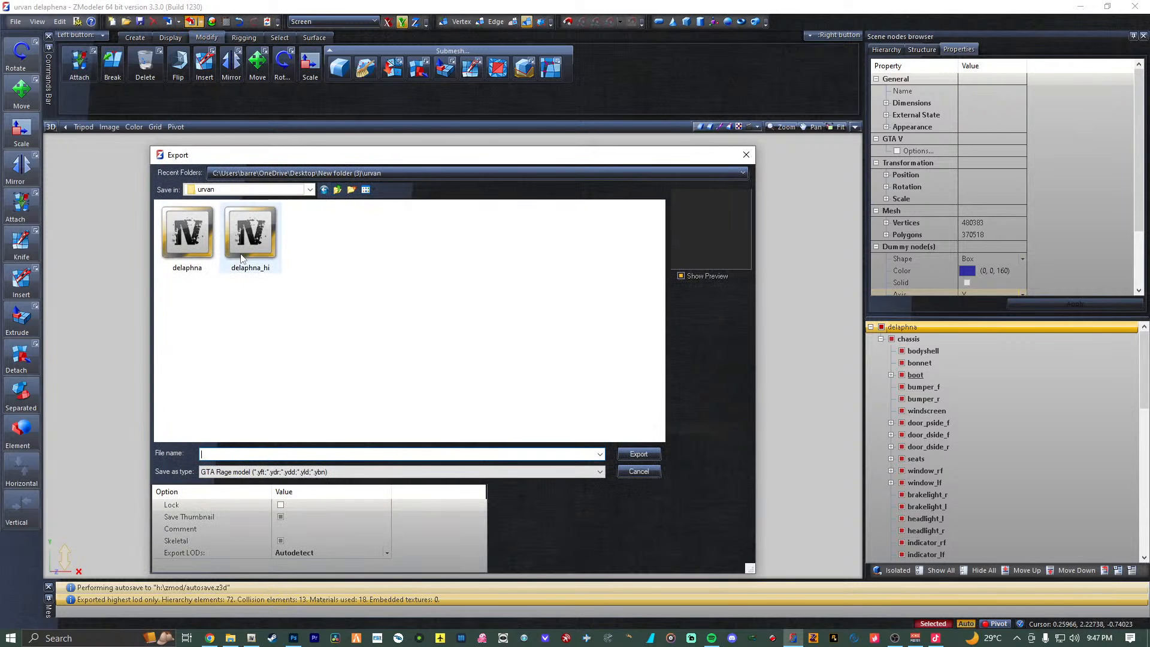
pyautogui.click(221, 250)
pyautogui.click(207, 251)
pyautogui.click(639, 454)
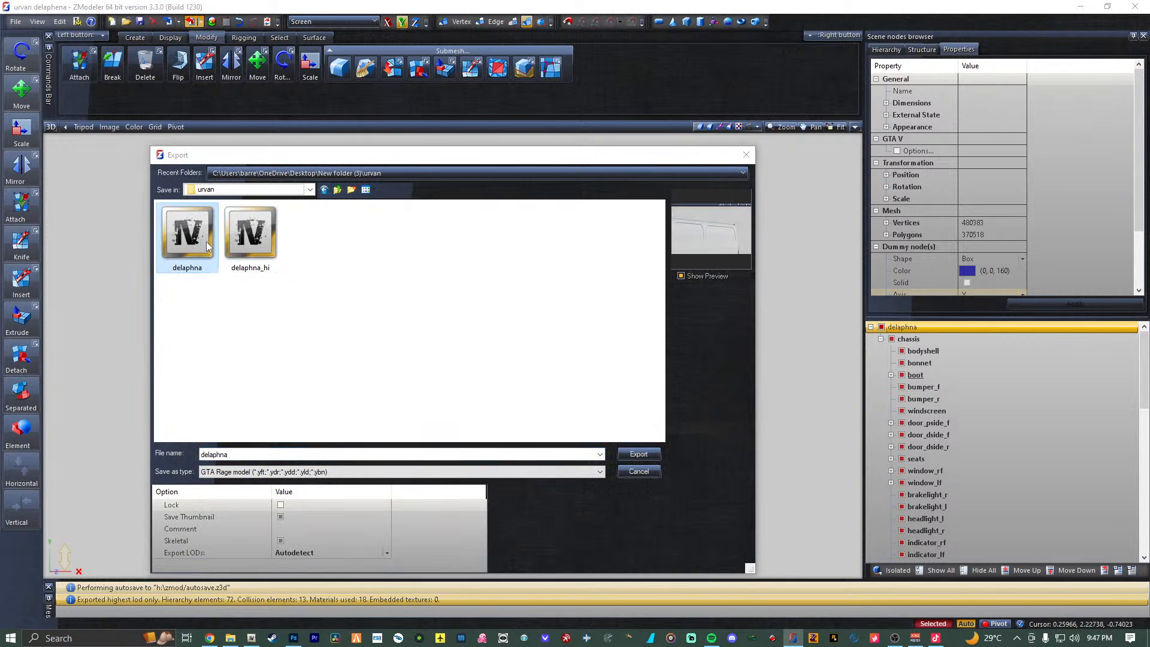
pyautogui.click(603, 321)
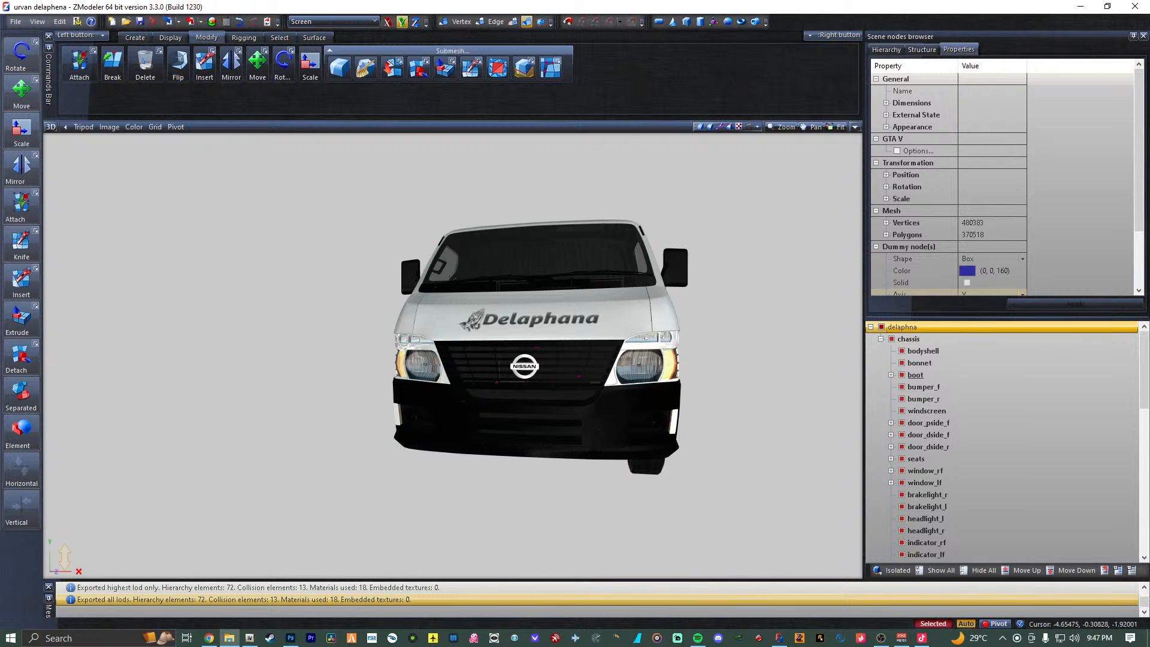
# Switch to OpenIV and preview axio12.yft from the axio12 add-on's vehicles.rpf to check its polygon count.
pyautogui.click(249, 638)
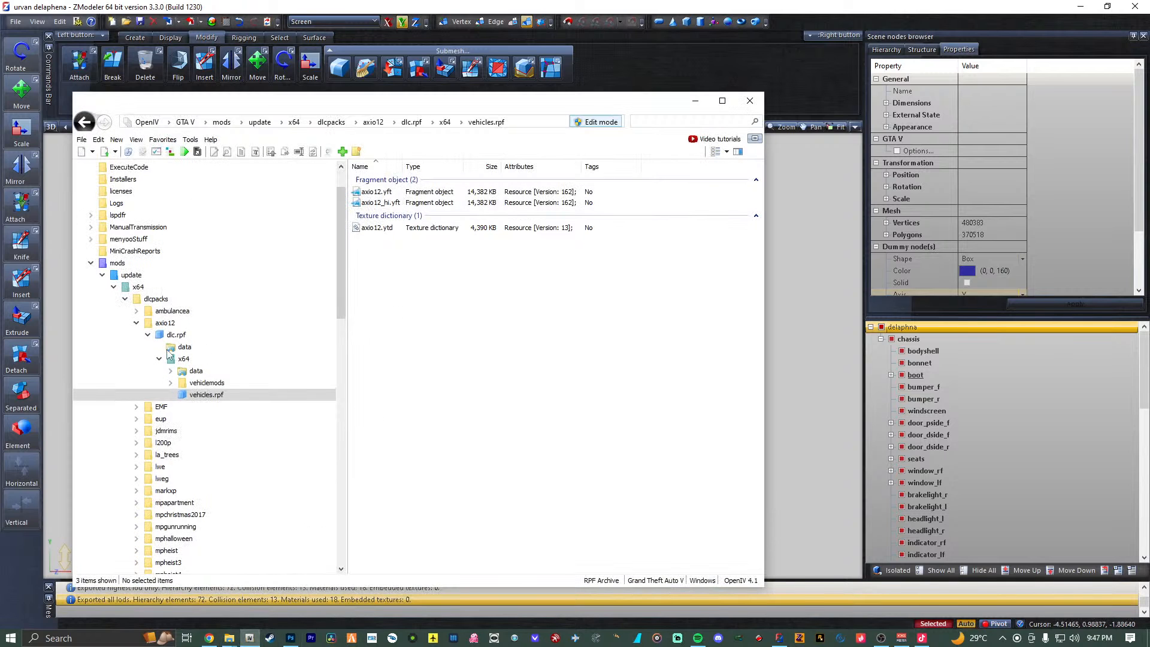
pyautogui.click(137, 326)
pyautogui.scroll(-7, 150, 461)
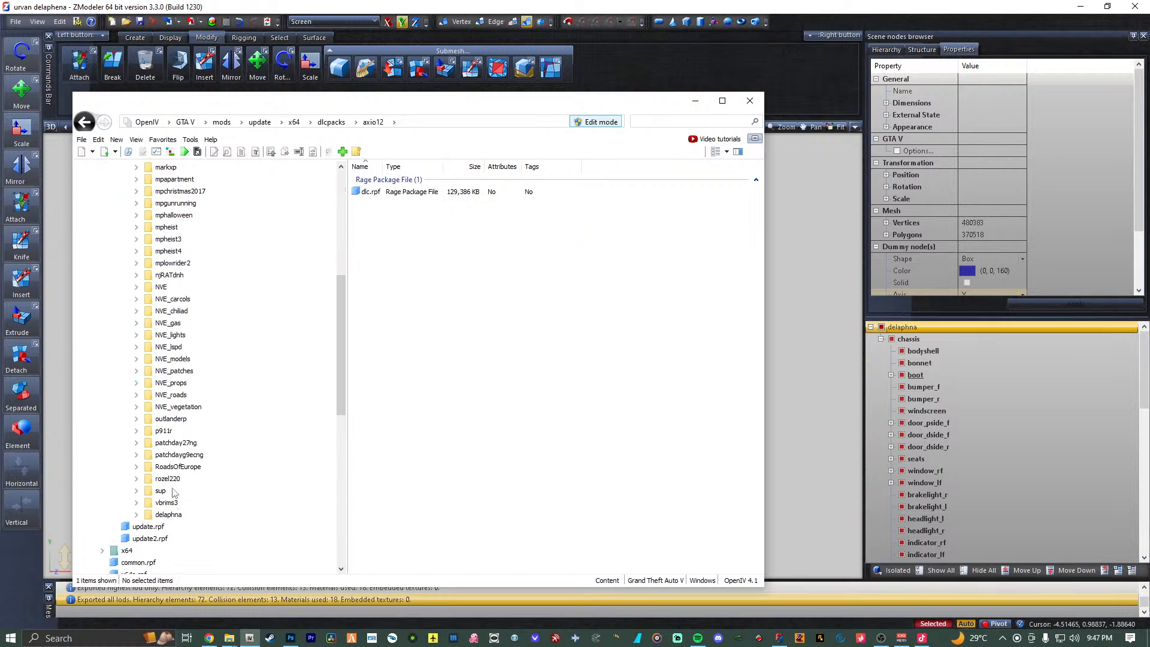
pyautogui.scroll(5, 178, 450)
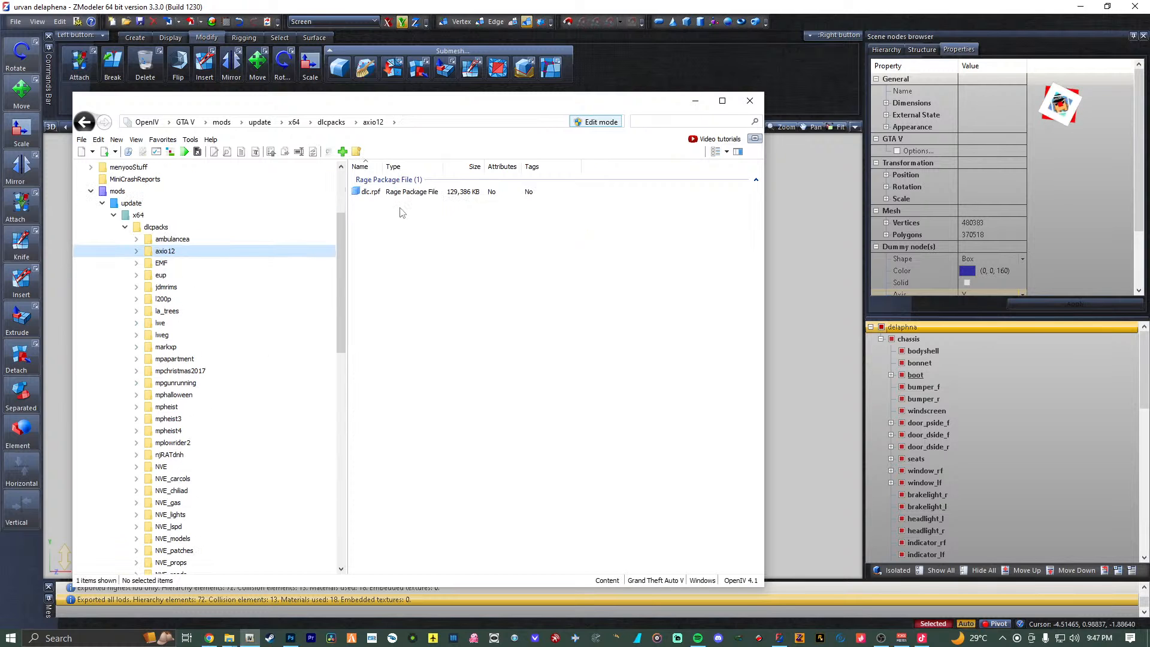
pyautogui.doubleClick(408, 192)
pyautogui.doubleClick(384, 202)
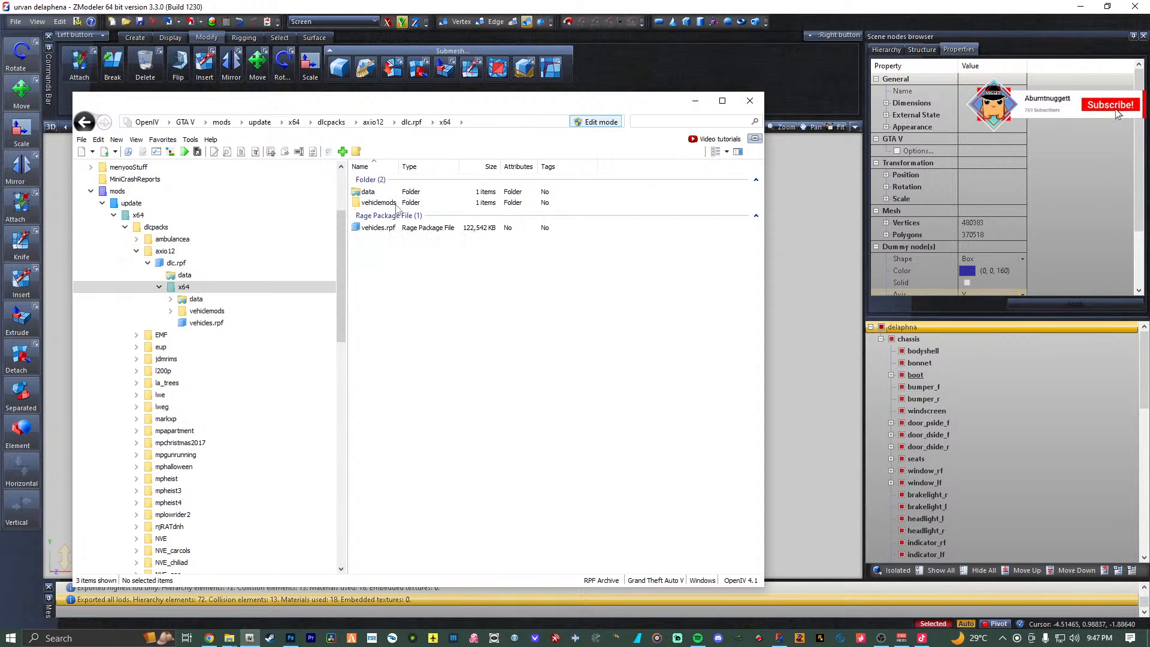
pyautogui.doubleClick(378, 228)
pyautogui.doubleClick(395, 191)
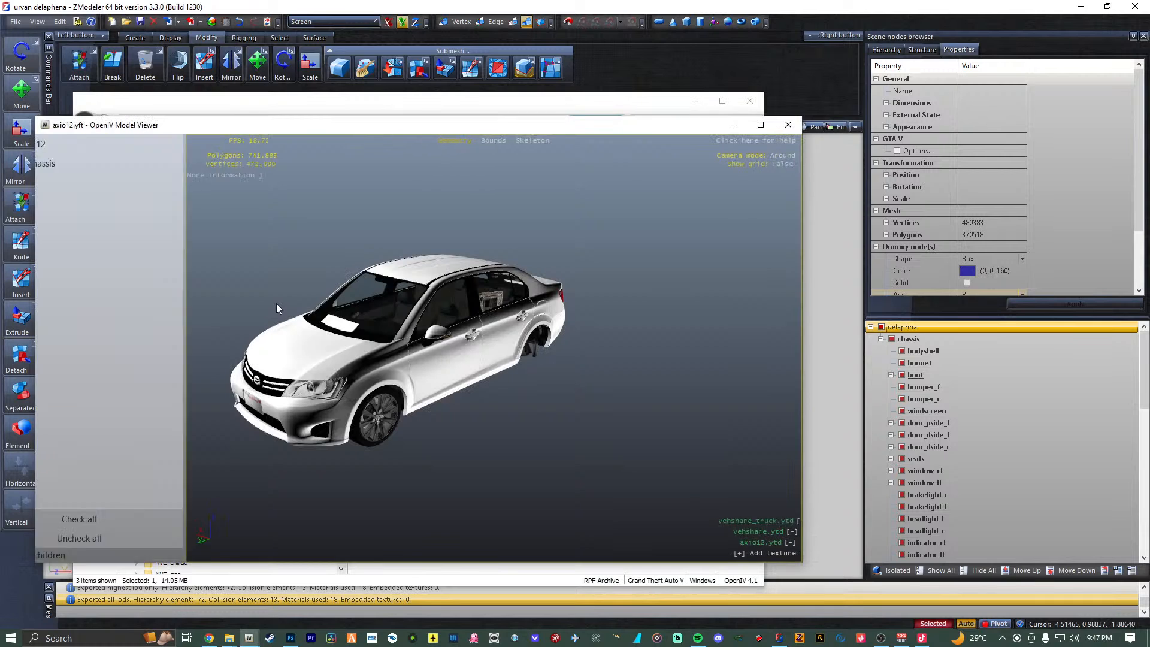
pyautogui.click(788, 125)
pyautogui.click(137, 251)
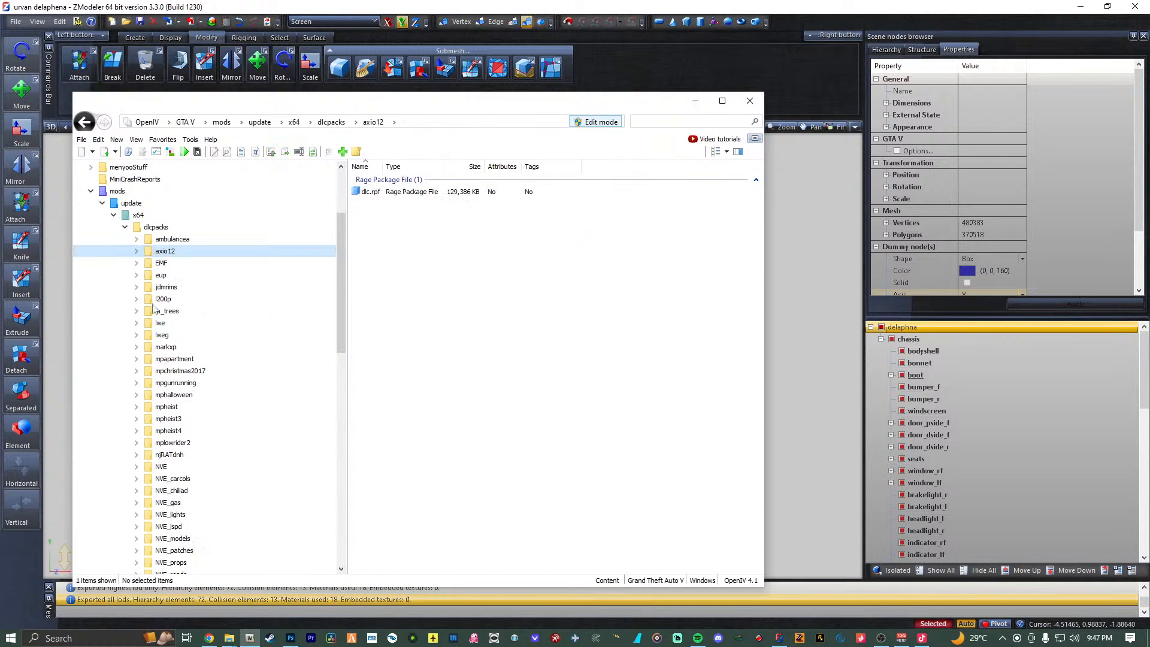
# Replace delaphna.yft and delaphna_hi.yft in the delaphna add-on's vehicles.rpf with the re-exported model files.
pyautogui.scroll(-6, 180, 382)
pyautogui.click(165, 479)
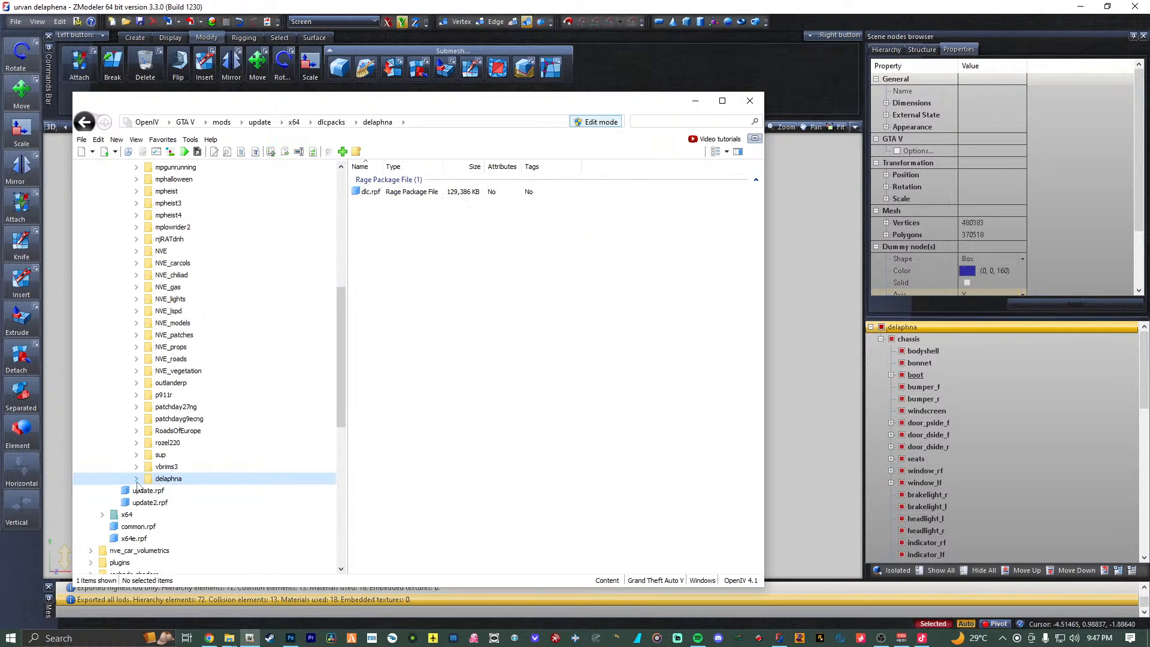
pyautogui.click(136, 479)
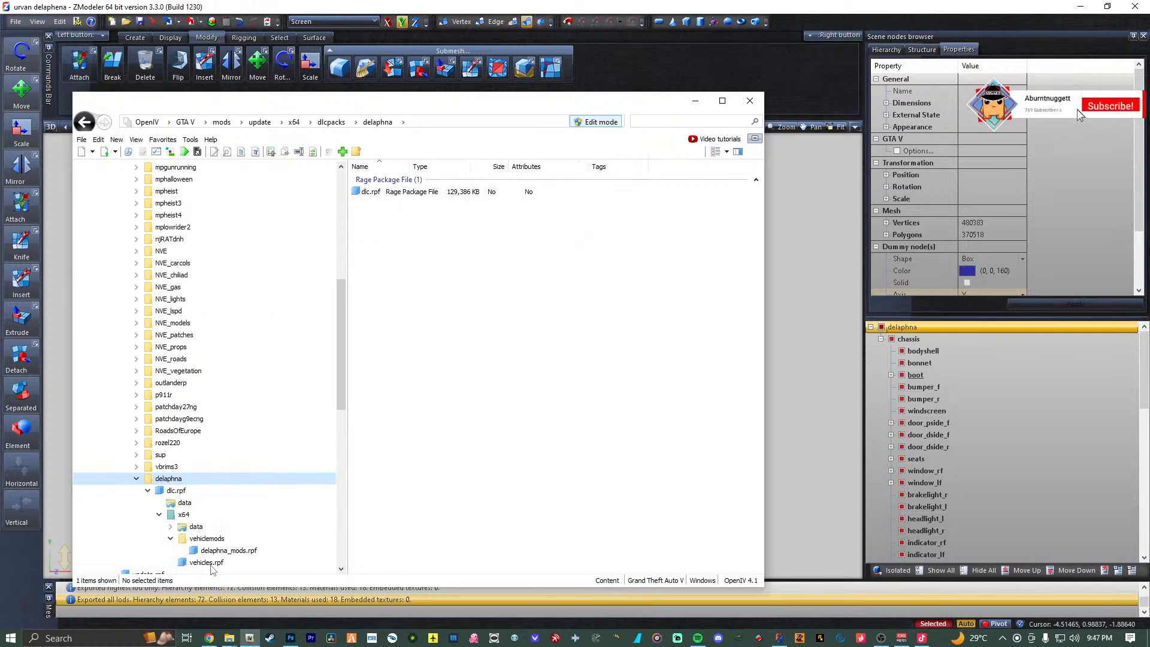
pyautogui.click(208, 563)
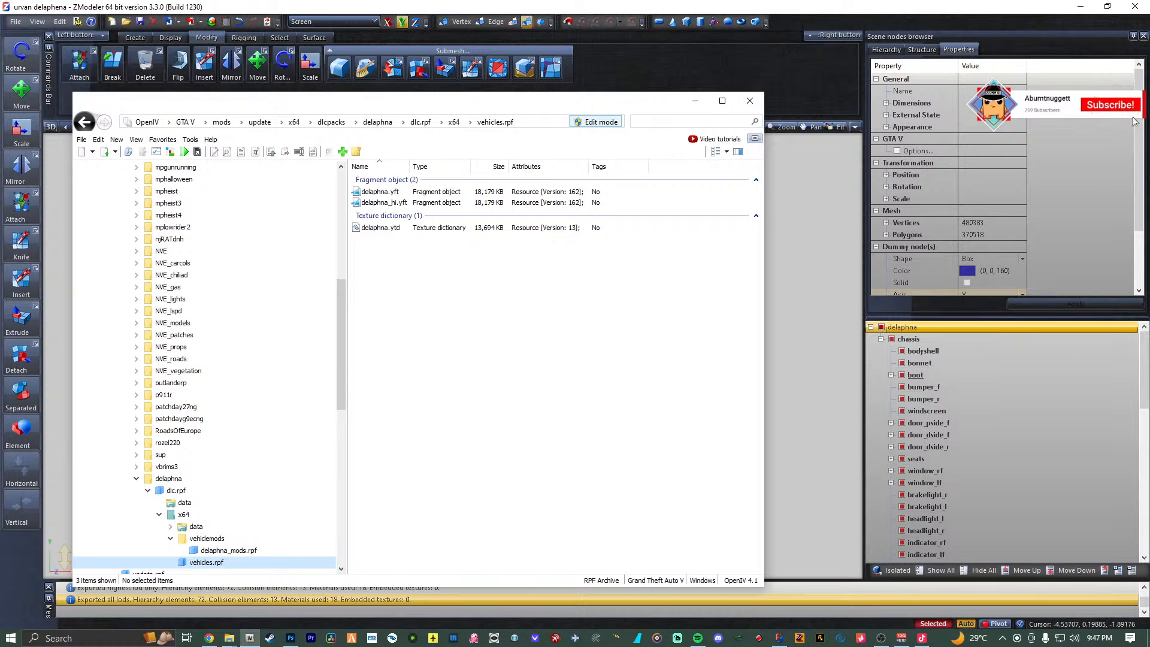
pyautogui.hotkey('alt', 'Tab')
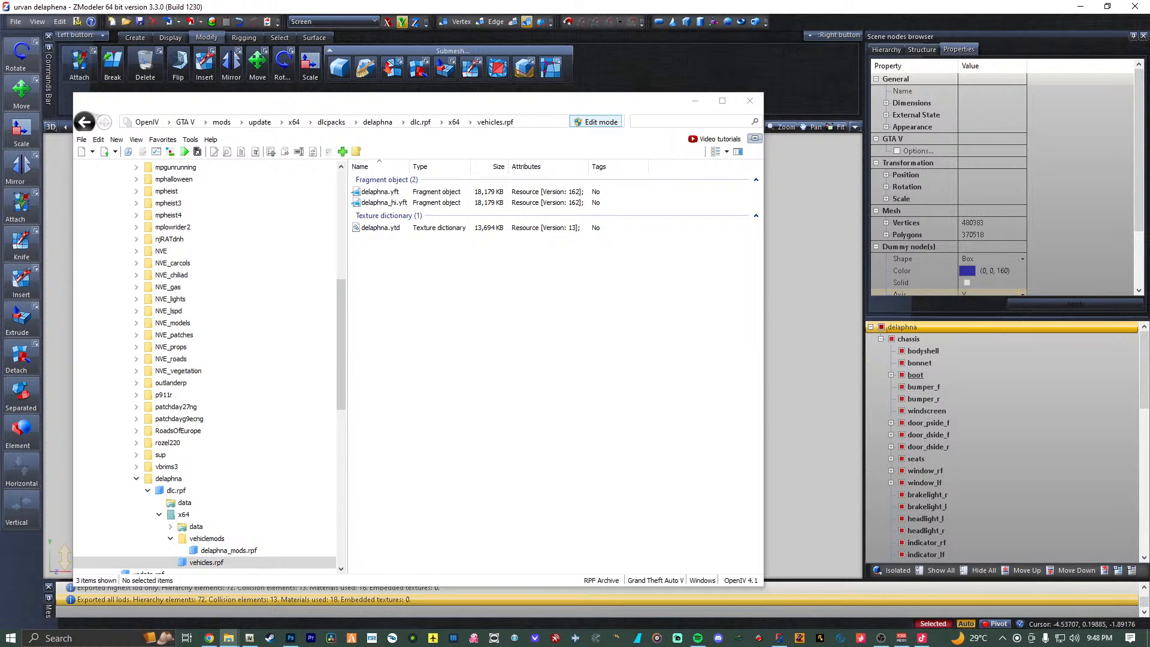
pyautogui.moveTo(0, 419); pyautogui.dragTo(545, 412)
# Preview delaphna.yft in the OpenIV model viewer to check its polygon count, and close the preview.
pyautogui.click(499, 192)
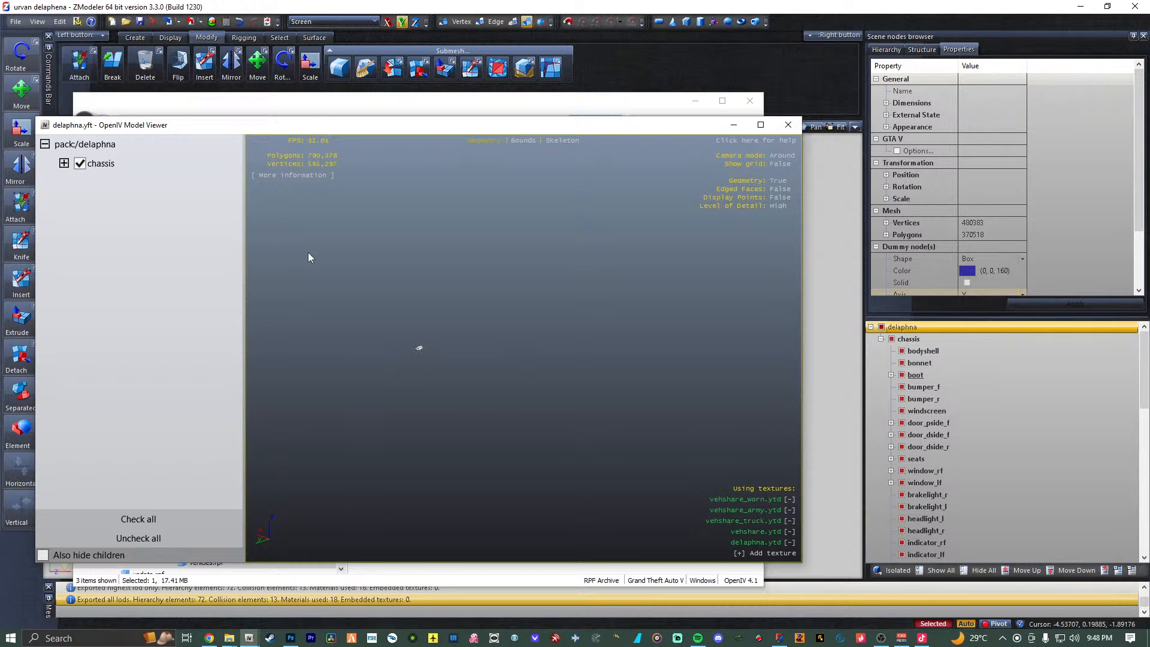
pyautogui.click(64, 163)
pyautogui.click(63, 163)
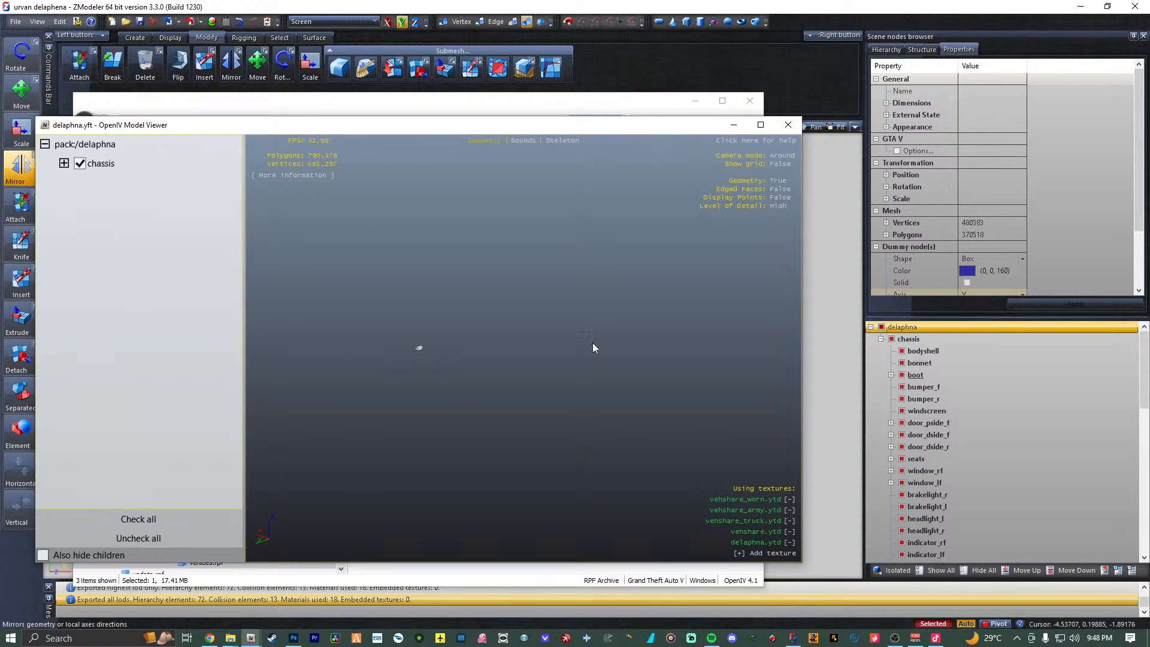
pyautogui.click(789, 124)
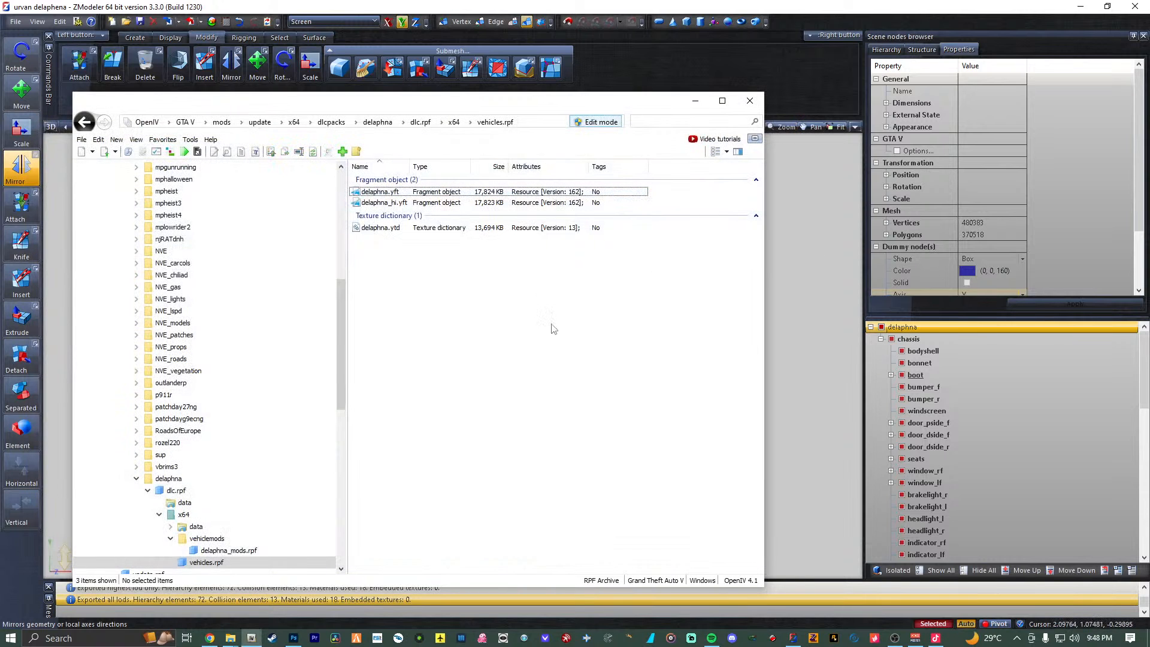
# Switch back to ZModeler, review the delaphna node tree and hide all parts of the van.
pyautogui.click(695, 101)
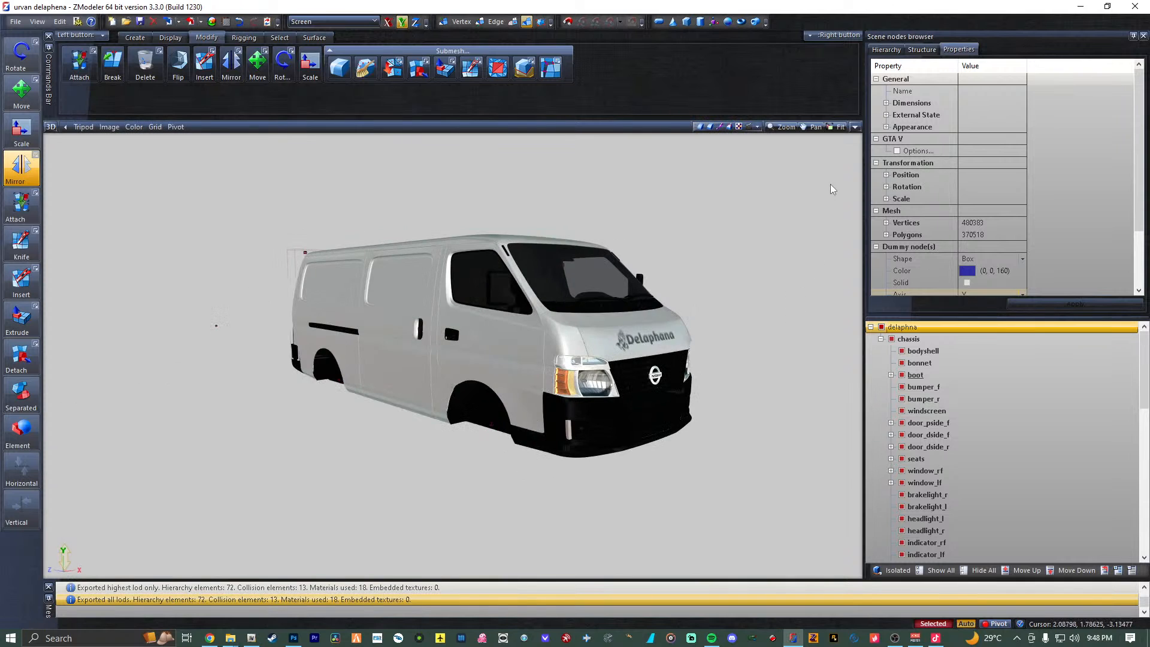
pyautogui.click(854, 128)
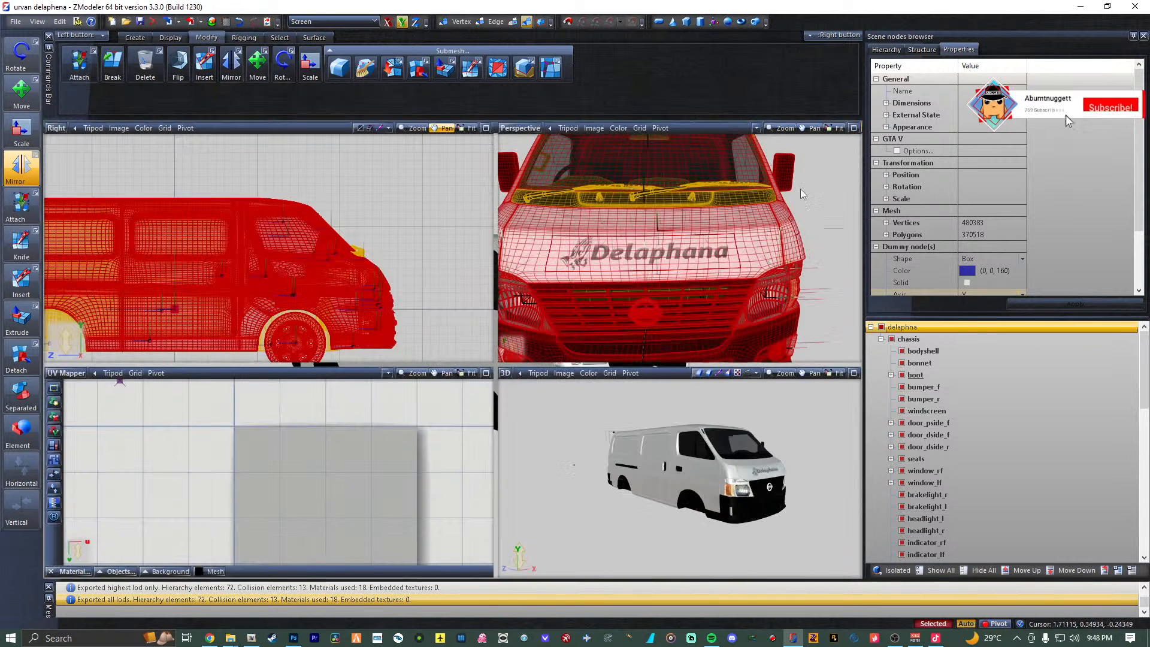
pyautogui.click(854, 373)
pyautogui.scroll(-10, 932, 473)
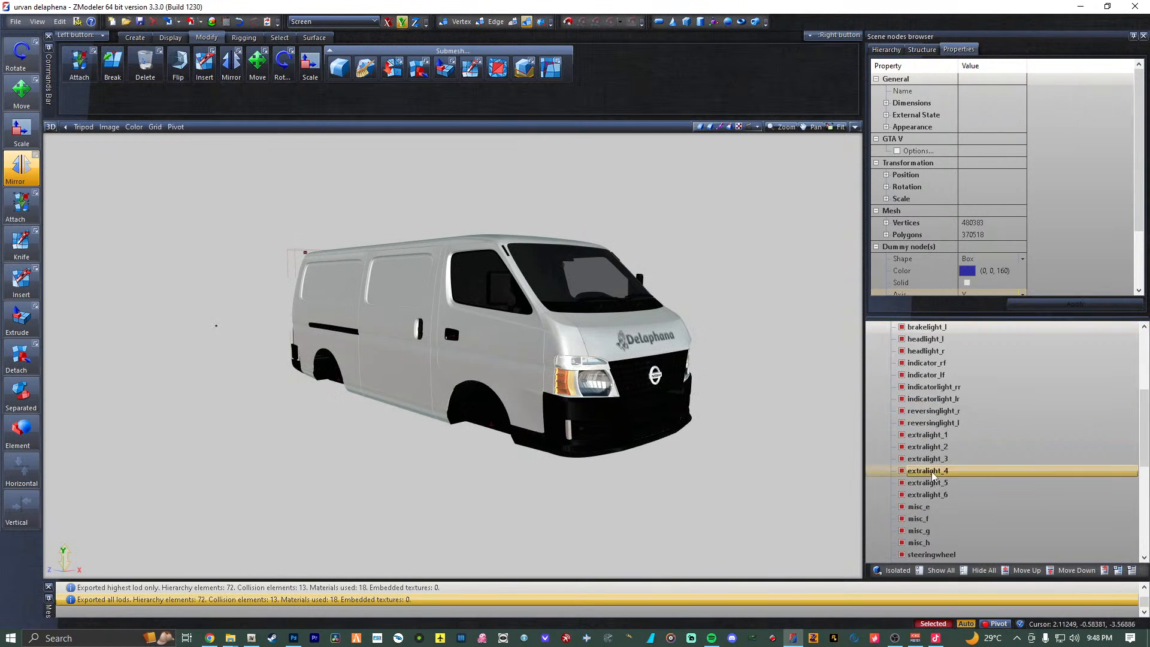
pyautogui.scroll(-2, 928, 468)
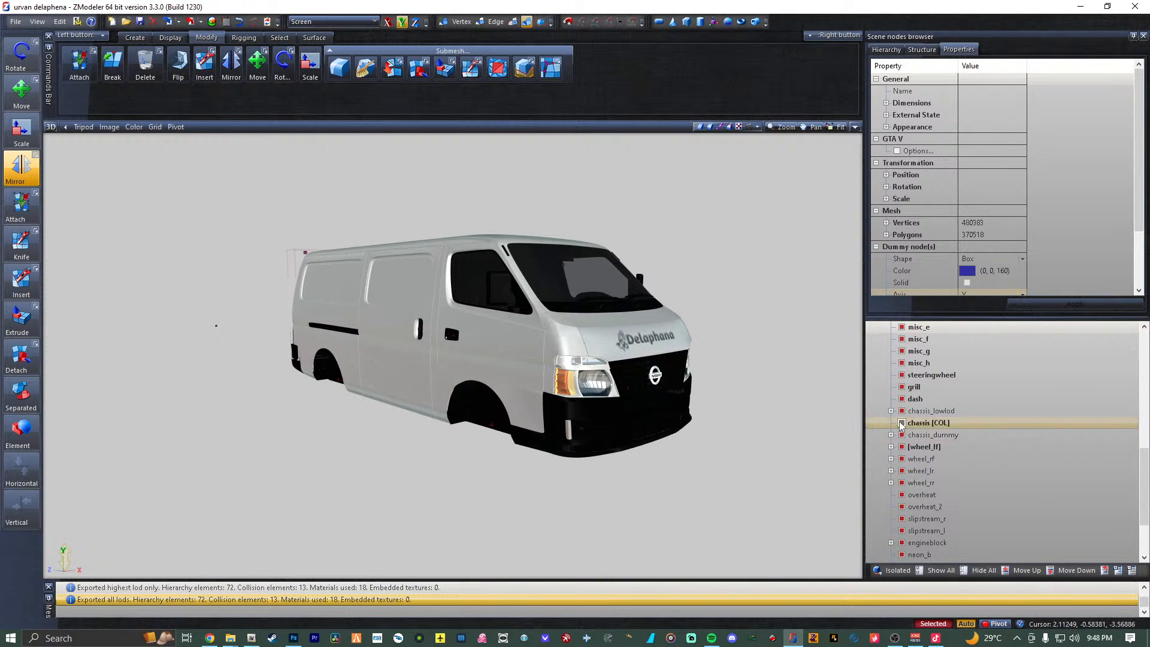
pyautogui.scroll(-2, 911, 473)
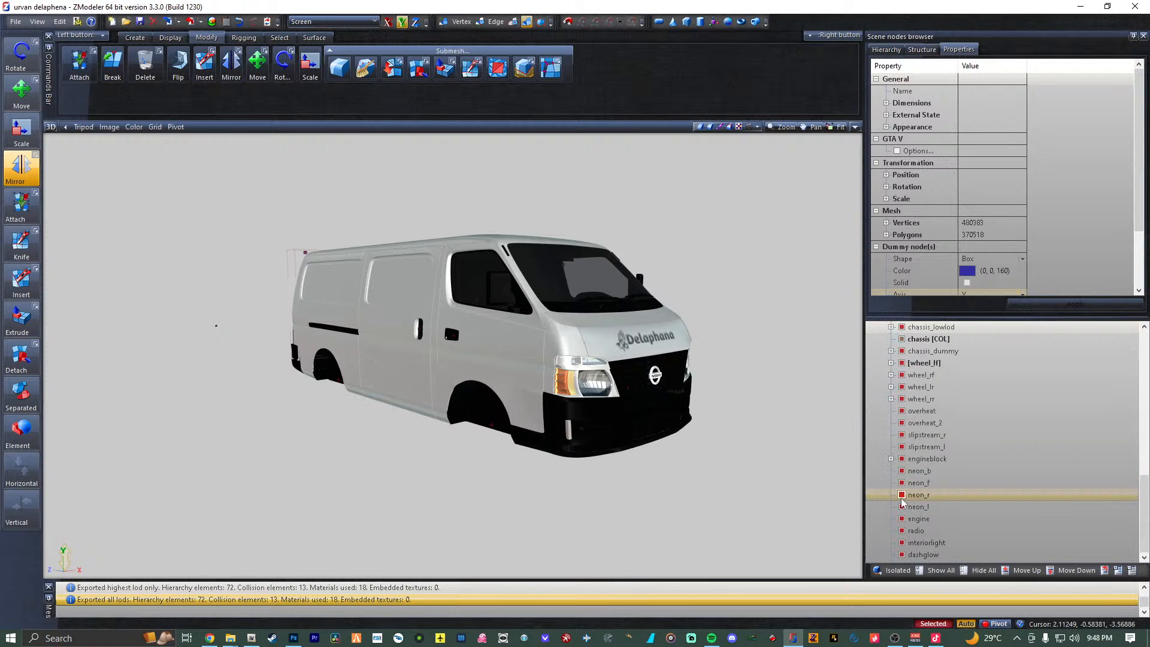
pyautogui.scroll(-5, 925, 507)
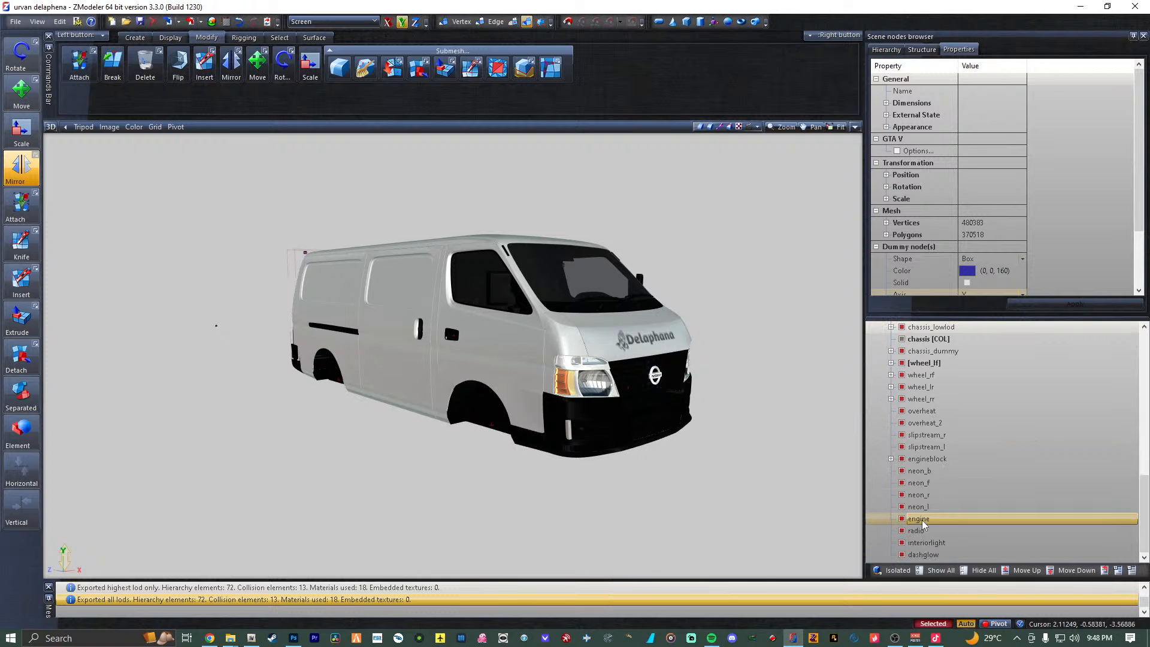
pyautogui.scroll(3, 922, 529)
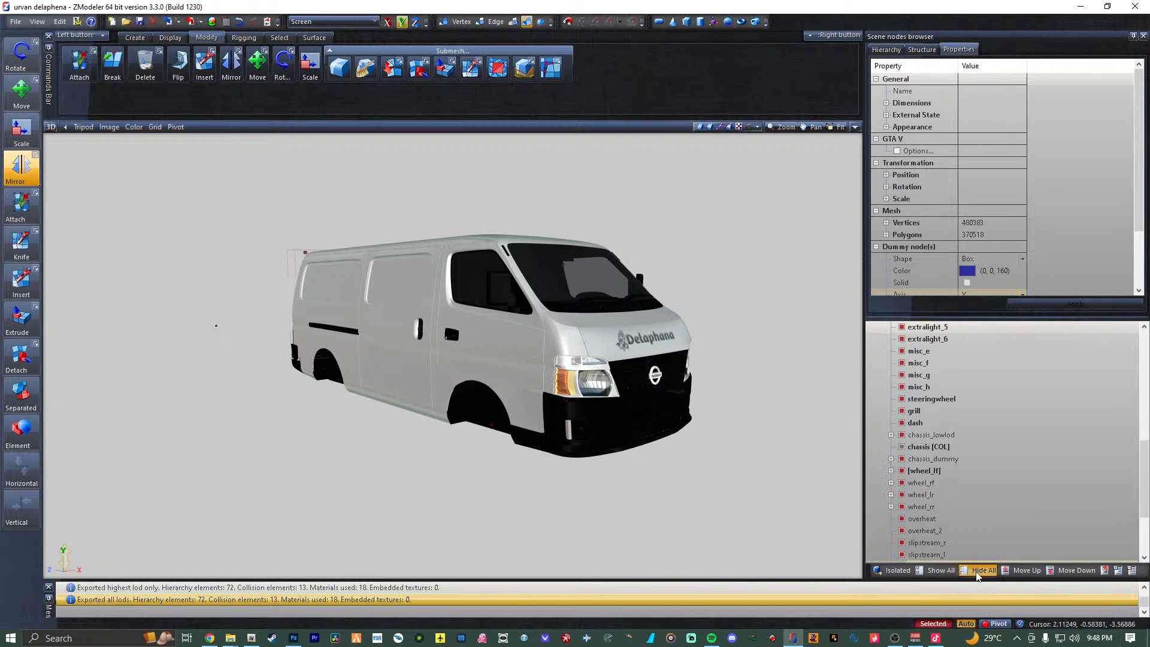
pyautogui.click(979, 569)
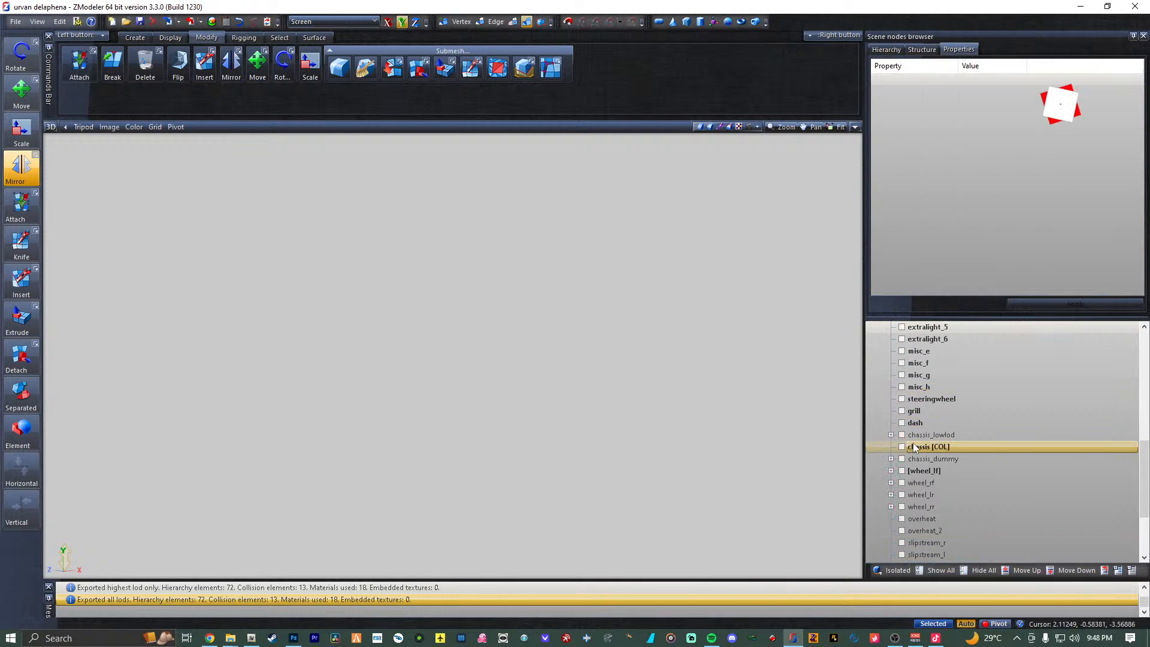
# Show misc_a under engineblock on its own to inspect it, and hide it again.
pyautogui.scroll(6, 919, 426)
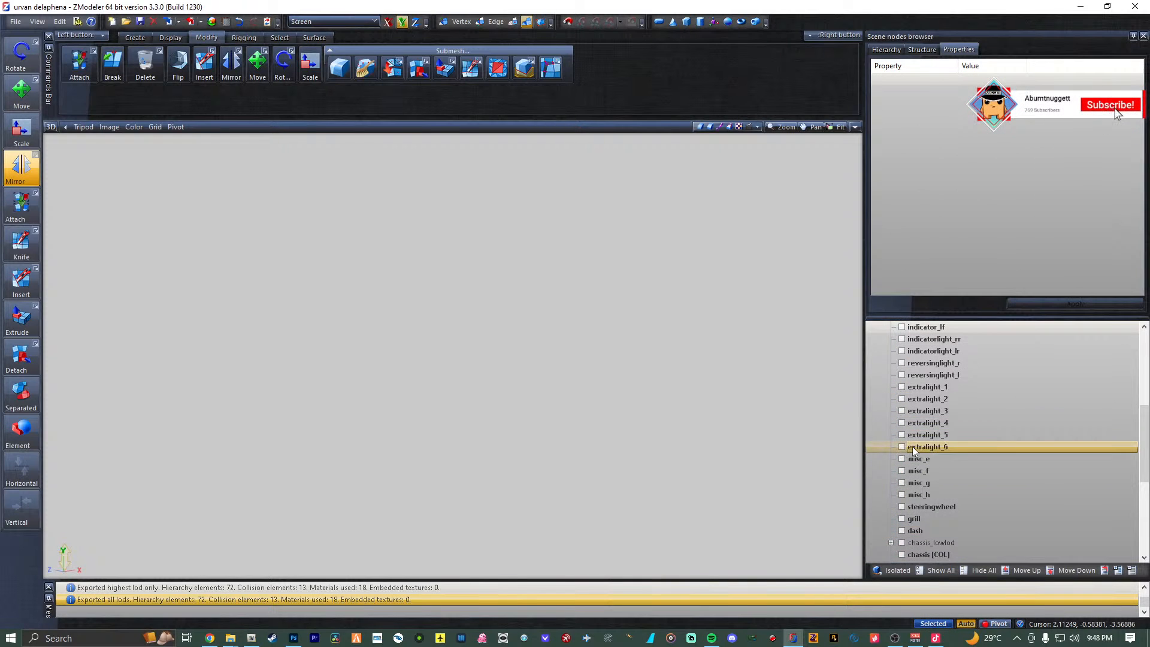
pyautogui.scroll(4, 913, 446)
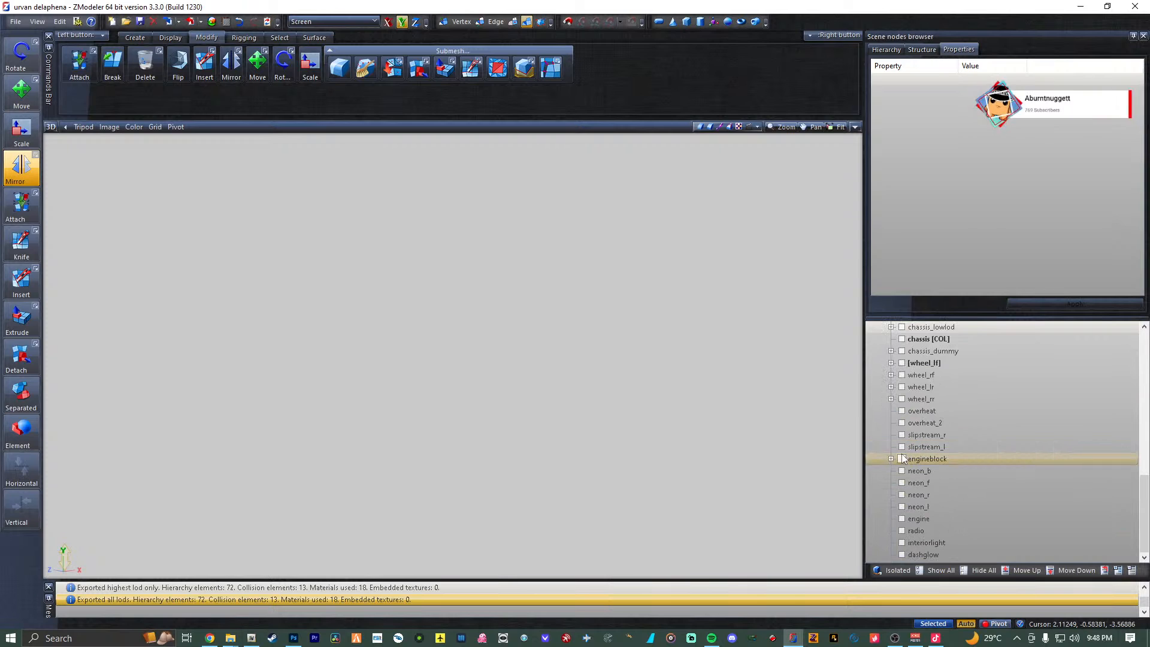
pyautogui.click(900, 459)
pyautogui.click(892, 459)
pyautogui.click(910, 469)
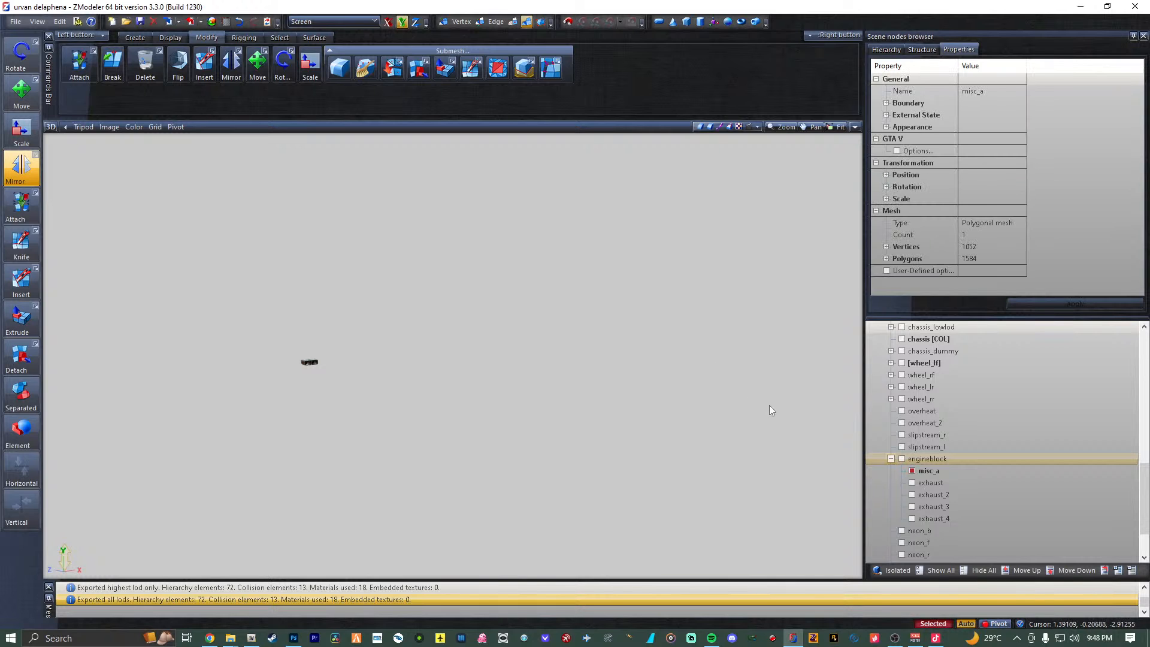
pyautogui.click(911, 471)
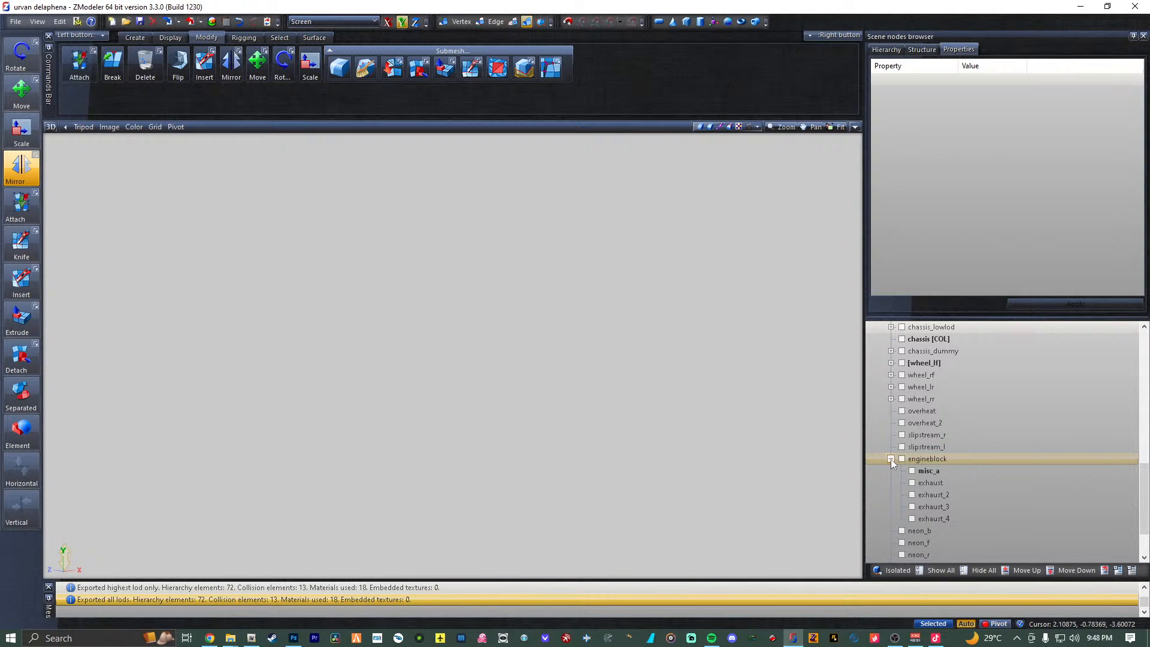
# Inspect the shapes and polygon counts of misc_e, misc_f and misc_g, leaving only misc_h shown.
pyautogui.scroll(3, 929, 374)
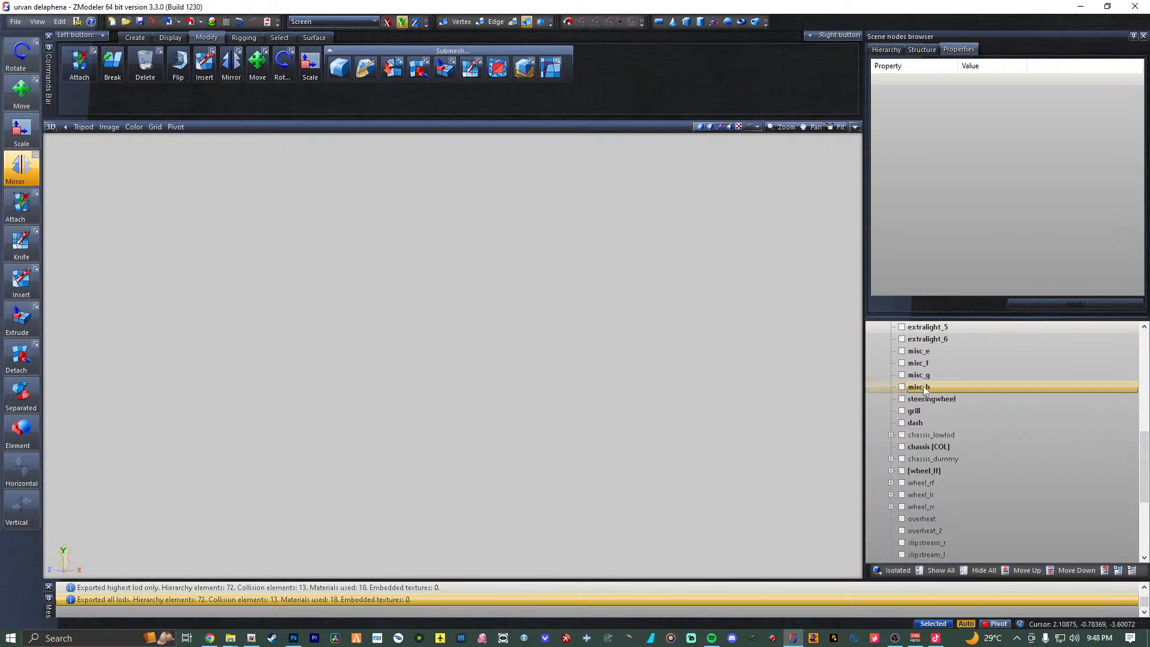
pyautogui.click(902, 351)
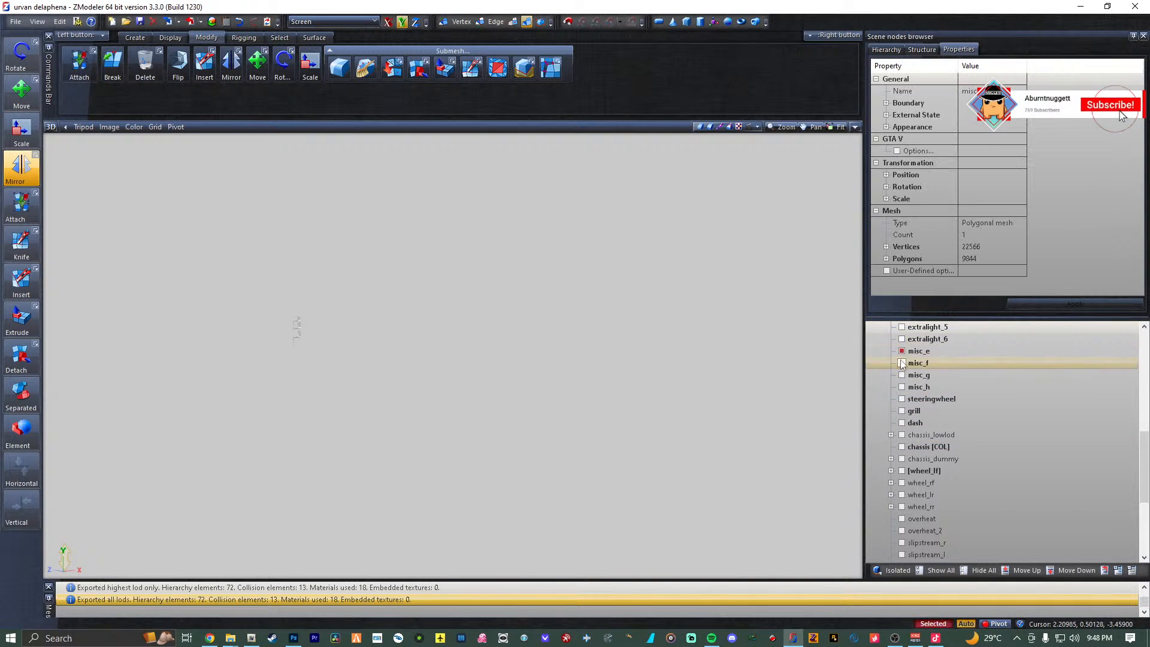
pyautogui.click(903, 363)
pyautogui.click(903, 375)
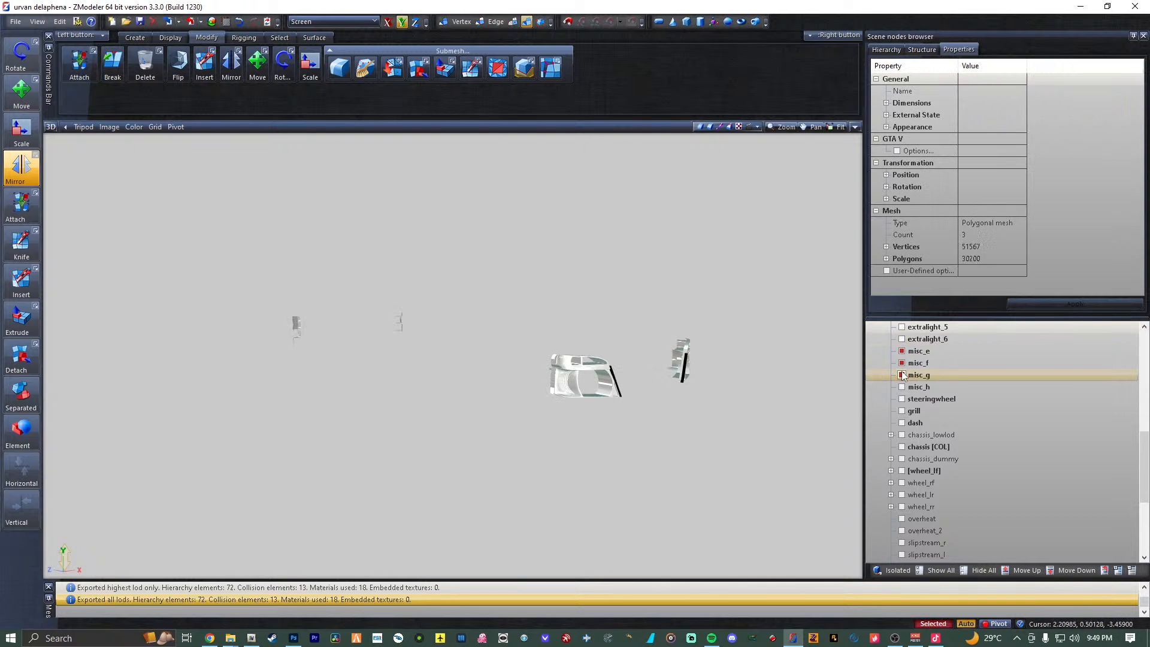
pyautogui.click(903, 363)
pyautogui.click(902, 351)
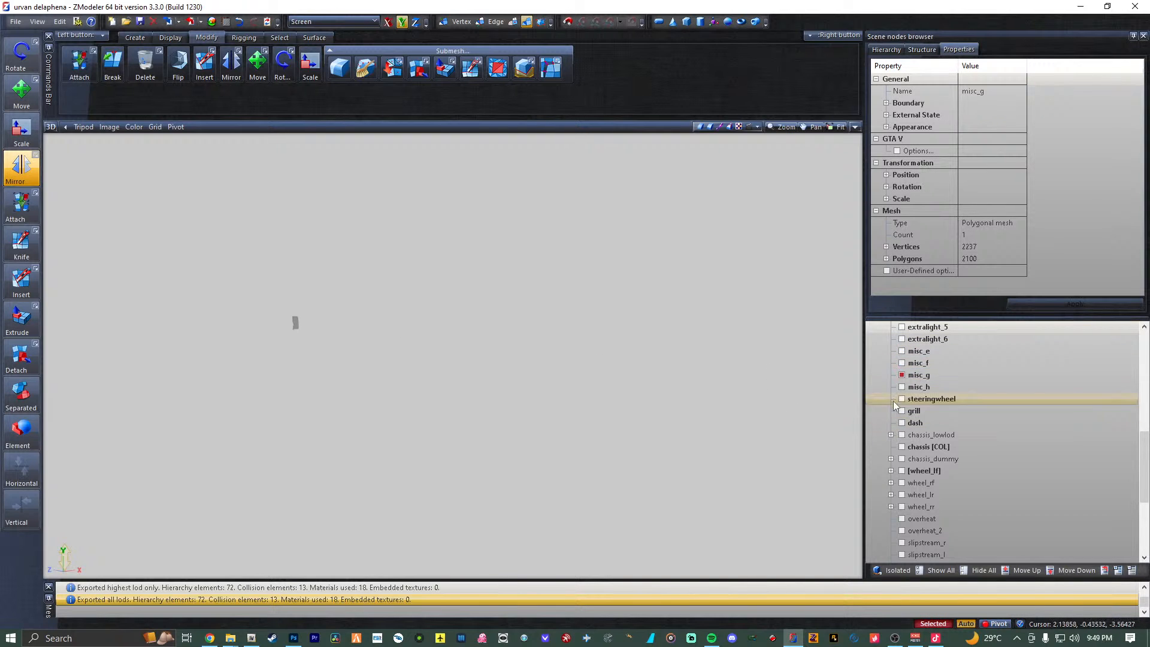
pyautogui.click(902, 387)
pyautogui.click(901, 375)
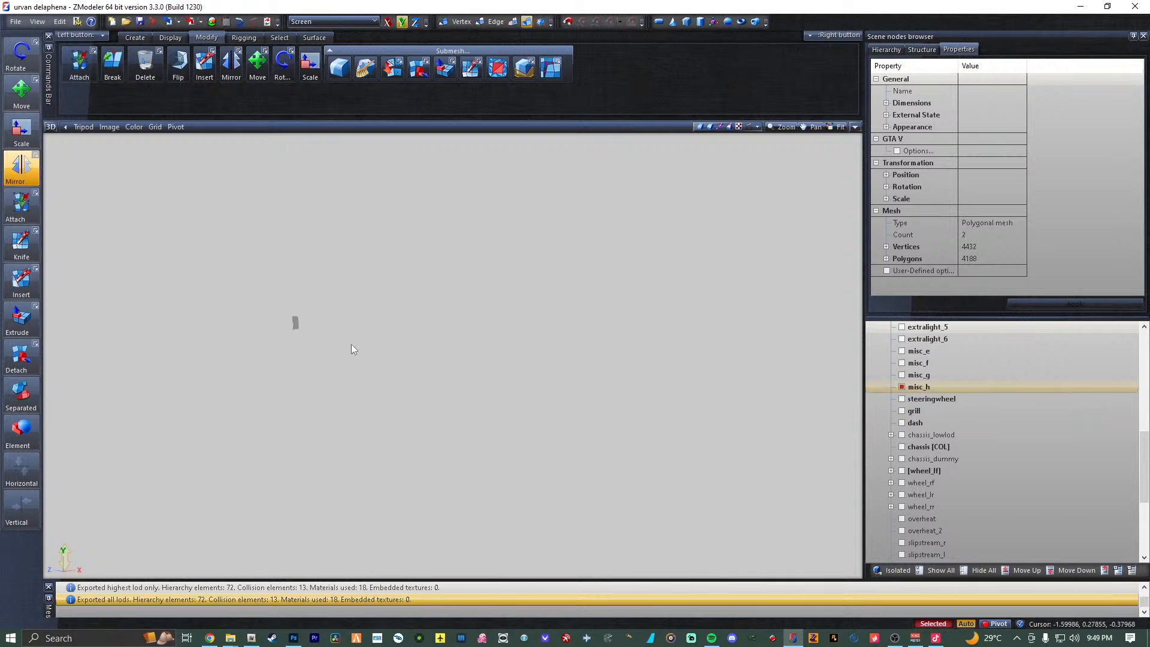
# Check misc_h from another angle and delete it from the model.
pyautogui.moveTo(372, 344); pyautogui.dragTo(445, 355, button='middle')
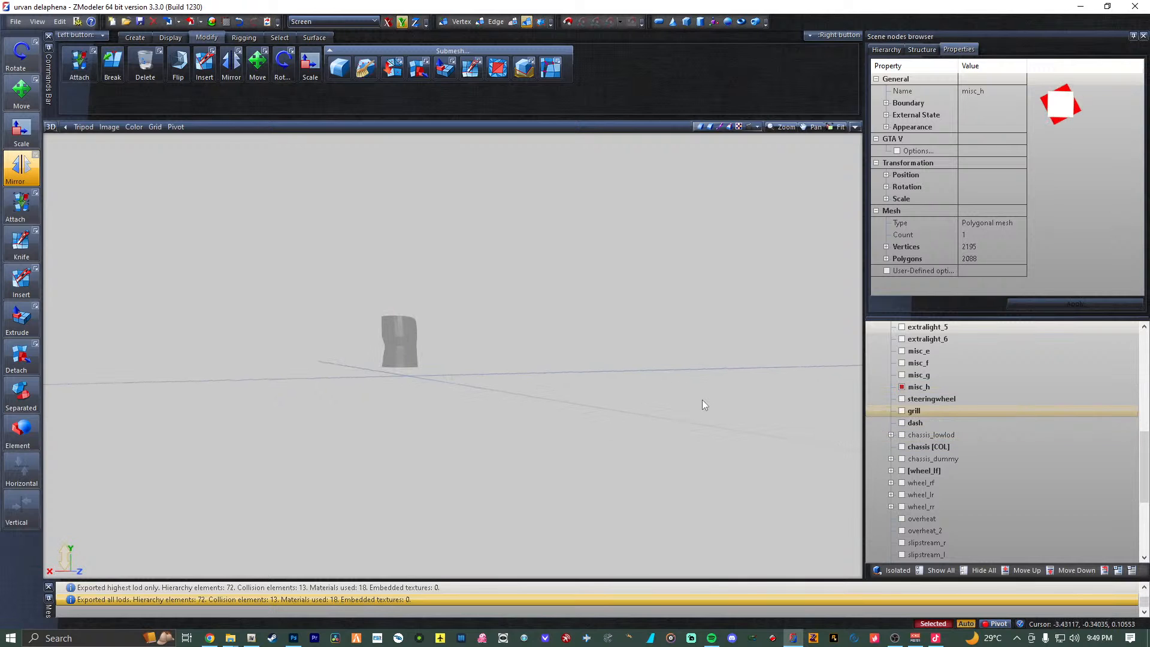
pyautogui.click(940, 387)
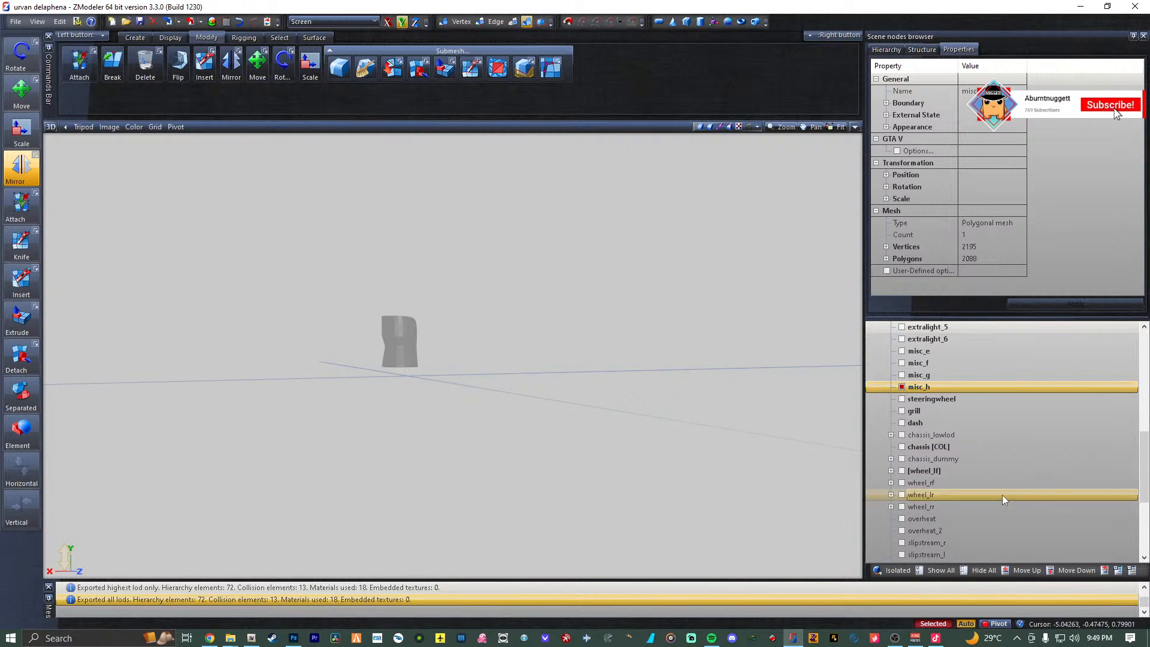
pyautogui.rightClick(973, 389)
pyautogui.moveTo(999, 412)
pyautogui.click(1074, 432)
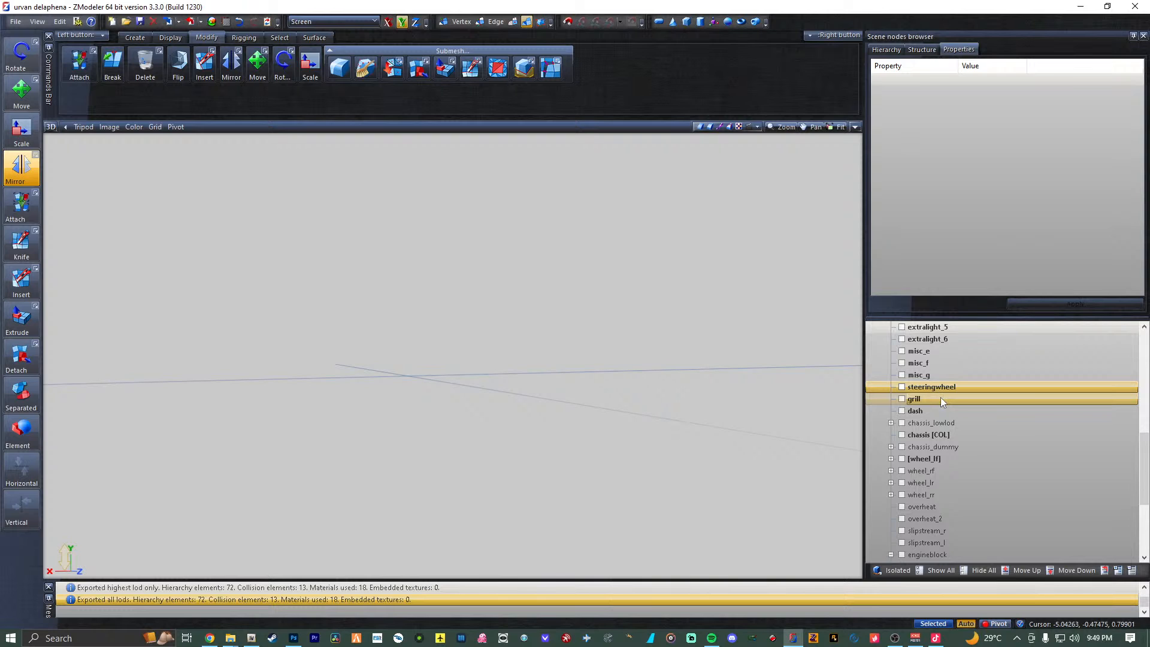
# Show misc_g on its own and maximize the Perspective view in place of the 3D view.
pyautogui.click(898, 376)
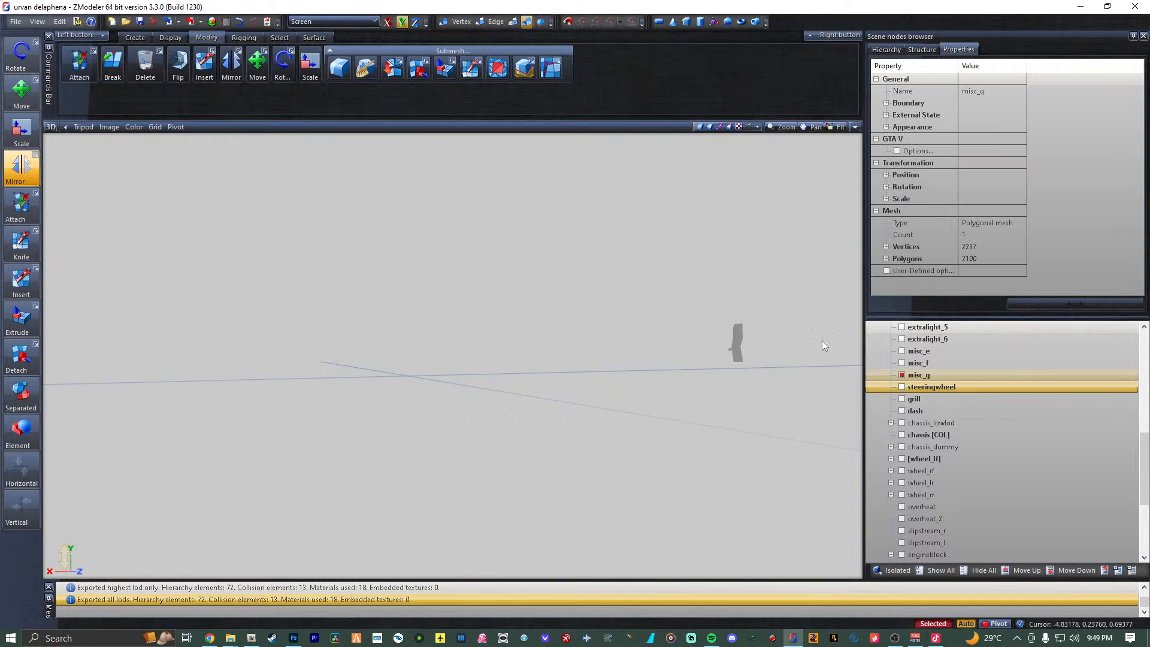
pyautogui.scroll(5, 793, 329)
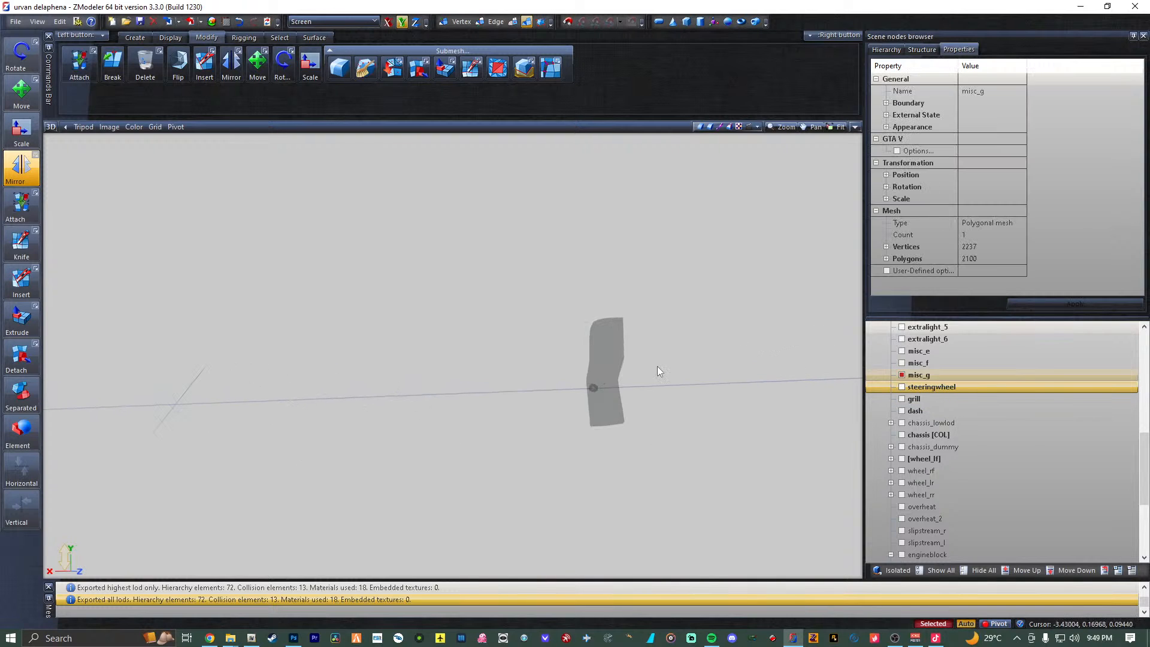
pyautogui.moveTo(656, 365); pyautogui.dragTo(663, 370, button='middle')
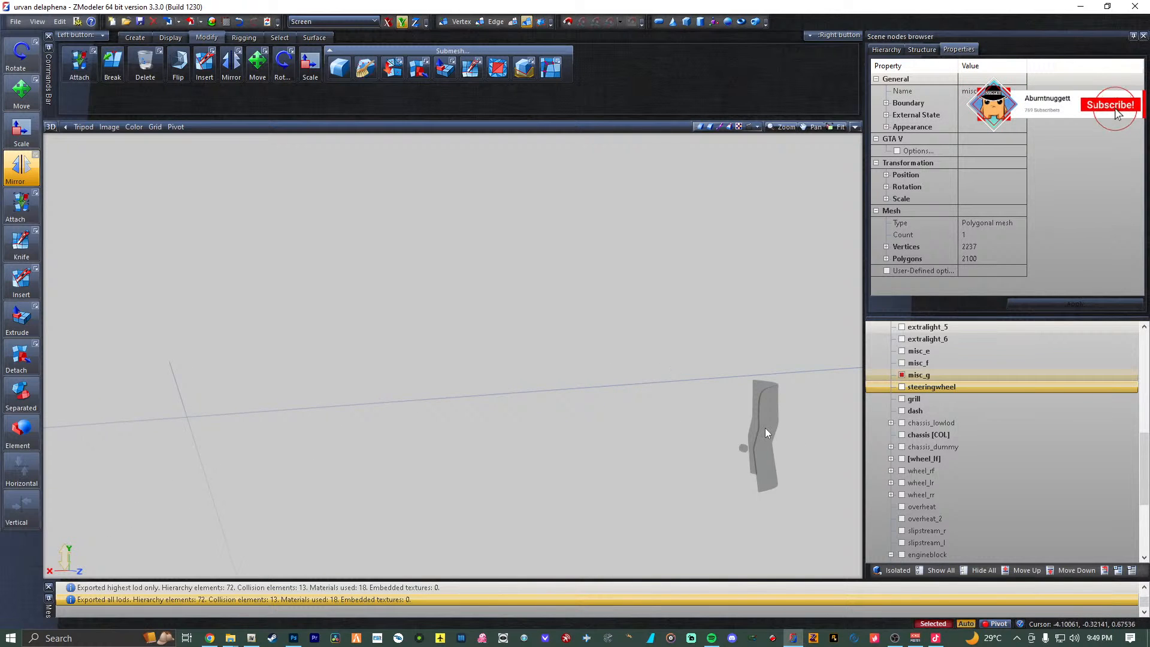
pyautogui.click(856, 127)
pyautogui.click(855, 126)
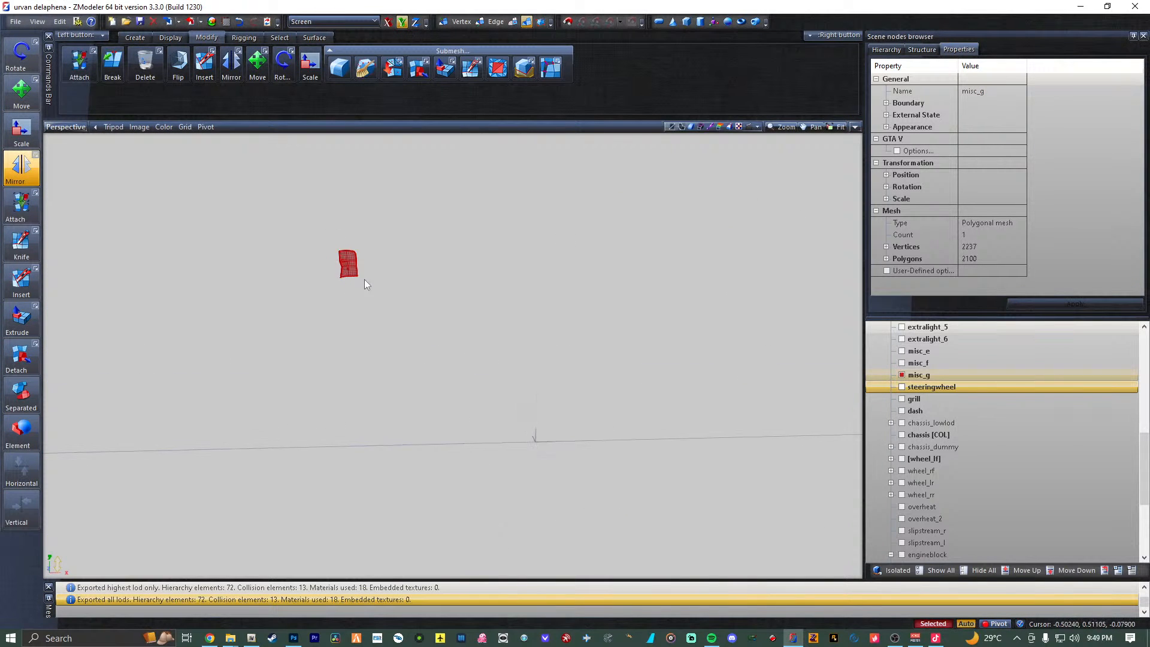
# Switch to polygon editing, select misc_g's mesh and delete the polygons of its upper half.
pyautogui.scroll(3, 368, 280)
pyautogui.click(395, 248)
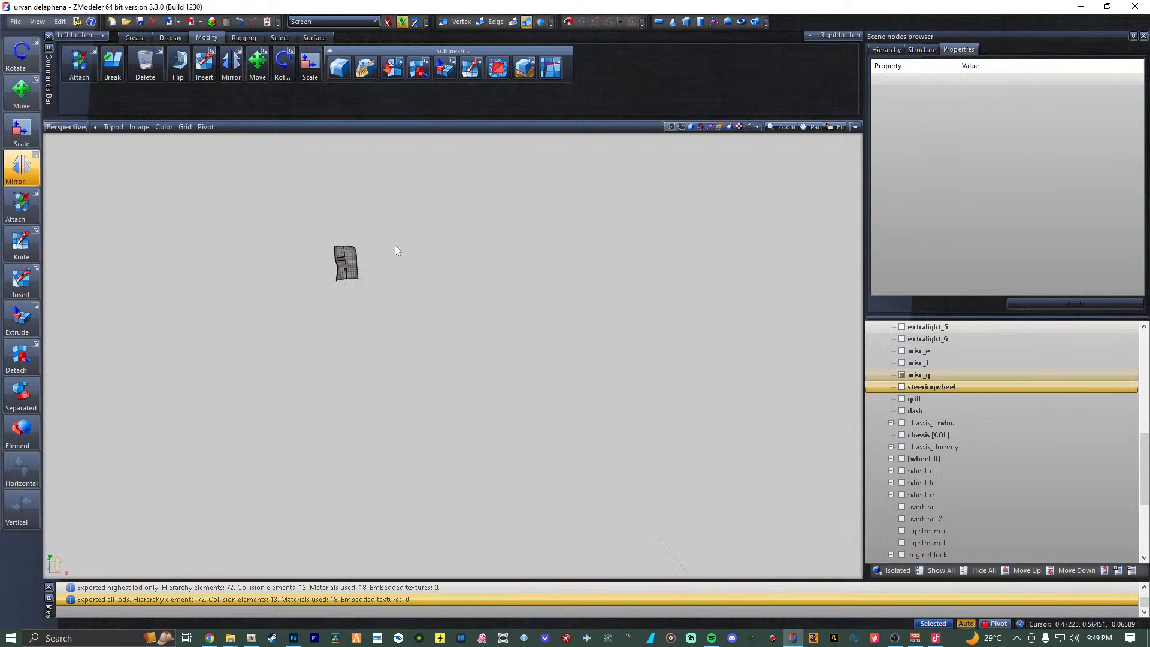
pyautogui.moveTo(396, 248); pyautogui.dragTo(803, 251, button='middle')
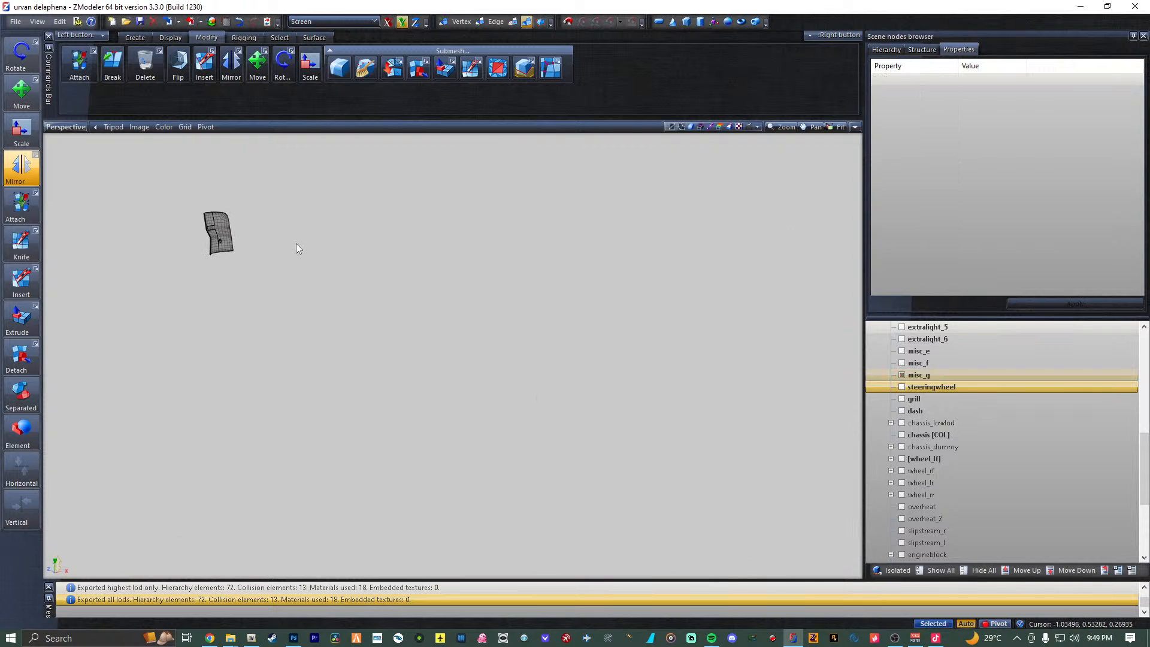
pyautogui.click(836, 128)
pyautogui.scroll(3, 330, 317)
pyautogui.moveTo(326, 310); pyautogui.dragTo(311, 220, button='middle')
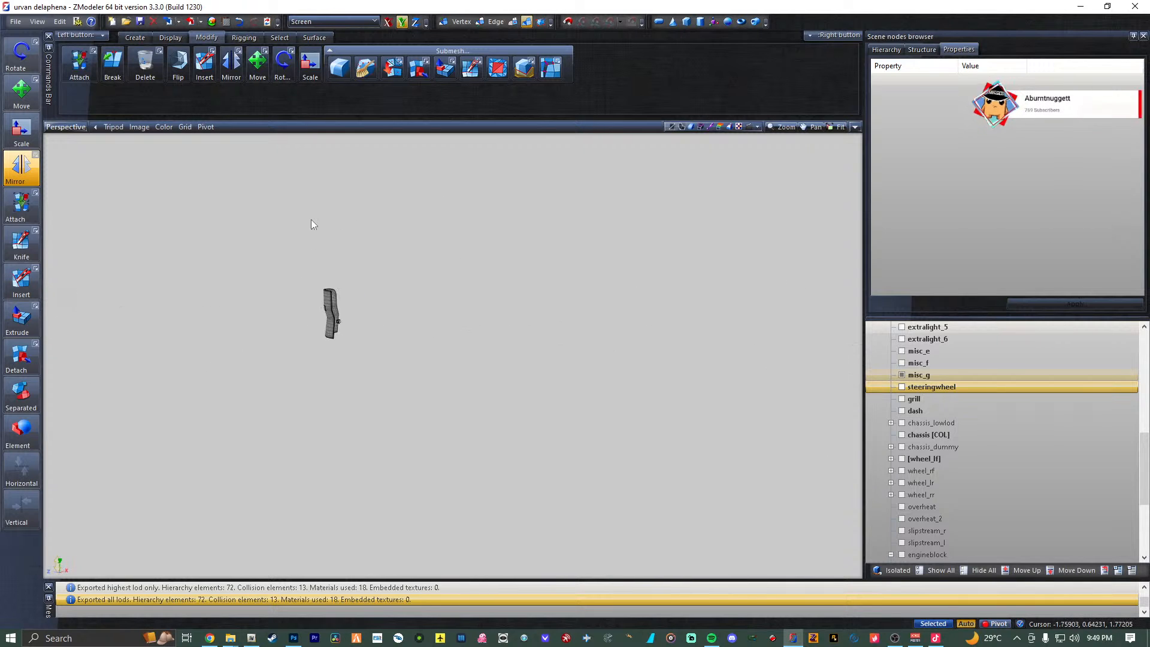
pyautogui.scroll(4, 329, 275)
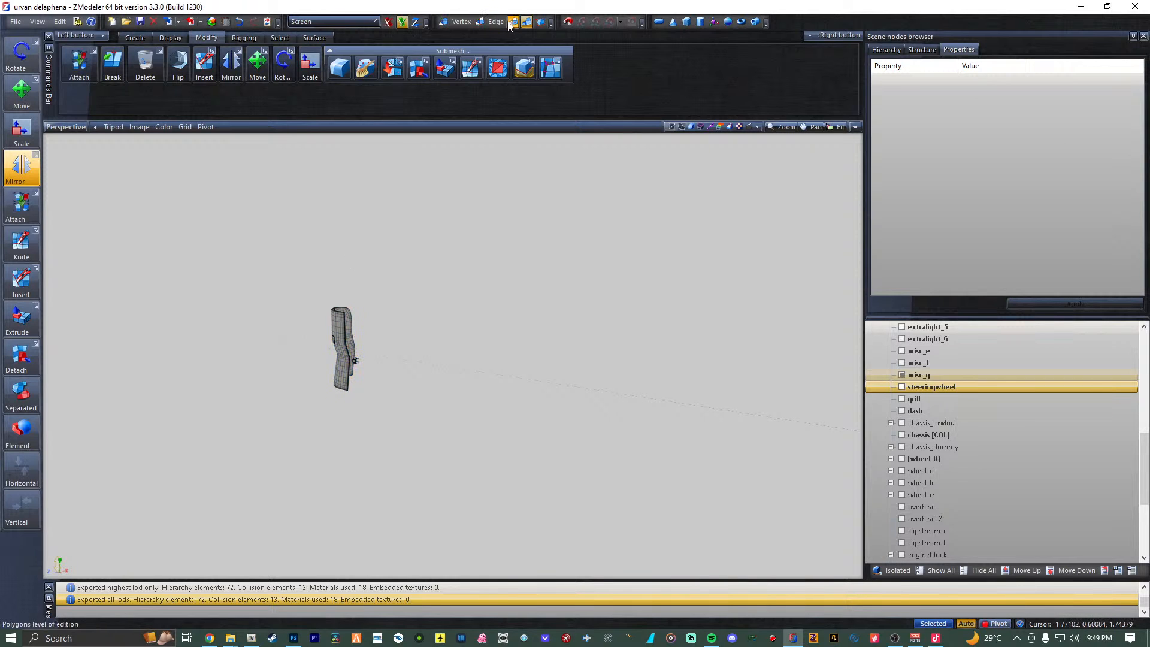
pyautogui.click(329, 319)
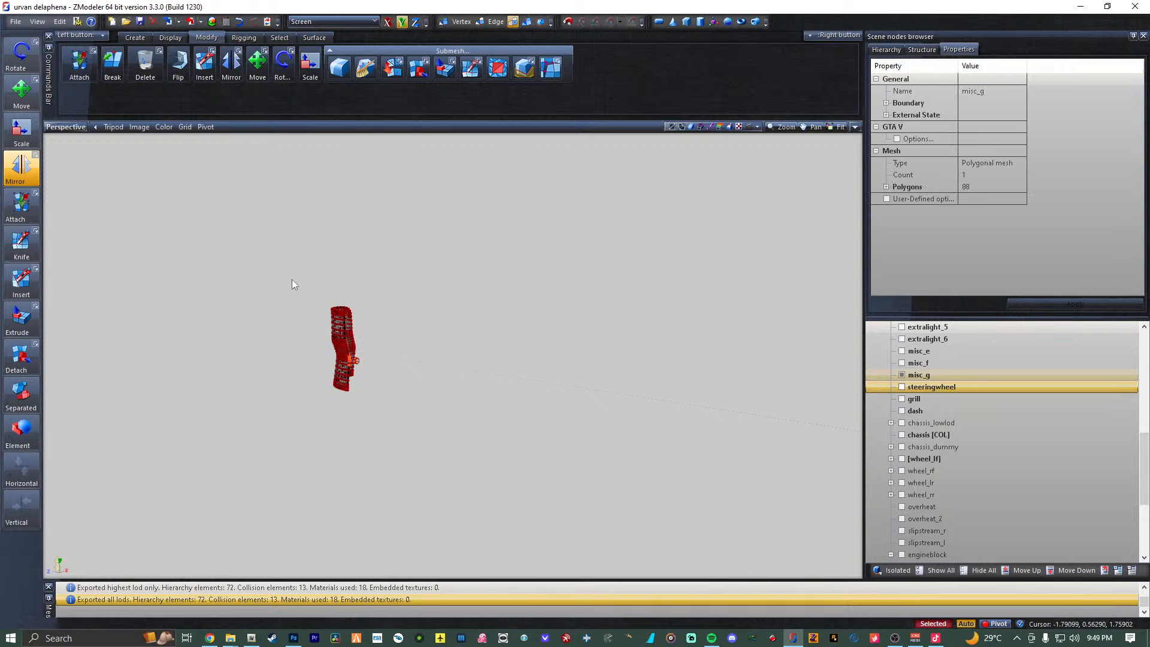
pyautogui.moveTo(292, 280); pyautogui.dragTo(382, 345)
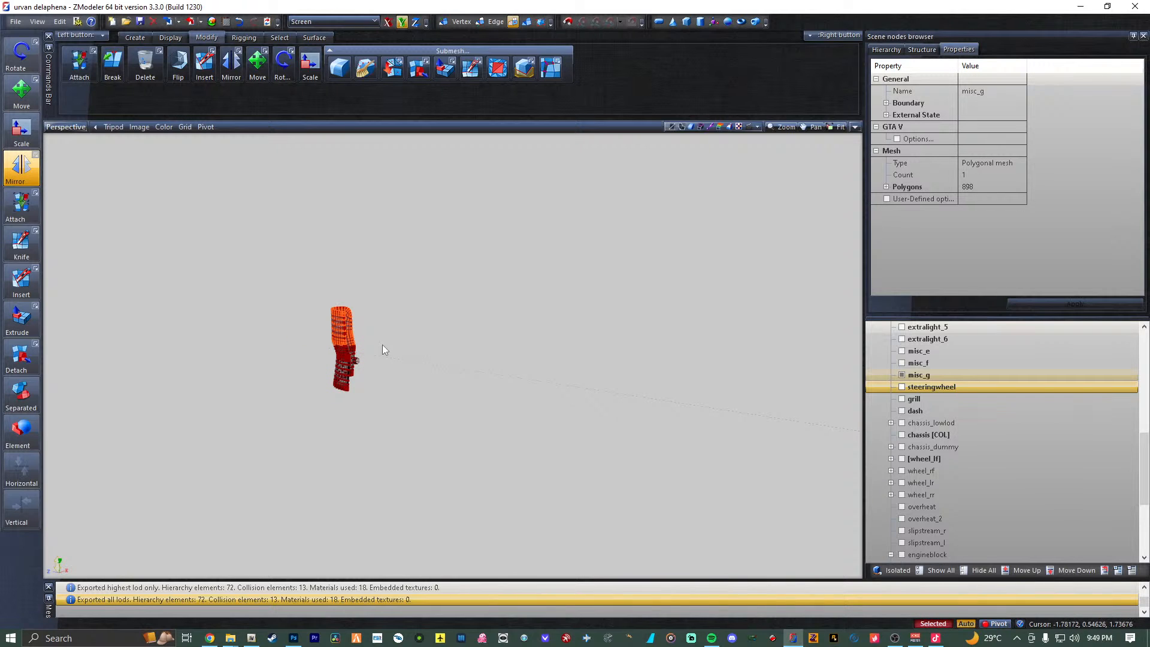
pyautogui.press('Delete')
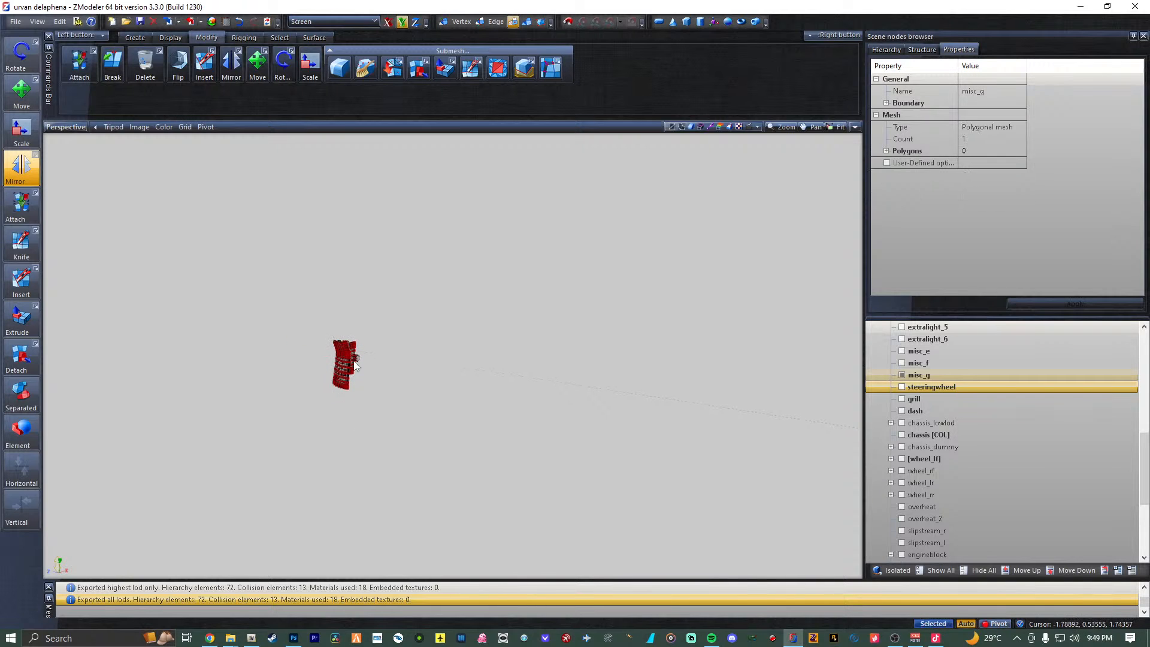
# Delete misc_g's lower polygons and select its remaining separated pieces to delete them too.
pyautogui.moveTo(374, 424); pyautogui.dragTo(300, 366)
pyautogui.press('Delete')
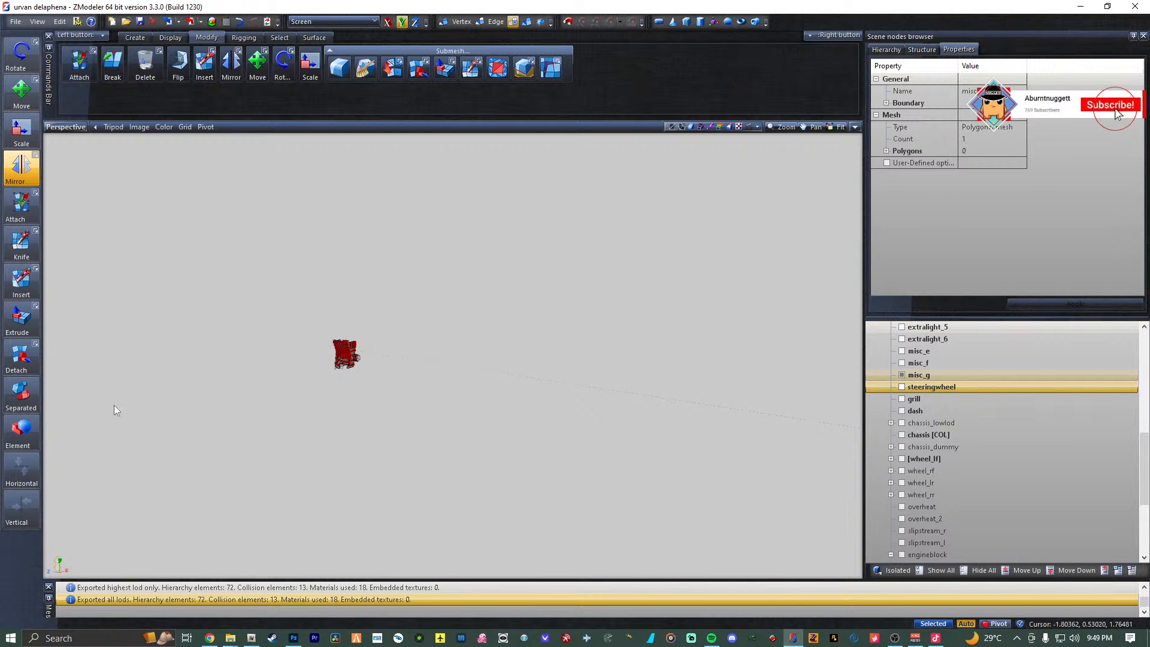
pyautogui.click(24, 395)
pyautogui.rightClick(340, 348)
pyautogui.rightClick(341, 352)
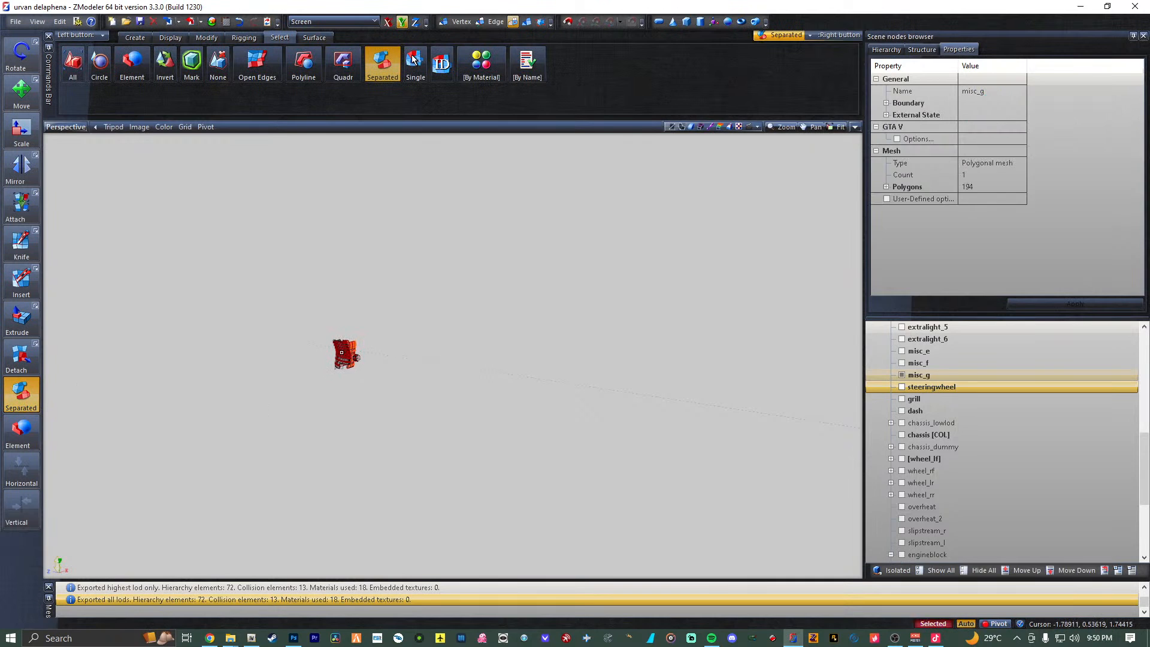
pyautogui.press('Delete')
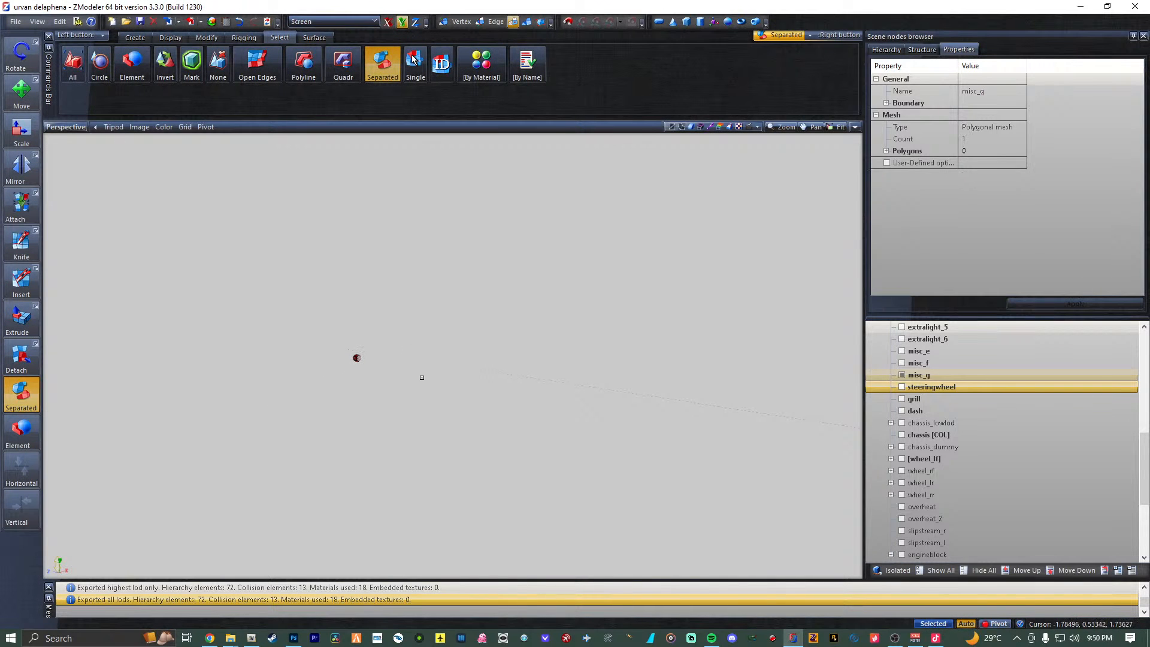
# Show all parts, select the whole model to check its polygon count, and clear the selection.
pyautogui.moveTo(379, 373); pyautogui.dragTo(396, 373, button='middle')
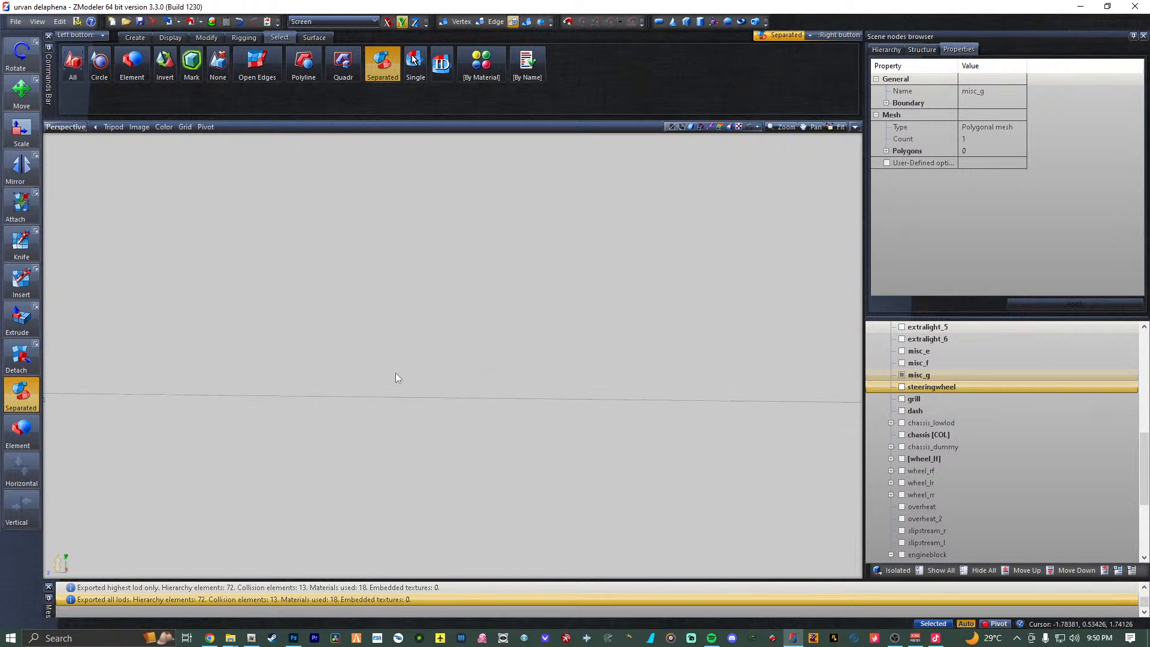
pyautogui.moveTo(205, 429); pyautogui.dragTo(253, 400, button='middle')
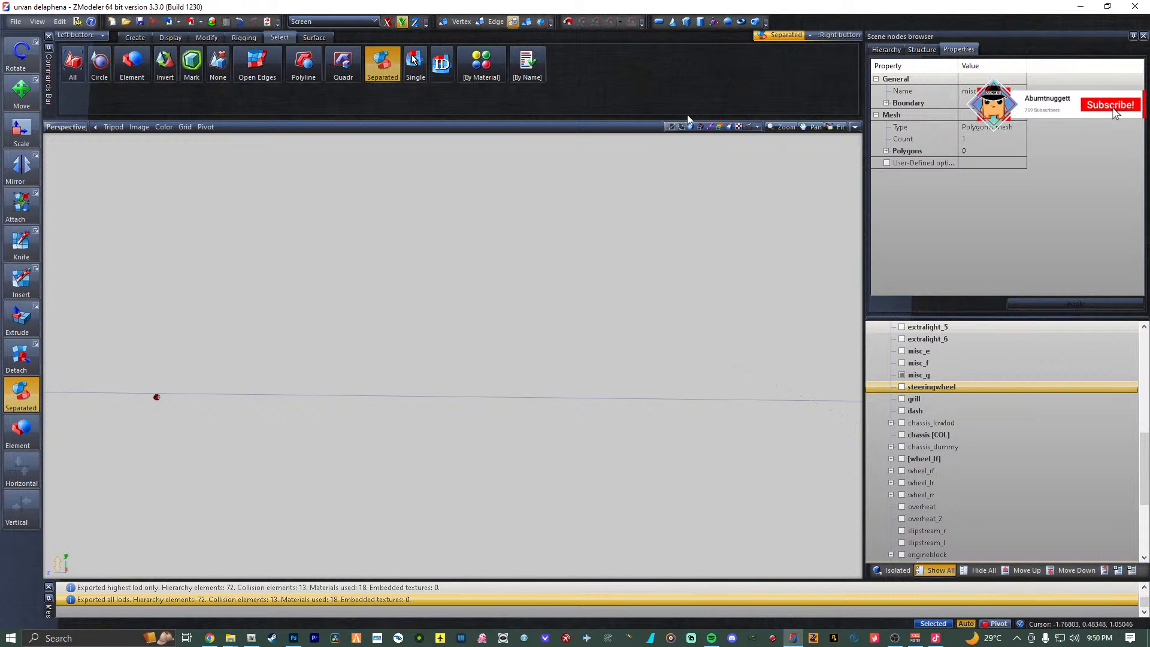
pyautogui.click(941, 570)
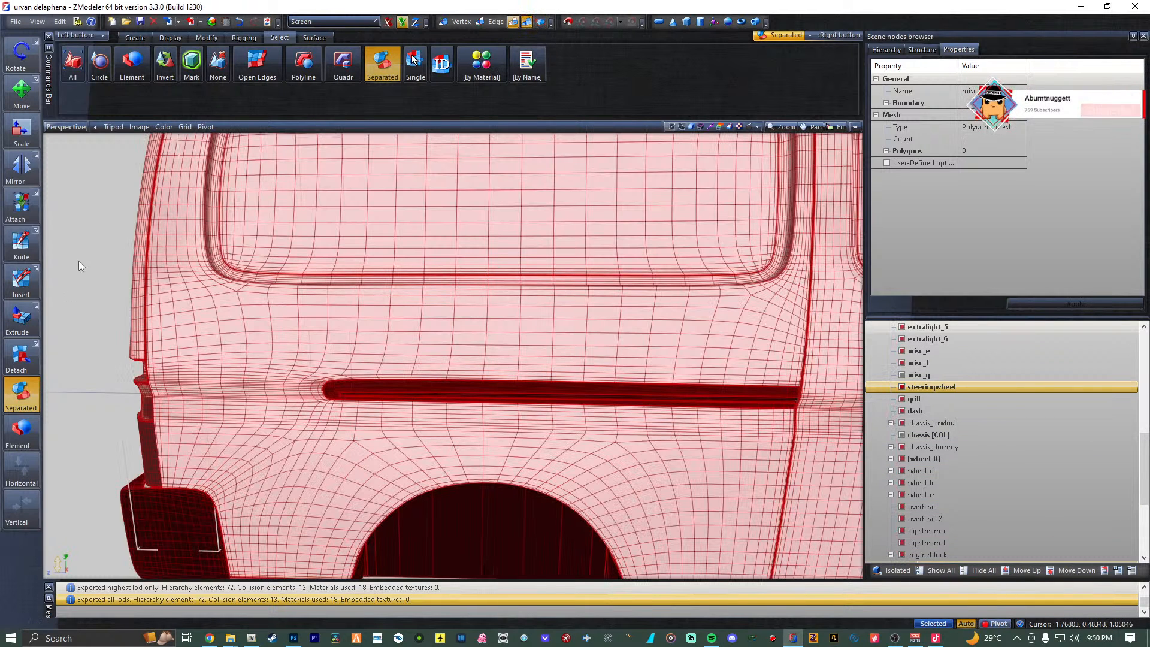
pyautogui.click(110, 254)
pyautogui.hotkey('ctrl', 'a')
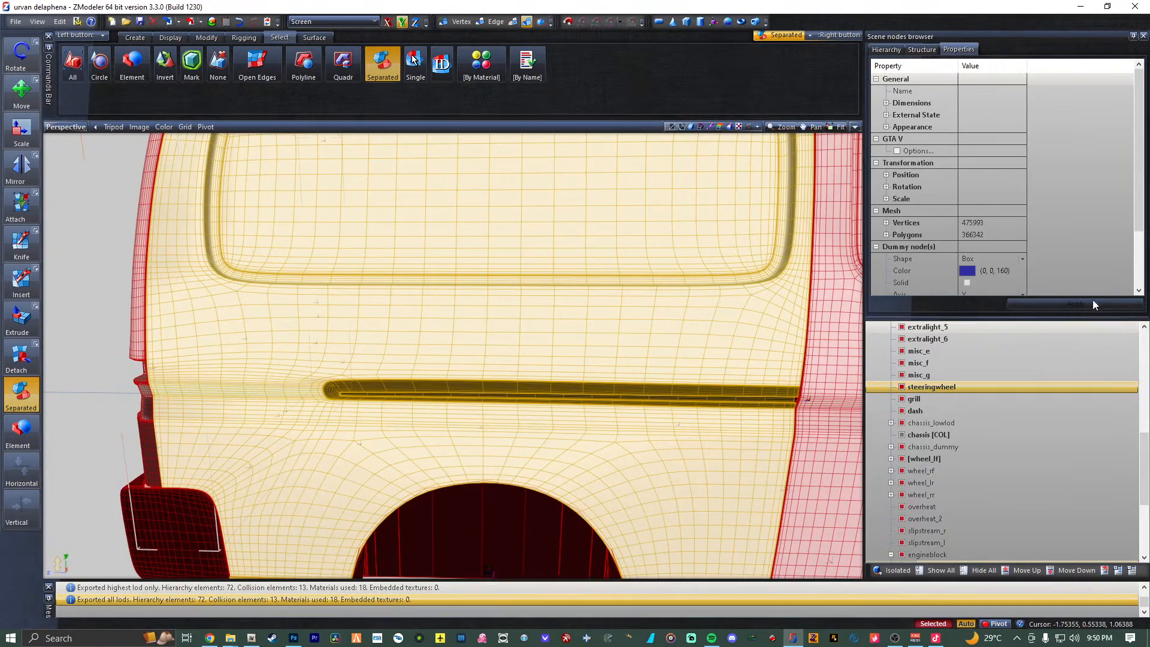
pyautogui.scroll(-5, 479, 393)
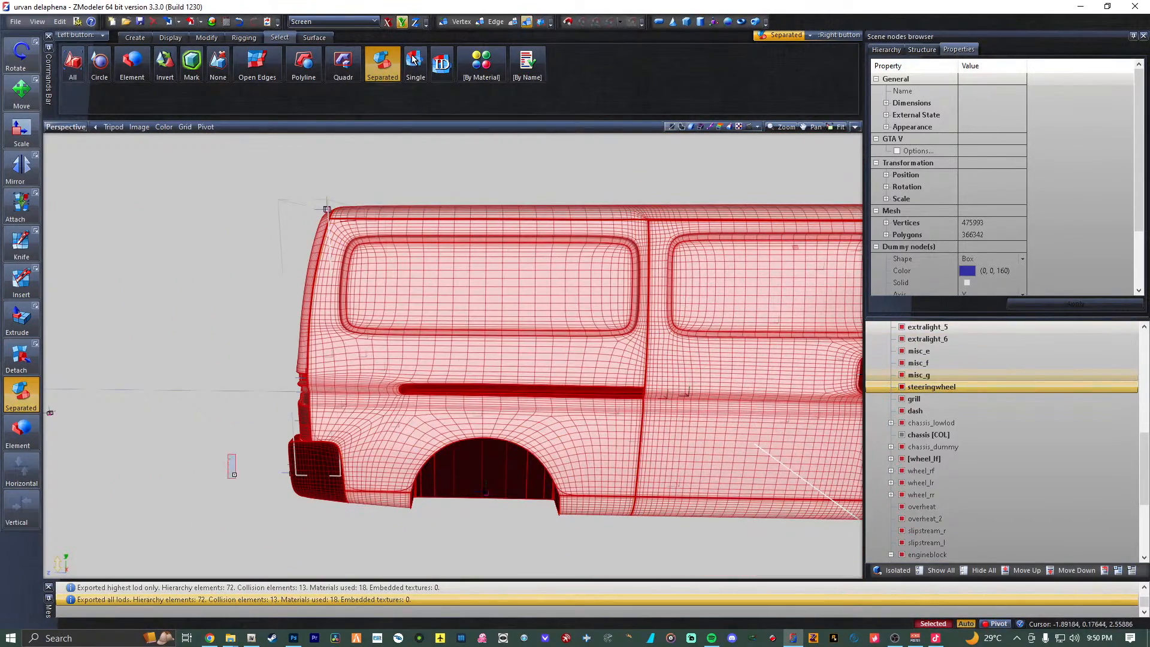
pyautogui.press('space')
pyautogui.hotkey('ctrl', 'd')
# Export the trimmed van model to the urvan folder, replacing the existing delaphna.yft.
pyautogui.moveTo(214, 431); pyautogui.dragTo(551, 370, button='middle')
pyautogui.scroll(-4, 553, 370)
pyautogui.scroll(3, 584, 395)
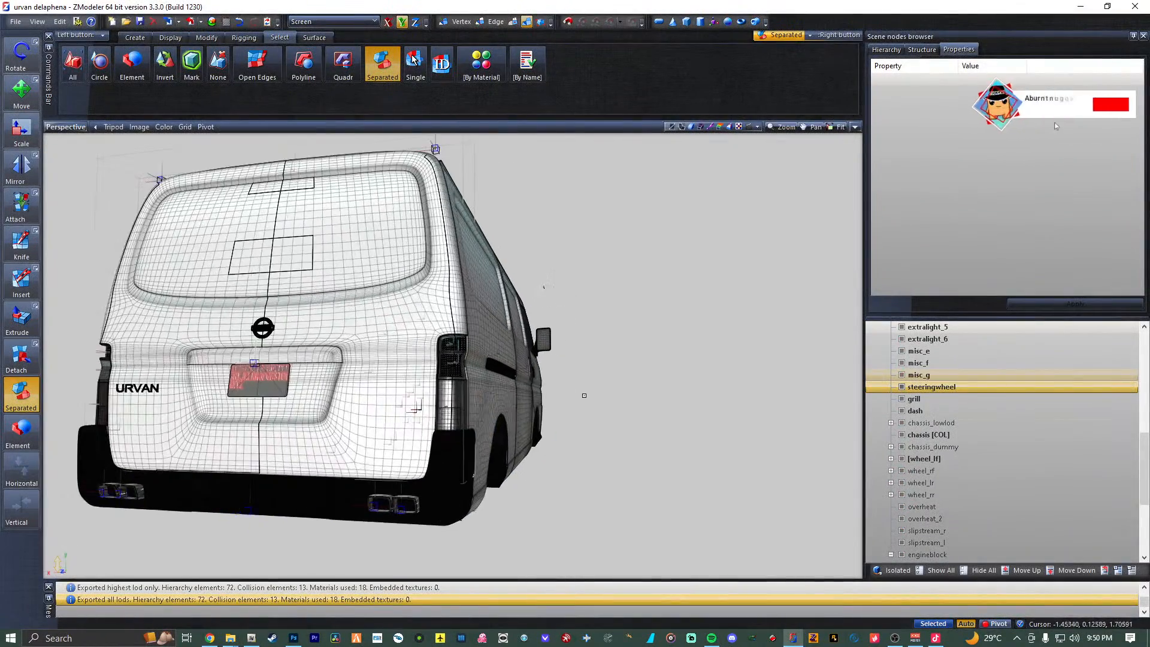
pyautogui.scroll(5, 584, 395)
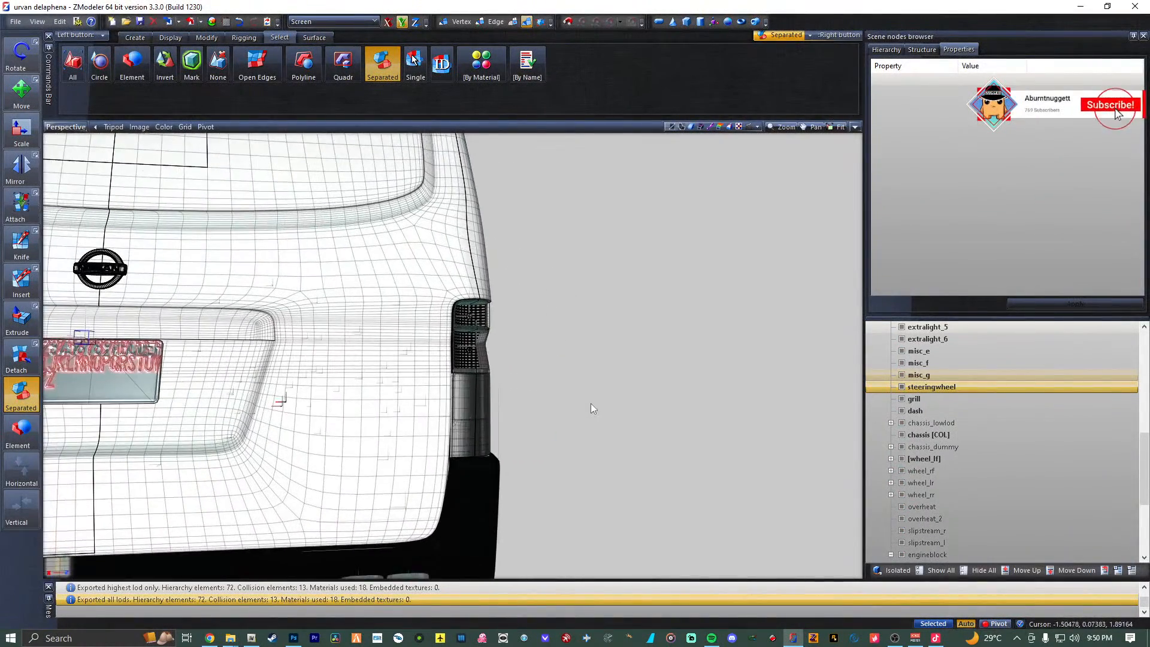
pyautogui.moveTo(591, 404); pyautogui.dragTo(671, 435, button='middle')
pyautogui.scroll(-5, 671, 435)
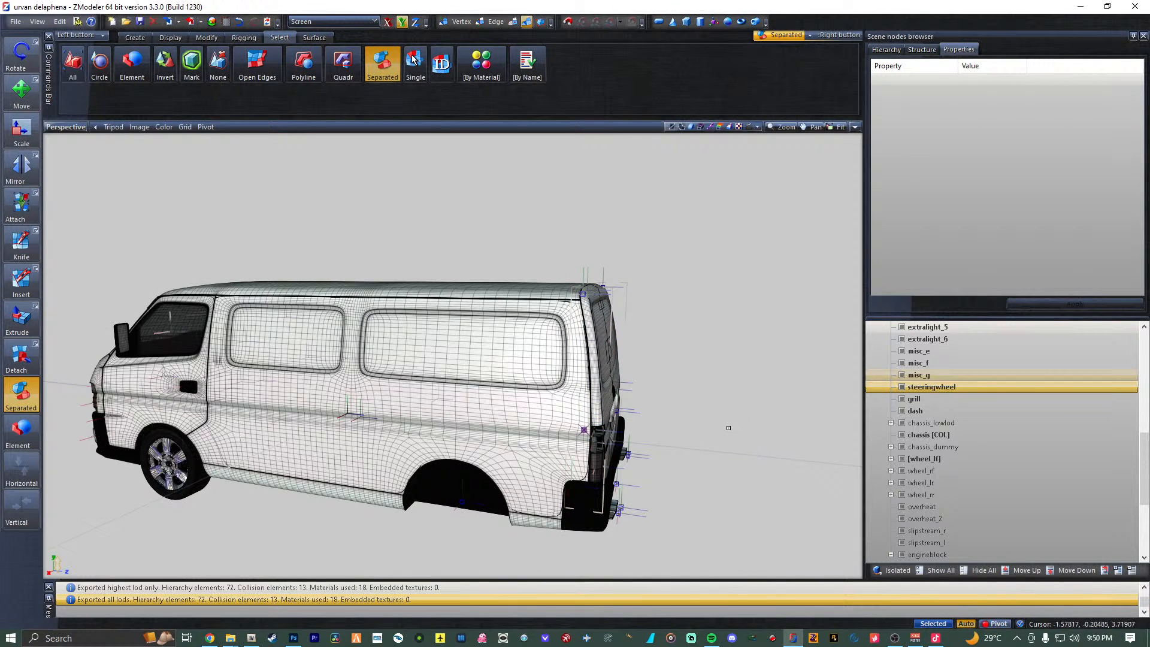
pyautogui.scroll(10, 937, 381)
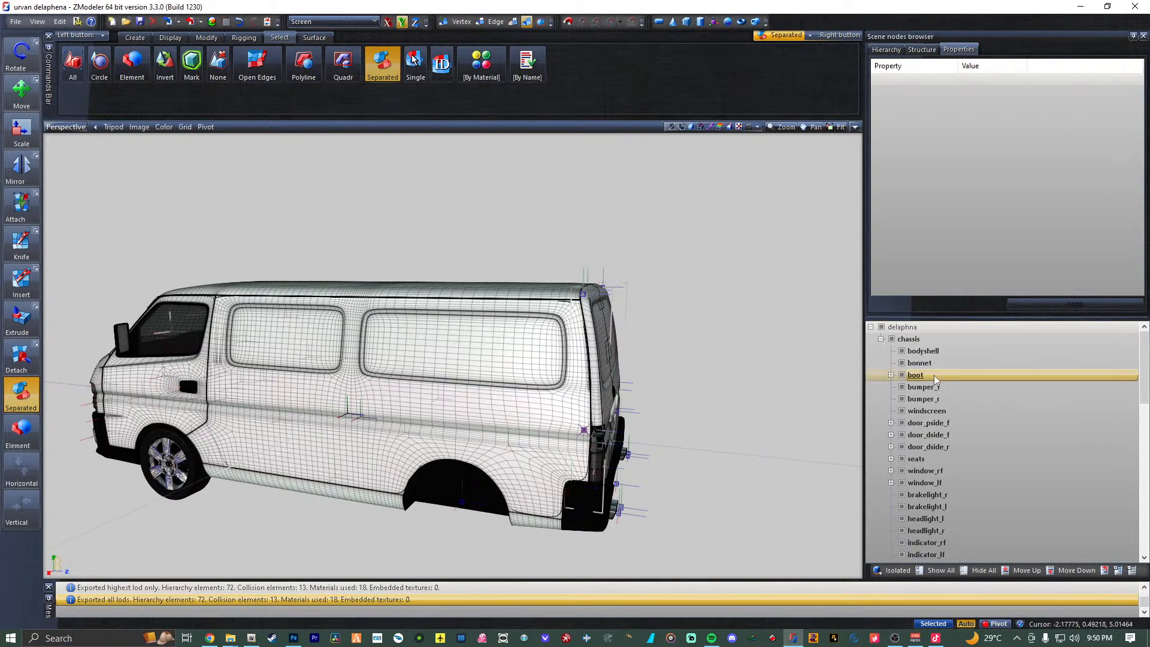
pyautogui.click(191, 22)
pyautogui.doubleClick(187, 234)
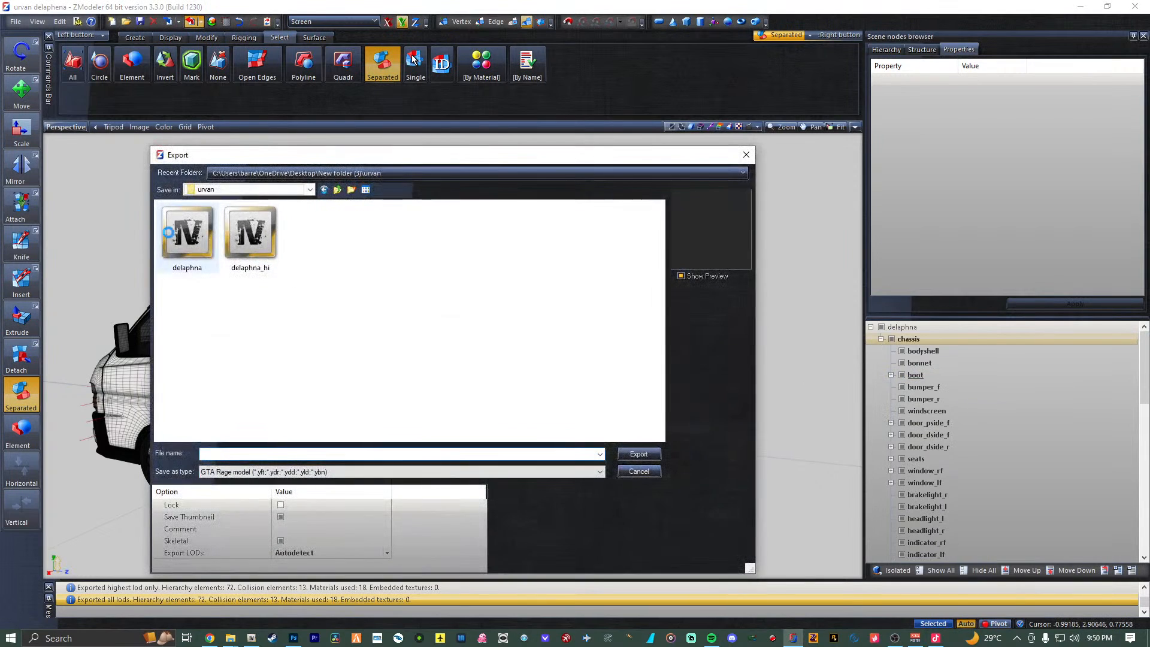
pyautogui.click(601, 323)
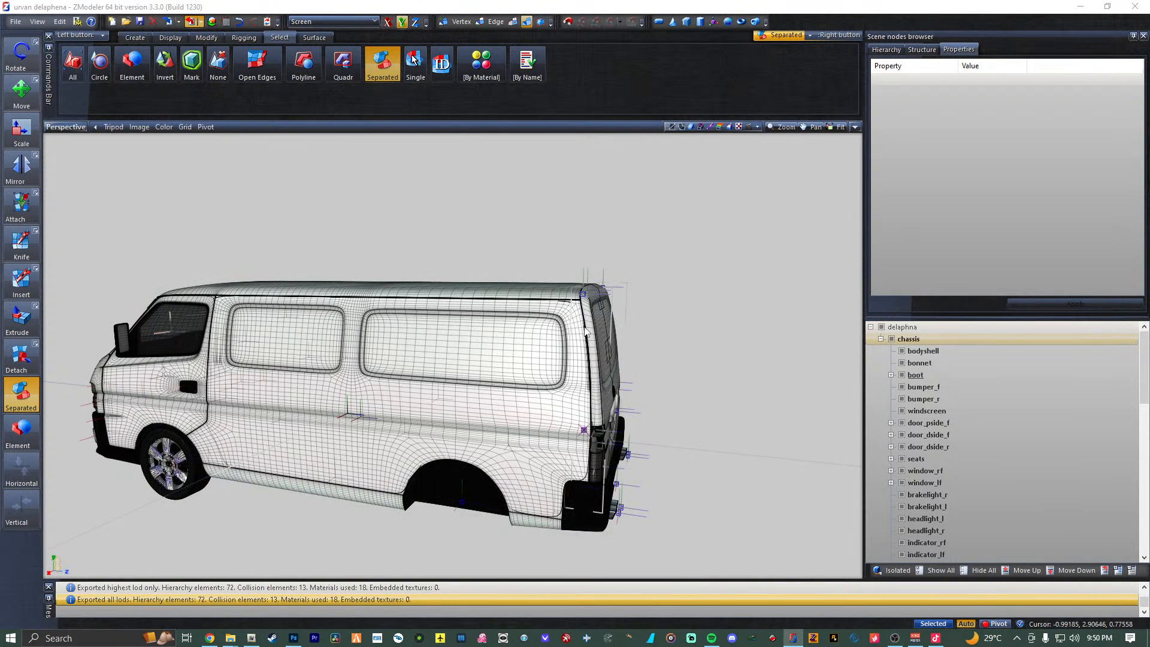
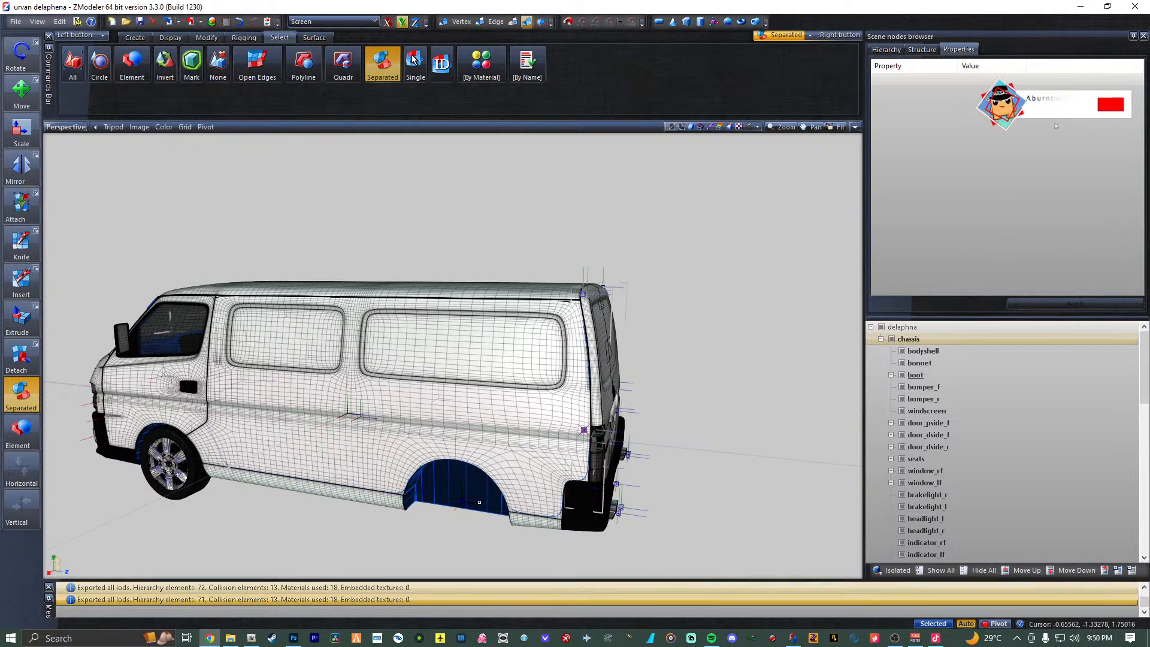
# Rename the root node delaphna_hi and export the model over delaphna_hi.yft in the urvan folder.
pyautogui.click(928, 327)
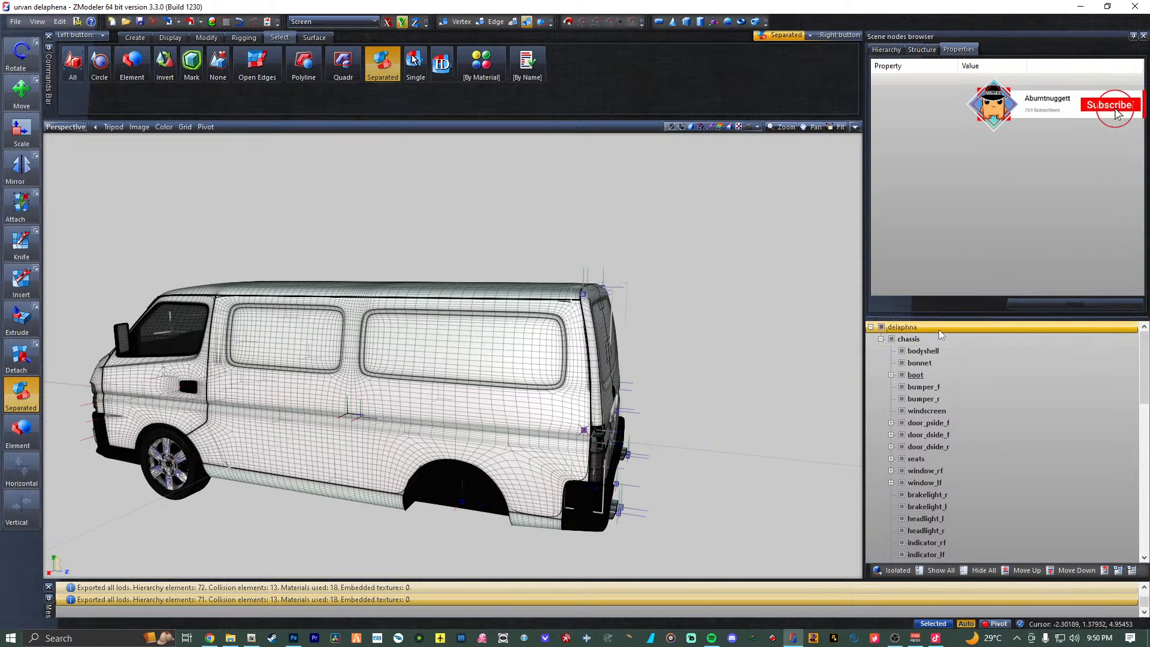
pyautogui.write('_hi')
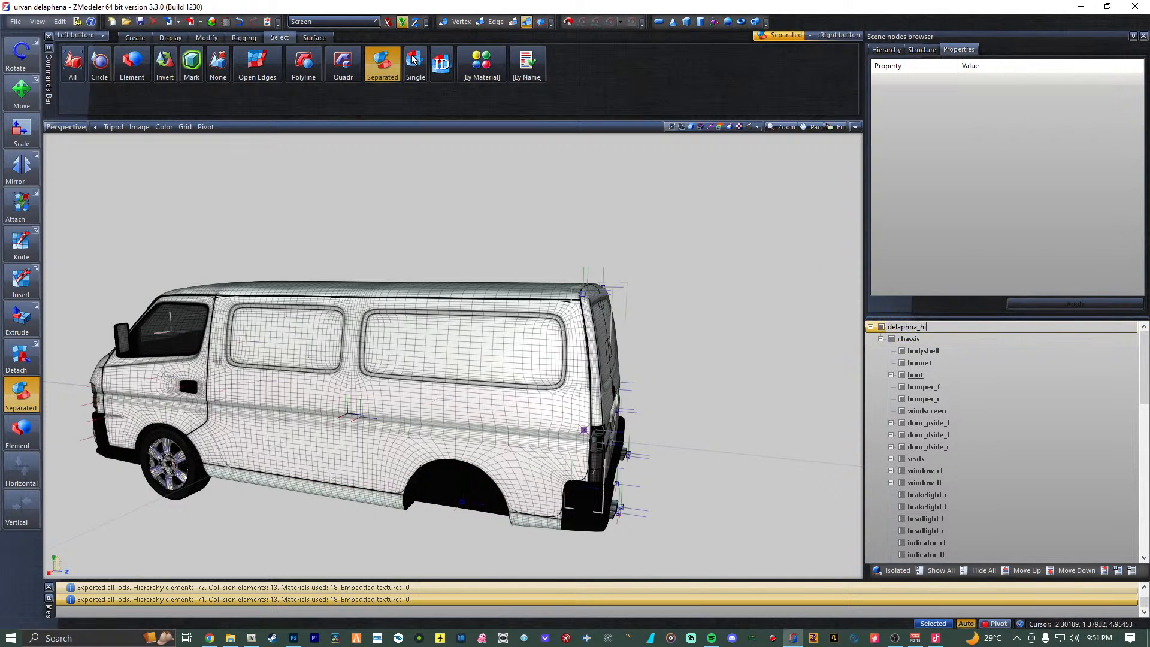
pyautogui.press('Return')
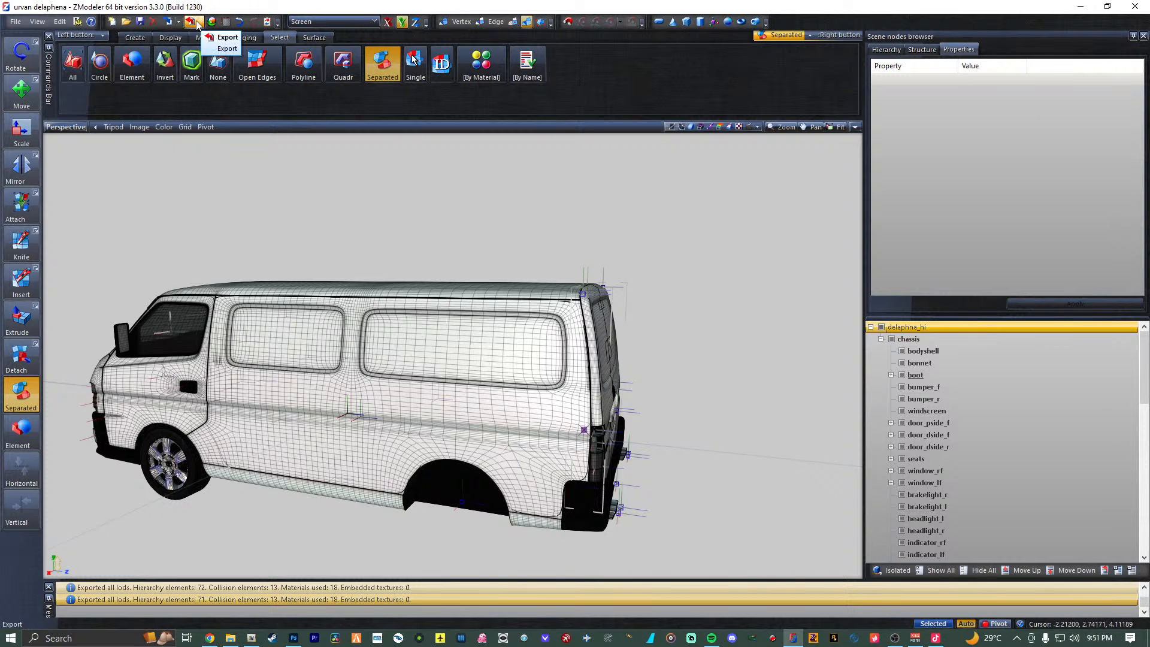
pyautogui.click(191, 22)
pyautogui.doubleClick(250, 235)
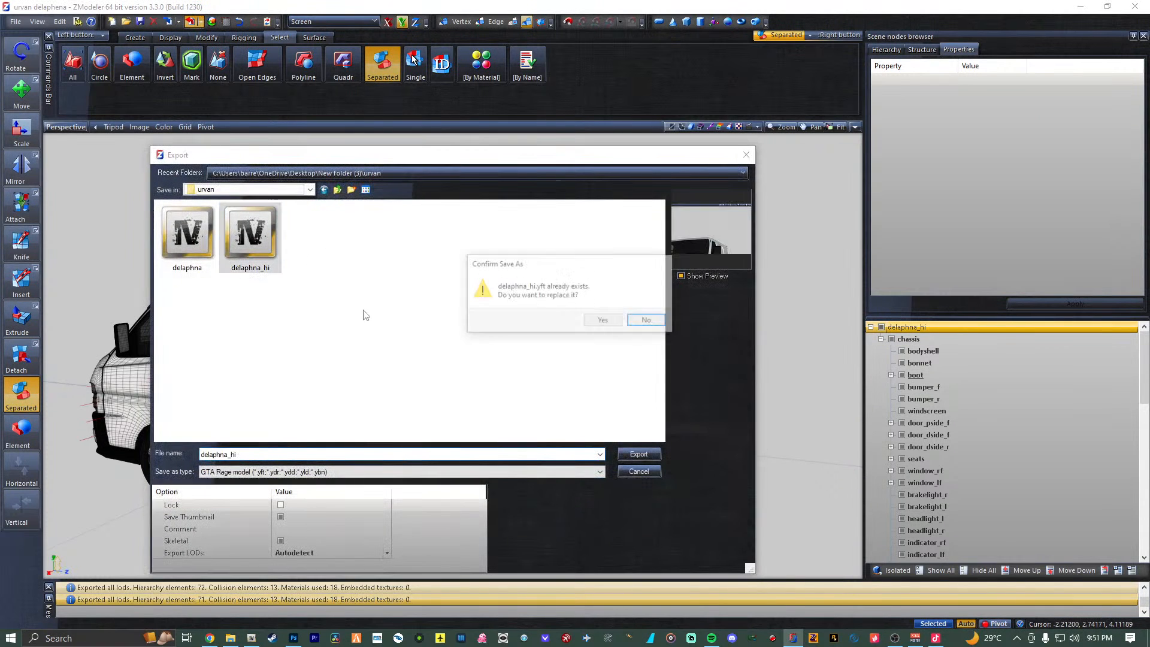
pyautogui.click(598, 323)
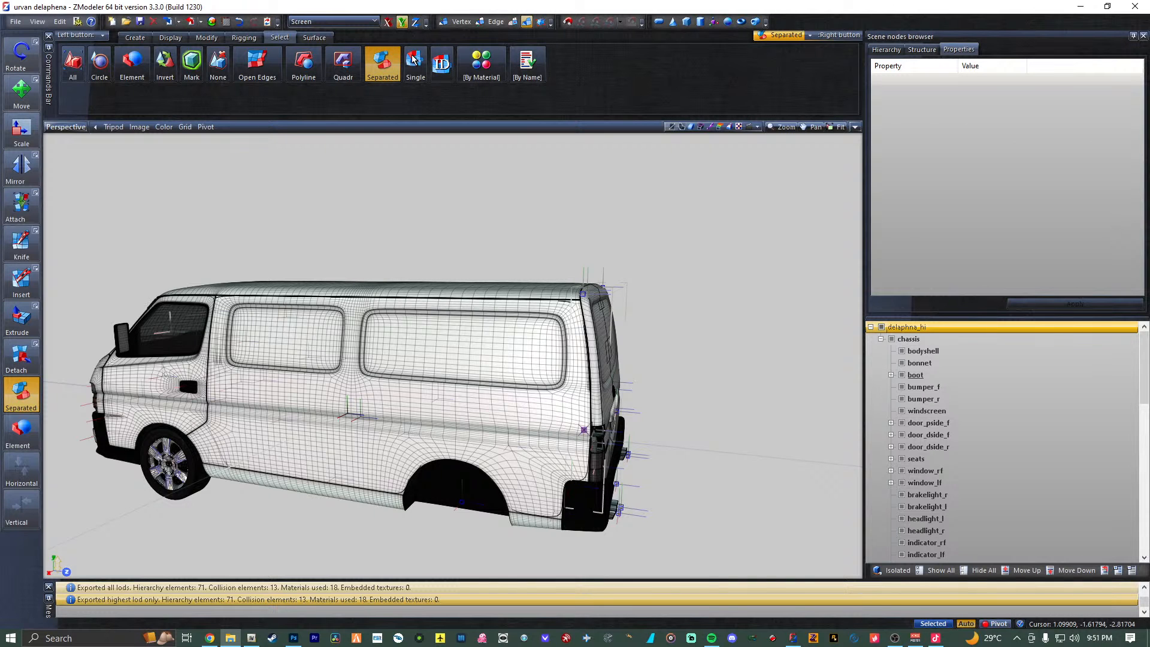
# Switch to OpenIV, replace delaphna.yft and delaphna_hi.yft in vehicles.rpf with the exported files, and preview delaphna_hi.yft.
pyautogui.click(251, 638)
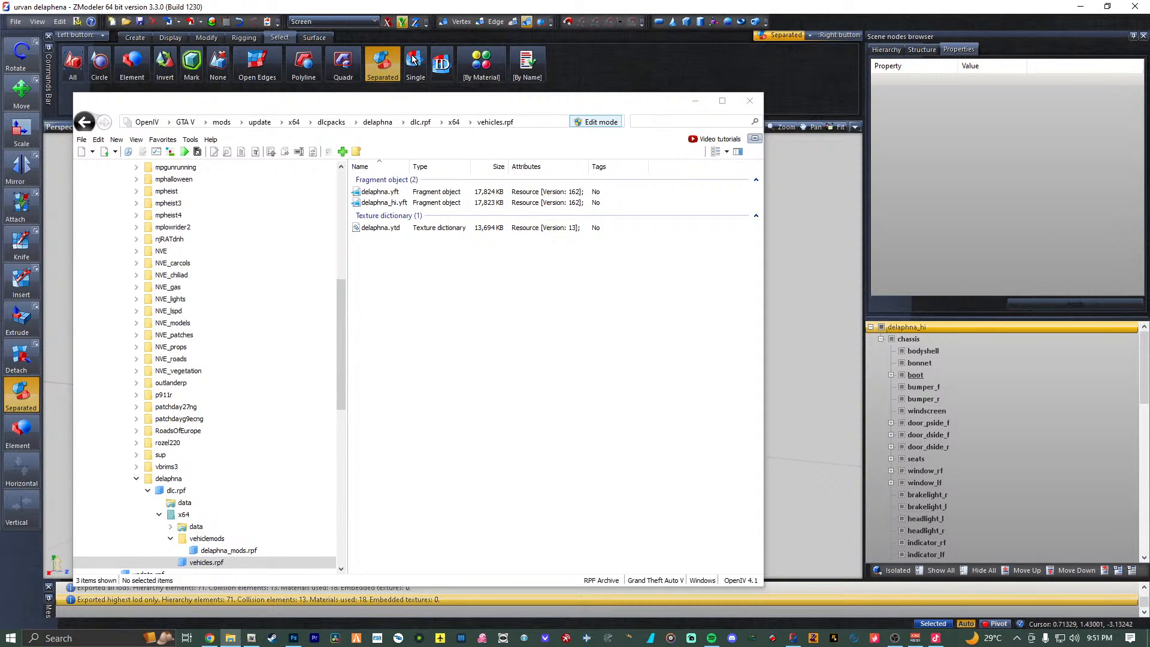
pyautogui.moveTo(413, 58); pyautogui.dragTo(533, 315)
pyautogui.click(537, 320)
pyautogui.doubleClick(435, 199)
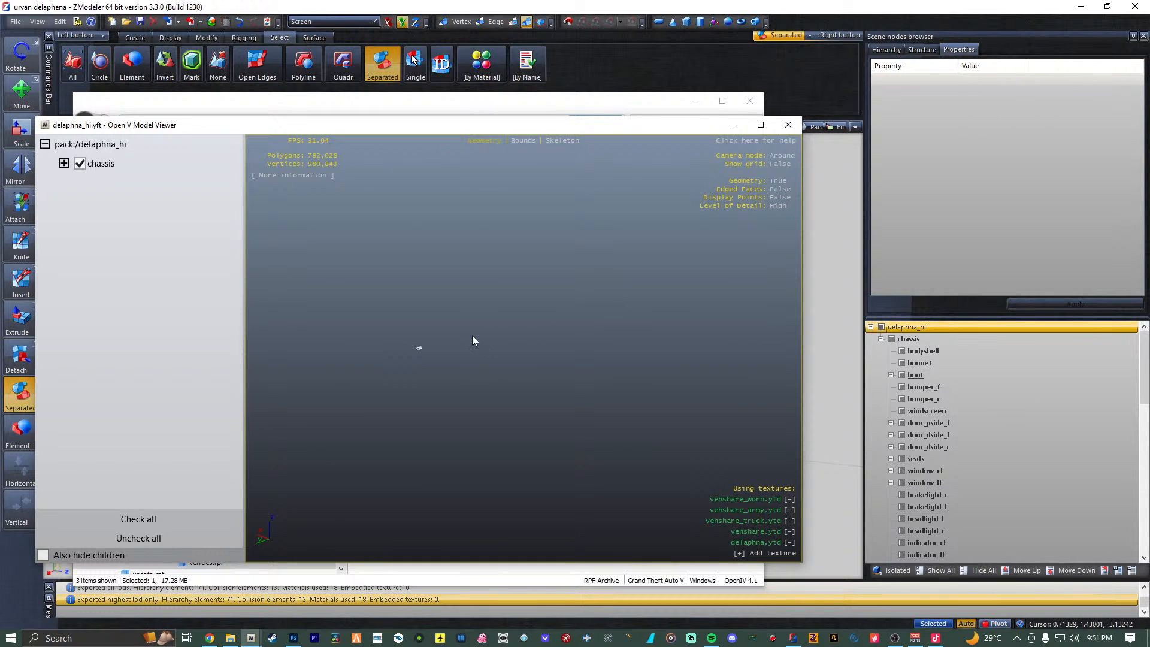
pyautogui.click(796, 129)
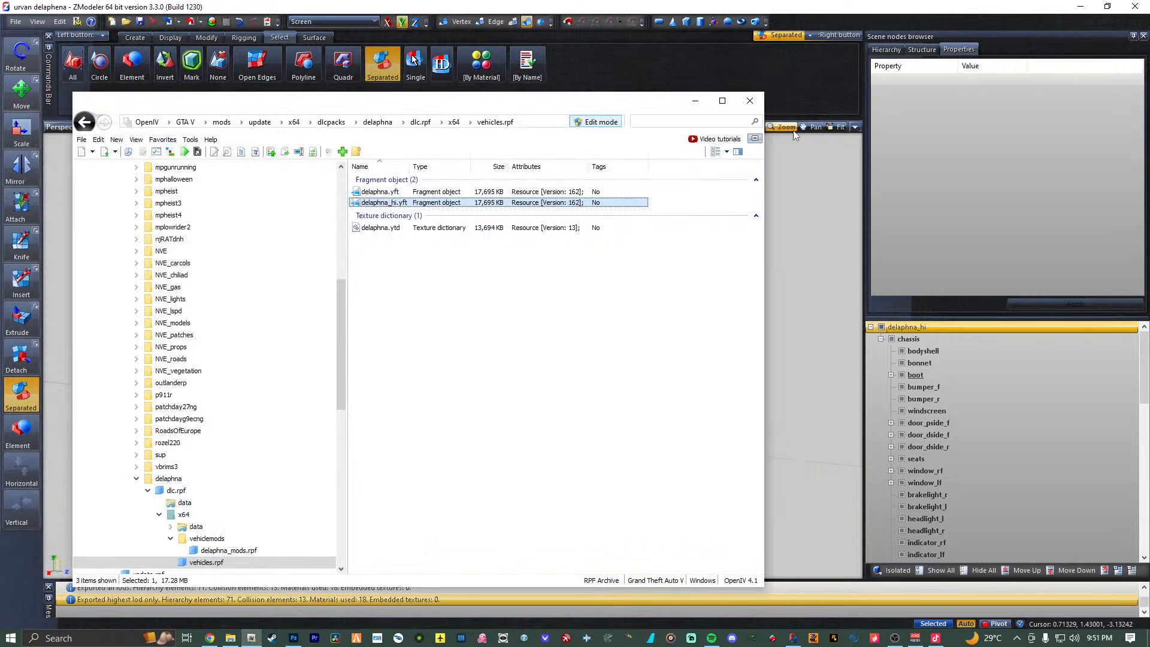
# Look into delaphna_mods.rpf in the dlc's vehiclemods folder.
pyautogui.scroll(-5, 242, 531)
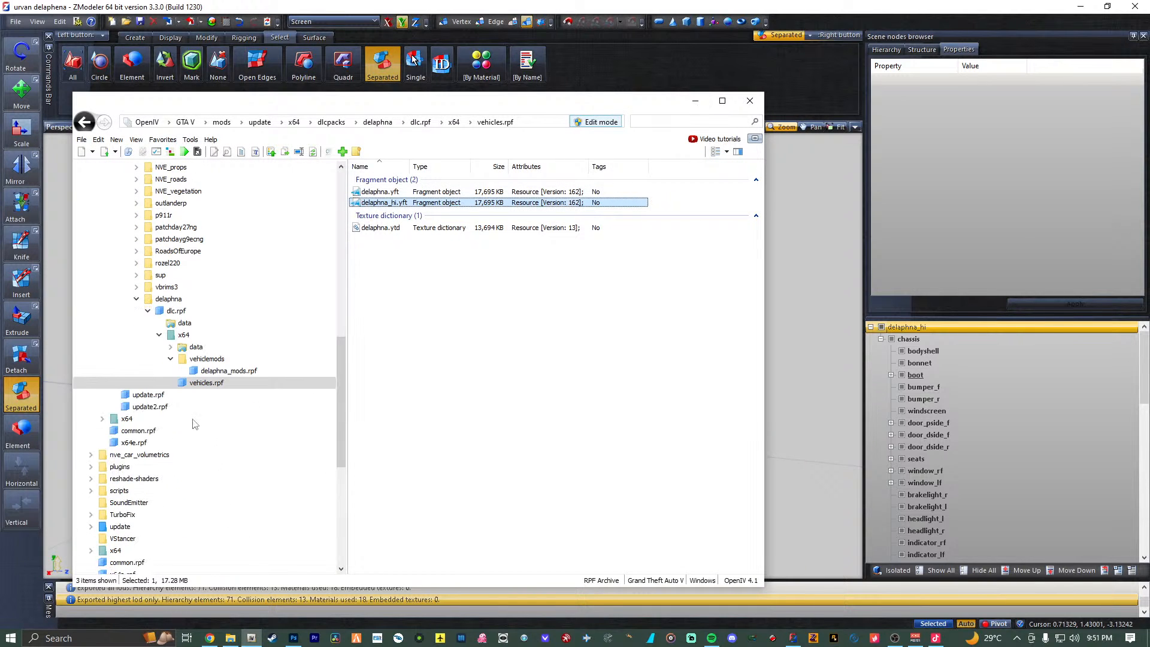
pyautogui.click(198, 359)
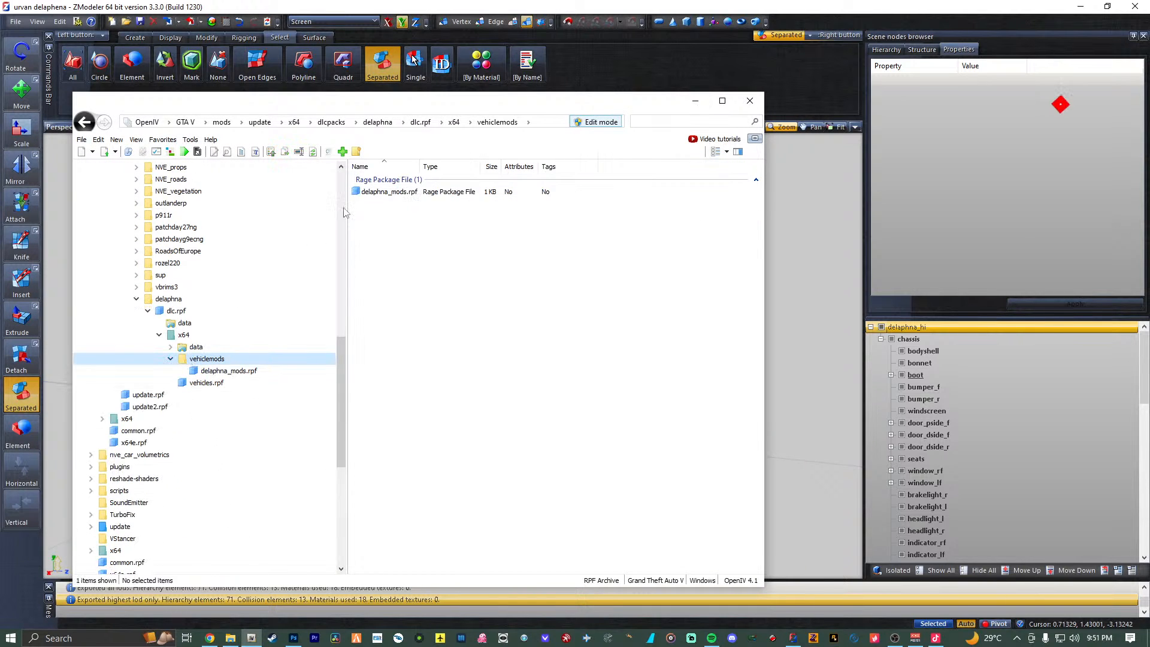
pyautogui.doubleClick(388, 192)
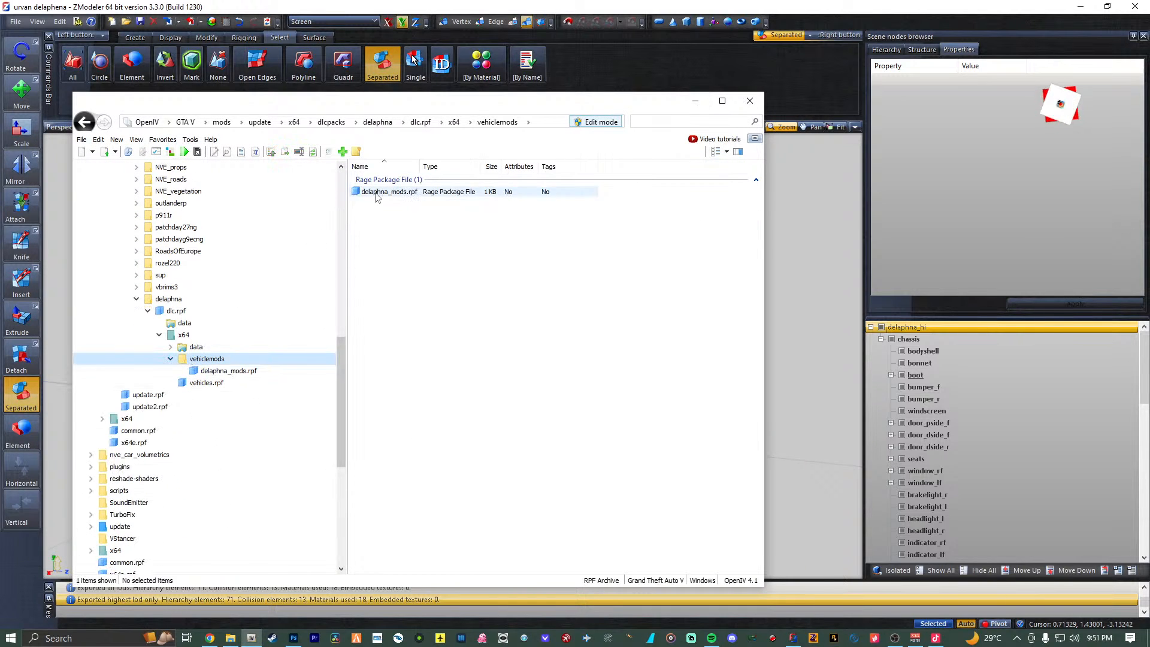
# Go to the data folder in delaphna's dlc.rpf and open carcols.meta for viewing.
pyautogui.click(174, 359)
pyautogui.click(179, 347)
pyautogui.click(179, 335)
pyautogui.click(181, 323)
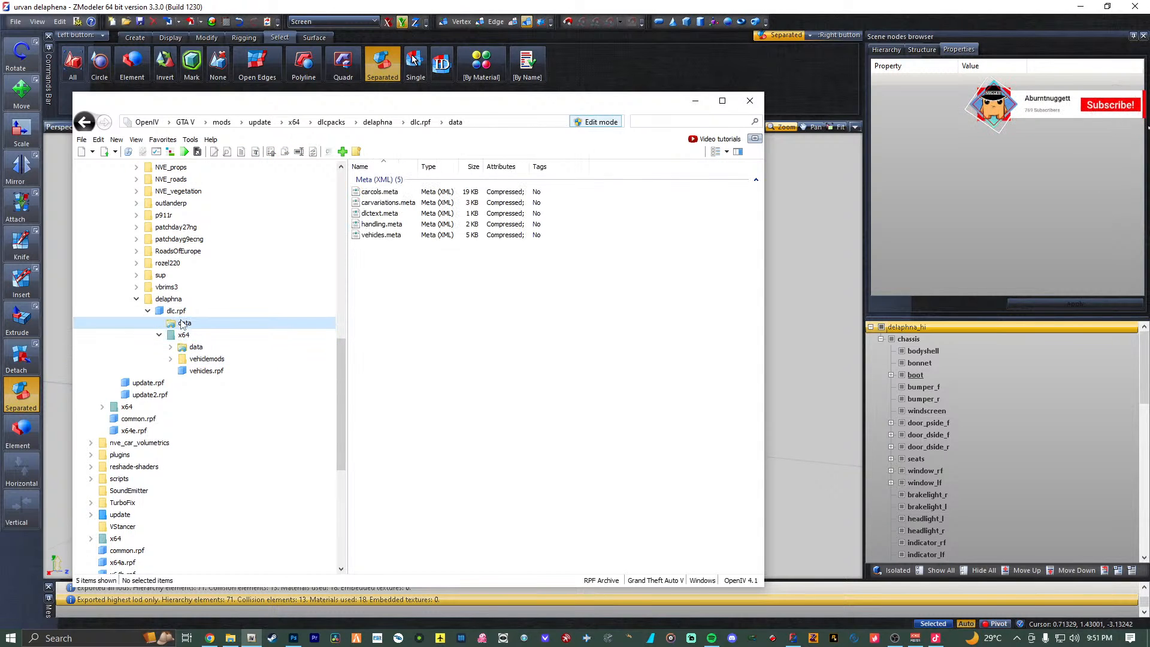
pyautogui.doubleClick(392, 192)
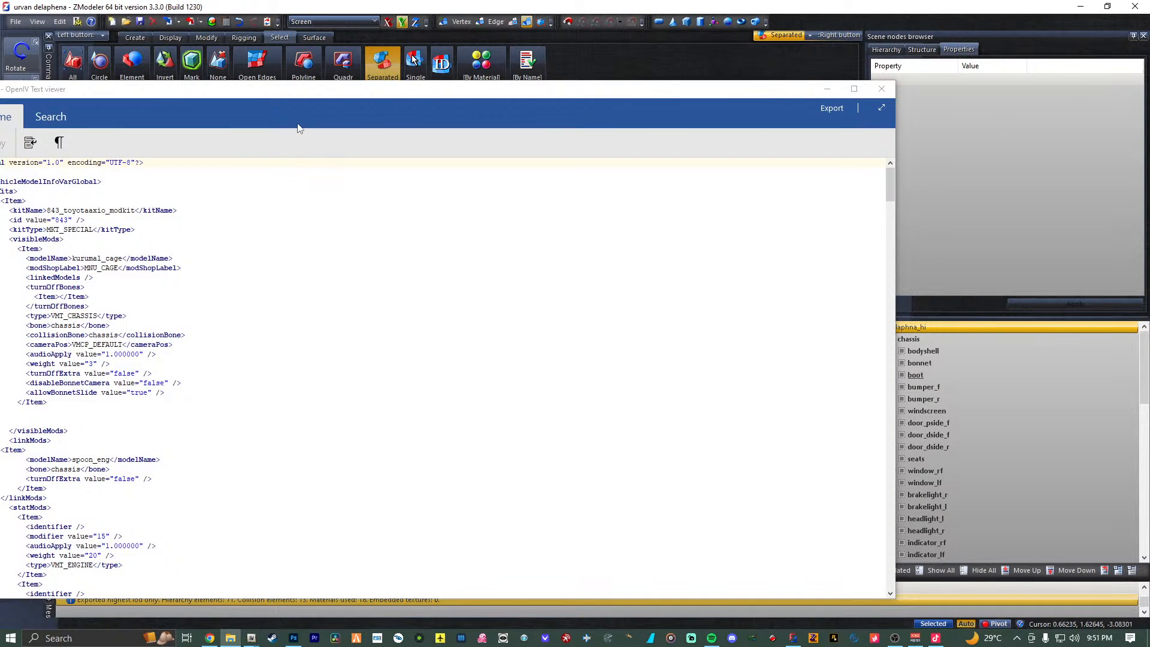
pyautogui.moveTo(302, 95); pyautogui.dragTo(444, 87)
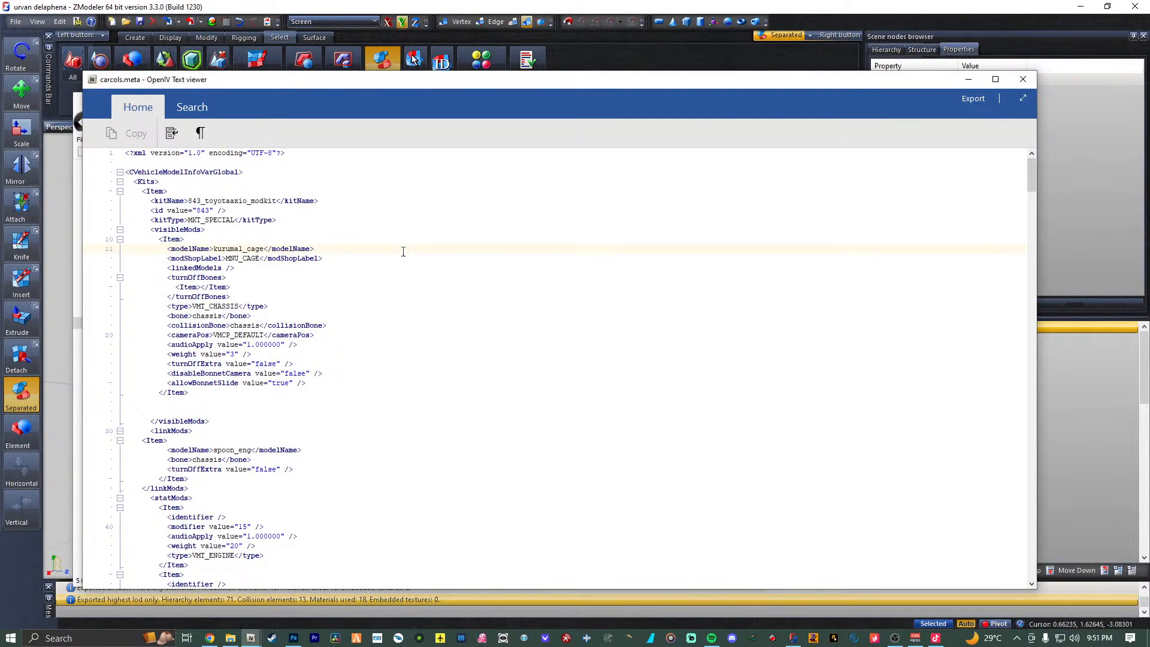
pyautogui.doubleClick(247, 201)
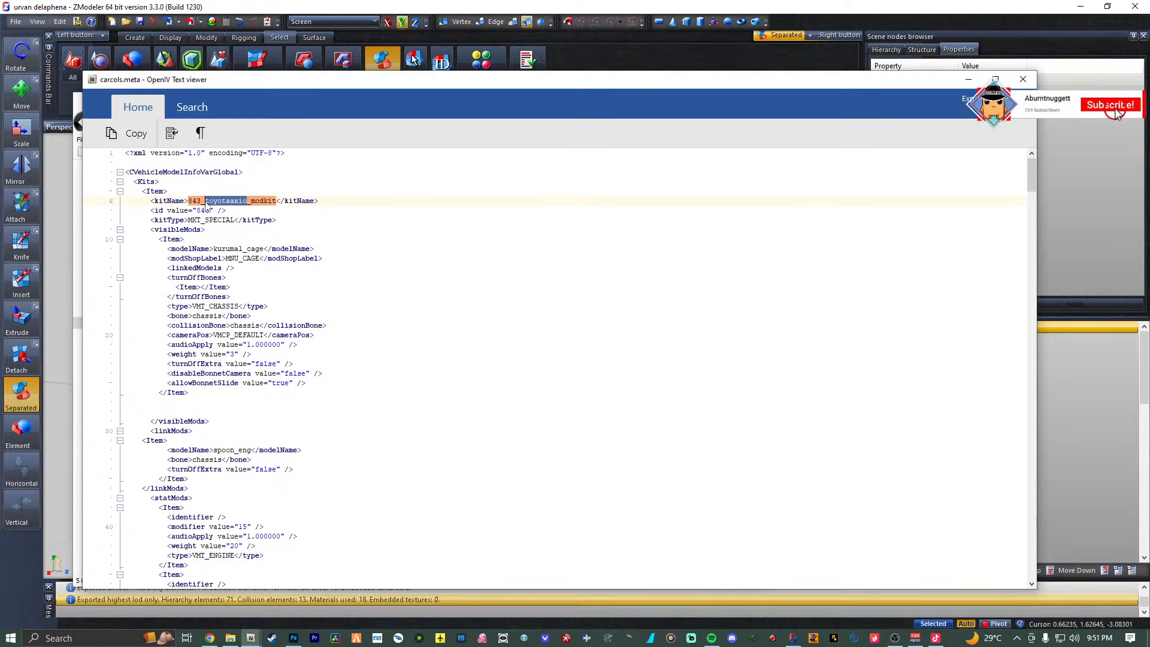
pyautogui.click(1018, 79)
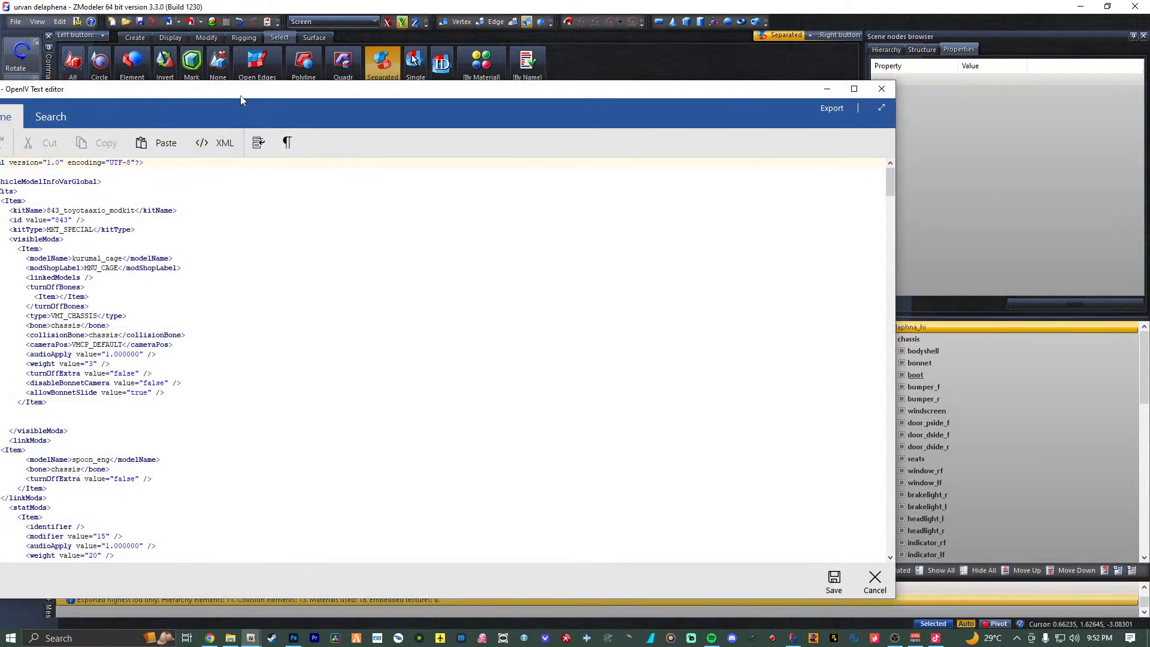
# Edit carcols.meta so the kit name reads 843_delaphna_modkit and the axio12 light name reads delaphna, and save it.
pyautogui.moveTo(230, 207); pyautogui.dragTo(205, 208)
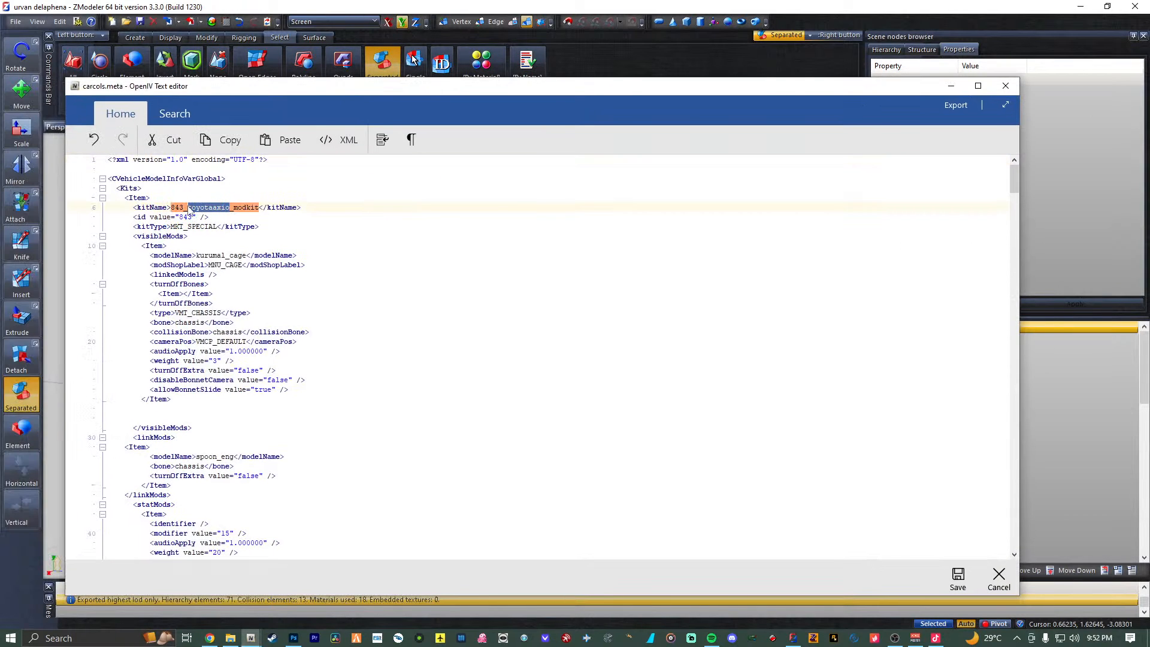
pyautogui.write('delaphna')
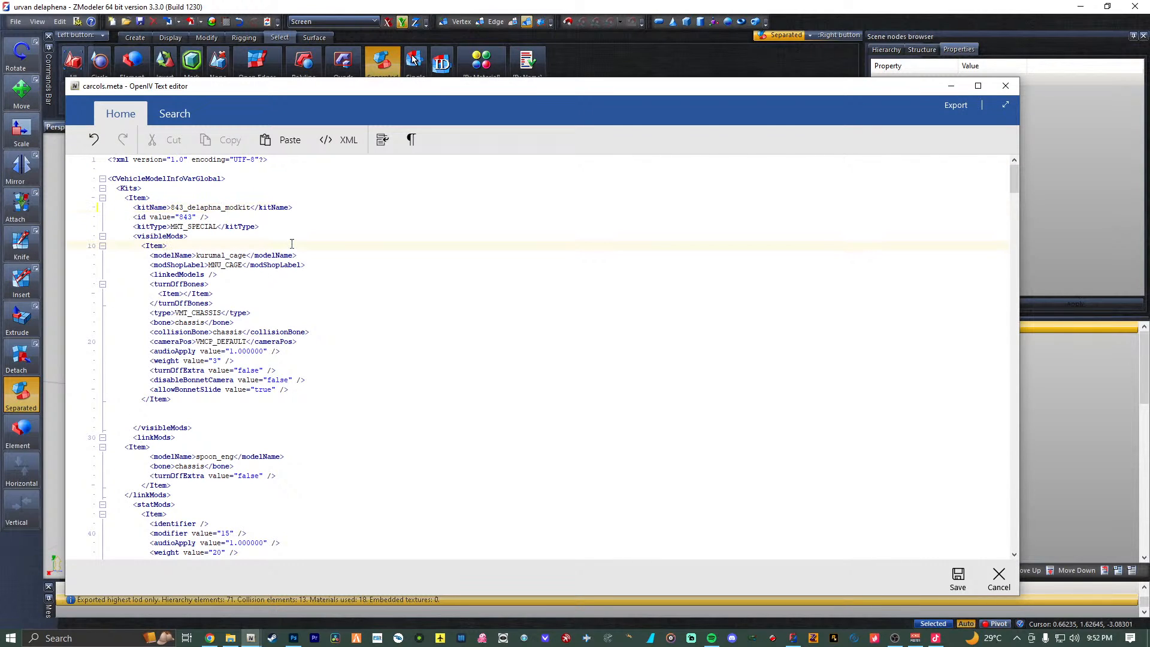
pyautogui.hotkey('ctrl', 'f')
pyautogui.write('axio')
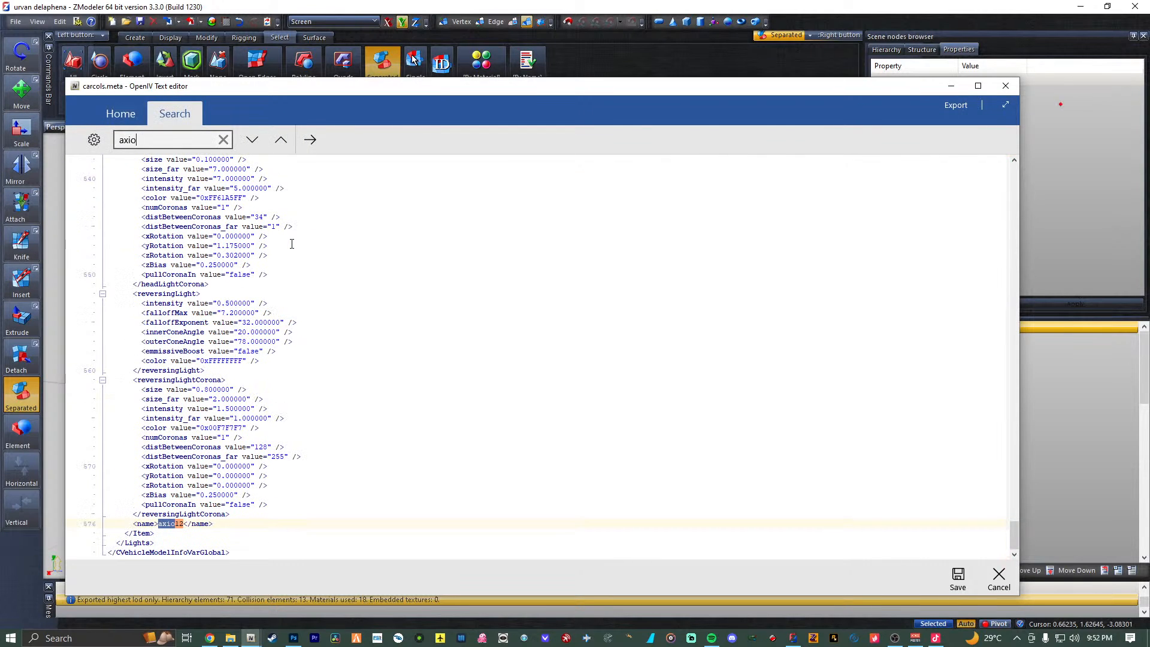
pyautogui.write('12')
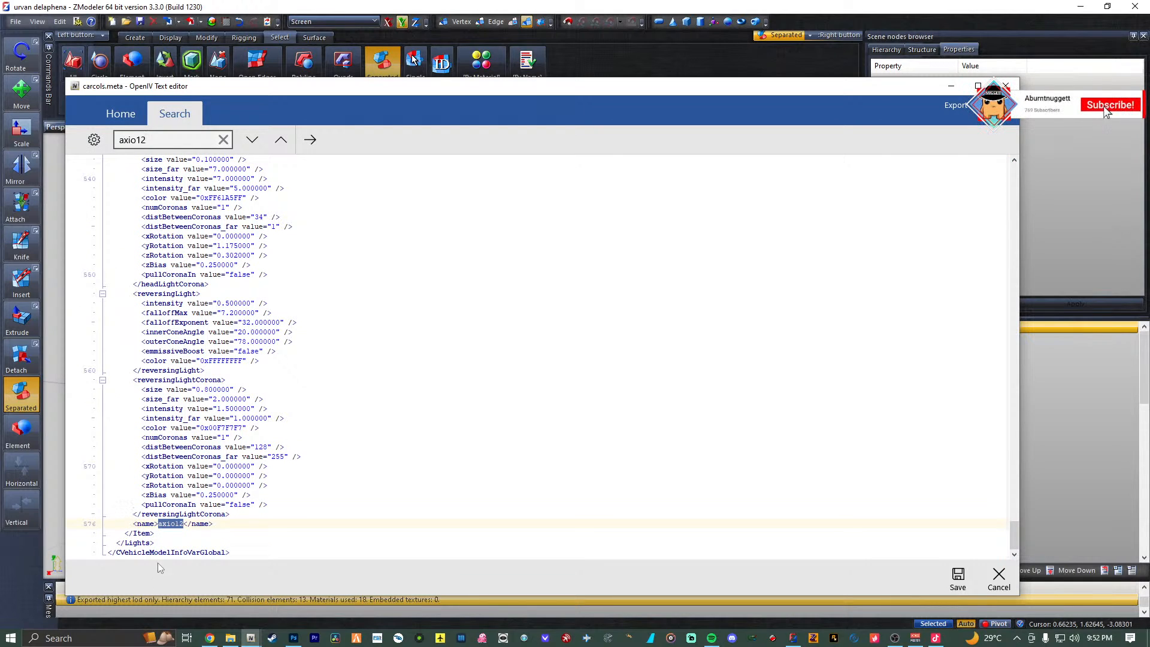
pyautogui.doubleClick(175, 527)
pyautogui.write('delaphna')
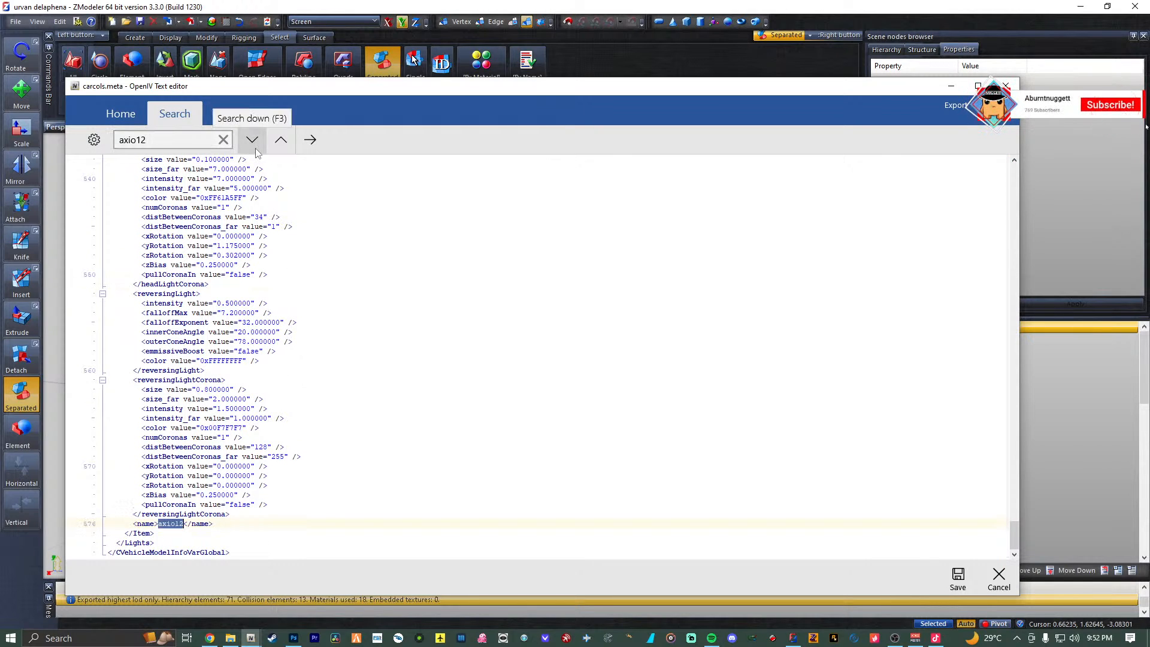
pyautogui.click(958, 579)
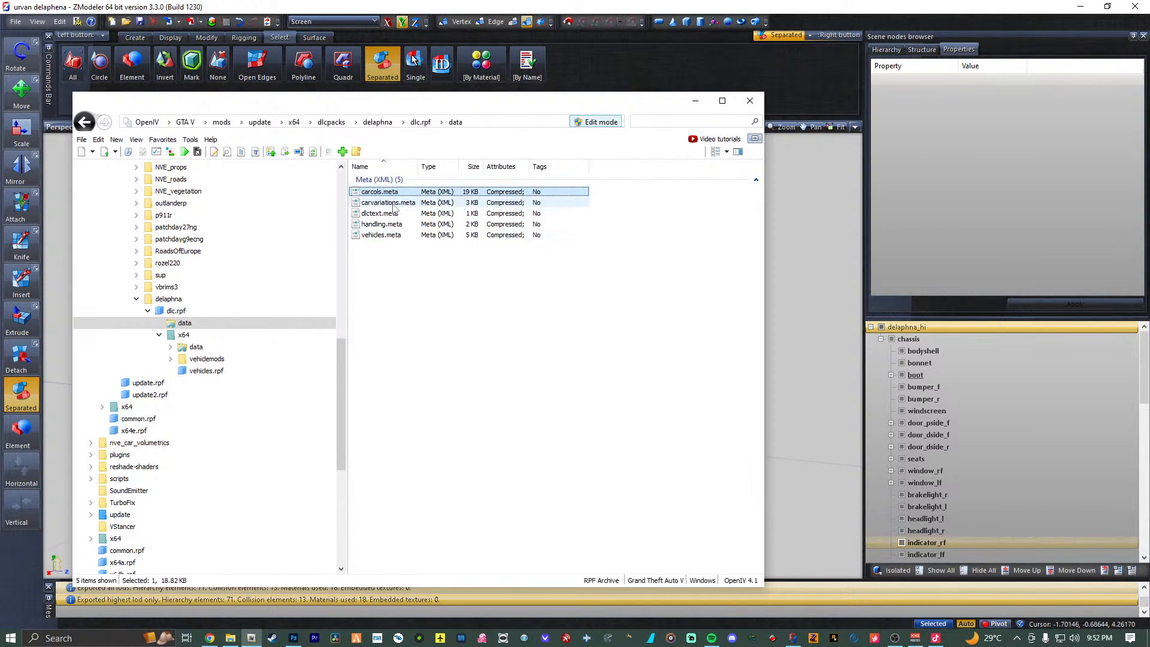
# Open carvariations.meta for editing, replace the axio12 model name with delaphna, and save the file.
pyautogui.click(401, 204)
pyautogui.rightClick(436, 203)
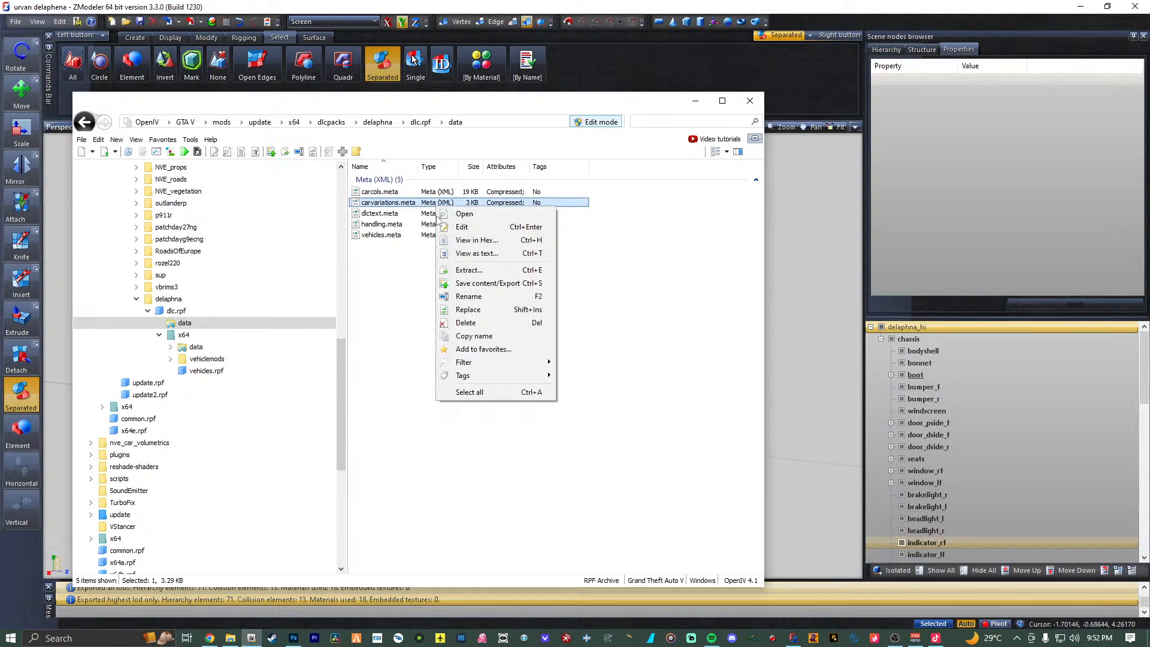
pyautogui.click(459, 227)
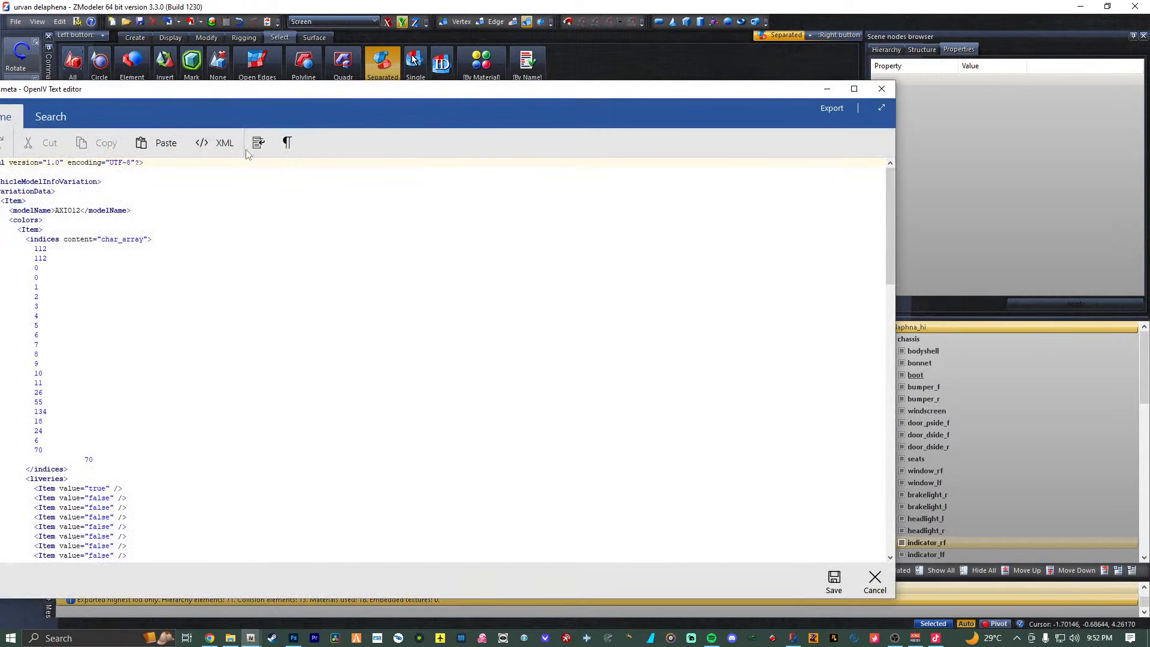
pyautogui.hotkey('ctrl', 'f')
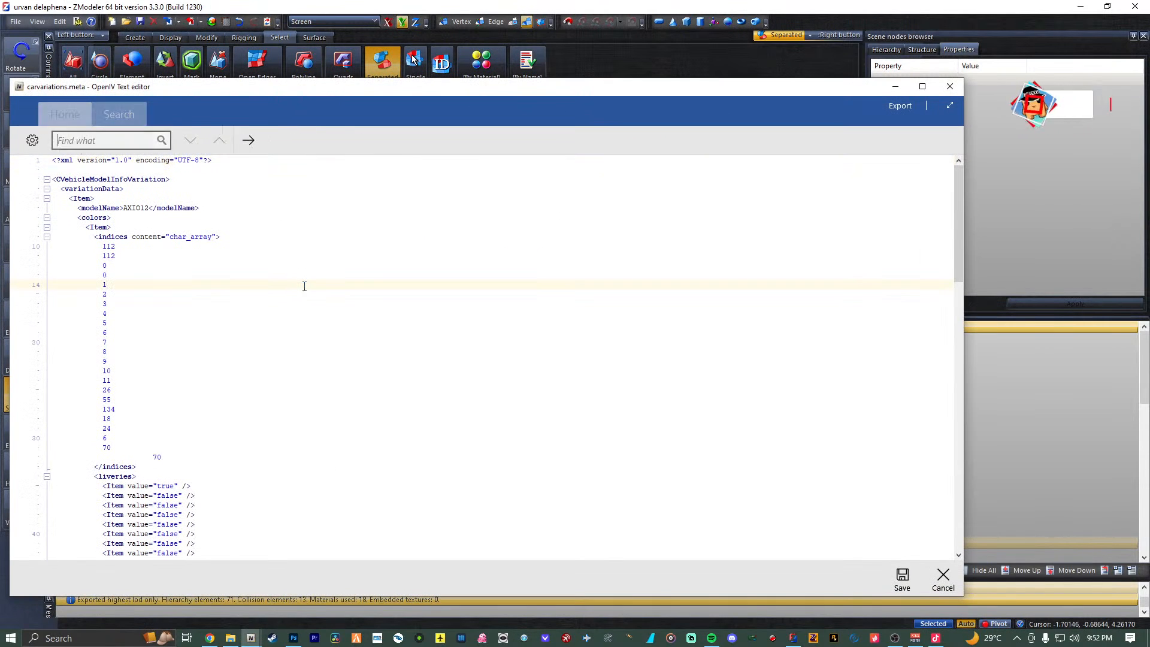
pyautogui.write('axio12')
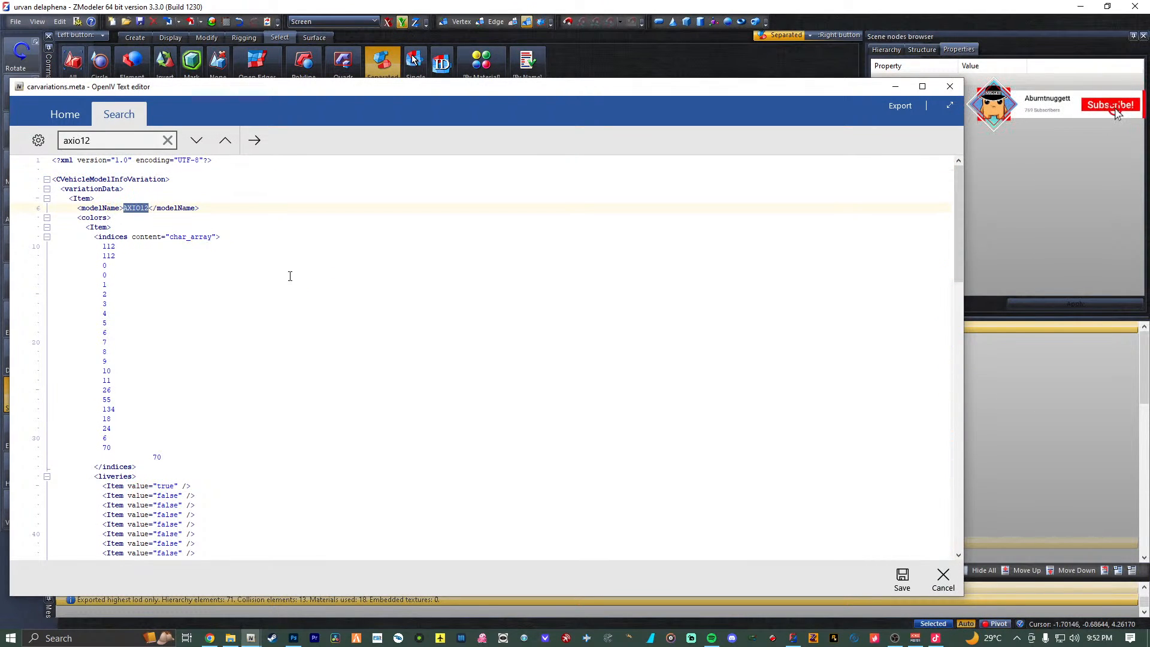
pyautogui.write('delaphna')
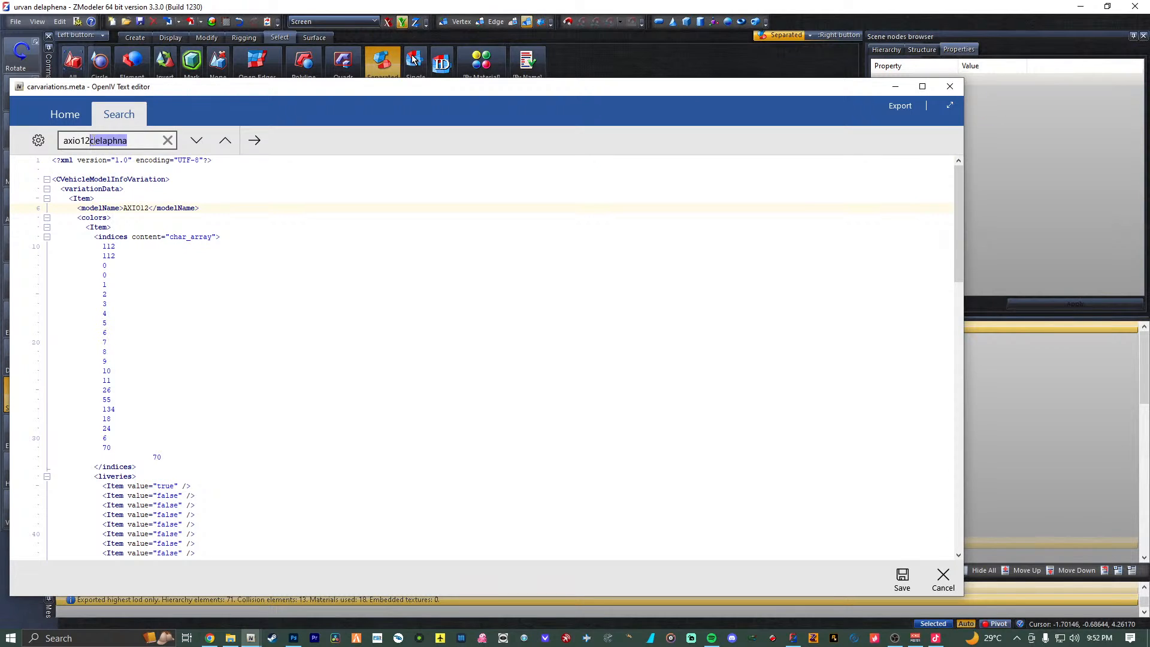
pyautogui.hotkey('ctrl', 'x')
pyautogui.click(197, 140)
pyautogui.hotkey('ctrl', 'v')
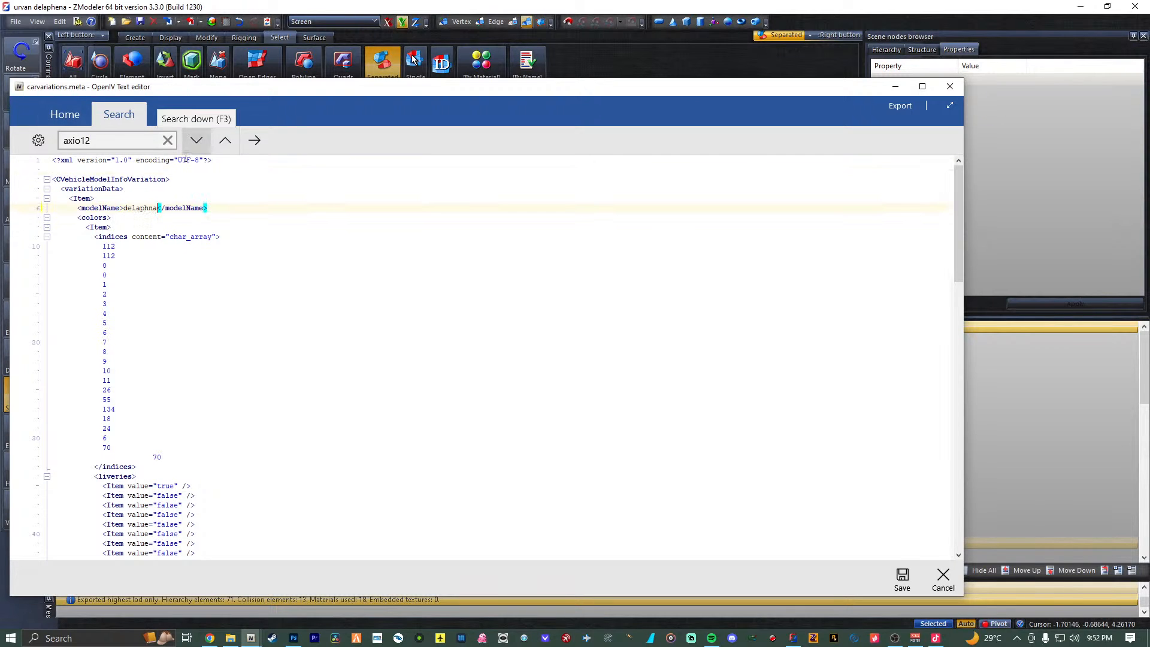
pyautogui.click(902, 578)
# Edit handling.meta to replace the axio12 handling name with delaphna, and save it.
pyautogui.click(381, 224)
pyautogui.rightClick(387, 225)
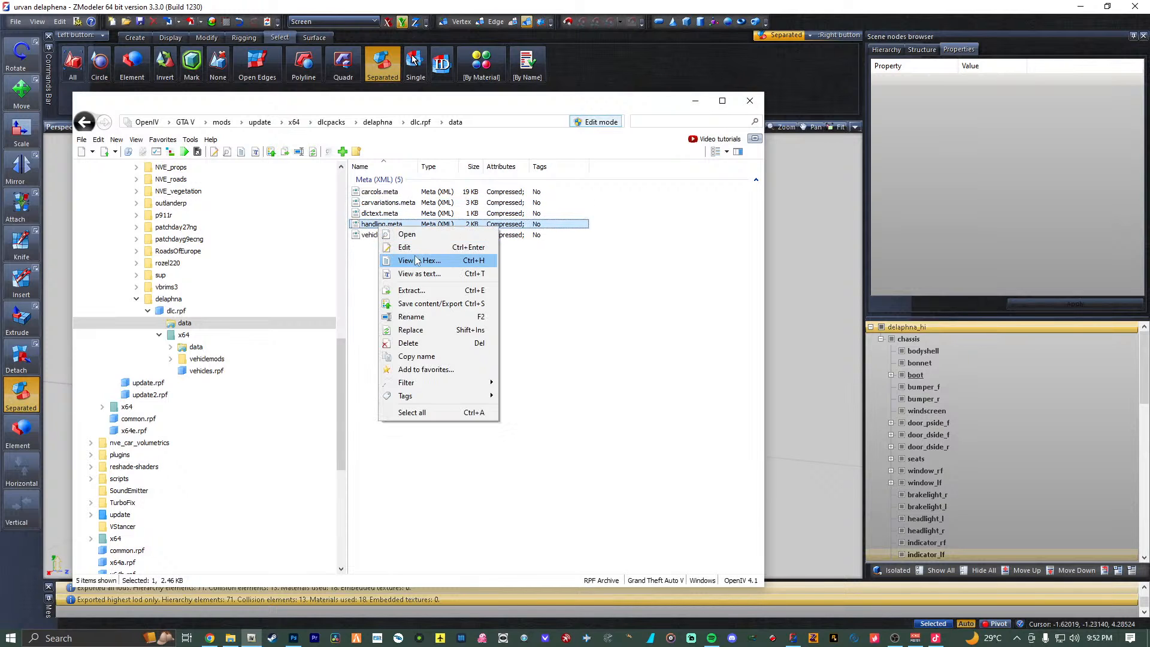
pyautogui.click(401, 247)
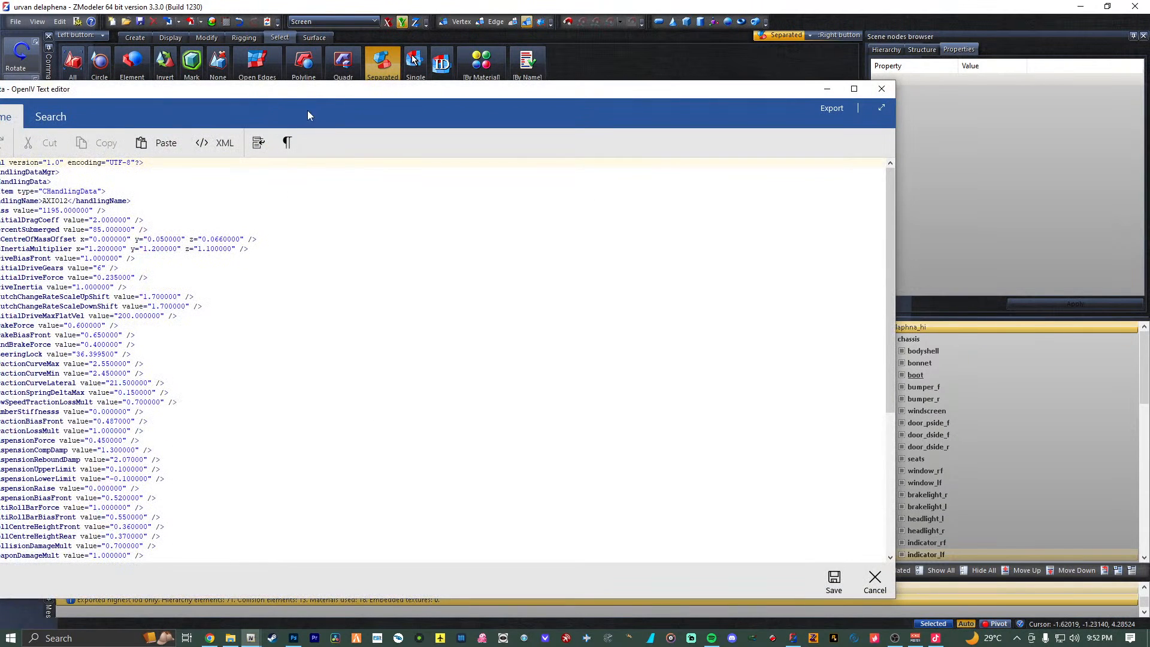
pyautogui.hotkey('ctrl', 'f')
pyautogui.write('axio12')
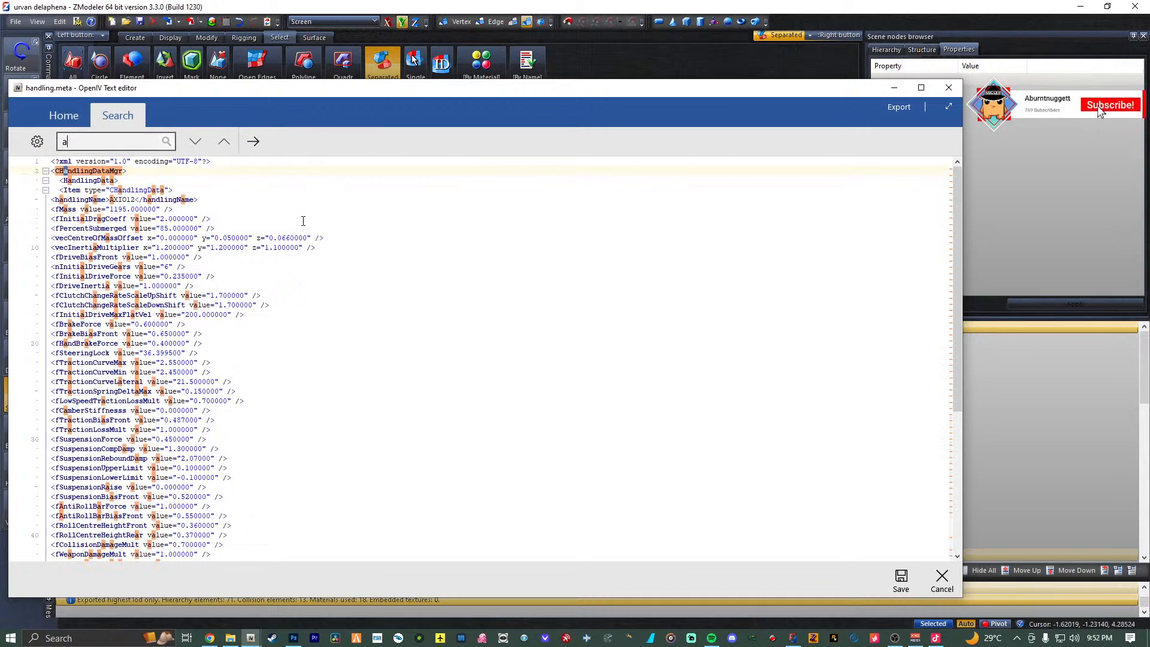
pyautogui.hotkey('ctrl', 'v')
pyautogui.click(208, 138)
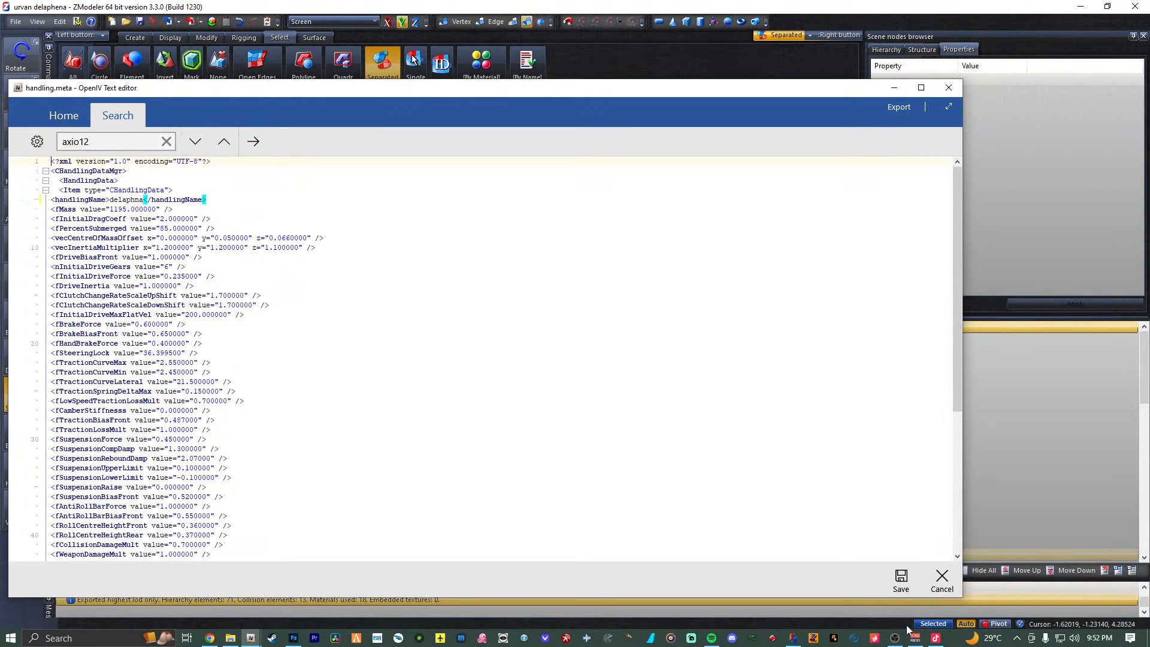
pyautogui.click(902, 580)
# Open vehicles.meta for editing, search for axio12, and set modelName and txdName to delaphna.
pyautogui.click(396, 237)
pyautogui.rightClick(394, 233)
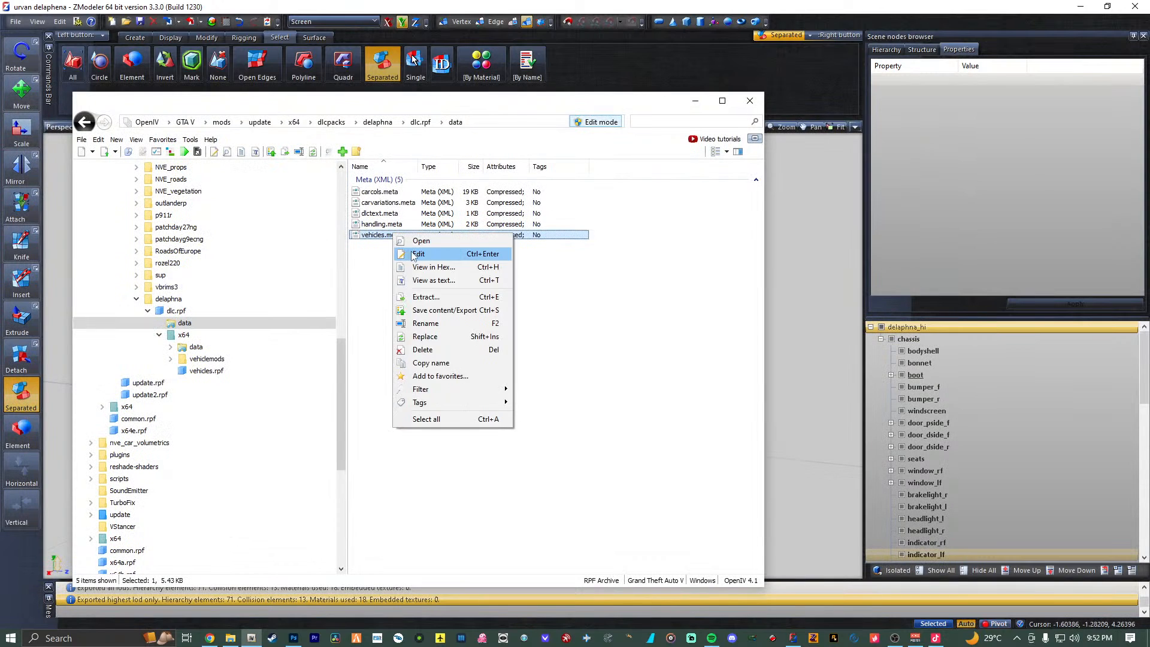
pyautogui.click(413, 254)
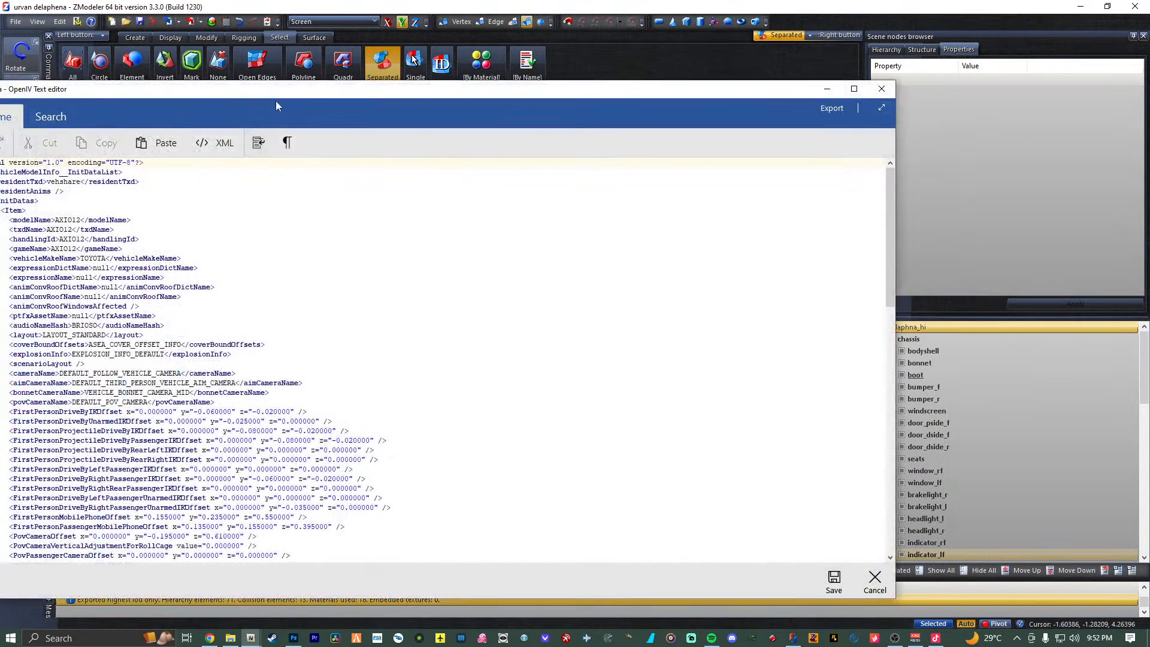
pyautogui.click(339, 225)
pyautogui.hotkey('ctrl', 'f')
pyautogui.write('axio12')
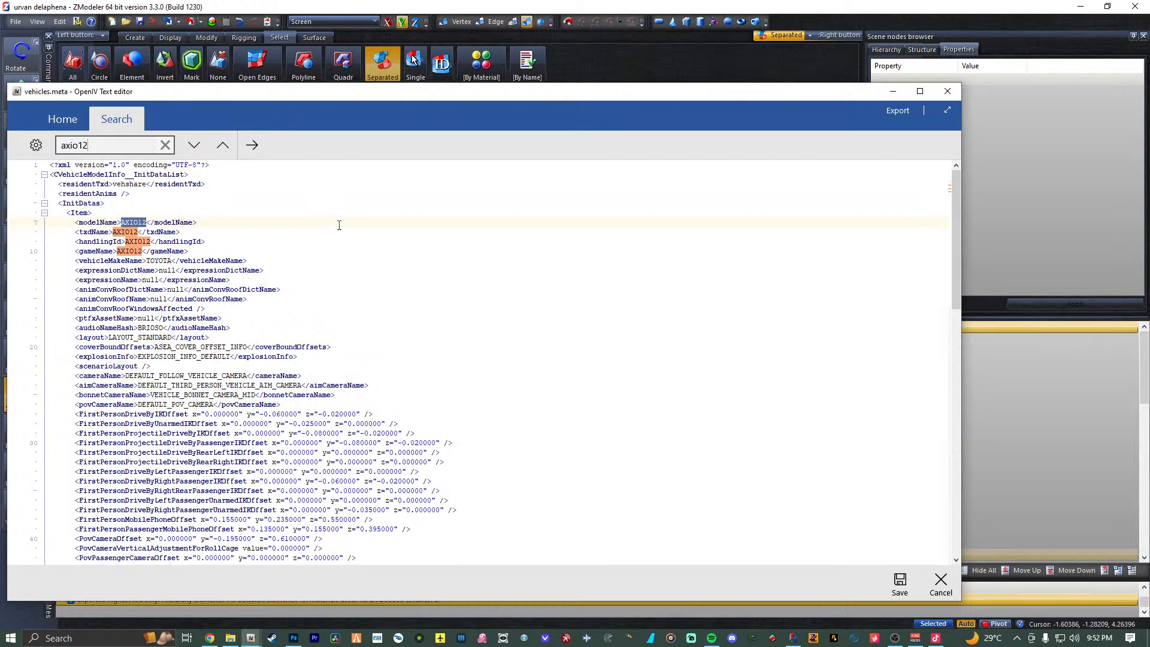
pyautogui.click(227, 172)
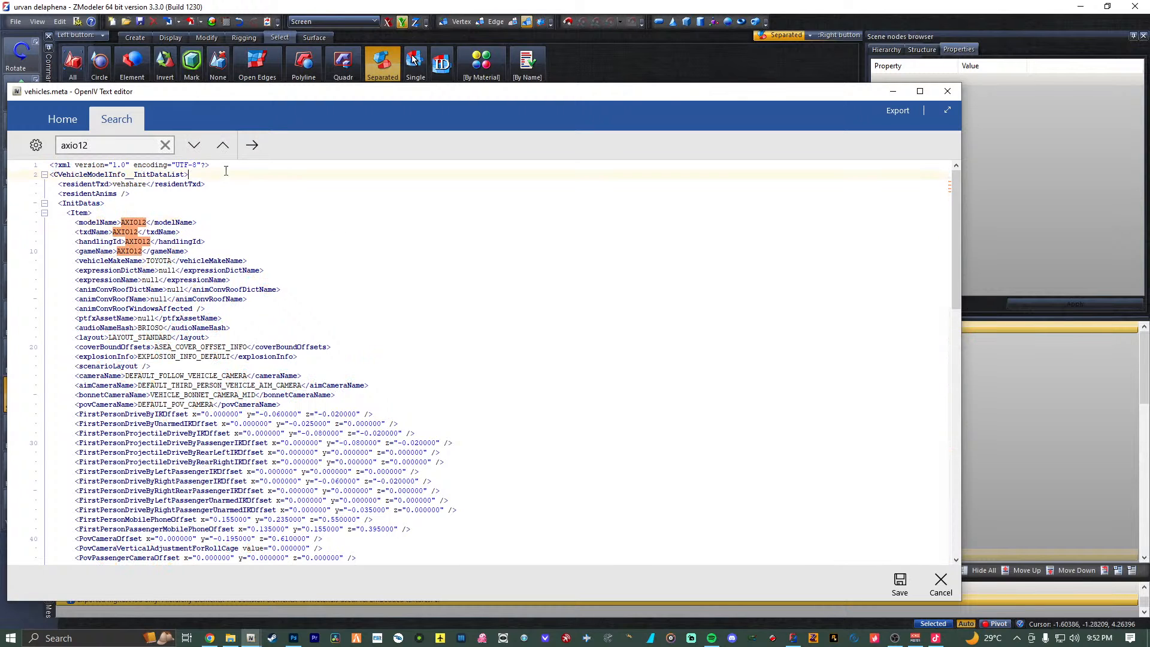
pyautogui.click(194, 146)
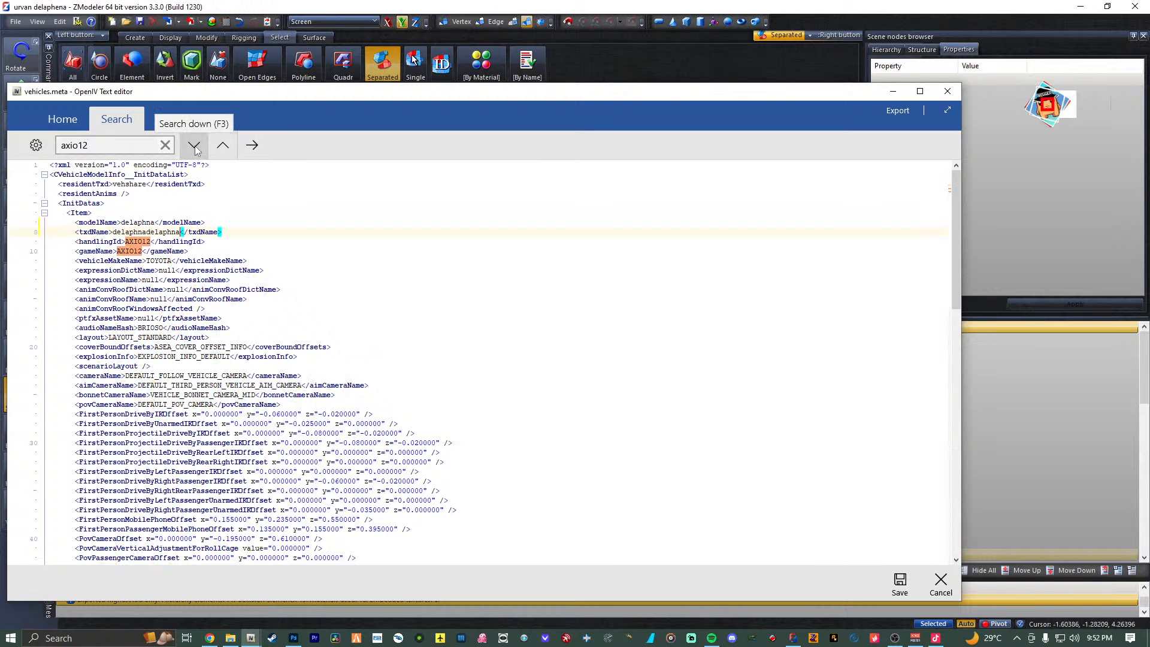
pyautogui.press('Delete')
pyautogui.write('delaphna')
# Set the handlingId and gameName entries in vehicles.meta to delaphna.
pyautogui.click(197, 151)
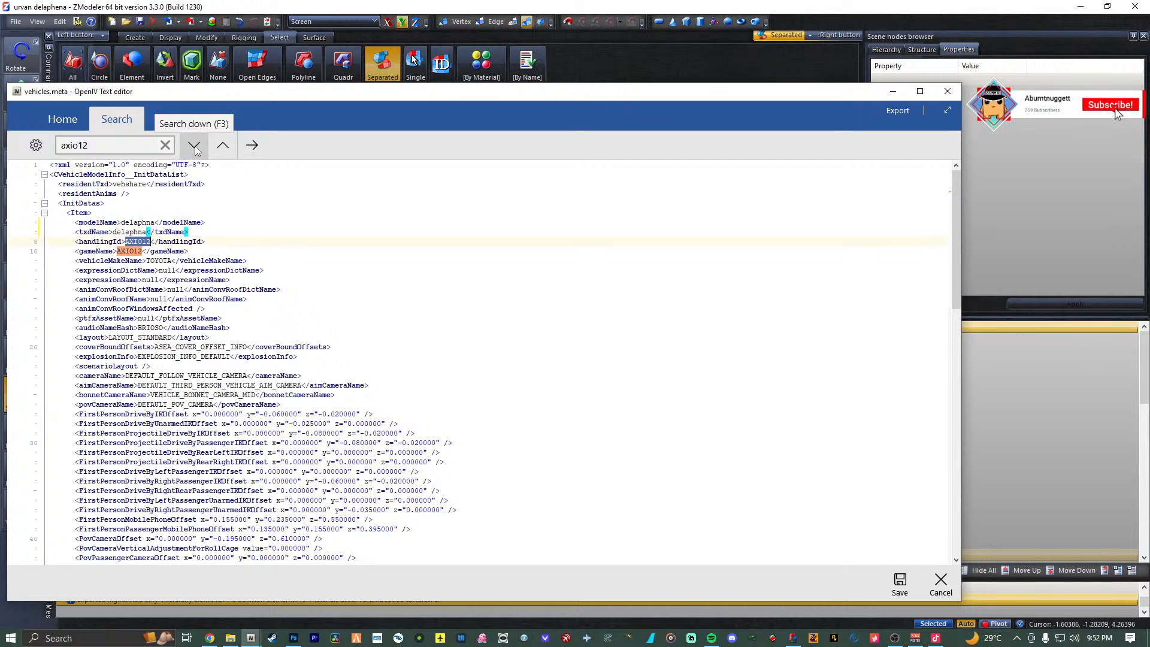
pyautogui.write('delaphna')
pyautogui.click(197, 151)
pyautogui.write('delaphna')
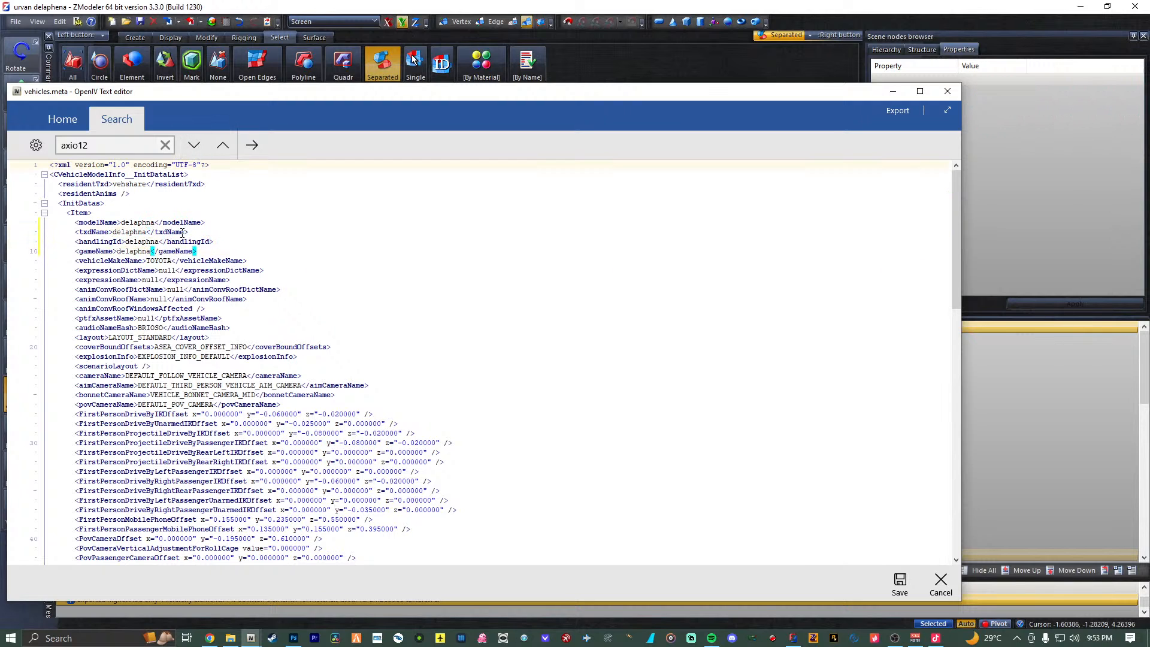
# Set the vehicle make name to Nissan and the vehicle class to VC_SUV in vehicles.meta, and save it.
pyautogui.write('Nissan')
pyautogui.scroll(-20, 174, 281)
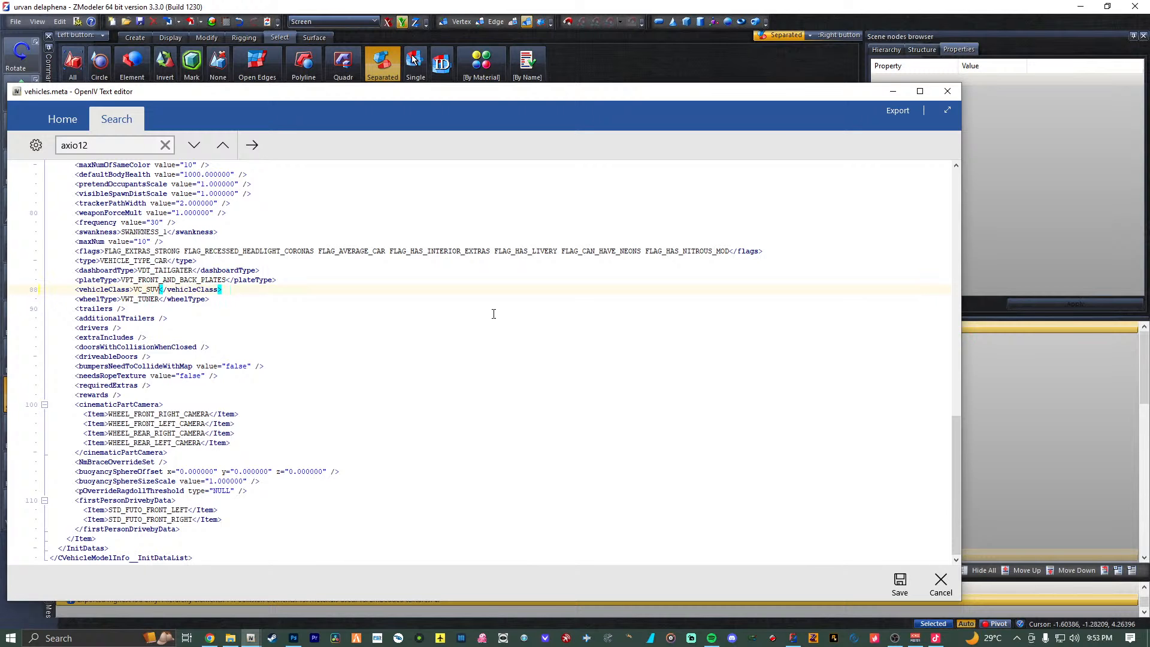
pyautogui.click(912, 584)
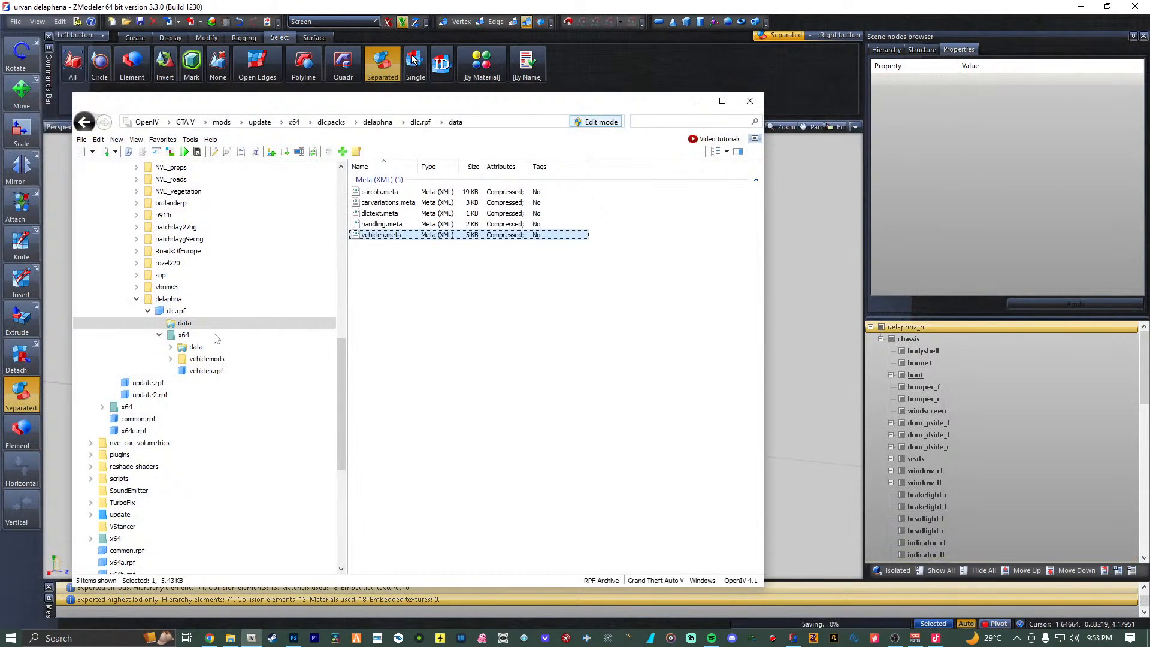
# Open content.xml from delaphna's dlc.rpf for editing and change axio12 to delaphna in the vehicles.meta and carcols.meta file paths.
pyautogui.click(171, 310)
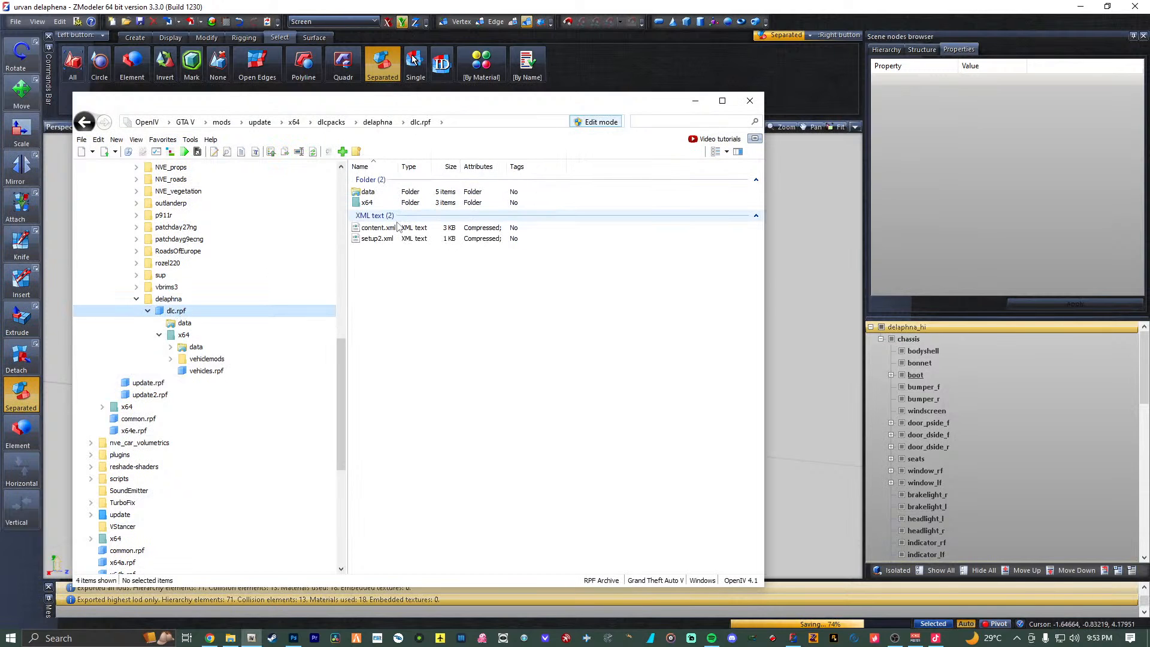
pyautogui.click(397, 228)
pyautogui.rightClick(397, 229)
pyautogui.click(429, 252)
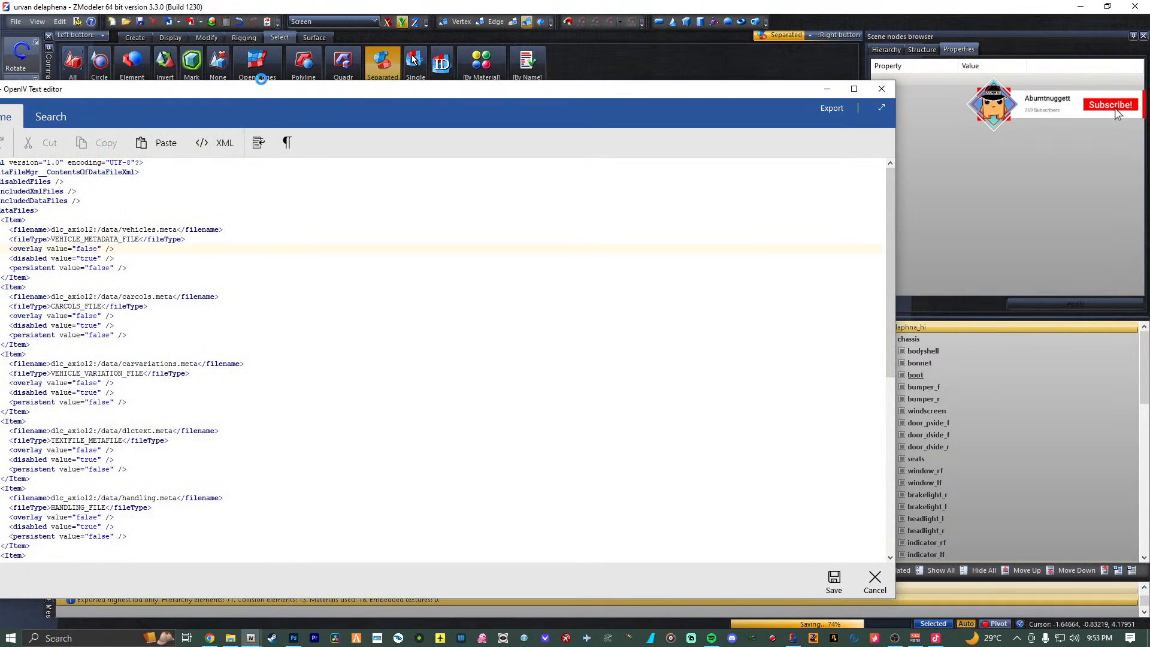
pyautogui.click(286, 215)
pyautogui.hotkey('ctrl', 'f')
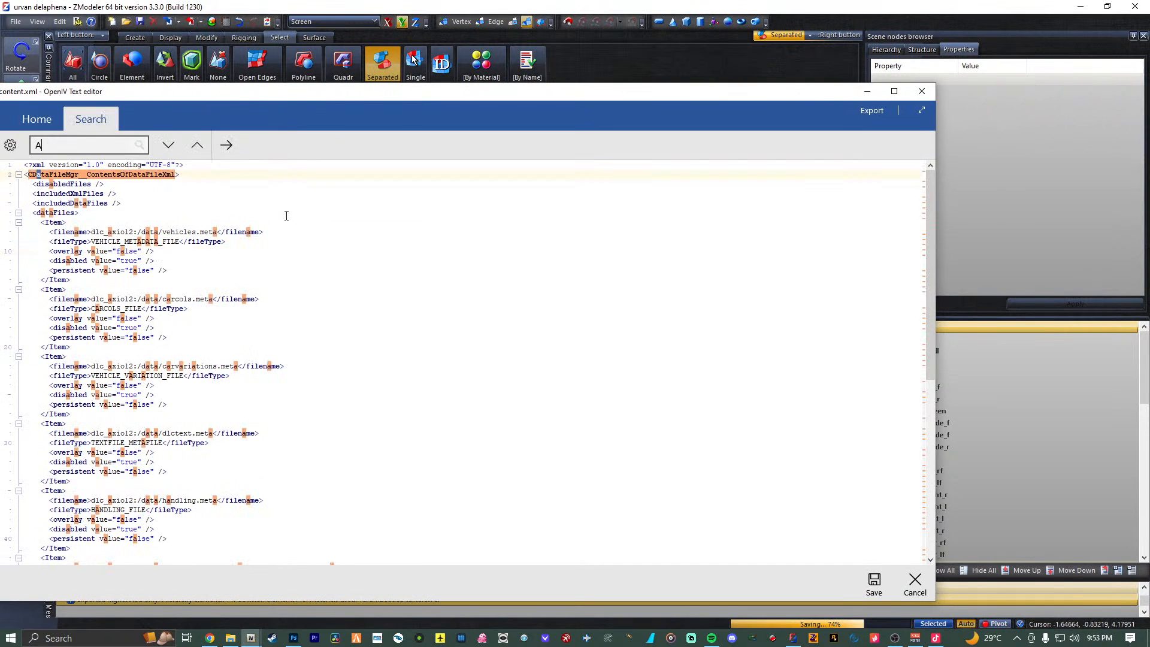
pyautogui.write('AXIO12')
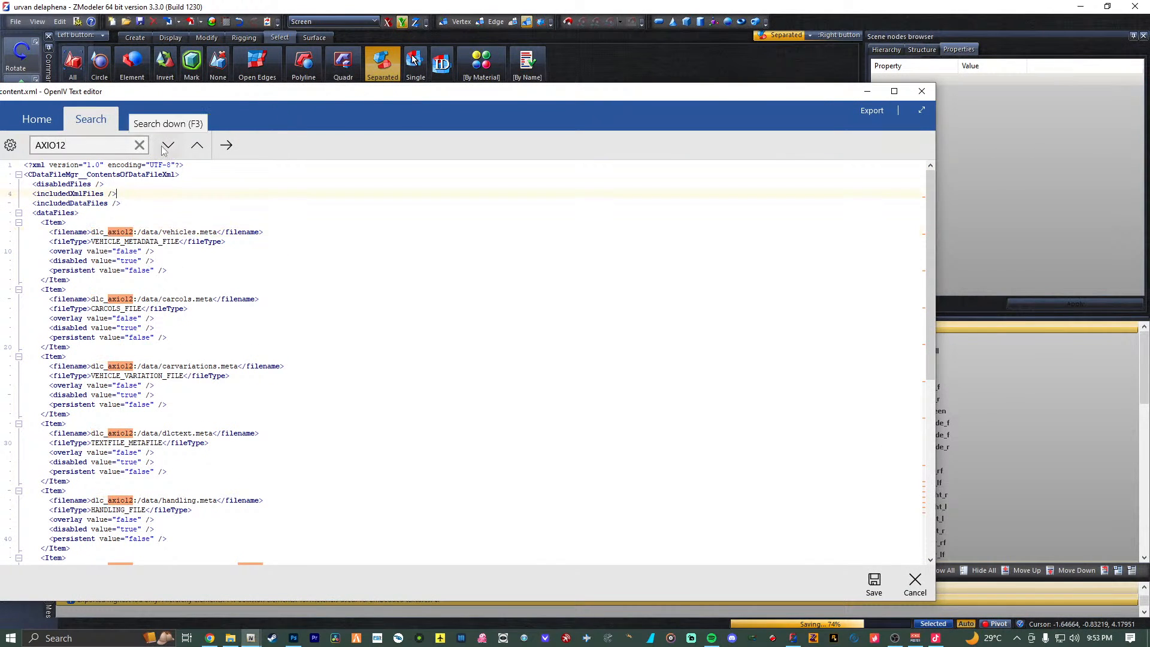
pyautogui.write('delaphna')
pyautogui.click(171, 143)
pyautogui.write('delaphna')
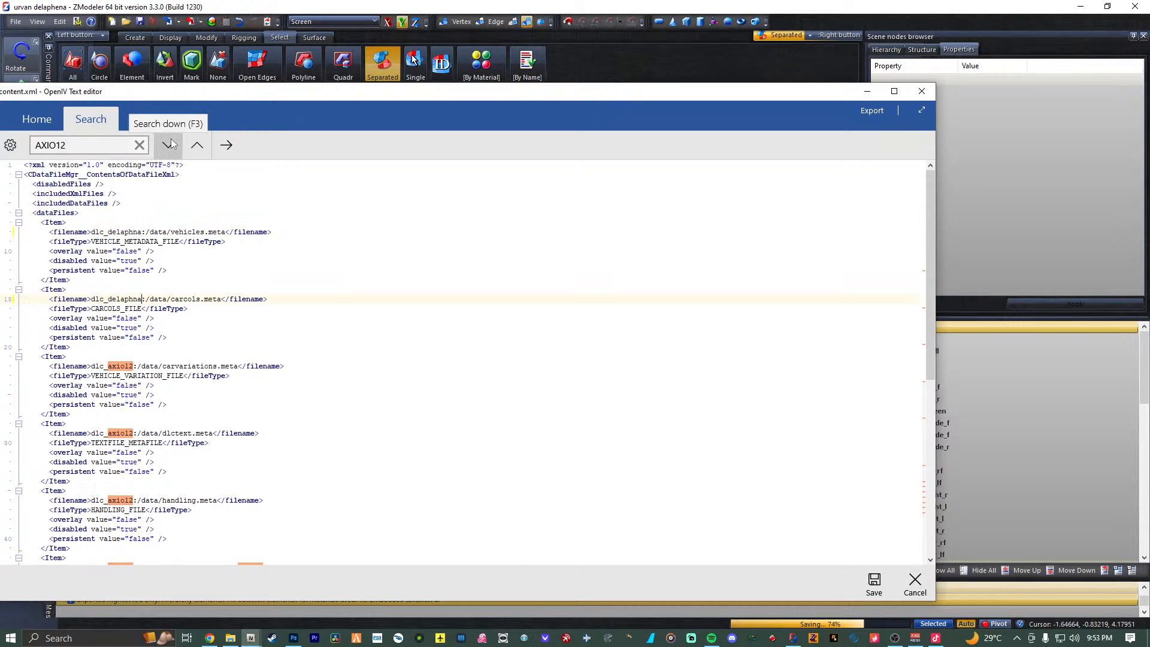
# Replace axio12 with delaphna in the carvariations.meta, dlctext.meta and handling.meta file paths of content.xml.
pyautogui.click(171, 143)
pyautogui.write('delaphna')
pyautogui.click(171, 143)
pyautogui.write('delaphna')
pyautogui.write('delaphna')
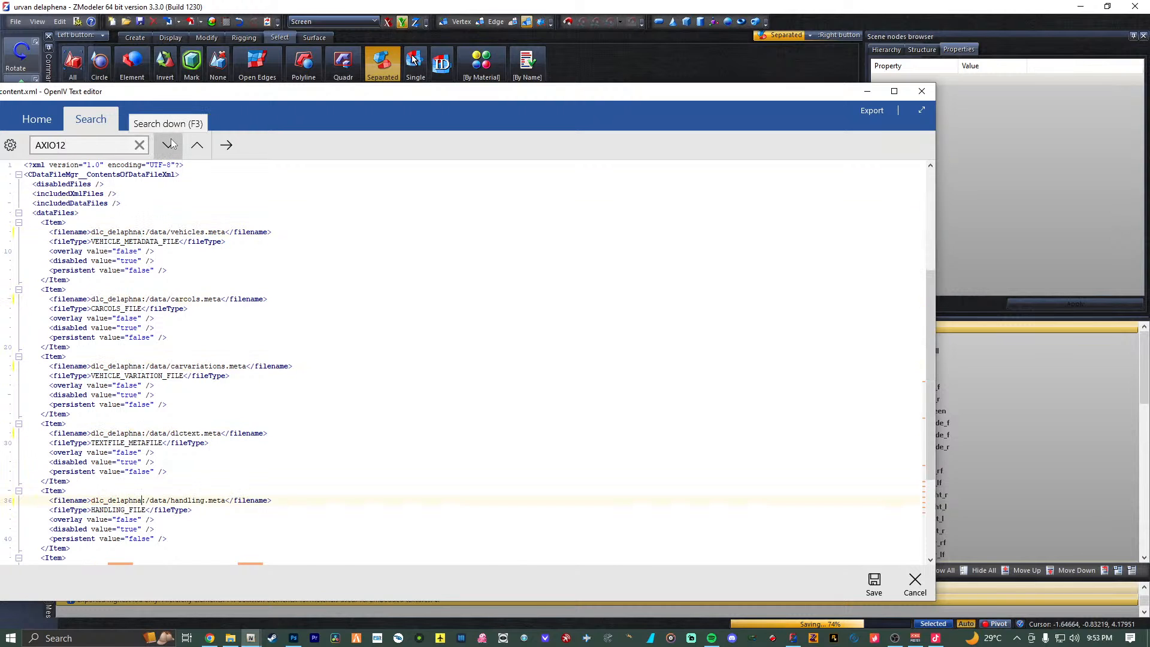
# Change the vehiclemods entry in content.xml to dlc_delaphna:/%PLATFORM%/vehiclemods/delaphna_mods.rpf.
pyautogui.click(171, 142)
pyautogui.write('delaphna')
pyautogui.click(171, 143)
pyautogui.write('delaphna')
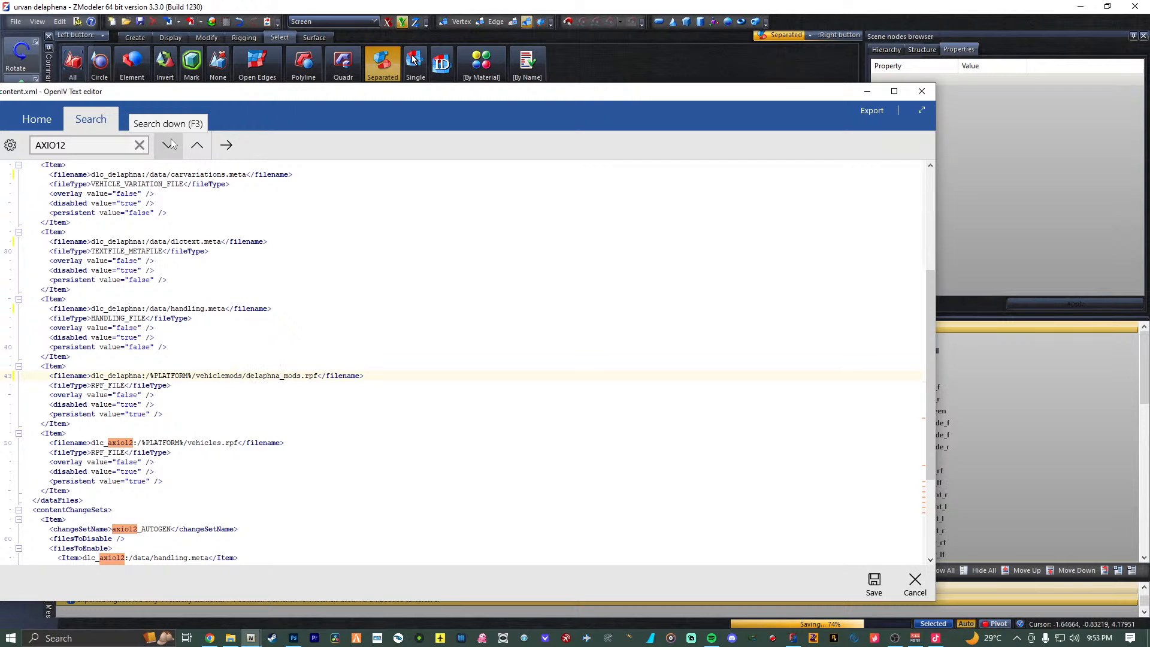
# Replace axio12 with delaphna in the vehicles.rpf data file path and set the change set name to delaphna_AUTOGEN in content.xml.
pyautogui.hotkey('ctrl', 'z')
pyautogui.write('delaphna')
pyautogui.click(168, 145)
pyautogui.write('delaphna')
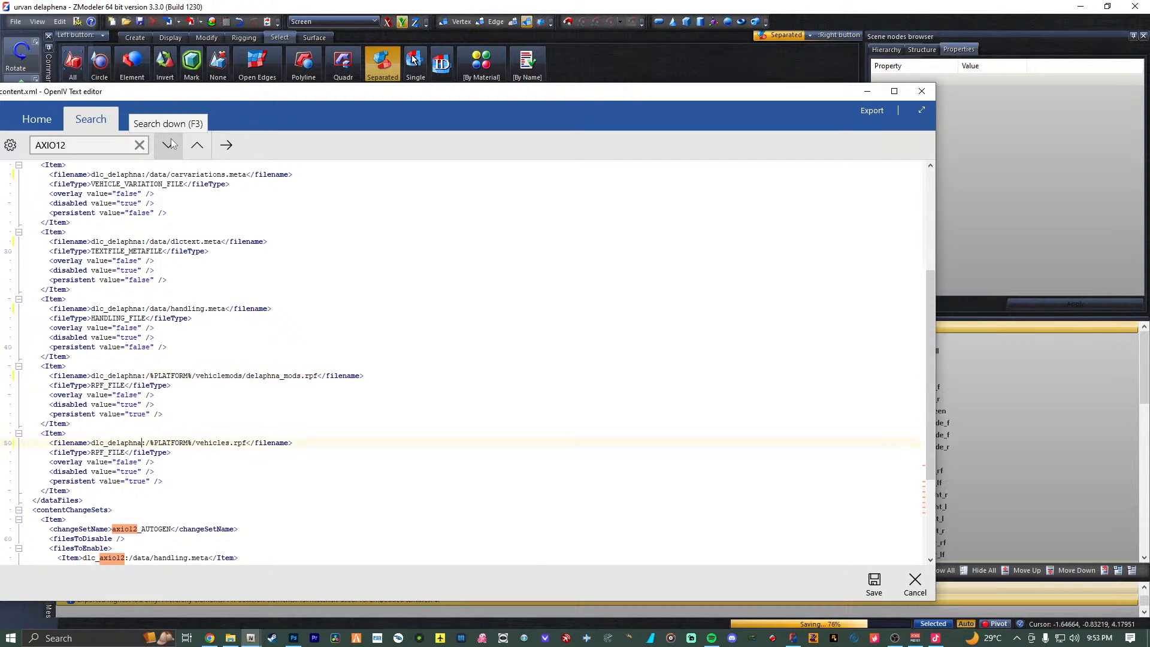
pyautogui.click(167, 145)
pyautogui.write('delaphna')
# Change axio12 to delaphna in the filesToEnable entries for handling.meta, vehicles.meta, carcols.meta, carvariations.meta and dlctext.meta.
pyautogui.click(168, 145)
pyautogui.write('delaphna')
pyautogui.click(167, 144)
pyautogui.write('delaphna')
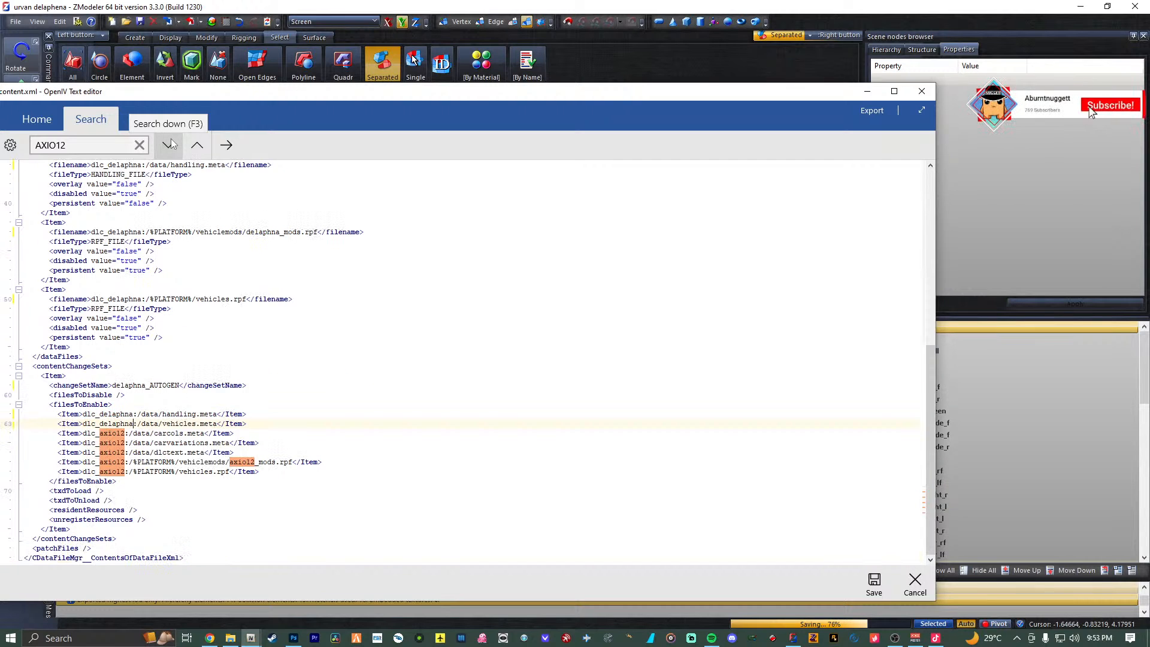
pyautogui.click(168, 144)
pyautogui.write('delaphna')
pyautogui.click(167, 145)
pyautogui.write('delaphna')
pyautogui.click(168, 144)
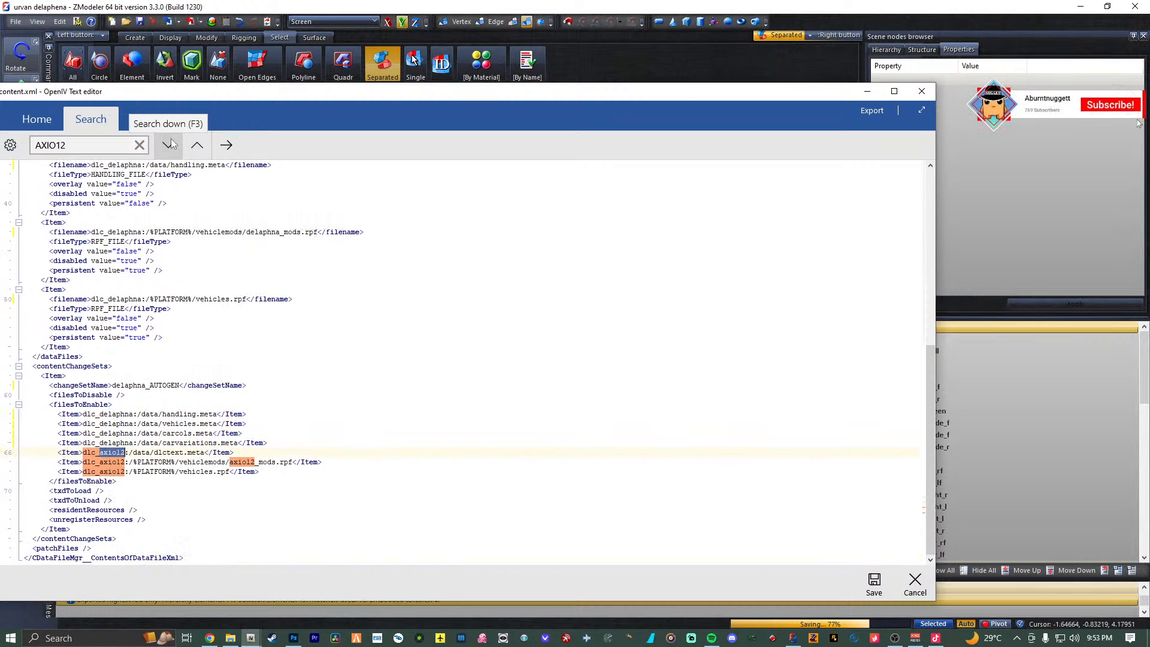
pyautogui.write('delaphna')
# Change the filesToEnable entries to dlc_delaphna with vehiclemods/delaphna_mods.rpf and vehicles.rpf, and save content.xml.
pyautogui.click(168, 144)
pyautogui.write('delaphna')
pyautogui.click(168, 144)
pyautogui.write('delaphna')
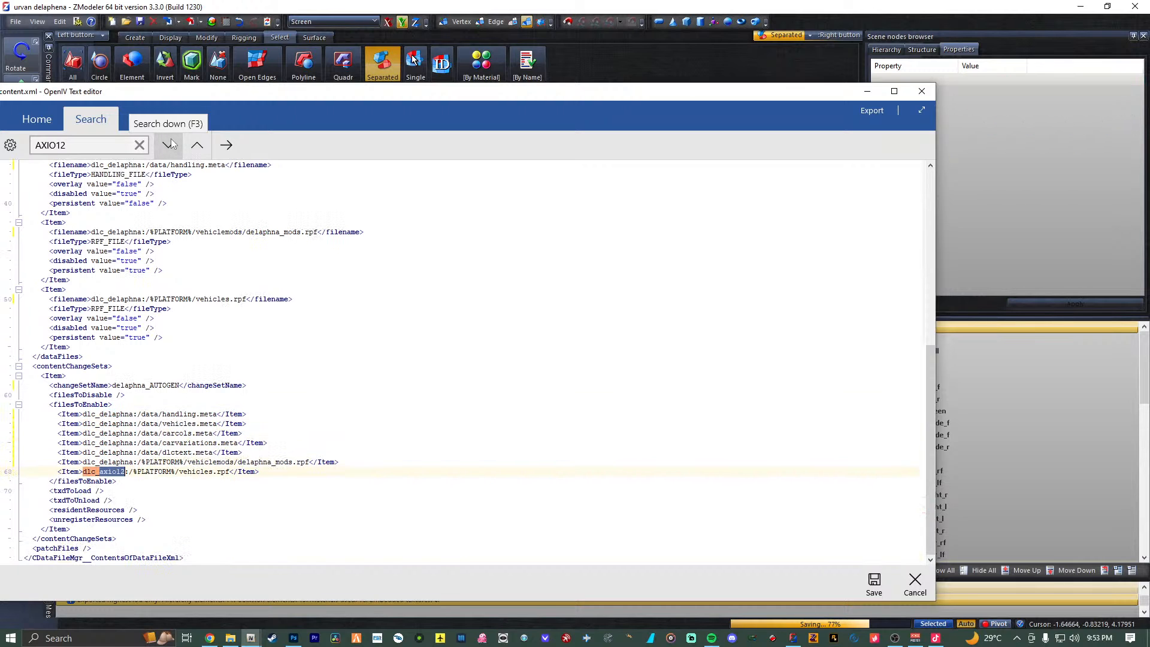
pyautogui.write('delaphna')
pyautogui.scroll(12, 444, 359)
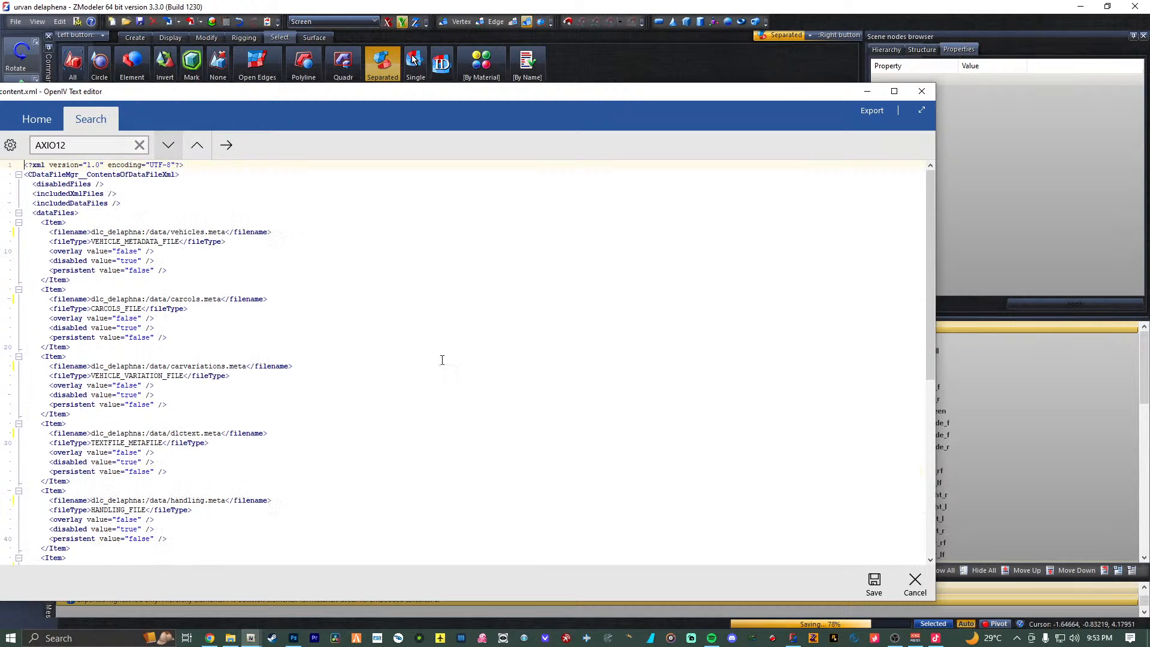
pyautogui.click(874, 584)
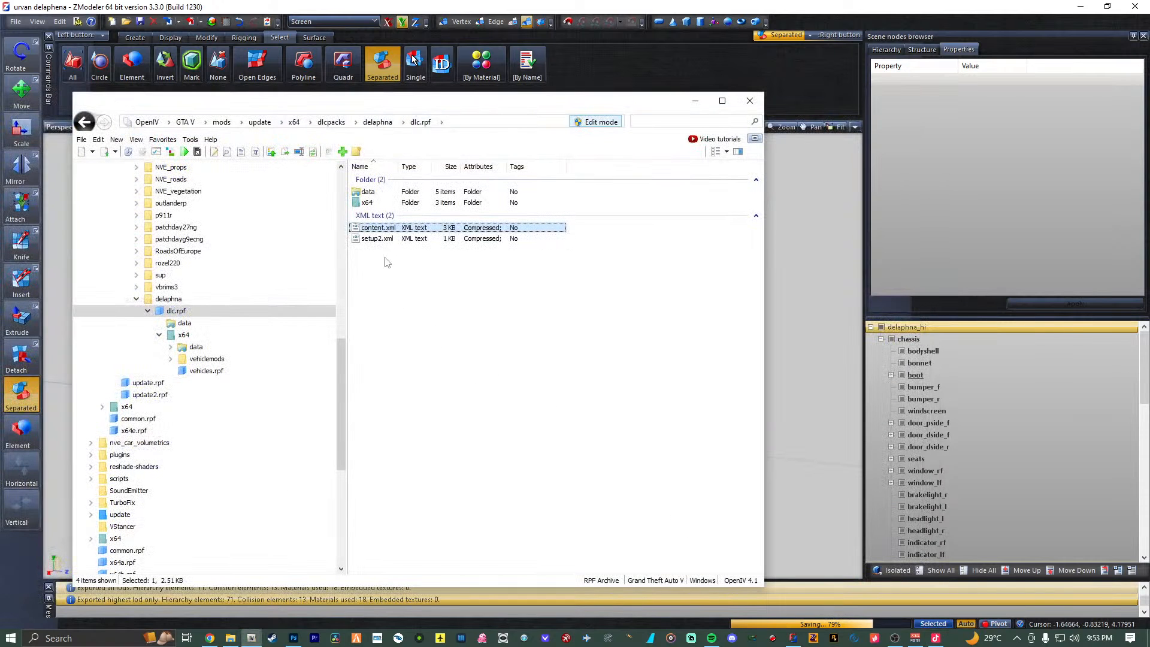
# Open setup2.xml from delaphna's dlc.rpf for editing and set the deviceName to dlc_delaphna.
pyautogui.click(383, 238)
pyautogui.rightClick(379, 239)
pyautogui.click(405, 259)
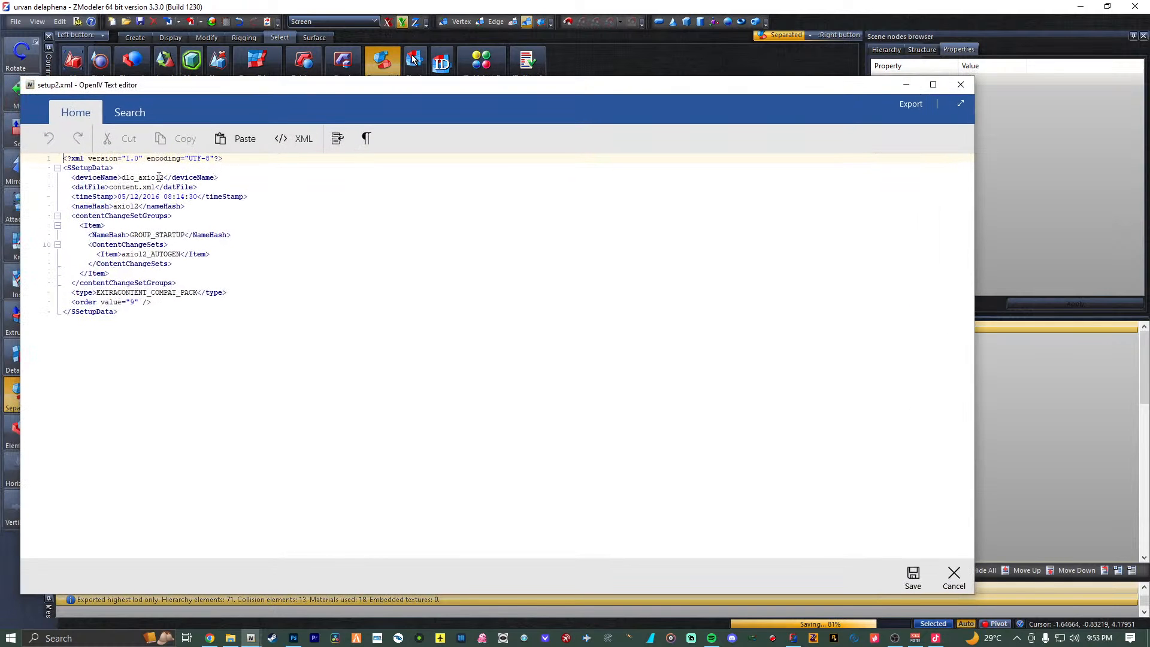
pyautogui.doubleClick(159, 177)
pyautogui.doubleClick(140, 177)
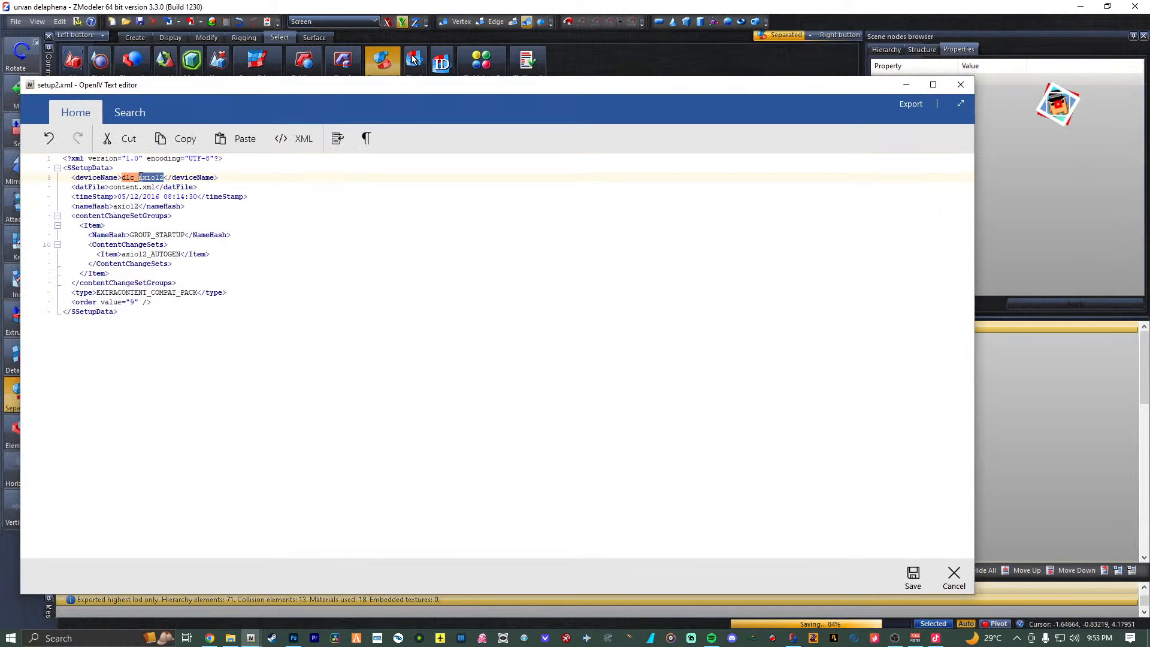
pyautogui.write('delaphna')
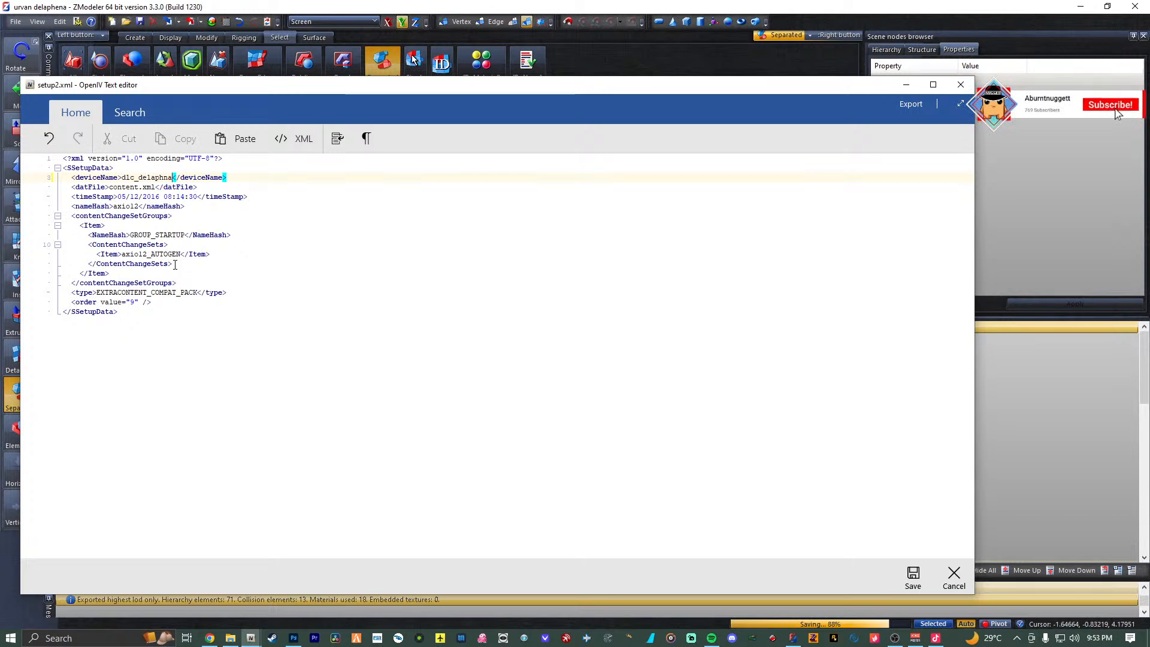
# Set the content change set item to delaphna_AUTOGEN and nameHash to delaphna, check for leftover AXIO text, and save setup2.xml.
pyautogui.moveTo(147, 254); pyautogui.dragTo(122, 254)
pyautogui.write('delaphna')
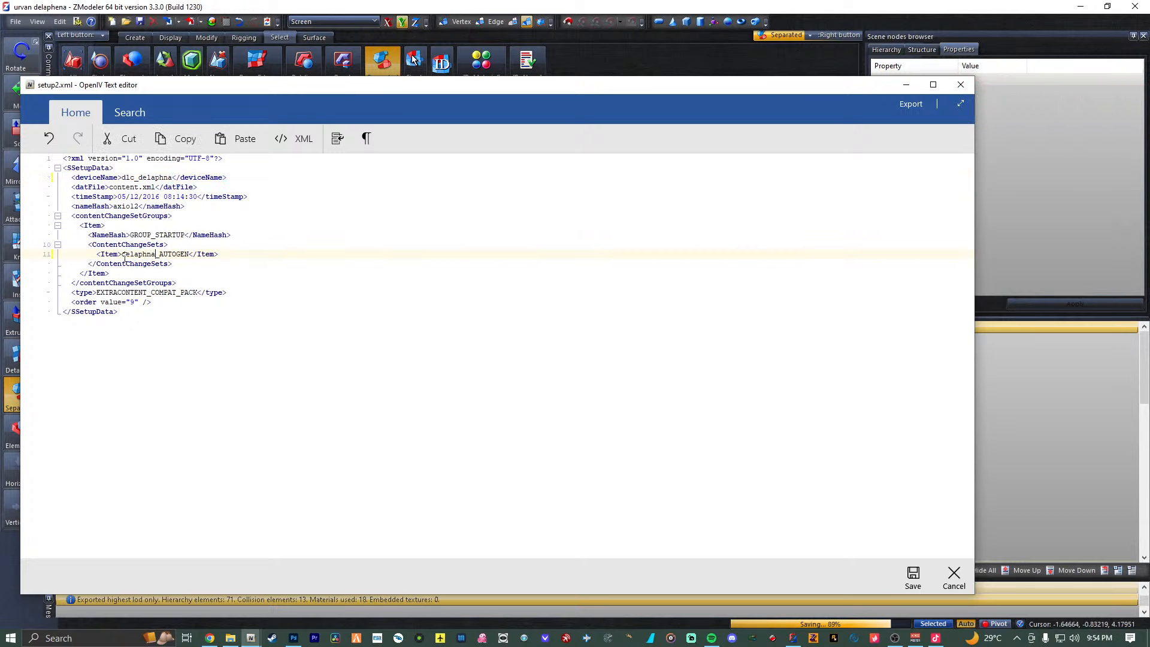
pyautogui.write('delaphna')
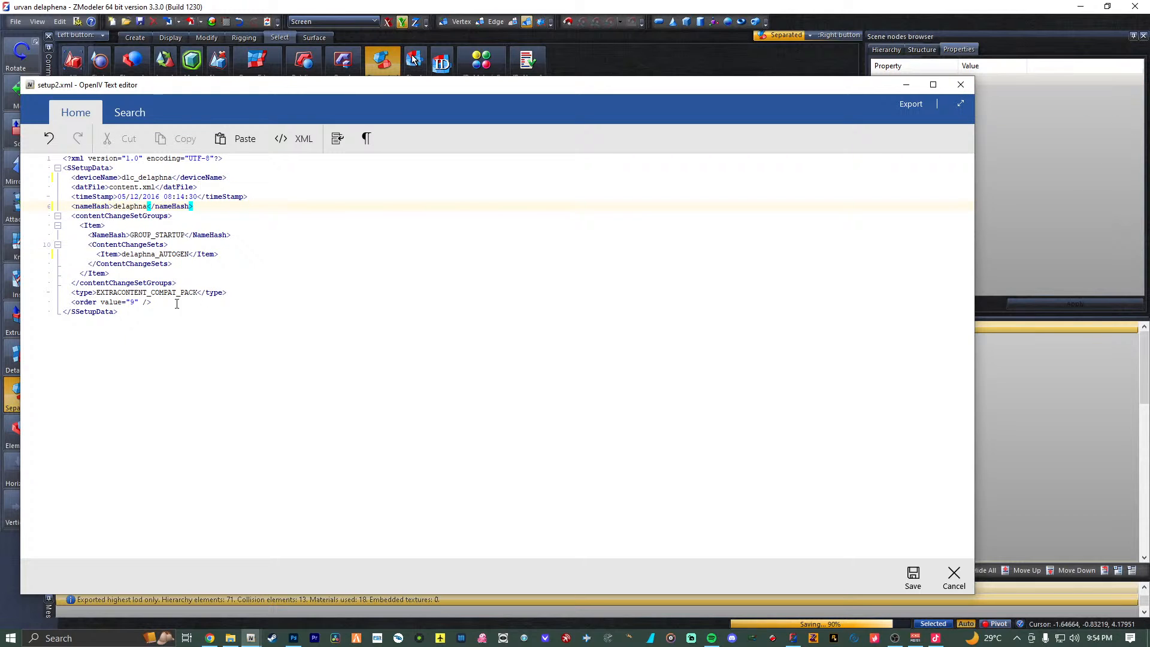
pyautogui.hotkey('ctrl', 'f')
pyautogui.write('AXIO')
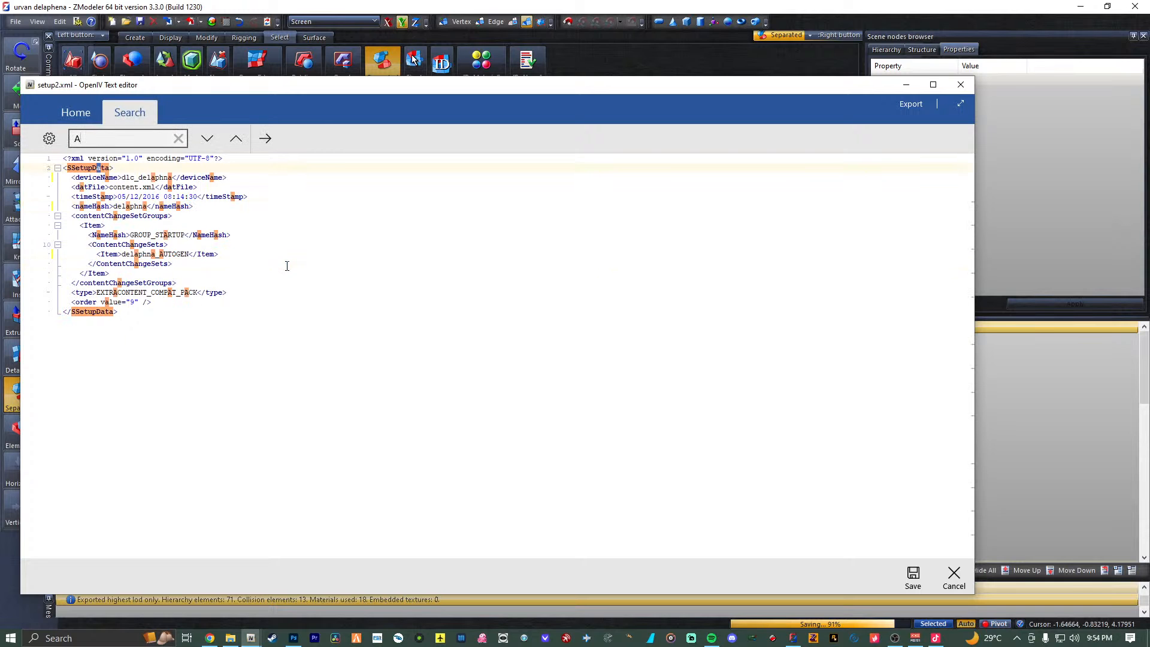
pyautogui.click(910, 577)
# Open dlclist.xml from mods/update/update.rpf/common/data for editing.
pyautogui.click(408, 360)
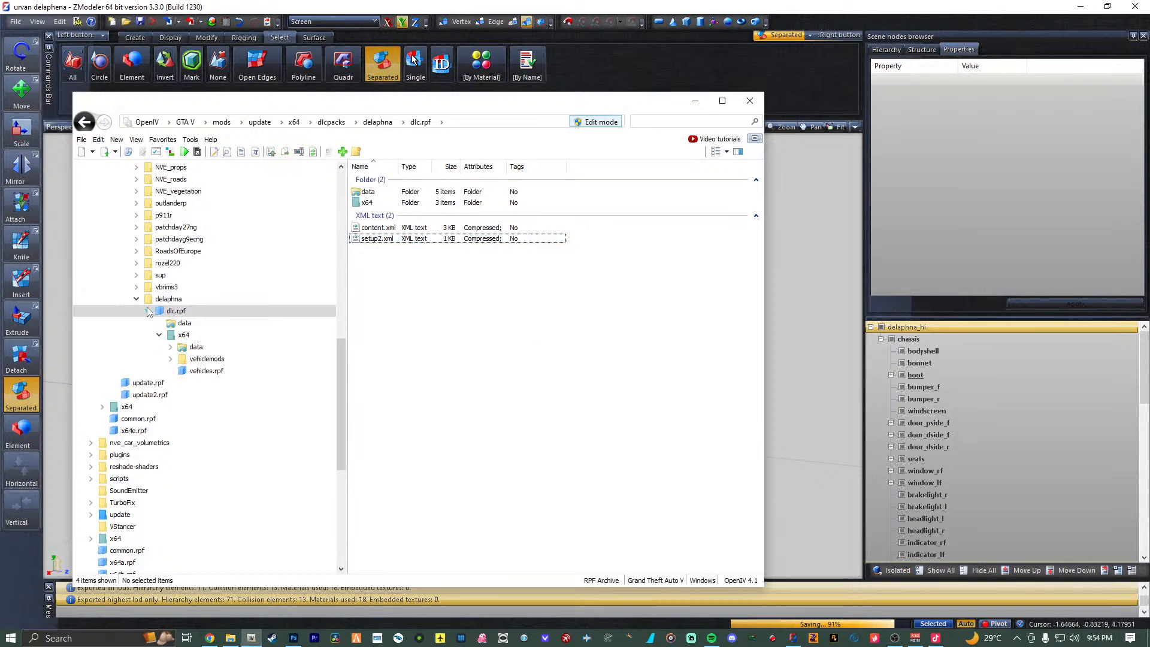
pyautogui.click(148, 382)
pyautogui.doubleClick(405, 192)
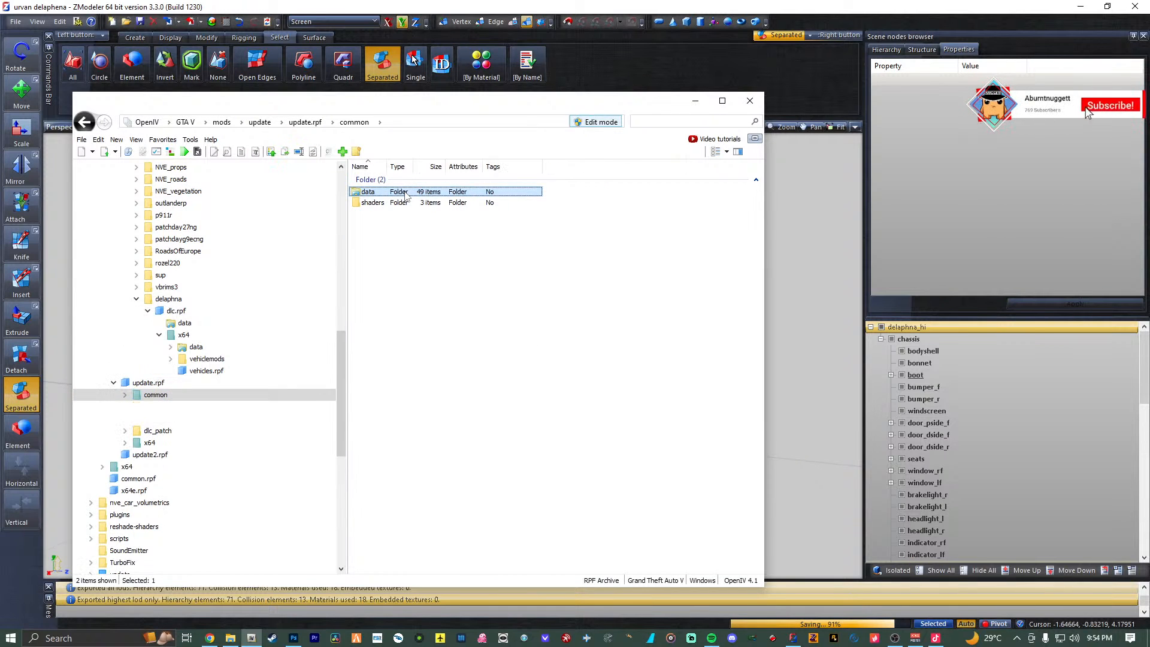
pyautogui.doubleClick(367, 191)
pyautogui.scroll(-5, 391, 435)
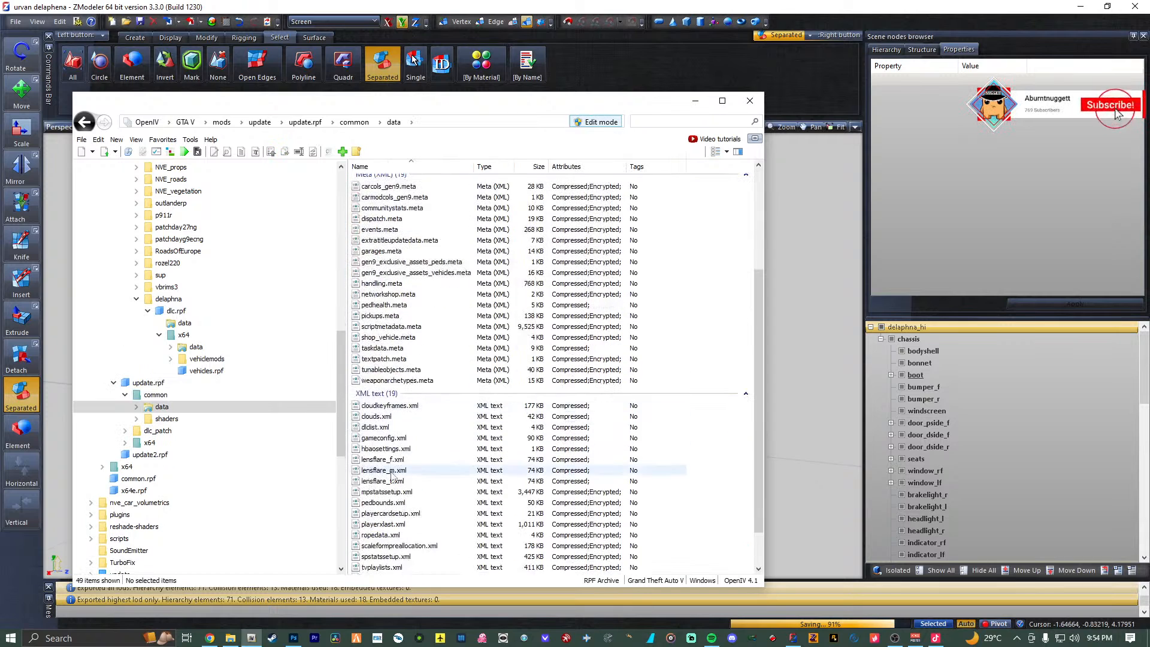
pyautogui.click(390, 429)
pyautogui.rightClick(390, 428)
pyautogui.click(440, 455)
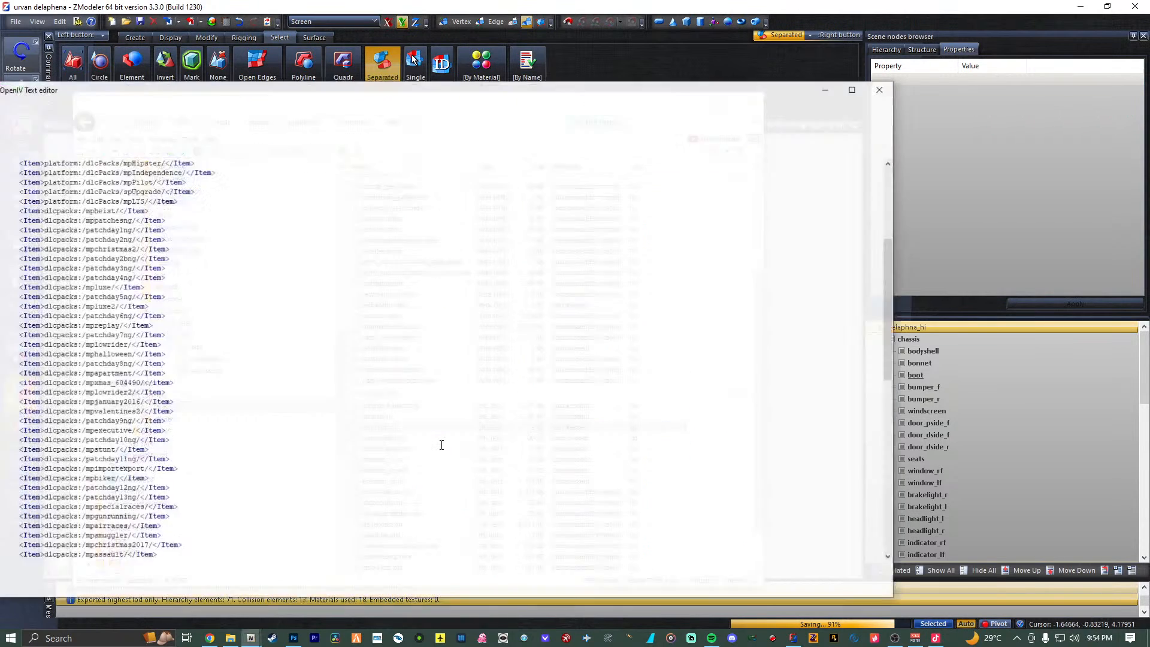
pyautogui.scroll(-20, 442, 446)
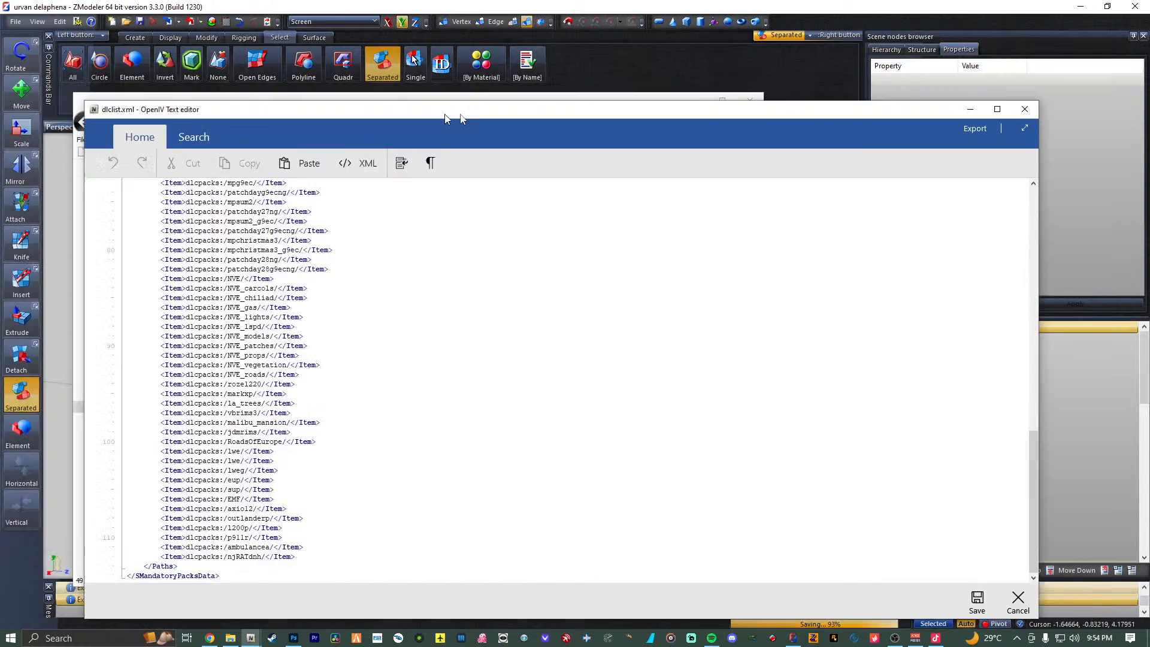
# Duplicate the last dlcpacks item line (njRATdnh) onto a new line at the end of the Paths list.
pyautogui.moveTo(354, 553); pyautogui.dragTo(217, 554)
pyautogui.hotkey('ctrl', 'c')
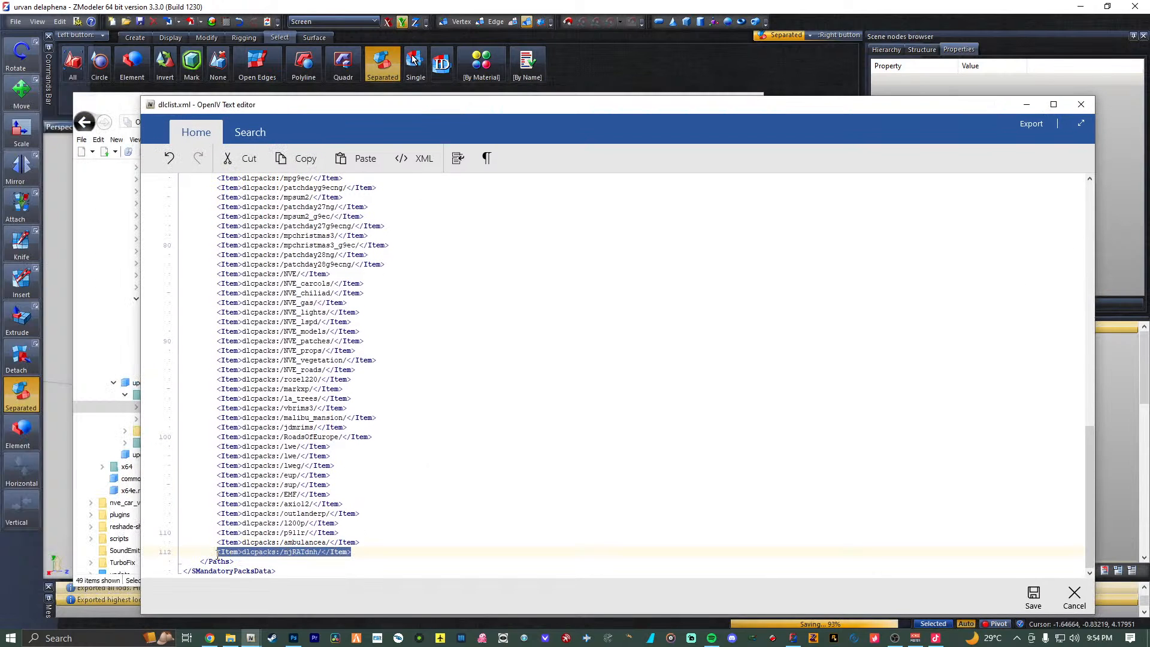
pyautogui.click(378, 551)
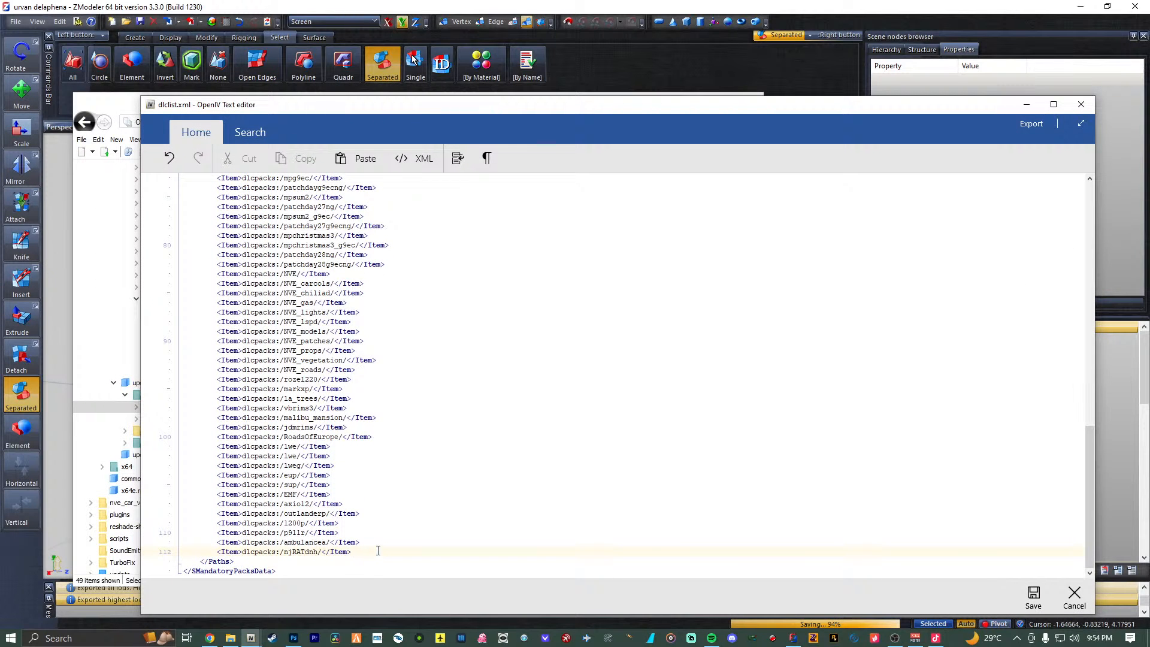
pyautogui.press('Return')
pyautogui.hotkey('ctrl', 'v')
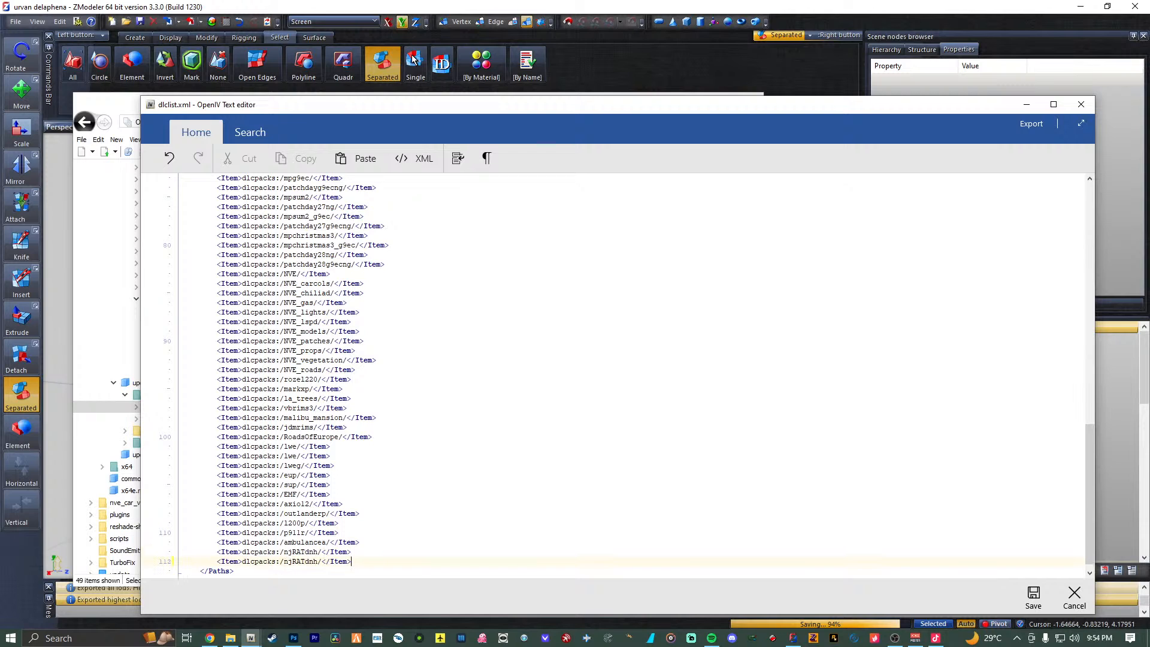
pyautogui.hotkey('alt', 'Tab')
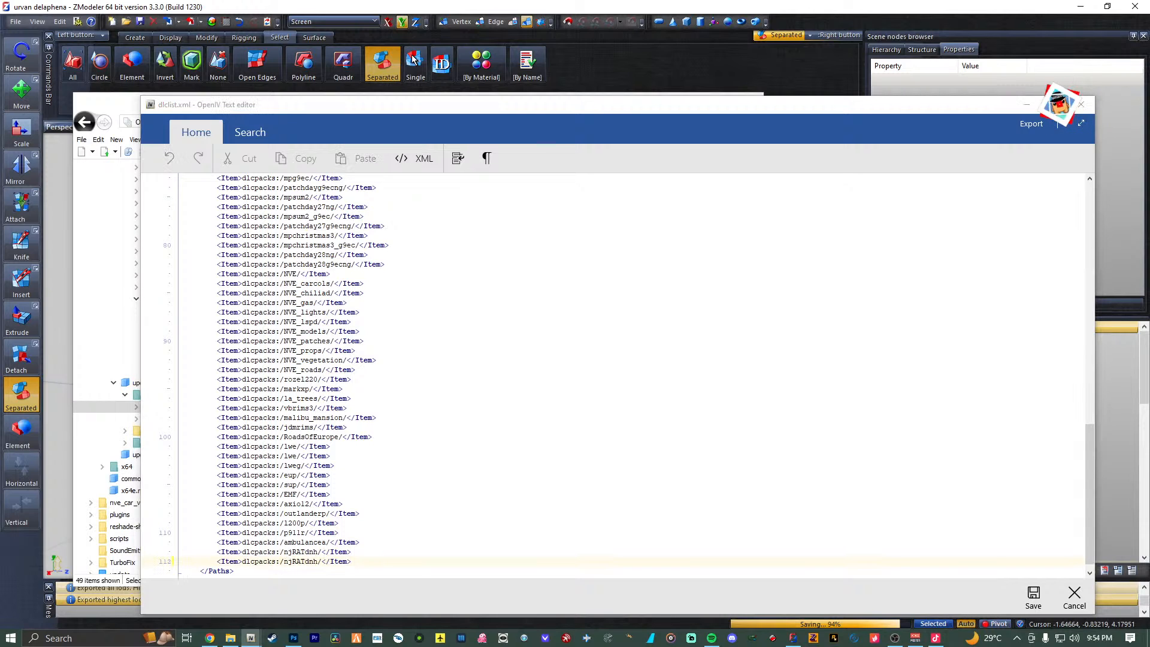
pyautogui.doubleClick(299, 563)
pyautogui.hotkey('ctrl', 'v')
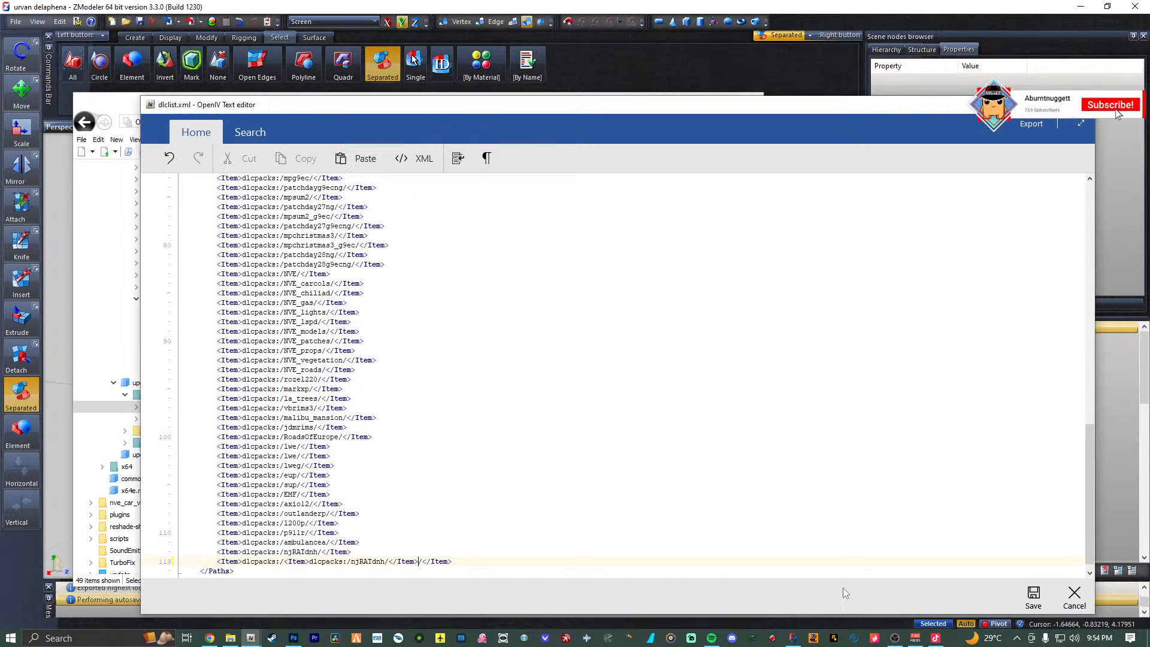
pyautogui.hotkey('ctrl', 'z')
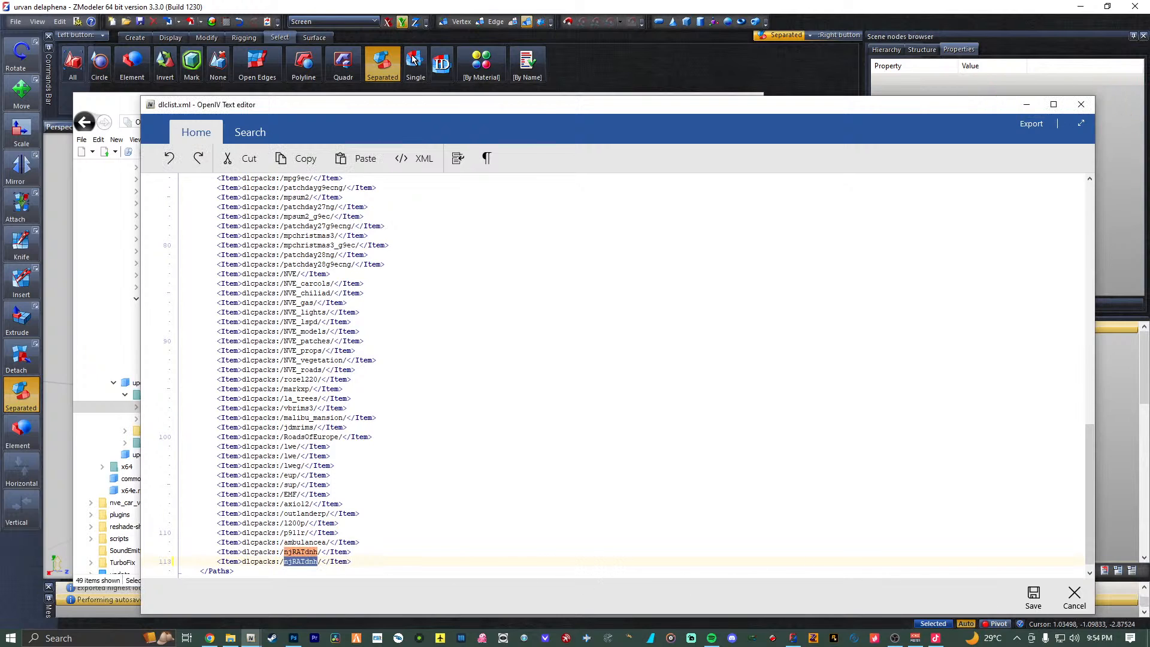
pyautogui.hotkey('alt', 'Tab')
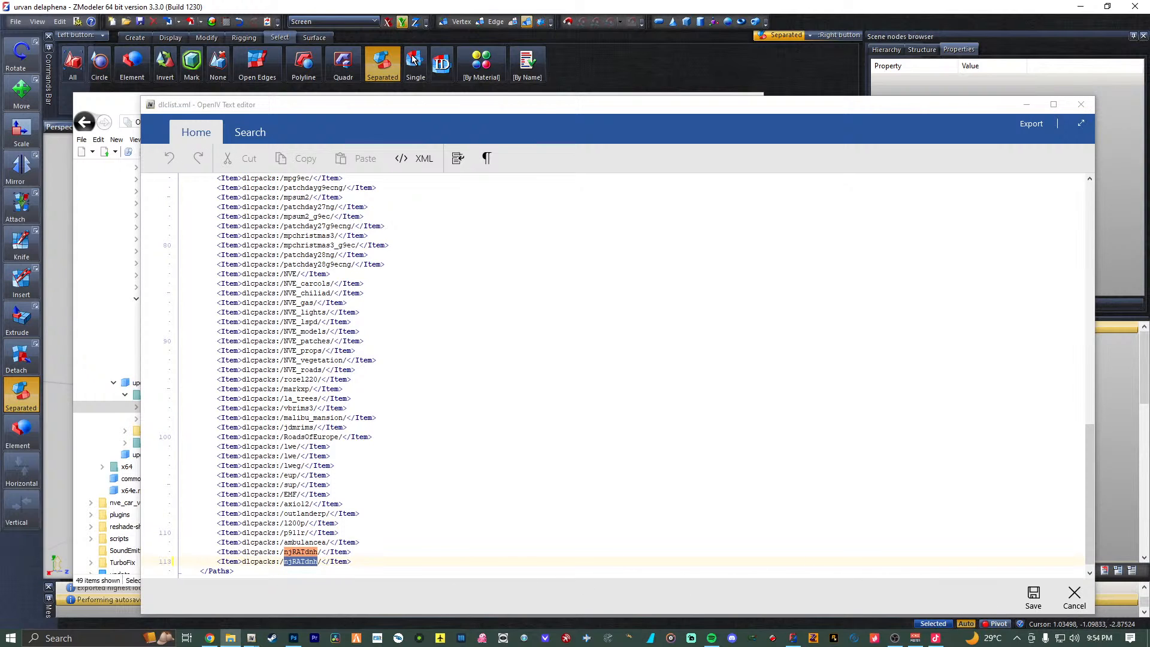
pyautogui.click(305, 560)
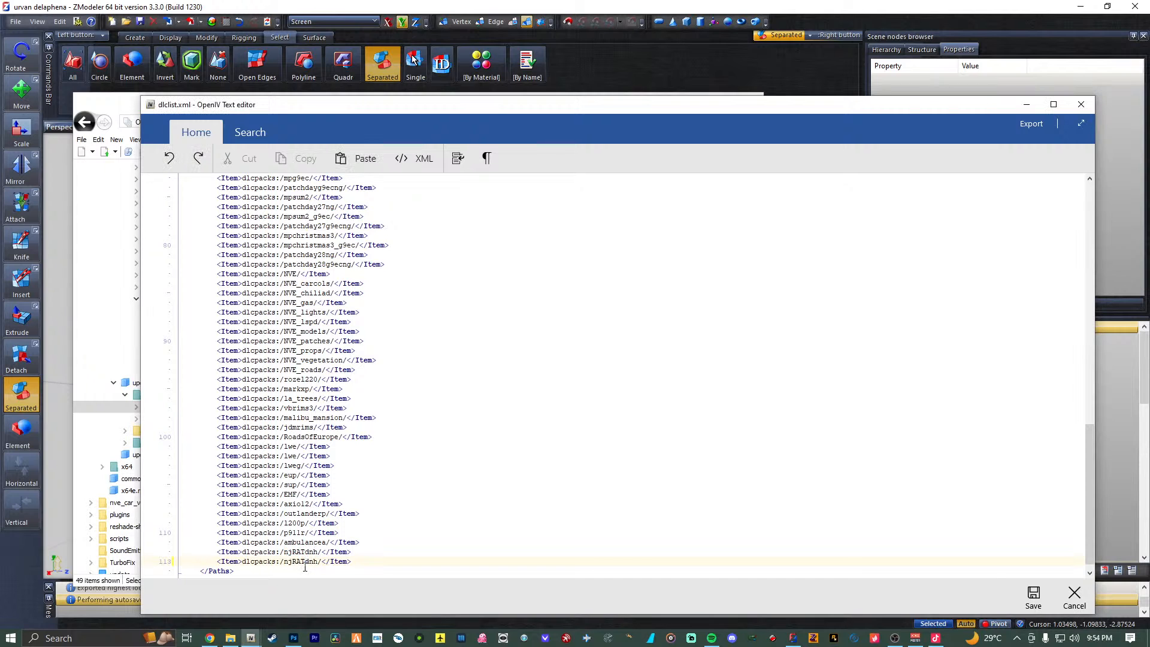
# Rename the pack in the duplicated last line of dlclist.xml to delaphna and save the file.
pyautogui.doubleClick(301, 562)
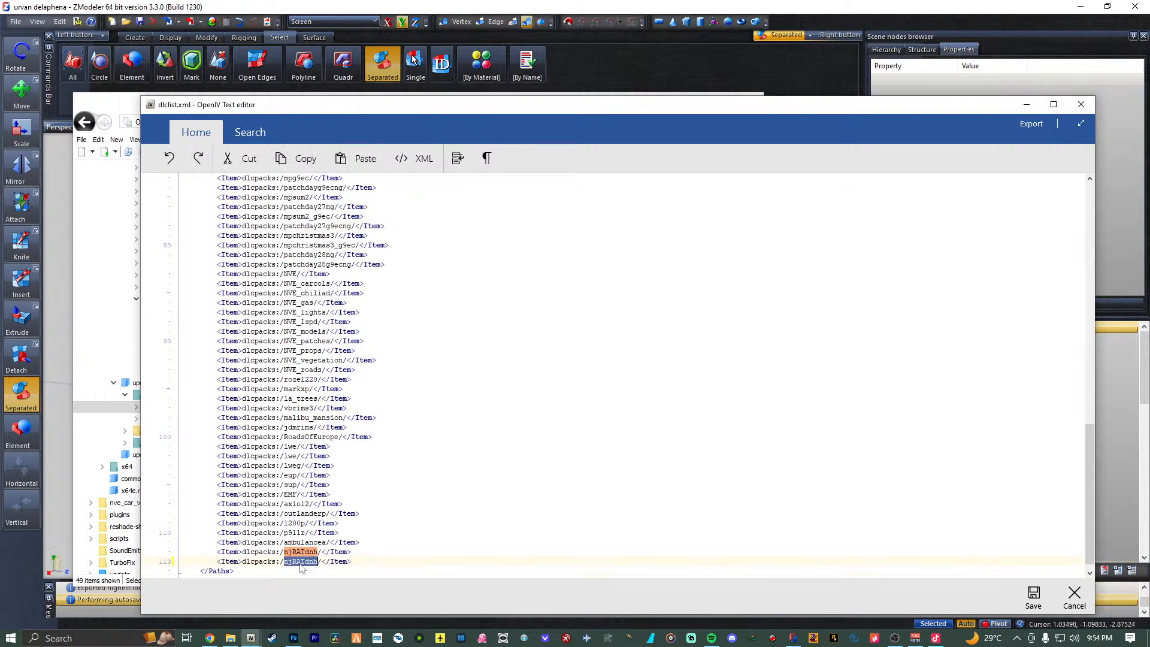
pyautogui.write('delaphna')
pyautogui.click(1033, 595)
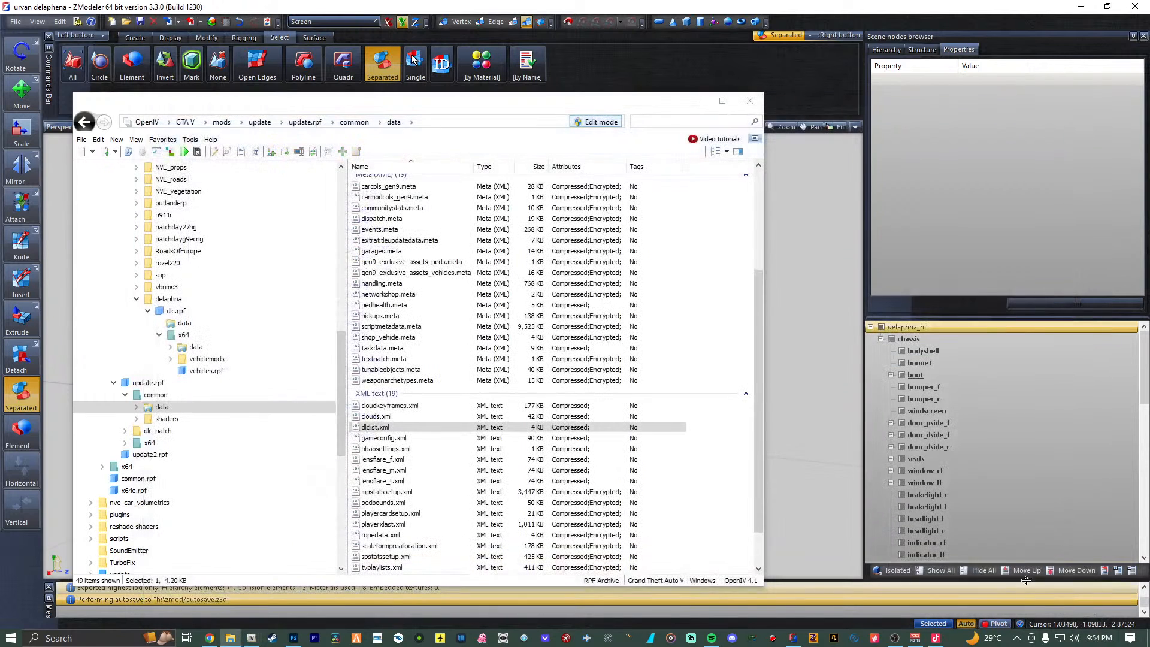
# Minimize OpenIV and close ZModeler, saving the urvan delaphena project.
pyautogui.click(695, 101)
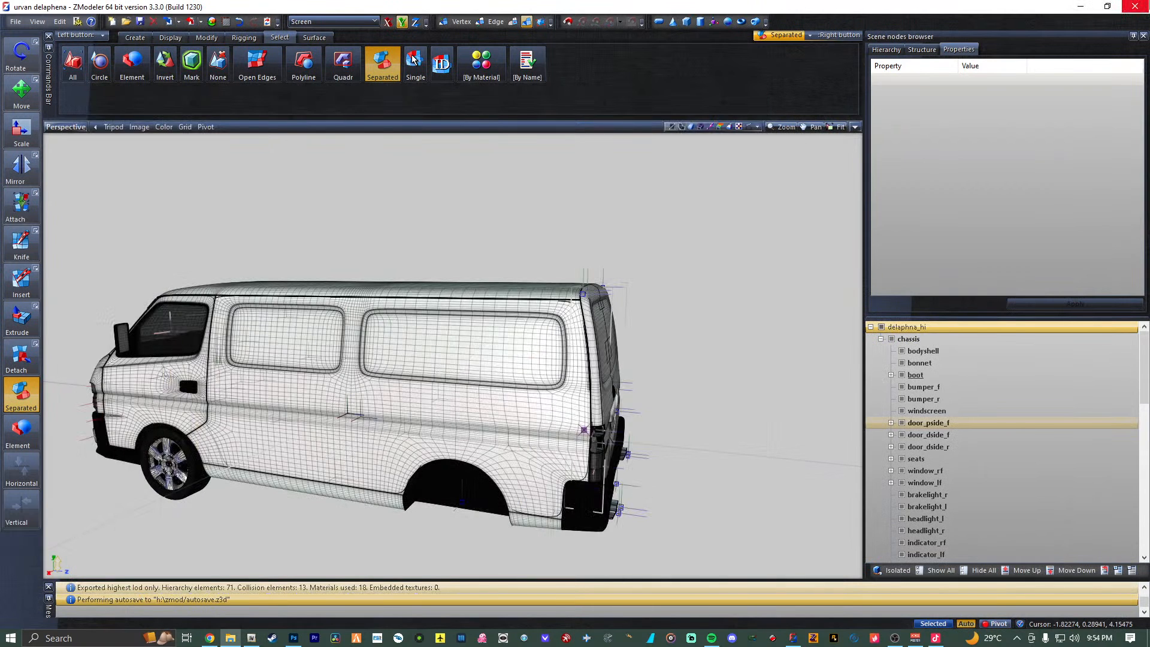
pyautogui.click(1134, 6)
pyautogui.click(541, 344)
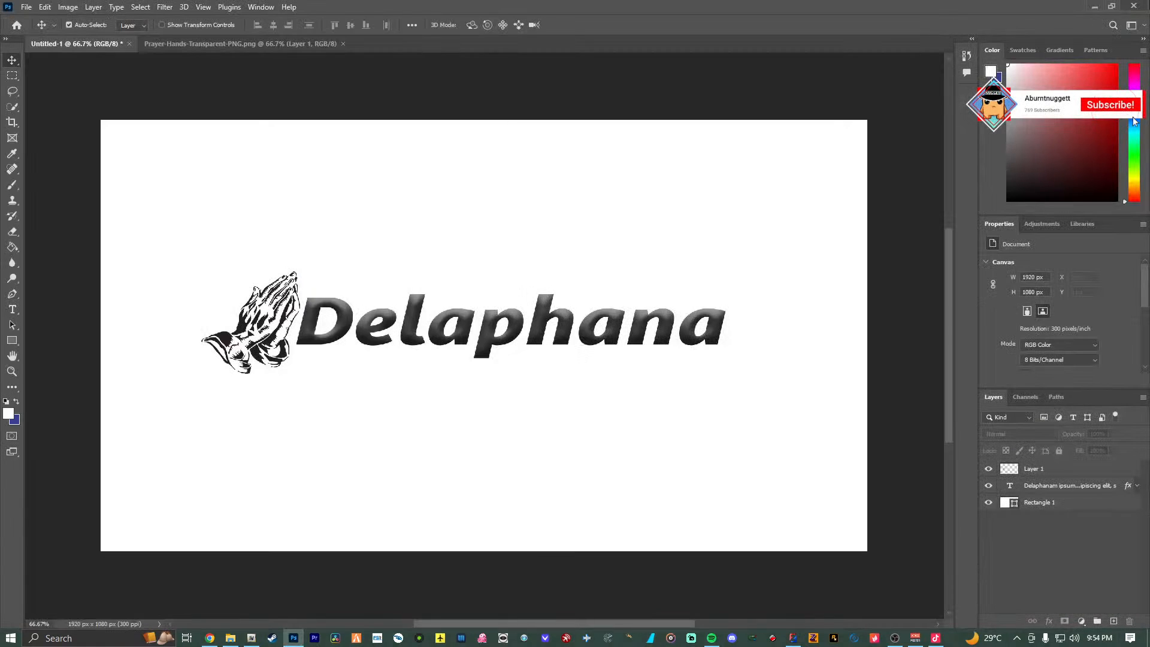
# Close Photoshop, saving the Untitled-1 logo document as DP in Photoshop format in the desktop's New folder.
pyautogui.click(1134, 6)
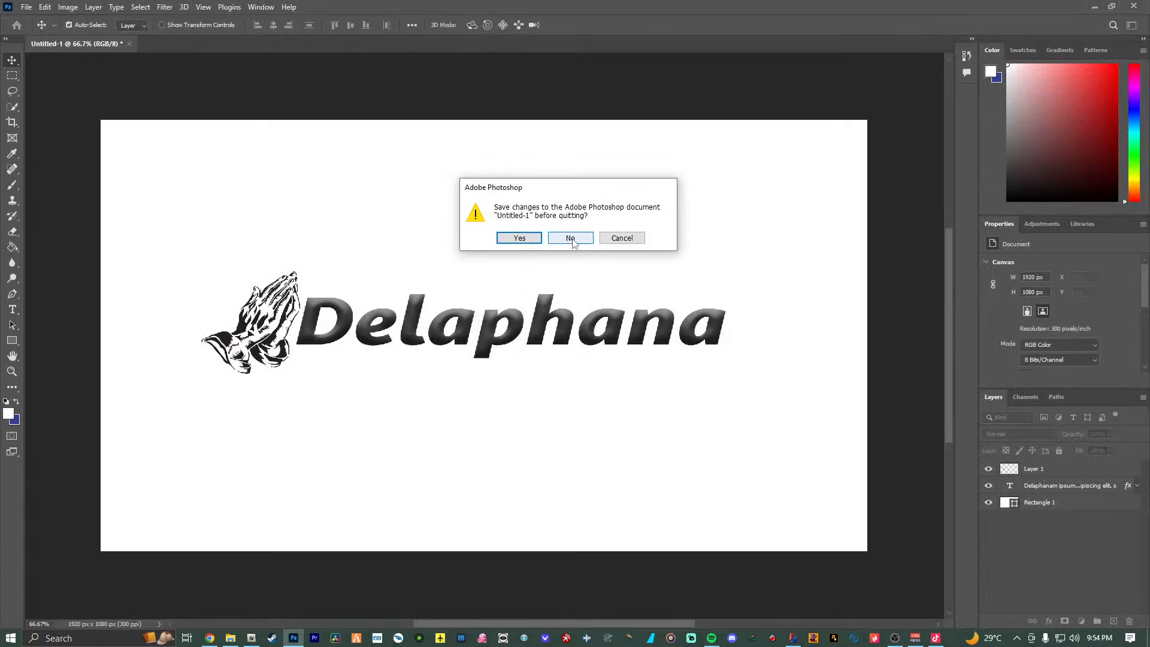
pyautogui.click(526, 242)
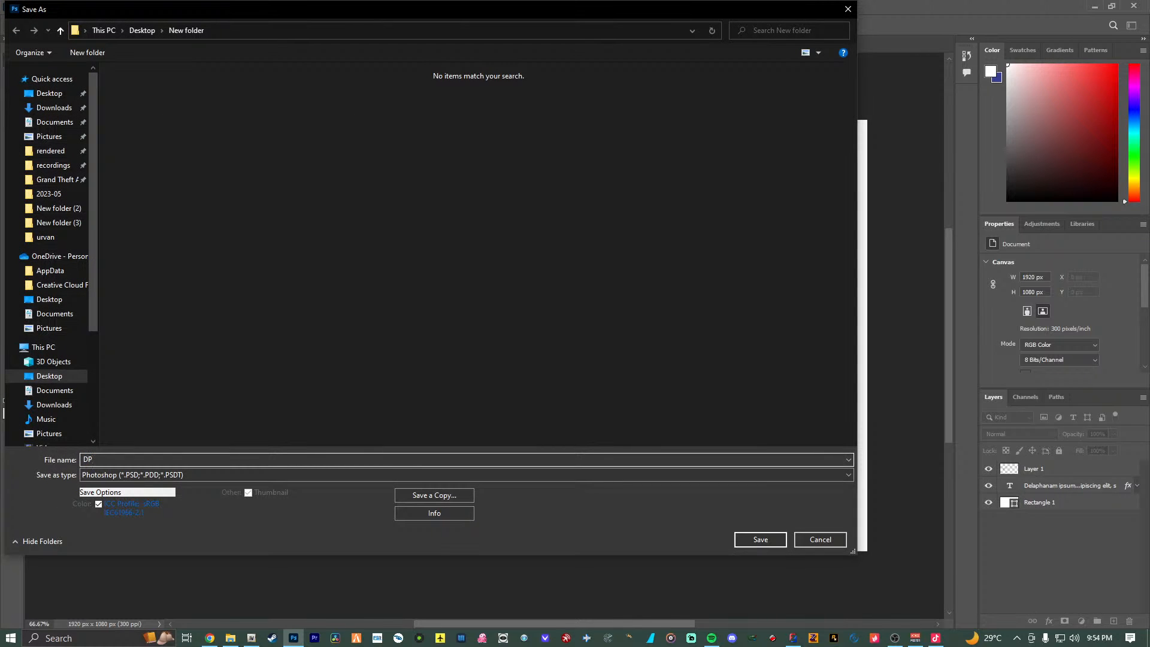
pyautogui.write('DP')
pyautogui.press('Return')
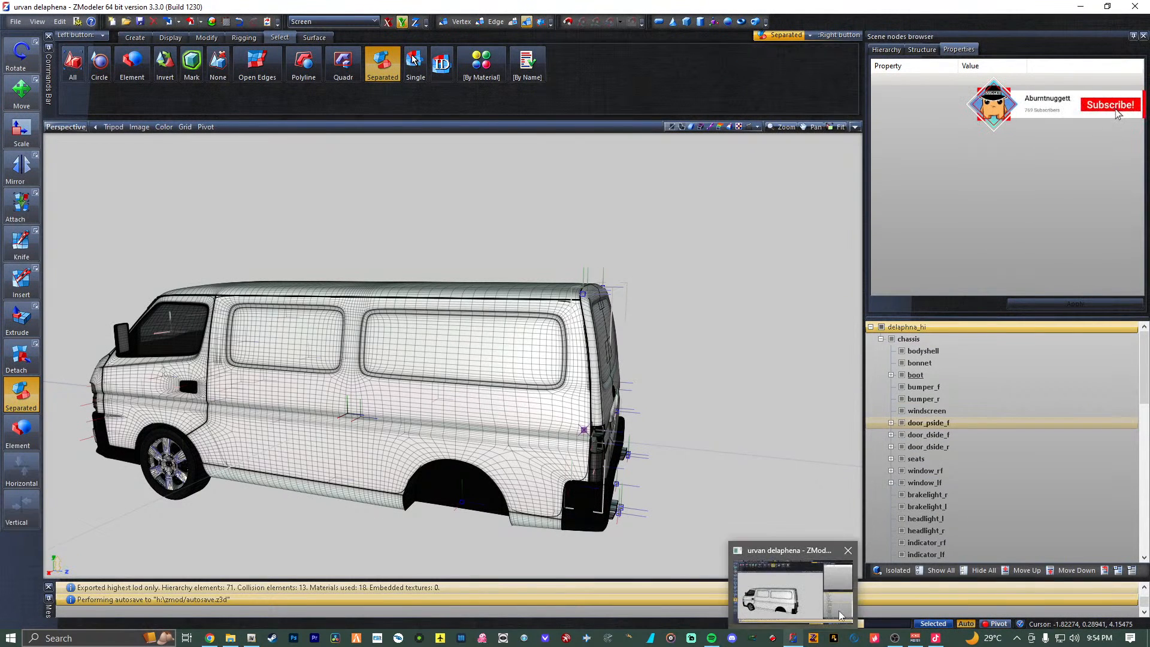
# Launch Grand Theft Auto V through Steam.
pyautogui.click(1016, 638)
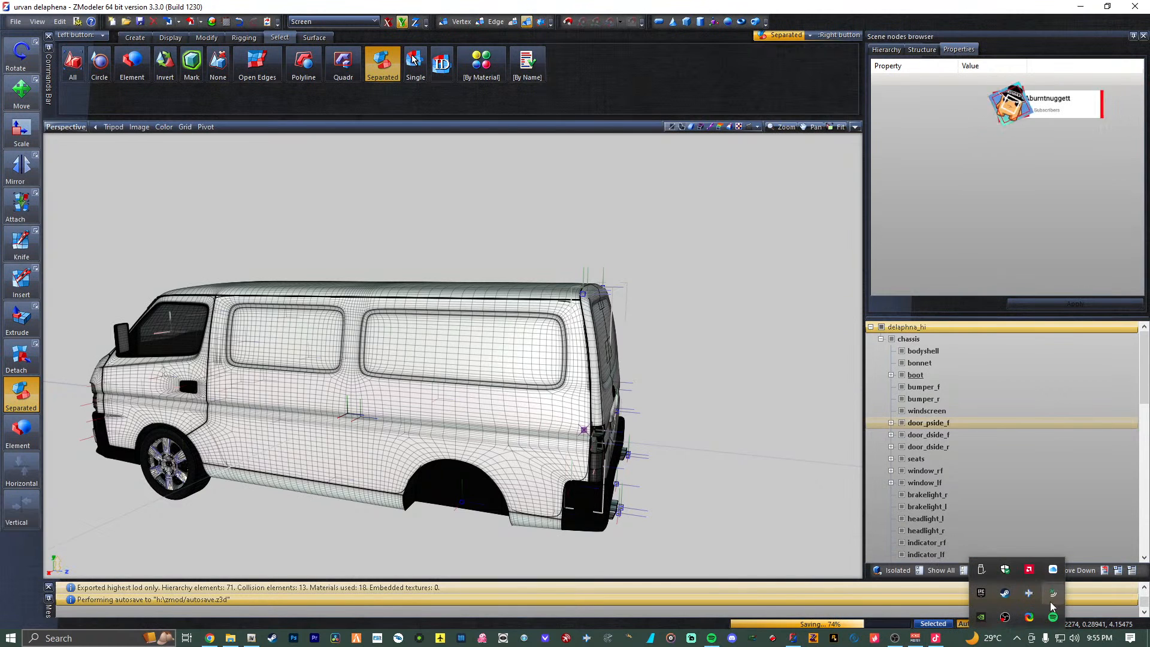
pyautogui.rightClick(1005, 593)
pyautogui.click(1047, 448)
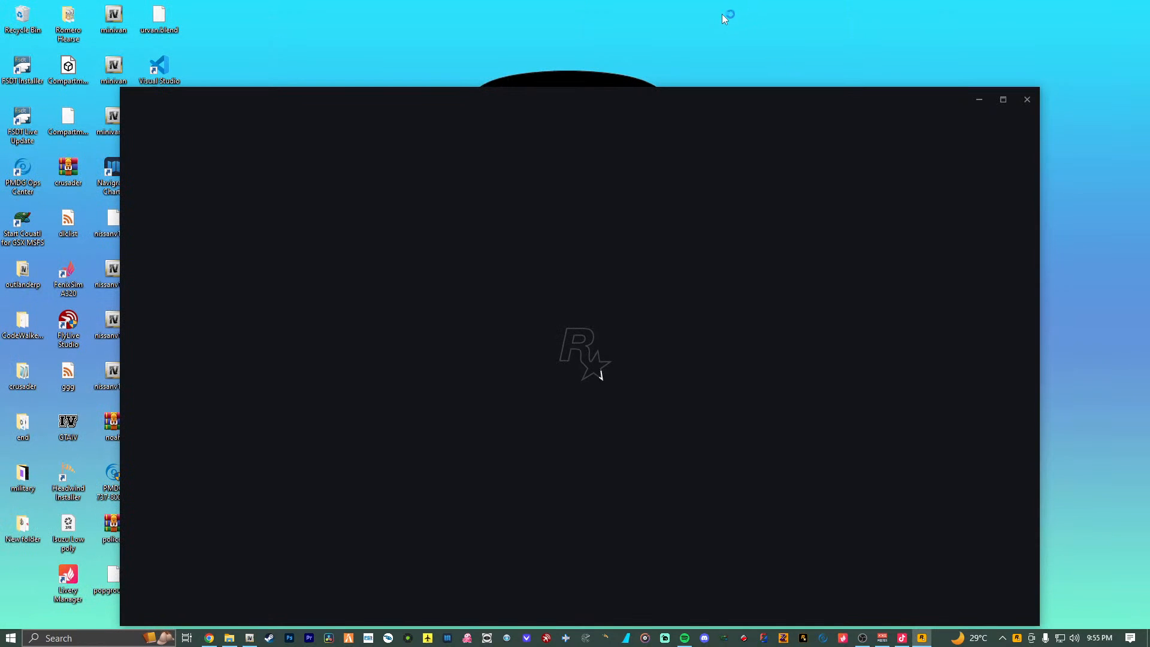
# Empty the Recycle Bin, confirming the permanent deletion of its contents.
pyautogui.rightClick(23, 24)
pyautogui.click(66, 50)
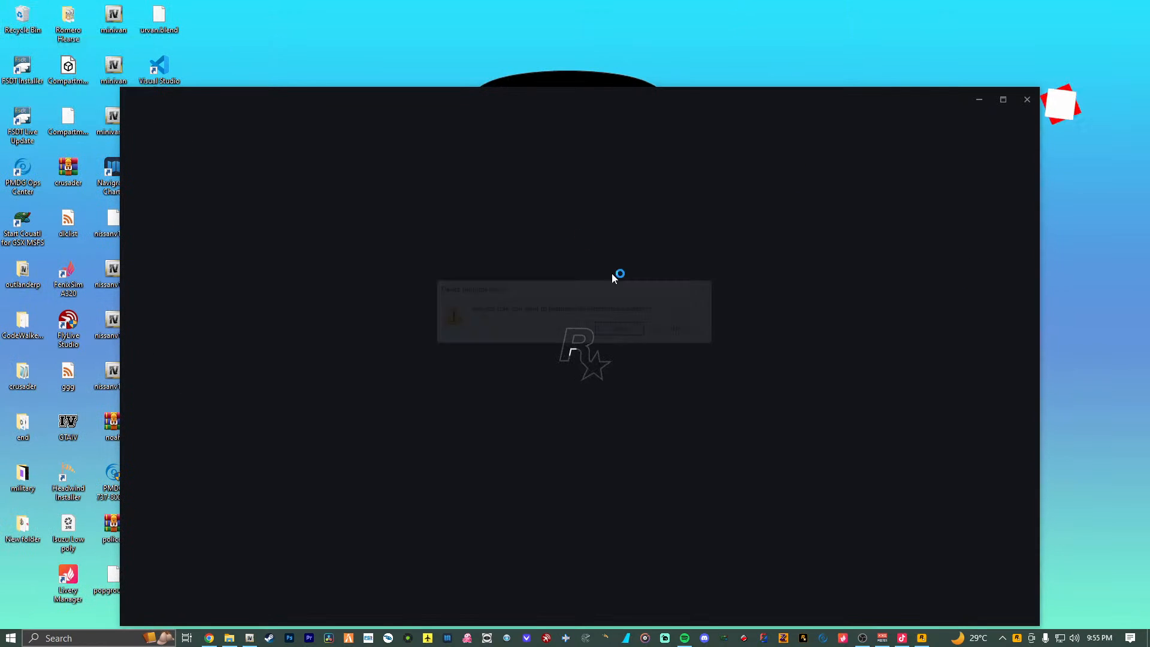
pyautogui.click(623, 329)
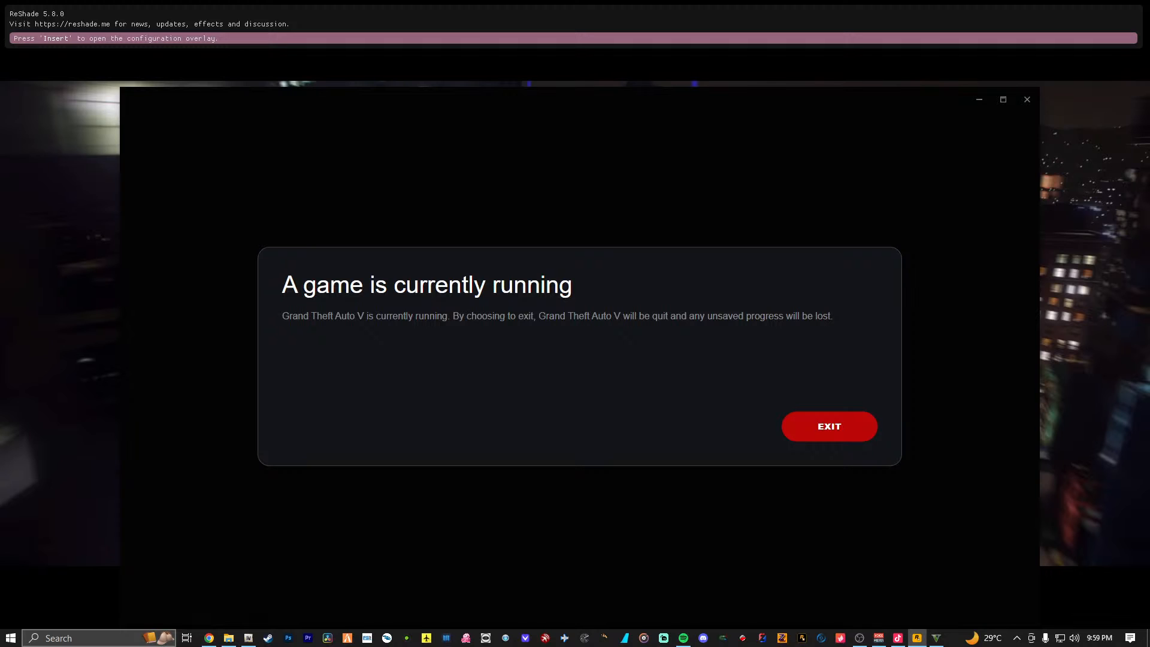
# Quit the running Grand Theft Auto V session from the Rockstar launcher and refresh the desktop.
pyautogui.click(827, 424)
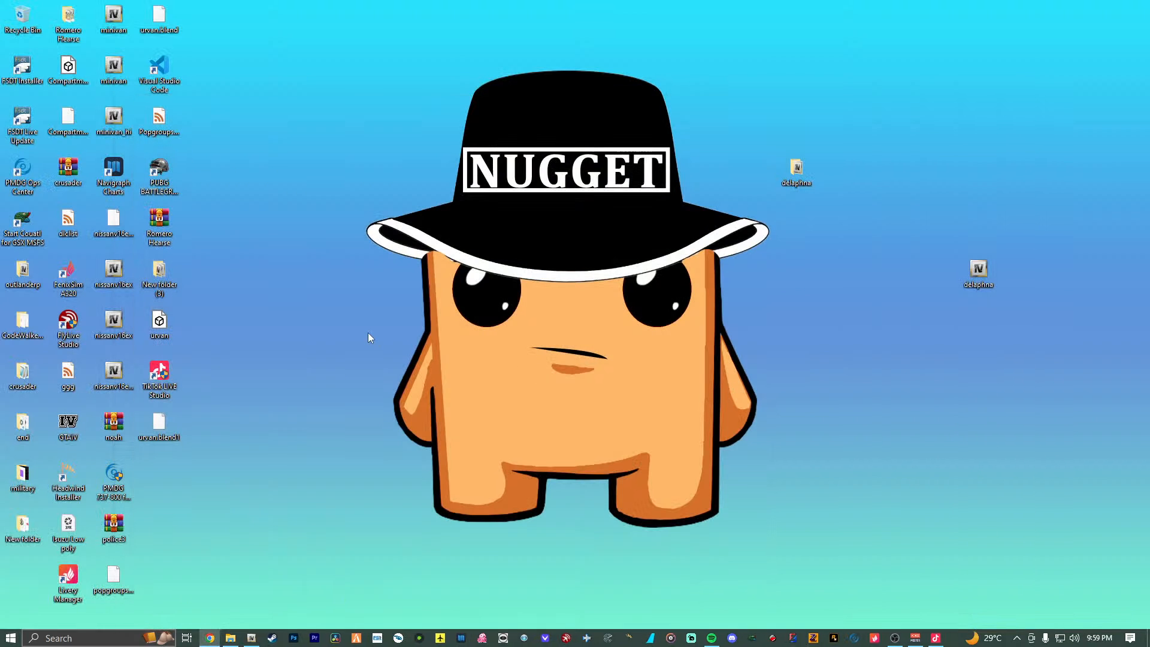
pyautogui.rightClick(416, 268)
pyautogui.click(481, 322)
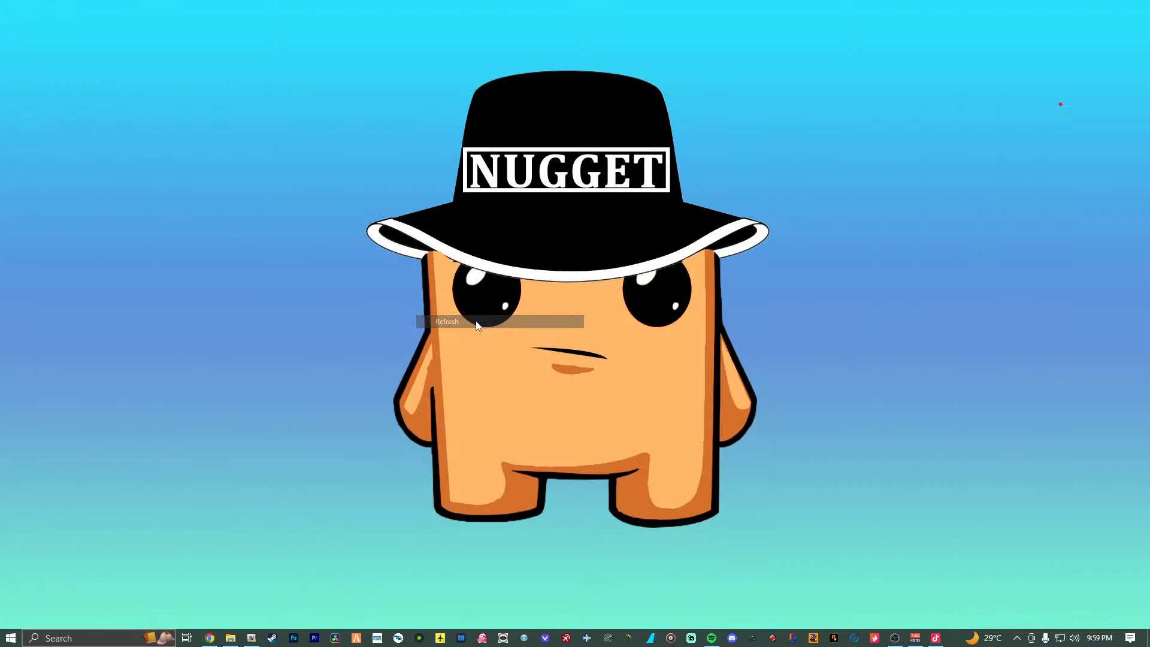
pyautogui.rightClick(339, 206)
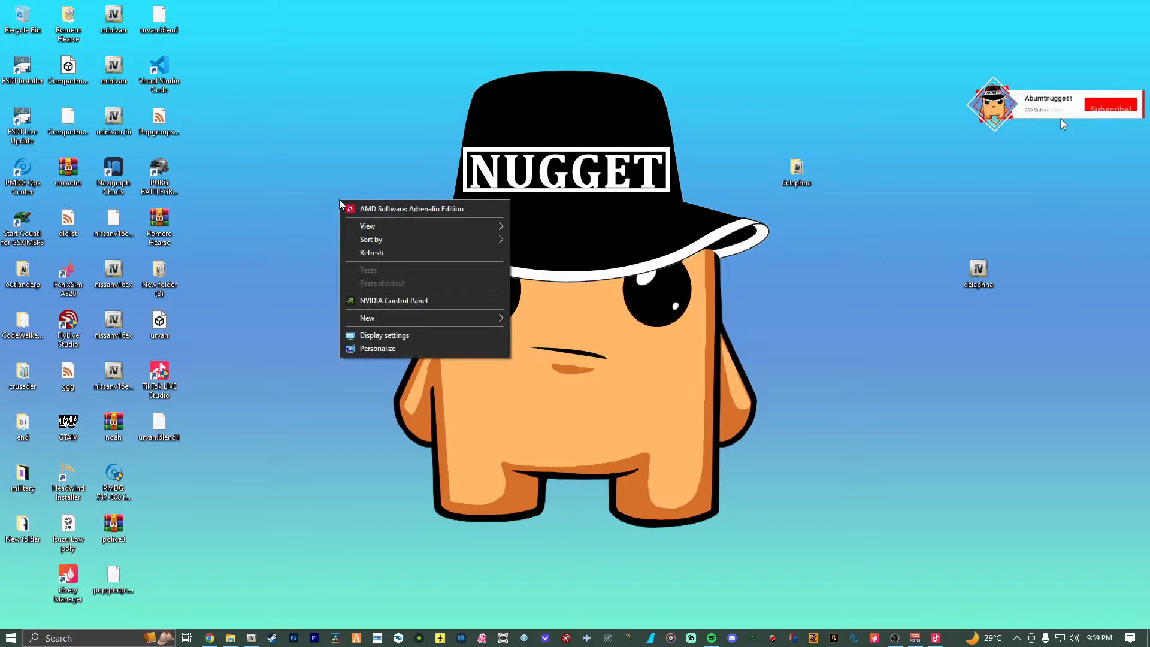
pyautogui.click(377, 253)
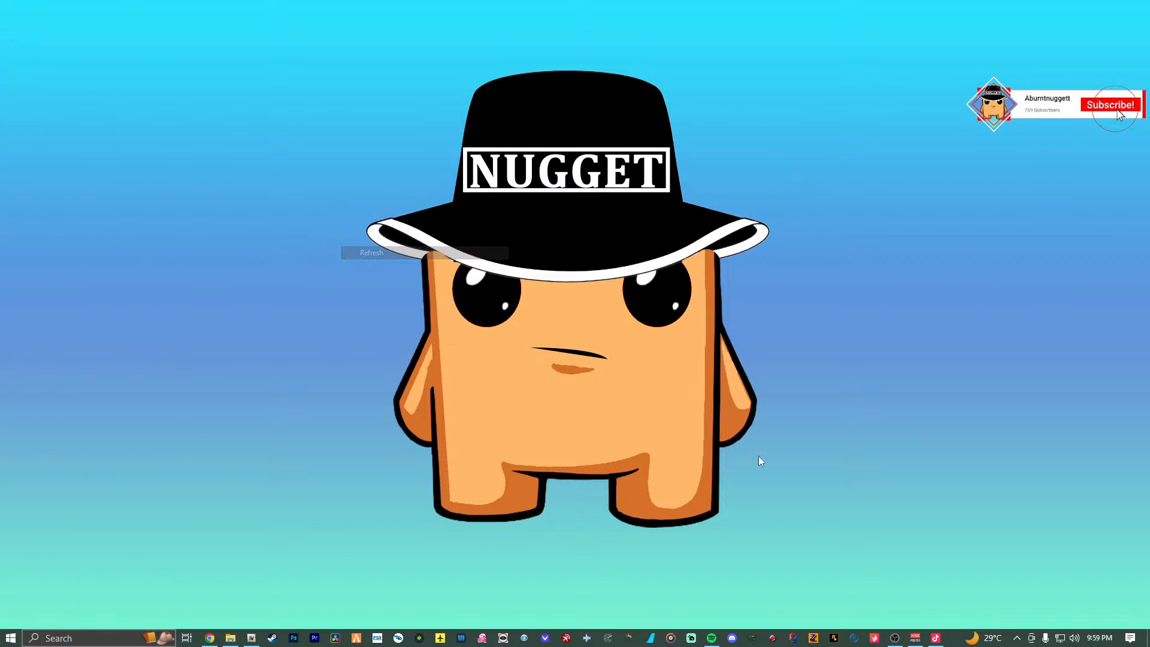
# Start Grand Theft Auto V again through Steam.
pyautogui.click(1017, 639)
pyautogui.rightClick(1009, 595)
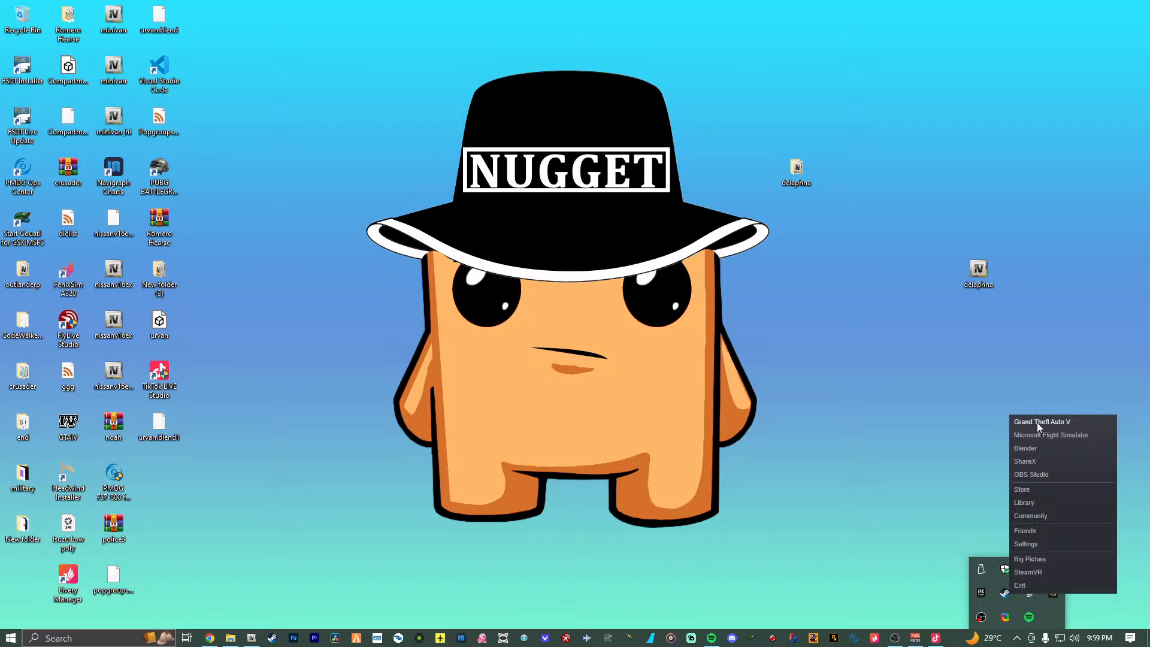
pyautogui.click(1037, 423)
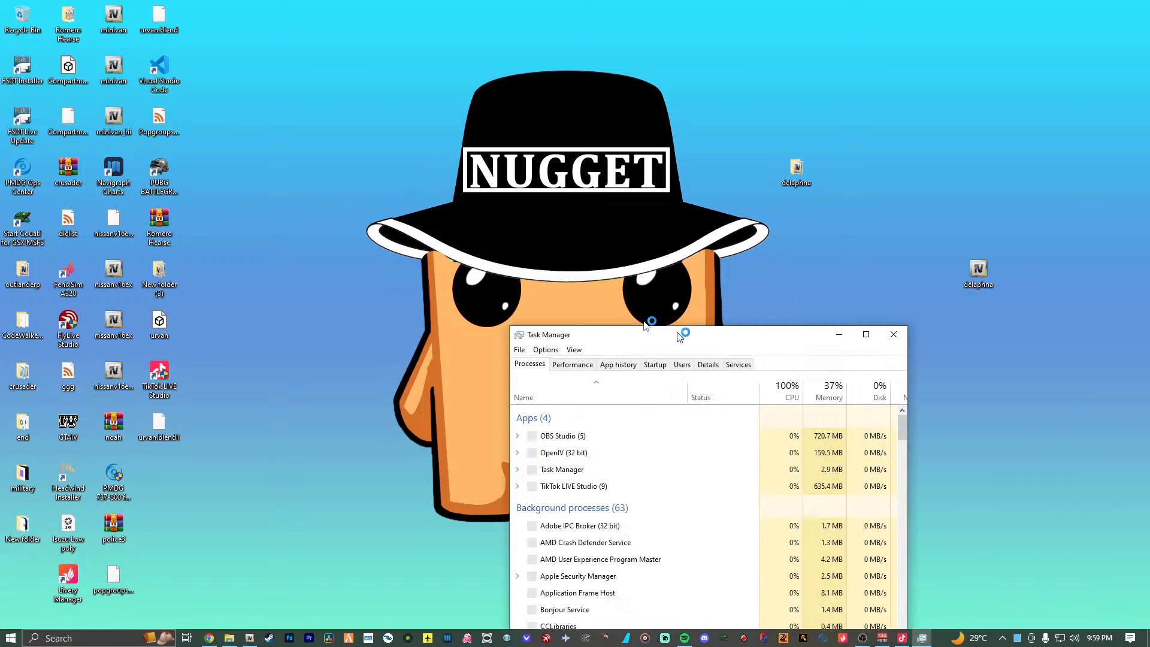
# End the FlightSimulator.exe and FenixBootstrapper.exe processes in Task Manager, and minimize Task Manager.
pyautogui.moveTo(687, 333); pyautogui.dragTo(486, 176)
pyautogui.click(537, 305)
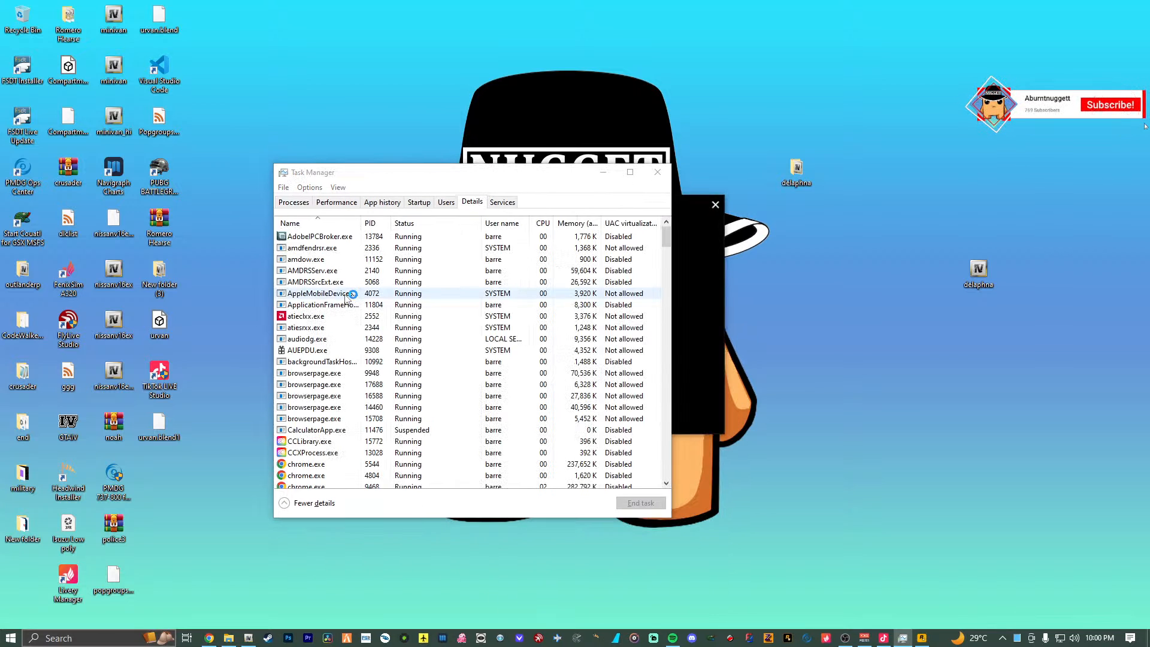
pyautogui.scroll(-10, 365, 317)
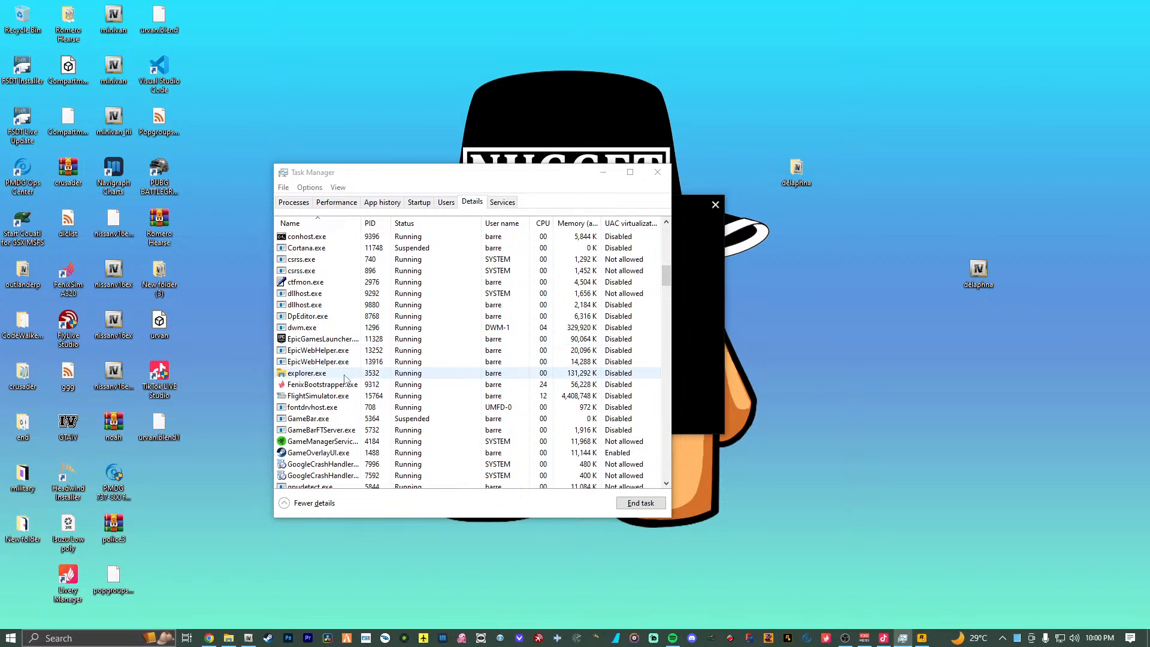
pyautogui.rightClick(342, 396)
pyautogui.click(375, 403)
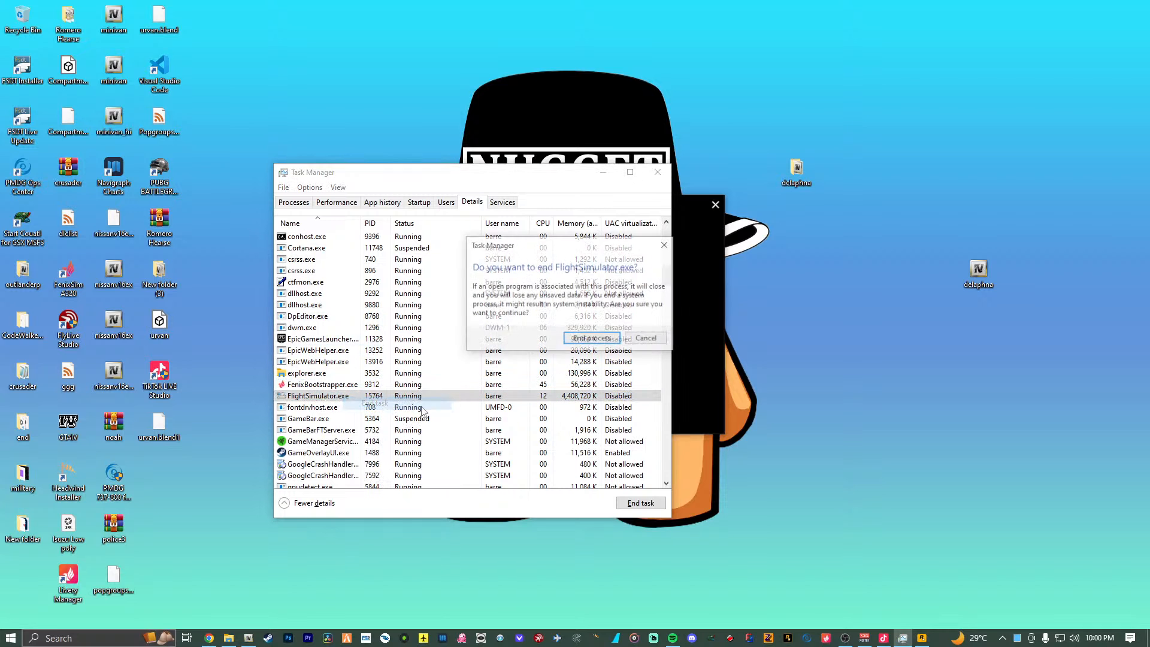
pyautogui.click(593, 341)
pyautogui.rightClick(346, 385)
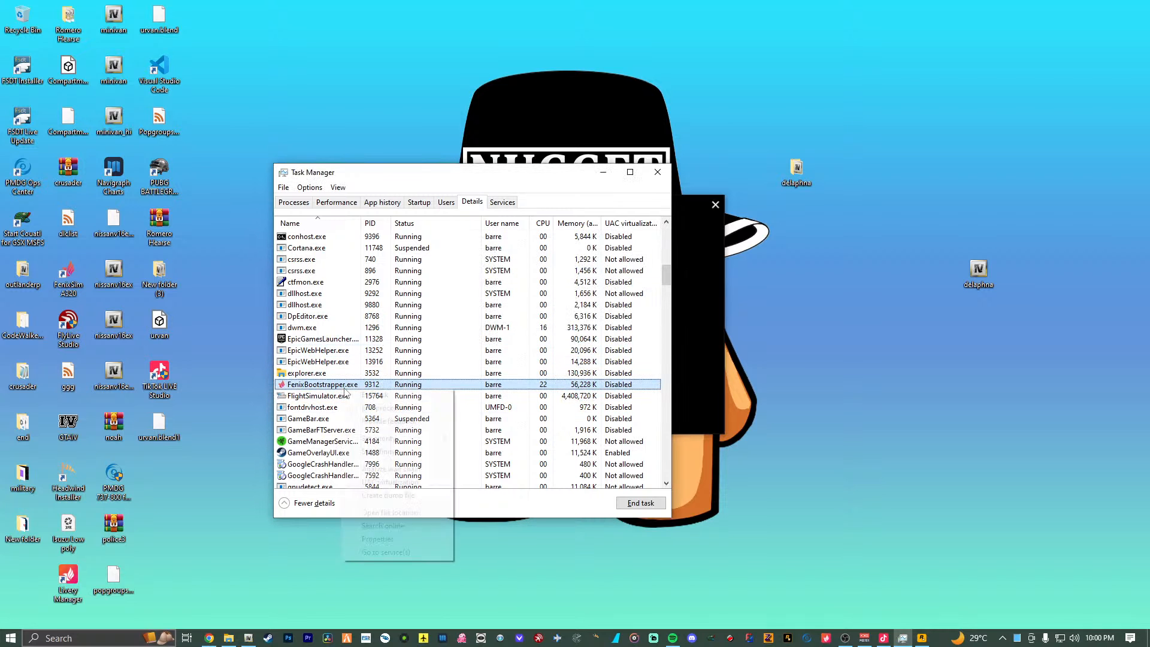
pyautogui.click(379, 393)
pyautogui.click(581, 340)
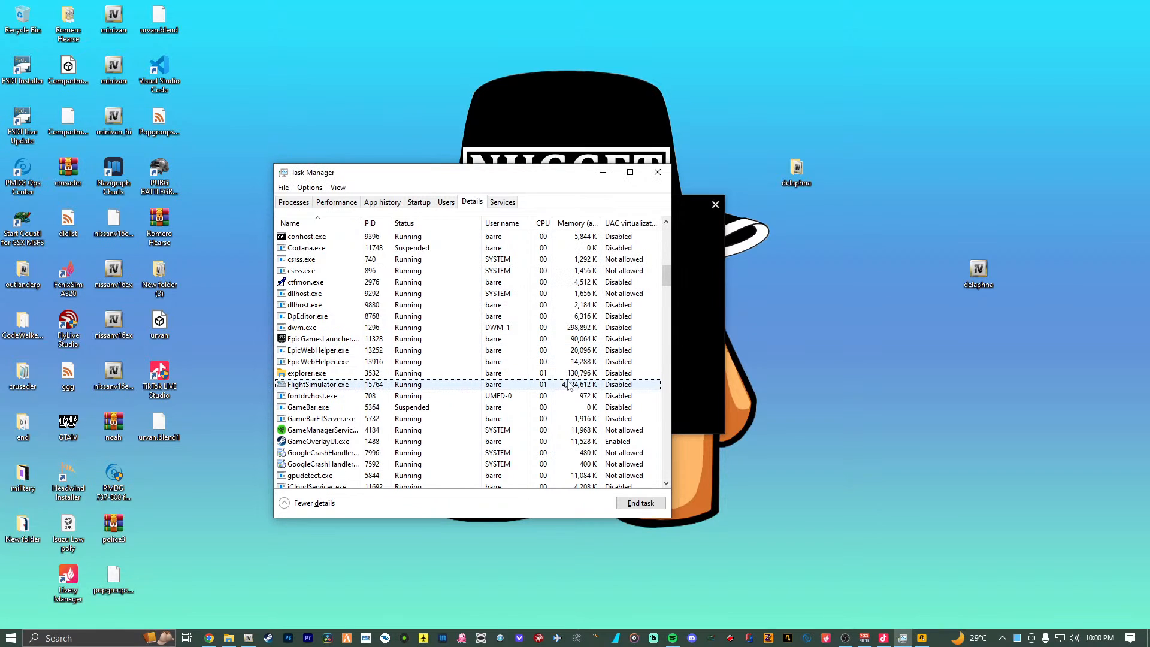
pyautogui.scroll(-6, 497, 395)
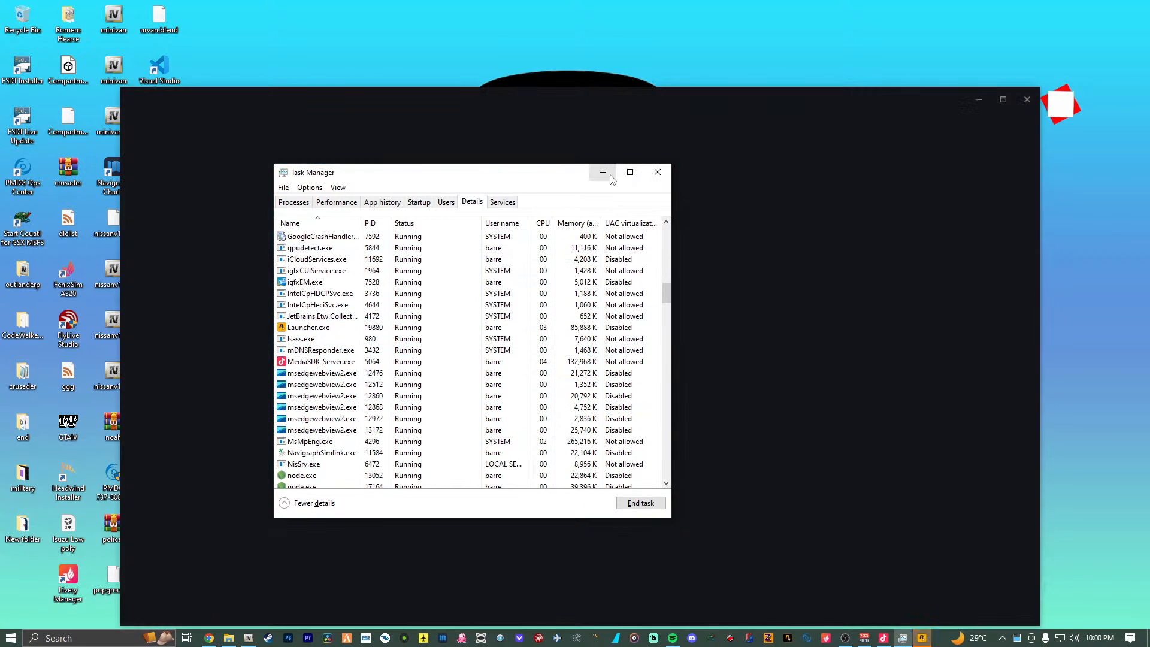
pyautogui.click(610, 177)
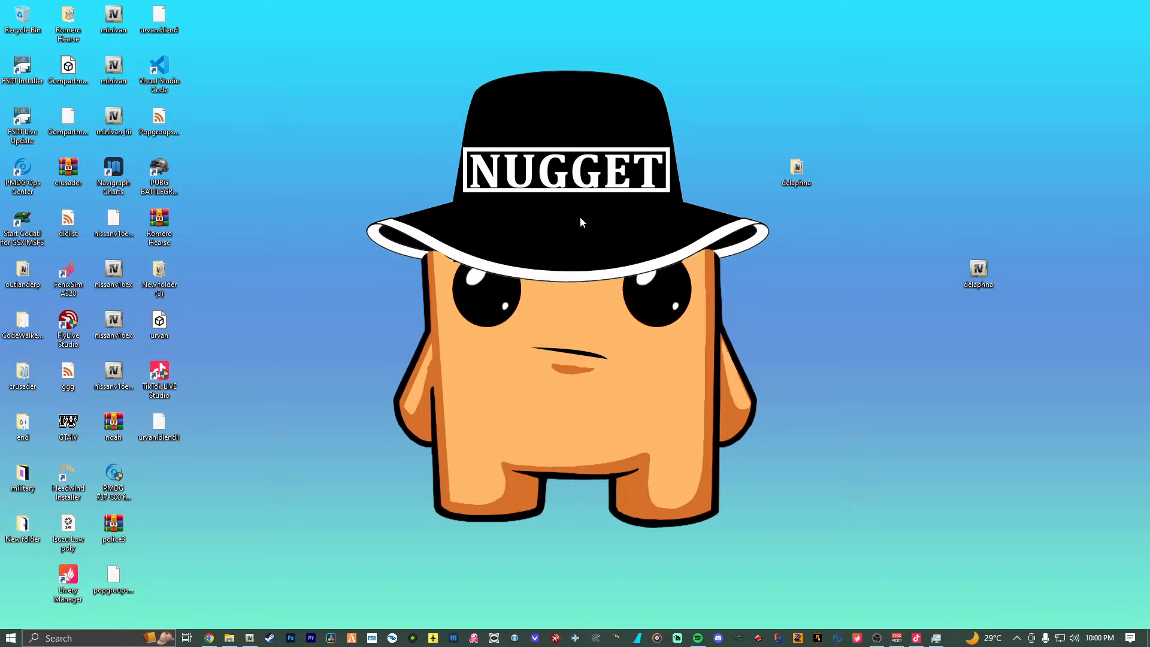
# Refresh the desktop and check Task Manager's detailed process list for leftover game processes.
pyautogui.rightClick(737, 416)
pyautogui.click(775, 469)
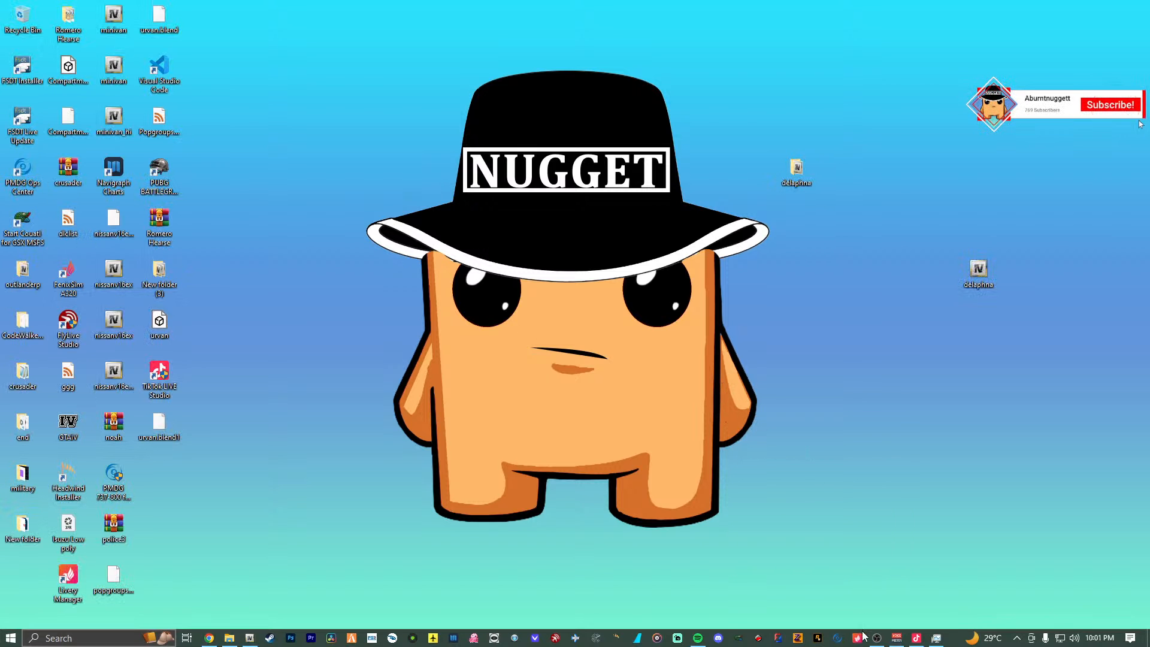
pyautogui.click(936, 638)
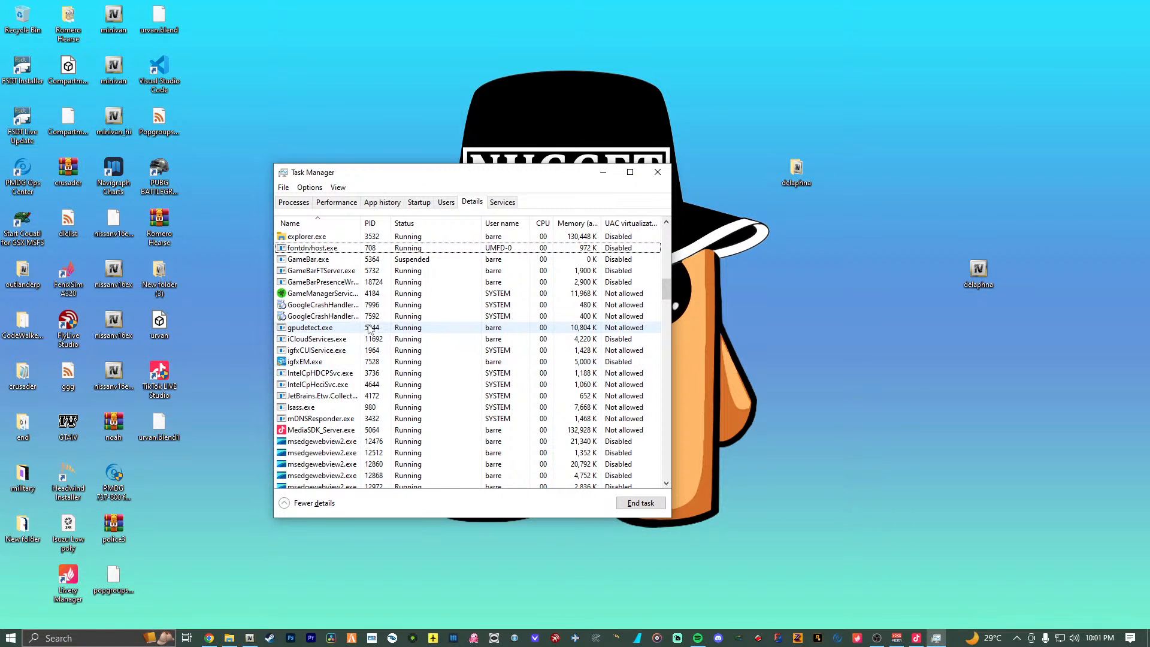
pyautogui.scroll(15, 371, 329)
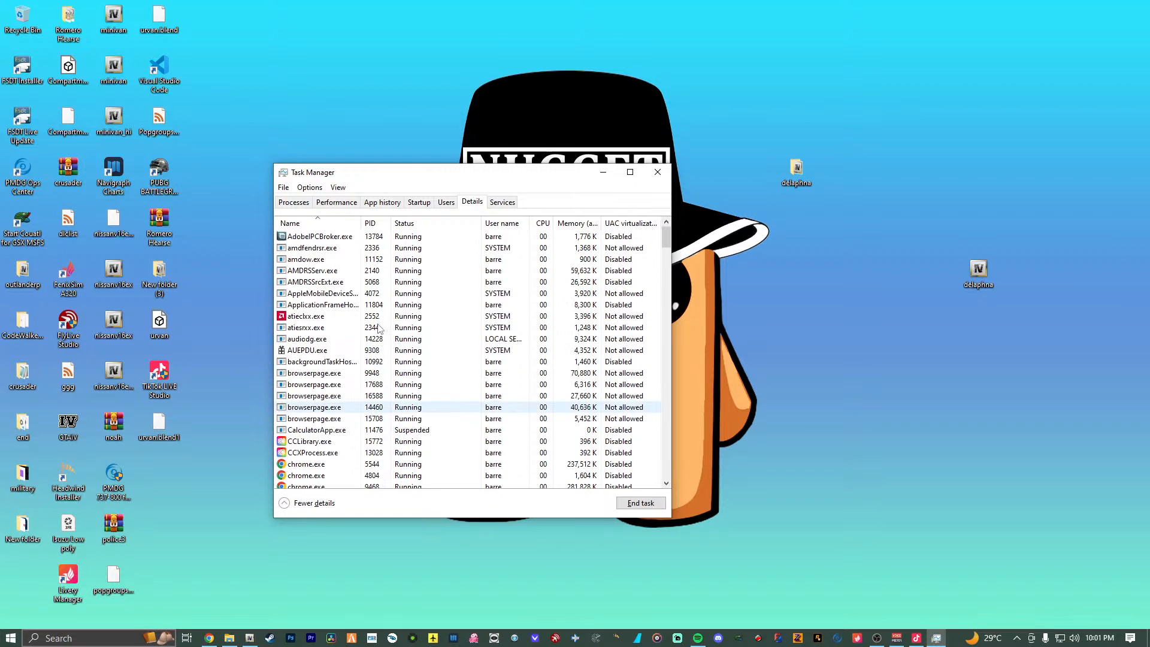
pyautogui.scroll(-20, 378, 328)
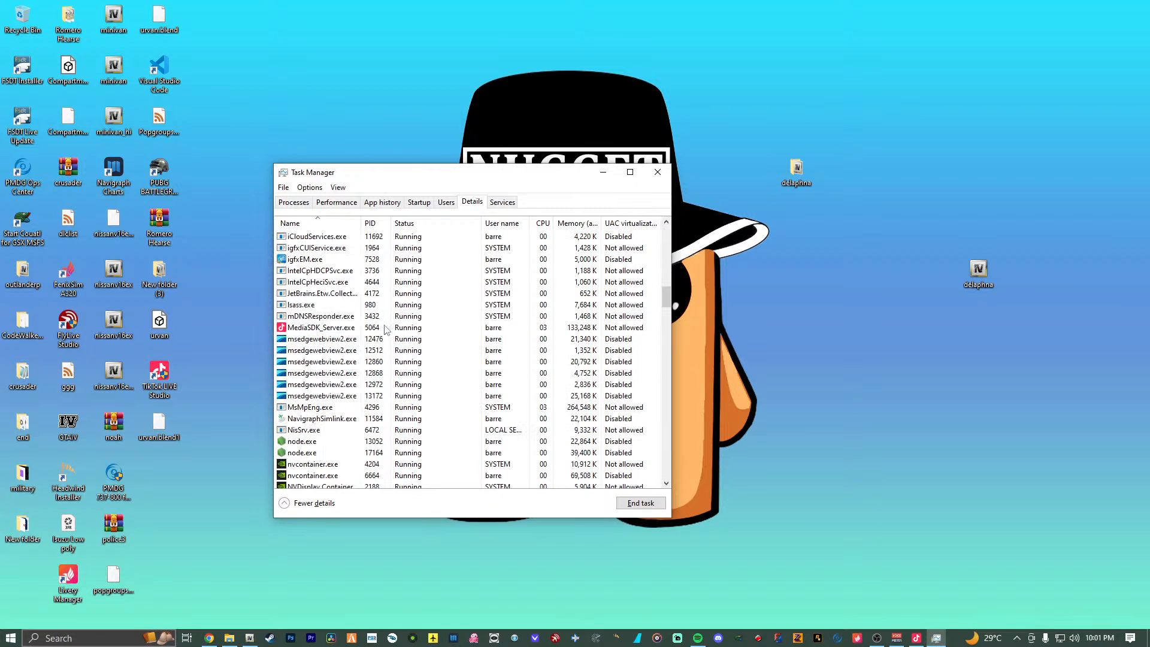
pyautogui.scroll(5, 384, 328)
pyautogui.scroll(3, 386, 328)
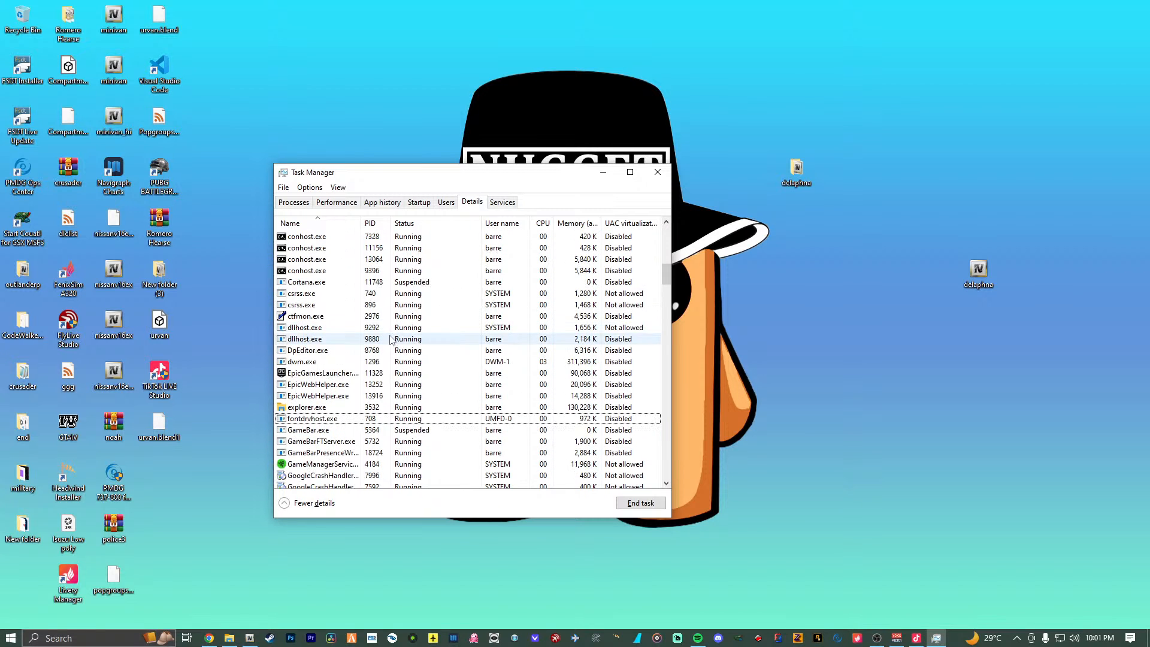
# Relaunch Grand Theft Auto V through Steam and move the delaphna OpenIV file on the desktop to just above the delaphna folder.
pyautogui.click(1017, 638)
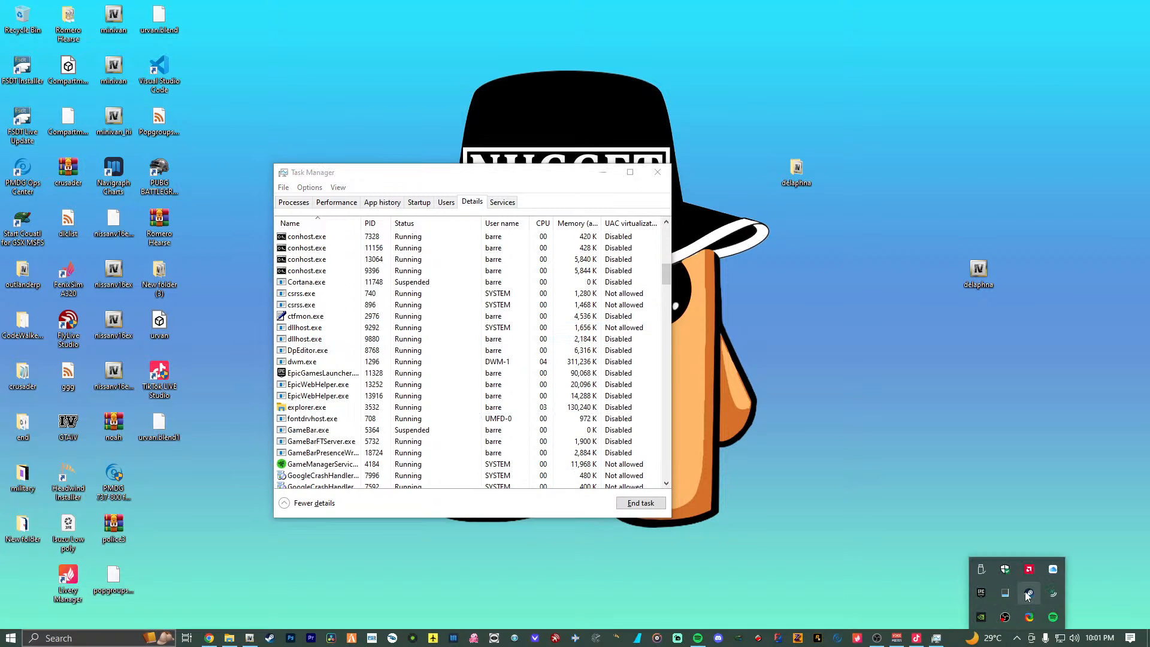
pyautogui.rightClick(1011, 617)
pyautogui.click(1067, 411)
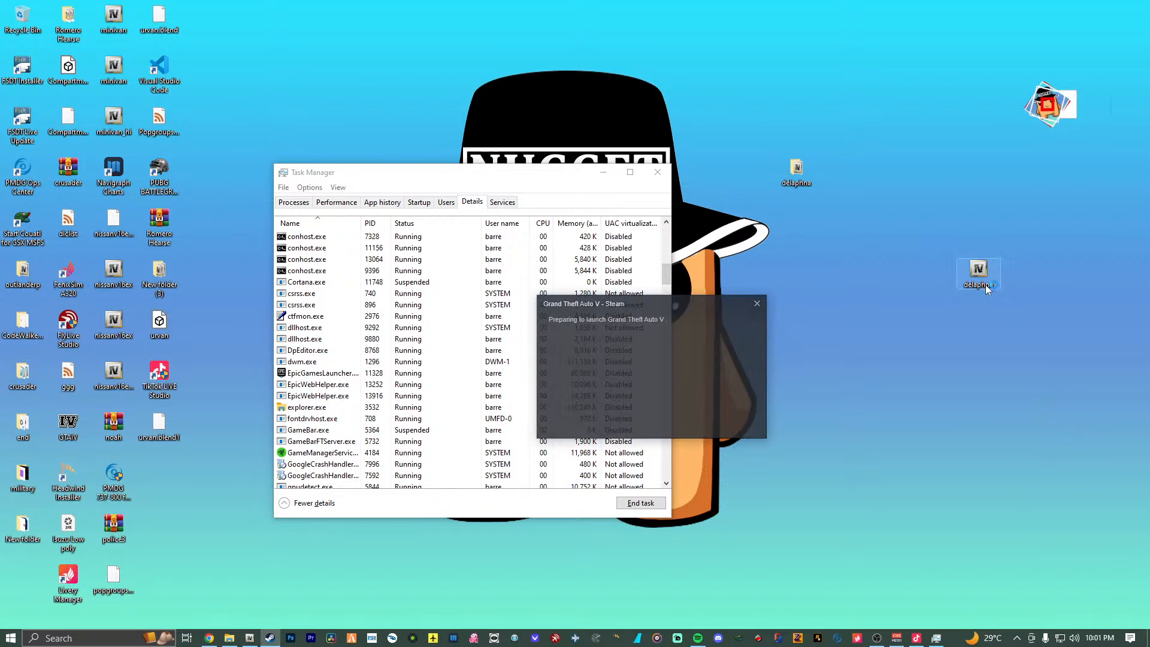
pyautogui.moveTo(978, 272); pyautogui.dragTo(785, 102)
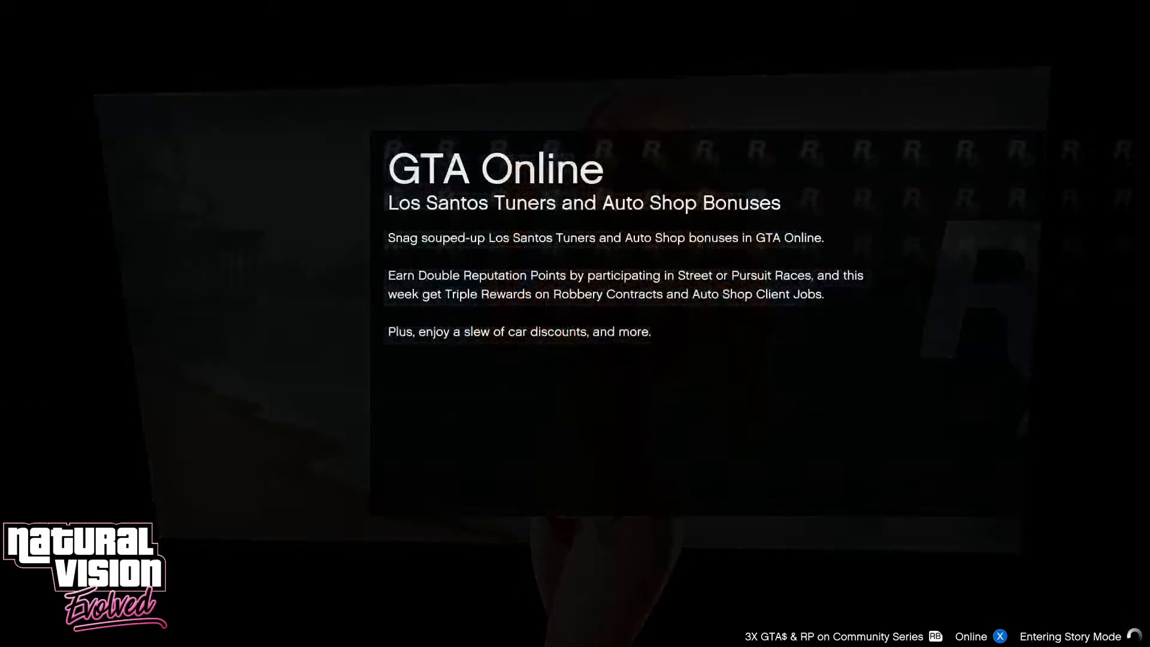
pyautogui.hotkey('alt', 'Tab')
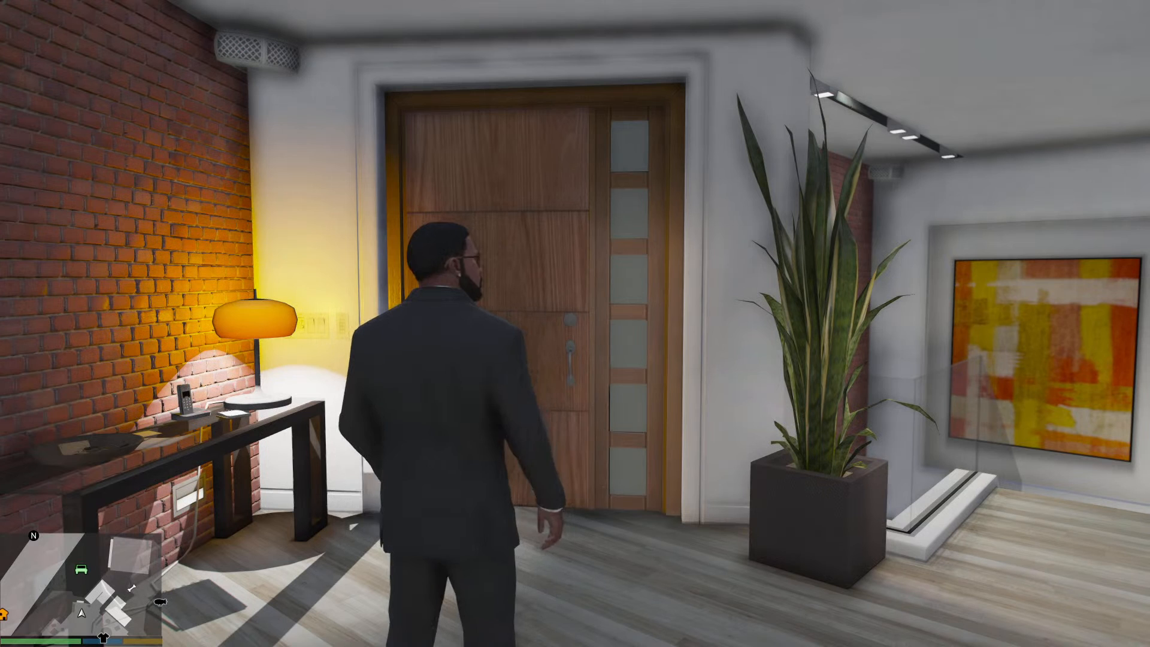
pyautogui.press('v')
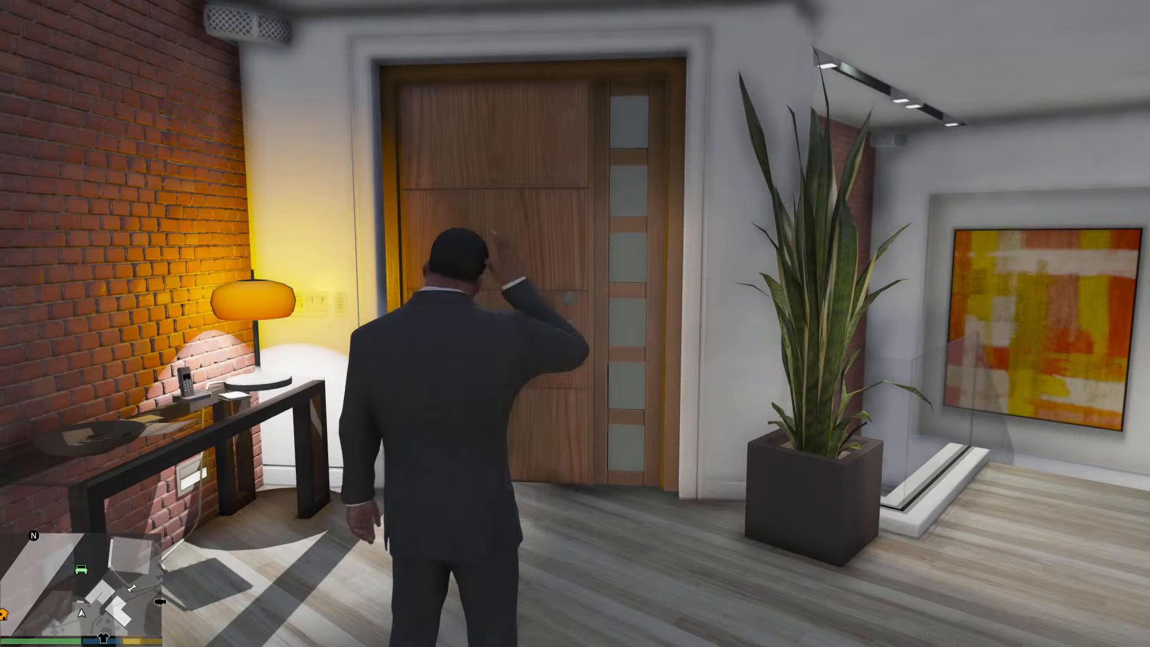
pyautogui.hotkey('alt', 'Tab')
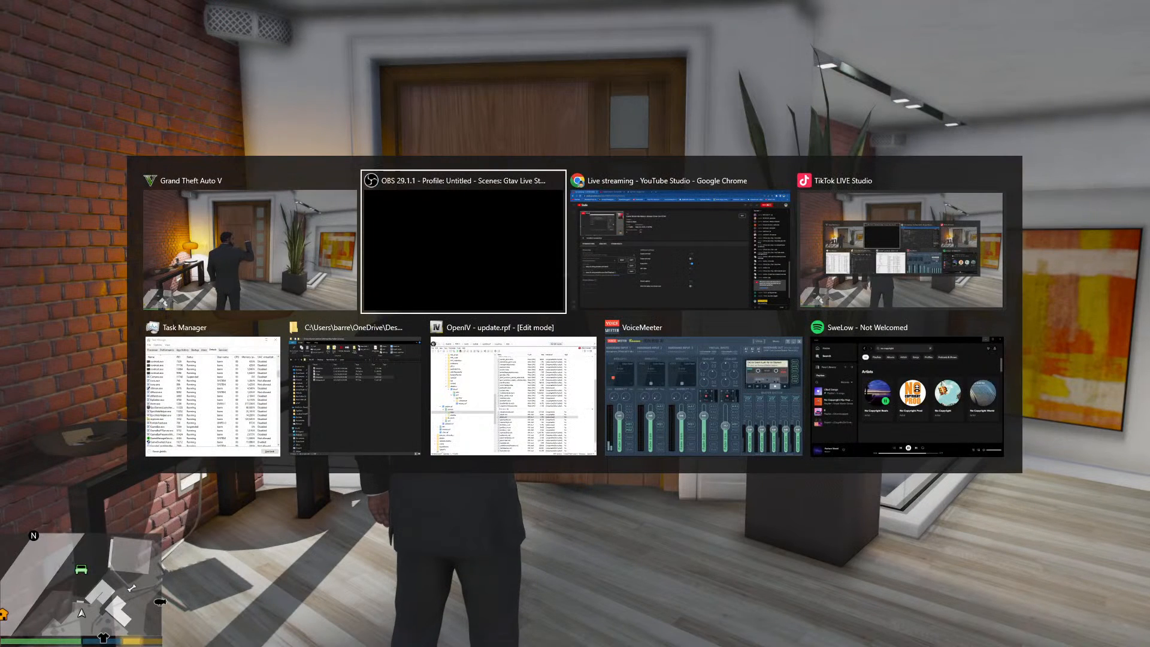
pyautogui.click(702, 239)
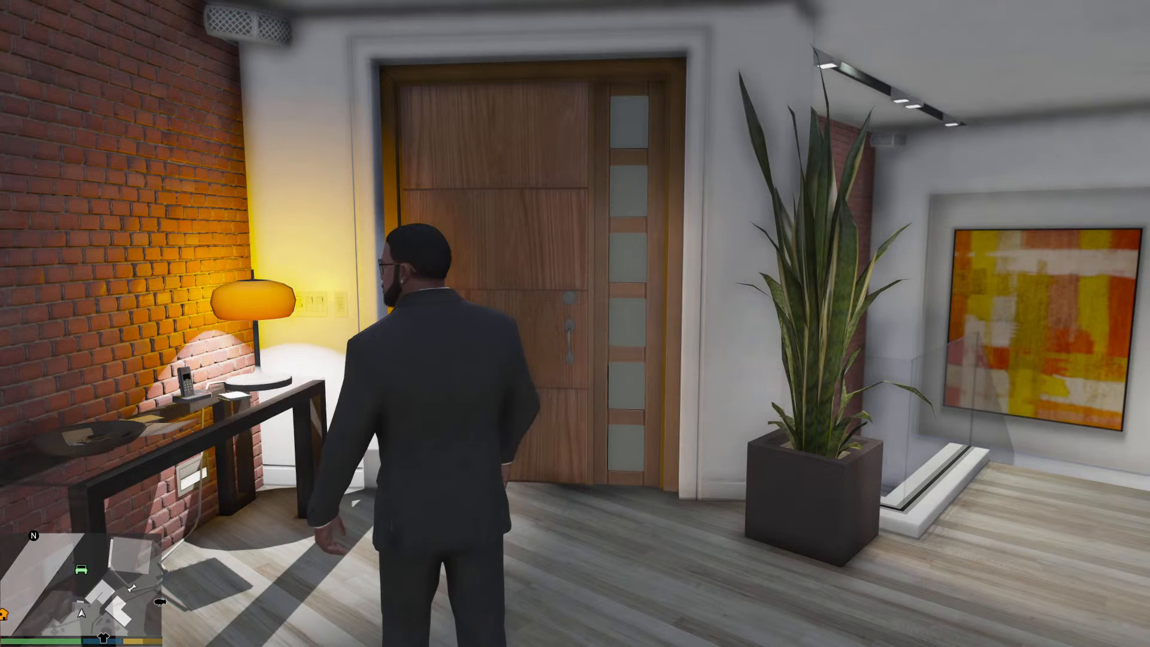
pyautogui.hotkey('ctrl', 'shift', 'Escape')
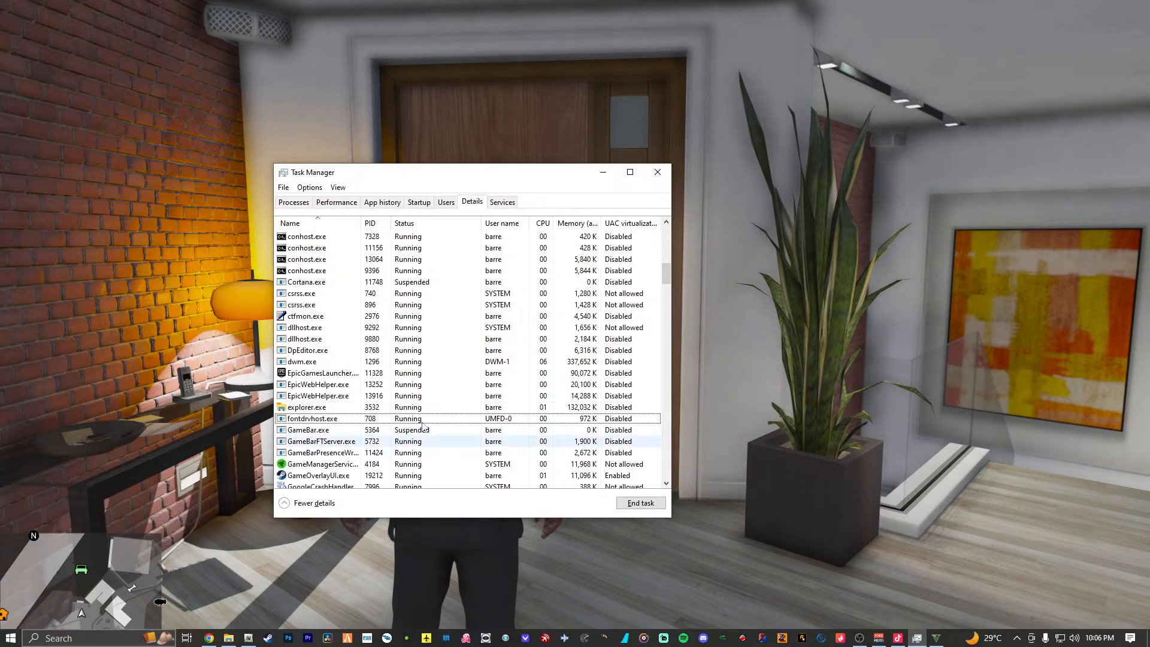
pyautogui.hotkey('alt', 'Tab')
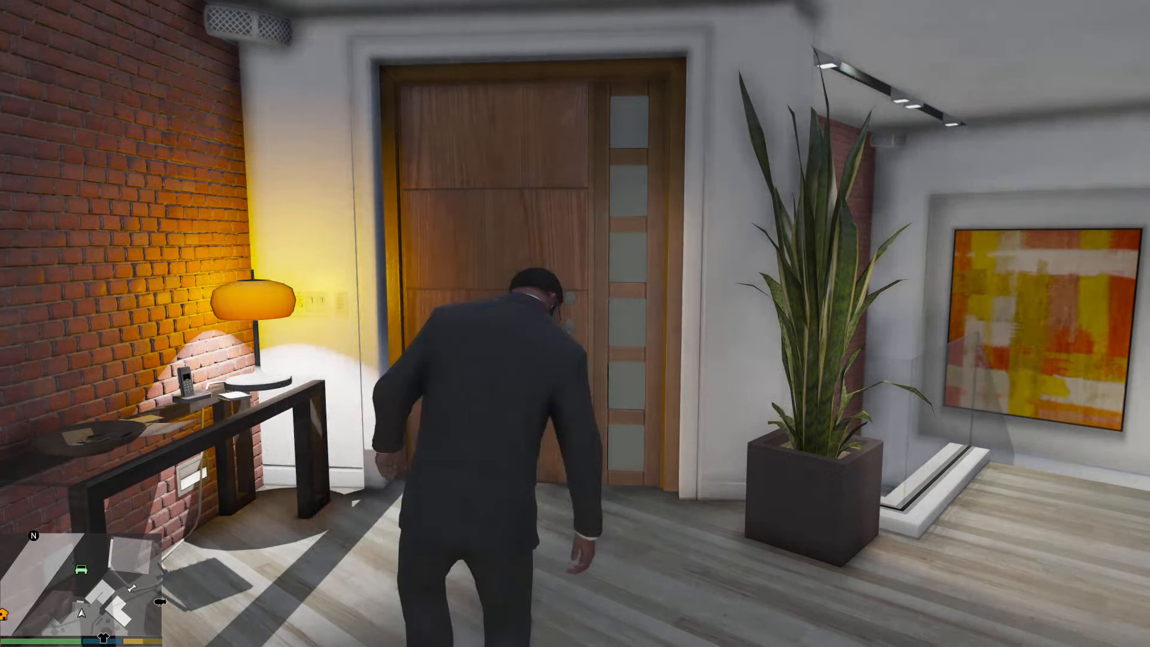
pyautogui.press('v')
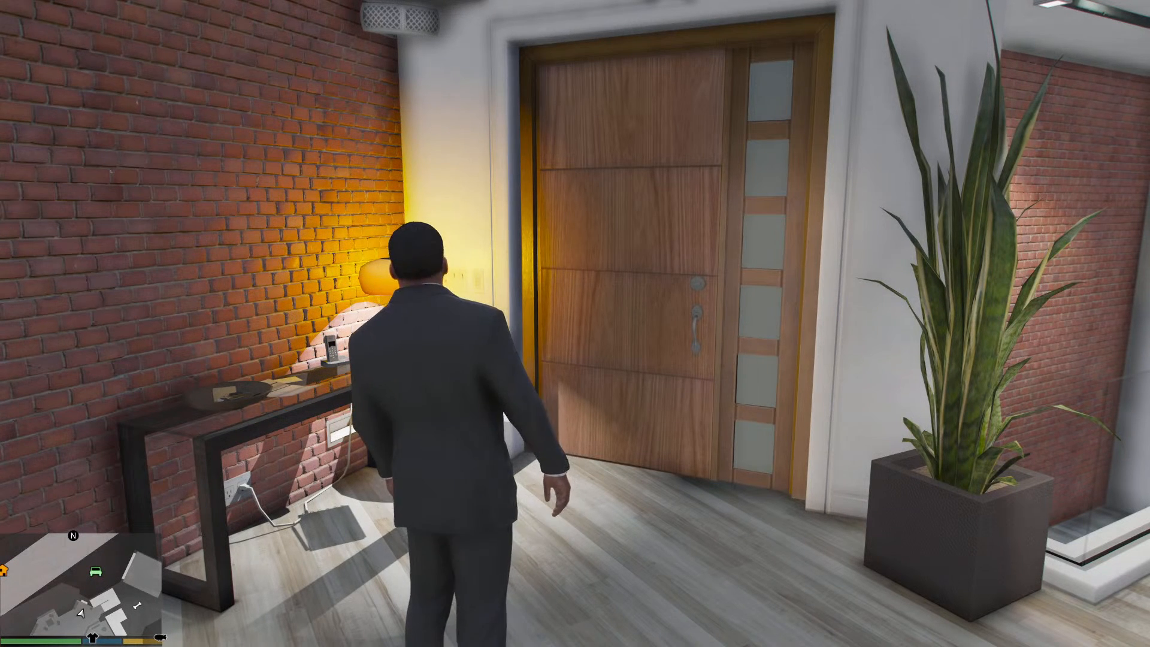
# Walk the character out onto the street, spawn the Porsche 911 R with the Add-on Spawner, and return to the spawner's main list.
pyautogui.press('w')
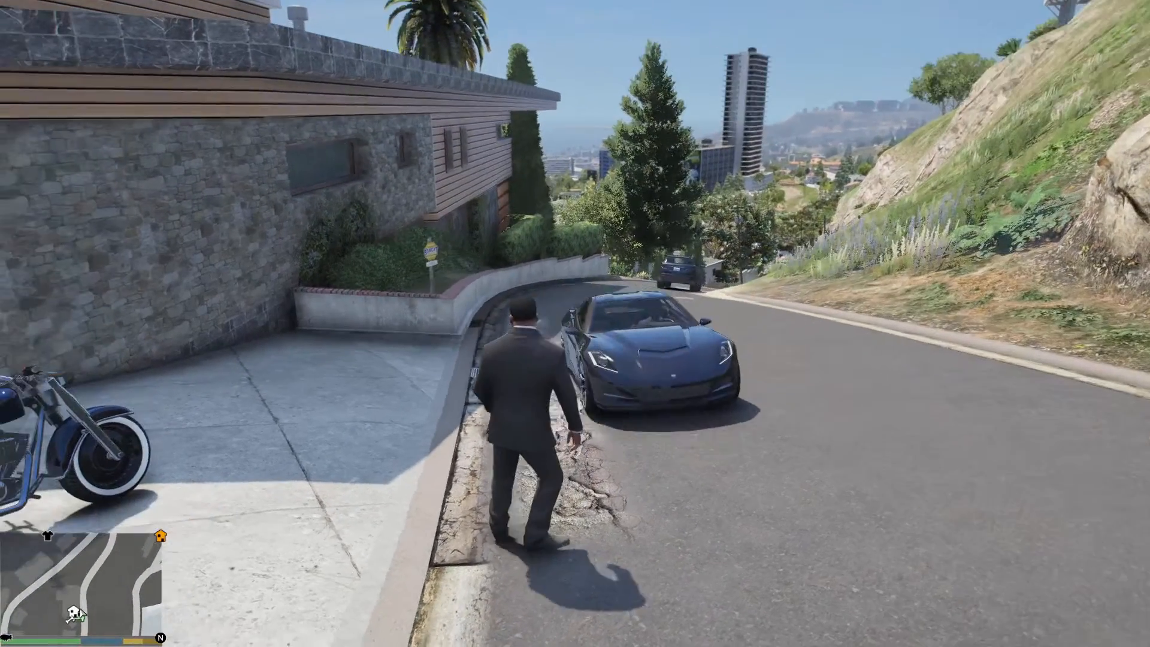
pyautogui.hotkey('alt', 'Tab')
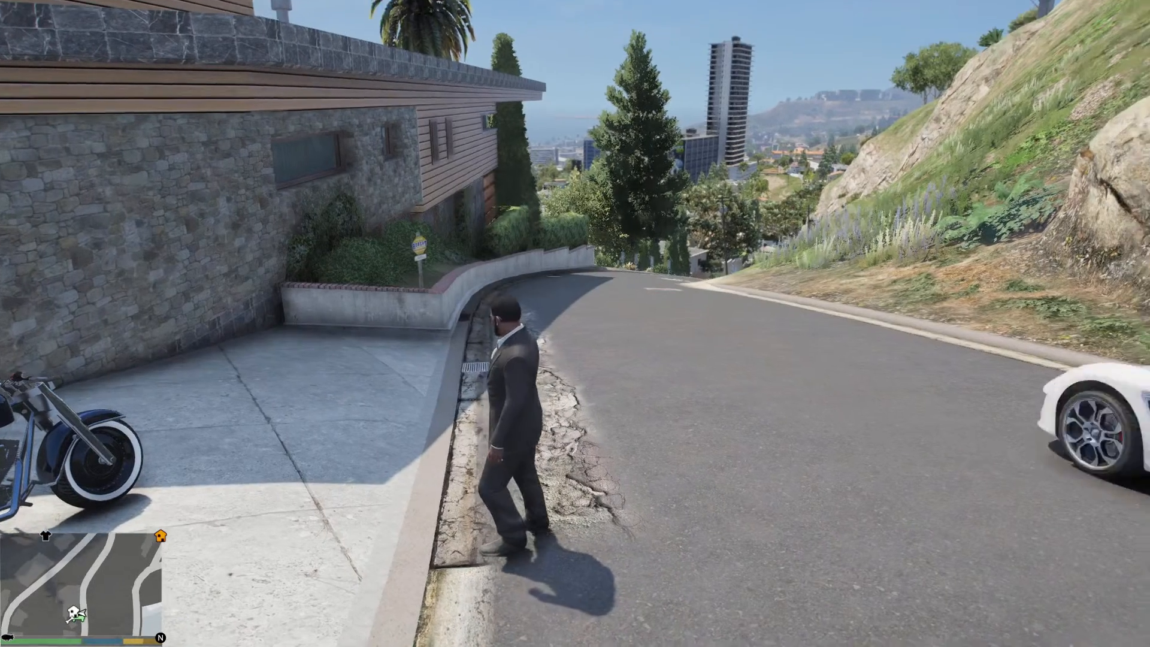
pyautogui.press('a')
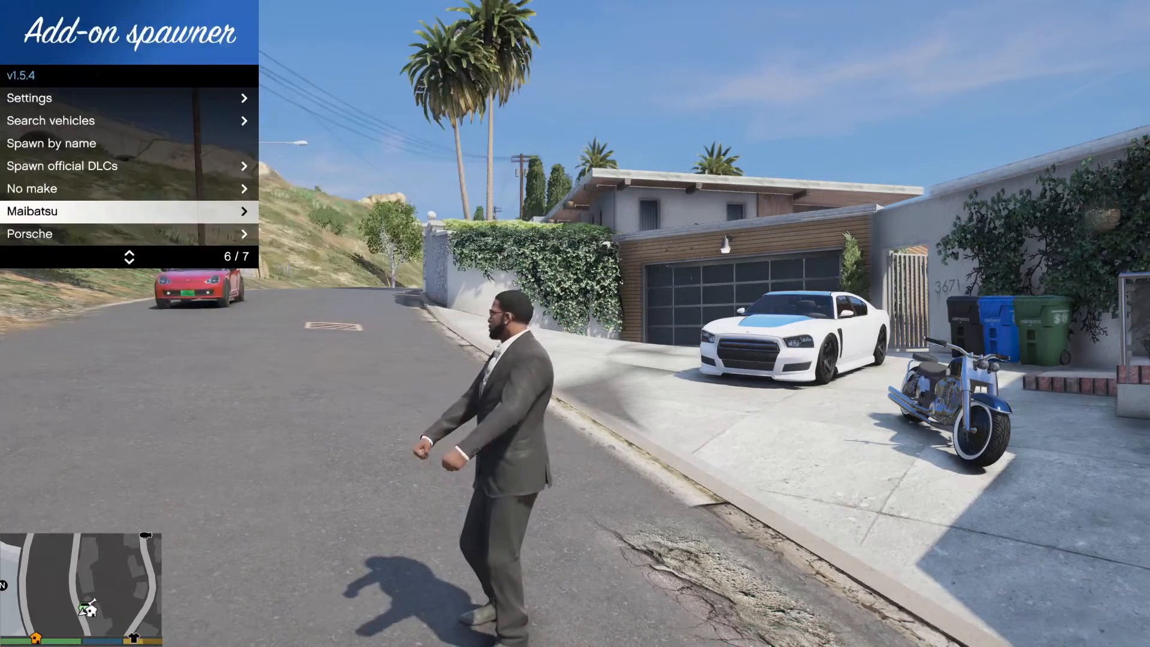
pyautogui.press('Return')
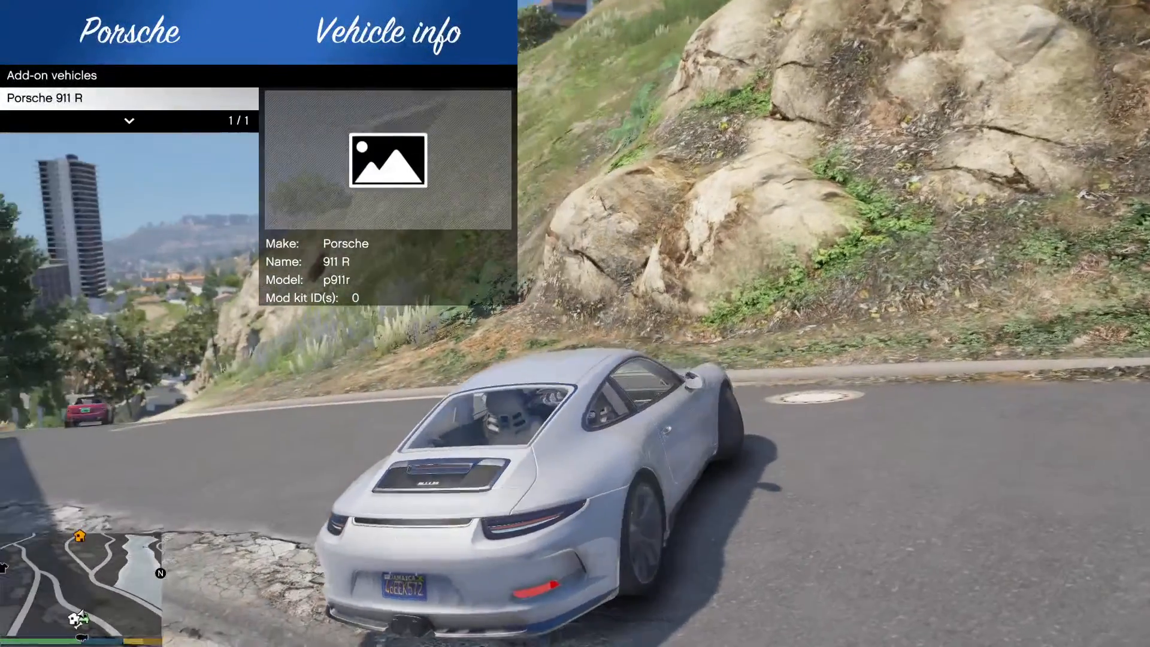
pyautogui.press('BackSpace')
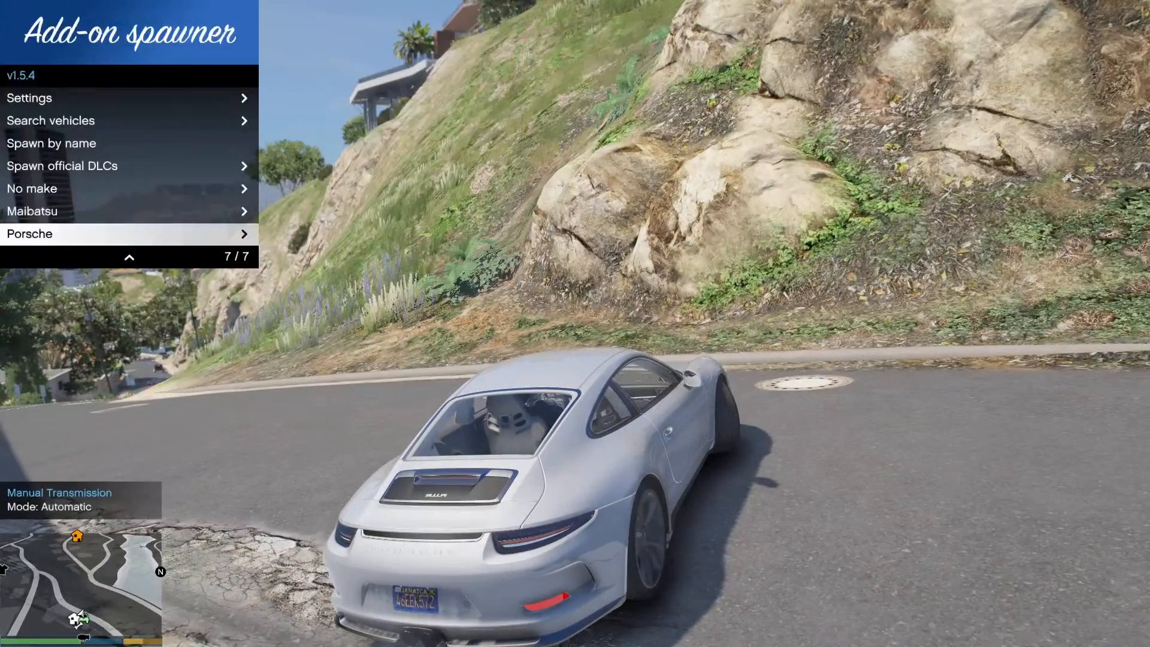
# Close the Add-on Spawner and drive the Porsche 911 R down the hill road into the city.
pyautogui.press('BackSpace')
pyautogui.press('w')
pyautogui.press('a')
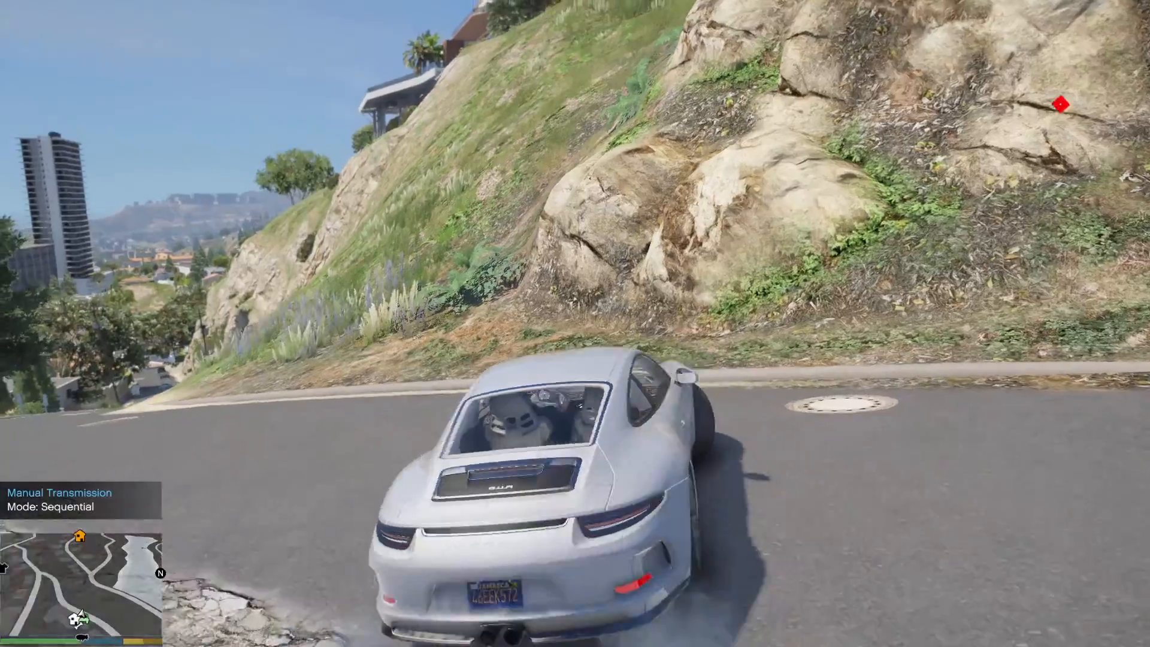
pyautogui.press('w')
pyautogui.press('a')
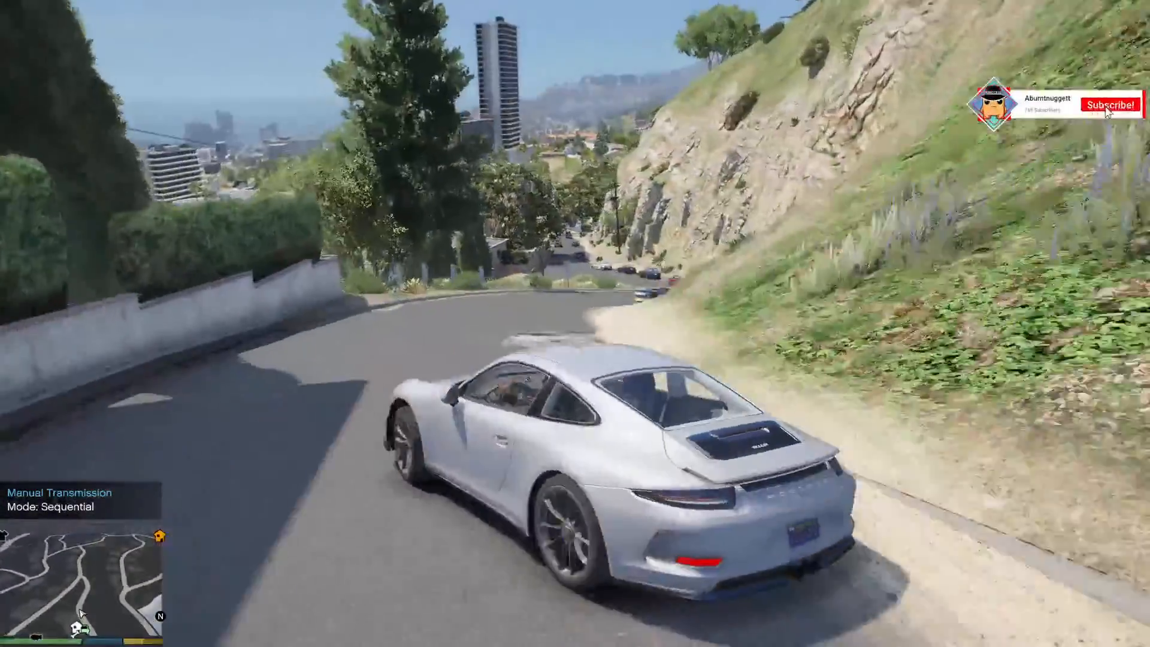
pyautogui.press('d')
pyautogui.press('w')
pyautogui.press('a')
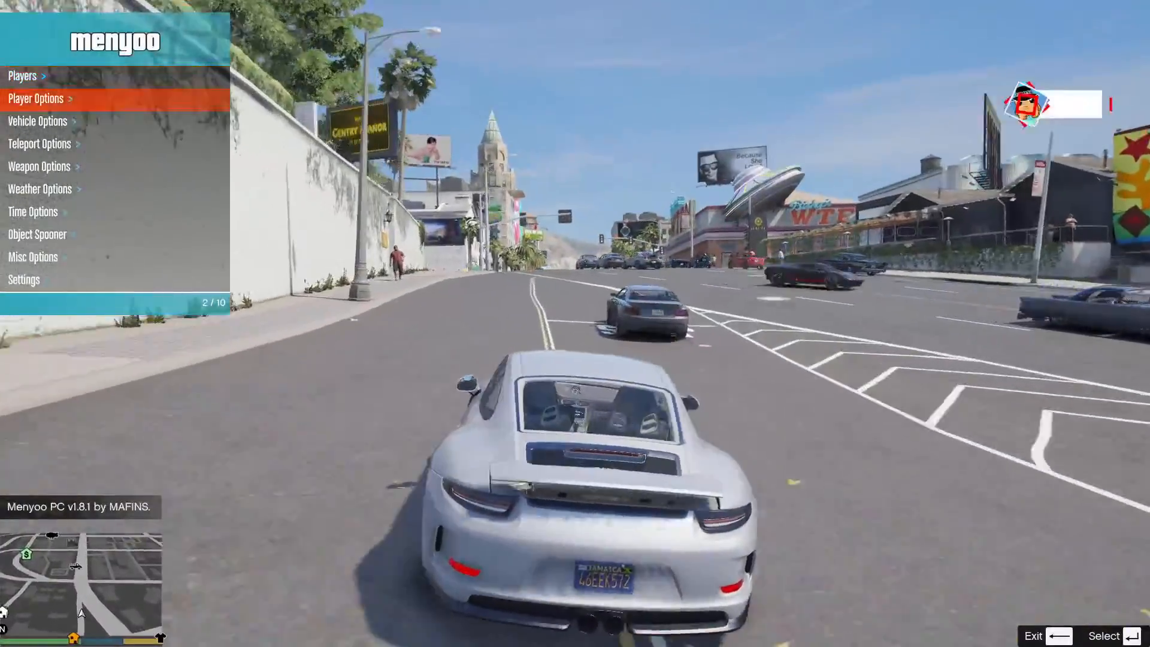
pyautogui.press('Down')
pyautogui.press('Return')
pyautogui.press('F8')
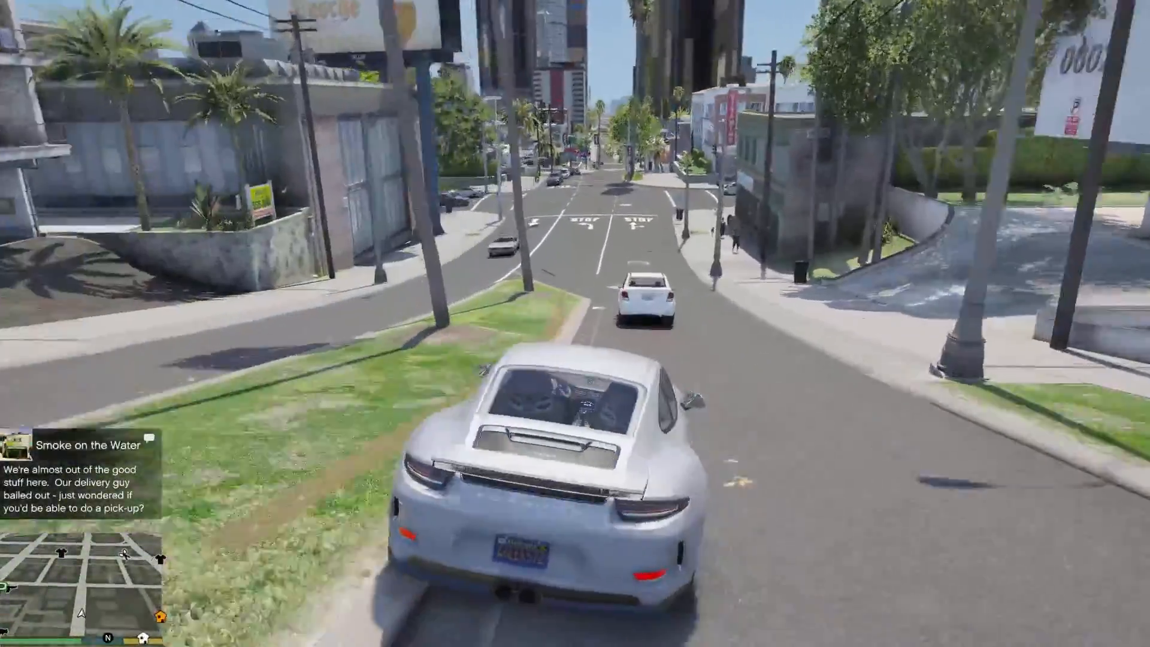
pyautogui.hotkey('alt', 'Tab')
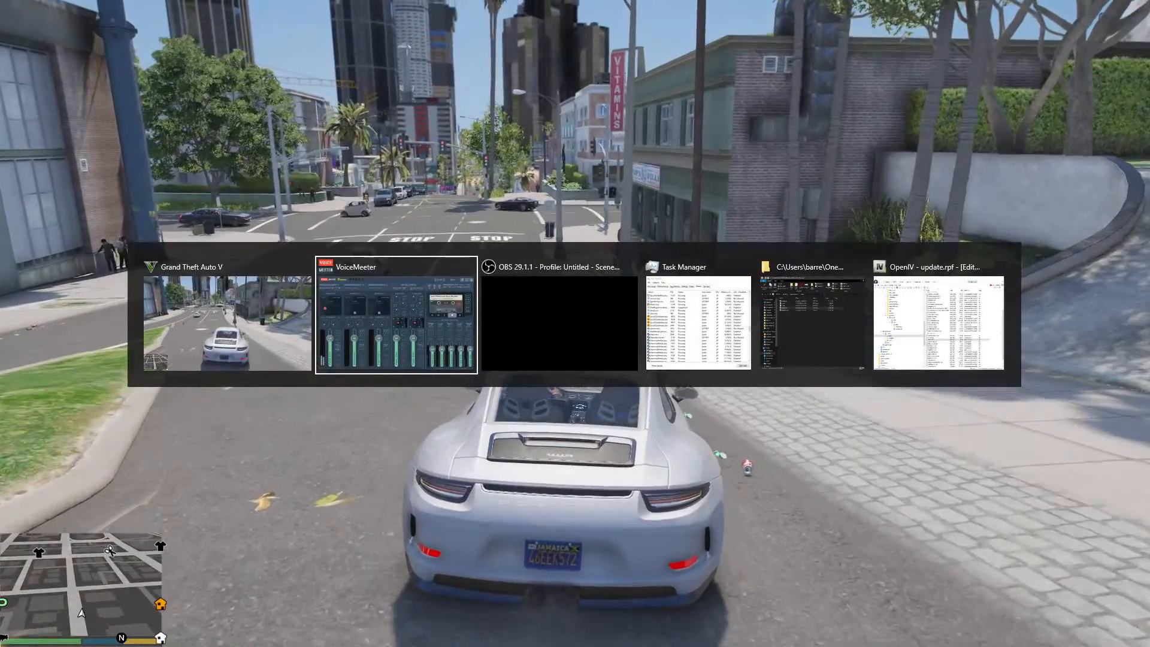
pyautogui.press('Escape')
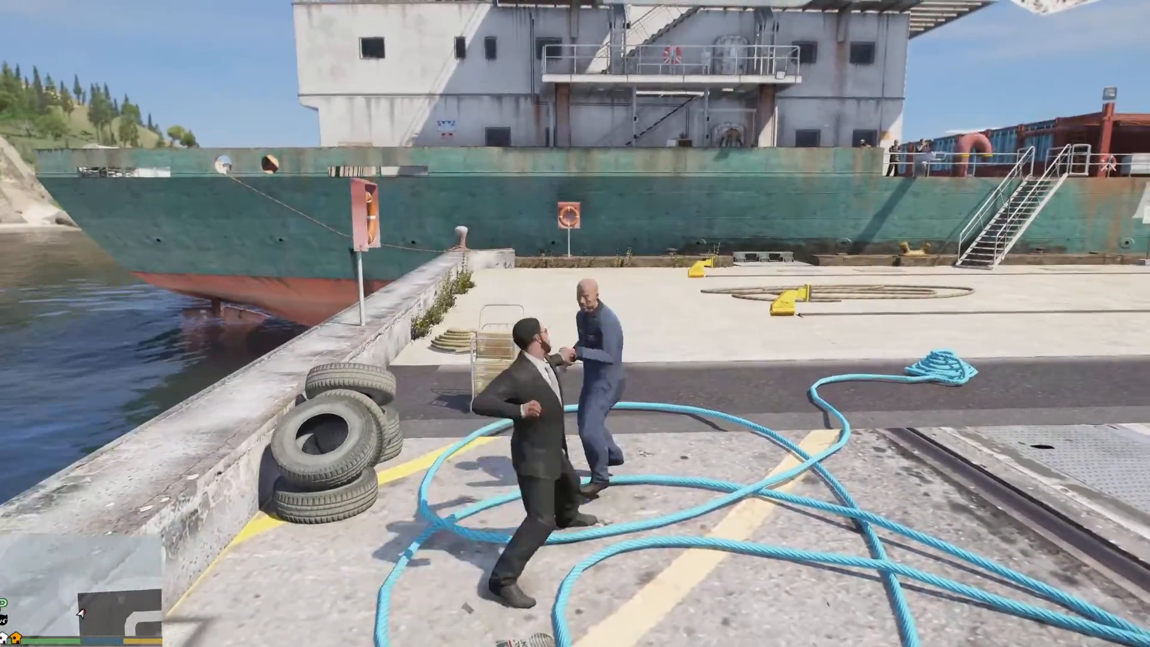
# Equip the character with the Switchblade from the Melee group of Menyoo's individual weapons.
pyautogui.press('F8')
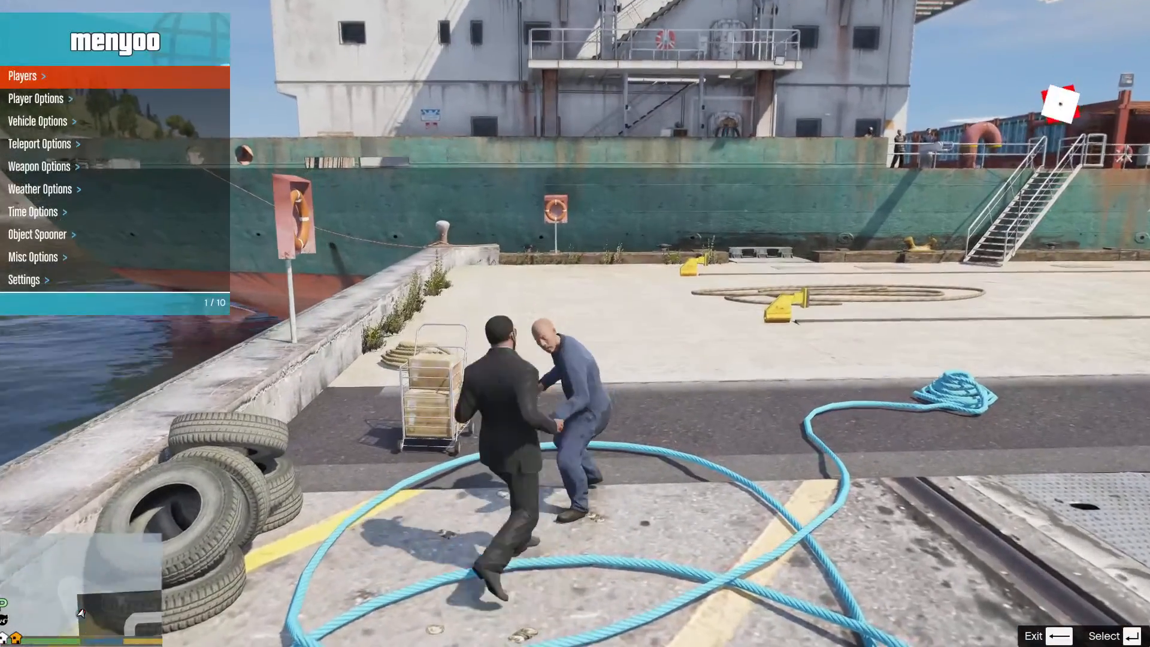
pyautogui.press('Down')
pyautogui.press('Down')
pyautogui.press('Down')
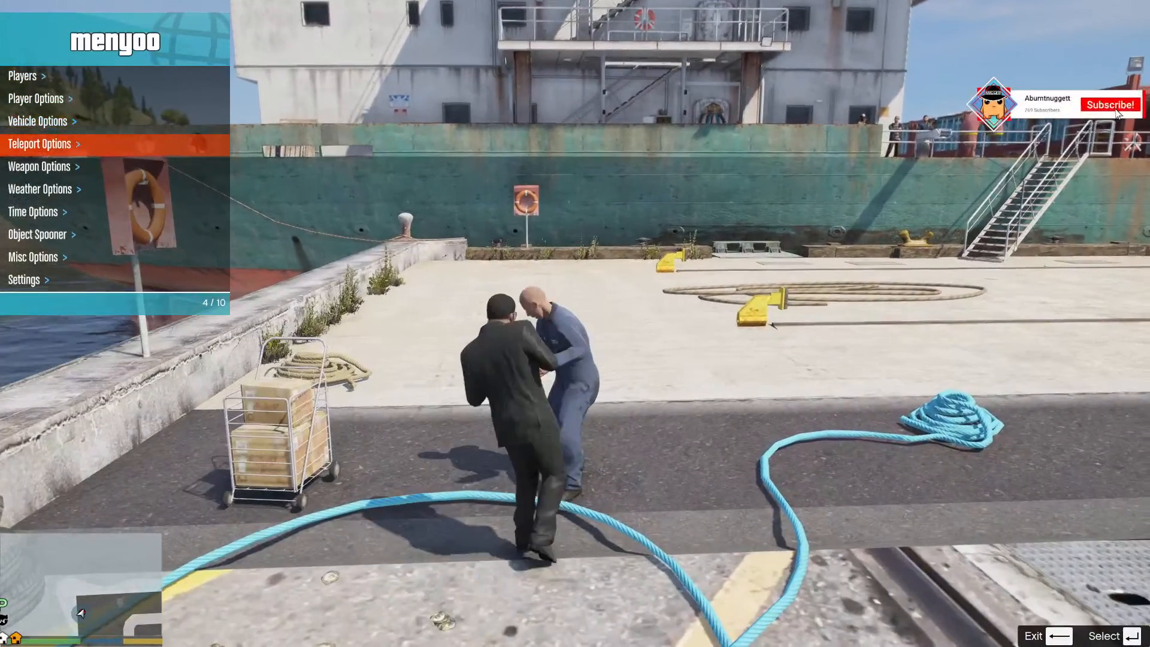
pyautogui.press('Down')
pyautogui.press('Return')
pyautogui.press('Down')
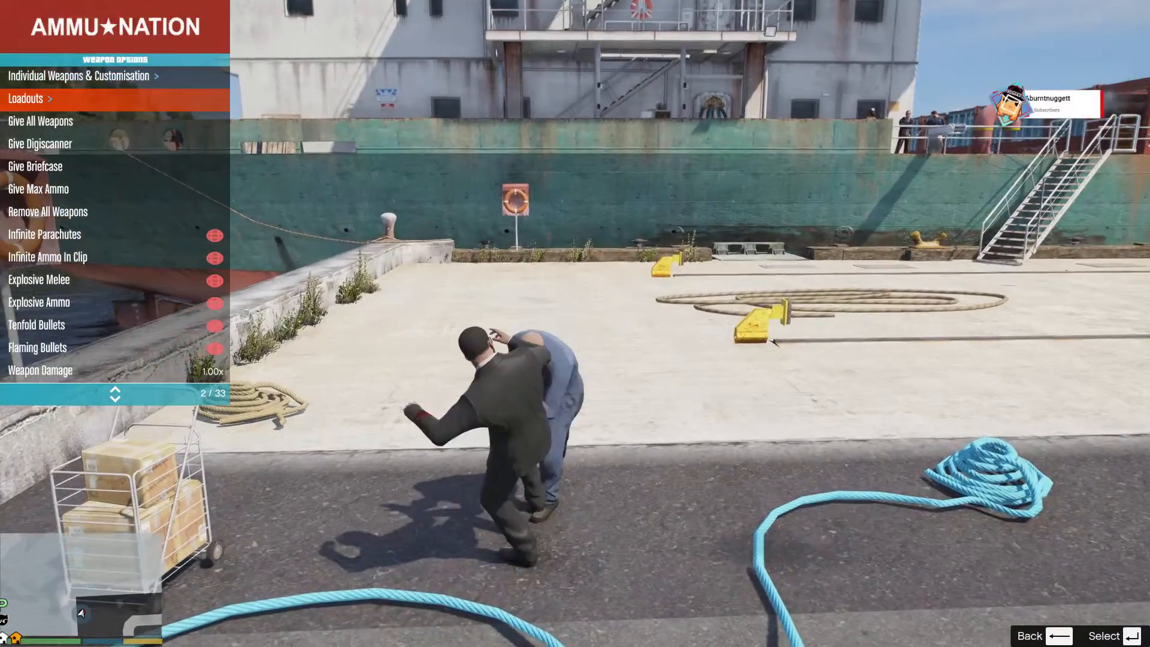
pyautogui.press('Up')
pyautogui.press('Return')
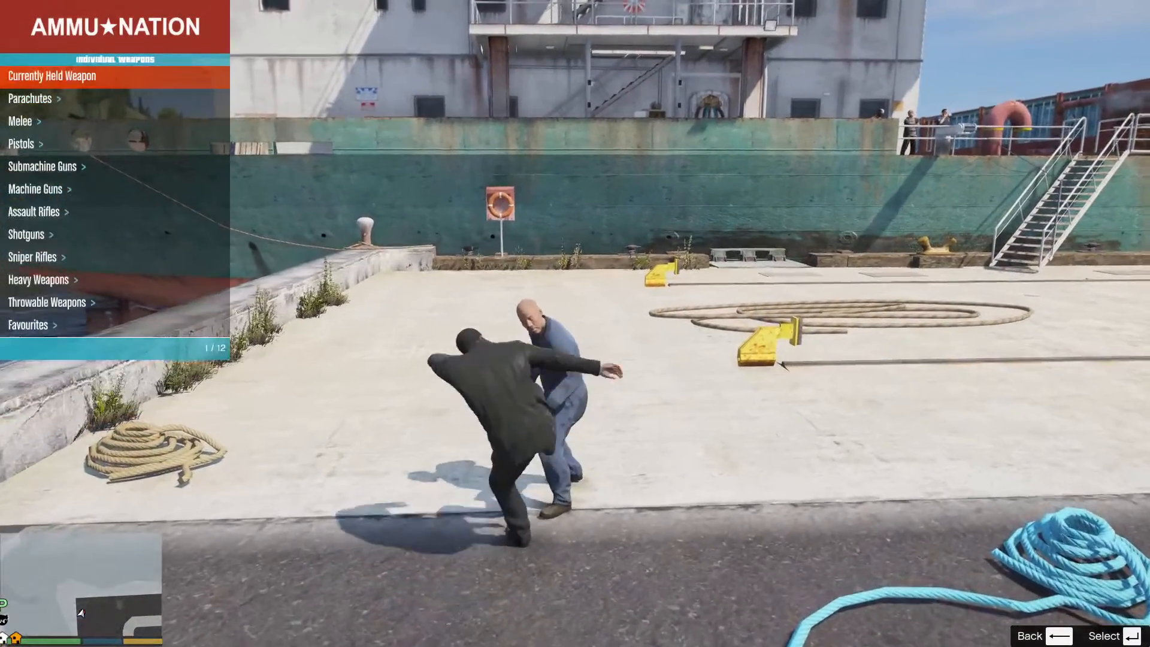
pyautogui.press('Up')
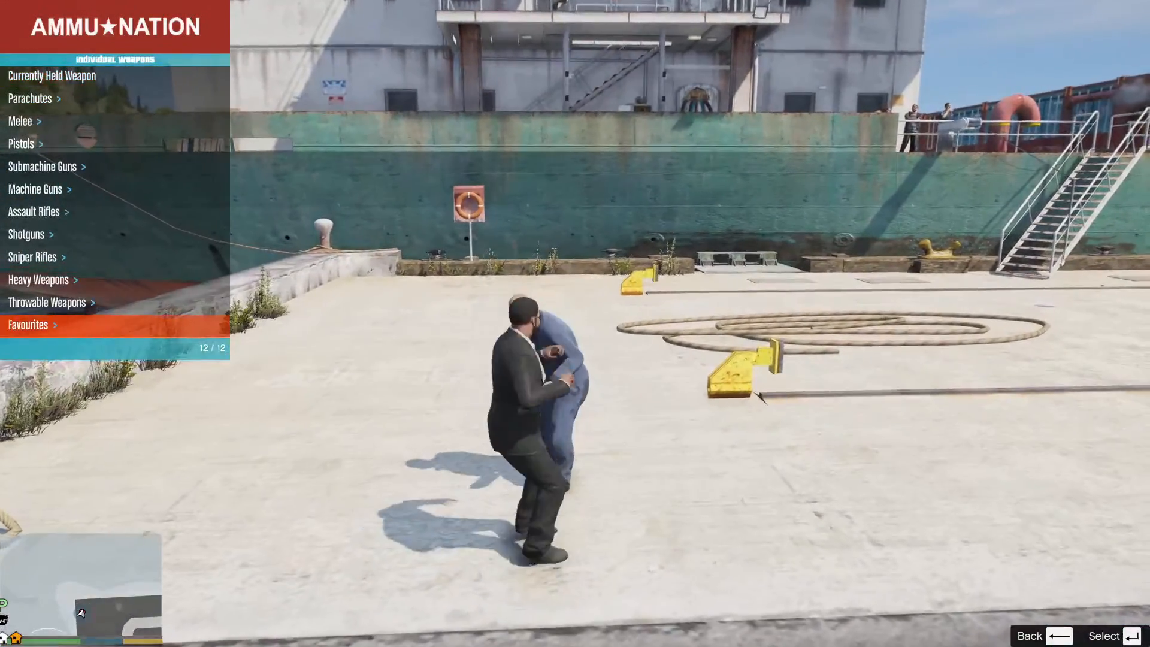
pyautogui.press('Down')
pyautogui.press('Down')
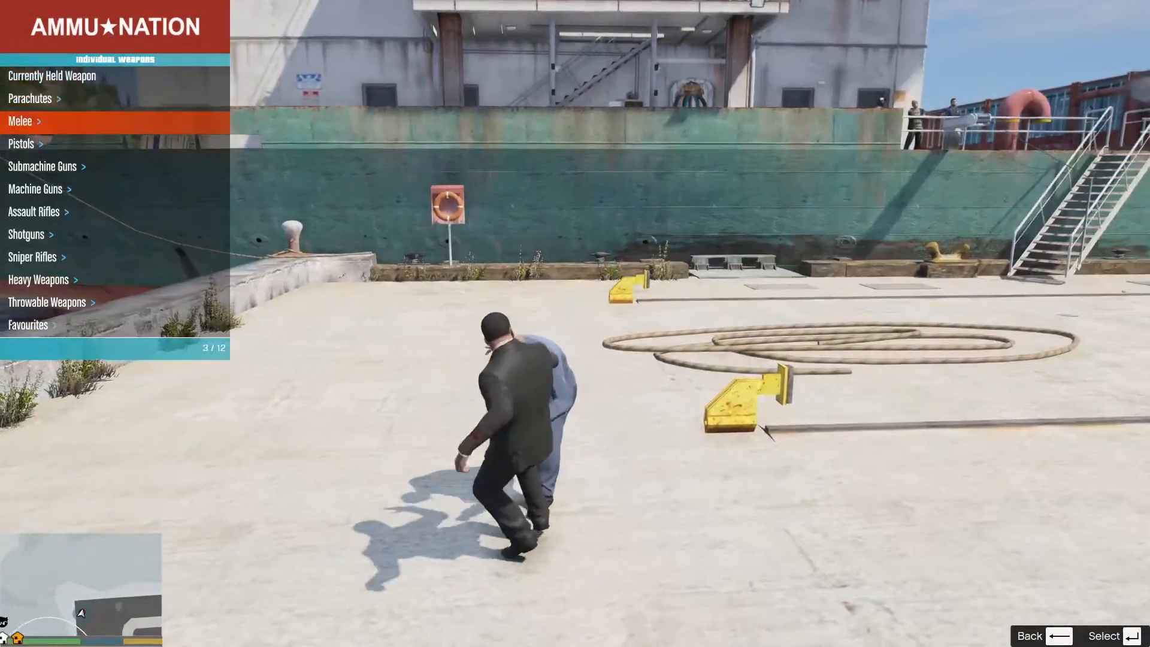
pyautogui.press('Return')
pyautogui.press('Down')
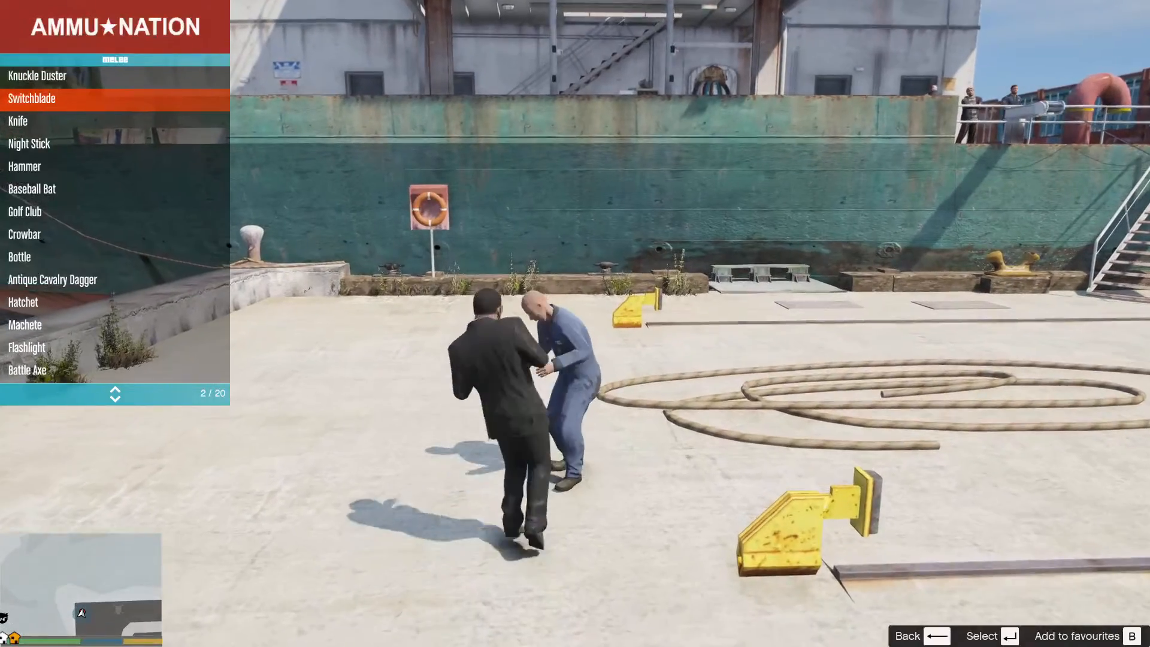
pyautogui.press('Return')
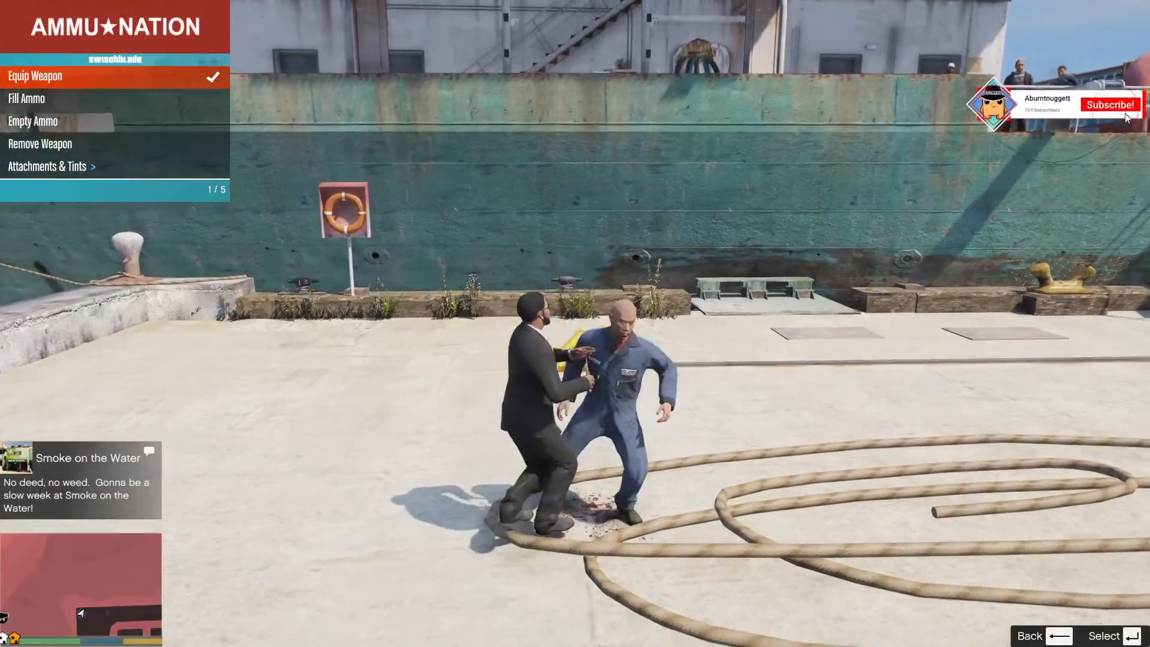
# Chase the dock worker up the ship's gangway and along the deck to the Jetsam container.
pyautogui.press('w')
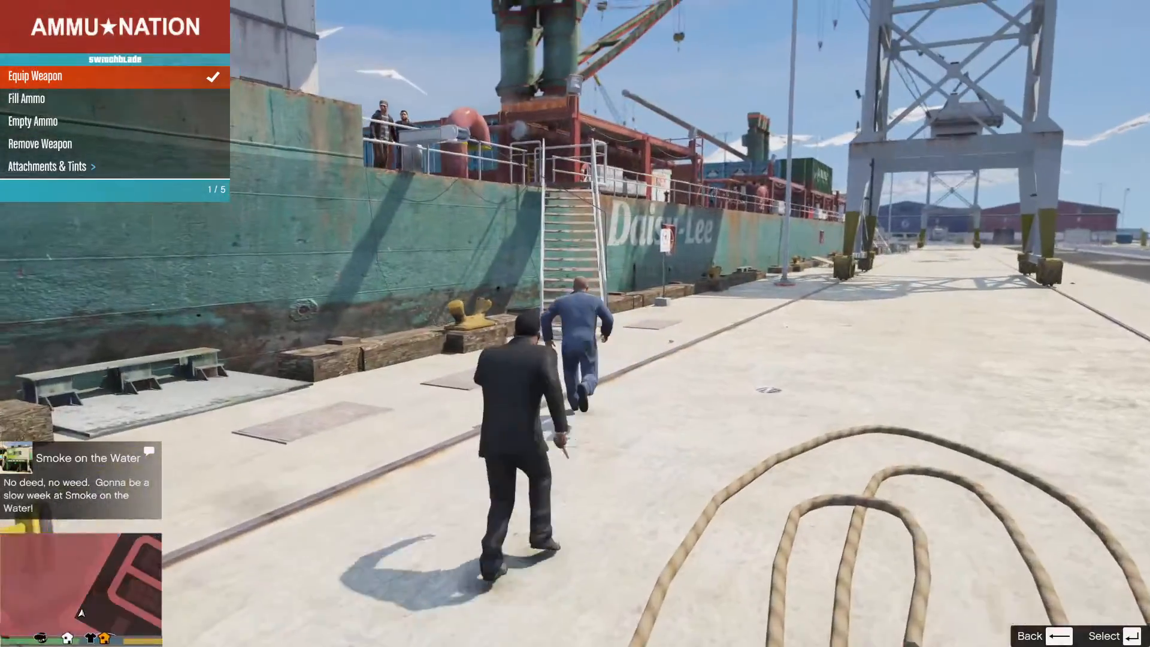
pyautogui.press('w')
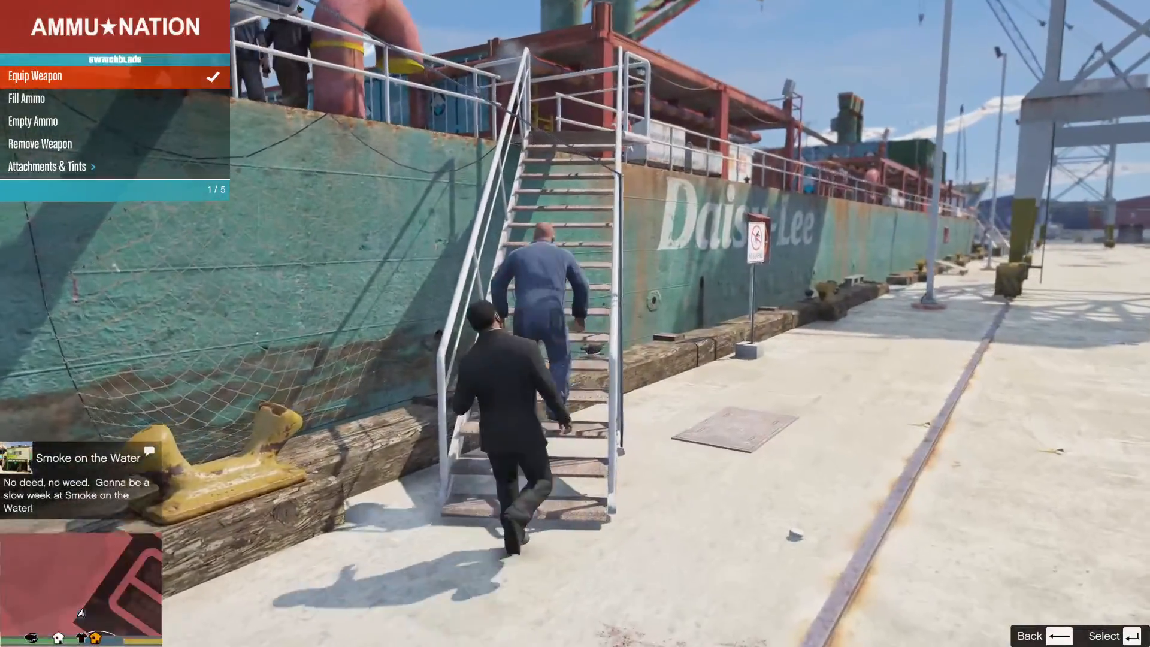
pyautogui.press('w')
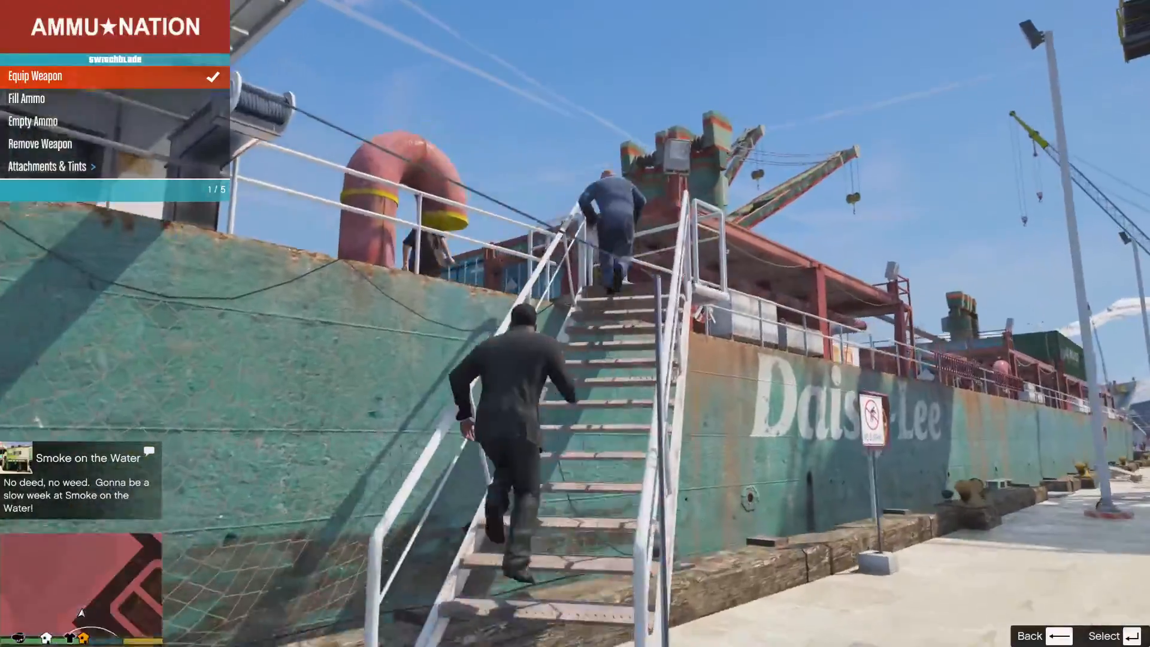
pyautogui.press('w')
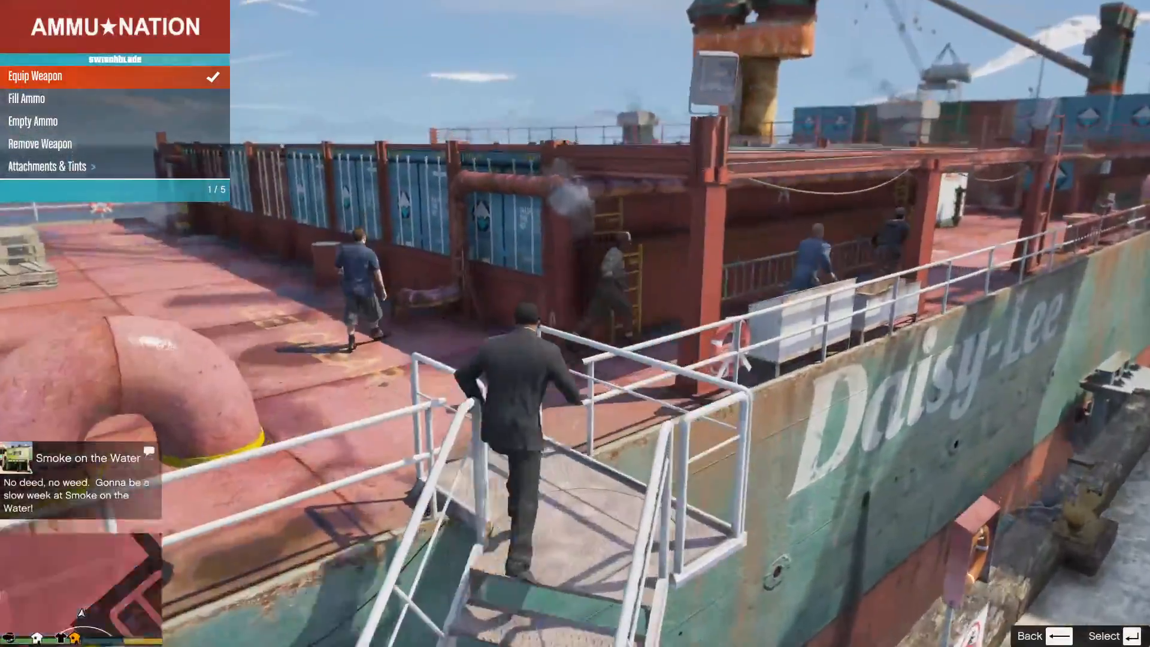
pyautogui.press('w')
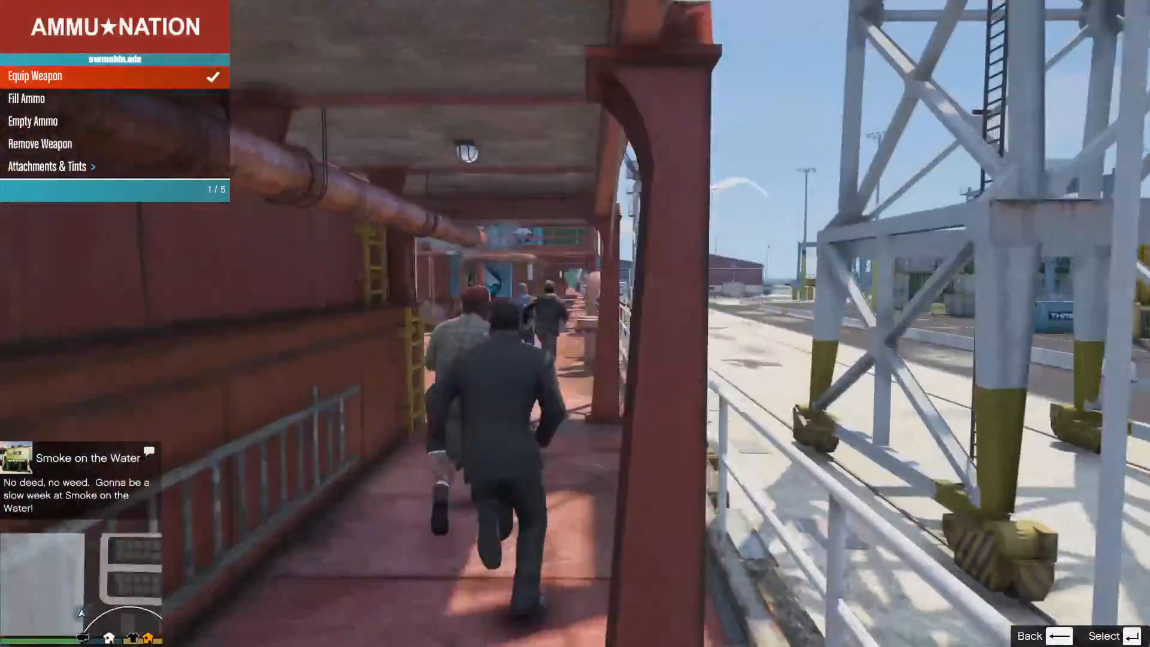
pyautogui.press('w')
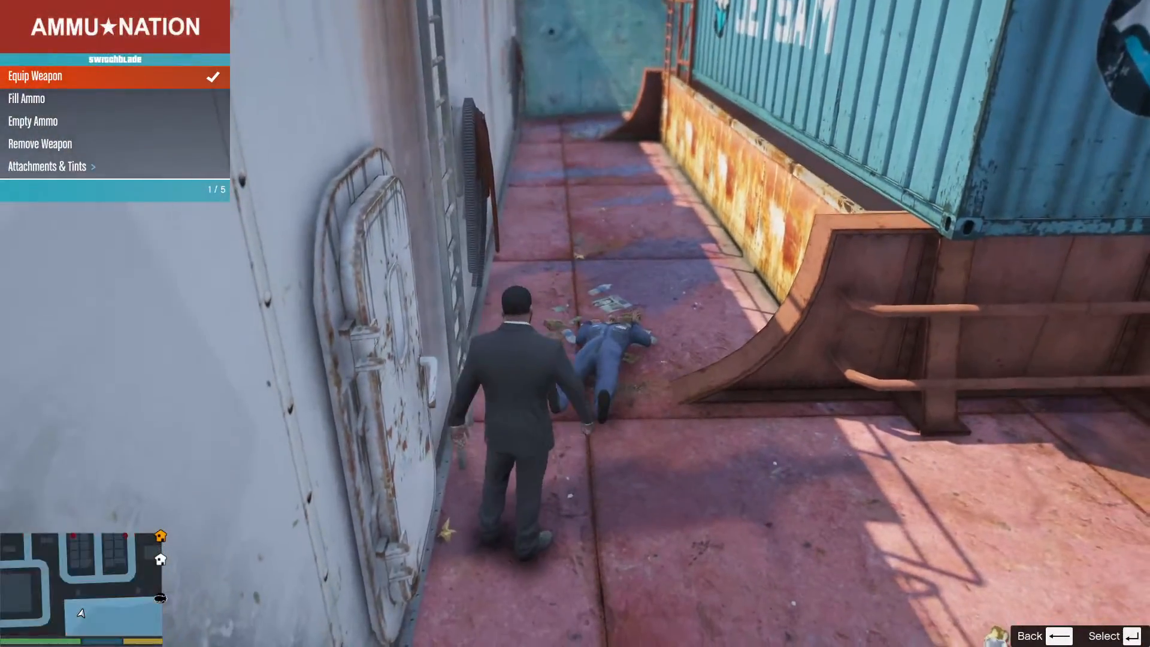
pyautogui.press('w')
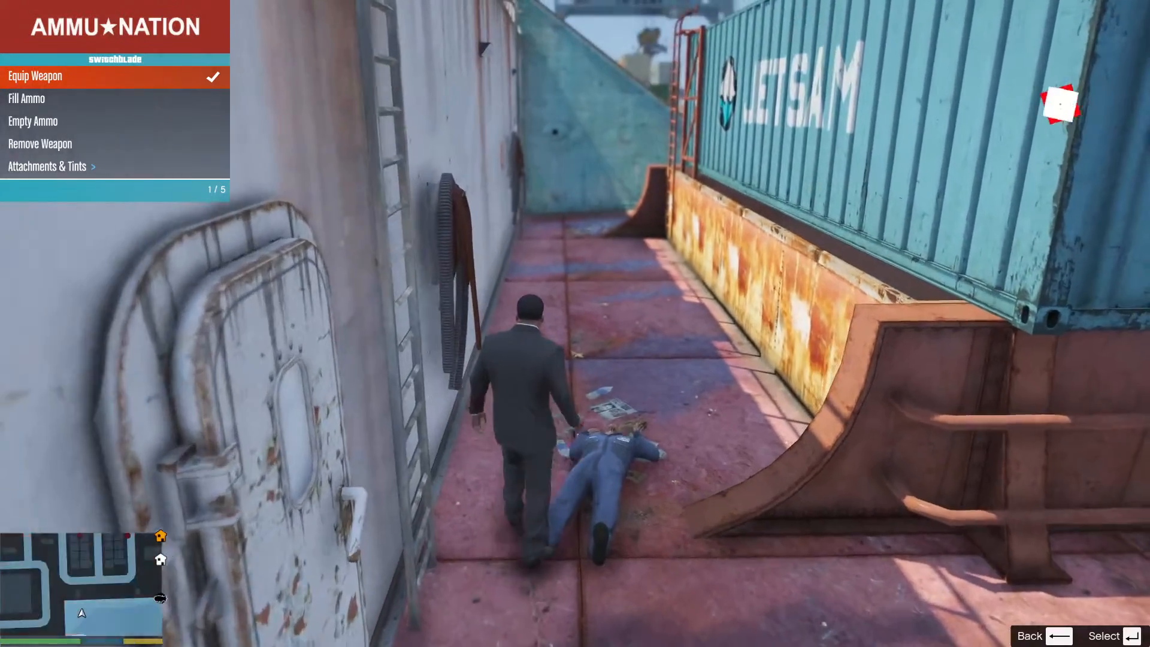
# Back out of the Switchblade's weapon options and close Menyoo.
pyautogui.press('BackSpace')
pyautogui.press('BackSpace')
pyautogui.press('BackSpace')
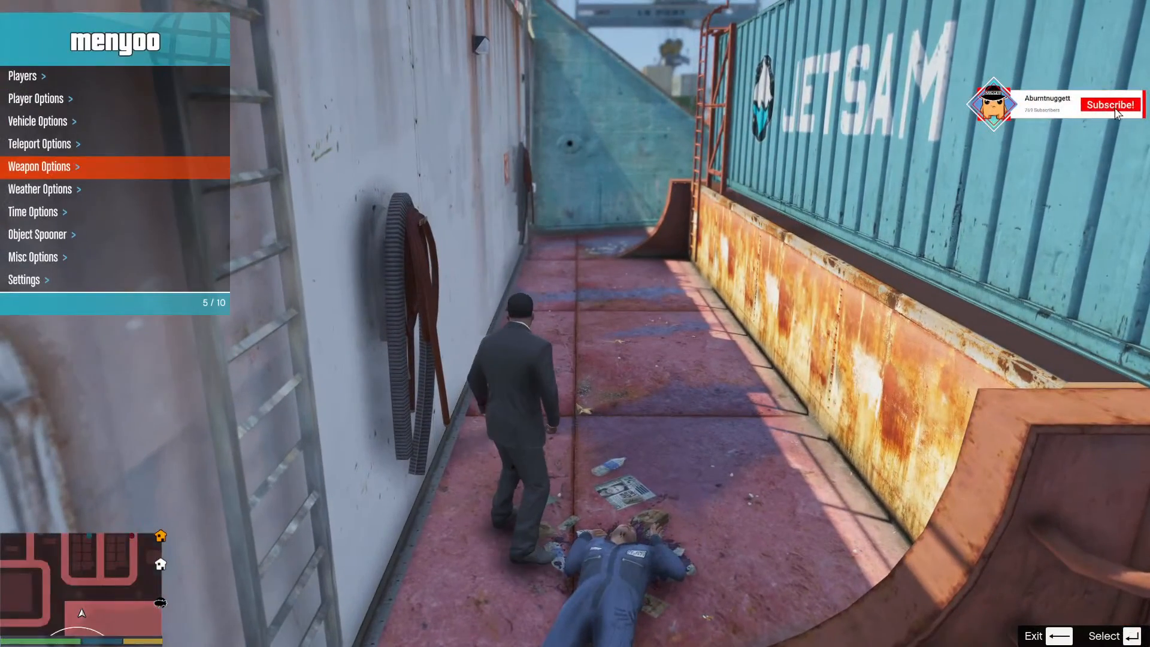
pyautogui.press('BackSpace')
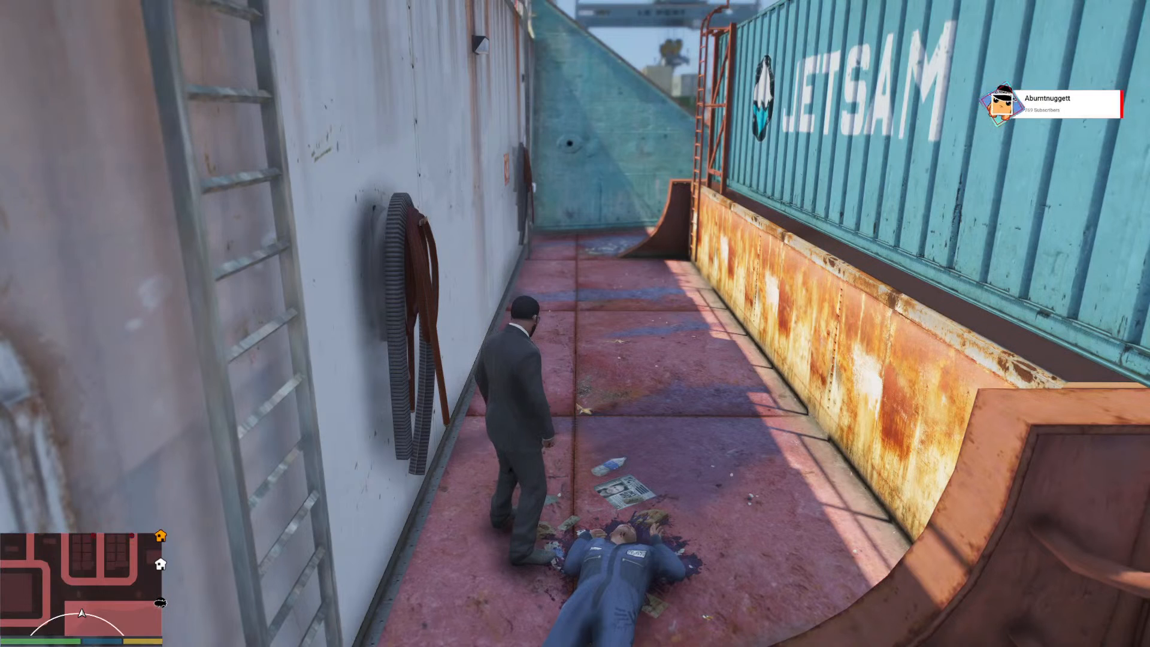
# Set the Wanted Level to 0 in Menyoo's Player Options and close Menyoo.
pyautogui.press('F8')
pyautogui.press('Up')
pyautogui.press('Down')
pyautogui.press('Down')
pyautogui.press('Return')
pyautogui.press('Down')
pyautogui.press('Down')
pyautogui.press('Down')
pyautogui.press('Down')
pyautogui.press('Down')
pyautogui.press('Down')
pyautogui.press('Down')
pyautogui.press('Down')
pyautogui.press('Down')
pyautogui.press('Down')
pyautogui.press('Down')
pyautogui.press('Down')
pyautogui.press('Down')
pyautogui.press('Down')
pyautogui.press('Down')
pyautogui.press('Down')
pyautogui.press('Down')
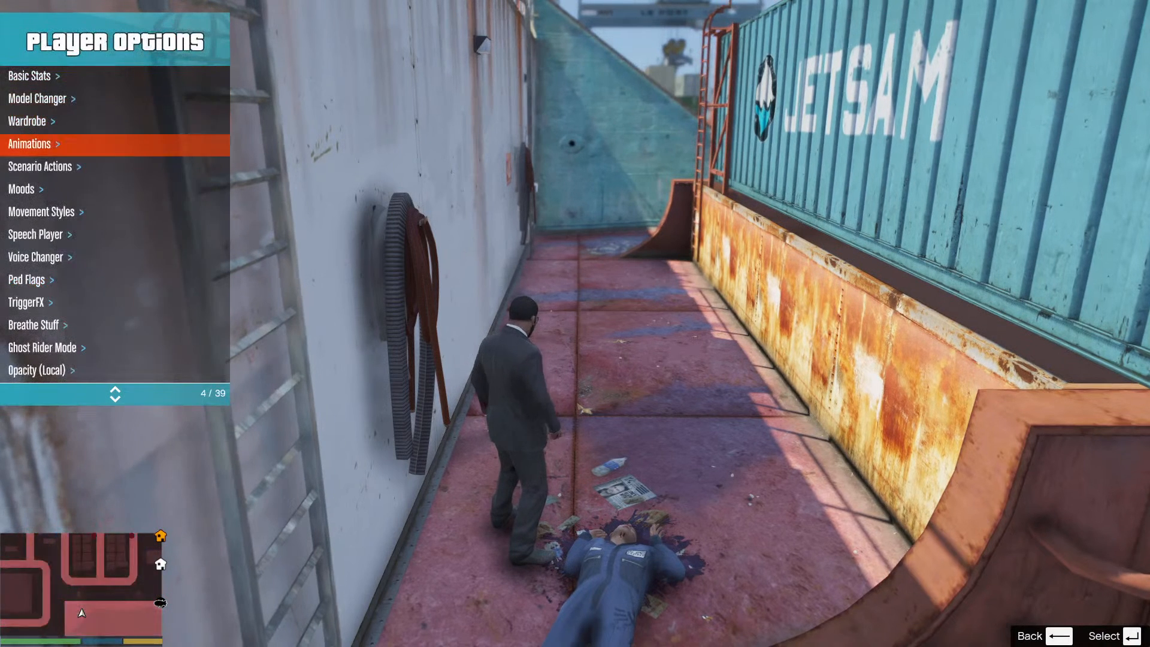
pyautogui.press('Down')
pyautogui.press('Down')
pyautogui.press('Down')
pyautogui.press('Down')
pyautogui.press('Down')
pyautogui.press('Down')
pyautogui.press('Down')
pyautogui.press('Down')
pyautogui.press('Down')
pyautogui.press('Down')
pyautogui.press('Down')
pyautogui.press('Down')
pyautogui.press('Down')
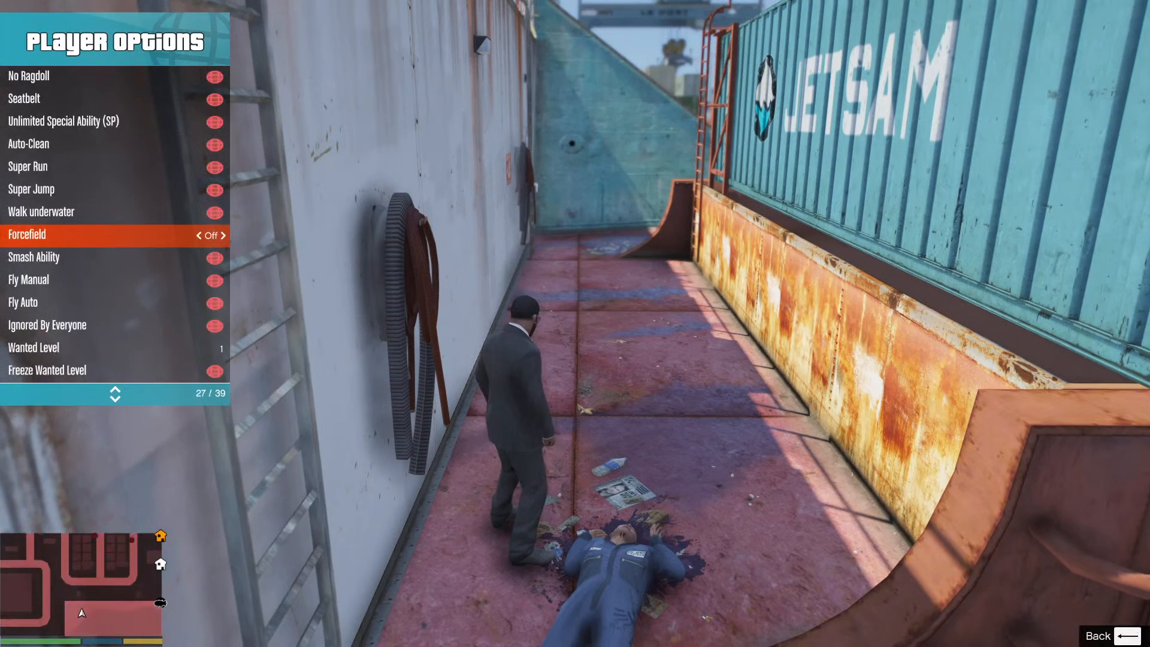
pyautogui.press('Down')
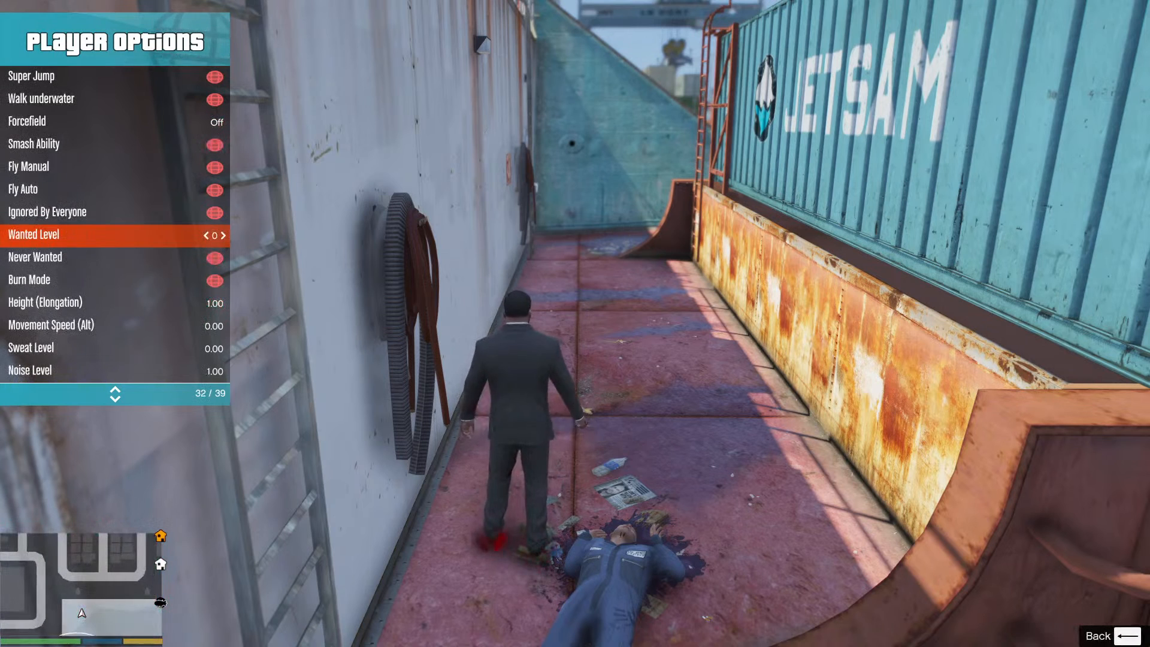
pyautogui.press('BackSpace')
pyautogui.press('BackSpace')
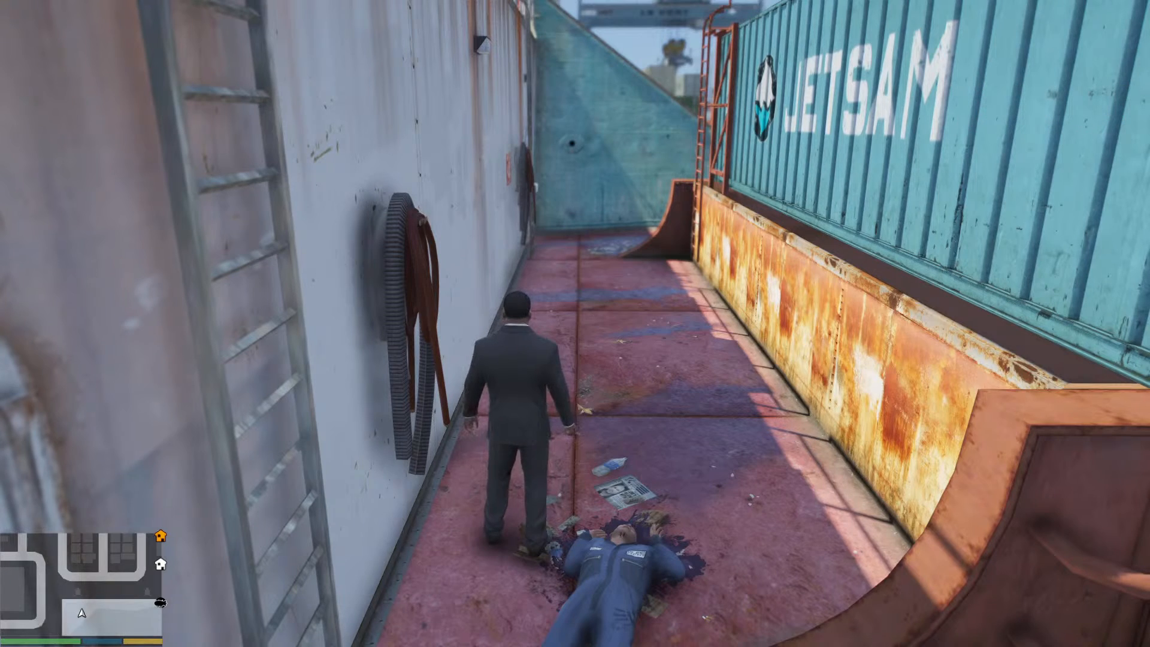
# Walk the character off the ship's deck to the open yard facing the port cranes.
pyautogui.press('w')
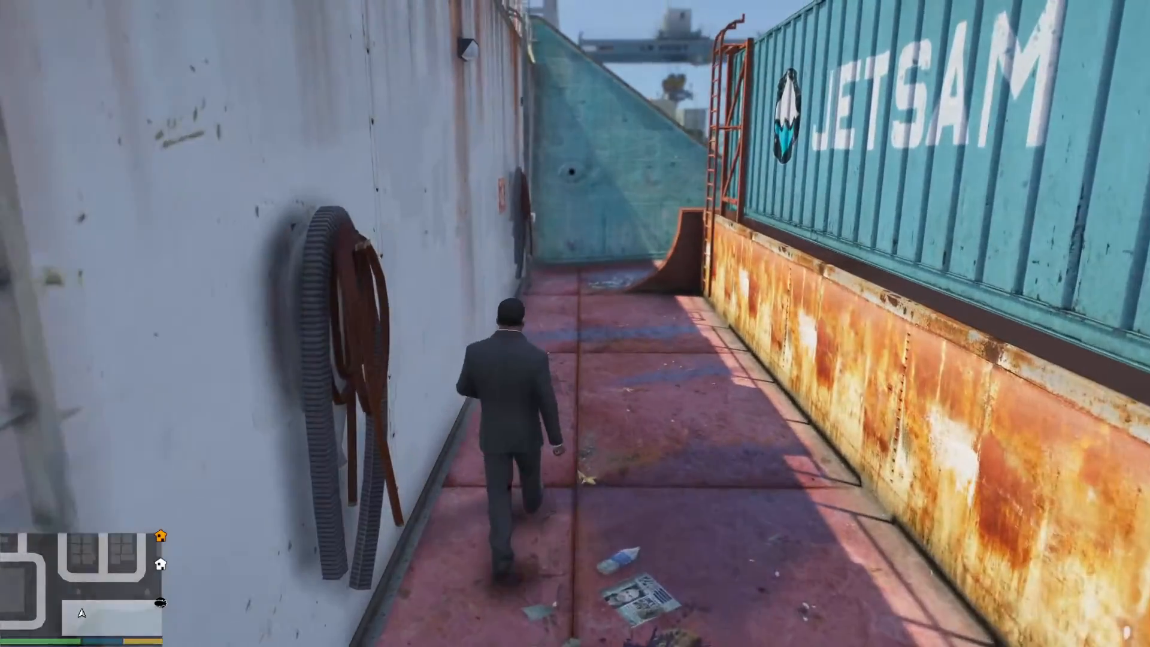
pyautogui.press('w')
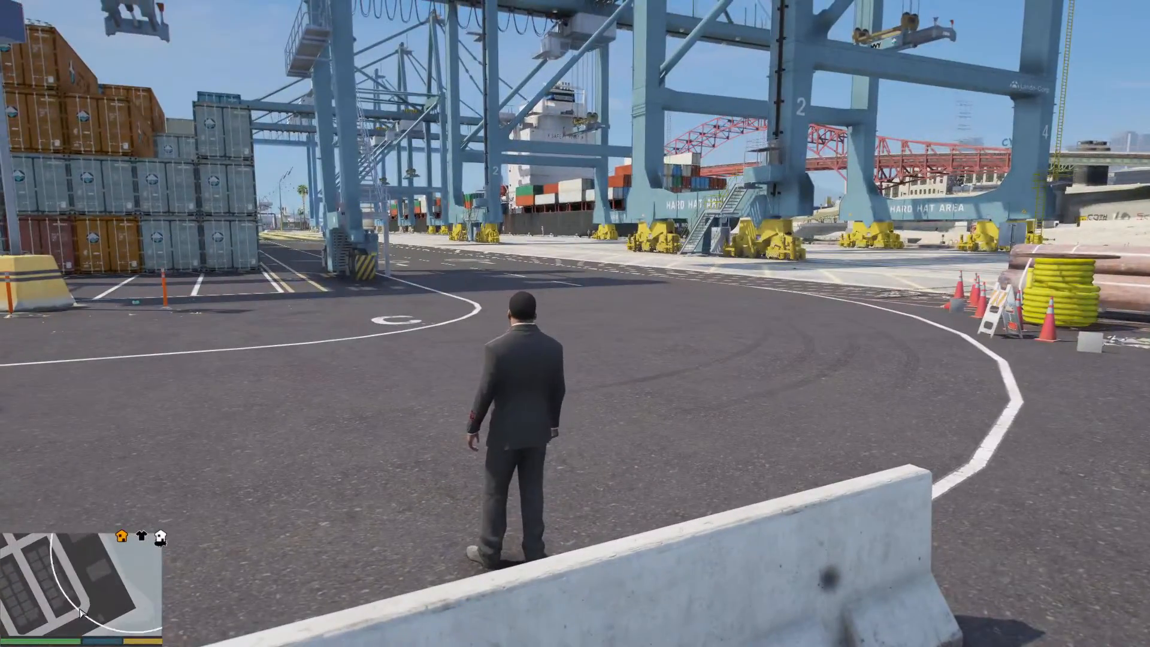
pyautogui.press('w')
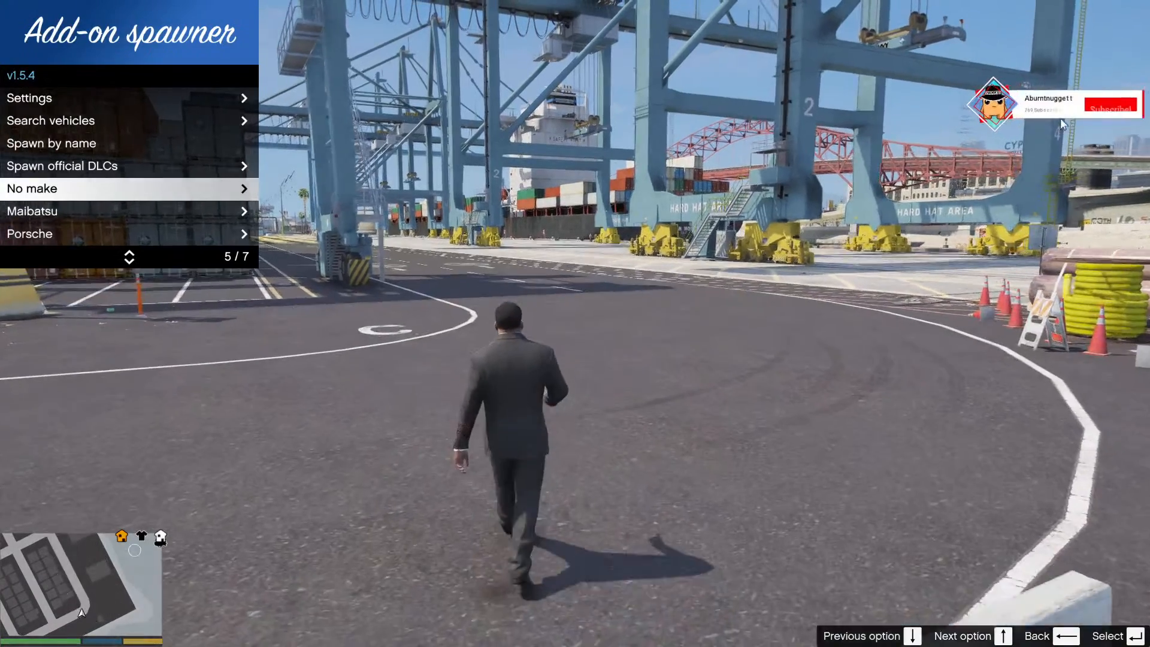
# Spawn the delaphna from the Add-on Spawner's No make vehicles.
pyautogui.press('Return')
pyautogui.press('Up')
pyautogui.press('Up')
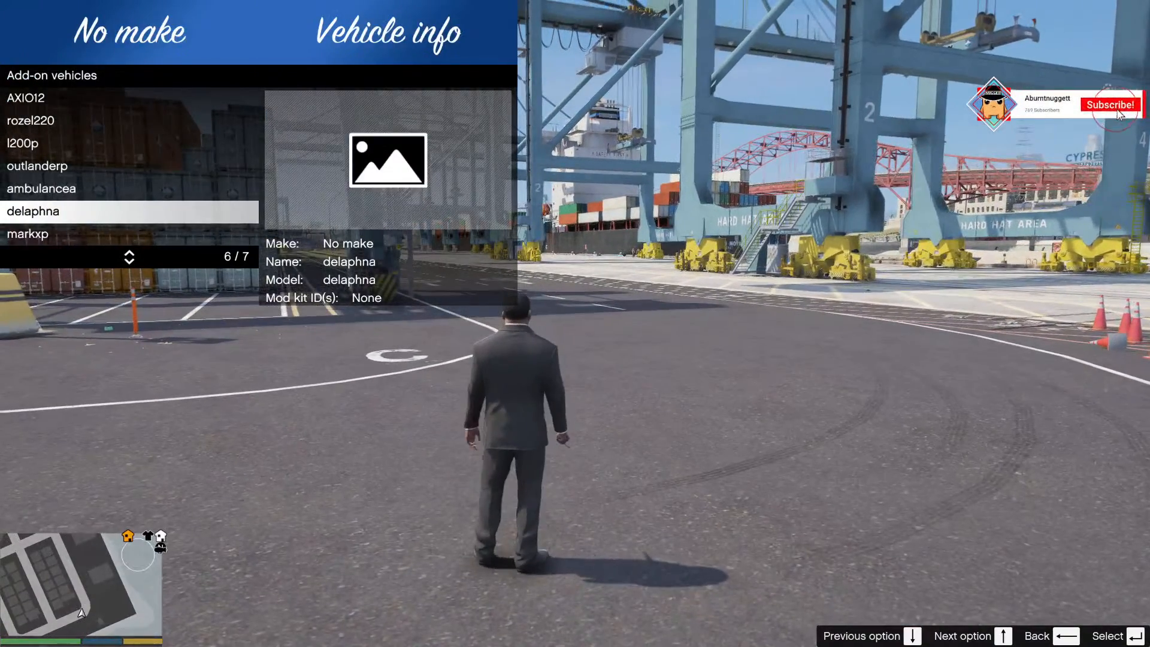
pyautogui.press('Return')
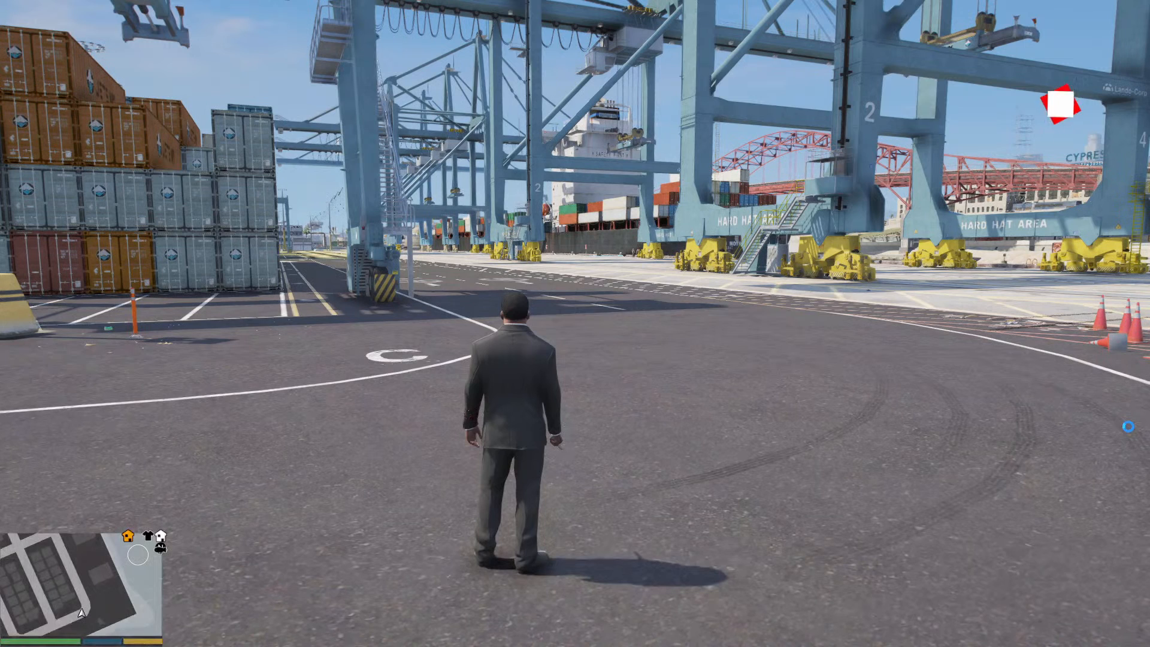
# Try to switch from Grand Theft Auto V to the OBS window.
pyautogui.hotkey('alt', 'Tab')
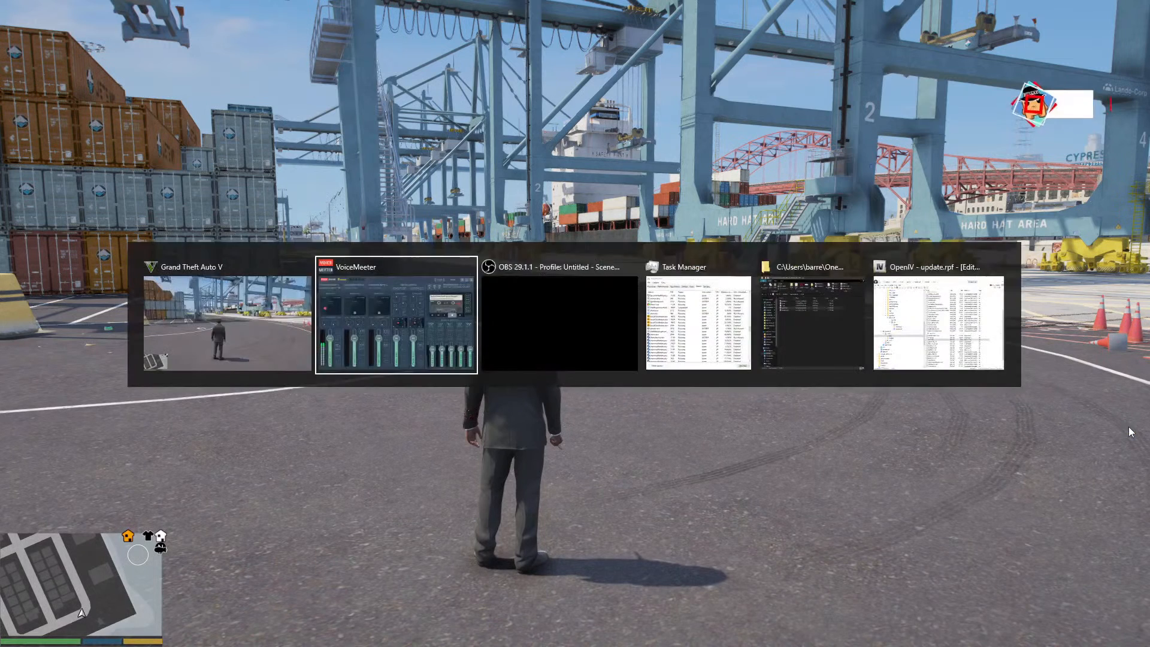
pyautogui.click(566, 337)
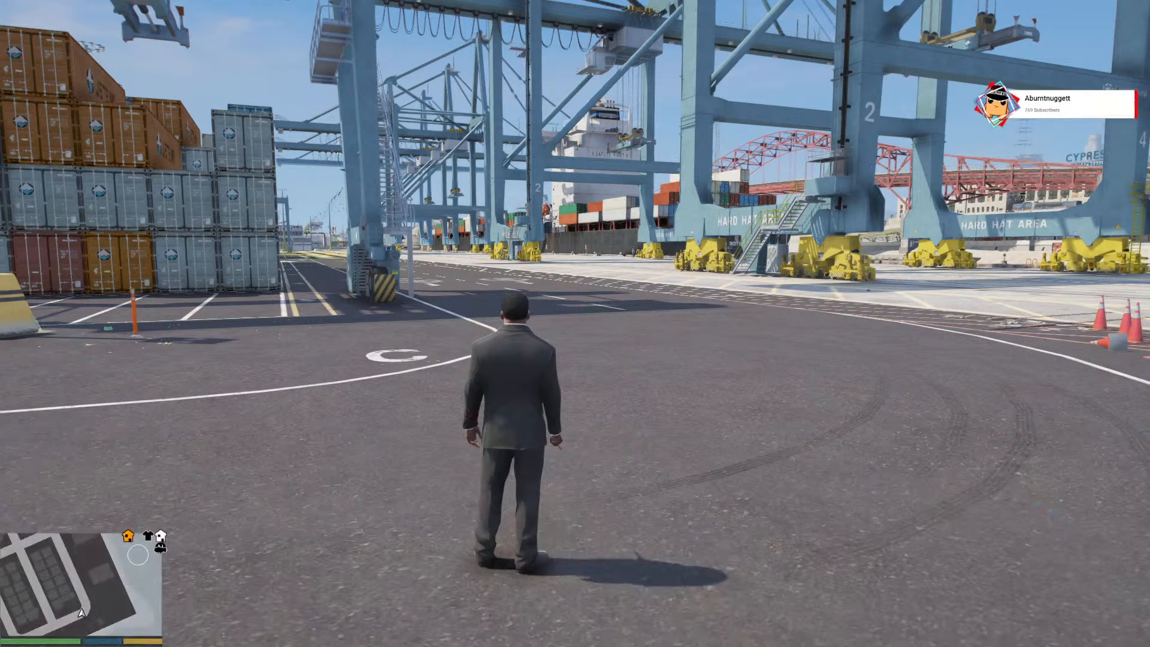